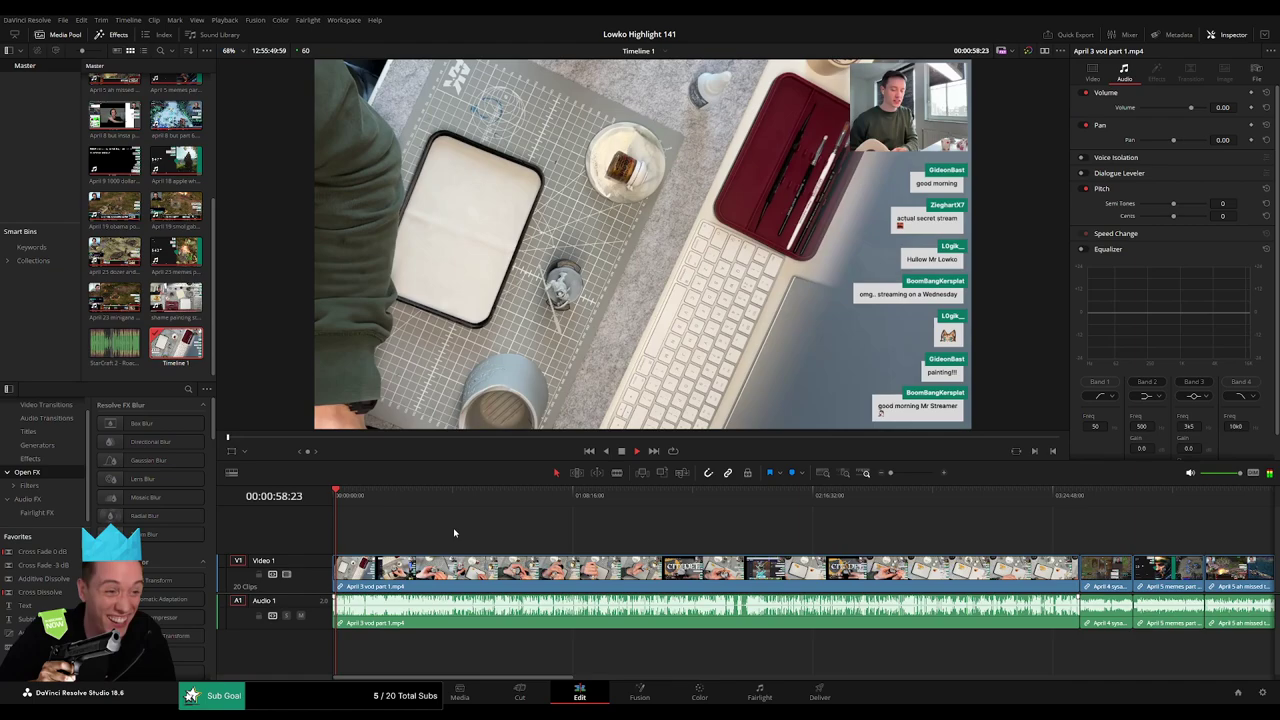
# Examine the opening of the April 3 vod part 1.mp4 clip, up to about three and a half minutes, for highlight material.
pyautogui.moveTo(890, 472); pyautogui.dragTo(908, 472)
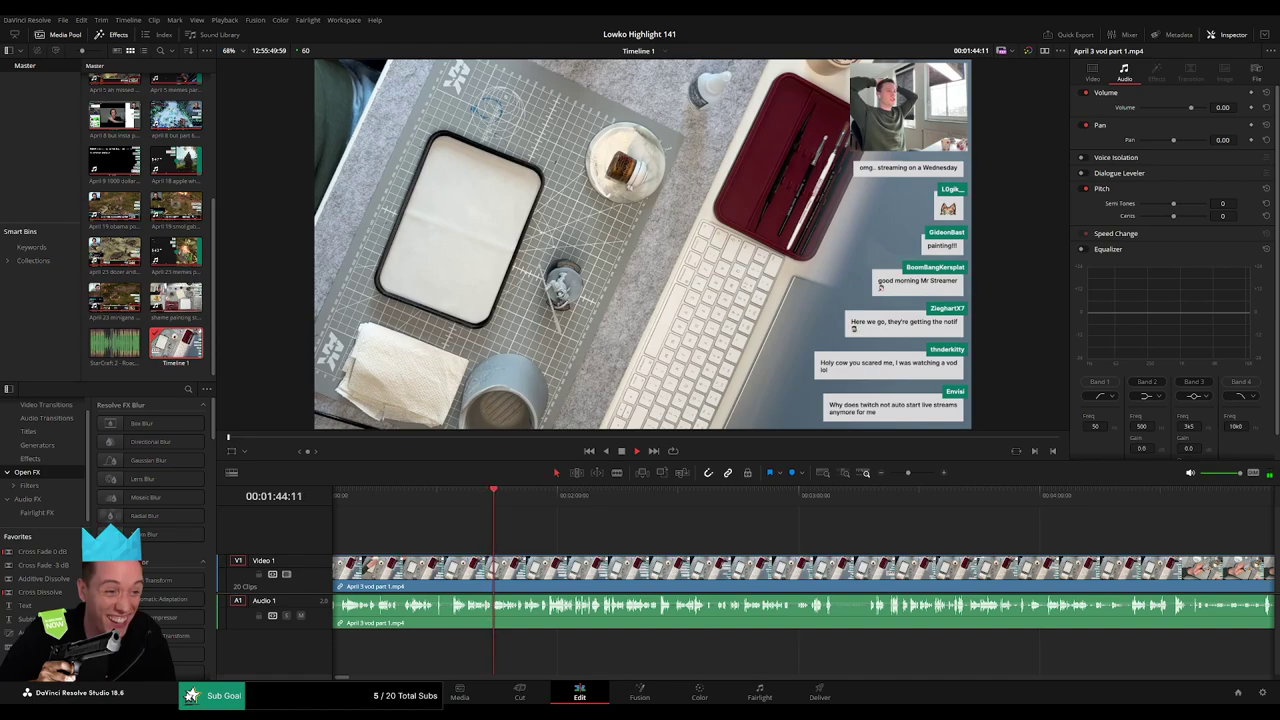
pyautogui.hscroll(2, 500, 548)
pyautogui.hscroll(2, 500, 548)
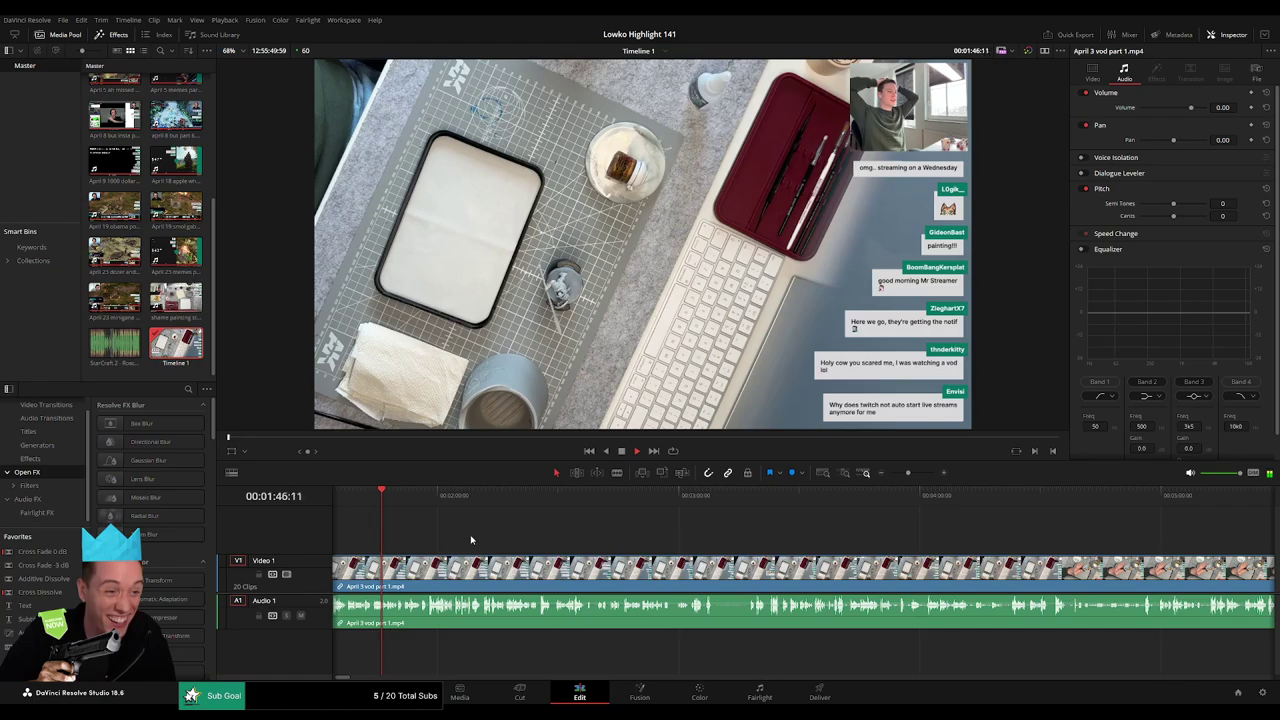
pyautogui.click(443, 497)
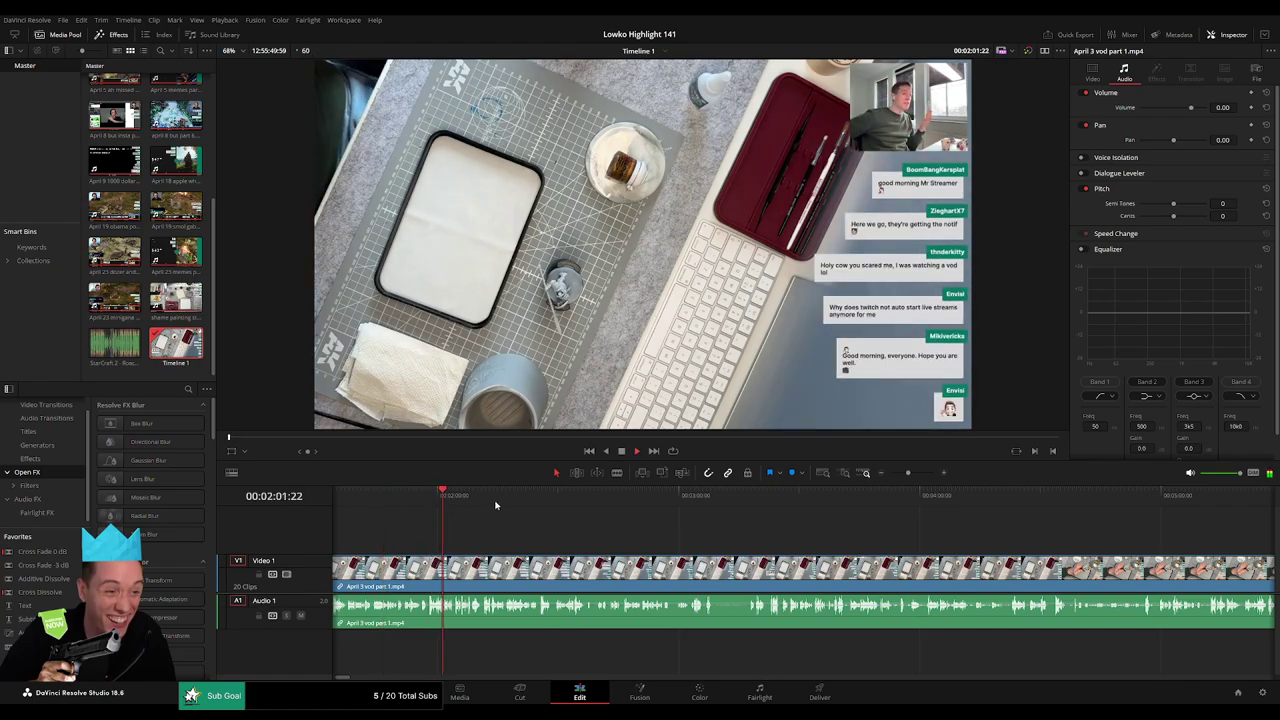
pyautogui.click(576, 497)
pyautogui.click(603, 505)
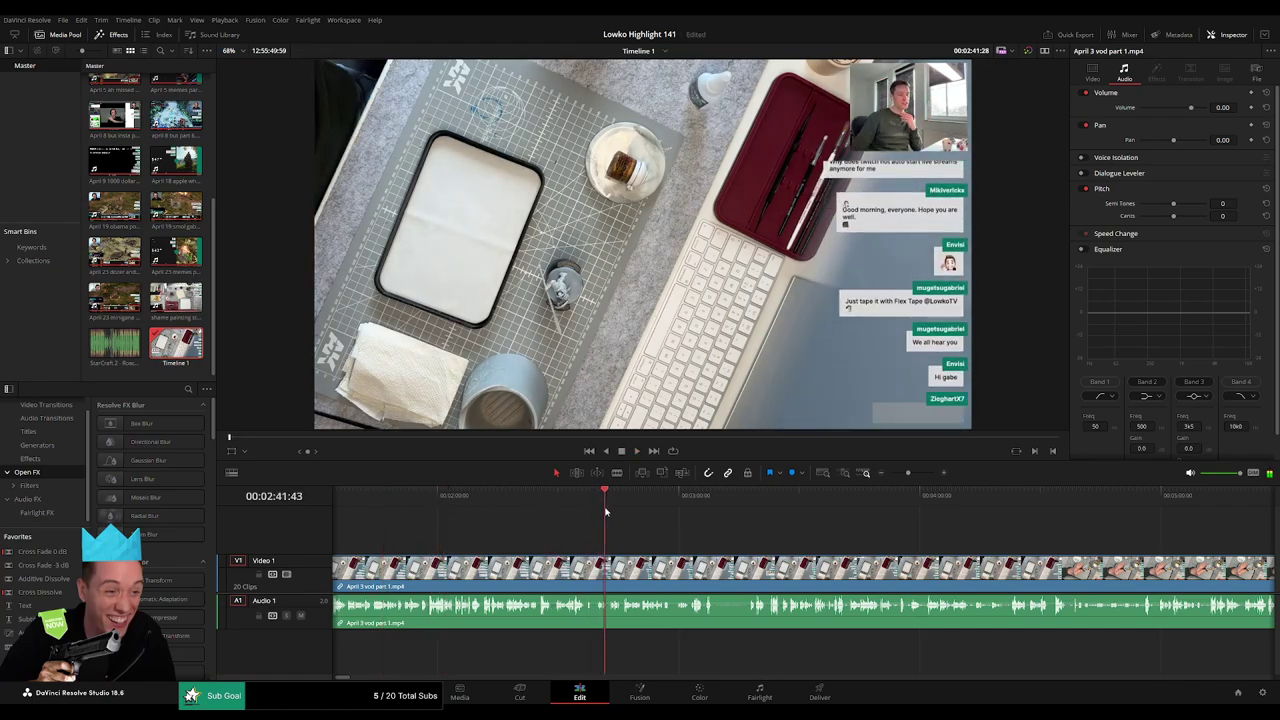
pyautogui.click(690, 507)
pyautogui.press('space')
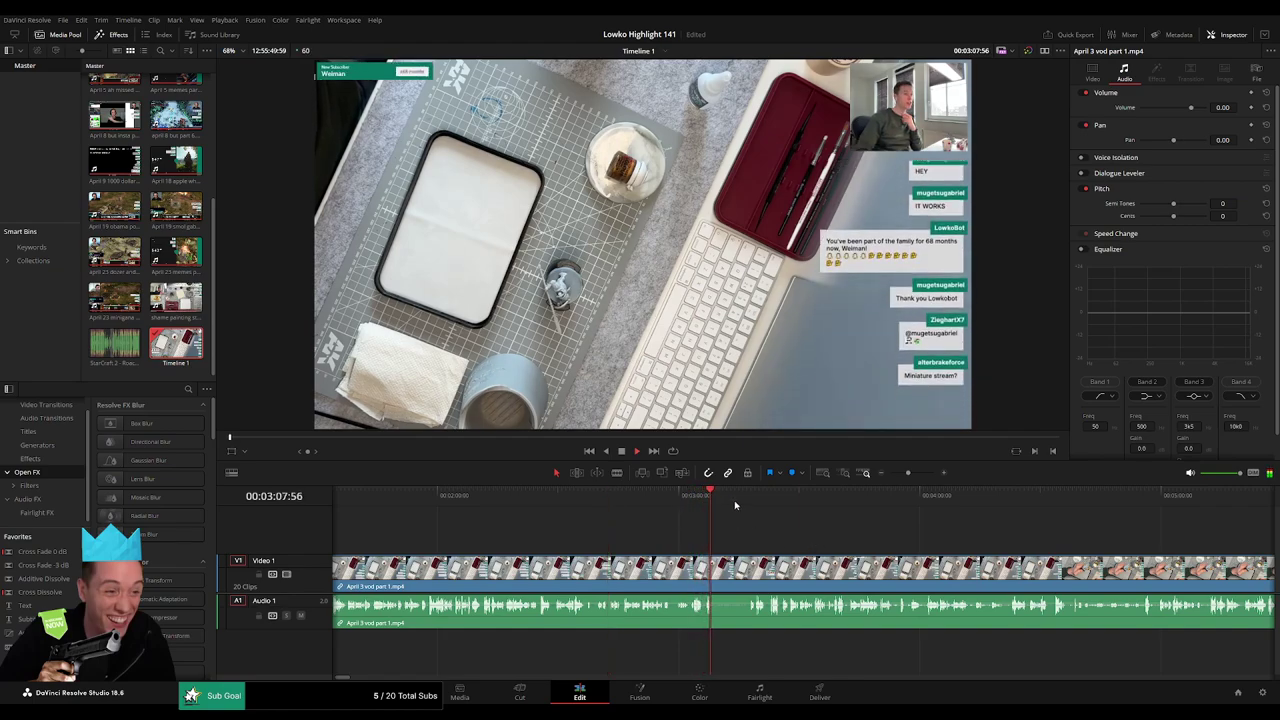
pyautogui.click(751, 507)
pyautogui.moveTo(860, 541); pyautogui.dragTo(641, 534)
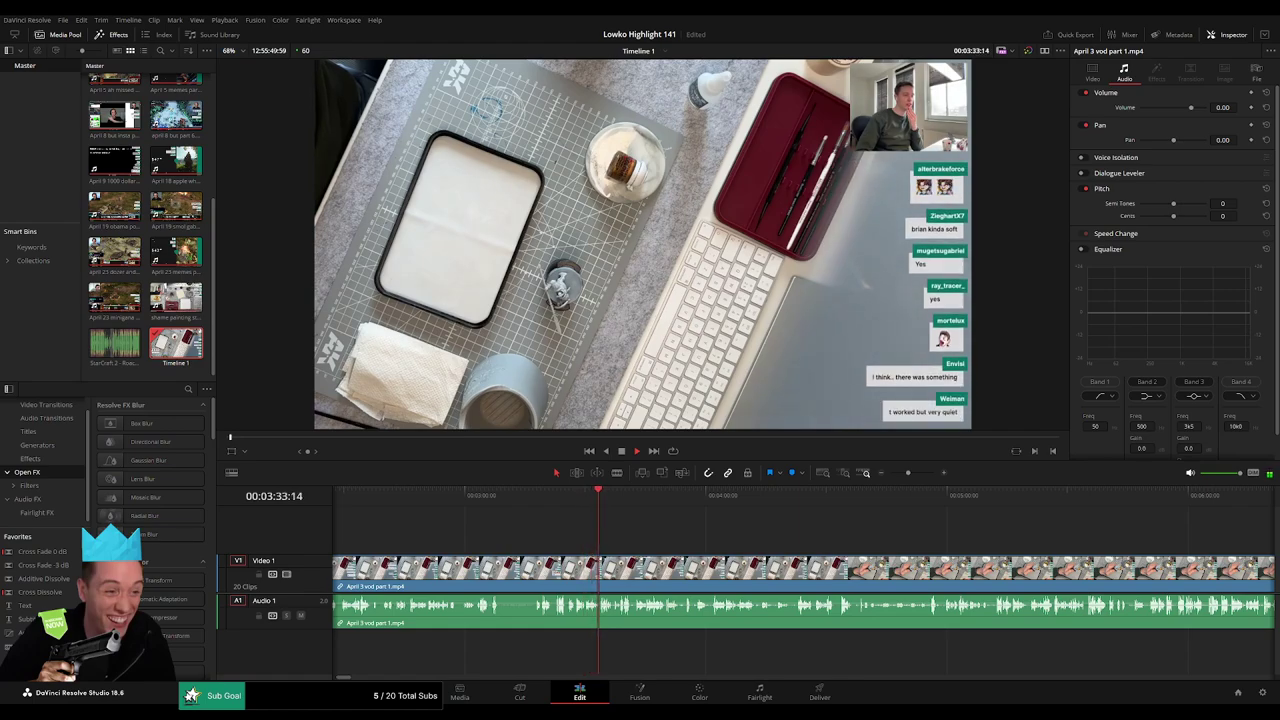
# Examine the clip's footage from about 3:35 to 7:15 for a usable highlight.
pyautogui.moveTo(654, 537); pyautogui.dragTo(472, 540)
pyautogui.hscroll(1, 490, 538)
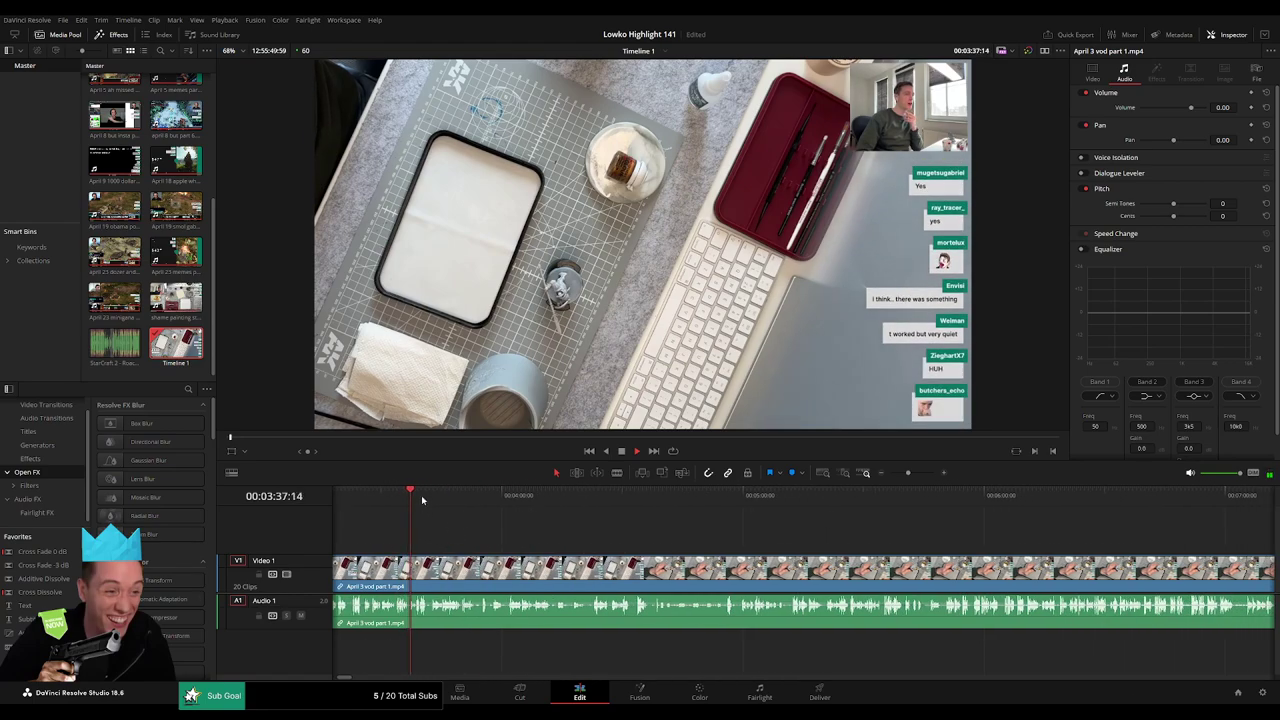
pyautogui.click(592, 512)
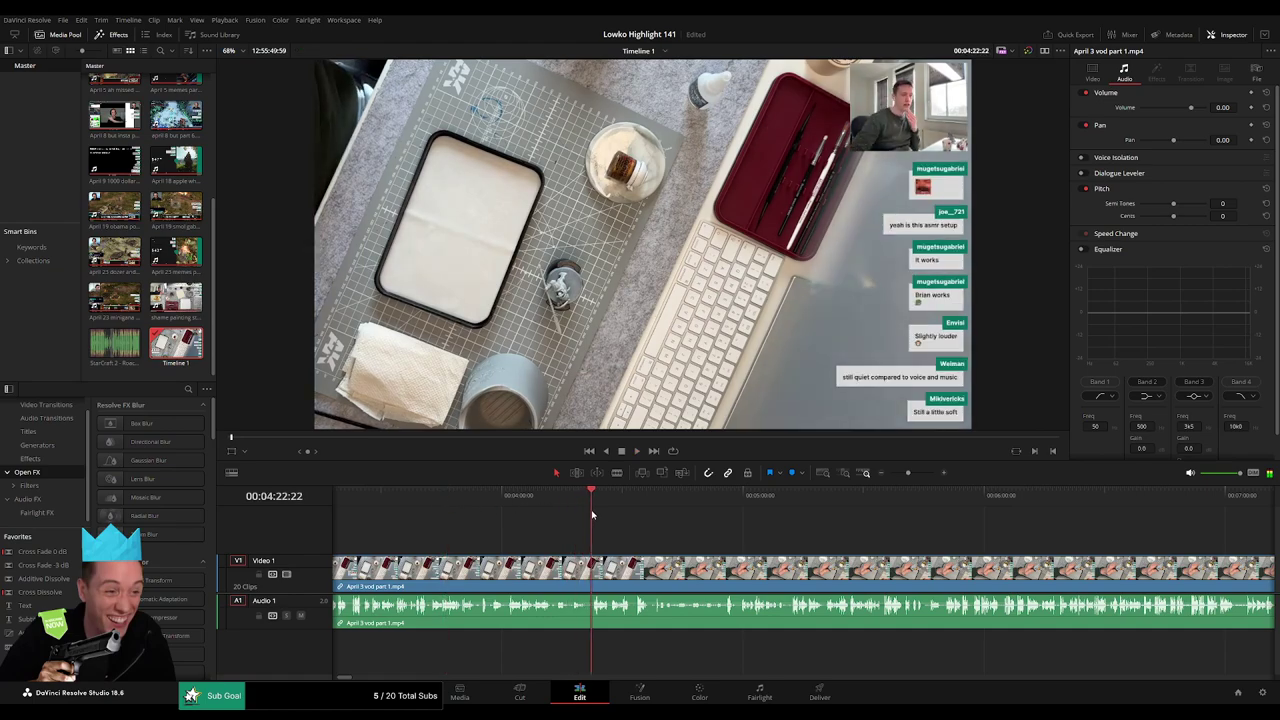
pyautogui.hscroll(5, 660, 530)
pyautogui.click(601, 499)
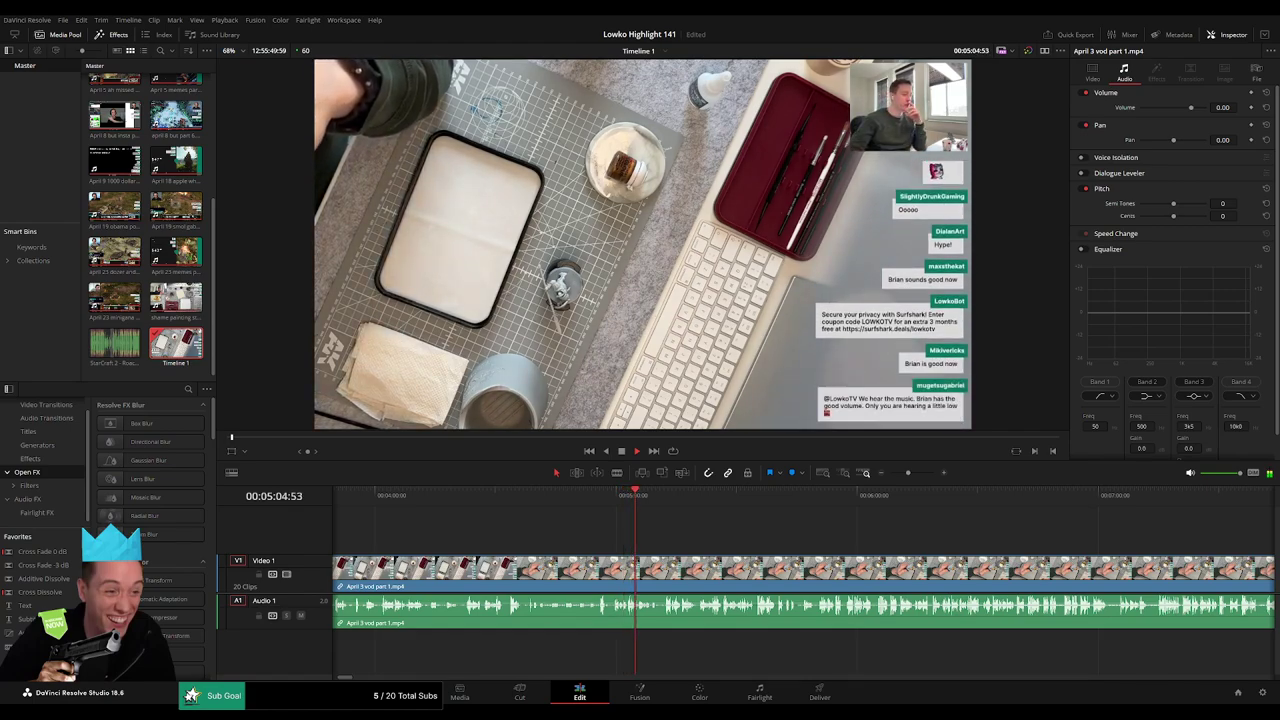
pyautogui.hscroll(1, 592, 533)
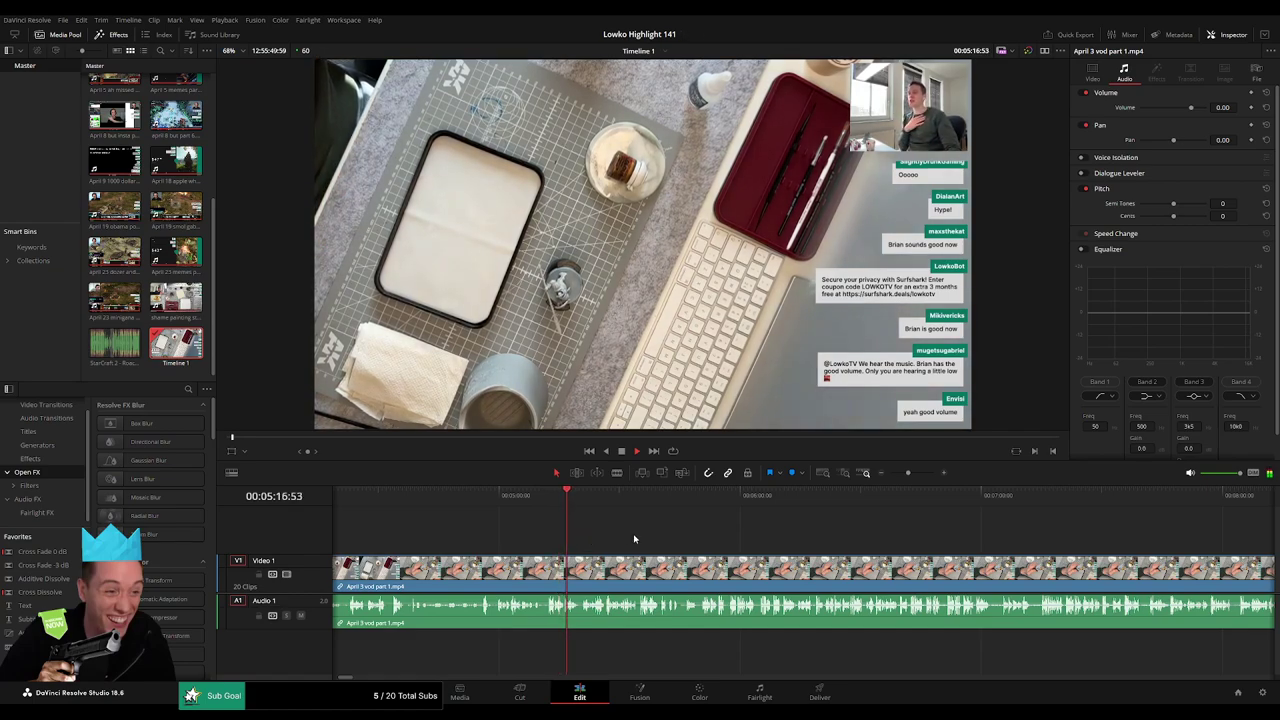
pyautogui.moveTo(634, 539); pyautogui.dragTo(567, 536)
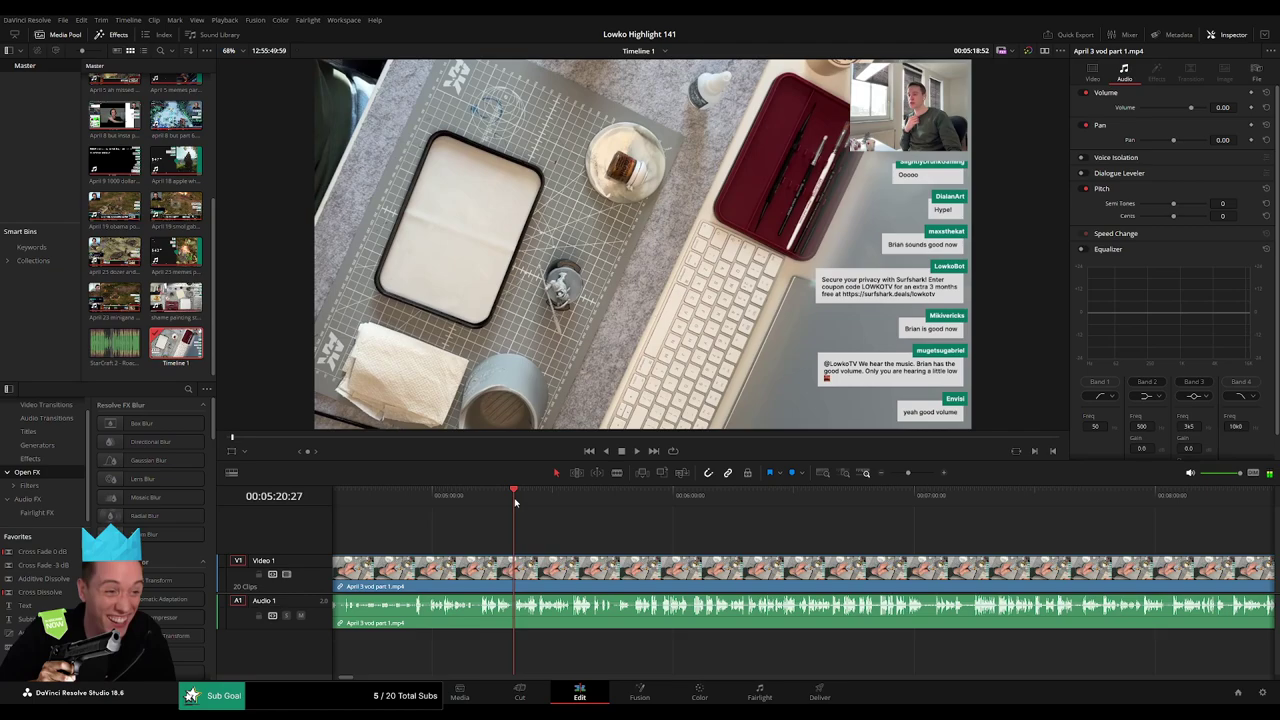
pyautogui.moveTo(635, 508); pyautogui.dragTo(717, 545)
pyautogui.hscroll(2, 629, 534)
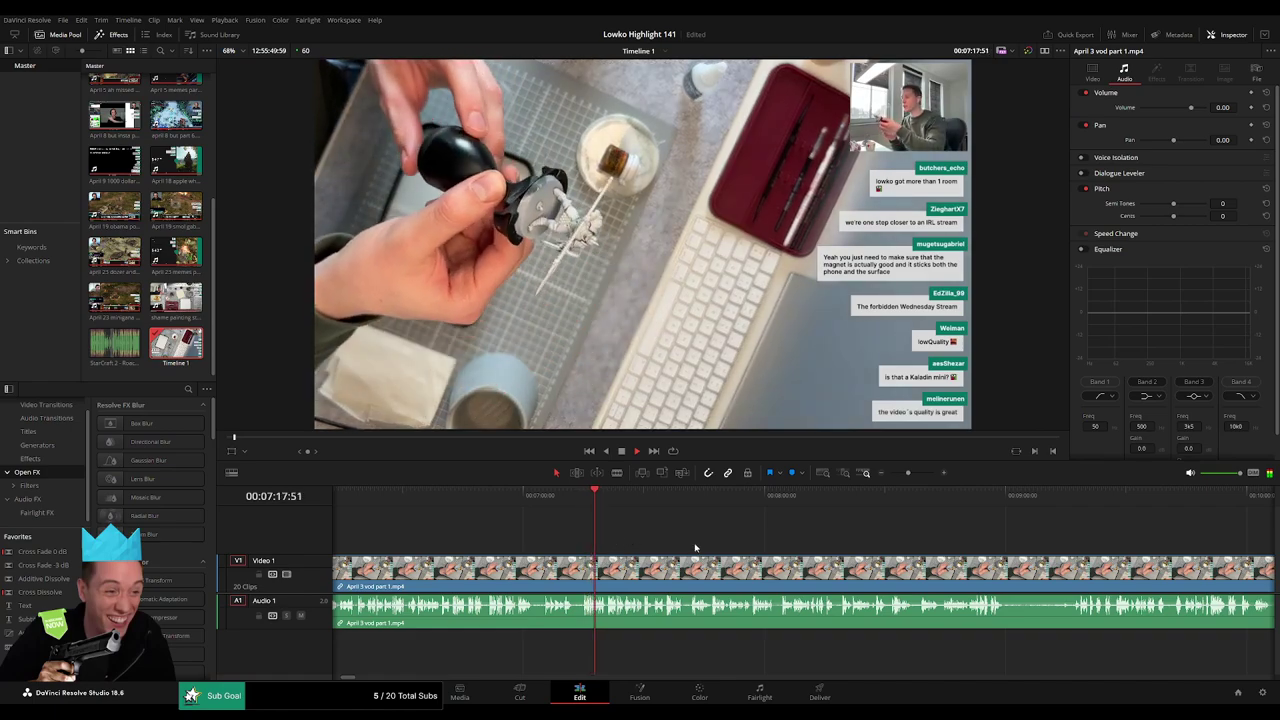
# Examine the footage from about 7:20 to 16:30 to find the first highlight moment.
pyautogui.hscroll(2, 700, 545)
pyautogui.moveTo(907, 473)
pyautogui.mouseDown()
pyautogui.moveTo(887, 475)
pyautogui.moveTo(908, 475)
pyautogui.mouseUp()
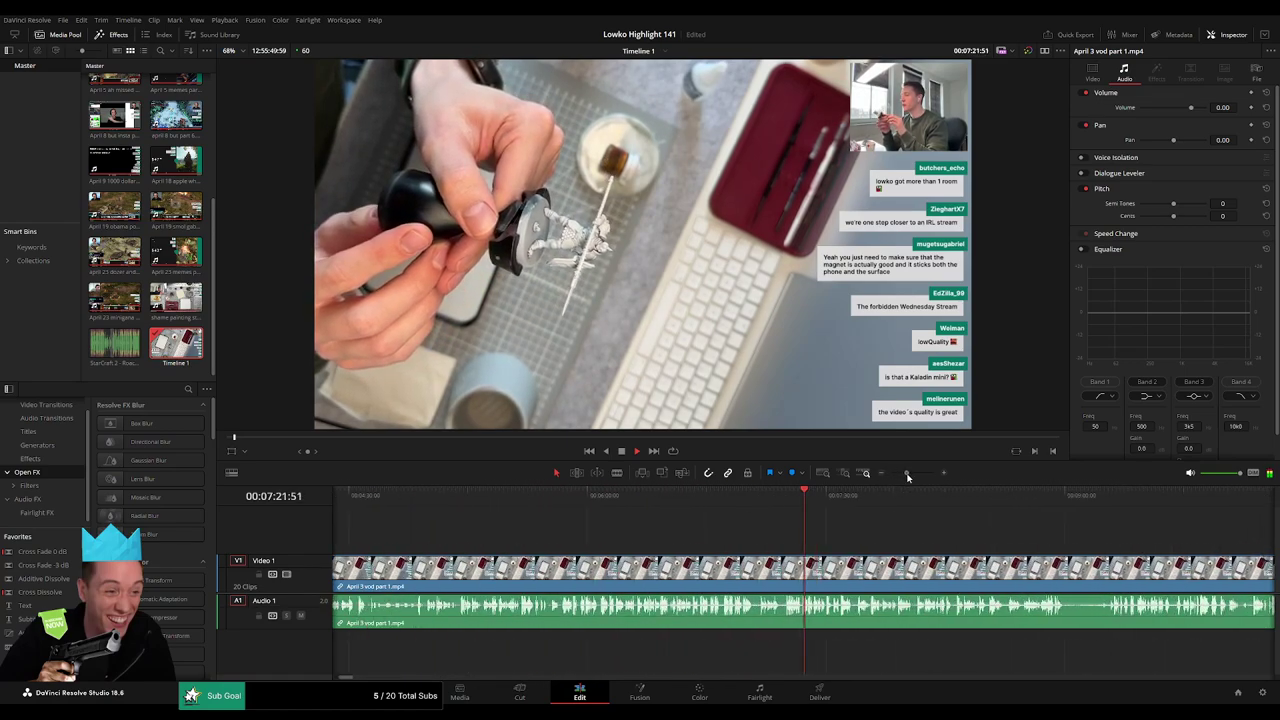
pyautogui.hscroll(5, 689, 544)
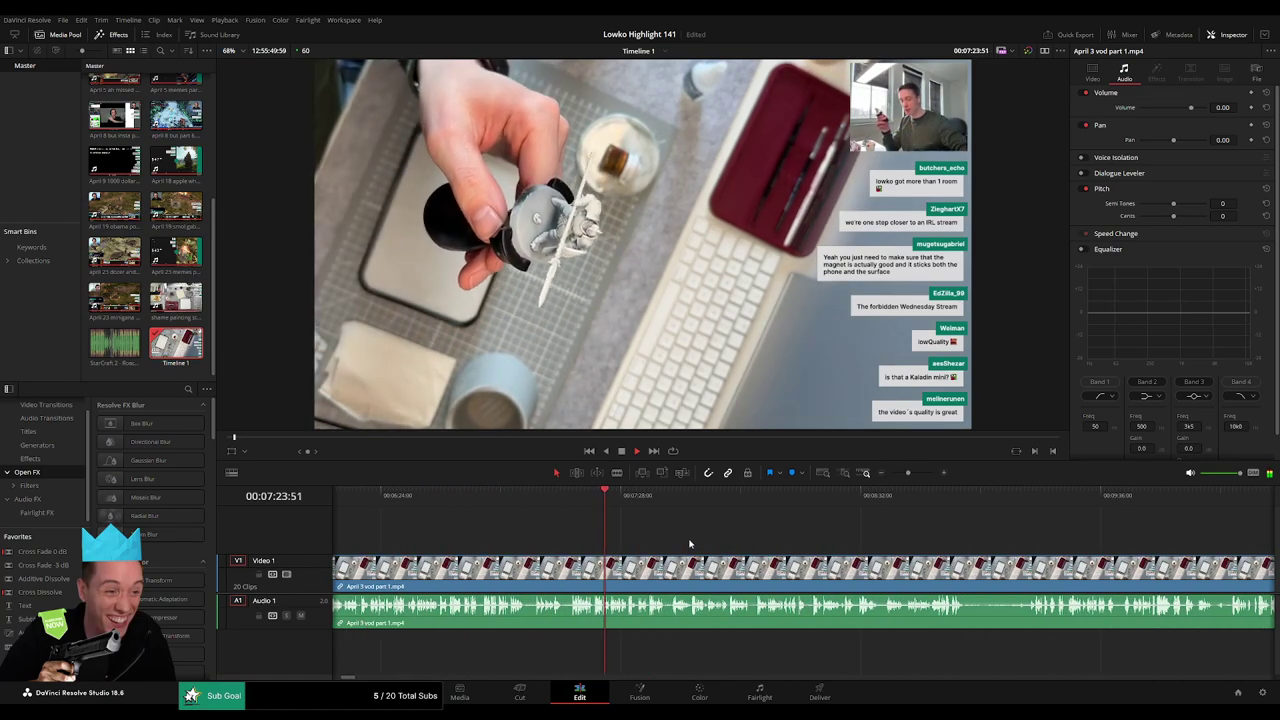
pyautogui.hscroll(2, 690, 543)
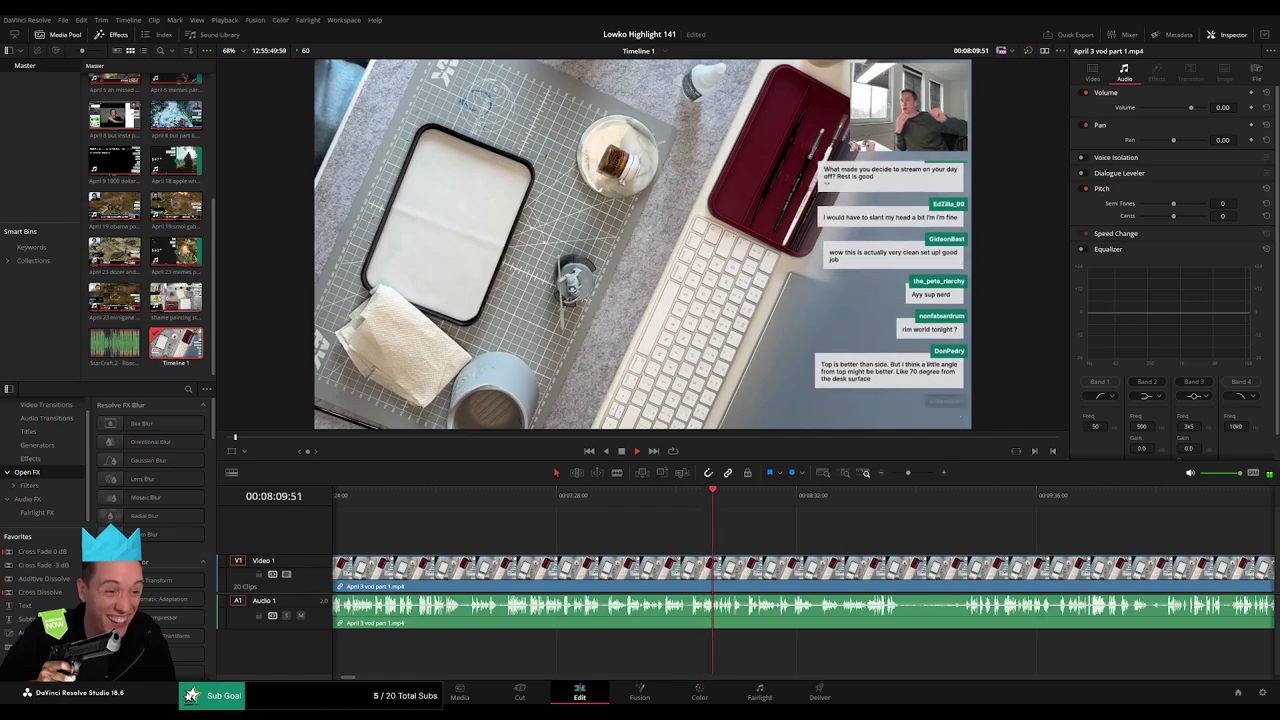
pyautogui.hscroll(3, 842, 543)
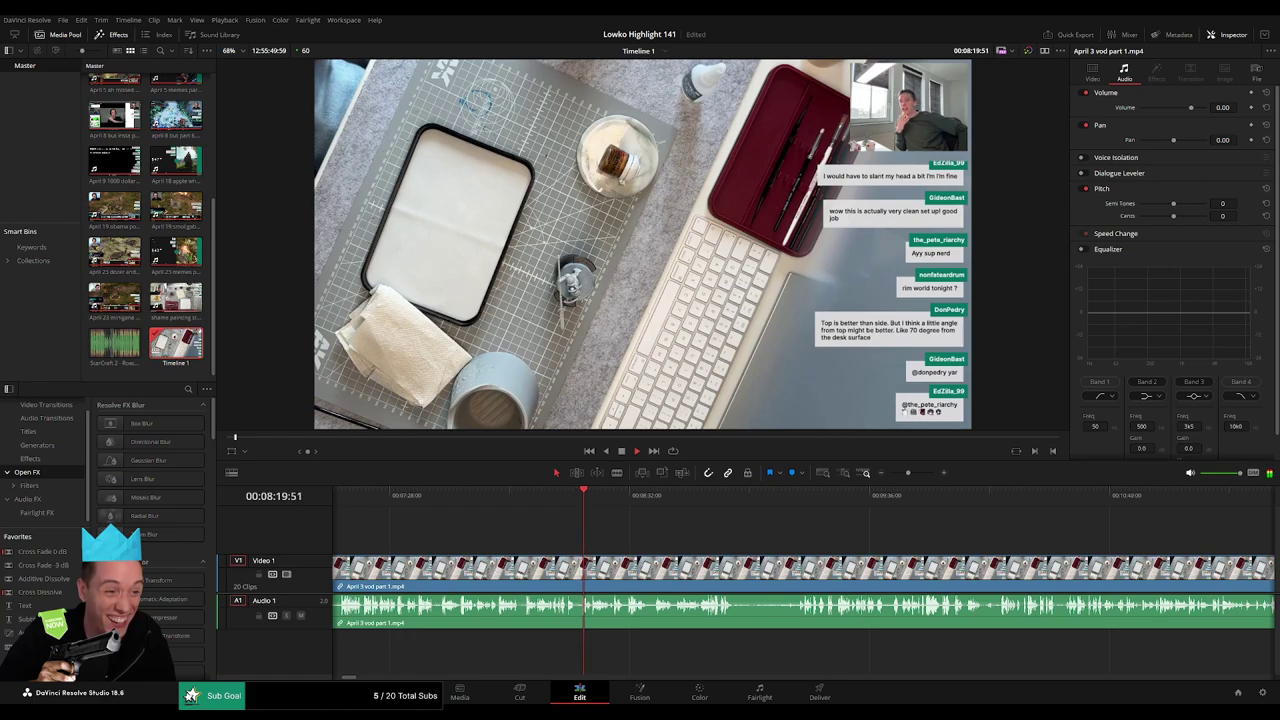
pyautogui.moveTo(680, 498); pyautogui.dragTo(1018, 530)
pyautogui.moveTo(1082, 557); pyautogui.dragTo(773, 519)
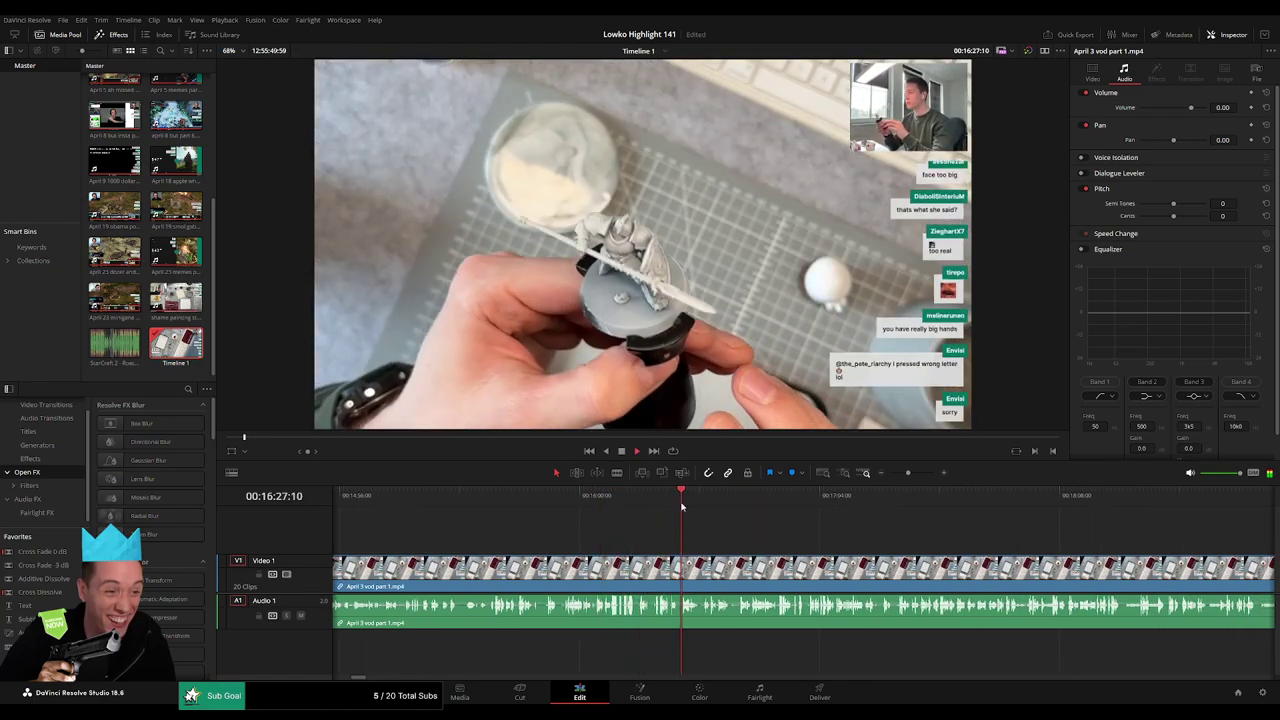
pyautogui.click(612, 501)
pyautogui.click(602, 506)
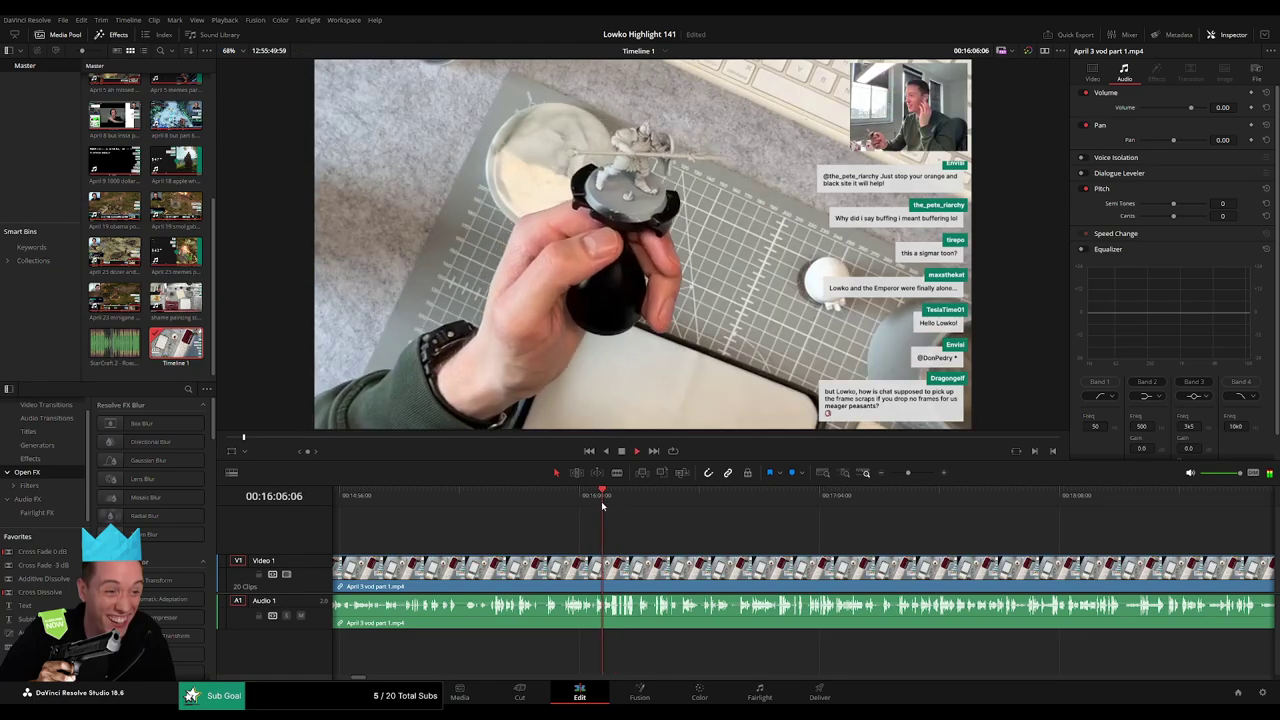
# Split the clip where the highlight begins, at about 15:51, and delete all the footage before the cut.
pyautogui.moveTo(915, 477); pyautogui.dragTo(917, 477)
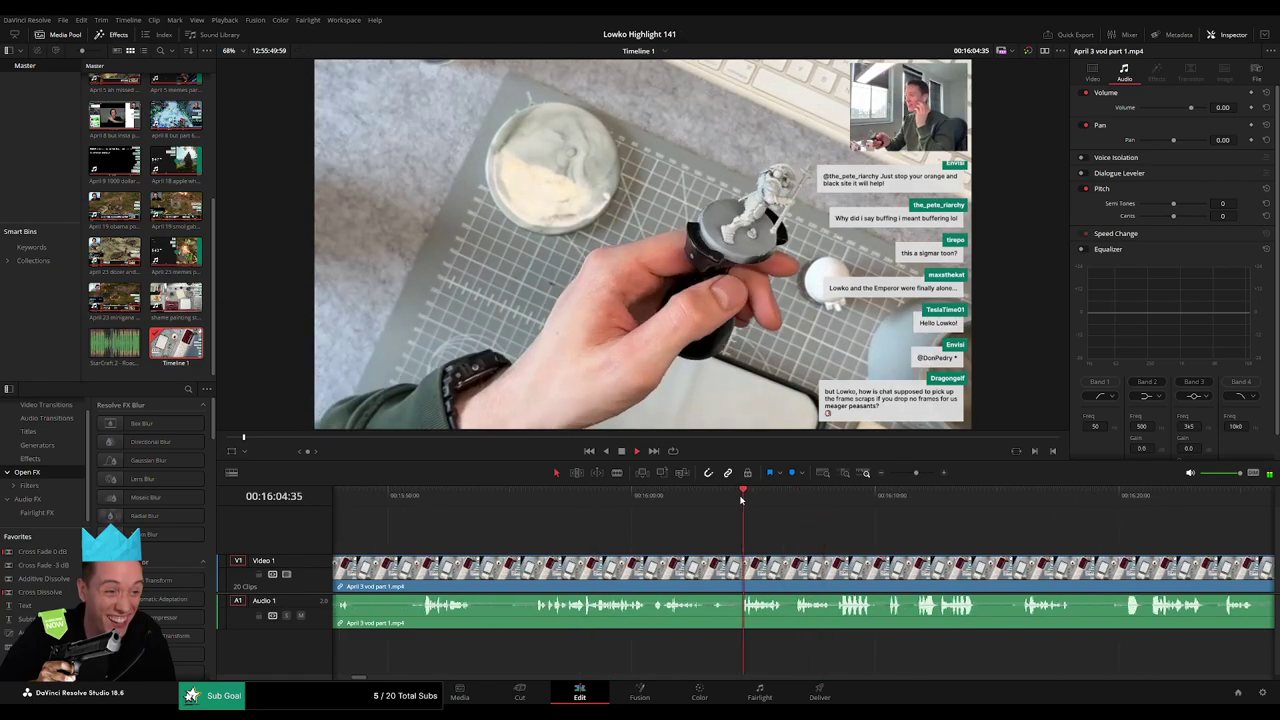
pyautogui.click(651, 506)
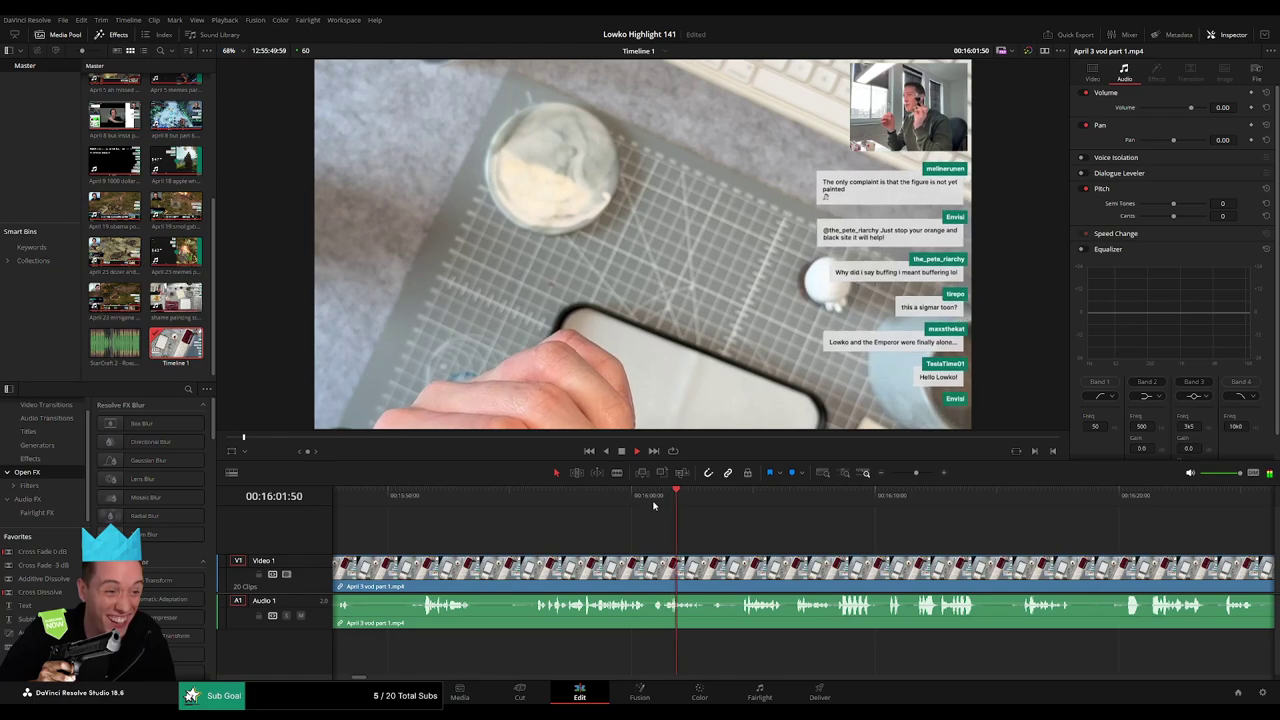
pyautogui.click(541, 507)
pyautogui.click(527, 505)
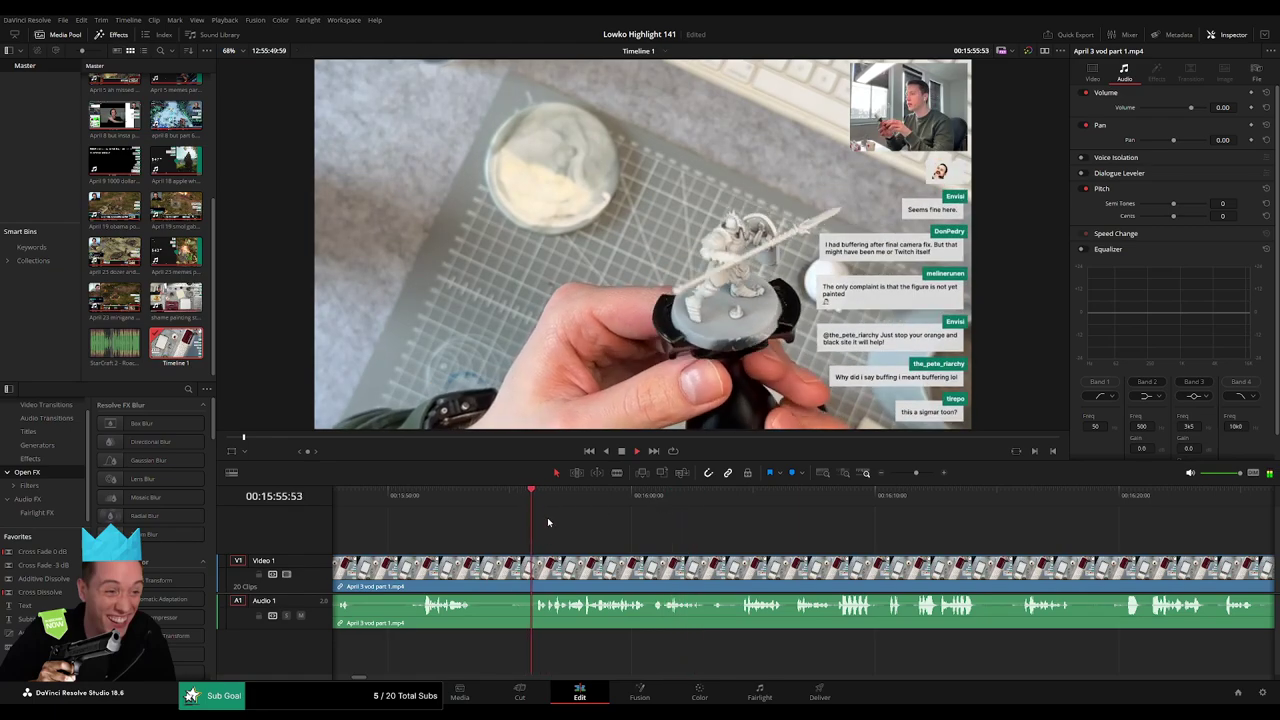
pyautogui.moveTo(548, 518); pyautogui.dragTo(659, 531)
pyautogui.click(523, 498)
pyautogui.hscroll(-1, 540, 510)
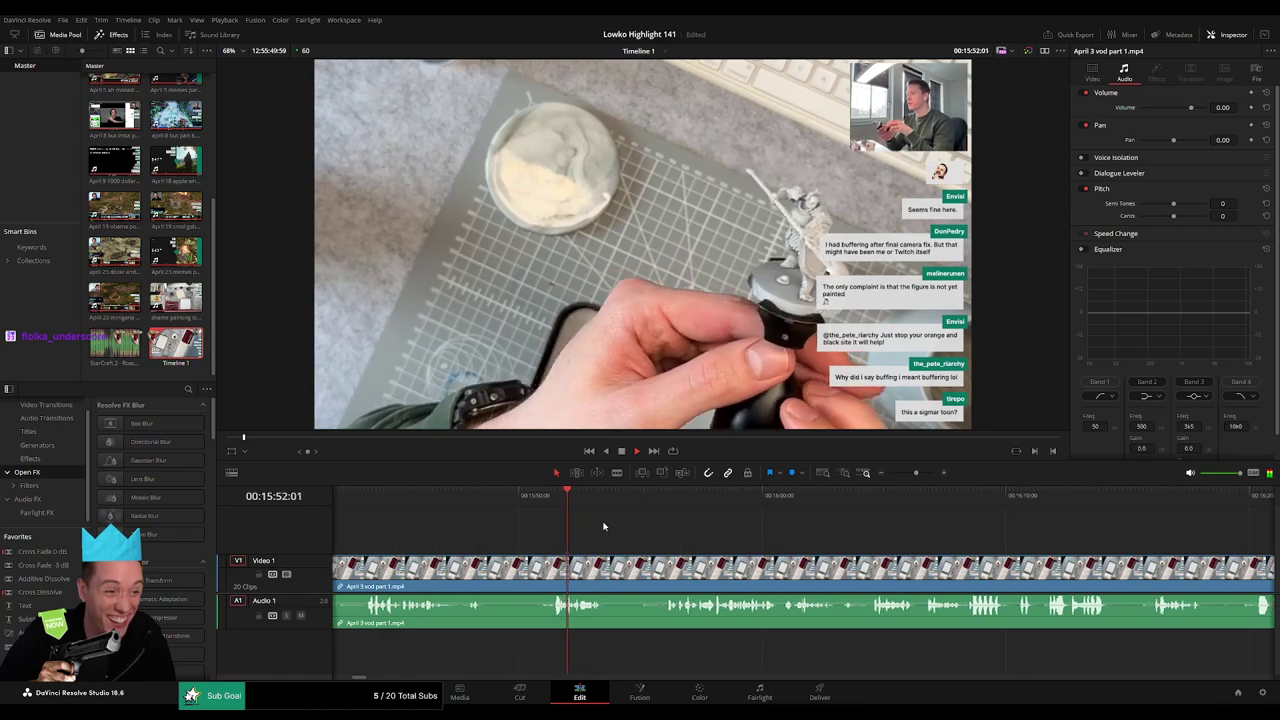
pyautogui.click(567, 567)
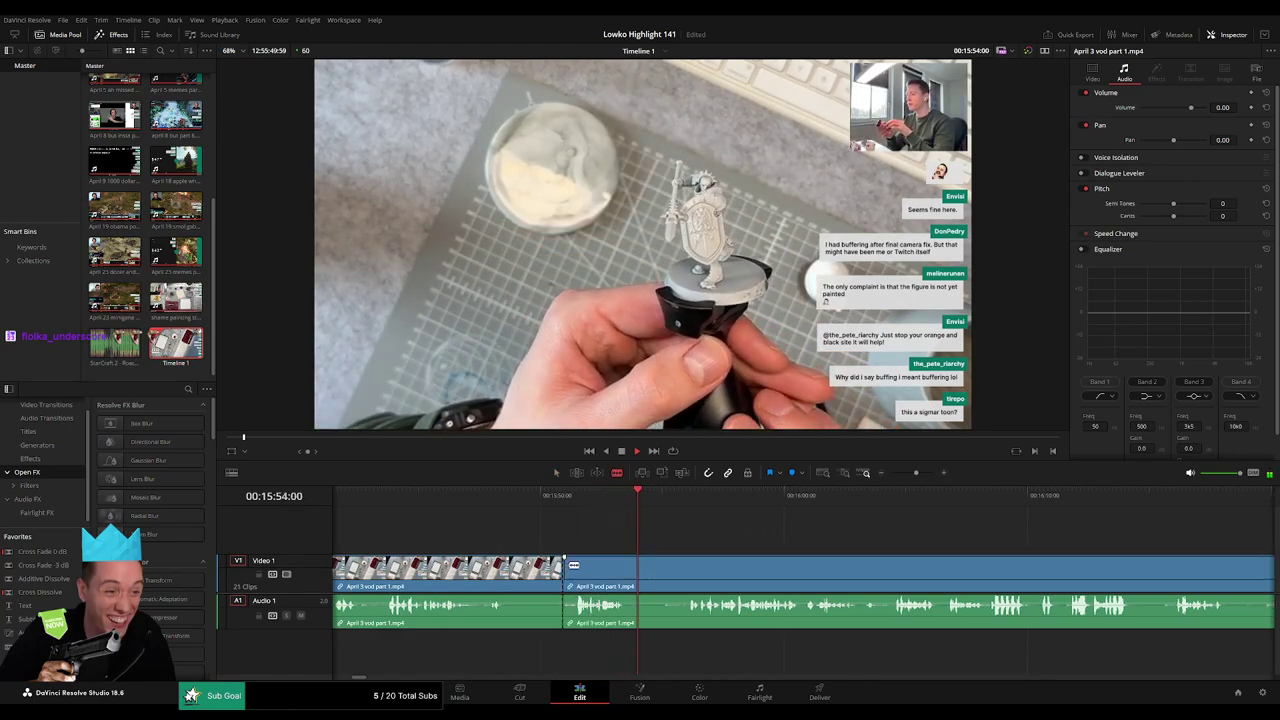
pyautogui.press('a')
pyautogui.click(538, 570)
pyautogui.press('Delete')
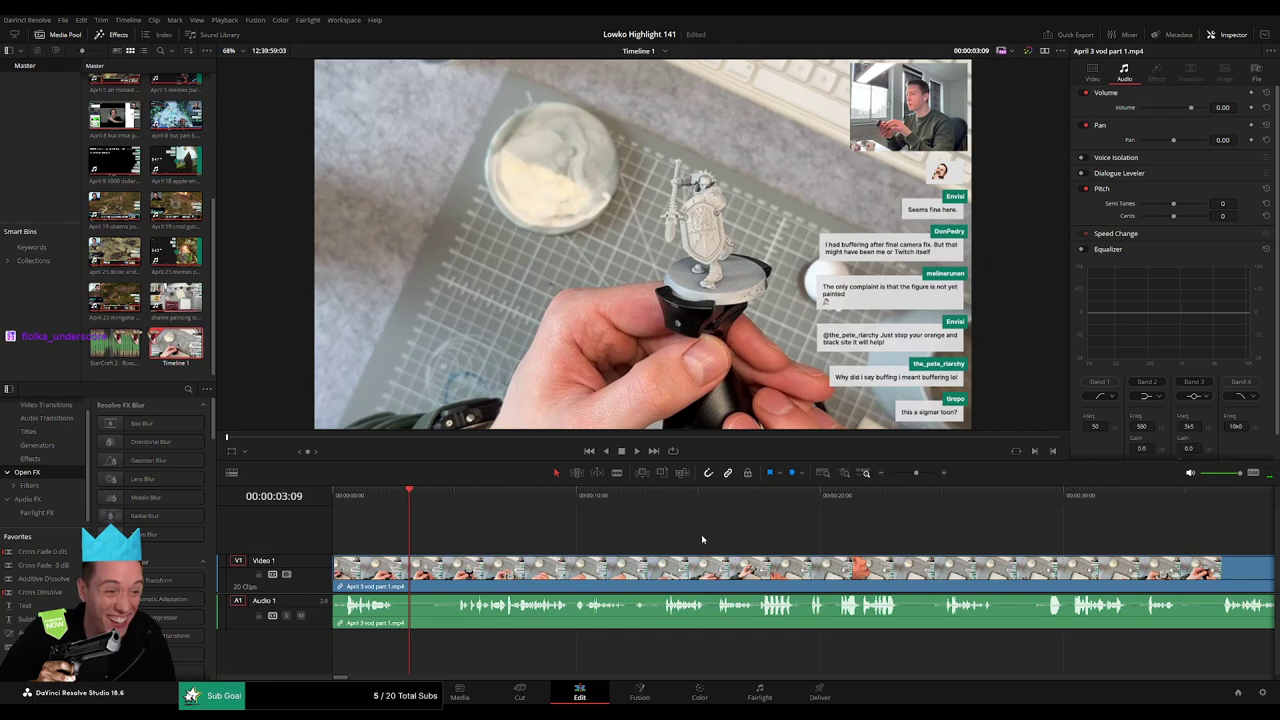
# Add a short audio fade-in at the start of the first clip and play the new opening from the beginning.
pyautogui.click(335, 501)
pyautogui.press('space')
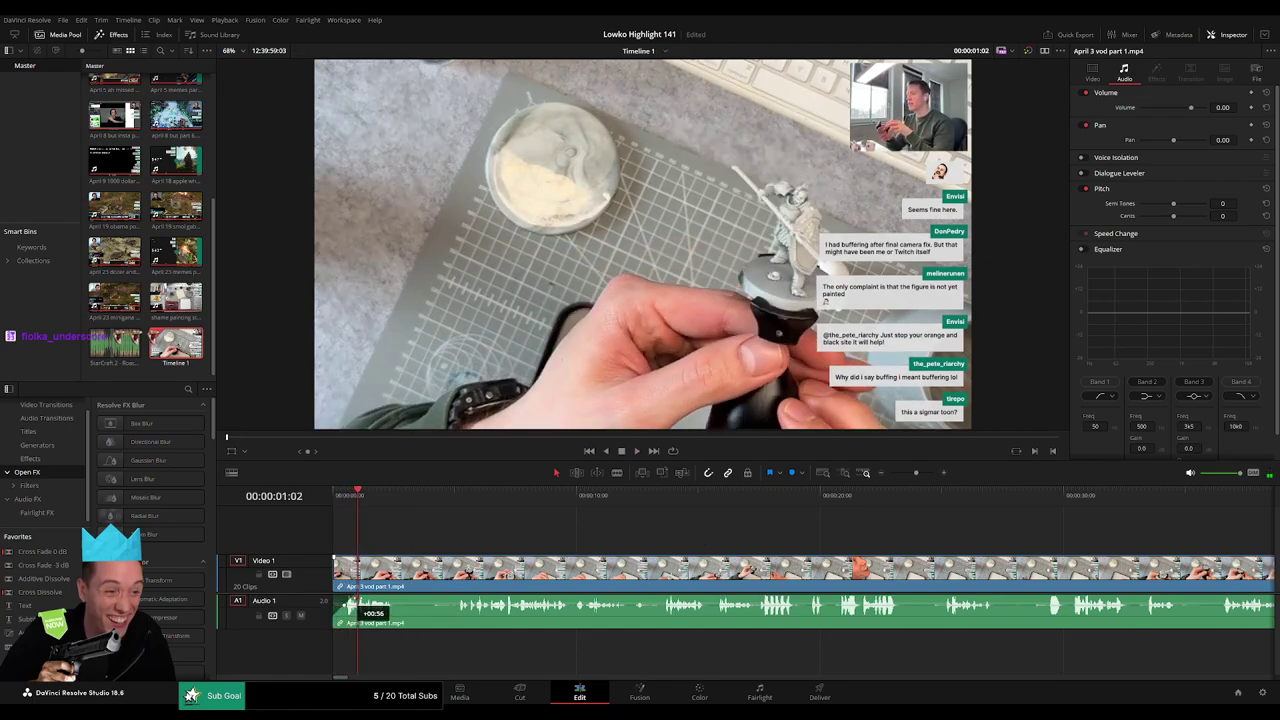
pyautogui.click(337, 501)
pyautogui.press('space')
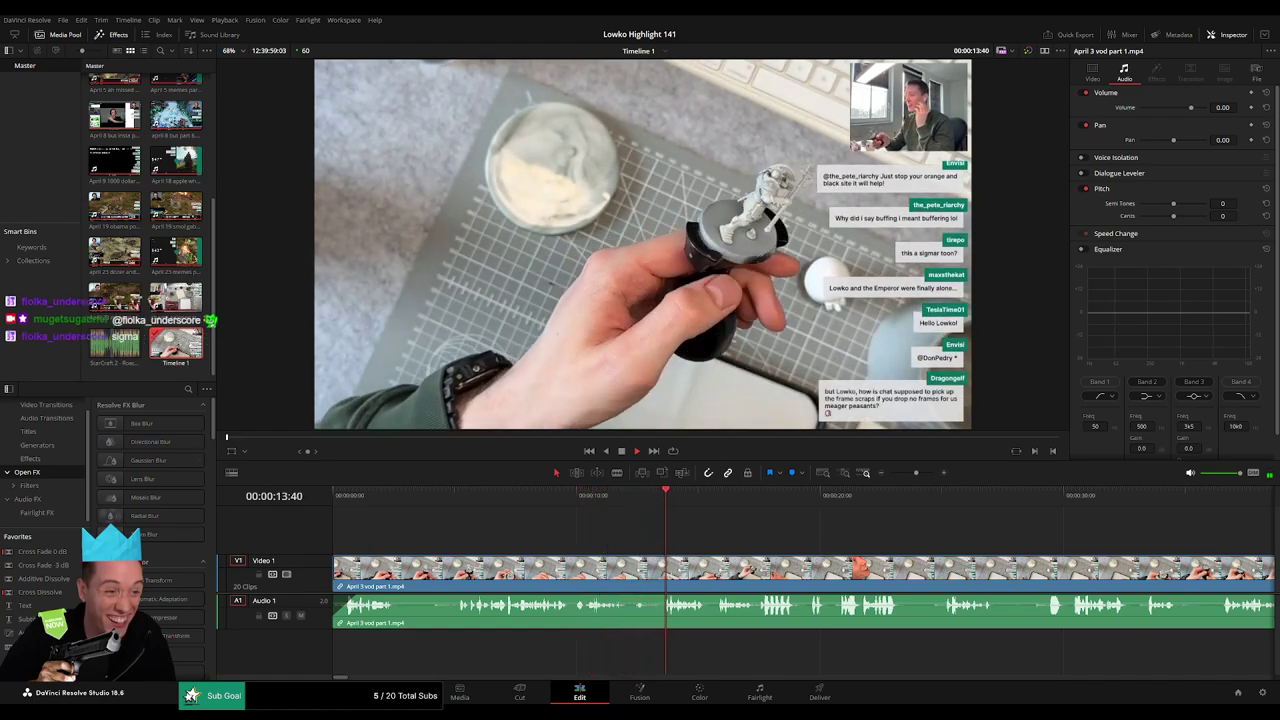
# Cut out the section between about 23 and 25 seconds and add an audio Cross Fade 0 dB over the join.
pyautogui.moveTo(843, 542); pyautogui.dragTo(671, 536)
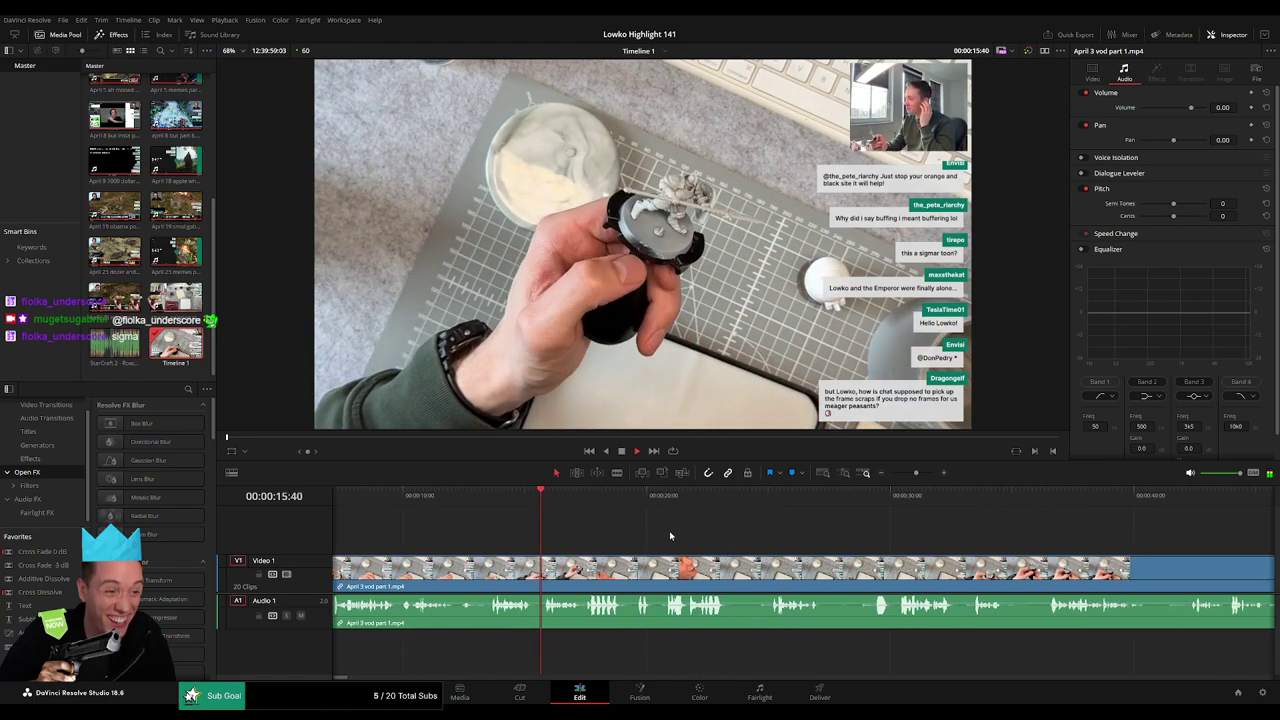
pyautogui.hscroll(2, 620, 531)
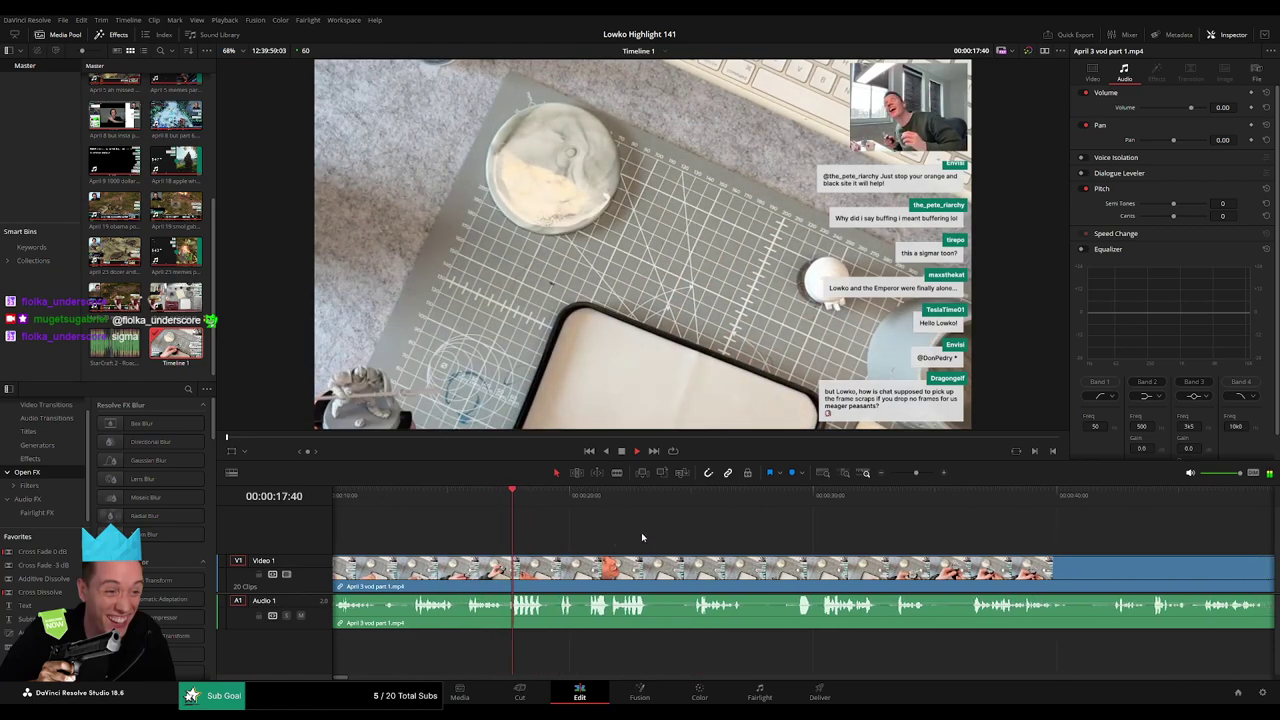
pyautogui.hscroll(2, 641, 532)
pyautogui.hscroll(1, 592, 531)
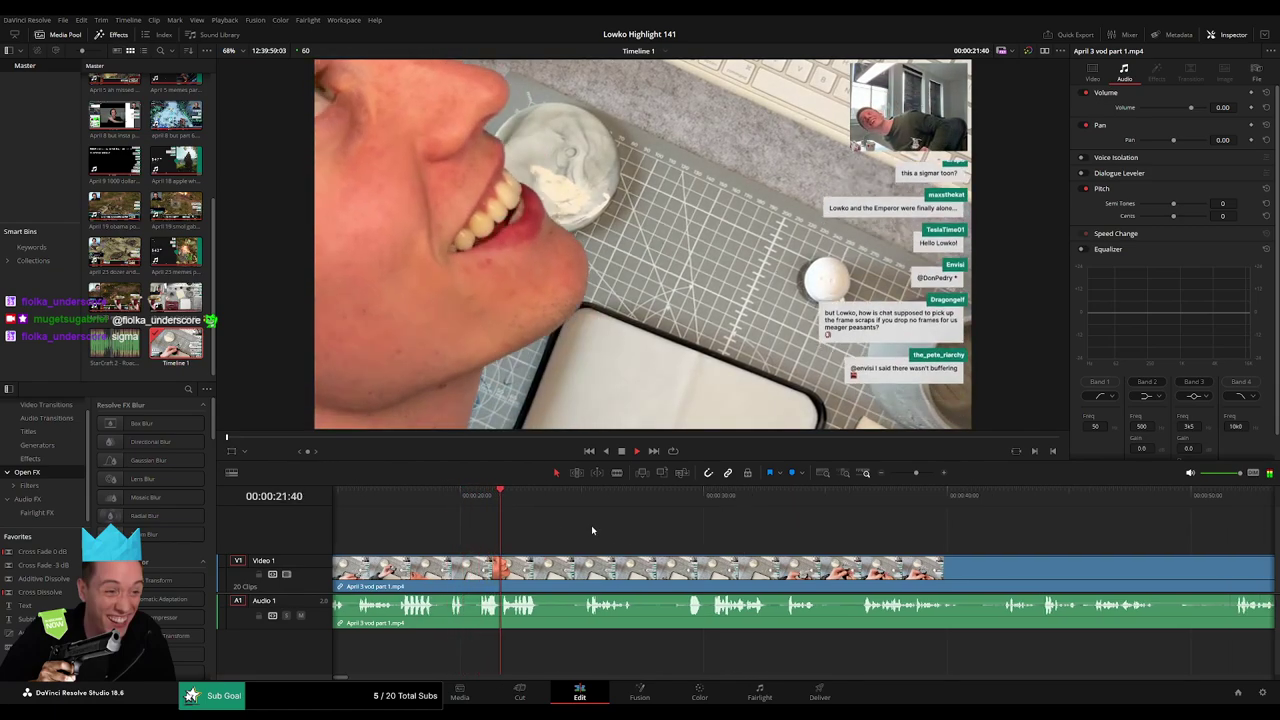
pyautogui.hscroll(1, 600, 530)
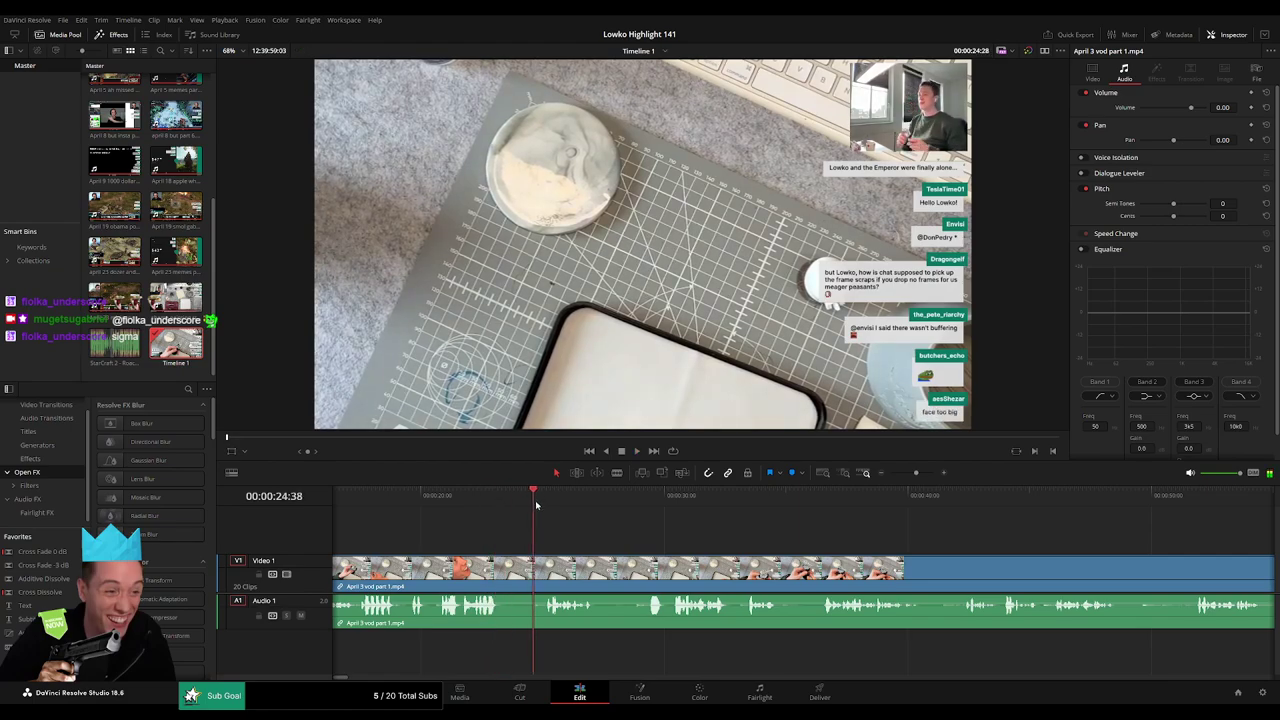
pyautogui.click(504, 580)
pyautogui.click(545, 570)
pyautogui.press('a')
pyautogui.click(528, 577)
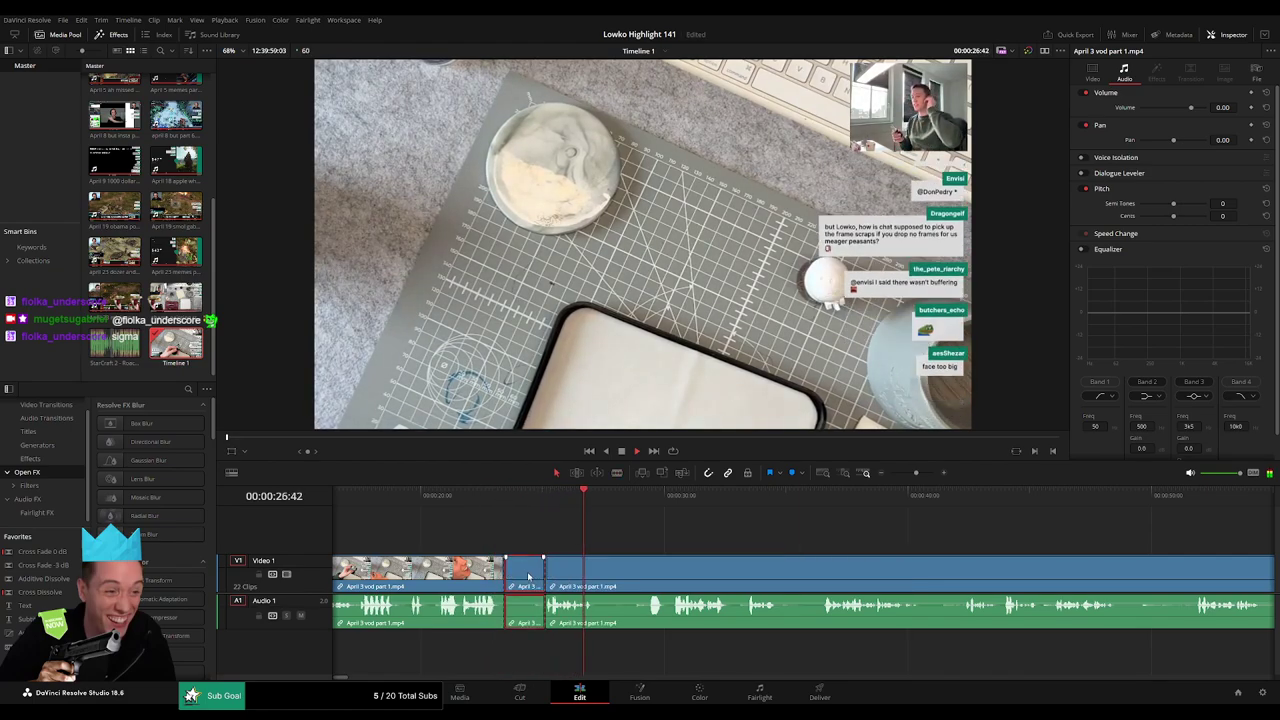
pyautogui.press('Delete')
pyautogui.press('space')
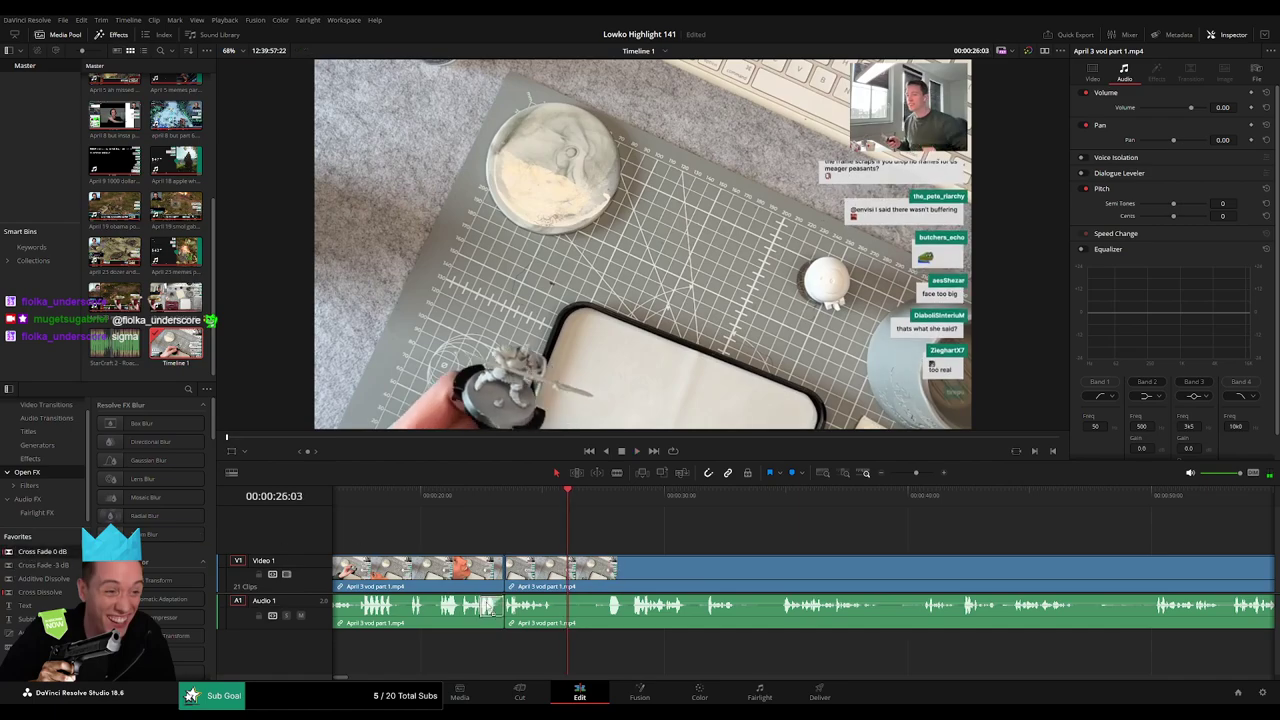
# Cut out the section between about 25.6 and 28.6 seconds from both the video and audio.
pyautogui.press('b')
pyautogui.click(558, 568)
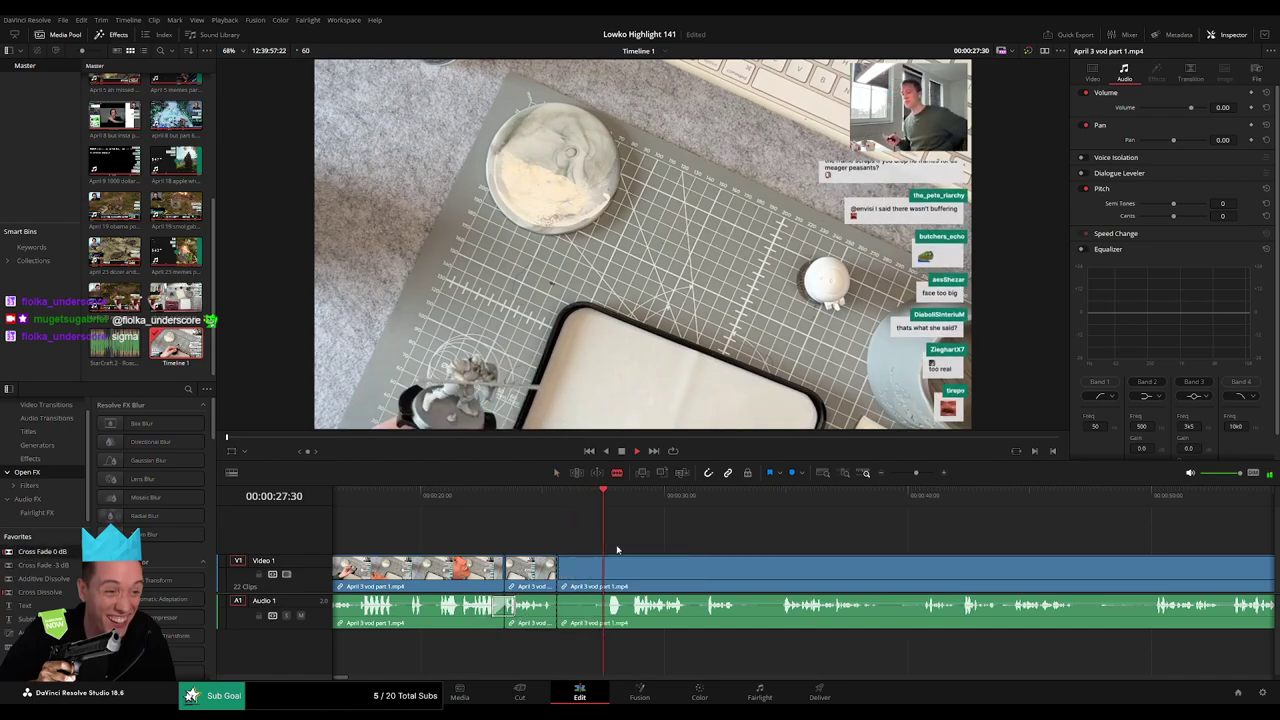
pyautogui.moveTo(664, 534); pyautogui.dragTo(578, 537)
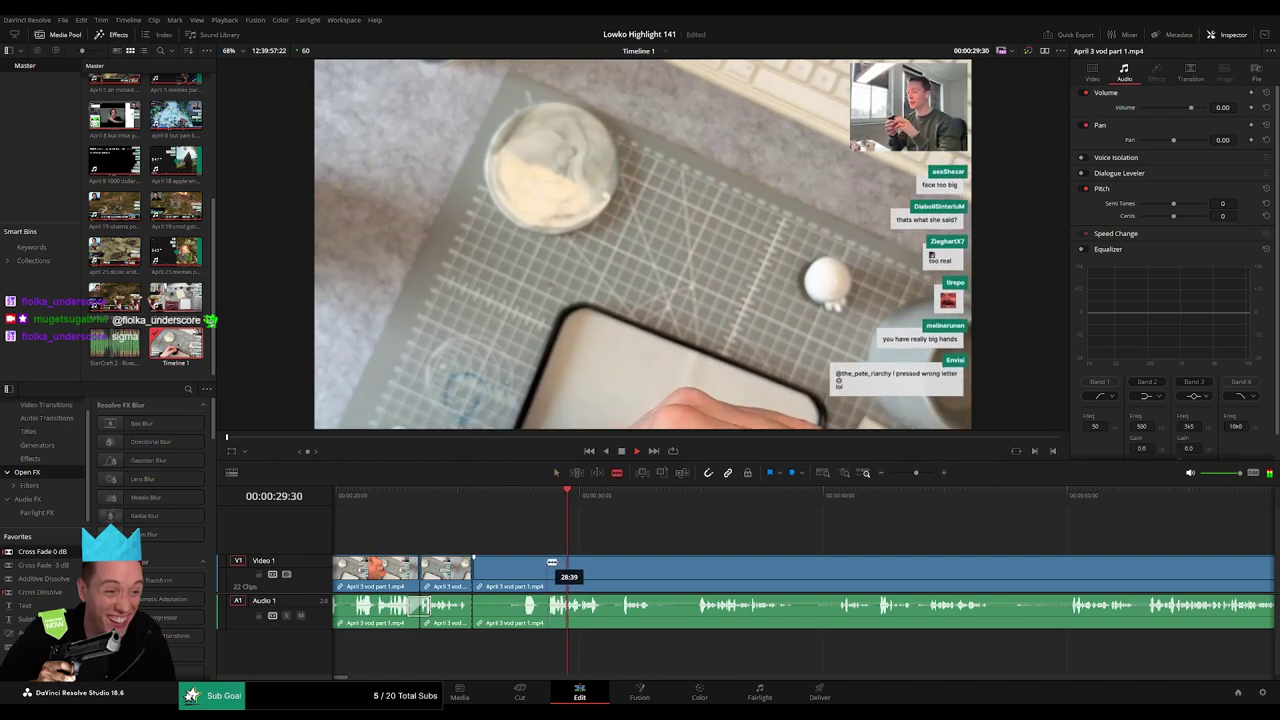
pyautogui.click(549, 568)
pyautogui.press('Delete')
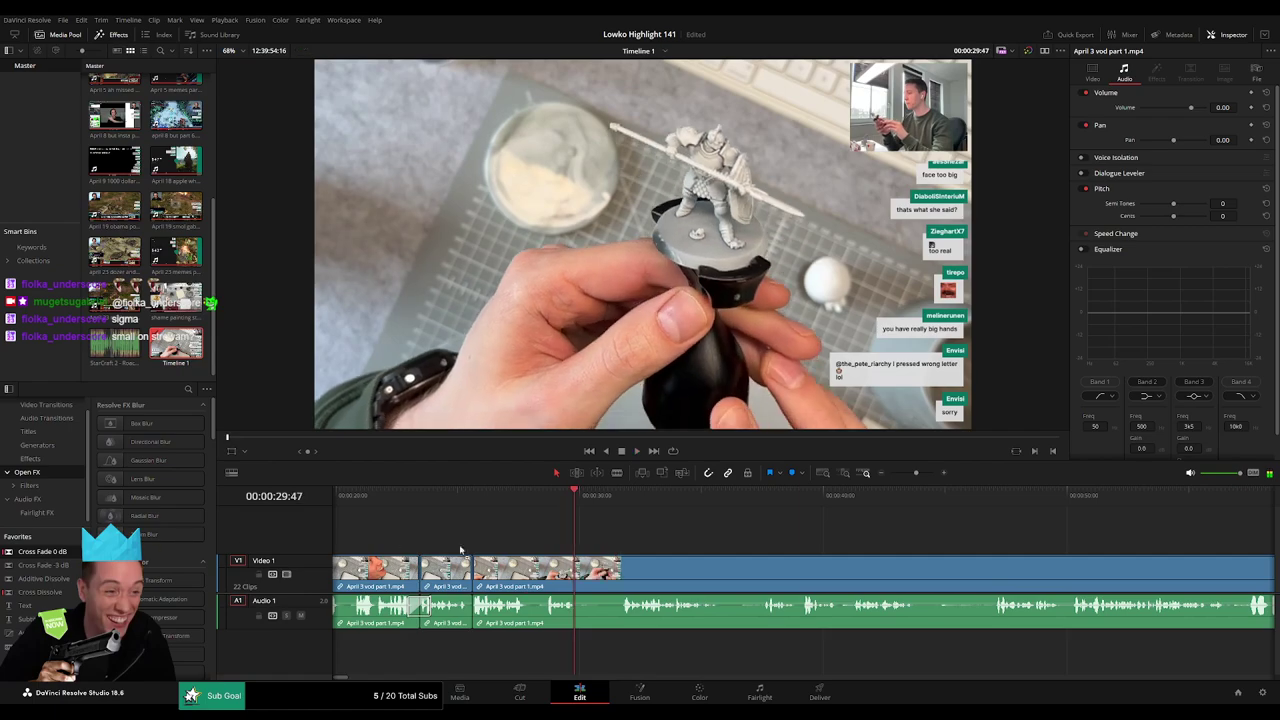
# Add an audio cross fade over the join at about 25.6 seconds and split the clip at about 30 seconds.
pyautogui.click(460, 498)
pyautogui.press('space')
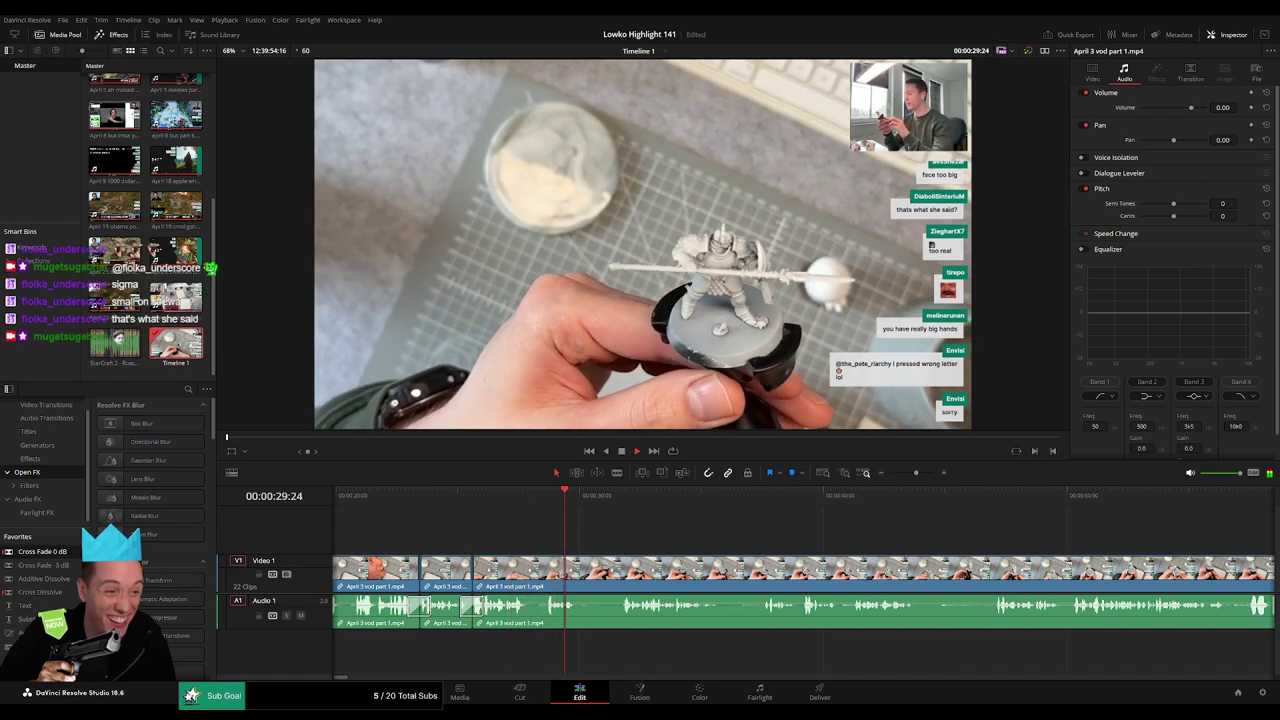
pyautogui.click(615, 499)
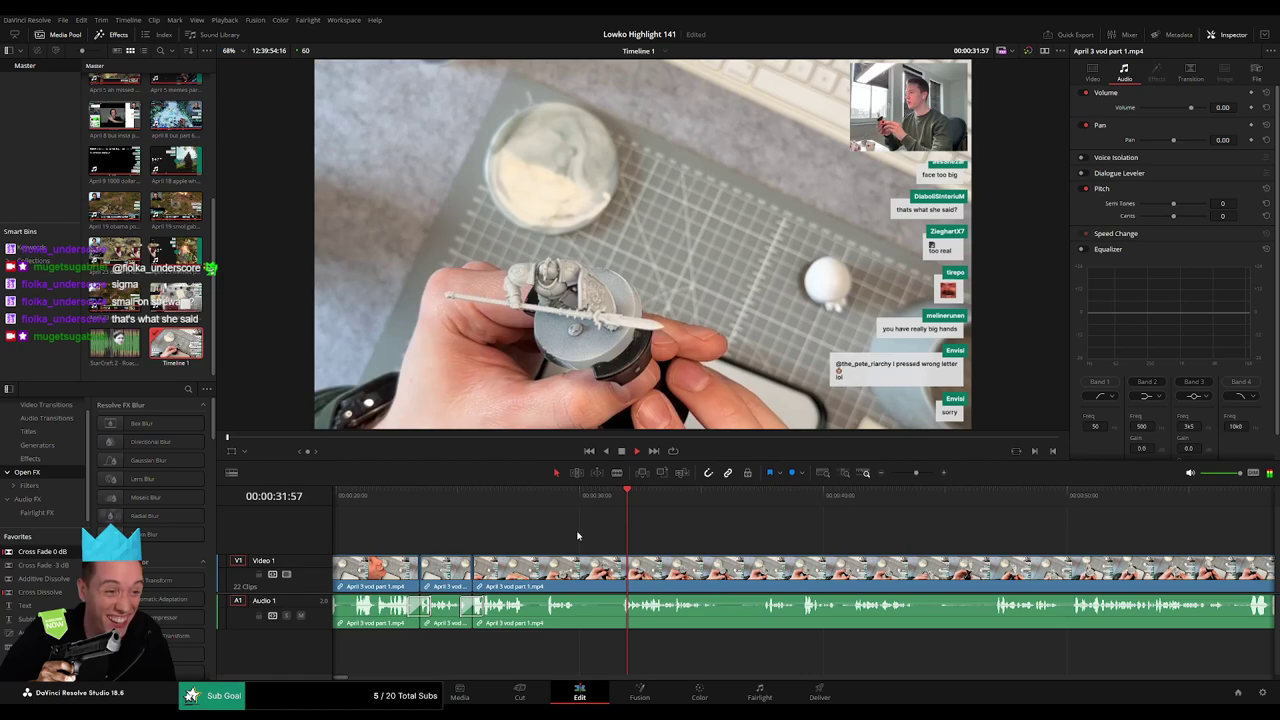
pyautogui.click(580, 567)
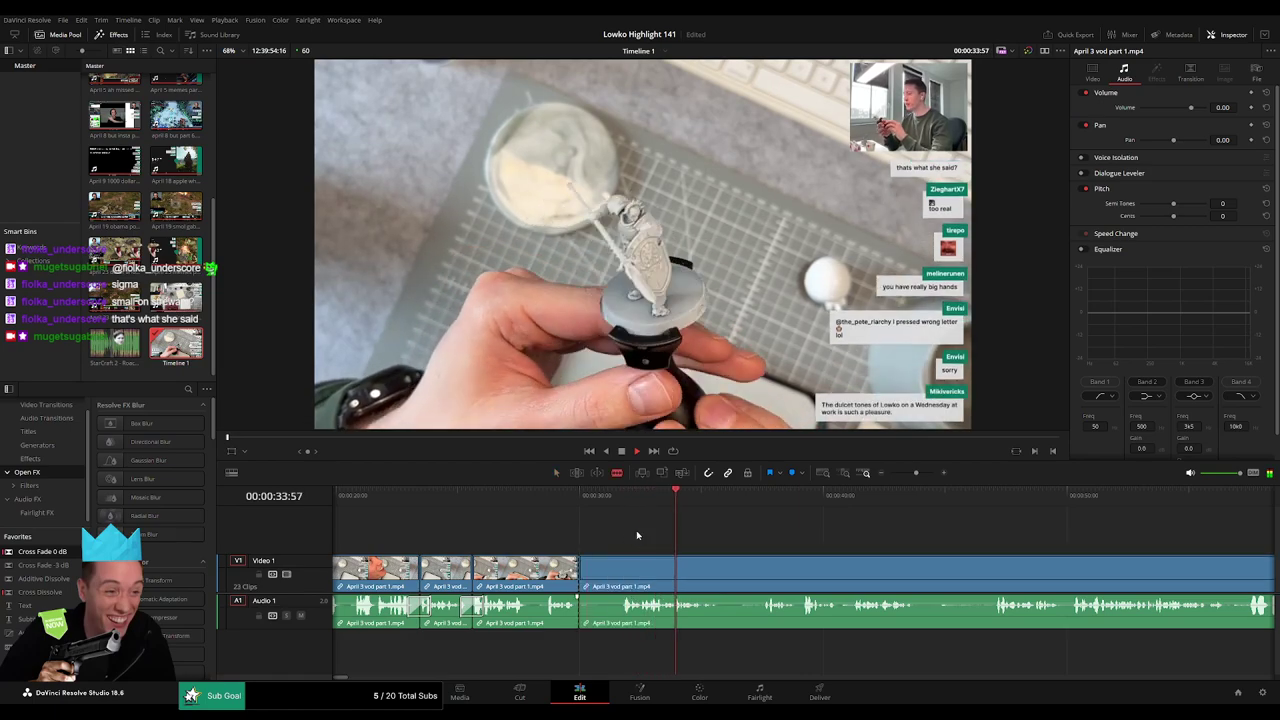
# Try to cut out the section between about 30 and 50 seconds from both the video and audio.
pyautogui.hscroll(1, 640, 518)
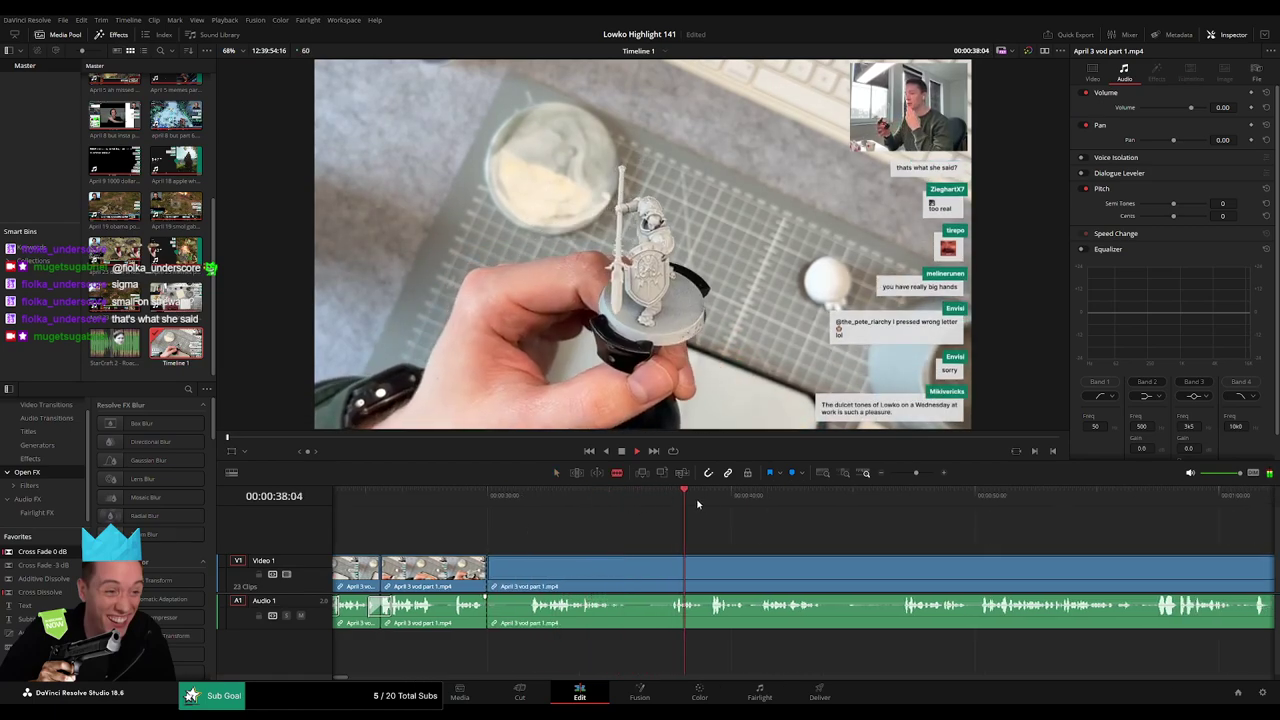
pyautogui.click(886, 507)
pyautogui.moveTo(960, 537); pyautogui.dragTo(663, 534)
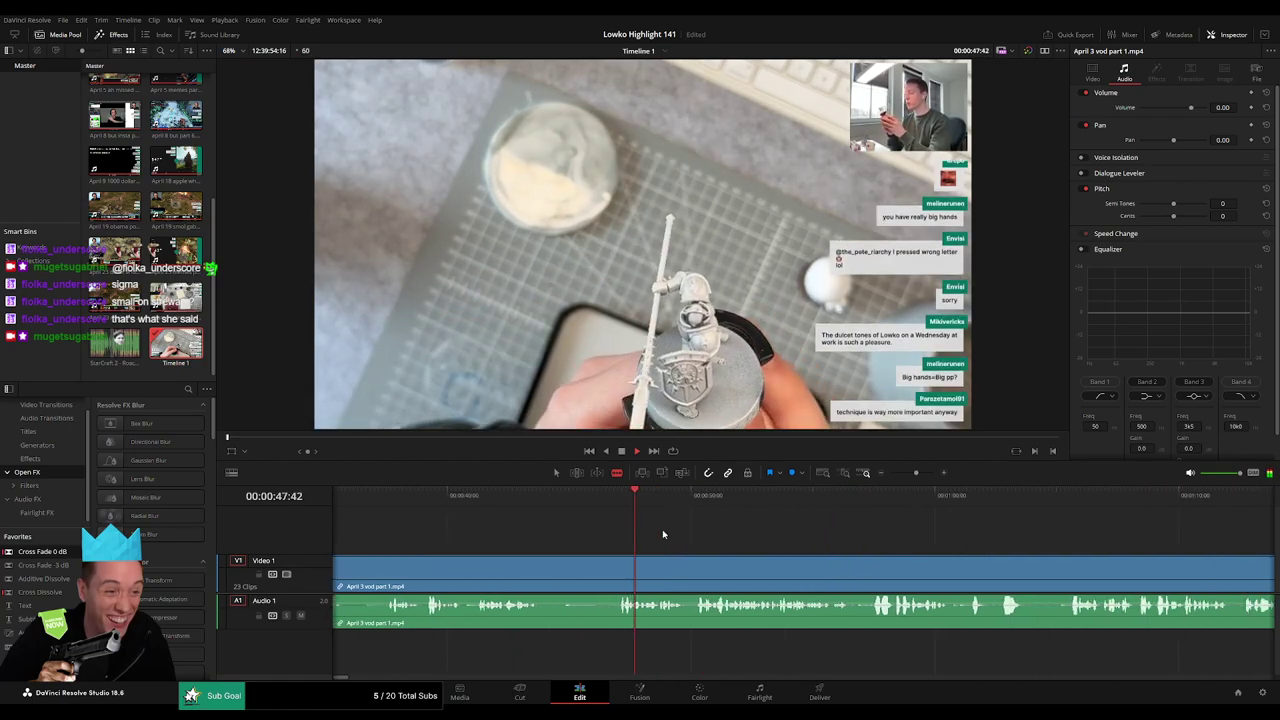
pyautogui.click(692, 502)
pyautogui.hscroll(4, 669, 521)
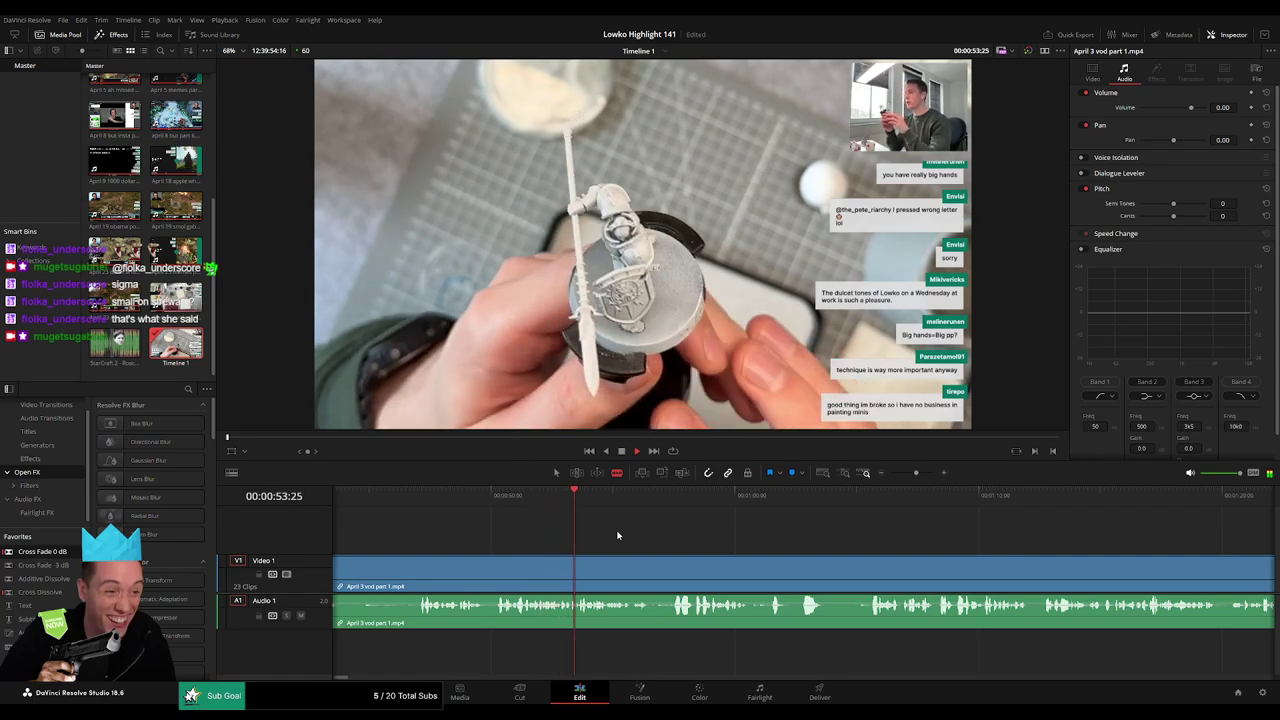
pyautogui.click(498, 567)
pyautogui.moveTo(553, 530); pyautogui.dragTo(598, 528)
pyautogui.hscroll(-8, 717, 540)
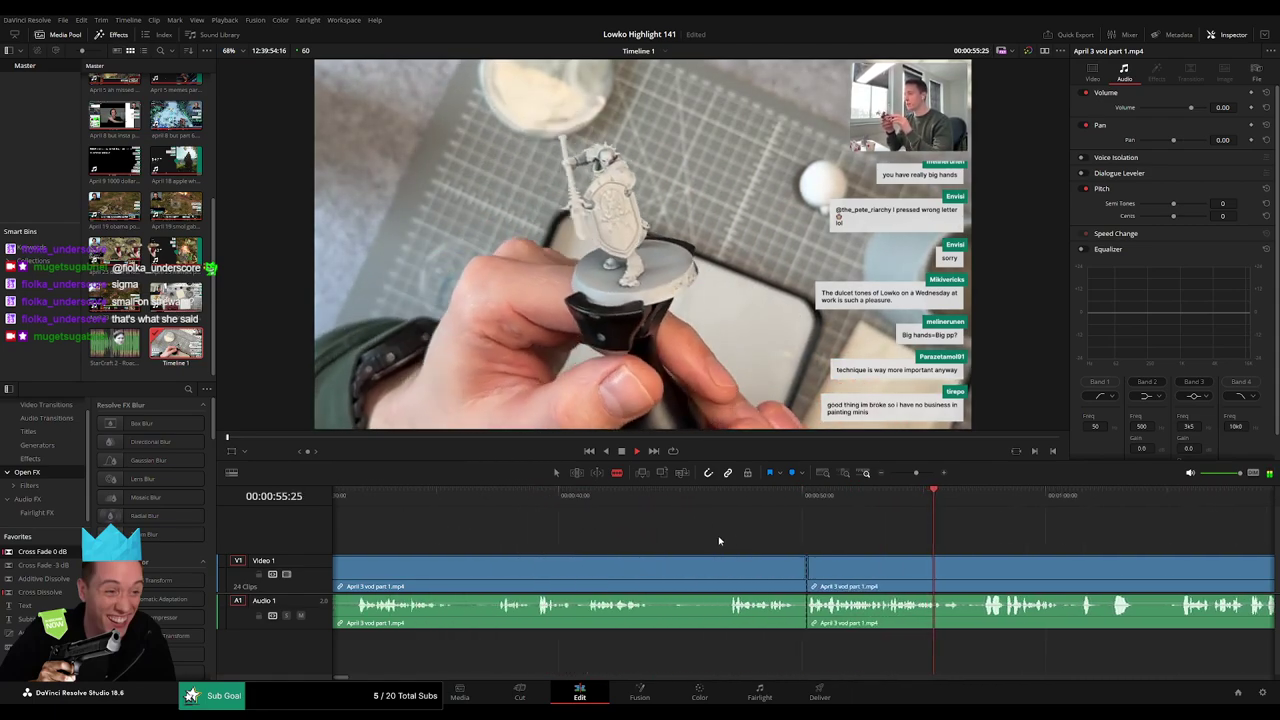
pyautogui.click(737, 569)
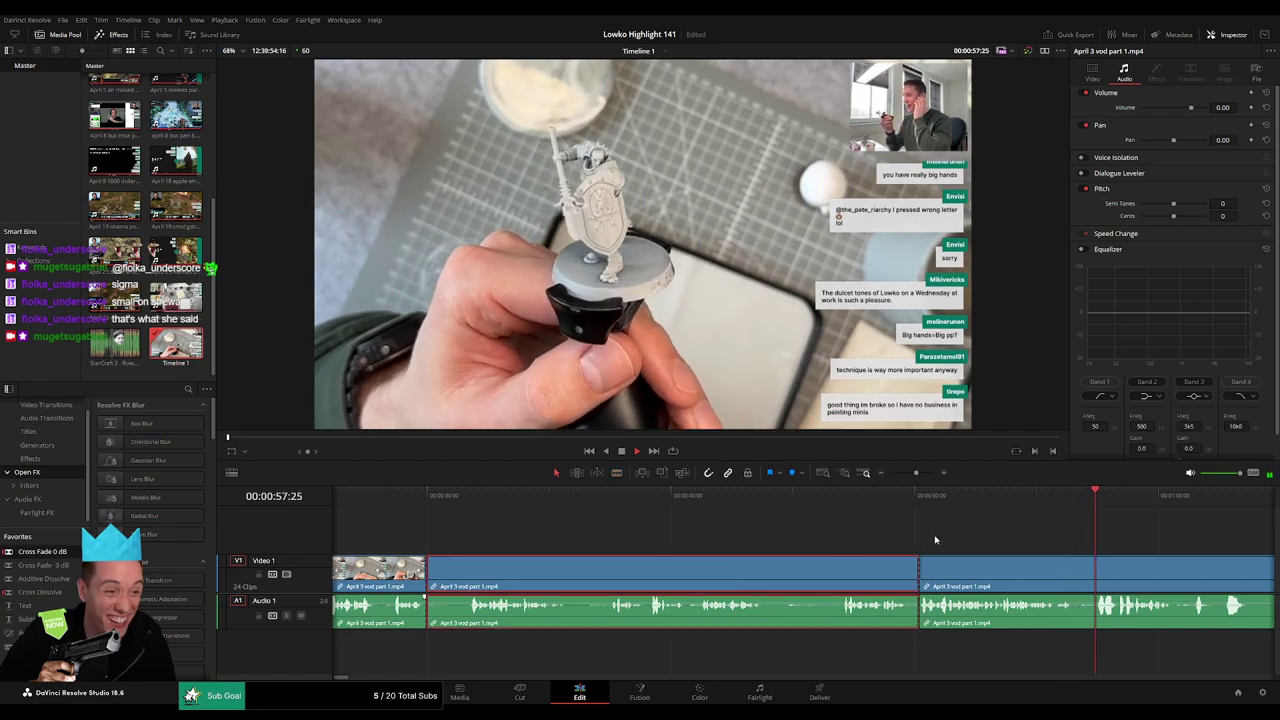
pyautogui.press('Delete')
# Review the footage from about 1:00 to 1:30 for the start of the next highlight moment.
pyautogui.hscroll(6, 680, 517)
pyautogui.hscroll(3, 676, 518)
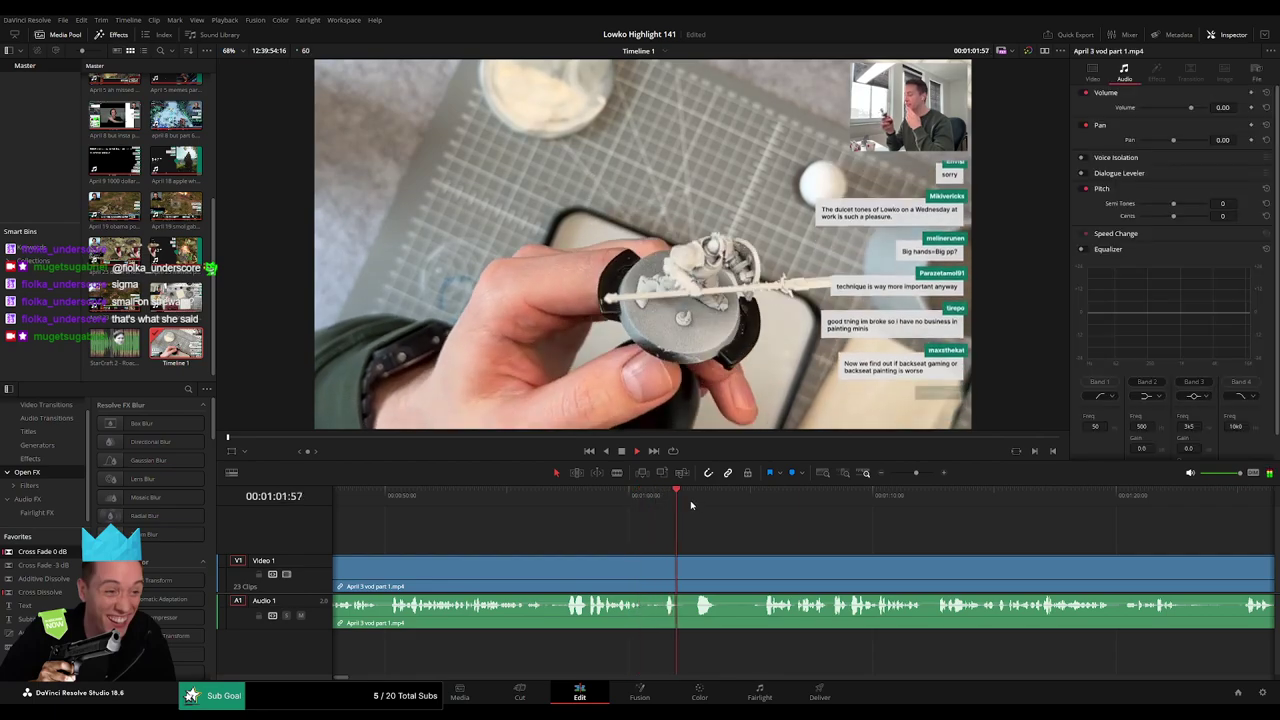
pyautogui.hscroll(2, 658, 502)
pyautogui.hscroll(2, 688, 529)
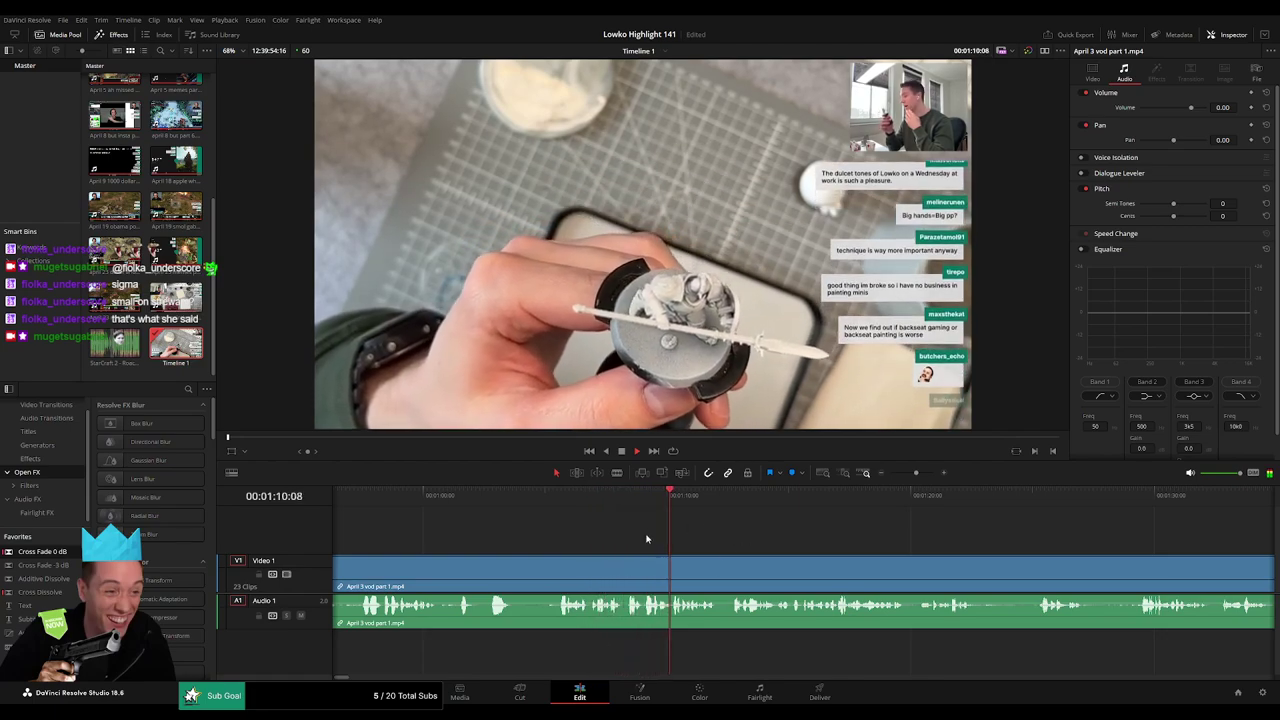
pyautogui.hscroll(4, 791, 543)
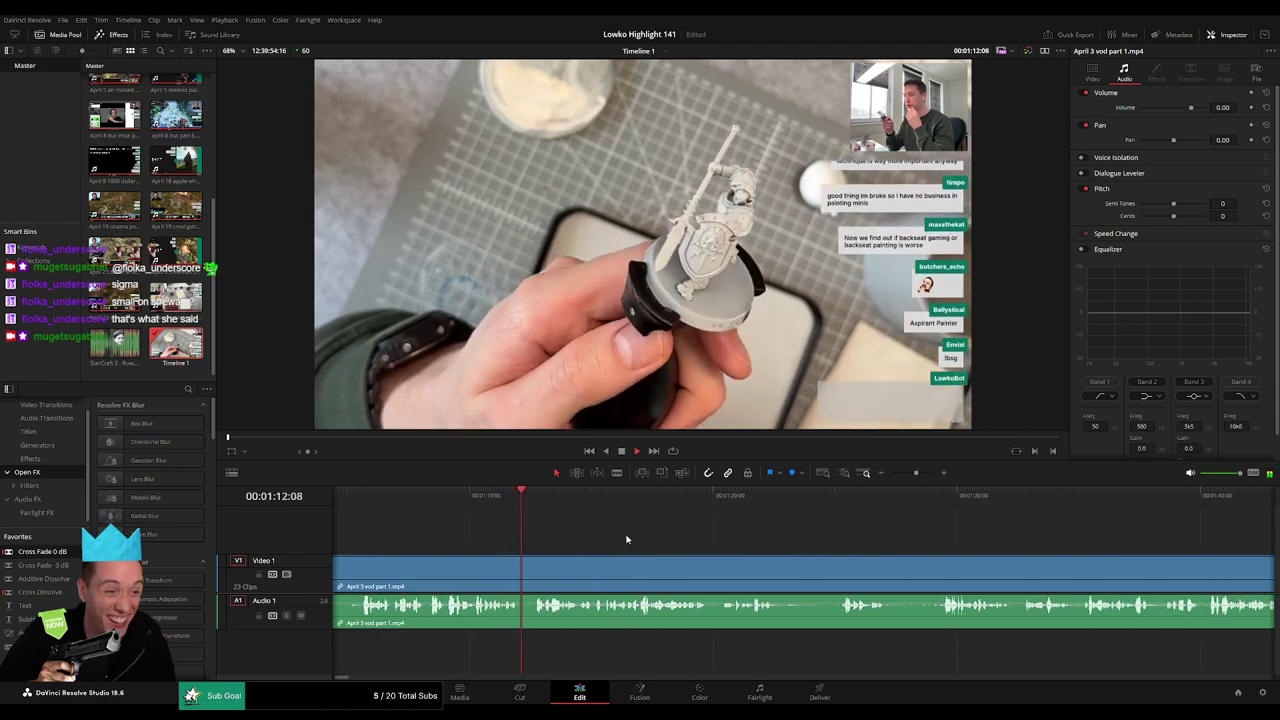
pyautogui.hscroll(2, 600, 538)
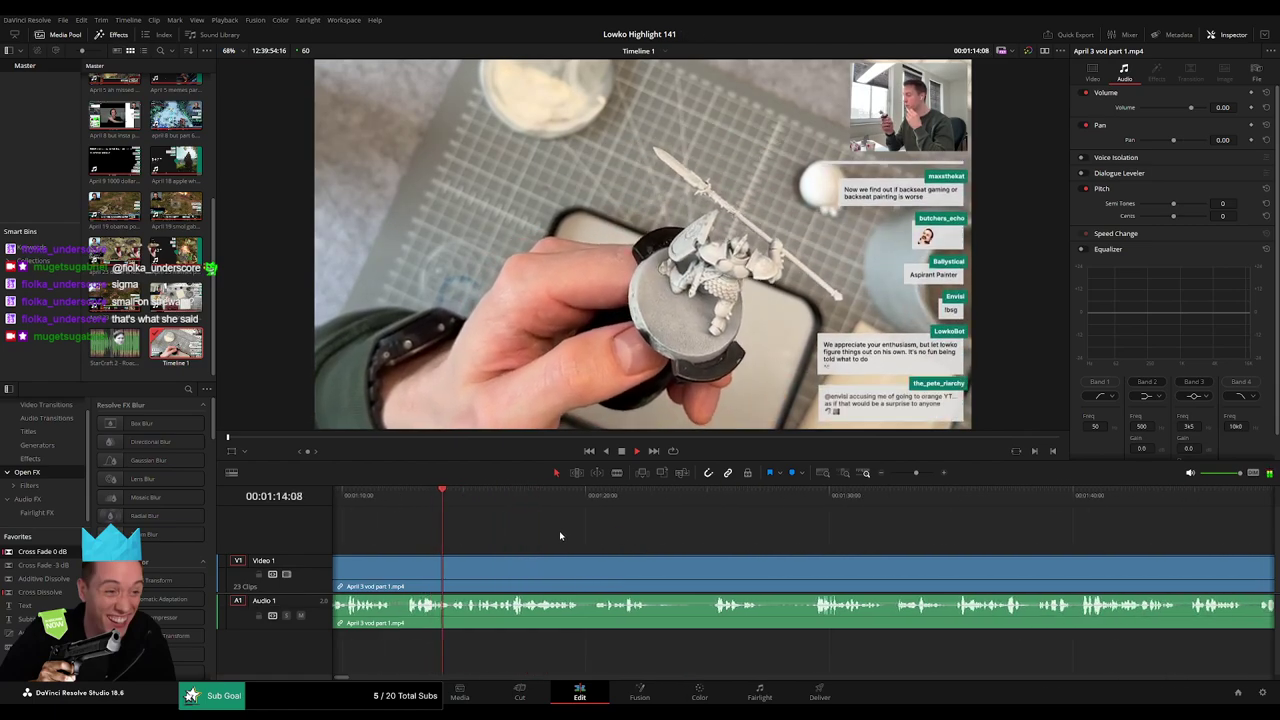
pyautogui.hscroll(1, 602, 545)
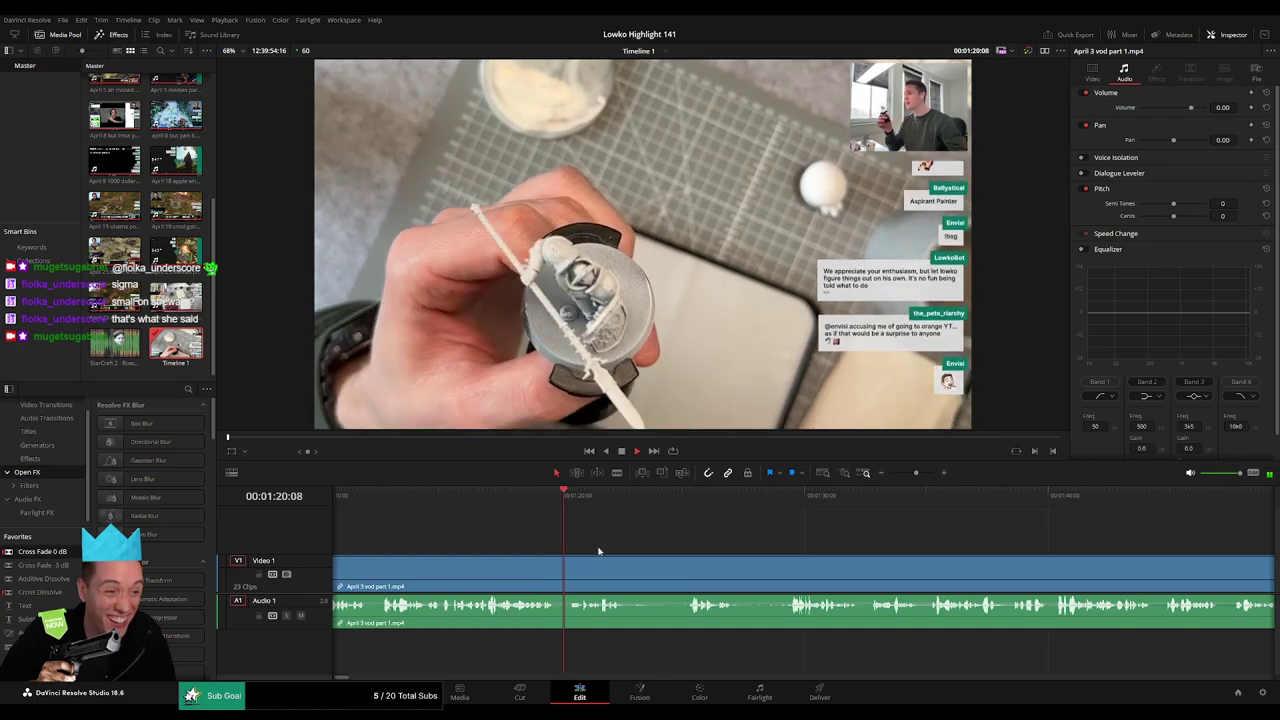
pyautogui.click(691, 497)
pyautogui.hscroll(7, 723, 533)
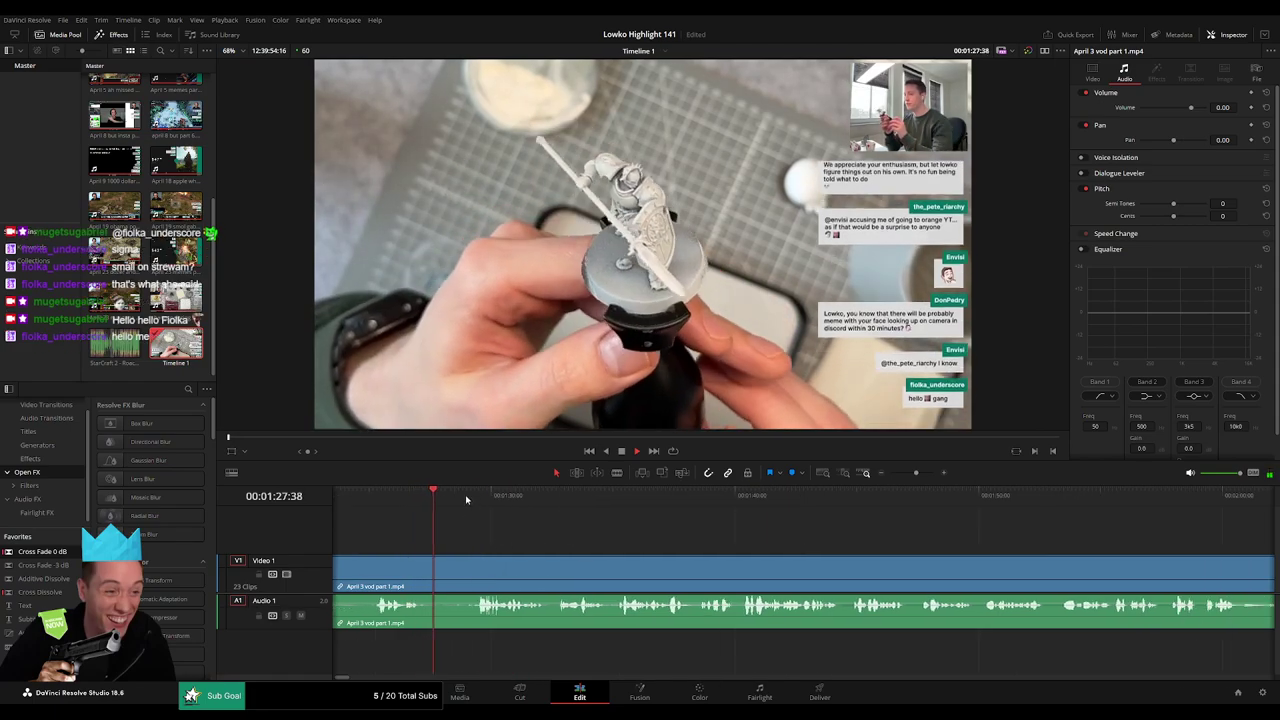
pyautogui.click(469, 496)
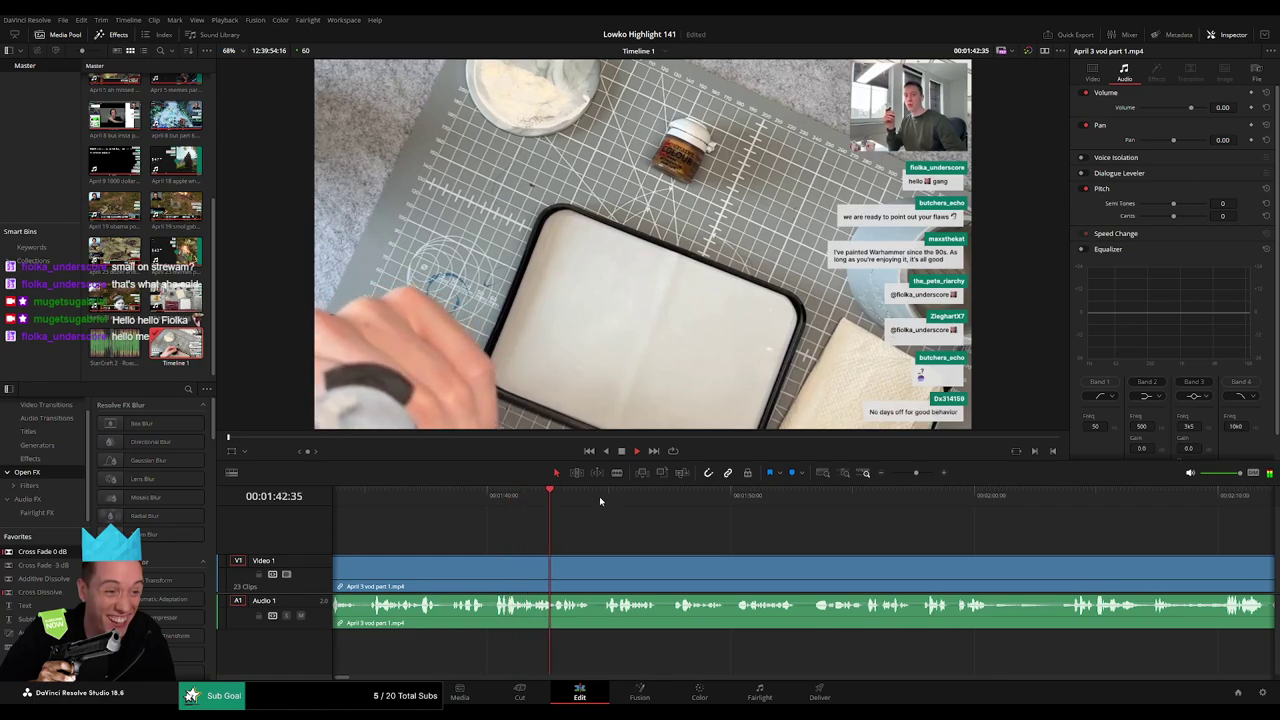
# Sample the painting tutorial footage between about 1:50 and 3:40 for a moment worth keeping.
pyautogui.click(818, 496)
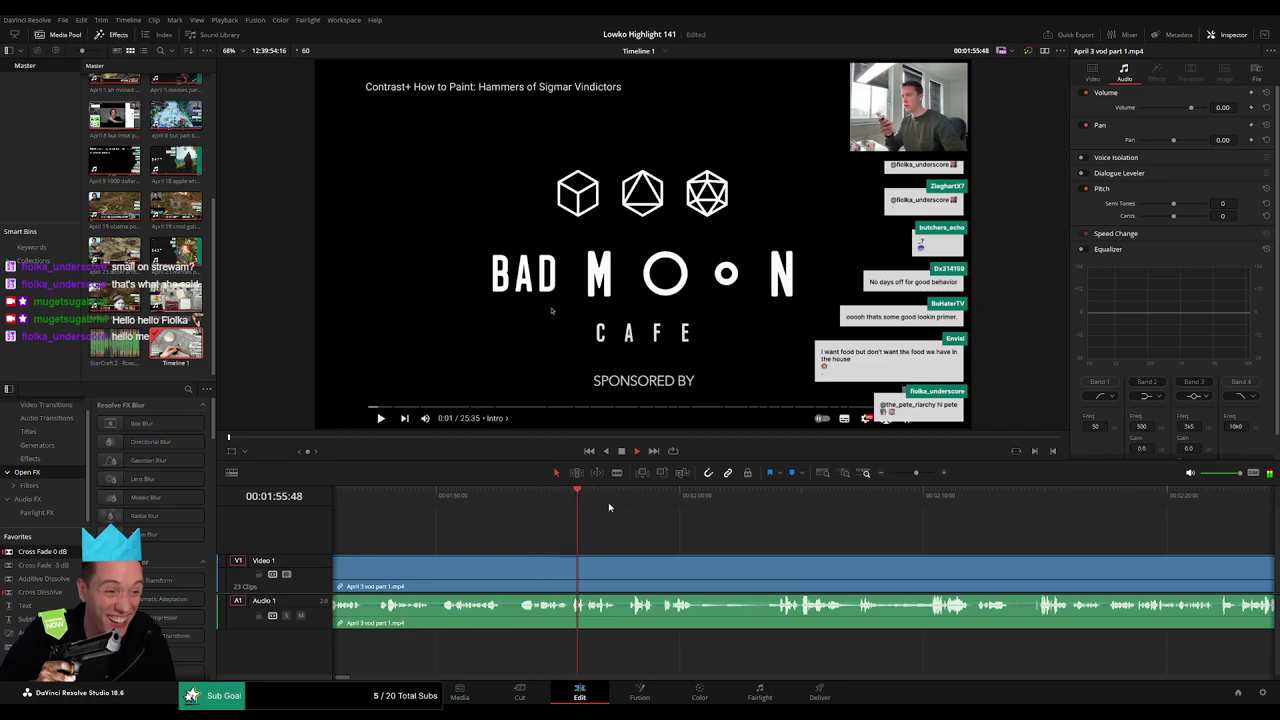
pyautogui.click(741, 495)
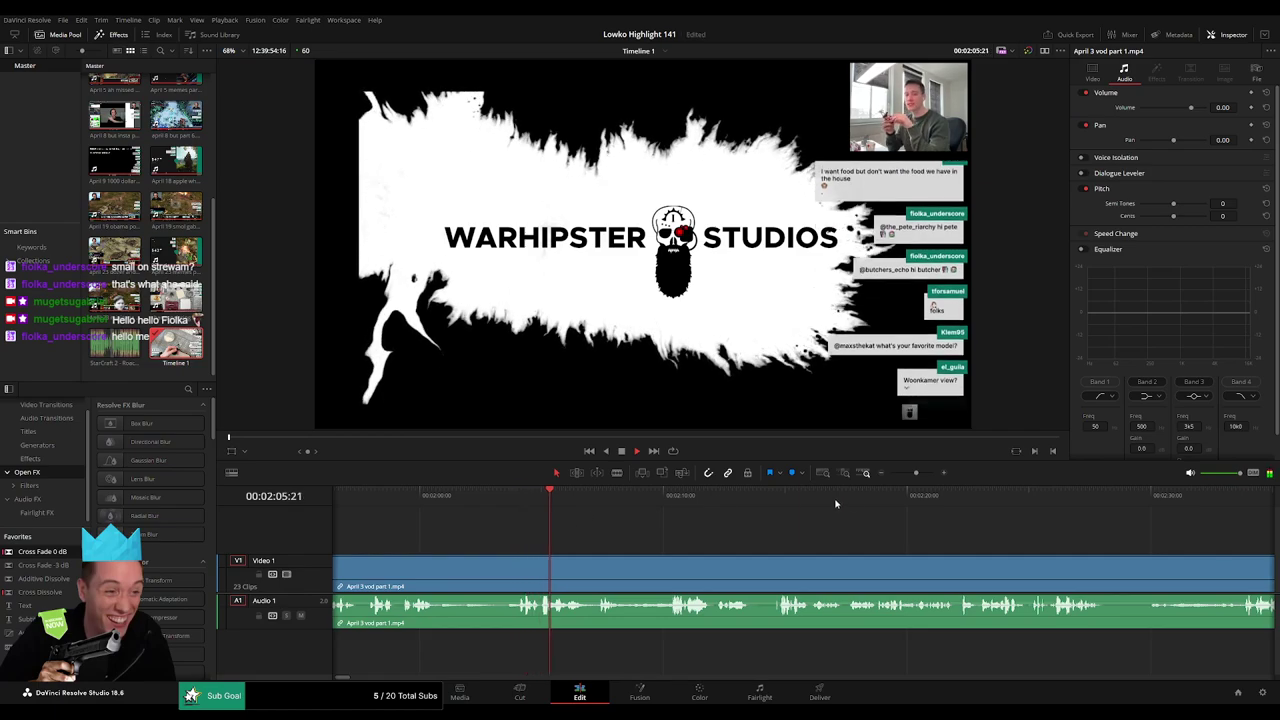
pyautogui.click(905, 500)
pyautogui.click(890, 497)
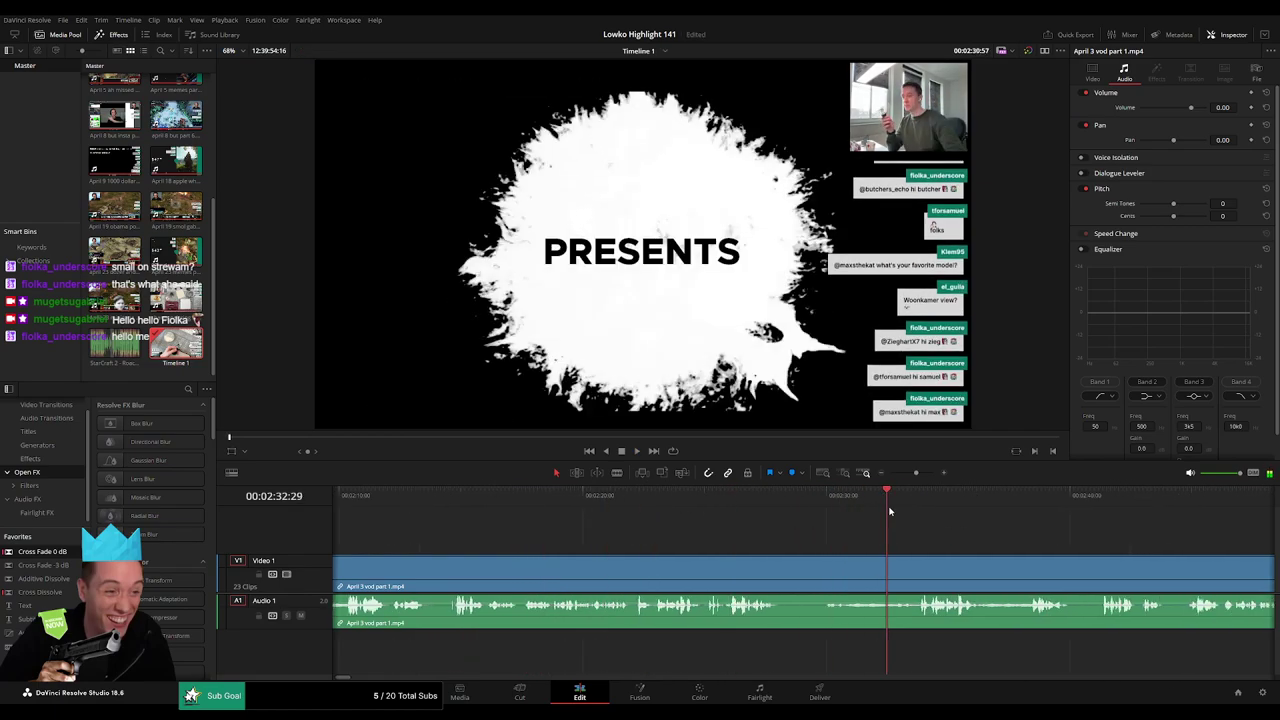
pyautogui.click(721, 497)
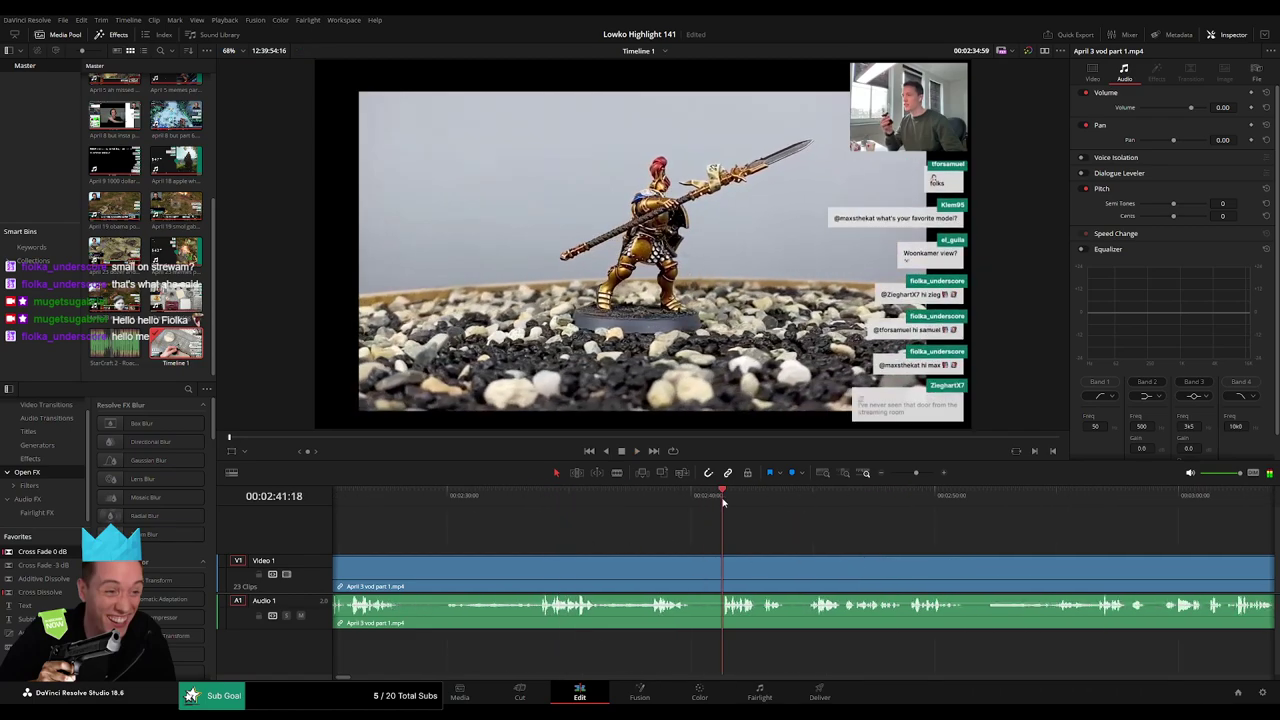
pyautogui.moveTo(843, 537); pyautogui.dragTo(622, 528)
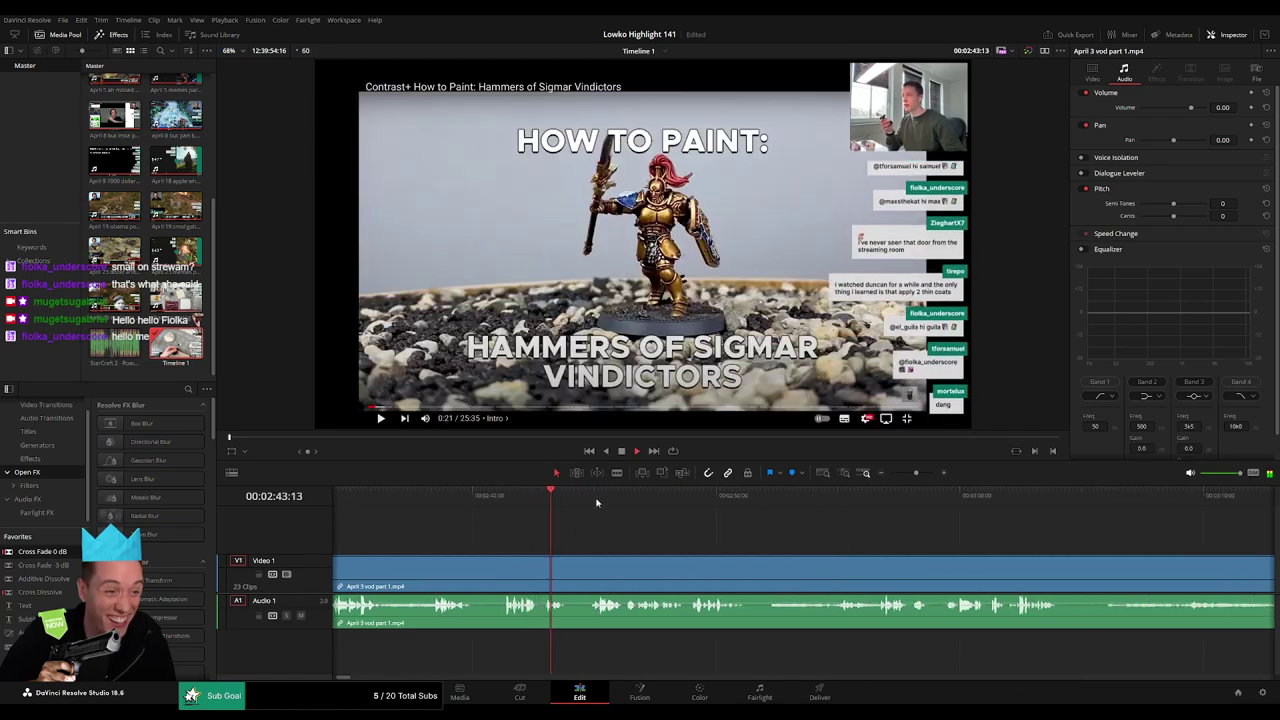
pyautogui.moveTo(940, 497)
pyautogui.mouseDown()
pyautogui.moveTo(1018, 501)
pyautogui.moveTo(500, 509)
pyautogui.mouseUp()
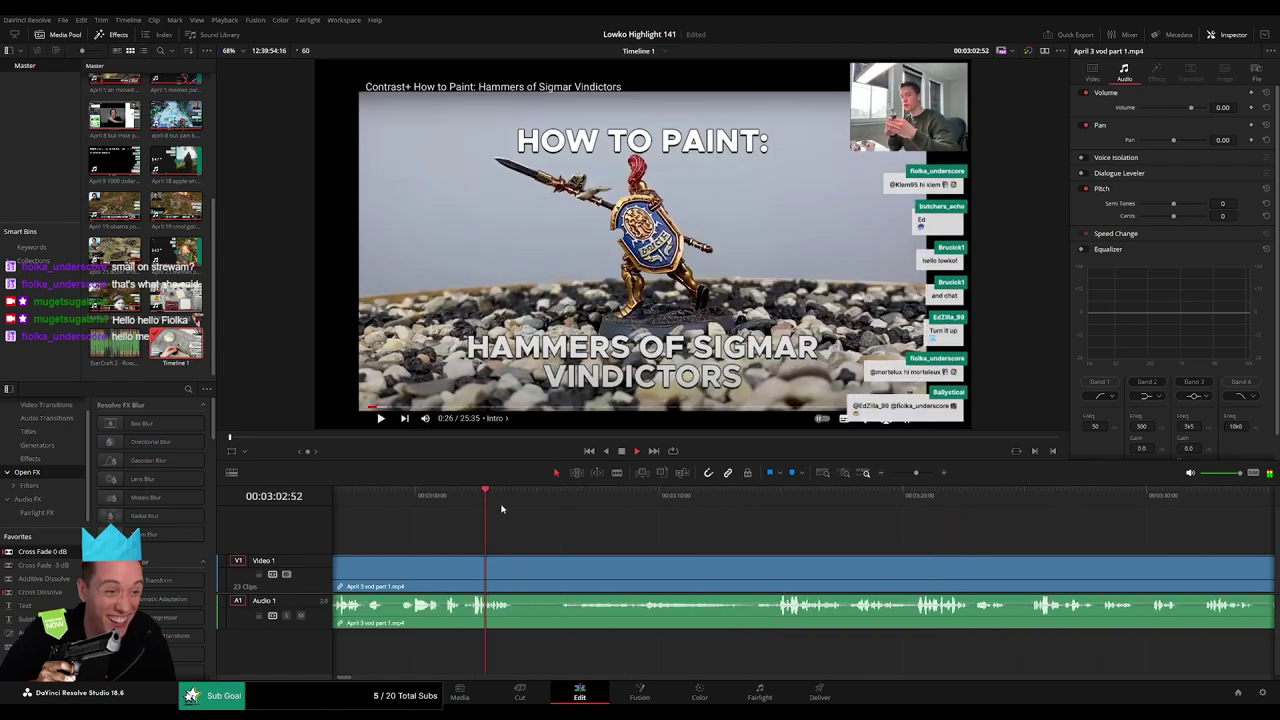
pyautogui.click(768, 499)
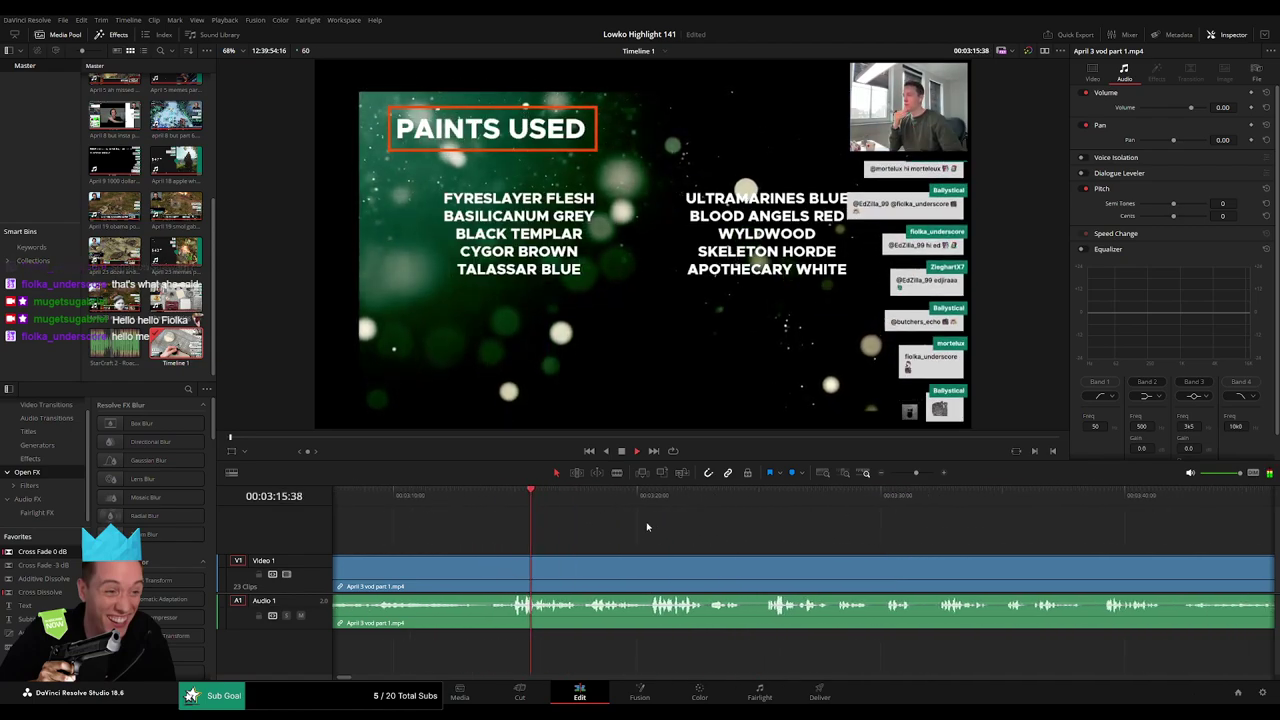
pyautogui.click(1104, 500)
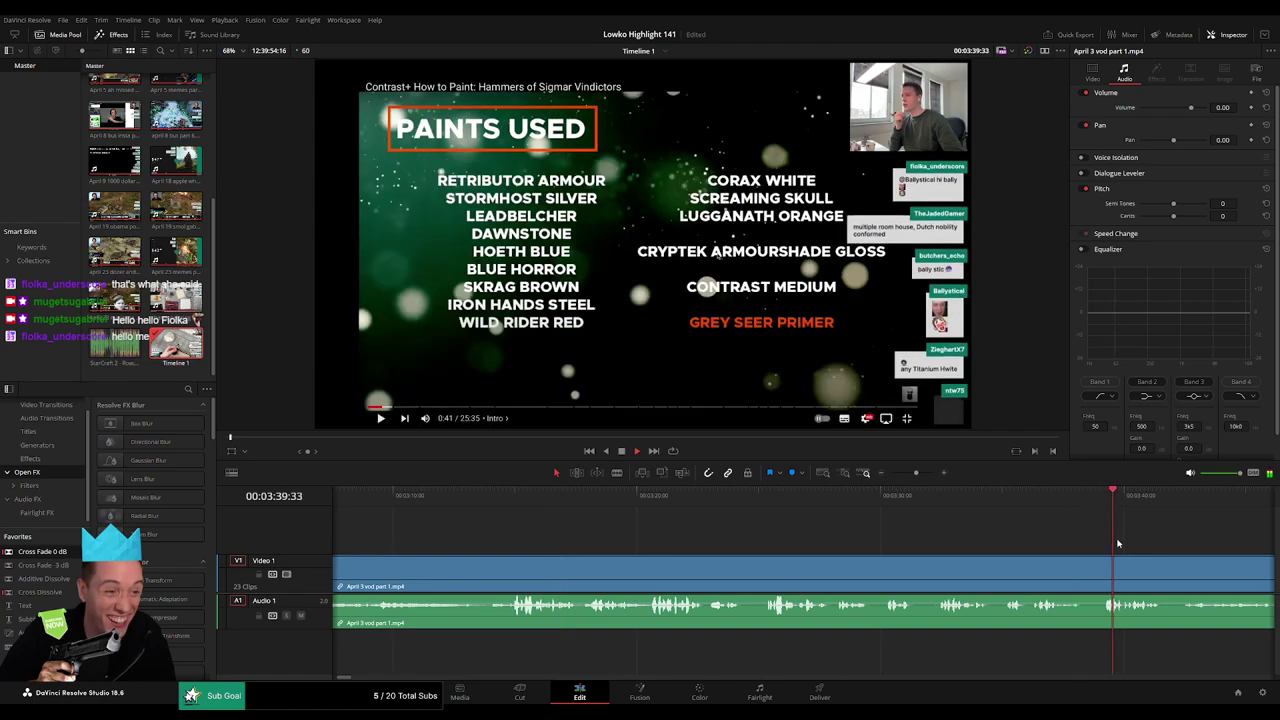
# Skim the long first VOD clip from about 3:40 to 8:37 and play the footage from there.
pyautogui.click(1005, 495)
pyautogui.moveTo(916, 472); pyautogui.dragTo(903, 476)
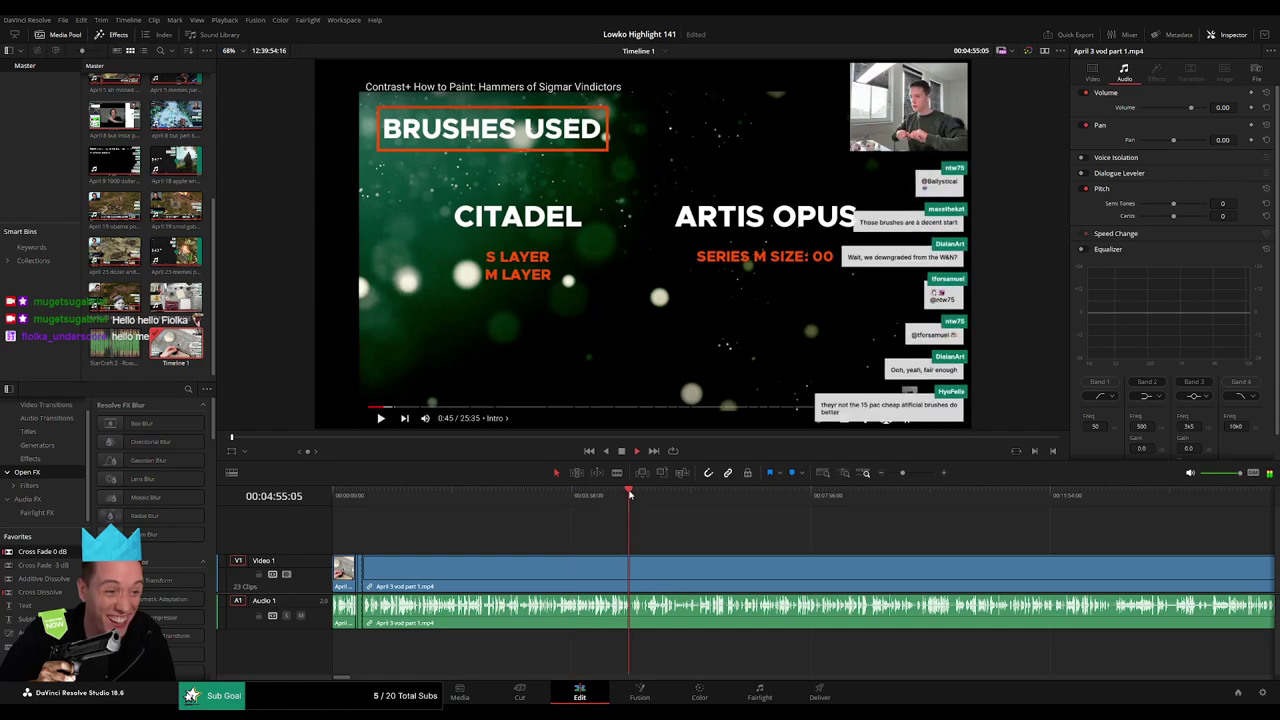
pyautogui.moveTo(639, 497); pyautogui.dragTo(707, 497)
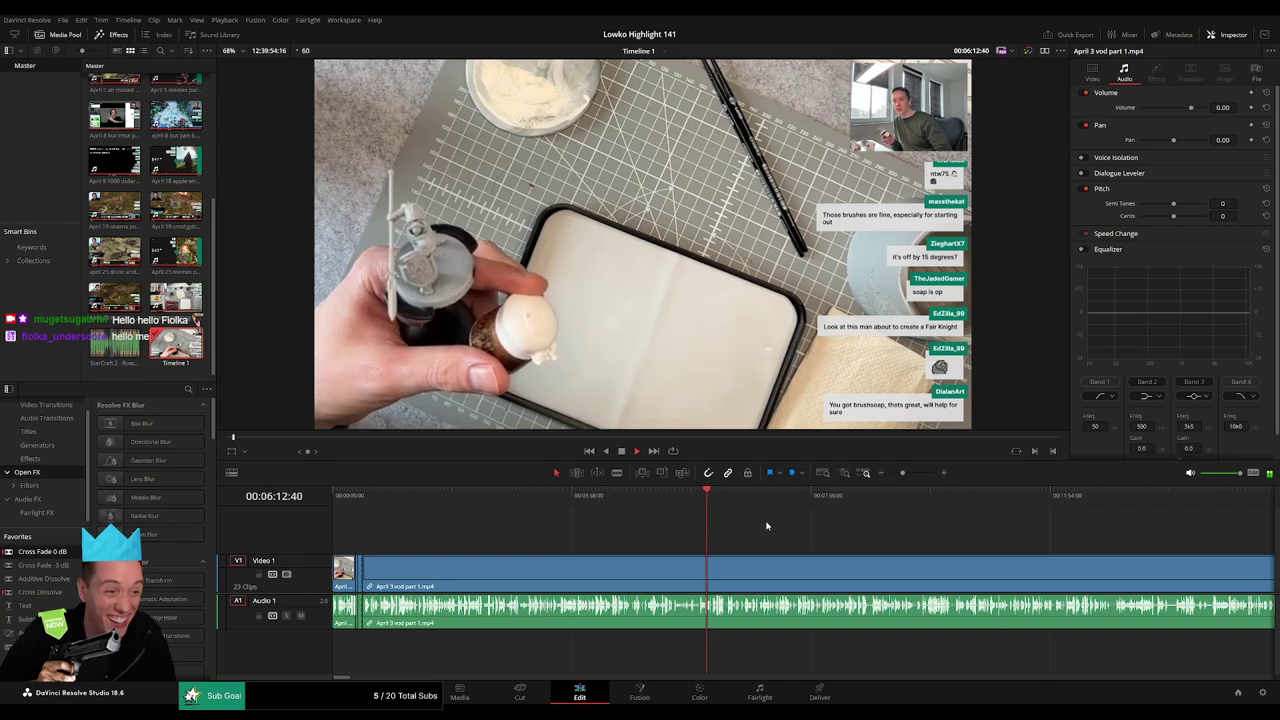
pyautogui.click(731, 496)
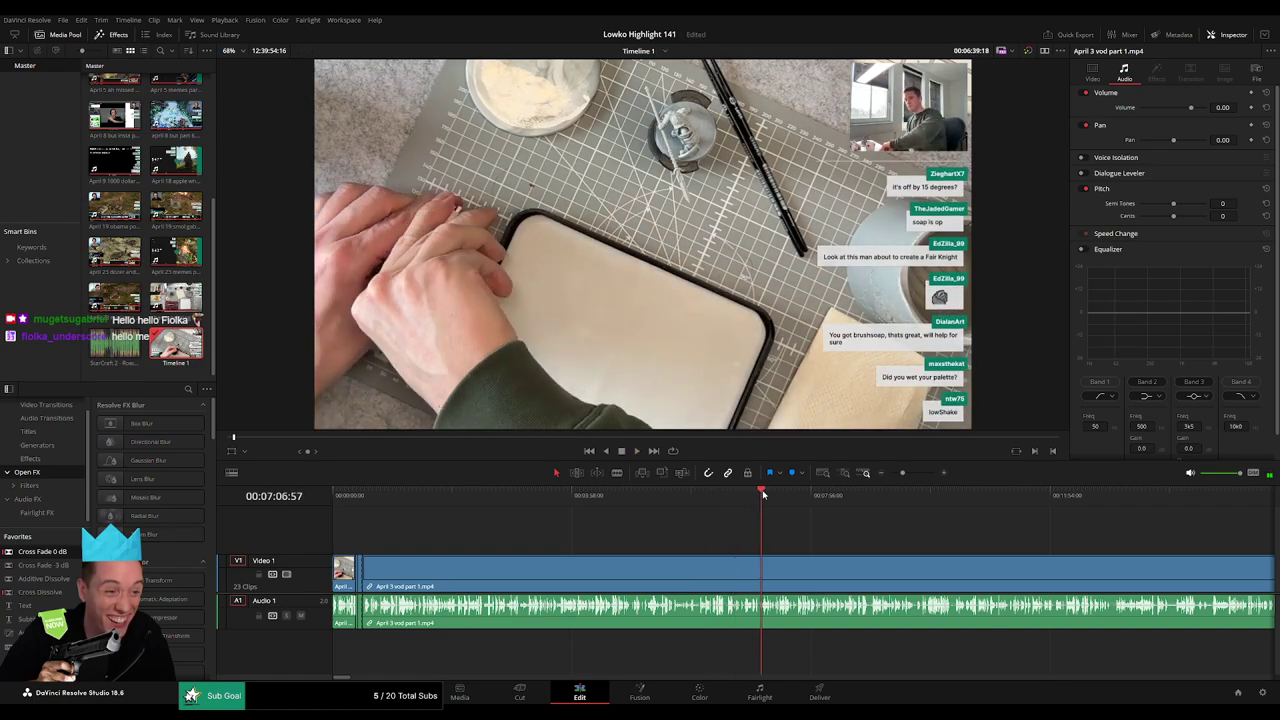
pyautogui.moveTo(763, 494); pyautogui.dragTo(852, 494)
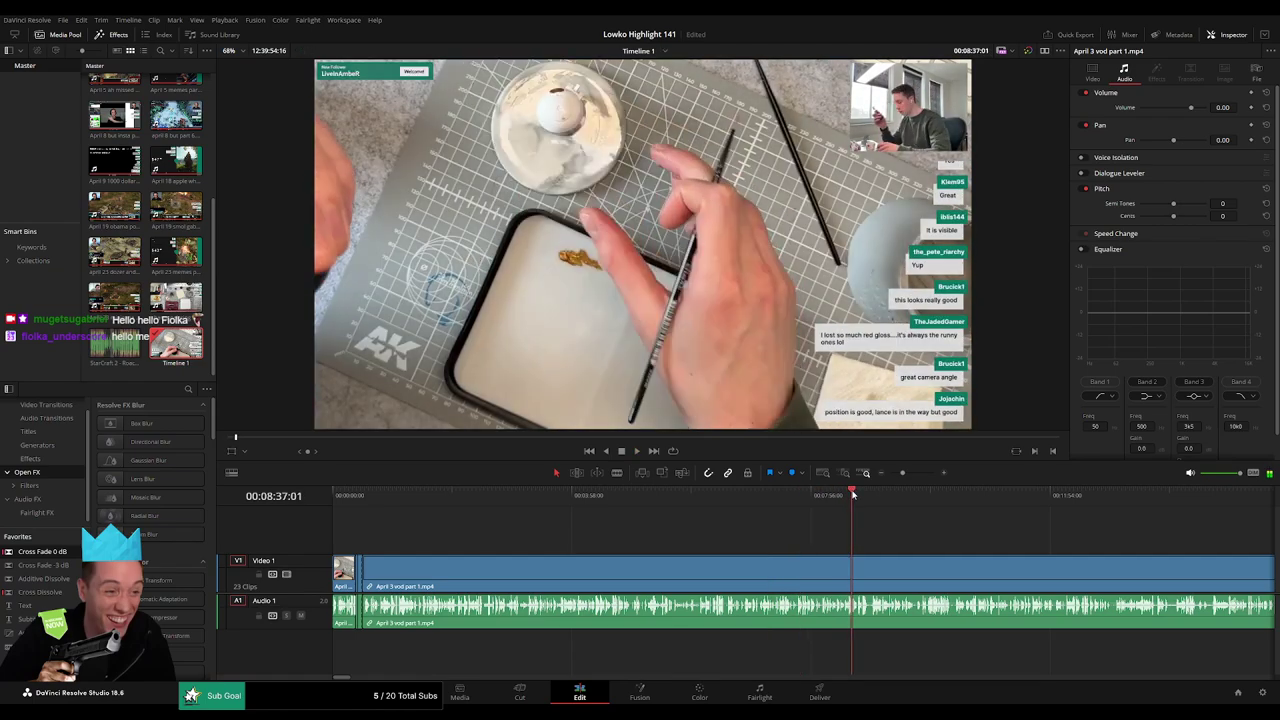
pyautogui.press('space')
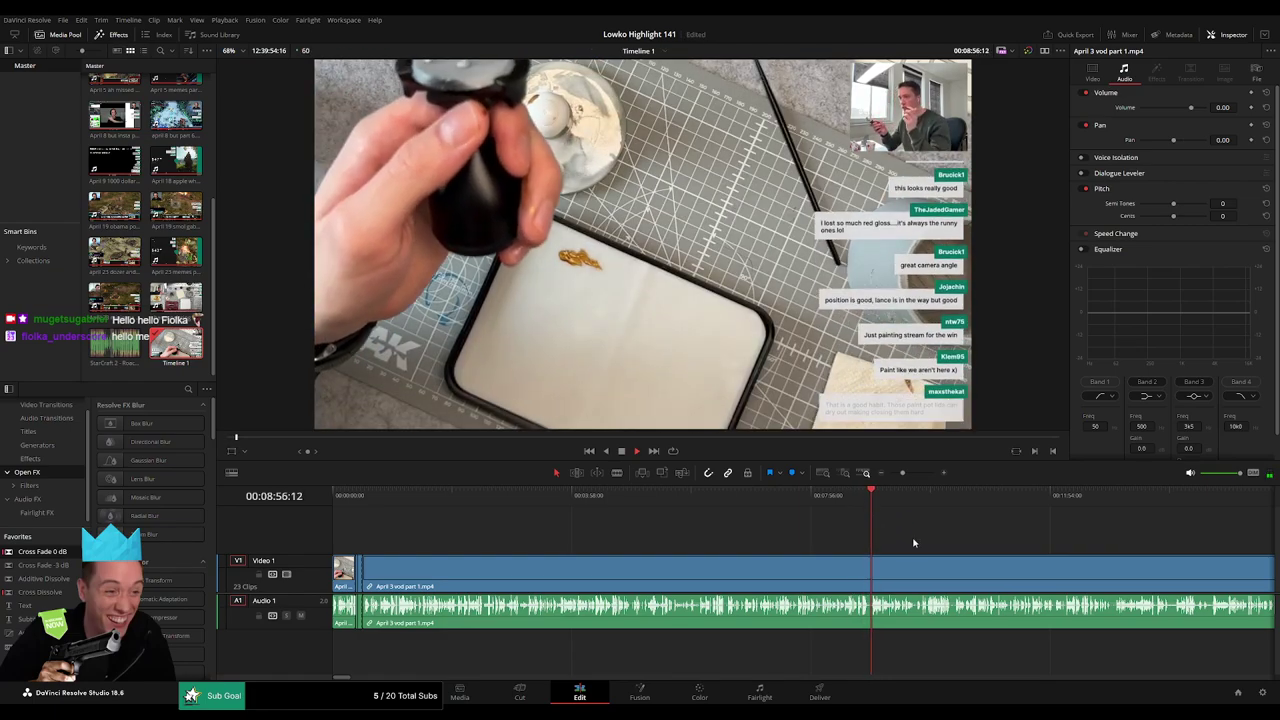
# Split the clip at about 8:42, where the next highlight begins, and delete everything between about 0:30 and that cut.
pyautogui.moveTo(903, 473); pyautogui.dragTo(911, 474)
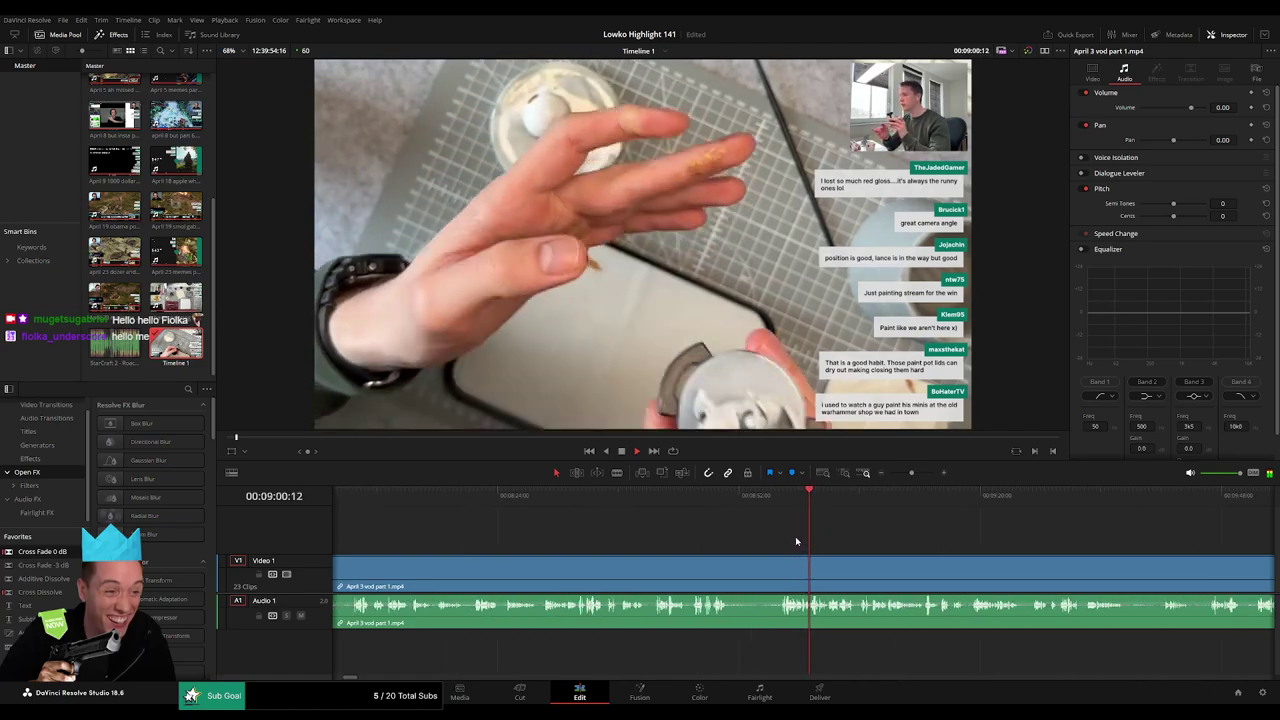
pyautogui.click(651, 503)
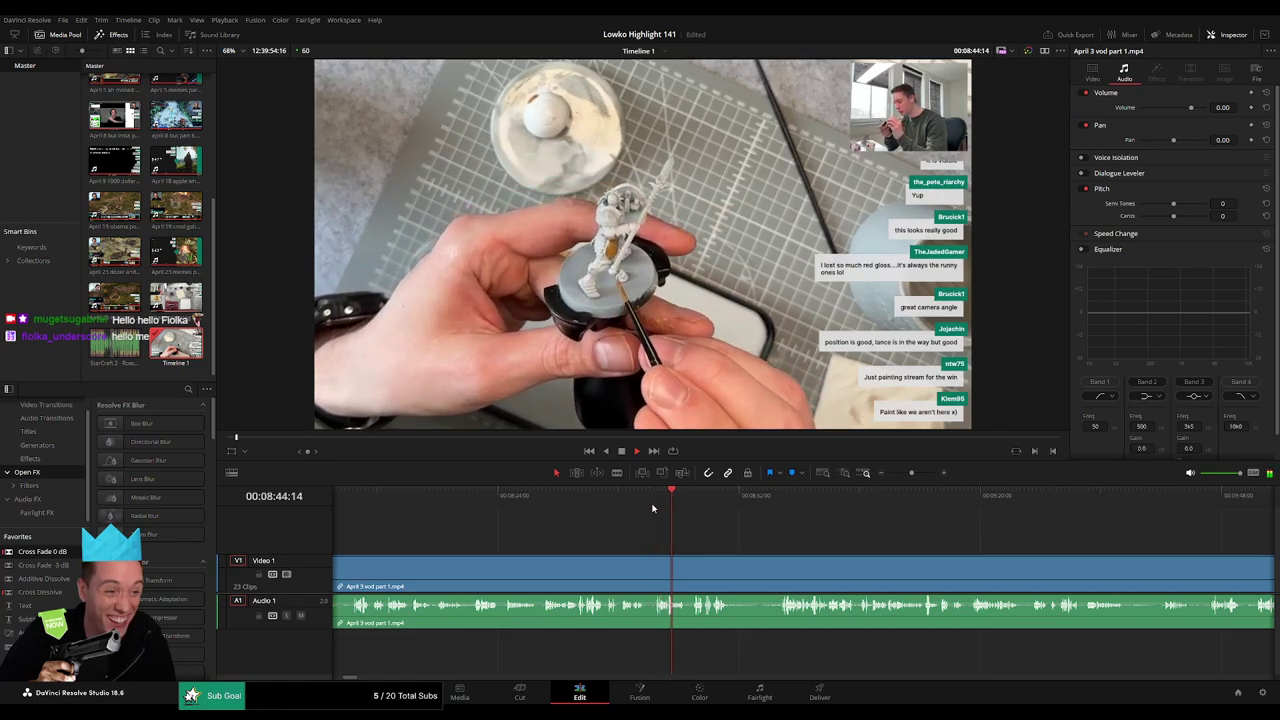
pyautogui.click(541, 508)
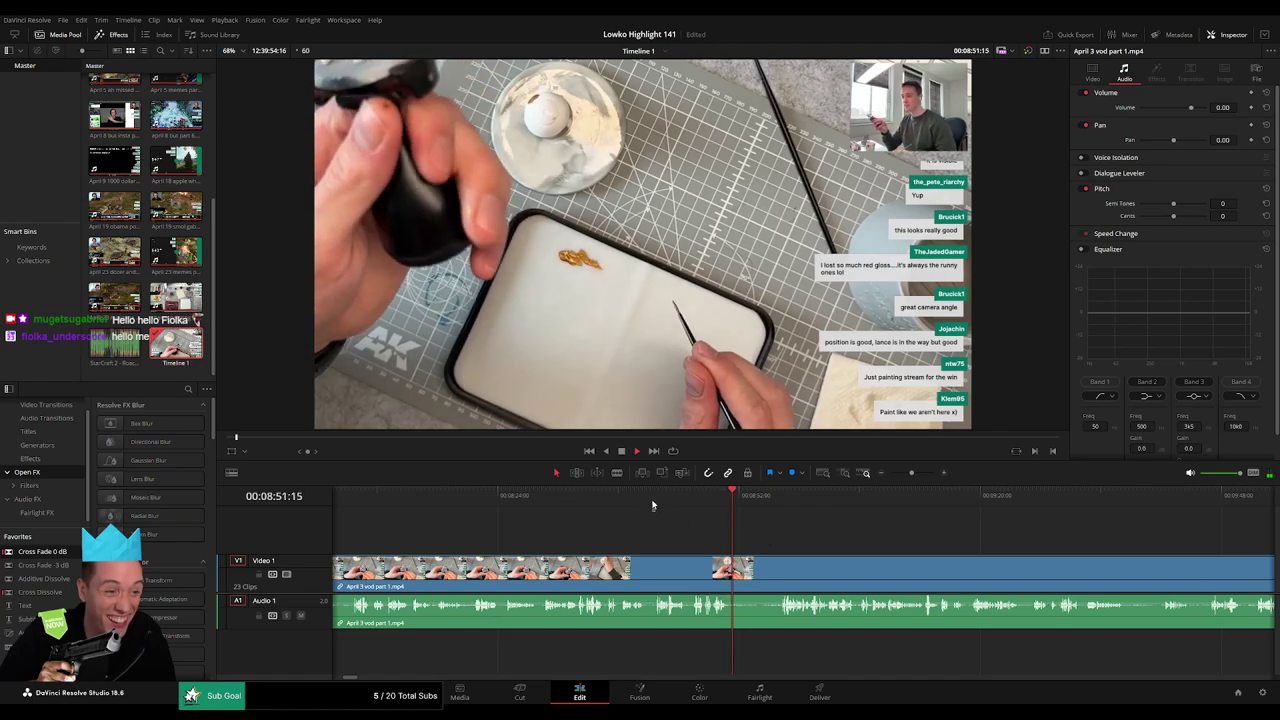
pyautogui.click(652, 505)
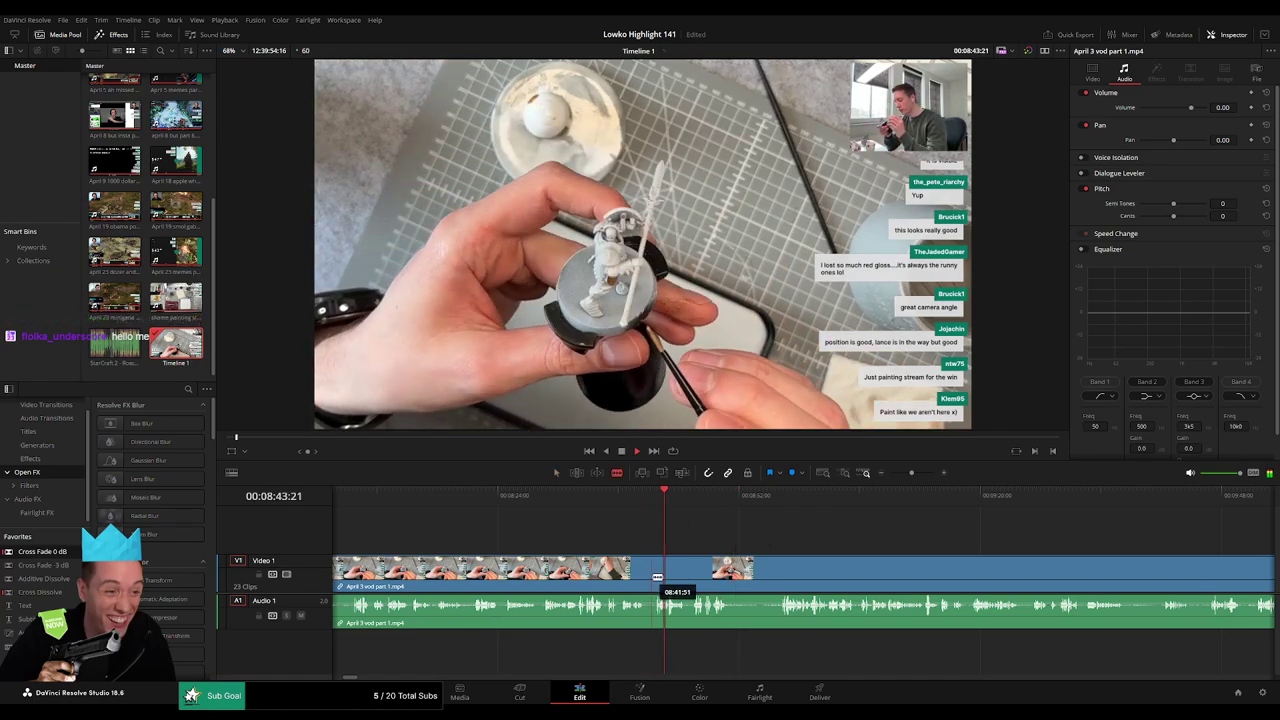
pyautogui.press('Delete')
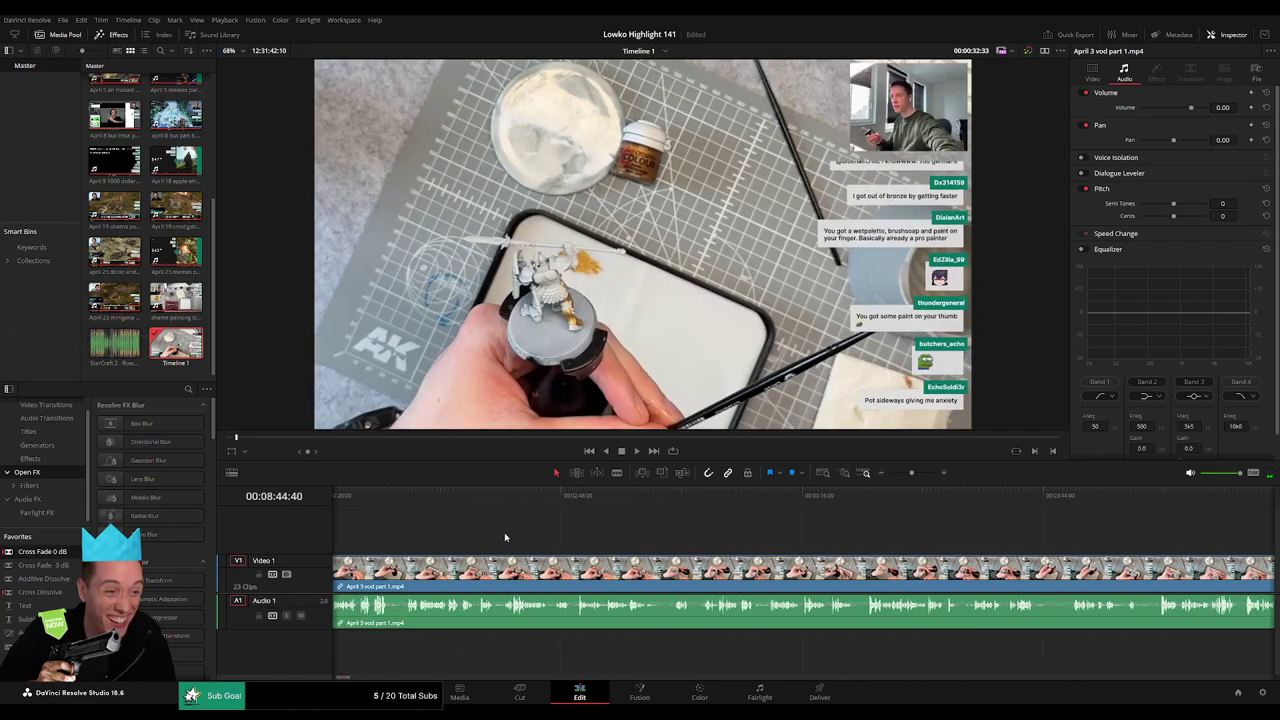
# Add a Cross Fade 0 dB to the audio join at about 0:30 and play on from there.
pyautogui.moveTo(912, 473)
pyautogui.mouseDown()
pyautogui.moveTo(898, 473)
pyautogui.moveTo(917, 472)
pyautogui.mouseUp()
pyautogui.click(344, 498)
pyautogui.press('space')
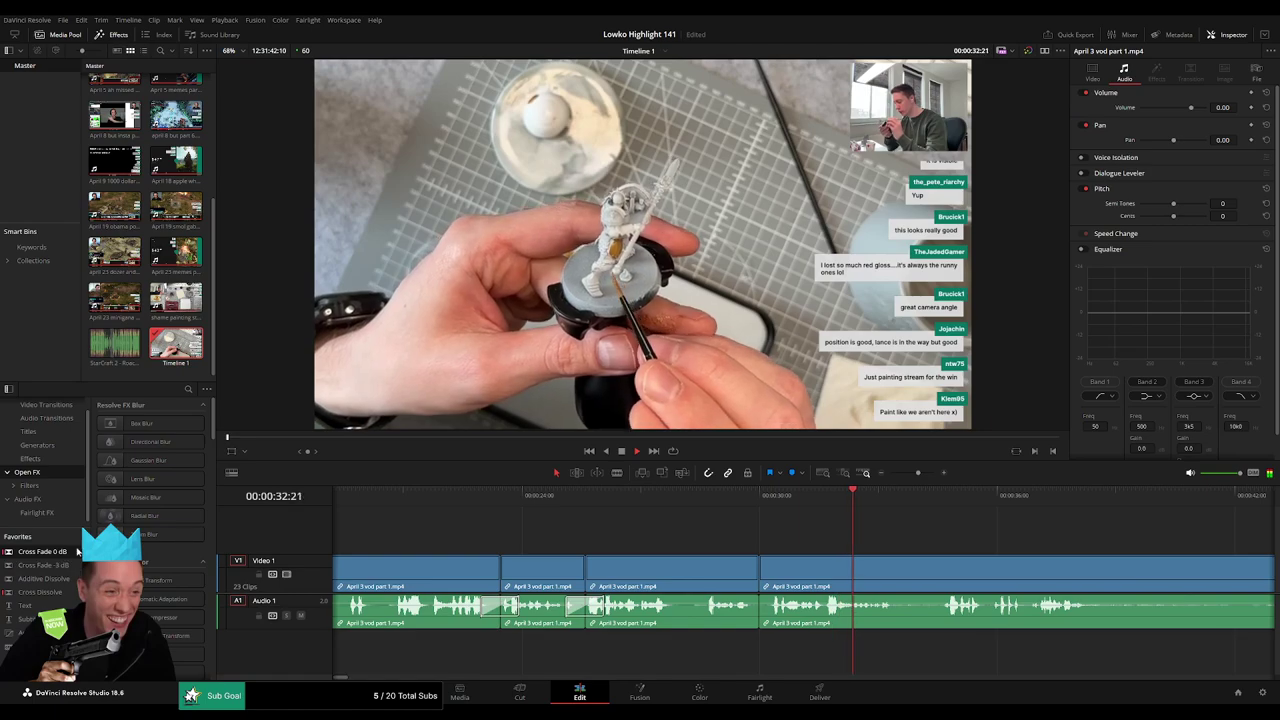
pyautogui.moveTo(731, 610); pyautogui.dragTo(747, 614)
pyautogui.click(763, 600)
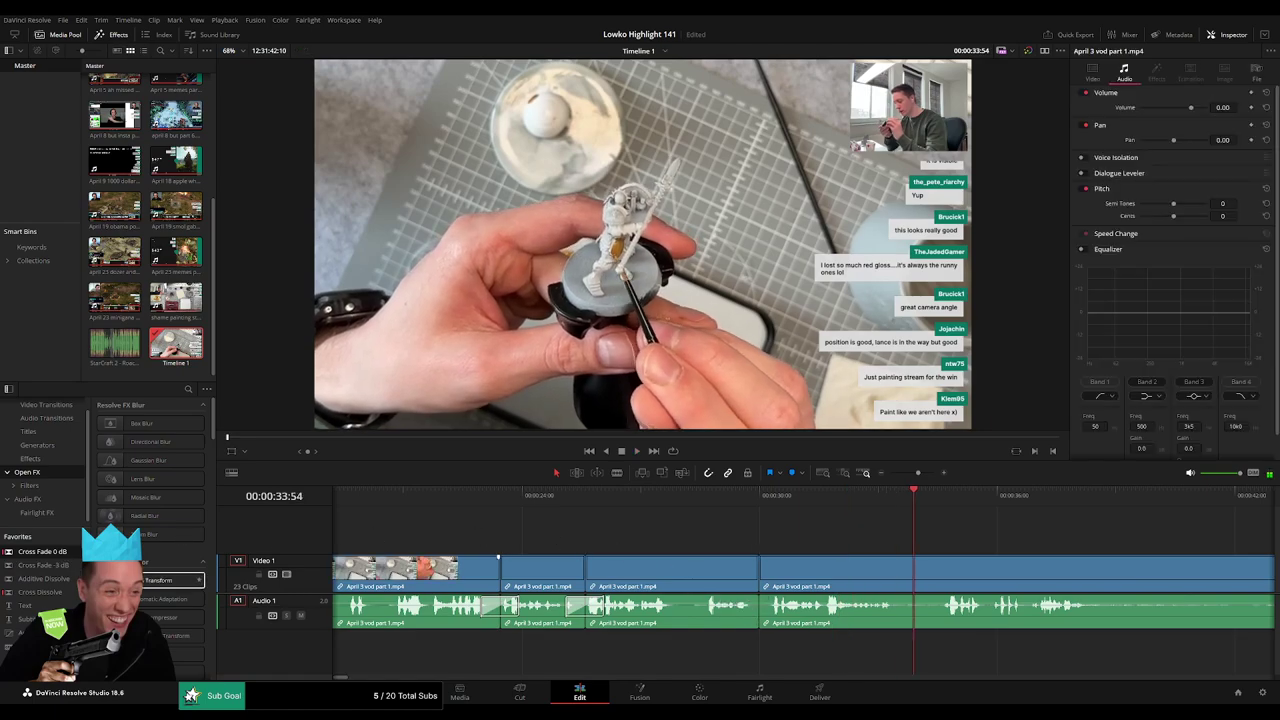
pyautogui.press('space')
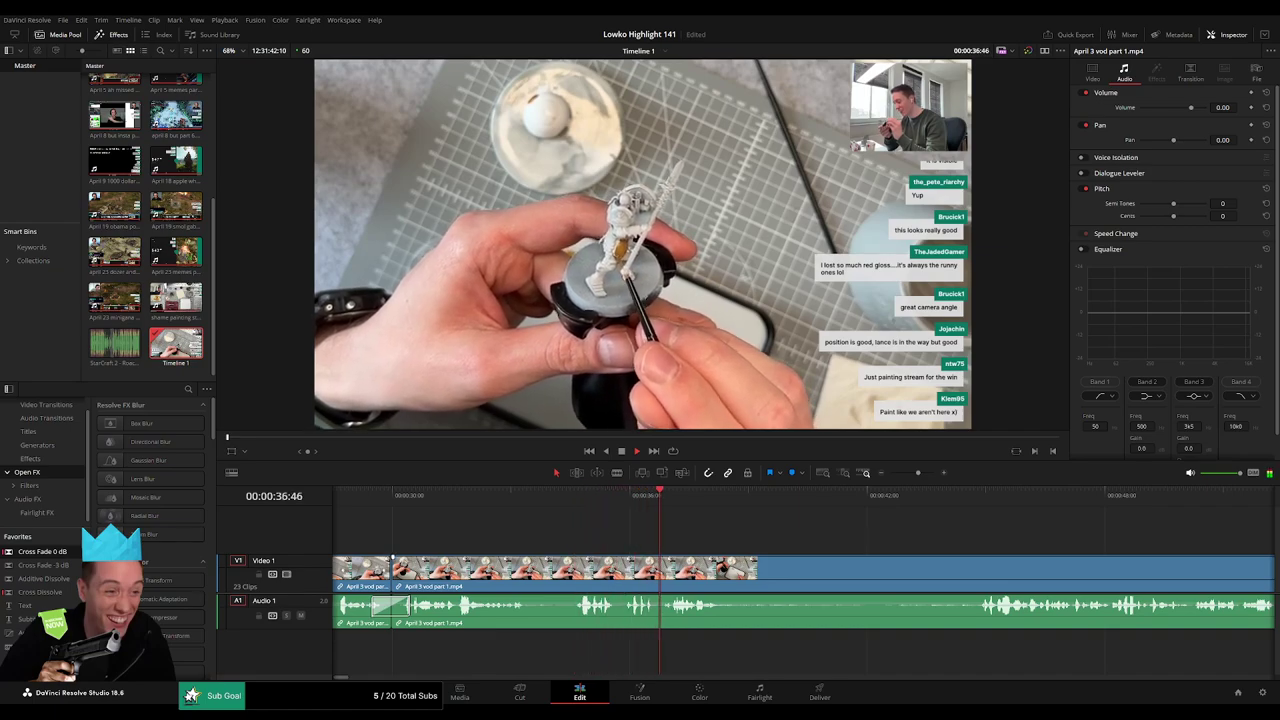
# Split the clip at about 0:38 and again at about 0:44, just before the talking resumes, and delete the quiet piece between the cuts.
pyautogui.hscroll(7, 787, 538)
pyautogui.press('space')
pyautogui.press('b')
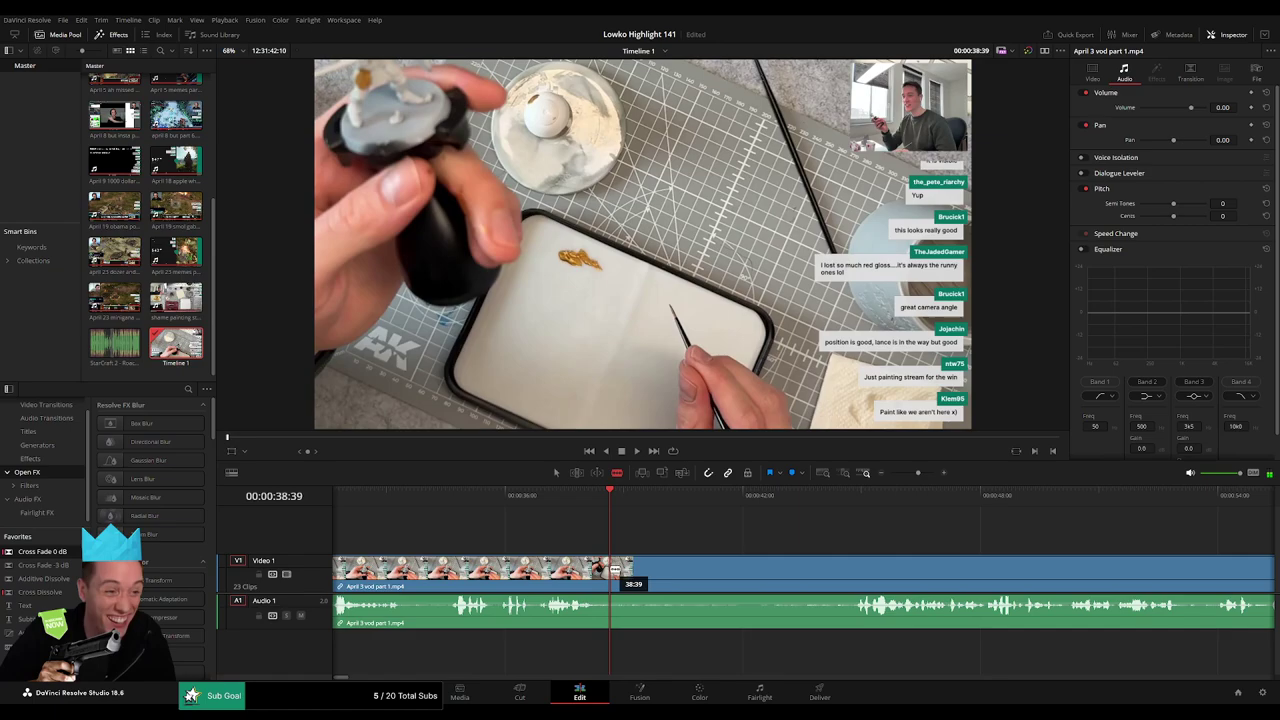
pyautogui.click(612, 571)
pyautogui.press('space')
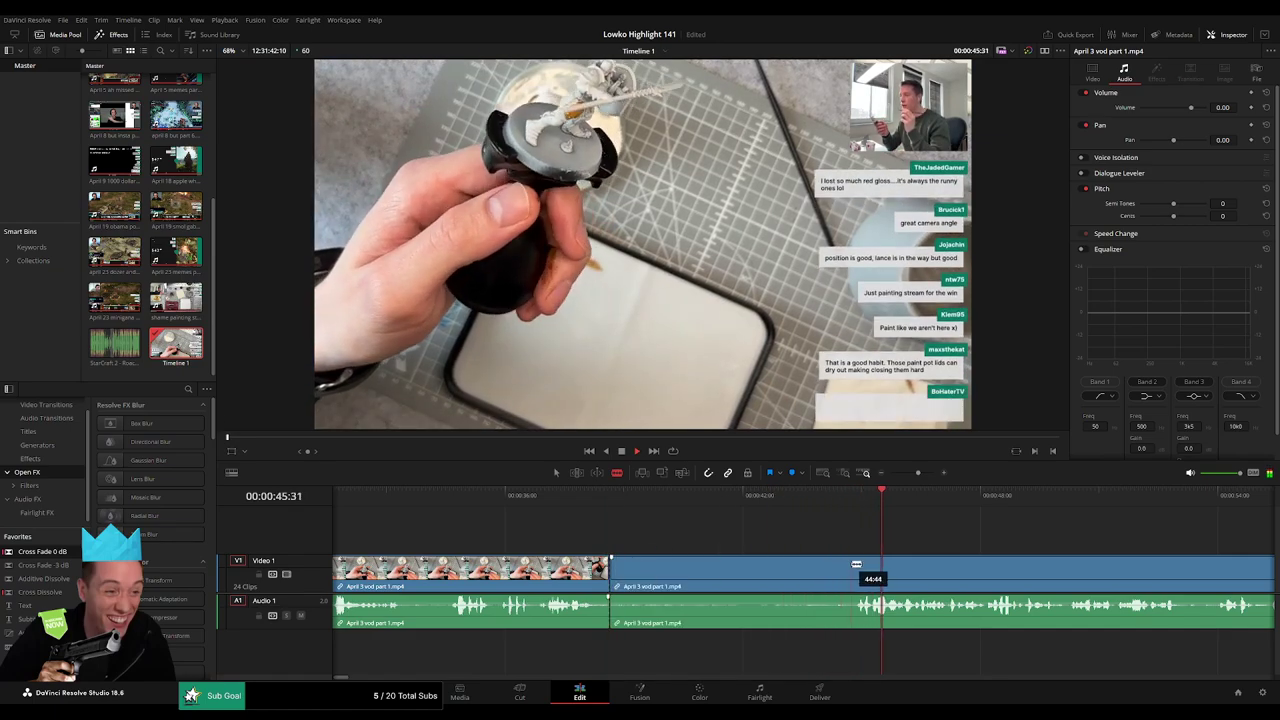
pyautogui.moveTo(863, 552); pyautogui.dragTo(678, 534)
pyautogui.moveTo(920, 473); pyautogui.dragTo(915, 473)
pyautogui.moveTo(844, 541); pyautogui.dragTo(681, 537)
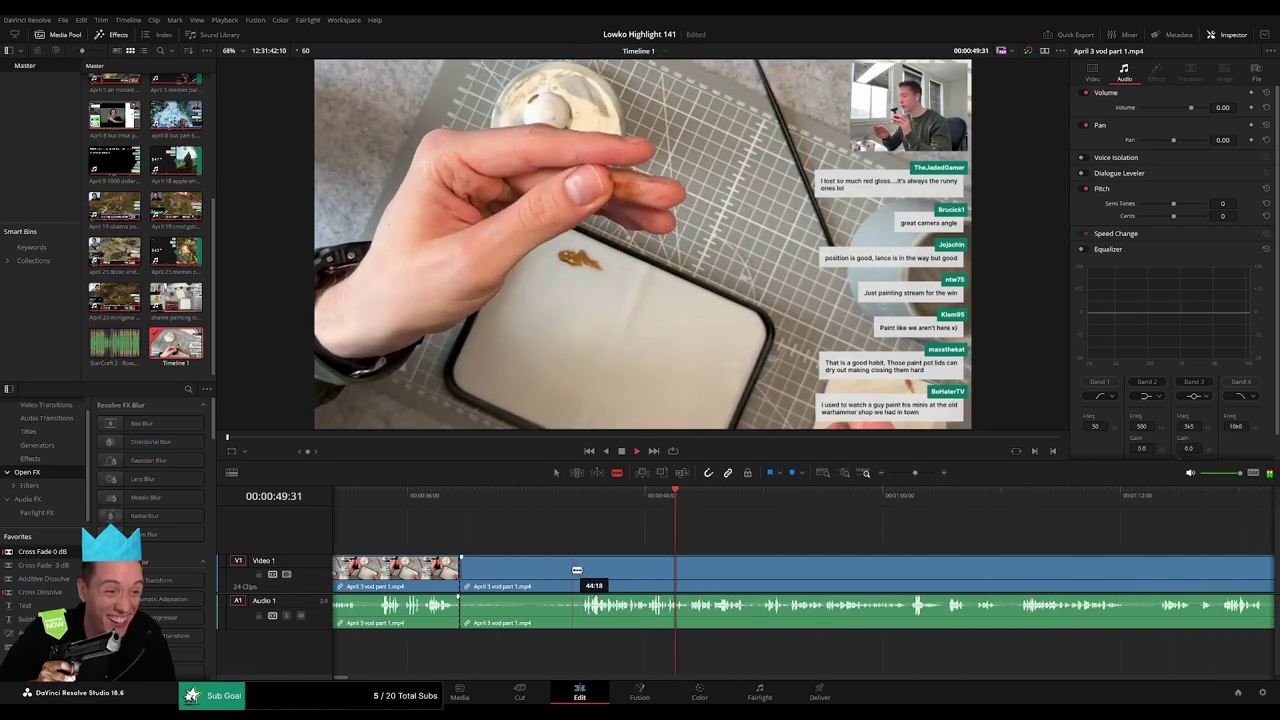
pyautogui.click(586, 569)
pyautogui.press('a')
pyautogui.click(549, 573)
pyautogui.press('Delete')
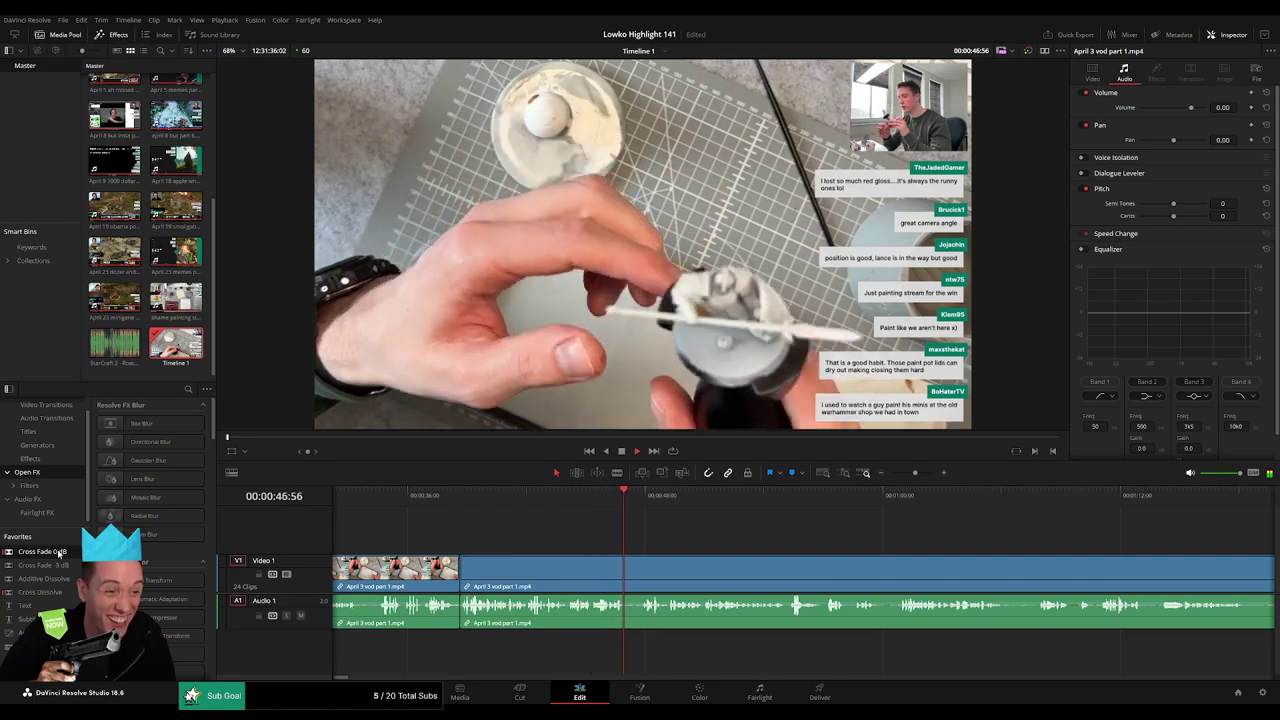
# Smooth the audio join at about 0:38 with Cross Fade 0 dB, and split the clip at about 1:00.
pyautogui.hscroll(2, 666, 540)
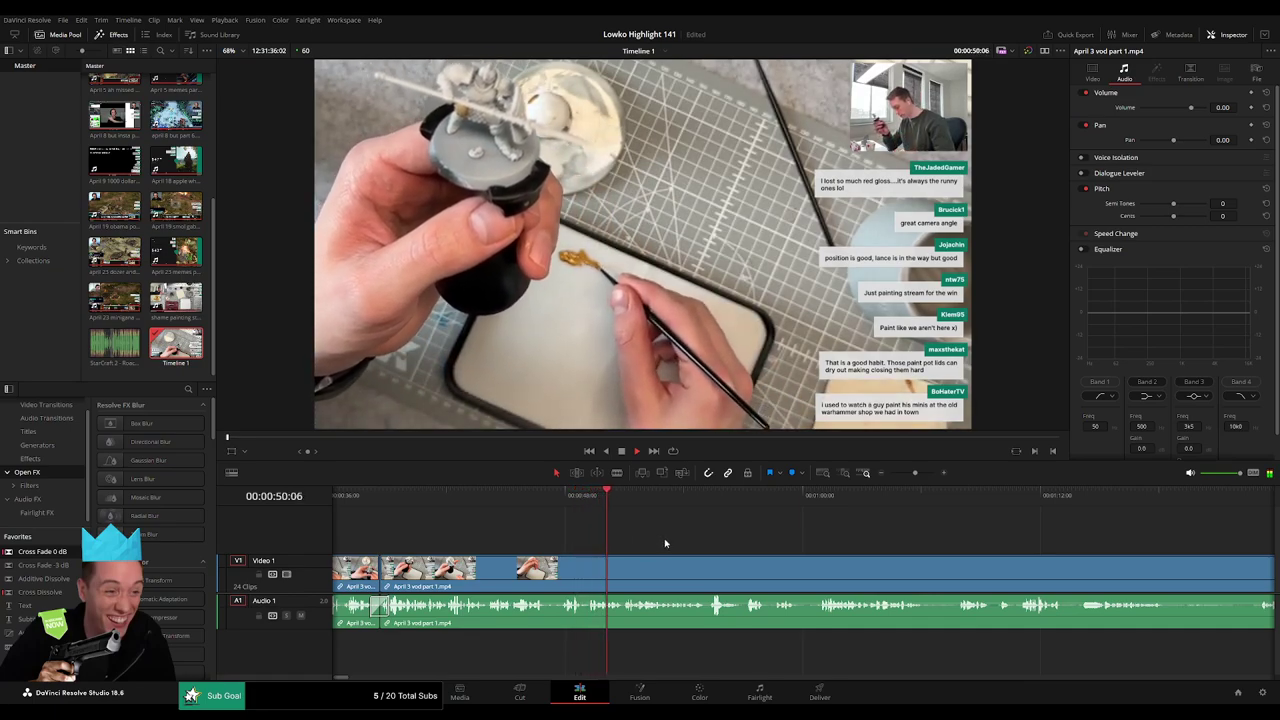
pyautogui.hscroll(2, 663, 540)
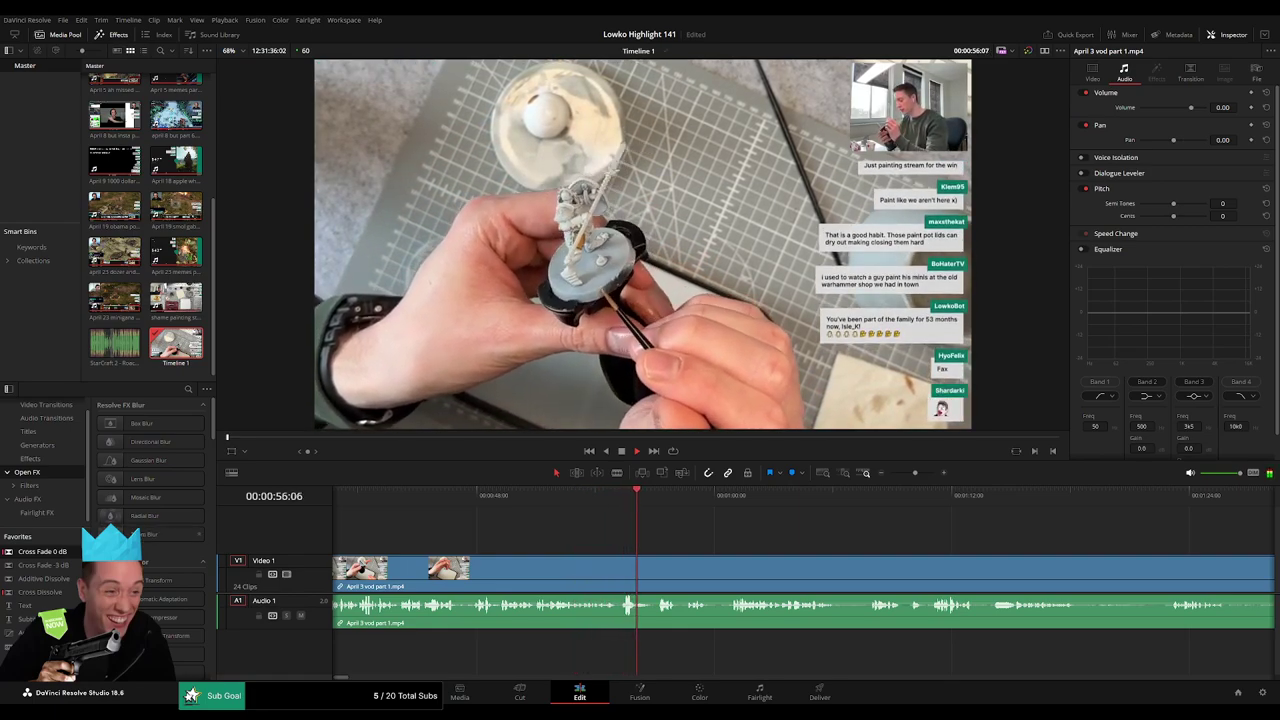
pyautogui.hscroll(3, 600, 530)
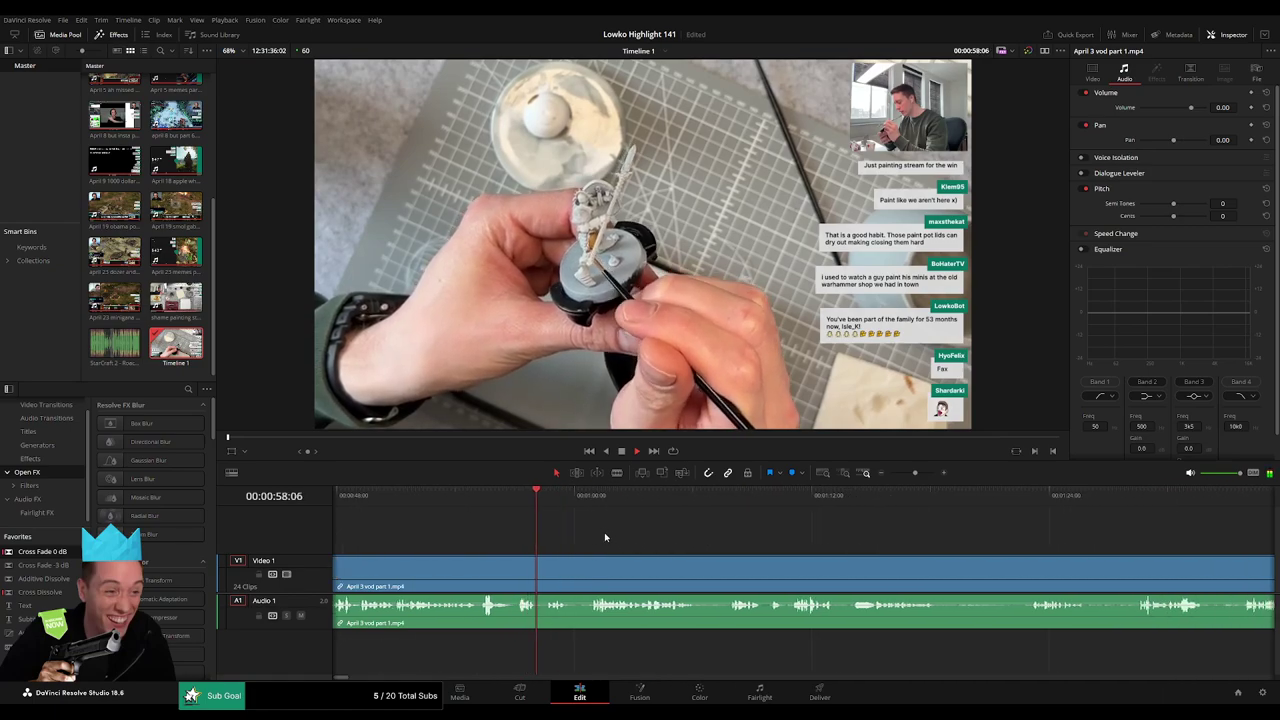
pyautogui.hscroll(2, 600, 535)
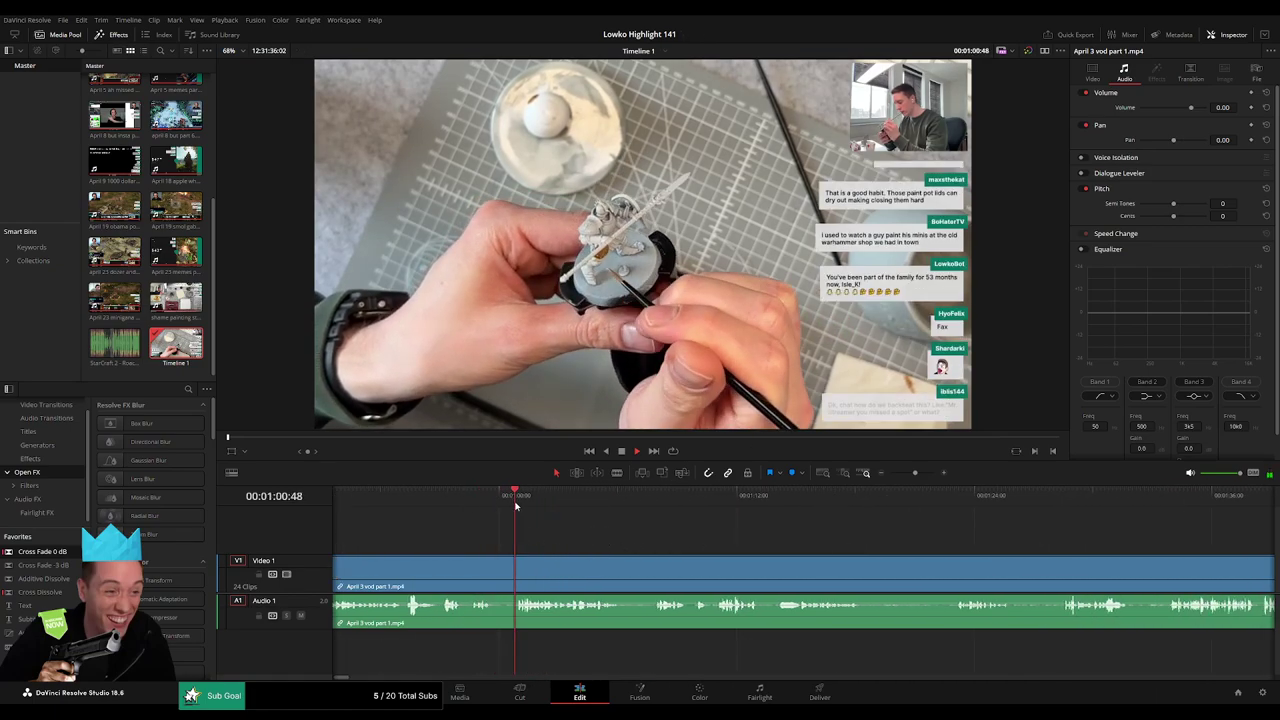
pyautogui.press('b')
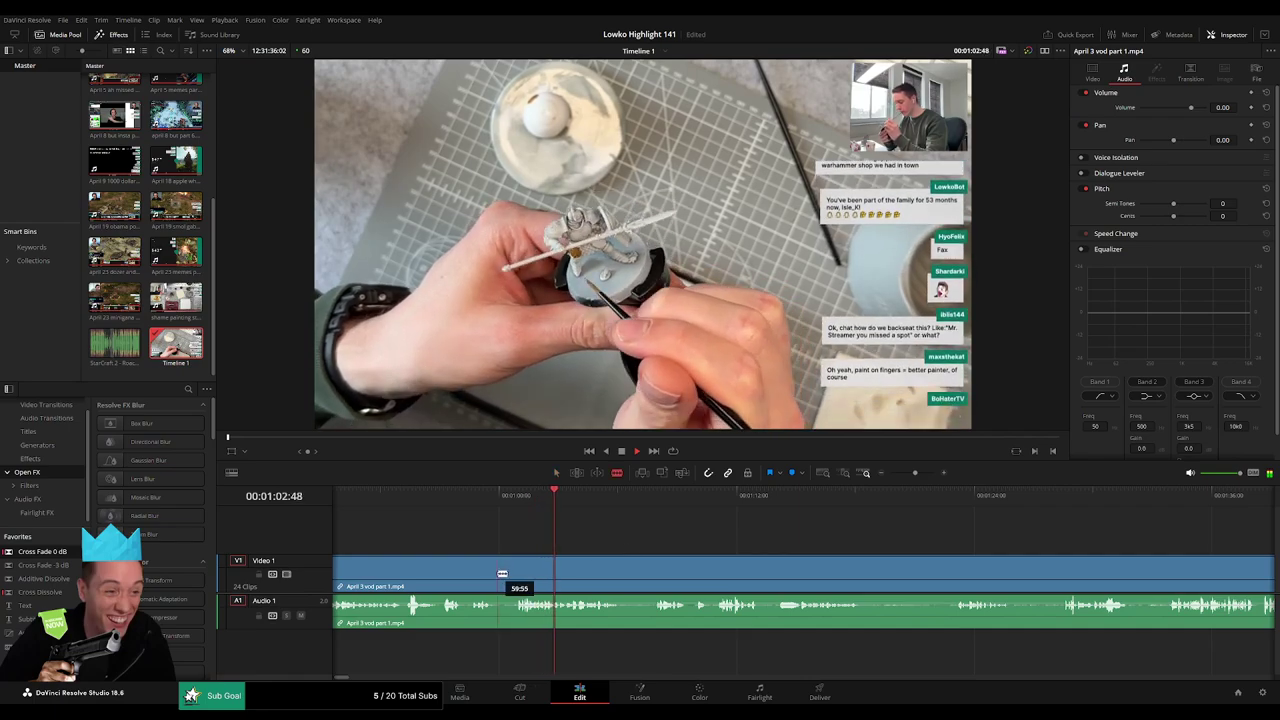
pyautogui.click(500, 574)
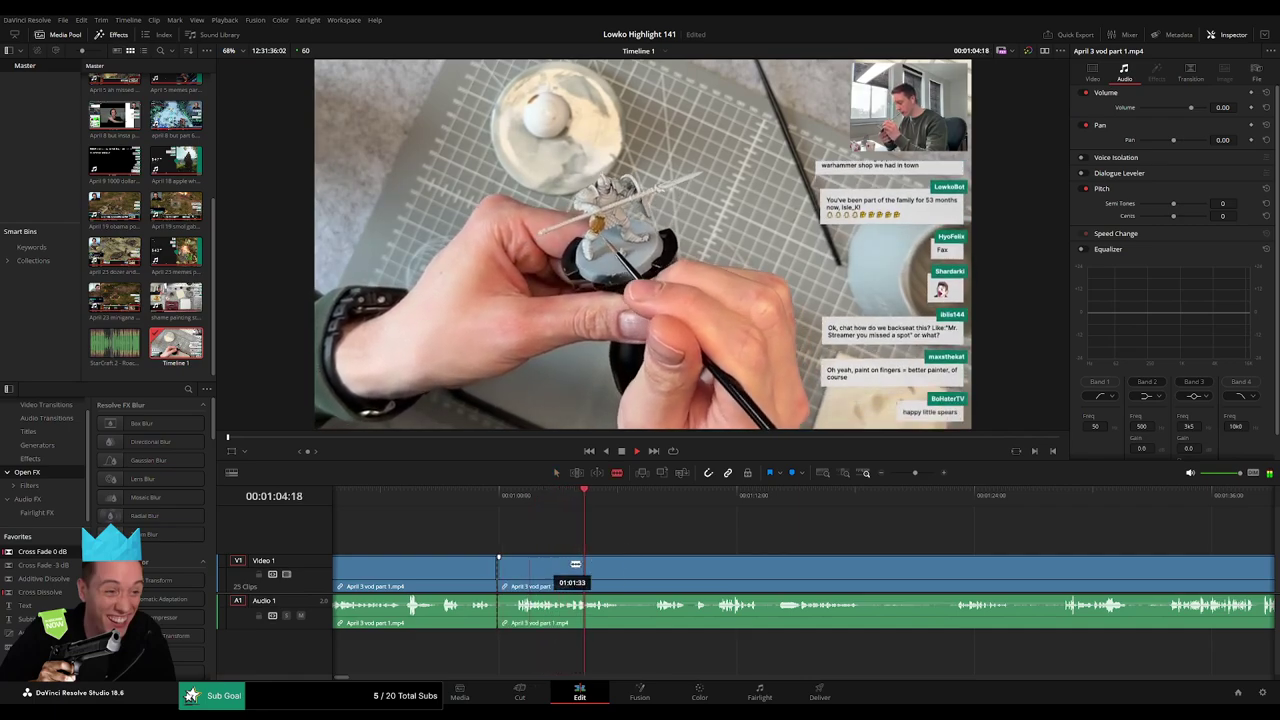
# Split the clip at about 1:28, where the next moment starts, and delete everything between 1:00 and that cut.
pyautogui.hscroll(3, 683, 531)
pyautogui.click(636, 498)
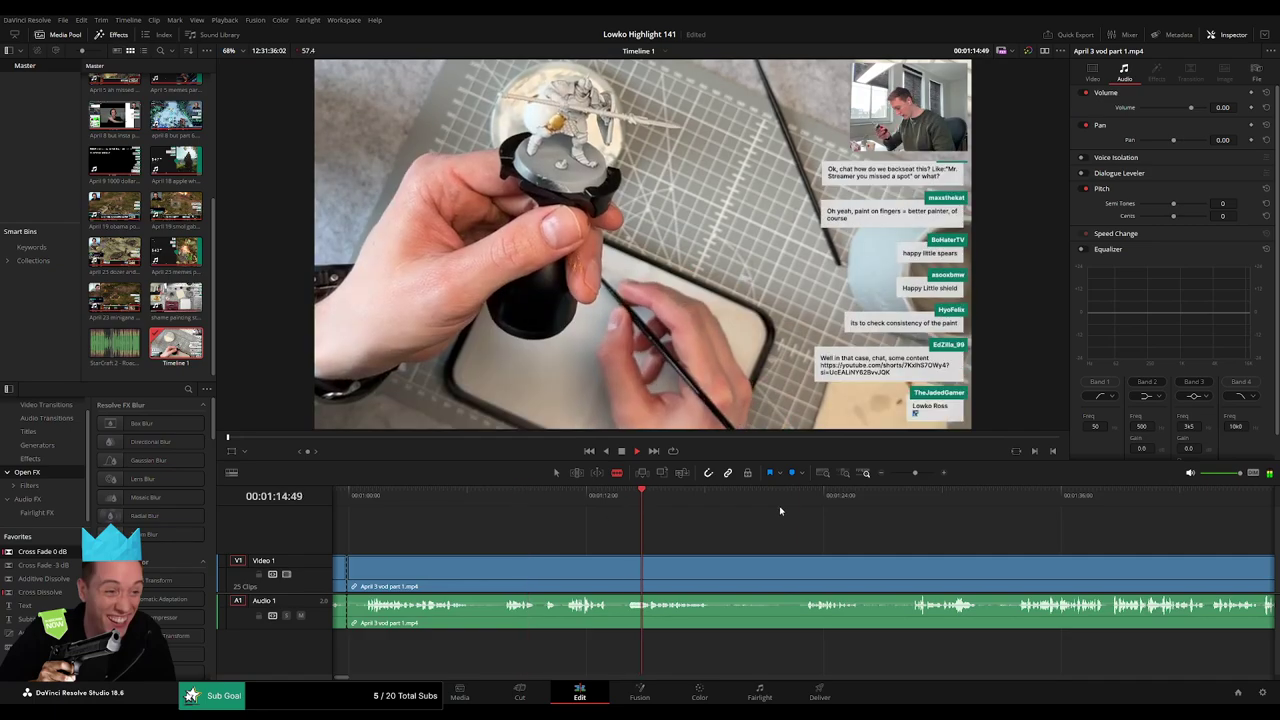
pyautogui.hscroll(2, 760, 520)
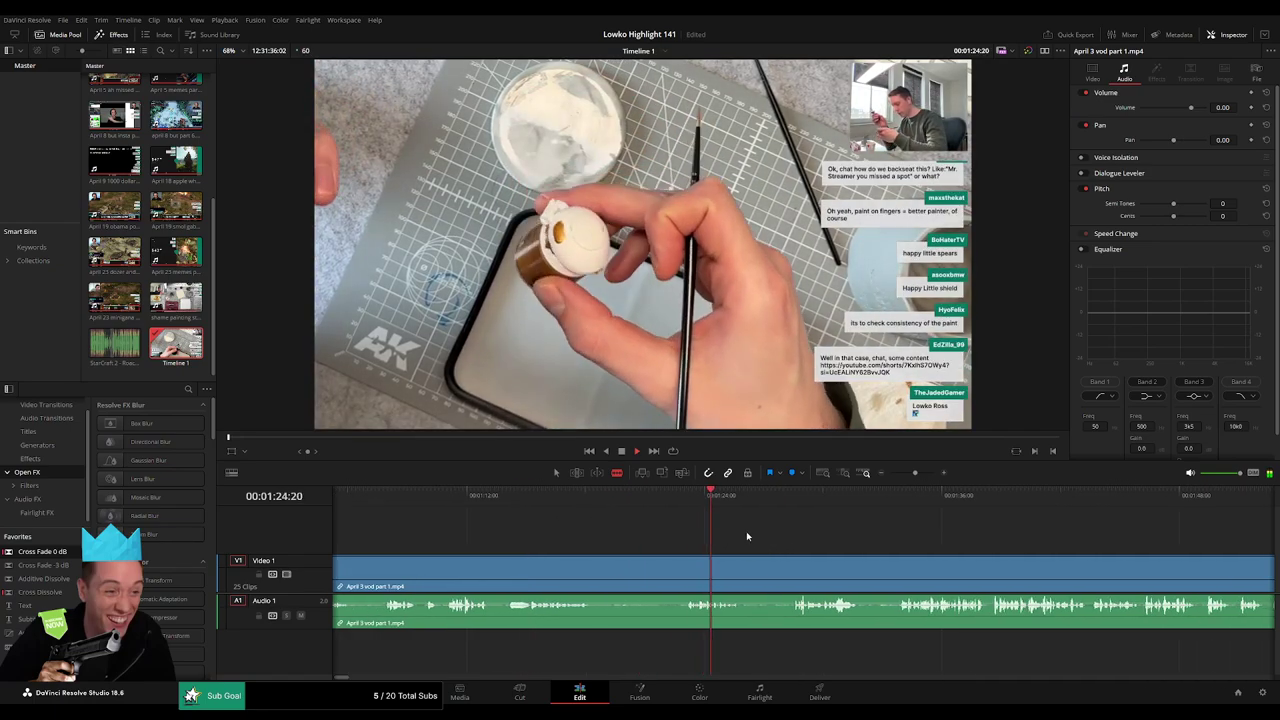
pyautogui.click(790, 505)
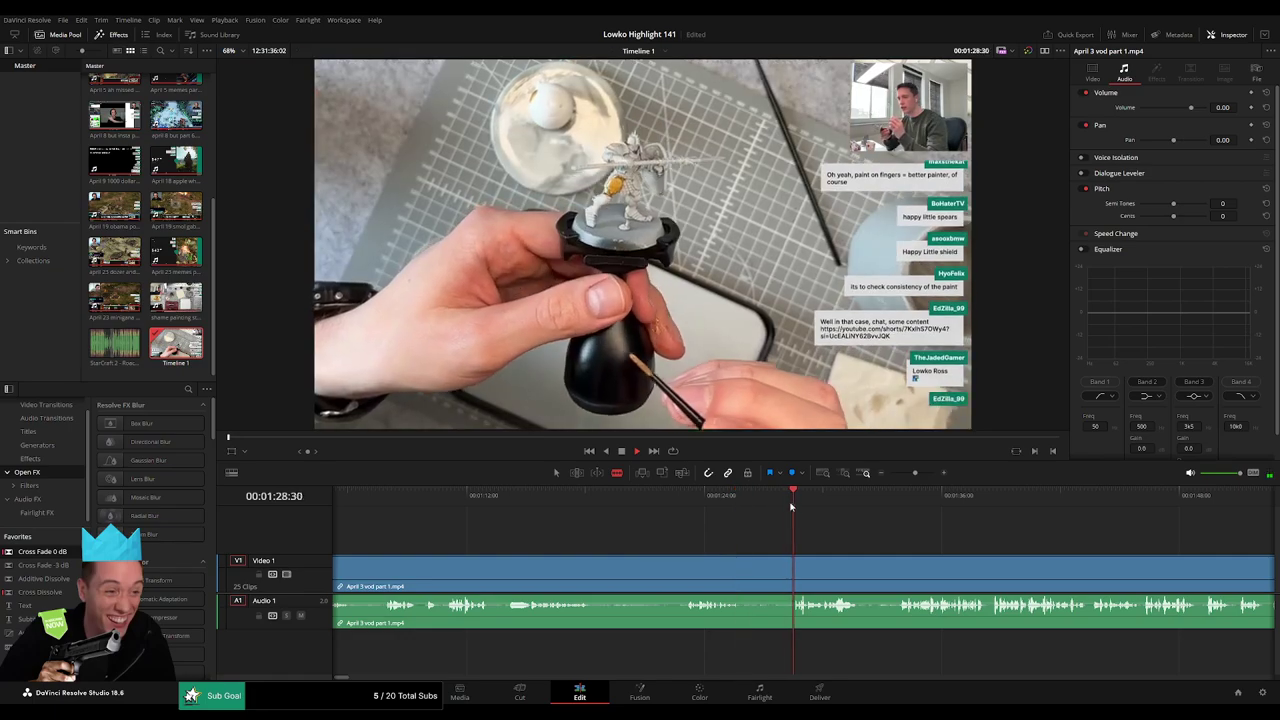
pyautogui.hscroll(2, 726, 517)
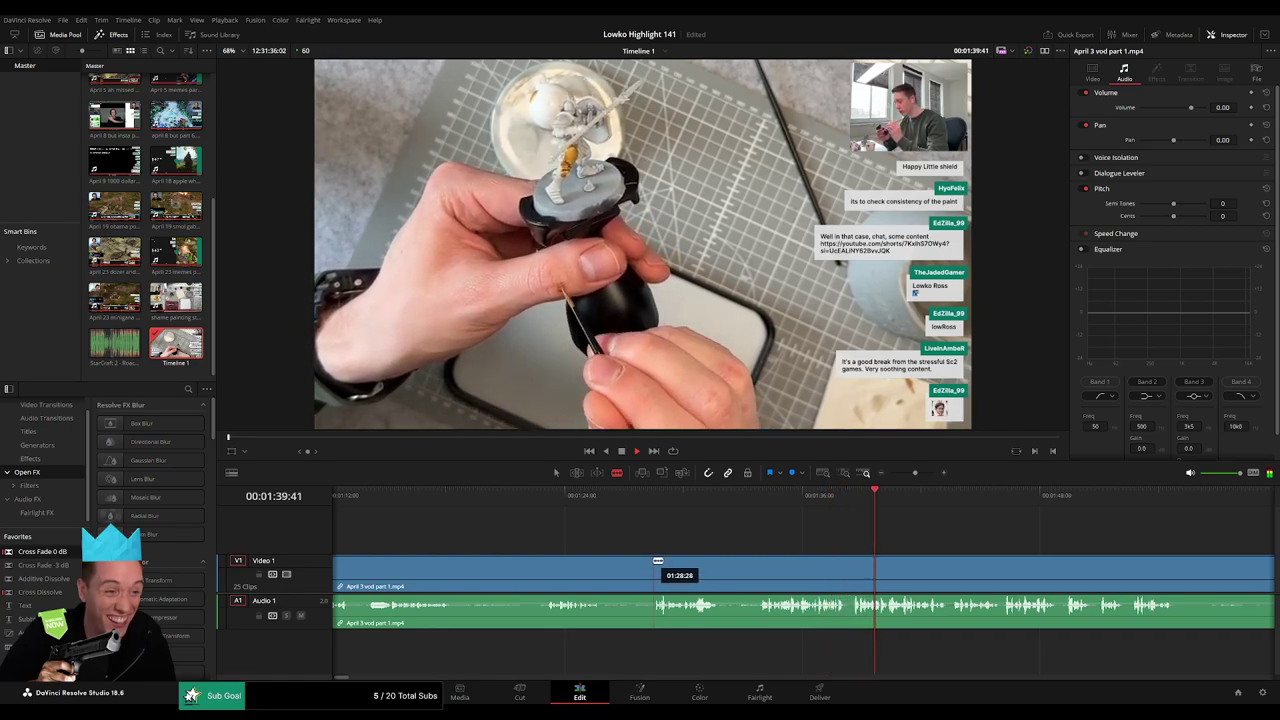
pyautogui.moveTo(596, 536); pyautogui.dragTo(808, 545)
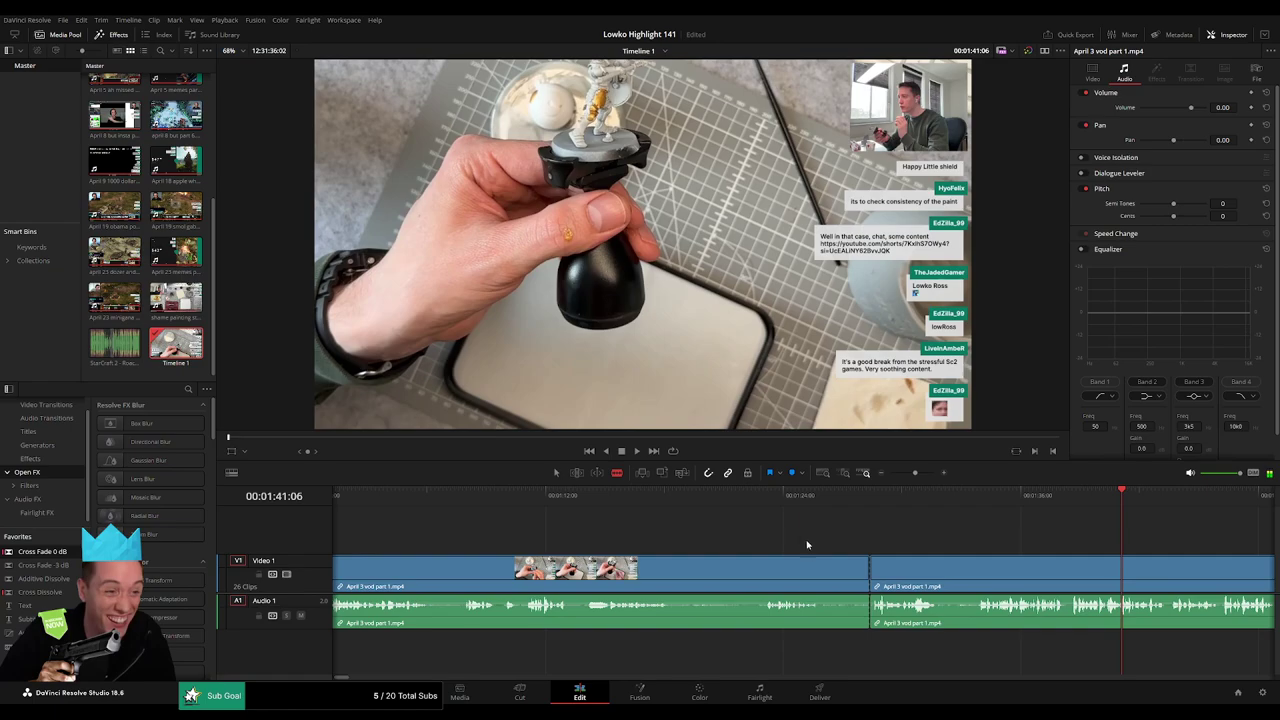
pyautogui.press('Delete')
# Smooth the audio join at about 1:00 with Cross Fade 0 dB and check playback up to about 1:05.
pyautogui.moveTo(345, 531); pyautogui.dragTo(635, 500)
pyautogui.press('space')
pyautogui.click(977, 498)
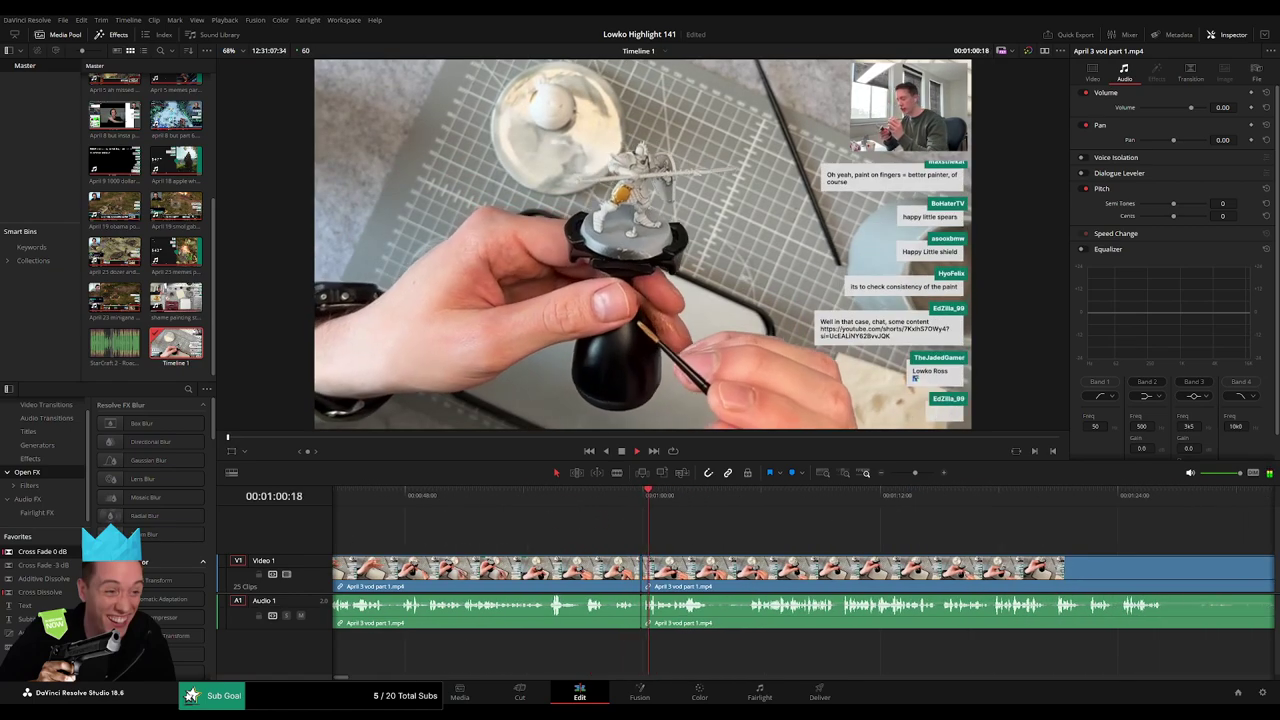
pyautogui.hscroll(5, 522, 545)
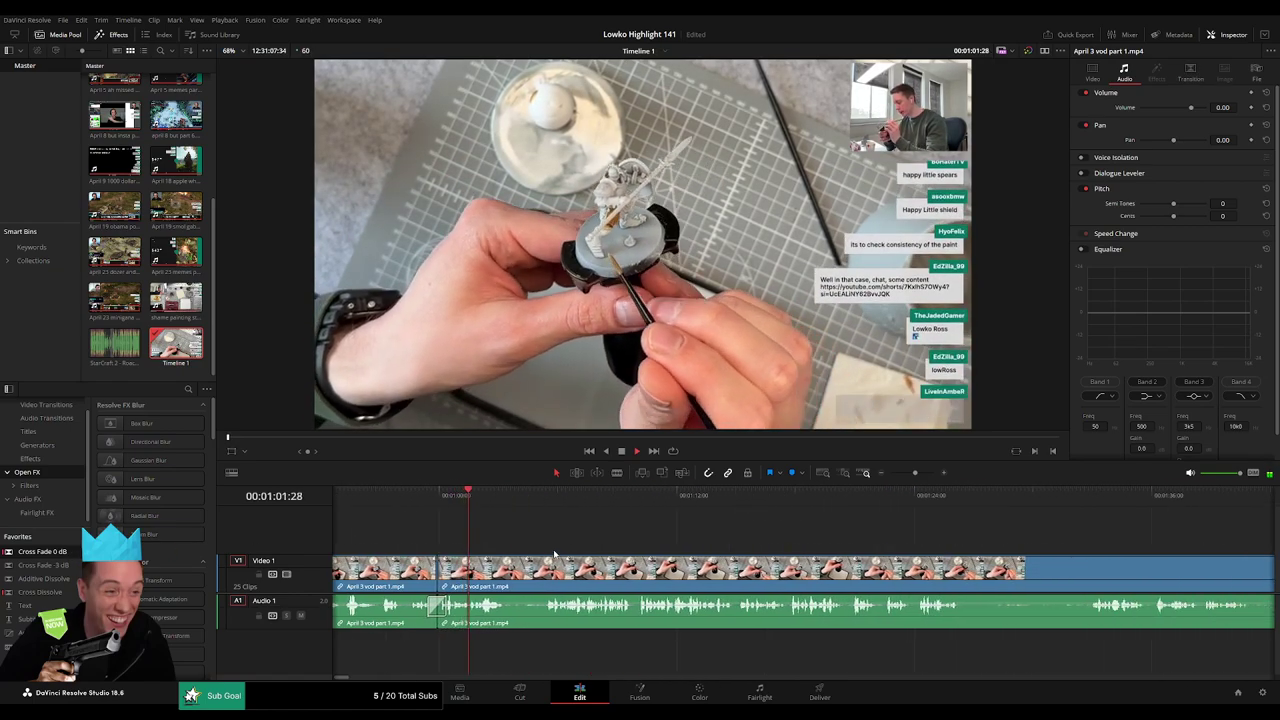
pyautogui.click(547, 503)
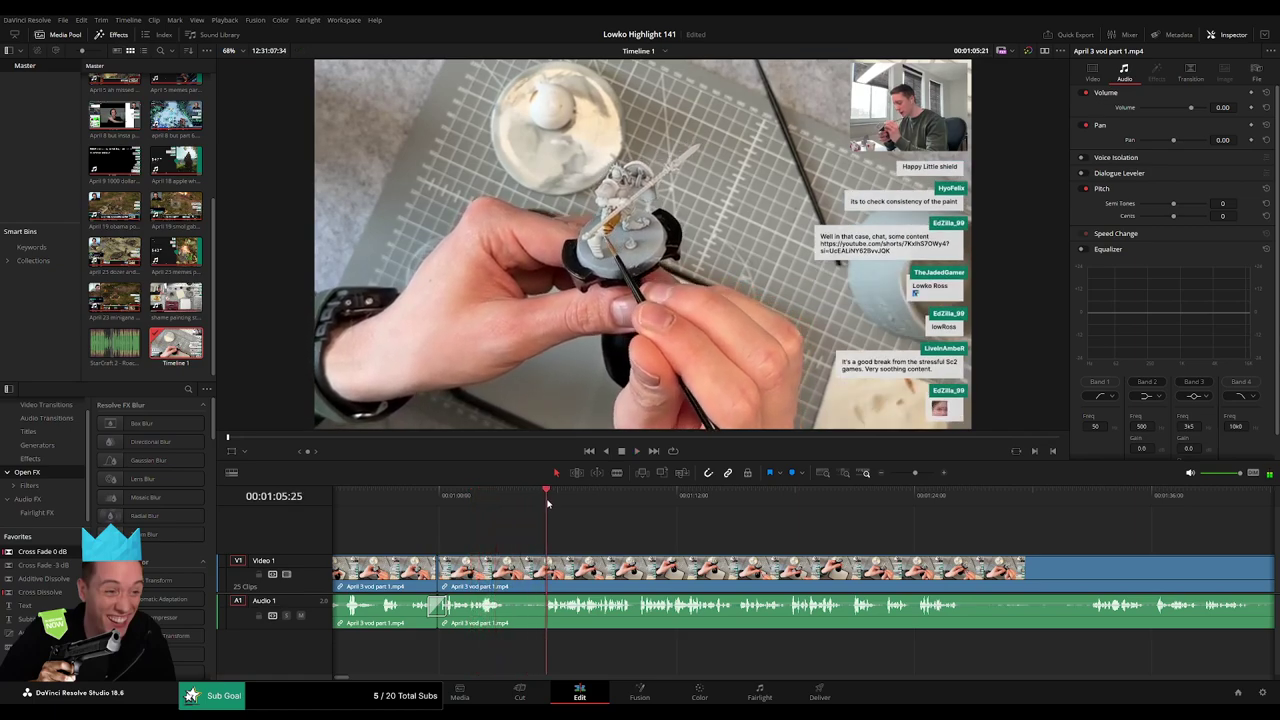
# Cut out the quiet section between about 1:26 and 1:32 and cross fade the audio across the join.
pyautogui.hscroll(4, 589, 532)
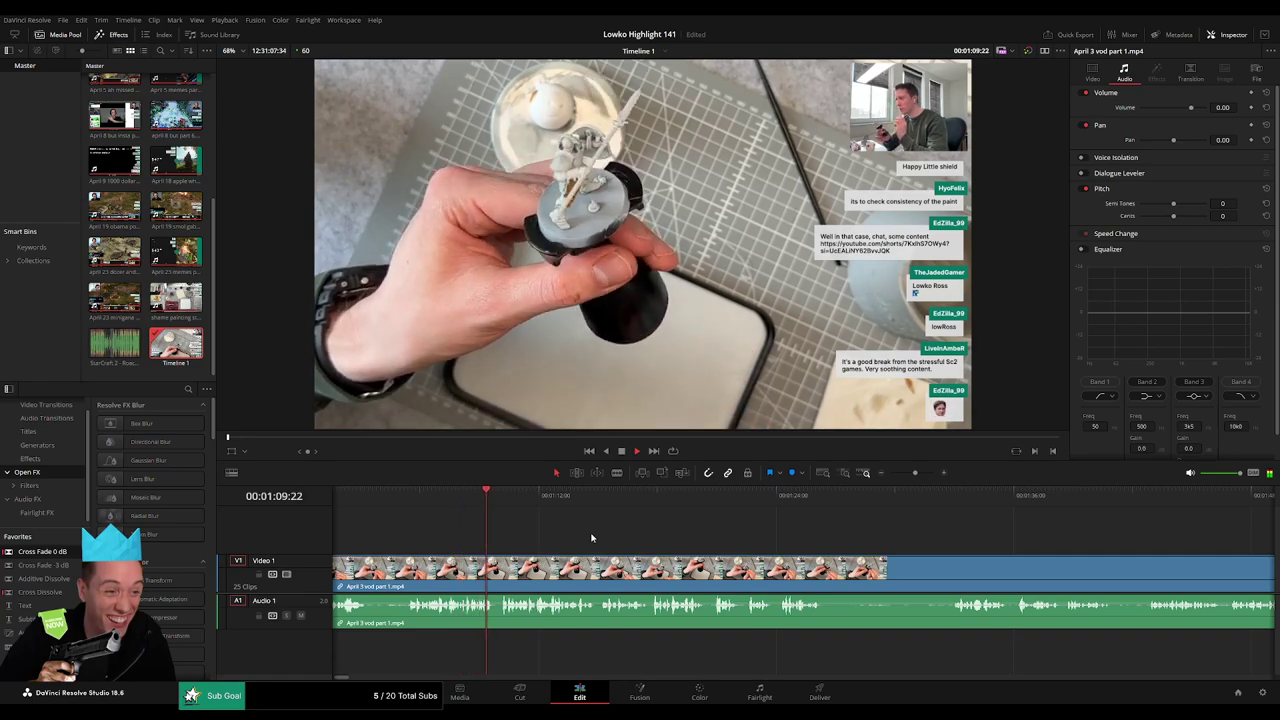
pyautogui.hscroll(2, 603, 533)
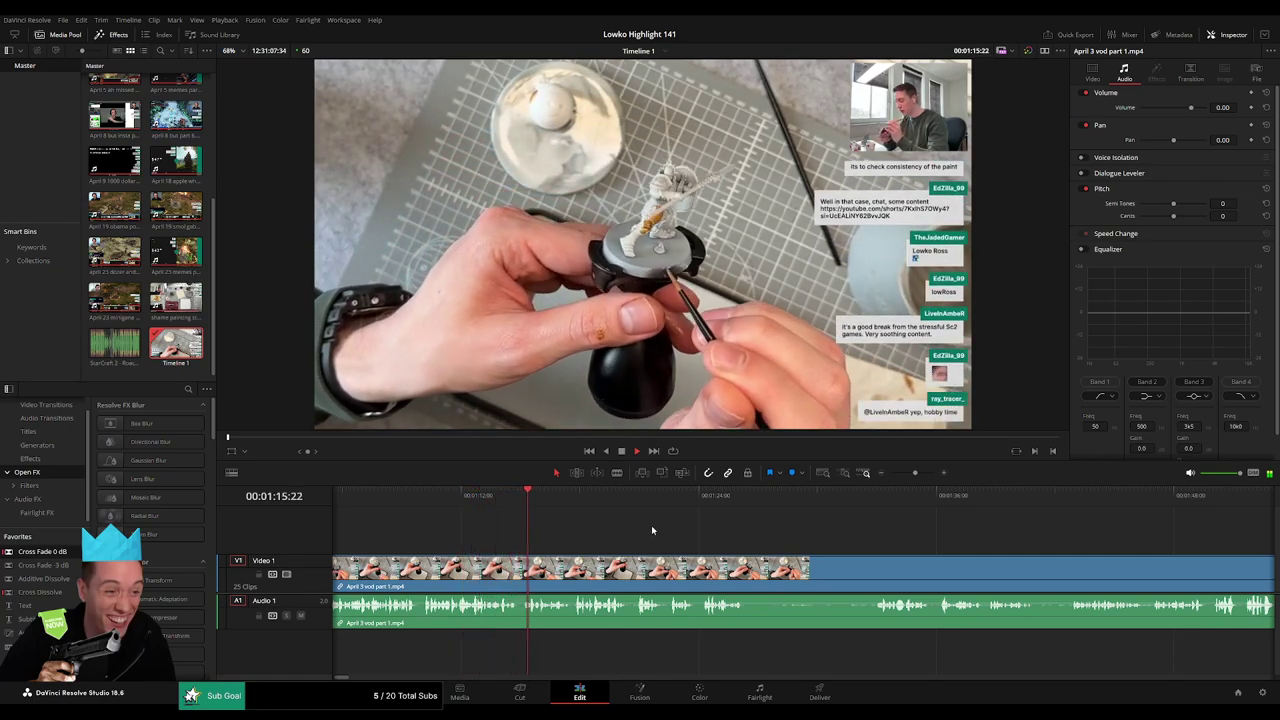
pyautogui.hscroll(2, 630, 525)
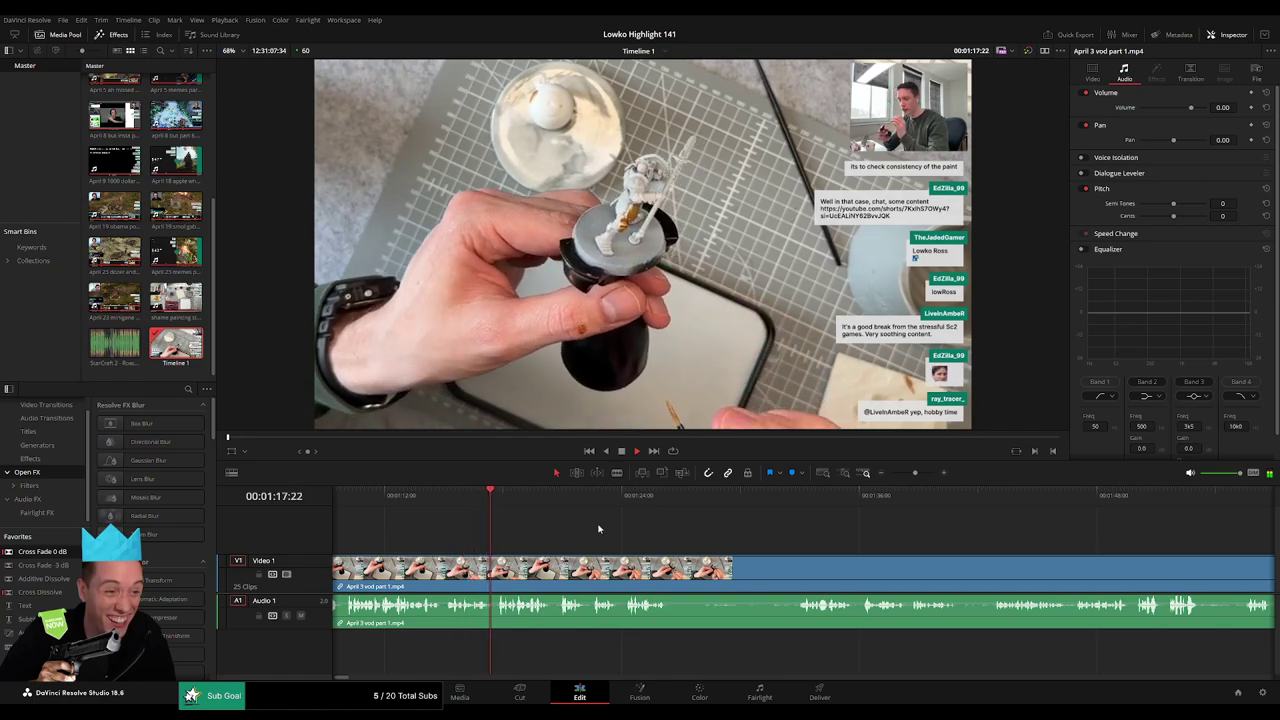
pyautogui.hscroll(1, 620, 535)
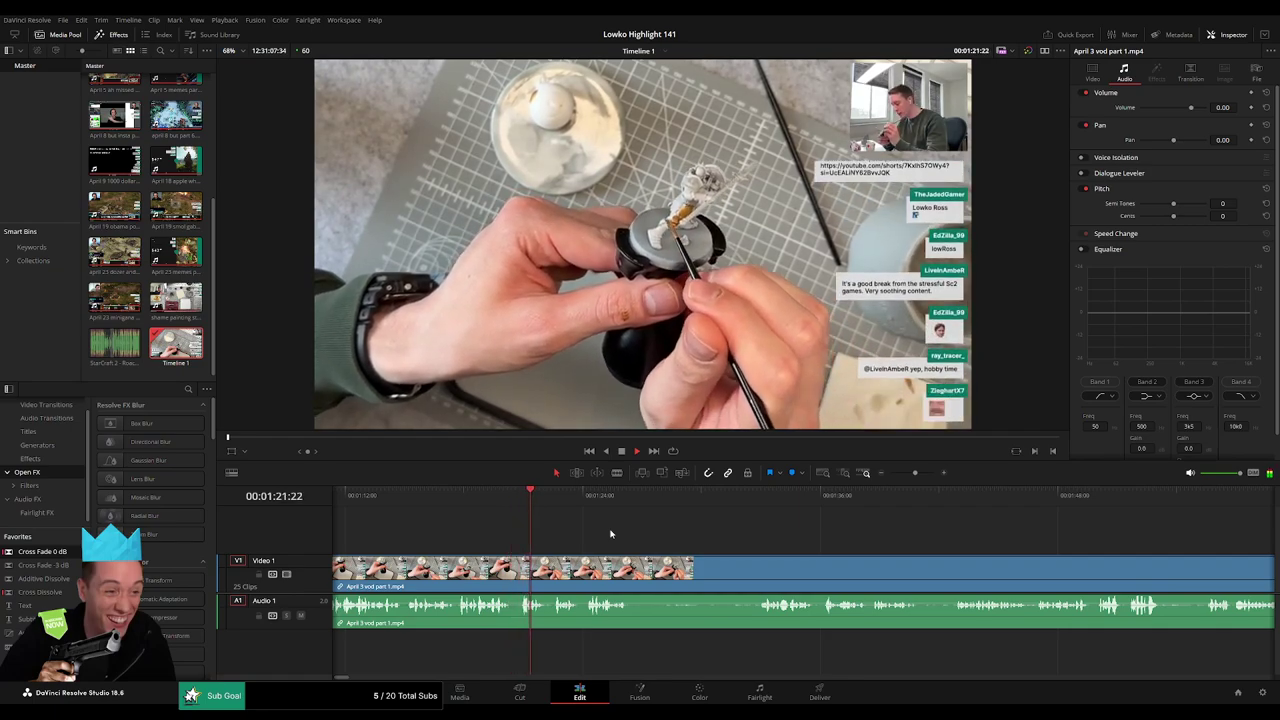
pyautogui.hscroll(4, 600, 533)
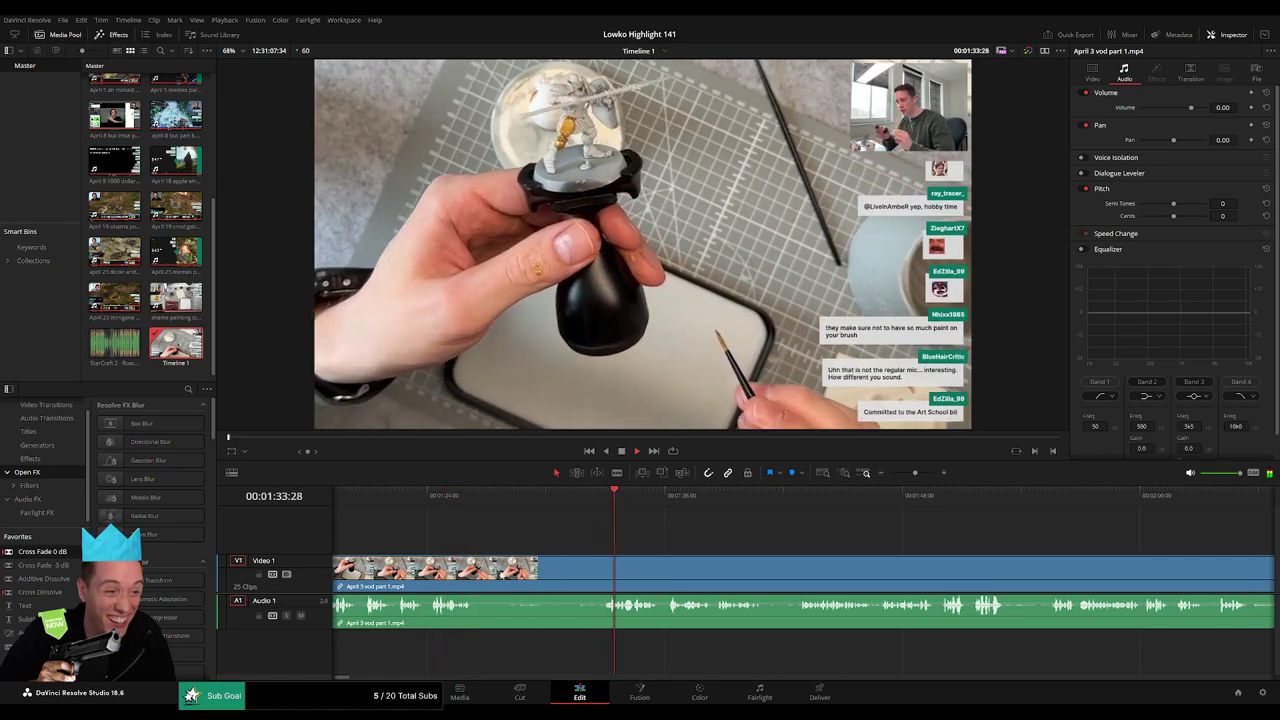
pyautogui.click(479, 577)
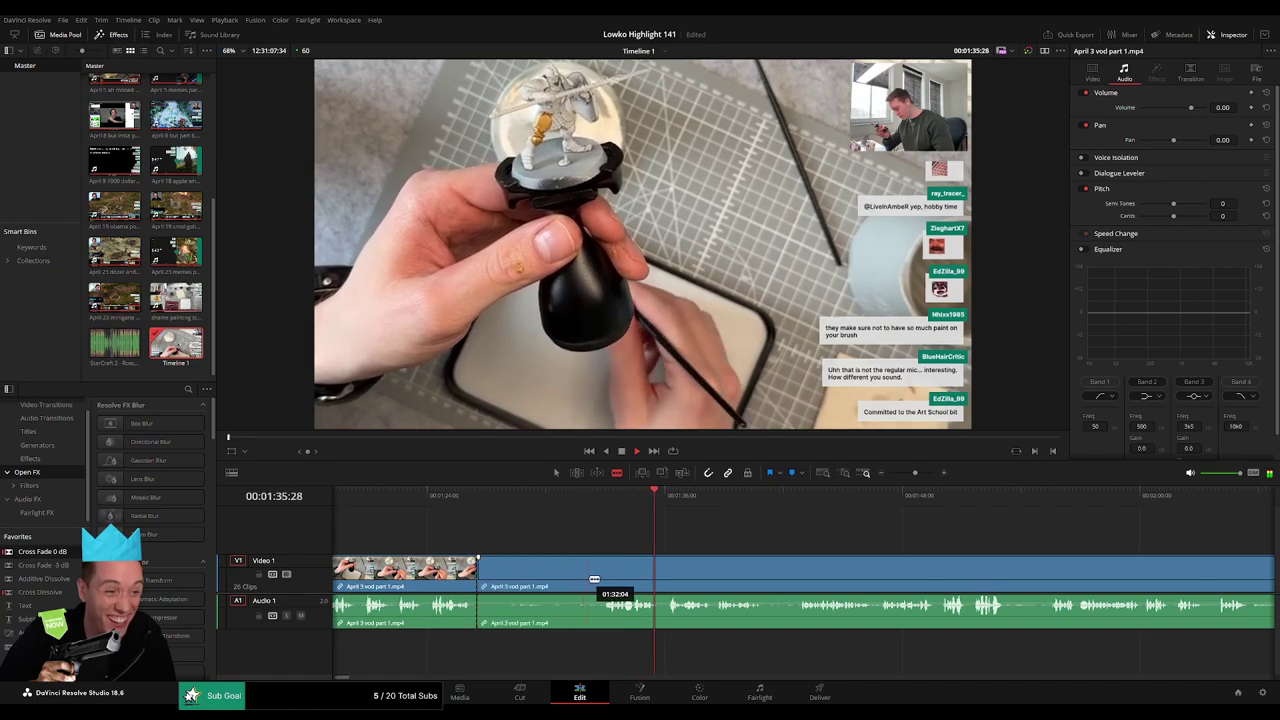
pyautogui.press('Delete')
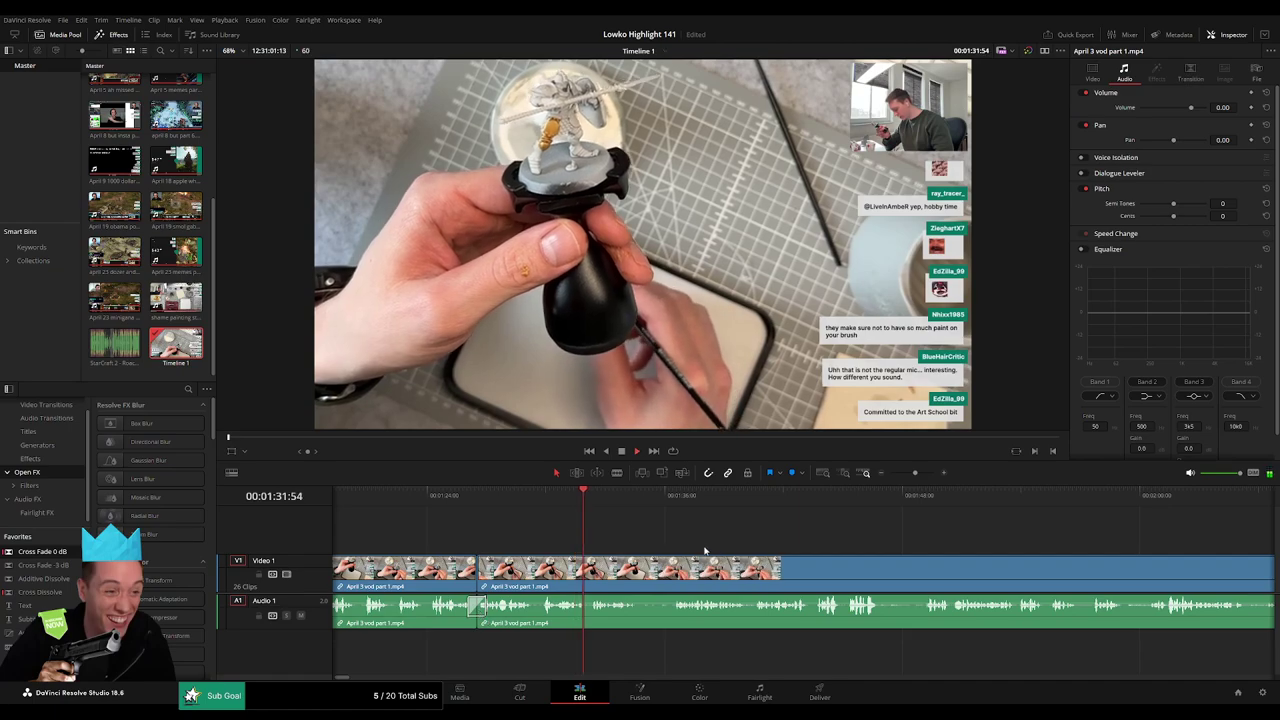
# Locate the pause between sentences at about 1:38 and split the clip there, at 1:38:43.
pyautogui.moveTo(705, 550); pyautogui.dragTo(555, 532)
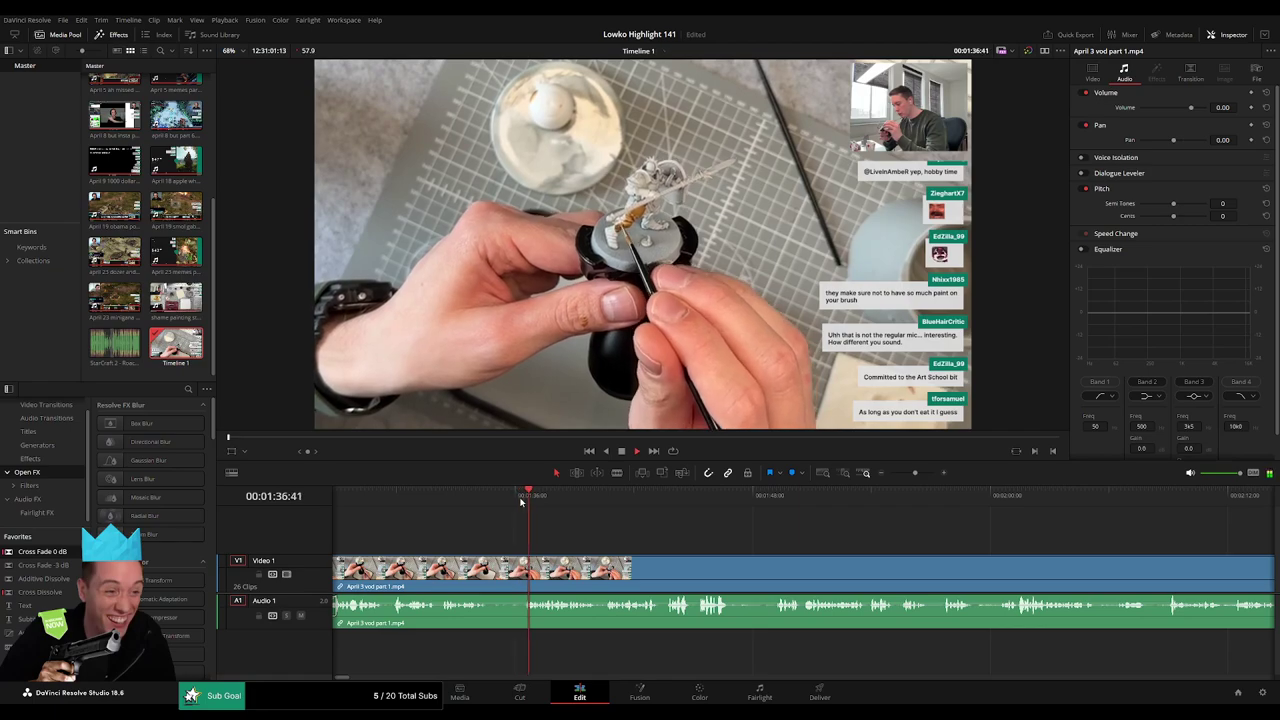
pyautogui.hscroll(3, 600, 530)
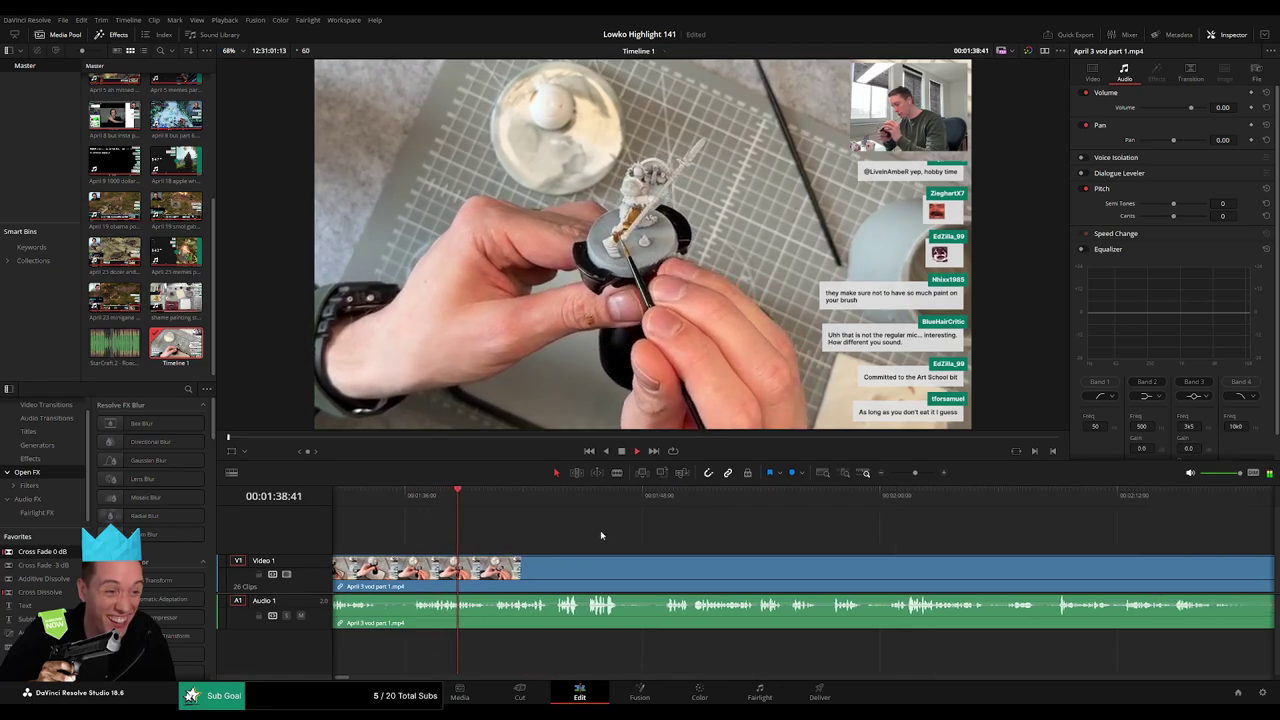
pyautogui.click(410, 500)
pyautogui.press('space')
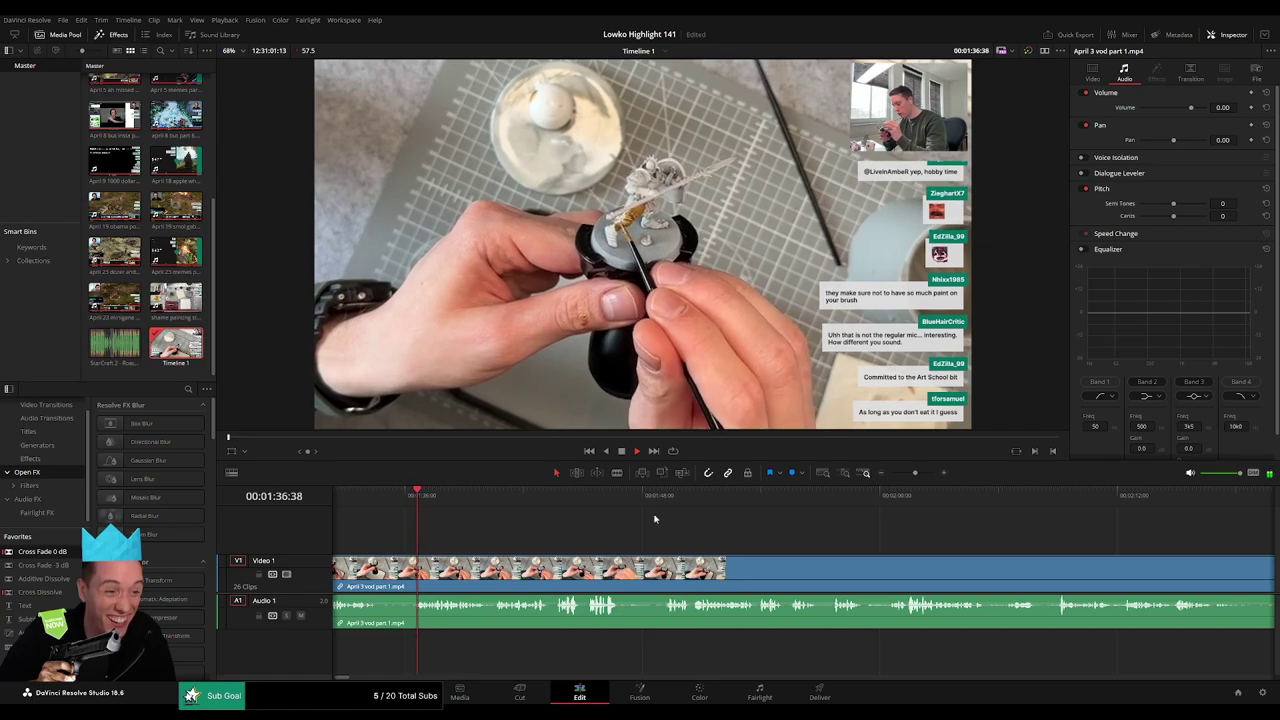
pyautogui.moveTo(915, 473); pyautogui.dragTo(923, 473)
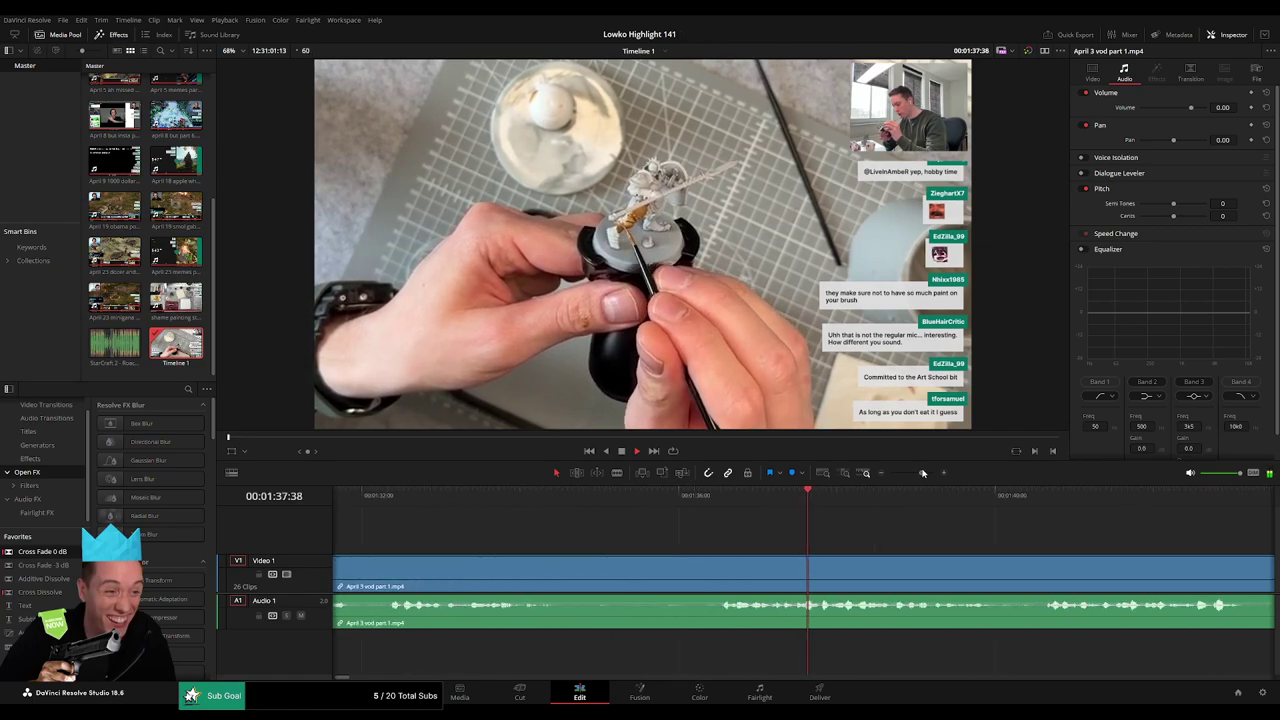
pyautogui.click(614, 505)
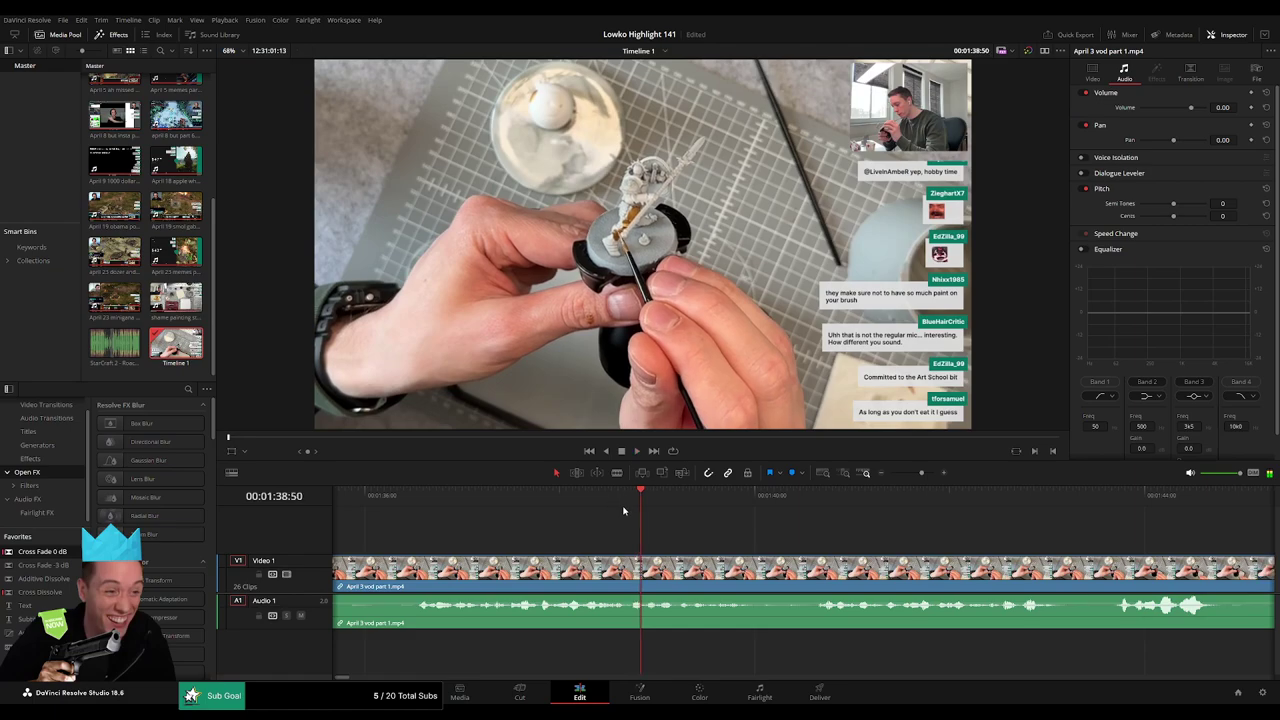
pyautogui.click(630, 505)
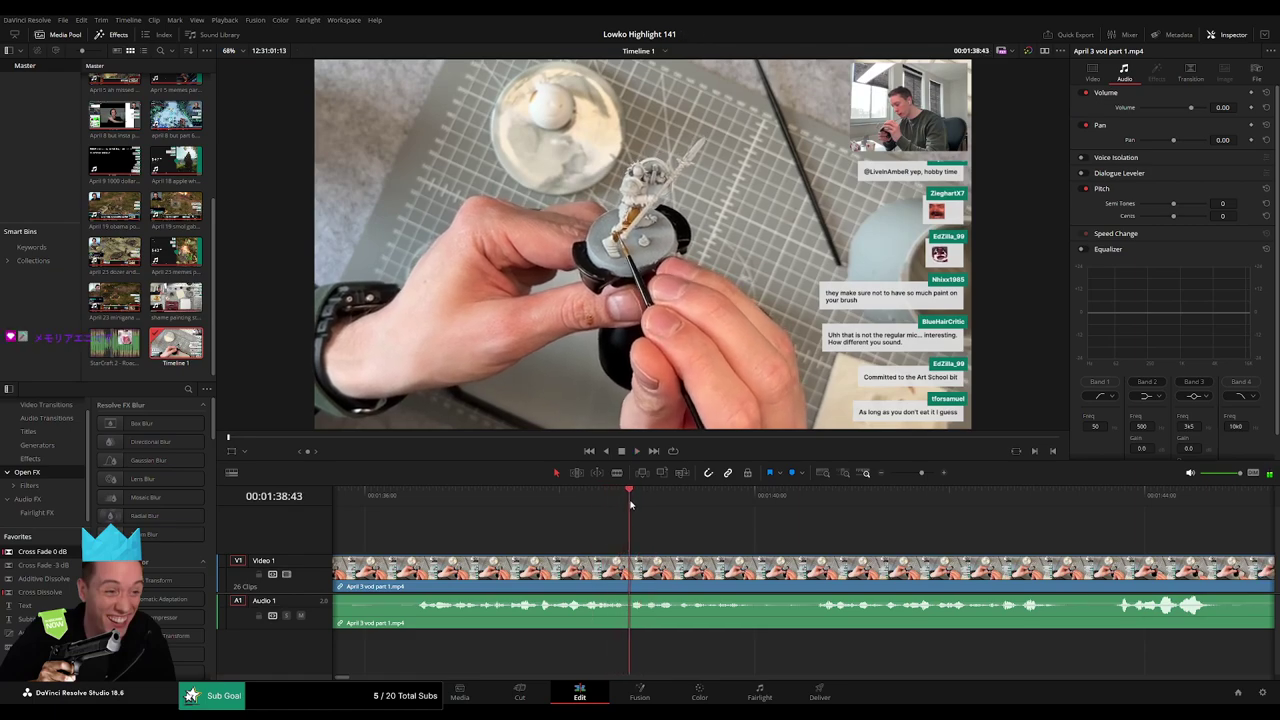
pyautogui.click(633, 566)
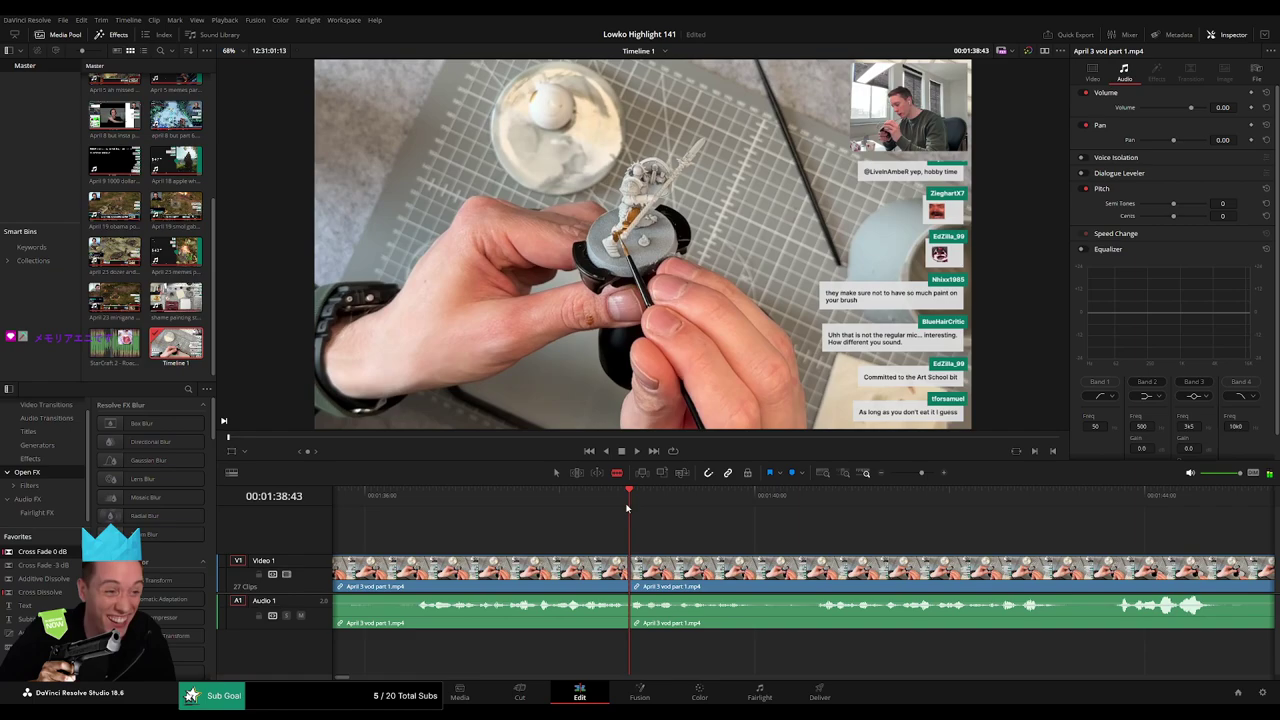
# Isolate and mute the 1:38:43 to 1:39:00 section and cover it with StarCraft 2 - Roach Quotes.mp3 on Audio 2 at volume -23.
pyautogui.press('a')
pyautogui.moveTo(648, 604); pyautogui.dragTo(655, 645)
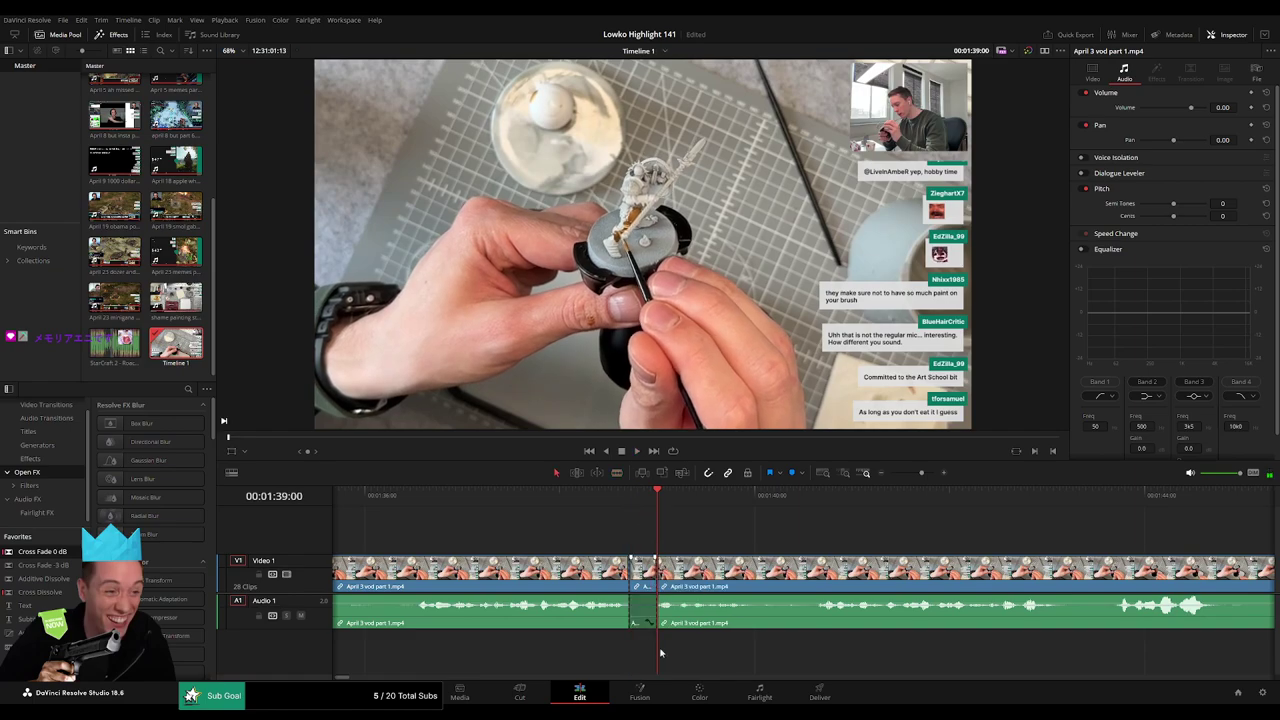
pyautogui.moveTo(115, 345); pyautogui.dragTo(634, 652)
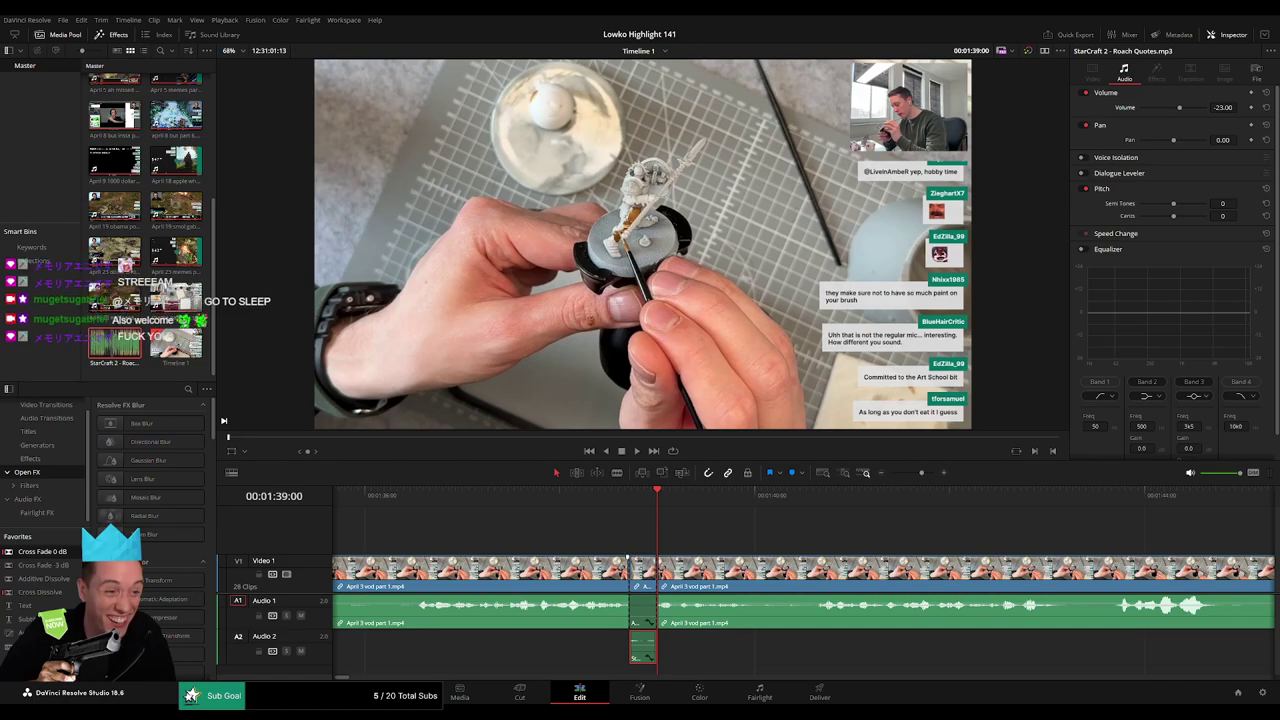
# Check playback across the replaced sound at about 1:38 and keep listening up to about 1:48 for the next word to cover.
pyautogui.click(590, 497)
pyautogui.press('space')
pyautogui.click(722, 537)
pyautogui.moveTo(788, 536); pyautogui.dragTo(592, 526)
pyautogui.moveTo(921, 473)
pyautogui.mouseDown()
pyautogui.moveTo(909, 474)
pyautogui.moveTo(920, 474)
pyautogui.mouseUp()
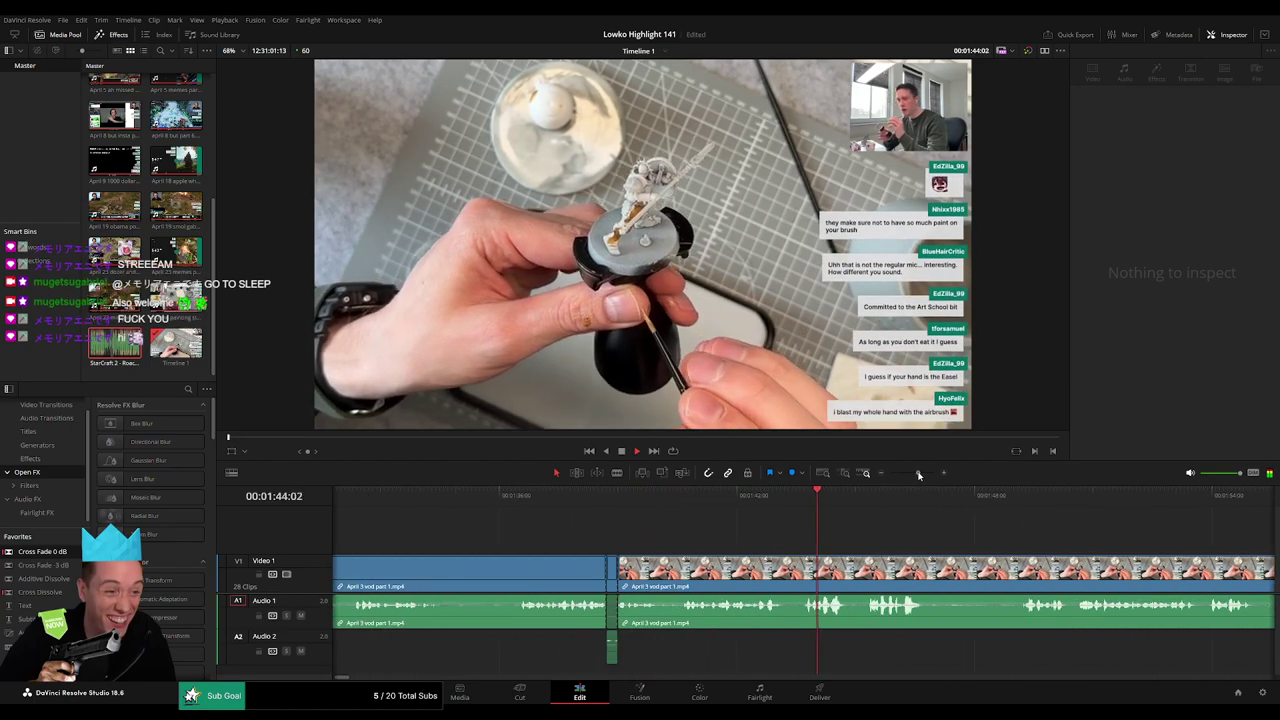
pyautogui.click(691, 498)
pyautogui.moveTo(860, 541); pyautogui.dragTo(625, 524)
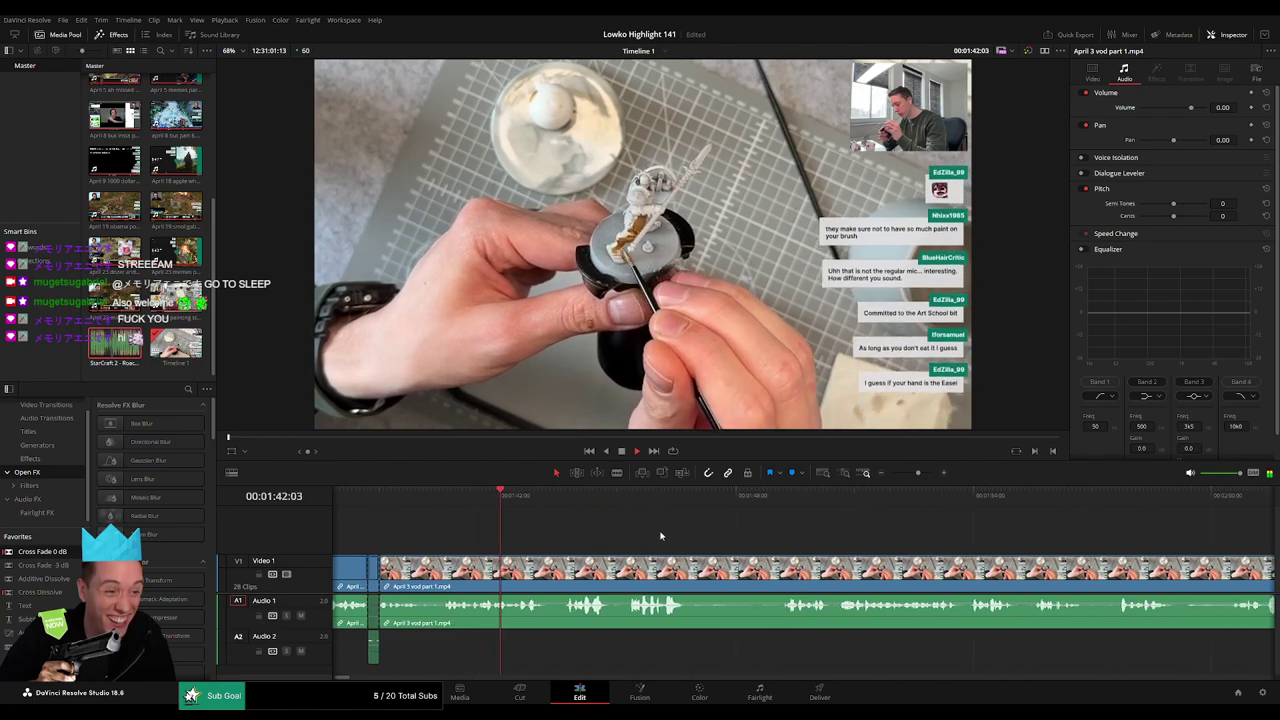
pyautogui.moveTo(702, 544); pyautogui.dragTo(502, 543)
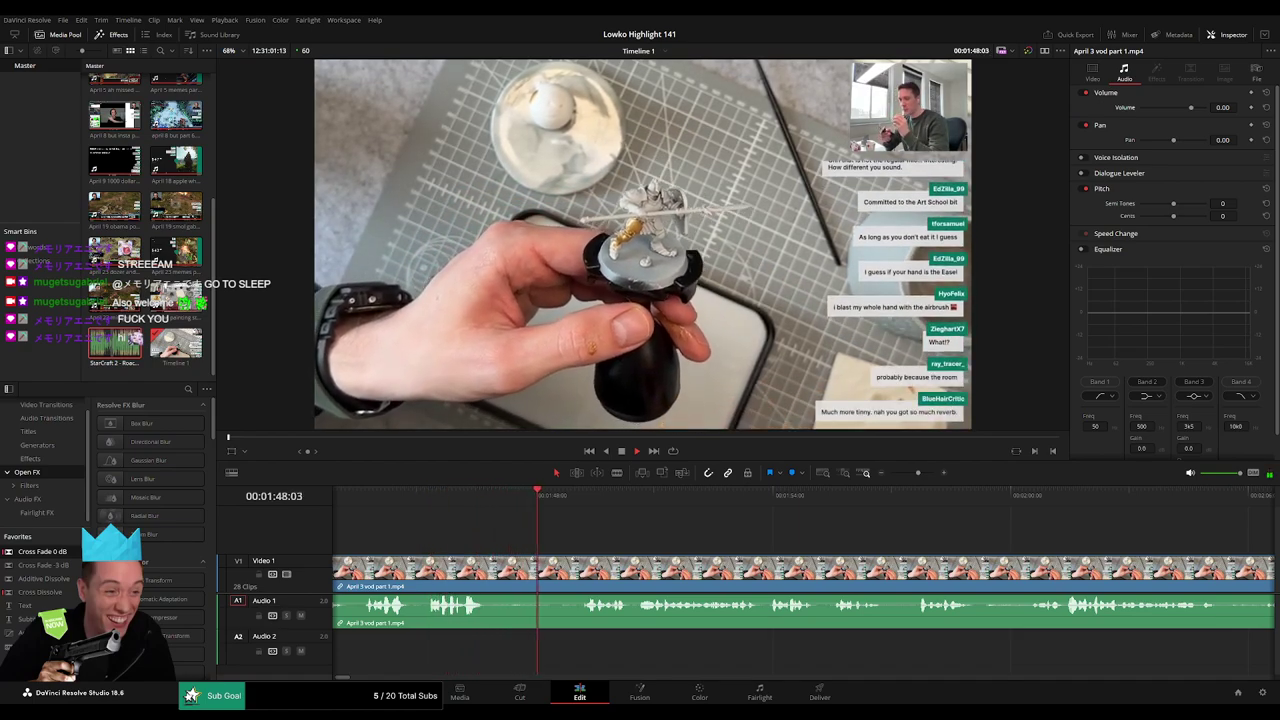
# Replay from about 1:43 to find the word, split the clip at 1:45:44 and 1:46:09, and mute the piece between.
pyautogui.click(363, 498)
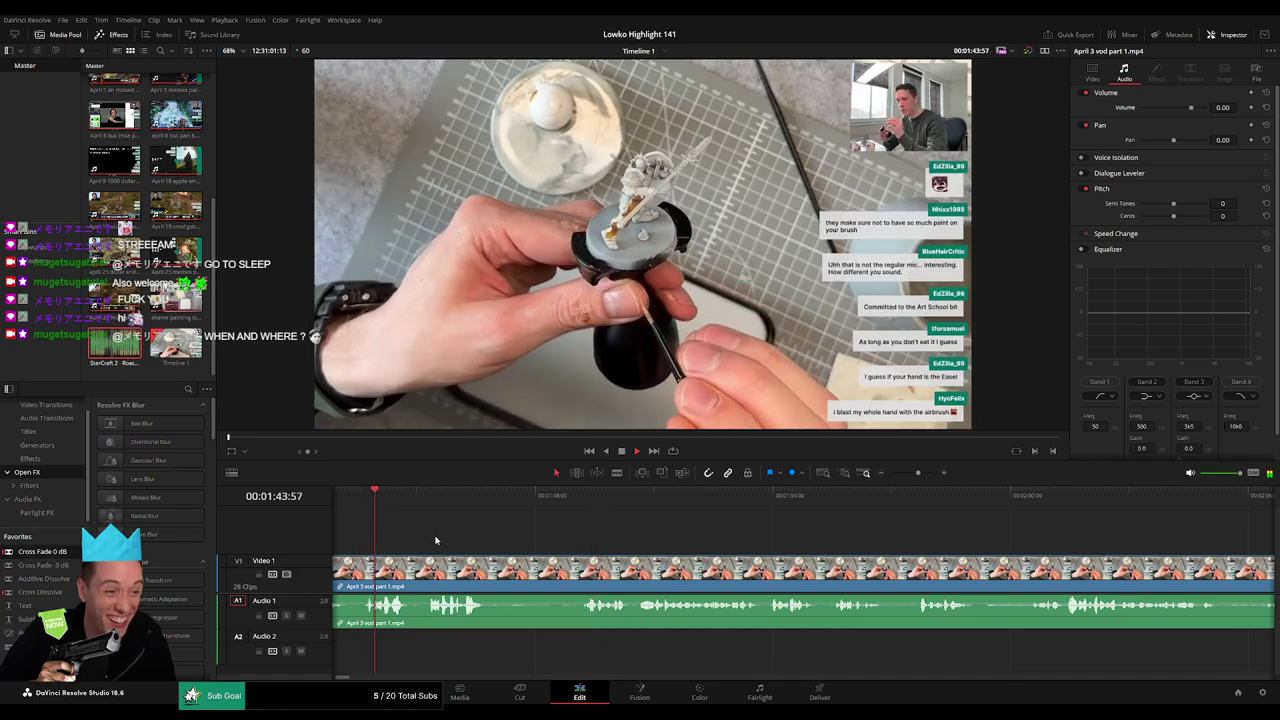
pyautogui.moveTo(438, 540); pyautogui.dragTo(625, 525)
pyautogui.press('space')
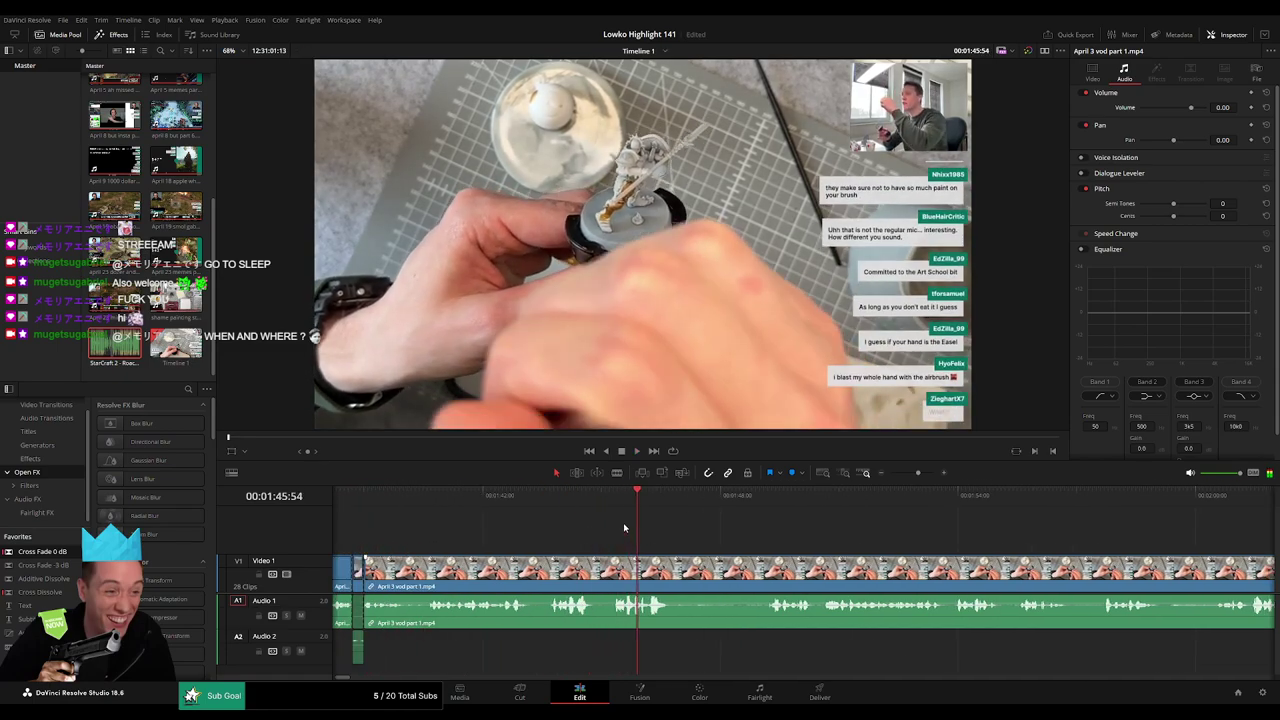
pyautogui.click(609, 495)
pyautogui.press('space')
pyautogui.press('space')
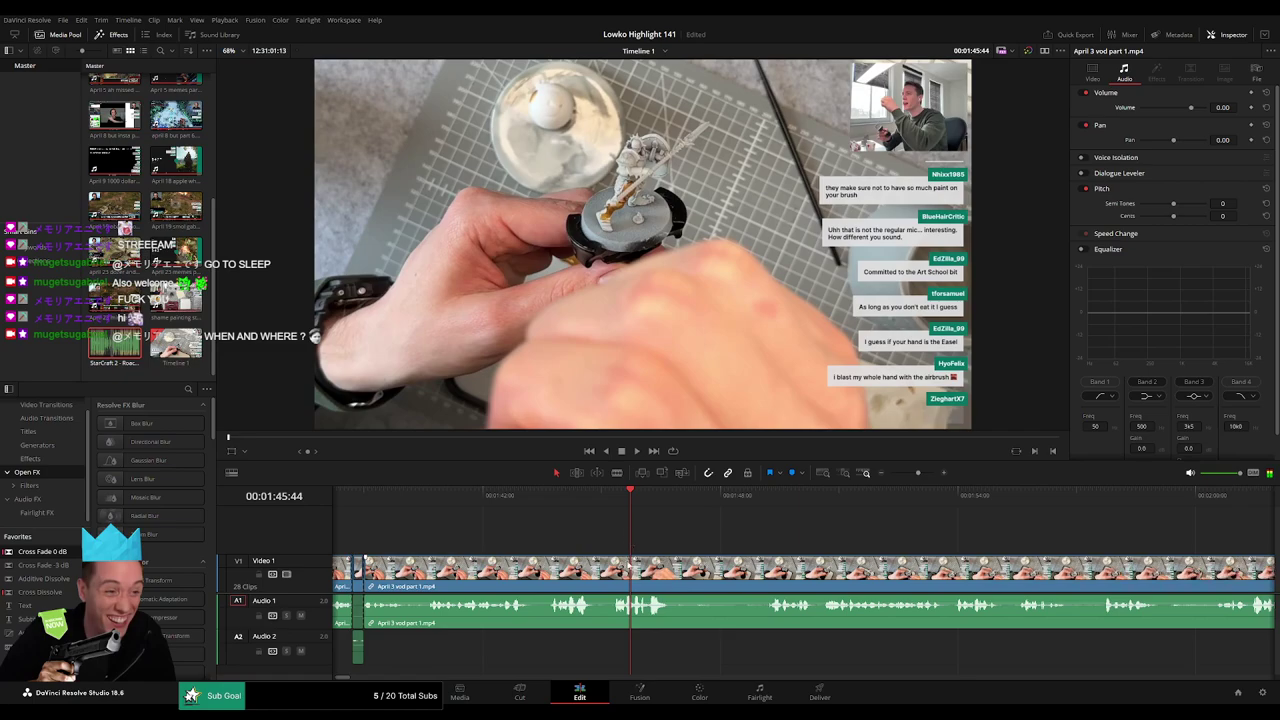
pyautogui.hotkey('ctrl', 'b')
pyautogui.press('space')
pyautogui.press('space')
pyautogui.hotkey('ctrl', 'b')
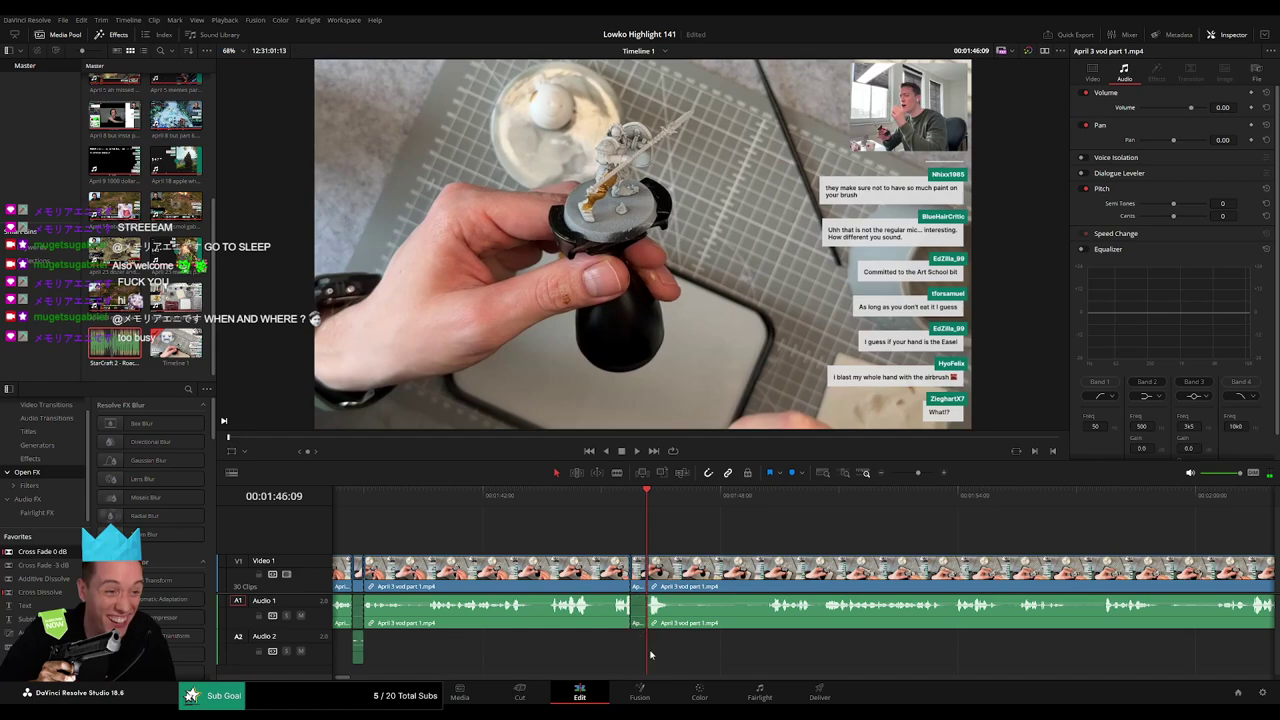
# Cover the muted piece at 1:45:44 with the Roach Quotes audio on Audio 2, trimmed to its length at volume -23, and check playback.
pyautogui.moveTo(115, 343); pyautogui.dragTo(621, 651)
pyautogui.scroll(4, 700, 640)
pyautogui.moveTo(752, 648); pyautogui.dragTo(798, 648)
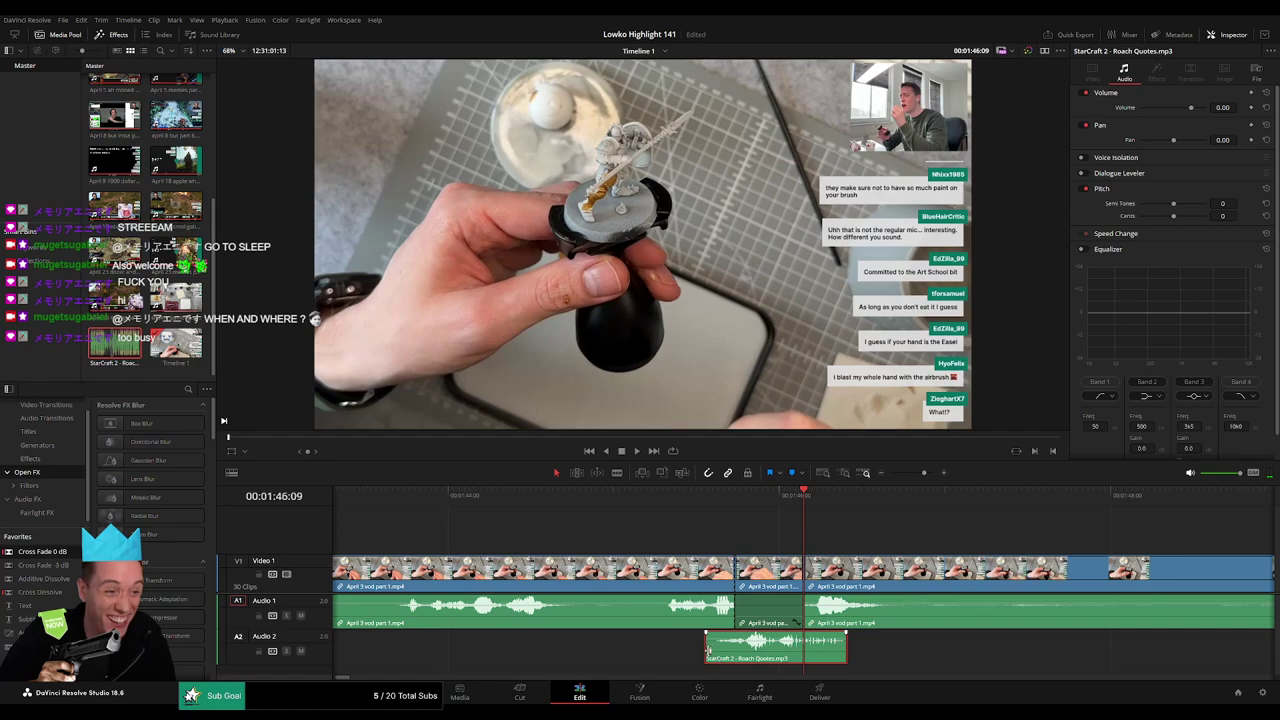
pyautogui.moveTo(708, 650); pyautogui.dragTo(736, 650)
pyautogui.moveTo(846, 648); pyautogui.dragTo(802, 648)
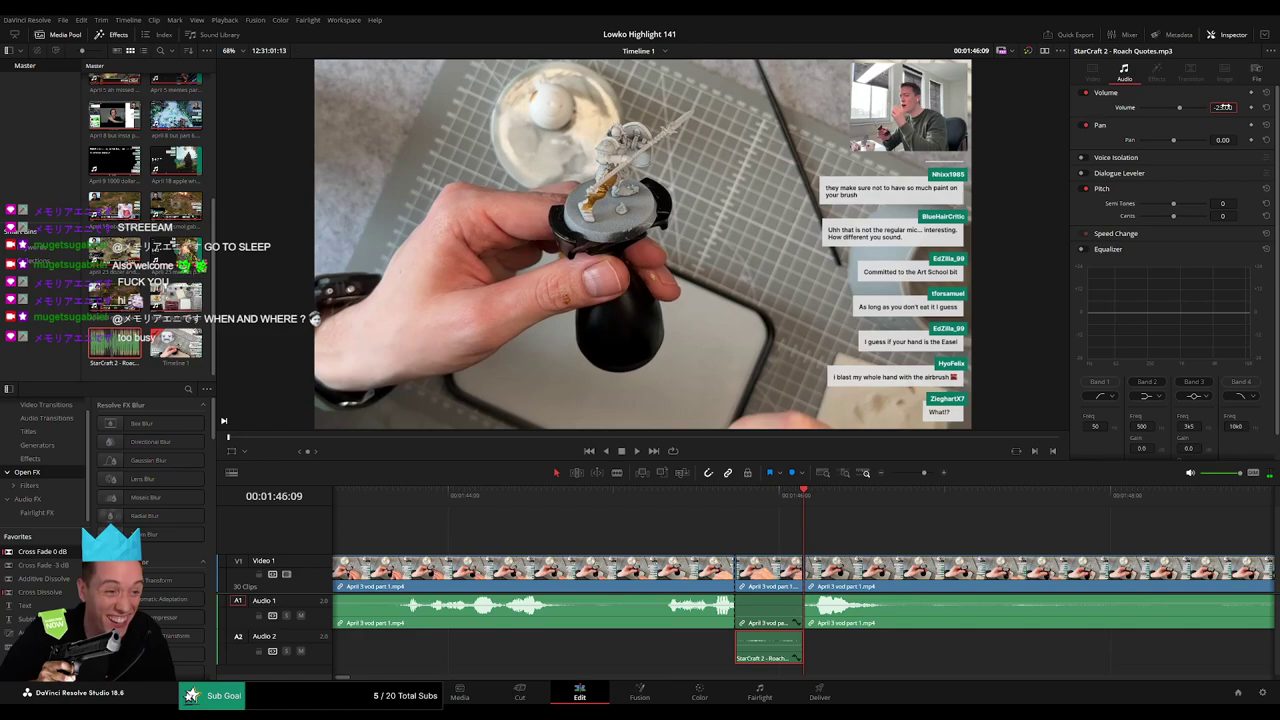
pyautogui.moveTo(452, 513); pyautogui.dragTo(436, 512)
pyautogui.click(413, 500)
pyautogui.press('space')
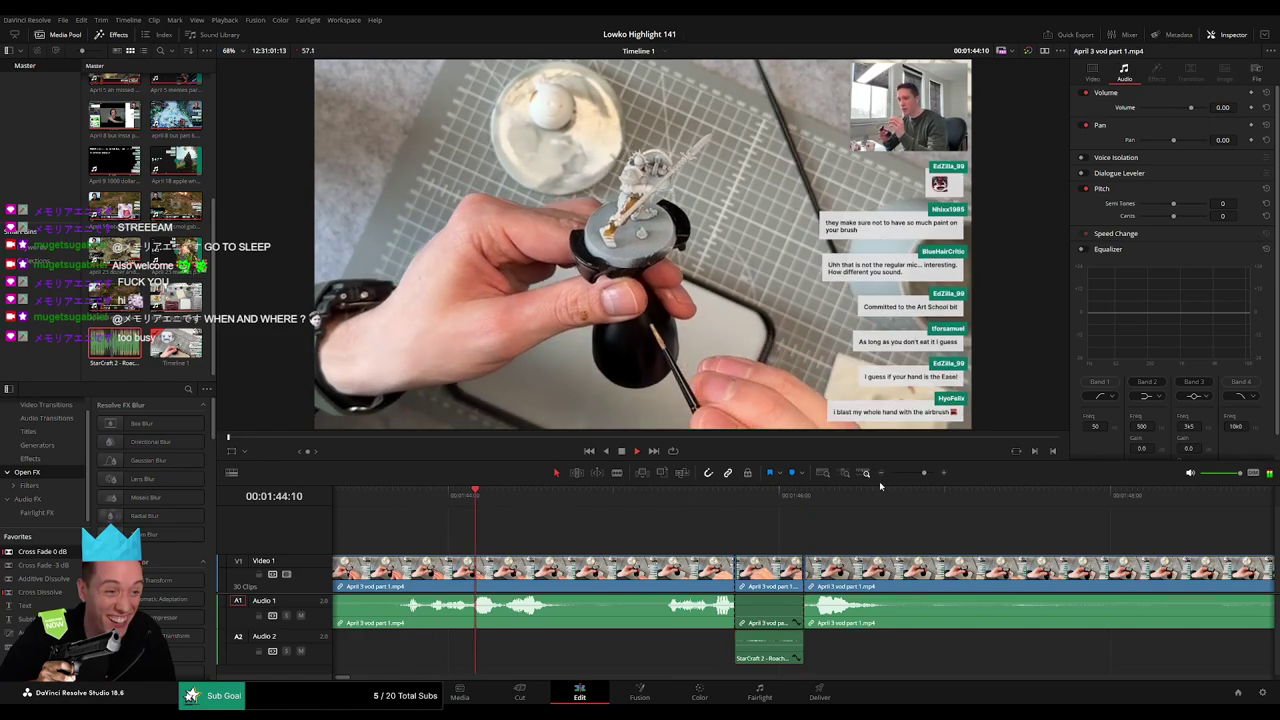
# Review the footage from about 1:44 to 2:16, listening for further words to cover or sections to cut.
pyautogui.moveTo(924, 473); pyautogui.dragTo(918, 474)
pyautogui.moveTo(929, 543); pyautogui.dragTo(655, 539)
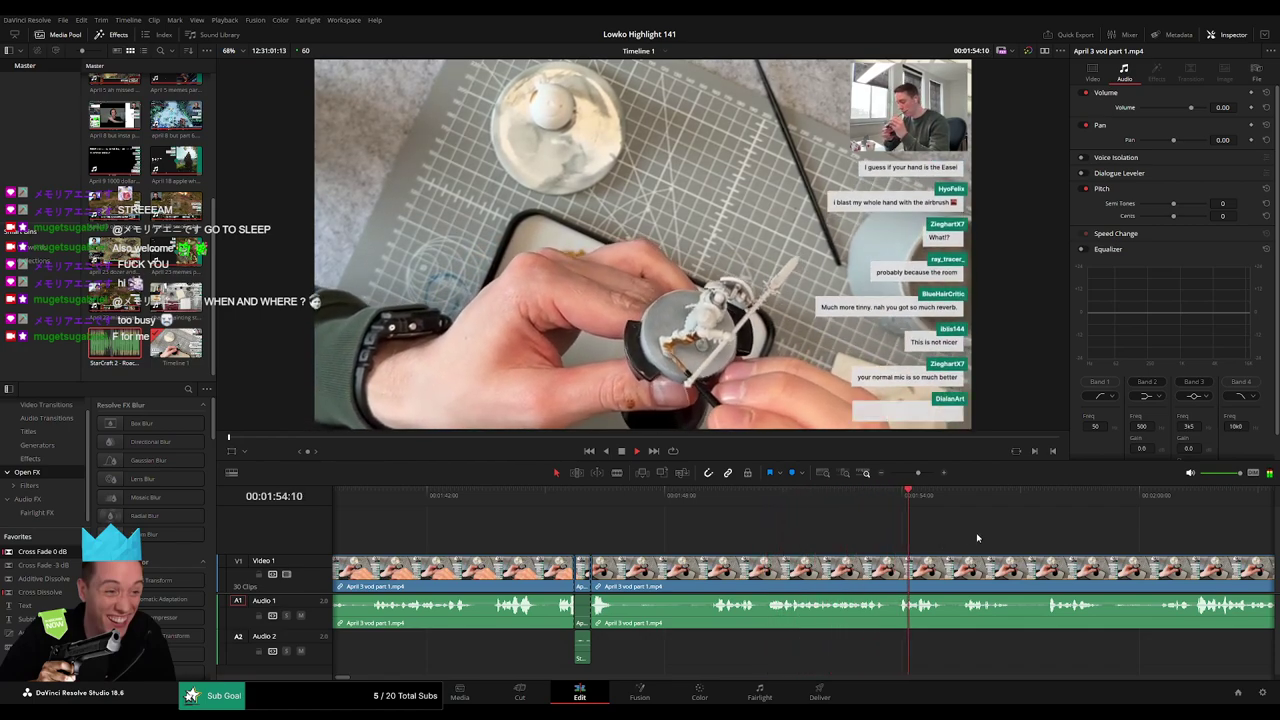
pyautogui.moveTo(1026, 536); pyautogui.dragTo(767, 522)
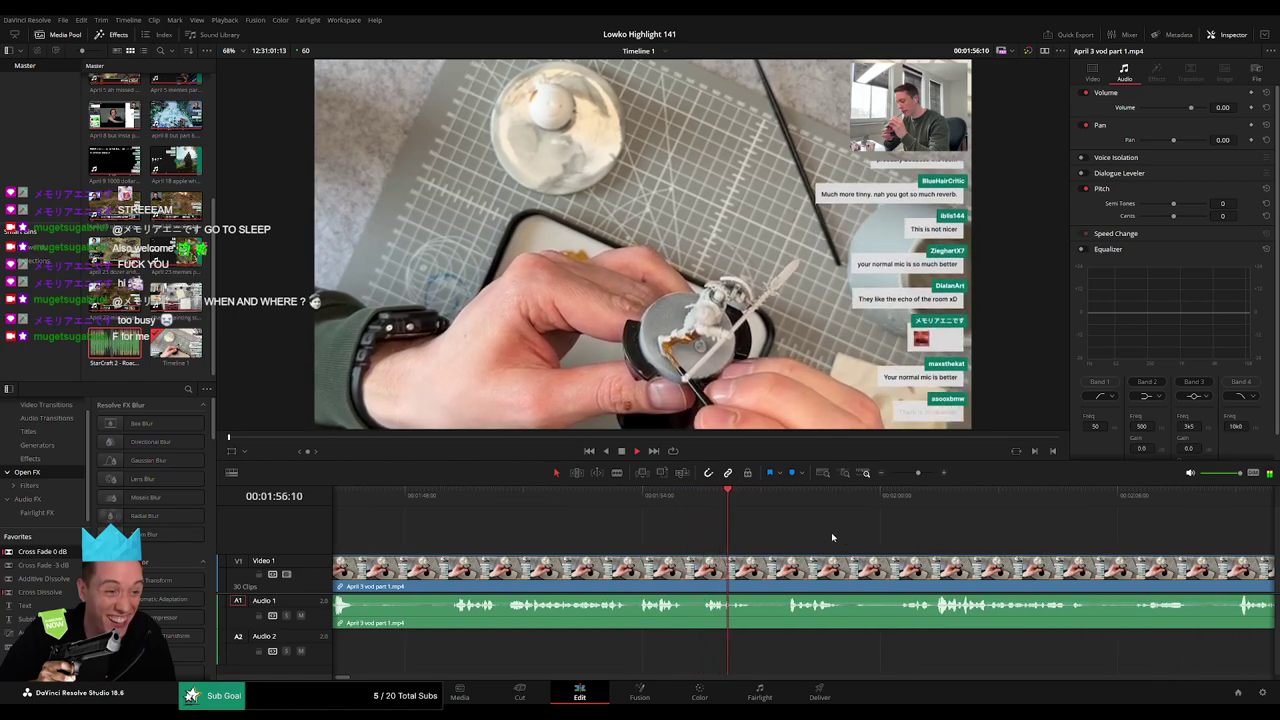
pyautogui.hscroll(3, 831, 532)
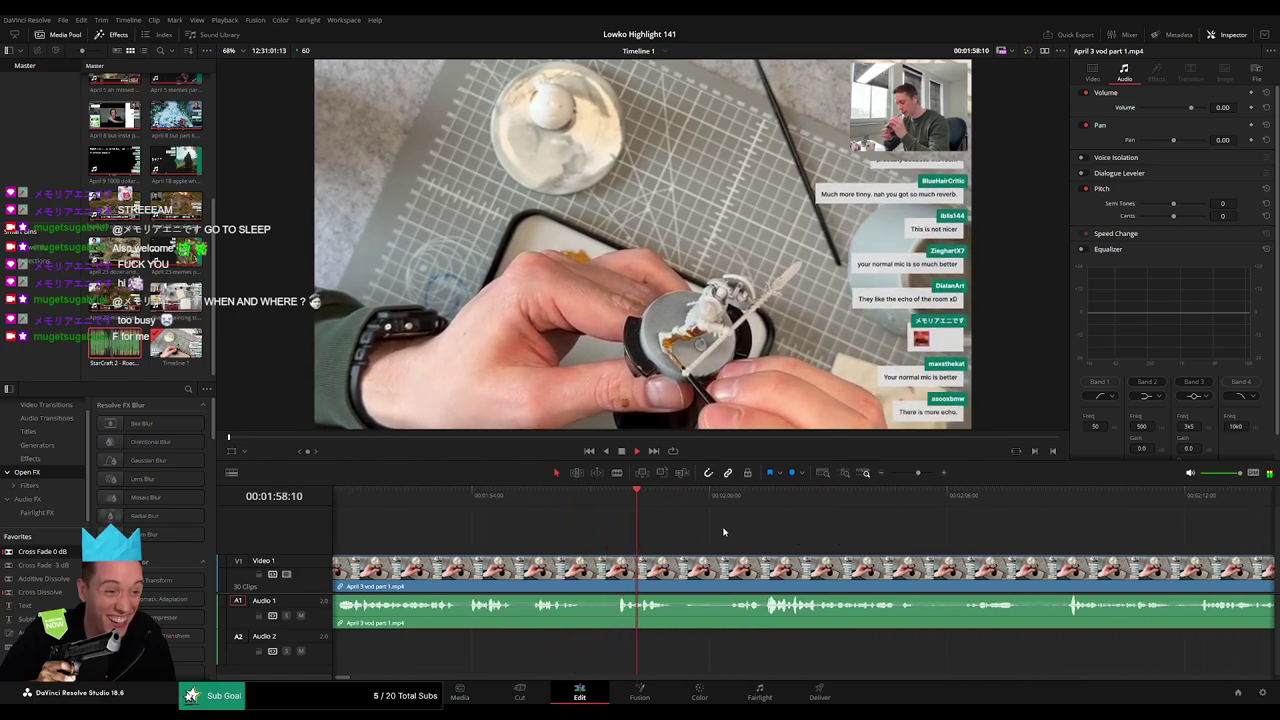
pyautogui.hscroll(2, 657, 541)
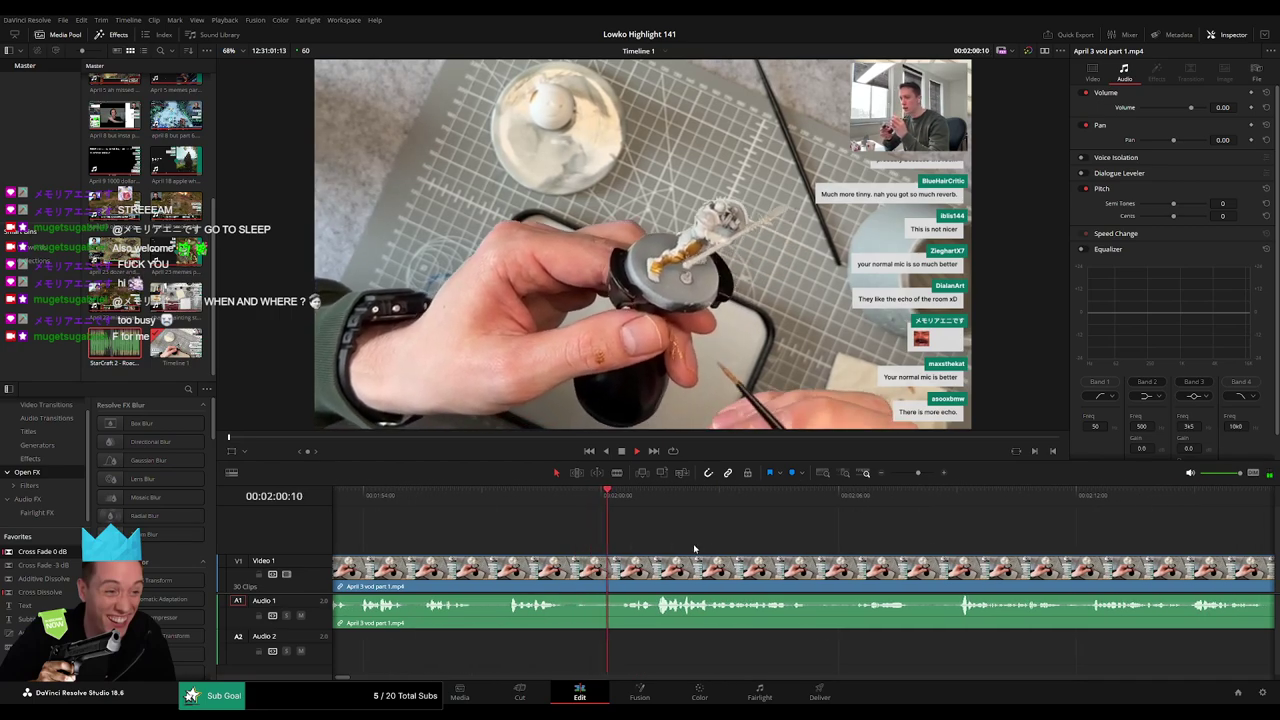
pyautogui.hscroll(2, 669, 534)
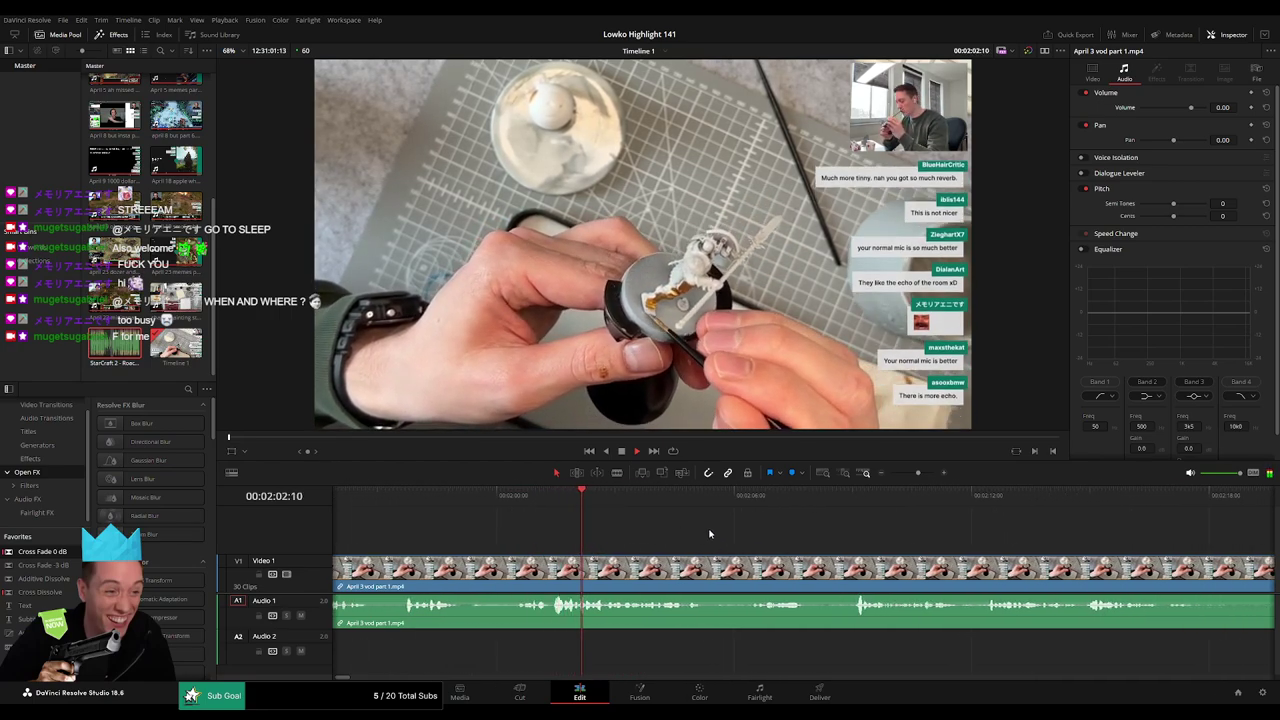
pyautogui.hscroll(2, 677, 540)
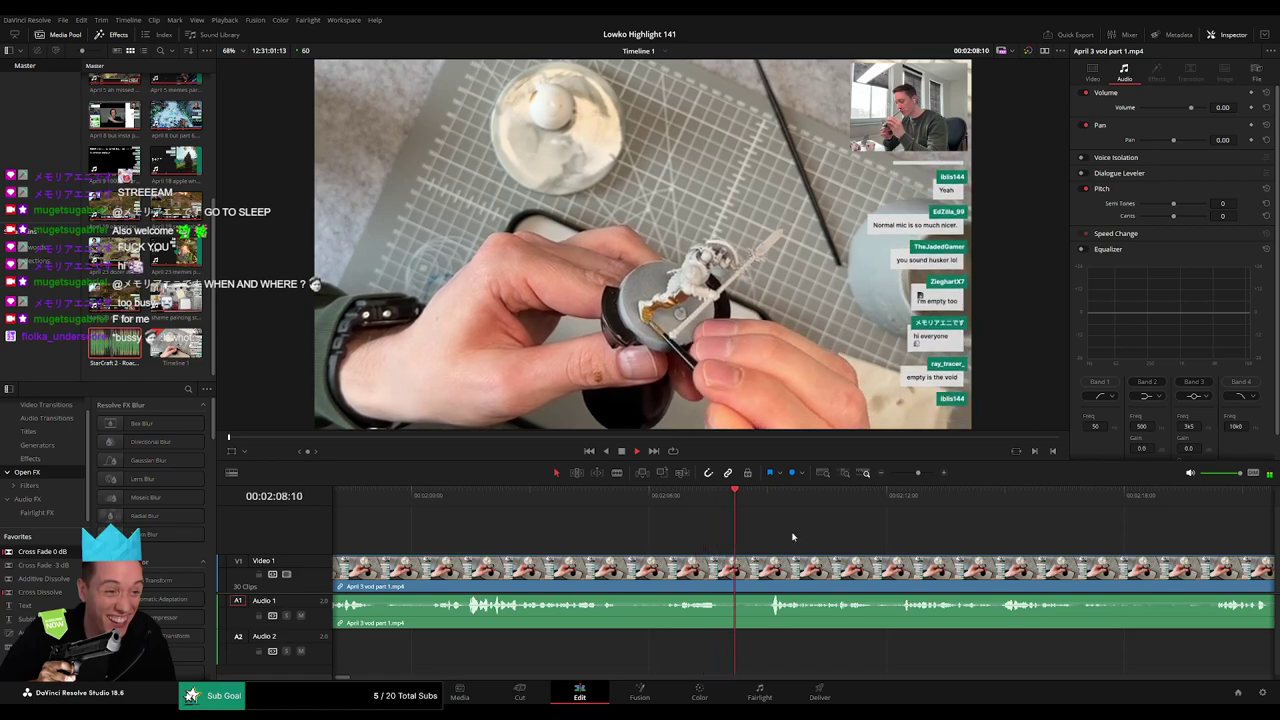
pyautogui.hscroll(3, 664, 537)
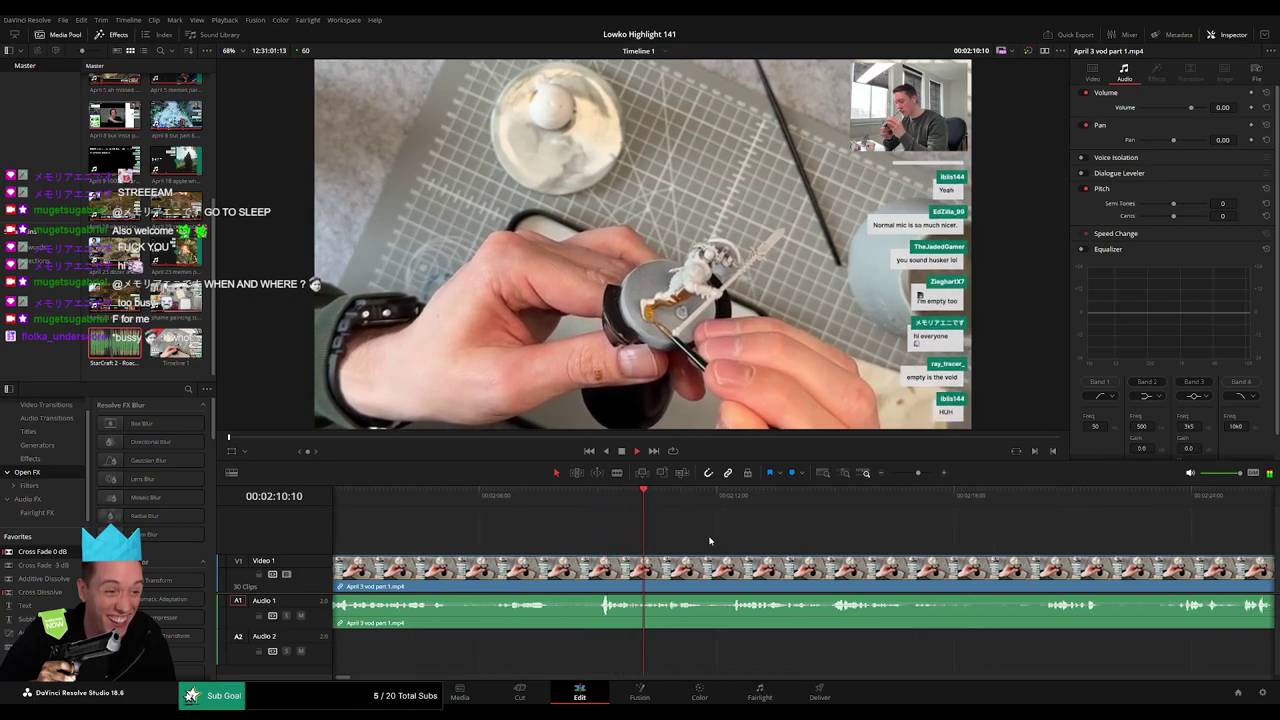
pyautogui.hscroll(4, 665, 541)
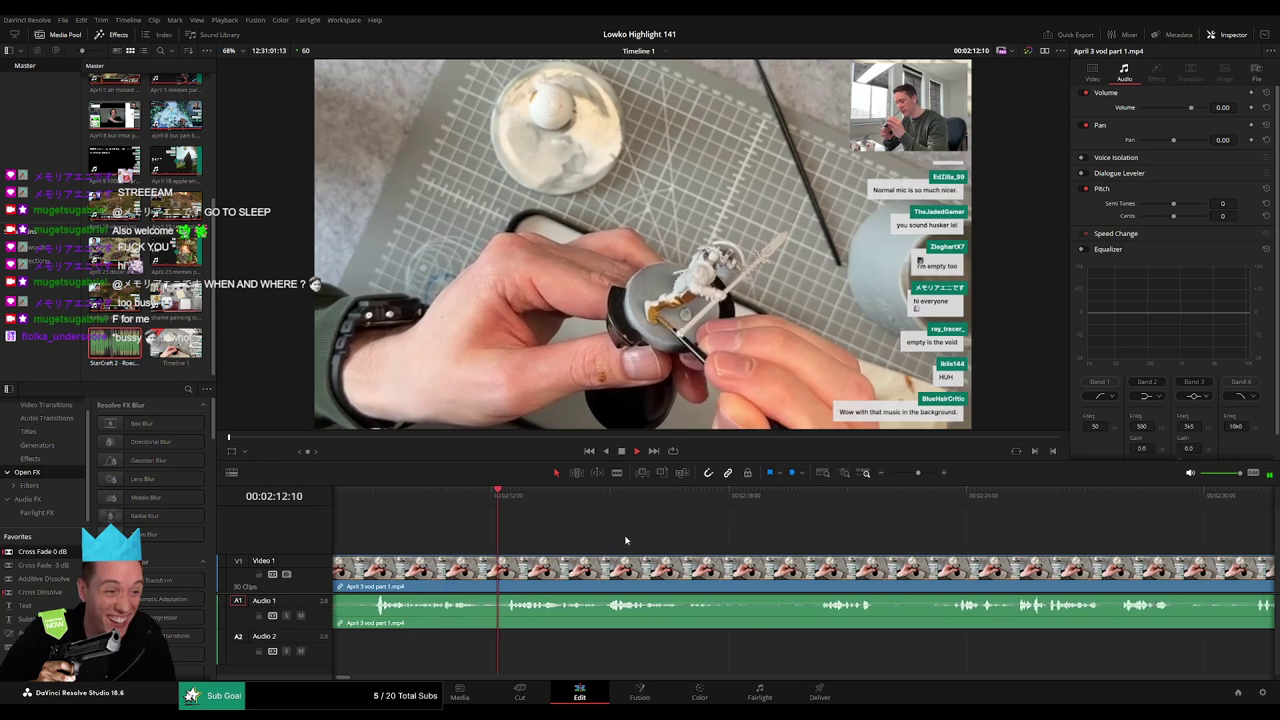
pyautogui.hscroll(2, 585, 572)
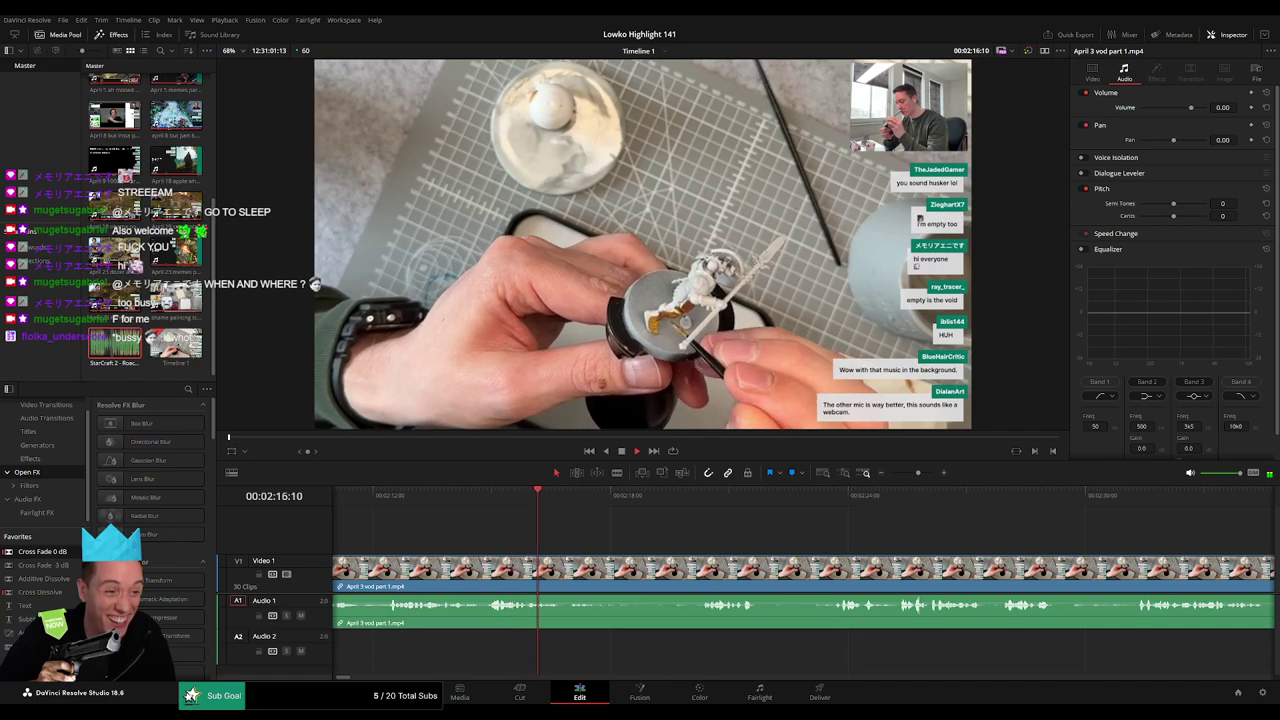
# Skip ahead to about 2:18 and review the clip's speech up to about 2:31.
pyautogui.click(648, 503)
pyautogui.hscroll(2, 770, 527)
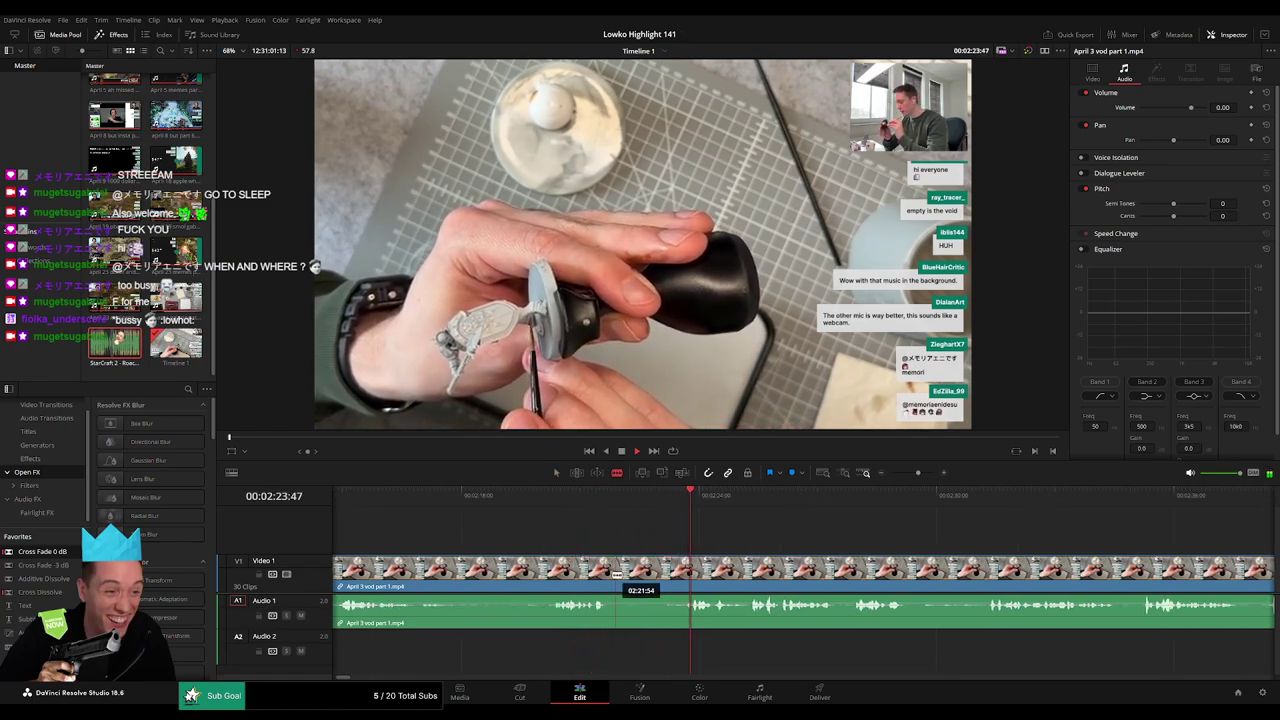
pyautogui.click(612, 574)
pyautogui.press('Delete')
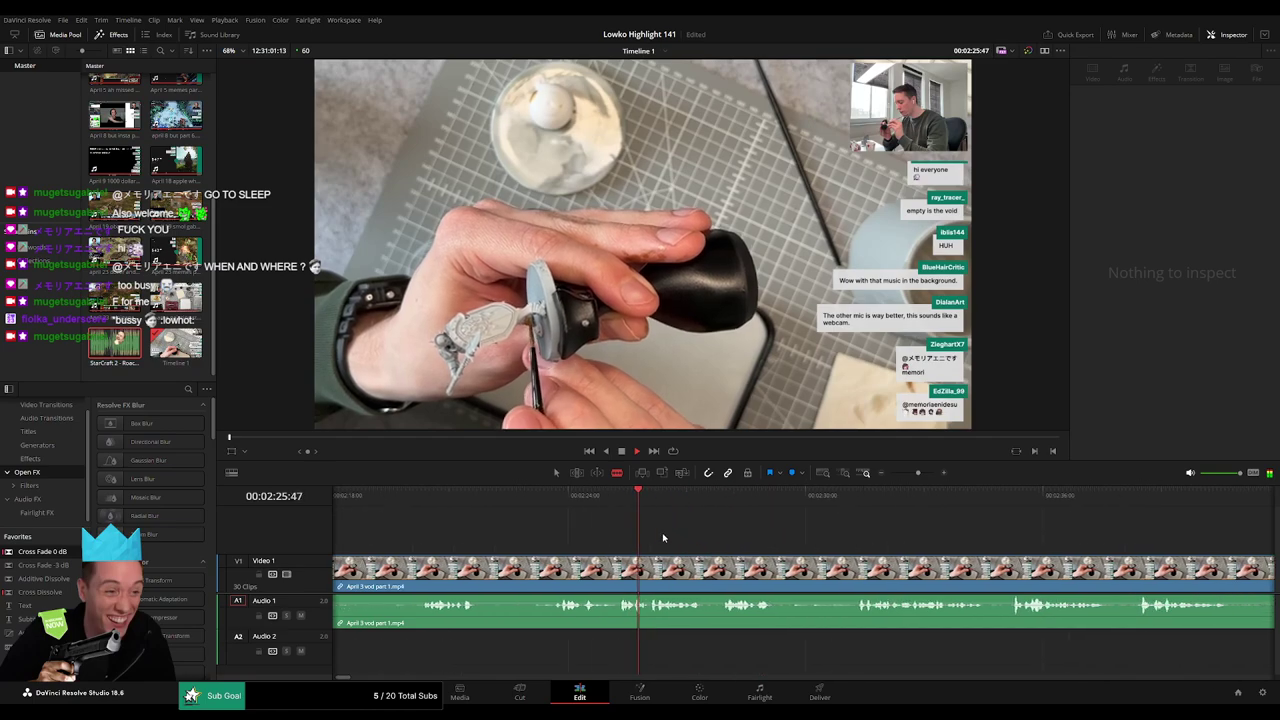
pyautogui.hscroll(2, 650, 540)
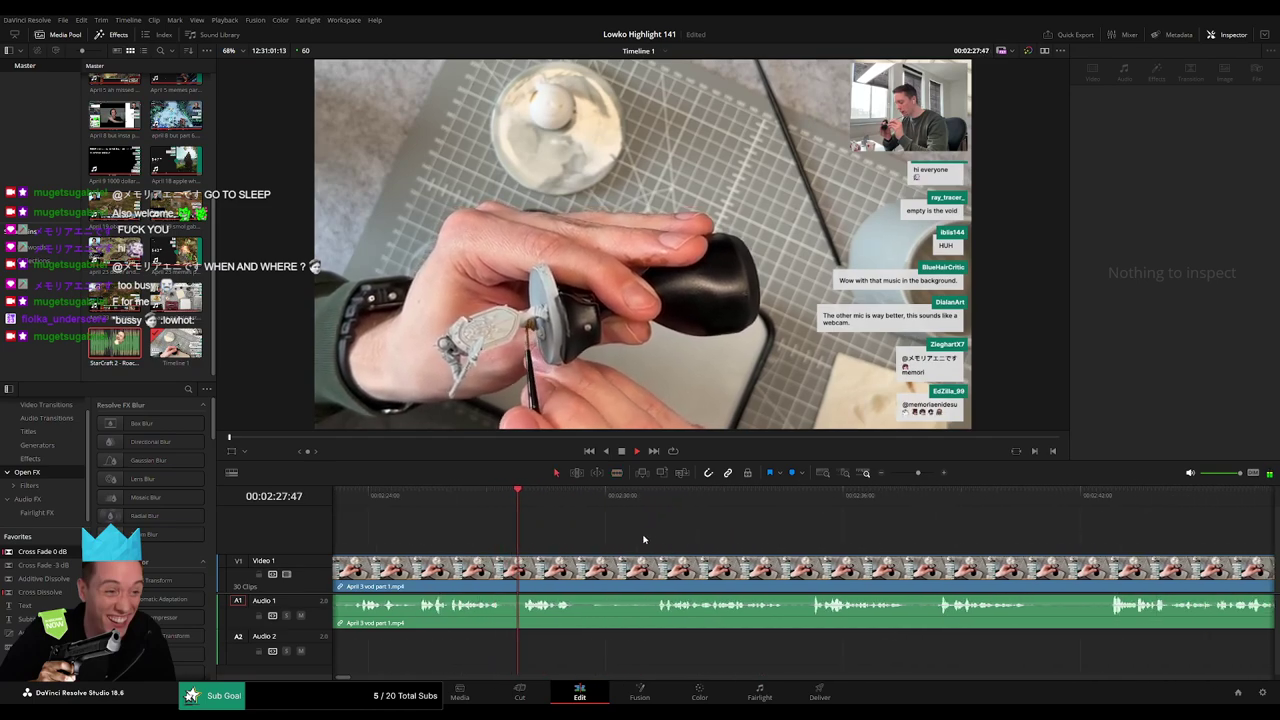
pyautogui.hscroll(2, 644, 540)
pyautogui.moveTo(500, 509); pyautogui.dragTo(568, 508)
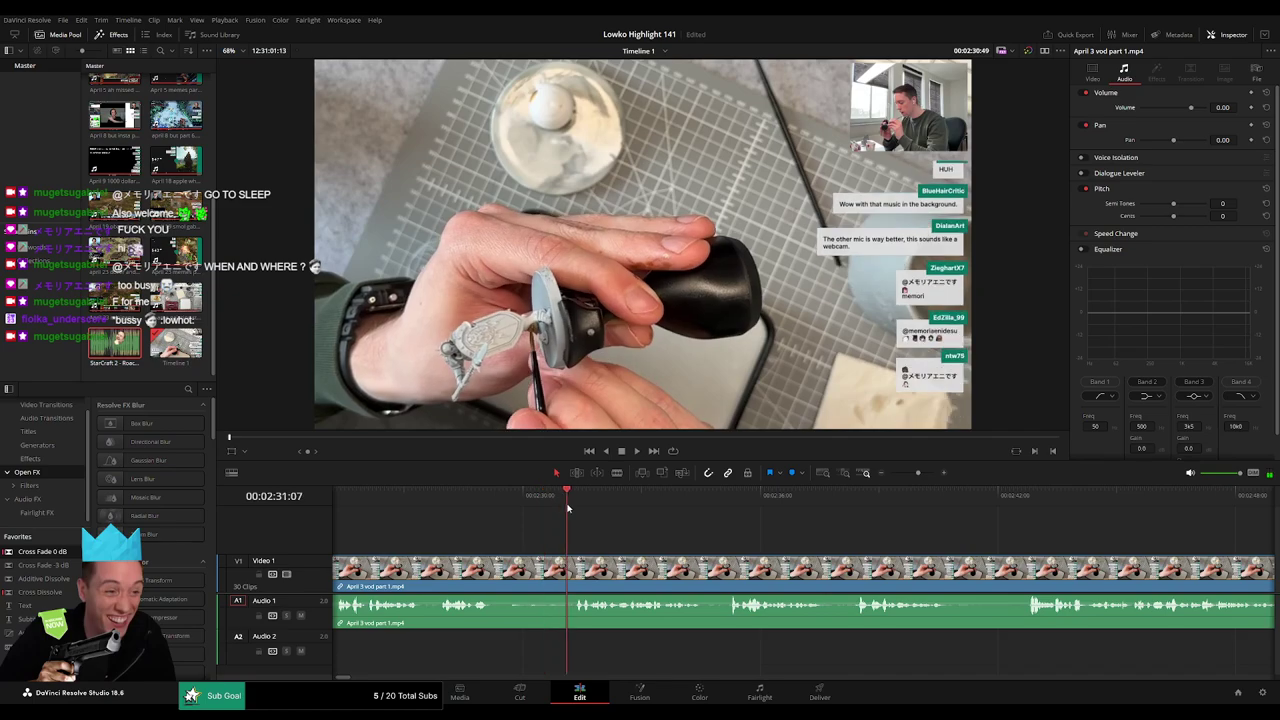
# Find the word after 2:32, isolate it as a separate piece from 2:33:10 to about 2:33:34, and mute it with volume -100.
pyautogui.hscroll(3, 700, 540)
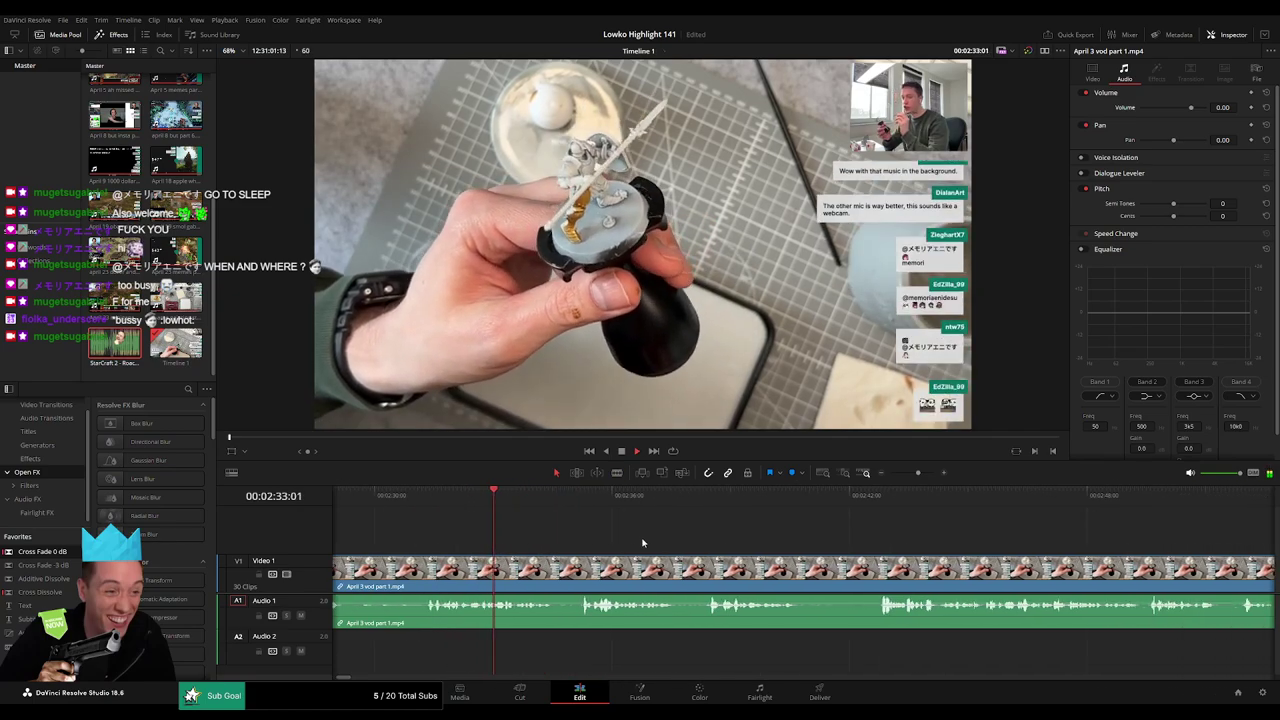
pyautogui.click(450, 502)
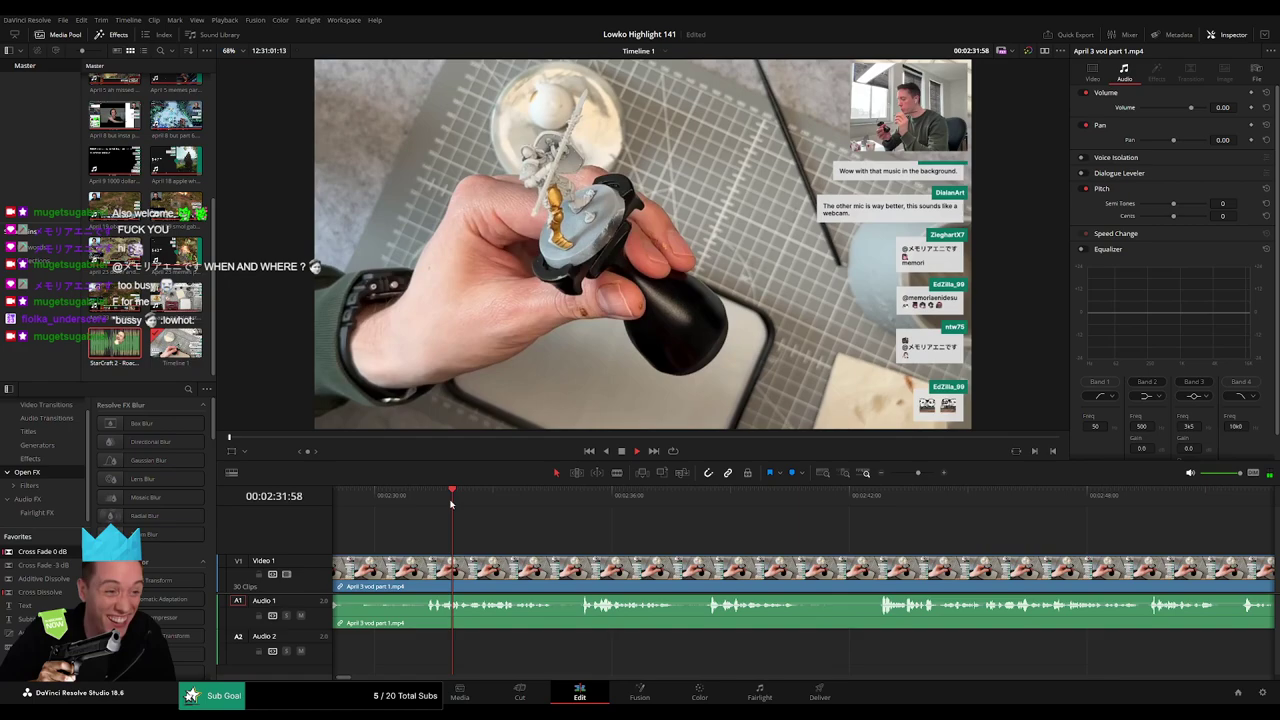
pyautogui.click(923, 474)
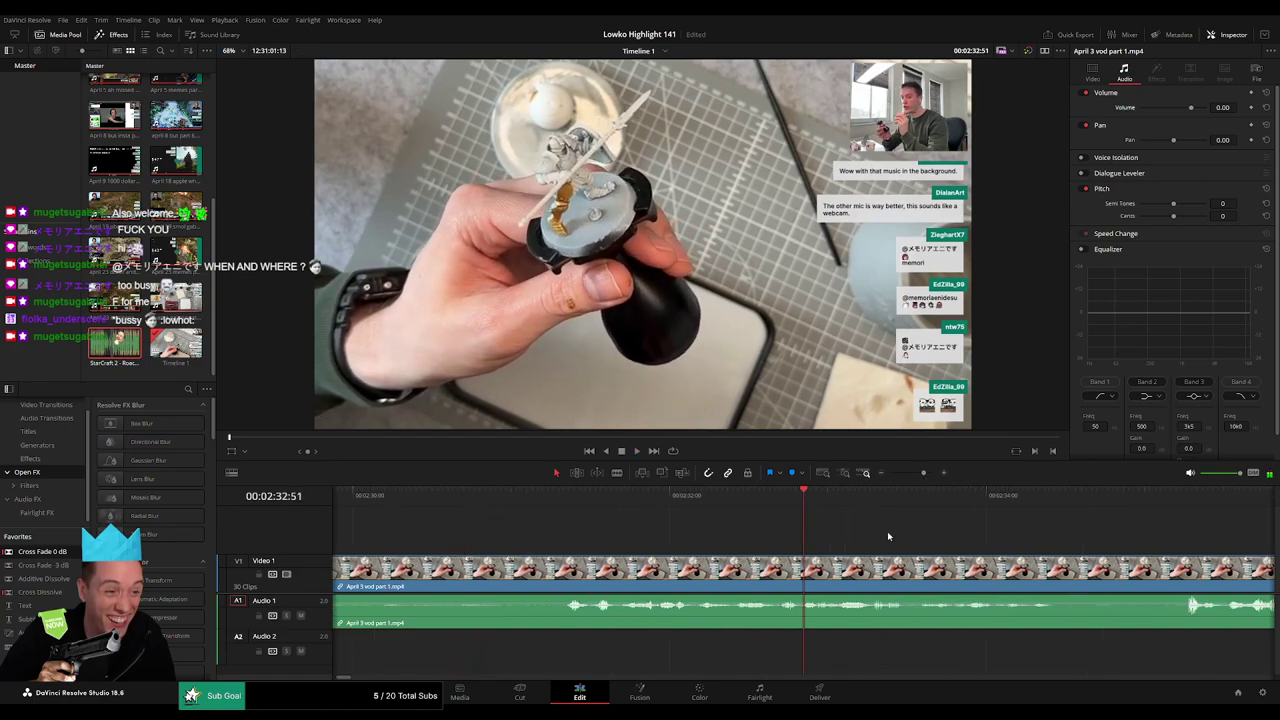
pyautogui.click(877, 565)
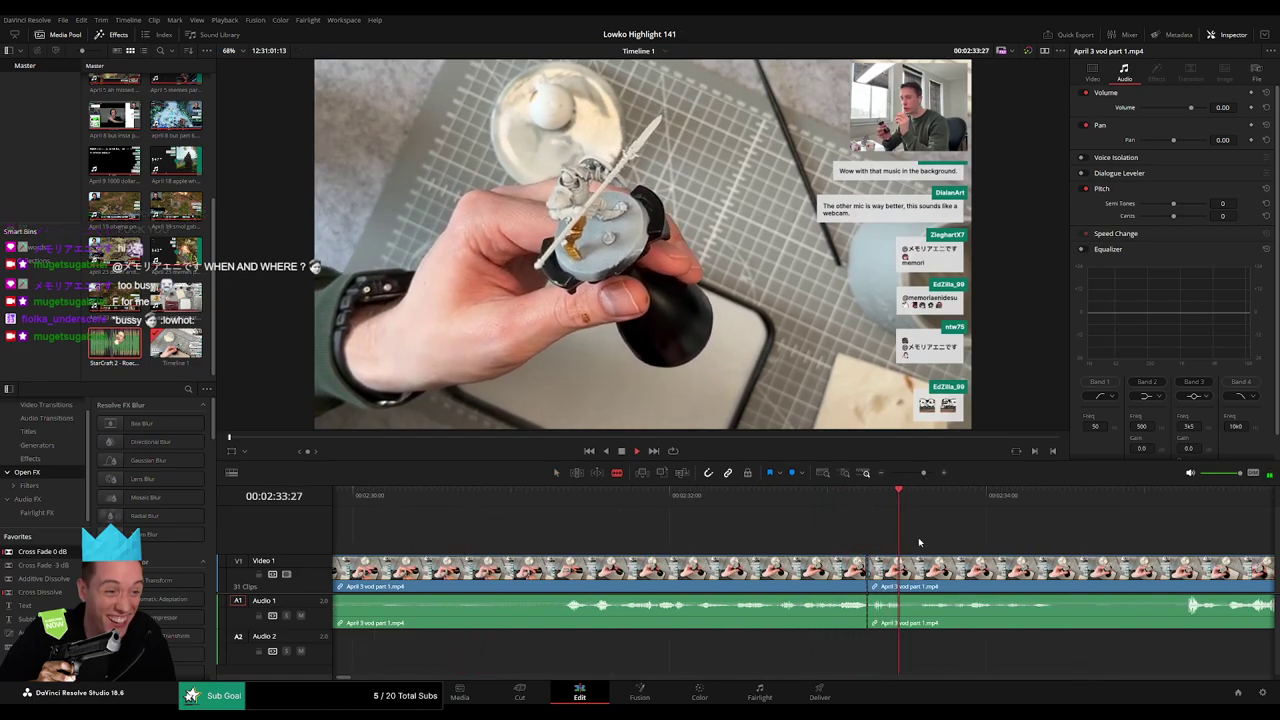
pyautogui.click(919, 578)
pyautogui.press('a')
pyautogui.moveTo(822, 496)
pyautogui.mouseDown()
pyautogui.moveTo(803, 504)
pyautogui.moveTo(838, 515)
pyautogui.mouseUp()
pyautogui.press('space')
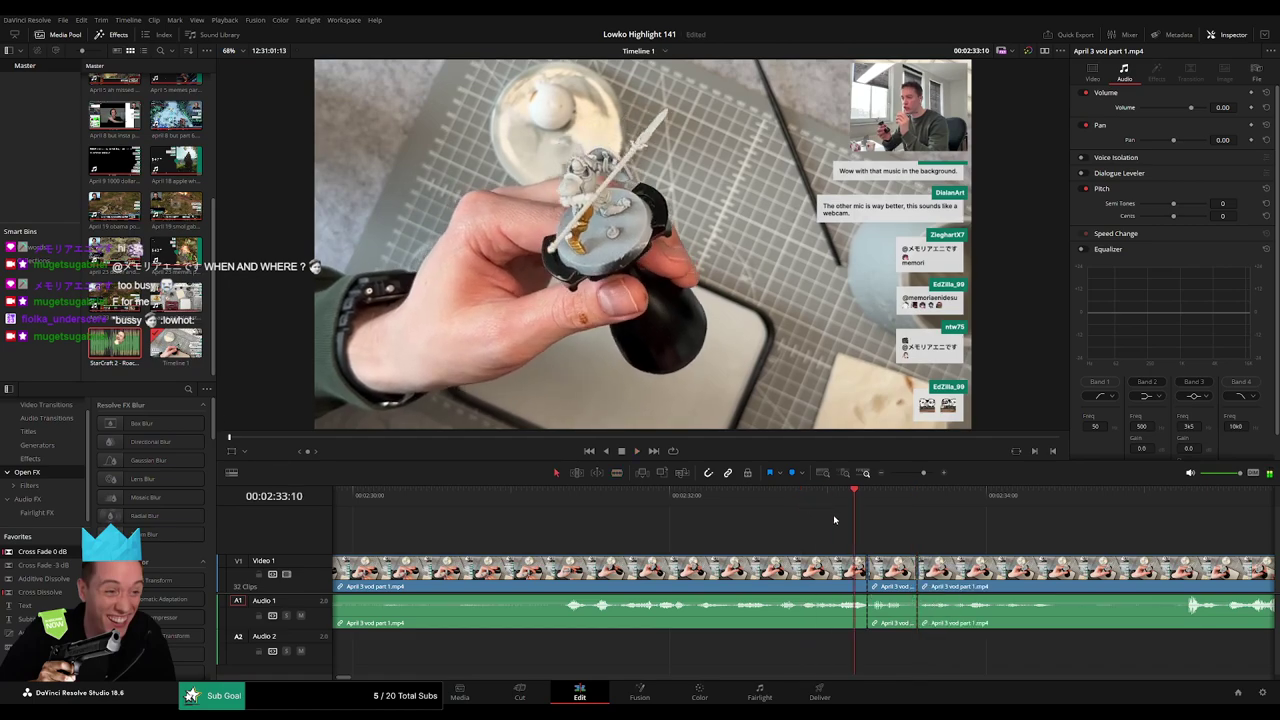
pyautogui.moveTo(867, 571); pyautogui.dragTo(868, 618)
# Cover the muted piece at 2:33:10 with Roach Quotes on Audio 2, trimmed to its length at volume -23, and check playback to about 2:36.
pyautogui.moveTo(113, 348); pyautogui.dragTo(859, 652)
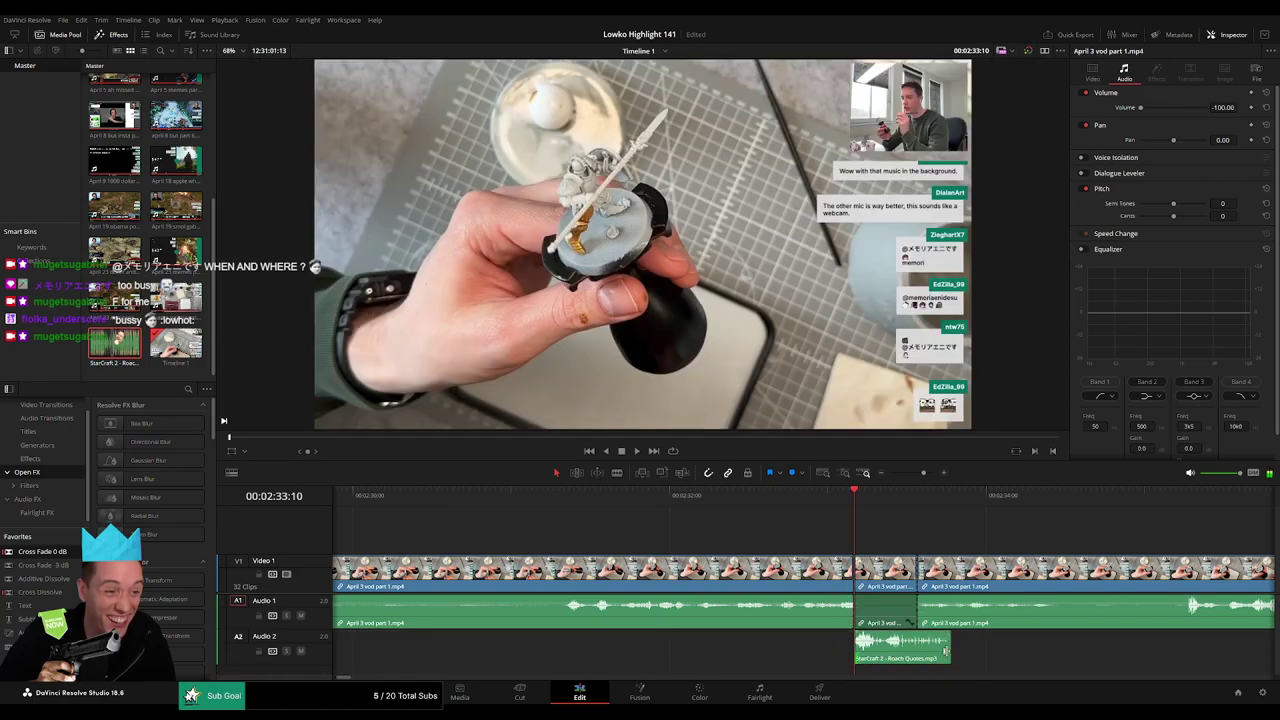
pyautogui.moveTo(945, 651); pyautogui.dragTo(915, 650)
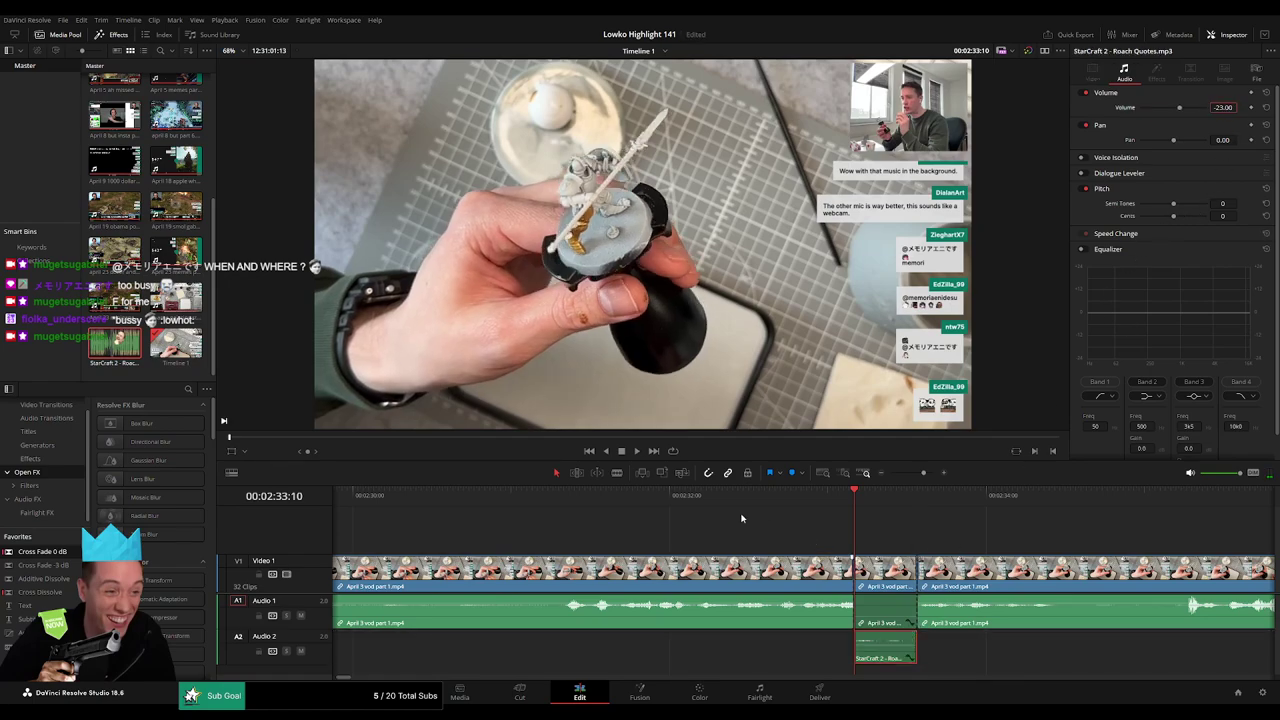
pyautogui.click(567, 516)
pyautogui.press('space')
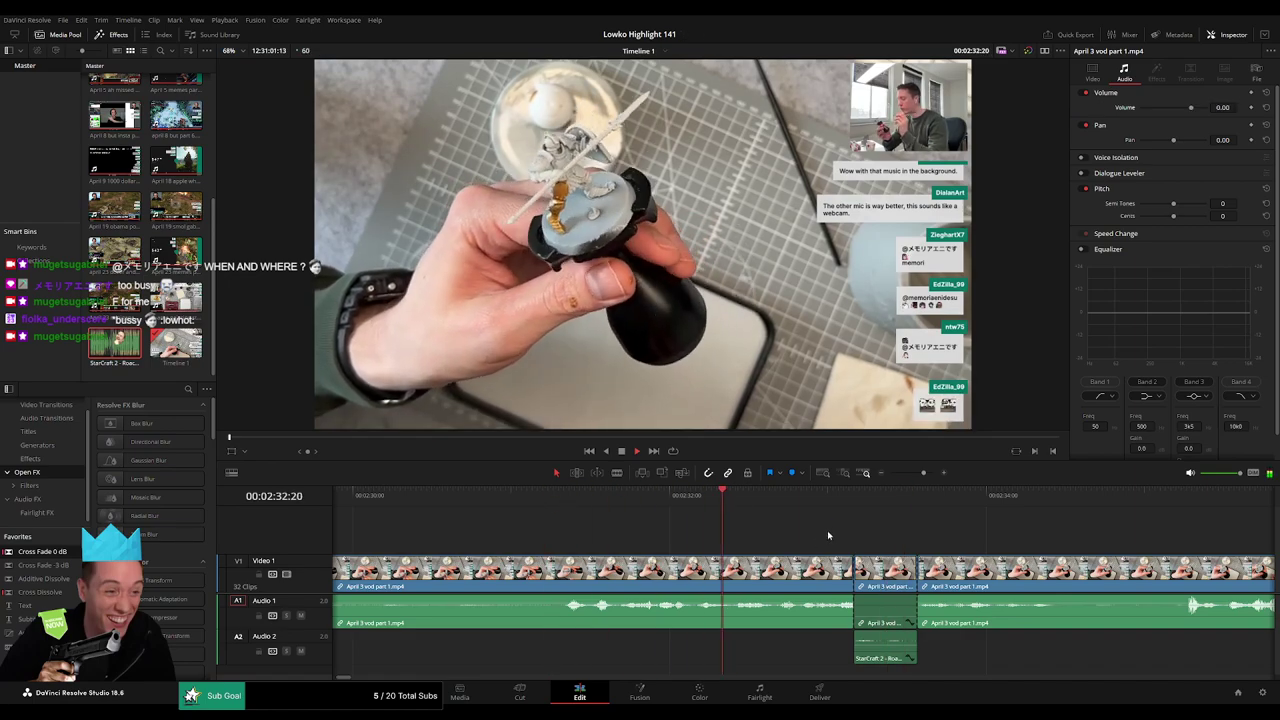
pyautogui.moveTo(923, 473); pyautogui.dragTo(915, 474)
pyautogui.hscroll(2, 731, 540)
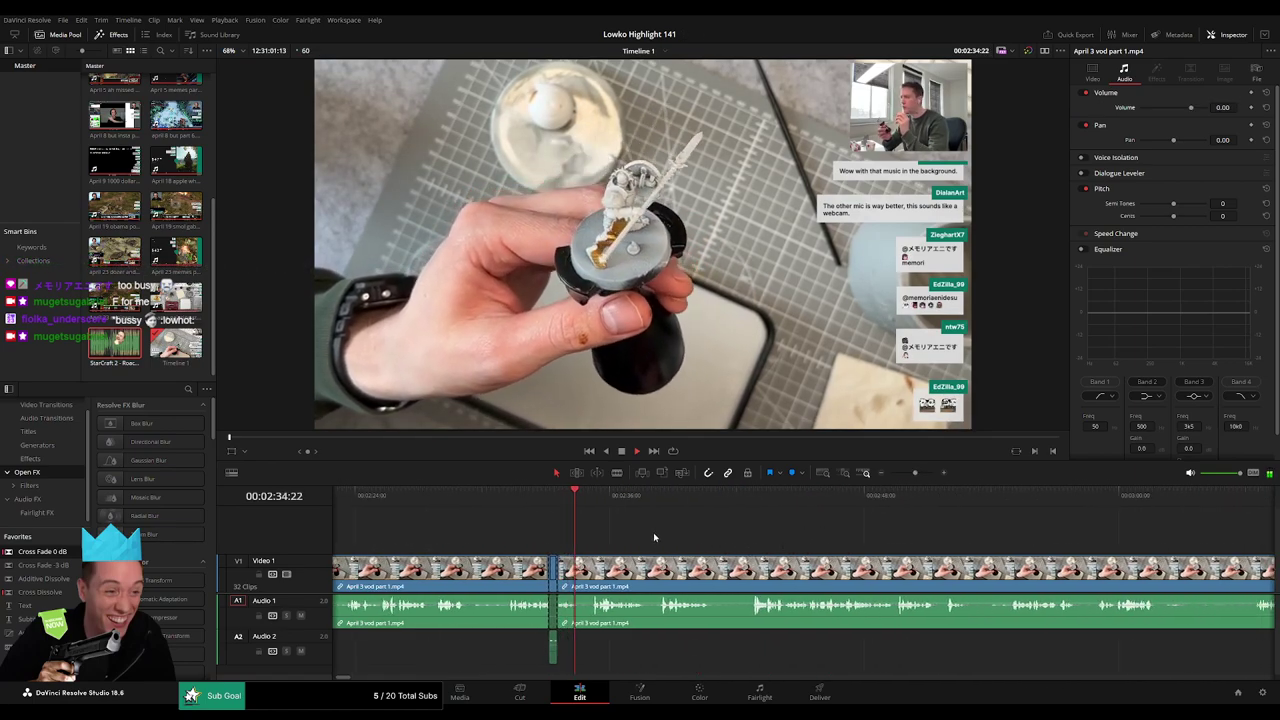
pyautogui.hscroll(2, 658, 539)
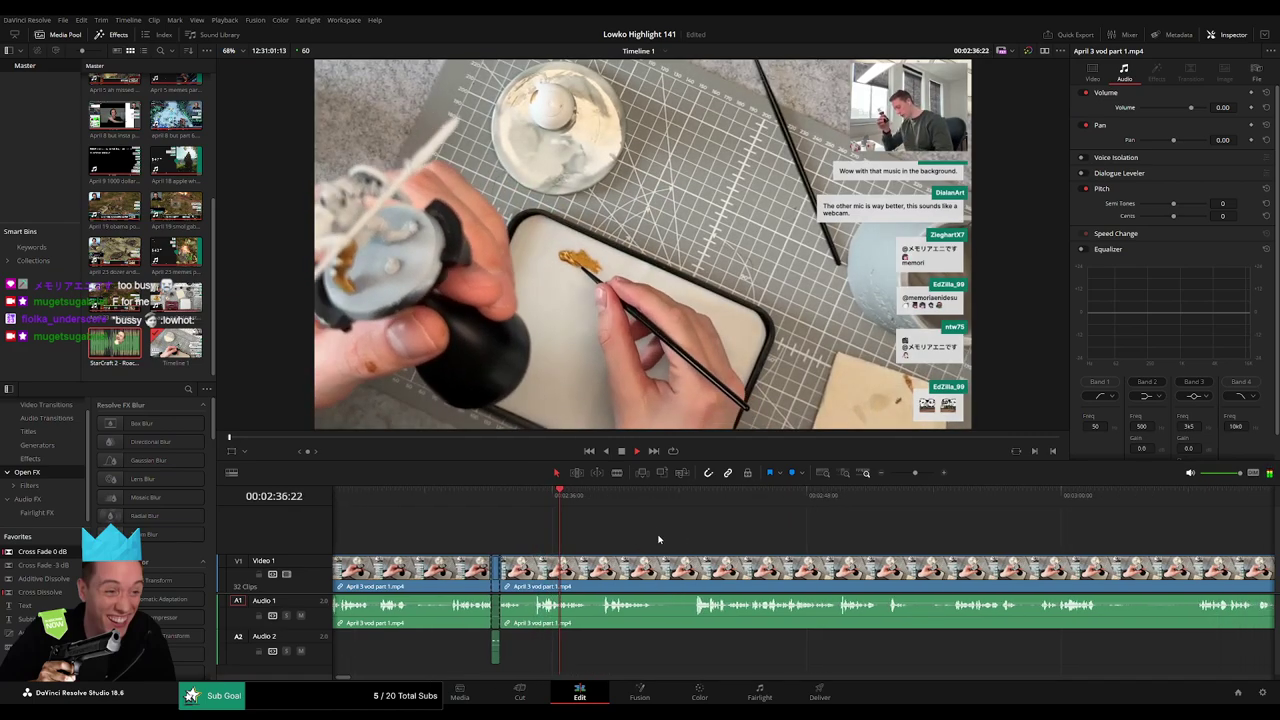
# Cut out the pause between 2:40:50 and about 2:42:30, closing the gap it leaves.
pyautogui.hscroll(4, 600, 528)
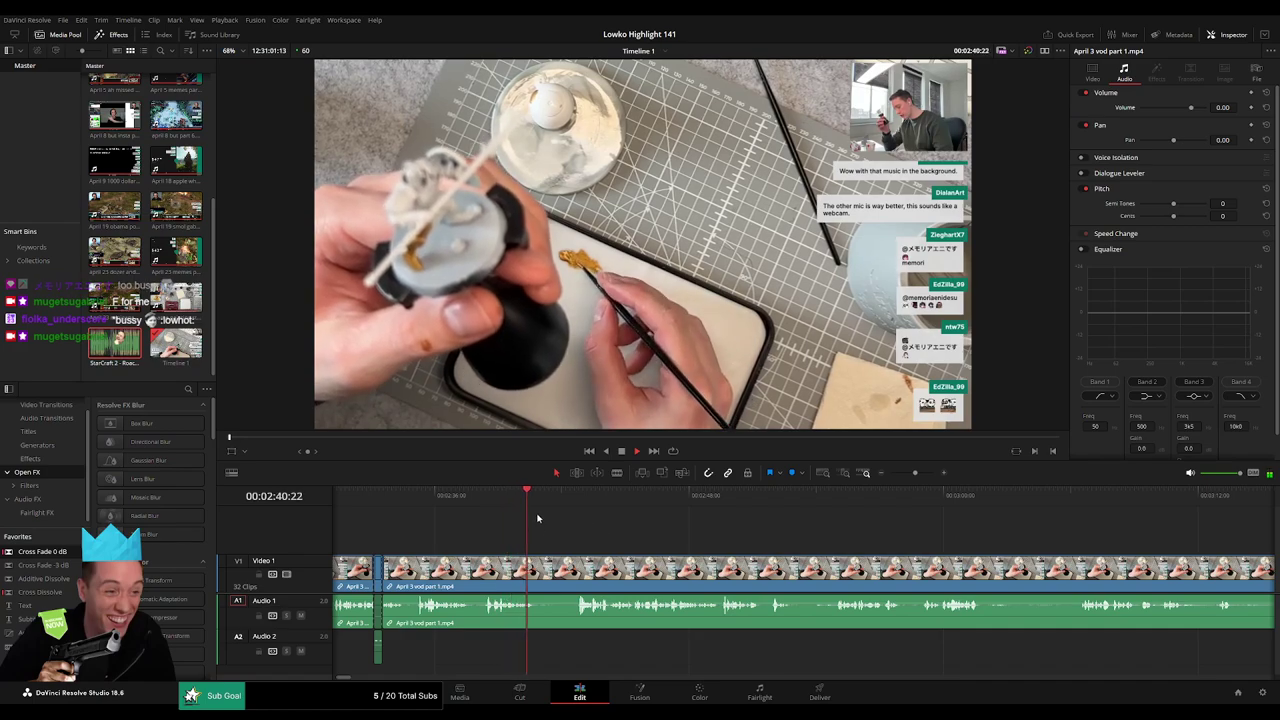
pyautogui.press('b')
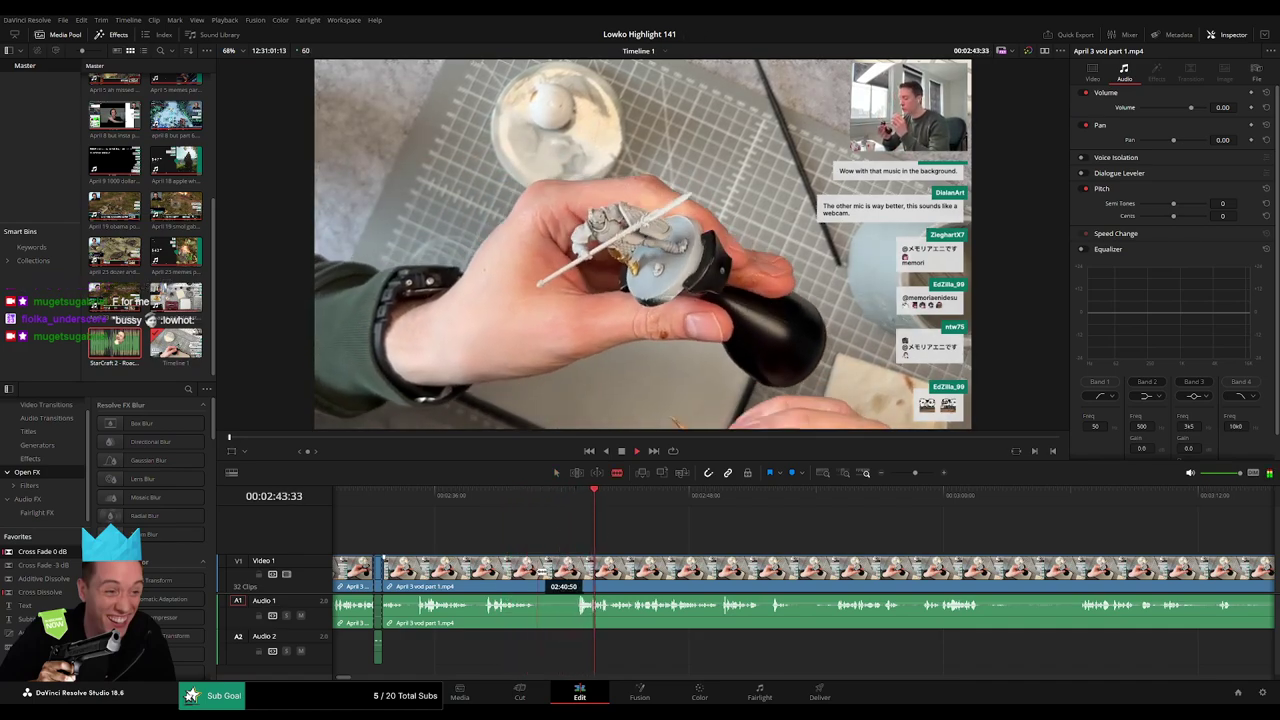
pyautogui.click(541, 572)
pyautogui.click(576, 572)
pyautogui.press('a')
pyautogui.click(564, 575)
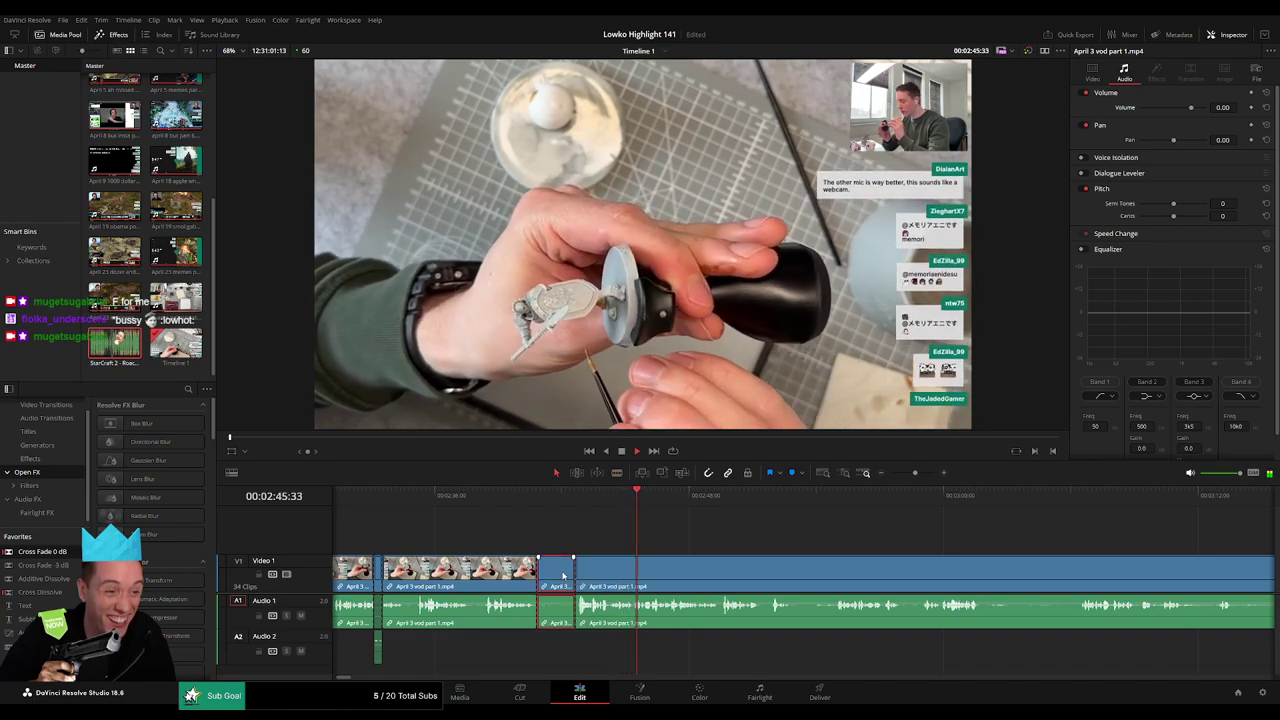
pyautogui.press('Delete')
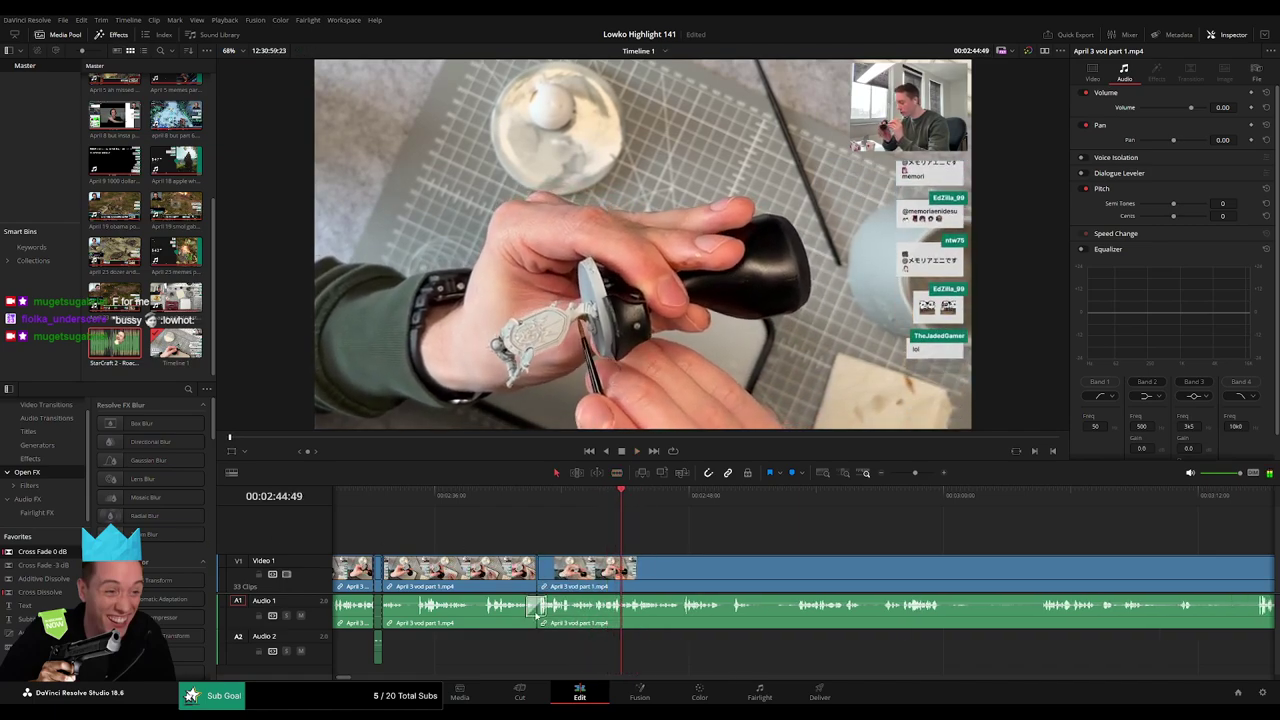
# Smooth the audio join at about 2:41 with Cross Fade 0 dB and review playback to about 2:58.
pyautogui.moveTo(537, 615); pyautogui.dragTo(538, 612)
pyautogui.press('space')
pyautogui.moveTo(776, 534); pyautogui.dragTo(664, 532)
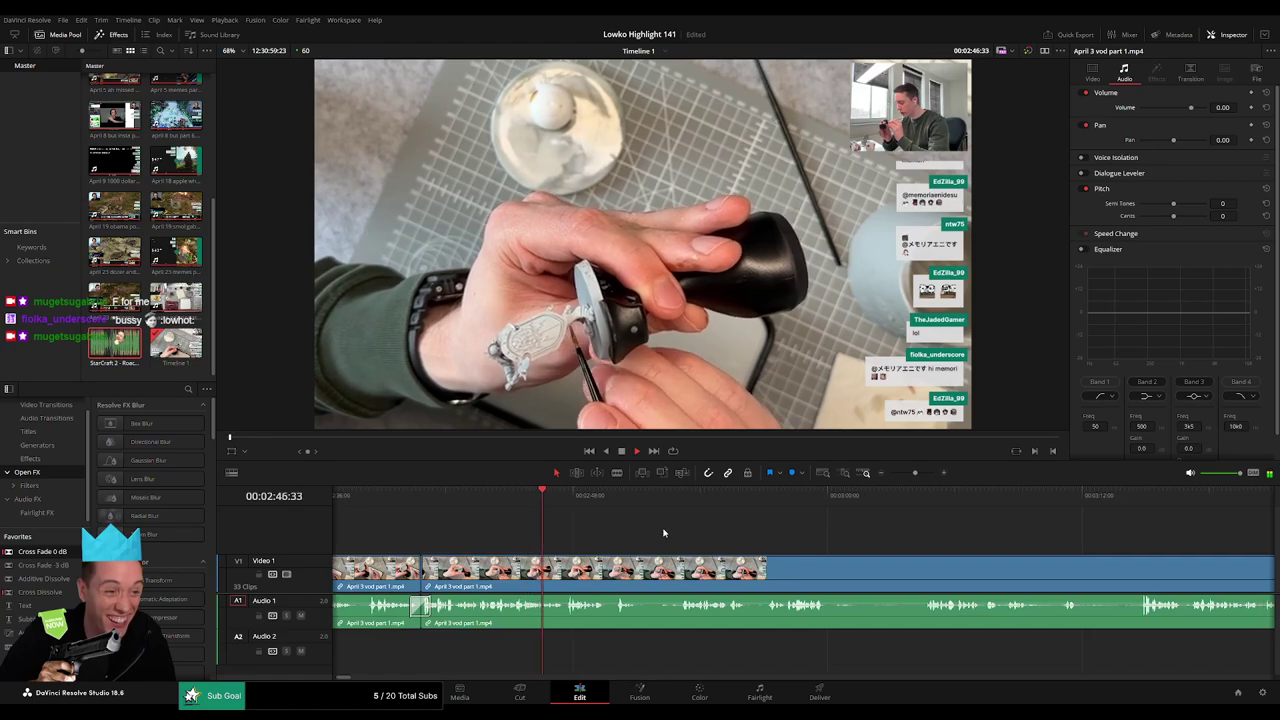
pyautogui.hscroll(2, 668, 531)
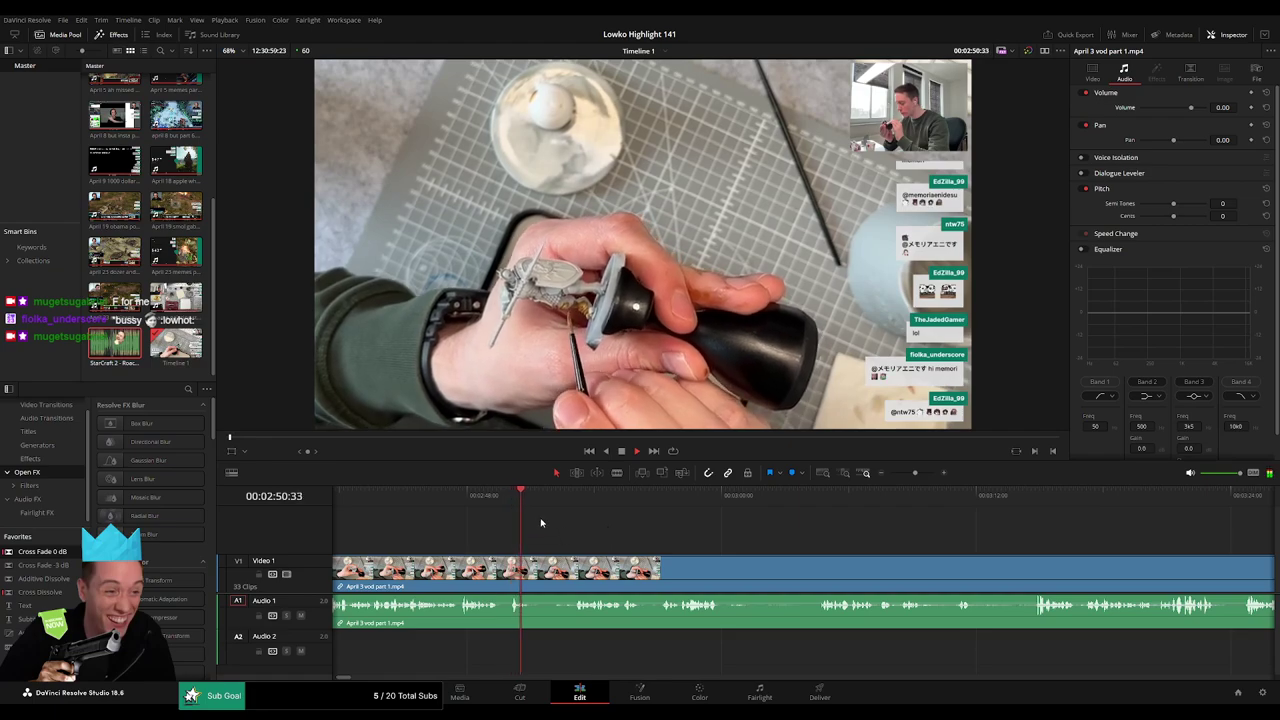
pyautogui.hscroll(2, 580, 525)
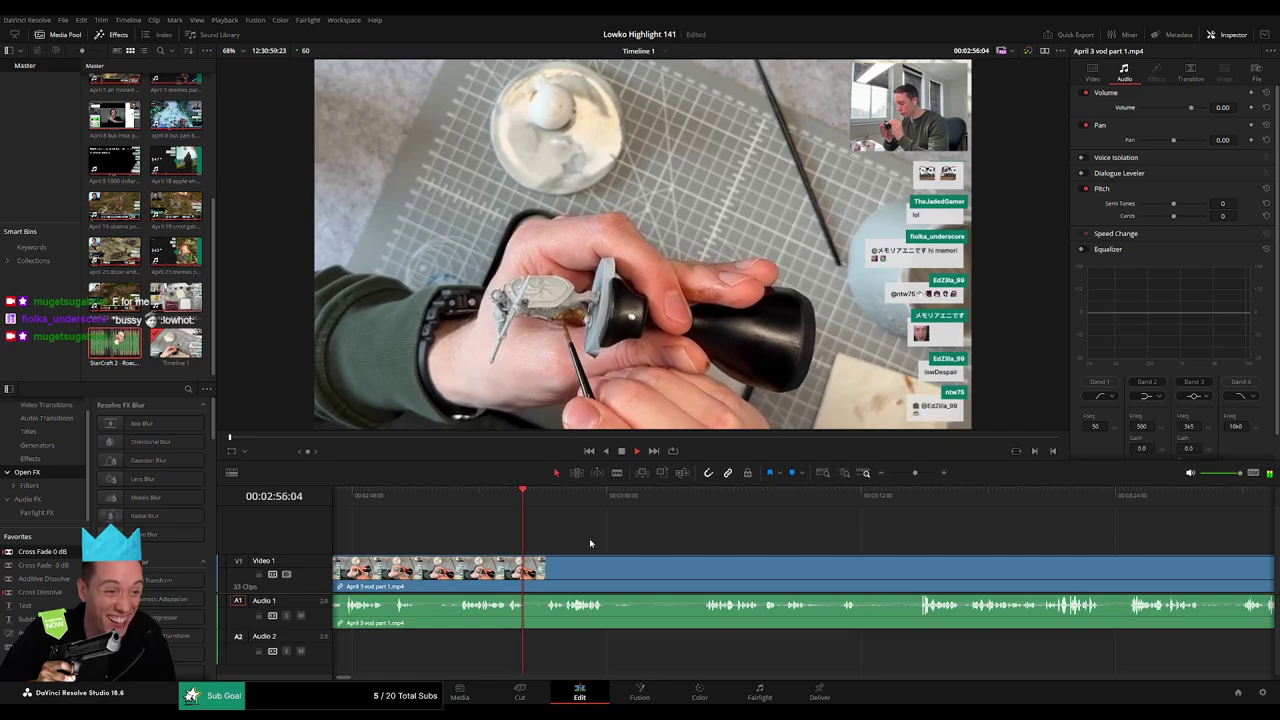
pyautogui.hscroll(2, 585, 539)
pyautogui.hscroll(1, 569, 531)
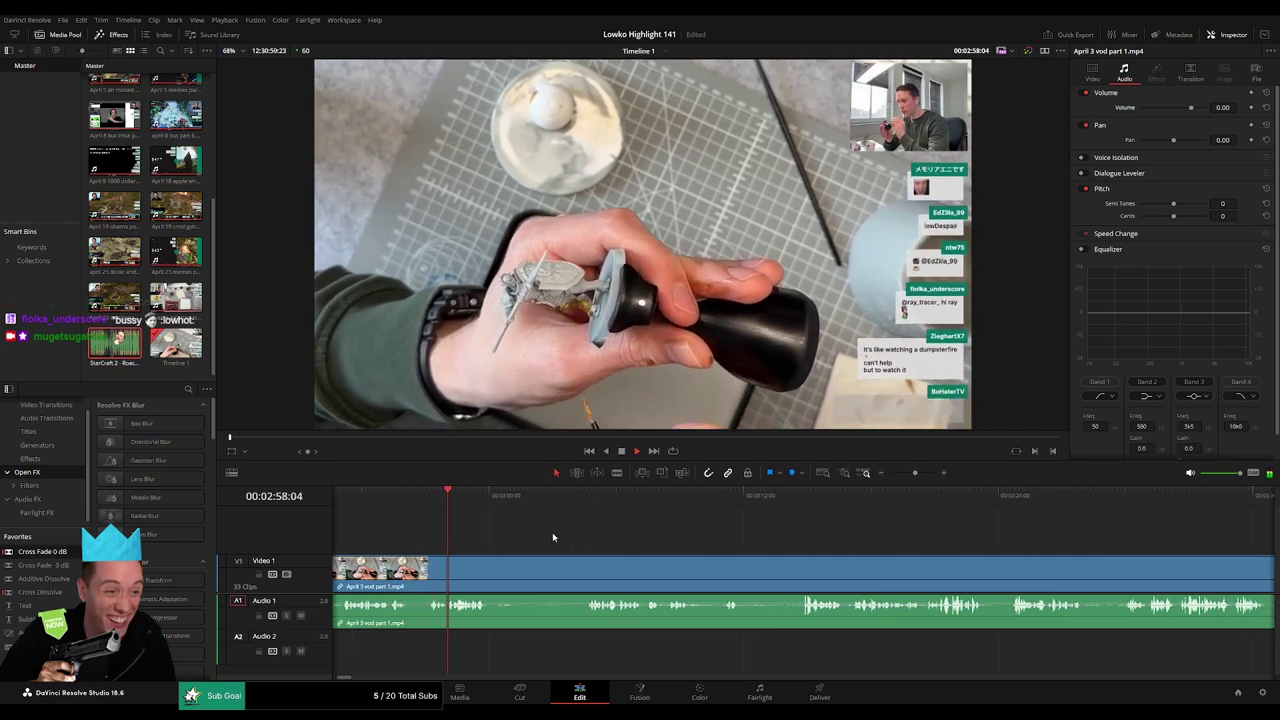
# Remove the section from about 3:00 to 3:04:30 and smooth the audio join with Cross Fade 0 dB.
pyautogui.press('b')
pyautogui.click(494, 577)
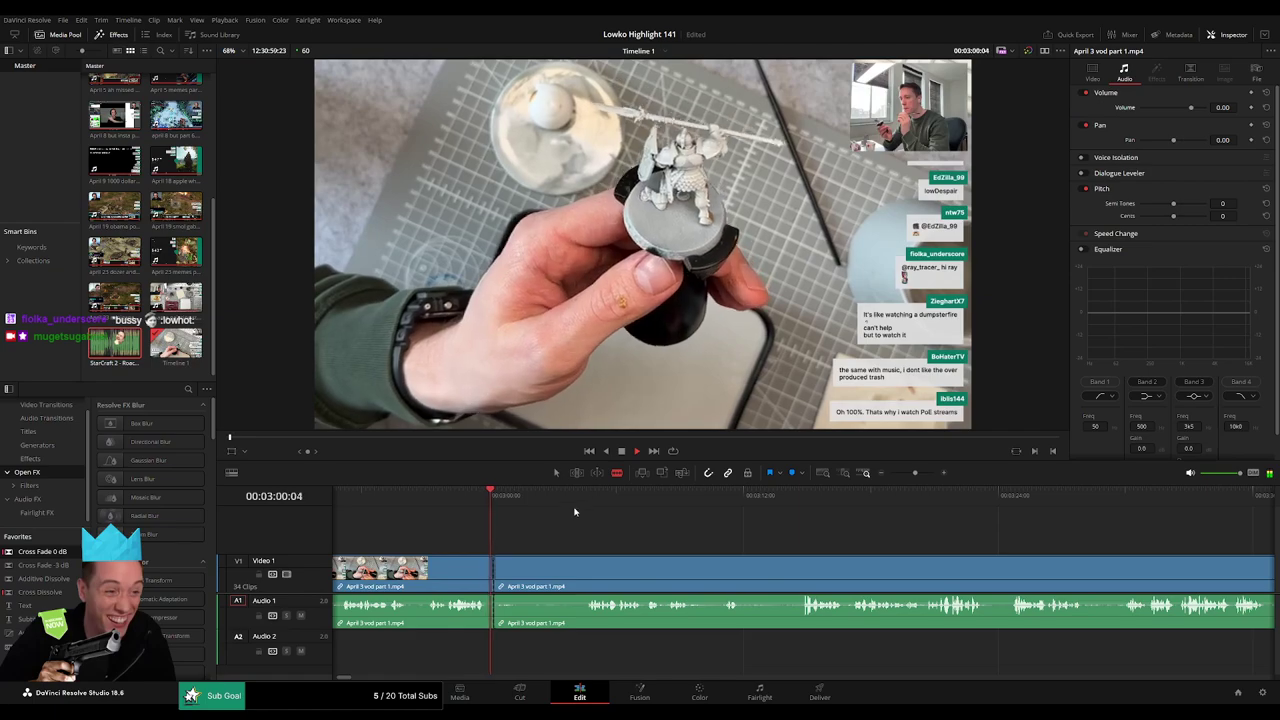
pyautogui.click(588, 569)
pyautogui.press('a')
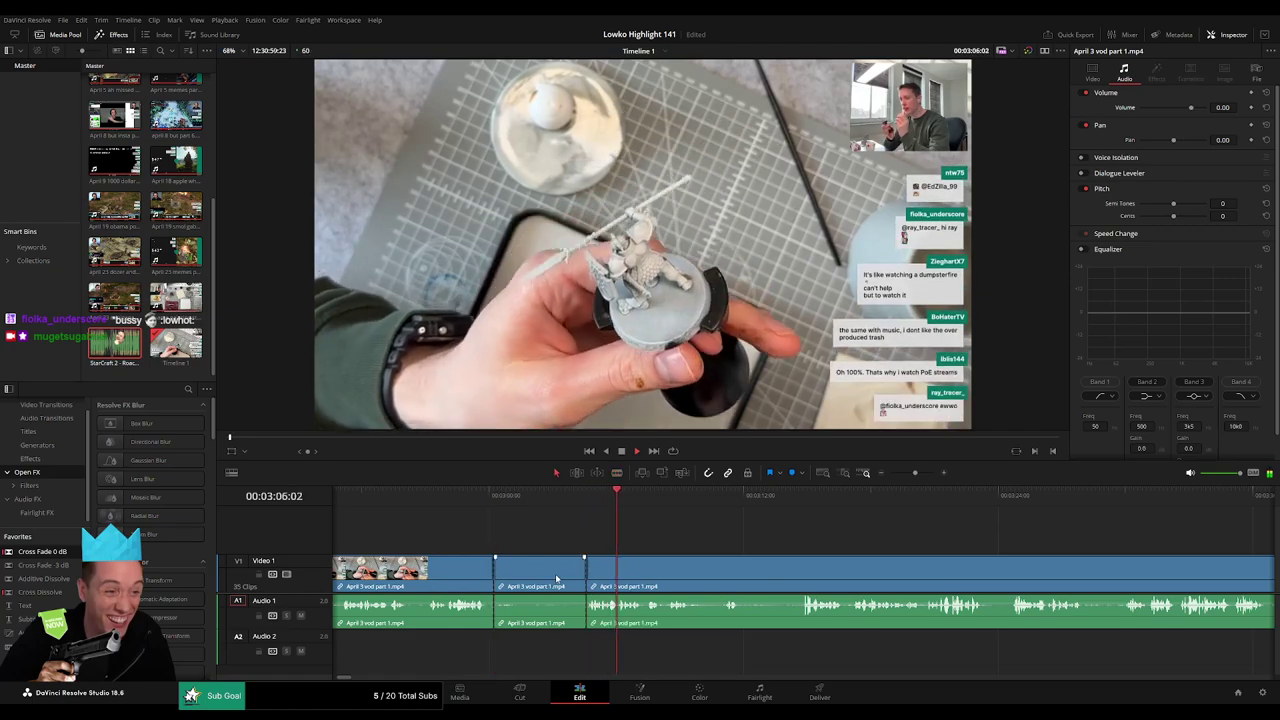
pyautogui.click(557, 578)
pyautogui.press('Delete')
pyautogui.press('space')
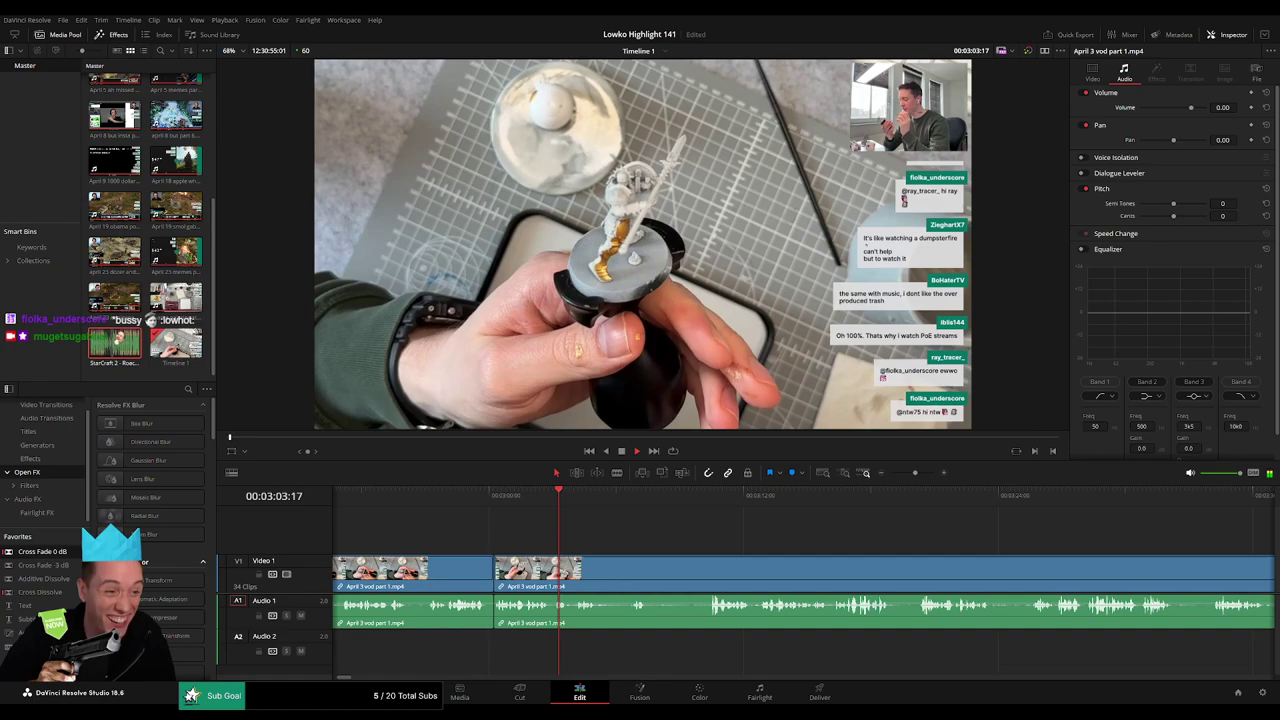
pyautogui.press('space')
# Remove the section from about 3:05:30 to 3:10:09 and smooth the audio join with Cross Fade 0 dB.
pyautogui.hscroll(2, 694, 543)
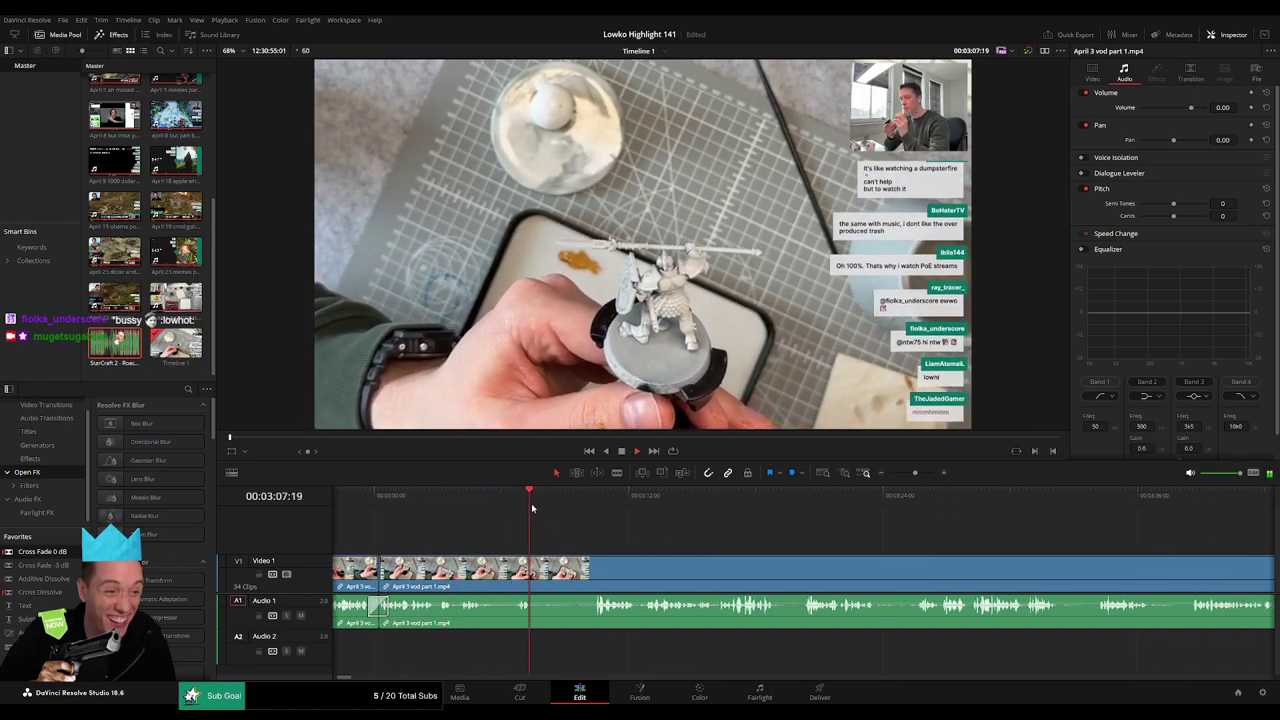
pyautogui.click(495, 580)
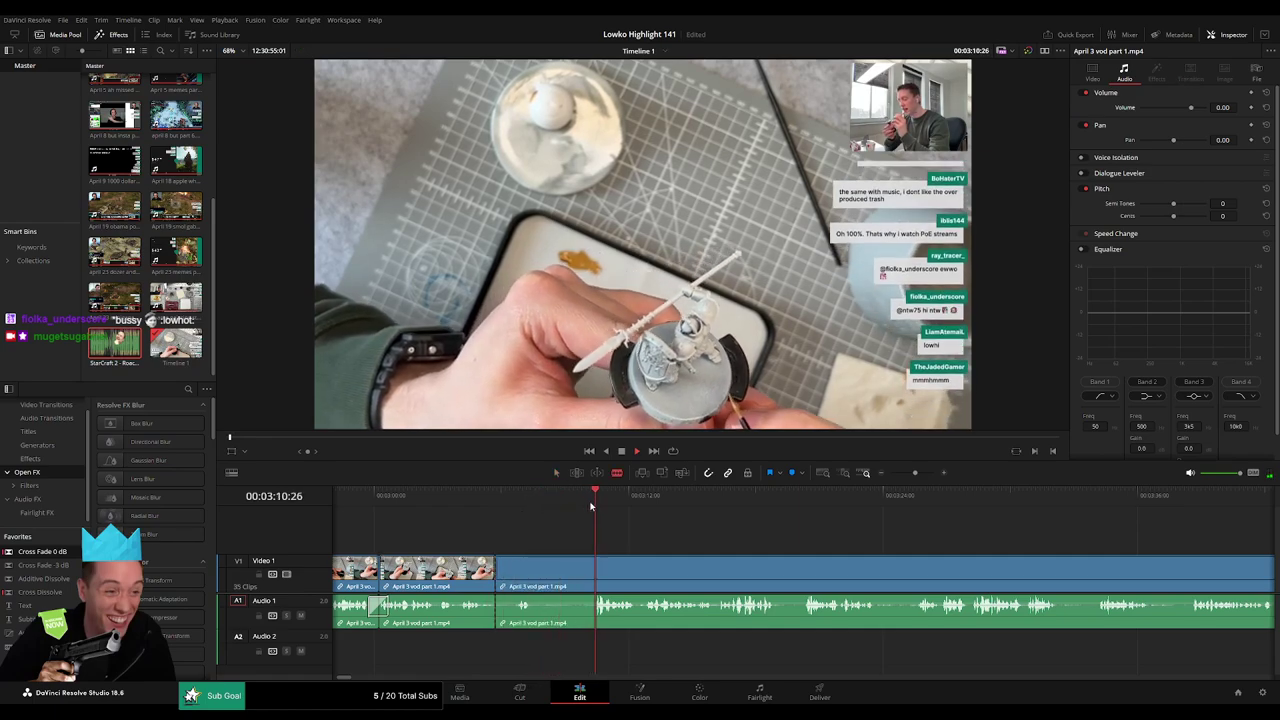
pyautogui.hscroll(1, 648, 532)
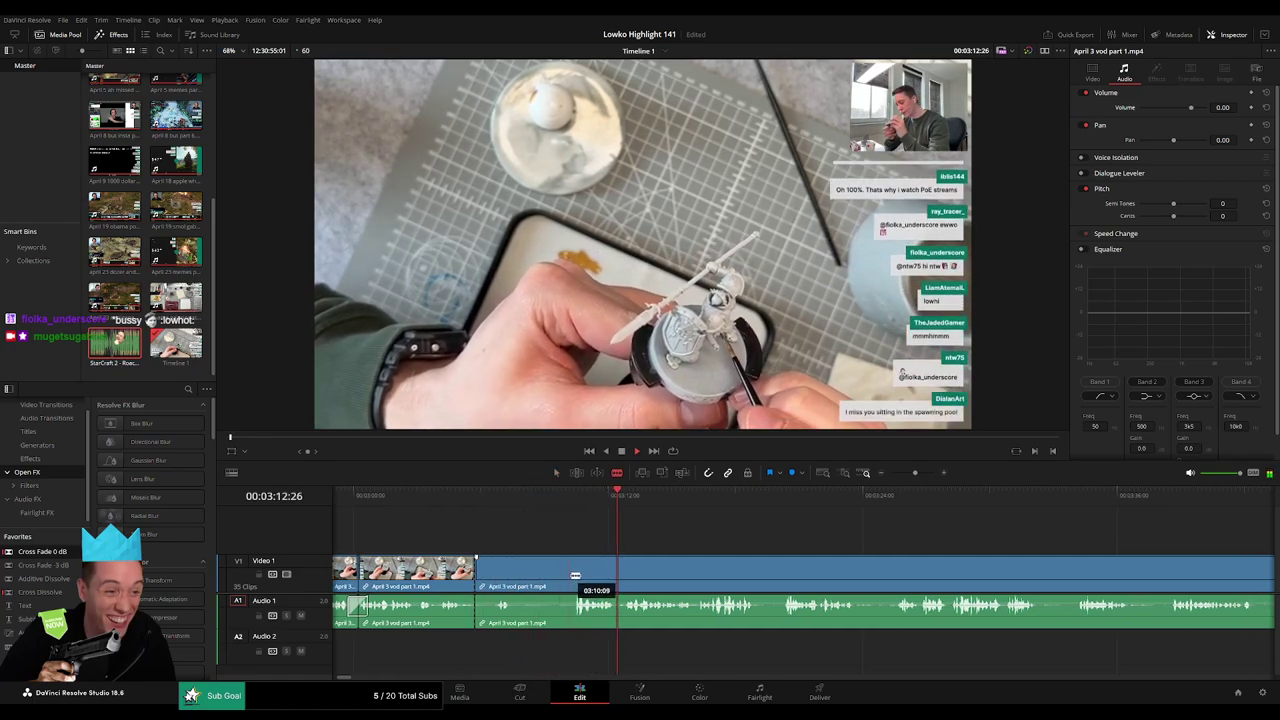
pyautogui.click(575, 575)
pyautogui.press('a')
pyautogui.click(564, 579)
pyautogui.press('Delete')
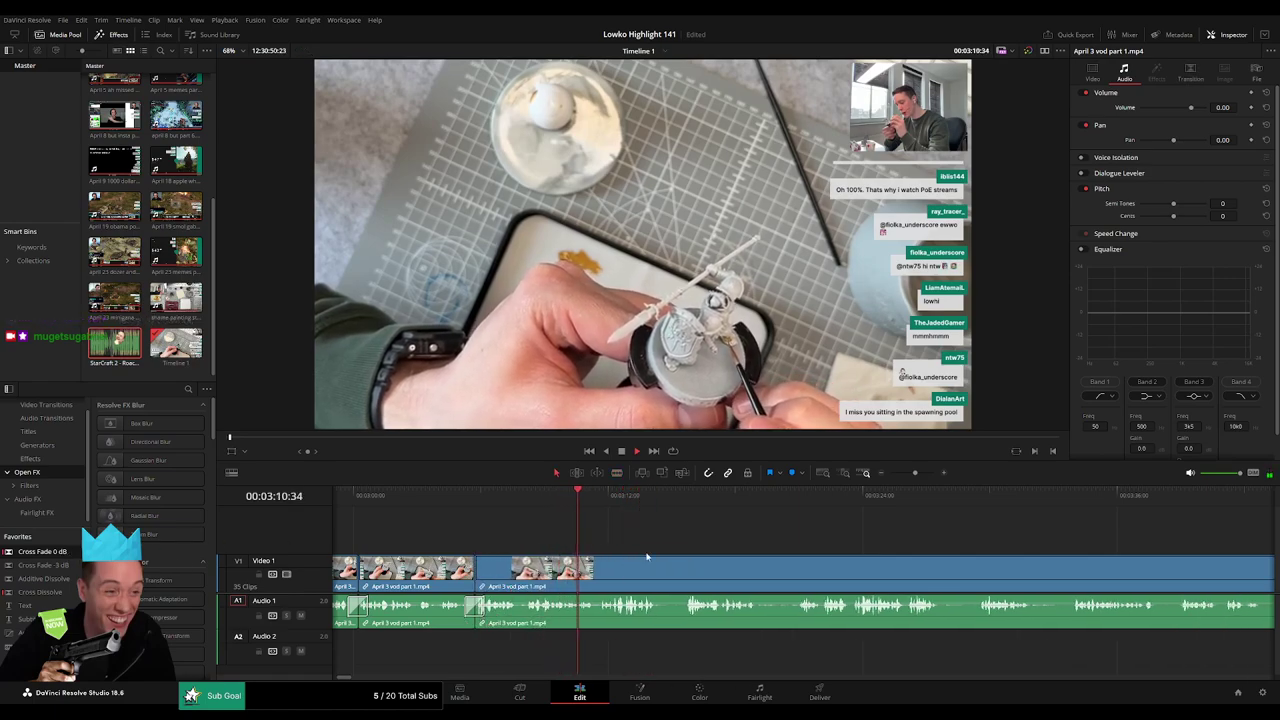
# Cut out the pause from about 3:19 to 3:20:50 and smooth the audio join with Cross Fade 0 dB.
pyautogui.moveTo(688, 548); pyautogui.dragTo(561, 537)
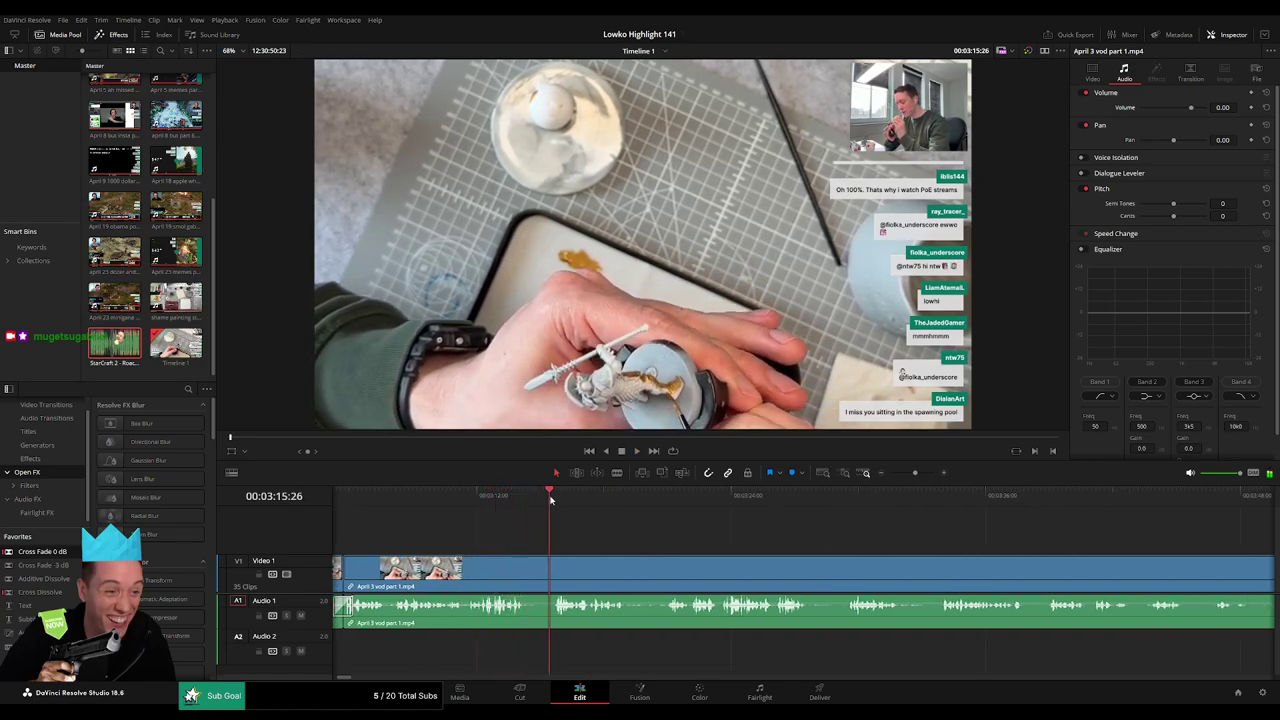
pyautogui.hscroll(3, 571, 526)
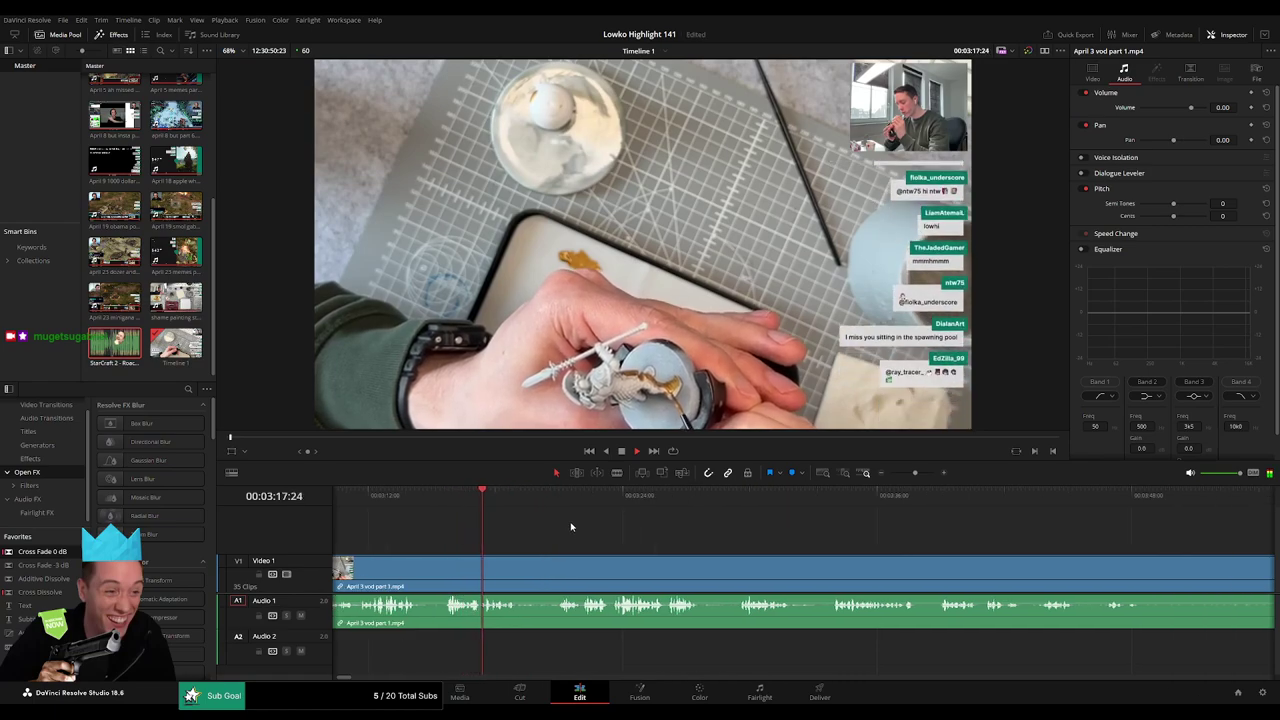
pyautogui.click(557, 503)
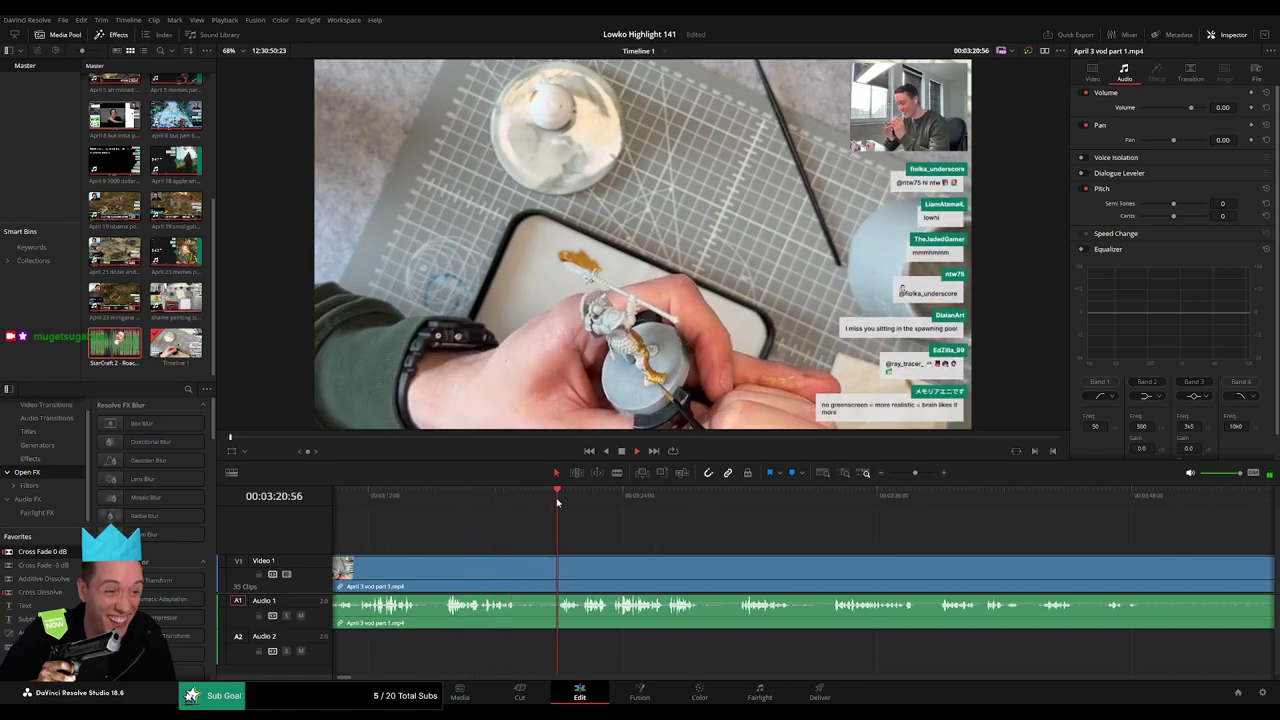
pyautogui.moveTo(523, 572); pyautogui.dragTo(557, 572)
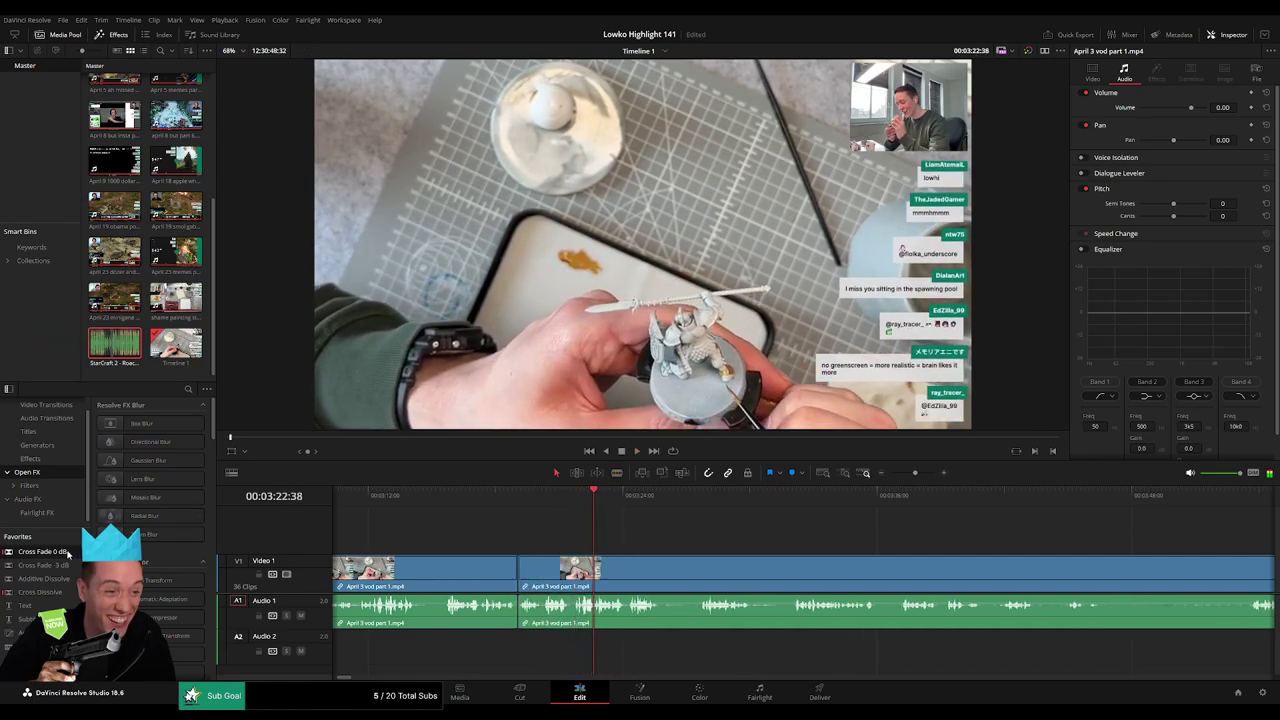
# Find the word after 3:24, isolate it as a separate piece from 3:24:51 to 3:25:04, and mute its audio.
pyautogui.moveTo(713, 541); pyautogui.dragTo(635, 537)
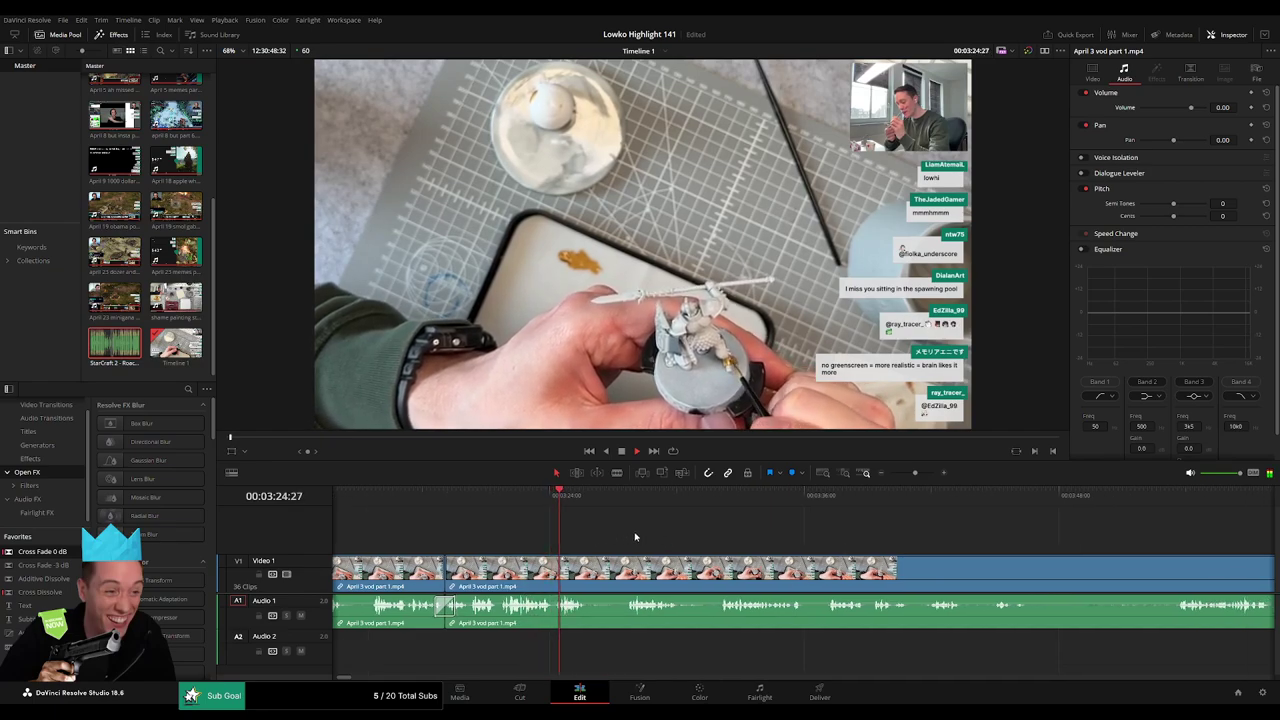
pyautogui.click(556, 502)
pyautogui.click(922, 474)
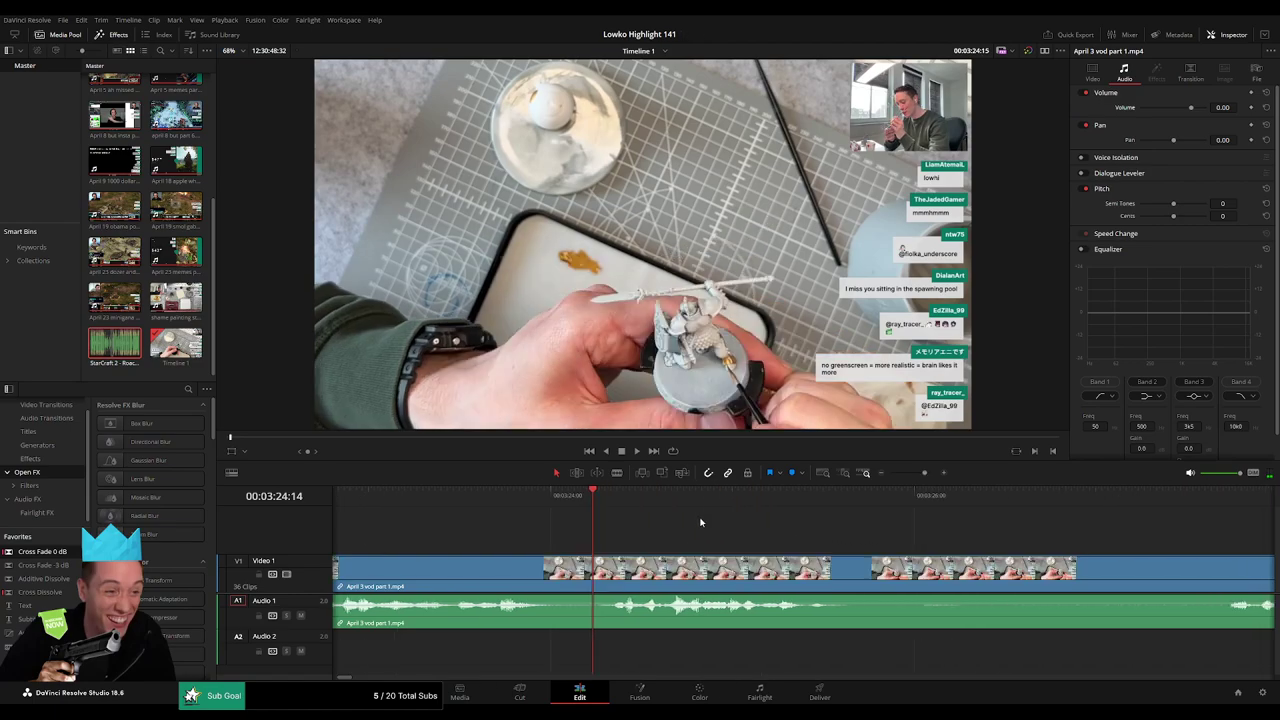
pyautogui.moveTo(704, 520); pyautogui.dragTo(727, 529)
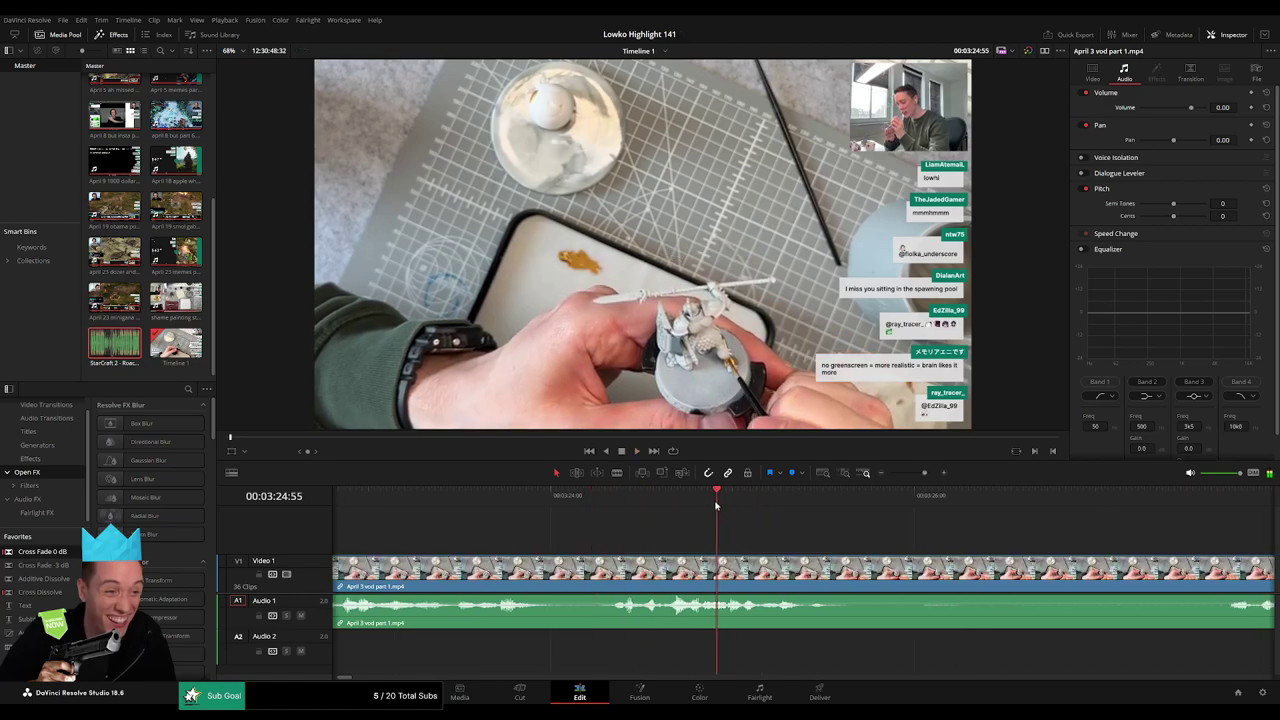
pyautogui.press('b')
pyautogui.click(708, 565)
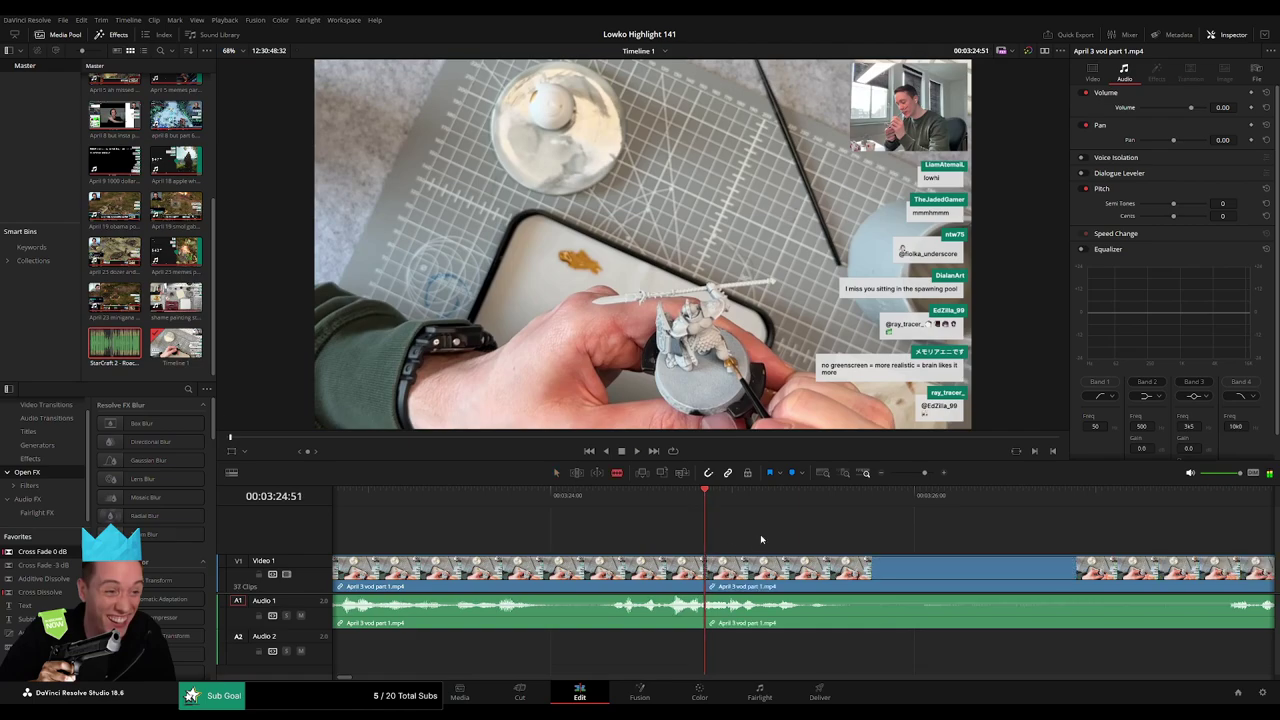
pyautogui.press('space')
pyautogui.press('space')
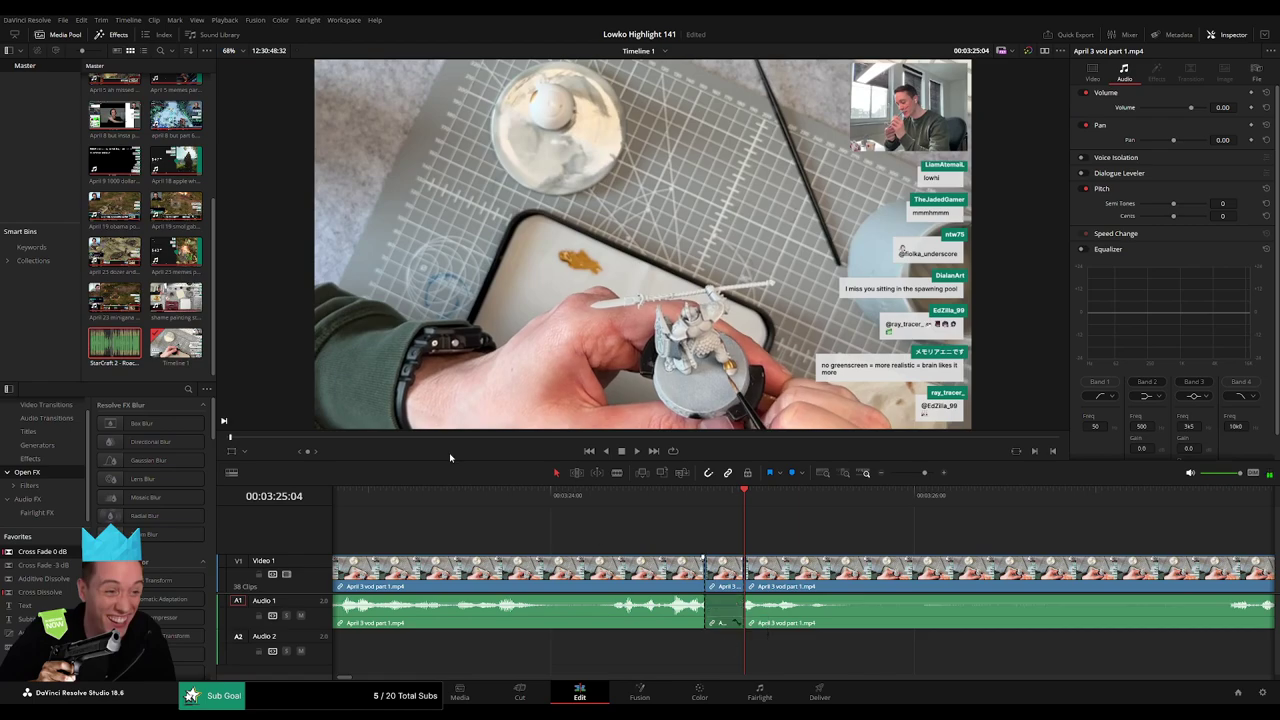
# Cover the muted piece at 3:24:51 with Roach Quotes on Audio 2, trimmed to its length at volume -23, and check playback.
pyautogui.moveTo(113, 347); pyautogui.dragTo(683, 648)
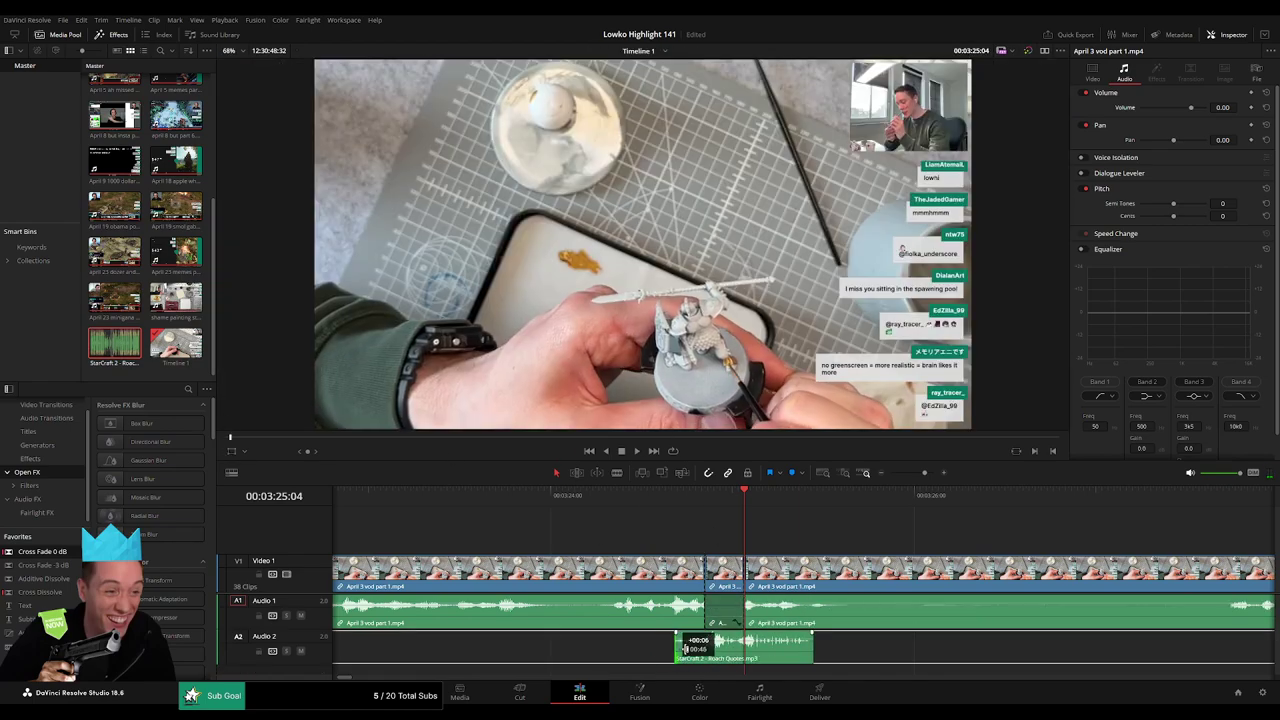
pyautogui.moveTo(811, 652); pyautogui.dragTo(742, 650)
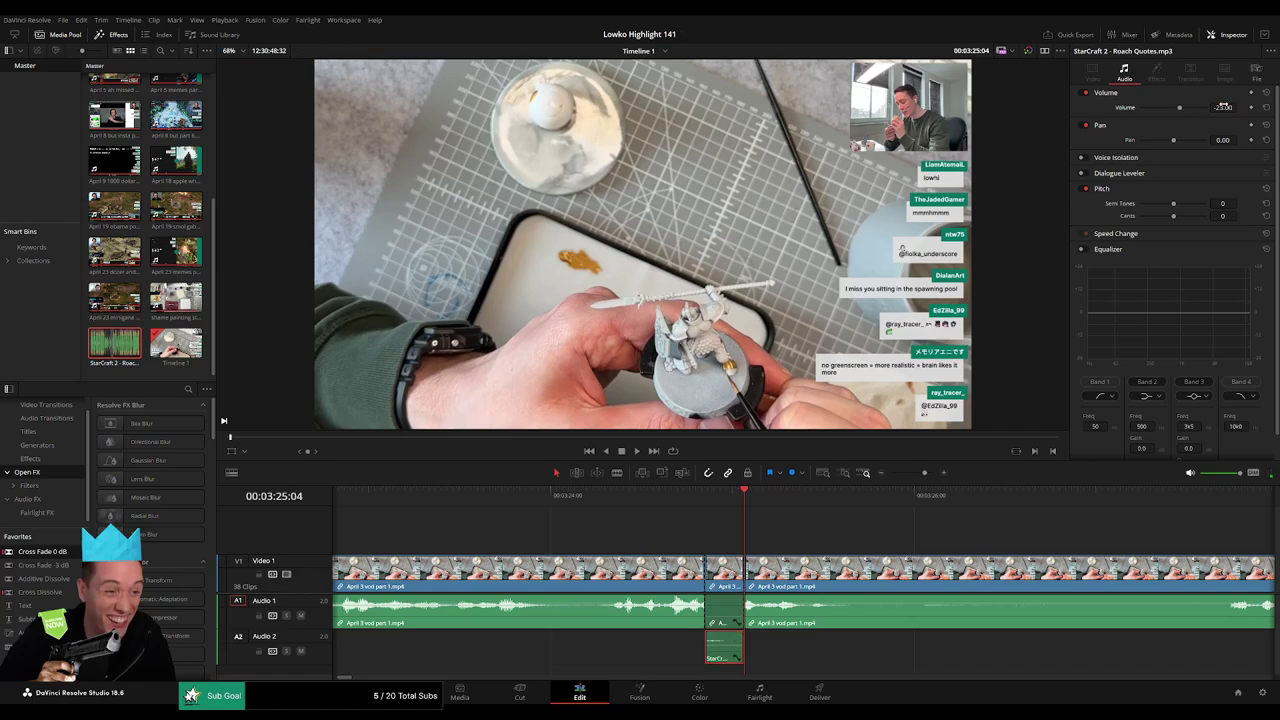
pyautogui.press('space')
pyautogui.click(846, 540)
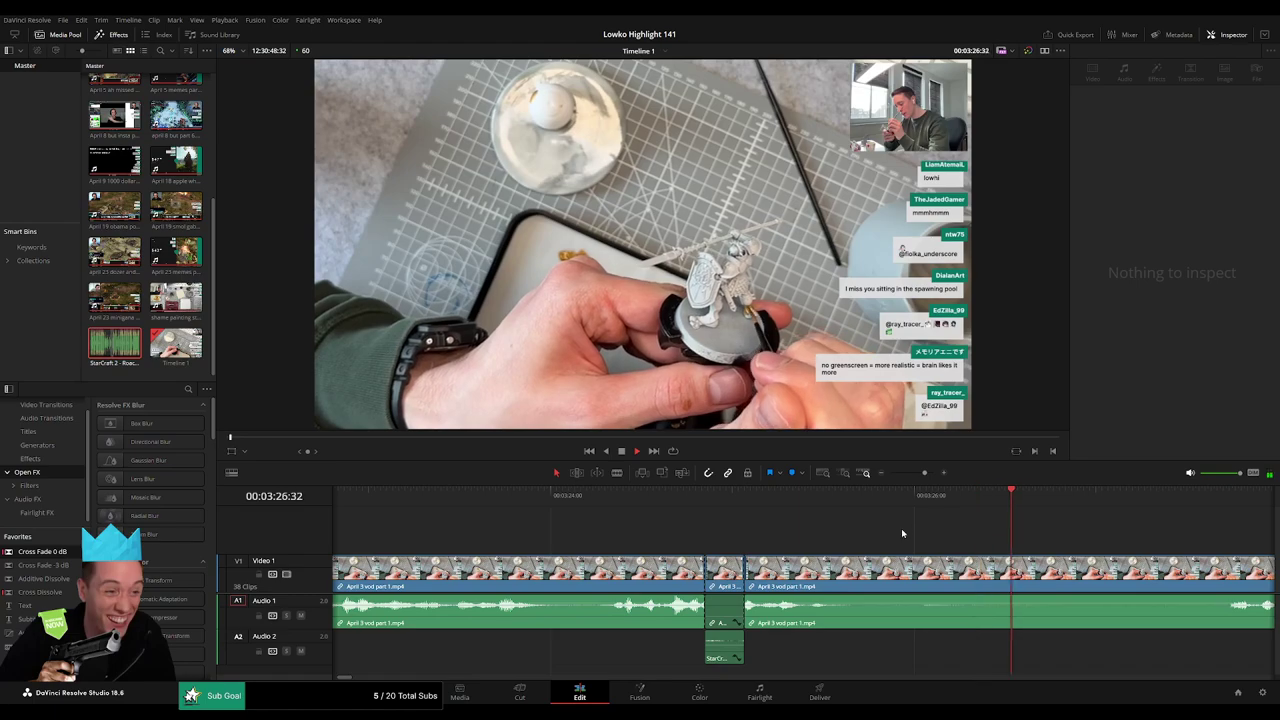
# Remove the pause from about 3:36 to 3:37:06 and smooth the audio join with Cross Fade 0 dB.
pyautogui.moveTo(921, 479); pyautogui.dragTo(914, 479)
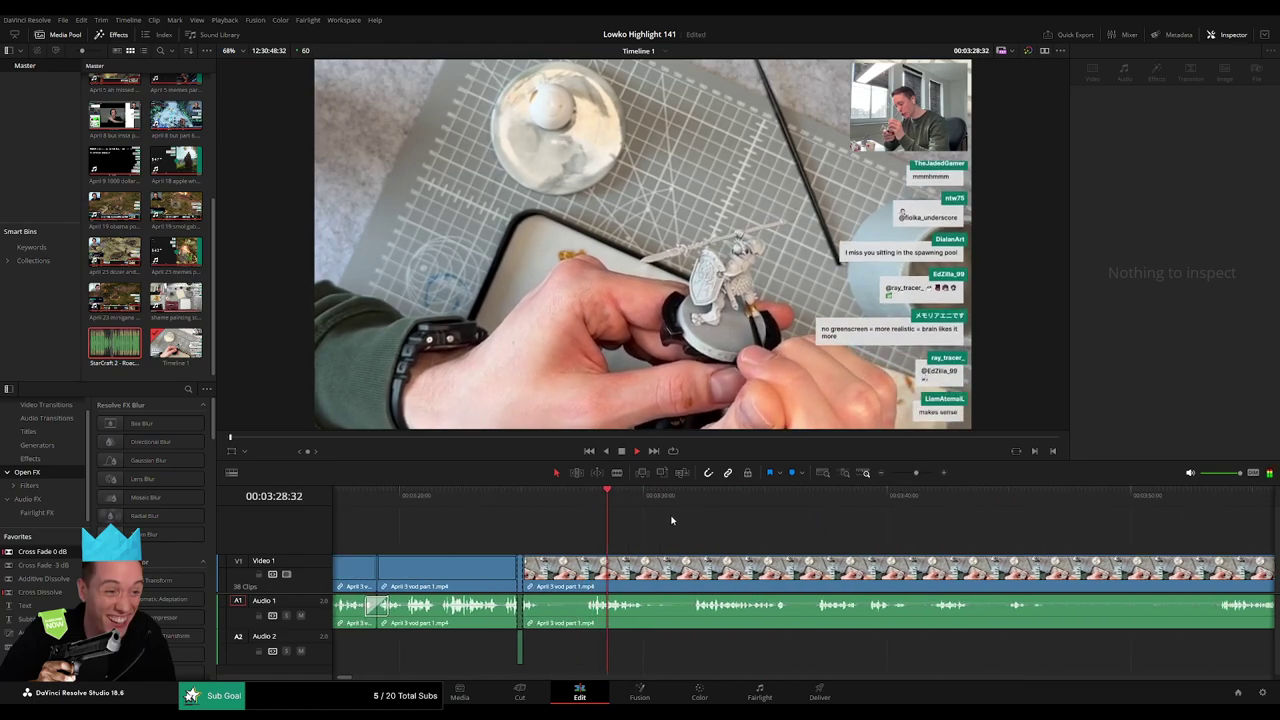
pyautogui.moveTo(672, 520); pyautogui.dragTo(625, 519)
pyautogui.click(622, 496)
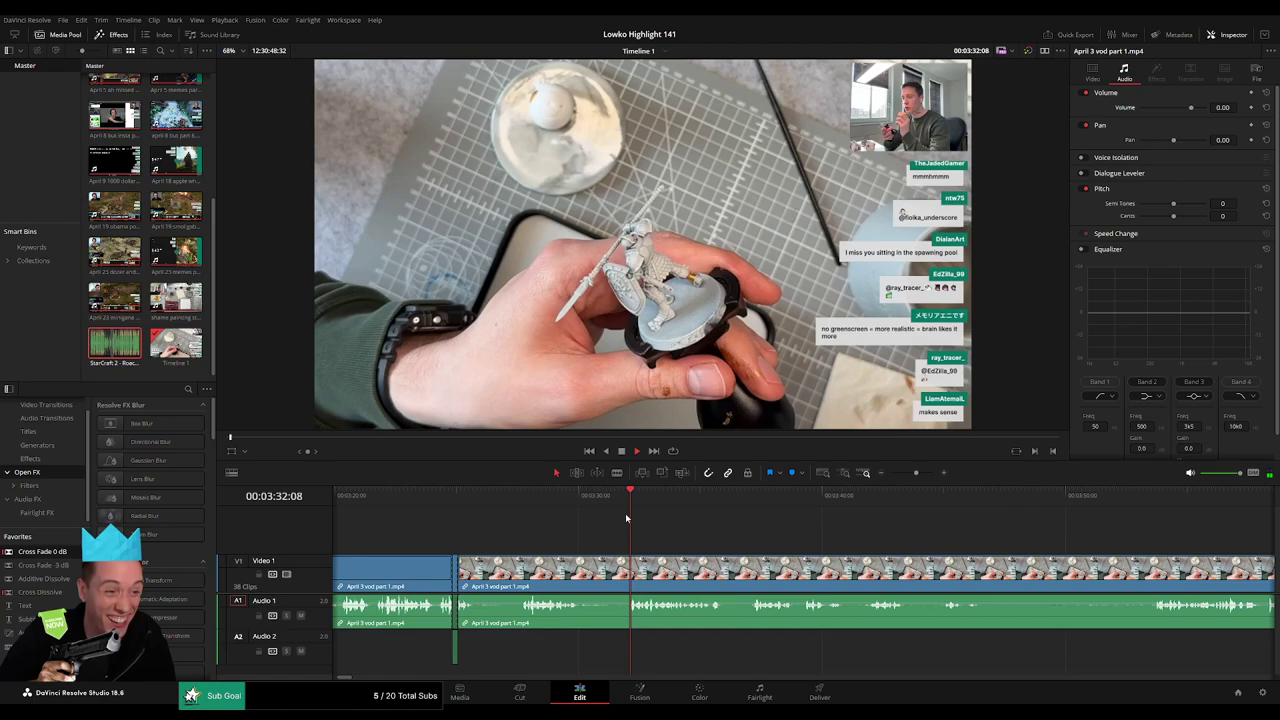
pyautogui.hscroll(4, 623, 534)
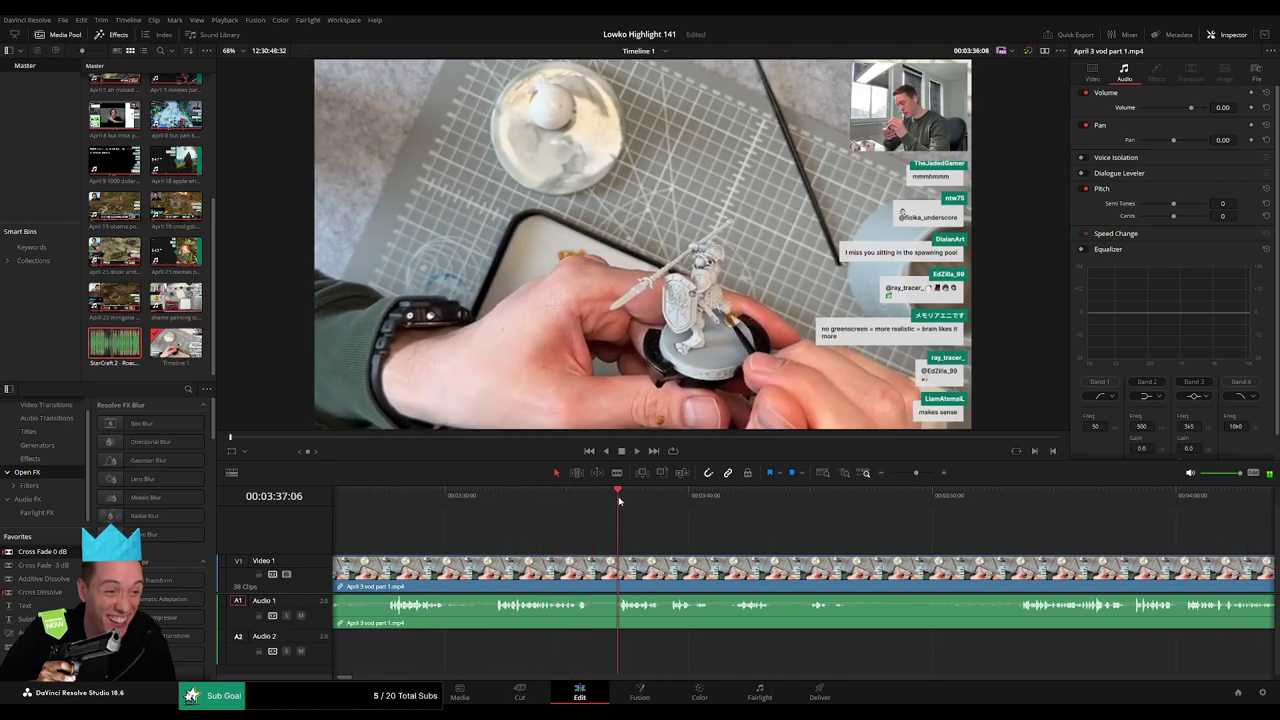
pyautogui.hotkey('ctrl', 'b')
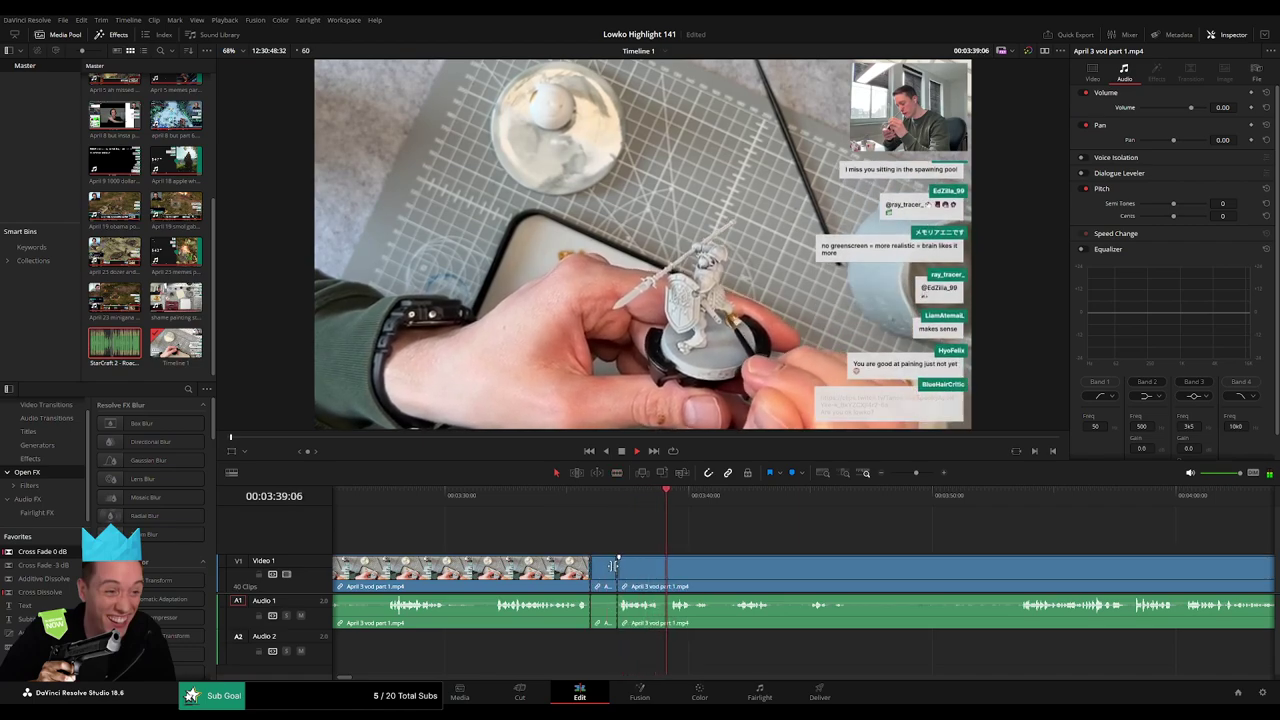
pyautogui.press('Delete')
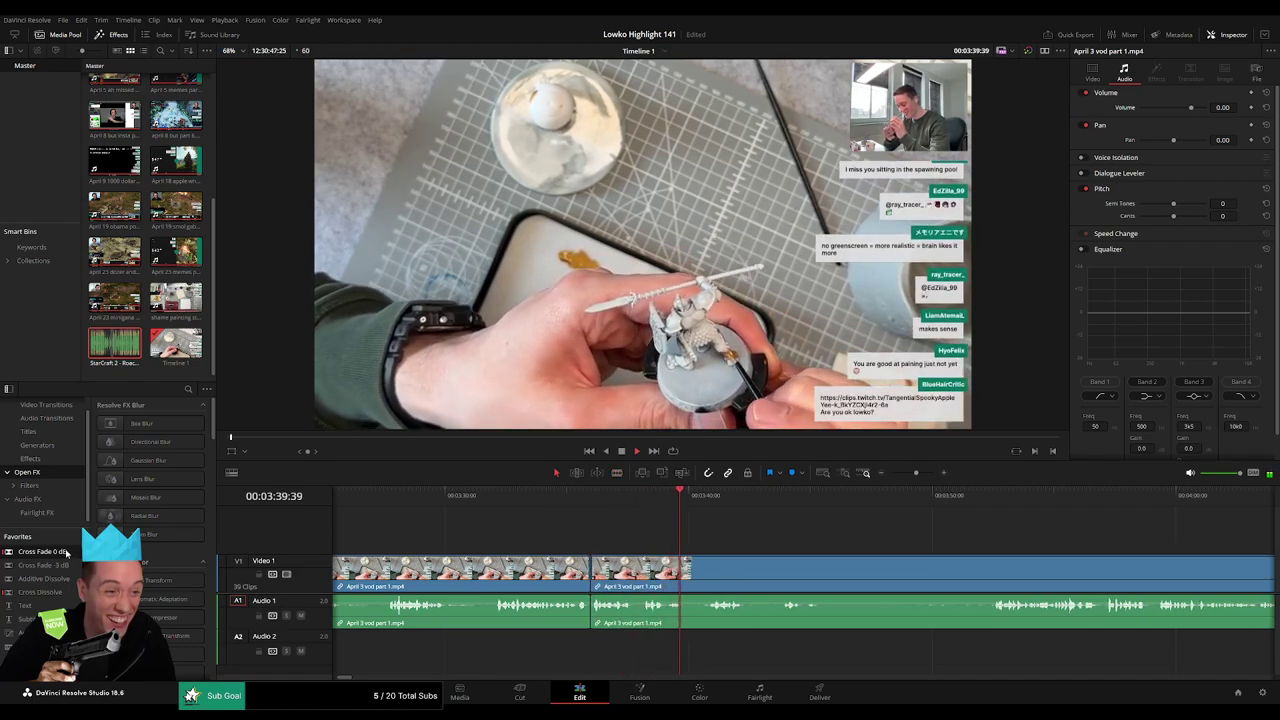
pyautogui.press('space')
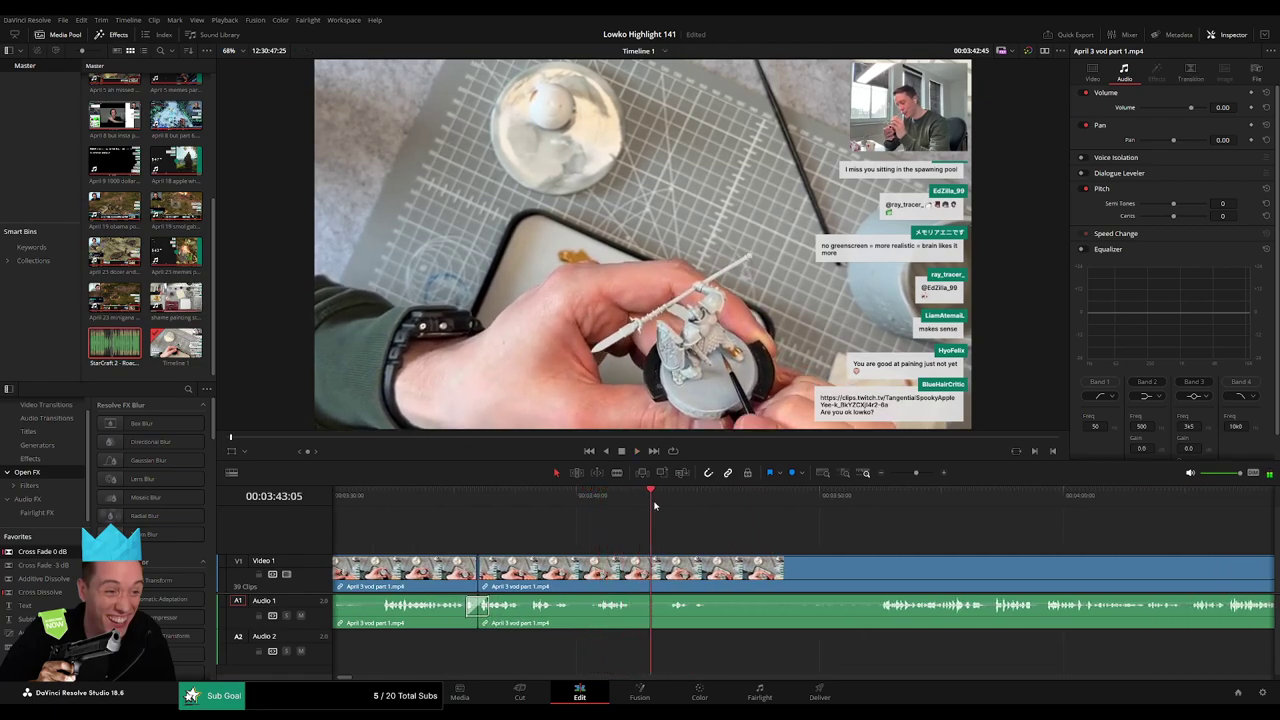
# Play April 3 vod part 1.mp4 on past the last kept remark and split it at about 3:45.
pyautogui.moveTo(743, 531); pyautogui.dragTo(605, 518)
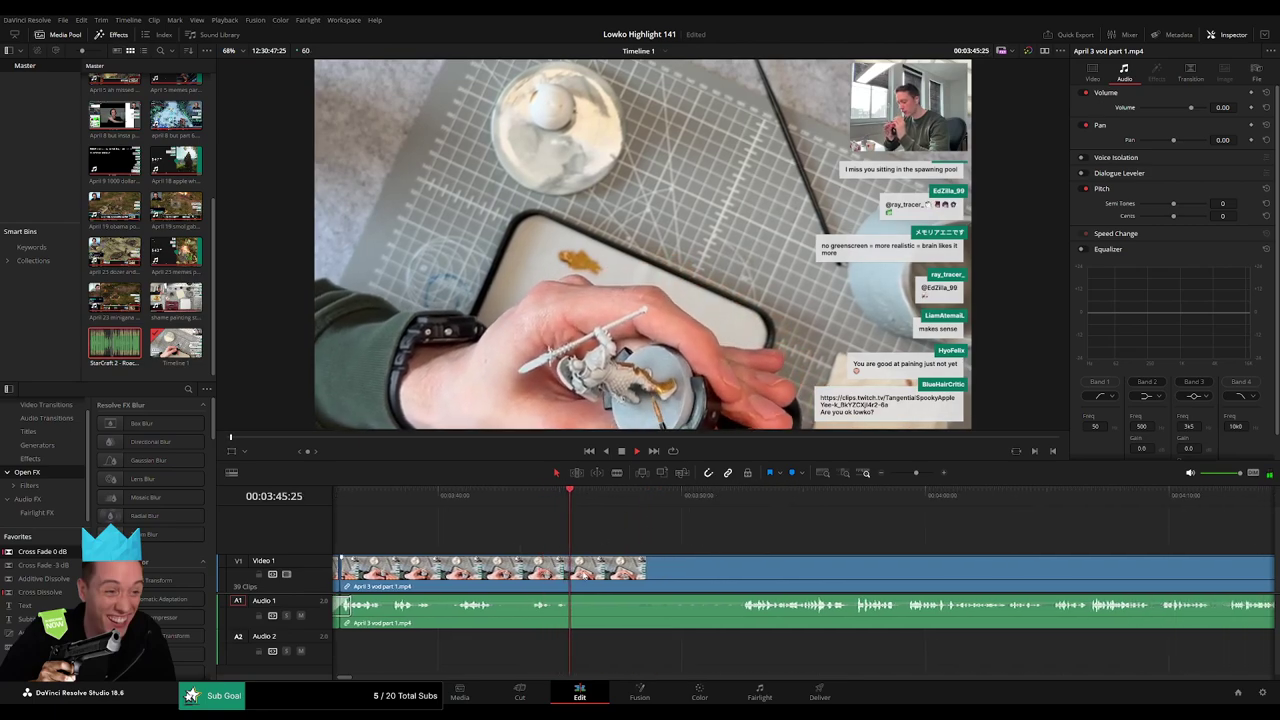
pyautogui.click(741, 498)
pyautogui.moveTo(819, 510); pyautogui.dragTo(717, 512)
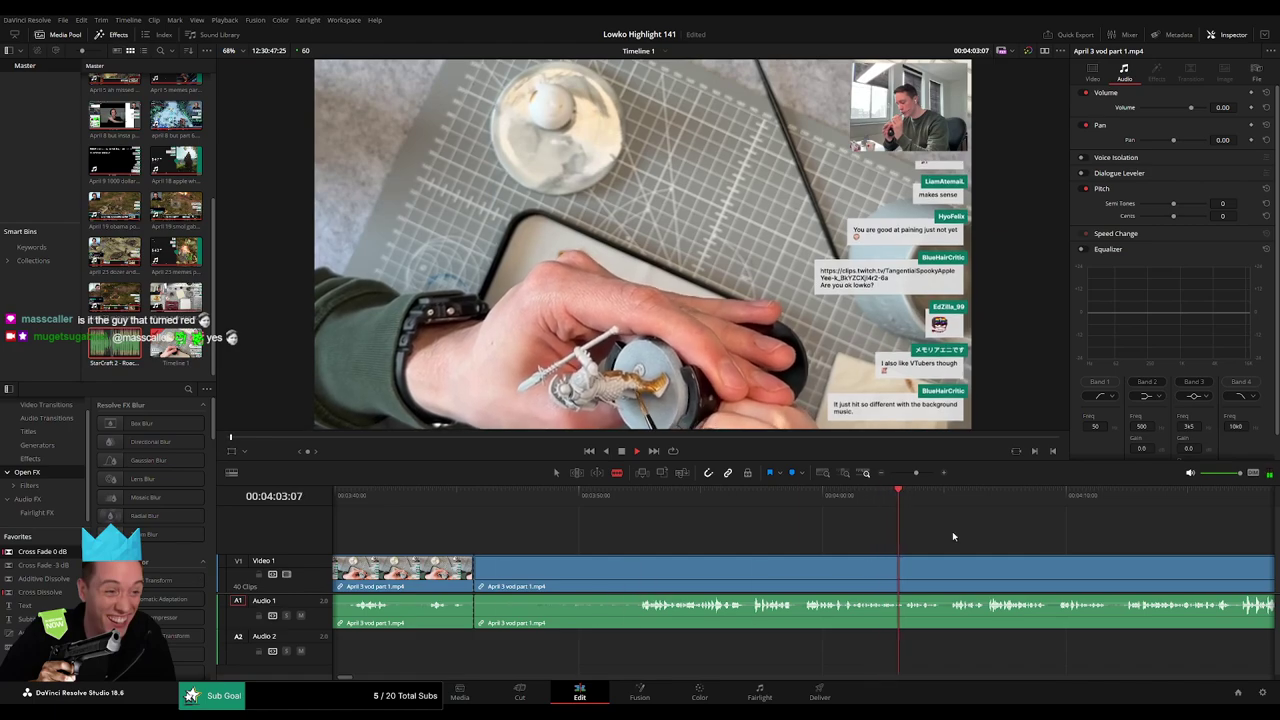
# Skim the remainder of April 3 vod part 1.mp4 to its end, then delete it and close the gap before April 4 sysadmin part 2.mp4.
pyautogui.click(1122, 500)
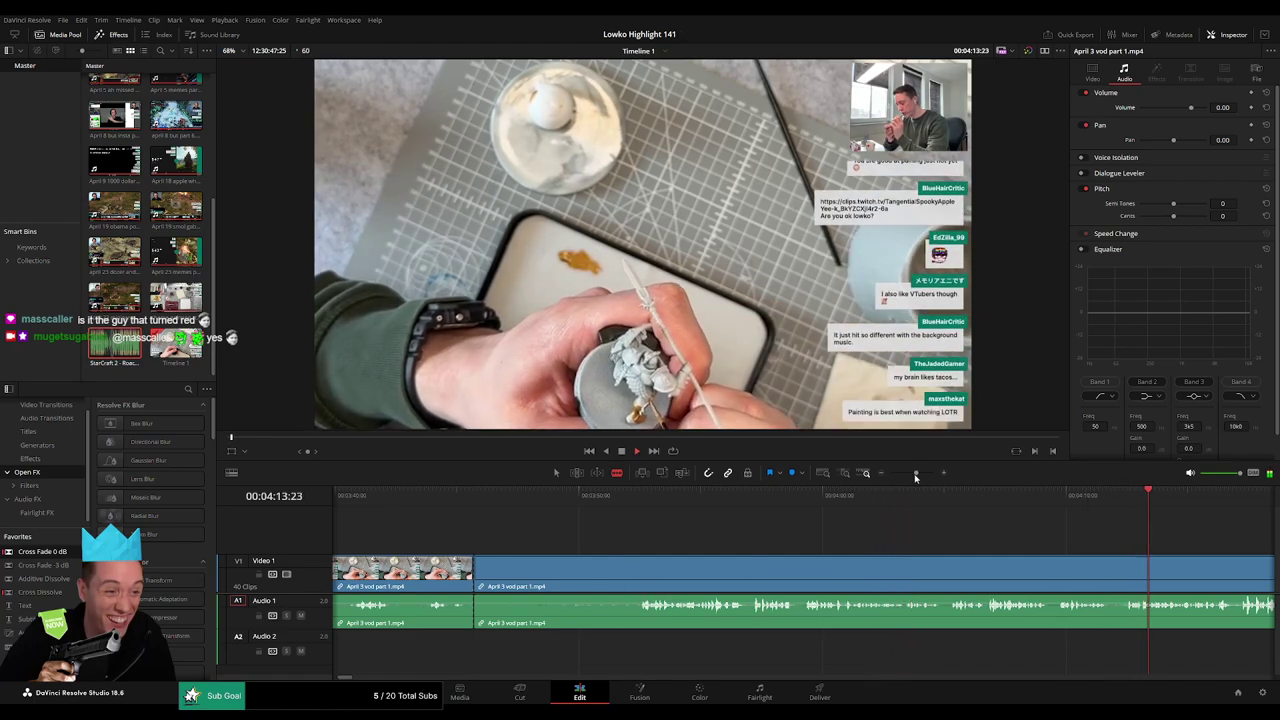
pyautogui.moveTo(915, 477); pyautogui.dragTo(902, 476)
pyautogui.moveTo(549, 501); pyautogui.dragTo(935, 515)
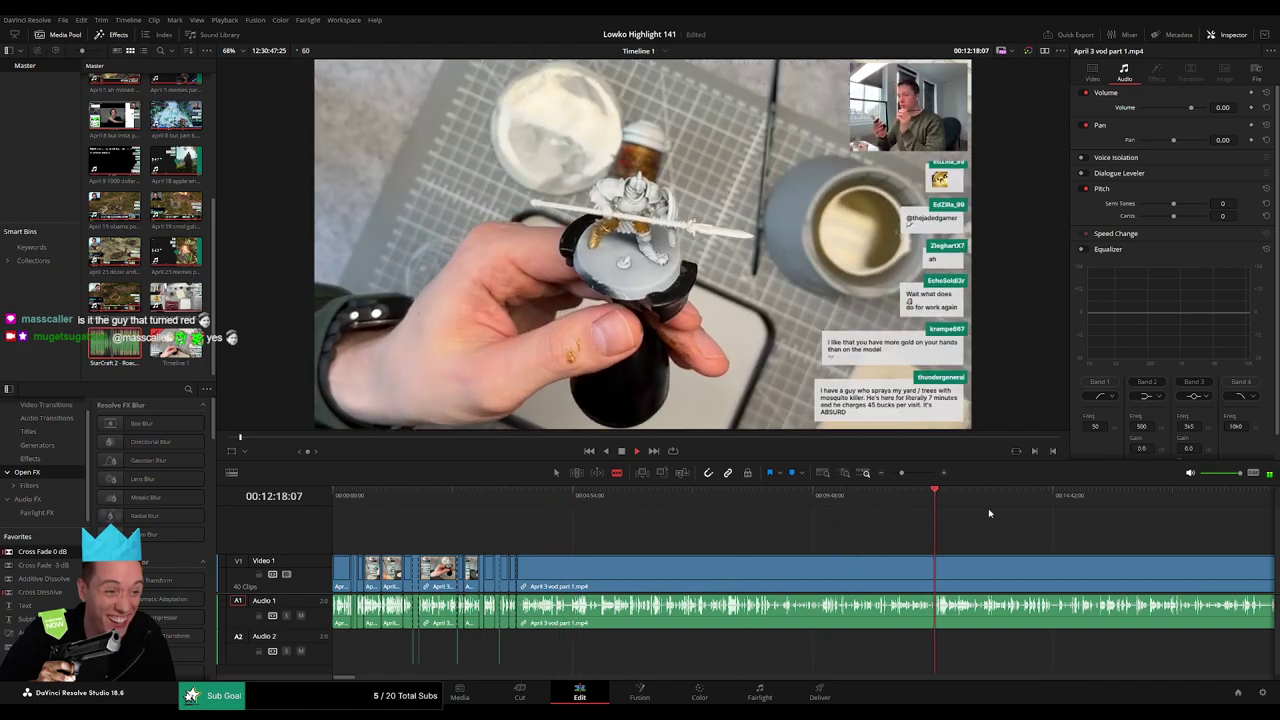
pyautogui.click(1072, 510)
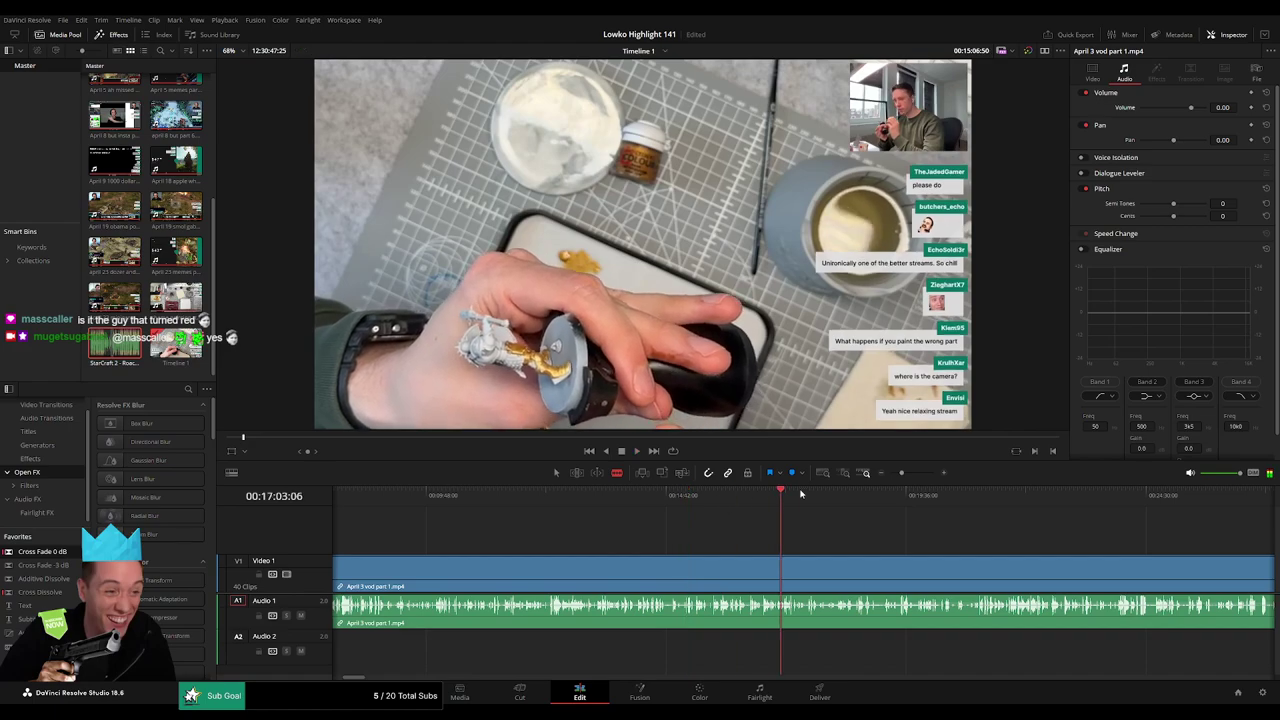
pyautogui.click(991, 505)
pyautogui.click(1056, 510)
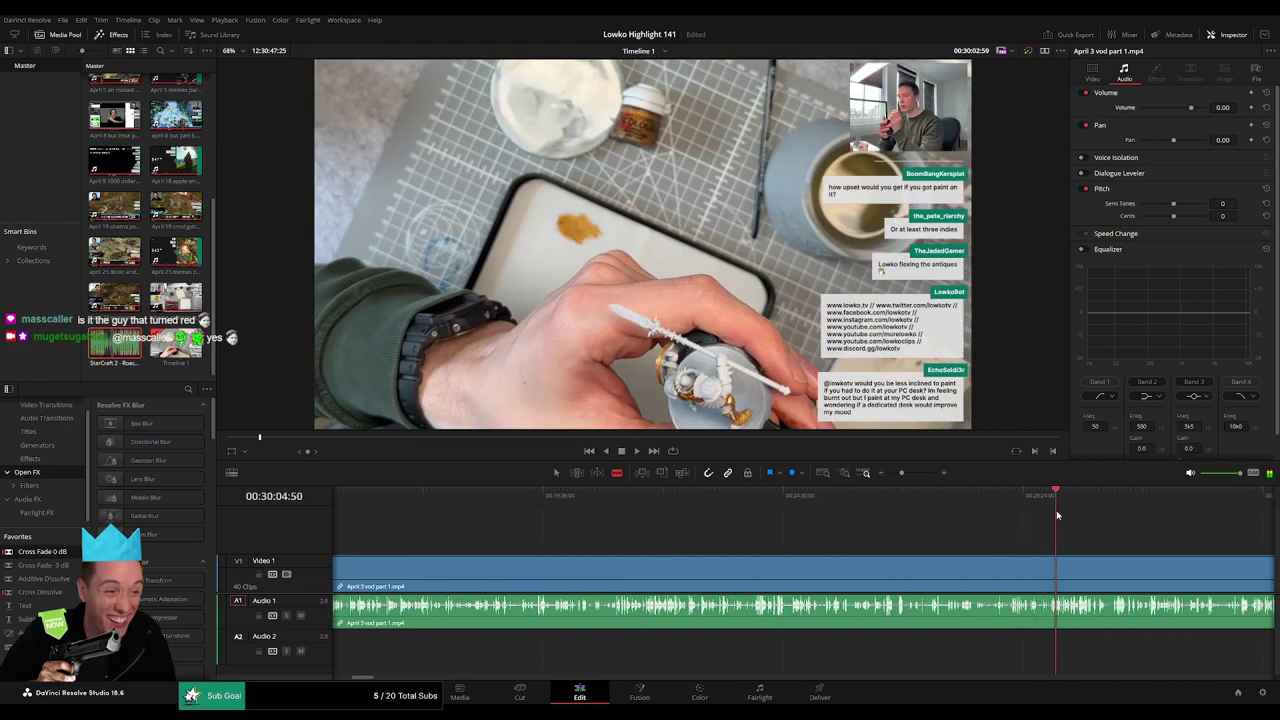
pyautogui.moveTo(901, 473); pyautogui.dragTo(894, 477)
pyautogui.moveTo(698, 520); pyautogui.dragTo(667, 543)
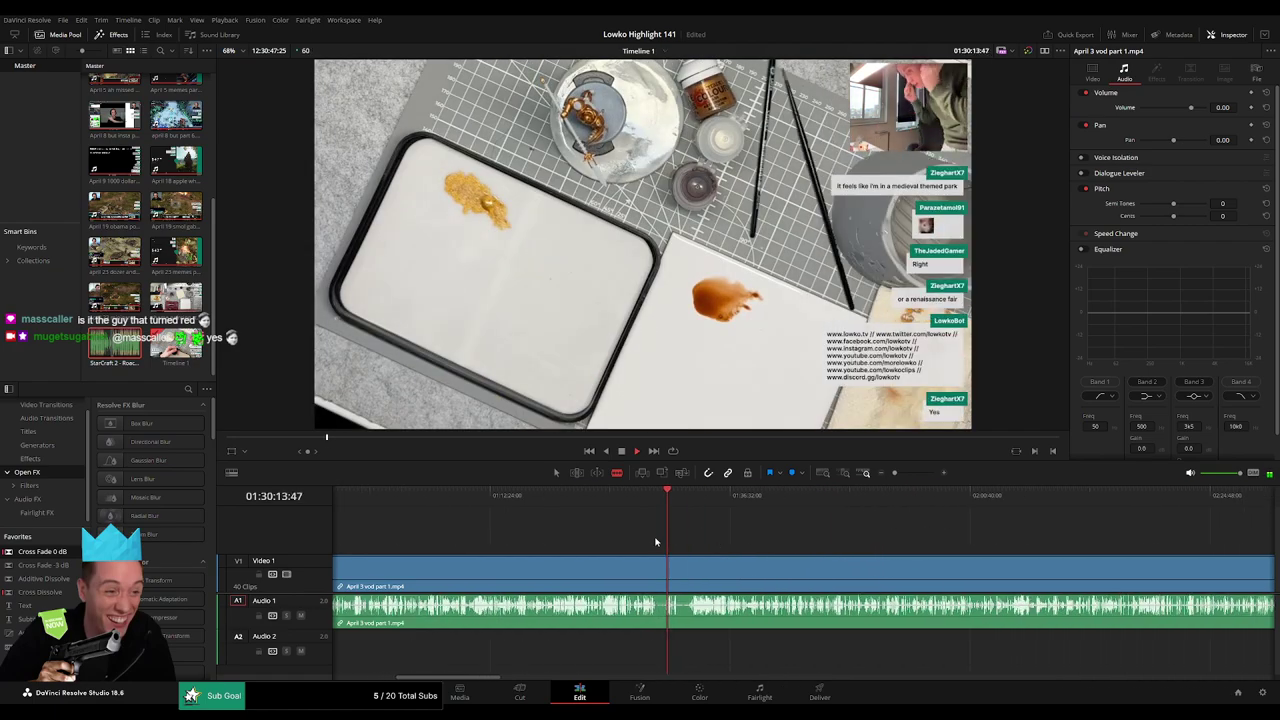
pyautogui.moveTo(713, 498); pyautogui.dragTo(823, 505)
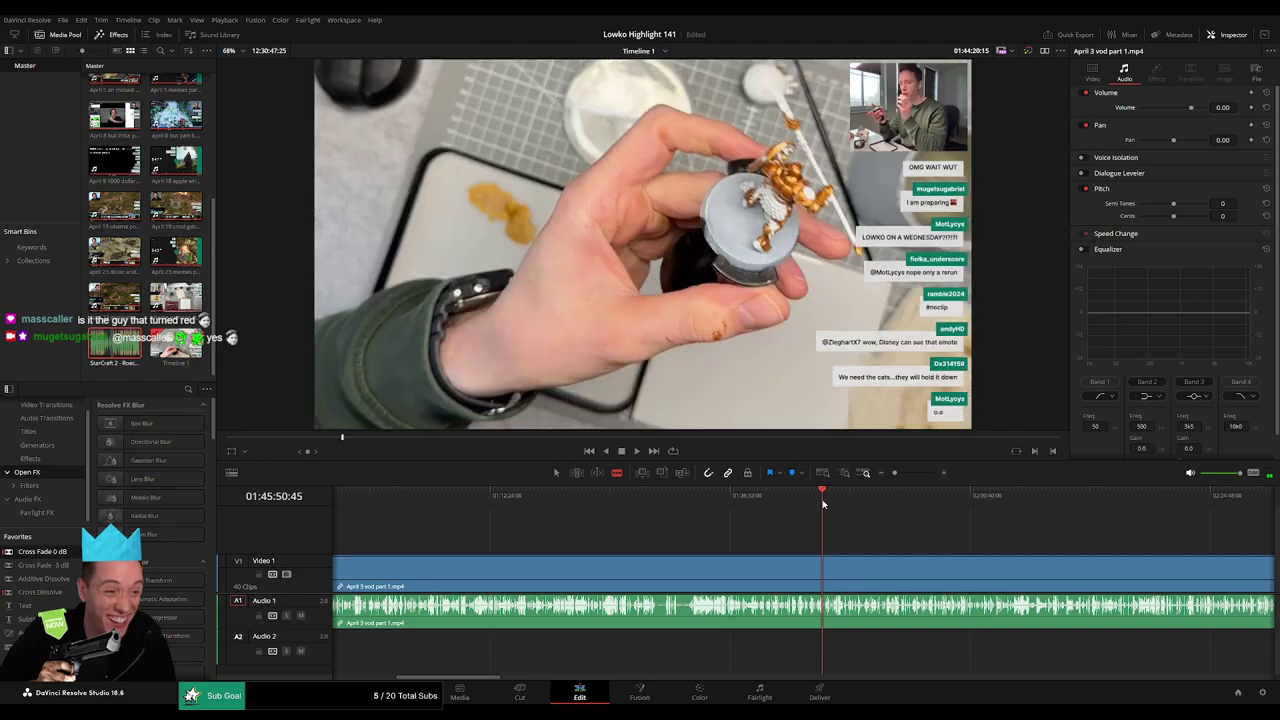
pyautogui.moveTo(958, 506); pyautogui.dragTo(743, 530)
pyautogui.moveTo(775, 498); pyautogui.dragTo(673, 532)
pyautogui.moveTo(725, 495); pyautogui.dragTo(846, 497)
pyautogui.click(779, 558)
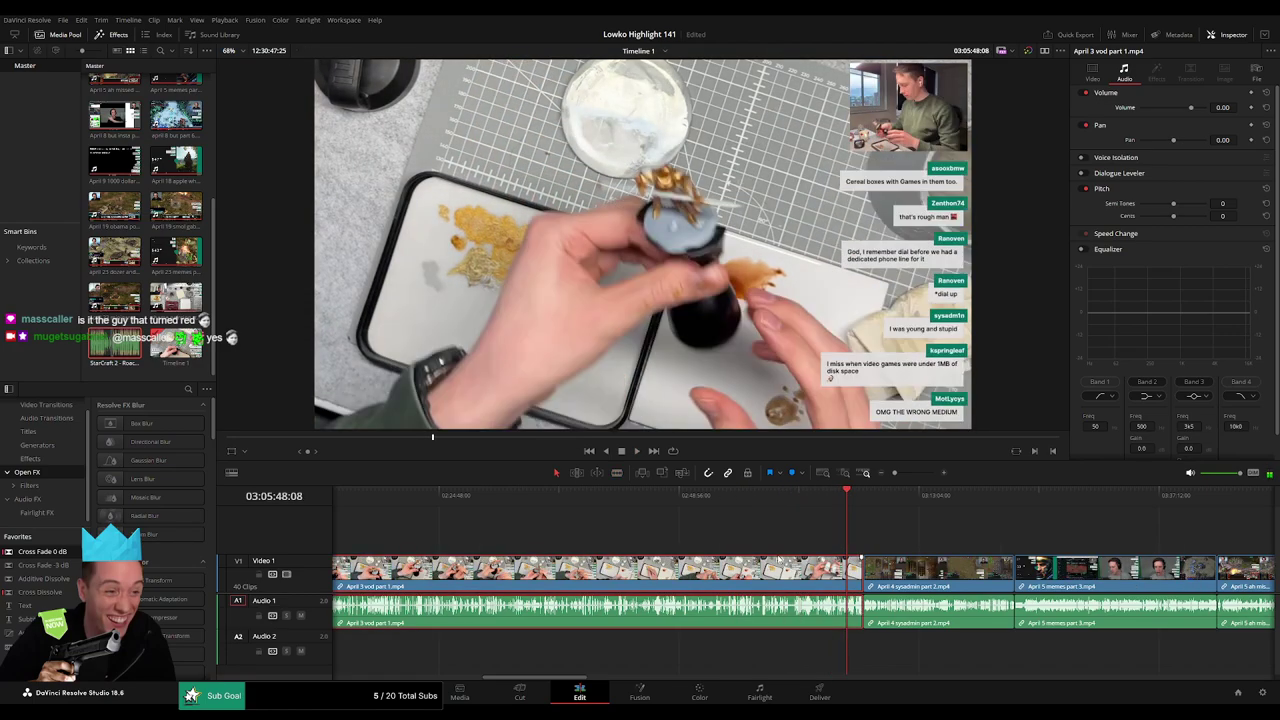
pyautogui.press('Delete')
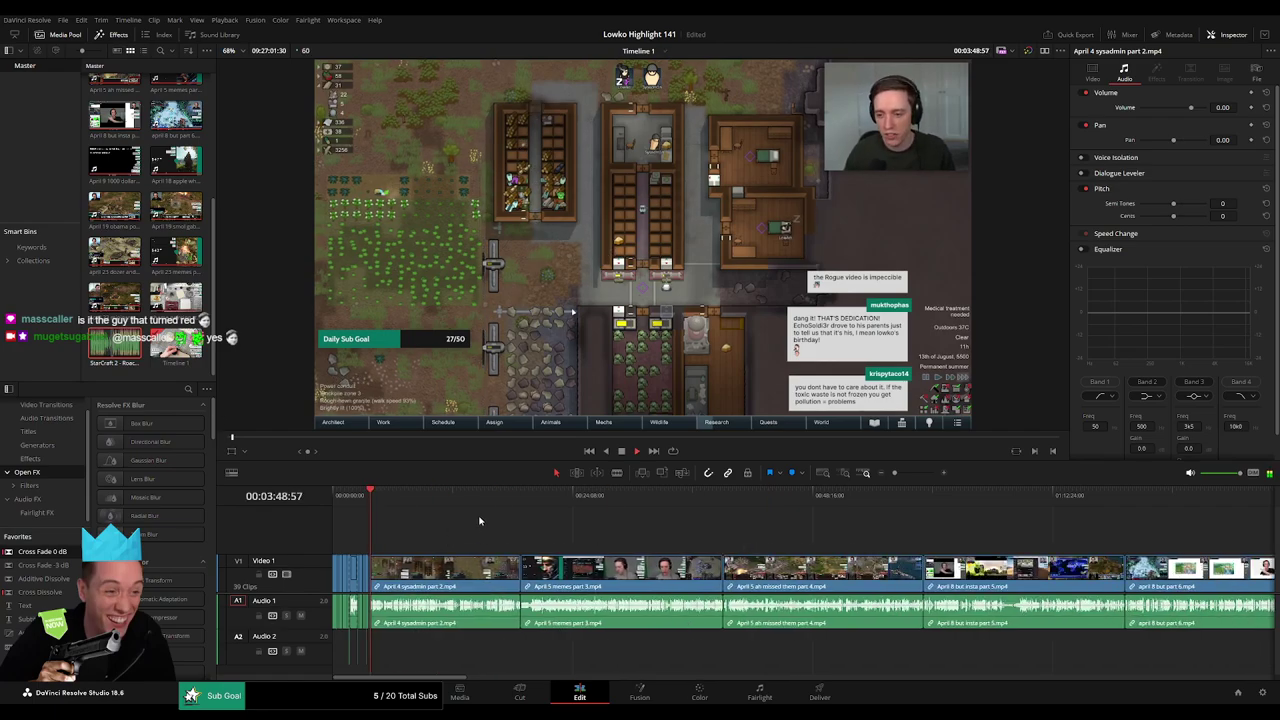
# Review the opening of April 4 sysadmin part 2.mp4, from its start to about 4:33, for highlight material.
pyautogui.click(909, 474)
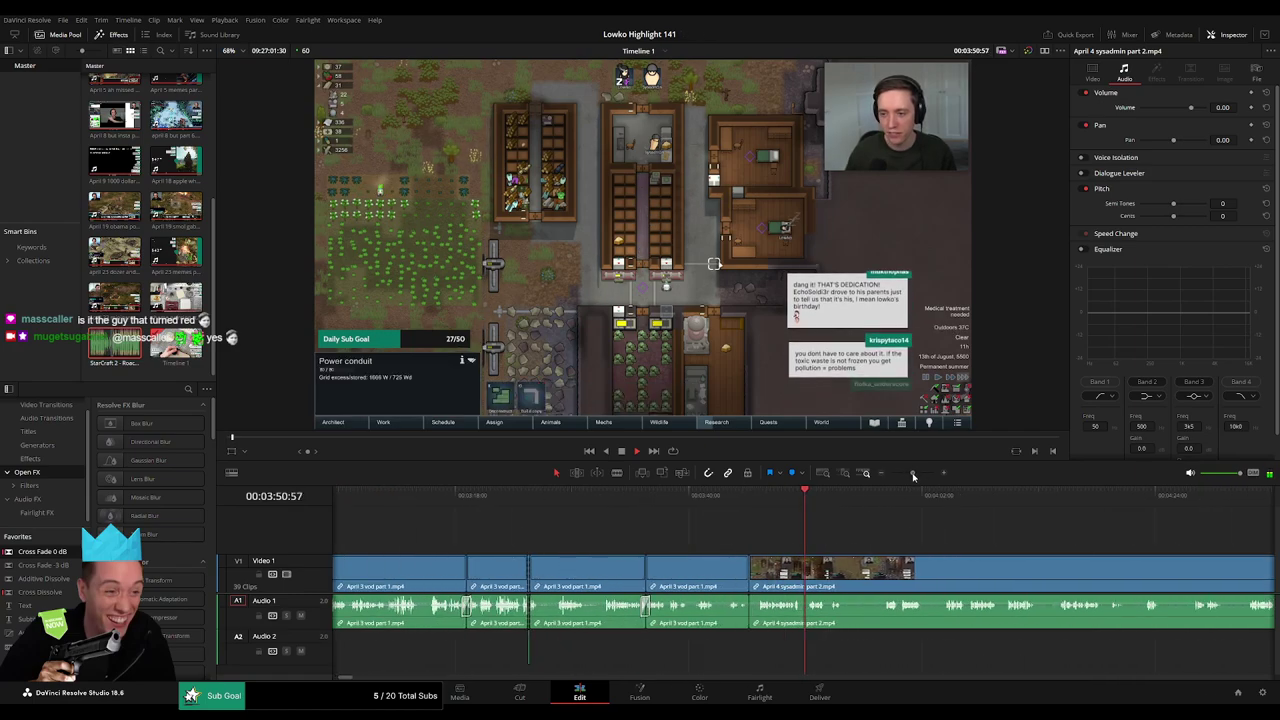
pyautogui.moveTo(909, 474); pyautogui.dragTo(912, 477)
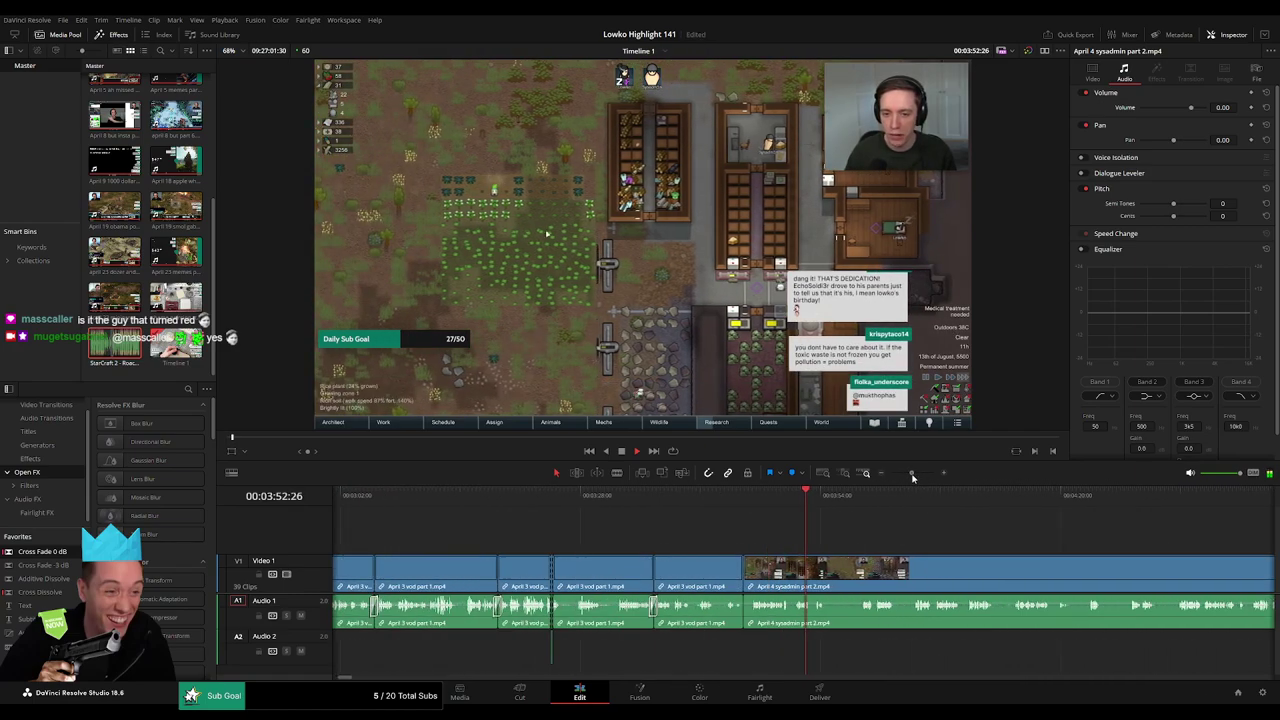
pyautogui.click(757, 494)
pyautogui.moveTo(830, 497); pyautogui.dragTo(860, 499)
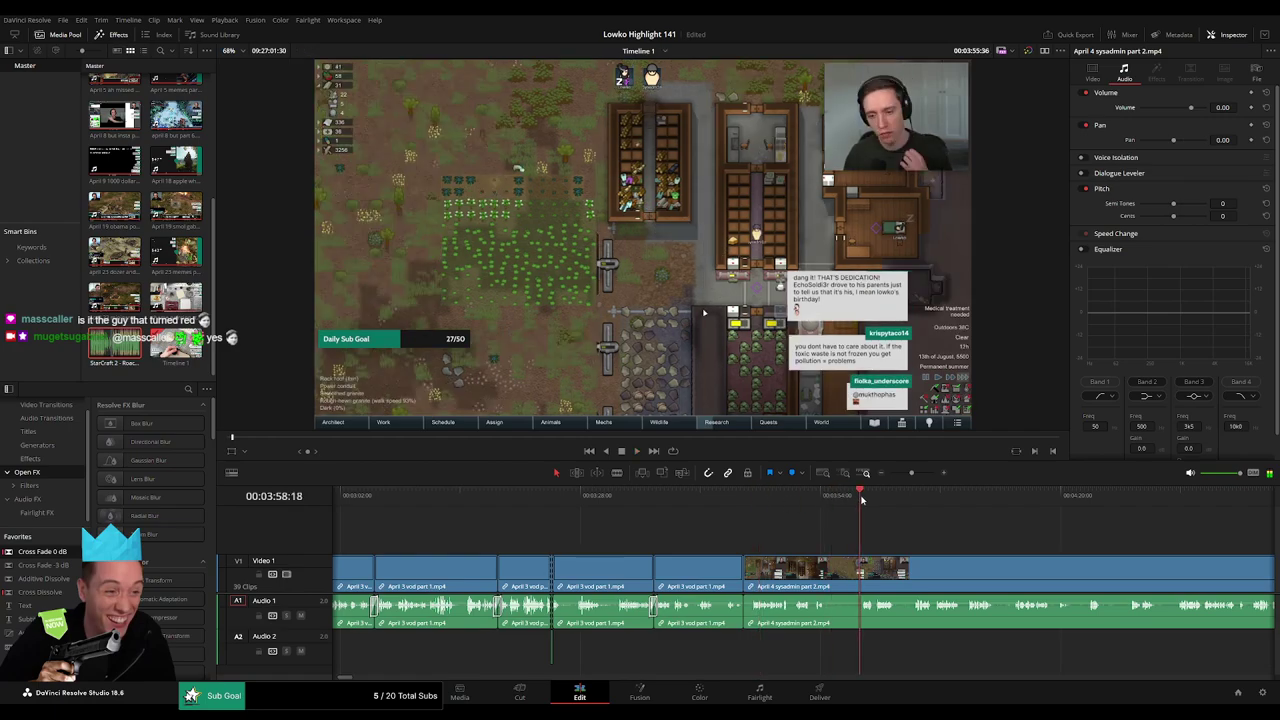
pyautogui.hscroll(4, 723, 535)
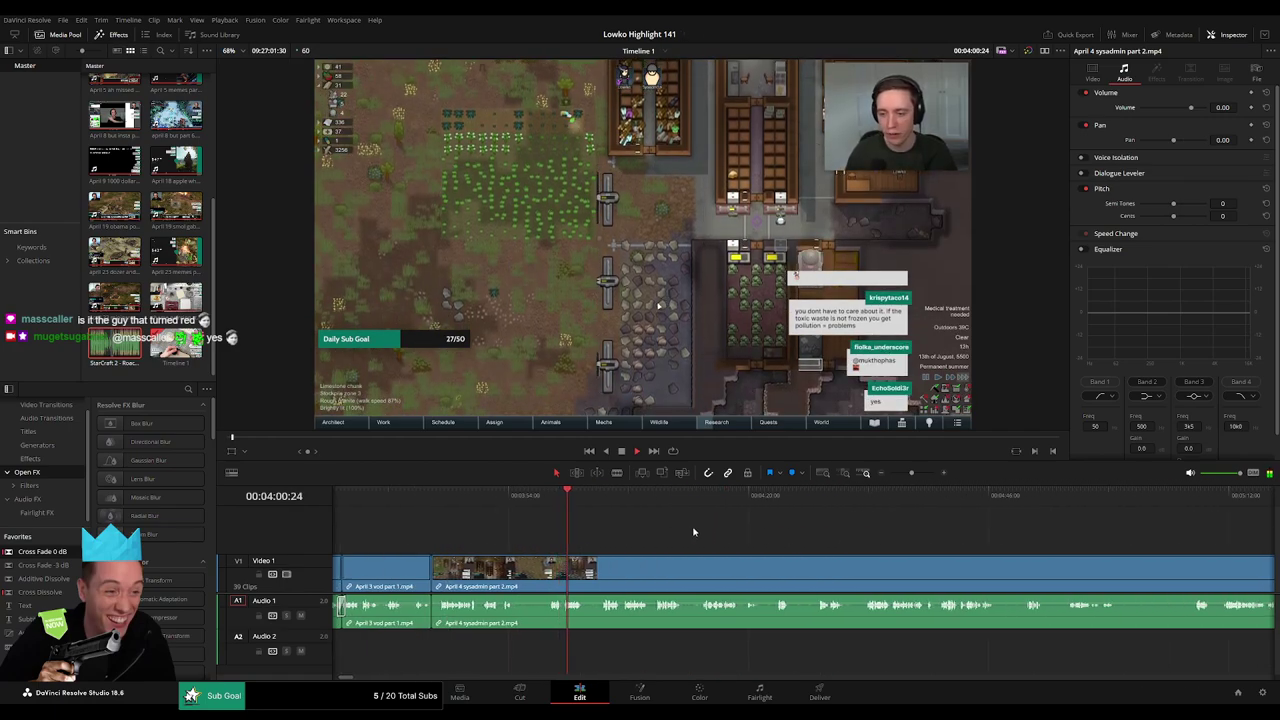
pyautogui.hscroll(2, 548, 527)
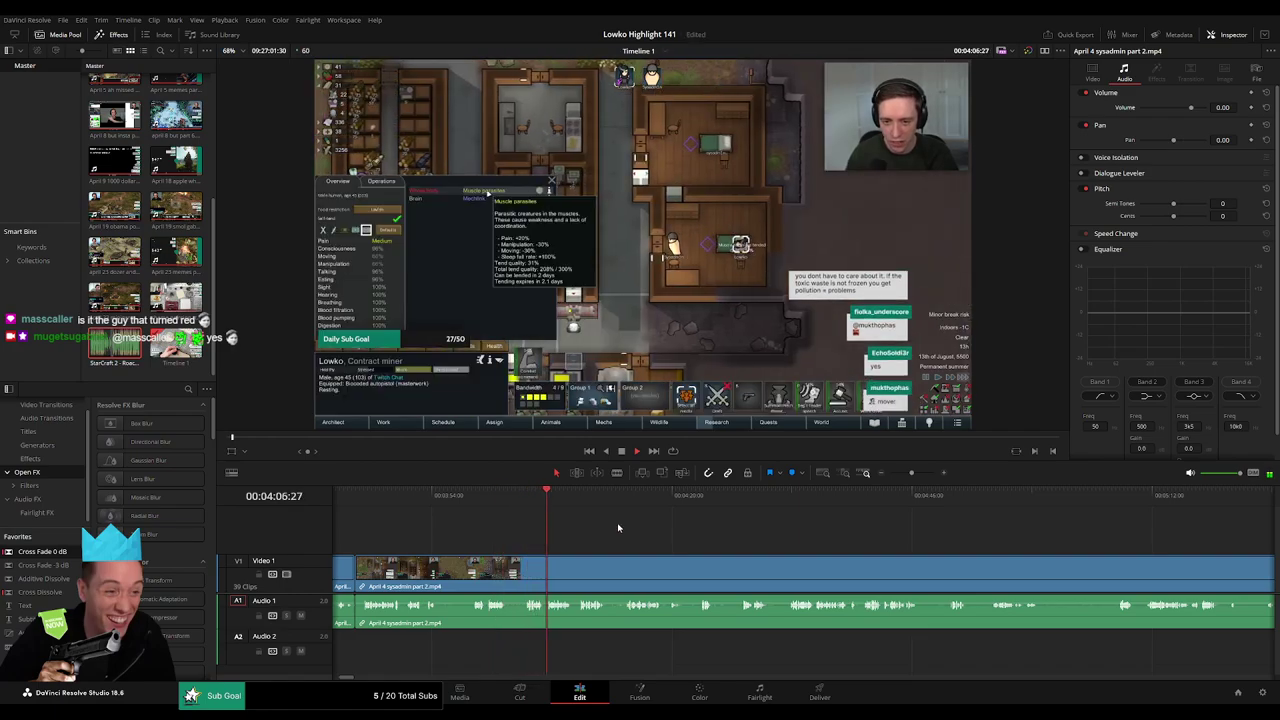
pyautogui.hscroll(1, 634, 537)
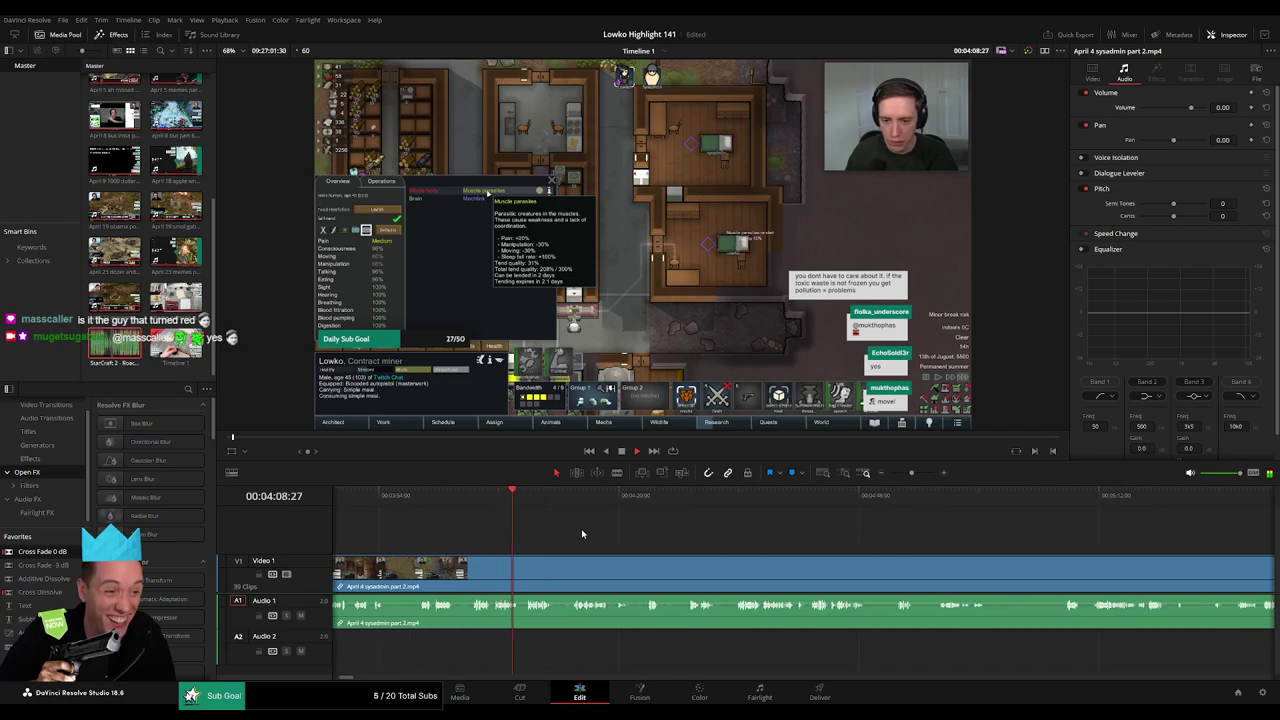
pyautogui.click(742, 499)
pyautogui.hscroll(2, 768, 529)
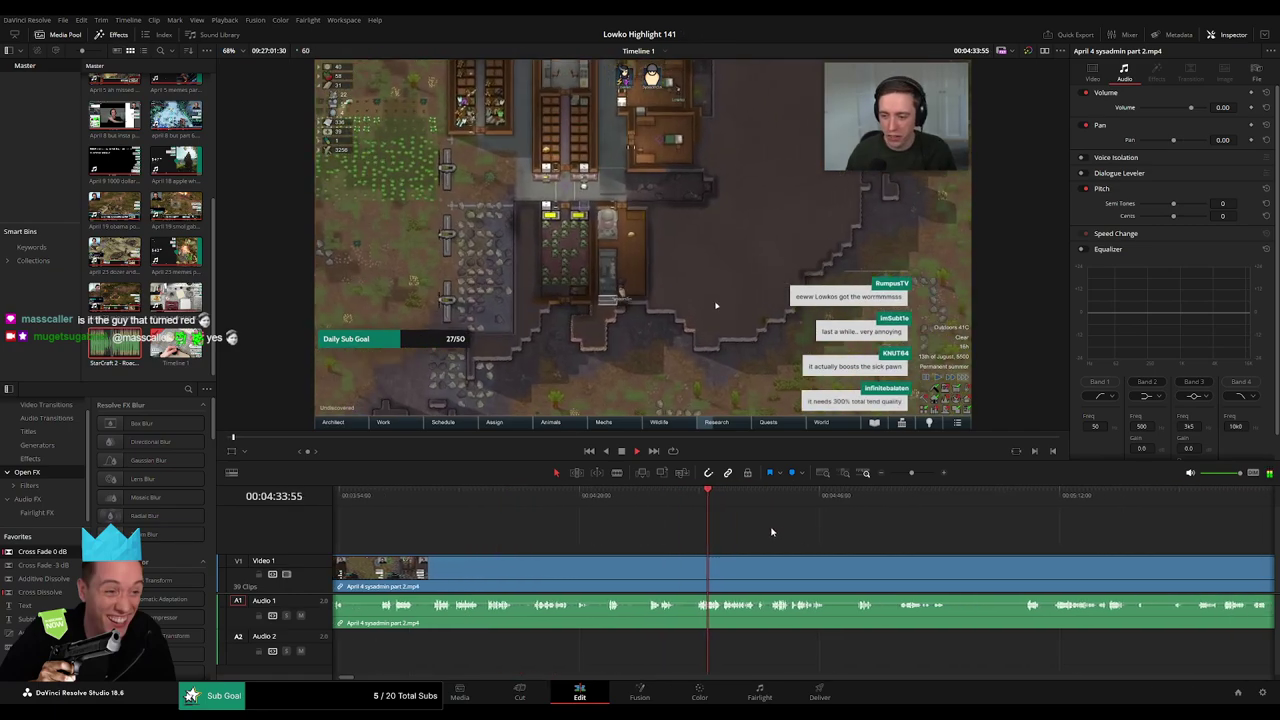
# Skim April 4 sysadmin part 2.mp4 from about 4:28 to 6:07 on the timeline for moments worth keeping.
pyautogui.click(600, 495)
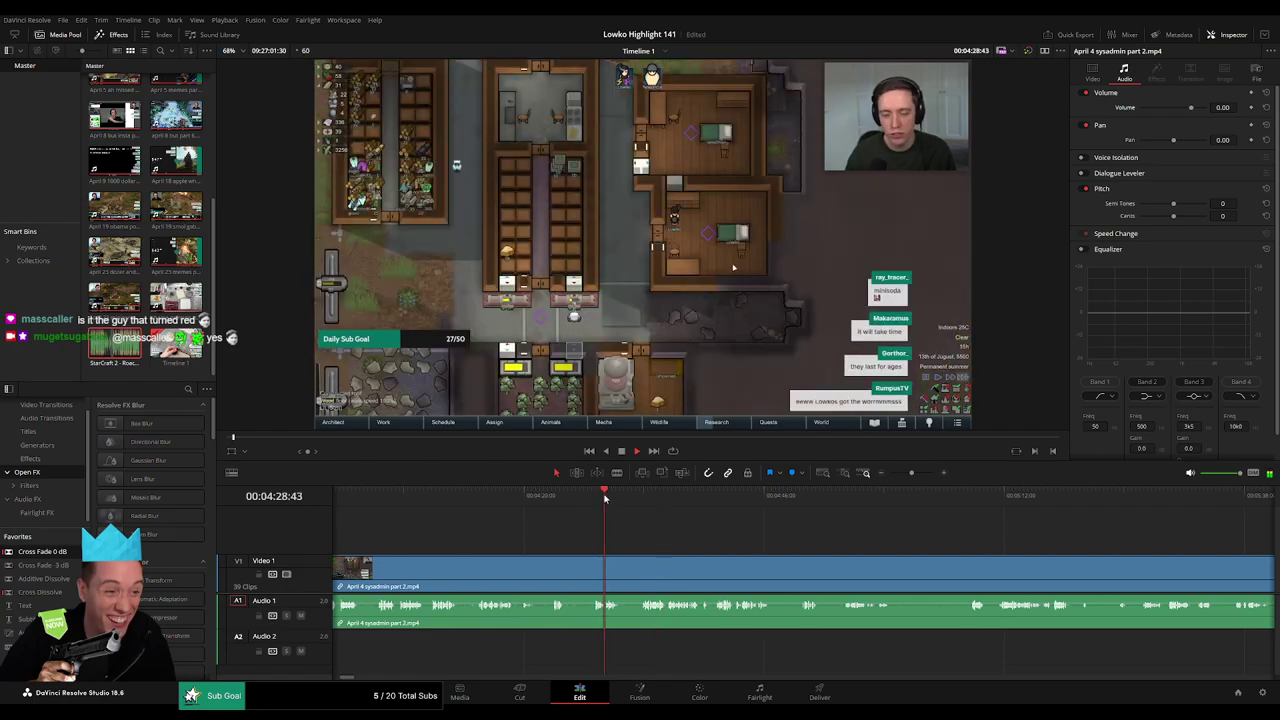
pyautogui.click(709, 495)
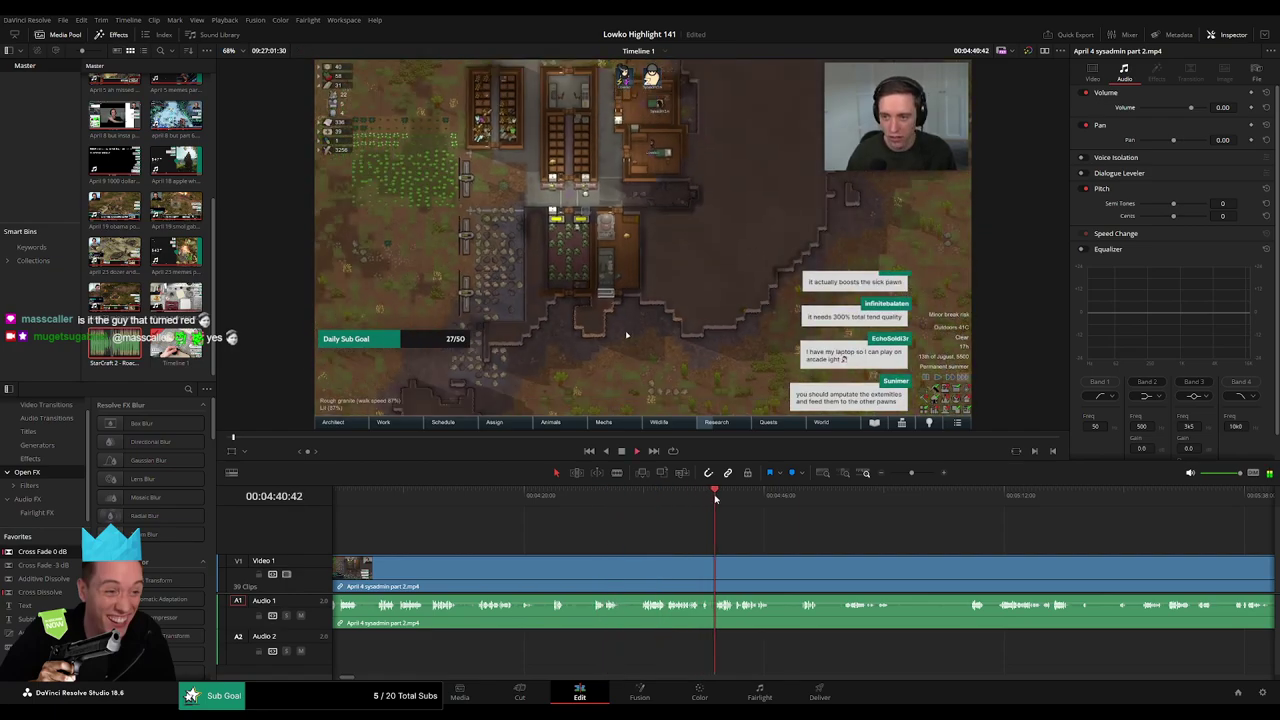
pyautogui.click(648, 497)
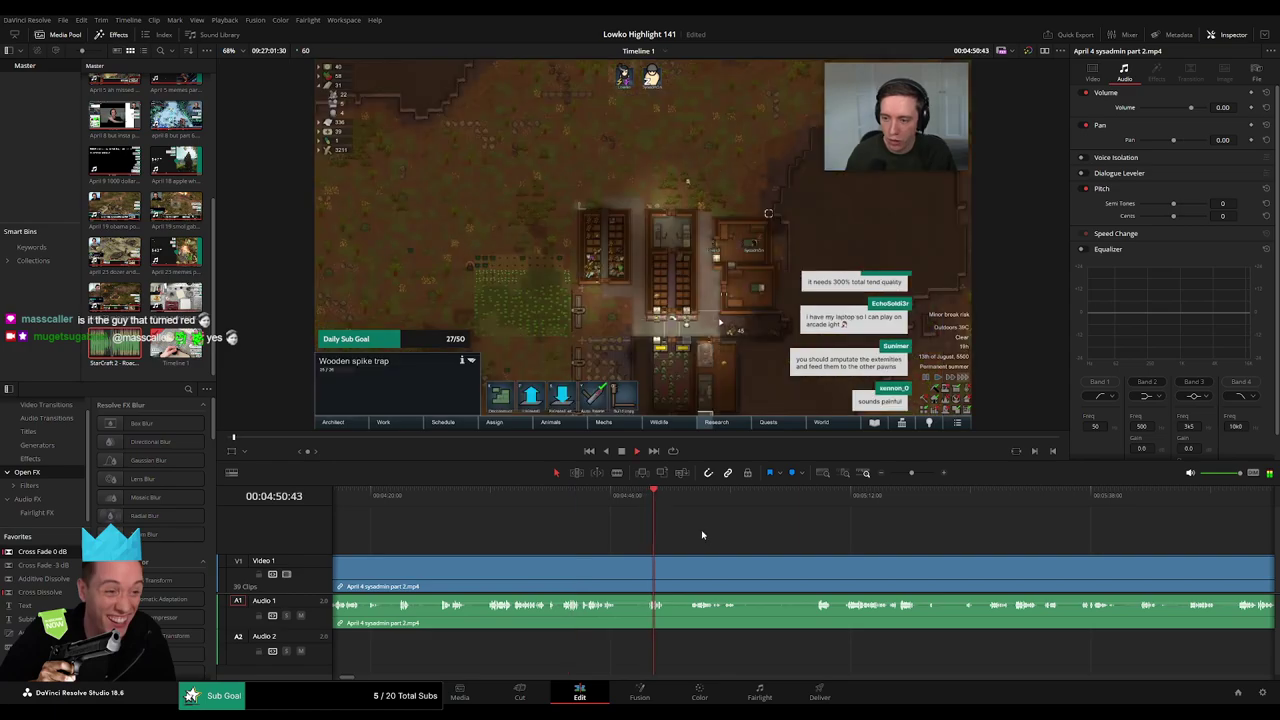
pyautogui.click(688, 492)
pyautogui.hscroll(3, 622, 517)
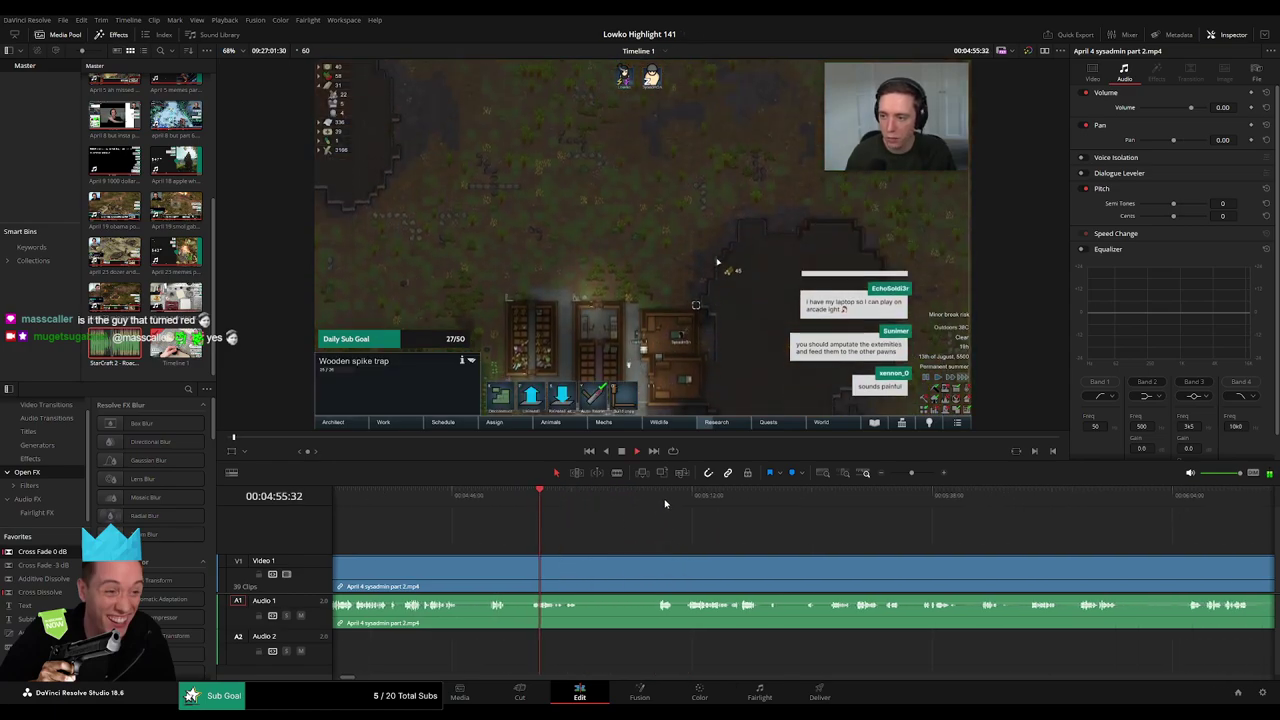
pyautogui.click(666, 502)
pyautogui.hscroll(2, 651, 529)
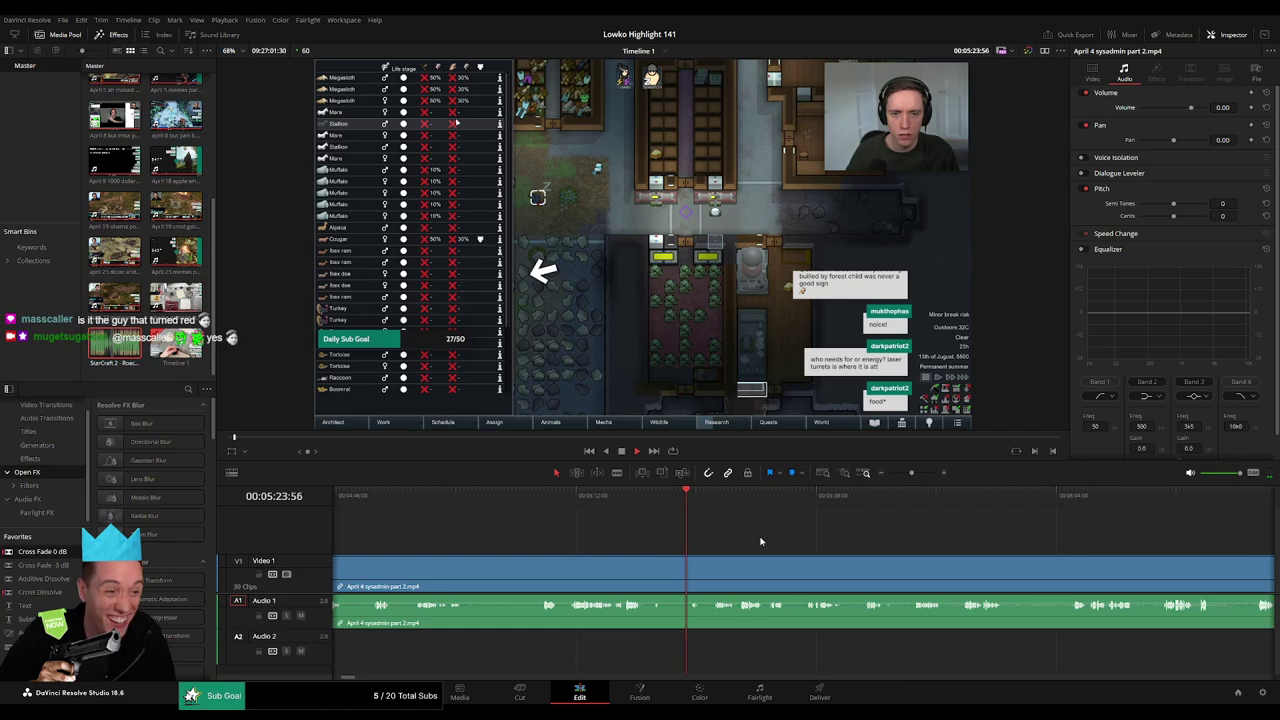
pyautogui.moveTo(767, 541); pyautogui.dragTo(616, 538)
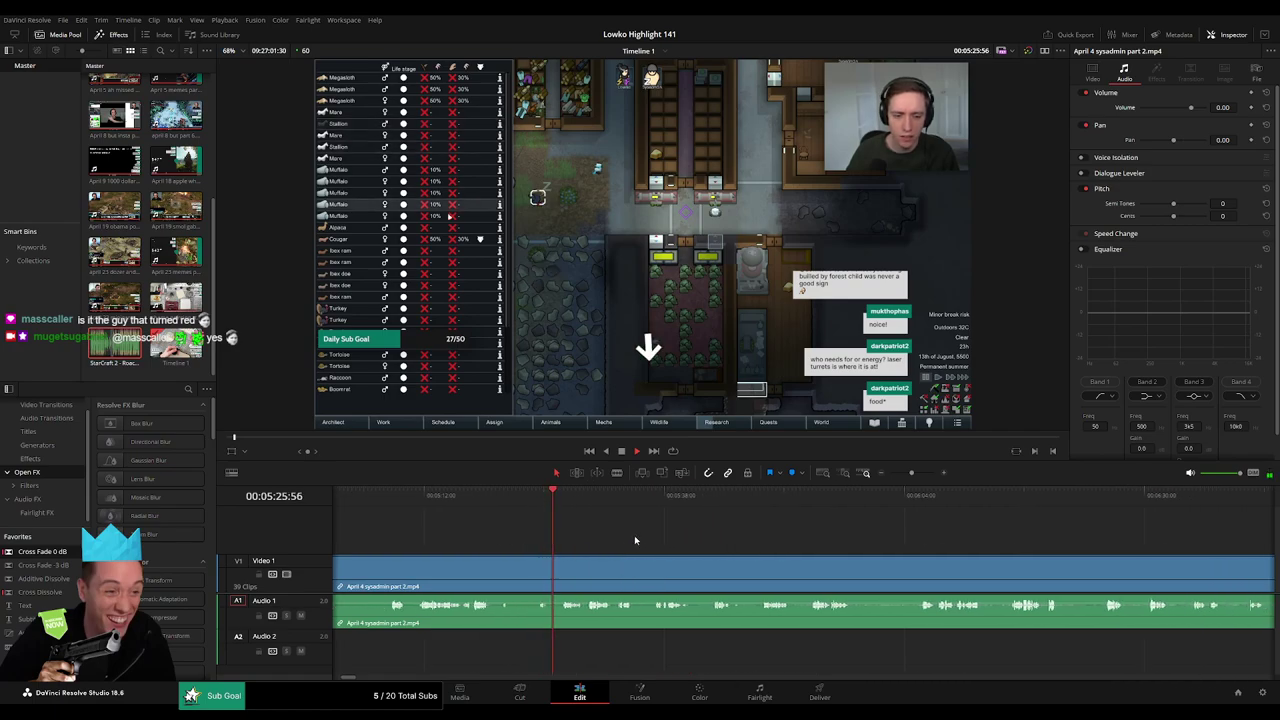
pyautogui.hscroll(1, 634, 535)
pyautogui.click(622, 502)
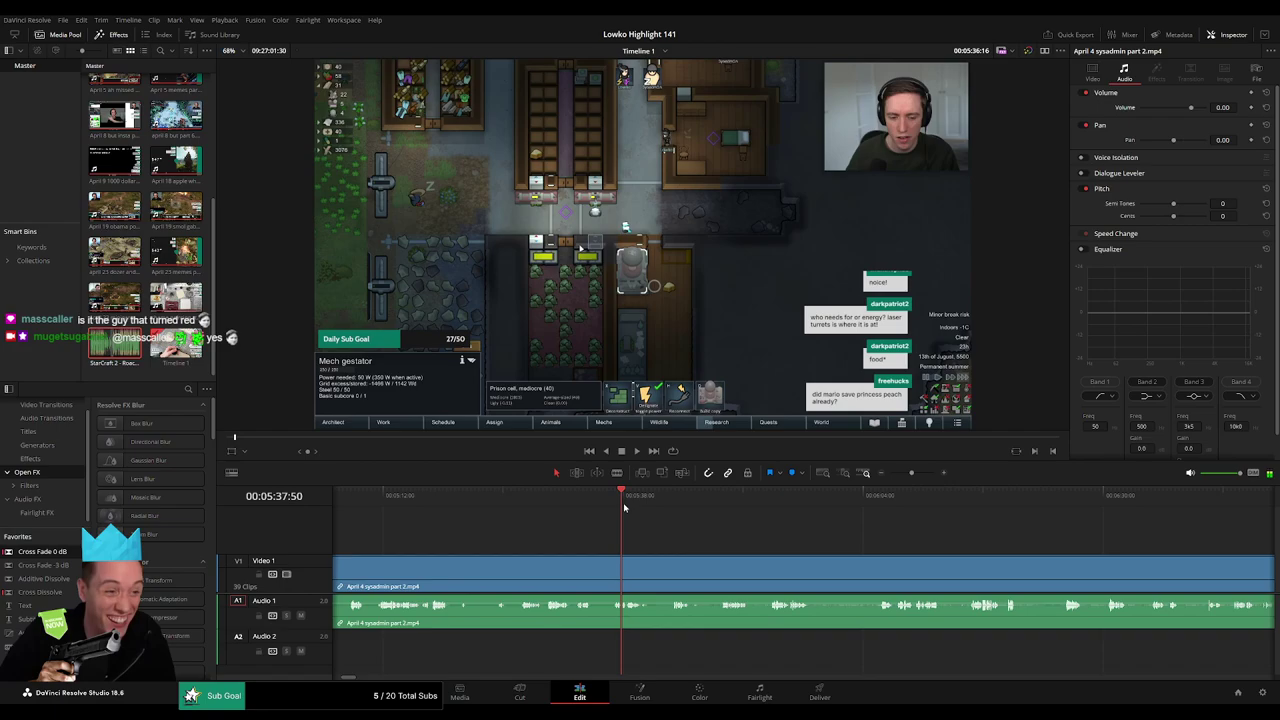
pyautogui.click(881, 502)
pyautogui.hscroll(4, 980, 545)
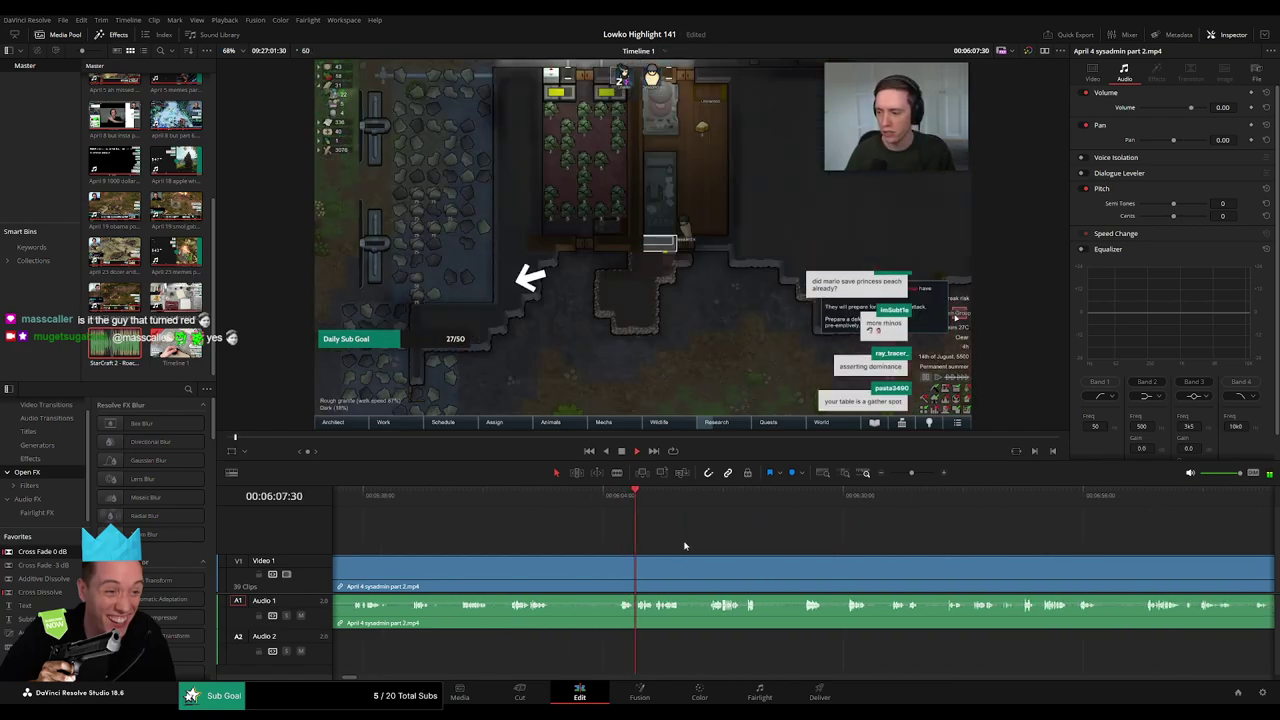
# Examine the raider scene in April 4 sysadmin part 2.mp4, sampling playback from about 6:41 to 7:49.
pyautogui.click(943, 505)
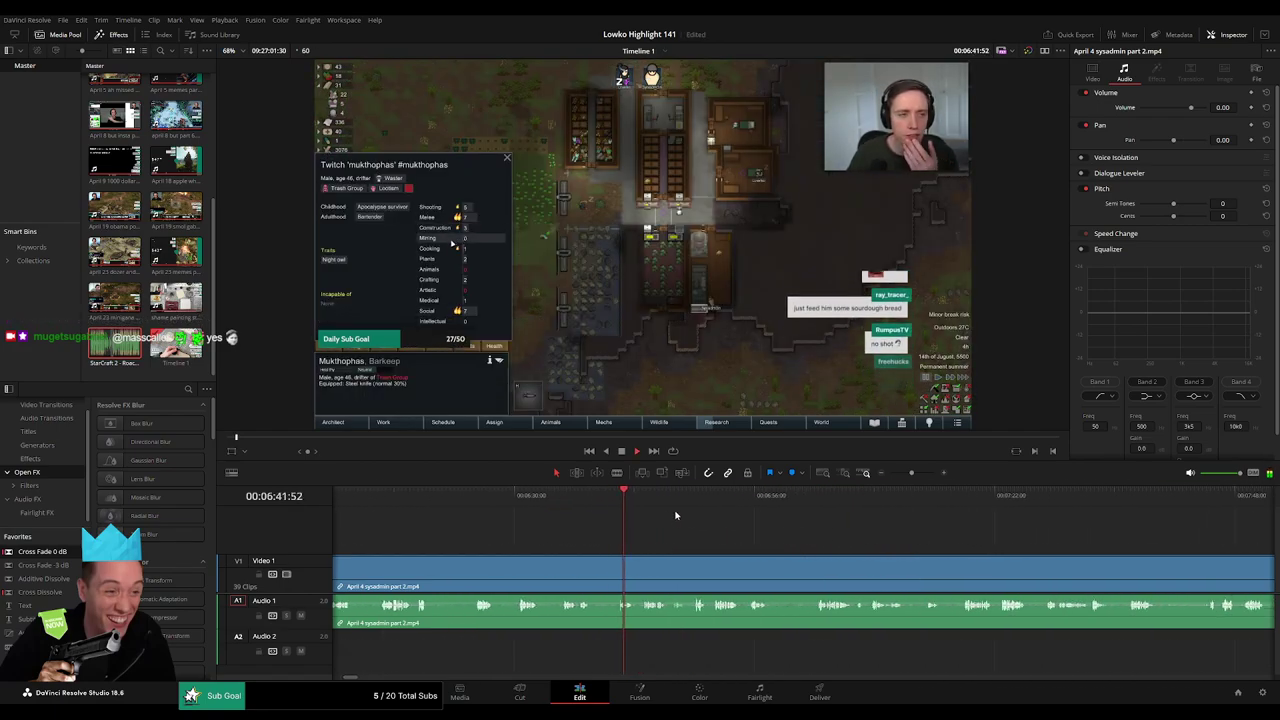
pyautogui.moveTo(911, 473)
pyautogui.mouseDown()
pyautogui.moveTo(893, 474)
pyautogui.moveTo(906, 473)
pyautogui.mouseUp()
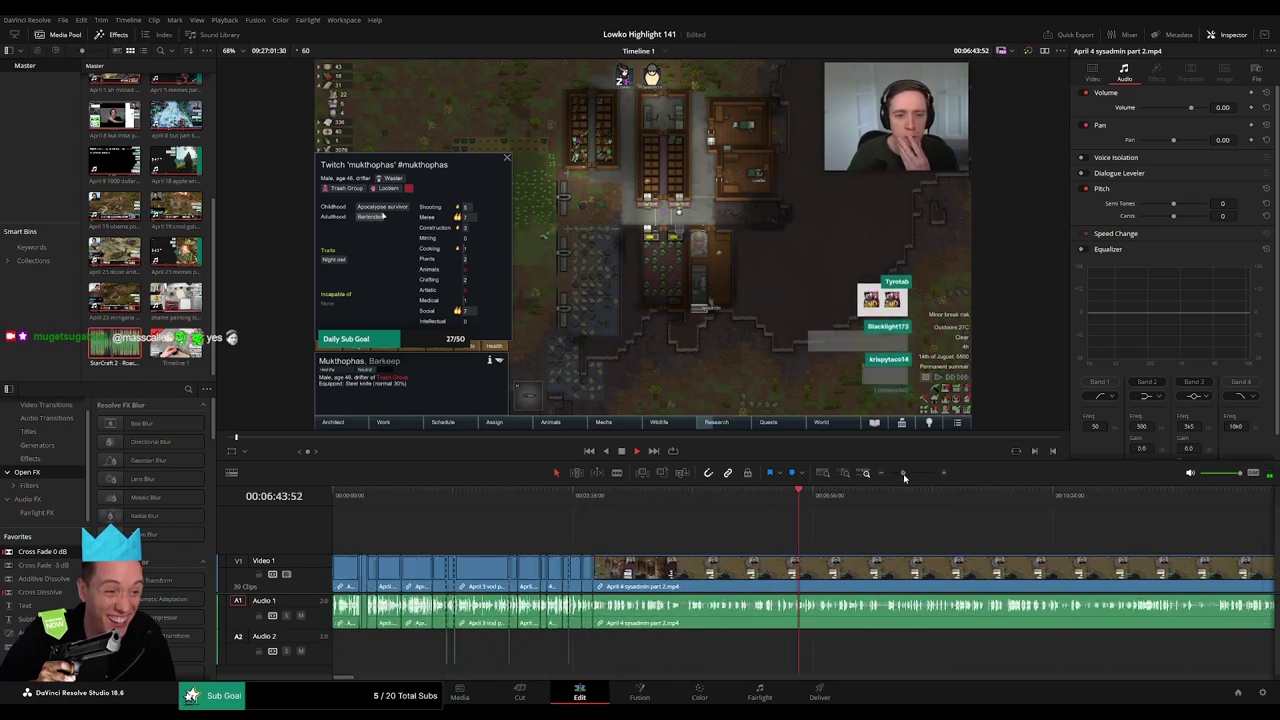
pyautogui.click(943, 503)
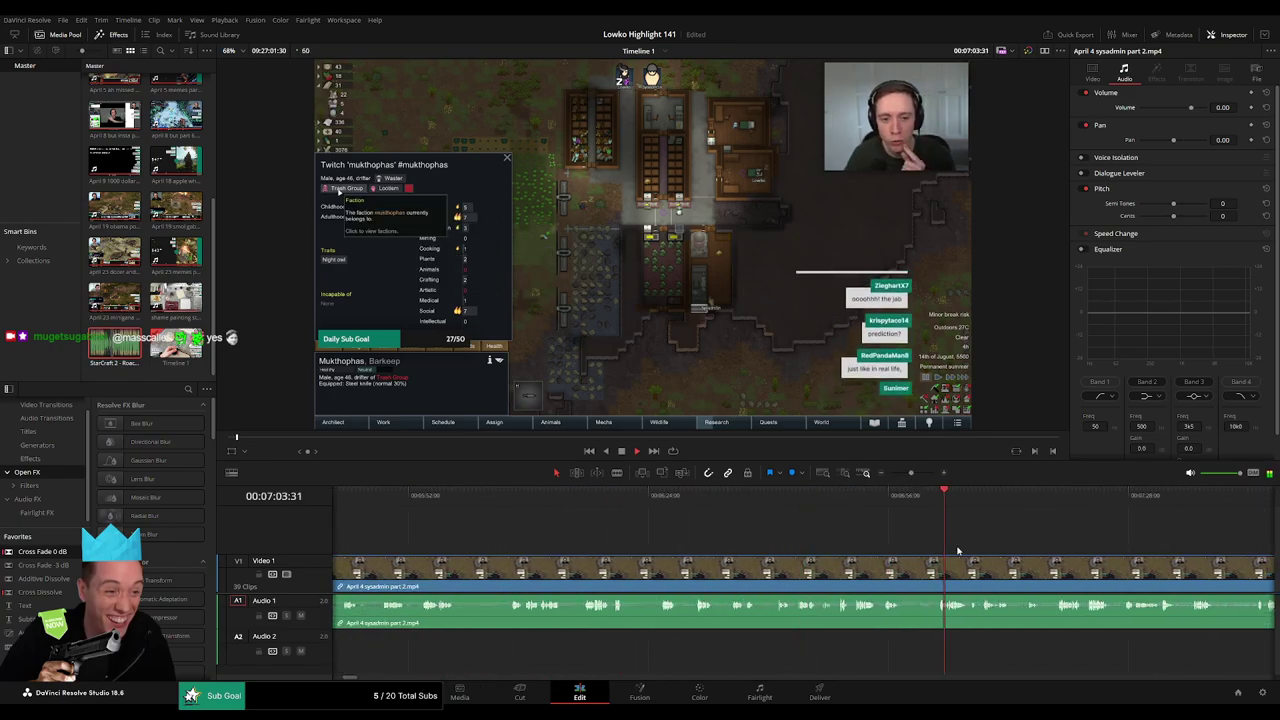
pyautogui.hscroll(3, 957, 550)
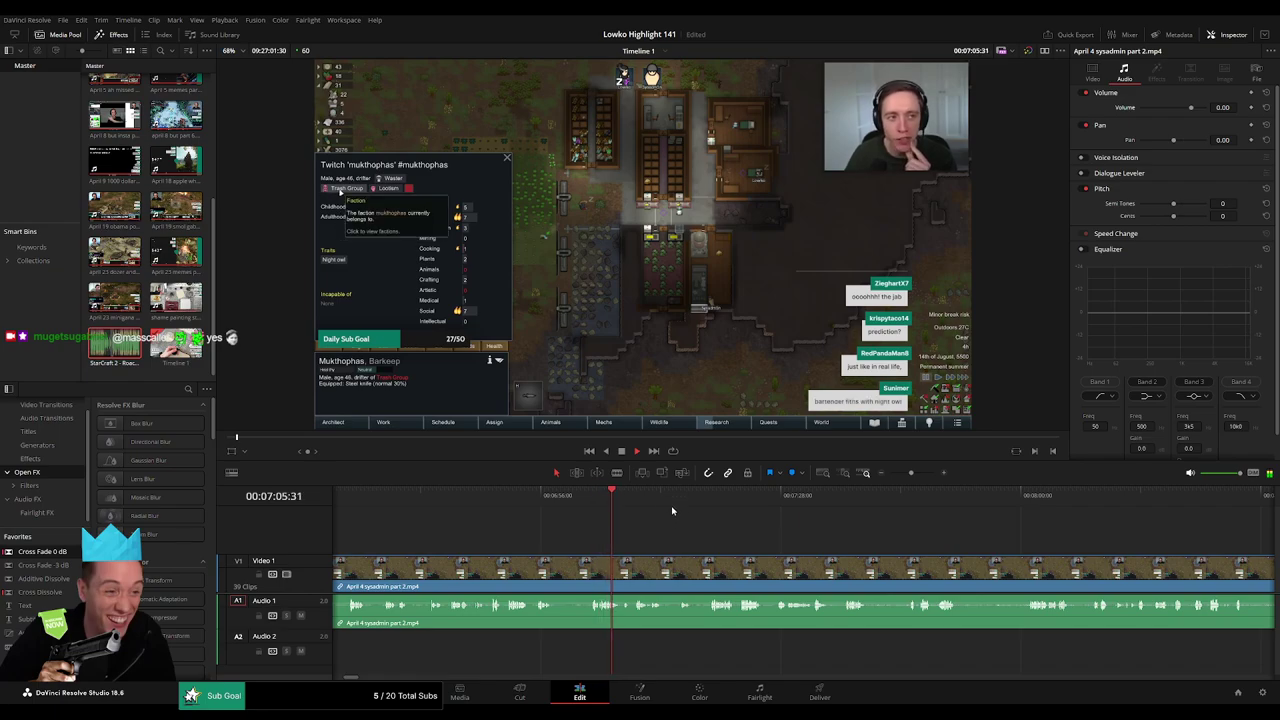
pyautogui.click(708, 500)
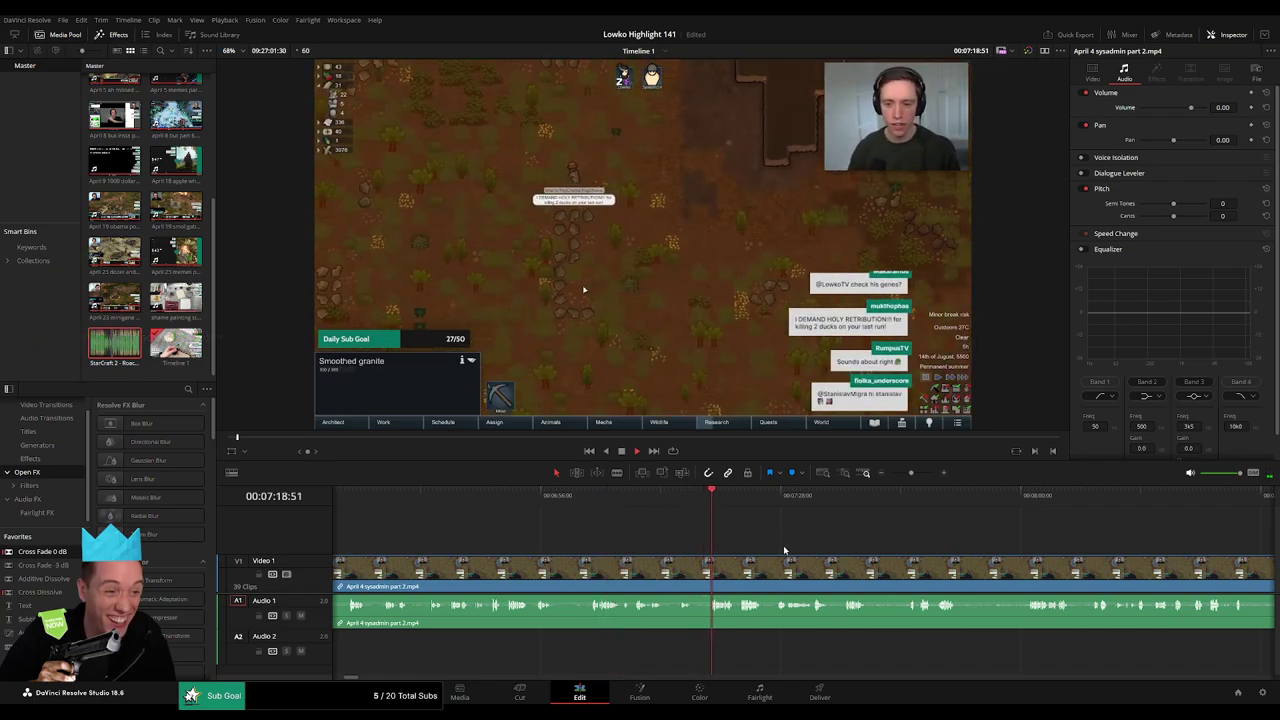
pyautogui.hscroll(1, 720, 546)
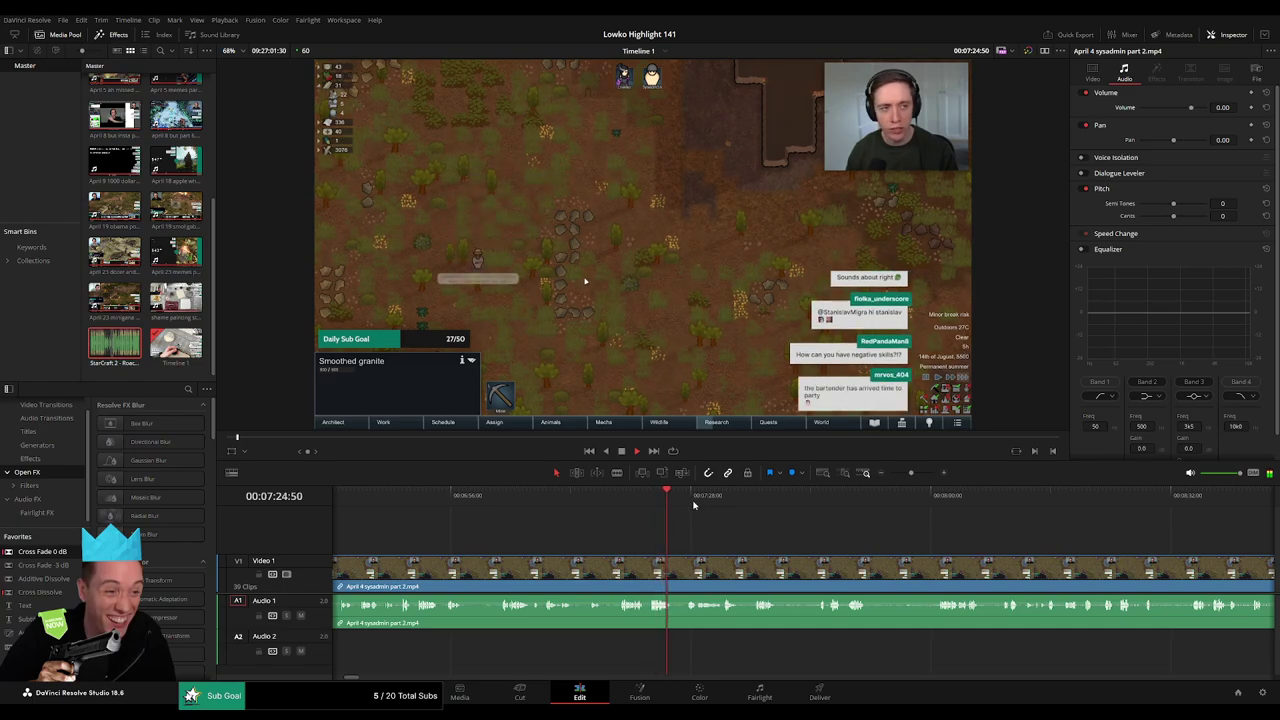
pyautogui.click(693, 500)
pyautogui.click(770, 500)
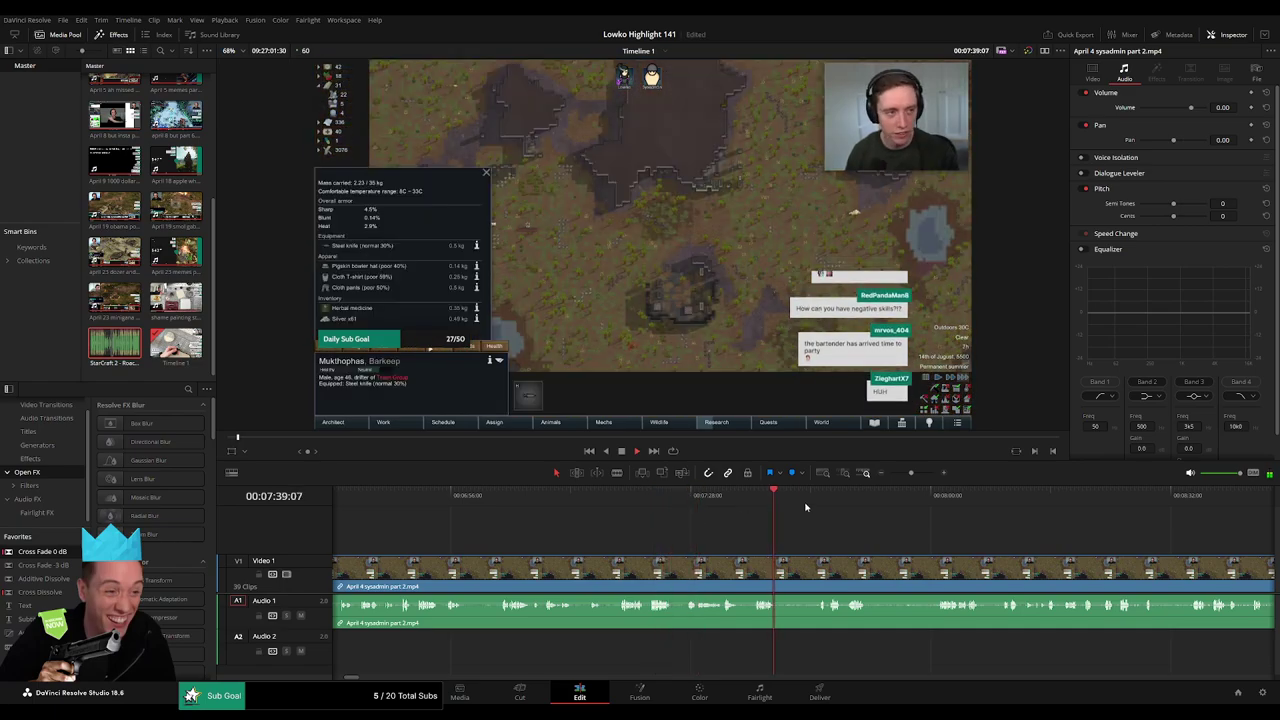
pyautogui.click(816, 505)
pyautogui.hscroll(2, 877, 543)
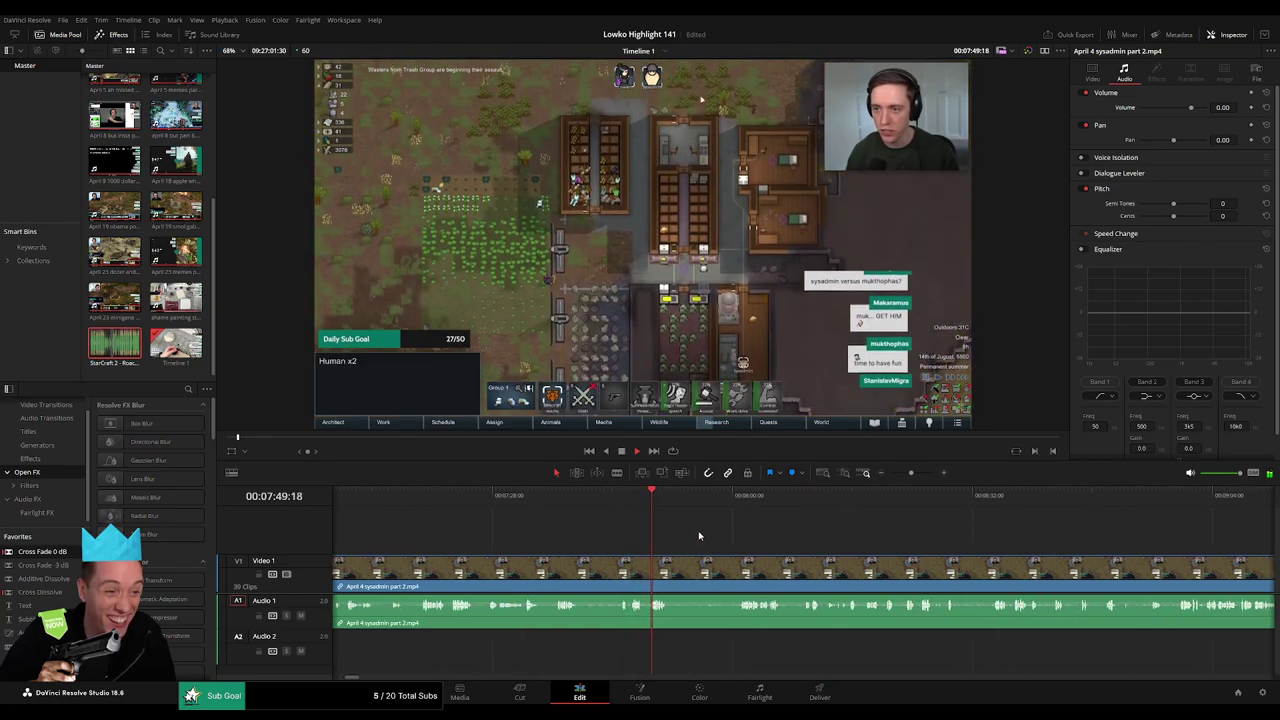
# Split April 4 sysadmin part 2.mp4 at about 7:18:39 and delete its earlier footage, closing the gap after April 3 vod part 1.mp4.
pyautogui.moveTo(911, 473); pyautogui.dragTo(917, 474)
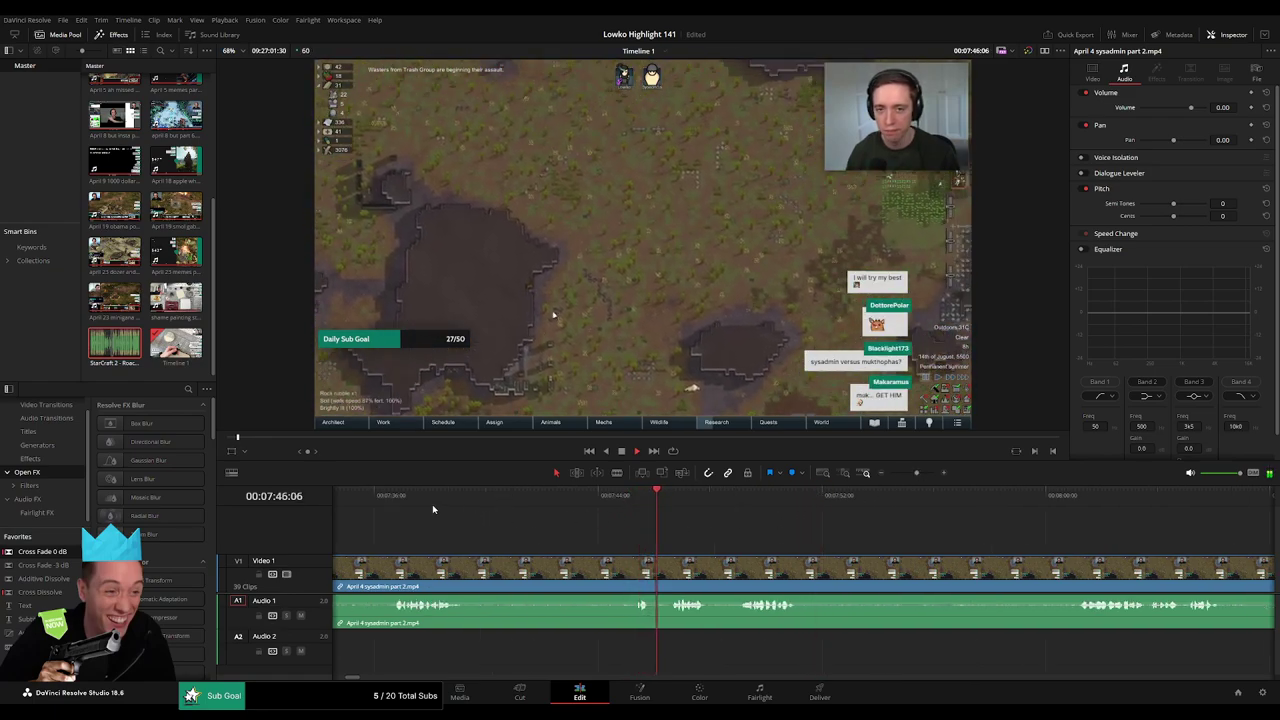
pyautogui.click(395, 505)
pyautogui.moveTo(498, 530); pyautogui.dragTo(793, 536)
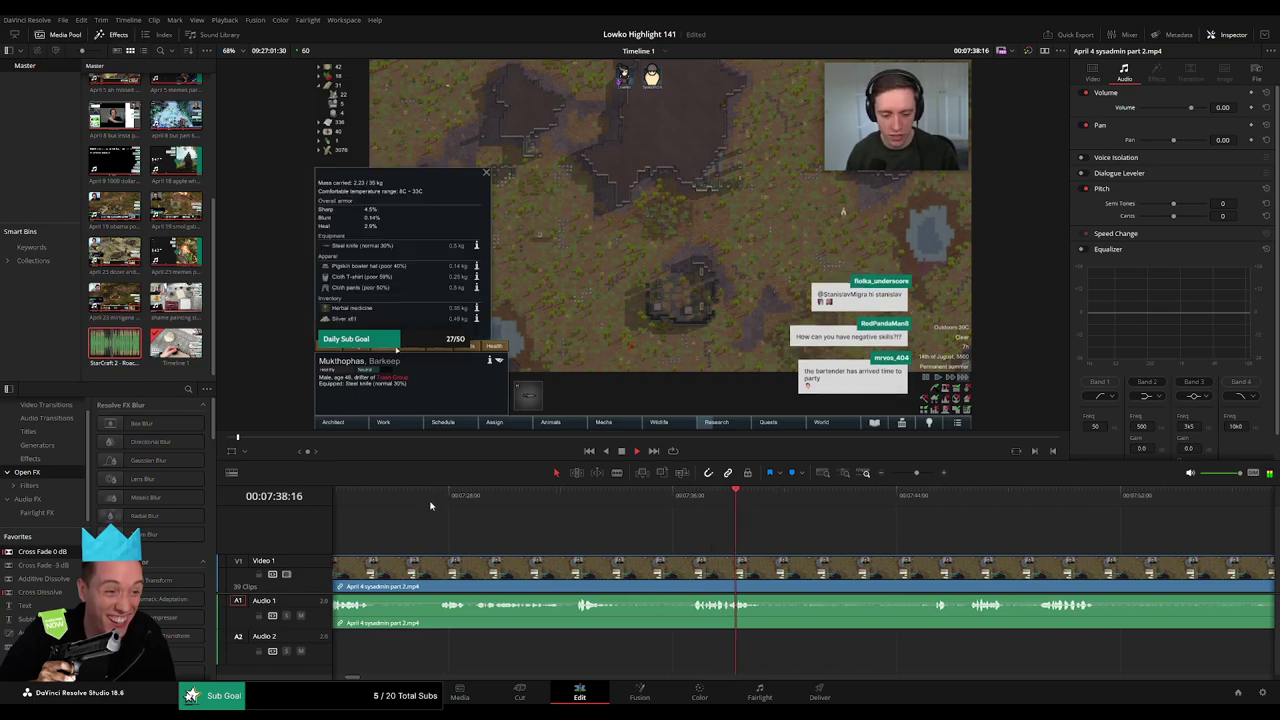
pyautogui.click(433, 505)
pyautogui.moveTo(501, 525); pyautogui.dragTo(709, 529)
pyautogui.click(442, 495)
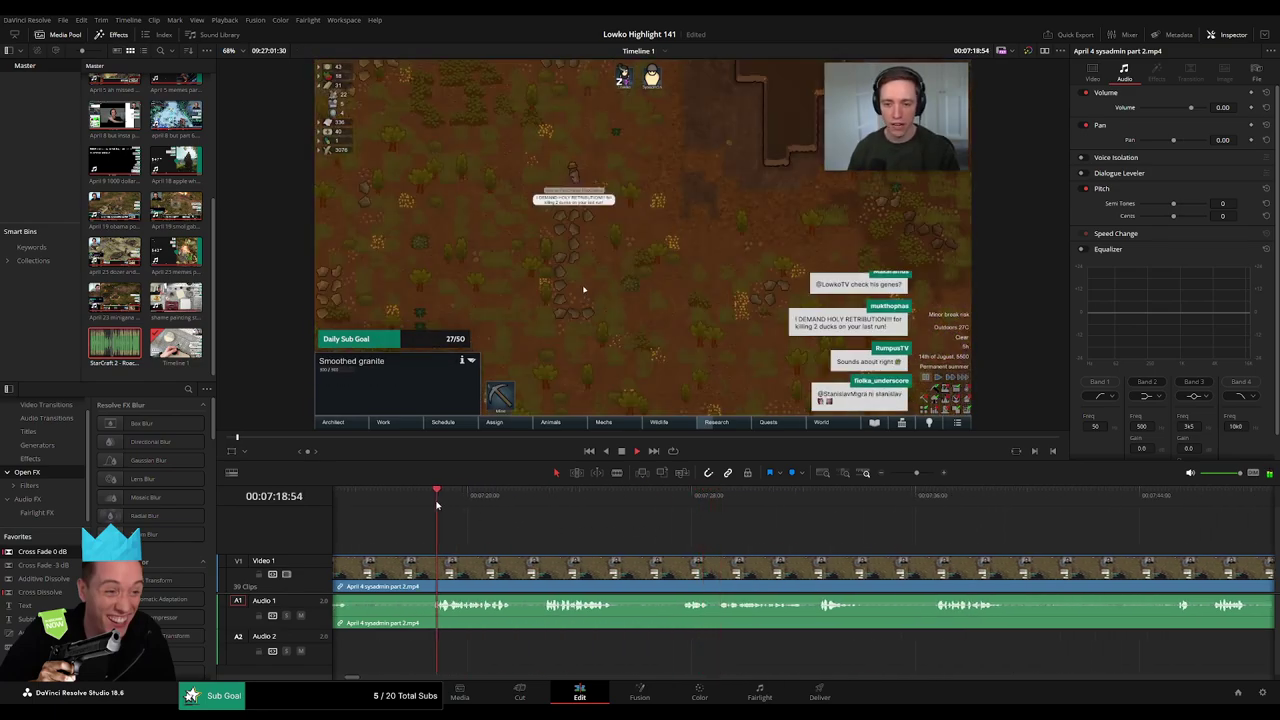
pyautogui.hscroll(-2, 697, 538)
pyautogui.click(569, 504)
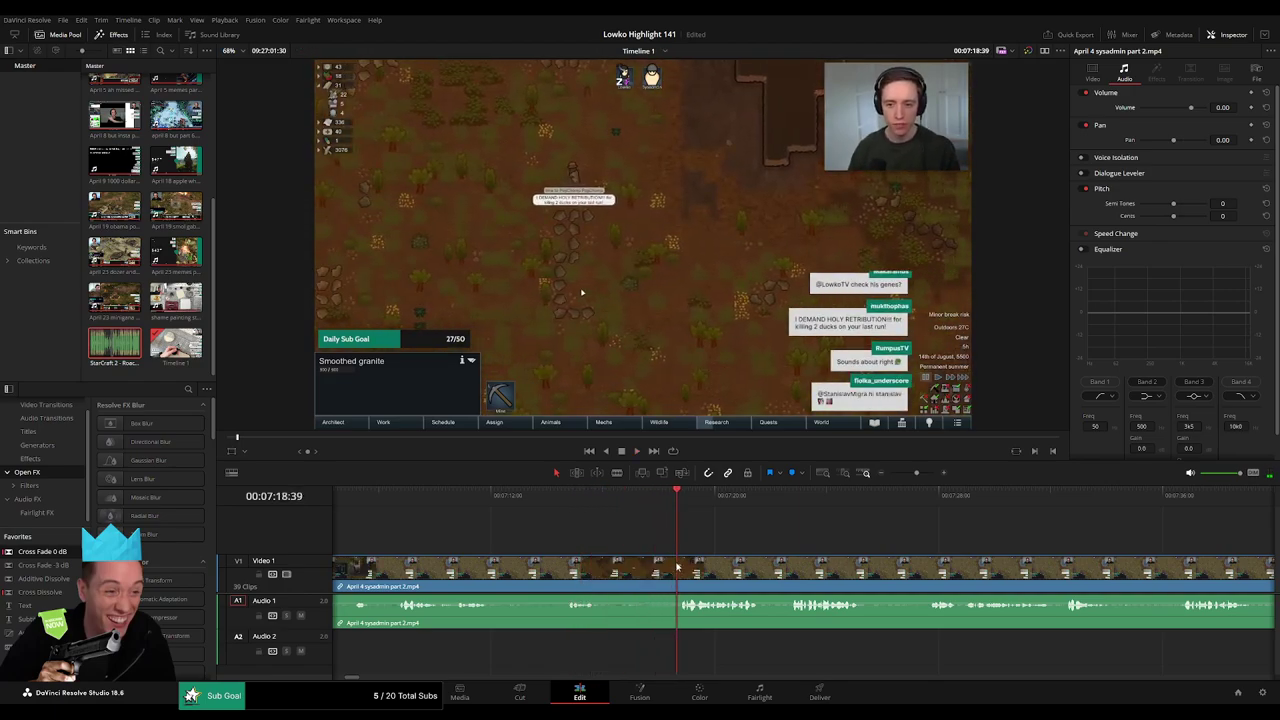
pyautogui.hotkey('ctrl', 'b')
pyautogui.press('Delete')
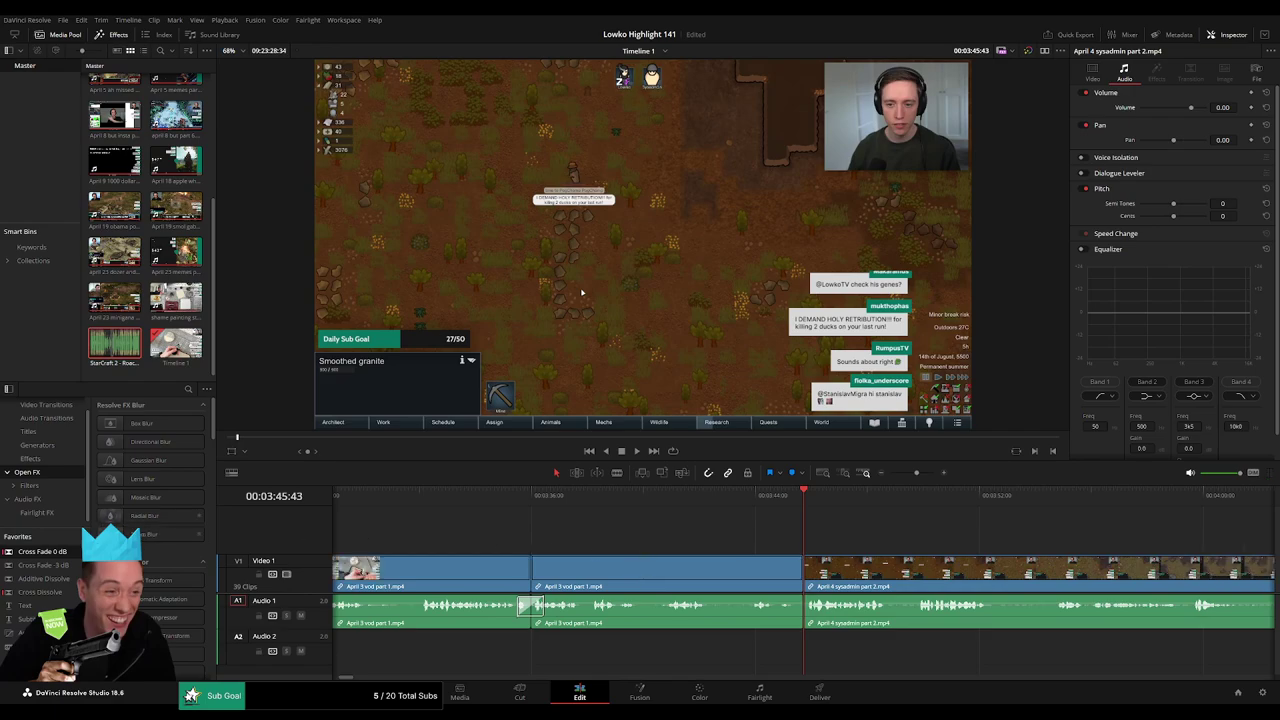
# Cross-fade the audio from April 3 vod part 1.mp4 into April 4 sysadmin part 2.mp4 and remove the stretch from about 3:52 to 3:54.
pyautogui.moveTo(916, 552); pyautogui.dragTo(650, 552)
pyautogui.moveTo(747, 539); pyautogui.dragTo(605, 527)
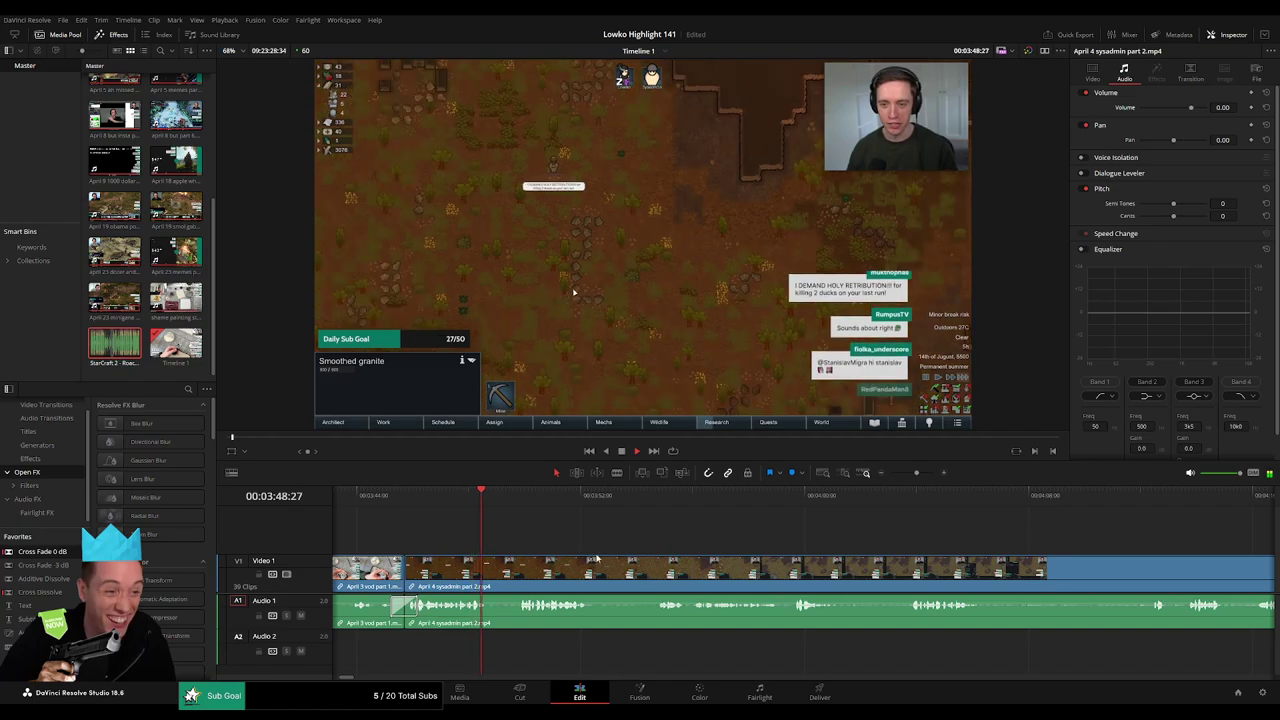
pyautogui.press('b')
pyautogui.click(595, 560)
pyautogui.click(656, 563)
pyautogui.press('a')
pyautogui.click(636, 564)
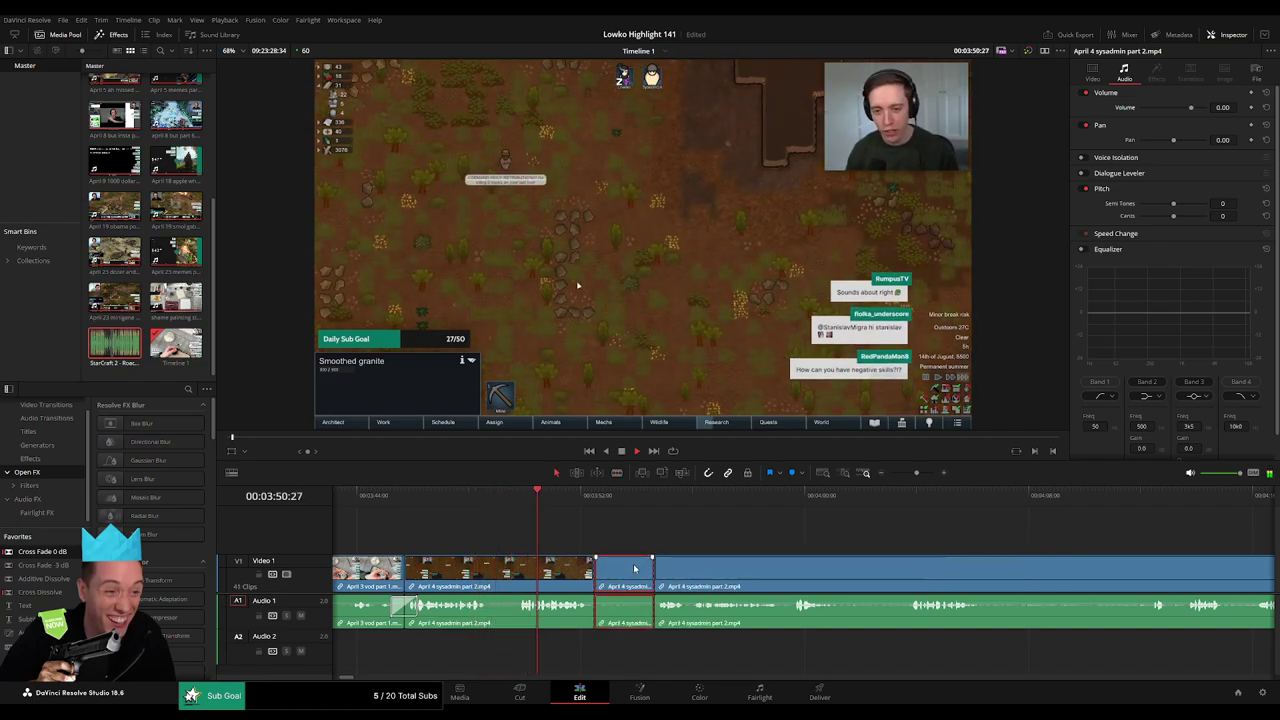
pyautogui.press('Delete')
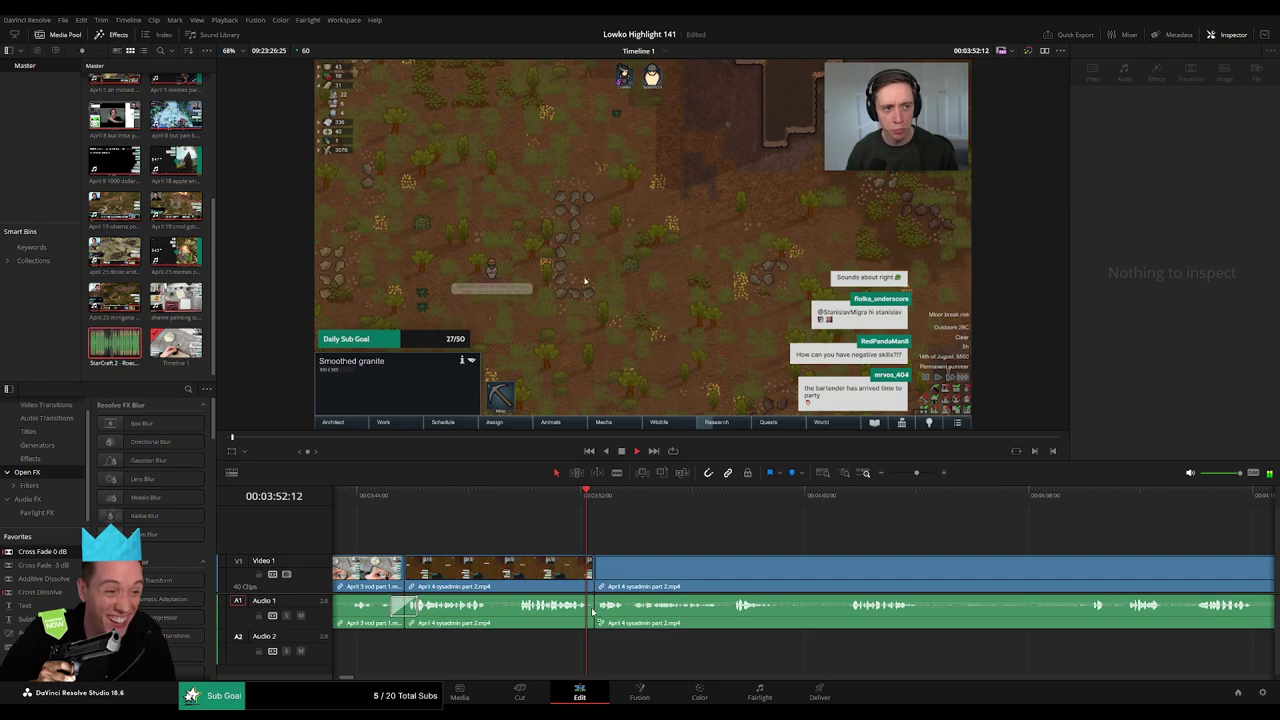
# Cross-fade the audio join at about 3:52 and cut out the pause from about 3:59 to 4:01.
pyautogui.hscroll(3, 513, 551)
pyautogui.hscroll(-2, 513, 551)
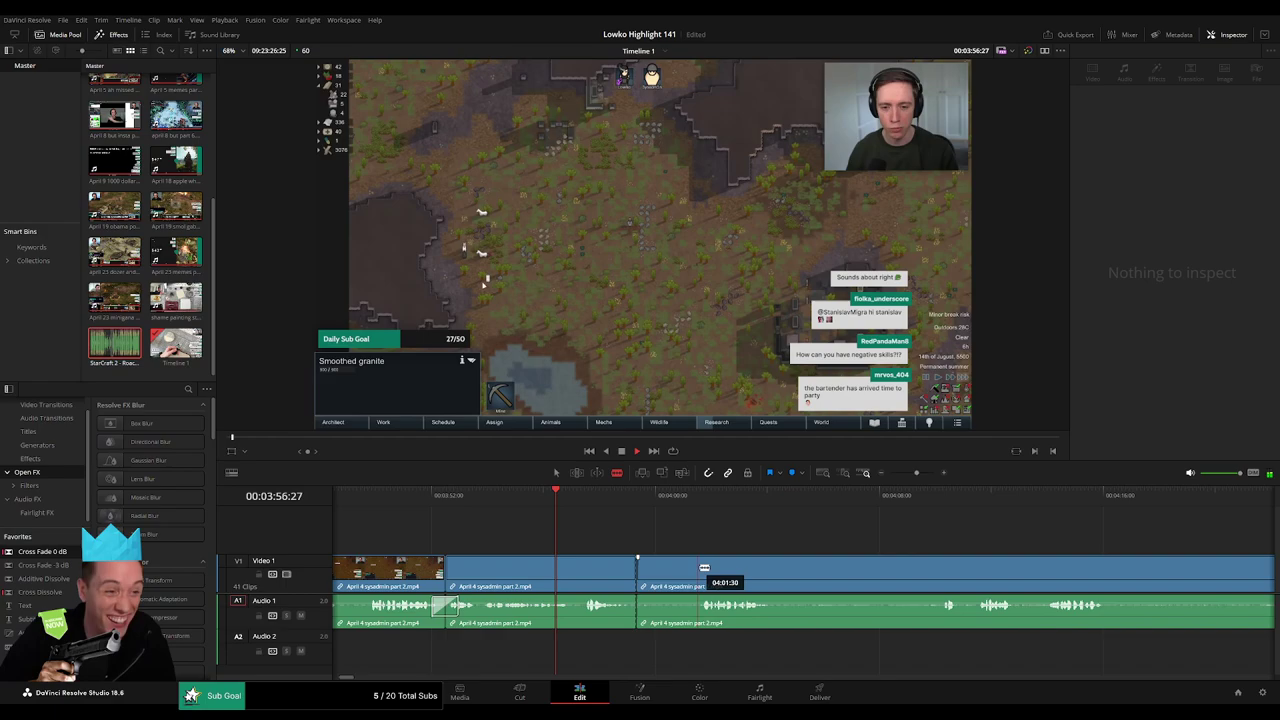
pyautogui.click(637, 572)
pyautogui.press('a')
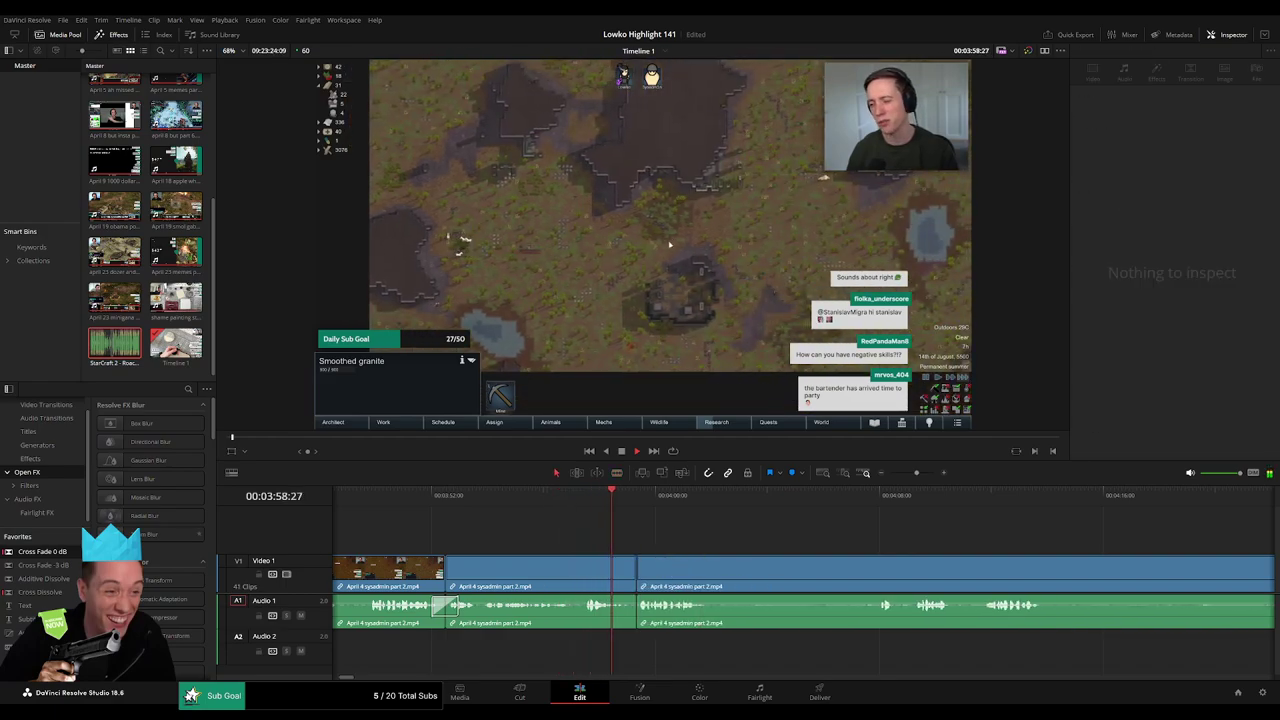
# Remove the stretch from about 4:02 to 4:08 and cross-fade the audio joins at about 3:59 and 4:02.
pyautogui.press('space')
pyautogui.hscroll(3, 605, 570)
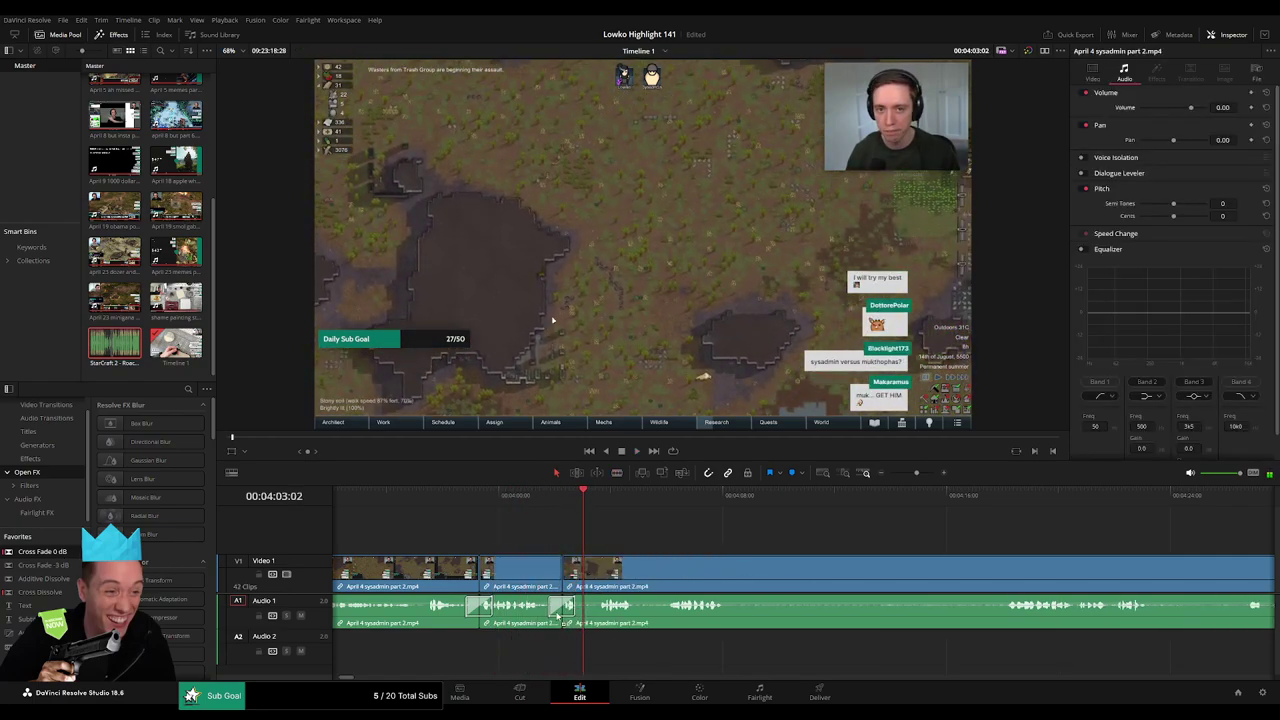
pyautogui.hscroll(2, 632, 547)
pyautogui.click(560, 502)
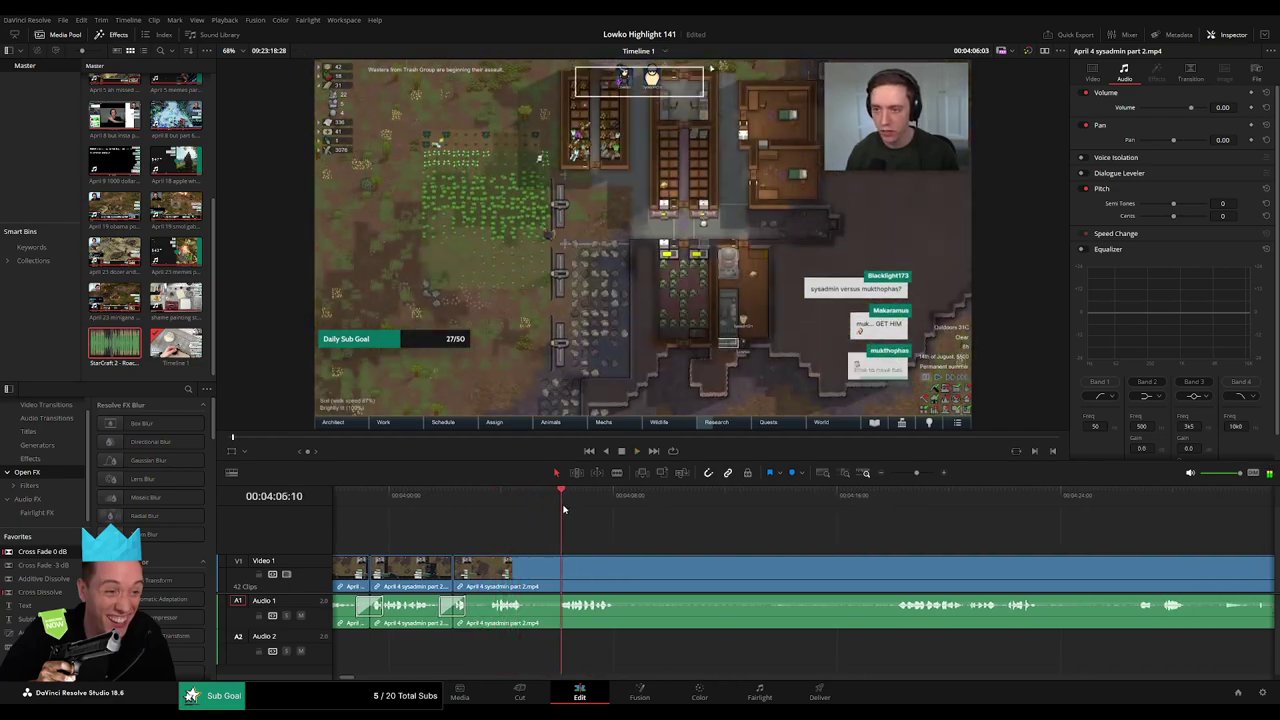
pyautogui.press('space')
pyautogui.hscroll(3, 543, 542)
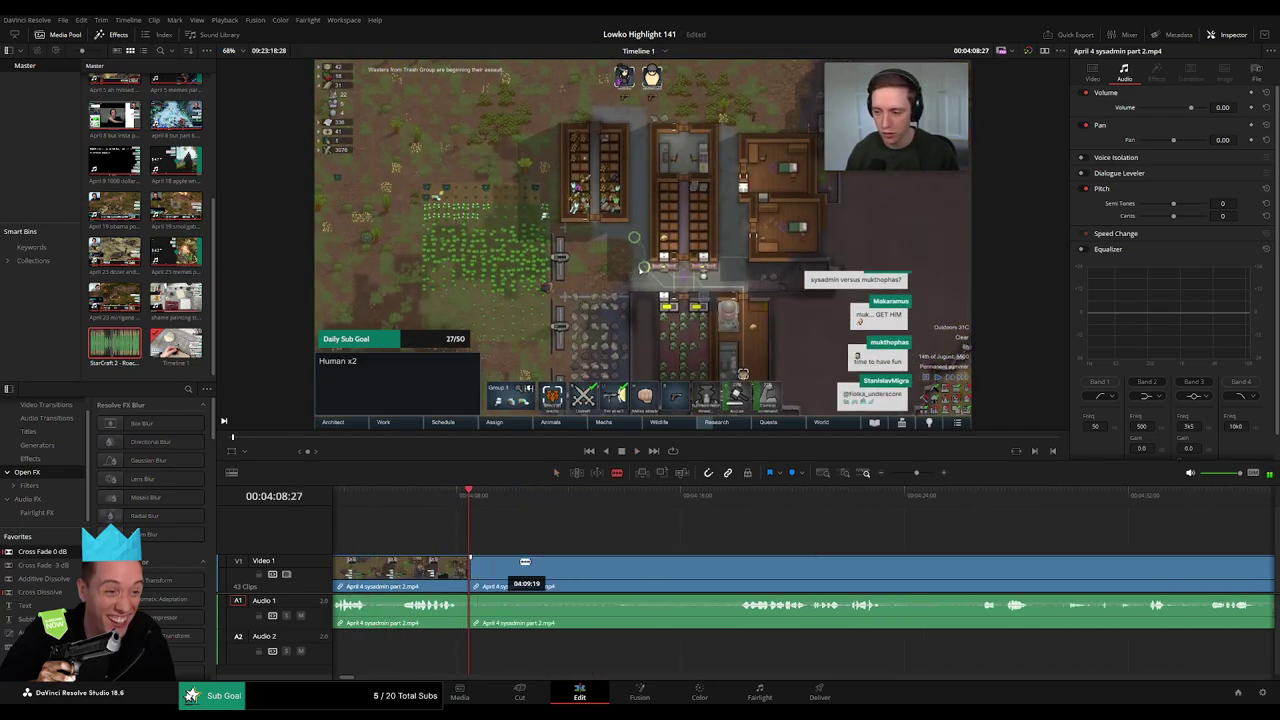
pyautogui.moveTo(588, 502); pyautogui.dragTo(730, 503)
pyautogui.hotkey('ctrl', 'z')
# Cut out the silent stretch from about 4:11 to 4:18, close the gap and cross-fade the audio join.
pyautogui.hscroll(3, 800, 541)
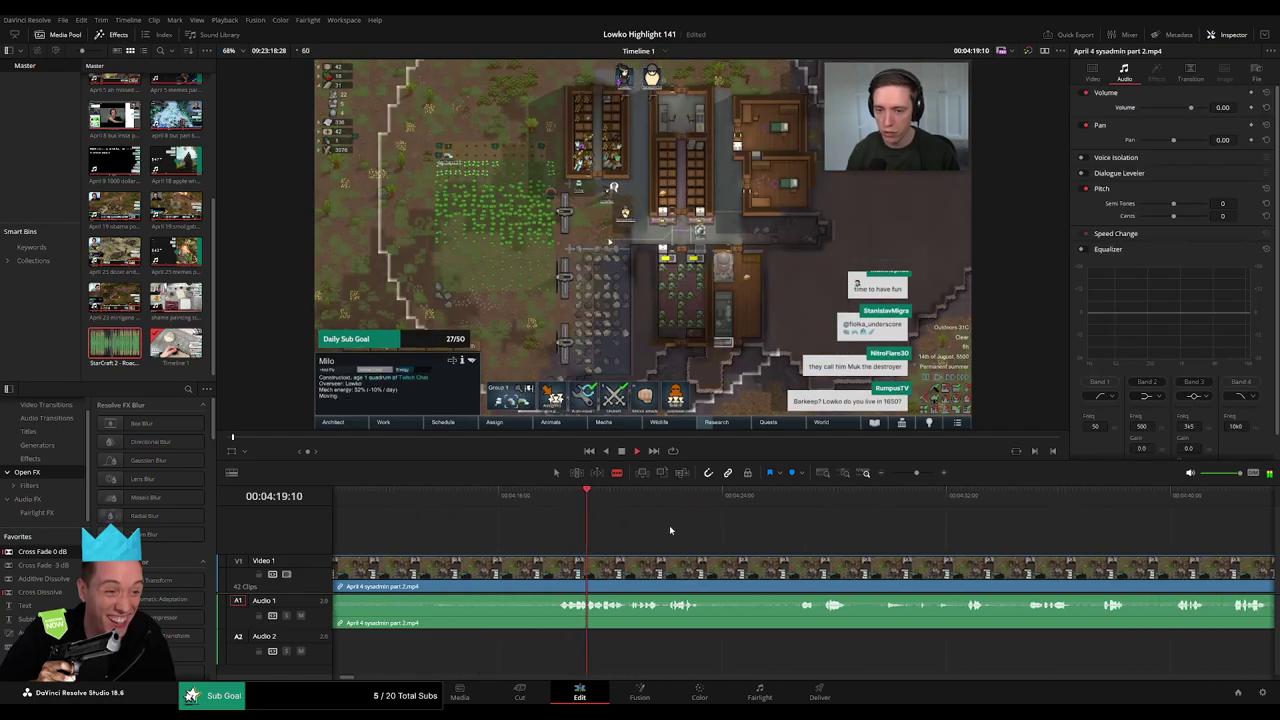
pyautogui.hscroll(-3, 622, 545)
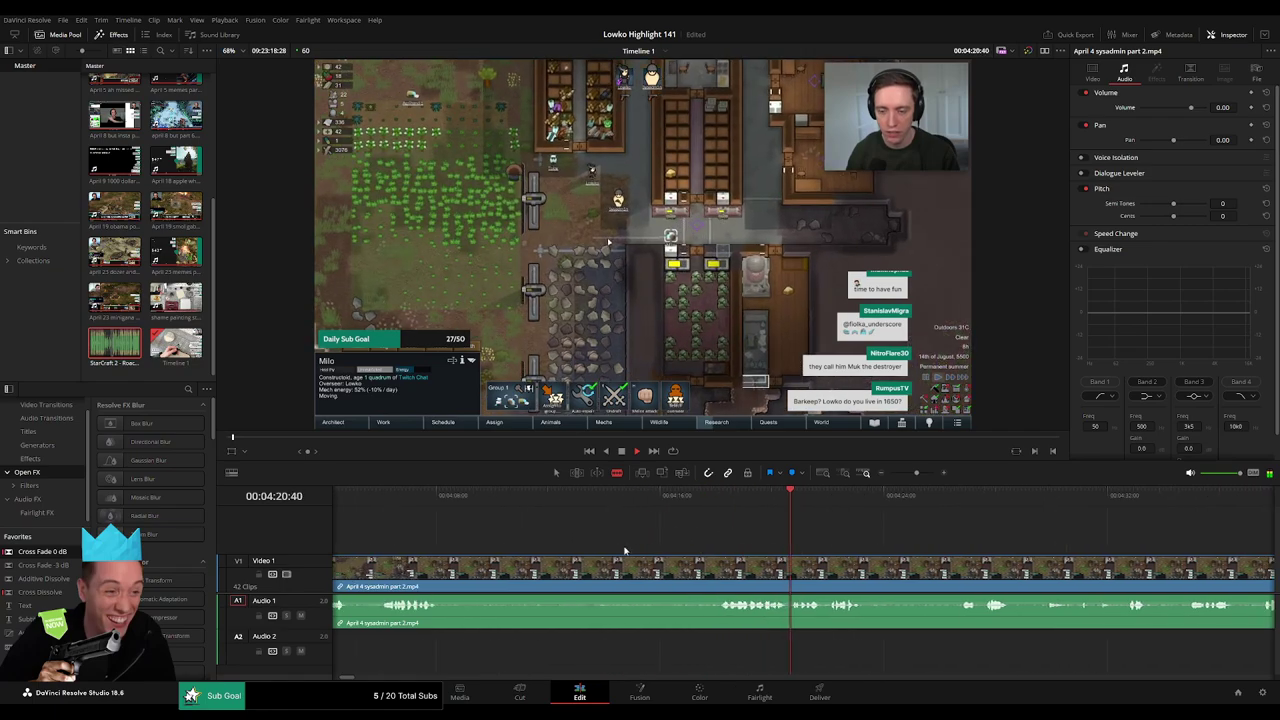
pyautogui.click(535, 573)
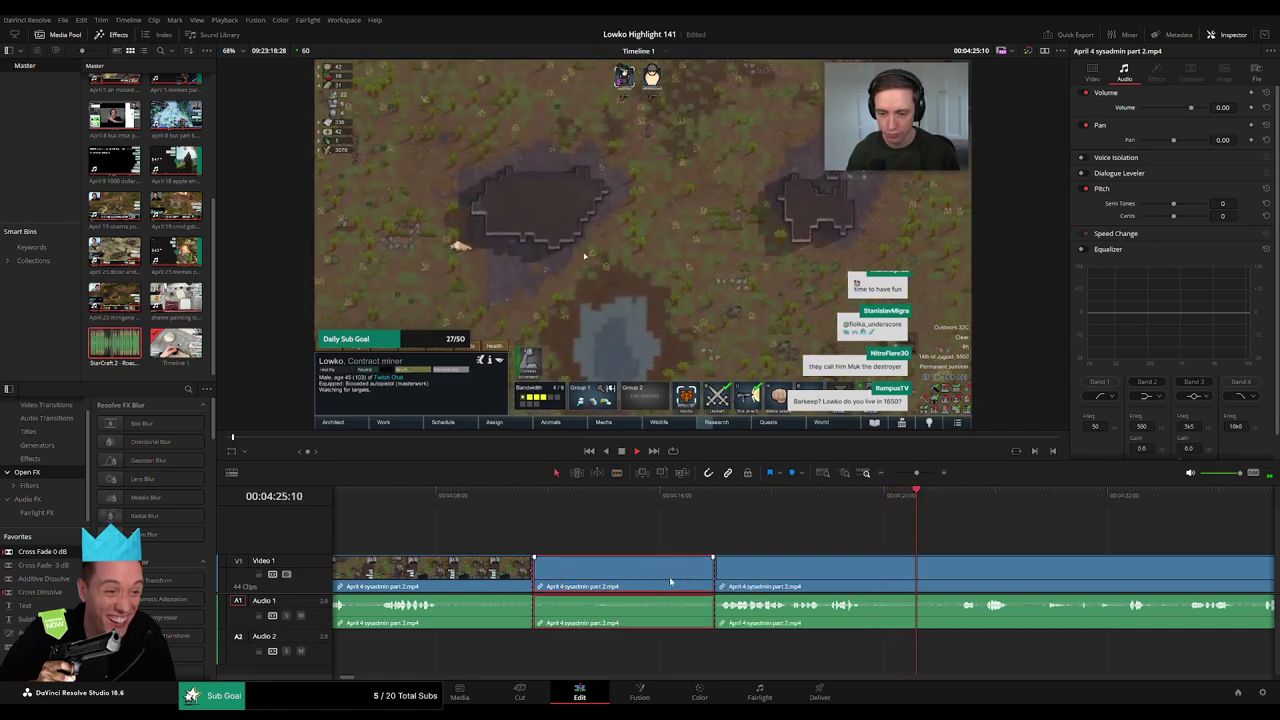
pyautogui.press('Delete')
pyautogui.press('a')
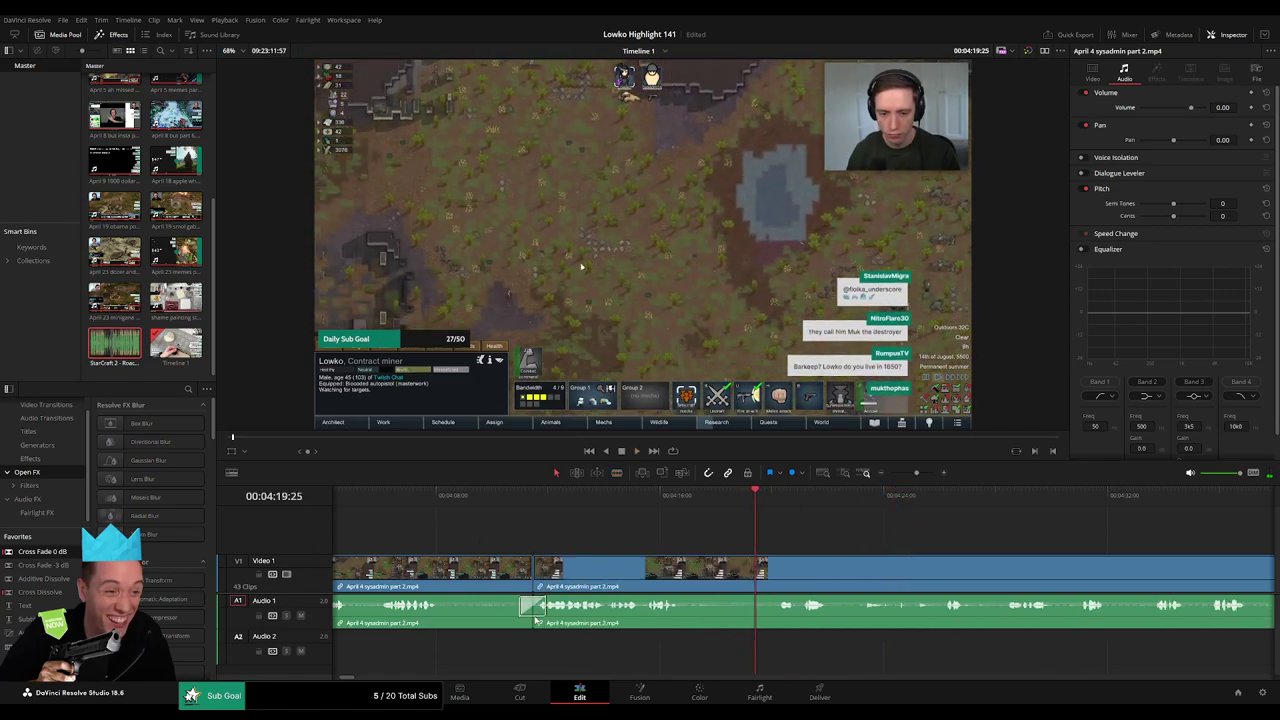
# Remove the pause from about 4:17 to 4:20 in April 4 sysadmin part 2.mp4 and cross-fade the audio join.
pyautogui.press('b')
pyautogui.click(690, 575)
pyautogui.moveTo(771, 556); pyautogui.dragTo(686, 554)
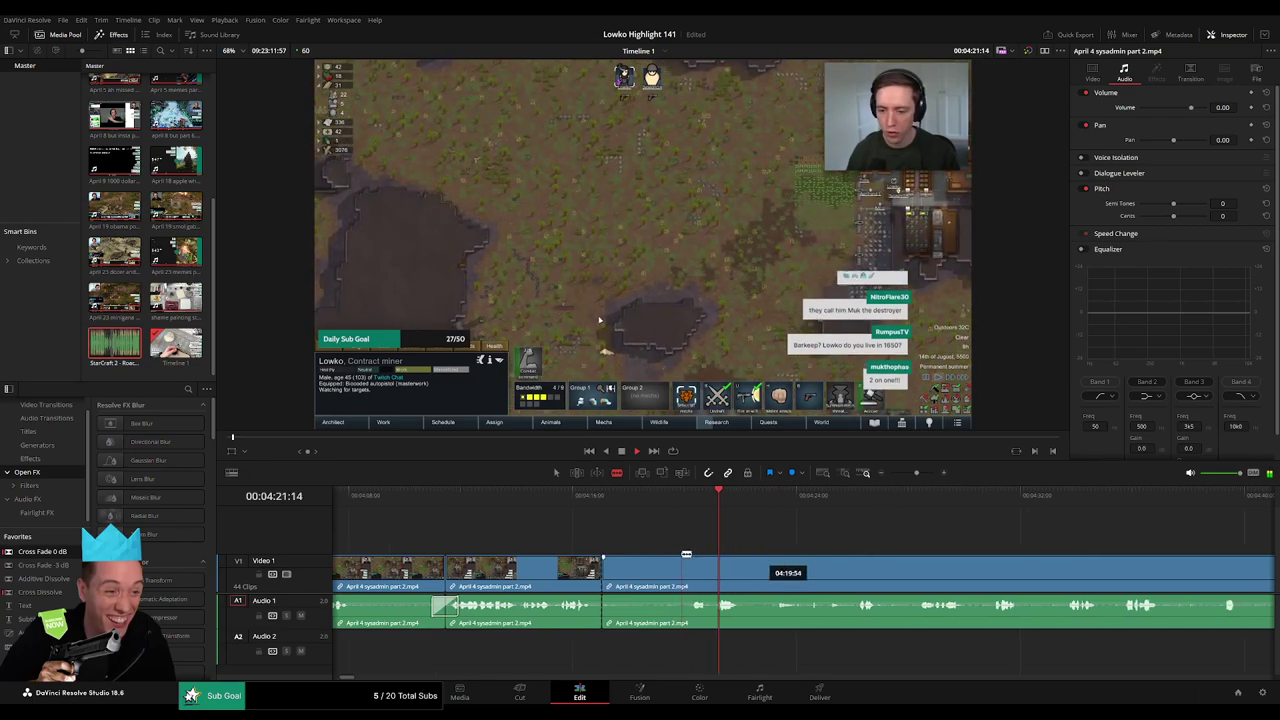
pyautogui.press('a')
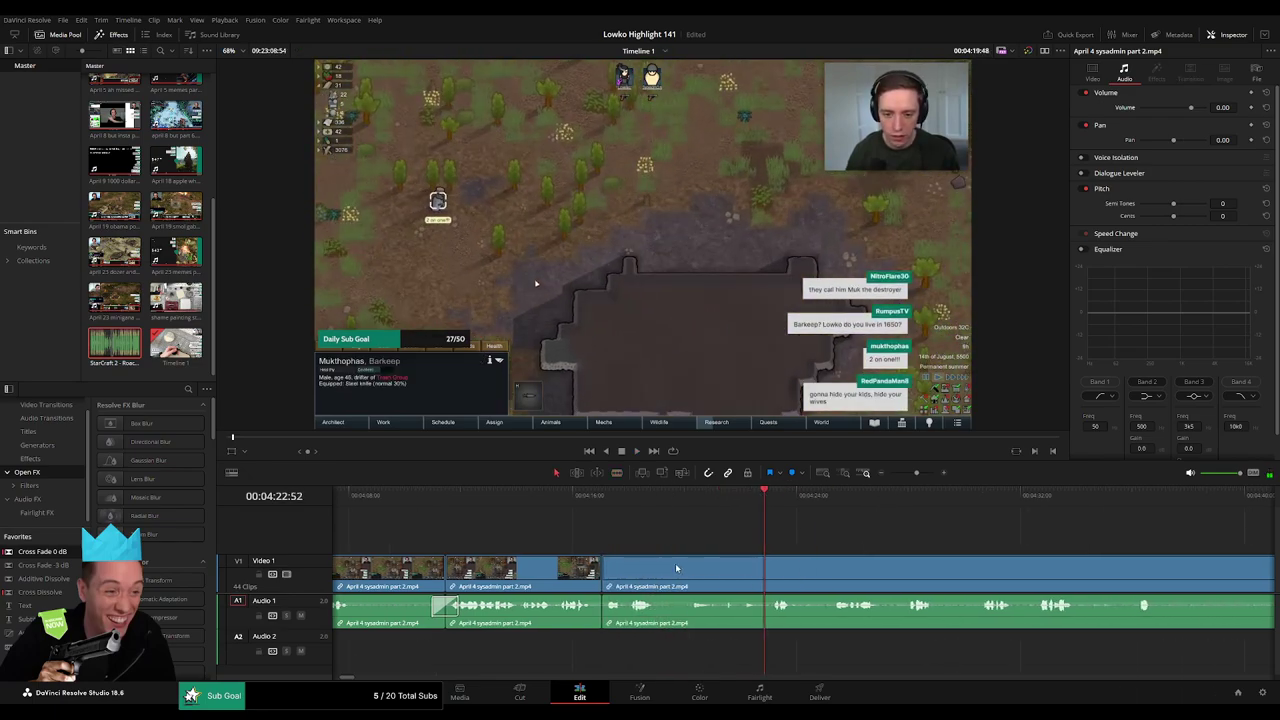
pyautogui.click(603, 498)
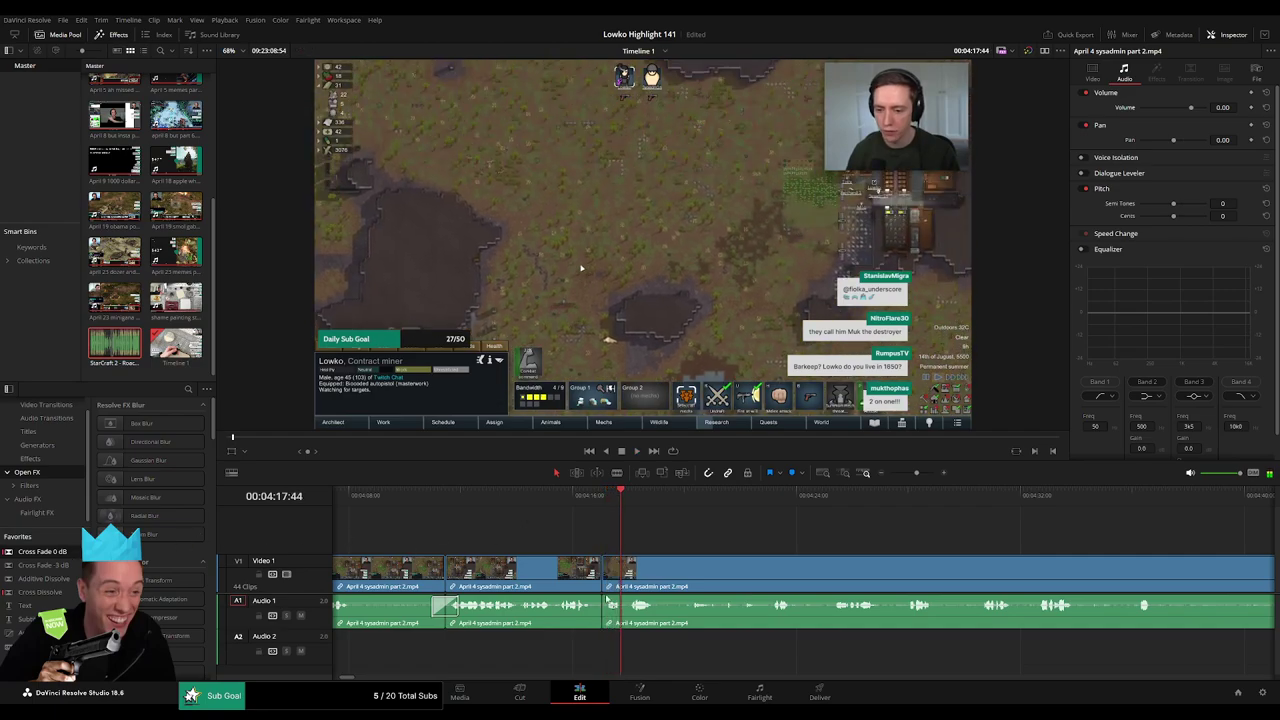
# Review the raider fight in April 4 sysadmin part 2.mp4 from about 4:19 to 4:53 on the timeline.
pyautogui.hscroll(2, 637, 539)
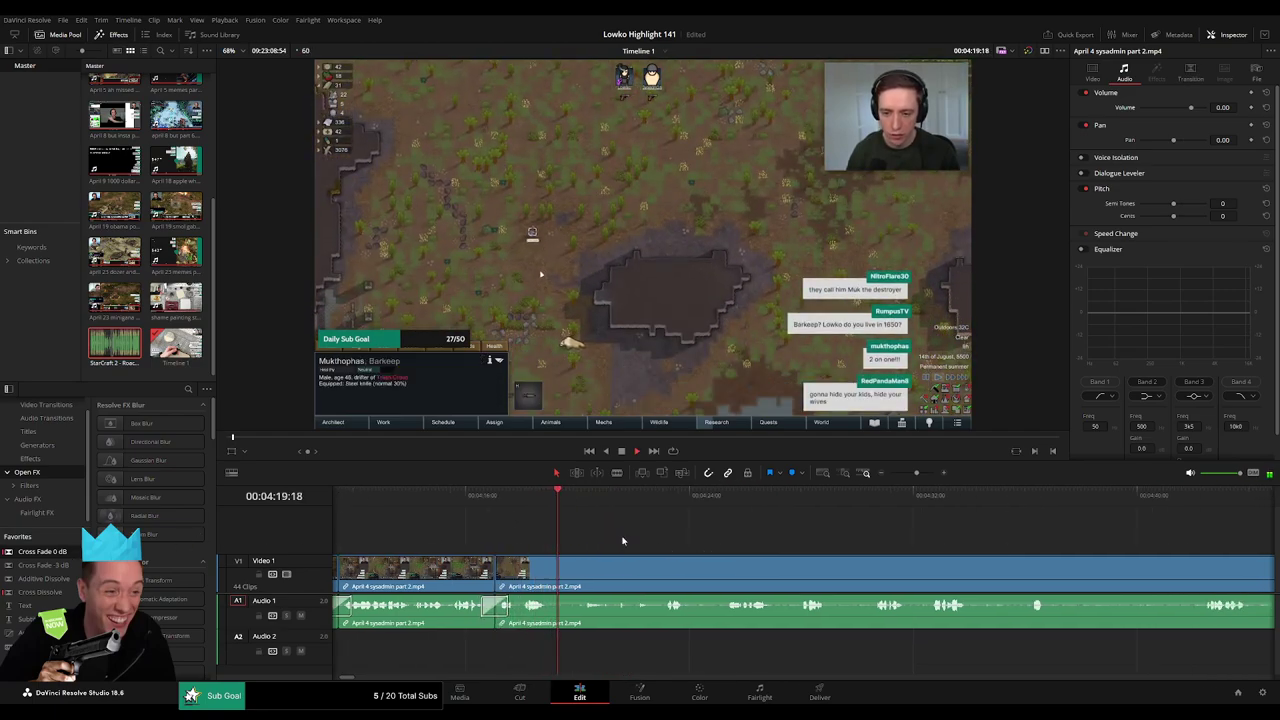
pyautogui.hscroll(1, 632, 536)
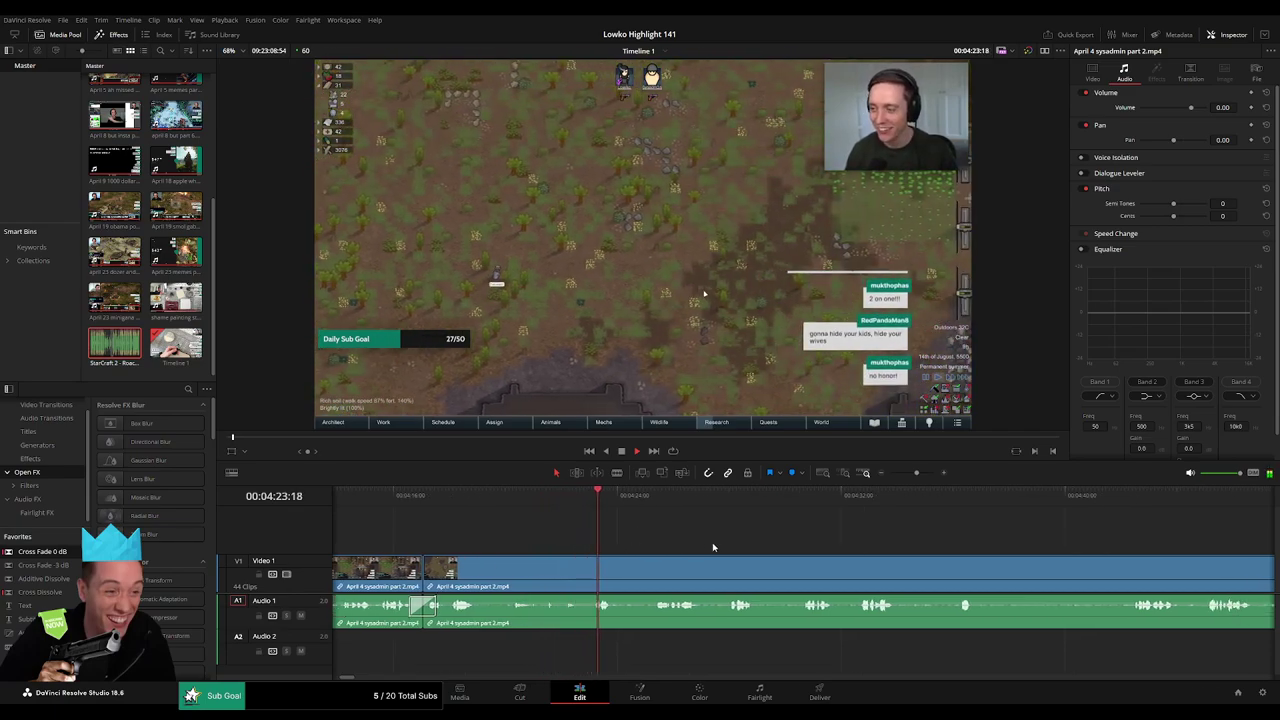
pyautogui.hscroll(2, 700, 545)
pyautogui.hscroll(2, 650, 526)
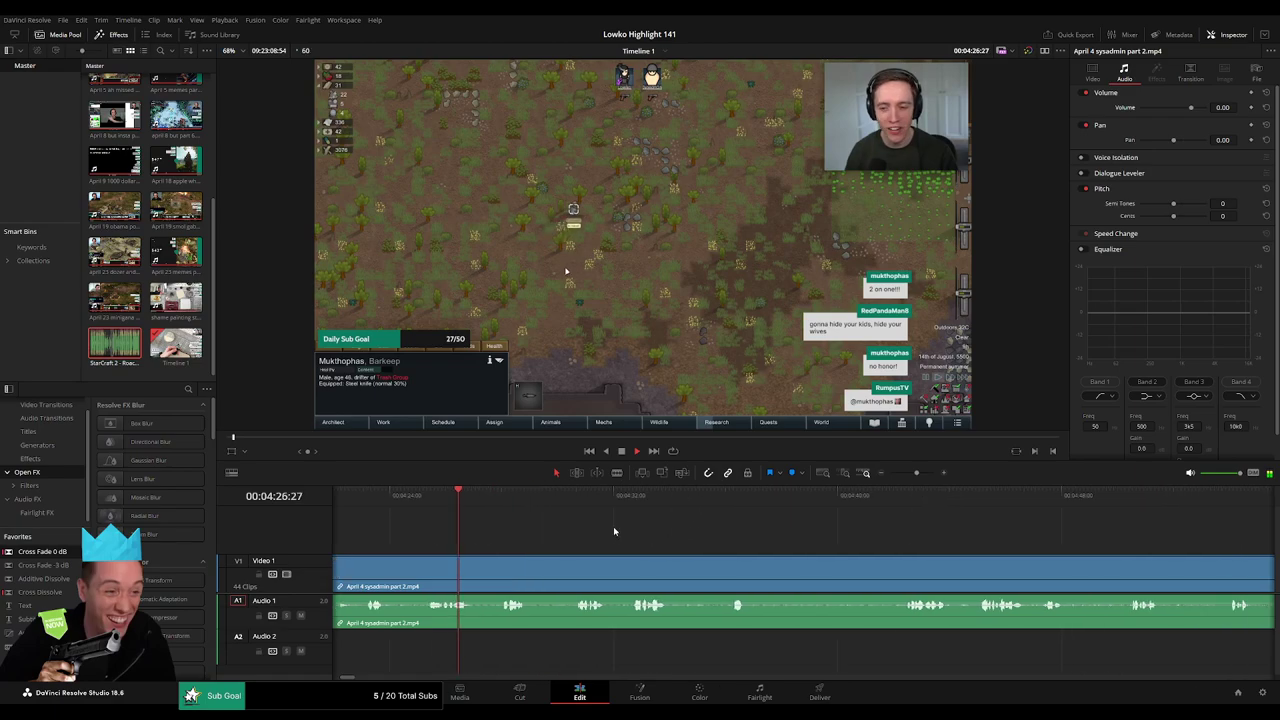
pyautogui.click(510, 496)
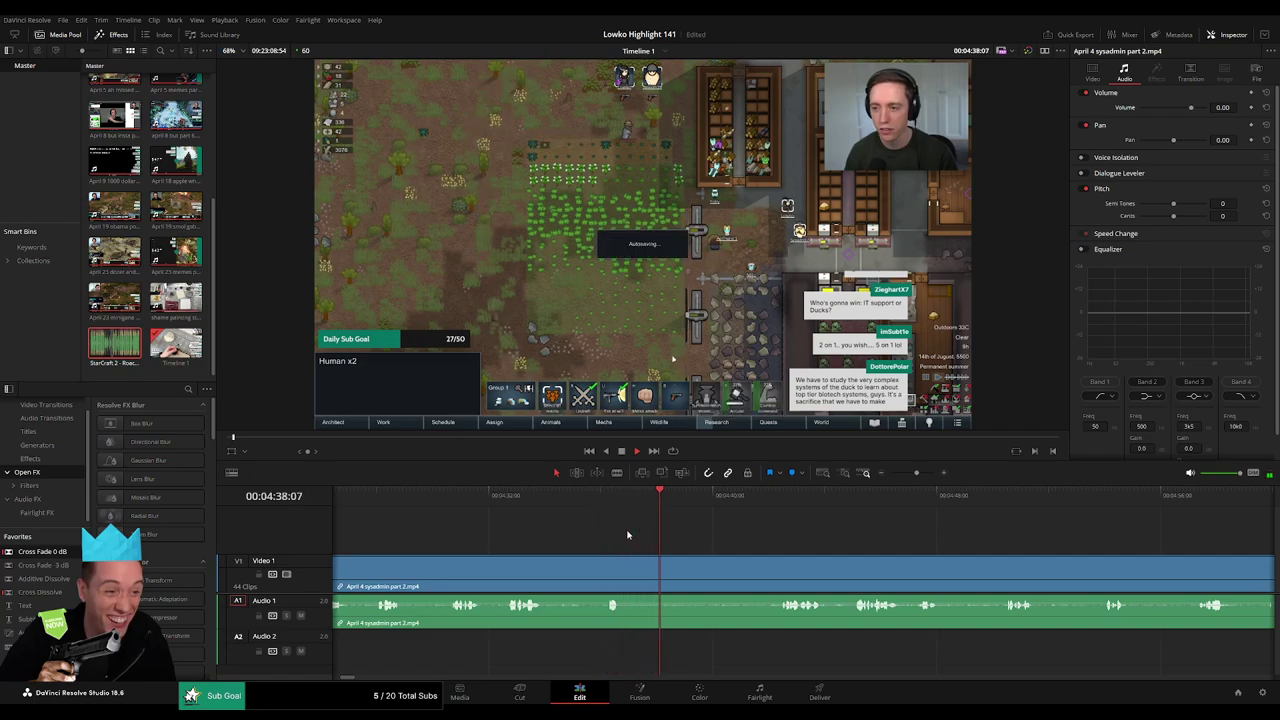
pyautogui.click(620, 508)
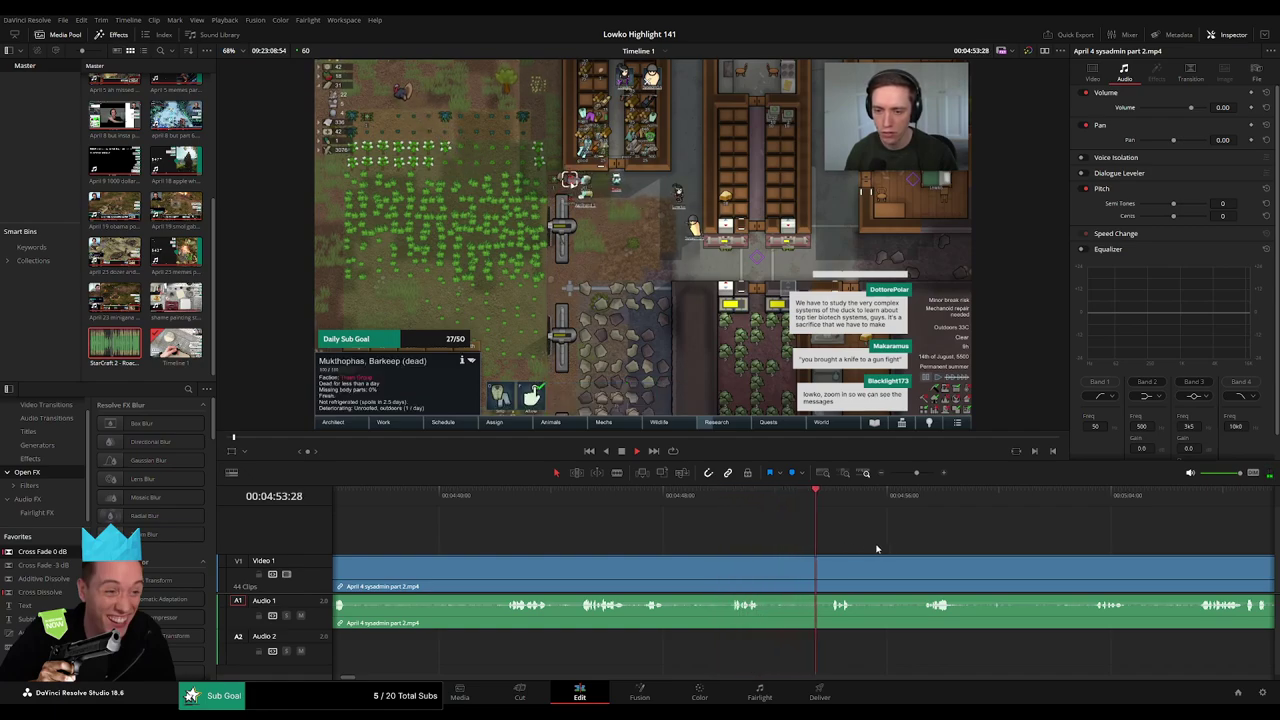
pyautogui.press('space')
# Isolate the word spoken at about 4:54:01 to 4:54:14 as its own segment and silence its audio.
pyautogui.moveTo(916, 473); pyautogui.dragTo(923, 473)
pyautogui.click(668, 494)
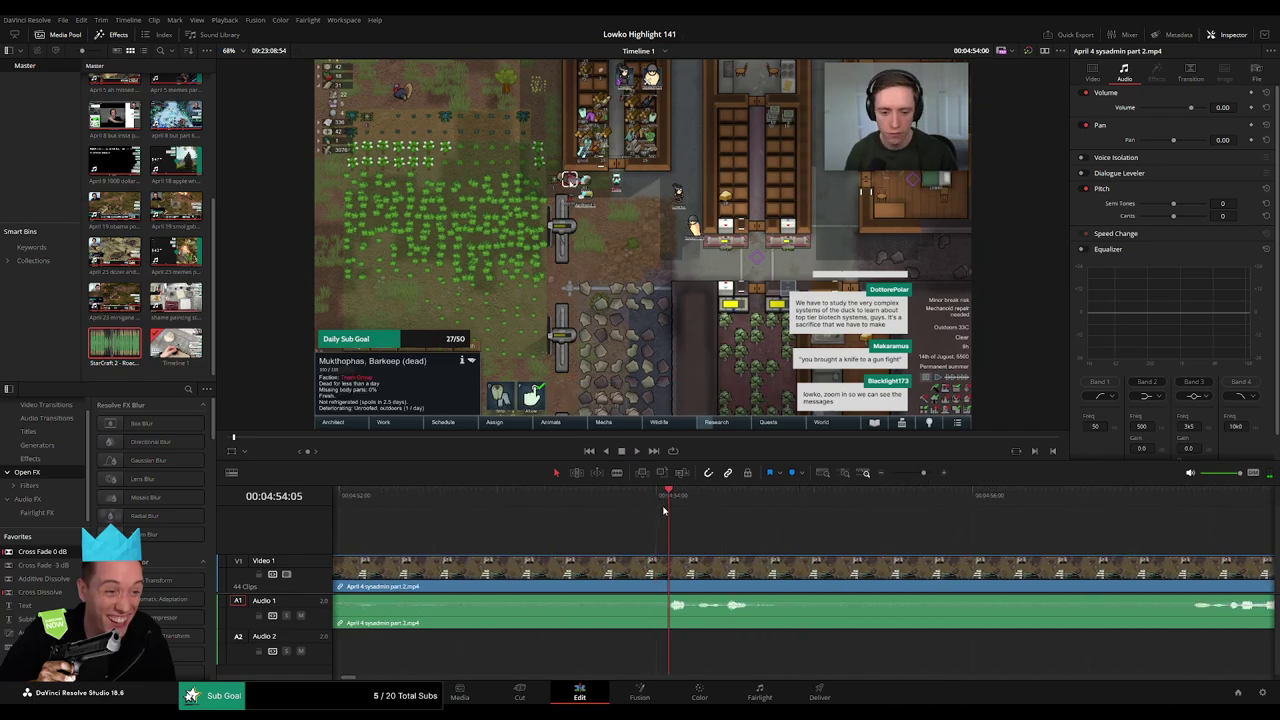
pyautogui.click(664, 569)
pyautogui.click(692, 569)
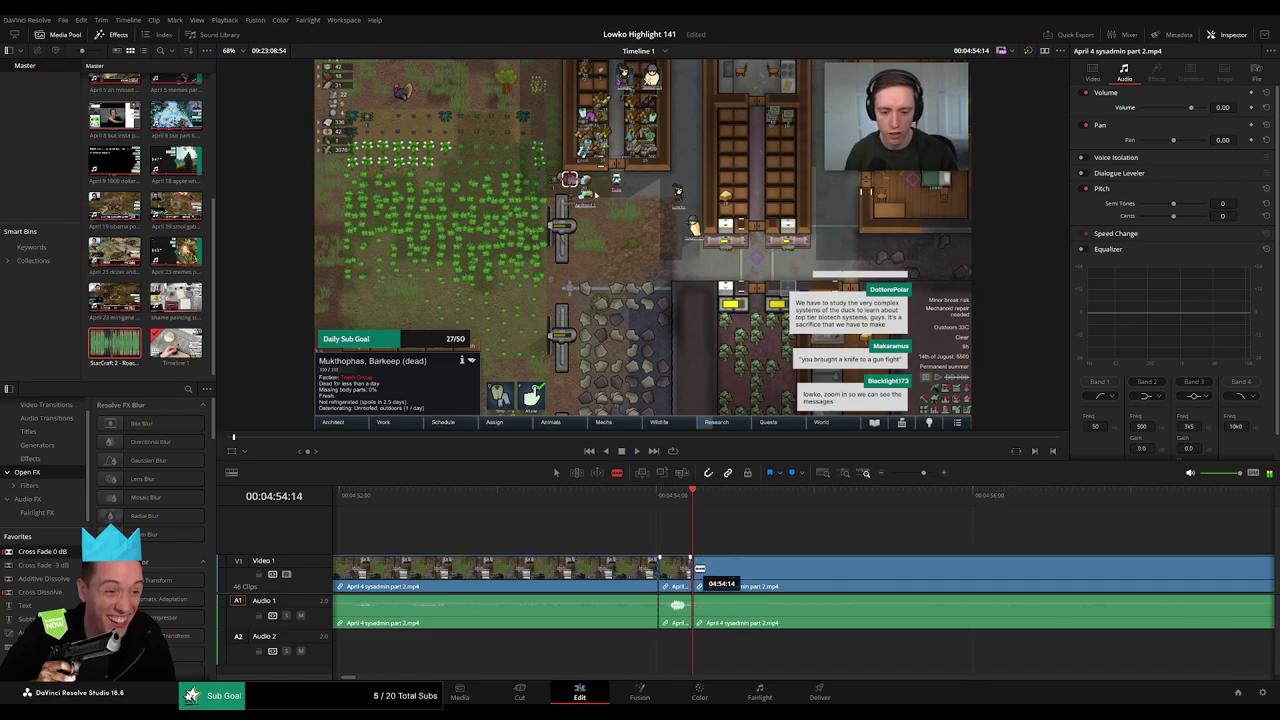
pyautogui.press('a')
# Cover the silenced word with StarCraft 2 - Roach Quotes.mp3 on Audio 2, trimmed to the word's length and lowered in volume.
pyautogui.moveTo(118, 346); pyautogui.dragTo(660, 659)
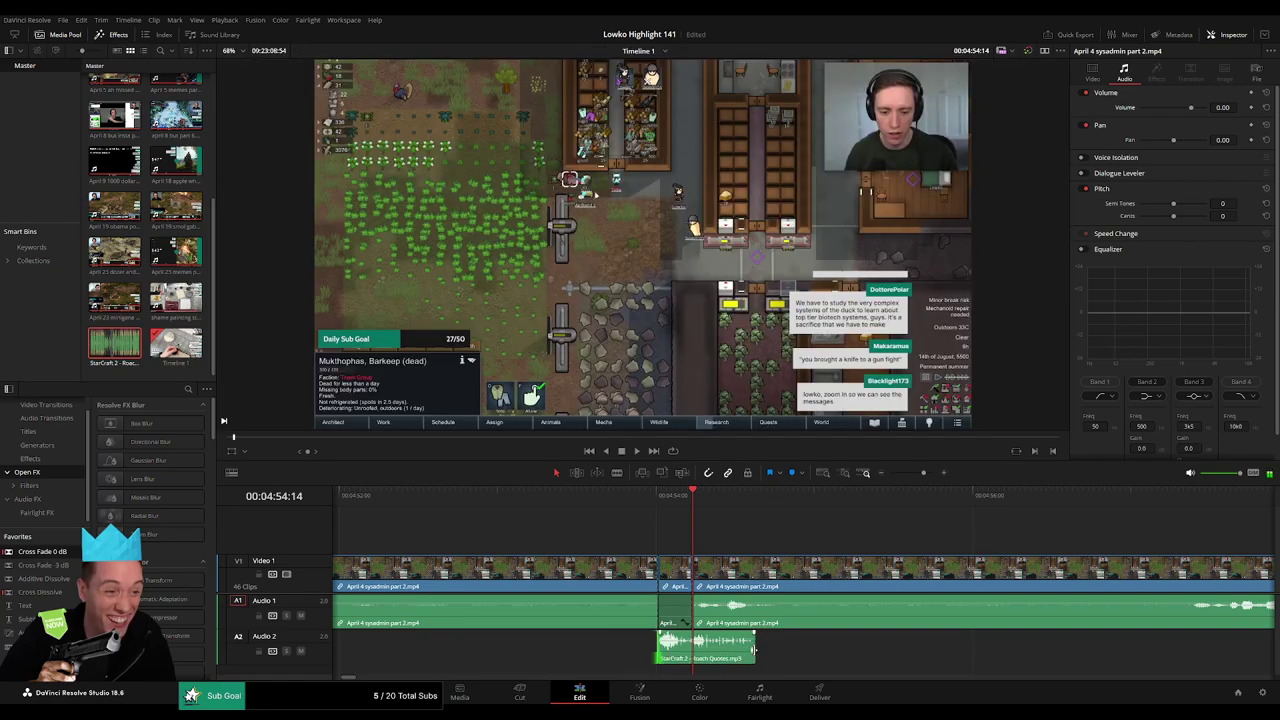
pyautogui.moveTo(753, 654); pyautogui.dragTo(688, 657)
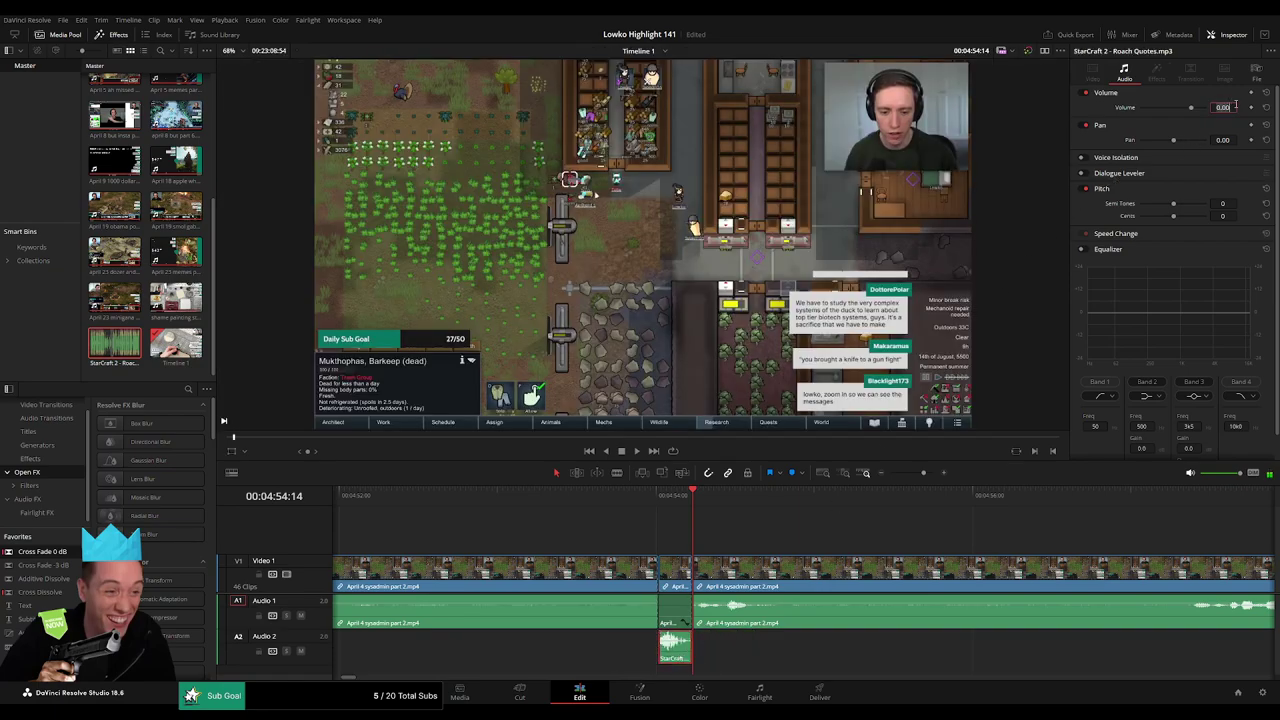
pyautogui.click(914, 523)
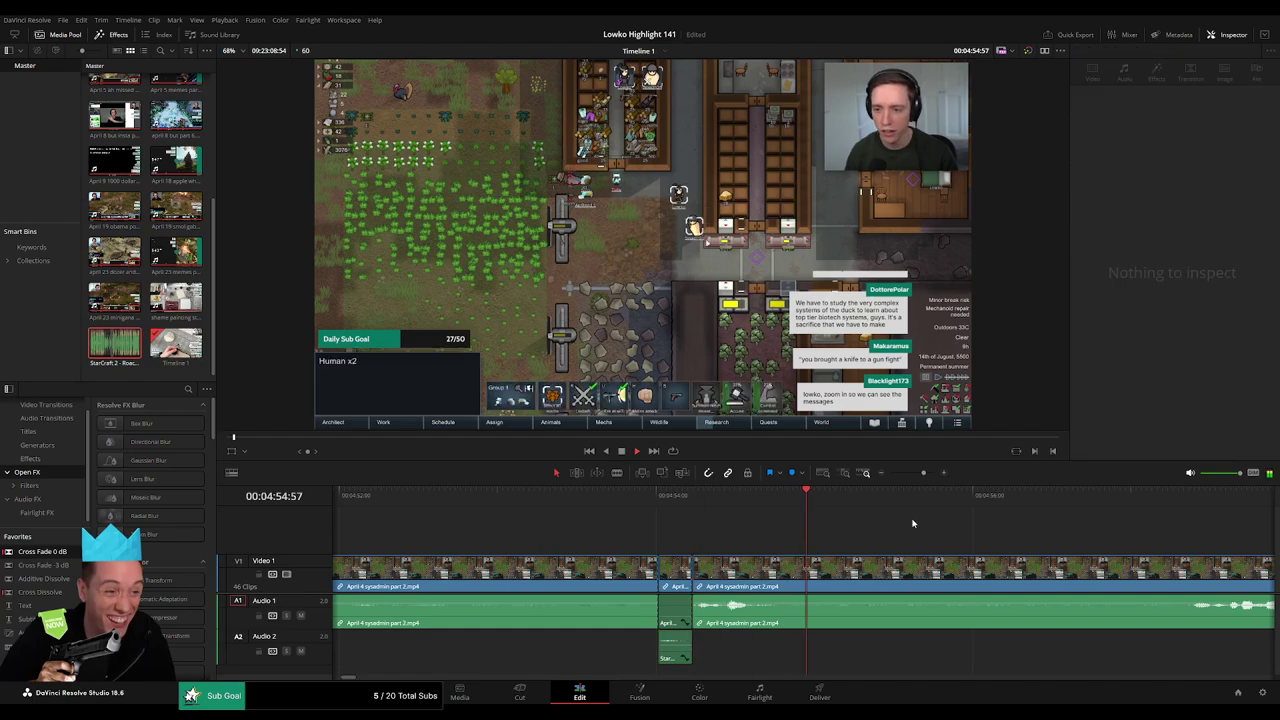
# Cut out the pause from about 4:59 to 5:03, close the gap and cross-fade the audio join.
pyautogui.moveTo(923, 473); pyautogui.dragTo(915, 473)
pyautogui.scroll(-5, 857, 548)
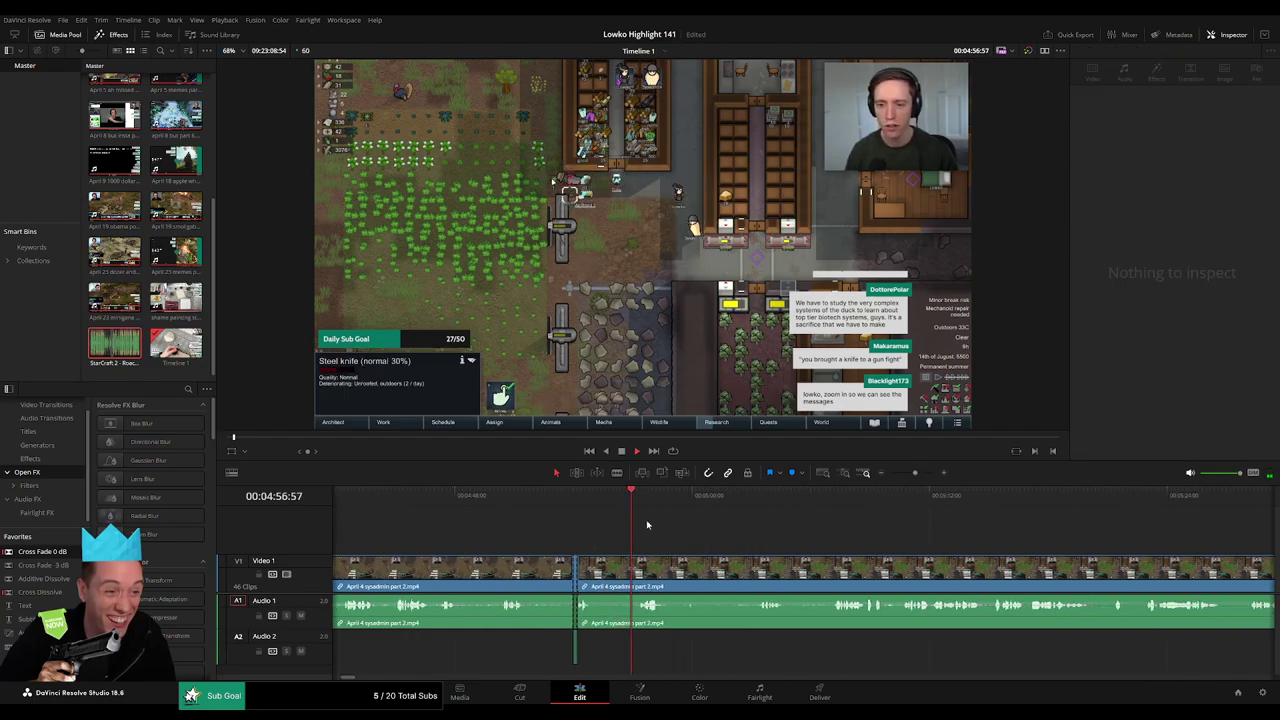
pyautogui.moveTo(606, 503); pyautogui.dragTo(630, 505)
pyautogui.press('b')
pyautogui.click(558, 567)
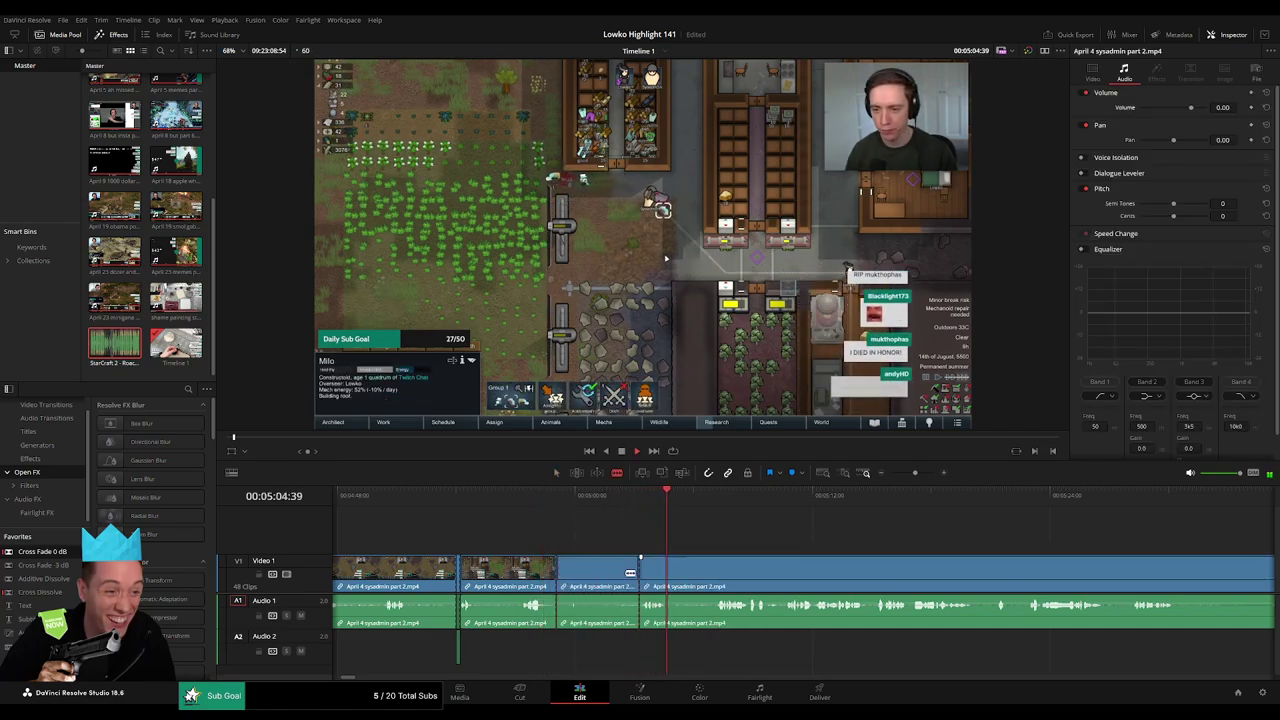
pyautogui.press('a')
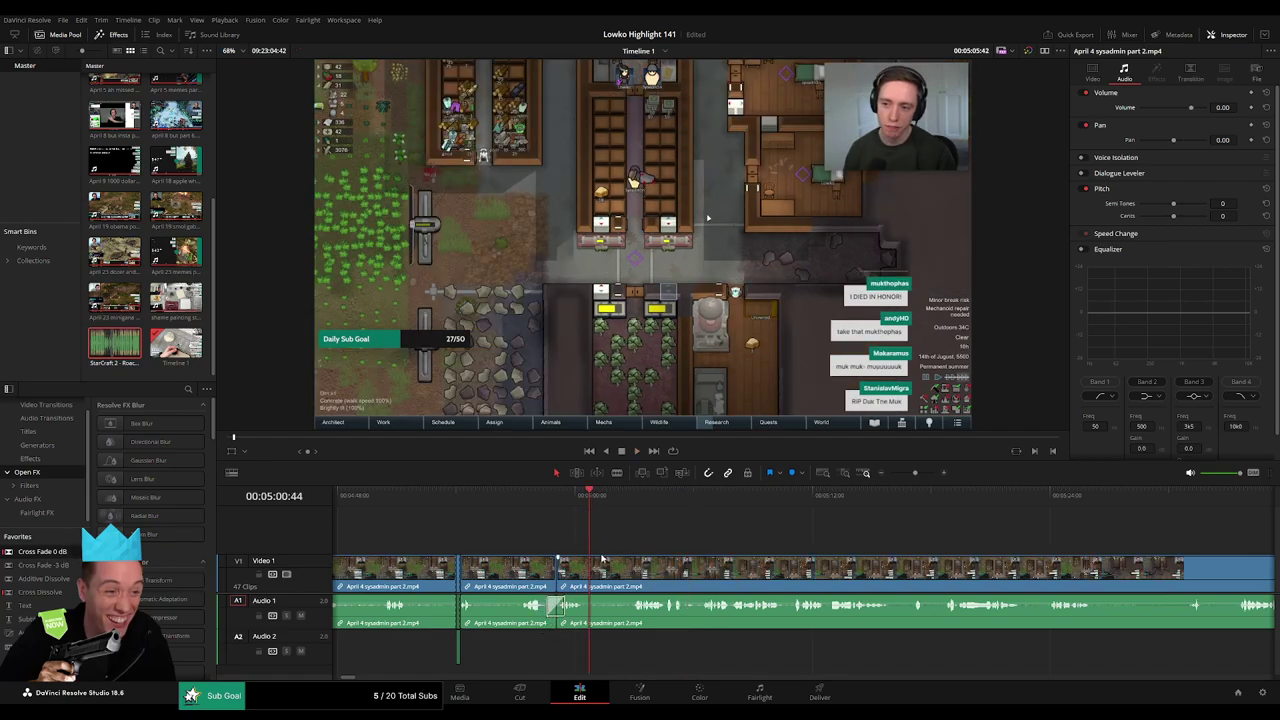
# Remove the short pause from about 5:00:44 to 5:02:50, close the gap and cross-fade the audio join.
pyautogui.press('b')
pyautogui.click(590, 570)
pyautogui.click(630, 573)
pyautogui.press('a')
pyautogui.press('Delete')
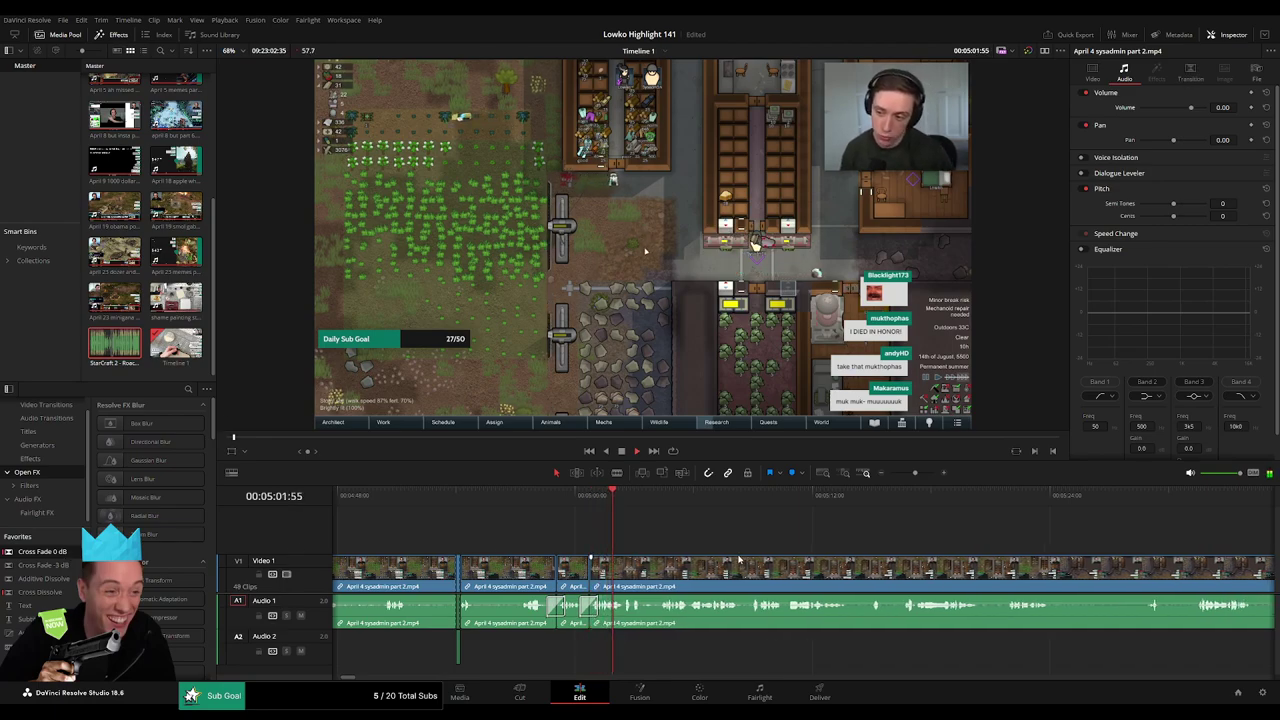
pyautogui.moveTo(739, 559); pyautogui.dragTo(595, 546)
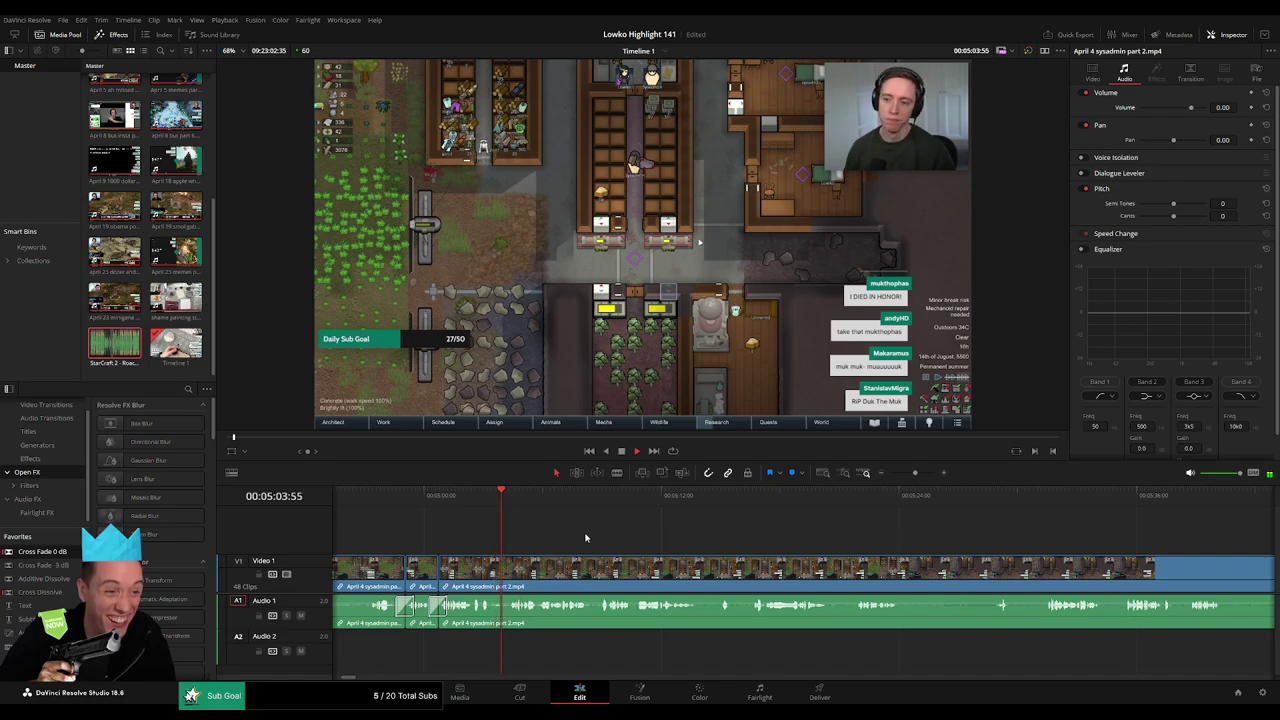
# Cut out the pause from about 5:24:20 to 5:31:25, close the gap and cross-fade the audio join.
pyautogui.hscroll(2, 595, 537)
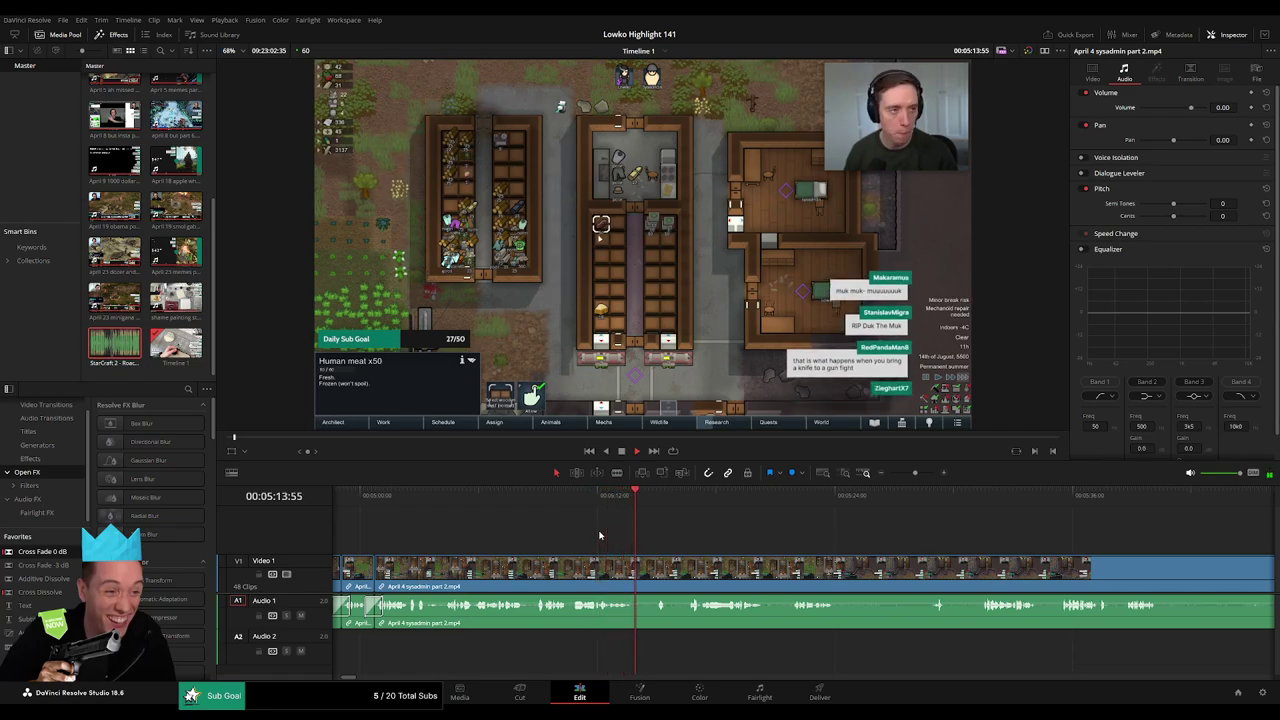
pyautogui.hscroll(3, 709, 544)
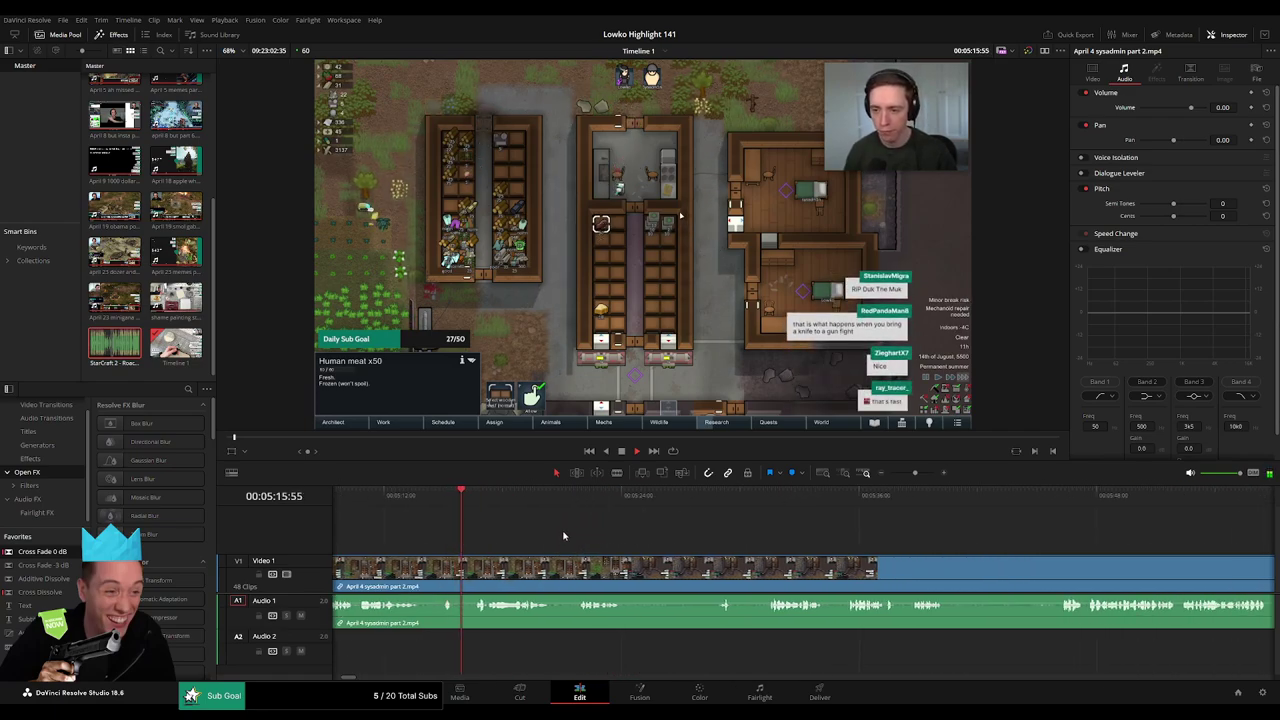
pyautogui.hscroll(1, 568, 538)
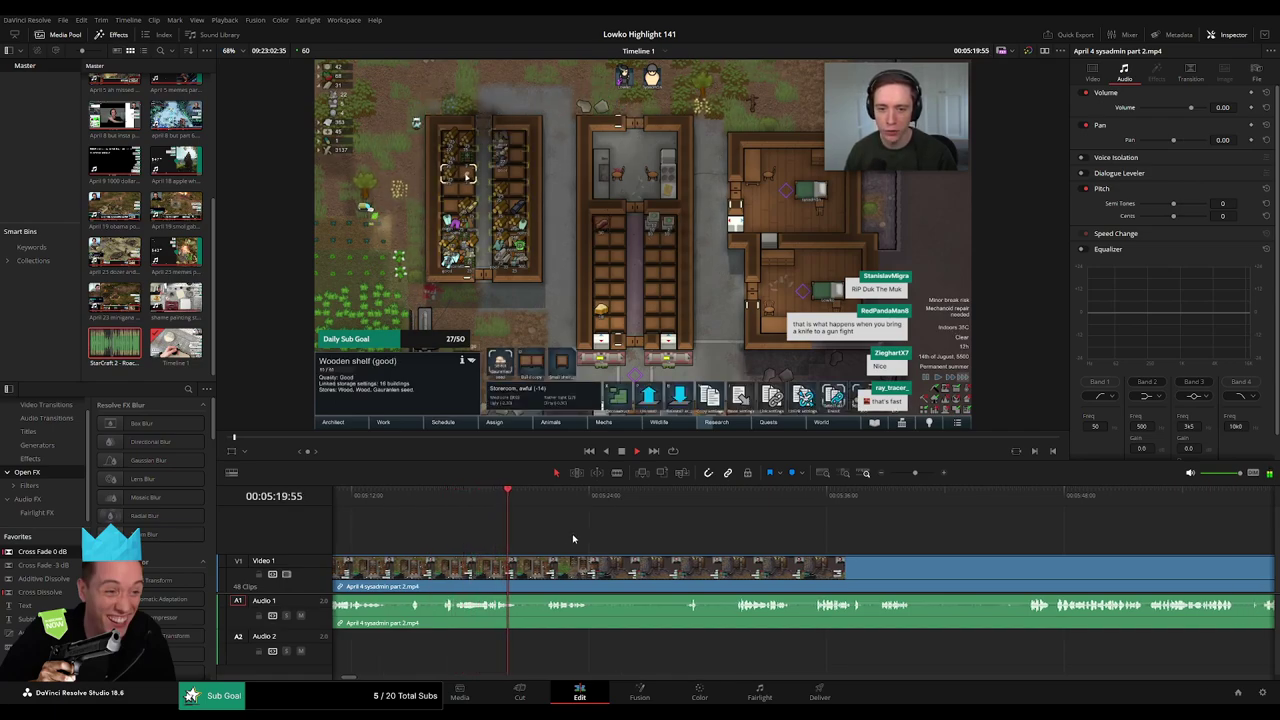
pyautogui.hscroll(2, 573, 539)
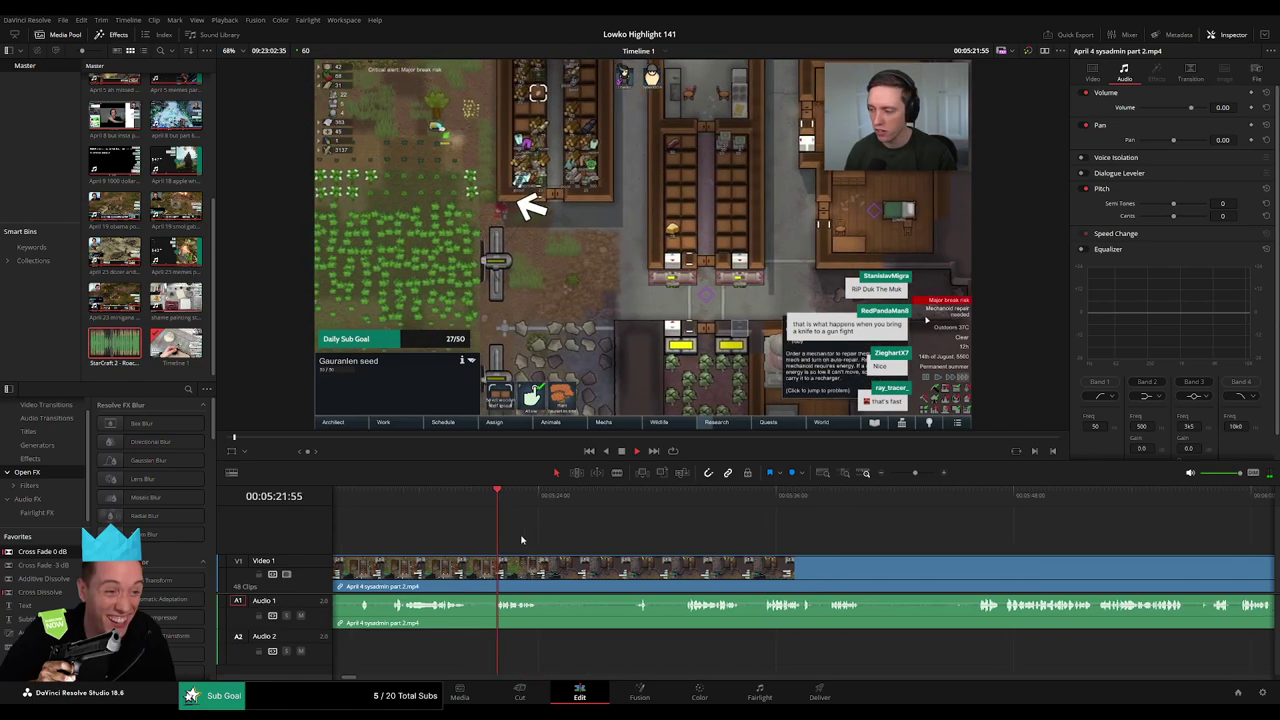
pyautogui.click(528, 570)
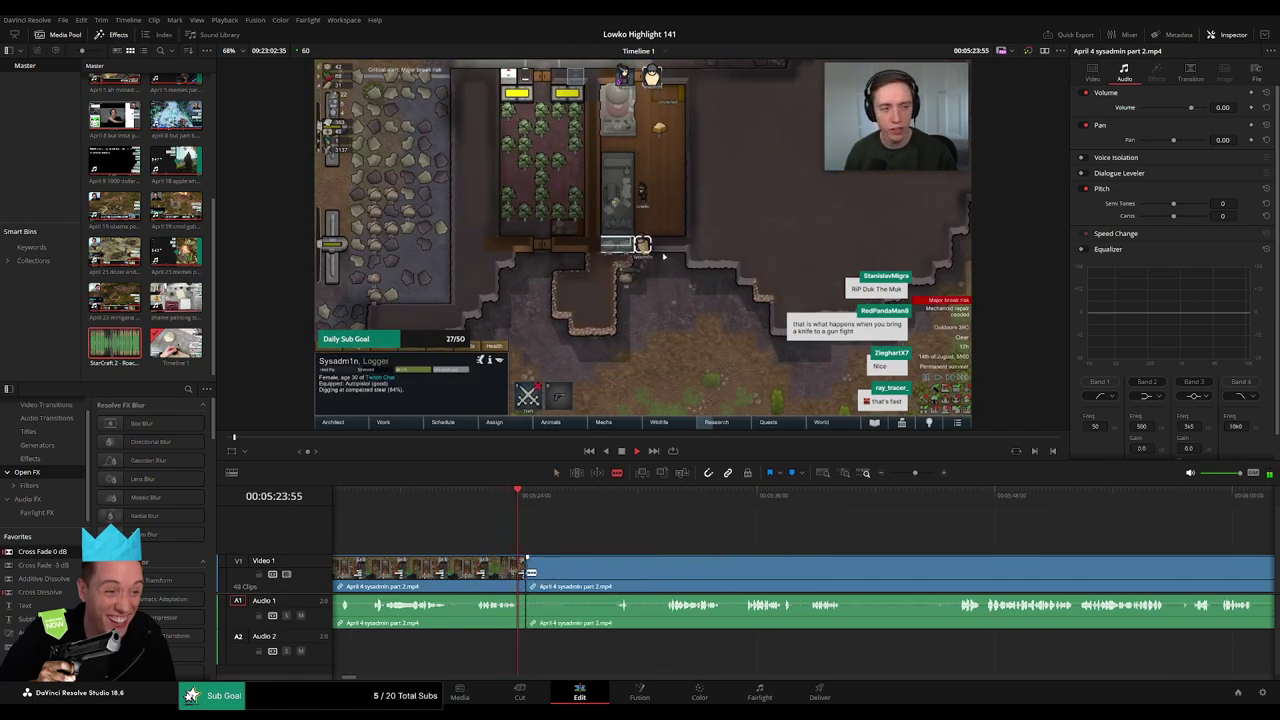
pyautogui.click(618, 500)
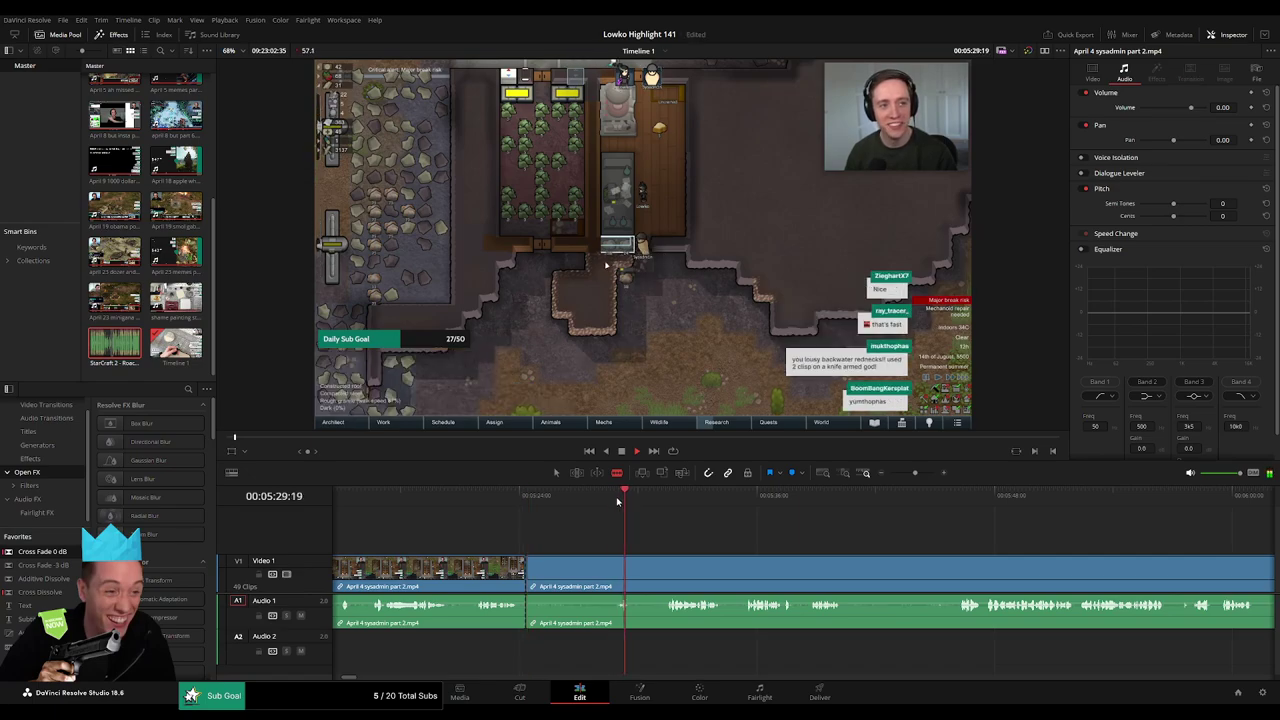
pyautogui.click(665, 580)
pyautogui.press('a')
pyautogui.click(640, 587)
pyautogui.press('Delete')
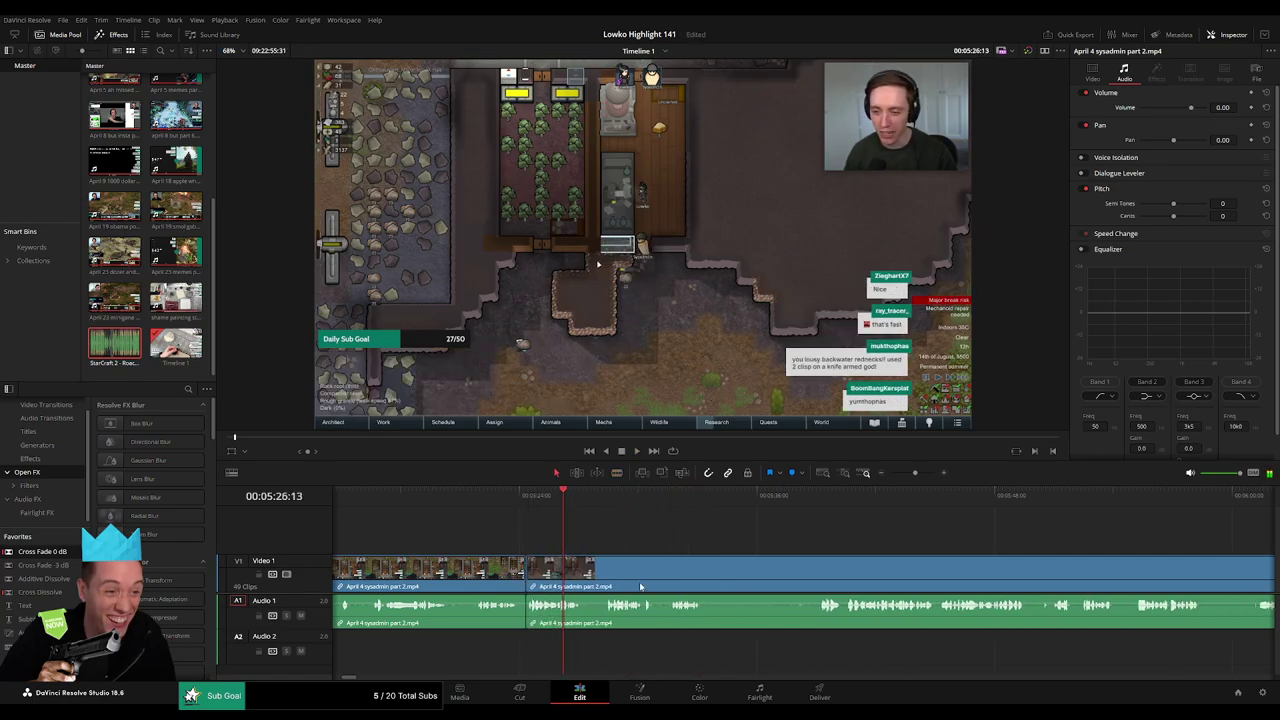
pyautogui.moveTo(524, 622); pyautogui.dragTo(525, 618)
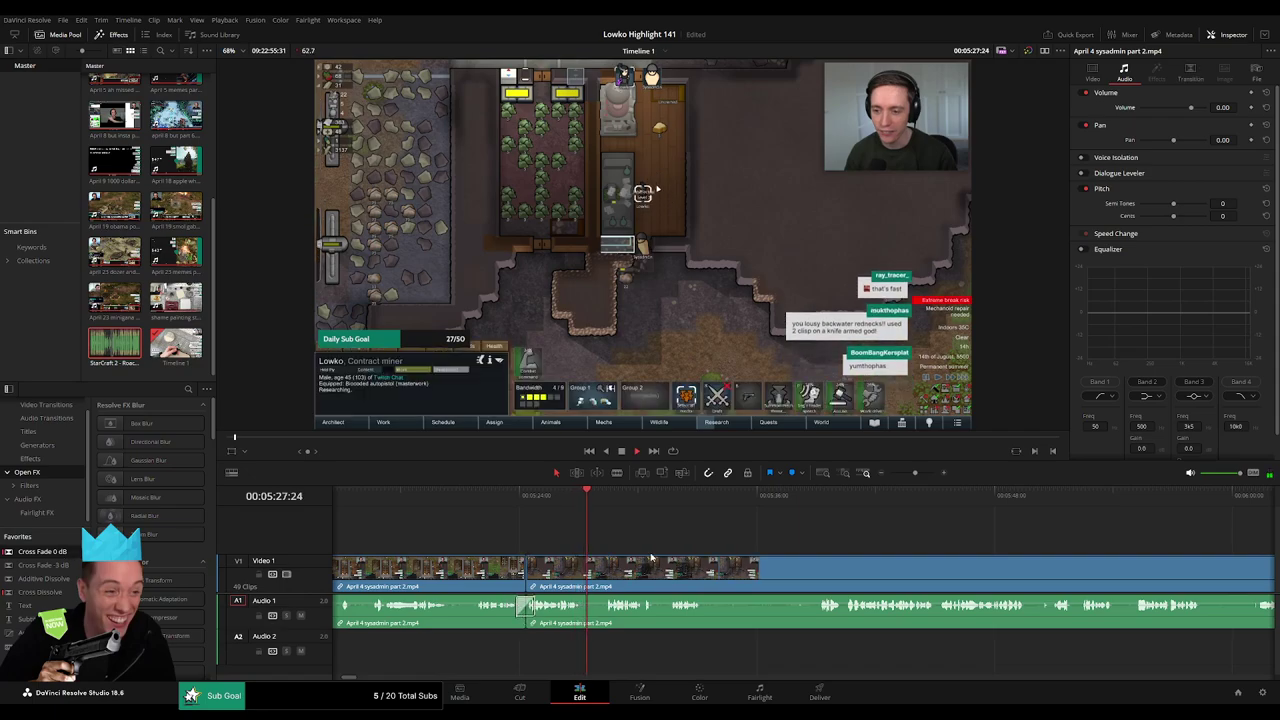
# Cut out the short pause from about 5:27:15 to 5:28:19 and close the gap.
pyautogui.hscroll(1, 514, 580)
pyautogui.press('b')
pyautogui.click(504, 575)
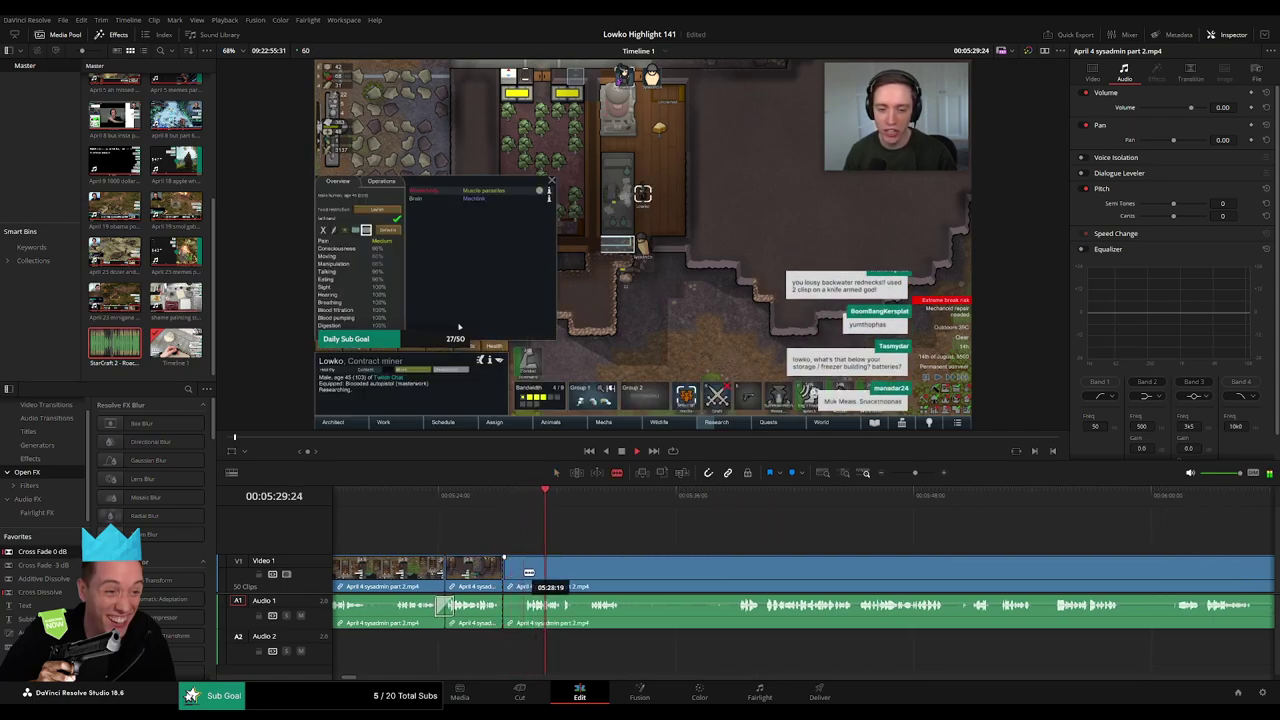
pyautogui.click(524, 574)
pyautogui.press('a')
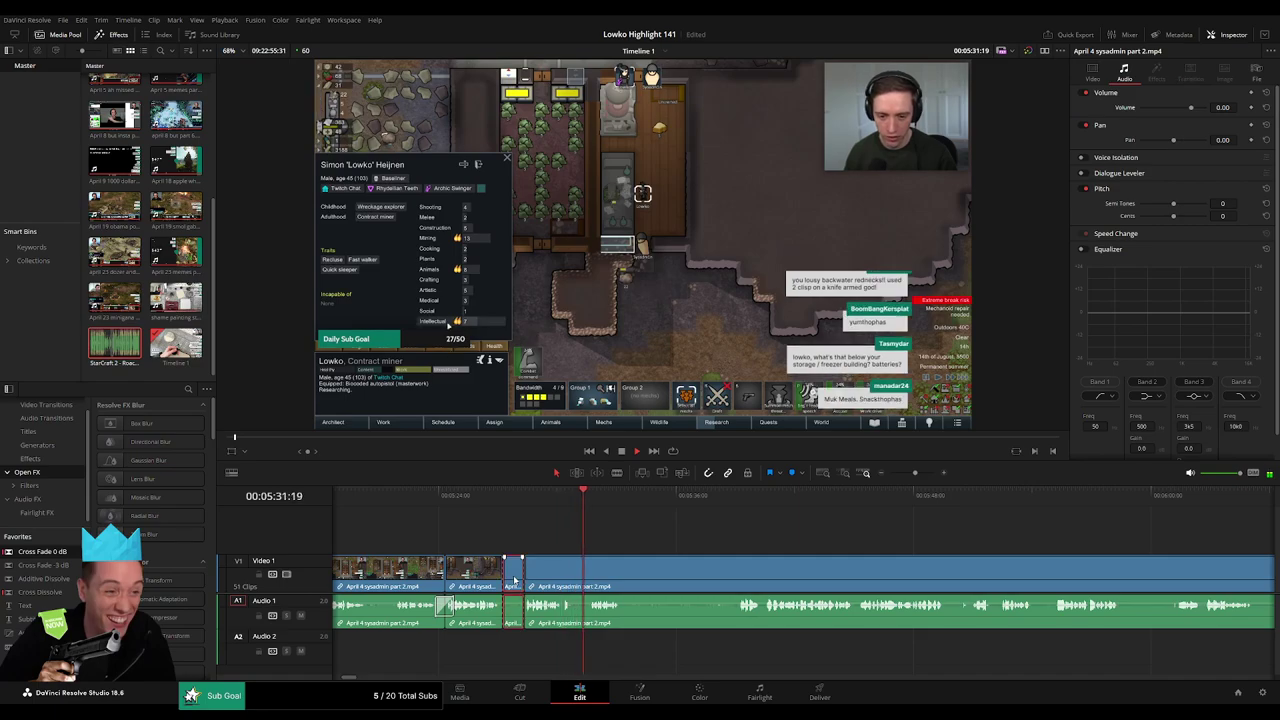
pyautogui.click(513, 578)
pyautogui.press('Delete')
# Remove the footage from about 5:27:15 to 5:37:50, close the gap and cross-fade the audio join.
pyautogui.click(713, 504)
pyautogui.hscroll(2, 713, 504)
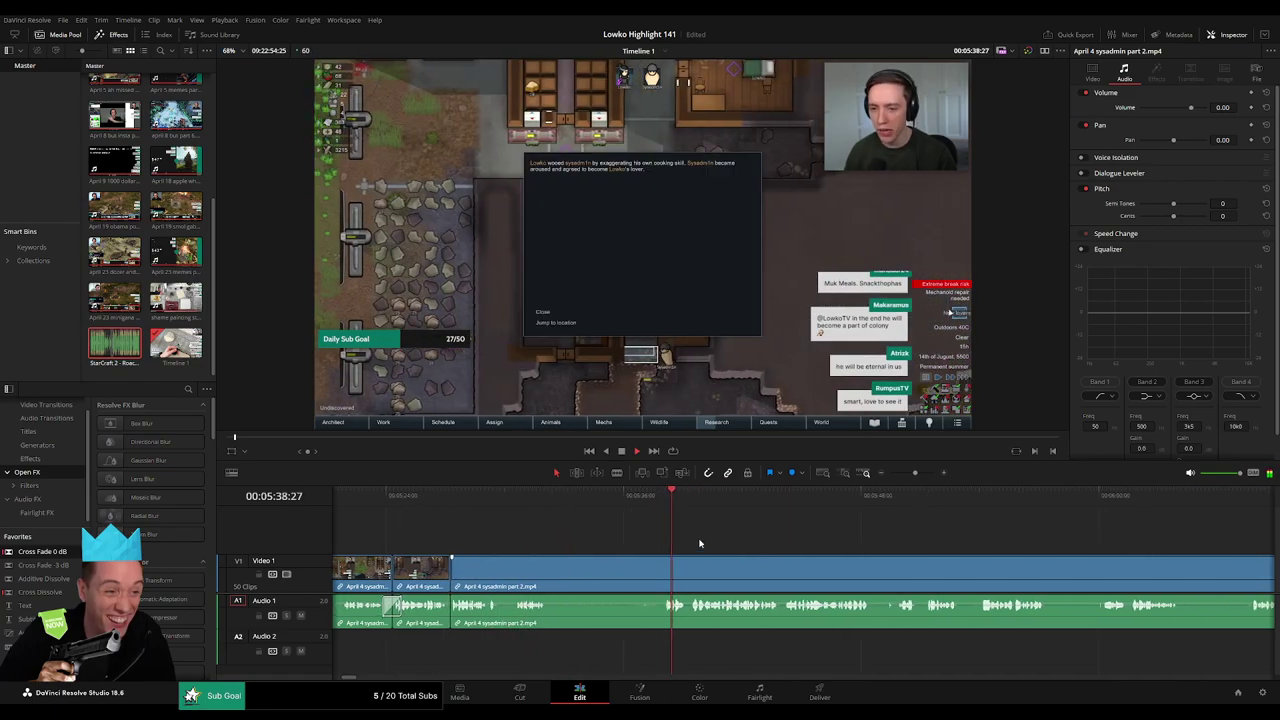
pyautogui.click(624, 576)
pyautogui.press('a')
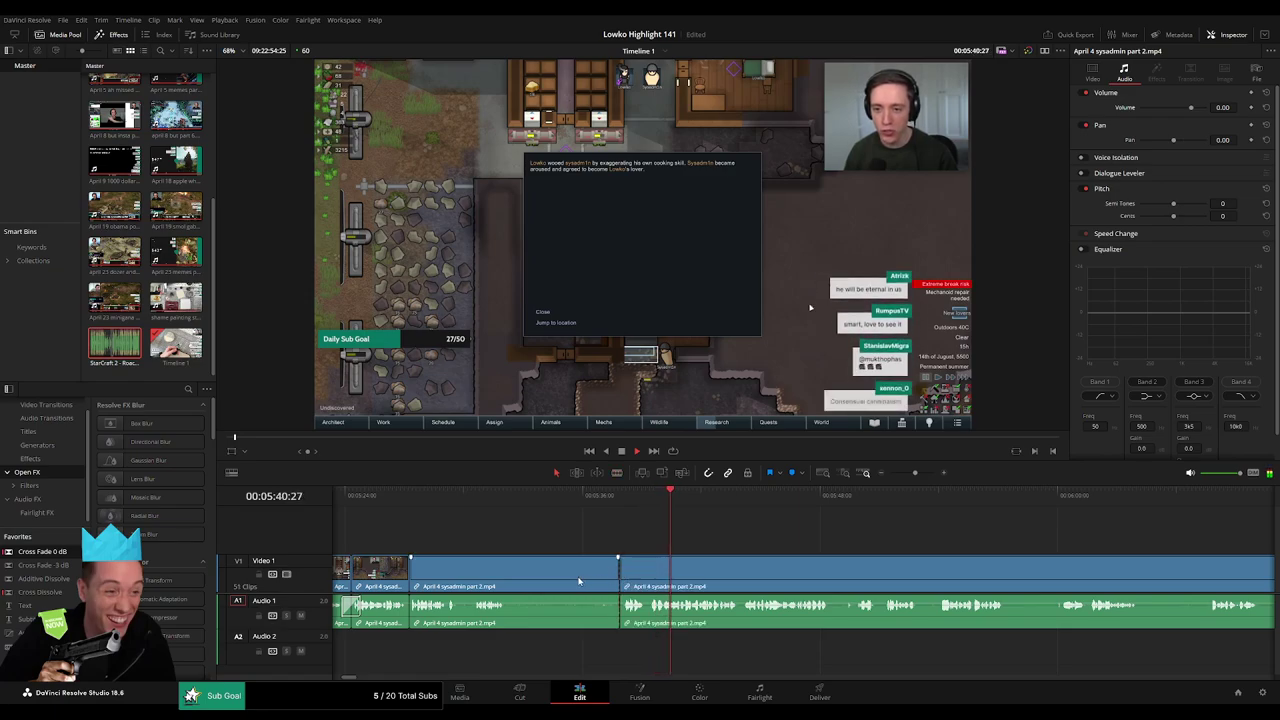
pyautogui.click(578, 580)
pyautogui.press('Delete')
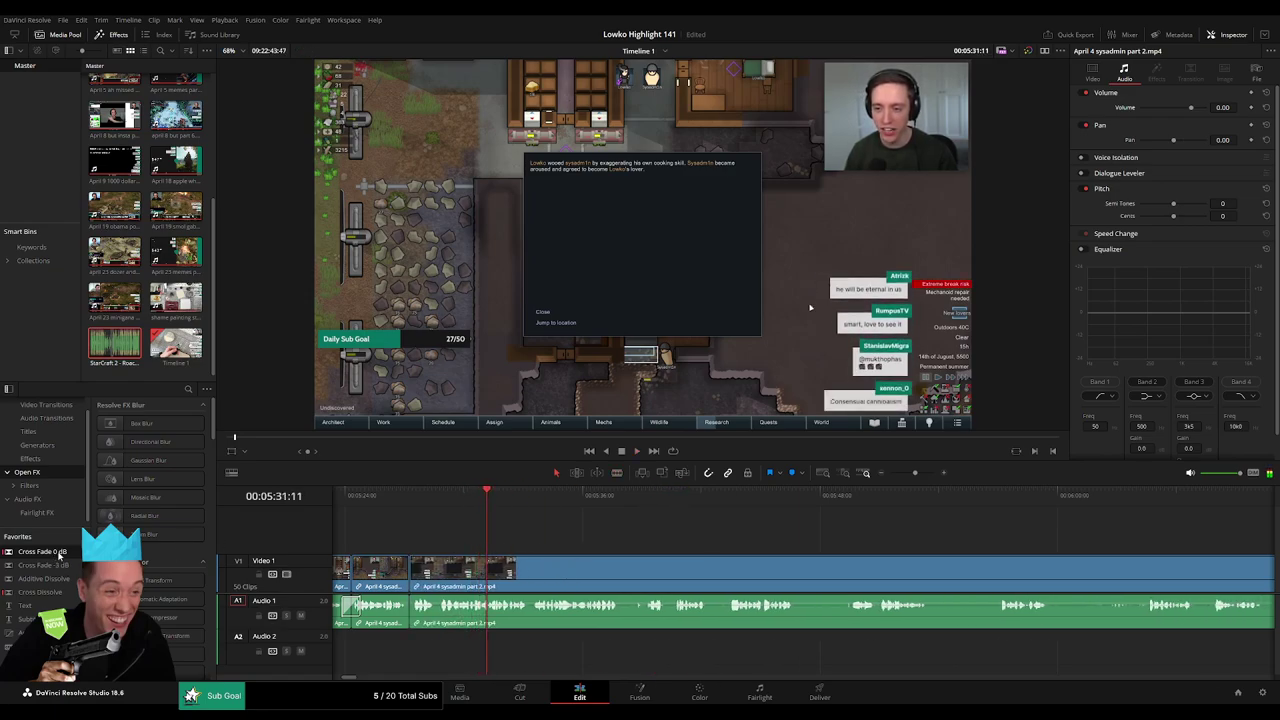
pyautogui.moveTo(60, 556); pyautogui.dragTo(418, 622)
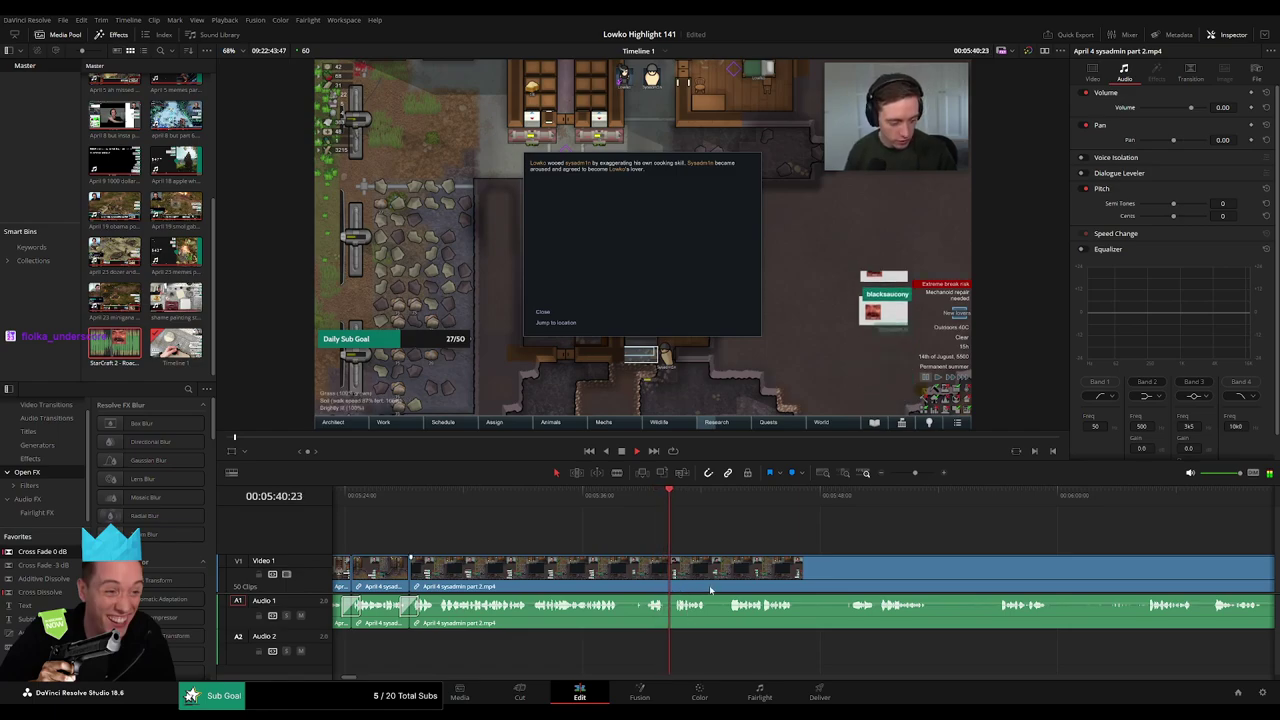
# Enlarge the viewer by making the timeline area below it shorter.
pyautogui.moveTo(710, 590); pyautogui.dragTo(538, 567)
pyautogui.hscroll(2, 624, 547)
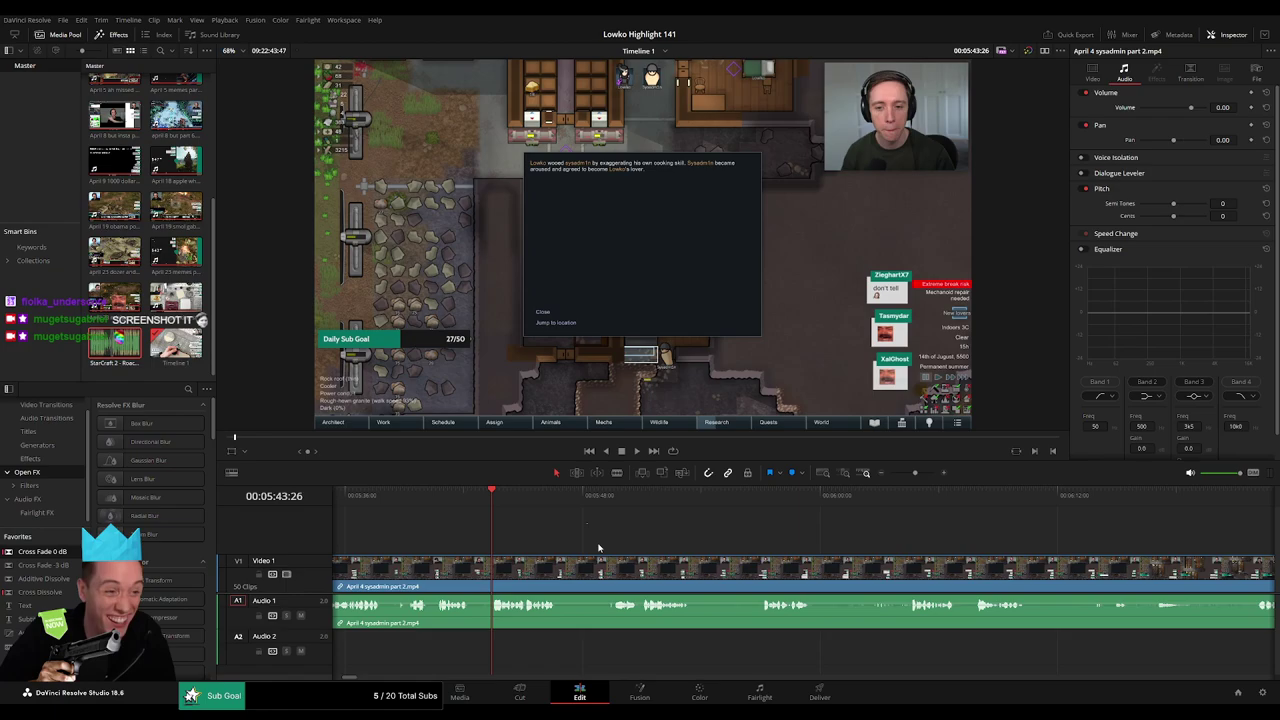
pyautogui.moveTo(527, 484); pyautogui.dragTo(526, 509)
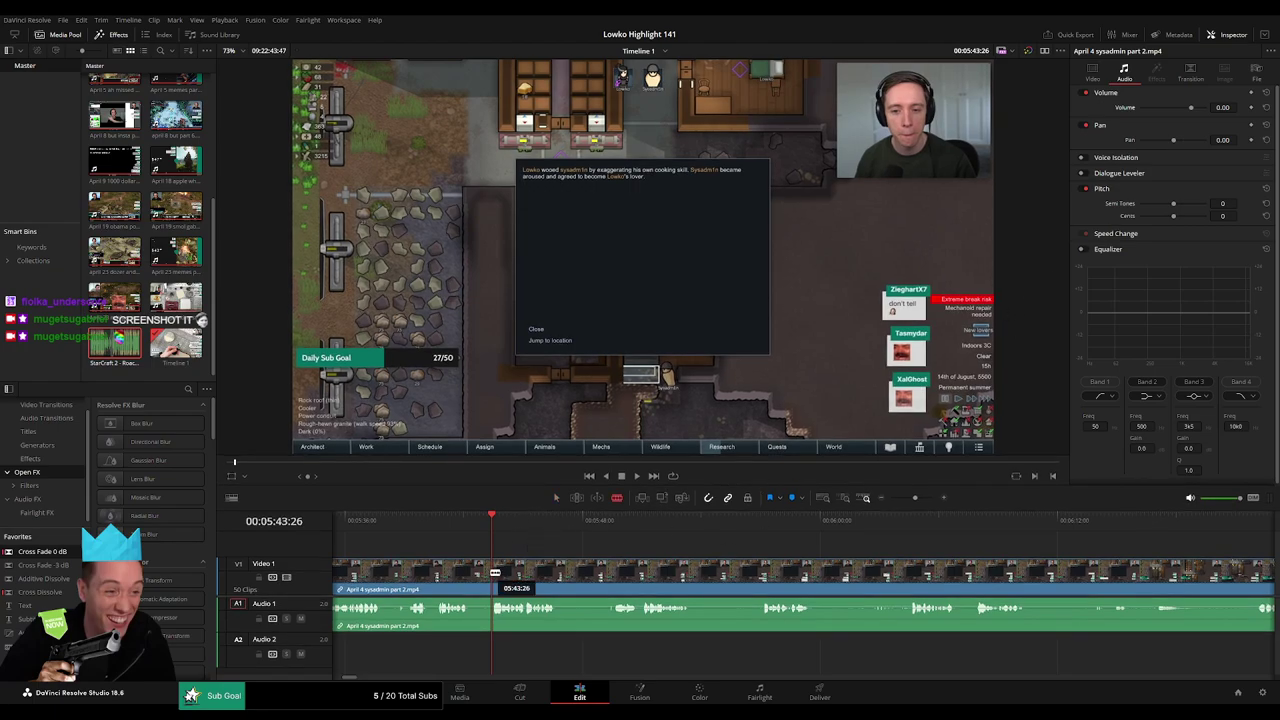
pyautogui.click(494, 573)
pyautogui.click(481, 574)
pyautogui.click(485, 521)
pyautogui.press('a')
pyautogui.click(486, 574)
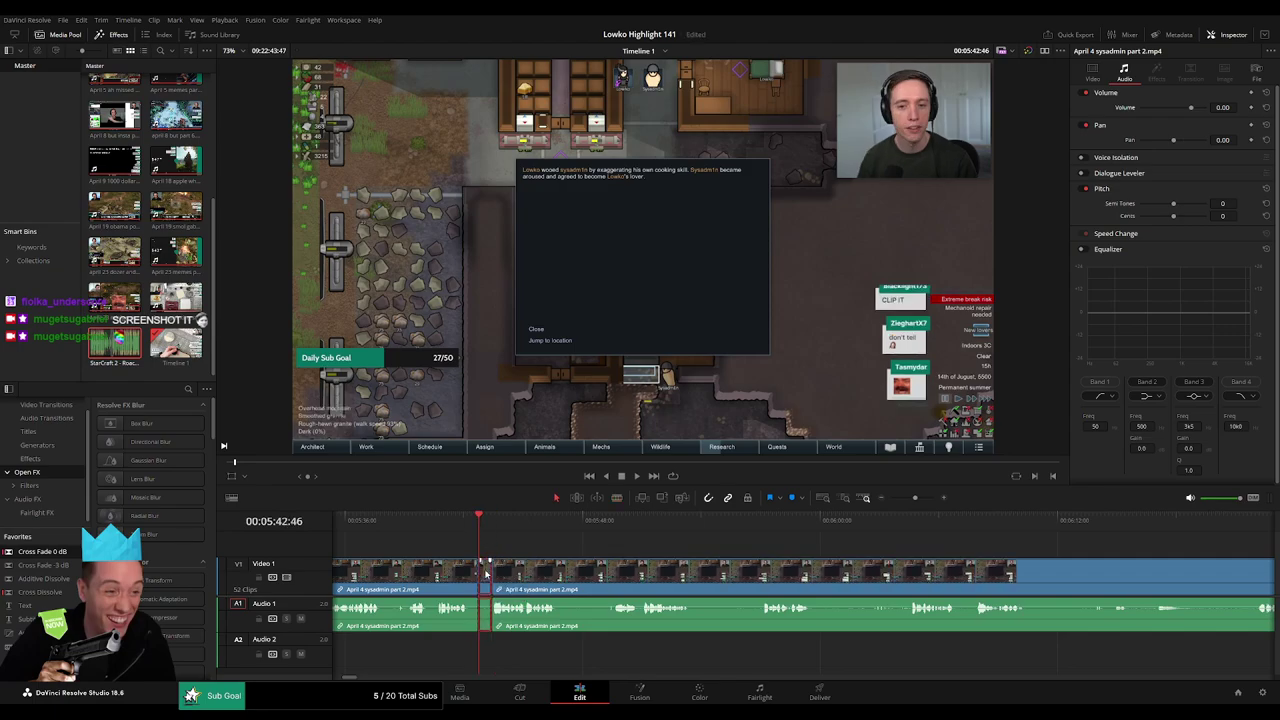
pyautogui.click(1094, 74)
pyautogui.moveTo(1160, 107)
pyautogui.mouseDown()
pyautogui.moveTo(1178, 107)
pyautogui.moveTo(1163, 110)
pyautogui.mouseUp()
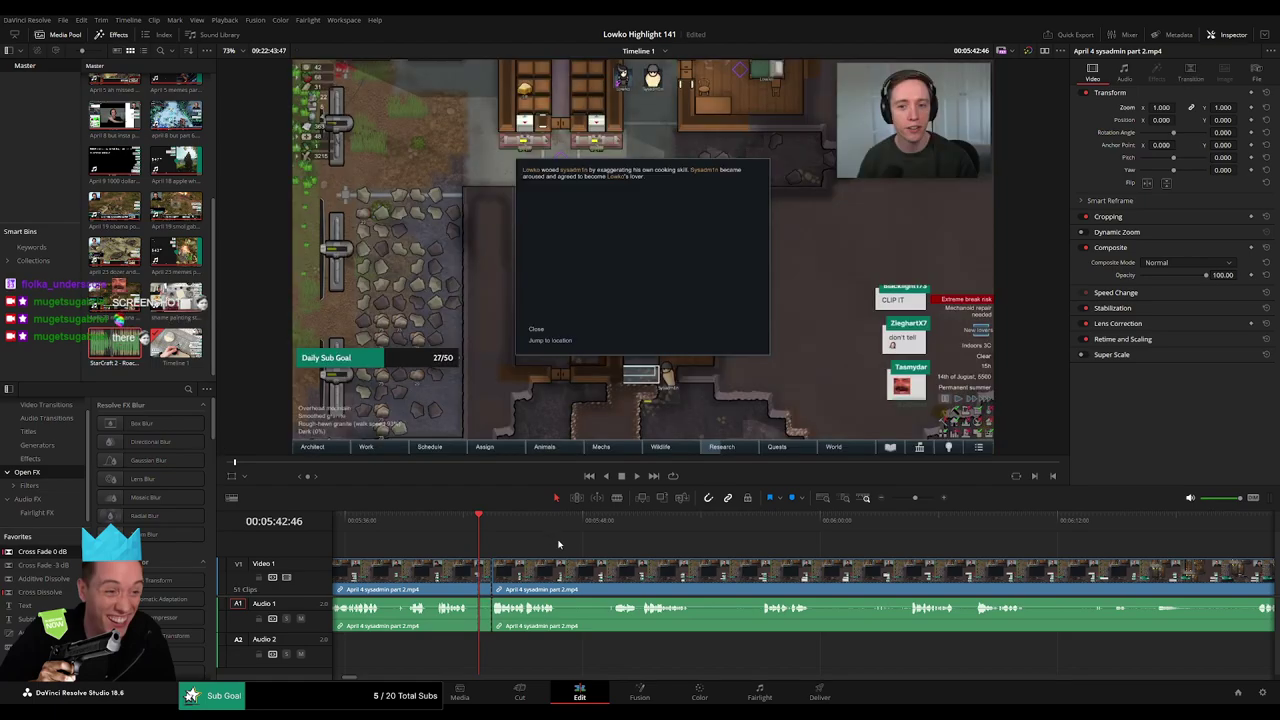
pyautogui.hotkey('ctrl', 'z')
# Play on and cut out the pause from about 5:46:48 to 5:49:35, closing the gap.
pyautogui.press('space')
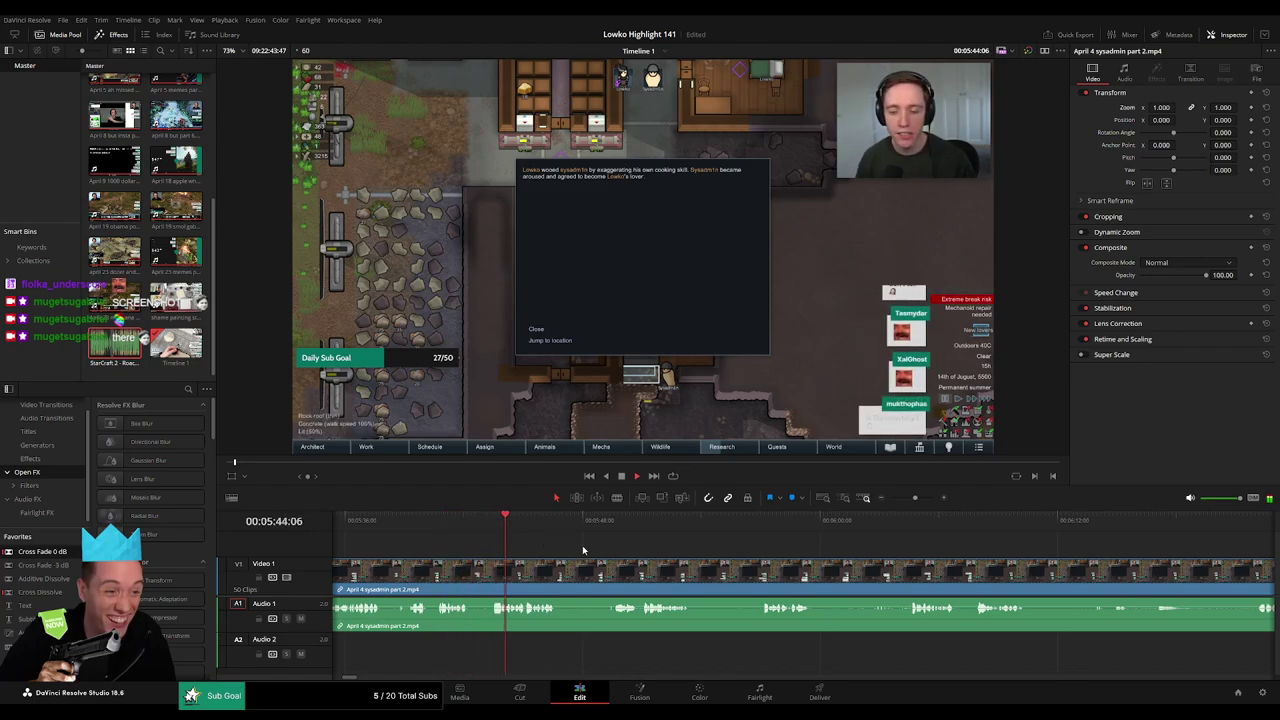
pyautogui.hscroll(2, 594, 551)
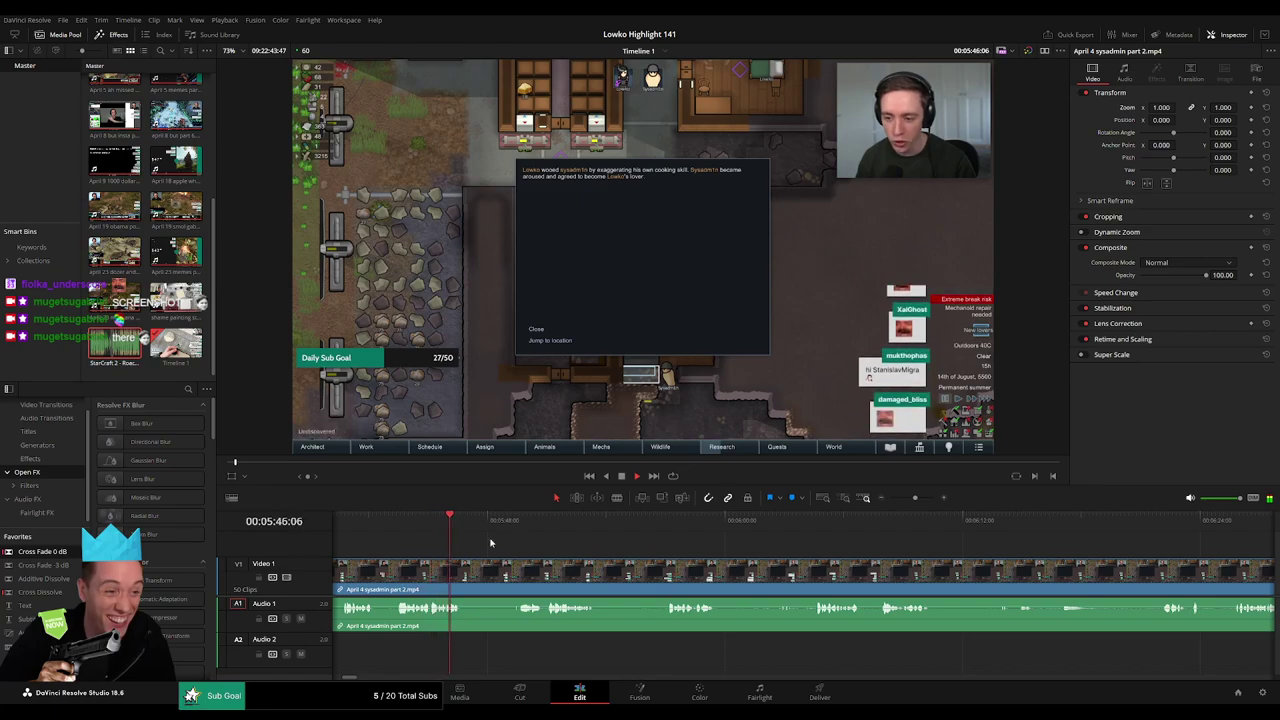
pyautogui.press('b')
pyautogui.click(465, 574)
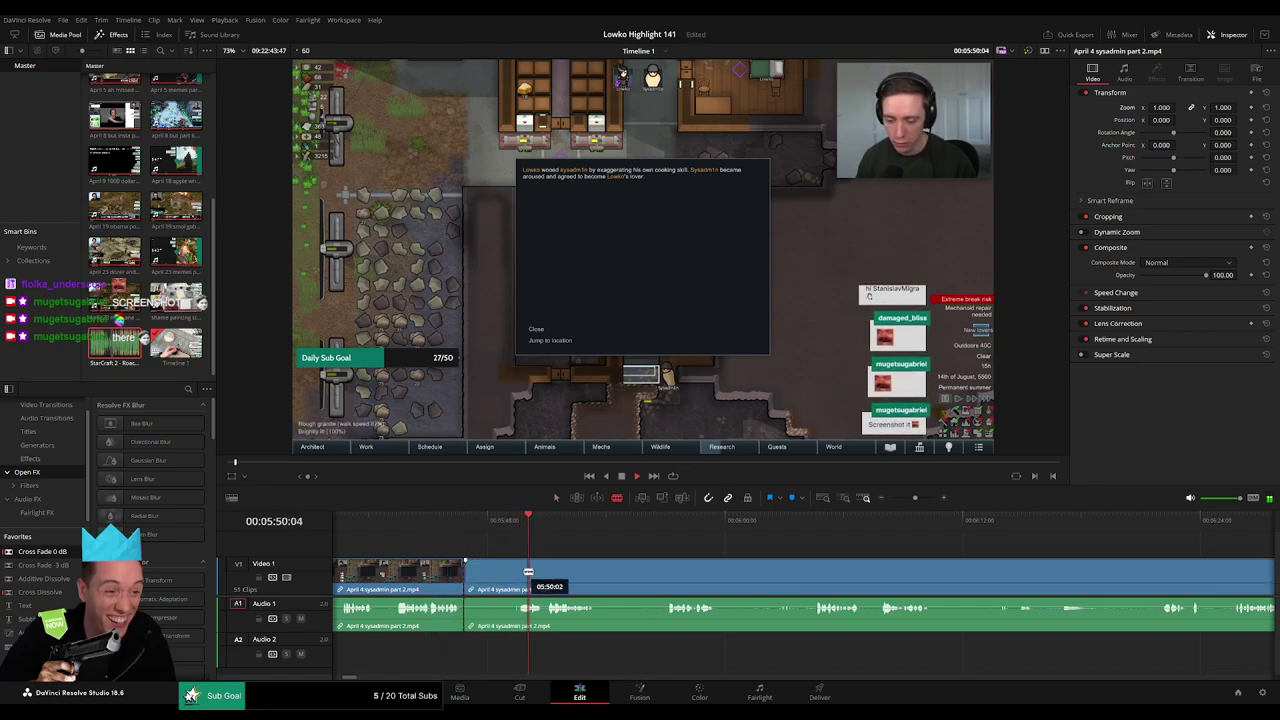
pyautogui.click(517, 574)
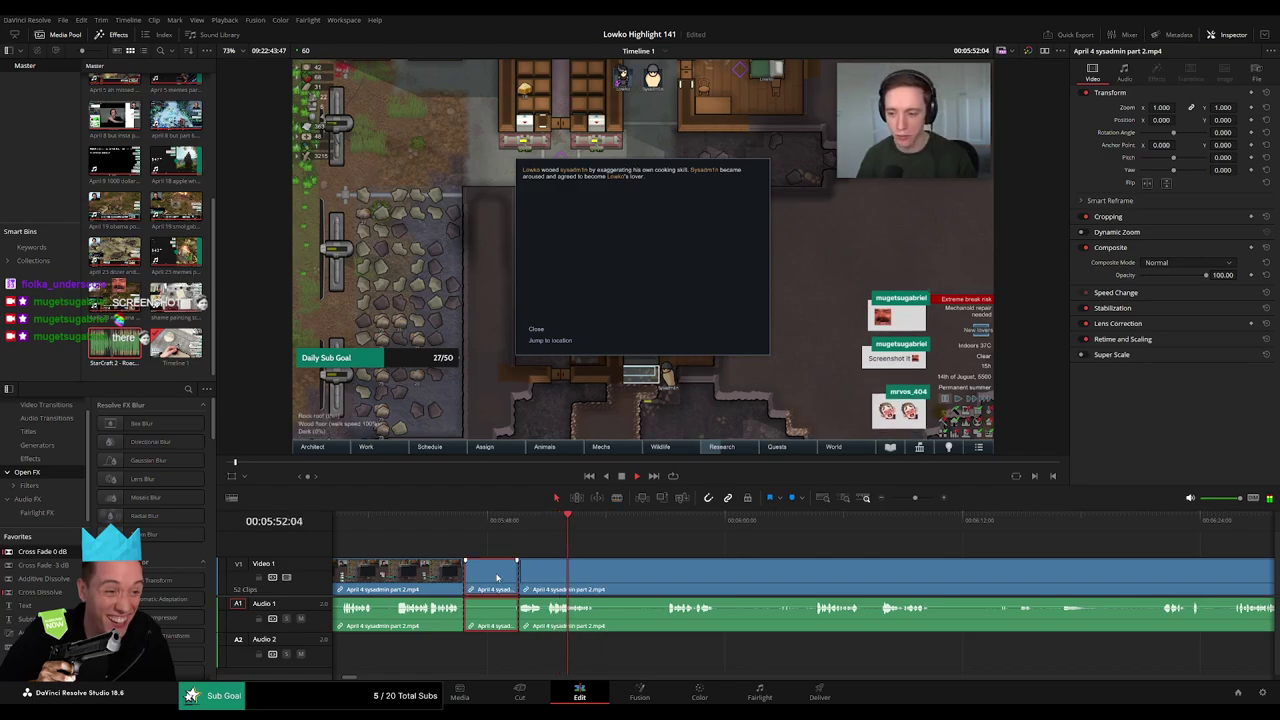
pyautogui.press('a')
pyautogui.click(497, 578)
pyautogui.press('Delete')
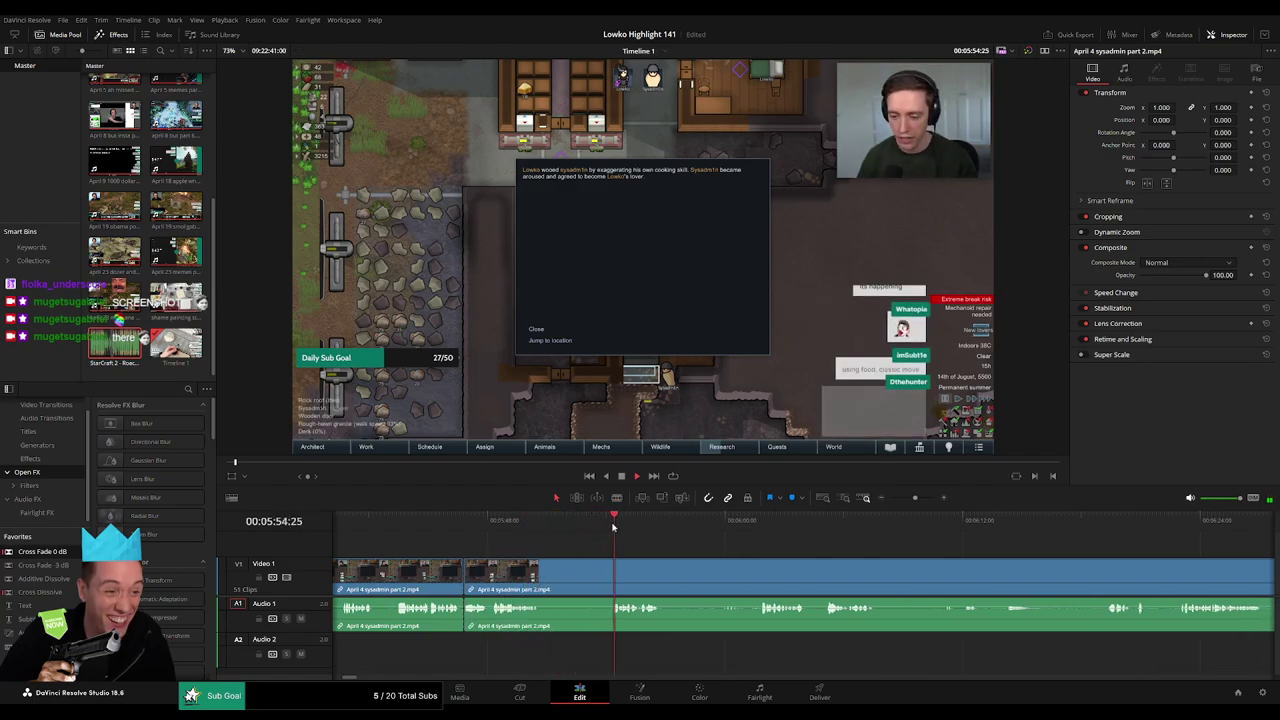
# Remove the pause from about 5:50:50 to 5:54:13, close the gap and cross-fade the audio join.
pyautogui.moveTo(550, 580); pyautogui.dragTo(592, 577)
pyautogui.click(608, 576)
pyautogui.press('a')
pyautogui.click(594, 585)
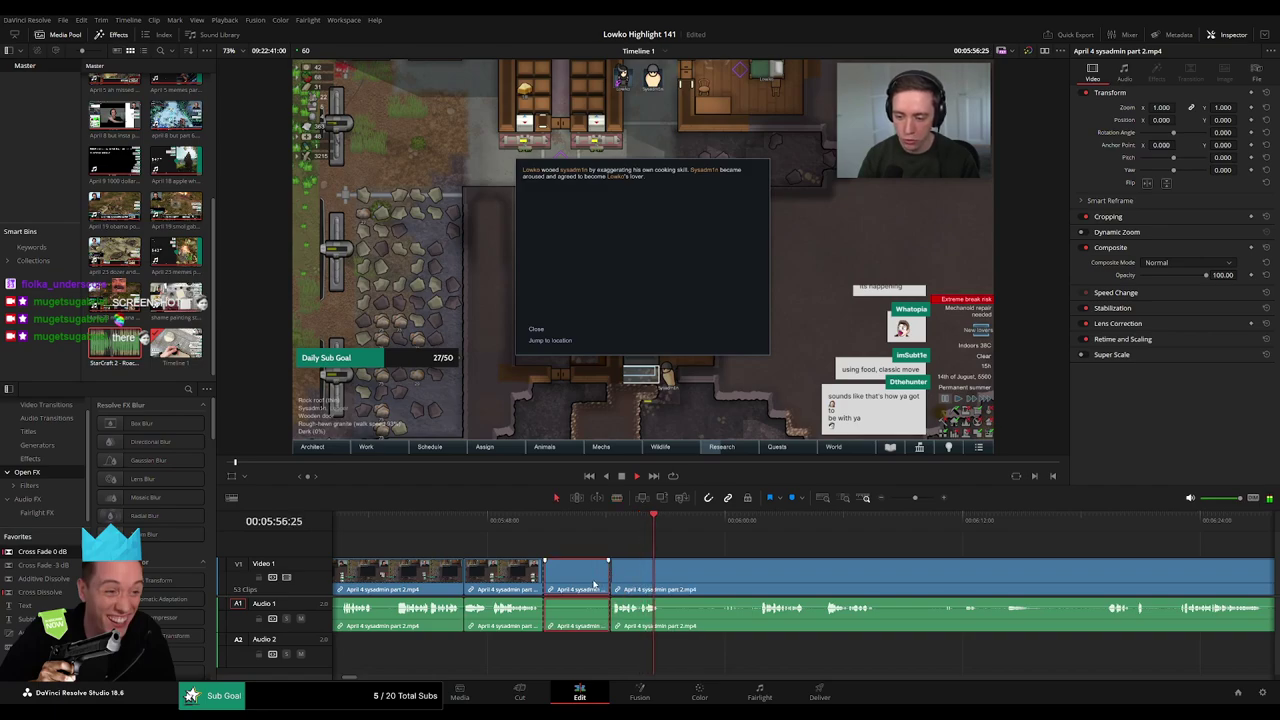
pyautogui.press('Delete')
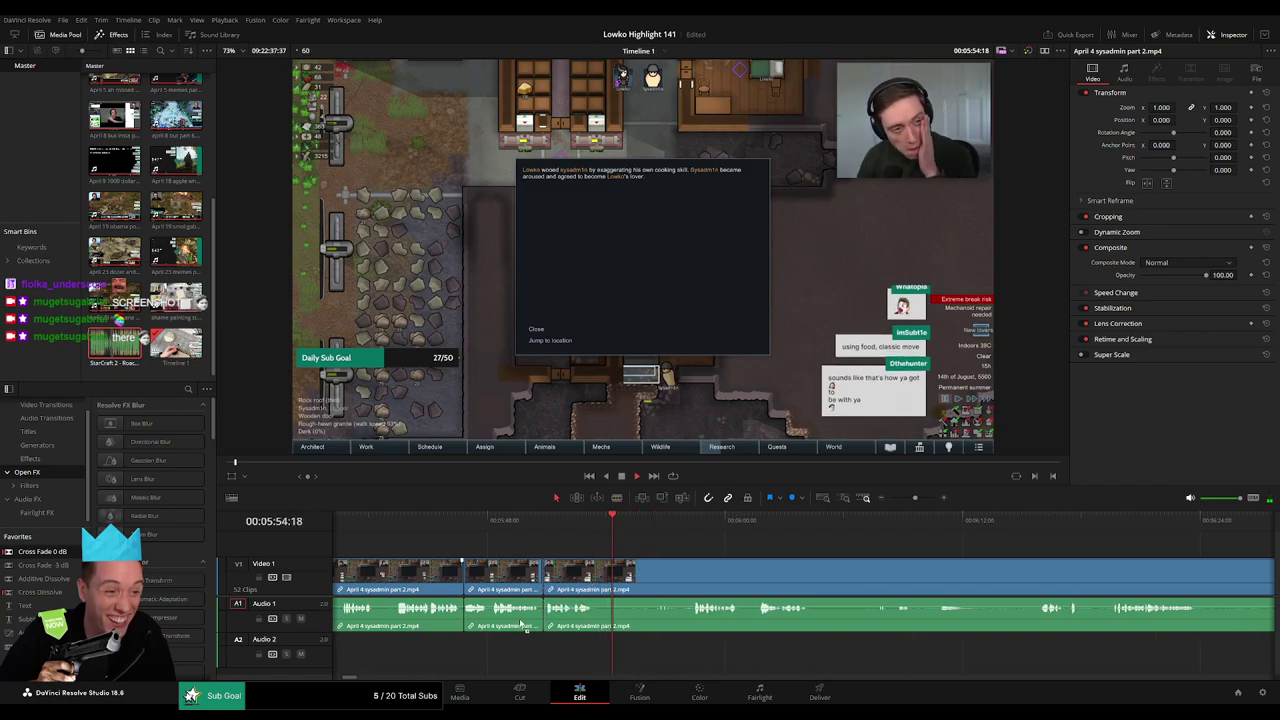
# Cut out the pause from about 5:53:36 to 5:56:40, close the gap and cross-fade the audio join.
pyautogui.click(601, 582)
pyautogui.click(690, 524)
pyautogui.hscroll(2, 720, 570)
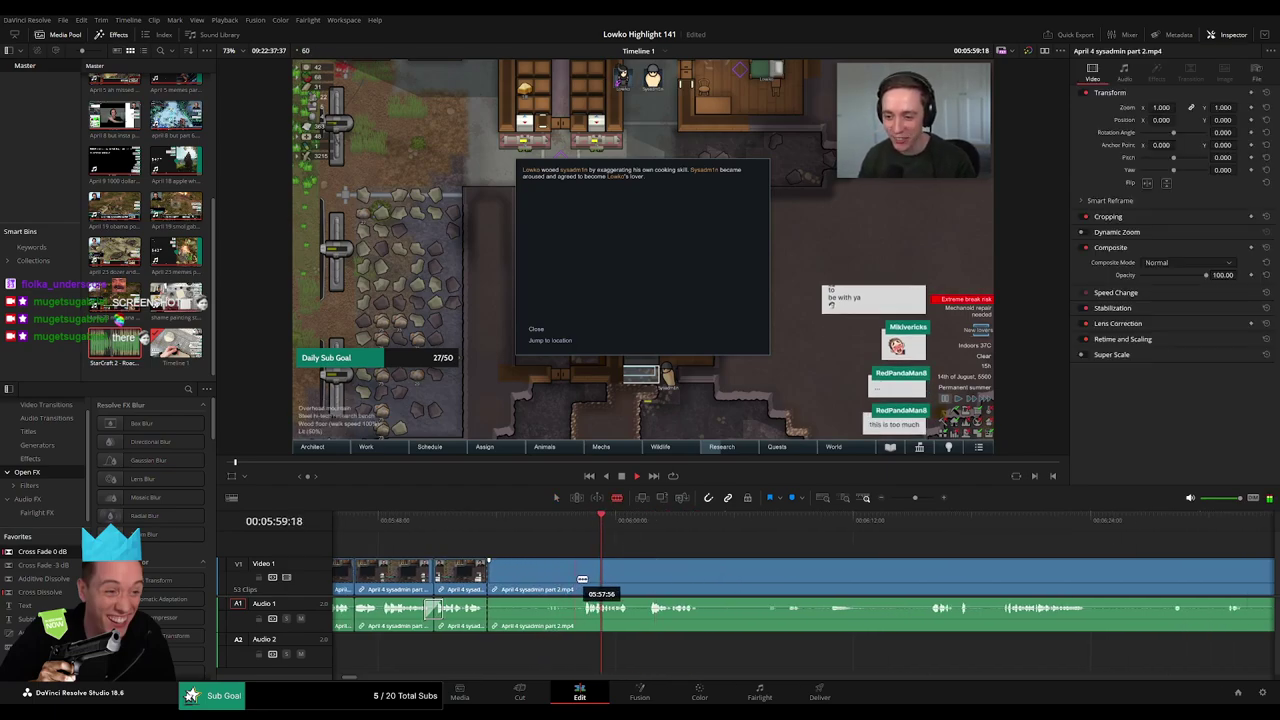
pyautogui.click(552, 585)
pyautogui.press('a')
pyautogui.click(528, 585)
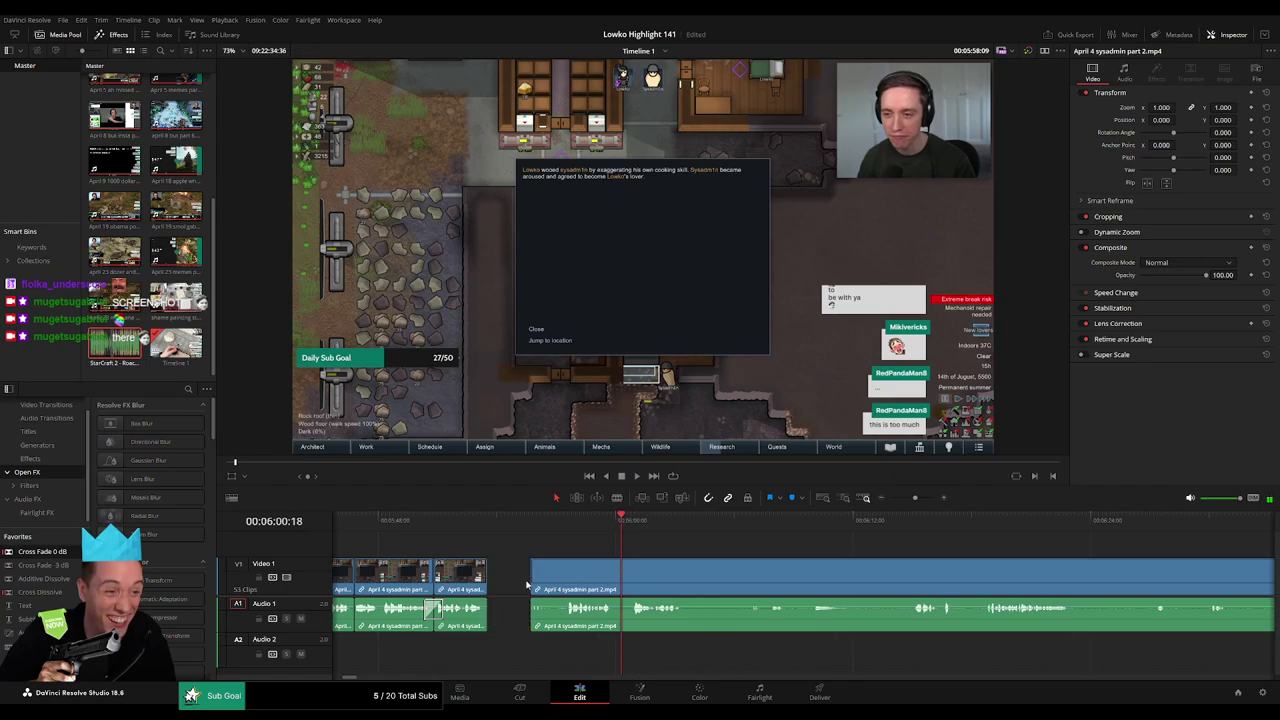
pyautogui.press('Delete')
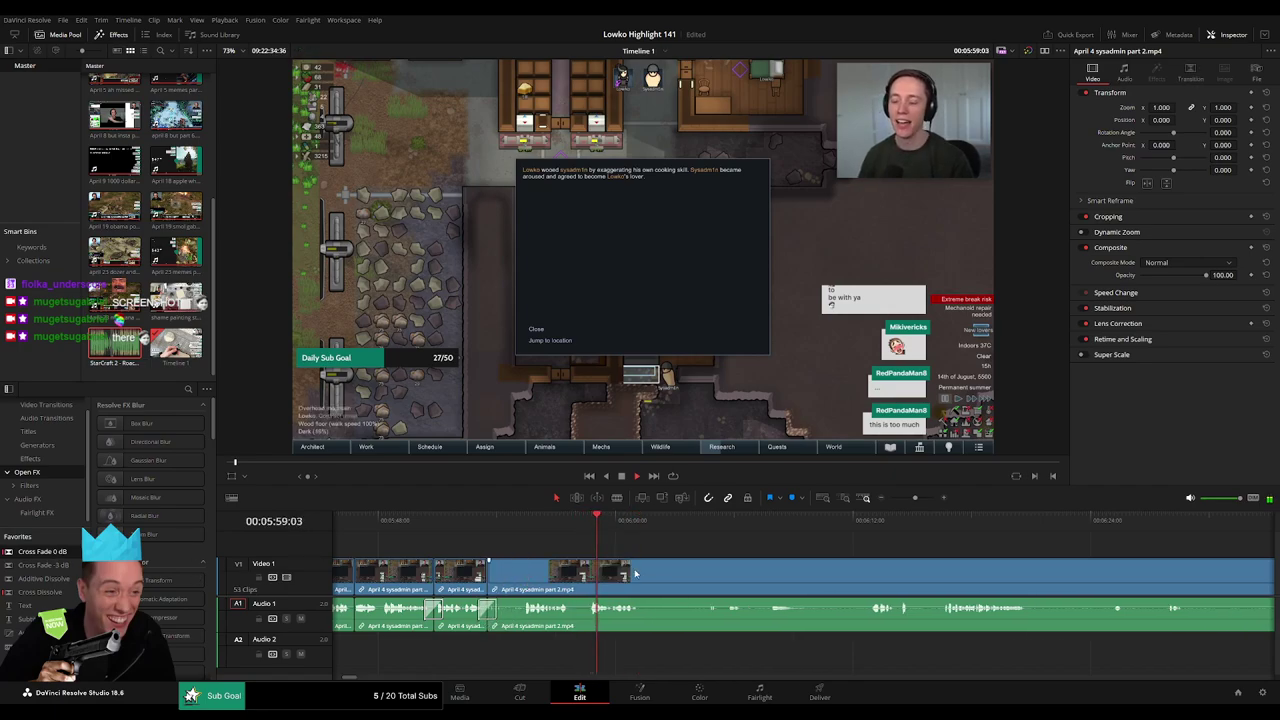
# Remove the footage from about 6:01:26 to 6:12:50, close the gap and cross-fade the audio join.
pyautogui.hscroll(3, 534, 549)
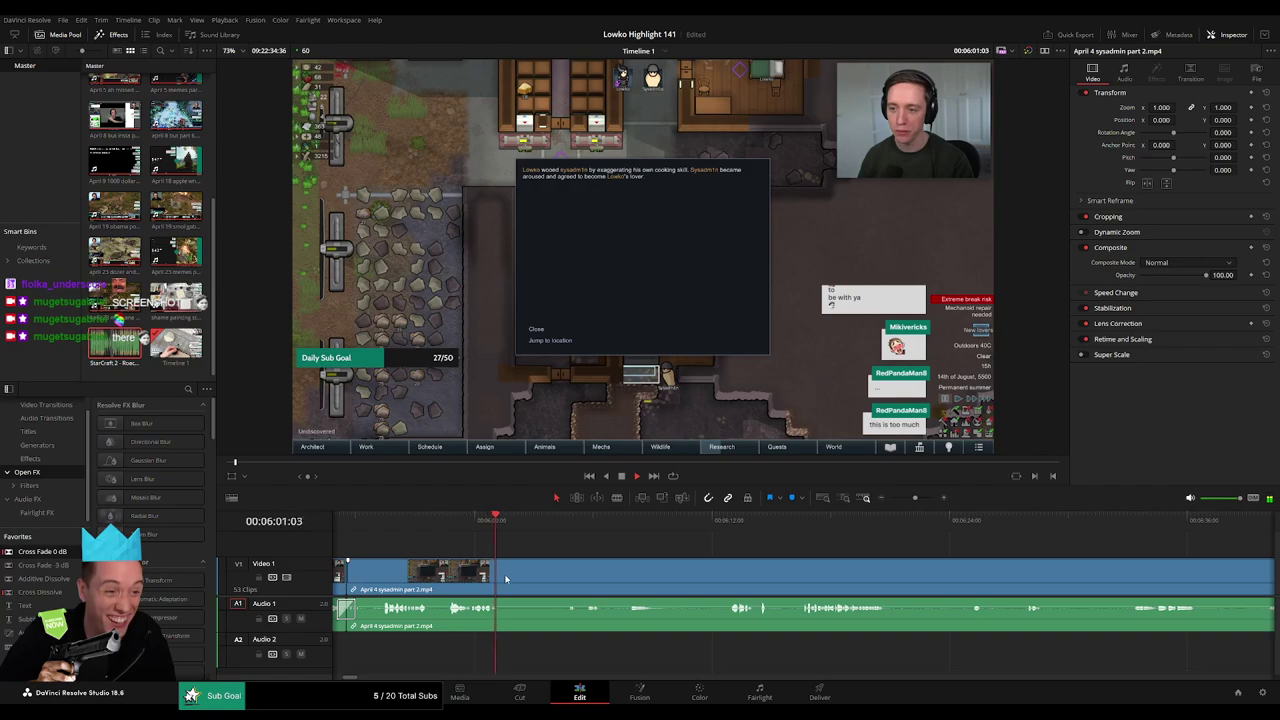
pyautogui.press('b')
pyautogui.click(575, 526)
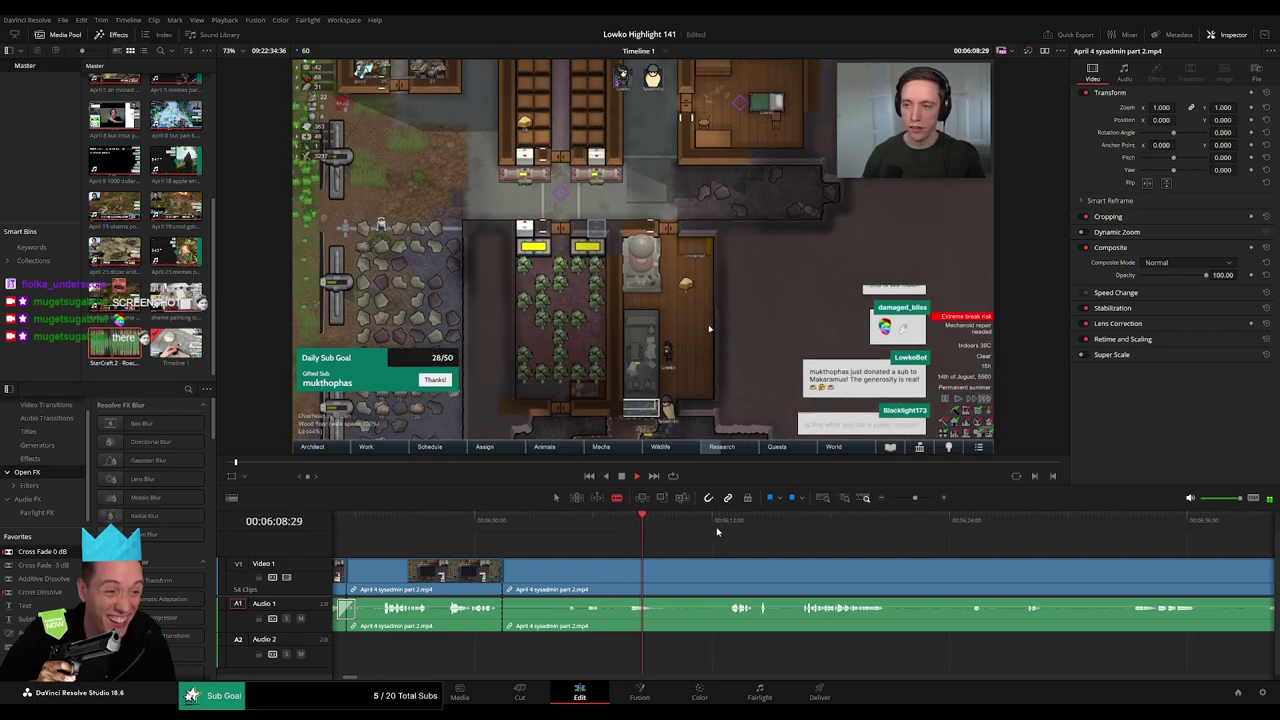
pyautogui.click(735, 528)
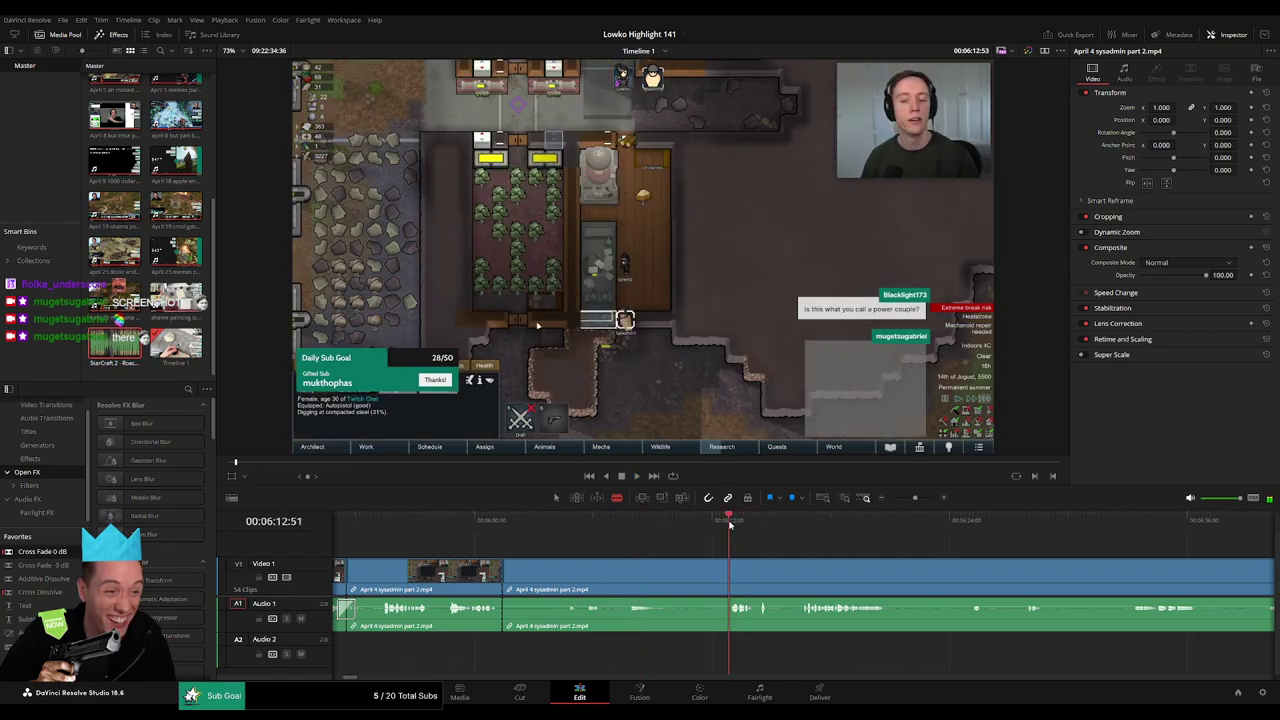
pyautogui.click(725, 580)
pyautogui.press('a')
pyautogui.click(697, 583)
pyautogui.press('Delete')
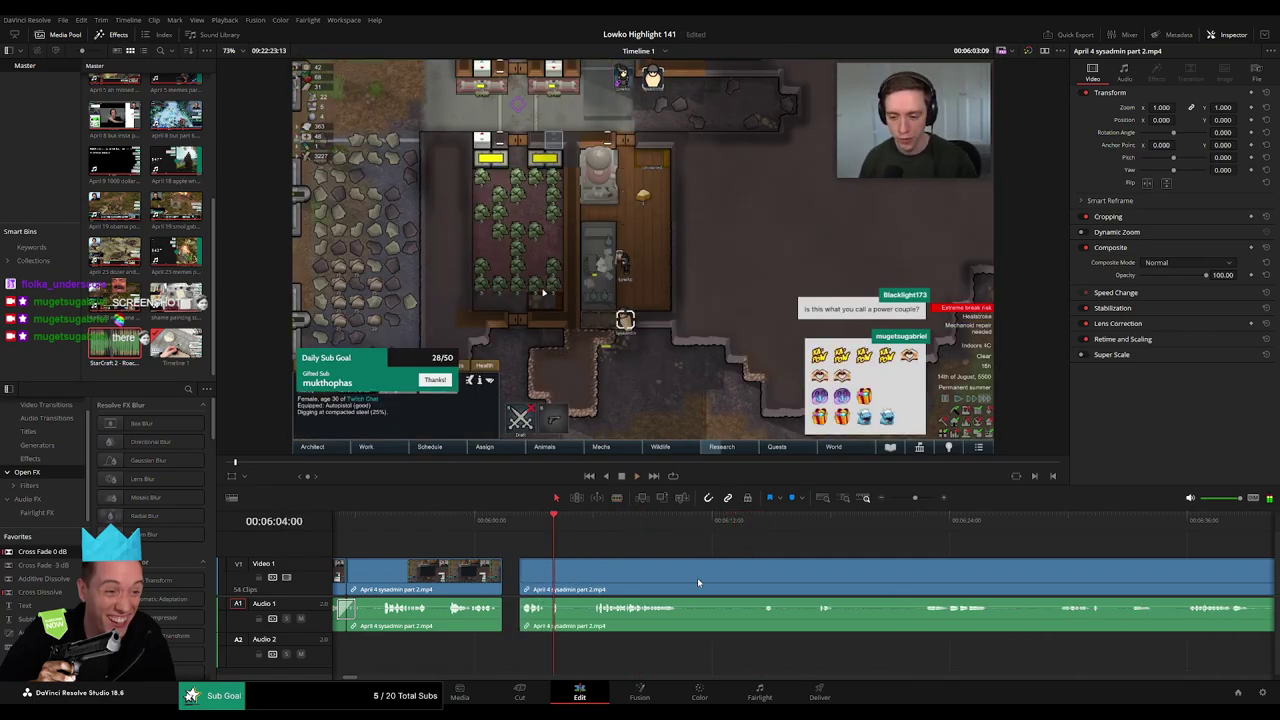
pyautogui.moveTo(500, 616); pyautogui.dragTo(502, 614)
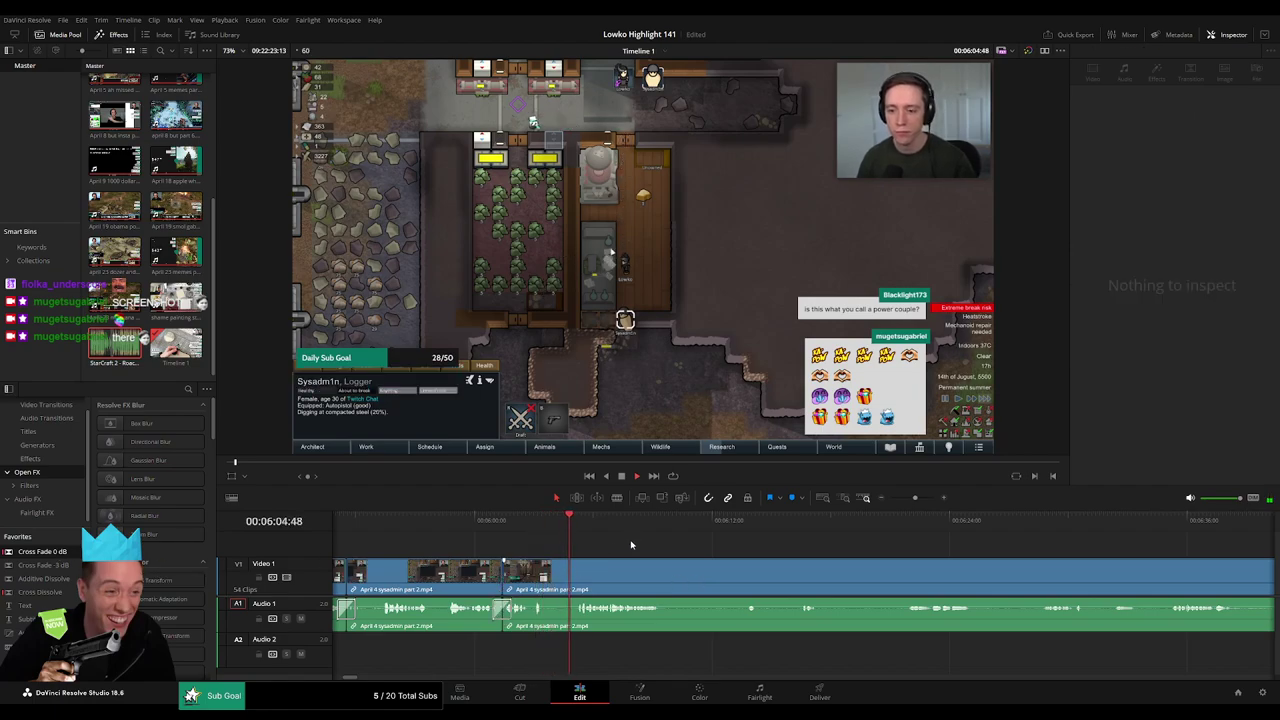
pyautogui.hscroll(1, 671, 561)
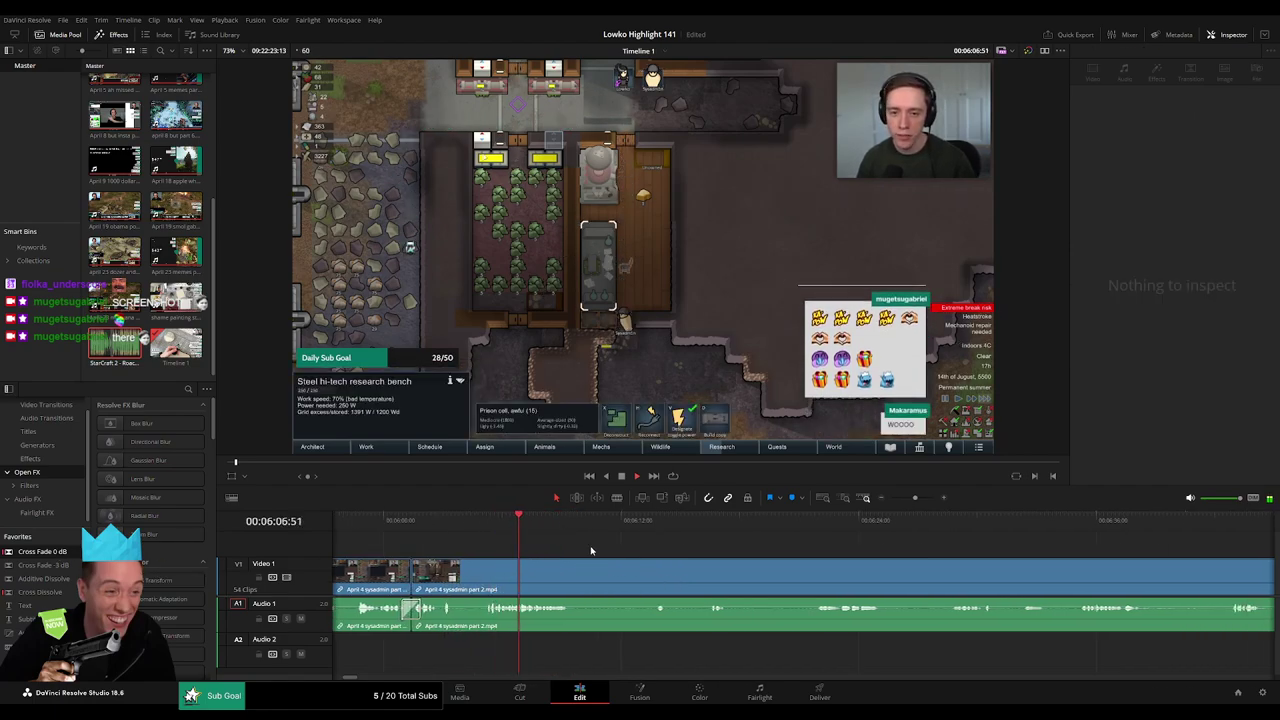
pyautogui.hscroll(1, 585, 551)
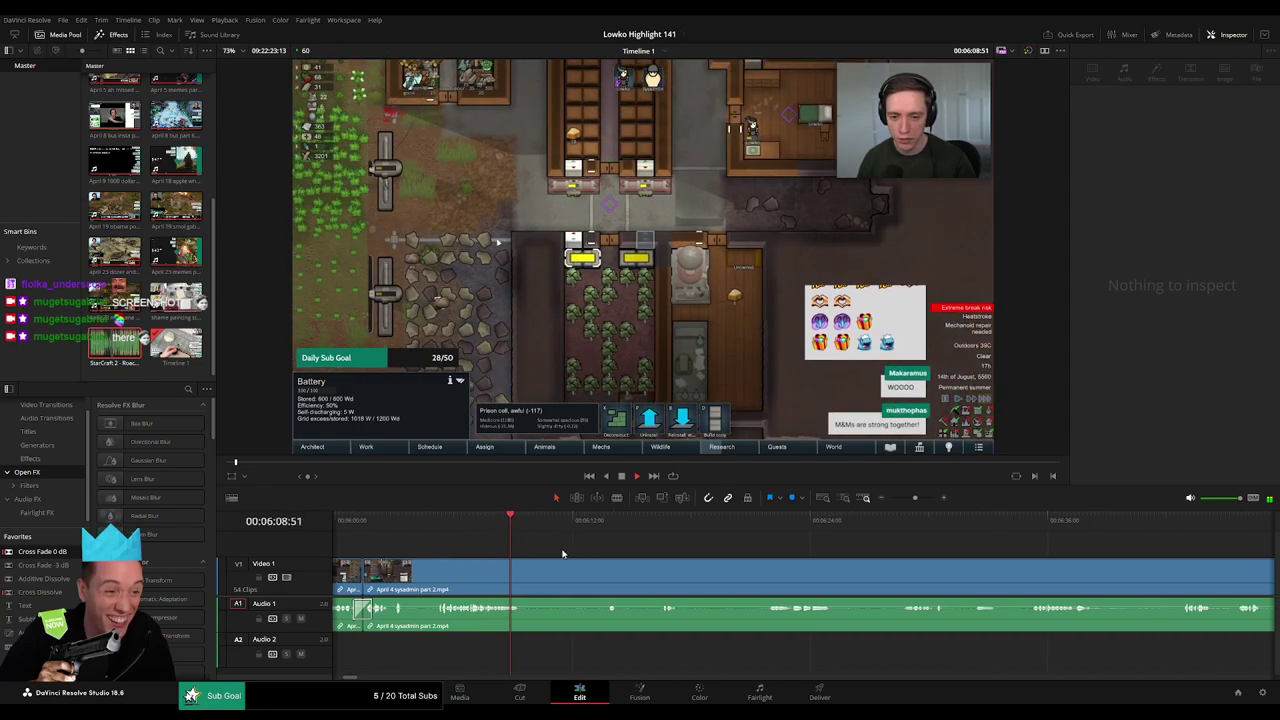
# Cut out the pause from about 6:09:44 to 6:16:18, close the gap and cross-fade the audio join.
pyautogui.press('b')
pyautogui.click(528, 580)
pyautogui.click(607, 520)
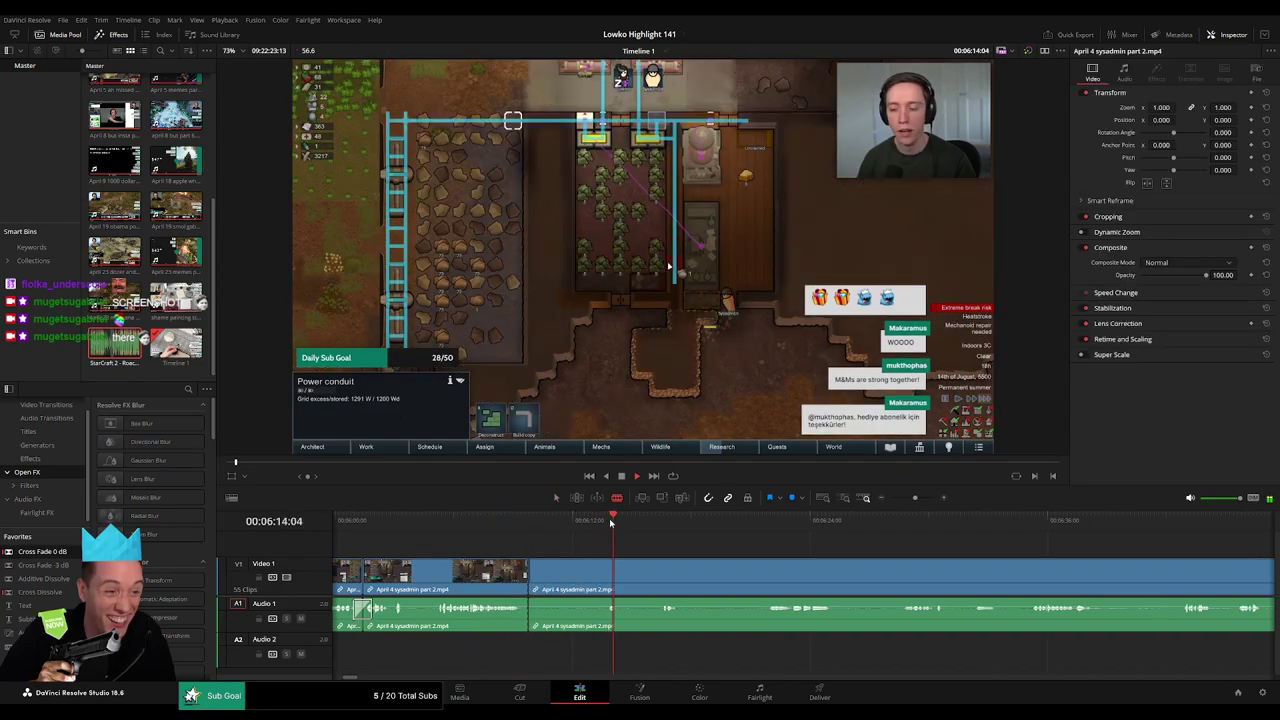
pyautogui.click(646, 521)
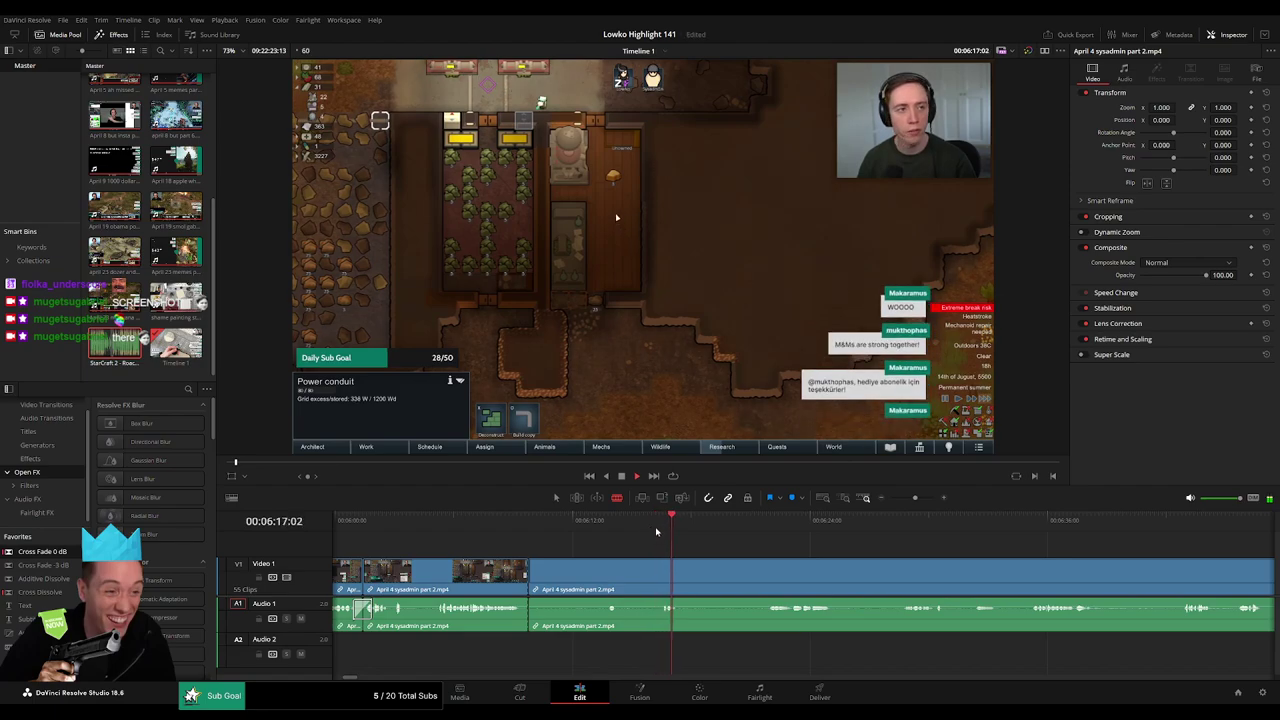
pyautogui.click(659, 575)
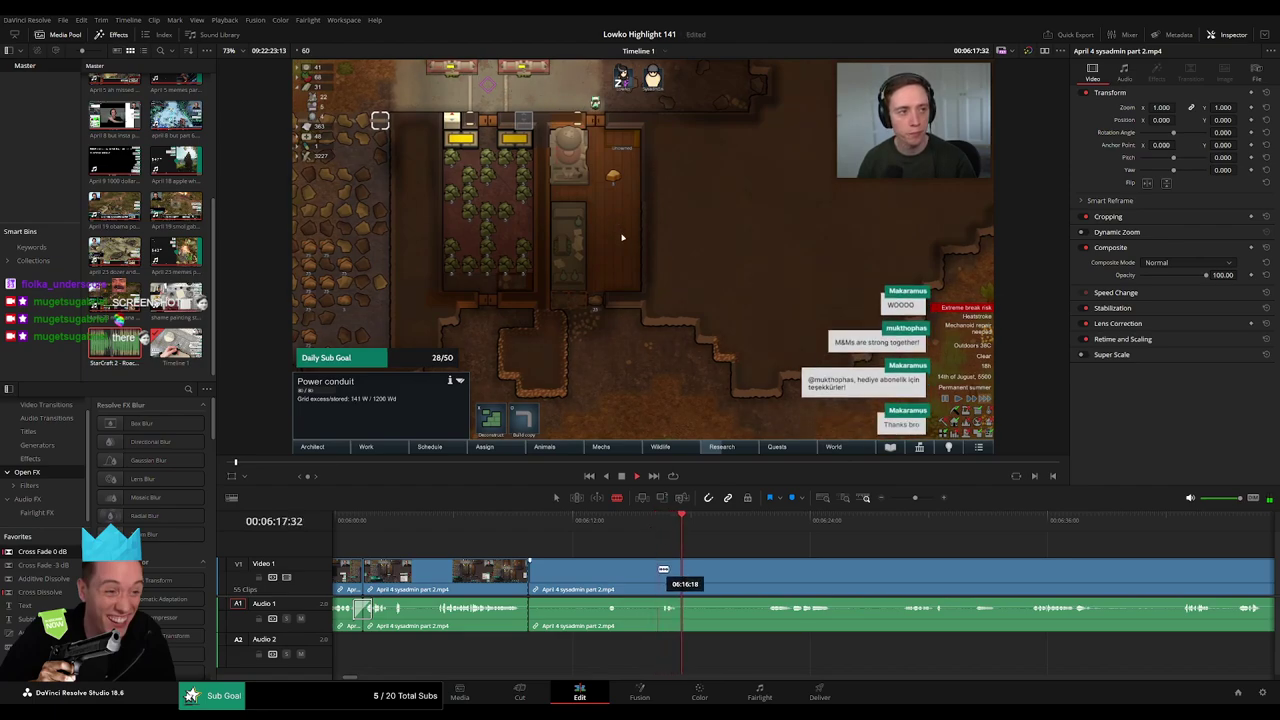
pyautogui.press('a')
pyautogui.click(629, 578)
pyautogui.press('BackSpace')
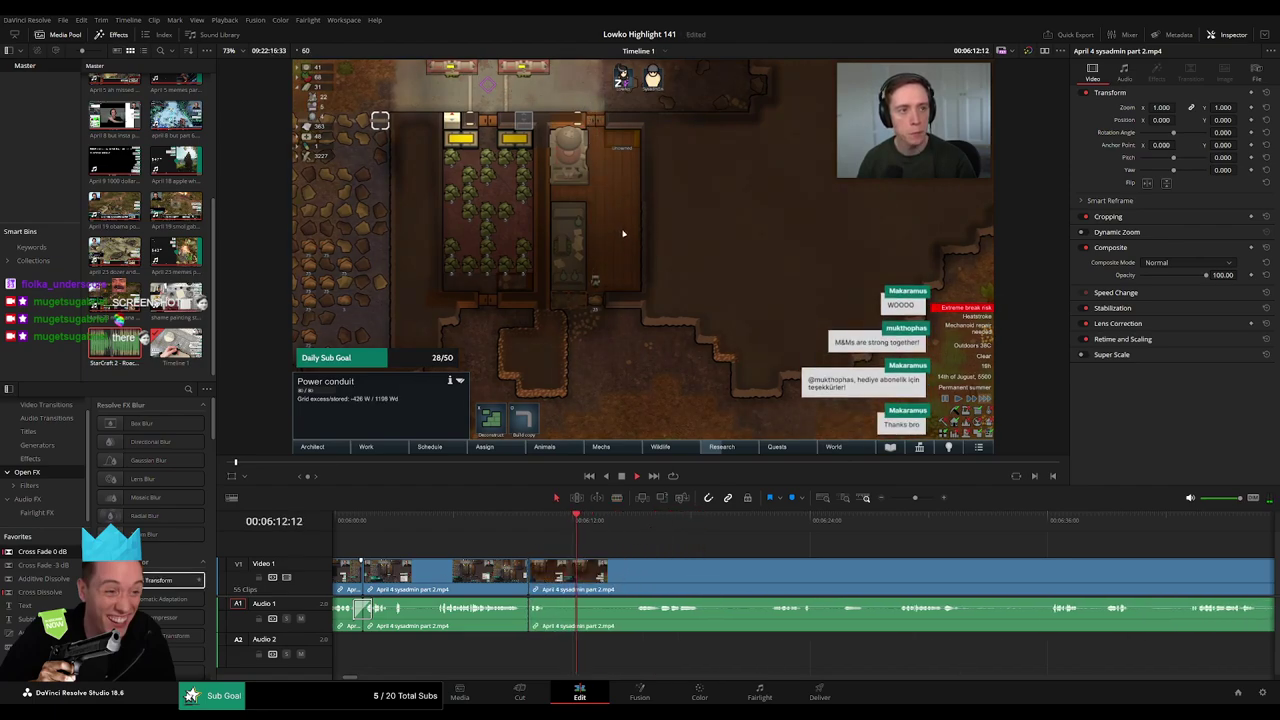
pyautogui.click(540, 605)
# Remove the footage from about 6:11 to 6:22, close the gap and cross-fade the audio join.
pyautogui.click(642, 527)
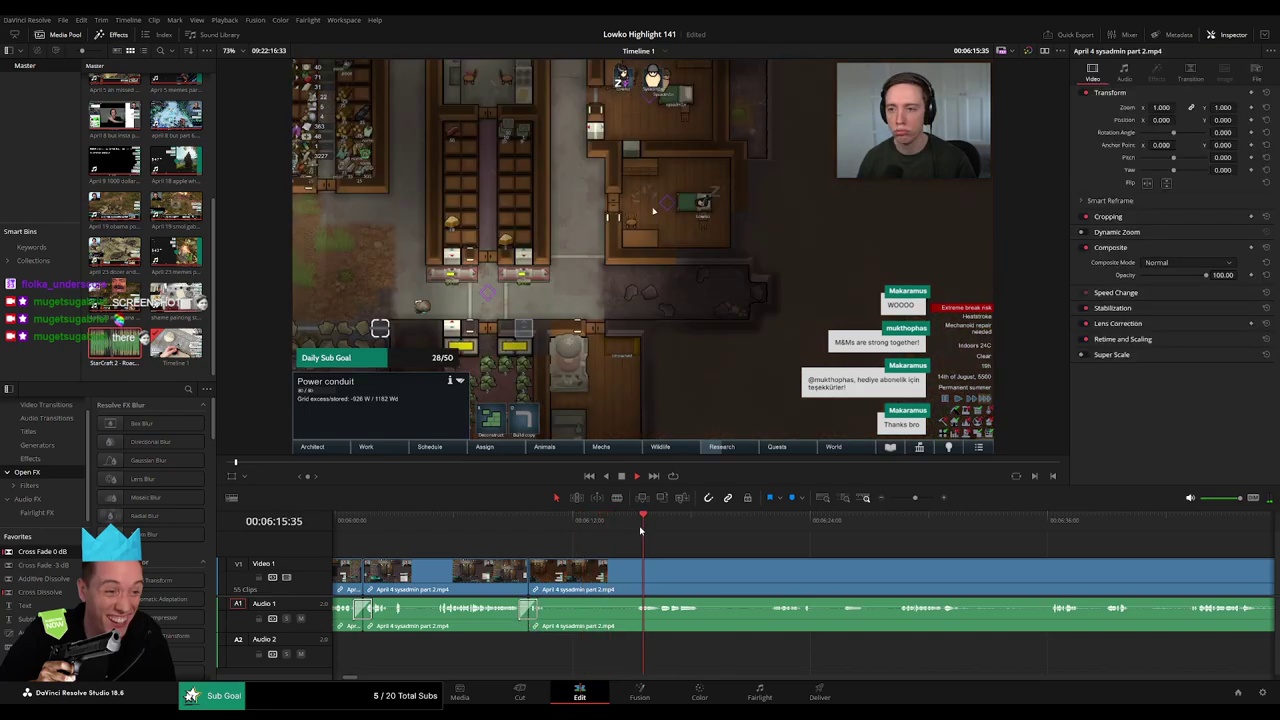
pyautogui.press('b')
pyautogui.click(553, 577)
pyautogui.press('a')
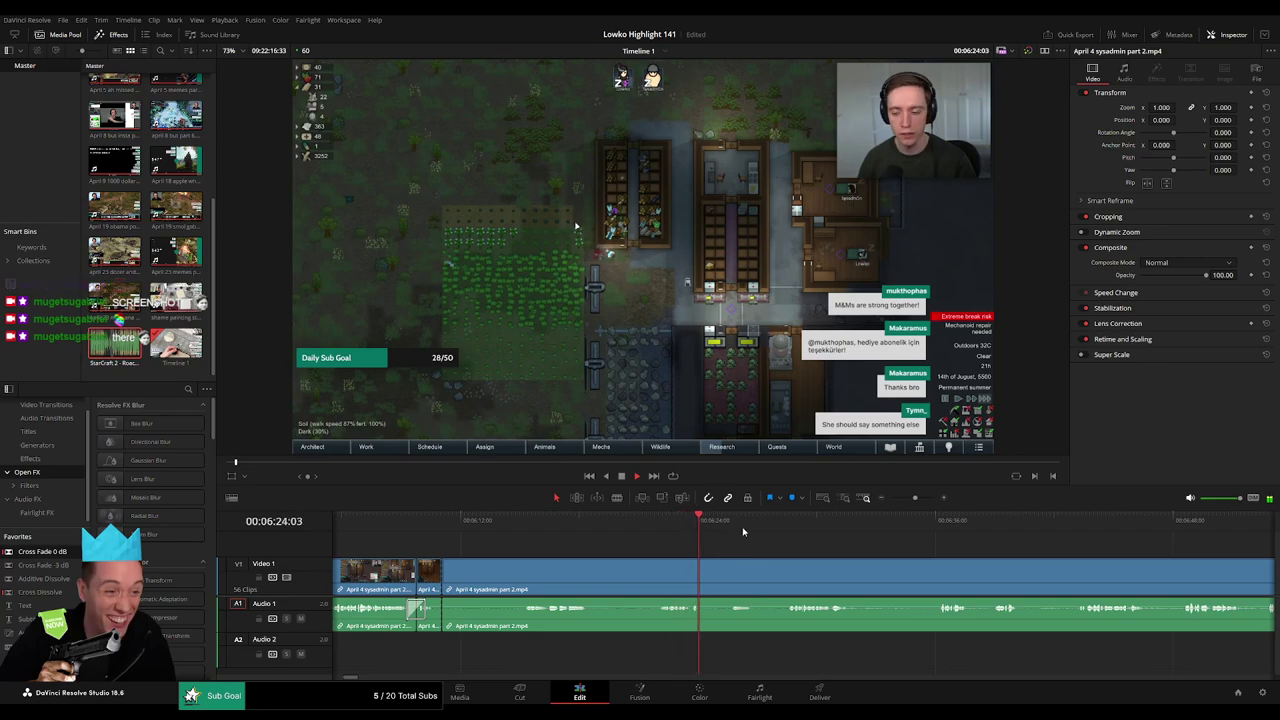
pyautogui.click(791, 532)
pyautogui.moveTo(859, 559); pyautogui.dragTo(770, 552)
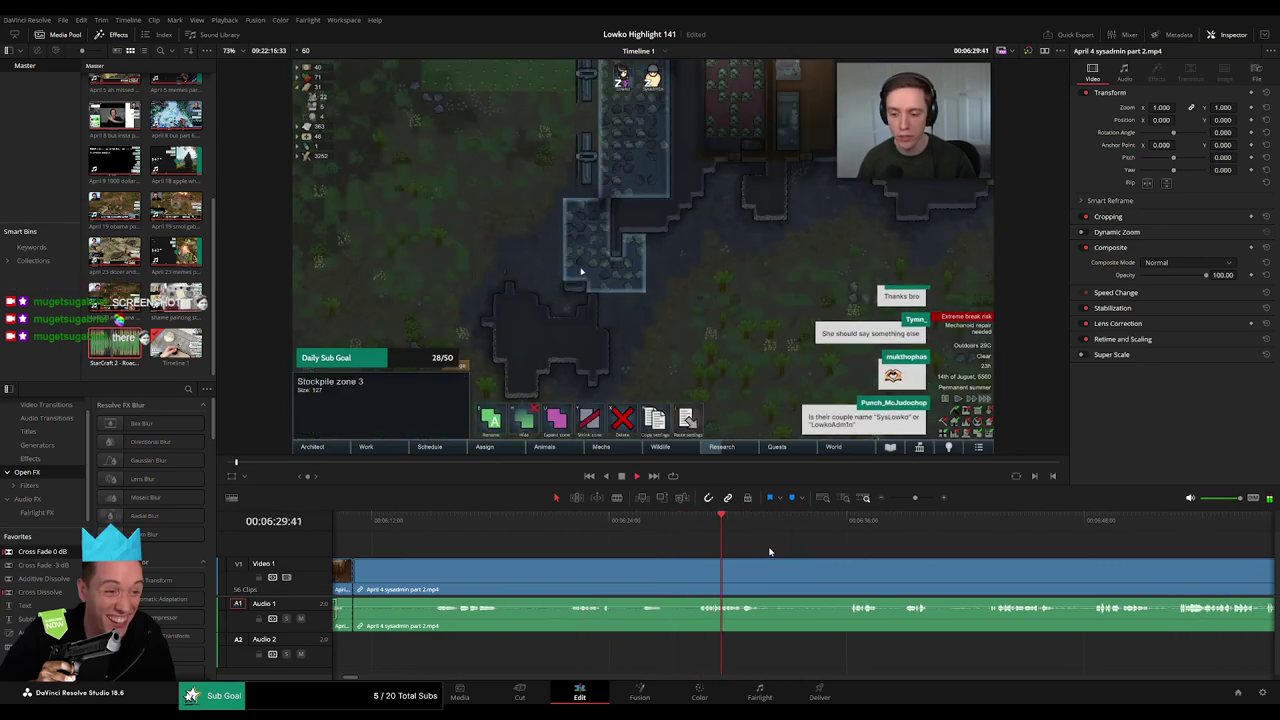
pyautogui.click(575, 581)
pyautogui.press('a')
pyautogui.click(540, 580)
pyautogui.press('Delete')
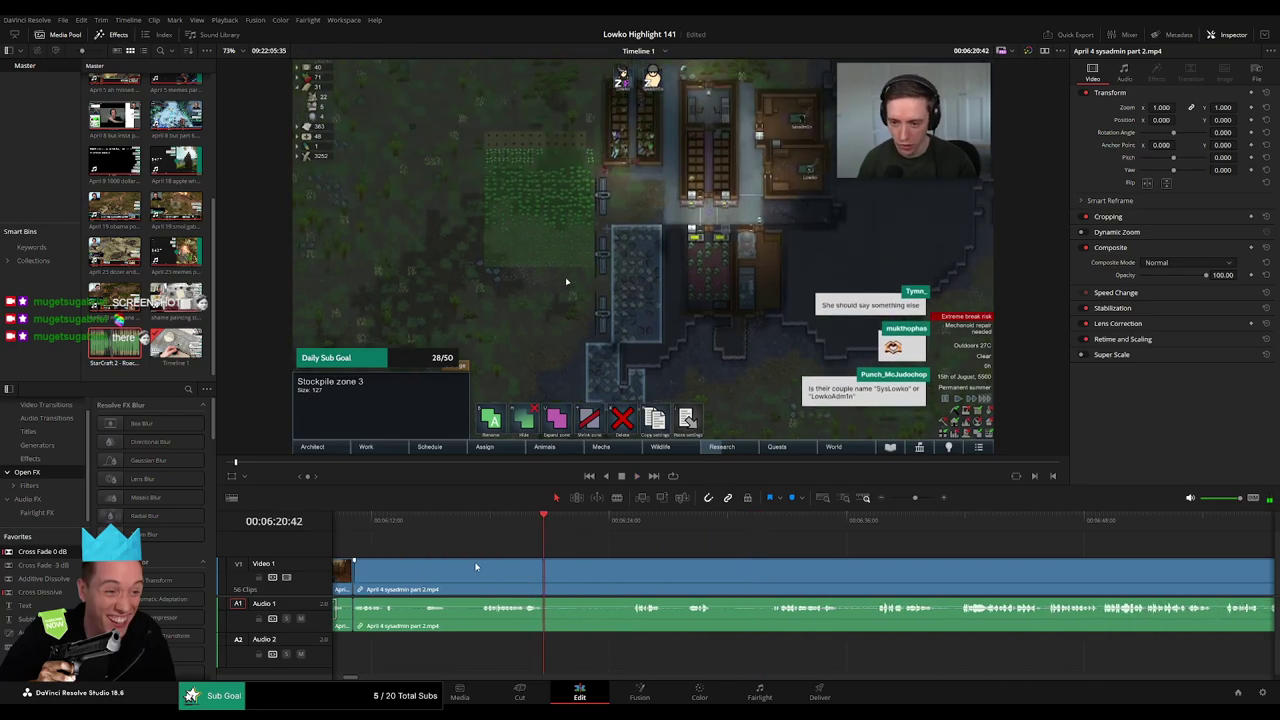
pyautogui.moveTo(460, 565); pyautogui.dragTo(600, 566)
# Try splitting the sysadmin clip at about 6:13:22 and 6:17 to isolate a pause, and undo both splits.
pyautogui.press('b')
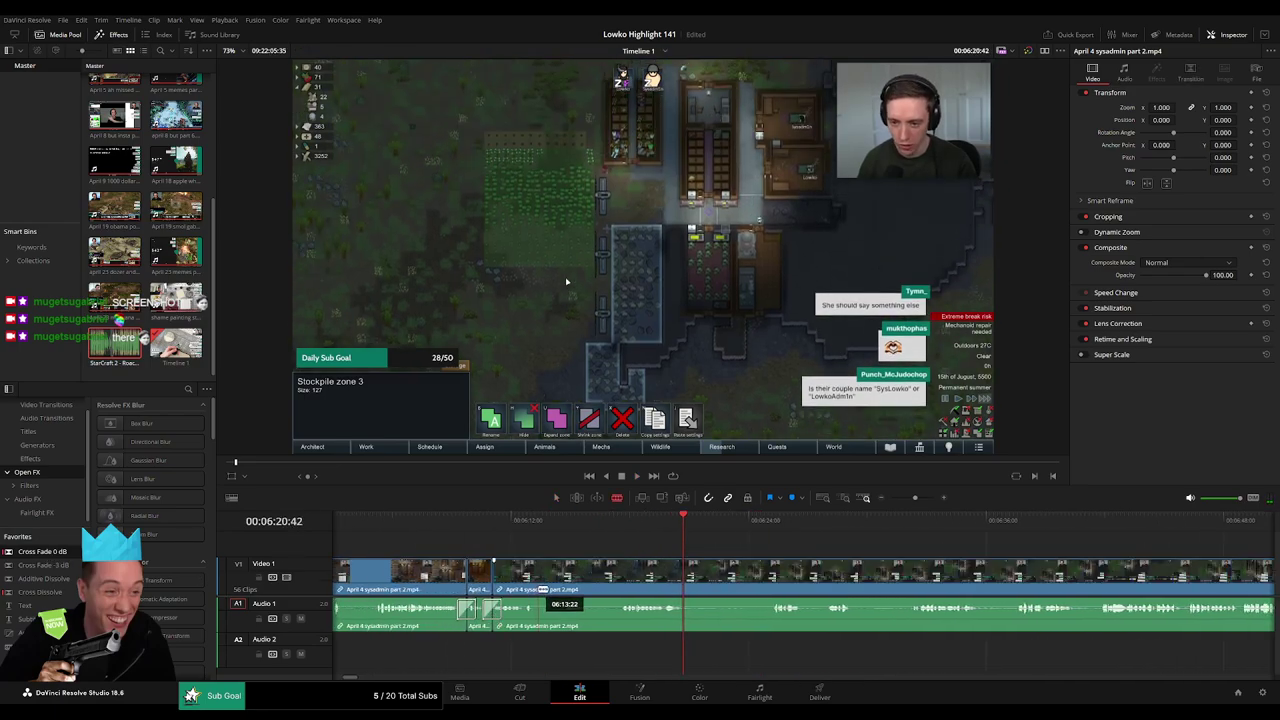
pyautogui.click(541, 588)
pyautogui.click(621, 578)
pyautogui.hotkey('ctrl', 'z')
pyautogui.click(573, 520)
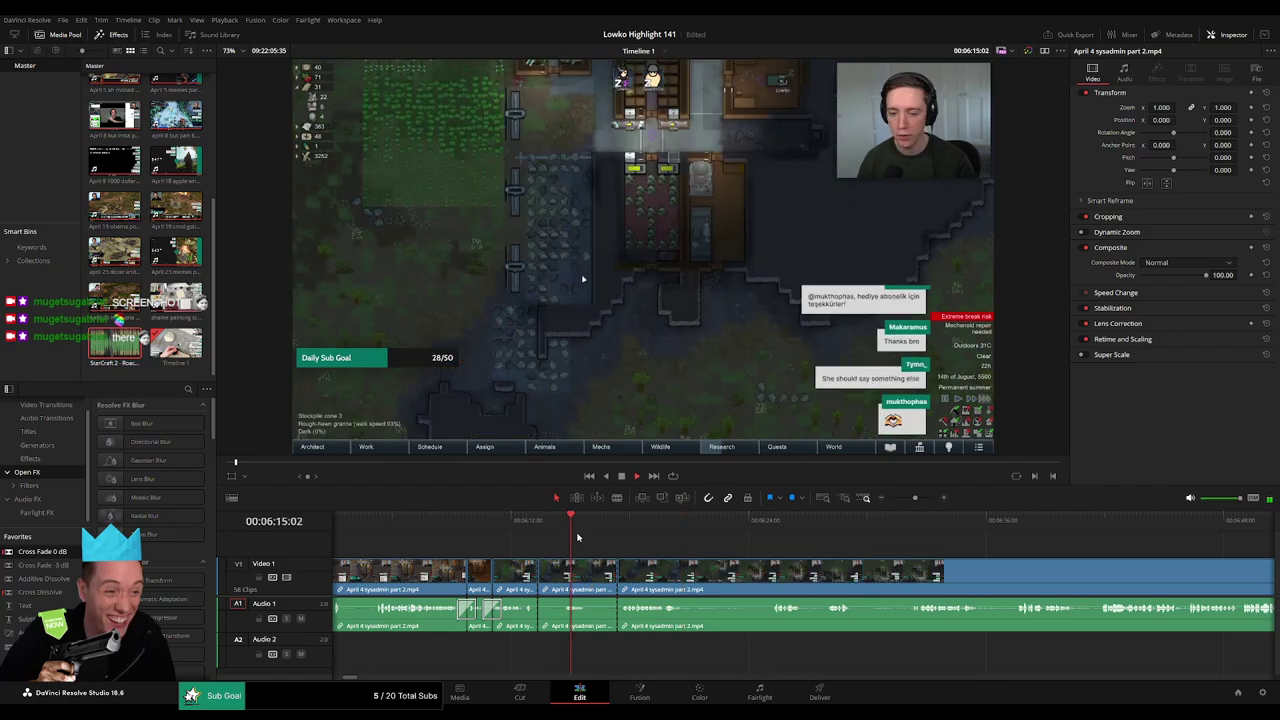
pyautogui.press('space')
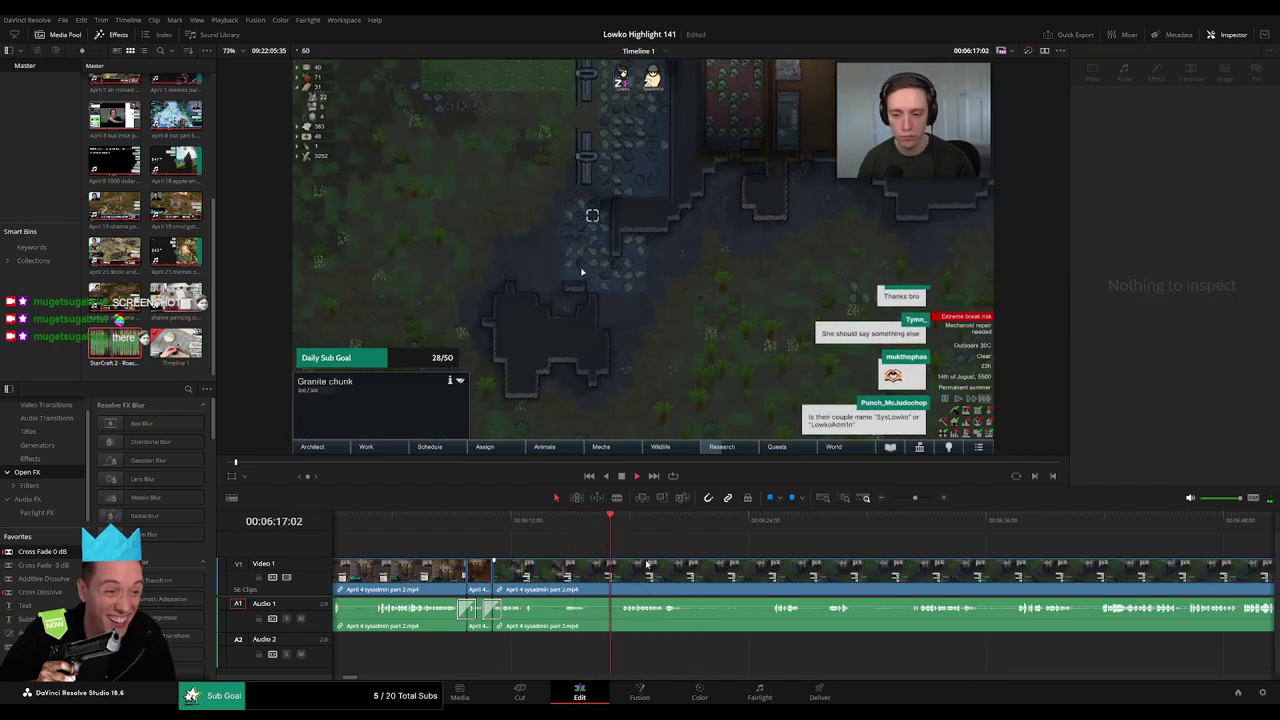
# Play on and split the April 4 sysadmin part 2 clip at 6:20:54.
pyautogui.moveTo(745, 557); pyautogui.dragTo(640, 560)
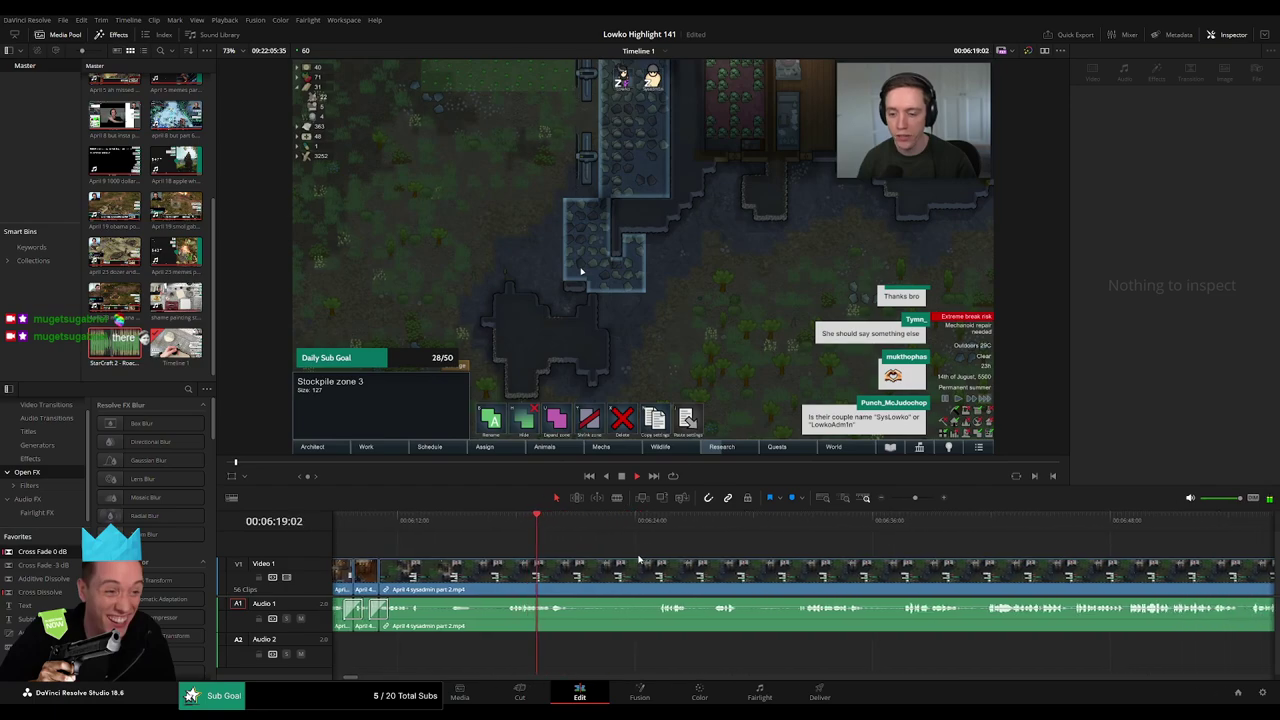
pyautogui.press('b')
pyautogui.click(574, 581)
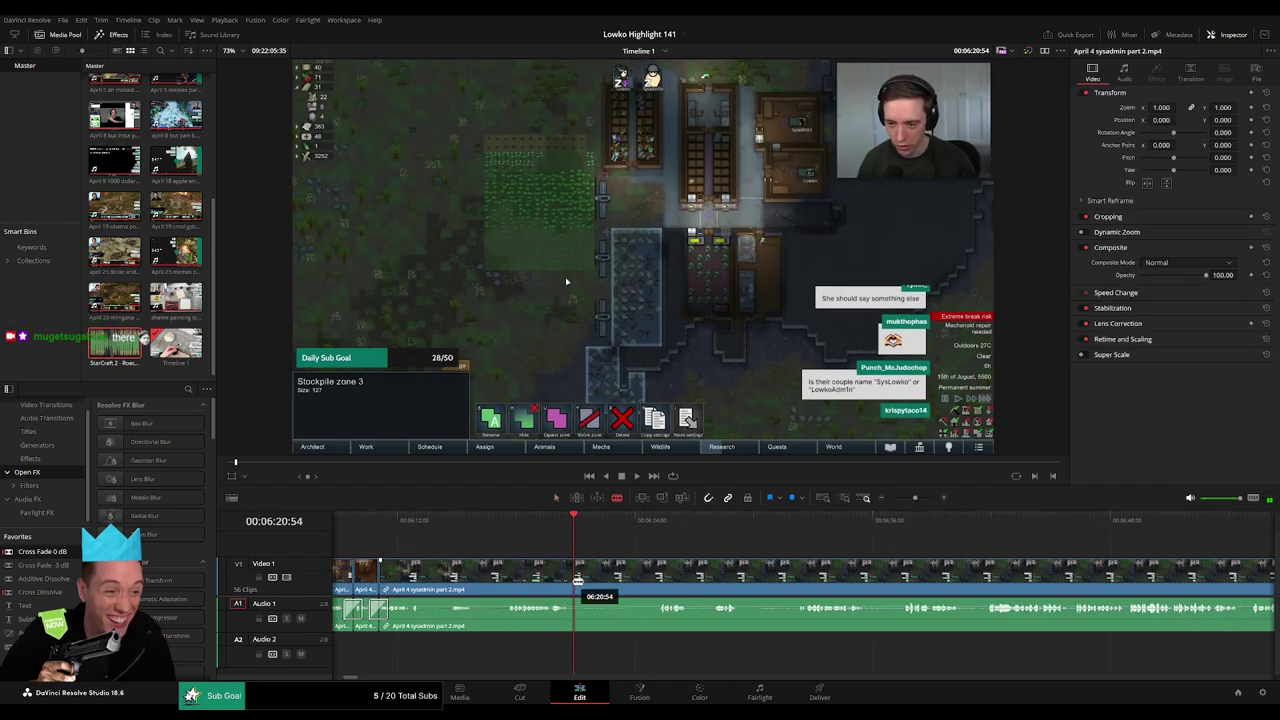
# Try a second split of the sysadmin clip at about 6:25 and undo it.
pyautogui.click(650, 521)
pyautogui.press('a')
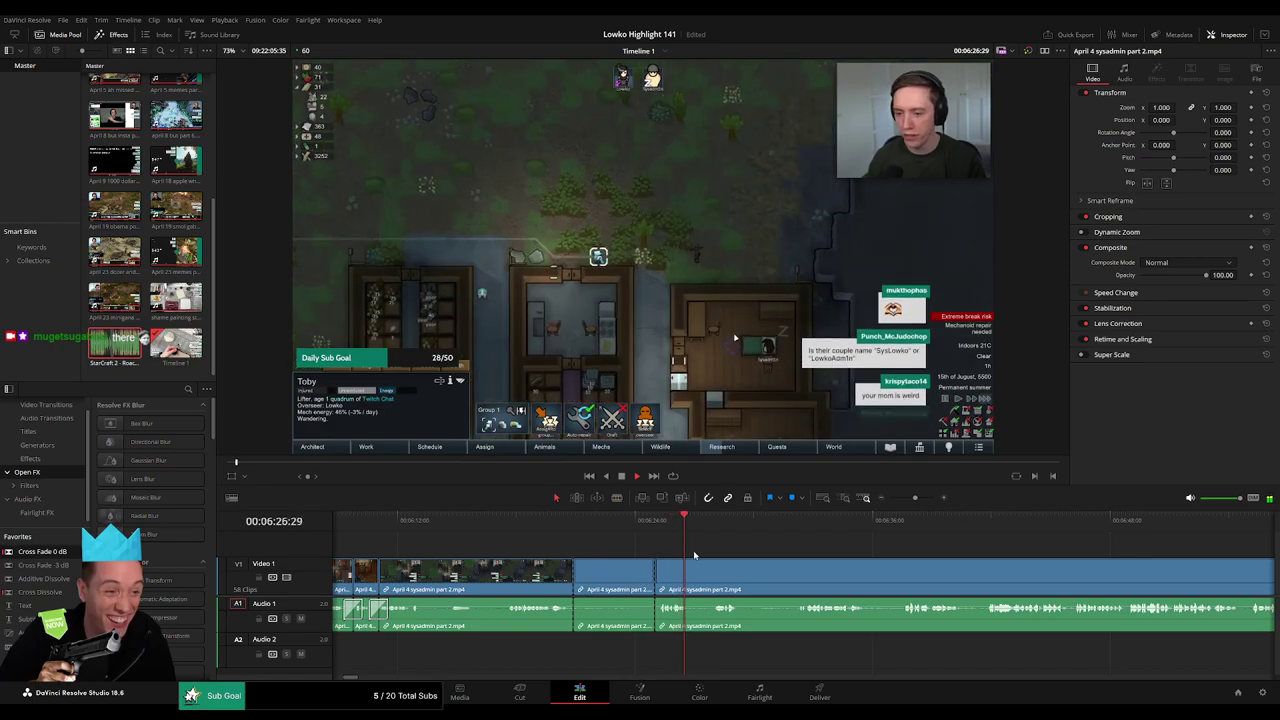
pyautogui.hotkey('ctrl', 'z')
# Skim the remaining April 4 sysadmin part 2 footage and delete everything after the 6:20:54 cut, closing the gap.
pyautogui.click(714, 522)
pyautogui.click(800, 523)
pyautogui.moveTo(820, 541); pyautogui.dragTo(943, 533)
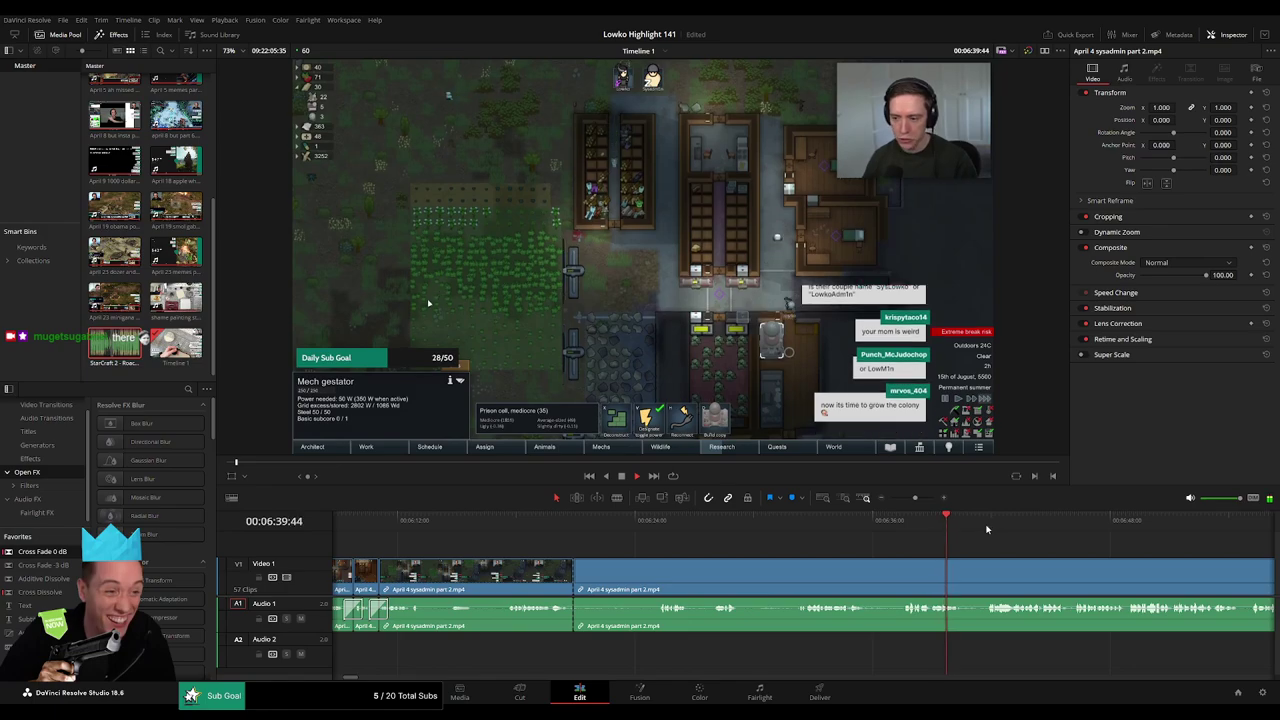
pyautogui.click(986, 528)
pyautogui.hscroll(1, 966, 558)
pyautogui.moveTo(965, 557); pyautogui.dragTo(1006, 527)
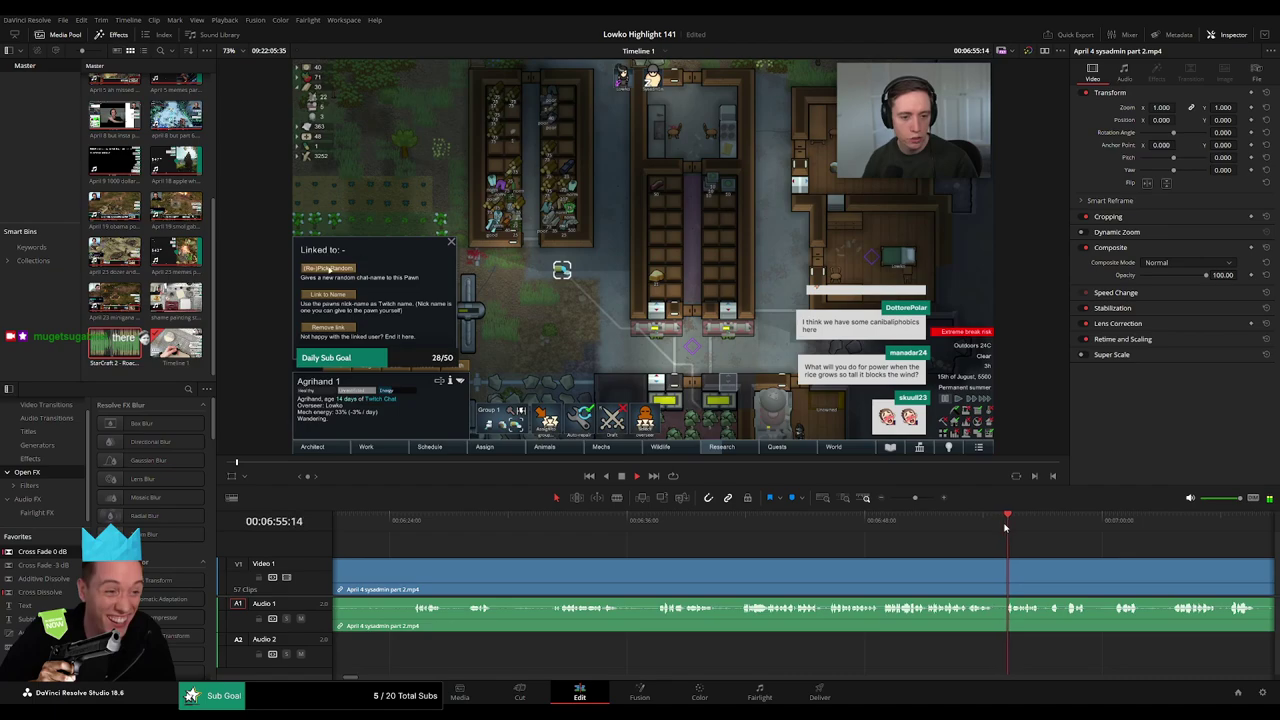
pyautogui.moveTo(1042, 570); pyautogui.dragTo(819, 554)
pyautogui.click(896, 531)
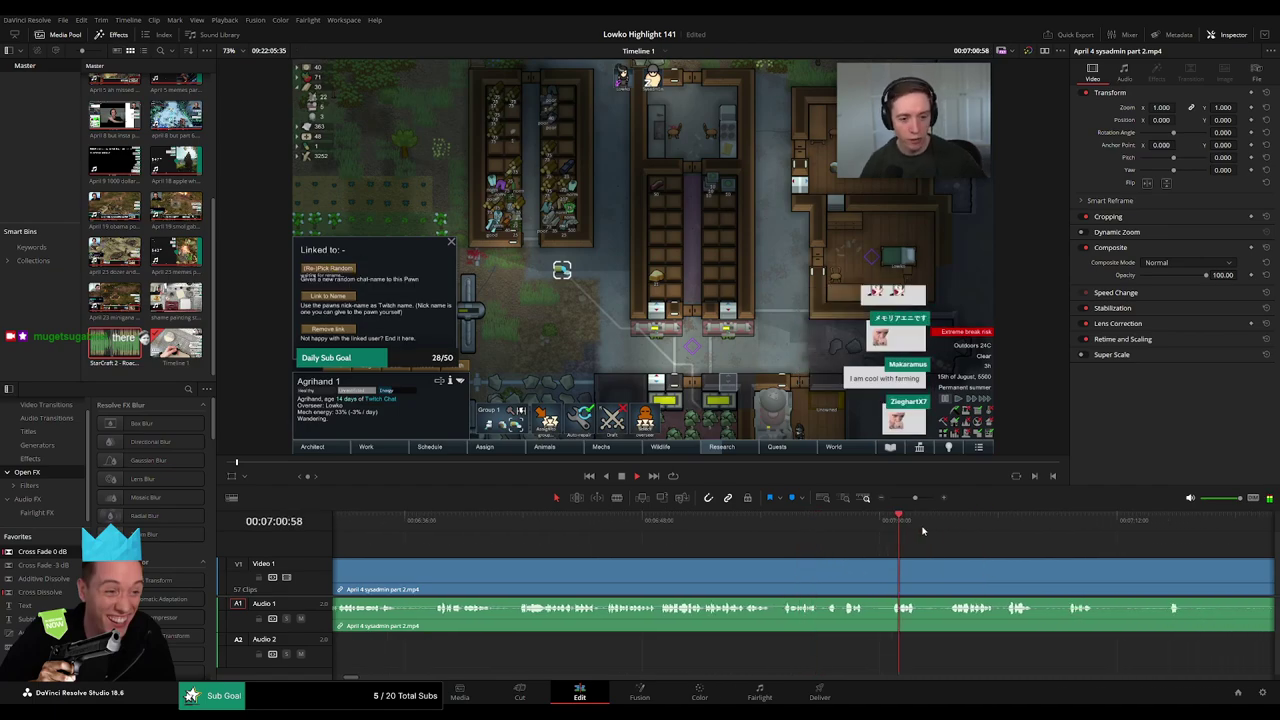
pyautogui.click(905, 499)
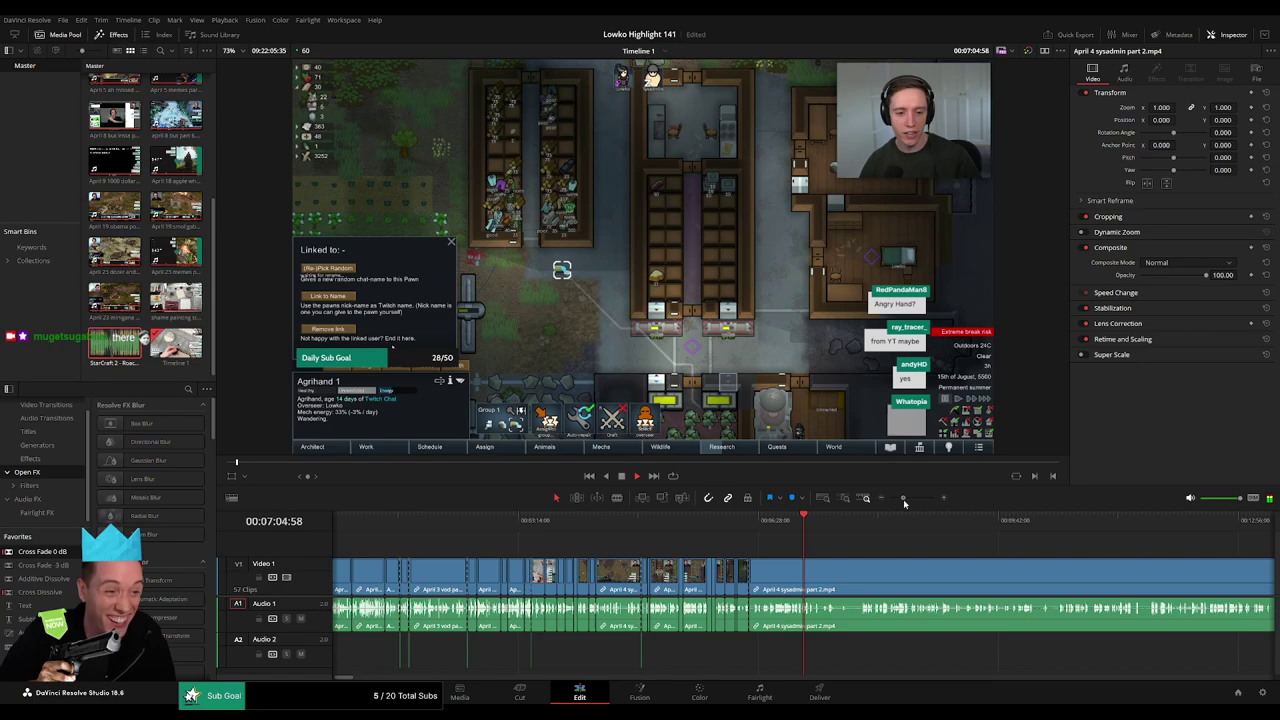
pyautogui.click(861, 571)
pyautogui.press('Delete')
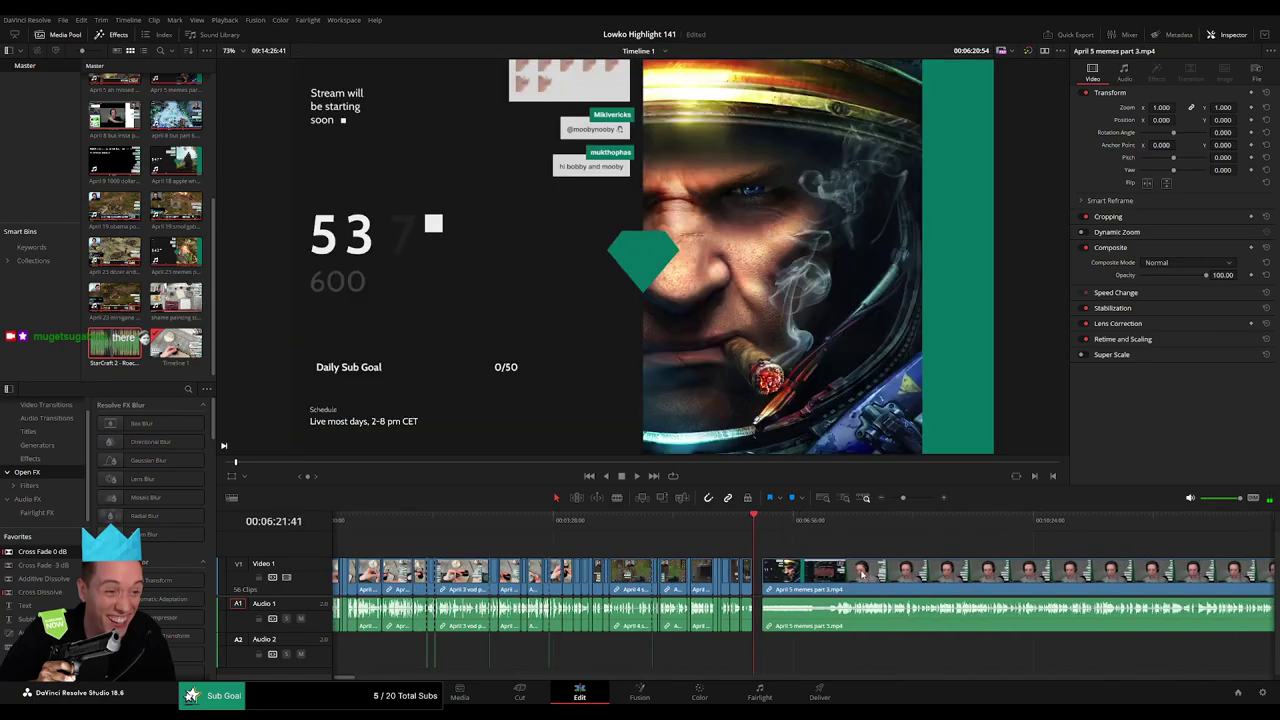
# Skim the opening of the April 5 memes part 3 clip up to about 10:09 for footage worth keeping.
pyautogui.moveTo(818, 524); pyautogui.dragTo(529, 531)
pyautogui.press('space')
pyautogui.click(626, 525)
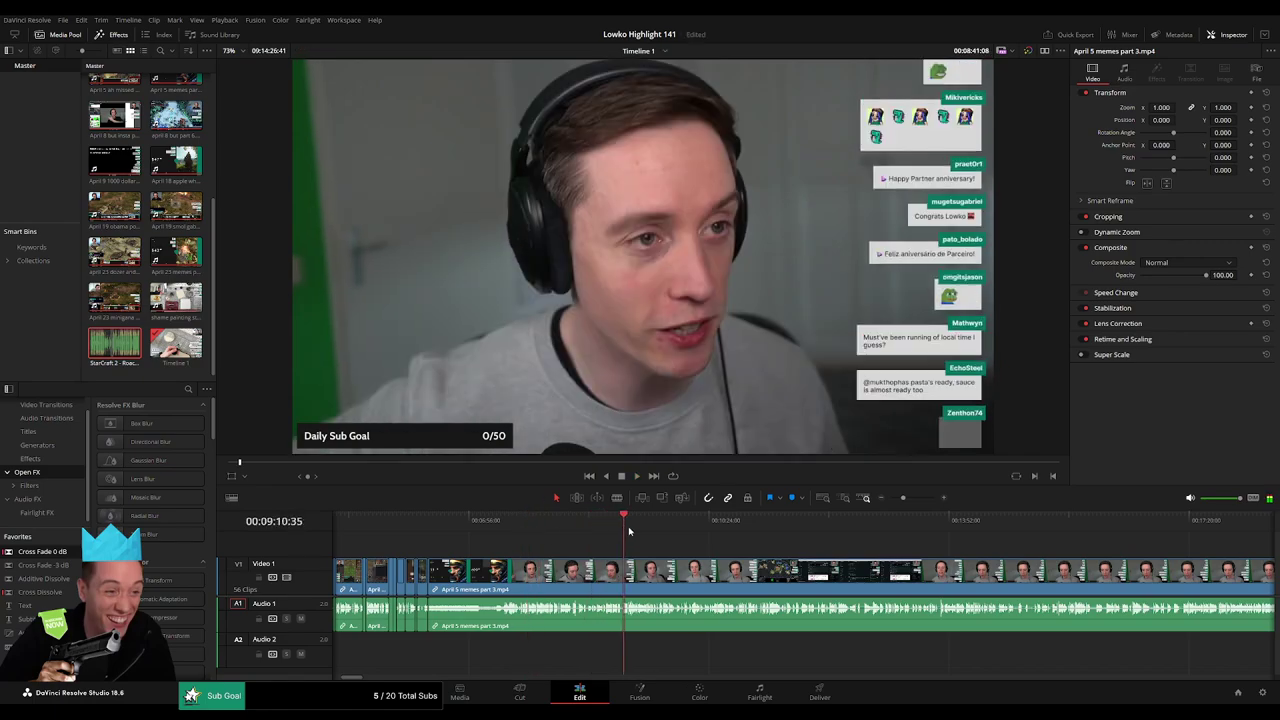
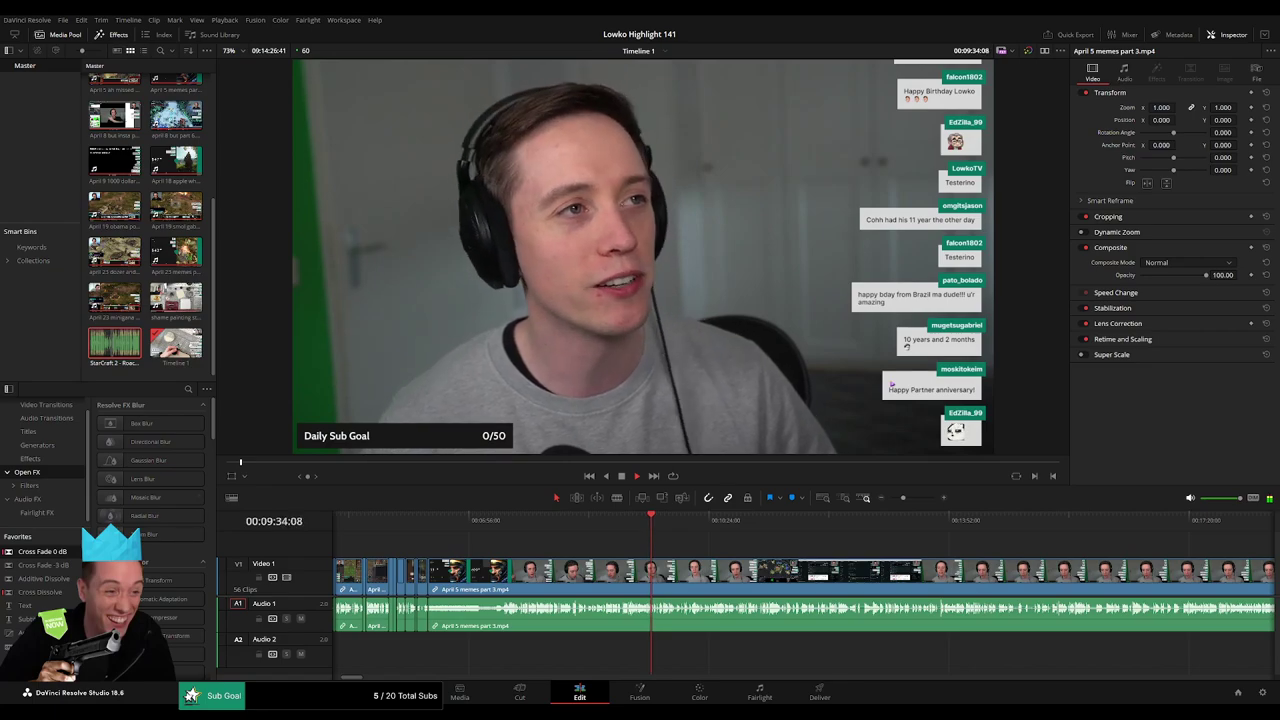
pyautogui.click(910, 498)
pyautogui.moveTo(911, 517); pyautogui.dragTo(634, 532)
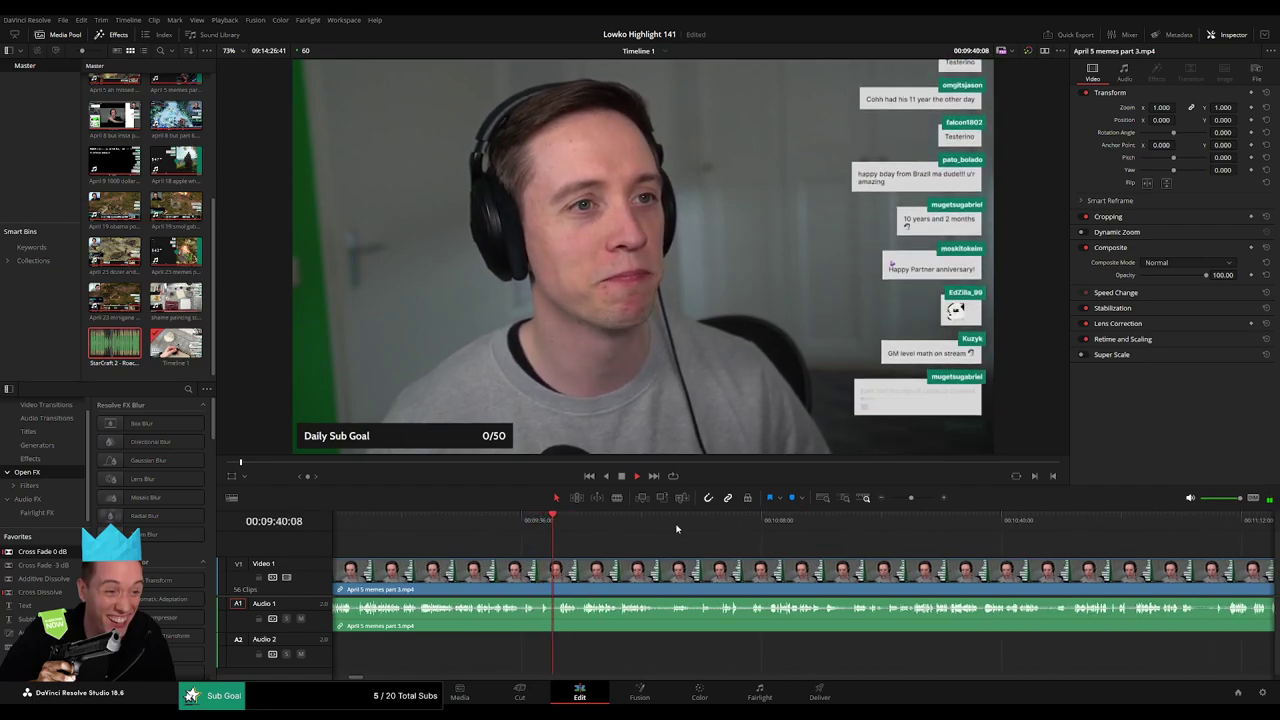
pyautogui.click(713, 521)
pyautogui.moveTo(817, 565); pyautogui.dragTo(610, 549)
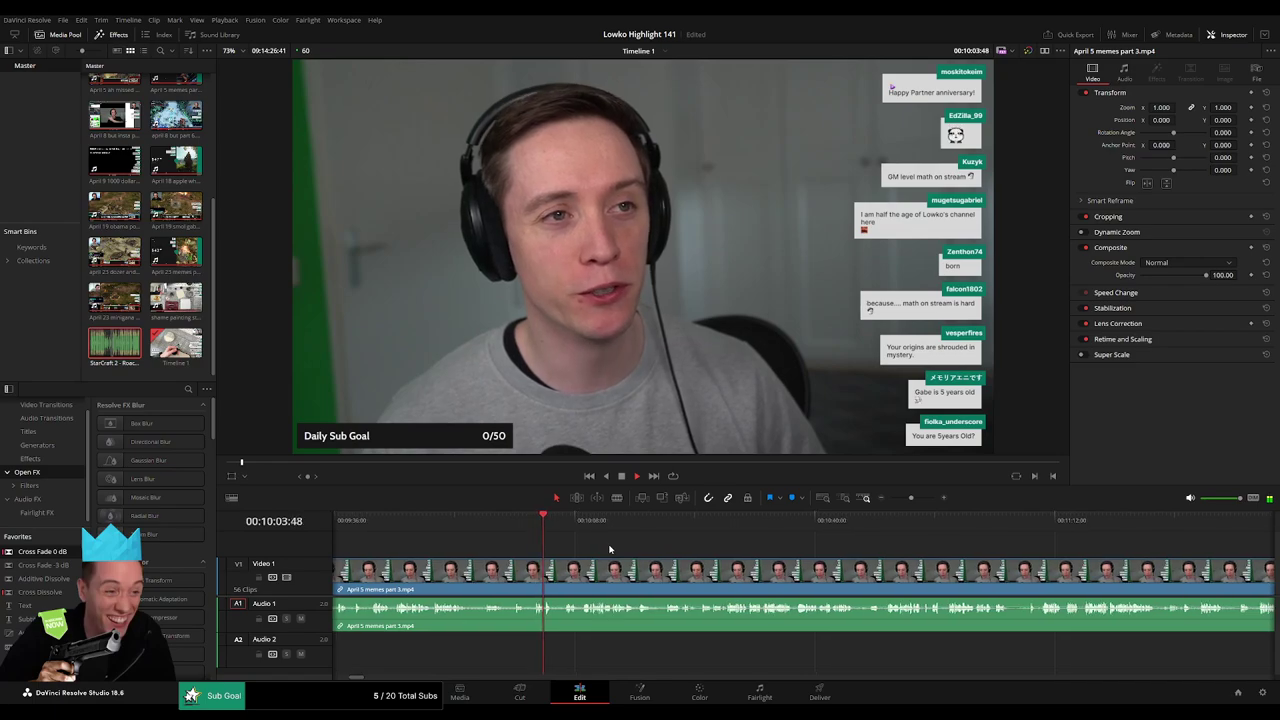
pyautogui.click(569, 521)
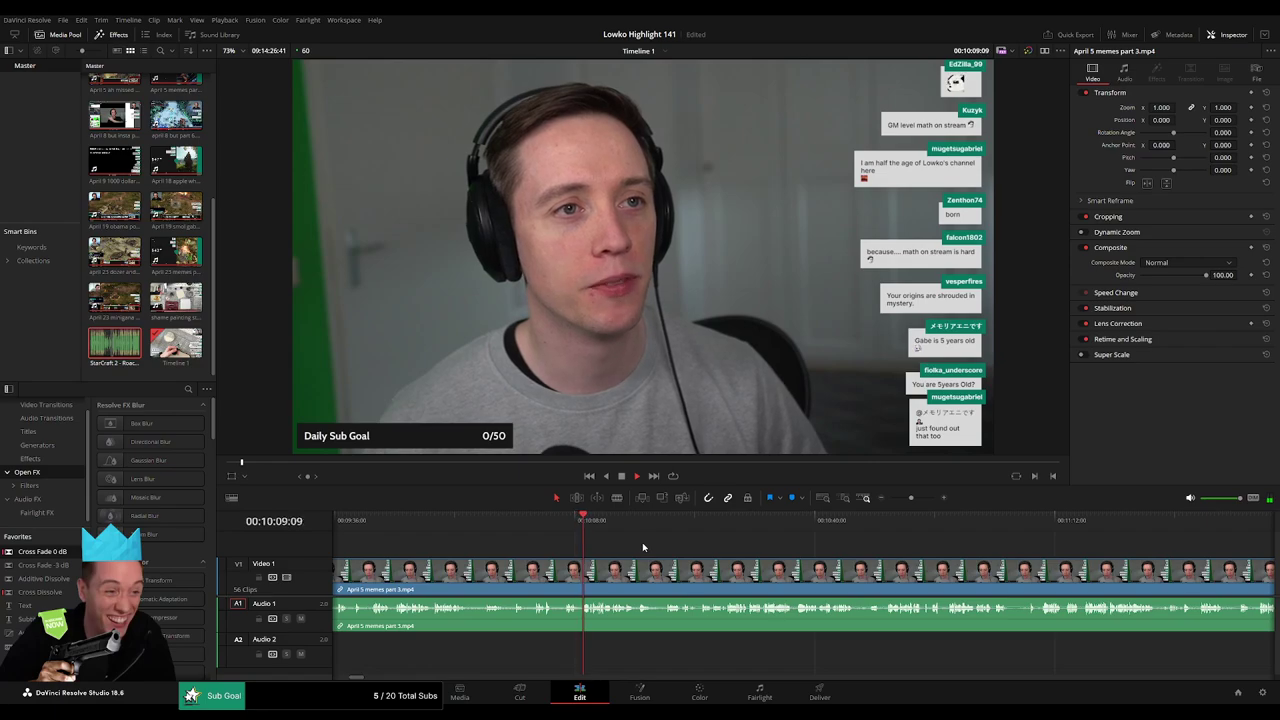
# Skim the April 5 memes part 3 clip from about 10:11 to 11:36 for the start of the usable segment.
pyautogui.hscroll(2, 643, 547)
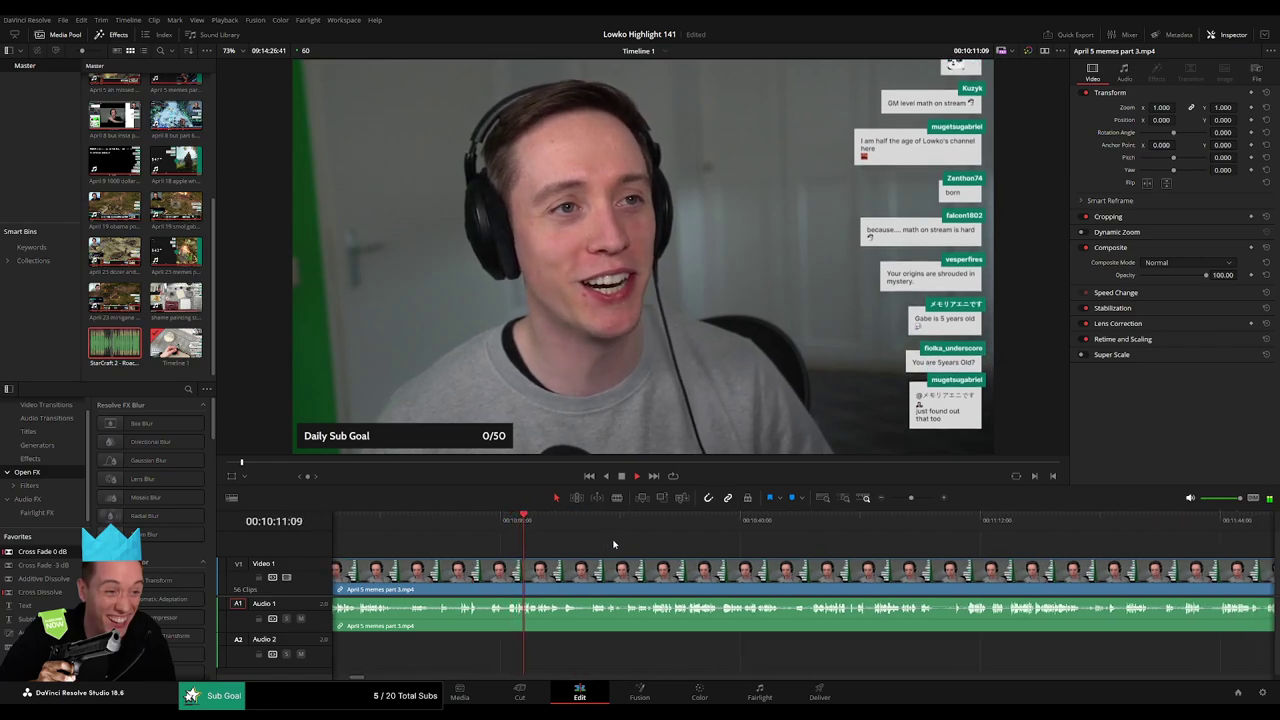
pyautogui.hscroll(1, 590, 540)
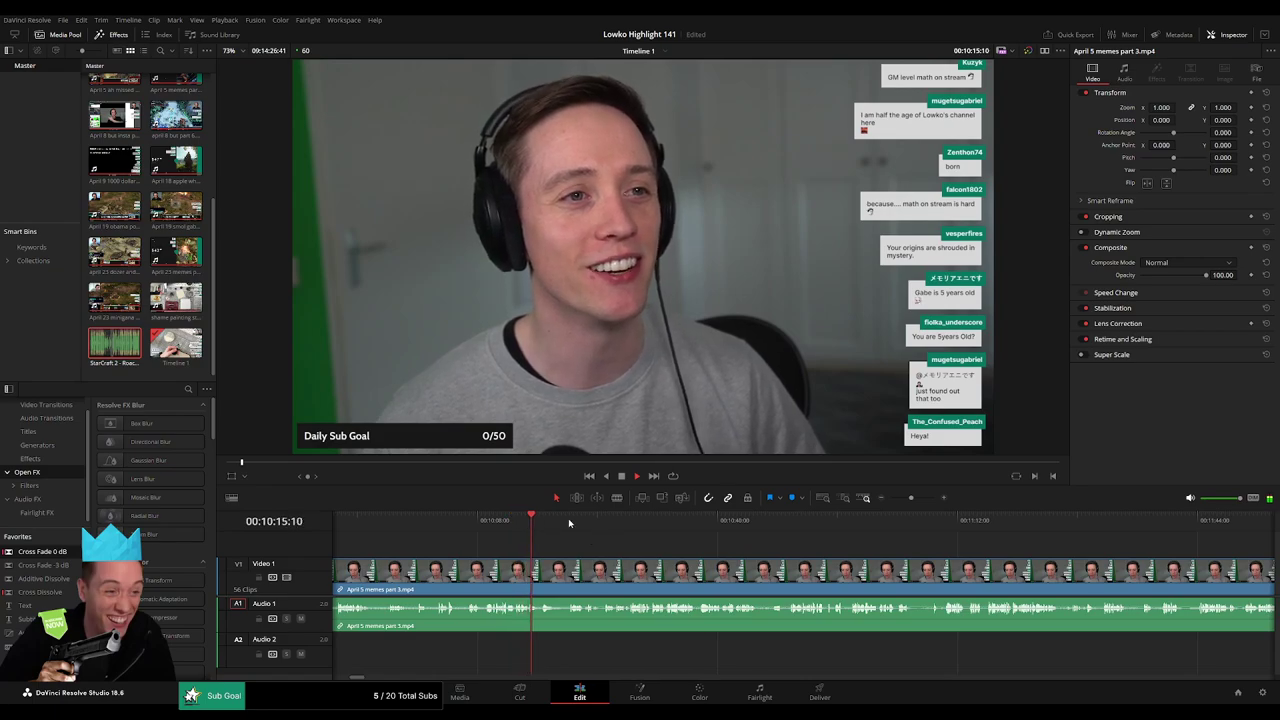
pyautogui.click(568, 518)
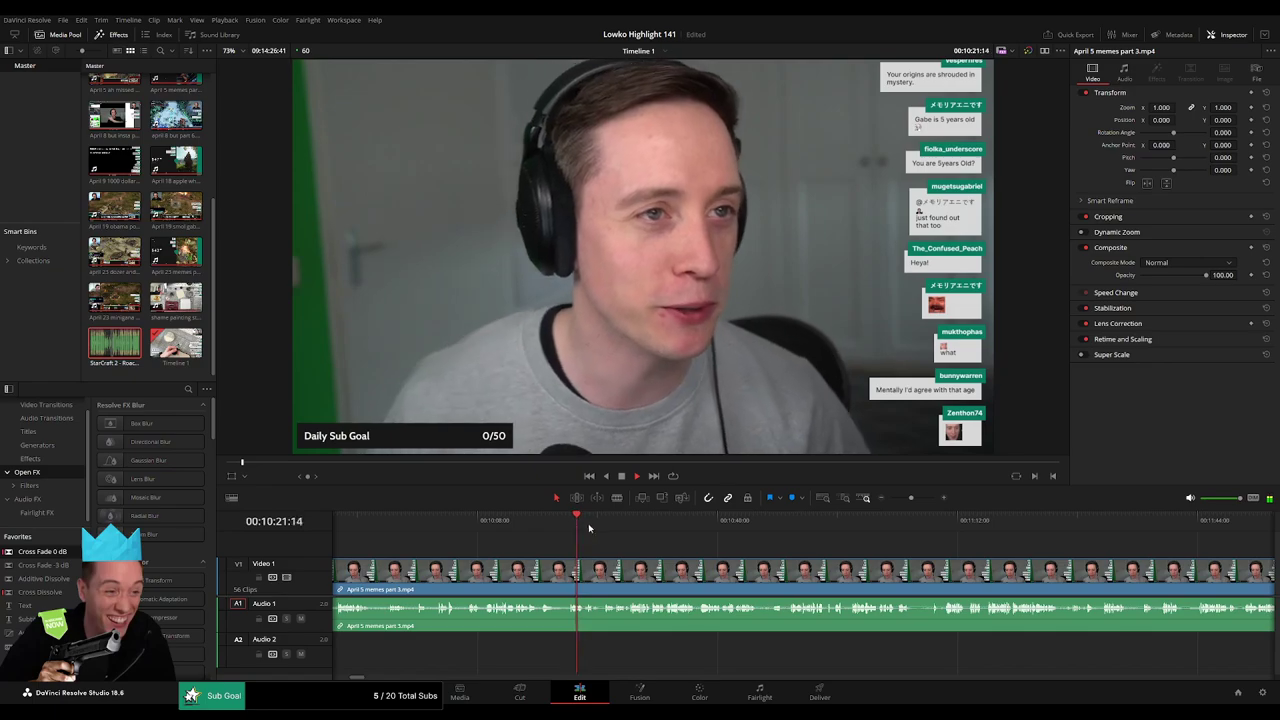
pyautogui.click(786, 522)
pyautogui.moveTo(833, 552); pyautogui.dragTo(588, 542)
pyautogui.click(705, 520)
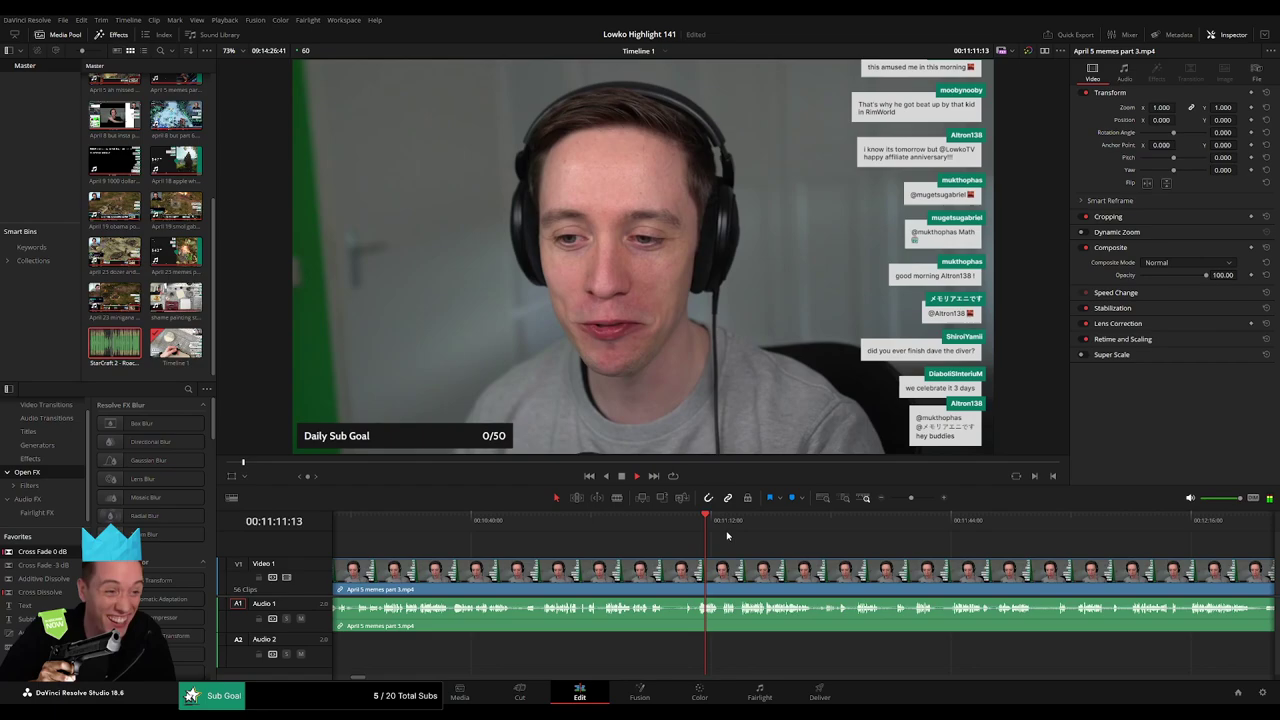
pyautogui.hscroll(2, 651, 540)
pyautogui.click(729, 530)
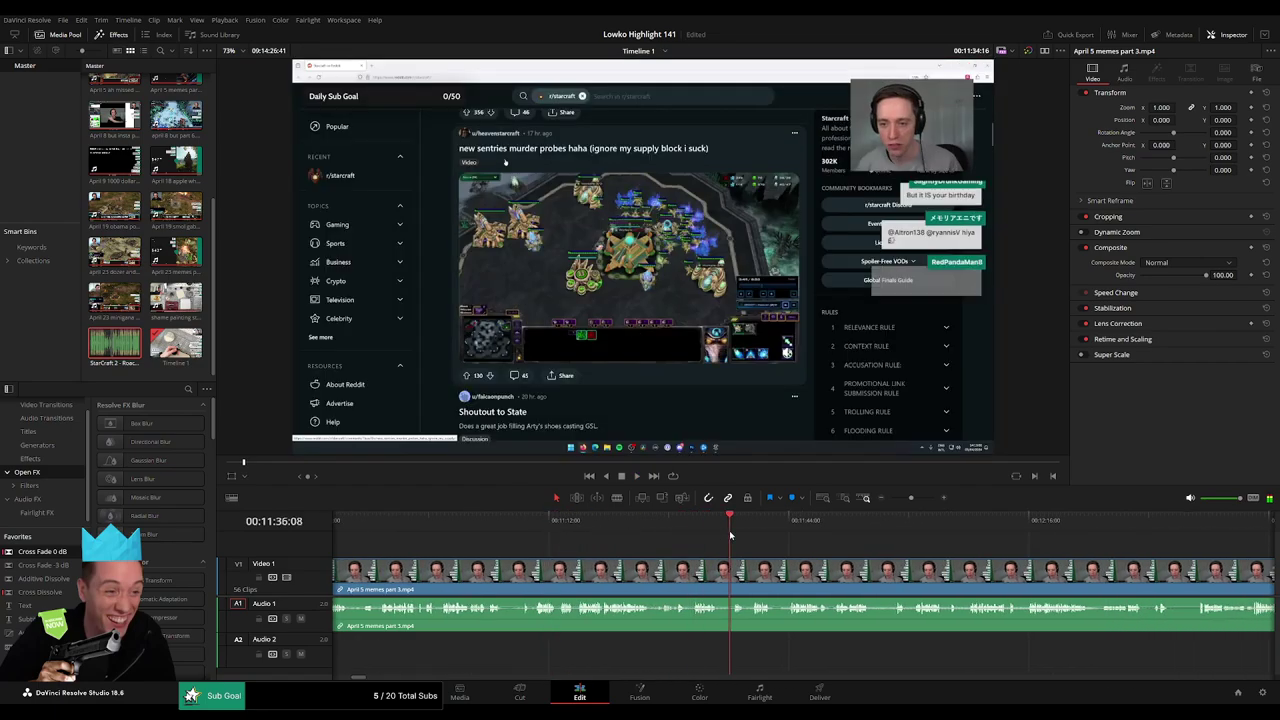
# Remove the start of the April 5 memes part 3 clip up to about 11:08:31, close the gap and cross-fade the audio join.
pyautogui.moveTo(517, 528); pyautogui.dragTo(525, 525)
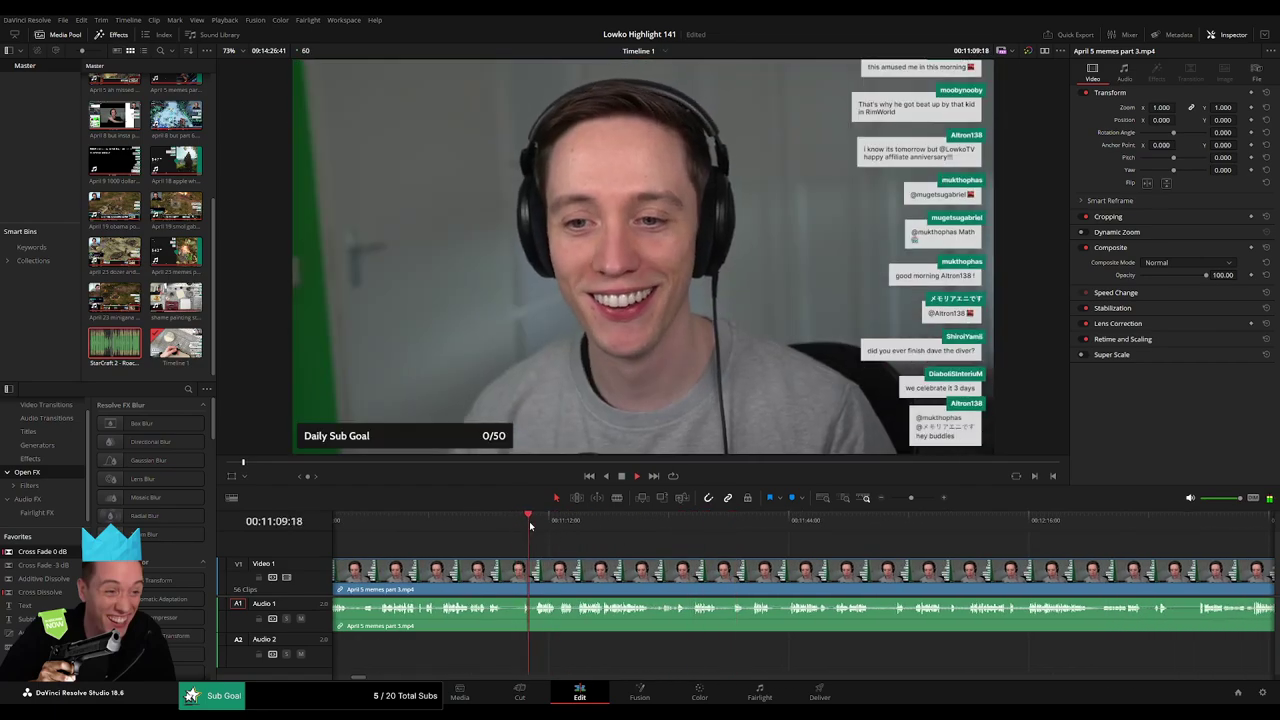
pyautogui.moveTo(910, 498); pyautogui.dragTo(917, 498)
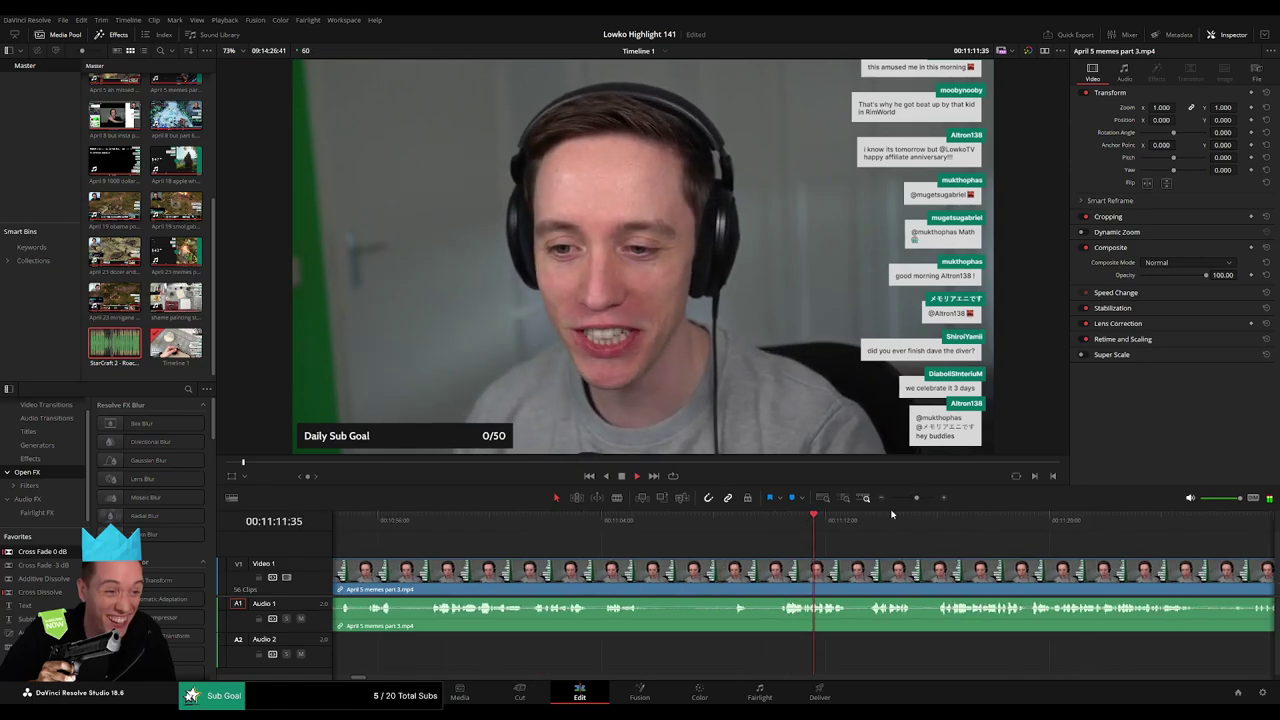
pyautogui.press('b')
pyautogui.click(728, 578)
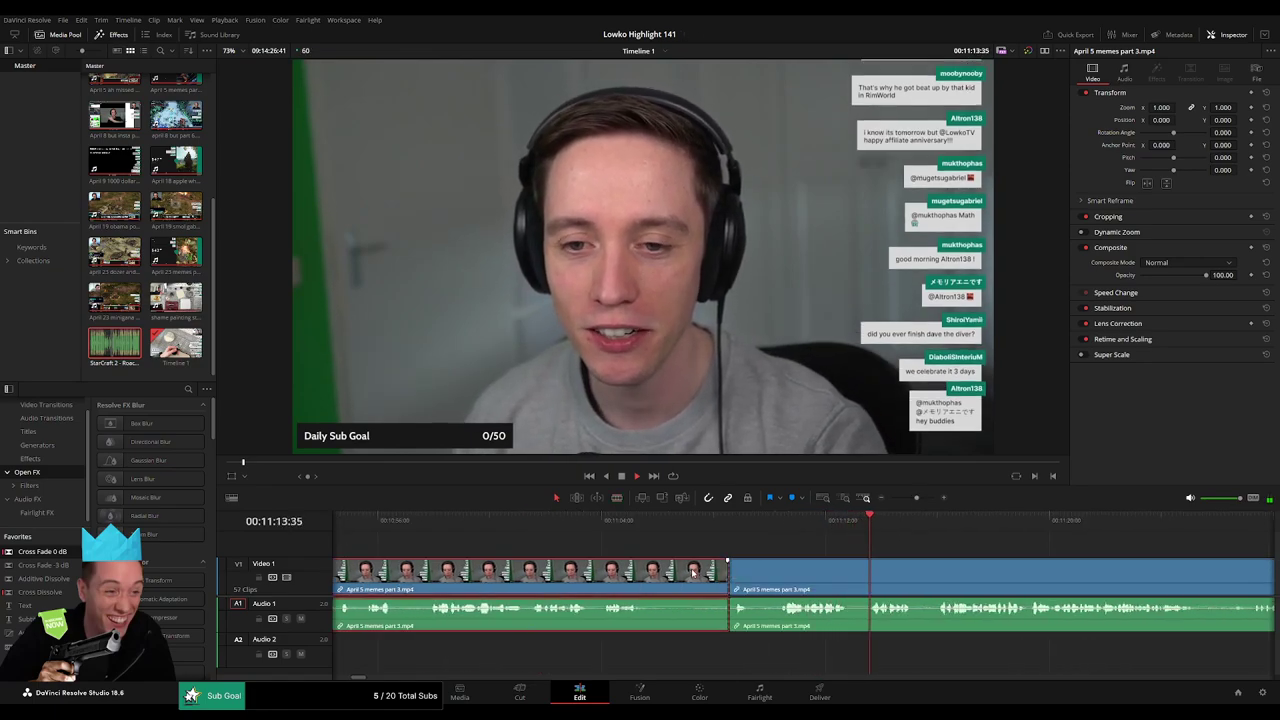
pyautogui.press('a')
pyautogui.click(680, 567)
pyautogui.press('Delete')
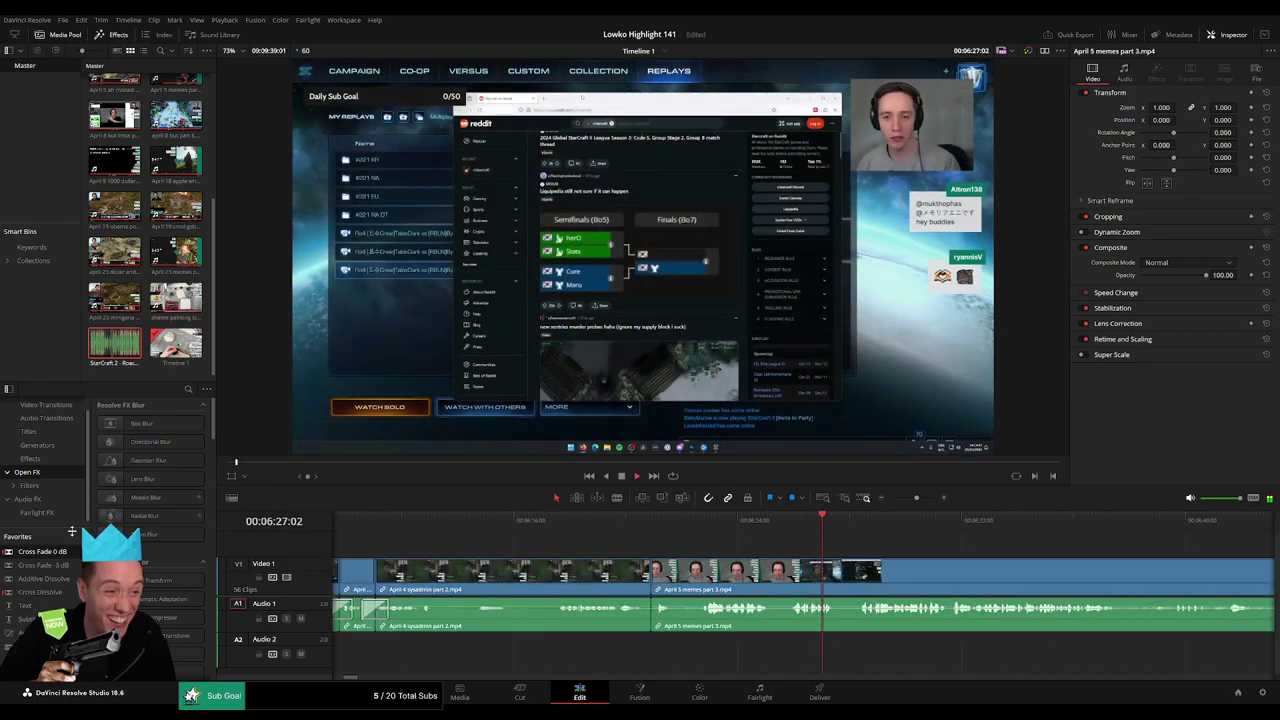
pyautogui.hotkey('ctrl', 'shift', '[')
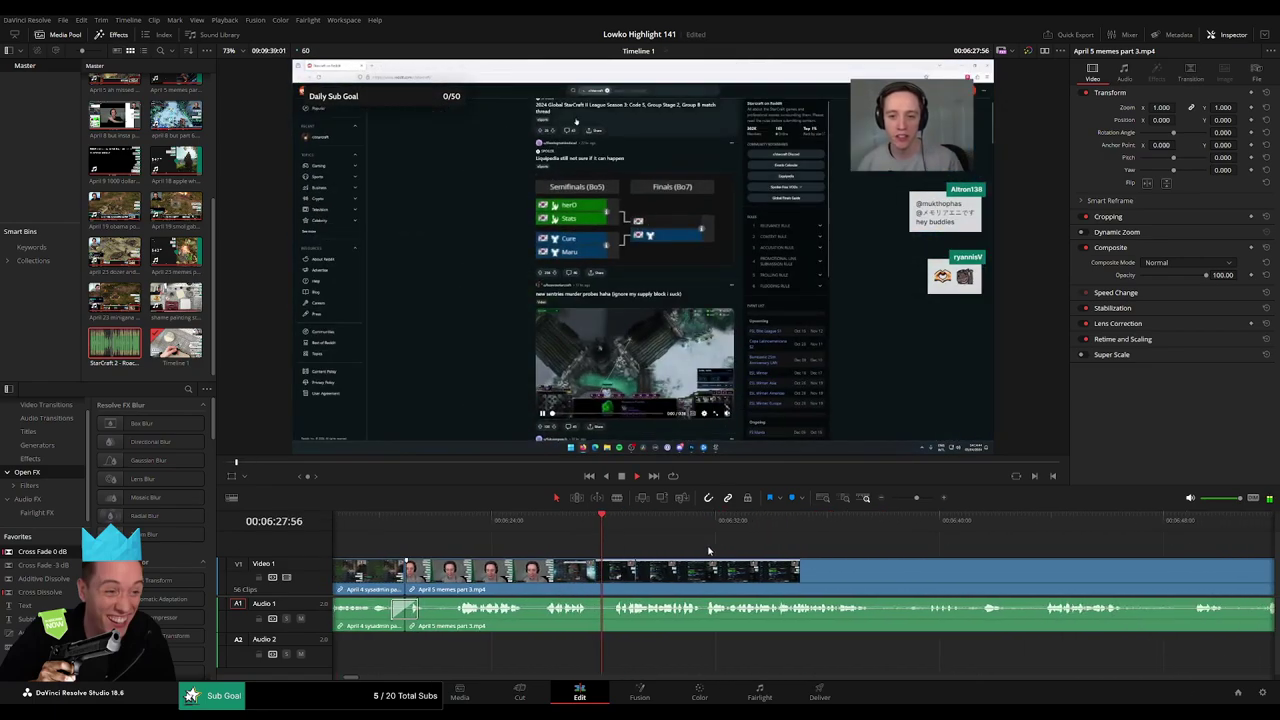
# Remove the start of the April 5 memes part 3 clip up to about 6:43, close the gap and cross-fade the audio join.
pyautogui.click(688, 525)
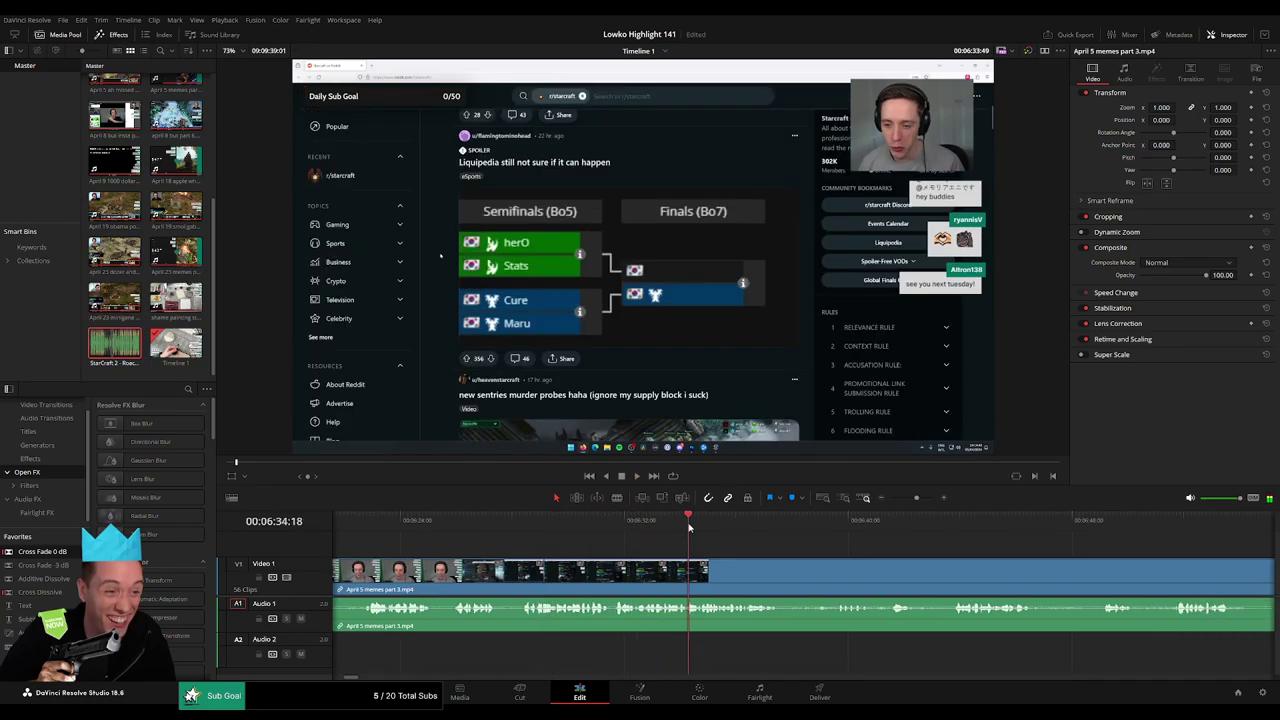
pyautogui.click(848, 527)
pyautogui.click(942, 527)
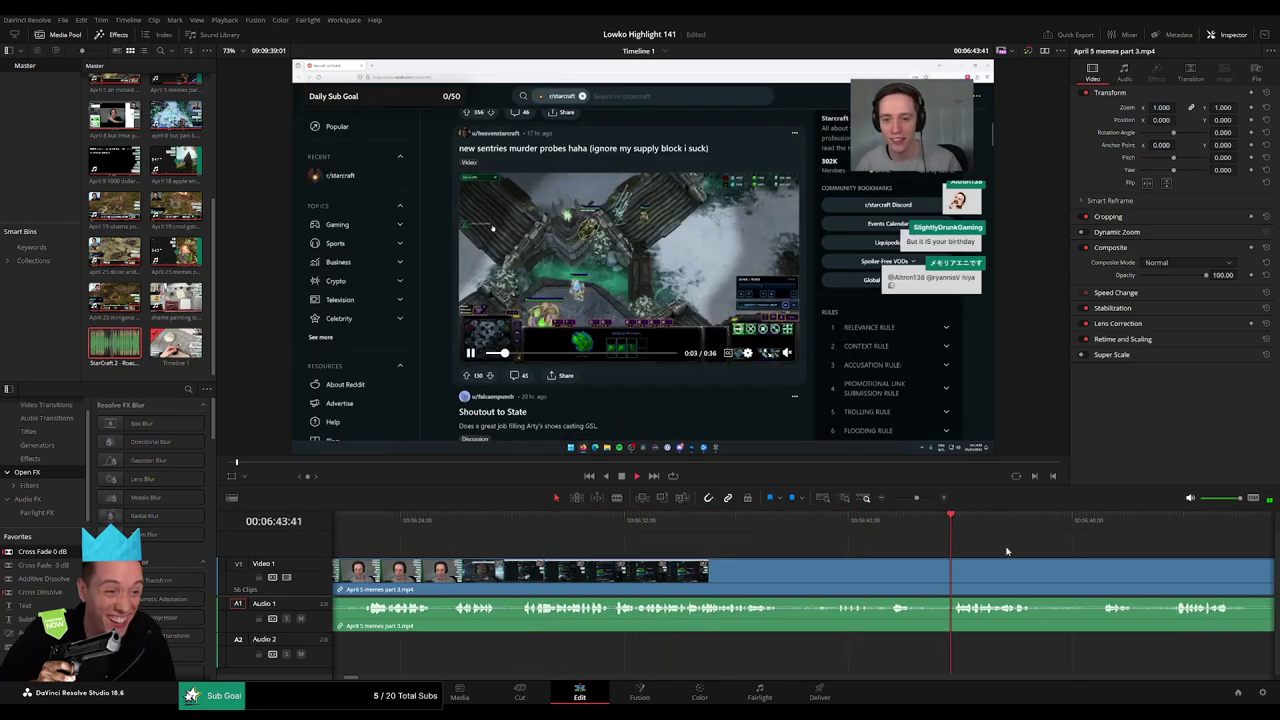
pyautogui.hotkey('ctrl', 'shift', '[')
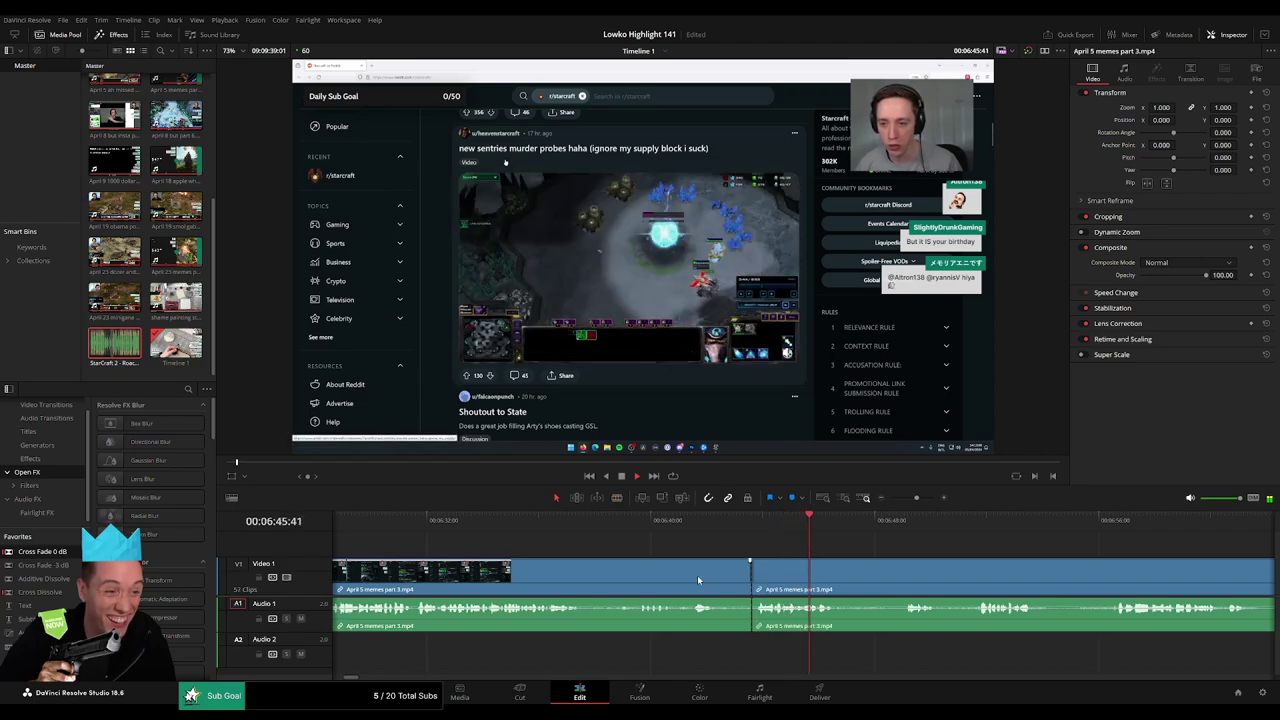
pyautogui.hotkey('ctrl', 'shift', '[')
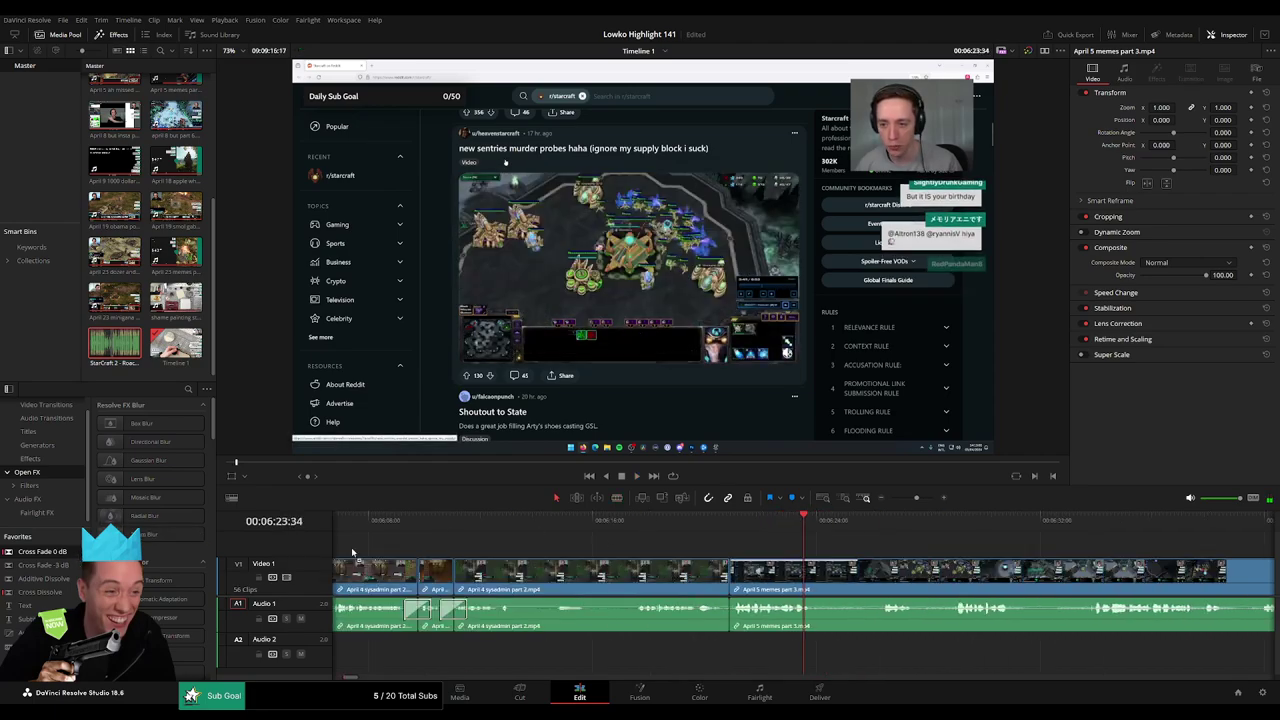
pyautogui.click(705, 528)
pyautogui.press('space')
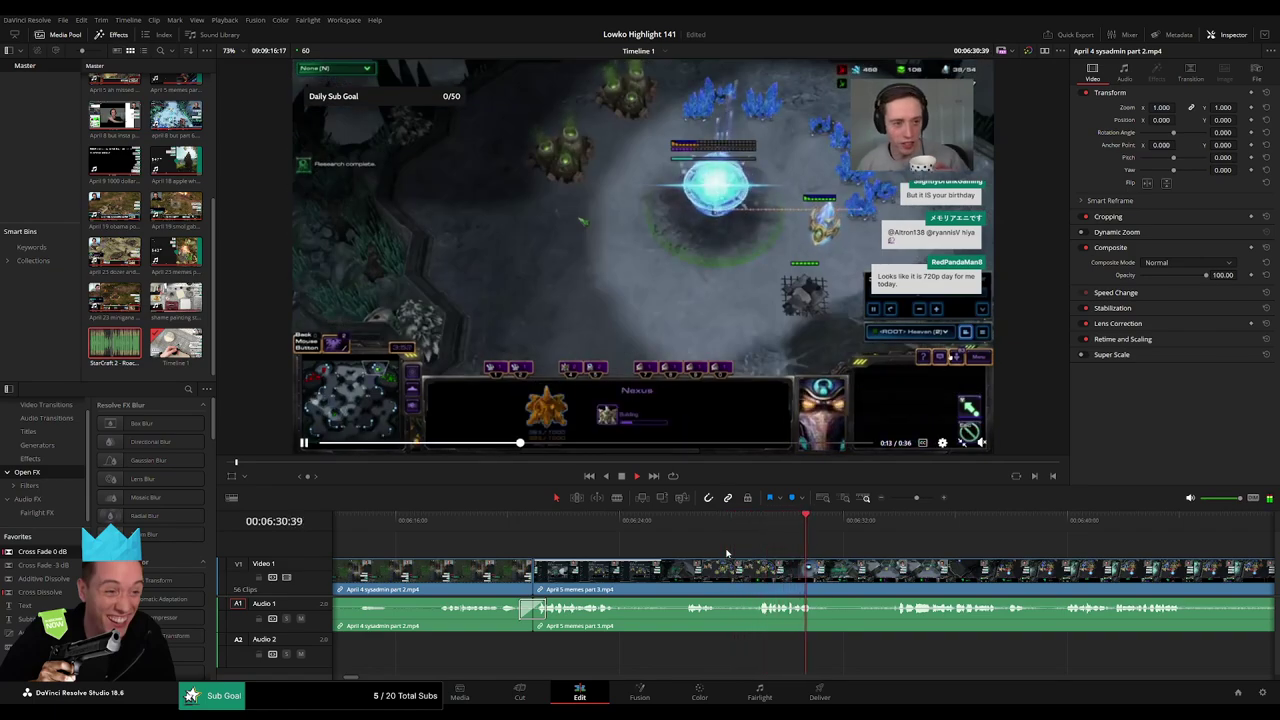
# Try splitting the April 5 memes part 3 clip at about 6:27.
pyautogui.press('b')
pyautogui.click(729, 584)
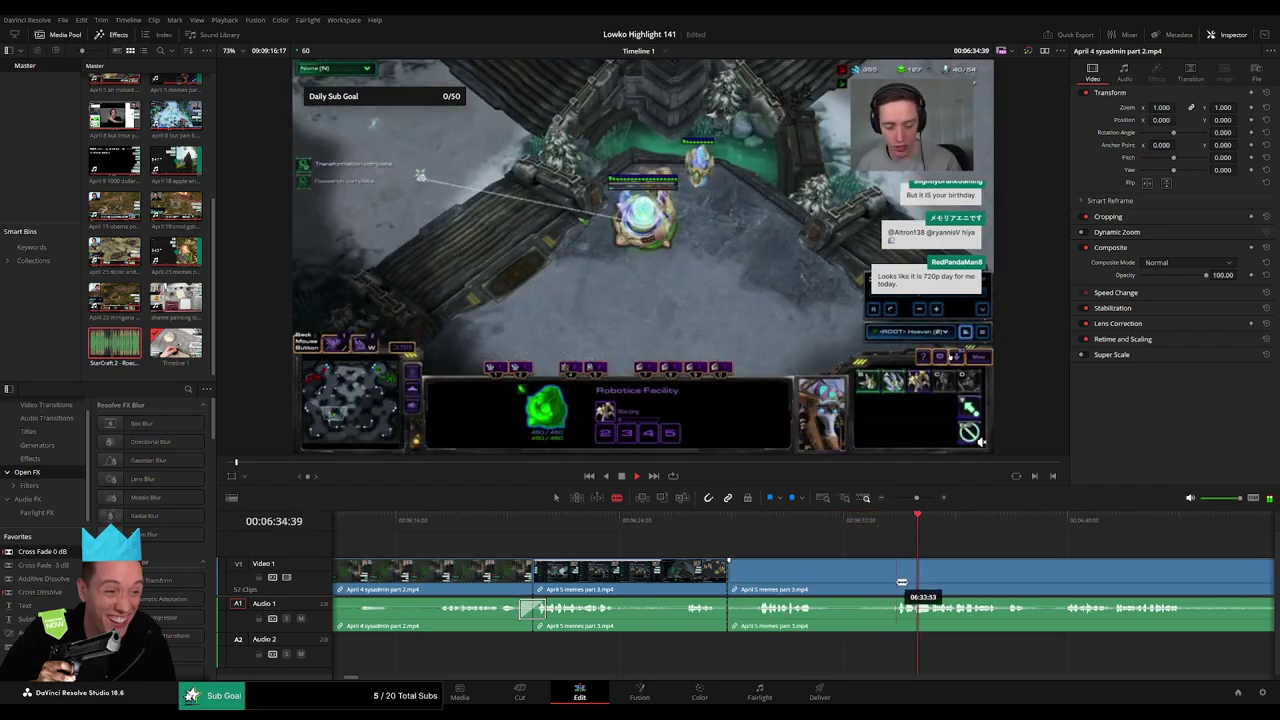
pyautogui.moveTo(915, 573); pyautogui.dragTo(707, 556)
pyautogui.moveTo(801, 526); pyautogui.dragTo(859, 527)
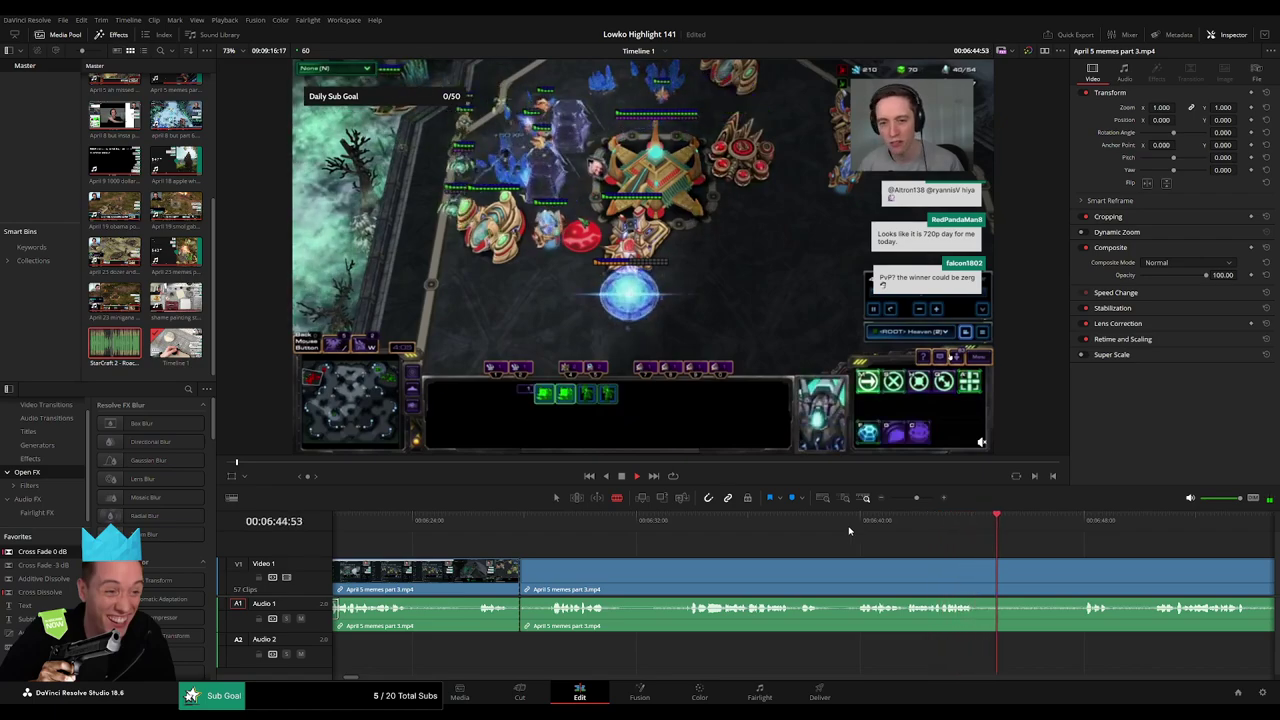
pyautogui.hotkey('ctrl', 'z')
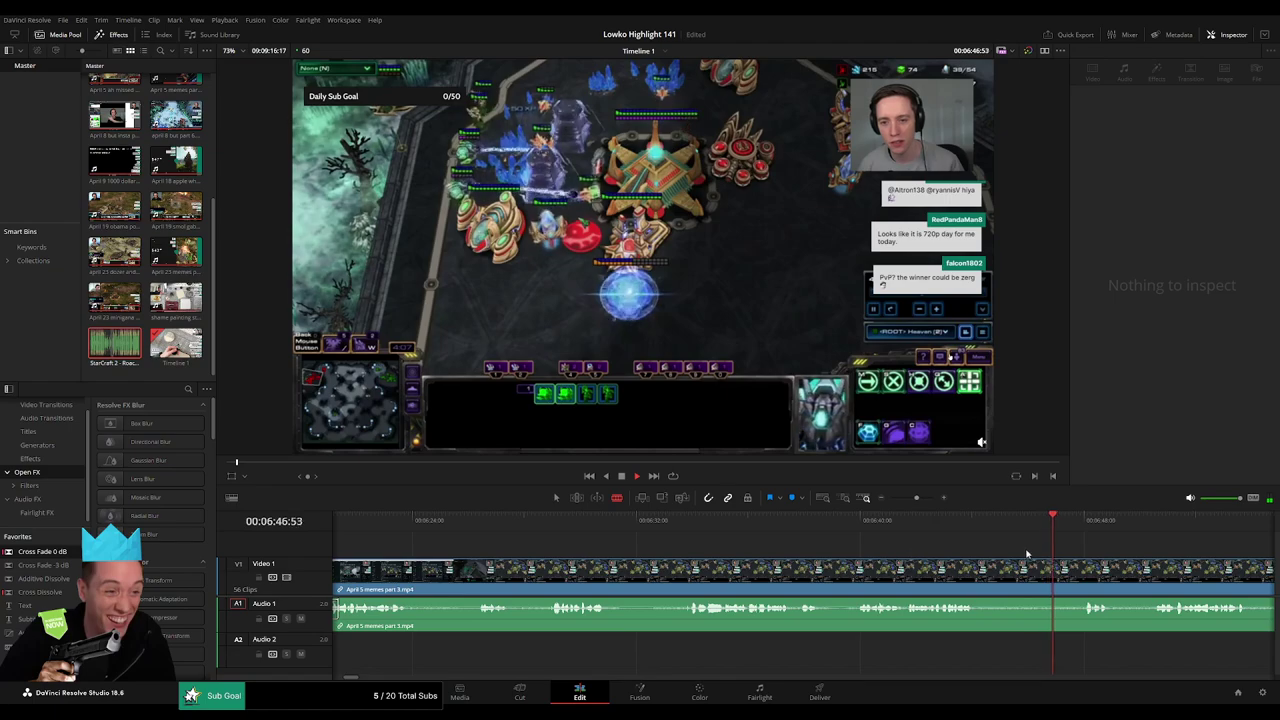
# Split the April 5 memes part 3 clip at about 6:55, at the end of the sentries-versus-probes video segment.
pyautogui.moveTo(1116, 549); pyautogui.dragTo(700, 545)
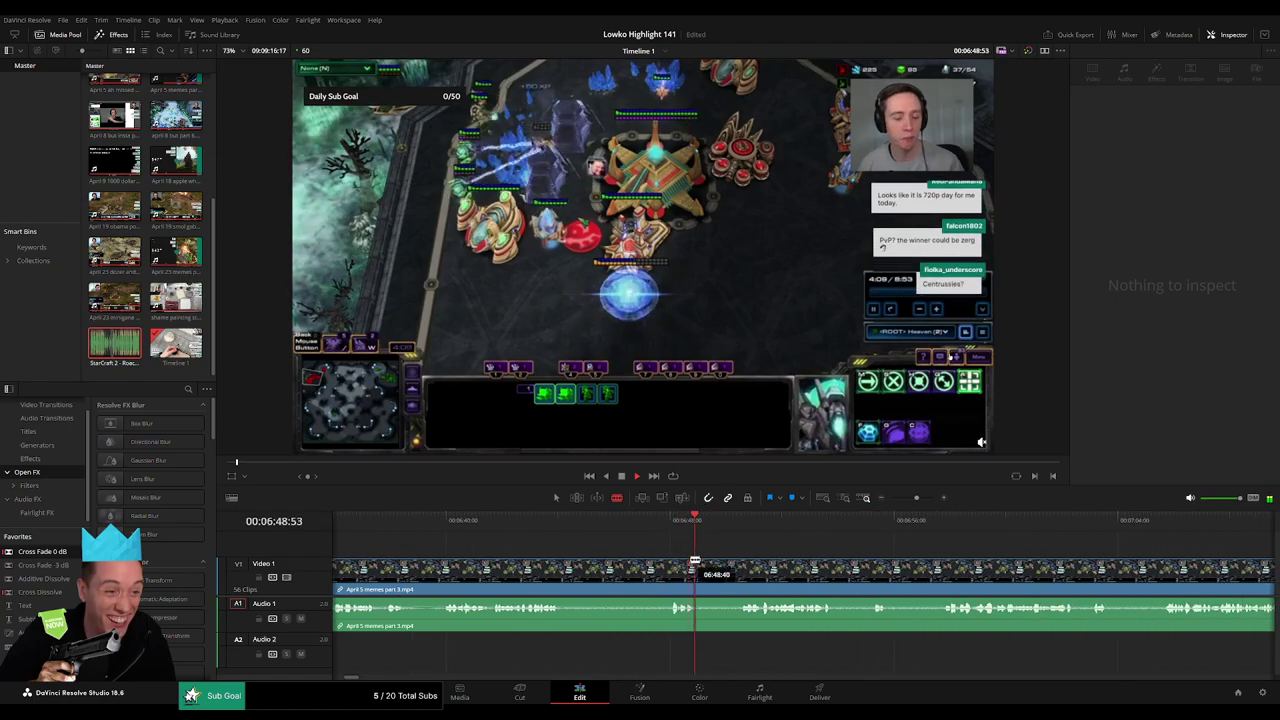
pyautogui.hscroll(2, 655, 547)
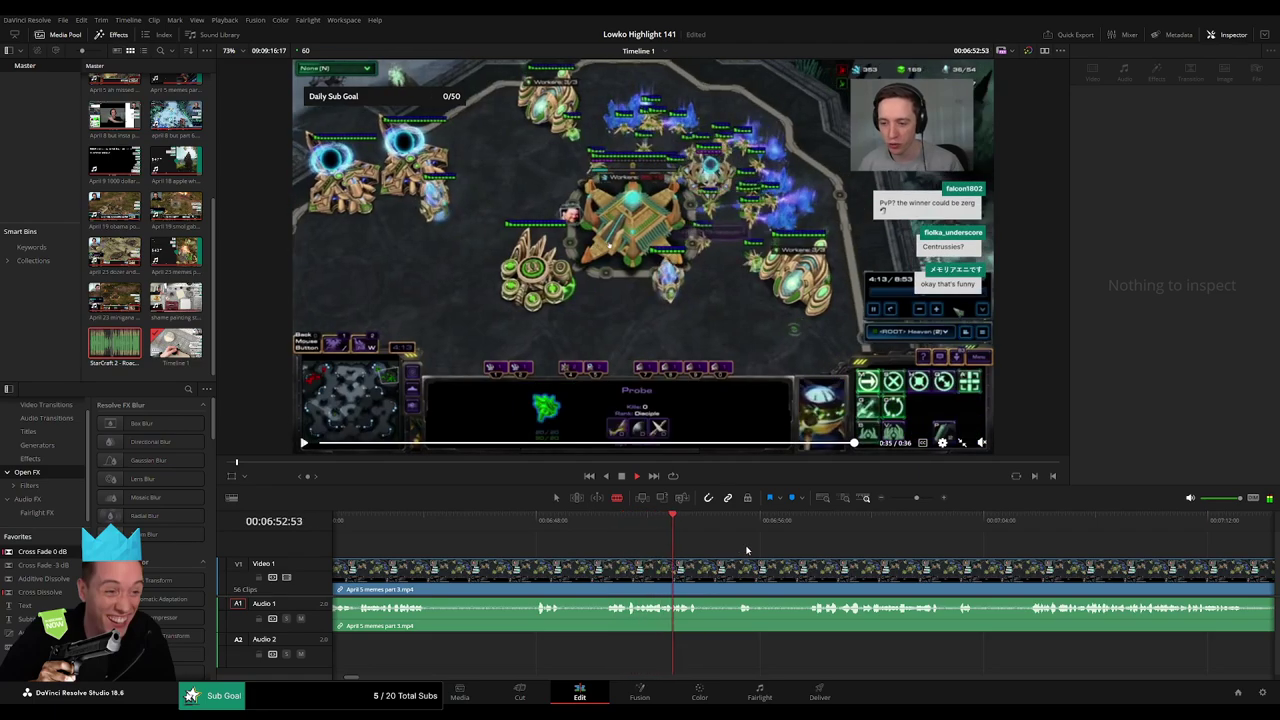
pyautogui.hscroll(2, 628, 541)
pyautogui.moveTo(599, 522); pyautogui.dragTo(663, 521)
pyautogui.click(641, 572)
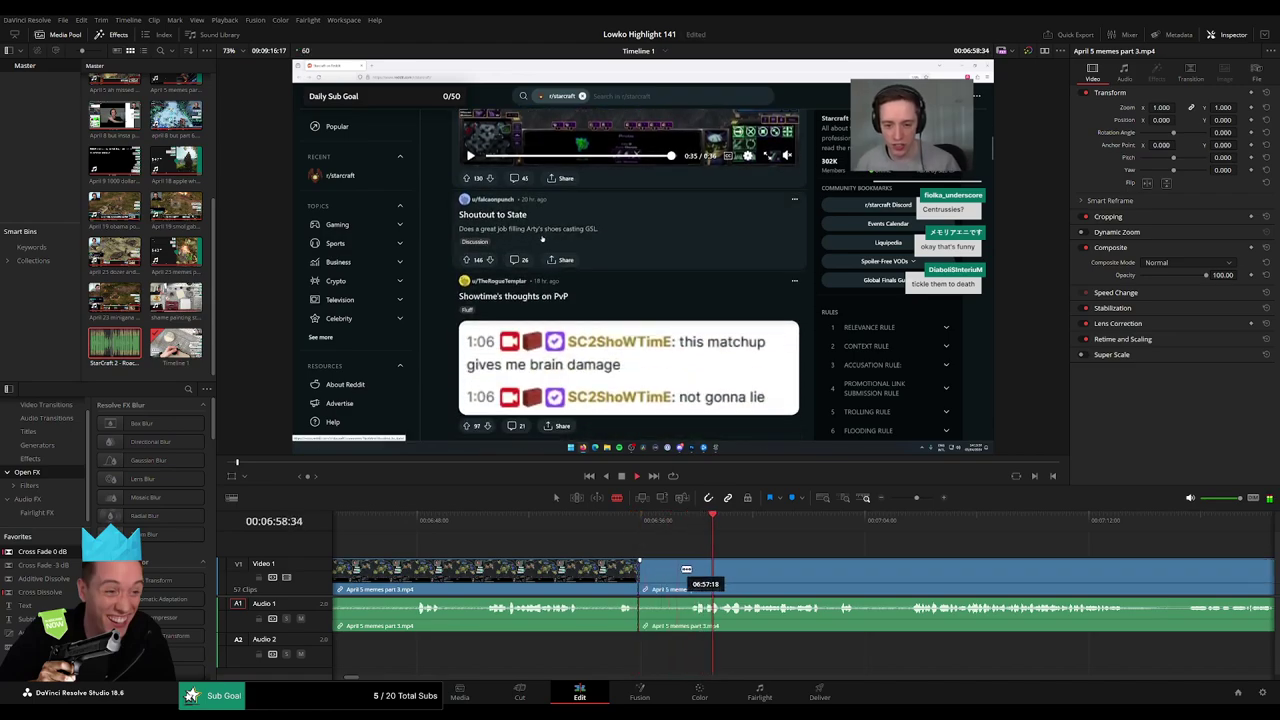
# Skim the April 5 memes part 3 clip after the 6:55 cut to about 8:08 for the next footage worth keeping.
pyautogui.hscroll(2, 680, 550)
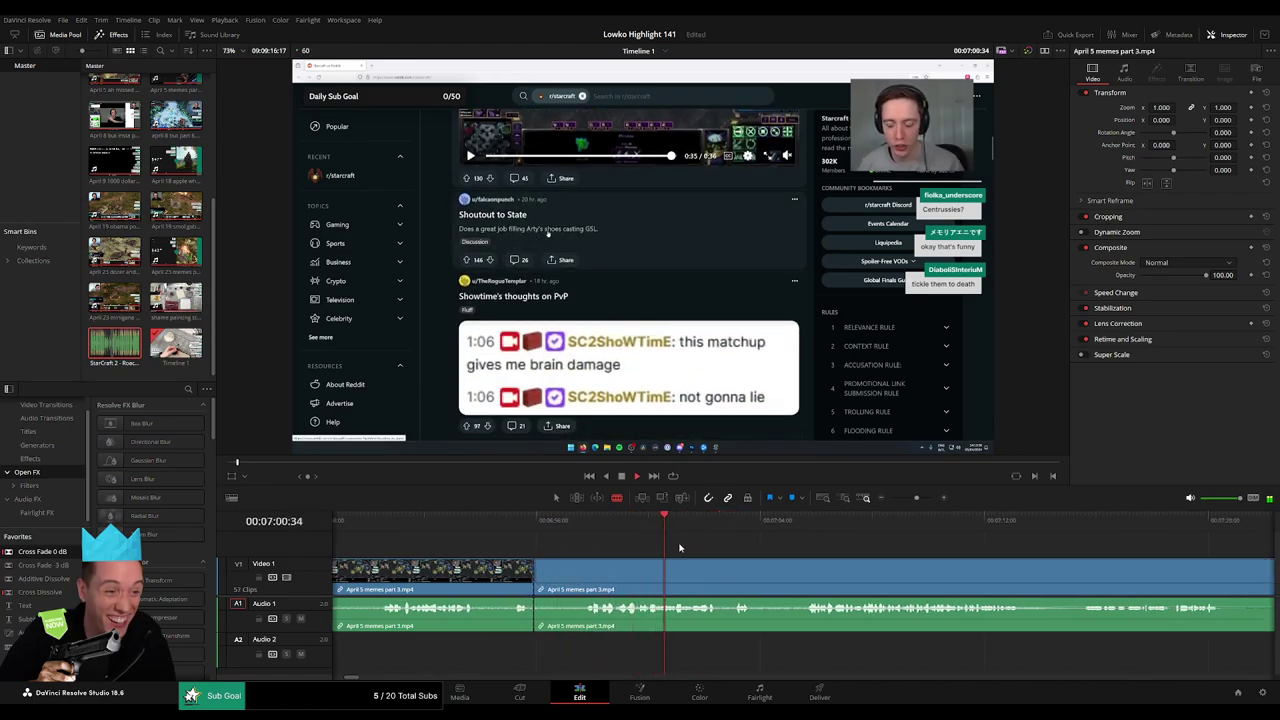
pyautogui.click(733, 531)
pyautogui.click(798, 532)
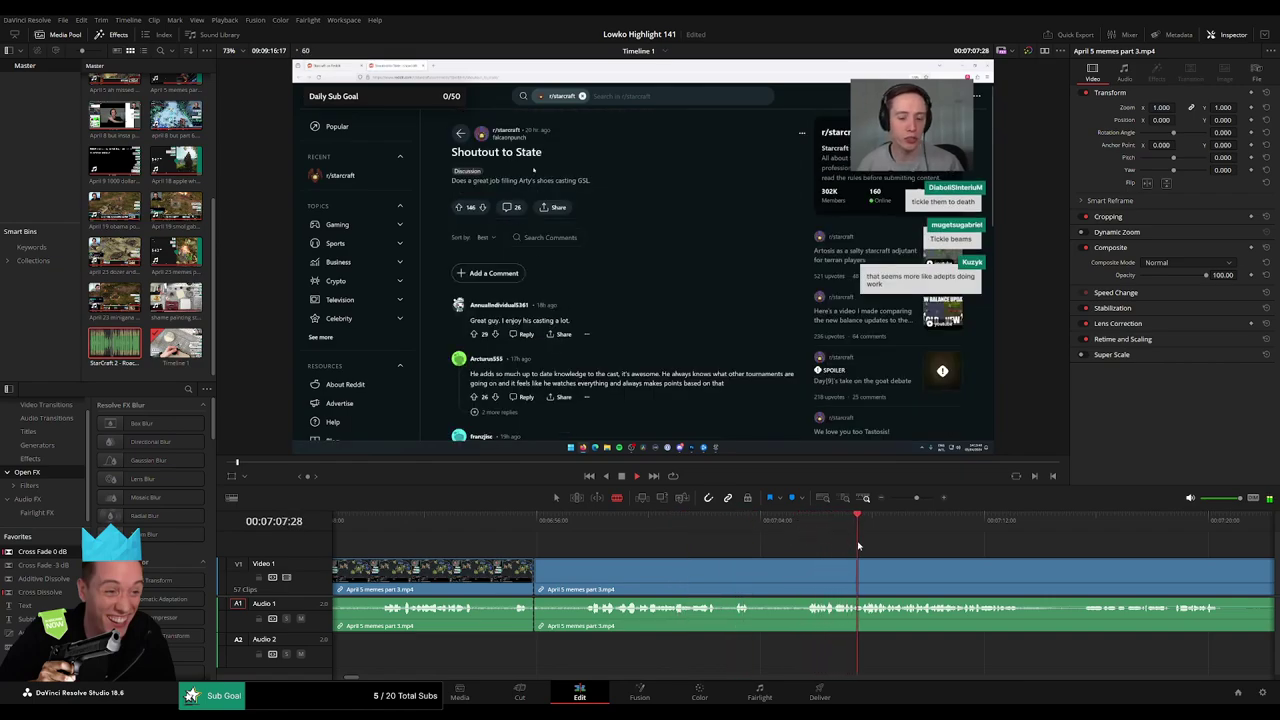
pyautogui.hscroll(2, 703, 532)
pyautogui.click(959, 525)
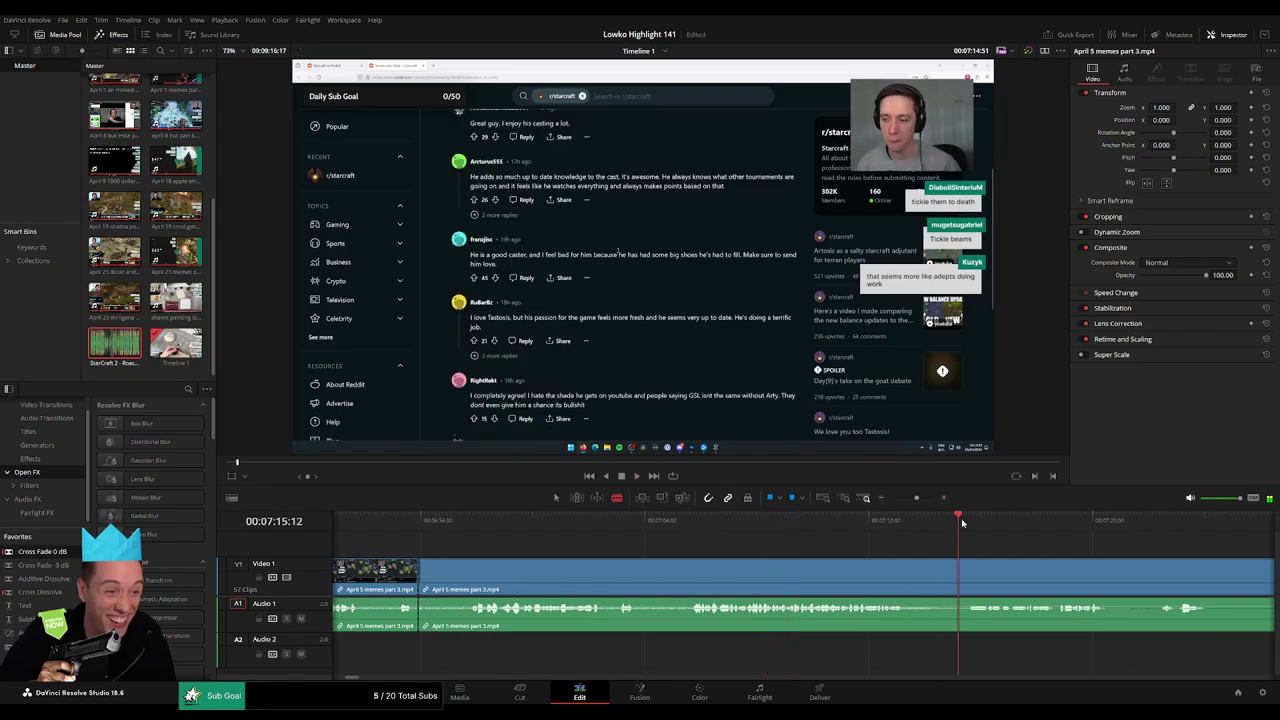
pyautogui.click(1163, 531)
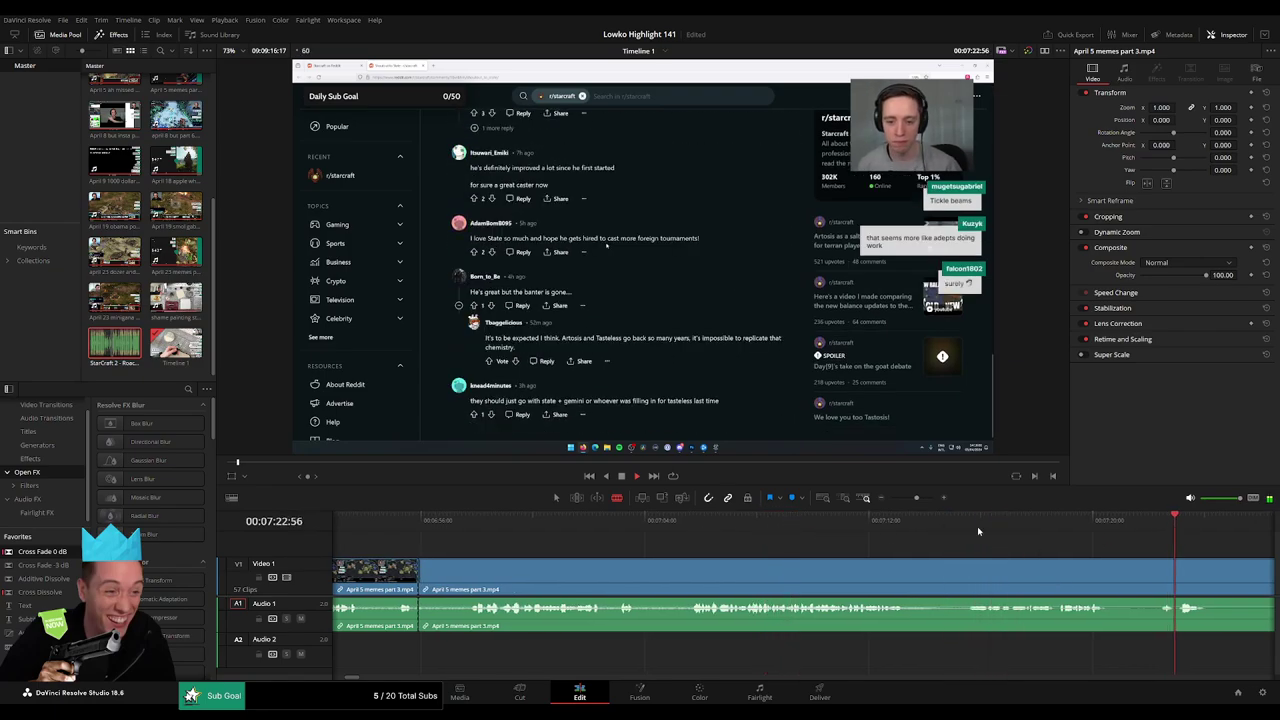
pyautogui.click(907, 499)
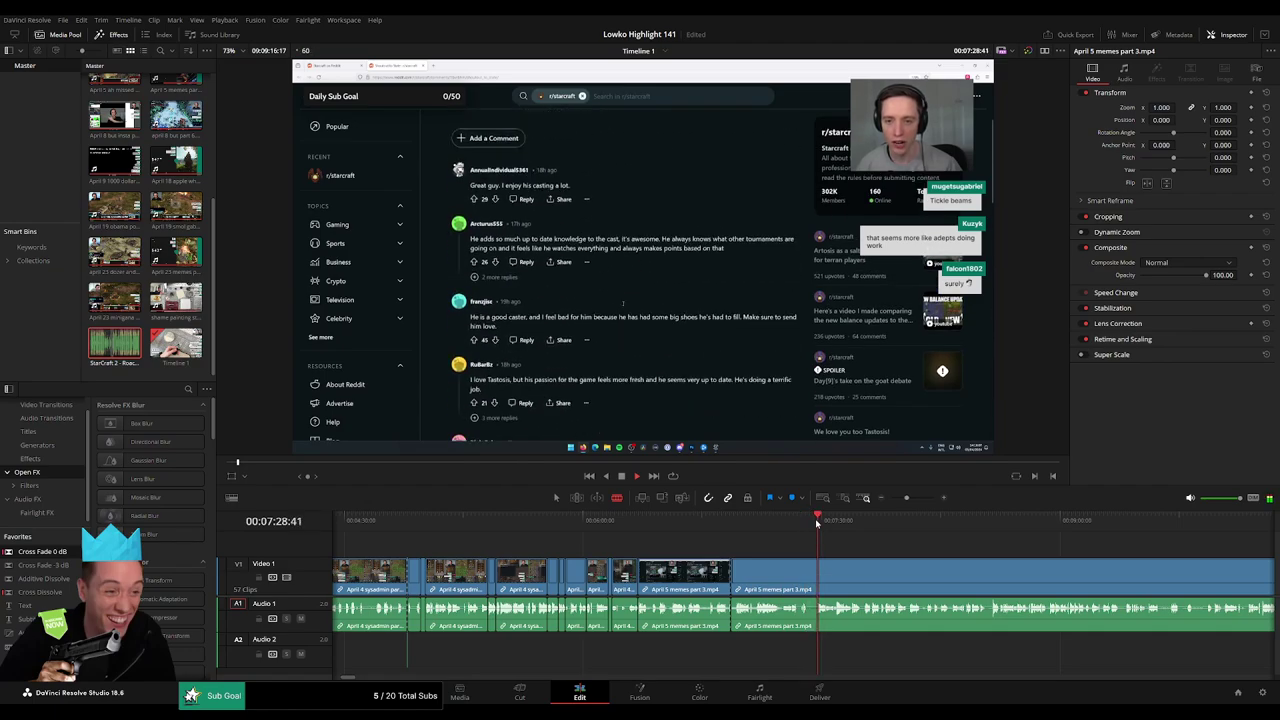
pyautogui.moveTo(908, 500); pyautogui.dragTo(914, 502)
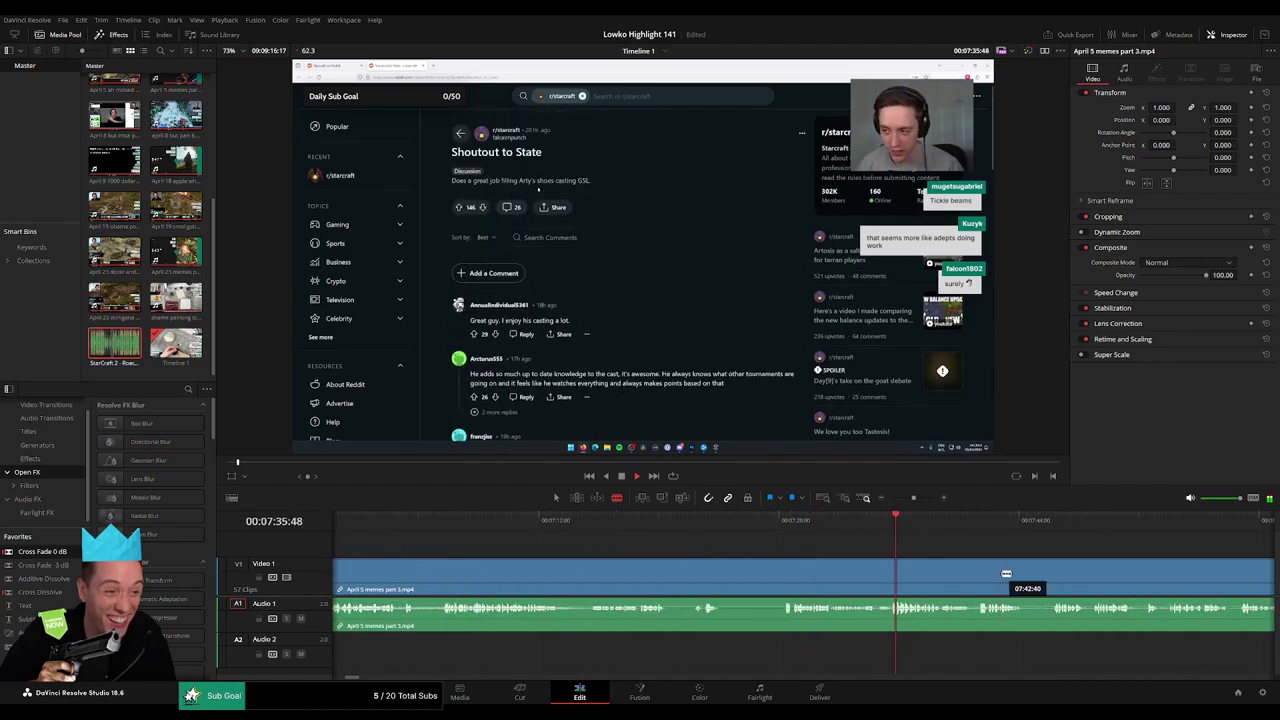
pyautogui.click(759, 527)
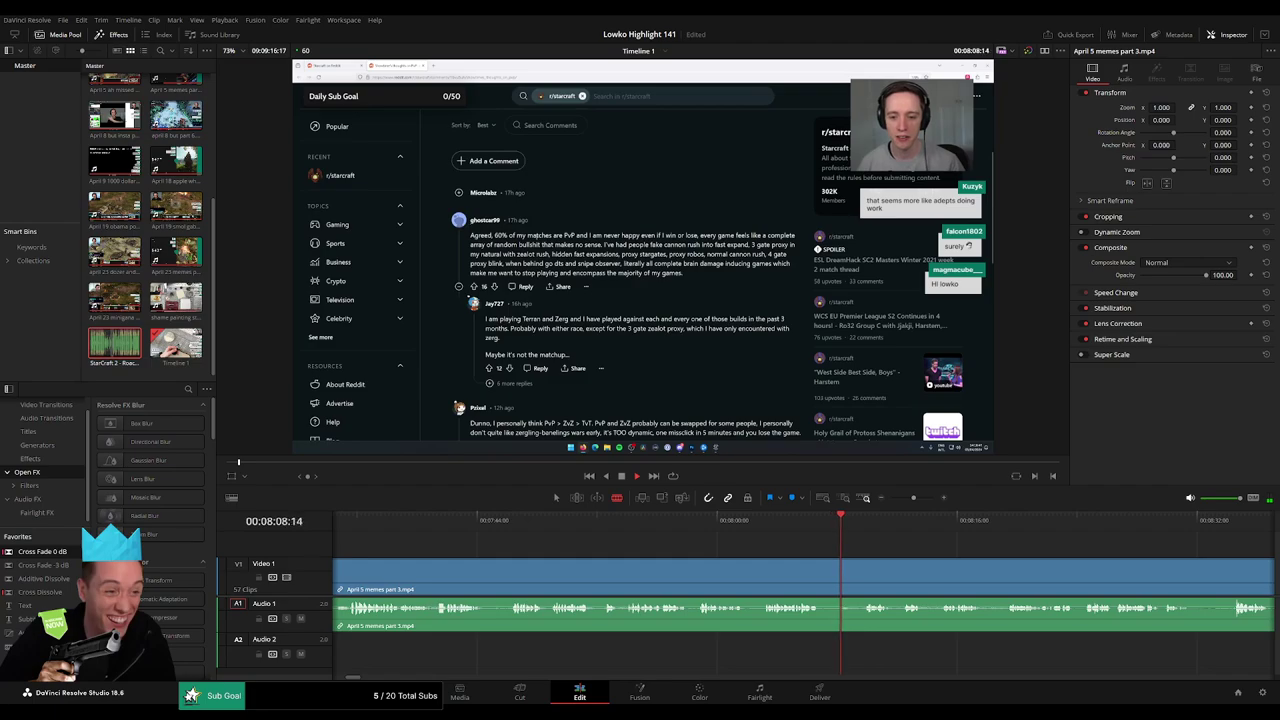
# Review the April 5 memes part 3 clip from about 8:08 to 10:02 for usable discussion.
pyautogui.moveTo(917, 553); pyautogui.dragTo(638, 547)
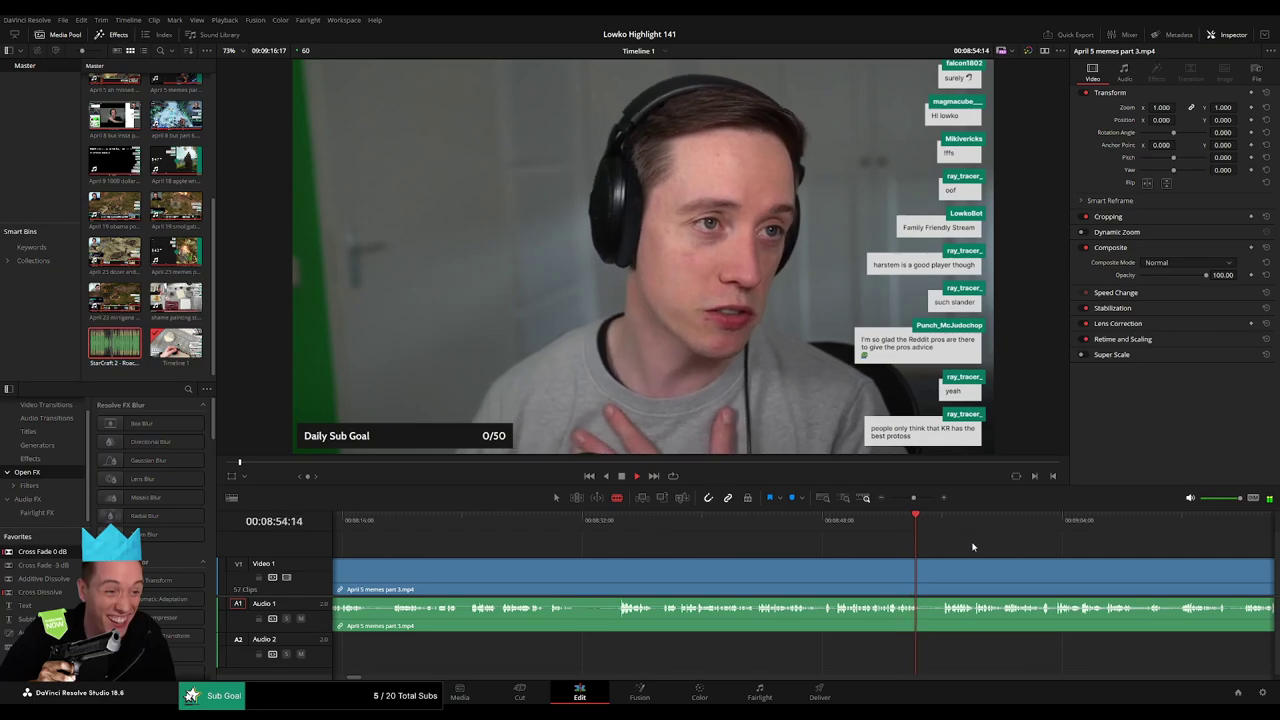
pyautogui.hscroll(6, 712, 543)
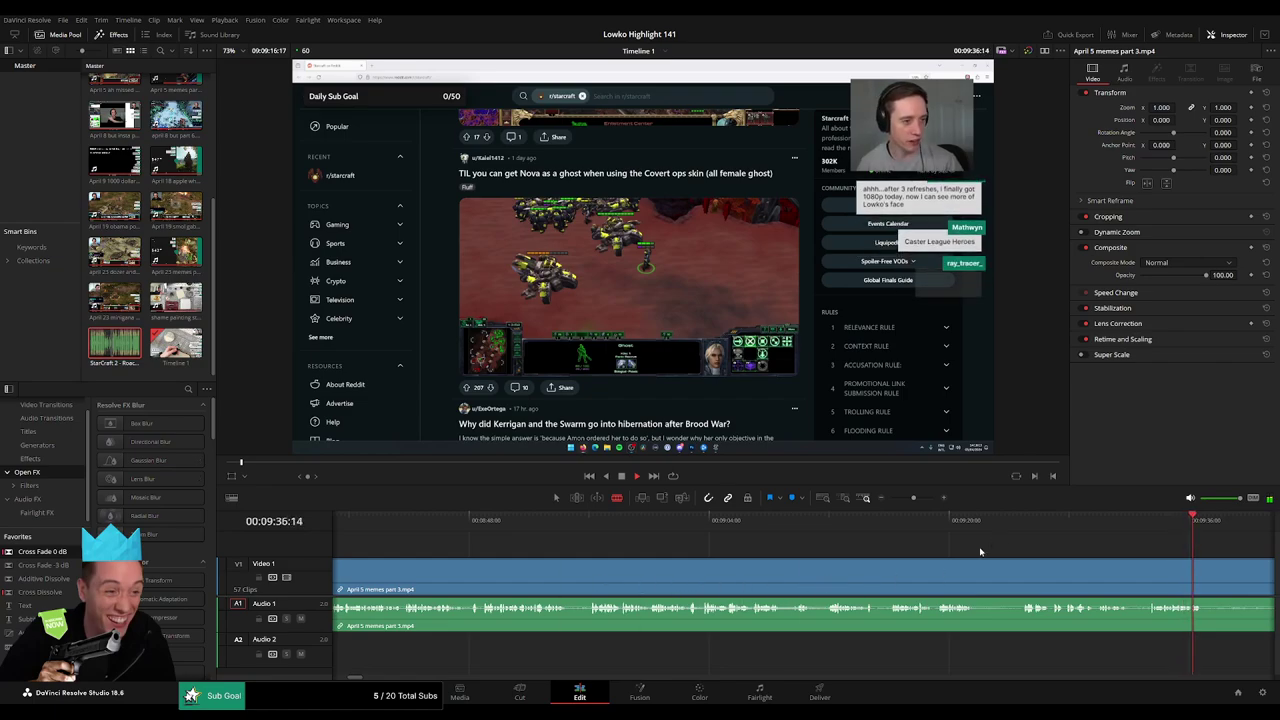
pyautogui.hscroll(4, 674, 531)
pyautogui.hscroll(3, 838, 530)
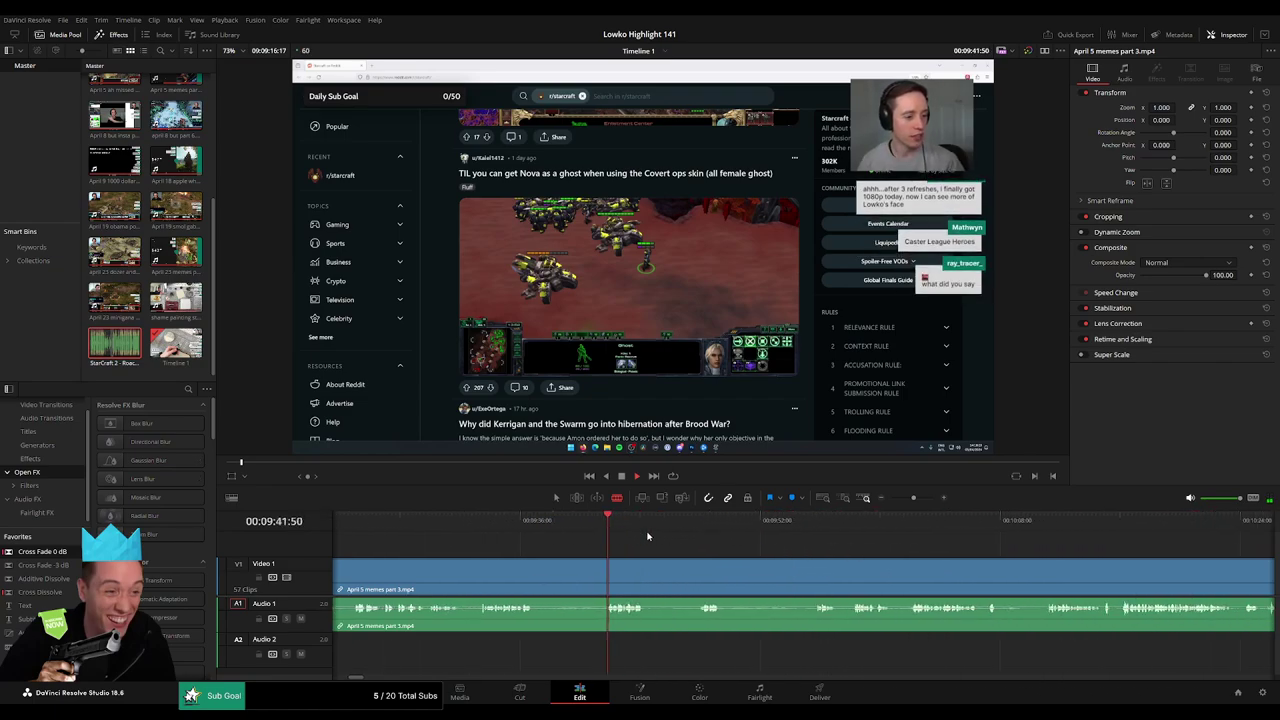
pyautogui.hscroll(3, 603, 531)
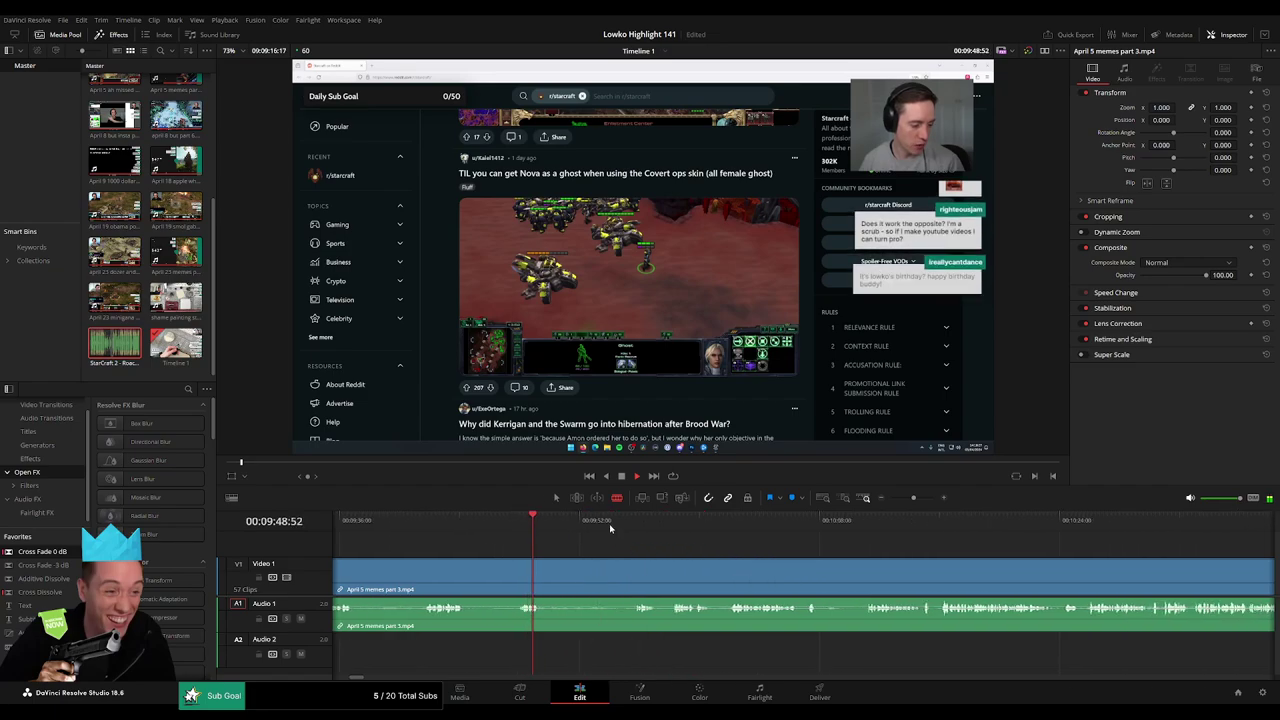
pyautogui.click(627, 523)
pyautogui.hscroll(2, 586, 538)
pyautogui.hscroll(1, 585, 539)
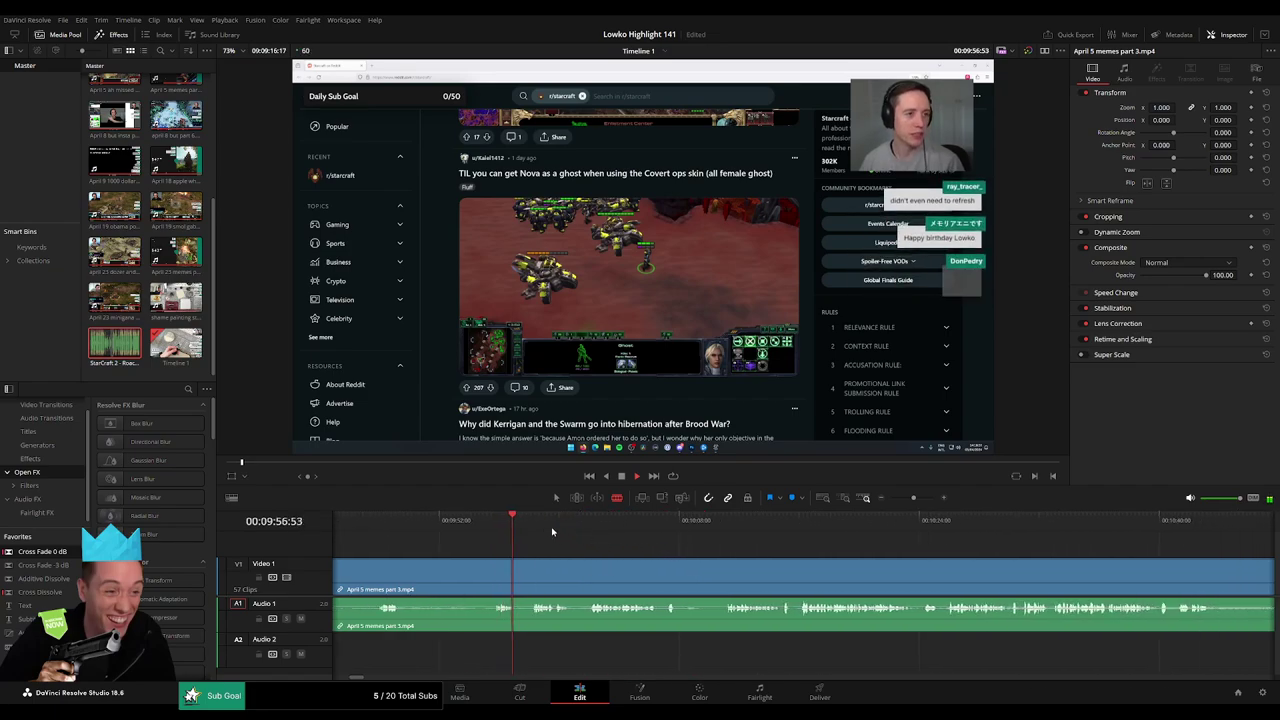
pyautogui.click(575, 531)
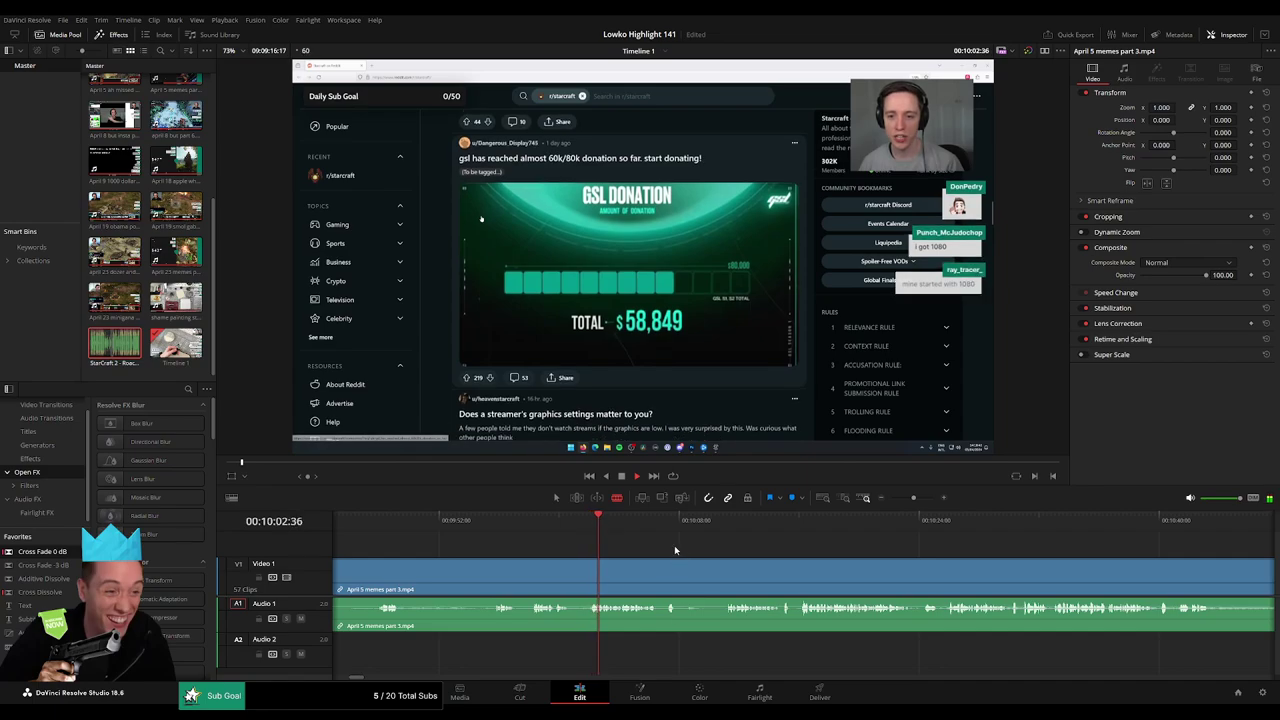
# Review the April 5 memes part 3 clip from about 10:02 to 11:20, covering the GSL donation and streamer graphics settings posts.
pyautogui.hscroll(5, 600, 543)
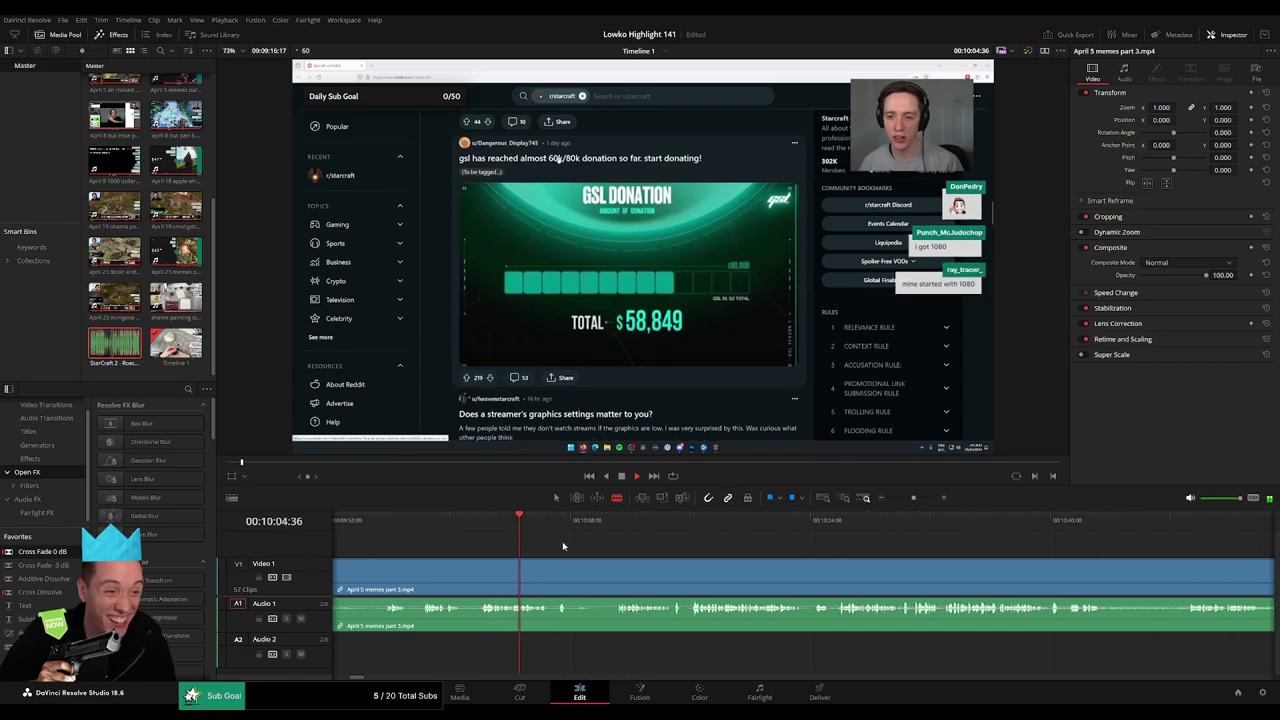
pyautogui.click(572, 527)
pyautogui.hscroll(2, 631, 550)
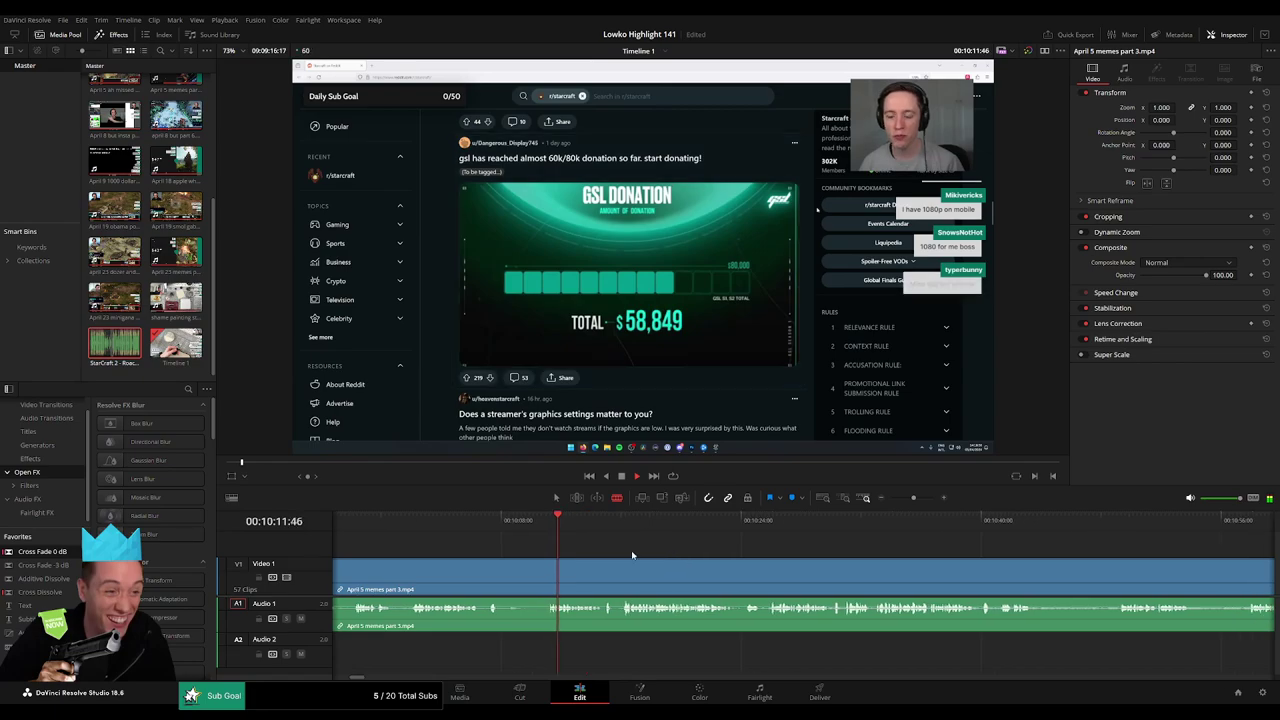
pyautogui.hscroll(1, 641, 552)
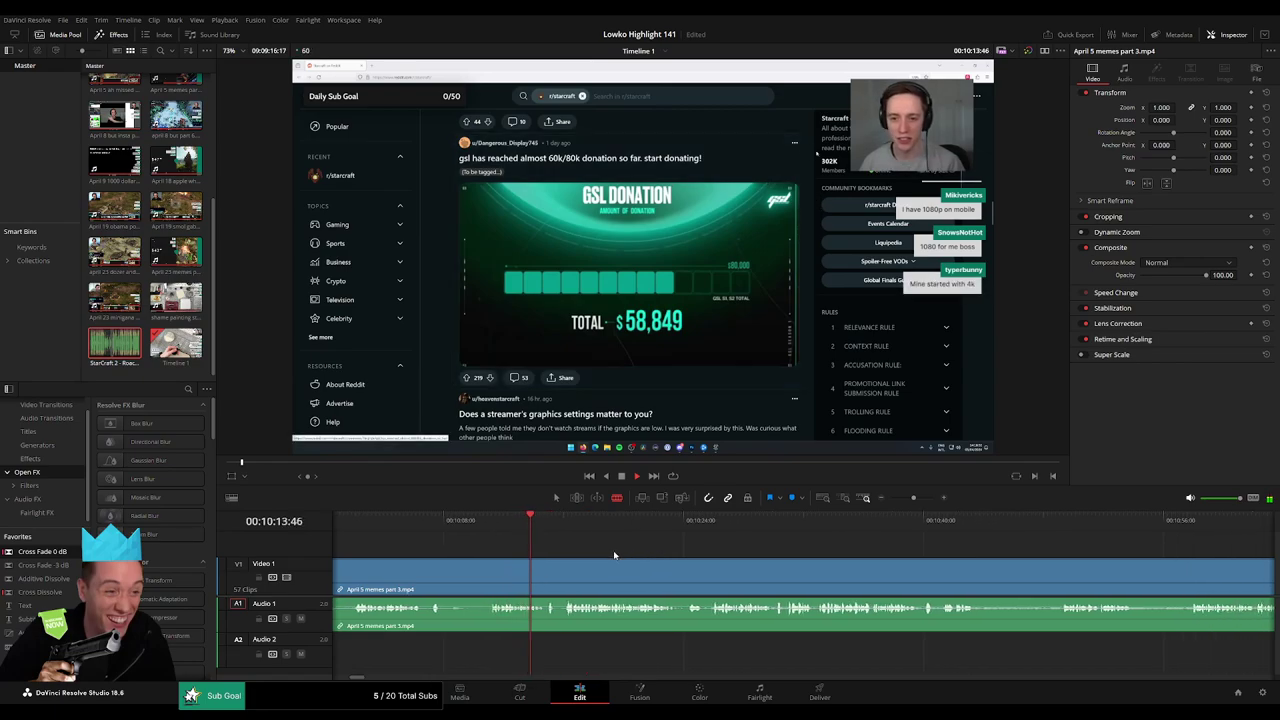
pyautogui.hscroll(2, 658, 551)
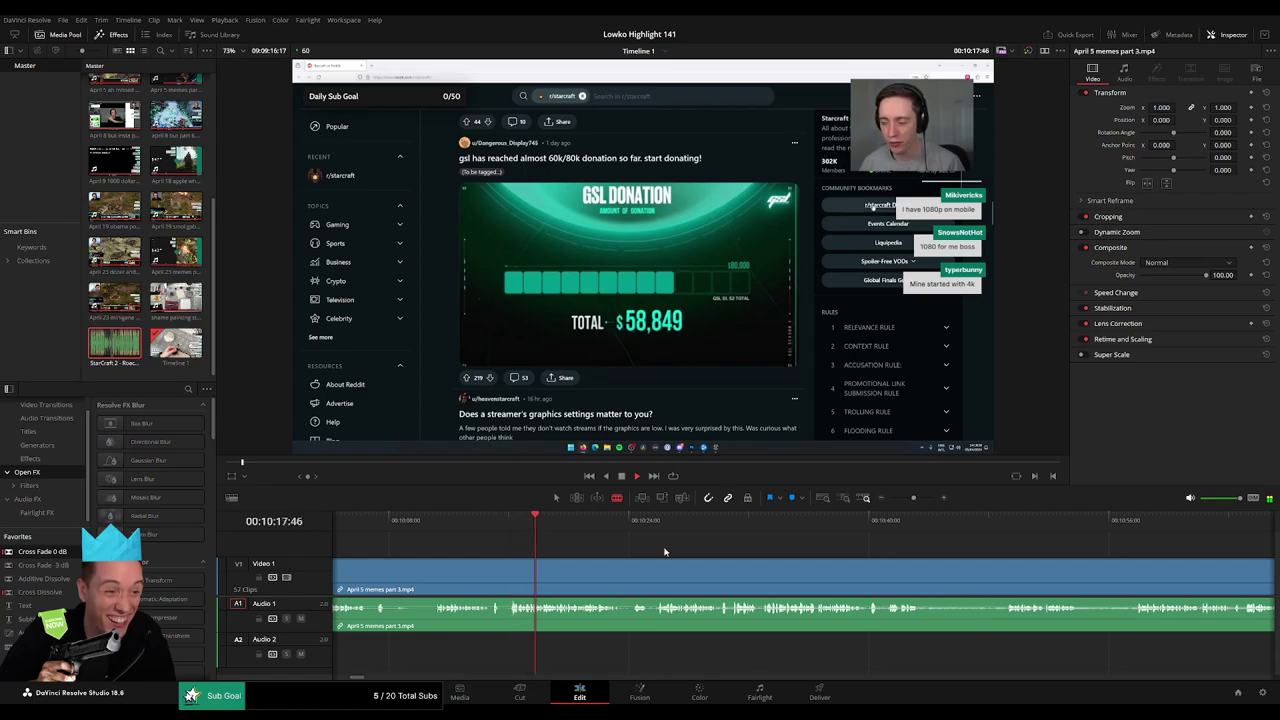
pyautogui.hscroll(3, 664, 551)
pyautogui.click(531, 529)
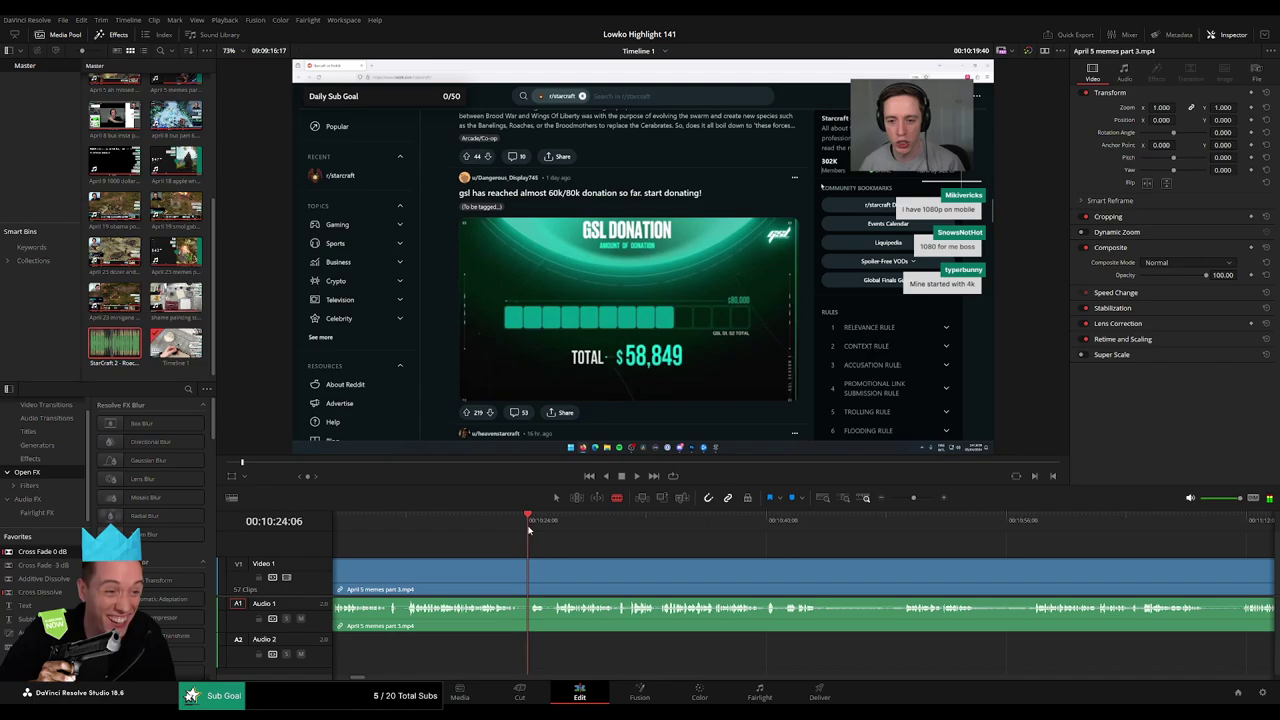
pyautogui.moveTo(868, 528); pyautogui.dragTo(902, 528)
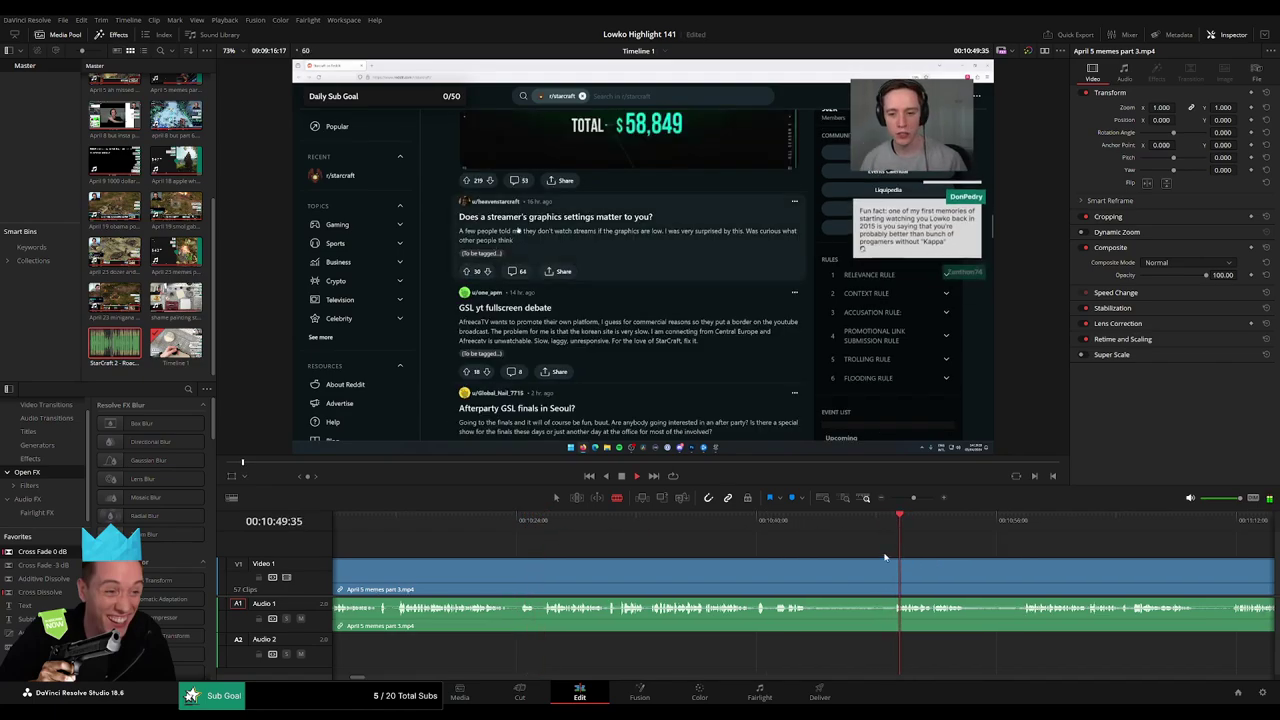
pyautogui.hscroll(8, 886, 556)
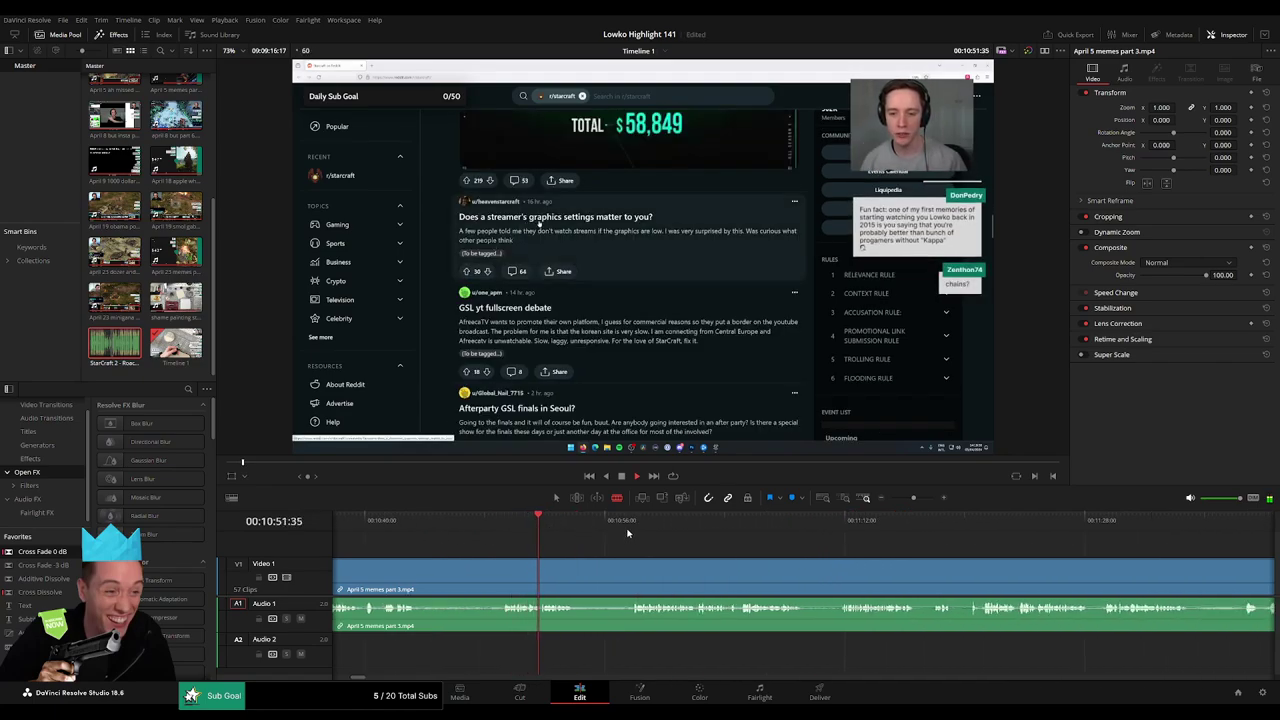
pyautogui.hscroll(2, 596, 560)
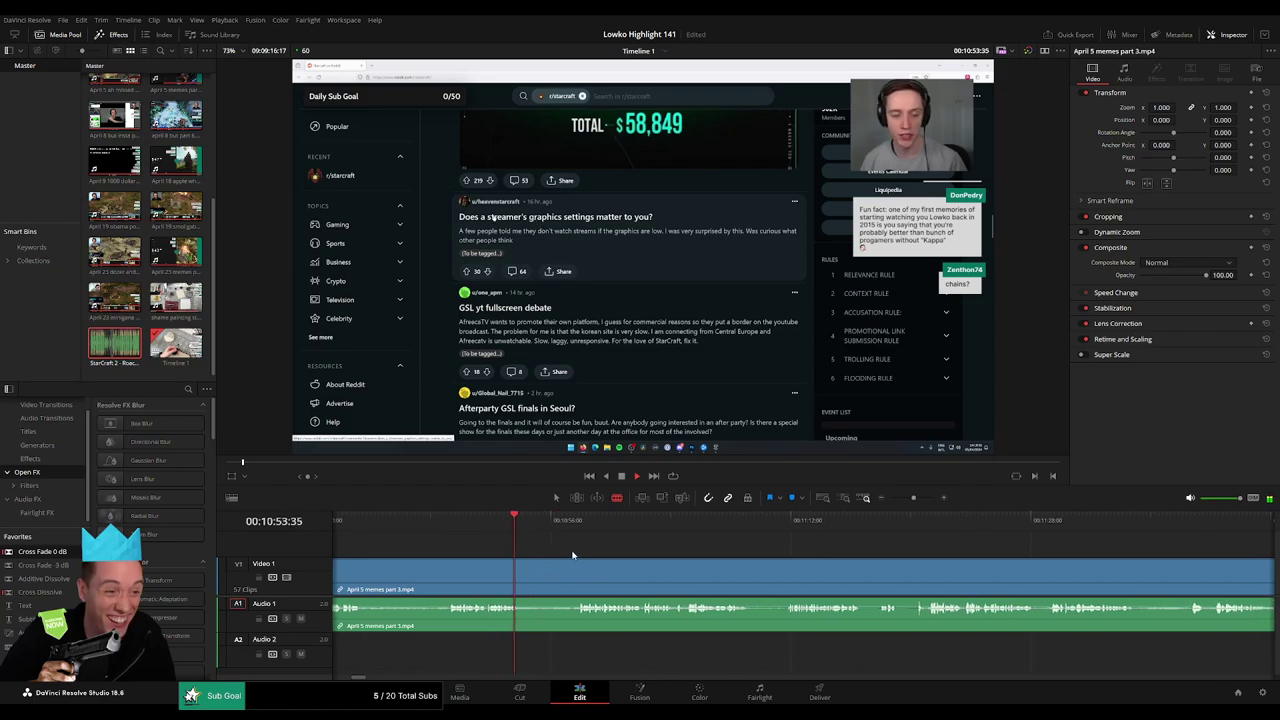
pyautogui.hscroll(2, 553, 550)
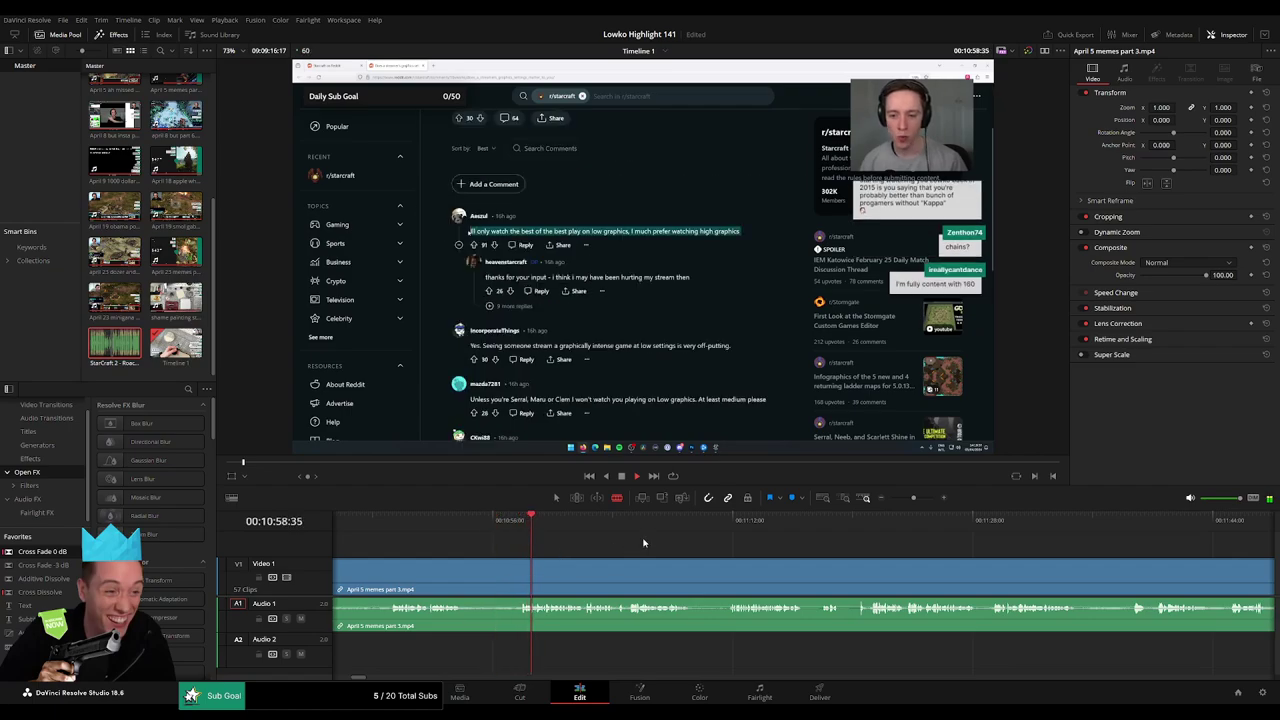
pyautogui.hscroll(2, 650, 550)
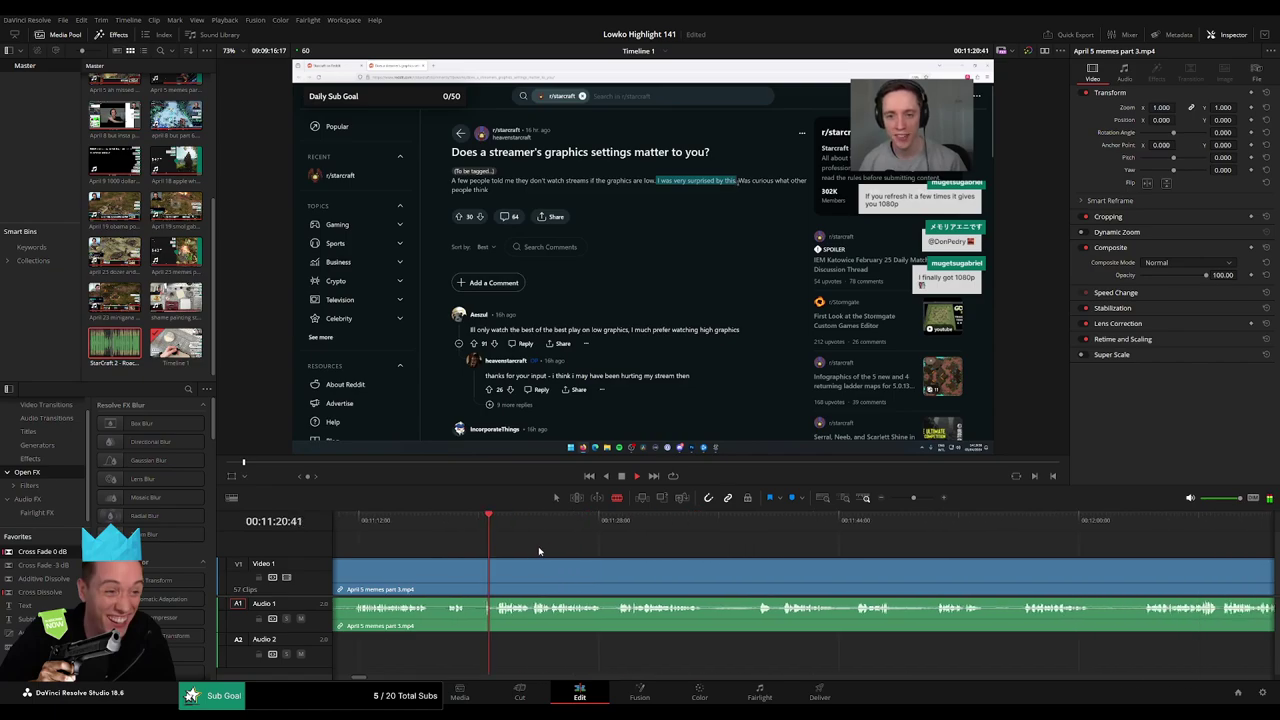
# Skim the April 5 memes part 3 clip from about 11:20 to 12:56, through the GSL fullscreen debate, for footage worth keeping.
pyautogui.hscroll(2, 530, 553)
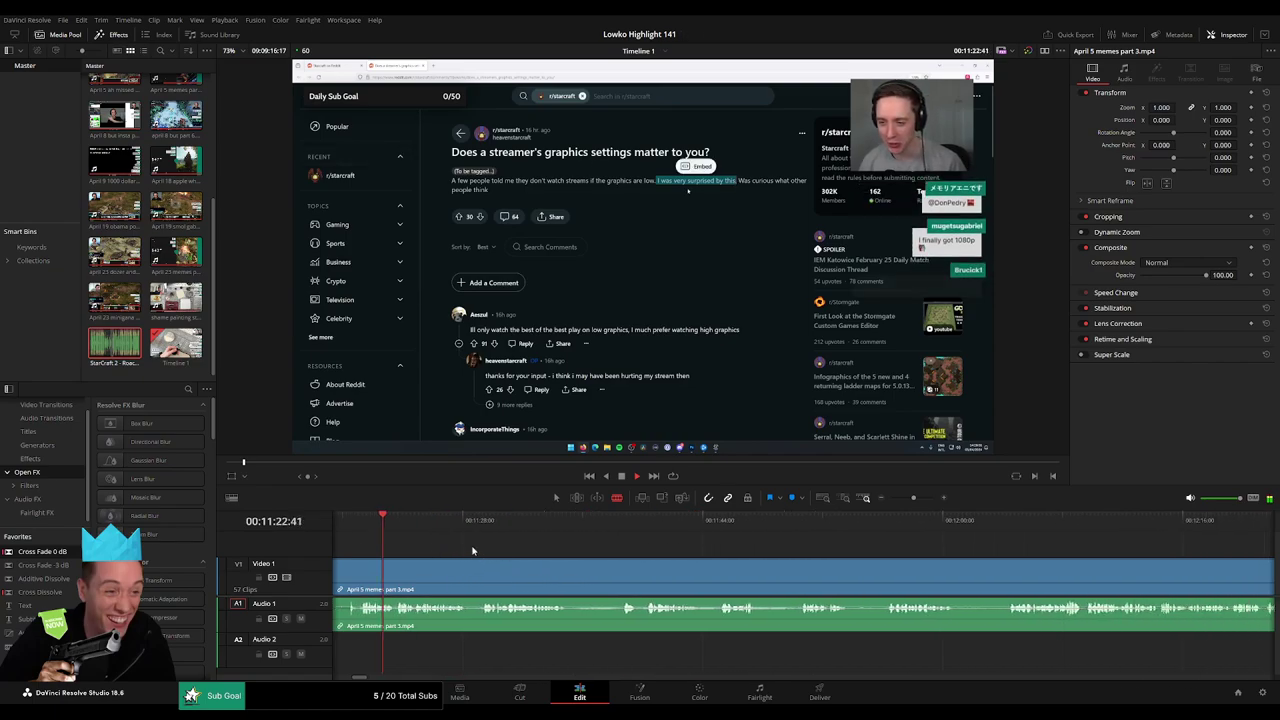
pyautogui.click(482, 526)
pyautogui.click(622, 529)
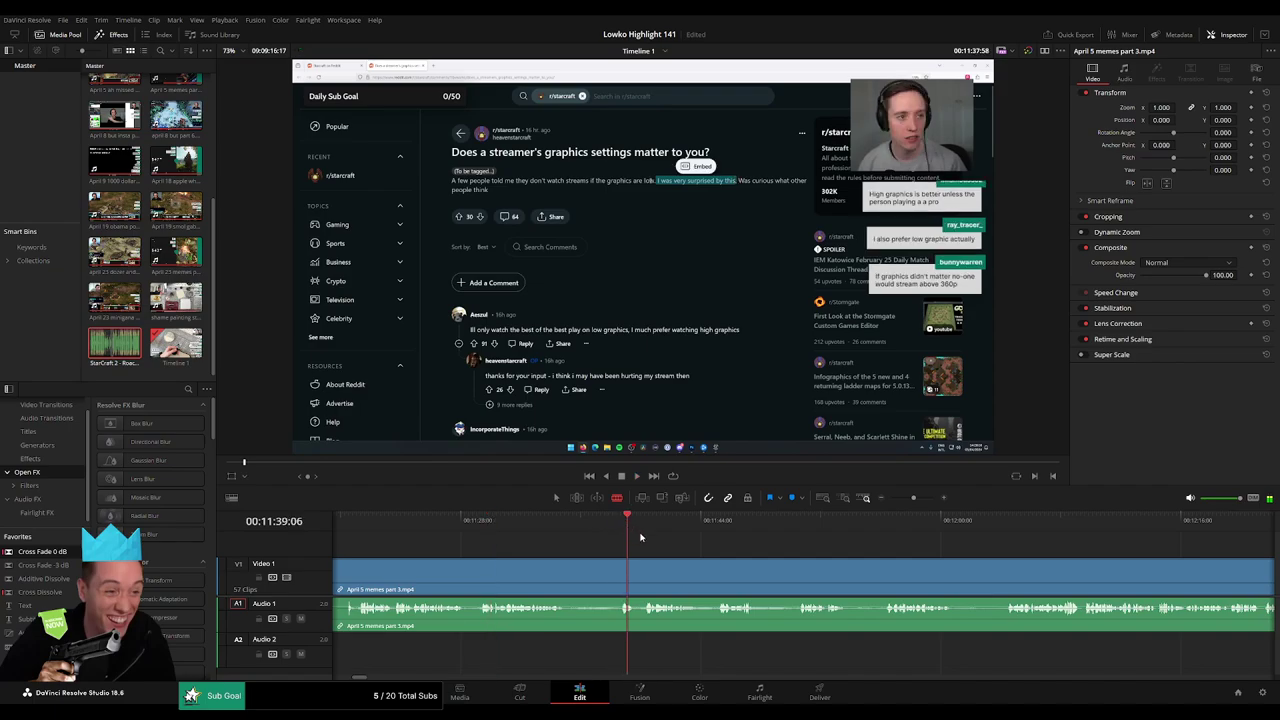
pyautogui.hscroll(4, 720, 558)
pyautogui.click(618, 528)
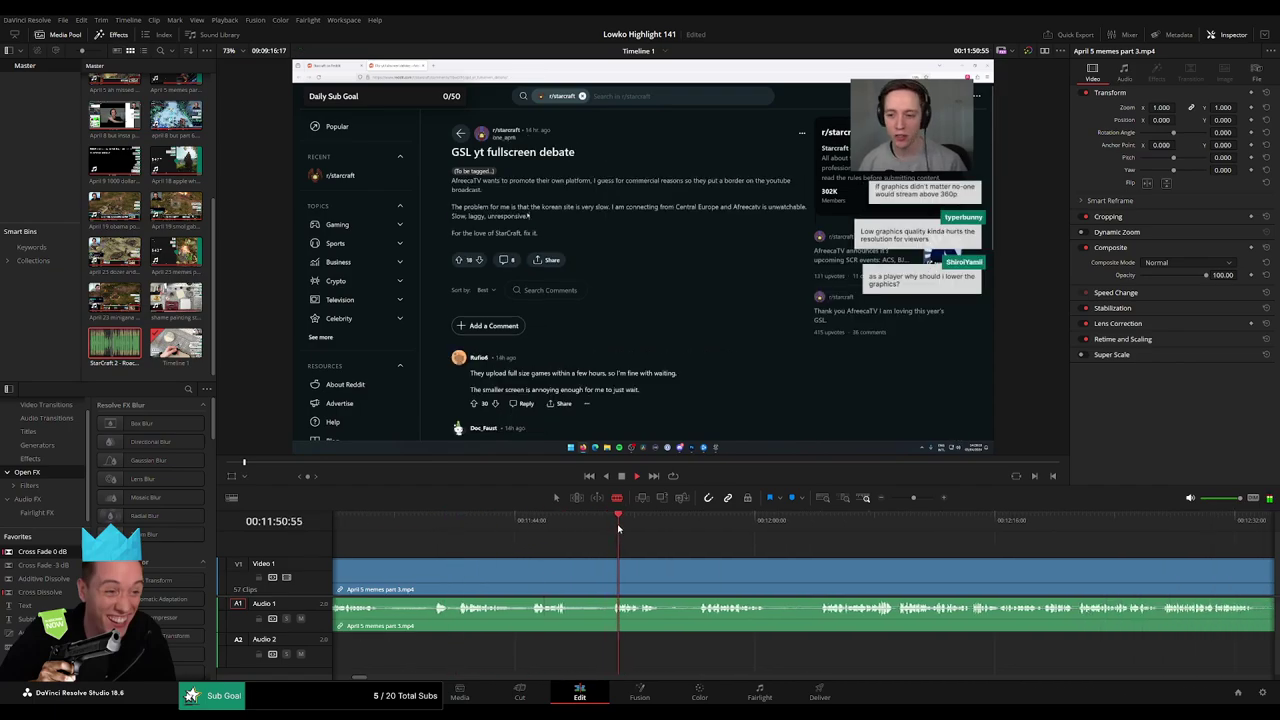
pyautogui.click(818, 525)
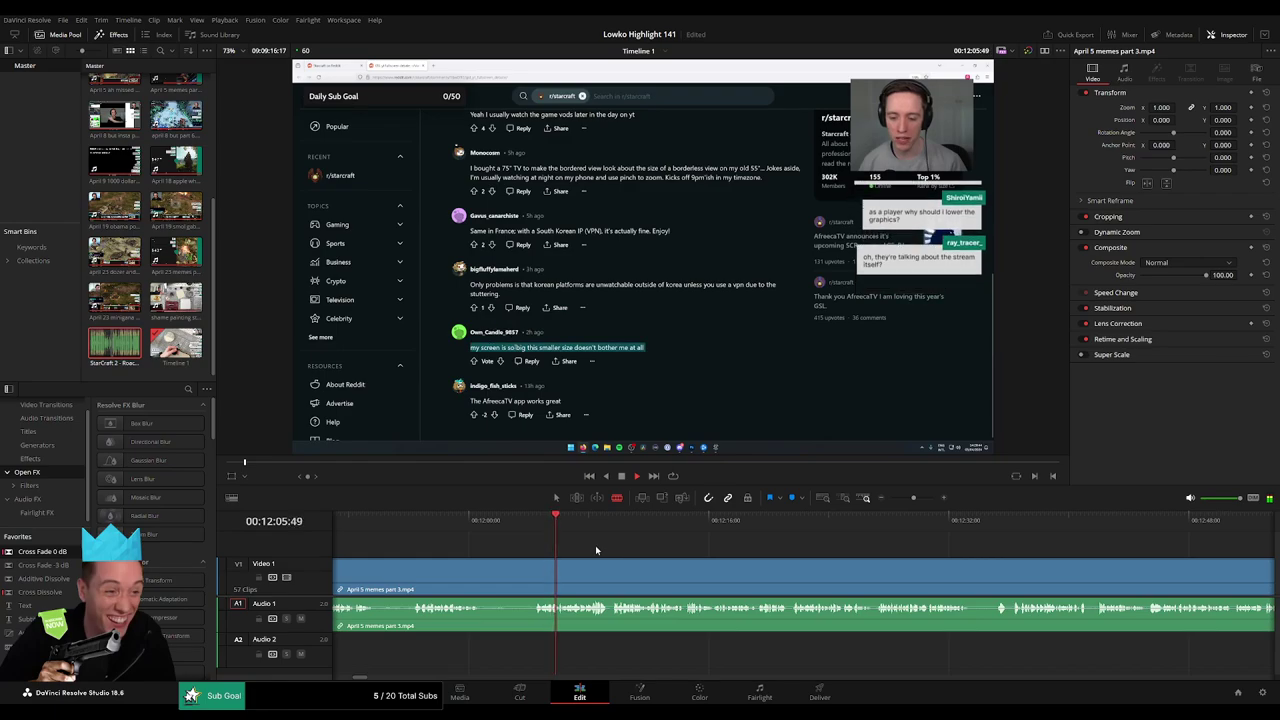
pyautogui.click(880, 522)
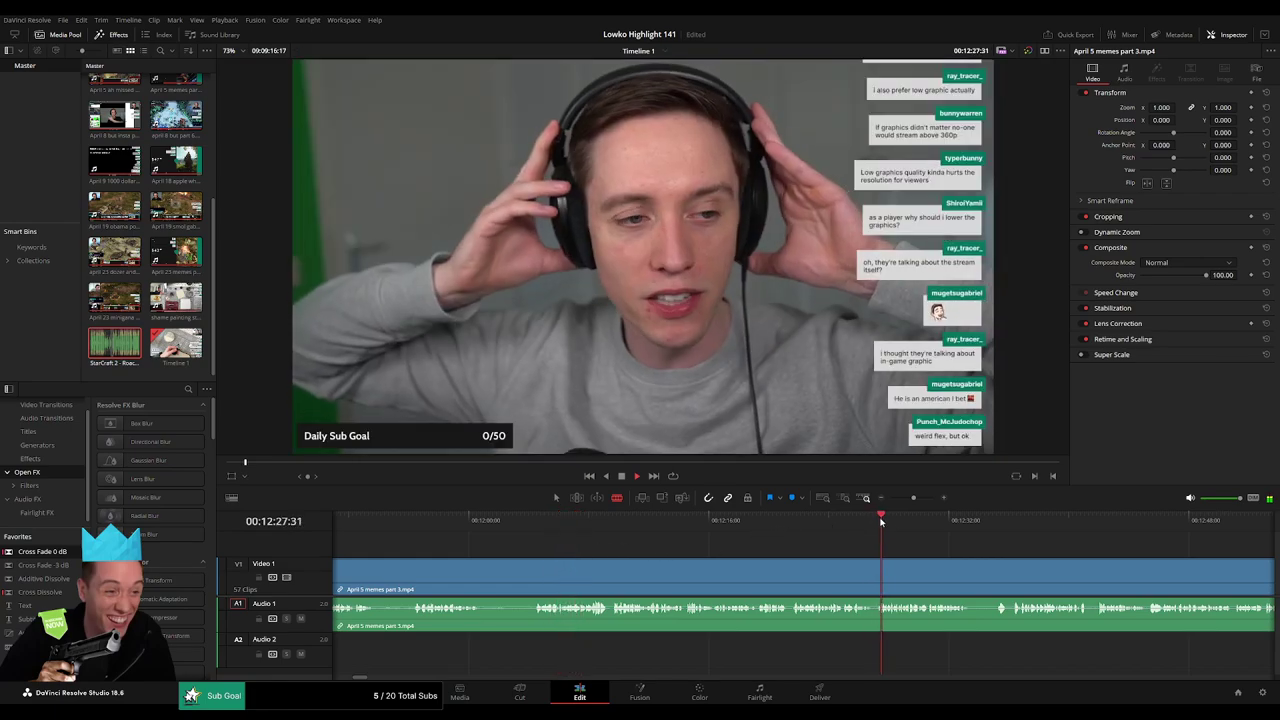
pyautogui.moveTo(882, 522); pyautogui.dragTo(575, 534)
pyautogui.click(778, 532)
pyautogui.click(998, 538)
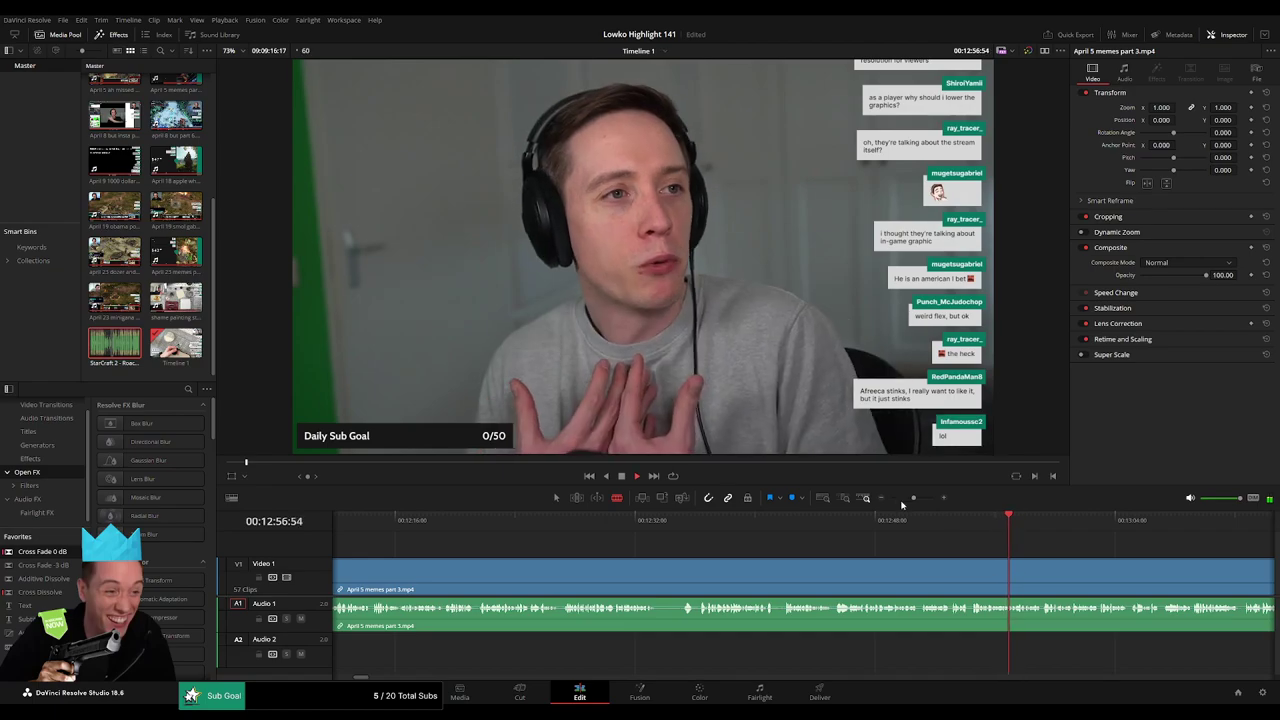
# Skim the April 5 memes part 3 clip from about 12:56 to 17:14 and locate the lead-in to the MaxPax announcement post.
pyautogui.moveTo(912, 499); pyautogui.dragTo(902, 501)
pyautogui.click(865, 522)
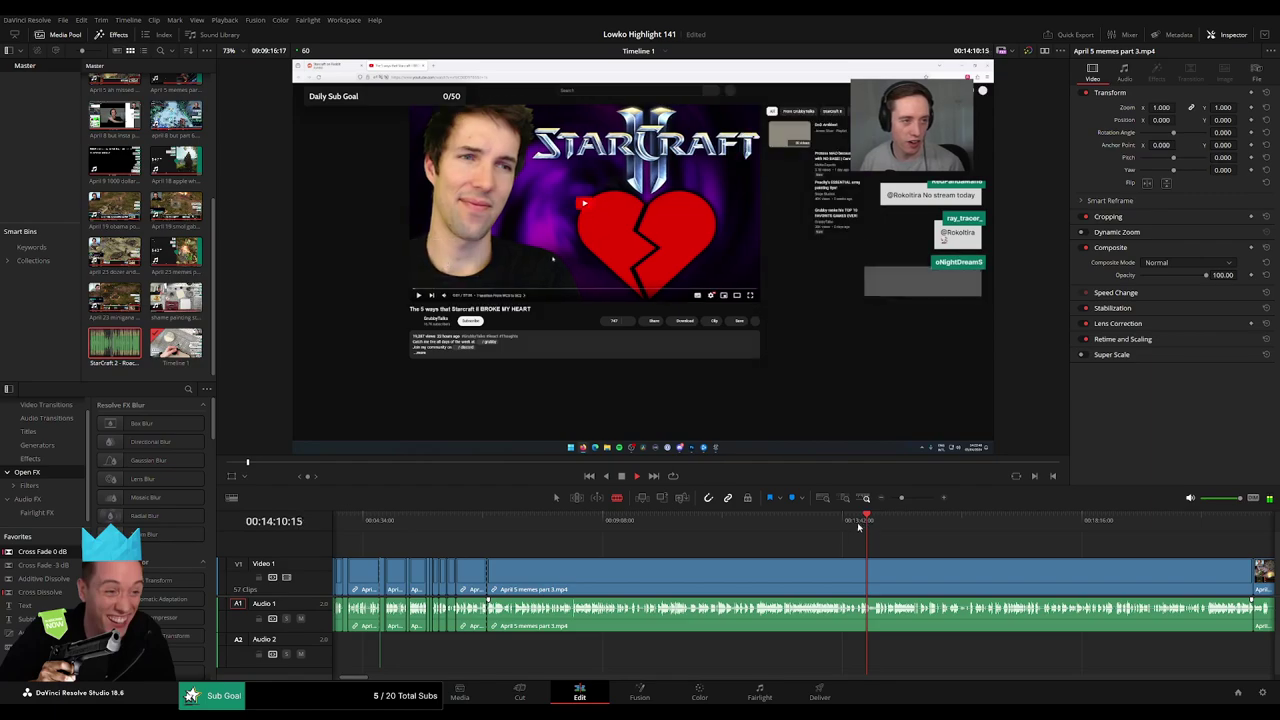
pyautogui.click(846, 522)
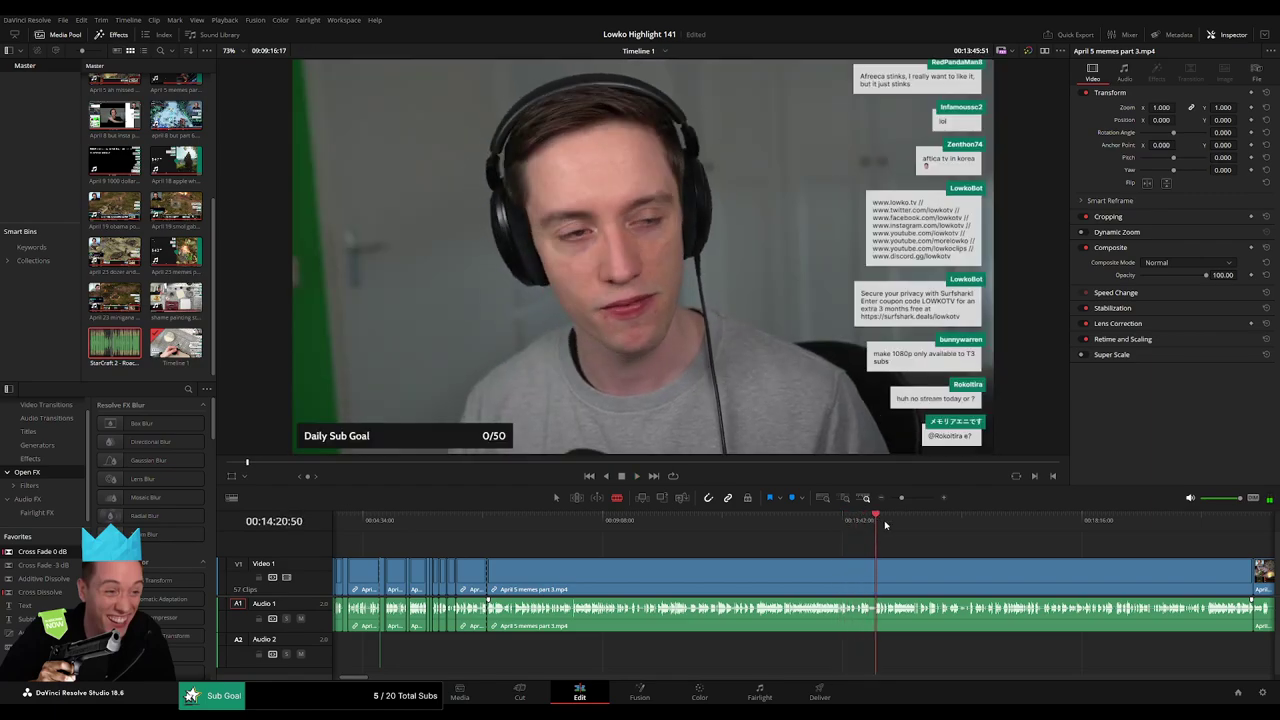
pyautogui.click(936, 522)
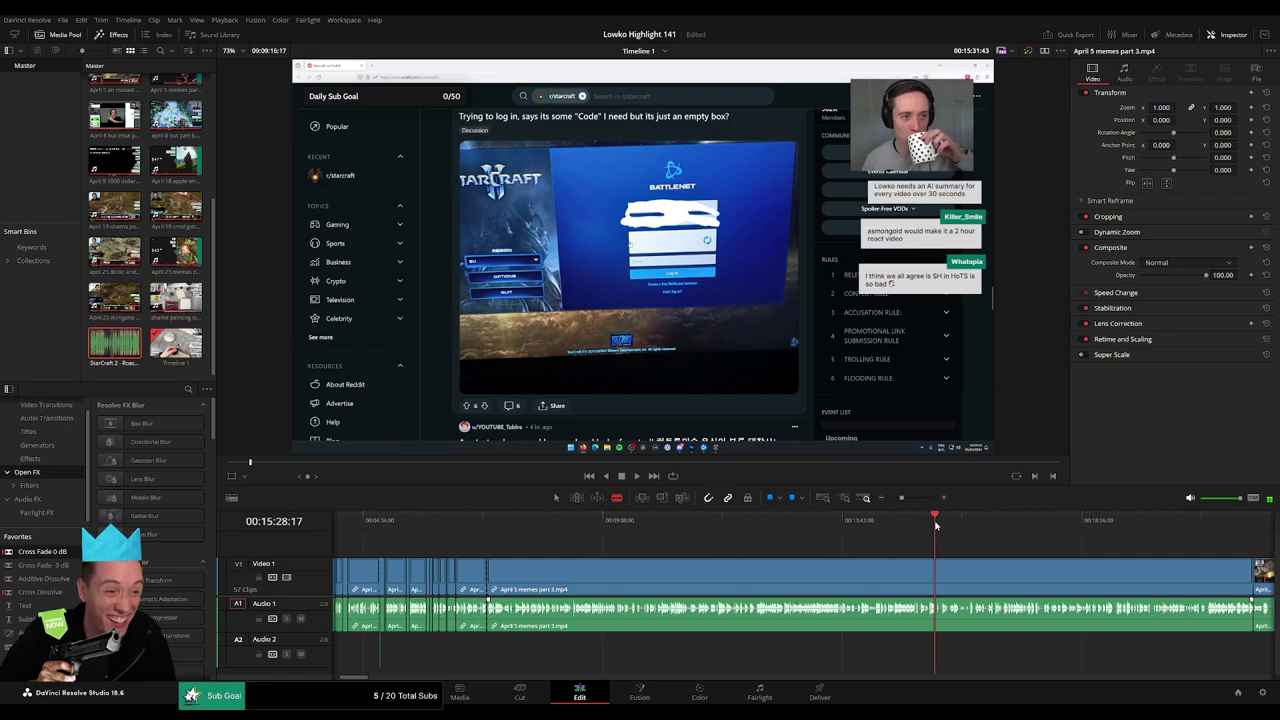
pyautogui.moveTo(982, 524); pyautogui.dragTo(1028, 524)
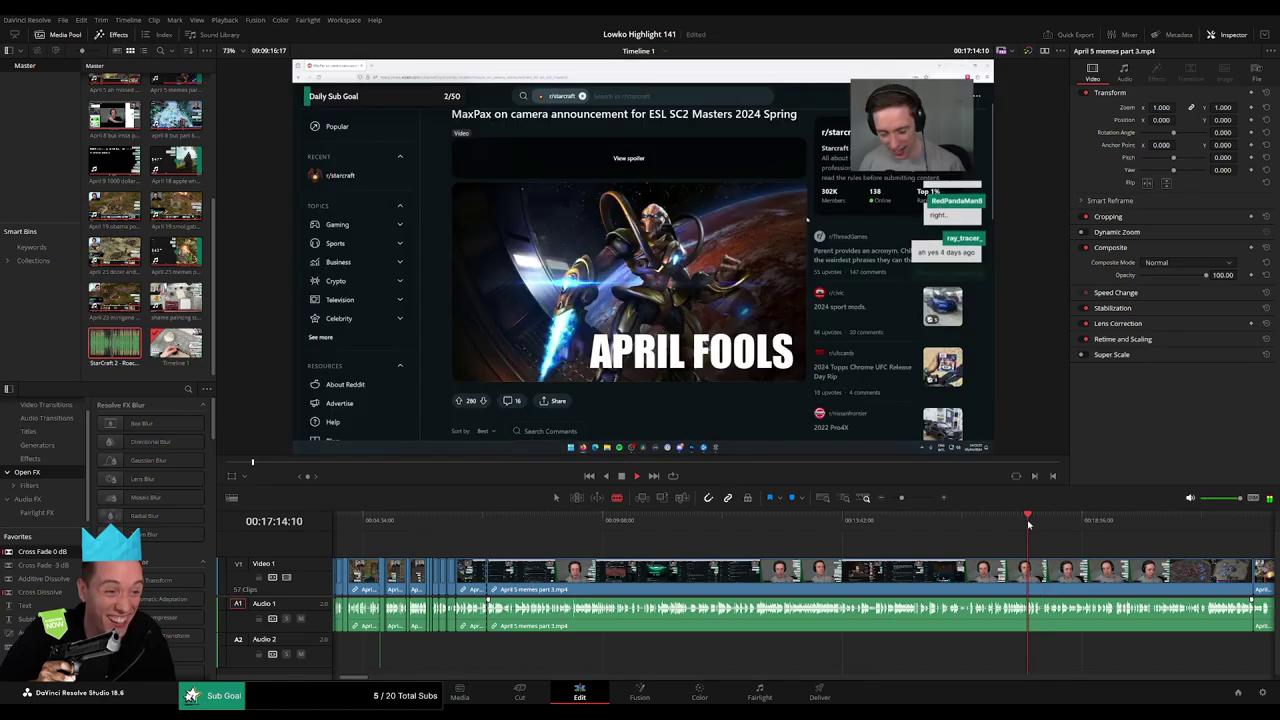
pyautogui.click(909, 498)
pyautogui.click(669, 523)
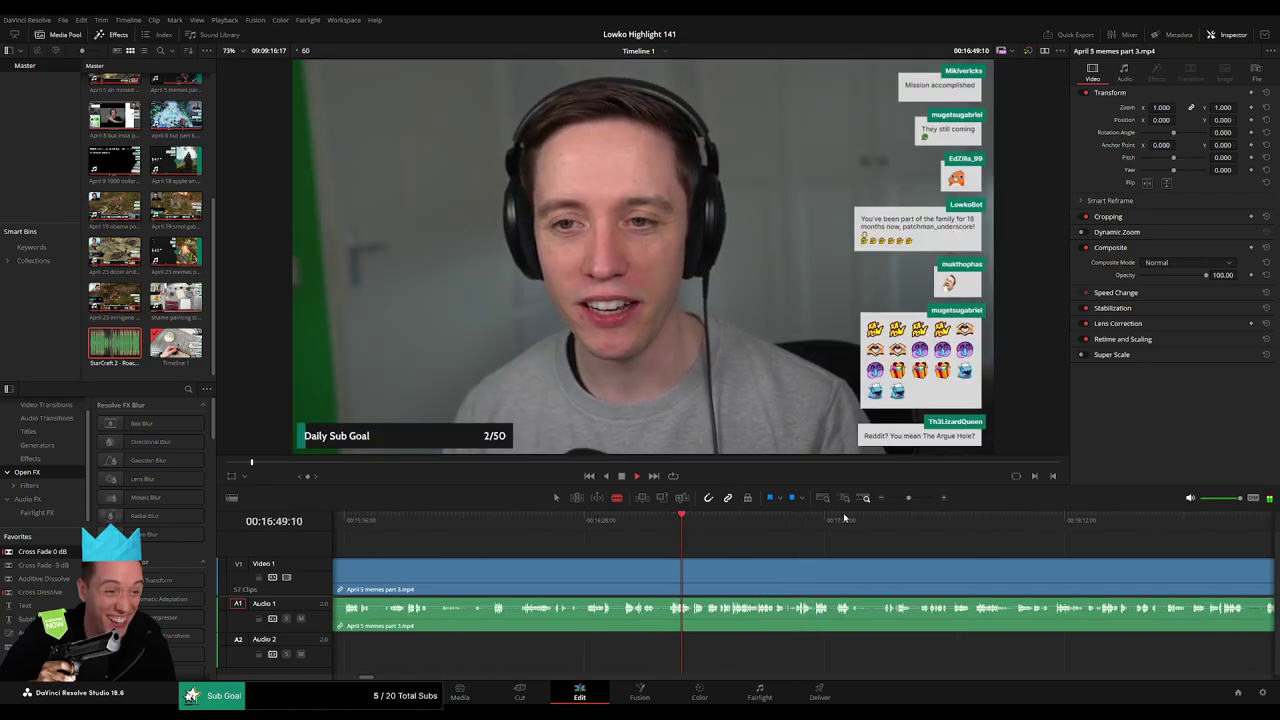
# Split the April 5 memes part 3 clip at about 16:51 and ripple delete the unused segment back to the 6:55 cut.
pyautogui.moveTo(908, 498); pyautogui.dragTo(916, 500)
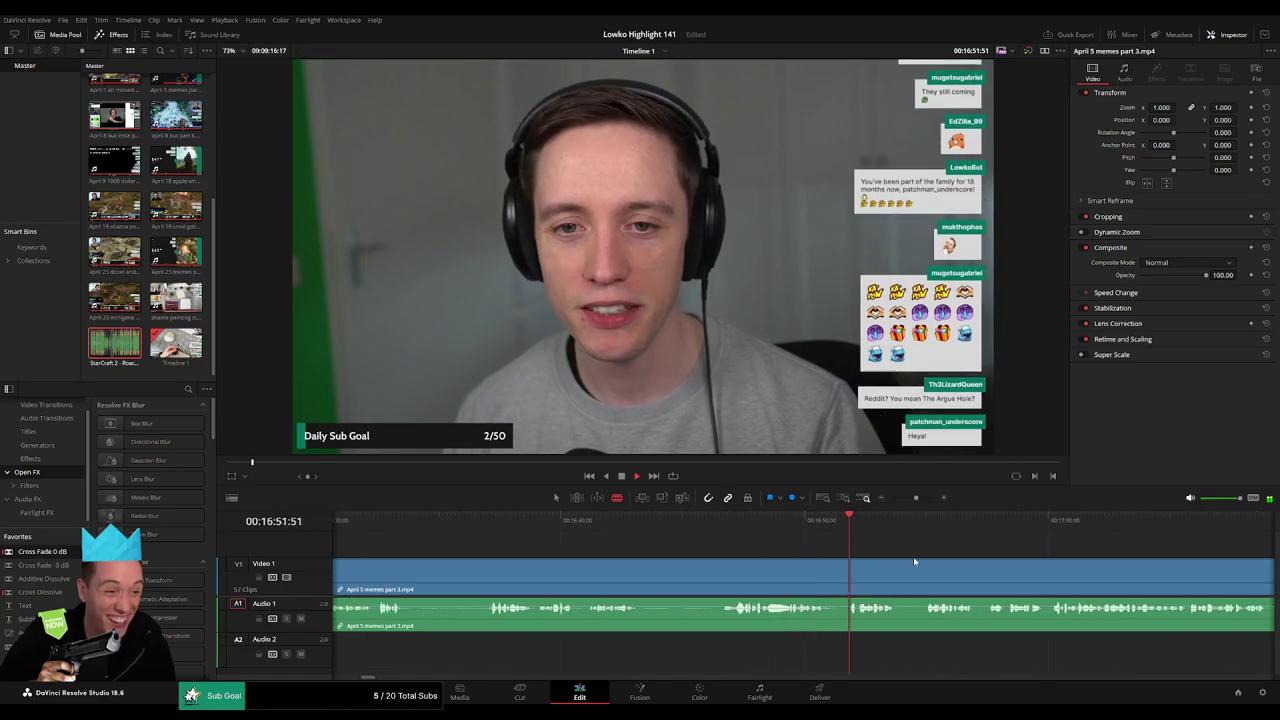
pyautogui.moveTo(918, 560); pyautogui.dragTo(678, 545)
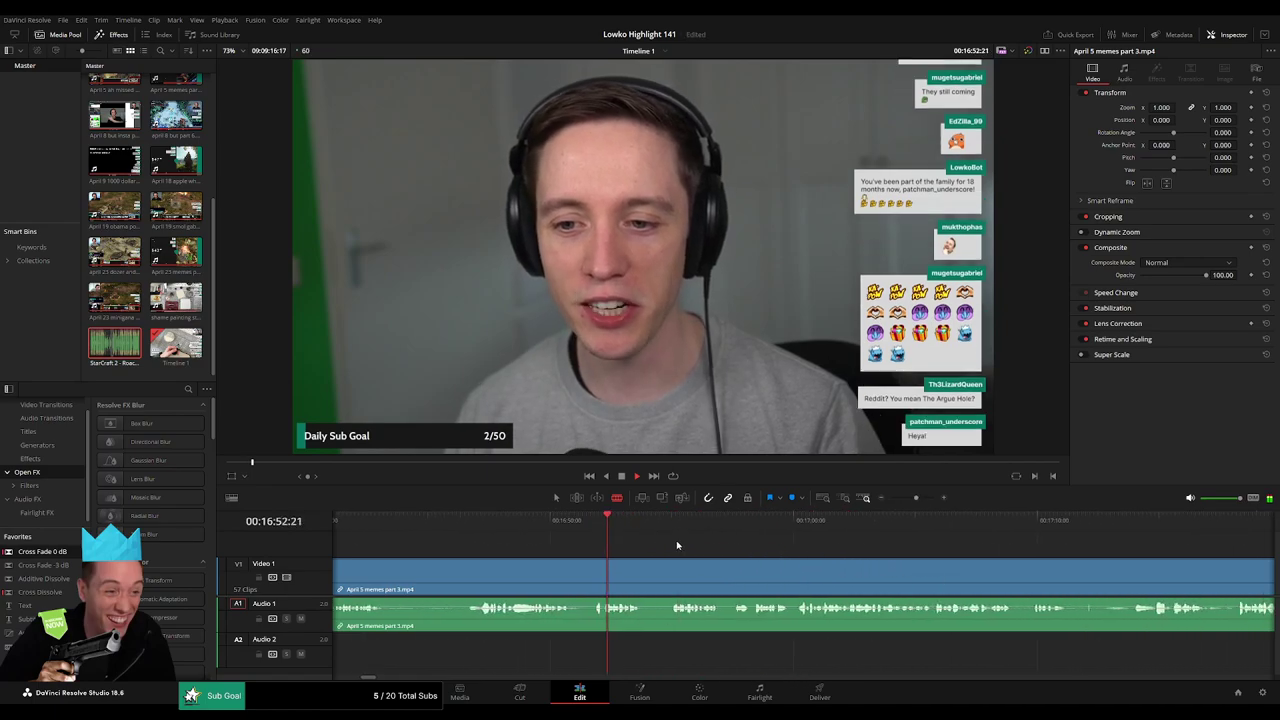
pyautogui.click(595, 569)
pyautogui.press('a')
pyautogui.click(563, 572)
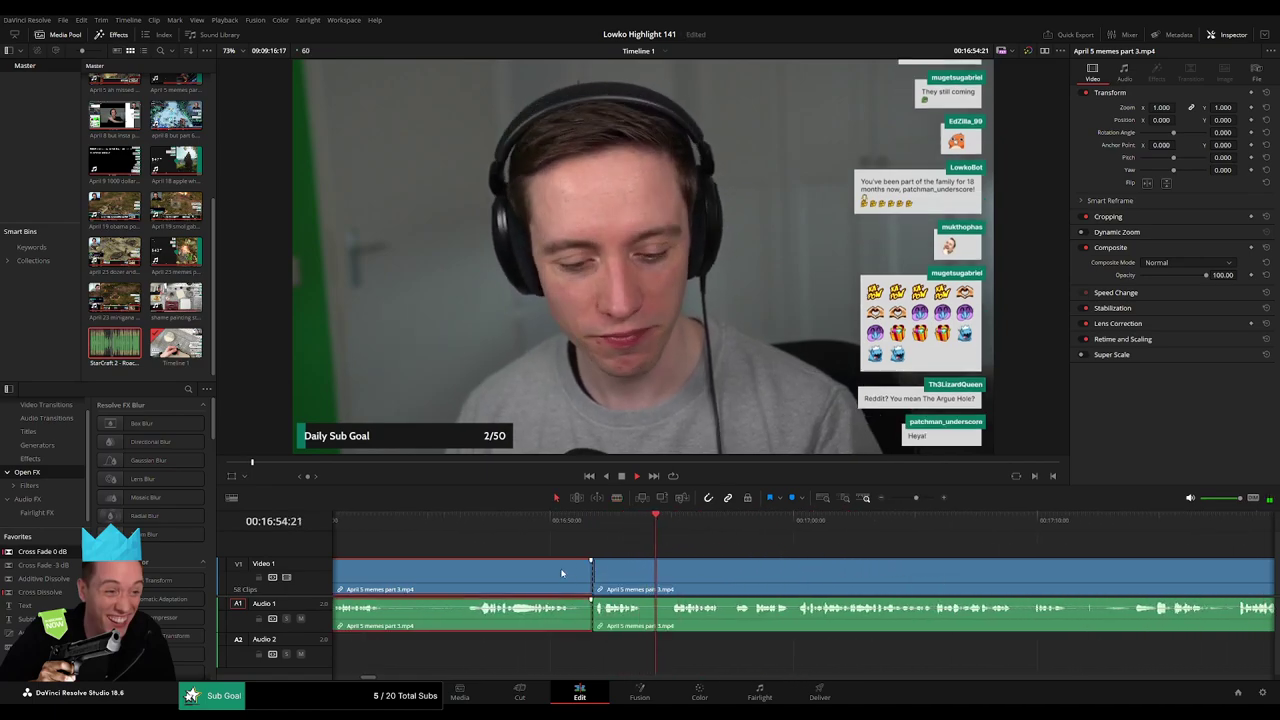
pyautogui.press('Delete')
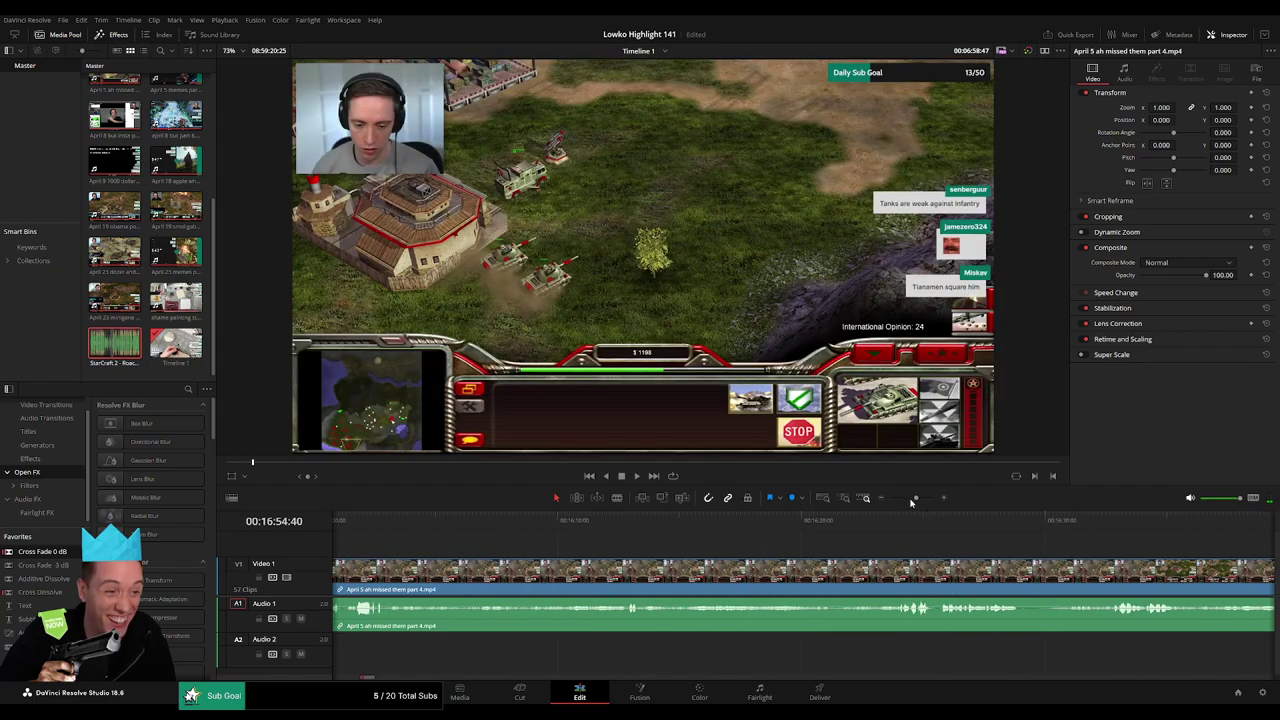
# Add an audio cross fade over the April 5 memes part 3 join at about 6:55 and play back the transition.
pyautogui.moveTo(915, 499); pyautogui.dragTo(884, 507)
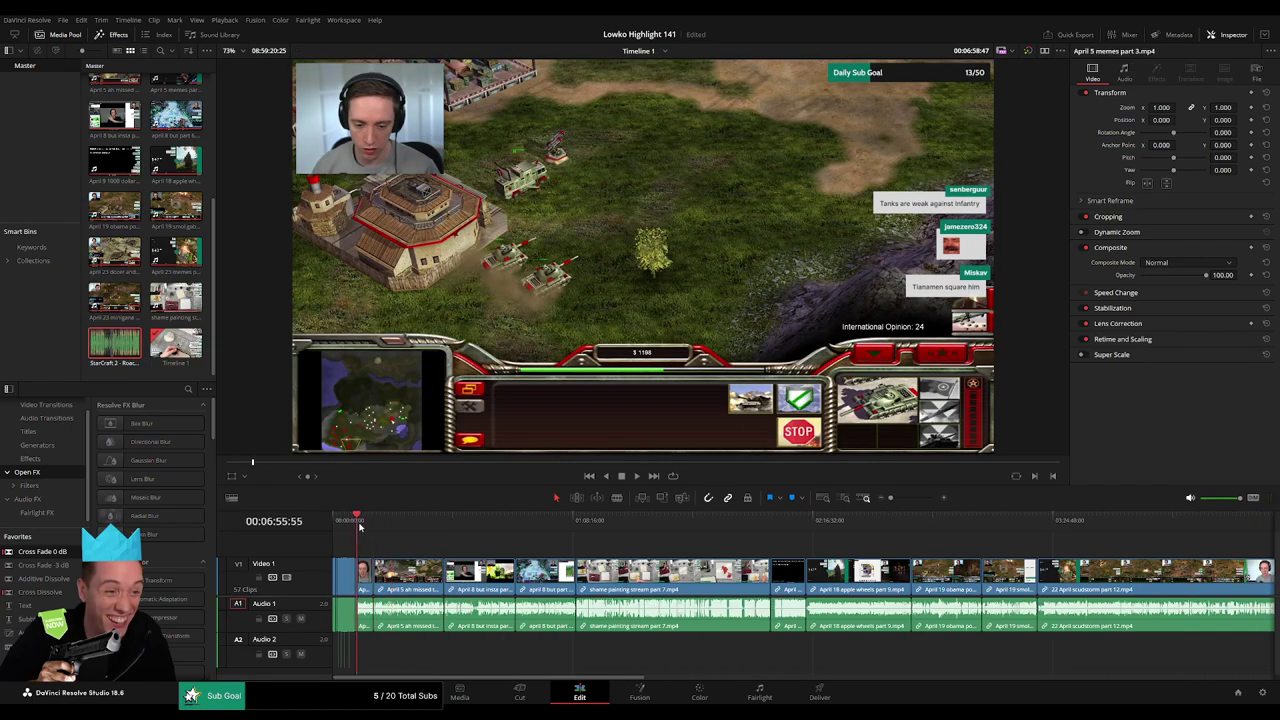
pyautogui.press('Down')
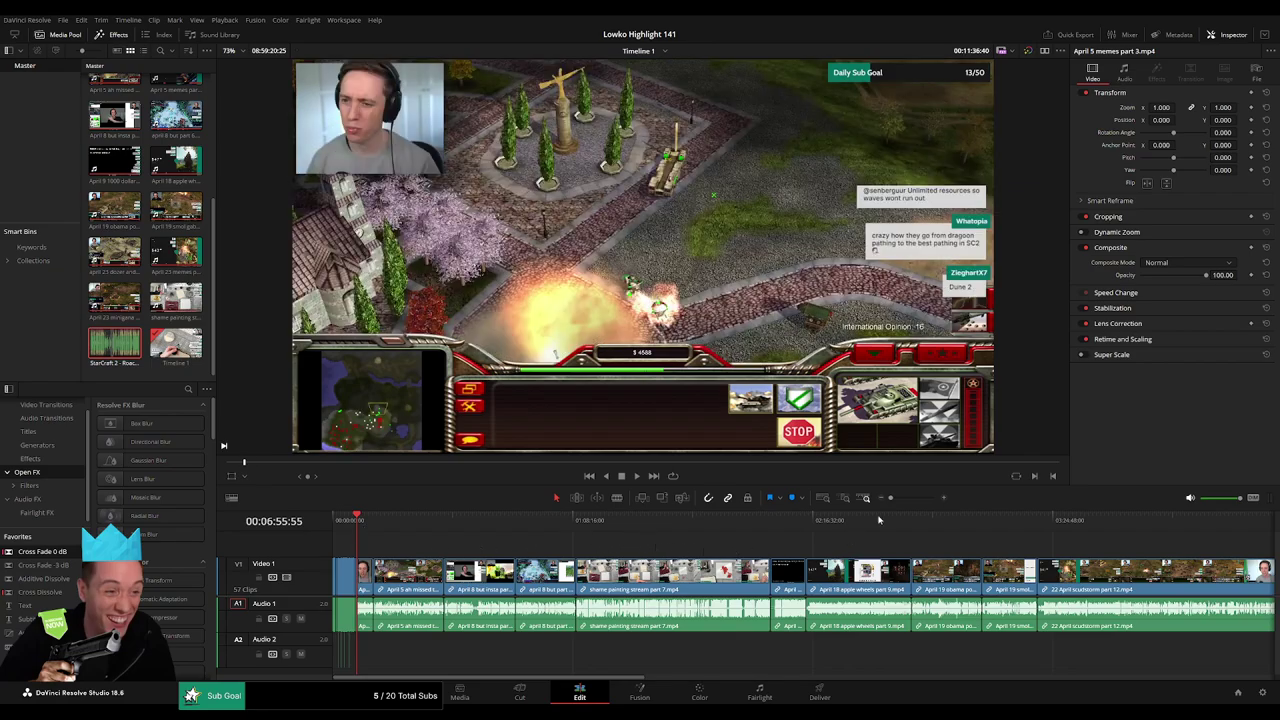
pyautogui.moveTo(891, 498); pyautogui.dragTo(914, 503)
pyautogui.press('space')
pyautogui.hscroll(3, 541, 544)
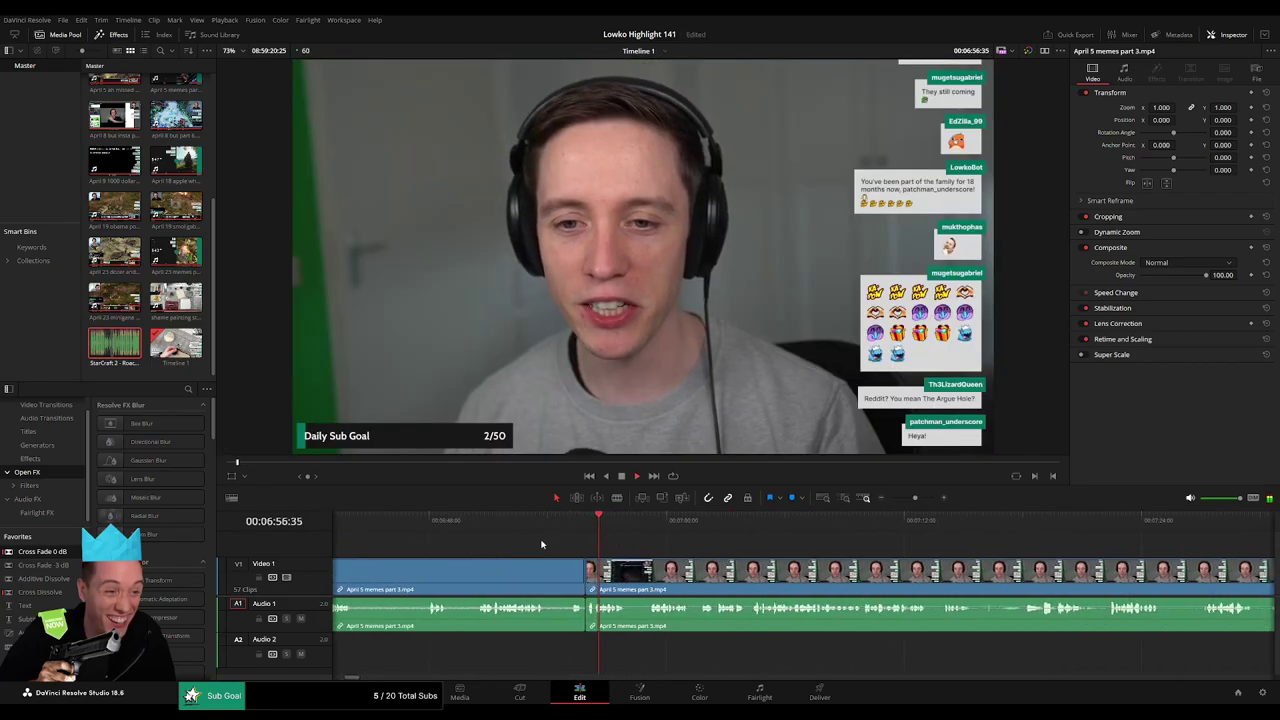
pyautogui.click(574, 531)
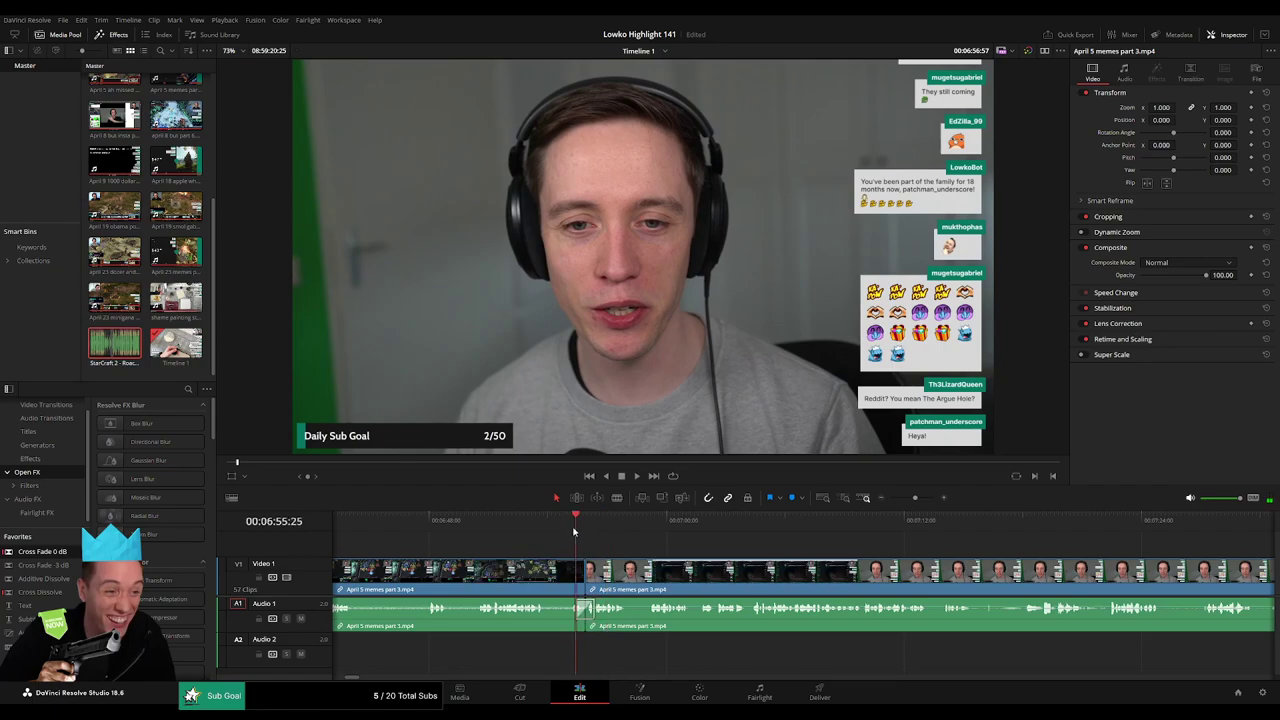
pyautogui.press('space')
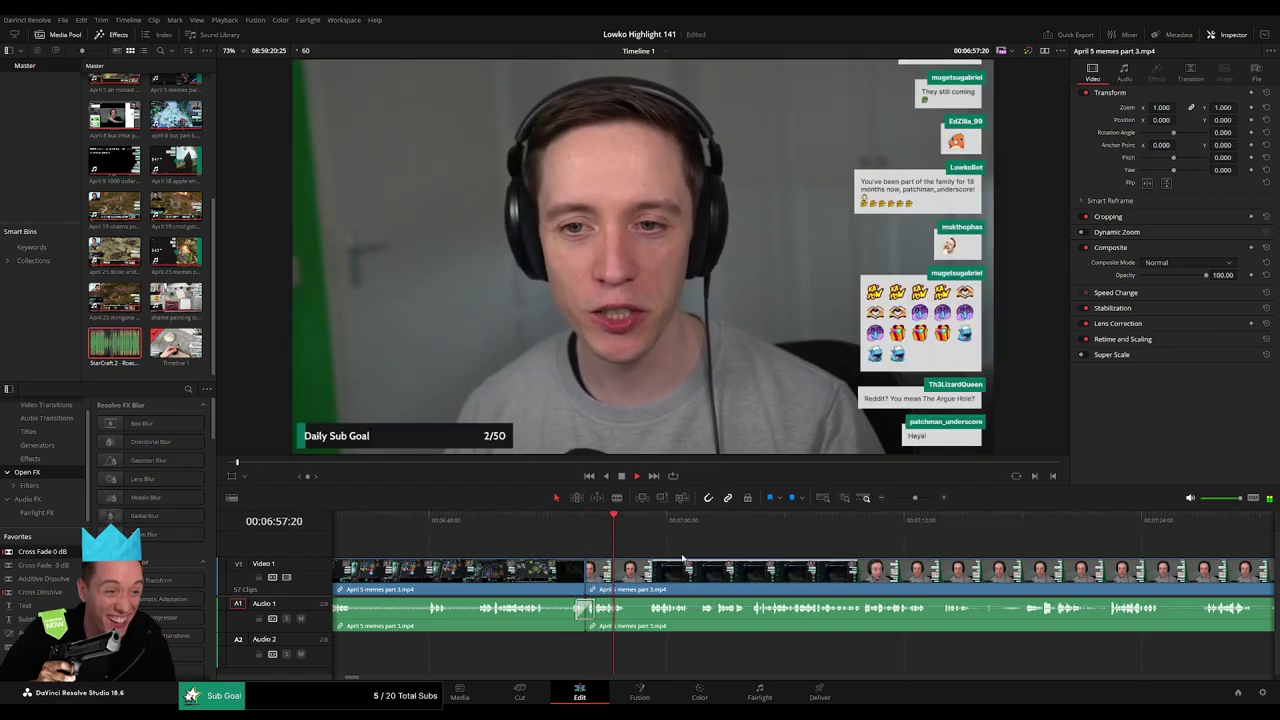
# Isolate the word to cover in the MaxPax discussion by splitting the April 5 memes part 3 clip at 00:07:14:02 and 00:07:14:18.
pyautogui.hscroll(5, 664, 543)
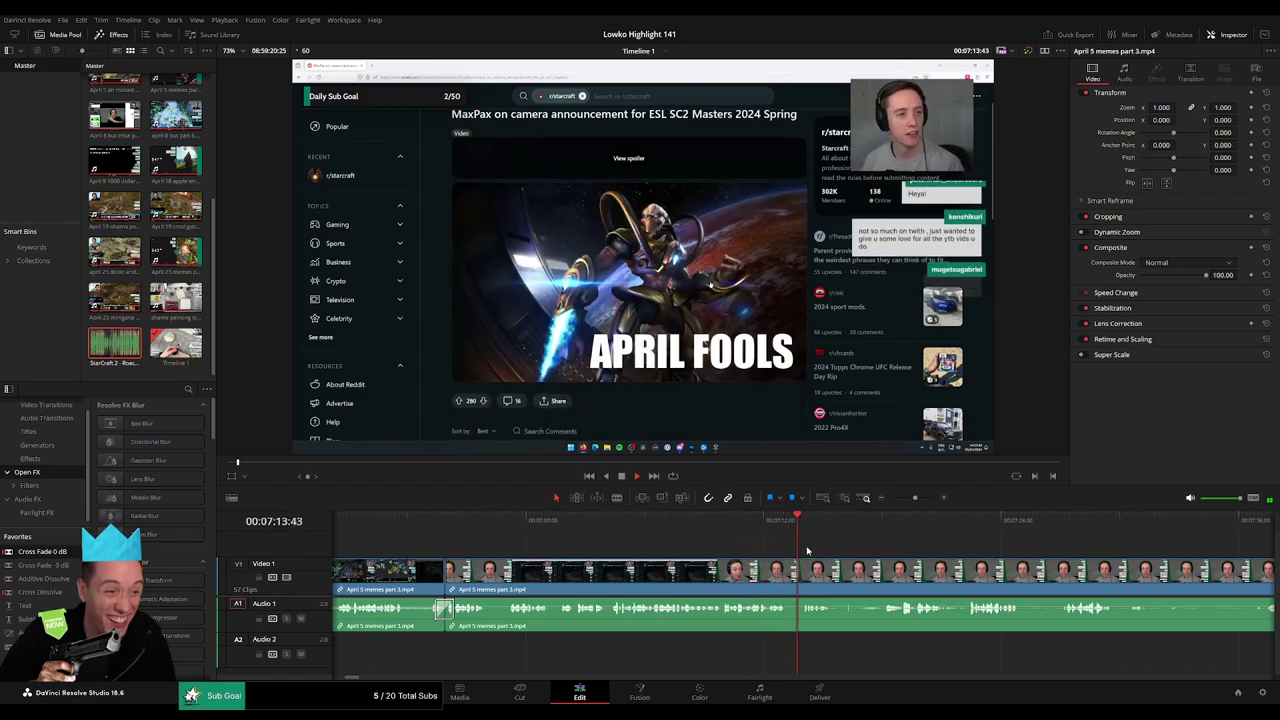
pyautogui.press('space')
pyautogui.moveTo(915, 498); pyautogui.dragTo(924, 498)
pyautogui.click(642, 523)
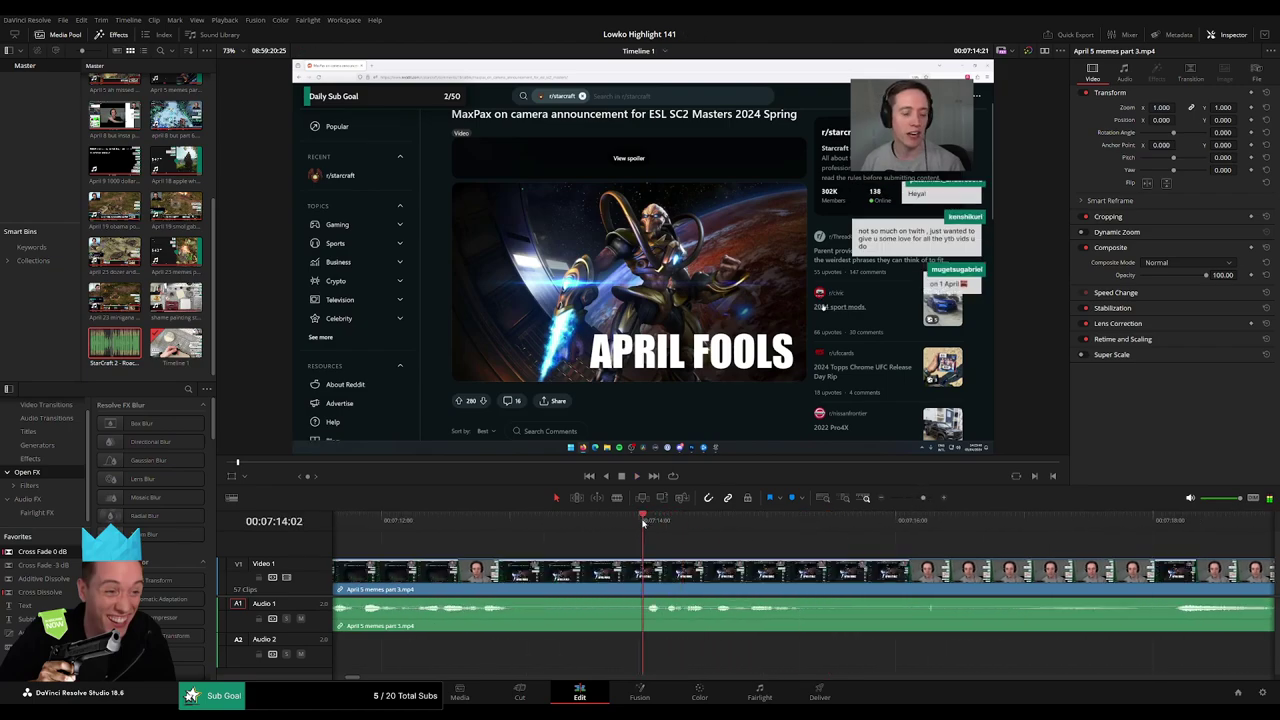
pyautogui.press('b')
pyautogui.click(645, 574)
pyautogui.press('space')
pyautogui.press('space')
pyautogui.click(681, 573)
pyautogui.press('a')
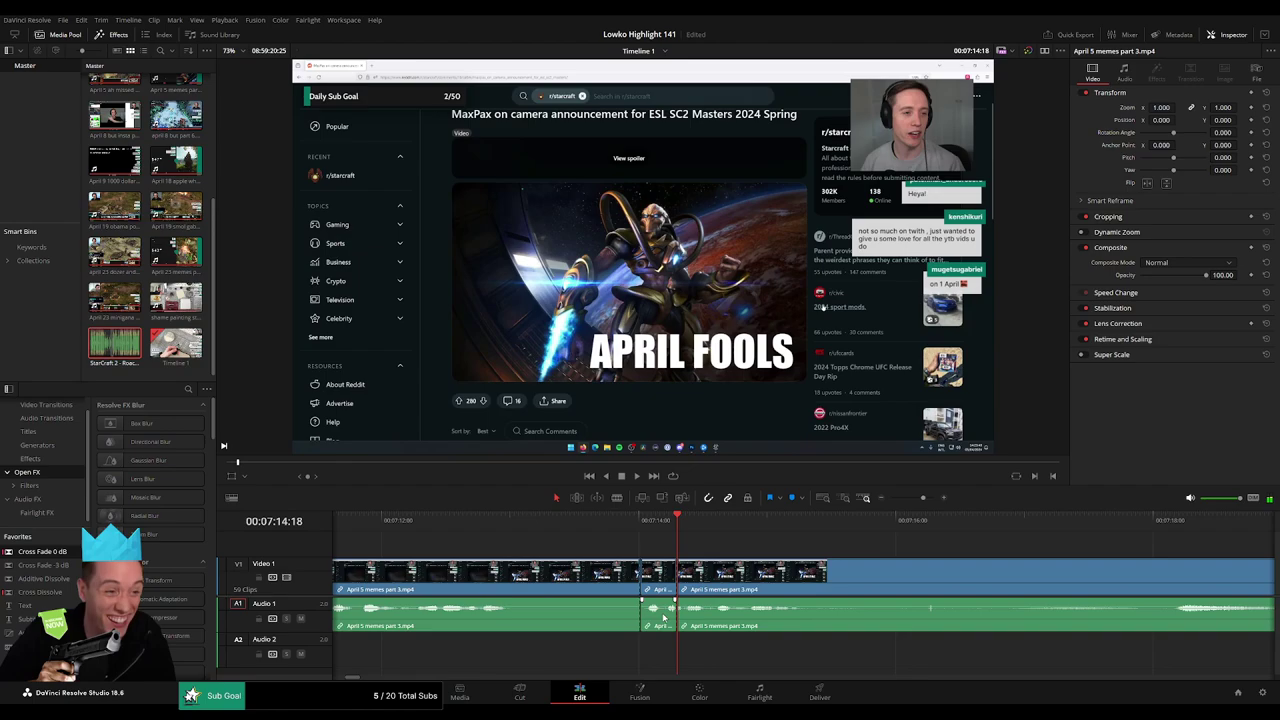
# Lower the isolated word's audio at 7:14, cover it with StarCraft 2 - Roach Quotes.mp3 on Audio 2, and play on.
pyautogui.moveTo(664, 607); pyautogui.dragTo(663, 625)
pyautogui.moveTo(115, 343); pyautogui.dragTo(640, 656)
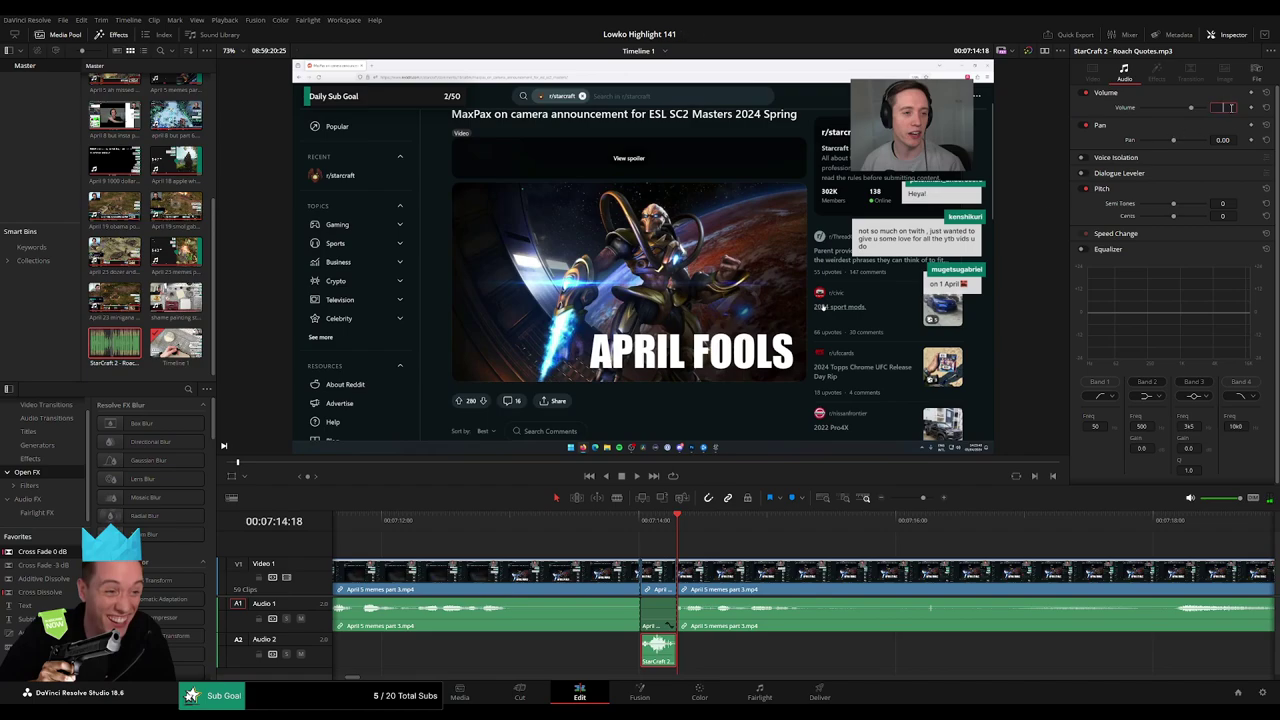
pyautogui.click(772, 548)
pyautogui.press('space')
pyautogui.scroll(-2, 782, 545)
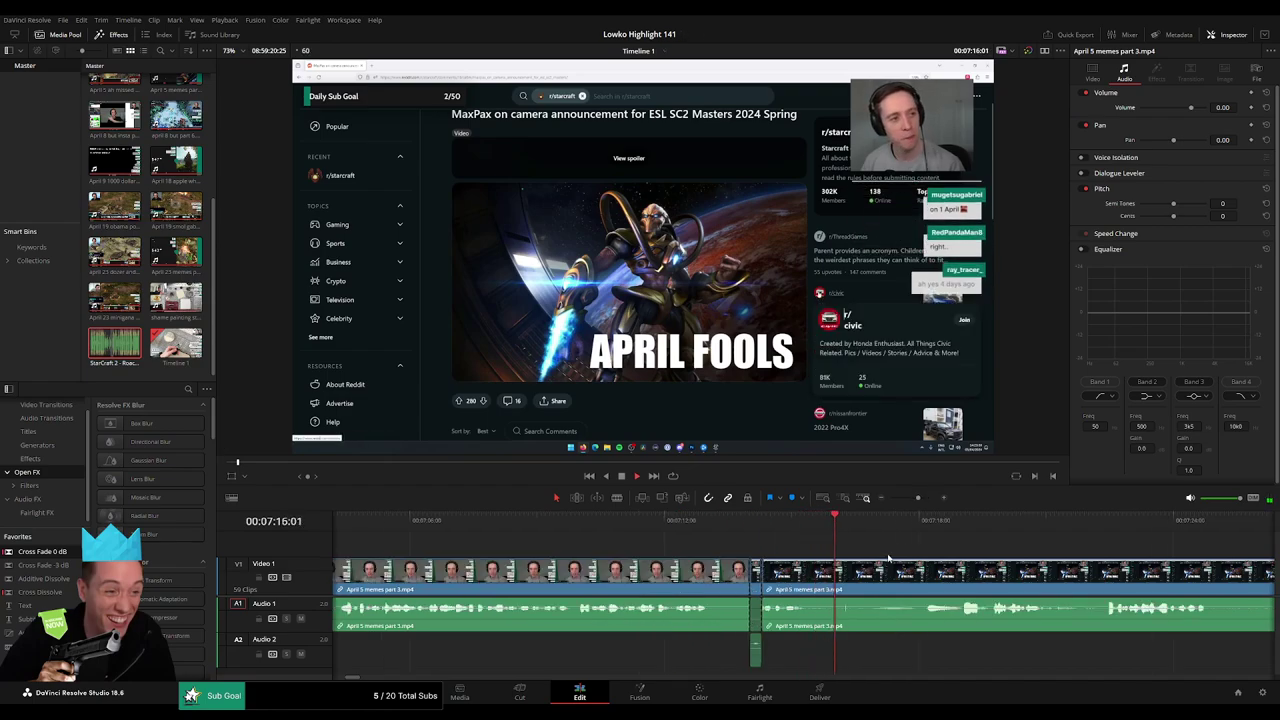
# Cut a pause of about two seconds after 7:16 out of the April 5 memes part 3 clip, close the gap and play back the join.
pyautogui.hscroll(3, 888, 558)
pyautogui.press('b')
pyautogui.click(680, 575)
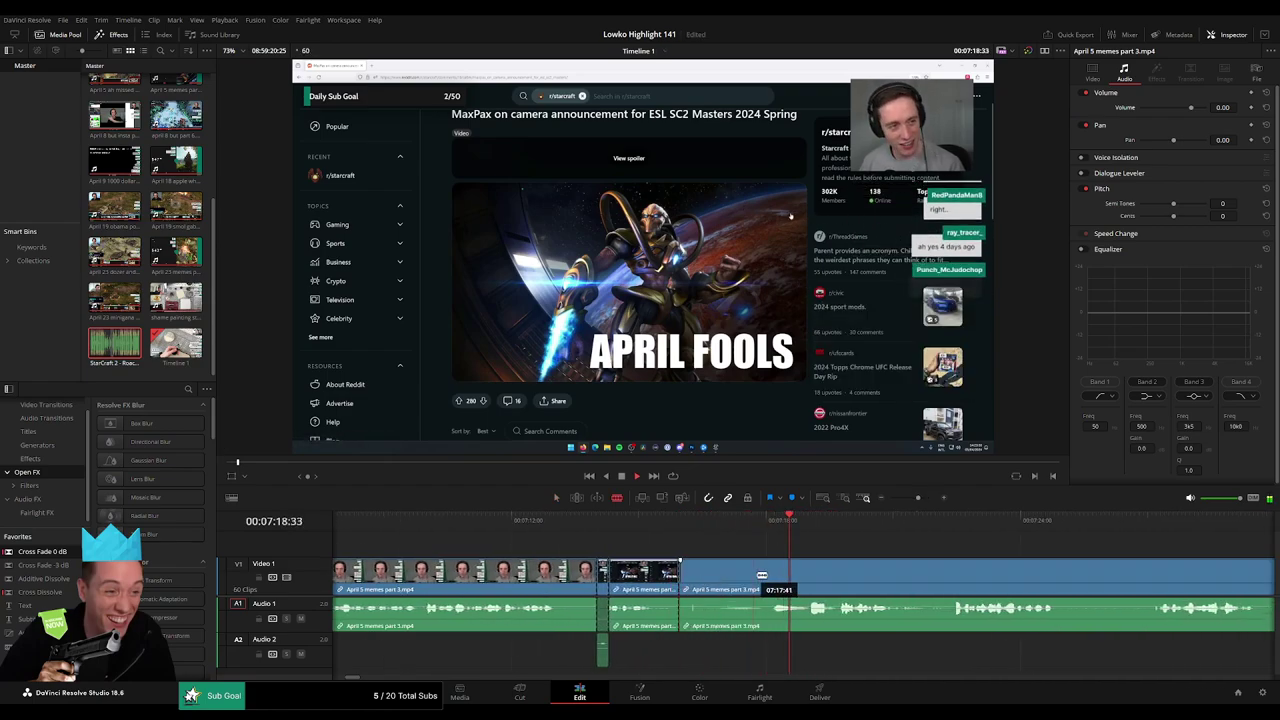
pyautogui.click(764, 575)
pyautogui.press('Delete')
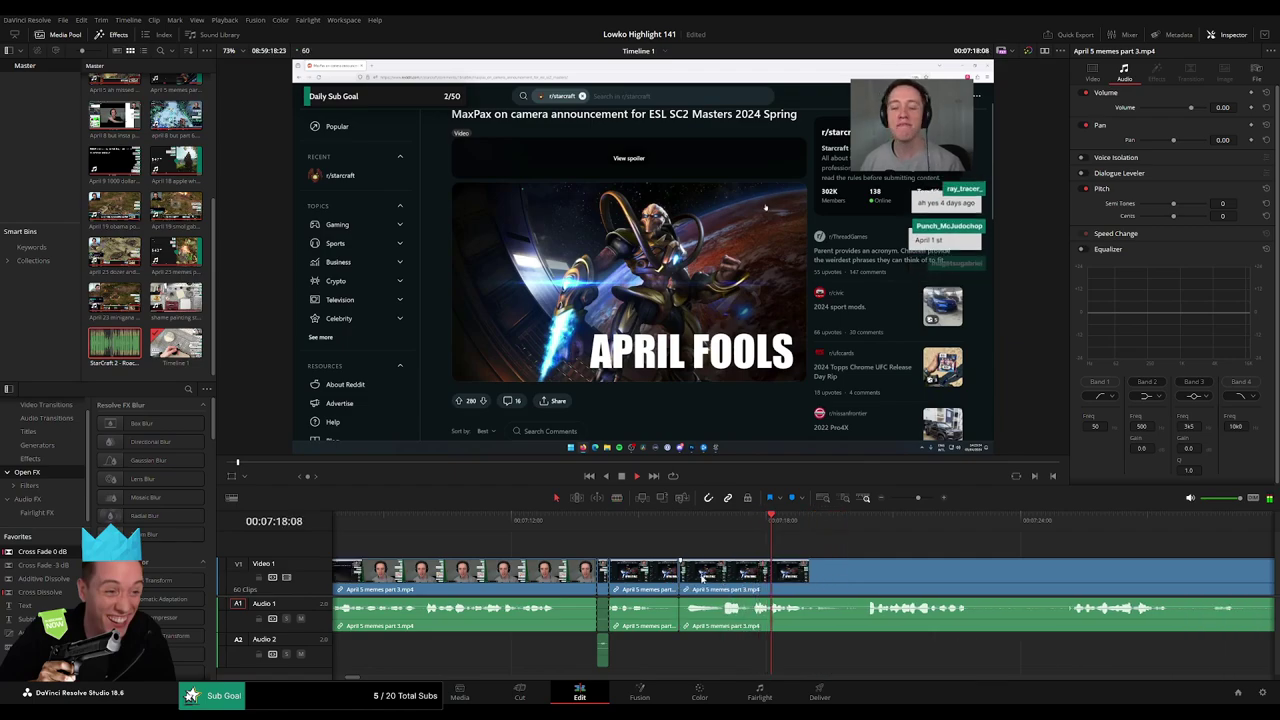
pyautogui.click(662, 520)
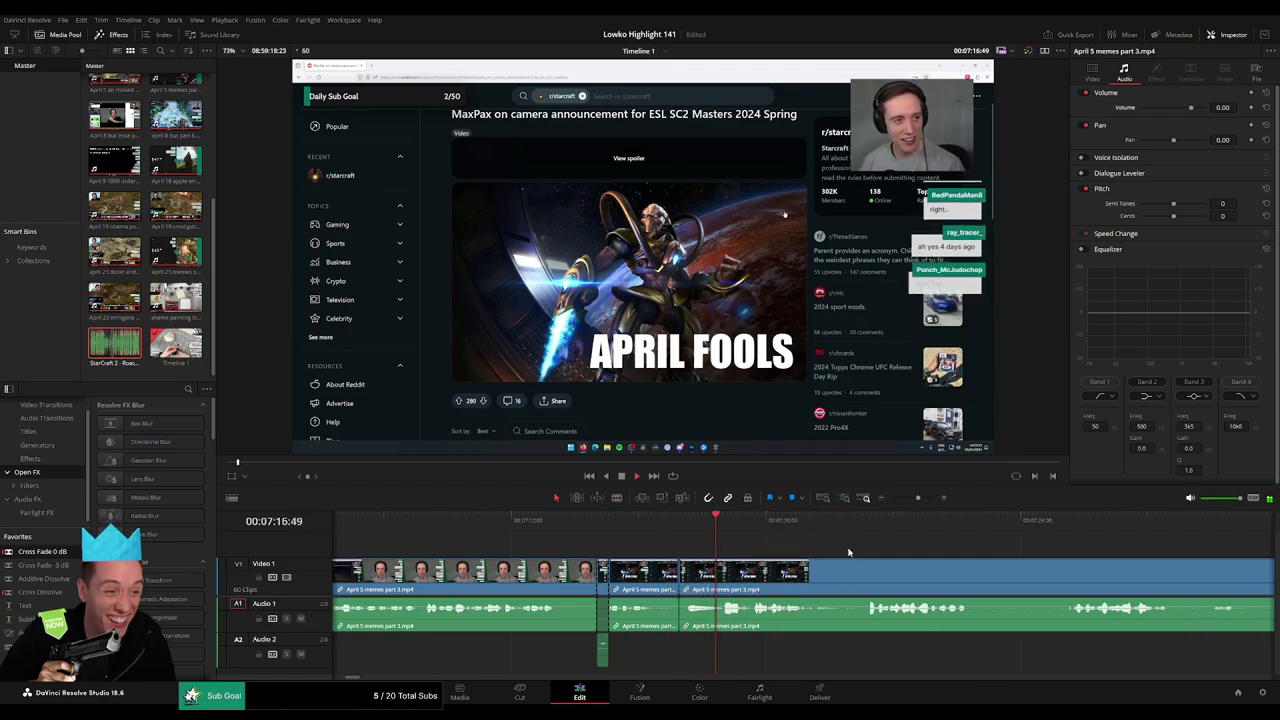
# Ripple delete about two seconds of April 5 memes part 3 from about 7:23, and add an audio cross fade over the join.
pyautogui.moveTo(855, 552); pyautogui.dragTo(687, 548)
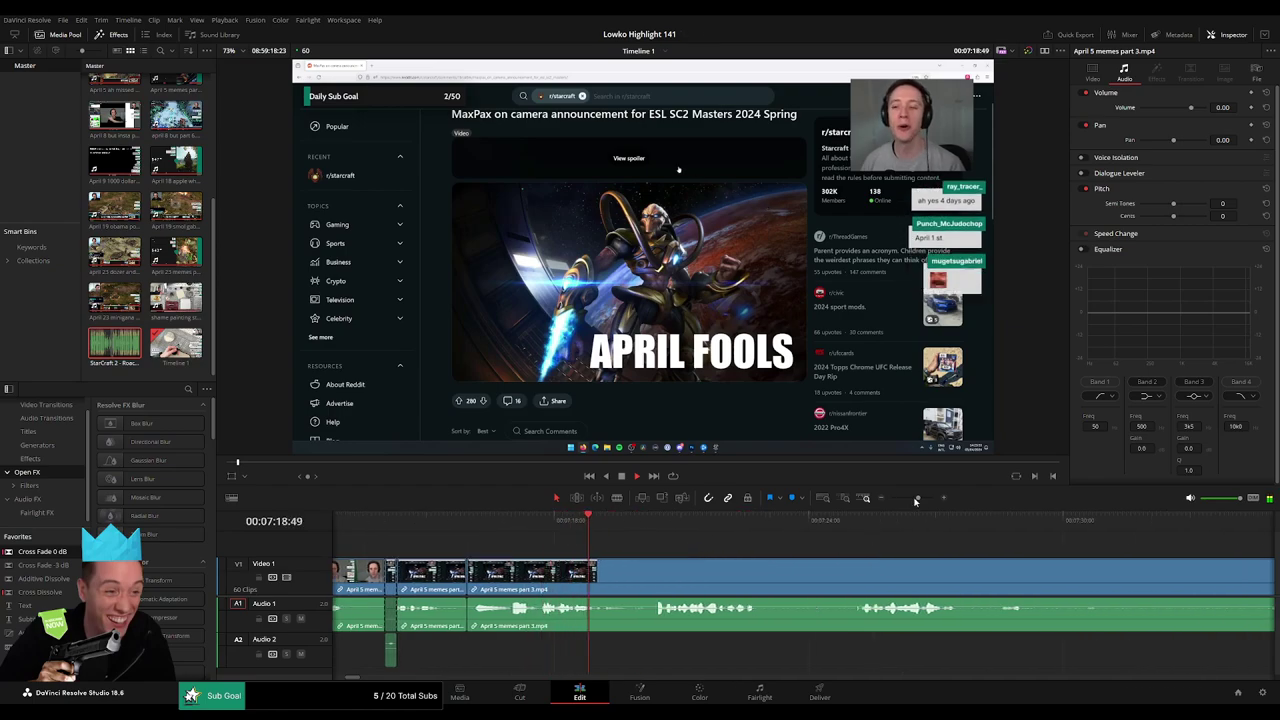
pyautogui.moveTo(918, 499); pyautogui.dragTo(912, 500)
pyautogui.moveTo(865, 545); pyautogui.dragTo(578, 538)
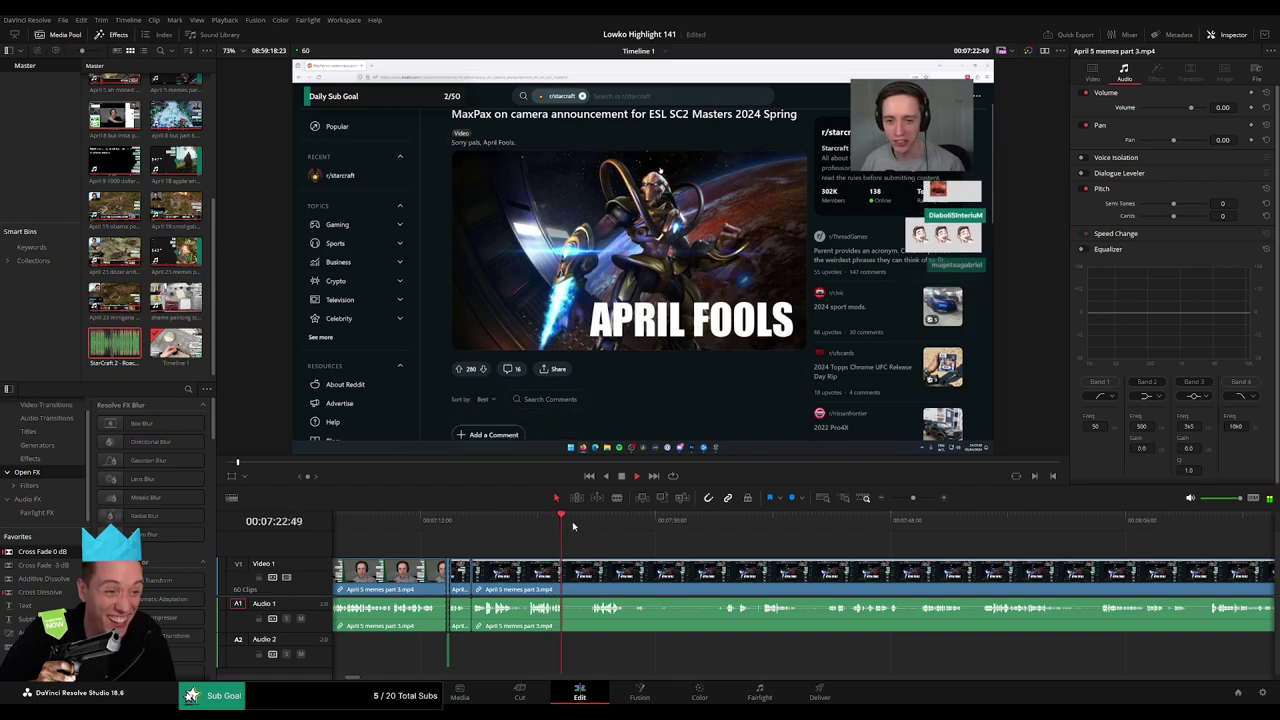
pyautogui.moveTo(579, 525); pyautogui.dragTo(591, 523)
pyautogui.press('b')
pyautogui.click(567, 570)
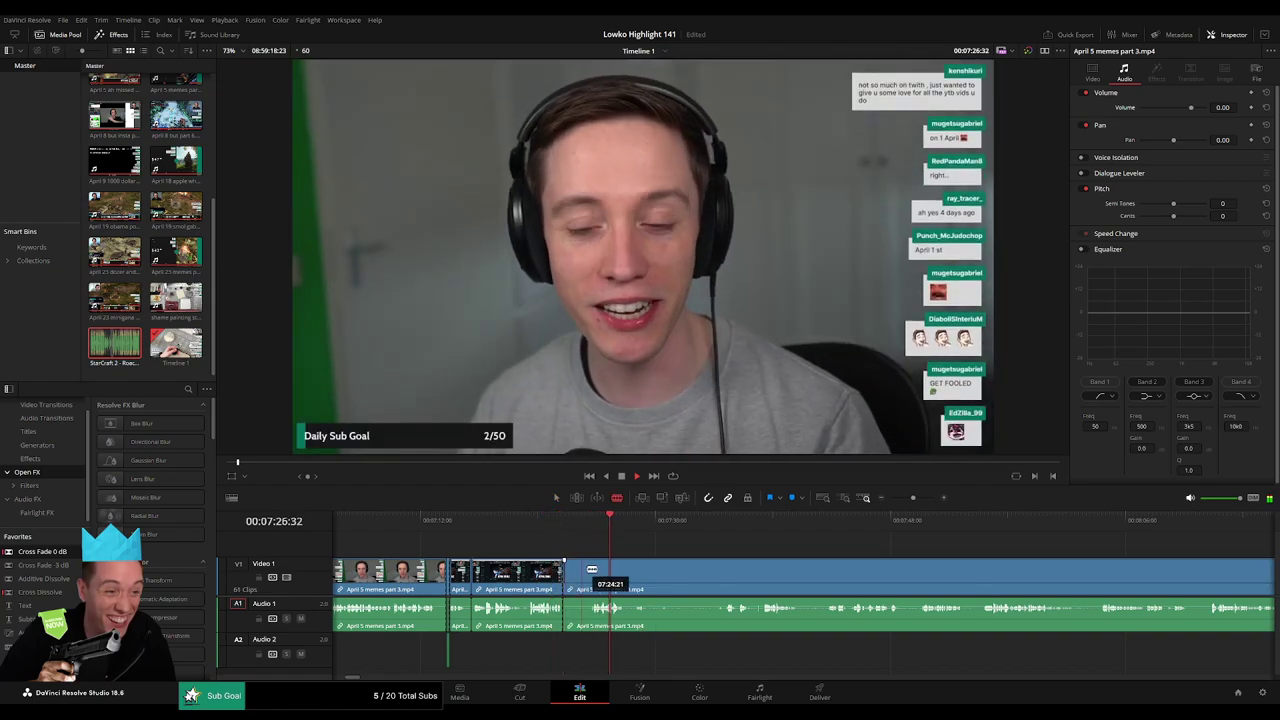
pyautogui.press('a')
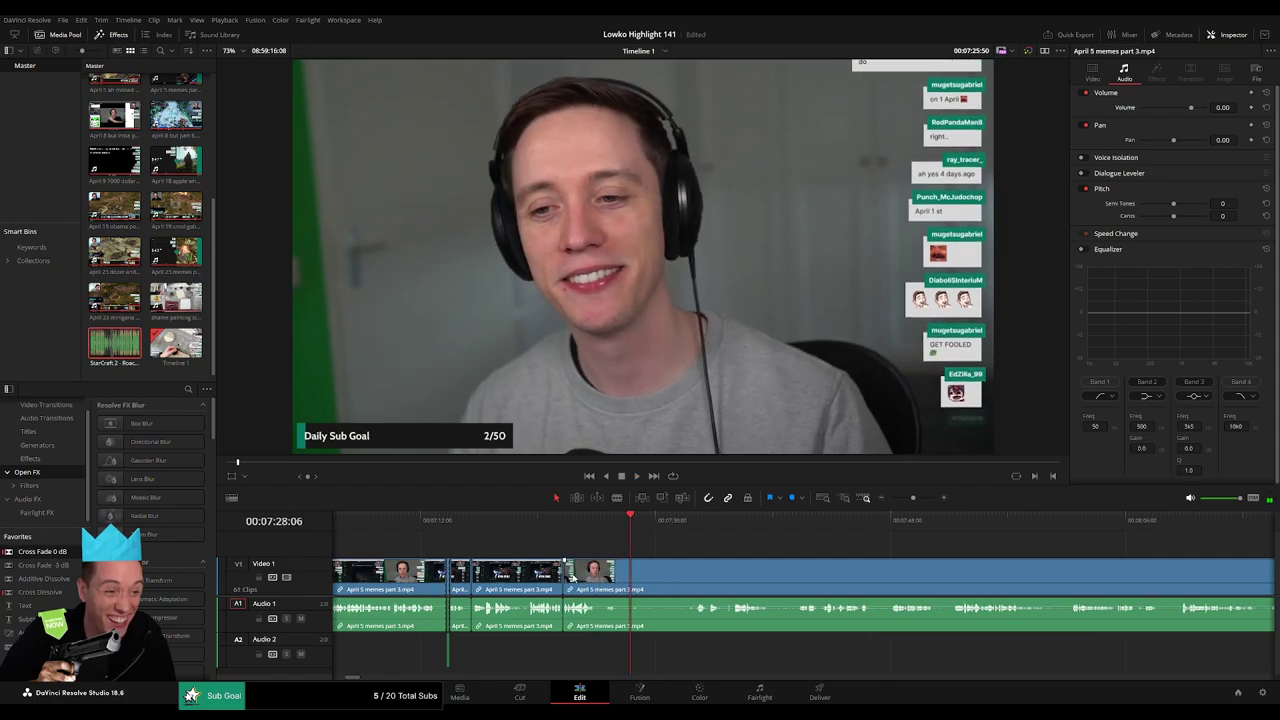
pyautogui.click(561, 538)
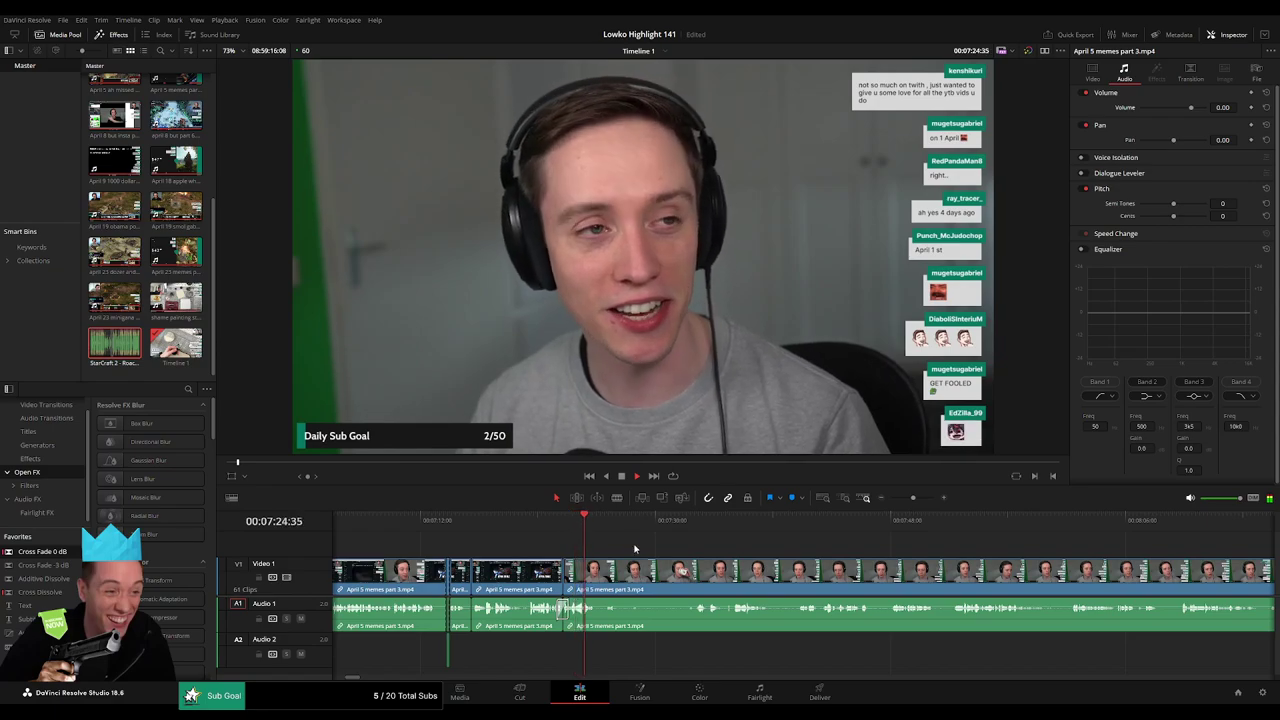
# Split the April 5 memes part 3 clip at about 7:27, where its usable footage ends.
pyautogui.hscroll(1, 634, 548)
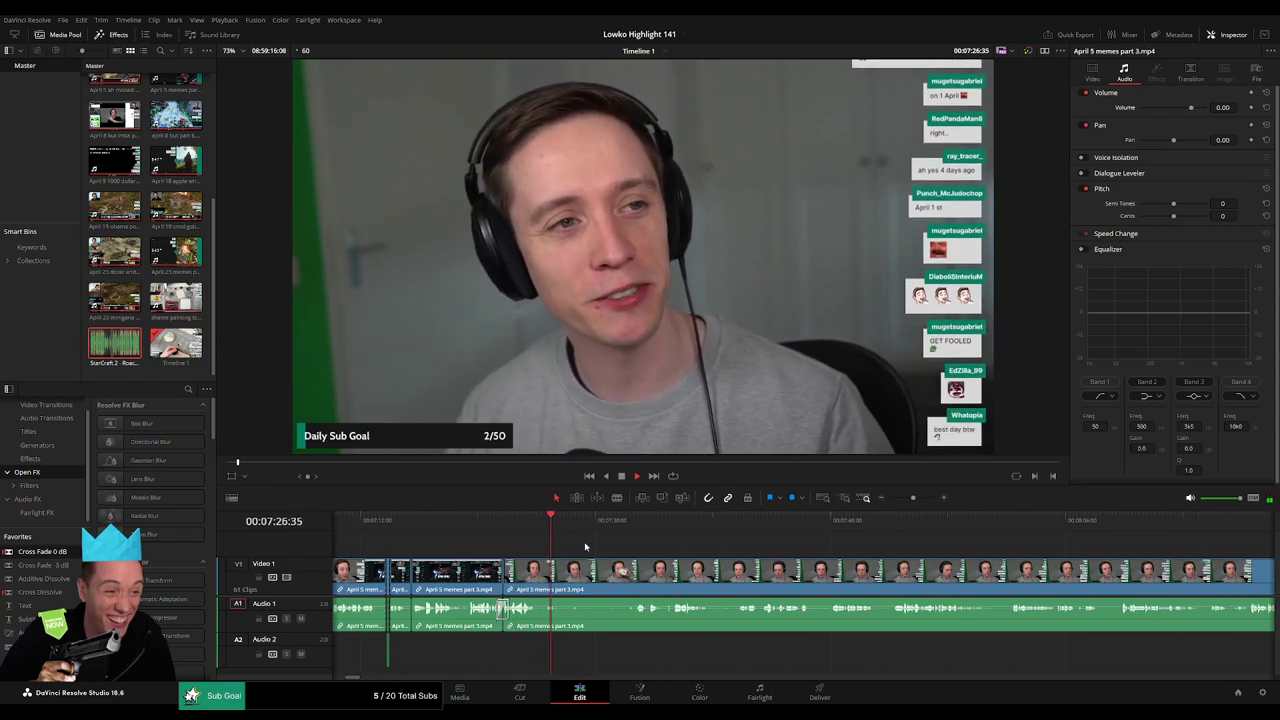
pyautogui.press('b')
pyautogui.click(563, 577)
# Skim the rest of April 5 memes part 3 after the 7:27 cut and ripple delete it up to the part 4 clip.
pyautogui.click(631, 530)
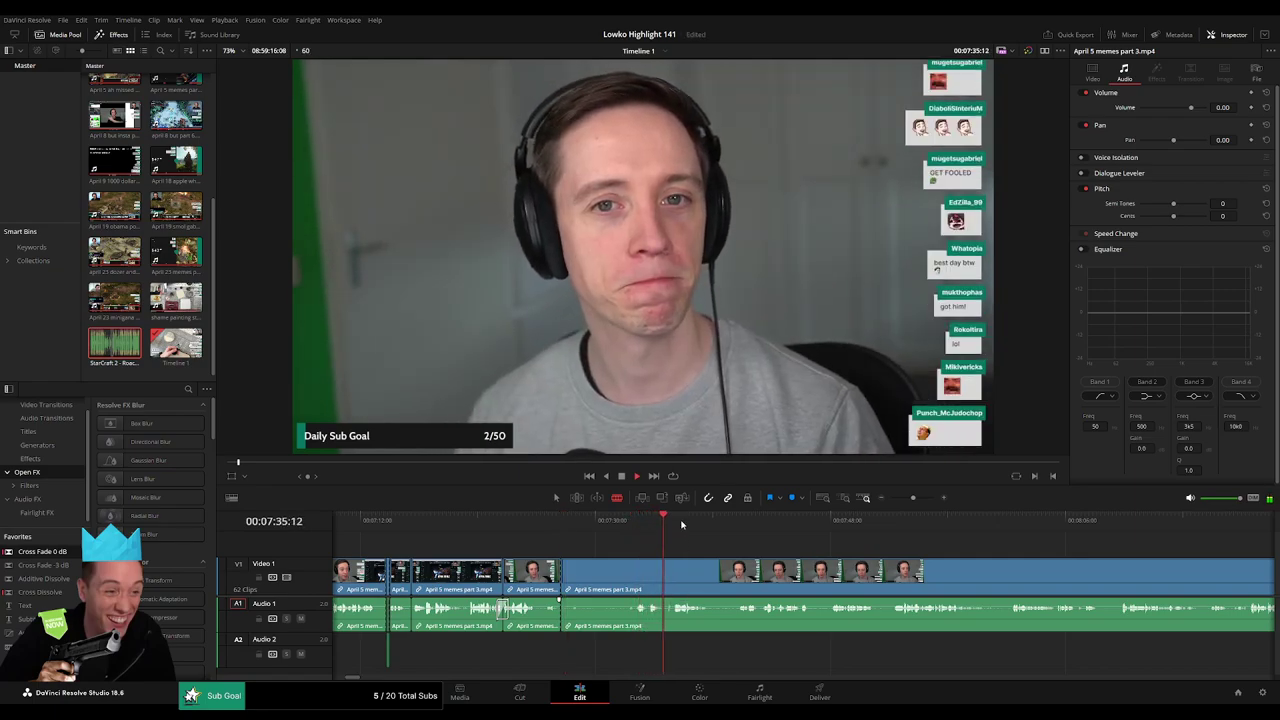
pyautogui.moveTo(682, 525); pyautogui.dragTo(739, 530)
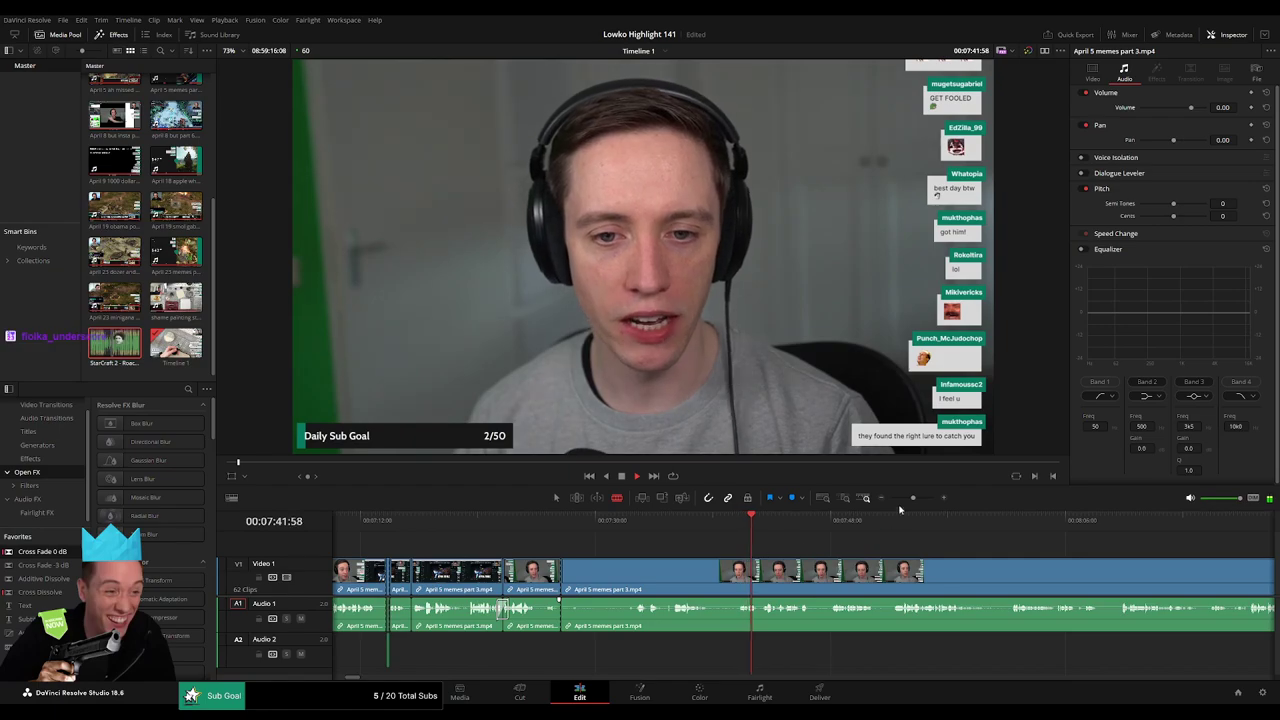
pyautogui.moveTo(913, 499); pyautogui.dragTo(908, 500)
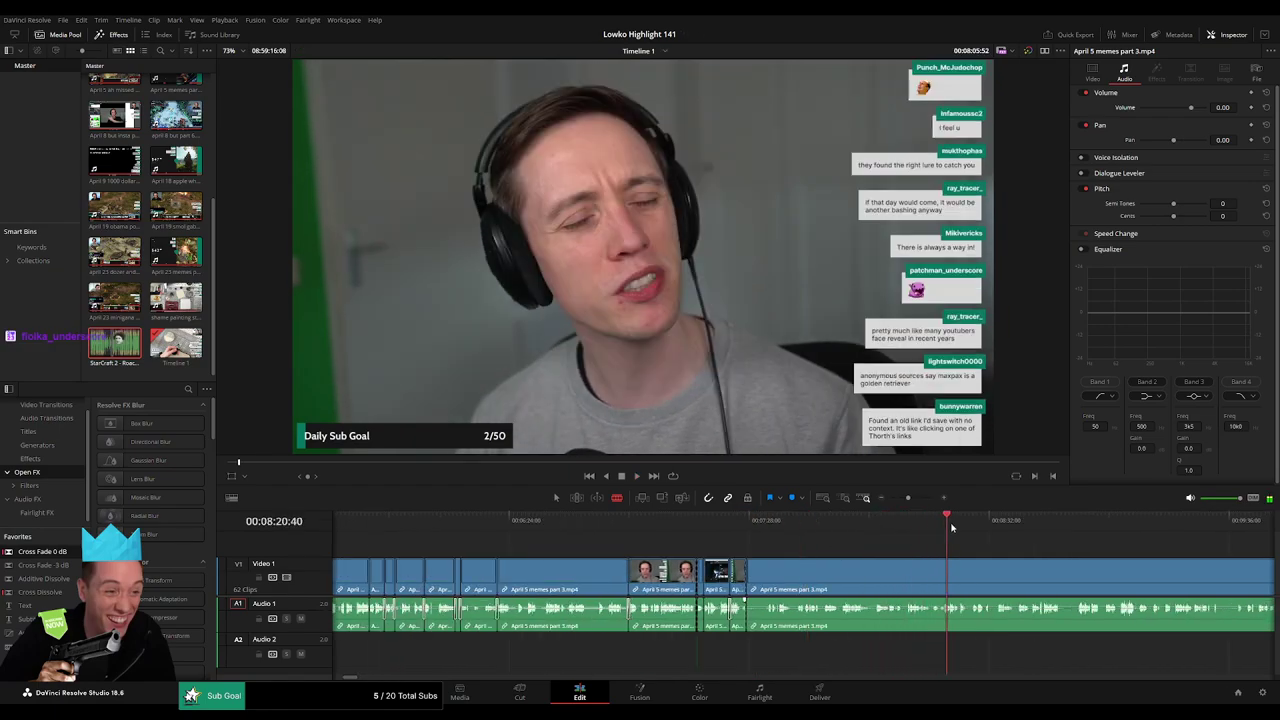
pyautogui.hscroll(1, 630, 545)
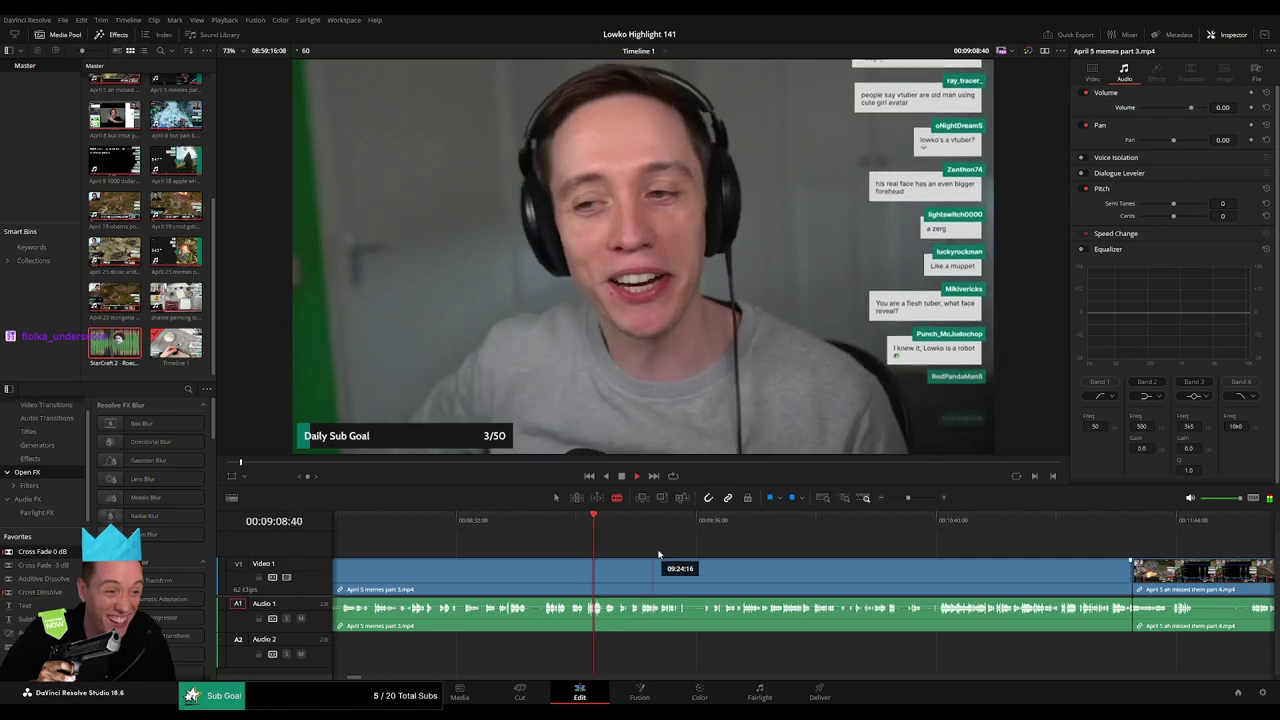
pyautogui.moveTo(933, 524); pyautogui.dragTo(946, 528)
pyautogui.press('a')
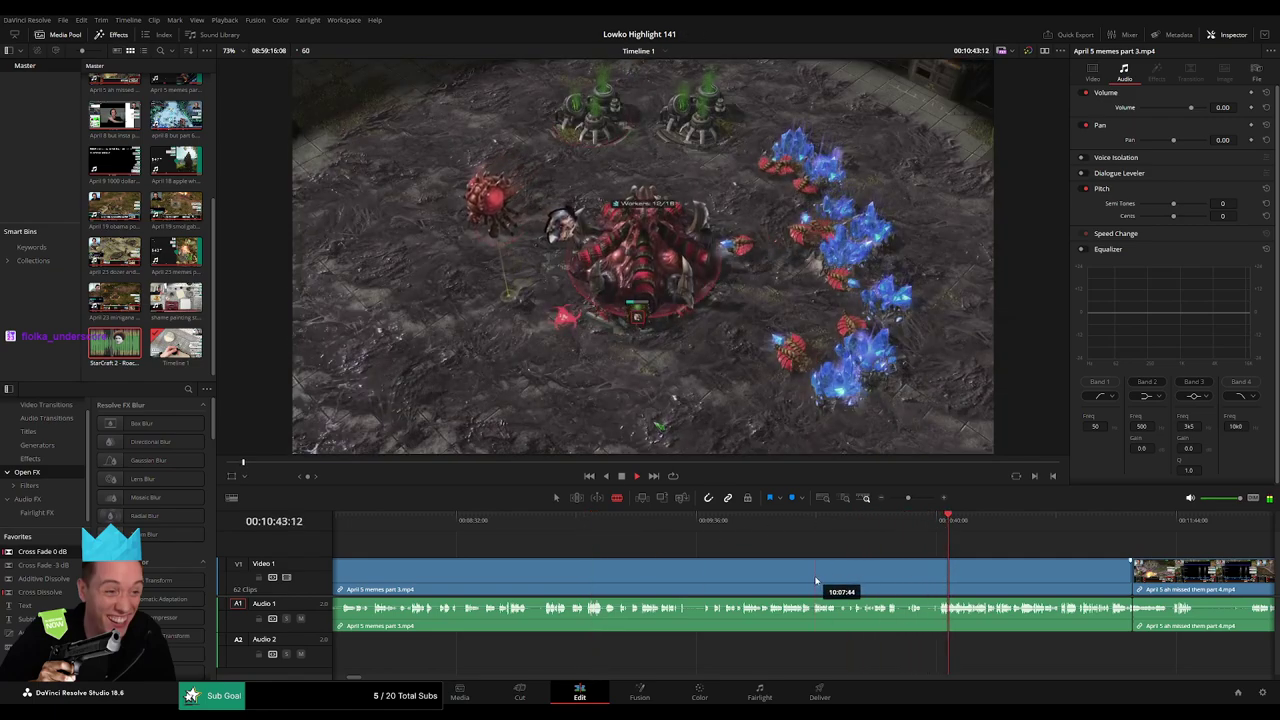
pyautogui.click(817, 577)
pyautogui.press('Delete')
pyautogui.press('space')
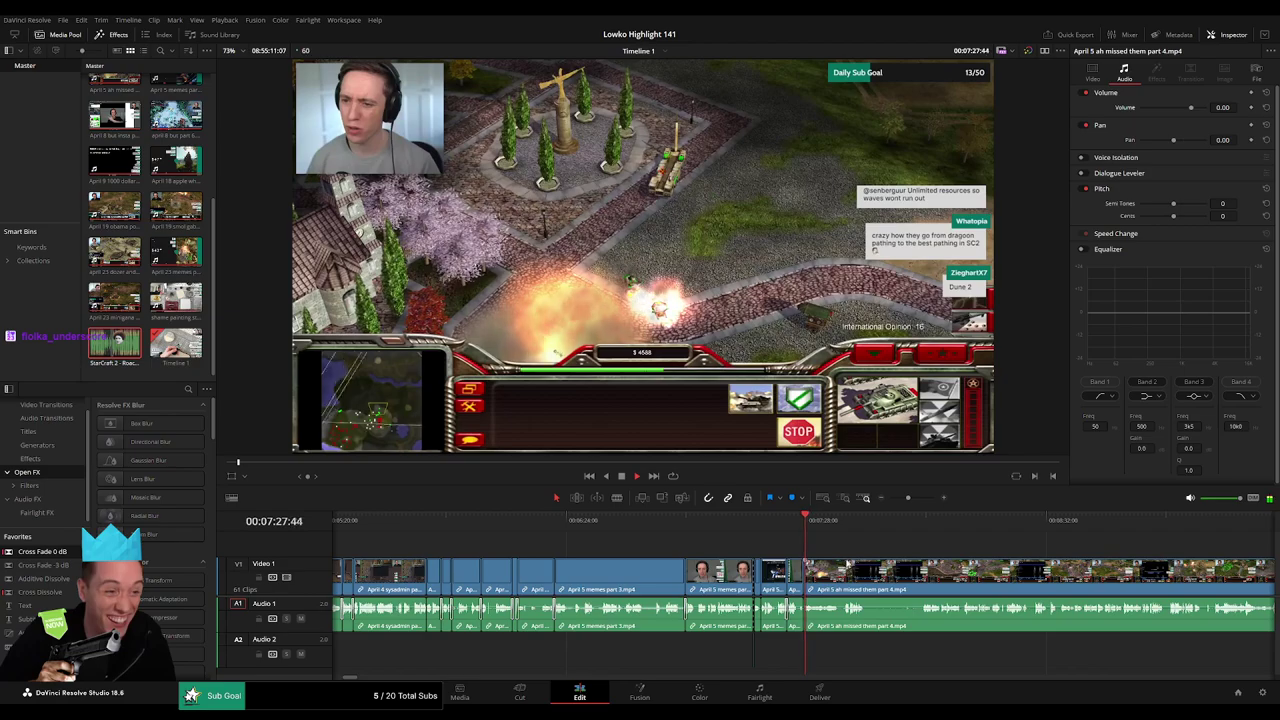
# Skim the April 5 ah missed them part 4 clip from about 00:07:38 to 00:11:43 for the next usable moment.
pyautogui.hscroll(2, 655, 544)
pyautogui.click(647, 528)
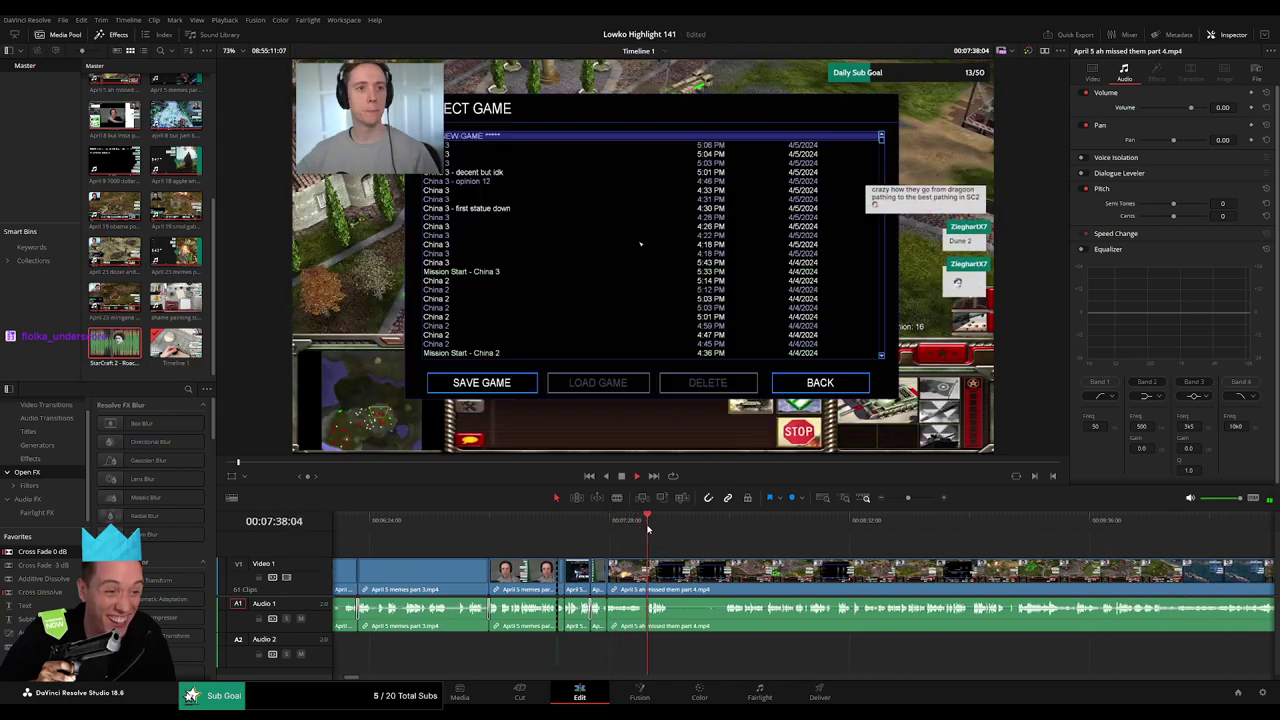
pyautogui.click(722, 528)
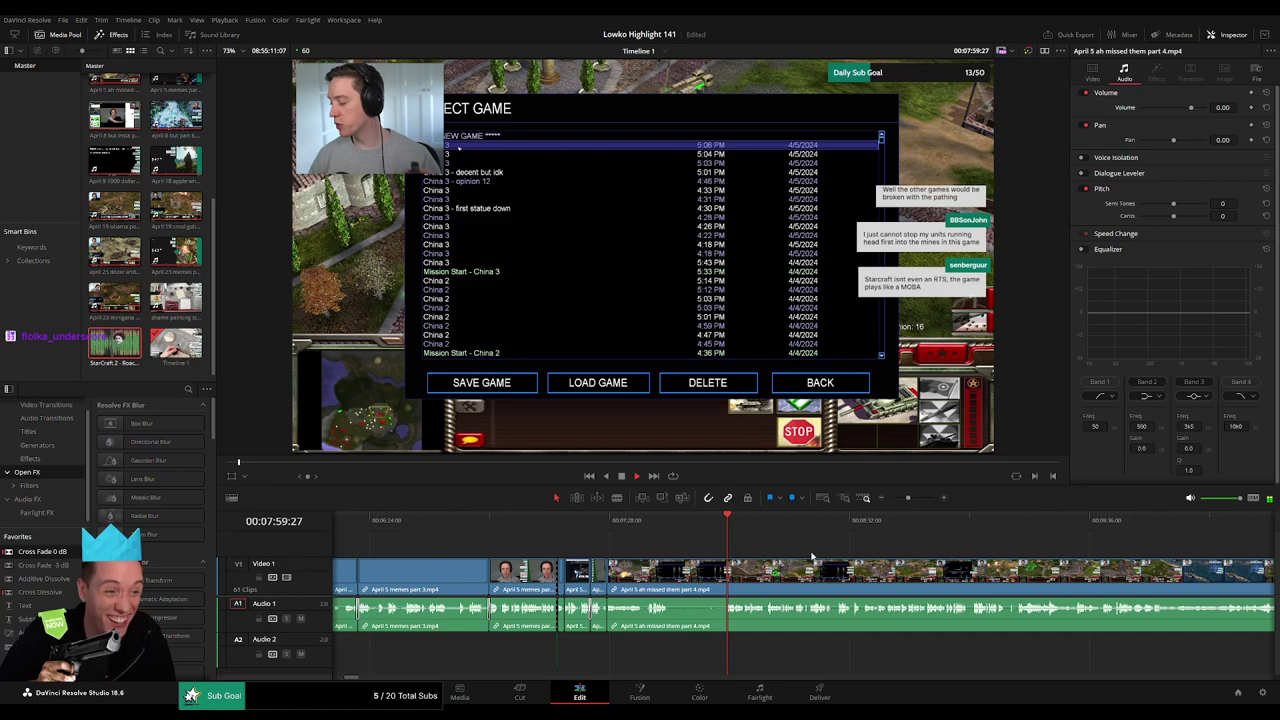
pyautogui.hscroll(3, 611, 540)
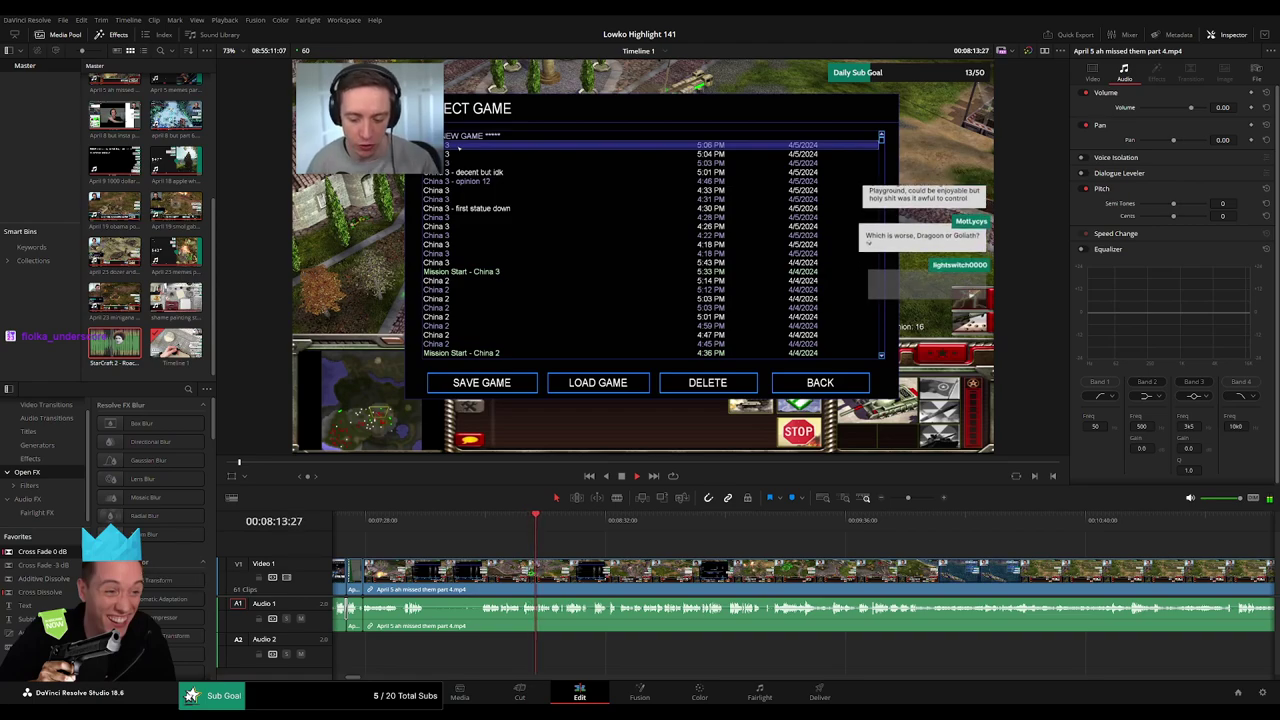
pyautogui.click(629, 527)
pyautogui.click(874, 527)
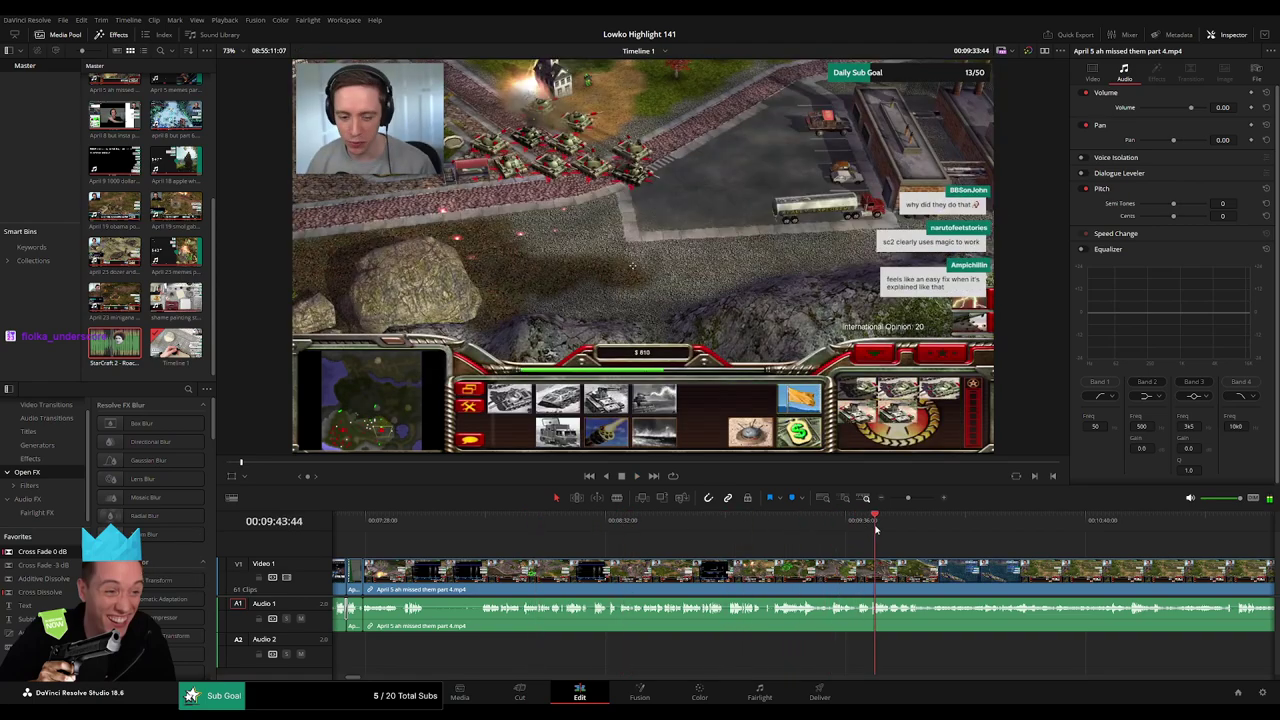
pyautogui.hscroll(3, 690, 550)
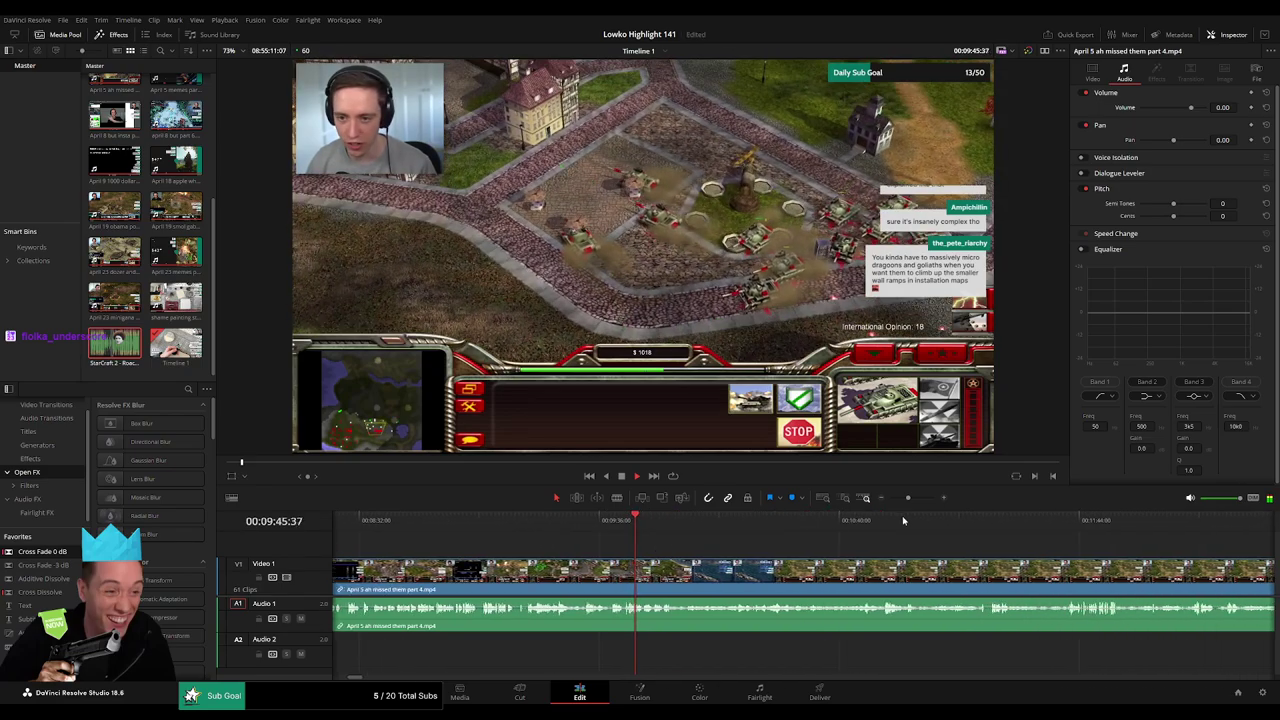
pyautogui.moveTo(908, 498)
pyautogui.mouseDown()
pyautogui.moveTo(895, 502)
pyautogui.moveTo(910, 502)
pyautogui.mouseUp()
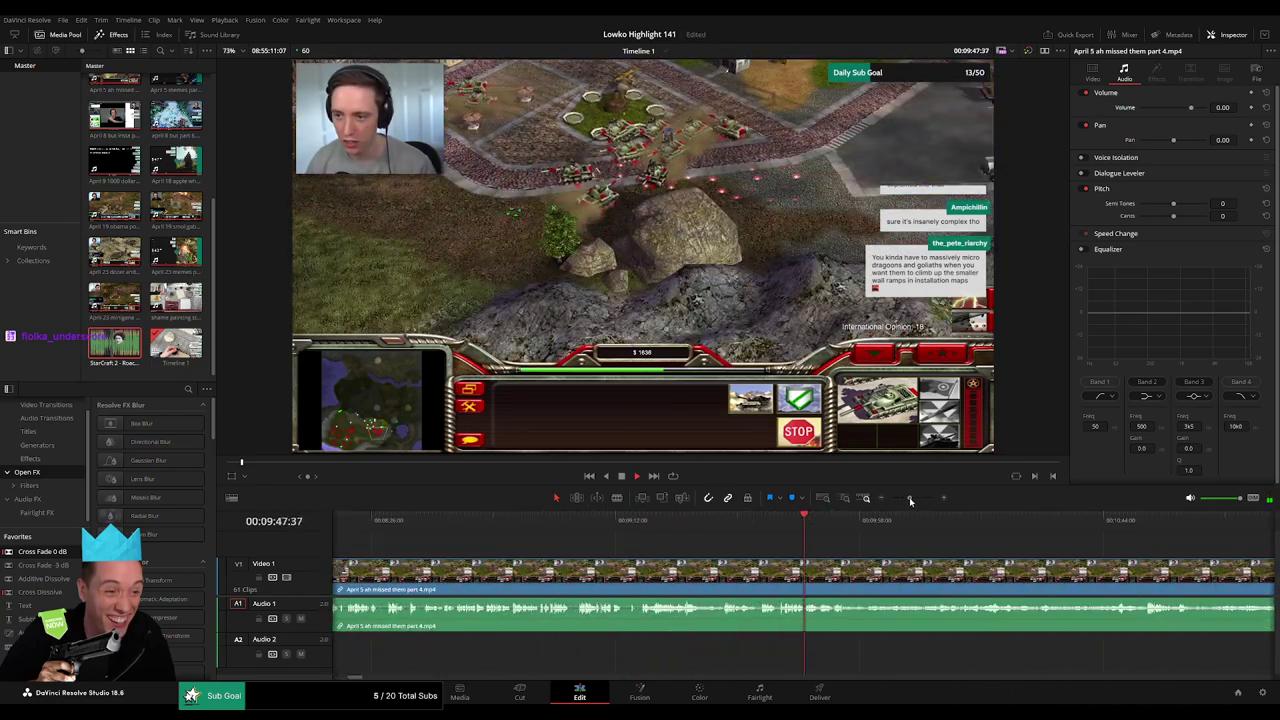
pyautogui.click(1105, 530)
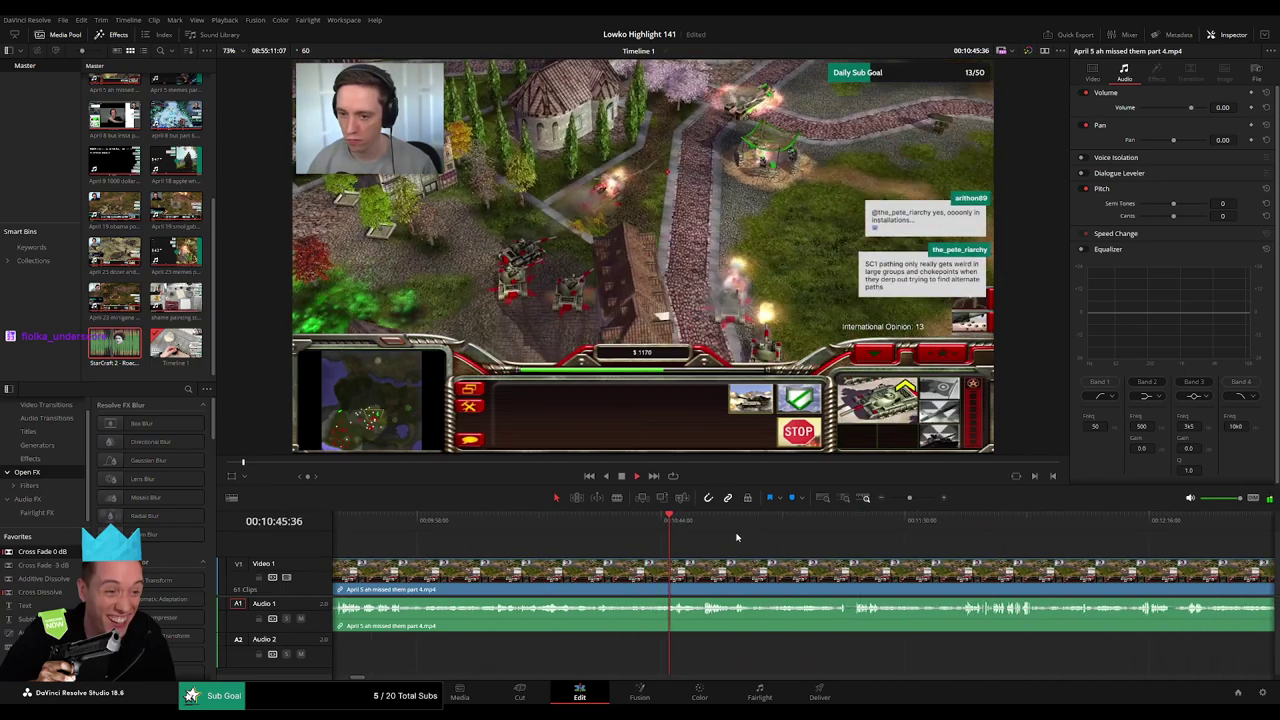
pyautogui.click(855, 521)
pyautogui.click(830, 525)
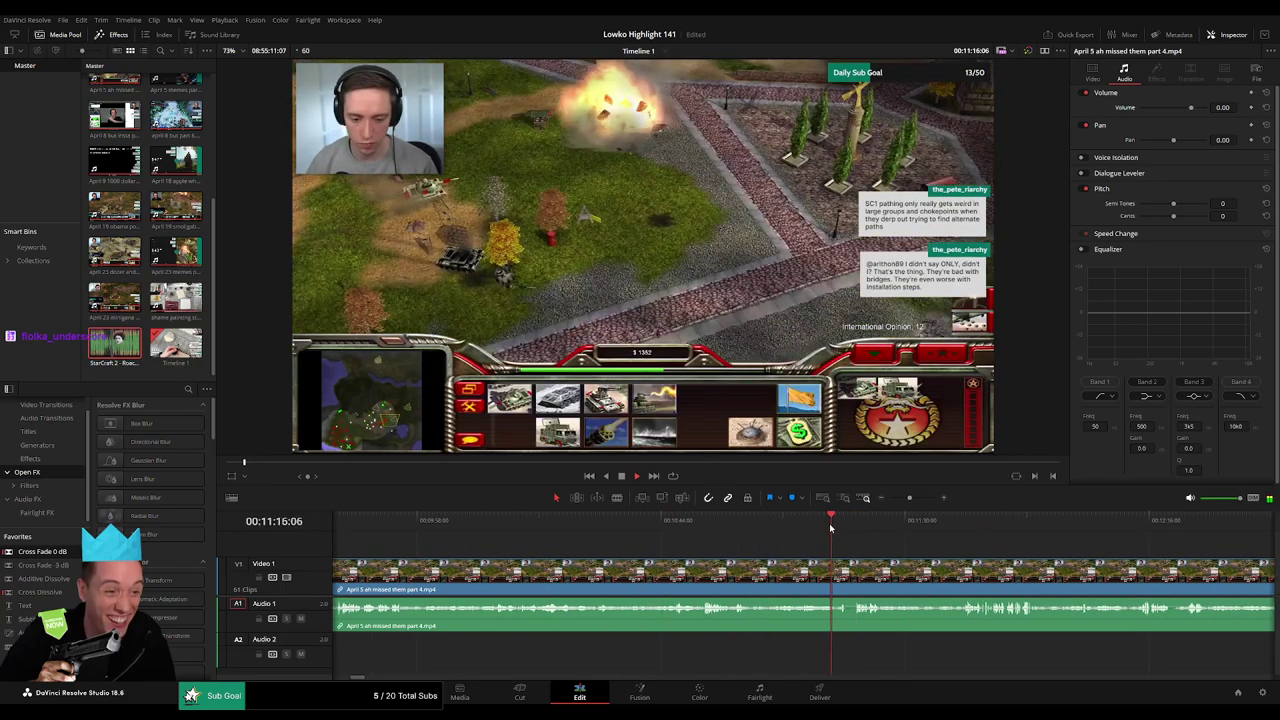
pyautogui.moveTo(832, 526); pyautogui.dragTo(972, 534)
pyautogui.press('space')
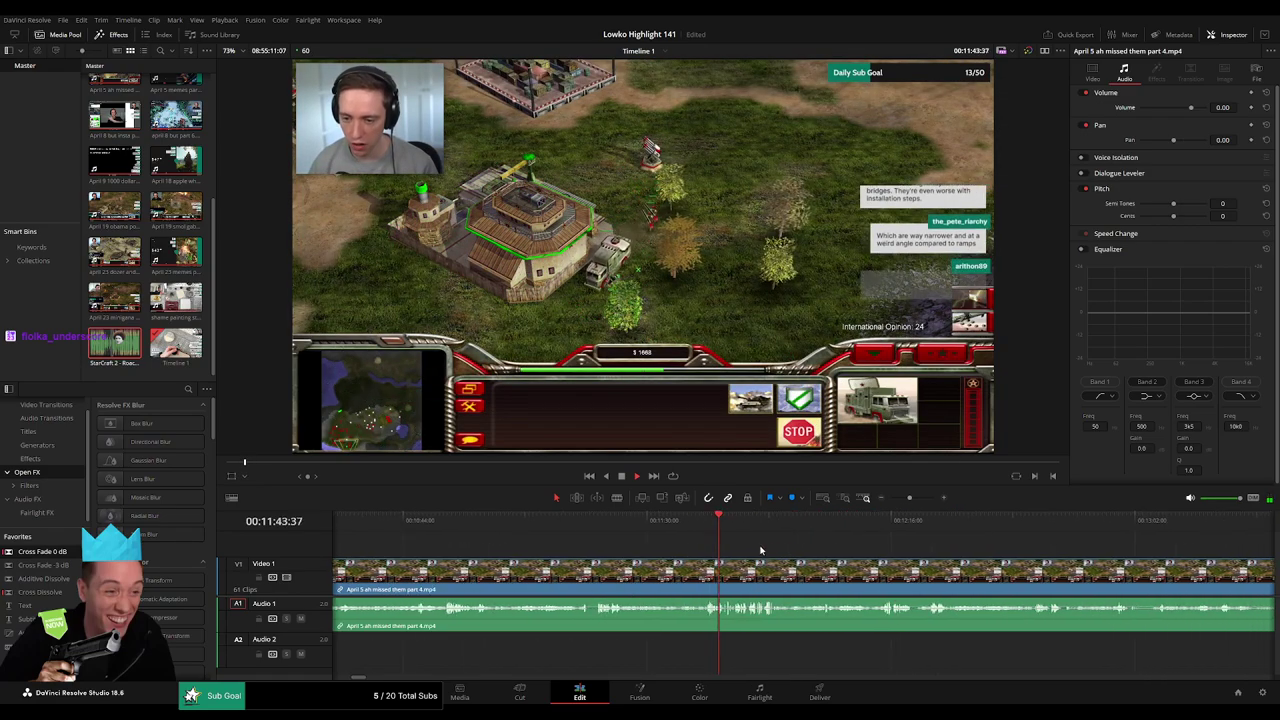
# Split the part 4 clip at 00:11:33:22, ripple-delete the portion before it, and crossfade the audio at the resulting cut.
pyautogui.click(597, 525)
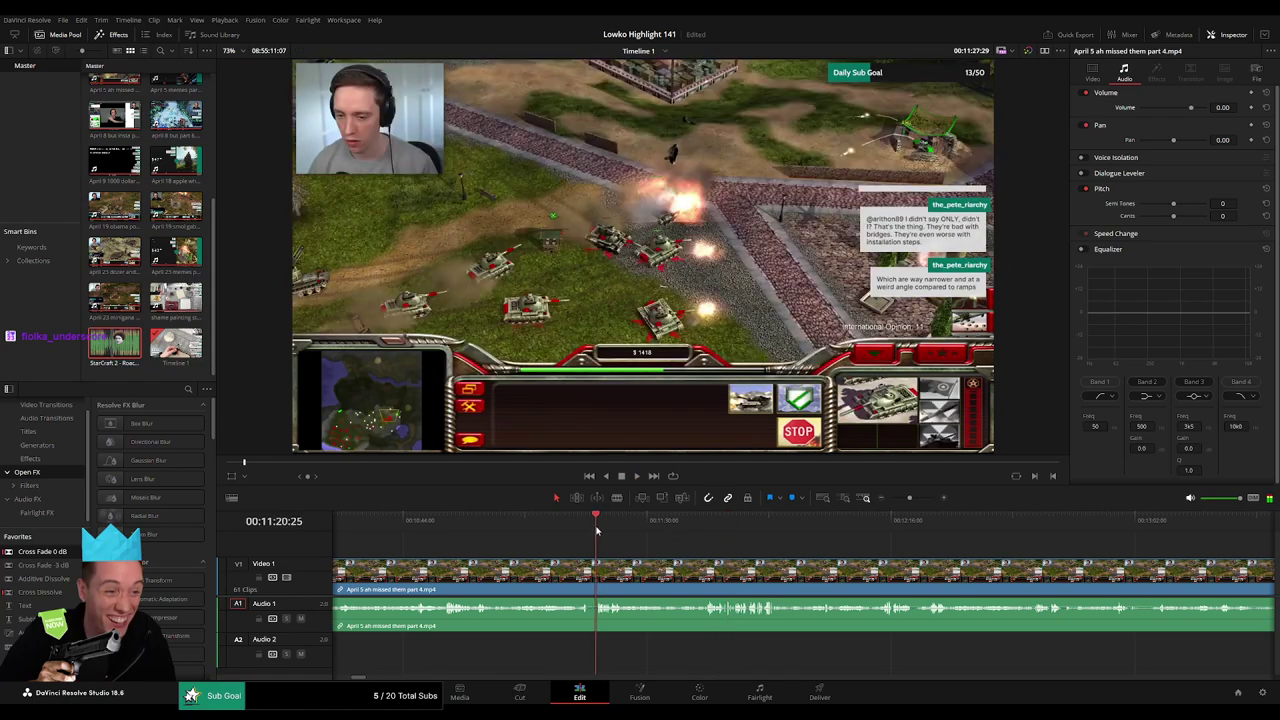
pyautogui.click(524, 531)
pyautogui.click(550, 527)
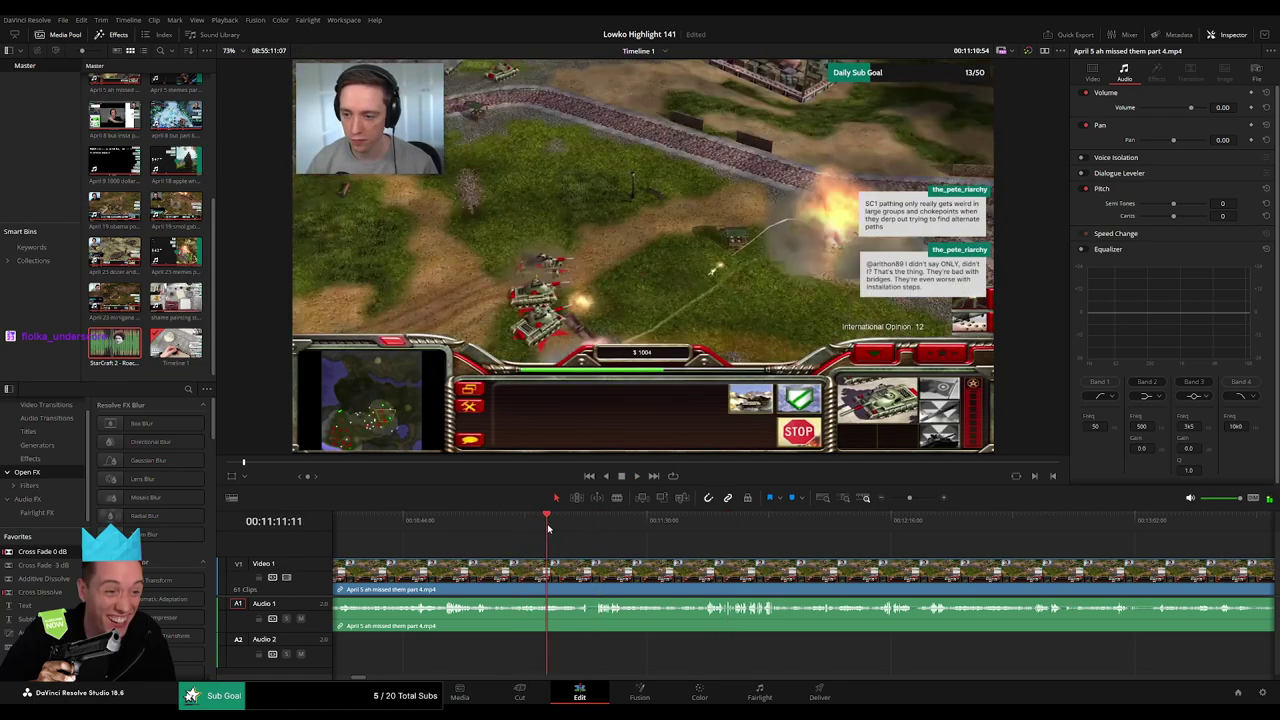
pyautogui.click(565, 527)
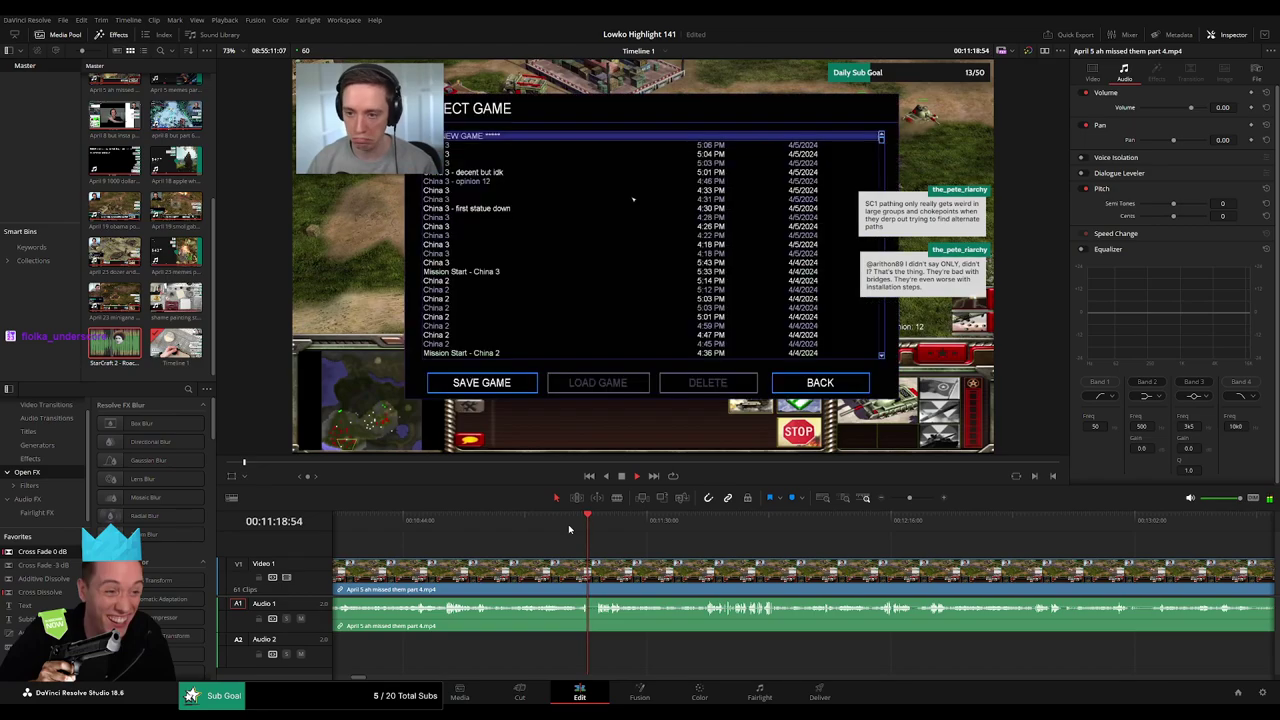
pyautogui.moveTo(420, 525); pyautogui.dragTo(596, 533)
pyautogui.press('space')
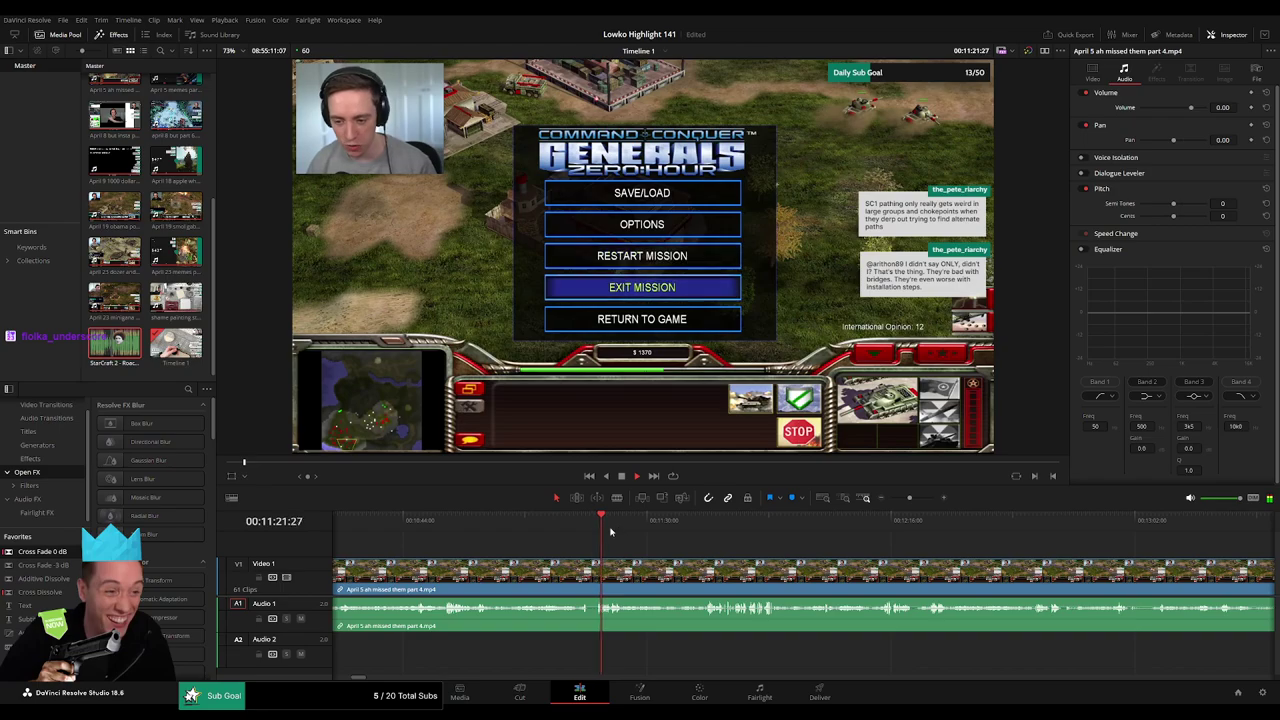
pyautogui.click(690, 534)
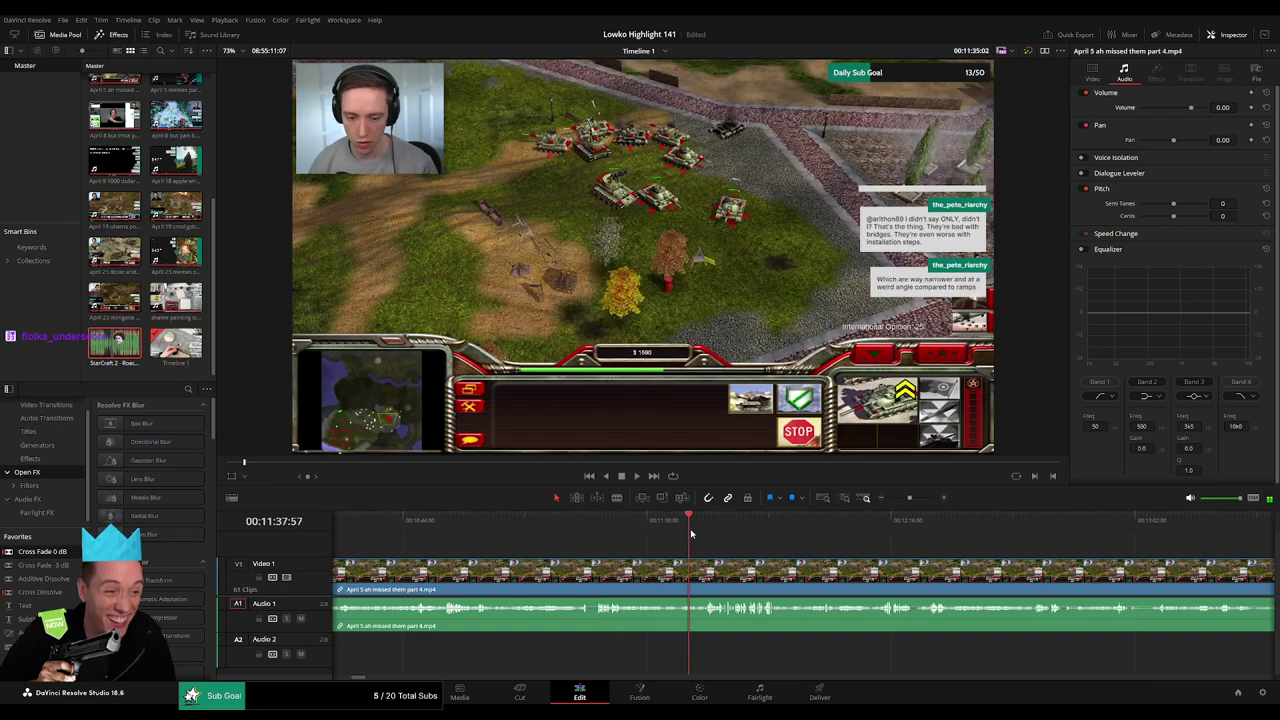
pyautogui.moveTo(691, 534); pyautogui.dragTo(660, 535)
pyautogui.hotkey('ctrl', 'b')
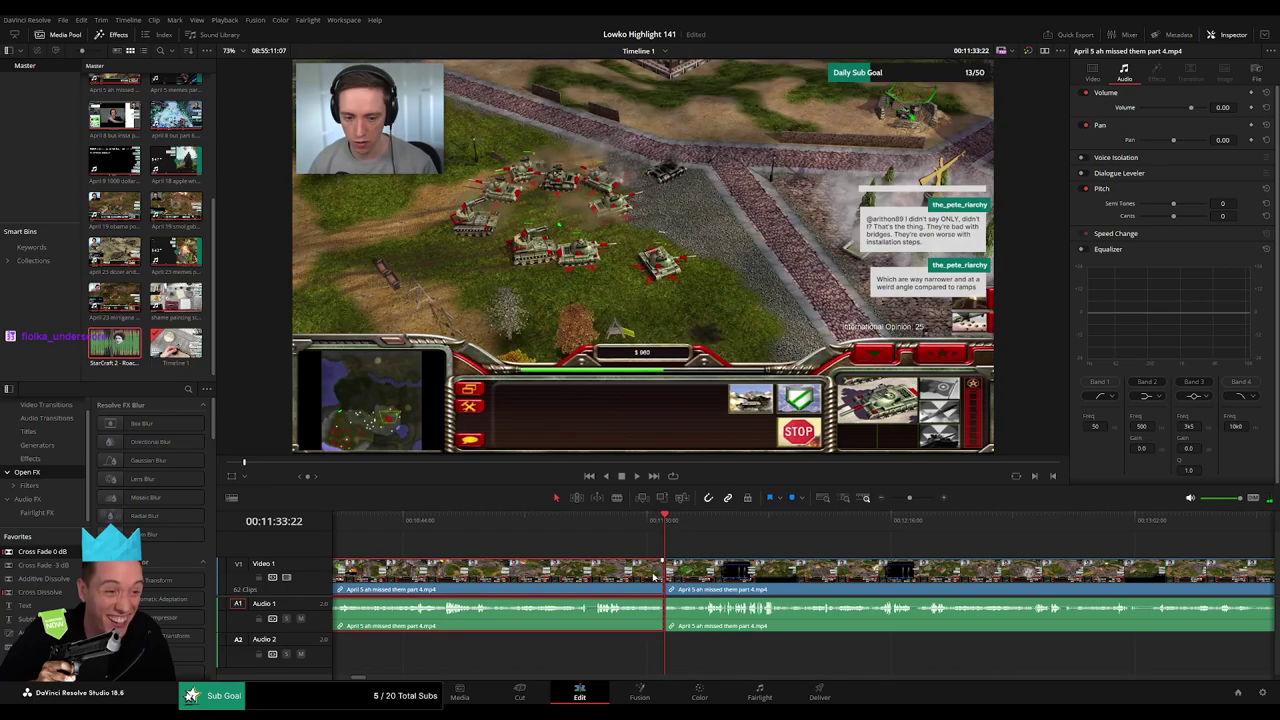
pyautogui.press('Delete')
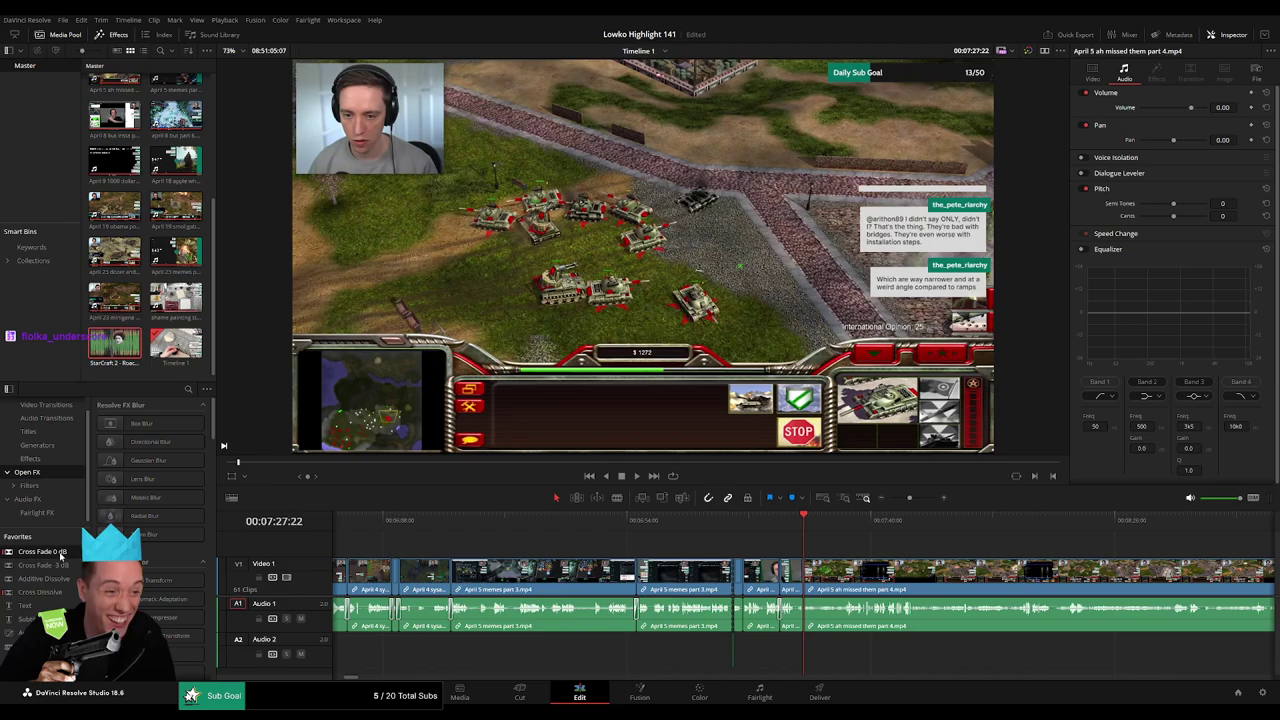
pyautogui.press('space')
# Play the footage after the new cut and examine the audio waveform closely around 00:07:41.
pyautogui.moveTo(870, 594); pyautogui.dragTo(633, 557)
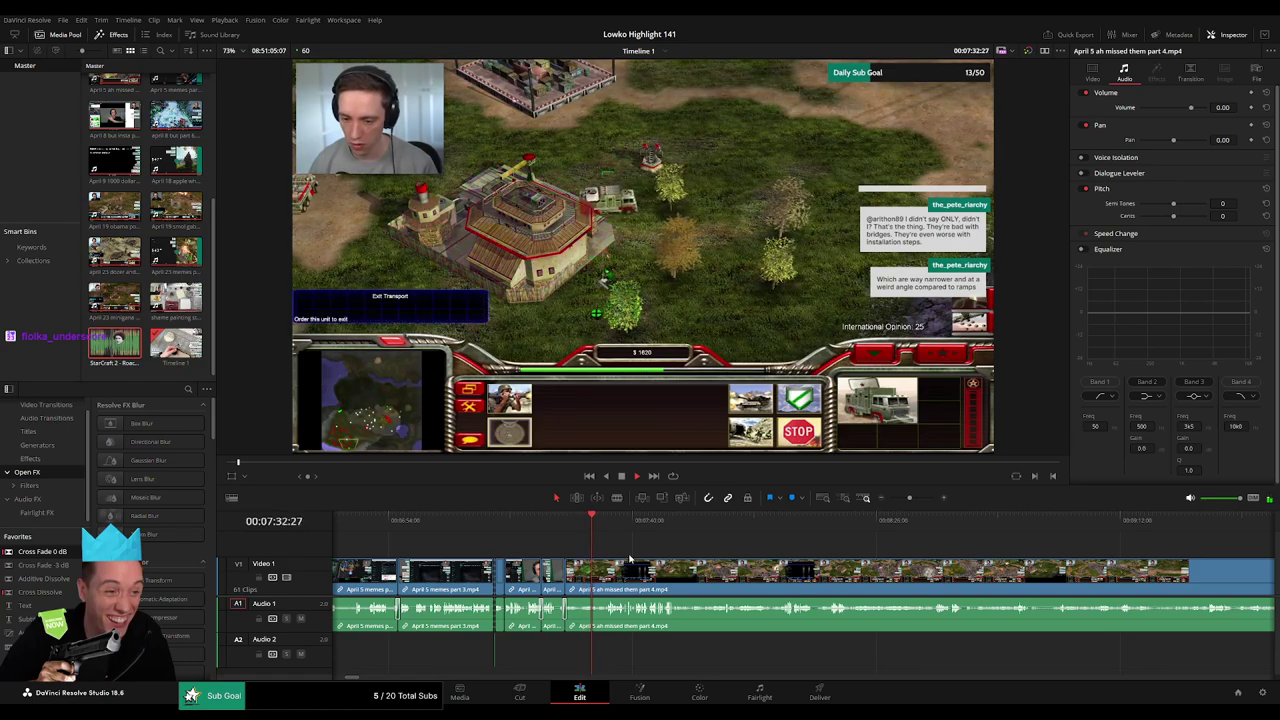
pyautogui.moveTo(659, 556); pyautogui.dragTo(621, 552)
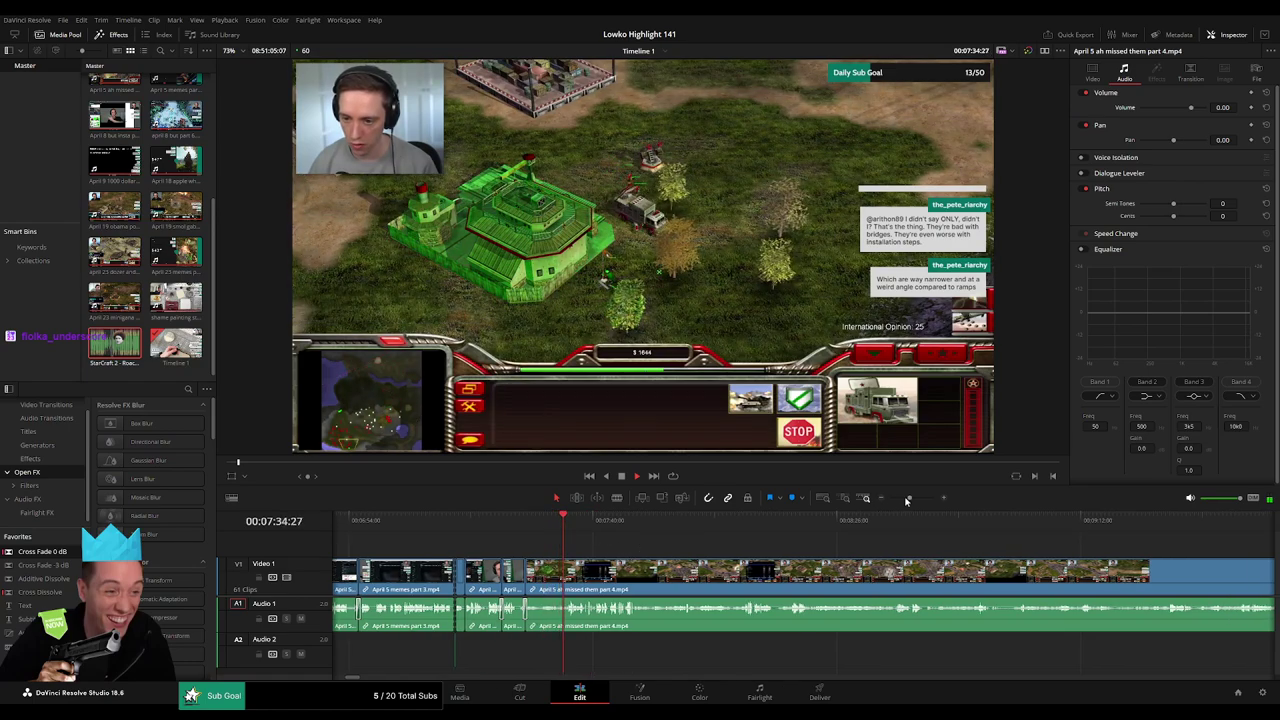
pyautogui.moveTo(907, 498); pyautogui.dragTo(916, 498)
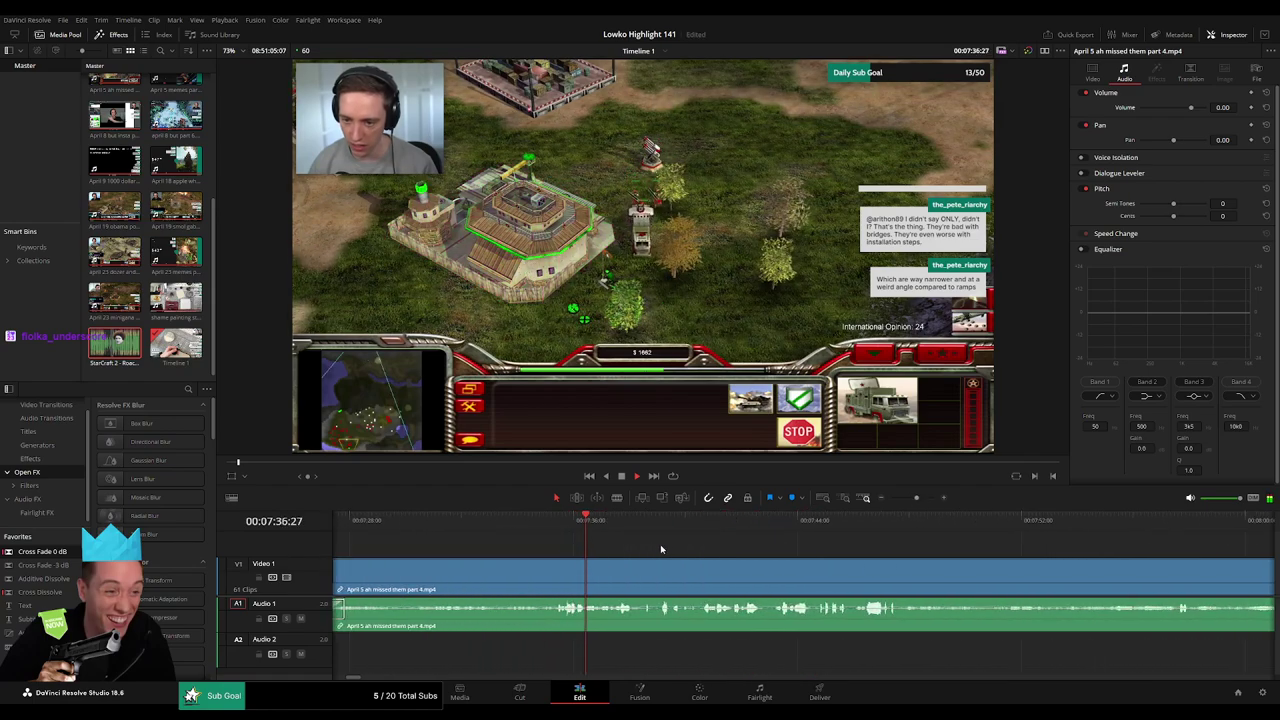
pyautogui.hscroll(2, 630, 549)
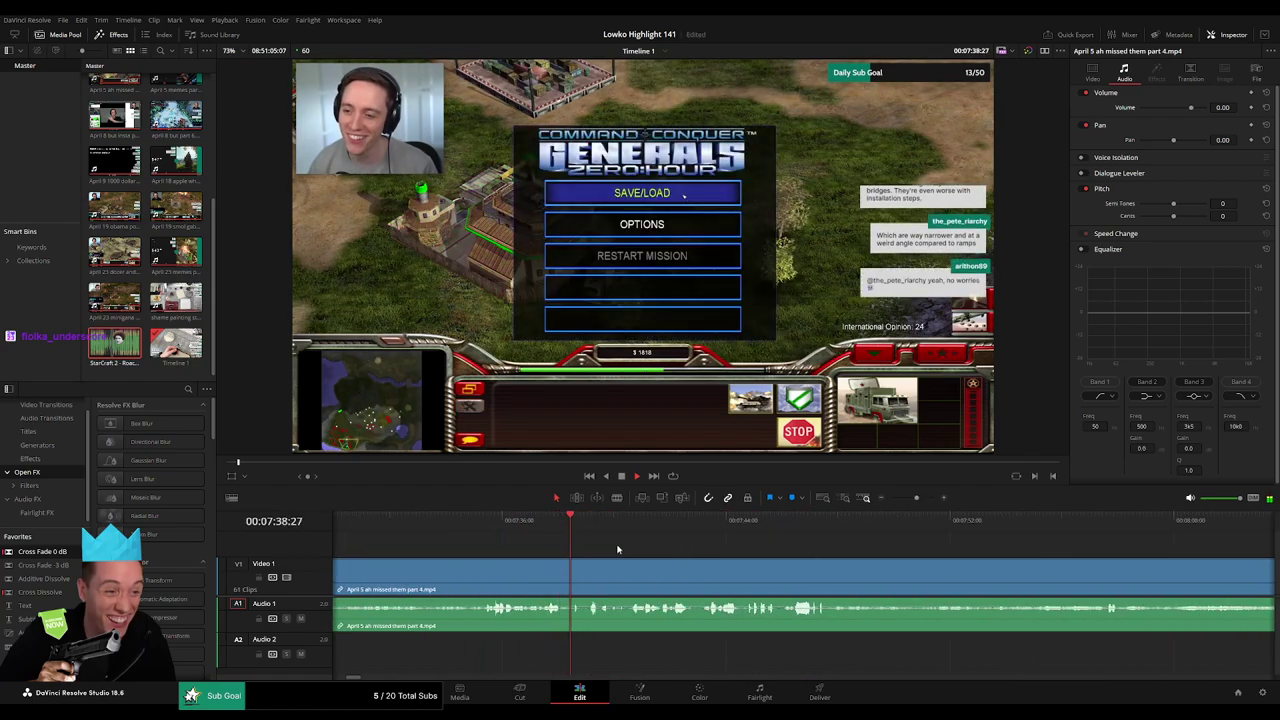
pyautogui.hscroll(2, 641, 549)
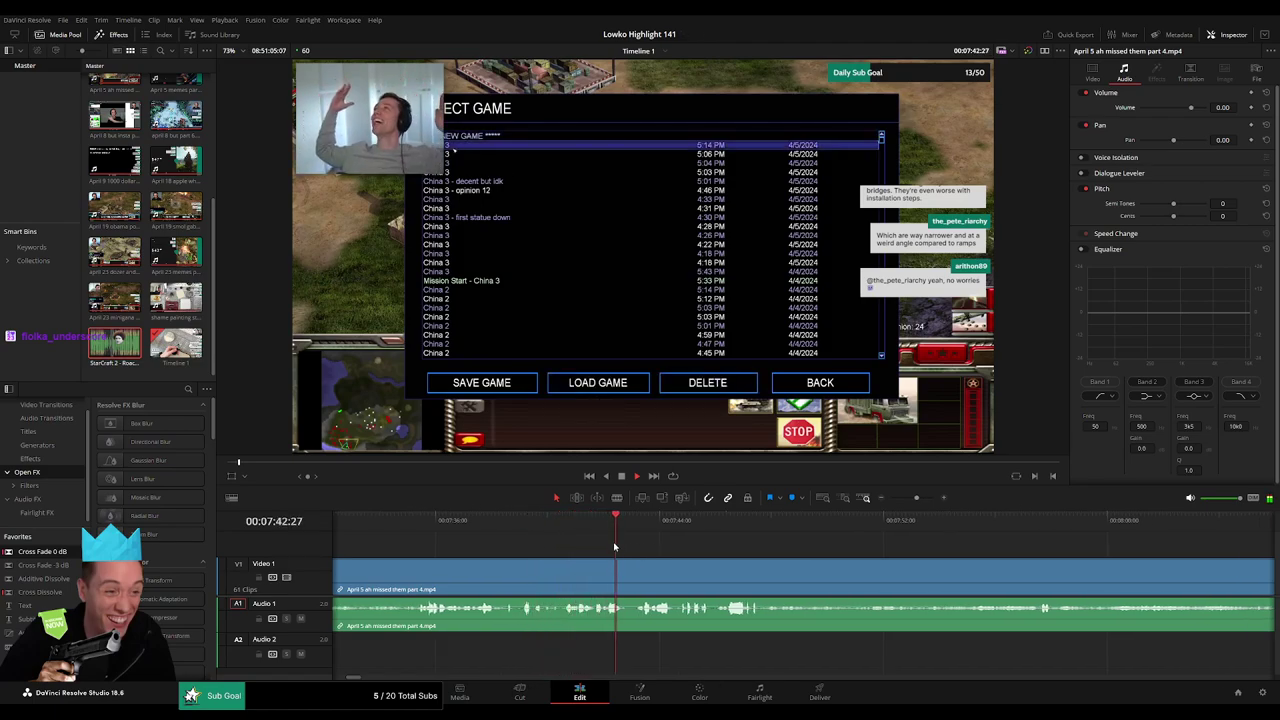
pyautogui.moveTo(916, 498); pyautogui.dragTo(920, 499)
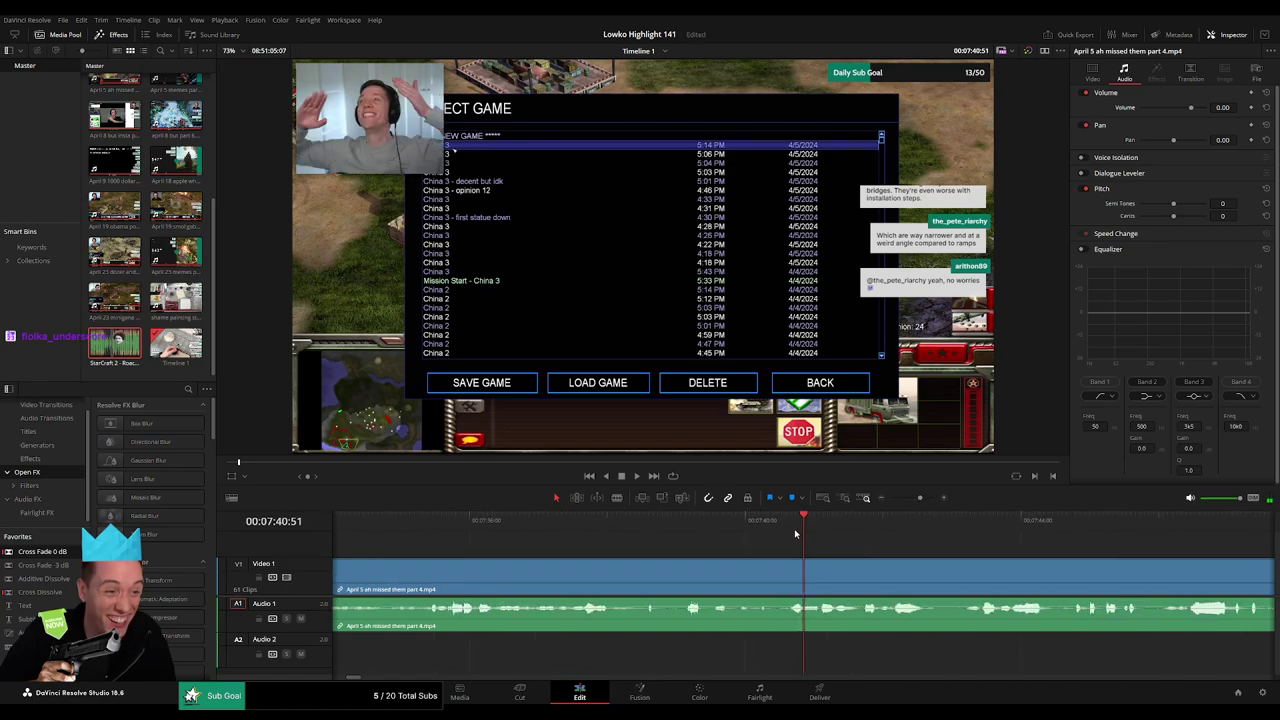
pyautogui.hscroll(3, 887, 543)
pyautogui.press('space')
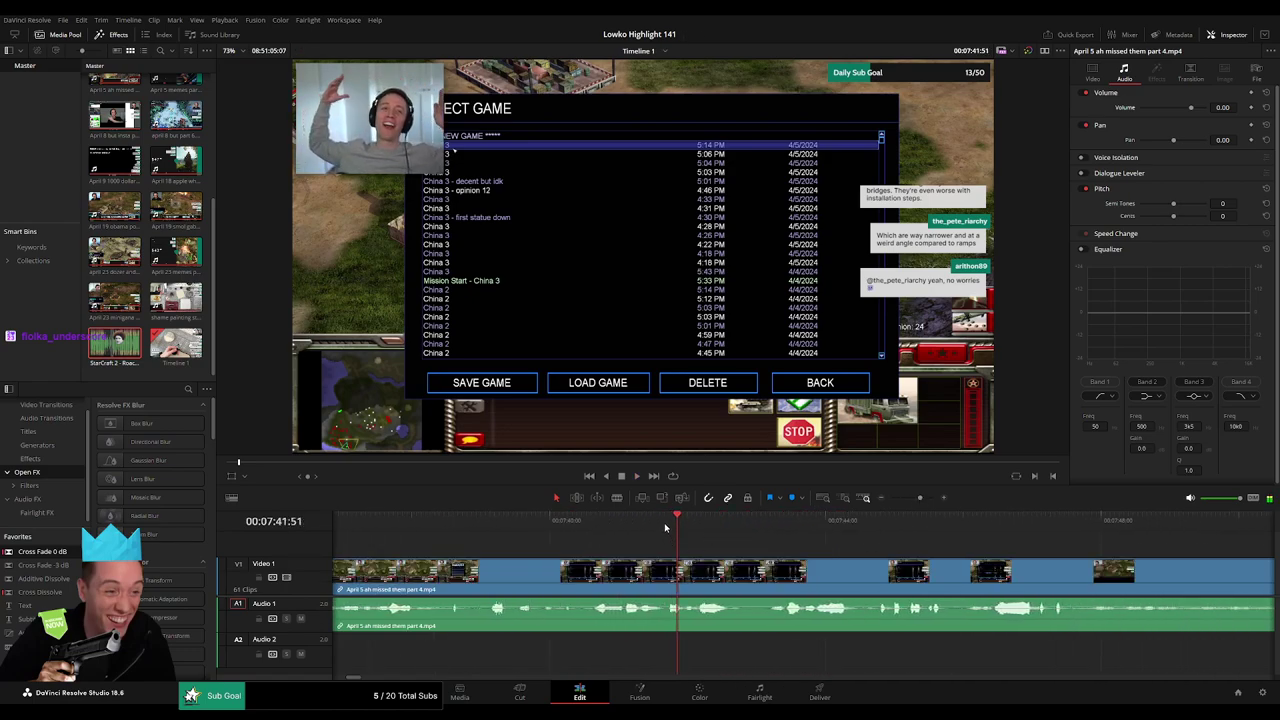
# Silence the original audio from 00:07:41:41 to 00:07:42:04 and cover it with a quieter StarCraft 2 - Roach Quotes.mp3 snippet on Audio 2.
pyautogui.click(666, 526)
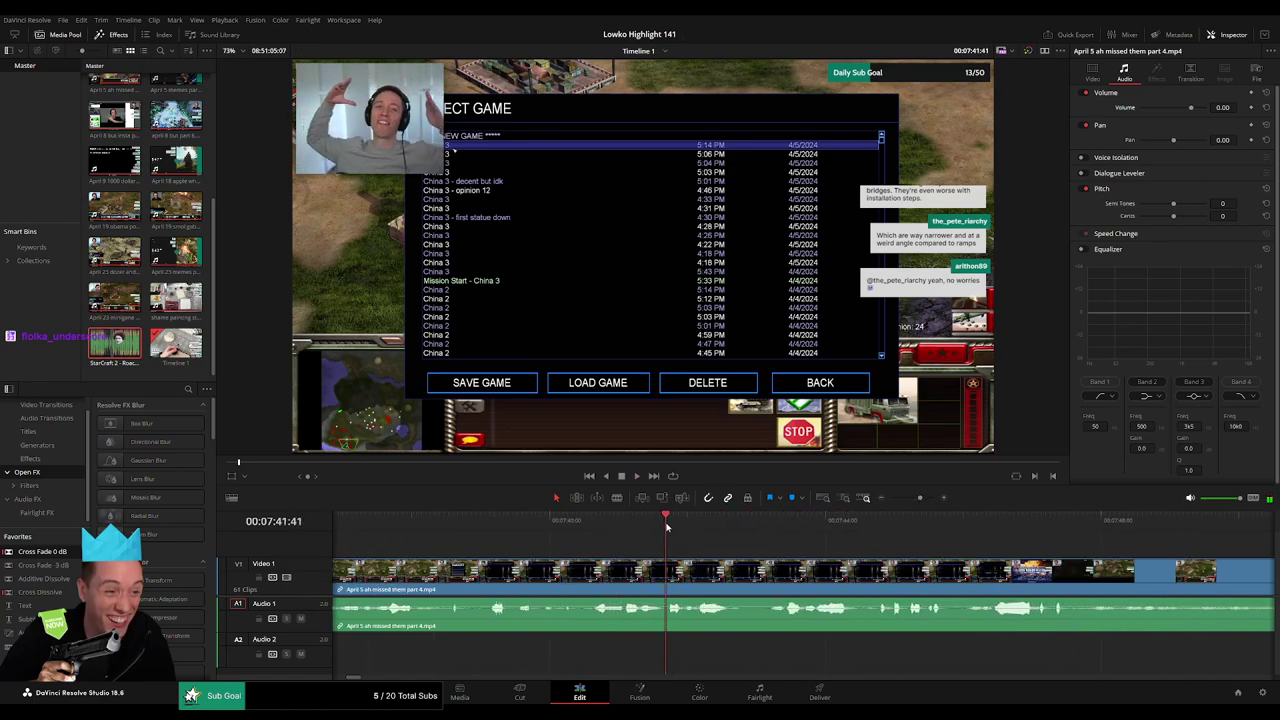
pyautogui.click(695, 594)
pyautogui.press('a')
pyautogui.moveTo(107, 347); pyautogui.dragTo(668, 660)
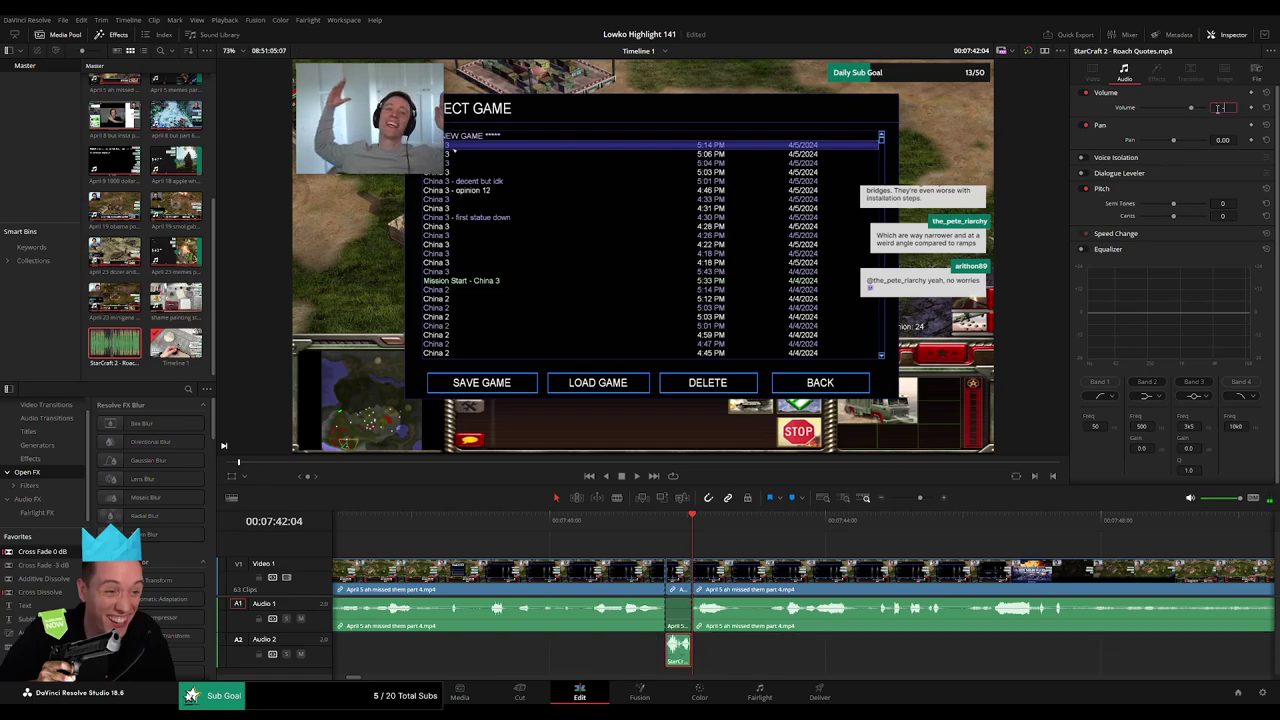
pyautogui.click(810, 547)
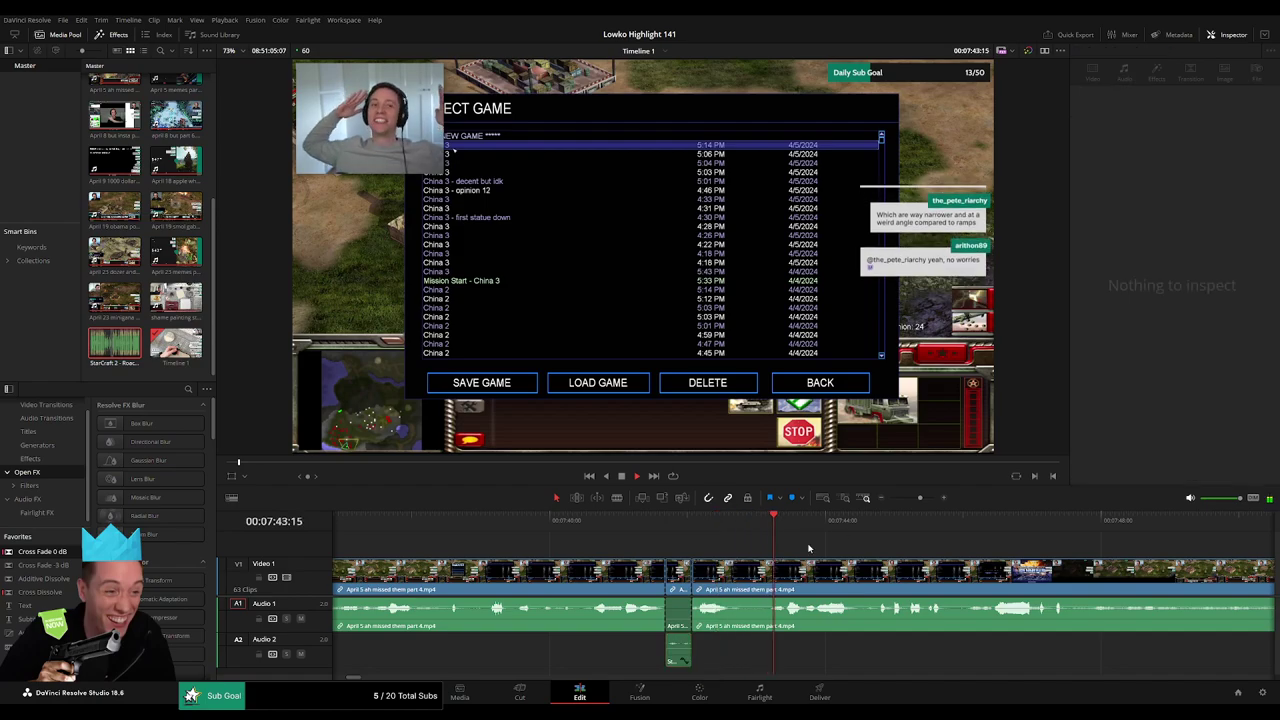
# Review the footage from about 00:07:55 to 00:08:08 and split the part 4 clip at 00:08:00:32 with the blade.
pyautogui.moveTo(921, 499); pyautogui.dragTo(734, 539)
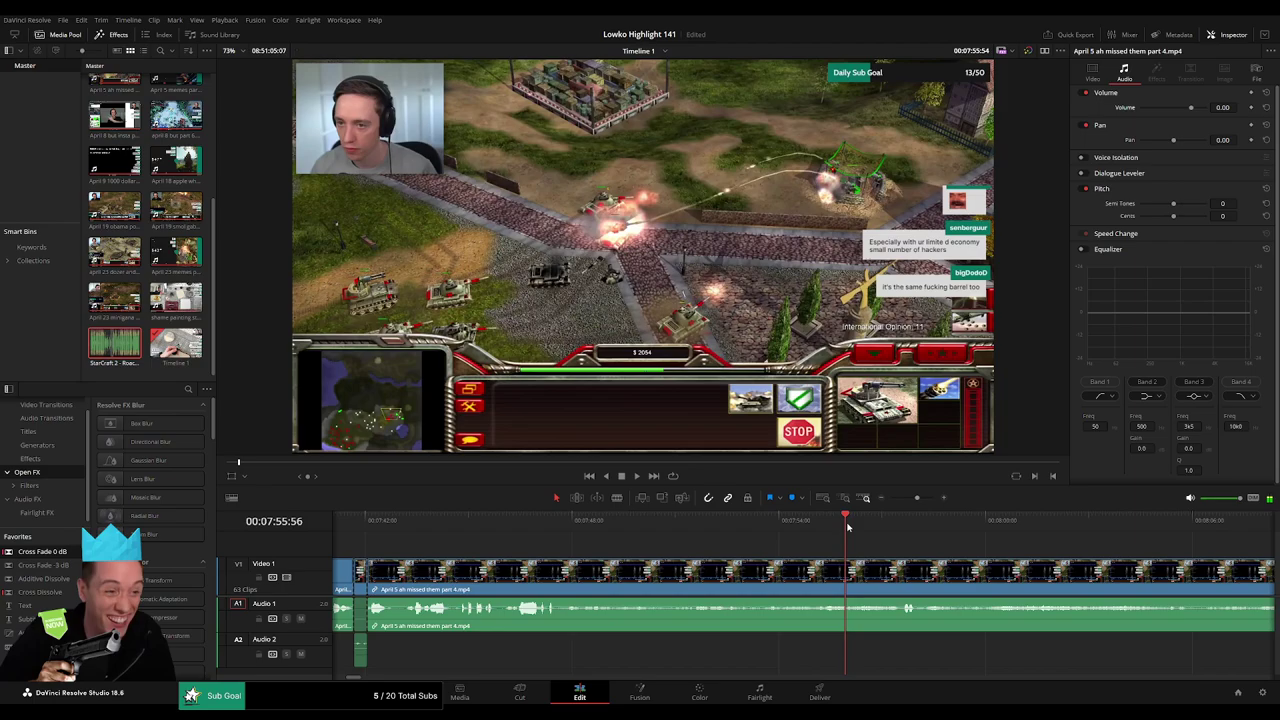
pyautogui.press('space')
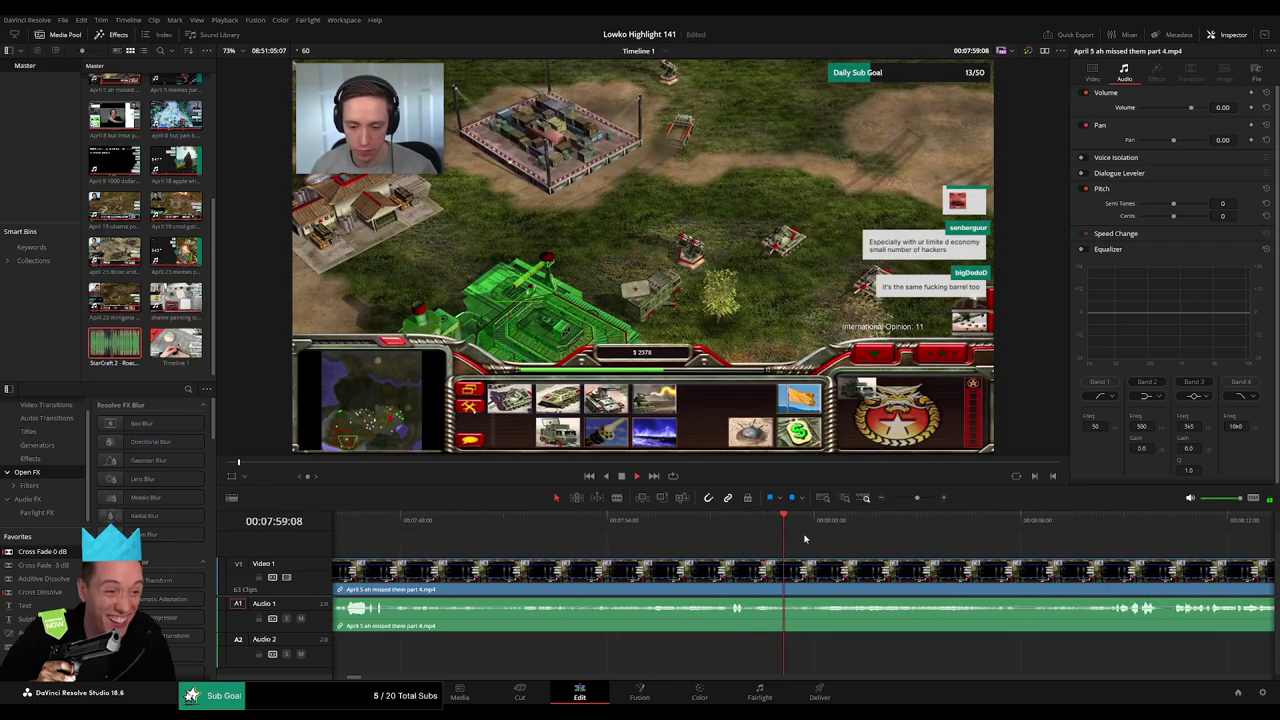
pyautogui.moveTo(894, 543)
pyautogui.mouseDown()
pyautogui.moveTo(689, 532)
pyautogui.moveTo(877, 533)
pyautogui.mouseUp()
pyautogui.press('space')
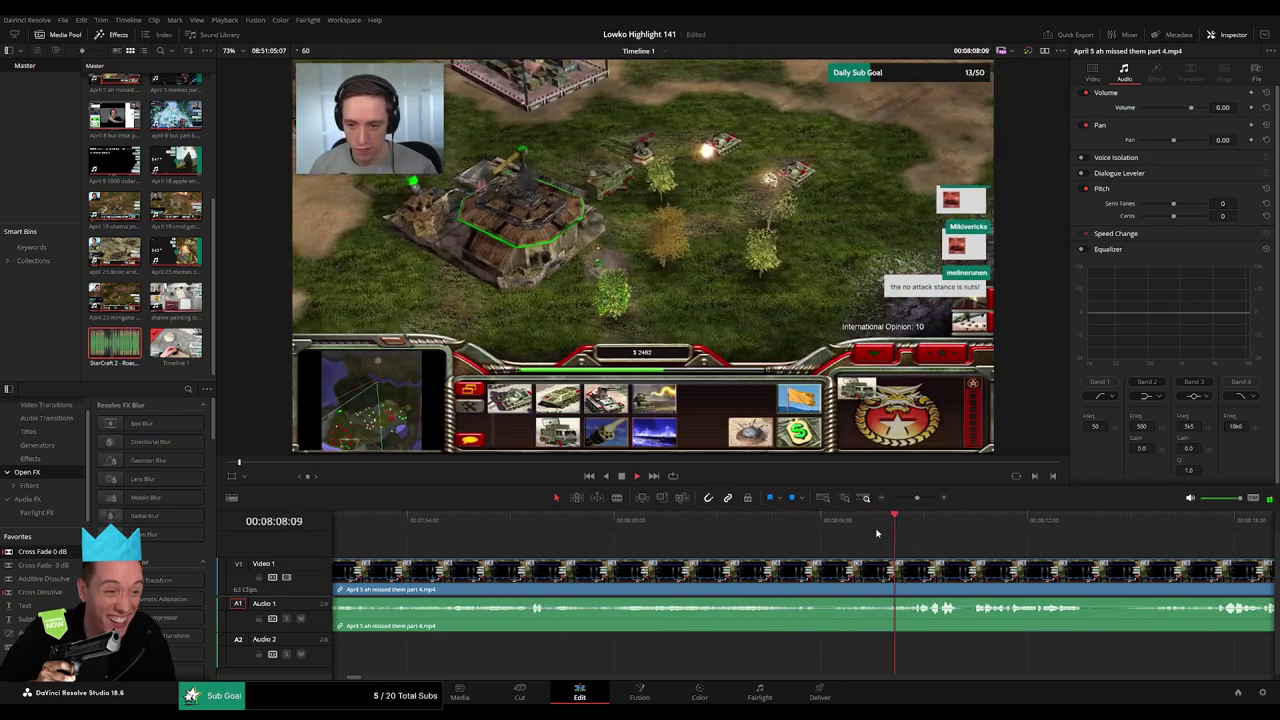
pyautogui.moveTo(548, 527); pyautogui.dragTo(608, 530)
pyautogui.press('b')
pyautogui.click(615, 577)
pyautogui.press('space')
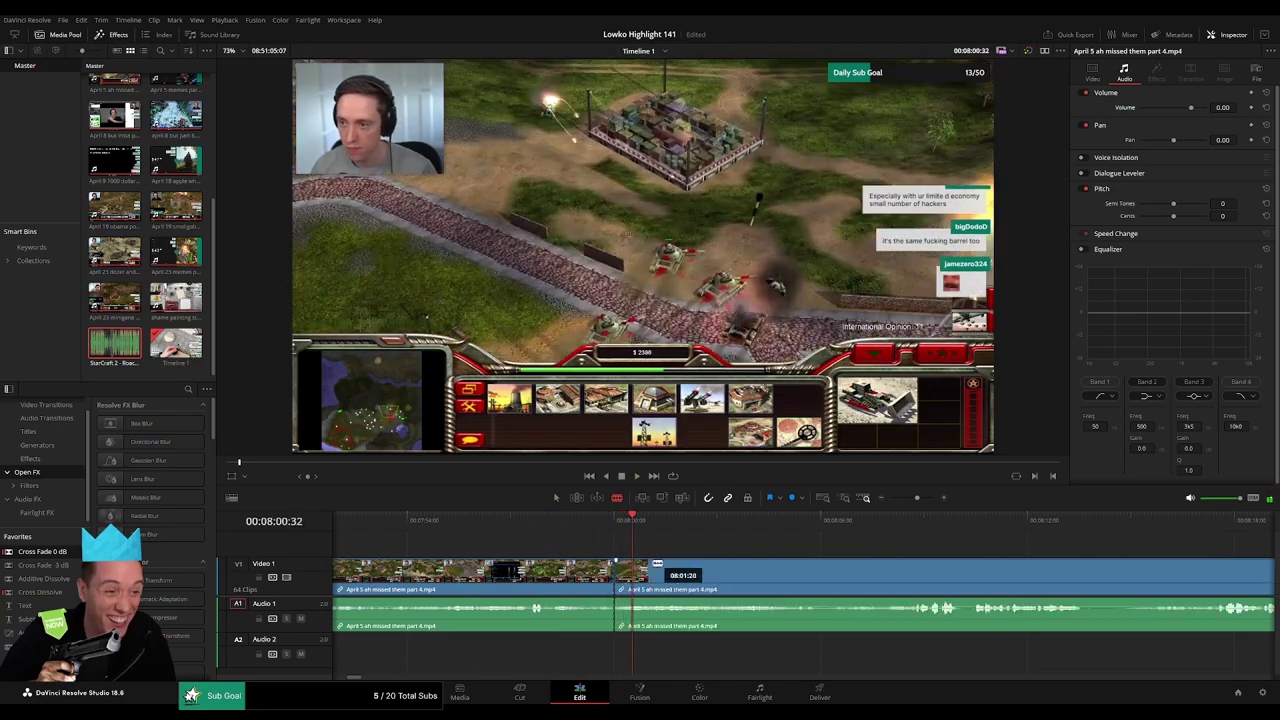
pyautogui.hotkey('ctrl', 'z')
pyautogui.click(634, 571)
# Ripple-delete the part 4 footage from 00:08:00:32 to 00:08:06:40 and crossfade the audio at the join.
pyautogui.click(784, 530)
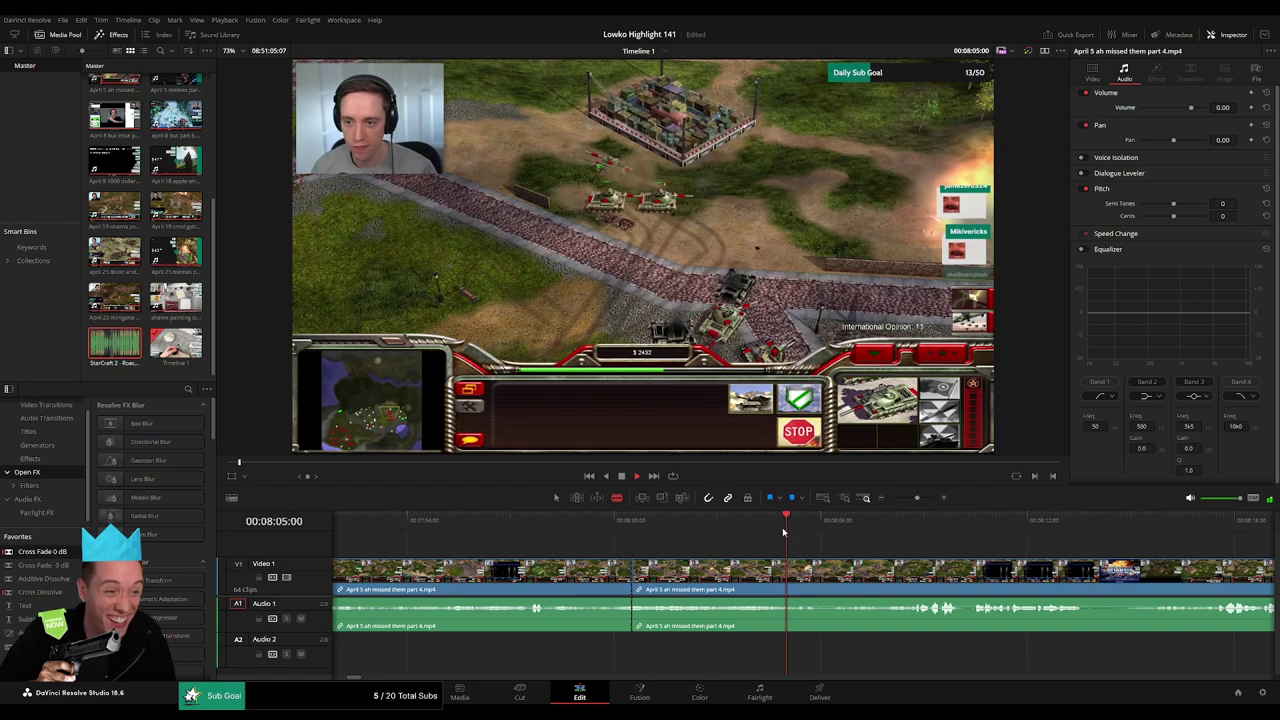
pyautogui.hotkey('ctrl', 'b')
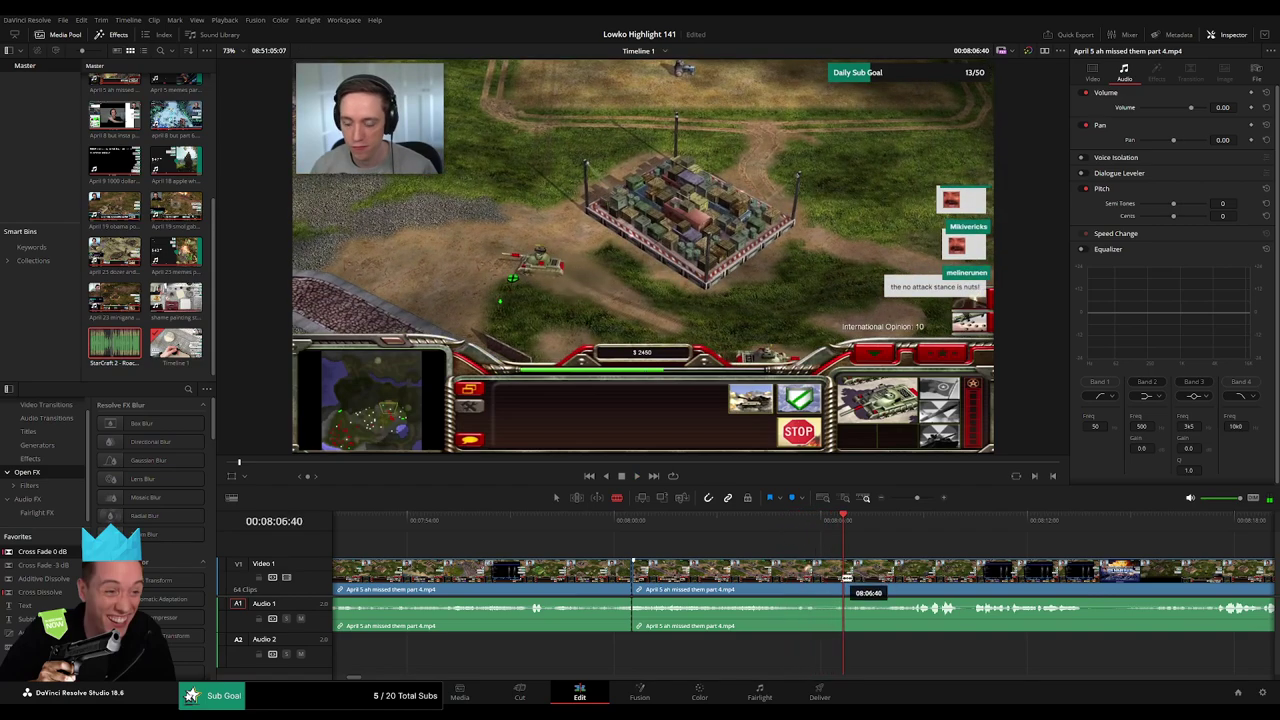
pyautogui.click(811, 588)
pyautogui.press('BackSpace')
pyautogui.click(811, 588)
pyautogui.press('BackSpace')
pyautogui.press('space')
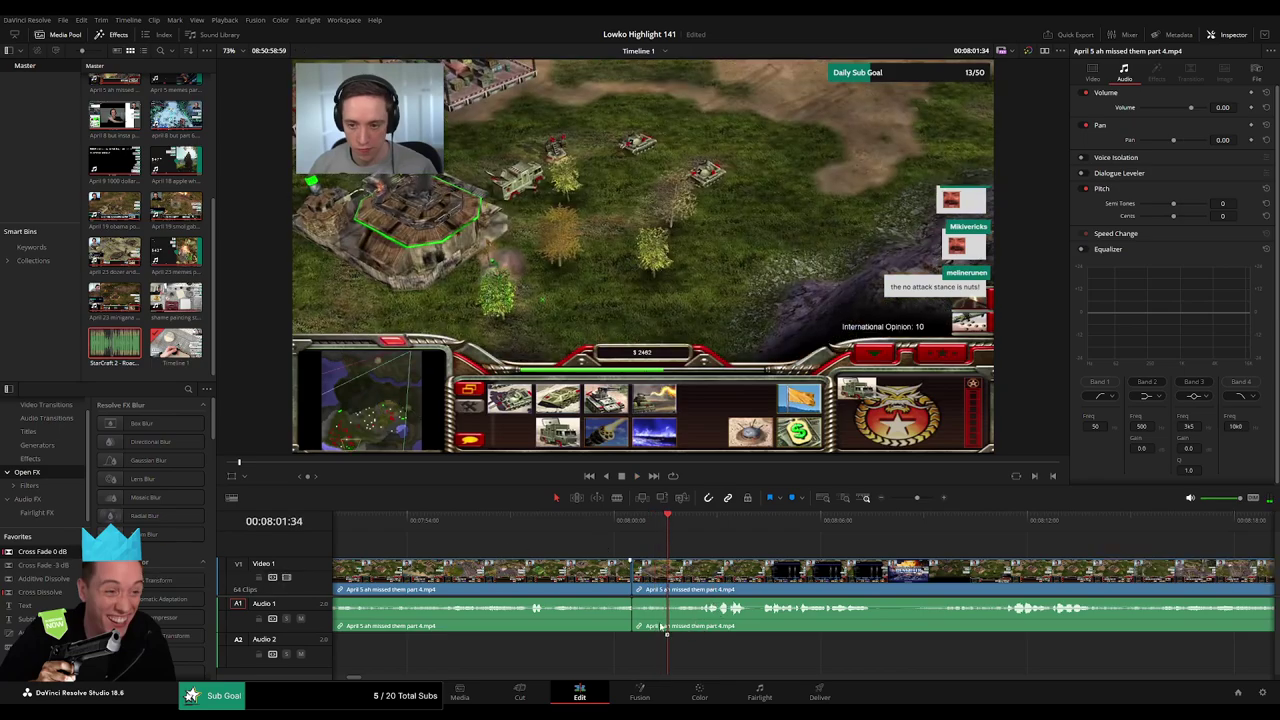
pyautogui.hscroll(2, 722, 562)
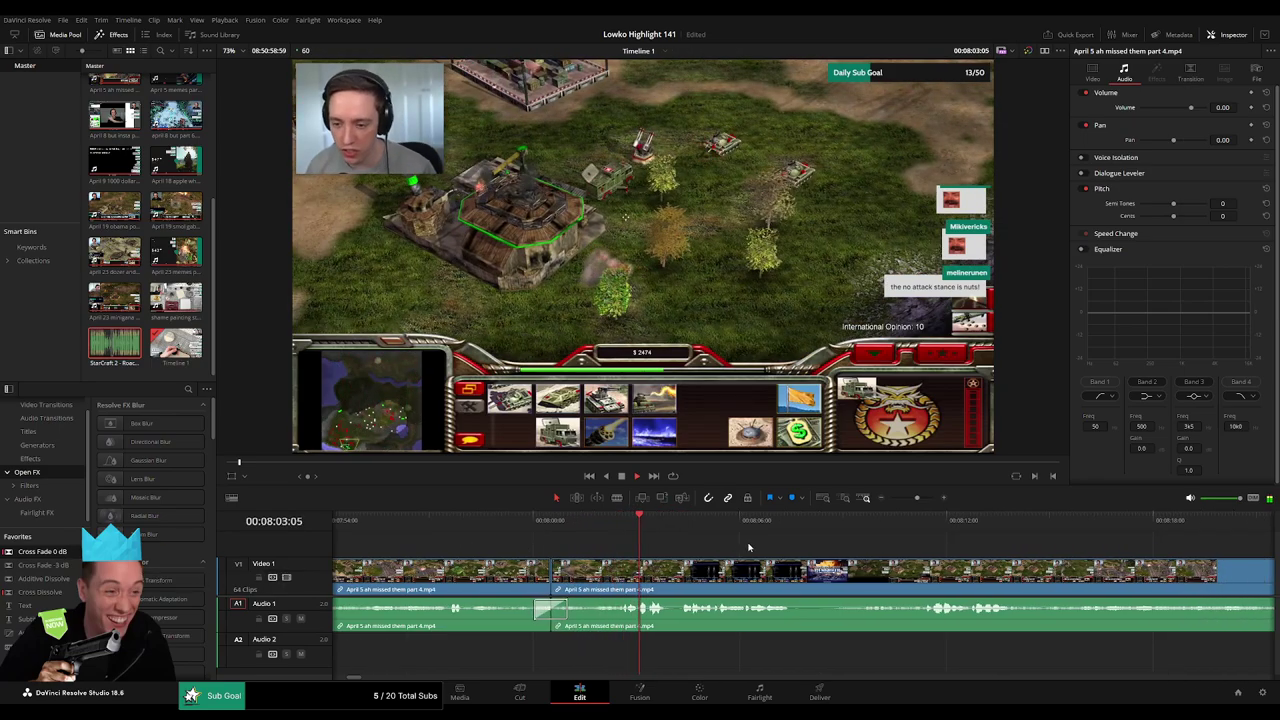
pyautogui.hscroll(3, 680, 543)
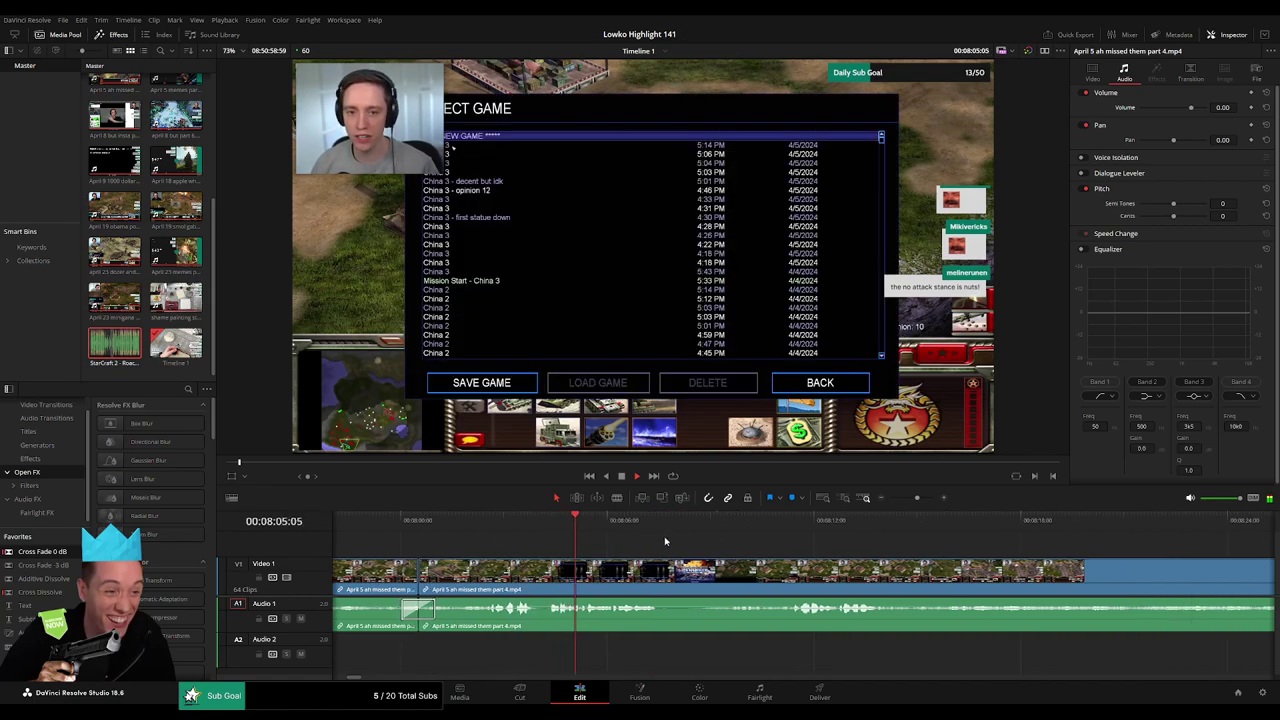
# Review the footage from about 00:08:05 to 00:08:21 and split the part 4 clip at 00:08:14:52 with the blade.
pyautogui.hscroll(1, 666, 545)
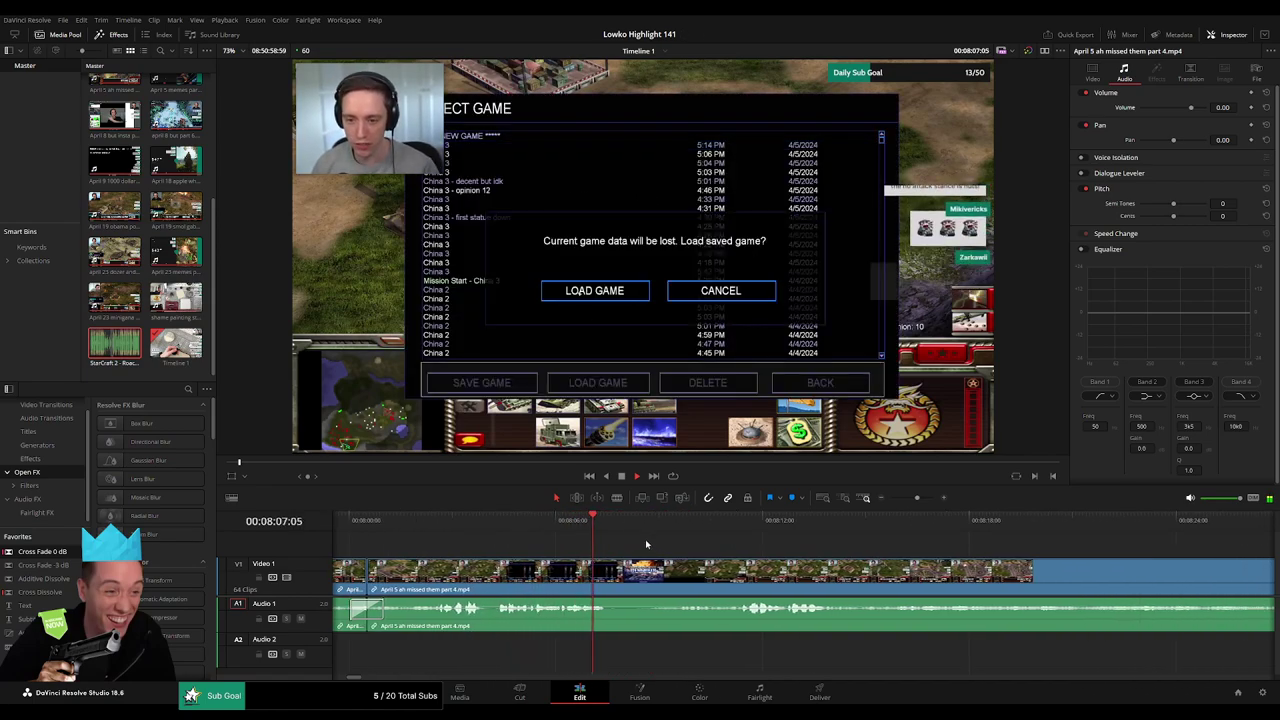
pyautogui.moveTo(634, 527); pyautogui.dragTo(668, 529)
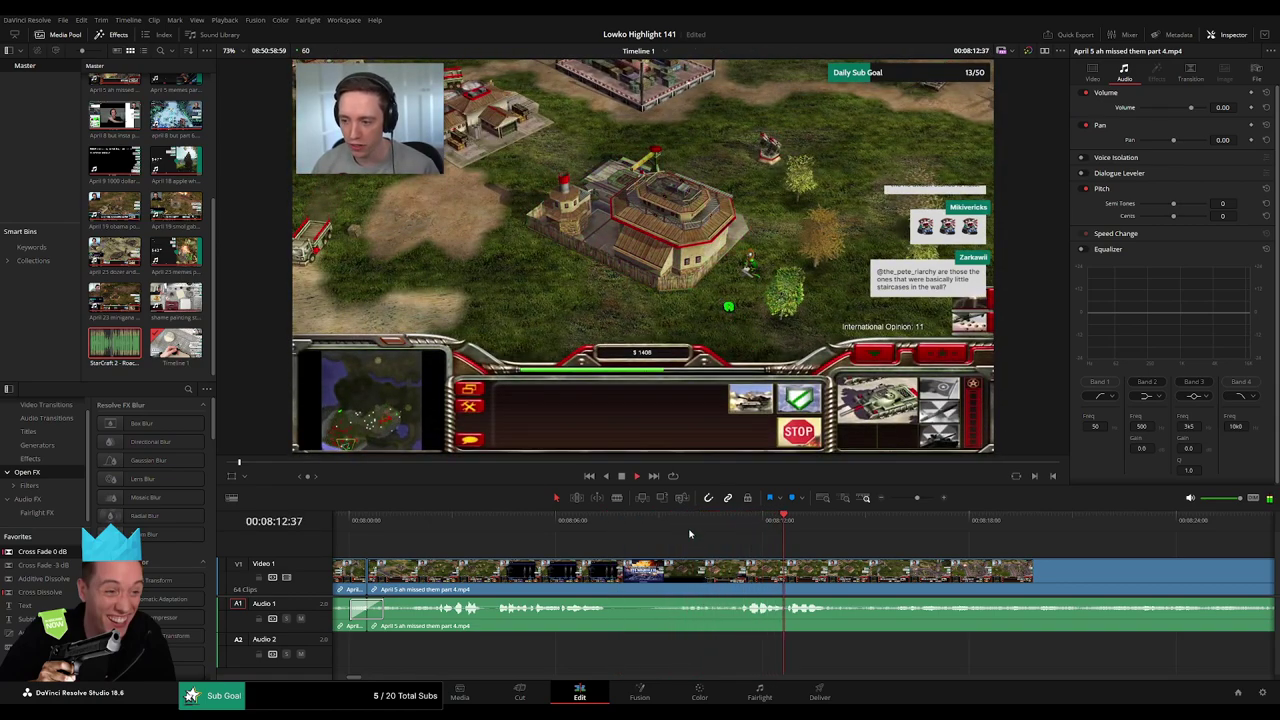
pyautogui.hscroll(2, 686, 532)
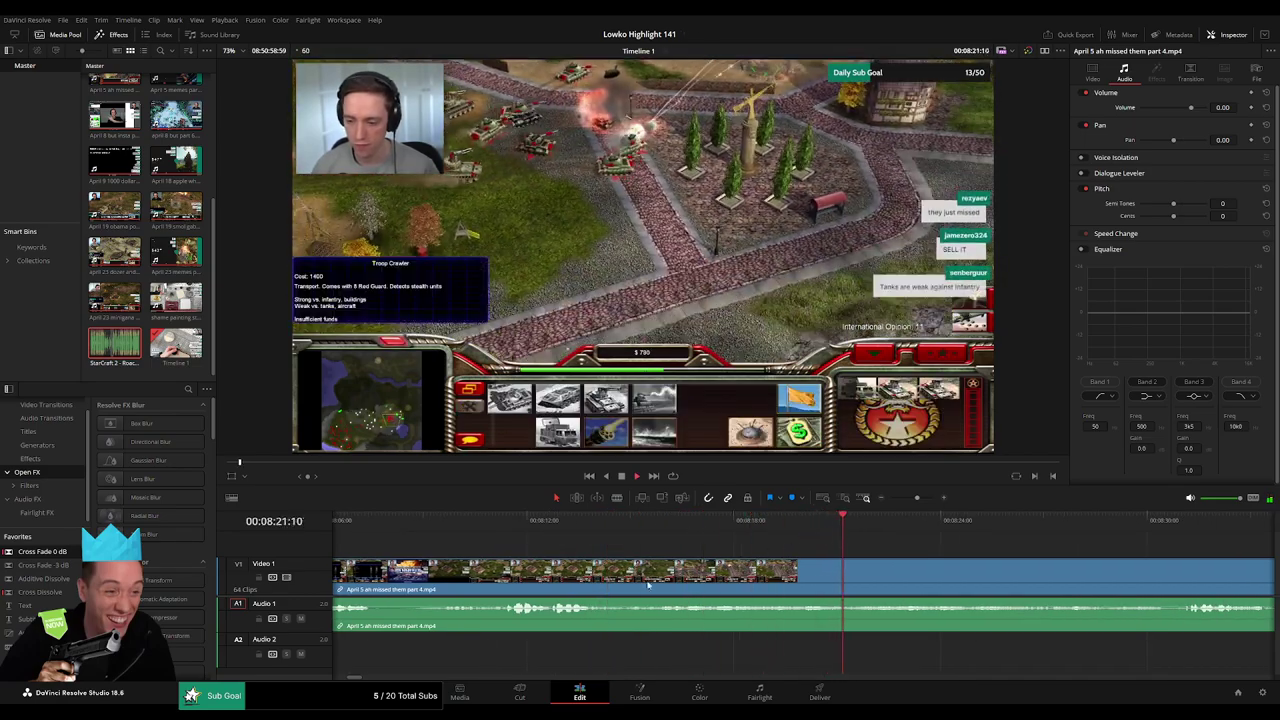
pyautogui.click(585, 520)
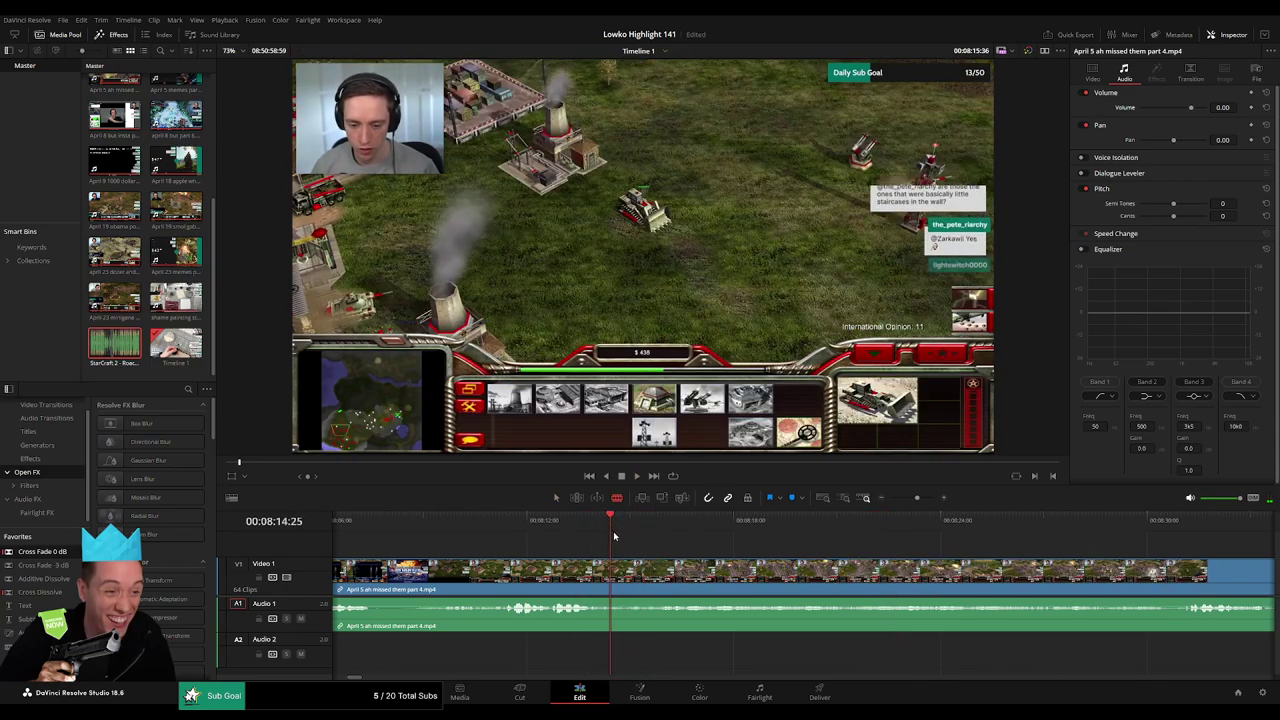
pyautogui.moveTo(614, 536); pyautogui.dragTo(626, 538)
pyautogui.click(626, 576)
# Ripple-delete the part 4 footage from 00:08:14:52 to about 00:08:30 and crossfade the audio at the join.
pyautogui.click(1000, 543)
pyautogui.press('space')
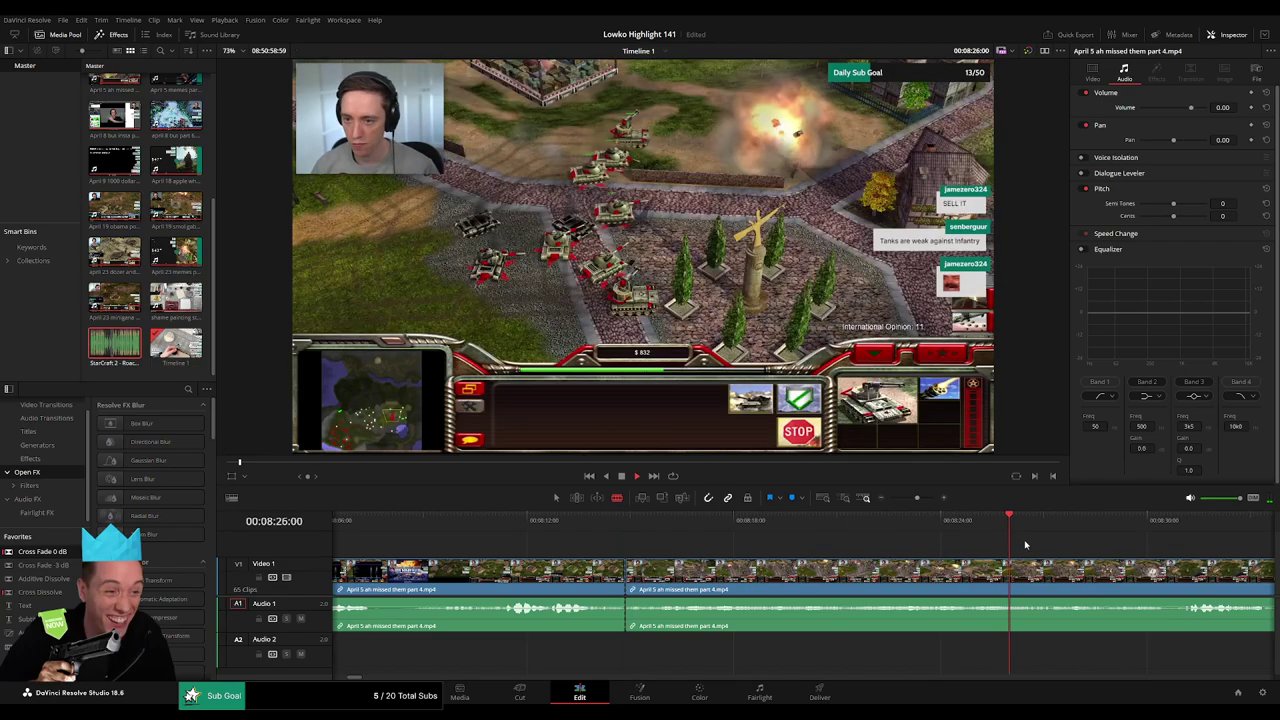
pyautogui.moveTo(1025, 545); pyautogui.dragTo(771, 543)
pyautogui.click(852, 526)
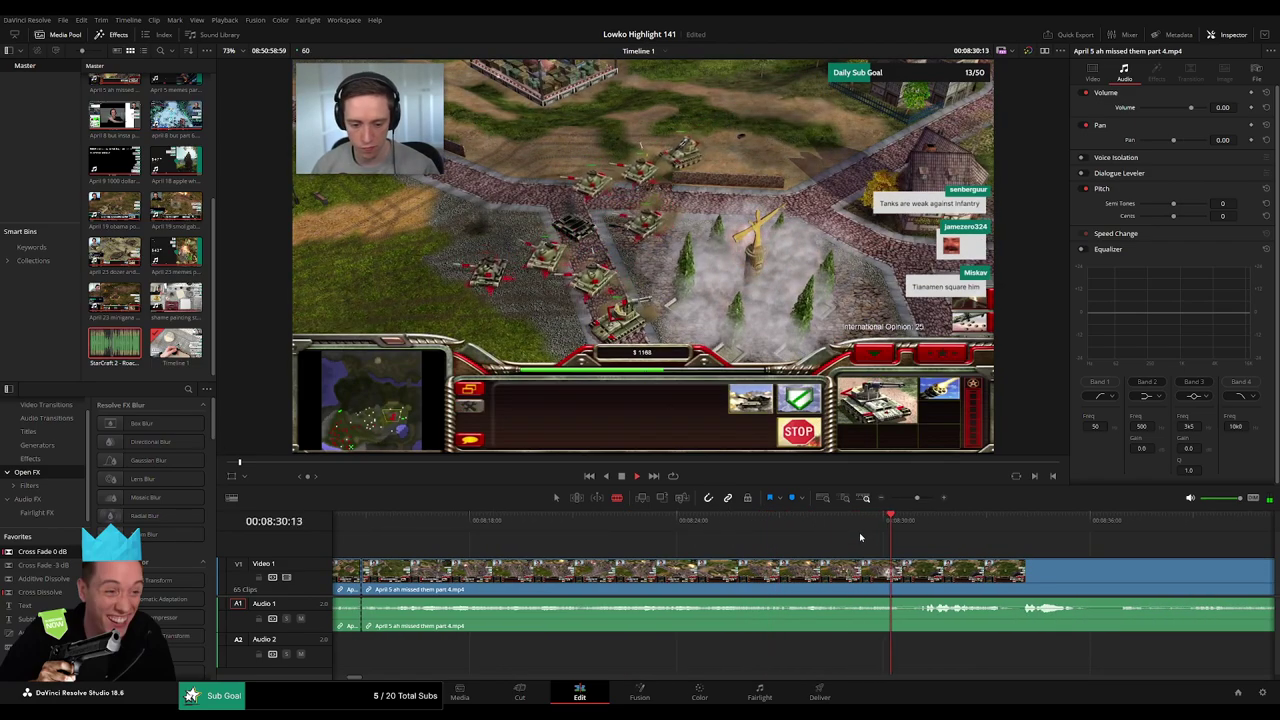
pyautogui.press('space')
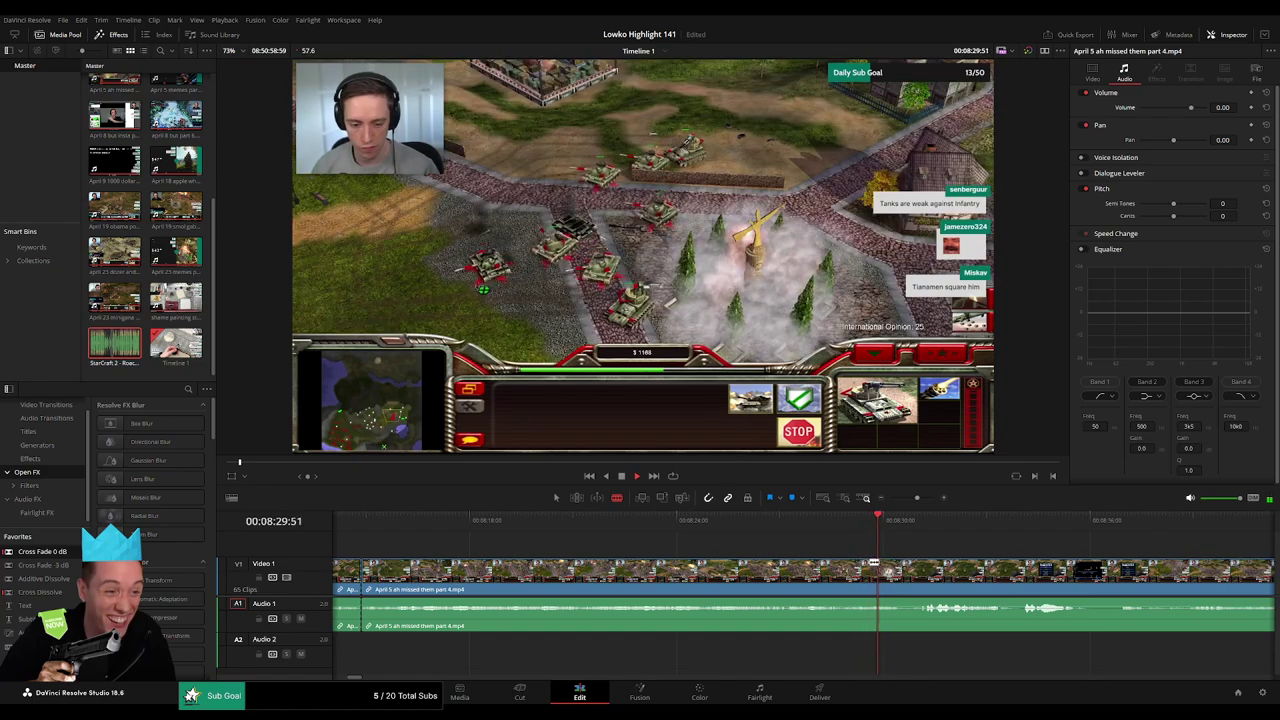
pyautogui.click(883, 572)
pyautogui.press('a')
pyautogui.click(847, 574)
pyautogui.press('Delete')
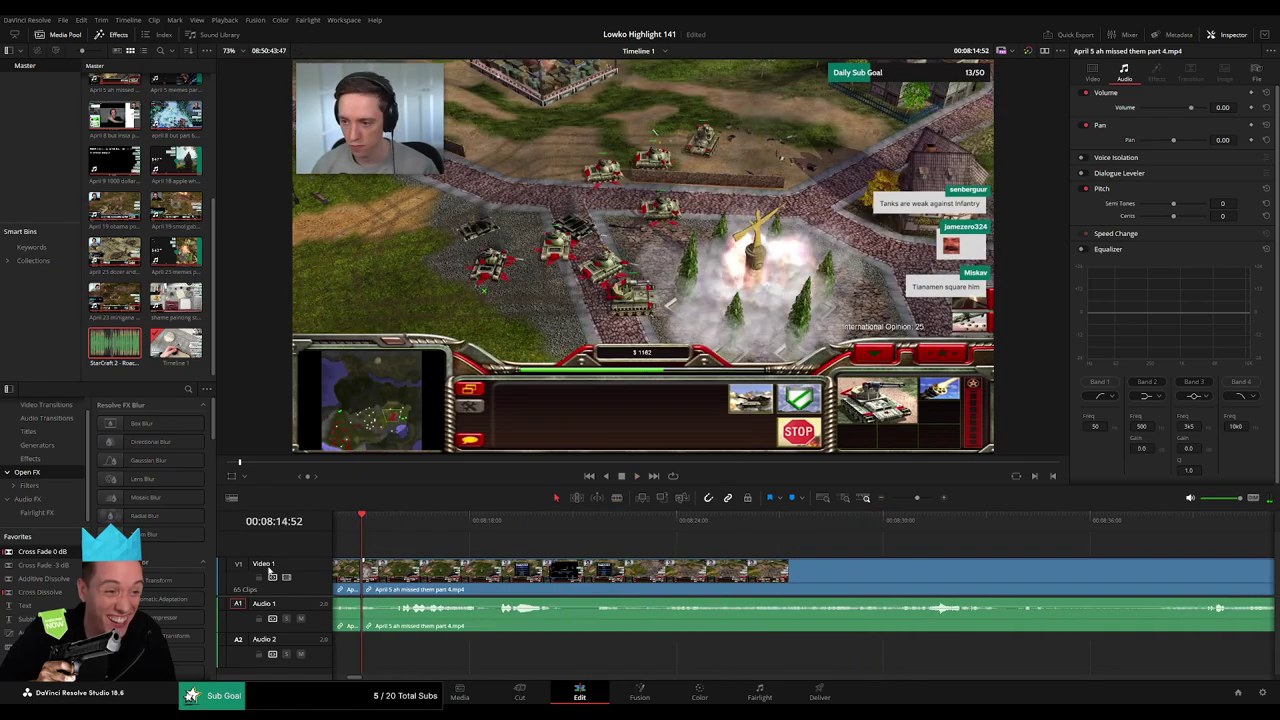
pyautogui.moveTo(485, 582); pyautogui.dragTo(500, 583)
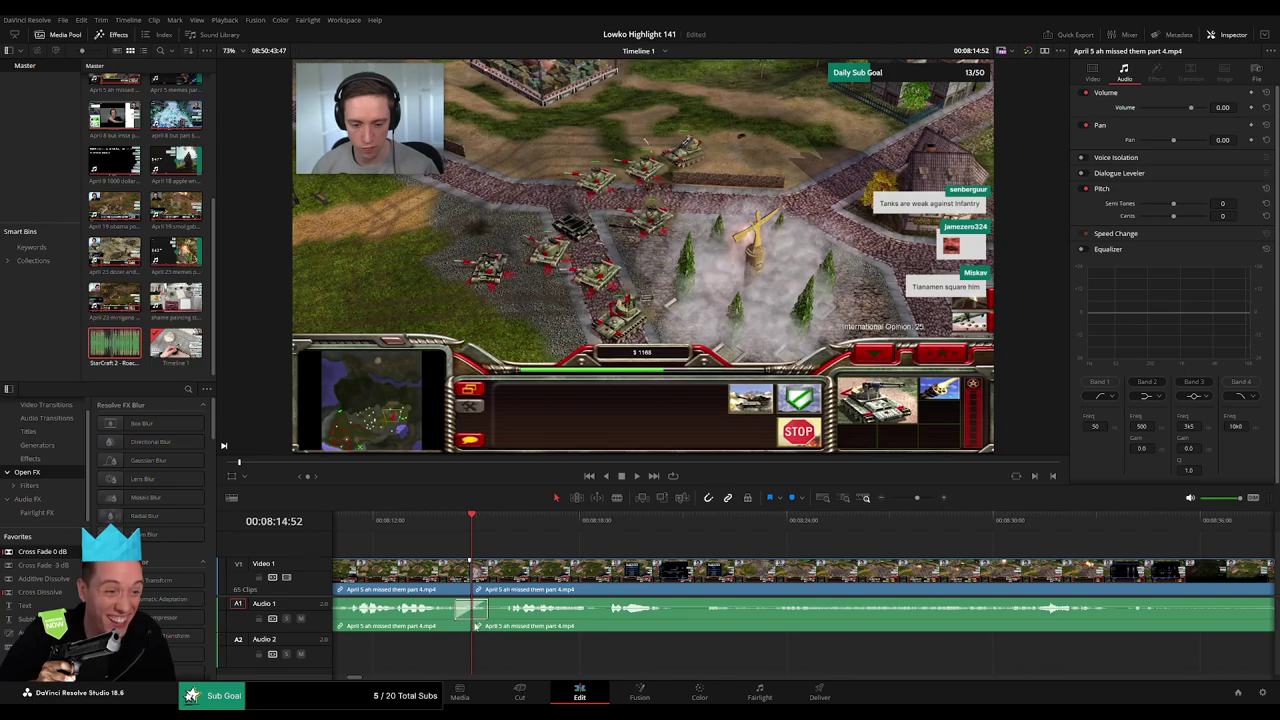
# Play the footage after the new join and split the part 4 clip at 00:08:20:46 with the blade.
pyautogui.press('space')
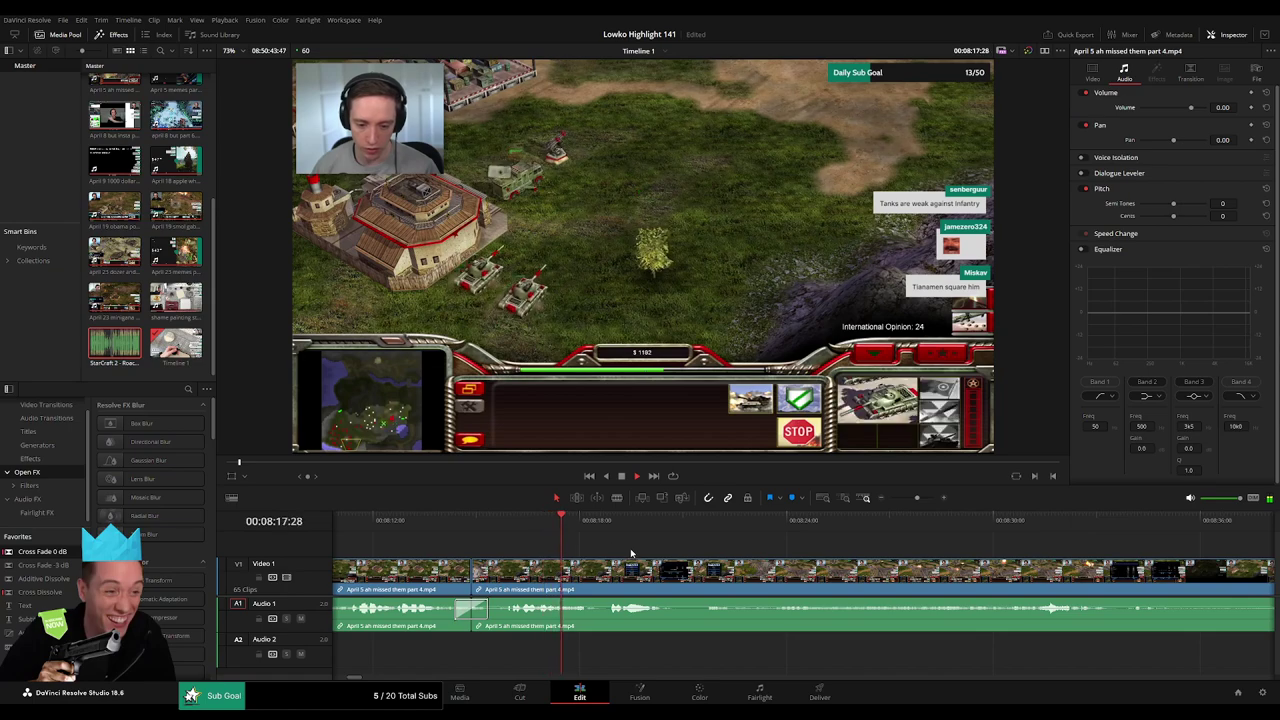
pyautogui.hscroll(3, 706, 554)
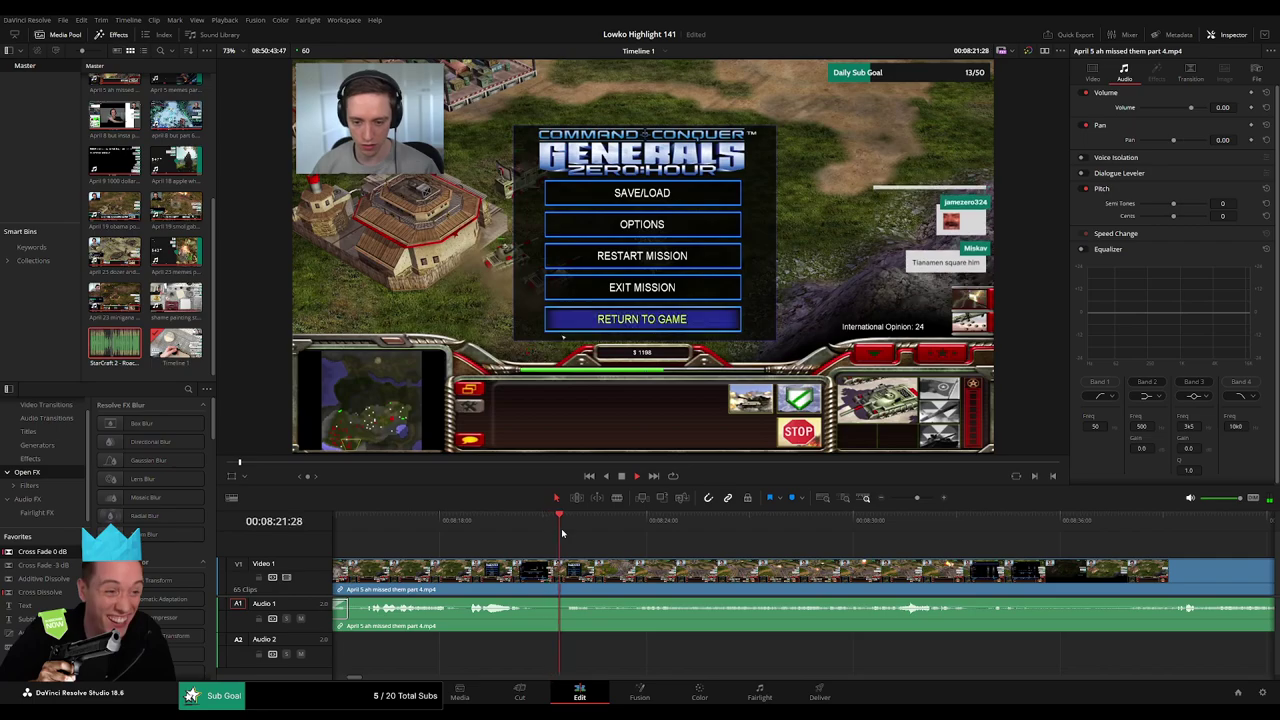
pyautogui.press('b')
pyautogui.click(536, 580)
# Skim the remaining part 4 footage up to about 00:14:35 and examine it for the next moment worth keeping.
pyautogui.click(802, 530)
pyautogui.moveTo(818, 532); pyautogui.dragTo(913, 499)
pyautogui.moveTo(976, 528); pyautogui.dragTo(698, 547)
pyautogui.click(930, 533)
pyautogui.moveTo(935, 545); pyautogui.dragTo(906, 501)
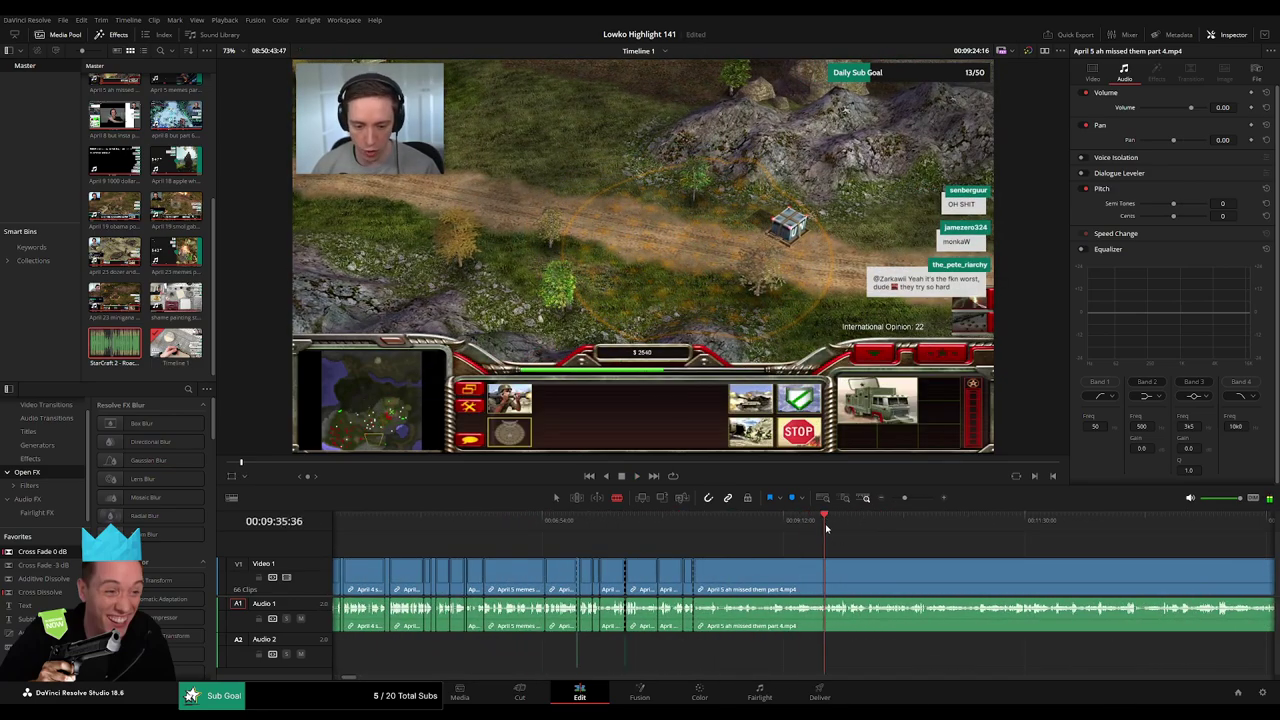
pyautogui.moveTo(825, 525); pyautogui.dragTo(759, 525)
pyautogui.press('space')
pyautogui.hscroll(3, 690, 546)
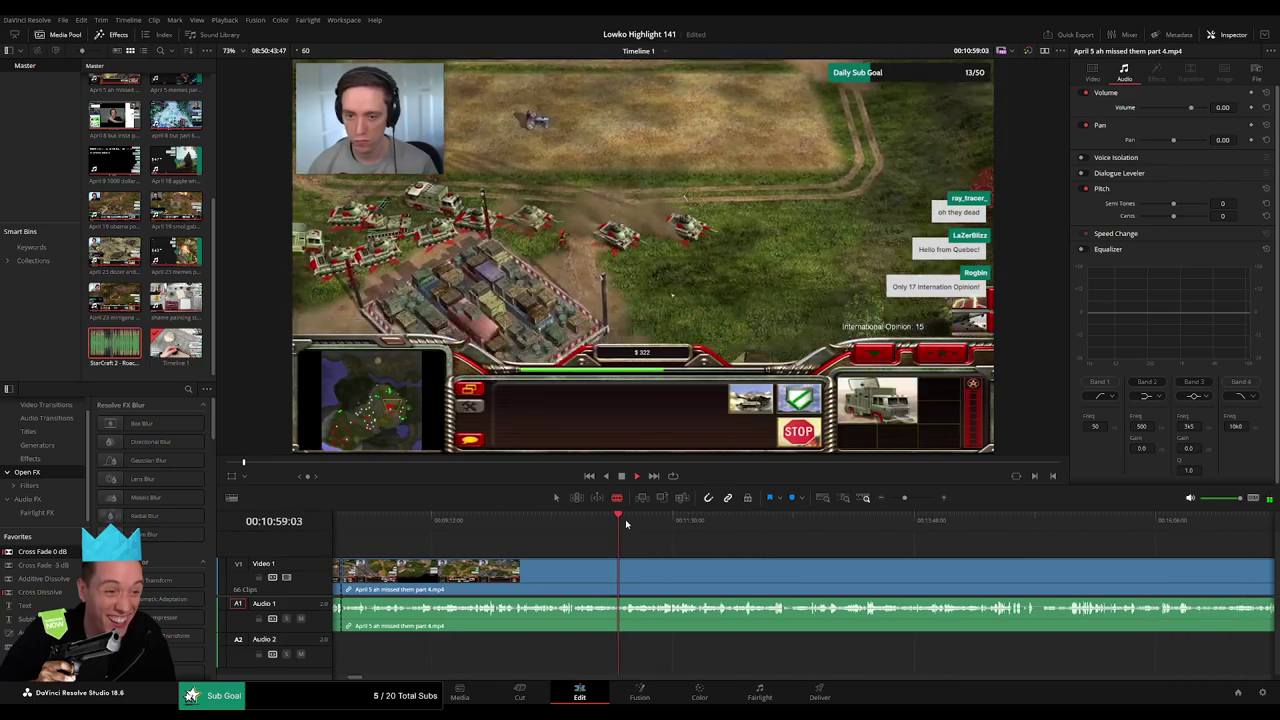
pyautogui.moveTo(667, 524); pyautogui.dragTo(743, 522)
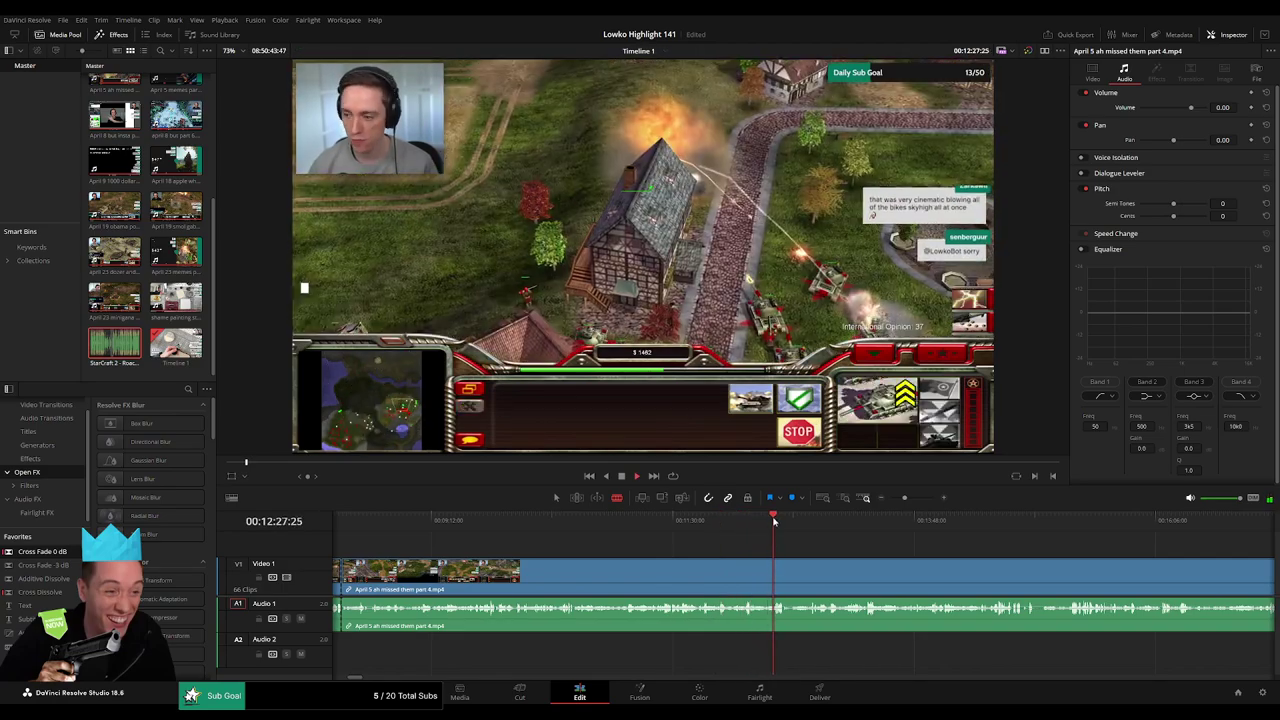
pyautogui.moveTo(814, 546); pyautogui.dragTo(765, 526)
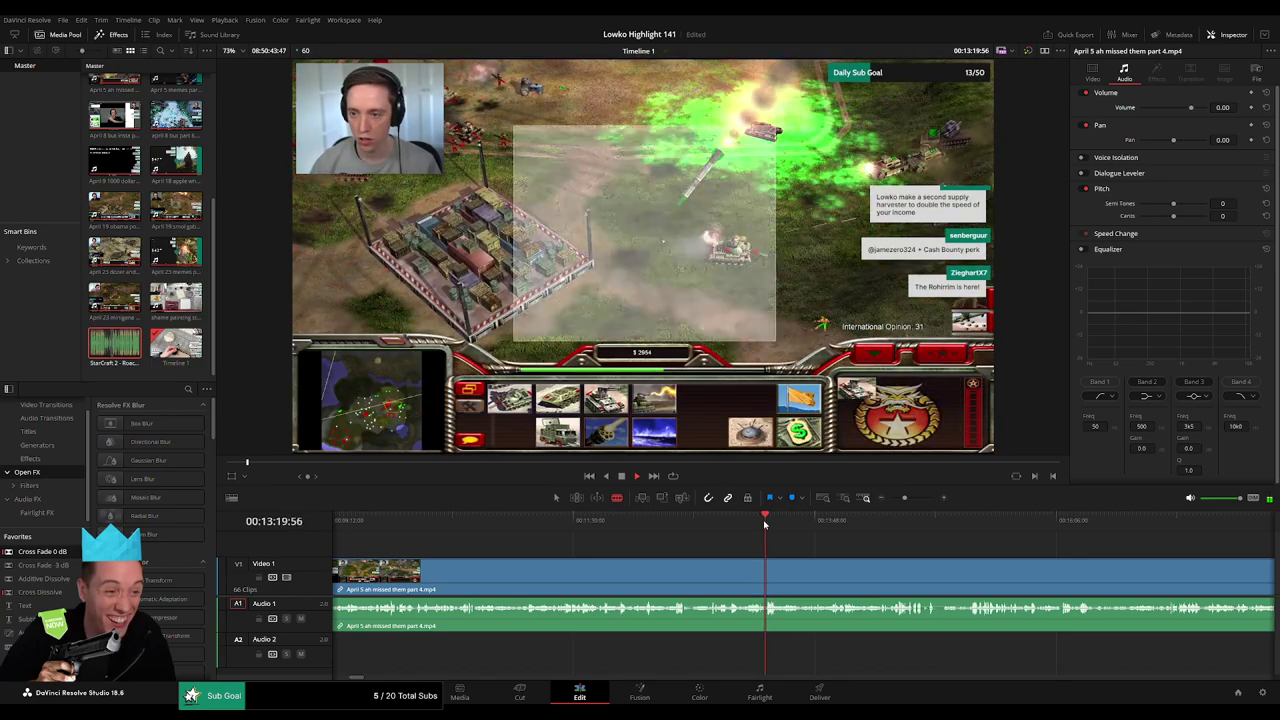
pyautogui.press('space')
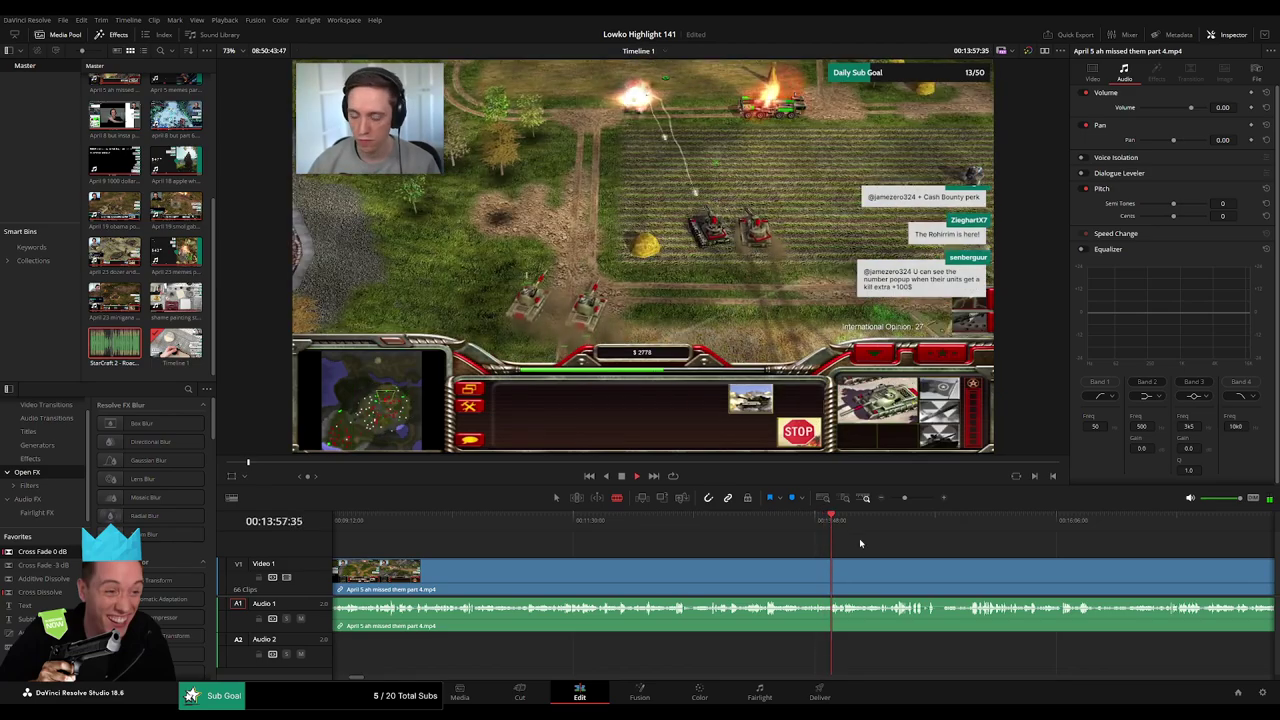
pyautogui.moveTo(663, 525); pyautogui.dragTo(836, 528)
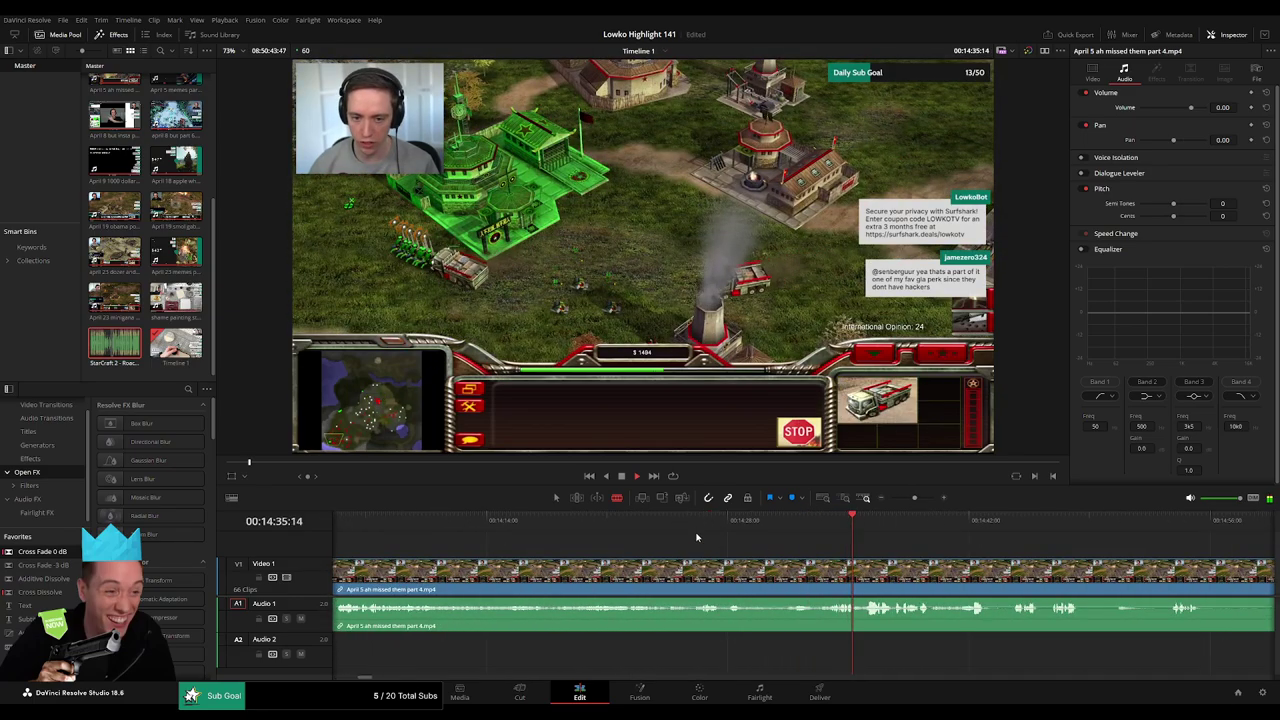
# Ripple-delete the part 4 footage from 00:08:20:46 to about 00:14:19, crossfade the audio at the join and play the result.
pyautogui.click(669, 528)
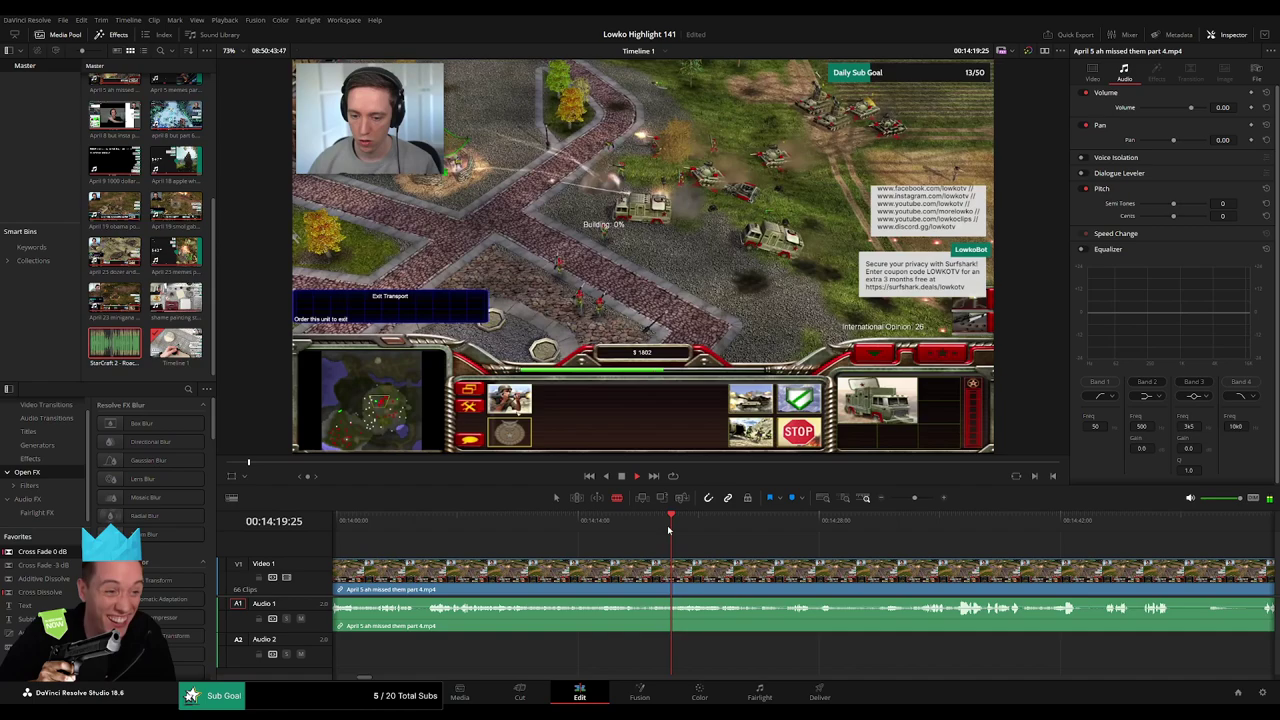
pyautogui.click(657, 583)
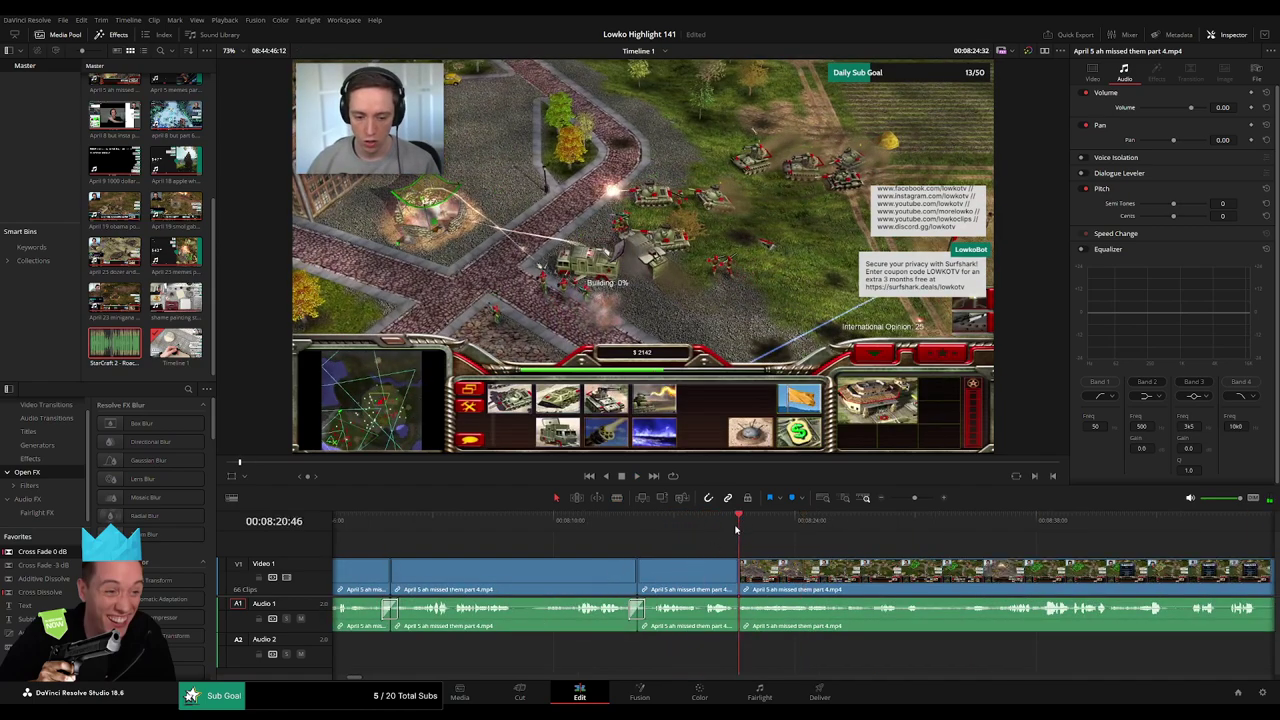
pyautogui.press('space')
pyautogui.hscroll(5, 790, 600)
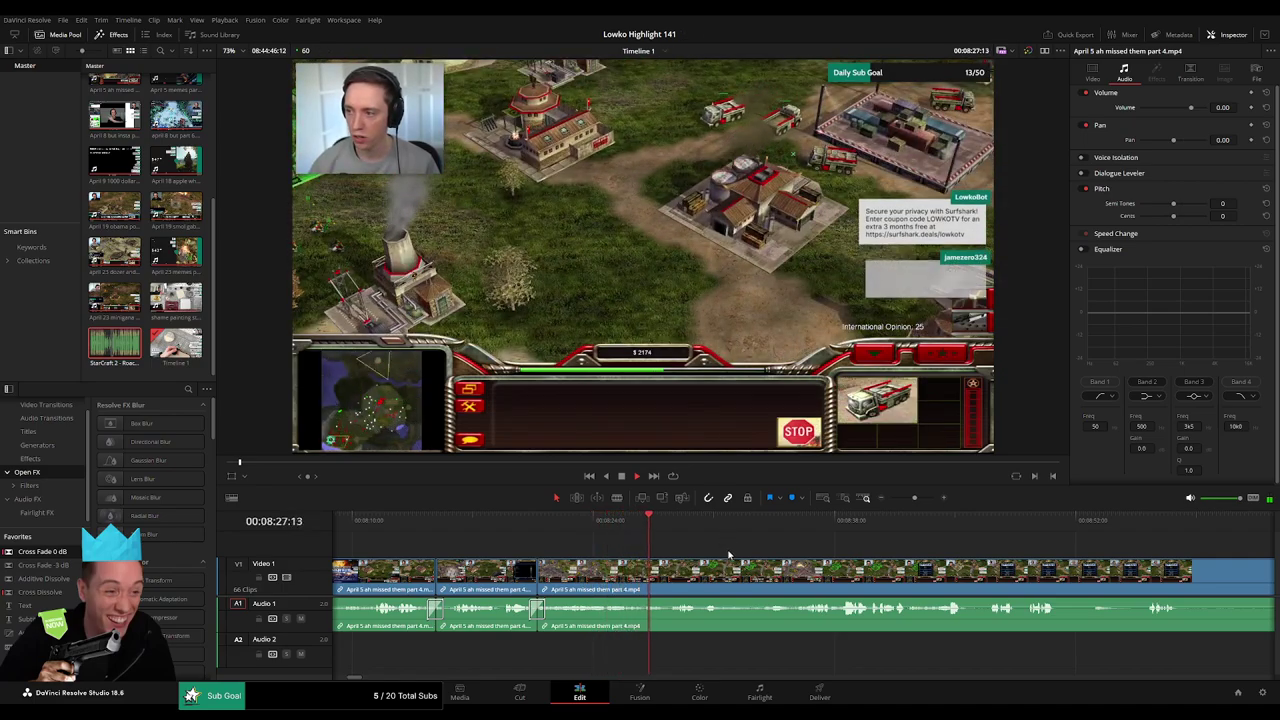
# Review the audio from about 00:08:24 to 00:08:27 closely and split the part 4 clip at 00:08:26:09 with the blade.
pyautogui.click(594, 520)
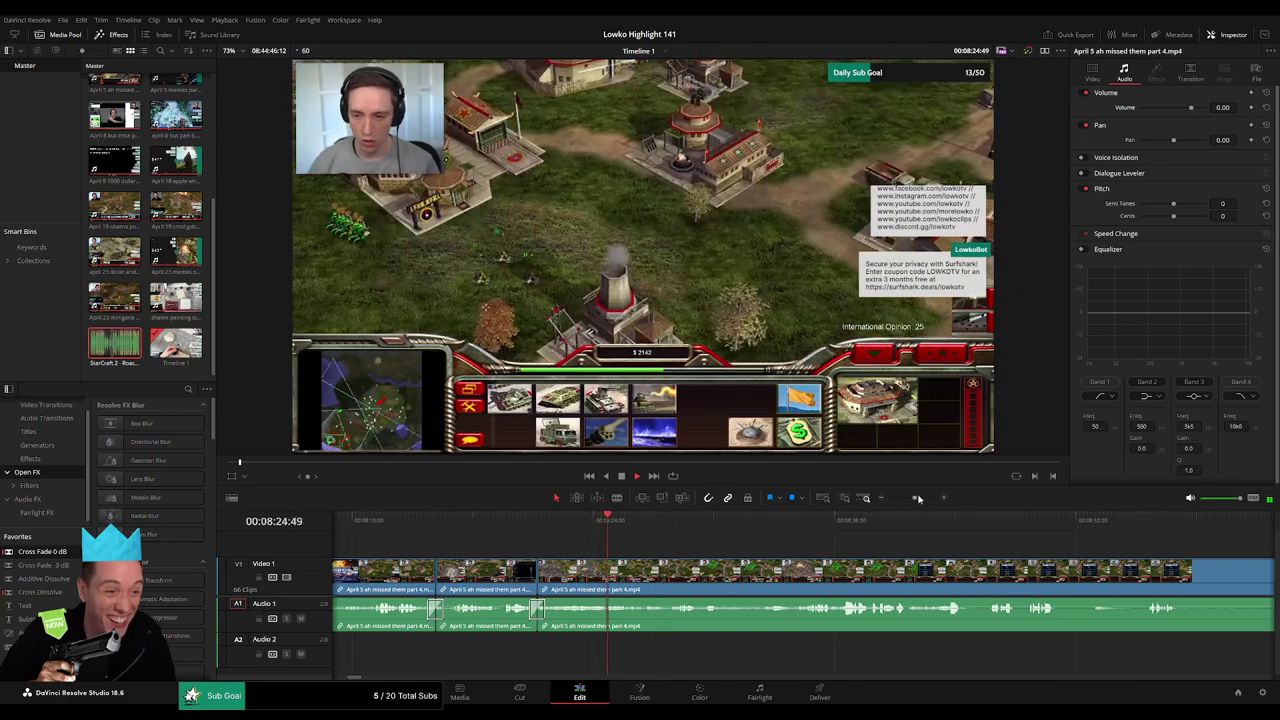
pyautogui.moveTo(916, 498); pyautogui.dragTo(922, 498)
pyautogui.hscroll(3, 700, 537)
pyautogui.press('space')
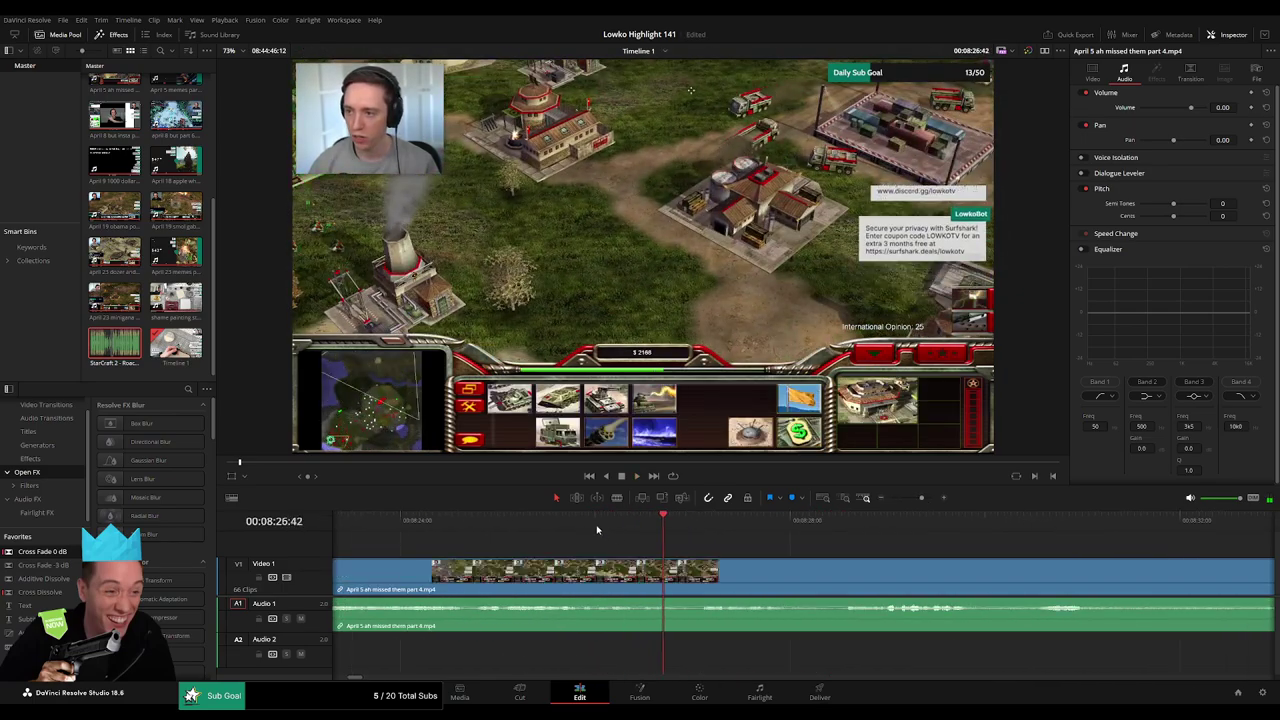
pyautogui.click(572, 522)
pyautogui.press('space')
pyautogui.press('space')
pyautogui.moveTo(604, 523); pyautogui.dragTo(610, 525)
pyautogui.press('b')
pyautogui.click(611, 569)
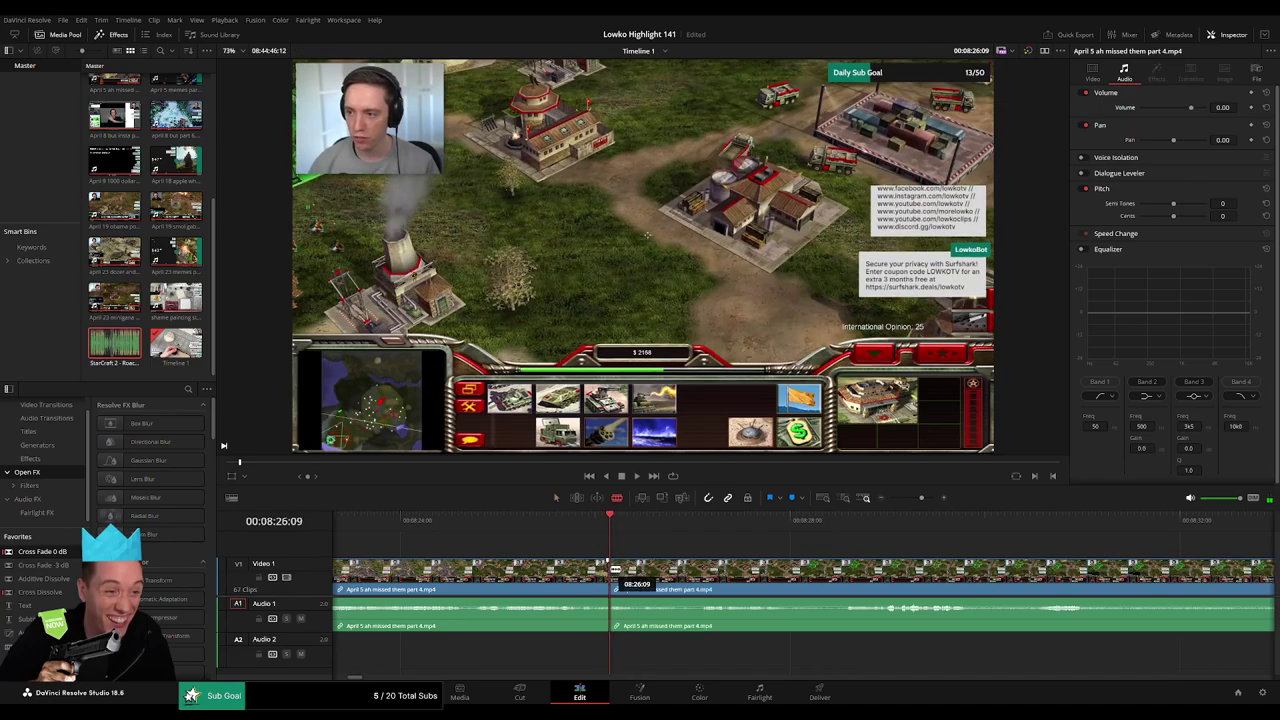
# Silence the original audio from 00:08:26:09 to 00:08:26:29 and cover it with a StarCraft 2 - Roach Quotes.mp3 snippet at volume -29 on Audio 2.
pyautogui.click(641, 575)
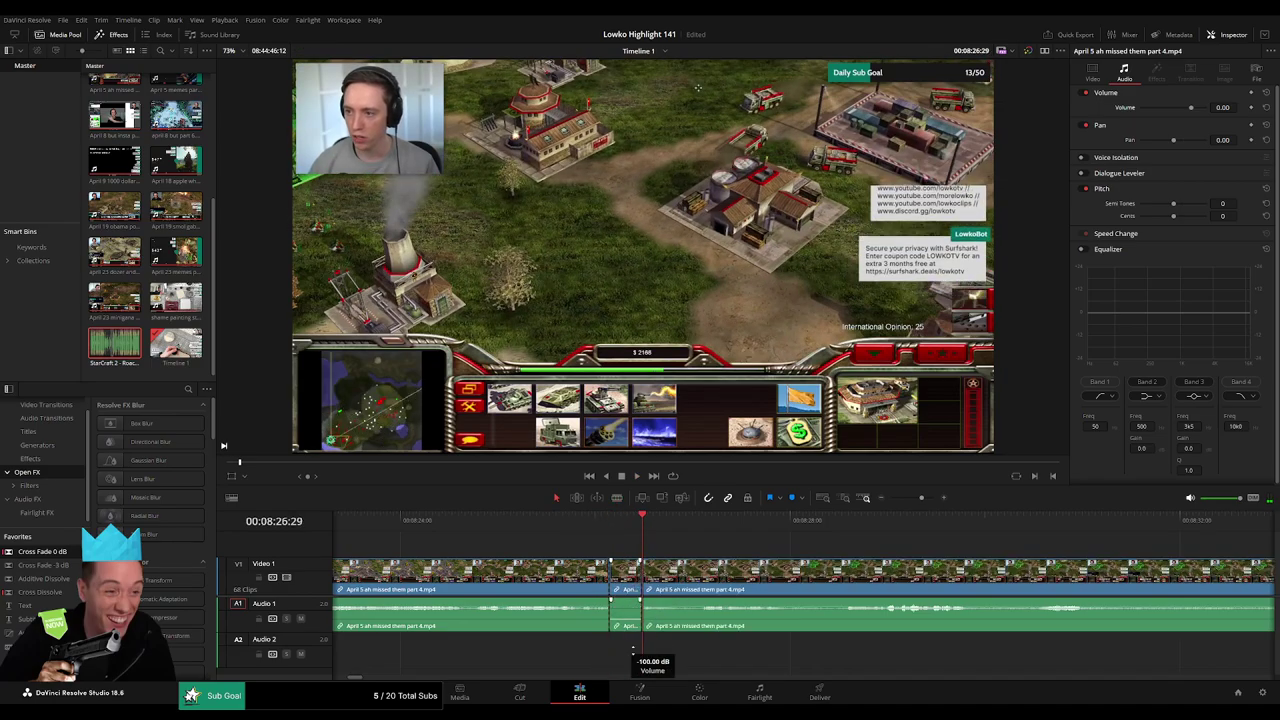
pyautogui.moveTo(135, 357); pyautogui.dragTo(641, 652)
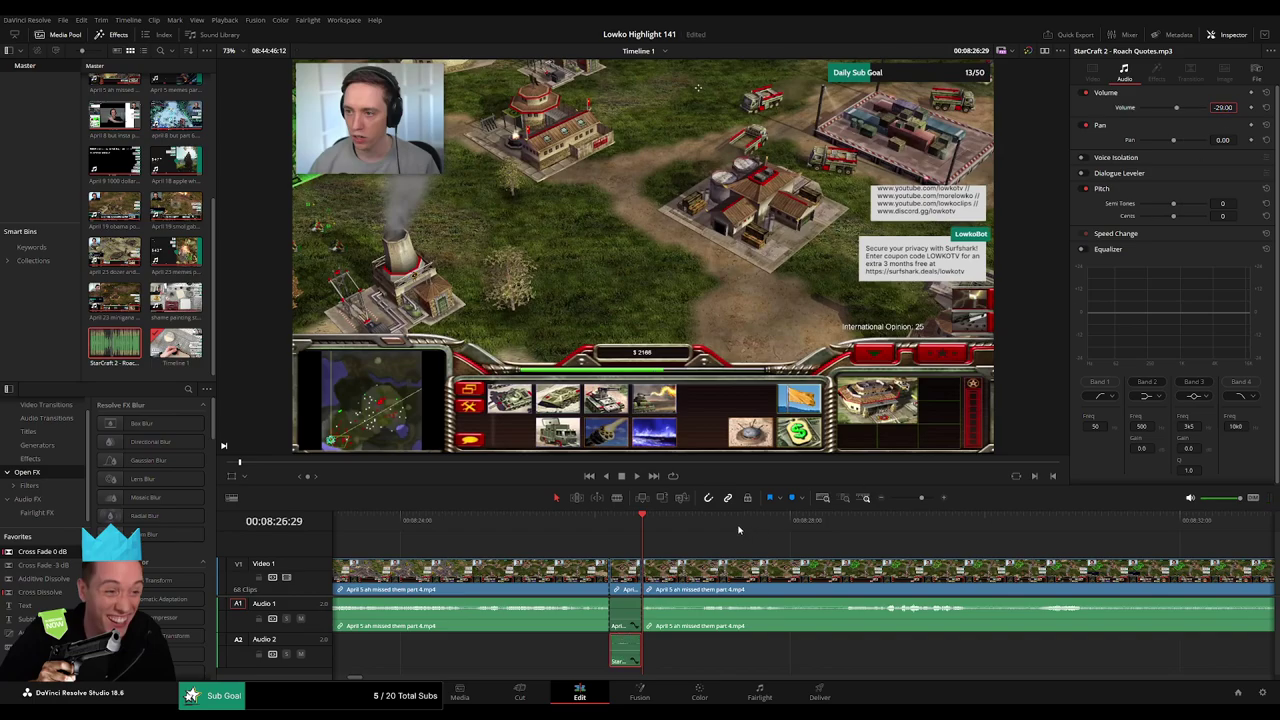
pyautogui.click(602, 544)
pyautogui.press('space')
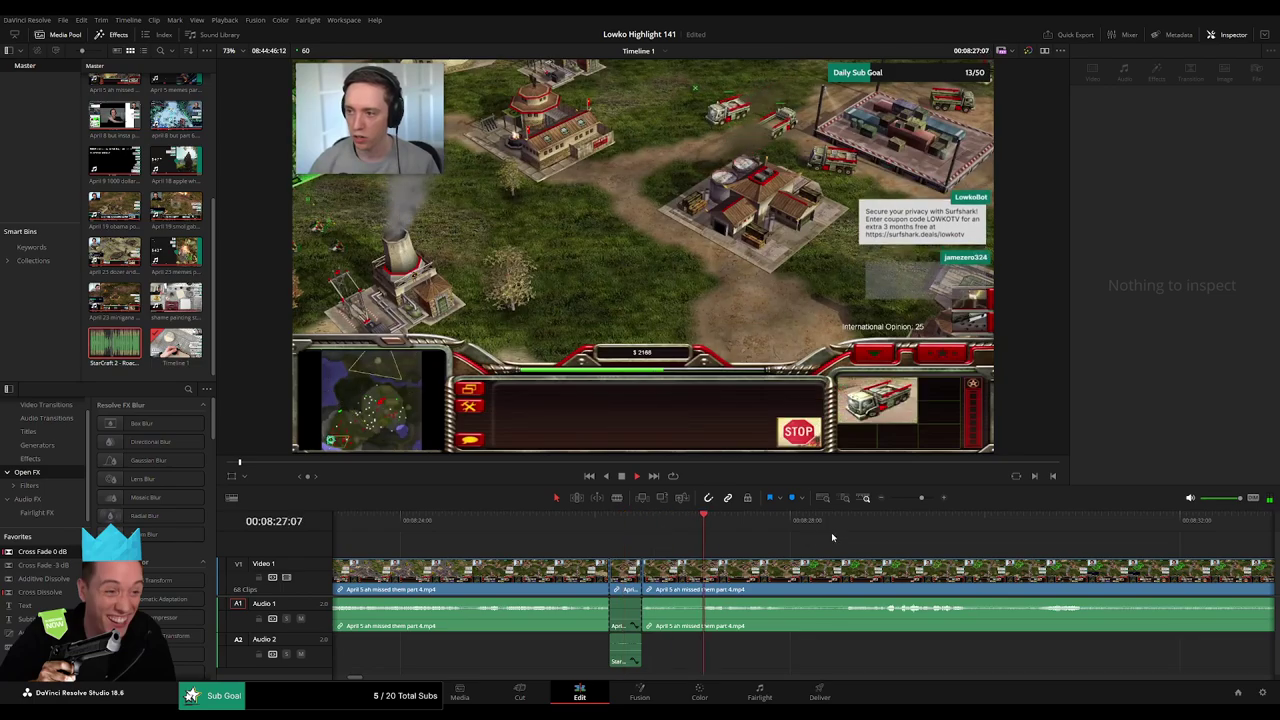
# Play the footage from about 00:08:27 to 00:08:41 and examine the audio waveform closely around 00:08:39.
pyautogui.hscroll(2, 674, 539)
pyautogui.click(630, 524)
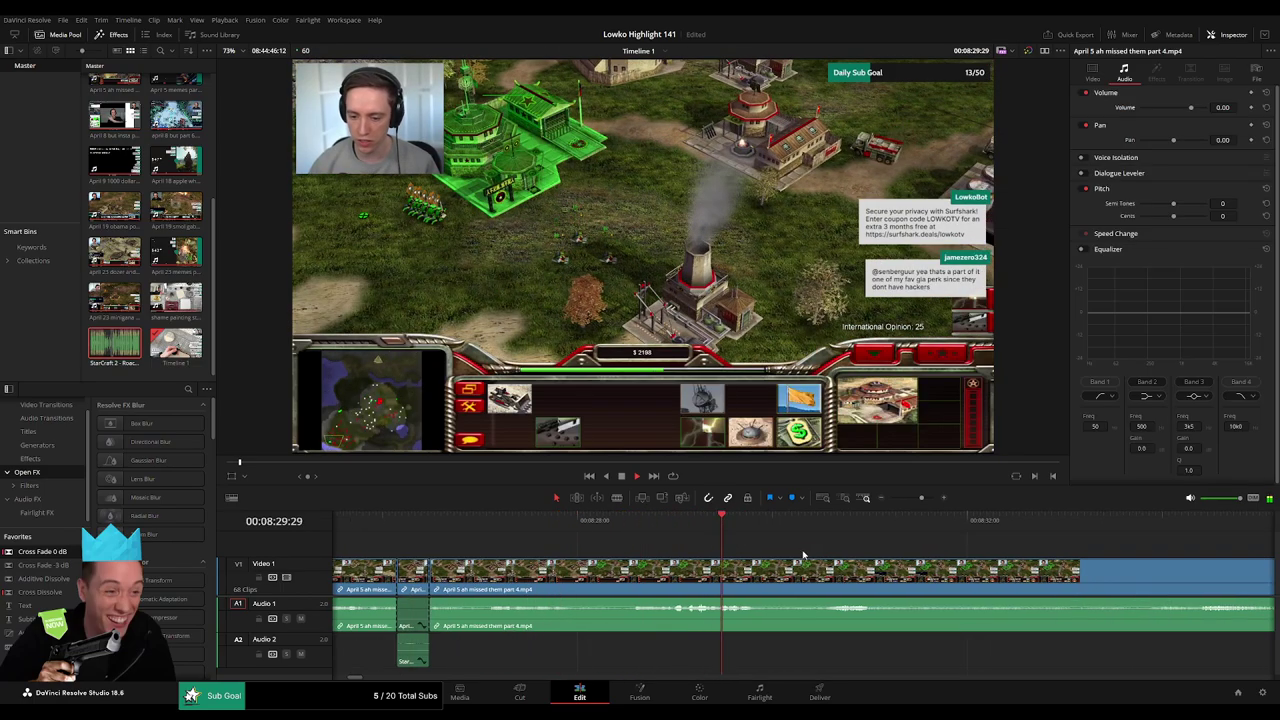
pyautogui.moveTo(921, 498); pyautogui.dragTo(914, 498)
pyautogui.click(846, 525)
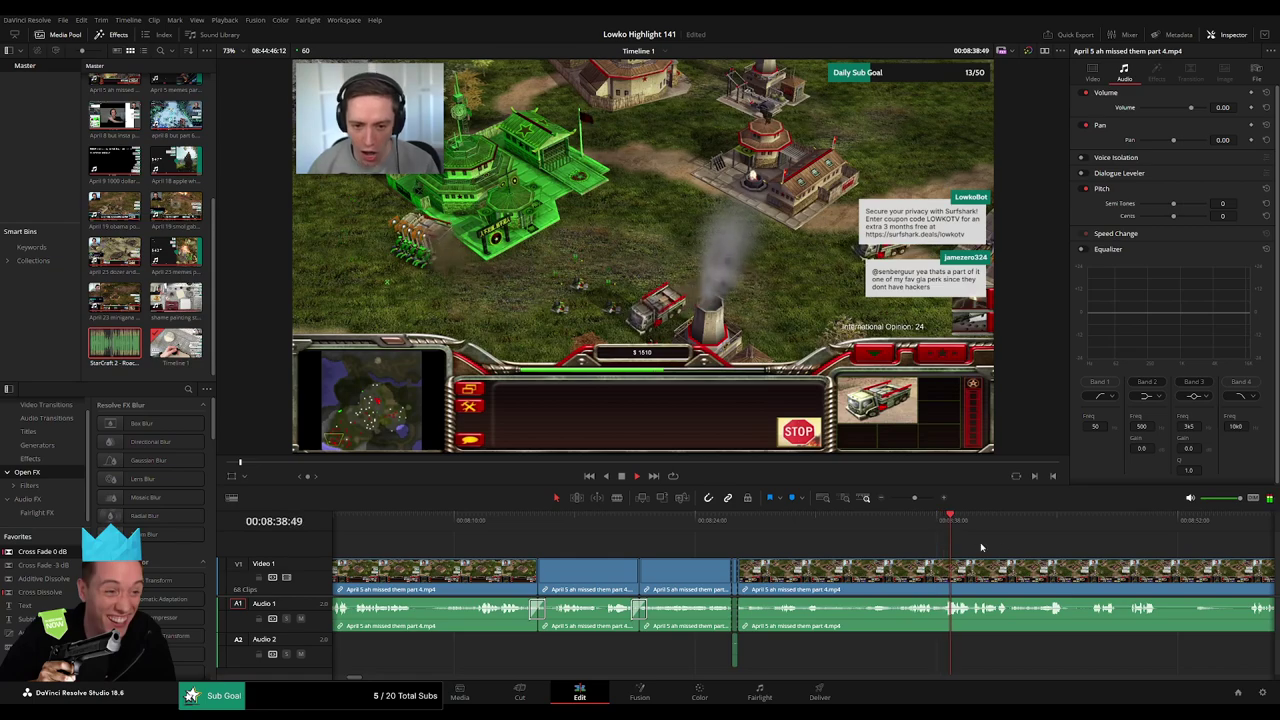
pyautogui.moveTo(961, 544); pyautogui.dragTo(788, 545)
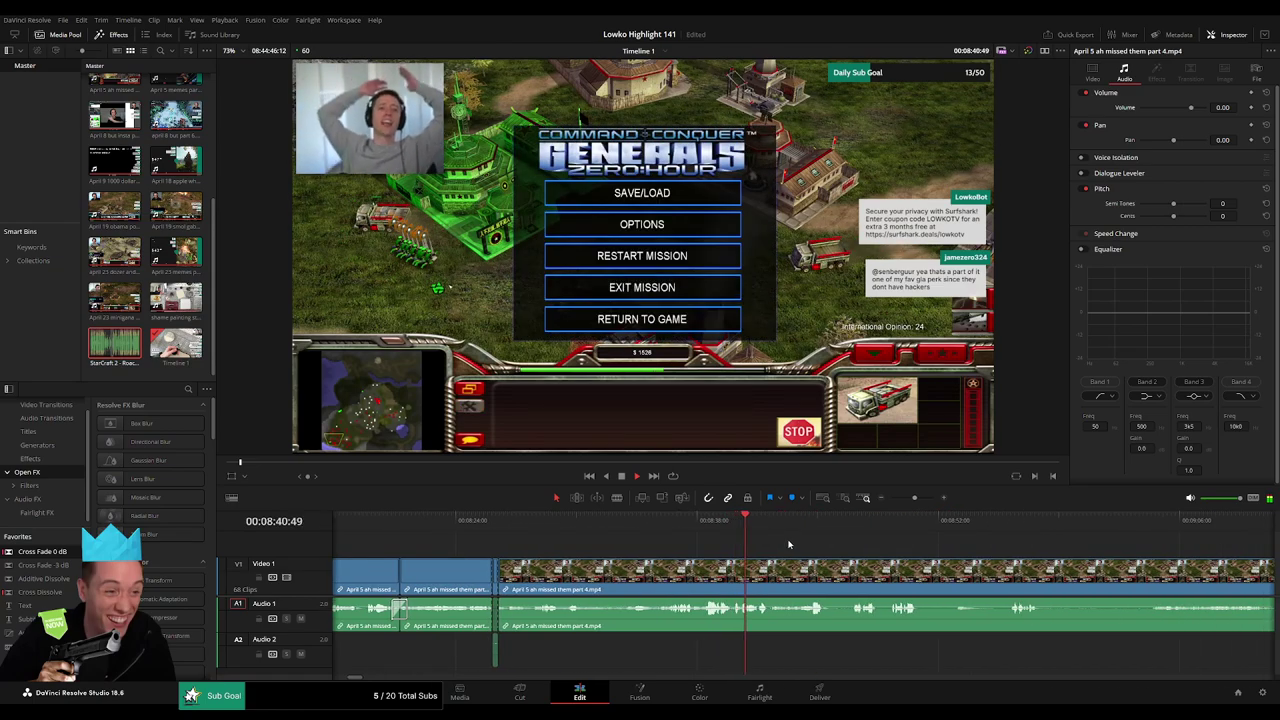
pyautogui.moveTo(915, 498); pyautogui.dragTo(924, 498)
pyautogui.click(546, 524)
pyautogui.press('space')
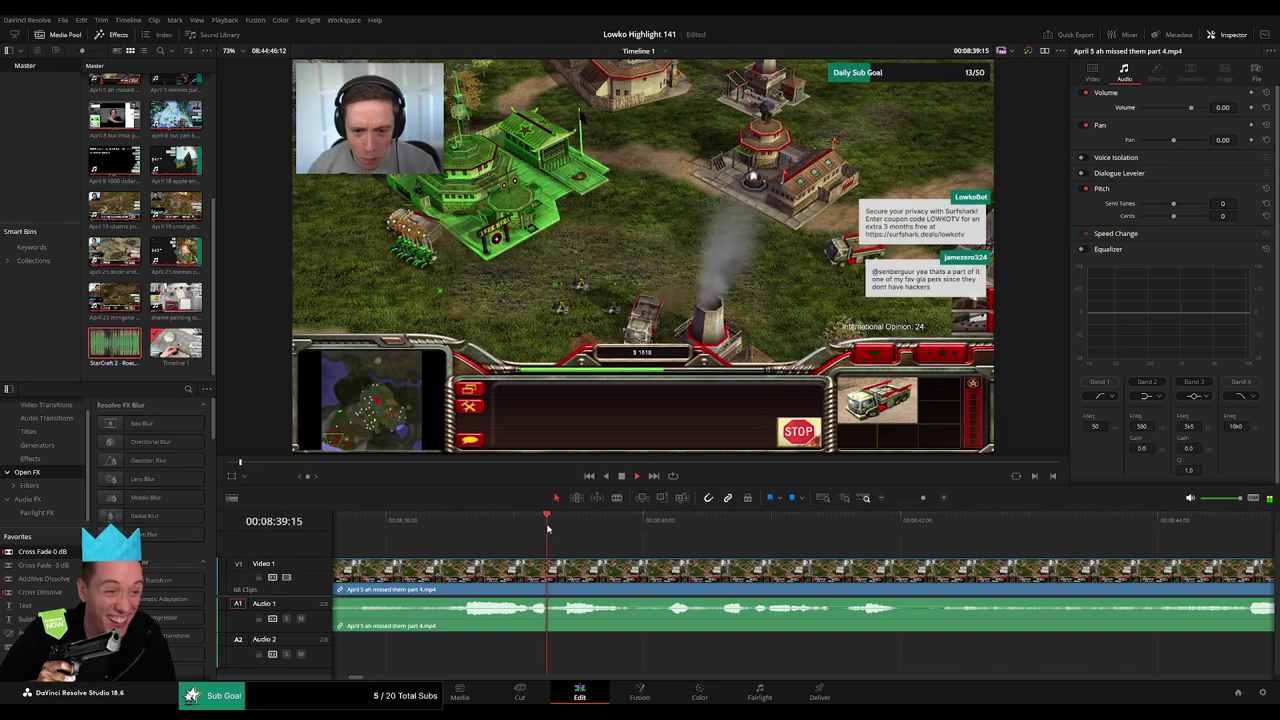
# Silence the original audio from 00:08:40:32 to 00:08:40:59 and cover it with a StarCraft 2 - Roach Quotes.mp3 snippet at volume -23 on Audio 2.
pyautogui.moveTo(670, 530)
pyautogui.mouseDown()
pyautogui.moveTo(614, 526)
pyautogui.moveTo(647, 528)
pyautogui.mouseUp()
pyautogui.click(653, 530)
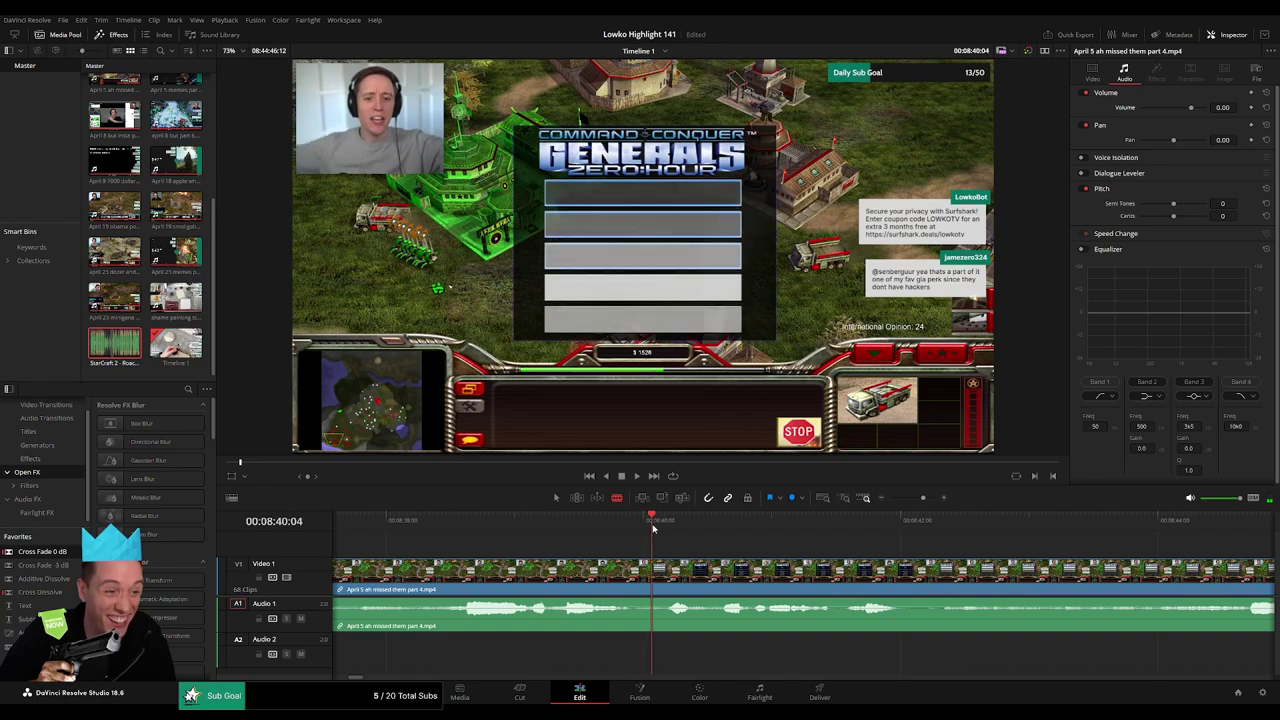
pyautogui.click(661, 571)
pyautogui.press('space')
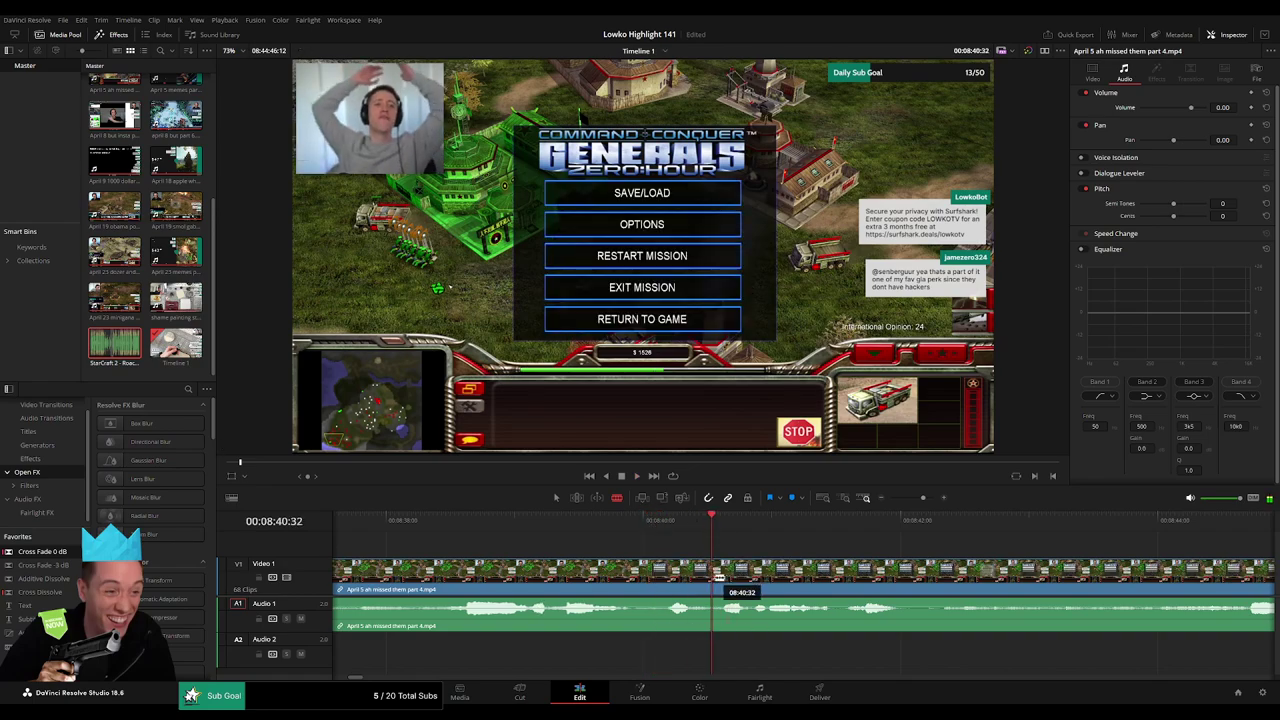
pyautogui.click(719, 578)
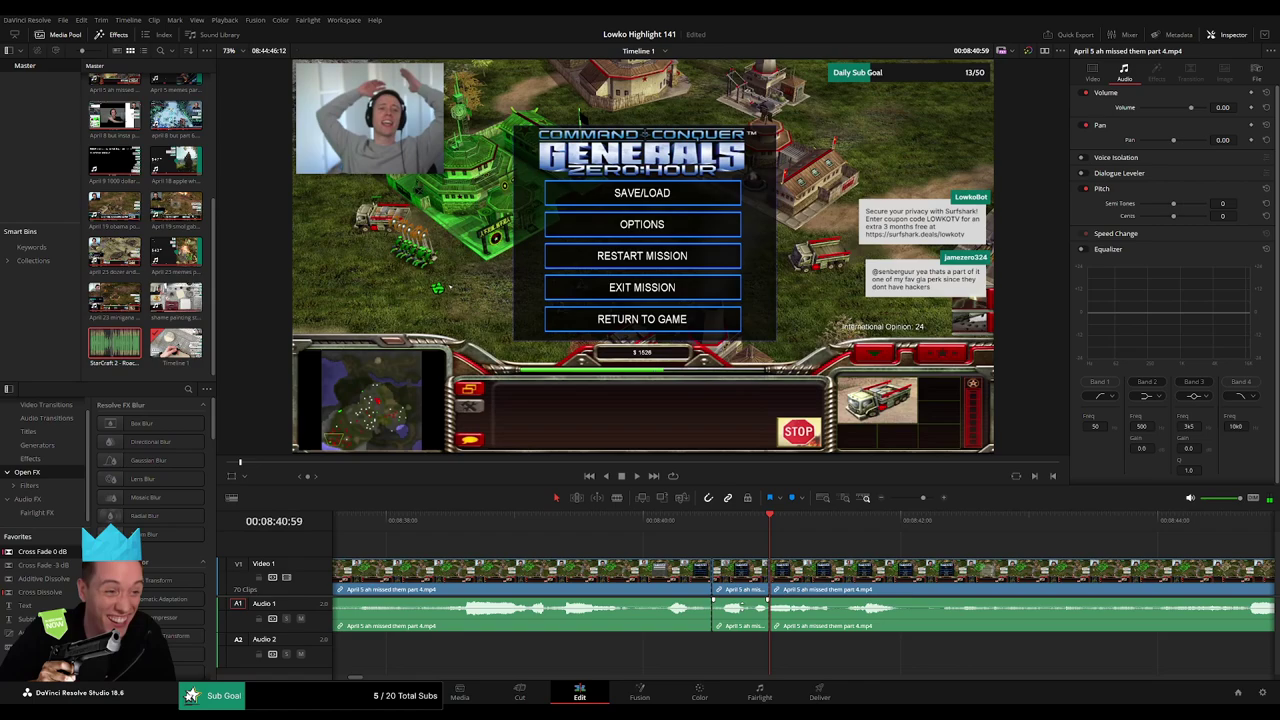
pyautogui.moveTo(740, 607); pyautogui.dragTo(741, 634)
pyautogui.moveTo(115, 343); pyautogui.dragTo(712, 660)
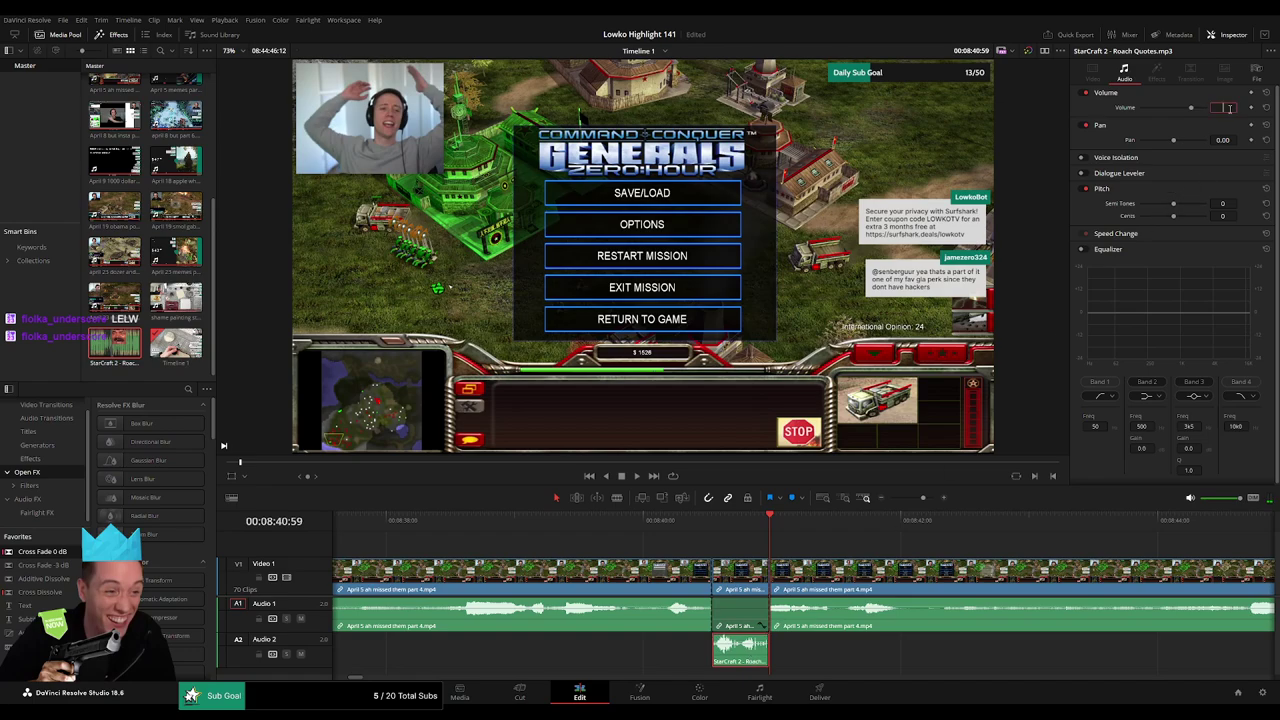
pyautogui.click(394, 520)
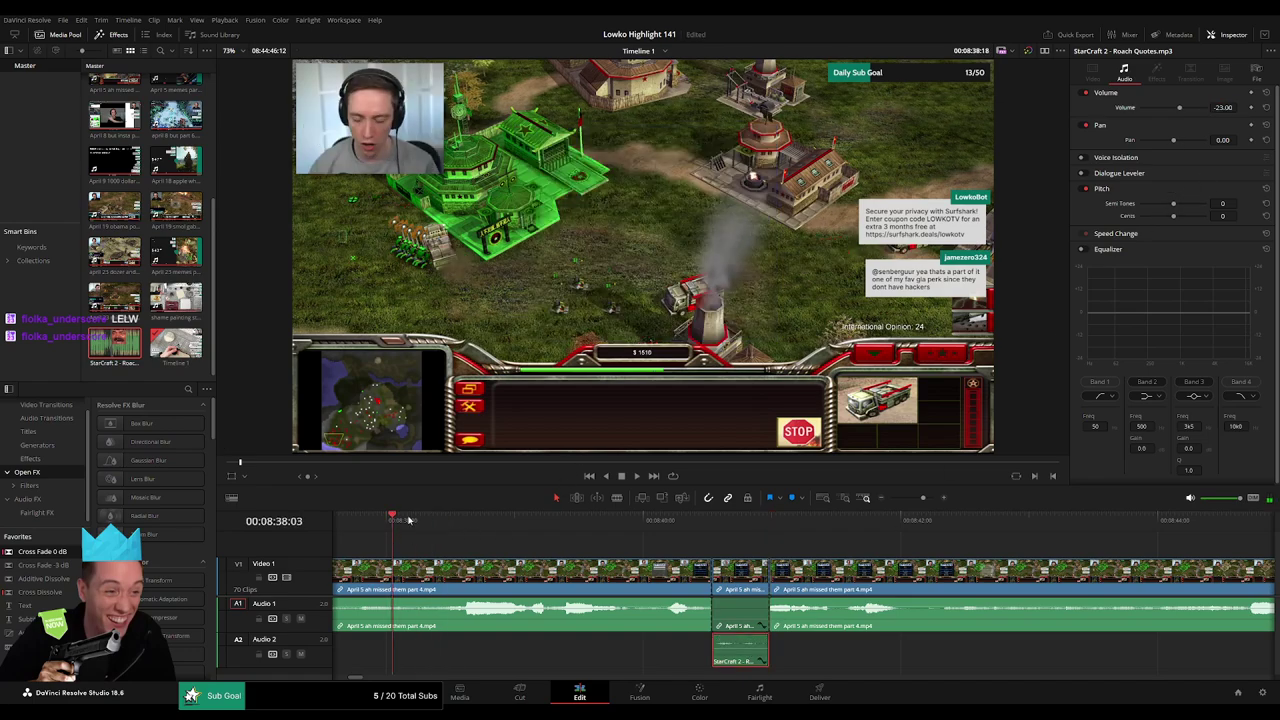
# Replay the footage from about 00:08:37 to 00:08:41 to review the newly covered word at 00:08:40.
pyautogui.moveTo(408, 520); pyautogui.dragTo(735, 542)
pyautogui.moveTo(543, 534); pyautogui.dragTo(624, 541)
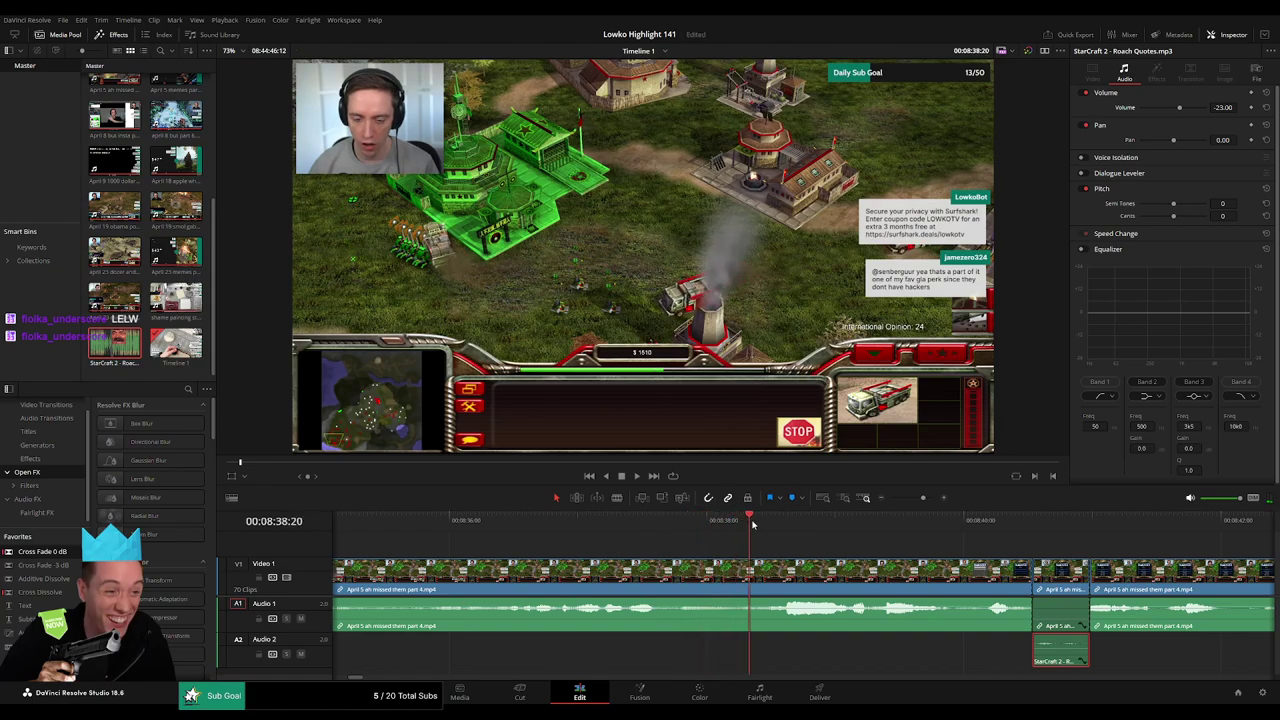
pyautogui.moveTo(752, 523); pyautogui.dragTo(678, 528)
pyautogui.moveTo(935, 500); pyautogui.dragTo(910, 498)
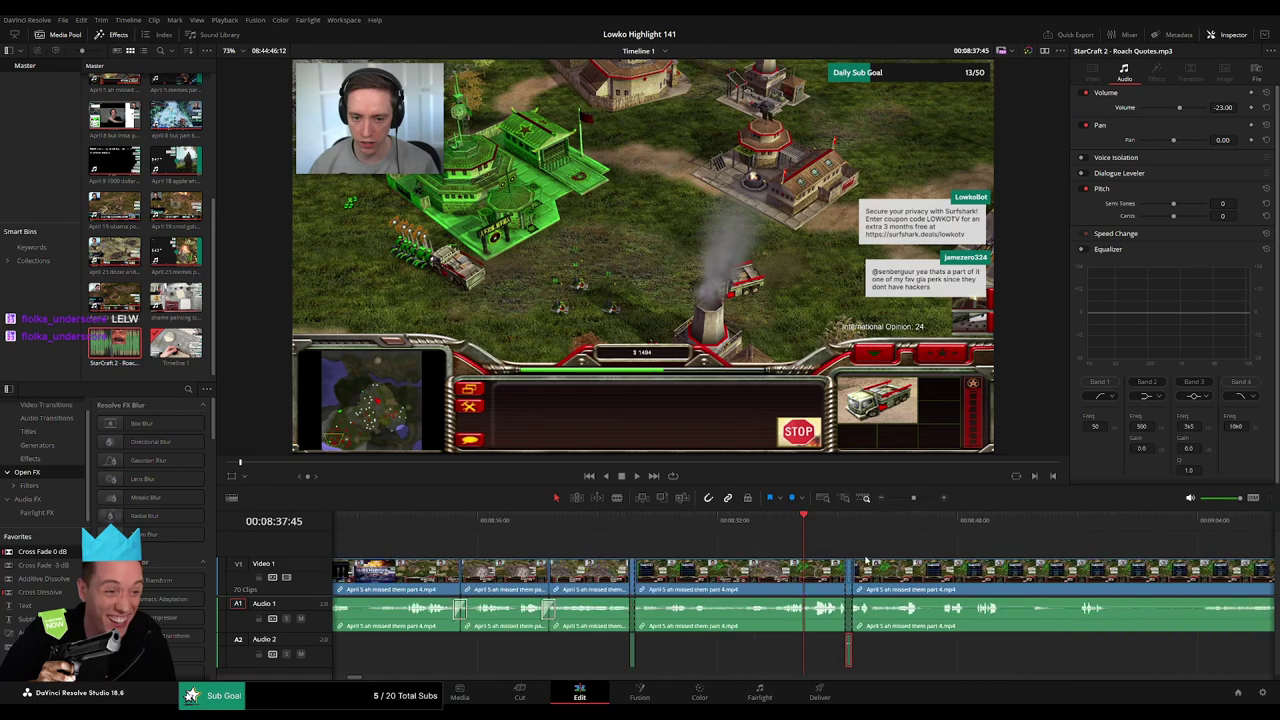
pyautogui.press('space')
pyautogui.hscroll(4, 620, 551)
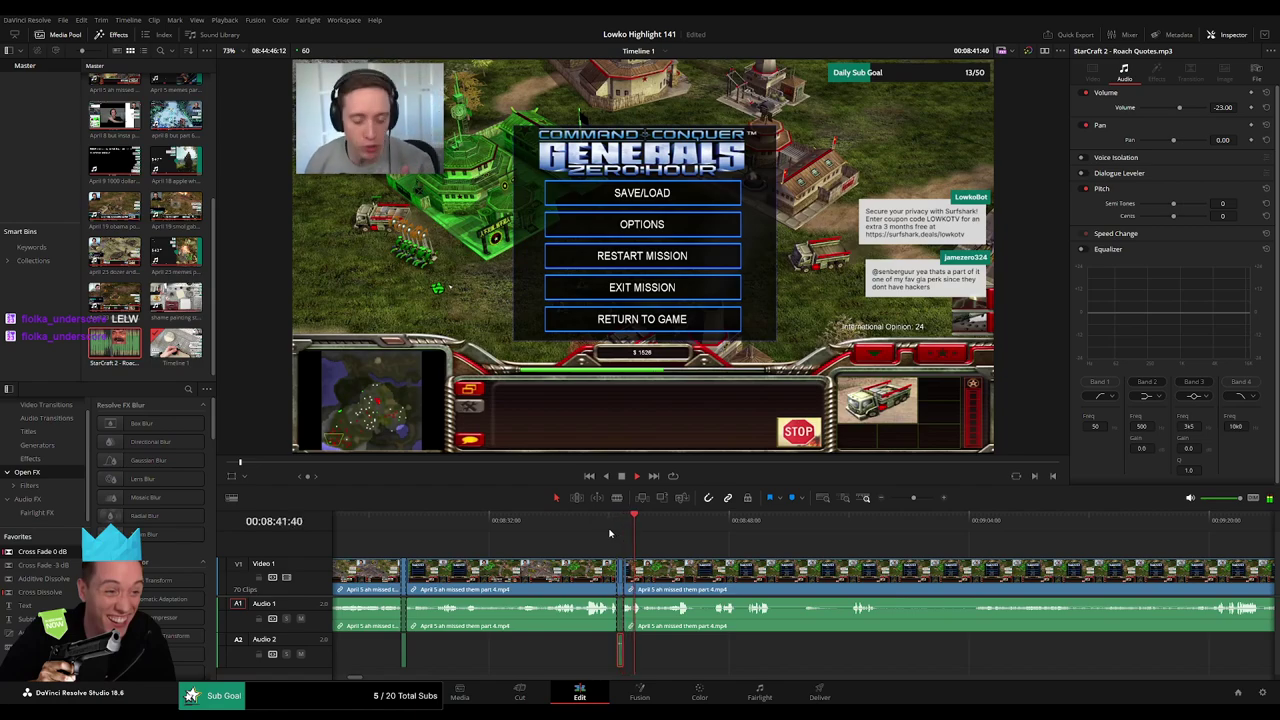
# Add an adjustment clip above Video 1 at about 00:08:36 and keyframe its transform to zoom 1.630, position X 597 and Y -331 by 00:08:36:33.
pyautogui.moveTo(26, 632); pyautogui.dragTo(655, 549)
pyautogui.click(588, 520)
pyautogui.click(1251, 92)
pyautogui.press('space')
pyautogui.press('space')
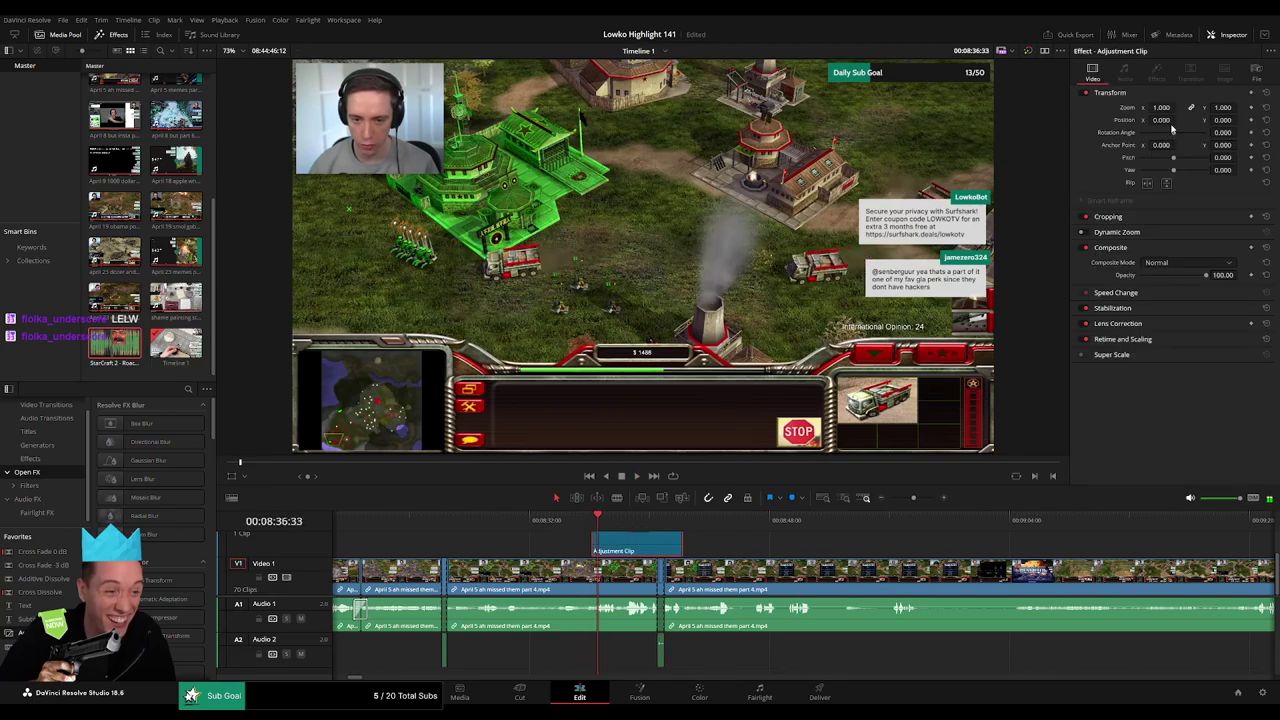
pyautogui.moveTo(1161, 108); pyautogui.dragTo(1205, 119)
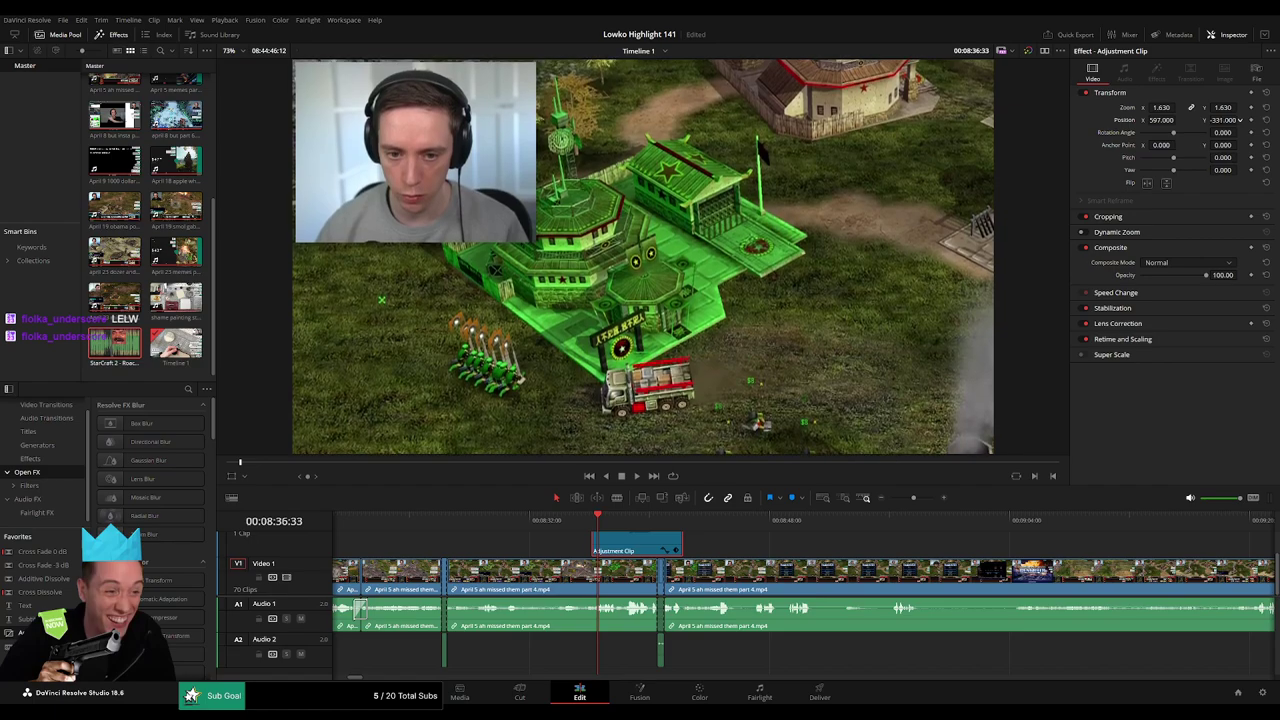
# Extend the zoom adjustment clip so it ends at about 00:08:44, just before the game menu opens, and play back its ending.
pyautogui.click(748, 549)
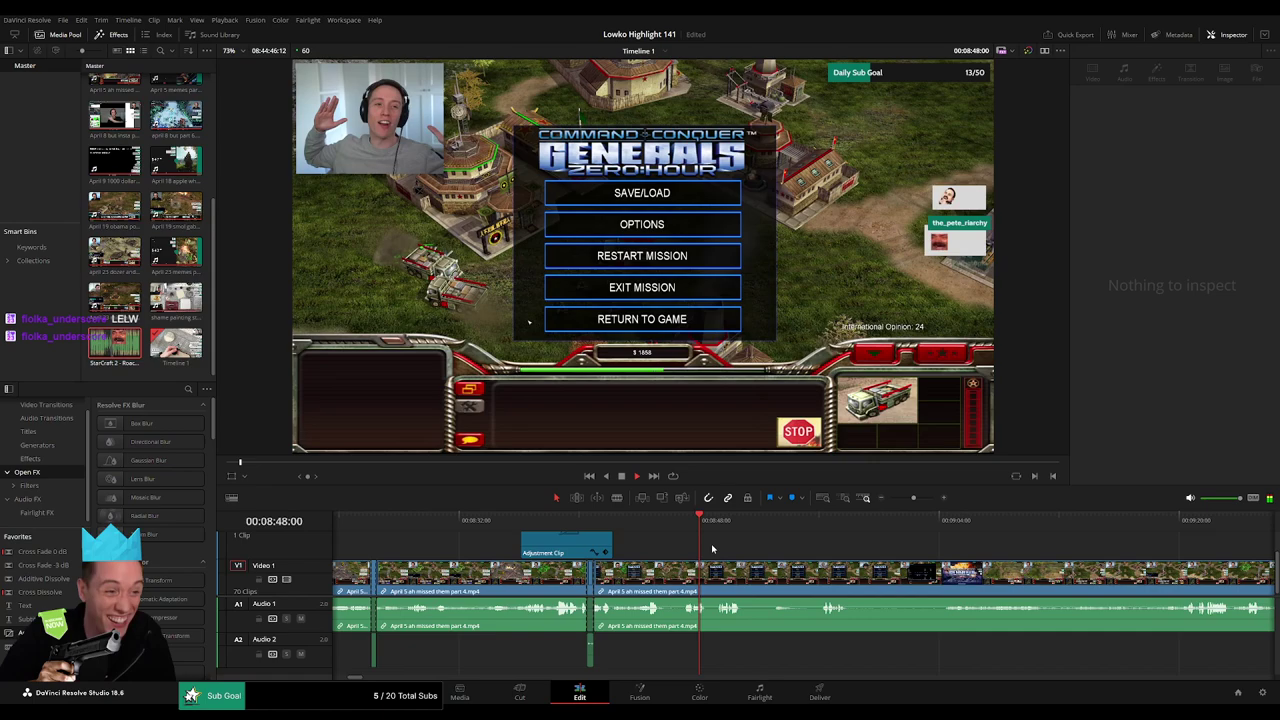
pyautogui.click(615, 521)
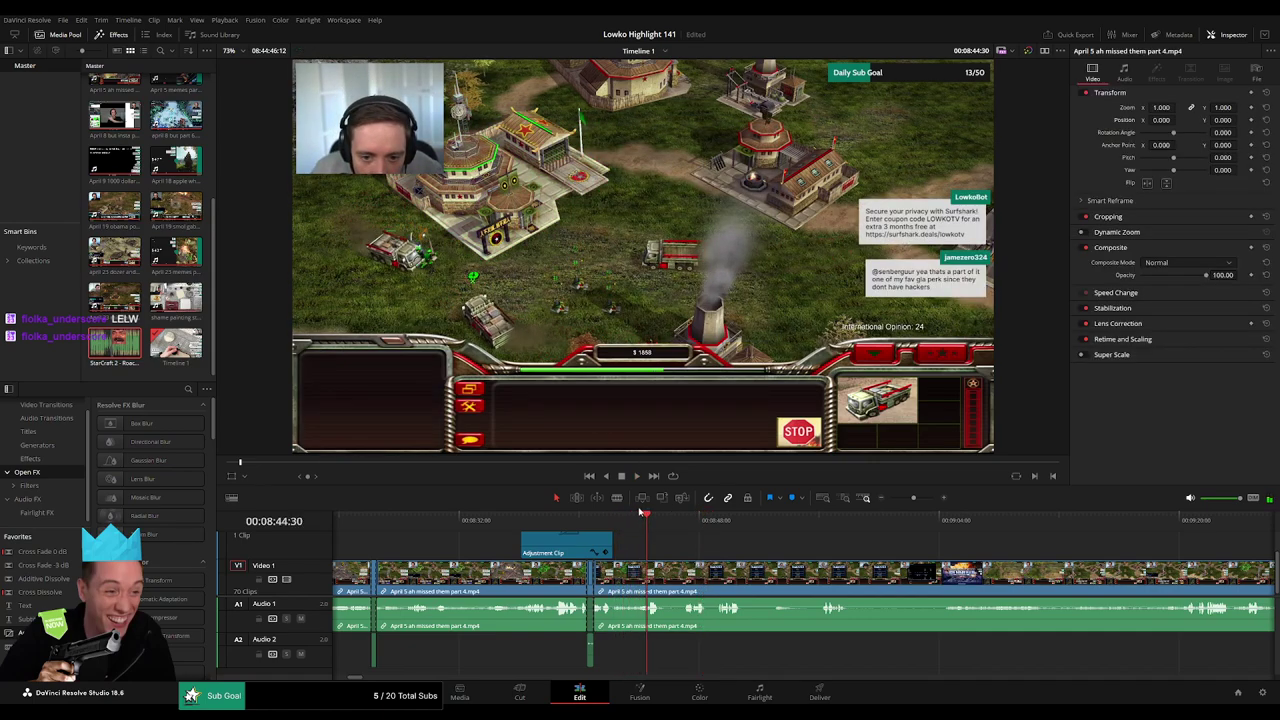
pyautogui.moveTo(612, 545); pyautogui.dragTo(662, 545)
pyautogui.press('space')
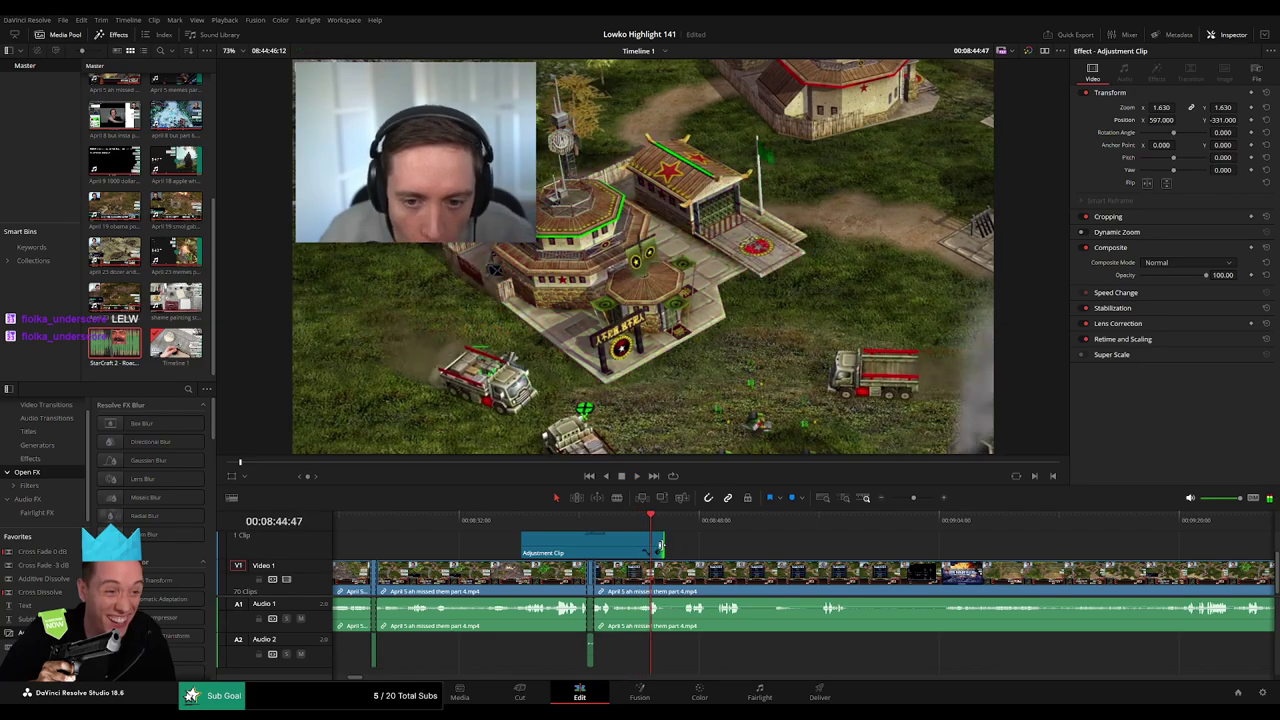
pyautogui.moveTo(660, 545); pyautogui.dragTo(647, 543)
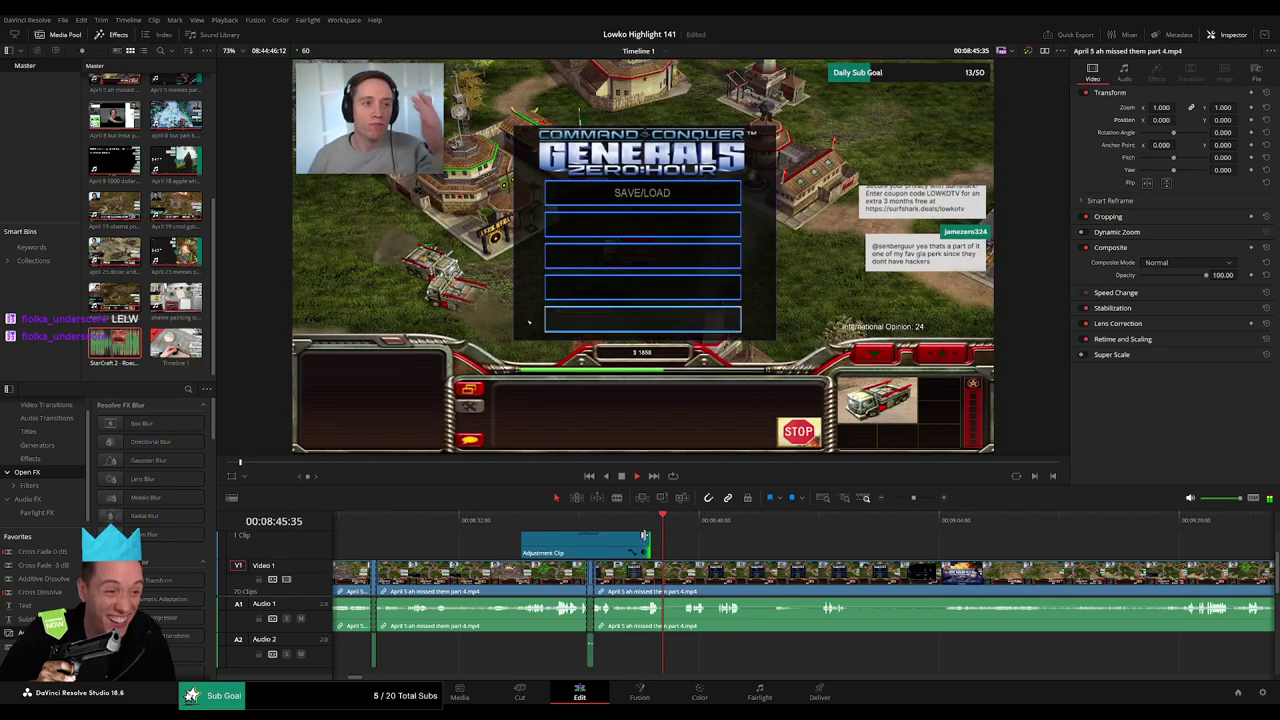
pyautogui.click(634, 521)
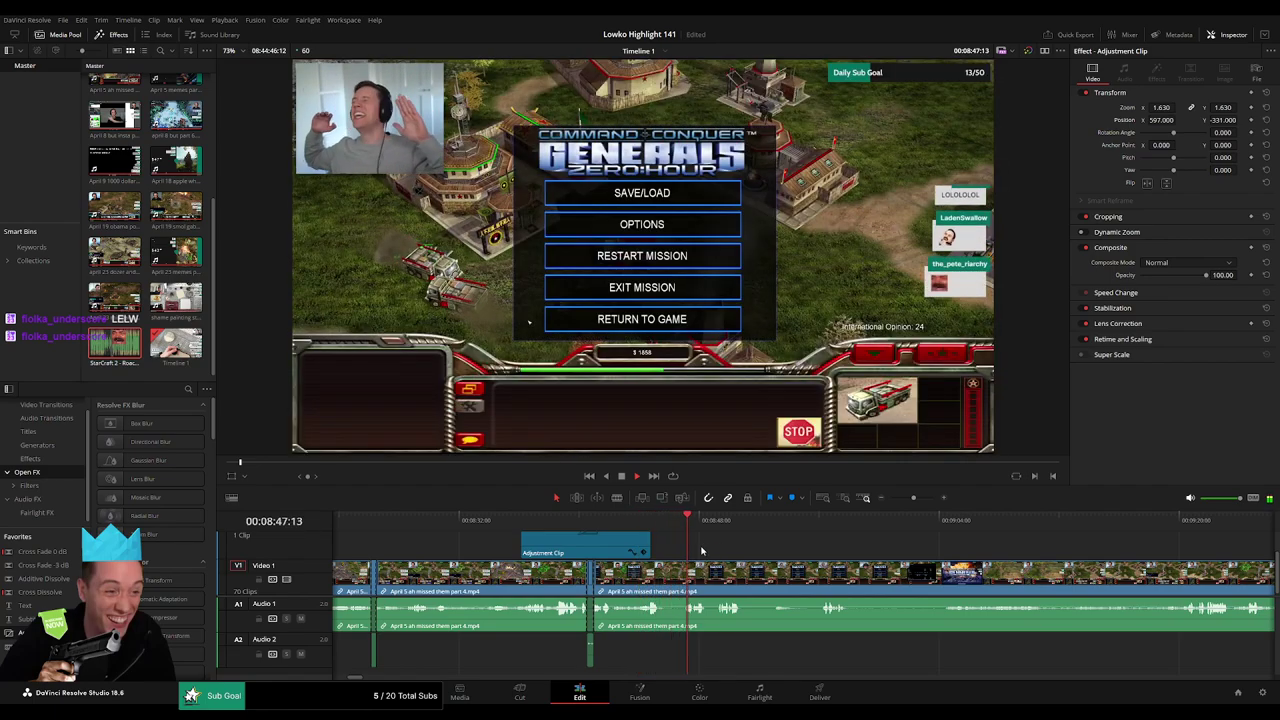
# Split the part 4 clip at about 00:08:51:13 and remove roughly the next five seconds, closing the gap.
pyautogui.moveTo(748, 554); pyautogui.dragTo(671, 550)
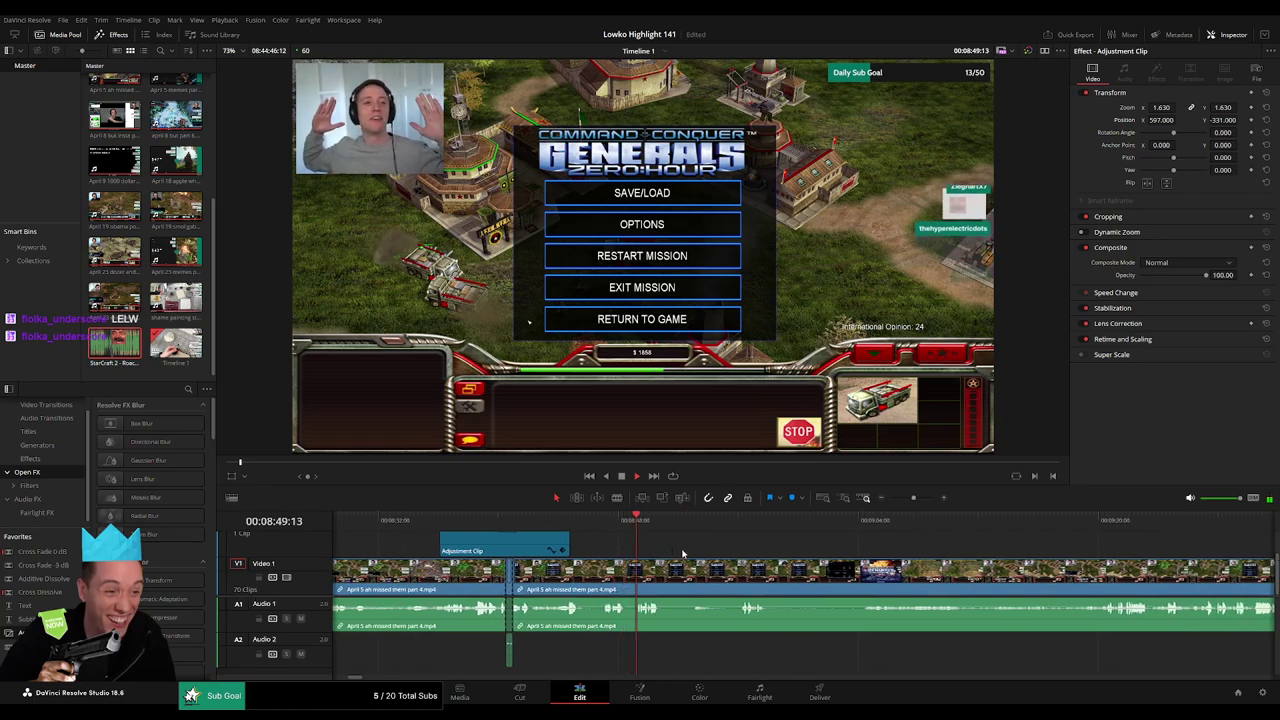
pyautogui.hscroll(2, 683, 553)
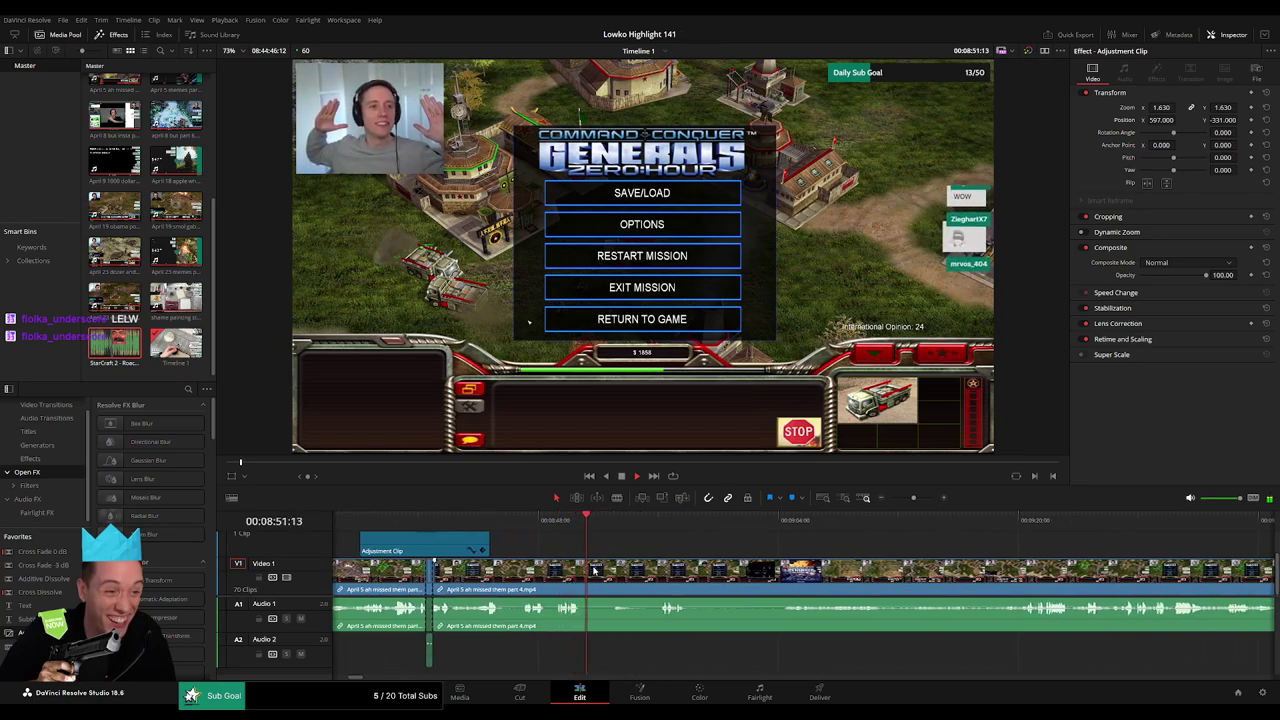
pyautogui.press('b')
pyautogui.click(594, 568)
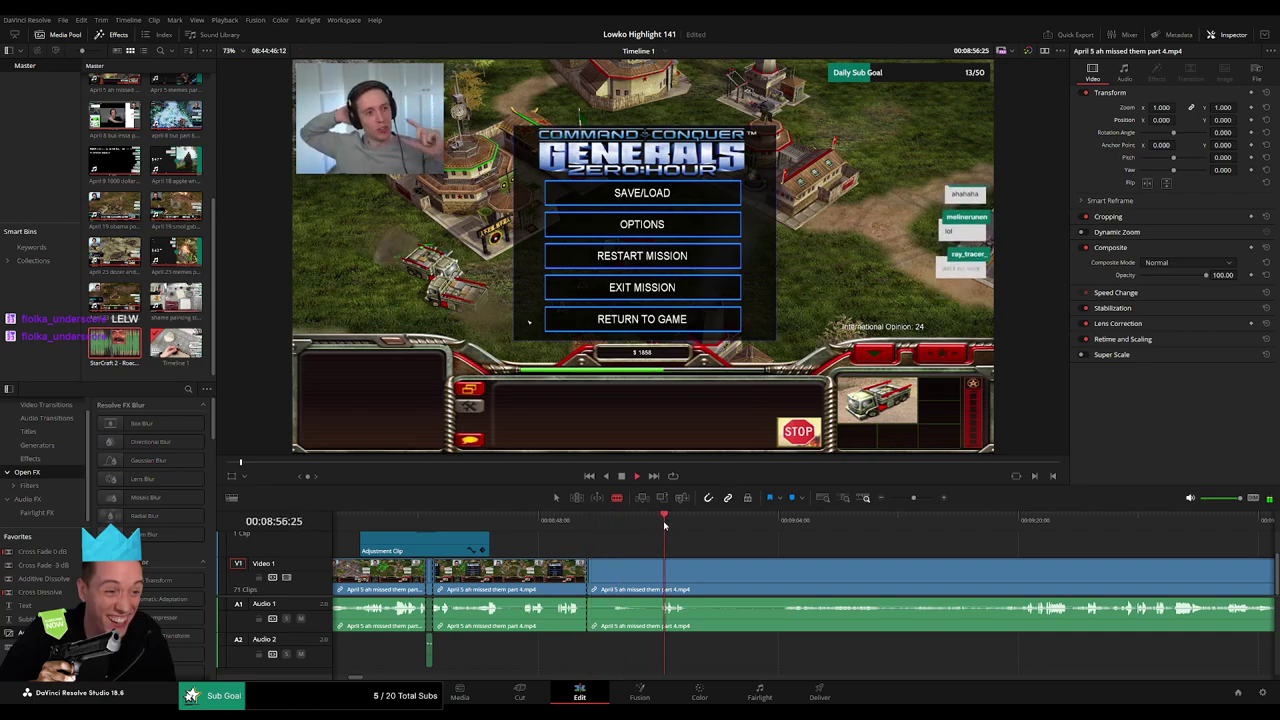
pyautogui.press('Delete')
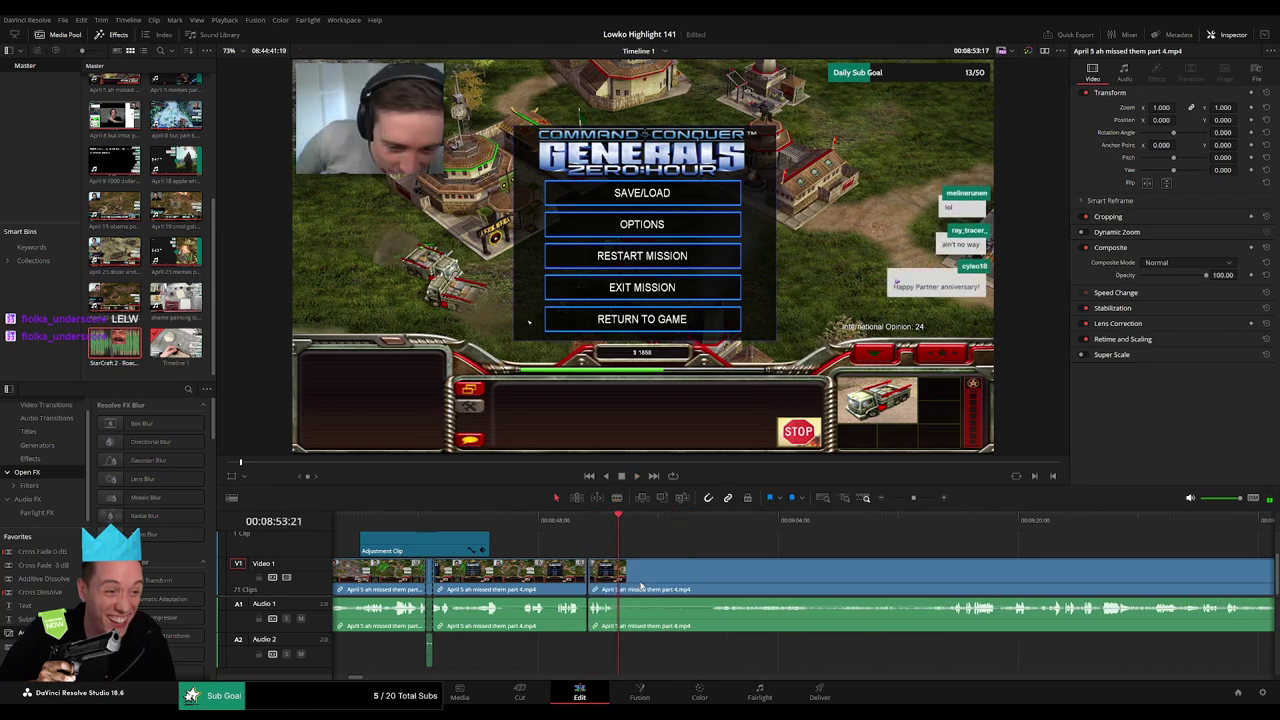
# Remove the part 4 footage from 00:08:53:08 to about 00:09:14, closing the gap, and smooth the two audio cuts with cross fades.
pyautogui.click(618, 588)
pyautogui.click(708, 522)
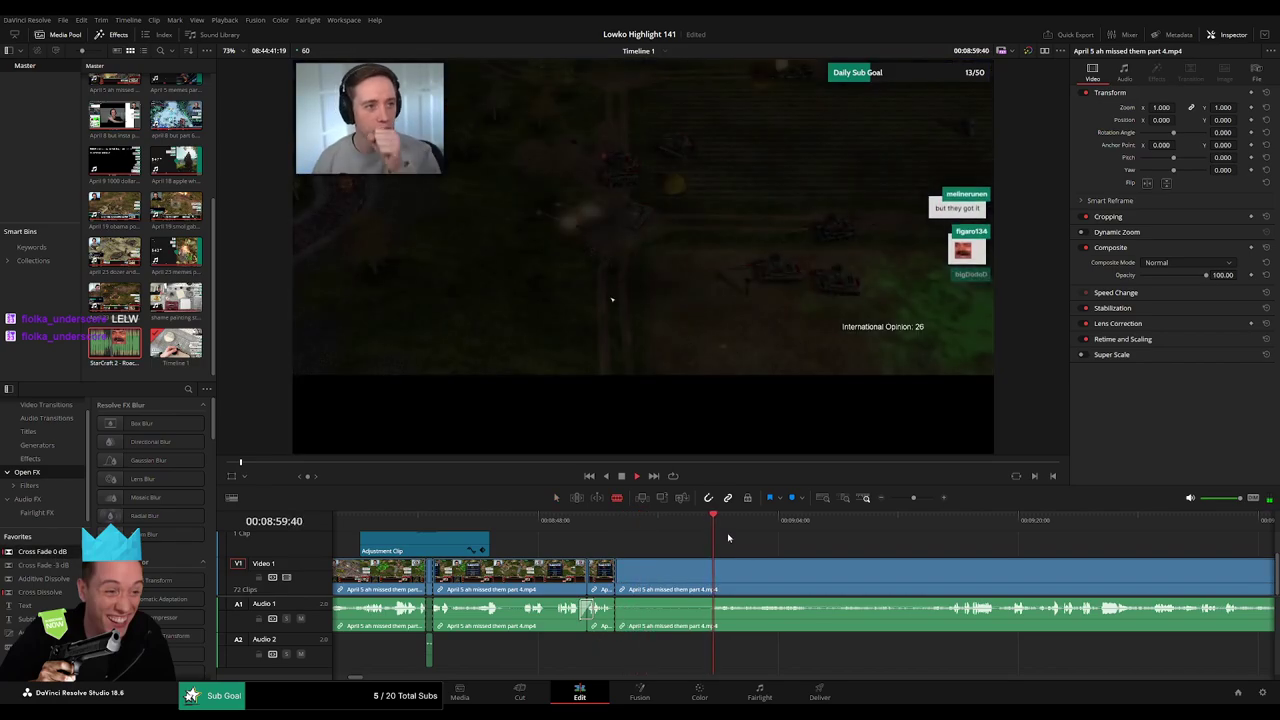
pyautogui.click(937, 525)
pyautogui.moveTo(988, 554); pyautogui.dragTo(825, 523)
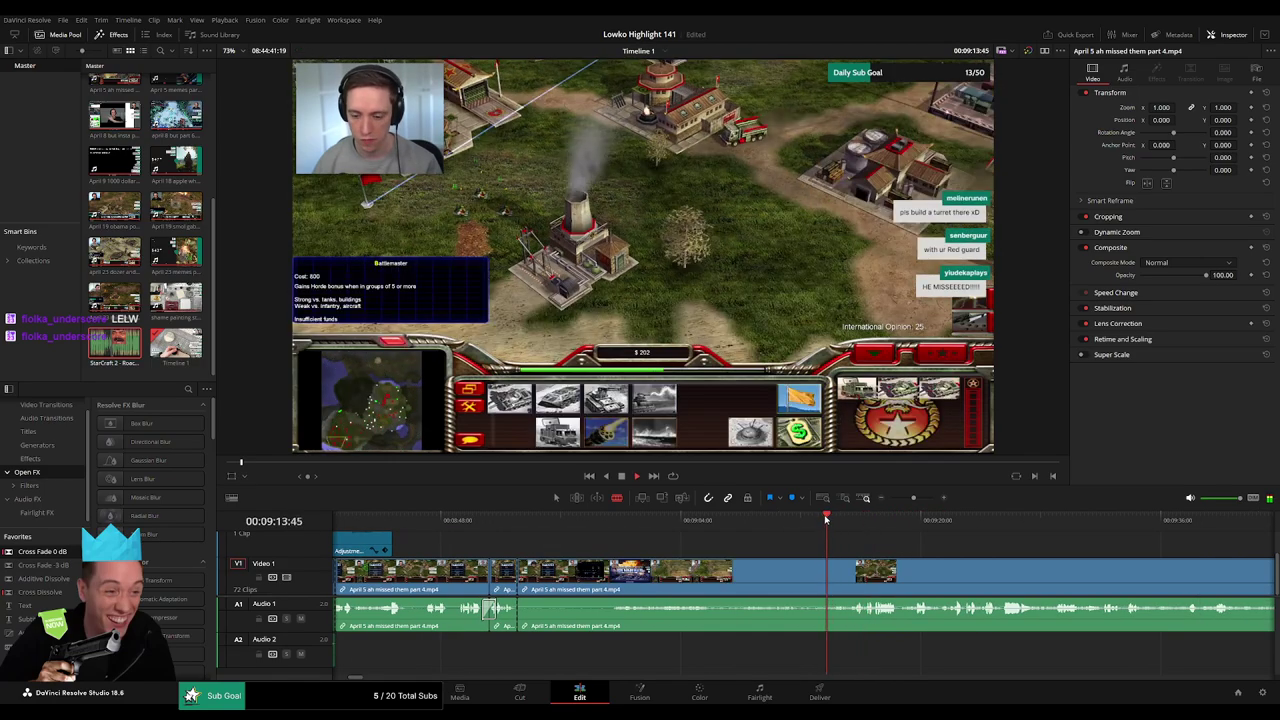
pyautogui.press('a')
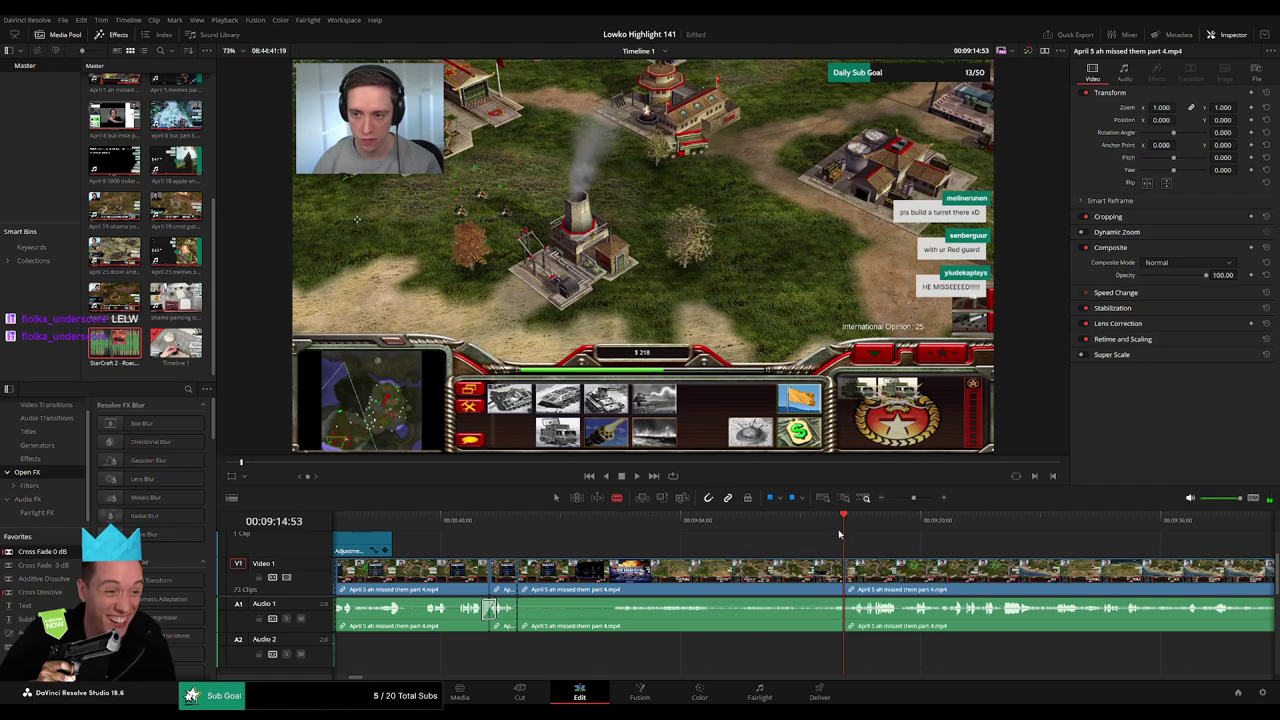
pyautogui.moveTo(845, 577); pyautogui.dragTo(835, 577)
pyautogui.click(786, 579)
pyautogui.press('Delete')
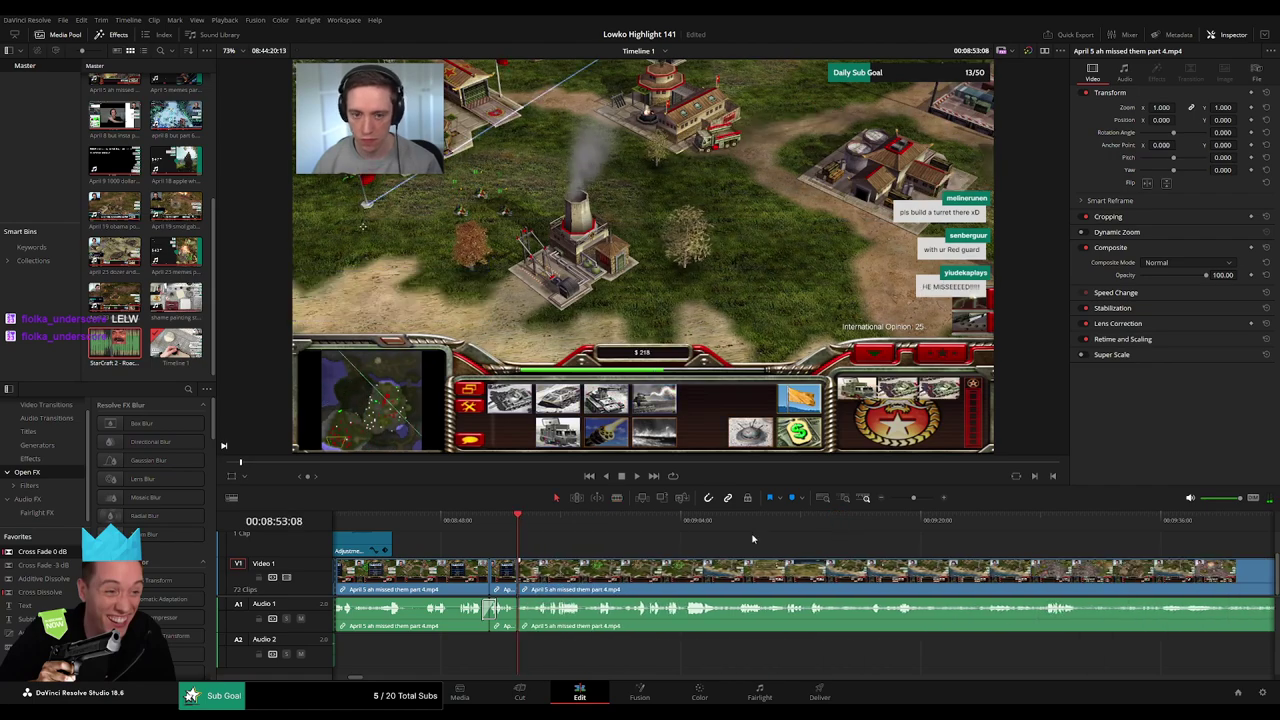
pyautogui.press('space')
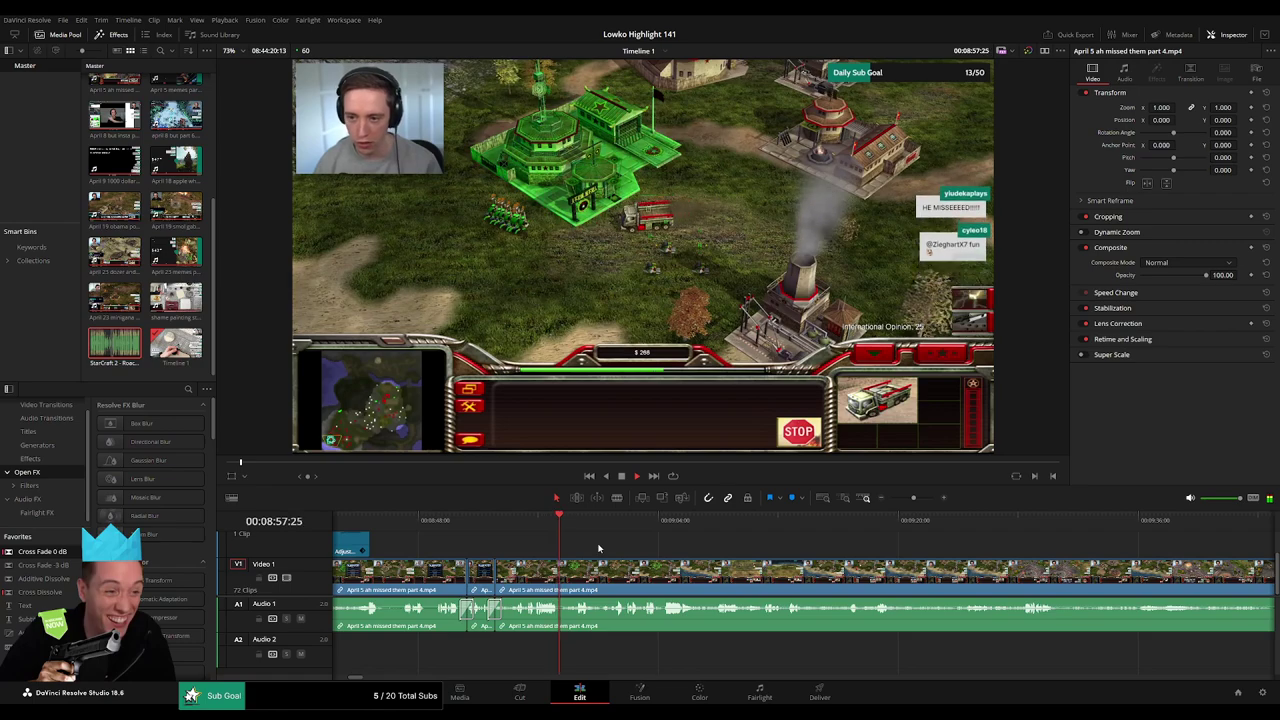
# Place a copy of the zoom adjustment clip at 00:08:58:22 and trim it to end at about 00:09:06.
pyautogui.moveTo(612, 547); pyautogui.dragTo(683, 524)
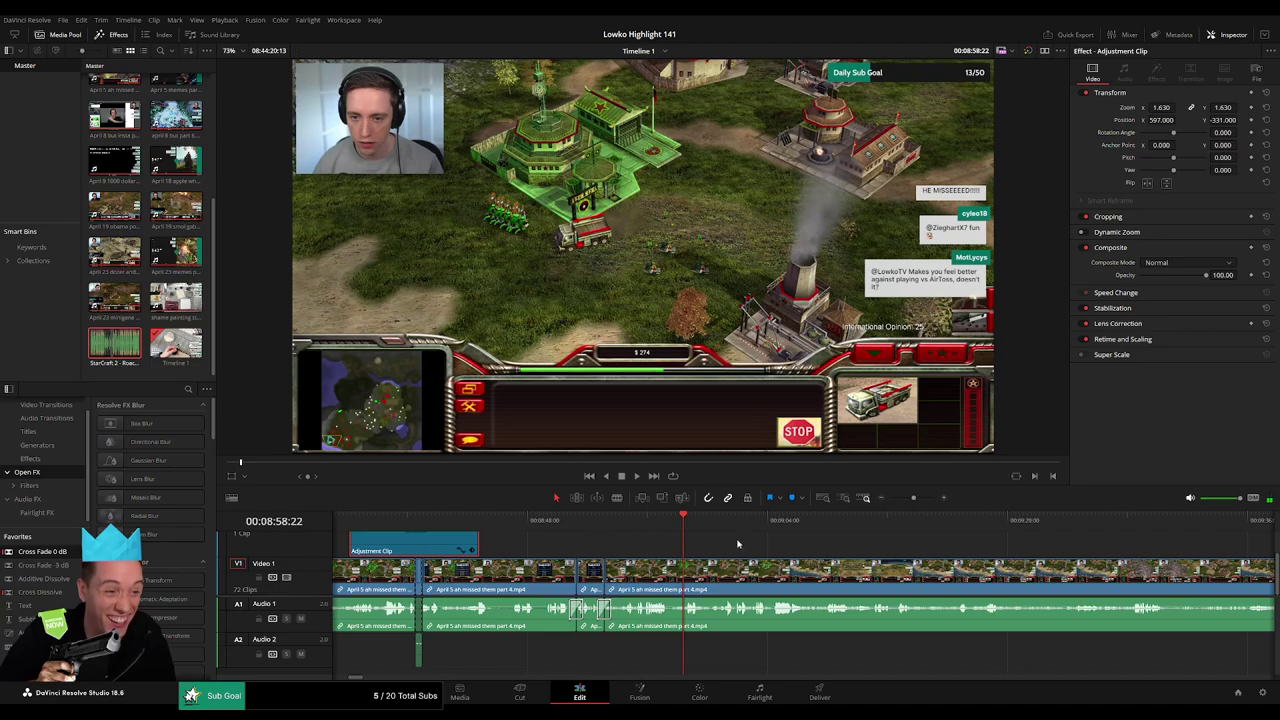
pyautogui.click(685, 524)
pyautogui.press('space')
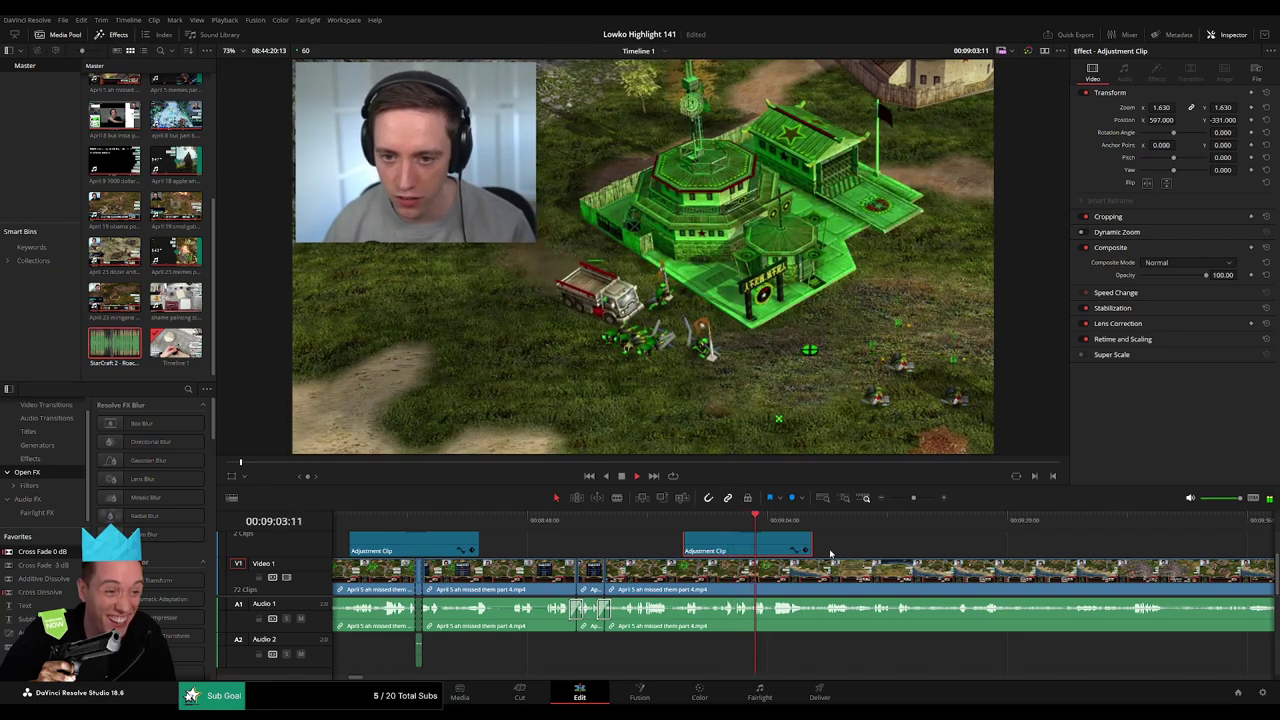
pyautogui.hscroll(3, 800, 550)
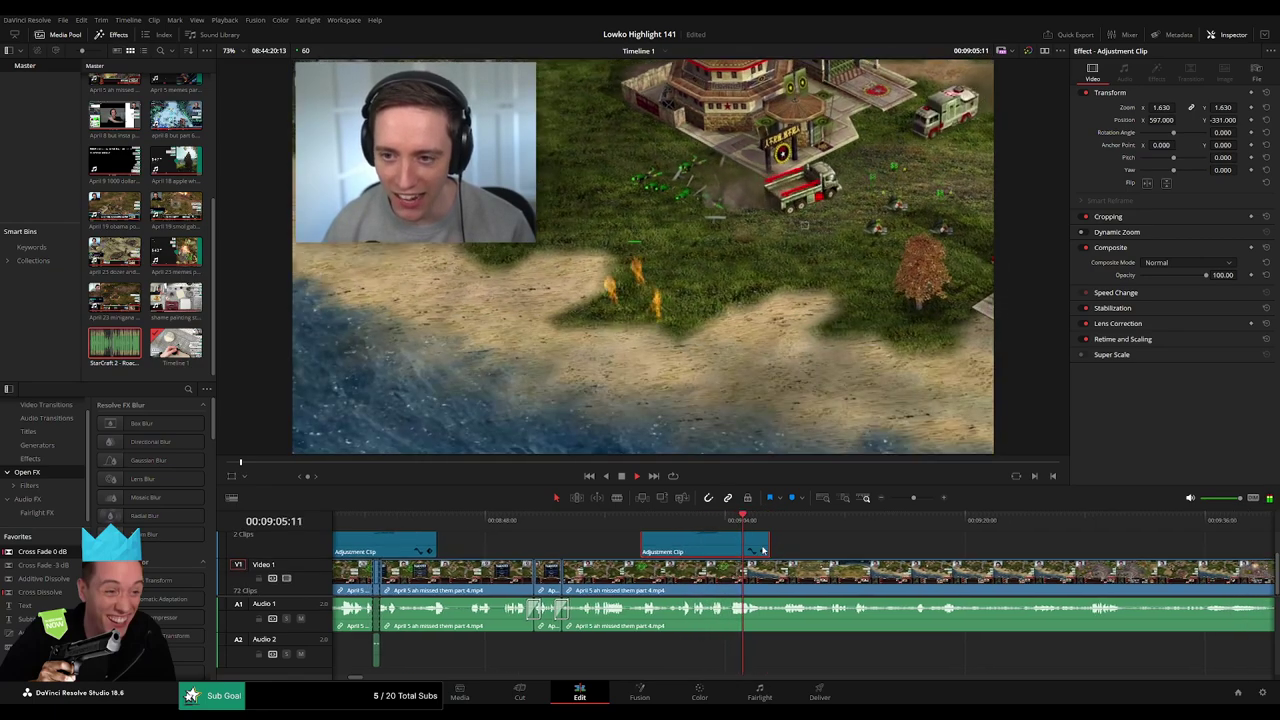
pyautogui.press('space')
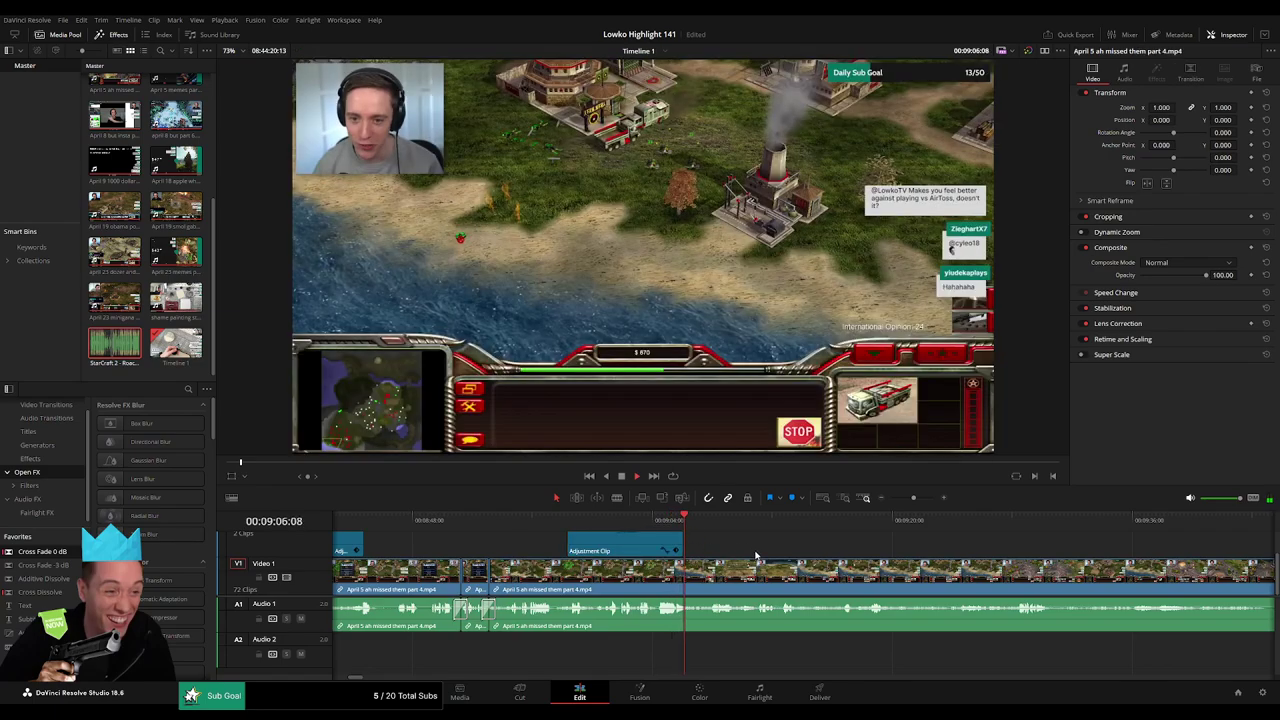
# Play the footage from about 00:09:06 to 00:09:29 and split the part 4 clip at about 00:09:30.
pyautogui.hscroll(3, 756, 542)
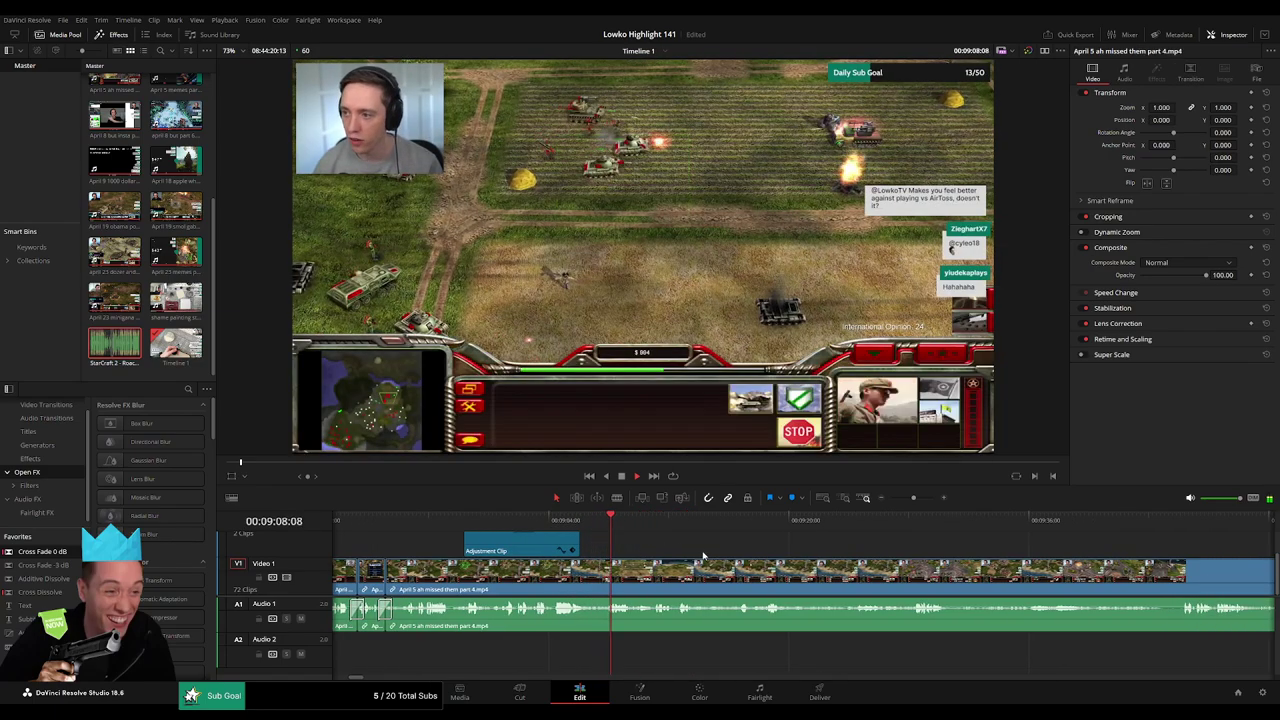
pyautogui.hscroll(3, 687, 542)
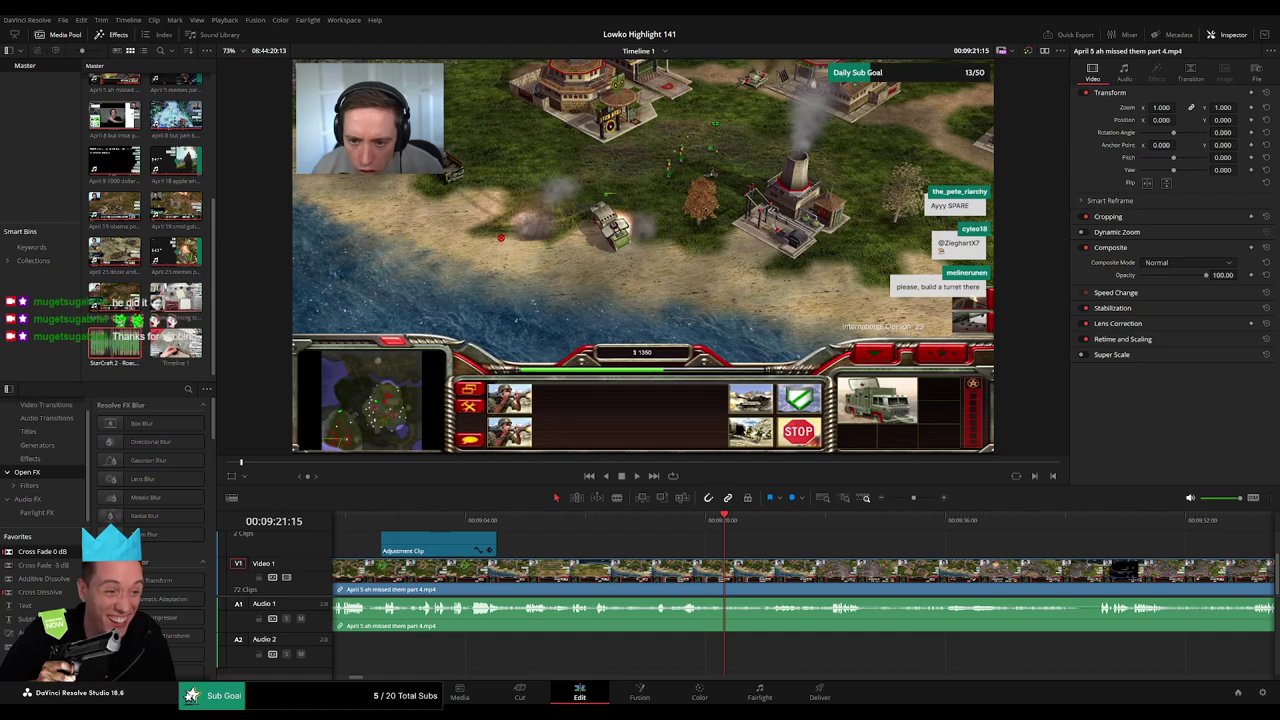
pyautogui.click(691, 521)
pyautogui.press('space')
pyautogui.click(782, 520)
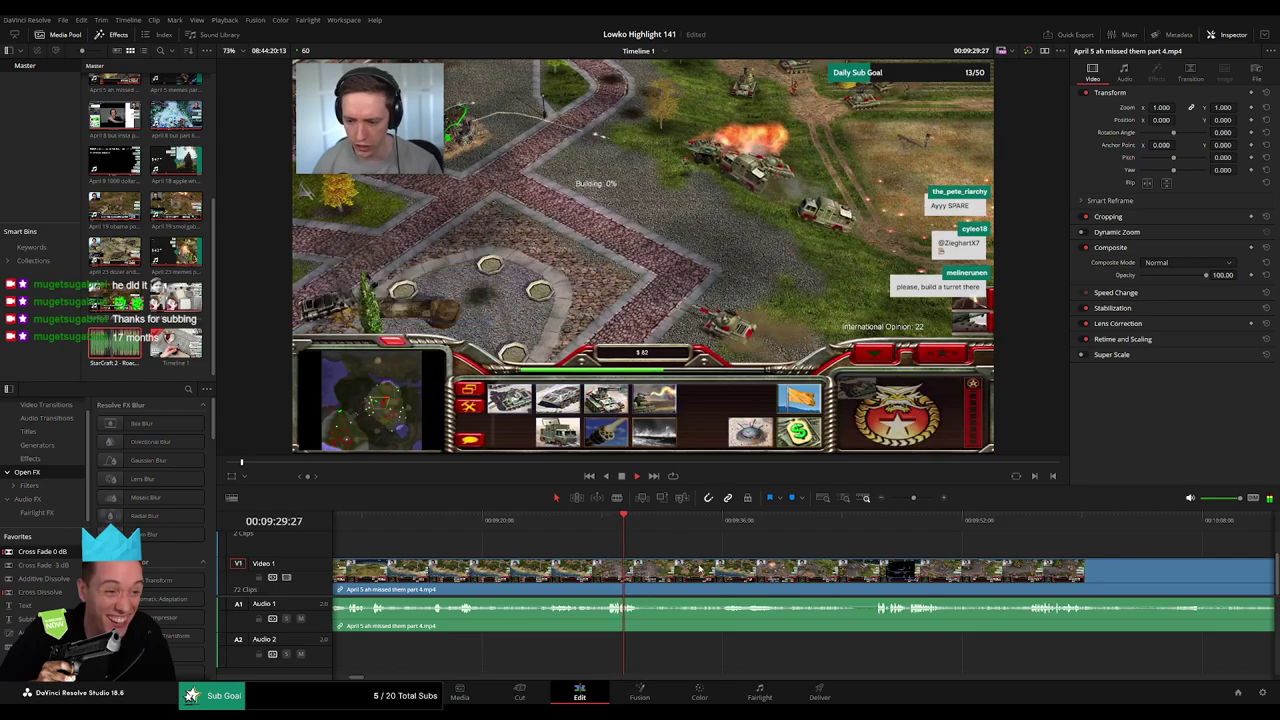
pyautogui.click(563, 534)
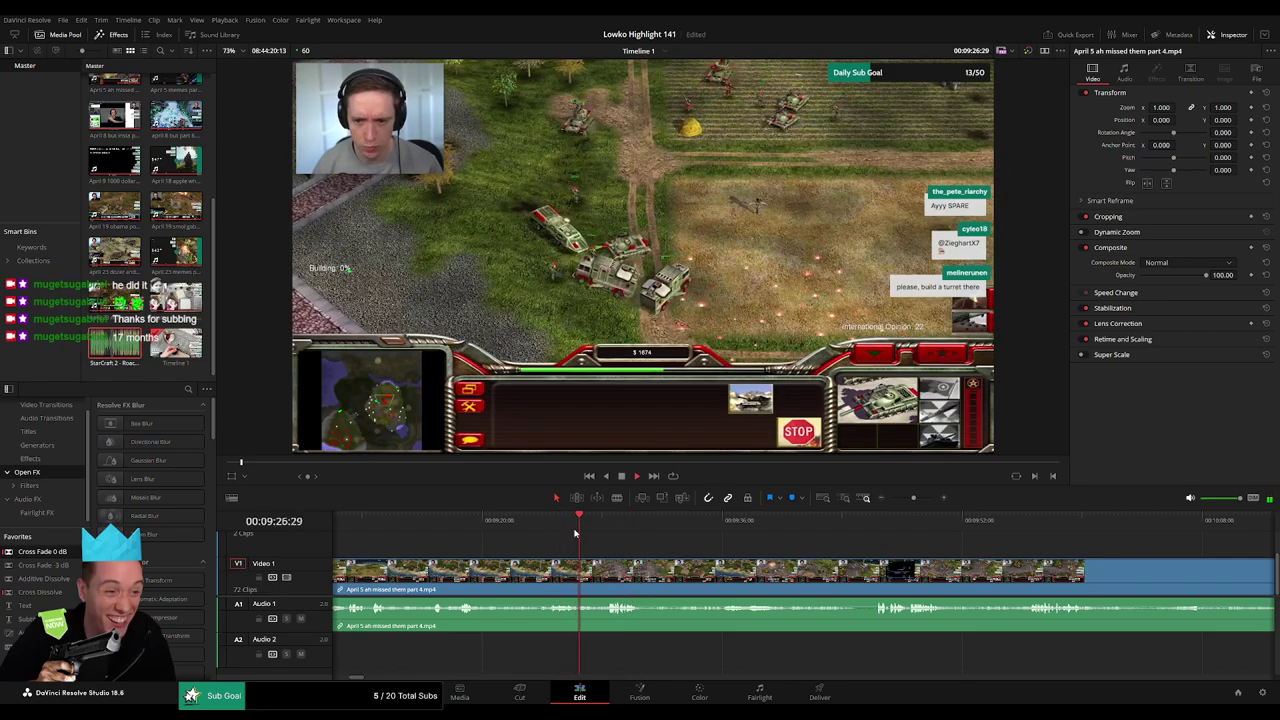
pyautogui.press('b')
pyautogui.click(642, 585)
# Skim the remaining part 4 footage from about 00:09:46 to 00:16:10 for the next moment worth keeping.
pyautogui.click(875, 528)
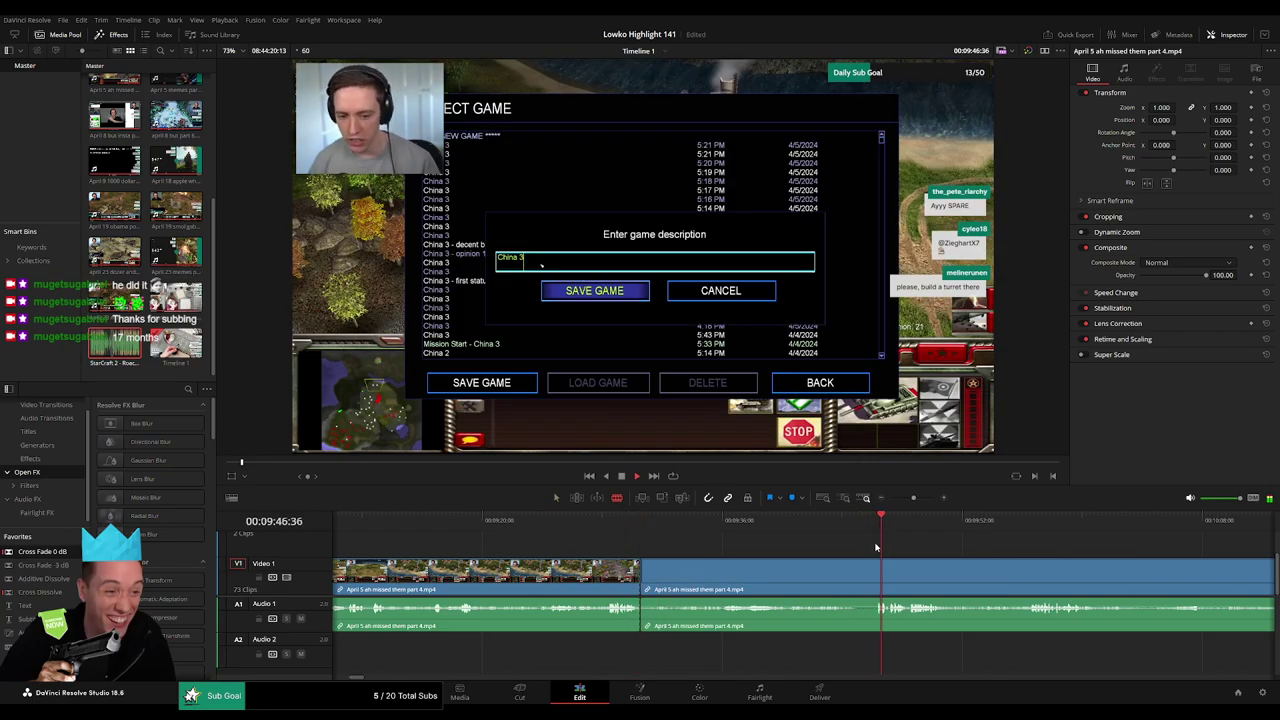
pyautogui.moveTo(911, 497); pyautogui.dragTo(905, 497)
pyautogui.hscroll(3, 915, 550)
pyautogui.moveTo(651, 520); pyautogui.dragTo(761, 524)
pyautogui.moveTo(837, 552)
pyautogui.mouseDown()
pyautogui.moveTo(654, 543)
pyautogui.moveTo(600, 524)
pyautogui.moveTo(838, 527)
pyautogui.mouseUp()
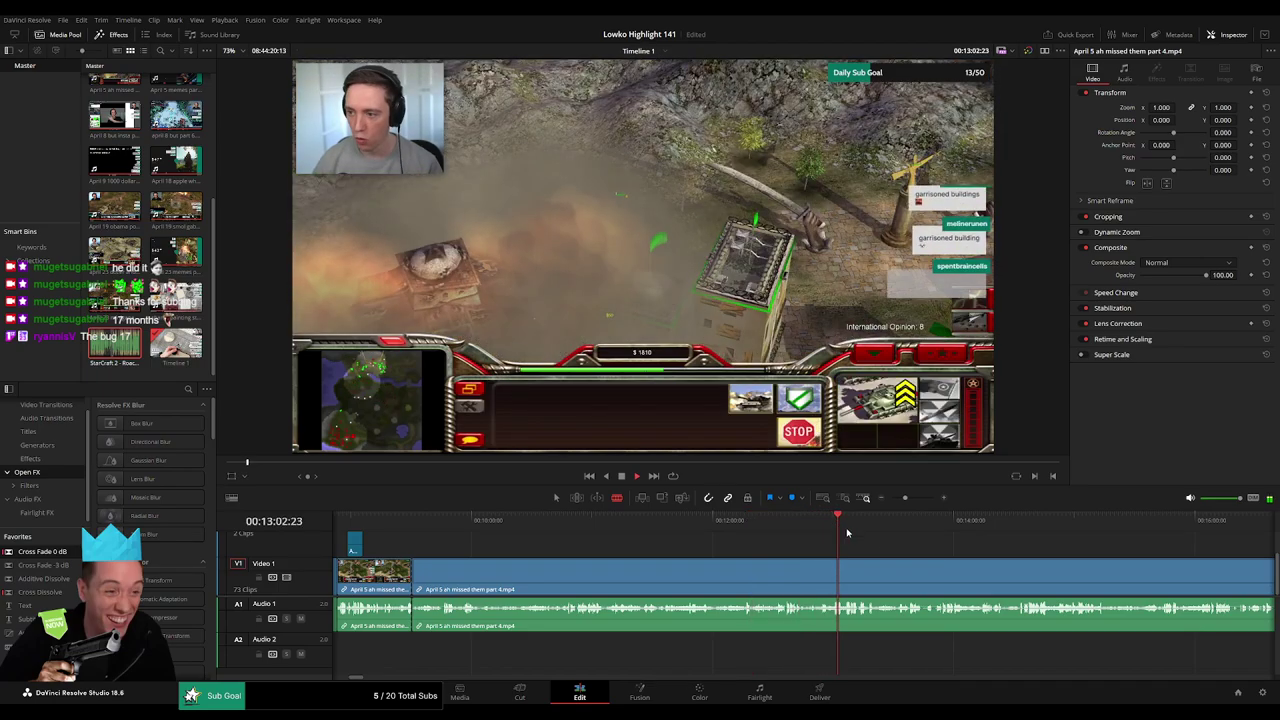
pyautogui.hscroll(3, 717, 545)
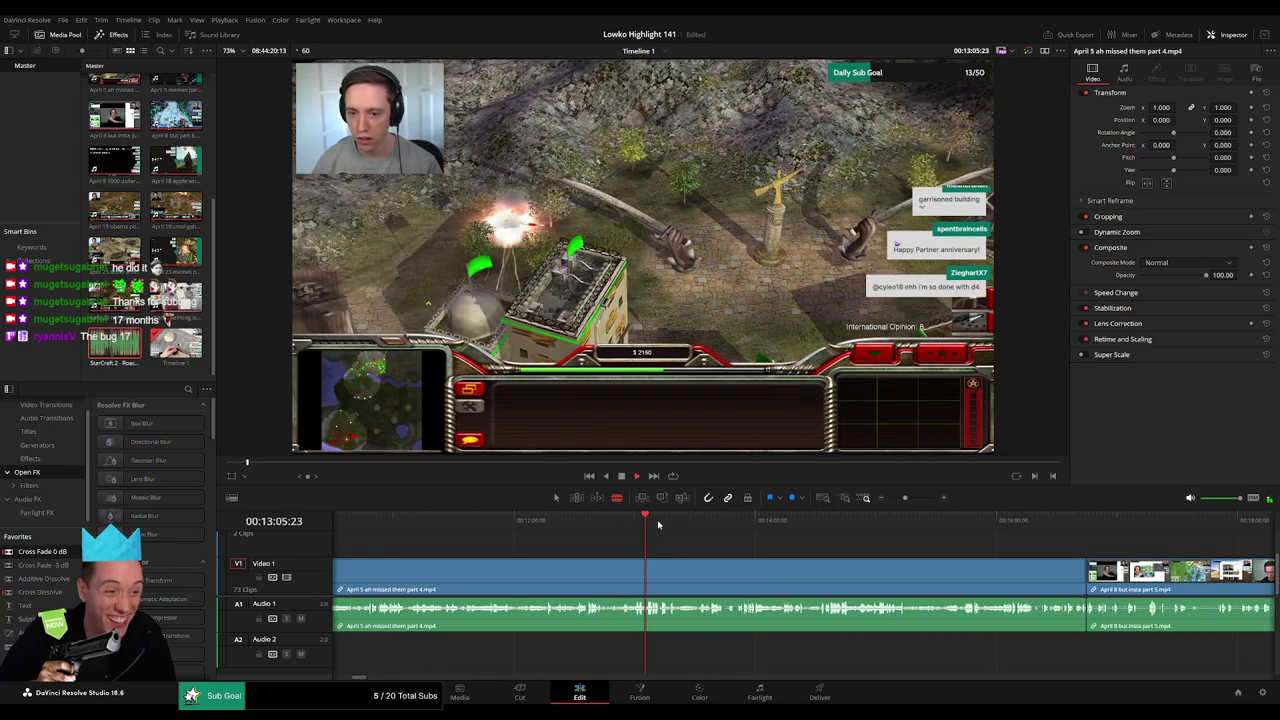
pyautogui.click(667, 520)
pyautogui.moveTo(705, 524); pyautogui.dragTo(934, 528)
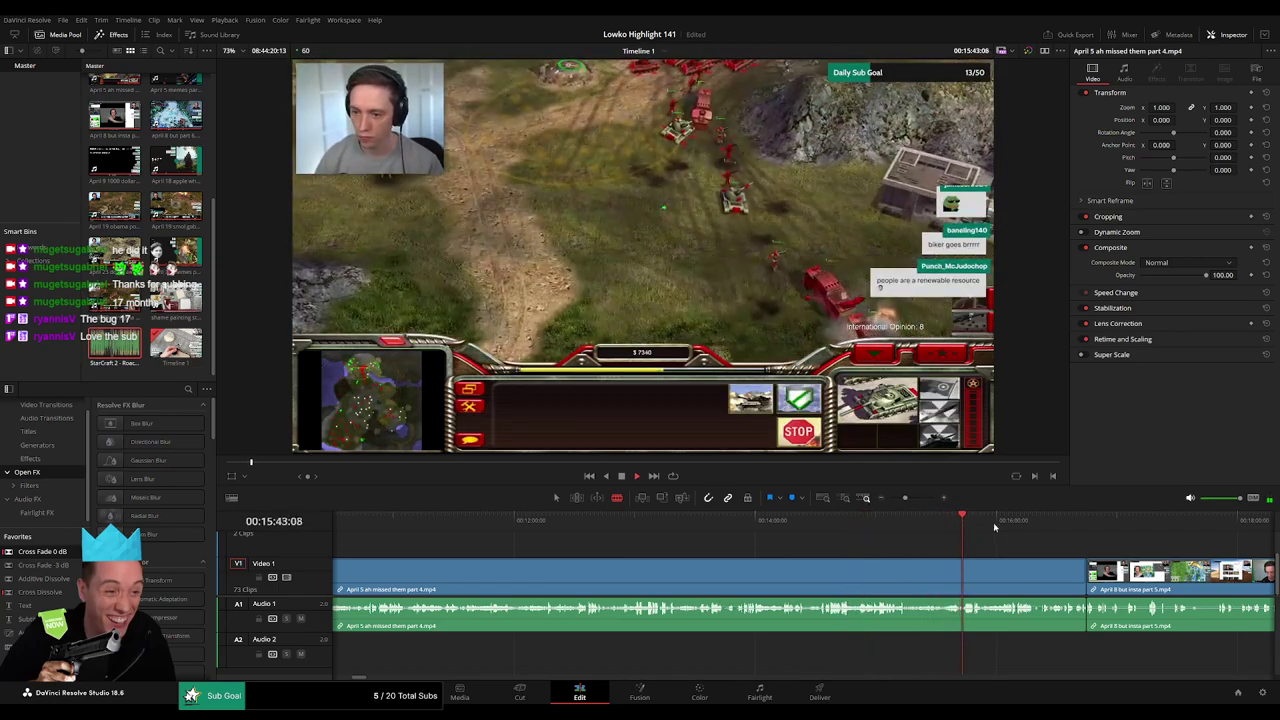
pyautogui.moveTo(1041, 543); pyautogui.dragTo(770, 534)
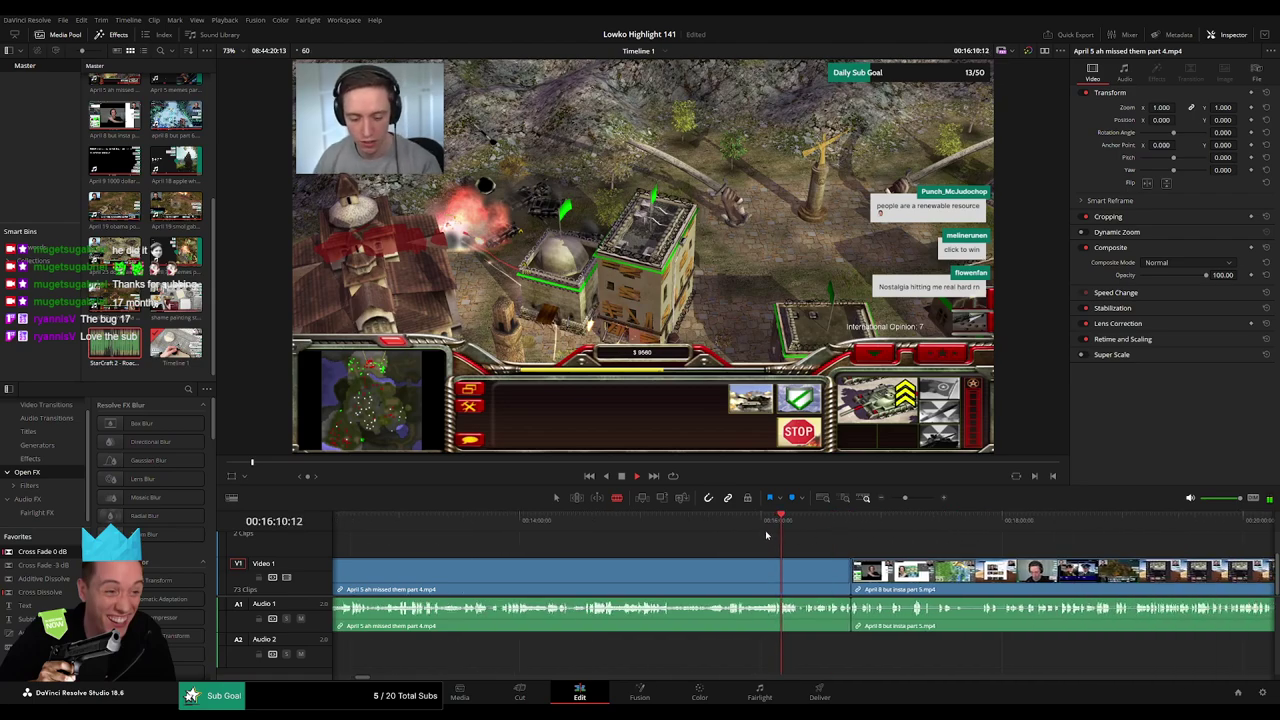
pyautogui.click(766, 524)
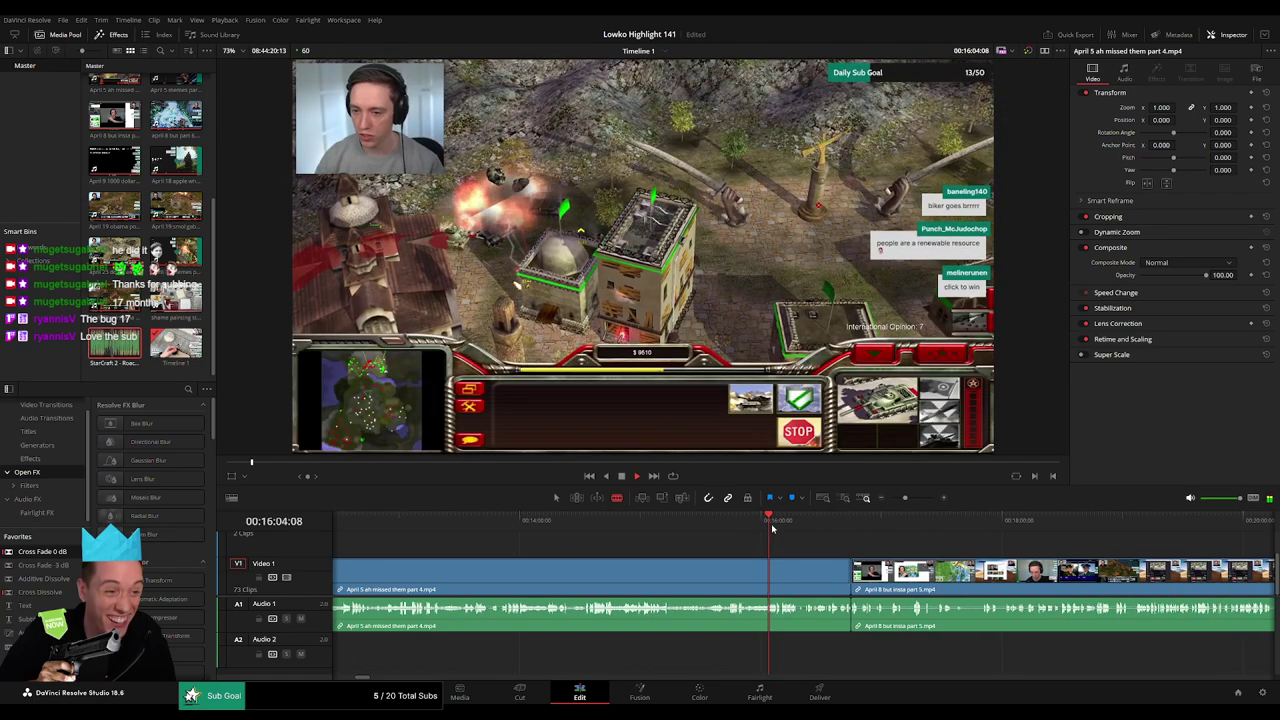
# Remove the part 4 footage from 00:09:30:33 to about 00:16:02:48, closing the gap, and smooth the audio cut with a cross fade.
pyautogui.moveTo(905, 497); pyautogui.dragTo(916, 499)
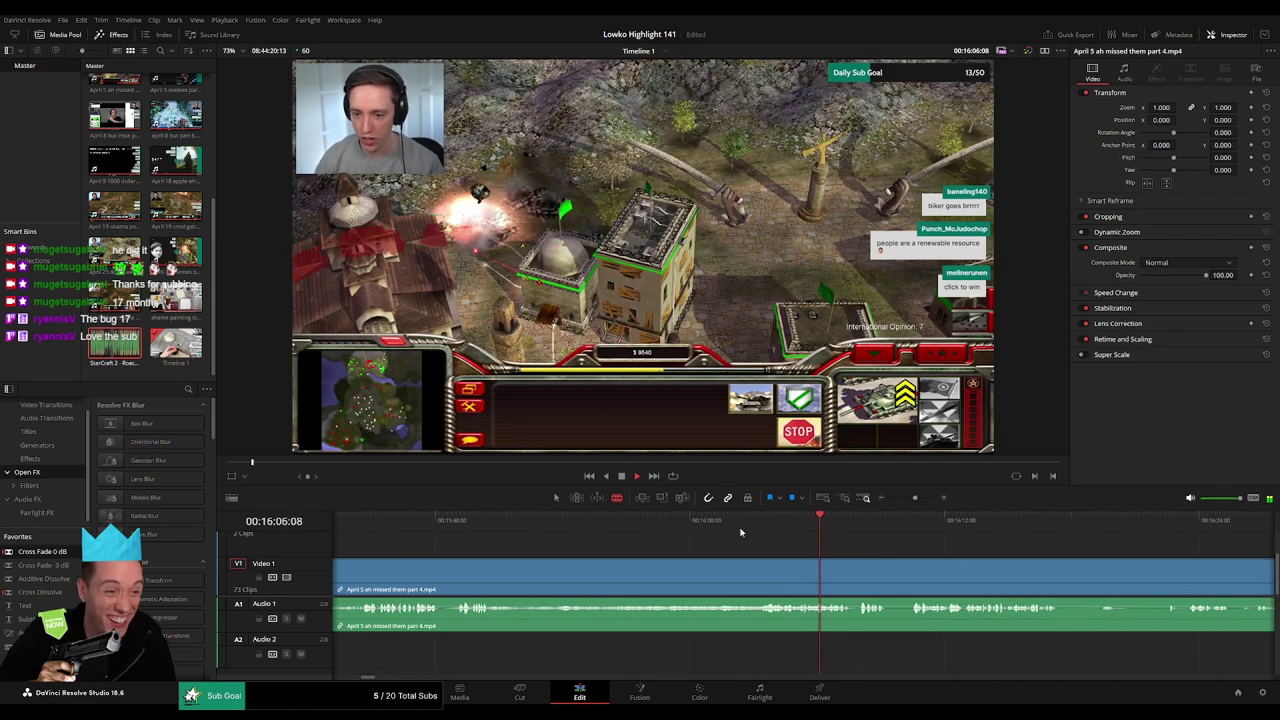
pyautogui.moveTo(741, 530)
pyautogui.mouseDown()
pyautogui.moveTo(673, 521)
pyautogui.moveTo(719, 530)
pyautogui.mouseUp()
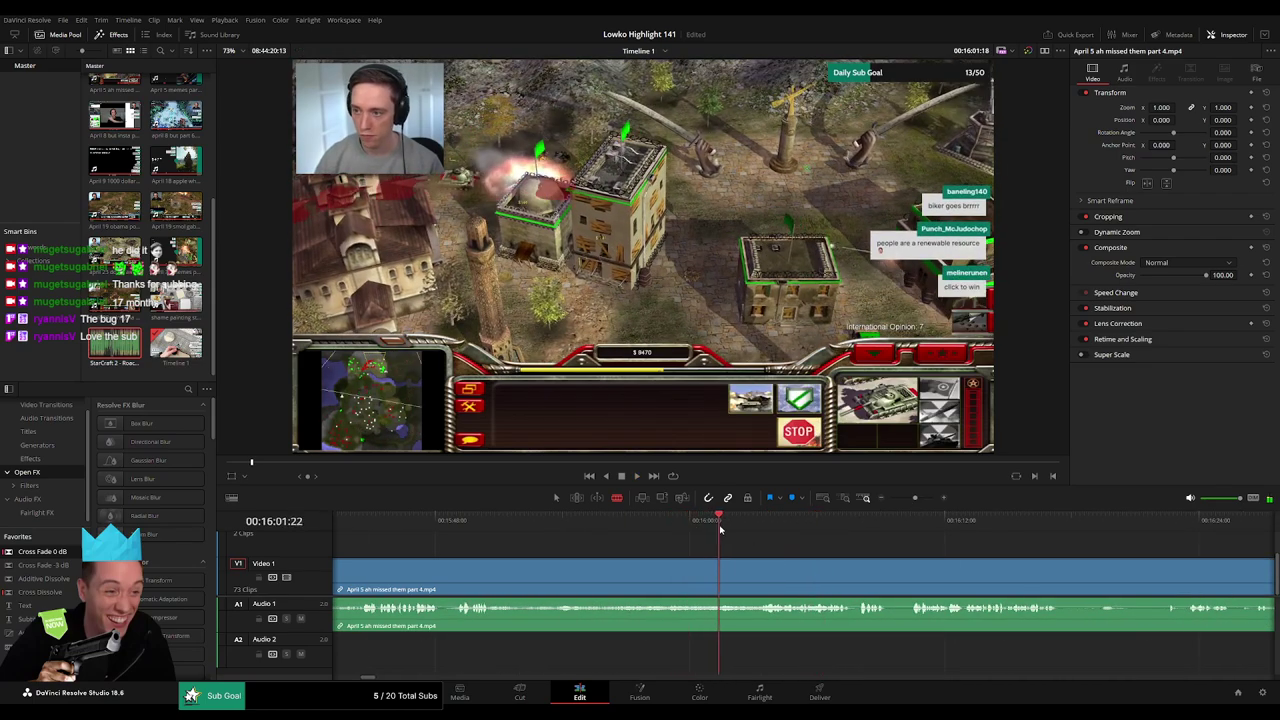
pyautogui.click(748, 572)
pyautogui.press('a')
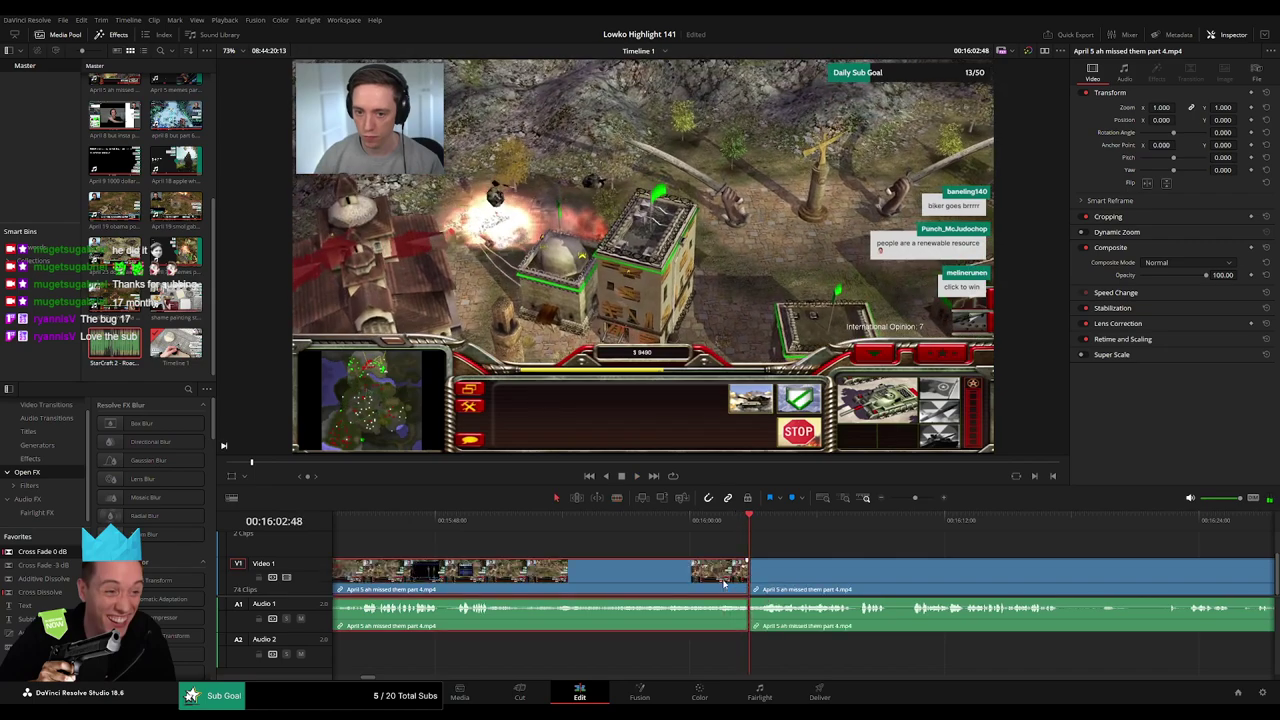
pyautogui.click(724, 583)
pyautogui.press('Delete')
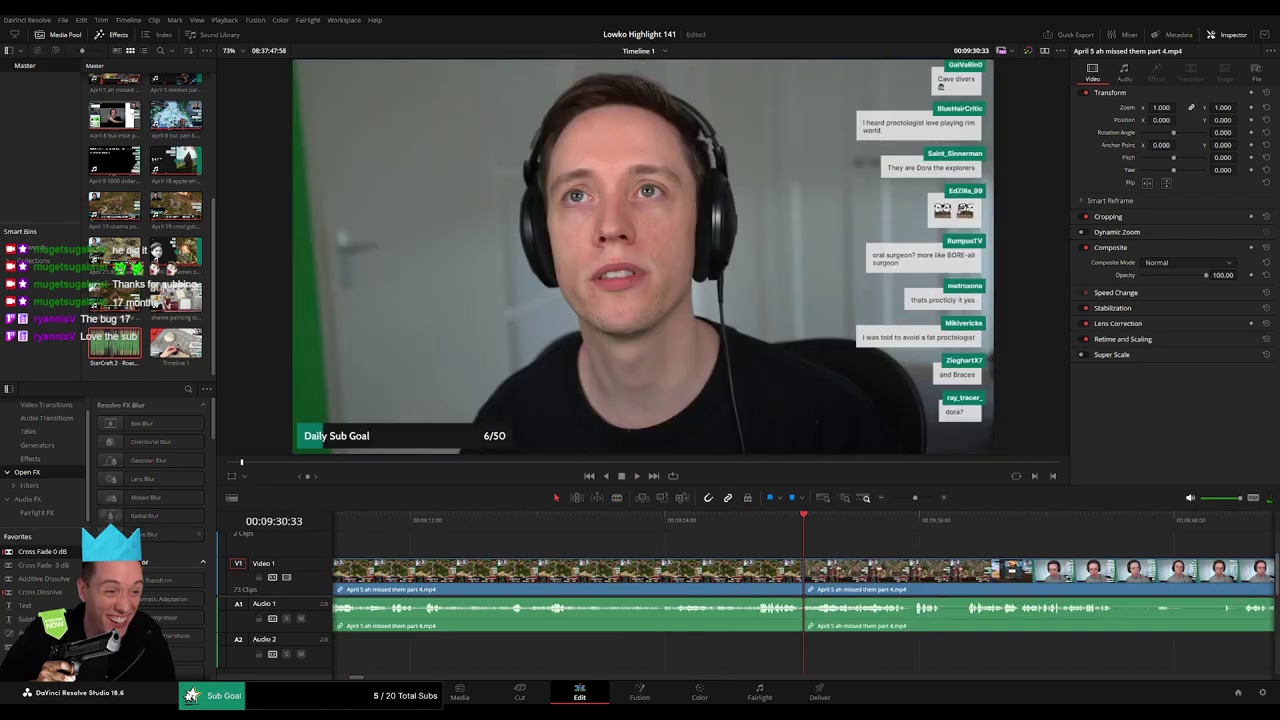
pyautogui.moveTo(824, 585); pyautogui.dragTo(804, 618)
# Play the footage from about 00:09:31 to 00:09:50 and split the part 4 clip at about 00:09:48.
pyautogui.press('space')
pyautogui.hscroll(3, 800, 600)
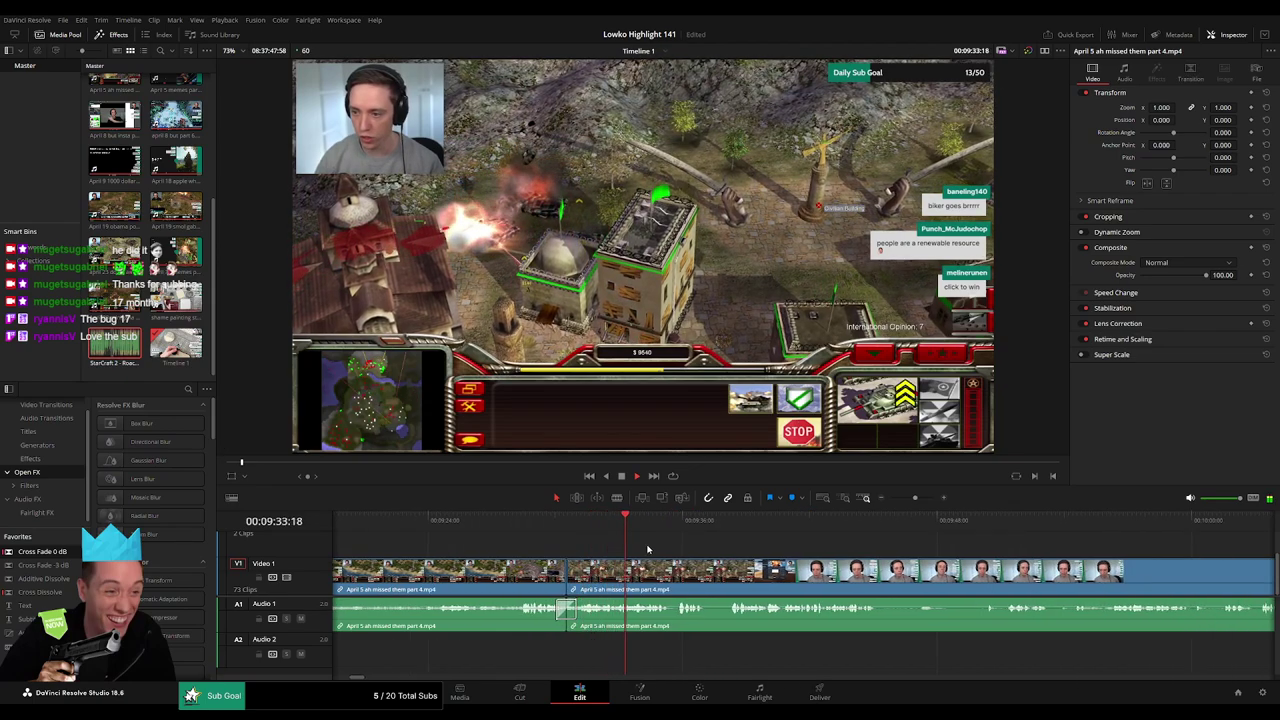
pyautogui.hscroll(2, 640, 548)
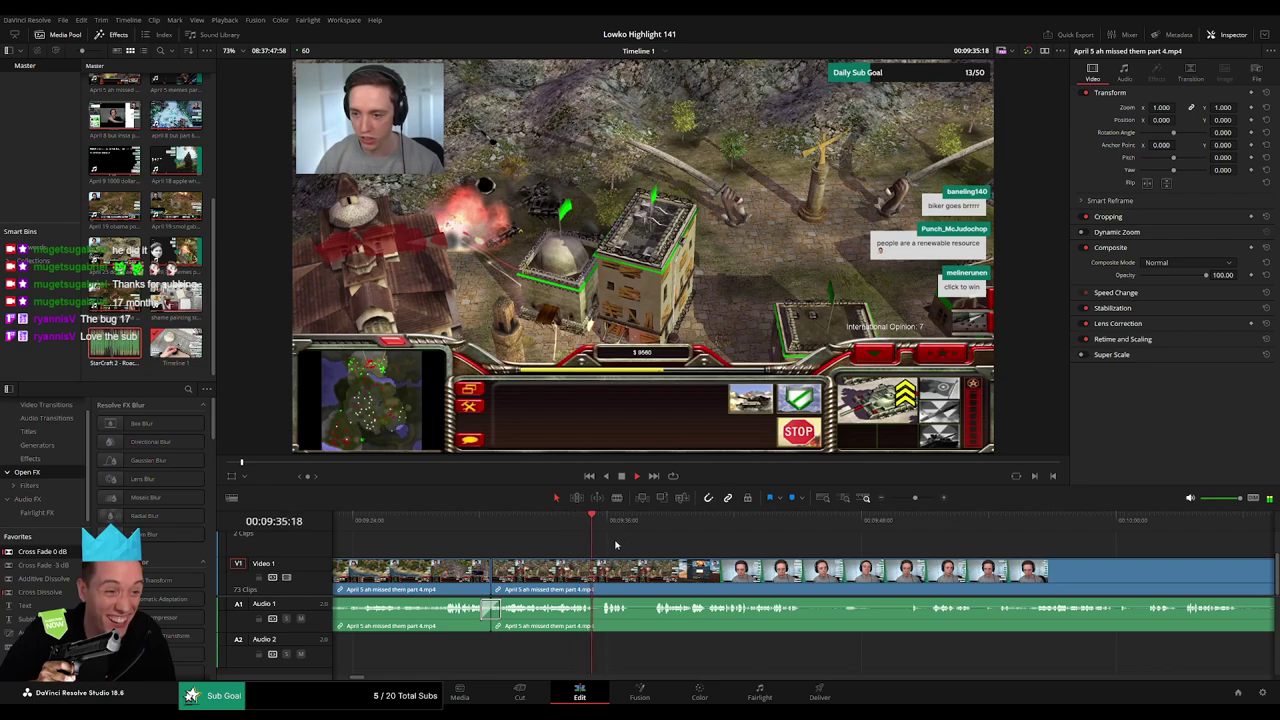
pyautogui.hscroll(2, 600, 546)
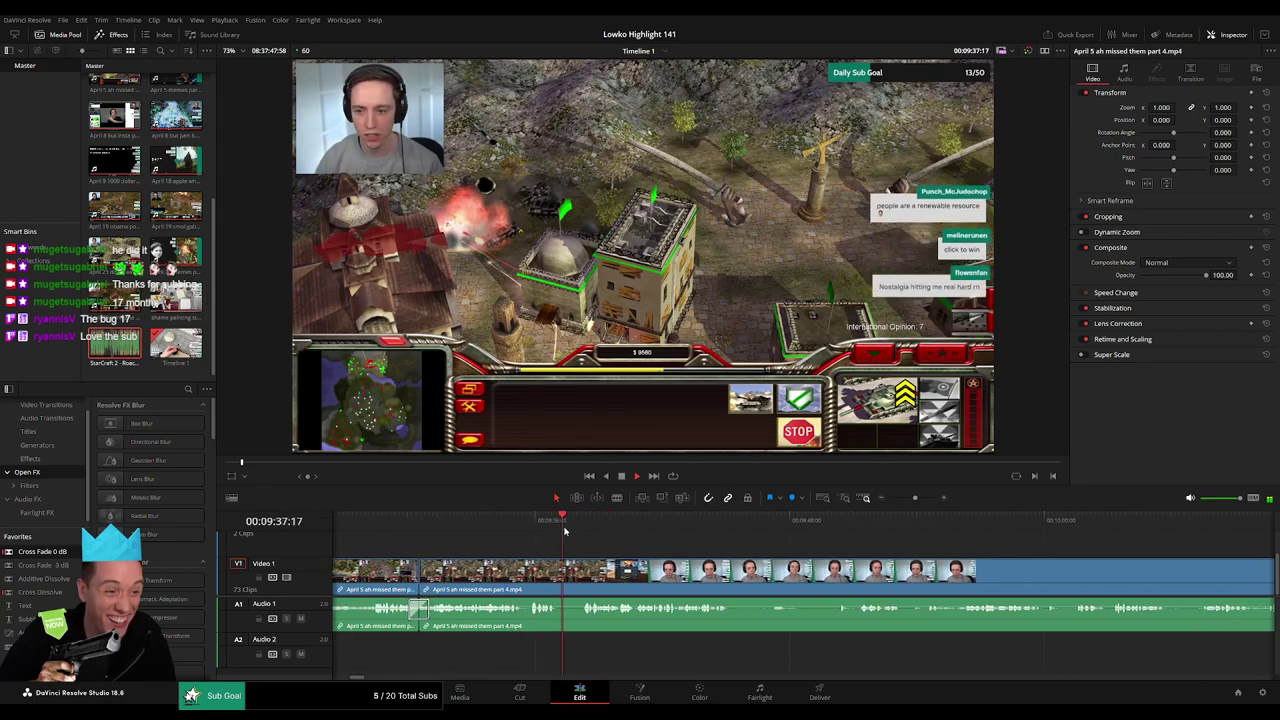
pyautogui.moveTo(564, 531); pyautogui.dragTo(586, 532)
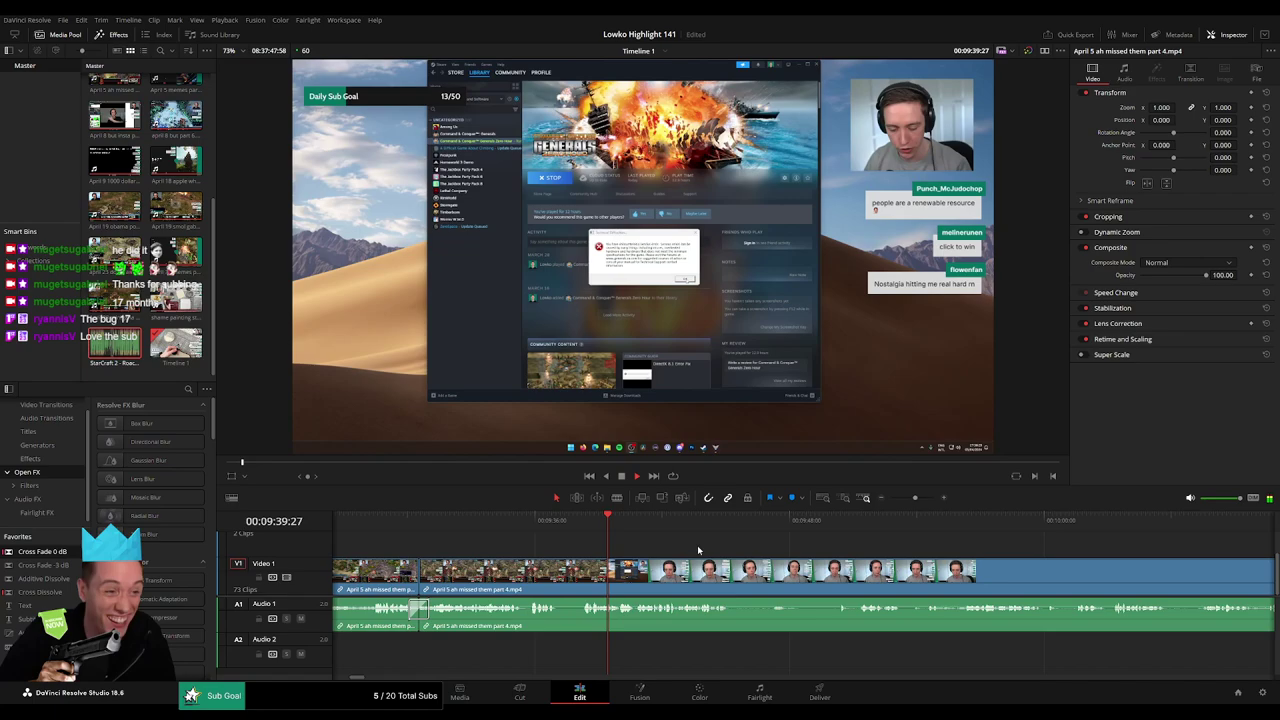
pyautogui.hscroll(3, 697, 545)
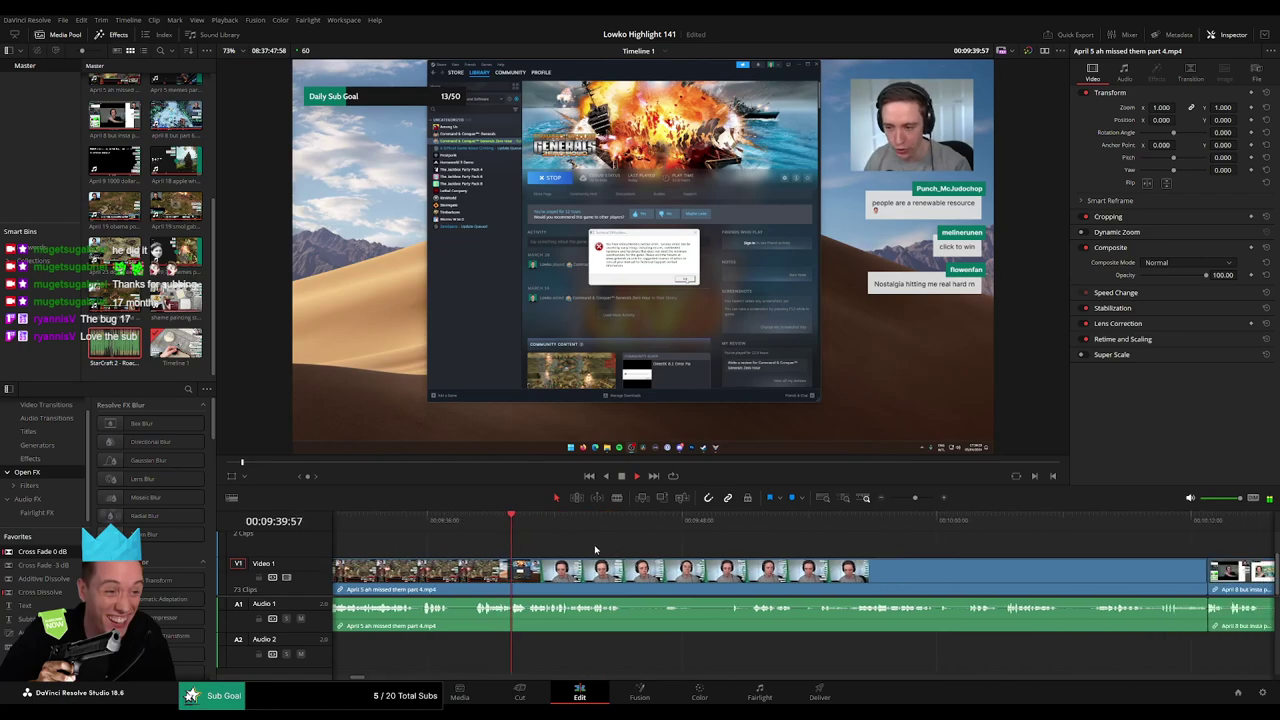
pyautogui.hscroll(1, 617, 548)
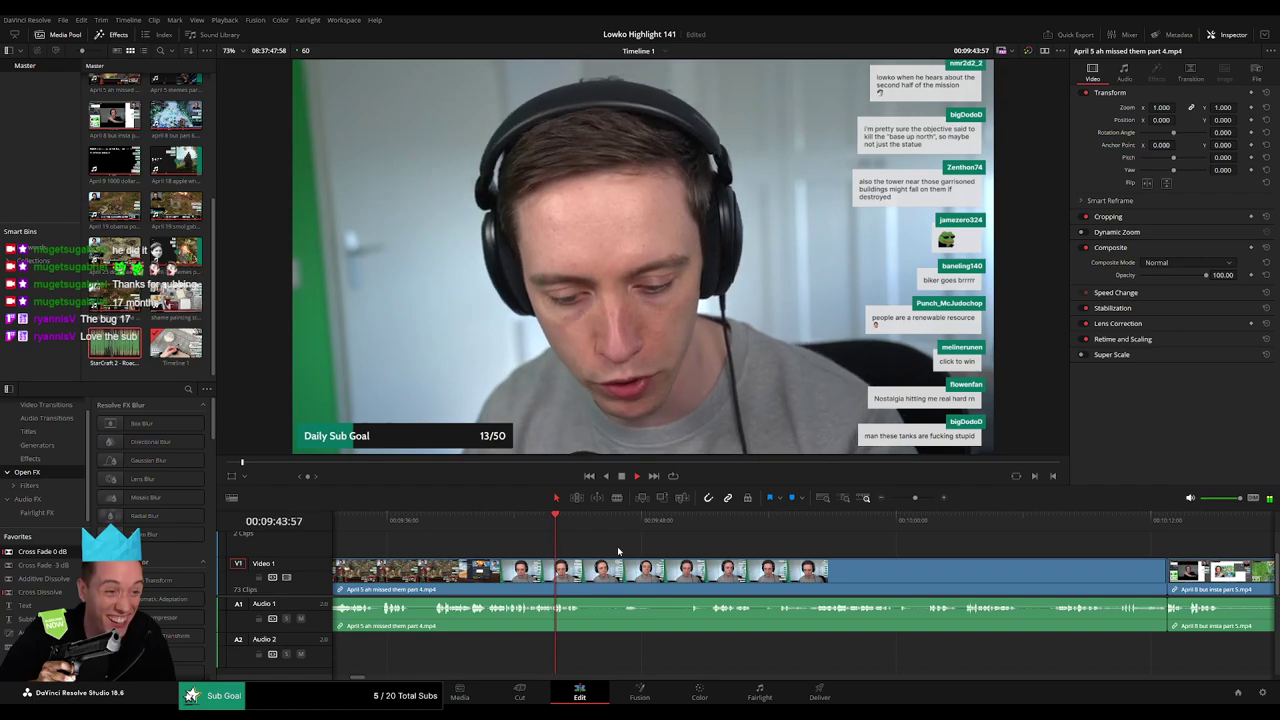
pyautogui.click(627, 532)
pyautogui.press('b')
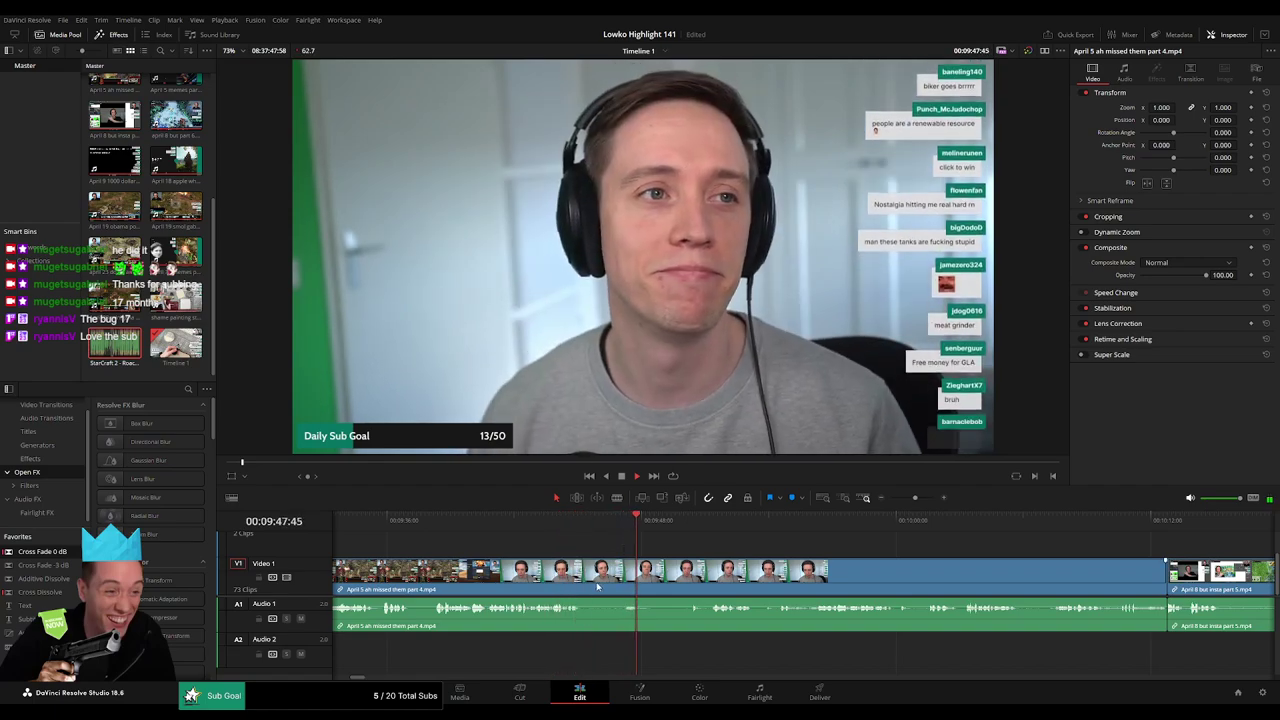
pyautogui.click(588, 574)
pyautogui.click(692, 527)
pyautogui.click(634, 528)
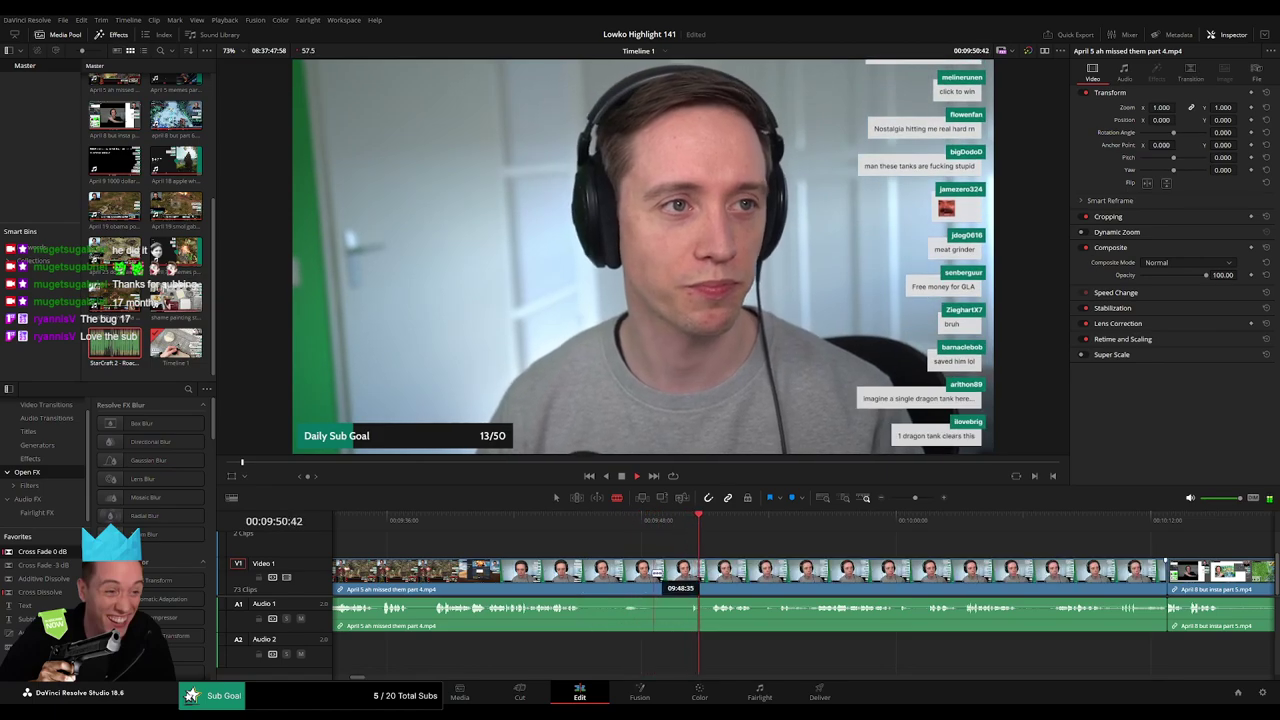
pyautogui.click(651, 575)
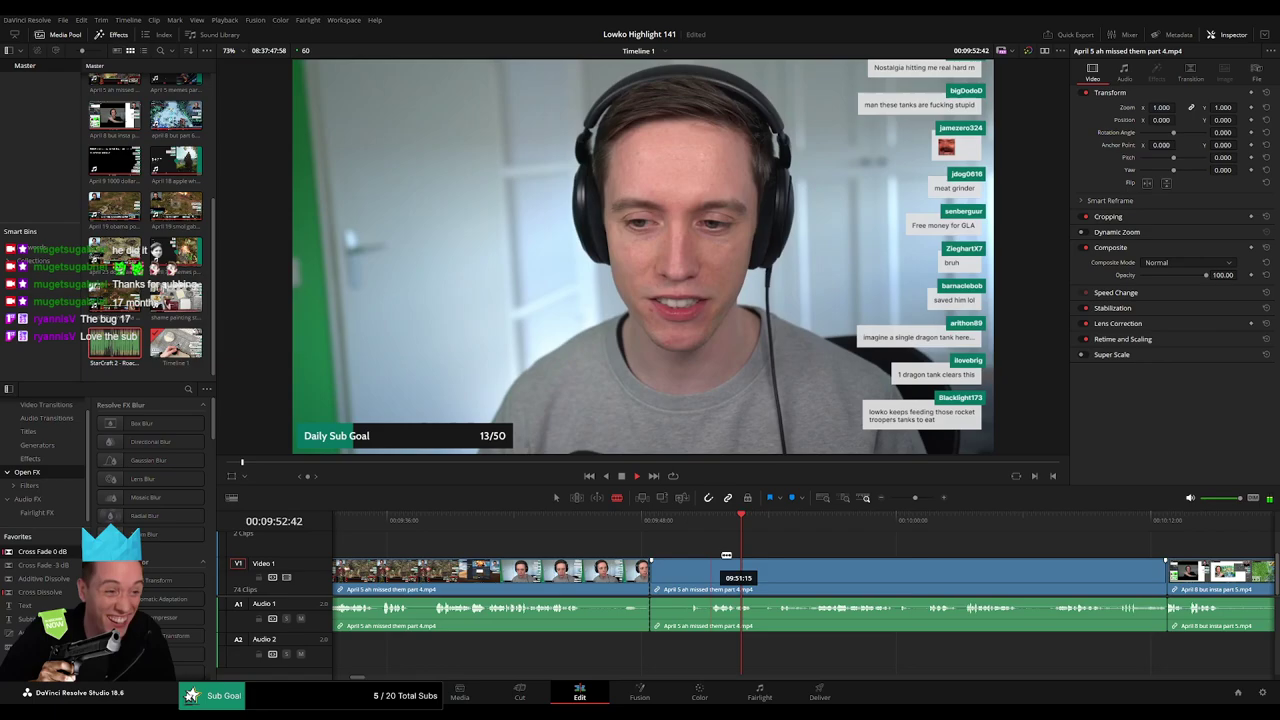
# Remove the part 4 footage from about 00:09:48 to 00:10:01, closing the gap, and smooth the audio cut with a cross fade.
pyautogui.moveTo(856, 555); pyautogui.dragTo(704, 546)
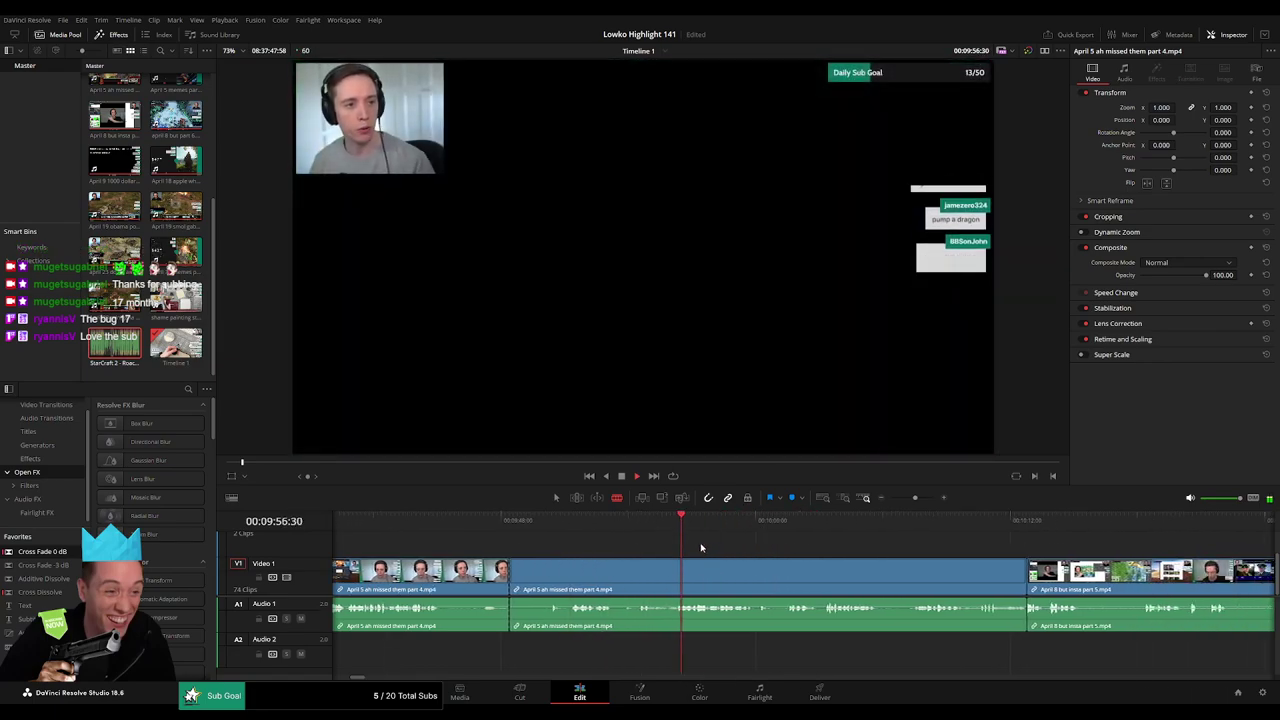
pyautogui.click(796, 526)
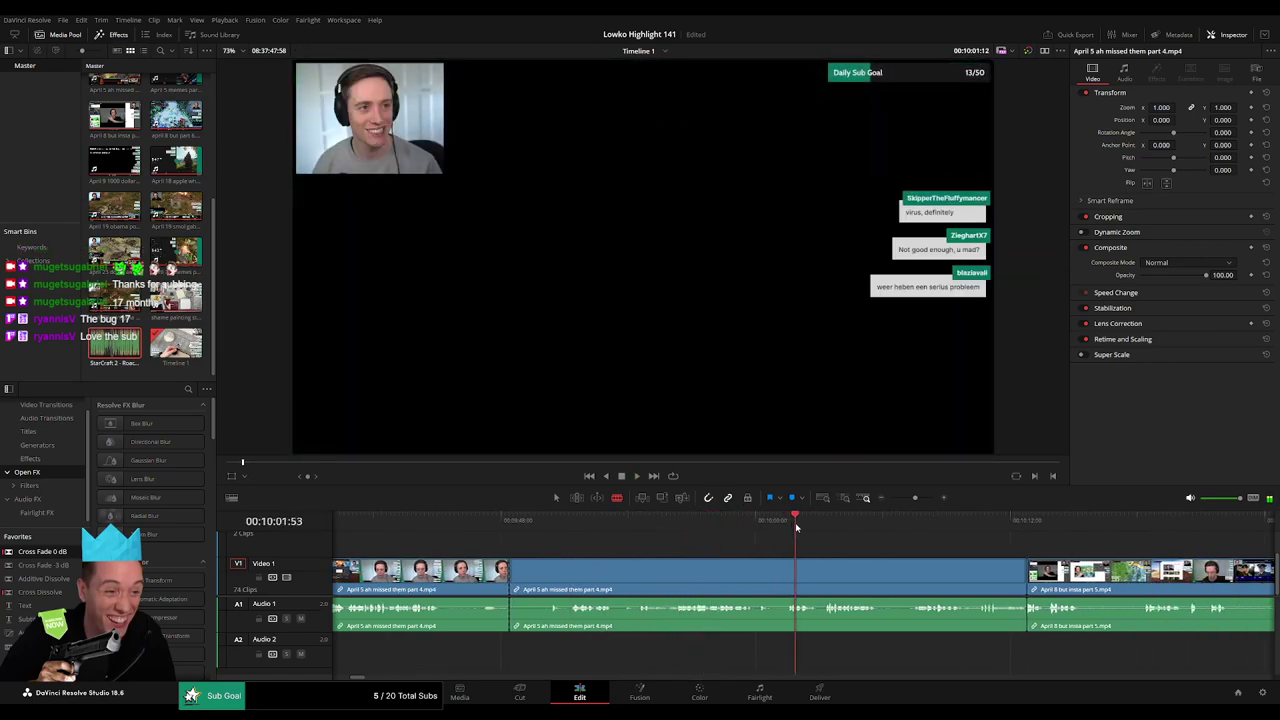
pyautogui.click(833, 526)
pyautogui.press('space')
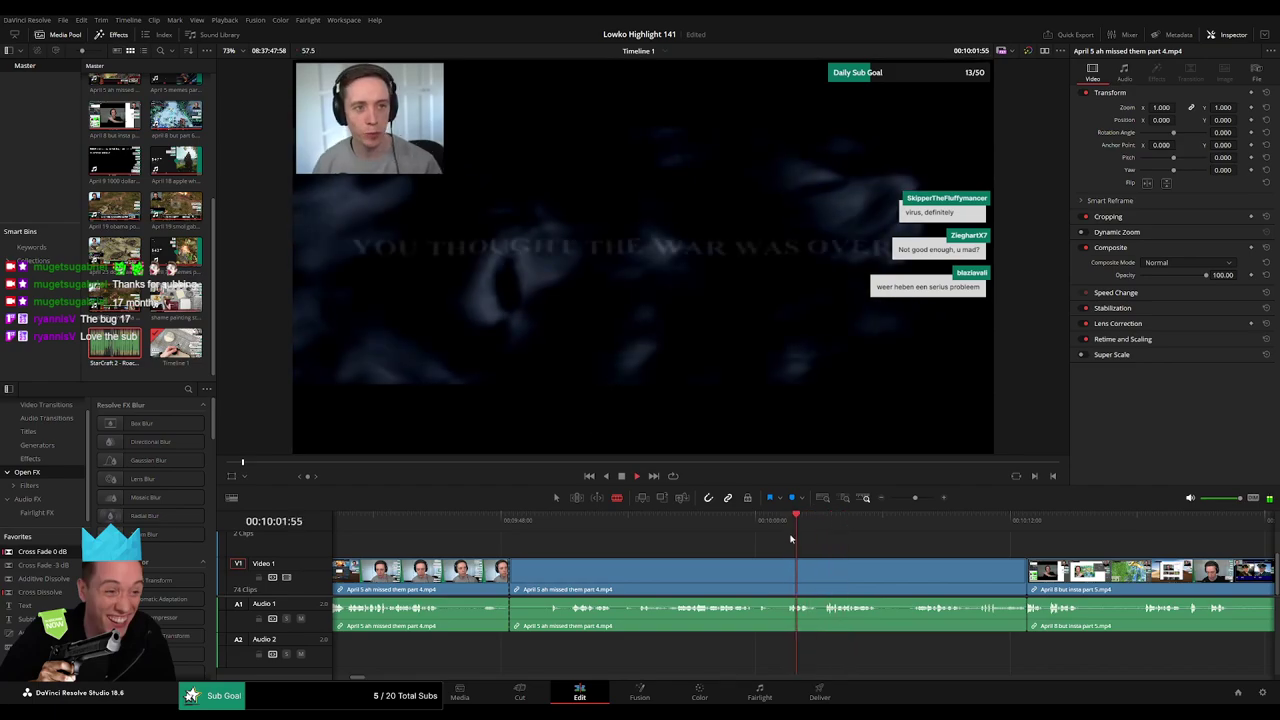
pyautogui.click(783, 575)
pyautogui.press('a')
pyautogui.click(733, 585)
pyautogui.press('Delete')
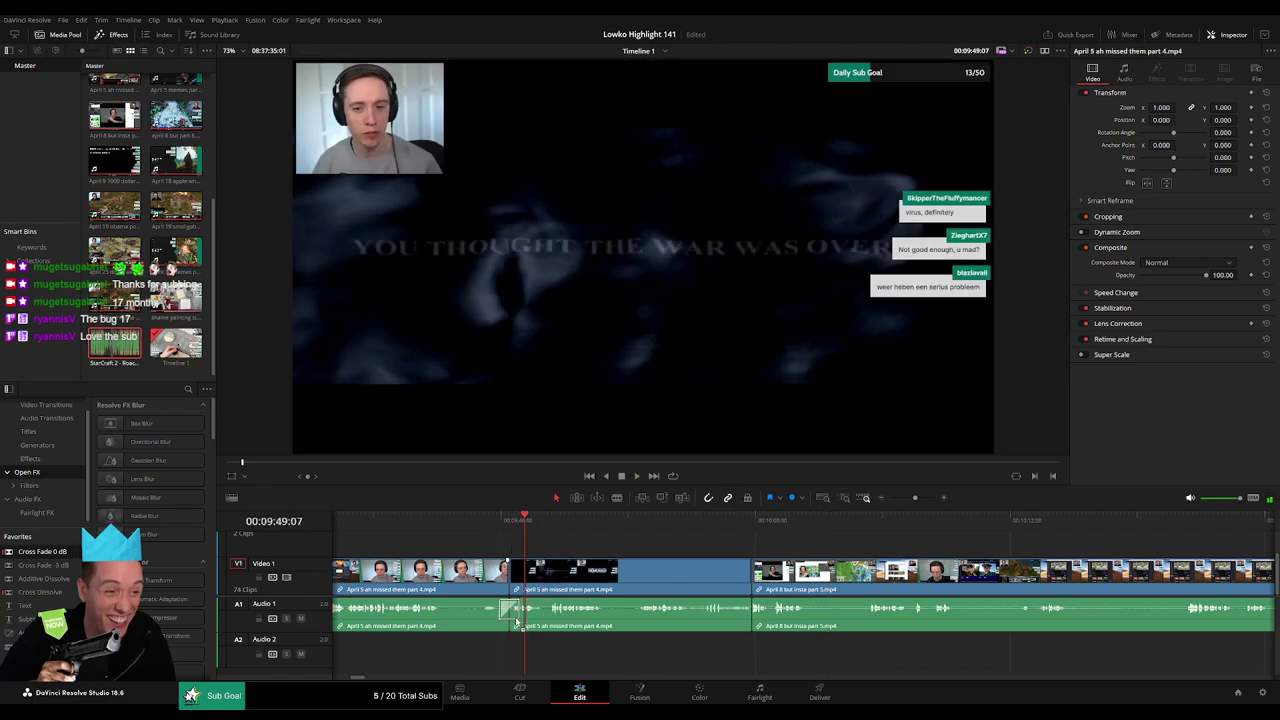
pyautogui.moveTo(517, 622); pyautogui.dragTo(516, 620)
# Split the part 4 clip at about 00:09:57:16 and remove its remainder before the part 5 clip, closing the gap.
pyautogui.press('space')
pyautogui.hscroll(1, 561, 557)
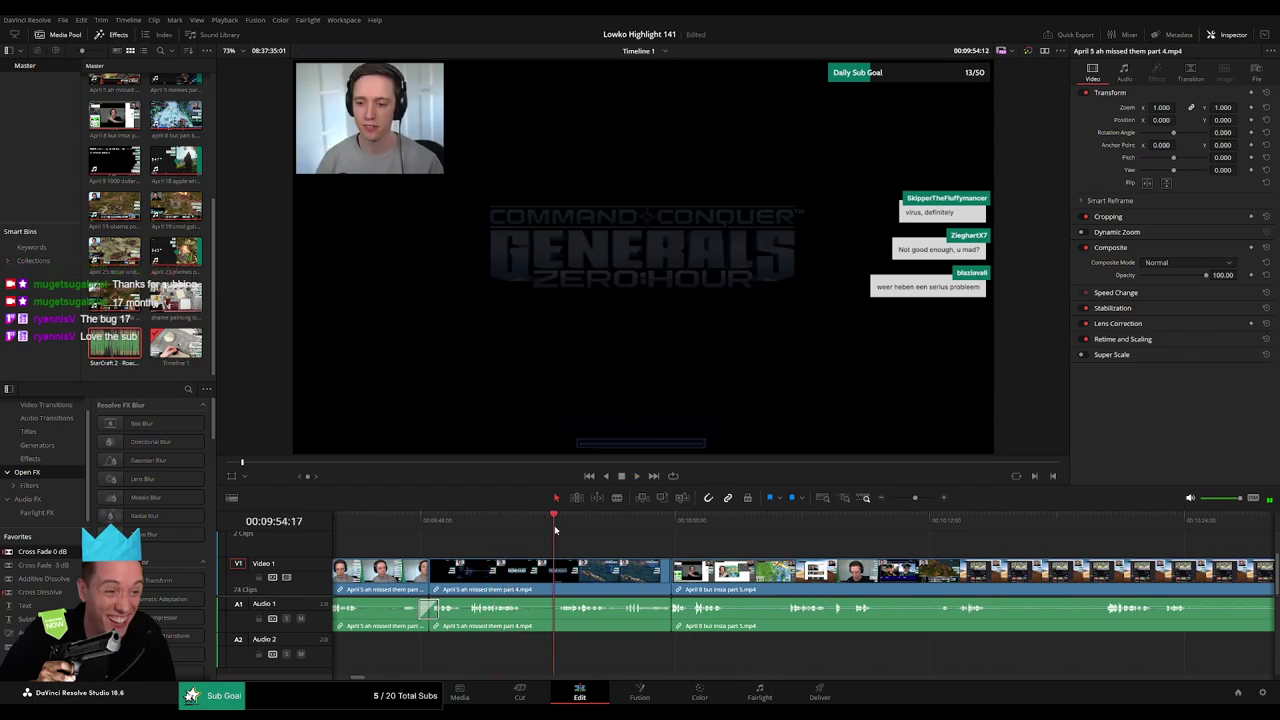
pyautogui.hscroll(2, 549, 548)
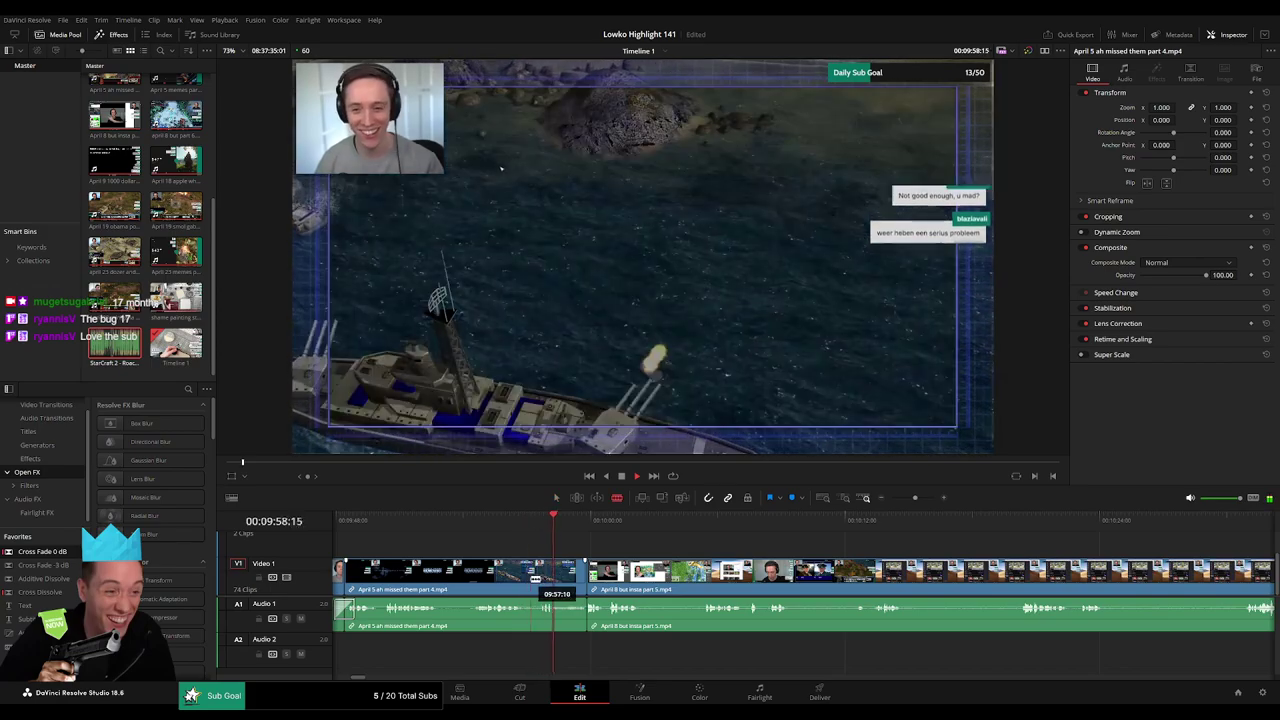
pyautogui.click(531, 579)
pyautogui.press('a')
pyautogui.click(556, 578)
pyautogui.press('Delete')
pyautogui.click(556, 578)
pyautogui.press('Delete')
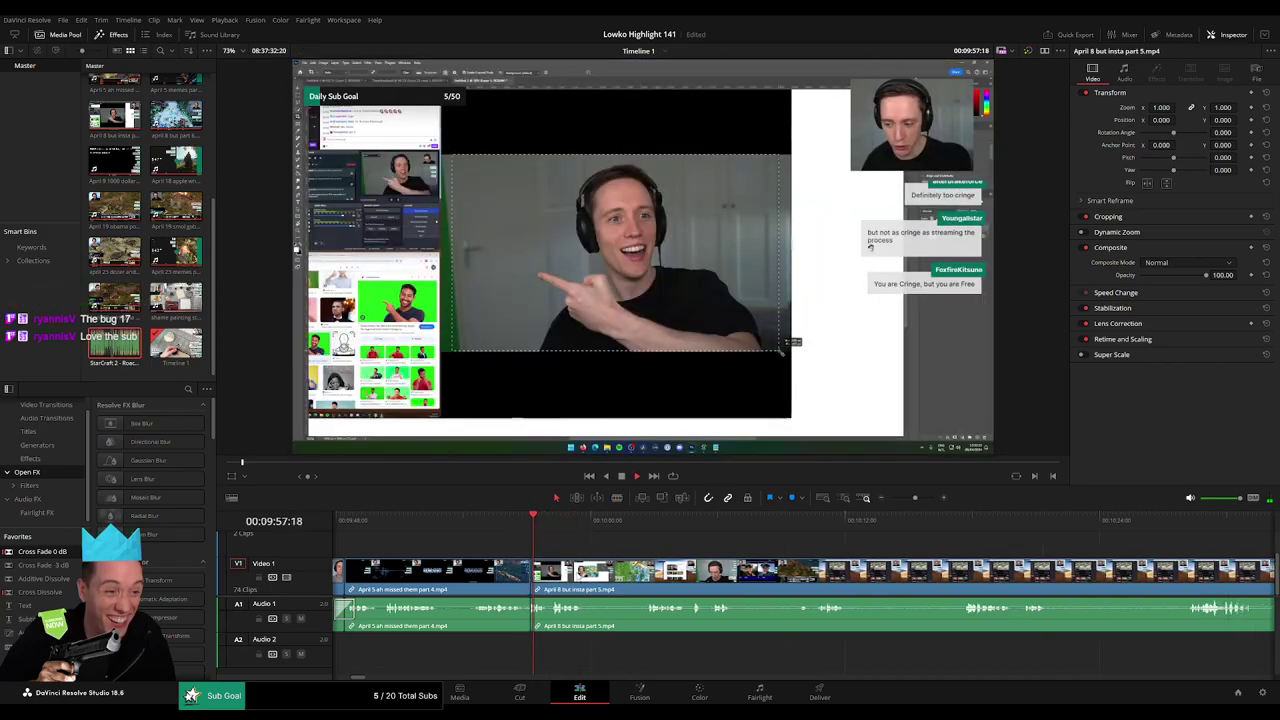
# Review the part 5 footage from about 00:09:57 to 00:11:28 for moments worth keeping.
pyautogui.click(651, 521)
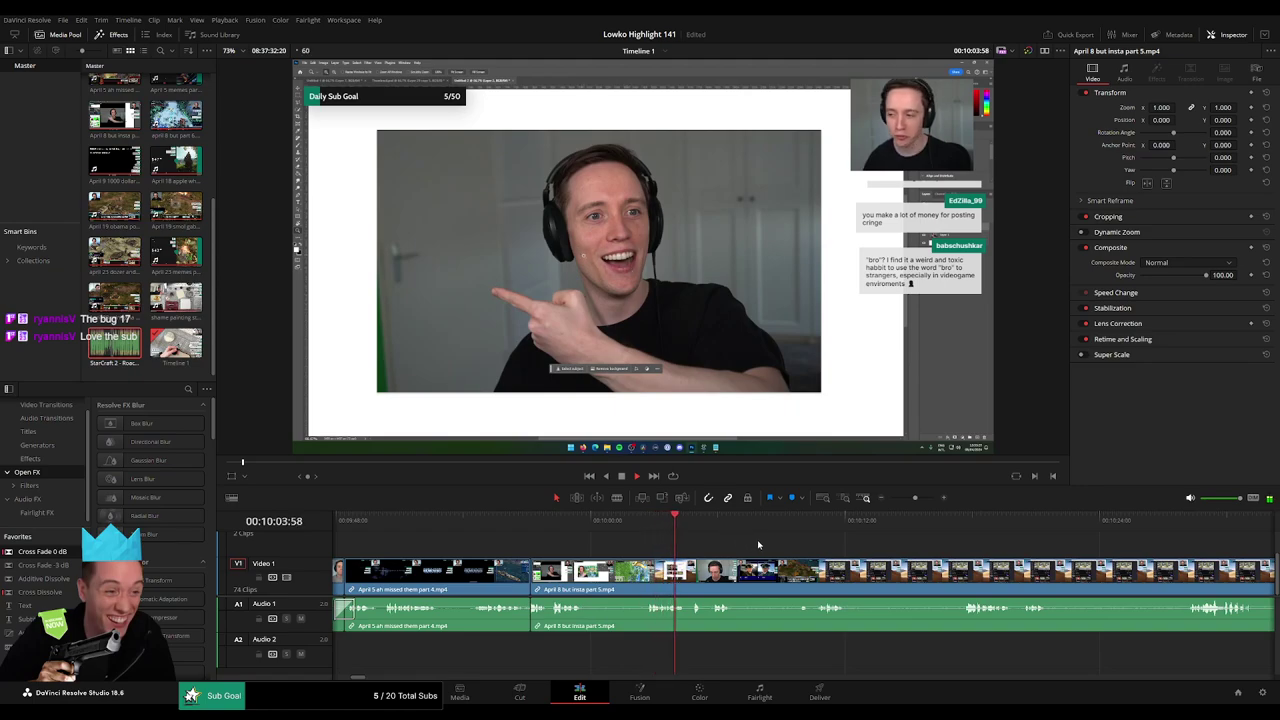
pyautogui.moveTo(744, 545); pyautogui.dragTo(626, 541)
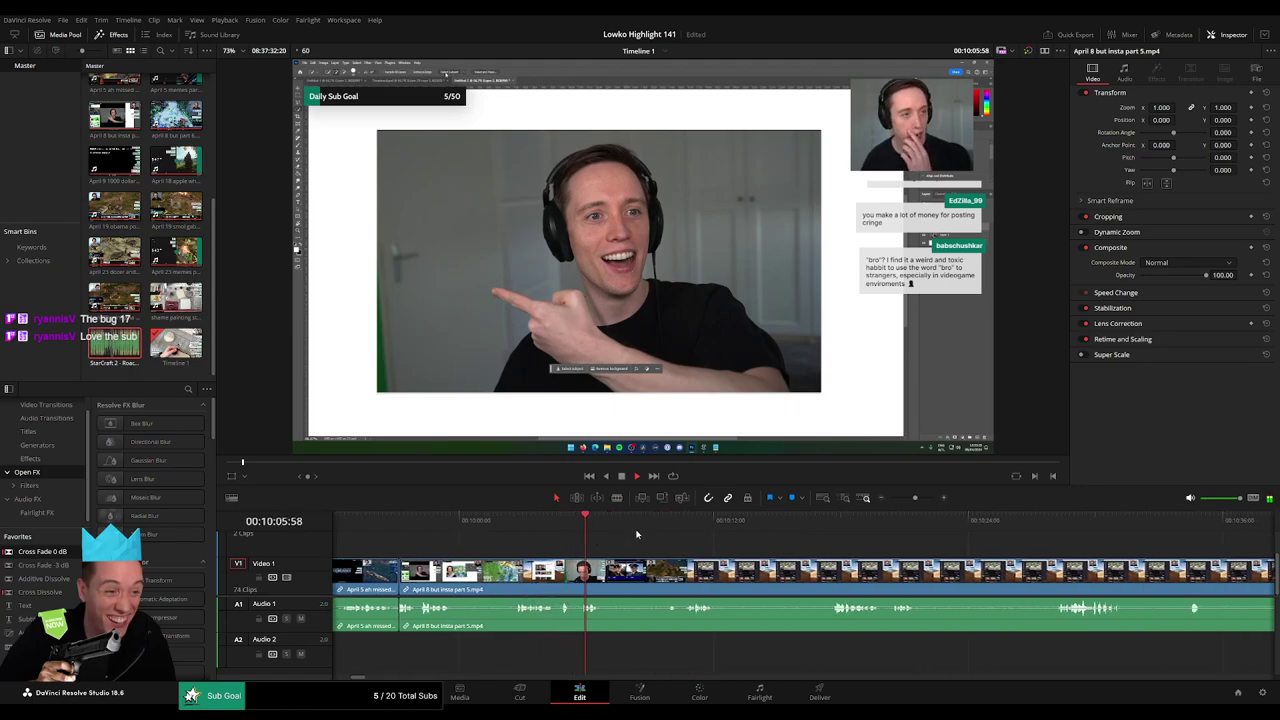
pyautogui.click(690, 521)
pyautogui.click(826, 521)
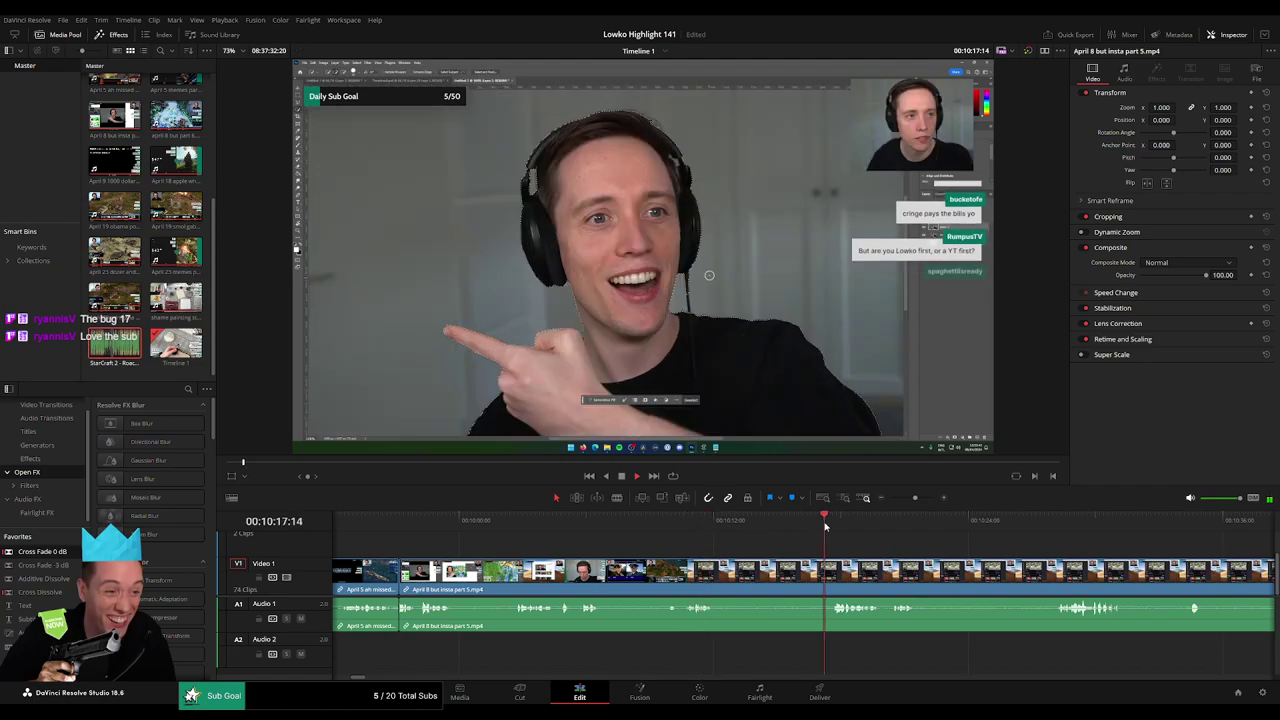
pyautogui.hscroll(3, 709, 527)
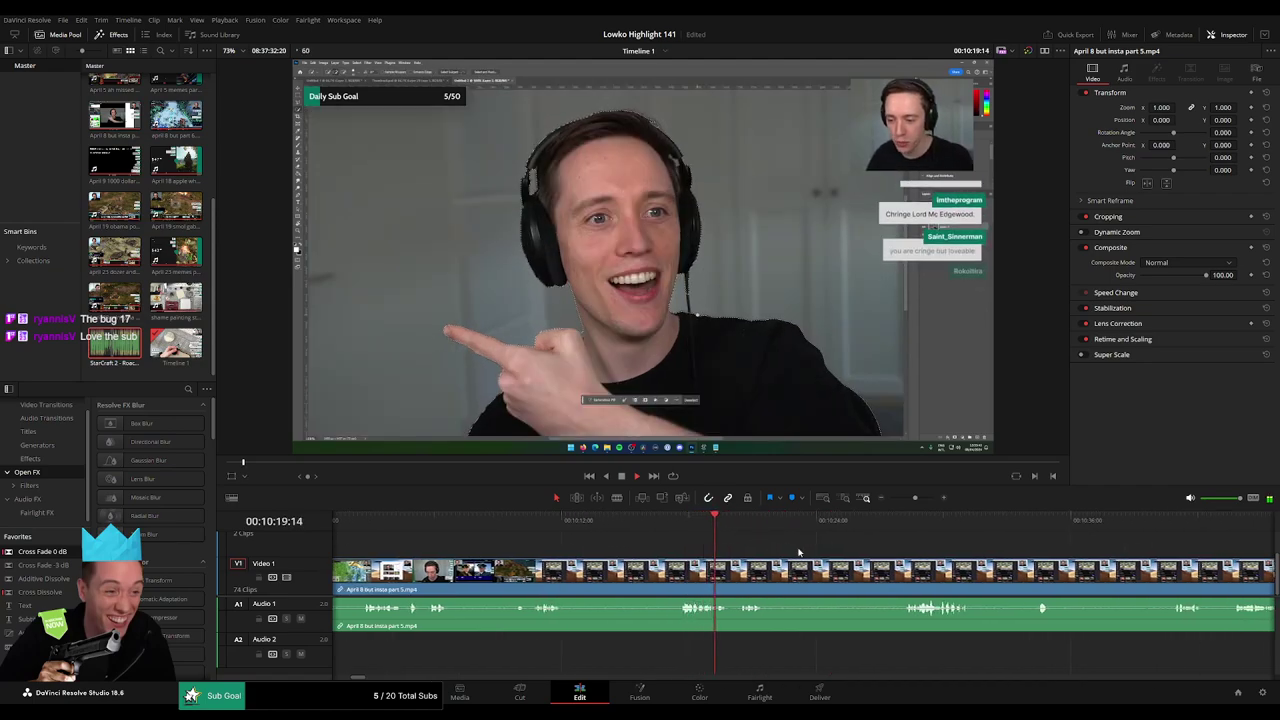
pyautogui.hscroll(1, 750, 546)
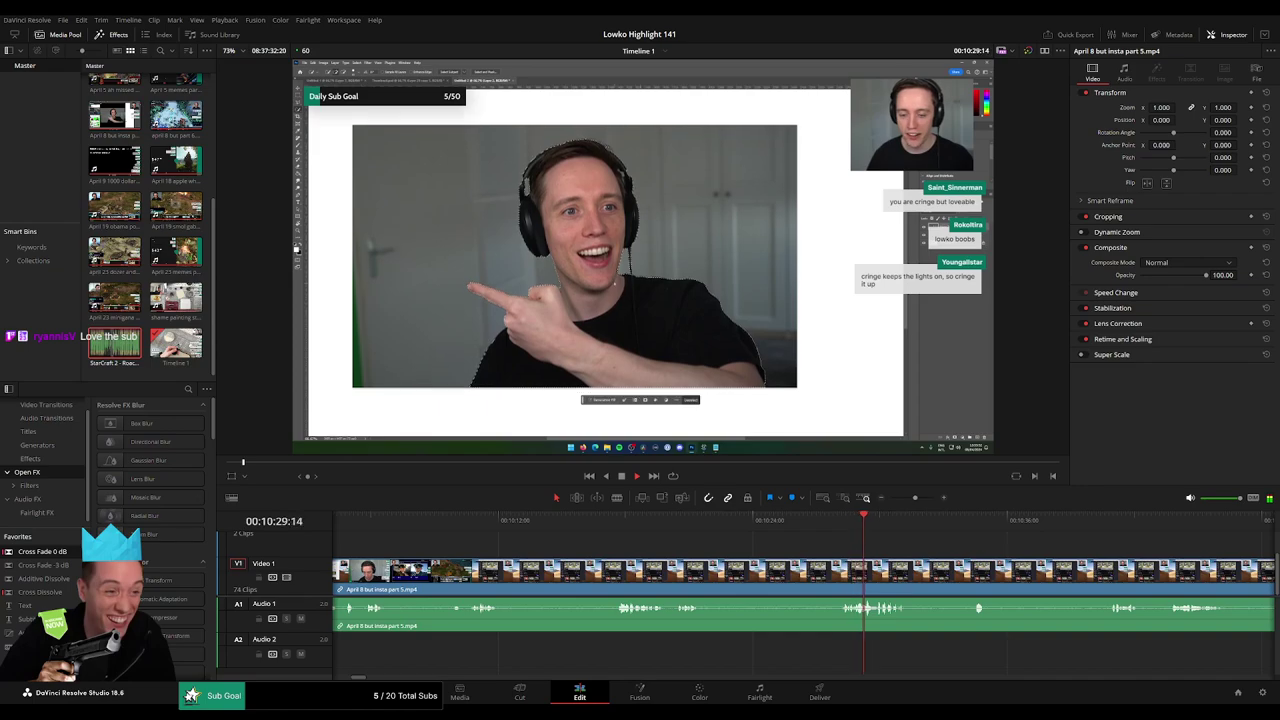
pyautogui.hscroll(5, 860, 544)
pyautogui.moveTo(684, 520); pyautogui.dragTo(698, 519)
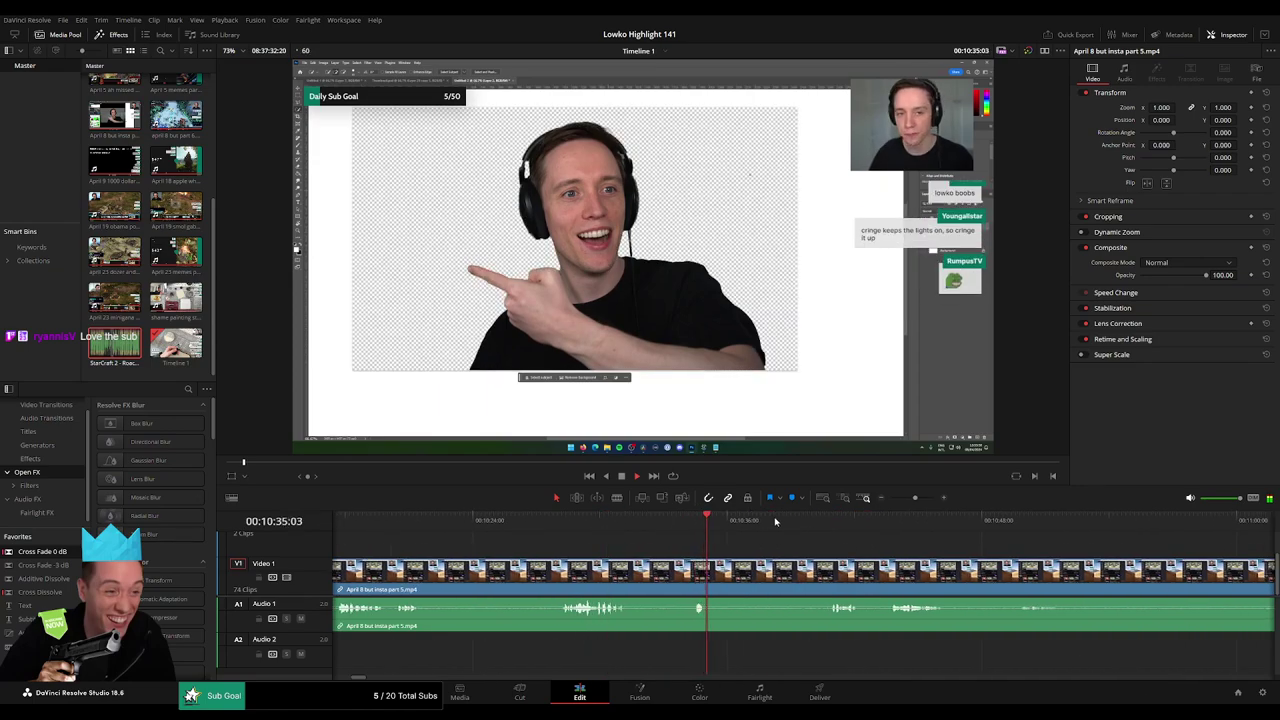
pyautogui.click(829, 520)
pyautogui.moveTo(914, 497)
pyautogui.mouseDown()
pyautogui.moveTo(893, 497)
pyautogui.moveTo(925, 497)
pyautogui.moveTo(911, 497)
pyautogui.mouseUp()
pyautogui.click(851, 520)
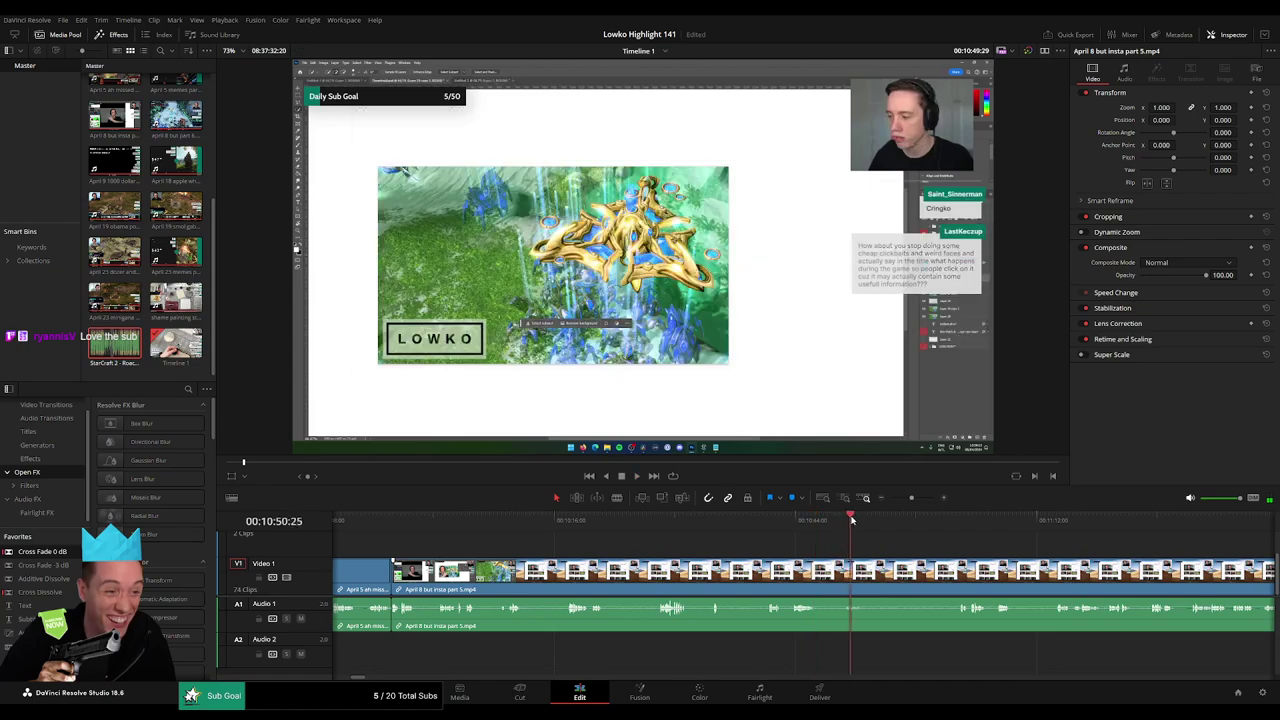
pyautogui.moveTo(892, 546); pyautogui.dragTo(721, 533)
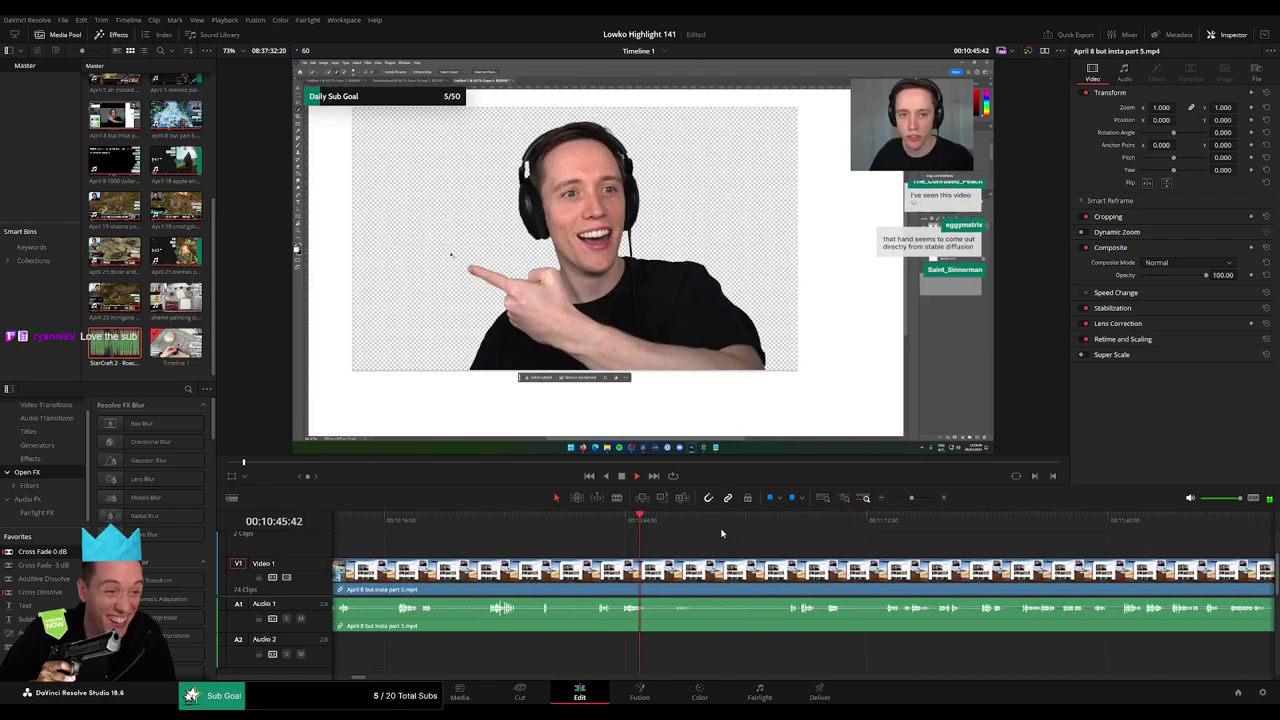
pyautogui.click(757, 520)
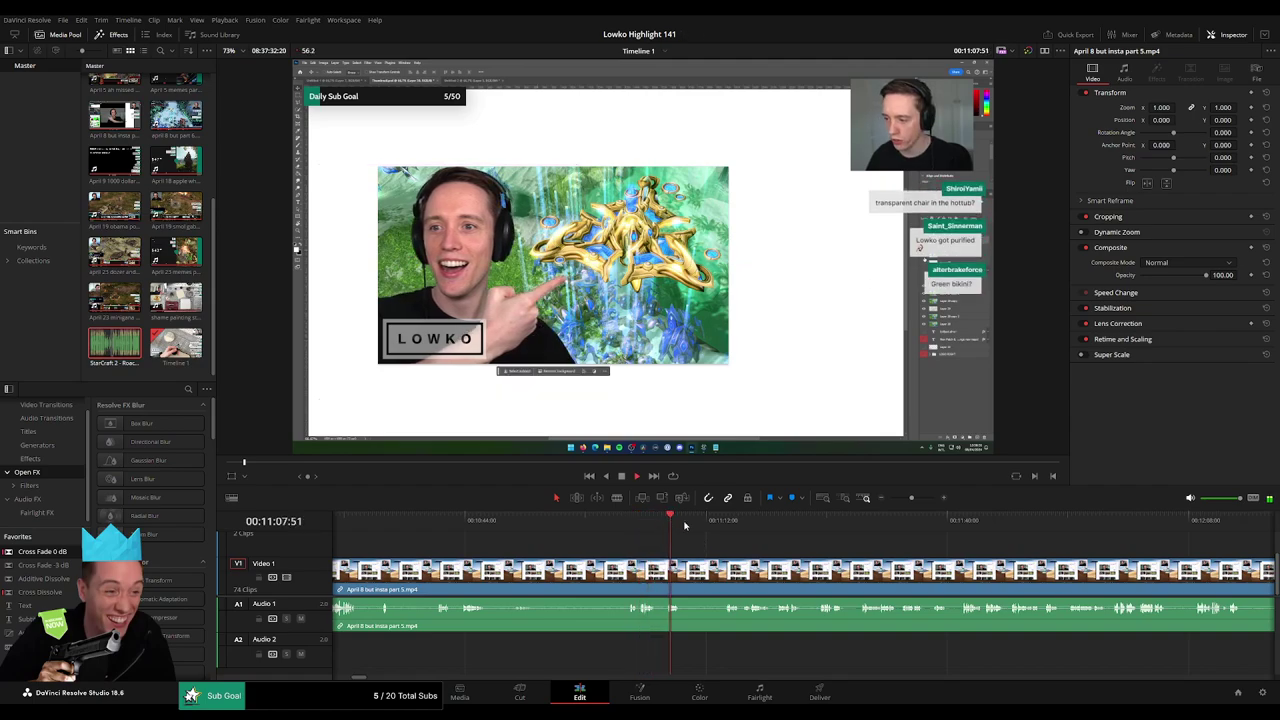
pyautogui.moveTo(715, 527); pyautogui.dragTo(727, 527)
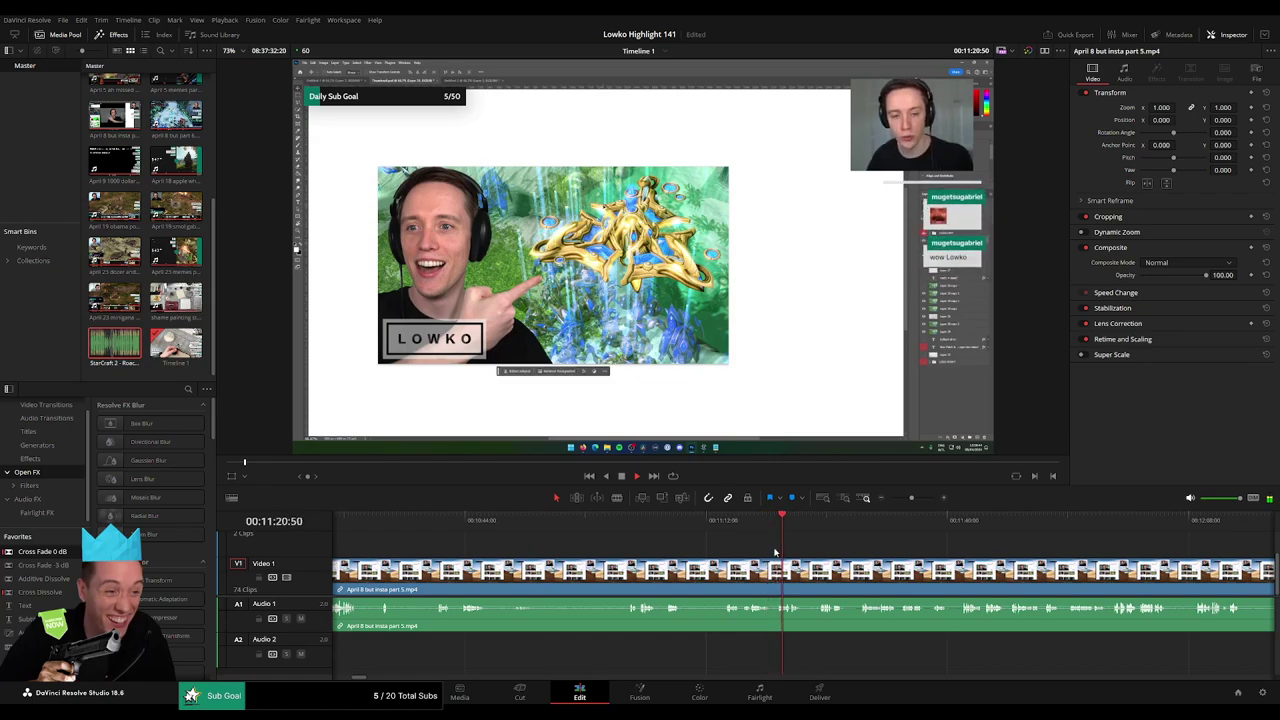
pyautogui.moveTo(777, 540); pyautogui.dragTo(657, 524)
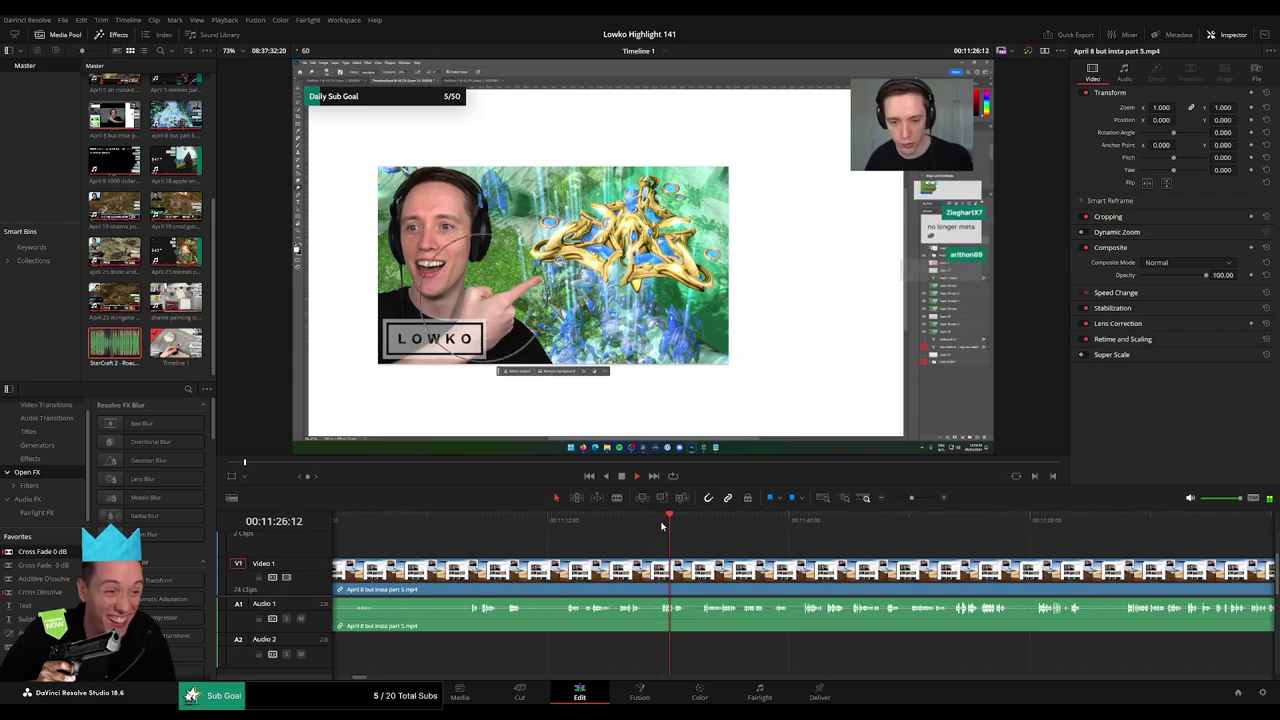
pyautogui.hscroll(2, 613, 540)
pyautogui.hscroll(1, 613, 540)
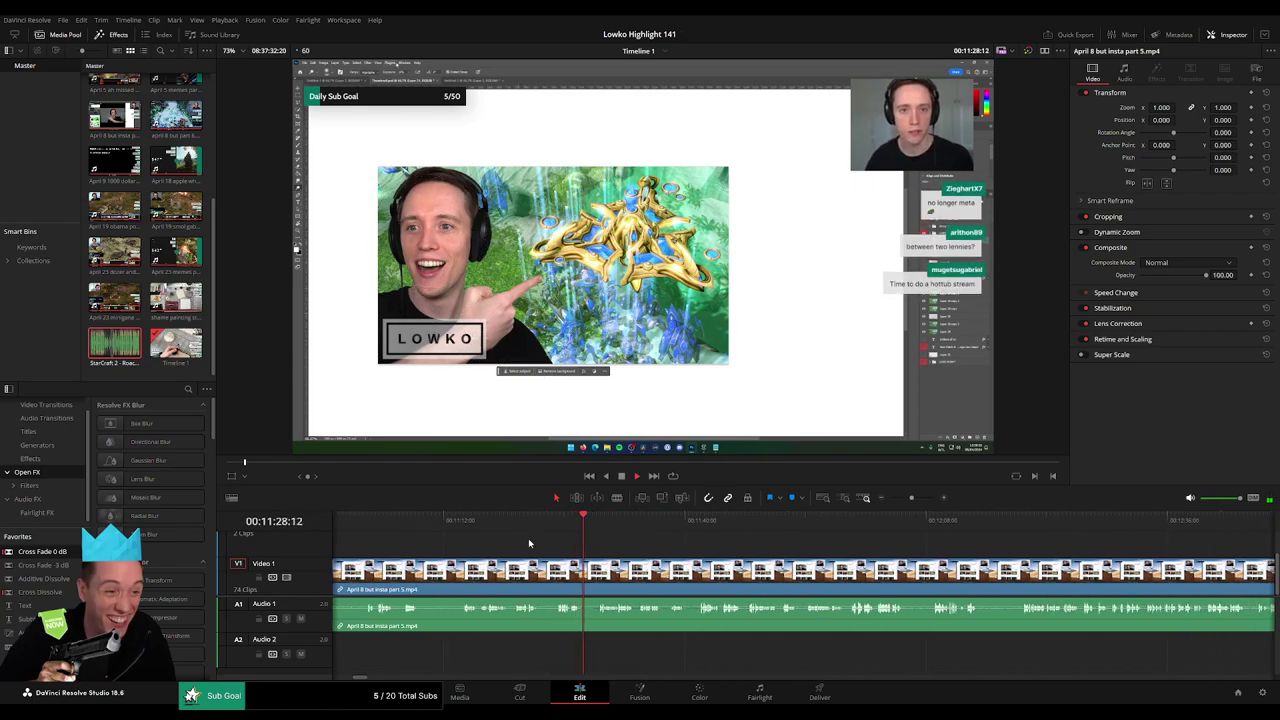
# Remove the opening of the part 5 clip up to about 00:10:02:25, closing the gap, and smooth the audio cut with a cross fade.
pyautogui.click(461, 530)
pyautogui.hscroll(-10, 480, 535)
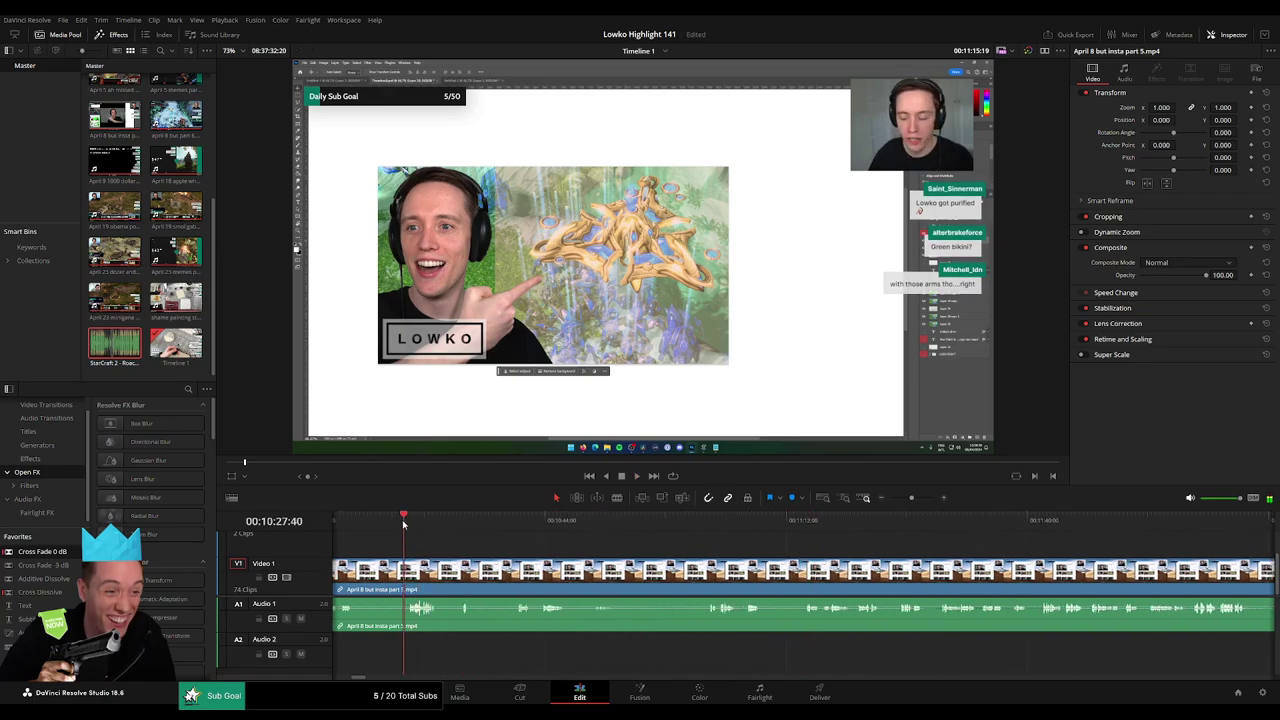
pyautogui.hscroll(-8, 480, 527)
pyautogui.click(562, 528)
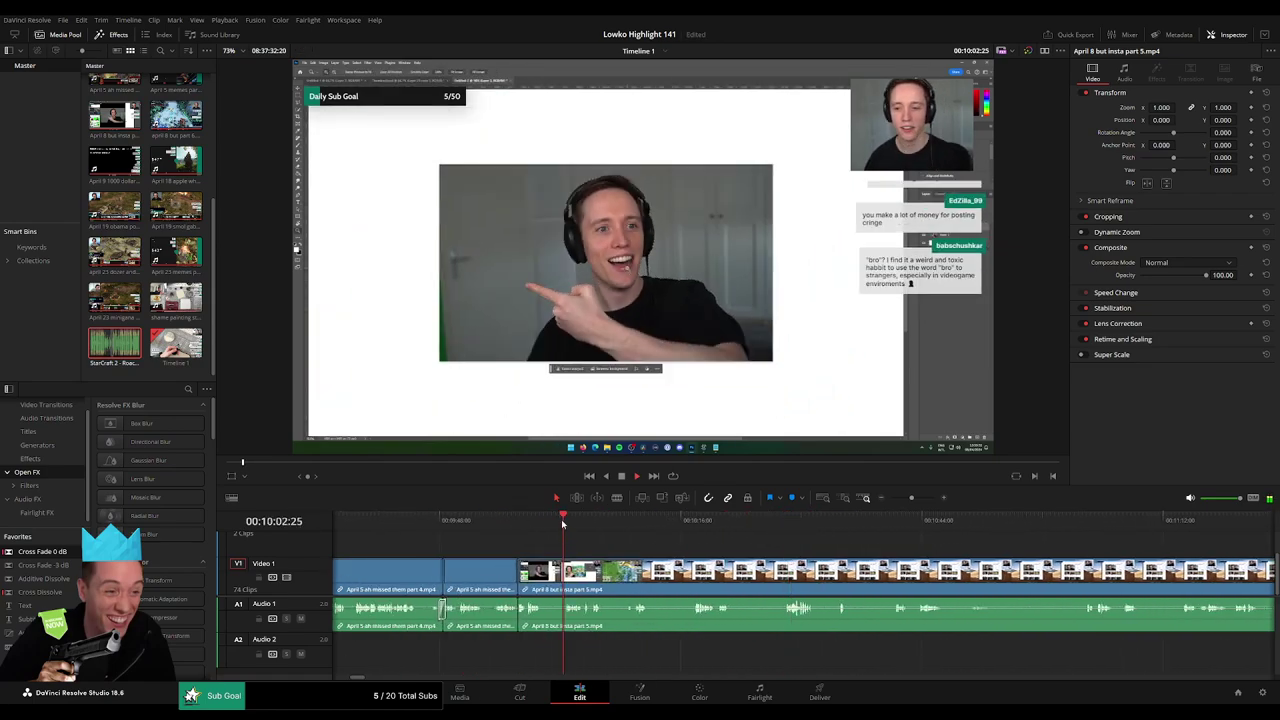
pyautogui.hscroll(-1, 615, 557)
pyautogui.click(613, 575)
pyautogui.press('a')
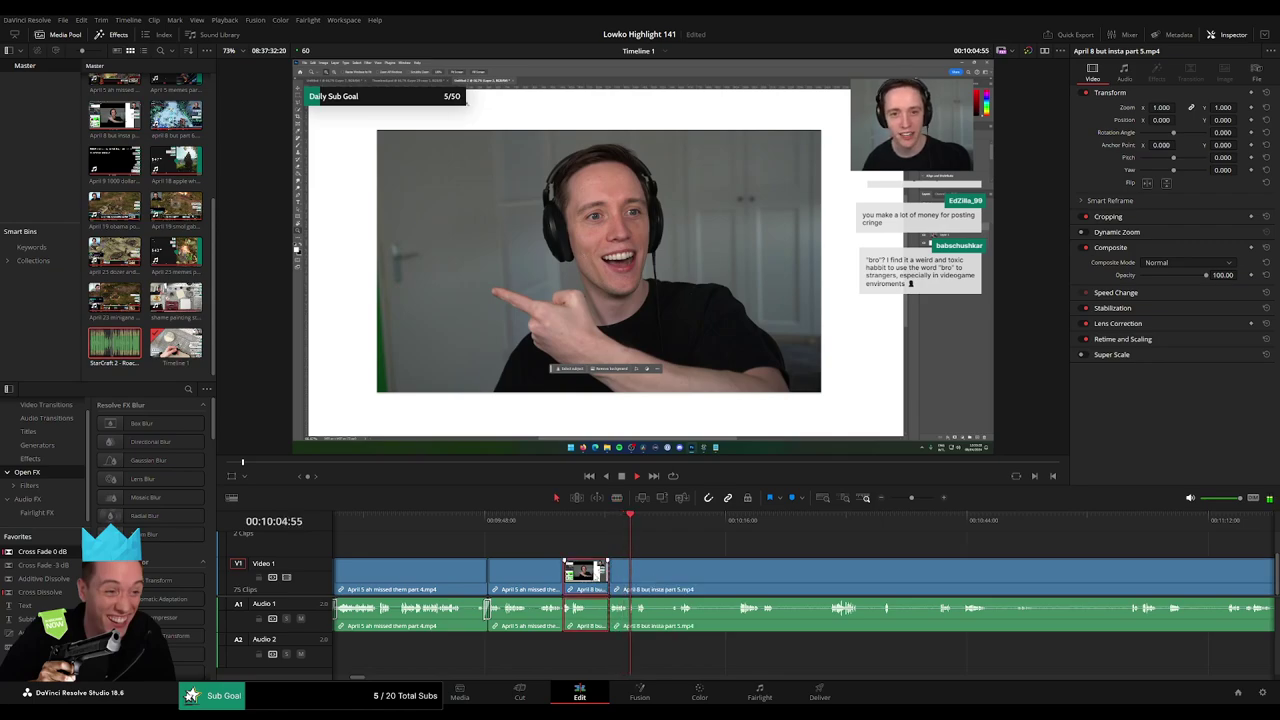
pyautogui.press('Delete')
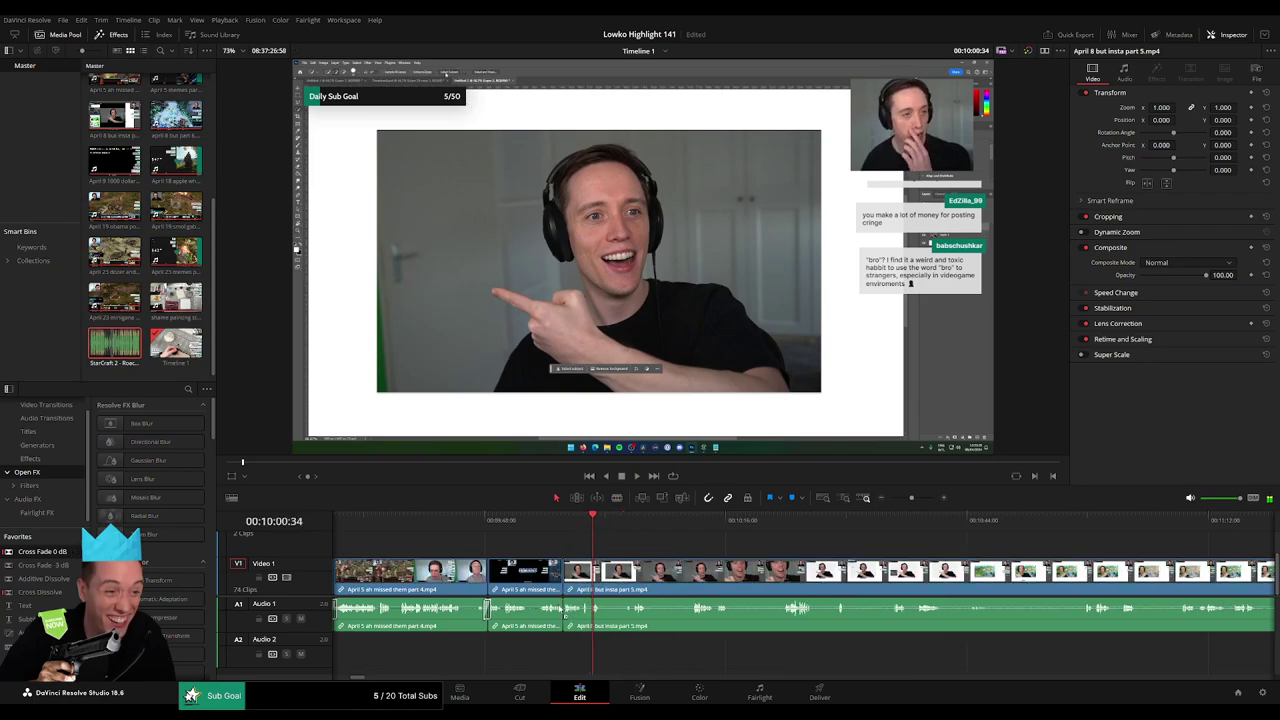
# Remove the part 5 footage from about 00:10:01:40 to 00:10:05:05, closing the gap, and smooth the audio cut with a cross fade.
pyautogui.click(628, 527)
pyautogui.hscroll(2, 604, 548)
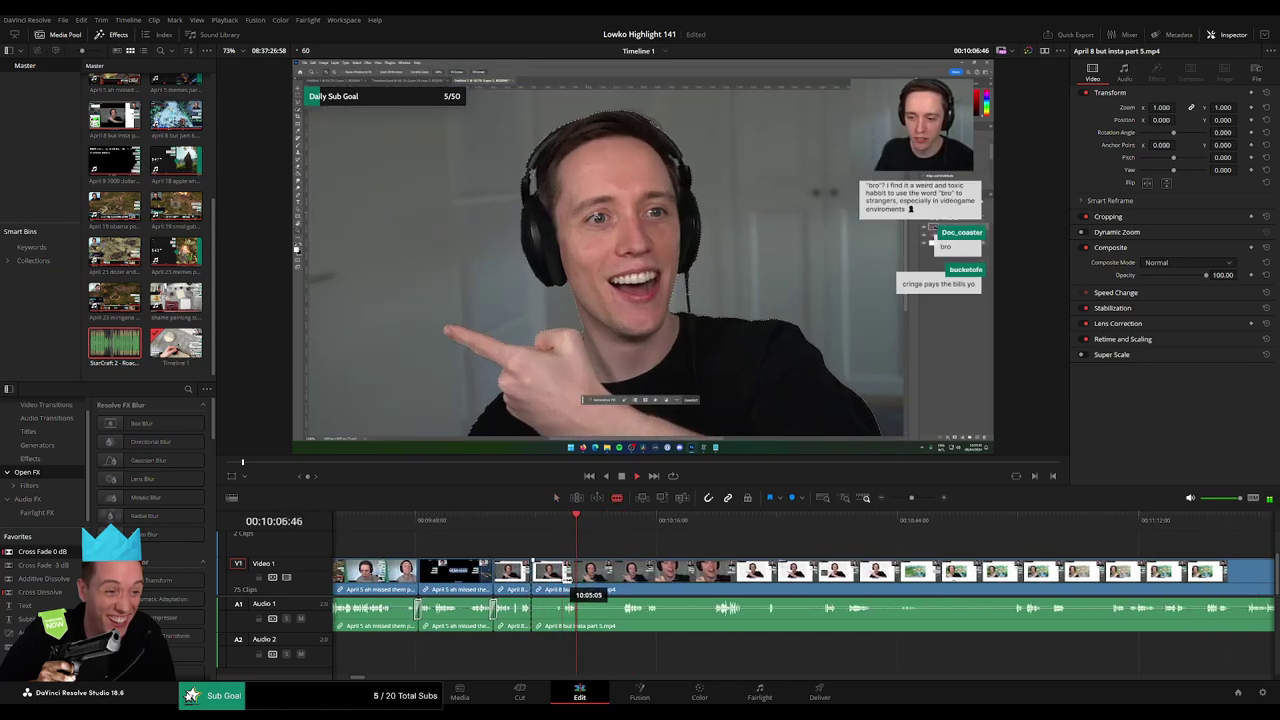
pyautogui.click(566, 571)
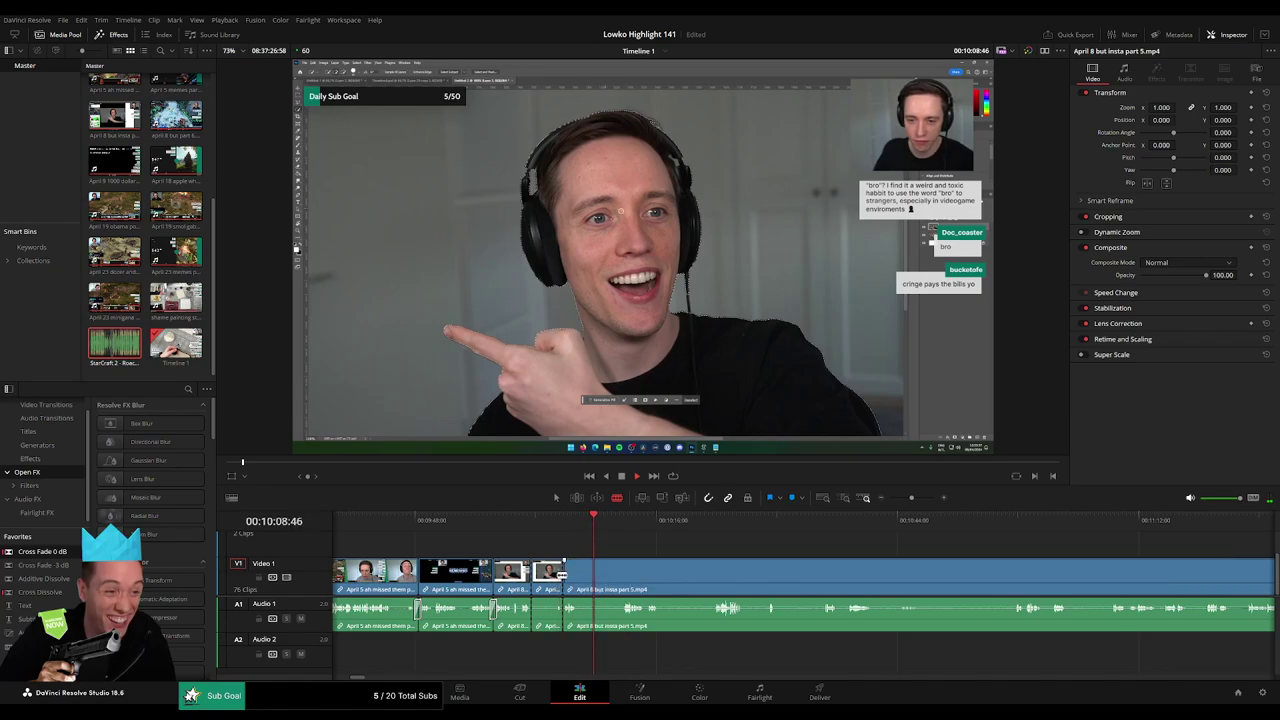
pyautogui.press('a')
pyautogui.click(552, 582)
pyautogui.press('Delete')
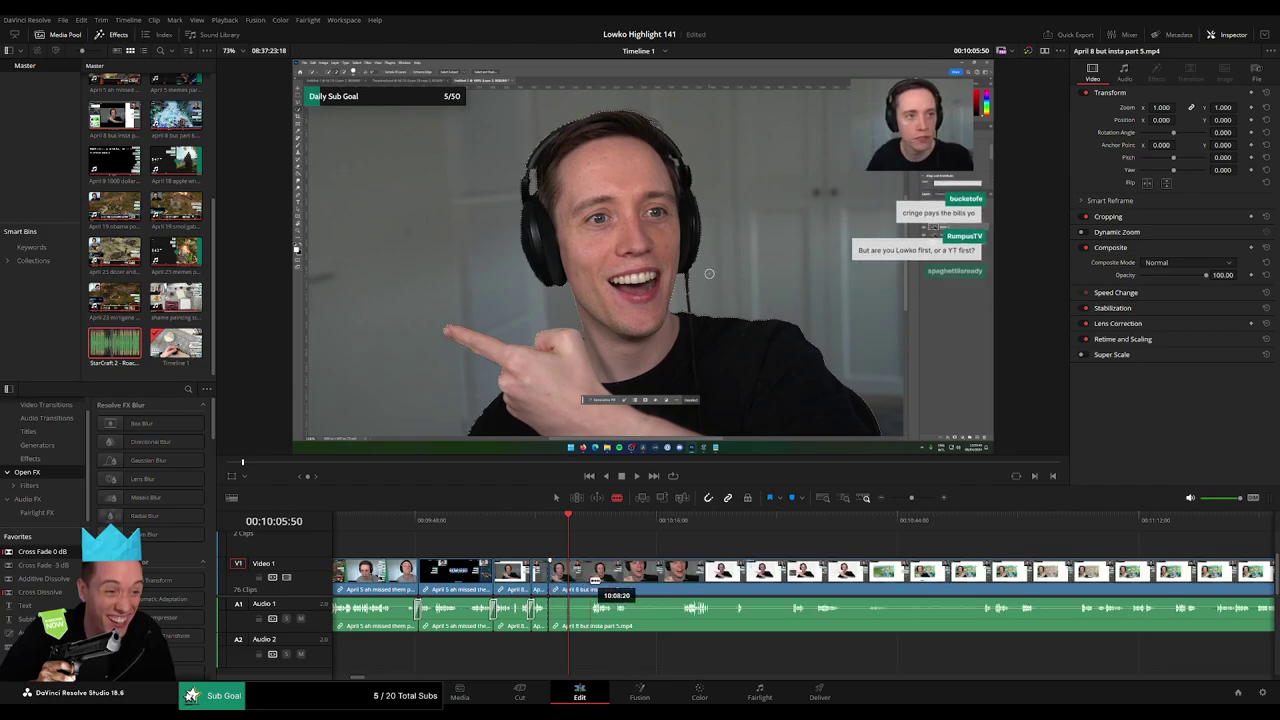
# Remove the part 5 footage from about 00:10:03:30 to 00:10:08:20, closing the gap, and smooth the audio cut with a cross fade.
pyautogui.click(591, 581)
pyautogui.press('a')
pyautogui.click(575, 581)
pyautogui.press('Delete')
pyautogui.press('space')
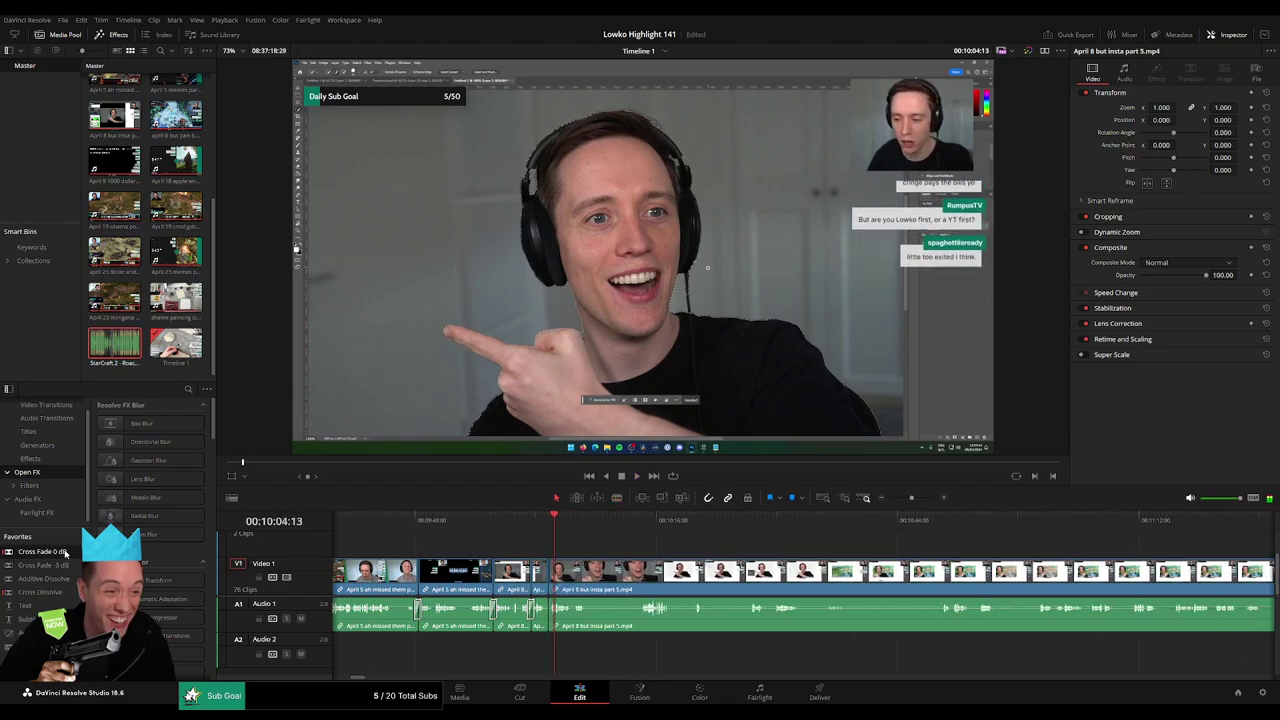
# Remove the part 5 footage from about 00:10:07:59 to 00:10:14, closing the gap, and smooth the audio cut with a cross fade.
pyautogui.click(577, 522)
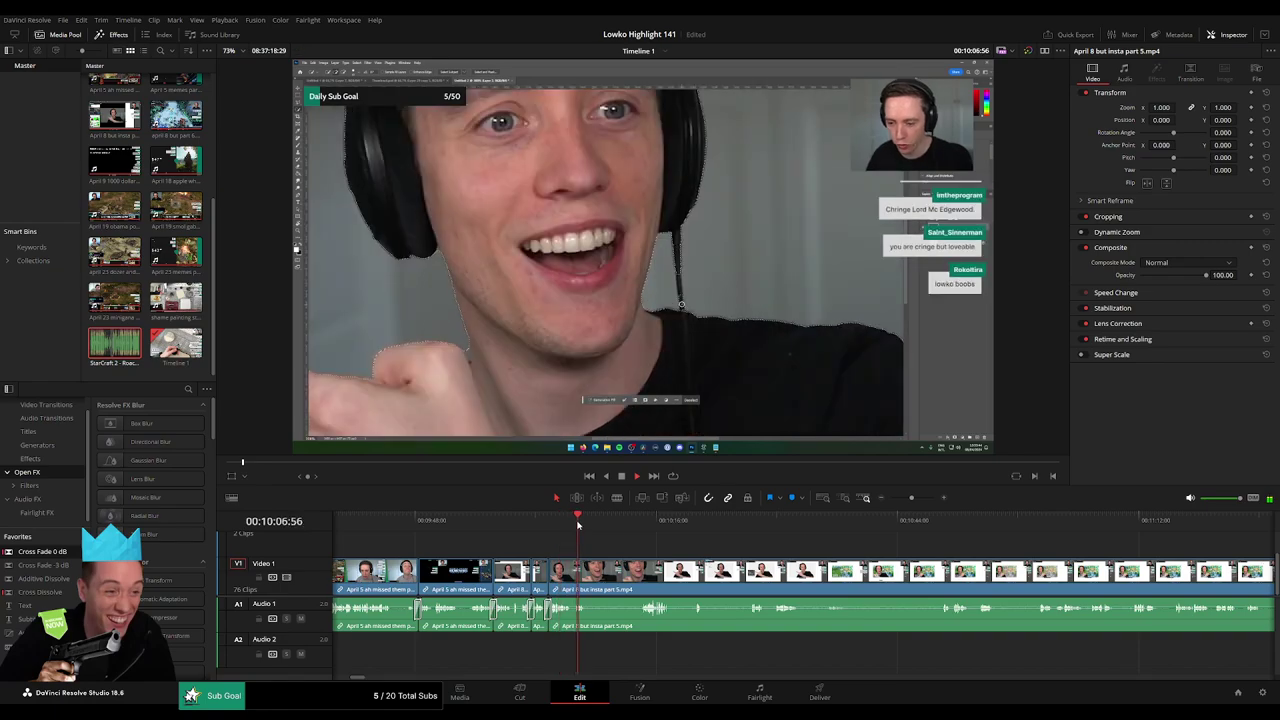
pyautogui.press('space')
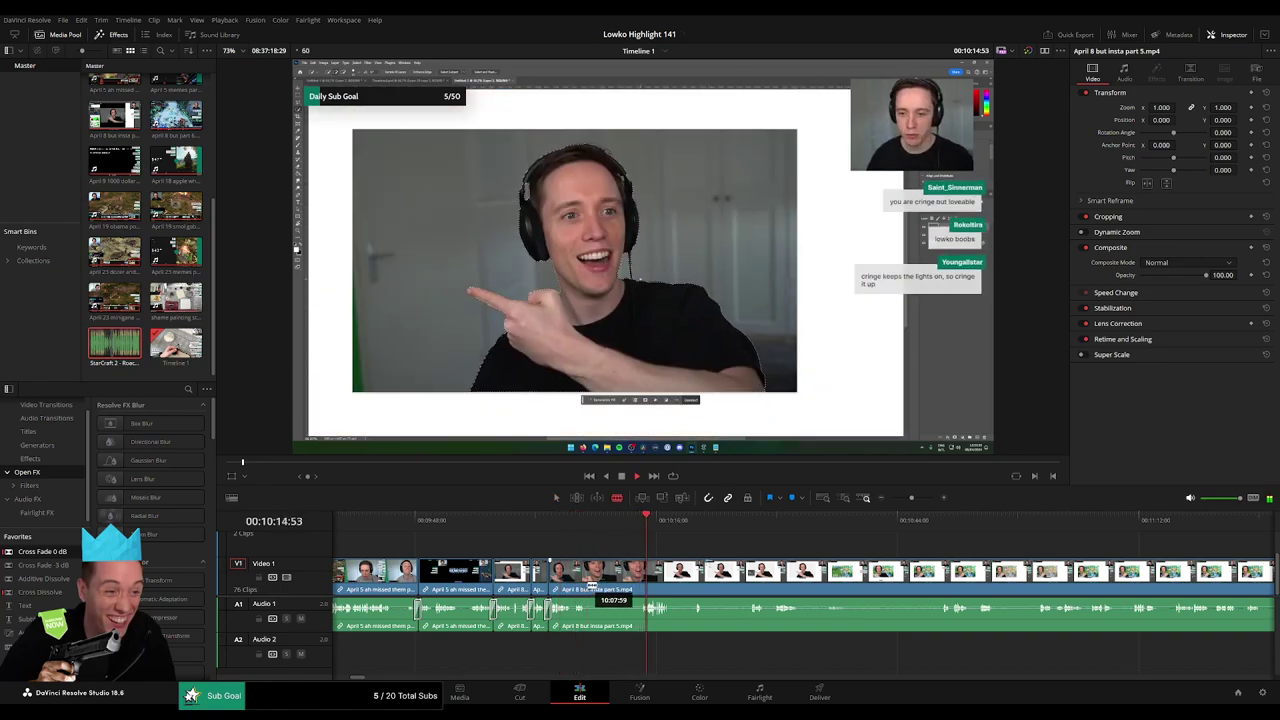
pyautogui.click(589, 586)
pyautogui.click(640, 578)
pyautogui.press('a')
pyautogui.click(631, 582)
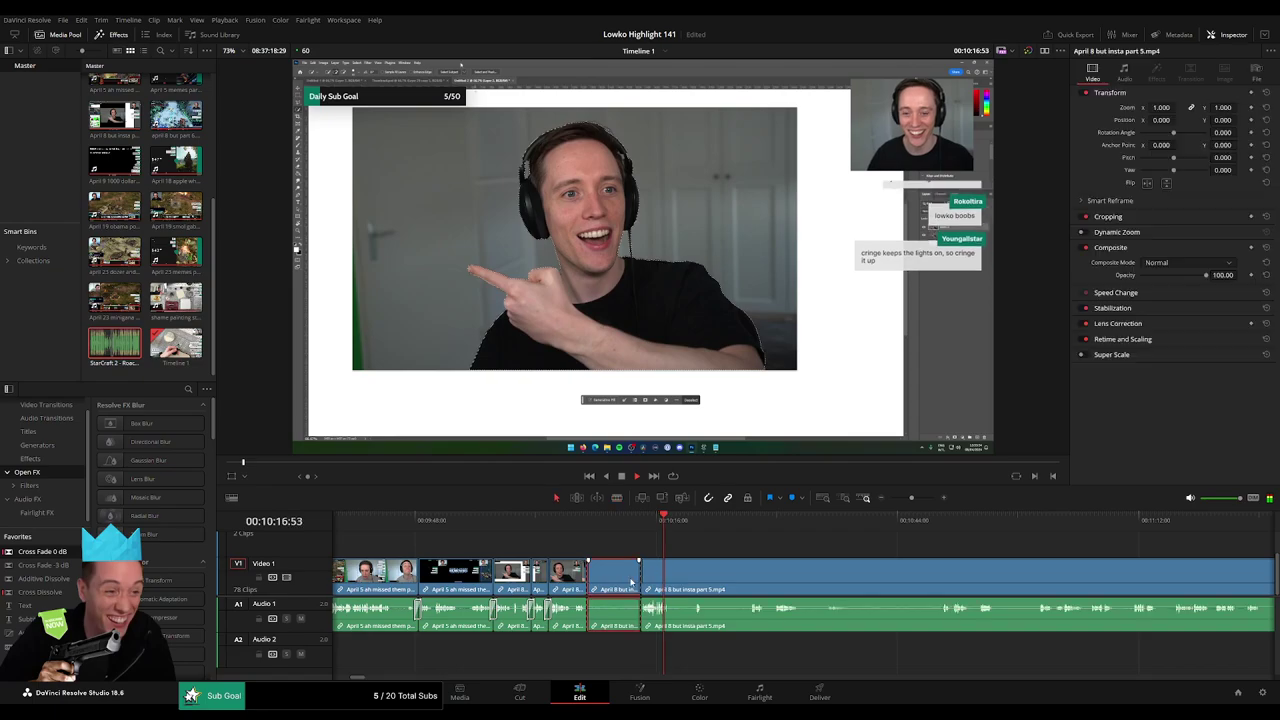
pyautogui.press('Delete')
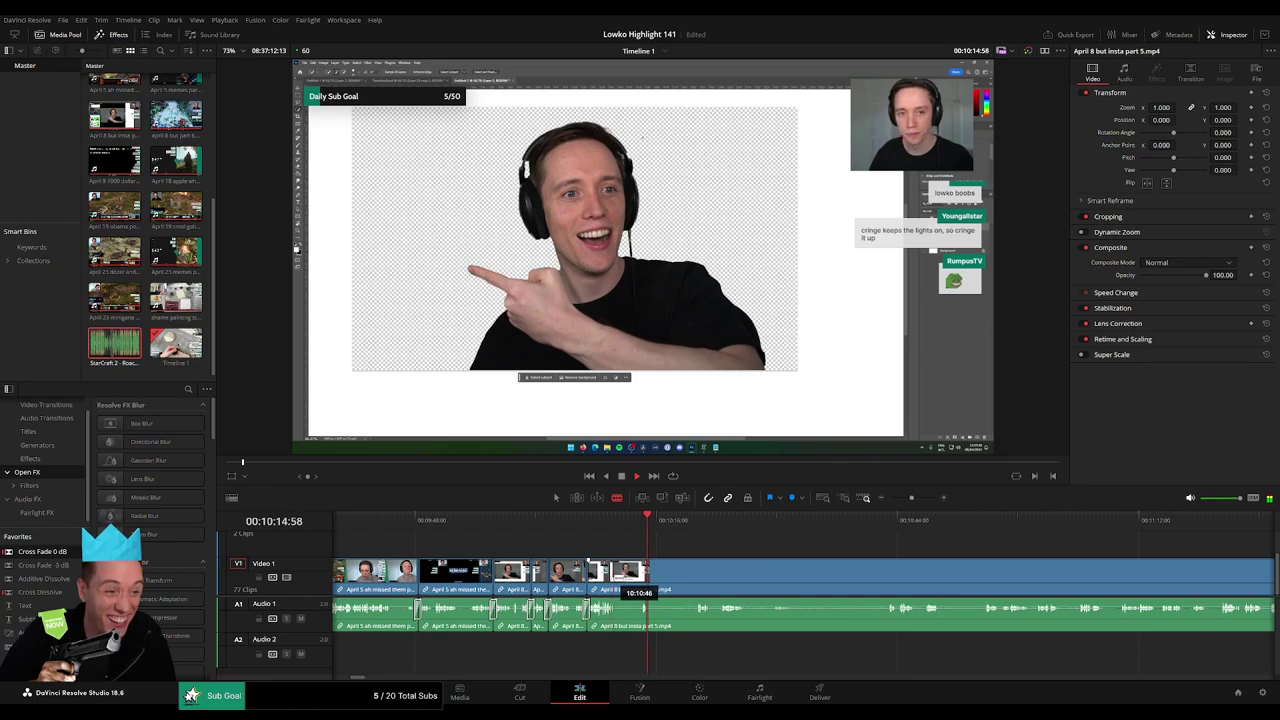
# Remove the part 5 footage from about 00:10:11 to 00:10:20, closing the gap, and smooth the audio cut with a cross fade.
pyautogui.click(617, 579)
pyautogui.click(692, 525)
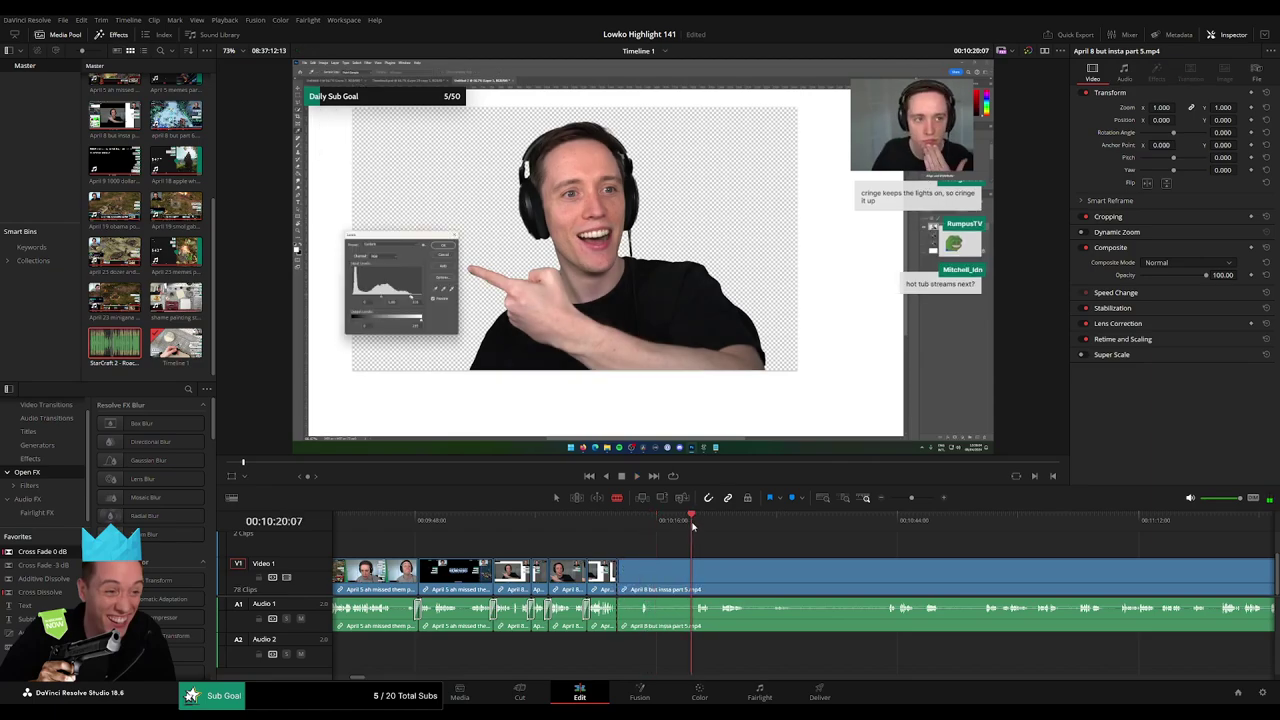
pyautogui.click(696, 577)
pyautogui.press('a')
pyautogui.click(677, 581)
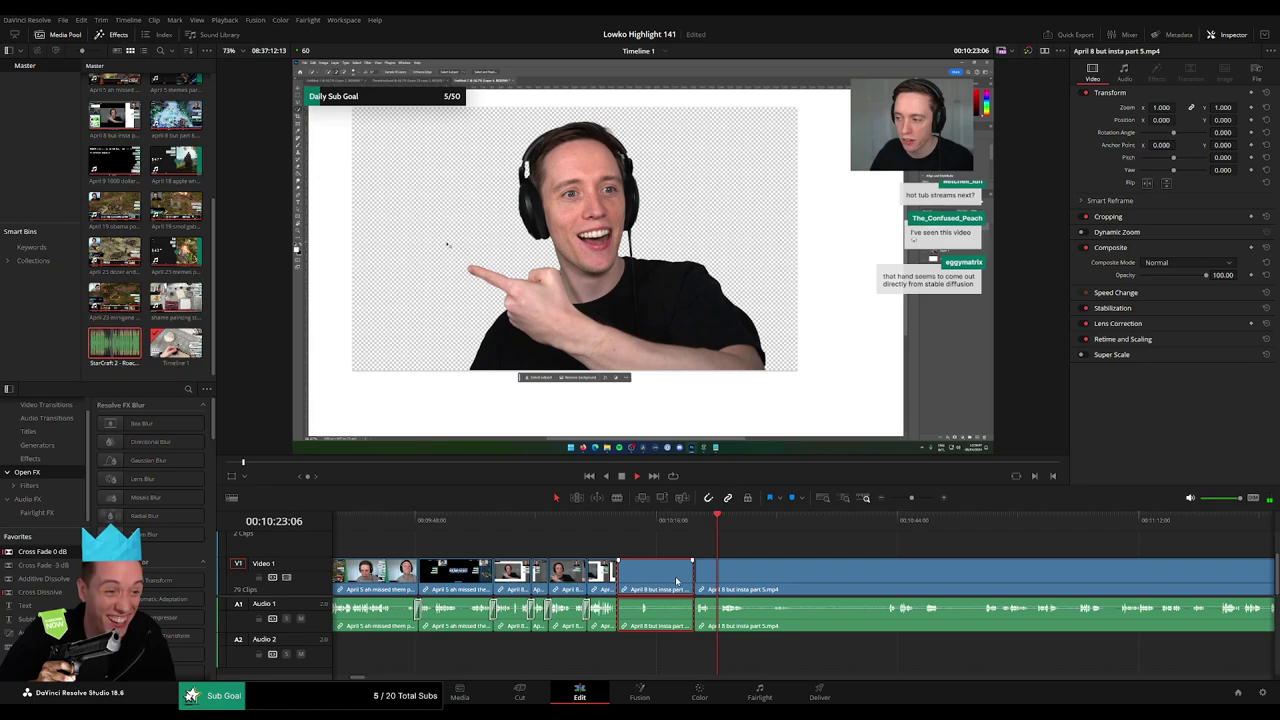
pyautogui.press('Delete')
pyautogui.moveTo(59, 553); pyautogui.dragTo(616, 625)
pyautogui.hscroll(4, 590, 560)
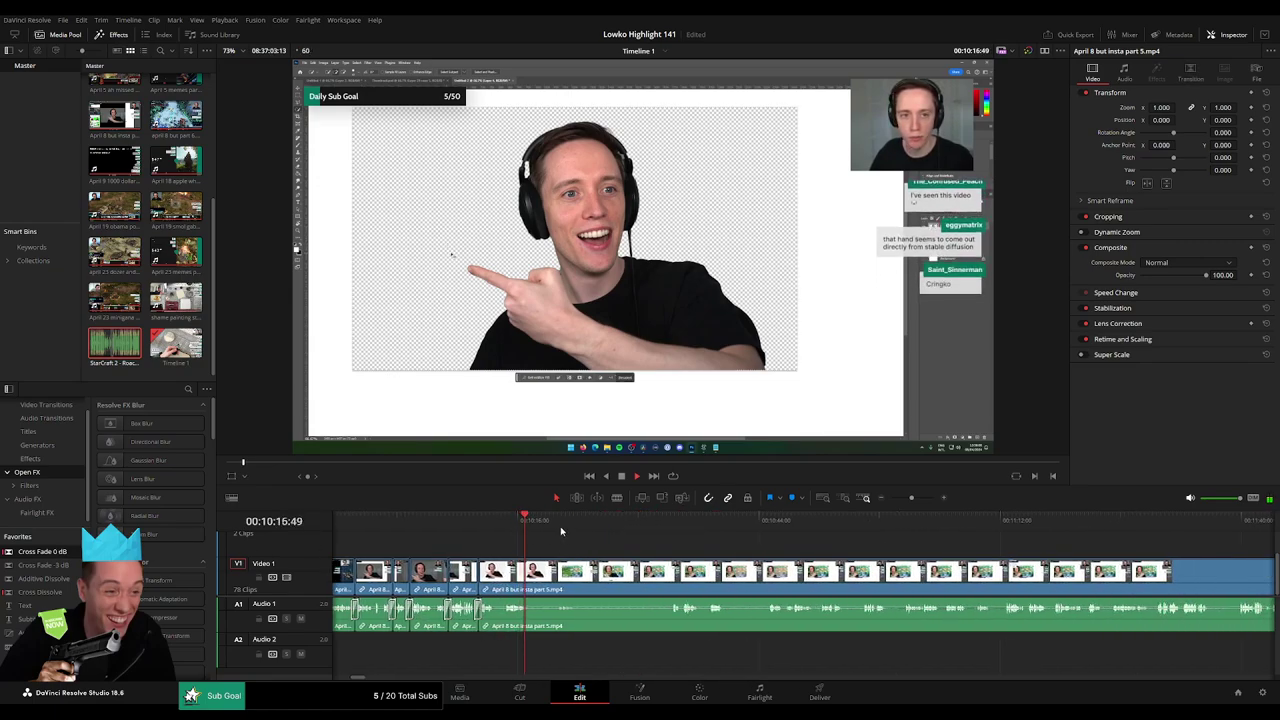
# Remove the part 5 footage from about 00:10:17:50 to 00:10:33:45, closing the gap, and smooth the audio cut with a cross fade.
pyautogui.click(563, 524)
pyautogui.click(533, 587)
pyautogui.click(665, 525)
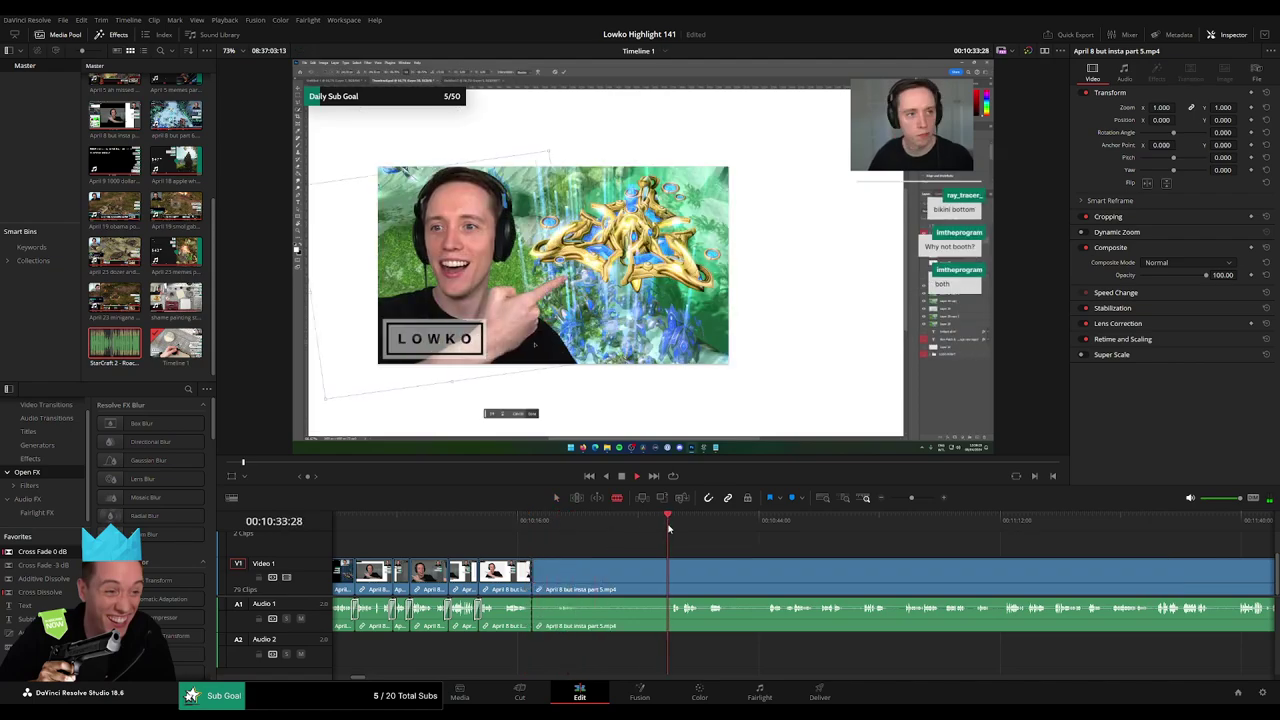
pyautogui.click(673, 578)
pyautogui.press('a')
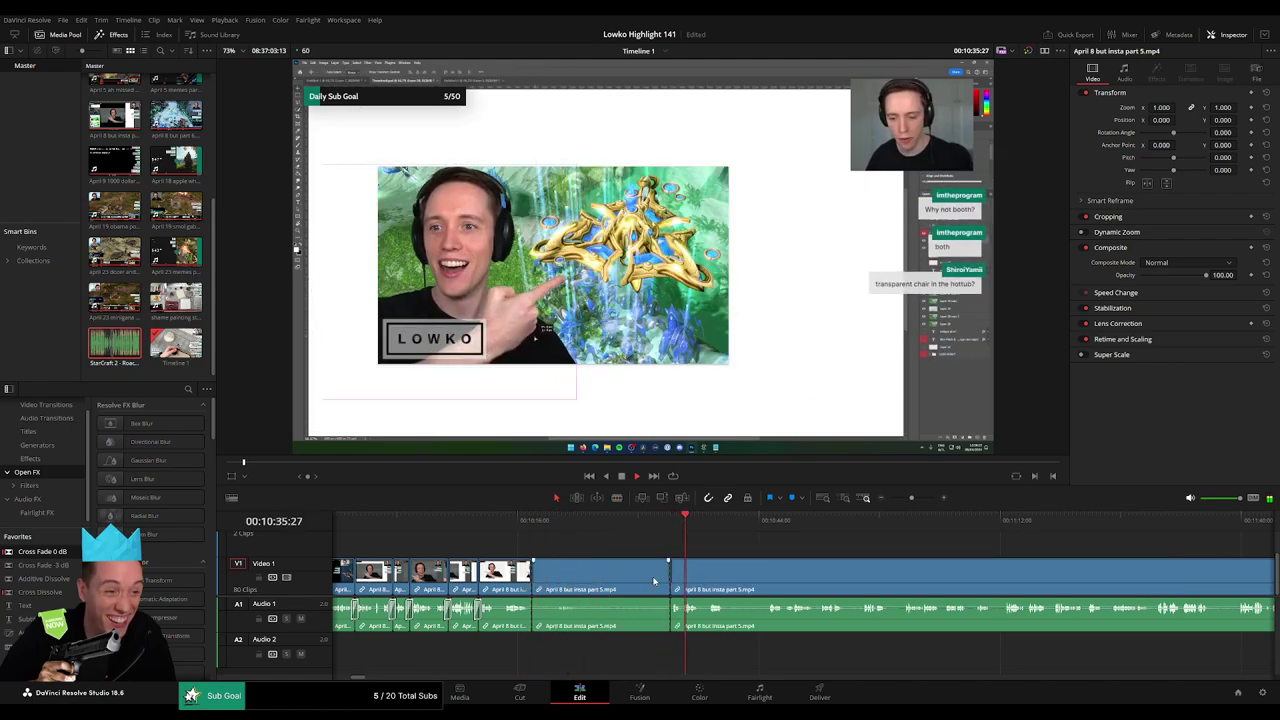
pyautogui.click(656, 580)
pyautogui.press('Delete')
pyautogui.press('space')
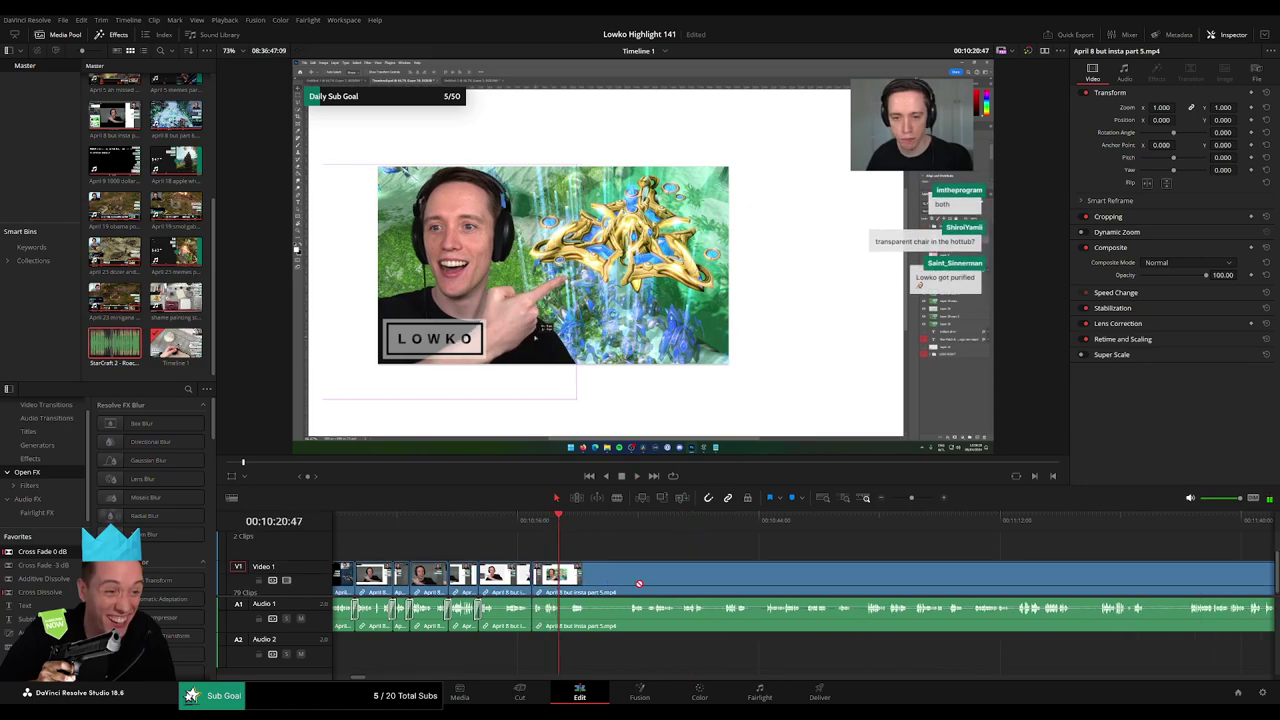
# Split the part 5 clip at 00:10:20:47 and remove the silent footage up to about 00:10:22, closing the gap.
pyautogui.click(866, 498)
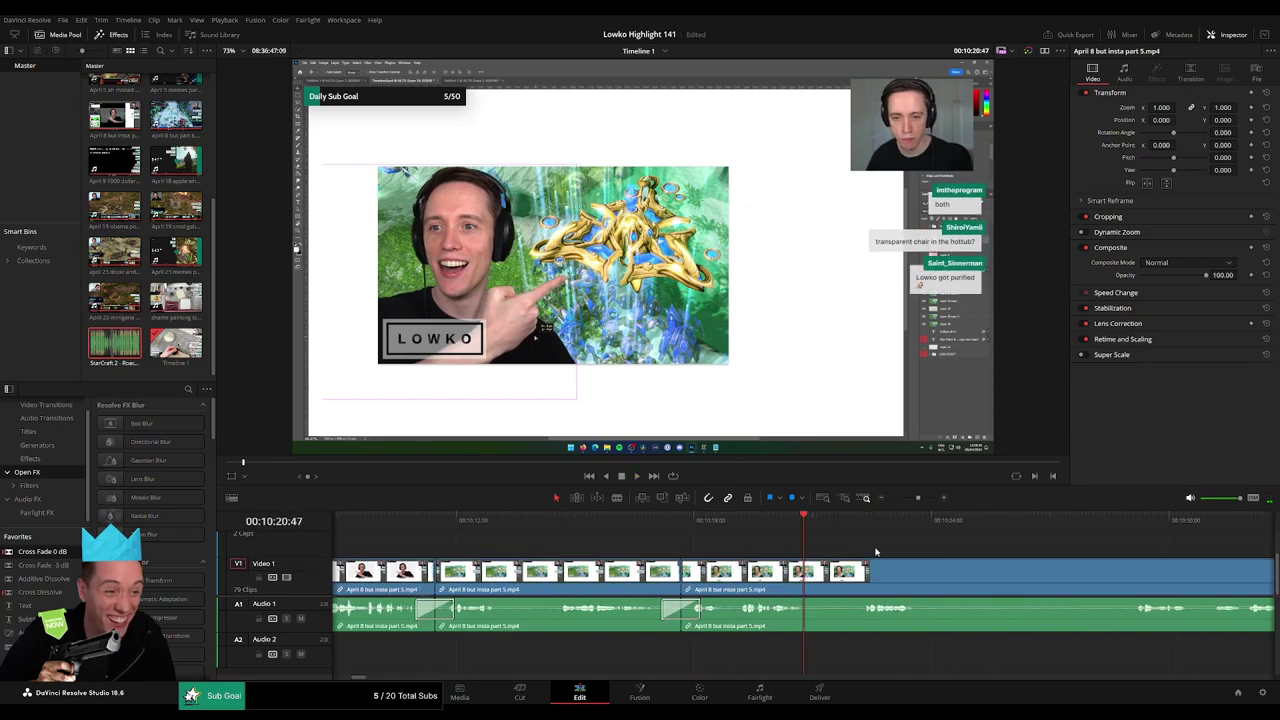
pyautogui.click(808, 577)
pyautogui.press('Delete')
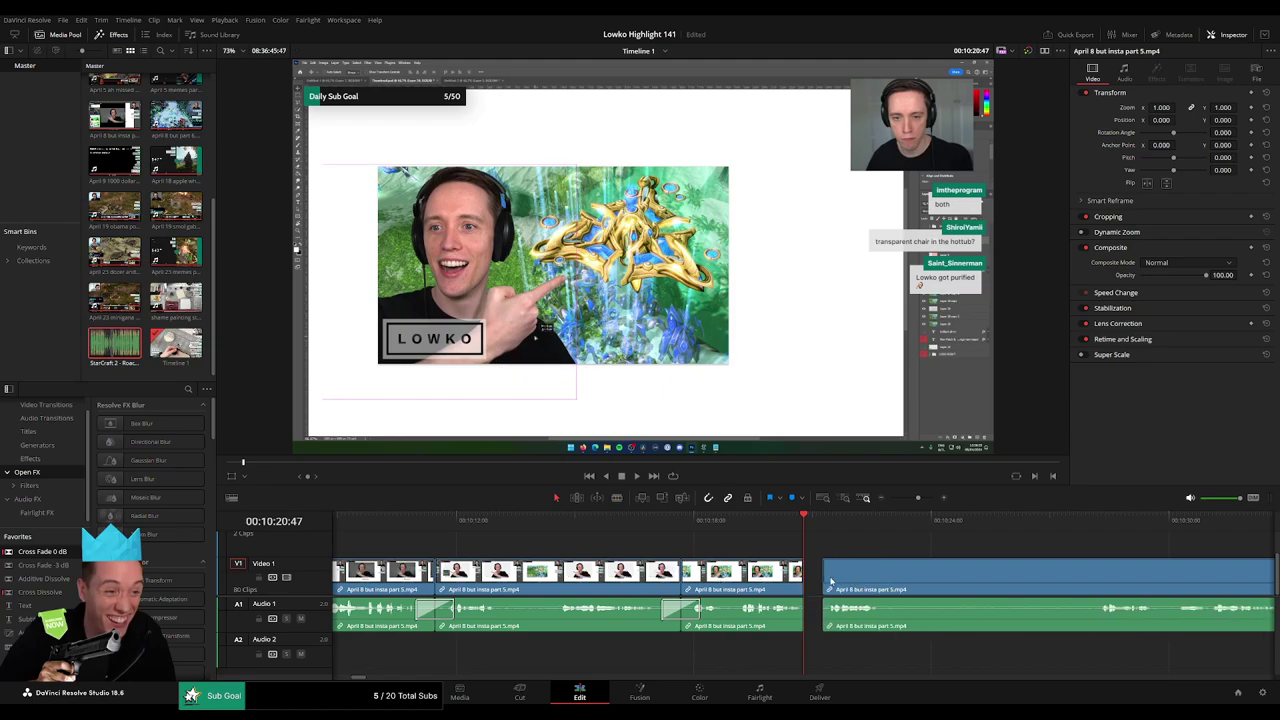
# Remove the quiet part 5 footage from about 00:10:22 to 00:10:27, closing the gap, and add cross fades at the last two audio cuts.
pyautogui.press('b')
pyautogui.click(867, 578)
pyautogui.click(1073, 575)
pyautogui.hotkey('ctrl', 'z')
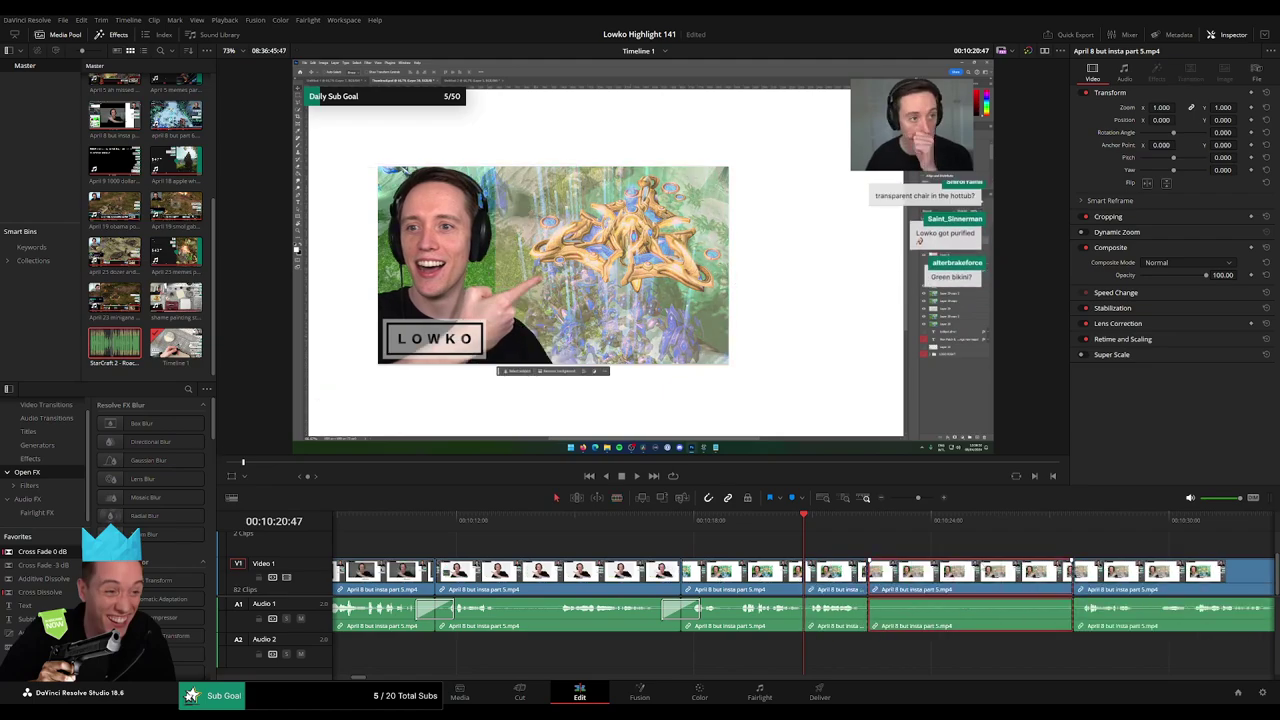
pyautogui.moveTo(61, 553); pyautogui.dragTo(826, 616)
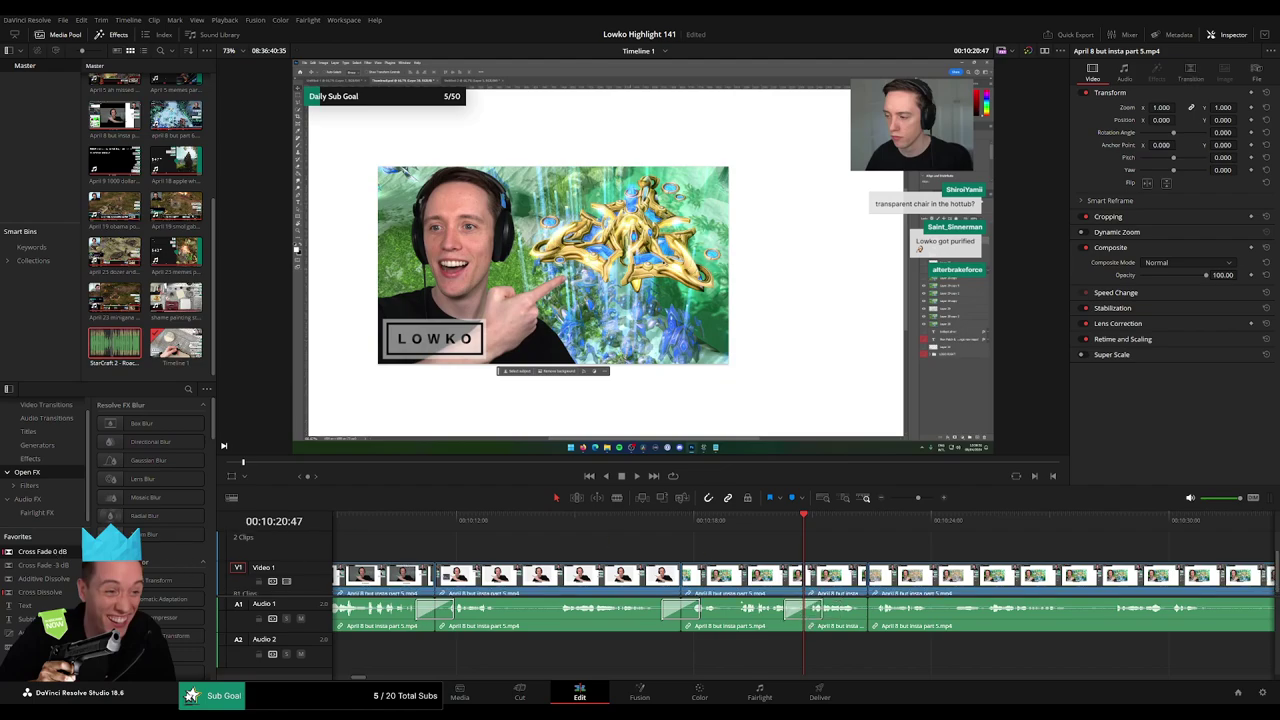
pyautogui.moveTo(61, 552); pyautogui.dragTo(891, 614)
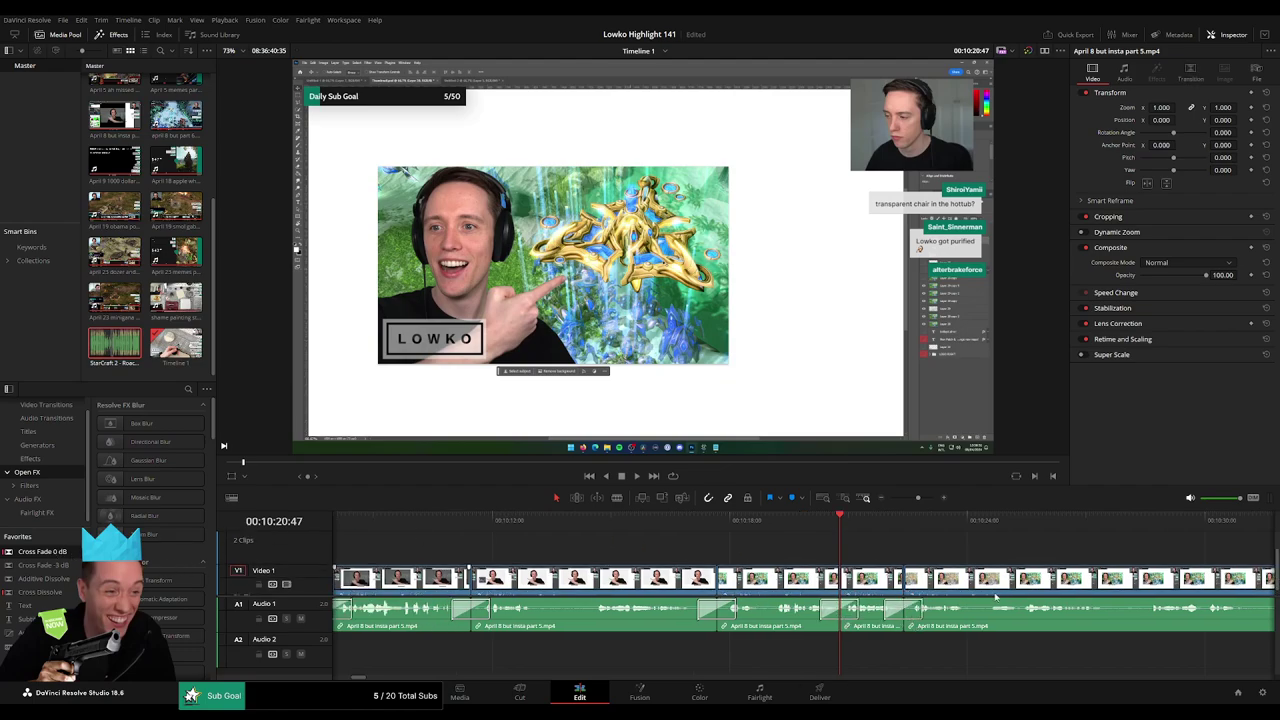
# Remove the quiet part 5 footage from about 00:10:31 to 00:10:33, closing the gap, and smooth the audio cut with a cross fade.
pyautogui.press('space')
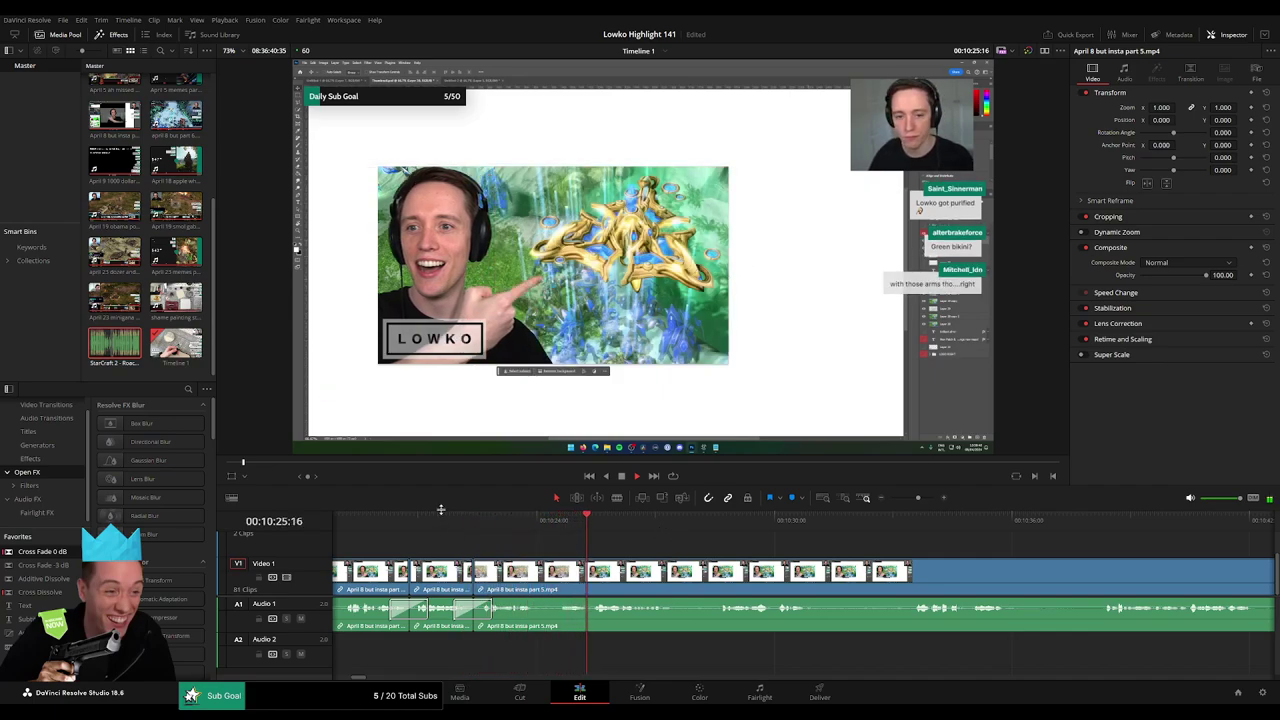
pyautogui.moveTo(441, 510); pyautogui.dragTo(441, 517)
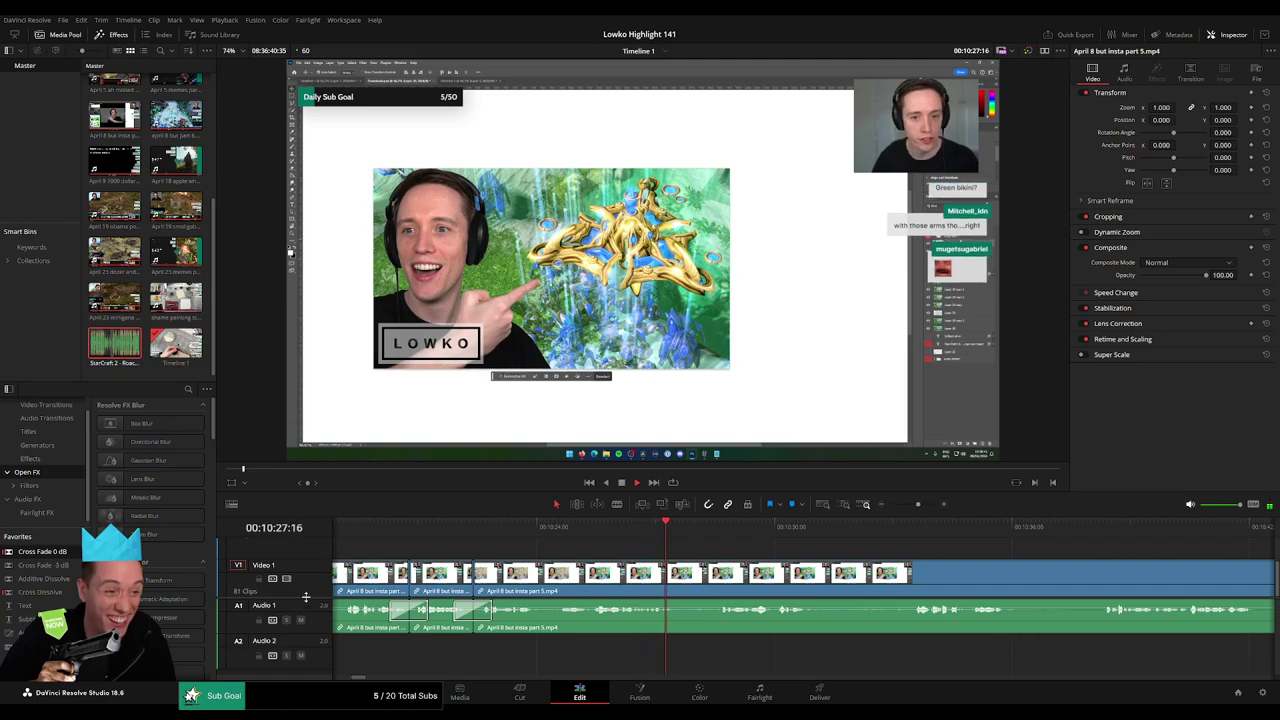
pyautogui.moveTo(306, 597); pyautogui.dragTo(306, 603)
pyautogui.hscroll(2, 608, 545)
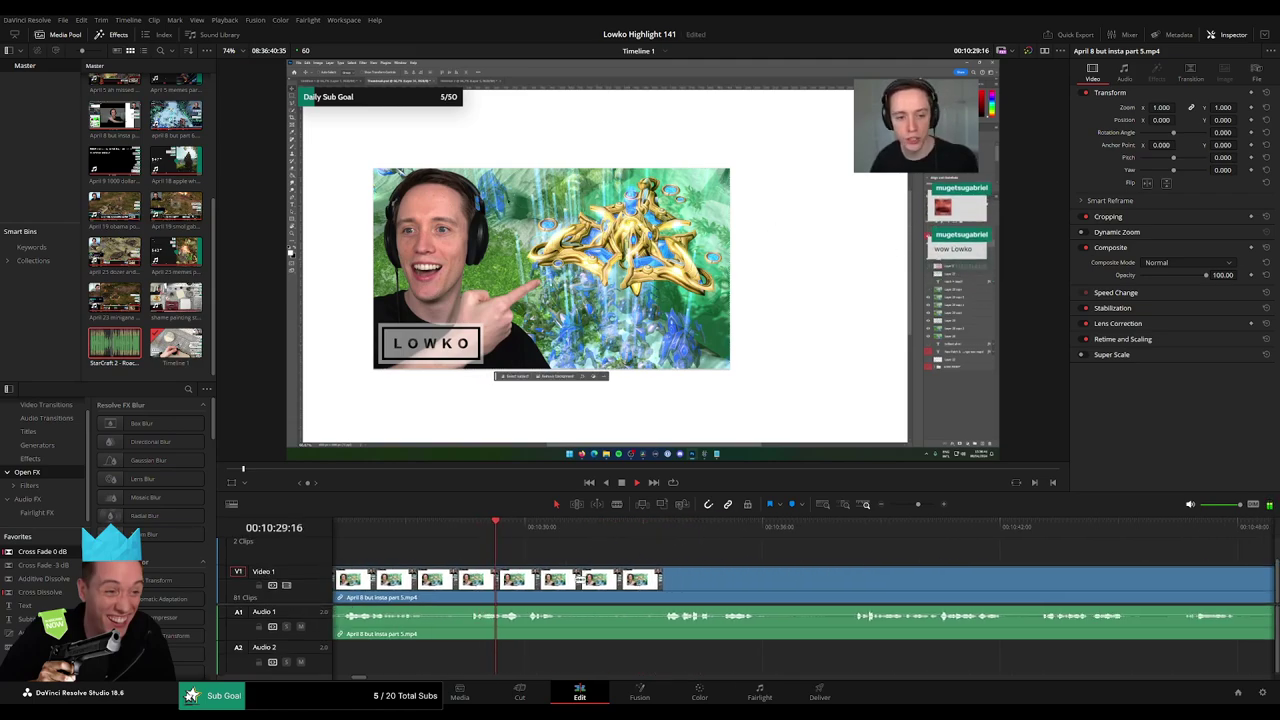
pyautogui.click(638, 580)
pyautogui.press('Delete')
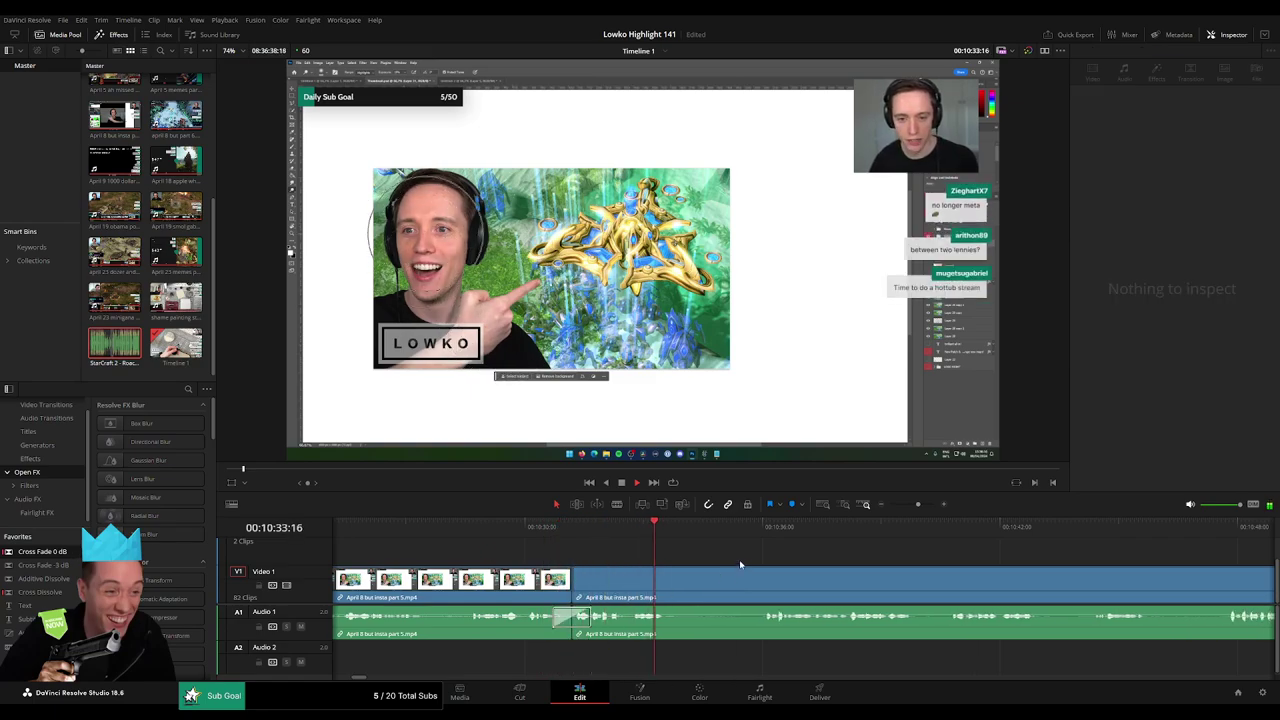
# Remove the part 5 footage from about 00:10:33:40 to 00:10:35:50, closing the gap, and add a cross fade at the audio cut.
pyautogui.click(750, 530)
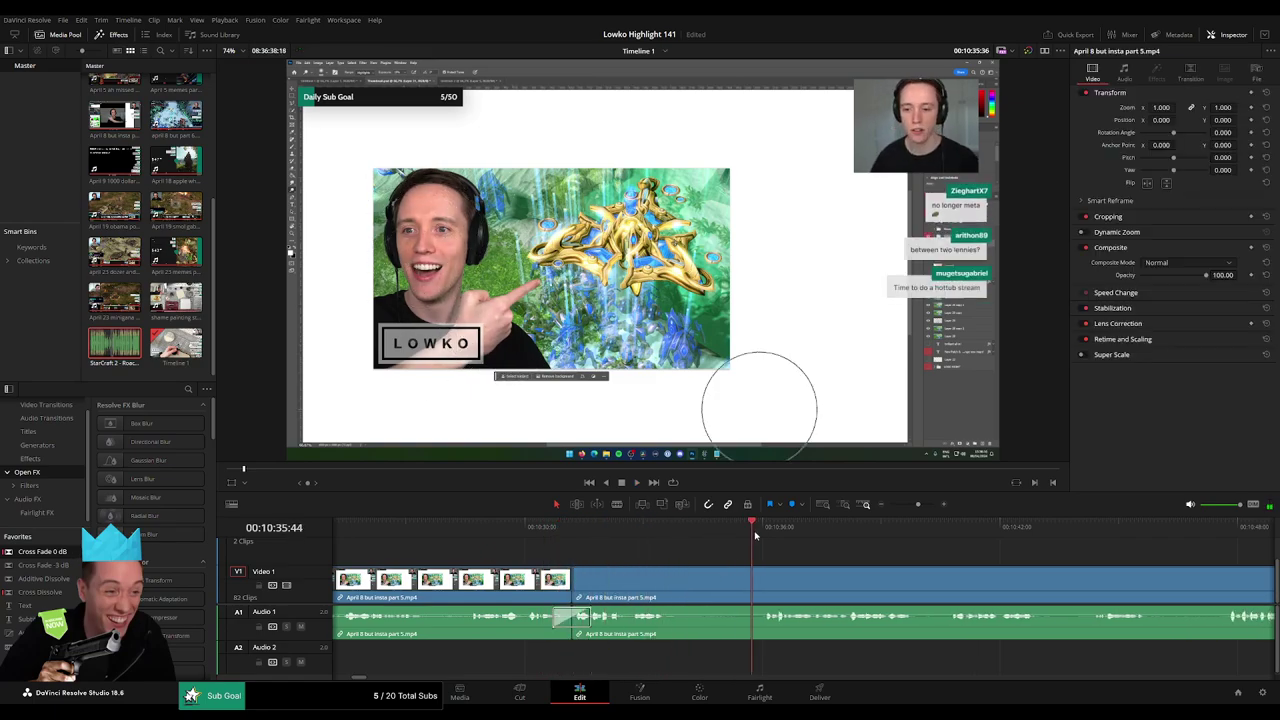
pyautogui.click(676, 583)
pyautogui.click(758, 587)
pyautogui.press('a')
pyautogui.click(730, 590)
pyautogui.press('Delete')
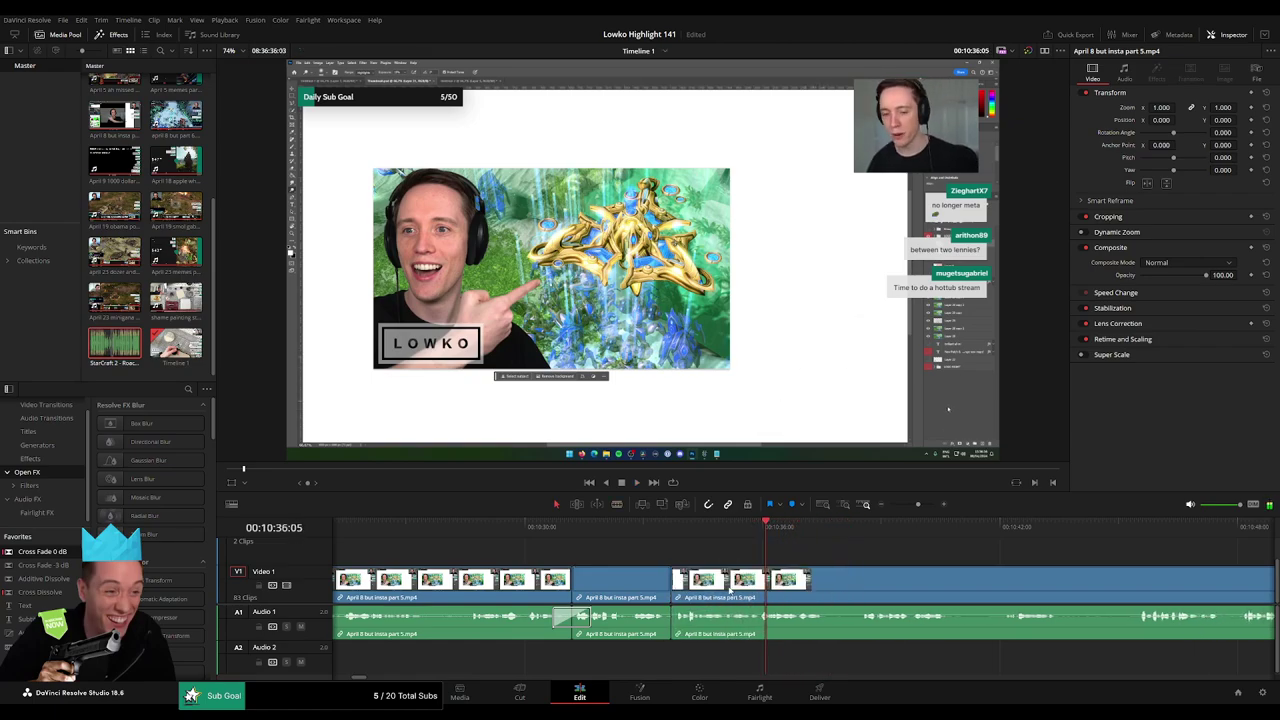
pyautogui.moveTo(669, 632); pyautogui.dragTo(671, 626)
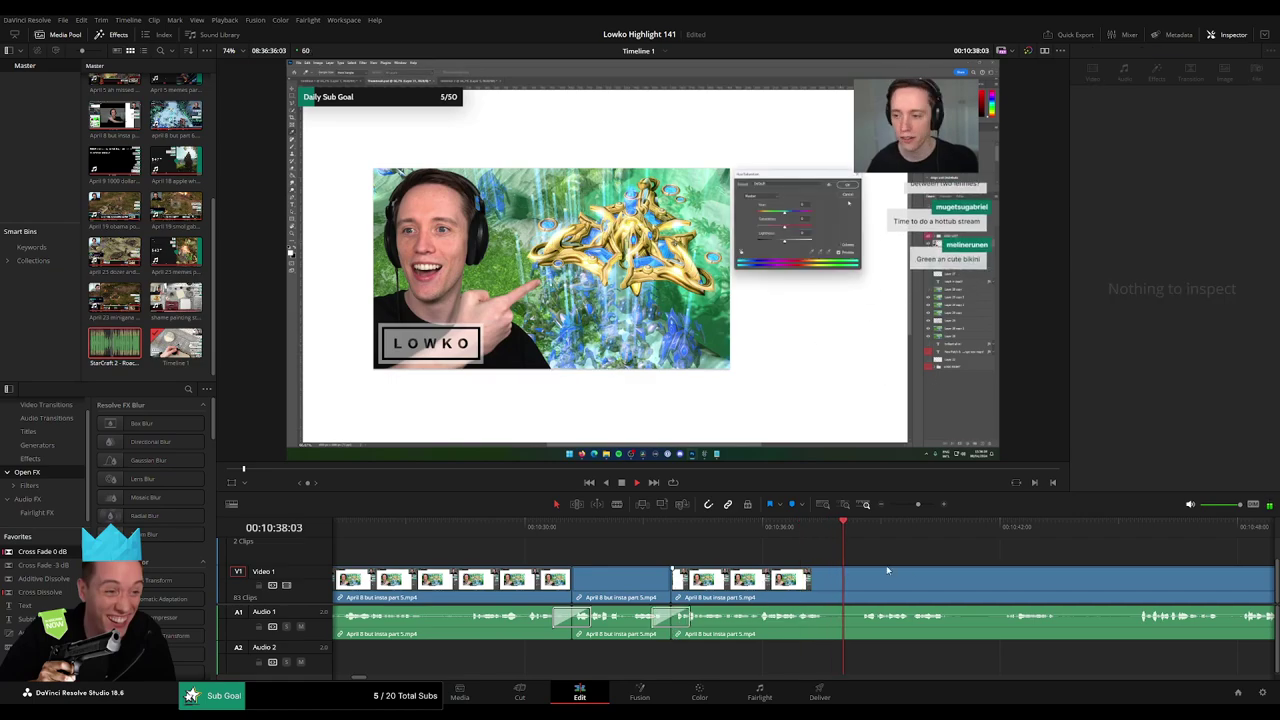
# Review part 5 onward, remove the footage from about 00:11:09 to 00:11:12:30, closing the gap, and smooth the audio cut with a cross fade.
pyautogui.moveTo(886, 571); pyautogui.dragTo(683, 566)
pyautogui.moveTo(772, 532); pyautogui.dragTo(791, 533)
pyautogui.click(933, 527)
pyautogui.moveTo(956, 541); pyautogui.dragTo(627, 545)
pyautogui.moveTo(820, 552); pyautogui.dragTo(760, 522)
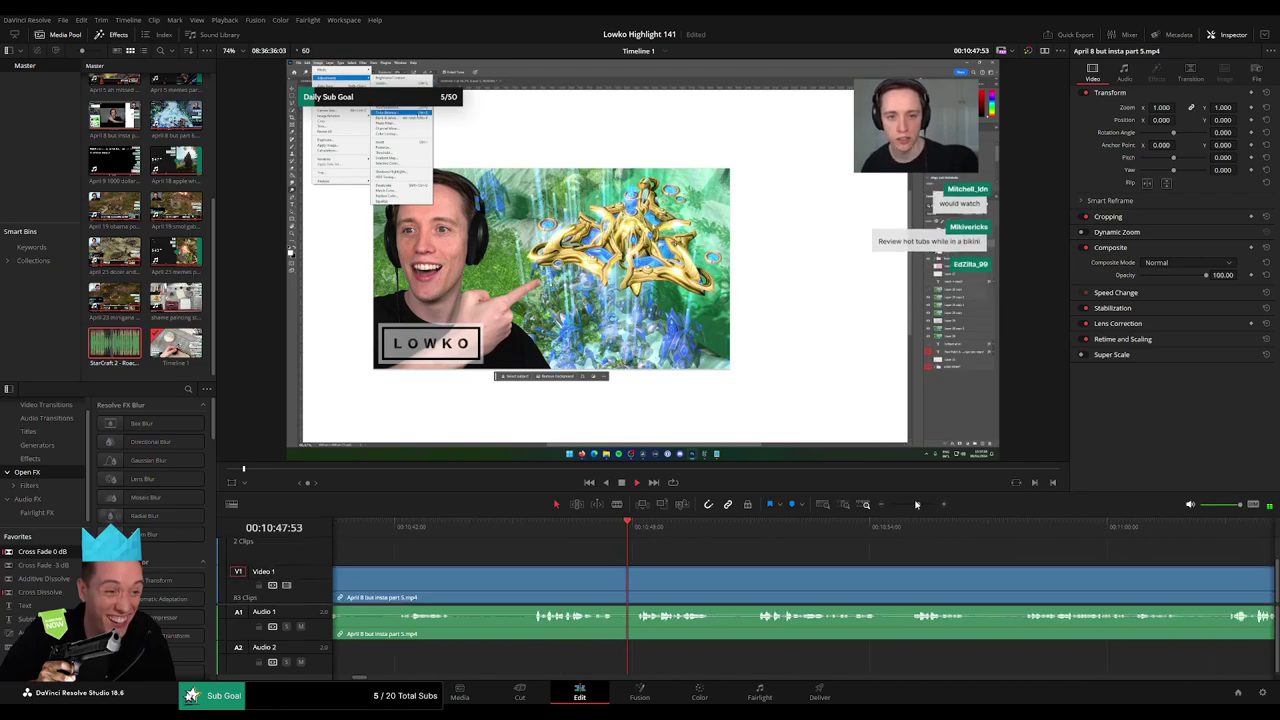
pyautogui.moveTo(918, 504); pyautogui.dragTo(646, 548)
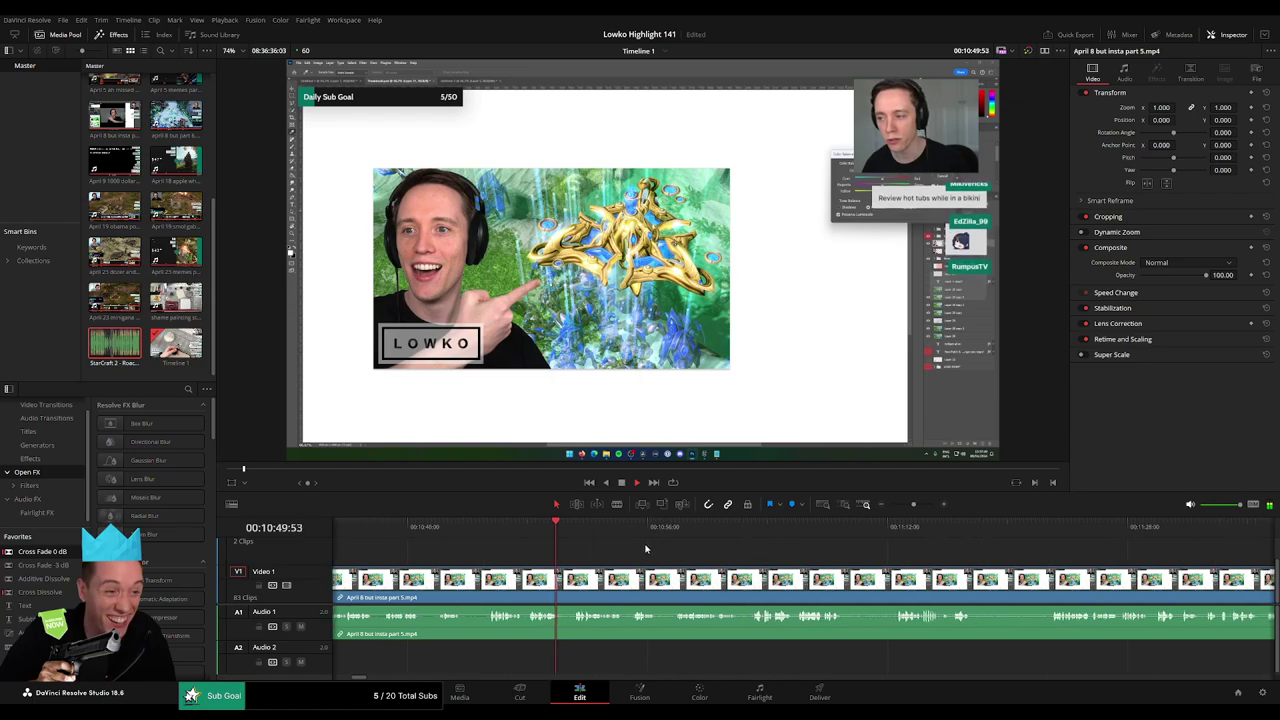
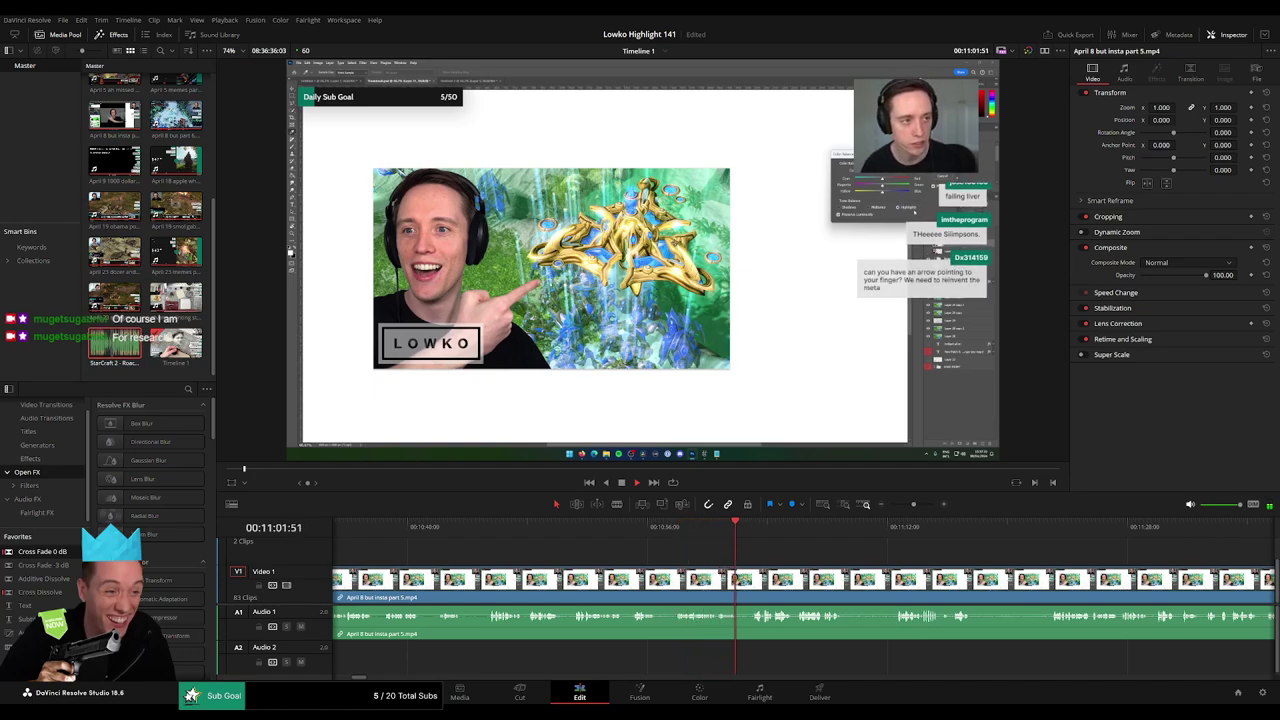
pyautogui.hscroll(3, 530, 552)
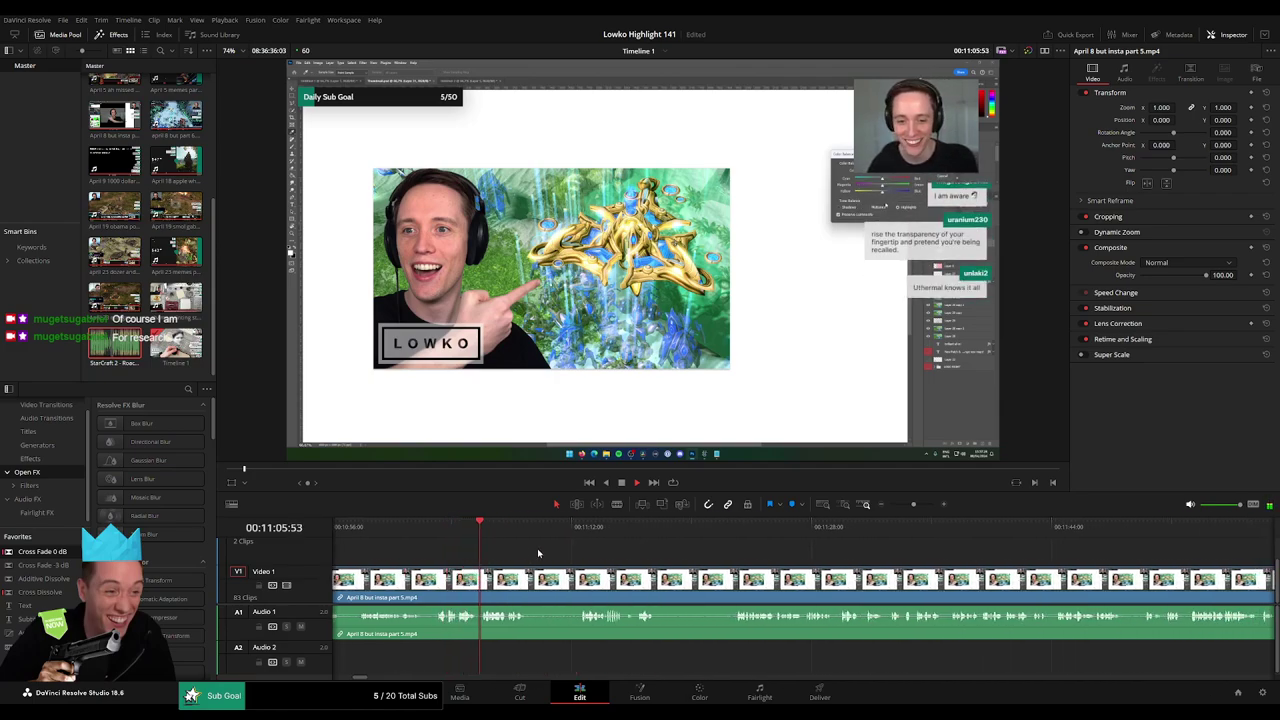
pyautogui.press('b')
pyautogui.click(529, 582)
pyautogui.click(578, 583)
pyautogui.press('a')
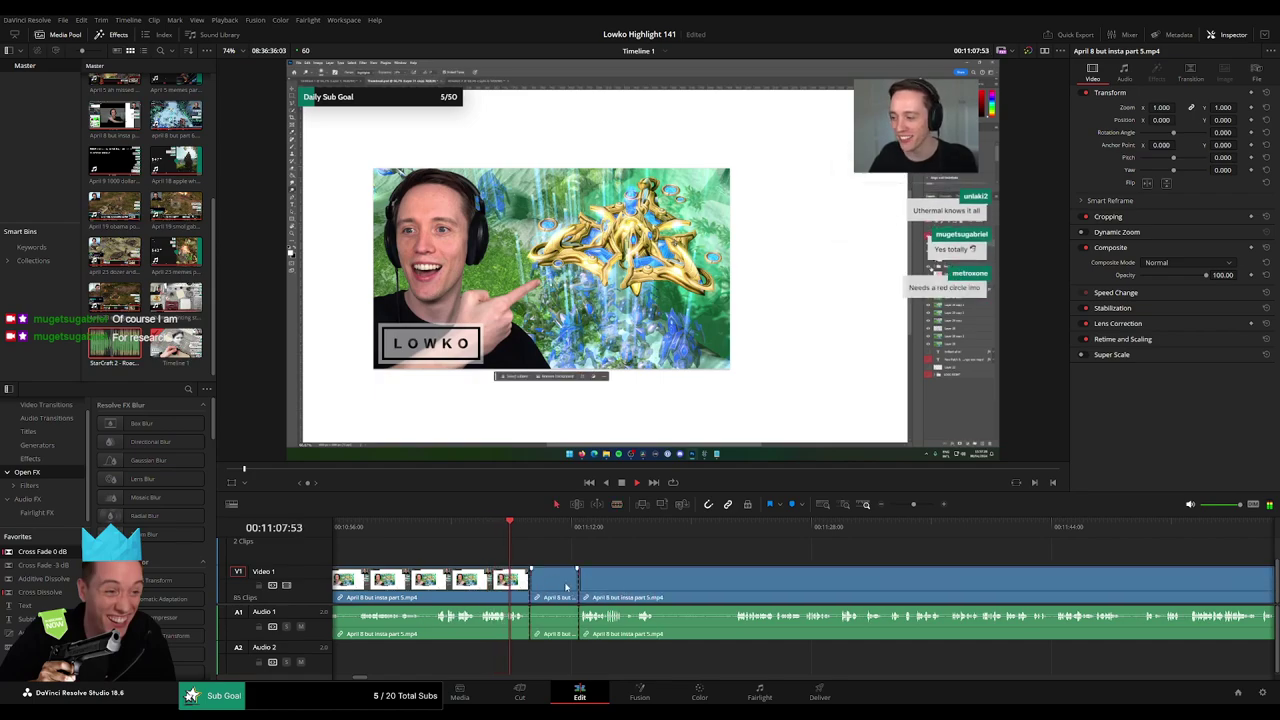
pyautogui.press('Delete')
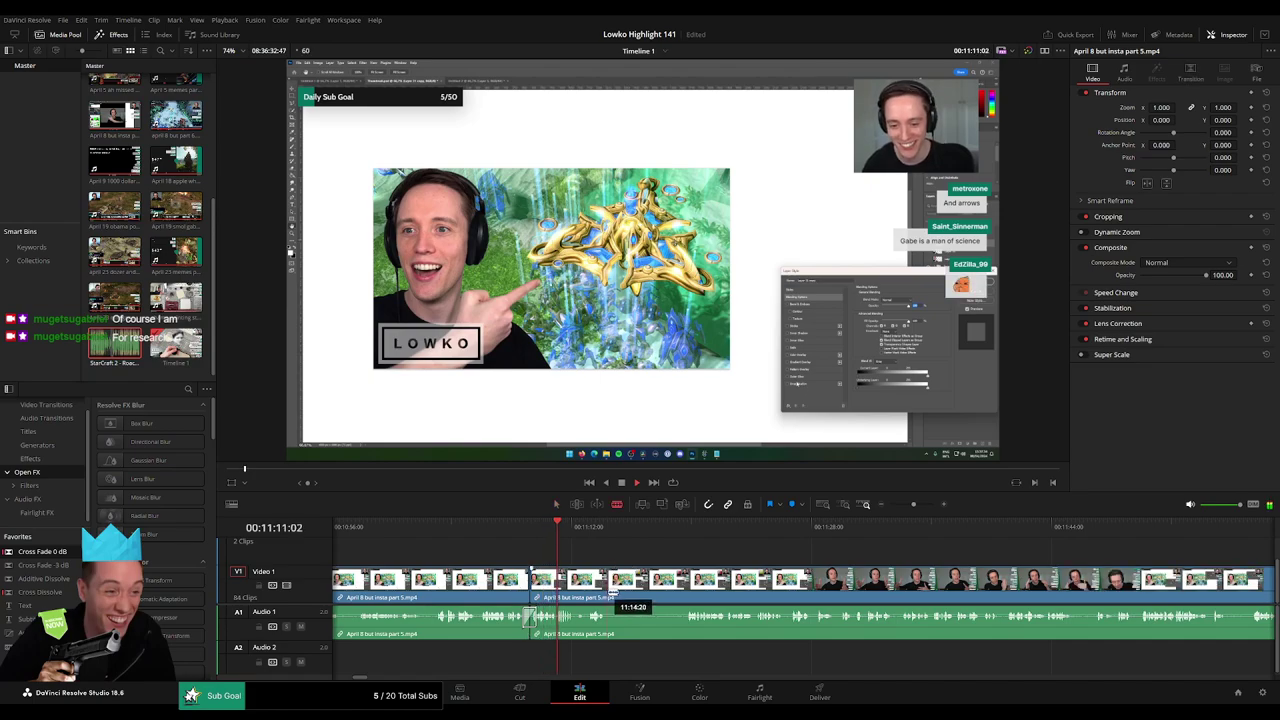
# Remove the part 5 footage from about 00:11:14:20 to 00:11:19, closing the gap, and smooth the audio cut with a cross fade.
pyautogui.click(610, 585)
pyautogui.click(684, 585)
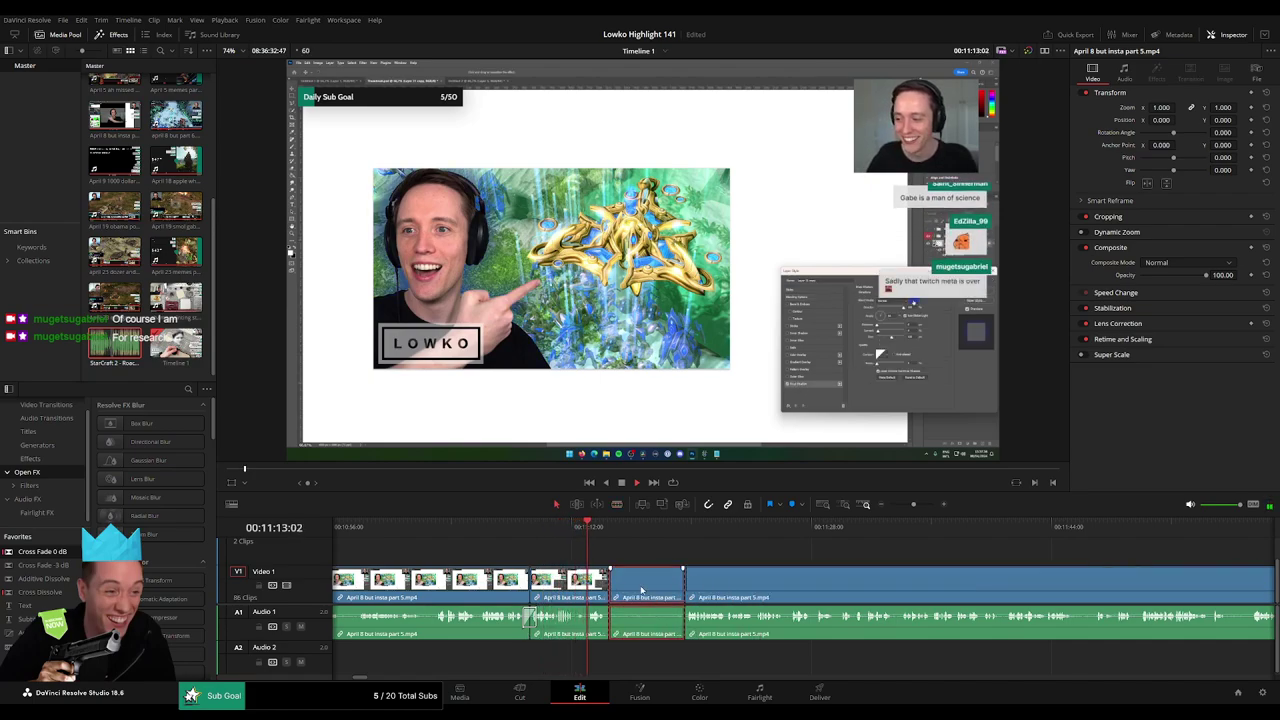
pyautogui.press('Delete')
pyautogui.press('space')
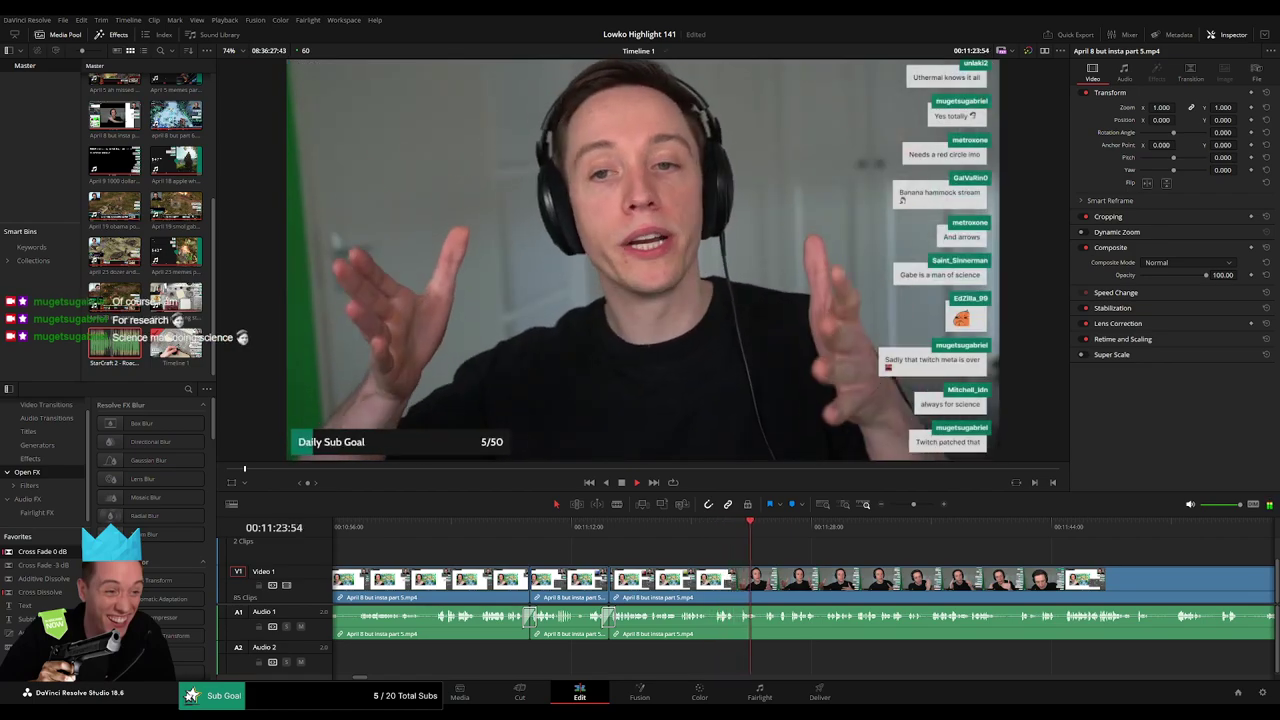
# Review the full-screen webcam section, remove the footage from about 00:11:50:50 to 00:11:52, closing the gap, and cross fade the audio cut.
pyautogui.moveTo(838, 551); pyautogui.dragTo(545, 547)
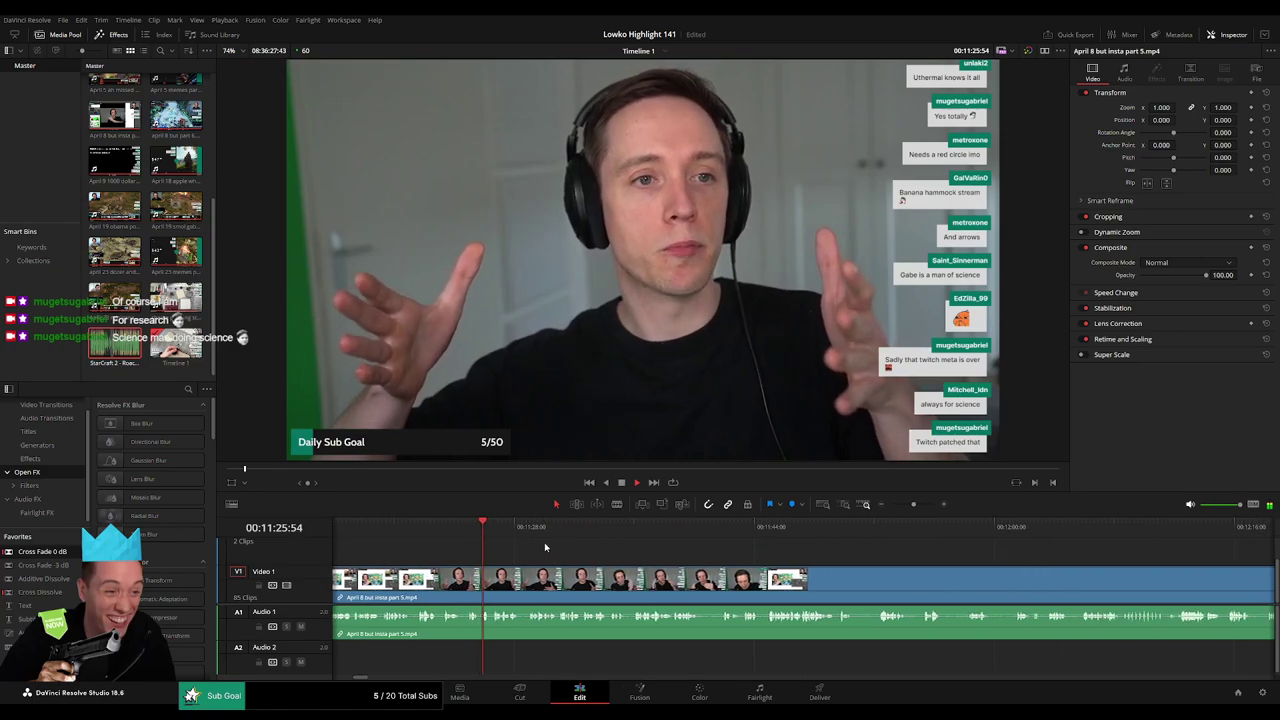
pyautogui.hscroll(1, 538, 553)
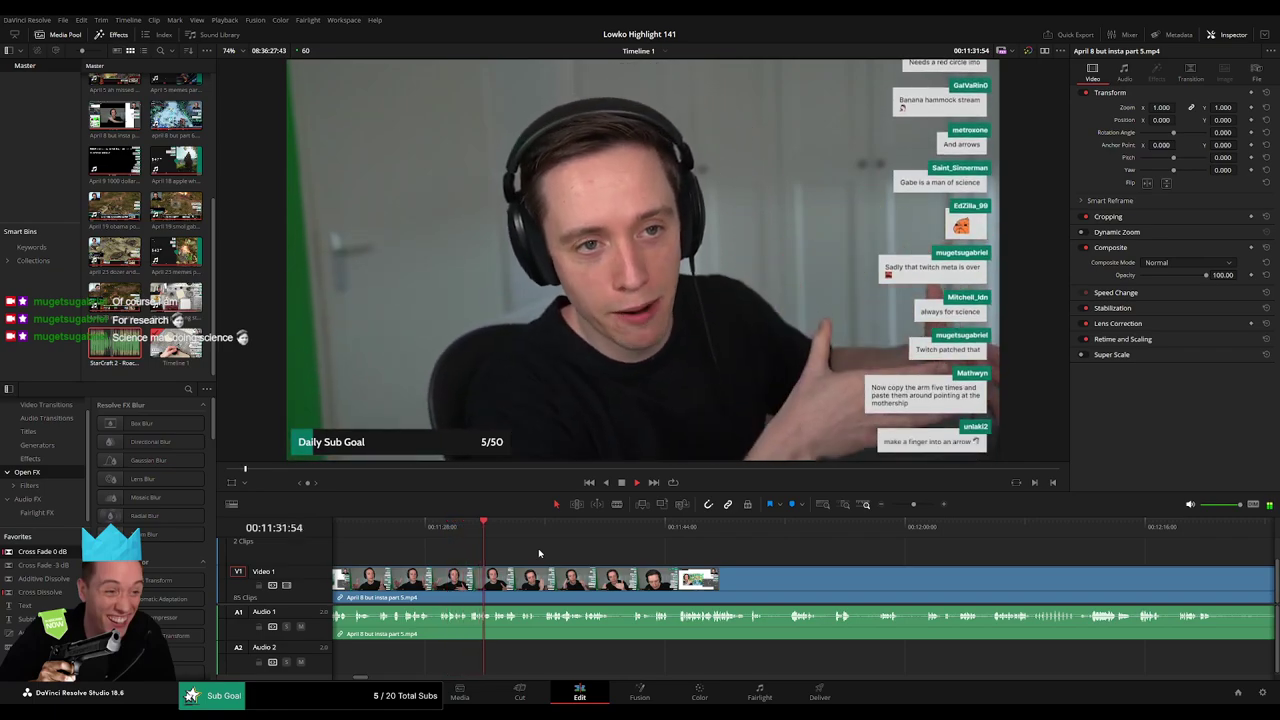
pyautogui.hscroll(1, 525, 548)
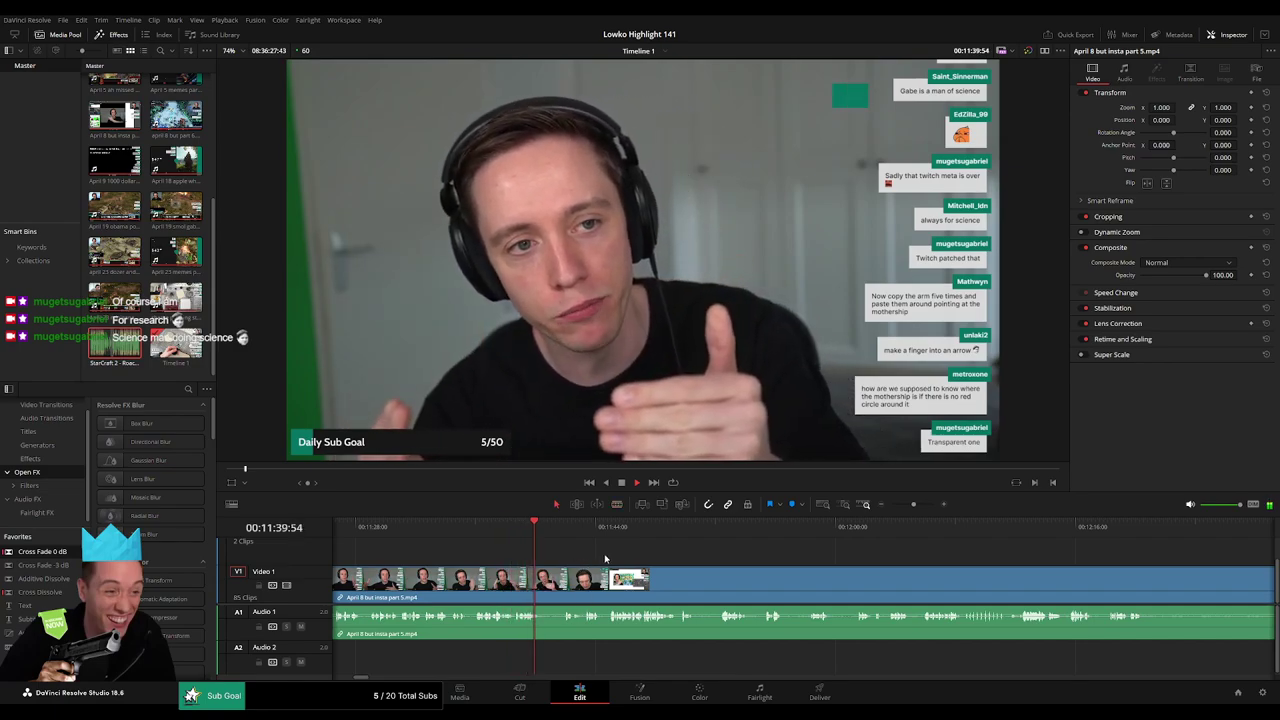
pyautogui.moveTo(605, 559); pyautogui.dragTo(550, 557)
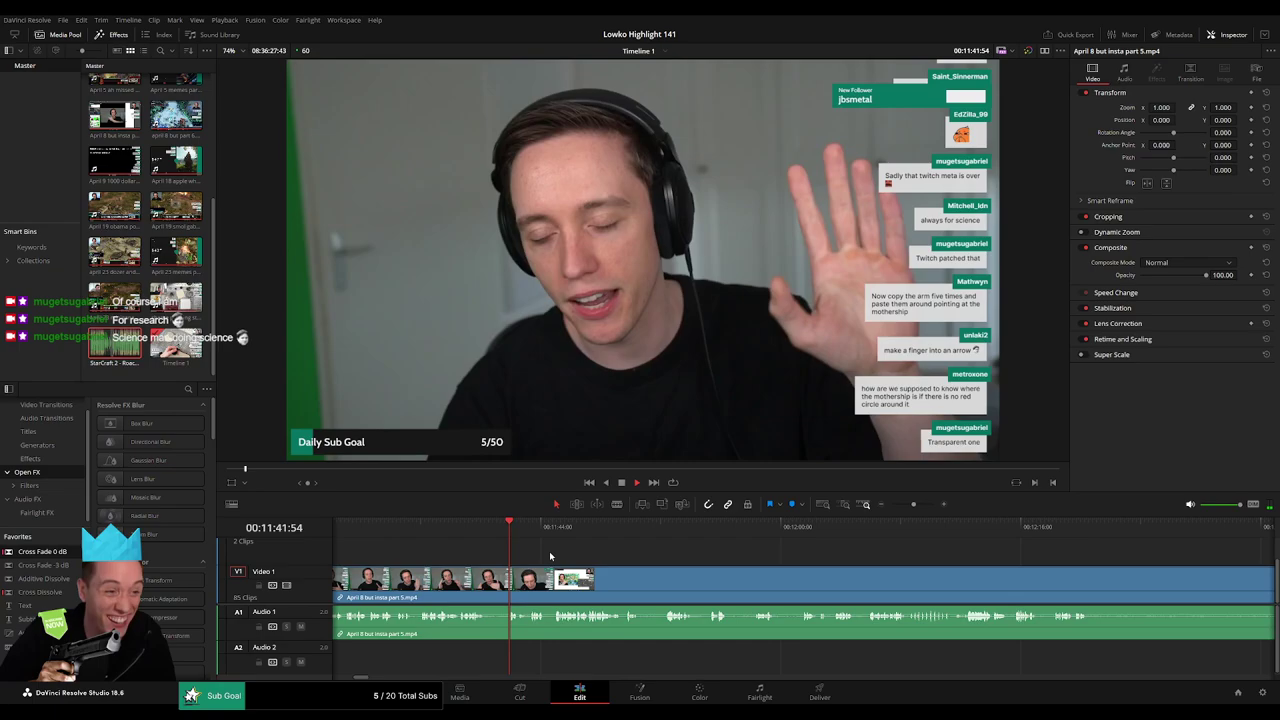
pyautogui.moveTo(627, 557); pyautogui.dragTo(562, 557)
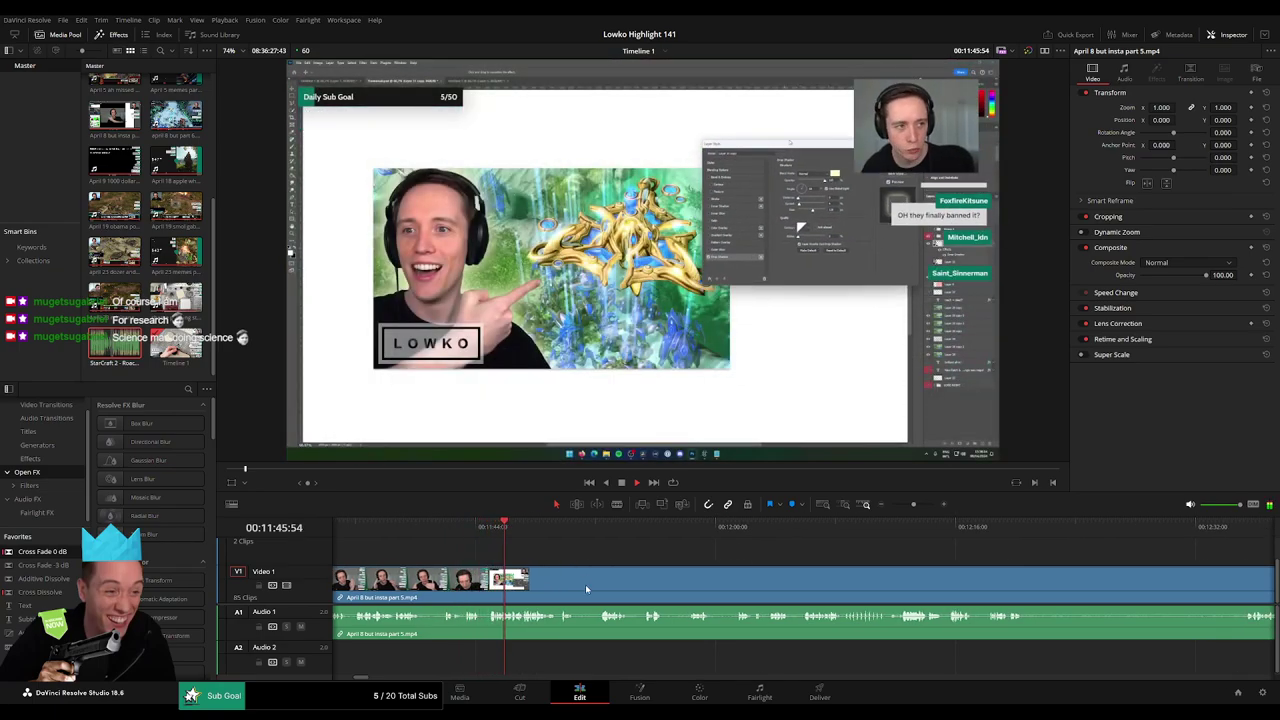
pyautogui.press('b')
pyautogui.click(578, 588)
pyautogui.click(598, 587)
pyautogui.press('a')
pyautogui.click(590, 588)
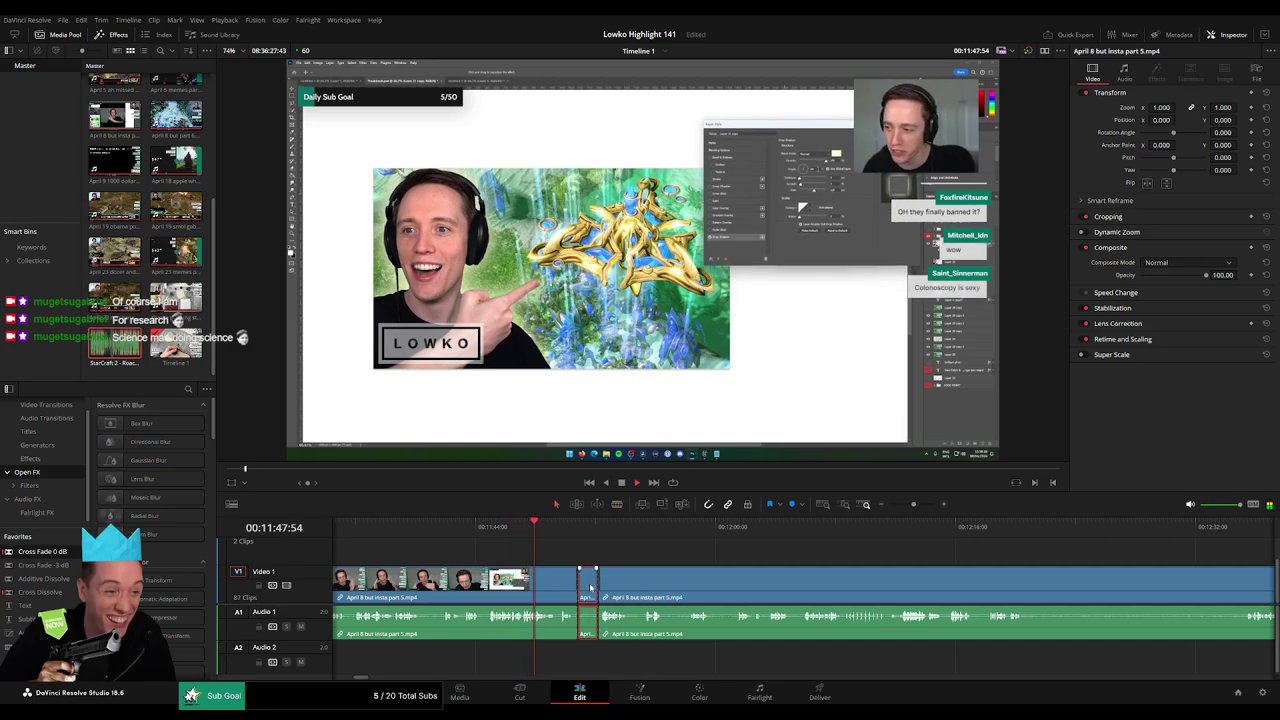
pyautogui.press('Delete')
pyautogui.moveTo(49, 551); pyautogui.dragTo(374, 566)
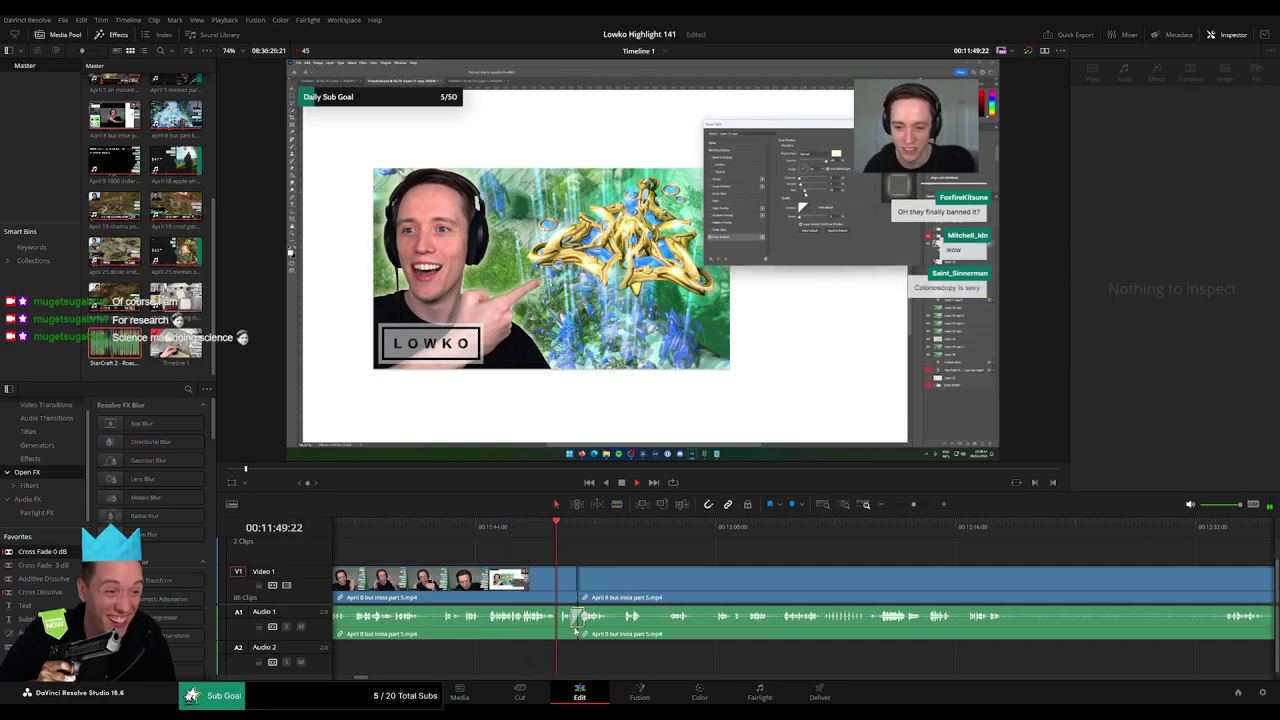
# Remove the part 5 footage from about 00:11:52:30 to 00:12:00, closing the gap, and smooth the audio cut with a cross fade.
pyautogui.moveTo(721, 582); pyautogui.dragTo(565, 573)
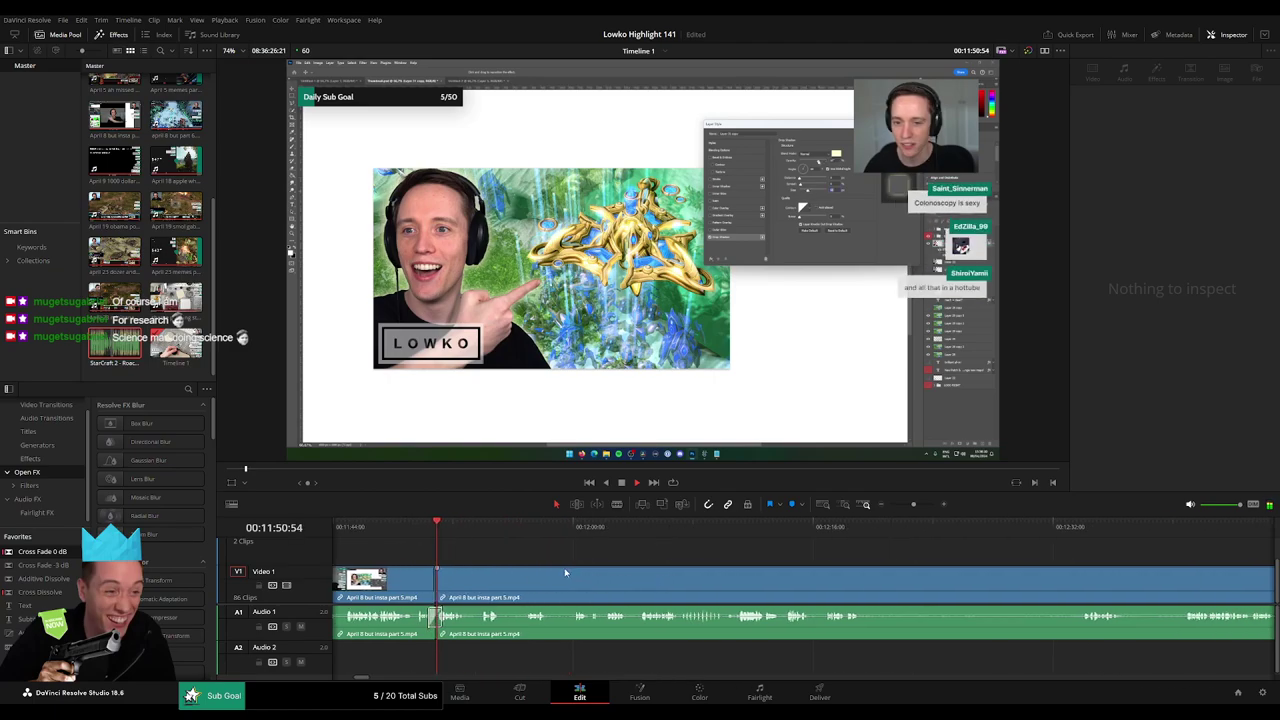
pyautogui.click(471, 588)
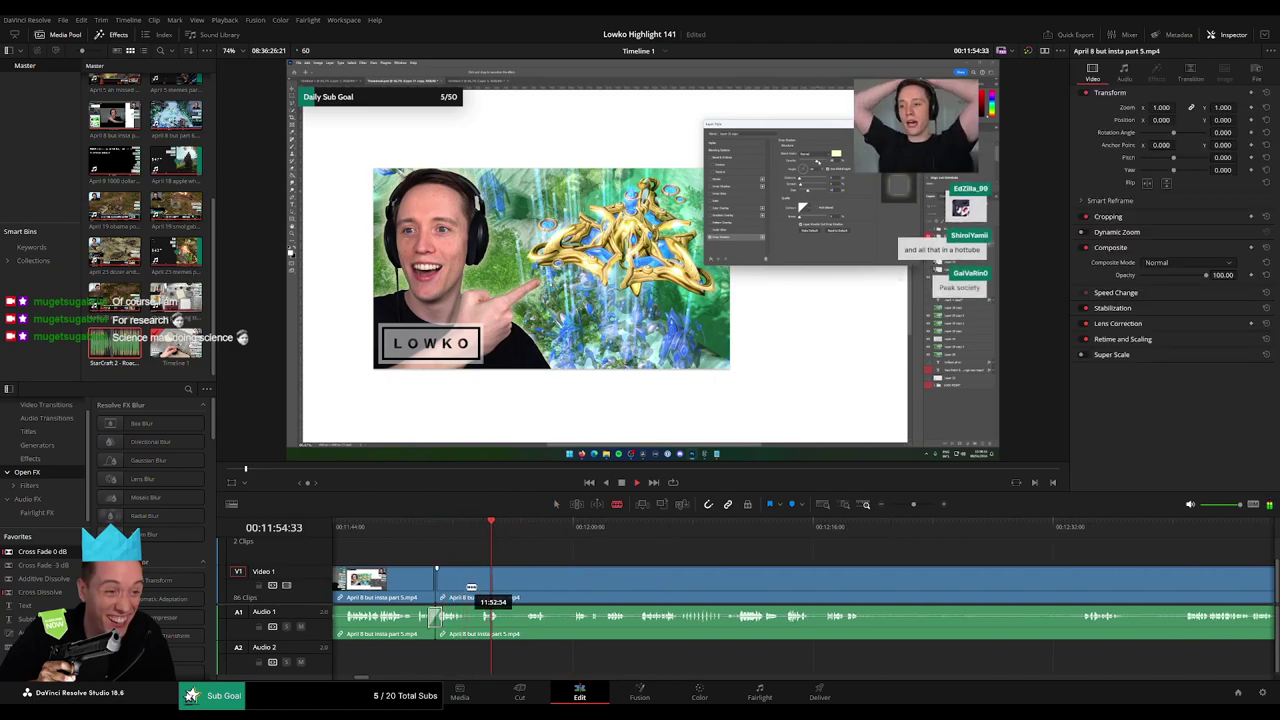
pyautogui.click(527, 533)
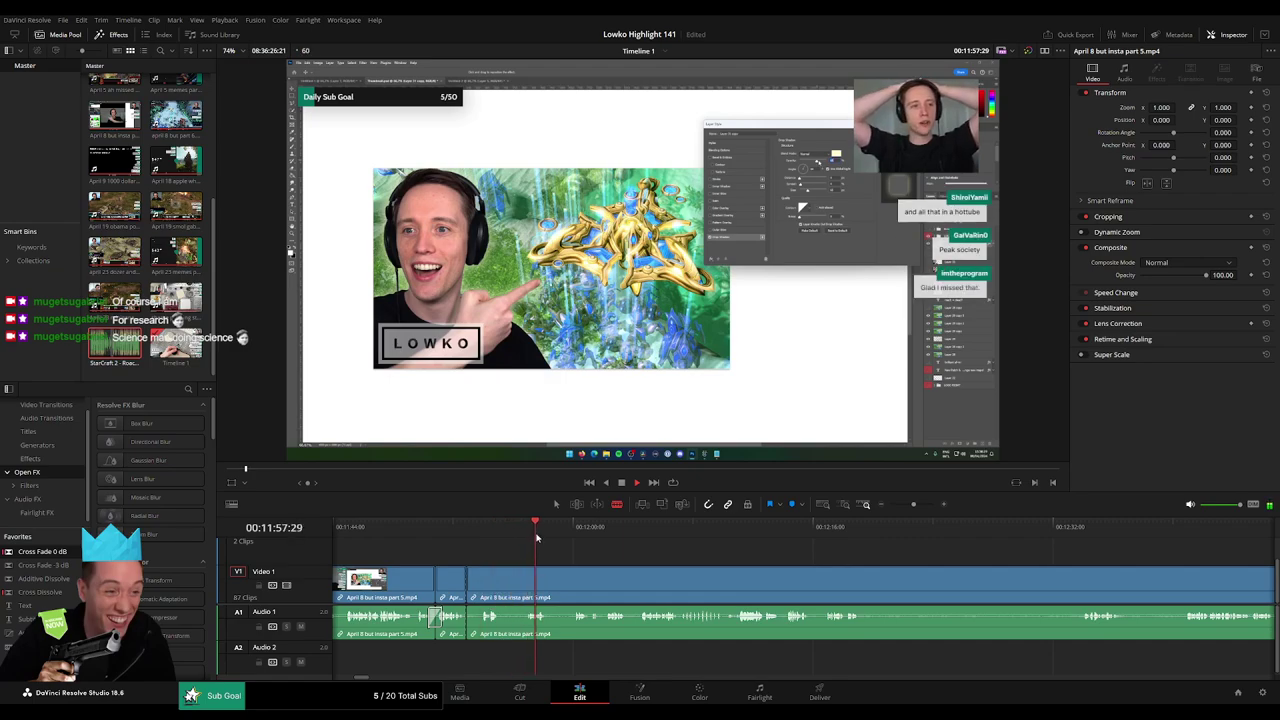
pyautogui.click(572, 535)
pyautogui.click(593, 535)
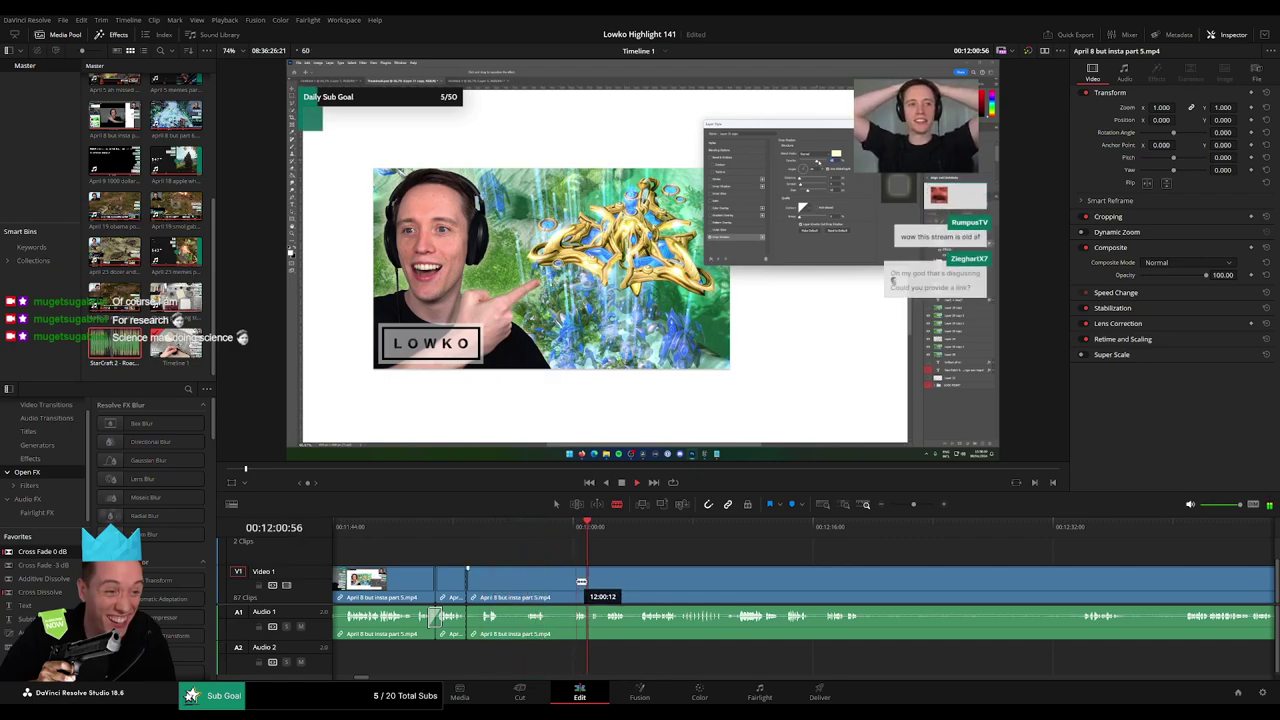
pyautogui.click(576, 582)
pyautogui.press('a')
pyautogui.click(563, 588)
pyautogui.press('Delete')
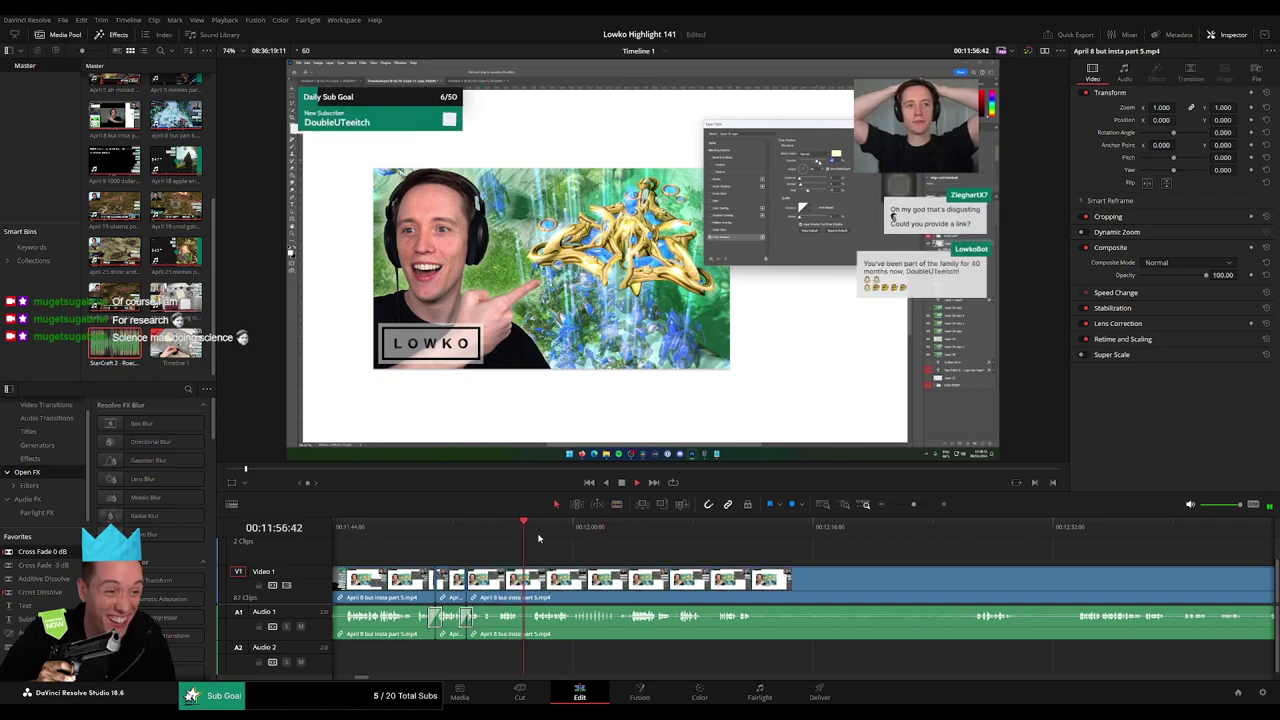
# Remove the part 5 footage from about 00:12:08:36 to 00:12:09:36, closing the gap, and add a cross fade at the audio cut.
pyautogui.moveTo(538, 539); pyautogui.dragTo(571, 540)
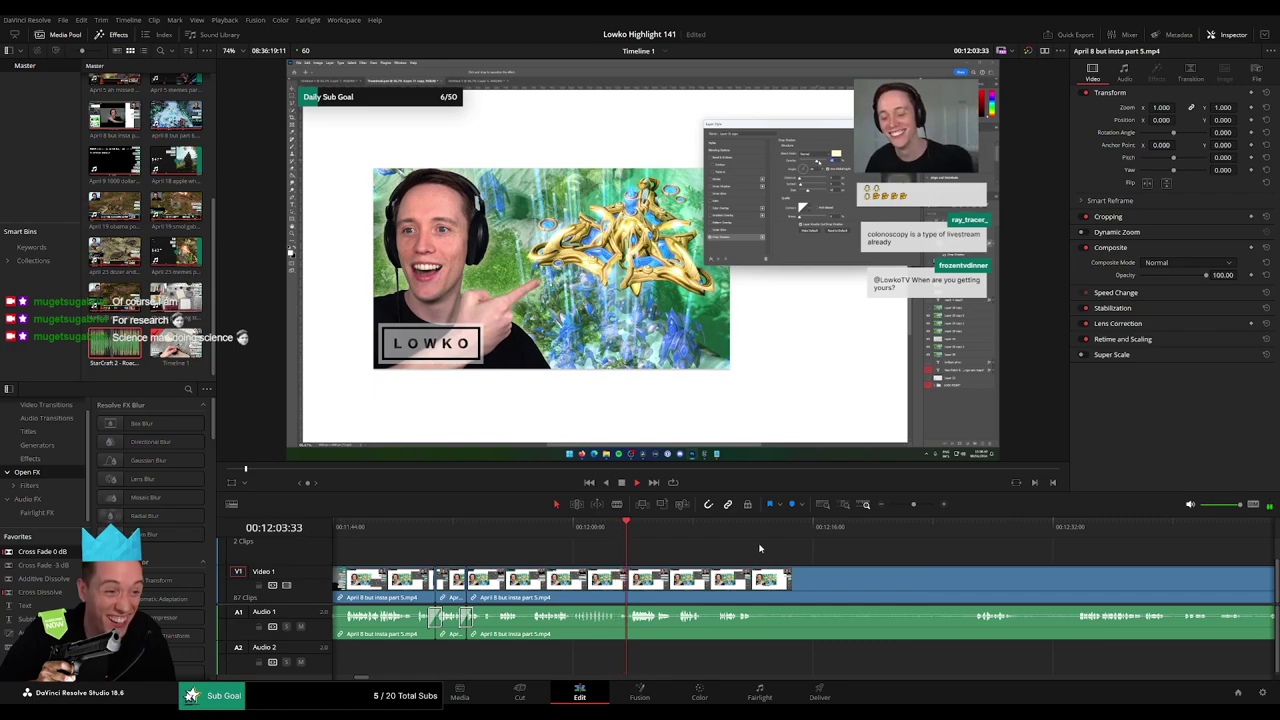
pyautogui.hscroll(5, 533, 531)
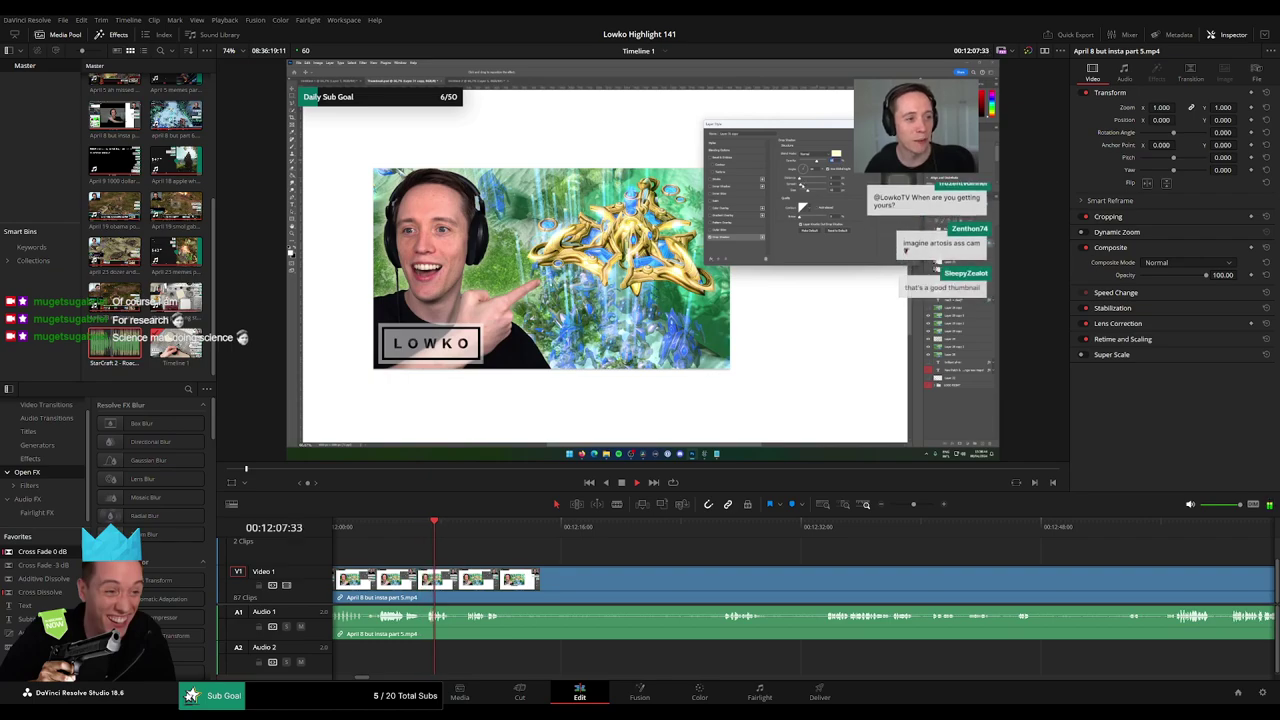
pyautogui.hscroll(1, 546, 554)
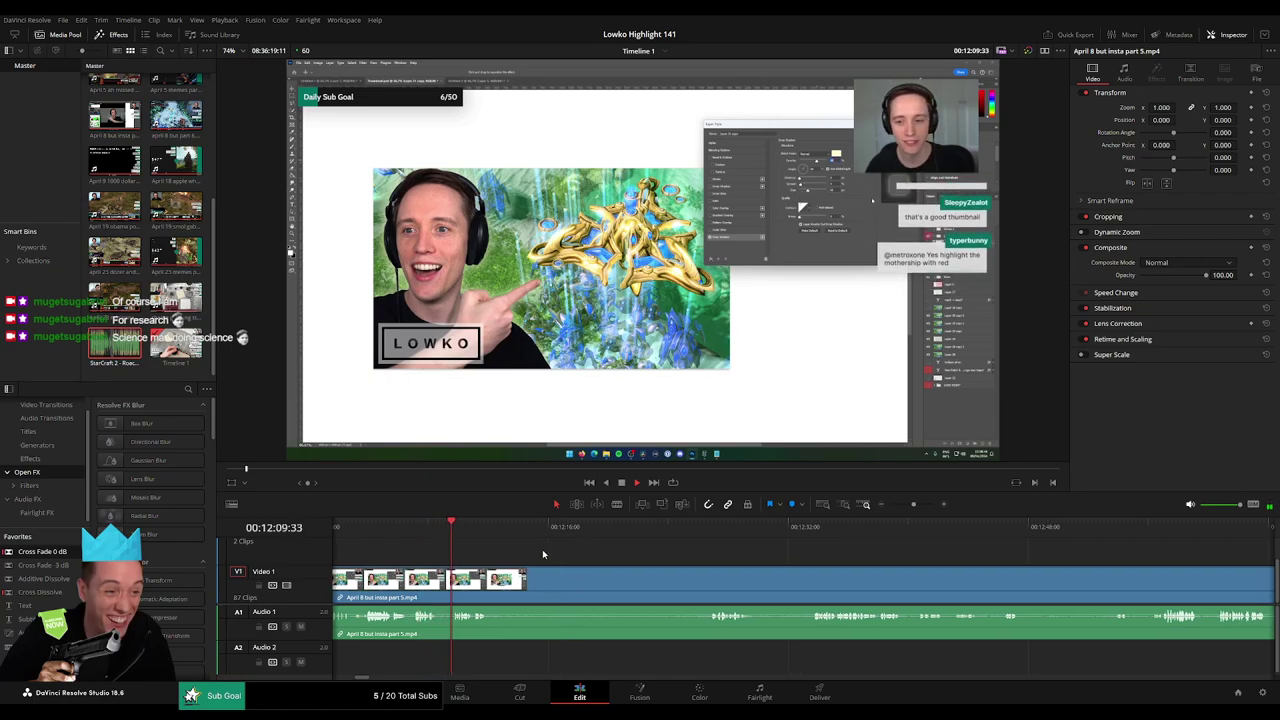
pyautogui.press('b')
pyautogui.click(442, 583)
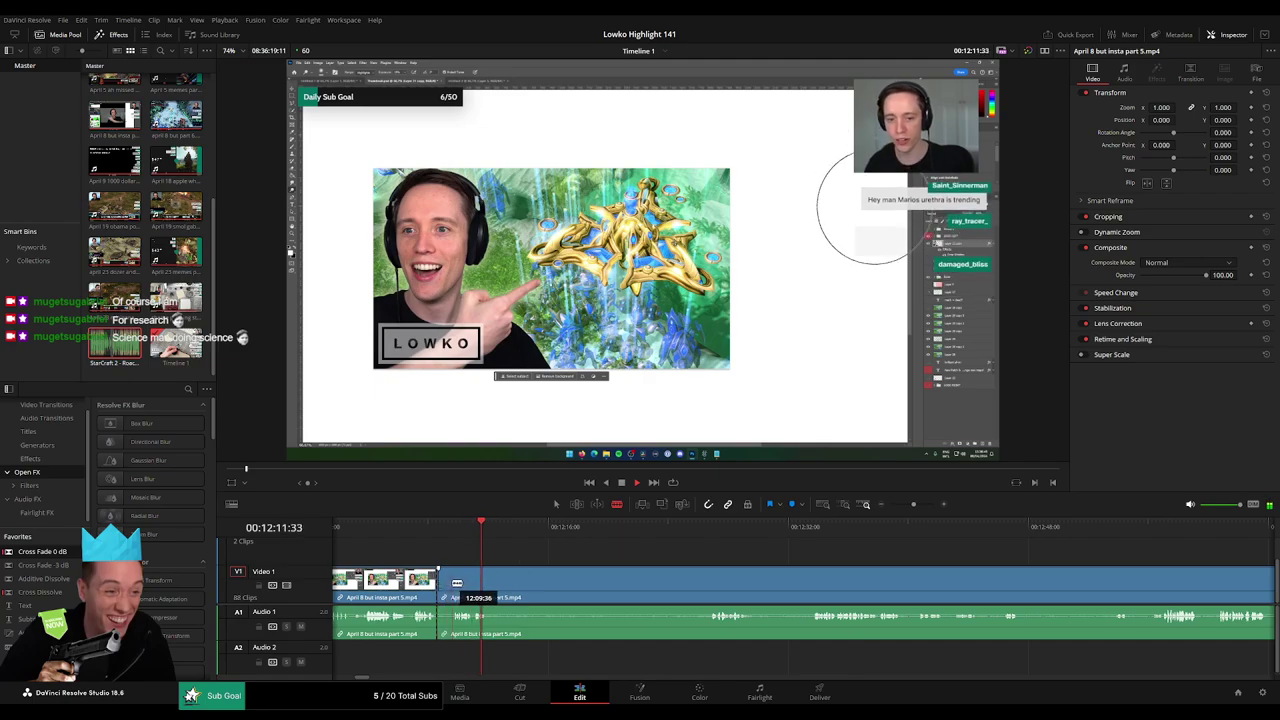
pyautogui.press('a')
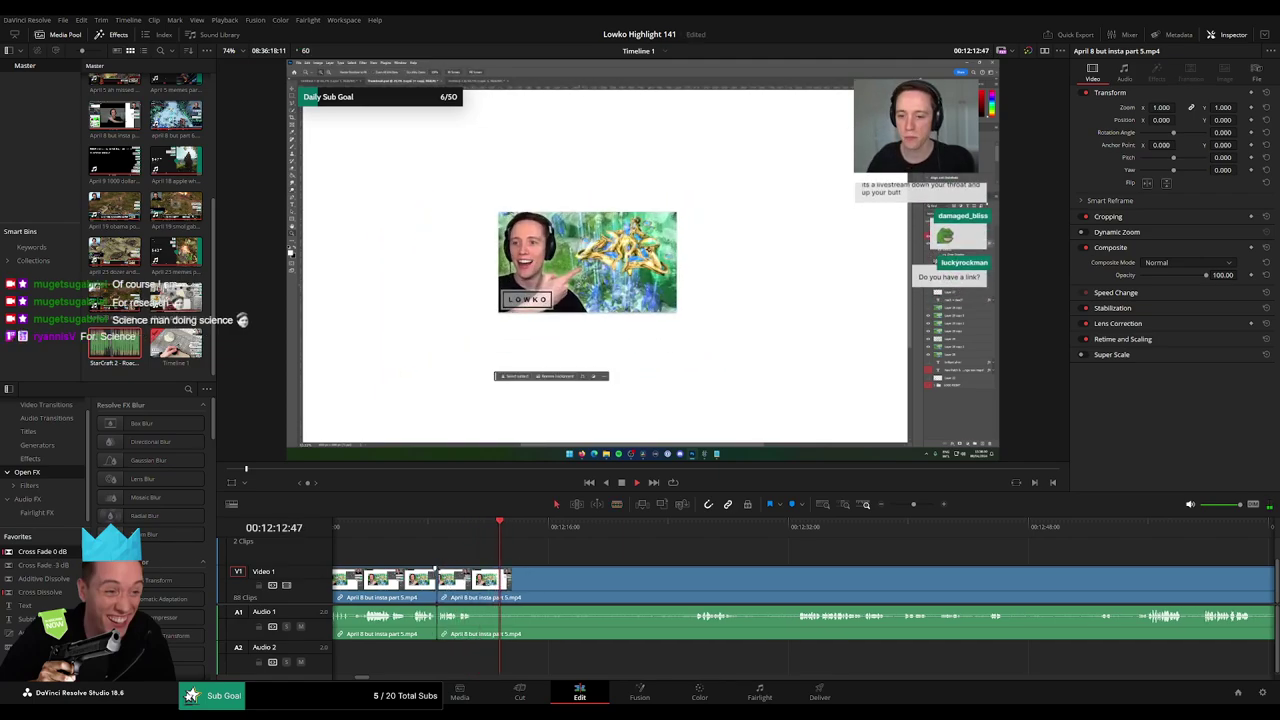
pyautogui.click(437, 617)
# Split the part 5 clip at about 00:12:11:04 and remove the short piece starting at 00:12:08:36, closing the gap.
pyautogui.press('b')
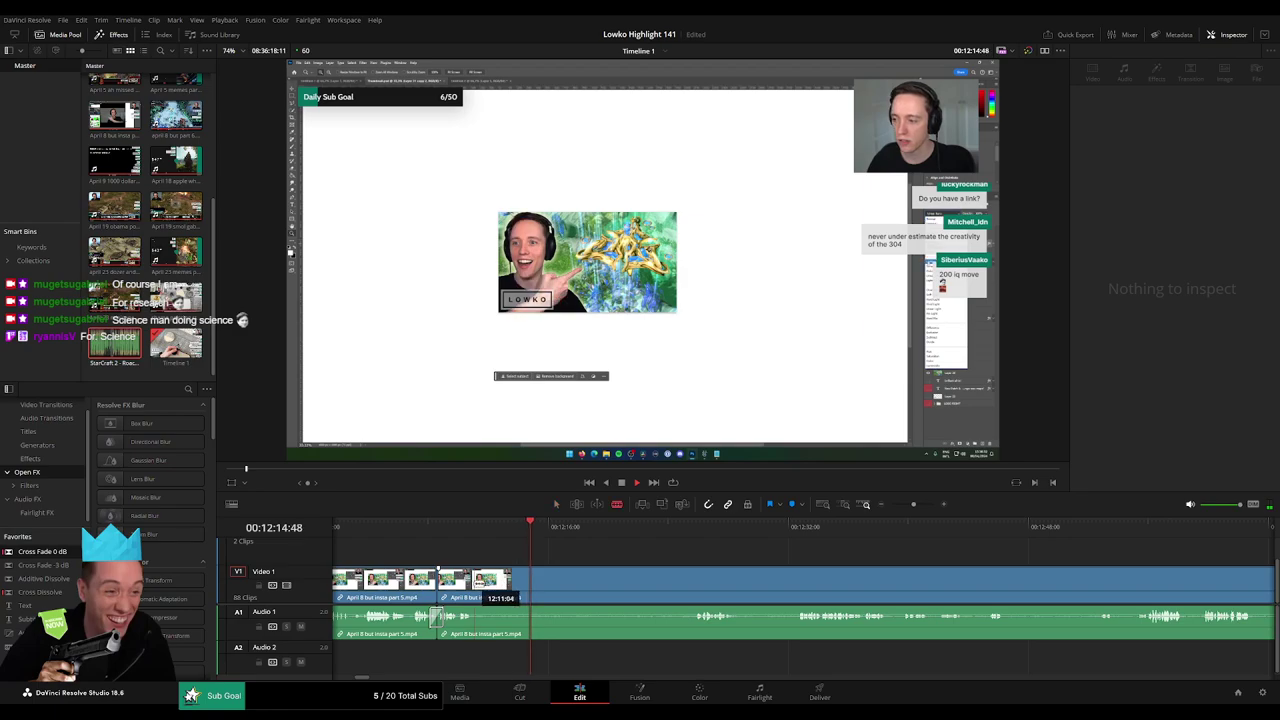
pyautogui.click(474, 583)
pyautogui.click(695, 530)
pyautogui.click(445, 531)
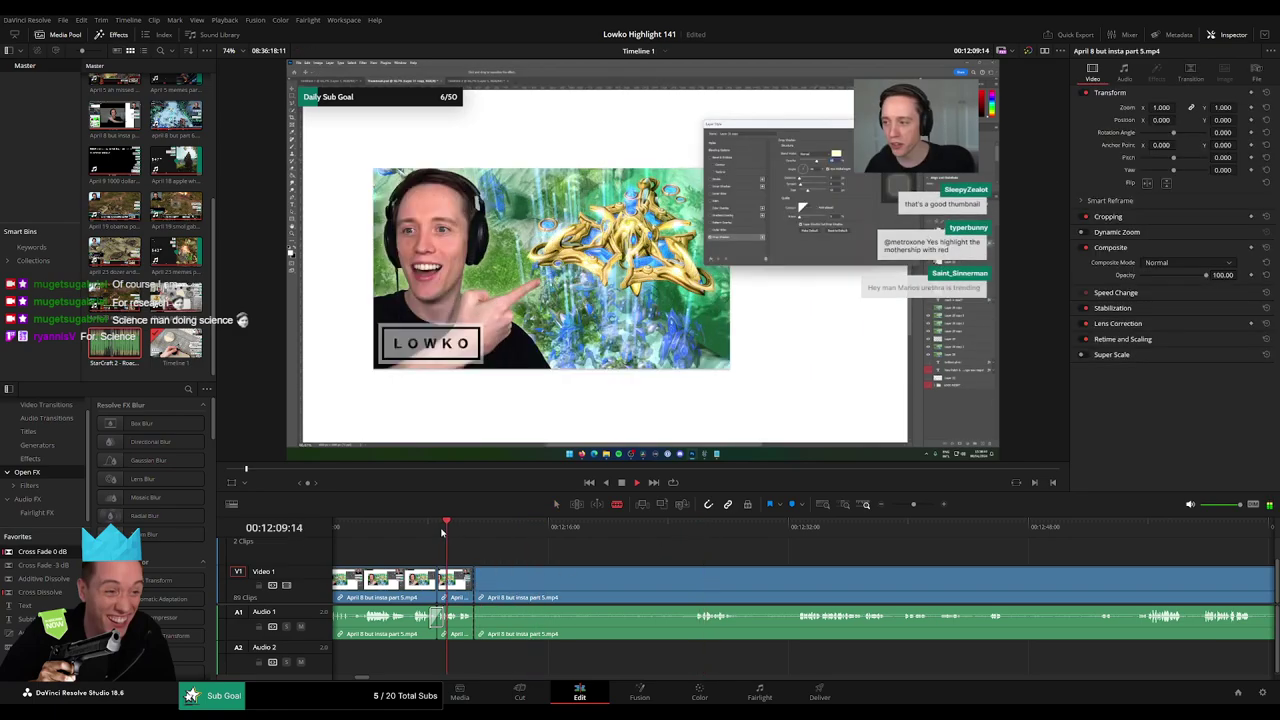
pyautogui.press('Delete')
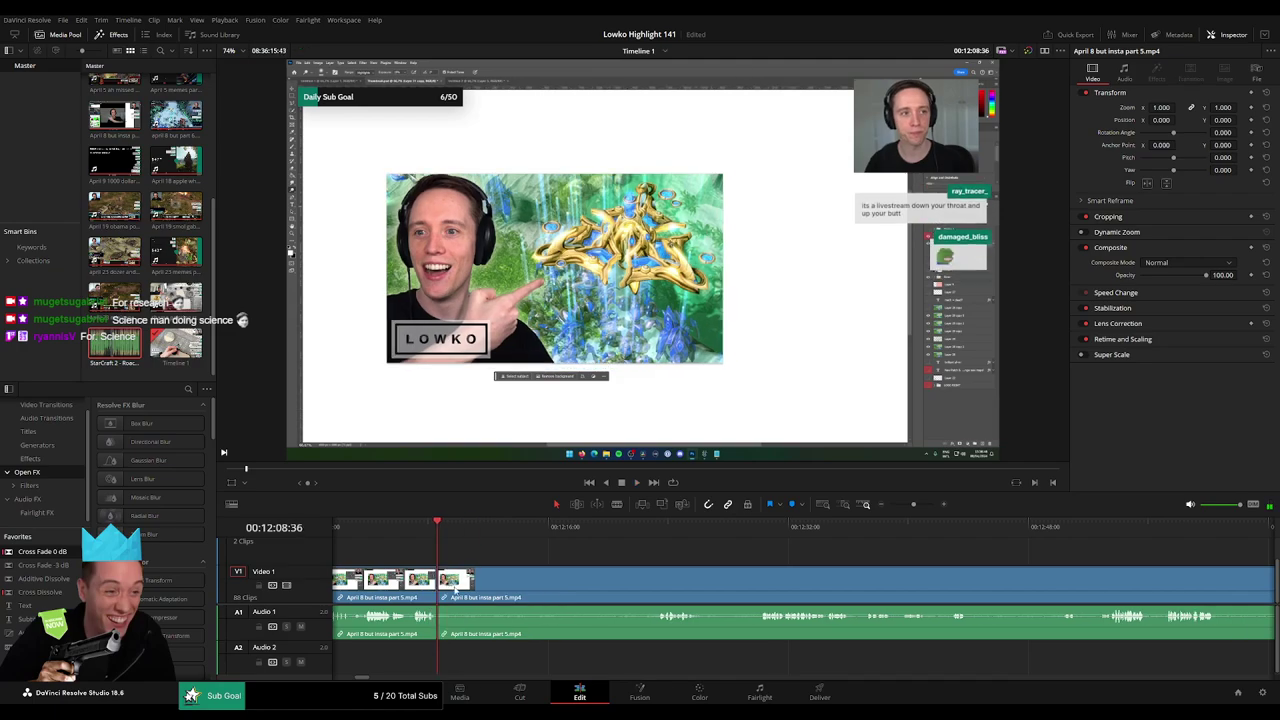
# Review the part 5 thumbnail-editing footage from about 00:12:08 to 00:13:41 for talking moments worth keeping.
pyautogui.click(419, 532)
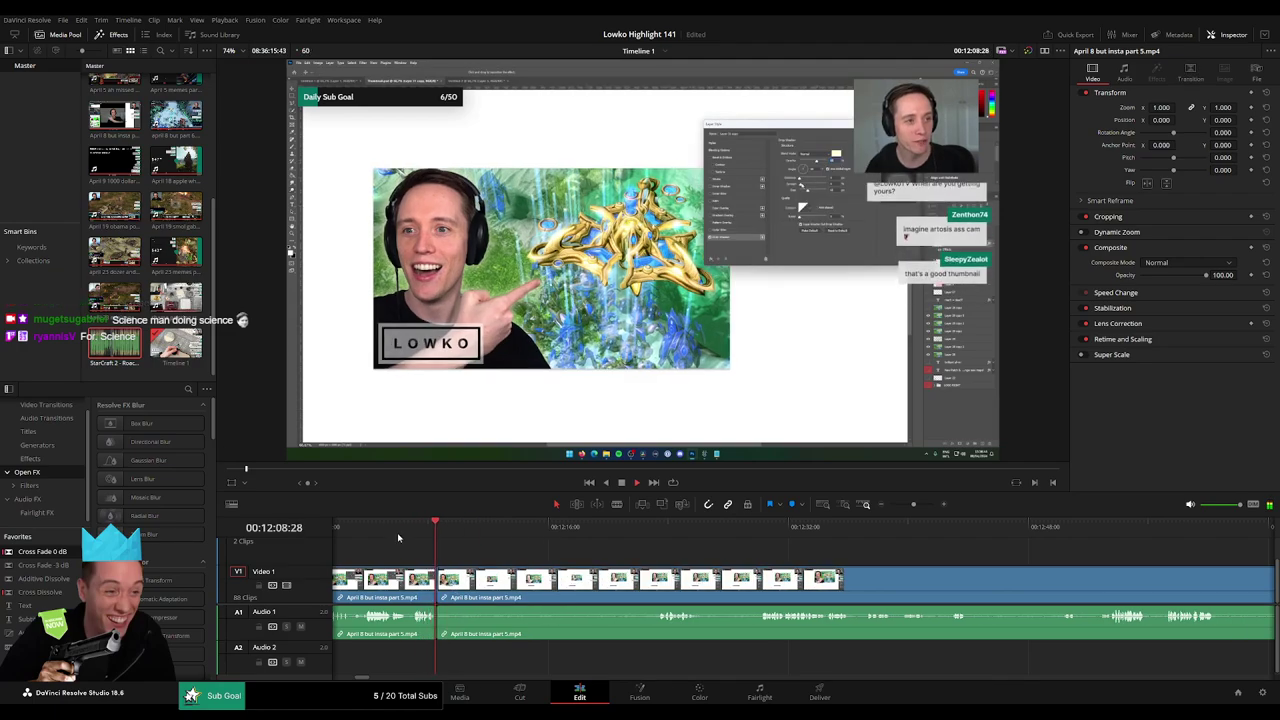
pyautogui.click(662, 548)
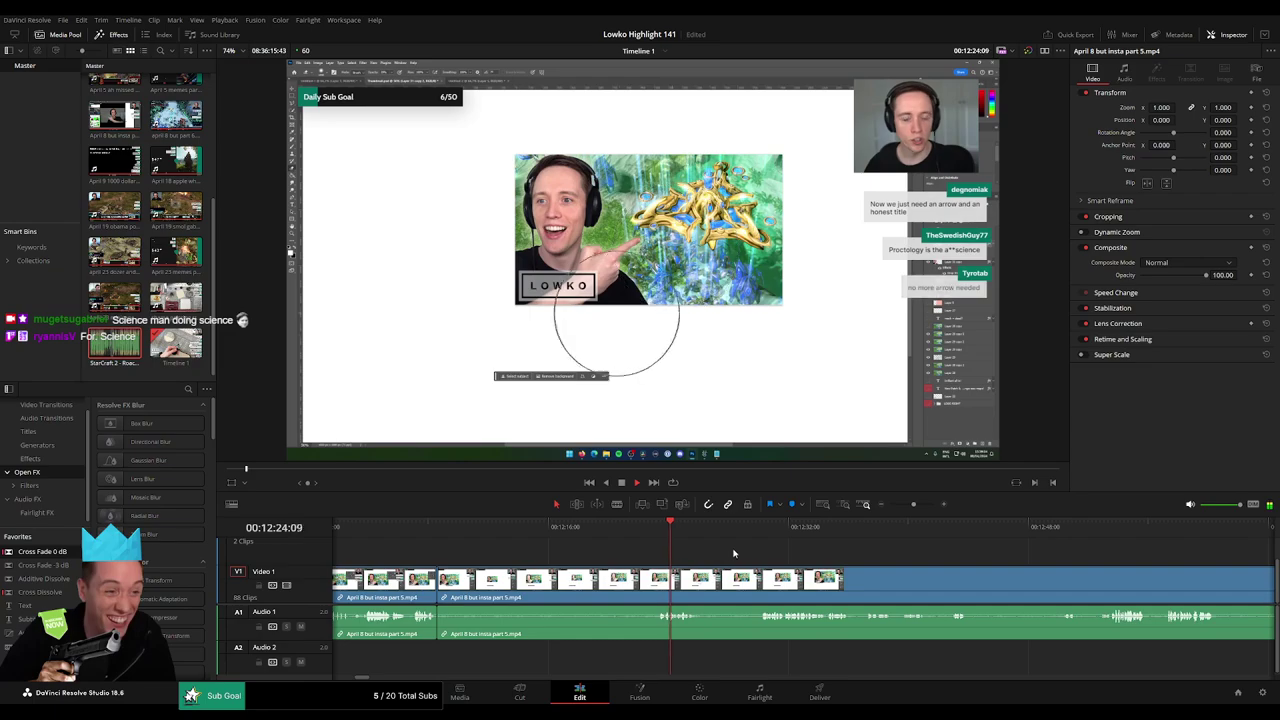
pyautogui.hscroll(5, 776, 556)
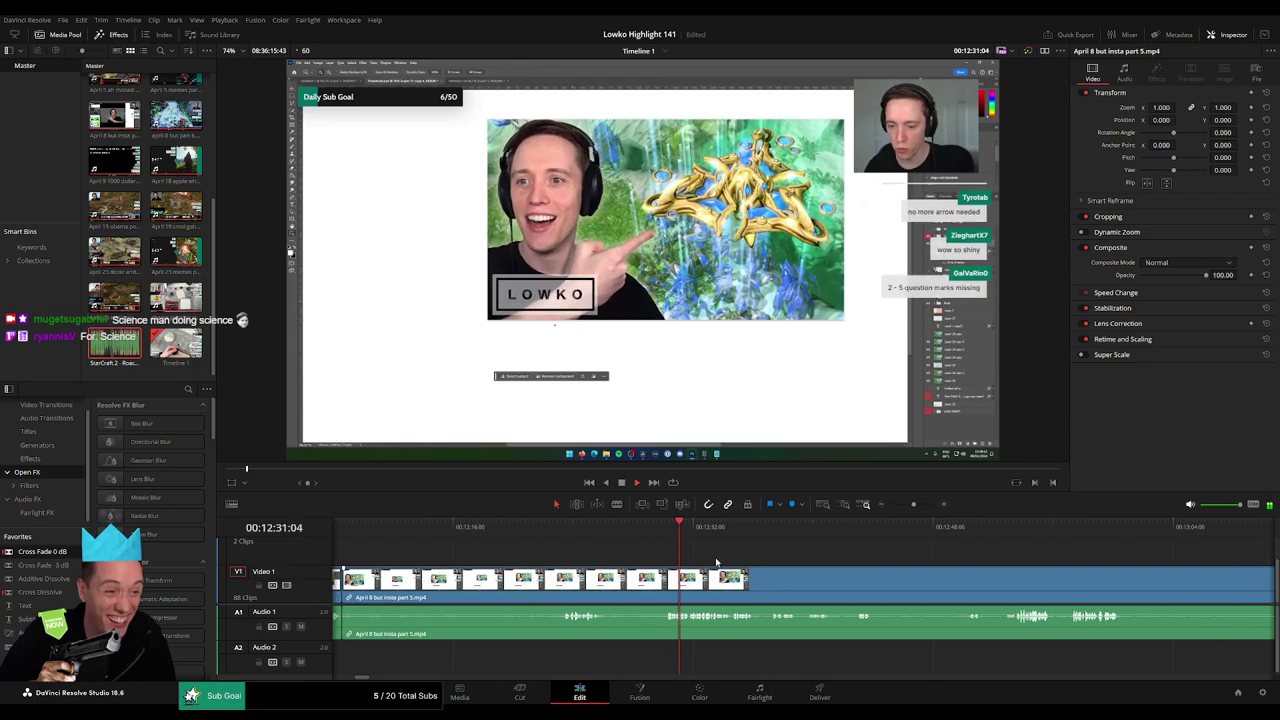
pyautogui.click(771, 535)
pyautogui.click(797, 537)
pyautogui.click(967, 543)
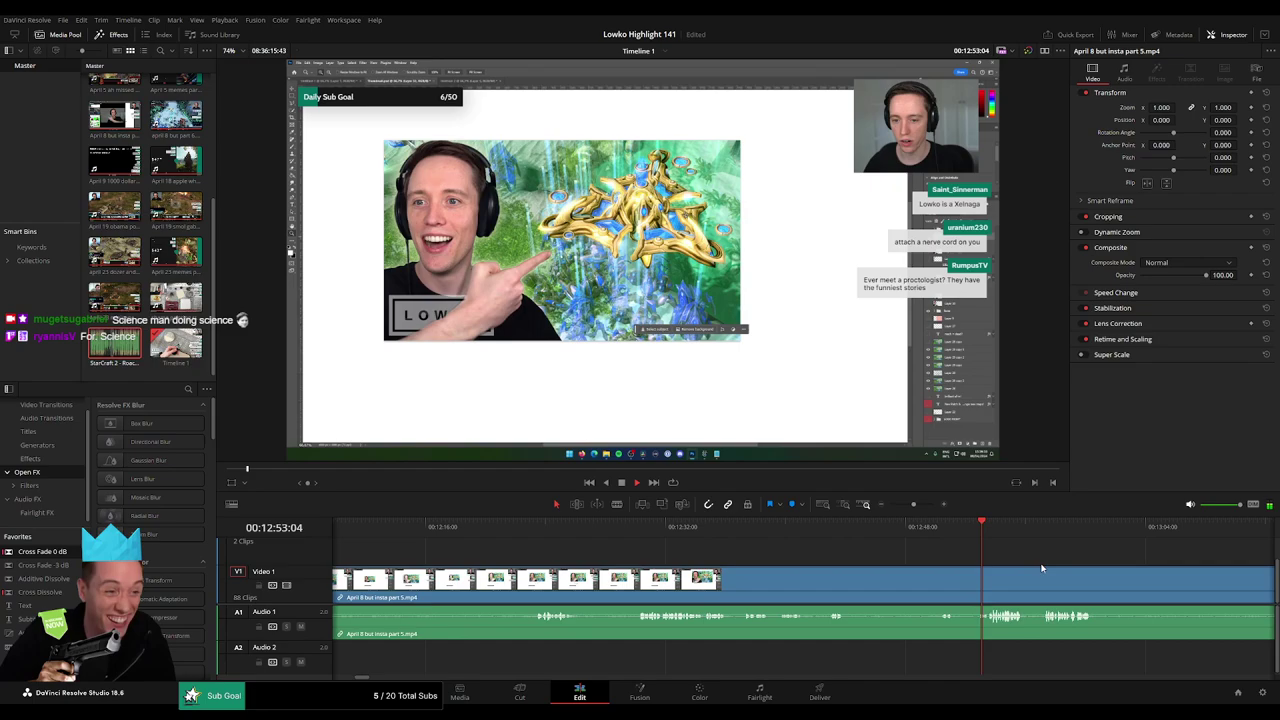
pyautogui.hscroll(10, 1000, 560)
pyautogui.click(906, 544)
pyautogui.click(933, 547)
pyautogui.hscroll(7, 930, 551)
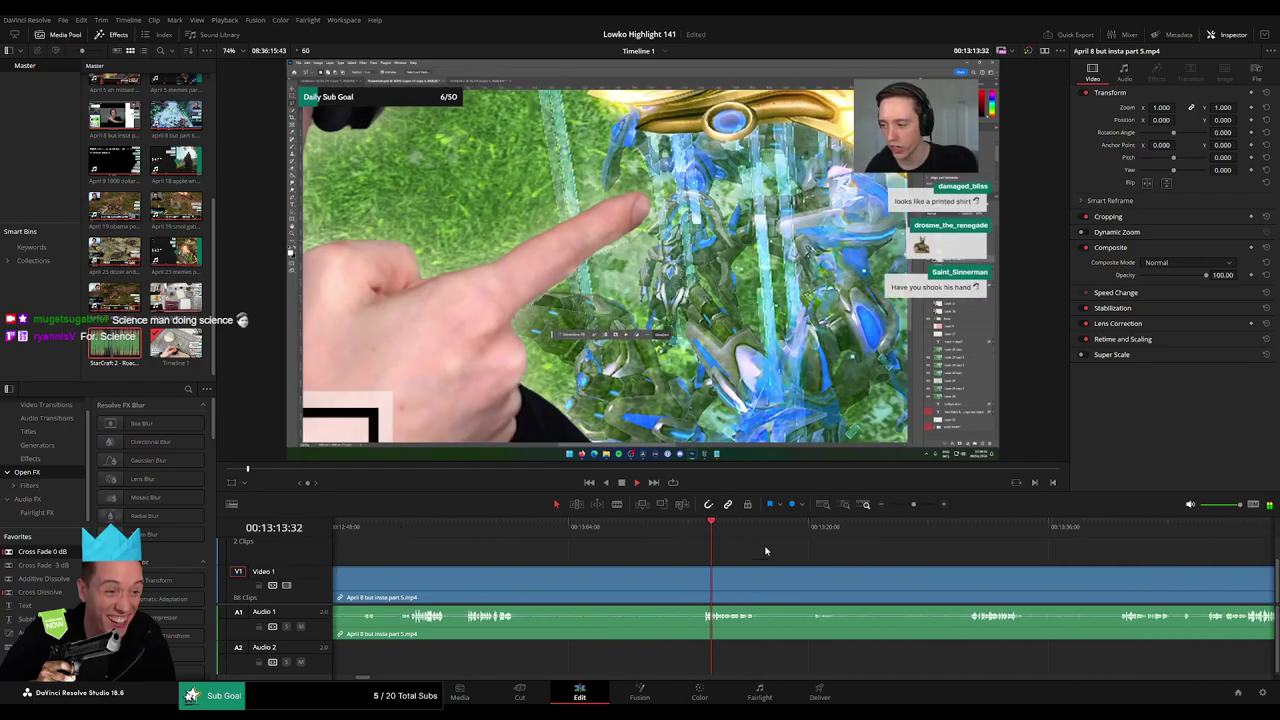
pyautogui.click(950, 537)
pyautogui.moveTo(1046, 567); pyautogui.dragTo(700, 537)
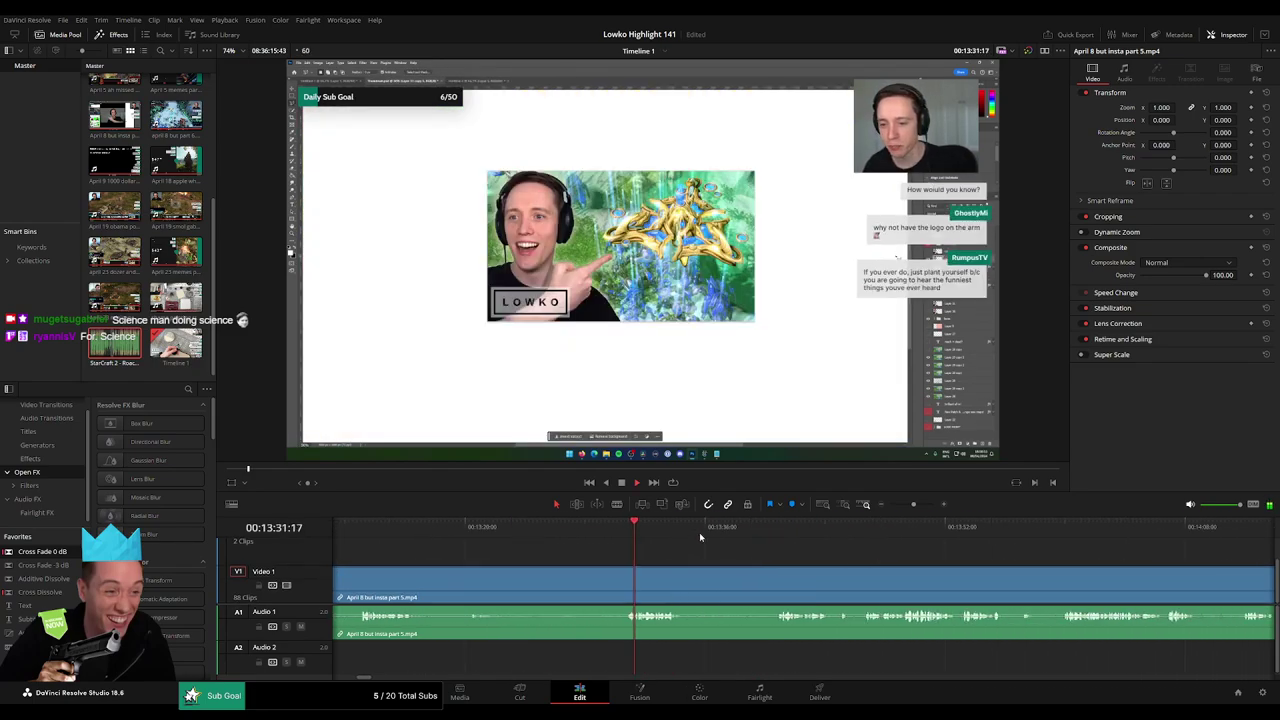
pyautogui.click(772, 531)
pyautogui.moveTo(886, 553); pyautogui.dragTo(680, 539)
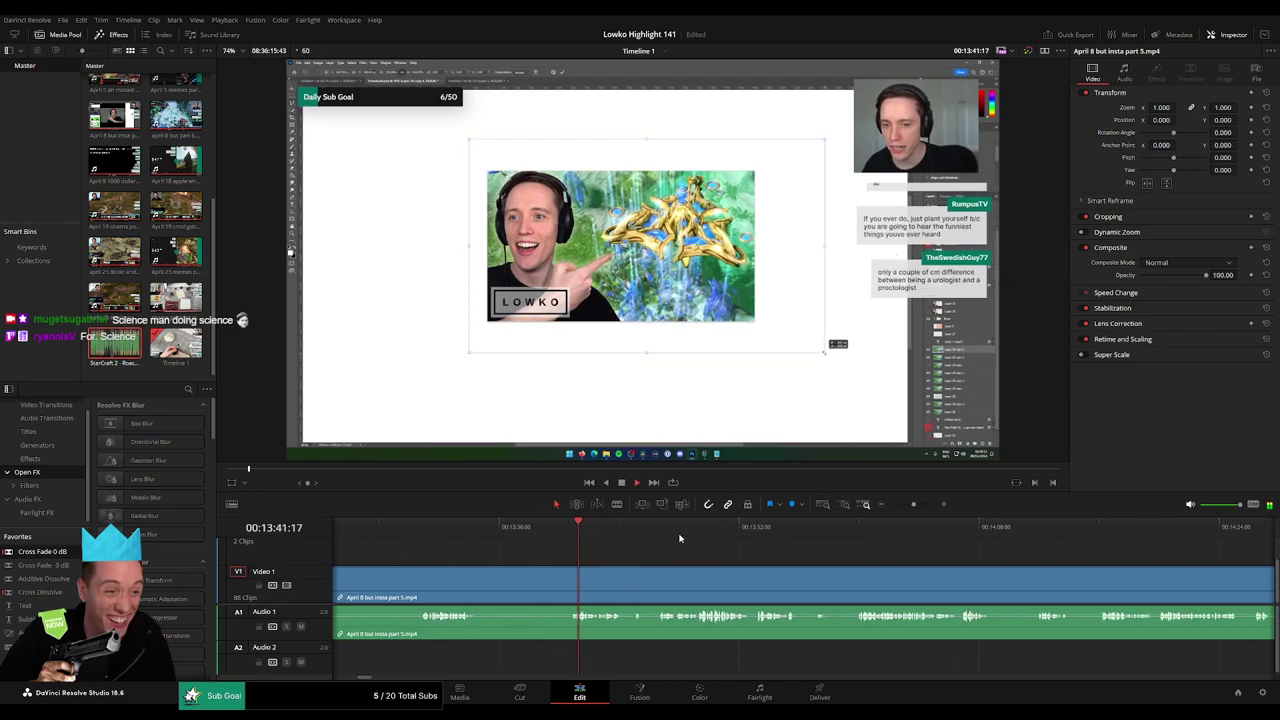
# Review the full-screen webcam section of the part 5 clip from about 00:14:04 to 00:14:39.
pyautogui.click(712, 528)
pyautogui.click(910, 528)
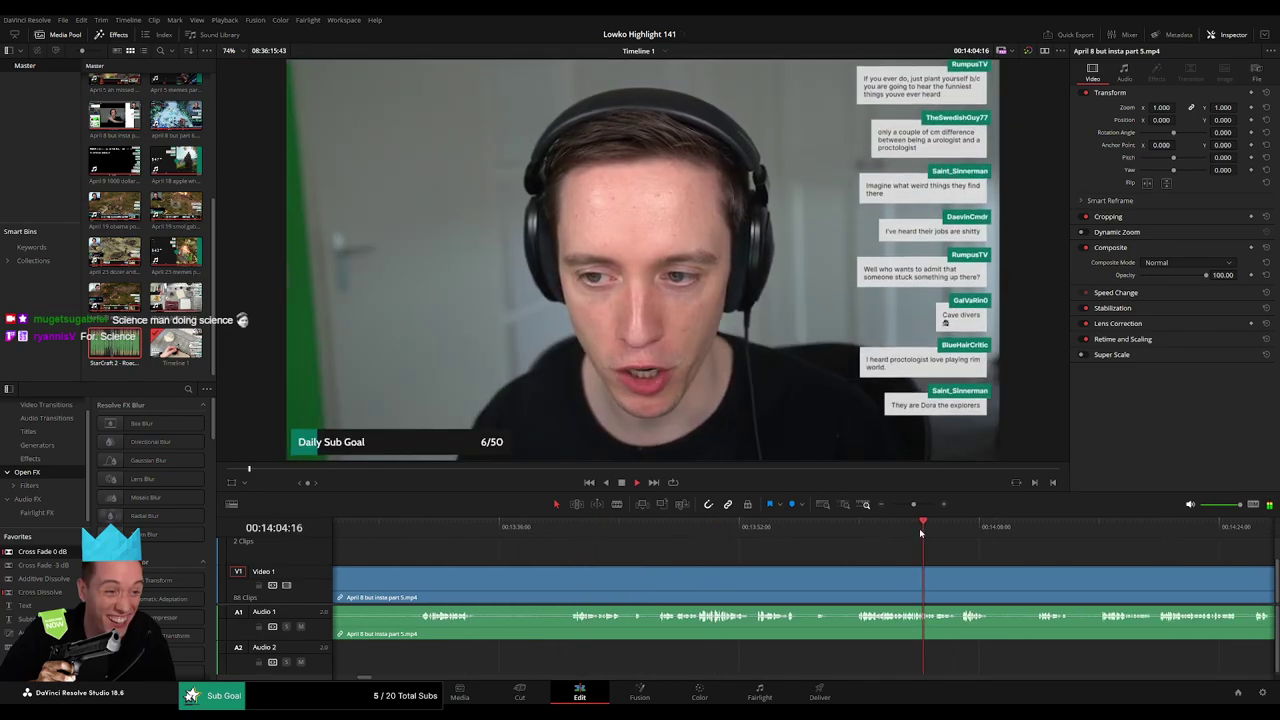
pyautogui.click(960, 530)
pyautogui.click(1109, 531)
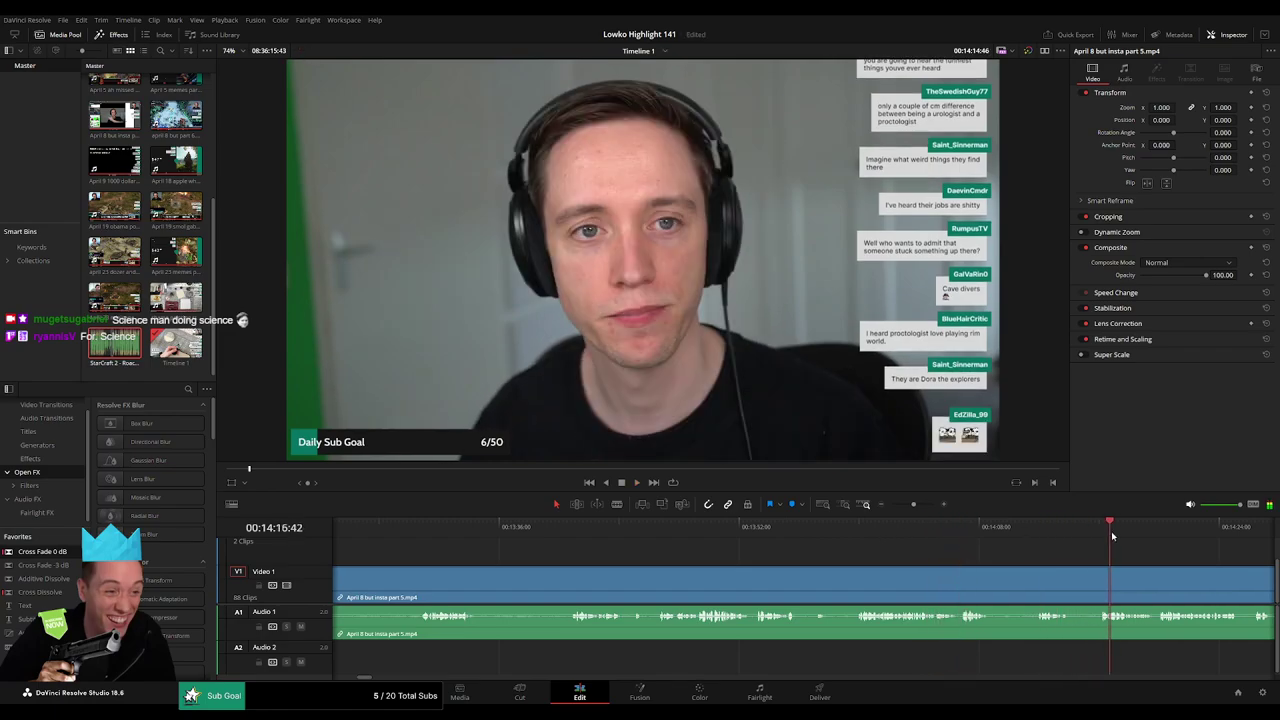
pyautogui.moveTo(914, 505); pyautogui.dragTo(906, 515)
pyautogui.click(832, 528)
pyautogui.click(857, 529)
pyautogui.moveTo(868, 555); pyautogui.dragTo(697, 549)
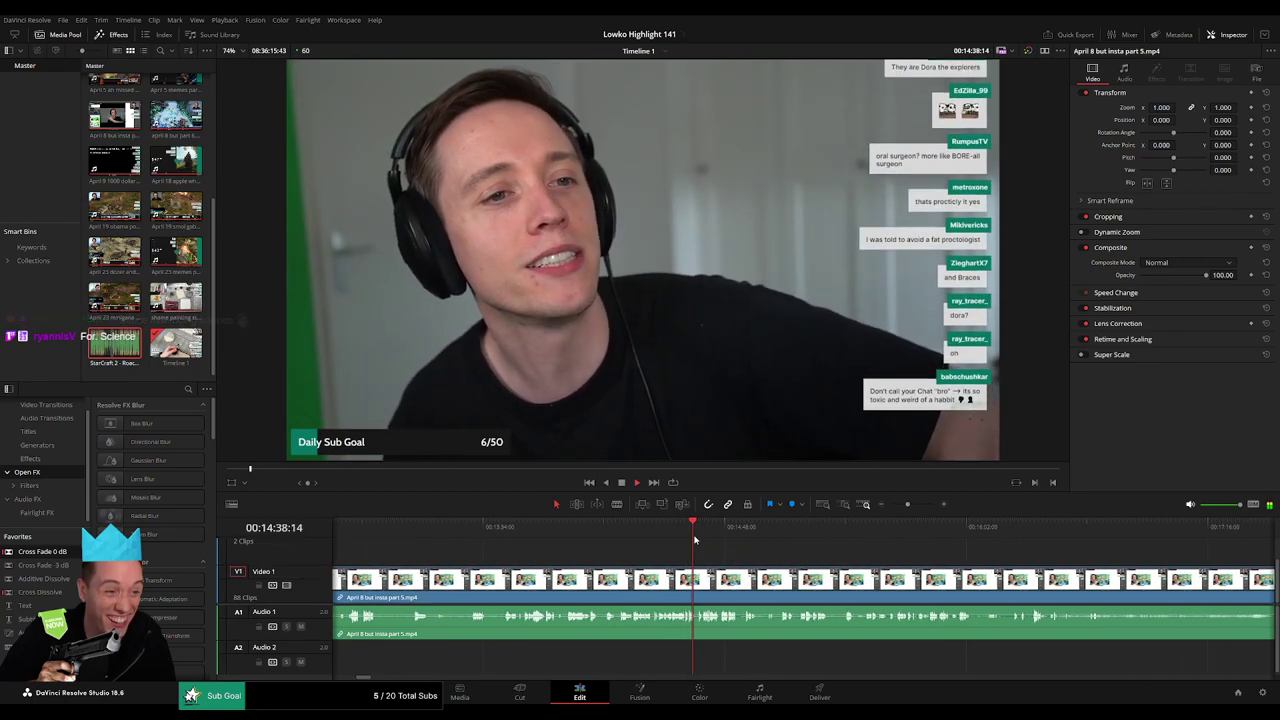
pyautogui.click(691, 538)
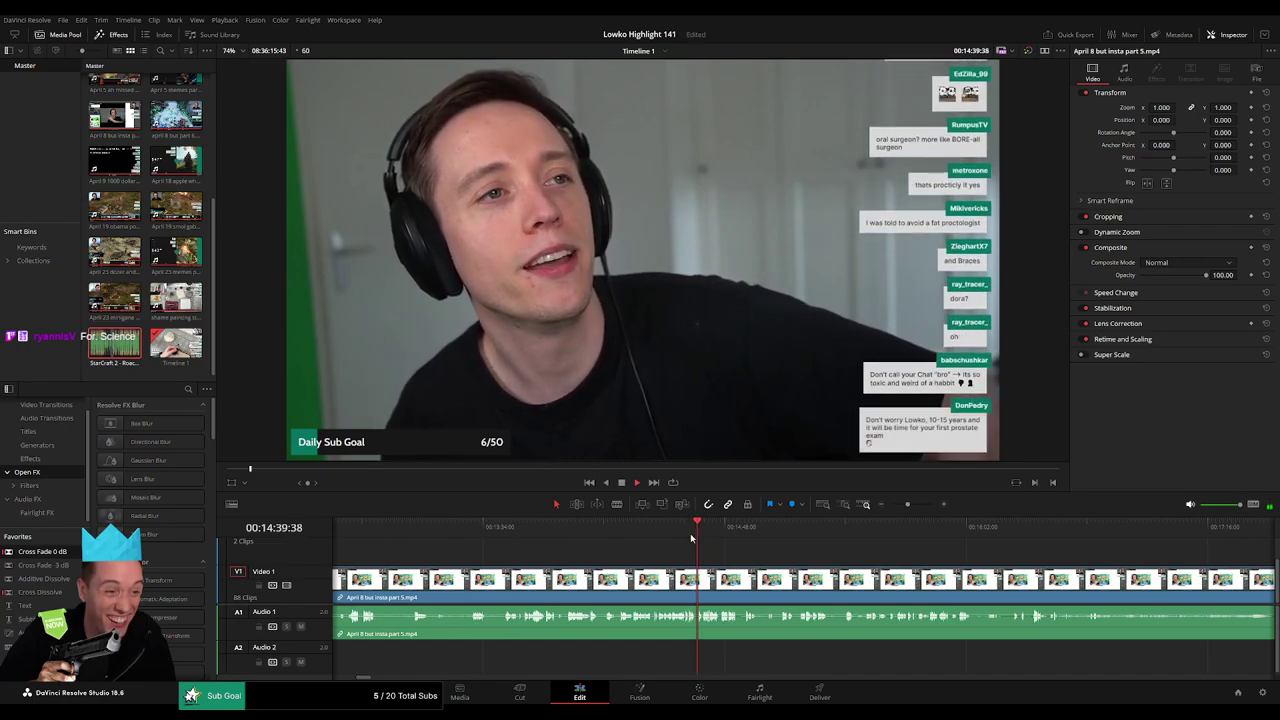
# Remove the part 5 footage from 00:12:08:36 to about 00:12:23:14, closing the gap, and cross fade the audio cut.
pyautogui.scroll(-5, 757, 540)
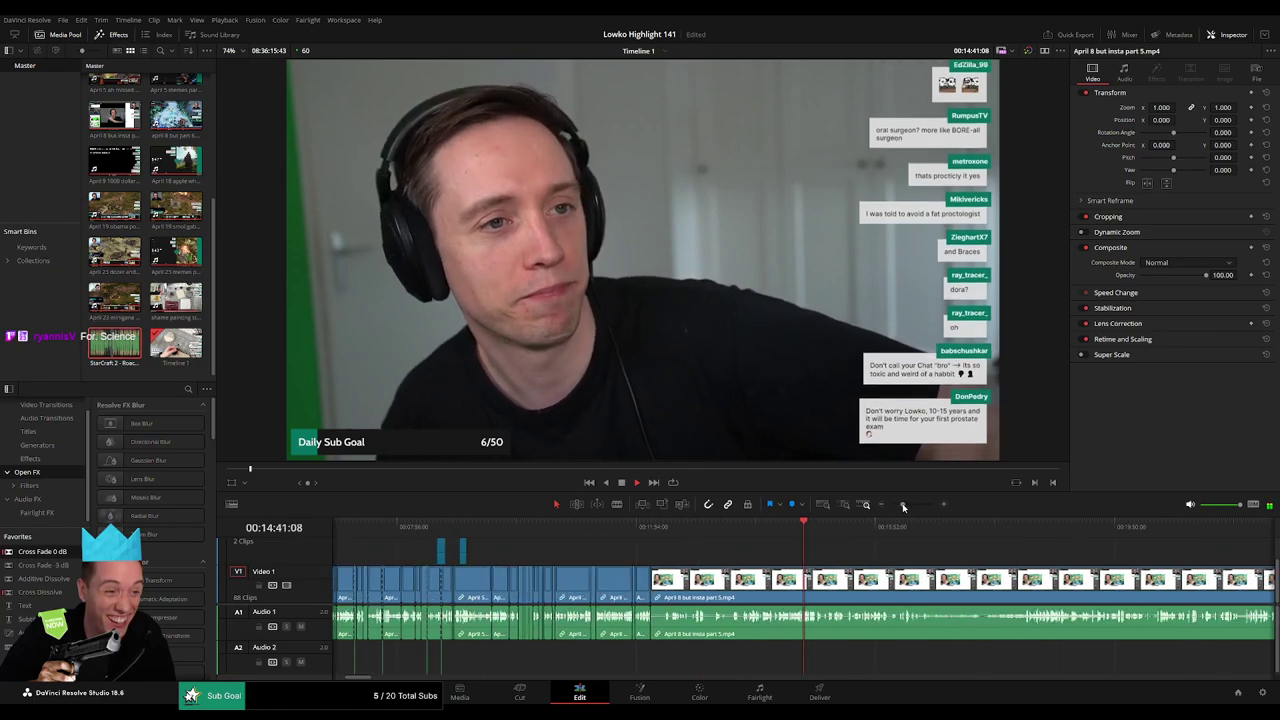
pyautogui.click(665, 541)
pyautogui.moveTo(905, 504); pyautogui.dragTo(913, 504)
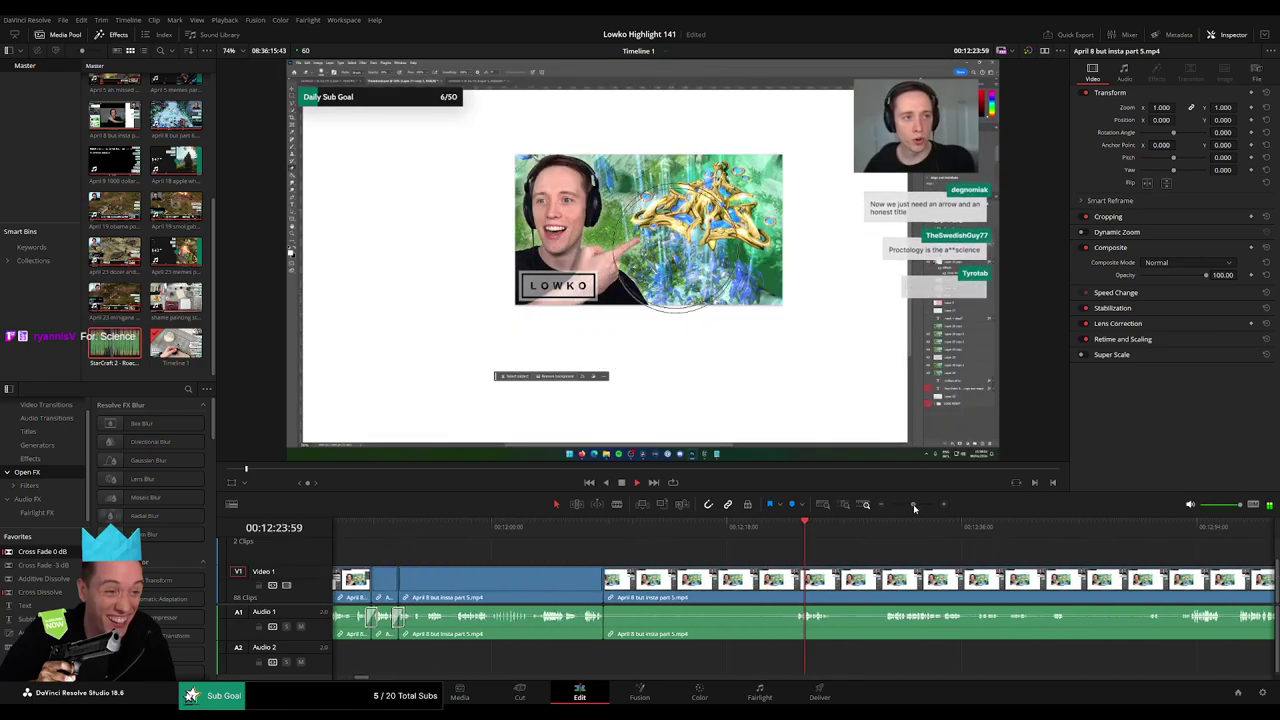
pyautogui.click(799, 591)
pyautogui.press('a')
pyautogui.click(764, 592)
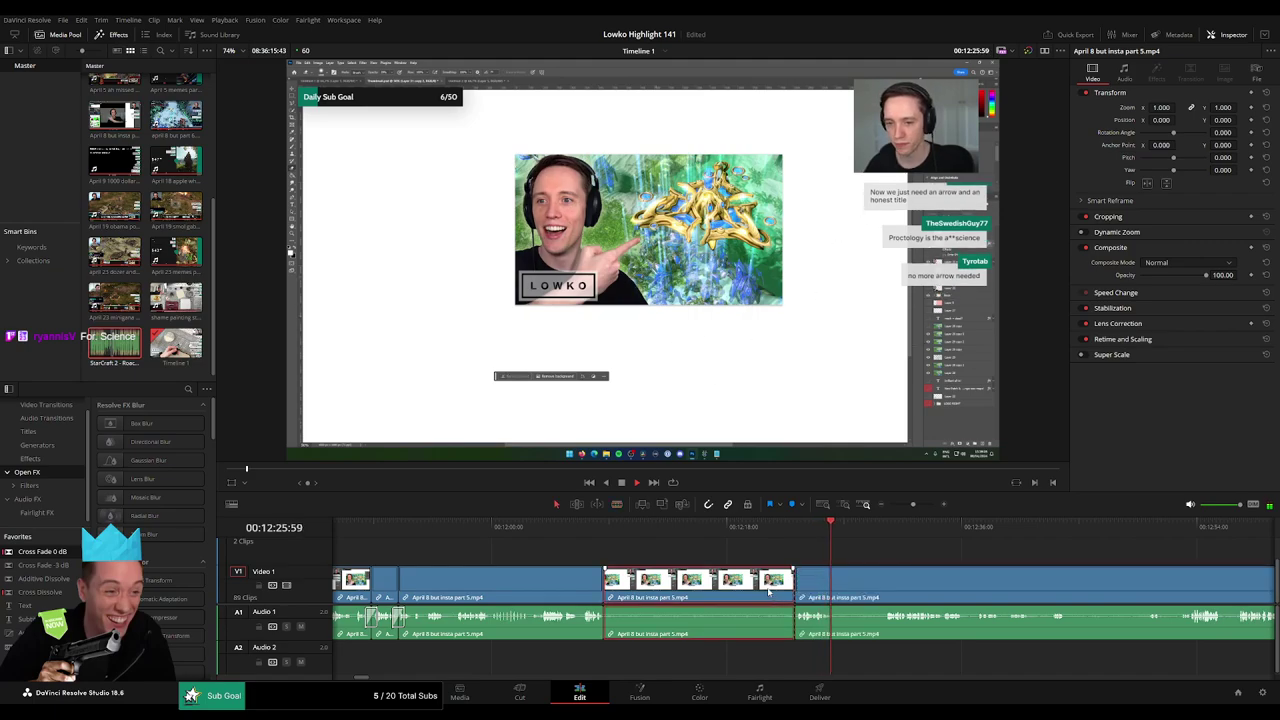
pyautogui.press('Delete')
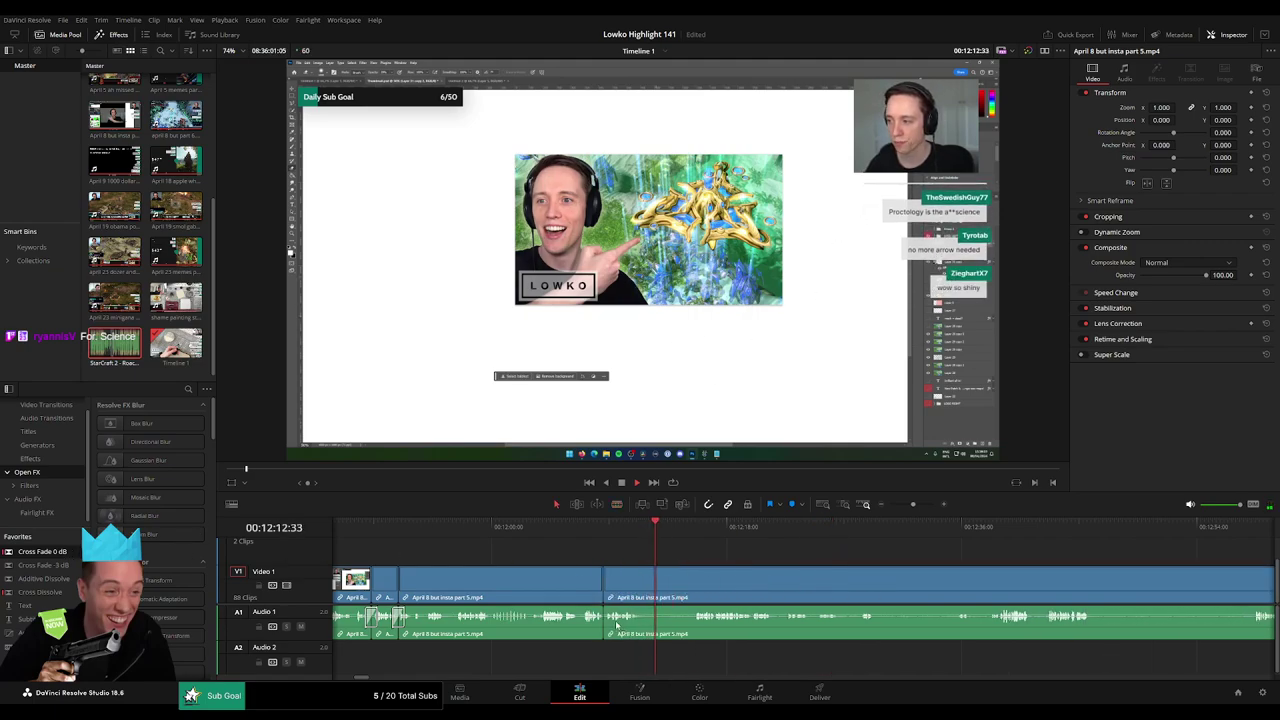
# Remove the part 5 footage from about 00:12:11:48 to 00:12:42:28, closing the gap, and add a cross fade at the audio cut.
pyautogui.press('b')
pyautogui.click(645, 597)
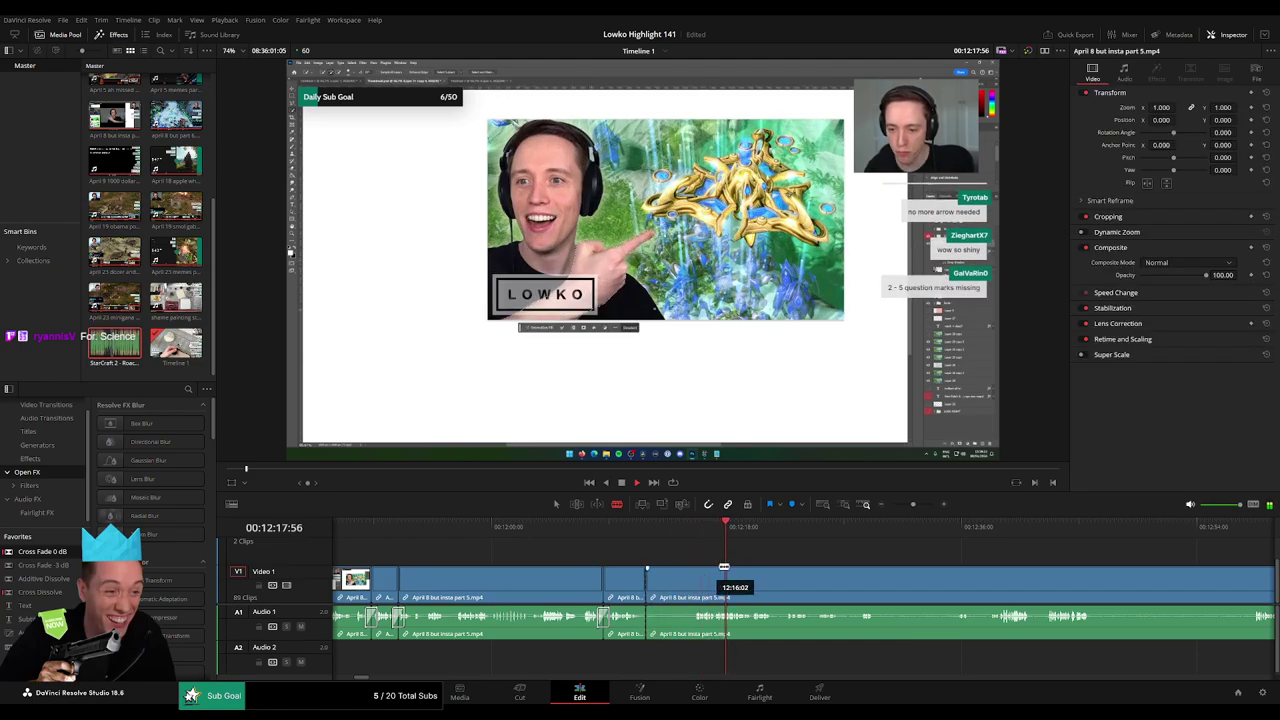
pyautogui.click(987, 535)
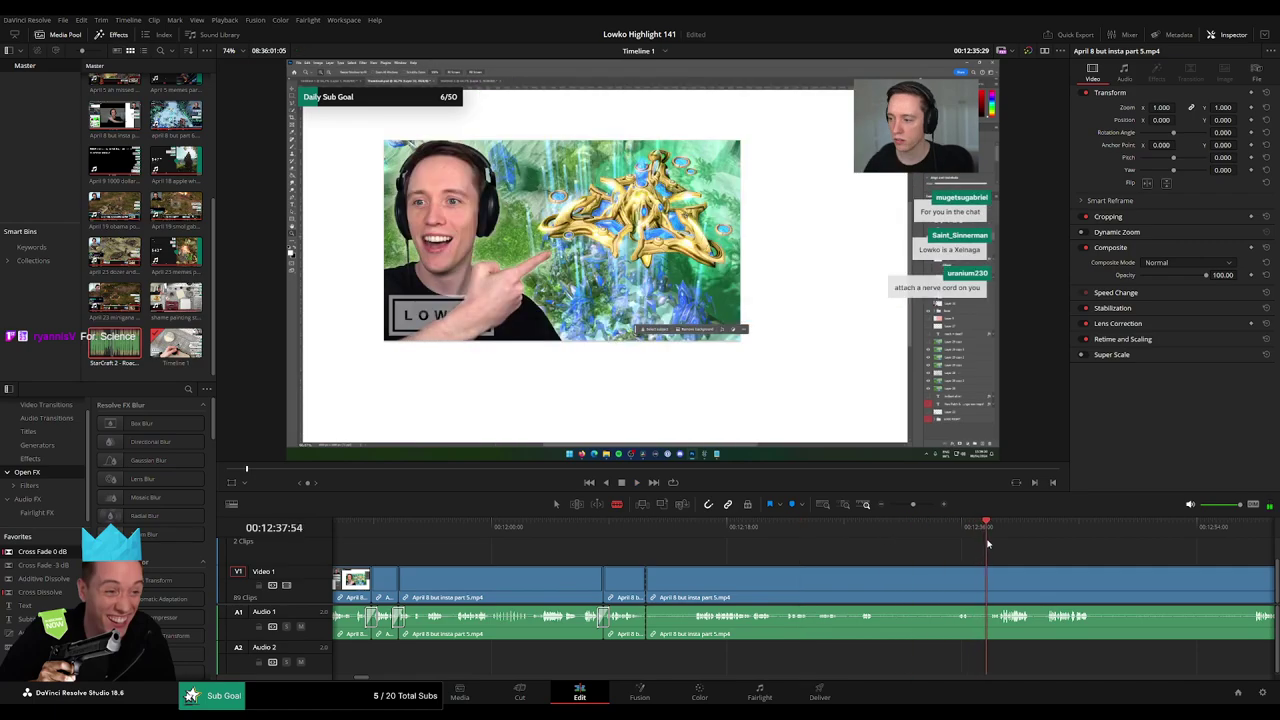
pyautogui.hscroll(2, 1013, 570)
pyautogui.click(941, 529)
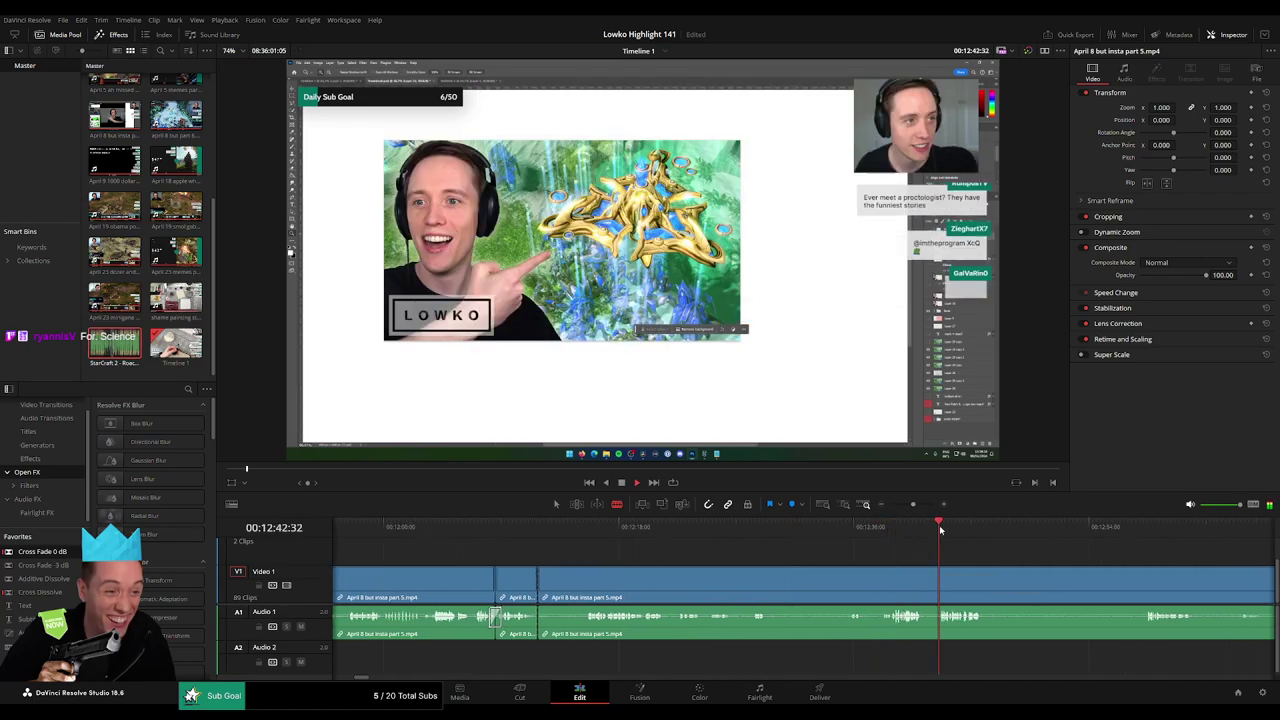
pyautogui.hscroll(4, 840, 551)
pyautogui.click(744, 580)
pyautogui.press('a')
pyautogui.click(716, 586)
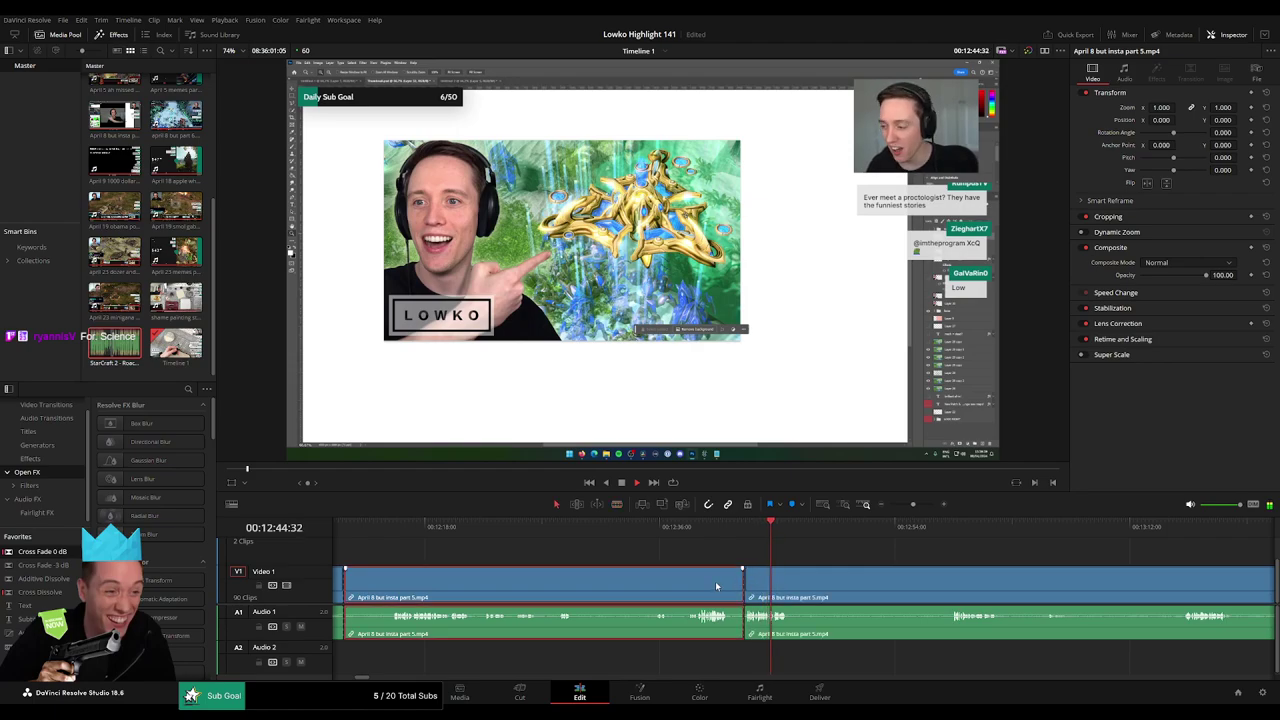
pyautogui.press('Delete')
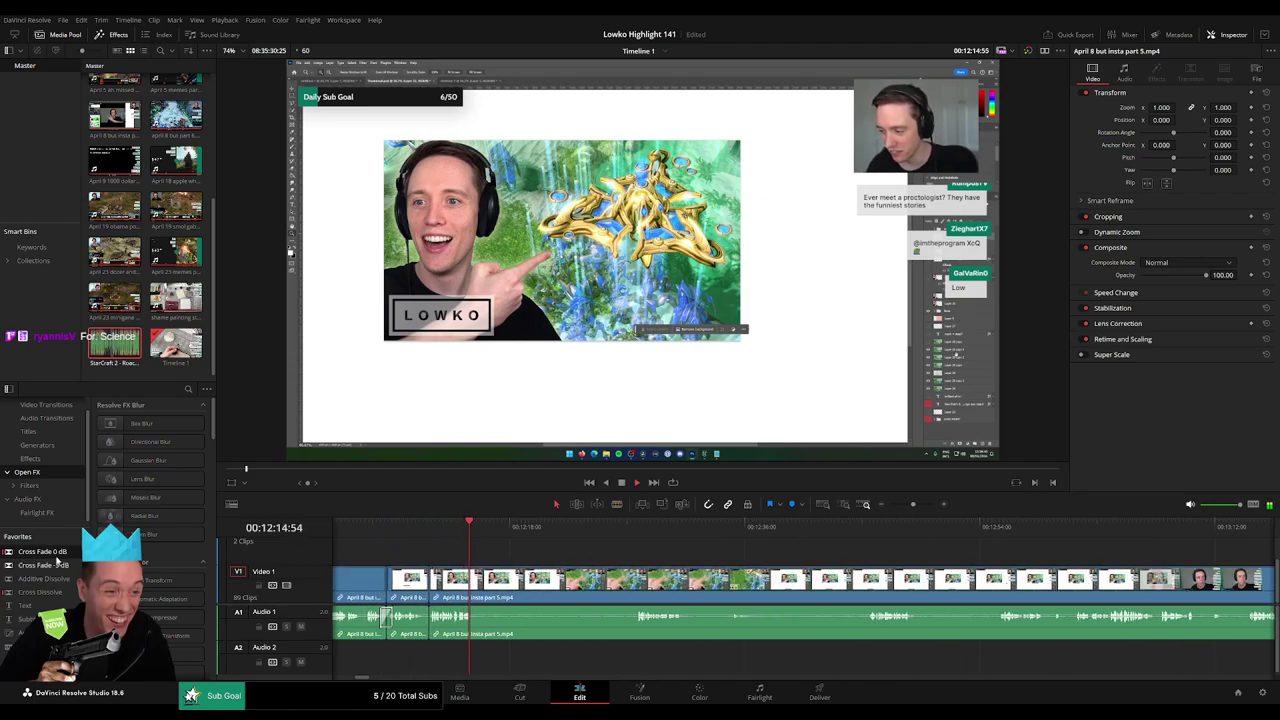
pyautogui.click(428, 622)
pyautogui.hotkey('shift', 't')
# Remove the part 5 footage from about 00:12:15:27 to 00:12:27:46, closing the gap, and smooth the audio cut with a cross fade.
pyautogui.press('b')
pyautogui.click(476, 594)
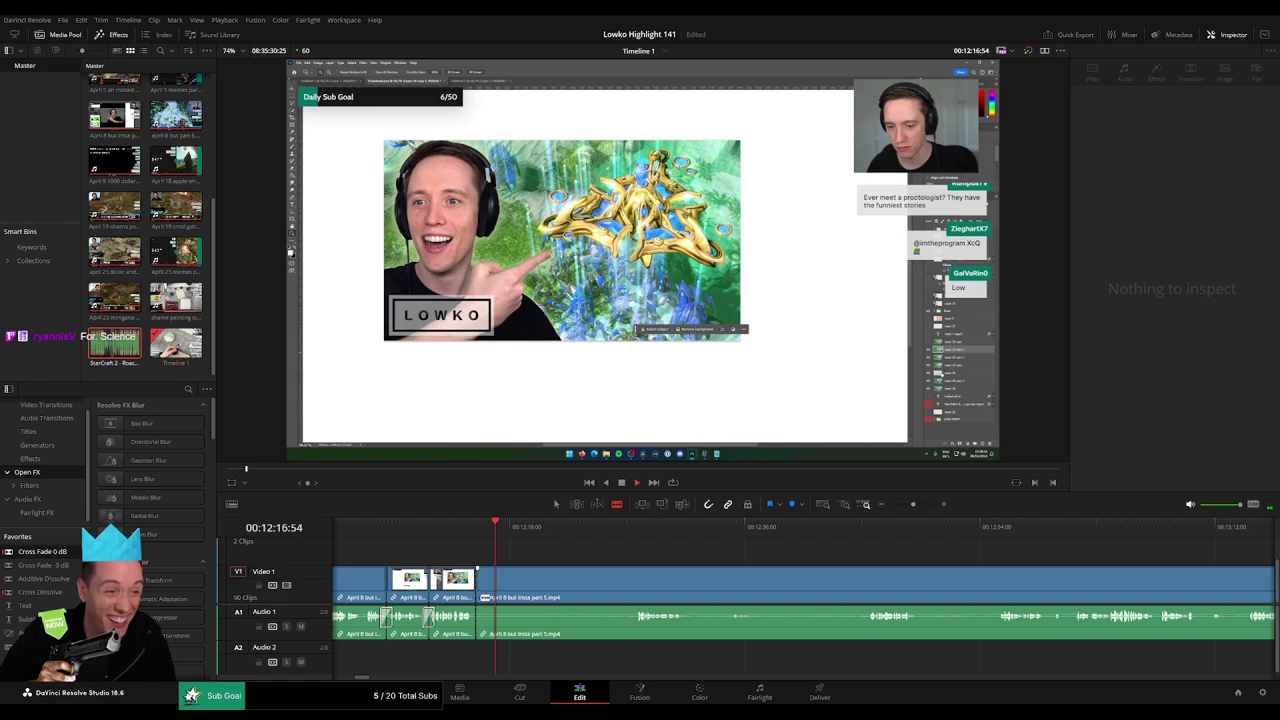
pyautogui.click(634, 530)
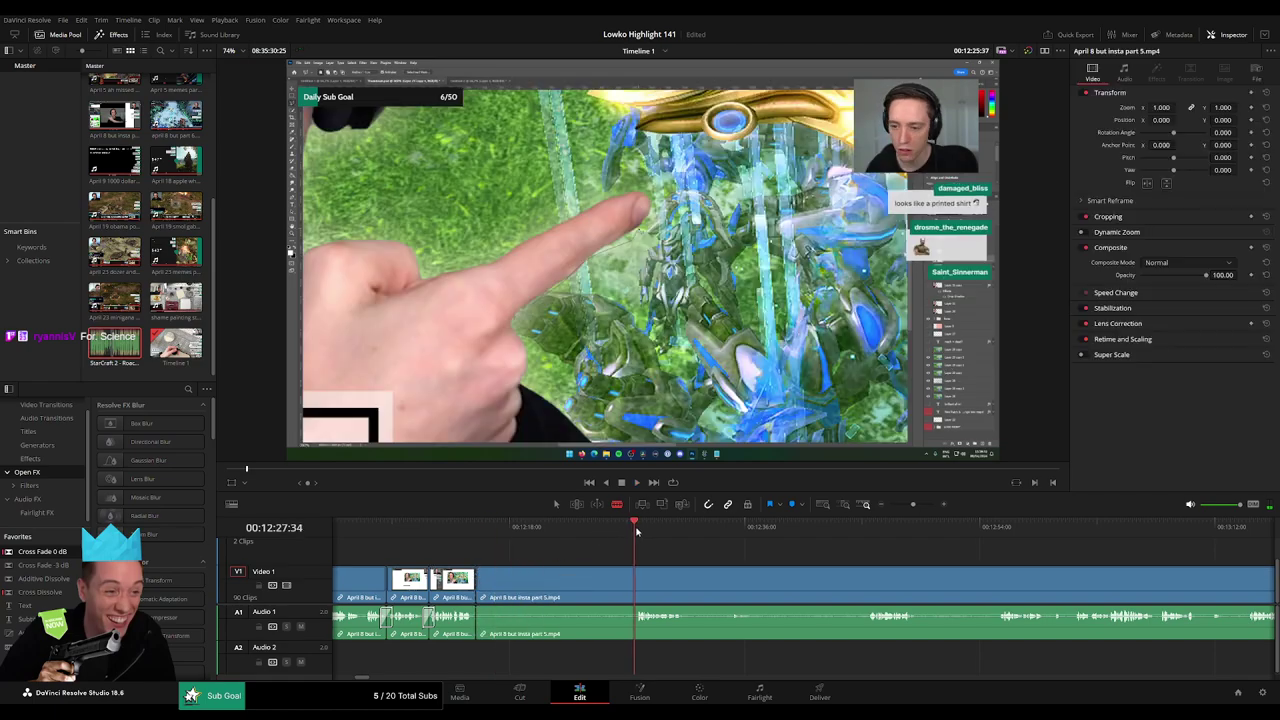
pyautogui.click(636, 590)
pyautogui.press('a')
pyautogui.click(630, 594)
pyautogui.press('Delete')
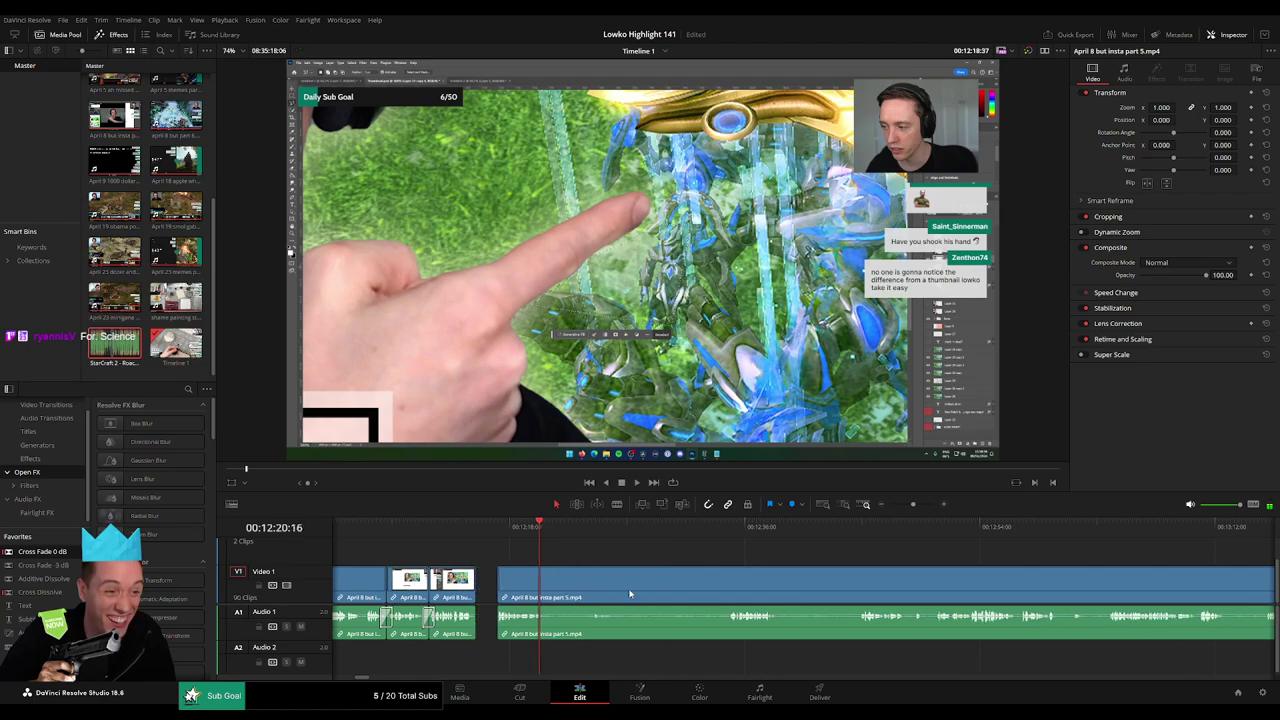
pyautogui.click(476, 624)
pyautogui.hotkey('shift', 't')
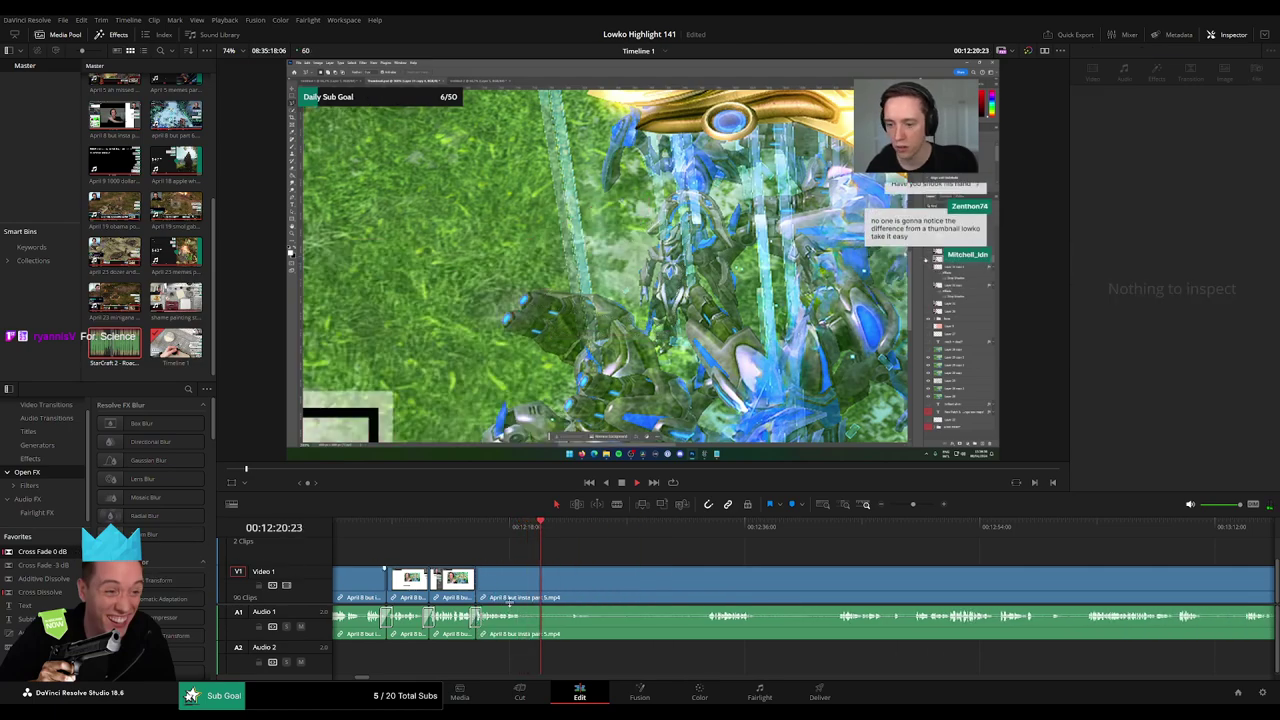
# Split the part 5 clip at about 00:12:19 and 00:12:33 and remove the piece between the cuts, closing the gap.
pyautogui.press('b')
pyautogui.click(522, 592)
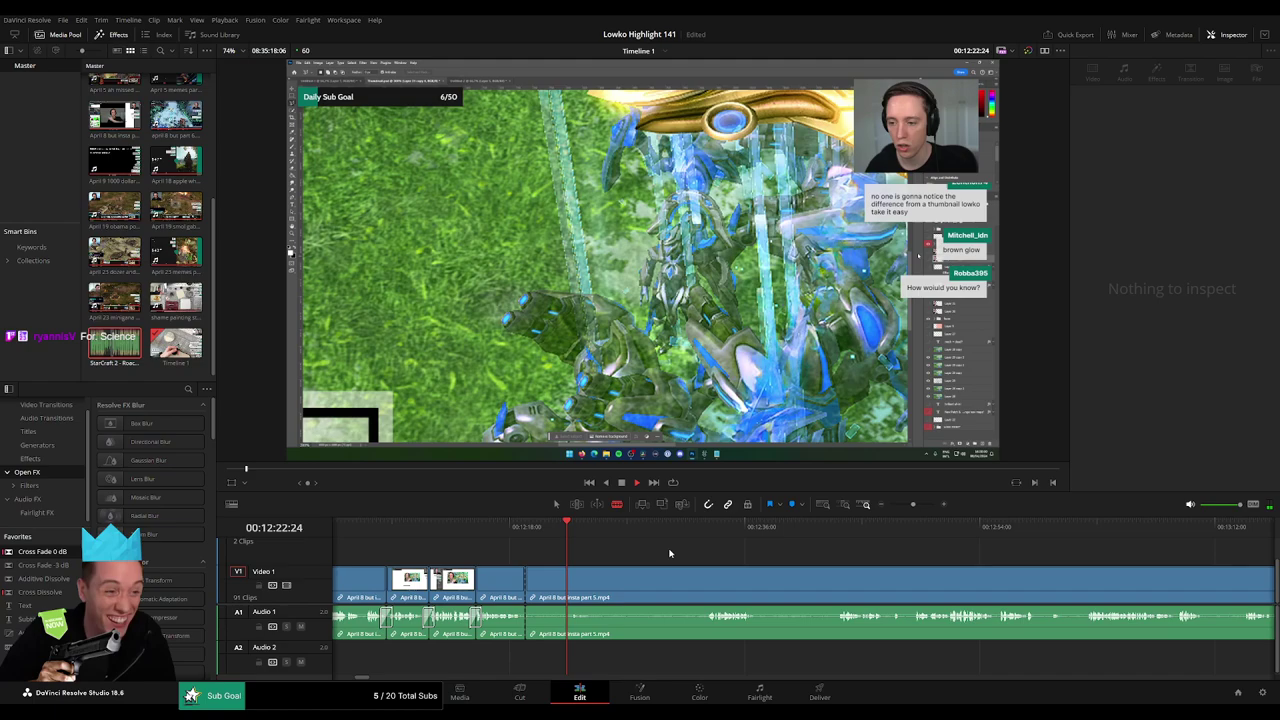
pyautogui.click(713, 541)
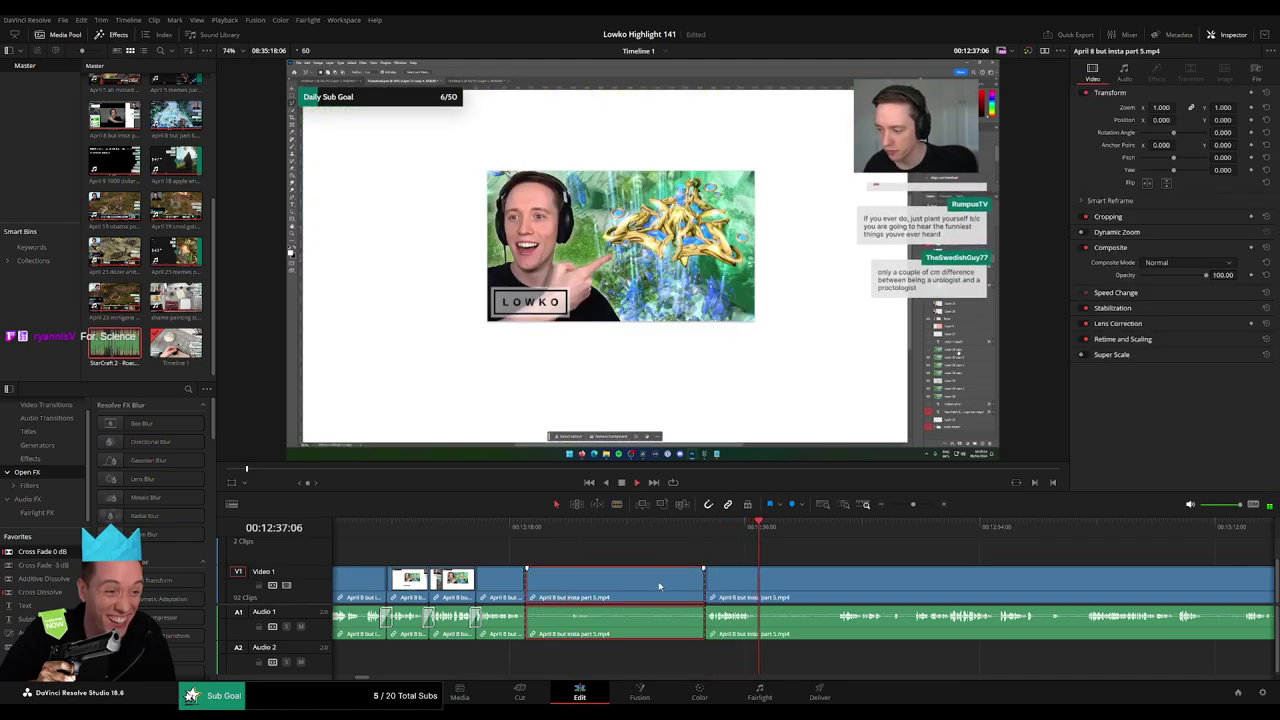
pyautogui.press('Delete')
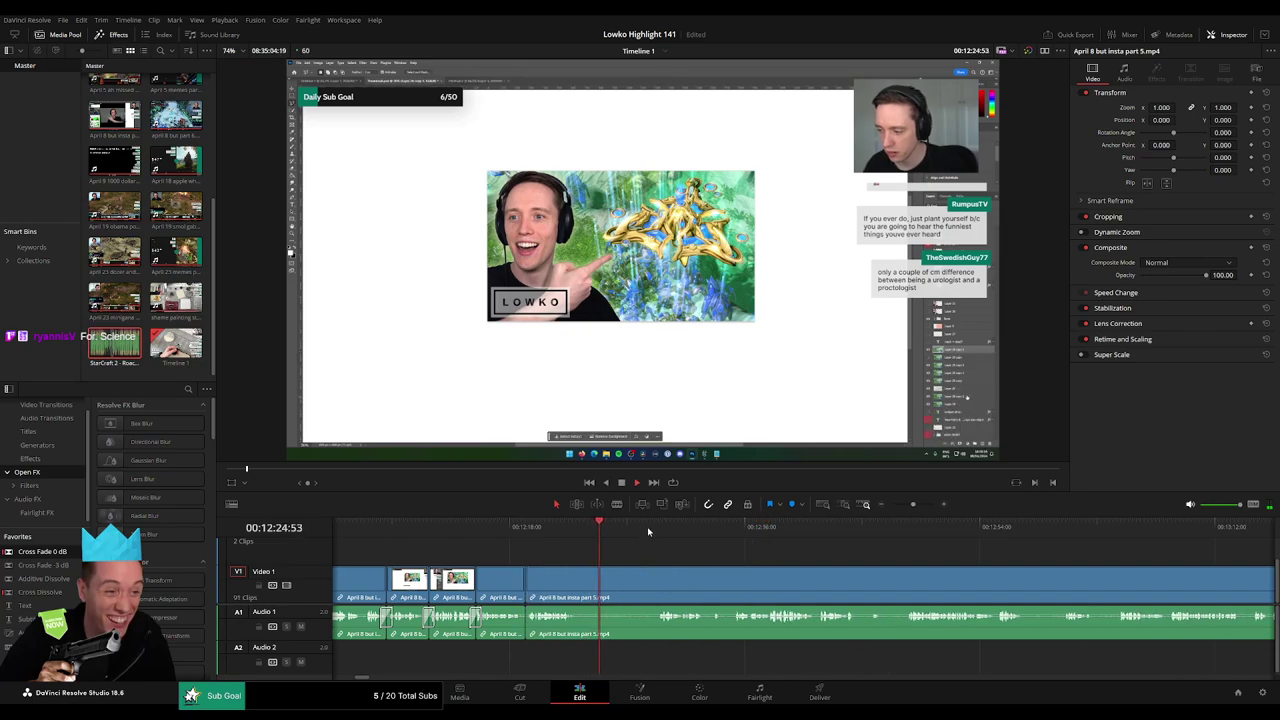
# Remove the part 5 footage from about 00:12:23 to 00:12:29, closing the gap, and cross fade the last two audio cuts.
pyautogui.click(662, 526)
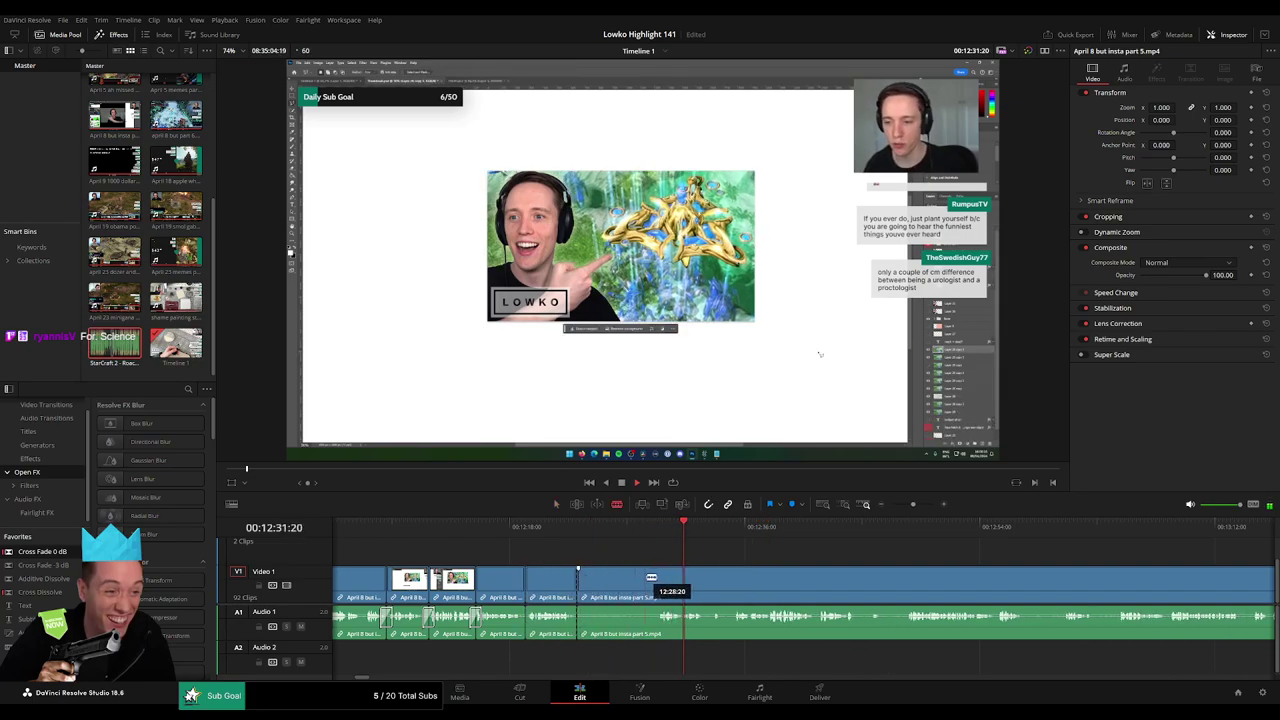
pyautogui.press('Delete')
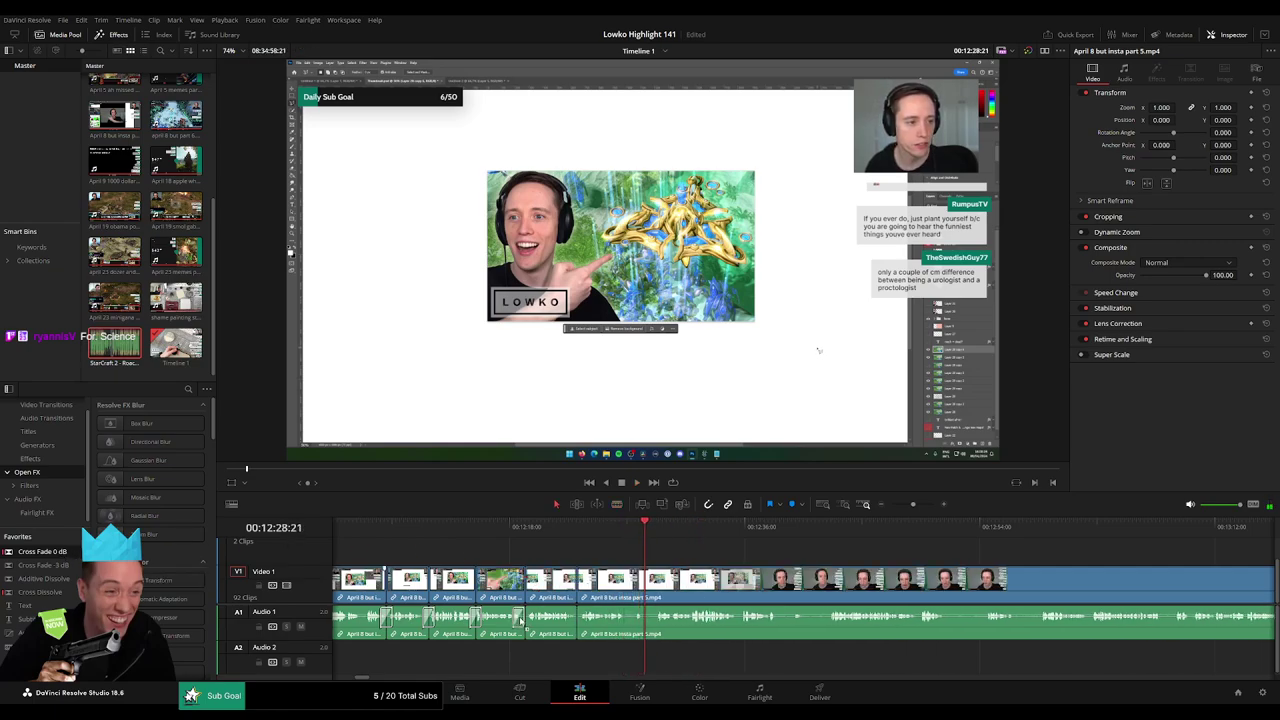
pyautogui.press('space')
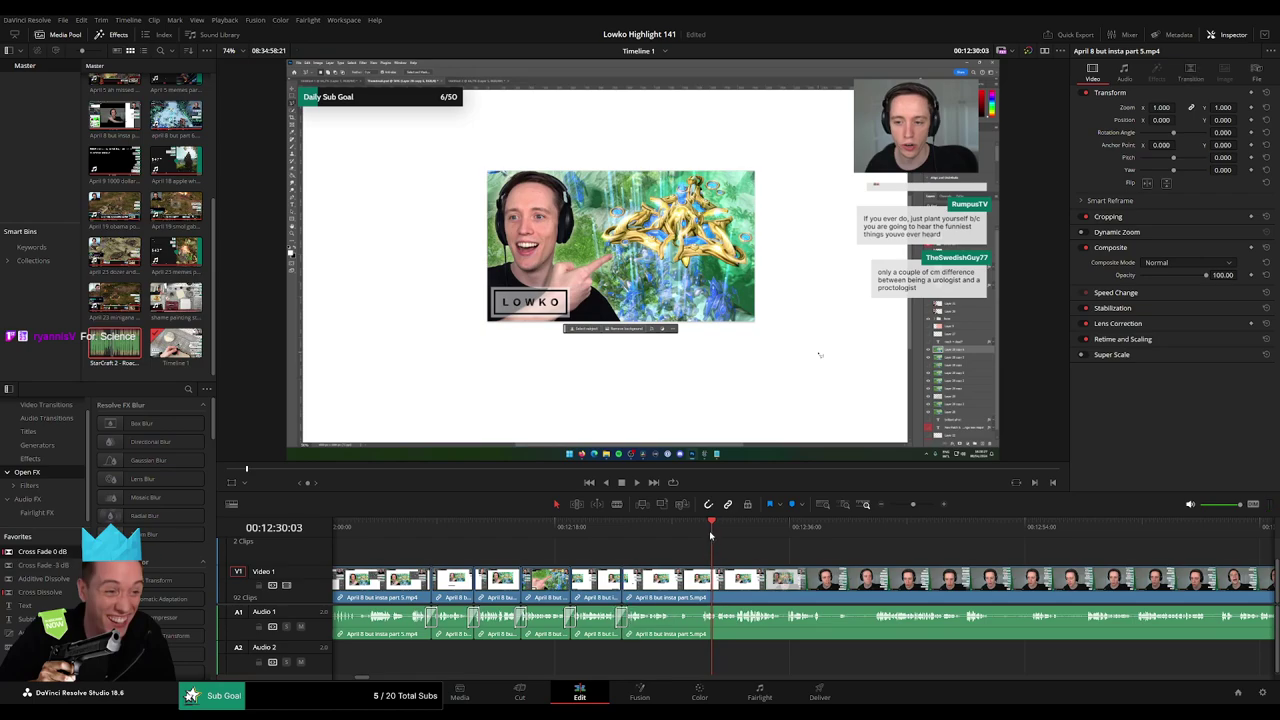
# Split the part 5 clip at about 00:12:37:05 and 00:12:37:24 to isolate the word that needs silencing.
pyautogui.hscroll(5, 637, 551)
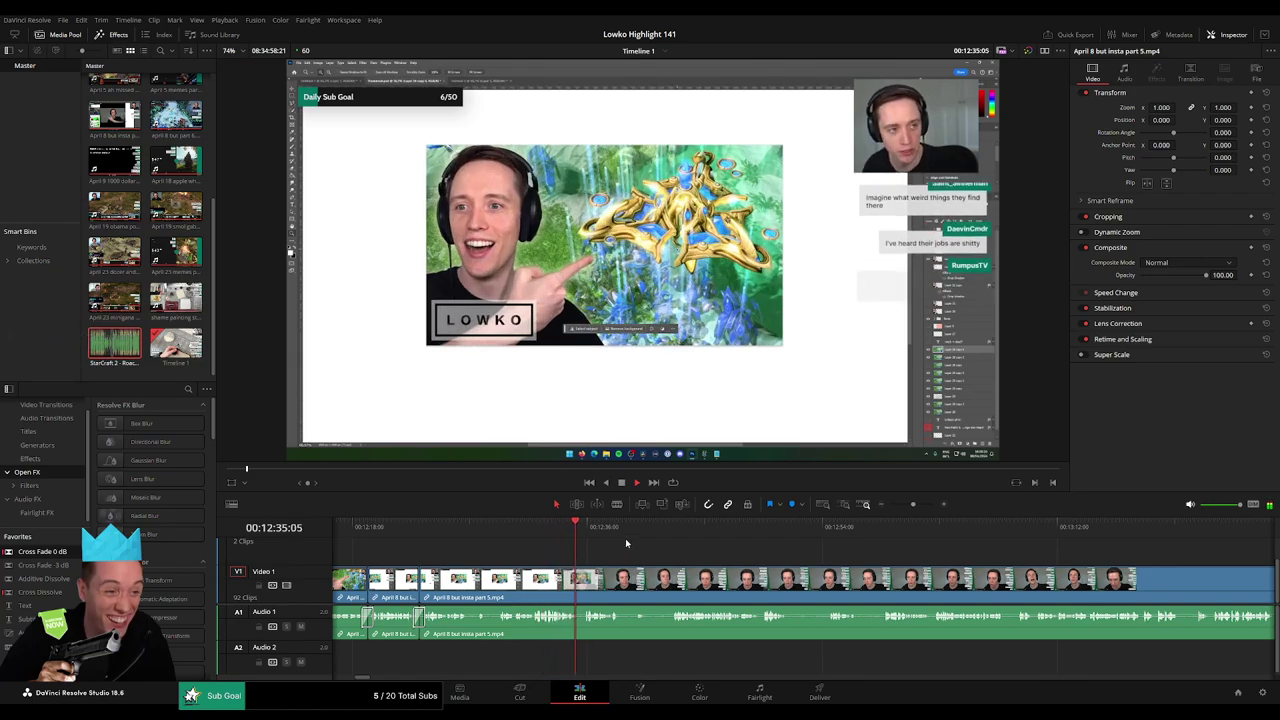
pyautogui.moveTo(687, 557); pyautogui.dragTo(604, 541)
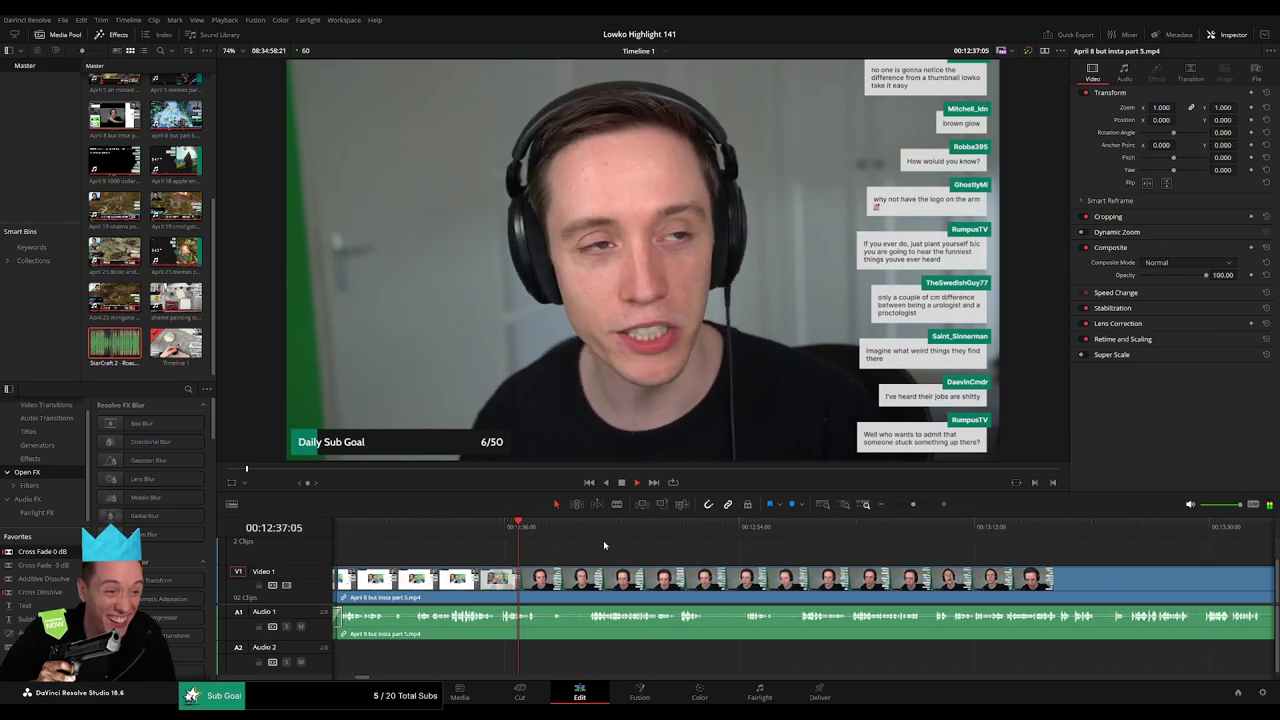
pyautogui.press('space')
pyautogui.moveTo(913, 505); pyautogui.dragTo(918, 505)
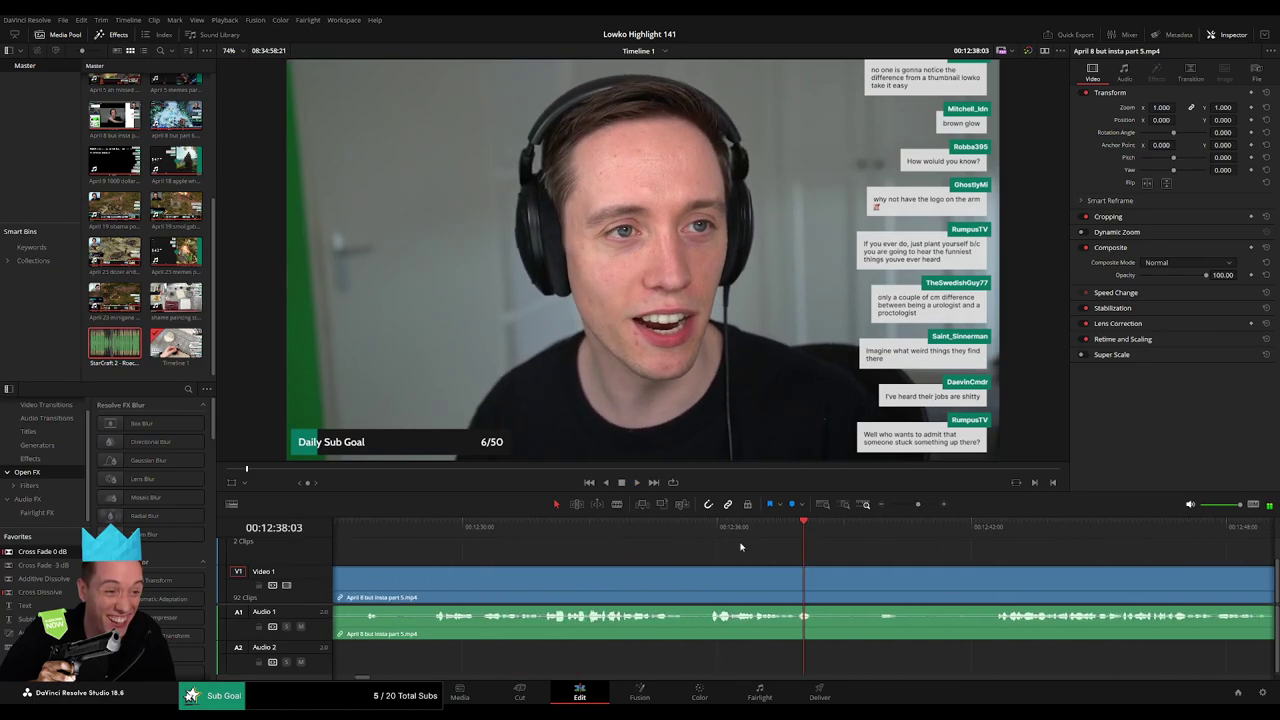
pyautogui.click(714, 530)
pyautogui.press('space')
pyautogui.scroll(3, 880, 560)
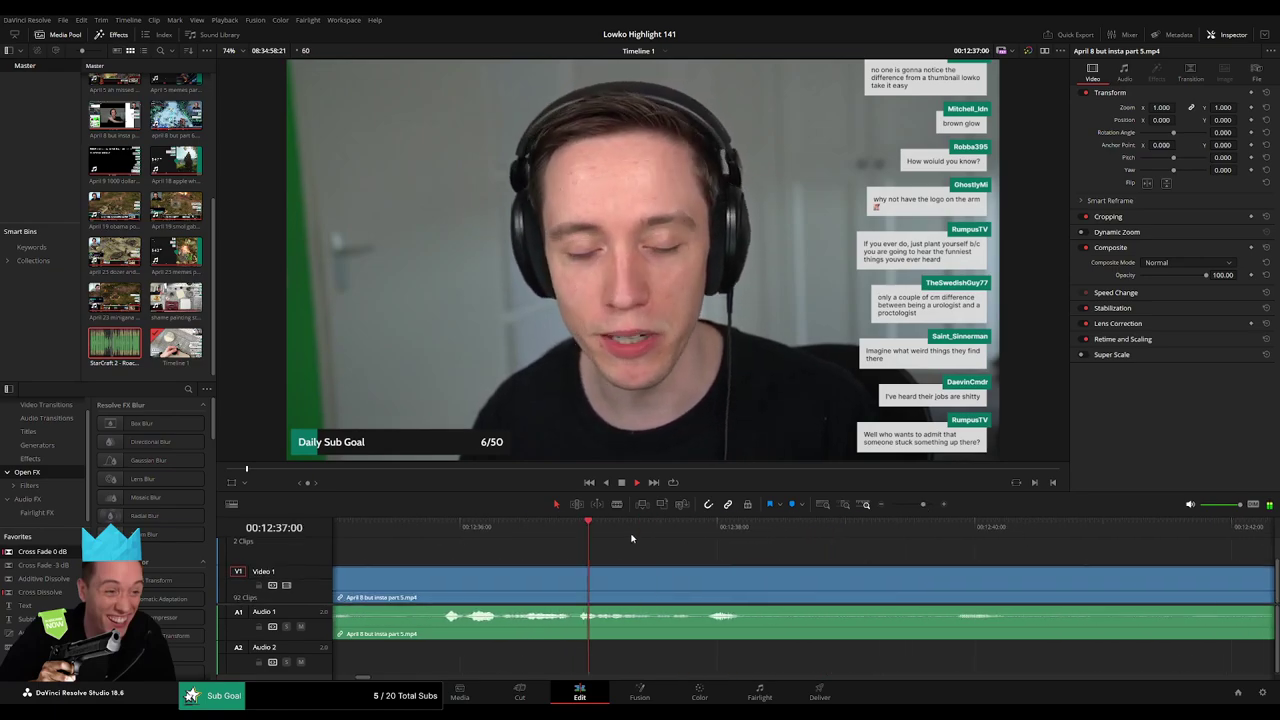
pyautogui.click(539, 538)
pyautogui.moveTo(539, 538); pyautogui.dragTo(605, 528)
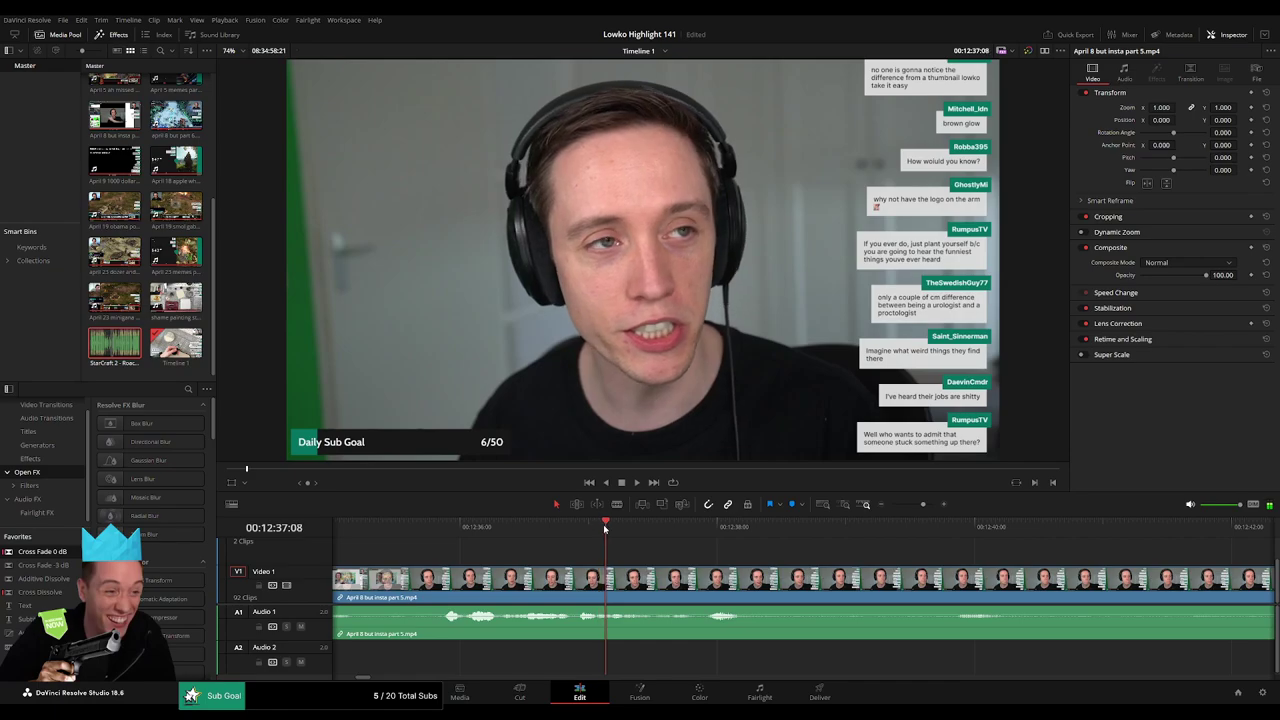
pyautogui.click(599, 583)
pyautogui.click(640, 583)
pyautogui.press('a')
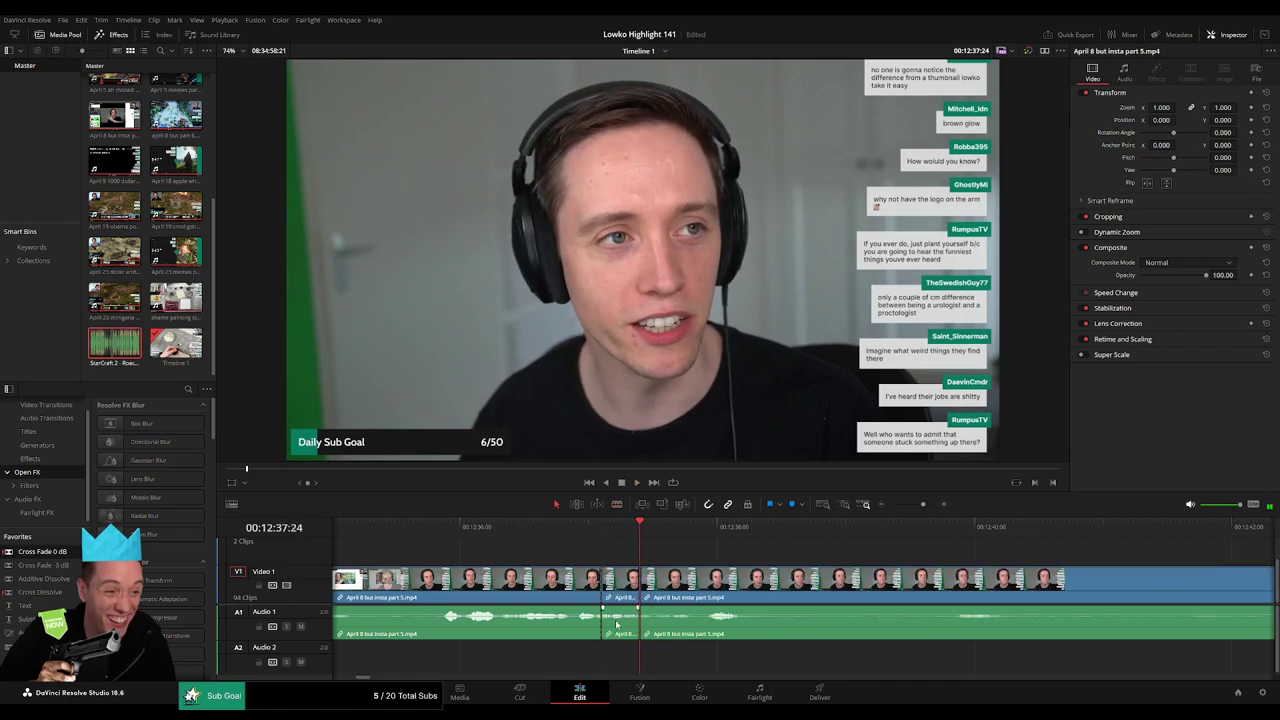
# Mute the isolated audio piece and cover it with a StarCraft 2 Roach Quotes snippet on Audio 2 at reduced volume.
pyautogui.moveTo(619, 652)
pyautogui.mouseDown()
pyautogui.moveTo(585, 656)
pyautogui.moveTo(638, 662)
pyautogui.mouseUp()
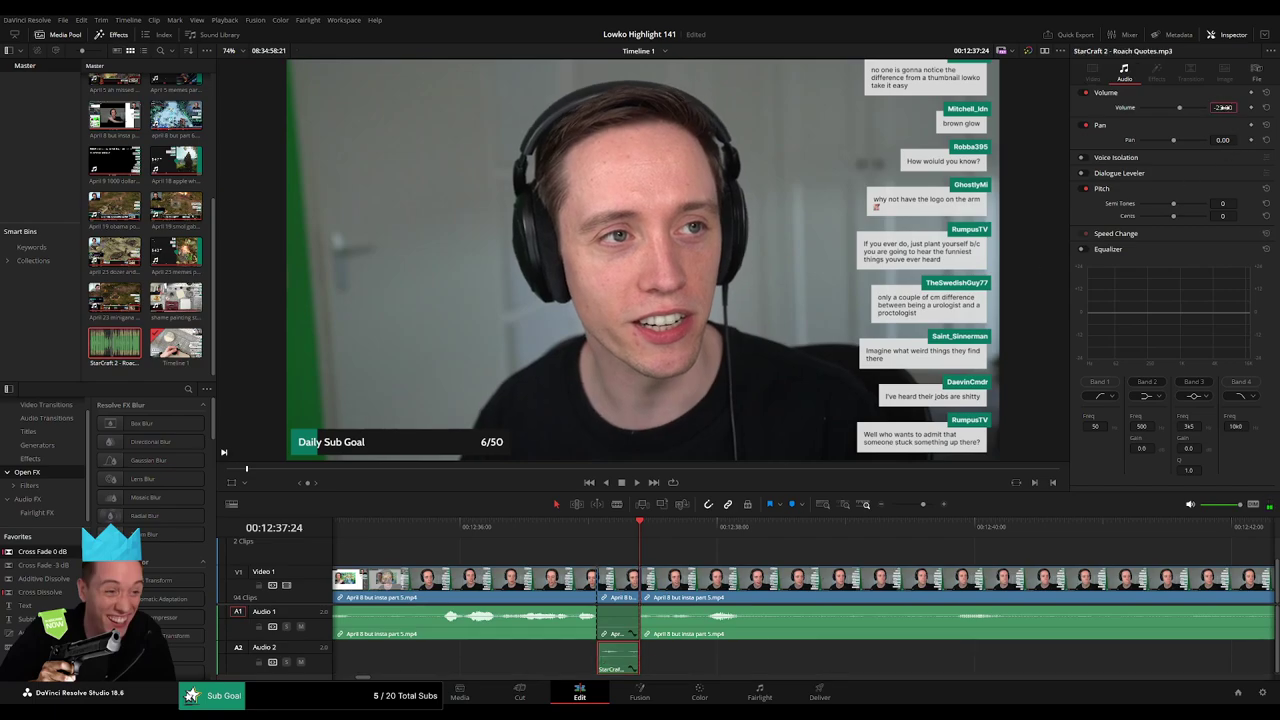
pyautogui.click(668, 557)
# Remove the part 5 footage from about 00:12:38:36 to 00:12:42:29, closing the gap, and add a cross fade at the audio cut.
pyautogui.click(912, 511)
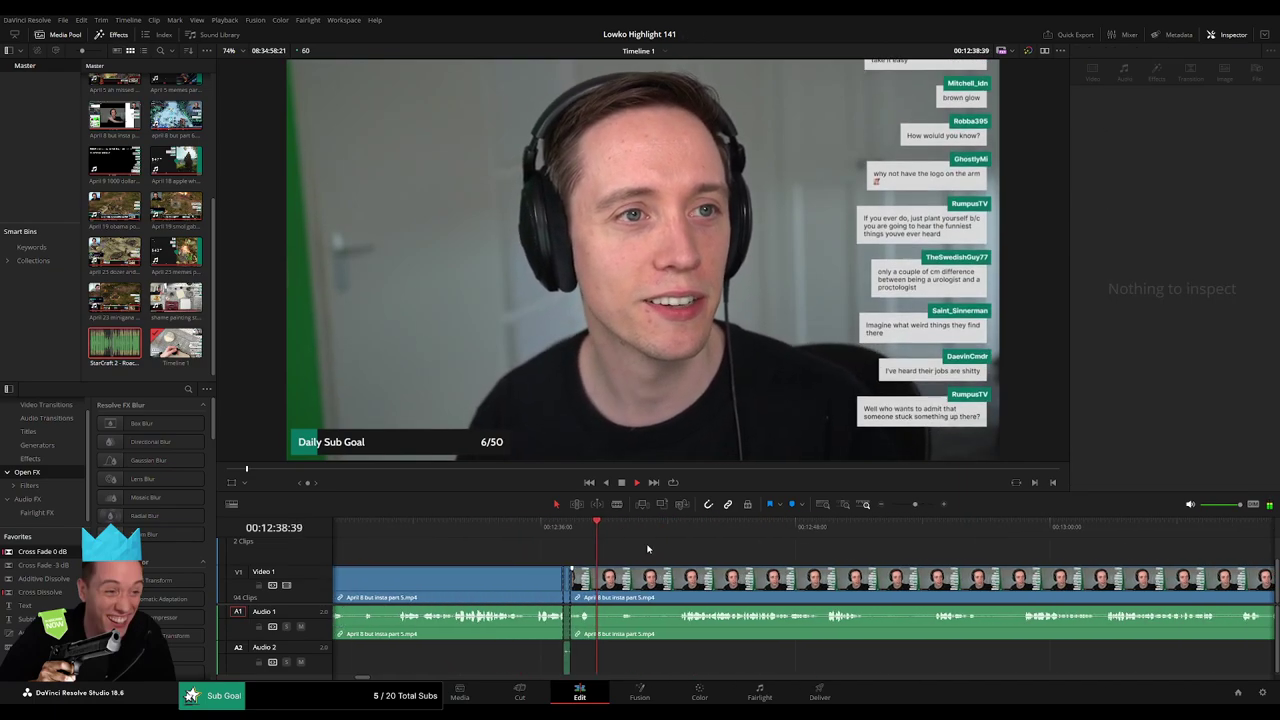
pyautogui.click(586, 583)
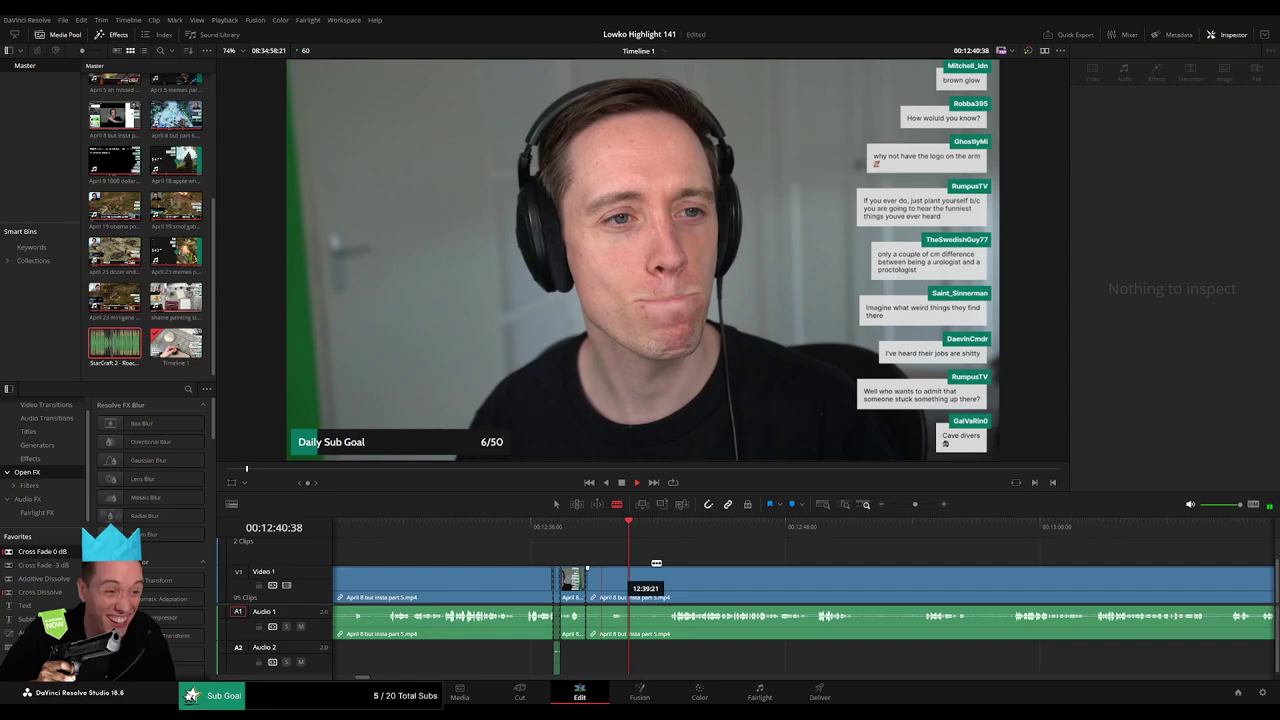
pyautogui.click(666, 583)
pyautogui.press('a')
pyautogui.click(655, 587)
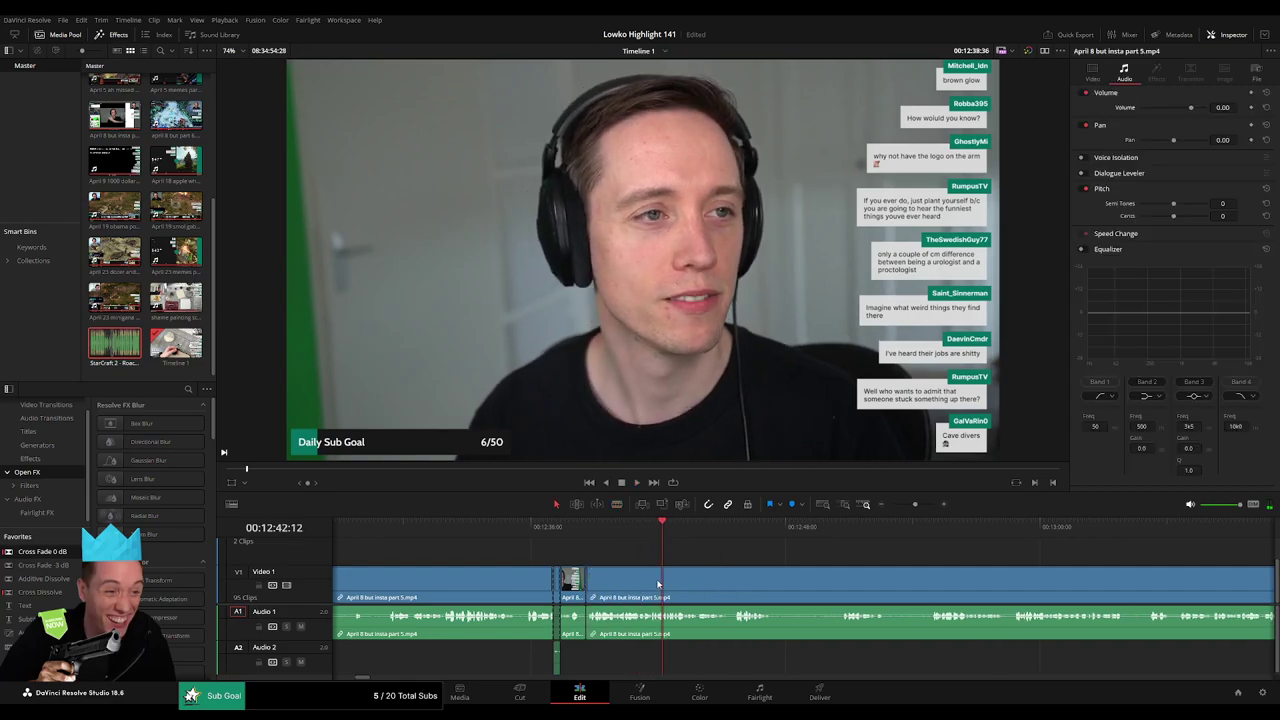
pyautogui.hotkey('shift', 'BackSpace')
pyautogui.moveTo(54, 556); pyautogui.dragTo(586, 622)
# Remove the part 5 footage from about 00:12:47:41 to 00:12:50:33, closing the gap, and cross fade the audio cut.
pyautogui.moveTo(598, 563)
pyautogui.mouseDown()
pyautogui.moveTo(468, 557)
pyautogui.moveTo(551, 566)
pyautogui.moveTo(527, 565)
pyautogui.mouseUp()
pyautogui.press('b')
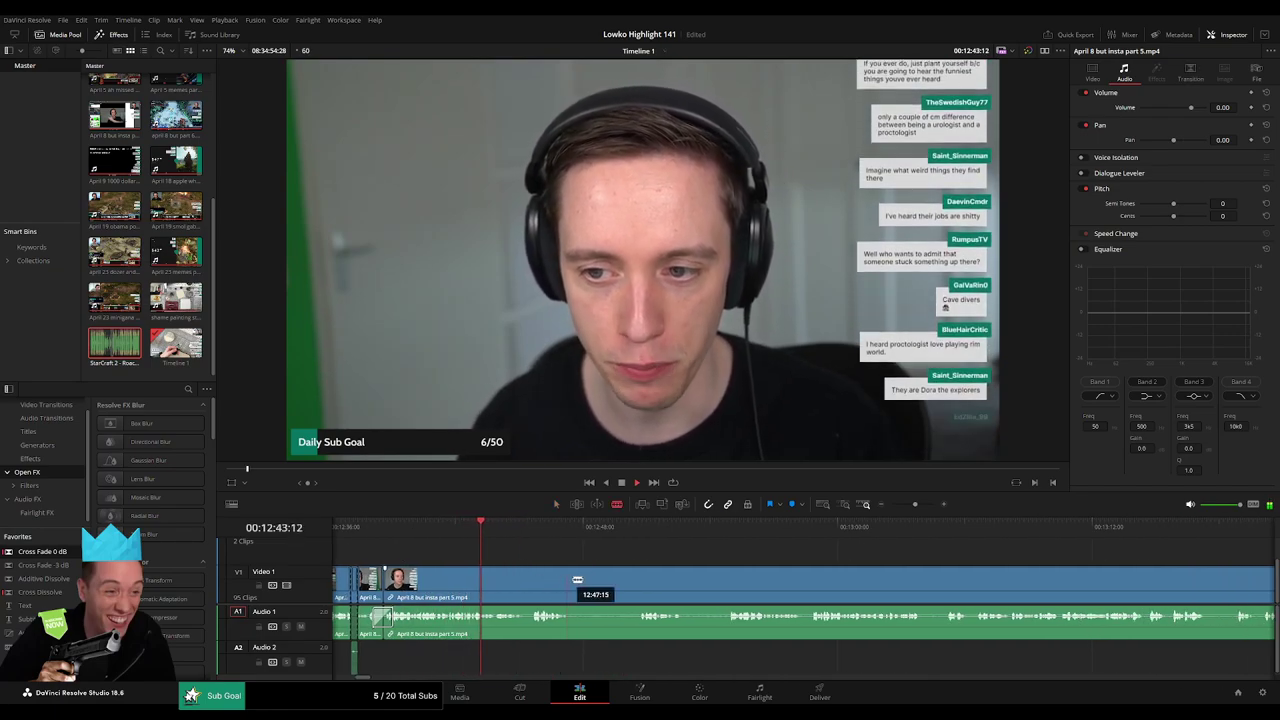
pyautogui.click(576, 585)
pyautogui.click(634, 580)
pyautogui.press('a')
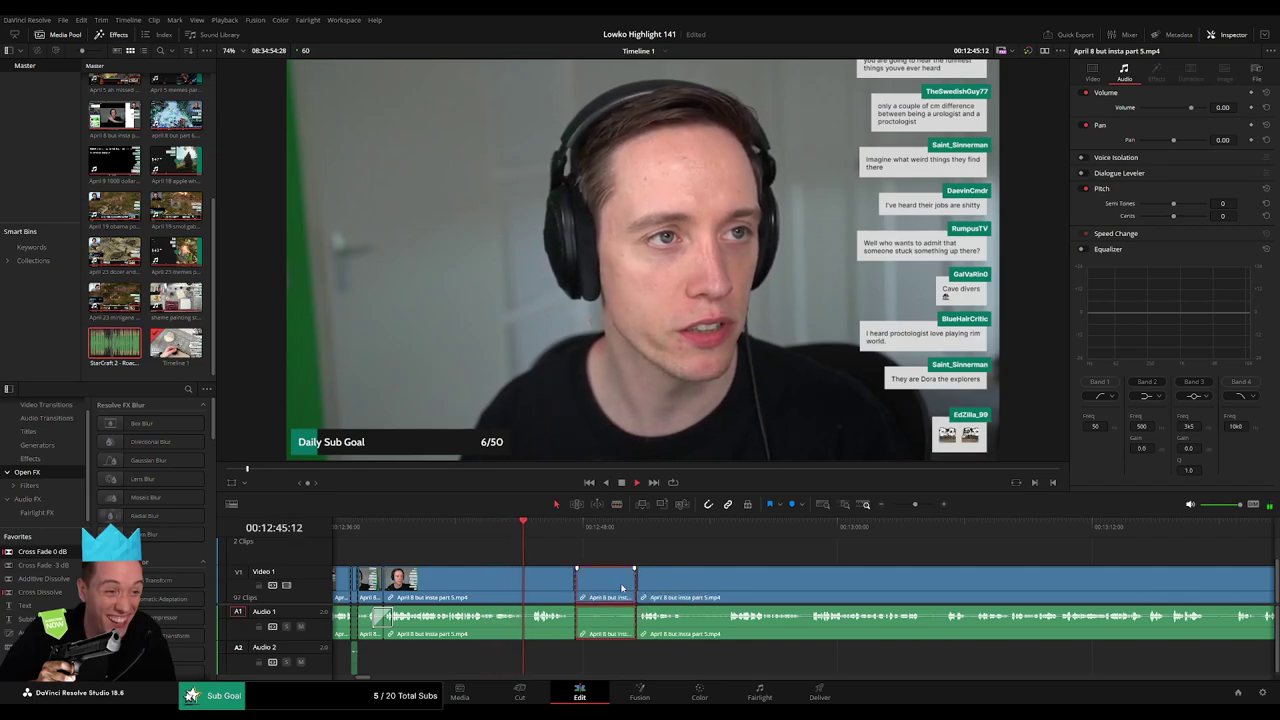
pyautogui.press('Delete')
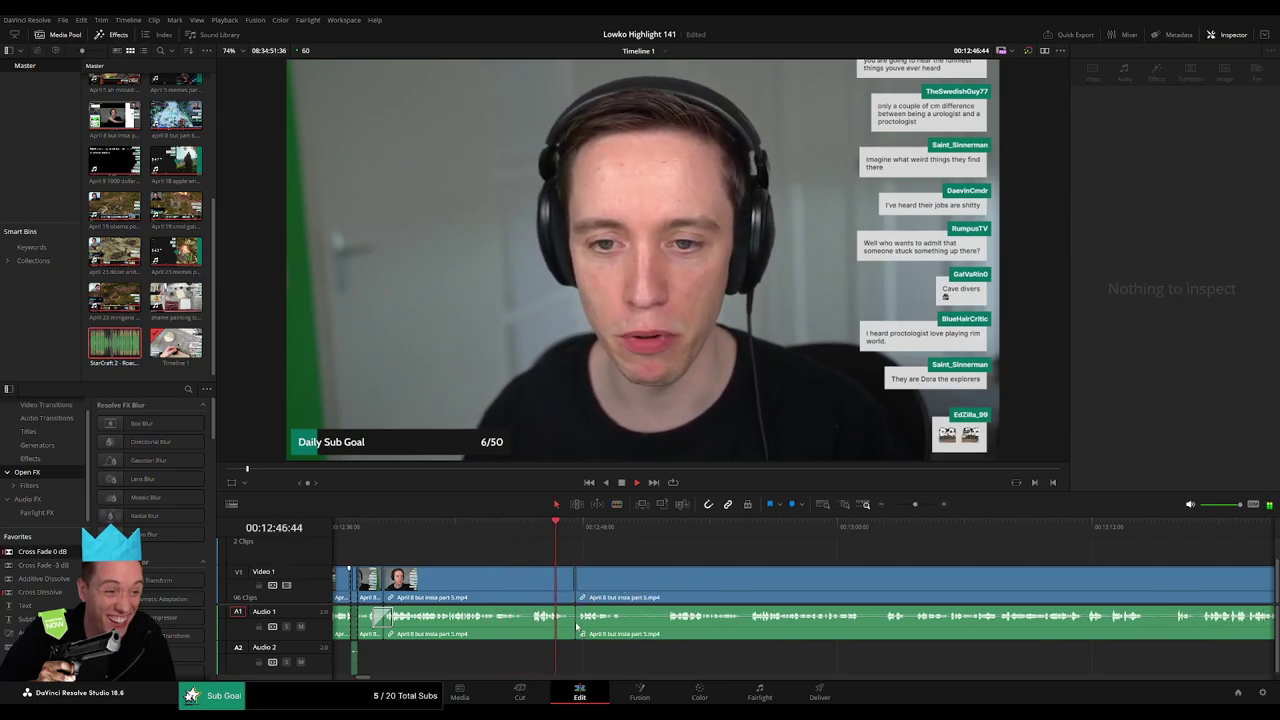
pyautogui.hscroll(3, 620, 585)
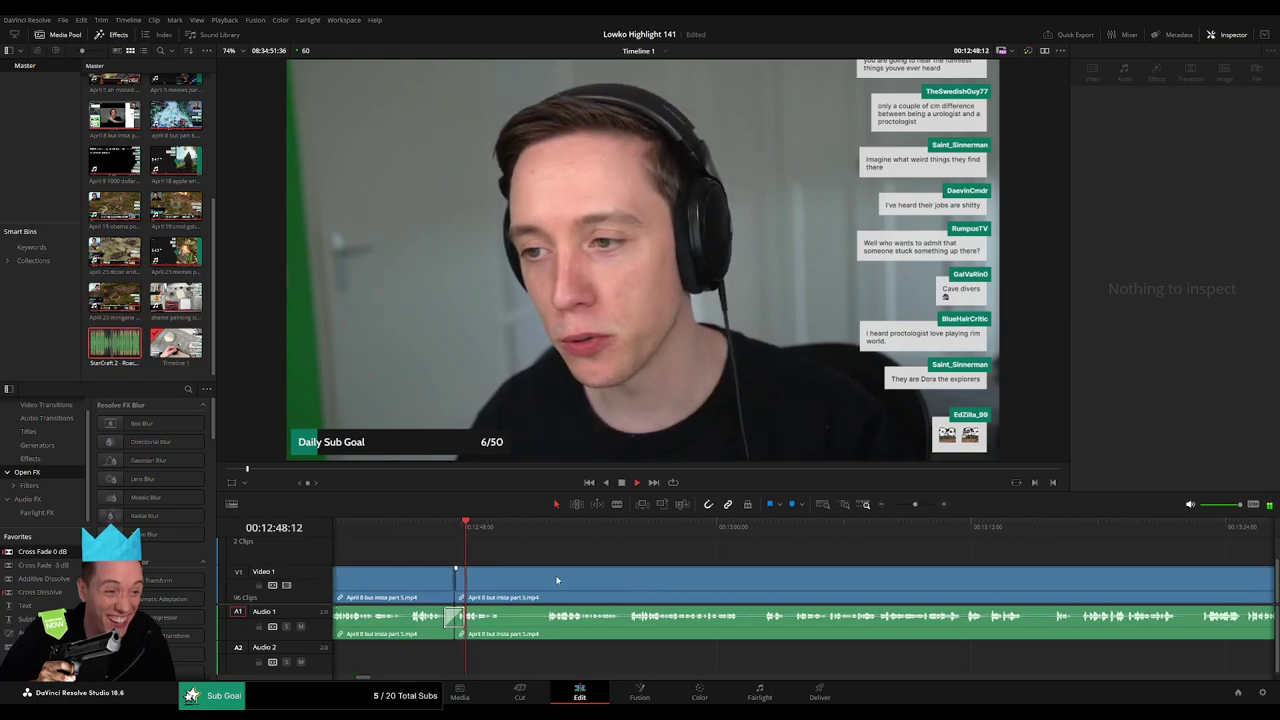
# Cut out the part 5 footage from about 00:12:50 to 00:12:52, closing the gap, and cross fade the audio cut.
pyautogui.click(522, 533)
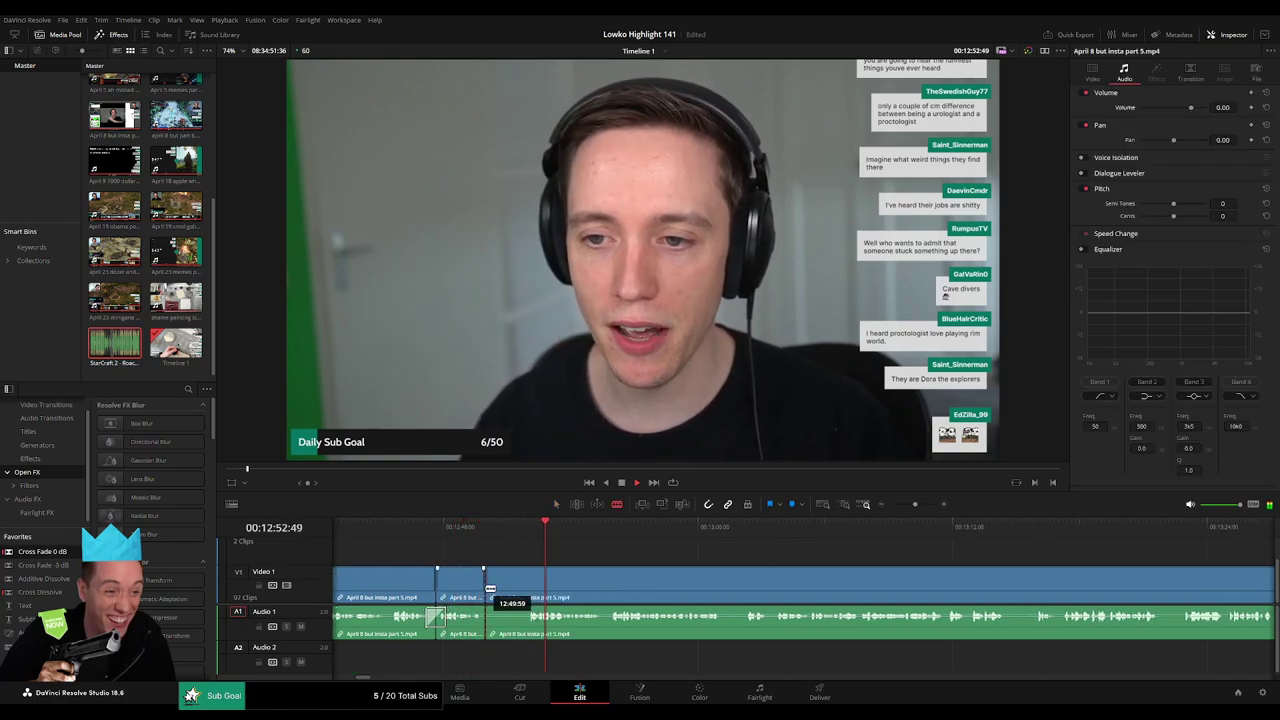
pyautogui.click(525, 585)
pyautogui.press('a')
pyautogui.click(513, 593)
pyautogui.press('Delete')
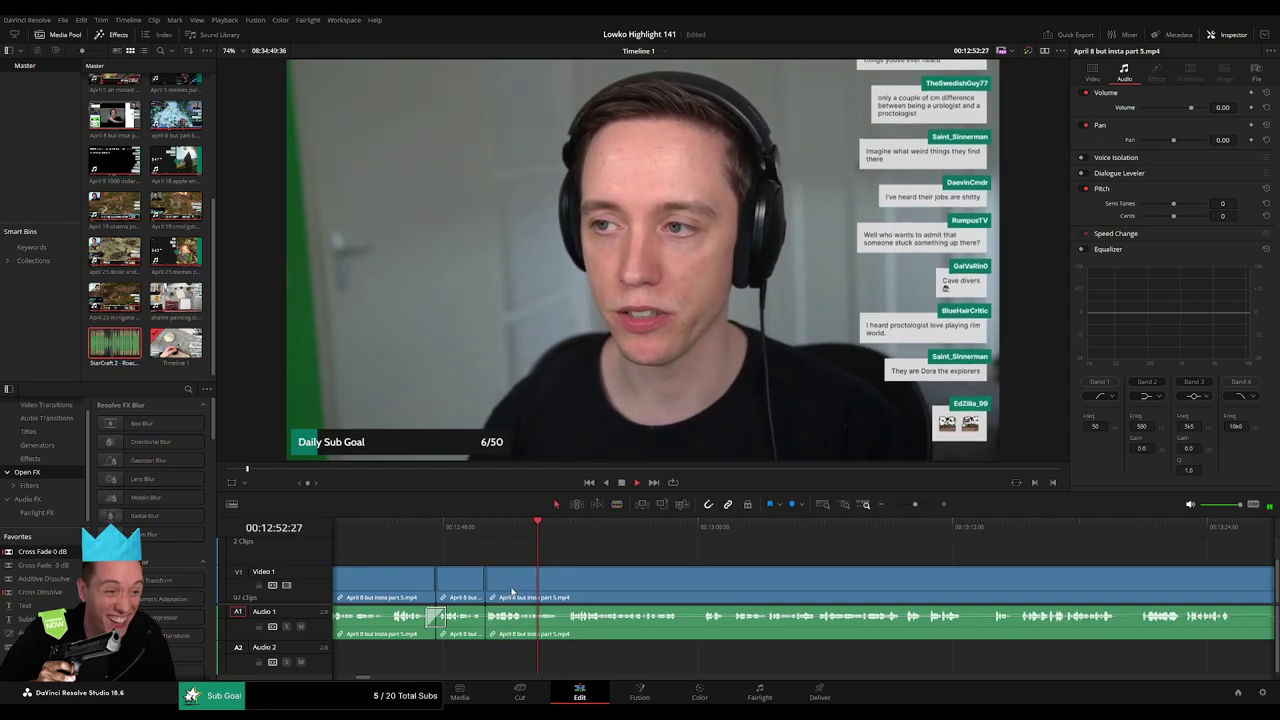
pyautogui.press('space')
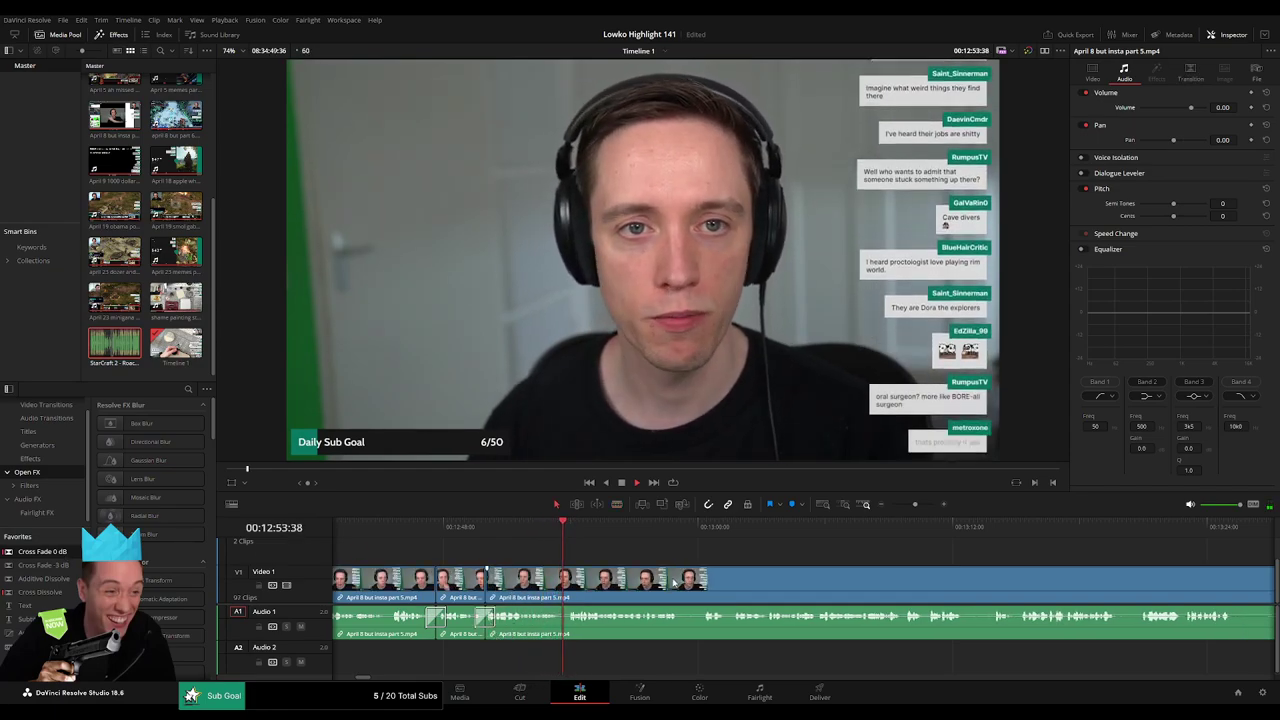
# Remove about one second of part 5 footage from about 00:12:59:13, closing the gap, and smooth the audio cut with a cross fade.
pyautogui.press('b')
pyautogui.click(681, 583)
pyautogui.click(704, 583)
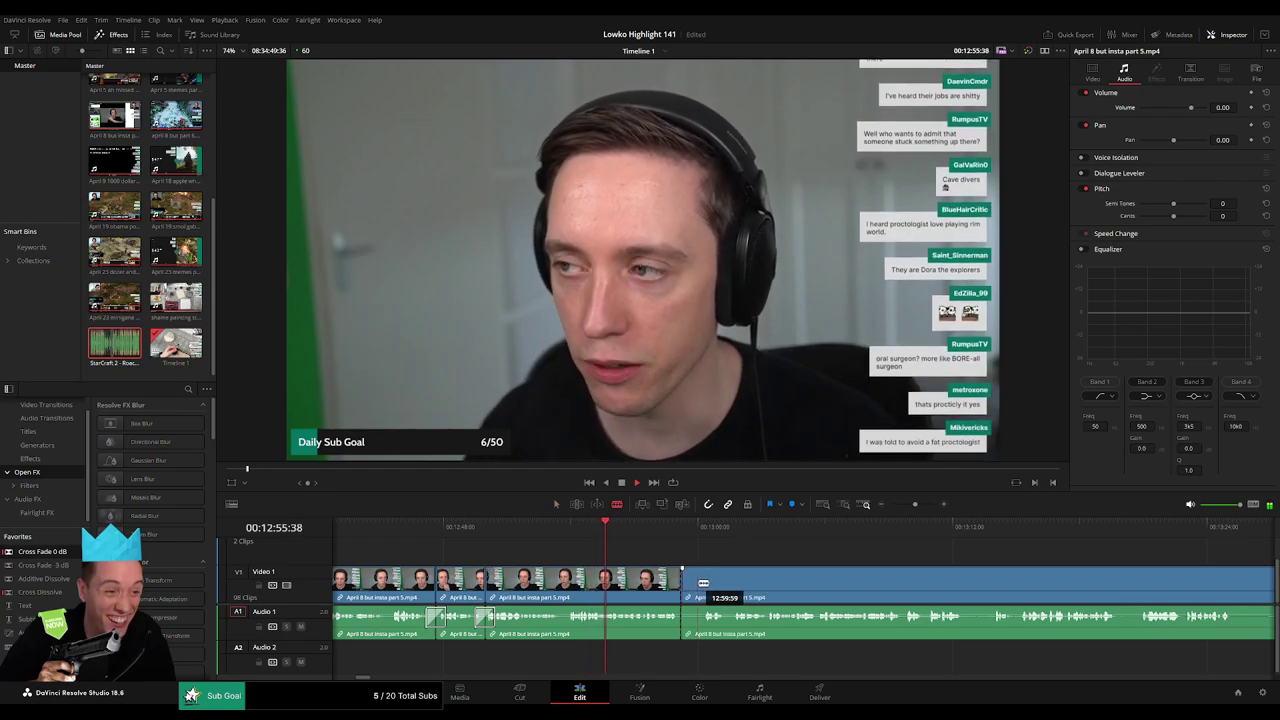
pyautogui.press('a')
pyautogui.click(697, 585)
pyautogui.press('Delete')
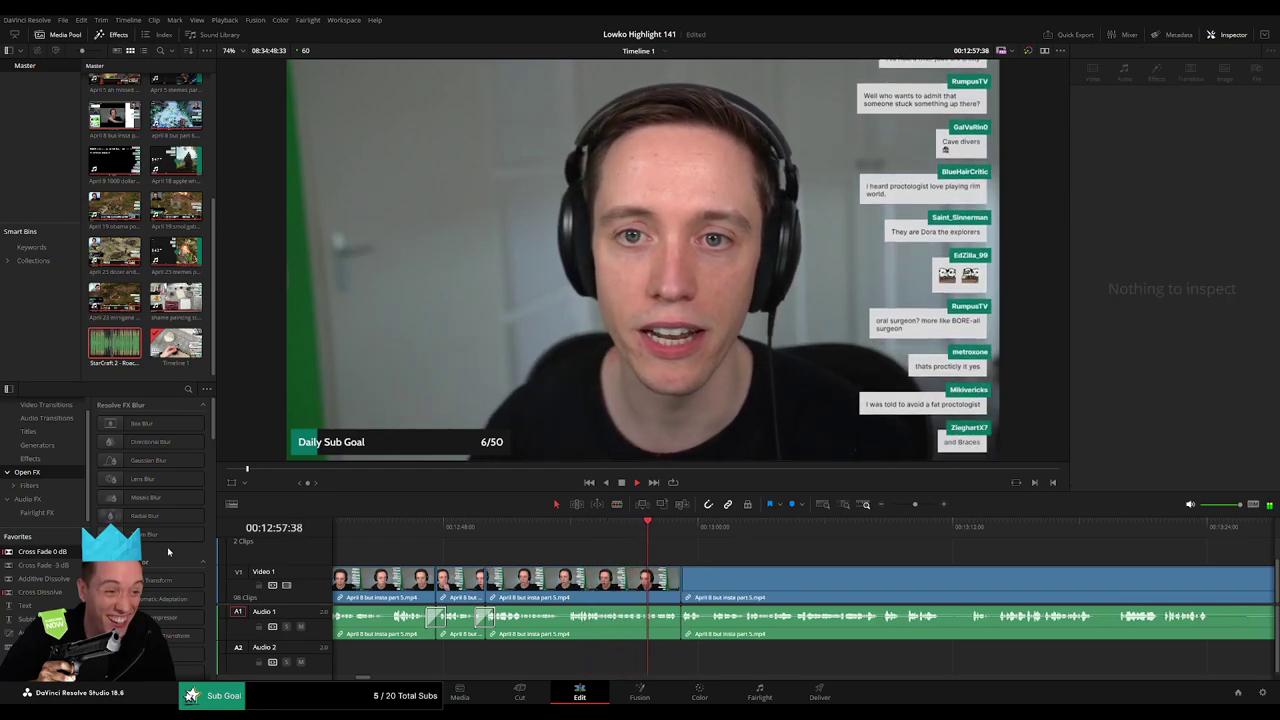
pyautogui.moveTo(42, 552); pyautogui.dragTo(539, 561)
pyautogui.press('space')
pyautogui.hscroll(4, 705, 579)
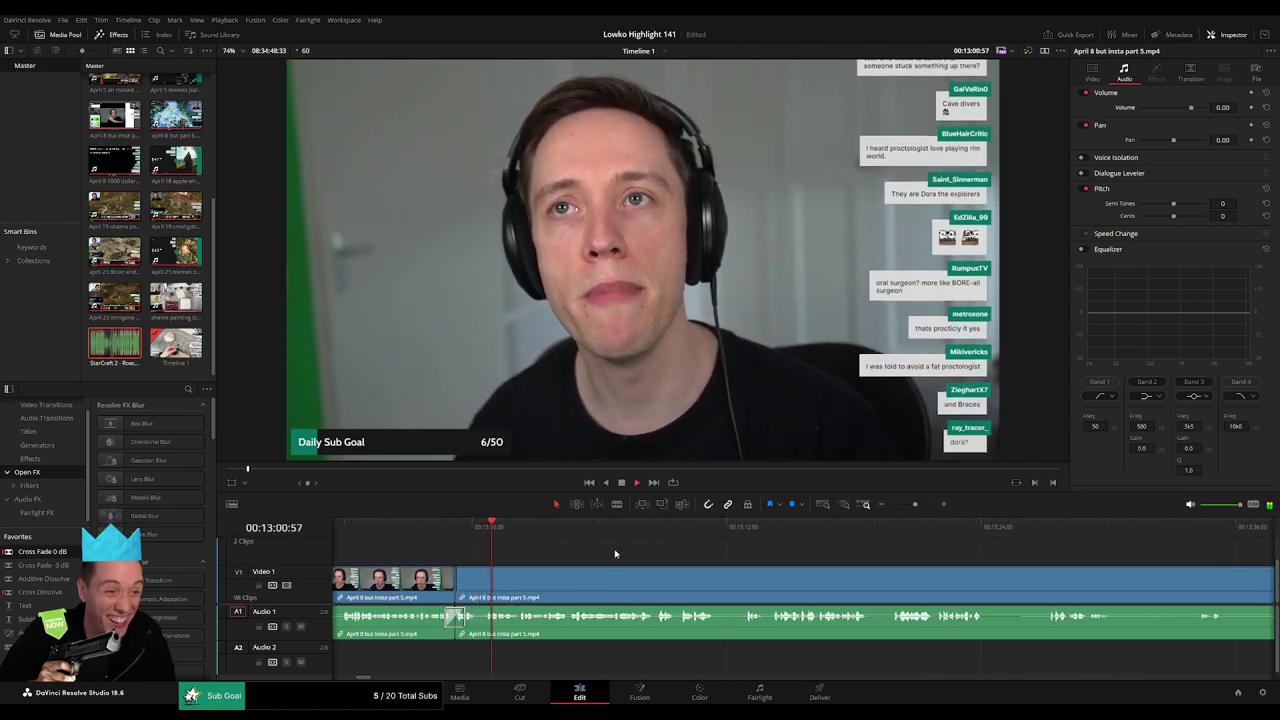
# Remove the part 5 footage from about 00:13:18:29 to 00:13:19:29 and close the gap.
pyautogui.hscroll(1, 656, 568)
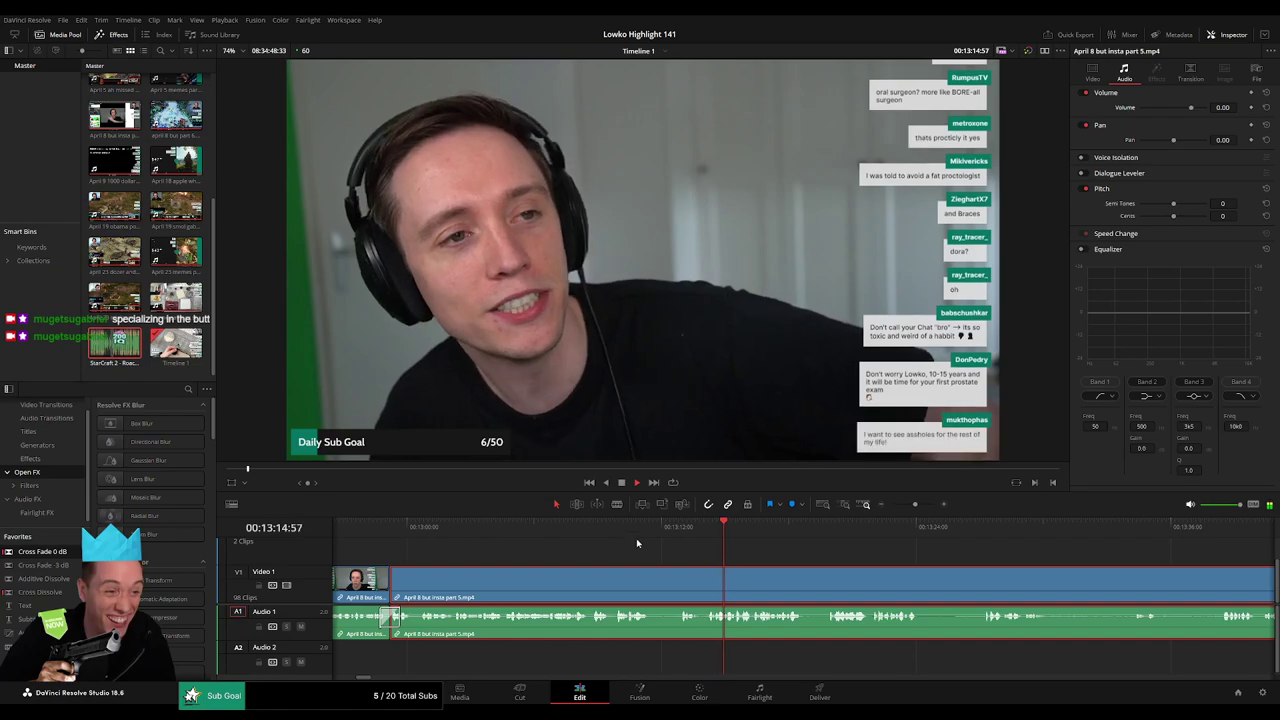
pyautogui.click(620, 531)
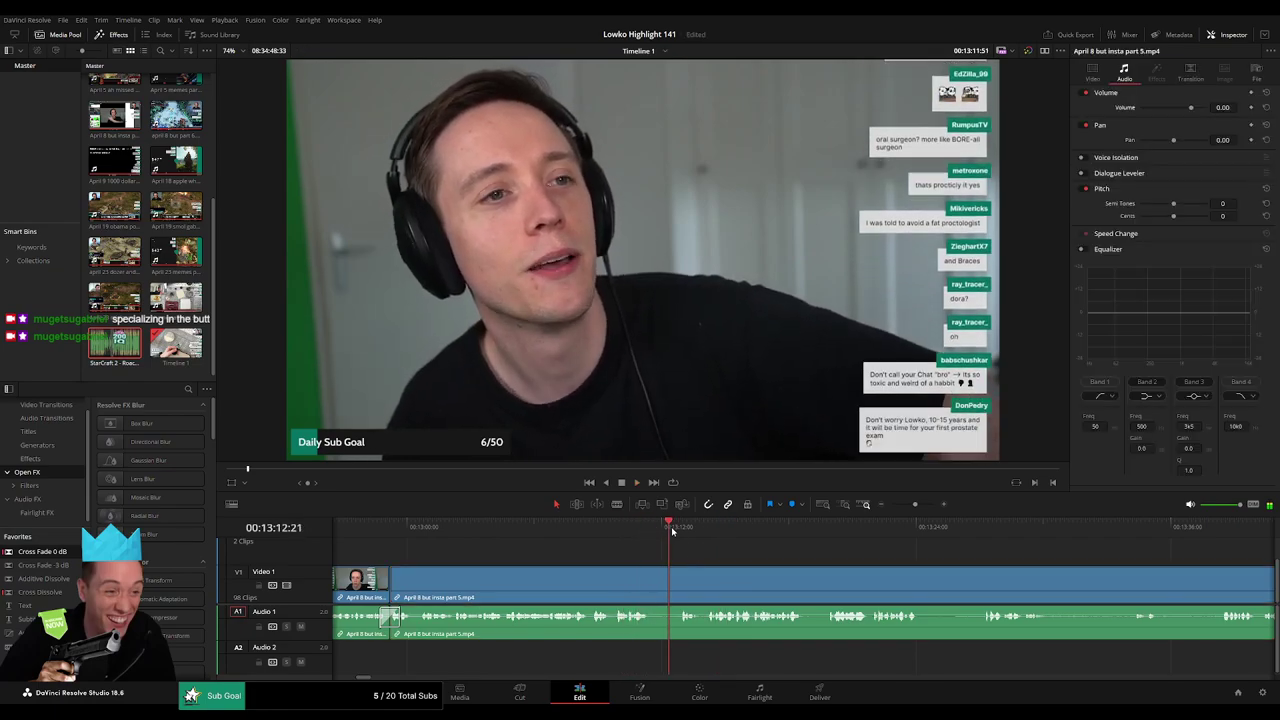
pyautogui.hscroll(3, 557, 560)
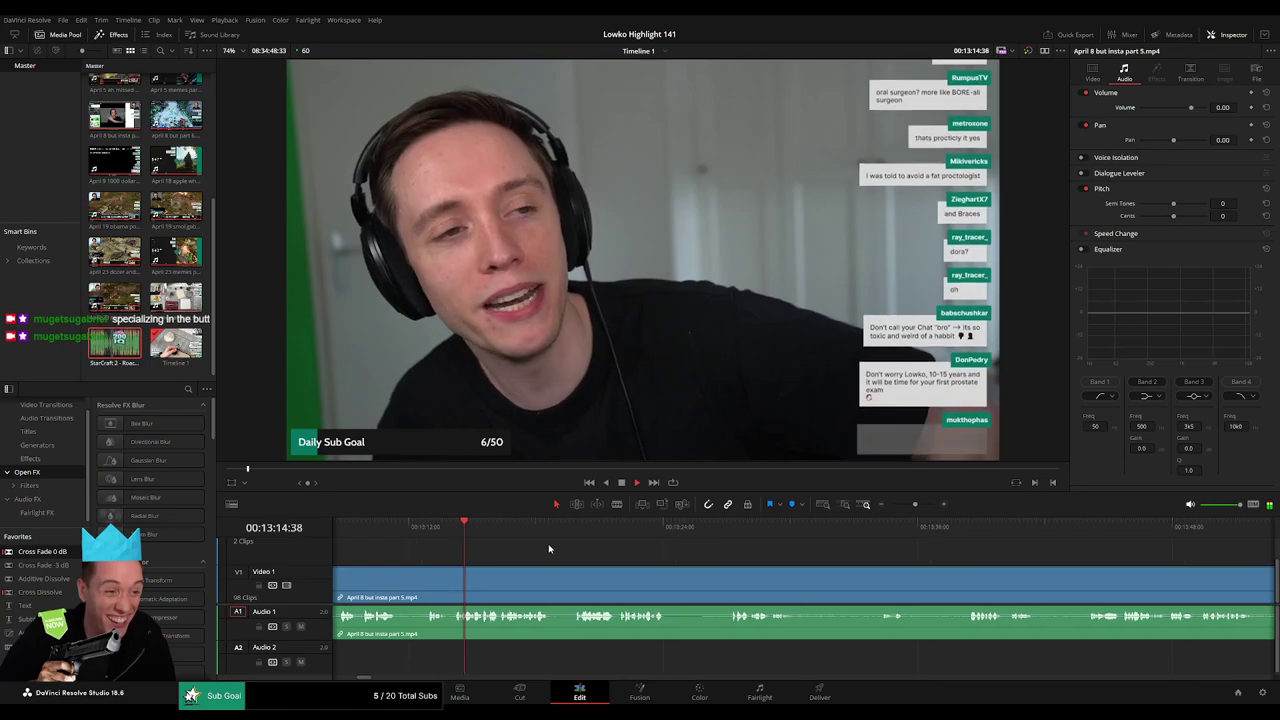
pyautogui.press('b')
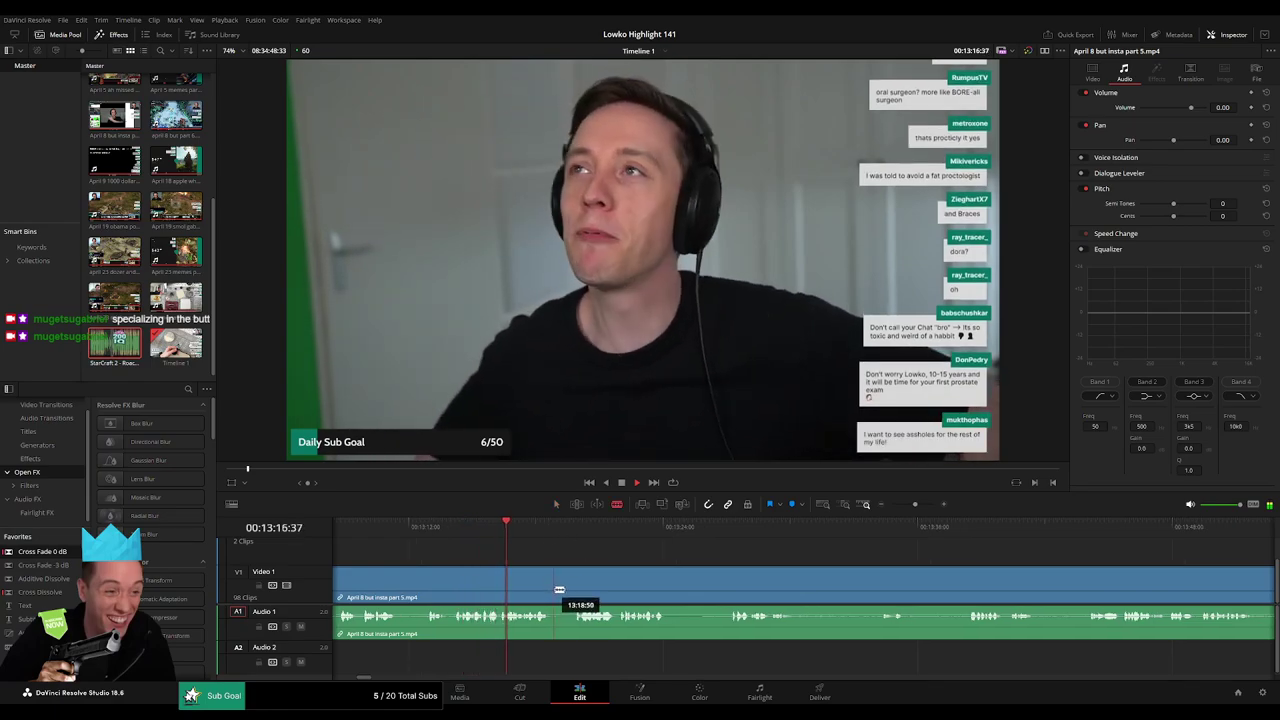
pyautogui.press('a')
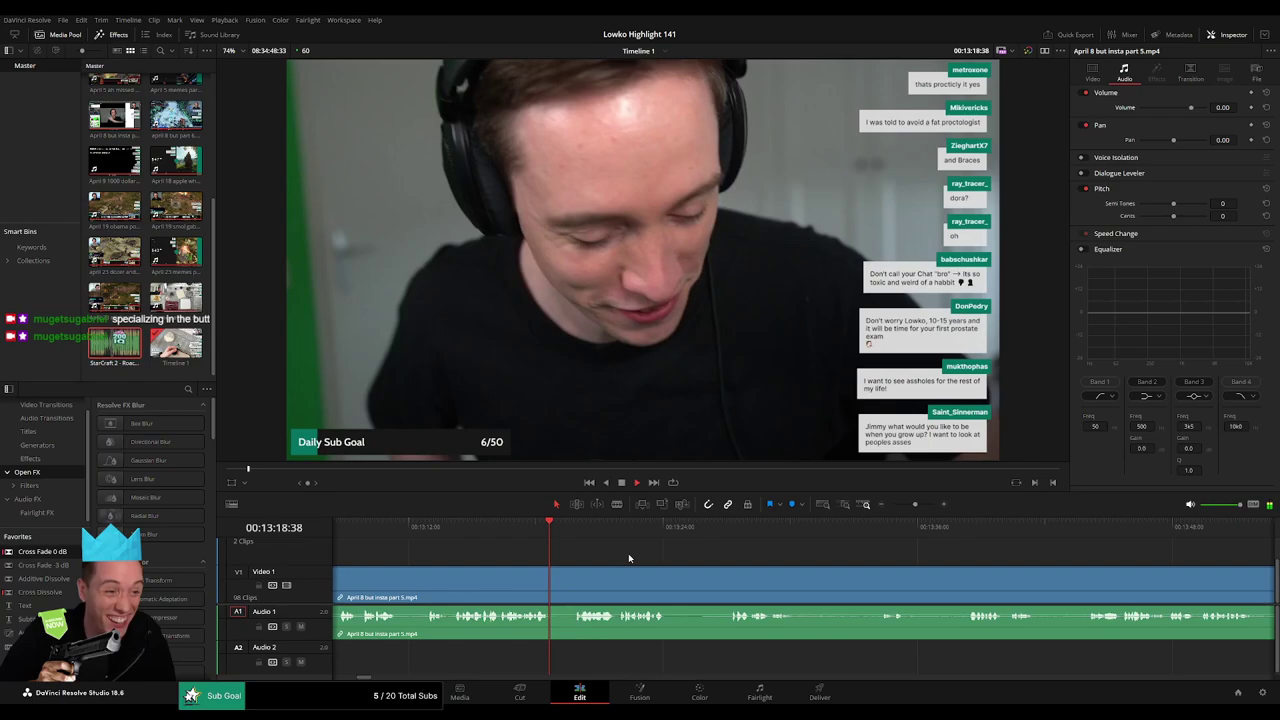
pyautogui.hscroll(4, 628, 553)
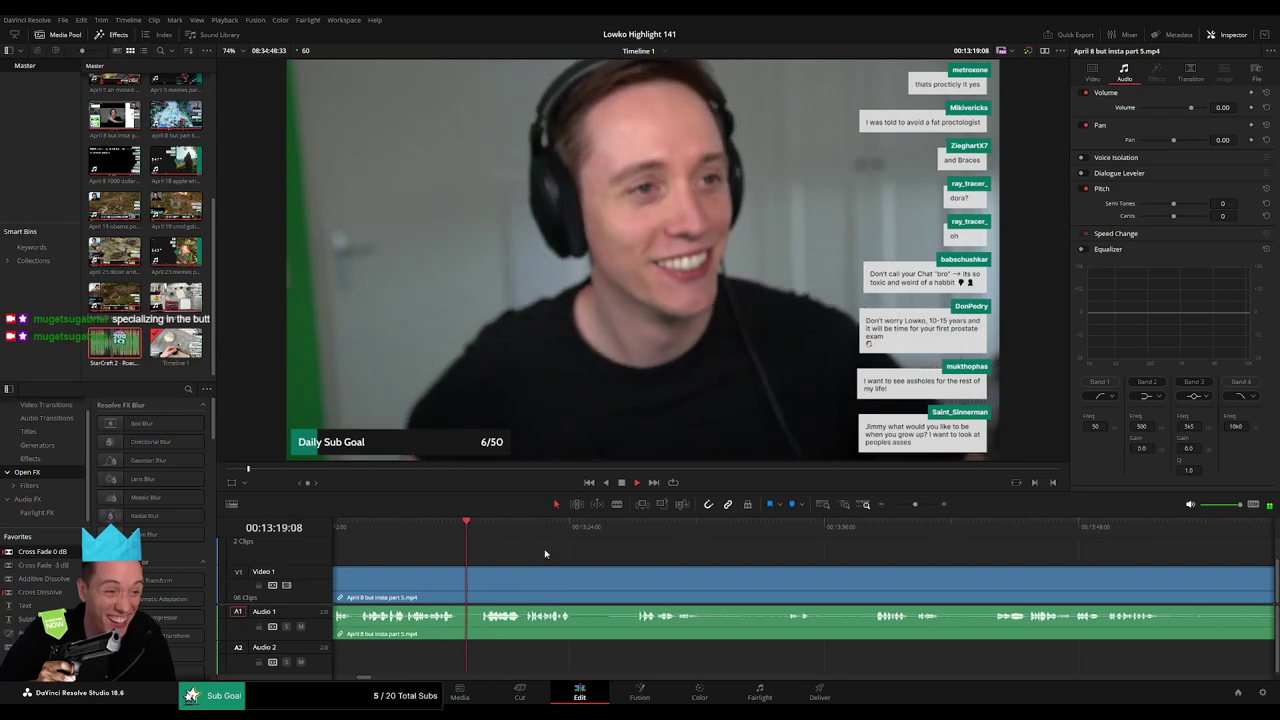
pyautogui.click(452, 581)
pyautogui.click(474, 580)
pyautogui.press('a')
pyautogui.click(463, 579)
pyautogui.press('Delete')
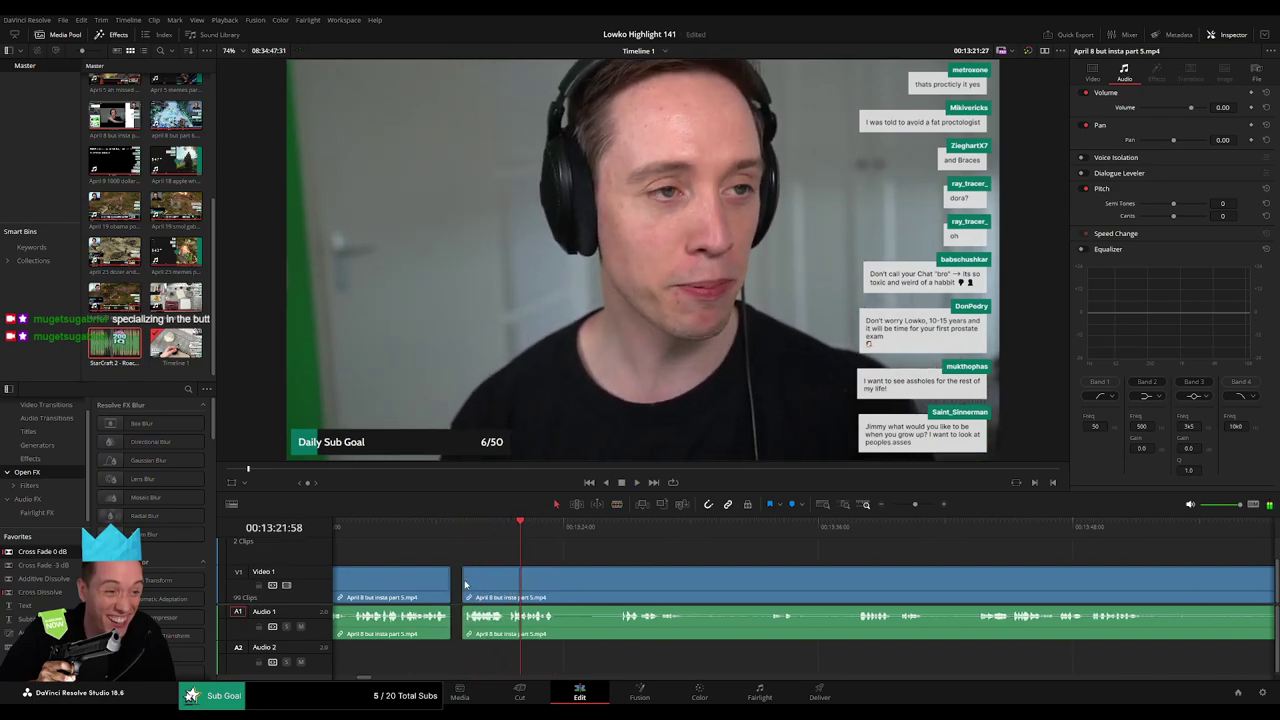
pyautogui.moveTo(464, 585); pyautogui.dragTo(452, 586)
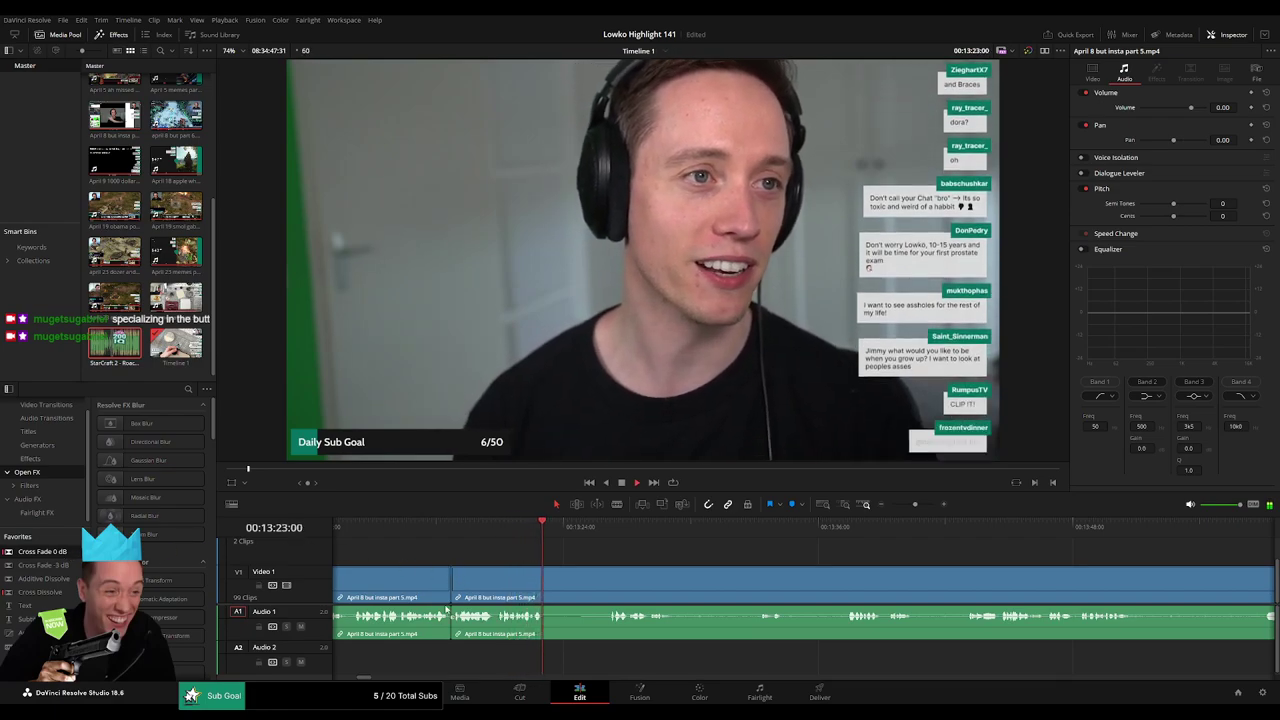
# Add a cross fade at the last audio cut and remove the part 5 footage from about 00:13:23:14 to 00:13:26:08, closing the gap.
pyautogui.press('b')
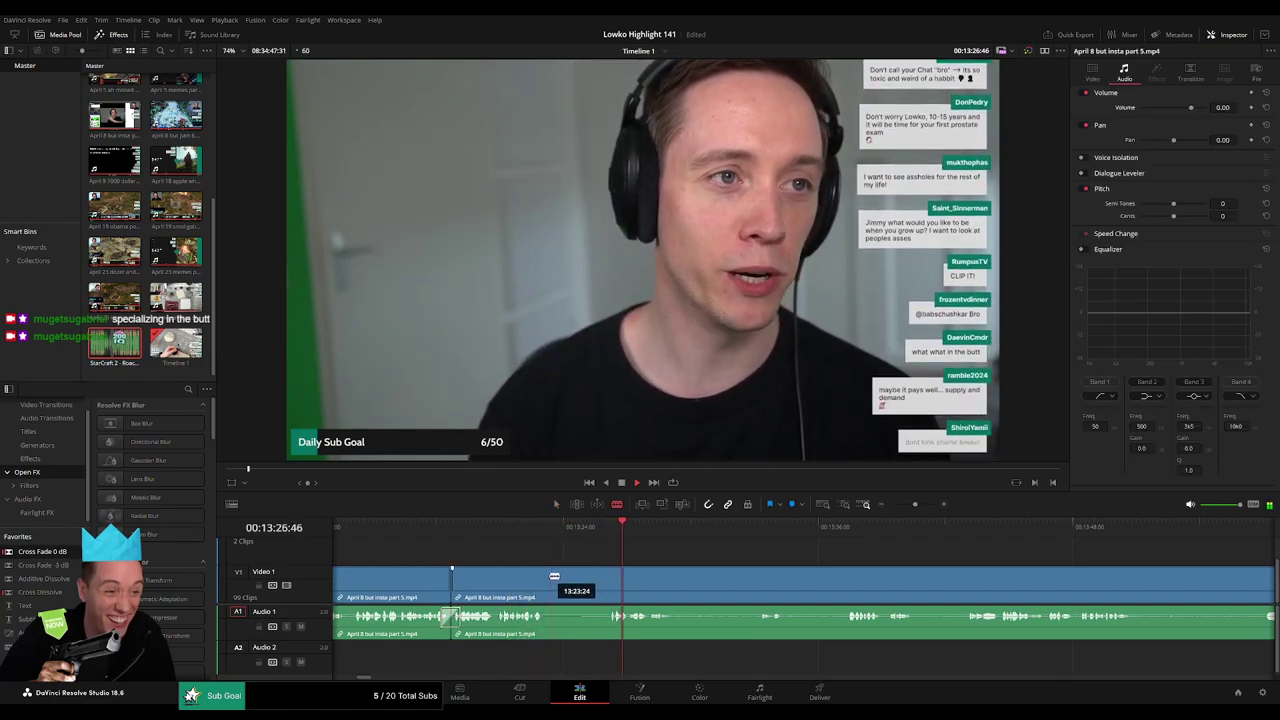
pyautogui.click(548, 581)
pyautogui.click(606, 581)
pyautogui.press('a')
pyautogui.click(580, 584)
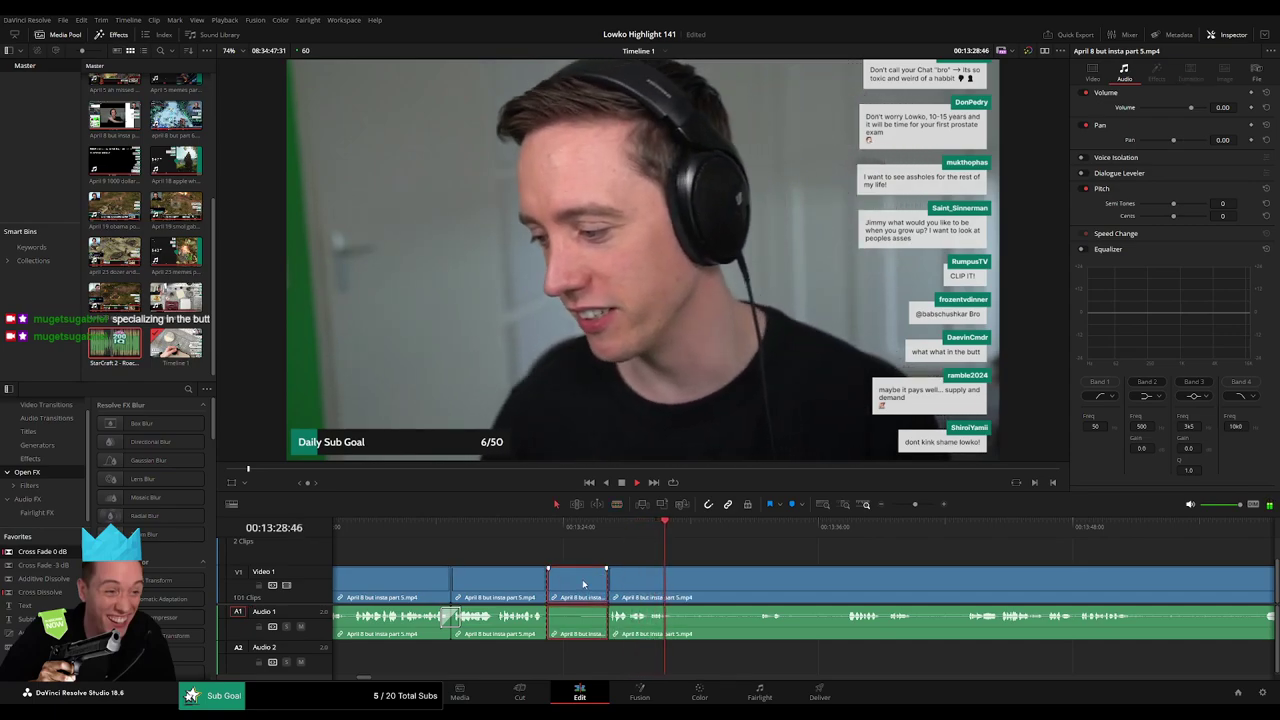
pyautogui.press('Delete')
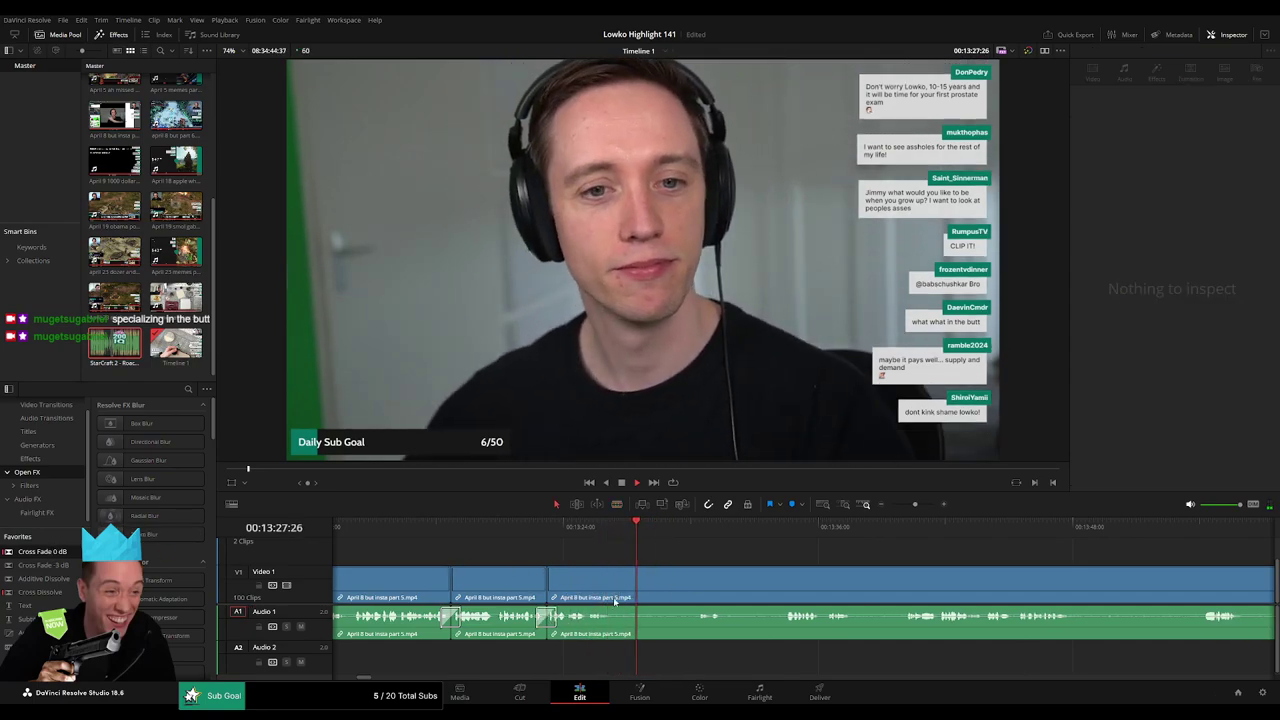
# Split the part 5 clip at about 00:13:26, 00:13:34 and 00:13:37, and remove the piece between the first two cuts, closing the gap.
pyautogui.press('b')
pyautogui.click(614, 598)
pyautogui.hscroll(3, 642, 540)
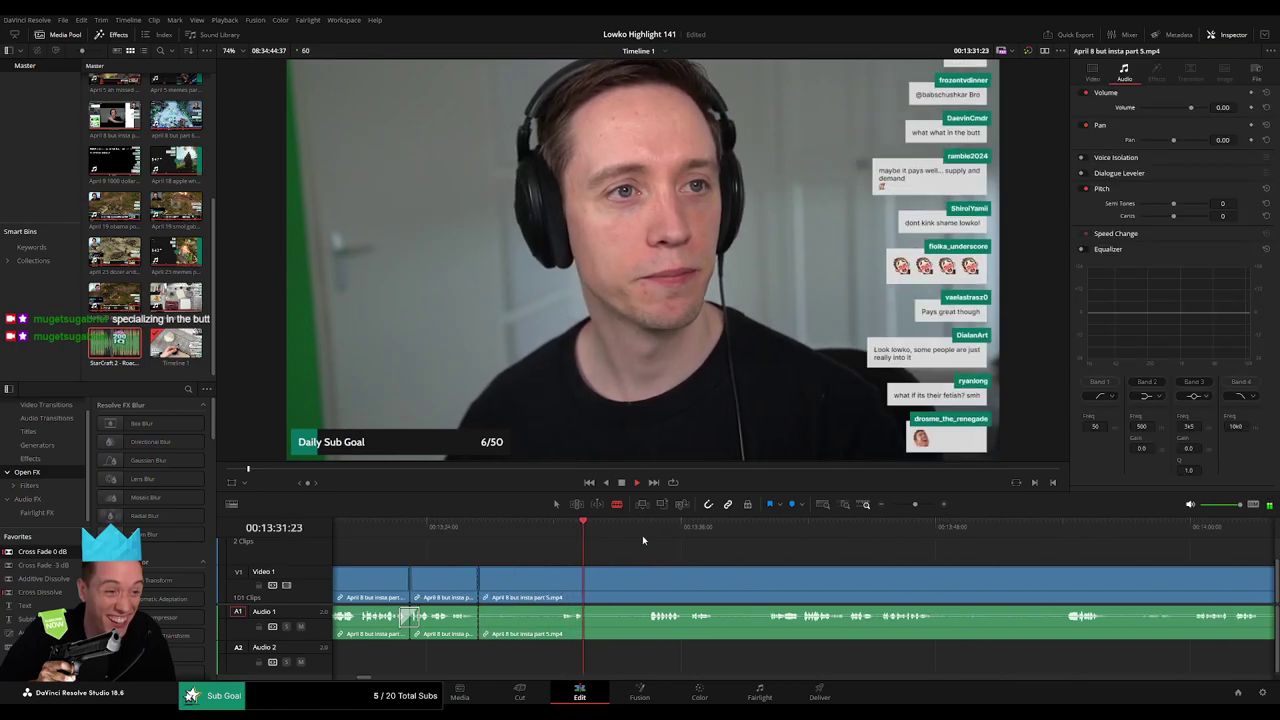
pyautogui.click(646, 536)
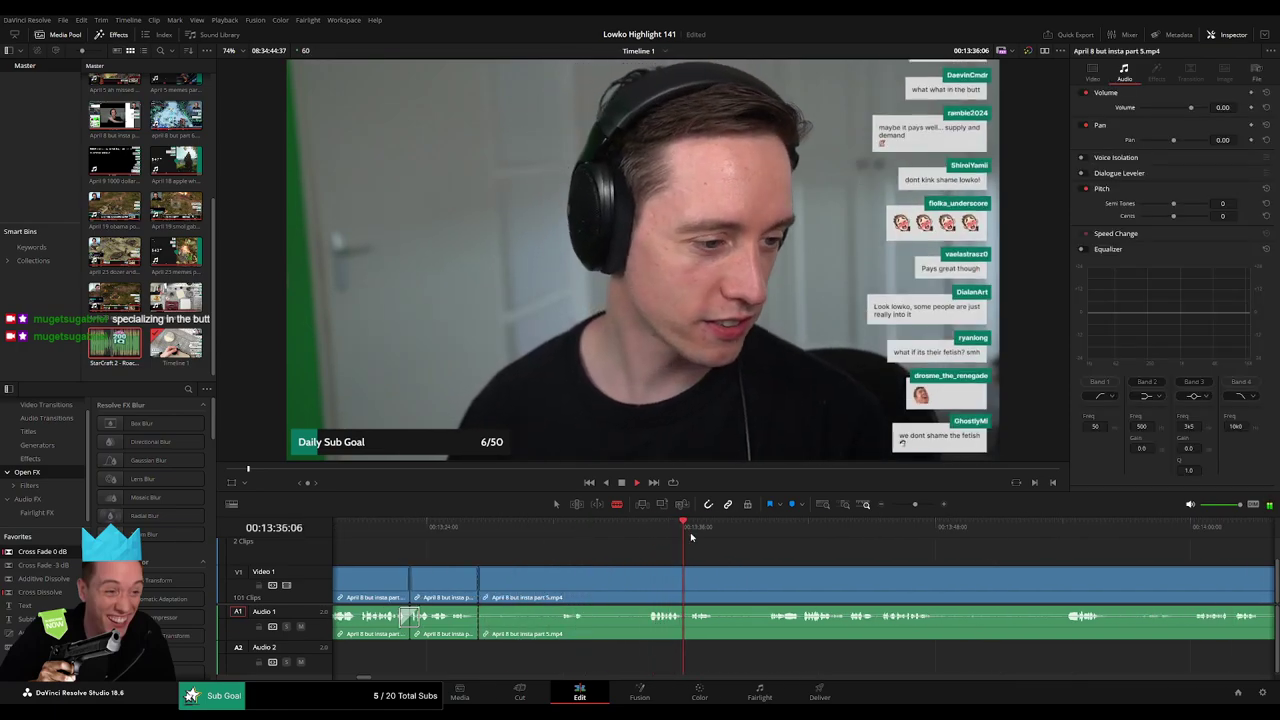
pyautogui.click(650, 578)
pyautogui.click(714, 580)
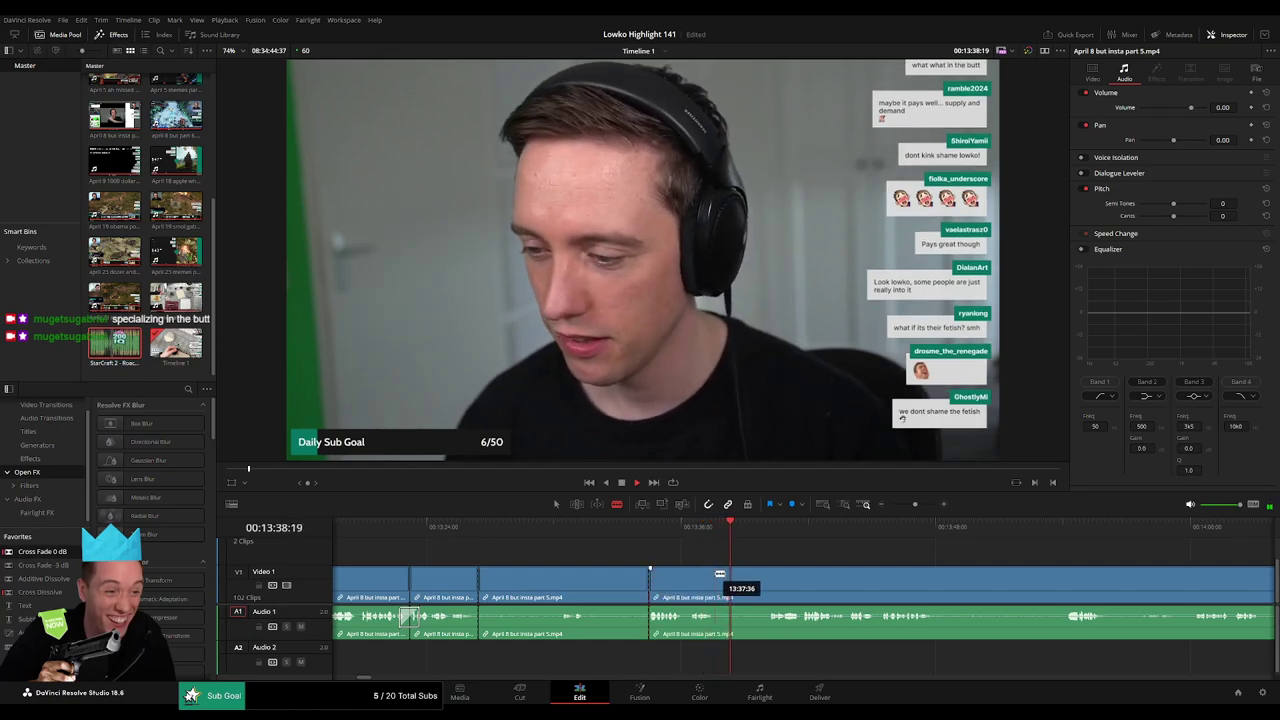
pyautogui.press('a')
pyautogui.click(625, 575)
pyautogui.press('Delete')
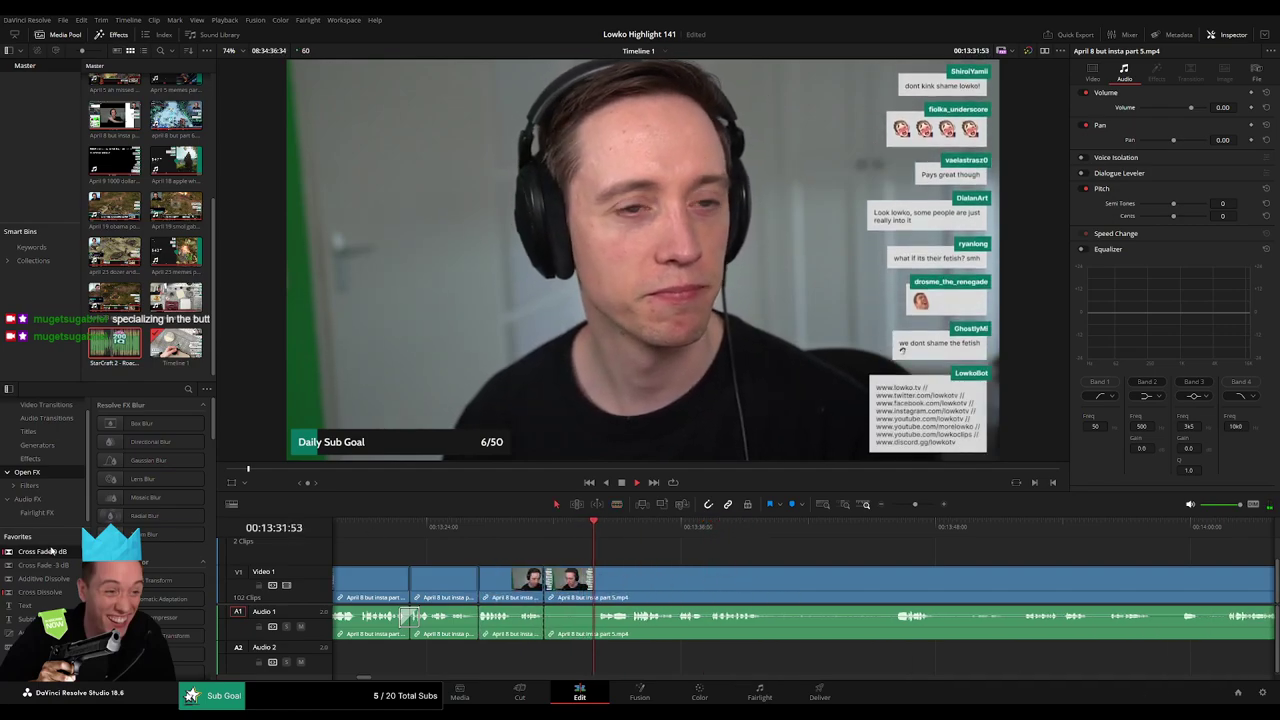
# Add cross fades at the last two audio cuts and remove the part 5 footage from about 00:13:29:33 to 00:13:32:02, closing the gap.
pyautogui.moveTo(480, 635); pyautogui.dragTo(480, 622)
pyautogui.press('b')
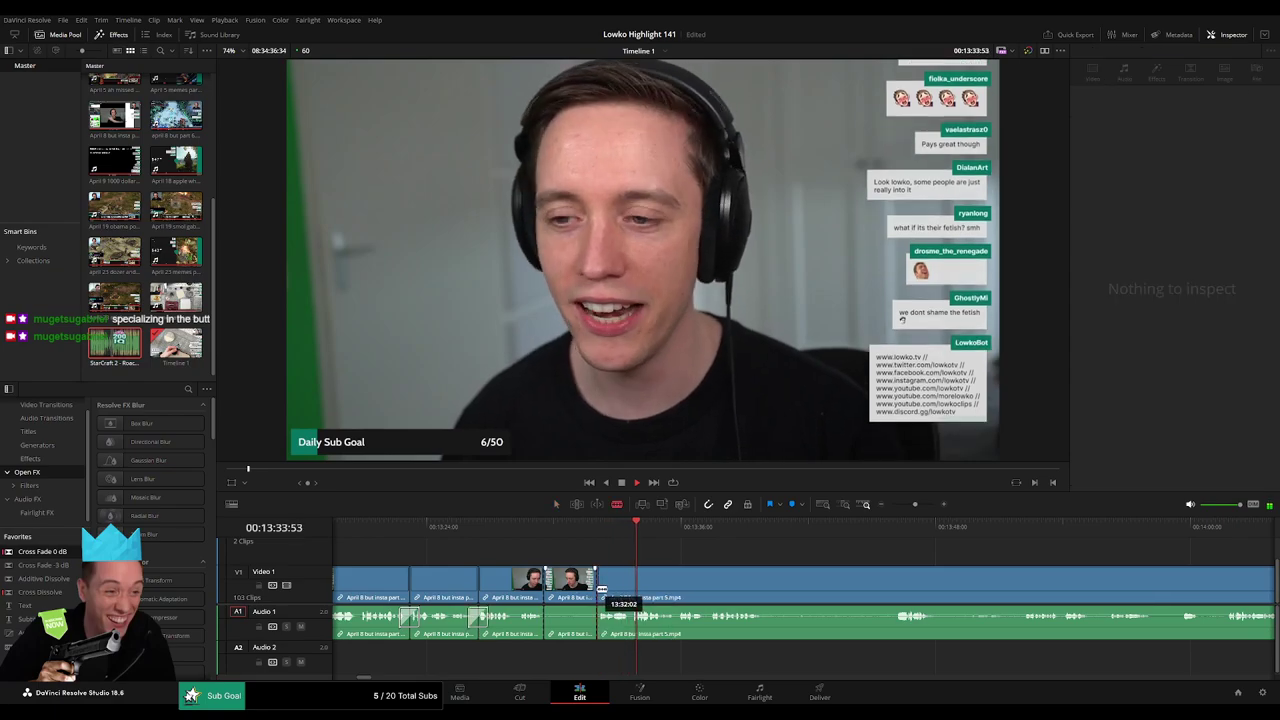
pyautogui.click(599, 587)
pyautogui.press('a')
pyautogui.click(583, 589)
pyautogui.press('Delete')
pyautogui.click(581, 593)
pyautogui.press('Delete')
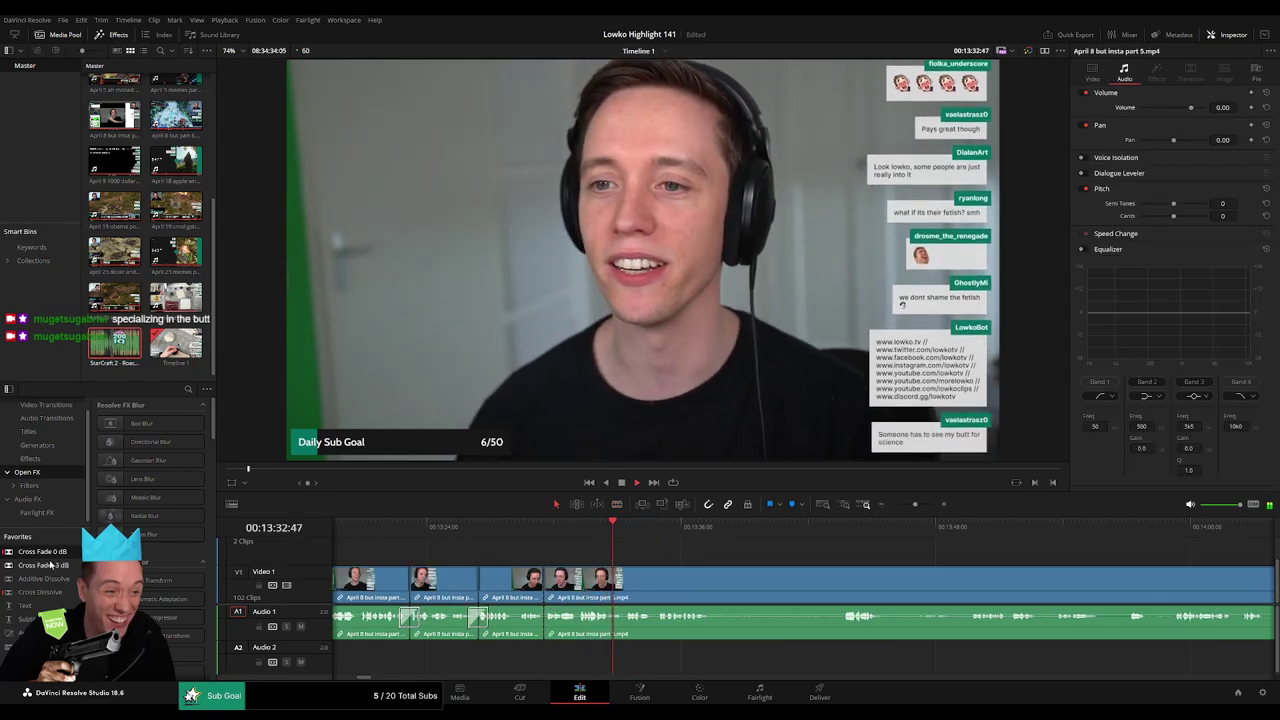
pyautogui.press('space')
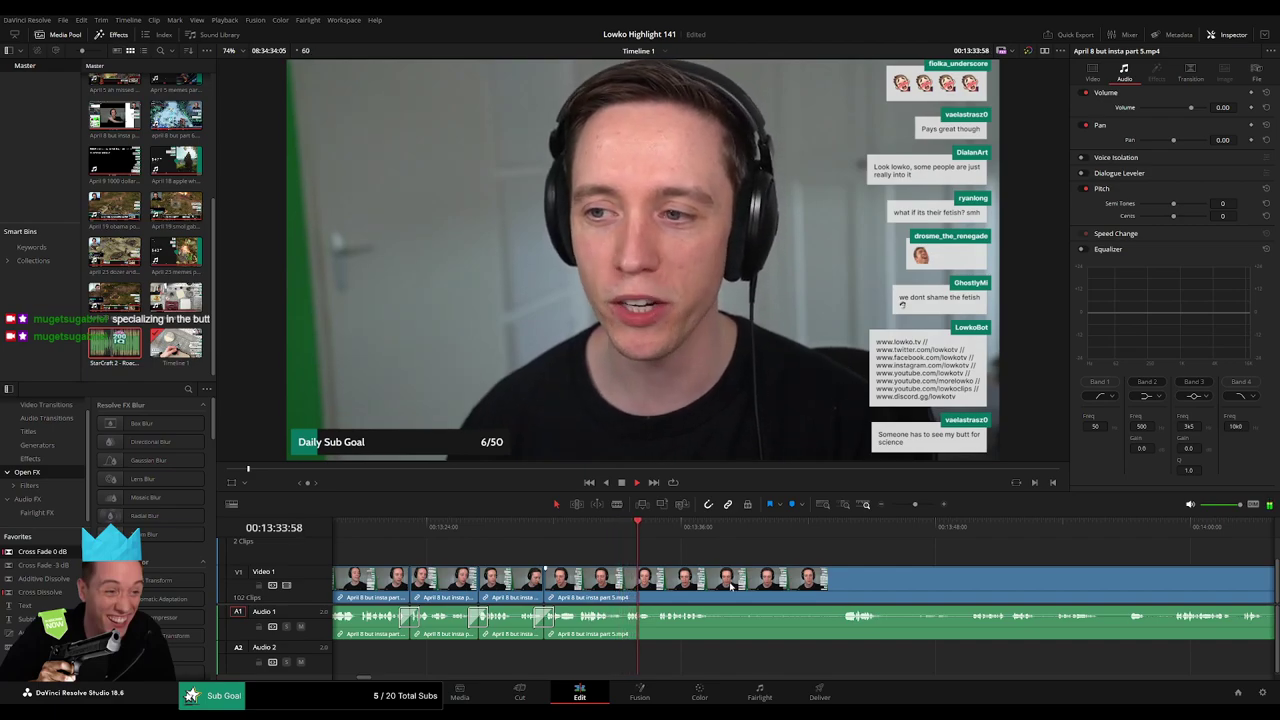
# Split the part 5 clip at about 00:13:37:50.
pyautogui.moveTo(735, 561); pyautogui.dragTo(539, 555)
pyautogui.press('b')
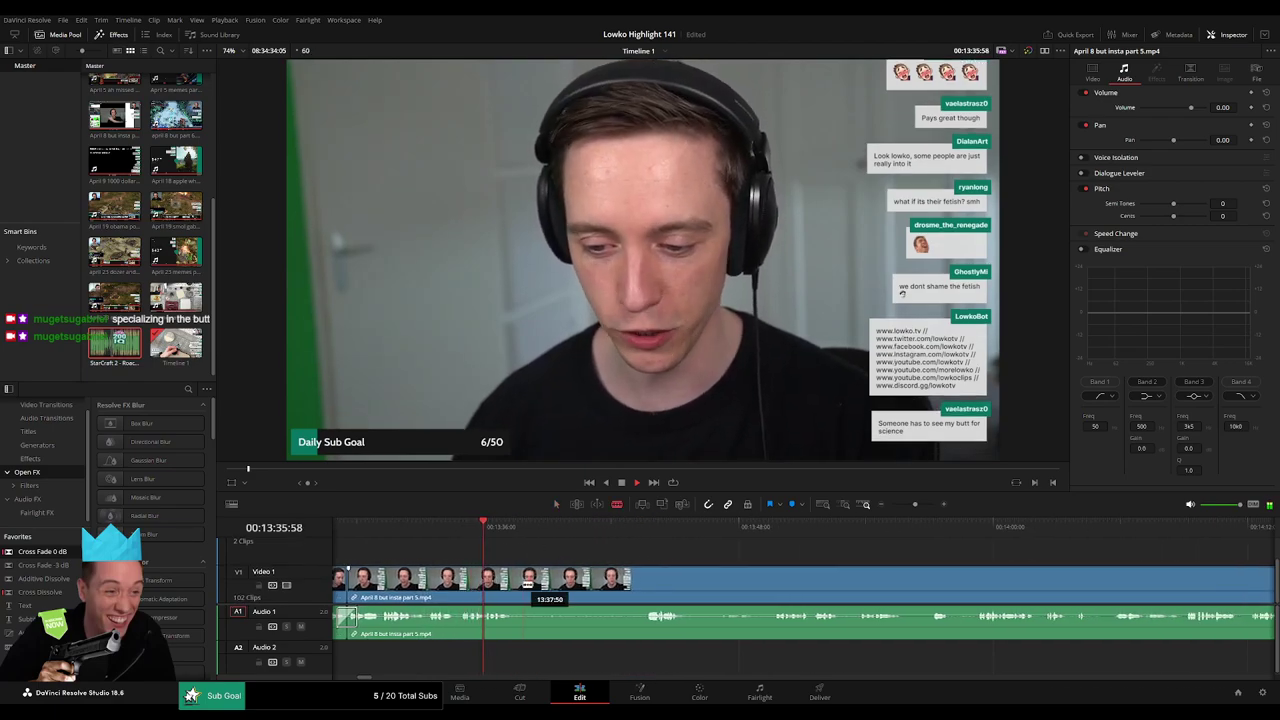
pyautogui.click(521, 585)
# Skim the part 5 footage from about 00:13:43 to 00:18:11 for the point where the next highlight begins.
pyautogui.click(645, 532)
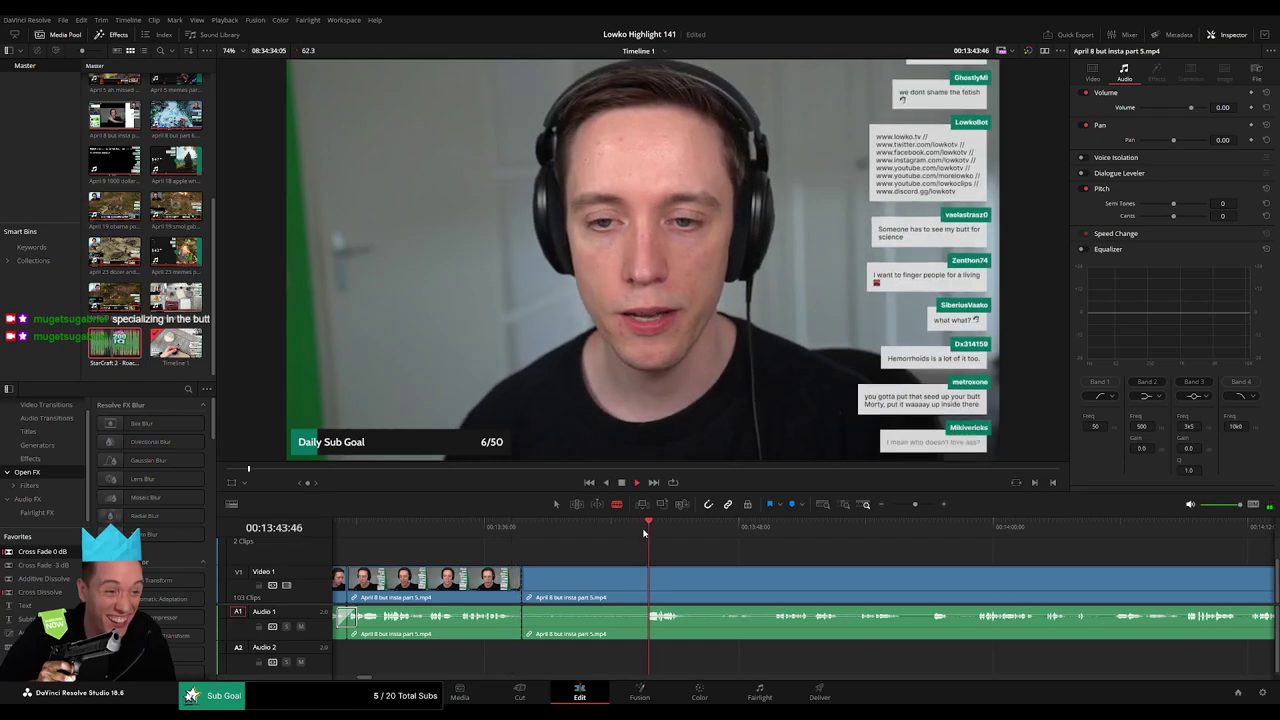
pyautogui.press('space')
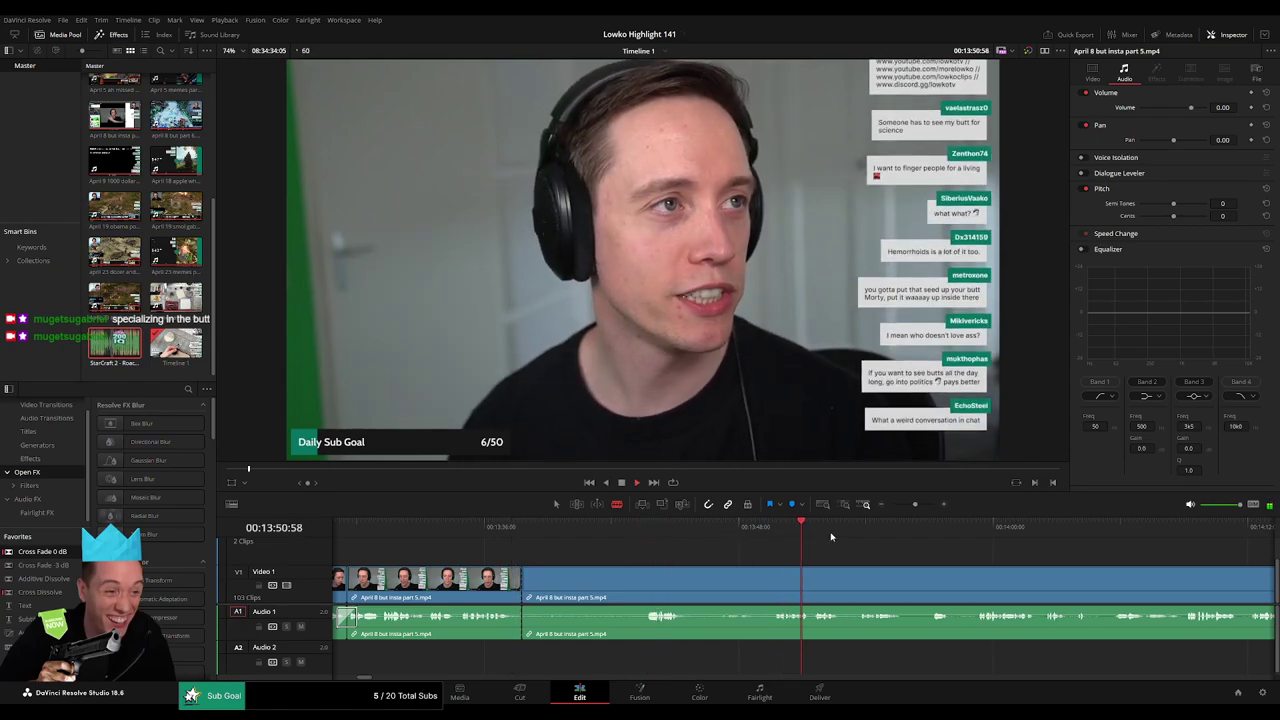
pyautogui.click(784, 530)
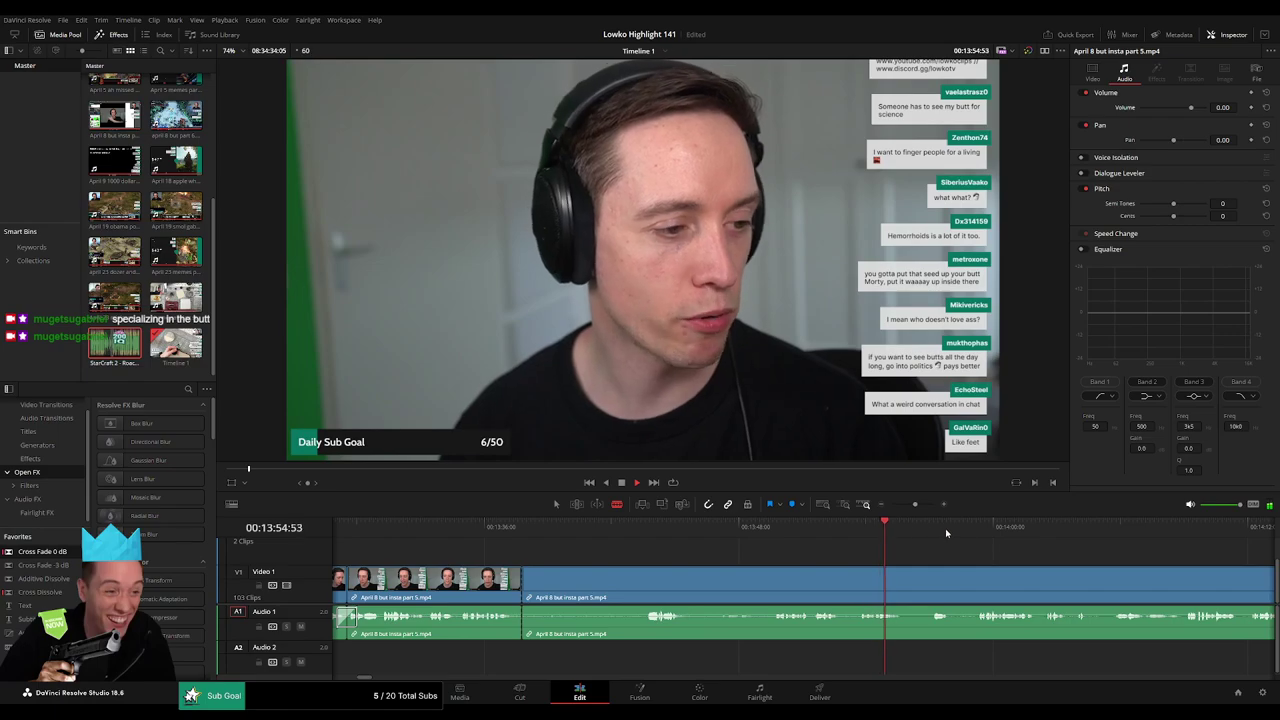
pyautogui.click(972, 529)
pyautogui.hscroll(7, 757, 540)
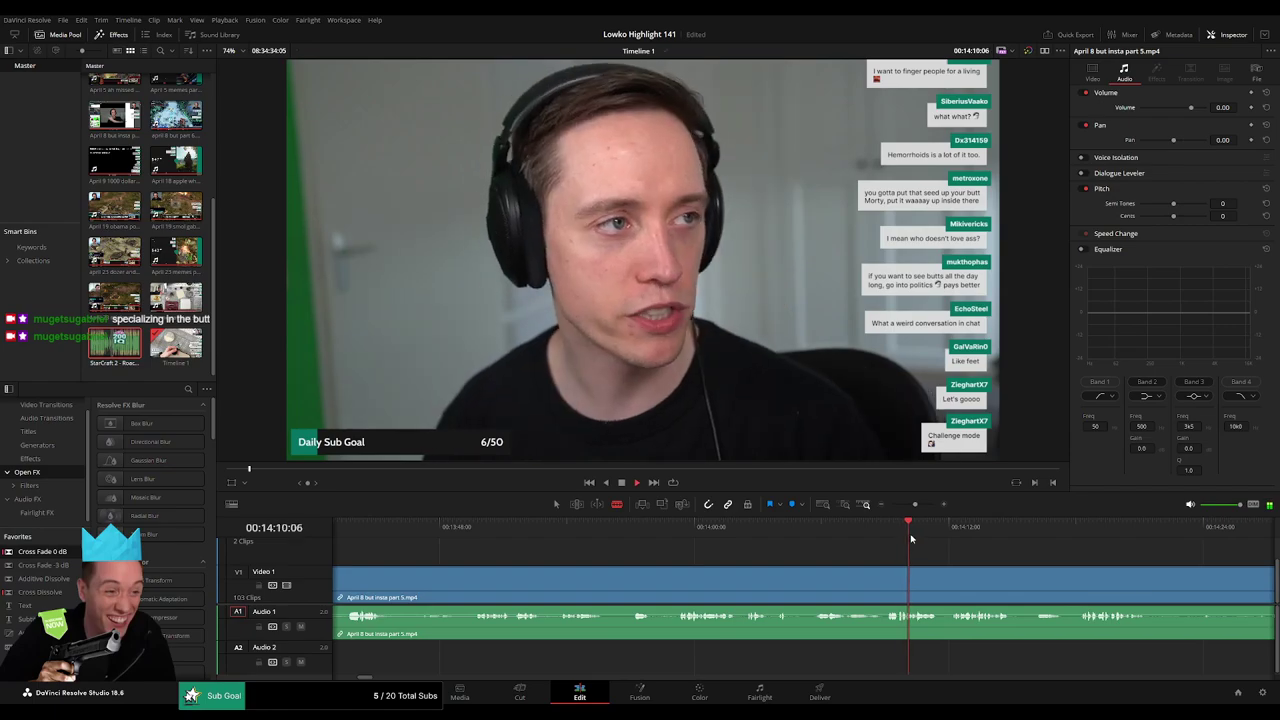
pyautogui.click(1075, 534)
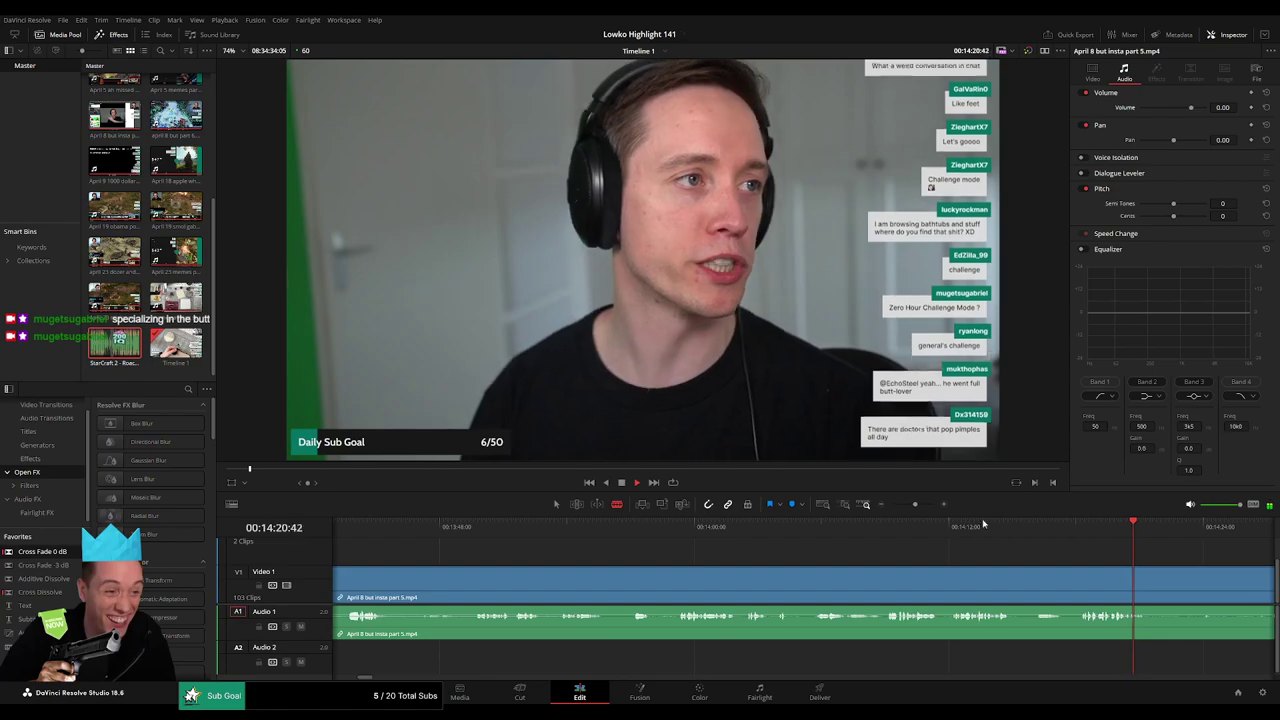
pyautogui.moveTo(914, 505); pyautogui.dragTo(906, 507)
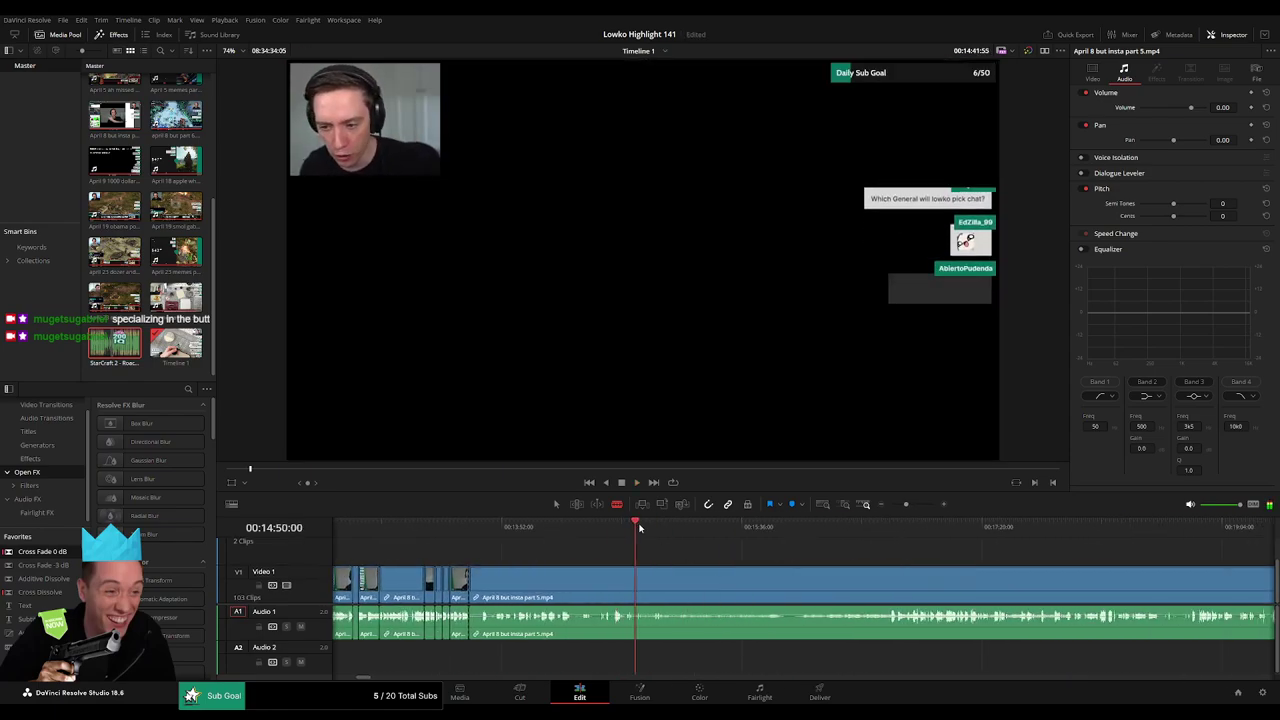
pyautogui.click(897, 540)
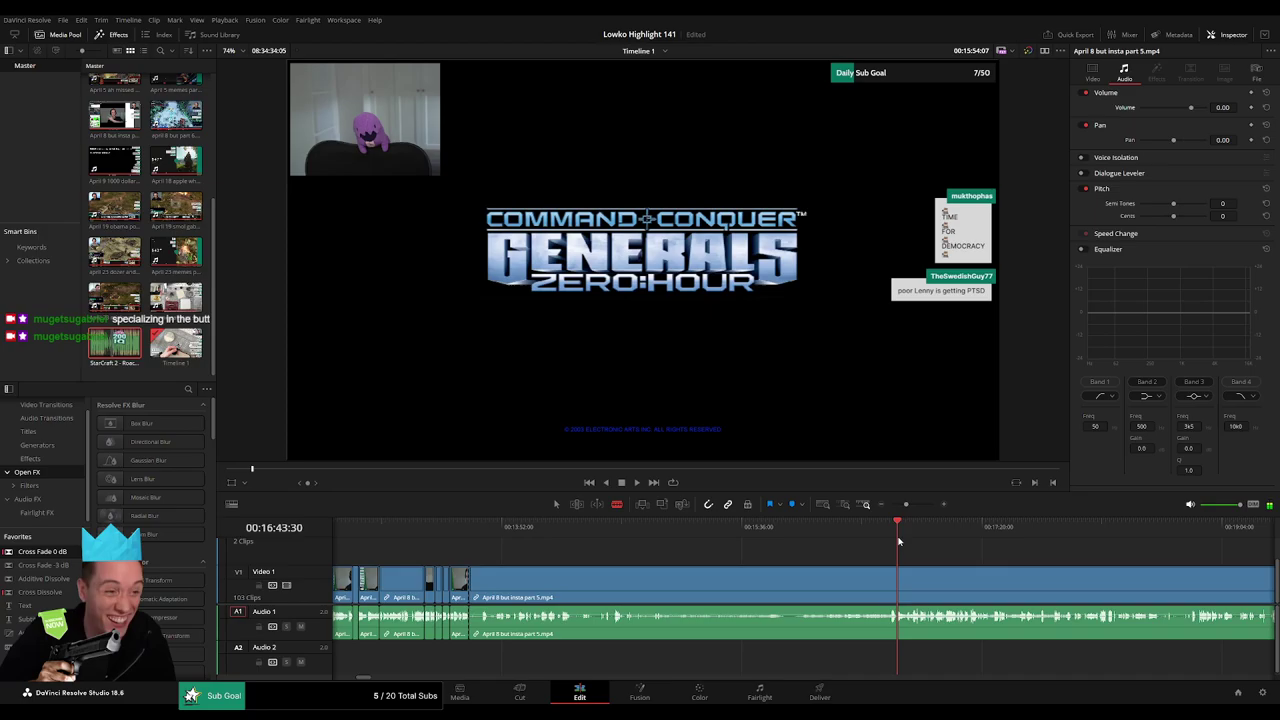
pyautogui.click(685, 533)
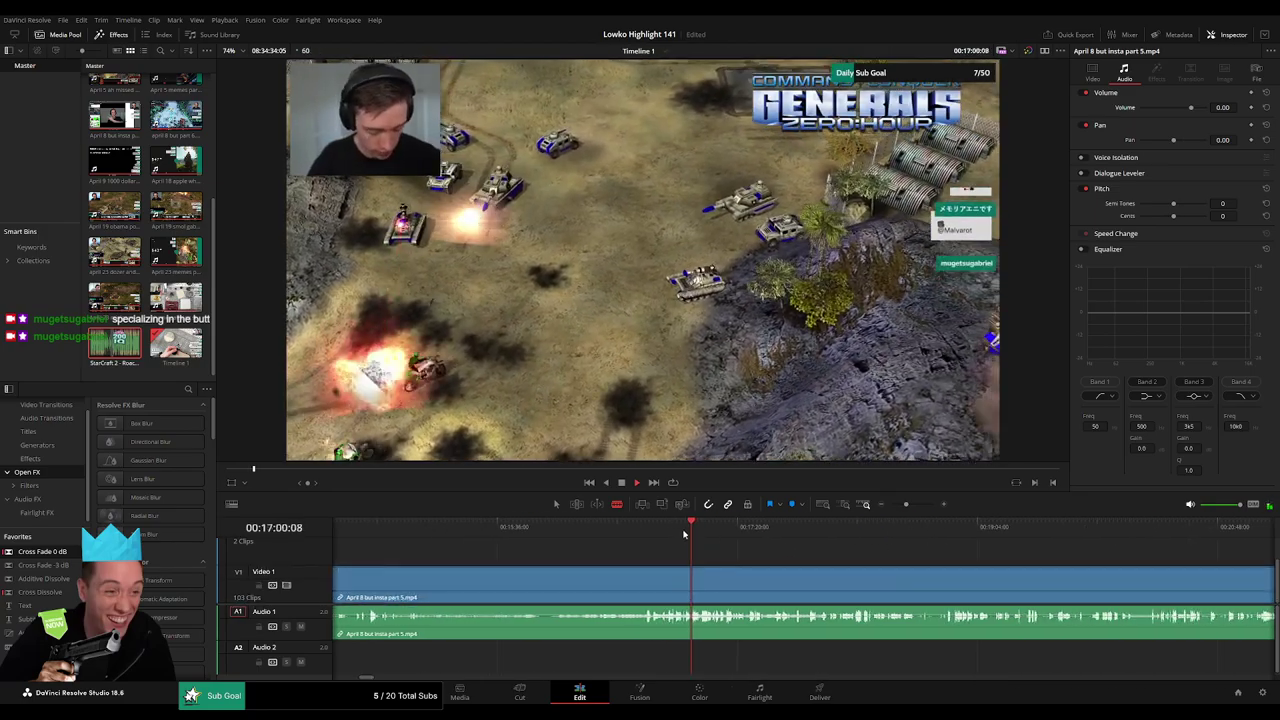
pyautogui.moveTo(685, 533); pyautogui.dragTo(909, 506)
pyautogui.click(690, 530)
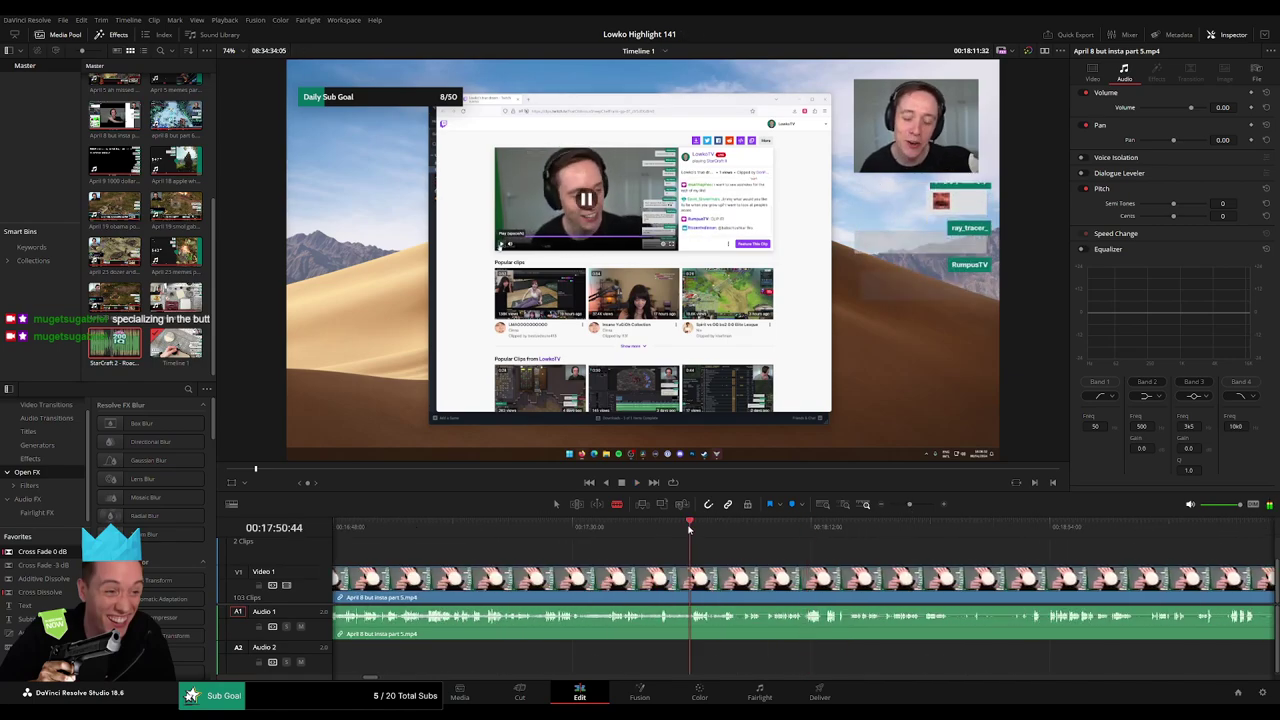
pyautogui.scroll(3, 906, 535)
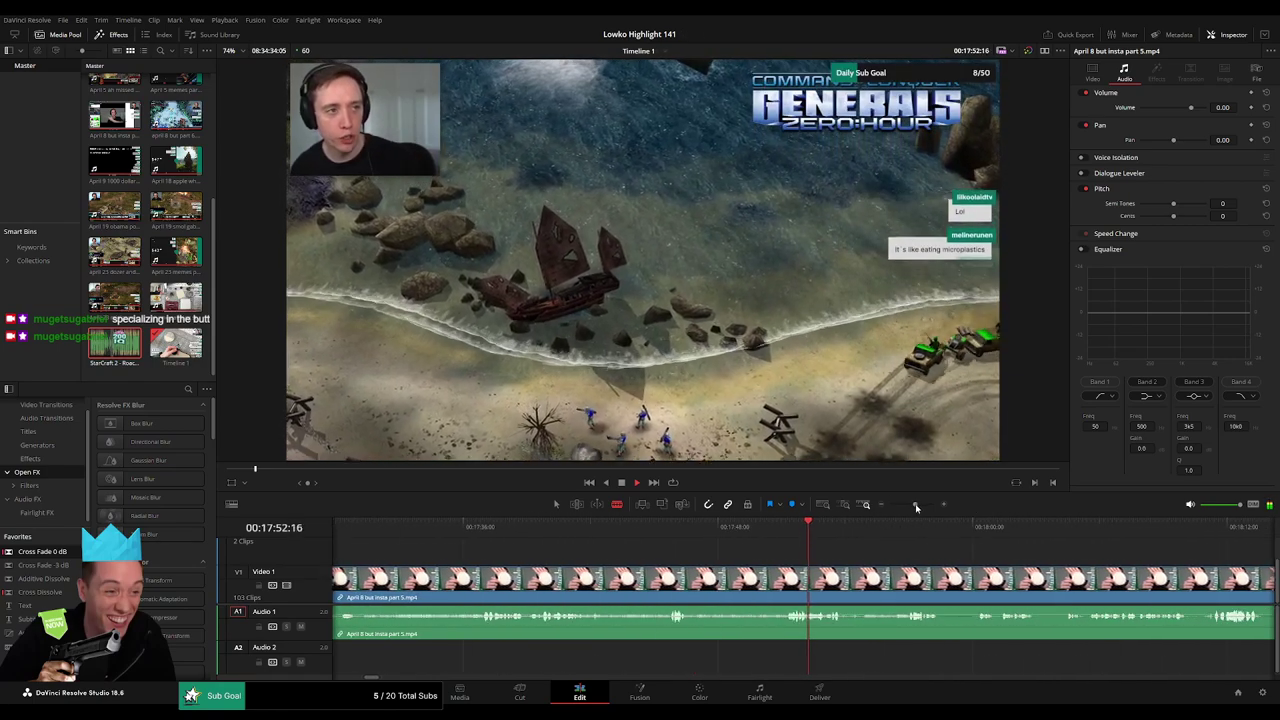
pyautogui.click(906, 533)
pyautogui.hscroll(5, 857, 560)
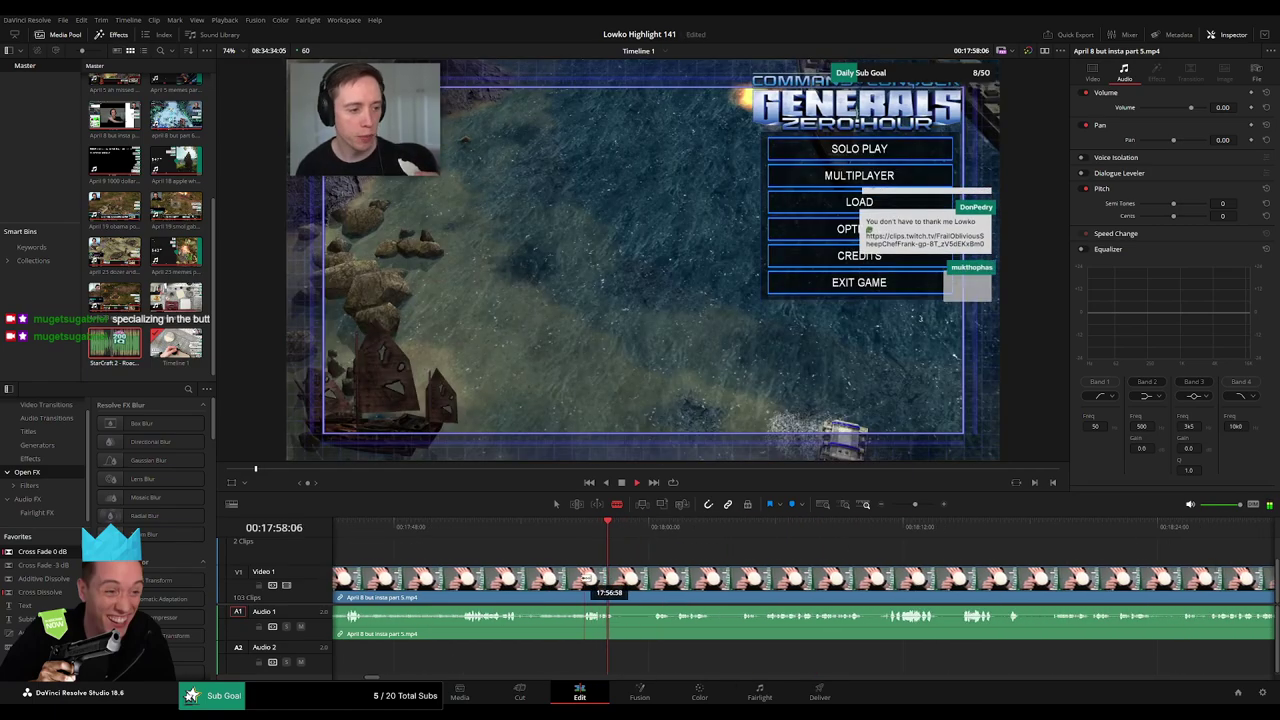
# Remove the part 5 footage from the last cut to about 00:17:56:58, close the gap, and add a cross fade at the audio cut.
pyautogui.click(587, 578)
pyautogui.press('a')
pyautogui.click(566, 578)
pyautogui.press('Delete')
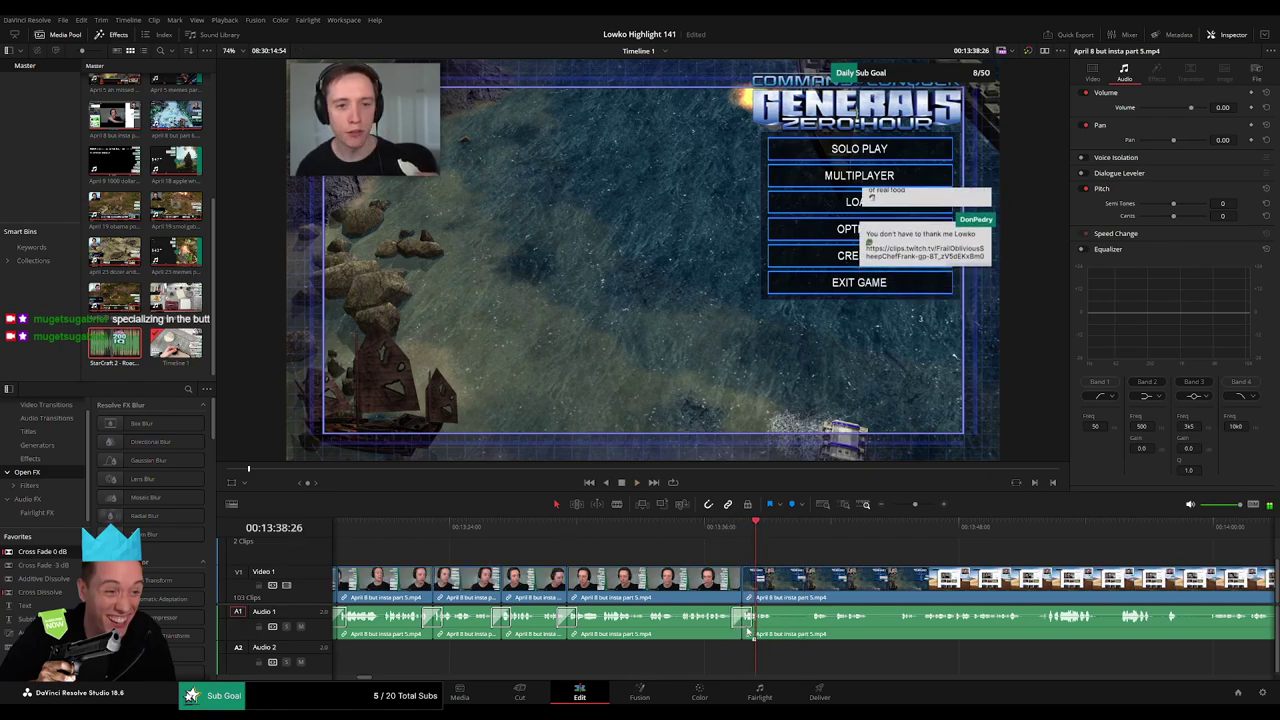
# Remove the part 5 footage from about 00:13:39:30 to 00:13:40:57 and close the gap.
pyautogui.press('space')
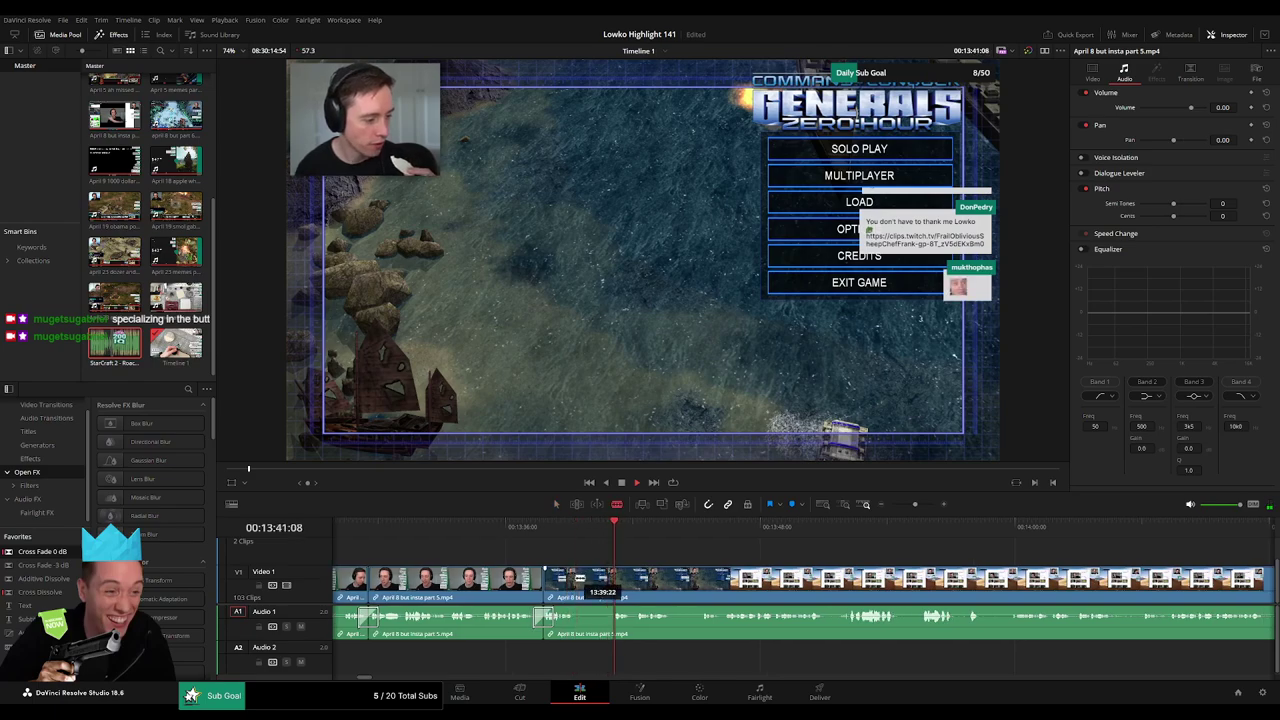
pyautogui.click(606, 580)
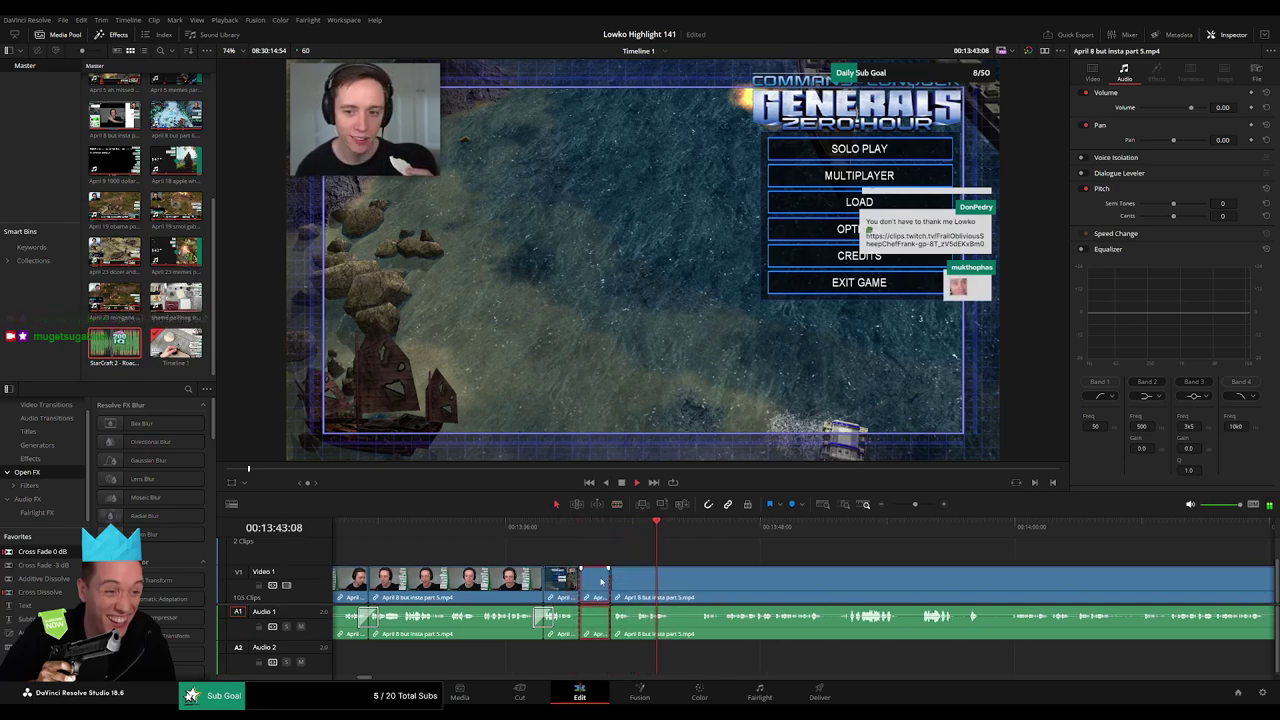
pyautogui.press('Delete')
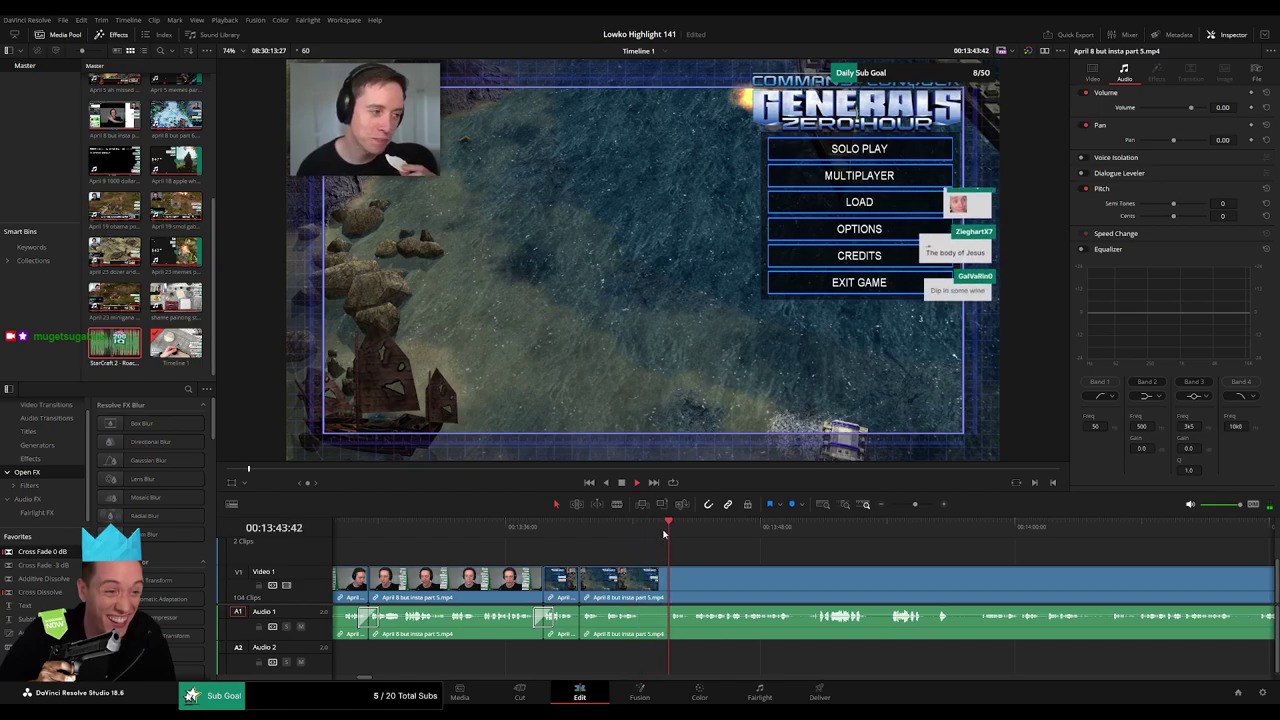
# Remove the part 5 footage from about 00:13:42:28 to 00:13:43:34 and close the gap.
pyautogui.hscroll(5, 600, 548)
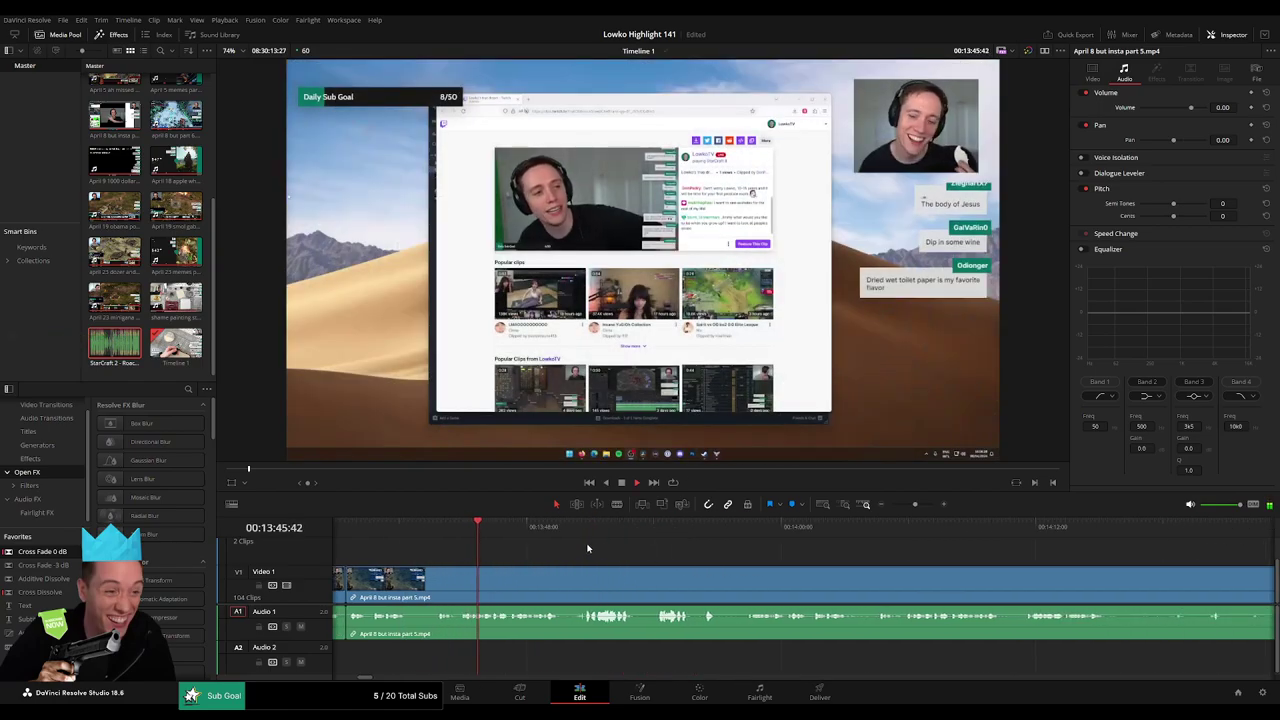
pyautogui.press('b')
pyautogui.click(410, 584)
pyautogui.click(432, 584)
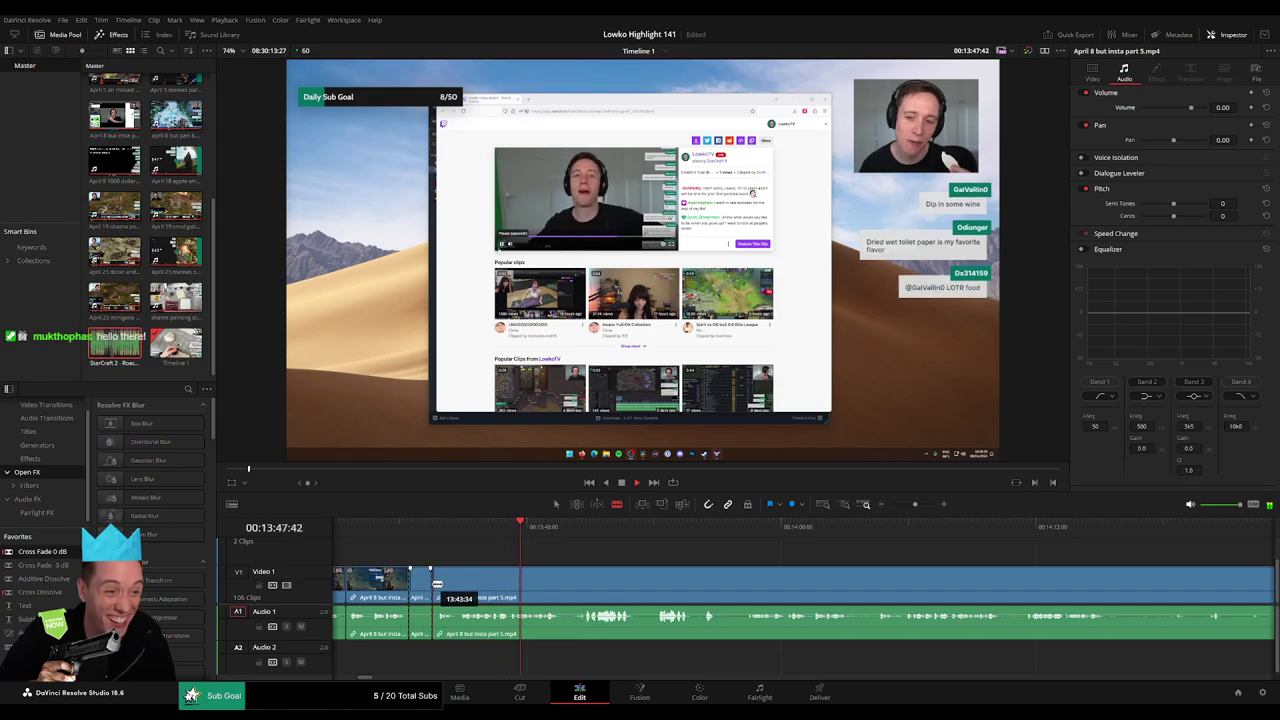
pyautogui.press('a')
pyautogui.click(422, 584)
pyautogui.press('Delete')
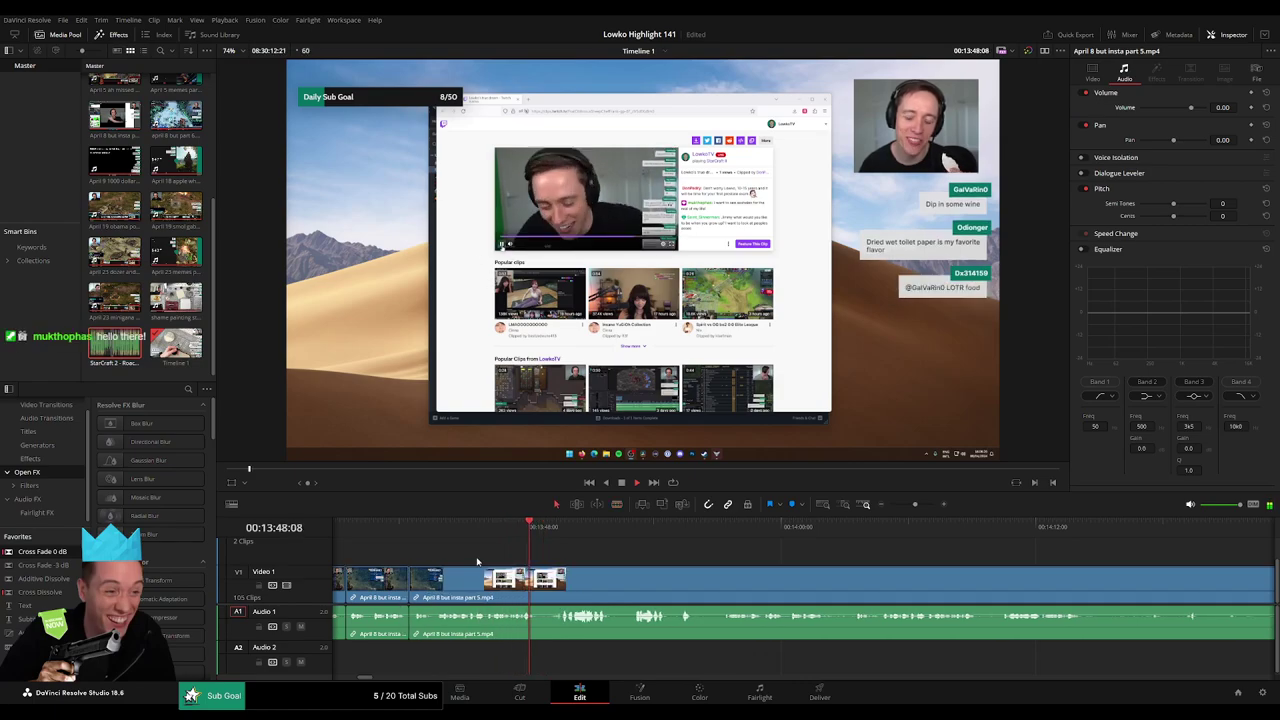
# Play back the latest cuts and remove the part 5 footage from about 00:13:55:58 to 00:13:57:07, closing the gap.
pyautogui.hscroll(-2, 480, 559)
pyautogui.click(422, 525)
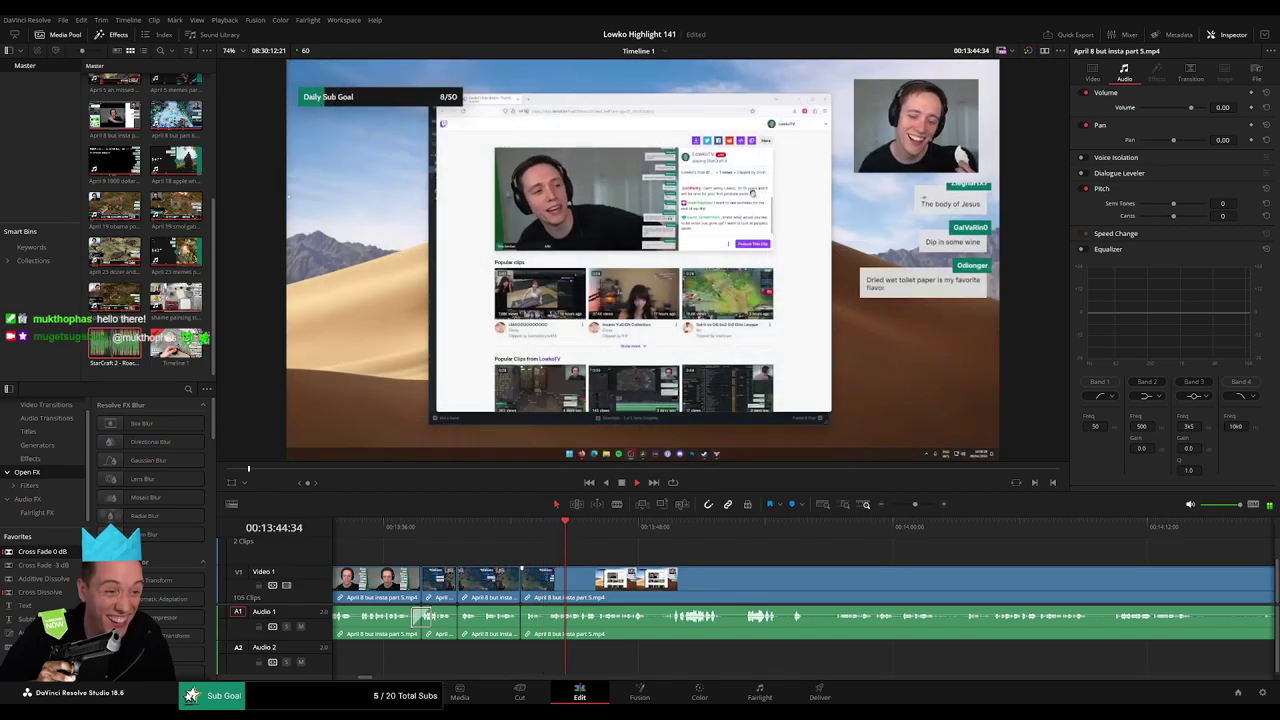
pyautogui.hscroll(2, 526, 552)
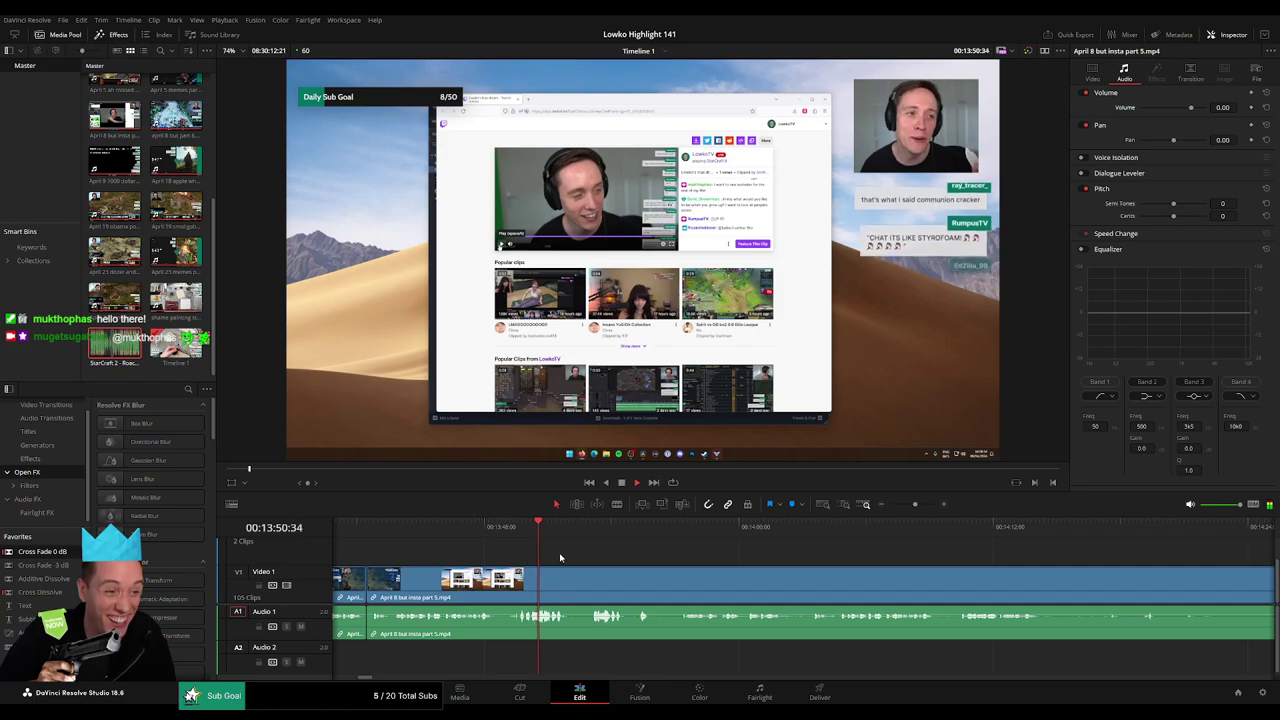
pyautogui.hscroll(2, 491, 553)
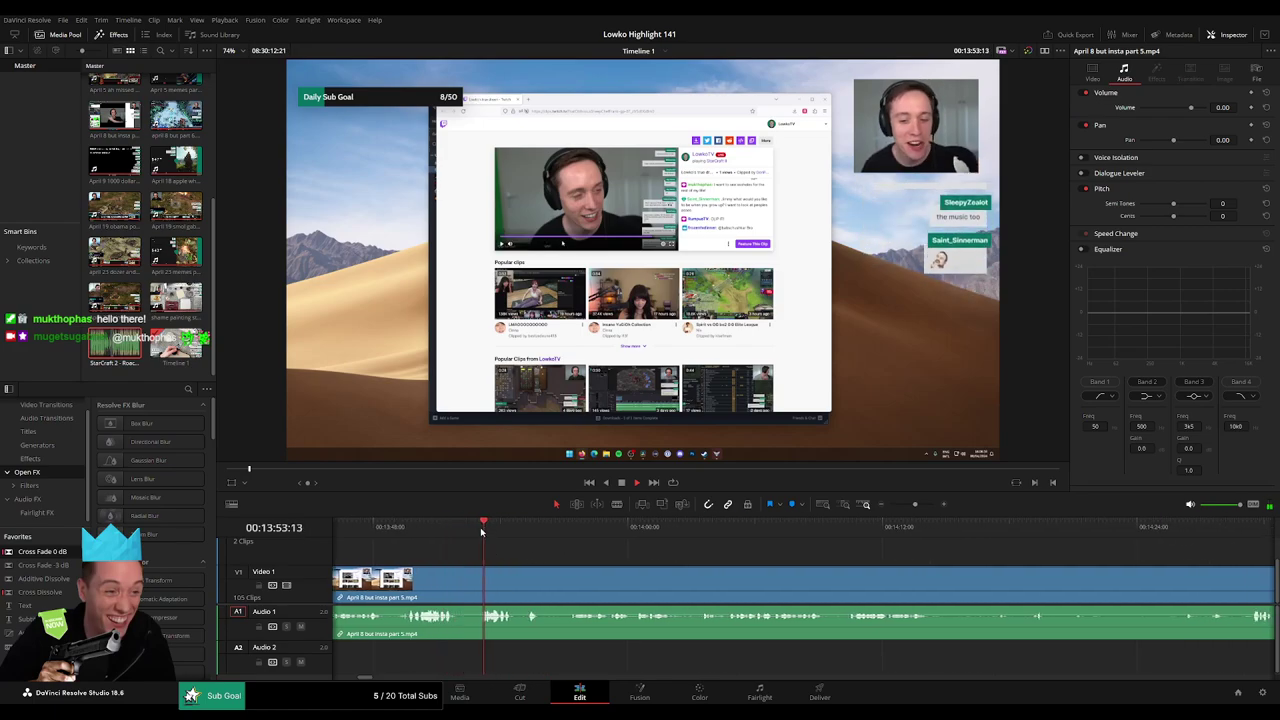
pyautogui.press('space')
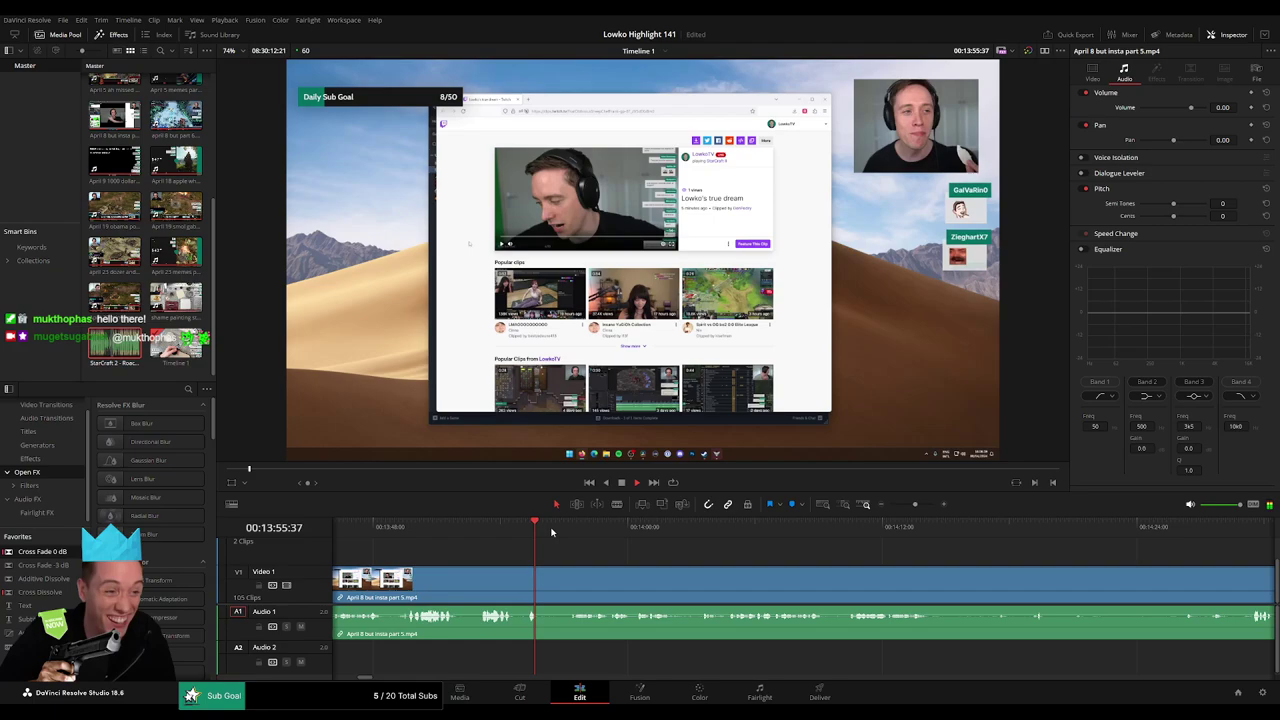
pyautogui.click(548, 585)
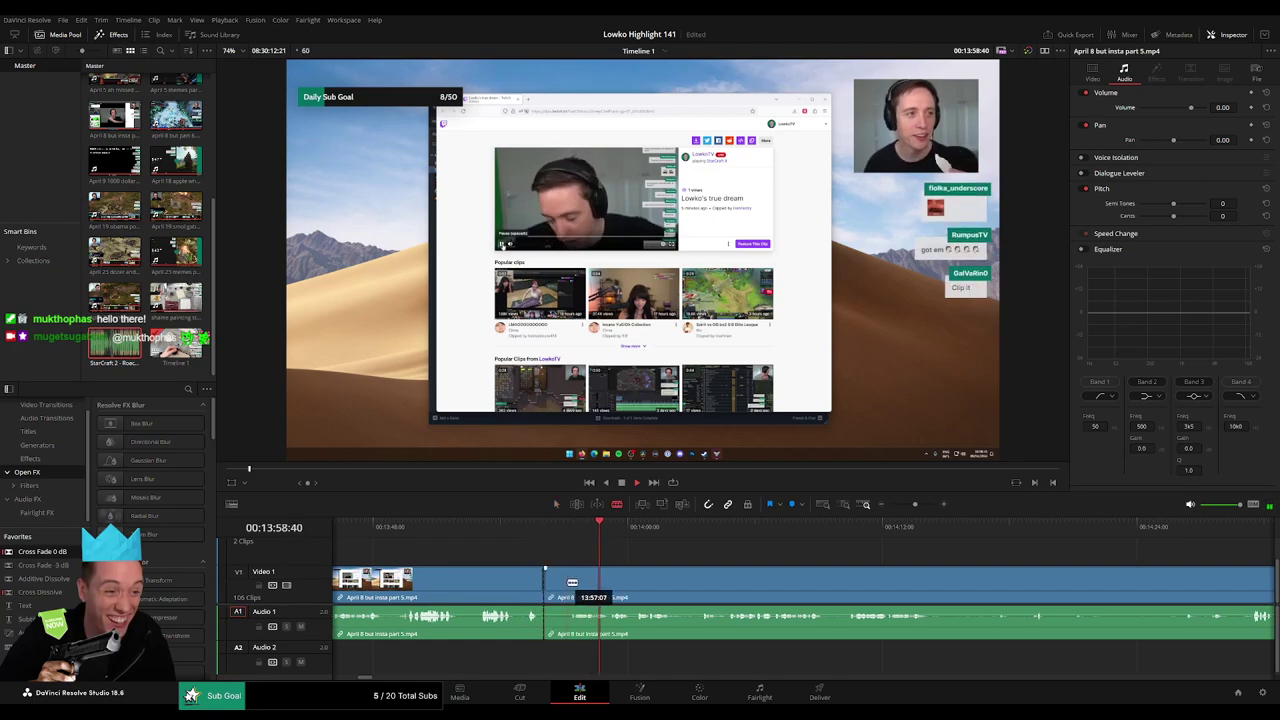
pyautogui.click(571, 584)
pyautogui.press('a')
pyautogui.click(558, 589)
pyautogui.press('Delete')
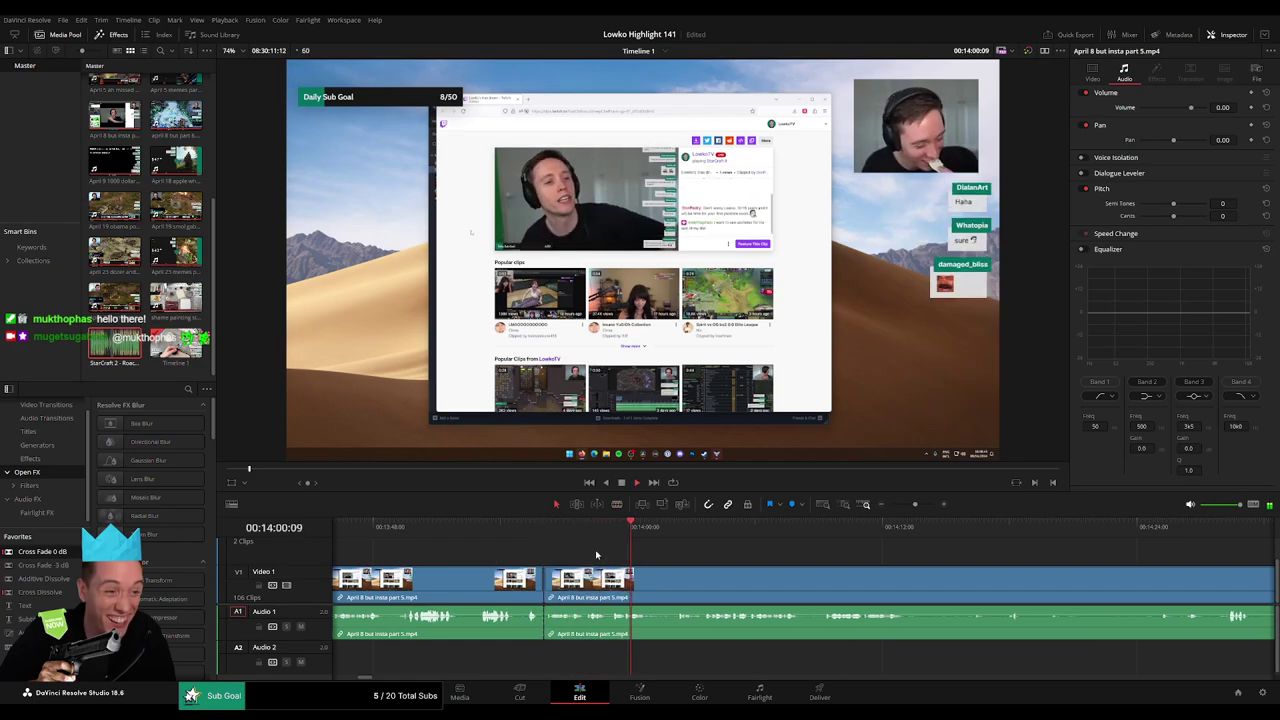
# Review the part 5 footage after the last cut and split the clip at about 00:14:13:15.
pyautogui.click(593, 529)
pyautogui.moveTo(731, 559); pyautogui.dragTo(544, 547)
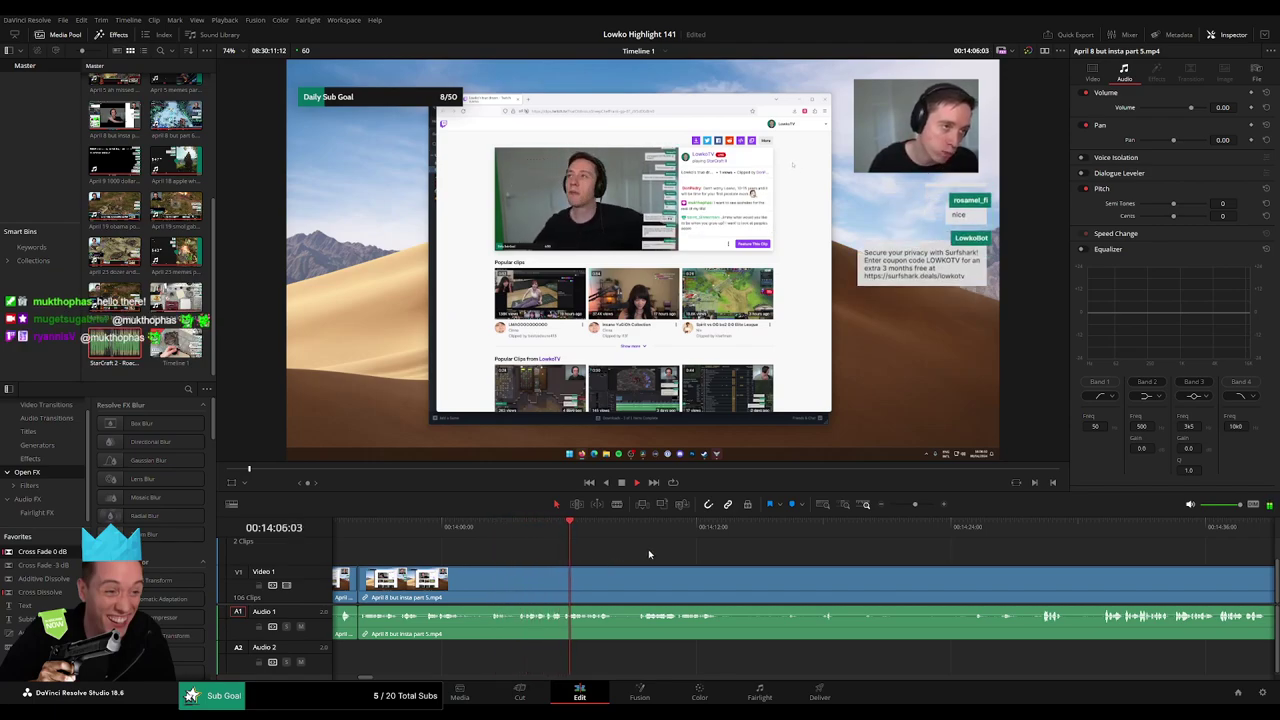
pyautogui.hscroll(1, 620, 550)
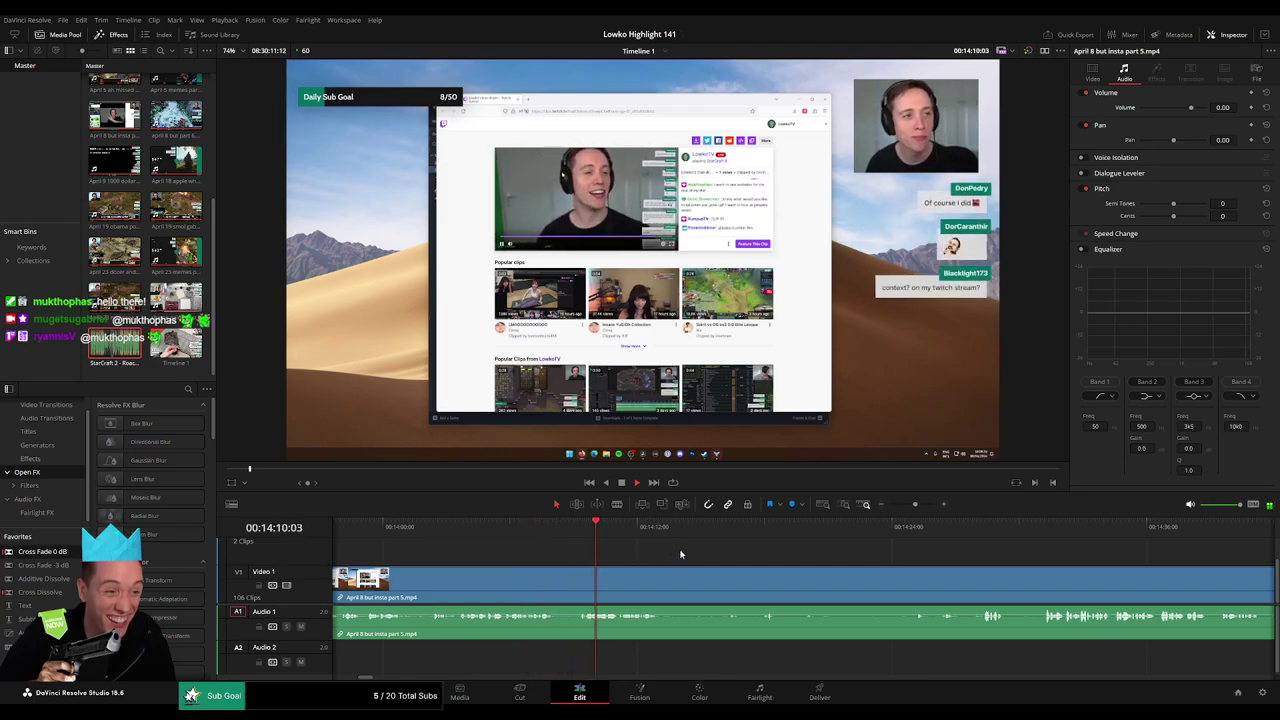
pyautogui.hscroll(2, 650, 552)
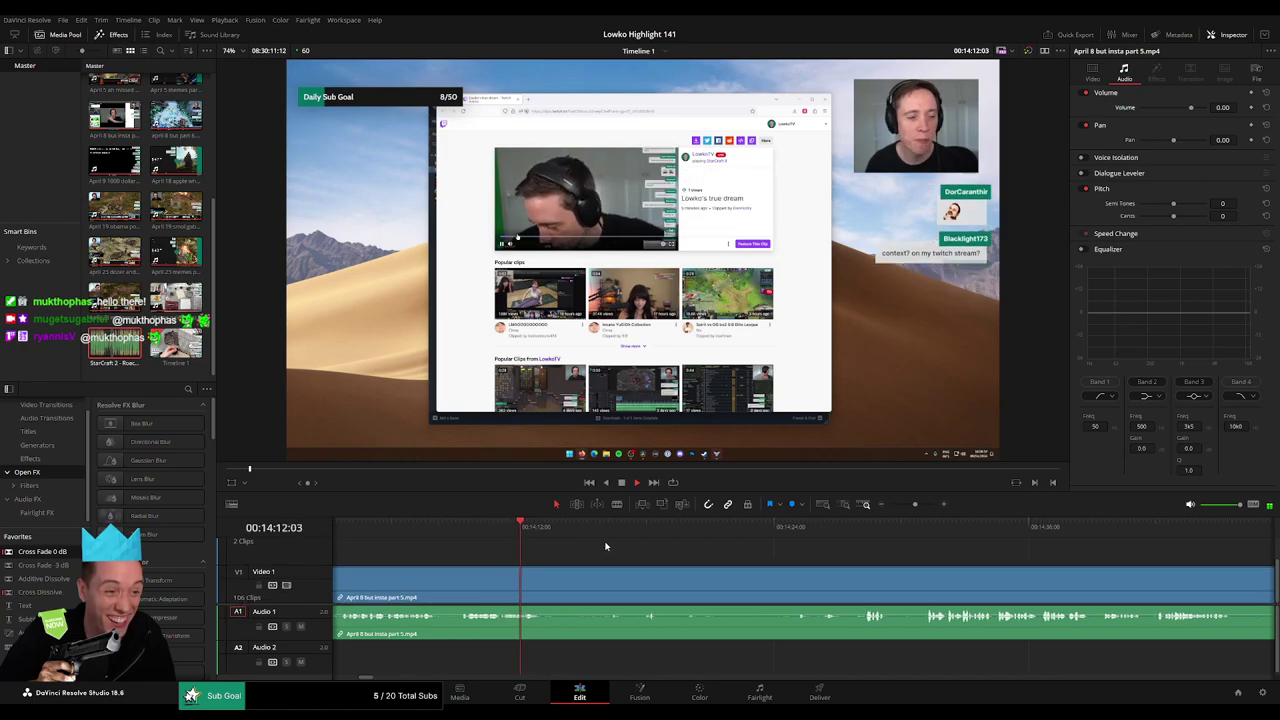
pyautogui.press('b')
pyautogui.click(556, 588)
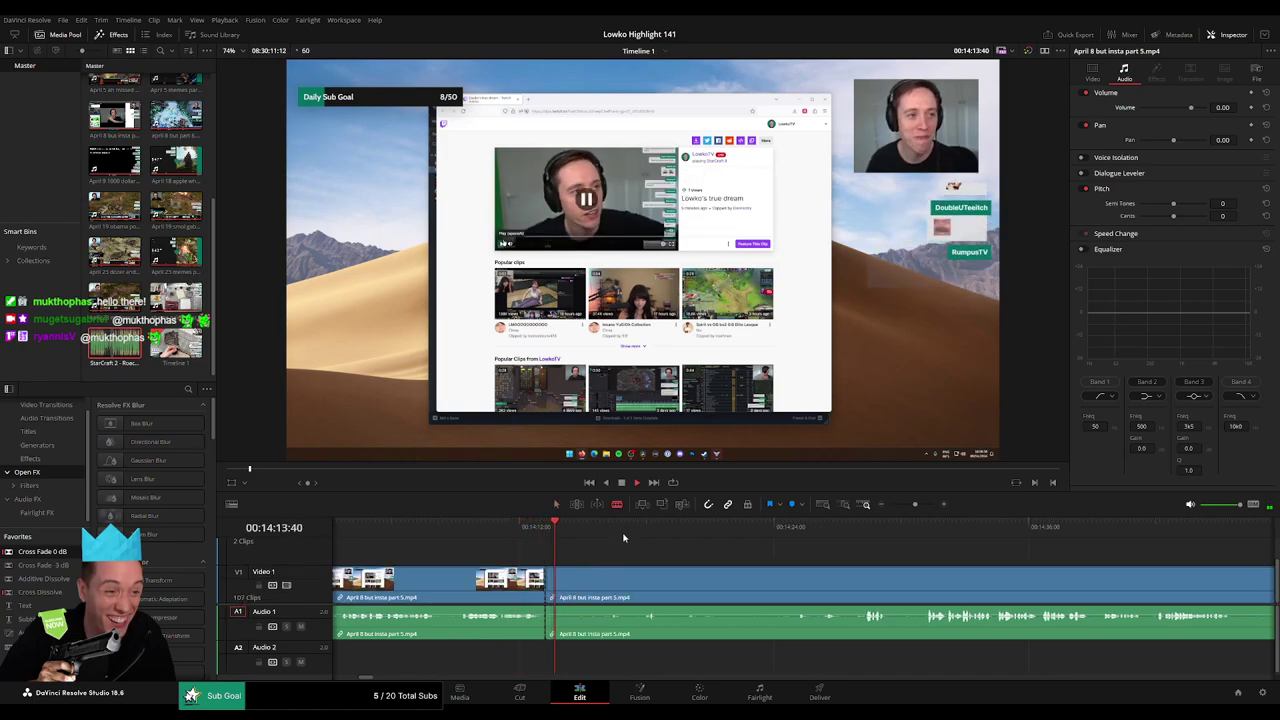
# Remove the part 5 footage from the new cut to about 00:14:28:19 and close the gap.
pyautogui.press('space')
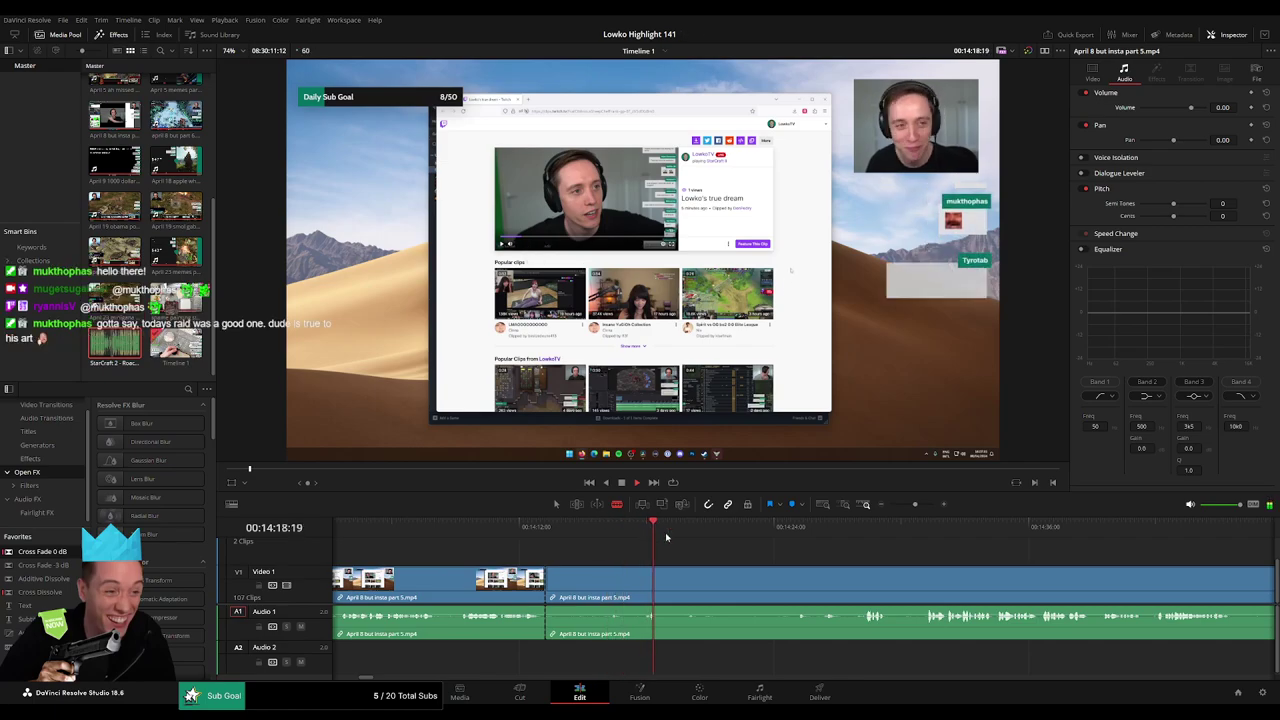
pyautogui.moveTo(718, 537); pyautogui.dragTo(762, 535)
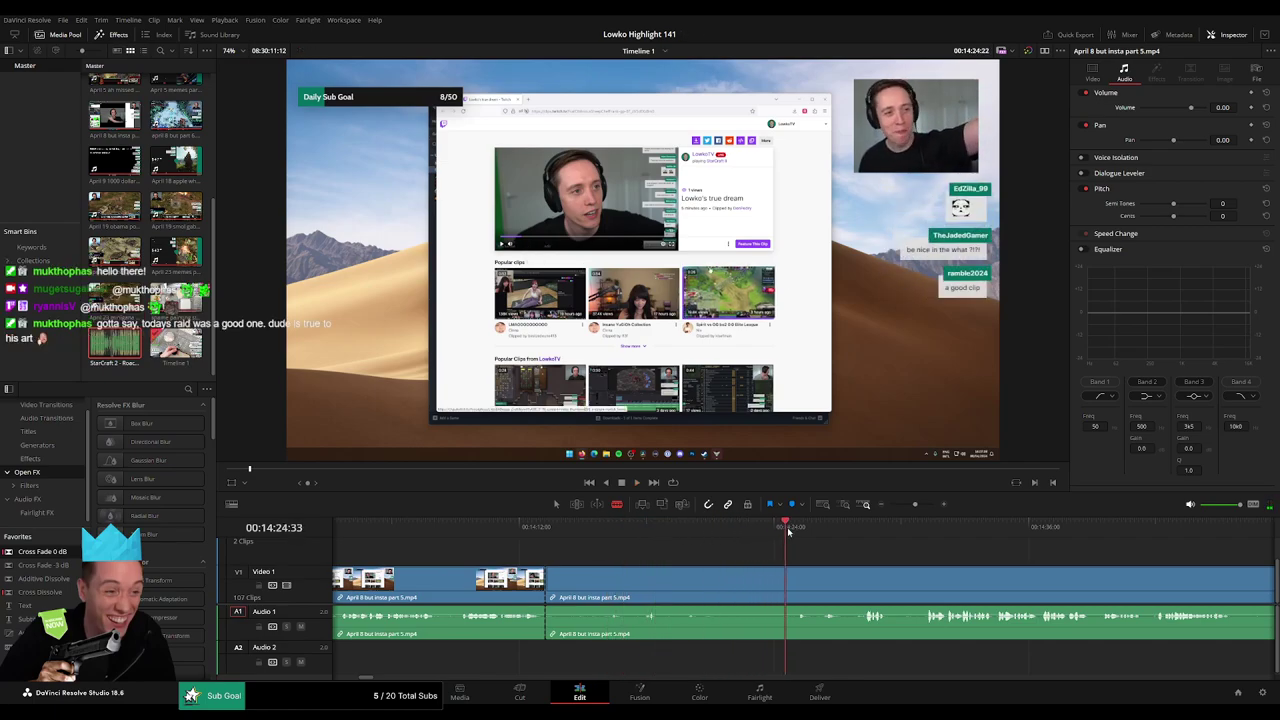
pyautogui.press('space')
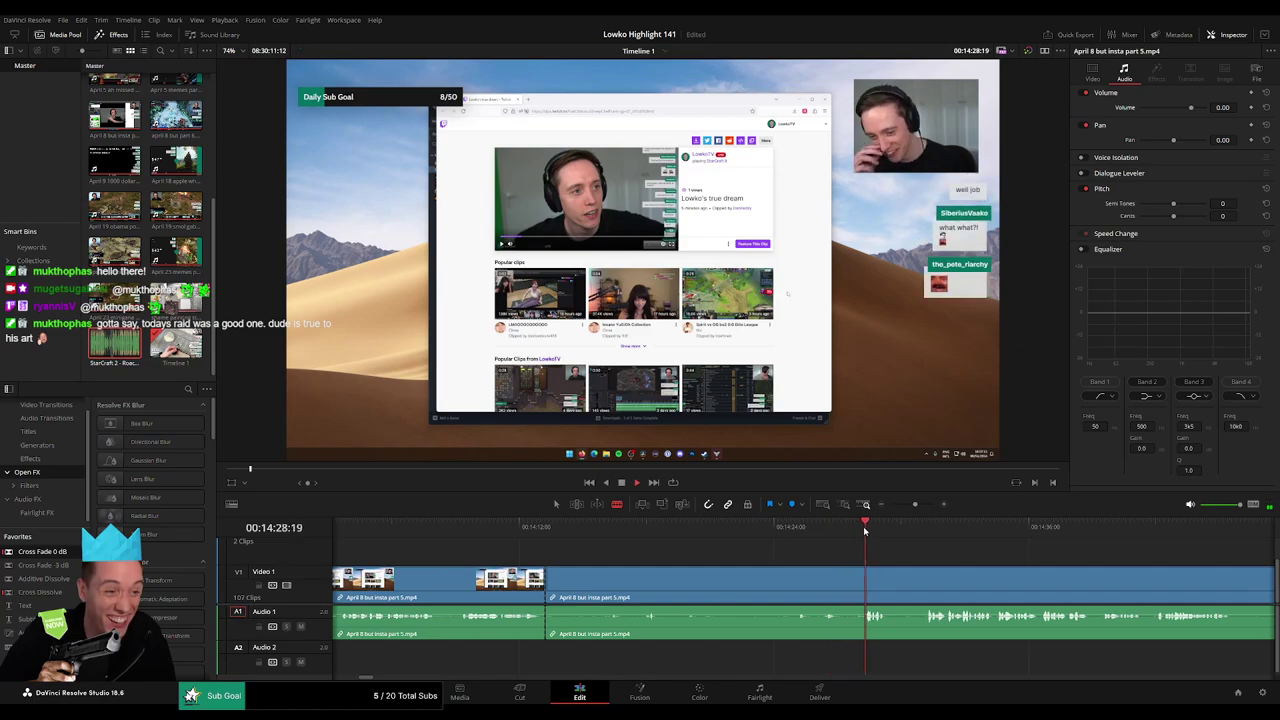
pyautogui.hscroll(2, 753, 546)
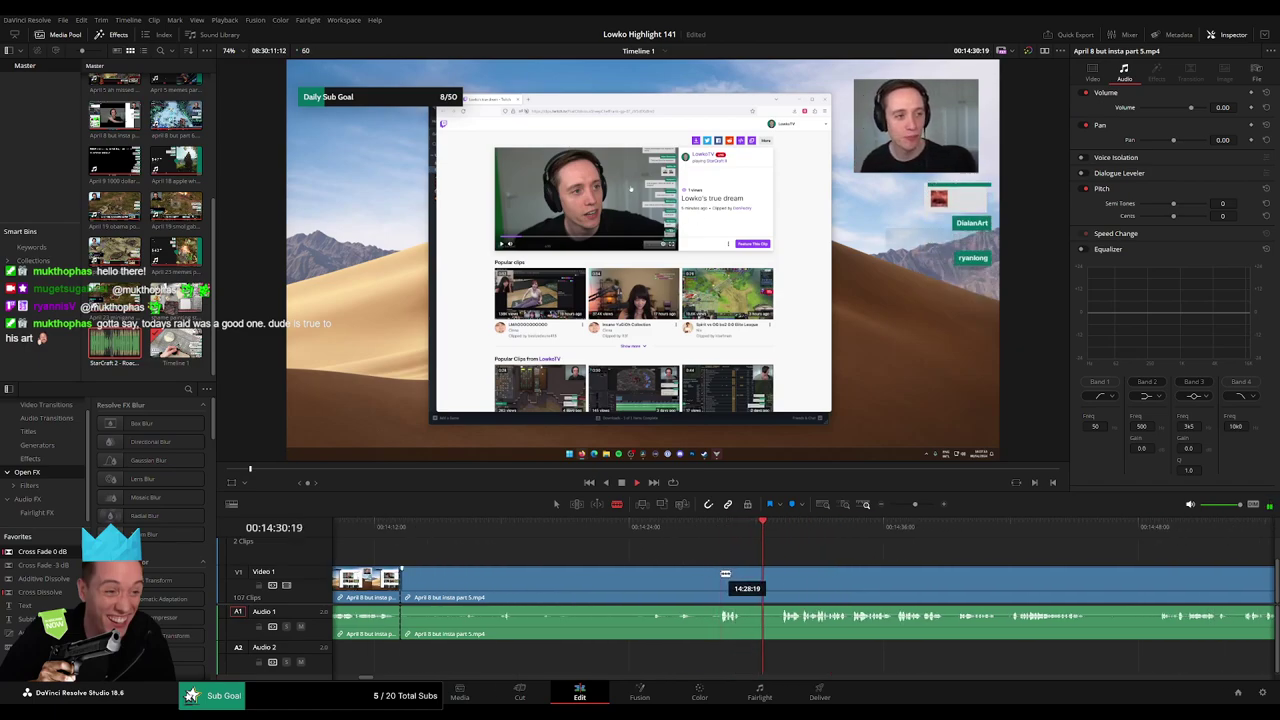
pyautogui.click(719, 576)
pyautogui.press('a')
pyautogui.click(668, 581)
pyautogui.press('Delete')
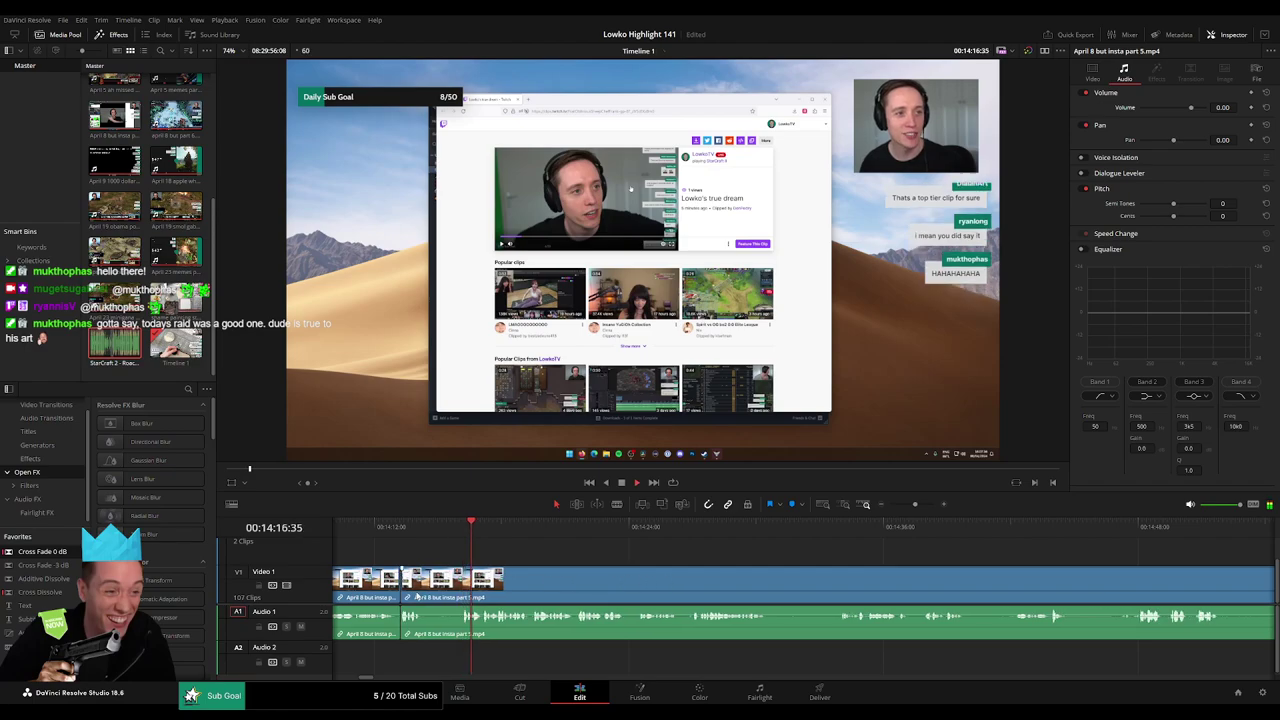
# Remove the part 5 footage from about 00:14:14:30 to 00:14:16:00 and close the gap.
pyautogui.moveTo(431, 596); pyautogui.dragTo(462, 589)
pyautogui.press('a')
pyautogui.click(447, 588)
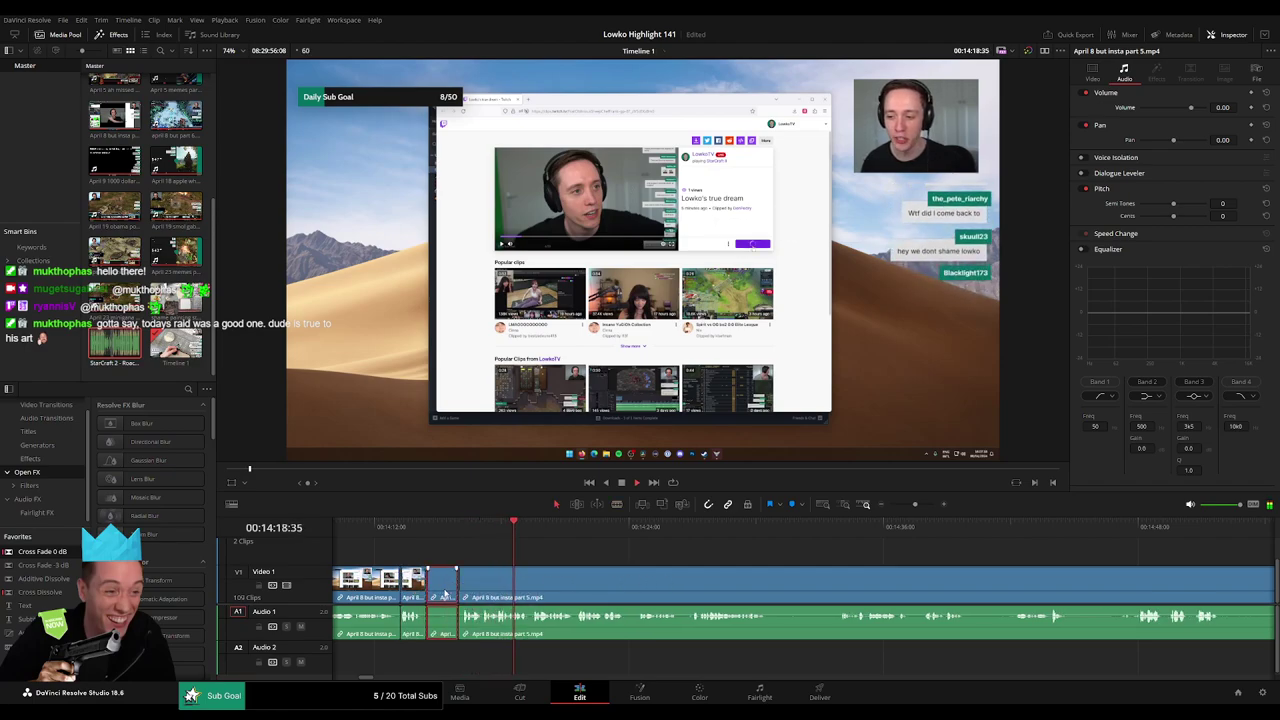
pyautogui.press('Delete')
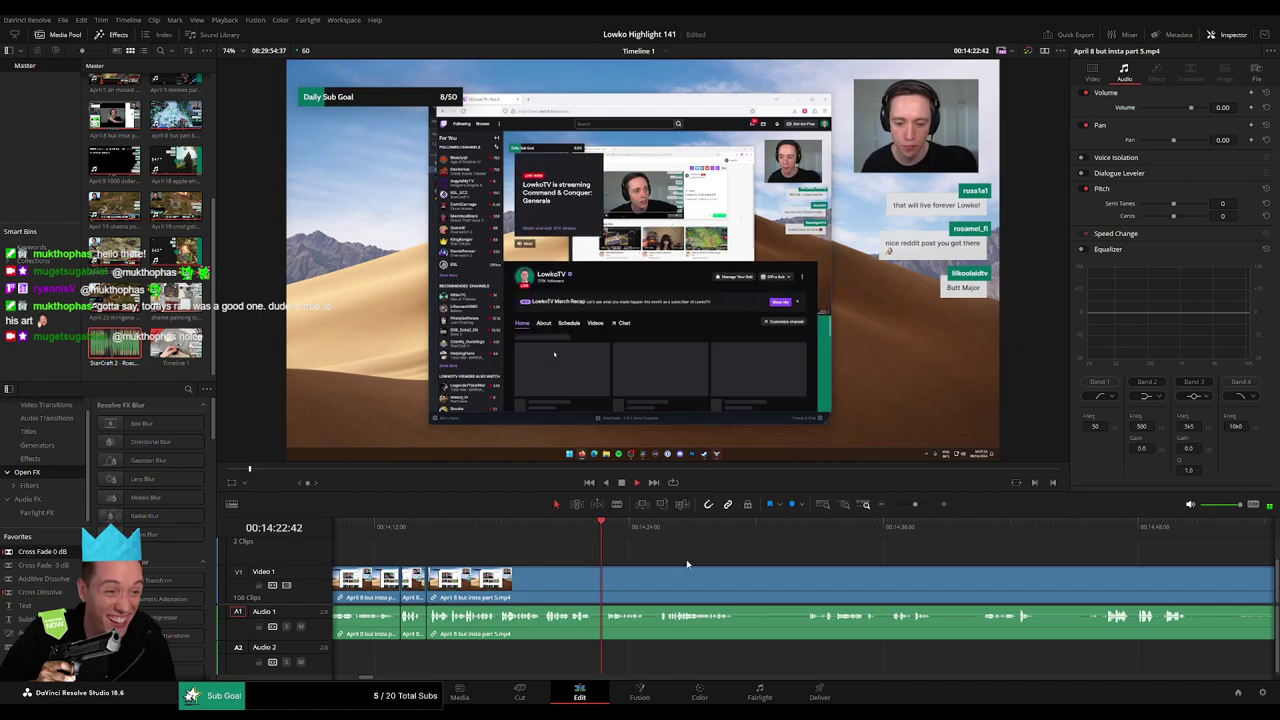
# Play on through the part 5 clip and isolate the word to censor with splits at about 00:15:03:52 and 00:15:04:29.
pyautogui.moveTo(708, 560); pyautogui.dragTo(588, 554)
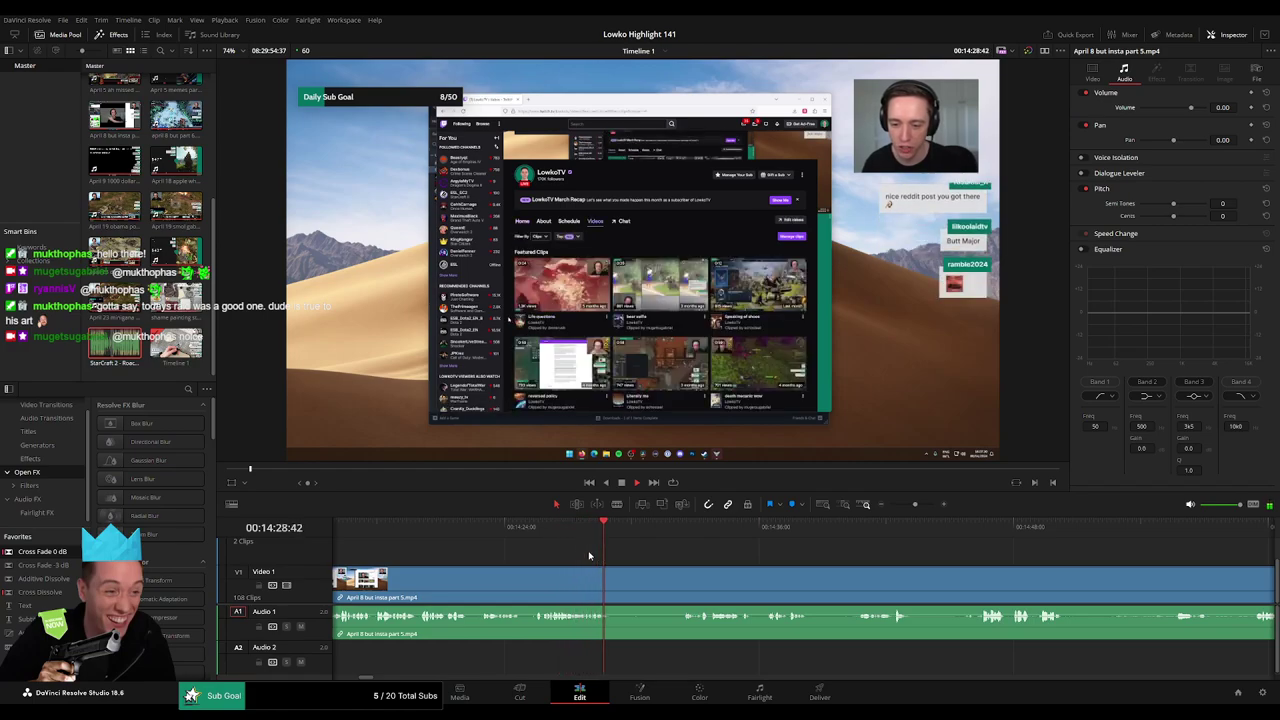
pyautogui.hscroll(3, 561, 550)
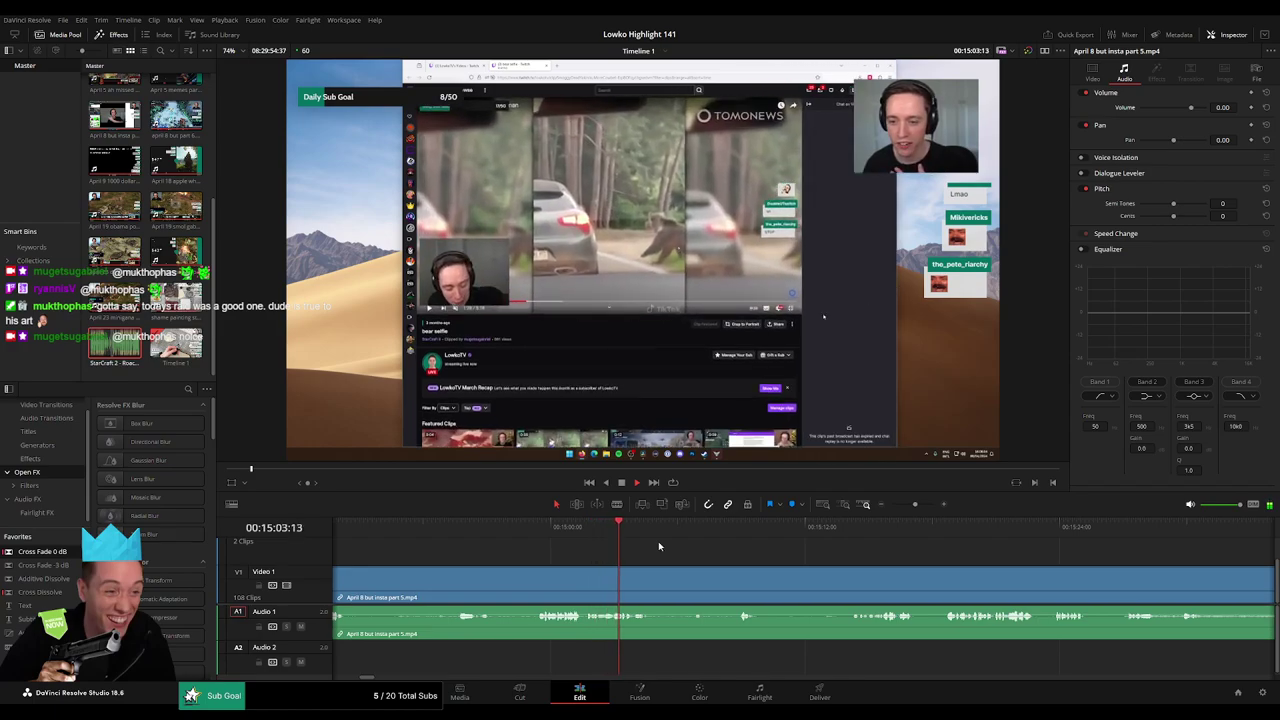
pyautogui.press('space')
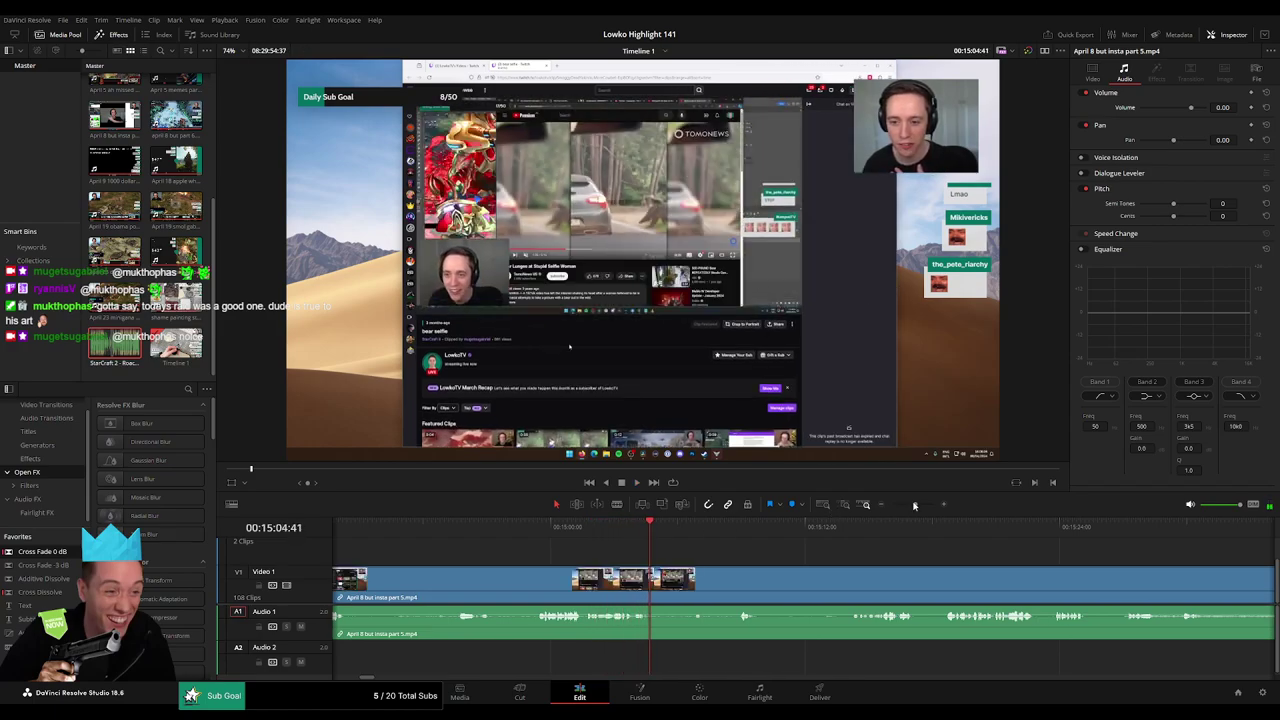
pyautogui.moveTo(913, 505); pyautogui.dragTo(922, 505)
pyautogui.press('space')
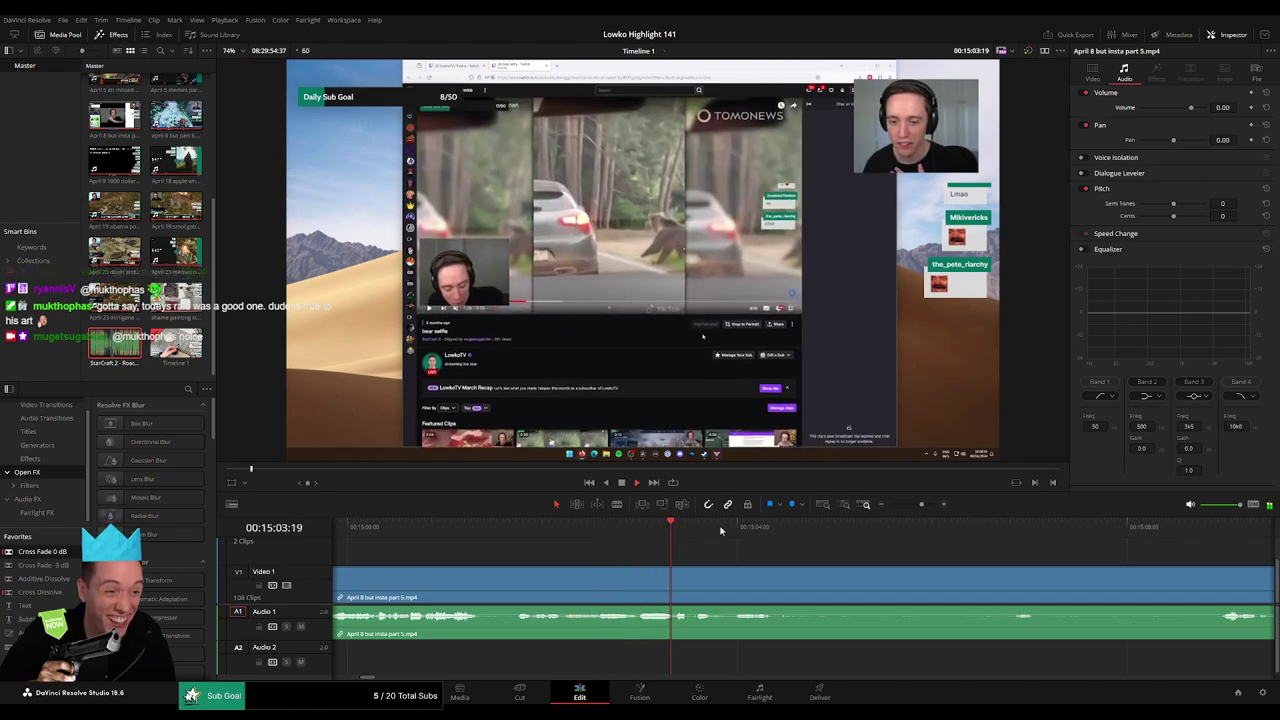
pyautogui.press('space')
pyautogui.press('b')
pyautogui.click(726, 577)
pyautogui.press('space')
pyautogui.press('space')
pyautogui.click(784, 580)
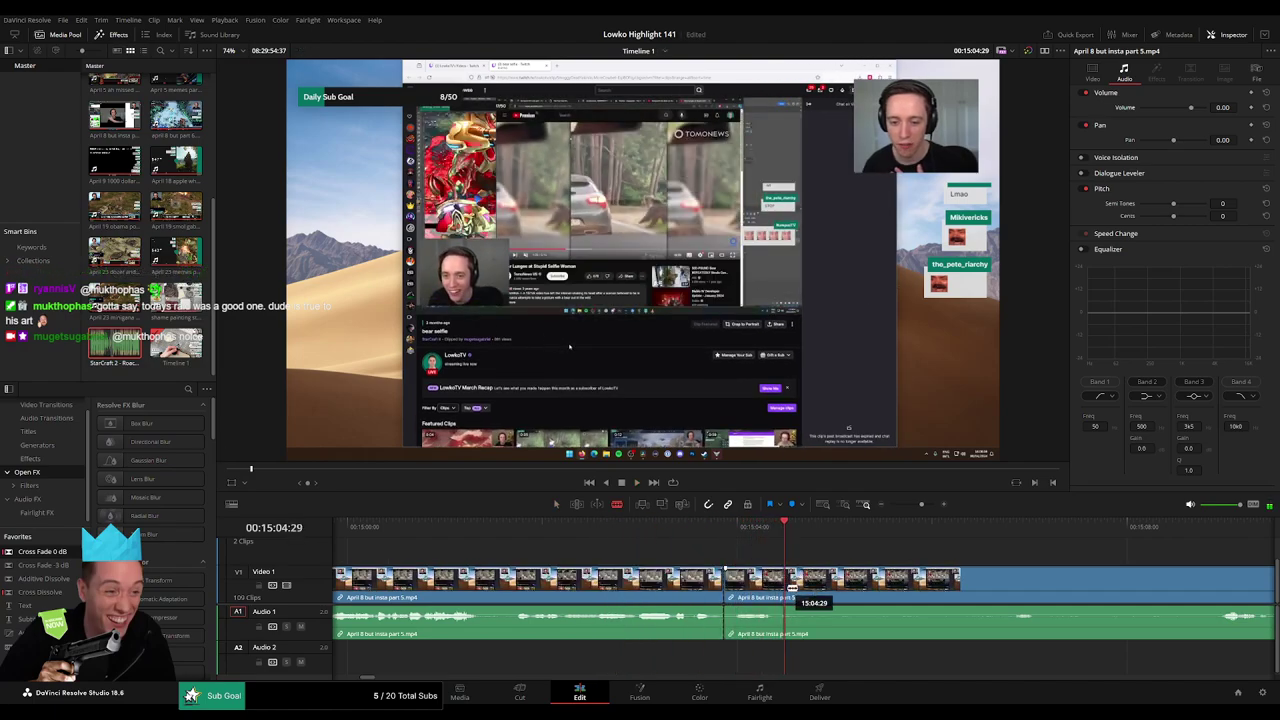
# Silence the isolated segment's audio and cover it with StarCraft 2 - Roach Quotes.mp3 on Audio 2 at volume -23, and play it back.
pyautogui.press('a')
pyautogui.moveTo(114, 356); pyautogui.dragTo(784, 662)
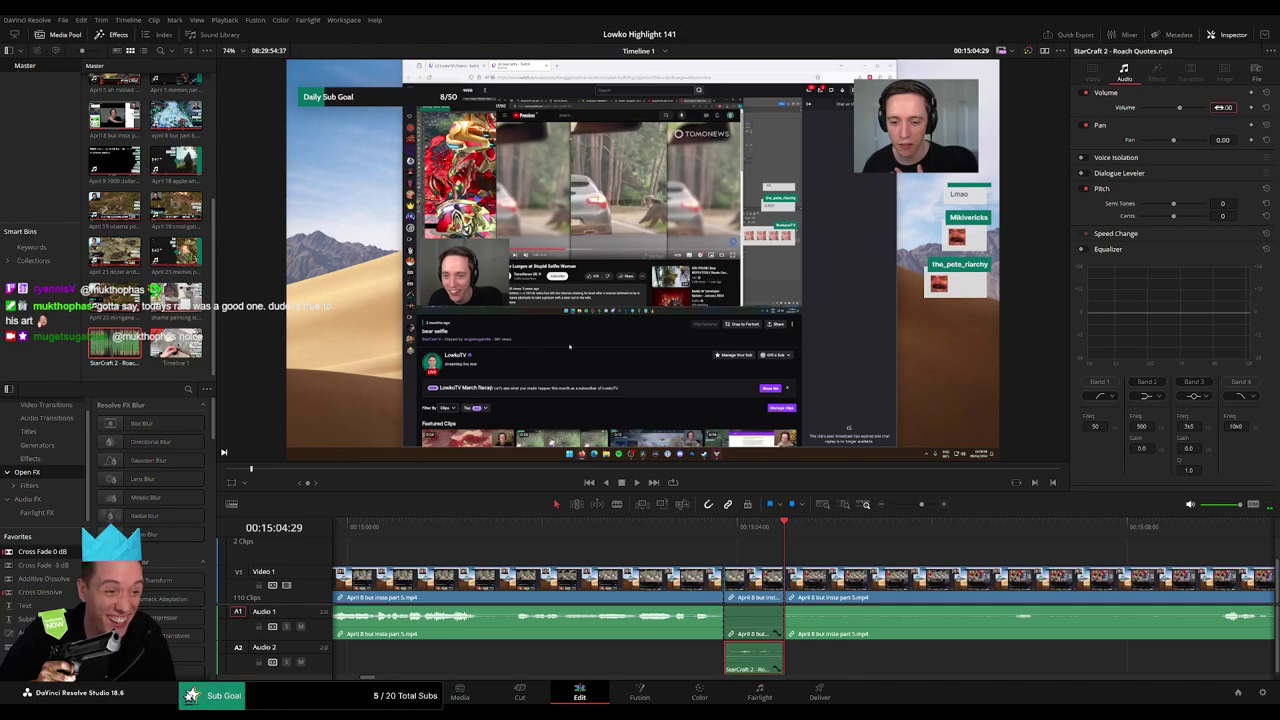
pyautogui.press('space')
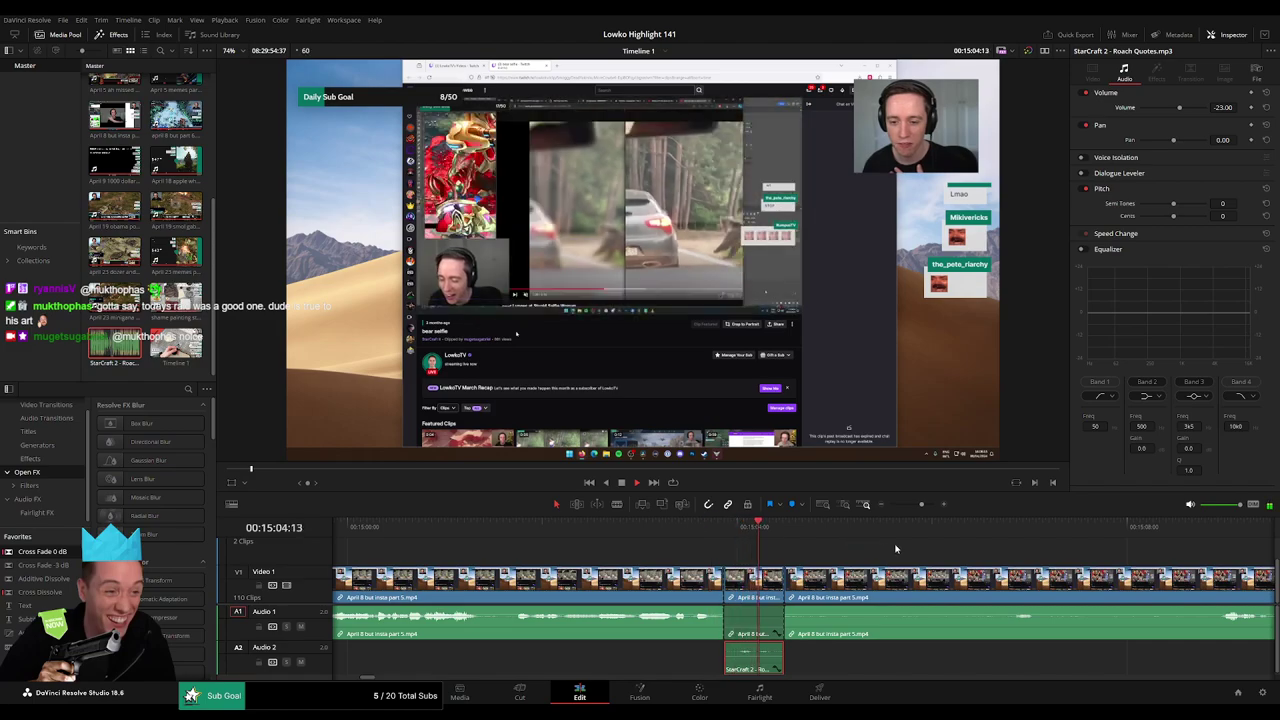
pyautogui.click(907, 548)
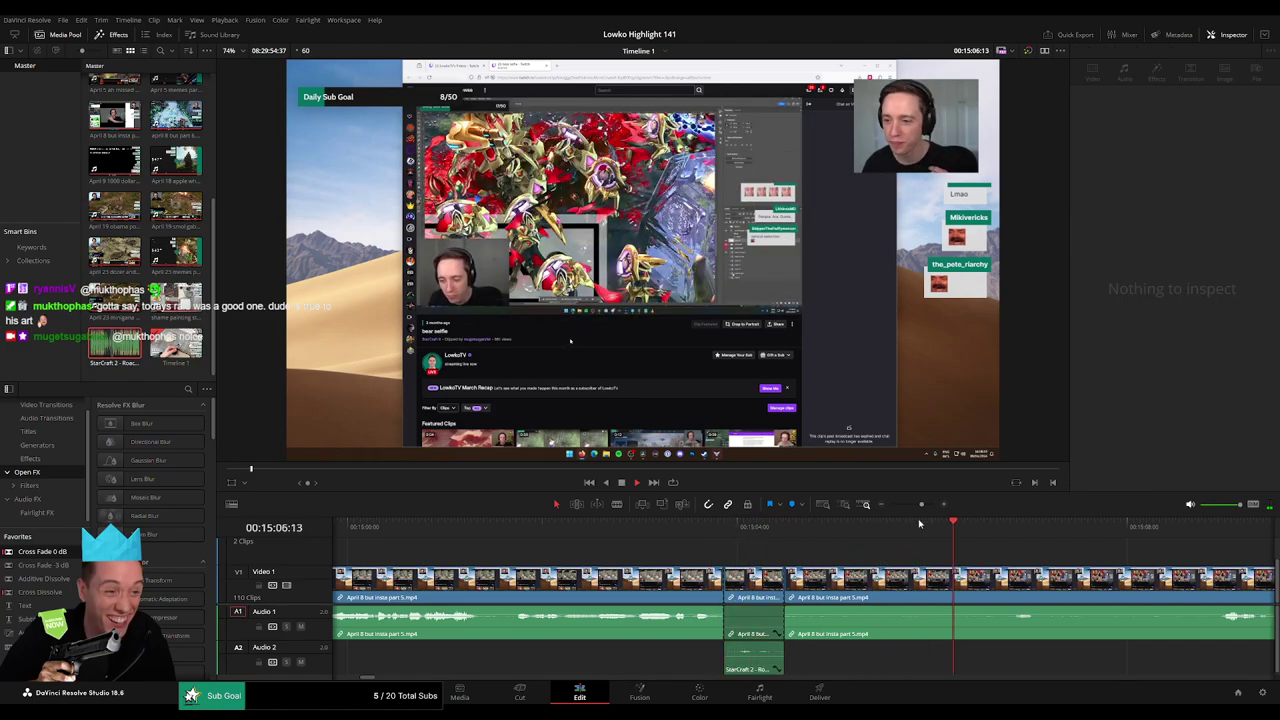
# Remove the part 5 footage from about 00:15:09:57 to 00:15:15:40 and close the gap.
pyautogui.click(862, 530)
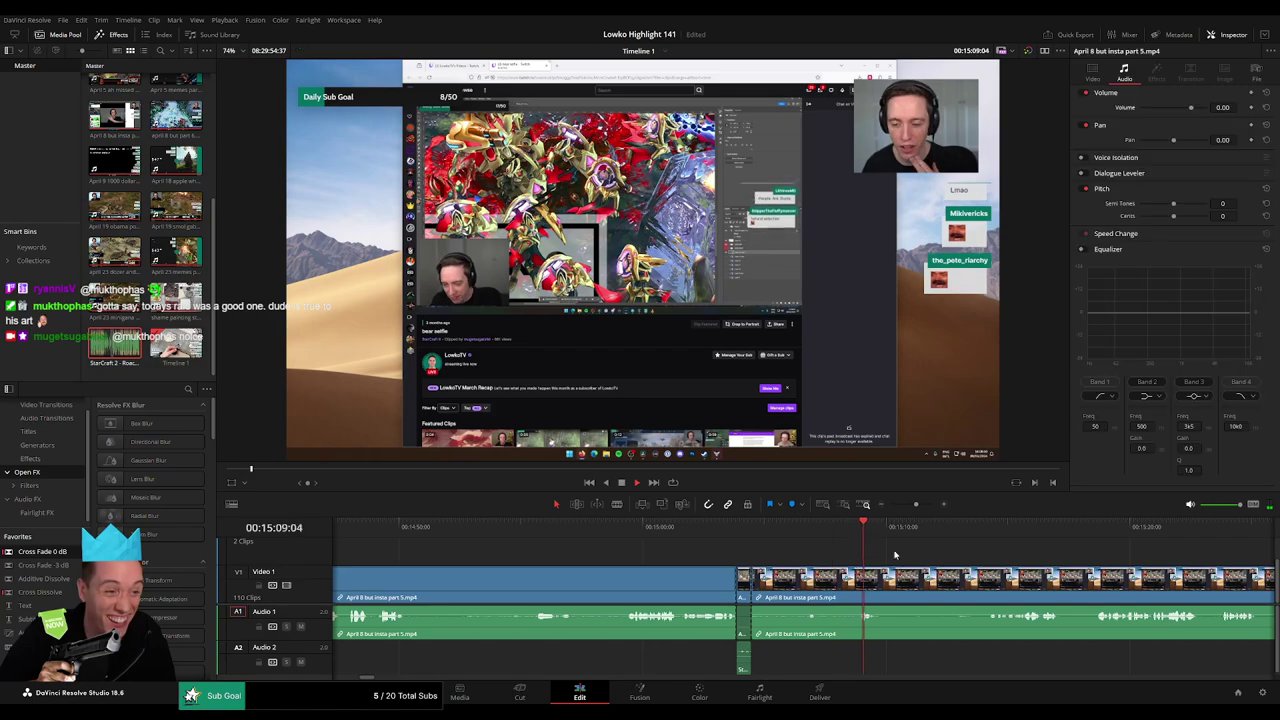
pyautogui.moveTo(896, 550); pyautogui.dragTo(661, 542)
pyautogui.click(687, 531)
pyautogui.press('space')
pyautogui.press('b')
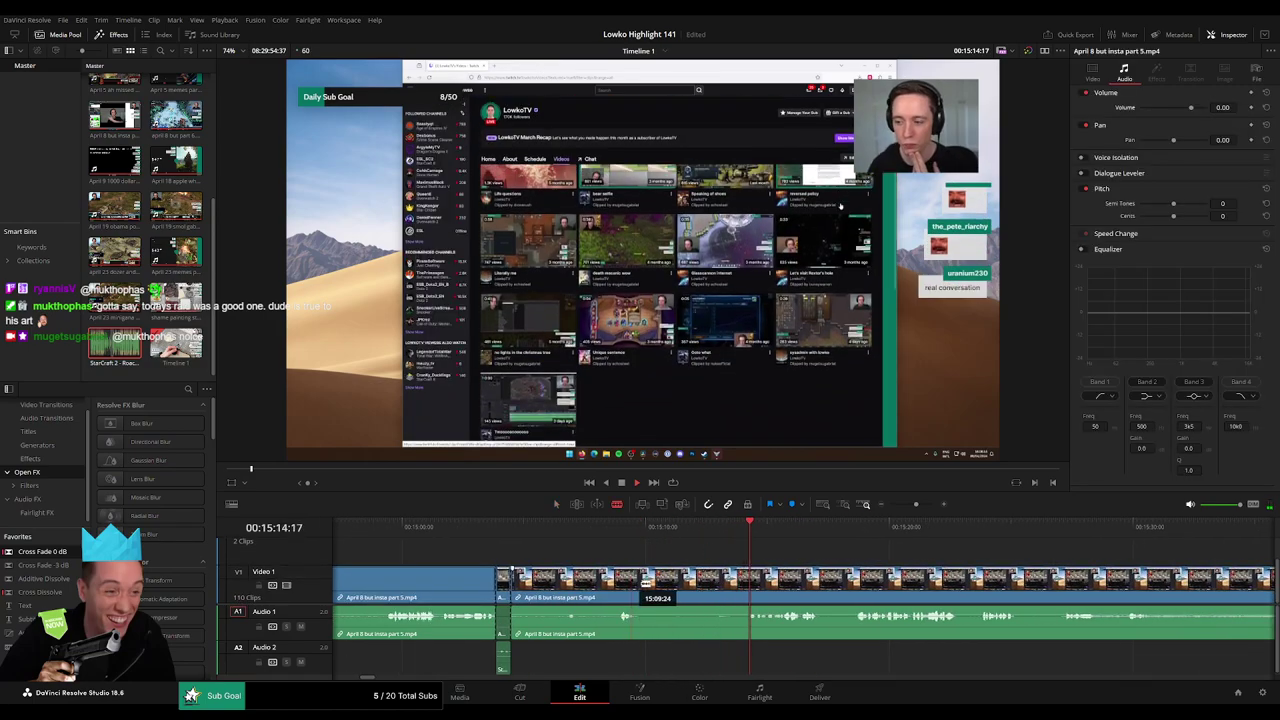
pyautogui.click(645, 580)
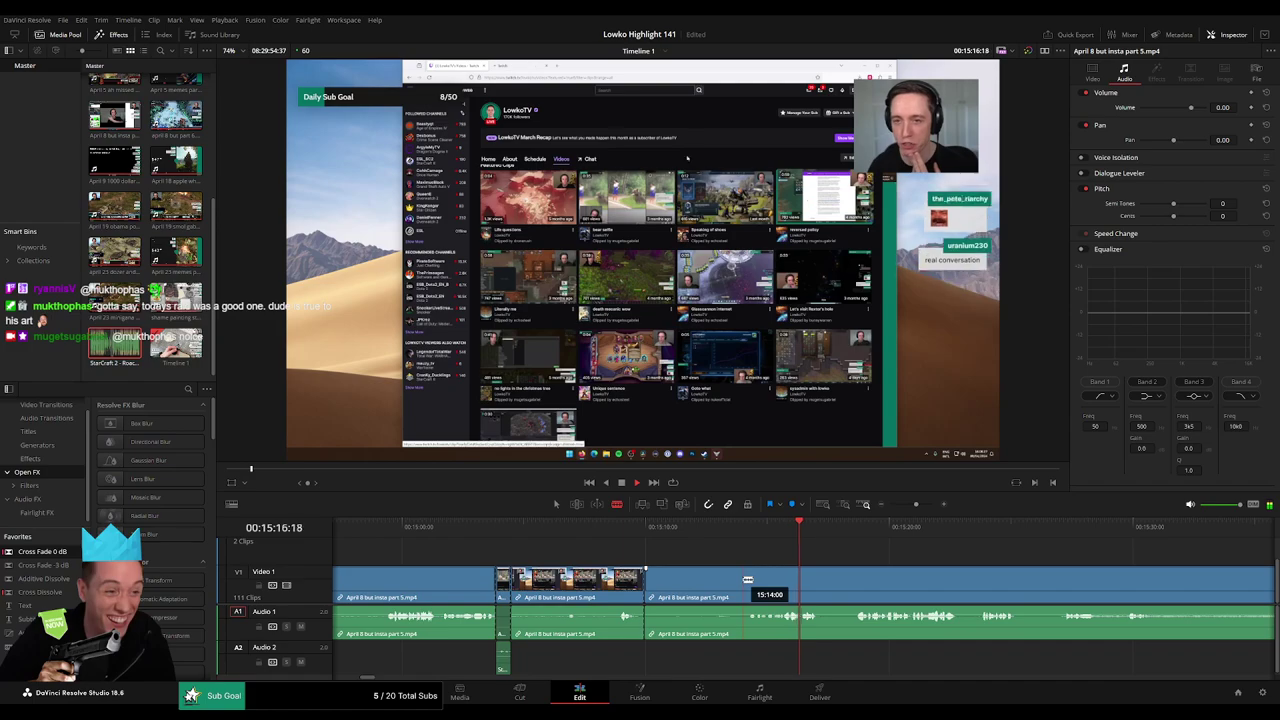
pyautogui.click(789, 581)
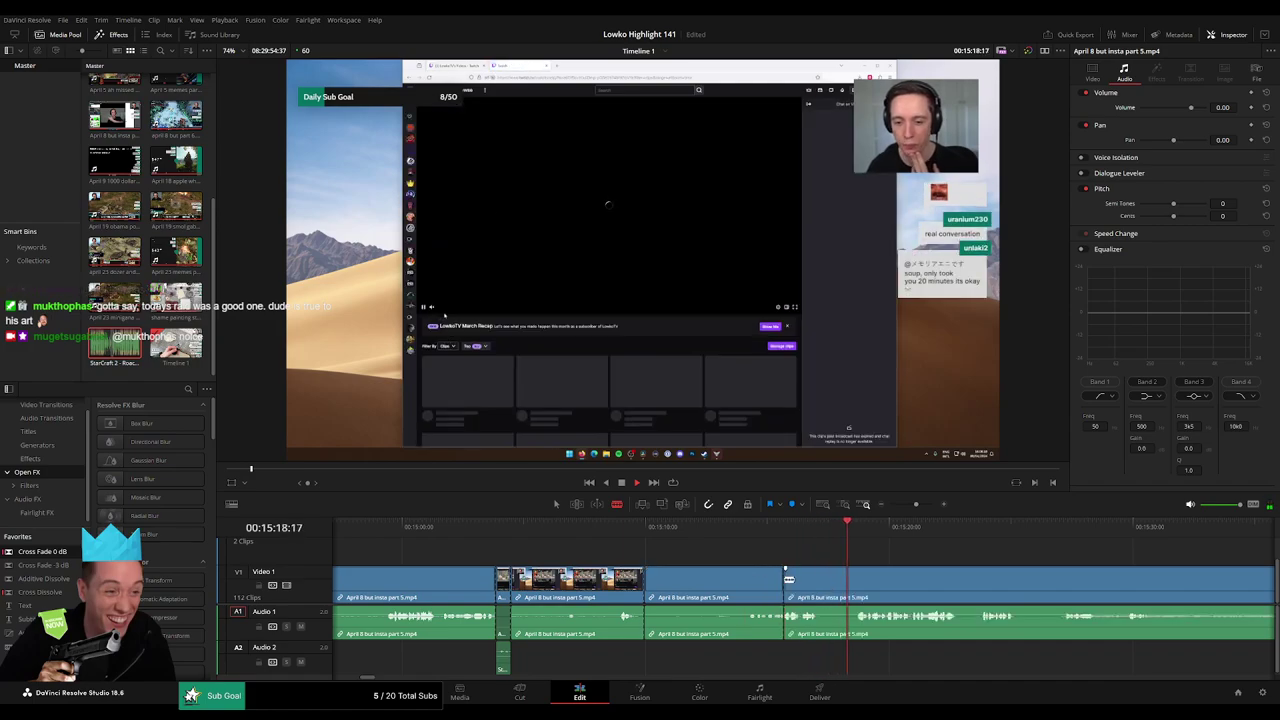
pyautogui.click(784, 531)
pyautogui.press('a')
pyautogui.click(693, 597)
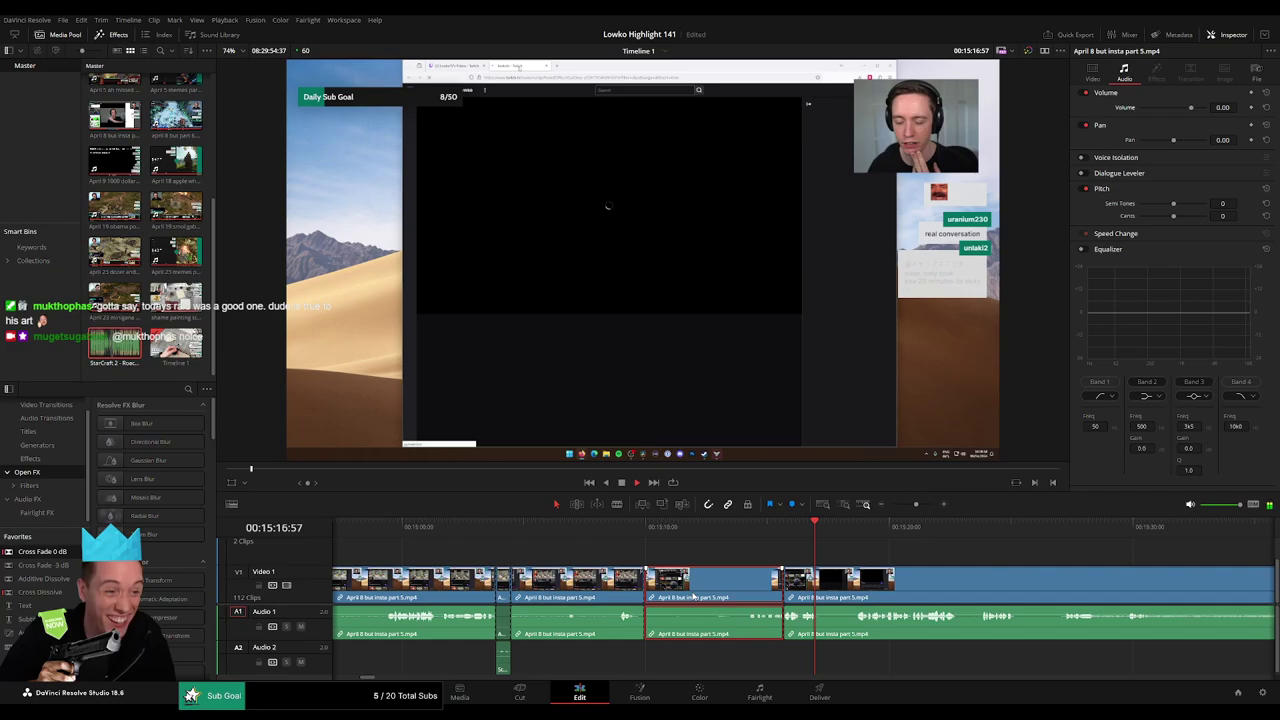
pyautogui.press('Delete')
# Remove the part 5 footage from the last cut to about 00:15:18:05, close the gap, and play back the join.
pyautogui.press('space')
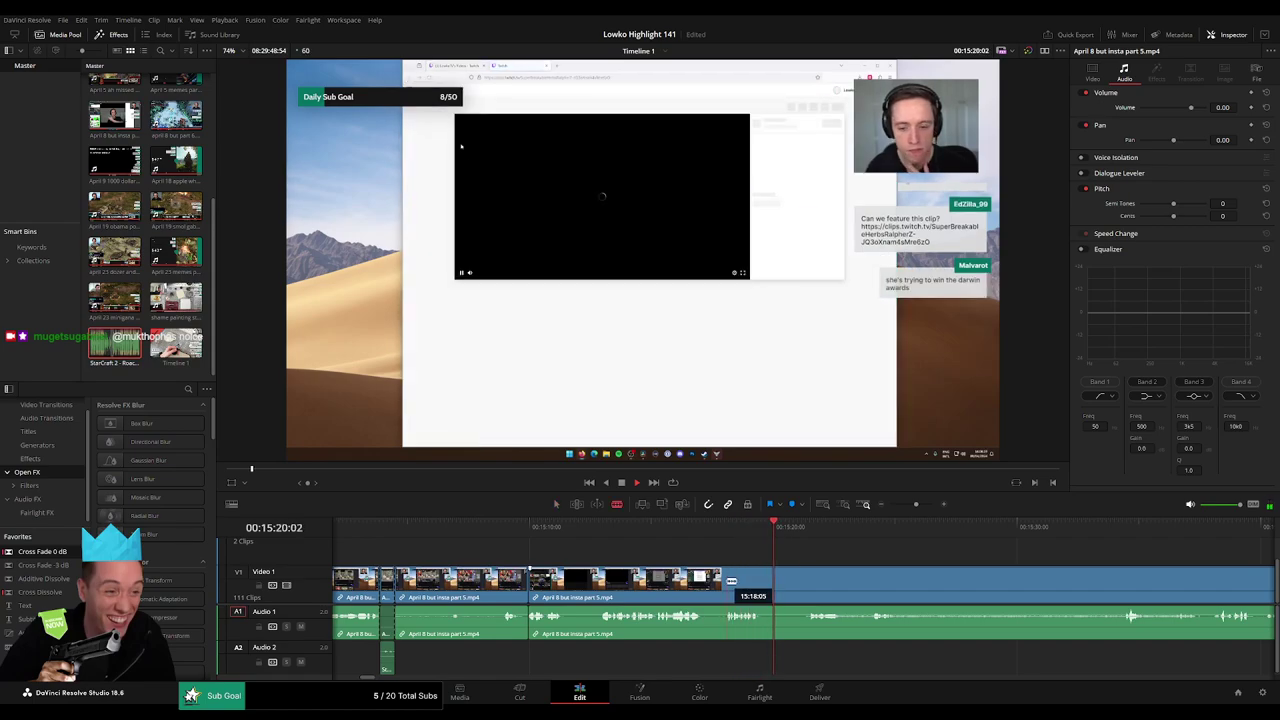
pyautogui.press('a')
pyautogui.click(686, 578)
pyautogui.press('Delete')
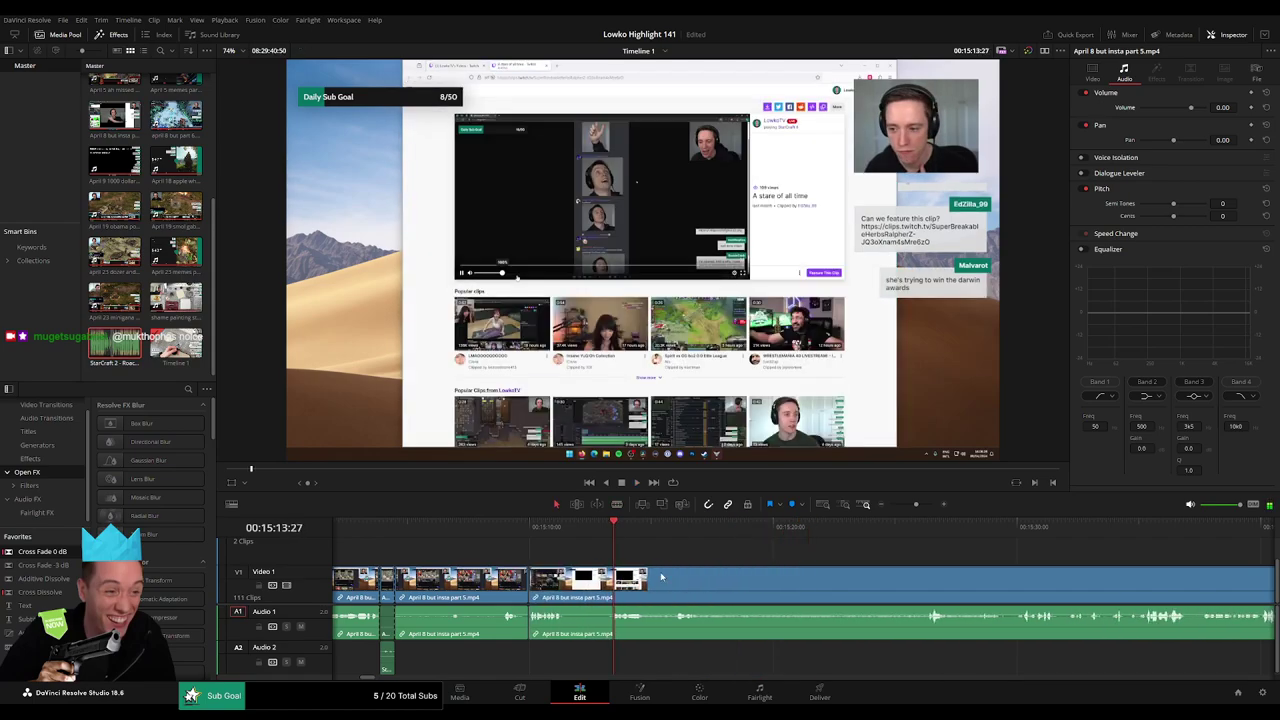
pyautogui.click(527, 527)
pyautogui.press('space')
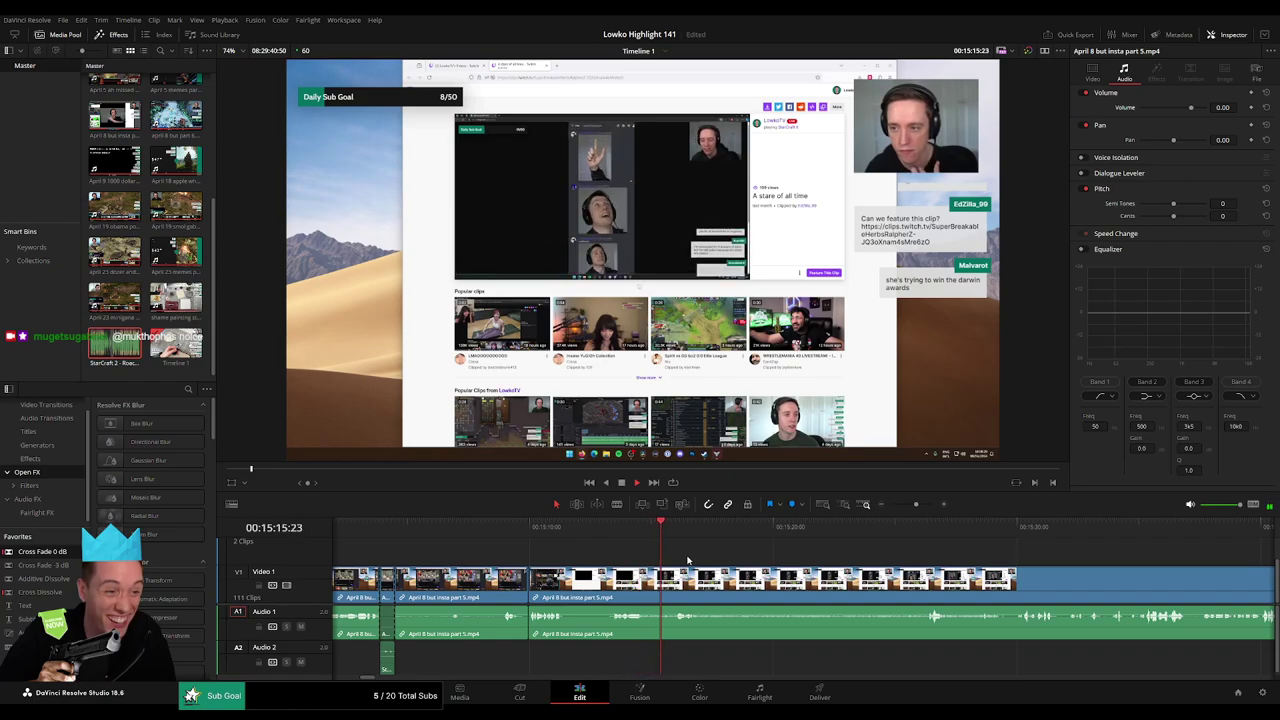
# Remove the part 5 footage from about 00:15:17:10 to 00:15:26:10, close the gap, and add a cross fade at the audio cut.
pyautogui.hscroll(3, 672, 558)
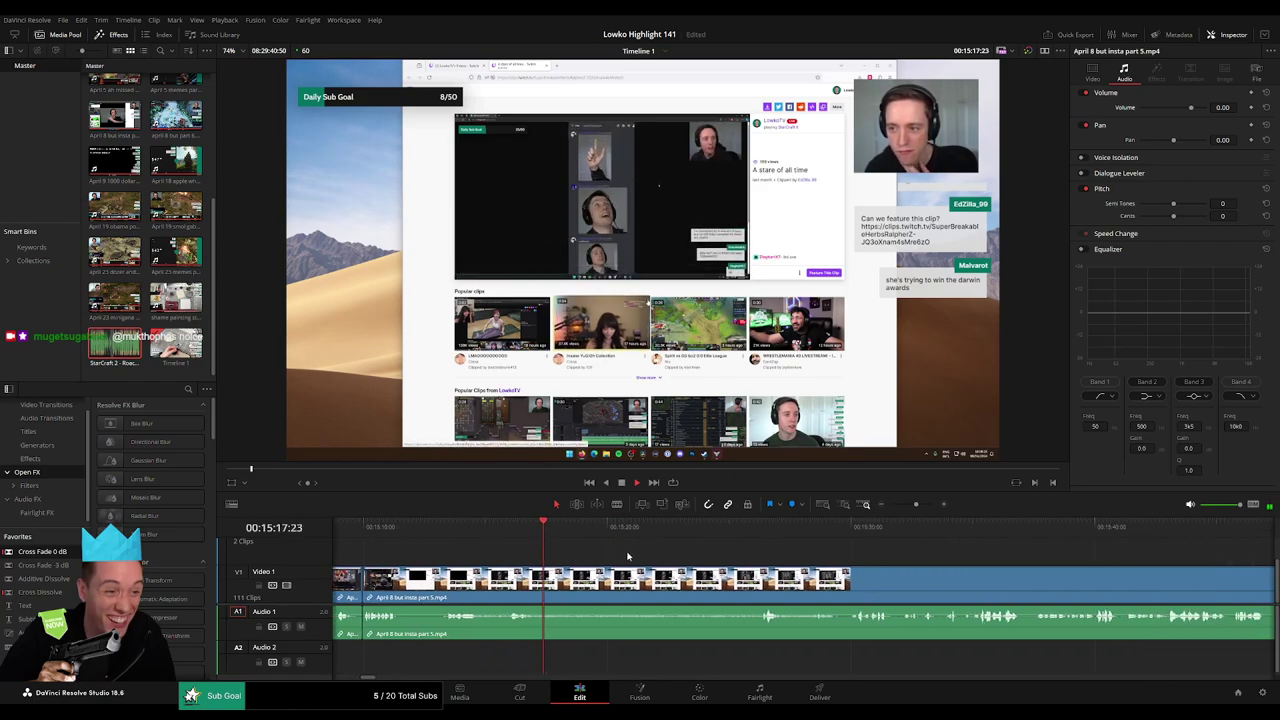
pyautogui.moveTo(579, 531); pyautogui.dragTo(746, 540)
pyautogui.press('b')
pyautogui.click(538, 584)
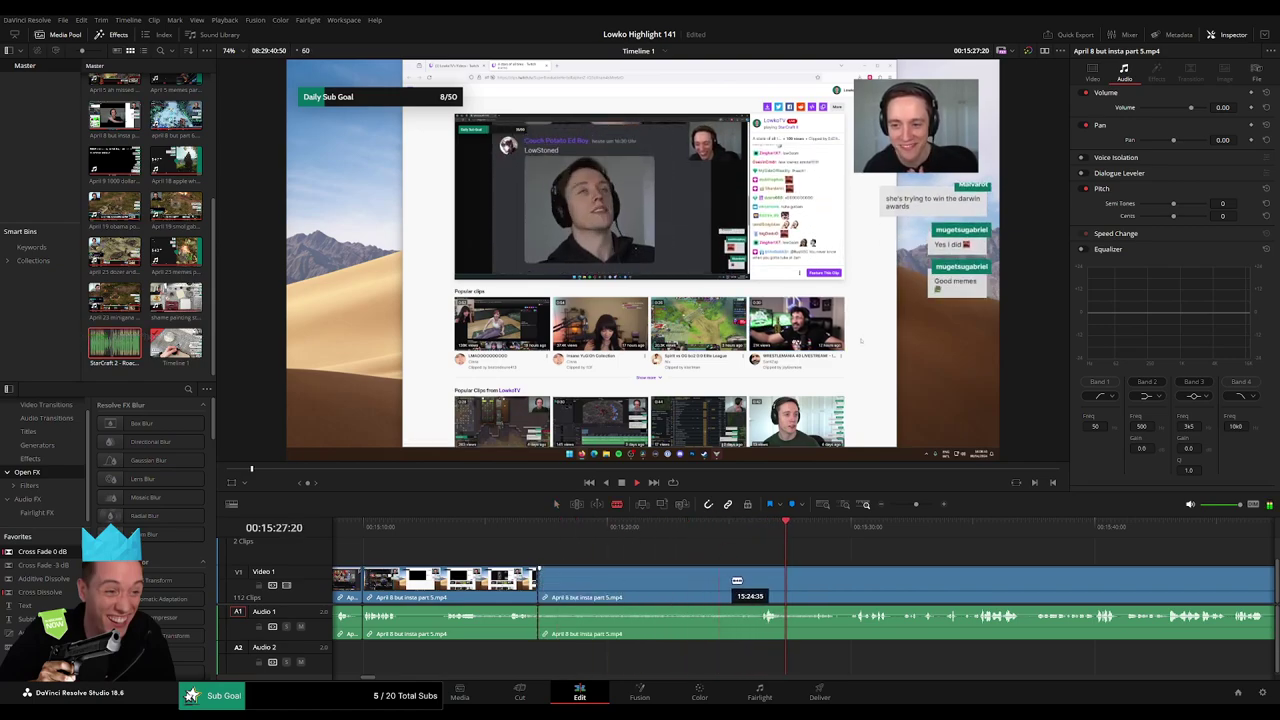
pyautogui.click(757, 580)
pyautogui.press('a')
pyautogui.click(716, 587)
pyautogui.press('Delete')
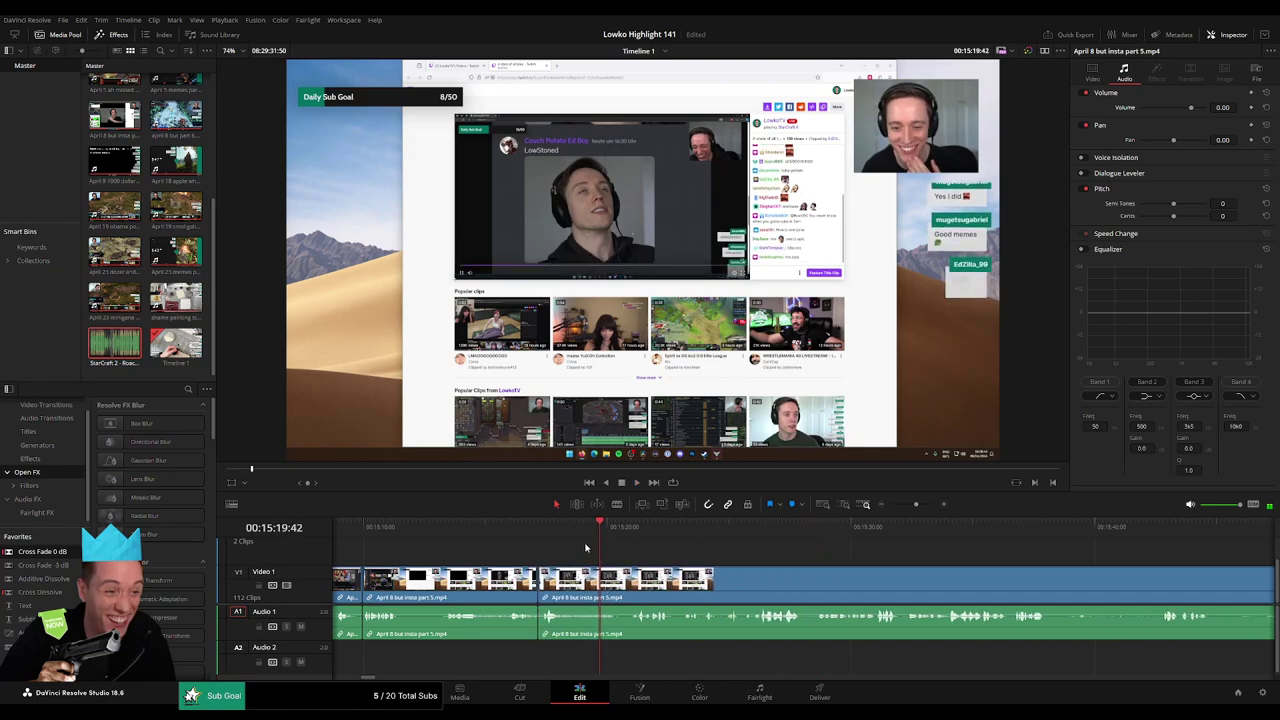
pyautogui.press('space')
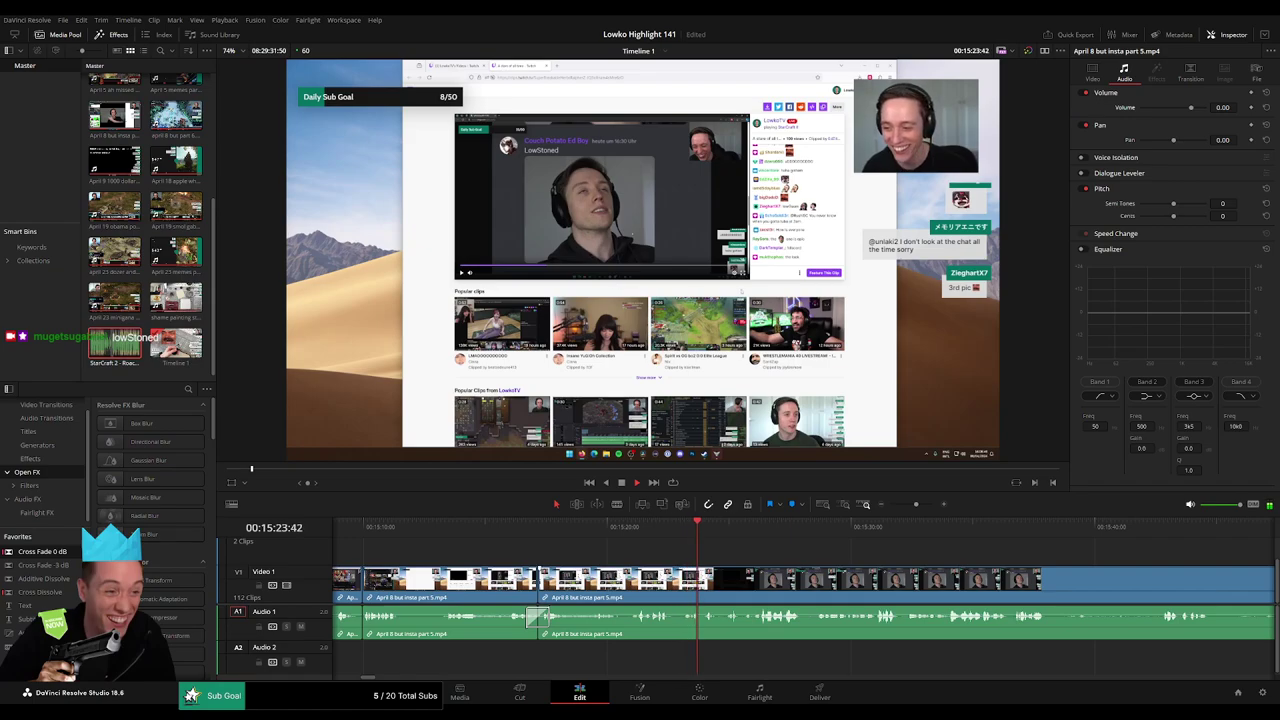
# Remove the part 5 footage from about 00:15:28:13 to 00:15:34:02, close the gap, and play back the join.
pyautogui.moveTo(810, 564); pyautogui.dragTo(563, 557)
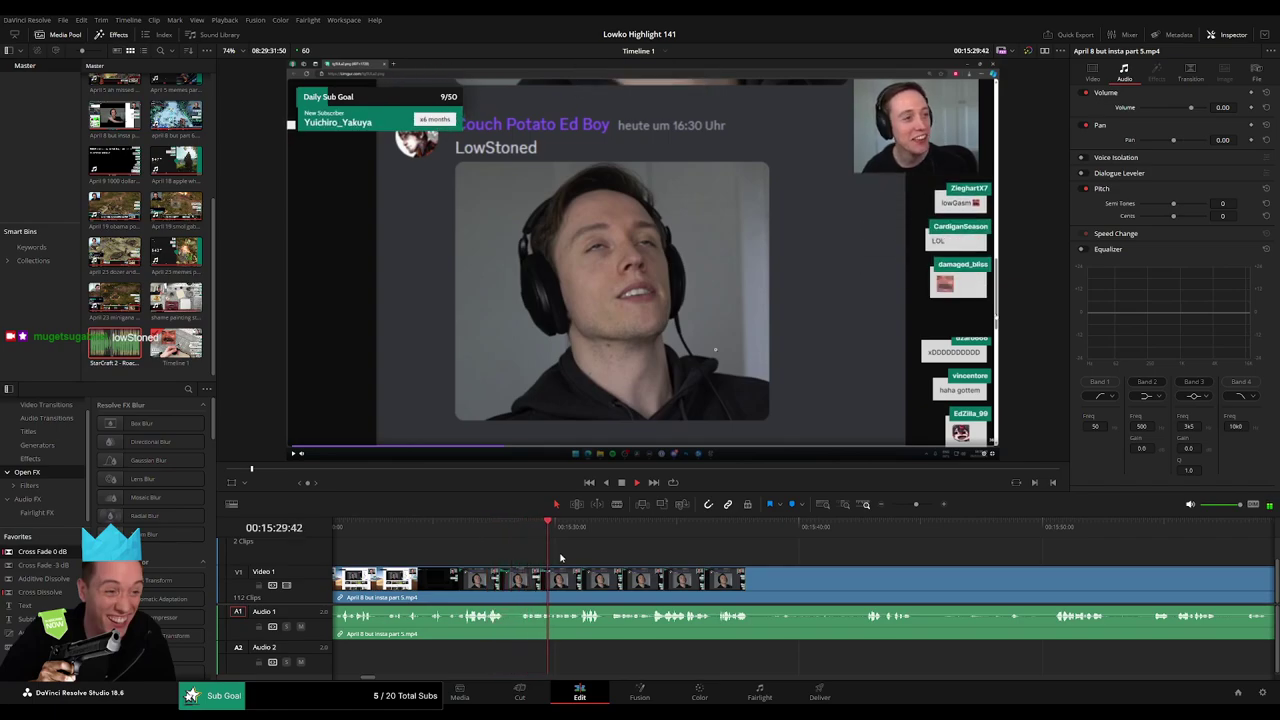
pyautogui.click(512, 588)
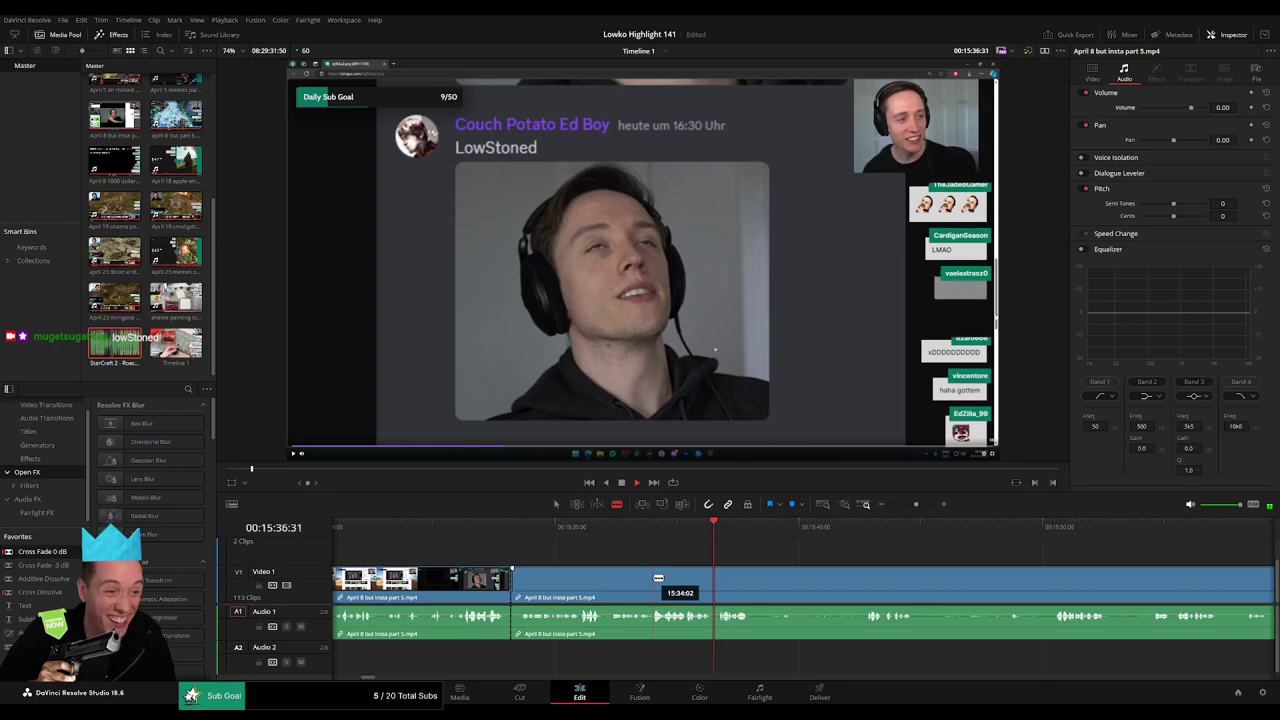
pyautogui.press('Delete')
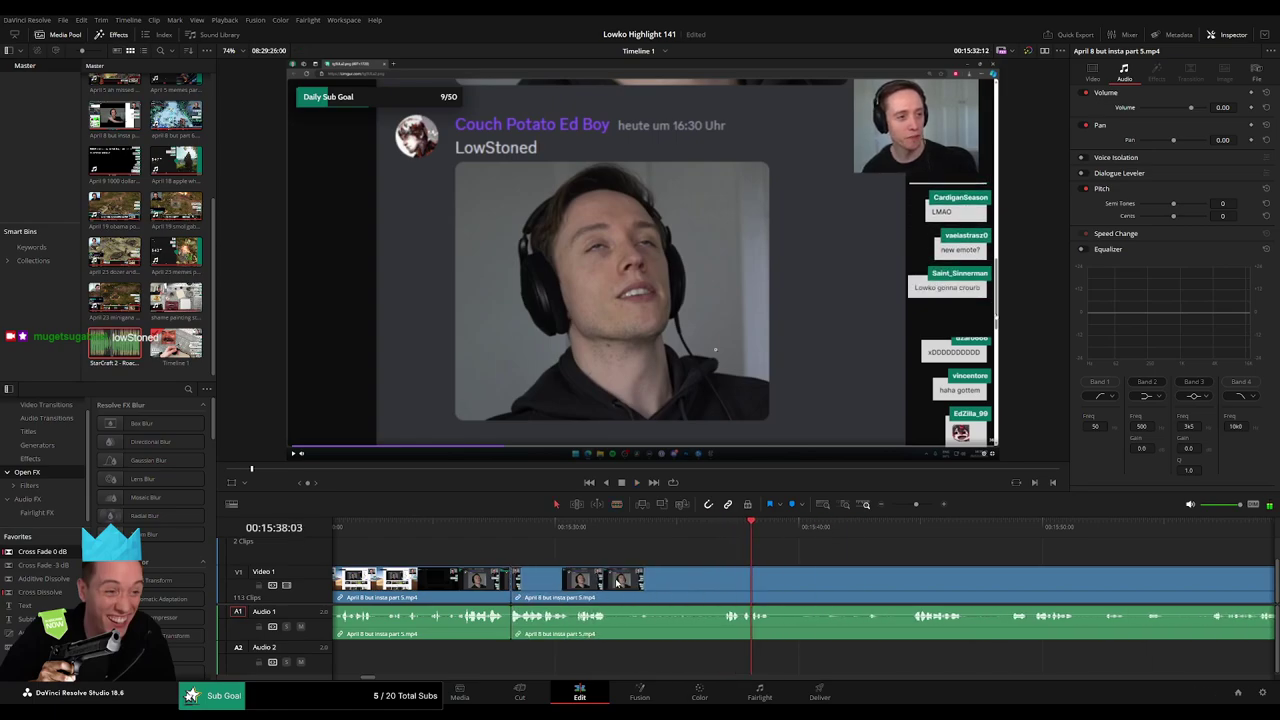
pyautogui.click(493, 531)
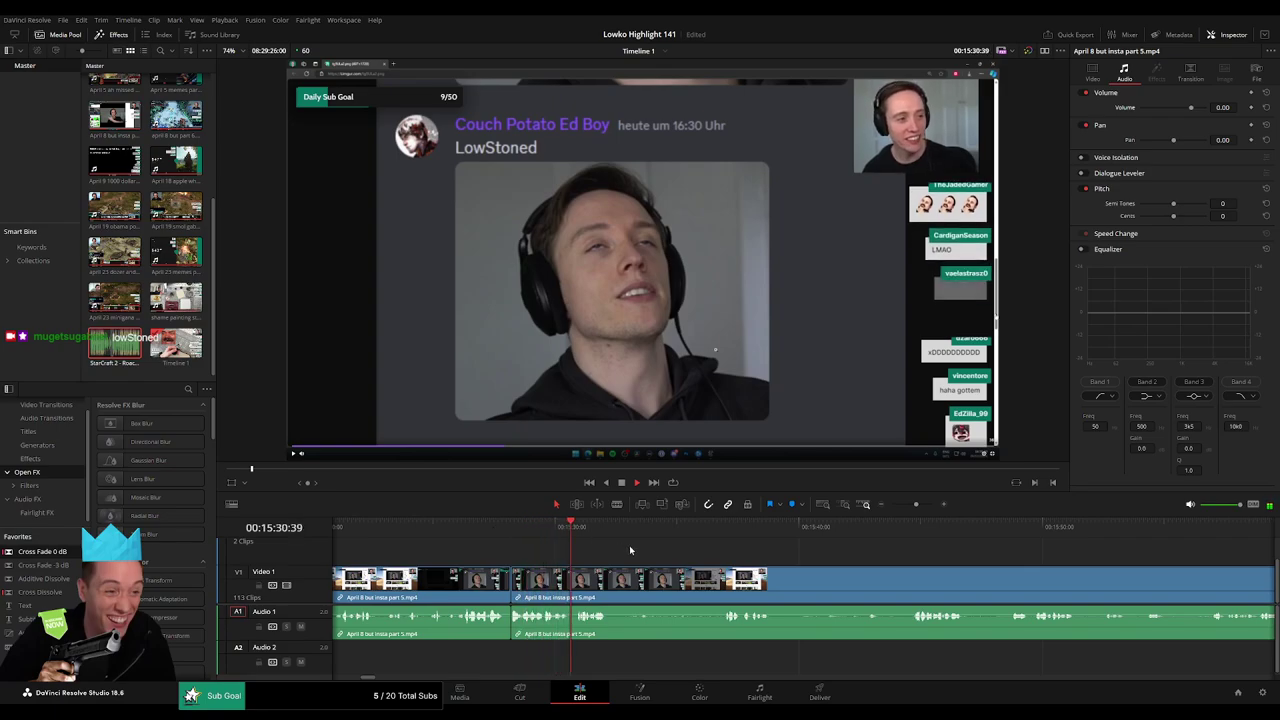
# Remove the part 5 footage from about 00:15:32:15 to 00:15:36:50 and close the gap.
pyautogui.moveTo(653, 531); pyautogui.dragTo(717, 531)
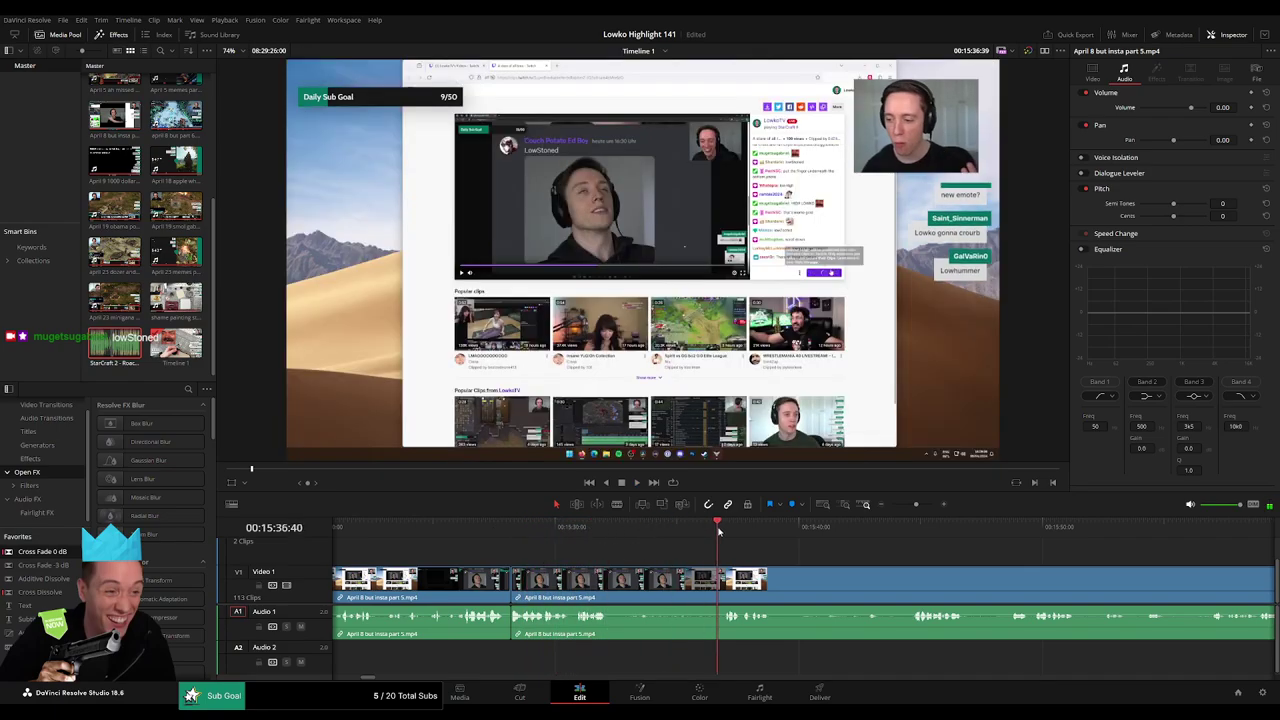
pyautogui.click(610, 580)
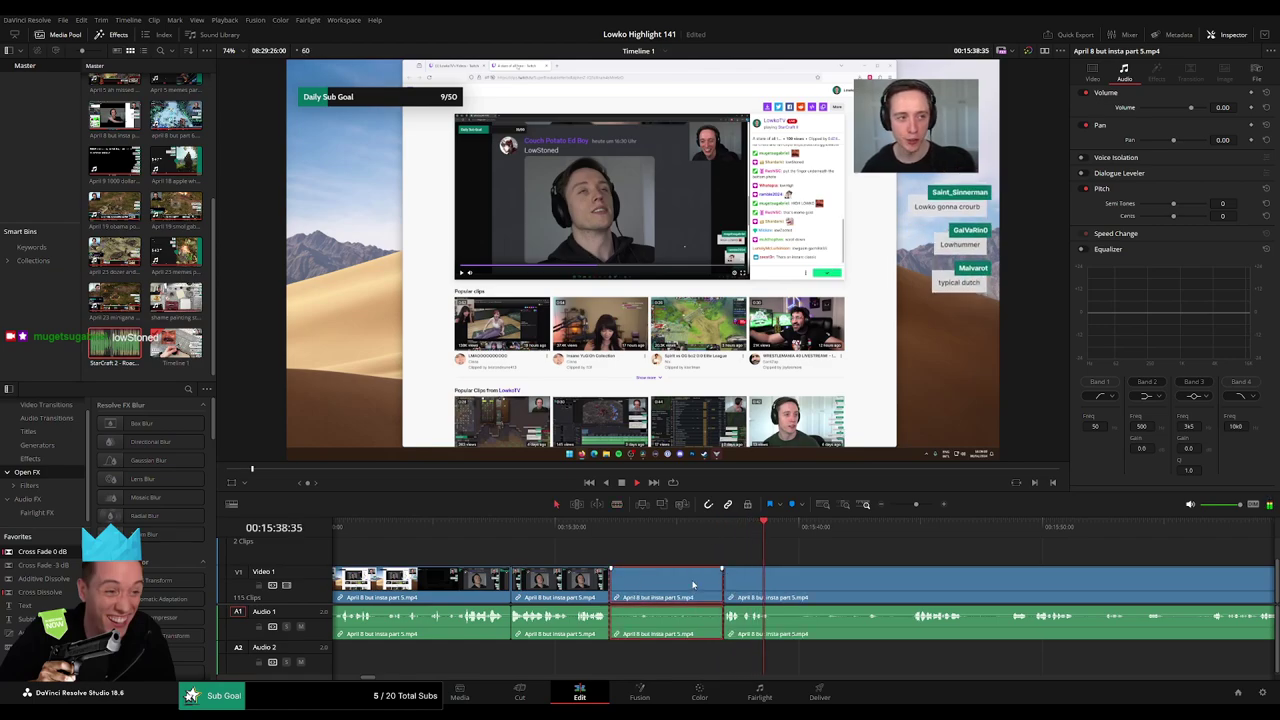
pyautogui.press('Delete')
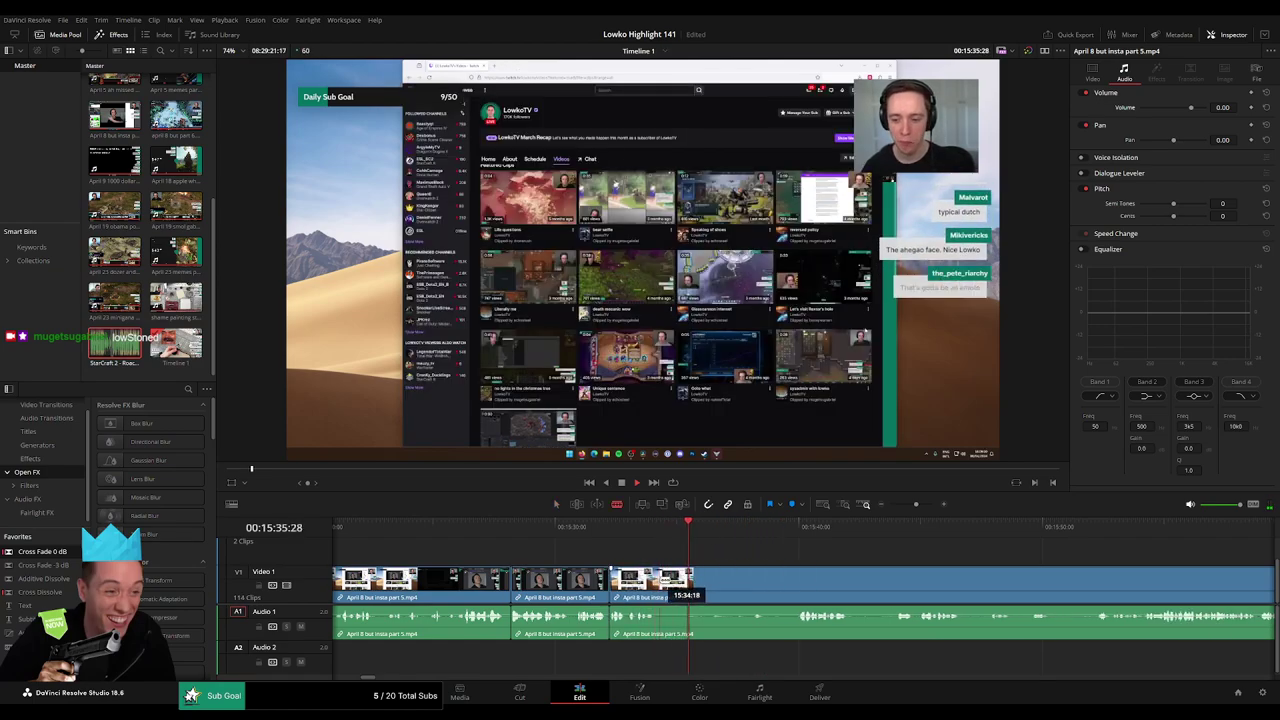
# Remove the part 5 footage from about 00:15:34:18 to 00:15:39:55 and close the gap.
pyautogui.click(661, 580)
pyautogui.click(787, 533)
pyautogui.hscroll(4, 640, 562)
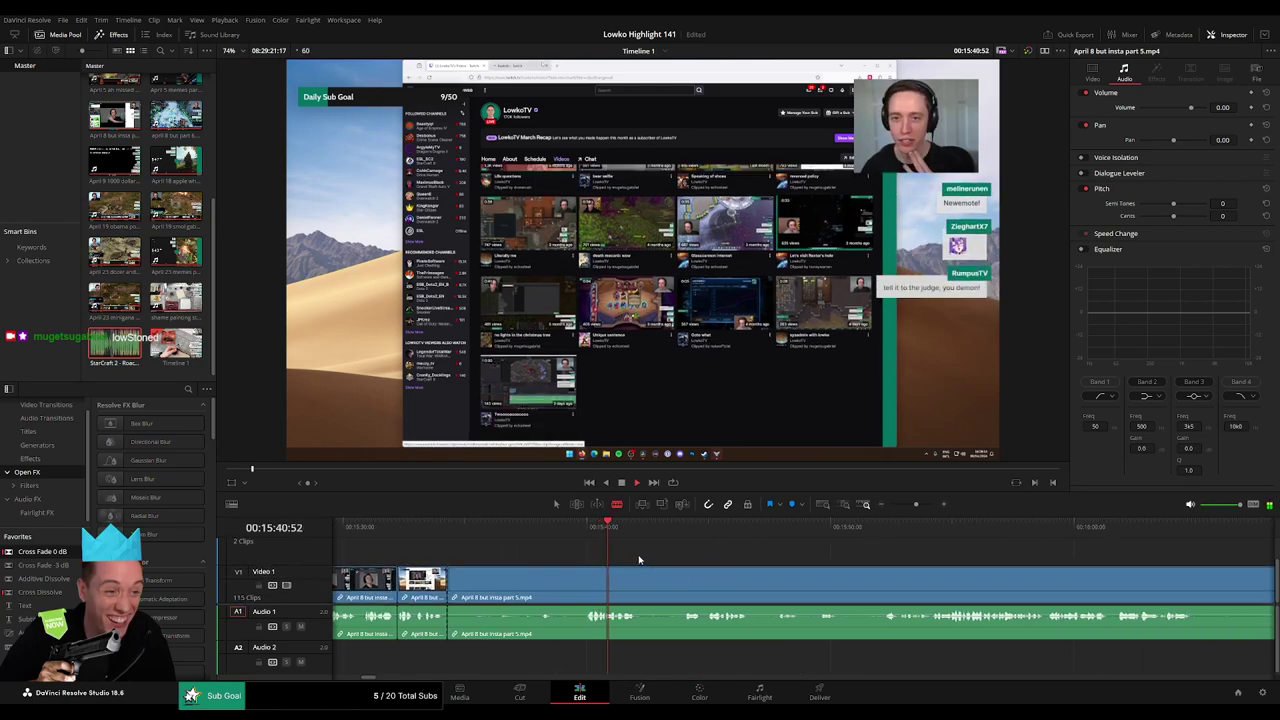
pyautogui.click(583, 580)
pyautogui.press('a')
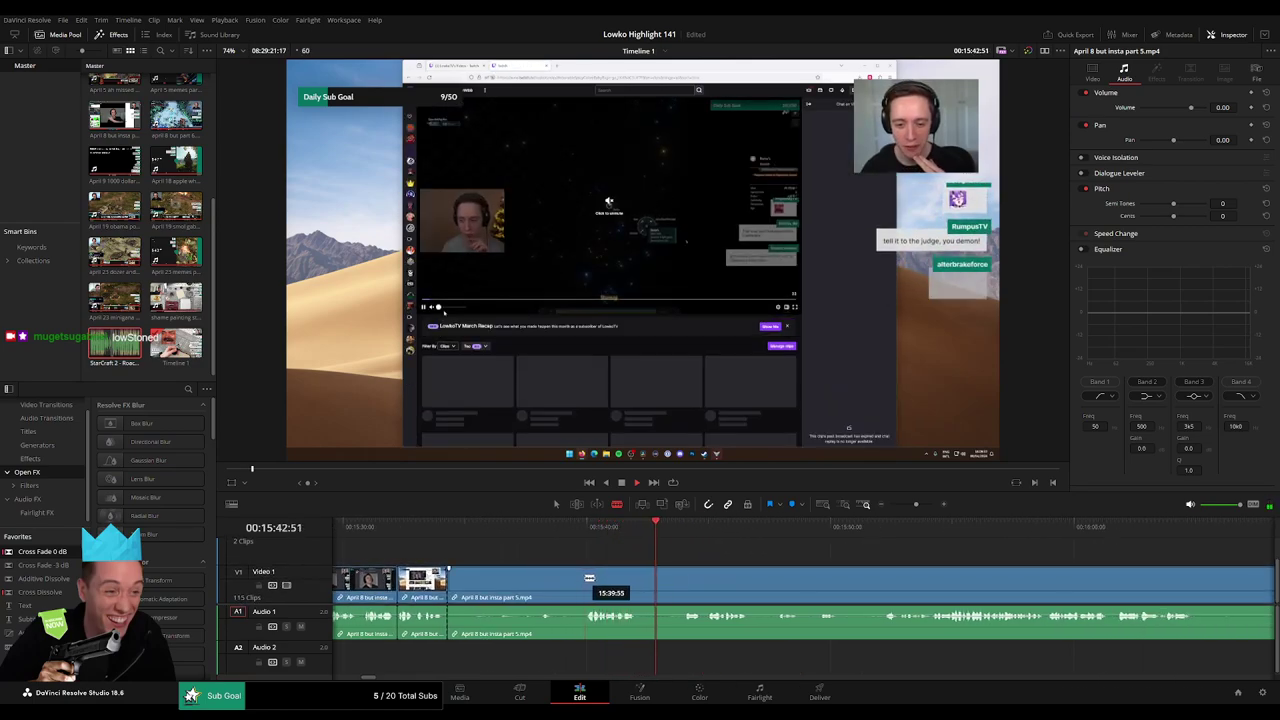
pyautogui.click(548, 584)
pyautogui.press('Delete')
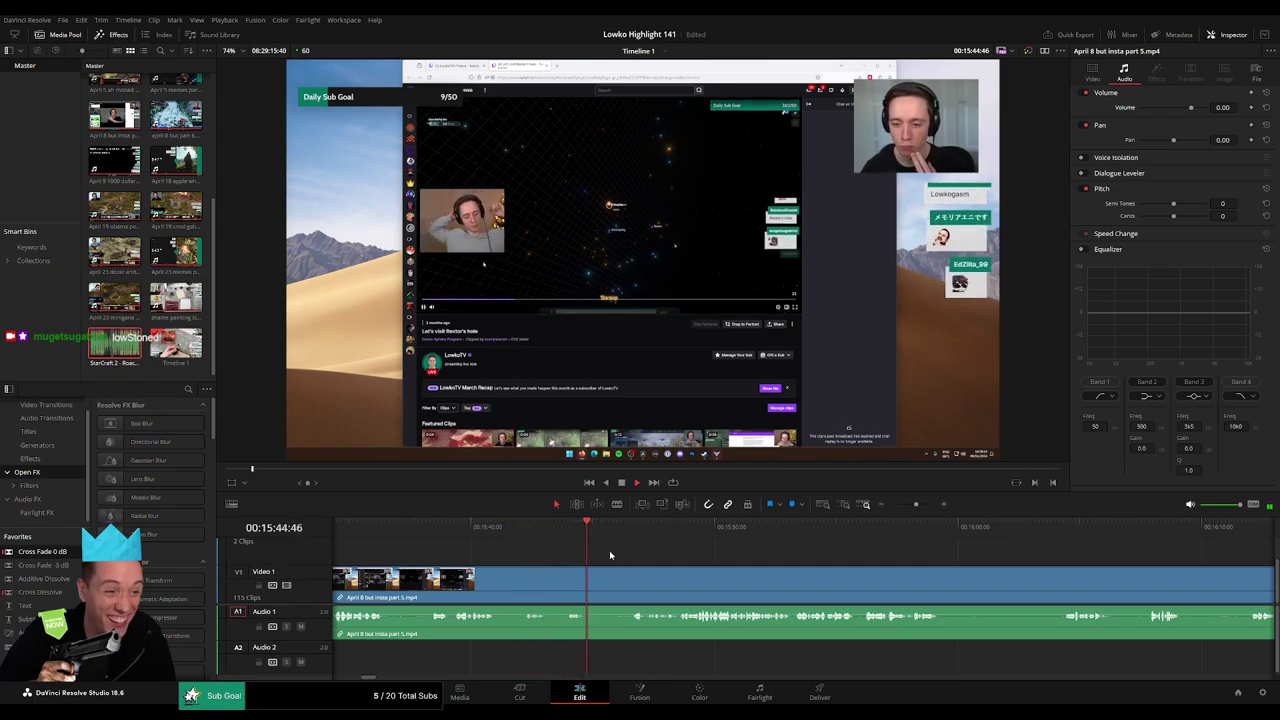
# Remove the part 5 footage from about 00:15:59:30 to 00:16:04:20 and close the gap.
pyautogui.moveTo(609, 529); pyautogui.dragTo(615, 531)
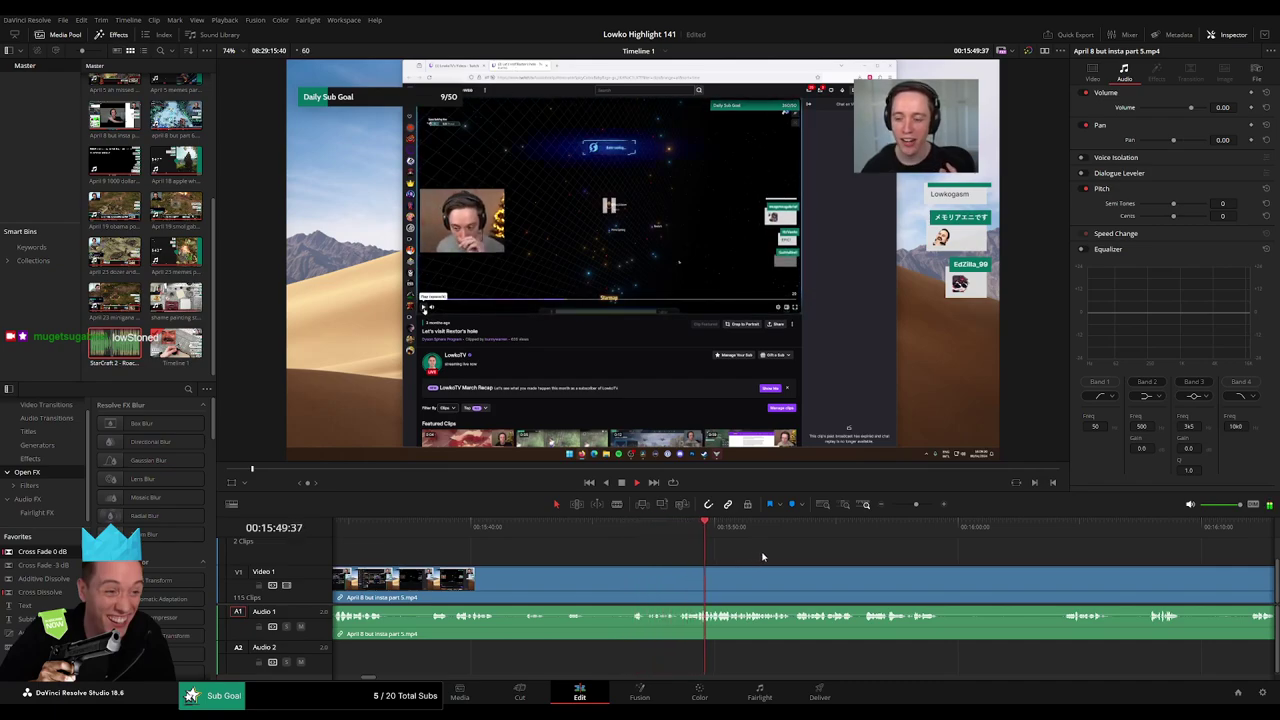
pyautogui.moveTo(764, 556); pyautogui.dragTo(618, 553)
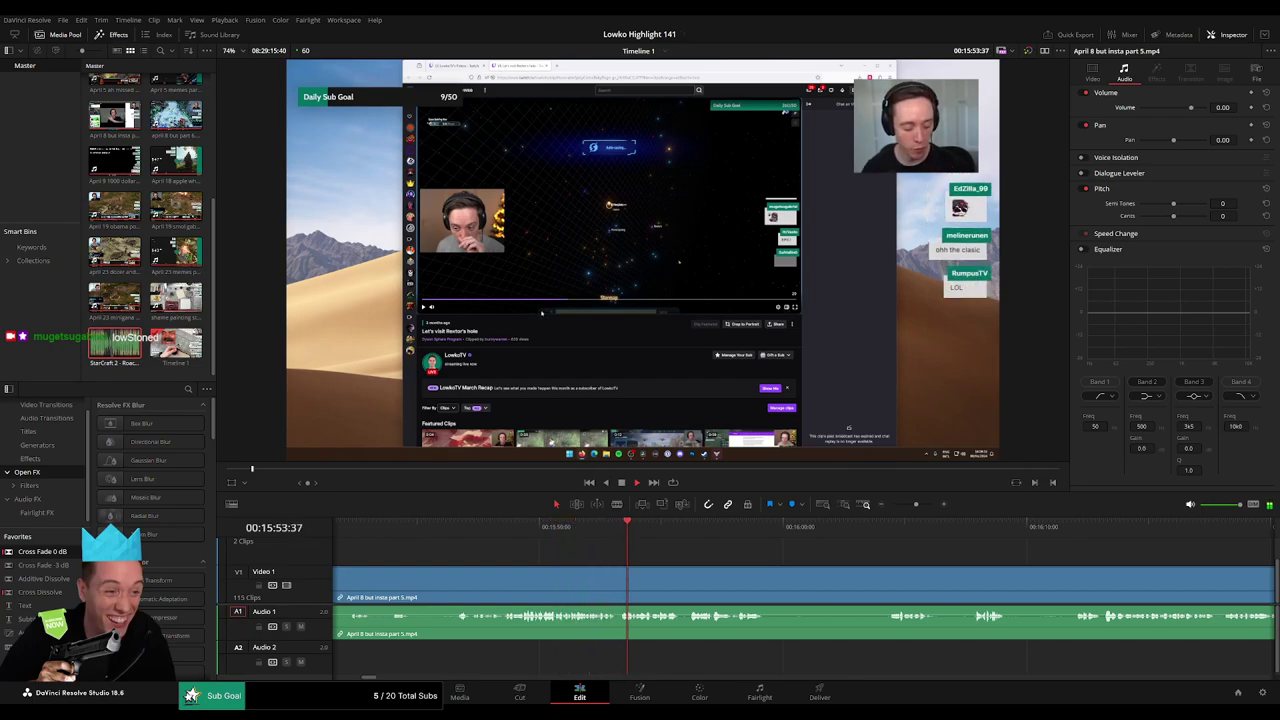
pyautogui.hscroll(3, 607, 553)
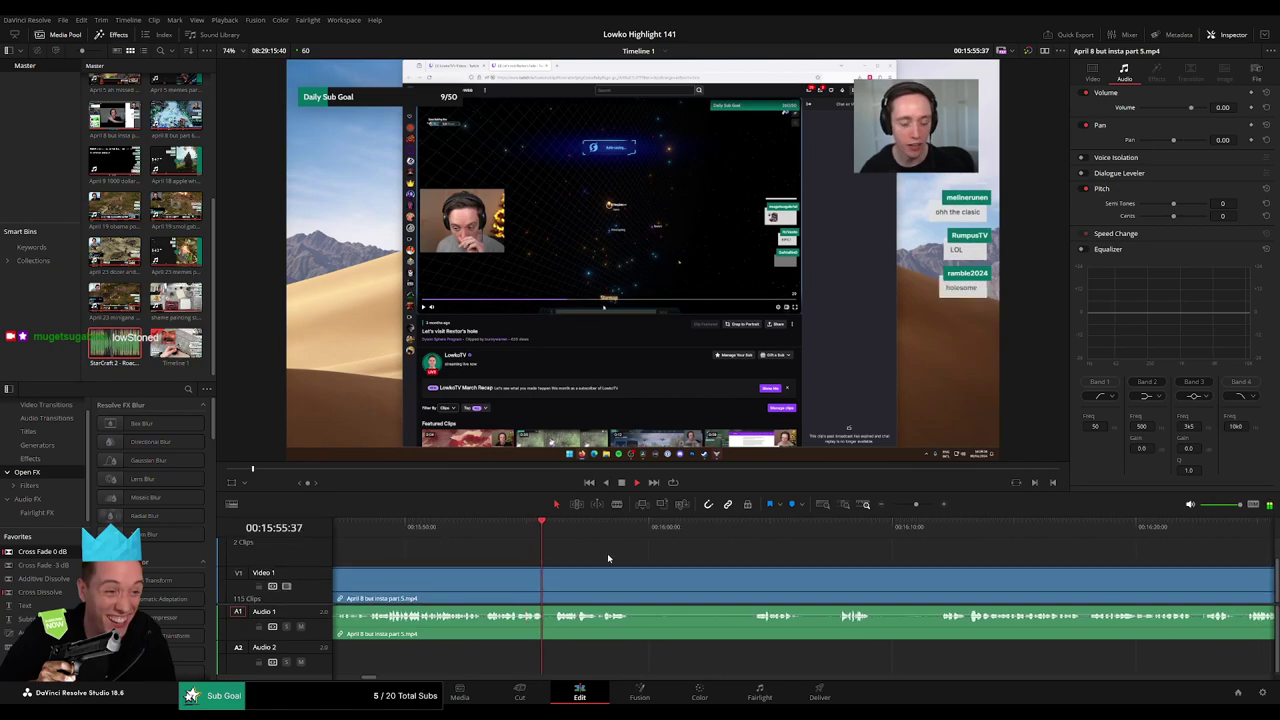
pyautogui.hscroll(1, 583, 558)
pyautogui.hscroll(1, 583, 558)
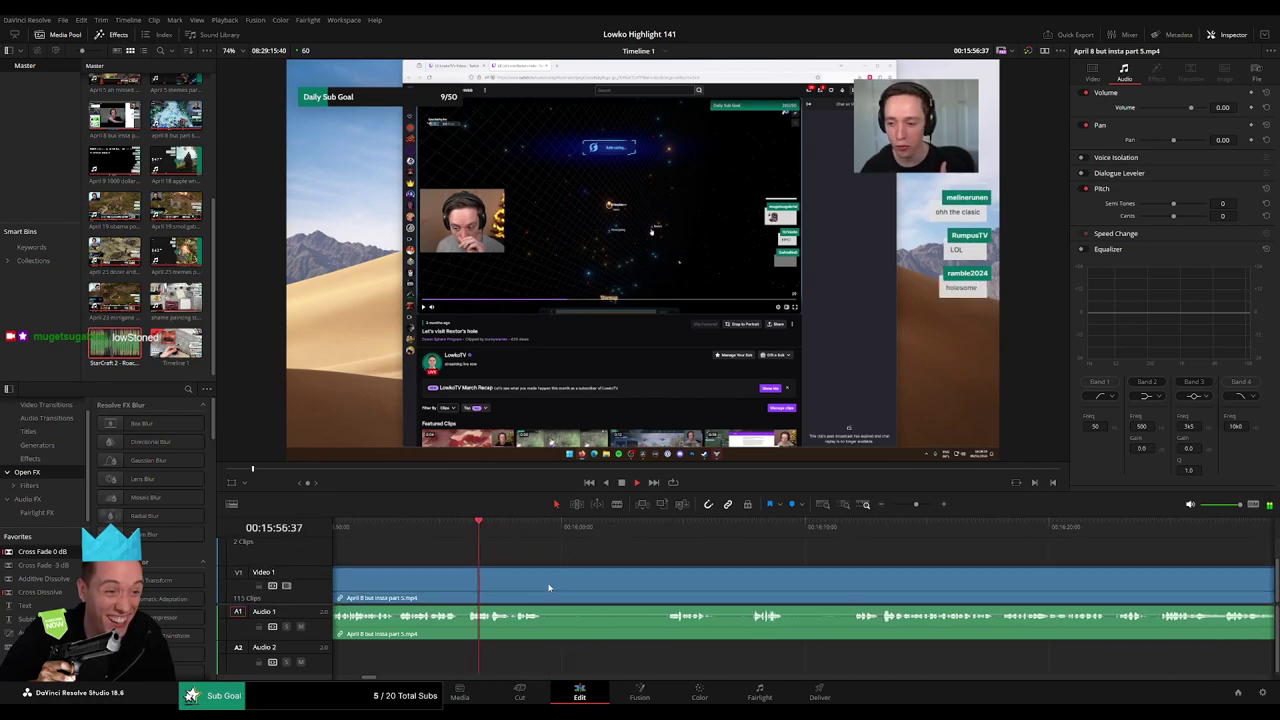
pyautogui.click(667, 582)
pyautogui.press('a')
pyautogui.click(636, 588)
pyautogui.press('Delete')
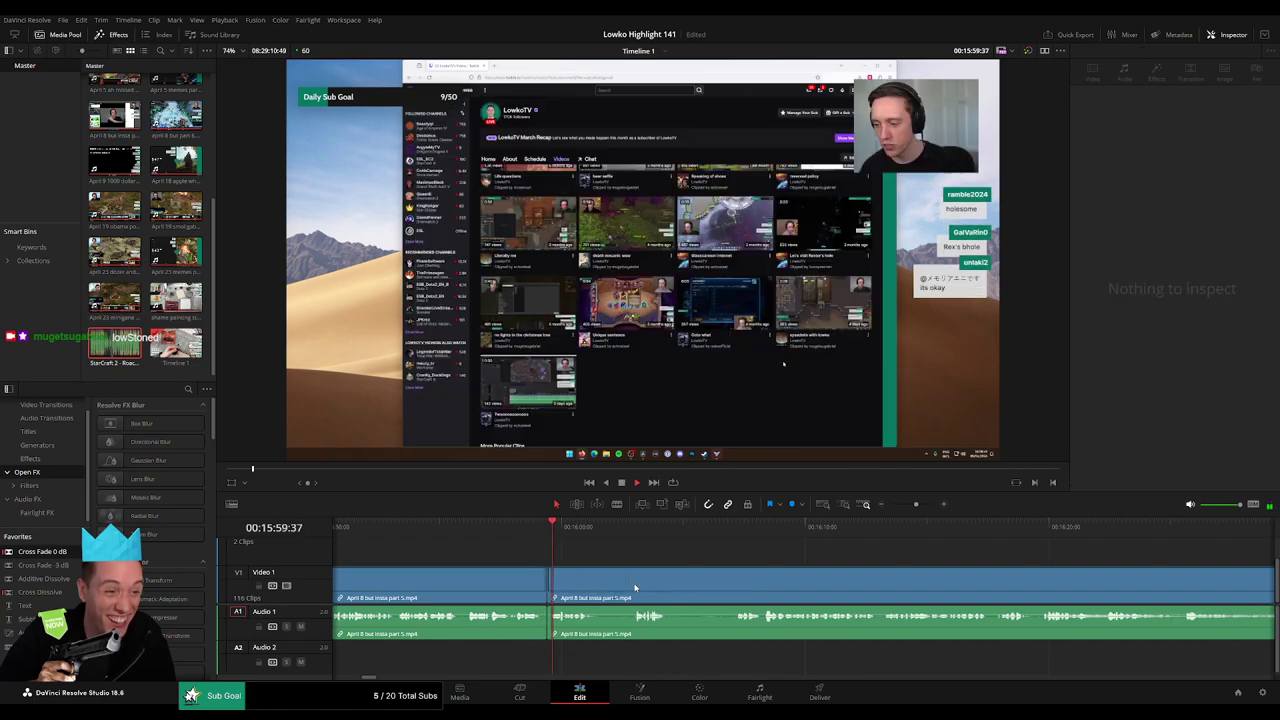
# Play back the last join, then remove the part 5 footage from about 00:16:01:30 to 00:16:02:50 and close the gap.
pyautogui.click(557, 527)
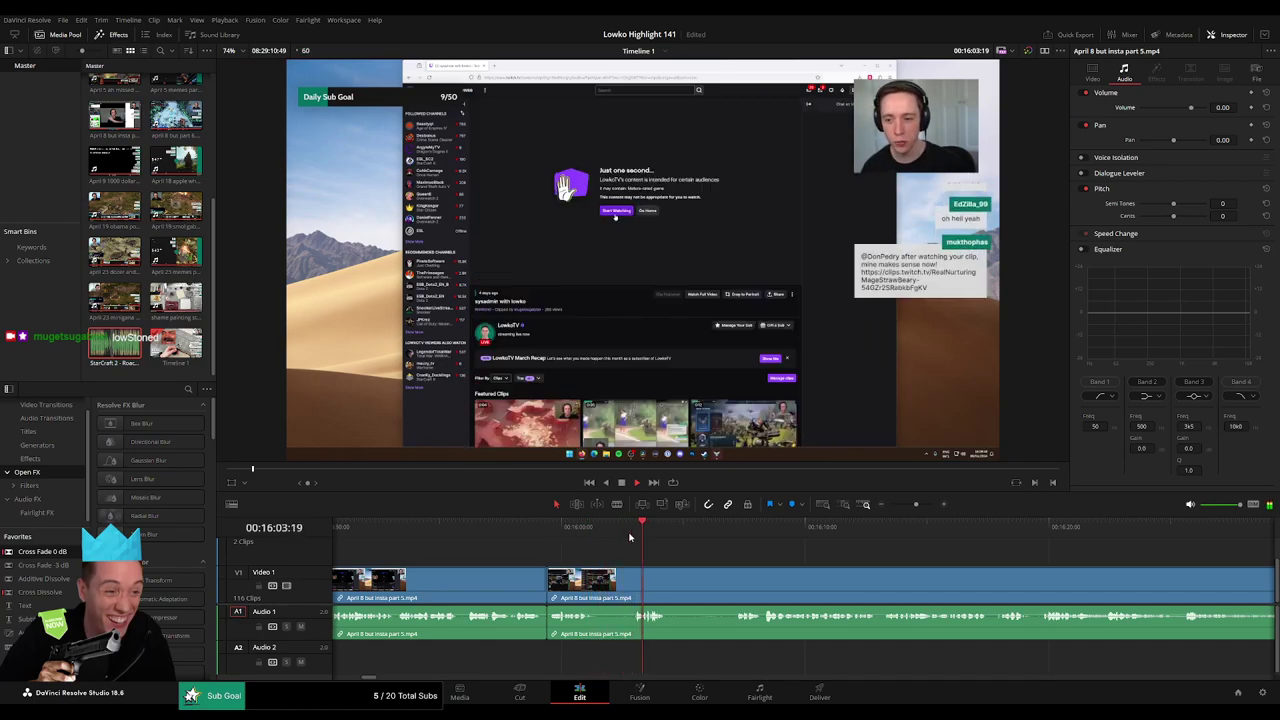
pyautogui.hscroll(1, 691, 563)
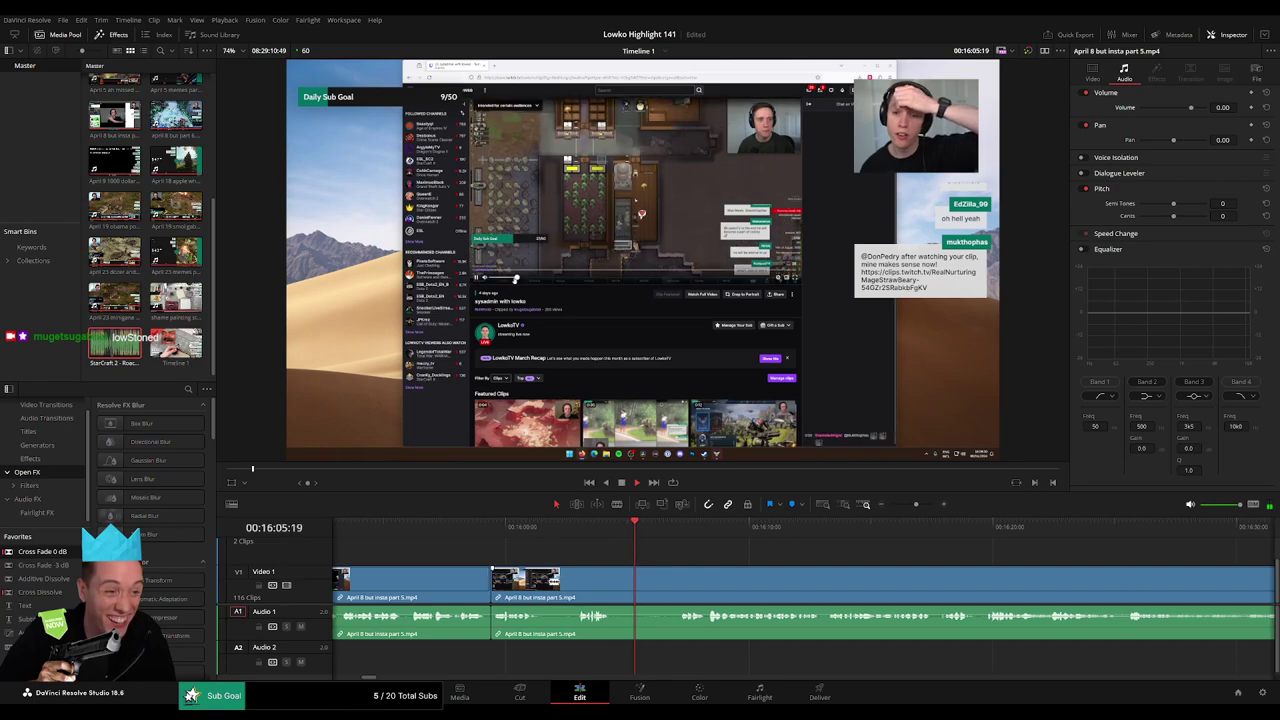
pyautogui.press('b')
pyautogui.click(543, 588)
pyautogui.click(575, 588)
pyautogui.press('a')
pyautogui.click(566, 588)
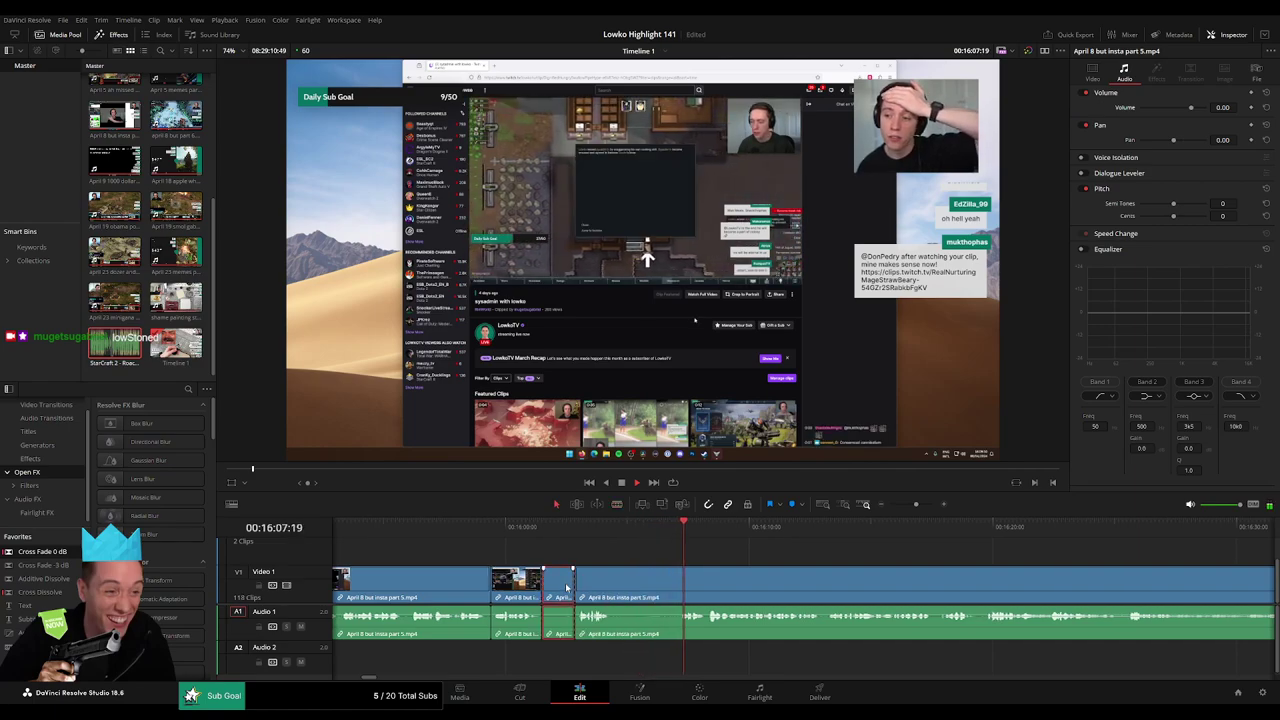
pyautogui.press('Delete')
pyautogui.press('b')
pyautogui.click(582, 580)
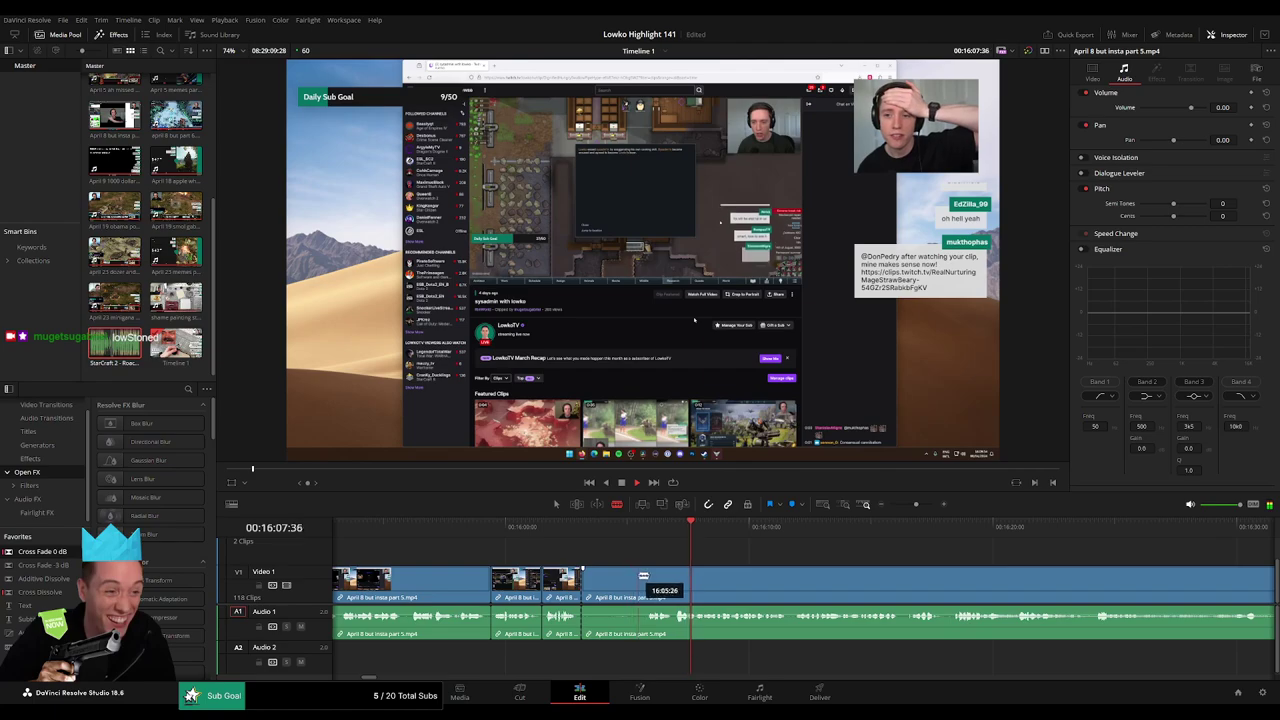
pyautogui.press('Delete')
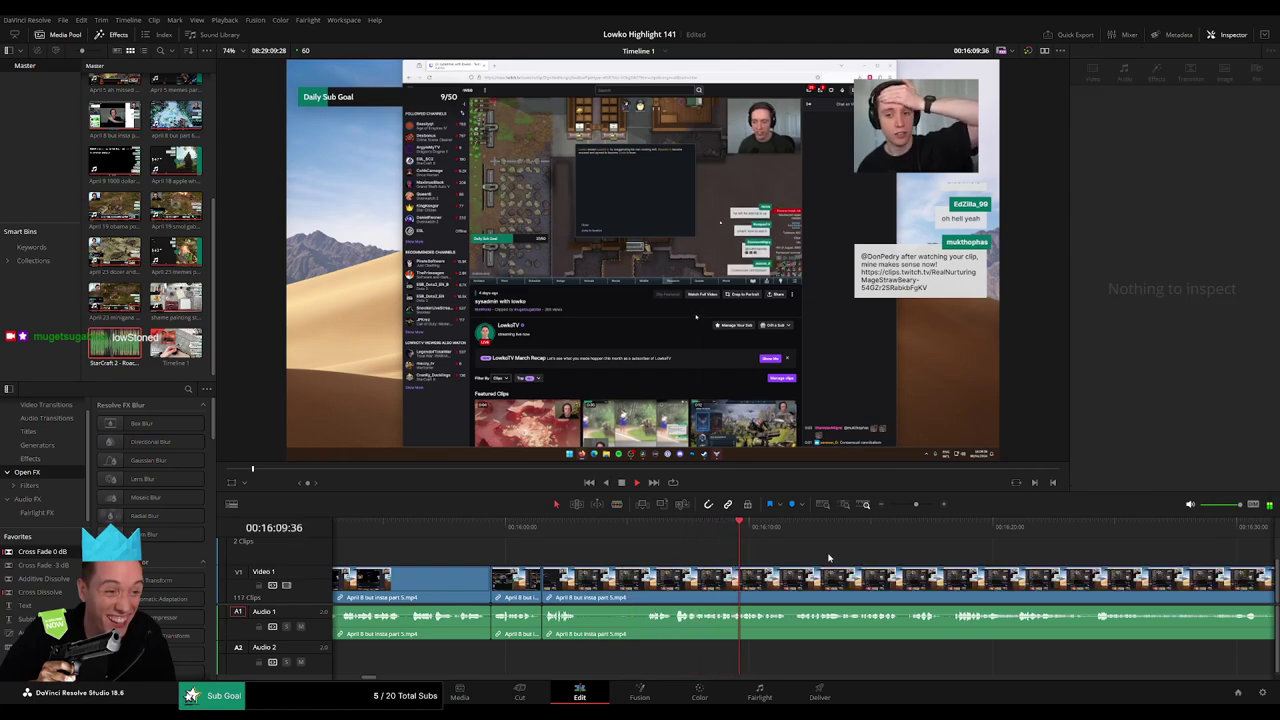
# Remove the part 5 footage from about 00:16:26:15 to 00:16:32:25, close the gap, and play back the join.
pyautogui.moveTo(883, 562); pyautogui.dragTo(683, 556)
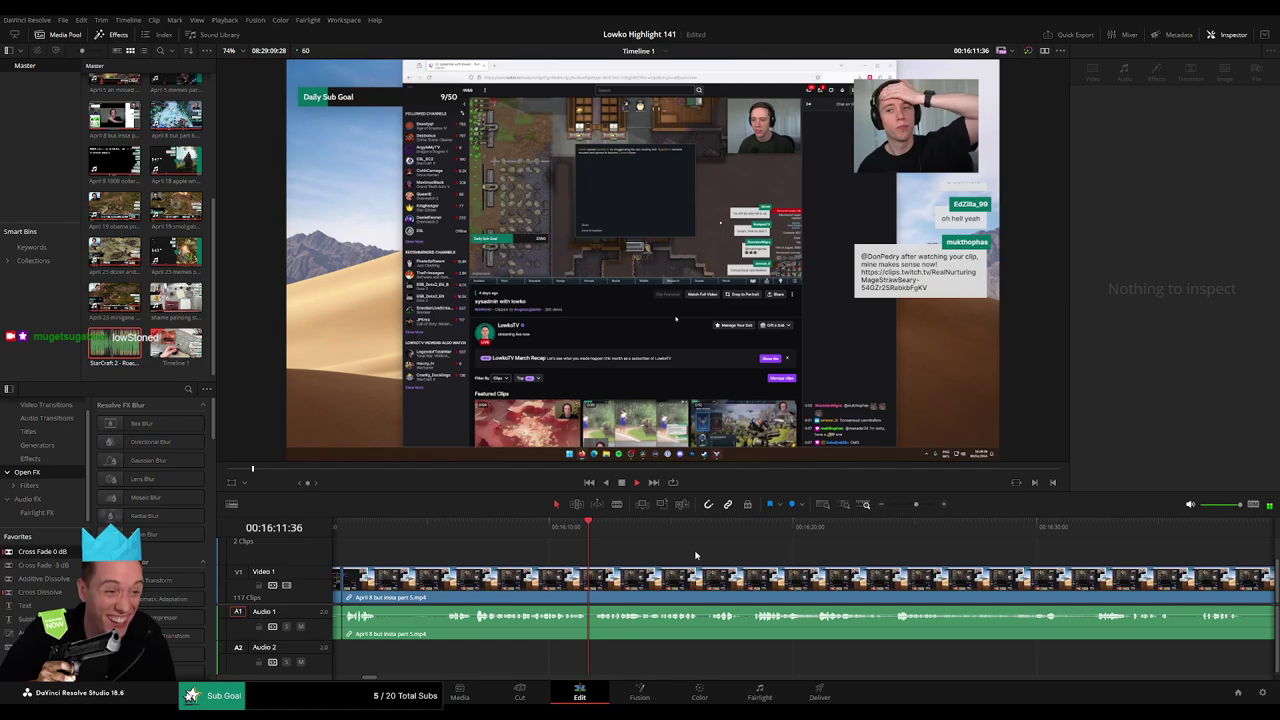
pyautogui.moveTo(760, 561); pyautogui.dragTo(674, 558)
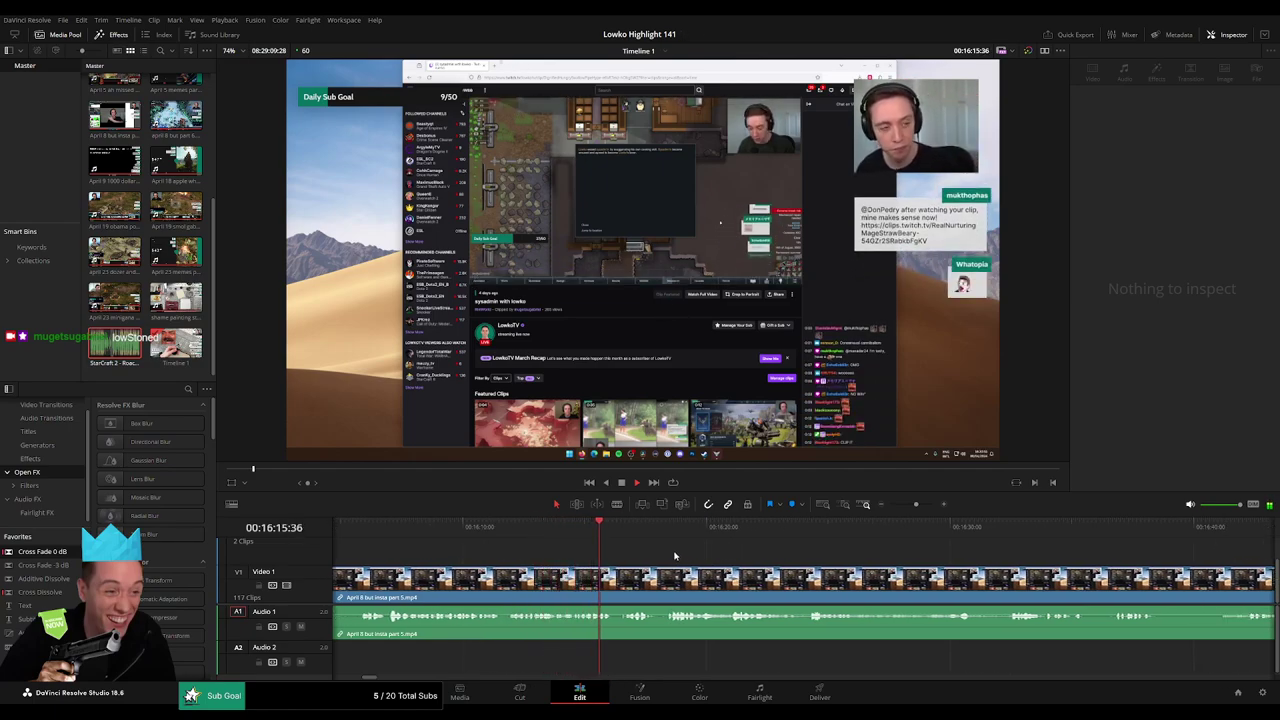
pyautogui.hscroll(2, 592, 549)
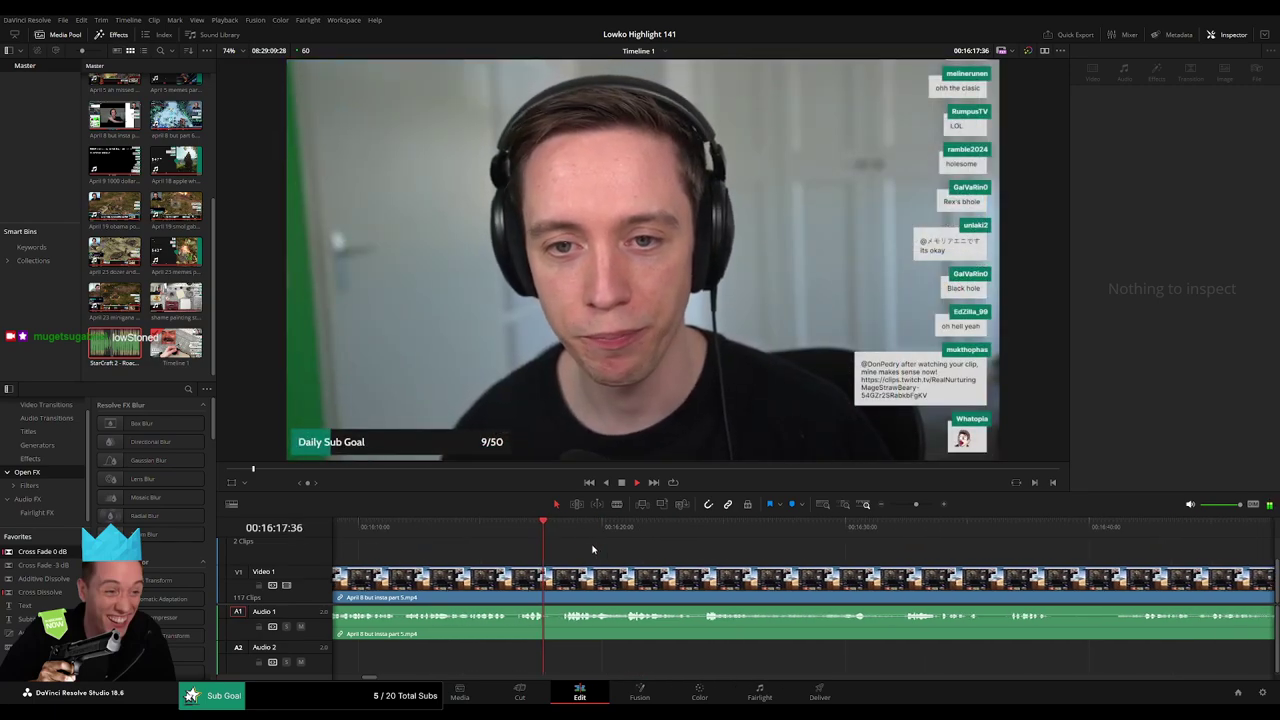
pyautogui.hscroll(2, 610, 551)
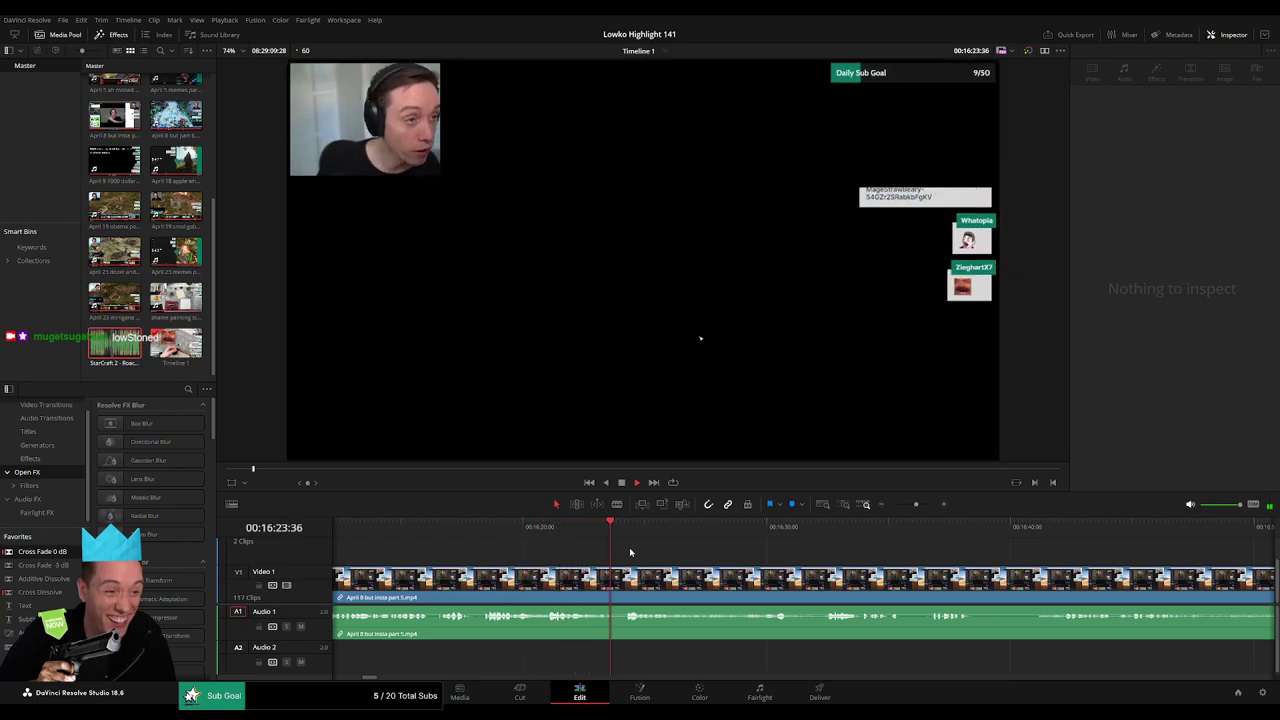
pyautogui.hscroll(2, 629, 547)
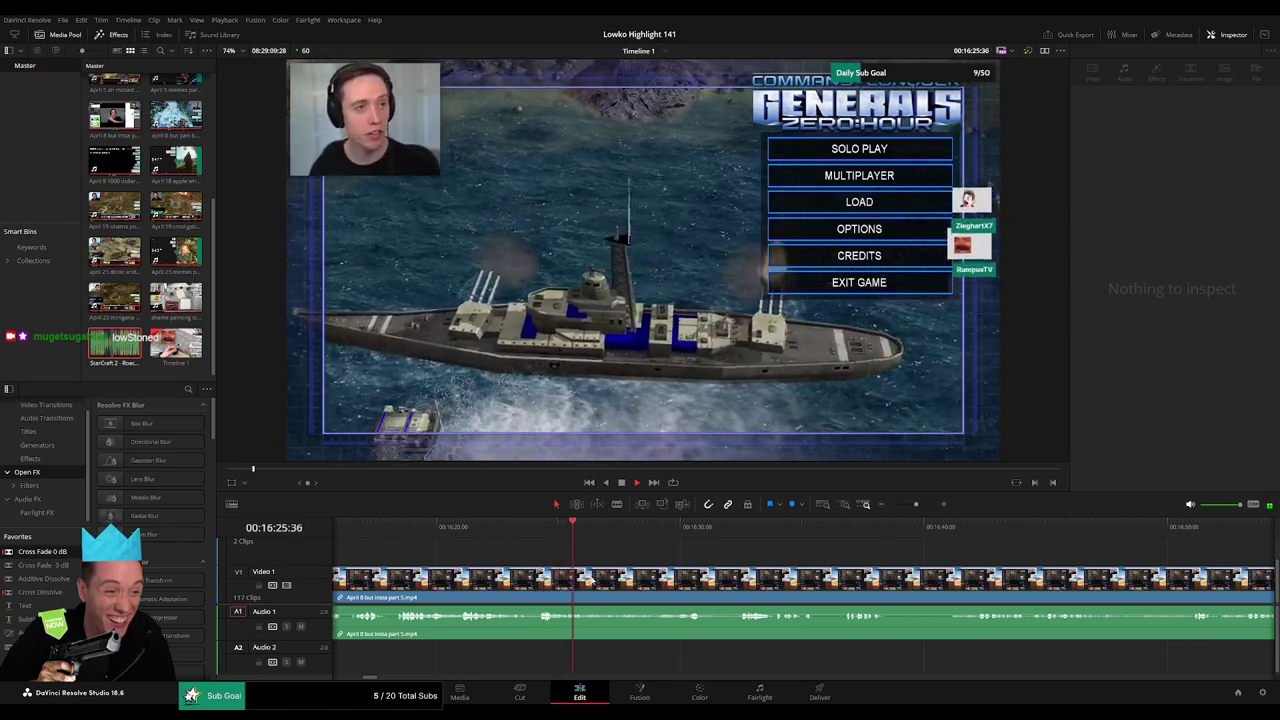
pyautogui.press('b')
pyautogui.click(589, 580)
pyautogui.click(696, 528)
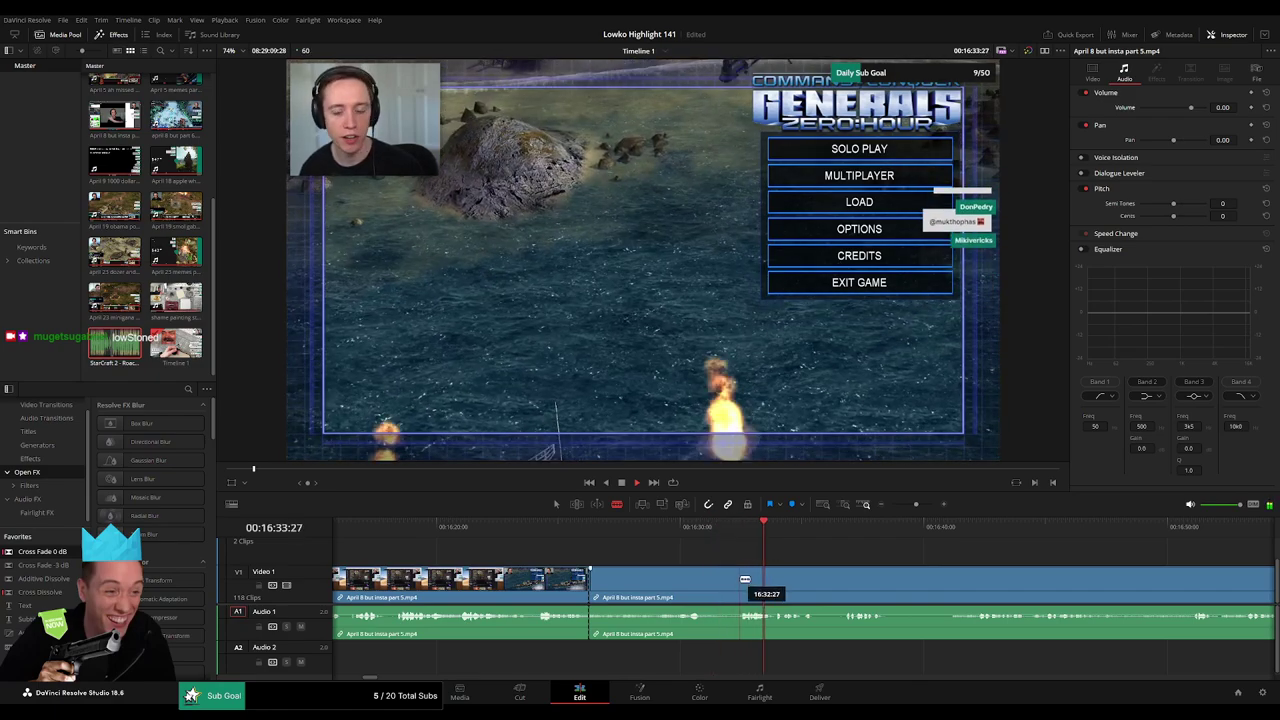
pyautogui.press('a')
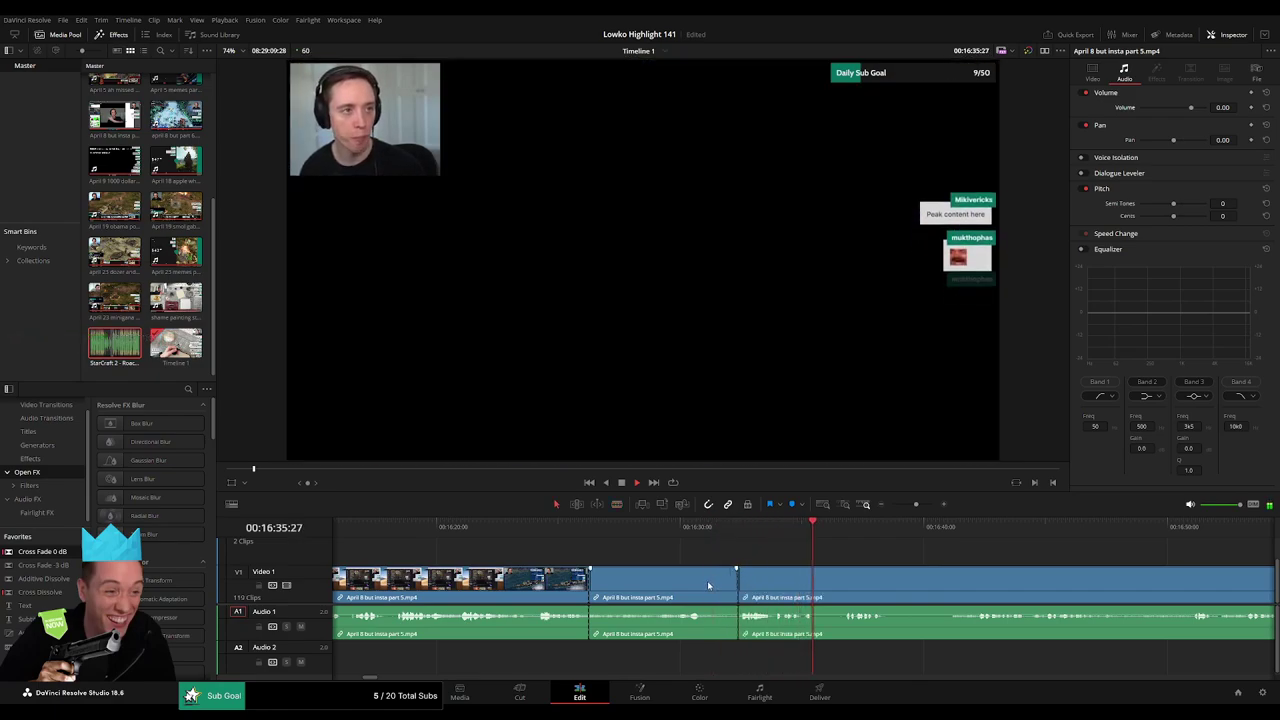
pyautogui.click(709, 583)
pyautogui.press('Delete')
pyautogui.press('space')
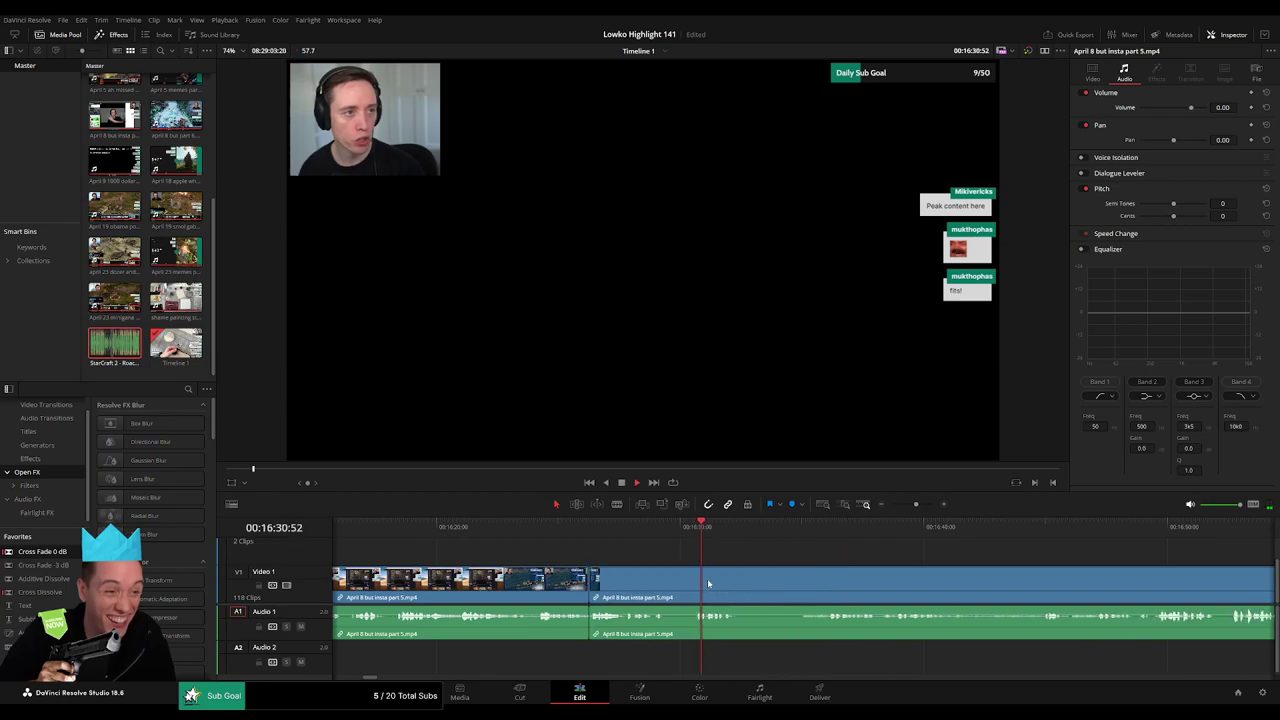
# Remove the part 5 footage from the last cut to about 00:16:30:30, close the gap, and add a cross fade at the audio cut.
pyautogui.moveTo(917, 505); pyautogui.dragTo(914, 506)
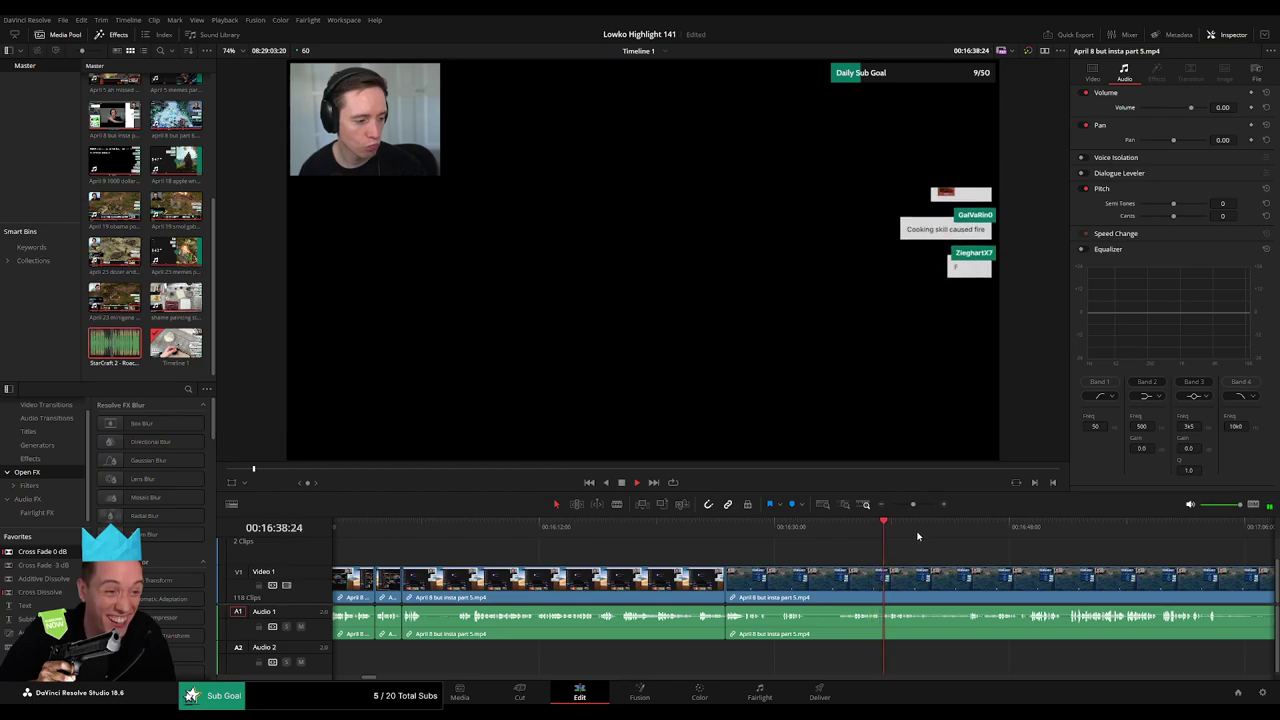
pyautogui.hscroll(5, 820, 585)
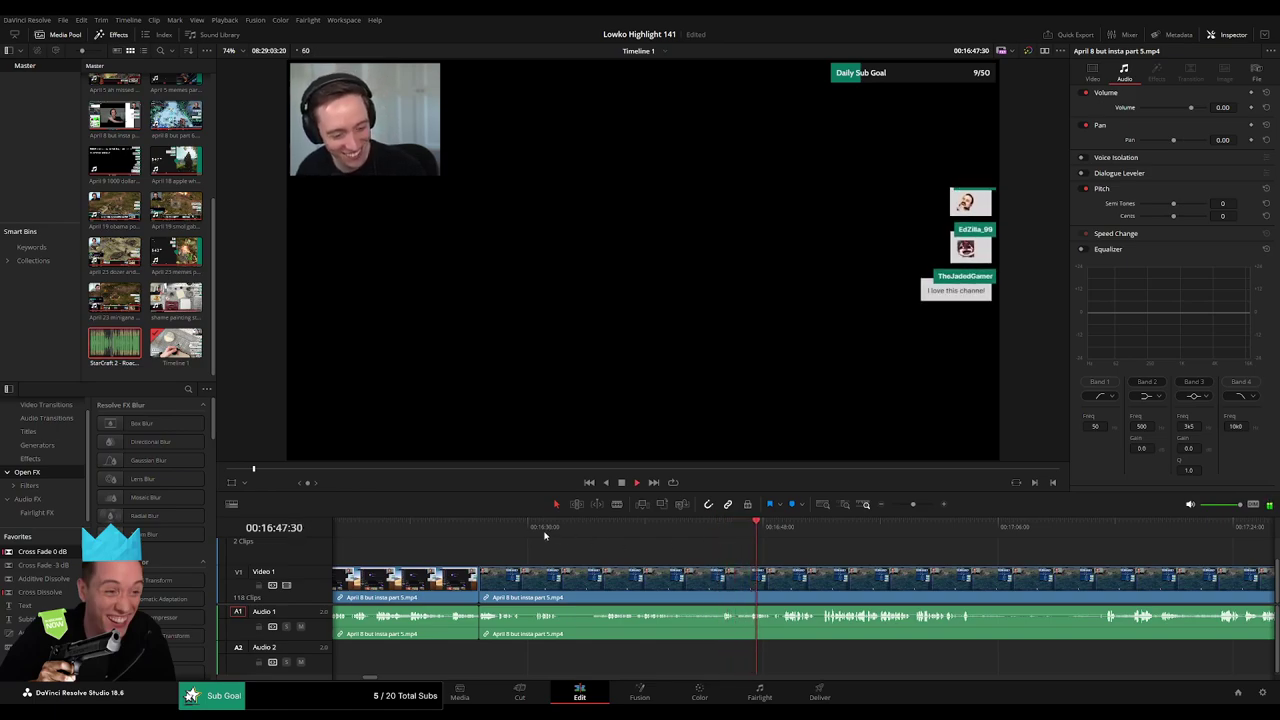
pyautogui.click(538, 589)
pyautogui.click(488, 528)
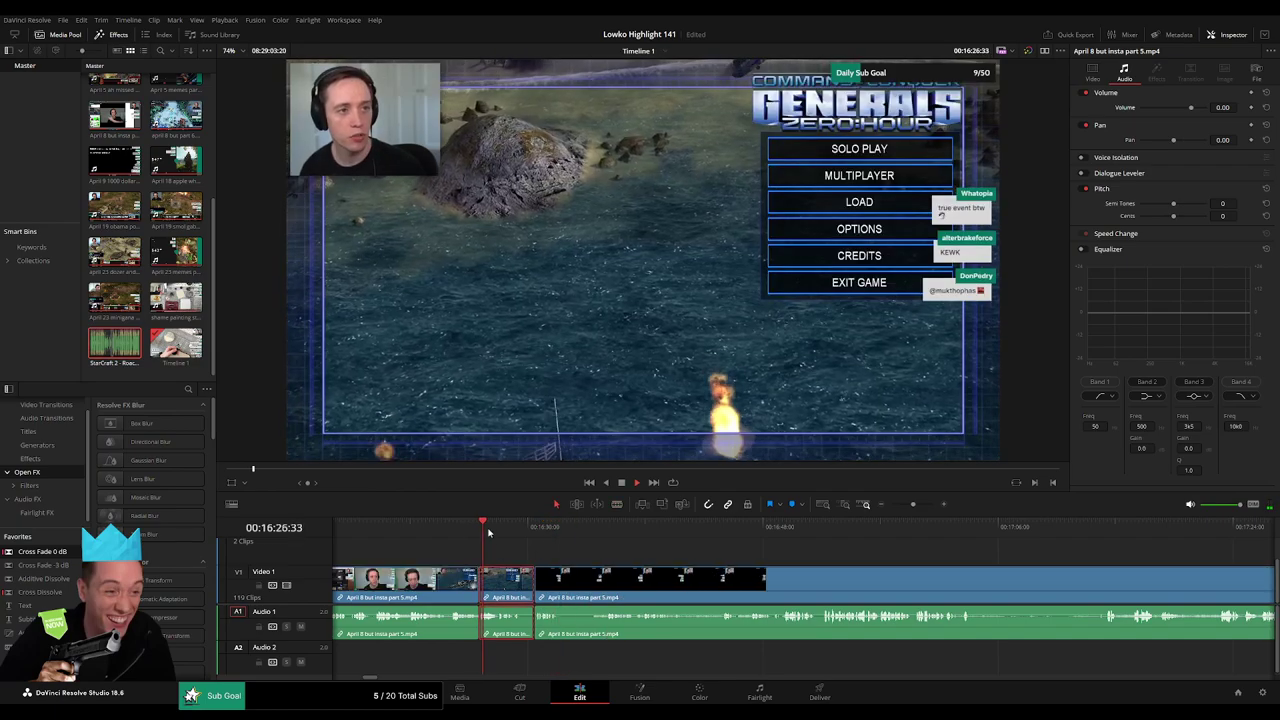
pyautogui.press('Delete')
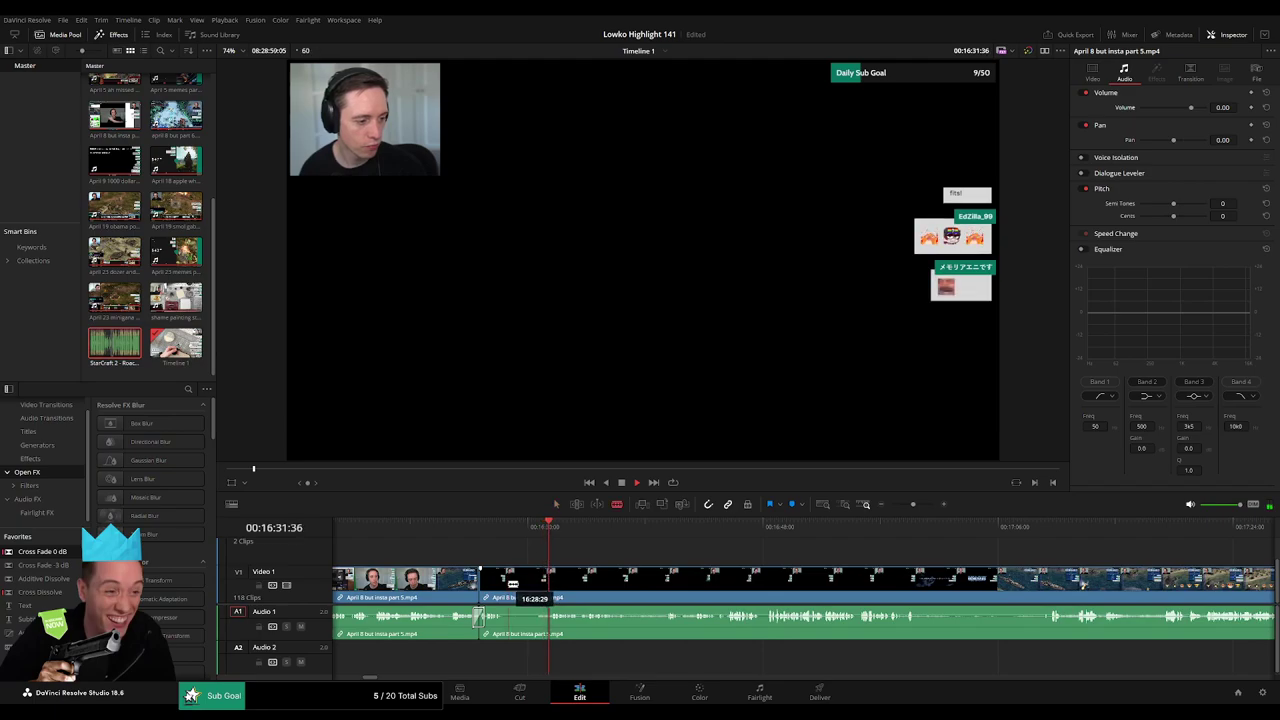
# Remove the part 5 footage from about 00:16:28:30 to 00:16:31:35, close the gap, and add a cross fade at the audio cut.
pyautogui.click(510, 584)
pyautogui.click(549, 581)
pyautogui.press('a')
pyautogui.press('Delete')
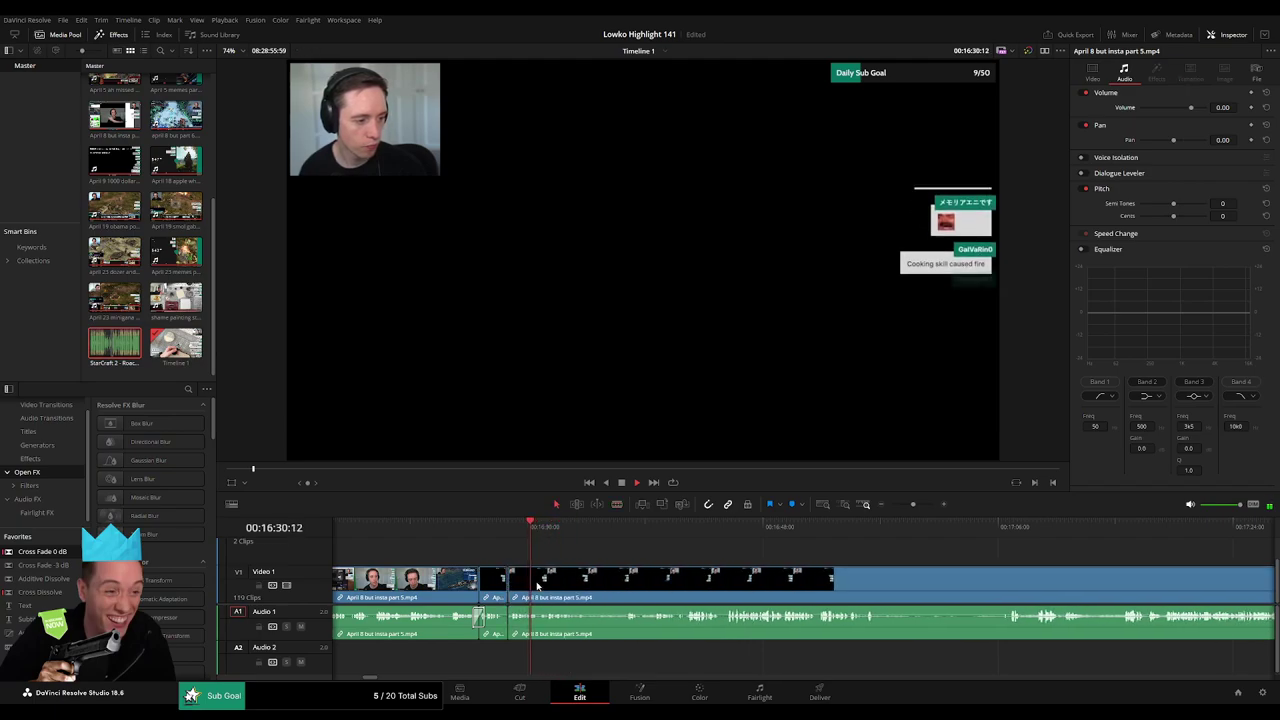
pyautogui.click(509, 626)
pyautogui.hotkey('shift', 't')
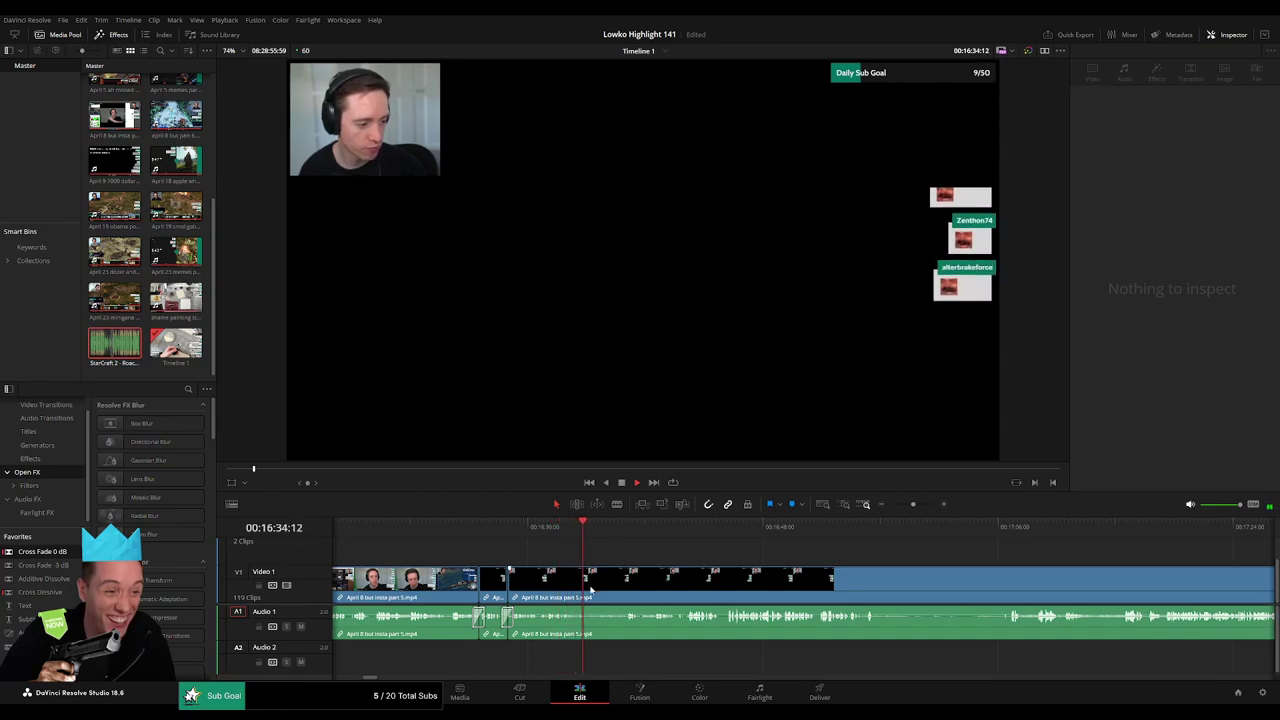
# Remove the part 5 footage from about 00:16:34:50 to 00:16:37:10, close the gap, cross-fade the audio cut, and play back the join.
pyautogui.click(588, 592)
pyautogui.press('b')
pyautogui.click(594, 590)
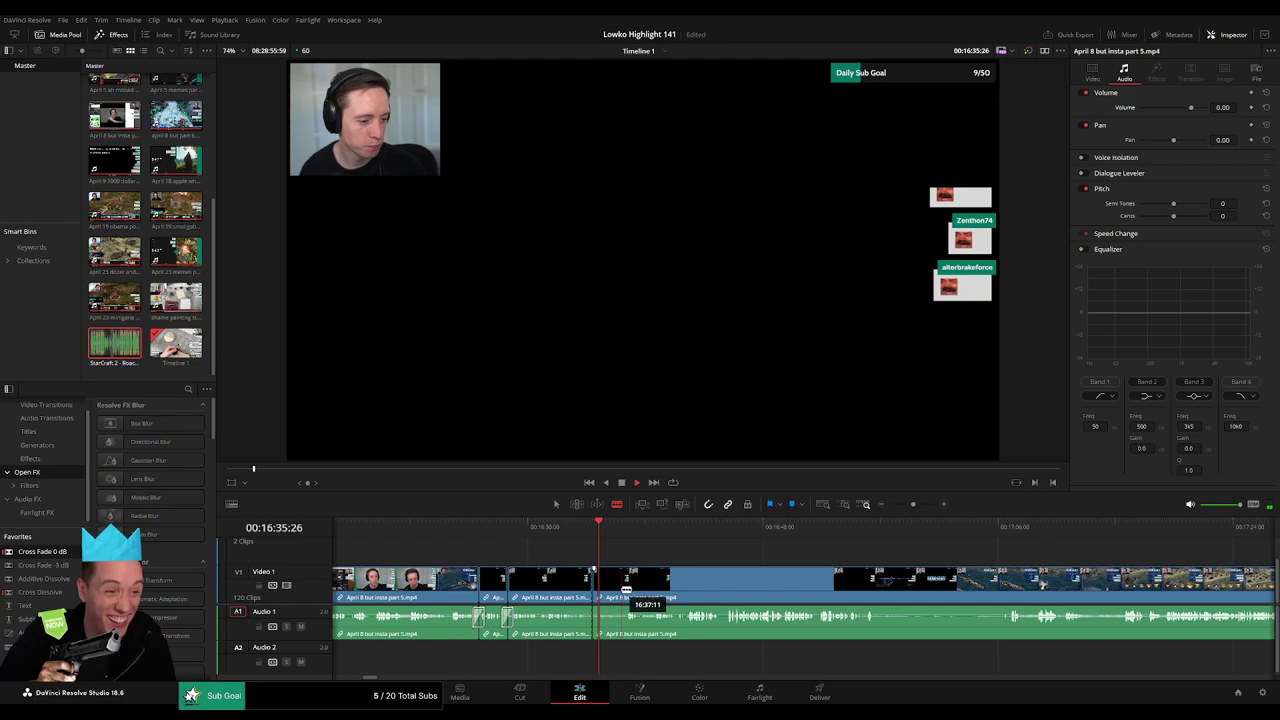
pyautogui.click(623, 590)
pyautogui.press('a')
pyautogui.click(608, 591)
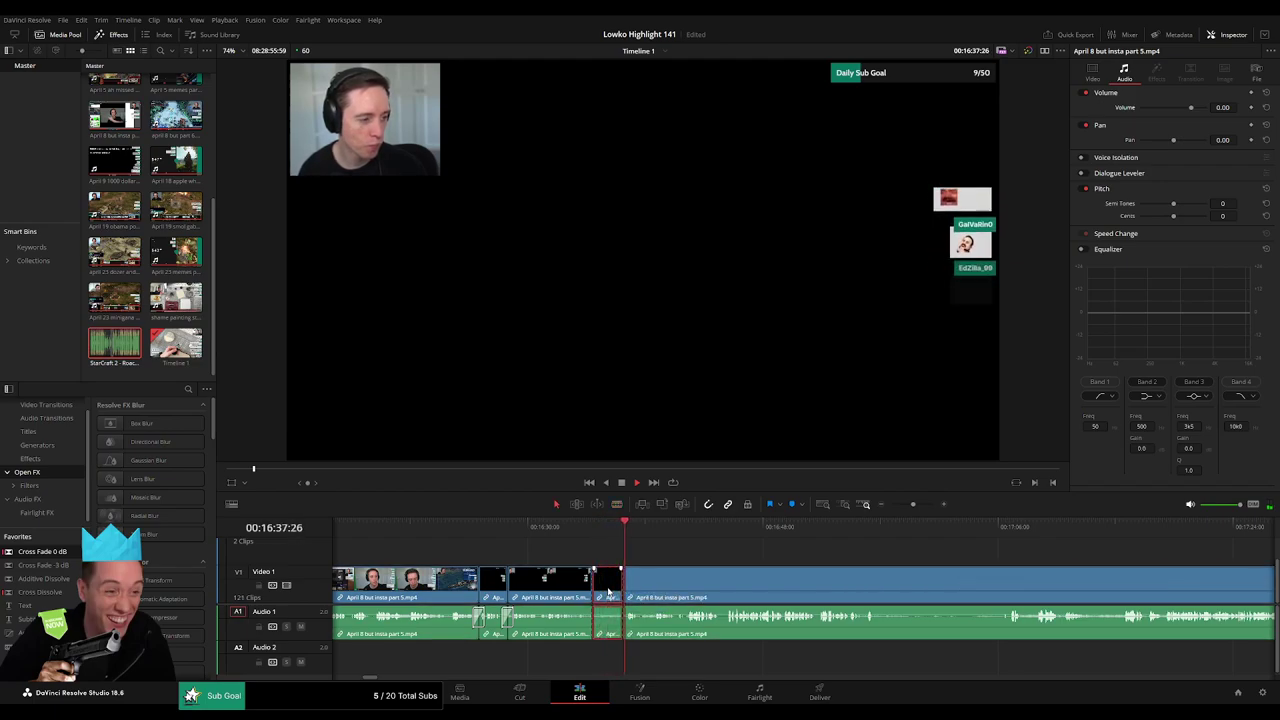
pyautogui.press('Delete')
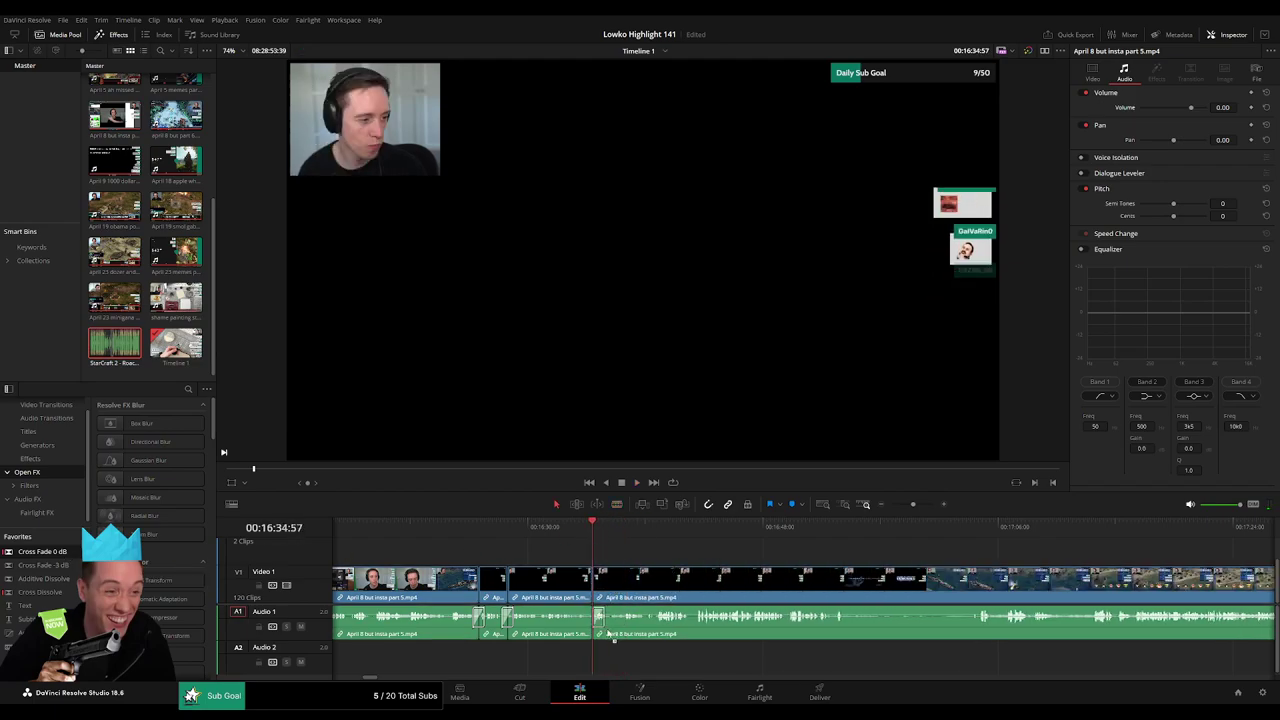
pyautogui.press('space')
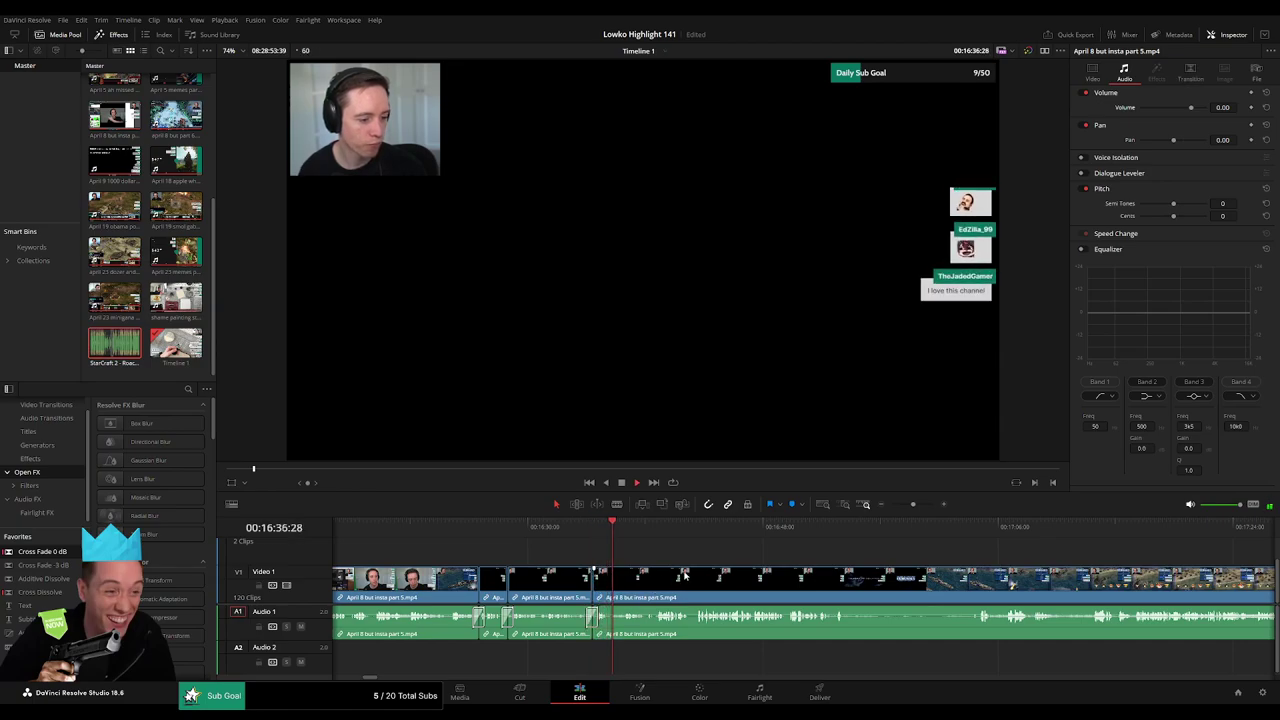
pyautogui.moveTo(715, 581); pyautogui.dragTo(633, 582)
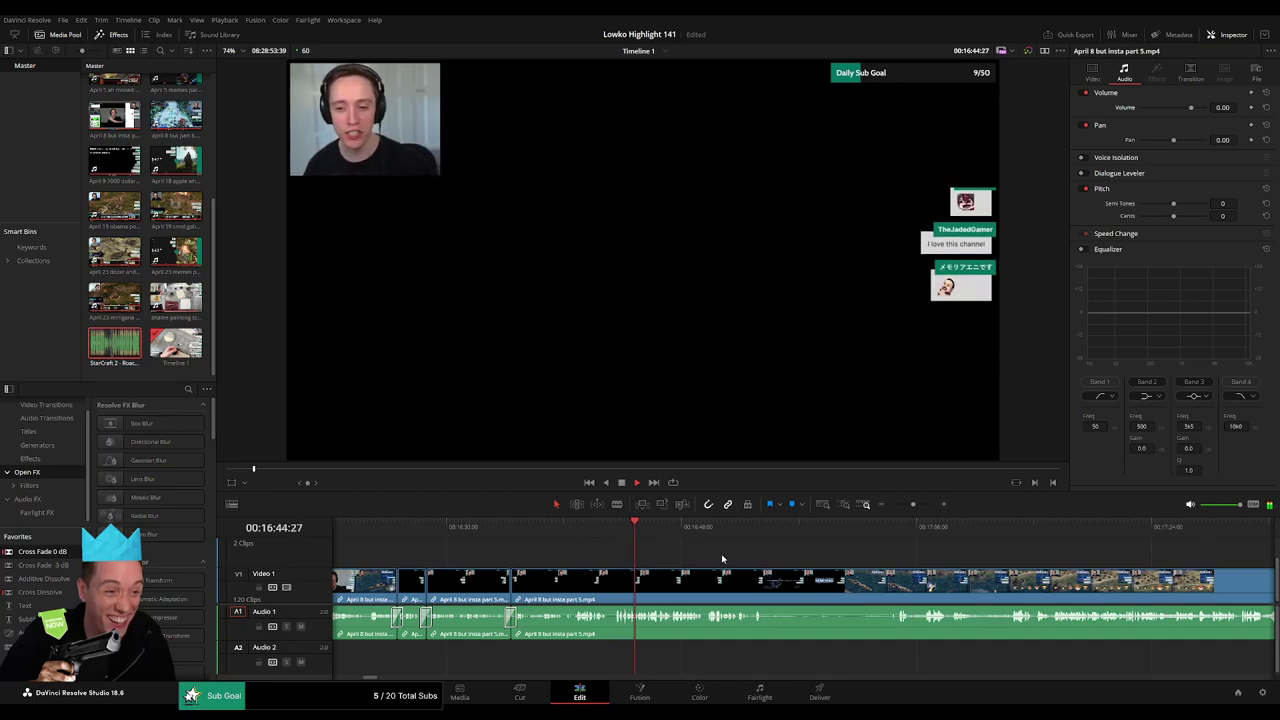
# Play through the part 5 footage and split the clip at about 00:16:54:45, during the game's title intro.
pyautogui.hscroll(5, 722, 558)
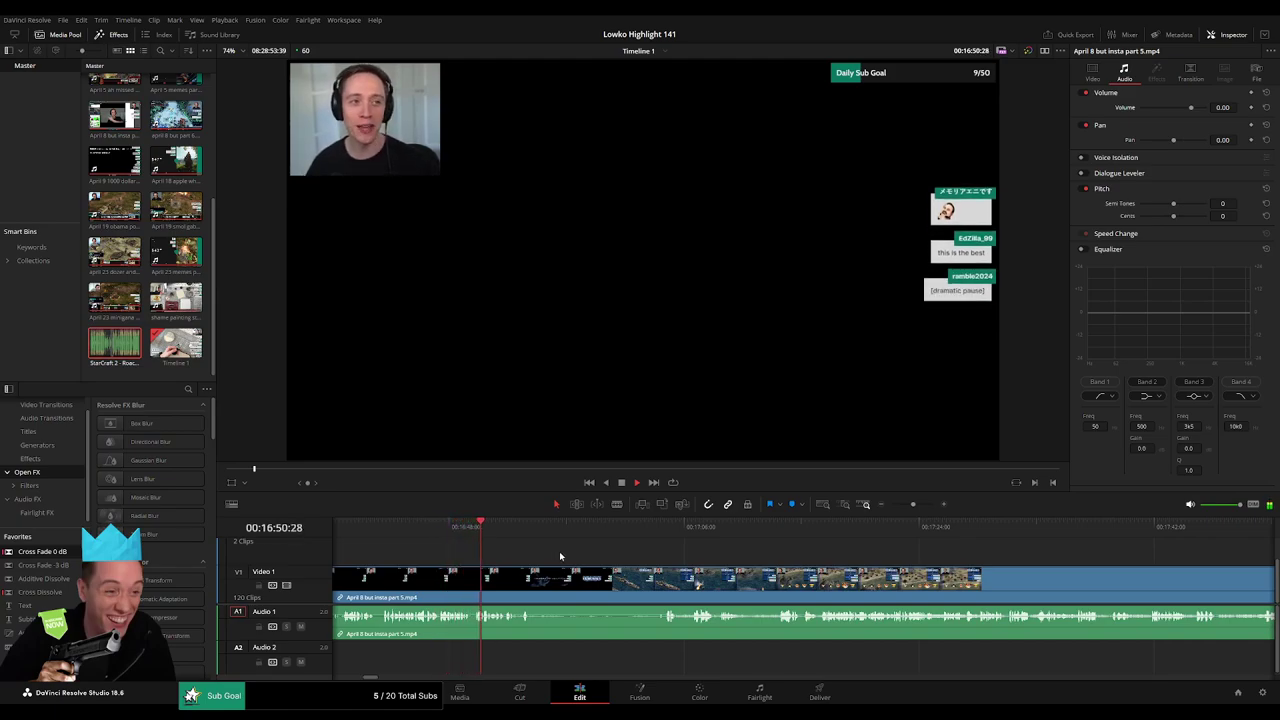
pyautogui.hscroll(1, 540, 555)
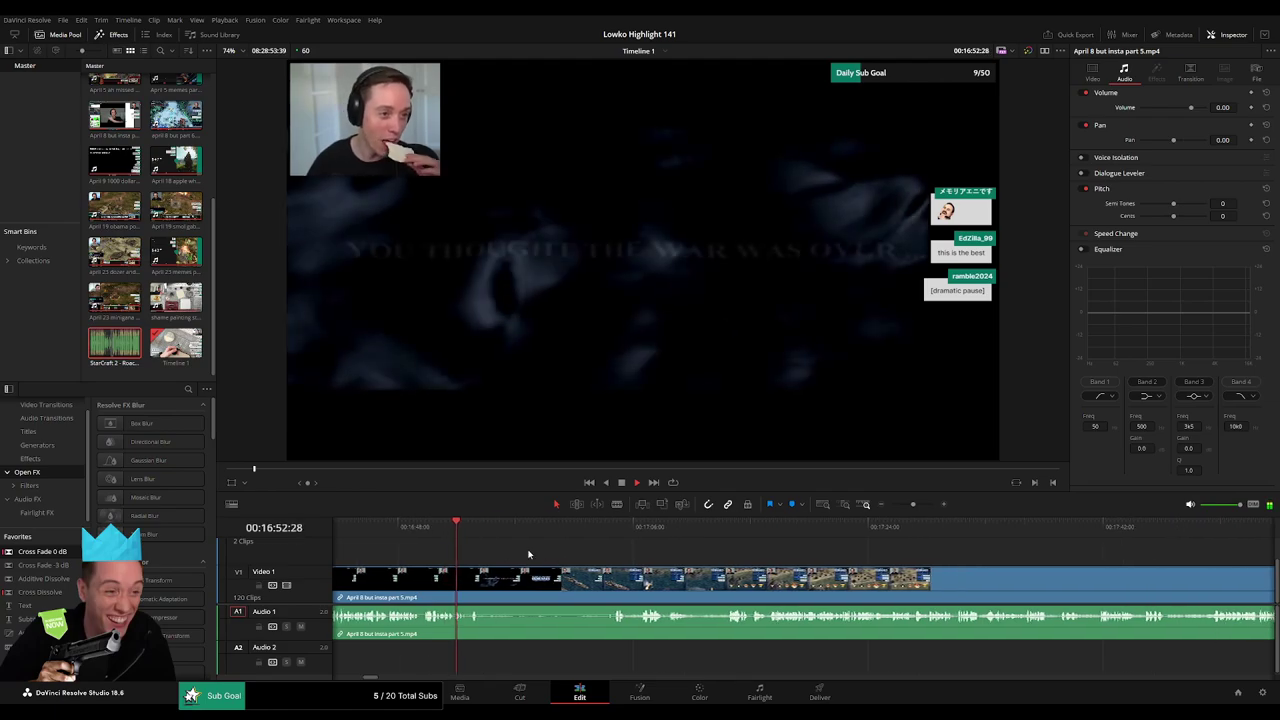
pyautogui.press('b')
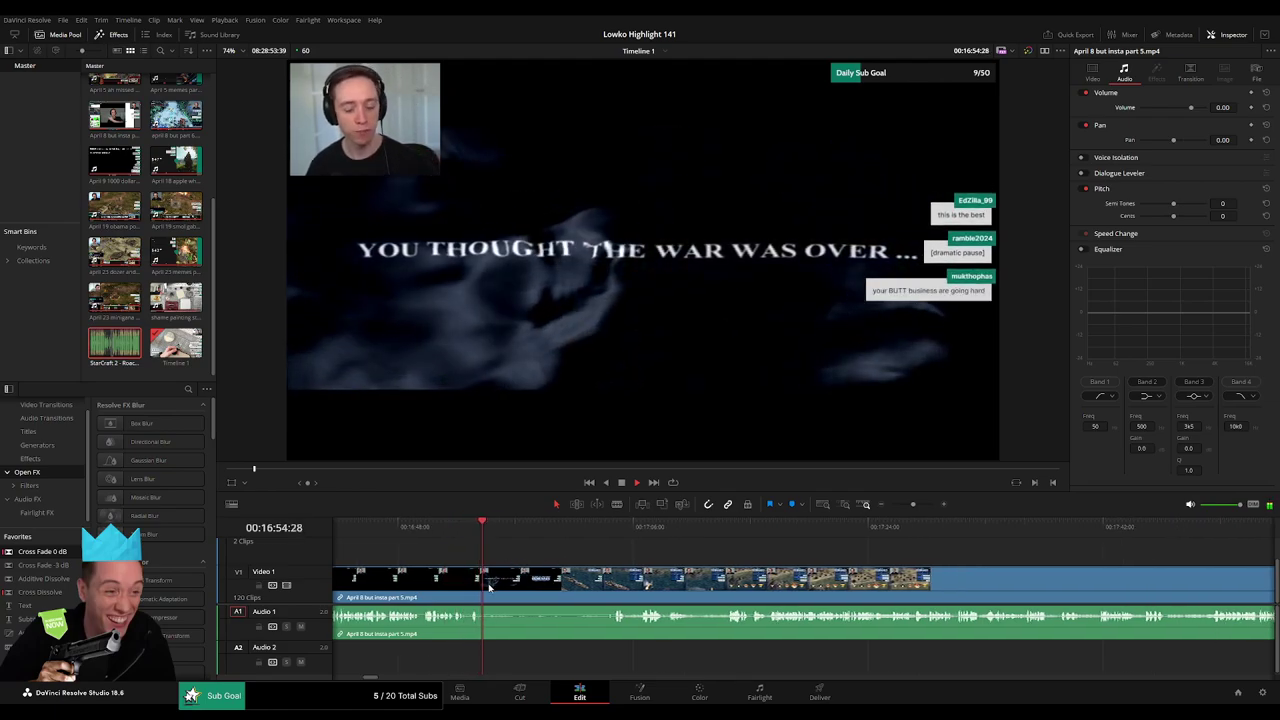
pyautogui.click(489, 583)
# Skim the part 5 footage after the cut, then delete the rest of that clip and close the gap.
pyautogui.click(613, 537)
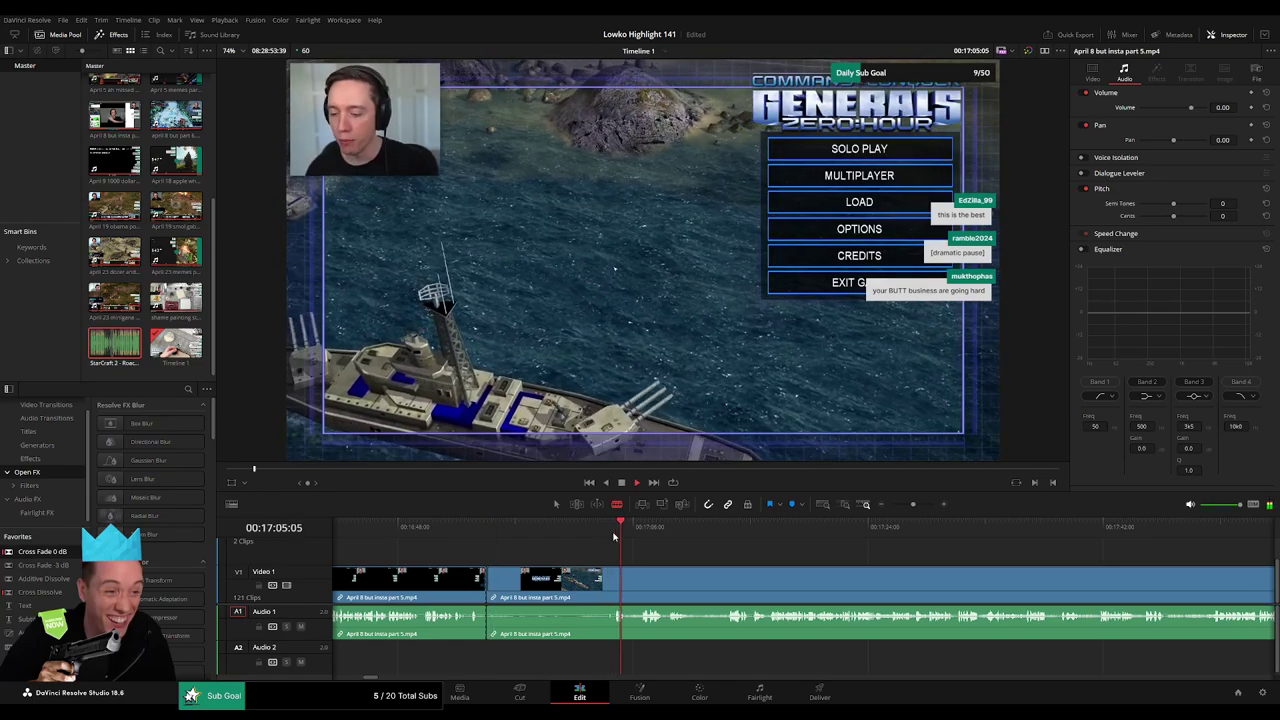
pyautogui.moveTo(628, 537); pyautogui.dragTo(1078, 540)
pyautogui.moveTo(912, 505); pyautogui.dragTo(900, 505)
pyautogui.click(829, 529)
pyautogui.moveTo(830, 528); pyautogui.dragTo(864, 530)
pyautogui.press('a')
pyautogui.click(845, 588)
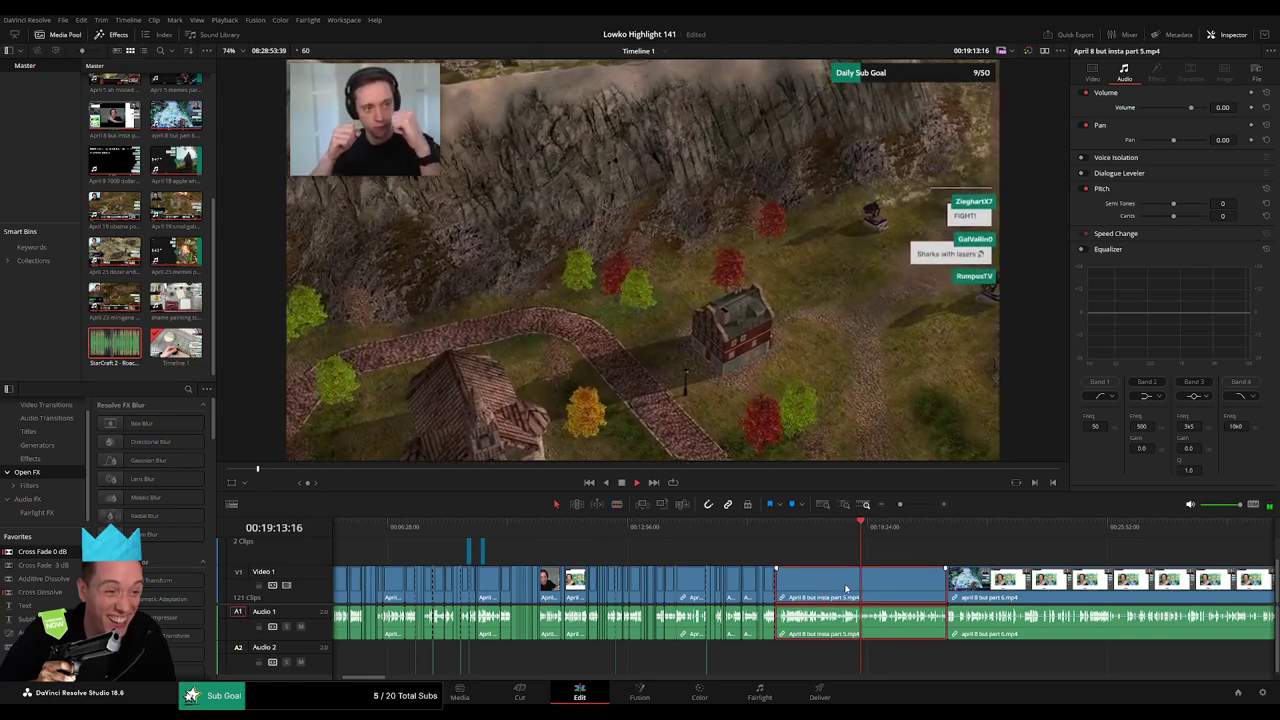
pyautogui.press('Delete')
# Skim the april 8 but part 6 clip for usable moments, then delete the whole clip and close the gap.
pyautogui.hscroll(6, 862, 585)
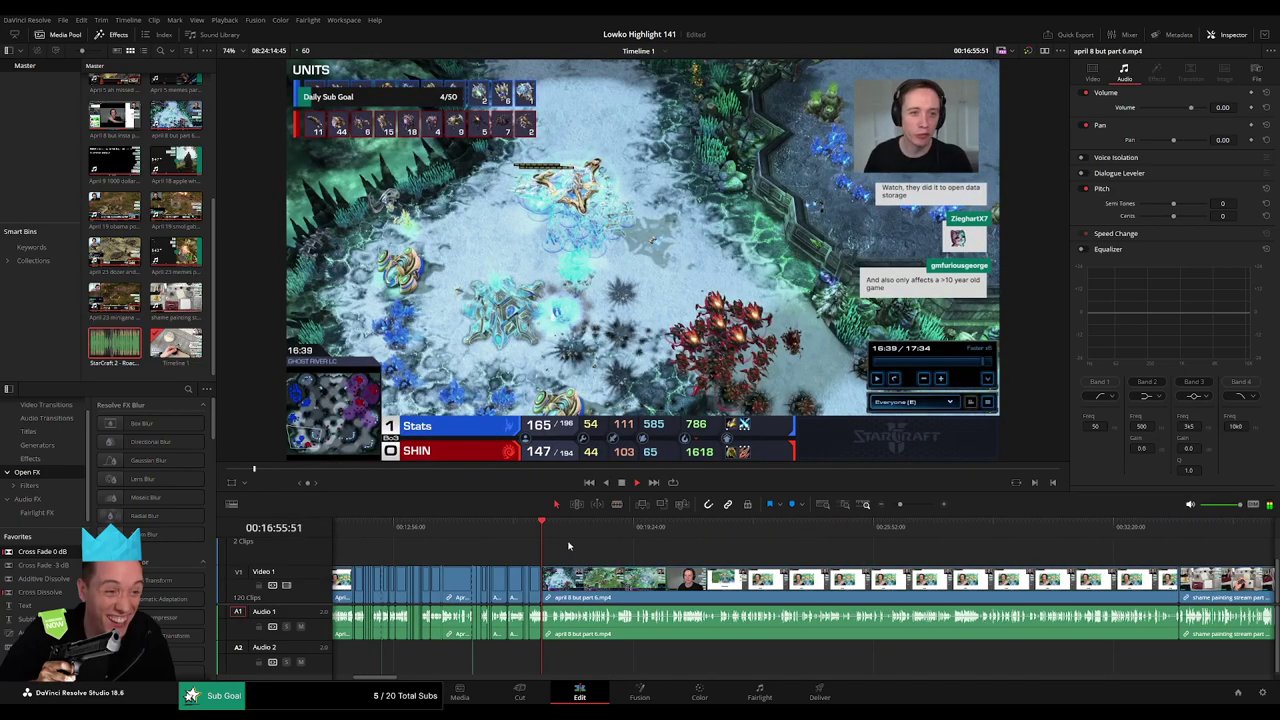
pyautogui.moveTo(601, 527); pyautogui.dragTo(890, 540)
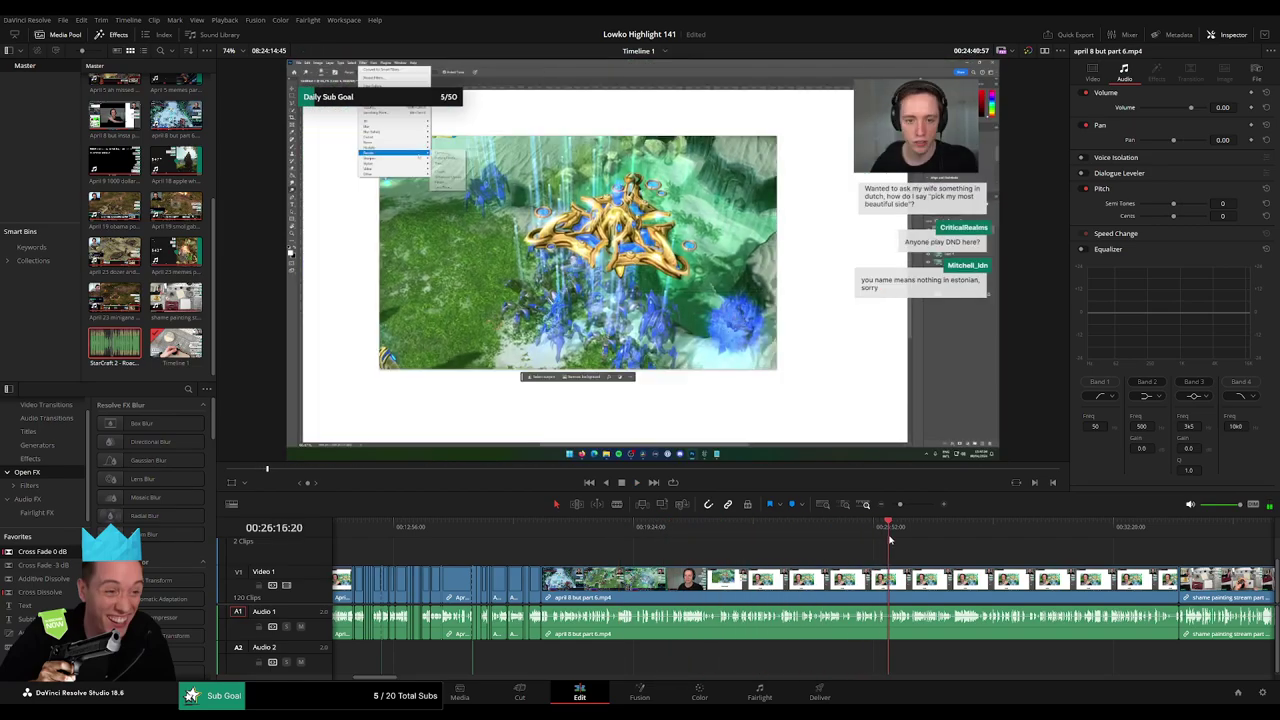
pyautogui.hscroll(5, 870, 562)
pyautogui.click(662, 530)
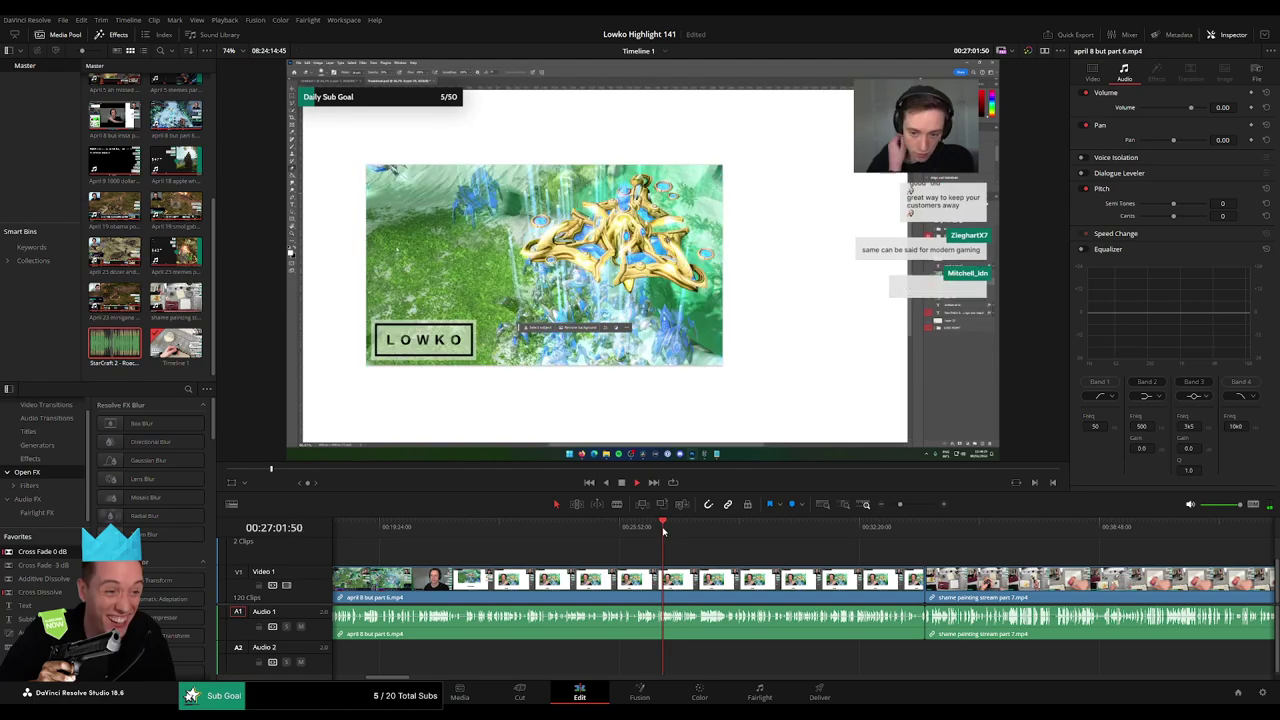
pyautogui.moveTo(663, 530); pyautogui.dragTo(713, 528)
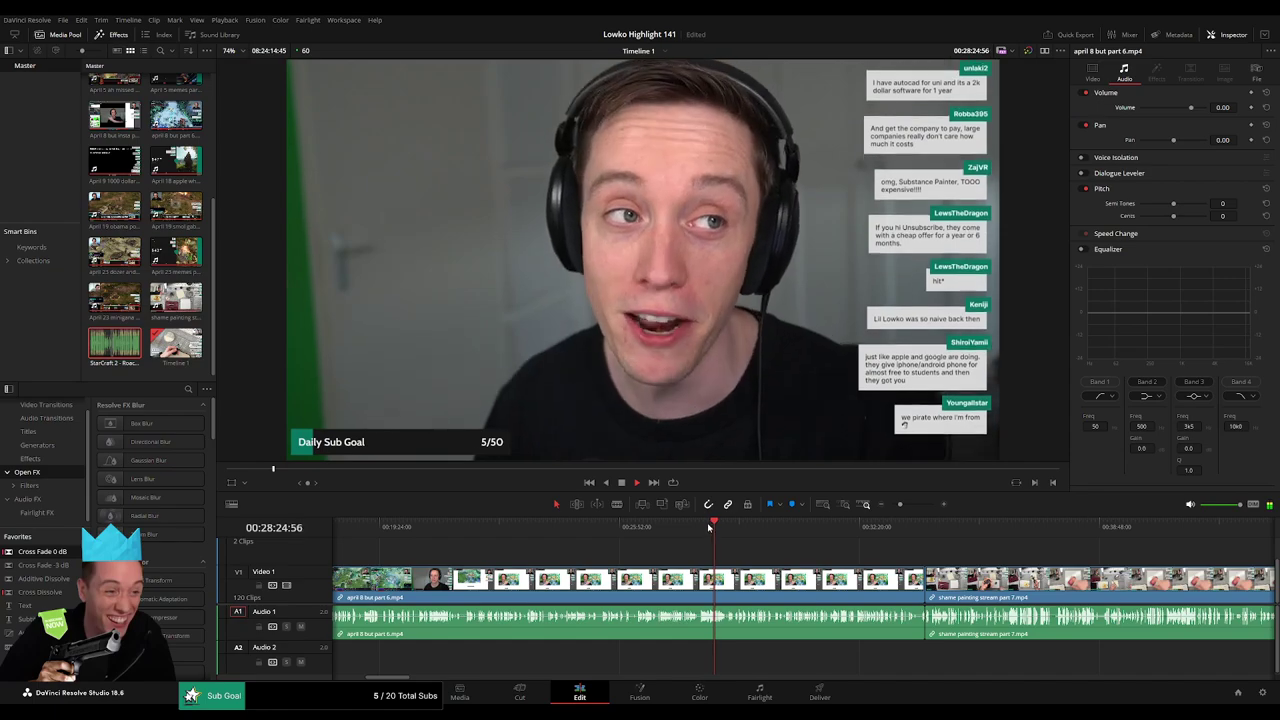
pyautogui.click(701, 527)
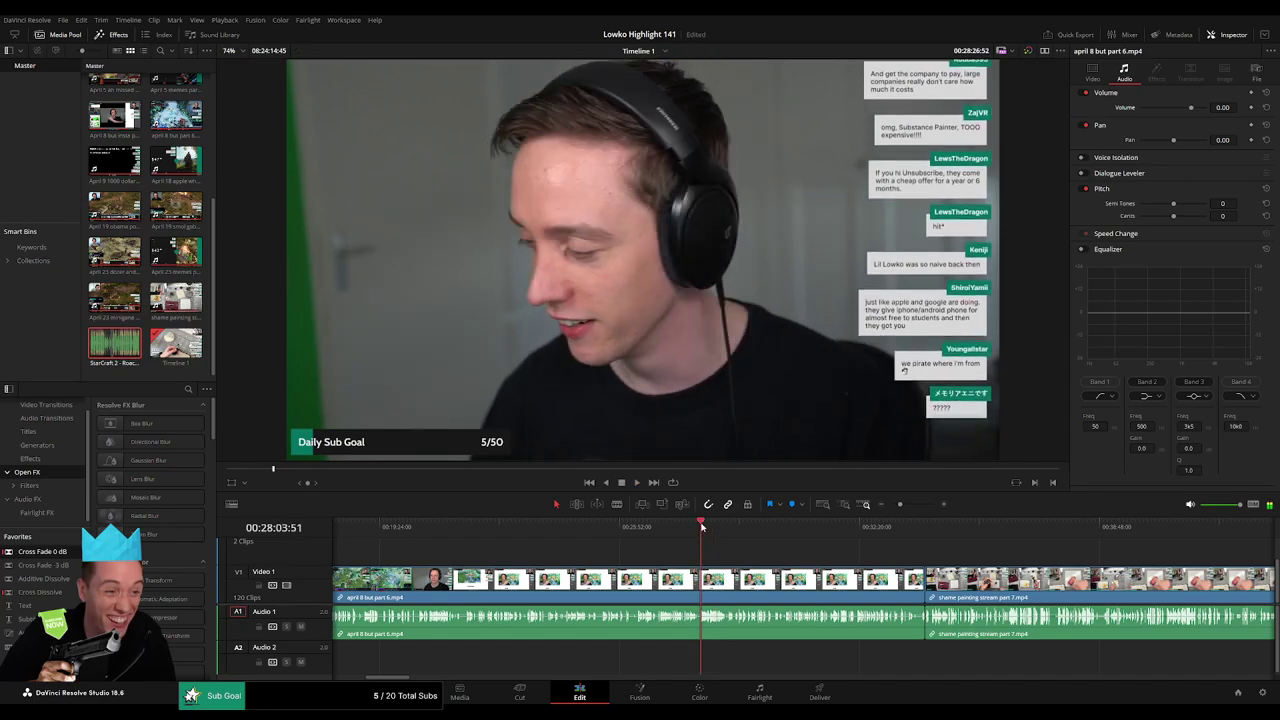
pyautogui.hscroll(-3, 817, 559)
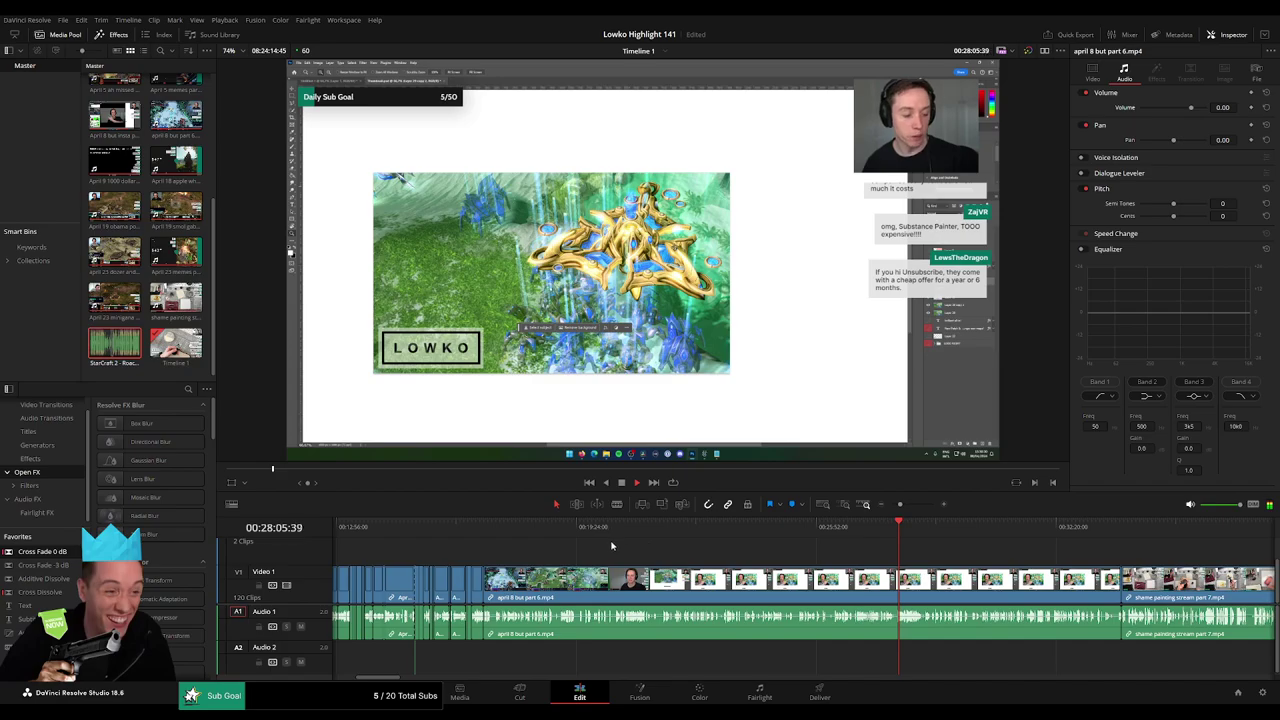
pyautogui.moveTo(612, 529); pyautogui.dragTo(797, 530)
pyautogui.press('space')
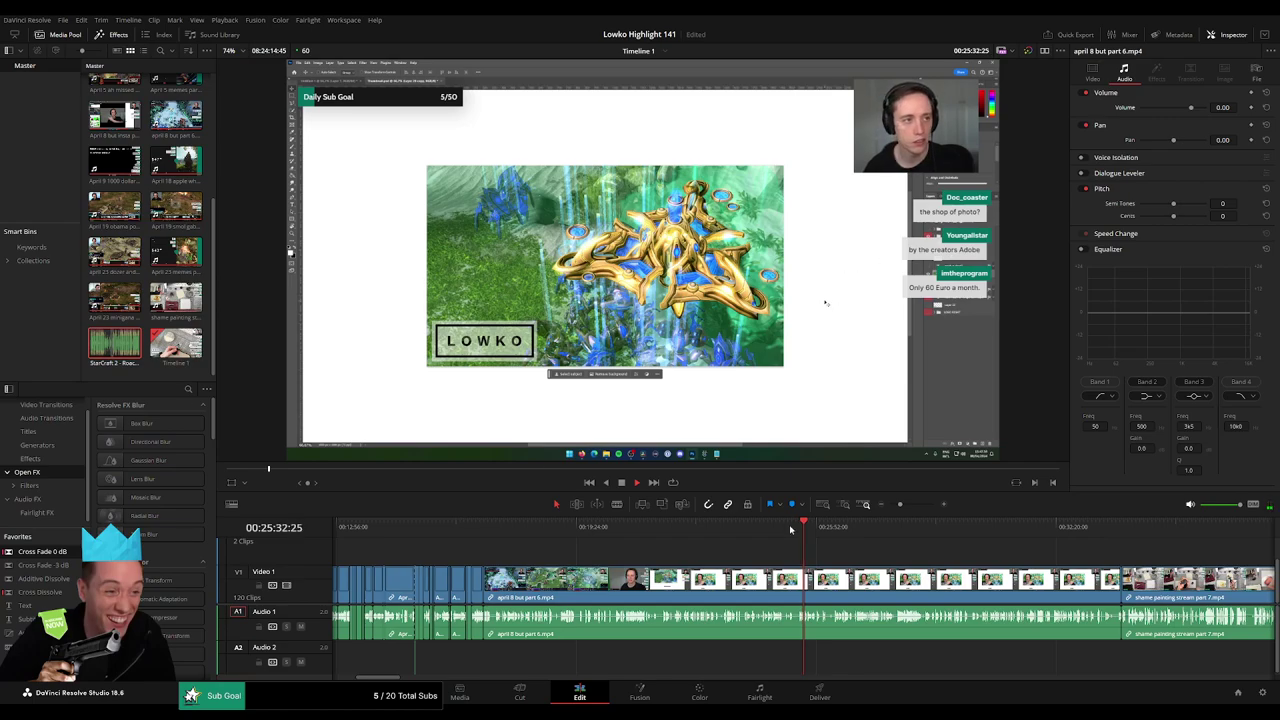
pyautogui.moveTo(790, 530); pyautogui.dragTo(622, 562)
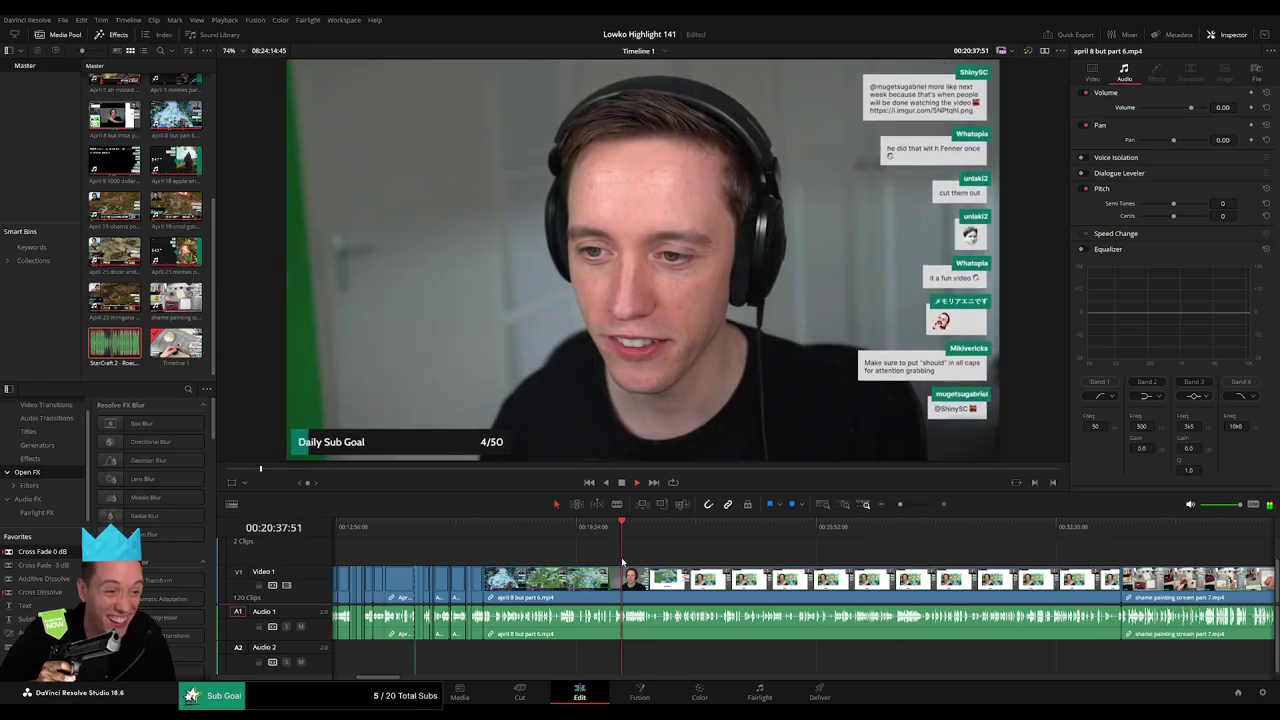
pyautogui.moveTo(552, 532); pyautogui.dragTo(646, 537)
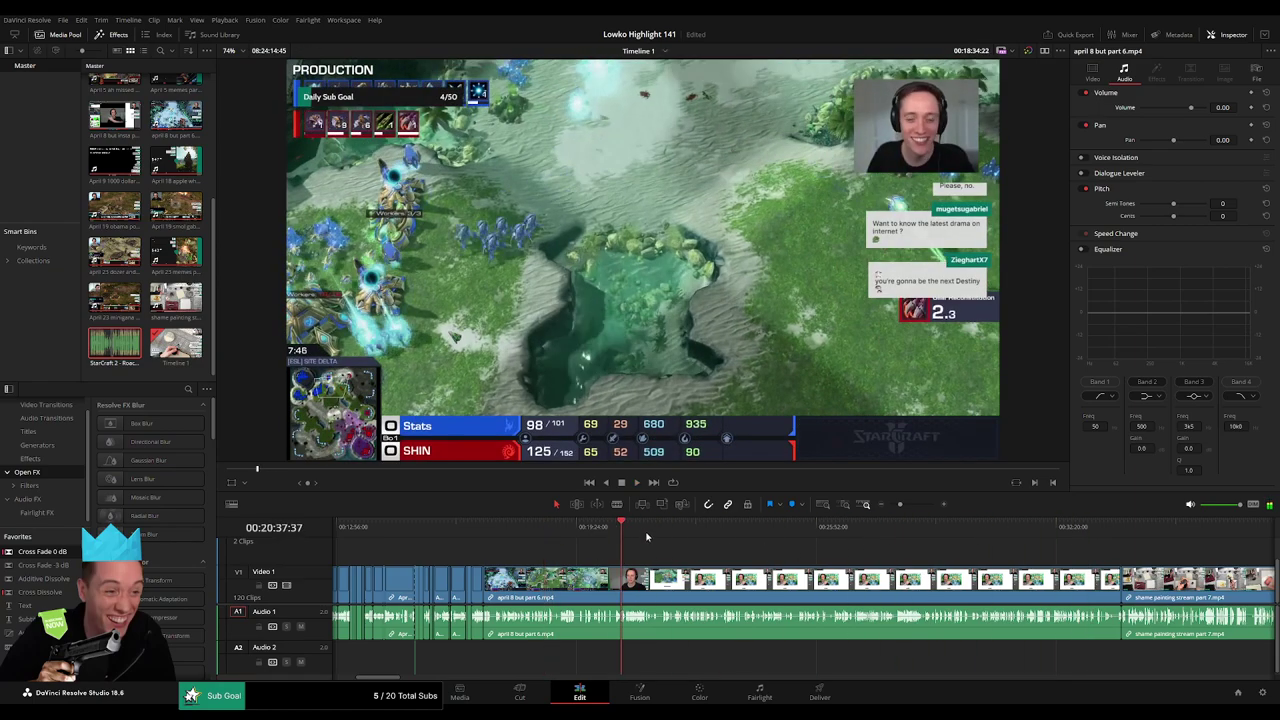
pyautogui.click(770, 527)
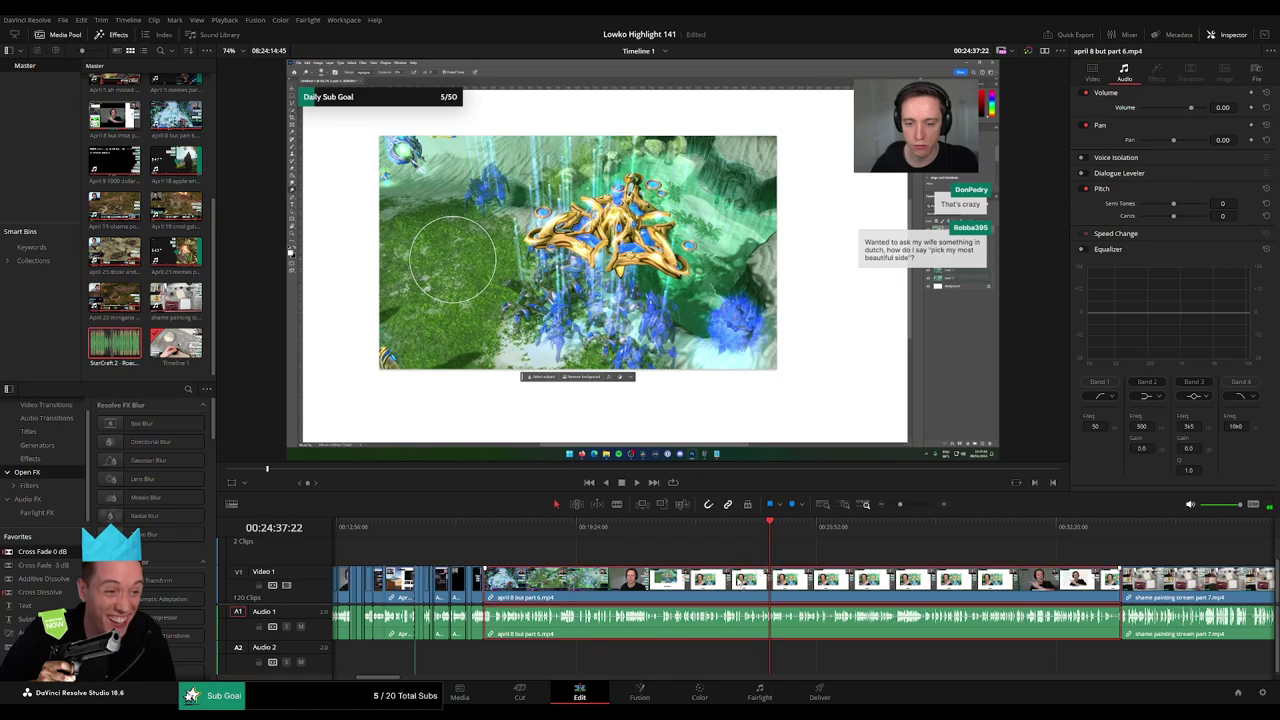
pyautogui.press('Delete')
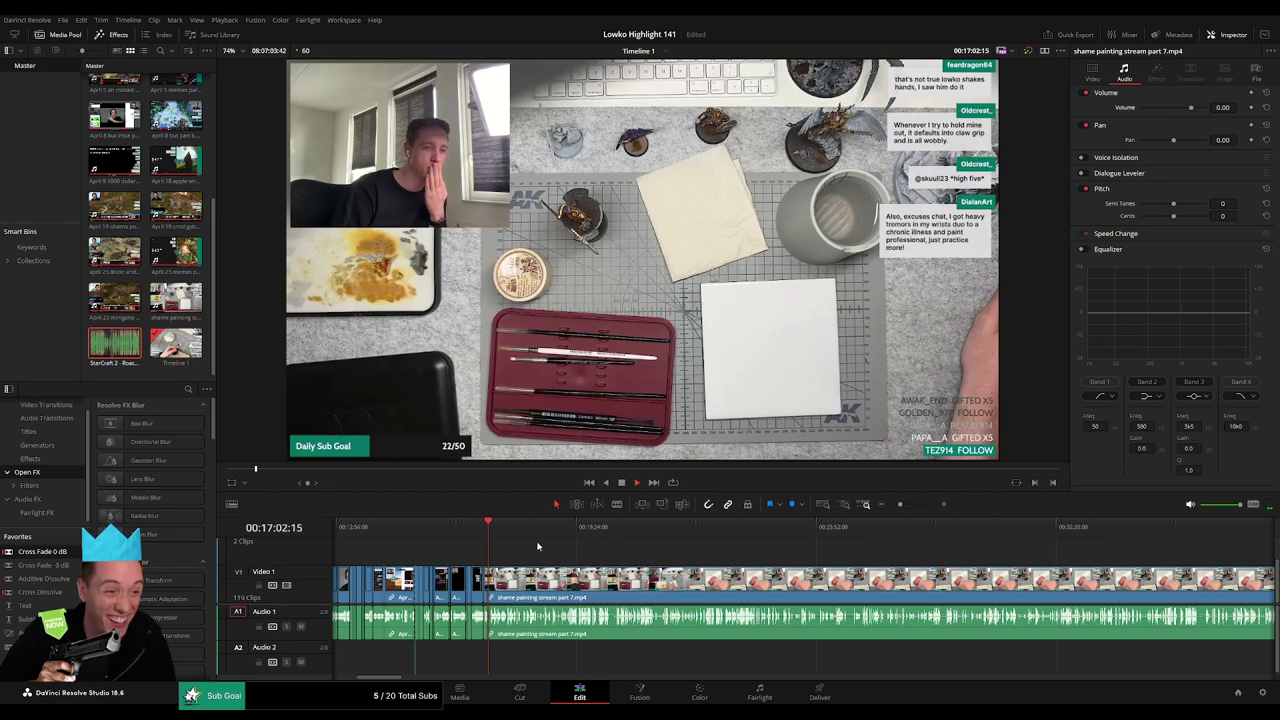
# Remove the shame painting stream part 7 footage from its start to about 00:21:08:55, close the gap, and cross-fade the audio join with part 5.
pyautogui.click(536, 527)
pyautogui.click(662, 528)
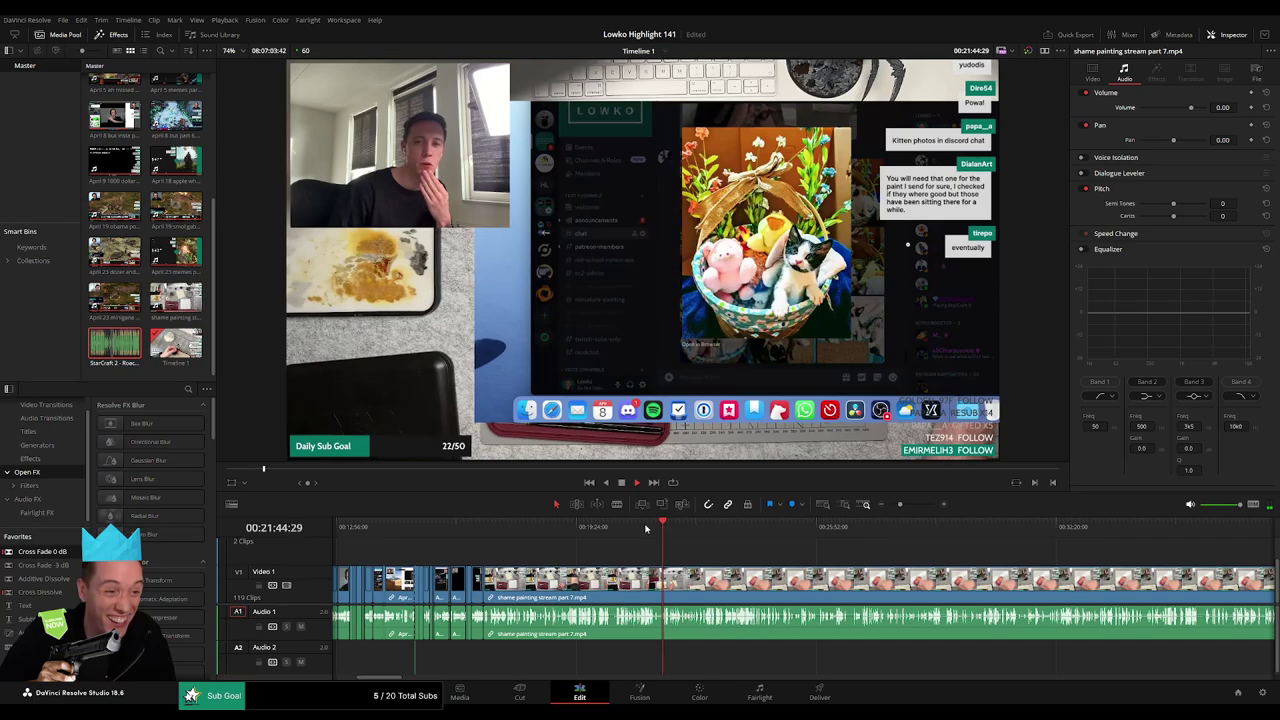
pyautogui.click(629, 527)
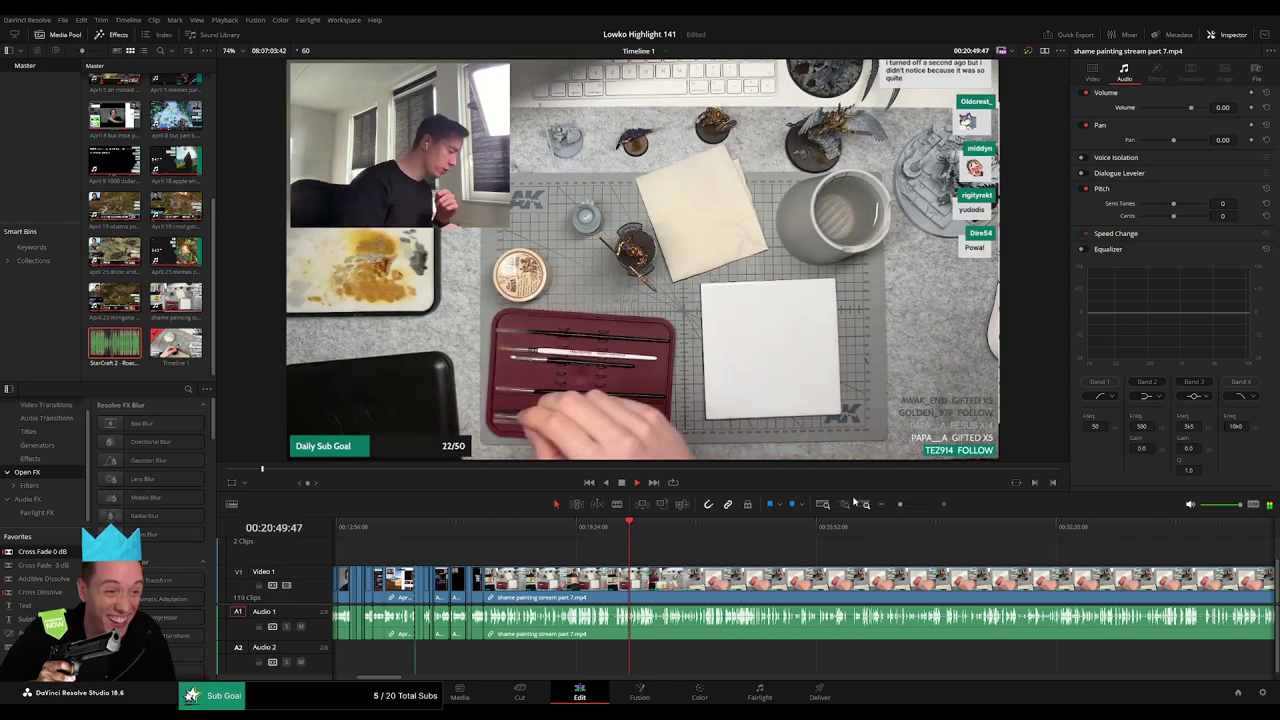
pyautogui.moveTo(900, 505); pyautogui.dragTo(890, 505)
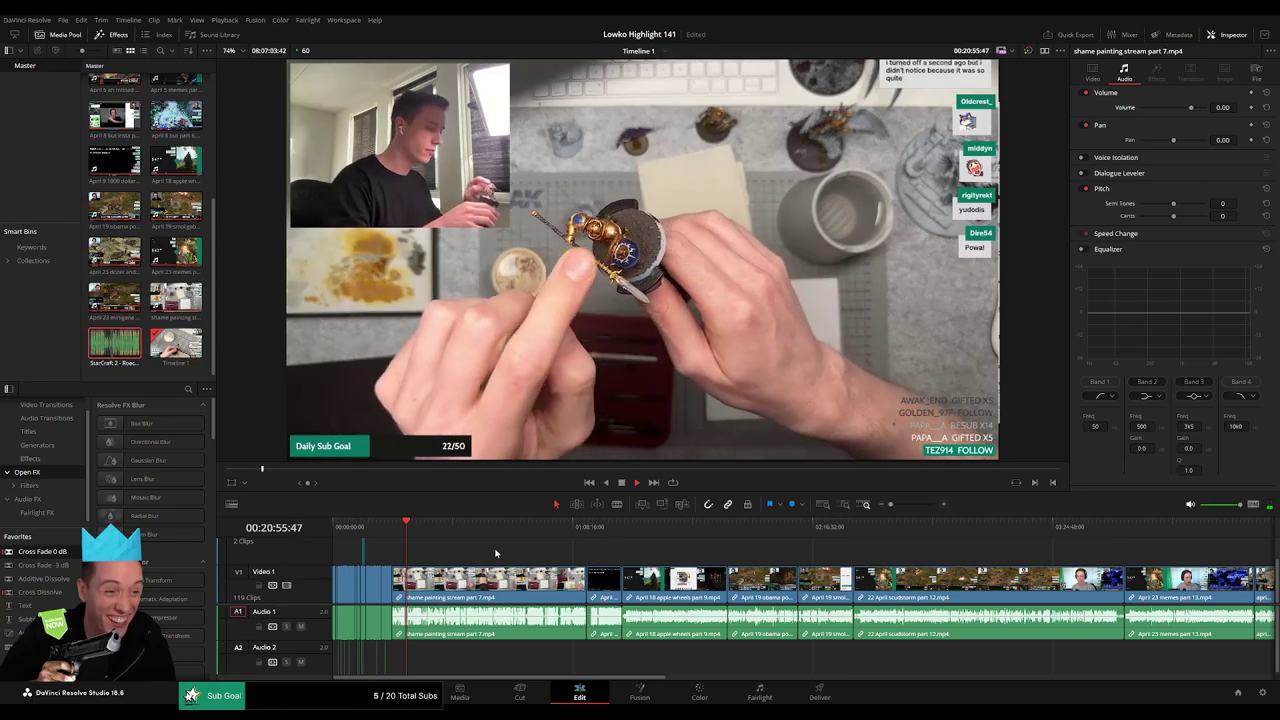
pyautogui.moveTo(890, 505); pyautogui.dragTo(941, 525)
pyautogui.press('space')
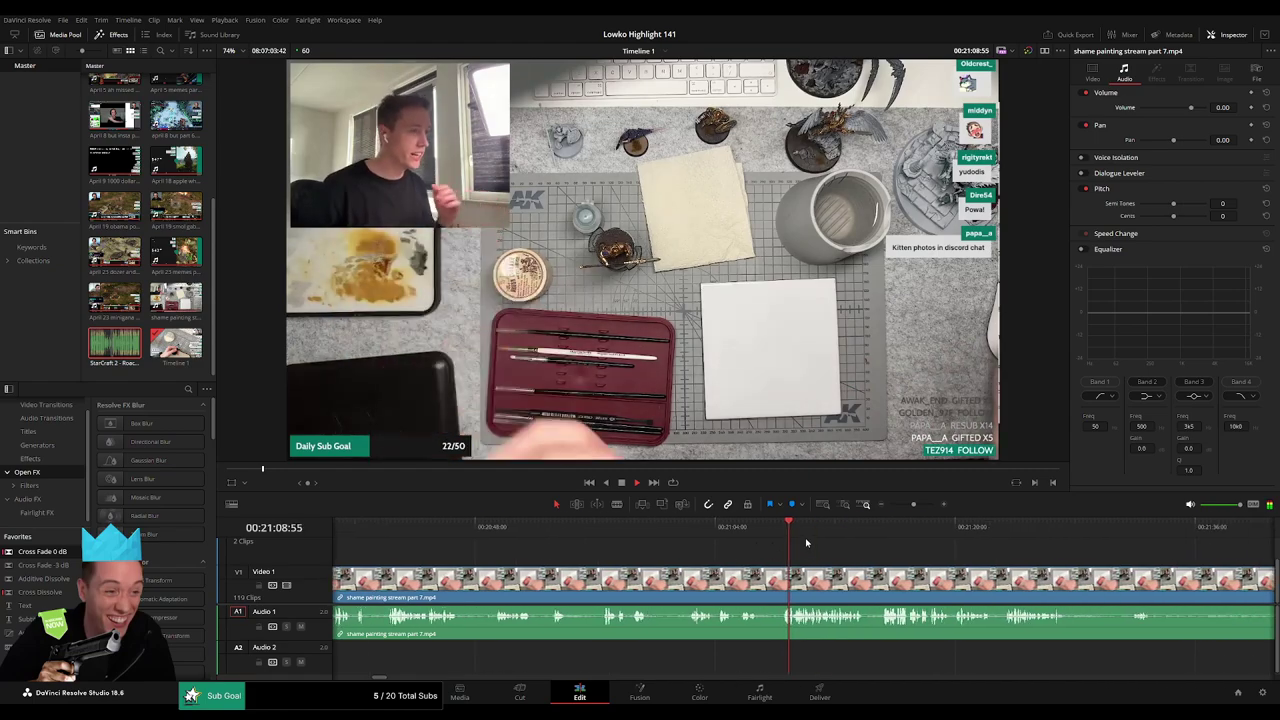
pyautogui.hotkey('ctrl', 'b')
pyautogui.click(741, 582)
pyautogui.press('Delete')
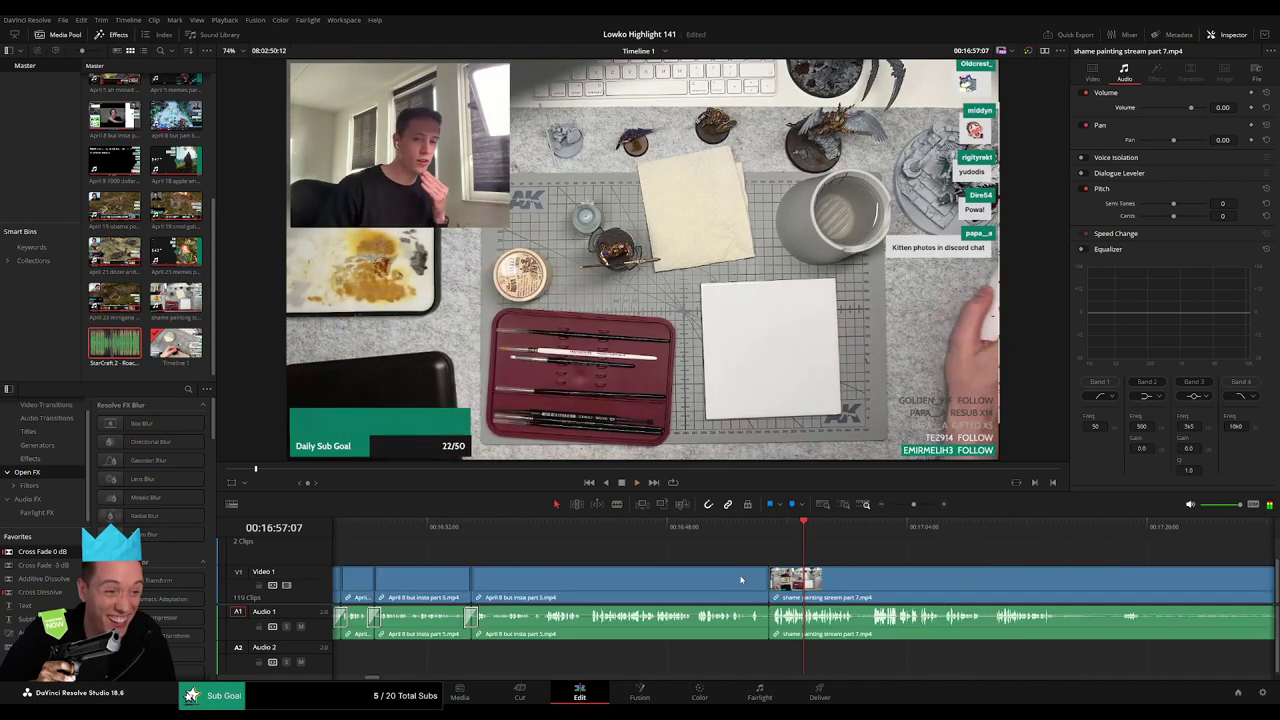
pyautogui.moveTo(43, 551); pyautogui.dragTo(768, 628)
# Remove the part 7 footage from about 00:17:00:28 to 00:17:01:43, close the gap, and add a cross fade at the audio cut.
pyautogui.hscroll(3, 660, 563)
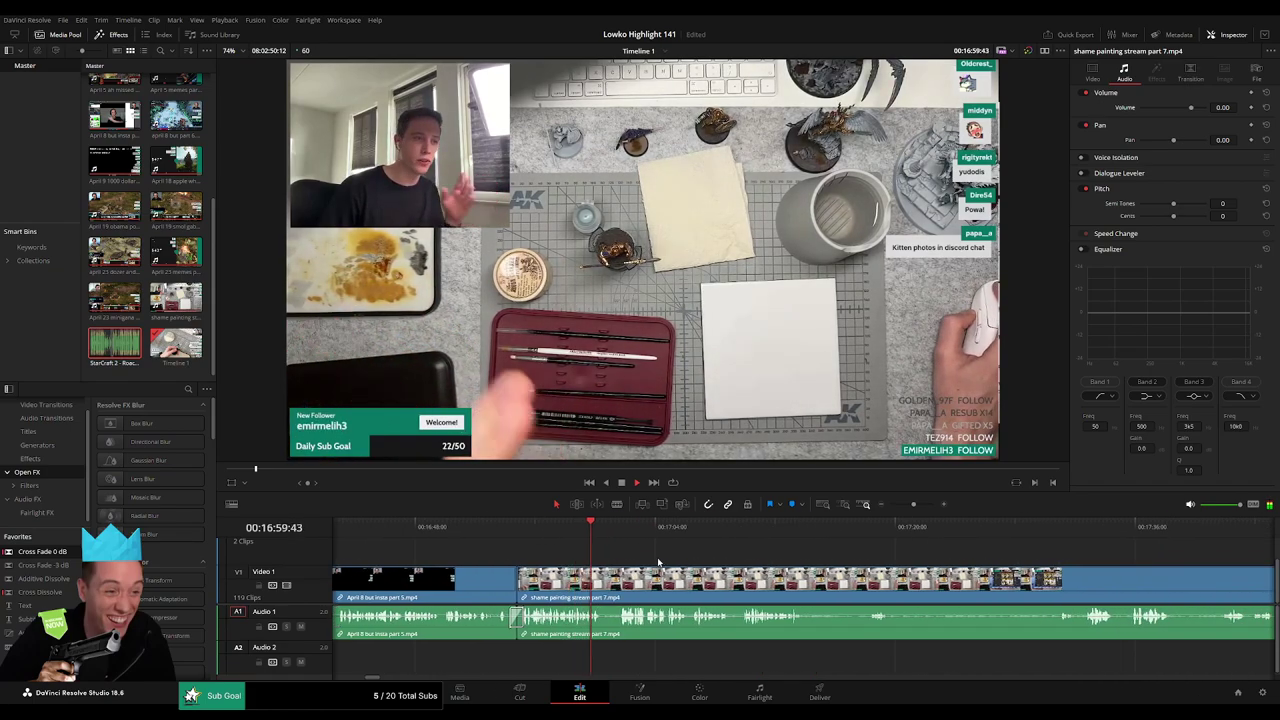
pyautogui.press('b')
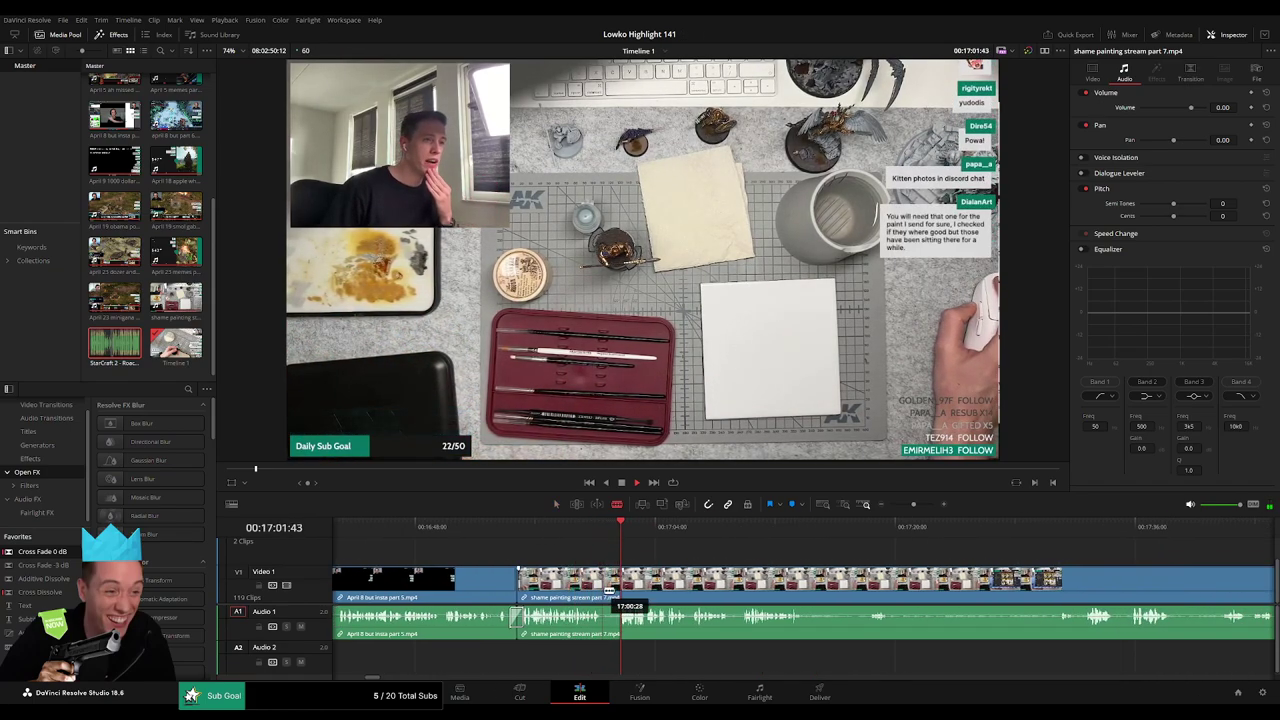
pyautogui.click(604, 580)
pyautogui.click(620, 585)
pyautogui.press('a')
pyautogui.click(612, 592)
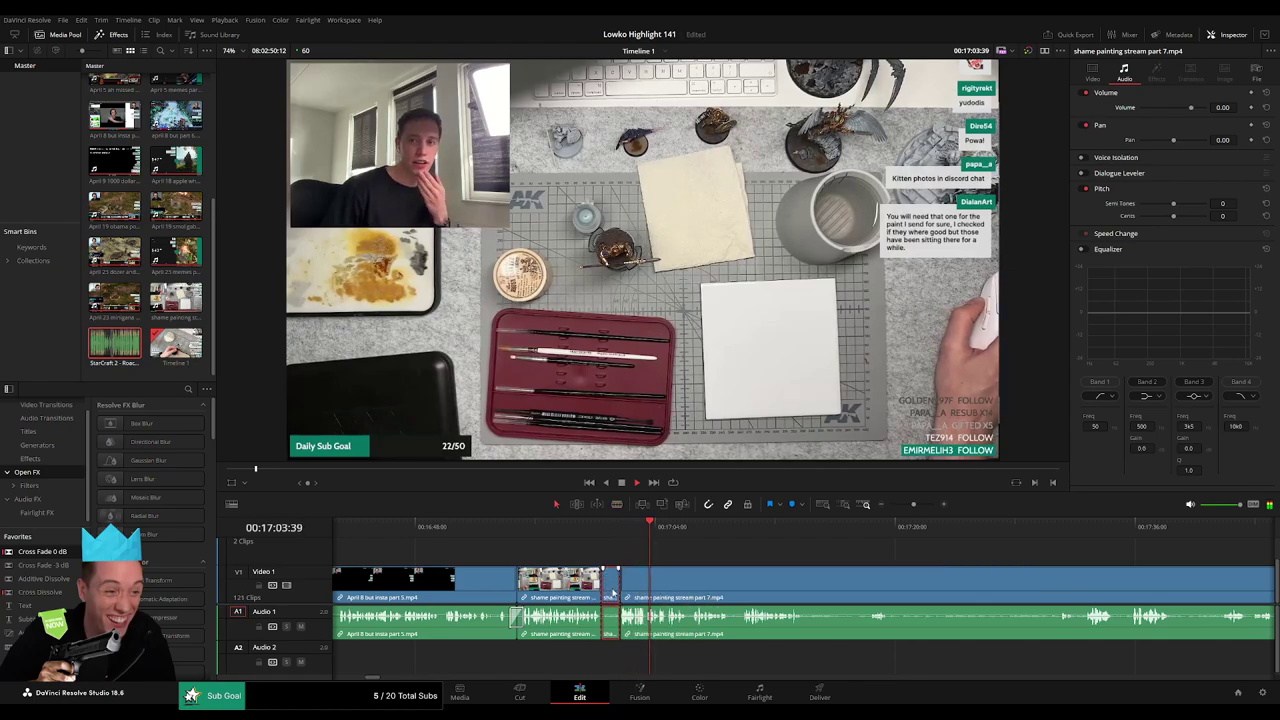
pyautogui.press('Delete')
pyautogui.click(629, 527)
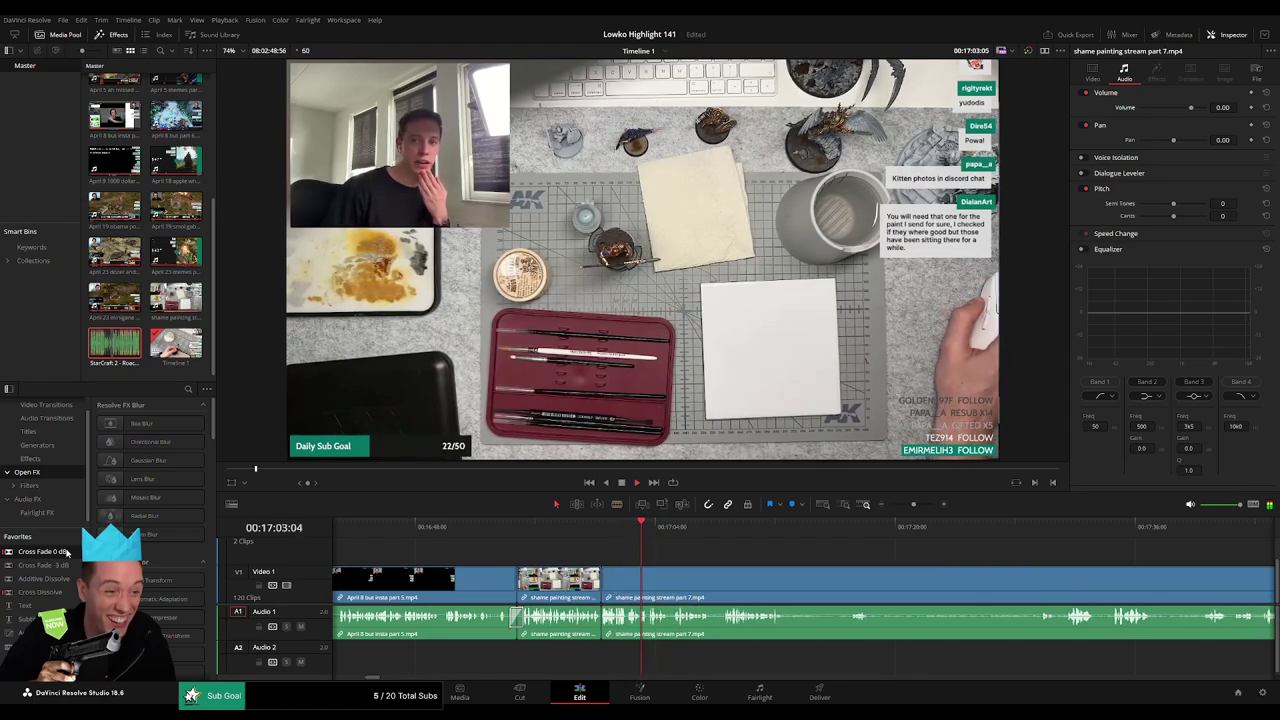
pyautogui.moveTo(67, 553); pyautogui.dragTo(602, 618)
# Split the part 7 clip at about 00:17:12:50, where the talking pauses.
pyautogui.hscroll(6, 581, 569)
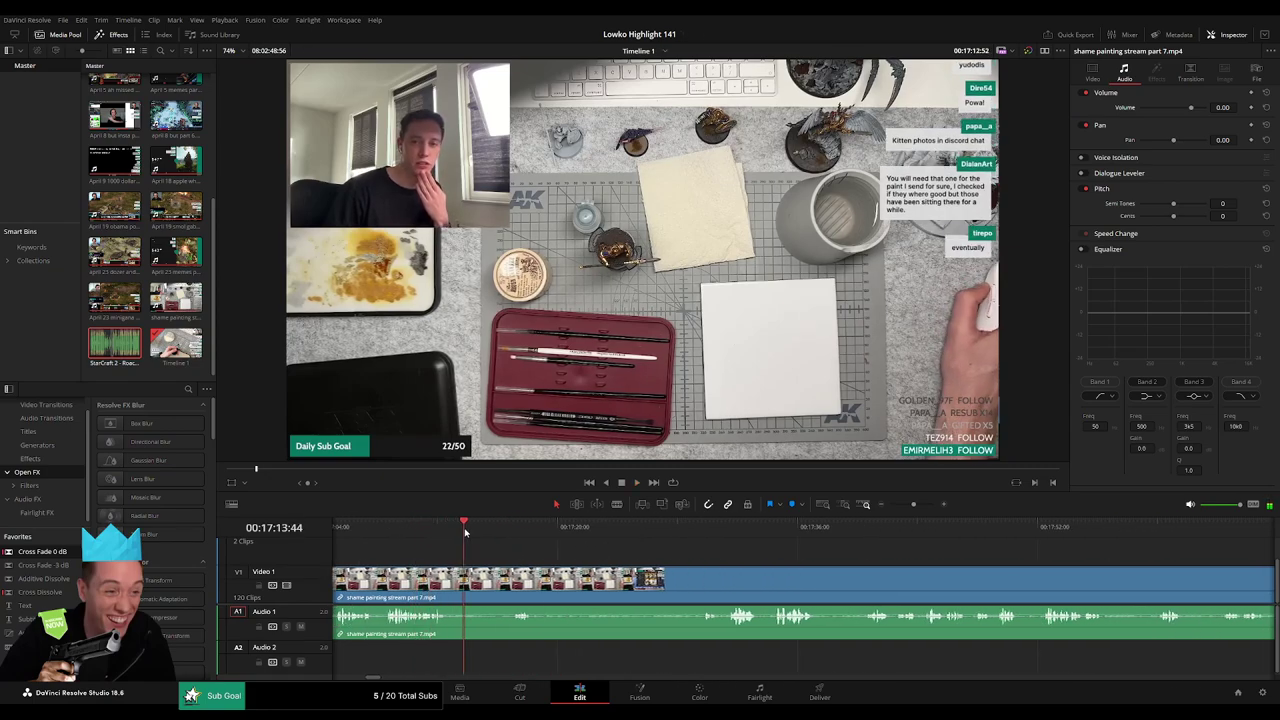
pyautogui.click(451, 586)
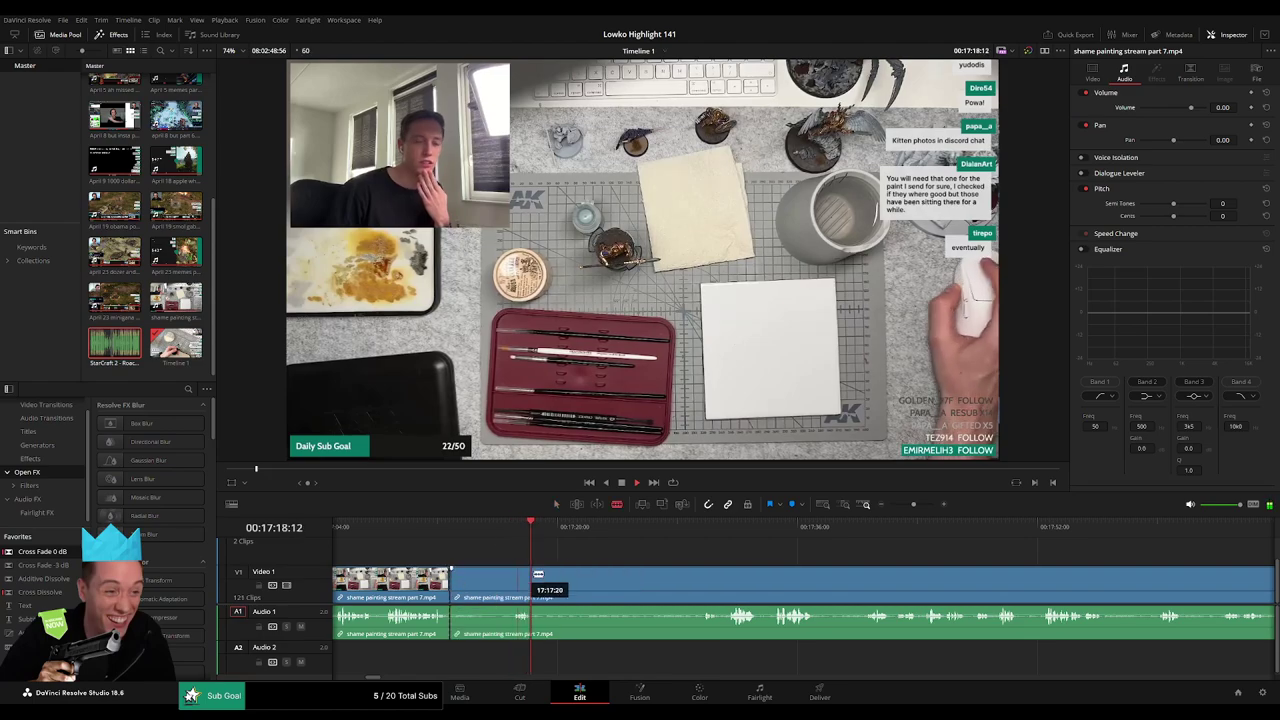
# Split the clip at about 17:27, then ripple-delete the 14 seconds before it and cross-fade the audio at the join.
pyautogui.moveTo(603, 533); pyautogui.dragTo(691, 538)
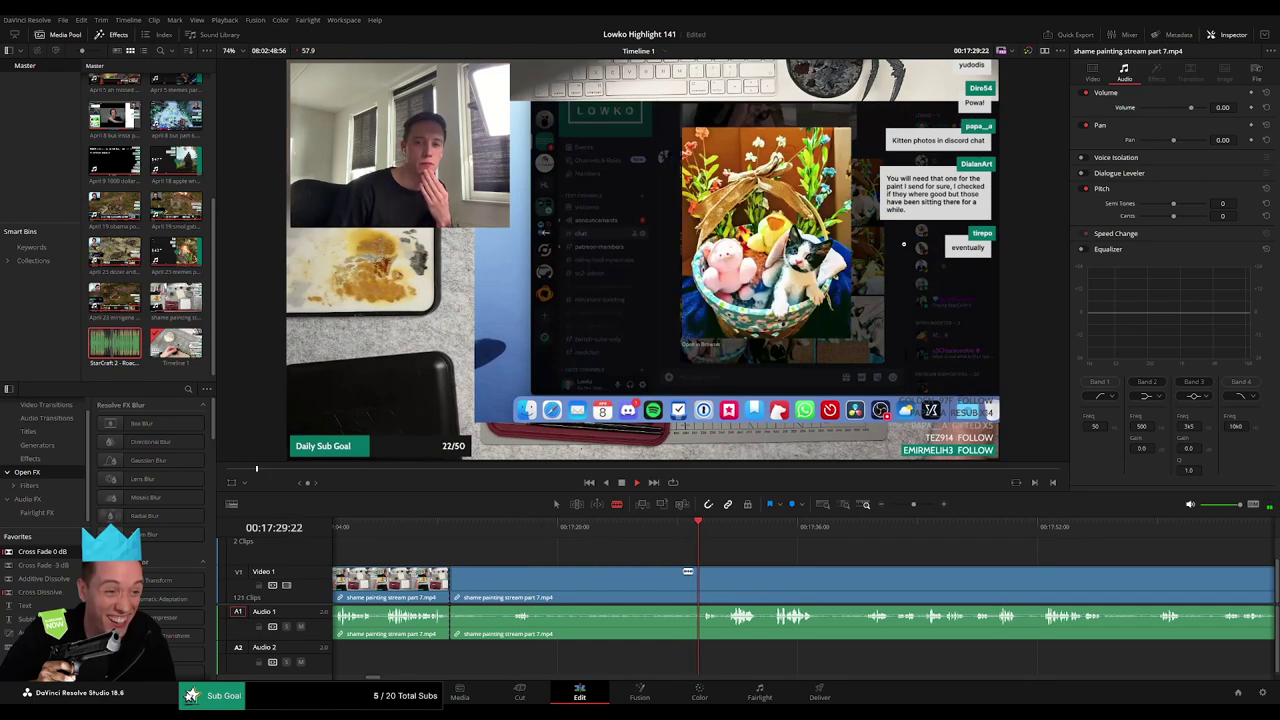
pyautogui.click(664, 593)
pyautogui.press('space')
pyautogui.press('a')
pyautogui.click(617, 587)
pyautogui.press('Delete')
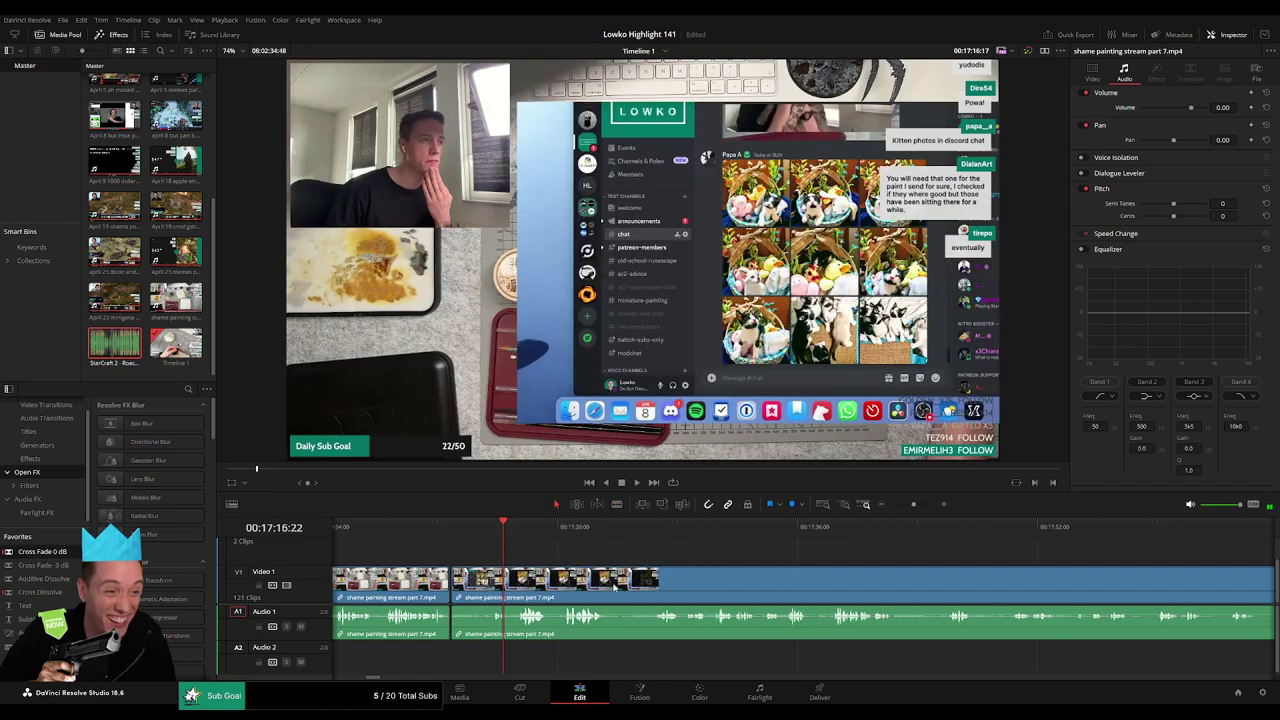
pyautogui.press('Up')
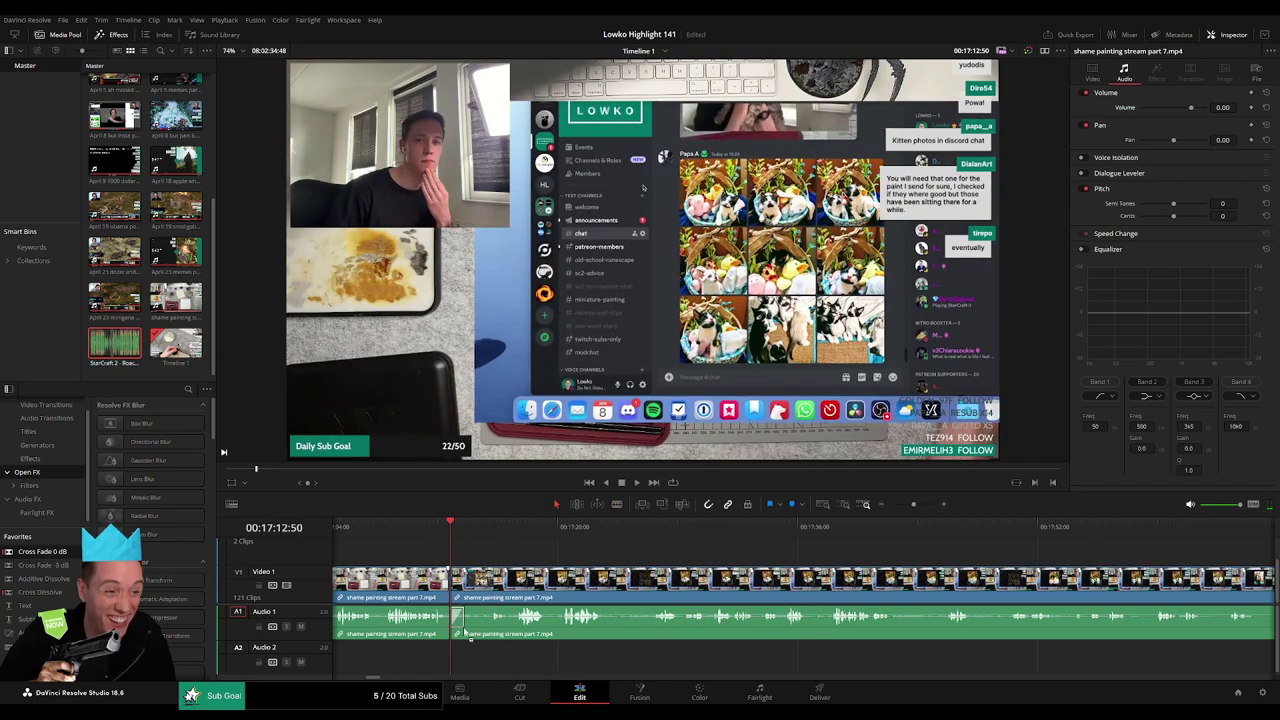
pyautogui.press('space')
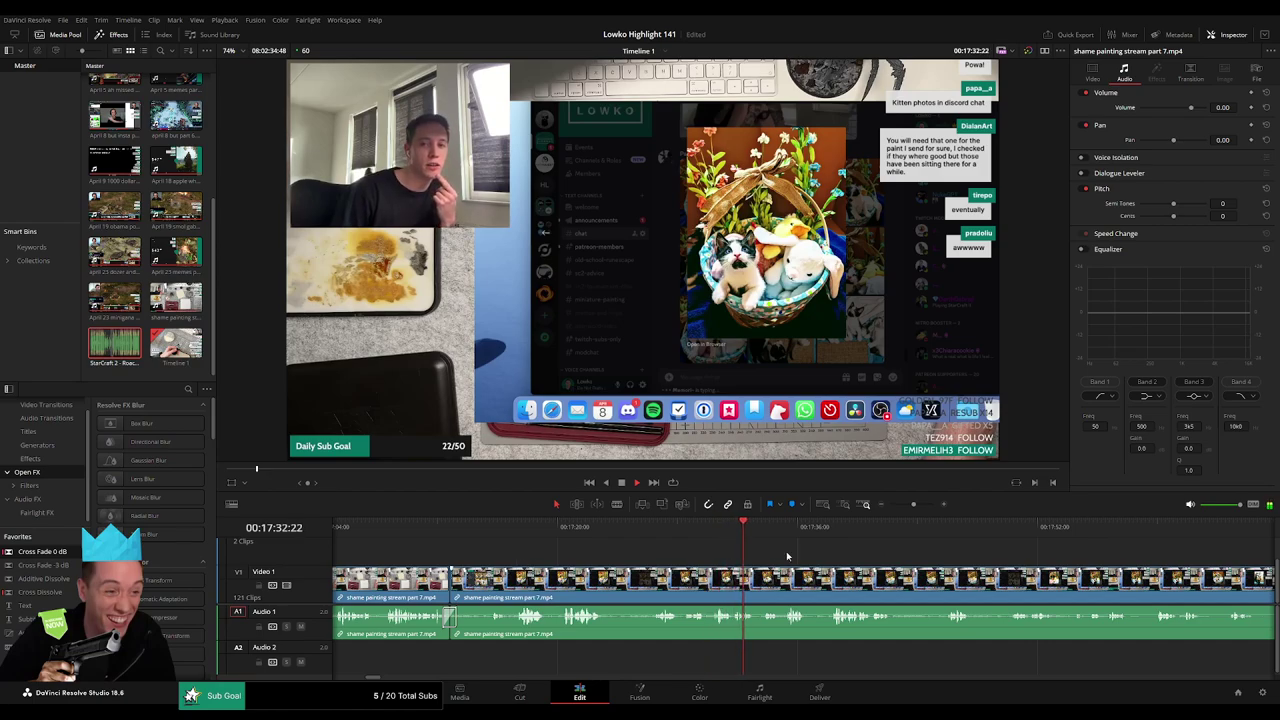
# Play through the kitten photos and split the video and audio at 17:54:04.
pyautogui.moveTo(850, 548); pyautogui.dragTo(630, 538)
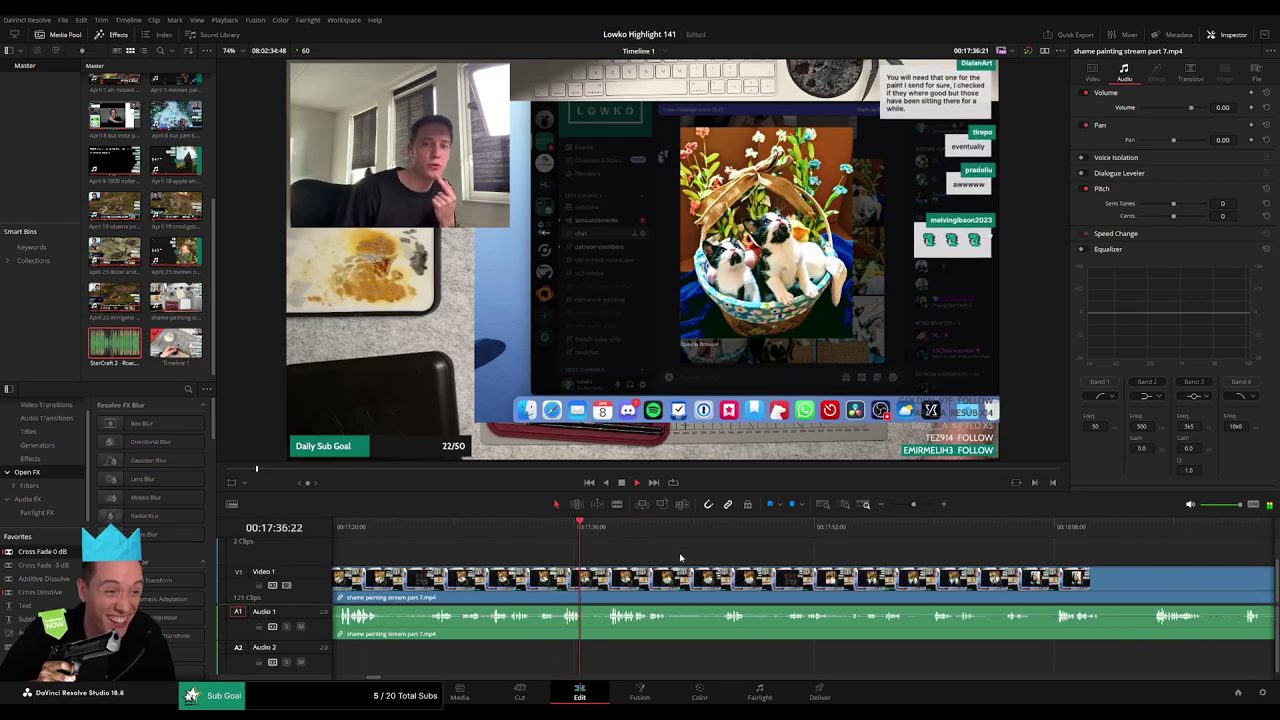
pyautogui.hscroll(1, 650, 555)
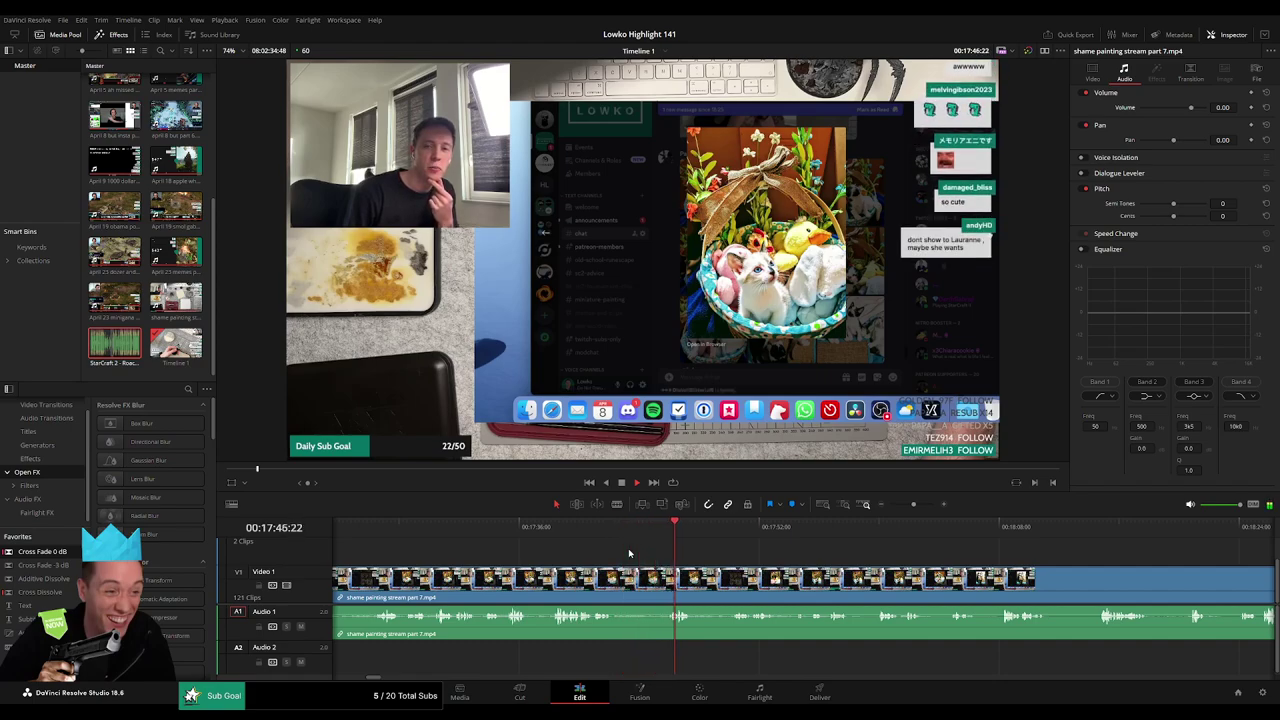
pyautogui.click(726, 527)
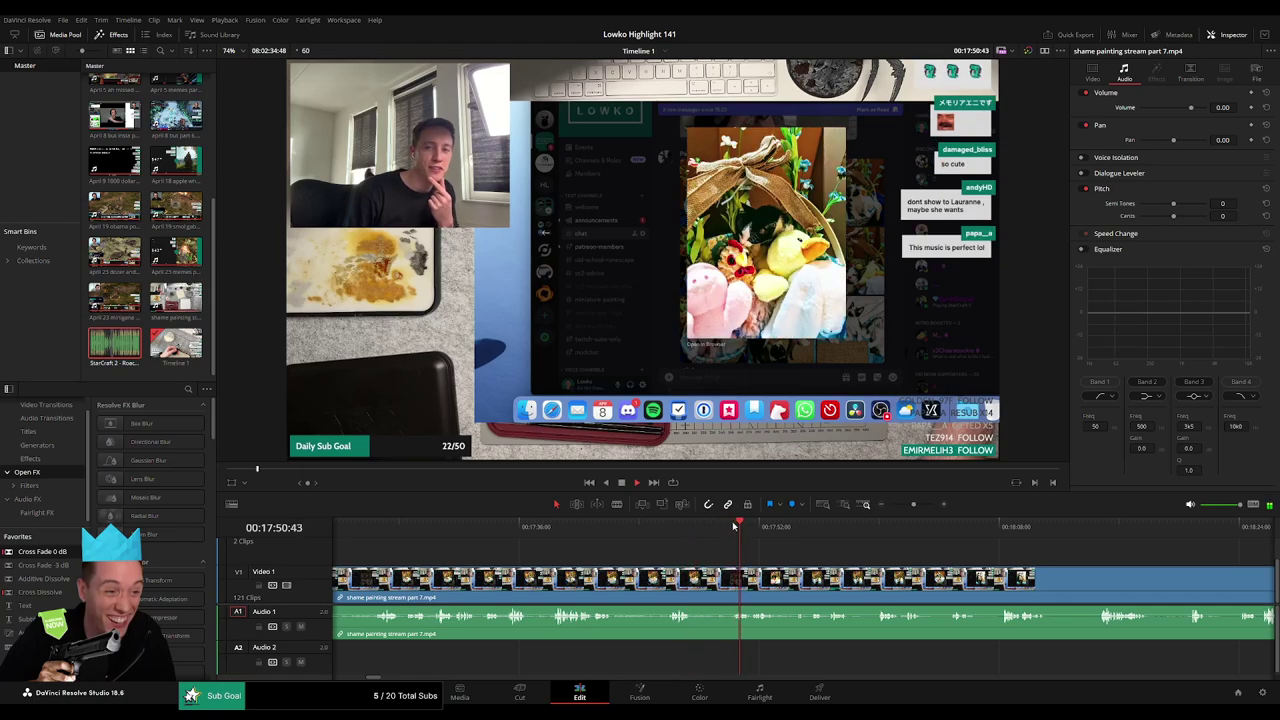
pyautogui.moveTo(798, 553); pyautogui.dragTo(618, 540)
pyautogui.click(641, 526)
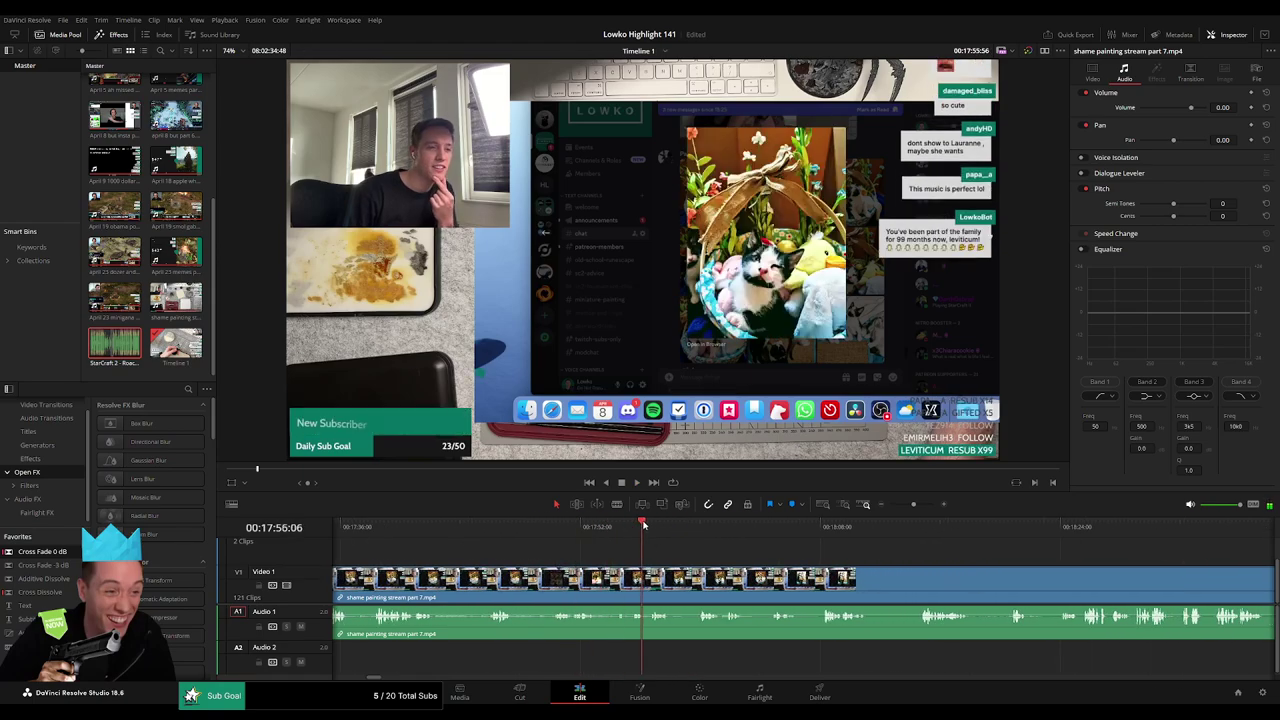
pyautogui.press('b')
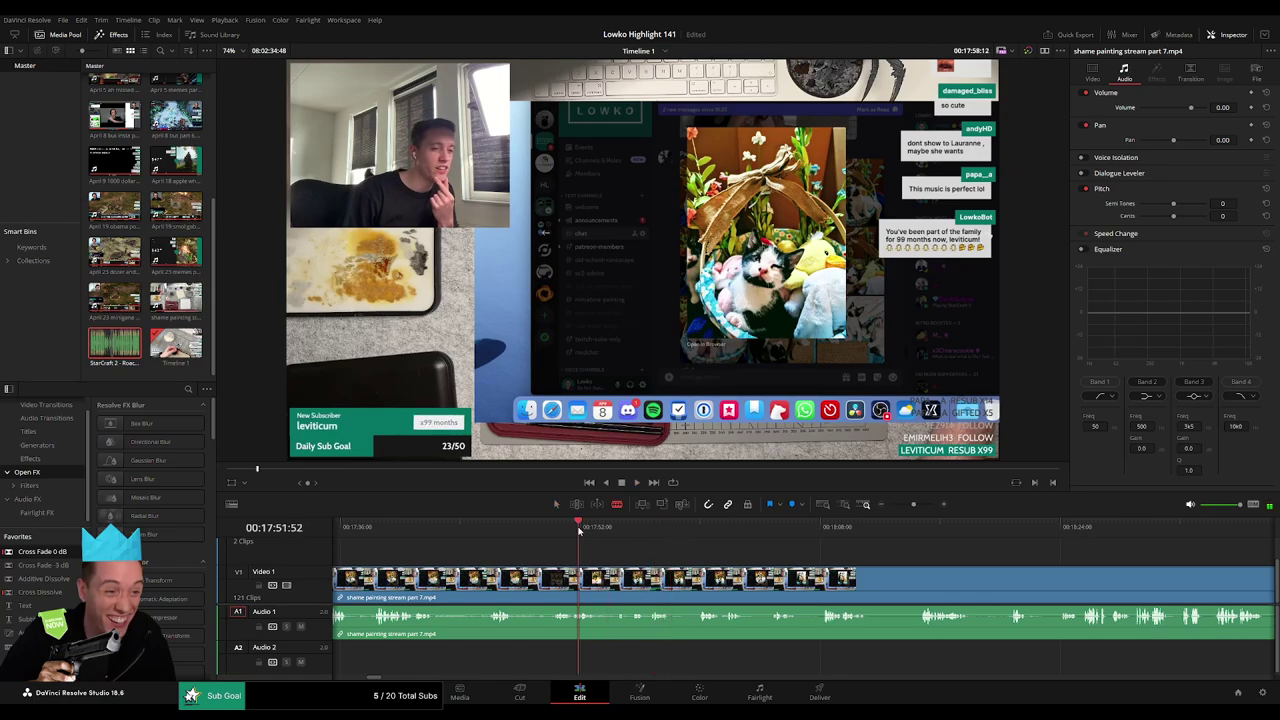
pyautogui.click(612, 580)
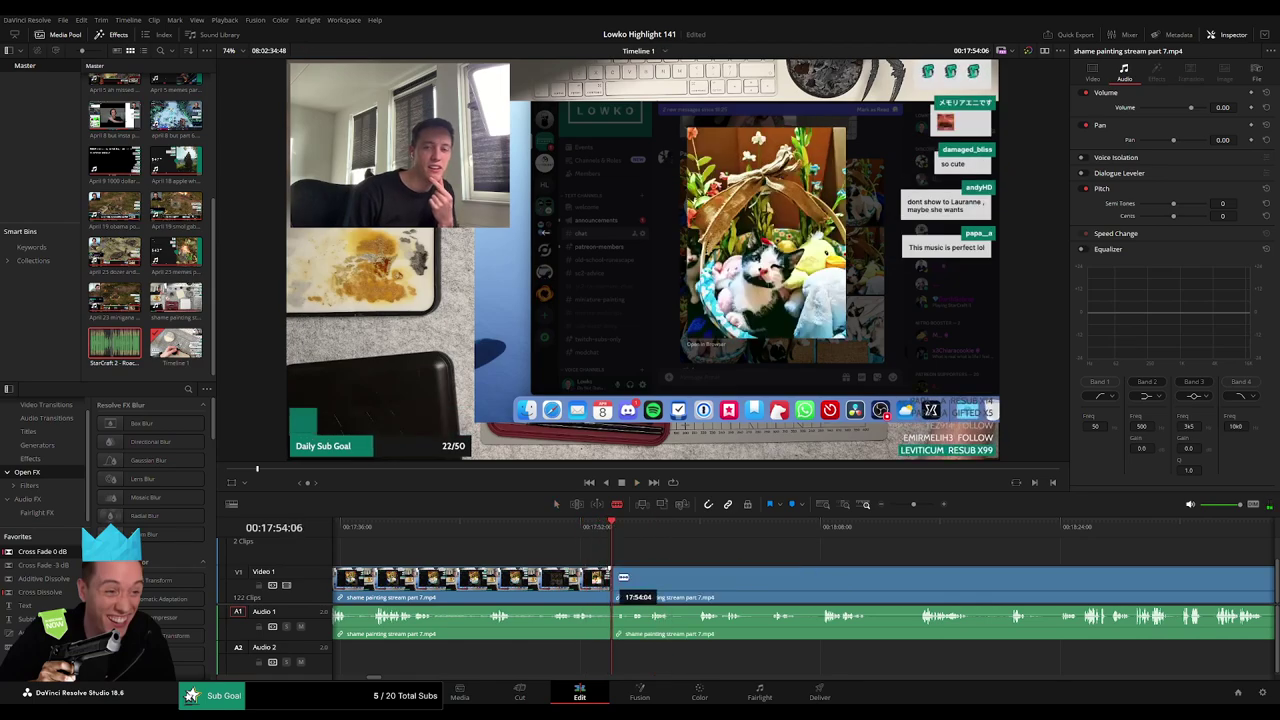
# Ripple-delete the section between 17:54 and a new split at about 18:08, and cross-fade the audio at the join.
pyautogui.click(699, 530)
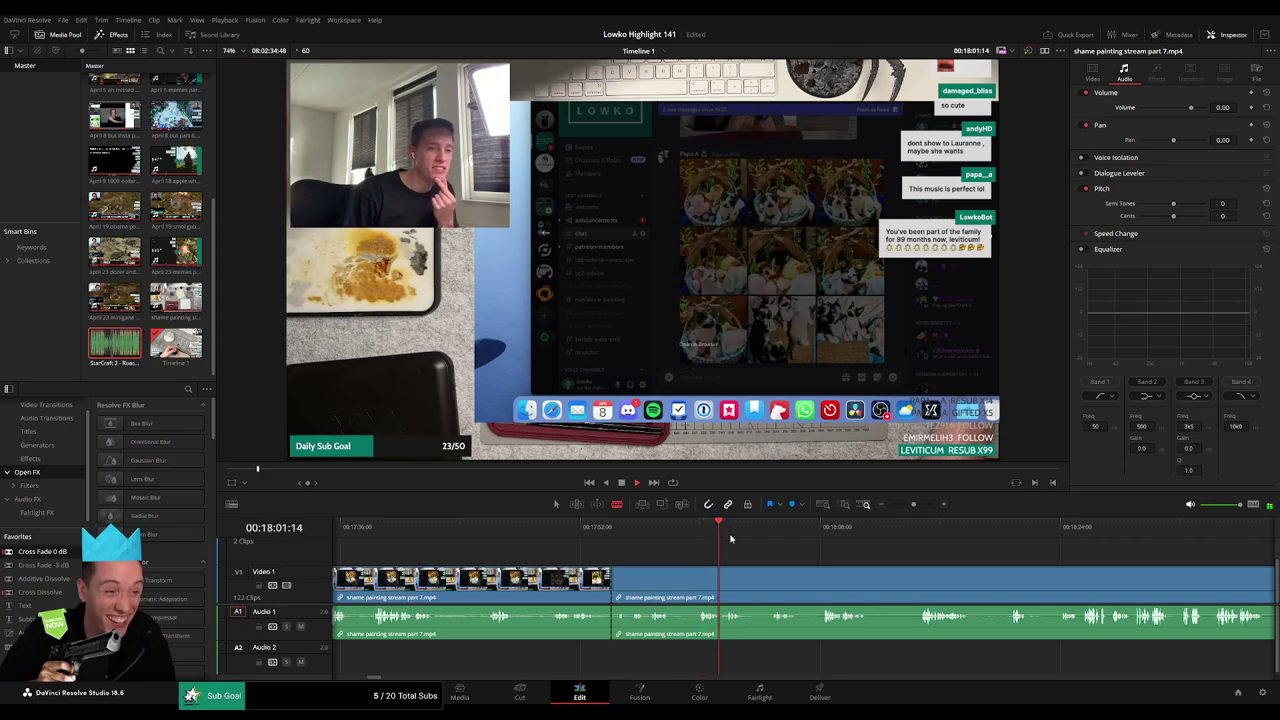
pyautogui.click(781, 535)
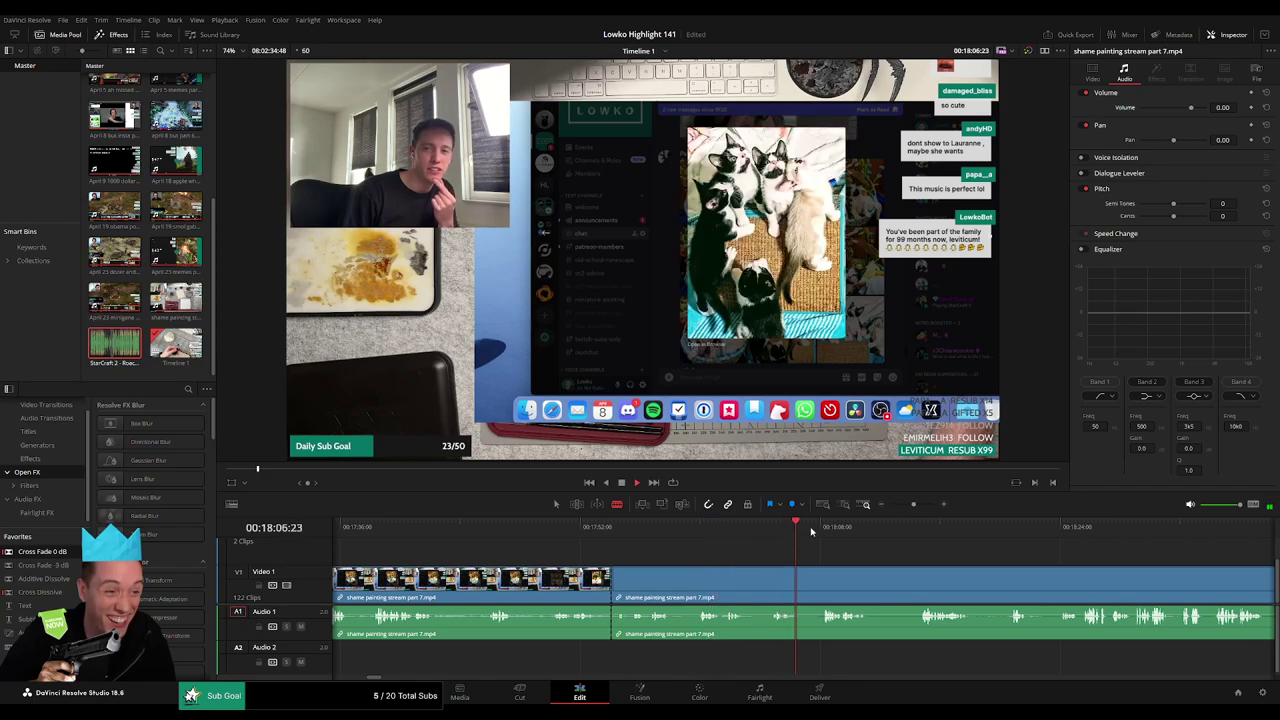
pyautogui.click(757, 592)
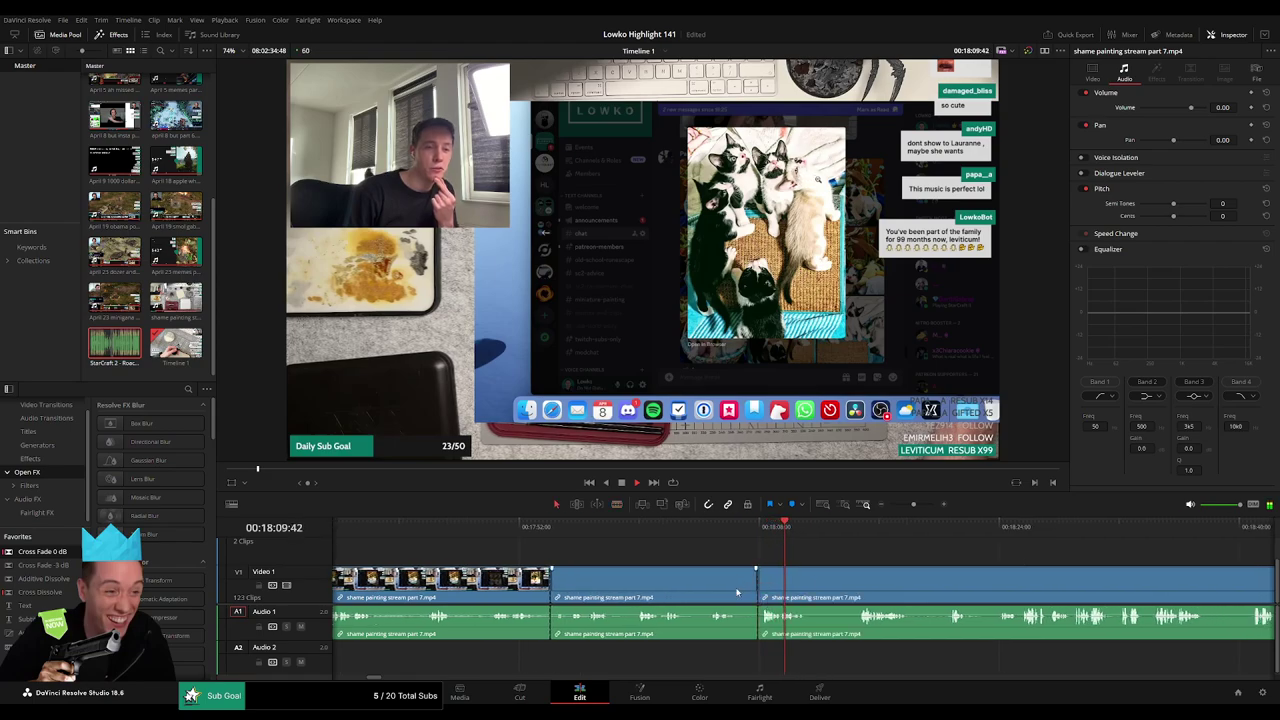
pyautogui.press('a')
pyautogui.click(736, 591)
pyautogui.hotkey('shift', 'BackSpace')
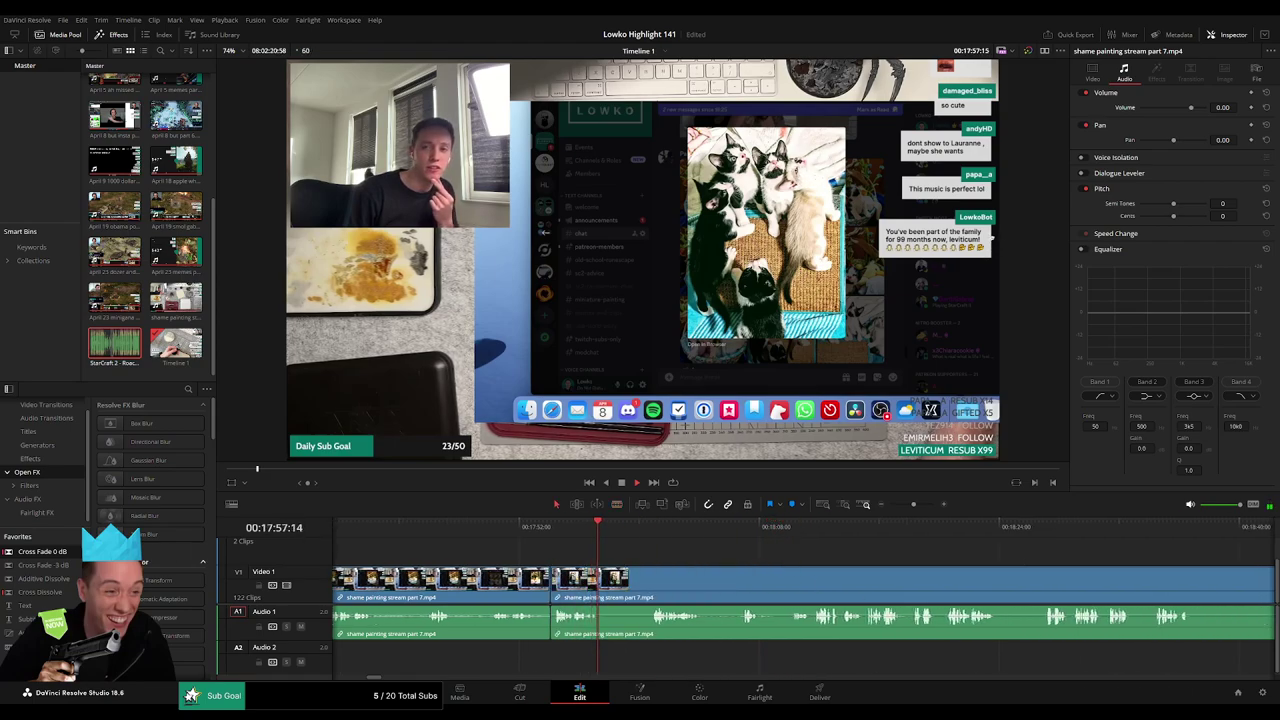
pyautogui.click(645, 535)
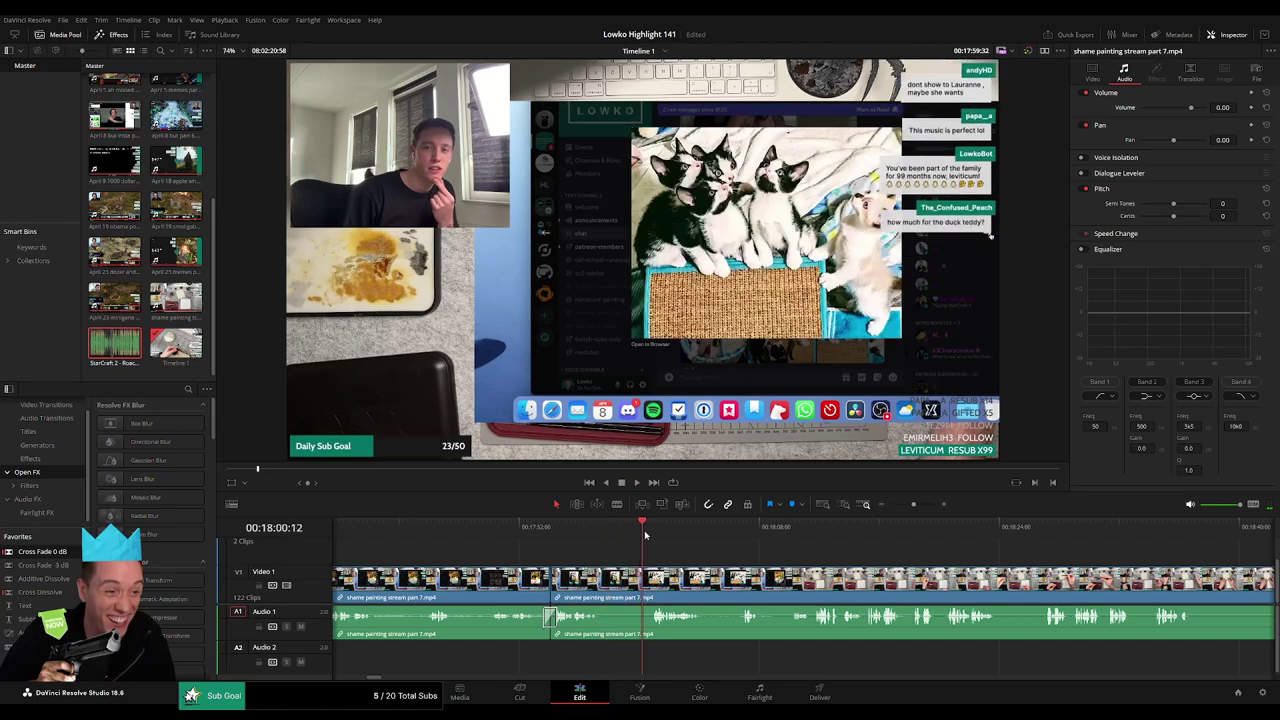
# Cut out about 3 seconds of the kitten footage starting at about 17:57 and cross-fade the audio at the join.
pyautogui.press('b')
pyautogui.click(602, 580)
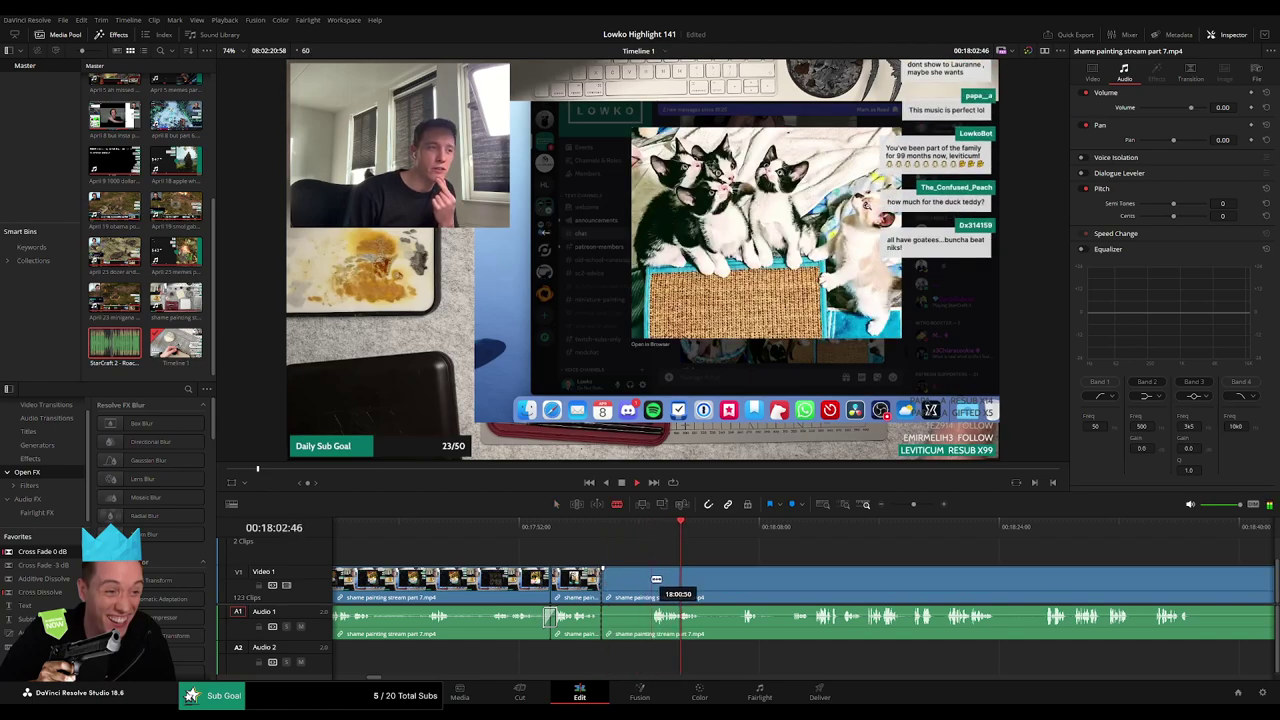
pyautogui.moveTo(656, 579); pyautogui.dragTo(633, 587)
pyautogui.press('Delete')
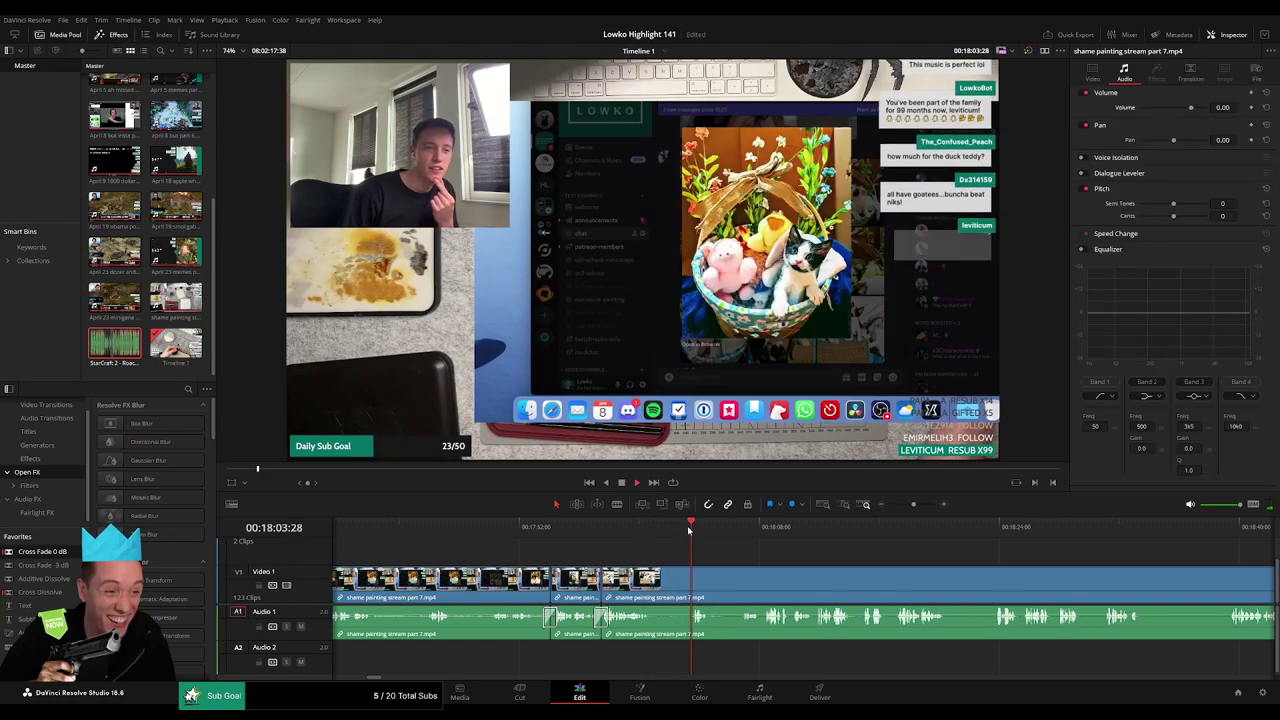
# Split the painting stream clip at about 18:14, after the kitten photos end.
pyautogui.moveTo(727, 532); pyautogui.dragTo(669, 553)
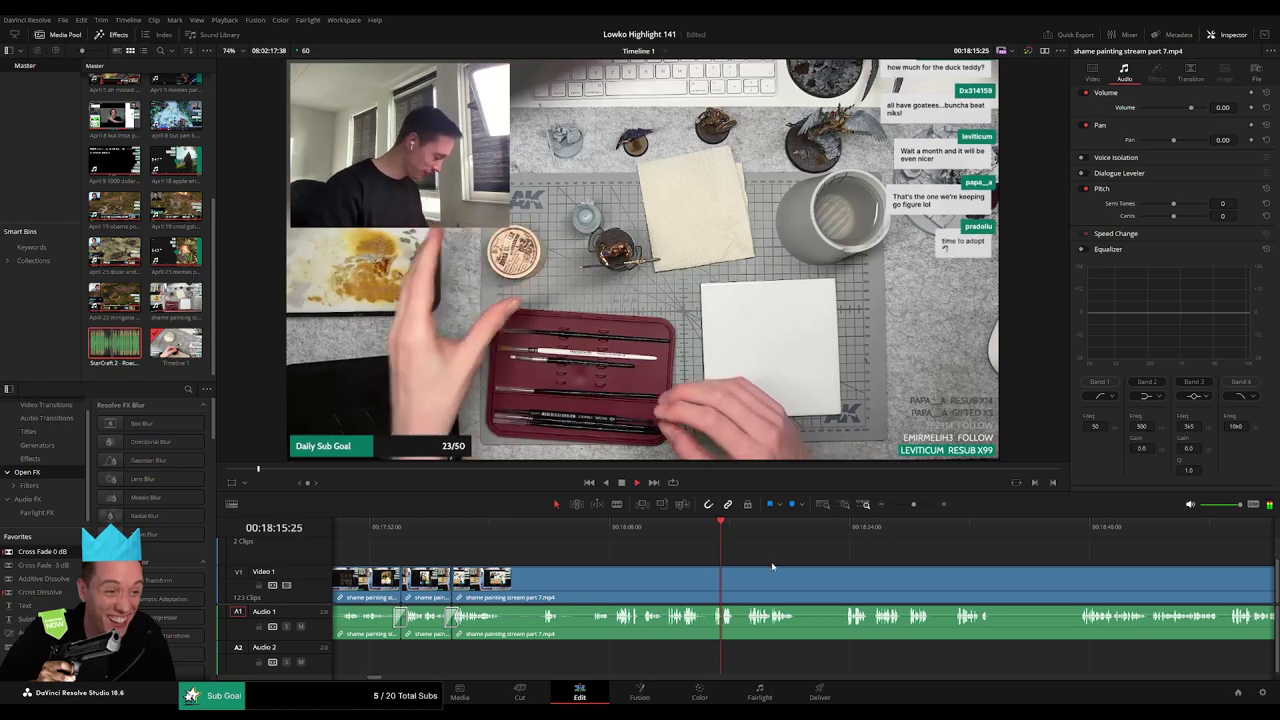
pyautogui.moveTo(772, 564); pyautogui.dragTo(529, 536)
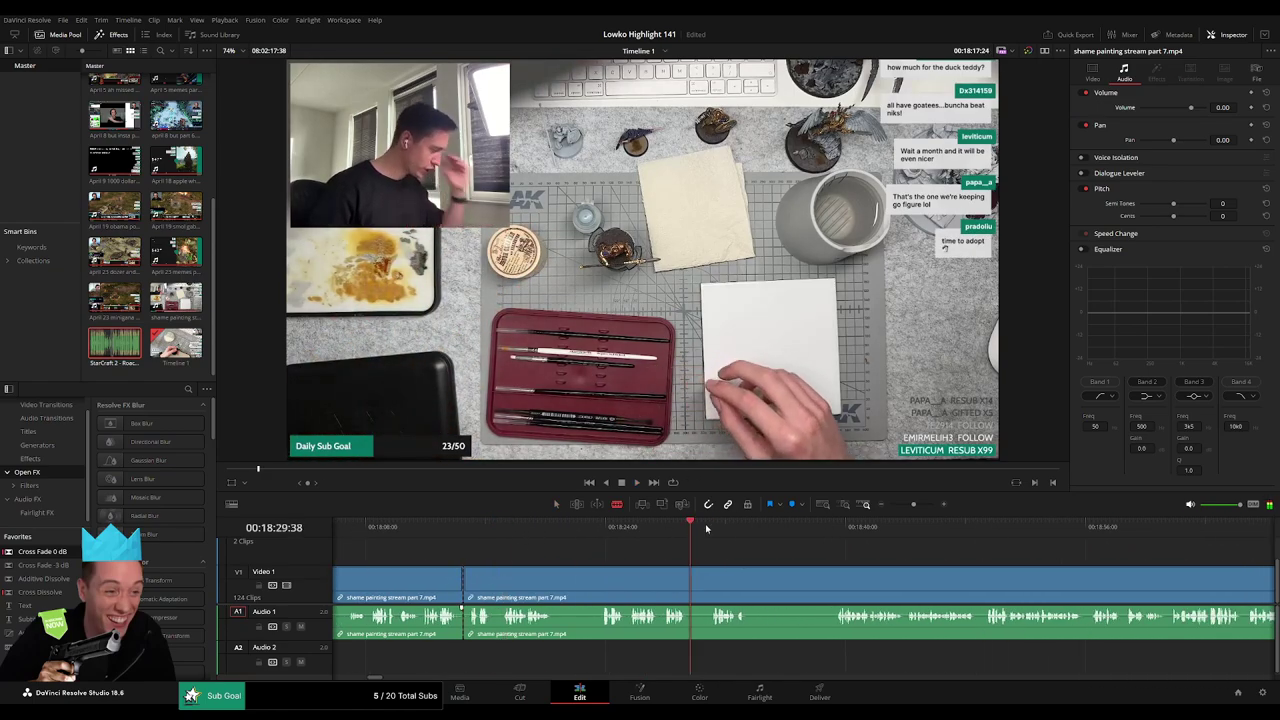
# Skim the rest of the shame painting stream part 7 clip up to about 40 minutes for the next highlight.
pyautogui.click(891, 528)
pyautogui.moveTo(960, 536); pyautogui.dragTo(1211, 531)
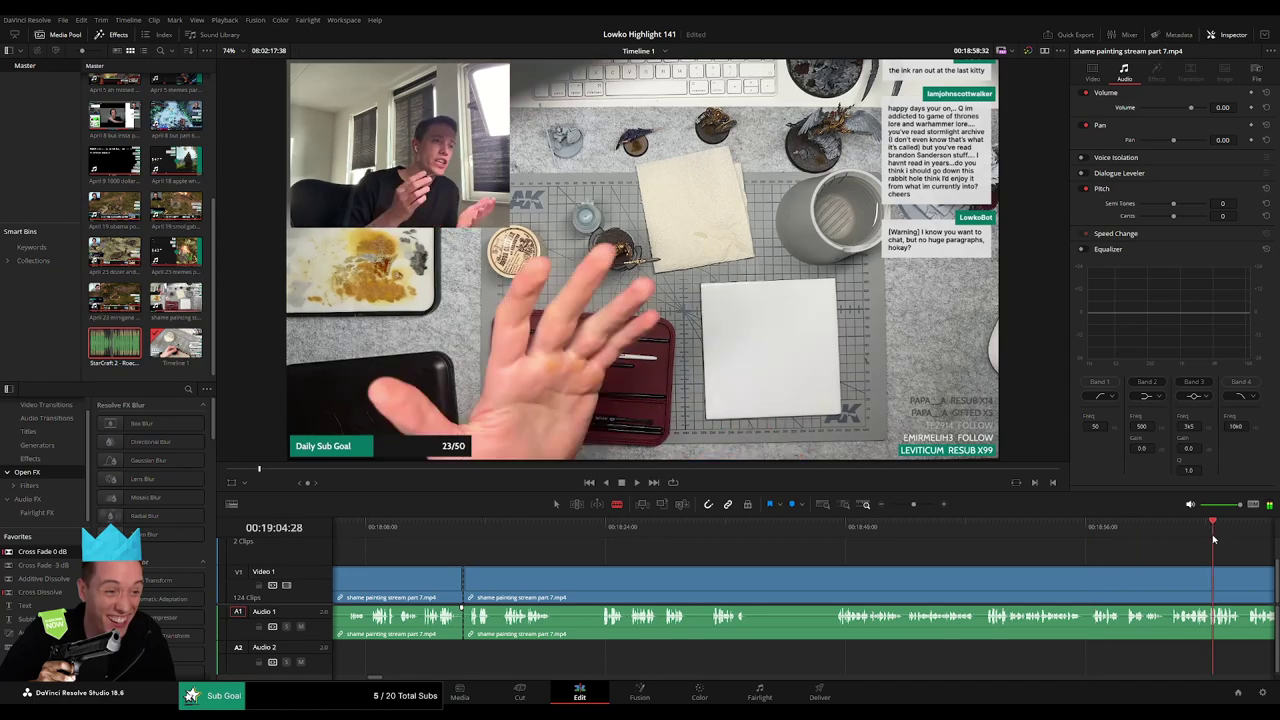
pyautogui.moveTo(913, 504); pyautogui.dragTo(893, 504)
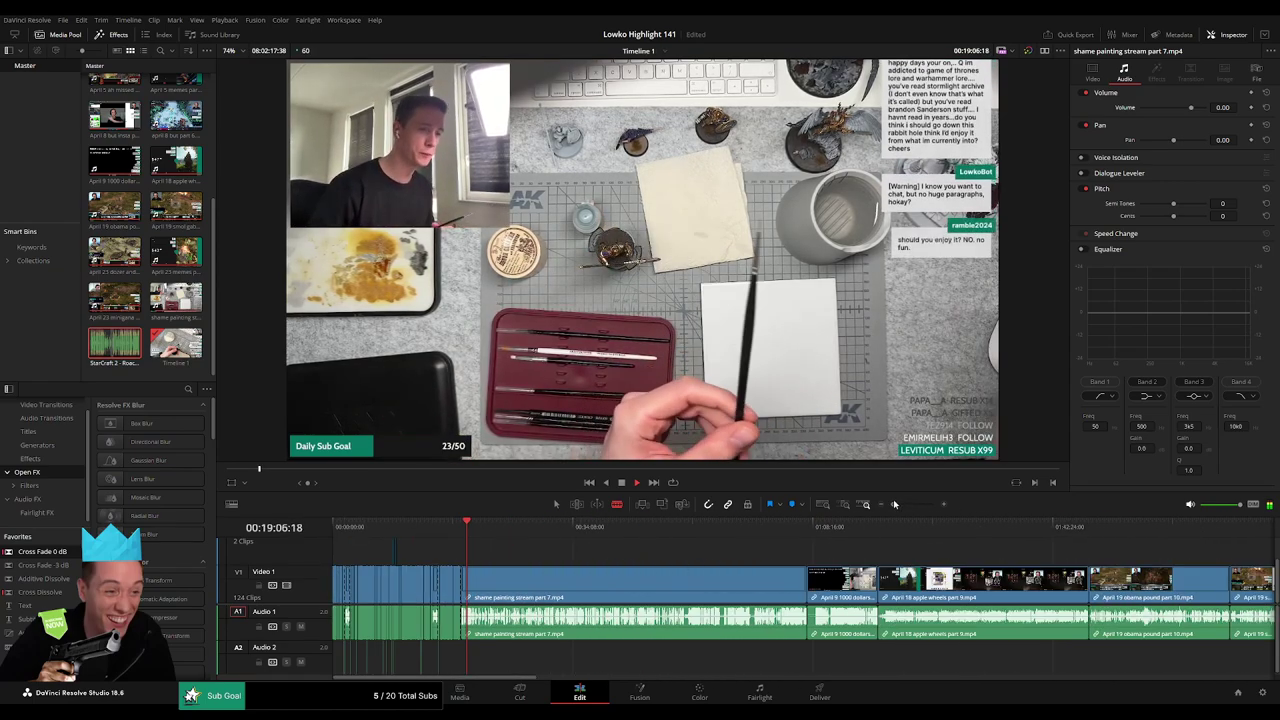
pyautogui.click(521, 527)
pyautogui.click(534, 527)
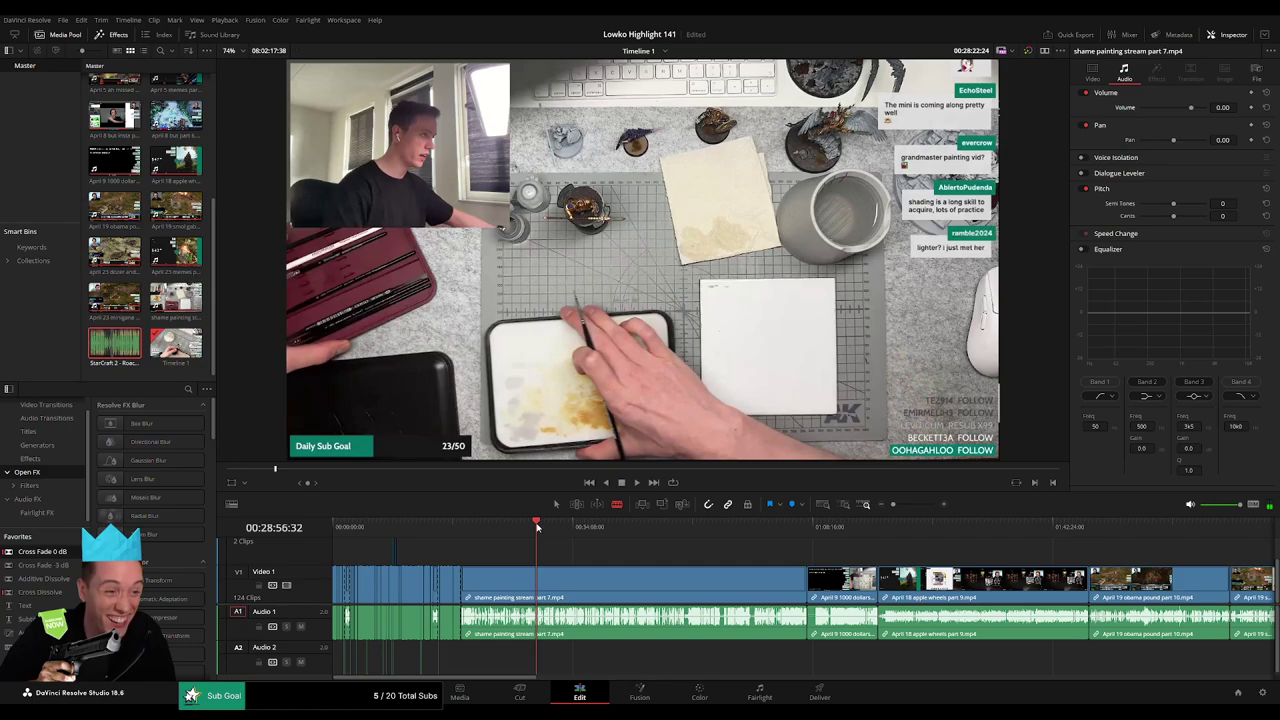
pyautogui.click(538, 527)
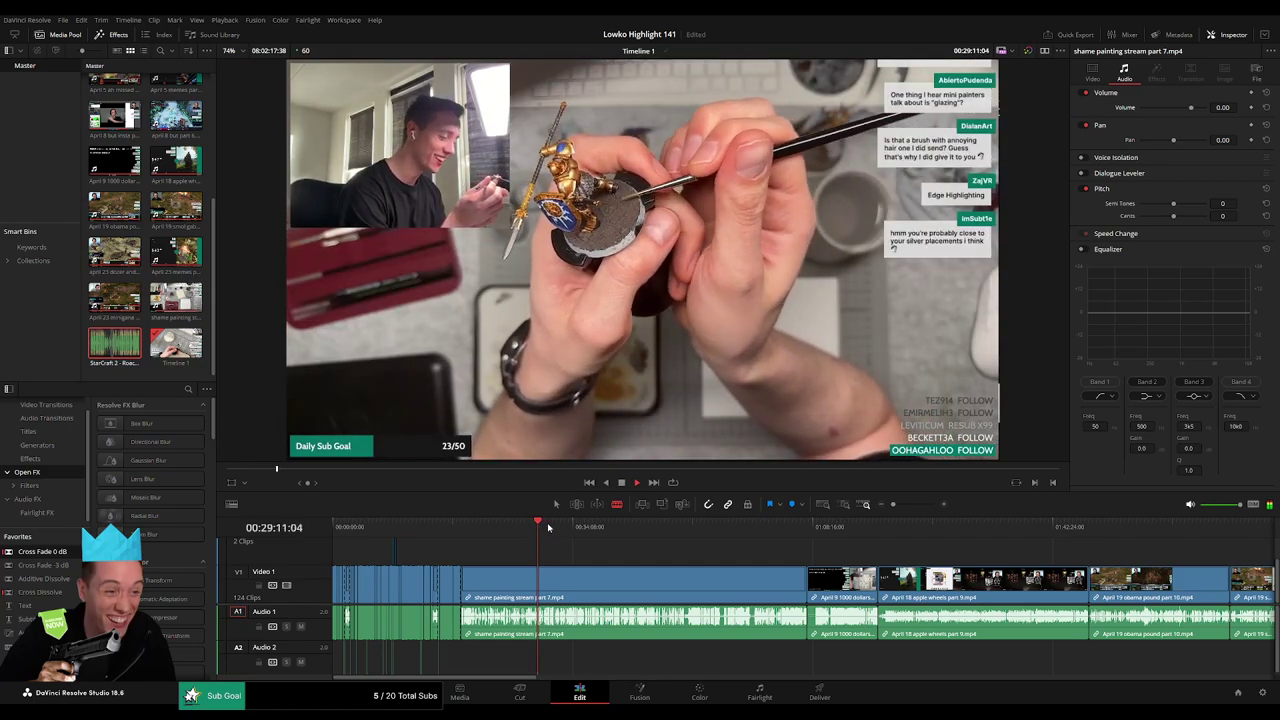
pyautogui.click(566, 527)
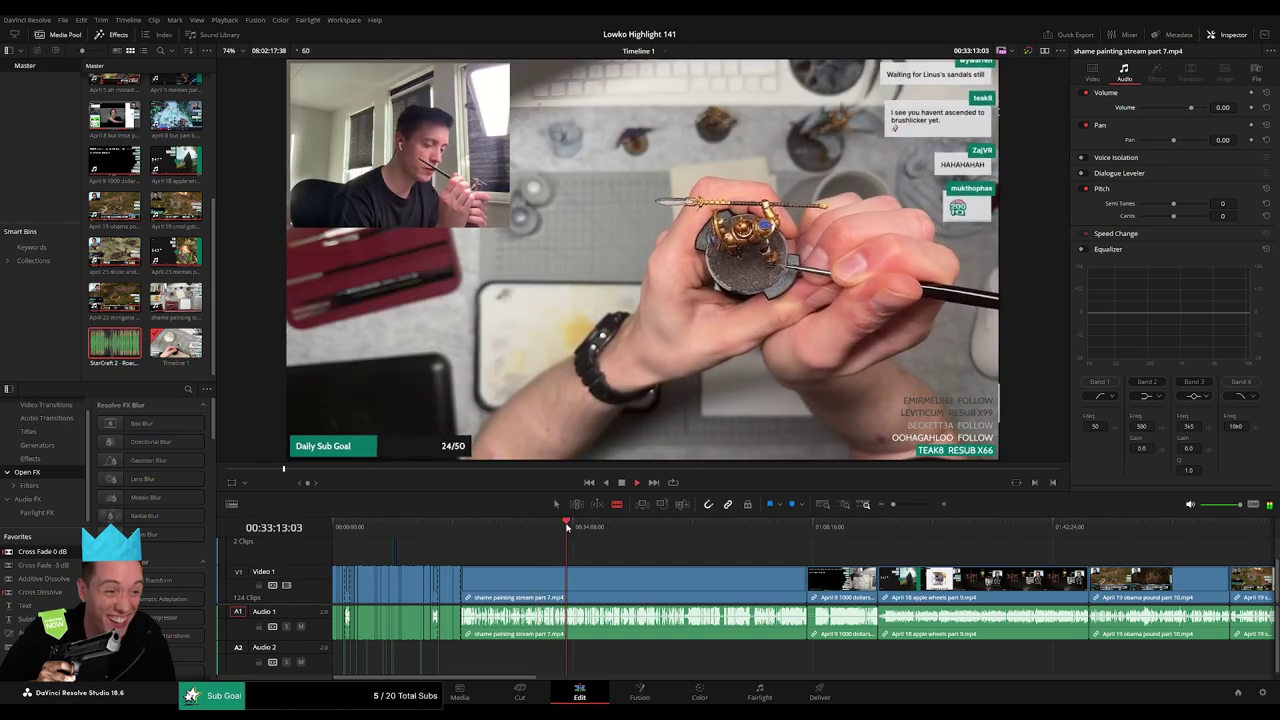
pyautogui.click(583, 527)
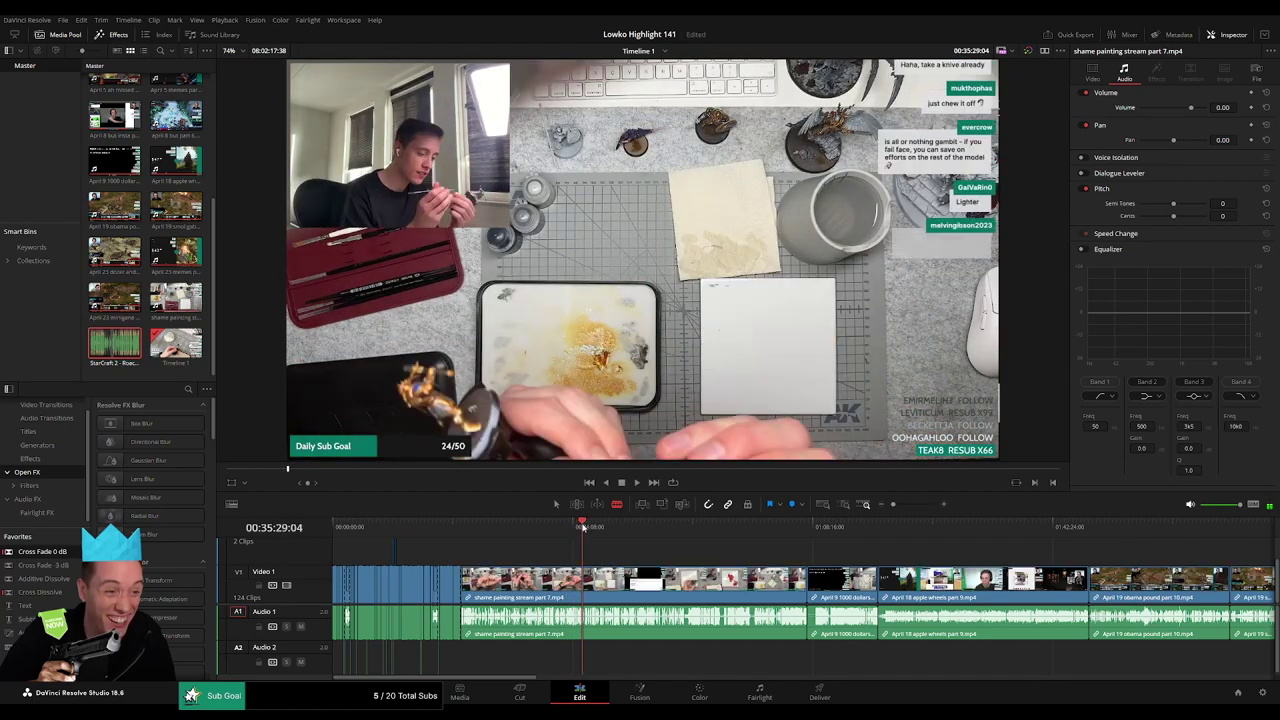
pyautogui.press('space')
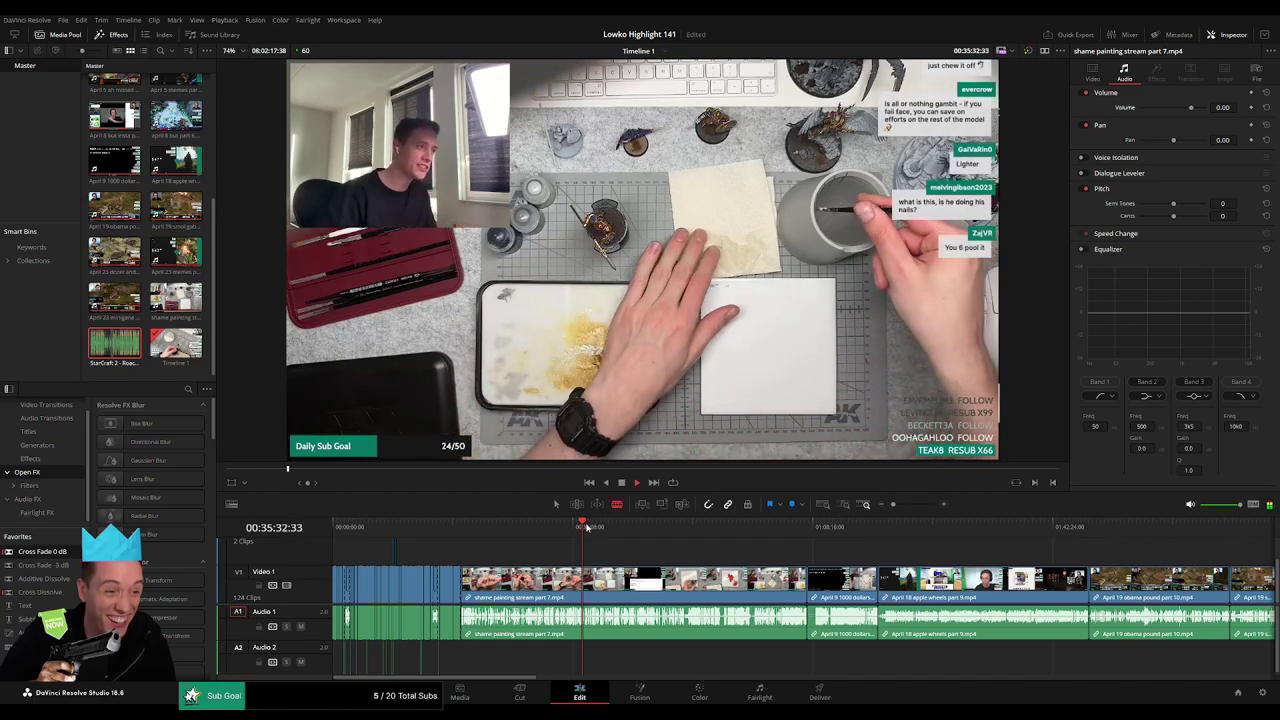
pyautogui.click(600, 527)
pyautogui.click(601, 527)
pyautogui.press('space')
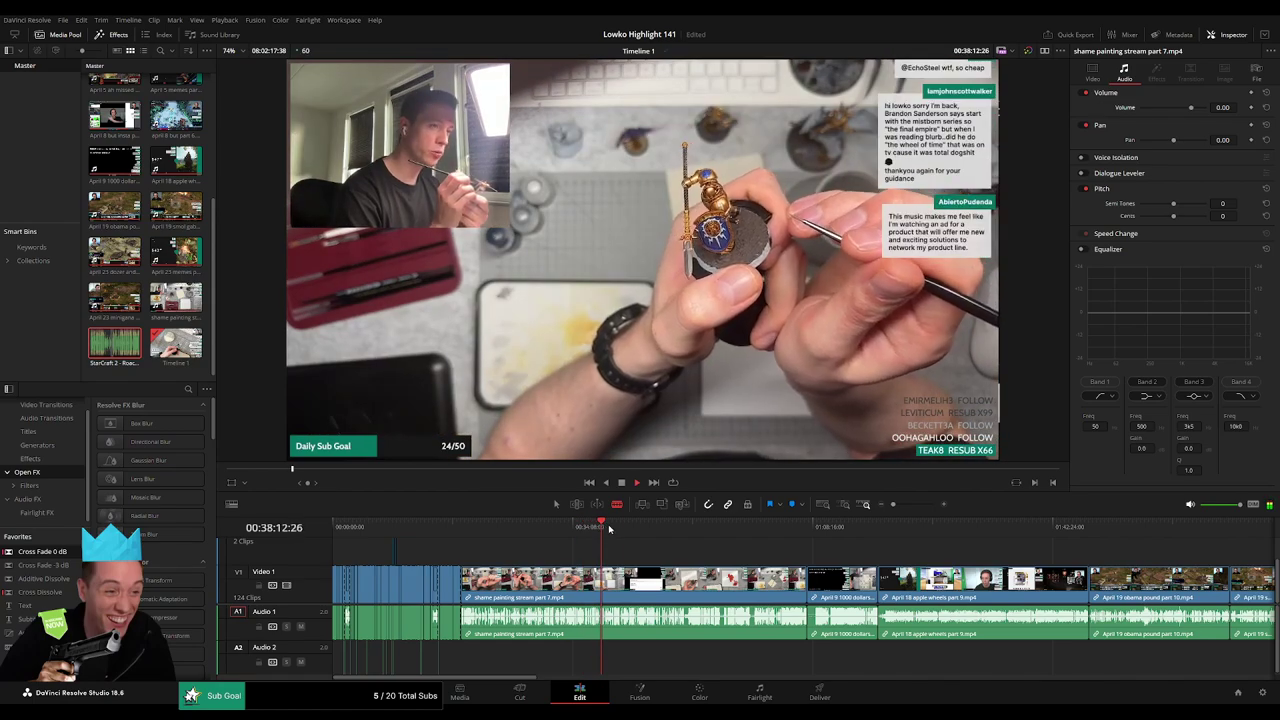
pyautogui.click(615, 525)
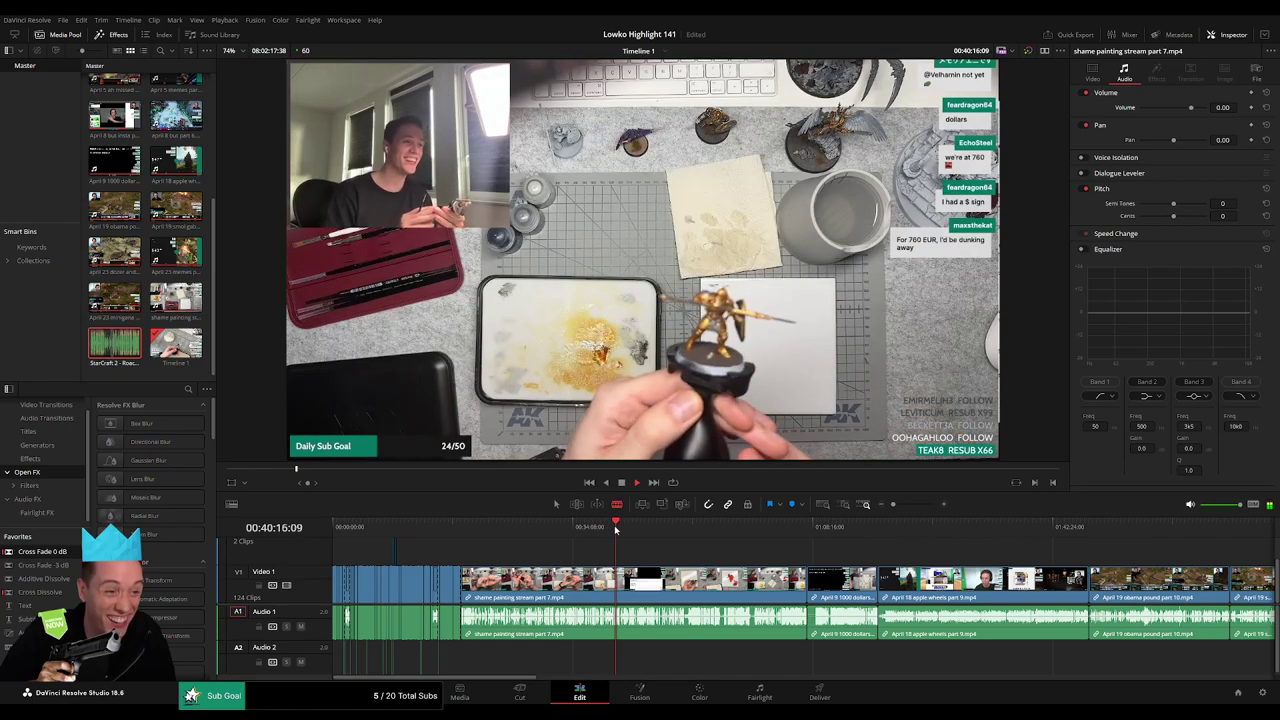
pyautogui.click(609, 525)
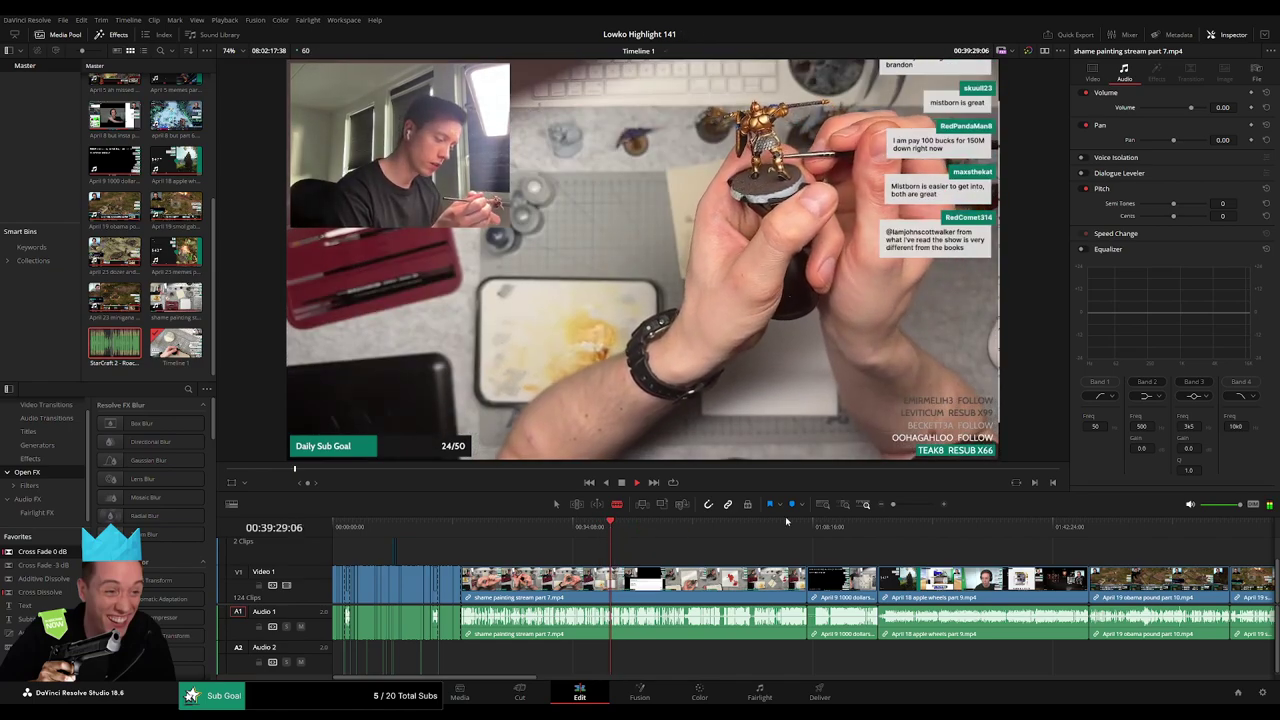
# Split the painting stream clip at about 39:43, just before the speech starts.
pyautogui.moveTo(893, 504); pyautogui.dragTo(908, 504)
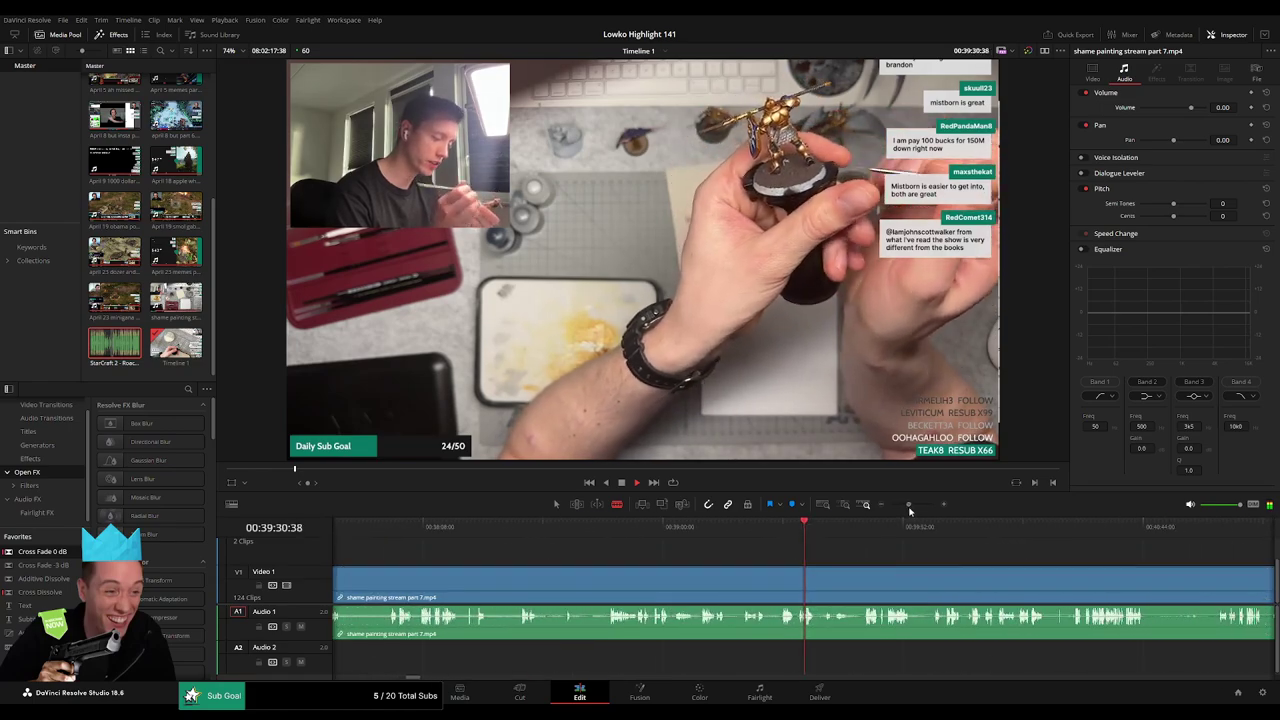
pyautogui.click(860, 530)
pyautogui.press('space')
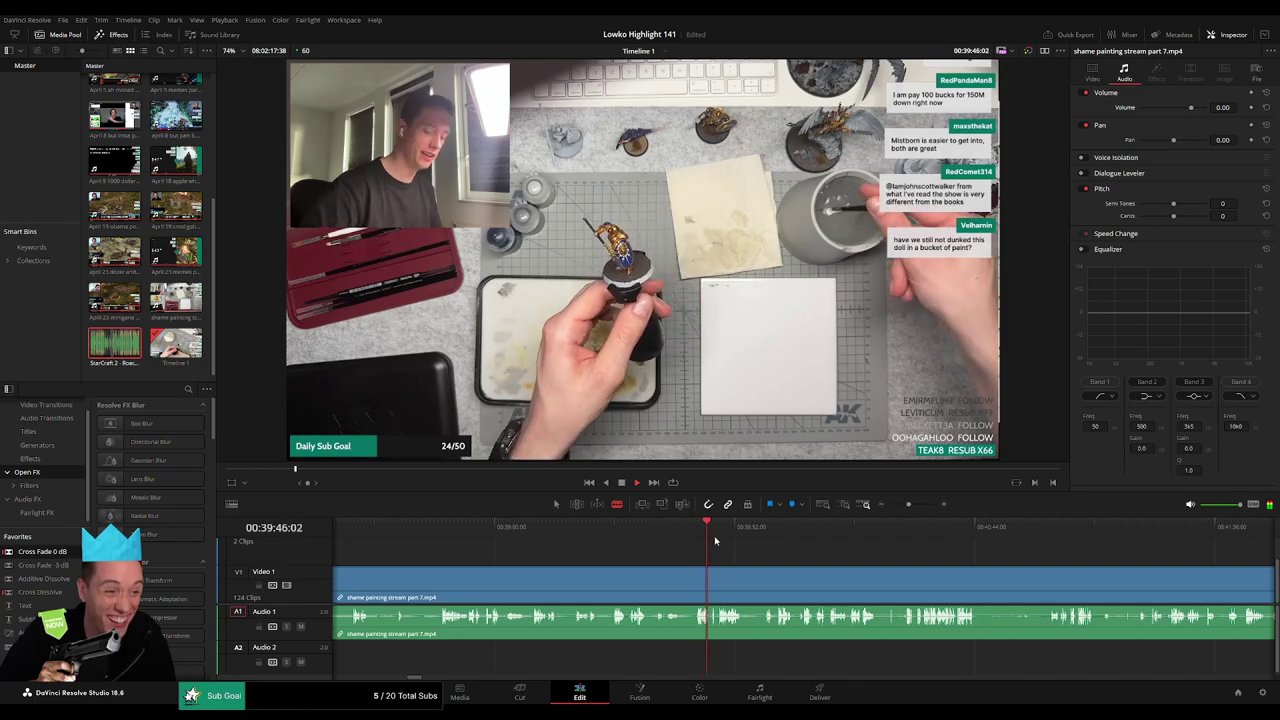
pyautogui.moveTo(911, 507); pyautogui.dragTo(917, 507)
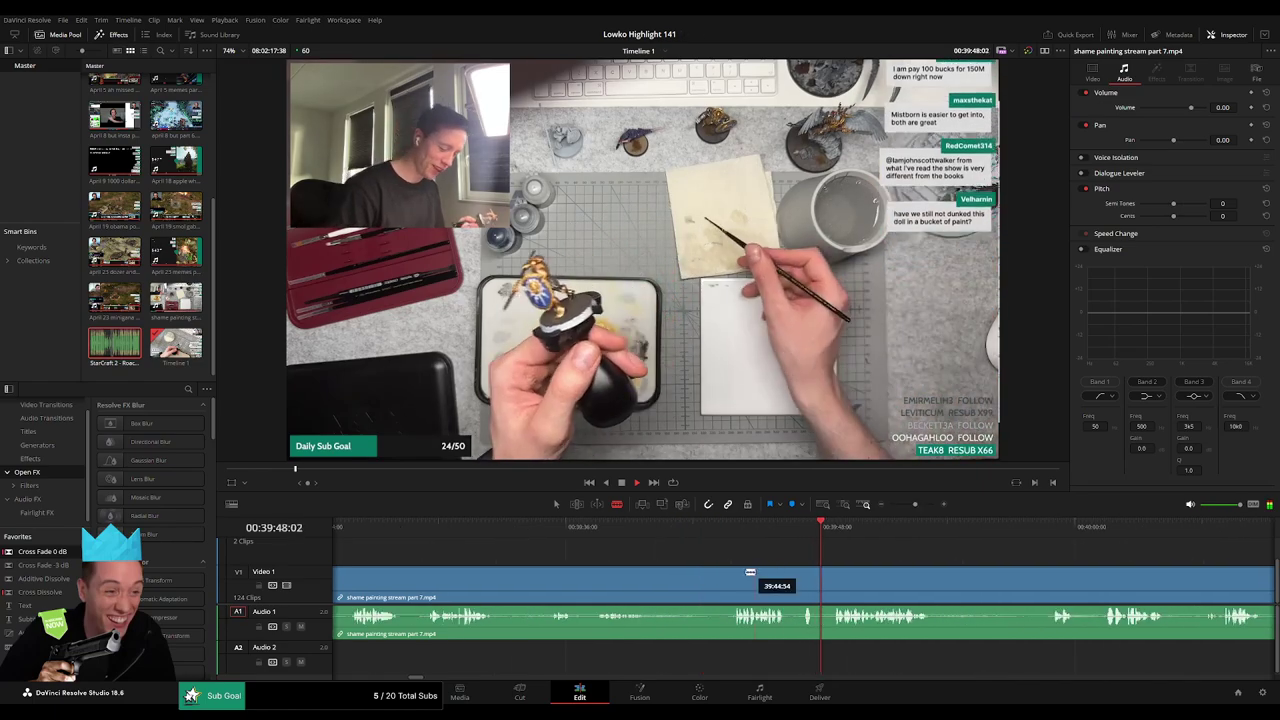
pyautogui.click(721, 576)
# Ripple-delete the long section between the 18:14 and 39:43 splits, cross-fade the audio join and play it back.
pyautogui.press('a')
pyautogui.click(666, 578)
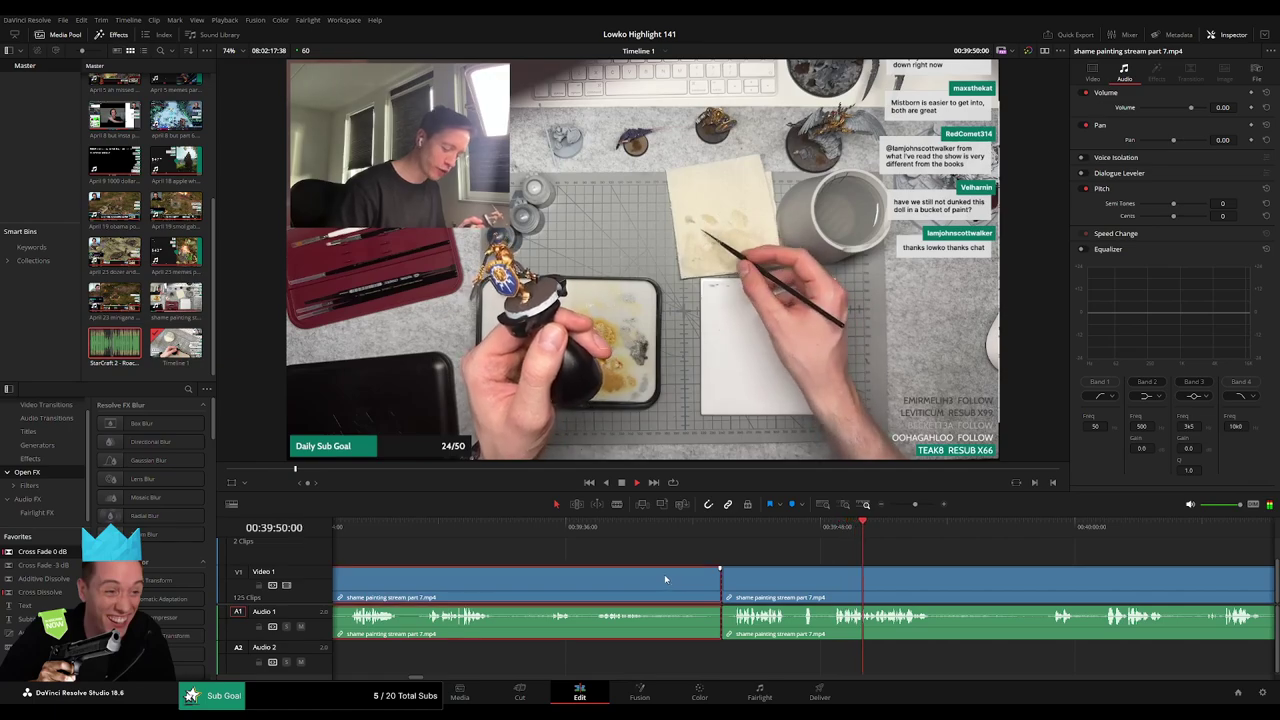
pyautogui.press('Delete')
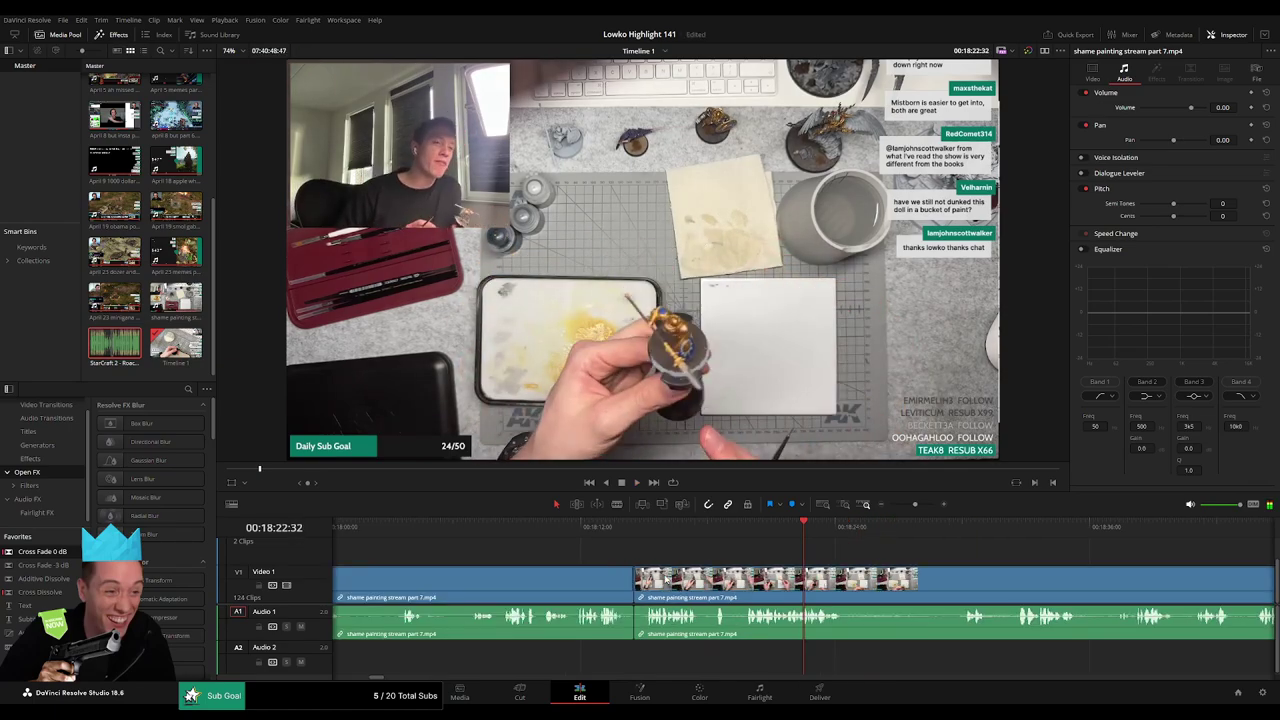
pyautogui.click(618, 530)
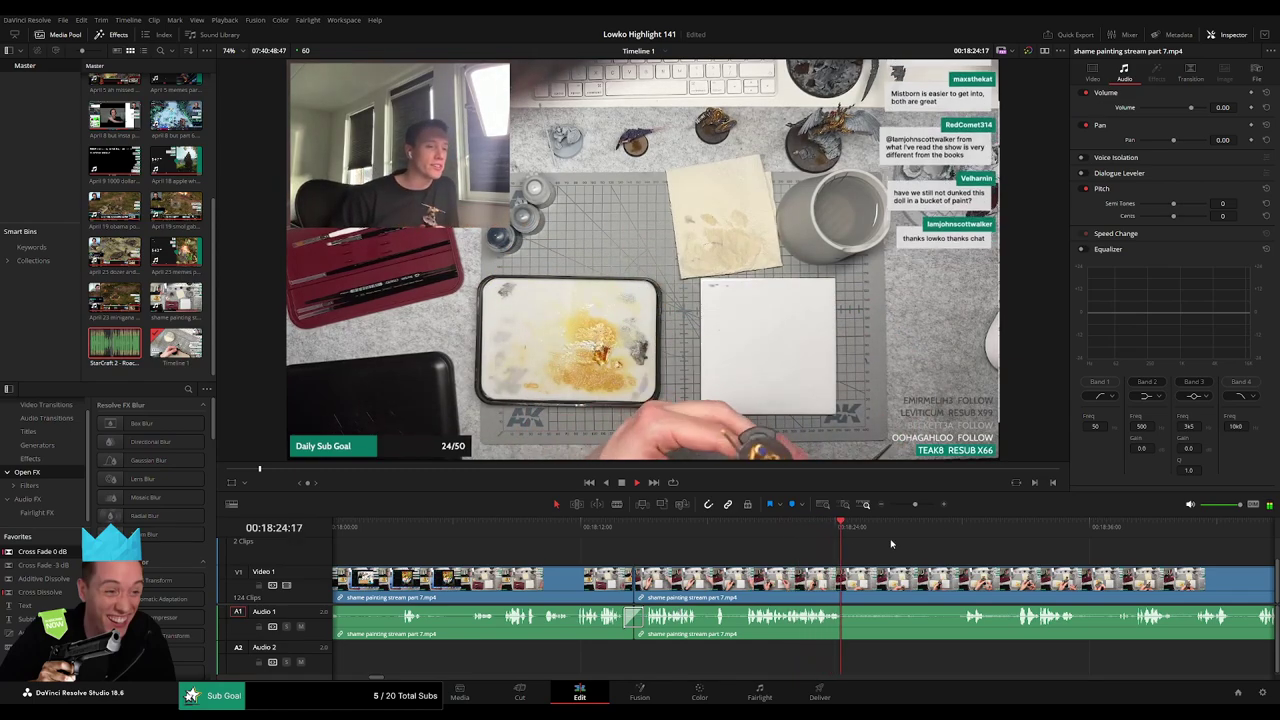
# Ripple-delete the quiet pause between about 18:24 and 18:30 in the painting stream clip and cross-fade the audio join.
pyautogui.click(949, 527)
pyautogui.hscroll(3, 945, 588)
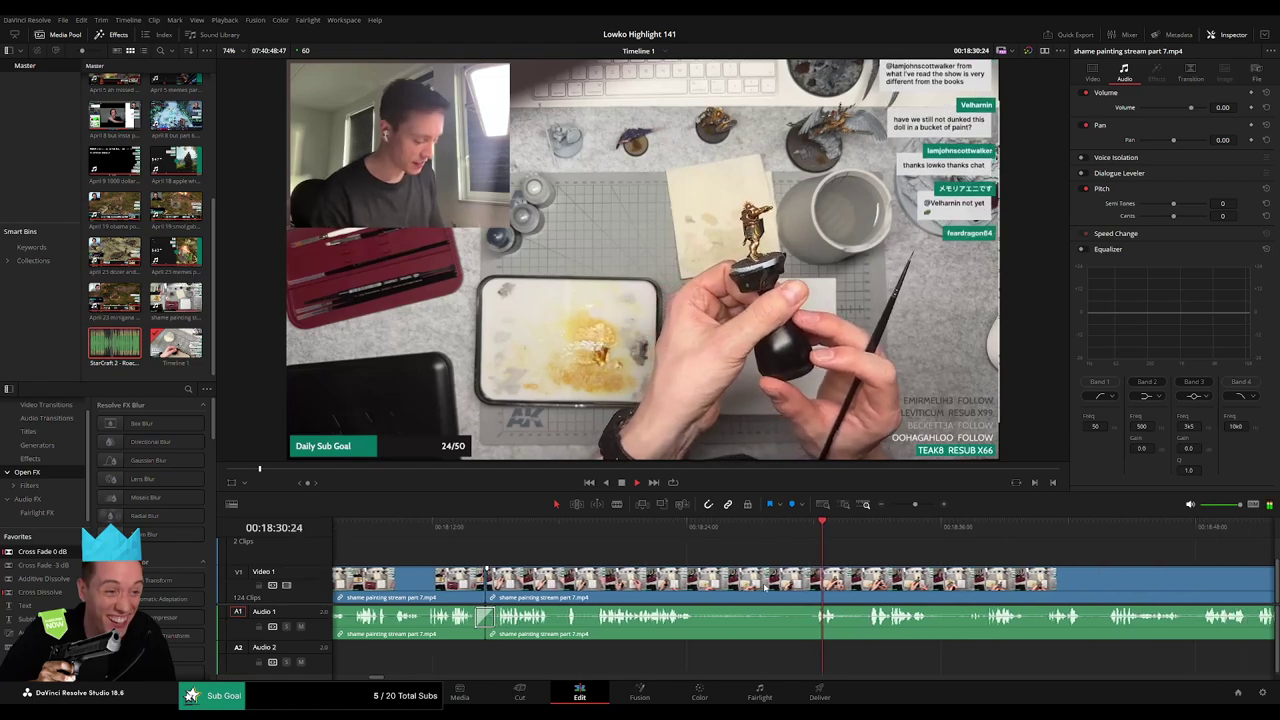
pyautogui.press('b')
pyautogui.click(622, 585)
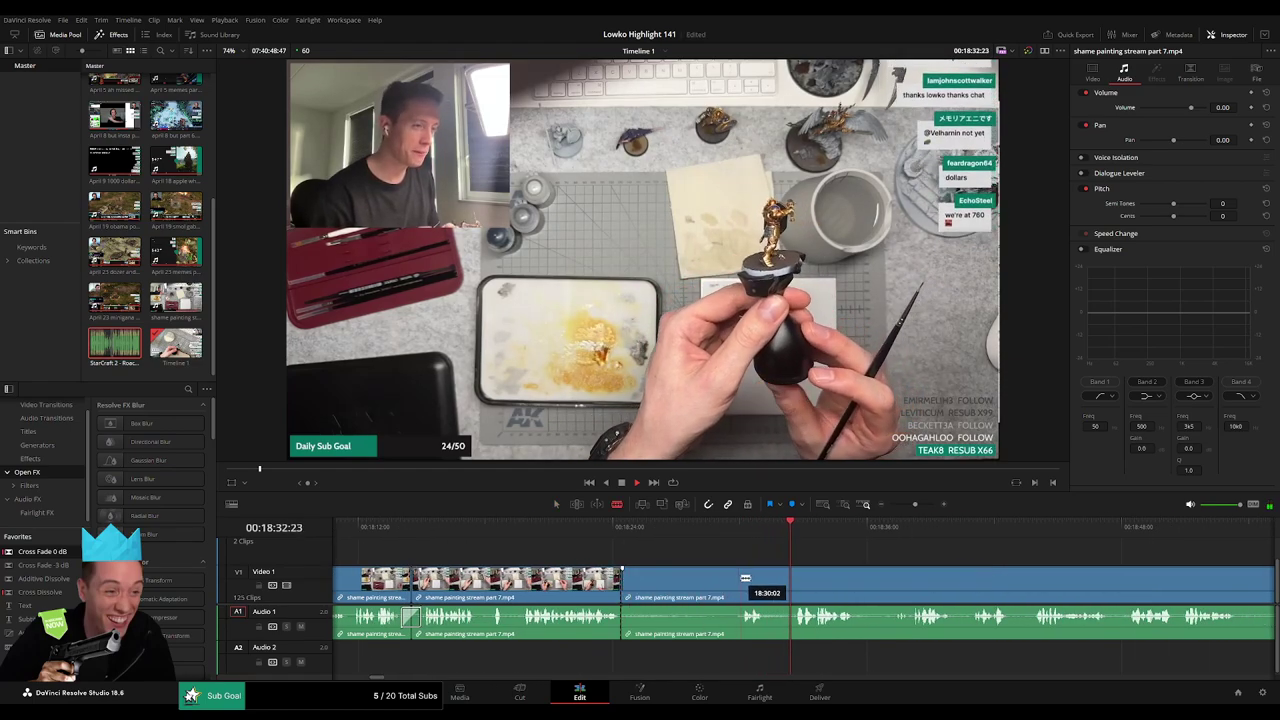
pyautogui.click(741, 578)
pyautogui.press('a')
pyautogui.click(700, 586)
pyautogui.press('BackSpace')
pyautogui.click(700, 586)
pyautogui.press('BackSpace')
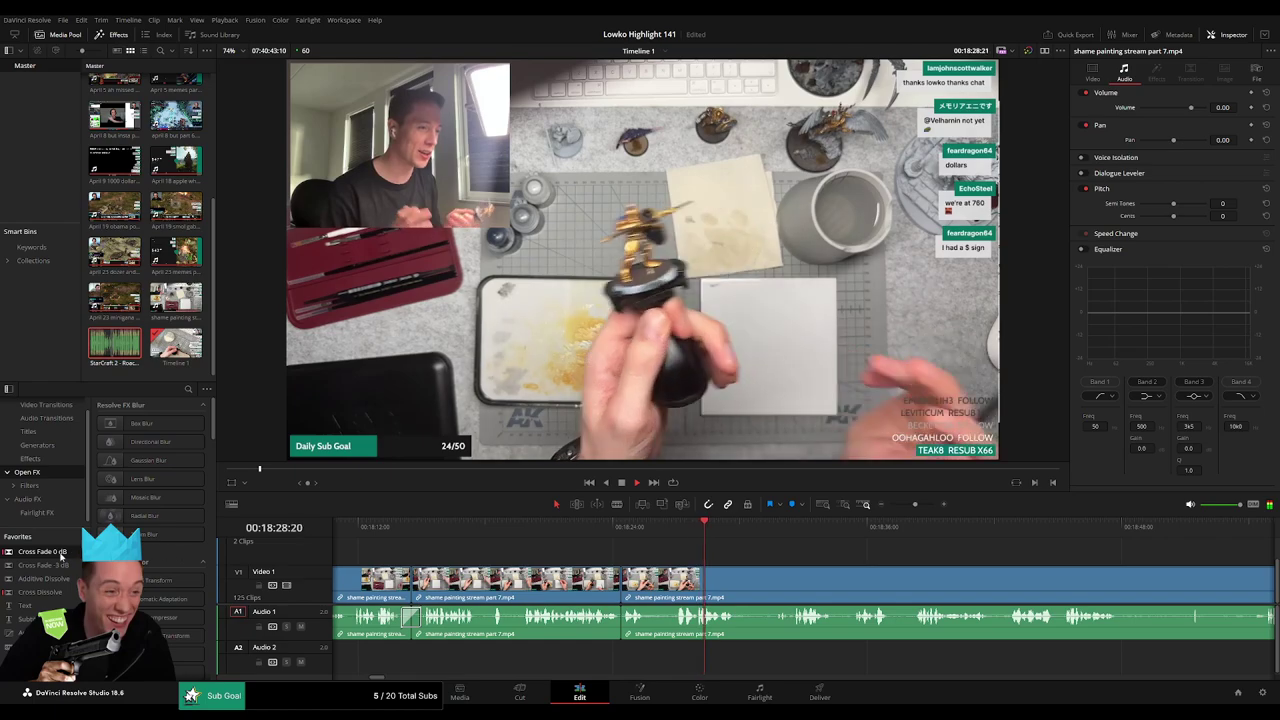
pyautogui.hscroll(5, 633, 575)
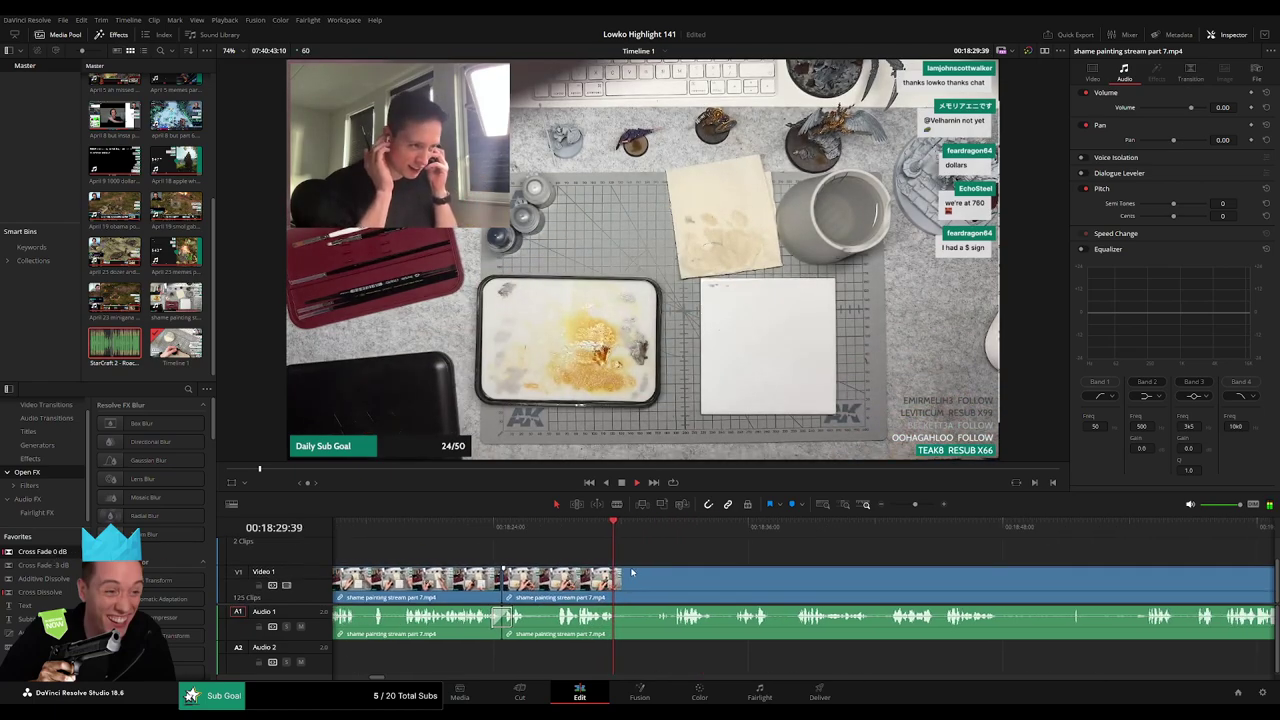
# Cut out the short pause between about 18:30 and 18:31 in the painting stream, closing the gap with a cross-faded audio join.
pyautogui.click(625, 527)
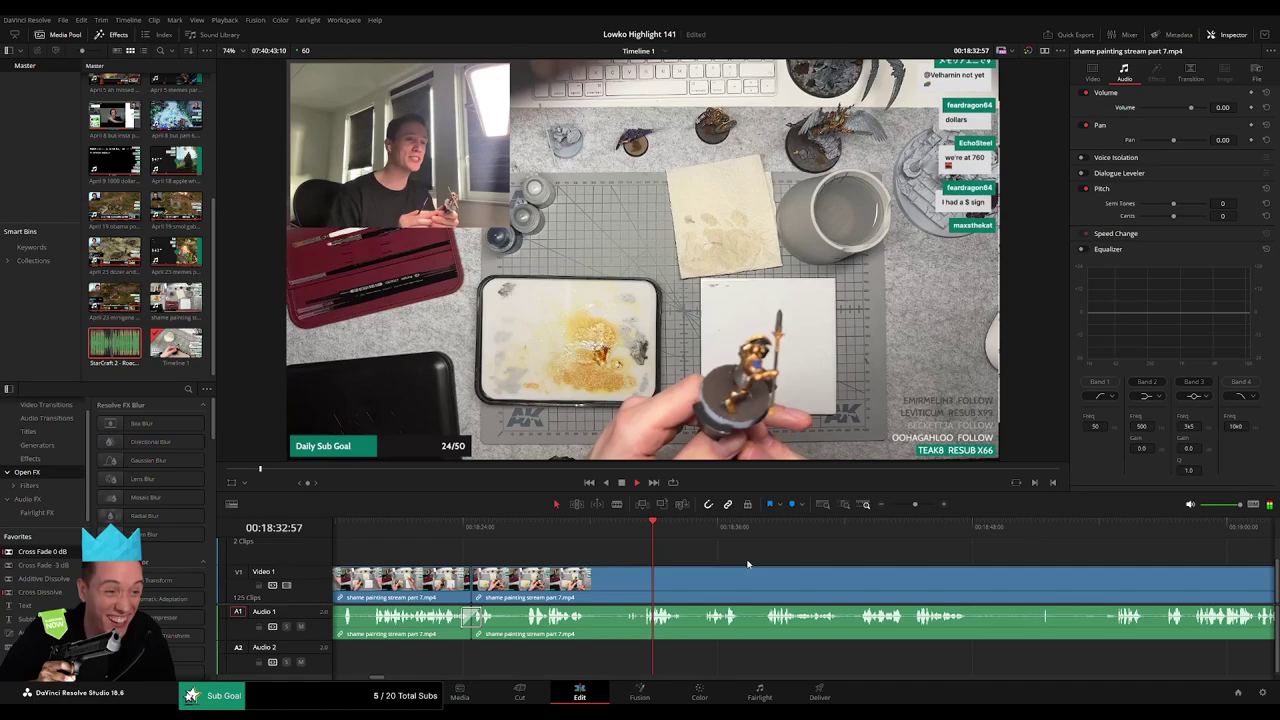
pyautogui.hscroll(3, 617, 550)
pyautogui.click(462, 578)
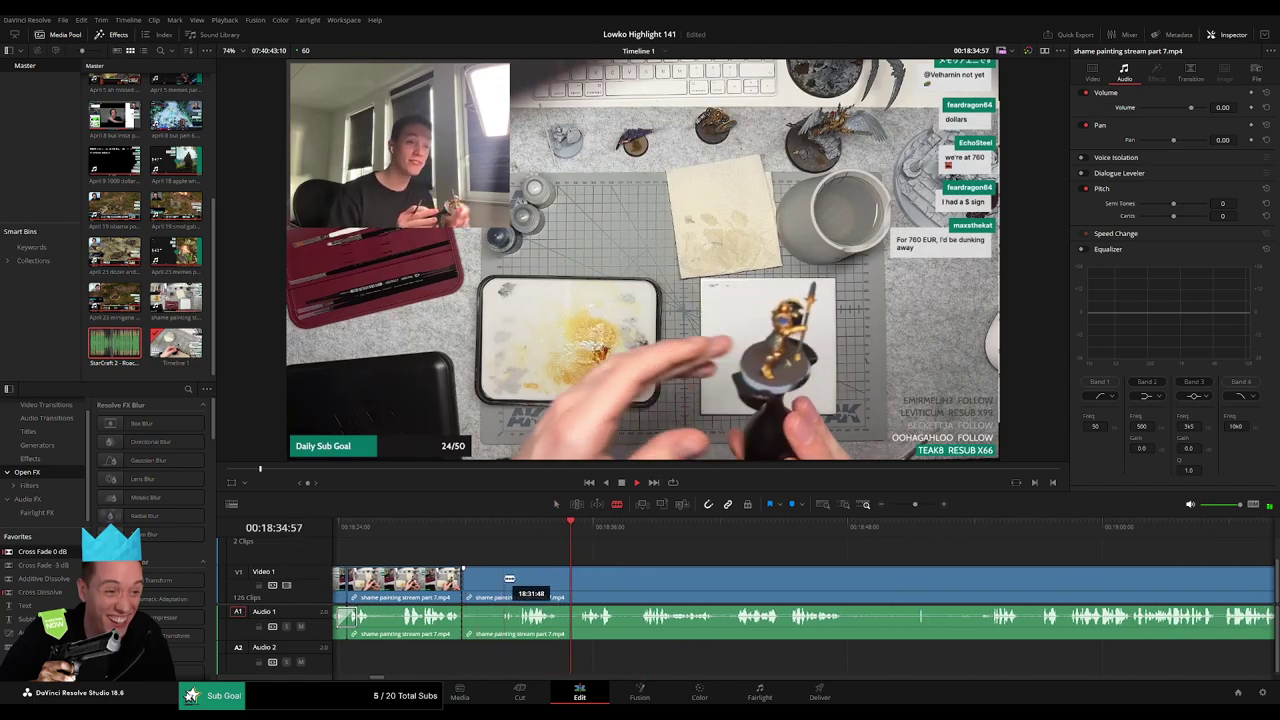
pyautogui.click(499, 579)
pyautogui.press('a')
pyautogui.press('Delete')
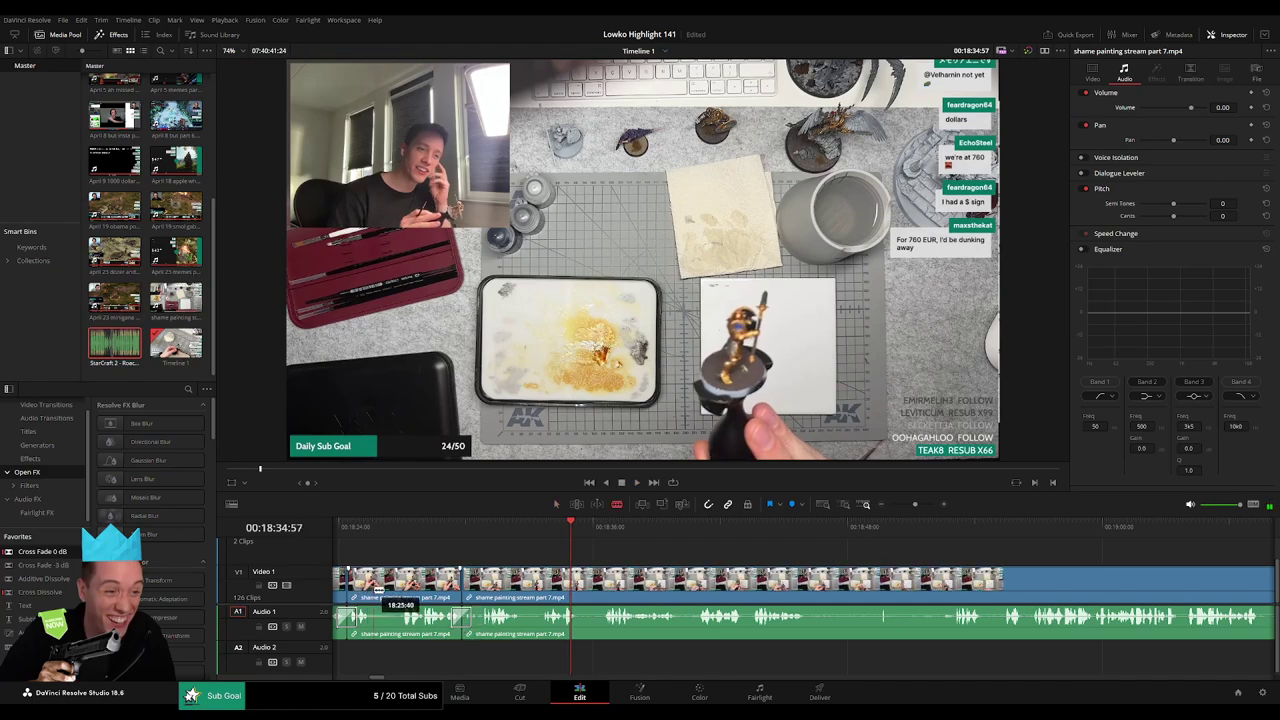
# Ripple-delete the short stretch from about 18:25:40 to 18:27 in the preceding clip and cross-fade its audio join.
pyautogui.click(377, 588)
pyautogui.click(402, 588)
pyautogui.press('Delete')
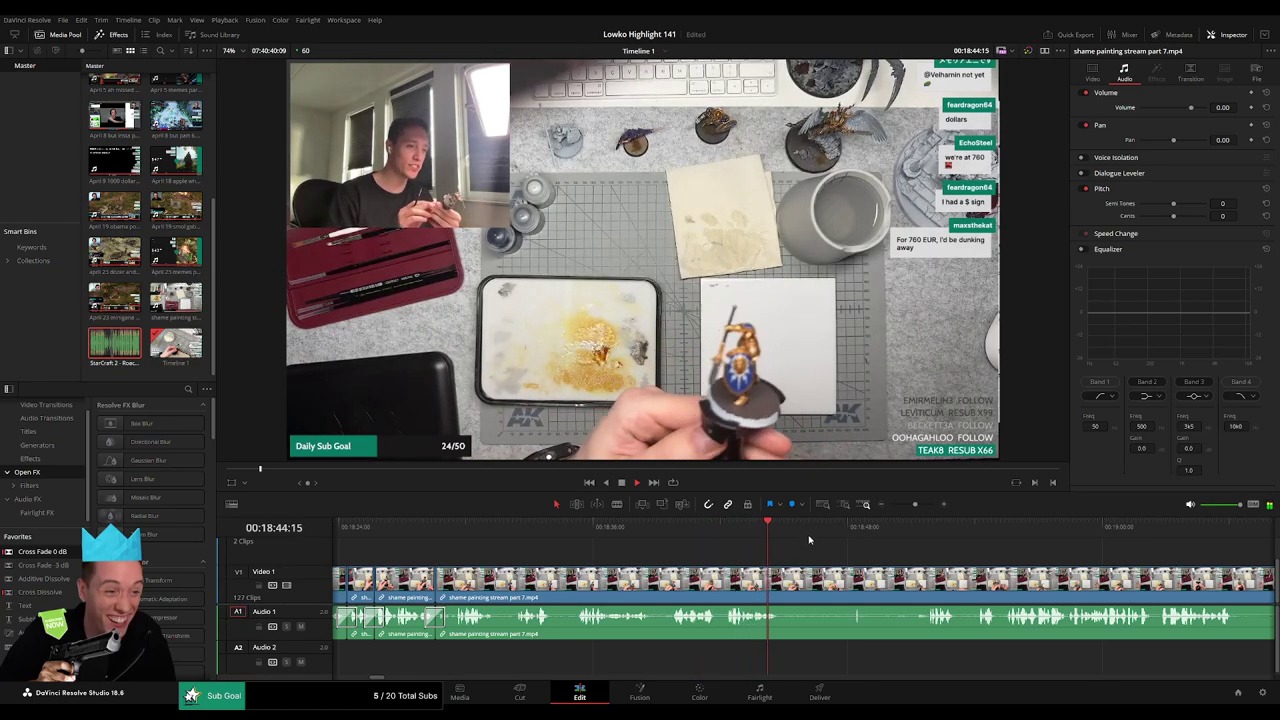
# Split the painting stream at about 18:45 and 18:51, around the silent section, and ripple-delete the part between the splits.
pyautogui.moveTo(831, 533); pyautogui.dragTo(850, 535)
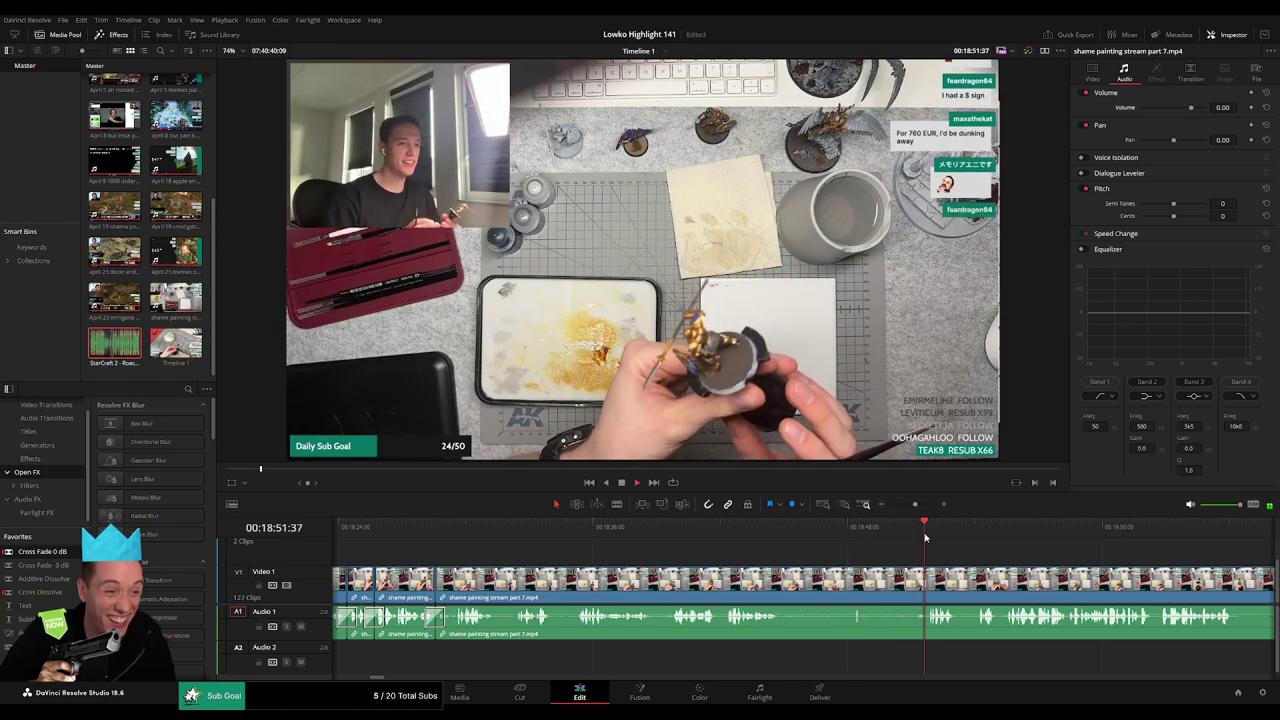
pyautogui.press('b')
pyautogui.click(783, 592)
pyautogui.click(929, 577)
pyautogui.press('a')
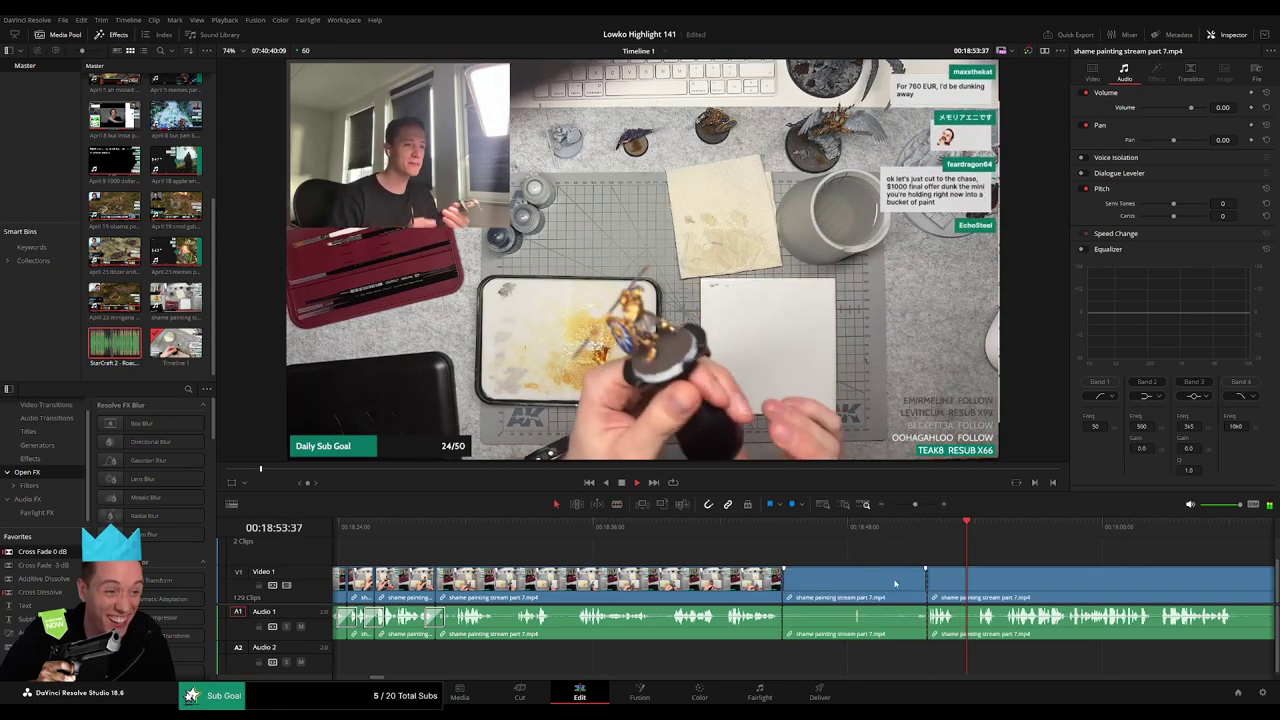
pyautogui.click(893, 583)
pyautogui.press('Delete')
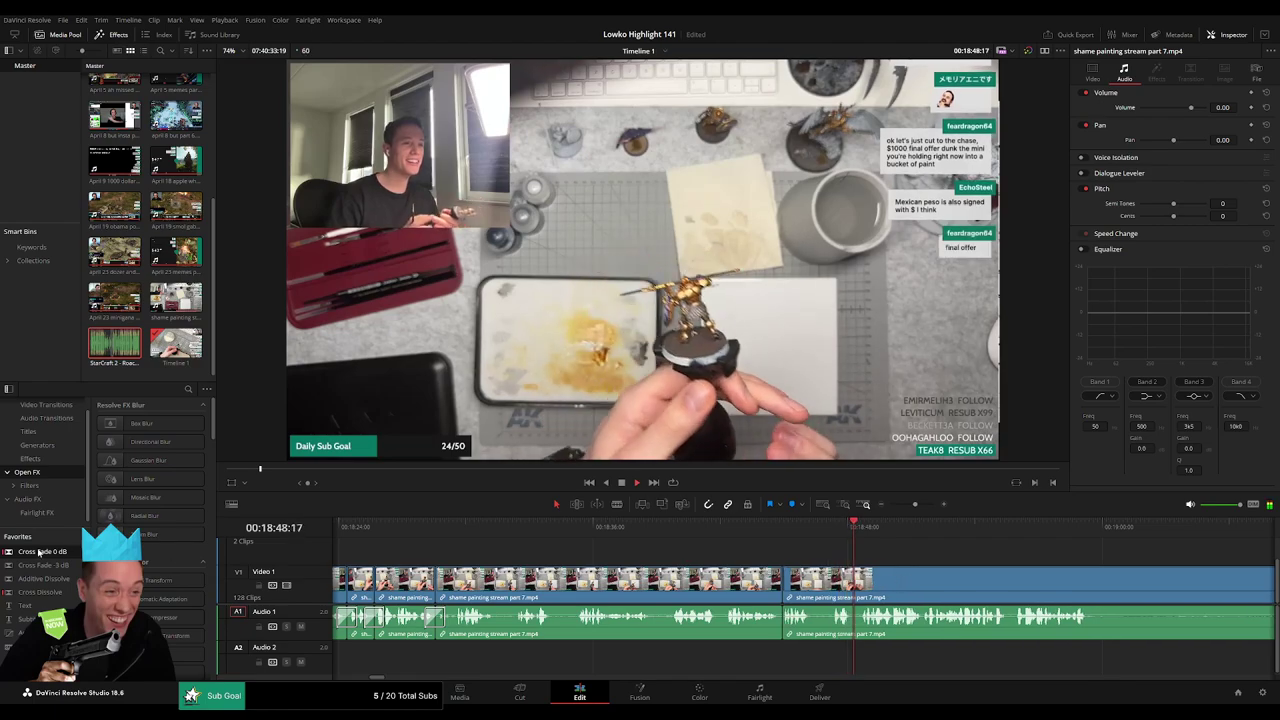
# Add a Cross Fade 0 dB to the audio join at about 18:45 and play back the result up to about 18:58.
pyautogui.moveTo(53, 554); pyautogui.dragTo(782, 619)
pyautogui.click(763, 529)
pyautogui.press('space')
pyautogui.moveTo(867, 565); pyautogui.dragTo(607, 532)
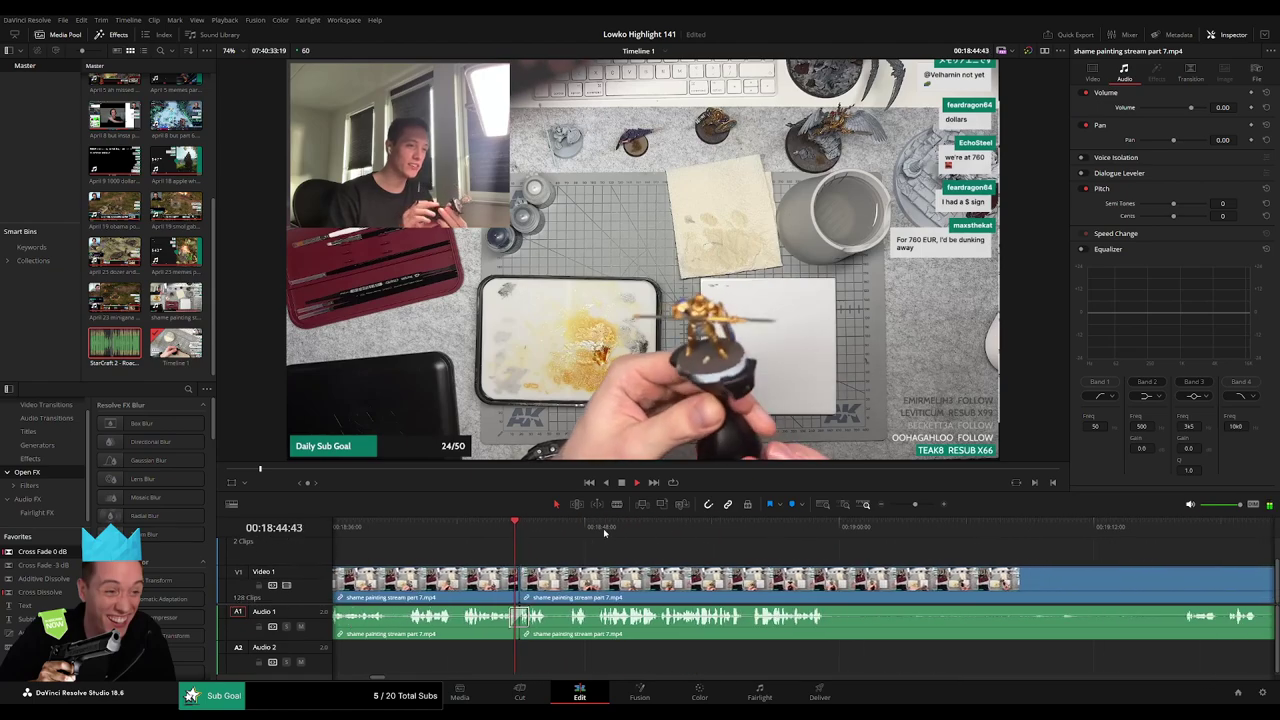
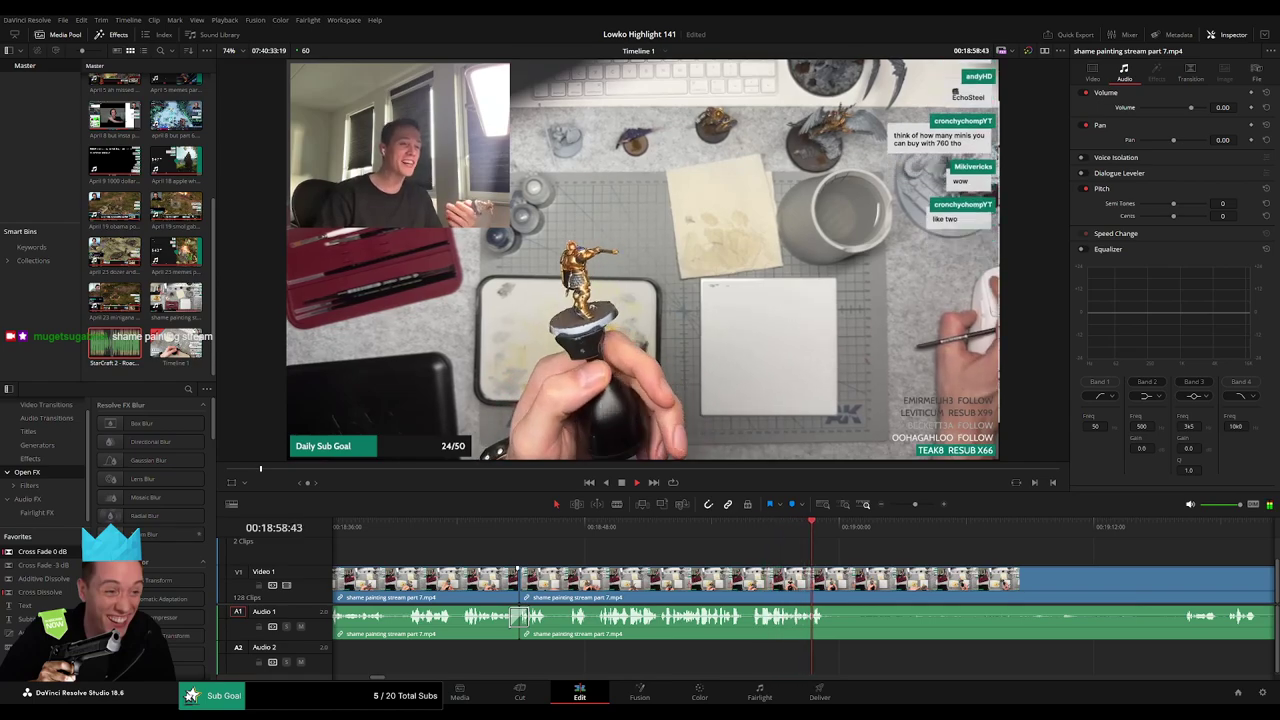
pyautogui.press('space')
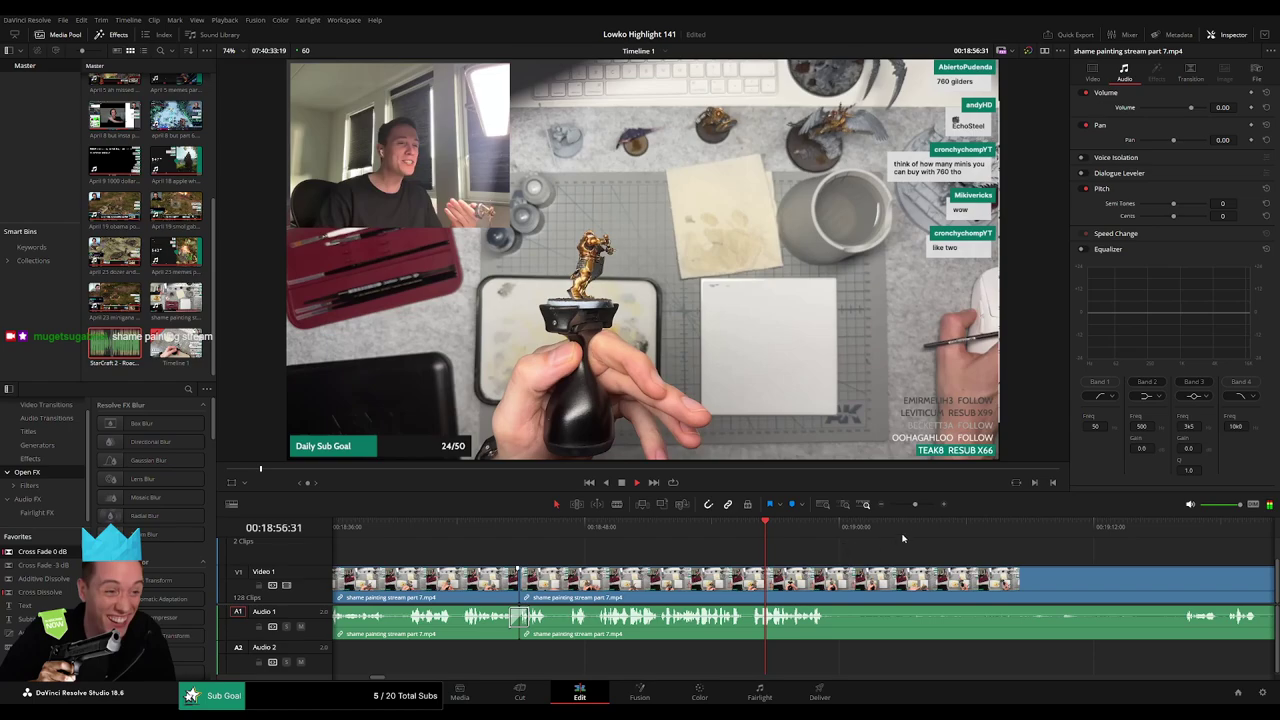
# Isolate a brief piece of the painting stream by splitting it at about 18:57:51 and 18:58:15.
pyautogui.moveTo(915, 504); pyautogui.dragTo(923, 506)
pyautogui.hscroll(3, 925, 562)
pyautogui.click(490, 529)
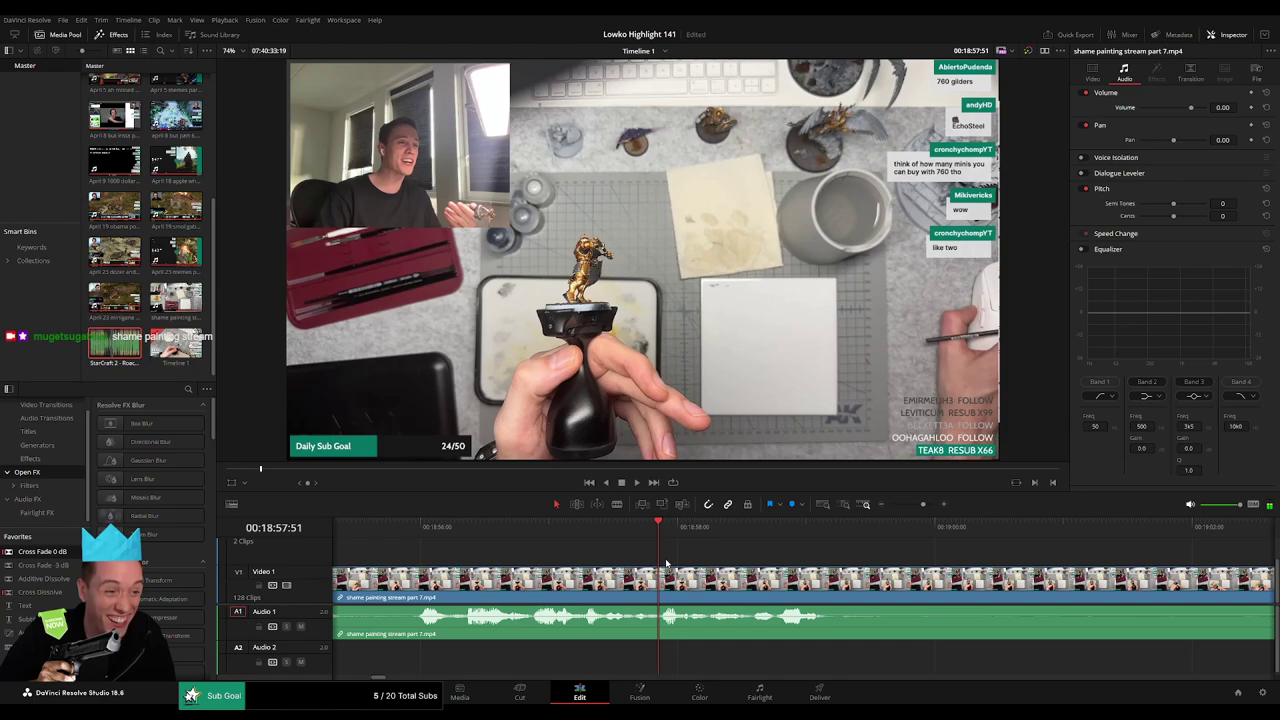
pyautogui.click(710, 590)
pyautogui.press('a')
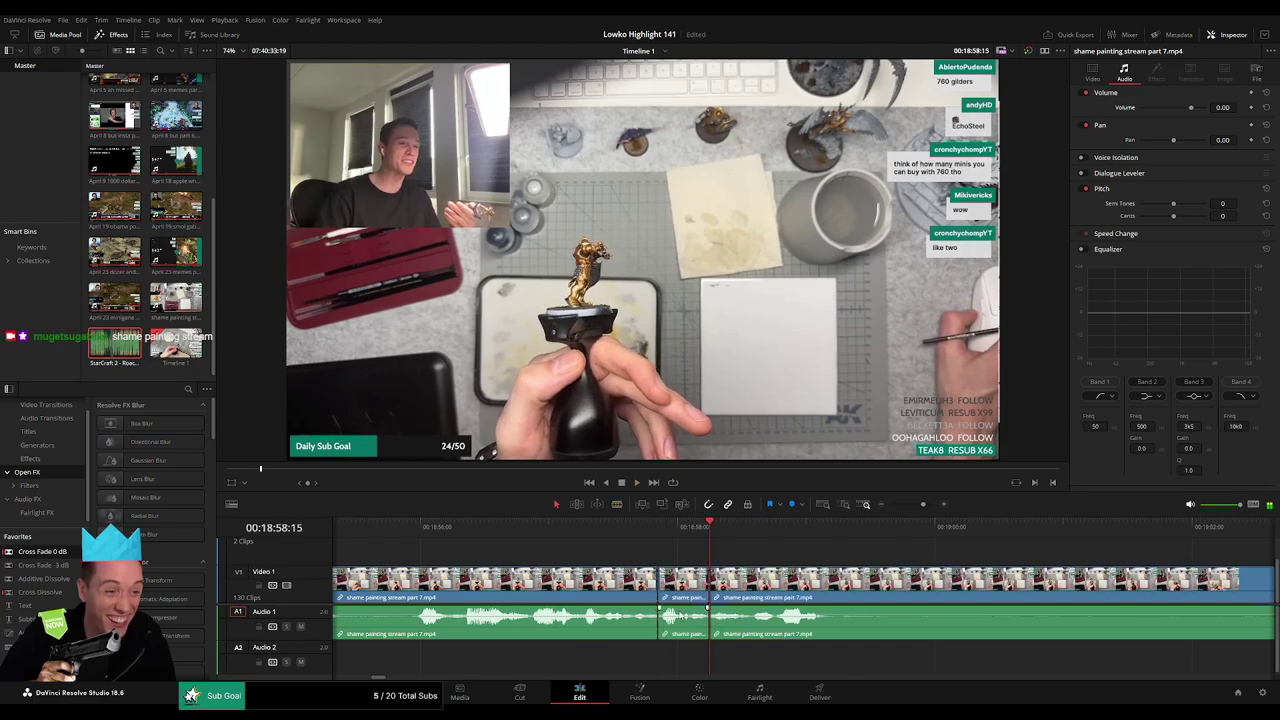
# Place StarCraft 2 - Roach Quotes.mp3 on Audio 2 beneath the isolated piece at -23.00 volume, mute the original audio there and play it back.
pyautogui.moveTo(115, 343); pyautogui.dragTo(724, 666)
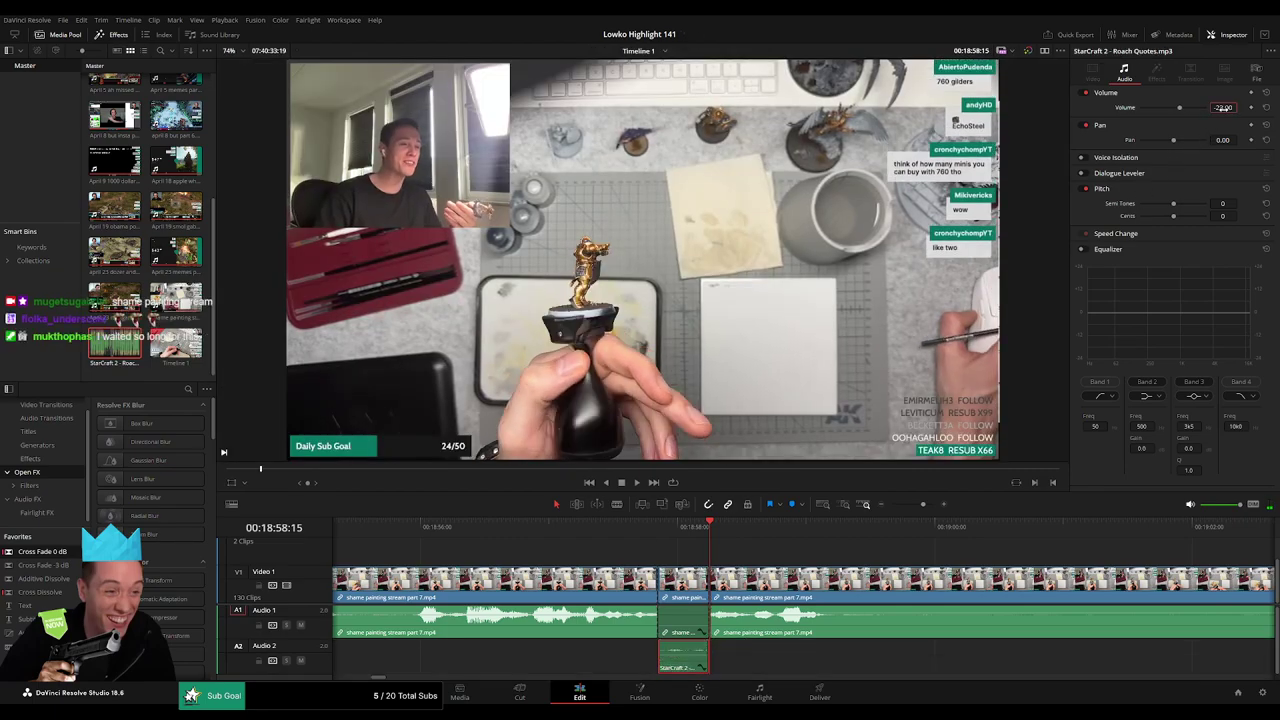
pyautogui.click(452, 530)
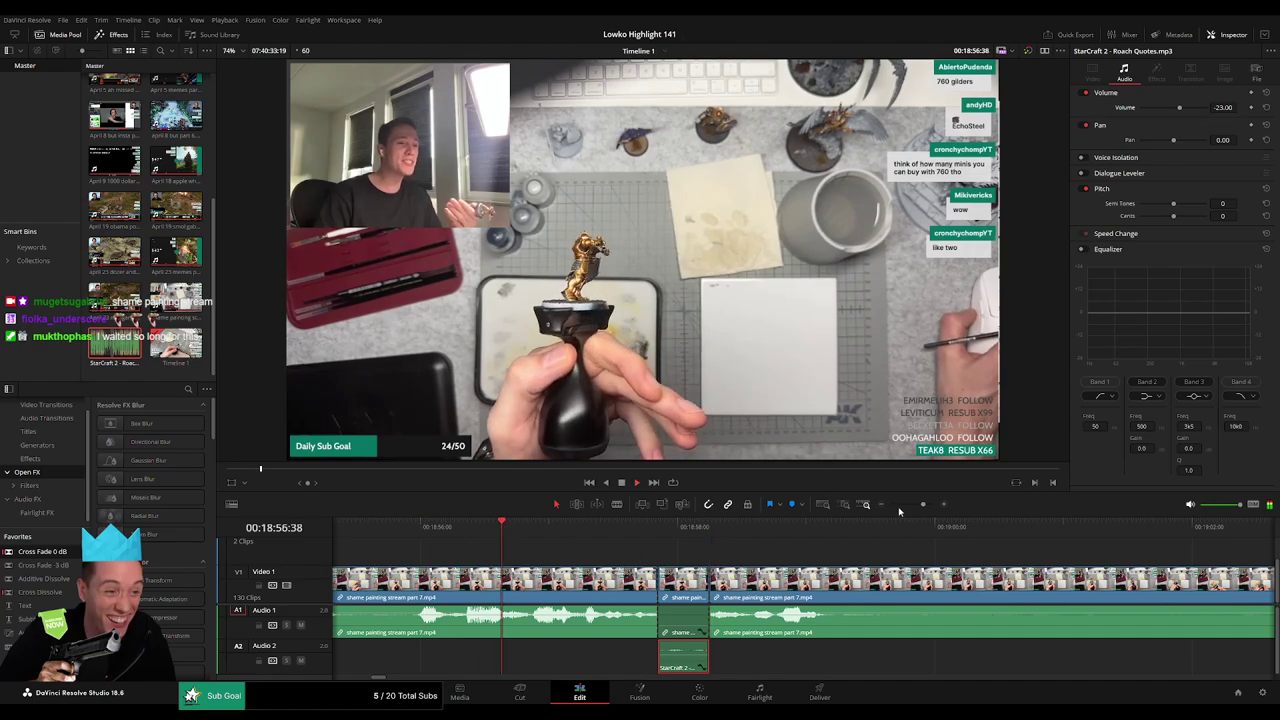
pyautogui.moveTo(923, 505); pyautogui.dragTo(915, 505)
pyautogui.click(889, 554)
pyautogui.moveTo(889, 554); pyautogui.dragTo(688, 552)
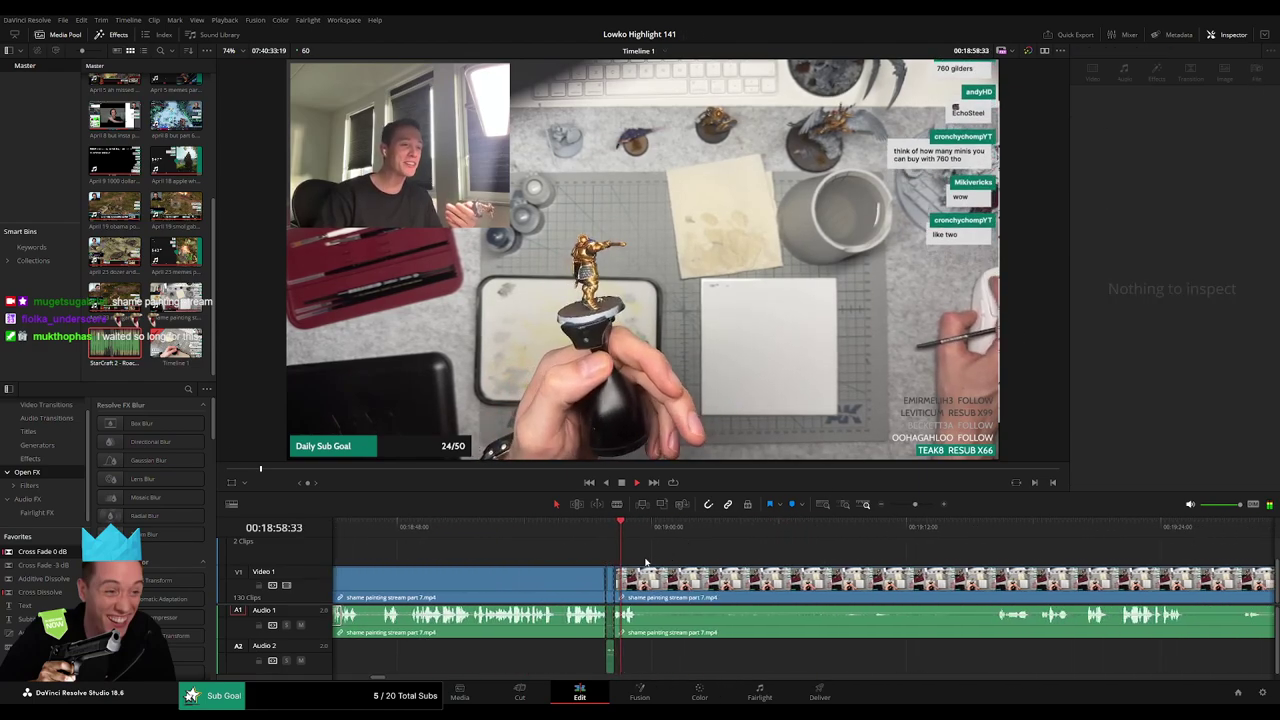
# Ripple-delete the short section between about 18:46 and 18:47 in the painting stream, cross-fade the audio join and resume playback.
pyautogui.hscroll(-2, 540, 584)
pyautogui.press('b')
pyautogui.click(507, 588)
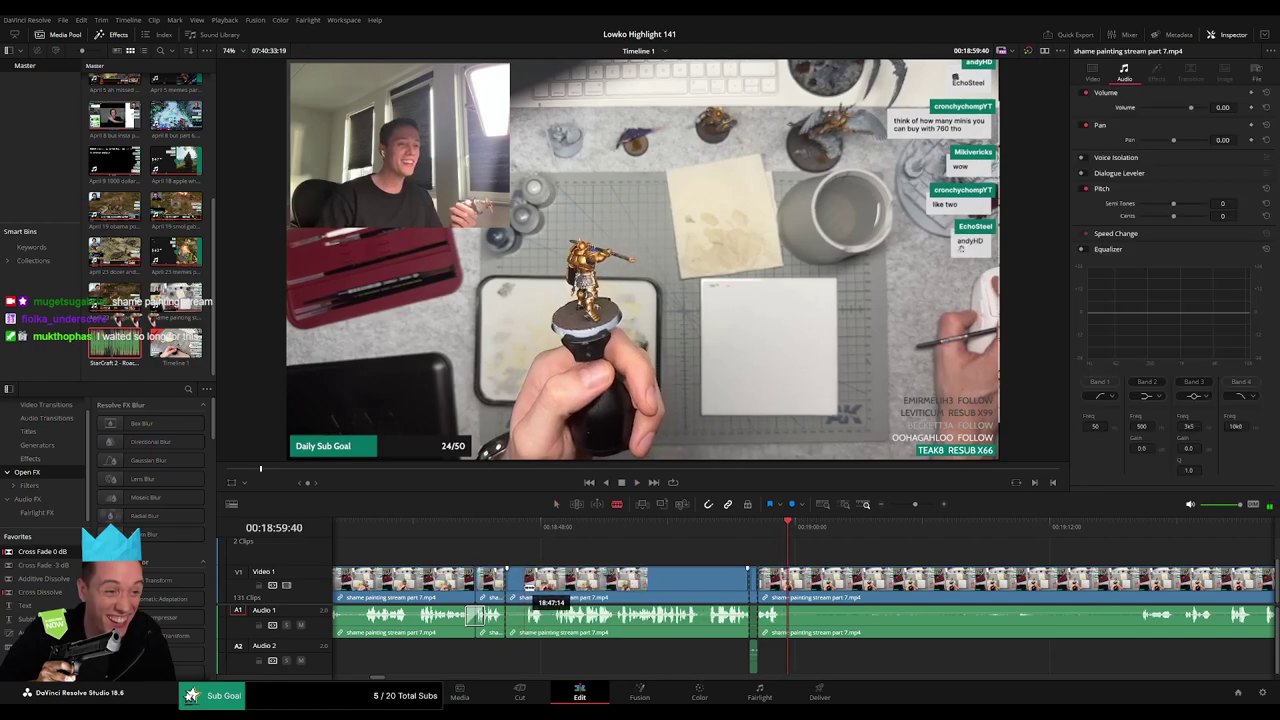
pyautogui.click(526, 589)
pyautogui.press('a')
pyautogui.press('Delete')
pyautogui.moveTo(45, 552); pyautogui.dragTo(158, 547)
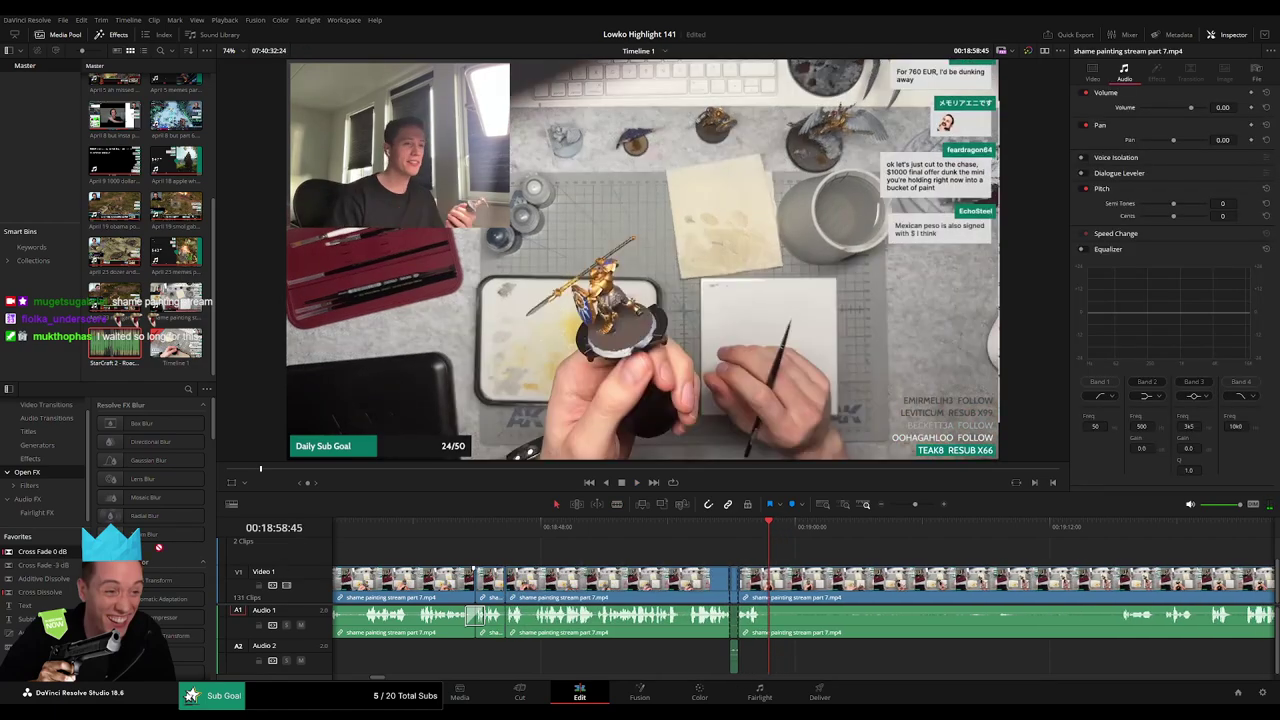
pyautogui.moveTo(513, 632); pyautogui.dragTo(512, 630)
pyautogui.press('space')
# Ripple-delete the quiet section from about 18:59 to 19:15 in the painting stream and add a Cross Fade 0 dB at the audio join.
pyautogui.hscroll(3, 630, 578)
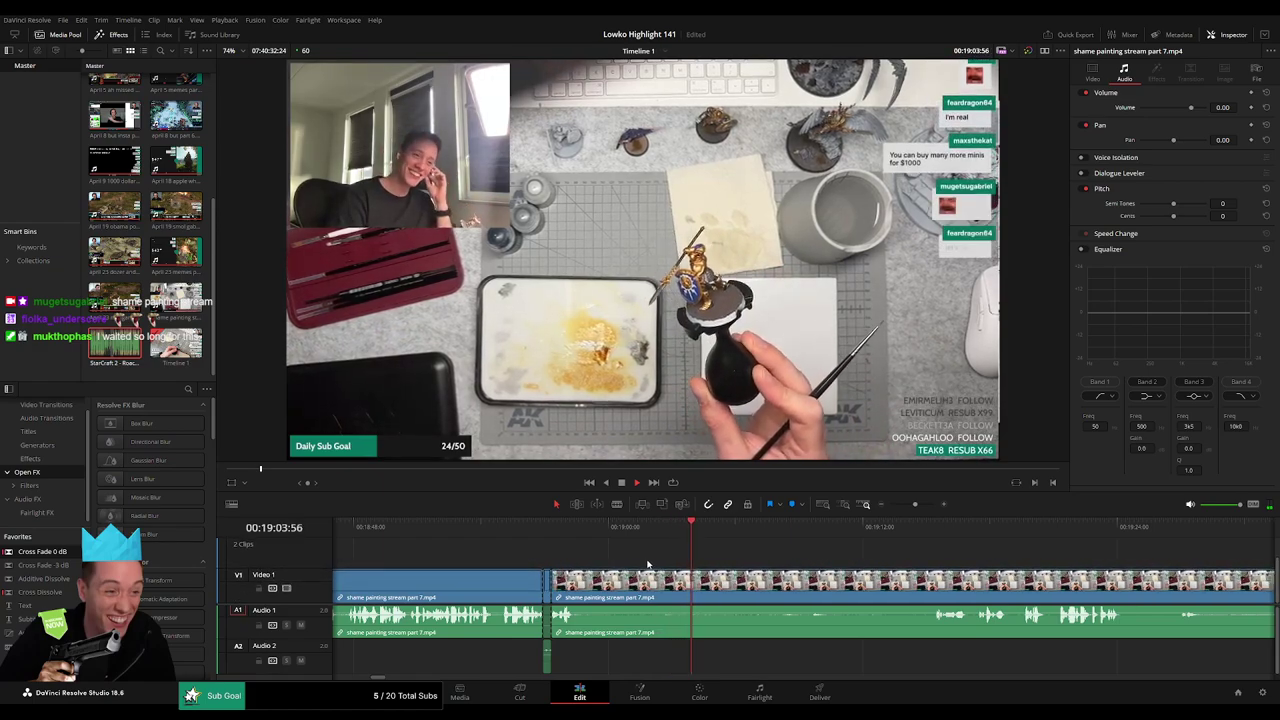
pyautogui.press('b')
pyautogui.click(597, 584)
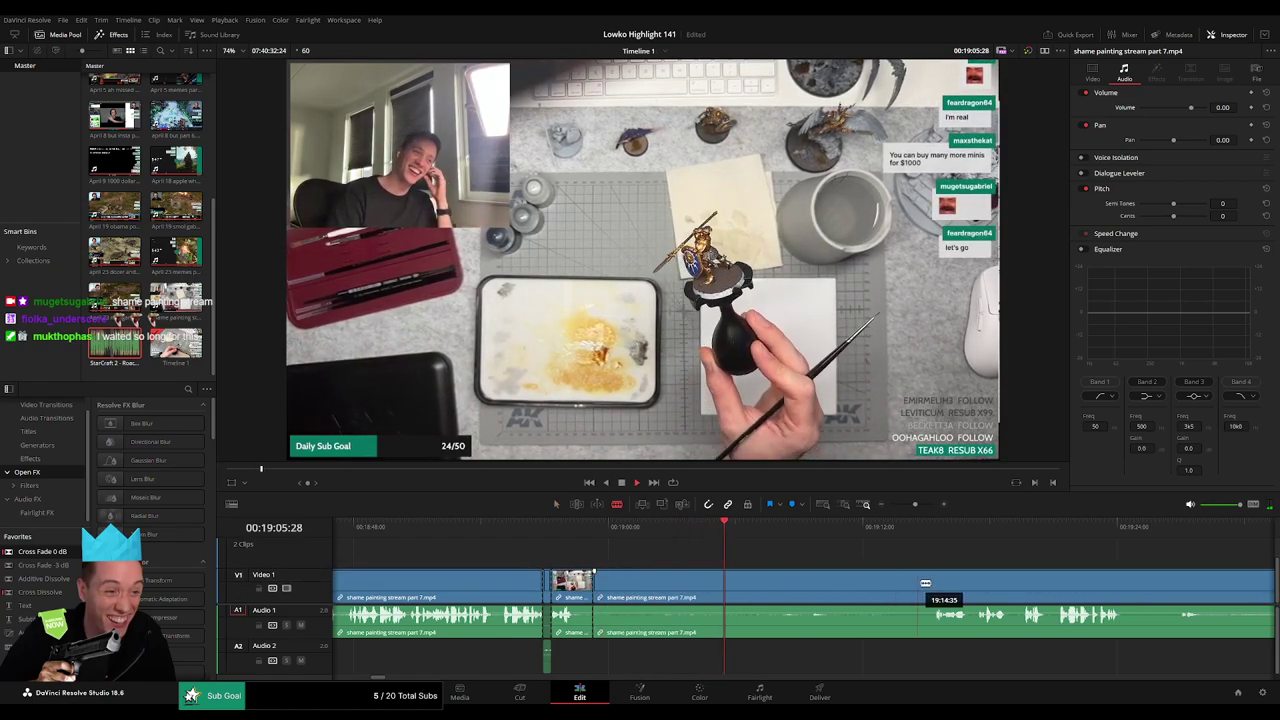
pyautogui.press('BackSpace')
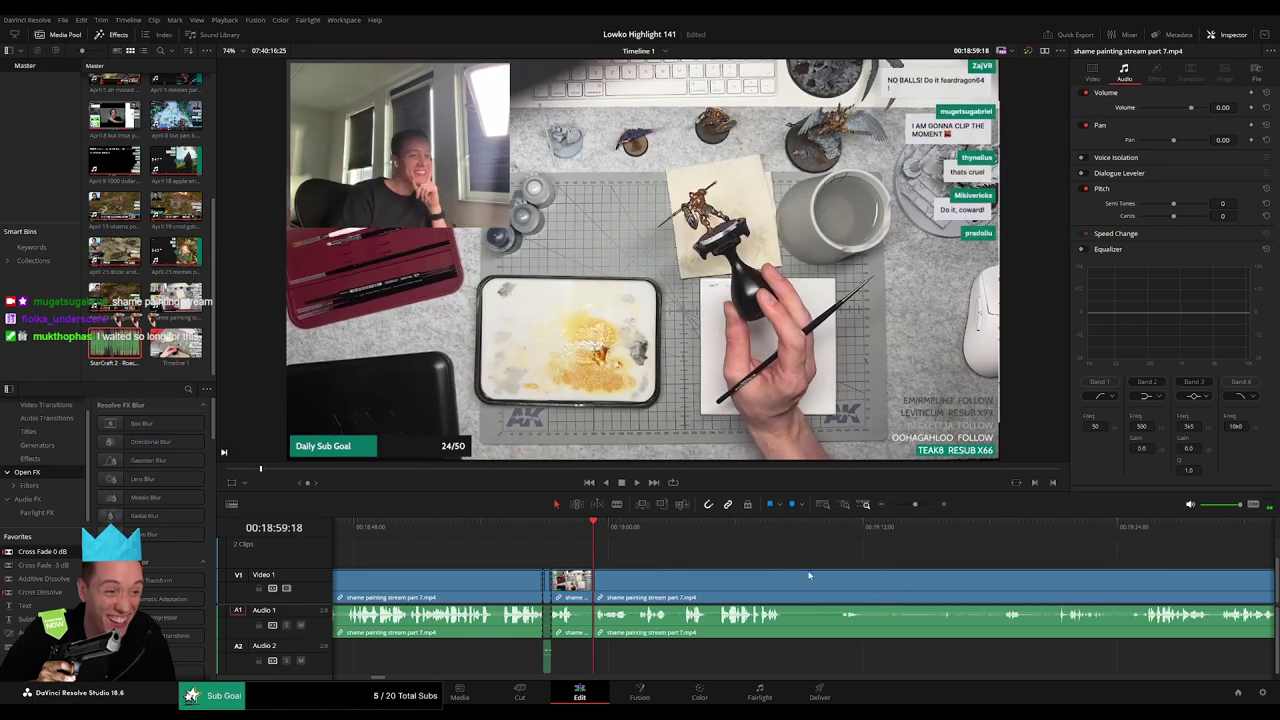
pyautogui.moveTo(71, 553); pyautogui.dragTo(587, 633)
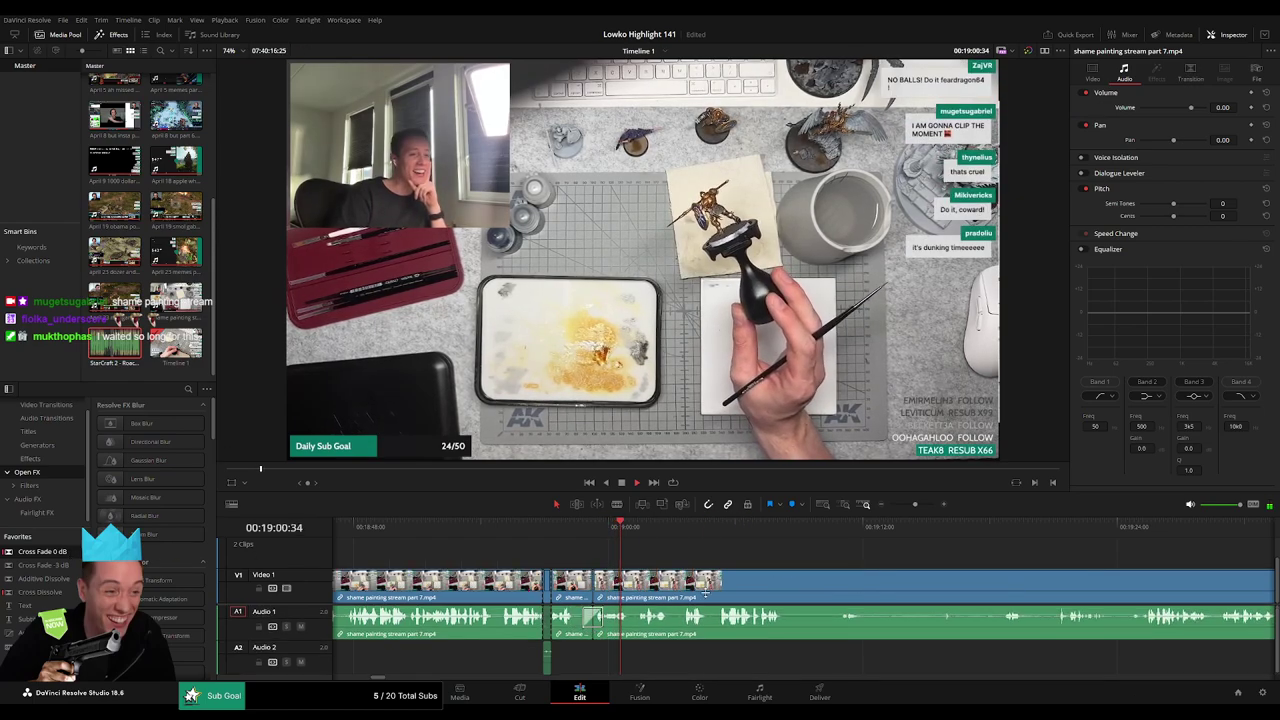
# Ripple-delete the painting stream section from about 19:08 to 19:21, cross-fade the audio join and play it back.
pyautogui.moveTo(708, 592); pyautogui.dragTo(478, 571)
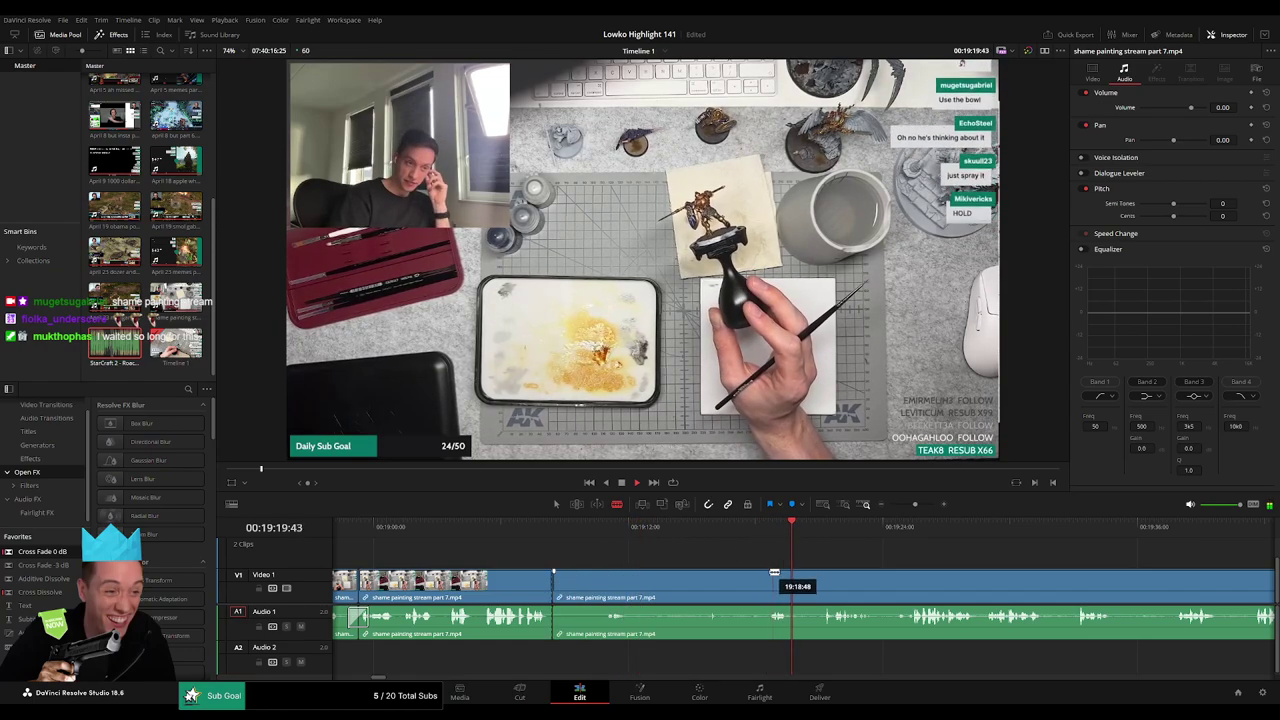
pyautogui.moveTo(835, 545); pyautogui.dragTo(711, 546)
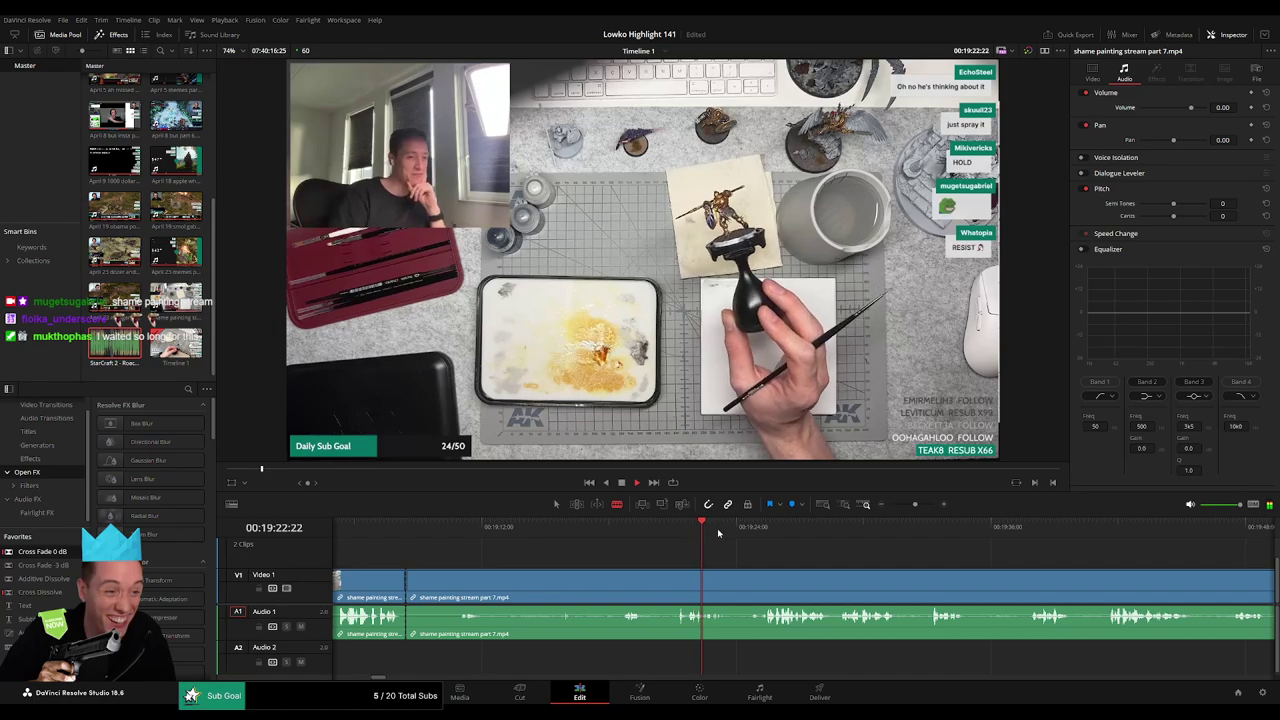
pyautogui.press('Delete')
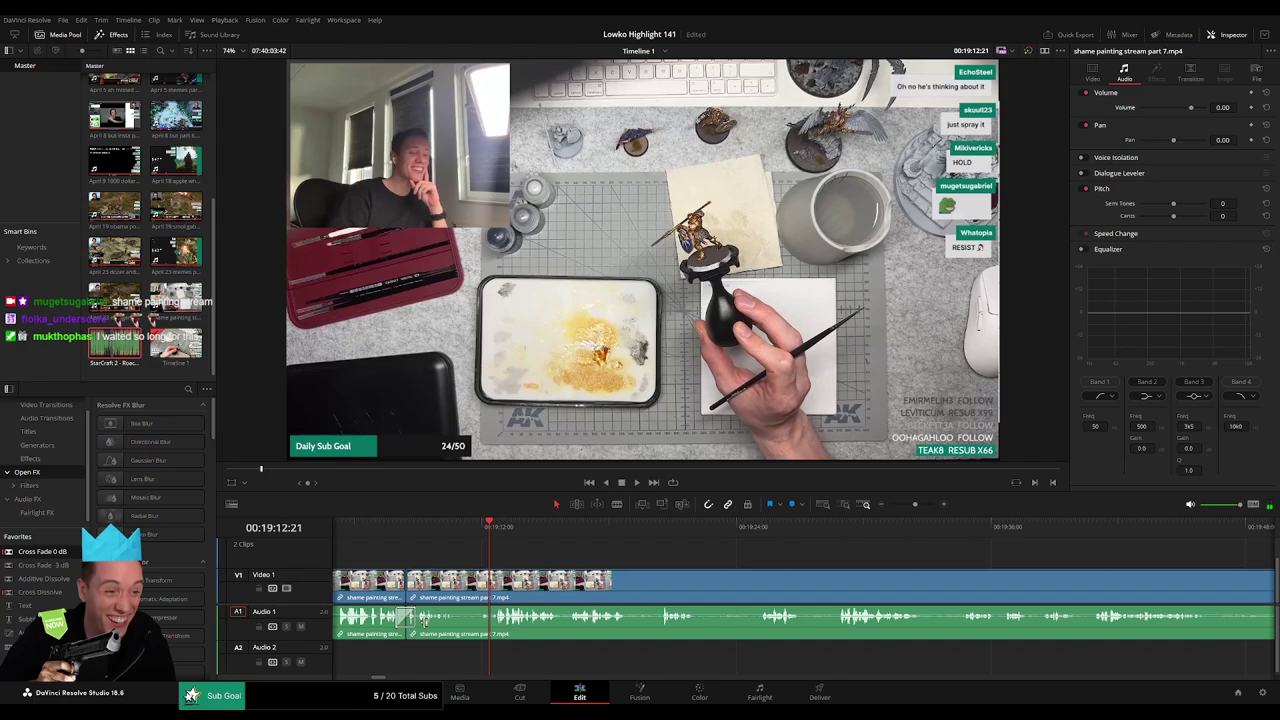
pyautogui.press('space')
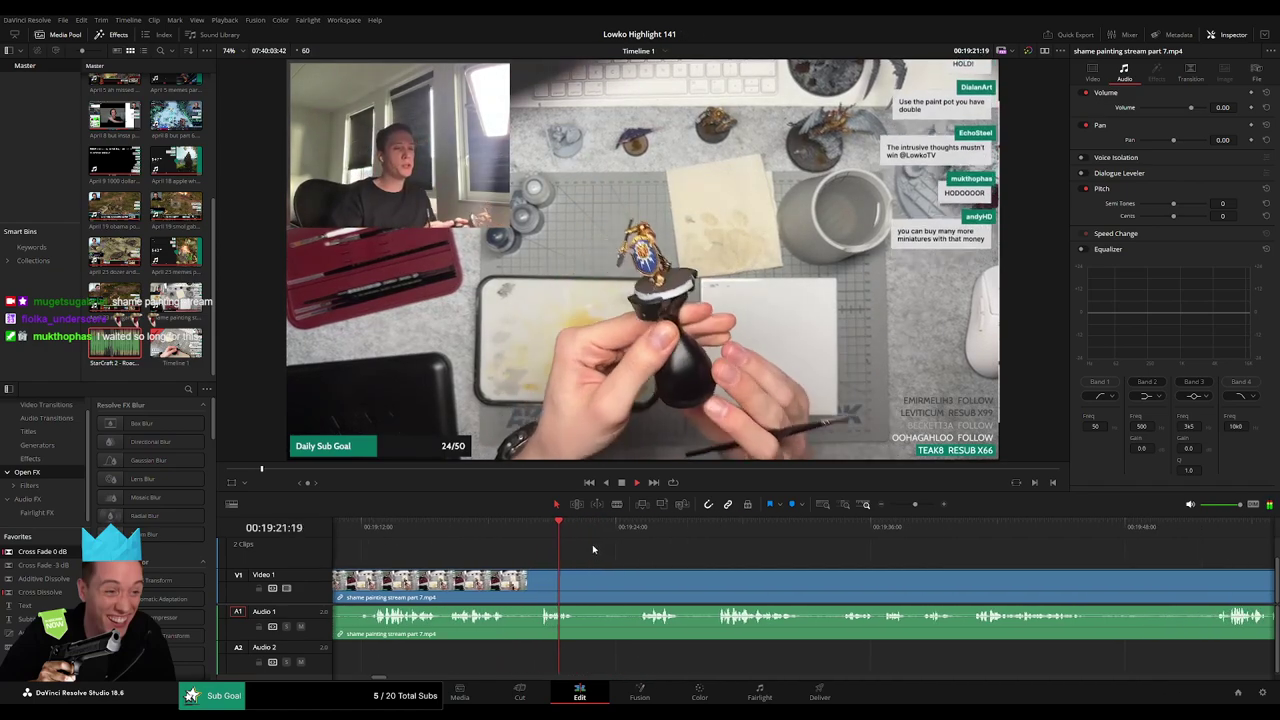
# Ripple-delete the pause from about 19:22 to 19:25 in the painting stream and cross-fade the audio join.
pyautogui.click(631, 538)
pyautogui.click(579, 590)
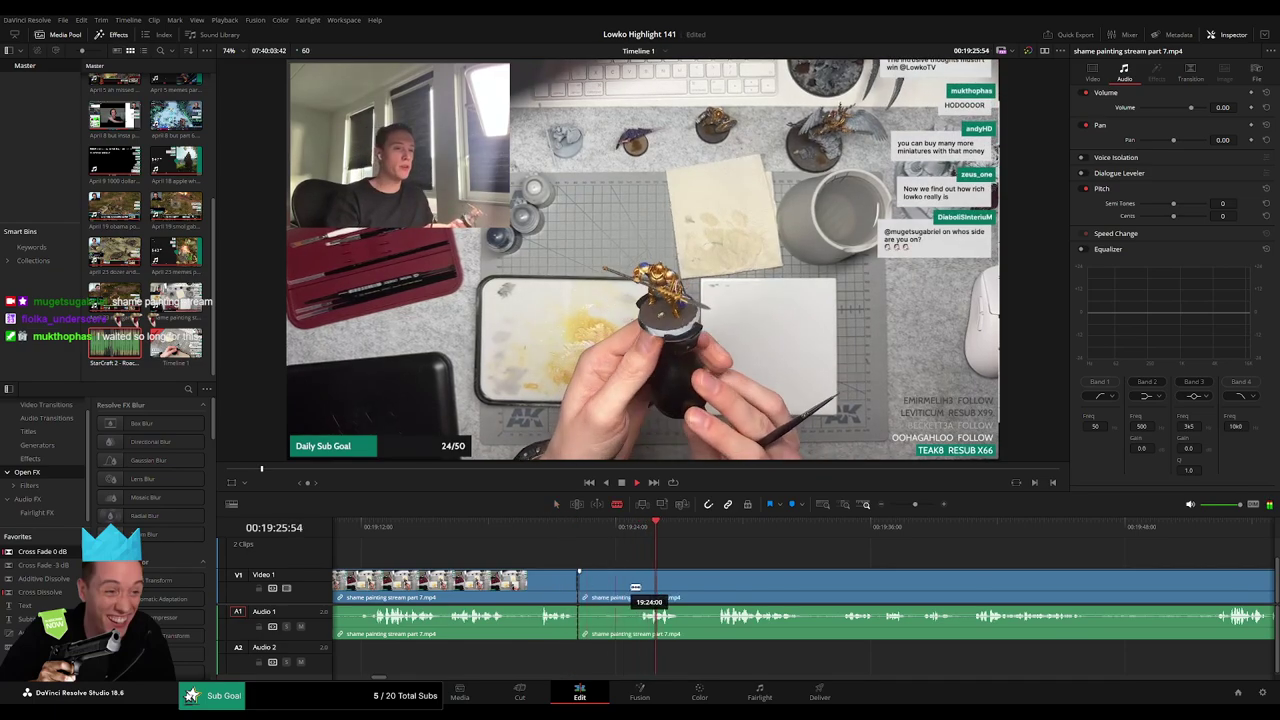
pyautogui.press('a')
pyautogui.click(606, 588)
pyautogui.press('Delete')
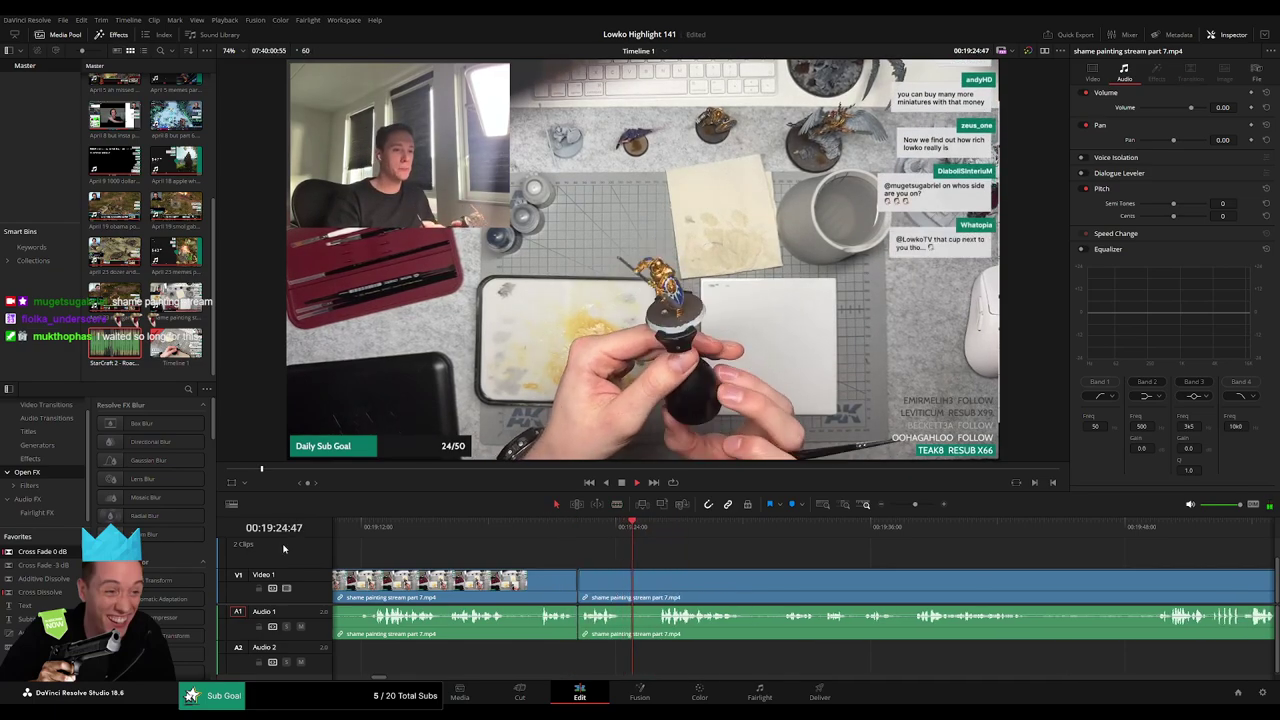
pyautogui.click(578, 621)
pyautogui.hotkey('shift', 't')
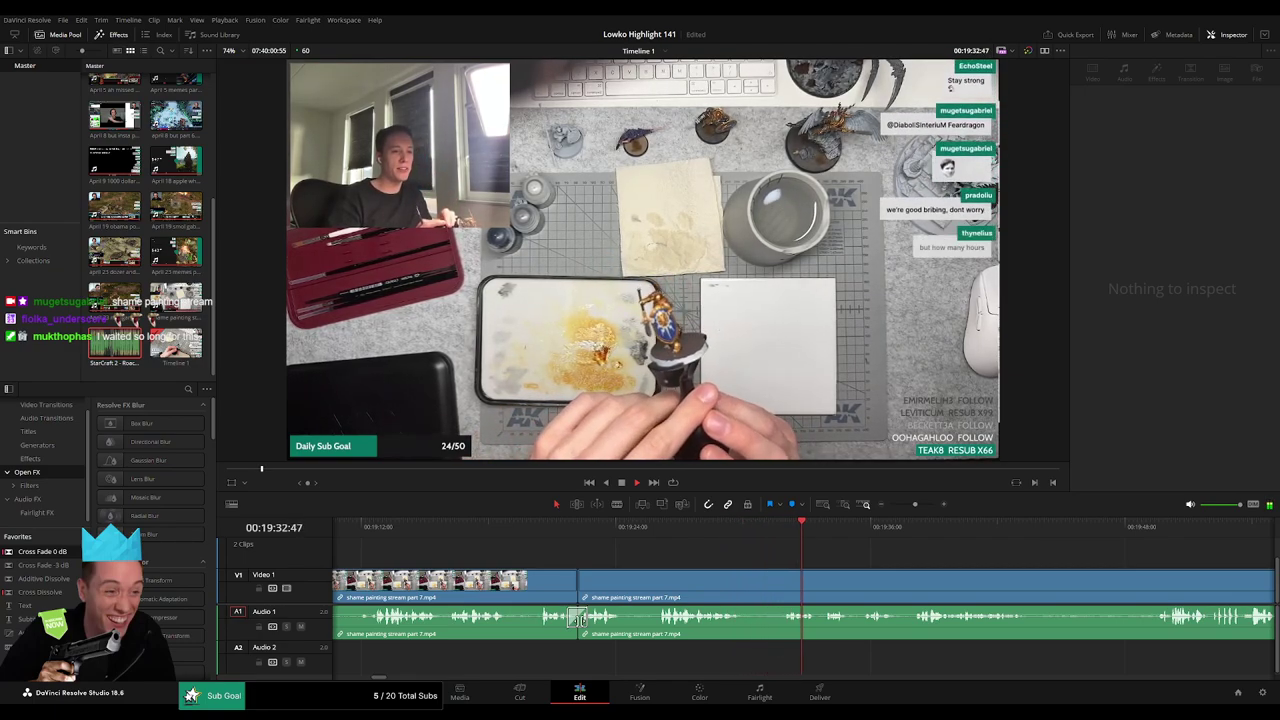
# Split the painting stream at about 19:30 and ripple-delete the short pause that follows, up to about 19:32.
pyautogui.click(746, 580)
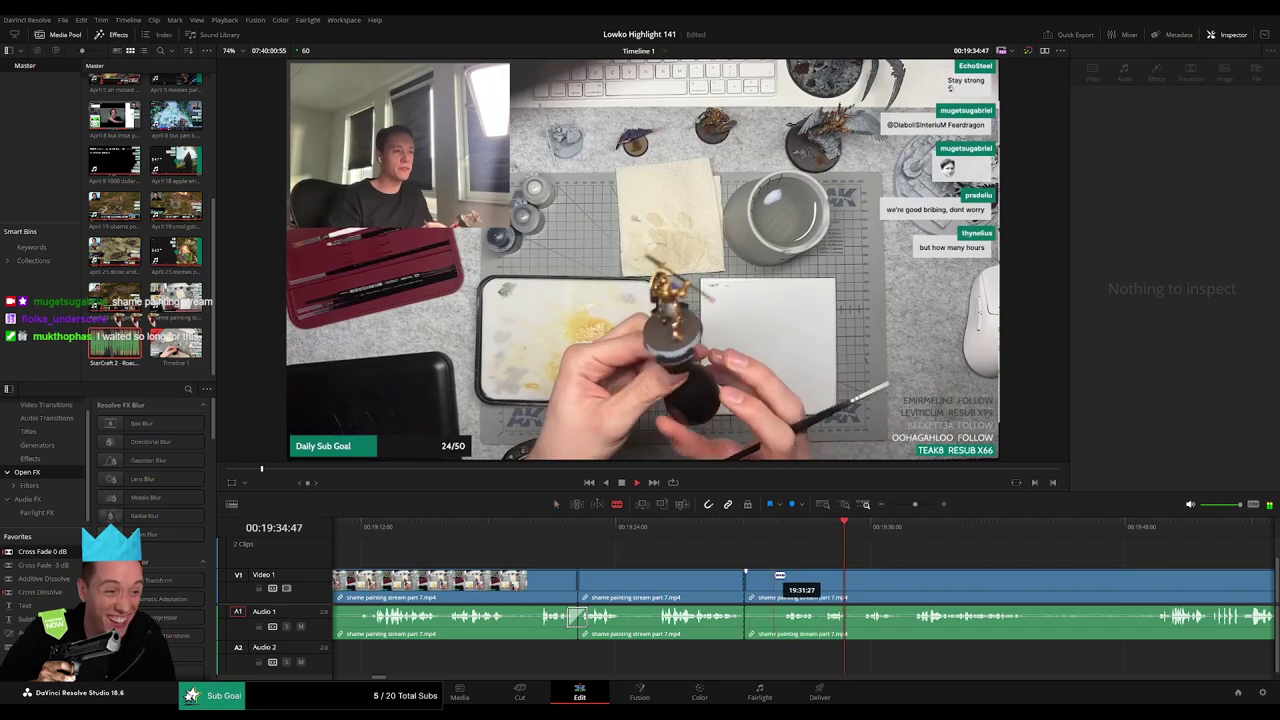
pyautogui.press('a')
pyautogui.click(772, 591)
pyautogui.press('BackSpace')
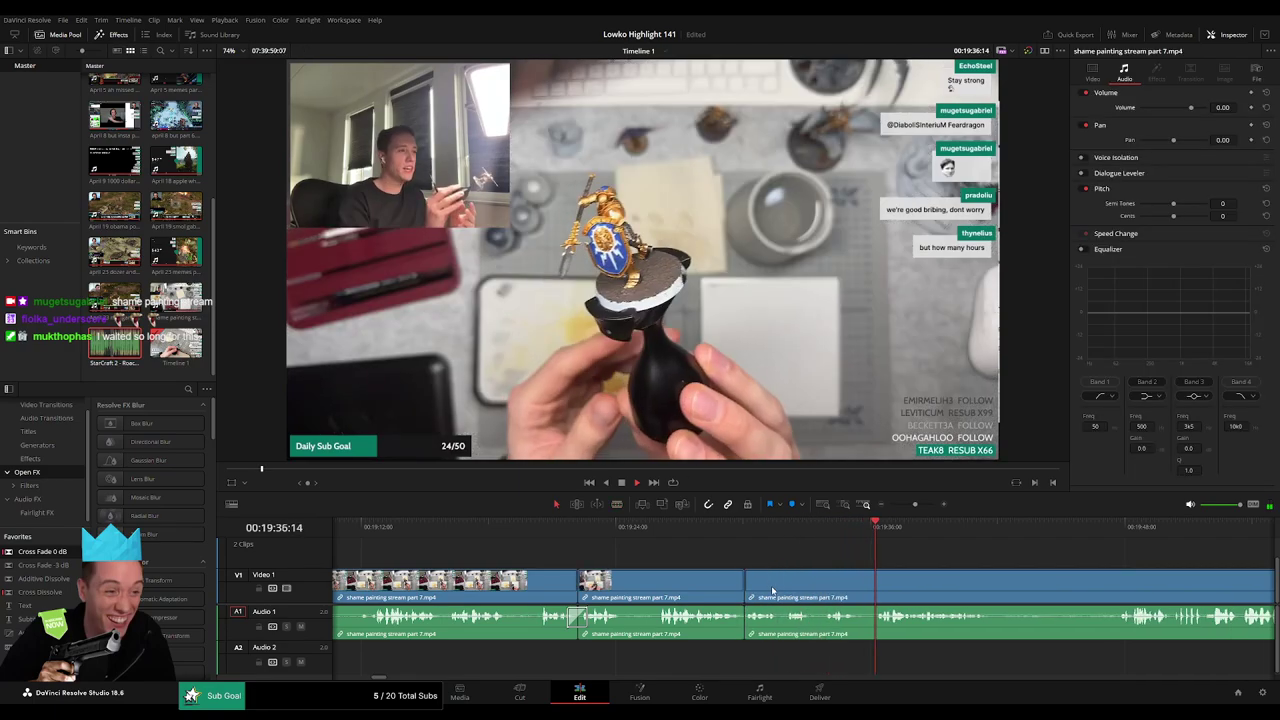
pyautogui.click(827, 527)
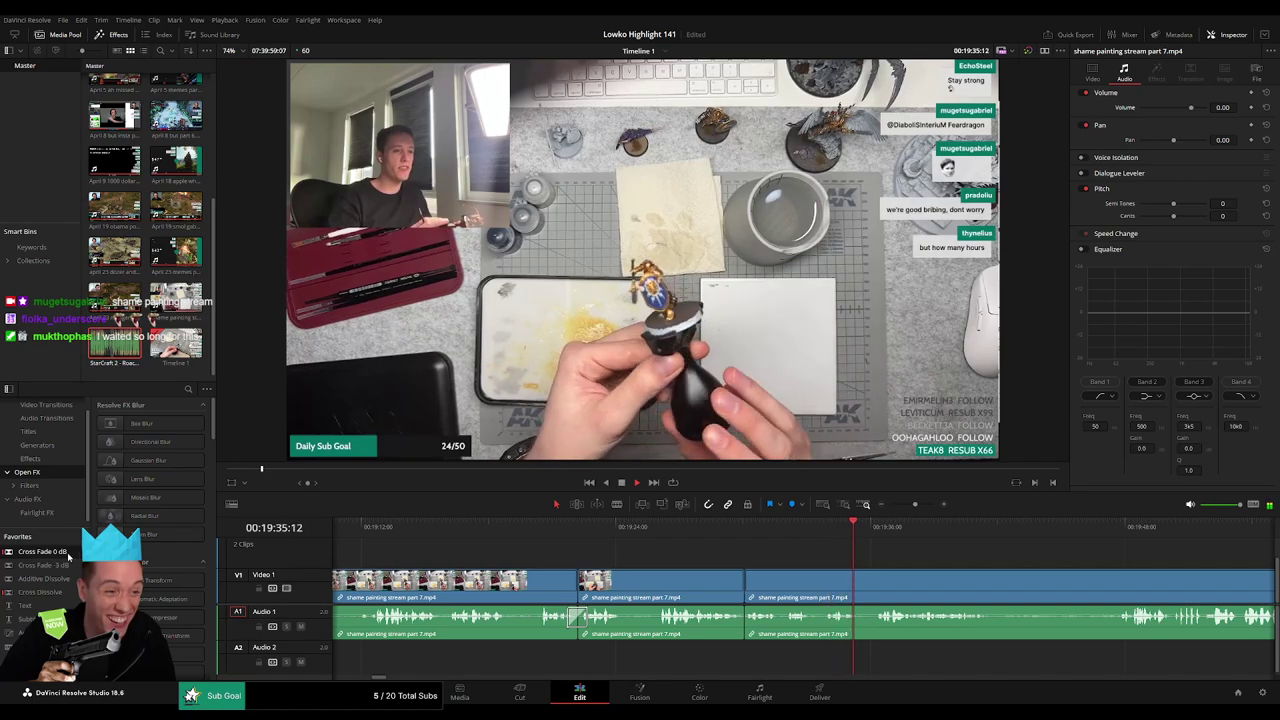
# Cross-fade the audio join at about 19:30 and ripple-delete the pause from about 19:42 to 19:47 in the painting stream.
pyautogui.moveTo(753, 634); pyautogui.dragTo(747, 624)
pyautogui.moveTo(930, 580); pyautogui.dragTo(683, 555)
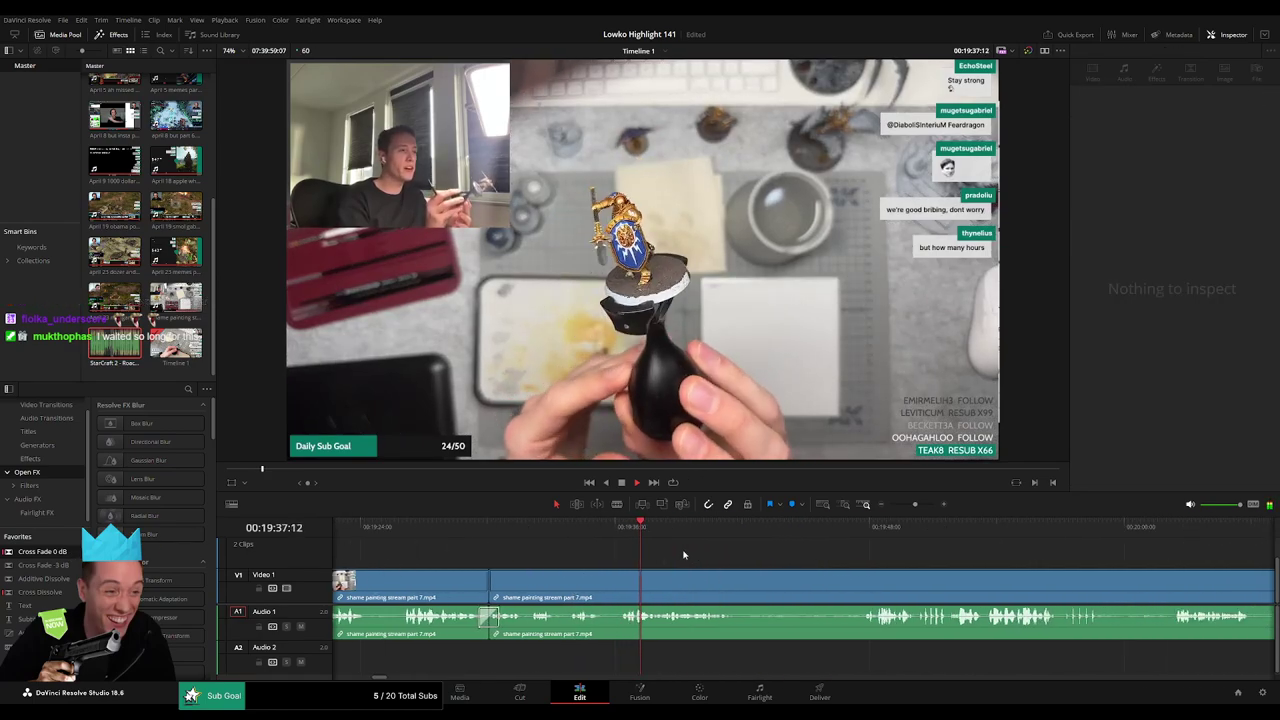
pyautogui.hscroll(2, 700, 570)
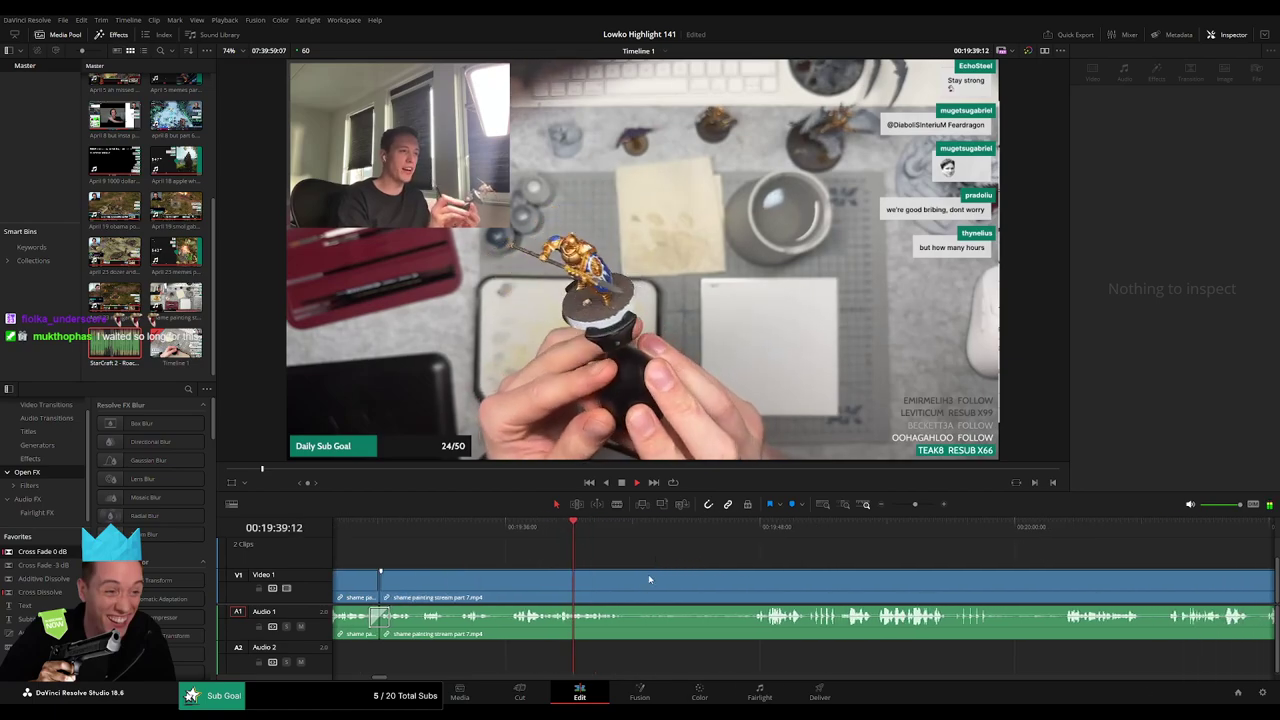
pyautogui.press('b')
pyautogui.click(633, 586)
pyautogui.press('a')
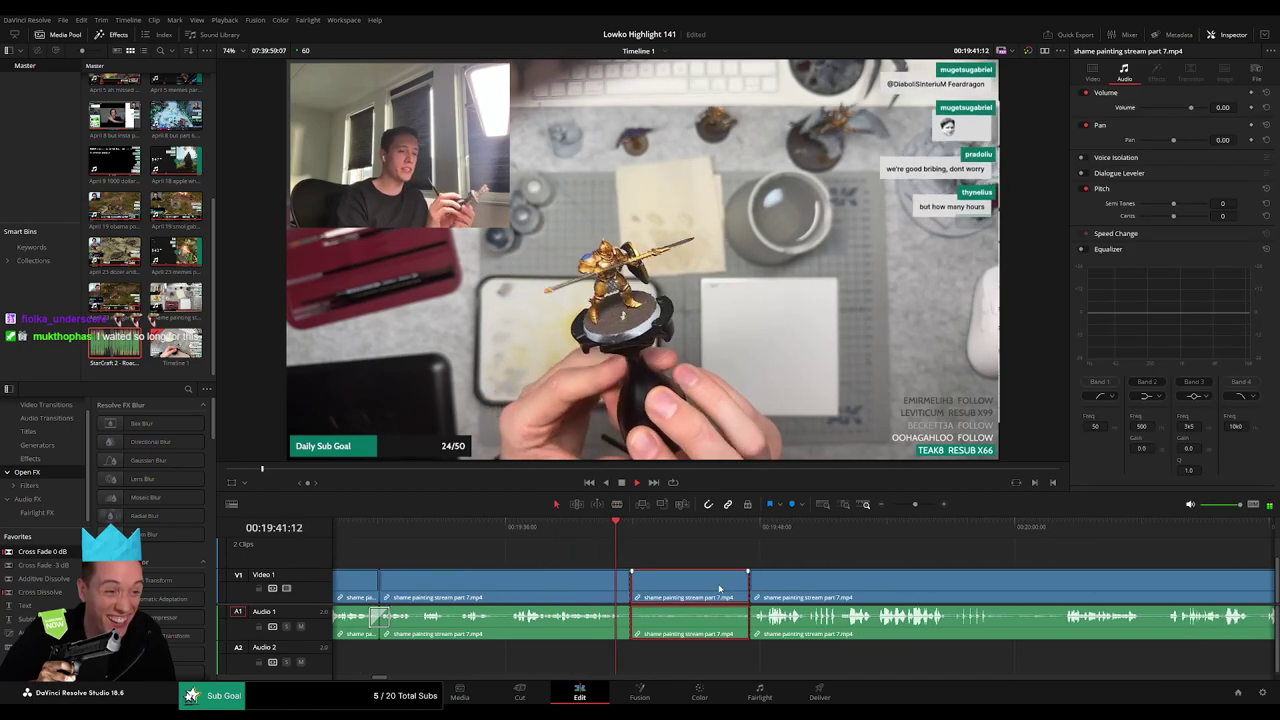
pyautogui.click(719, 589)
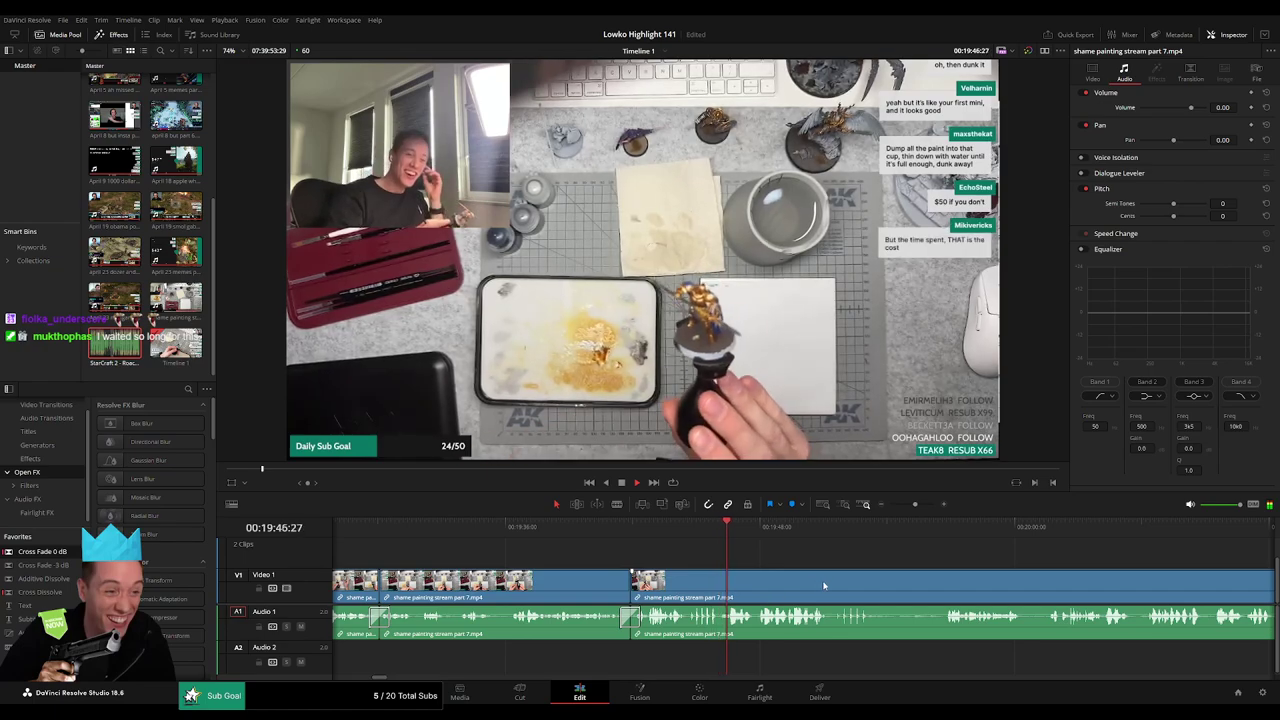
# Split out the painting stream's brief sound from about 19:46:57 to 19:47:14 and lower its audio volume to -98.60.
pyautogui.press('space')
pyautogui.moveTo(915, 505); pyautogui.dragTo(924, 505)
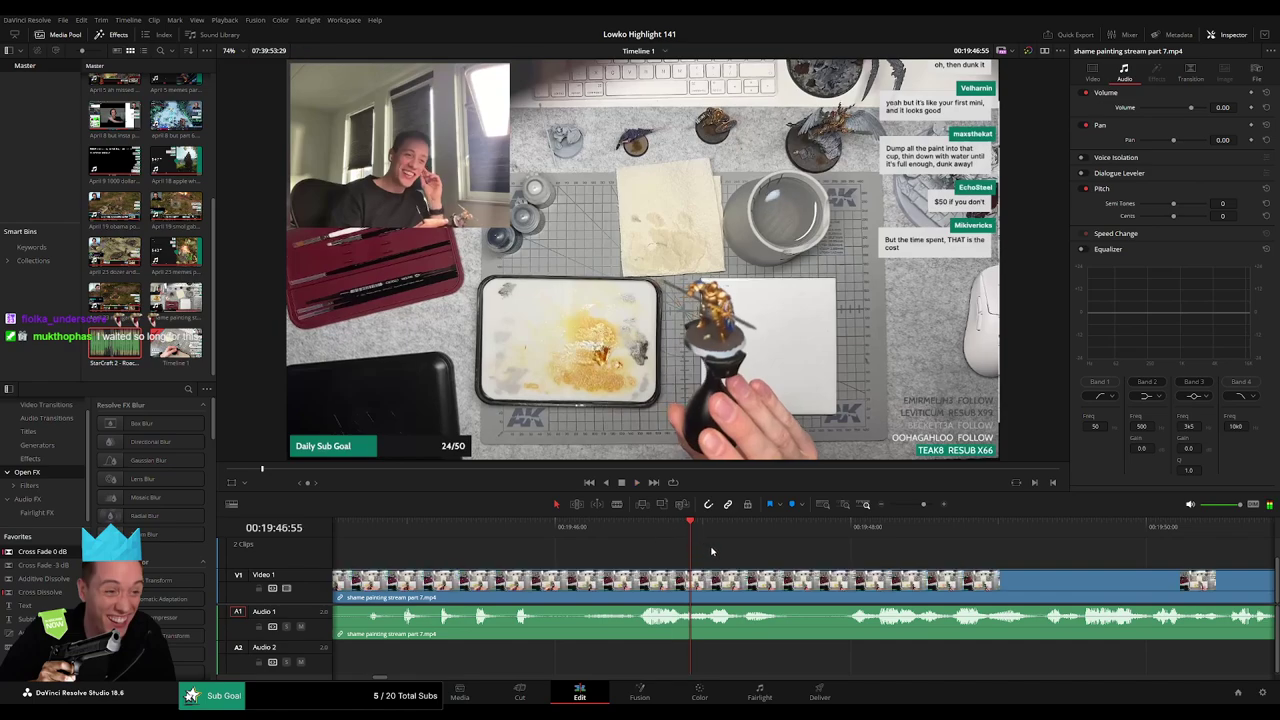
pyautogui.press('b')
pyautogui.click(697, 583)
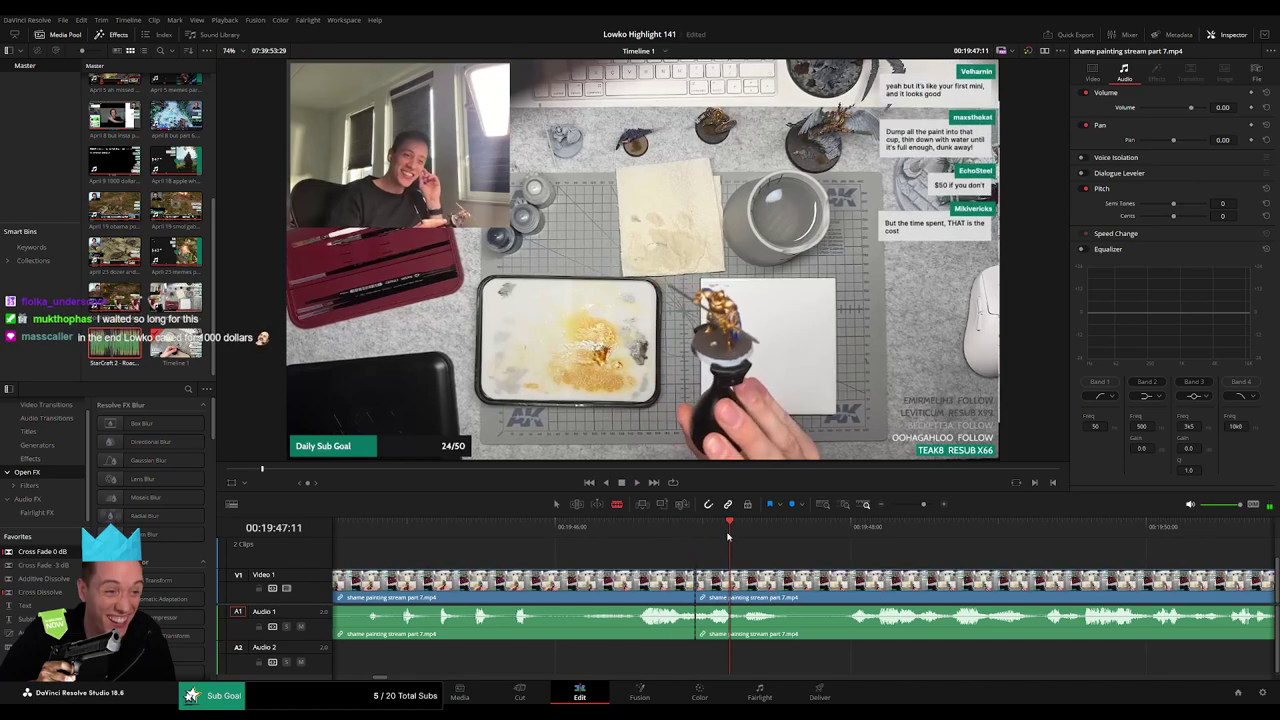
pyautogui.click(737, 583)
pyautogui.press('a')
pyautogui.click(718, 621)
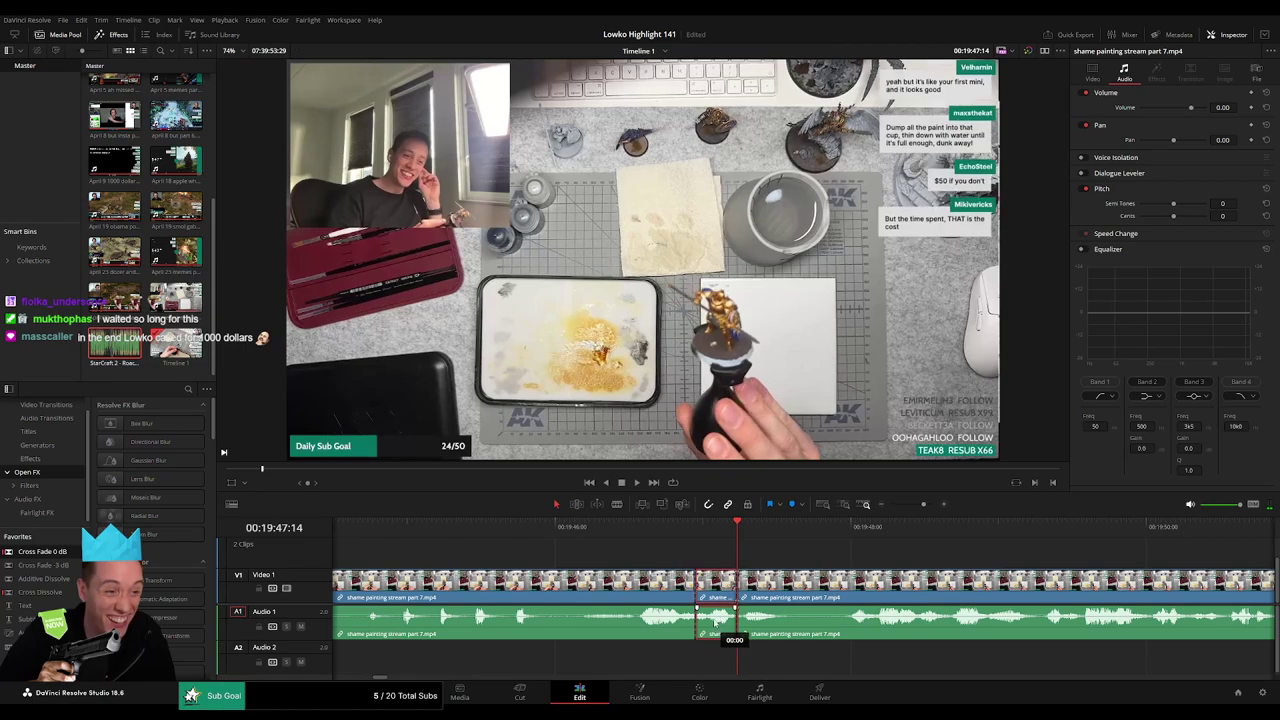
# Place a StarCraft 2 Roach Quotes excerpt on Audio 2 beneath the muted segment at about 19:47 and set its volume to -23.
pyautogui.doubleClick(133, 351)
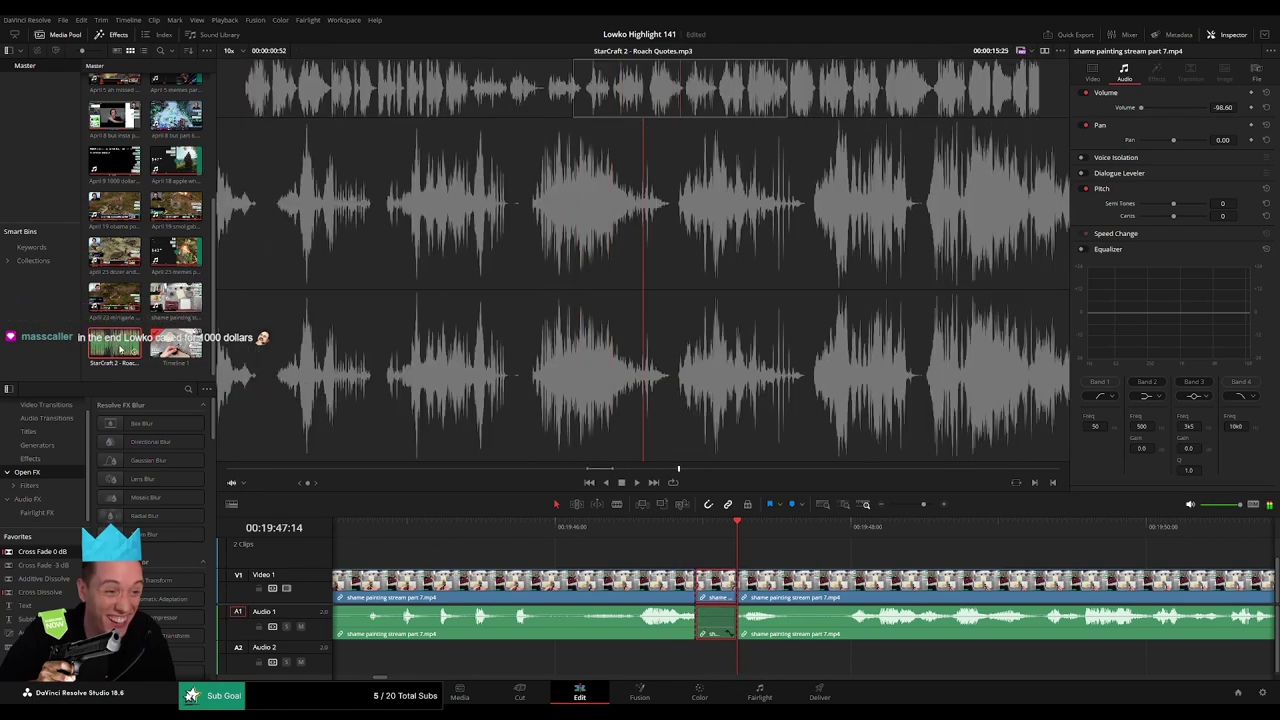
pyautogui.moveTo(690, 350); pyautogui.dragTo(760, 688)
pyautogui.moveTo(677, 657); pyautogui.dragTo(740, 661)
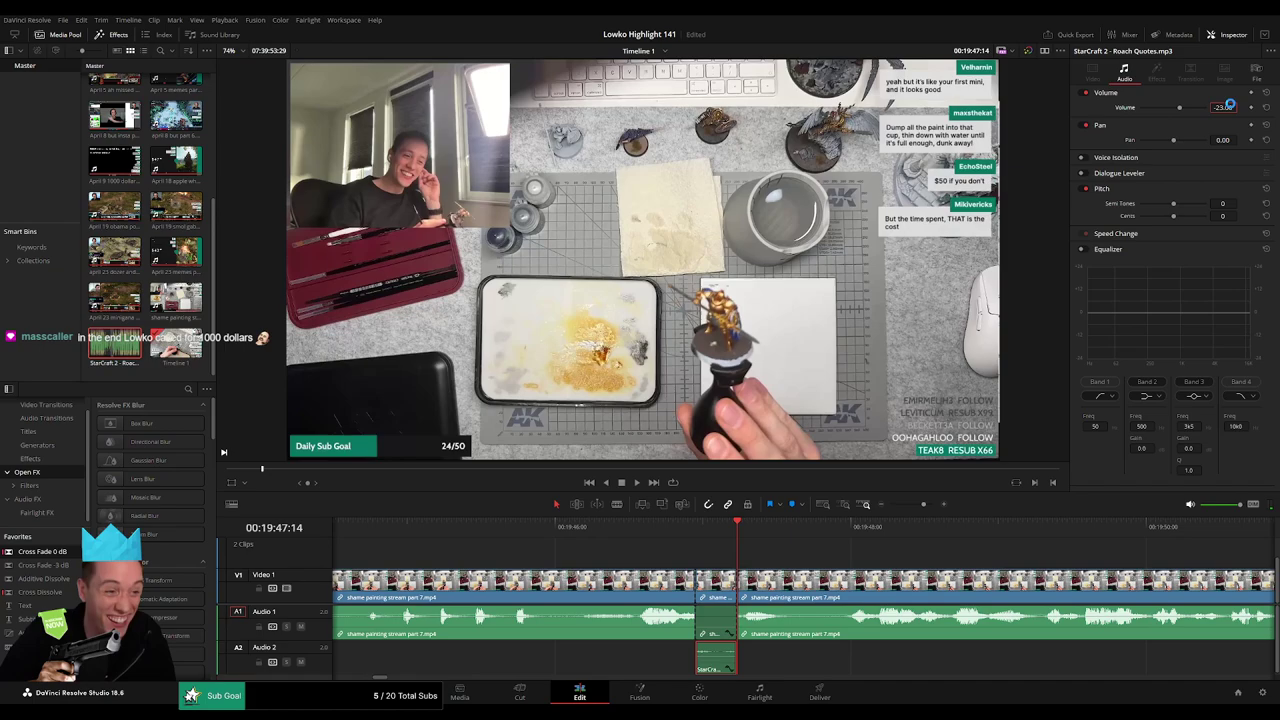
# Play back the painting stream from about 19:42 to check the Roach Quotes sound effect over the muted segment.
pyautogui.moveTo(923, 505); pyautogui.dragTo(919, 505)
pyautogui.click(869, 548)
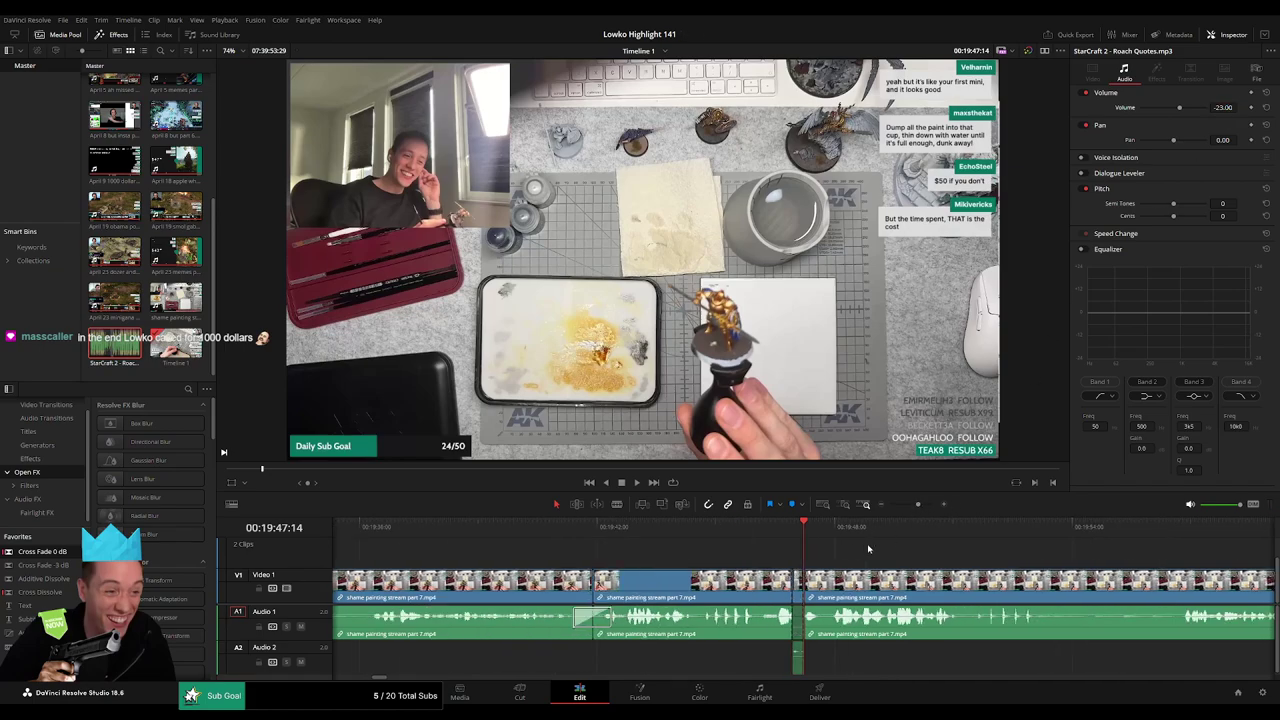
pyautogui.click(775, 537)
pyautogui.press('space')
pyautogui.click(622, 537)
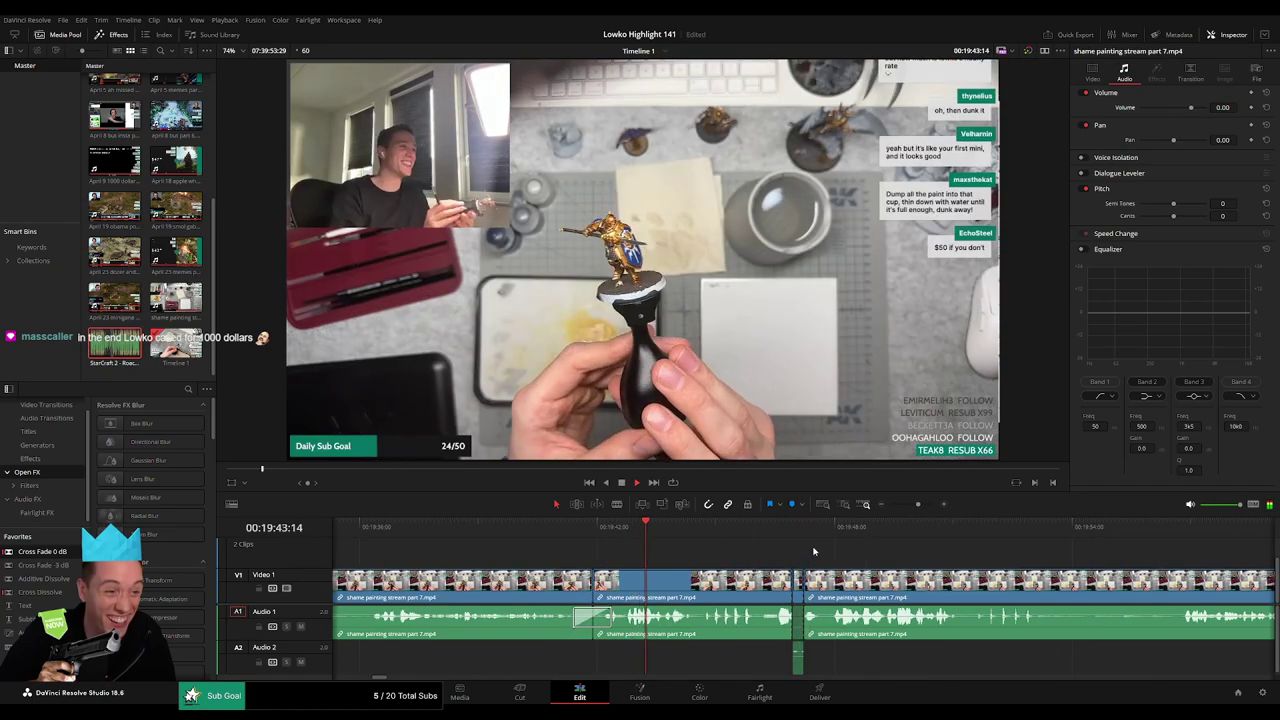
# Ripple-delete the pause from about 19:54 to 19:56 in the painting stream and cross-fade the audio join.
pyautogui.moveTo(919, 505); pyautogui.dragTo(915, 505)
pyautogui.hscroll(3, 922, 544)
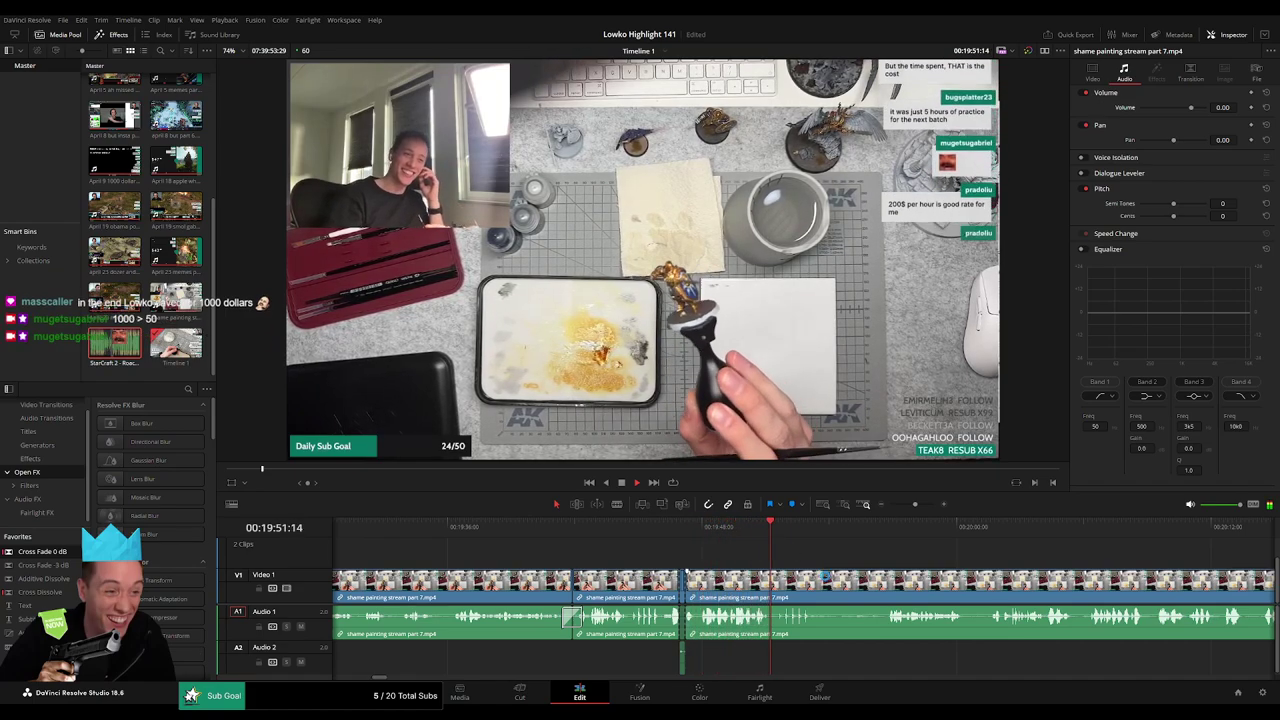
pyautogui.hscroll(2, 730, 578)
pyautogui.click(733, 580)
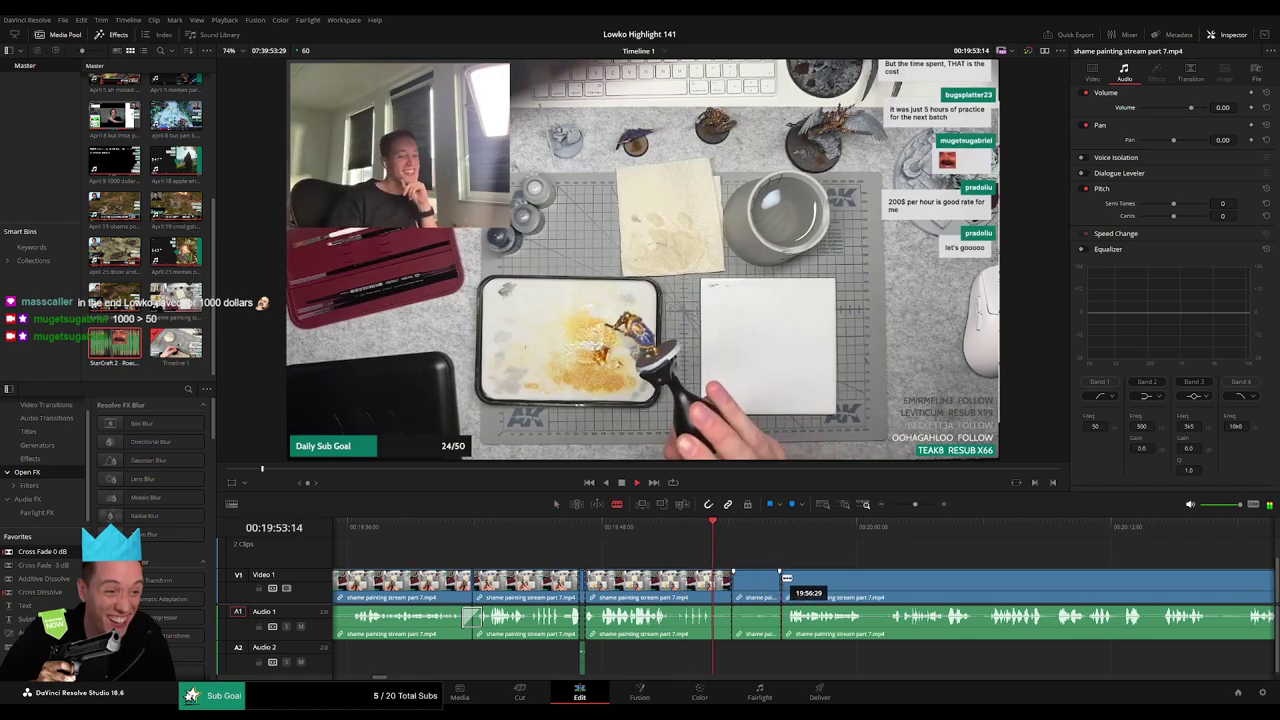
pyautogui.press('Delete')
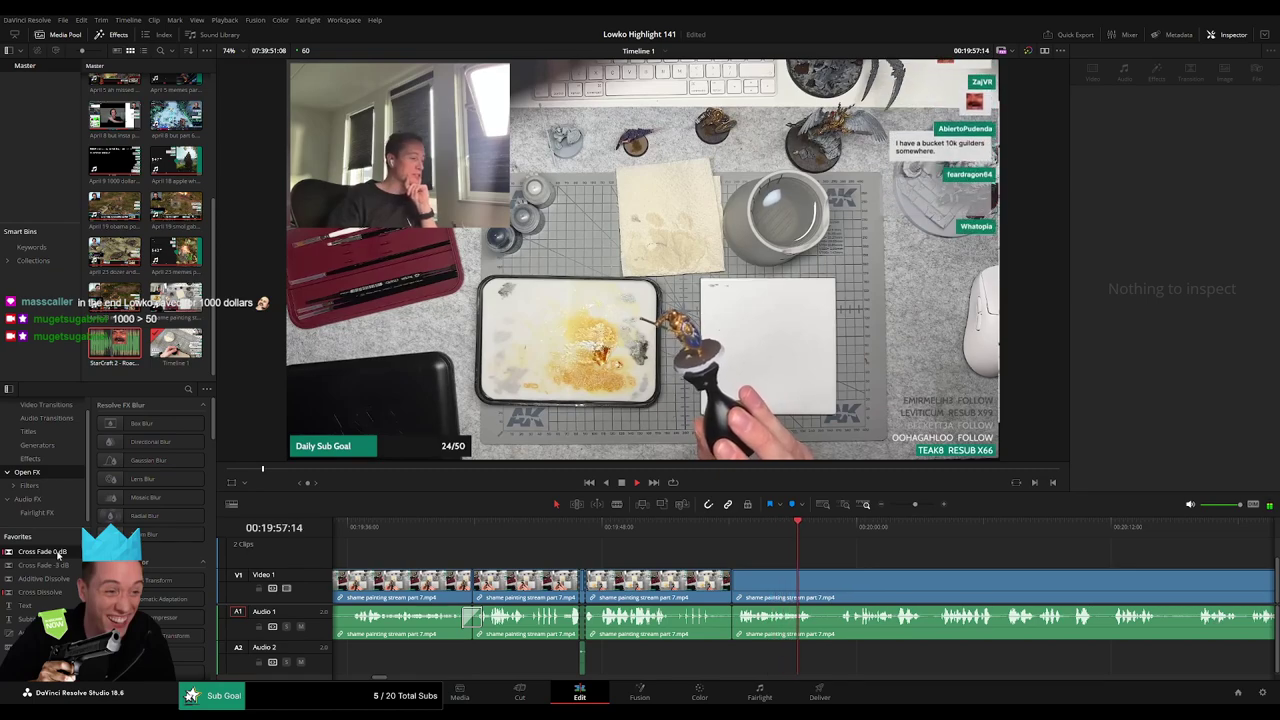
pyautogui.hscroll(5, 686, 577)
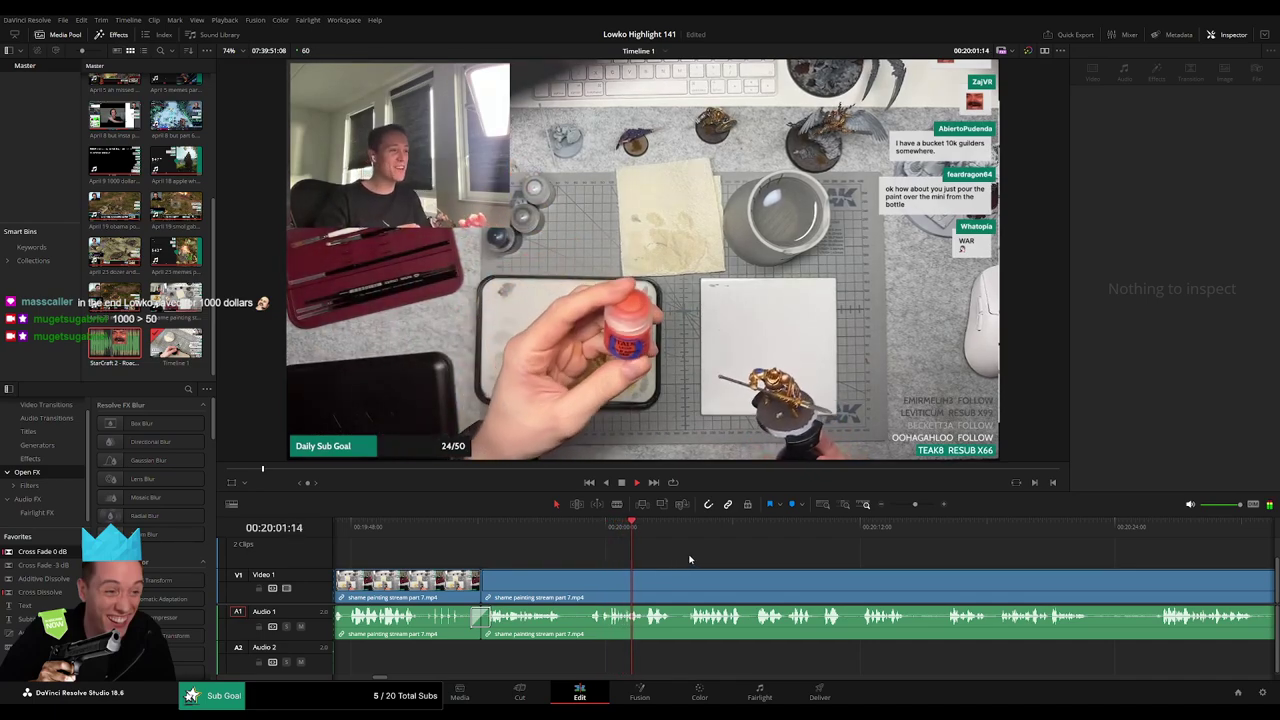
# Play on through the painting stream, ripple-delete the pause from about 20:23 to 20:26 and cross-fade the audio join.
pyautogui.hscroll(2, 692, 562)
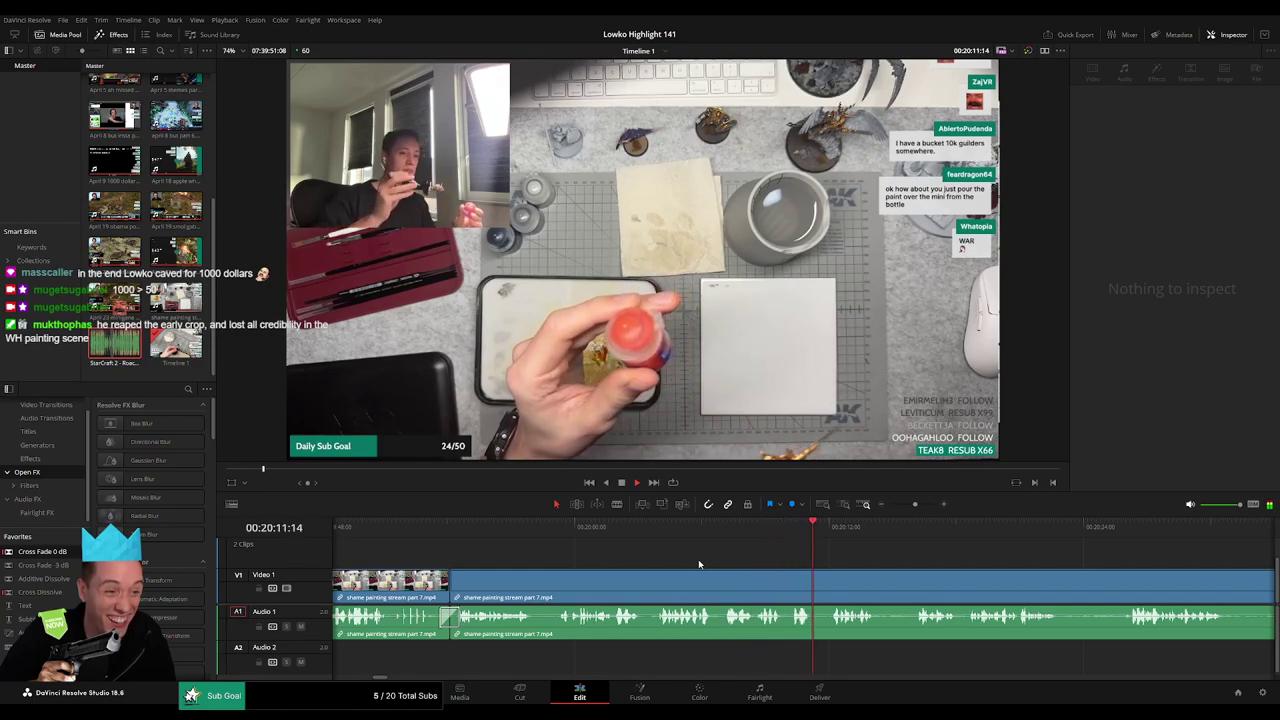
pyautogui.moveTo(862, 567); pyautogui.dragTo(665, 557)
pyautogui.click(707, 533)
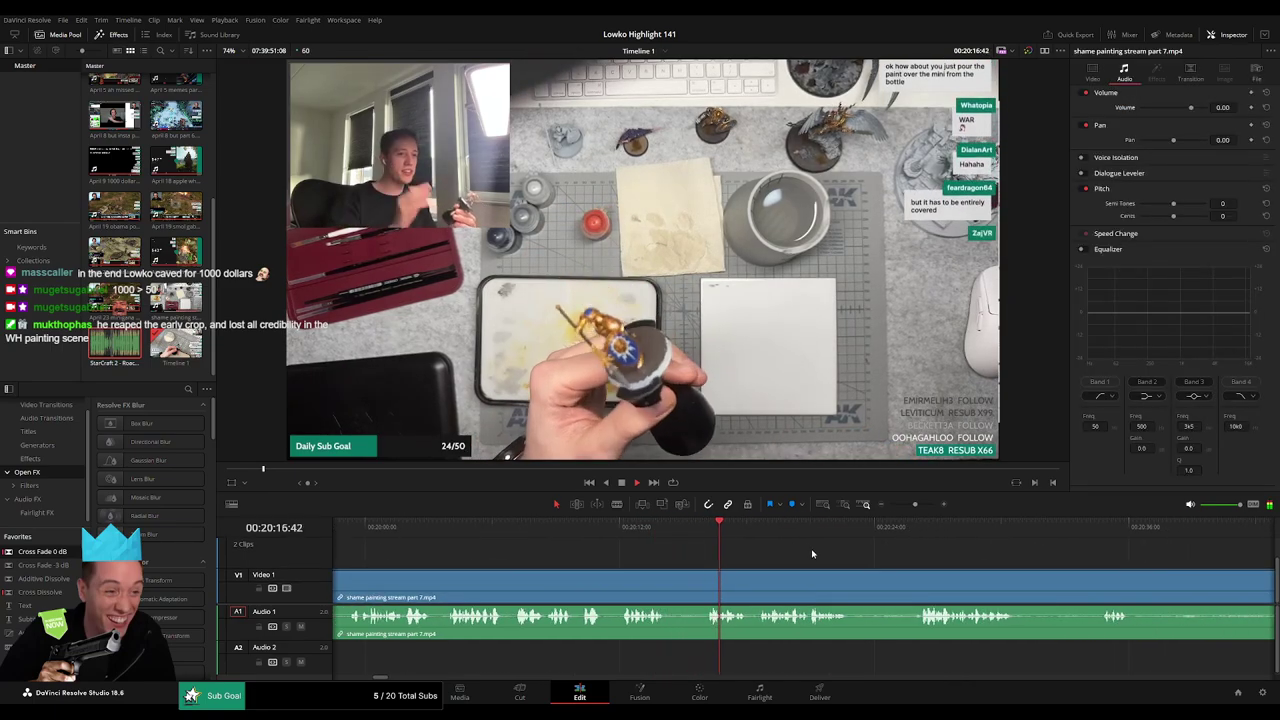
pyautogui.moveTo(814, 554); pyautogui.dragTo(637, 543)
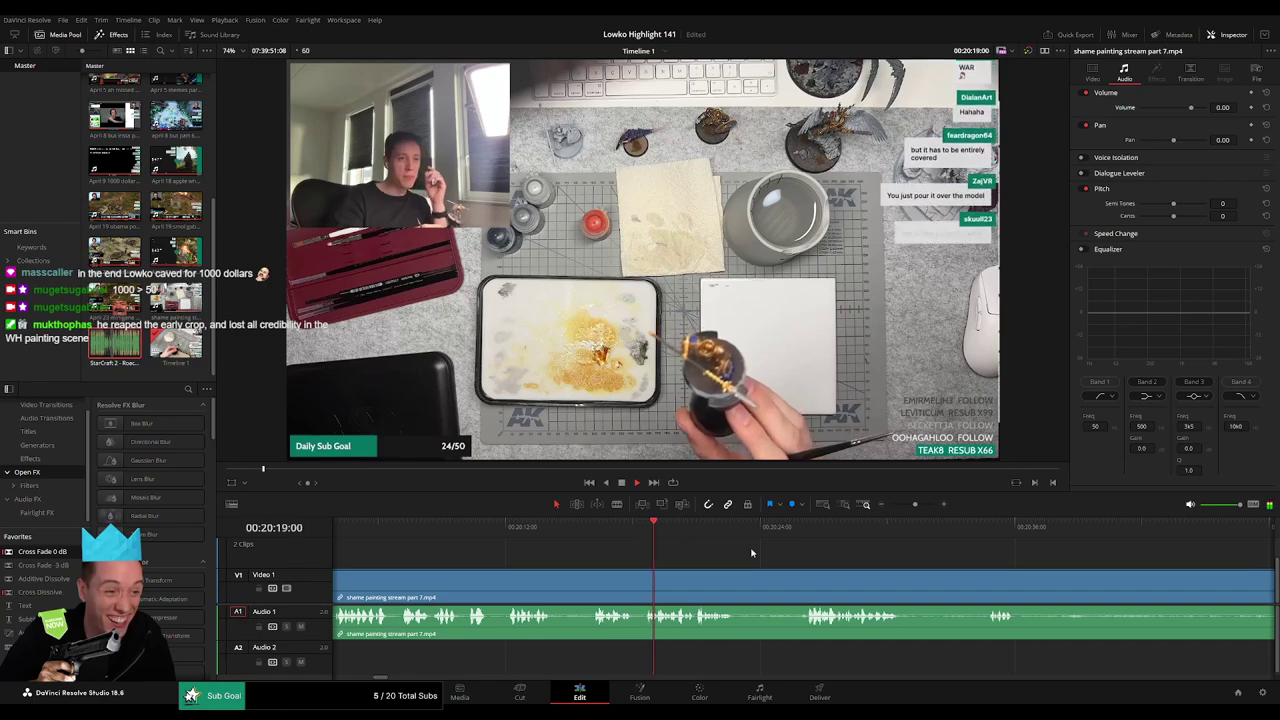
pyautogui.hscroll(3, 660, 555)
pyautogui.press('b')
pyautogui.click(615, 585)
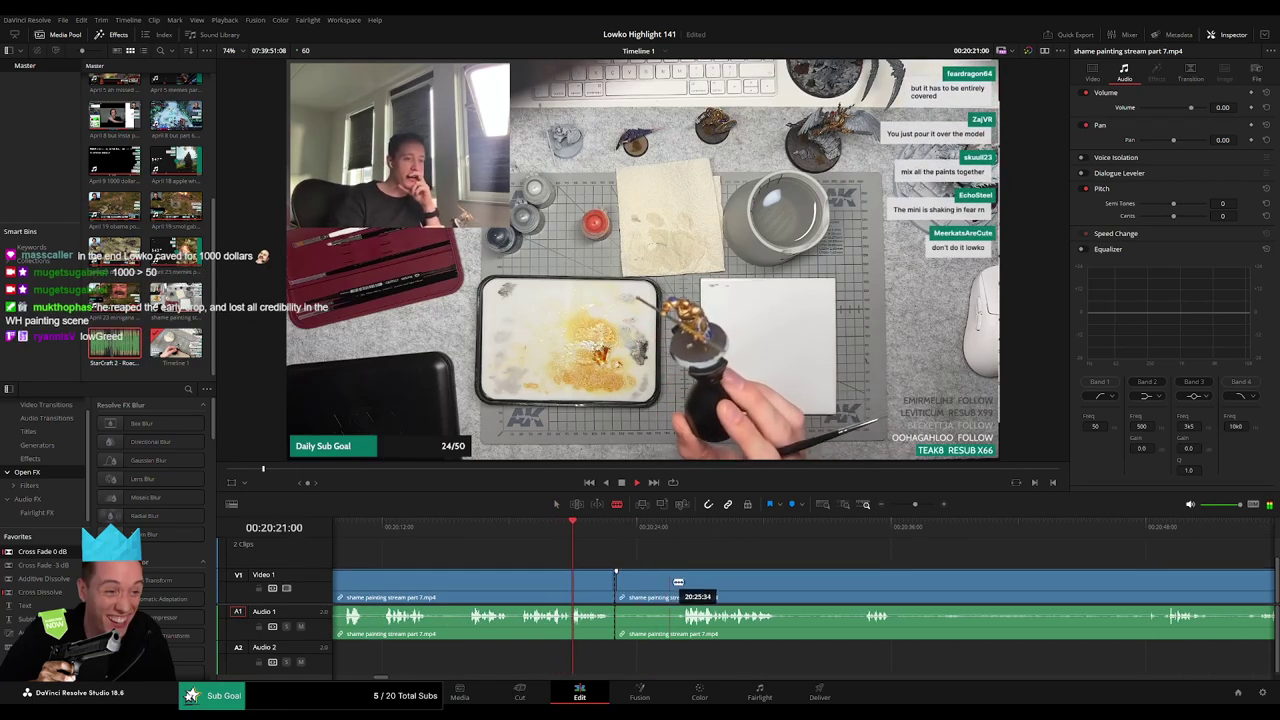
pyautogui.press('Delete')
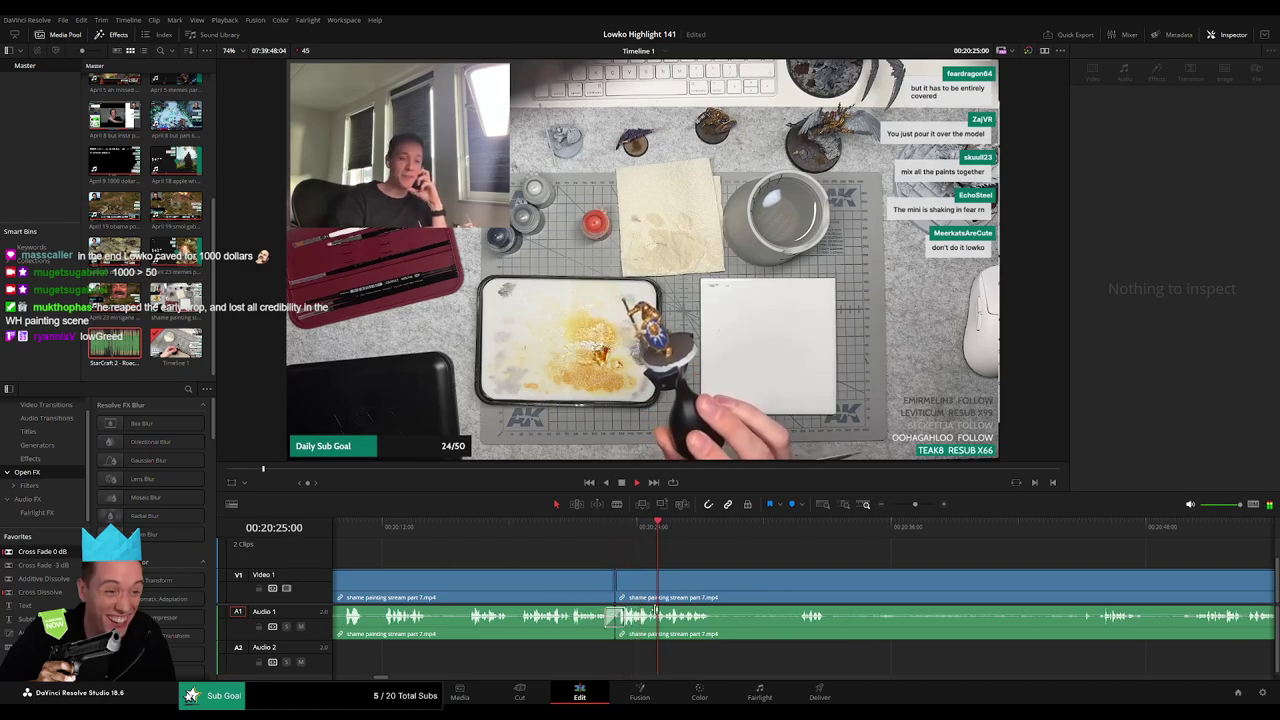
# Ripple-delete the quiet section from about 20:28 to 20:32 in the painting stream and cross-fade the audio join.
pyautogui.hscroll(4, 615, 575)
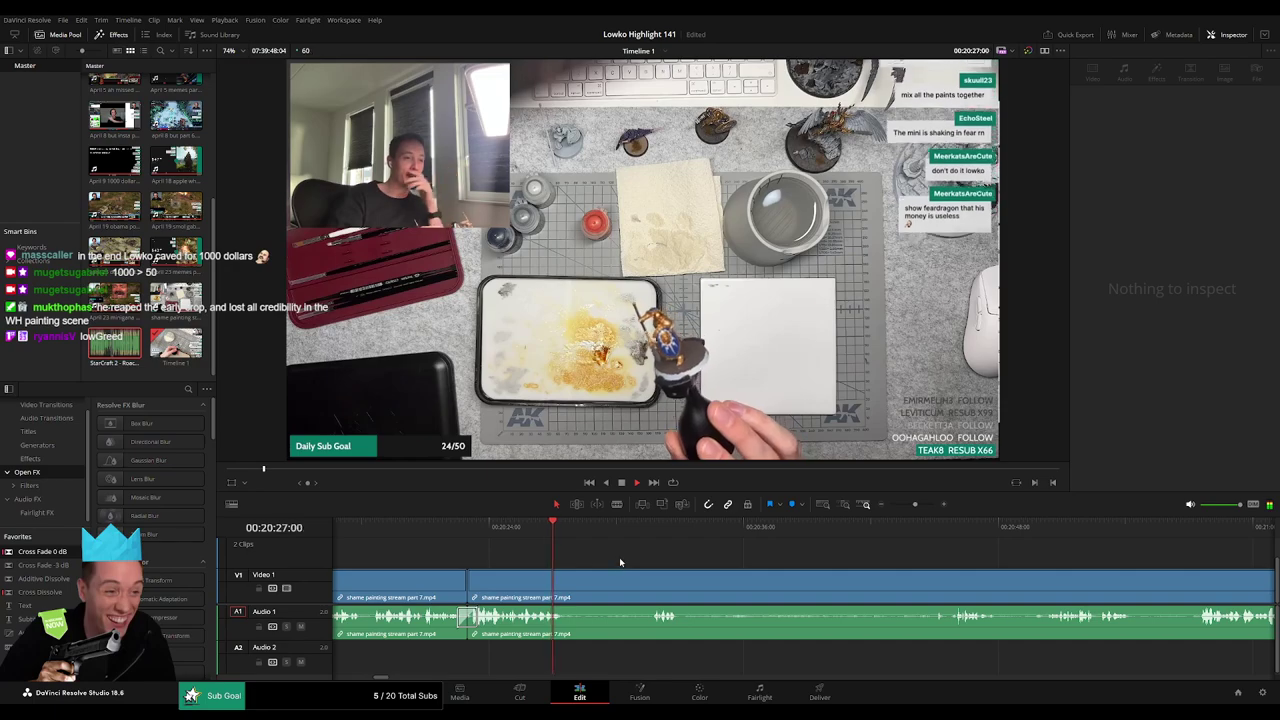
pyautogui.click(641, 530)
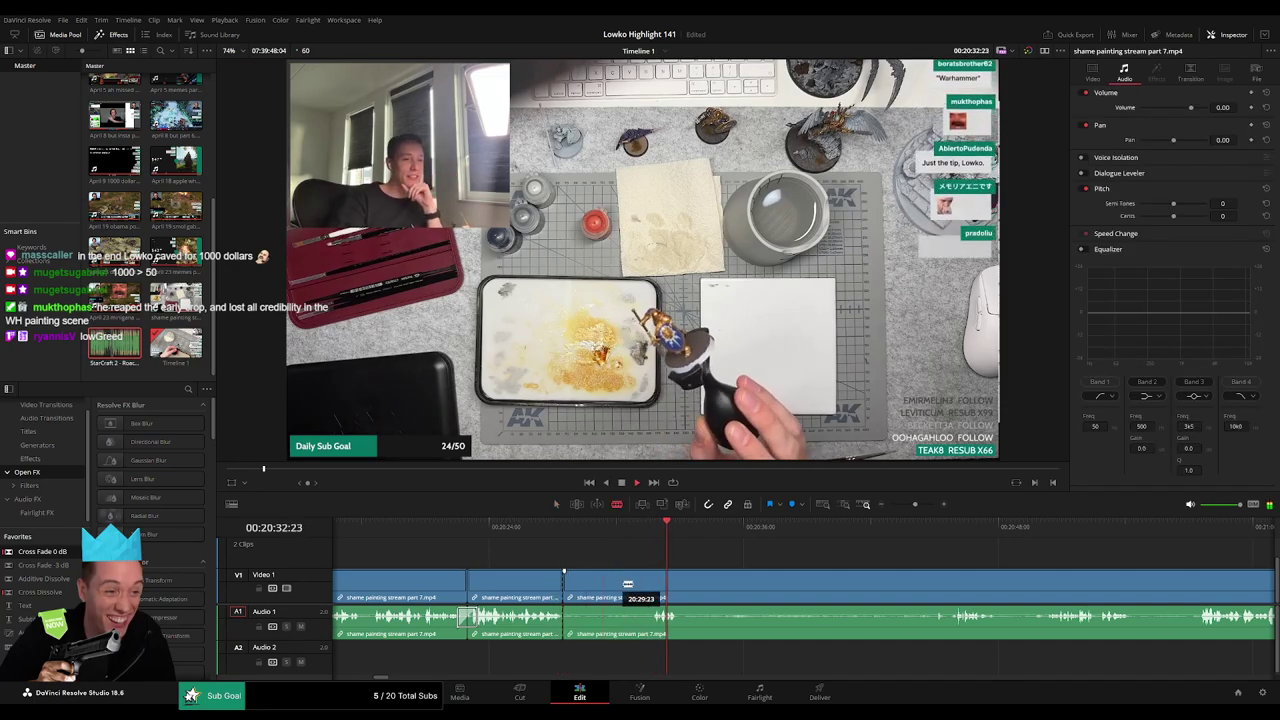
pyautogui.press('Delete')
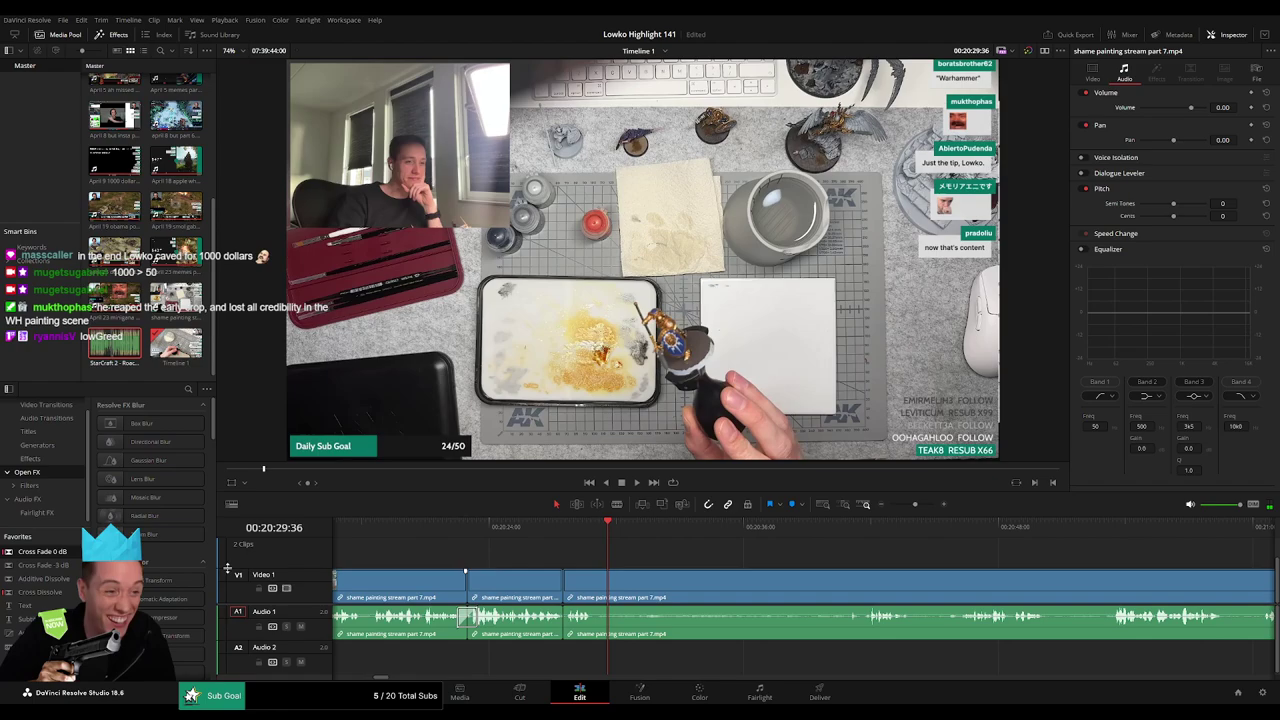
# Ripple-delete the painting stream section from about 20:29 to 20:41 and add a Cross Fade 0 dB at the audio join.
pyautogui.click(602, 591)
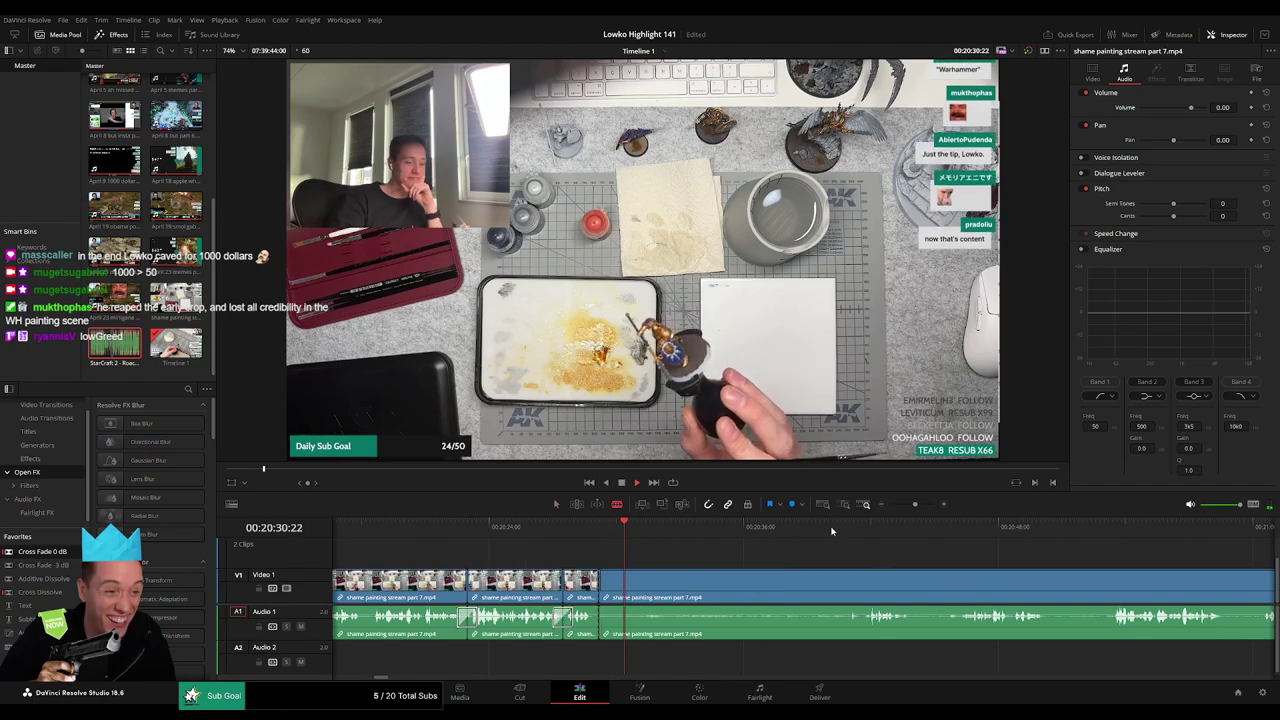
pyautogui.click(861, 528)
pyautogui.hscroll(3, 808, 553)
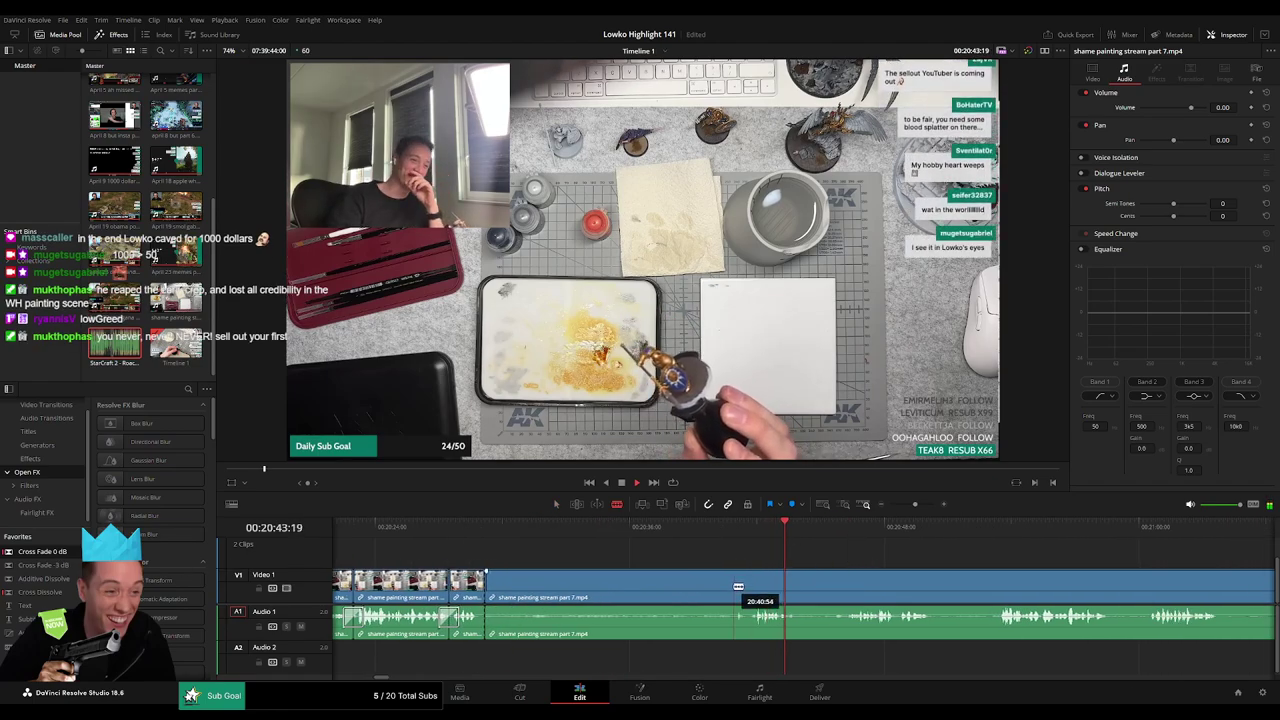
pyautogui.click(738, 587)
pyautogui.press('a')
pyautogui.click(689, 584)
pyautogui.press('Delete')
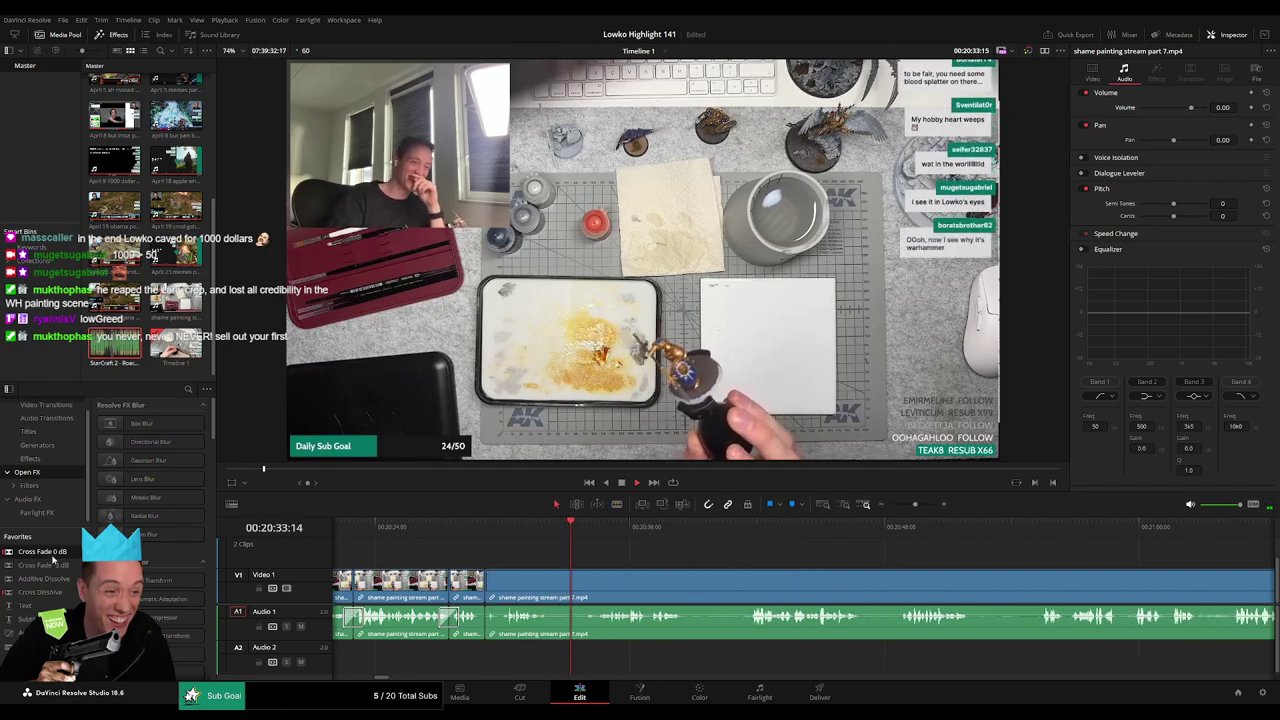
pyautogui.moveTo(492, 625); pyautogui.dragTo(487, 624)
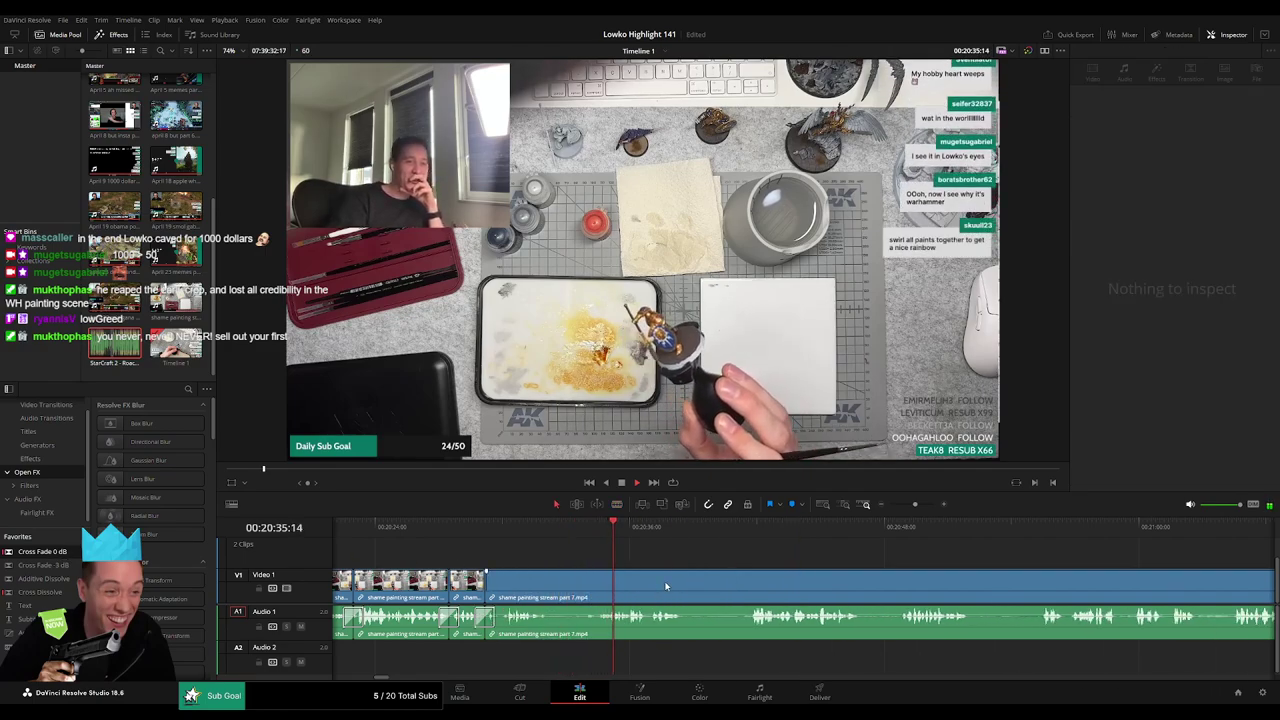
# Ripple-delete the silence from about 20:39 to 20:42 in the painting stream and cross-fade the audio join.
pyautogui.press('b')
pyautogui.click(688, 591)
pyautogui.click(750, 591)
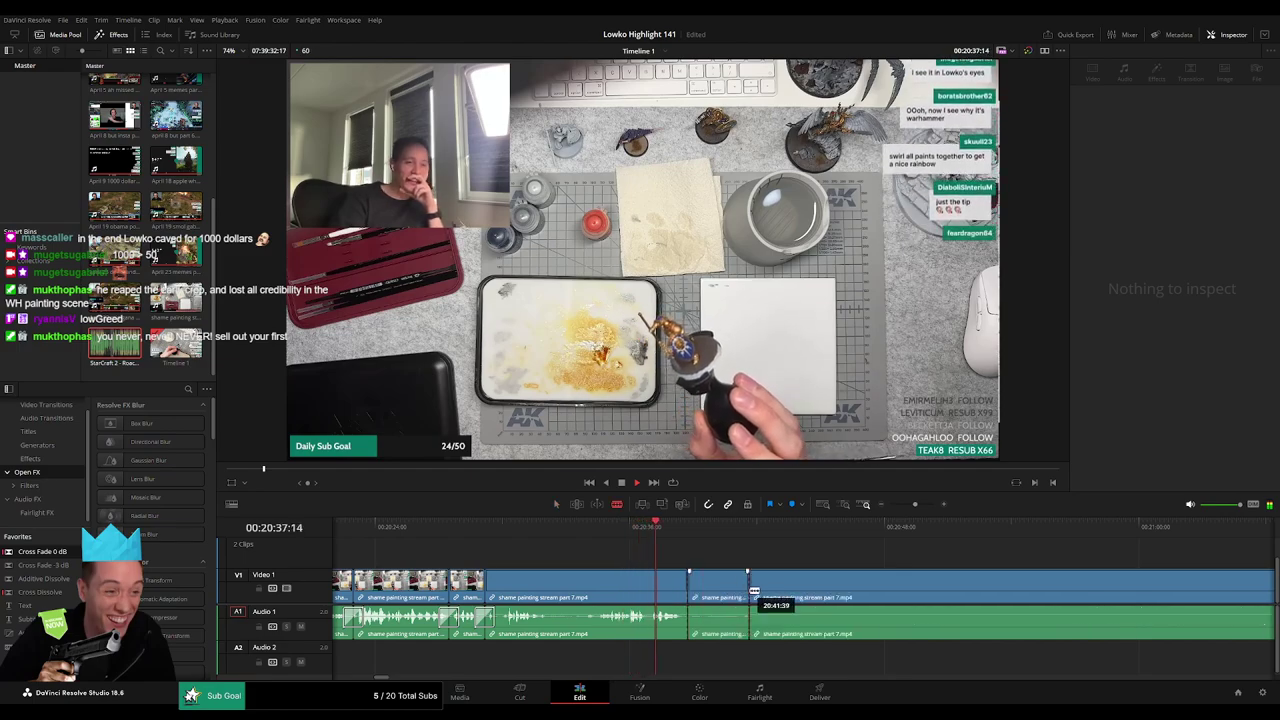
pyautogui.press('a')
pyautogui.click(737, 594)
pyautogui.press('Delete')
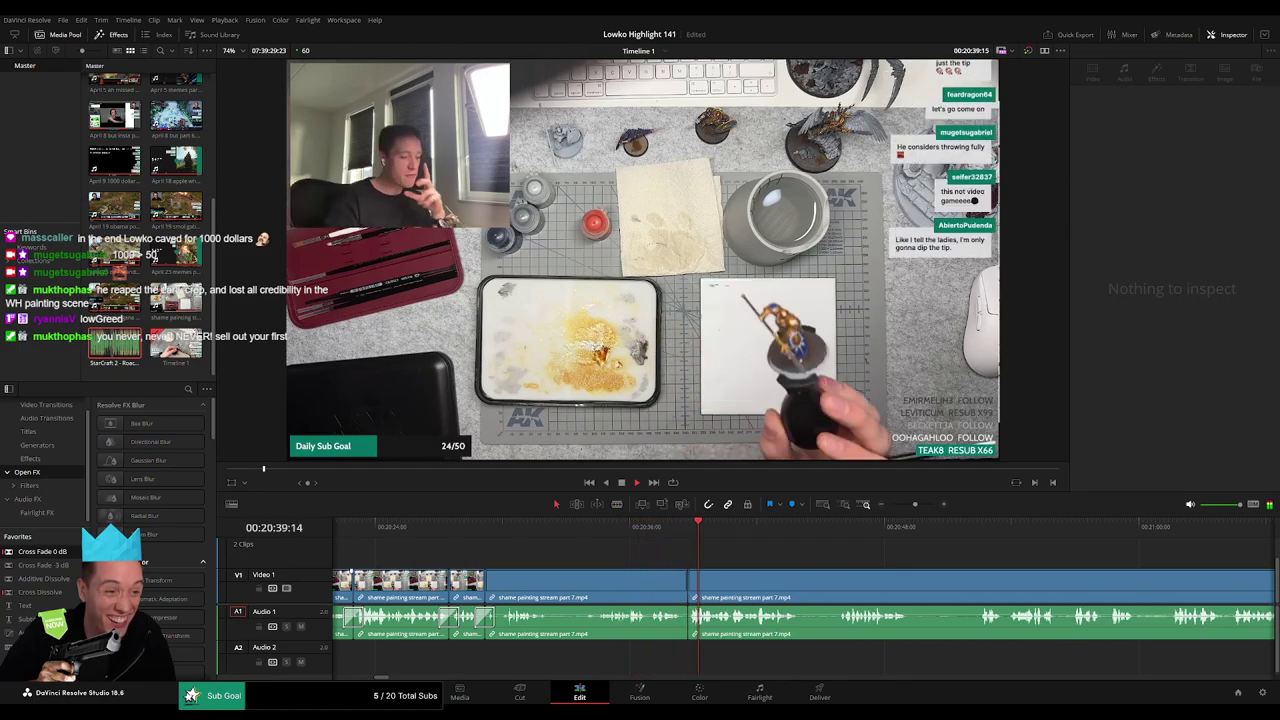
pyautogui.click(723, 627)
pyautogui.hotkey('shift', 't')
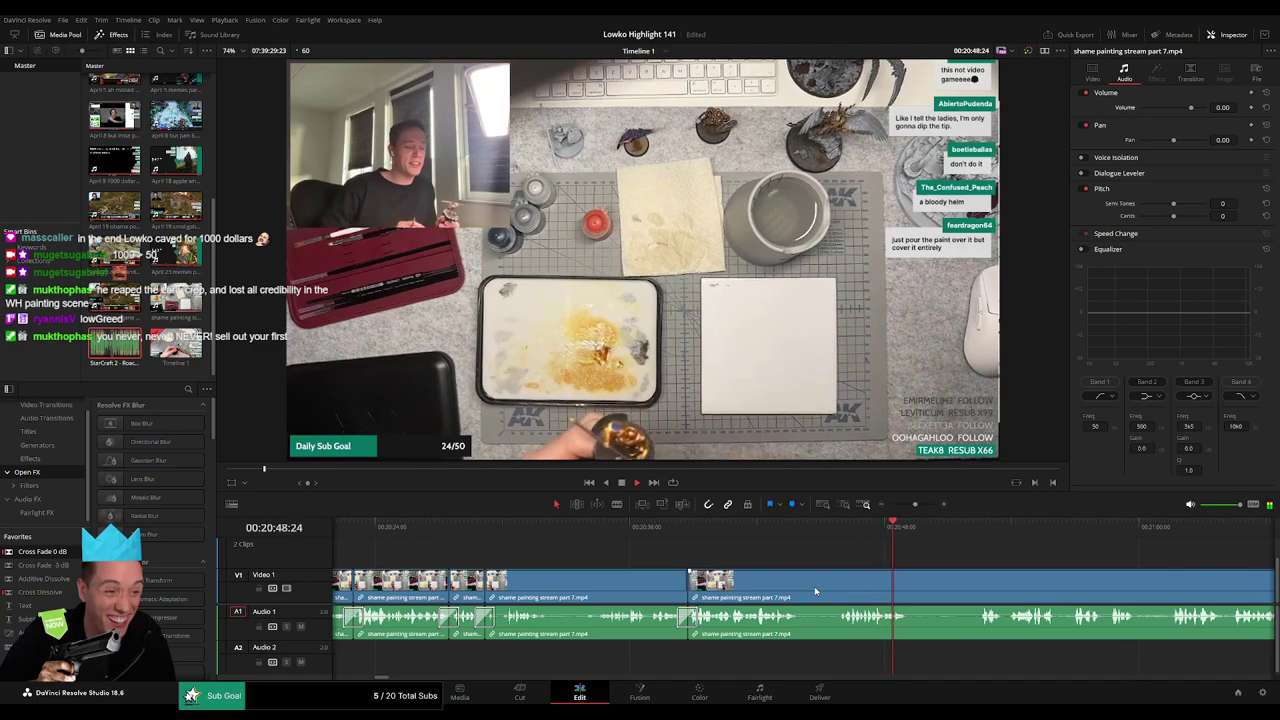
# Ripple-delete the short pause from about 20:44 to 20:46 in the painting stream and add a Cross Fade 0 dB at the join.
pyautogui.press('b')
pyautogui.click(805, 590)
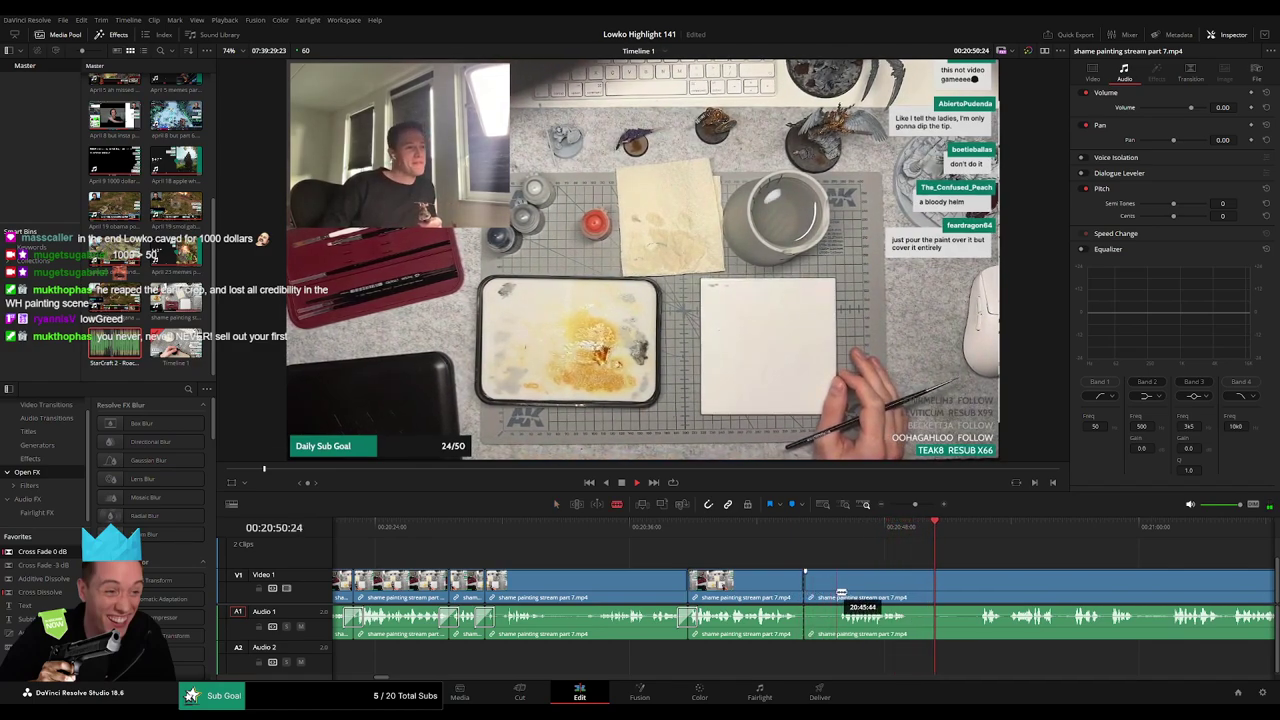
pyautogui.press('Delete')
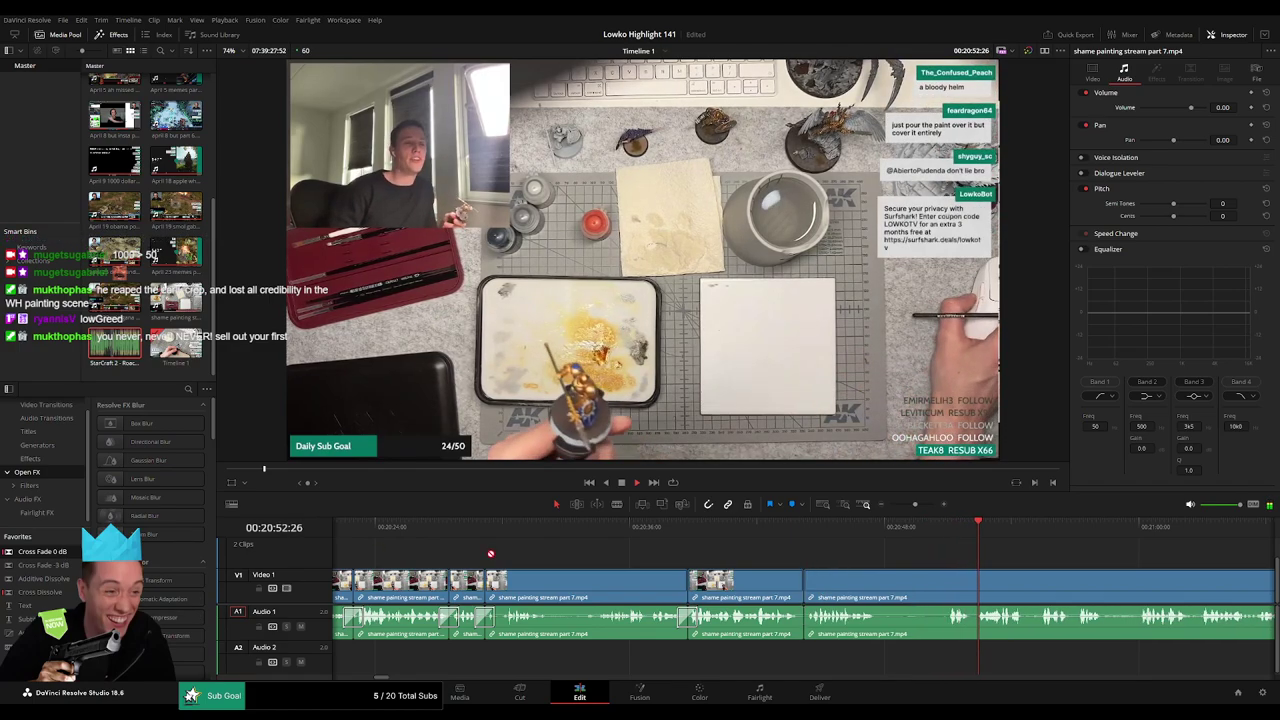
pyautogui.moveTo(812, 628); pyautogui.dragTo(810, 625)
# Ripple-delete the pause from about 20:48 to 20:51 in the painting stream and return the playhead to the join.
pyautogui.hscroll(3, 737, 577)
pyautogui.press('b')
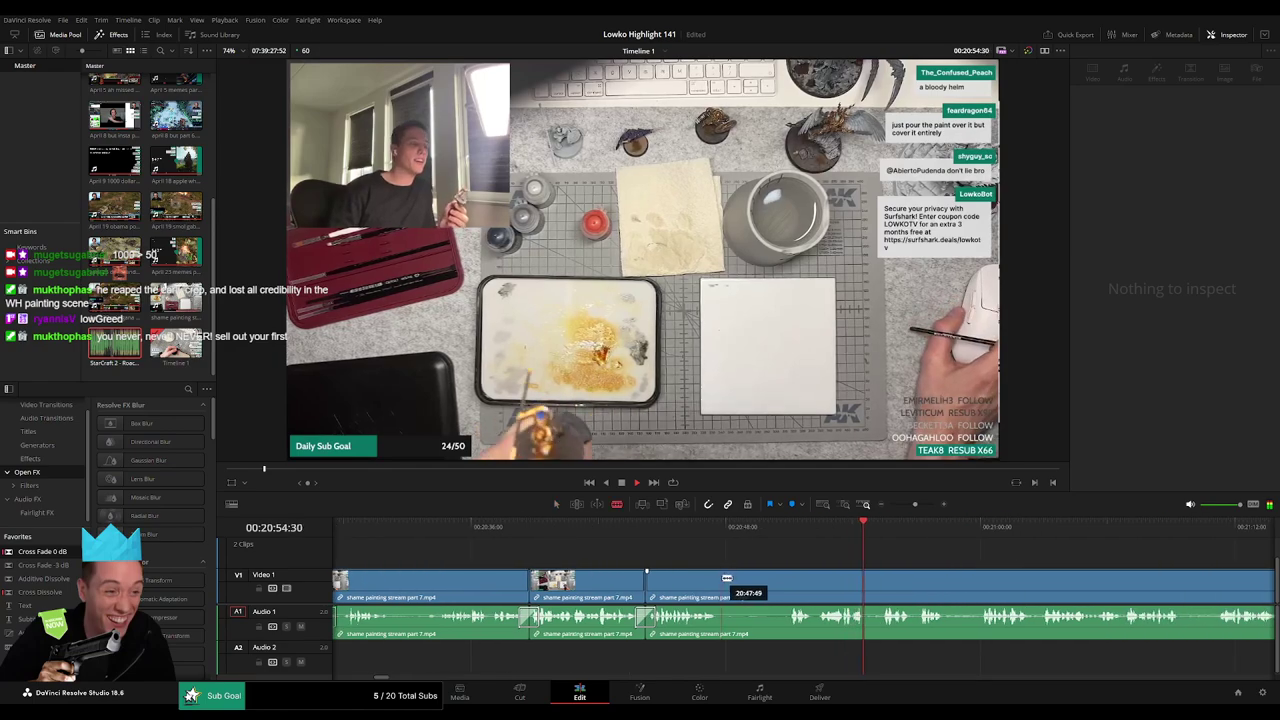
pyautogui.click(726, 577)
pyautogui.click(785, 580)
pyautogui.press('a')
pyautogui.click(773, 584)
pyautogui.press('Delete')
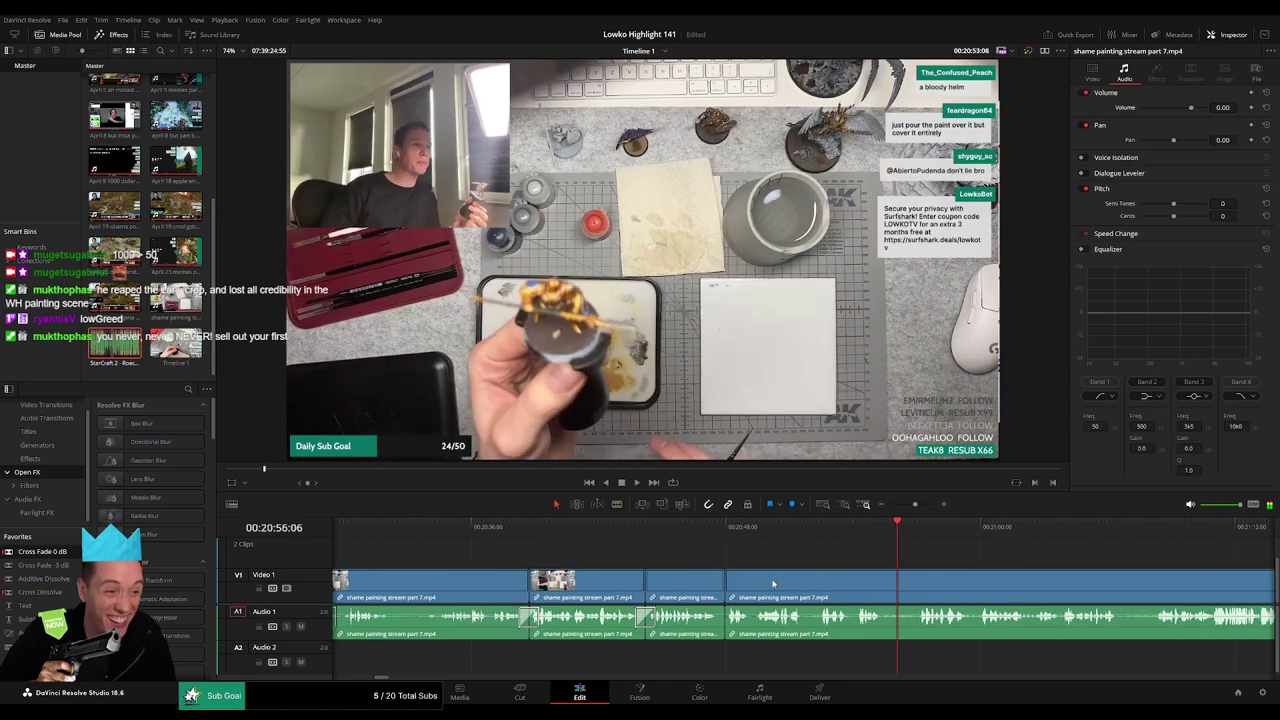
pyautogui.click(729, 529)
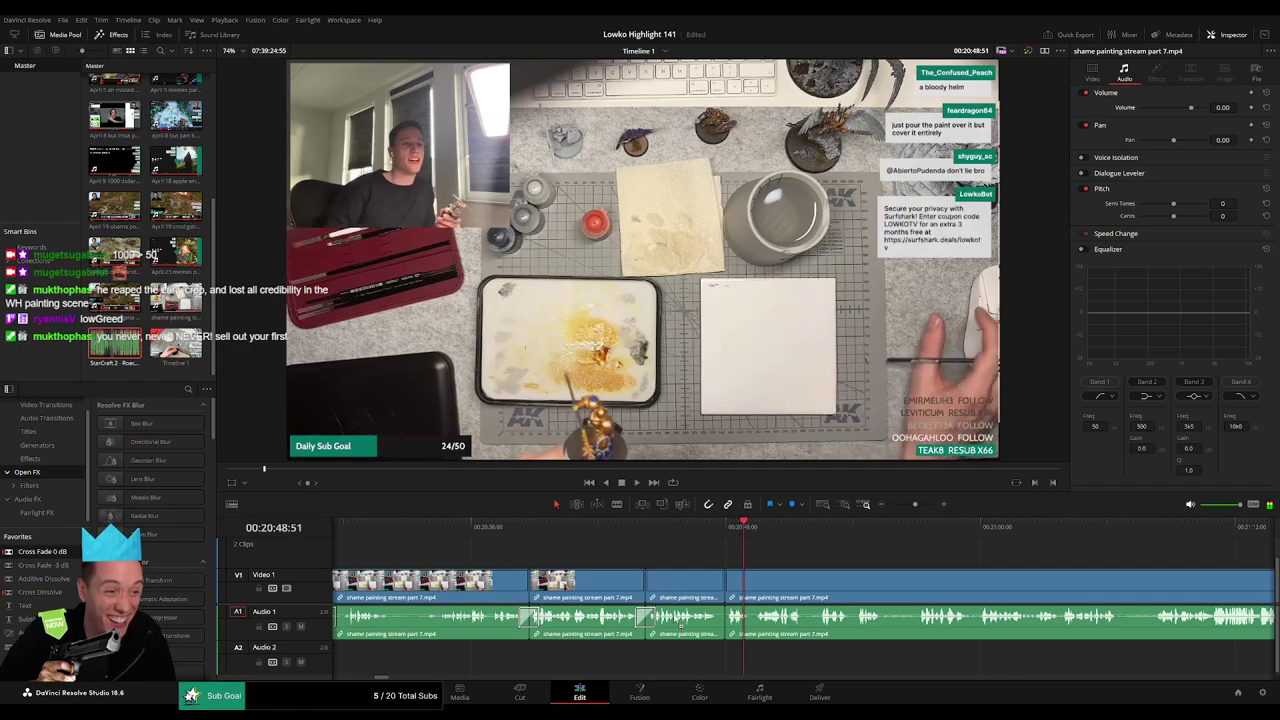
# Ripple-delete the pause from about 21:06 to 21:08 in the painting stream and cross-fade the audio join.
pyautogui.moveTo(841, 592); pyautogui.dragTo(538, 577)
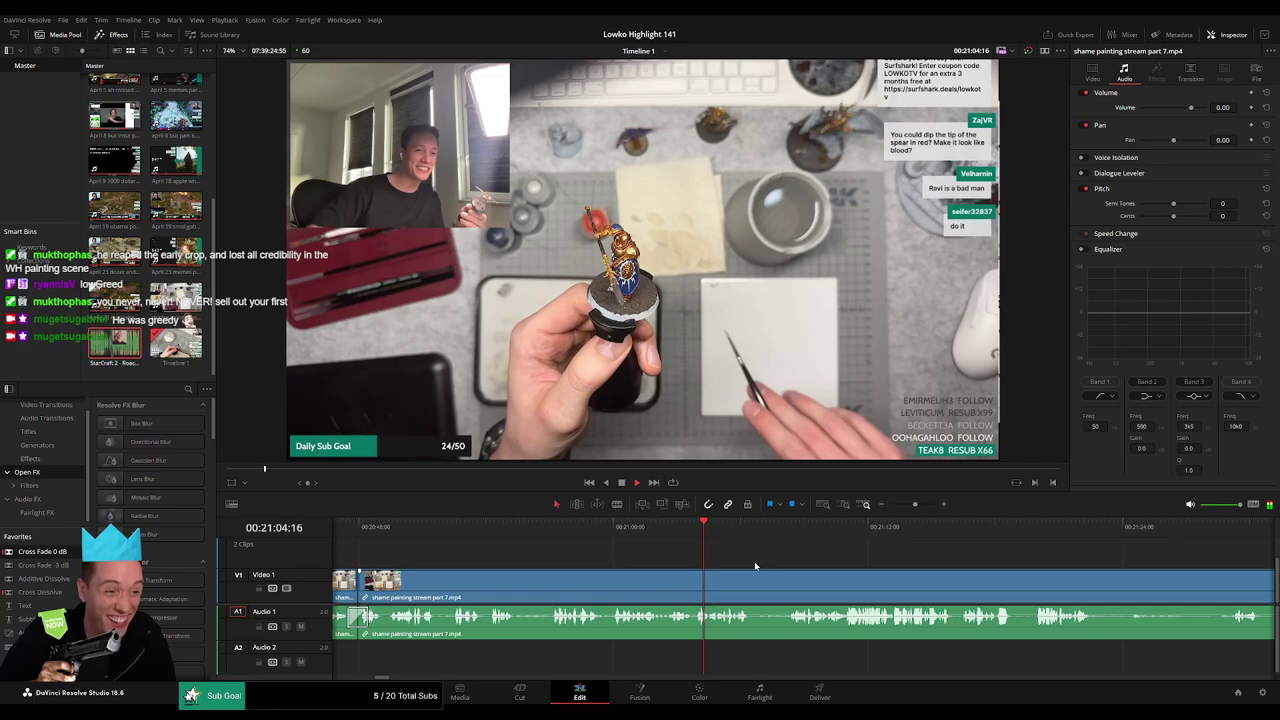
pyautogui.click(553, 527)
pyautogui.click(520, 585)
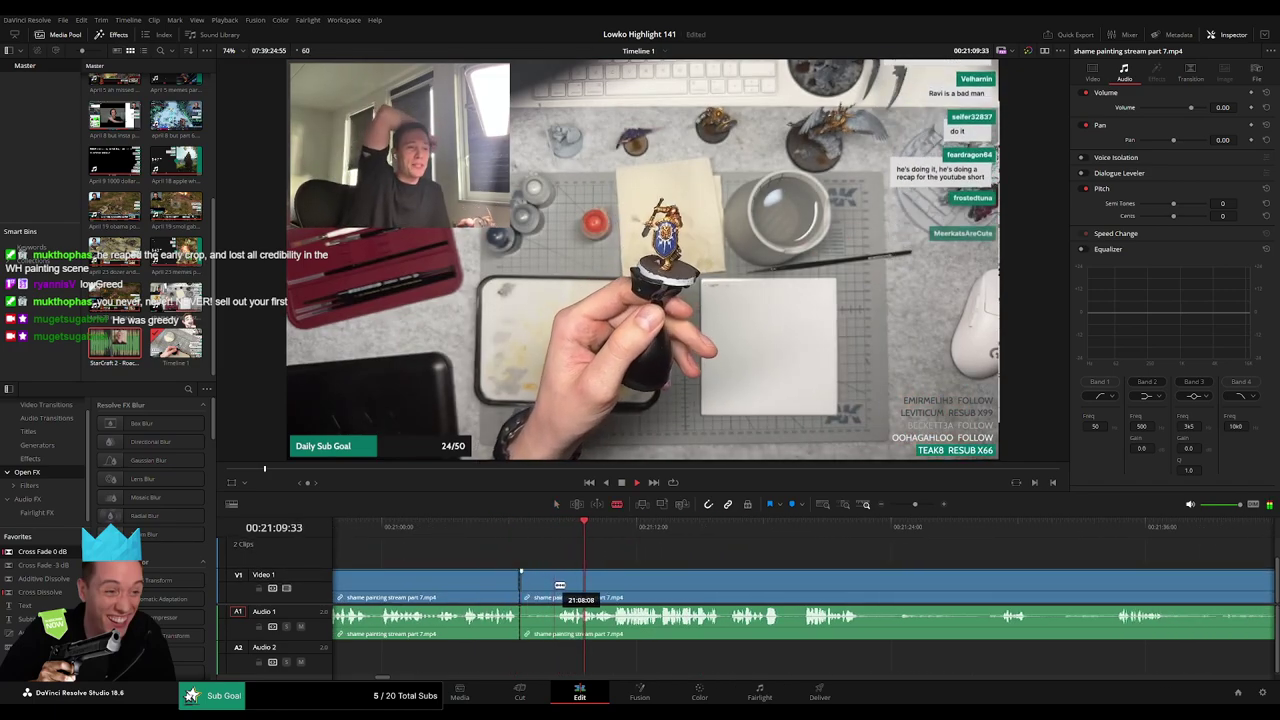
pyautogui.click(553, 585)
pyautogui.press('a')
pyautogui.click(540, 593)
pyautogui.press('Delete')
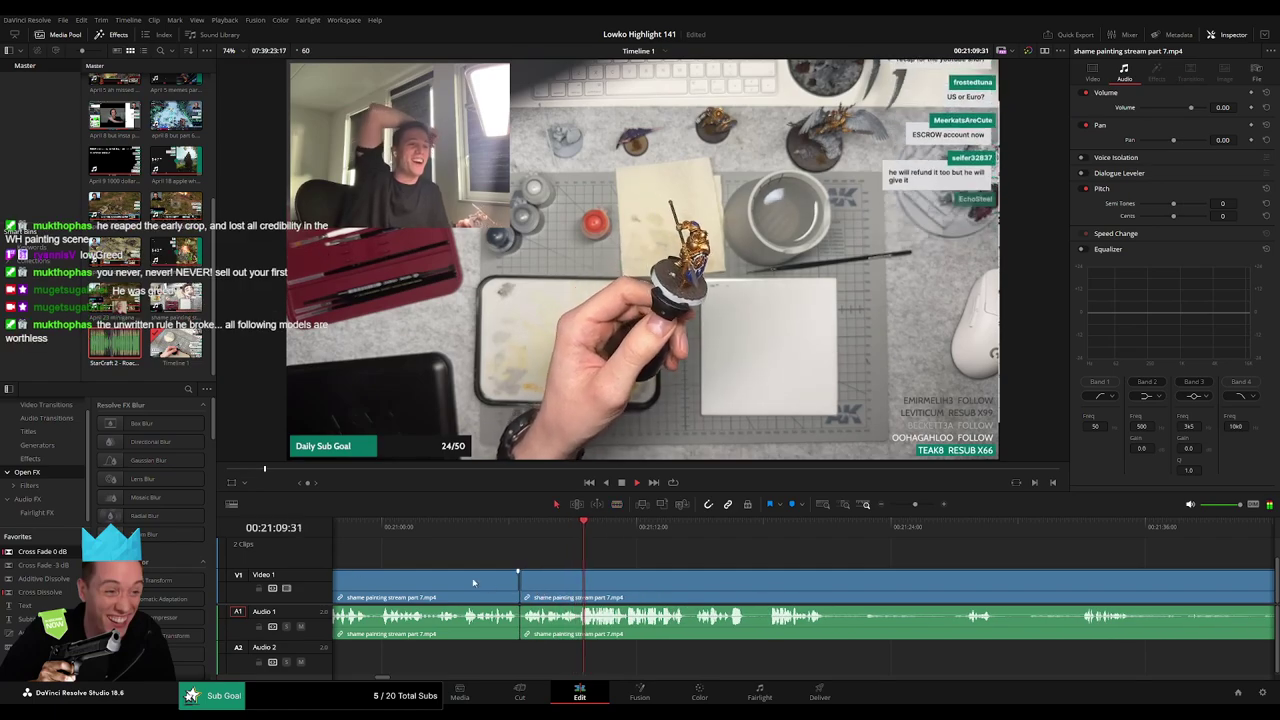
pyautogui.click(522, 527)
pyautogui.press('space')
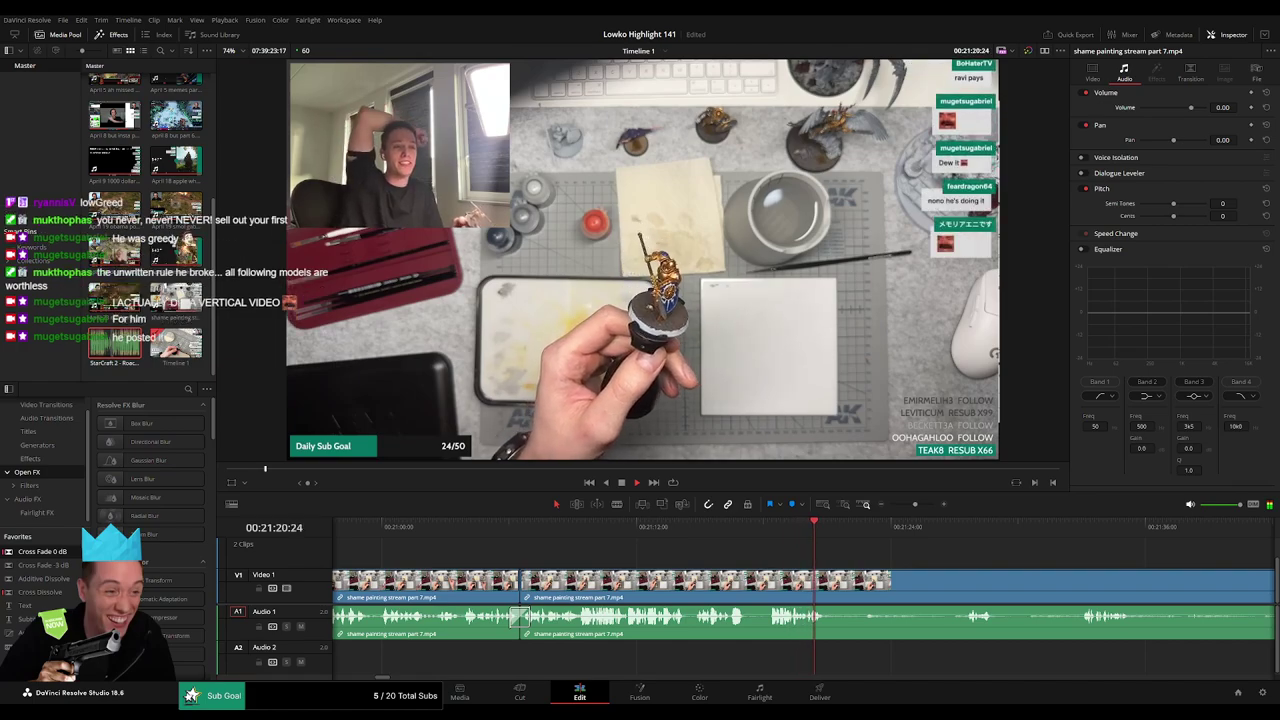
# Ripple-delete the pauses from about 21:21 to 21:27 and 21:29 to 21:33 in the painting stream, adding Cross Fade 0 dB at both joins.
pyautogui.moveTo(840, 558); pyautogui.dragTo(632, 555)
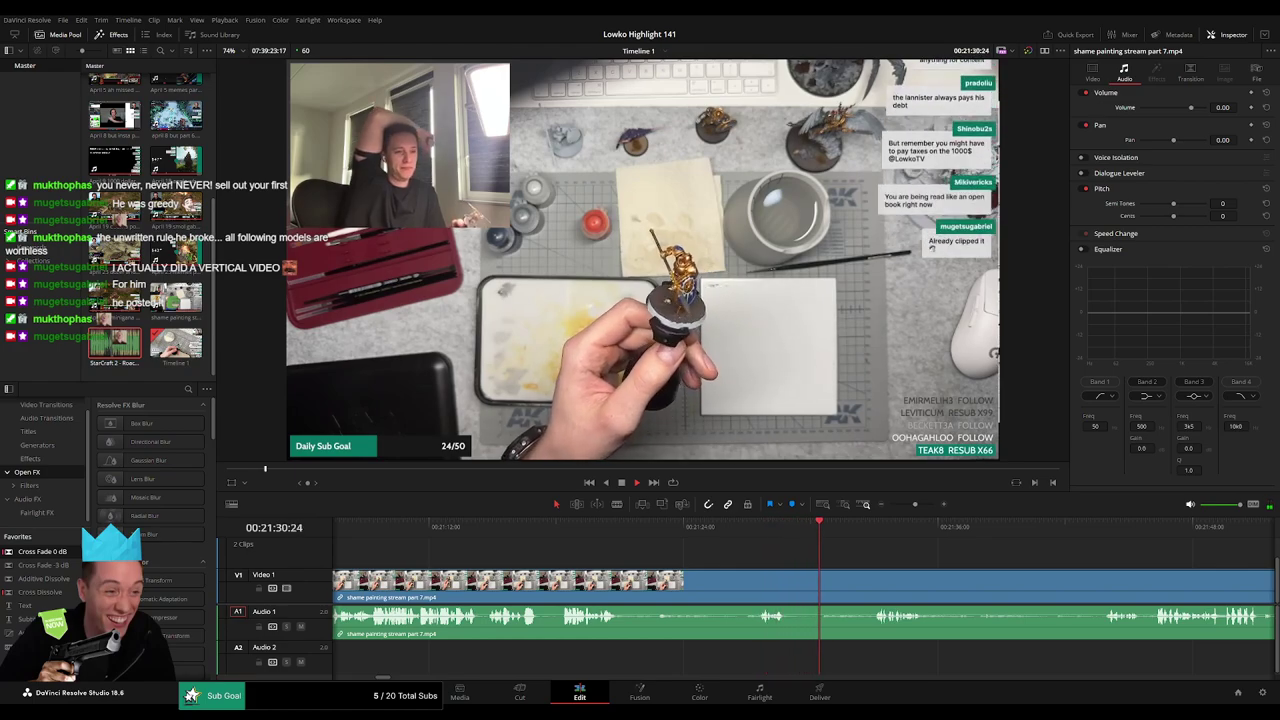
pyautogui.press('b')
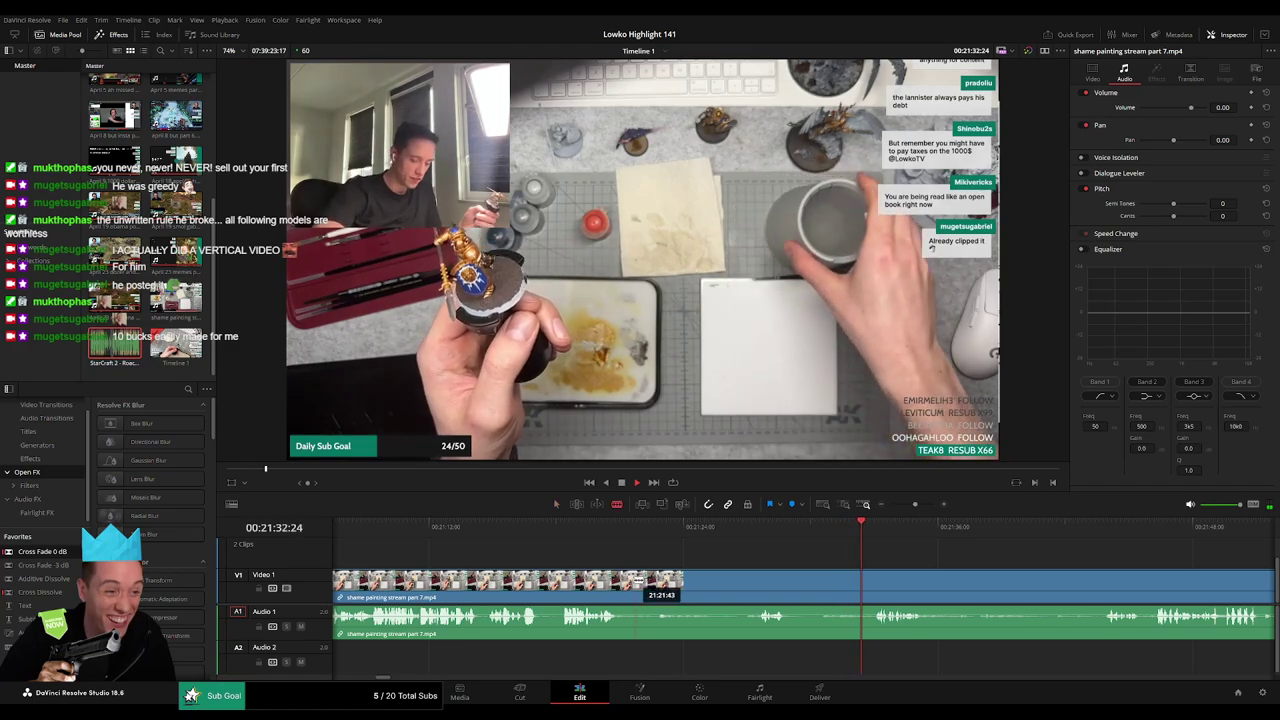
pyautogui.click(625, 580)
pyautogui.click(752, 580)
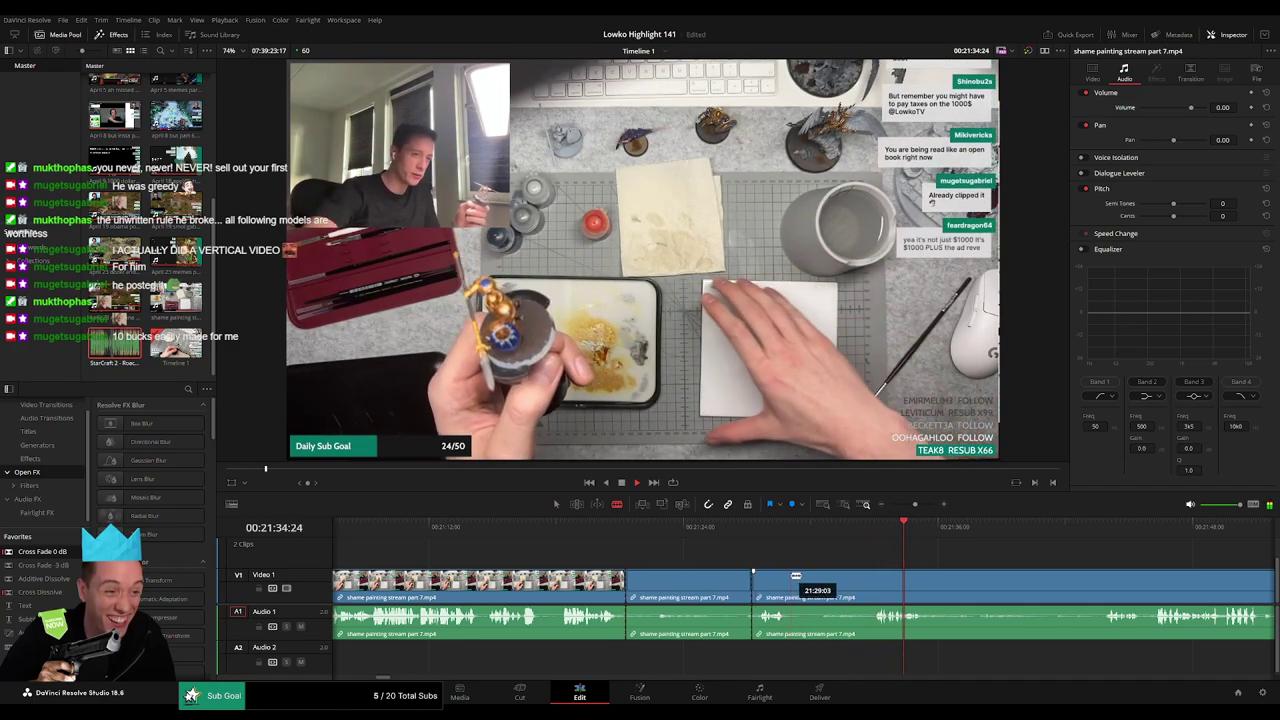
pyautogui.click(796, 577)
pyautogui.click(873, 580)
pyautogui.press('a')
pyautogui.click(843, 587)
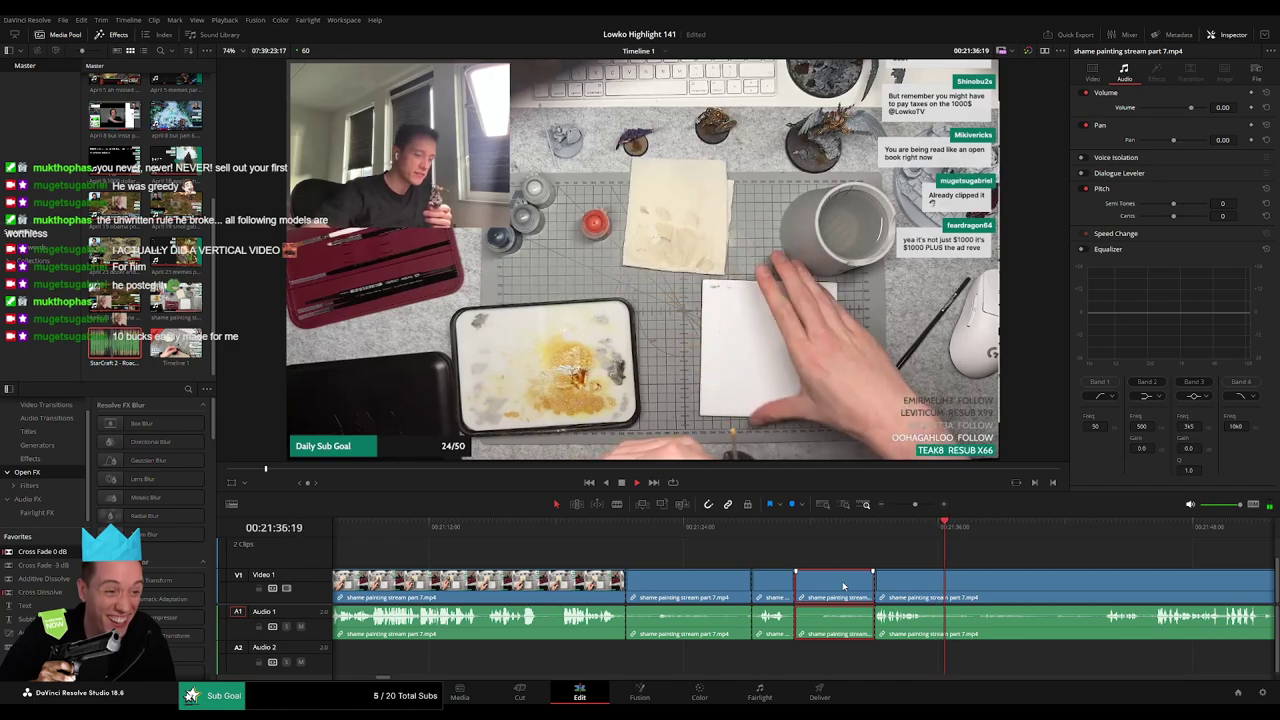
pyautogui.press('Delete')
pyautogui.press('Delete')
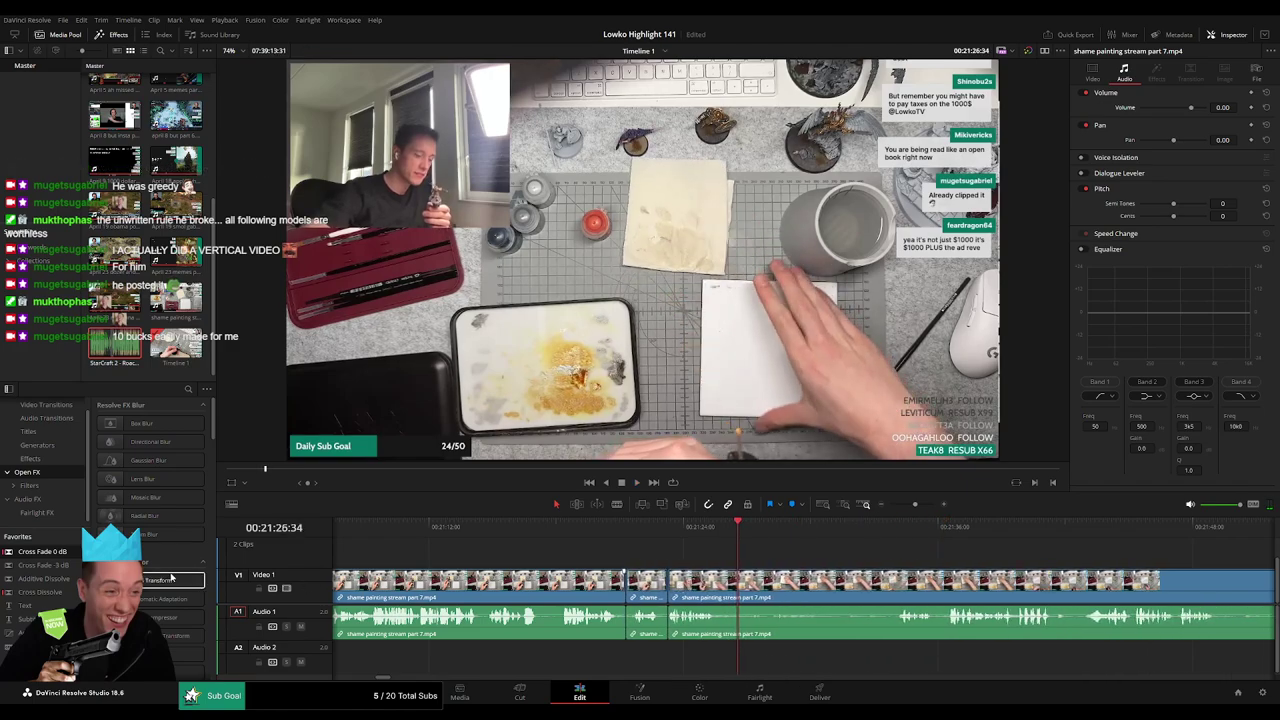
pyautogui.moveTo(42, 551); pyautogui.dragTo(703, 616)
pyautogui.press('space')
# Ripple-delete the quiet section from about 21:26 to 21:34 in the painting stream and add a Cross Fade 0 dB at the join.
pyautogui.press('b')
pyautogui.click(763, 593)
pyautogui.hscroll(5, 799, 592)
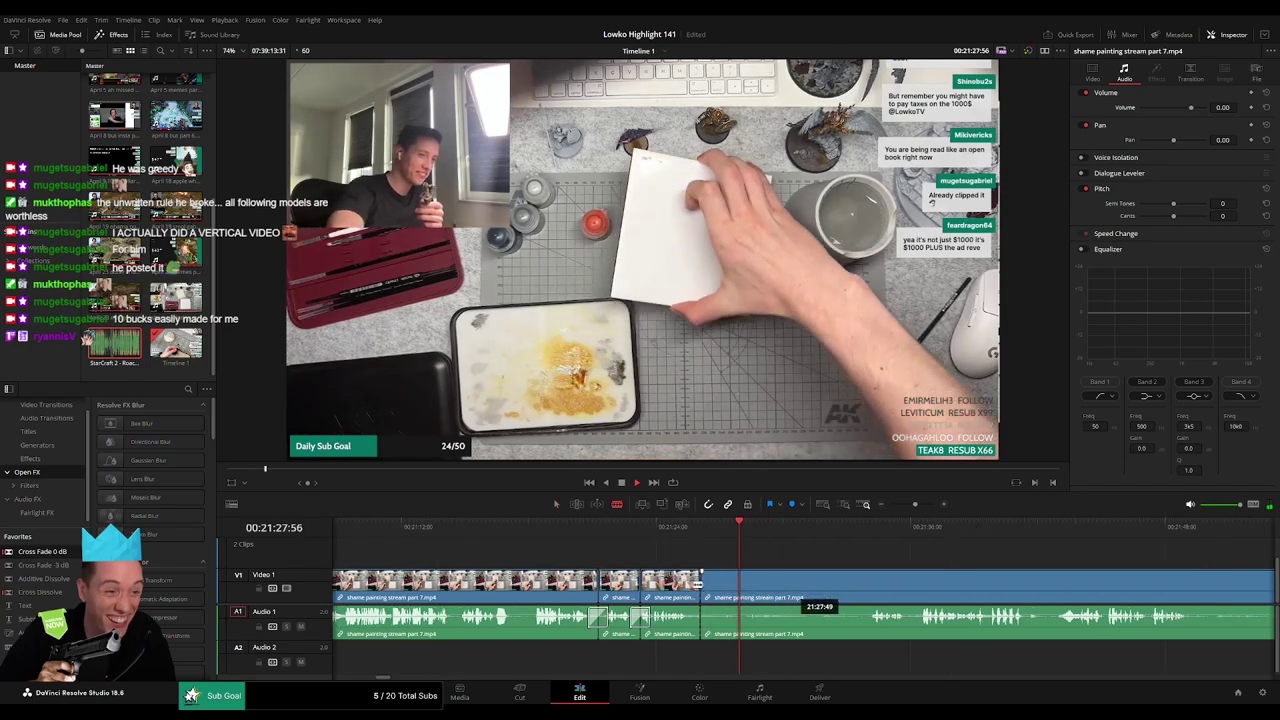
pyautogui.click(791, 529)
pyautogui.click(797, 584)
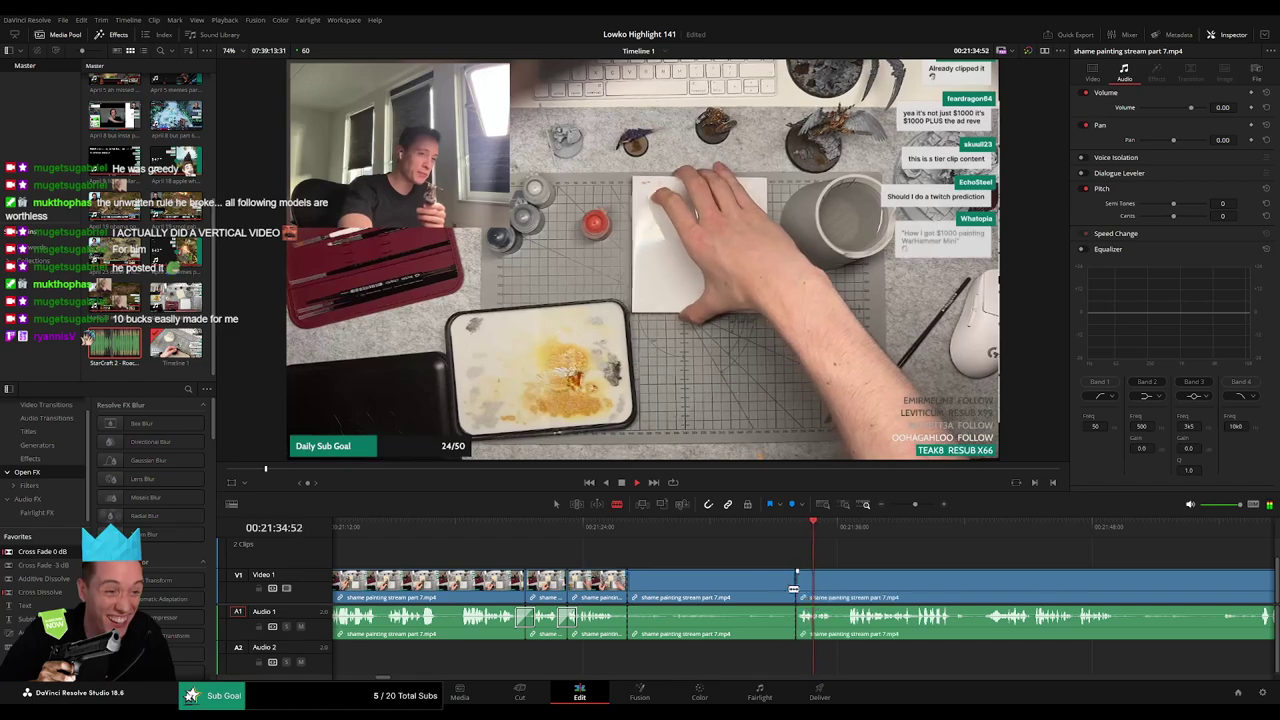
pyautogui.press('a')
pyautogui.click(756, 592)
pyautogui.press('Delete')
pyautogui.click(660, 528)
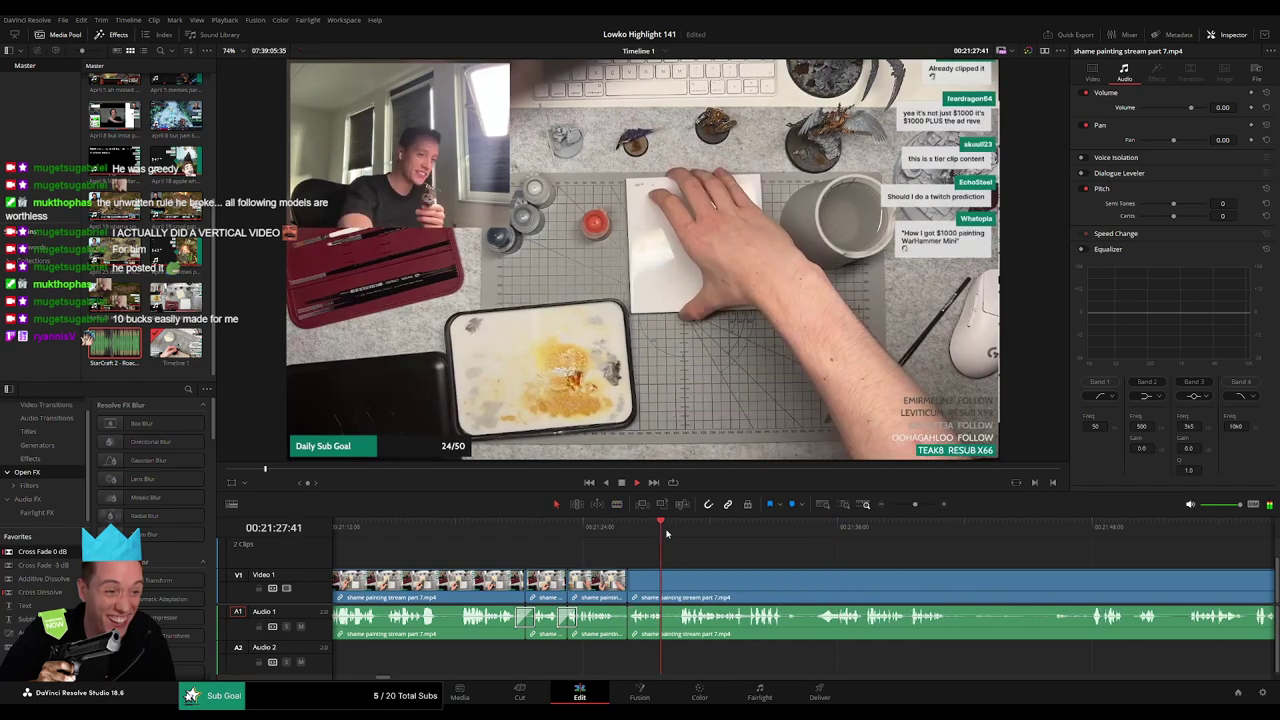
pyautogui.moveTo(42, 551); pyautogui.dragTo(530, 550)
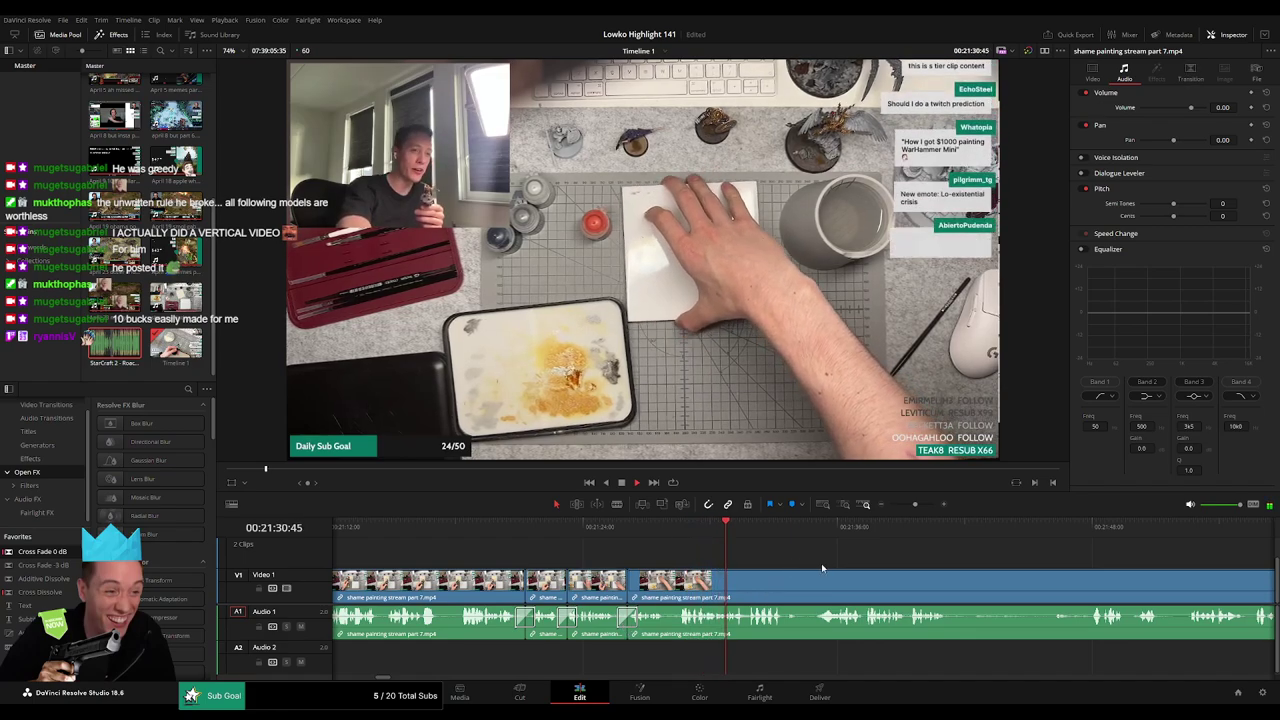
# Ripple-delete the silence from about 21:41 to 21:48 in the painting stream and cross-fade the audio join.
pyautogui.moveTo(822, 568); pyautogui.dragTo(617, 558)
pyautogui.hscroll(2, 549, 557)
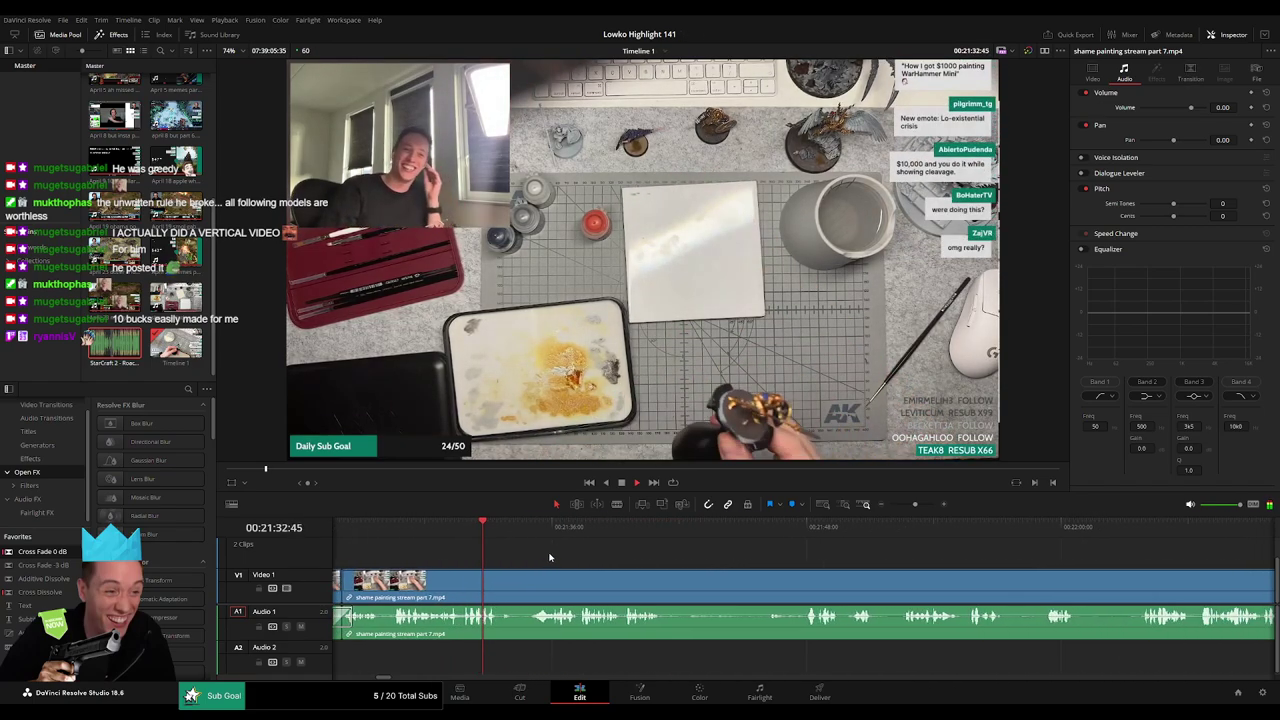
pyautogui.hscroll(3, 530, 570)
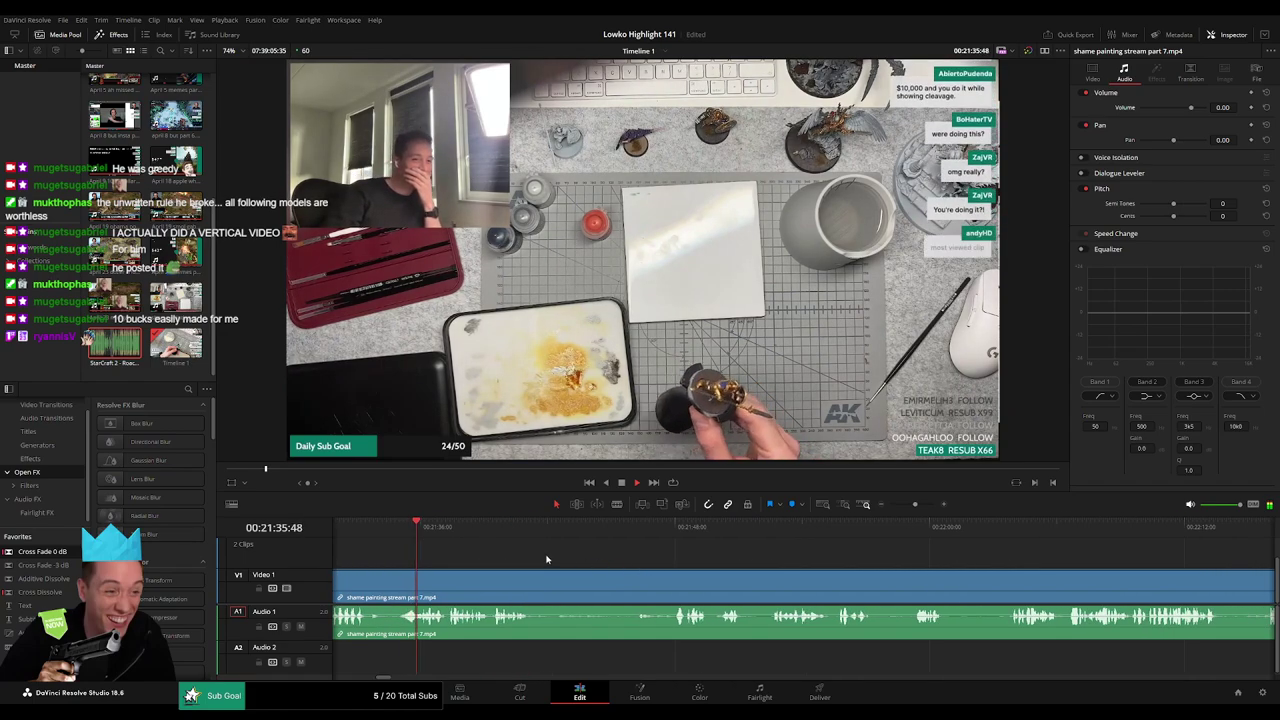
pyautogui.click(540, 580)
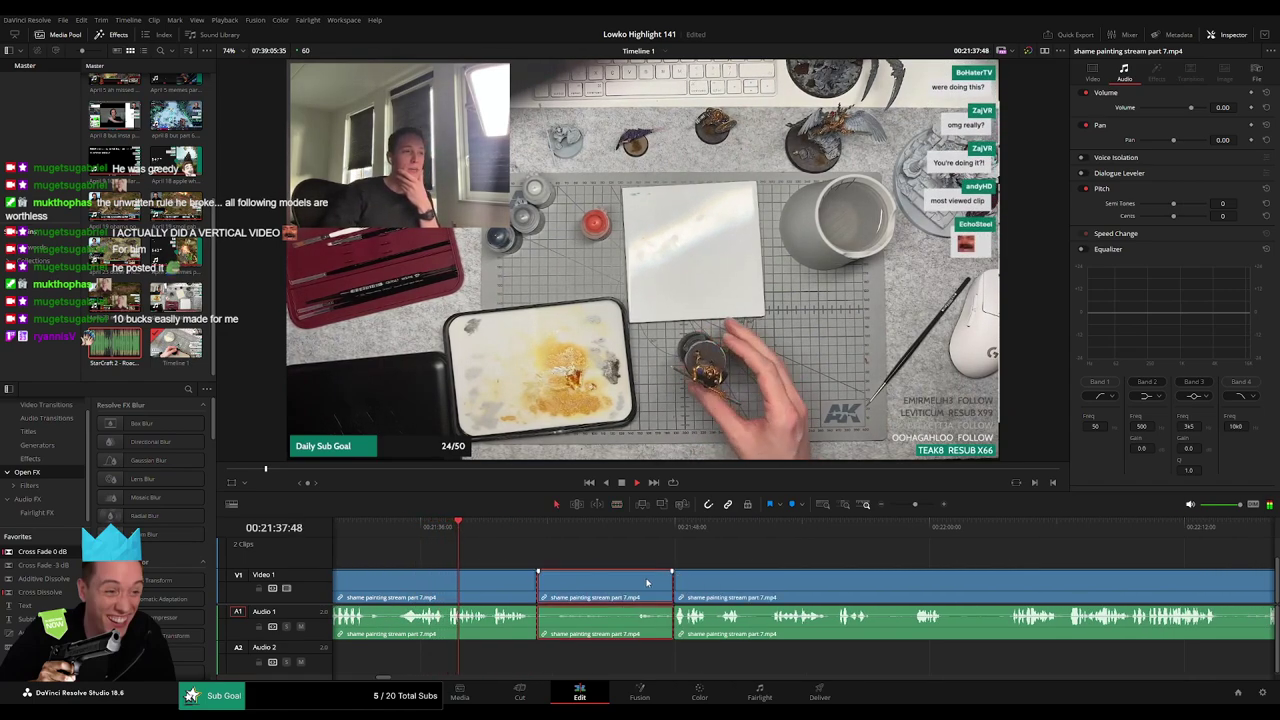
pyautogui.press('Delete')
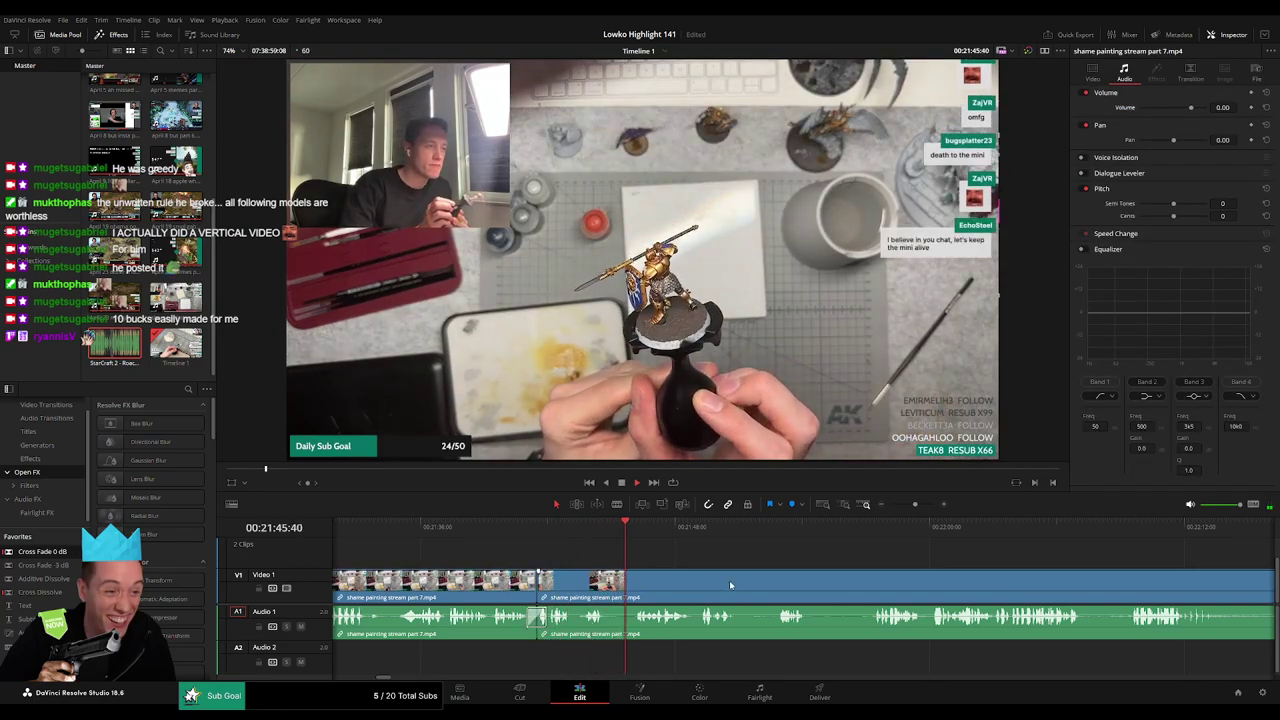
pyautogui.moveTo(730, 585); pyautogui.dragTo(572, 571)
pyautogui.press('b')
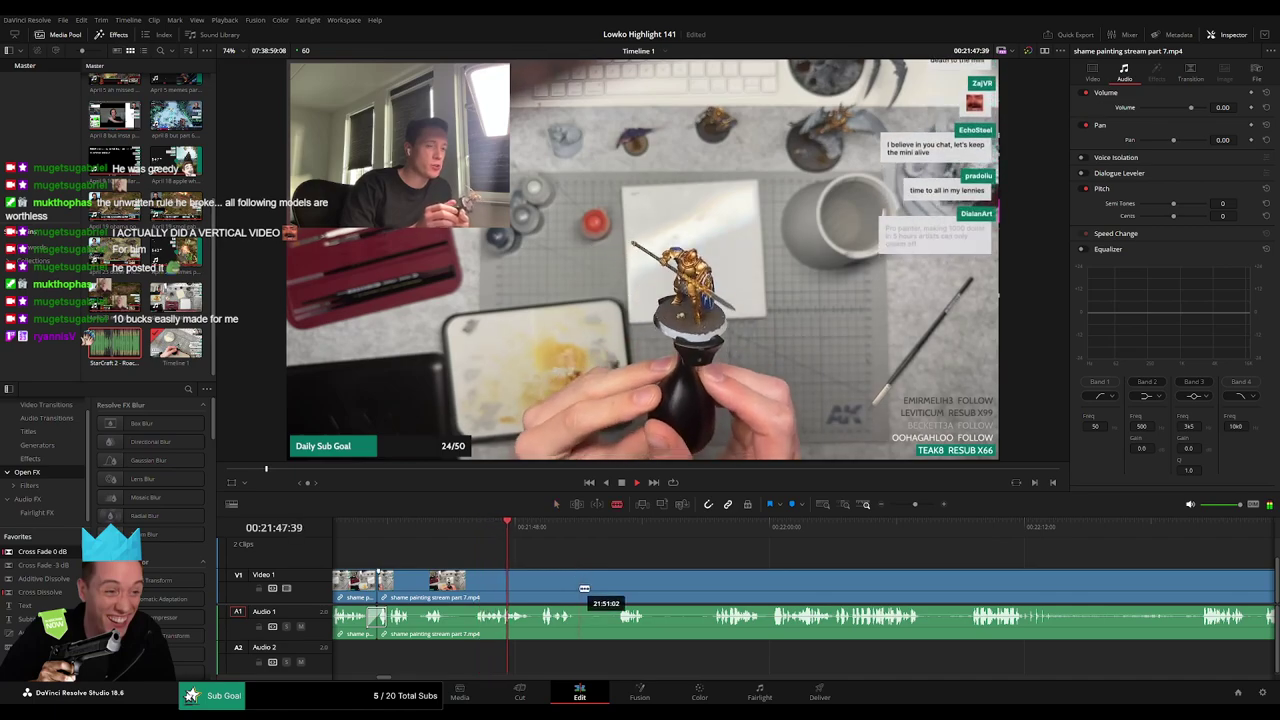
pyautogui.click(579, 585)
pyautogui.click(616, 585)
pyautogui.click(652, 588)
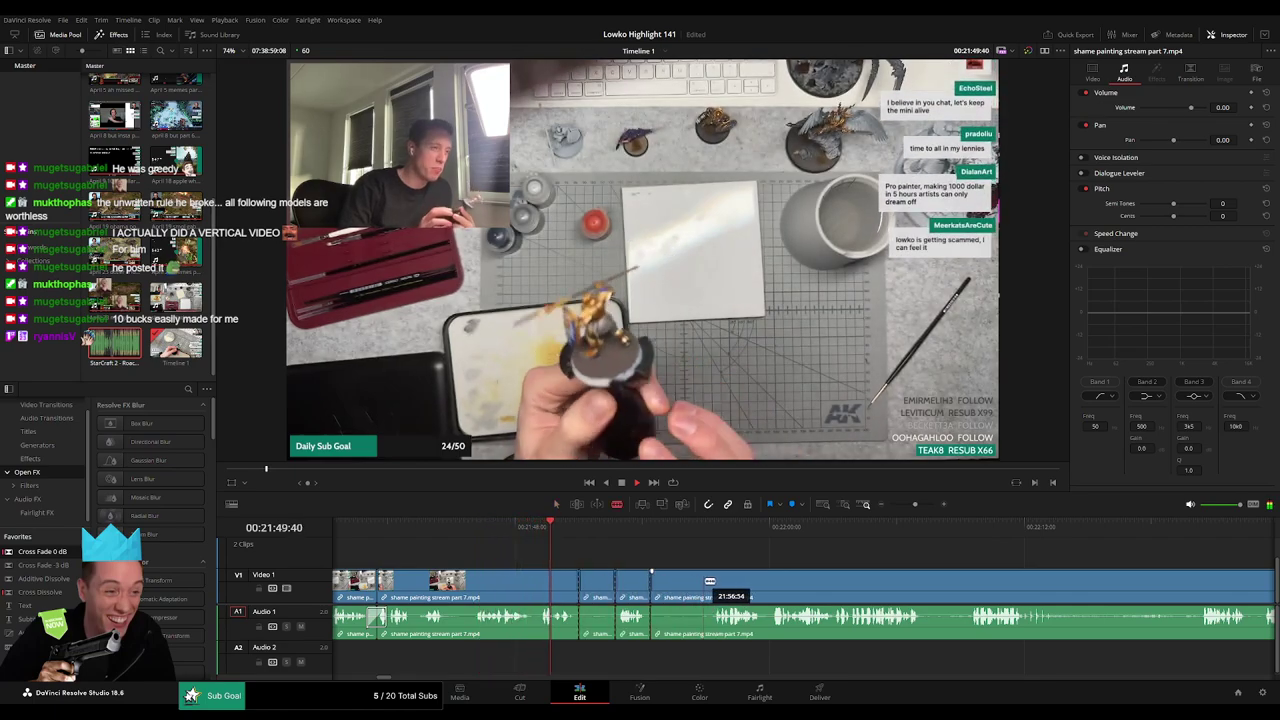
pyautogui.press('Delete')
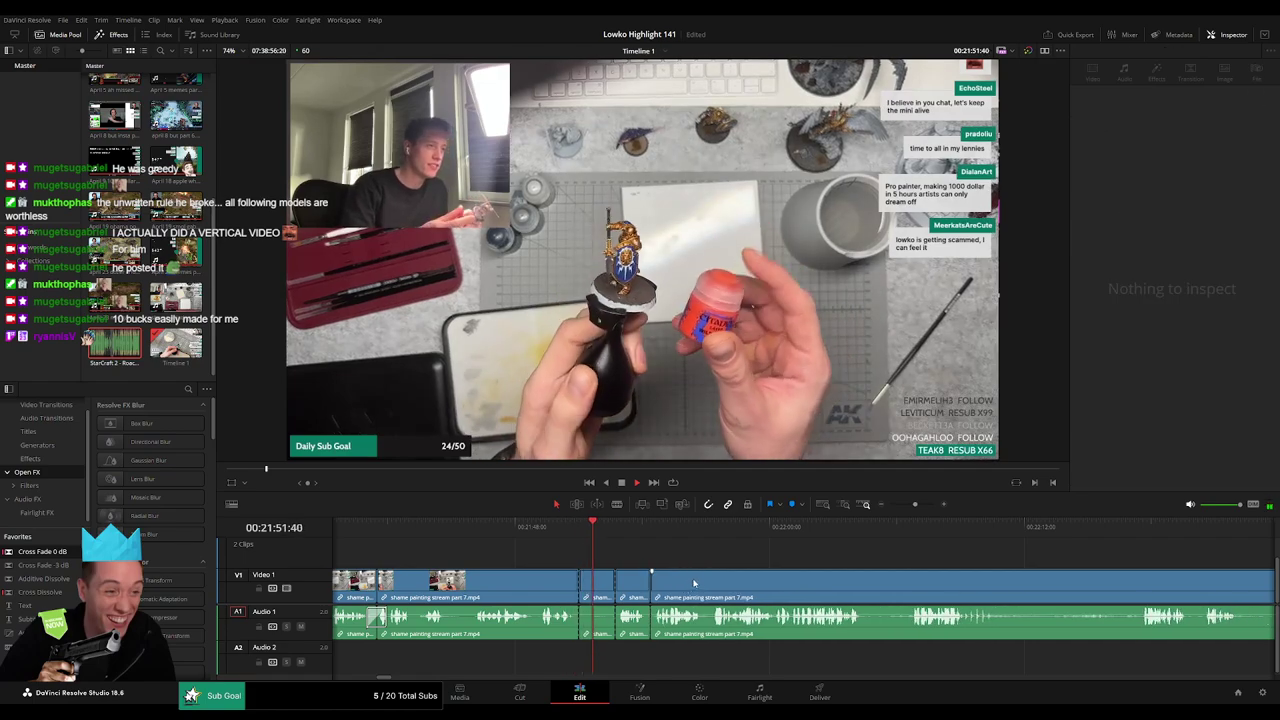
pyautogui.hotkey('ctrl', 'z')
pyautogui.hotkey('ctrl', 'z')
pyautogui.hotkey('ctrl', 'z')
pyautogui.hotkey('ctrl', 'z')
pyautogui.moveTo(727, 560); pyautogui.dragTo(595, 533)
pyautogui.hotkey('ctrl', 'z')
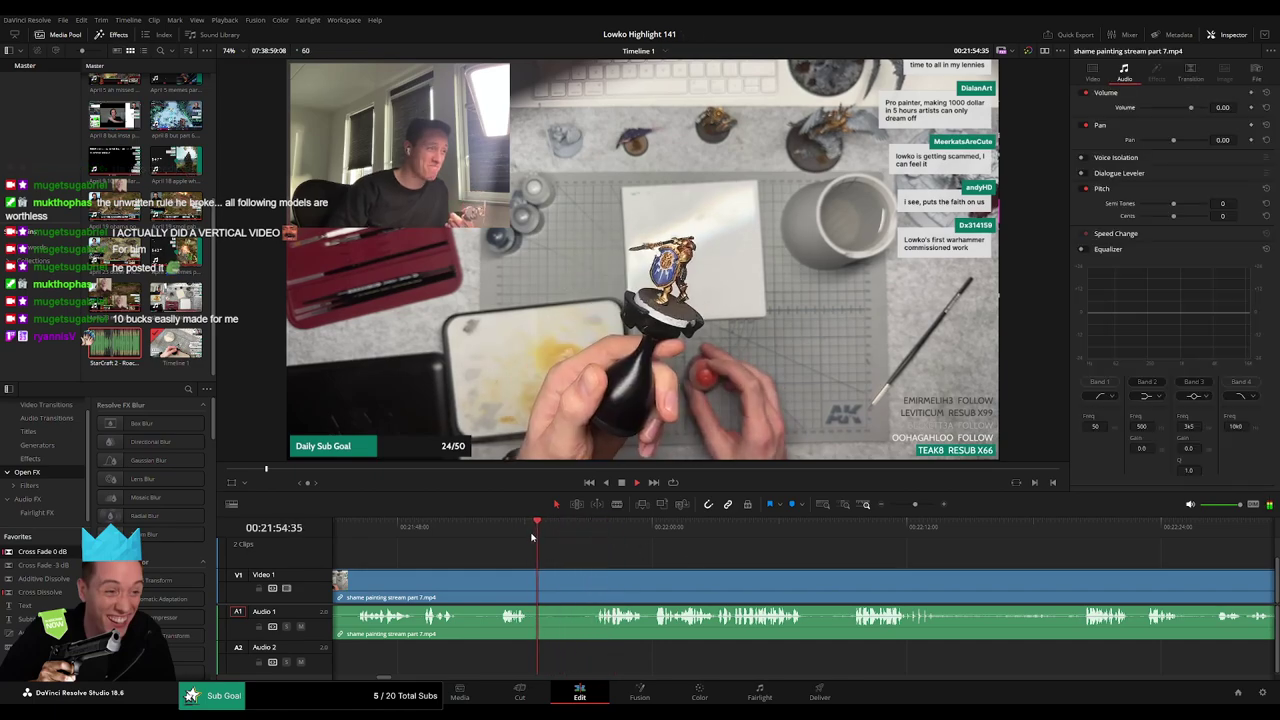
# Add an Adjustment Clip above the painting stream at about 21:54 with zoom 2.370 and position X 1285, Y -720, and play it back.
pyautogui.press('space')
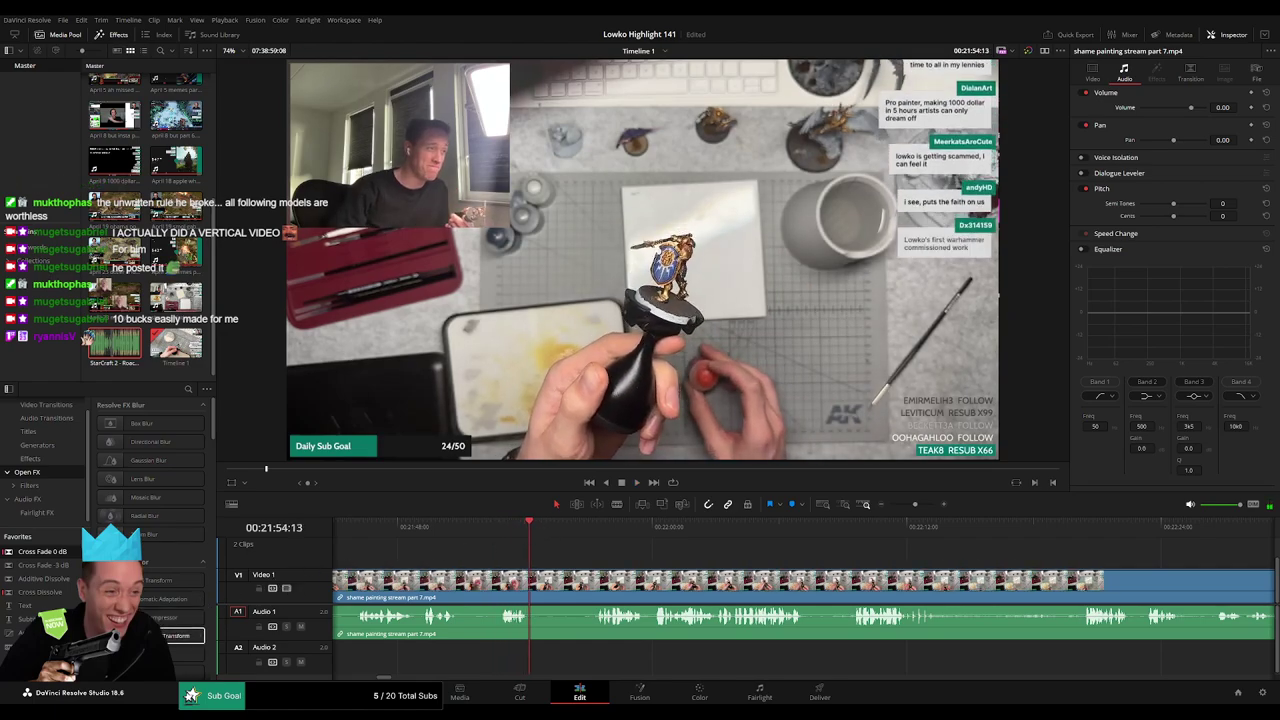
pyautogui.moveTo(247, 614); pyautogui.dragTo(596, 553)
pyautogui.moveTo(1166, 108); pyautogui.dragTo(1178, 120)
pyautogui.moveTo(1161, 120); pyautogui.dragTo(1128, 120)
pyautogui.moveTo(1222, 120)
pyautogui.mouseDown()
pyautogui.moveTo(1100, 120)
pyautogui.moveTo(1243, 120)
pyautogui.mouseUp()
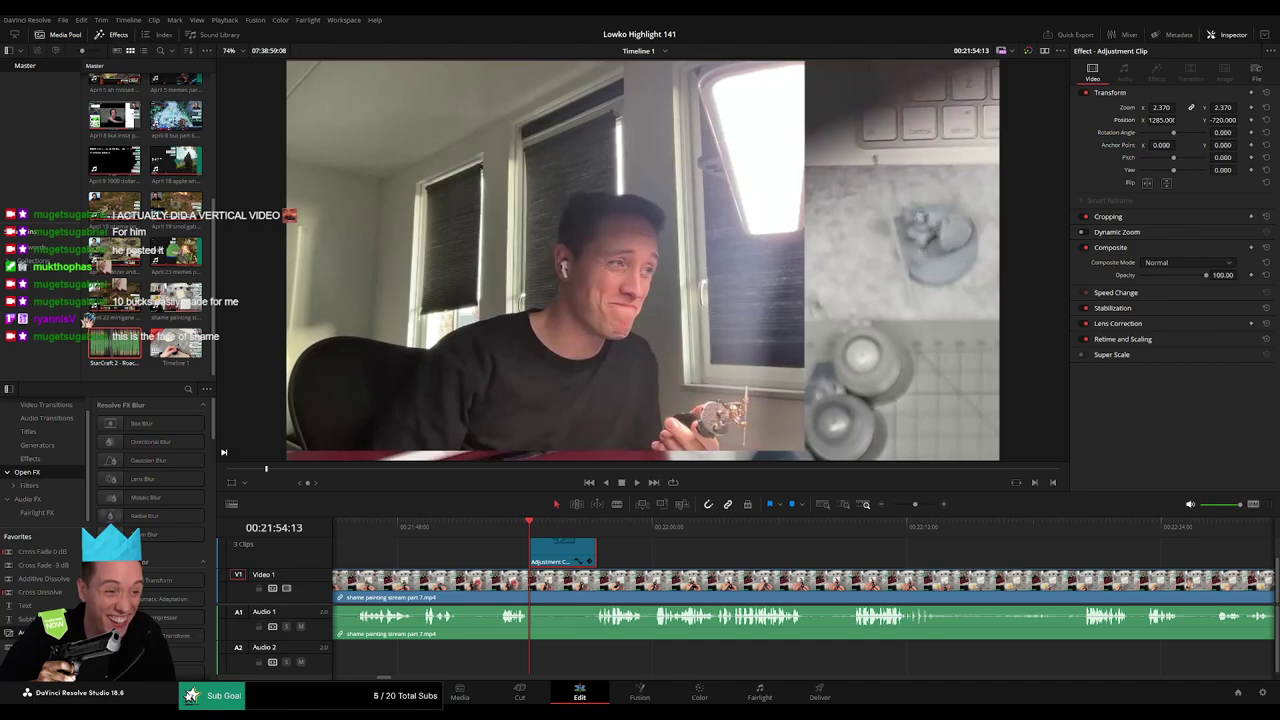
pyautogui.click(505, 527)
pyautogui.press('space')
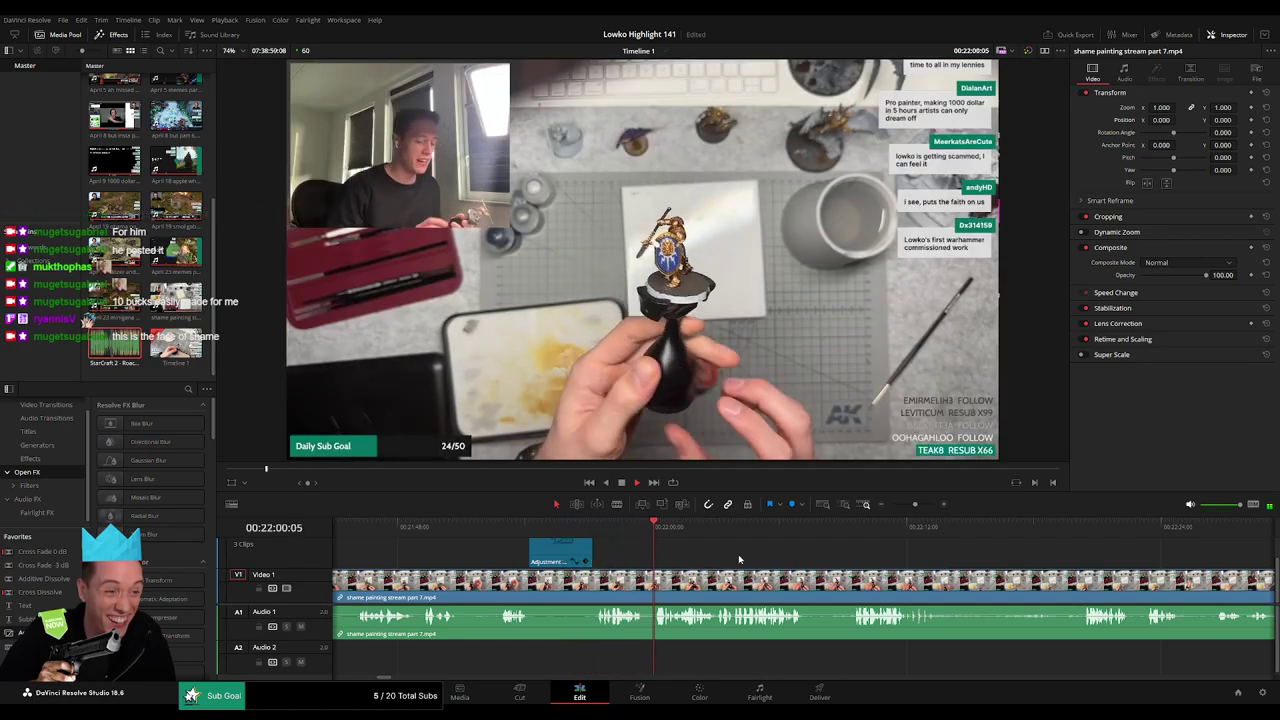
# Ripple-delete the short pause from about 22:07 to 22:09 in the painting stream and cross-fade the audio join.
pyautogui.moveTo(914, 504); pyautogui.dragTo(916, 505)
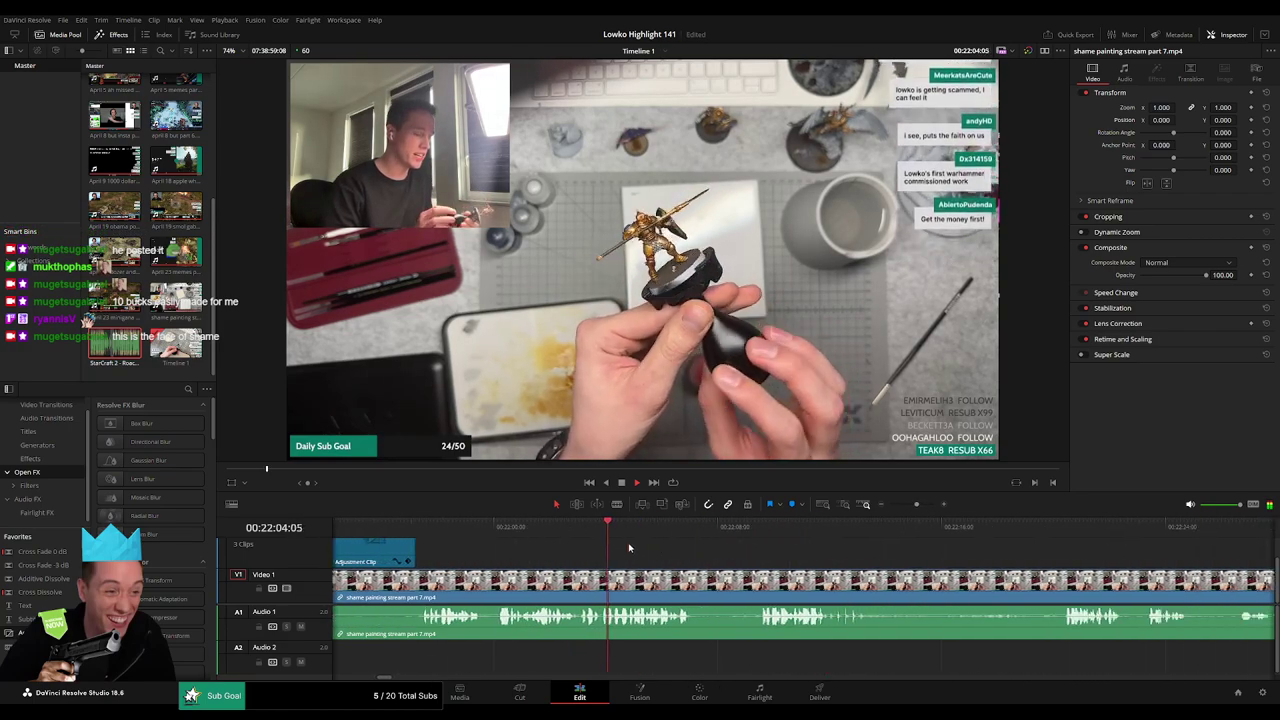
pyautogui.hscroll(2, 629, 547)
pyautogui.hscroll(3, 583, 550)
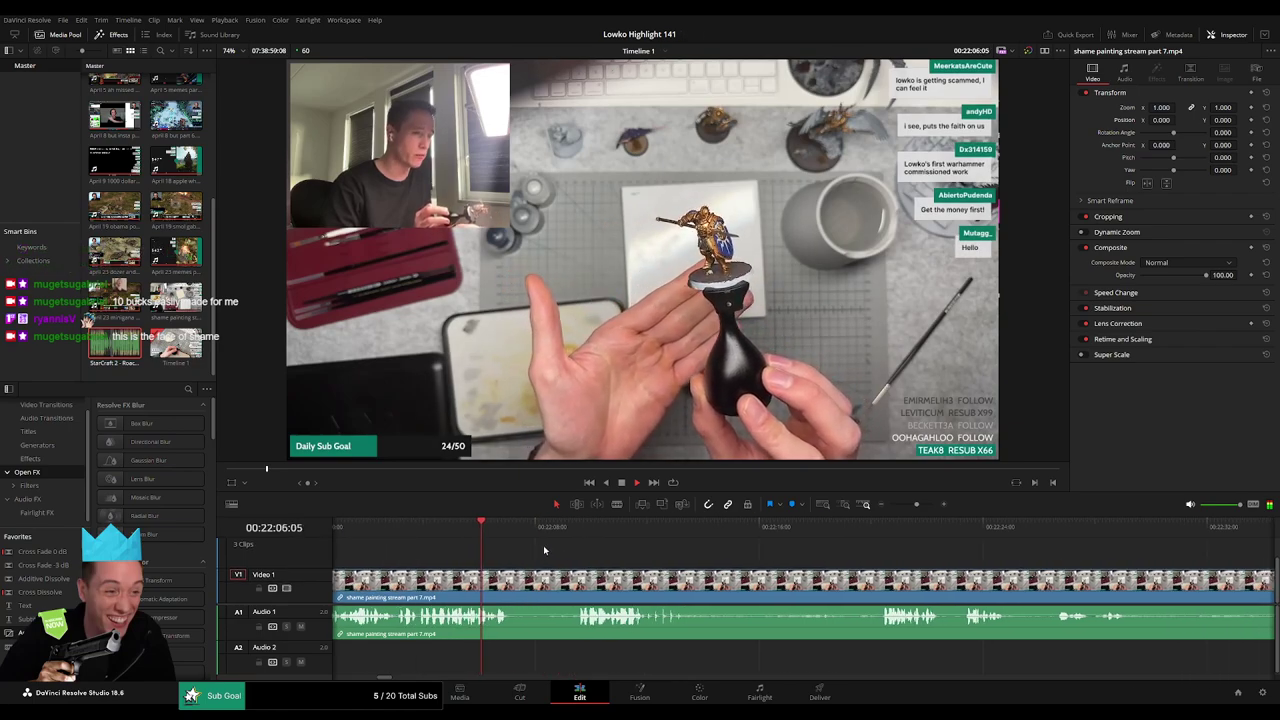
pyautogui.click(571, 536)
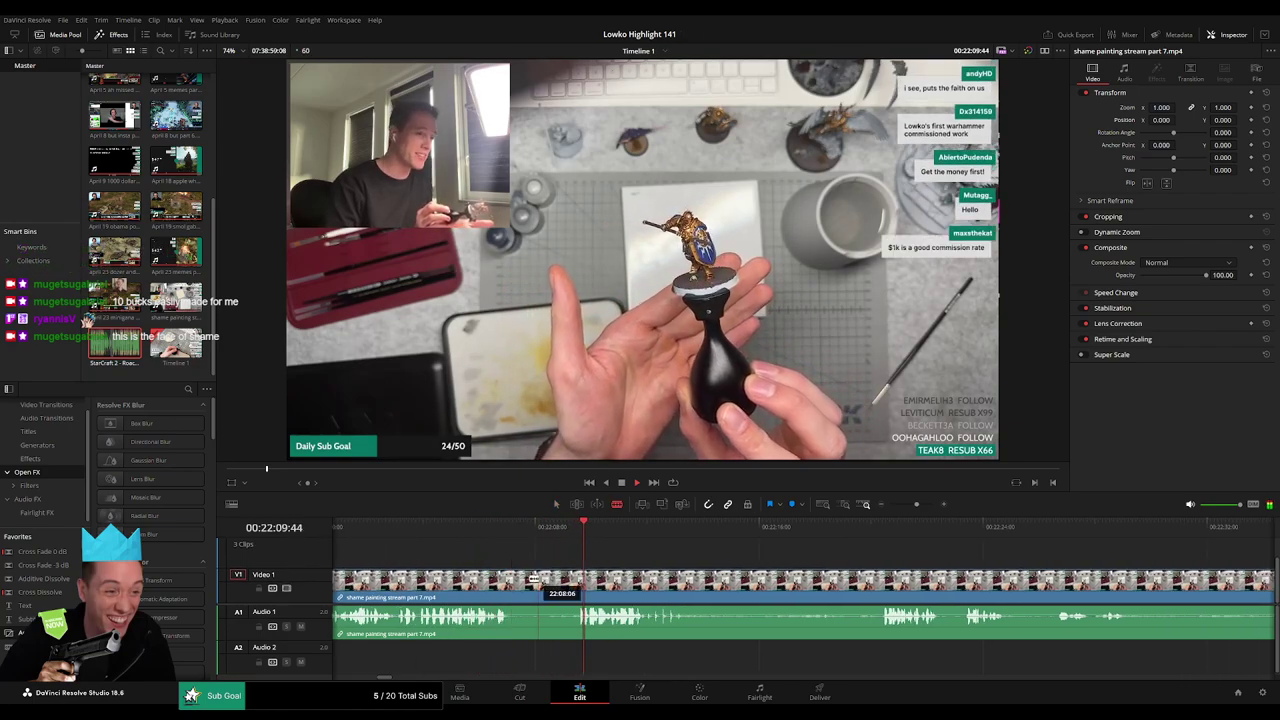
pyautogui.click(513, 579)
pyautogui.click(573, 576)
pyautogui.press('a')
pyautogui.click(556, 581)
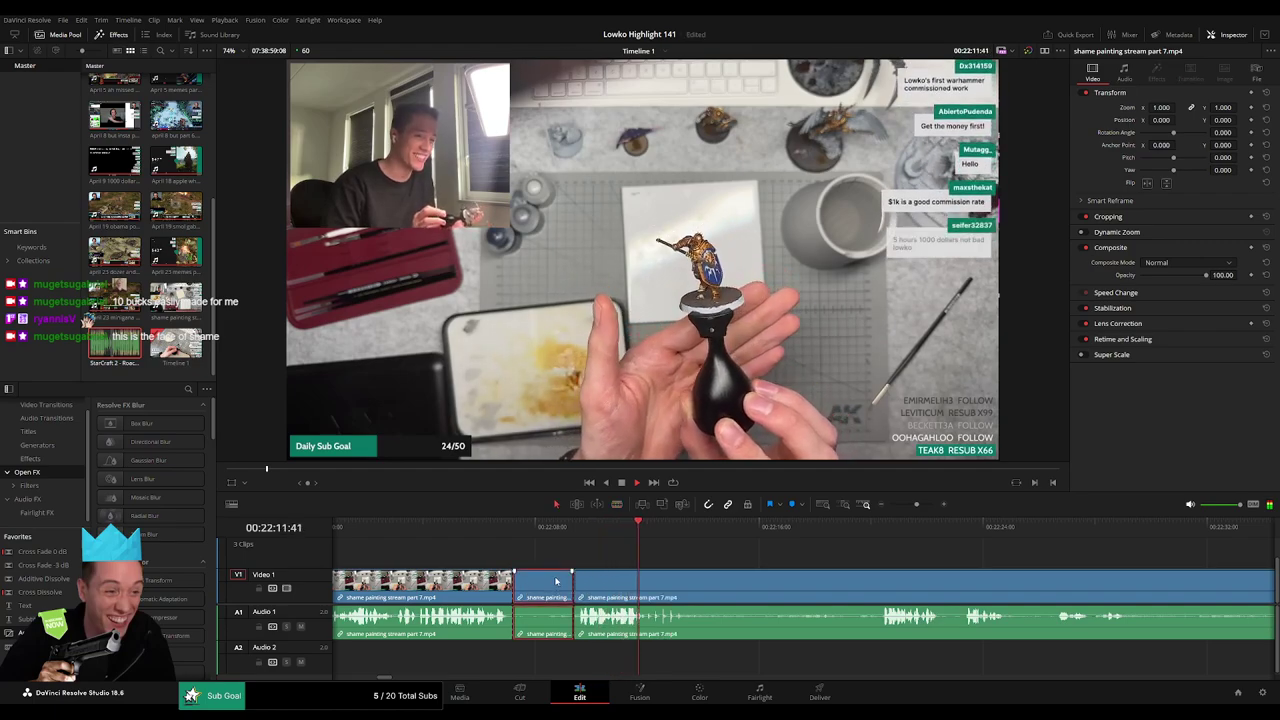
pyautogui.press('Delete')
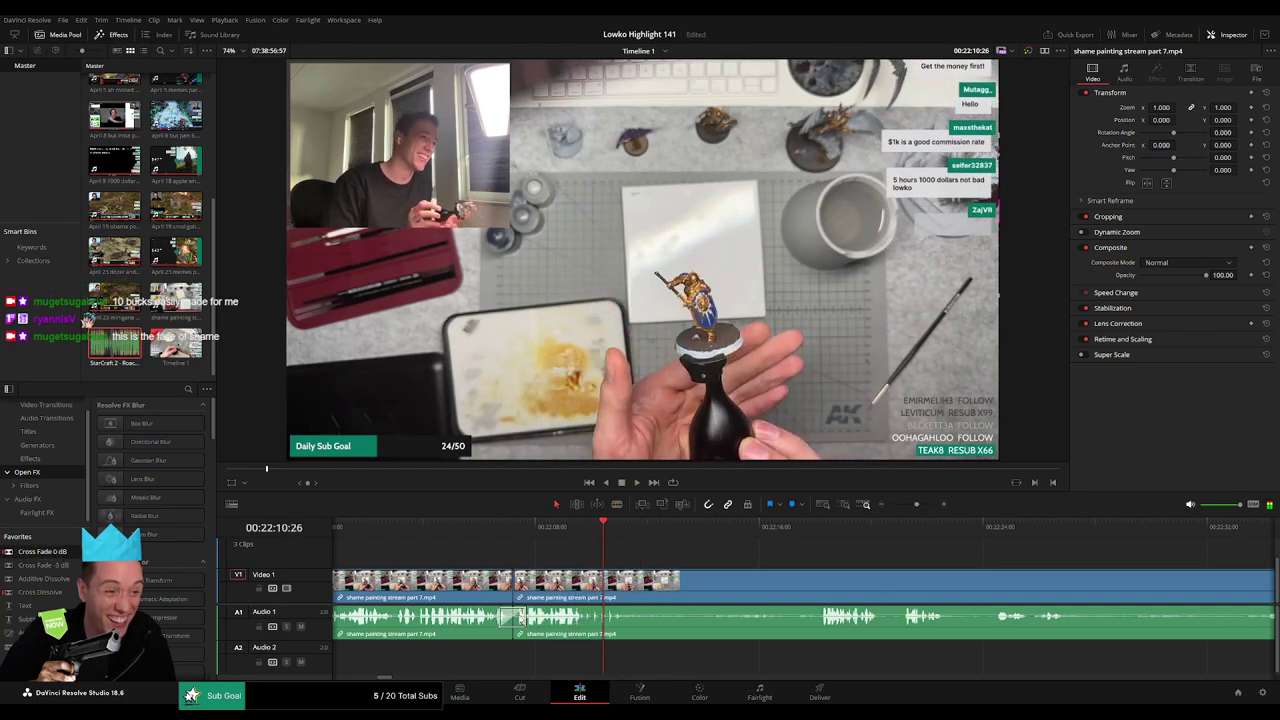
# Ripple-delete the quiet section from about 22:13 to 22:18 in the painting stream and cross-fade the audio join.
pyautogui.click(740, 535)
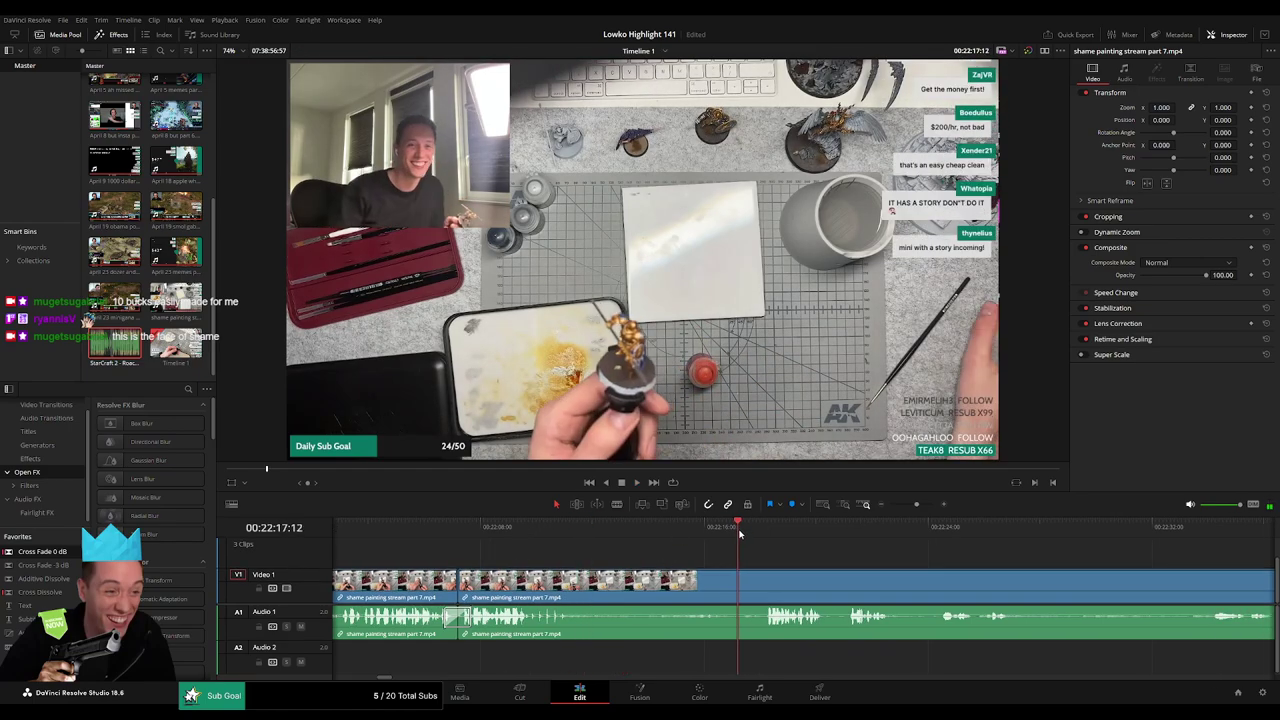
pyautogui.press('space')
pyautogui.press('b')
pyautogui.click(634, 585)
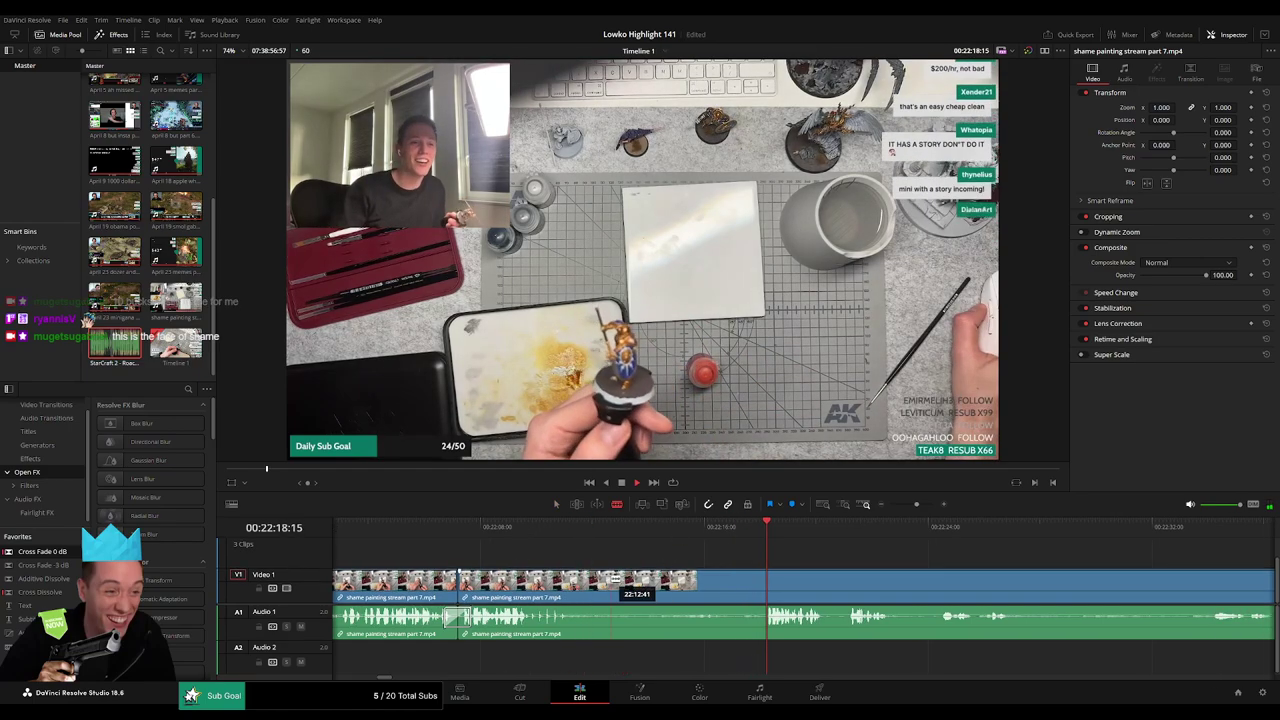
pyautogui.click(765, 580)
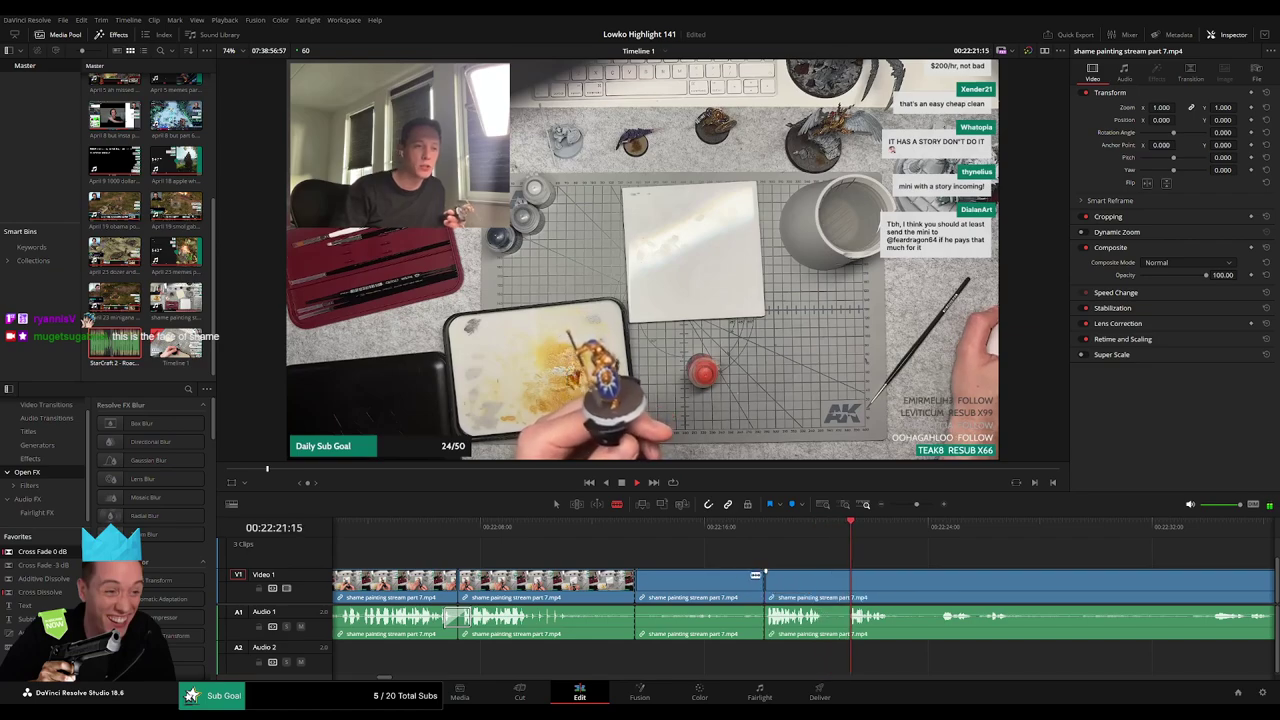
pyautogui.press('a')
pyautogui.click(739, 582)
pyautogui.press('Delete')
pyautogui.press('space')
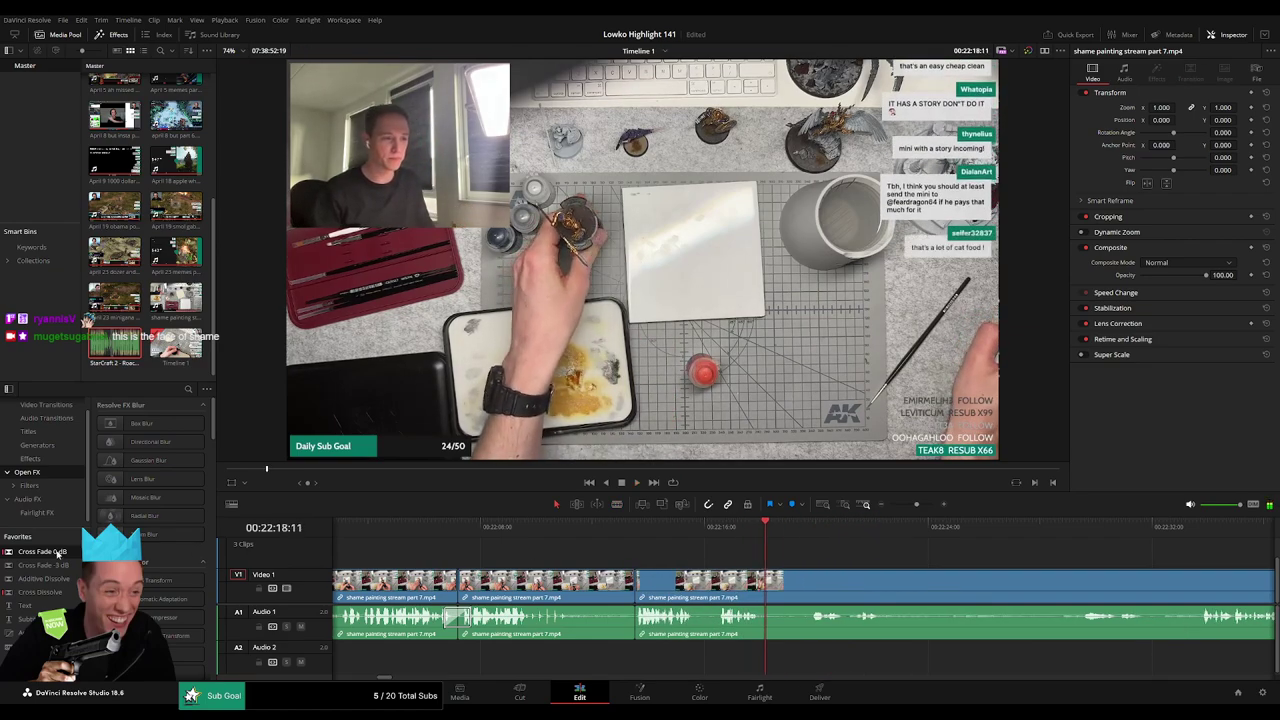
# Ripple-delete the section from about 22:18 to 22:34 in the painting stream and cross-fade the audio join.
pyautogui.press('b')
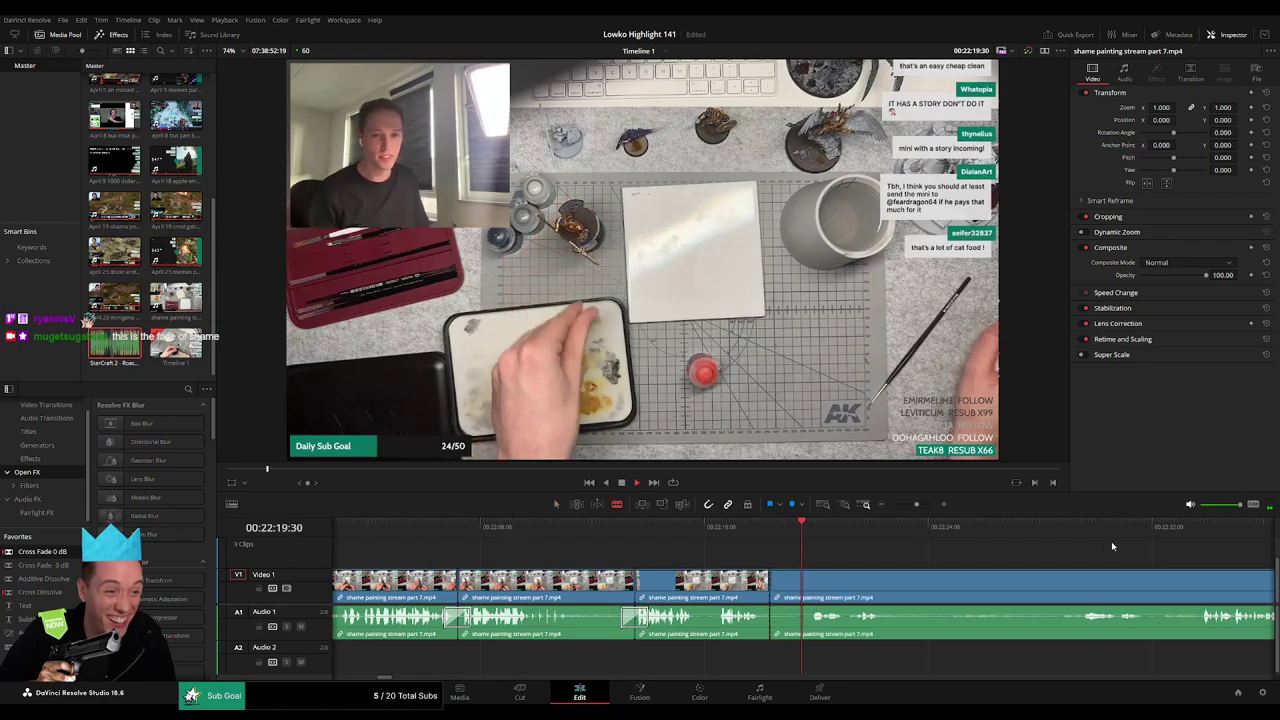
pyautogui.click(1212, 530)
pyautogui.click(856, 585)
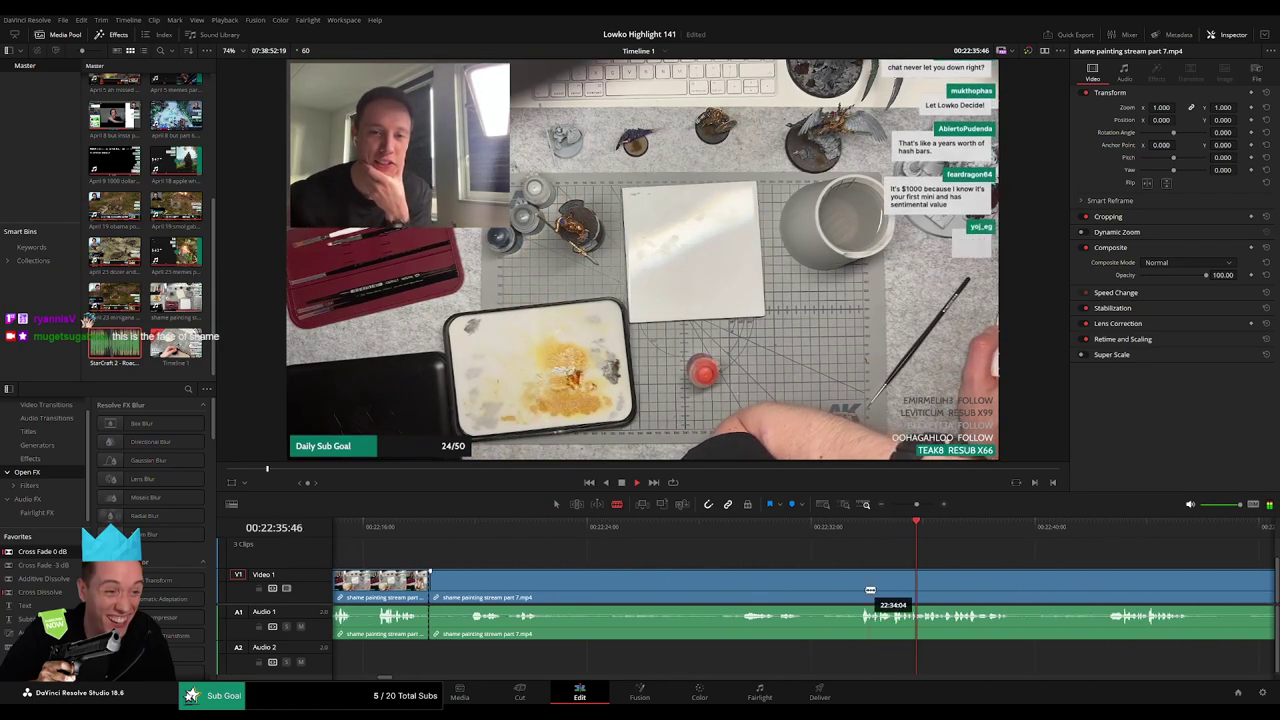
pyautogui.press('a')
pyautogui.click(815, 592)
pyautogui.press('Delete')
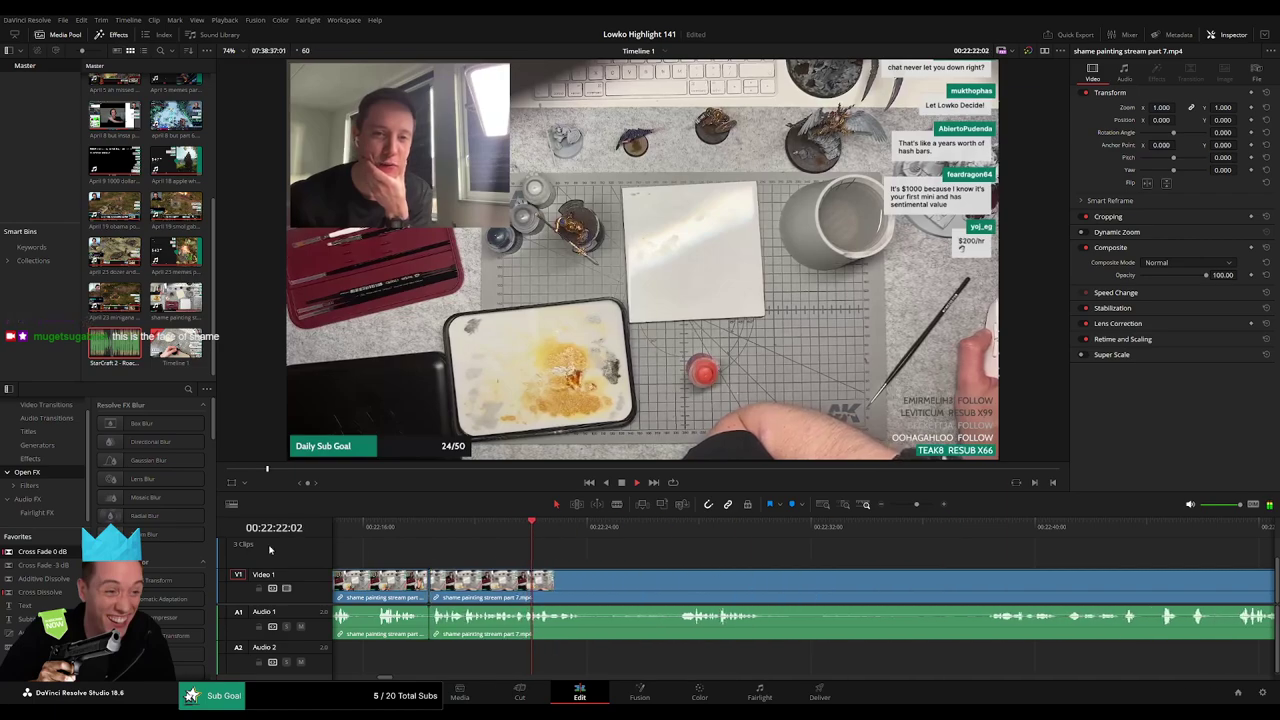
pyautogui.moveTo(65, 553); pyautogui.dragTo(429, 618)
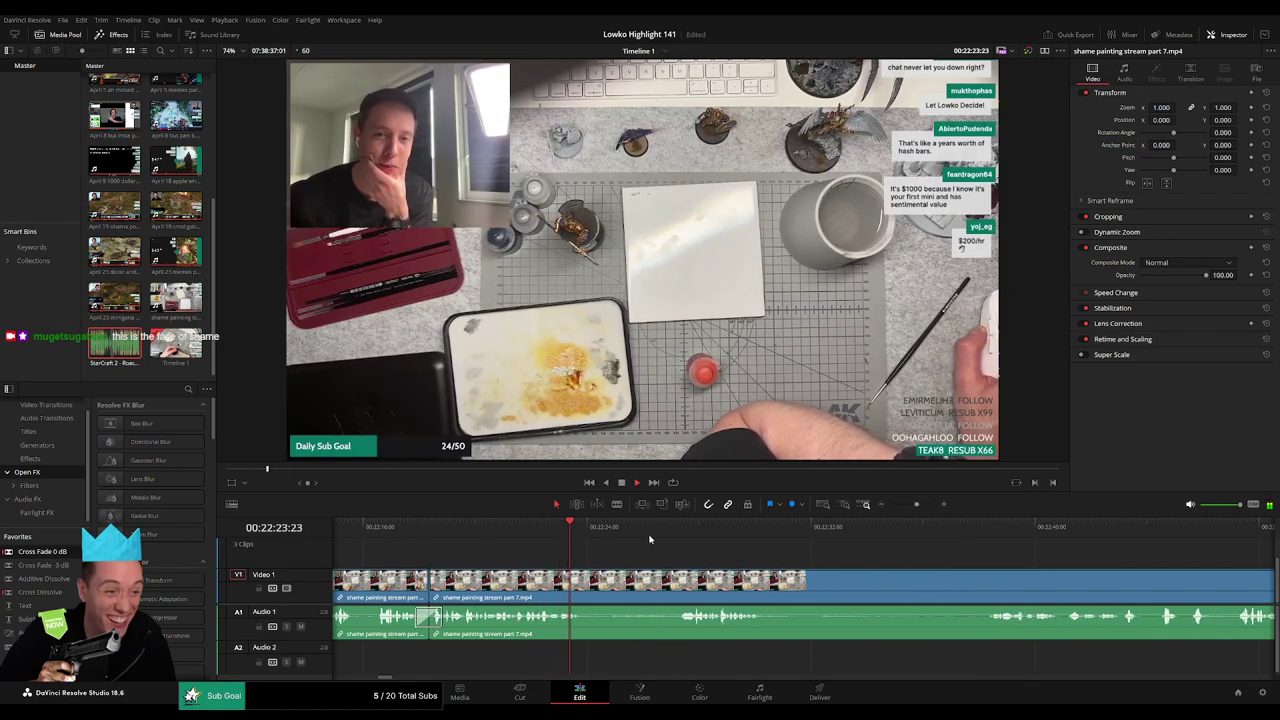
# Ripple-delete the section from about 22:24 to 22:38, ahead of the poll creation, and cross-fade the audio join.
pyautogui.click(674, 528)
pyautogui.press('b')
pyautogui.click(589, 587)
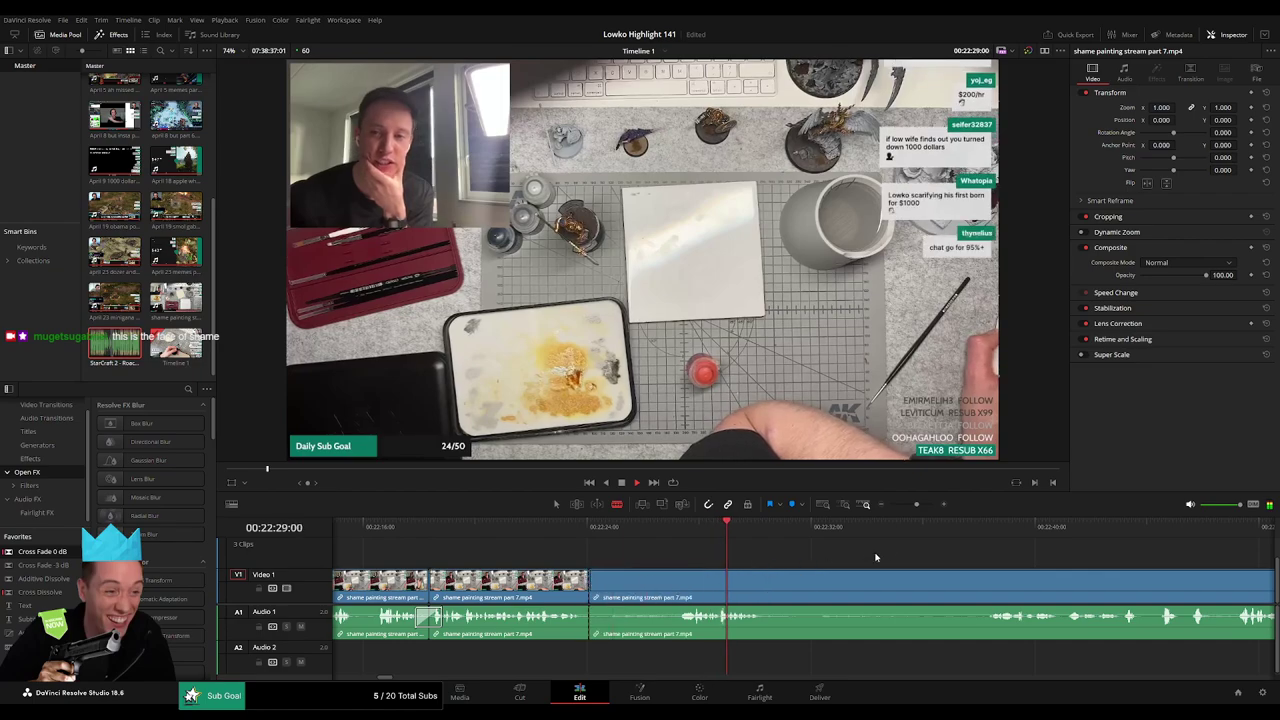
pyautogui.click(980, 529)
pyautogui.hscroll(2, 1040, 570)
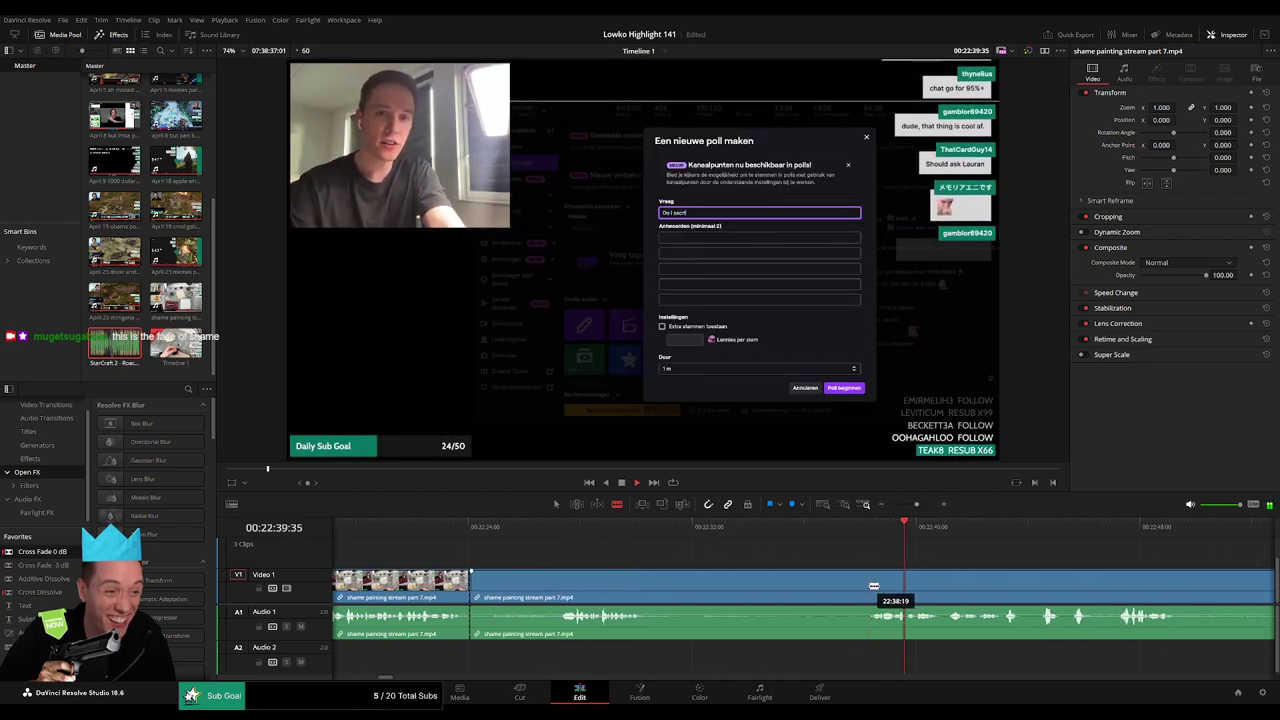
pyautogui.click(868, 586)
pyautogui.press('a')
pyautogui.press('Delete')
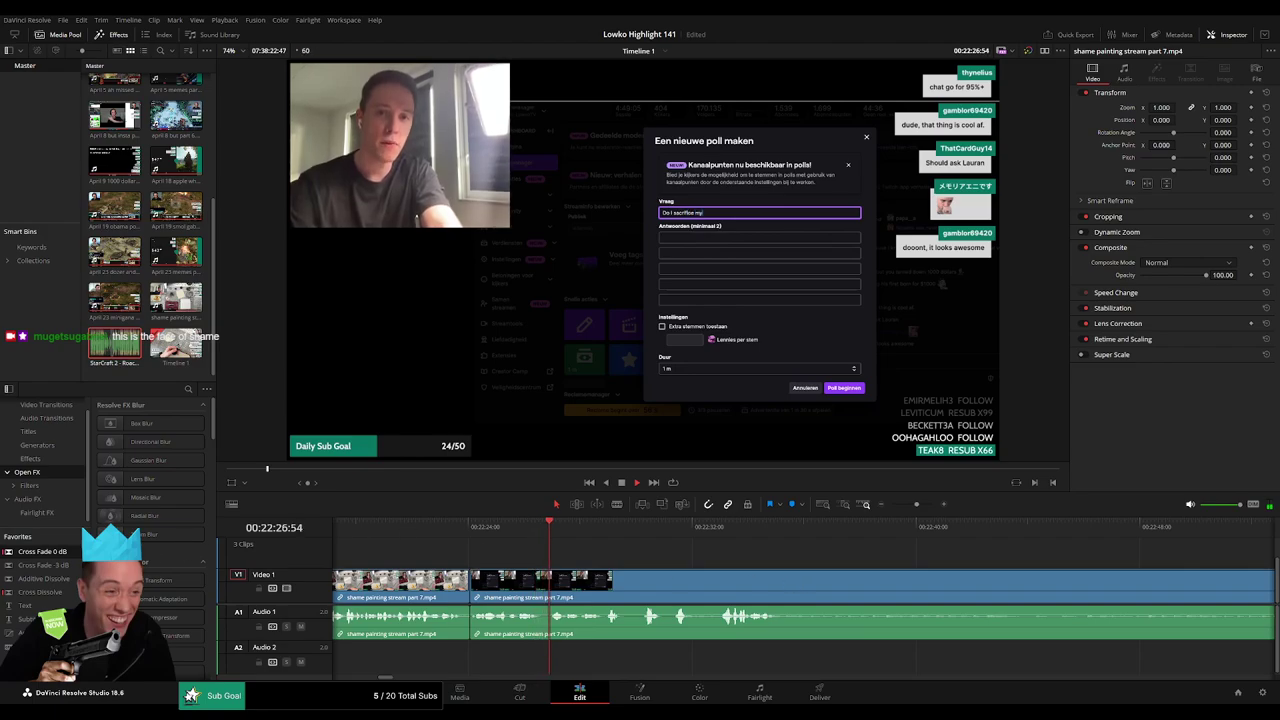
# Ripple-delete the poll wait from about 22:36 to 23:07 in the painting stream and cross-fade the audio join.
pyautogui.hscroll(2, 695, 578)
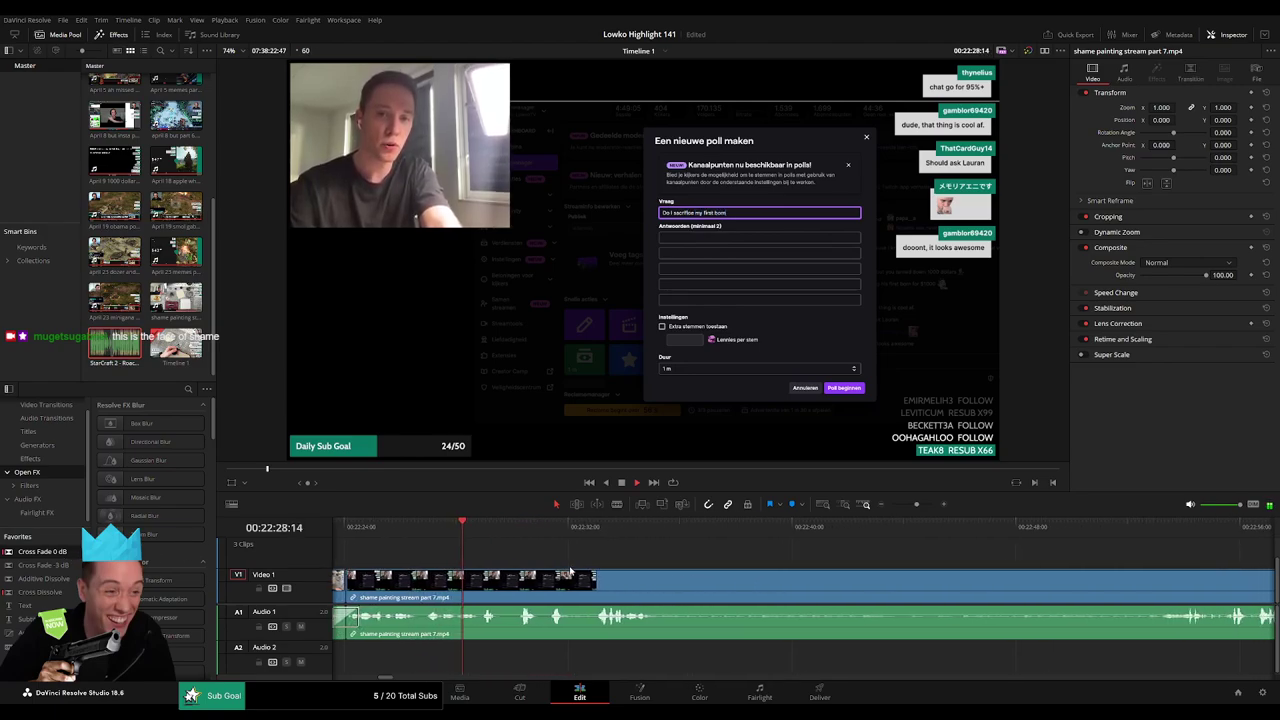
pyautogui.moveTo(516, 527); pyautogui.dragTo(601, 524)
pyautogui.hscroll(1, 660, 550)
pyautogui.hscroll(2, 660, 550)
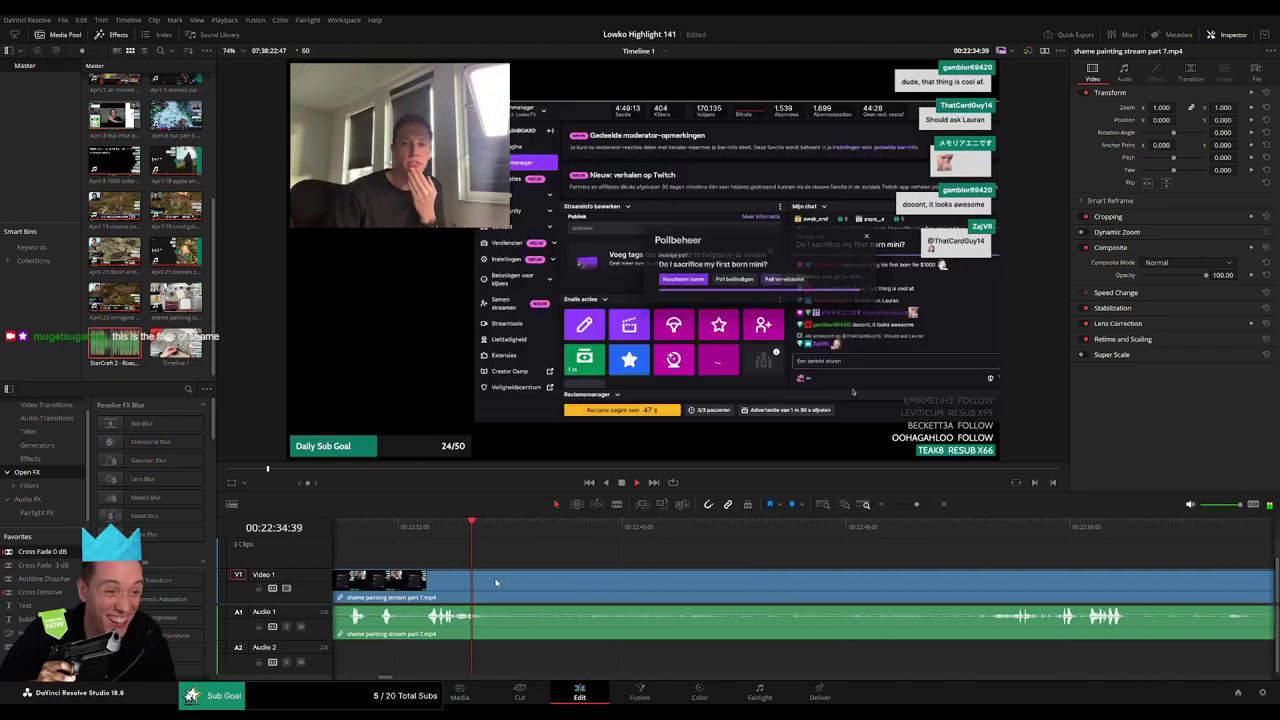
pyautogui.press('b')
pyautogui.click(518, 588)
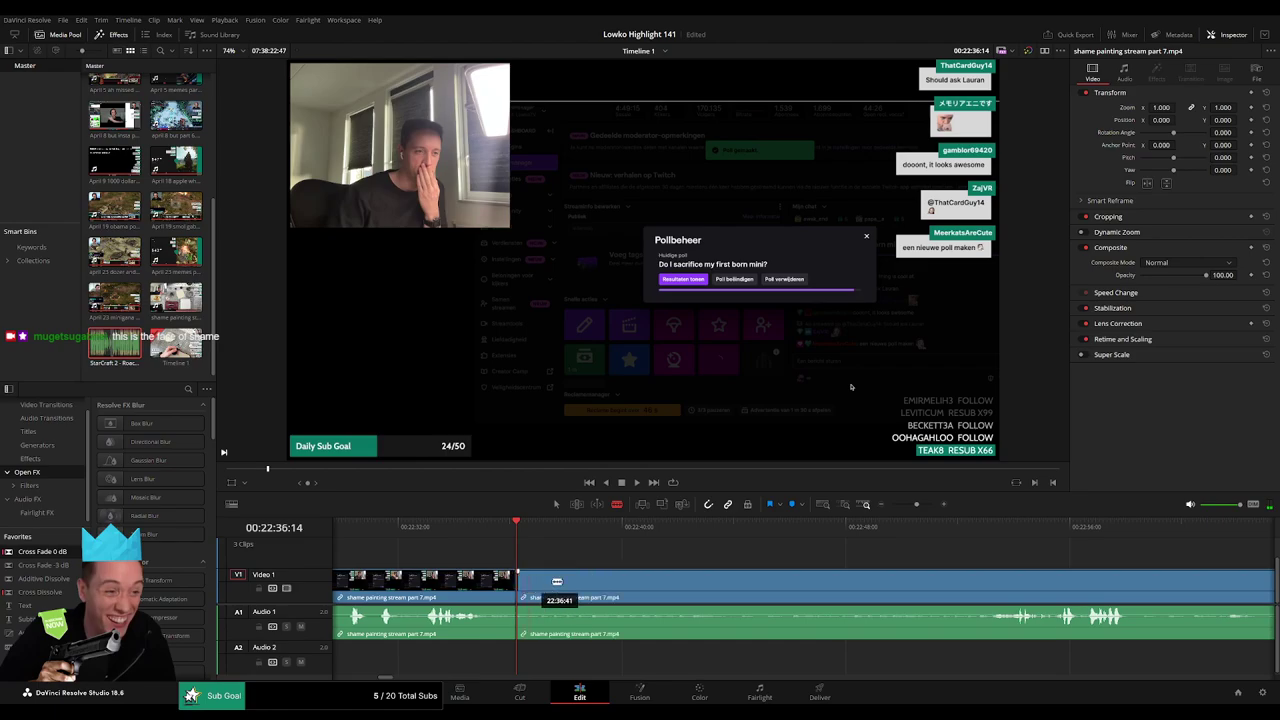
pyautogui.hscroll(2, 1025, 566)
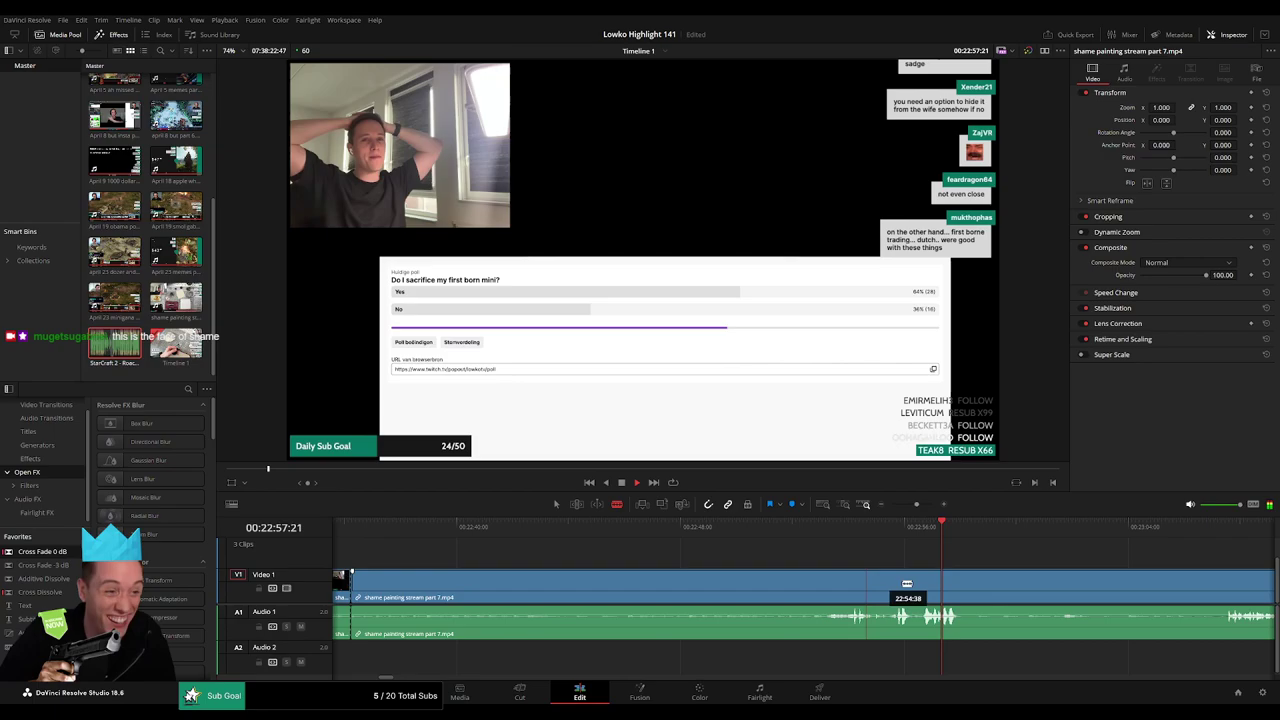
pyautogui.hscroll(3, 870, 573)
pyautogui.moveTo(931, 531); pyautogui.dragTo(972, 533)
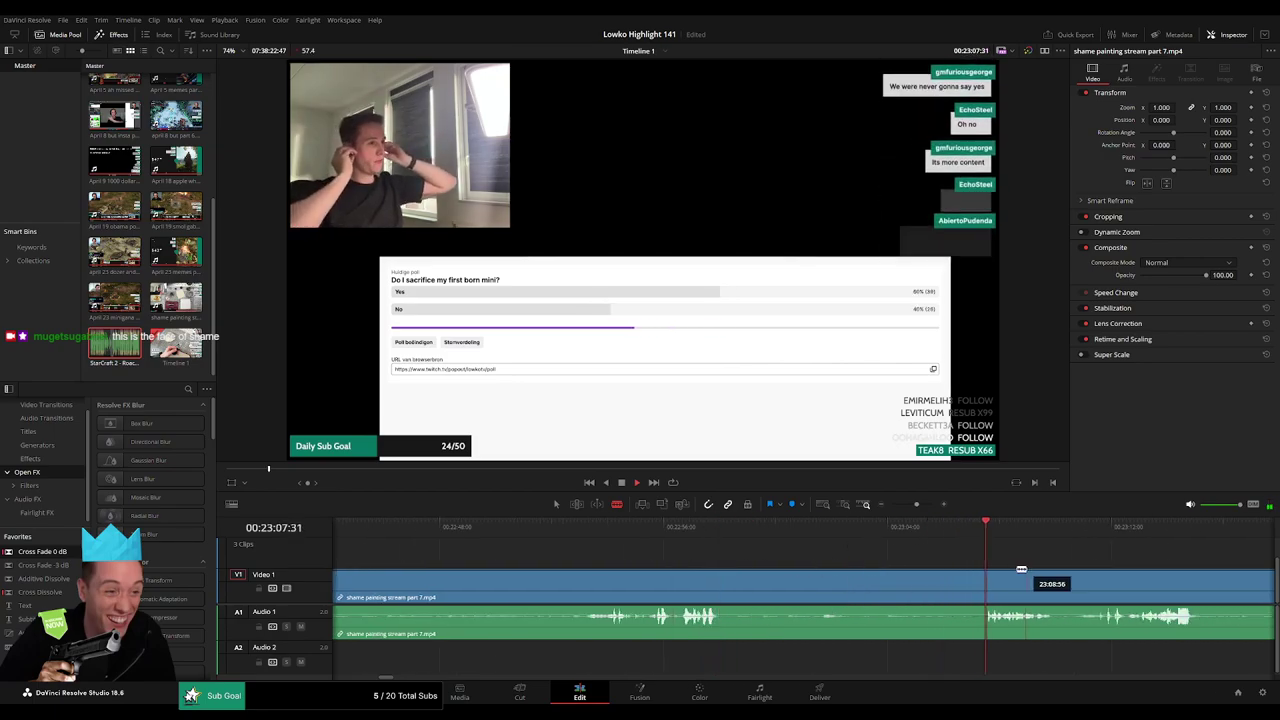
pyautogui.hscroll(3, 1021, 569)
pyautogui.click(762, 584)
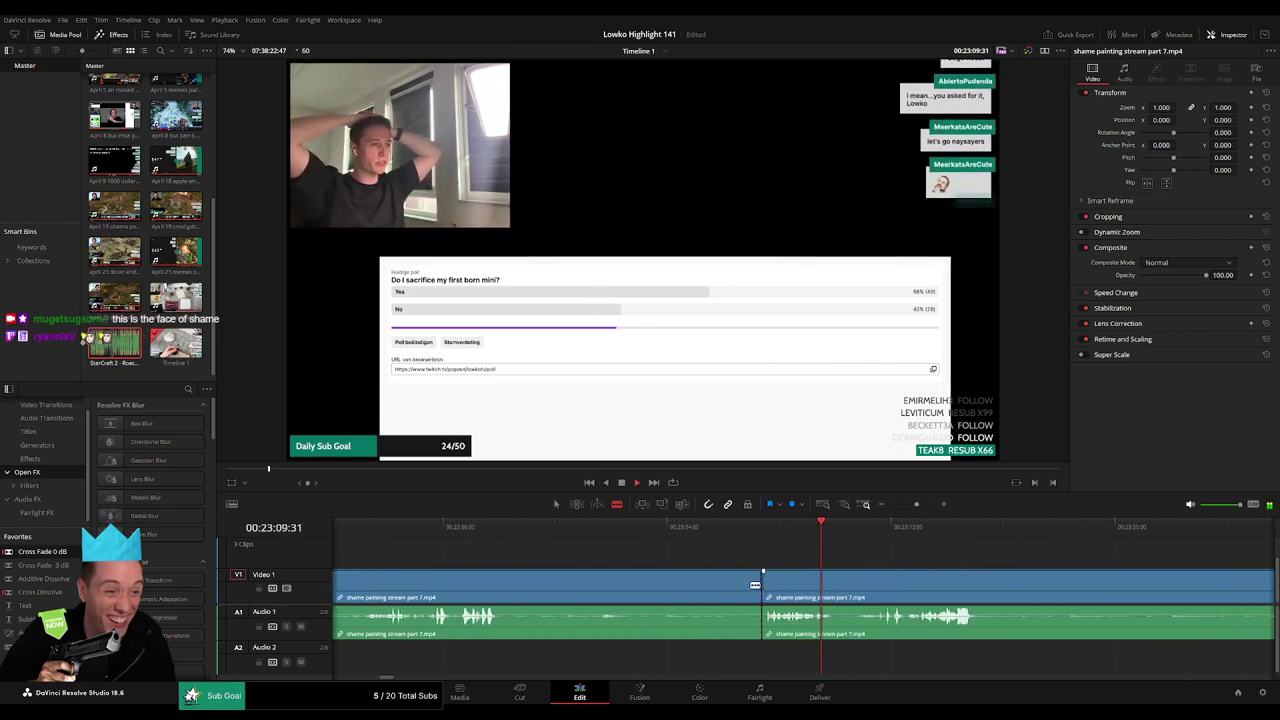
pyautogui.press('a')
pyautogui.click(734, 588)
pyautogui.press('Delete')
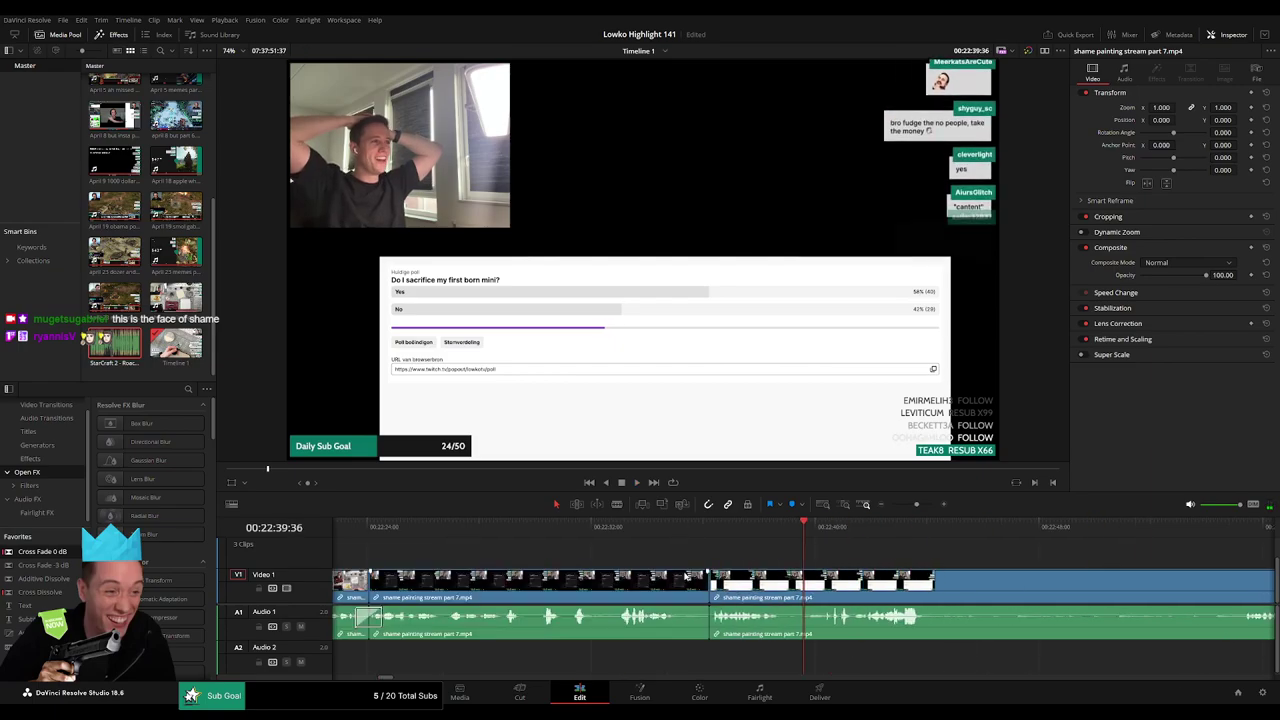
pyautogui.press('space')
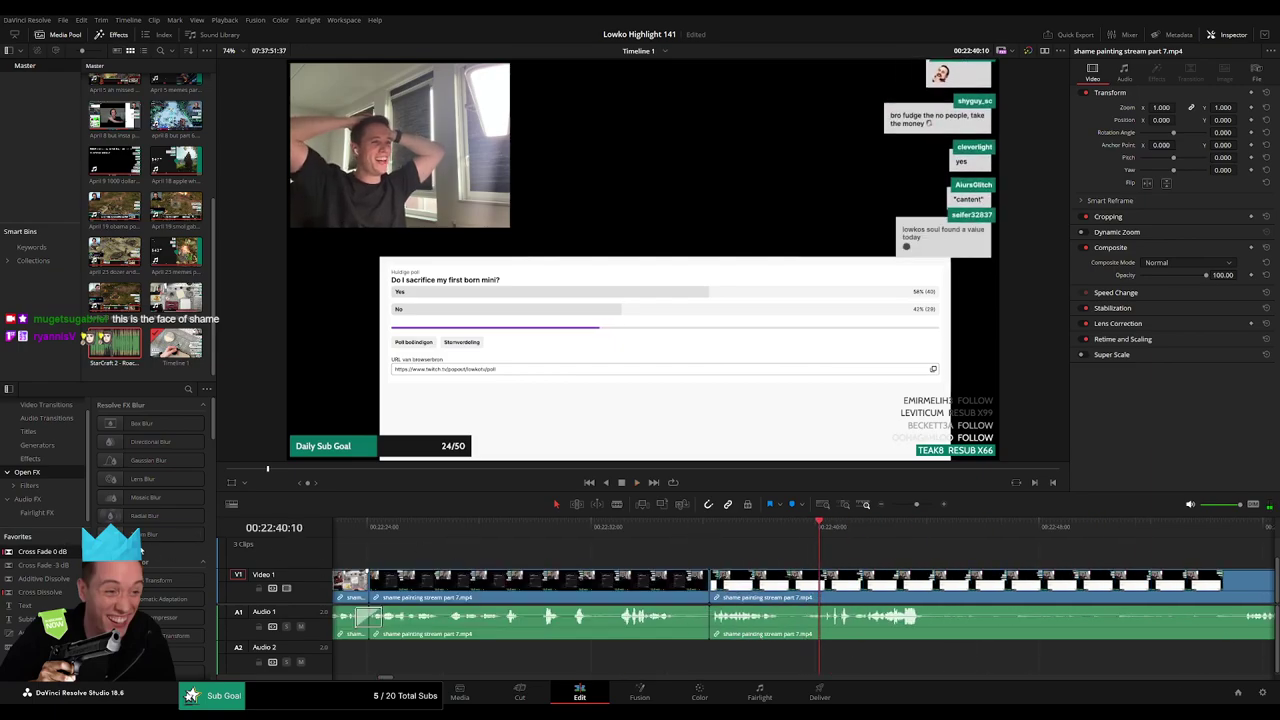
# Ripple-delete the quiet stretch of the poll from about 22:47 to 22:55 and cross-fade the audio join.
pyautogui.hscroll(4, 700, 600)
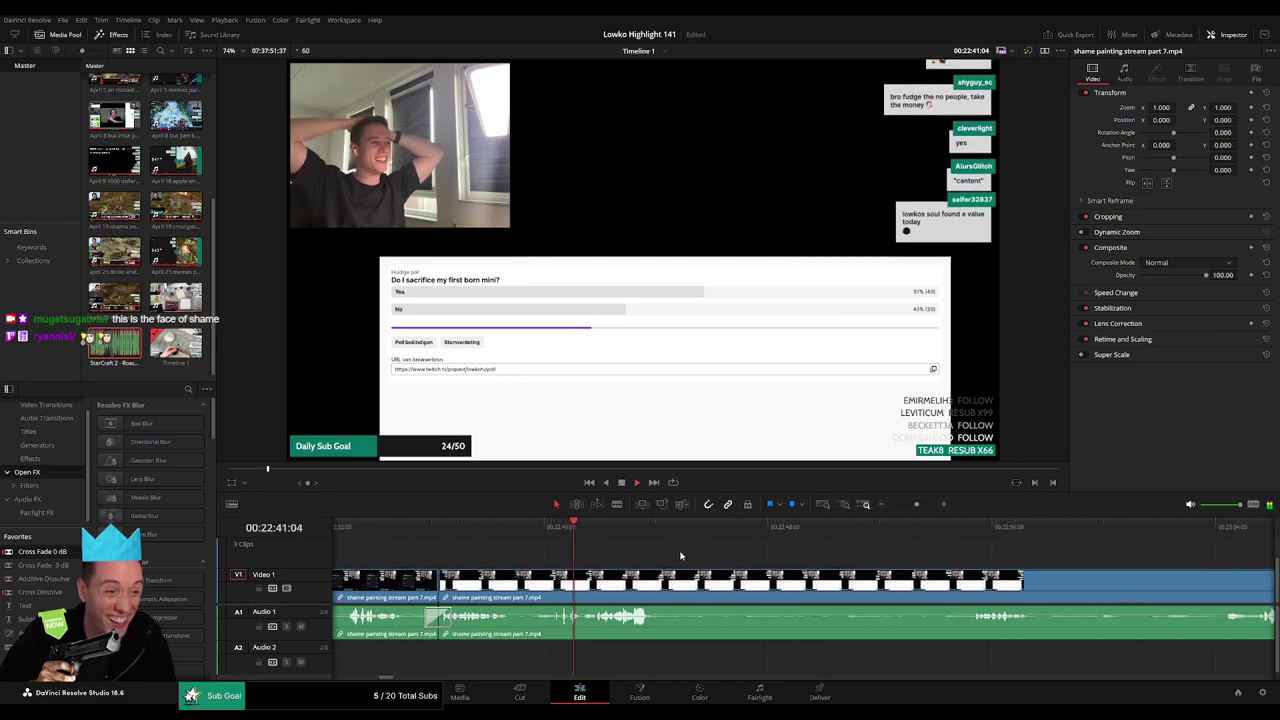
pyautogui.moveTo(741, 569); pyautogui.dragTo(667, 561)
pyautogui.hscroll(1, 632, 568)
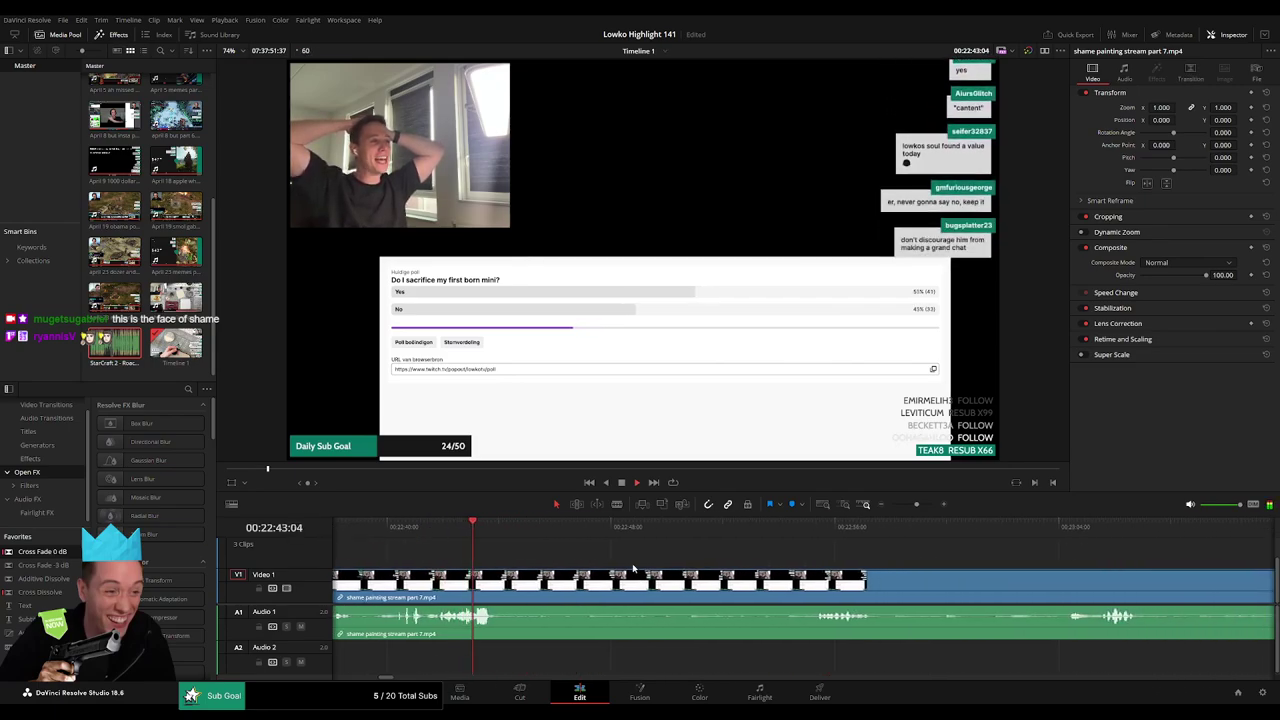
pyautogui.press('b')
pyautogui.click(580, 587)
pyautogui.hscroll(1, 790, 565)
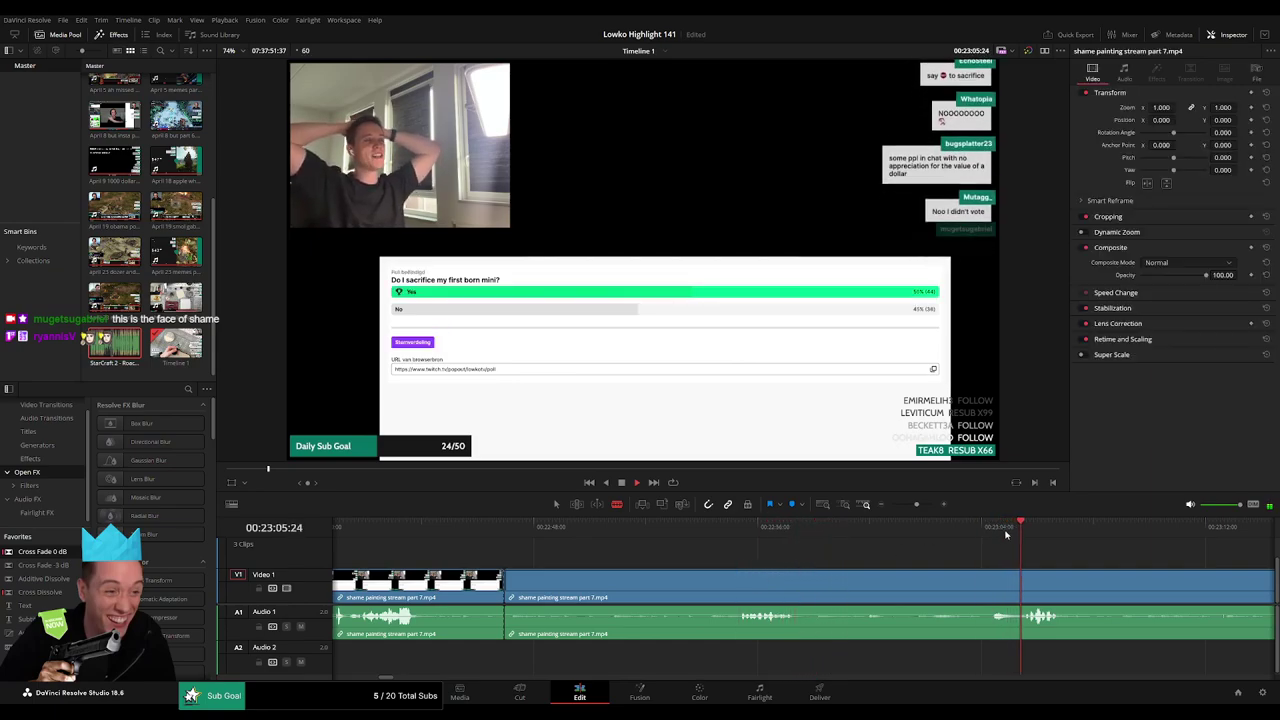
pyautogui.click(739, 579)
pyautogui.press('a')
pyautogui.click(724, 579)
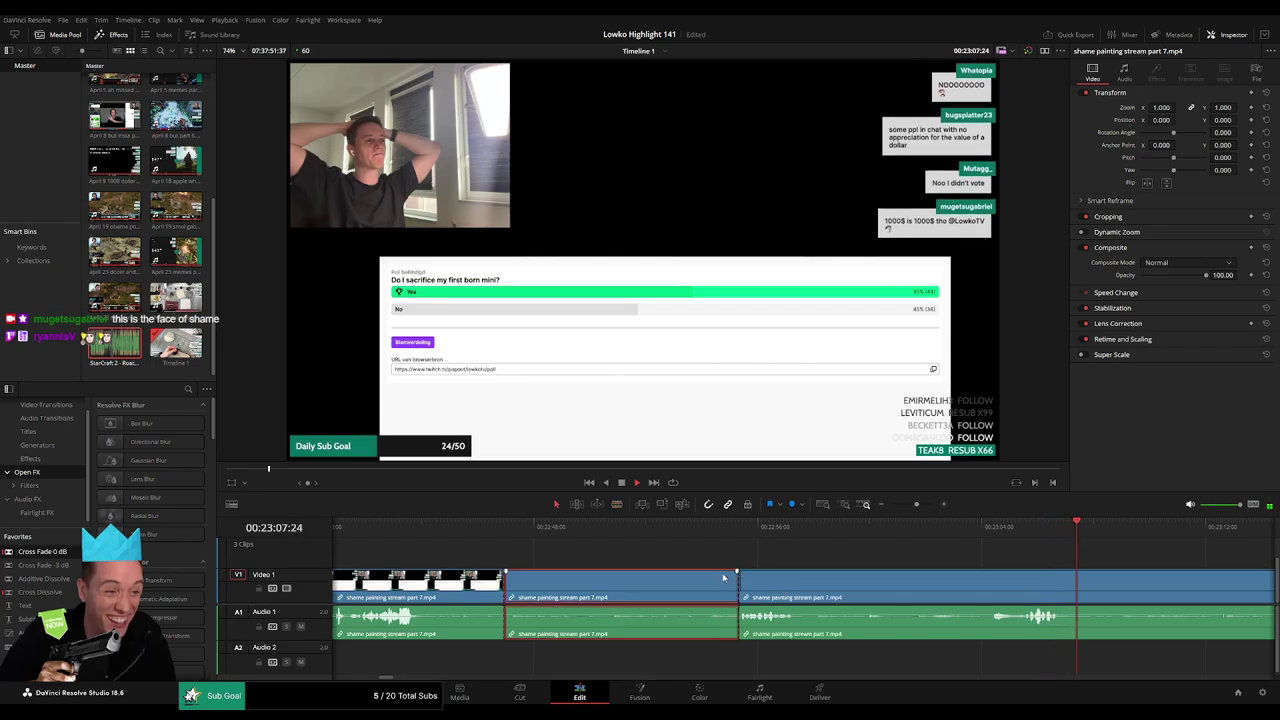
pyautogui.press('Delete')
pyautogui.press('Up')
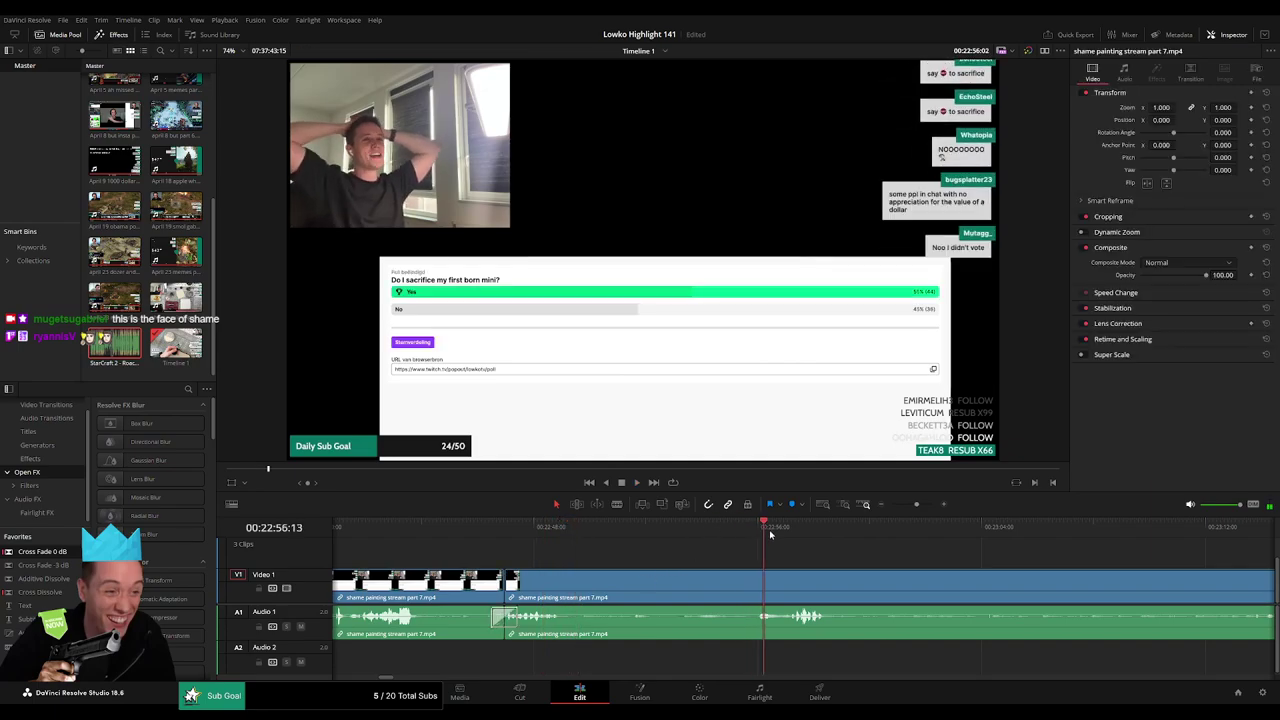
# Ripple-delete the silence after the poll result, from about 22:59 to 23:14, and cross-fade the audio join.
pyautogui.hscroll(5, 853, 574)
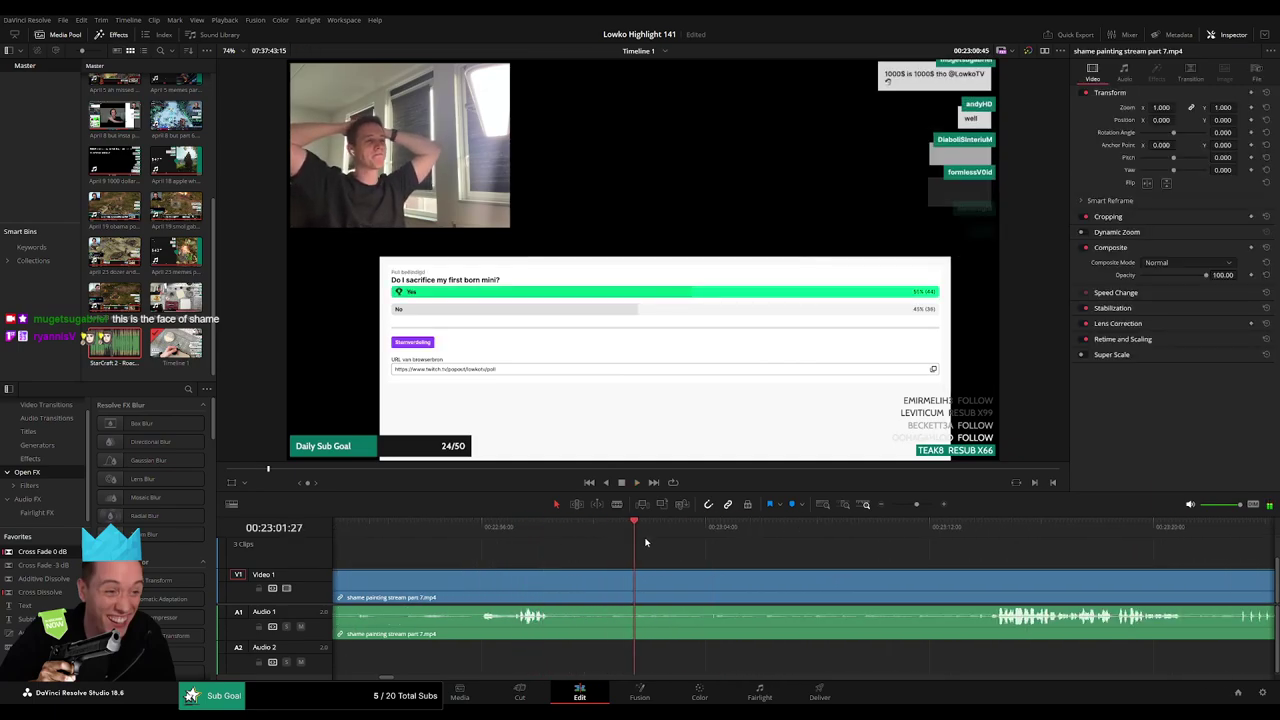
pyautogui.press('b')
pyautogui.click(563, 590)
pyautogui.click(921, 540)
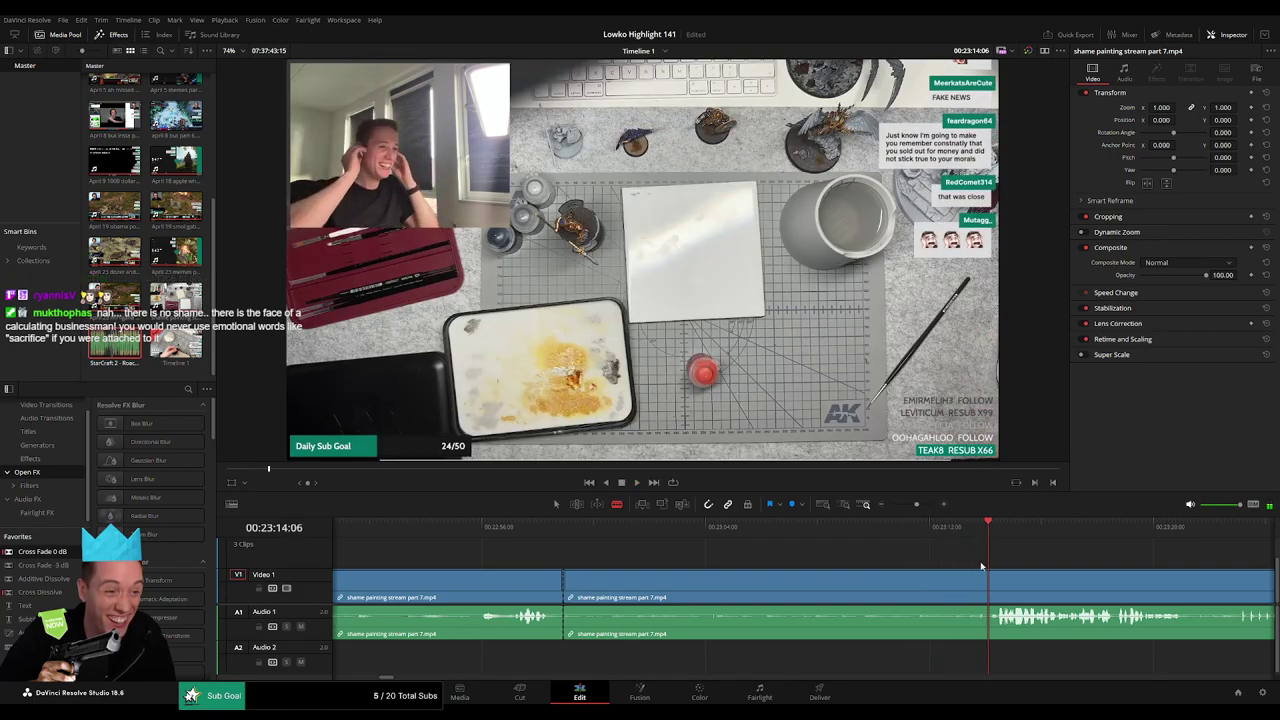
pyautogui.click(976, 592)
pyautogui.press('a')
pyautogui.click(950, 590)
pyautogui.press('Delete')
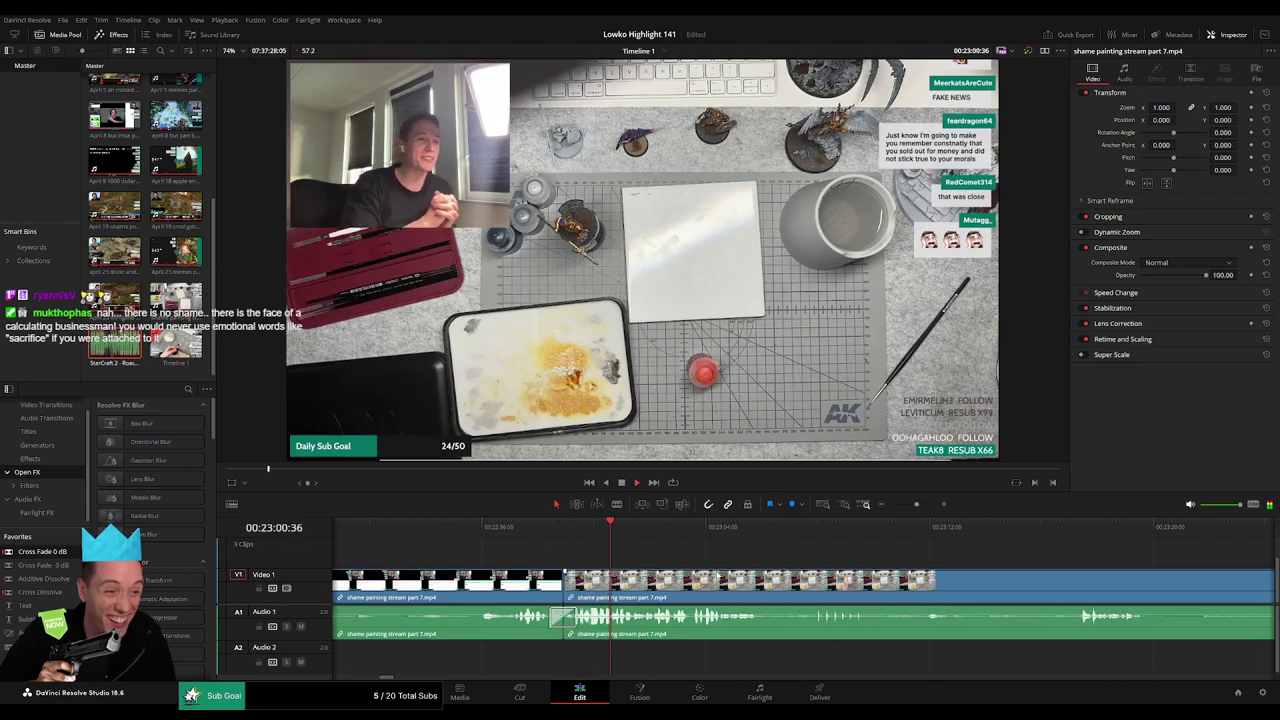
# Ripple-delete the section from about 23:10 to 23:27 in the painting stream and cross-fade the audio join.
pyautogui.moveTo(723, 574); pyautogui.dragTo(631, 564)
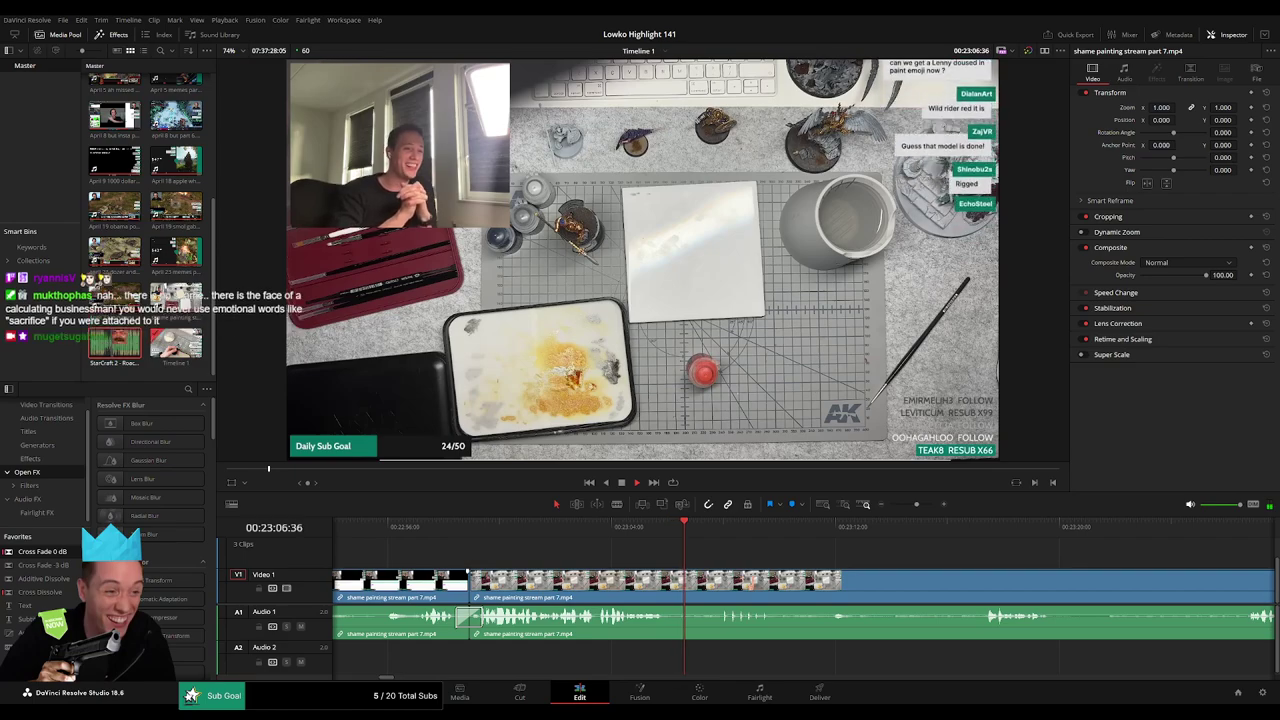
pyautogui.hscroll(3, 665, 553)
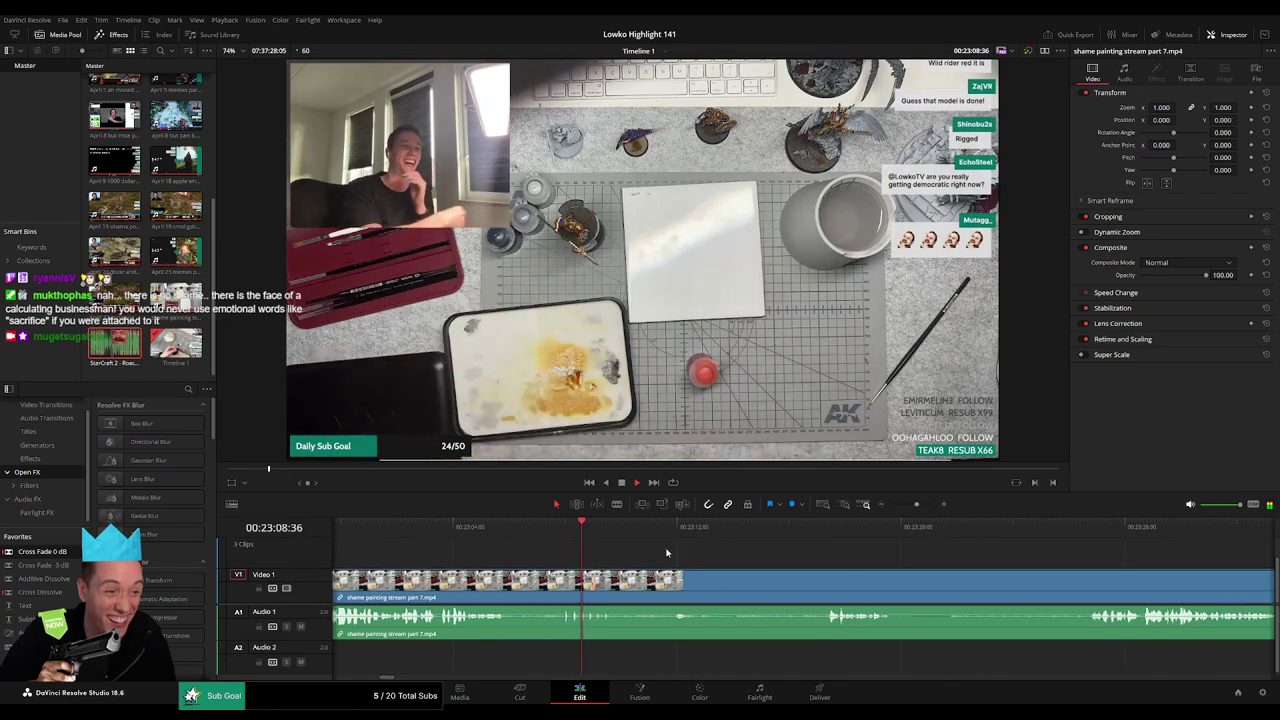
pyautogui.press('space')
pyautogui.press('b')
pyautogui.click(619, 583)
pyautogui.moveTo(688, 534); pyautogui.dragTo(817, 538)
pyautogui.press('space')
pyautogui.hscroll(3, 817, 538)
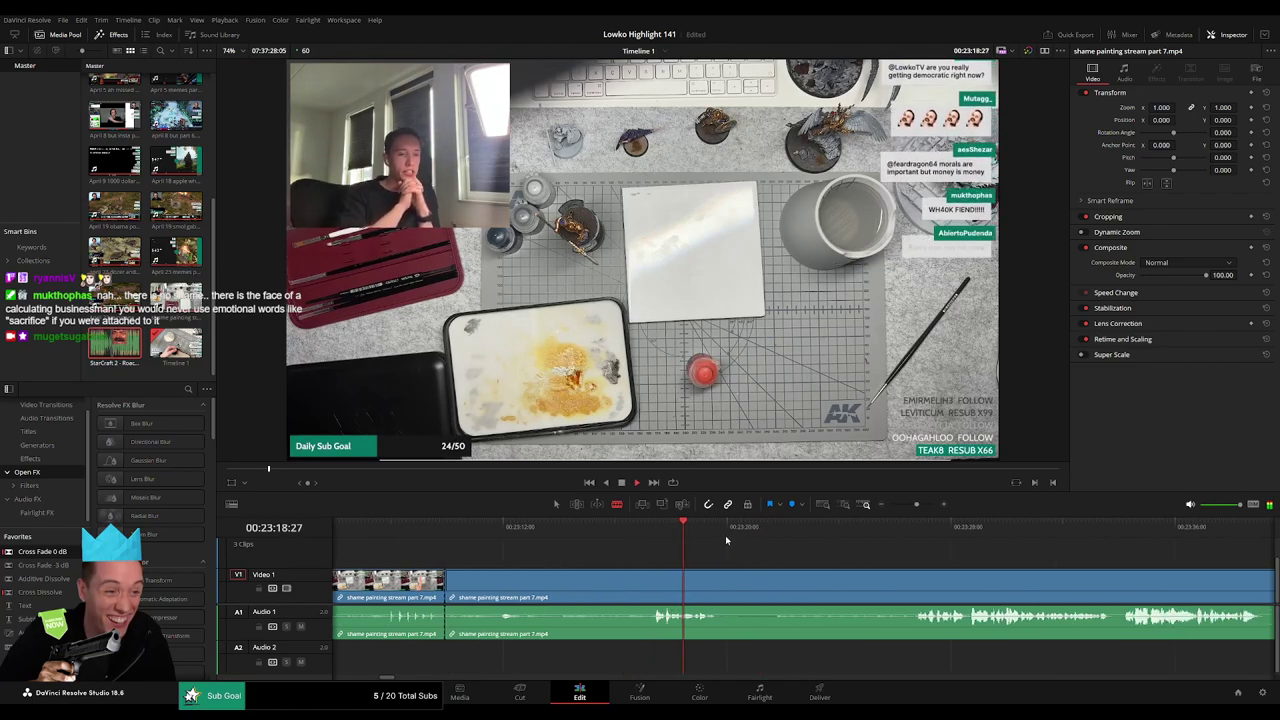
pyautogui.click(903, 528)
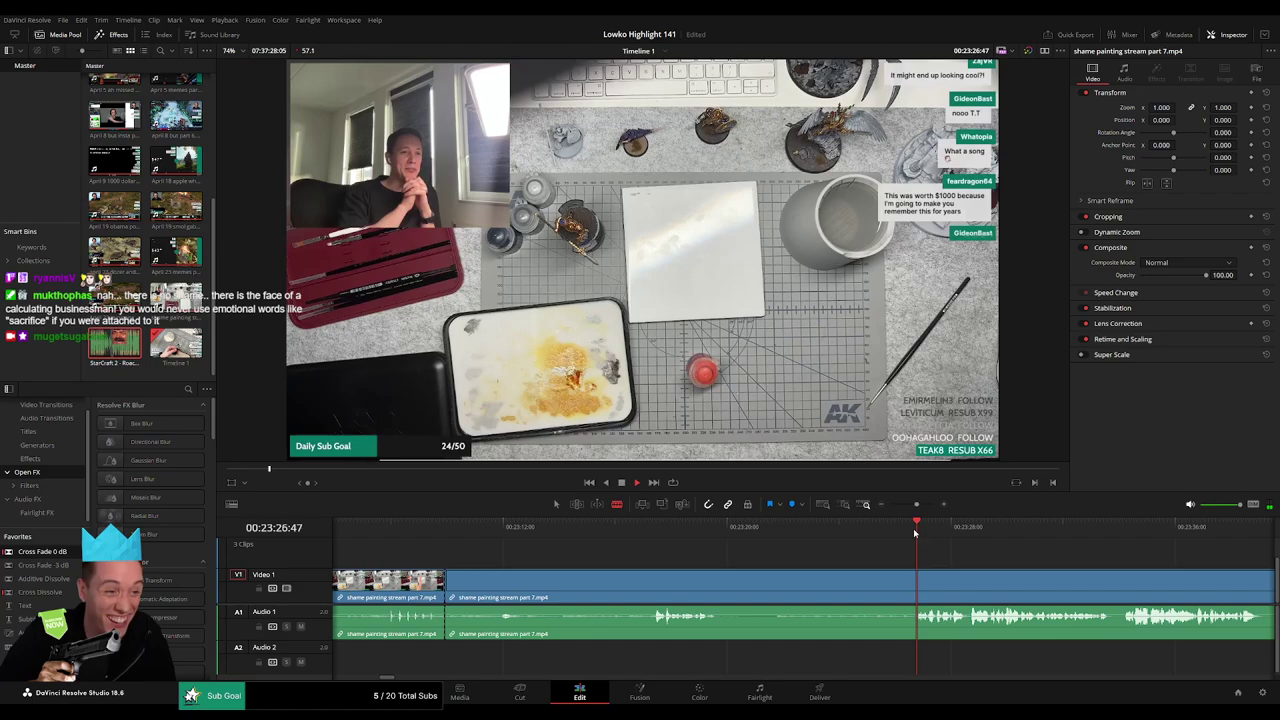
pyautogui.click(862, 581)
pyautogui.press('Delete')
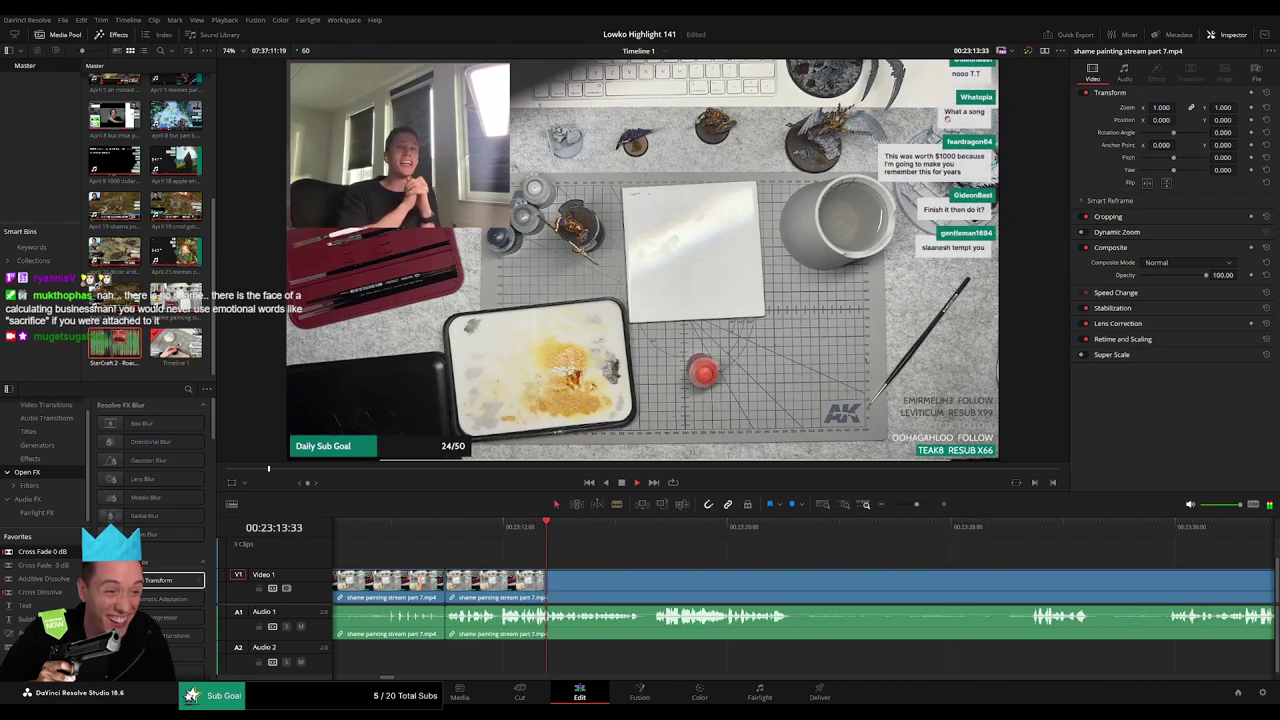
# Ripple-delete the silence from about 23:22 to 23:31 in the painting stream and cross-fade the audio join.
pyautogui.hscroll(3, 730, 586)
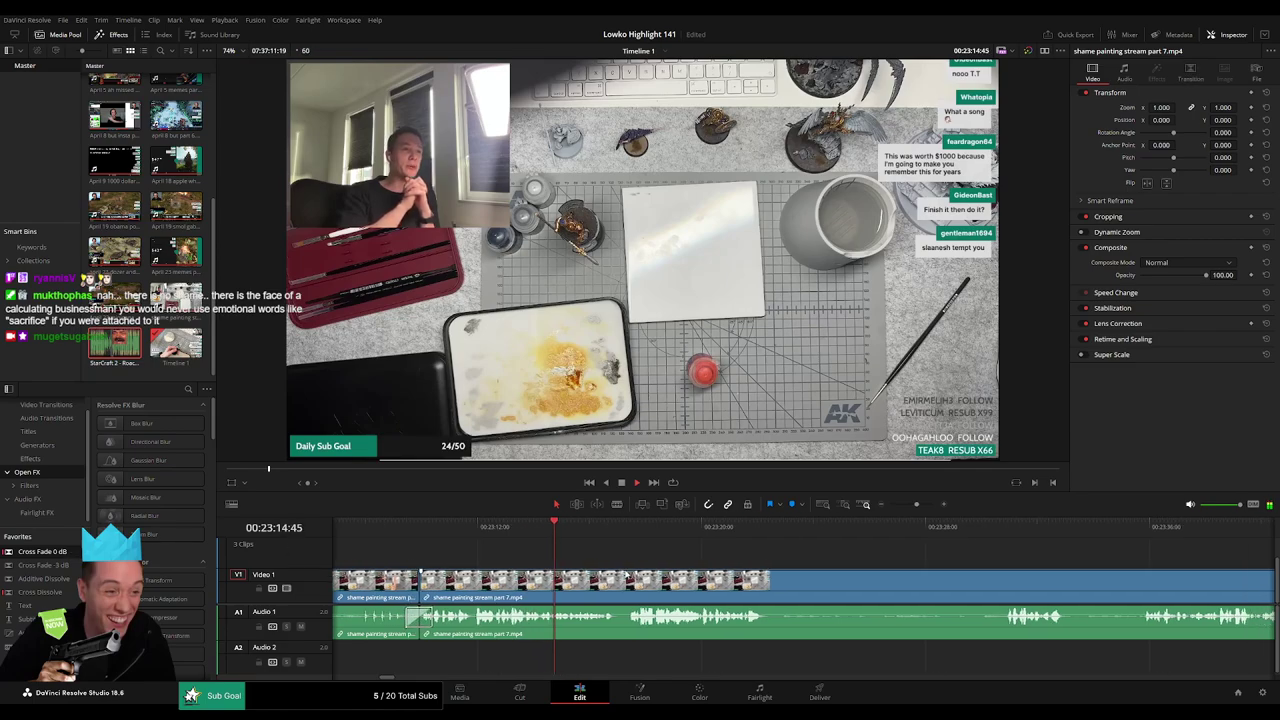
pyautogui.hscroll(1, 595, 578)
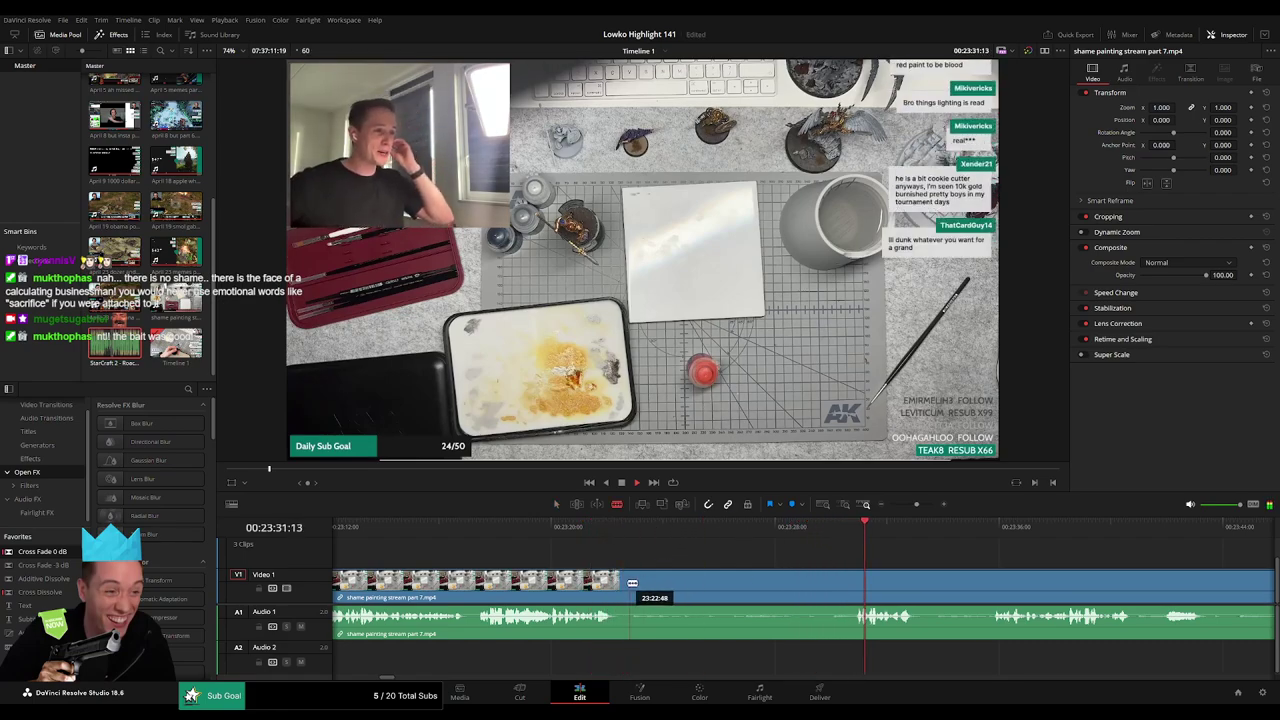
pyautogui.click(620, 583)
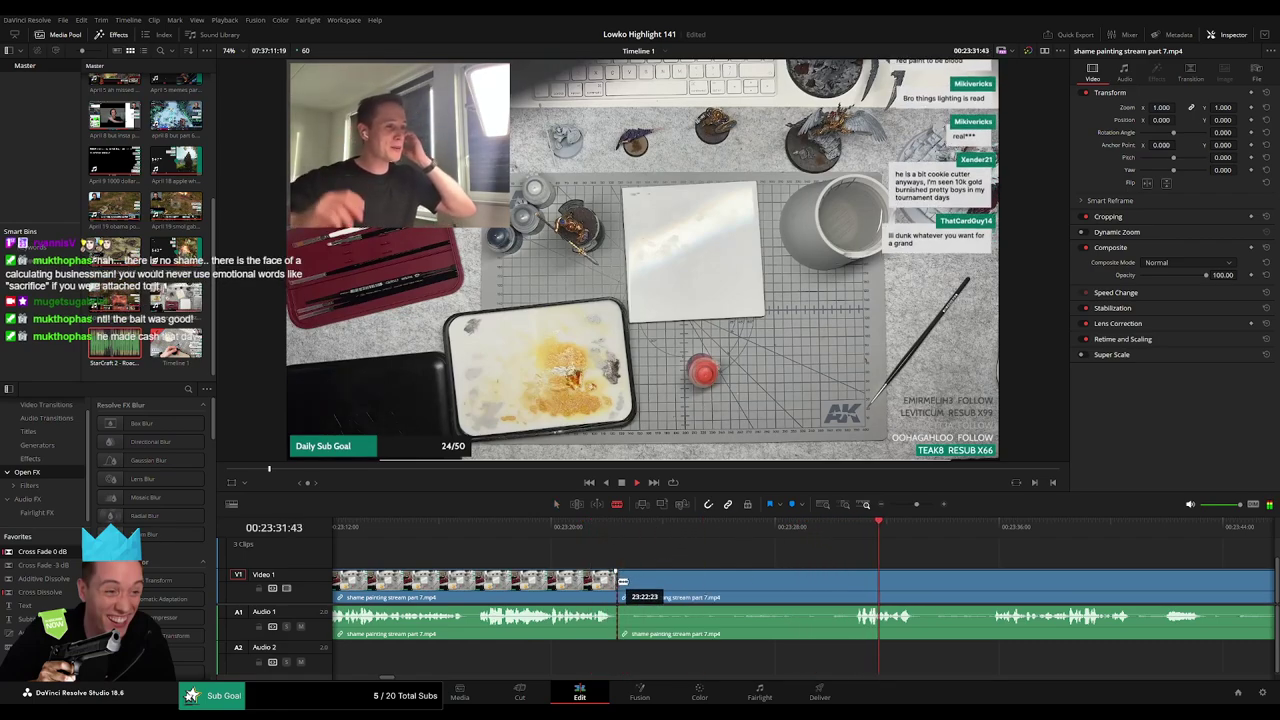
pyautogui.click(855, 584)
pyautogui.press('a')
pyautogui.click(823, 590)
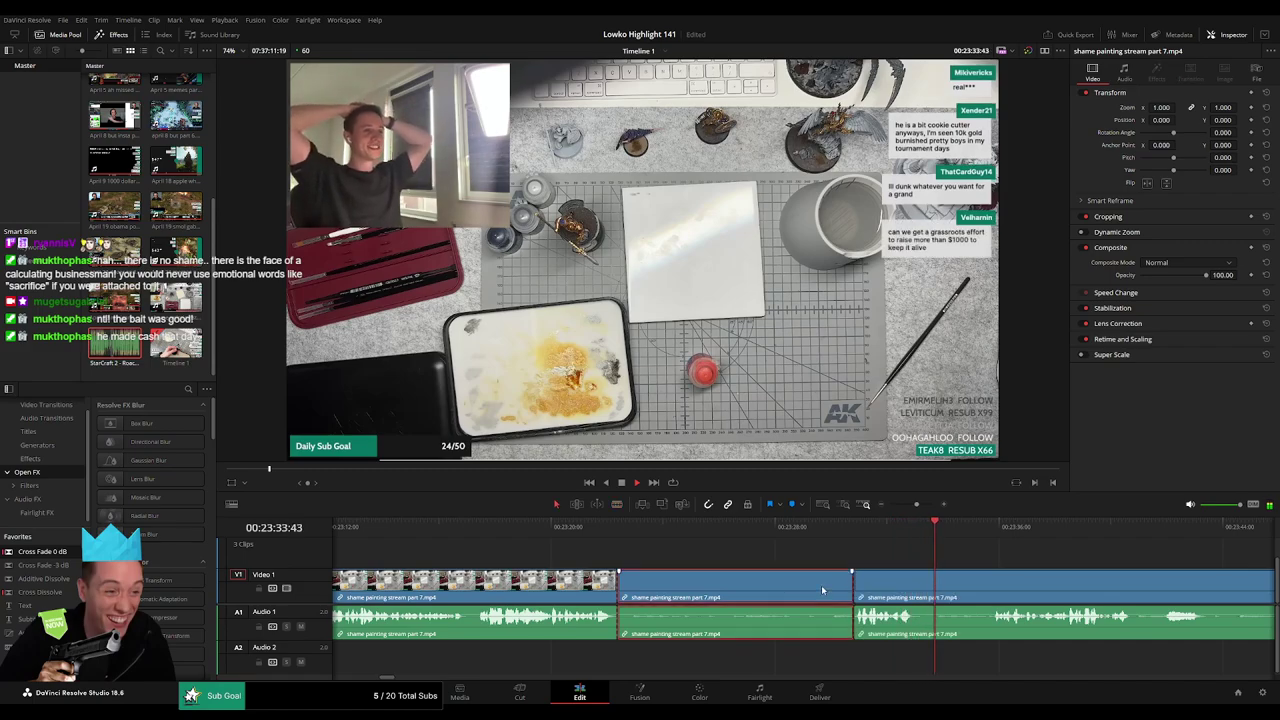
pyautogui.press('Delete')
pyautogui.click(618, 528)
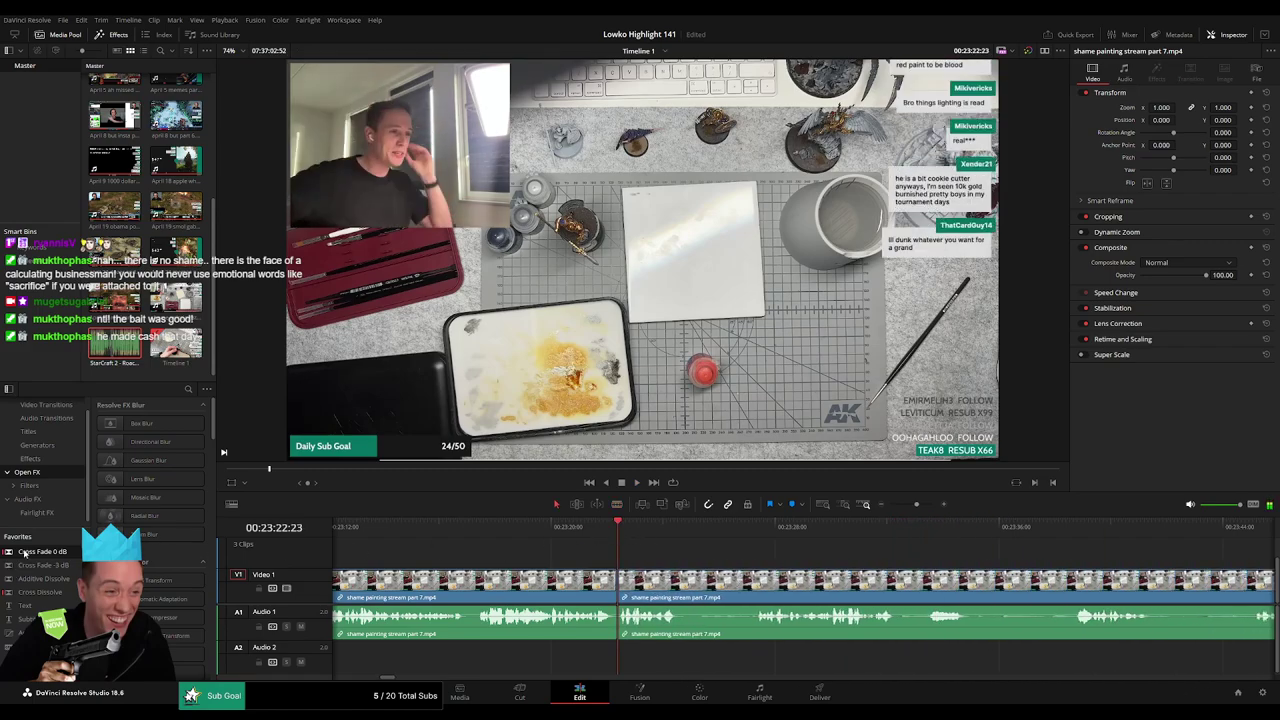
# Ripple-delete the short pause from about 23:25 to 23:27 in the painting stream and cross-fade the audio join.
pyautogui.click(687, 590)
pyautogui.click(749, 588)
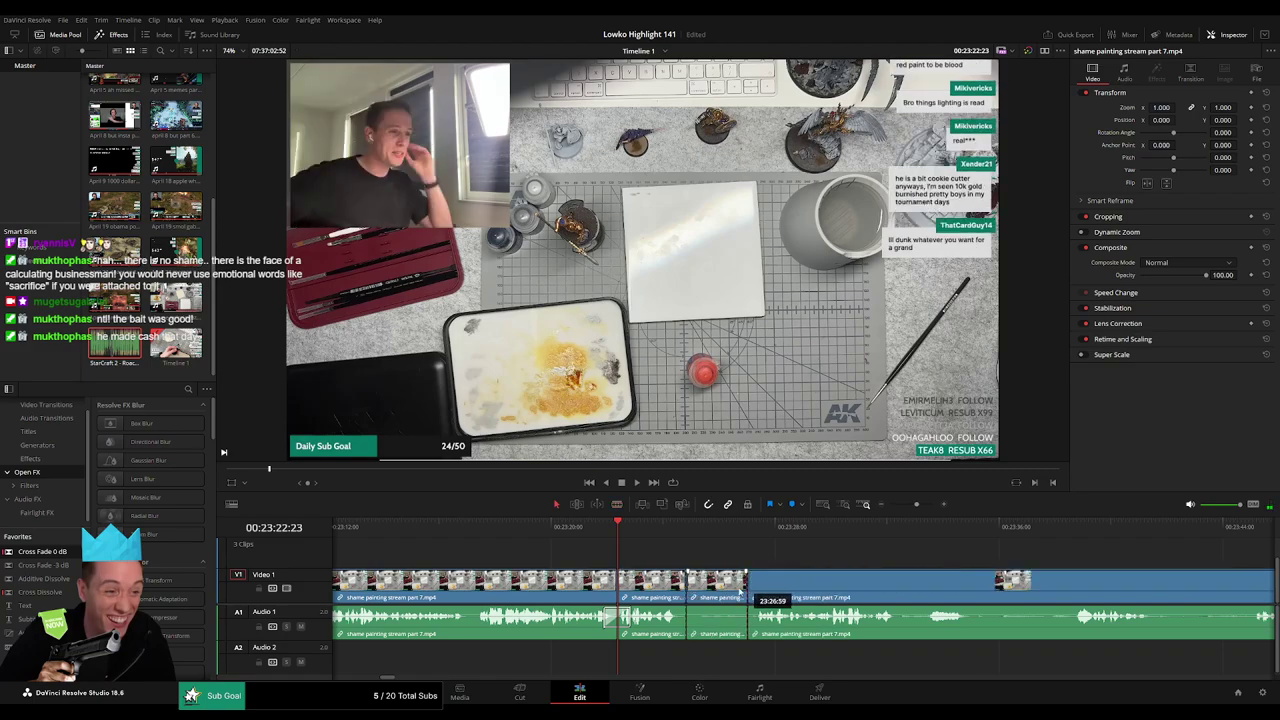
pyautogui.press('a')
pyautogui.click(727, 594)
pyautogui.press('Delete')
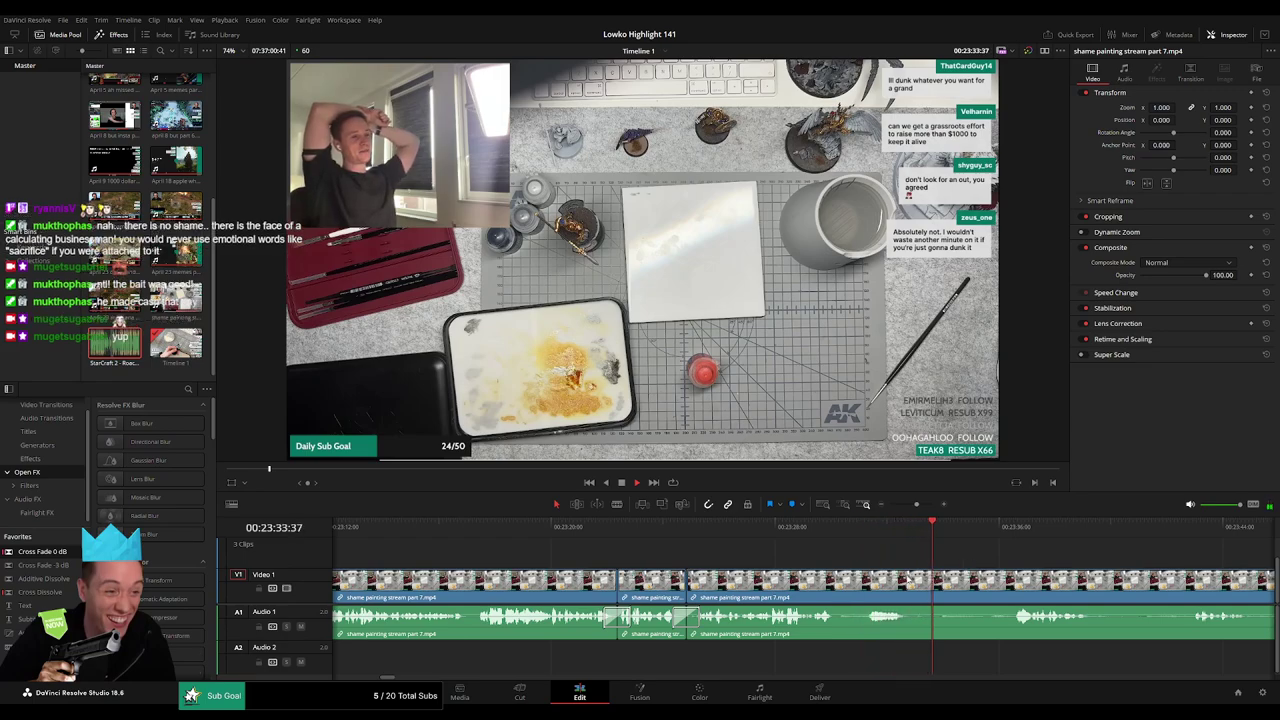
# Ripple-delete the section from about 23:30 to 23:36 in the painting stream and cross-fade the audio join.
pyautogui.press('b')
pyautogui.click(838, 584)
pyautogui.click(1013, 533)
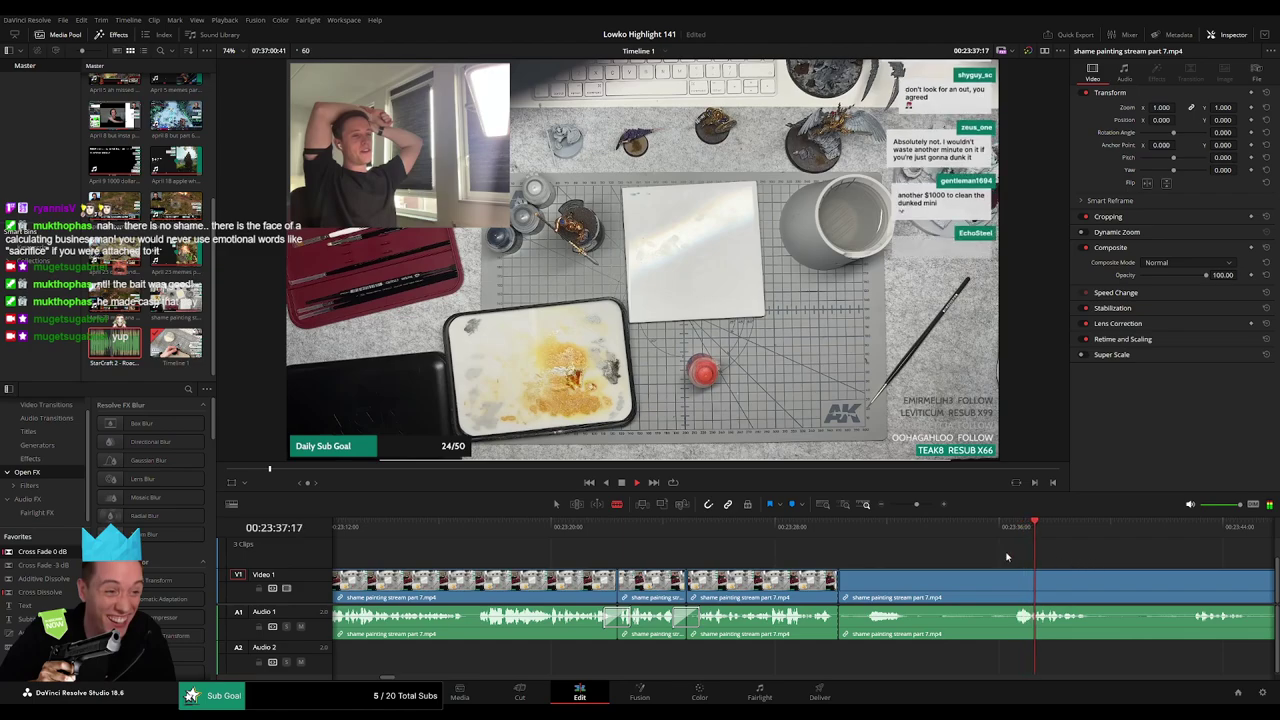
pyautogui.scroll(-3, 1000, 557)
pyautogui.click(673, 580)
pyautogui.press('a')
pyautogui.click(633, 585)
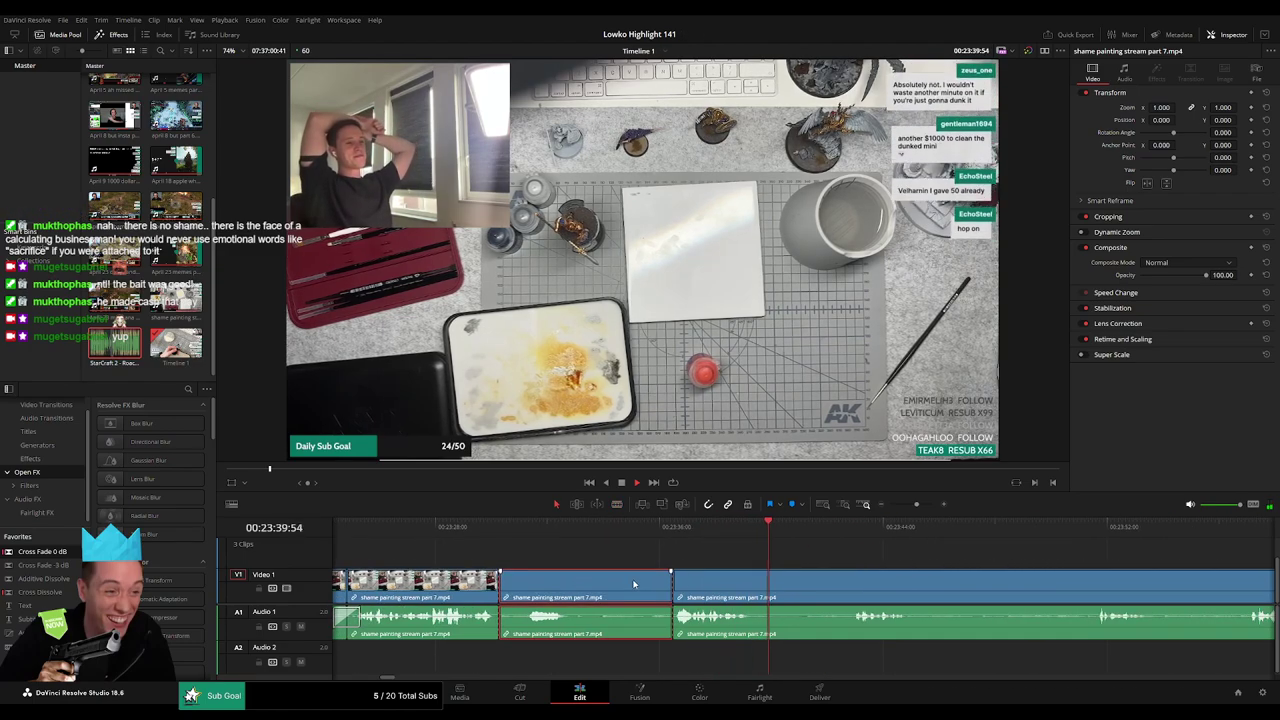
pyautogui.press('Delete')
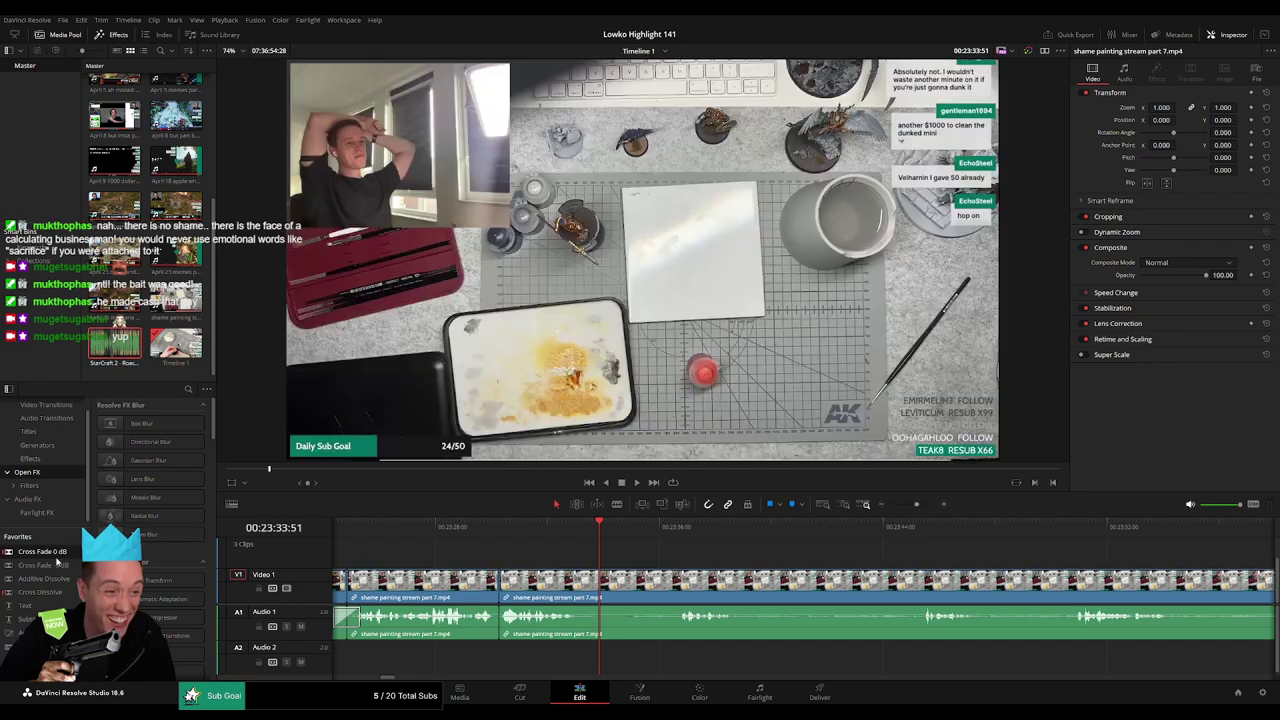
pyautogui.click(485, 527)
pyautogui.press('space')
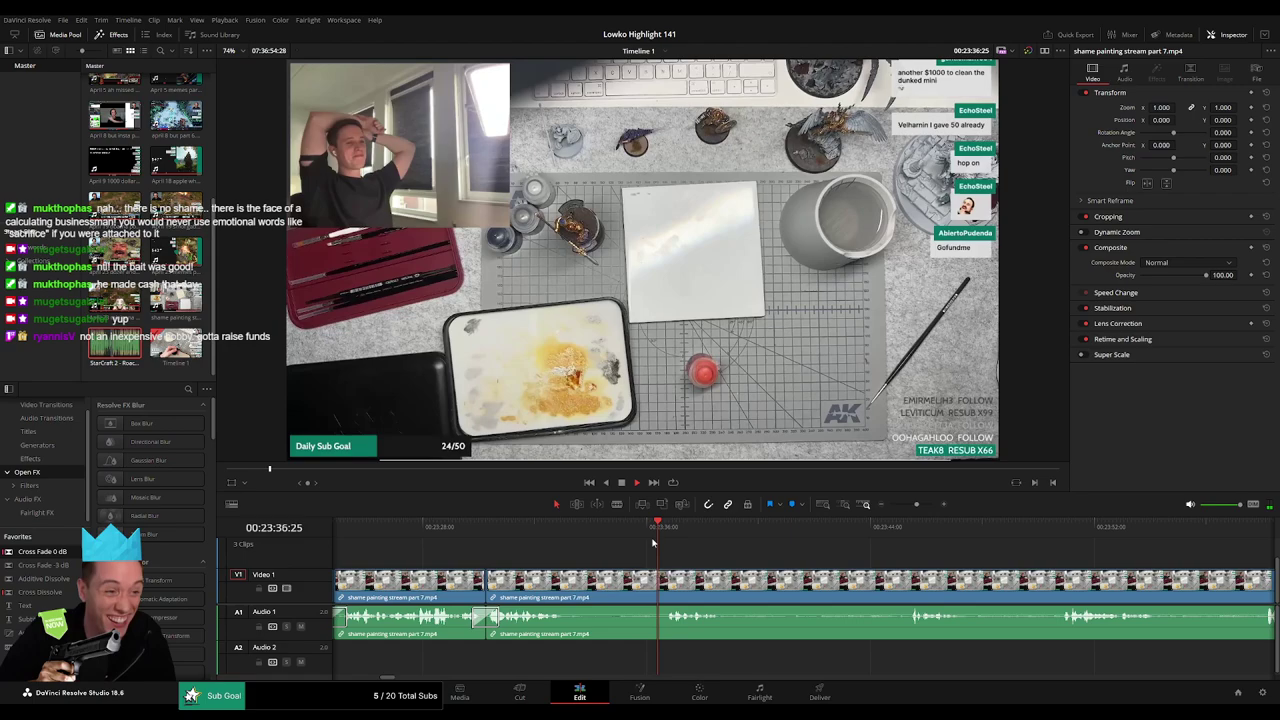
# Try ripple-deleting about 23:34 to 23:36 with a cross-faded audio join, and splitting the clip again at about 23:36.
pyautogui.press('b')
pyautogui.click(582, 584)
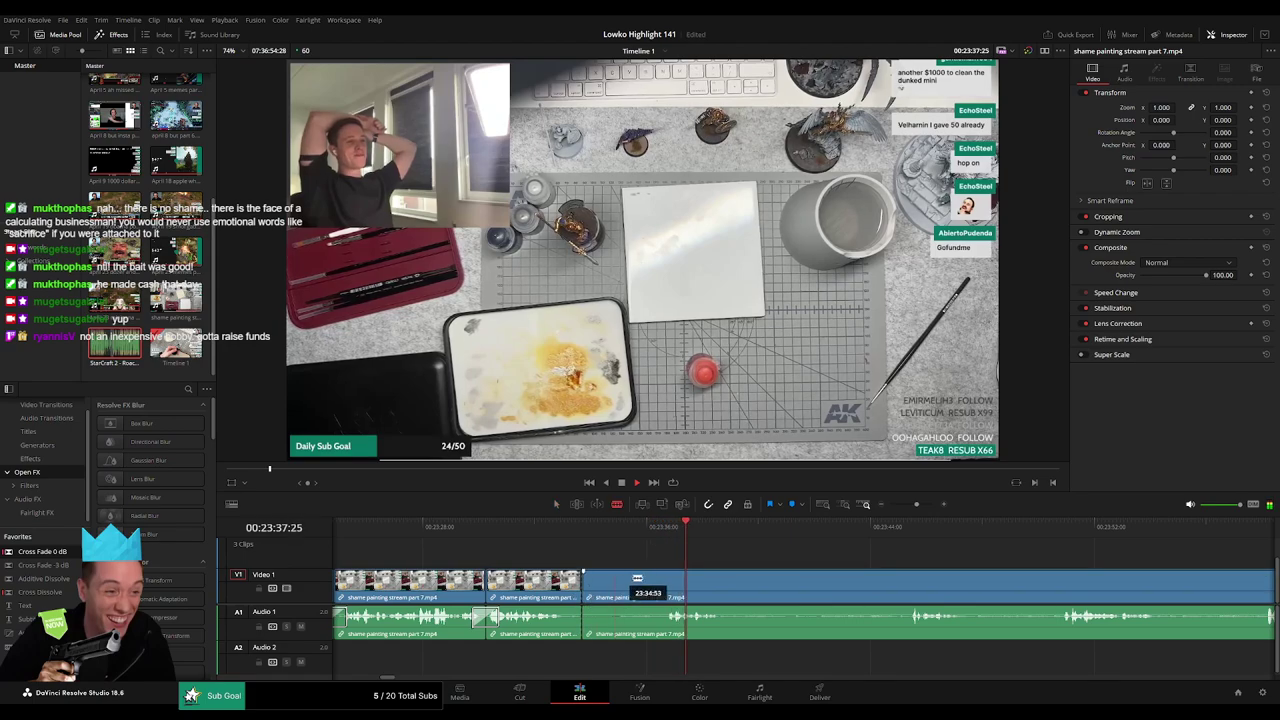
pyautogui.click(661, 584)
pyautogui.press('a')
pyautogui.click(651, 589)
pyautogui.press('Delete')
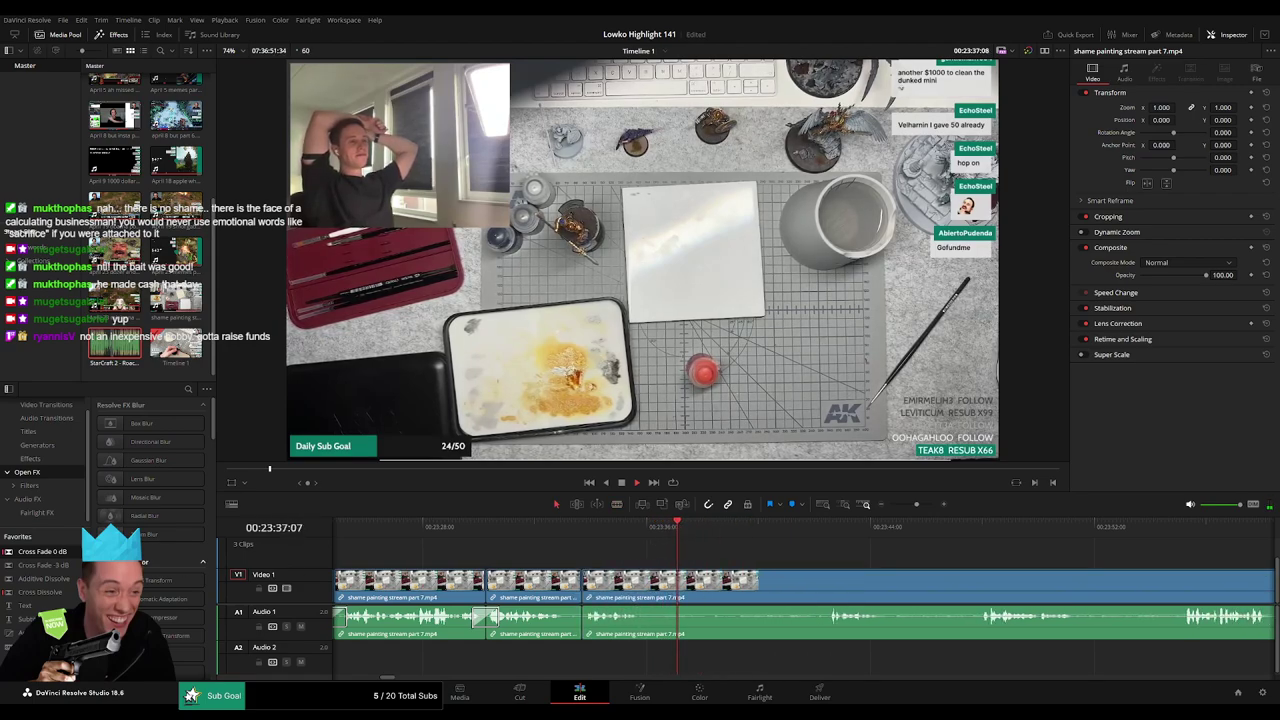
pyautogui.press('b')
pyautogui.click(652, 585)
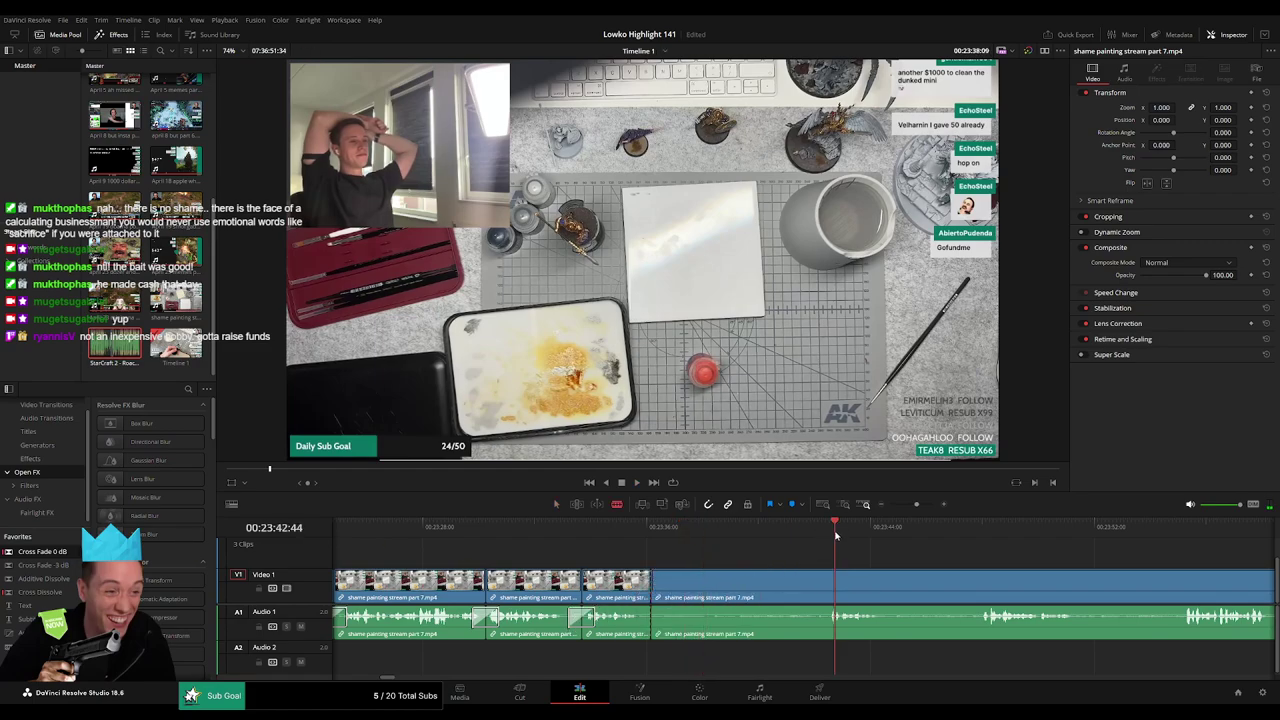
pyautogui.press('space')
pyautogui.click(968, 540)
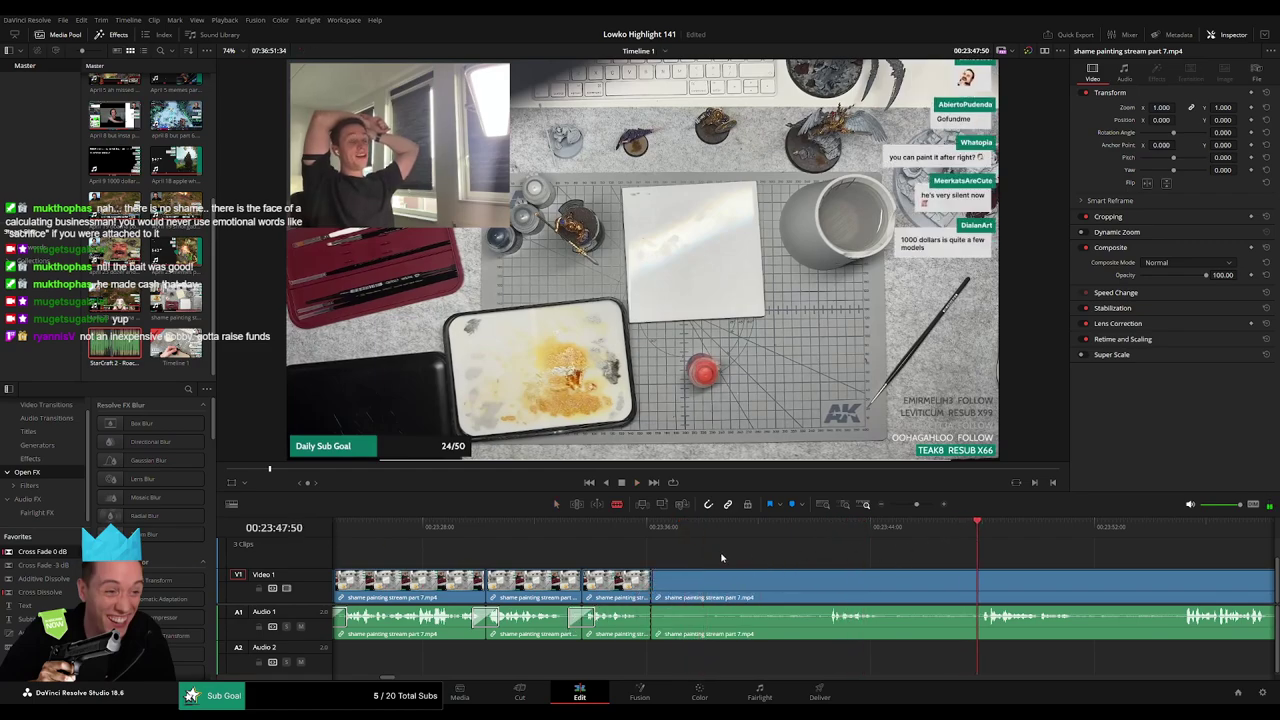
# Undo the latest splits, ripple deletion and audio cross-fade from about 23:34 onward.
pyautogui.hotkey('ctrl', 'z')
pyautogui.hotkey('ctrl', 'z')
pyautogui.hotkey('ctrl', 'z')
pyautogui.hotkey('ctrl', 'z')
pyautogui.click(449, 534)
pyautogui.hotkey('ctrl', 'z')
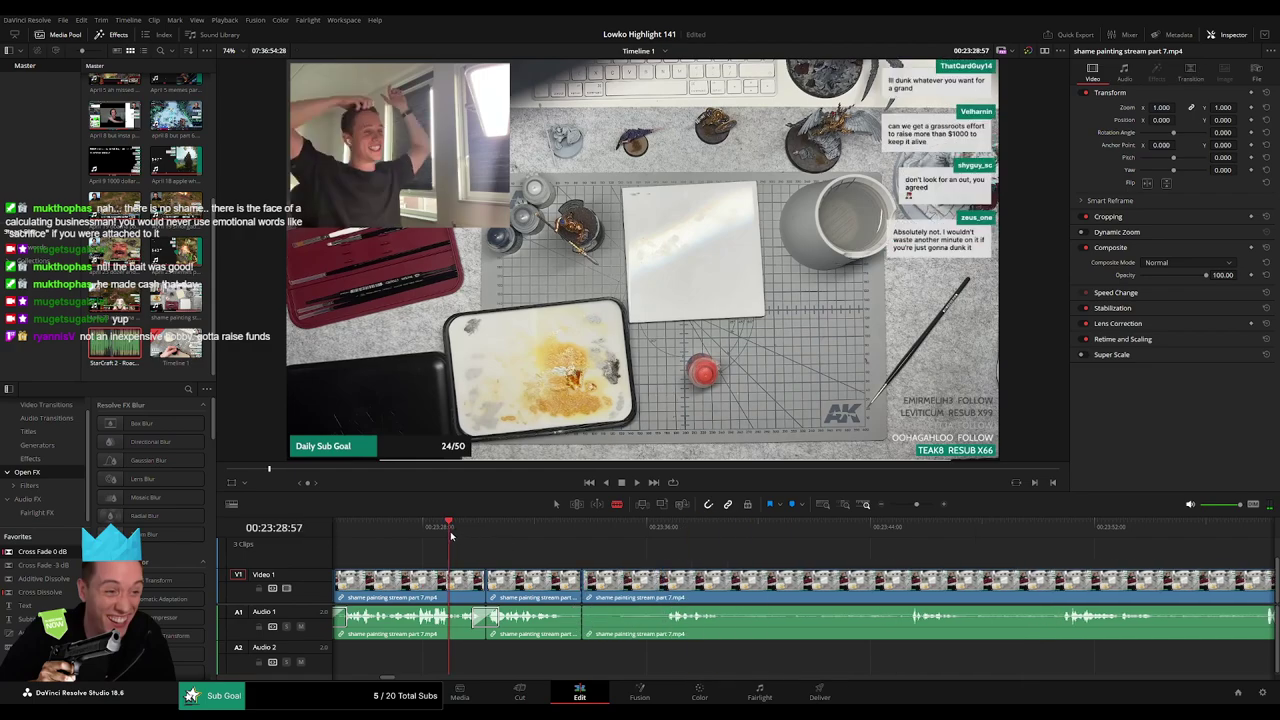
# Ripple-delete the section from about 23:34 to 23:51 in the painting stream.
pyautogui.press('space')
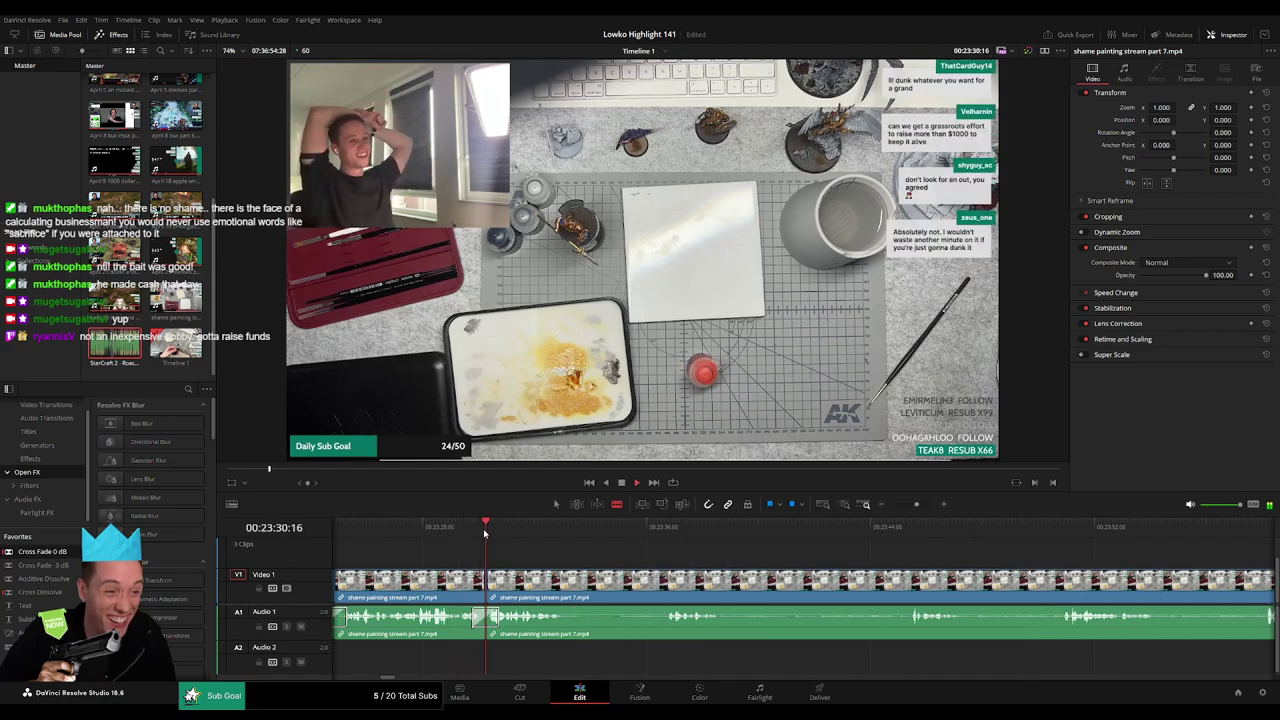
pyautogui.click(590, 586)
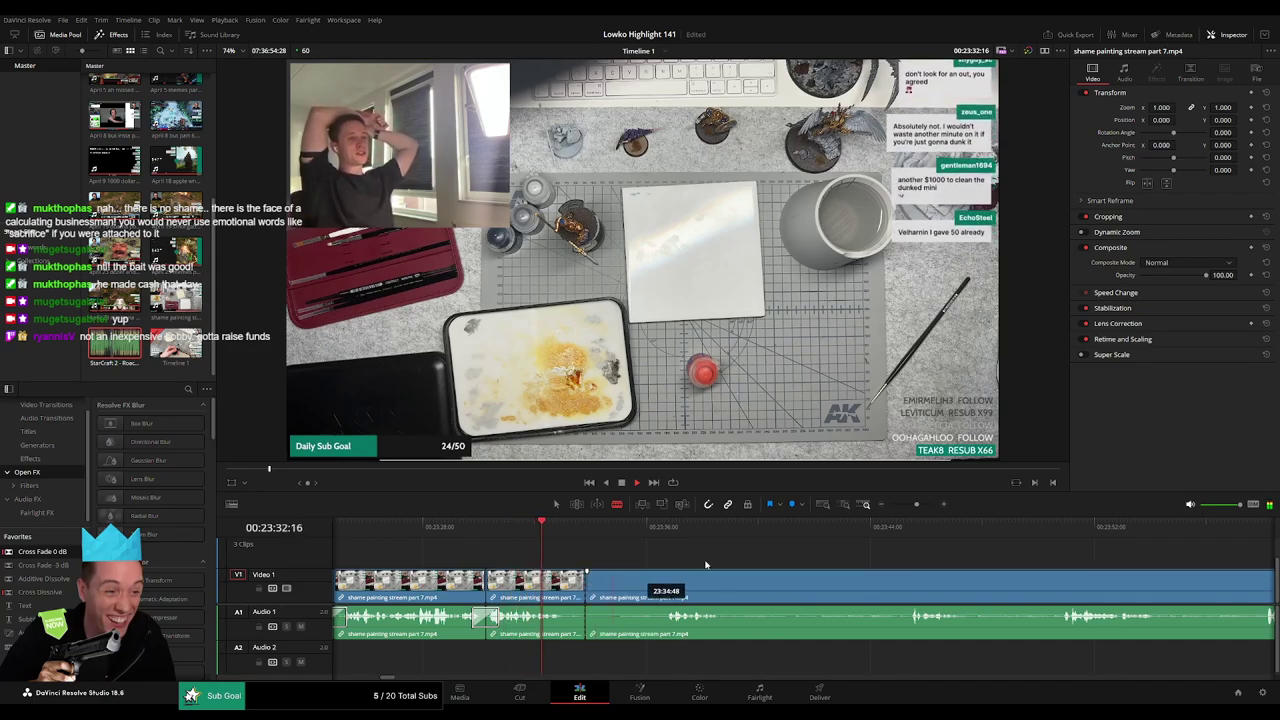
pyautogui.click(1041, 530)
pyautogui.moveTo(1120, 562); pyautogui.dragTo(742, 546)
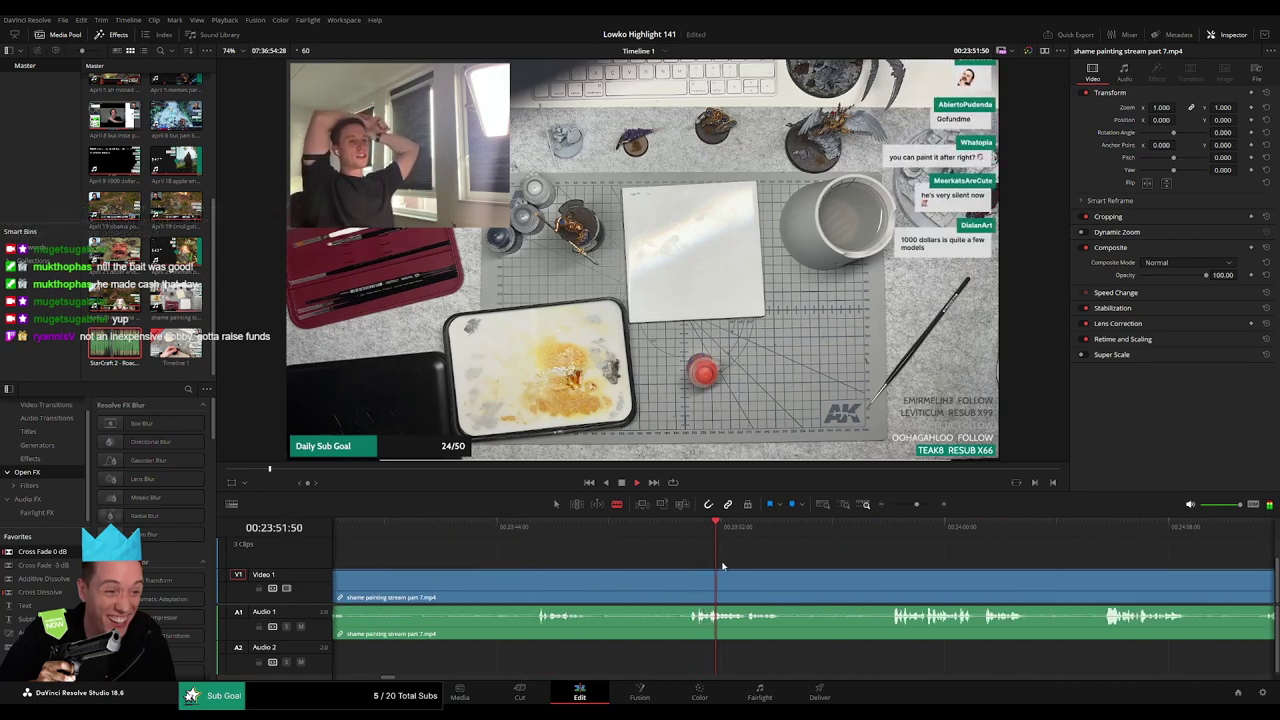
pyautogui.hscroll(-3, 915, 557)
pyautogui.press('a')
pyautogui.click(871, 594)
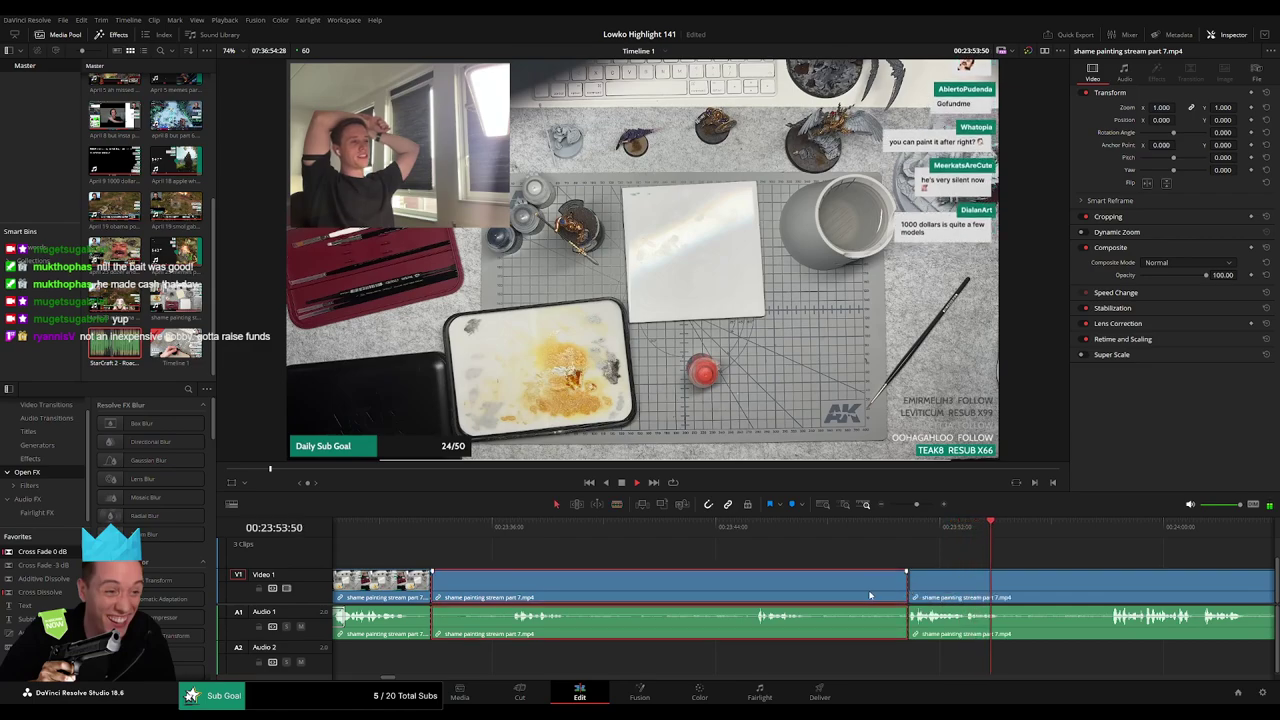
pyautogui.press('Delete')
# Ripple-delete the section from about 23:34 to 23:41 in the painting stream and cross-fade the audio join.
pyautogui.click(622, 530)
pyautogui.press('space')
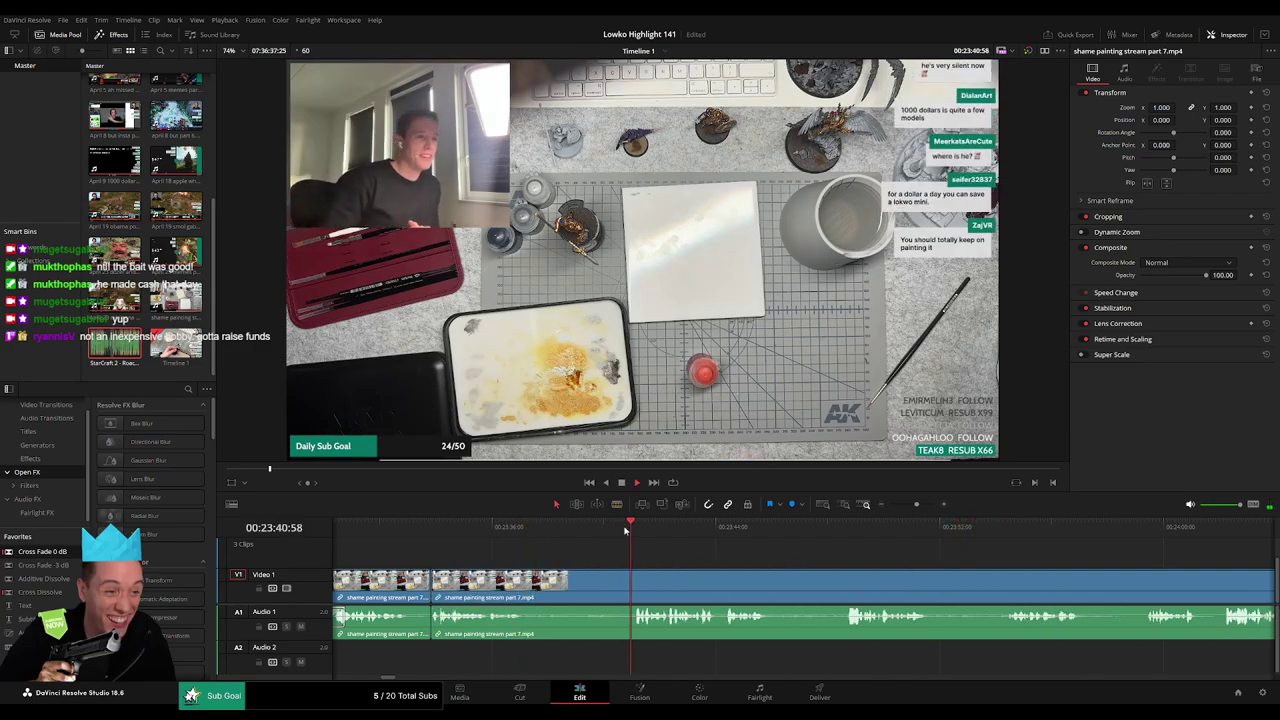
pyautogui.click(631, 580)
pyautogui.press('a')
pyautogui.click(574, 588)
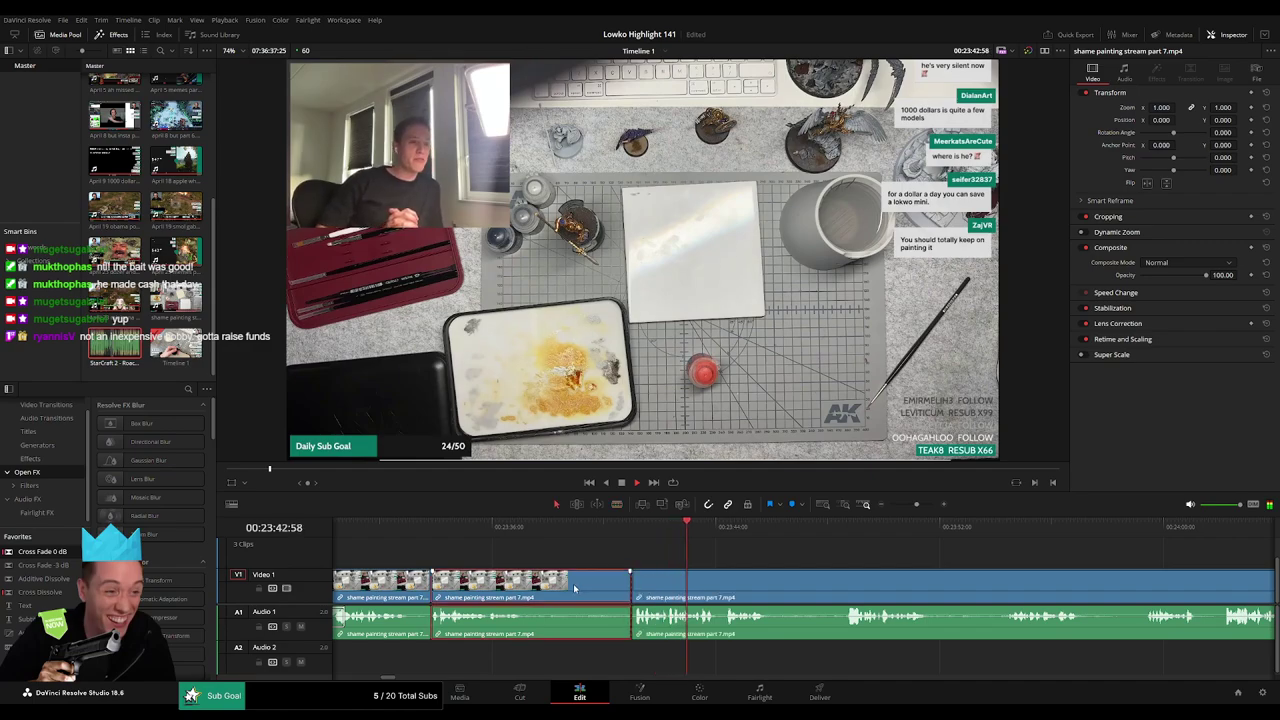
pyautogui.press('Delete')
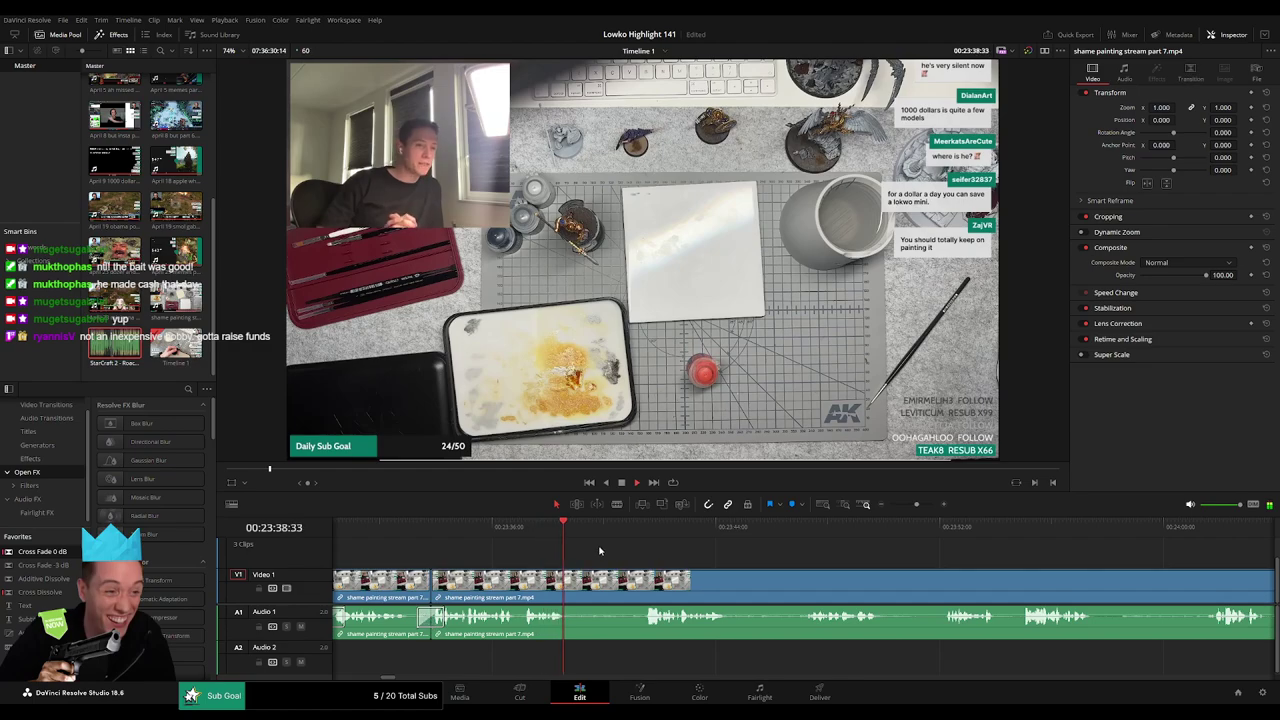
# Ripple-delete the short pause from about 23:39 to 23:41 in the painting stream and cross-fade the audio join.
pyautogui.click(638, 530)
pyautogui.press('b')
pyautogui.click(571, 582)
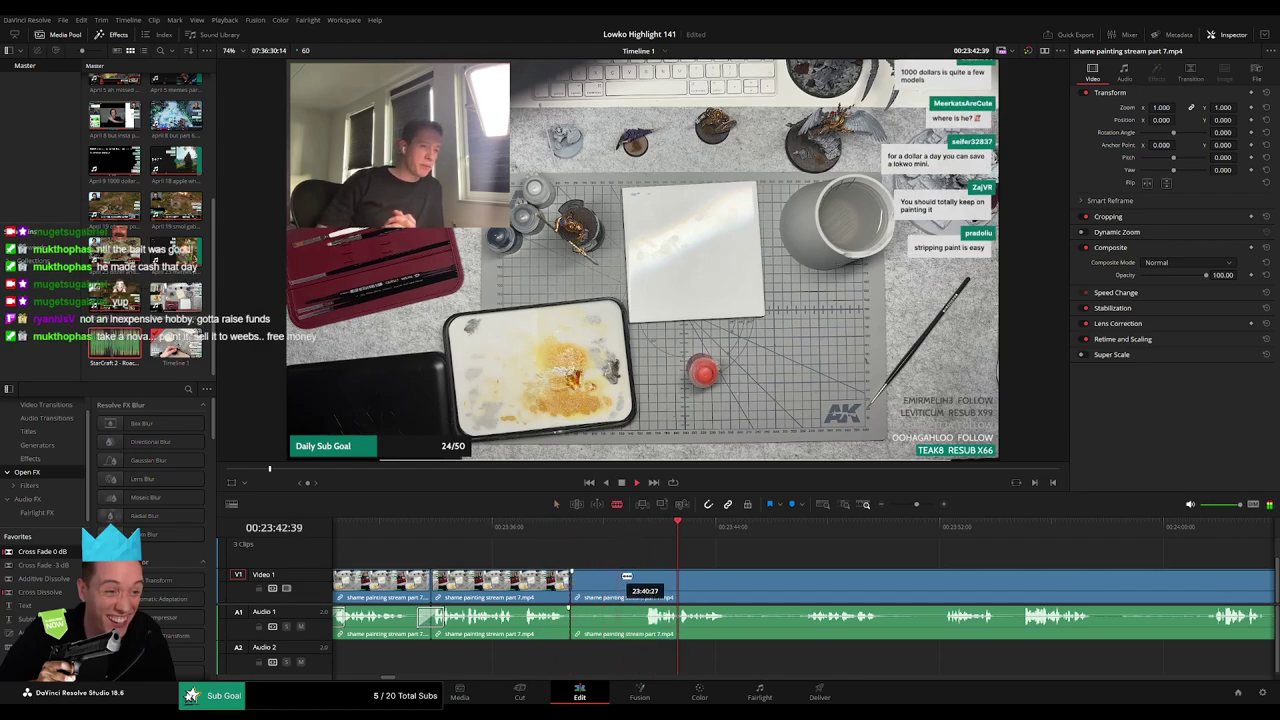
pyautogui.click(643, 578)
pyautogui.press('a')
pyautogui.click(628, 584)
pyautogui.press('Delete')
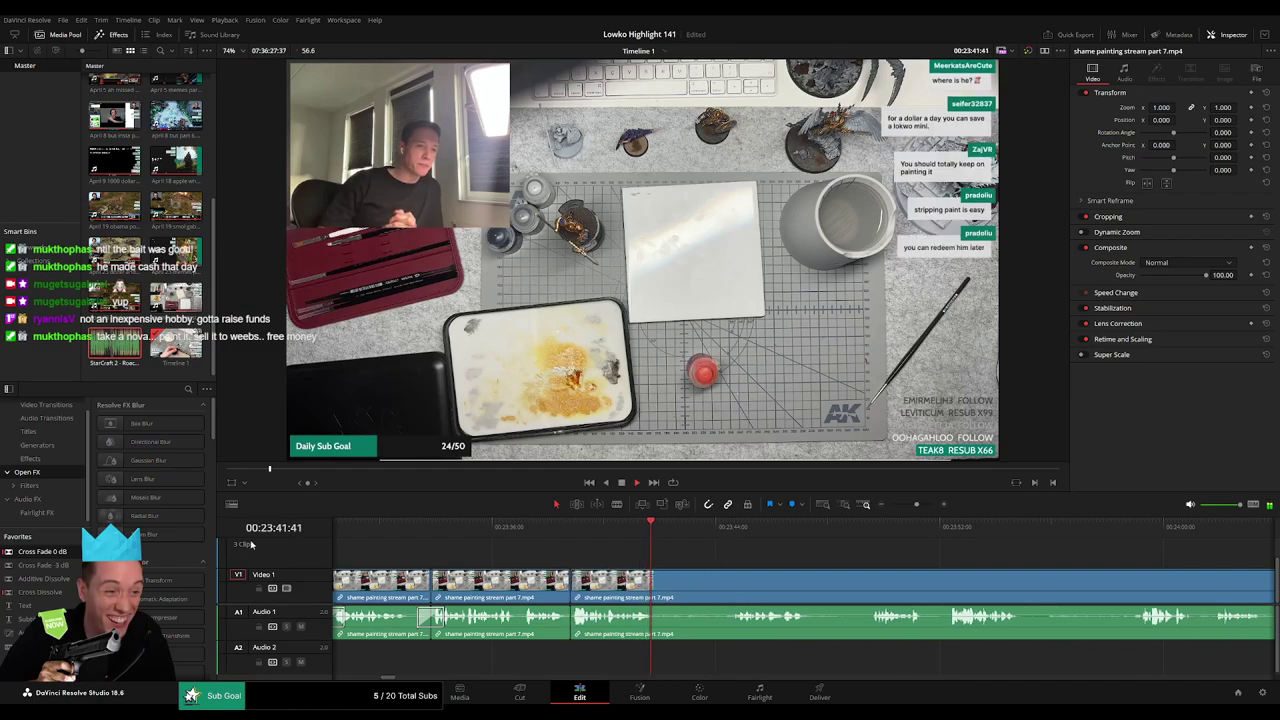
# Ripple-delete the short pause from about 23:47 to 23:49 in the painting stream and cross-fade the audio join.
pyautogui.click(733, 533)
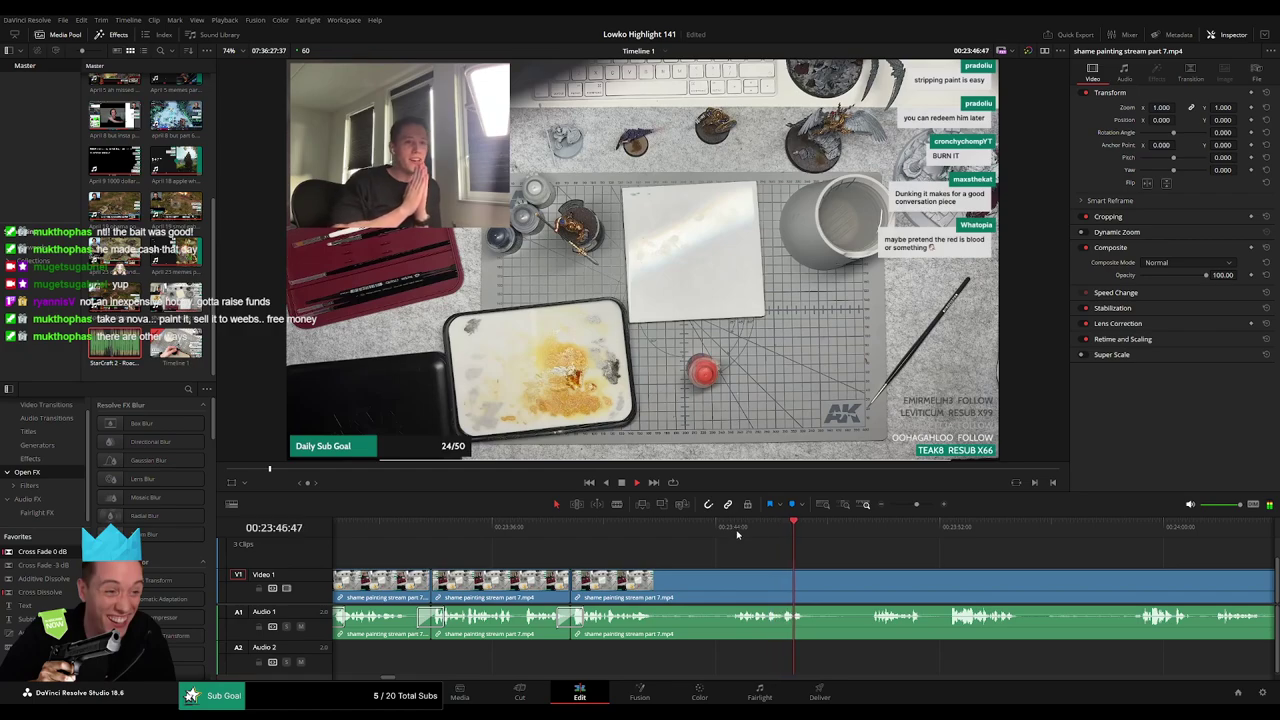
pyautogui.click(858, 534)
pyautogui.hscroll(4, 838, 562)
pyautogui.press('b')
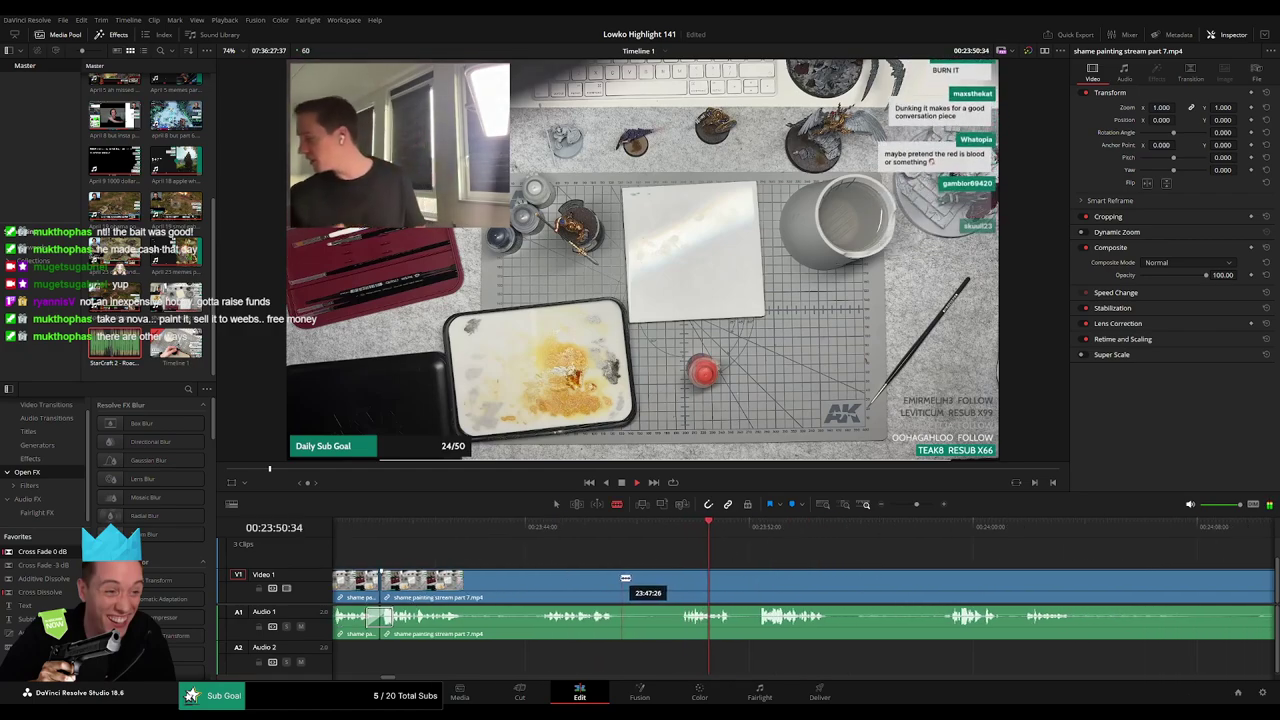
pyautogui.click(618, 577)
pyautogui.click(679, 576)
pyautogui.press('Delete')
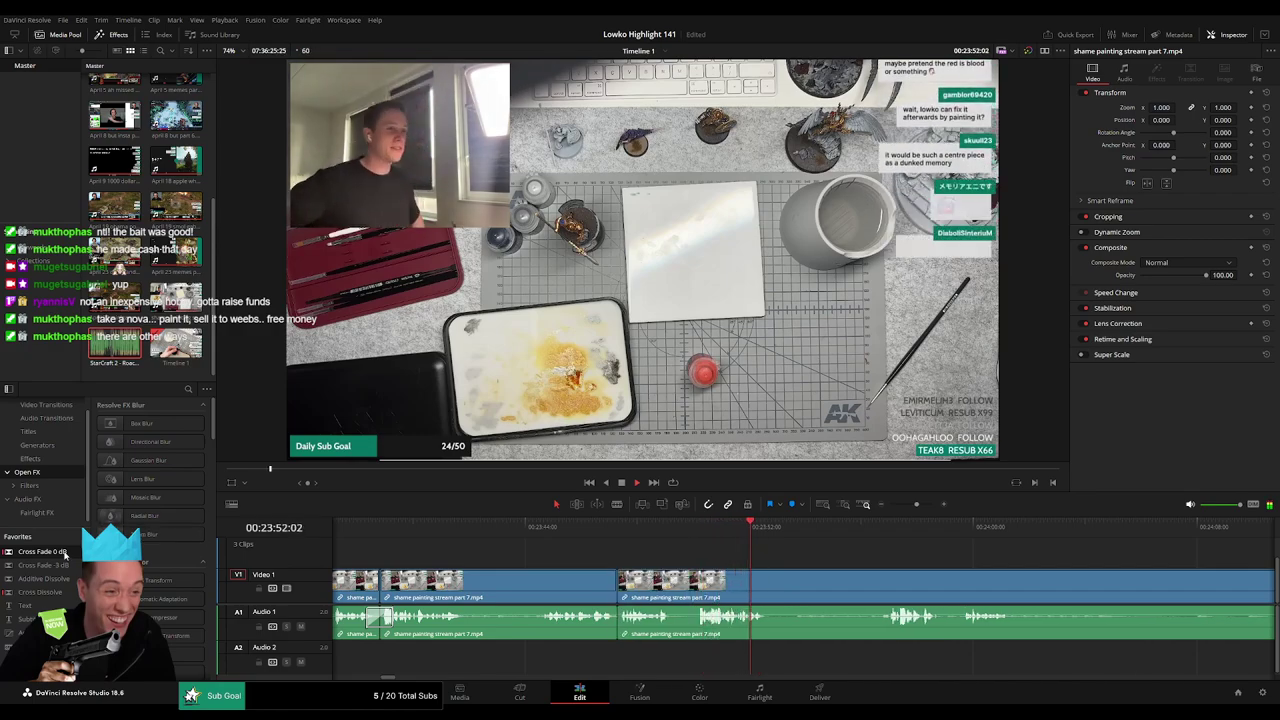
# Ripple-delete the silence from about 23:53 to 23:57 in the painting stream and cross-fade the audio join.
pyautogui.hscroll(3, 634, 560)
pyautogui.click(683, 535)
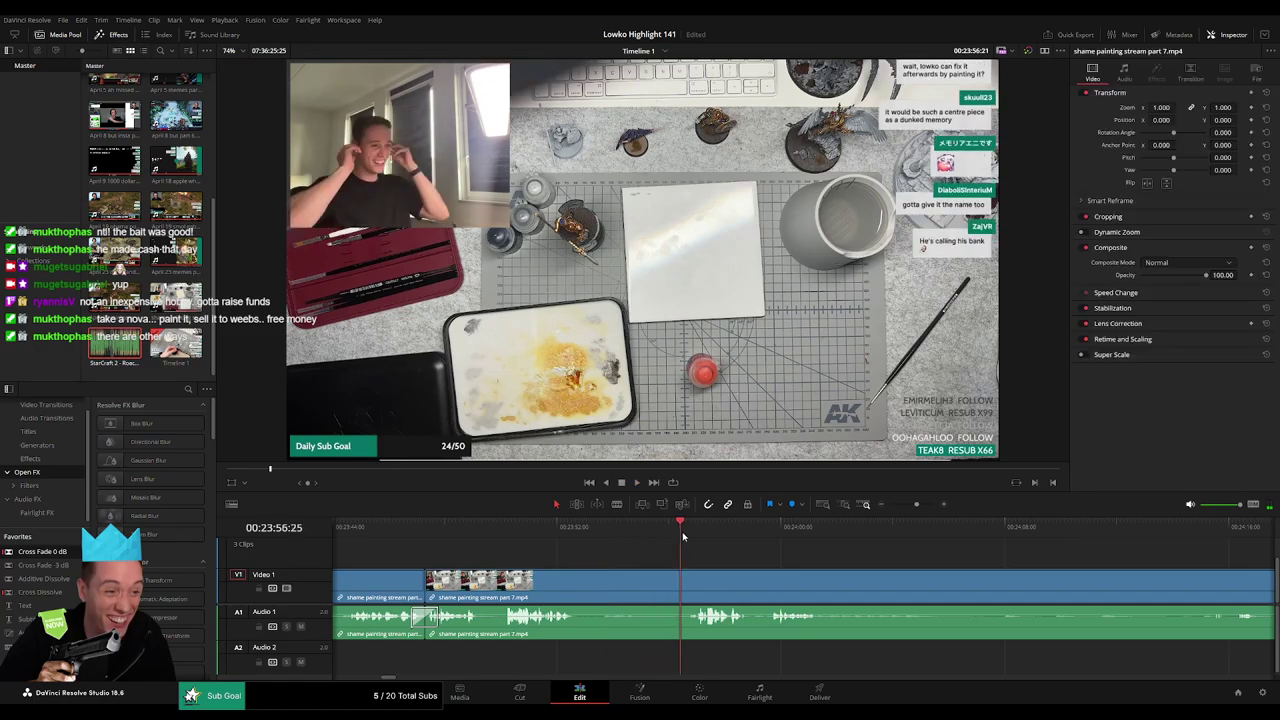
pyautogui.press('b')
pyautogui.click(584, 585)
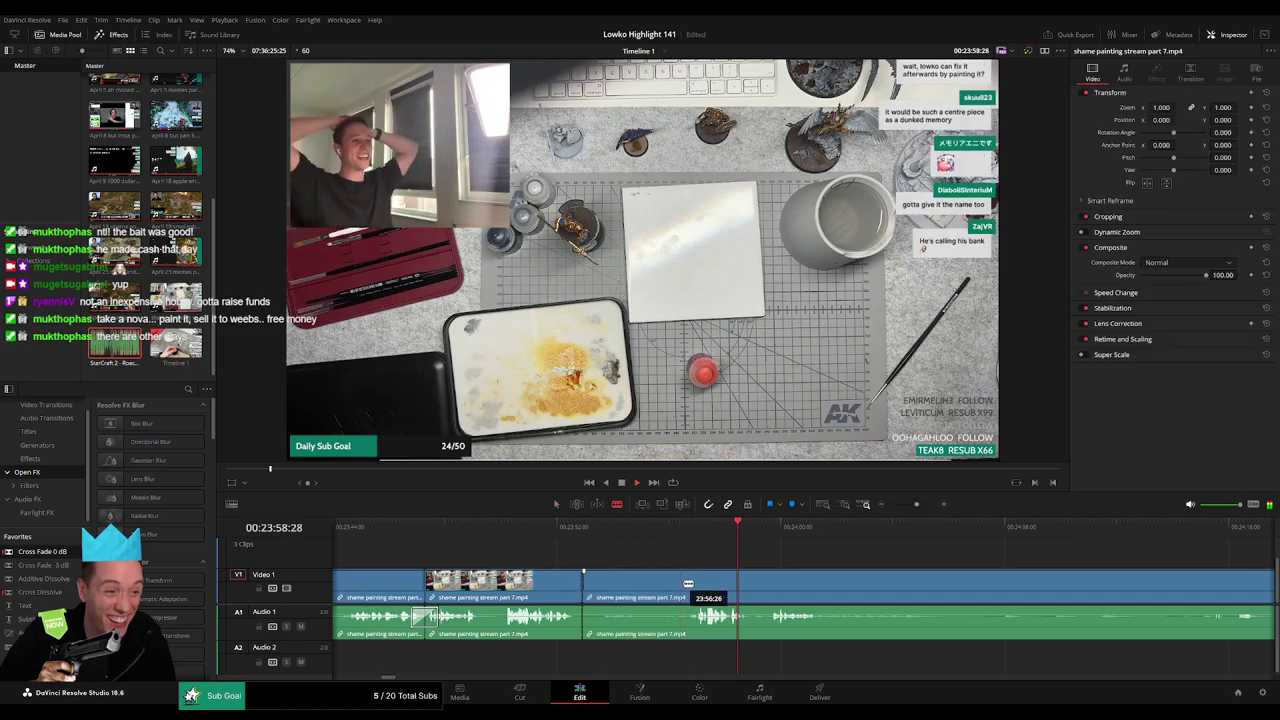
pyautogui.press('Delete')
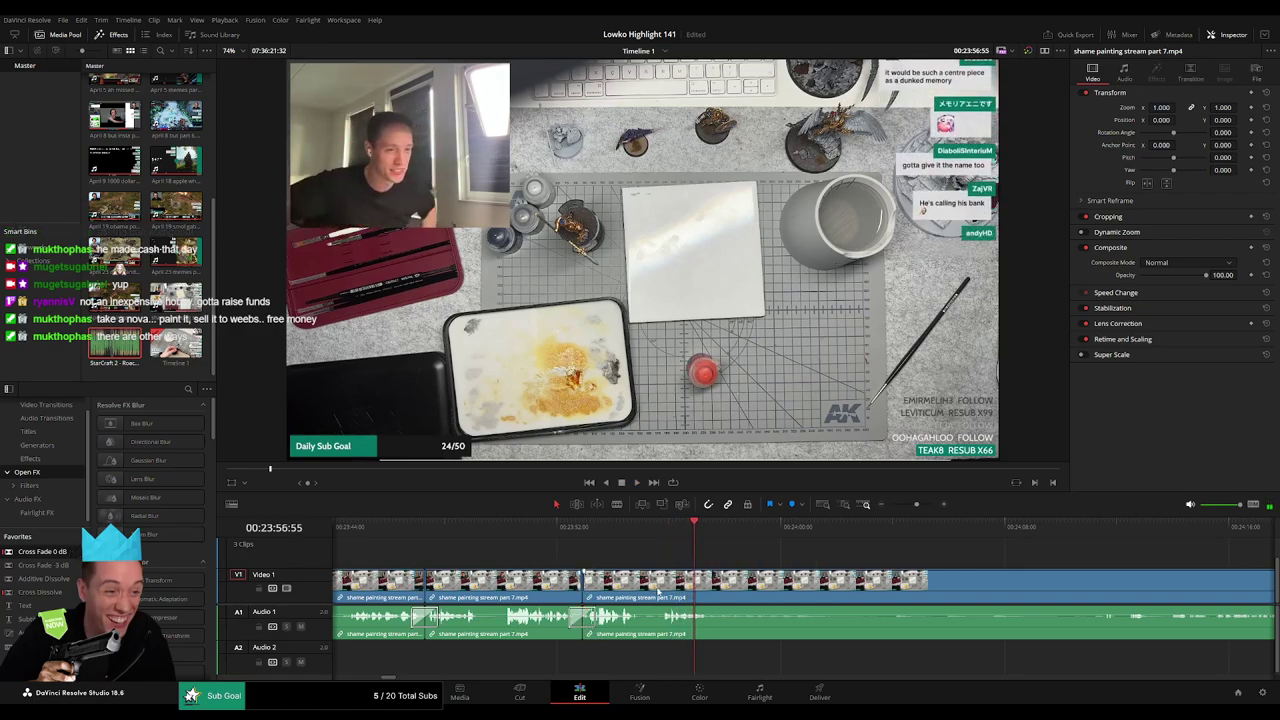
# Ripple-delete the empty-chair section before the tip alert, from about 23:58 to 24:11, and cross-fade the audio join.
pyautogui.click(713, 583)
pyautogui.click(1107, 533)
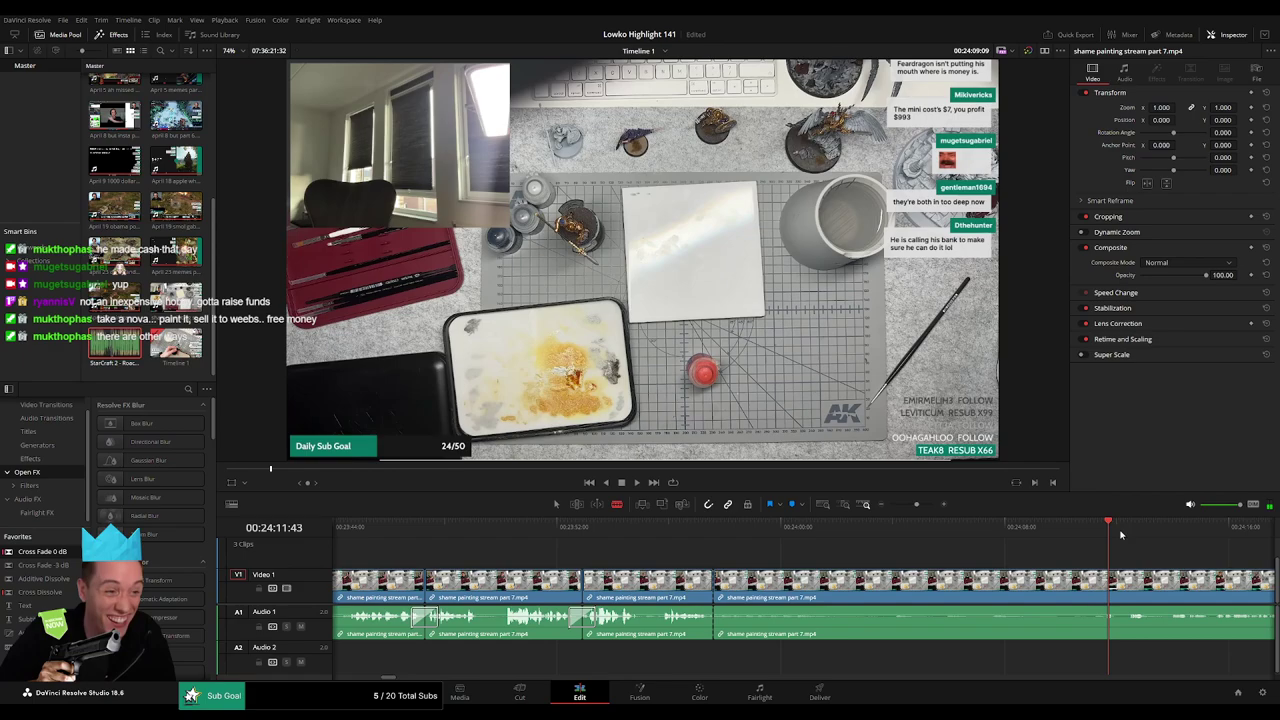
pyautogui.click(1166, 535)
pyautogui.moveTo(1200, 551); pyautogui.dragTo(866, 553)
pyautogui.press('space')
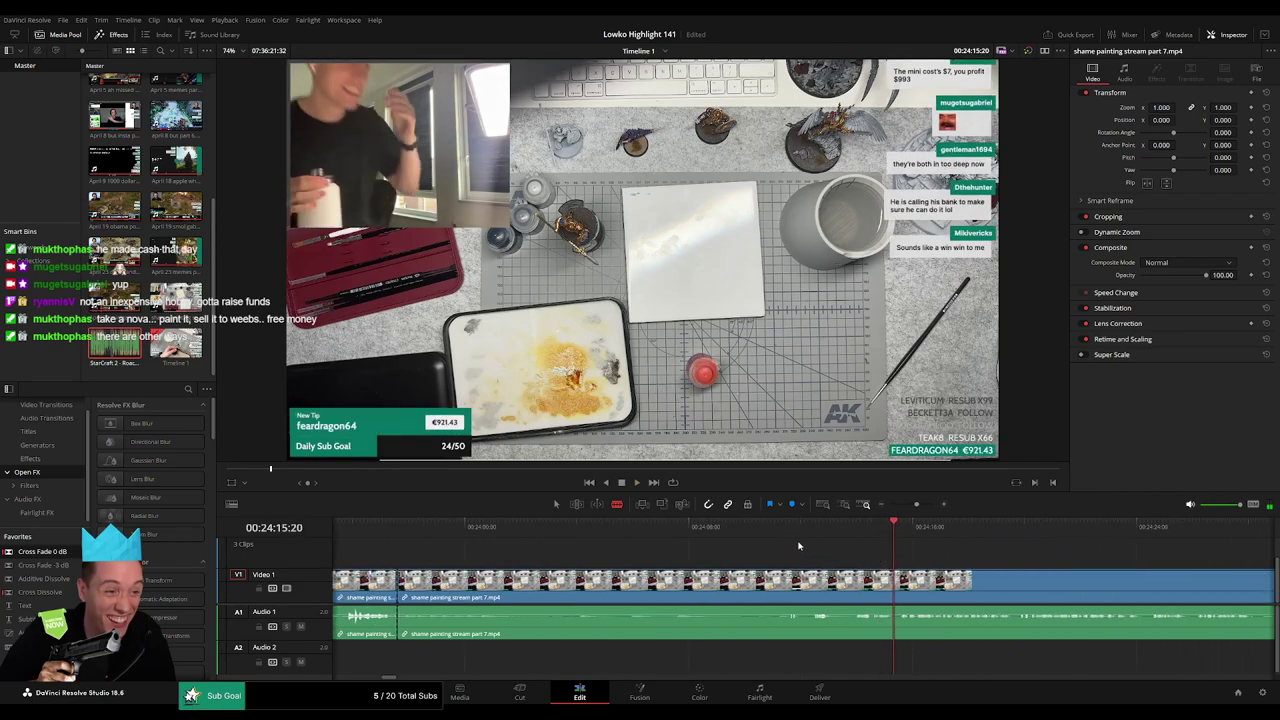
pyautogui.press('space')
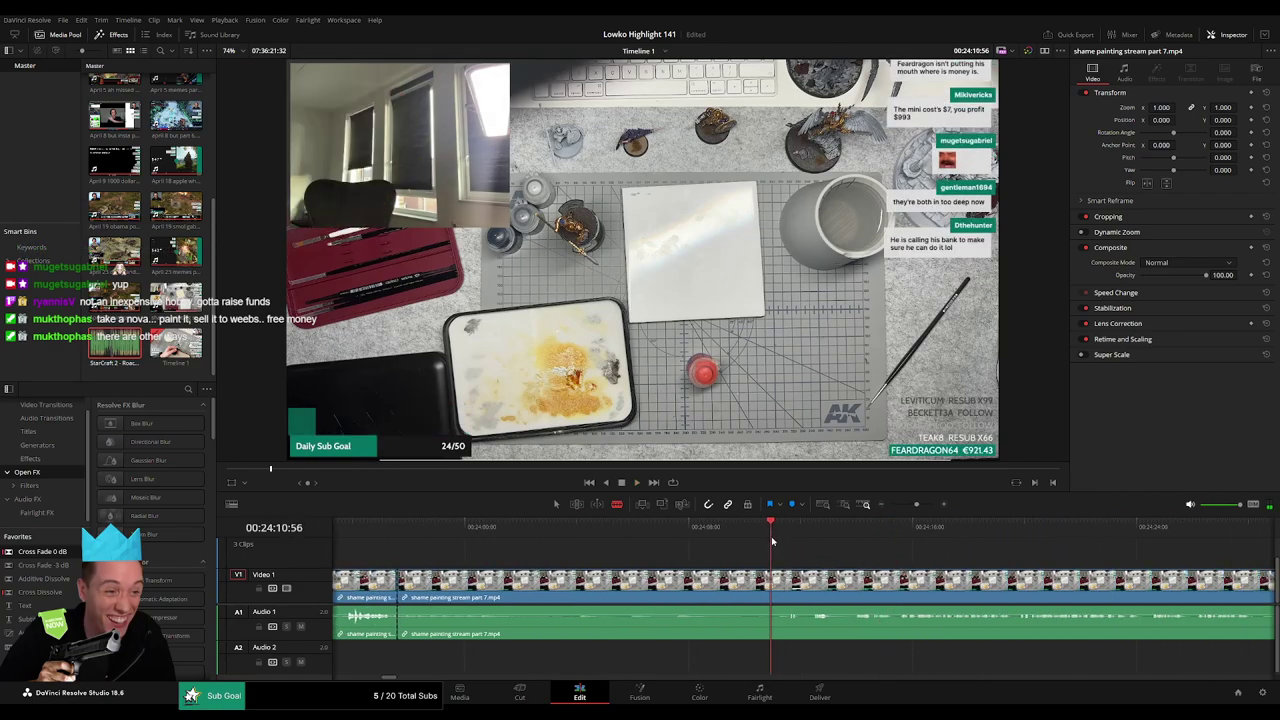
pyautogui.click(775, 580)
pyautogui.press('a')
pyautogui.hscroll(-2, 860, 578)
pyautogui.press('Delete')
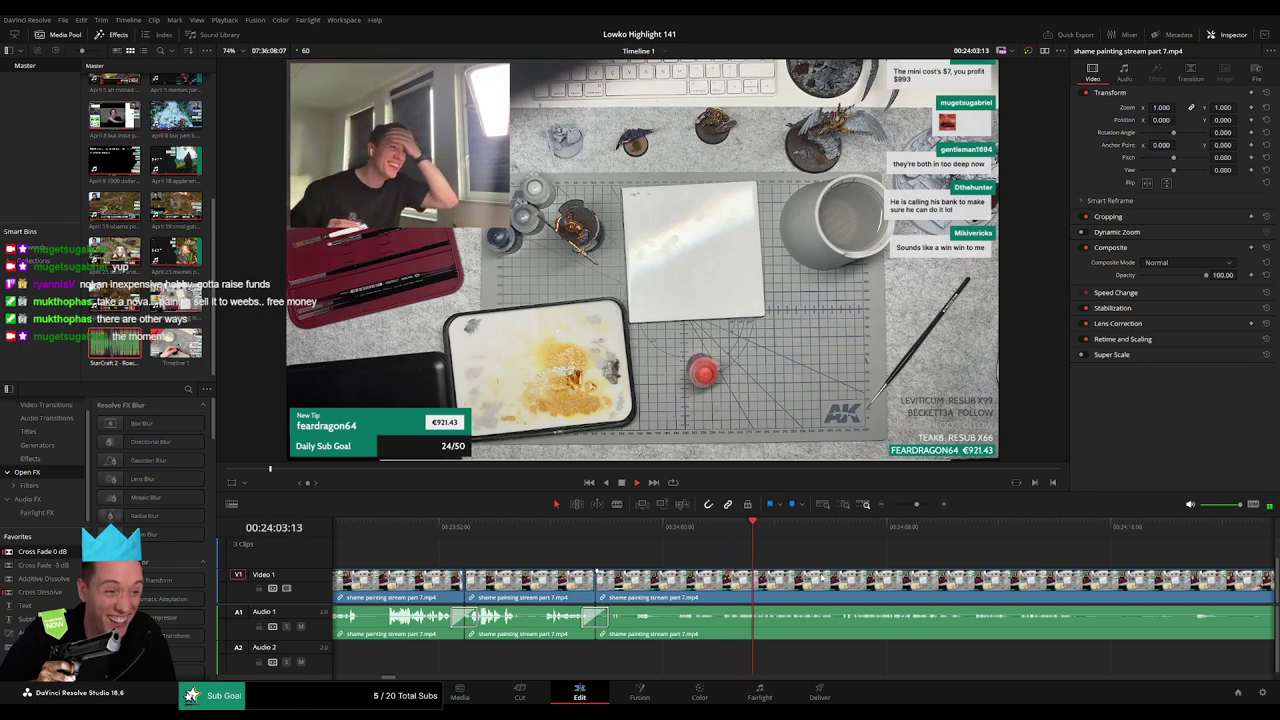
# Ripple-delete the quiet section from about 24:20 to 24:24 in the painting stream.
pyautogui.moveTo(822, 577); pyautogui.dragTo(652, 560)
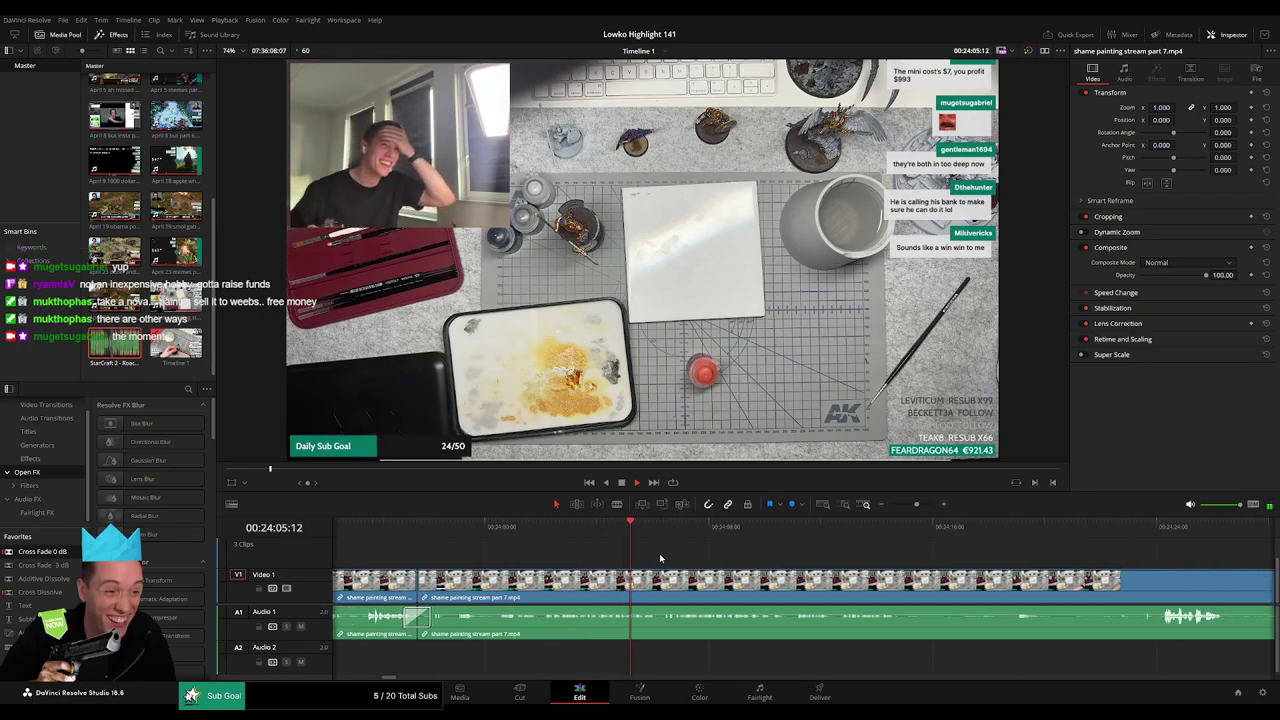
pyautogui.hscroll(1, 757, 565)
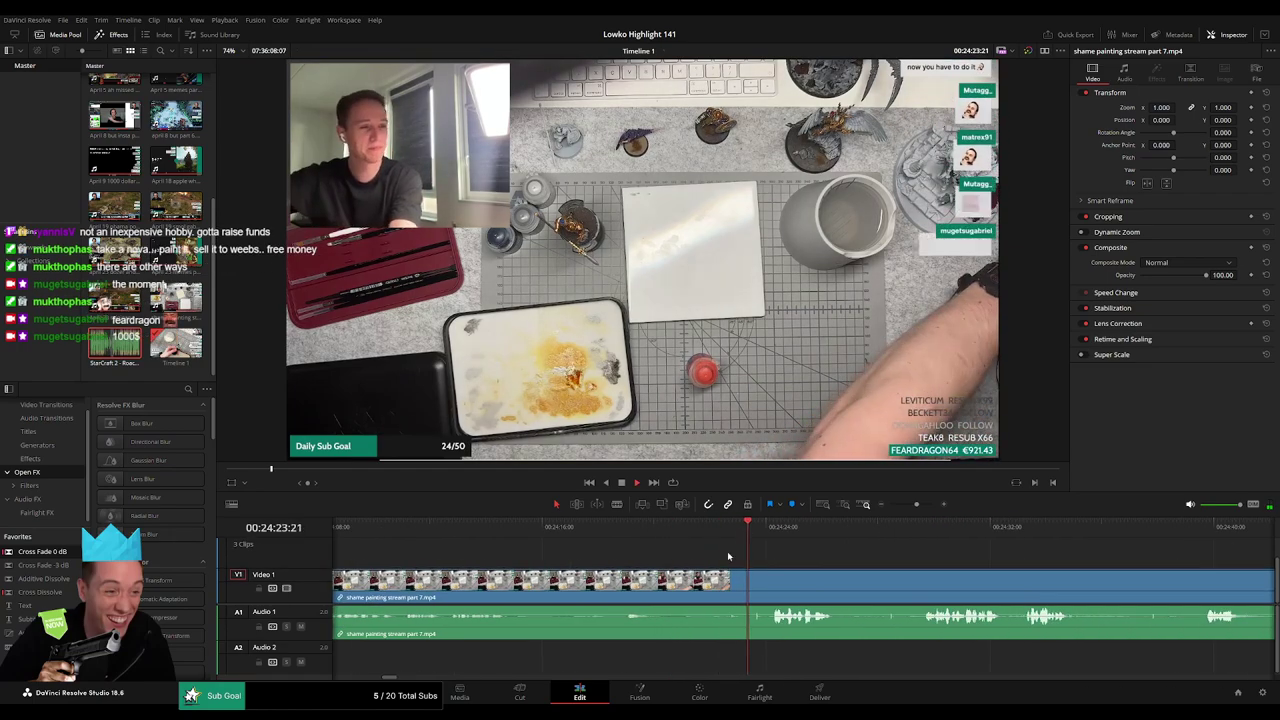
pyautogui.click(664, 583)
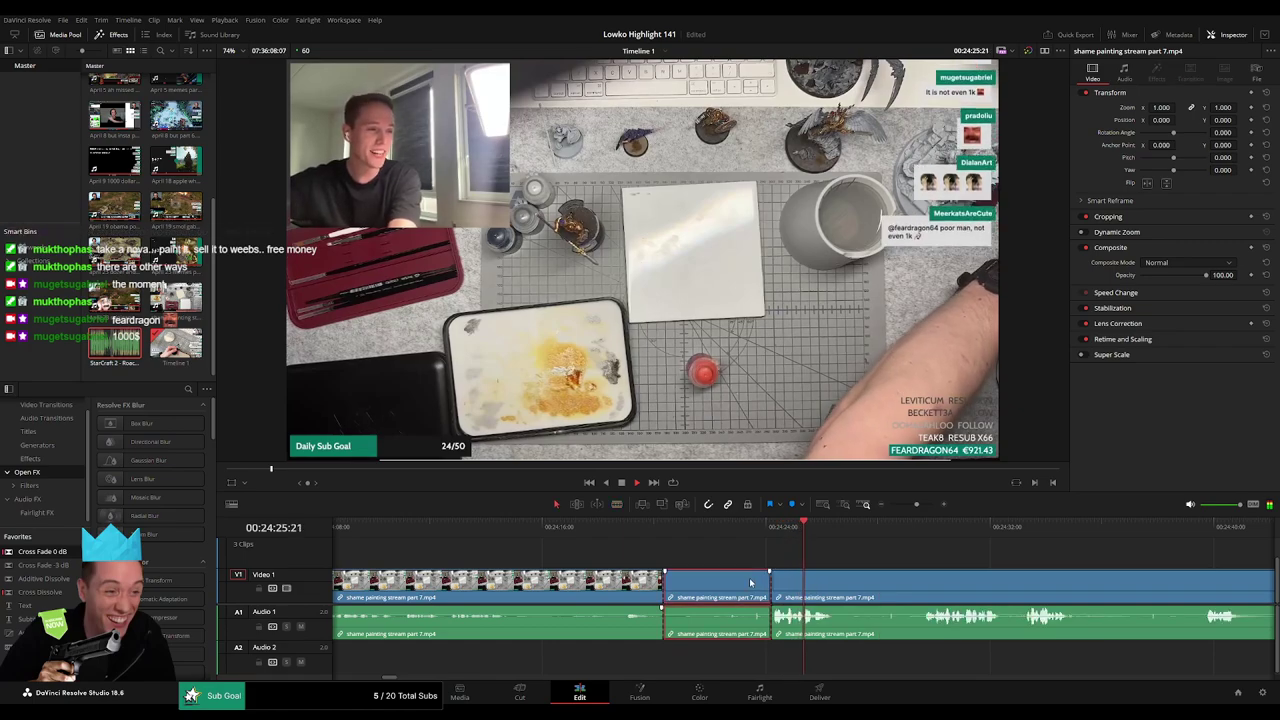
pyautogui.press('BackSpace')
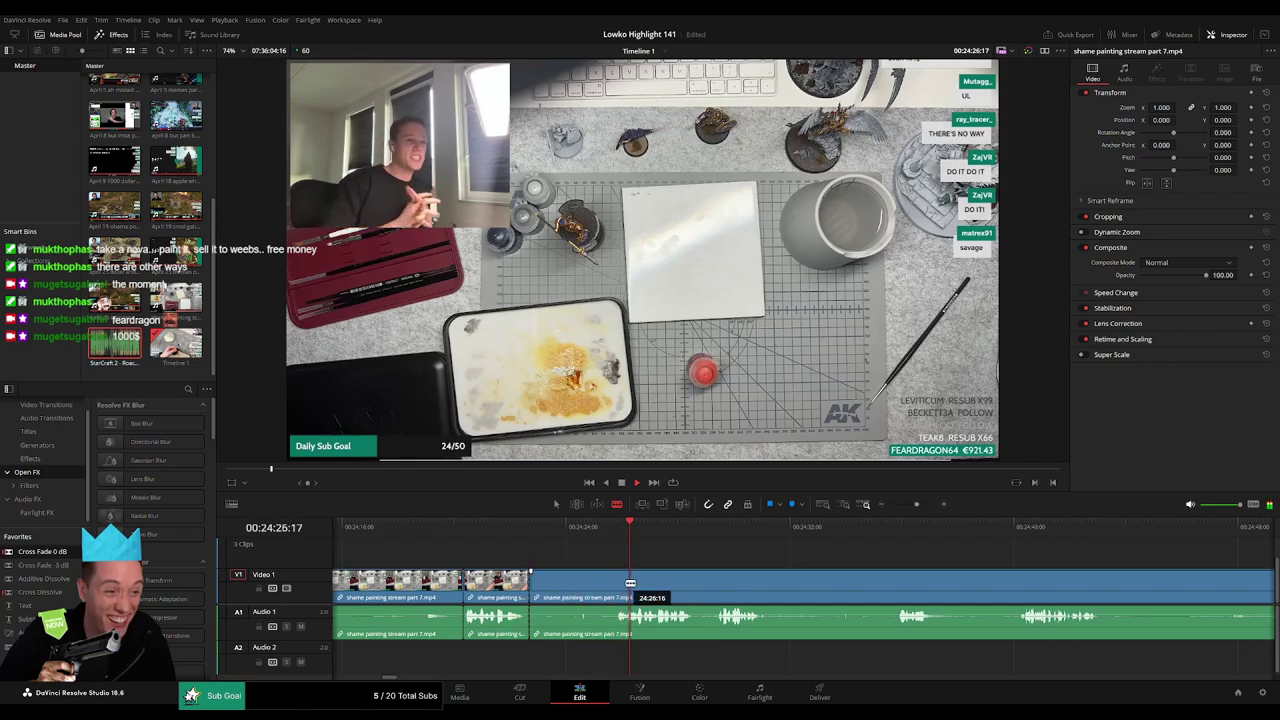
# Ripple-delete the pause from about 24:23 to 24:26 in the painting stream.
pyautogui.click(616, 583)
pyautogui.press('a')
pyautogui.click(594, 591)
pyautogui.press('Delete')
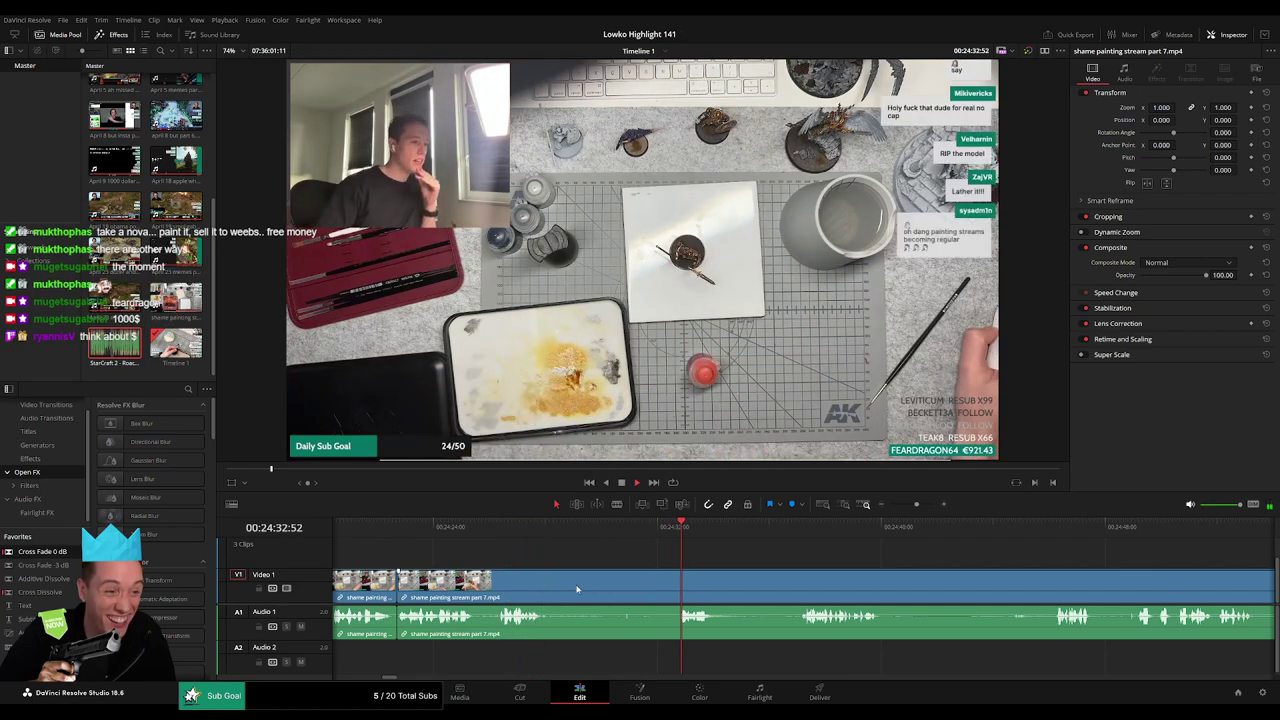
# Ripple-delete the section from about 24:28 to 24:49 in the painting stream.
pyautogui.hscroll(2, 831, 566)
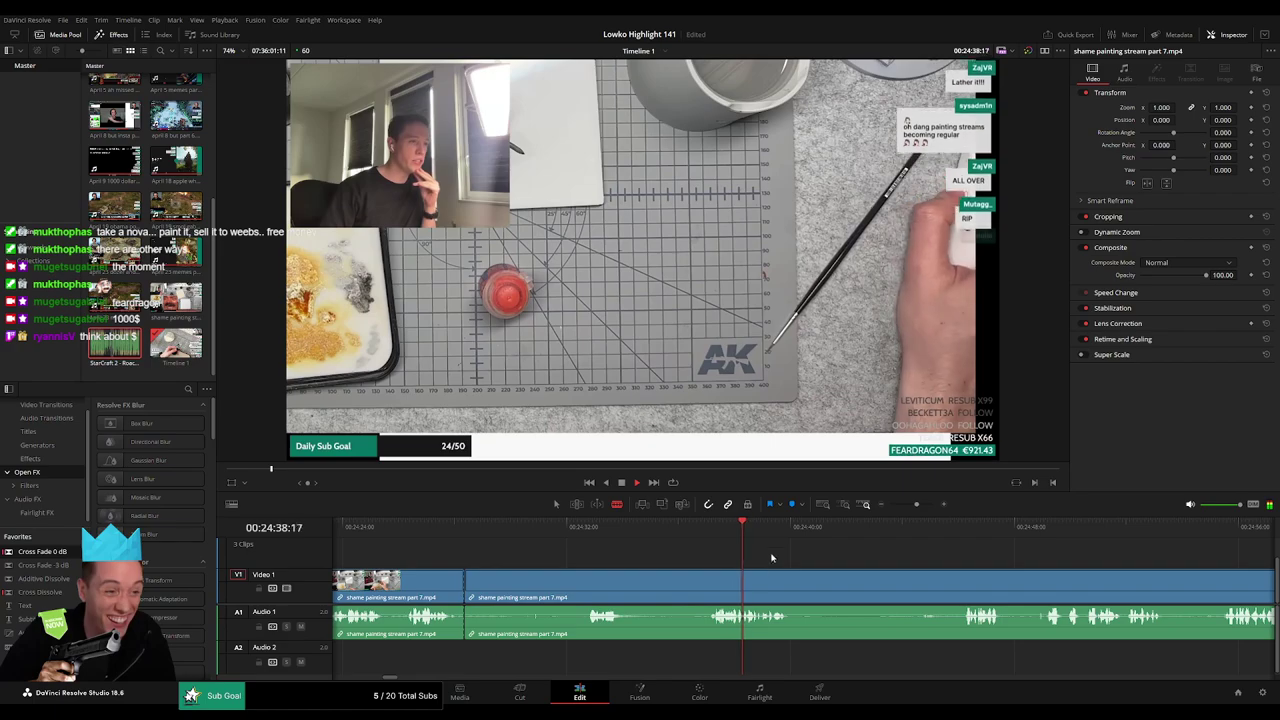
pyautogui.click(941, 532)
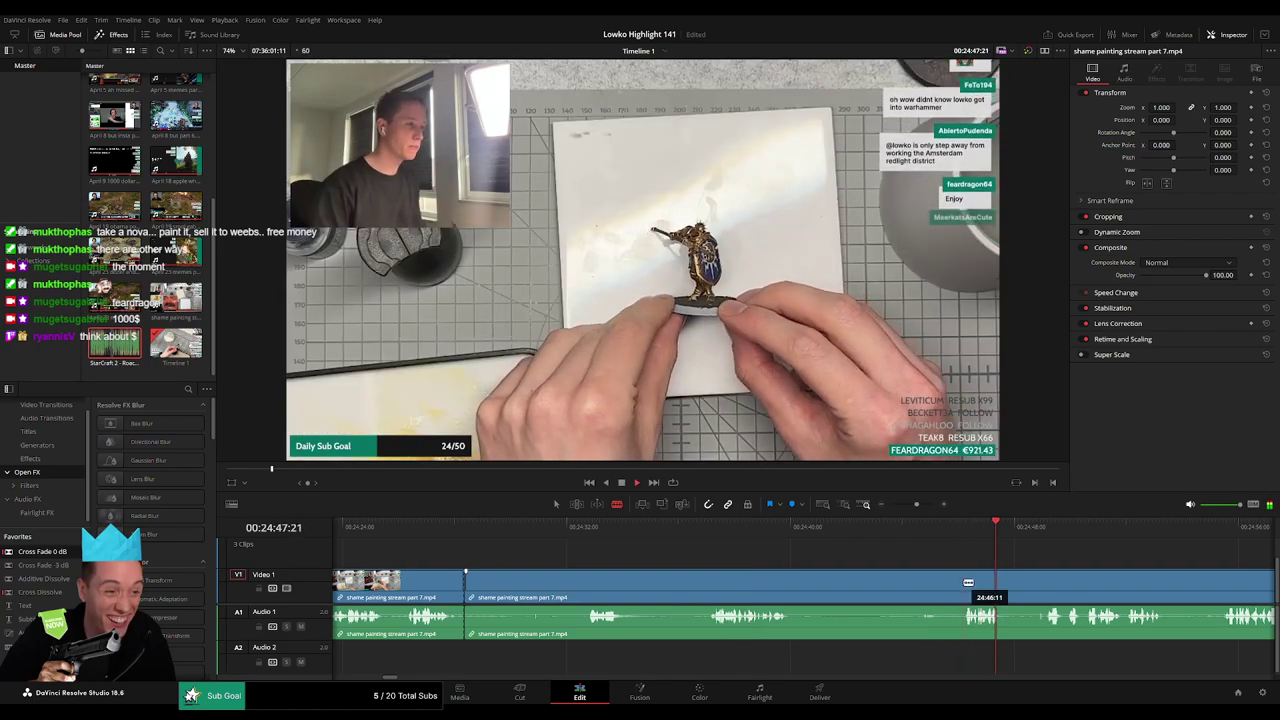
pyautogui.click(407, 533)
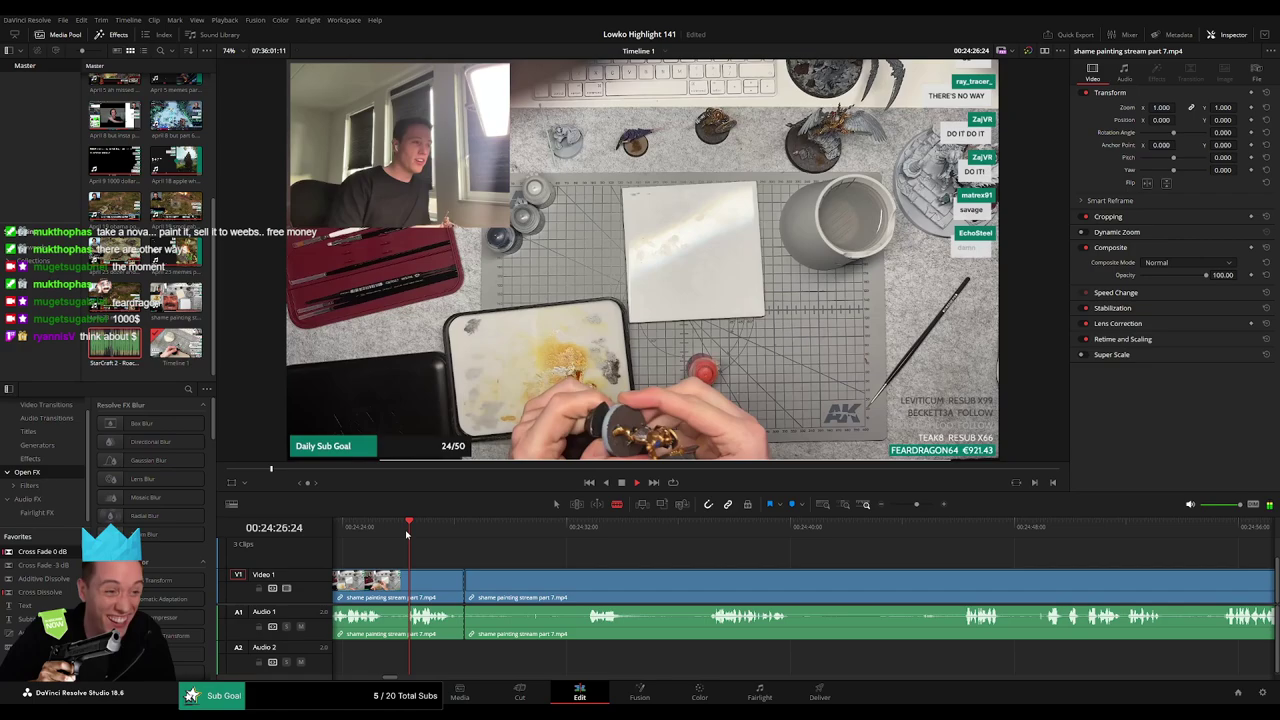
pyautogui.moveTo(980, 535); pyautogui.dragTo(1035, 533)
pyautogui.click(1046, 578)
pyautogui.press('a')
pyautogui.click(962, 580)
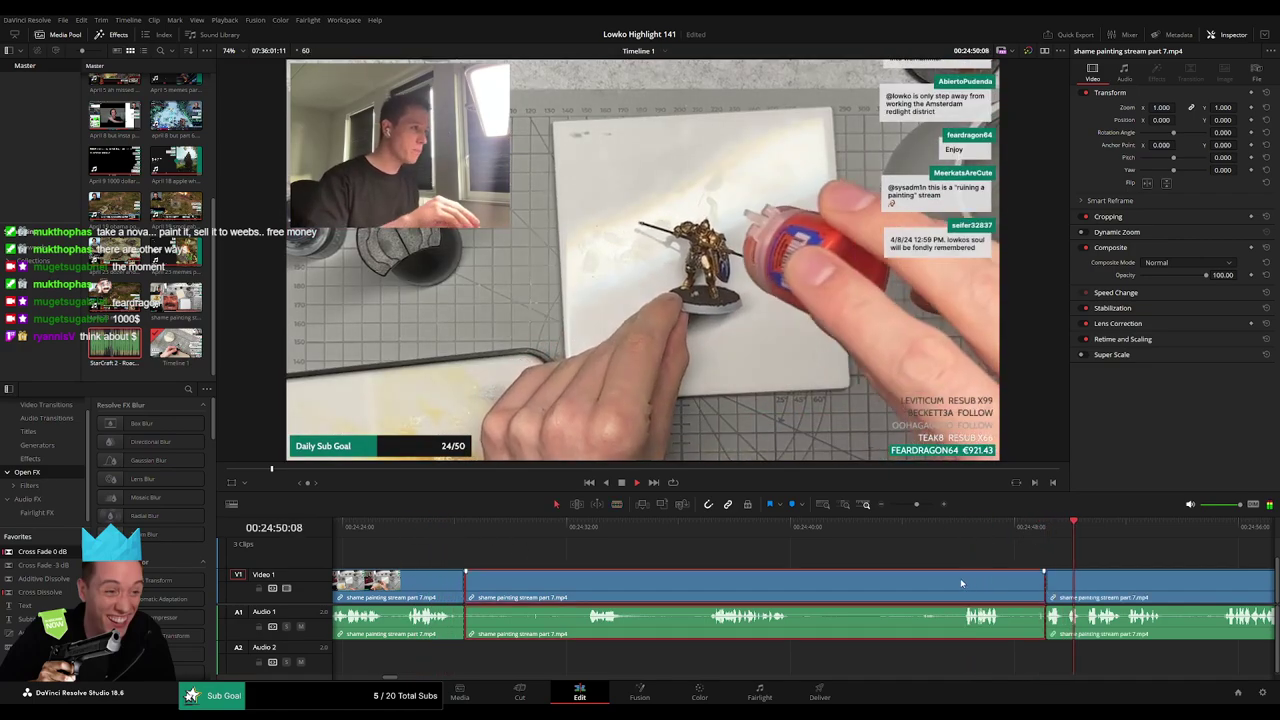
pyautogui.press('Delete')
pyautogui.click(436, 532)
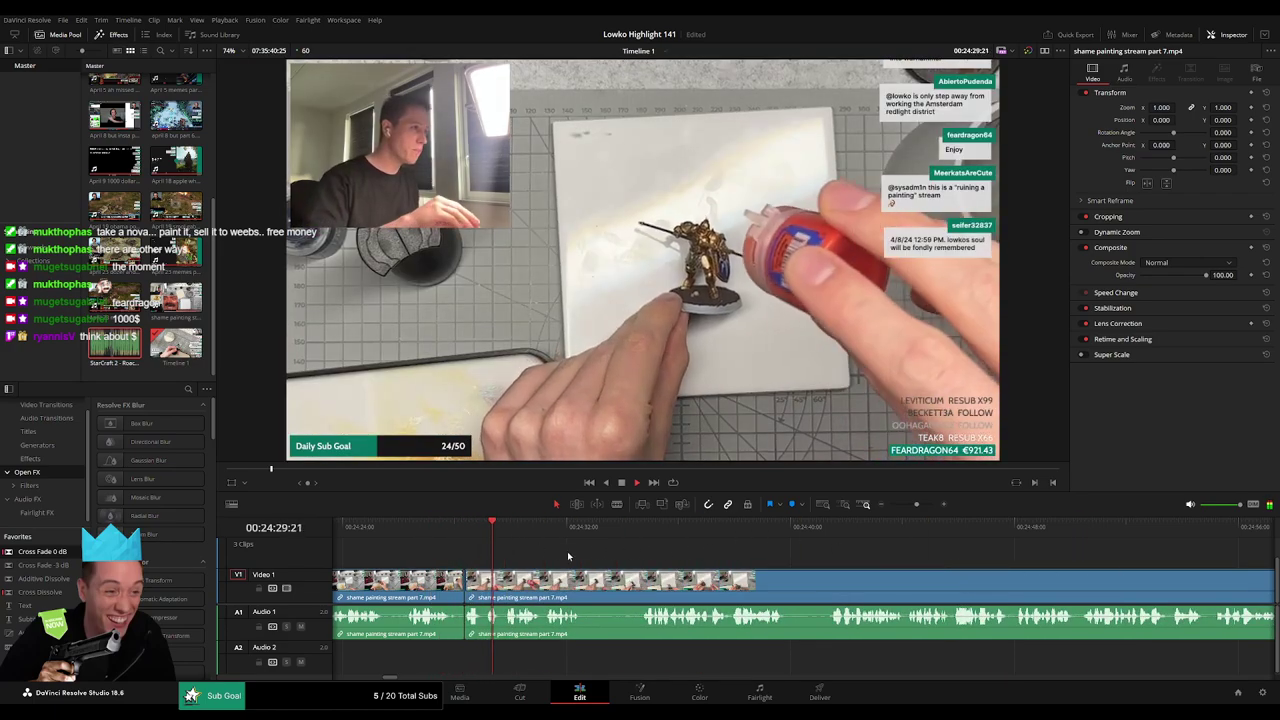
# Ripple-delete the pause from about 24:33 to 24:35 in the painting stream and cross-fade the audio join.
pyautogui.hscroll(1, 564, 563)
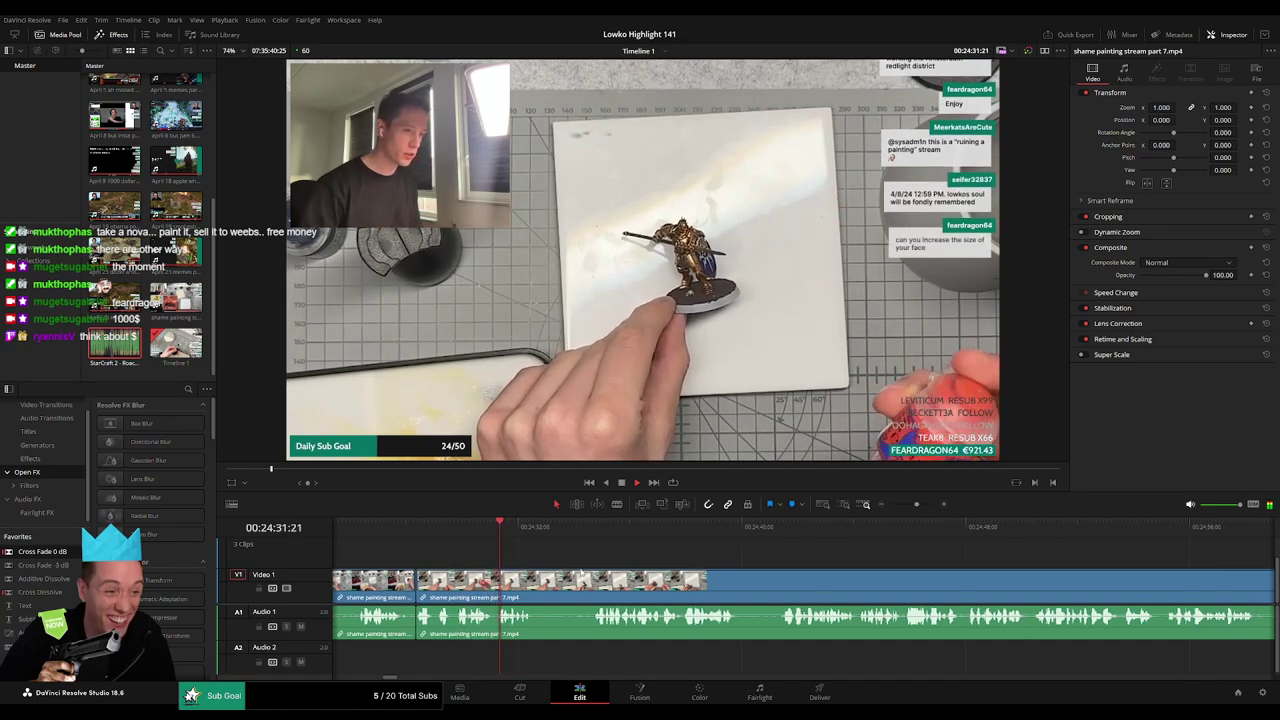
pyautogui.moveTo(558, 533); pyautogui.dragTo(582, 529)
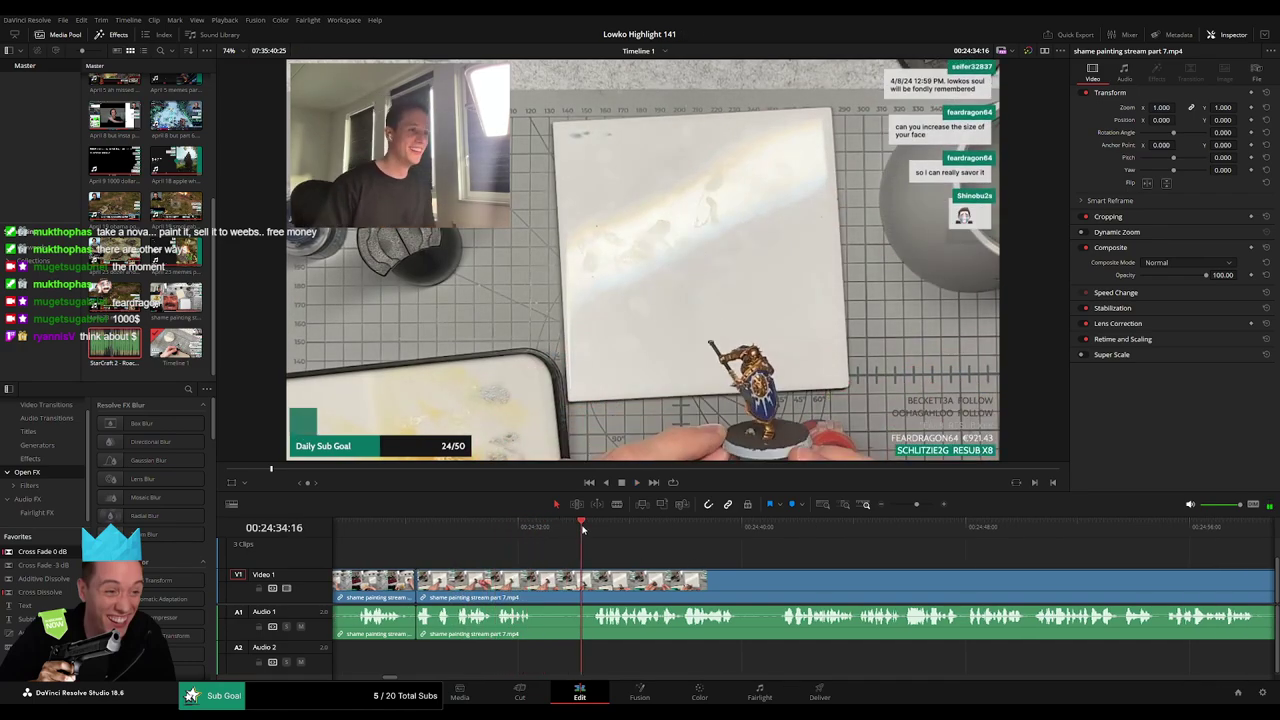
pyautogui.press('b')
pyautogui.click(592, 580)
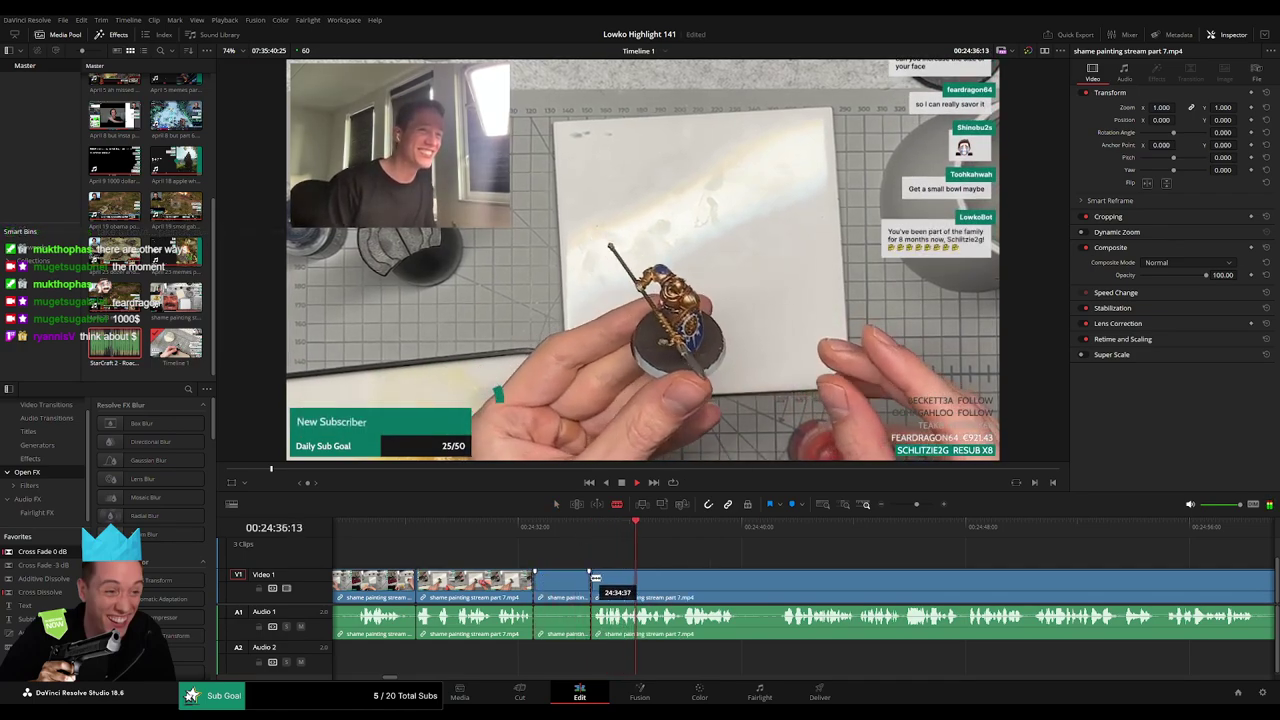
pyautogui.press('Delete')
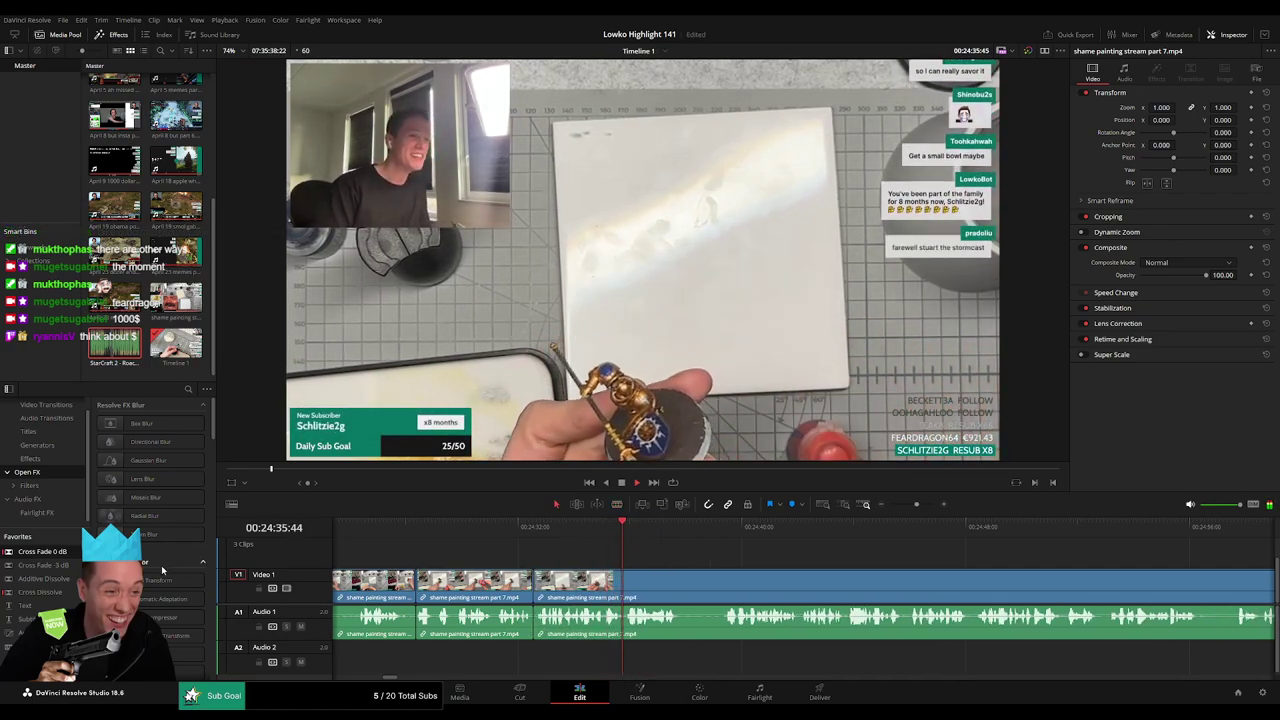
pyautogui.moveTo(755, 577); pyautogui.dragTo(586, 559)
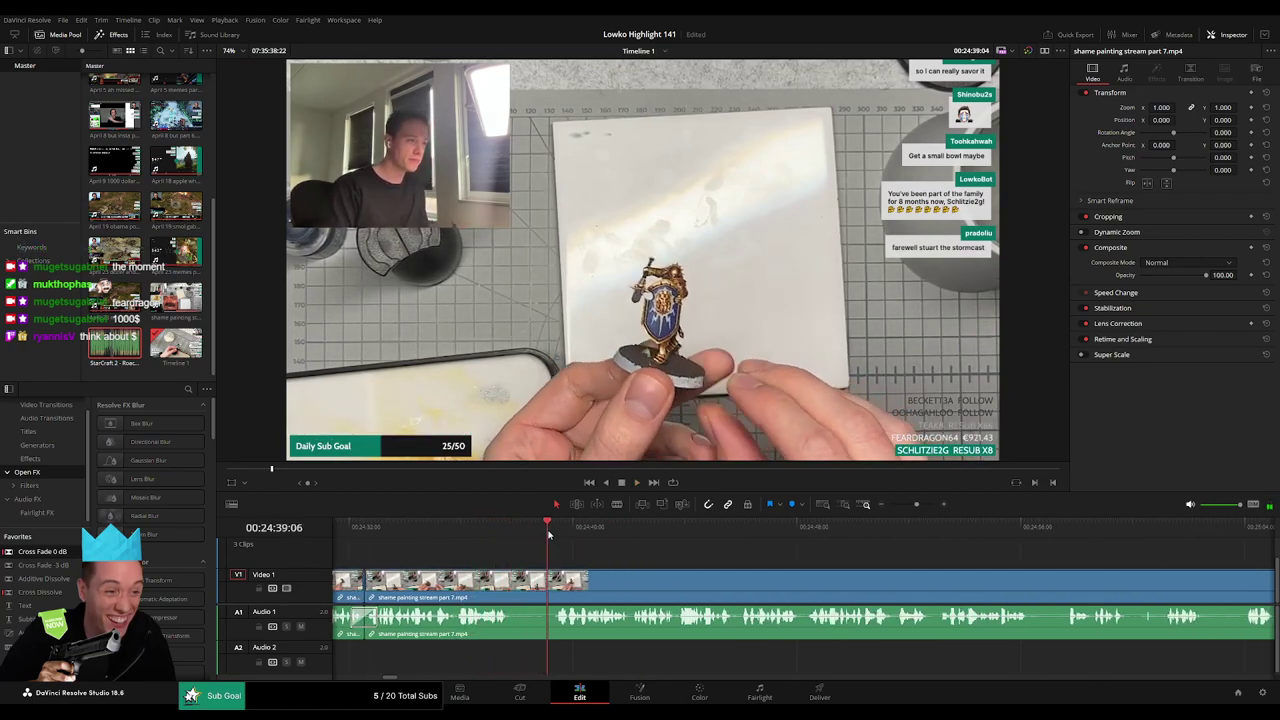
# Ripple-delete the short silence from about 24:38 to 24:39 in the painting stream.
pyautogui.press('b')
pyautogui.click(514, 590)
pyautogui.click(552, 587)
pyautogui.press('a')
pyautogui.click(537, 591)
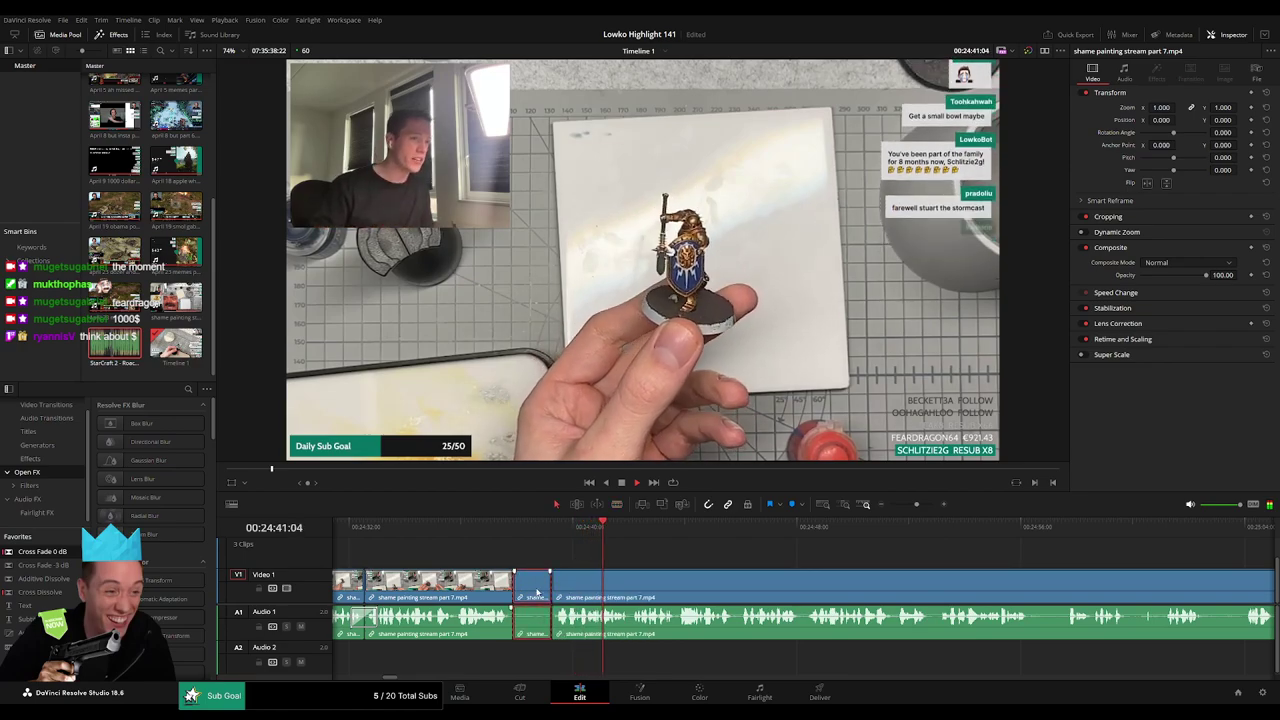
pyautogui.press('Delete')
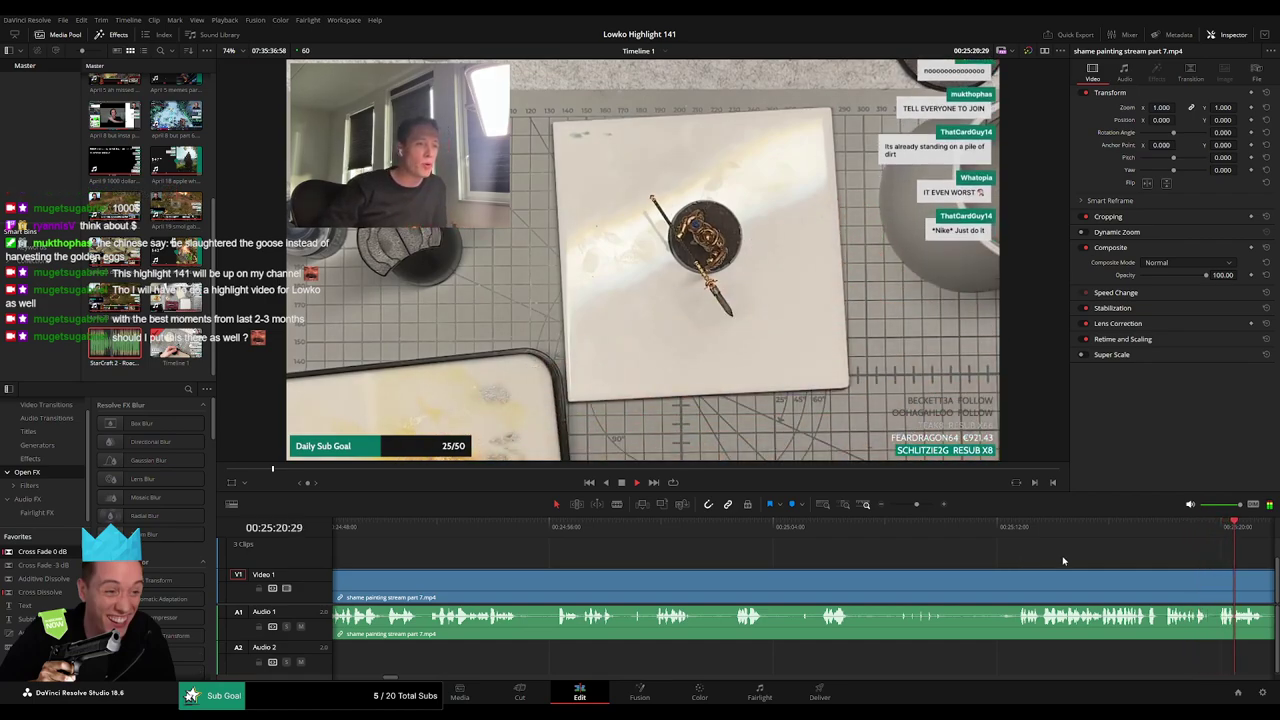
# Ripple-delete the silence from about 25:22 to 25:24 in the painting stream and cross-fade the audio join.
pyautogui.moveTo(1080, 559); pyautogui.dragTo(664, 554)
pyautogui.hscroll(3, 606, 538)
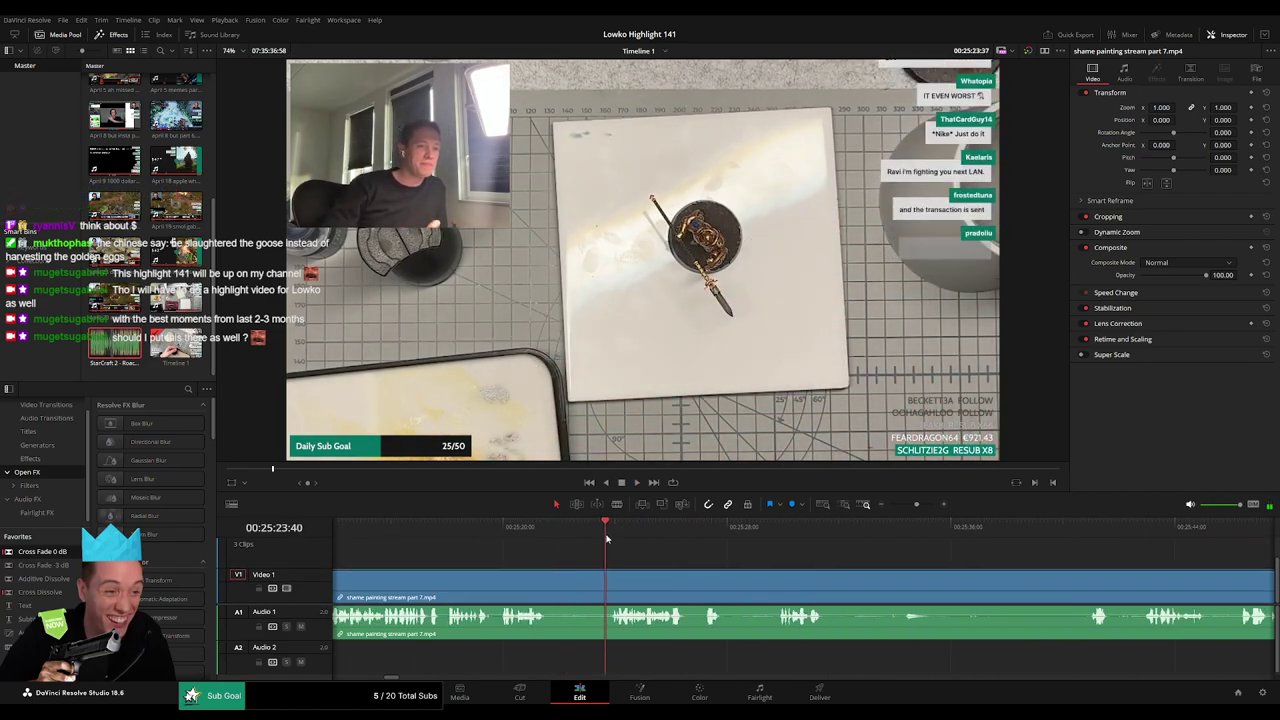
pyautogui.press('b')
pyautogui.click(551, 593)
pyautogui.click(607, 593)
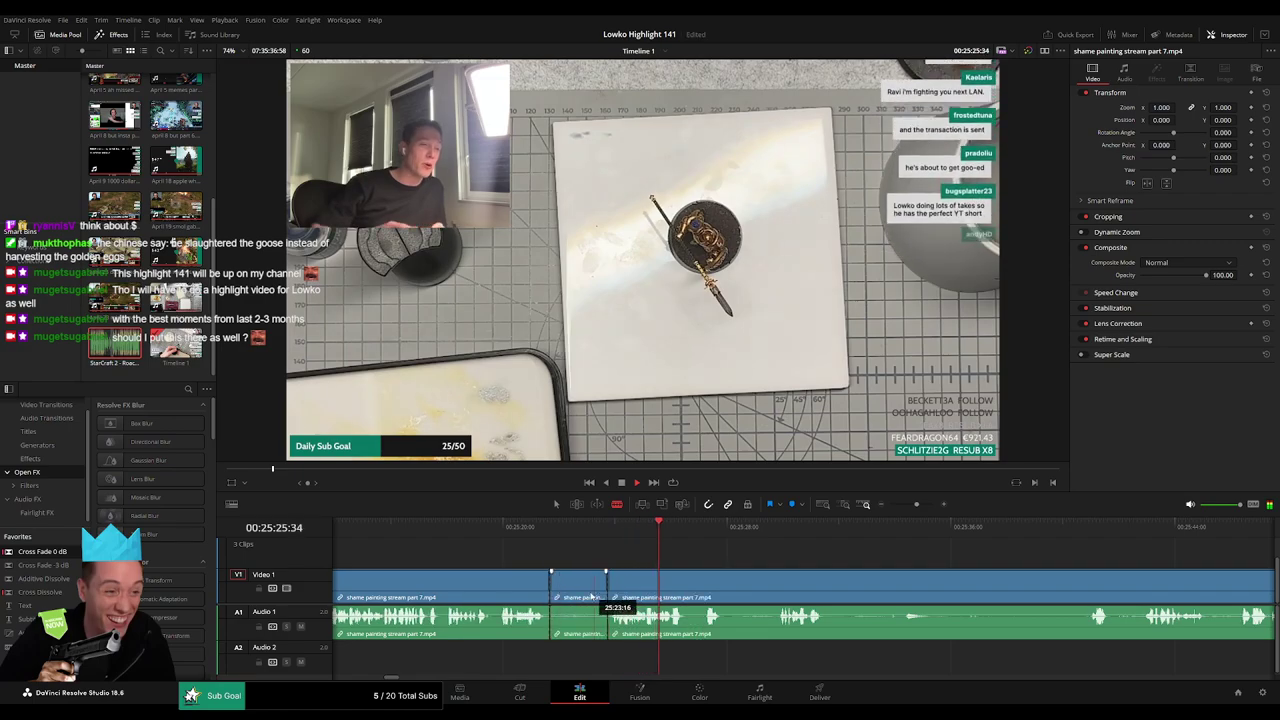
pyautogui.press('a')
pyautogui.click(591, 597)
pyautogui.press('Delete')
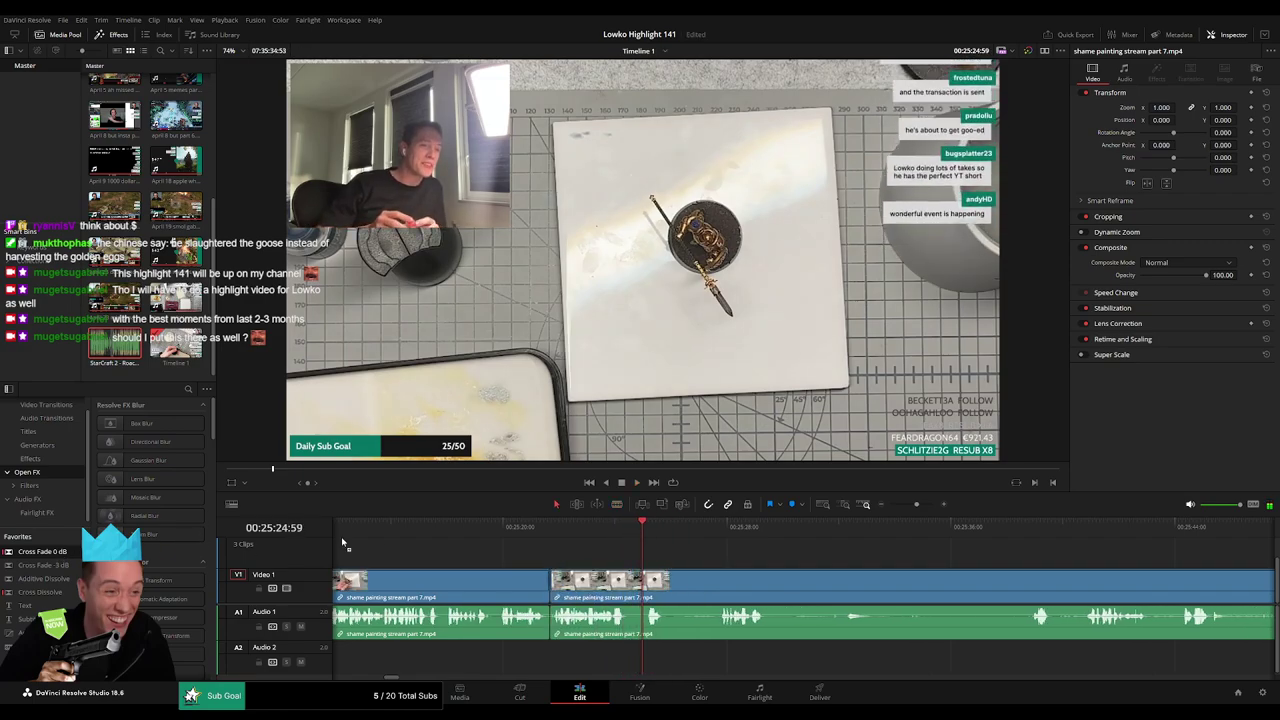
# Ripple-delete the pause from about 25:26 to 25:28 in the painting stream.
pyautogui.hscroll(2, 546, 600)
pyautogui.moveTo(534, 529); pyautogui.dragTo(572, 534)
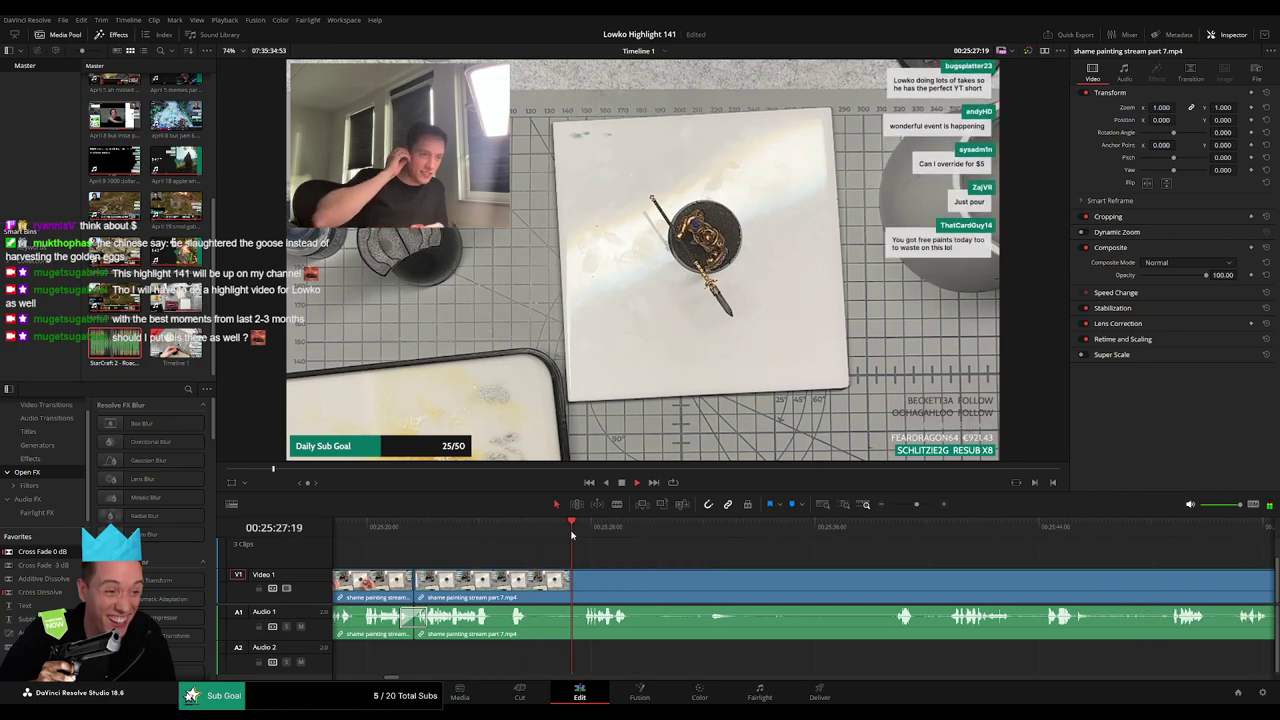
pyautogui.press('b')
pyautogui.click(536, 588)
pyautogui.click(579, 583)
pyautogui.press('a')
pyautogui.click(561, 588)
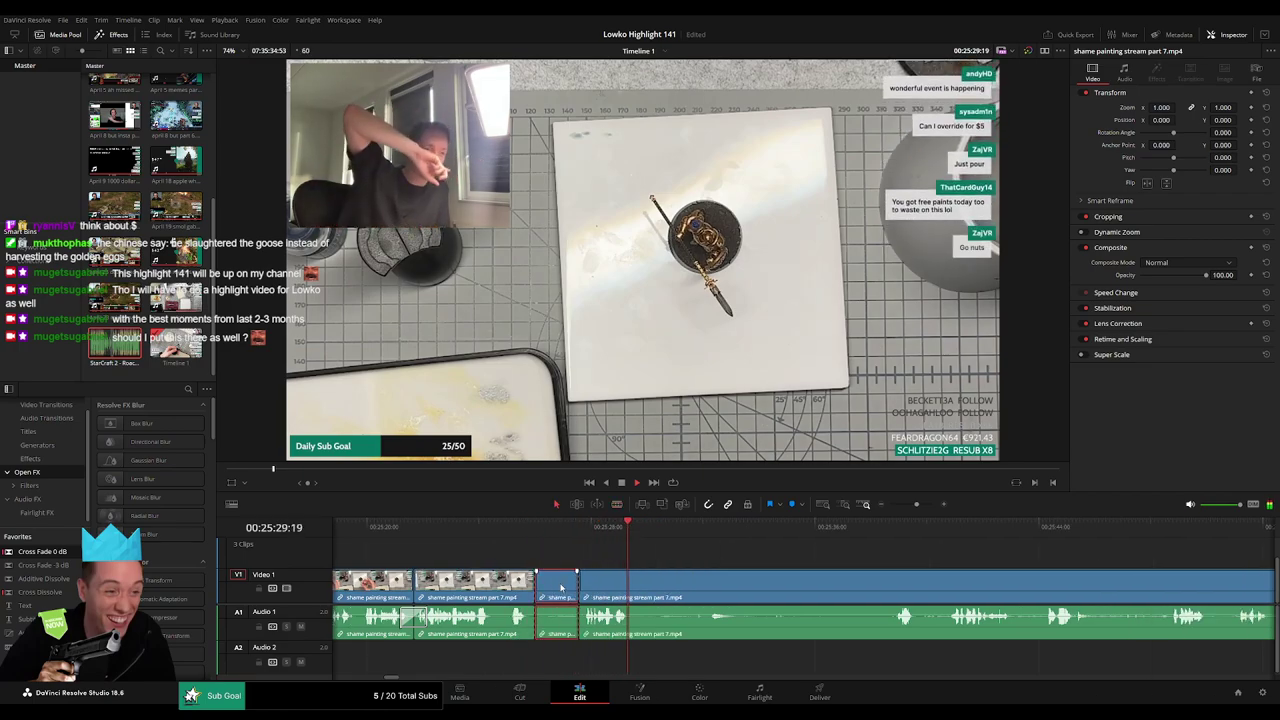
pyautogui.press('Delete')
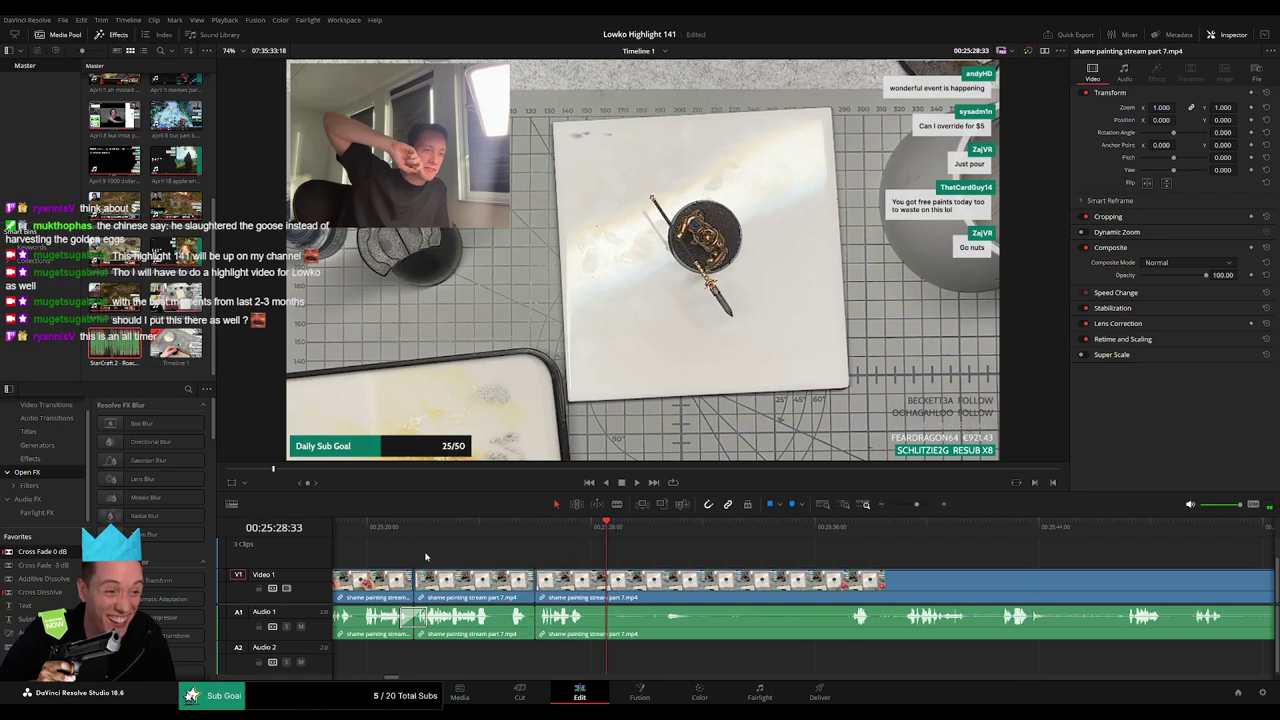
# Ripple-delete the mostly quiet section from about 25:28 to 25:37 in the painting stream.
pyautogui.click(650, 529)
pyautogui.hscroll(3, 515, 555)
pyautogui.press('b')
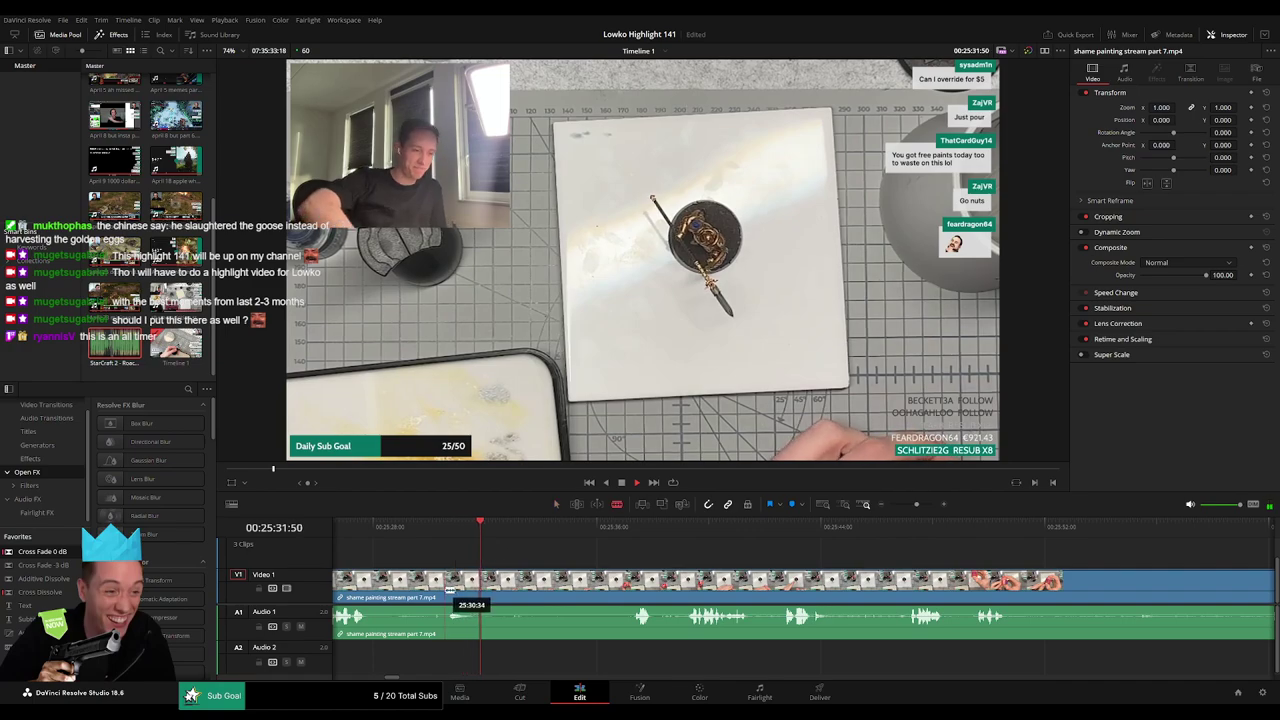
pyautogui.click(446, 590)
pyautogui.hotkey('ctrl', 'z')
pyautogui.click(359, 531)
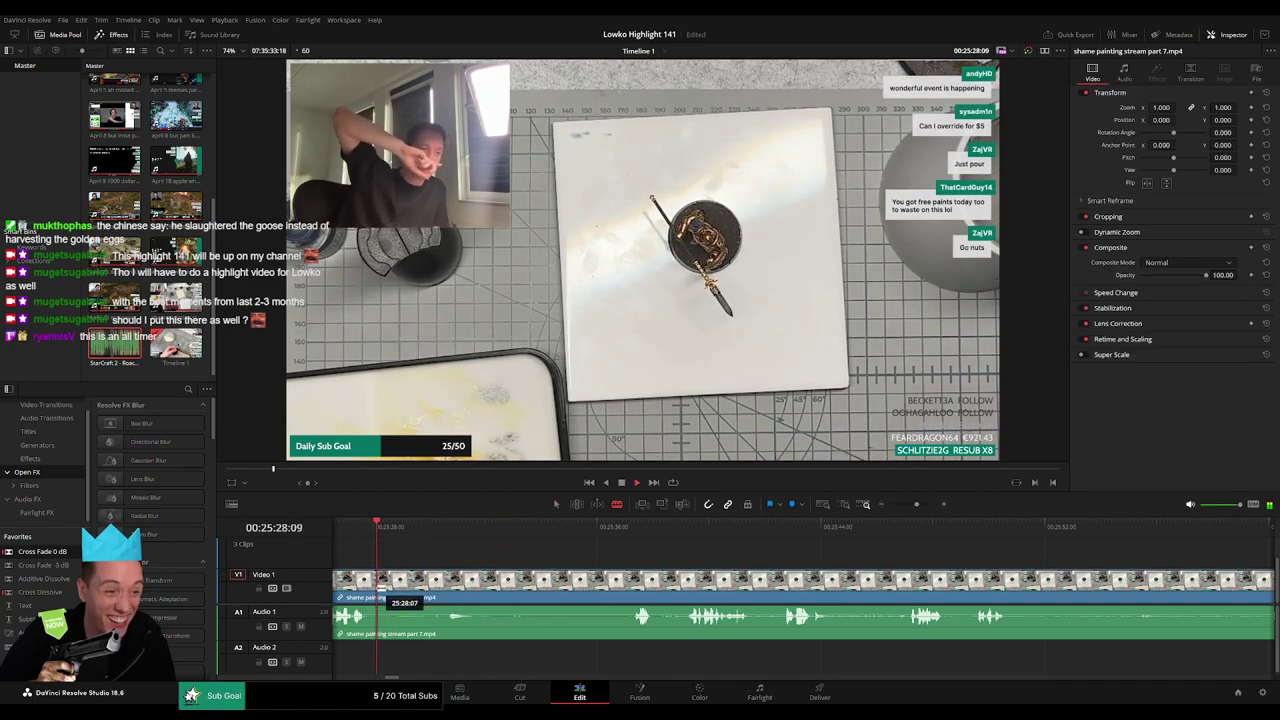
pyautogui.click(381, 588)
pyautogui.click(625, 529)
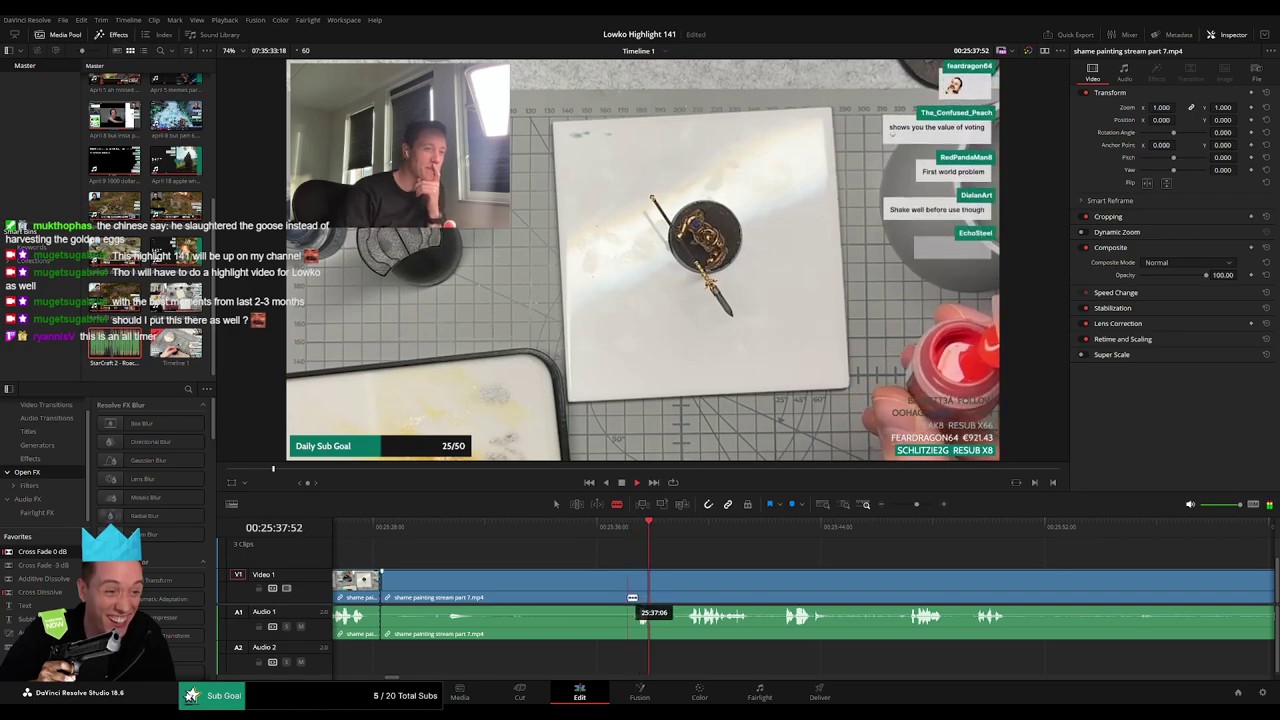
pyautogui.click(627, 597)
pyautogui.press('a')
pyautogui.click(589, 597)
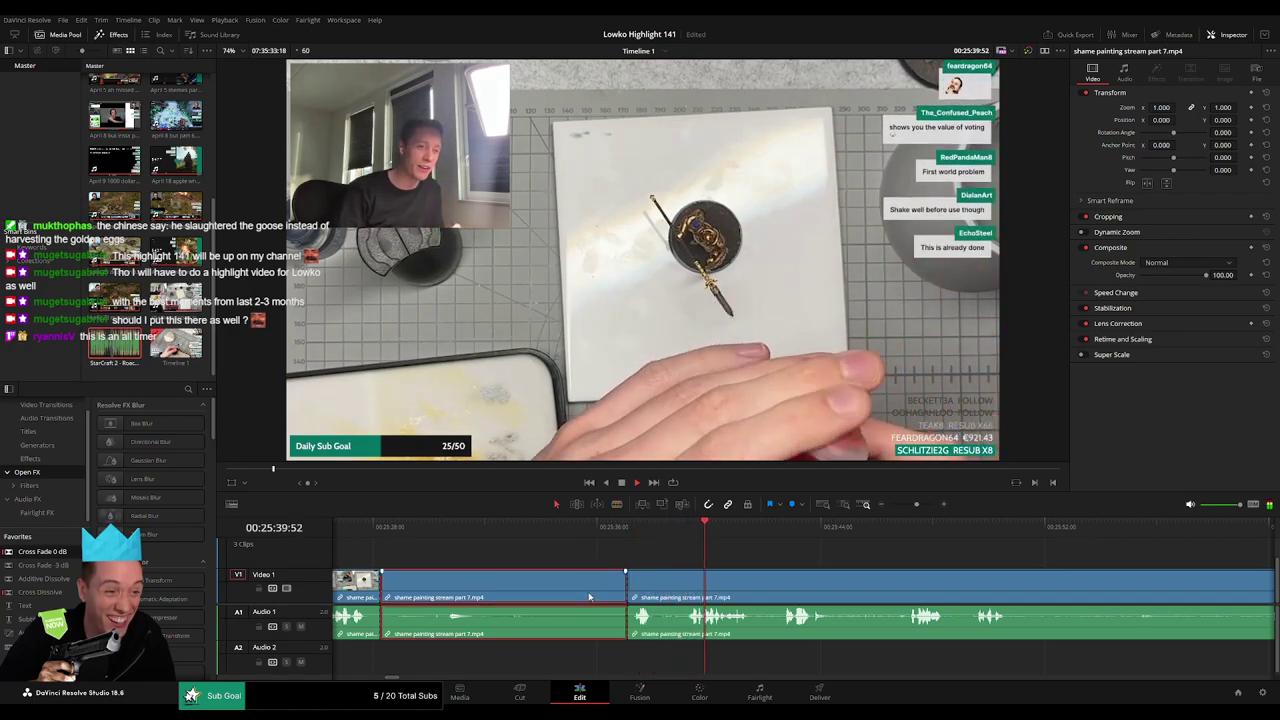
pyautogui.press('Delete')
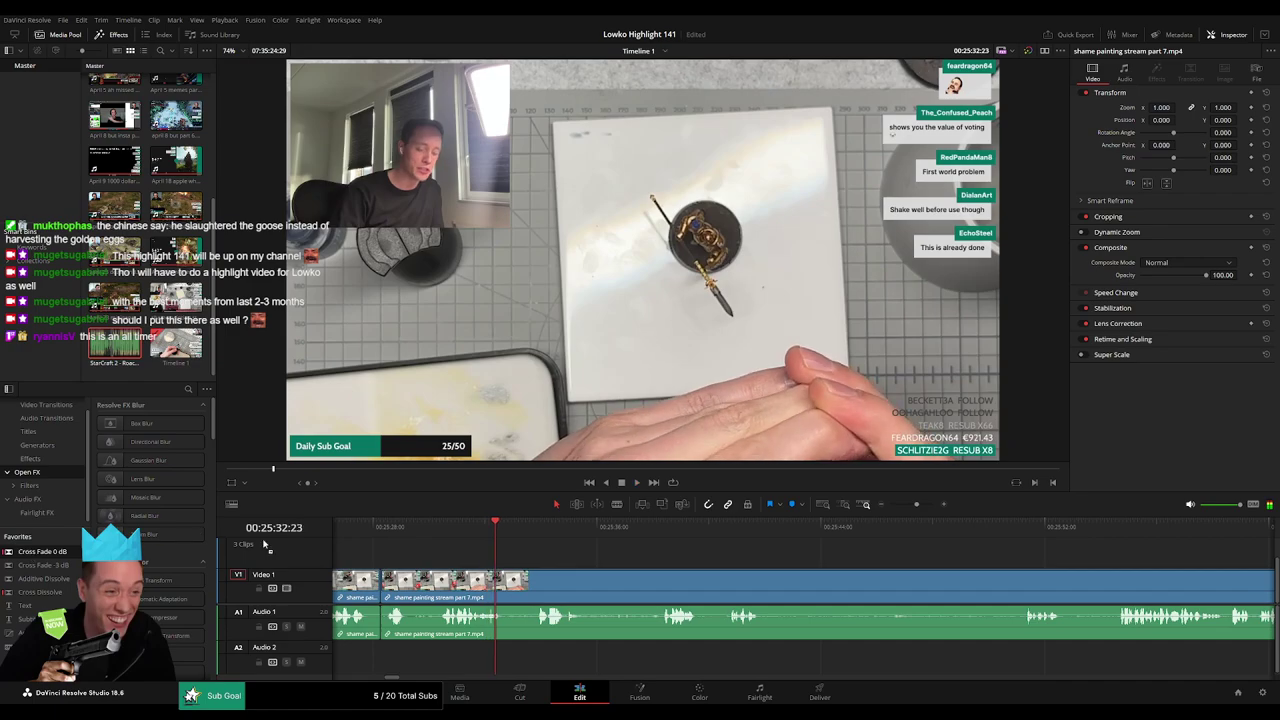
# Ripple-delete the quiet section from about 25:43 to 25:51 in the painting stream and cross-fade the audio join.
pyautogui.press('space')
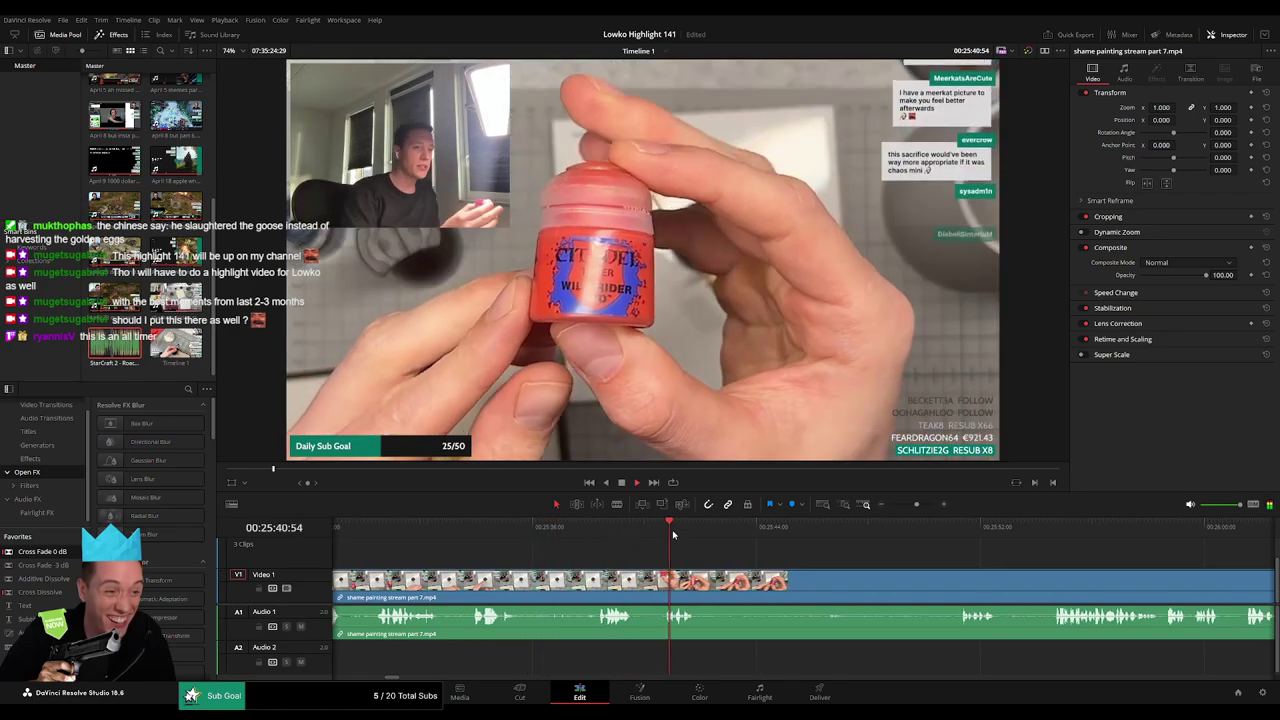
pyautogui.moveTo(566, 537); pyautogui.dragTo(787, 538)
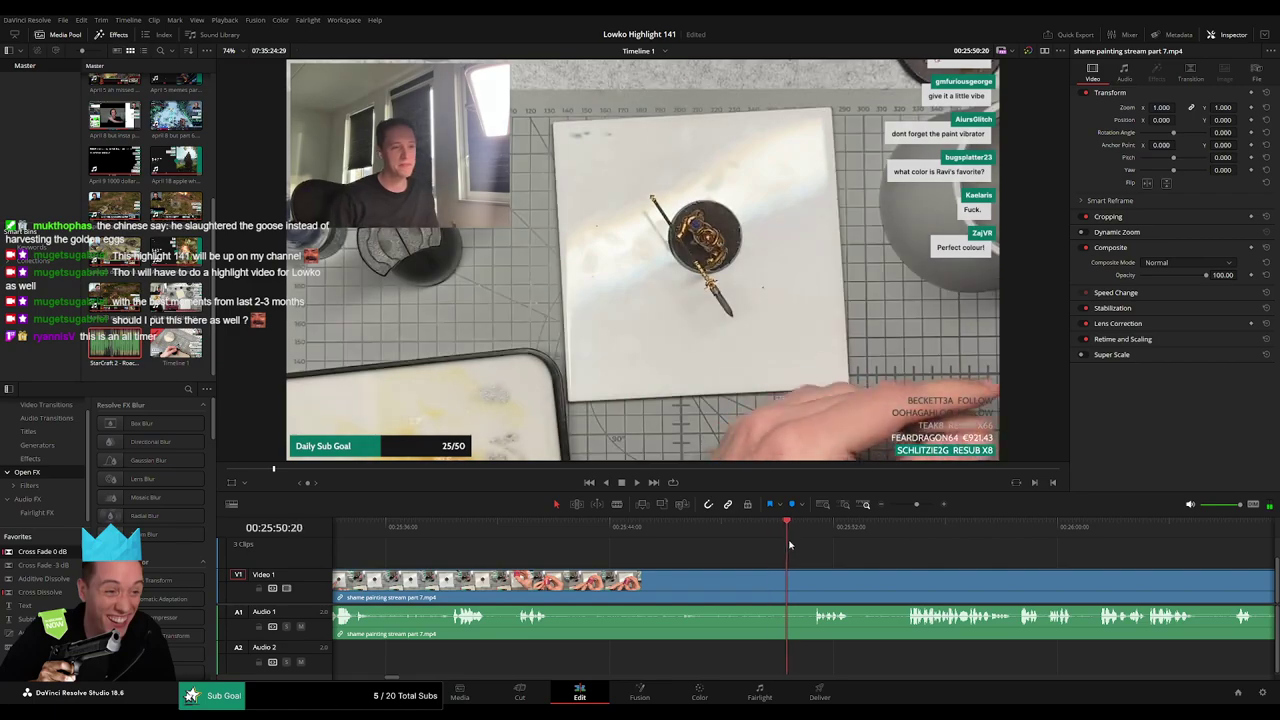
pyautogui.press('b')
pyautogui.click(574, 583)
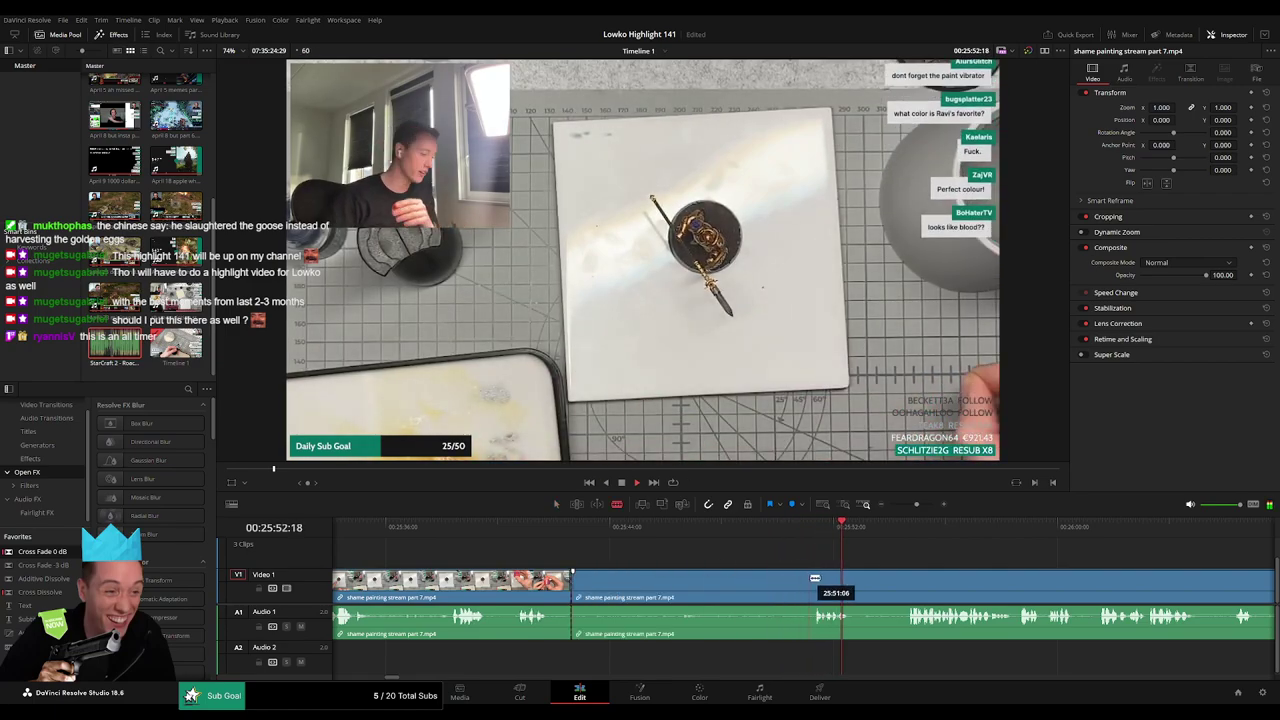
pyautogui.click(813, 580)
pyautogui.press('a')
pyautogui.click(779, 583)
pyautogui.press('Delete')
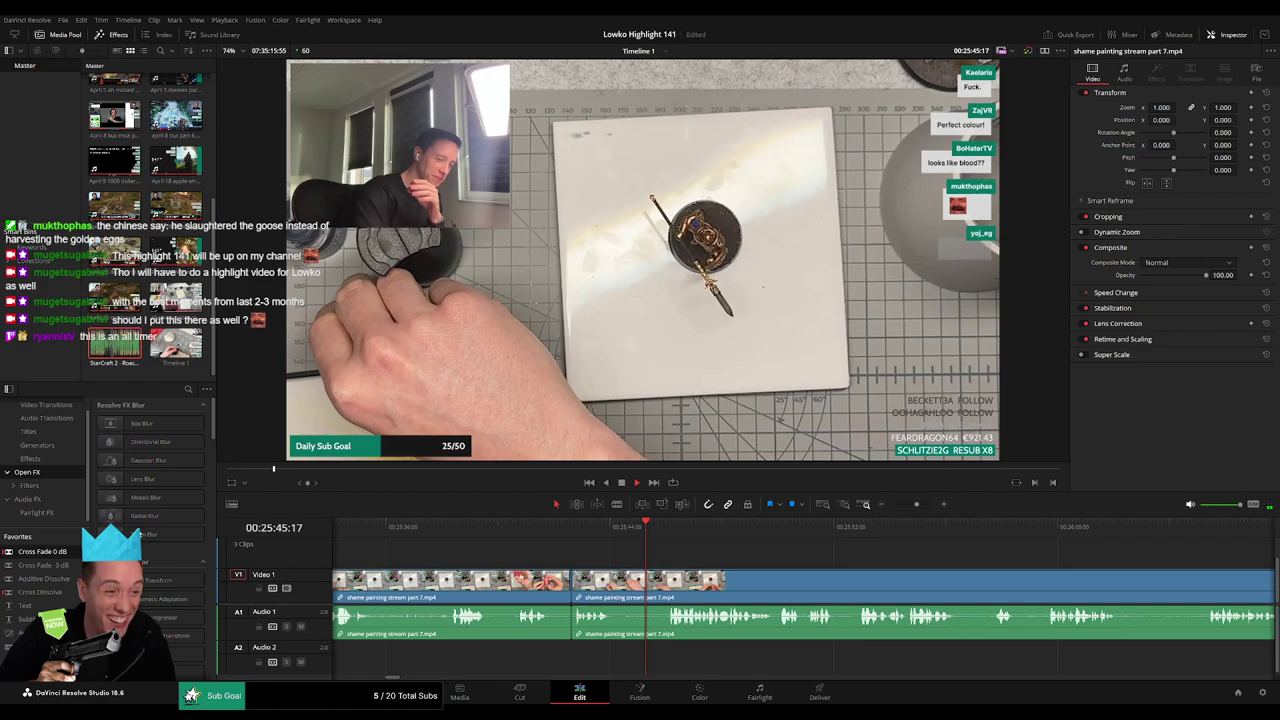
pyautogui.moveTo(583, 643); pyautogui.dragTo(573, 635)
# Ripple-delete the pause from about 25:44 to 25:46 in the painting stream and cross-fade the audio join.
pyautogui.press('b')
pyautogui.click(614, 583)
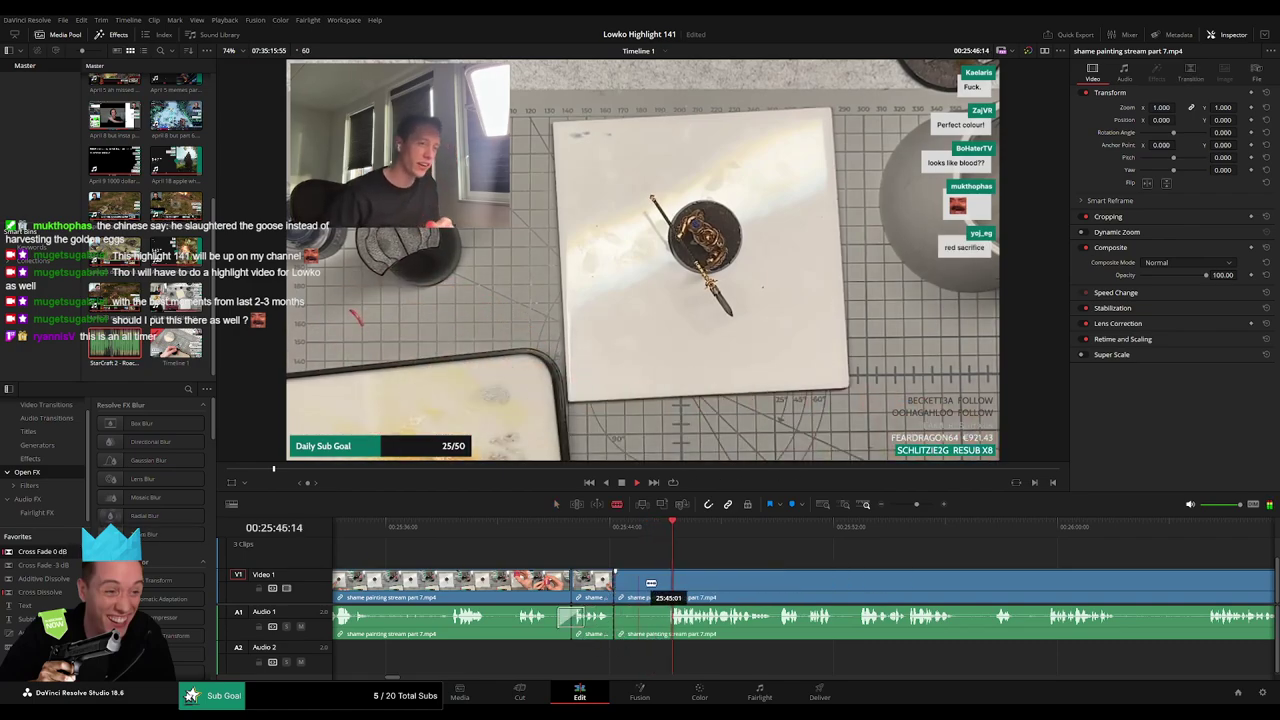
pyautogui.press('a')
pyautogui.click(645, 588)
pyautogui.press('Delete')
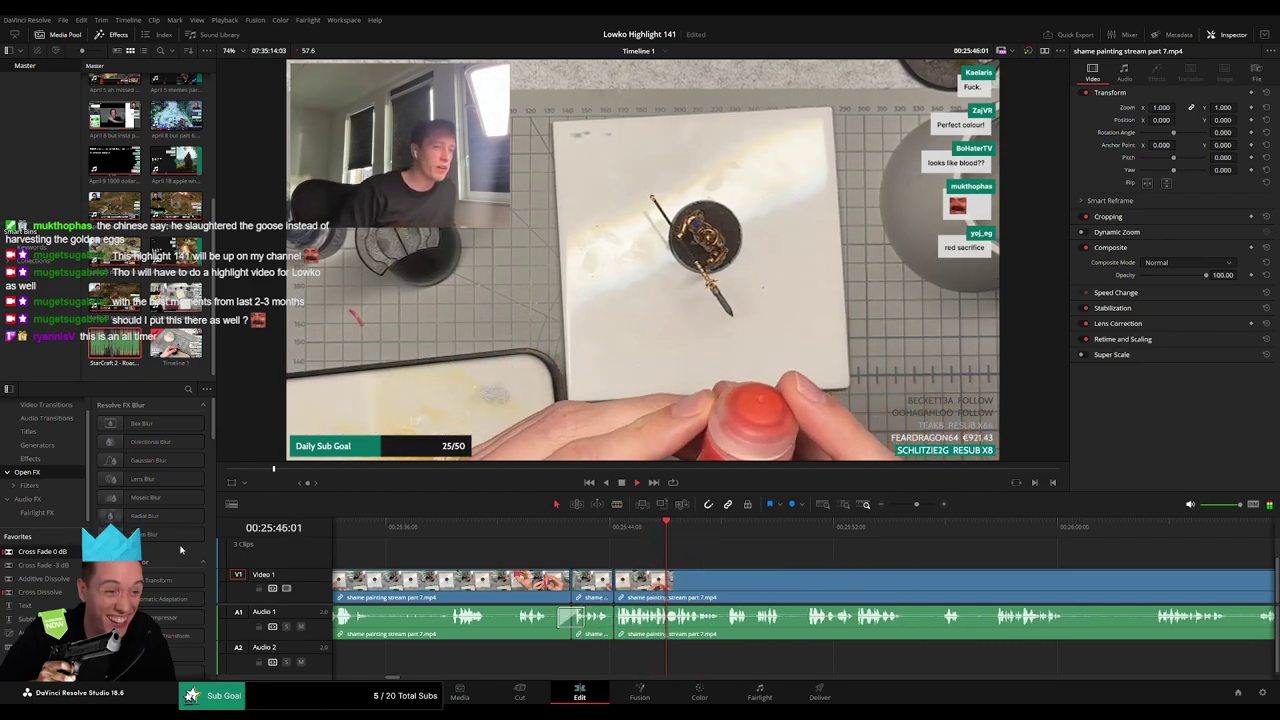
pyautogui.moveTo(620, 632); pyautogui.dragTo(620, 630)
# Ripple-delete the short silence from about 25:55 to 25:56 in the painting stream and cross-fade the audio join.
pyautogui.hscroll(5, 786, 597)
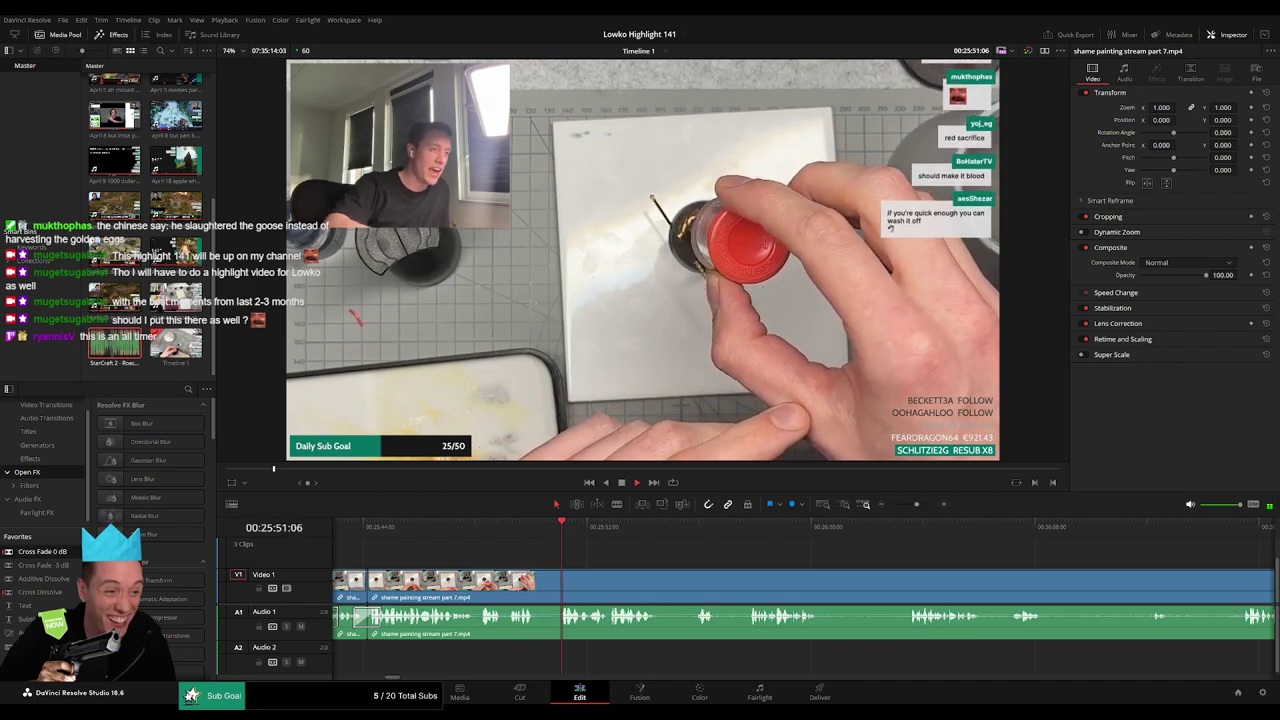
pyautogui.hscroll(2, 537, 545)
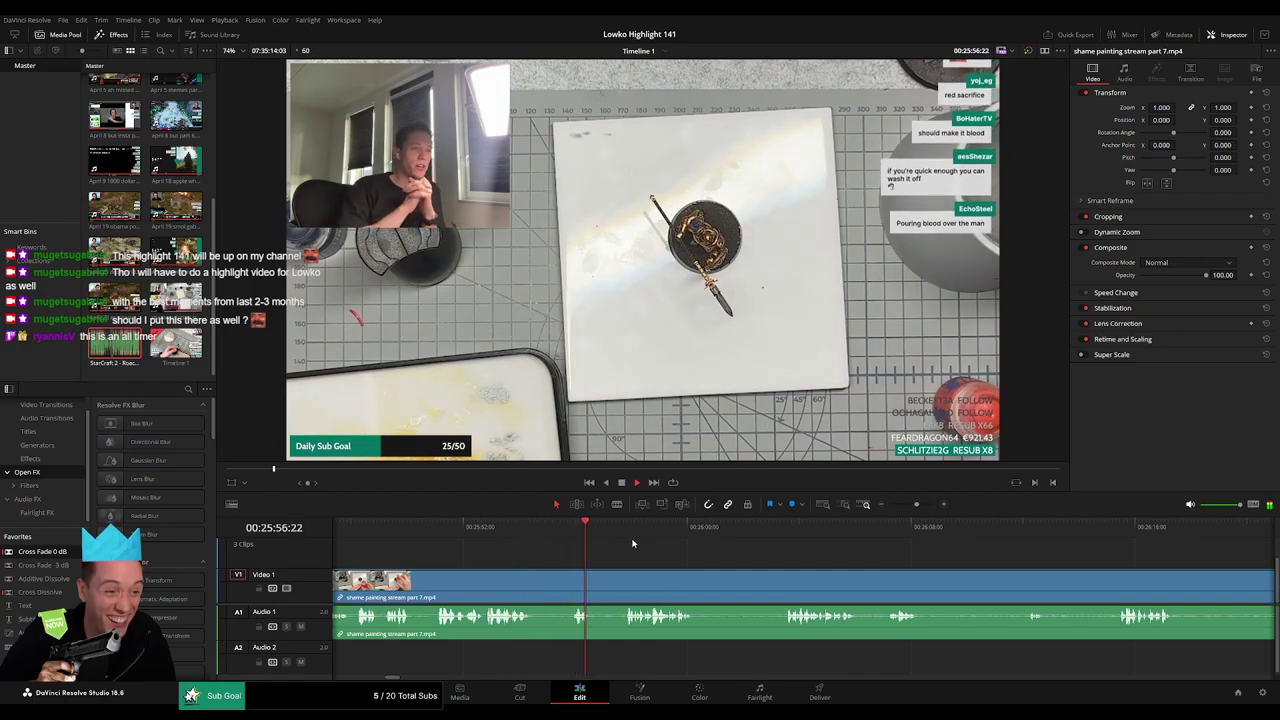
pyautogui.press('b')
pyautogui.click(539, 582)
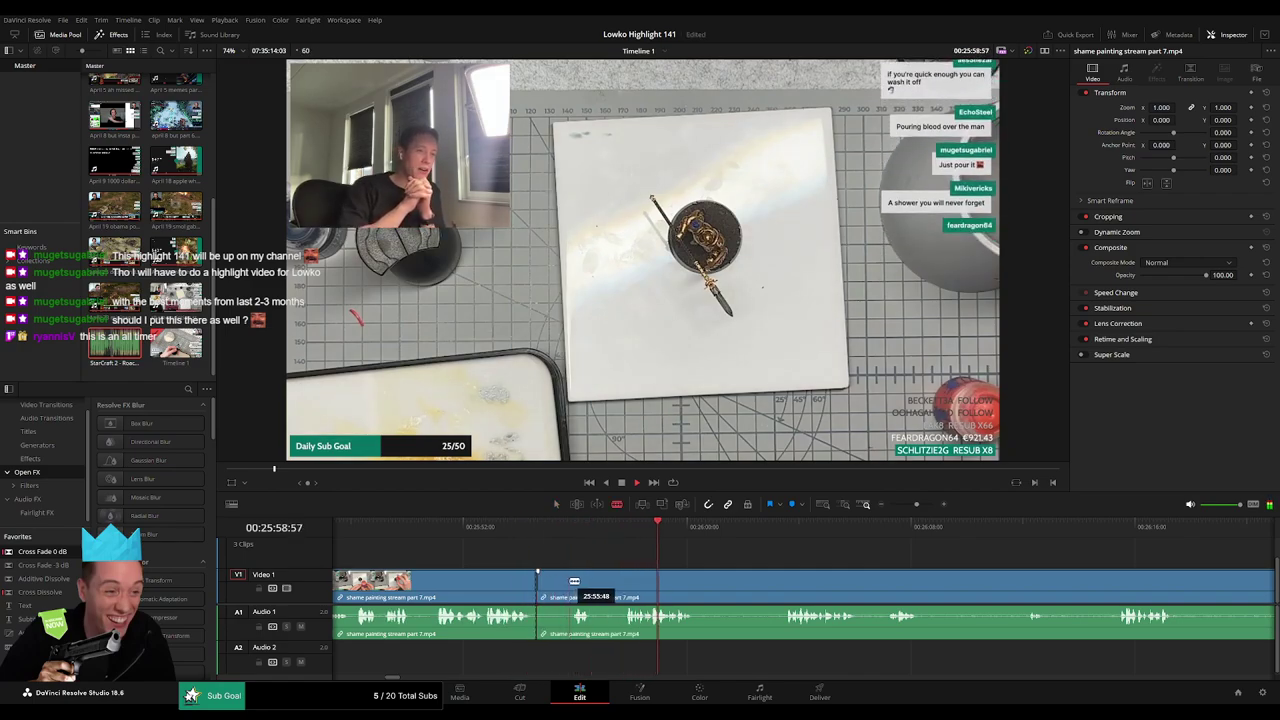
pyautogui.press('a')
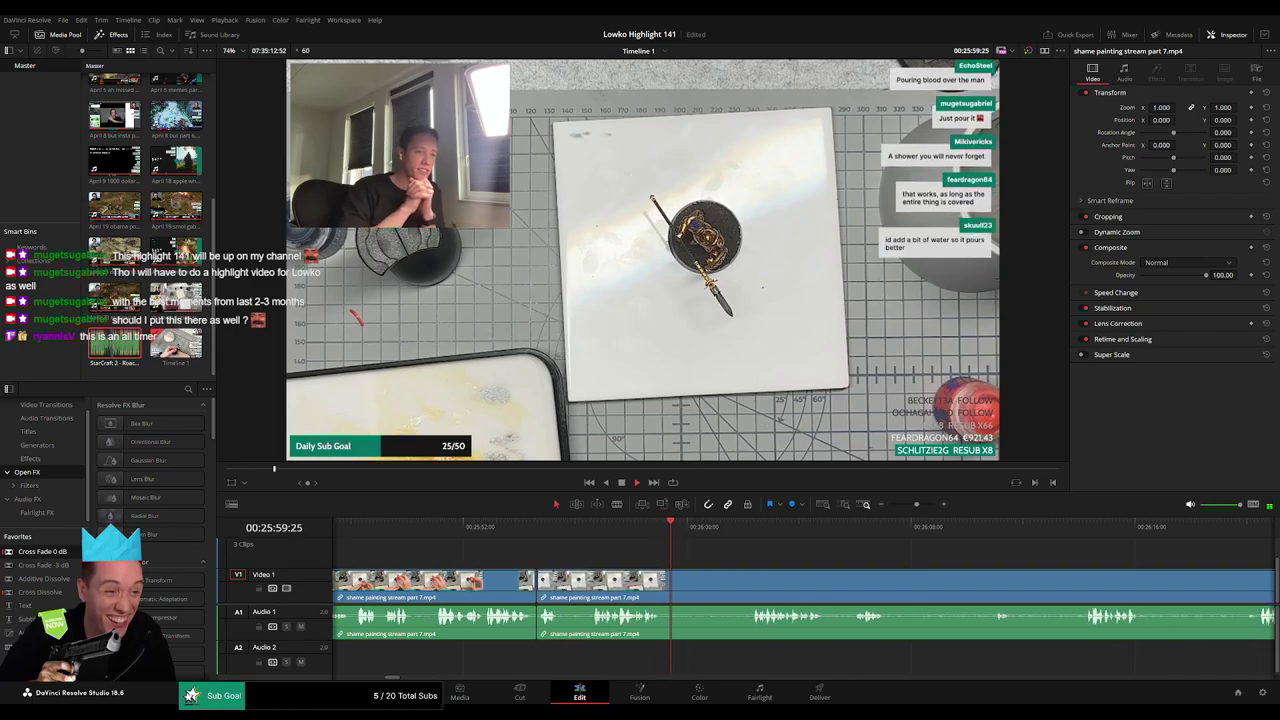
pyautogui.click(537, 620)
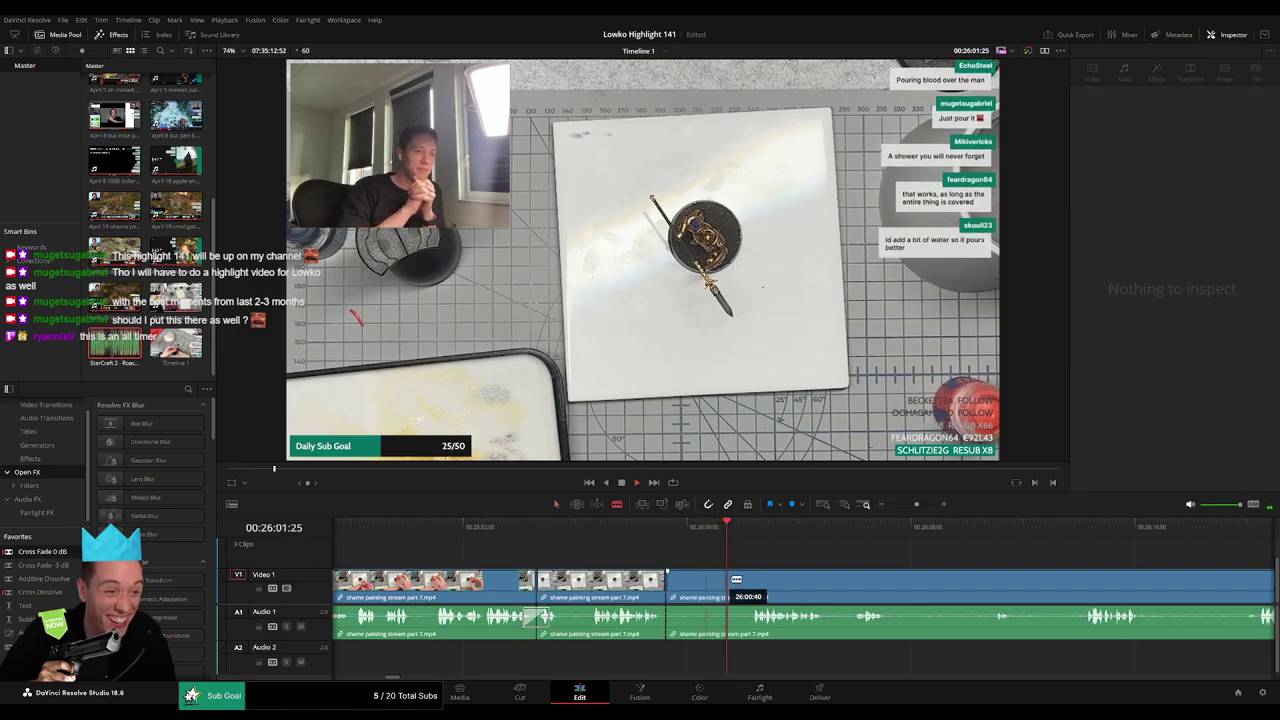
# Ripple-delete the silence from about 25:59 to 26:02 in the painting stream.
pyautogui.press('a')
pyautogui.click(723, 597)
pyautogui.press('Delete')
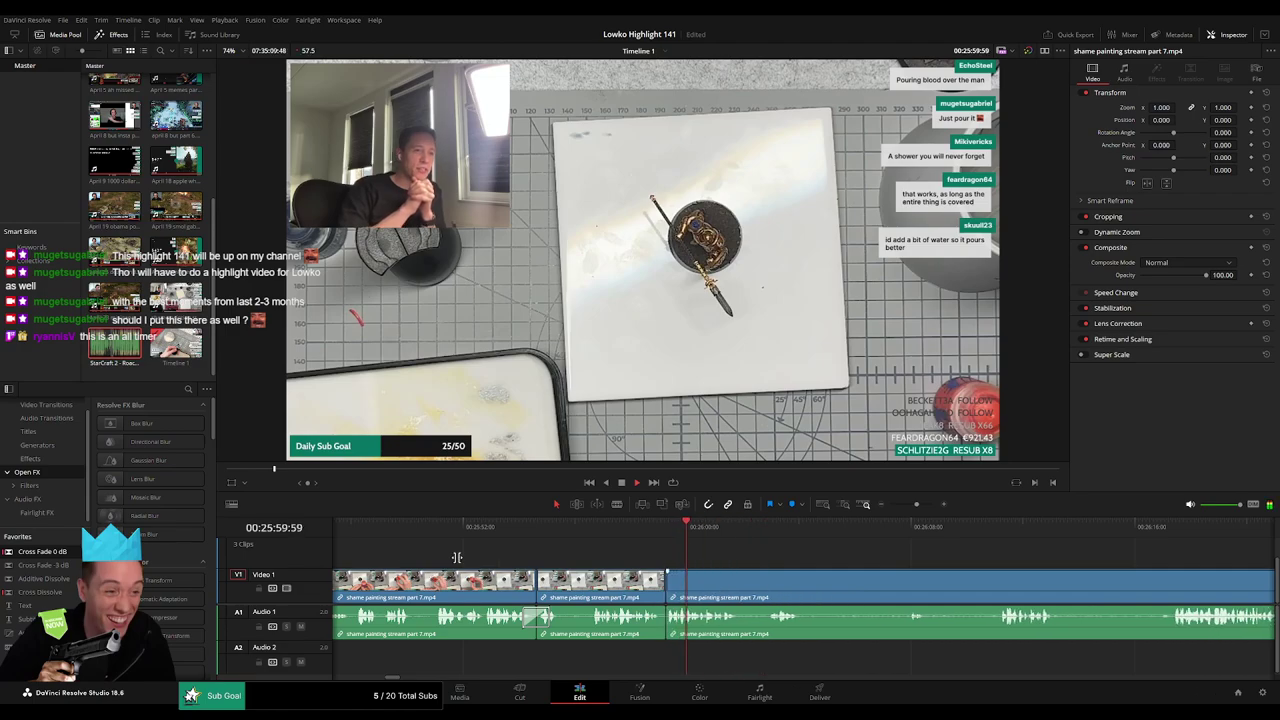
# Add a 0 dB cross fade to the audio join at about 25:59 in the painting stream.
pyautogui.moveTo(72, 556); pyautogui.dragTo(668, 626)
pyautogui.moveTo(793, 582); pyautogui.dragTo(538, 563)
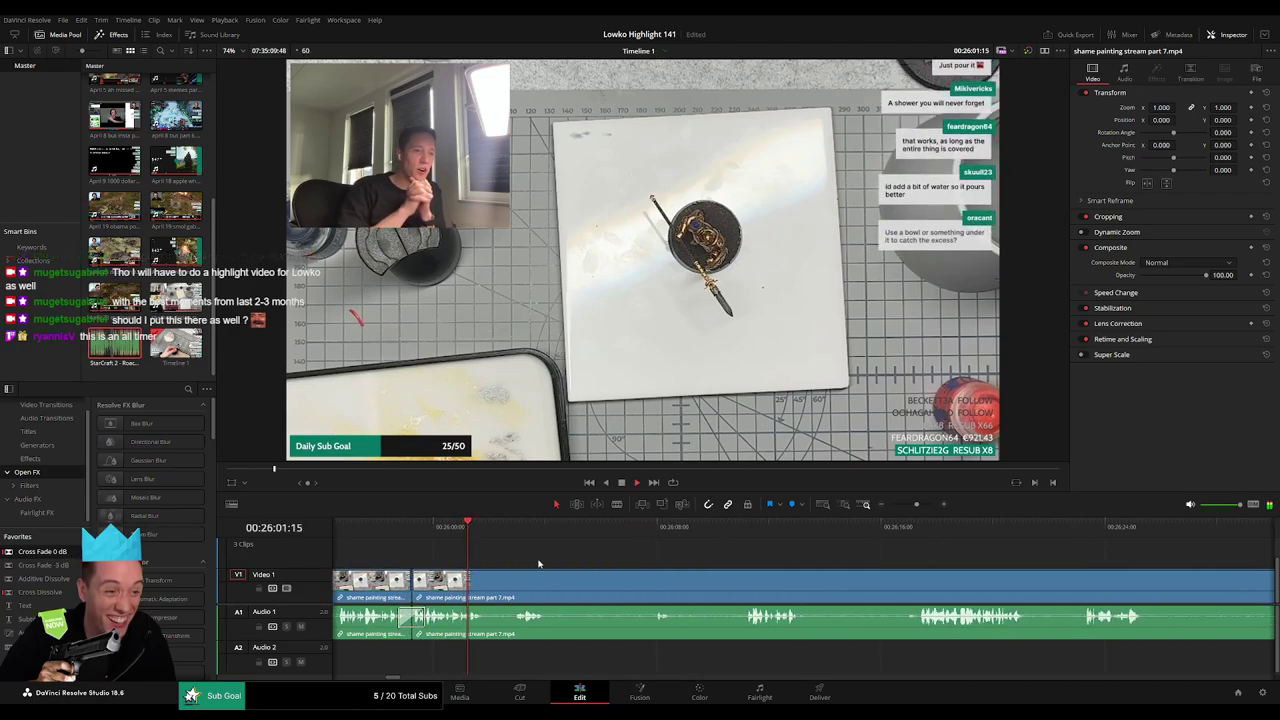
pyautogui.hscroll(2, 508, 552)
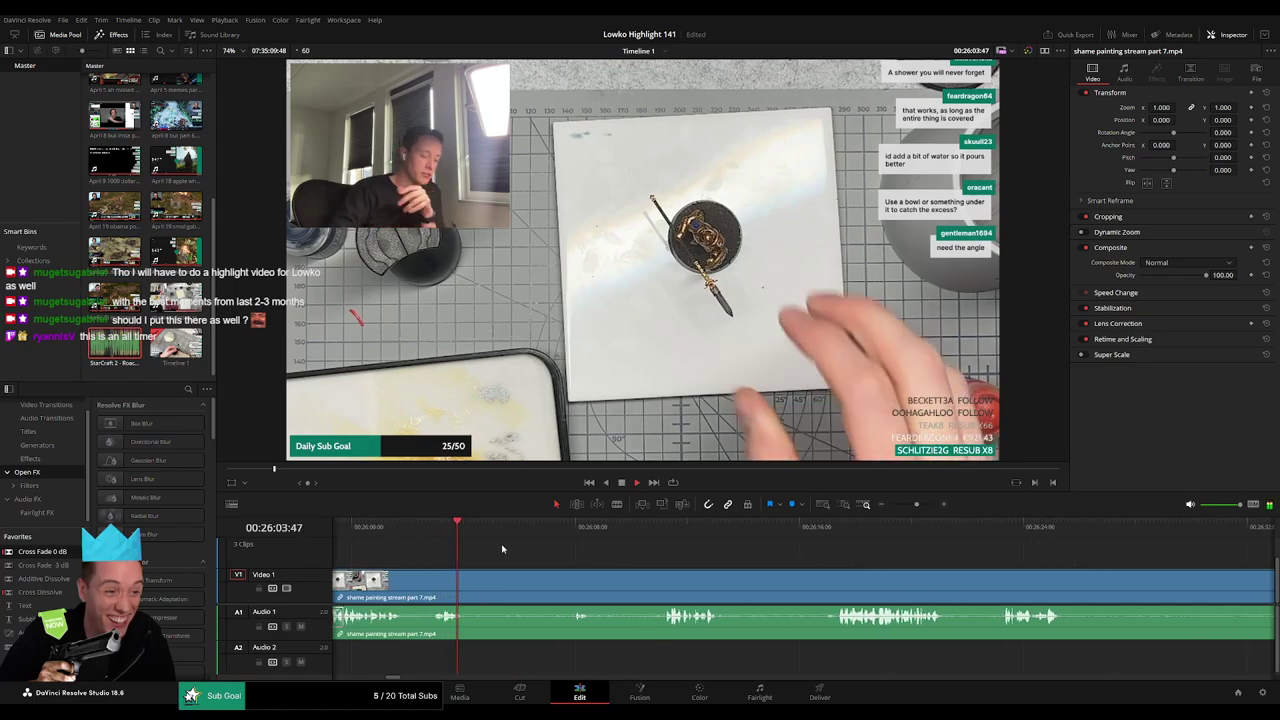
# Ripple-delete the quiet section from about 26:04 to 26:11 in the painting stream and cross-fade the audio join.
pyautogui.click(587, 532)
pyautogui.moveTo(588, 536); pyautogui.dragTo(649, 536)
pyautogui.press('b')
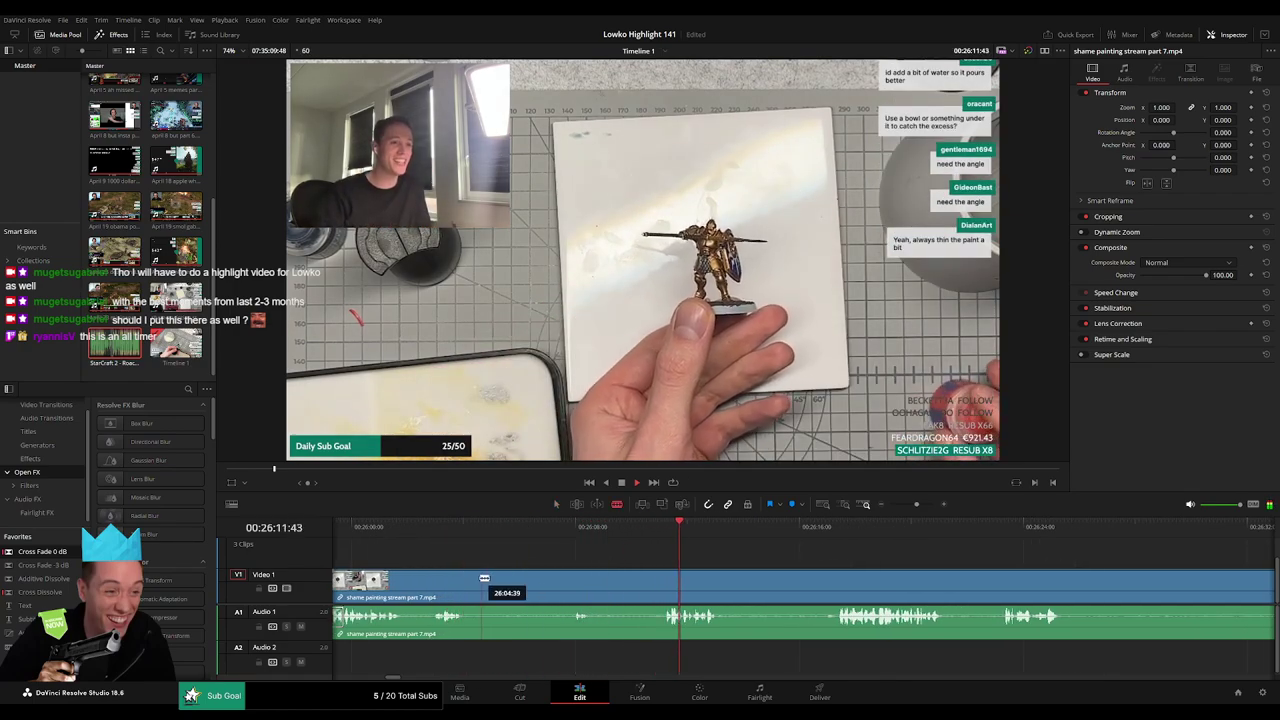
pyautogui.click(468, 578)
pyautogui.click(660, 577)
pyautogui.press('a')
pyautogui.click(628, 581)
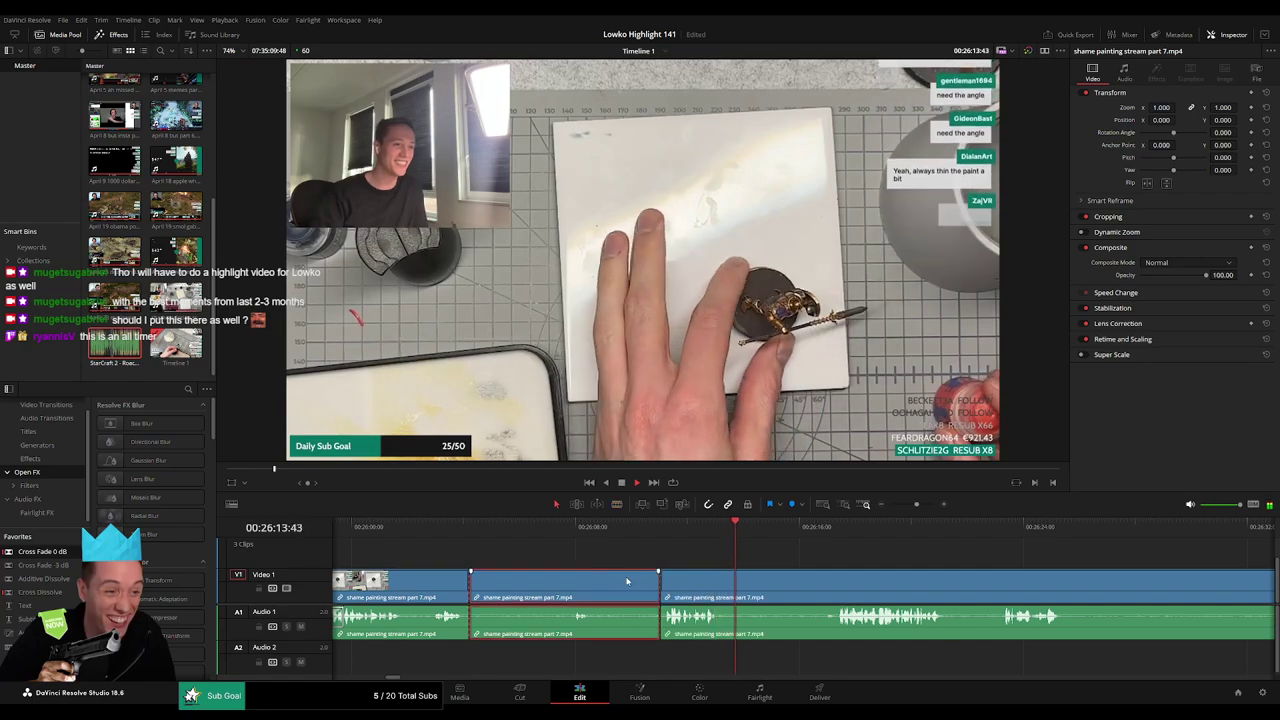
pyautogui.press('Delete')
pyautogui.click(458, 530)
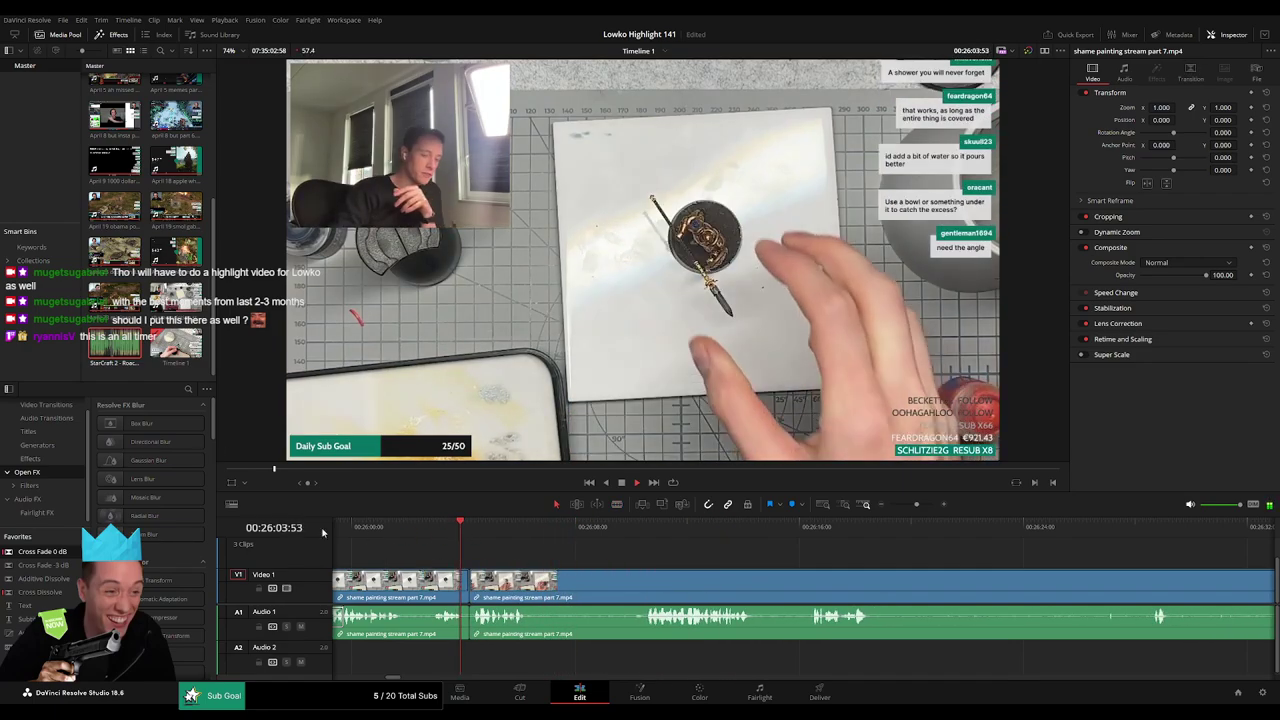
pyautogui.moveTo(60, 551); pyautogui.dragTo(297, 552)
pyautogui.moveTo(474, 630); pyautogui.dragTo(466, 617)
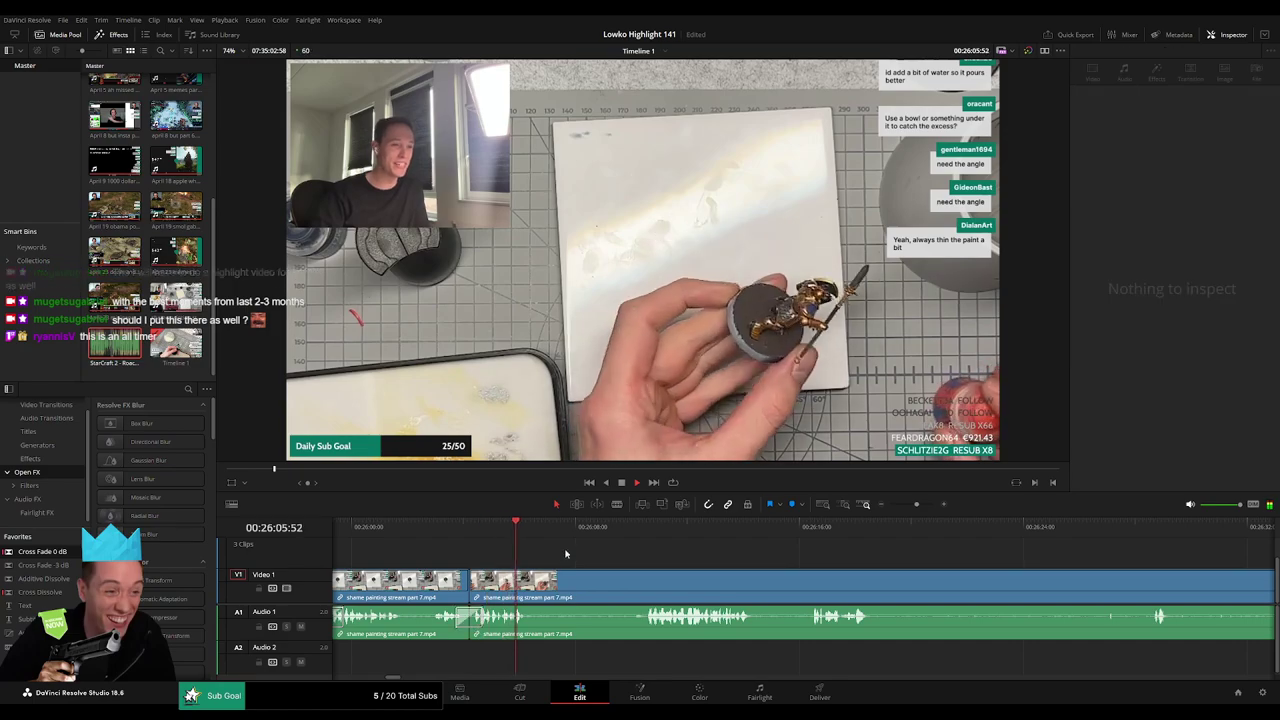
# Ripple-delete the pause from about 26:06 to 26:10 in the painting stream.
pyautogui.click(637, 530)
pyautogui.press('b')
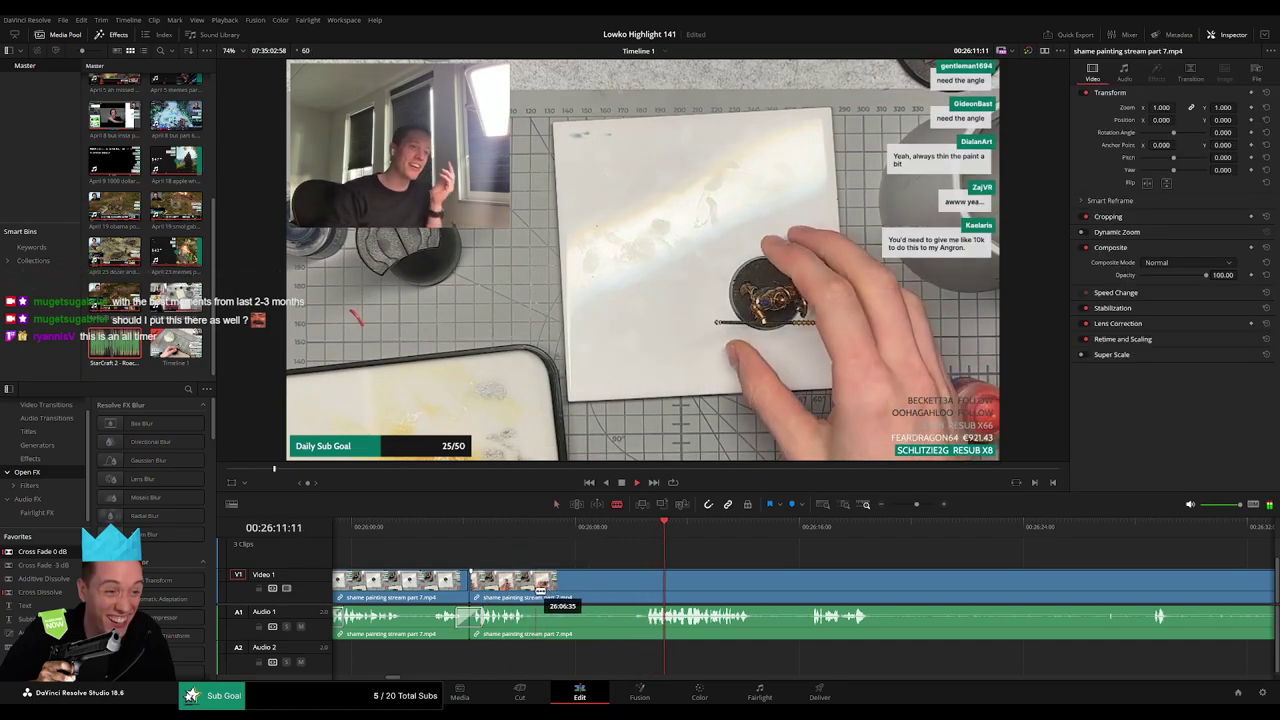
pyautogui.click(535, 587)
pyautogui.press('Delete')
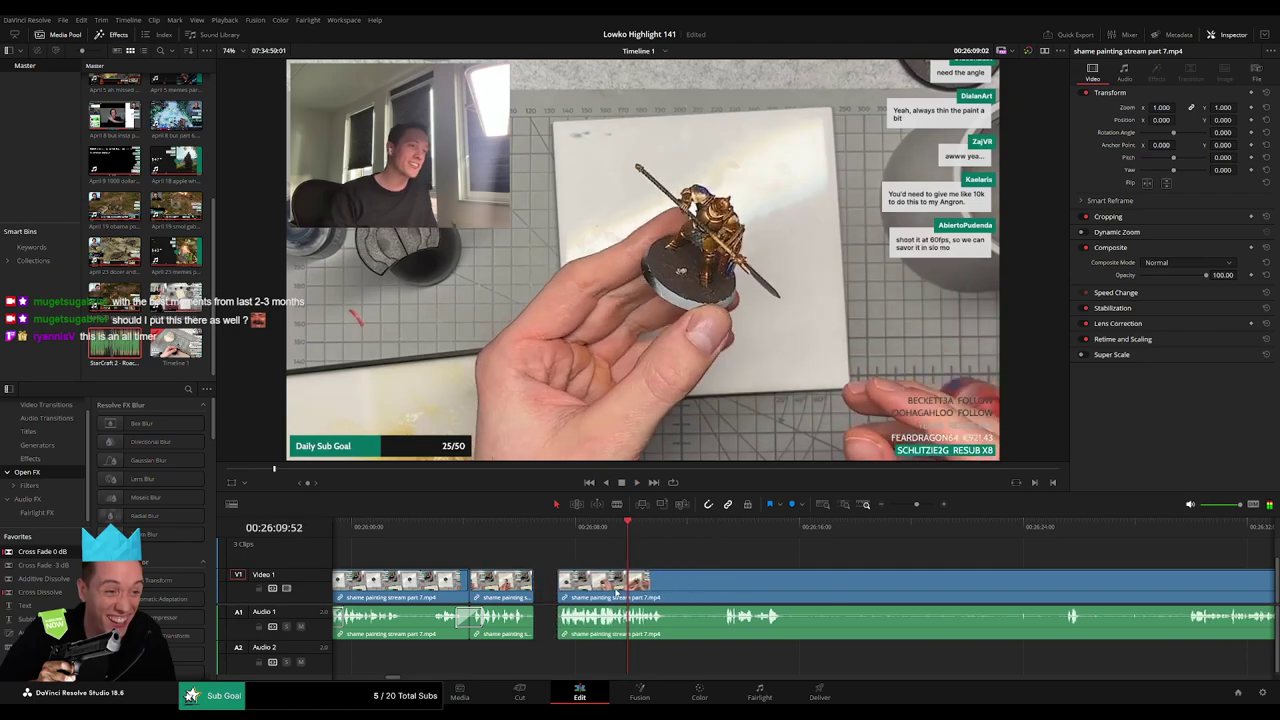
# Ripple-delete the short pause from about 26:10 to 26:12 in the painting stream and cross-fade the audio join.
pyautogui.press('space')
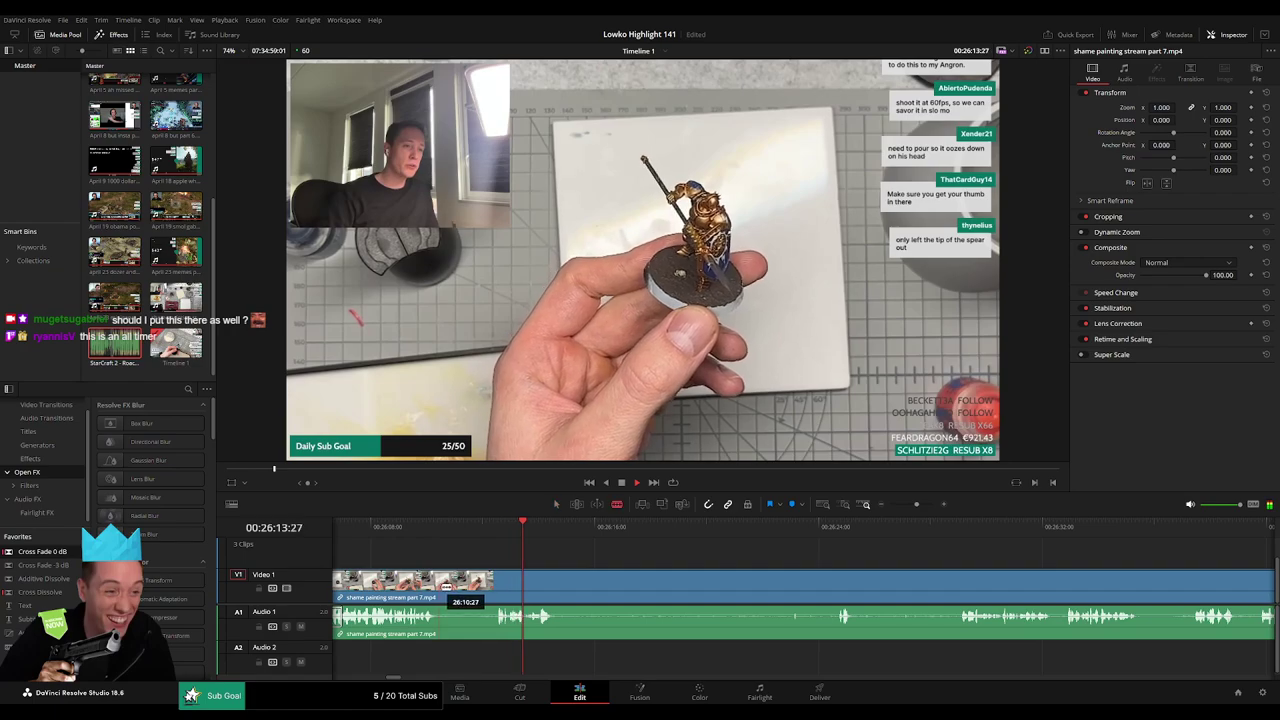
pyautogui.click(443, 588)
pyautogui.click(494, 588)
pyautogui.press('a')
pyautogui.click(481, 591)
pyautogui.press('Delete')
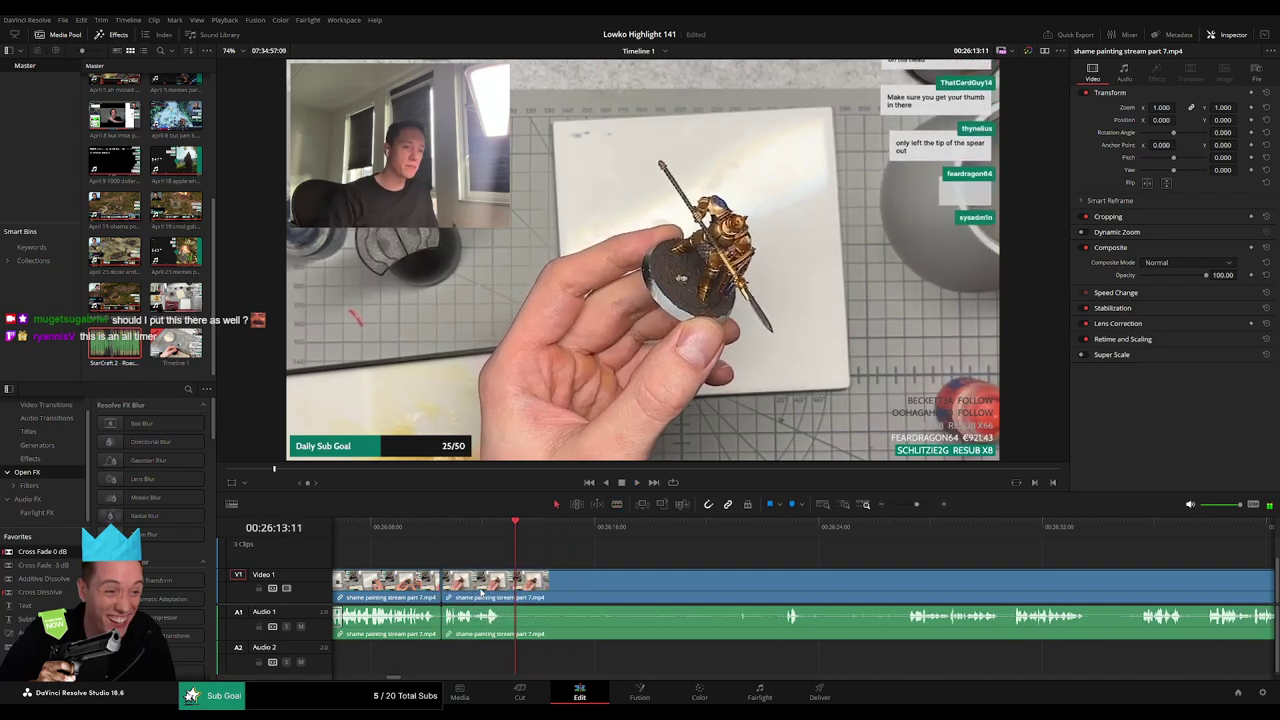
pyautogui.press('space')
# Ripple-delete the quiet section from about 26:13 to 26:22 in the painting stream and cross-fade the audio join.
pyautogui.press('b')
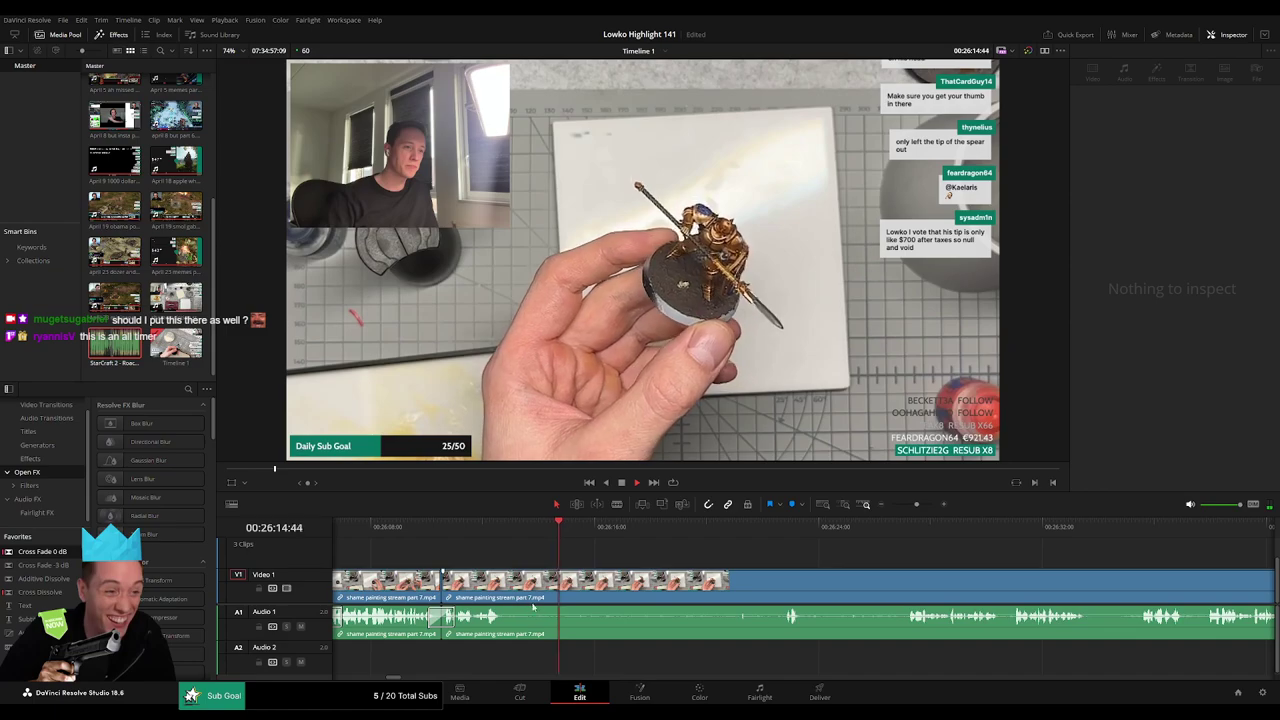
pyautogui.click(523, 602)
pyautogui.click(778, 527)
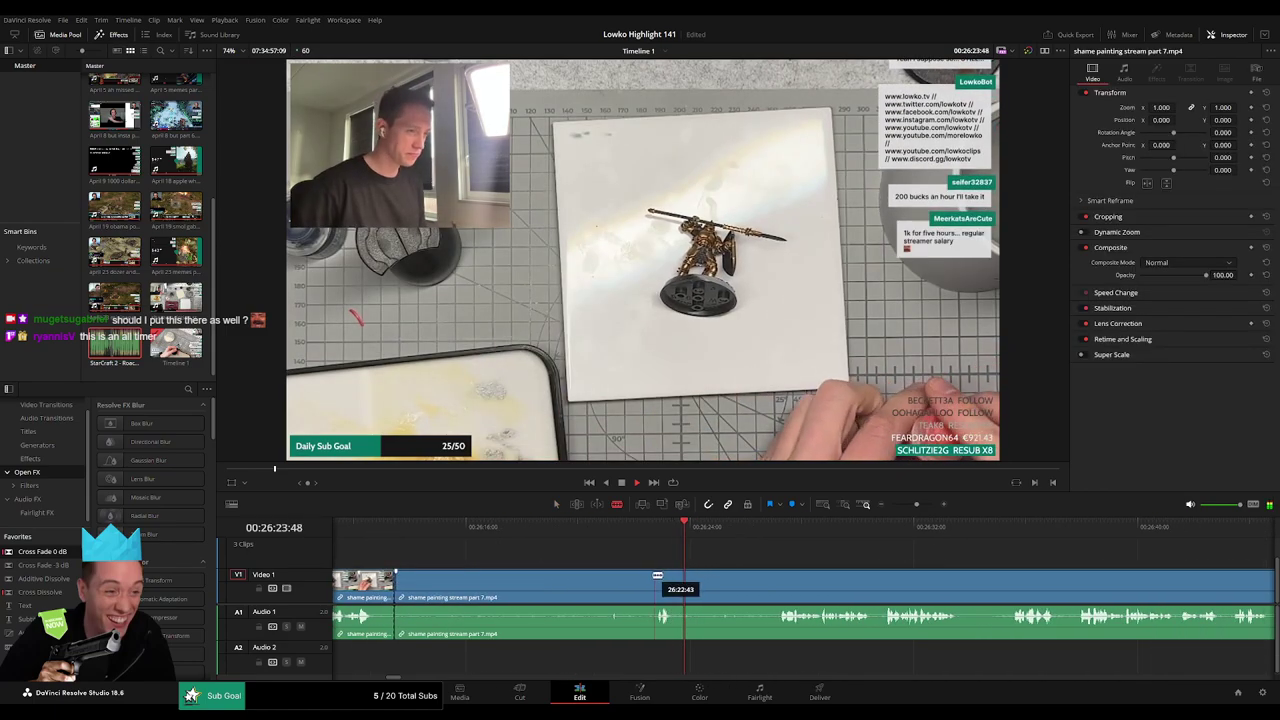
pyautogui.press('space')
pyautogui.press('space')
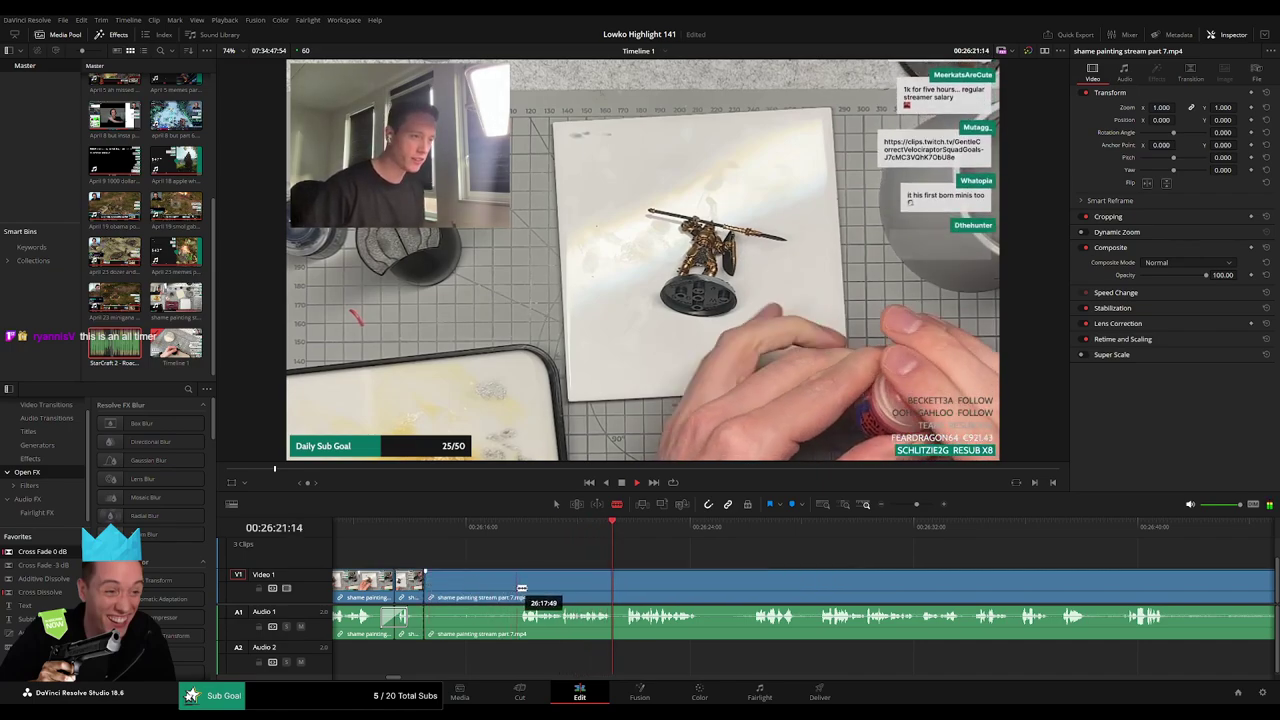
# Ripple-delete the silence from about 26:14 to 26:17 in the painting stream and cross-fade the audio join.
pyautogui.click(521, 588)
pyautogui.press('a')
pyautogui.click(489, 598)
pyautogui.press('Delete')
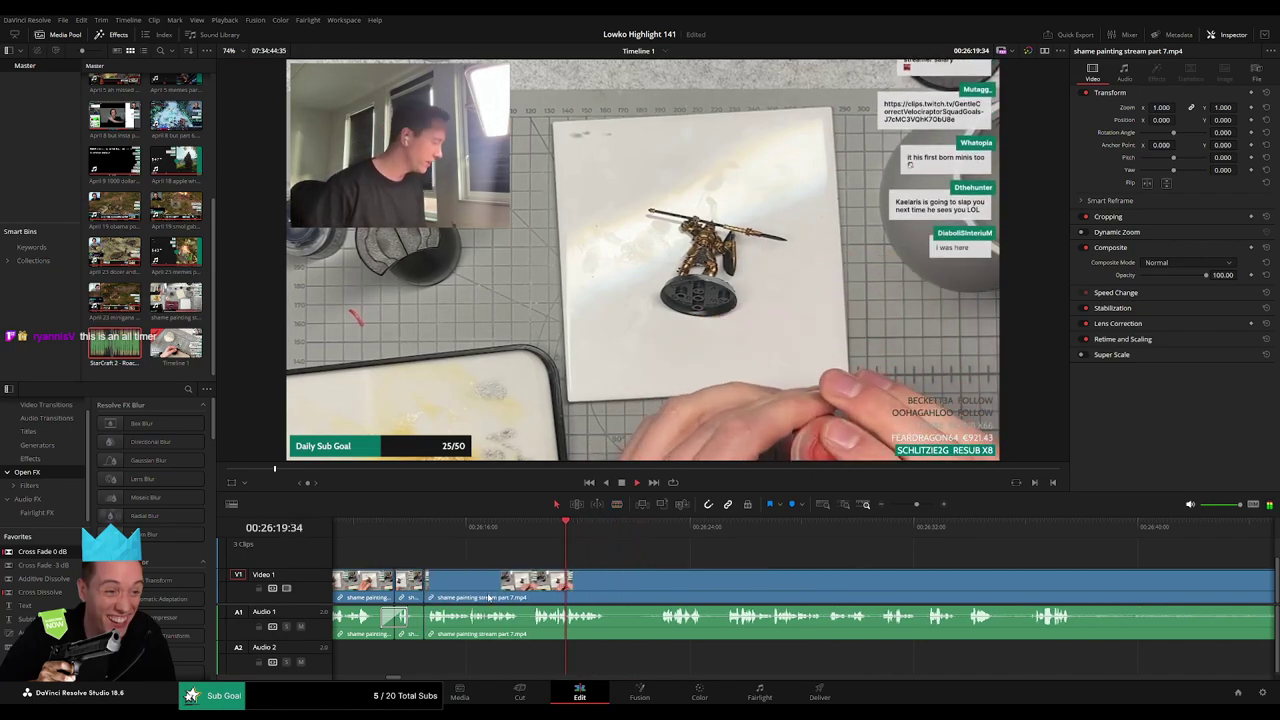
# Ripple-delete the short pause from about 26:35 to 26:36 in the painting stream.
pyautogui.click(649, 531)
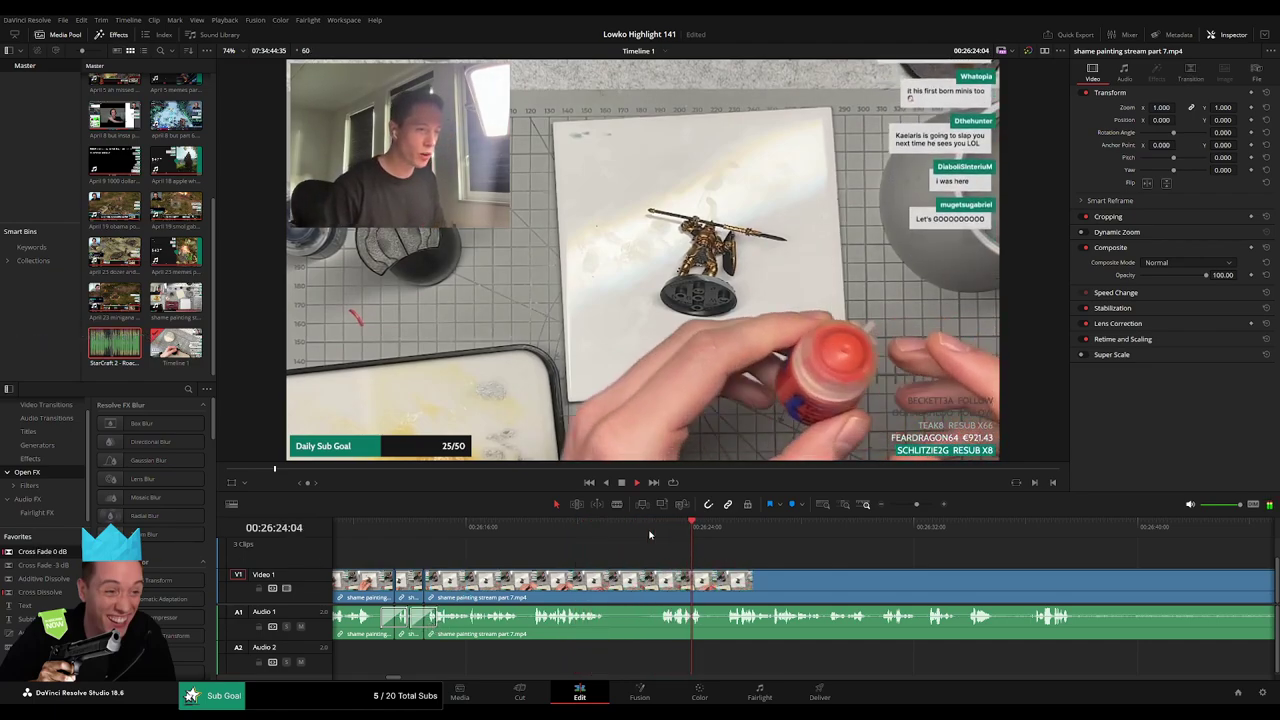
pyautogui.hscroll(3, 625, 548)
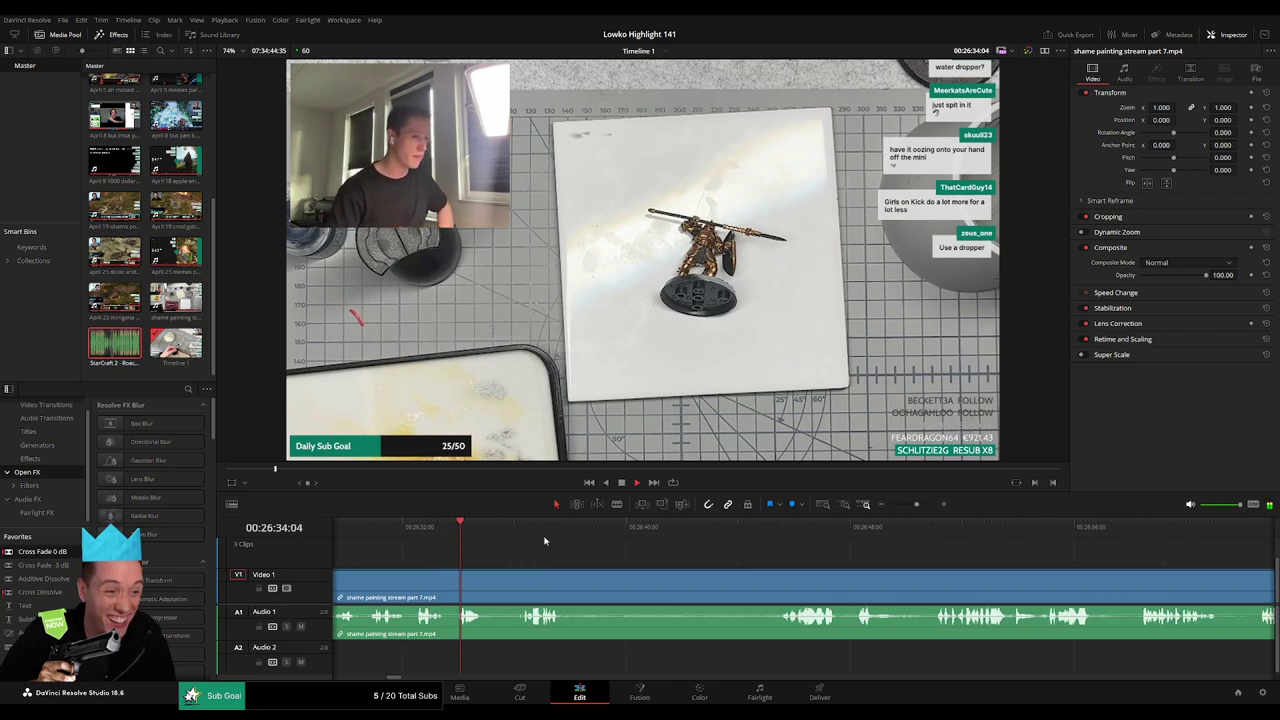
pyautogui.press('b')
pyautogui.click(487, 582)
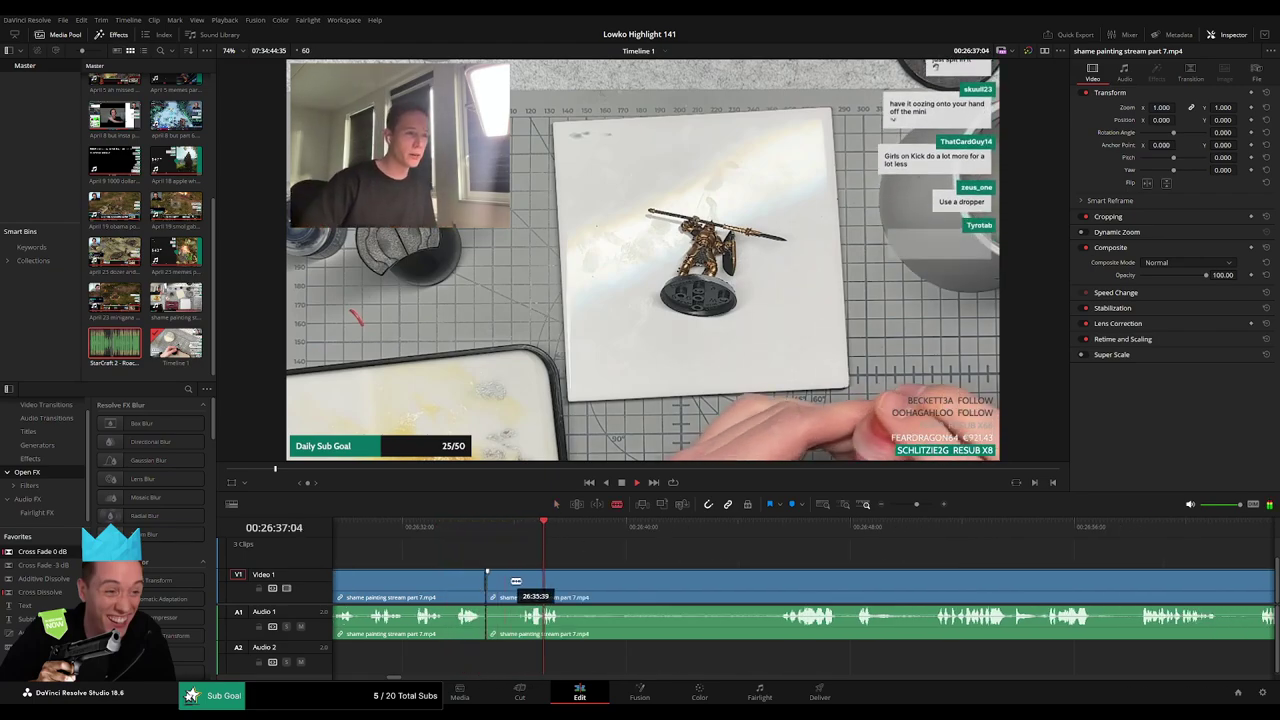
pyautogui.press('Delete')
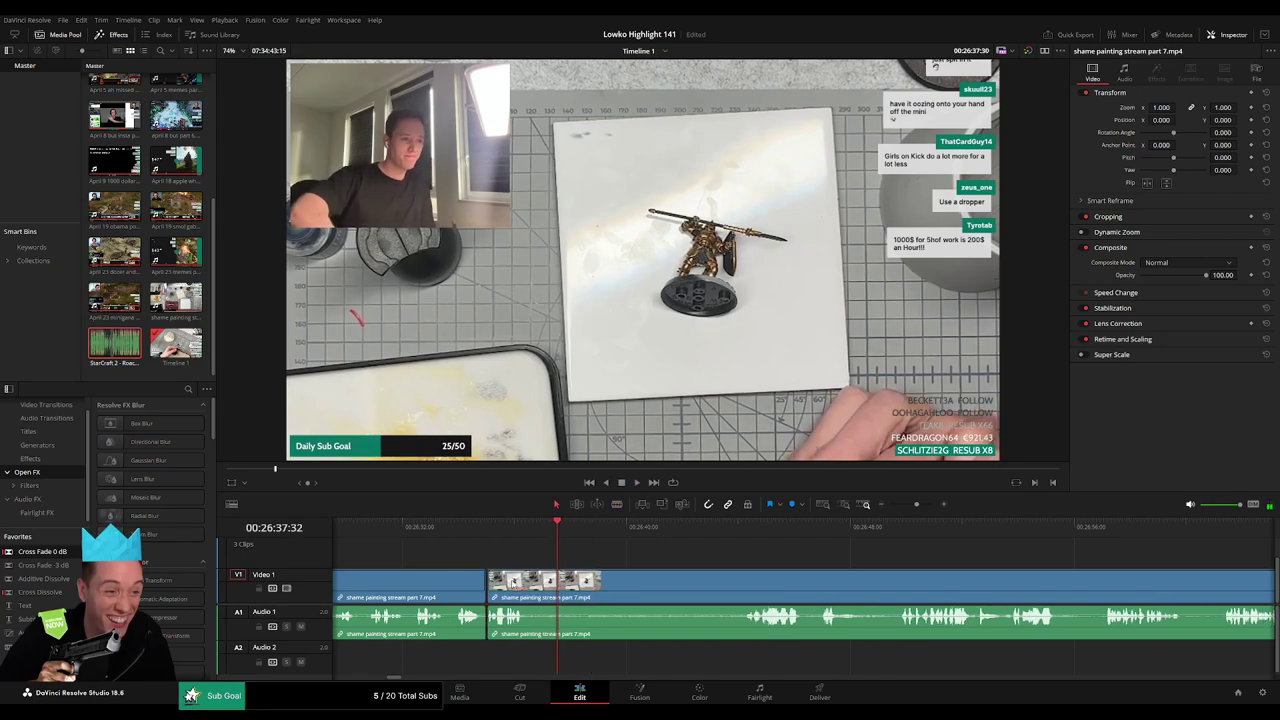
# Ripple-delete the silent empty-chair section from about 27:28 to 28:02 in the painting stream and cross-fade the audio join.
pyautogui.moveTo(613, 537); pyautogui.dragTo(704, 540)
pyautogui.hscroll(2, 645, 545)
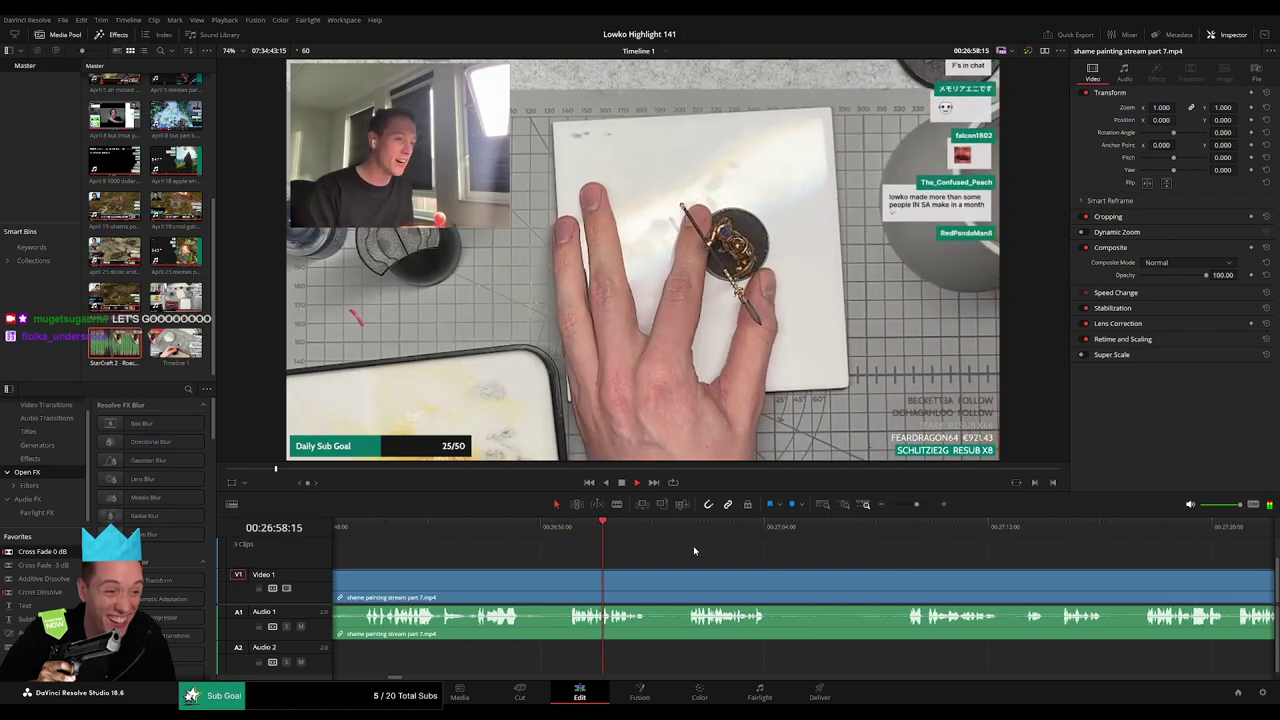
pyautogui.click(531, 528)
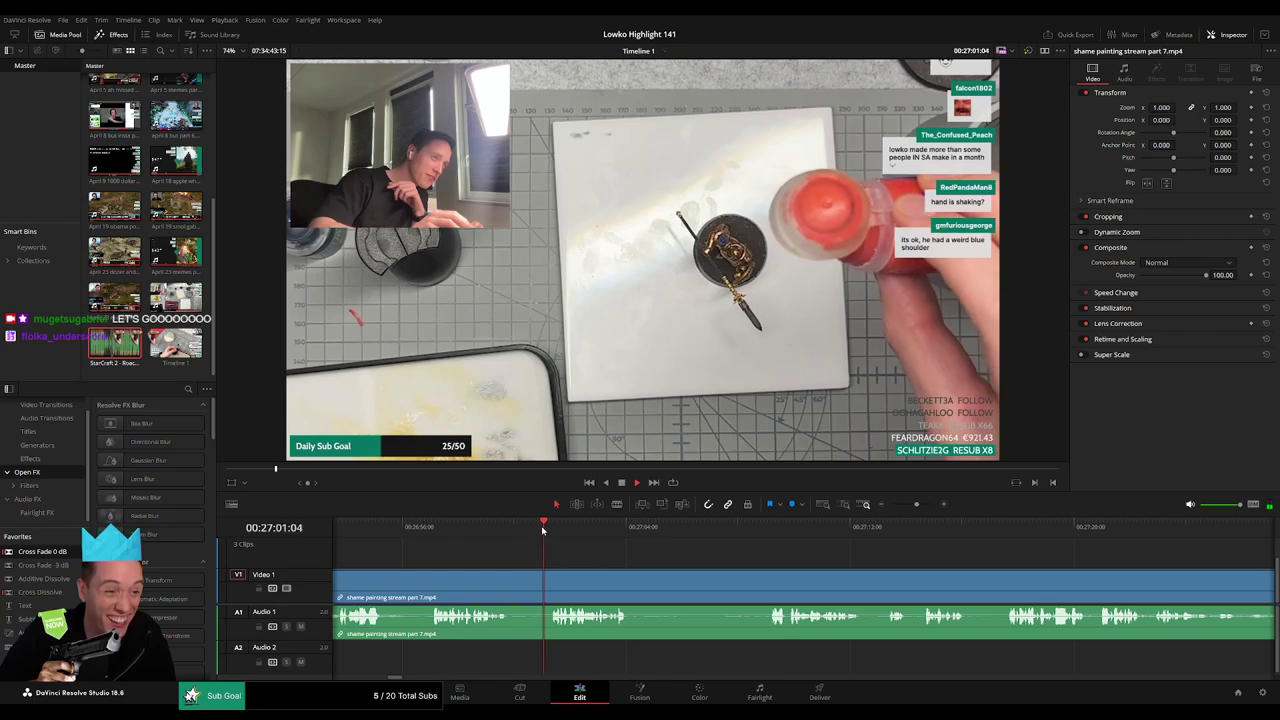
pyautogui.hscroll(3, 560, 540)
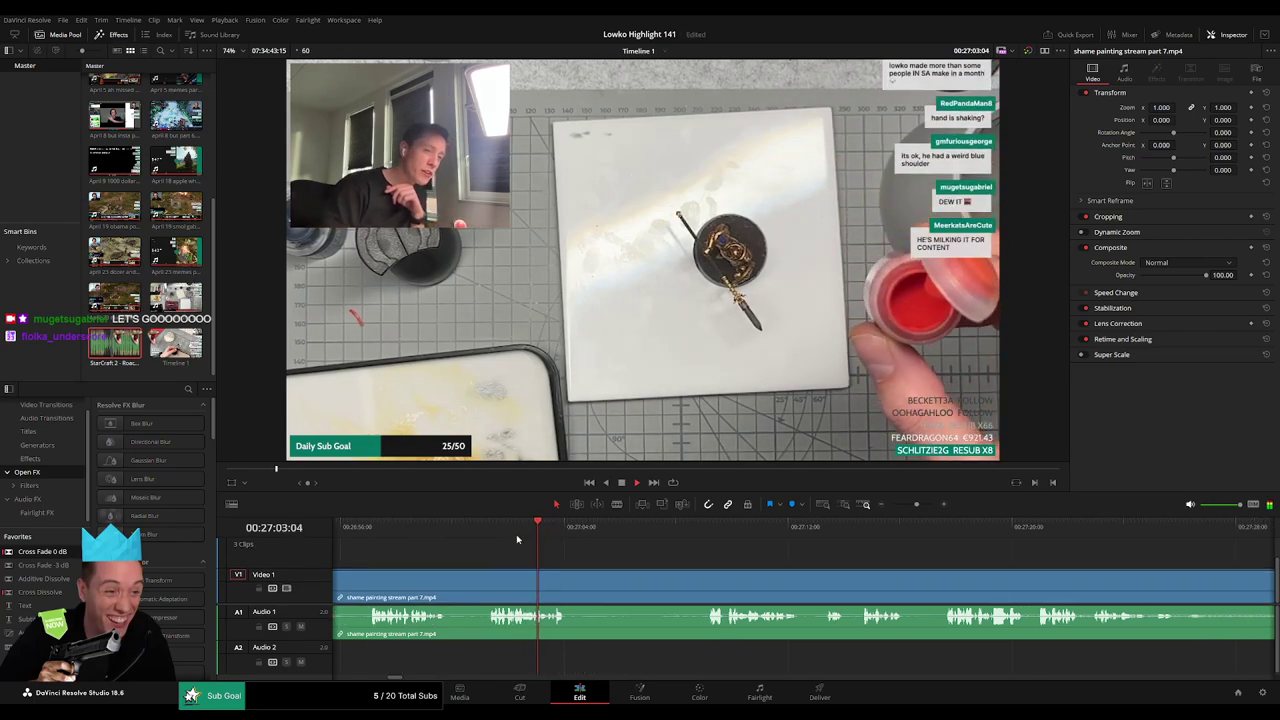
pyautogui.moveTo(482, 531); pyautogui.dragTo(583, 538)
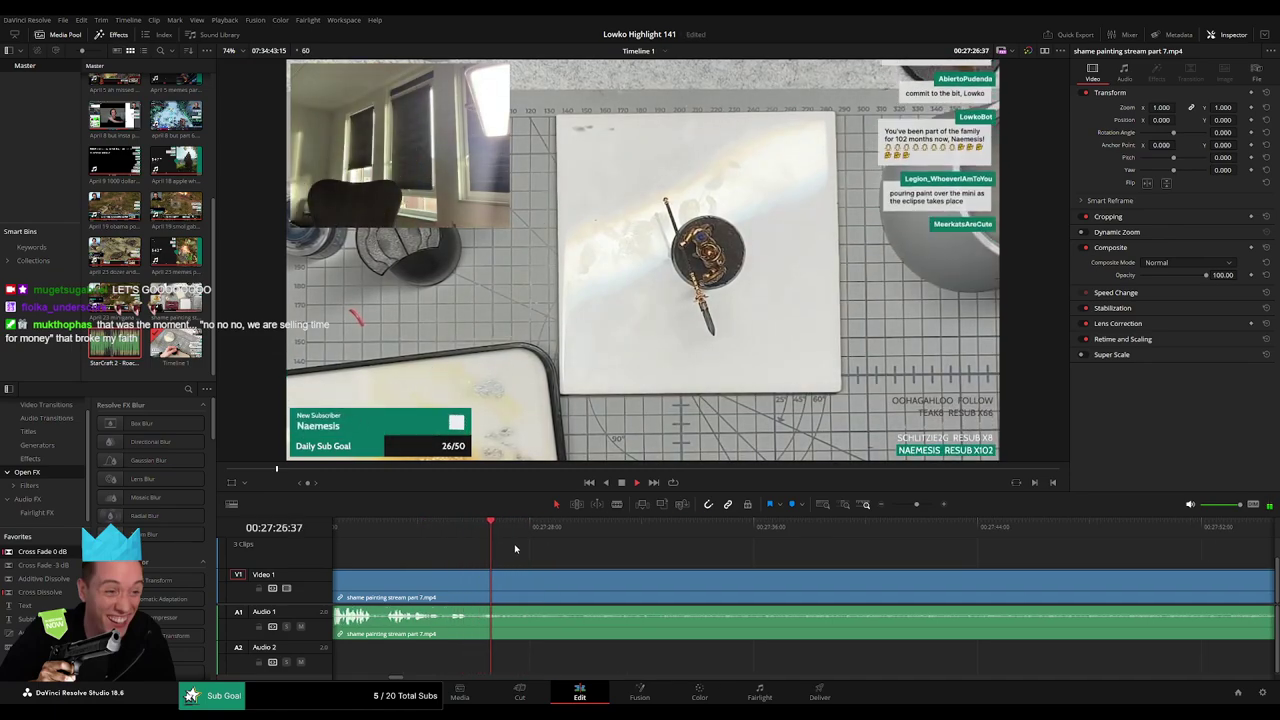
pyautogui.press('space')
pyautogui.press('b')
pyautogui.click(522, 588)
pyautogui.moveTo(916, 505); pyautogui.dragTo(907, 507)
pyautogui.click(917, 586)
pyautogui.press('a')
pyautogui.click(887, 587)
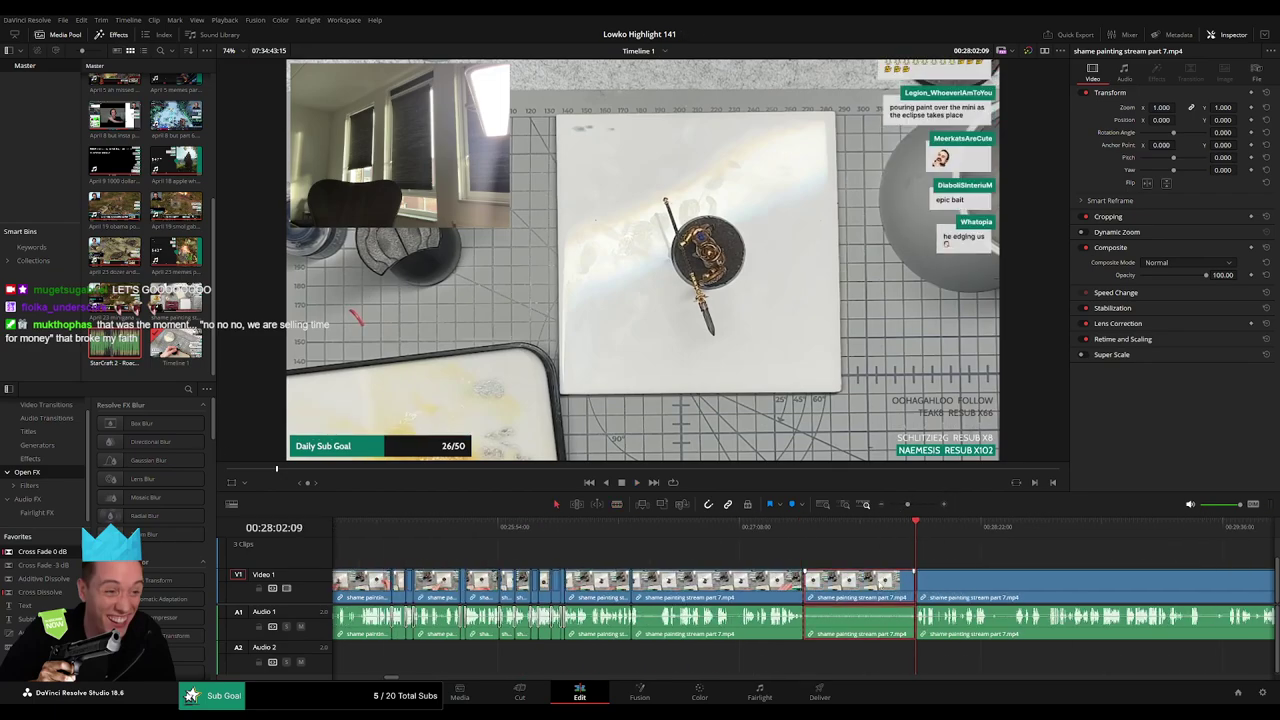
pyautogui.press('Delete')
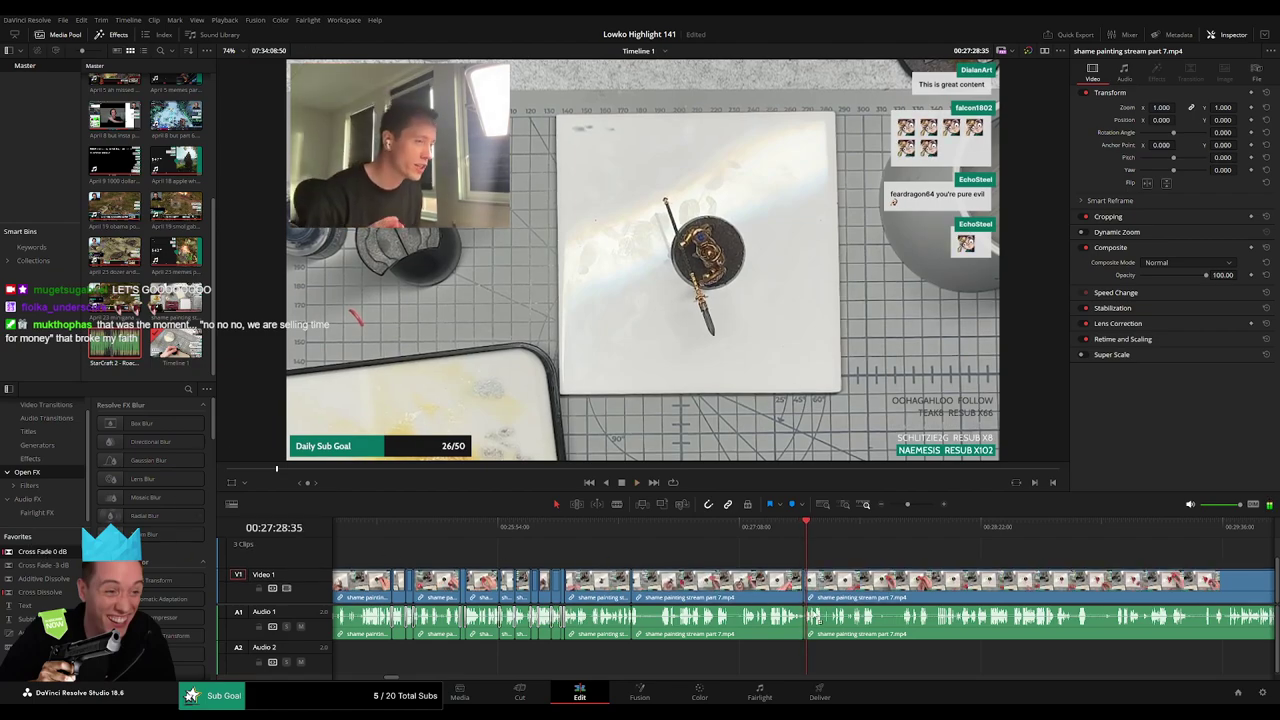
# Ripple-delete the quiet section from about 27:33 to 27:37 in the painting stream and cross-fade the audio join.
pyautogui.hscroll(3, 674, 557)
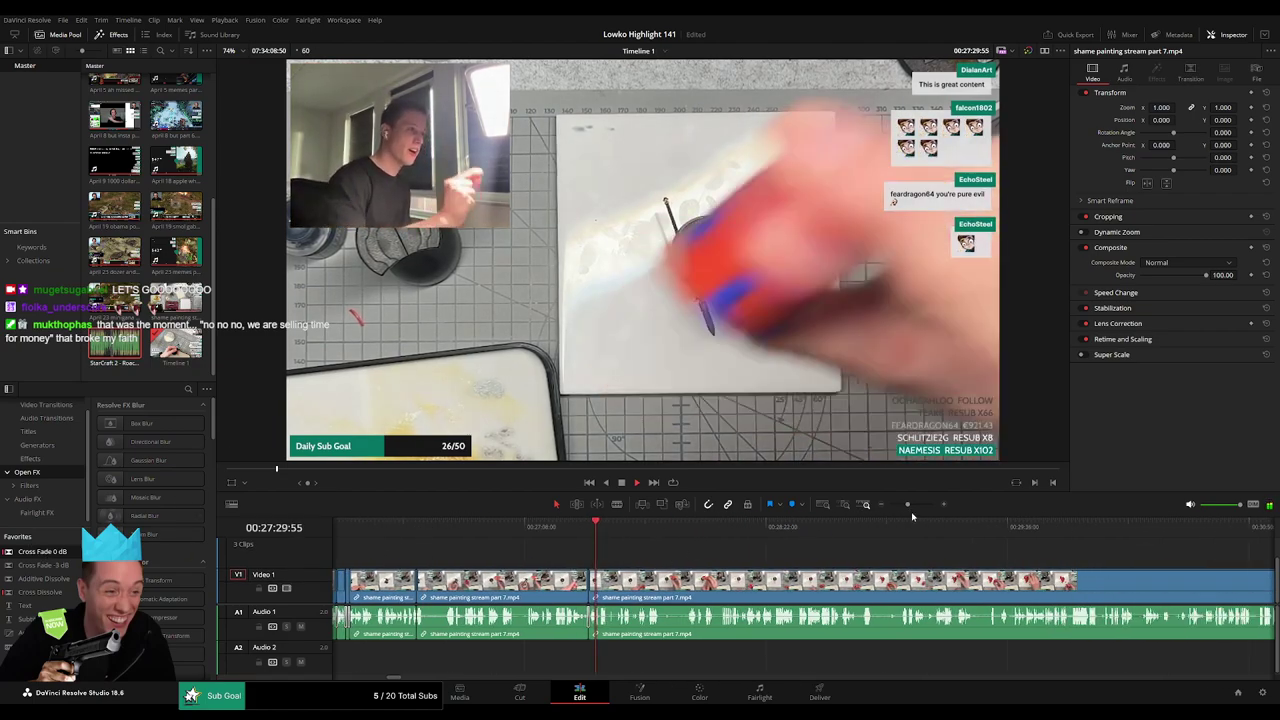
pyautogui.moveTo(908, 505); pyautogui.dragTo(920, 507)
pyautogui.click(635, 525)
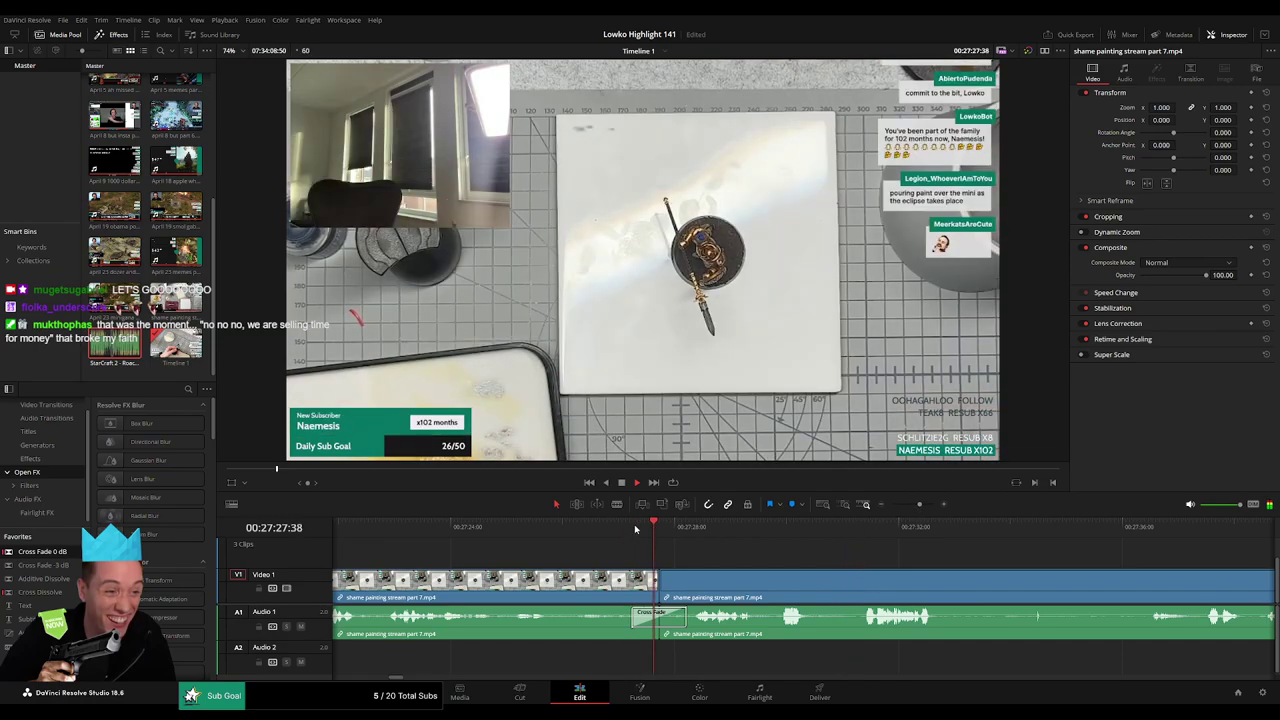
pyautogui.hscroll(3, 844, 570)
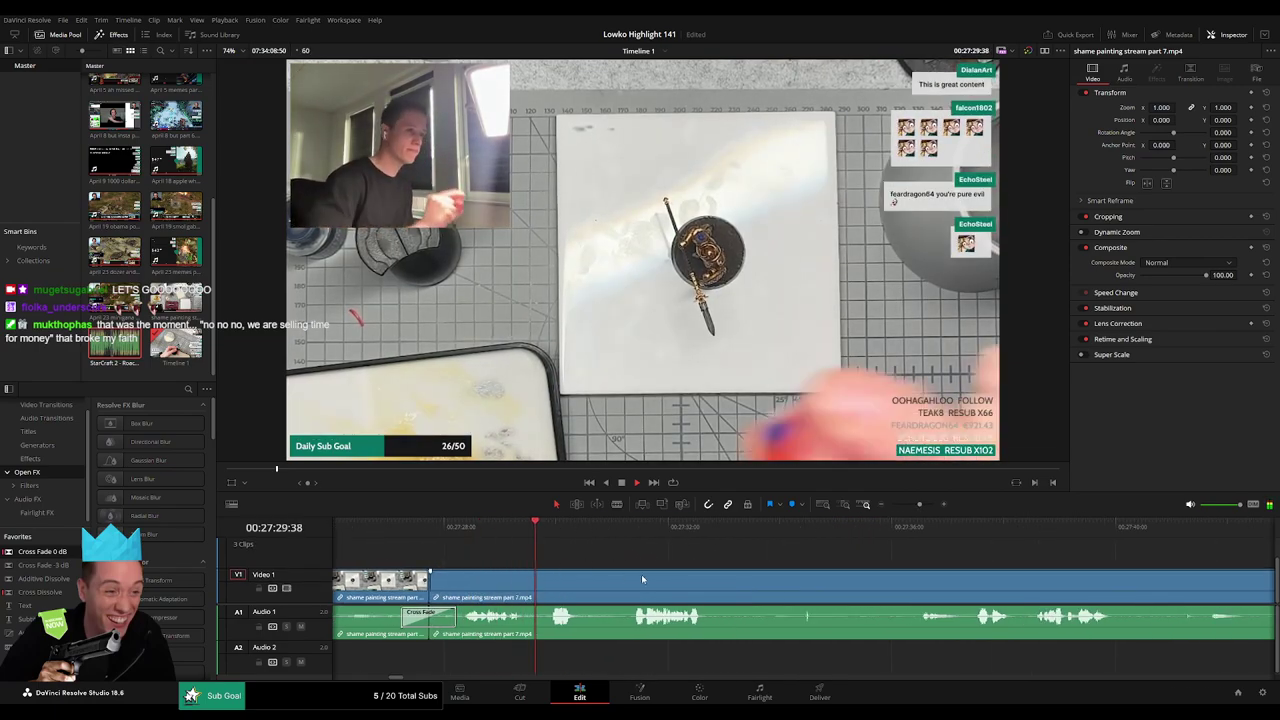
pyautogui.click(645, 527)
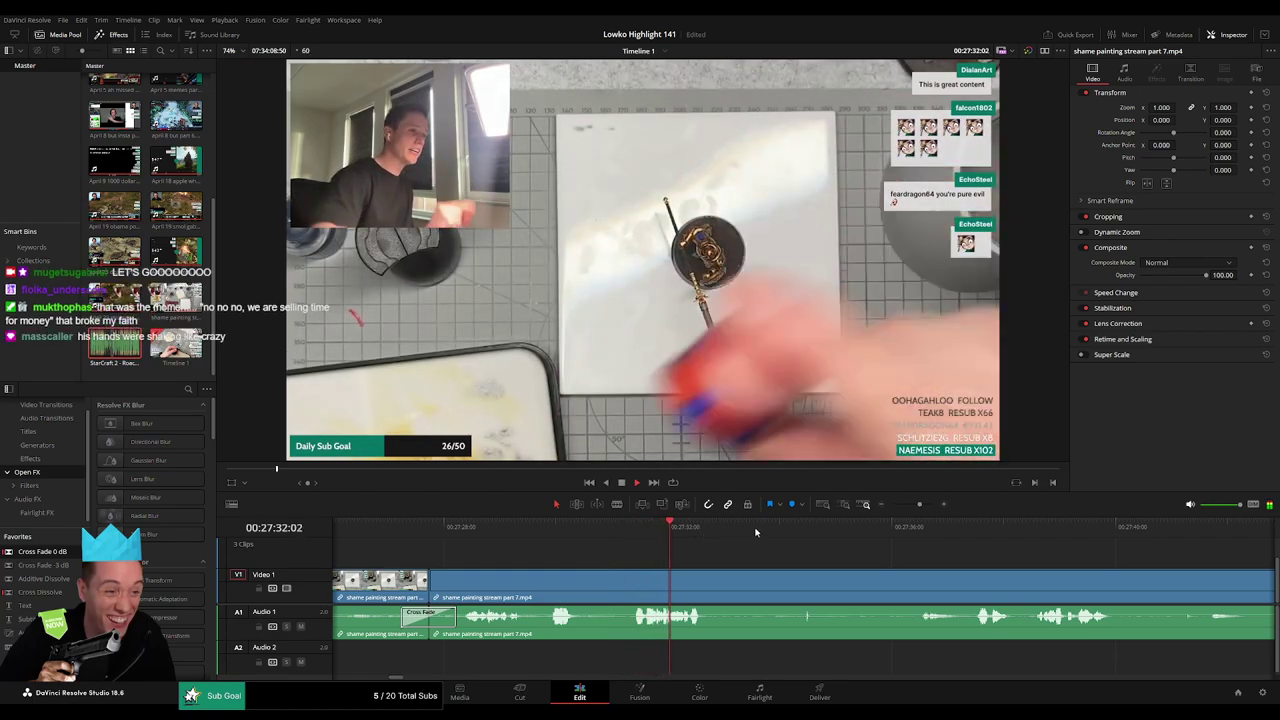
pyautogui.click(774, 528)
pyautogui.hscroll(2, 628, 546)
pyautogui.click(653, 527)
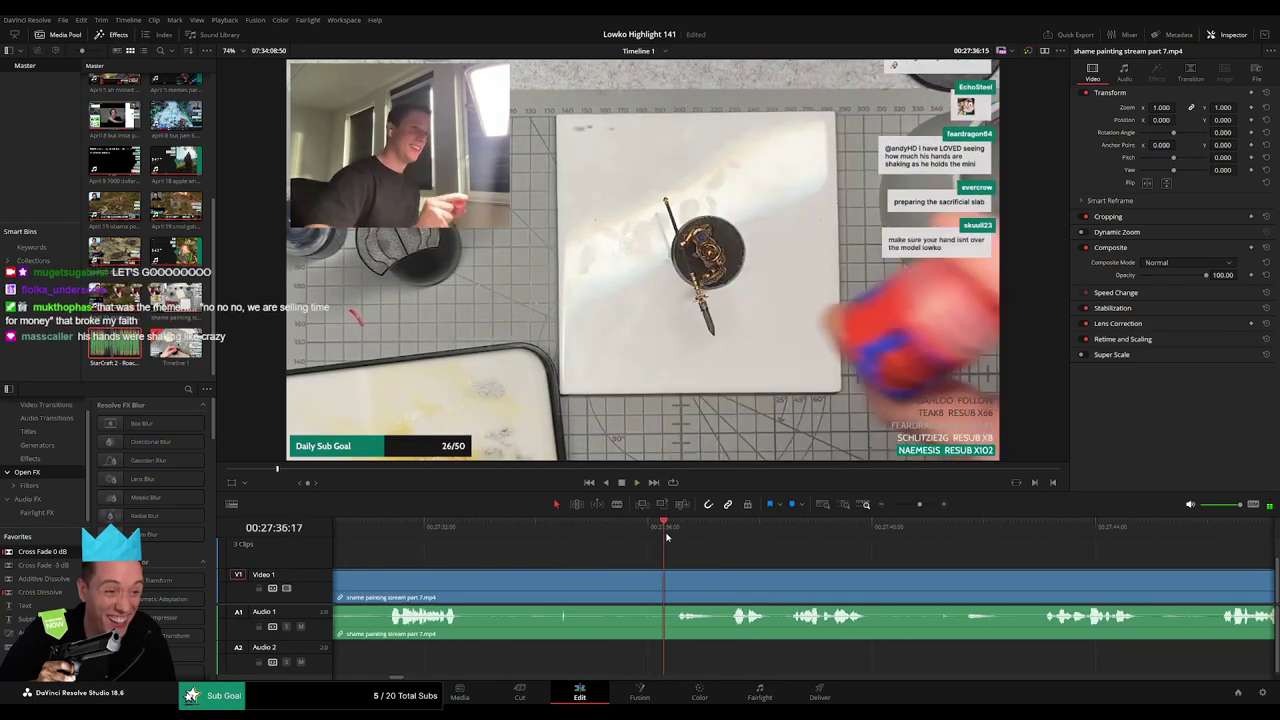
pyautogui.moveTo(648, 569)
pyautogui.mouseDown()
pyautogui.moveTo(523, 571)
pyautogui.moveTo(652, 582)
pyautogui.mouseUp()
pyautogui.press('b')
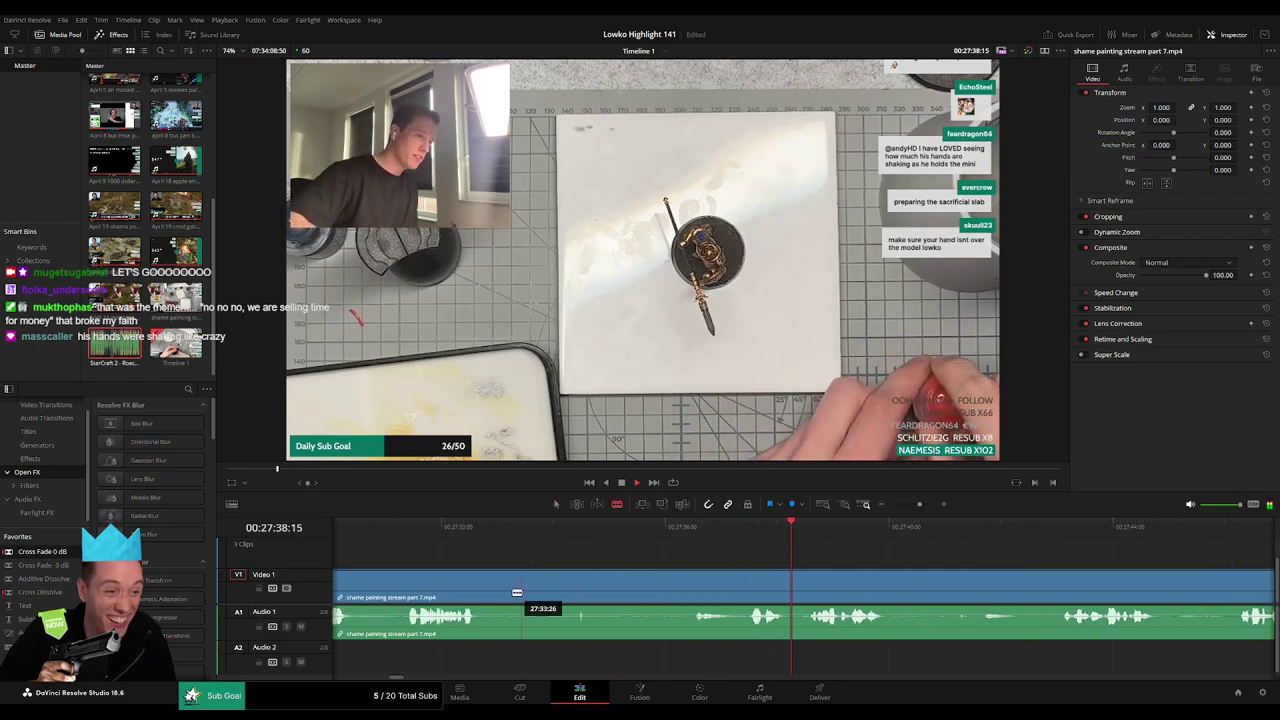
pyautogui.click(512, 585)
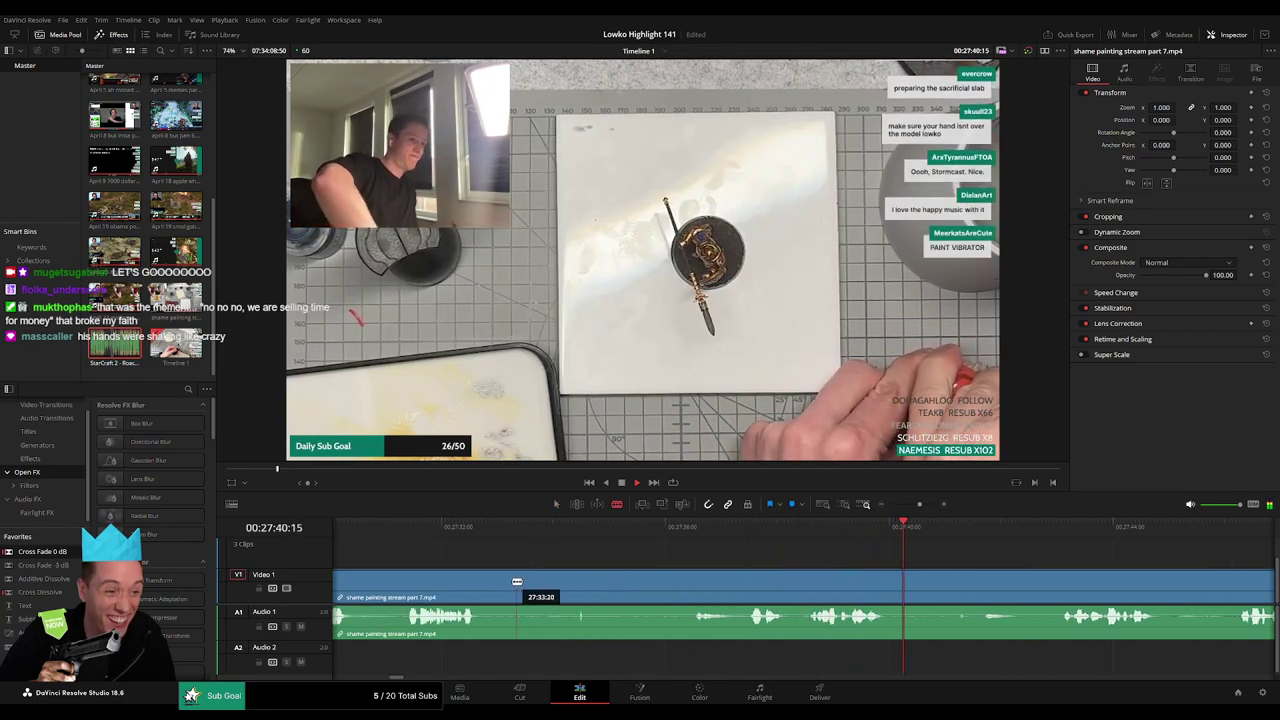
pyautogui.click(746, 585)
pyautogui.press('a')
pyautogui.click(691, 590)
pyautogui.press('Delete')
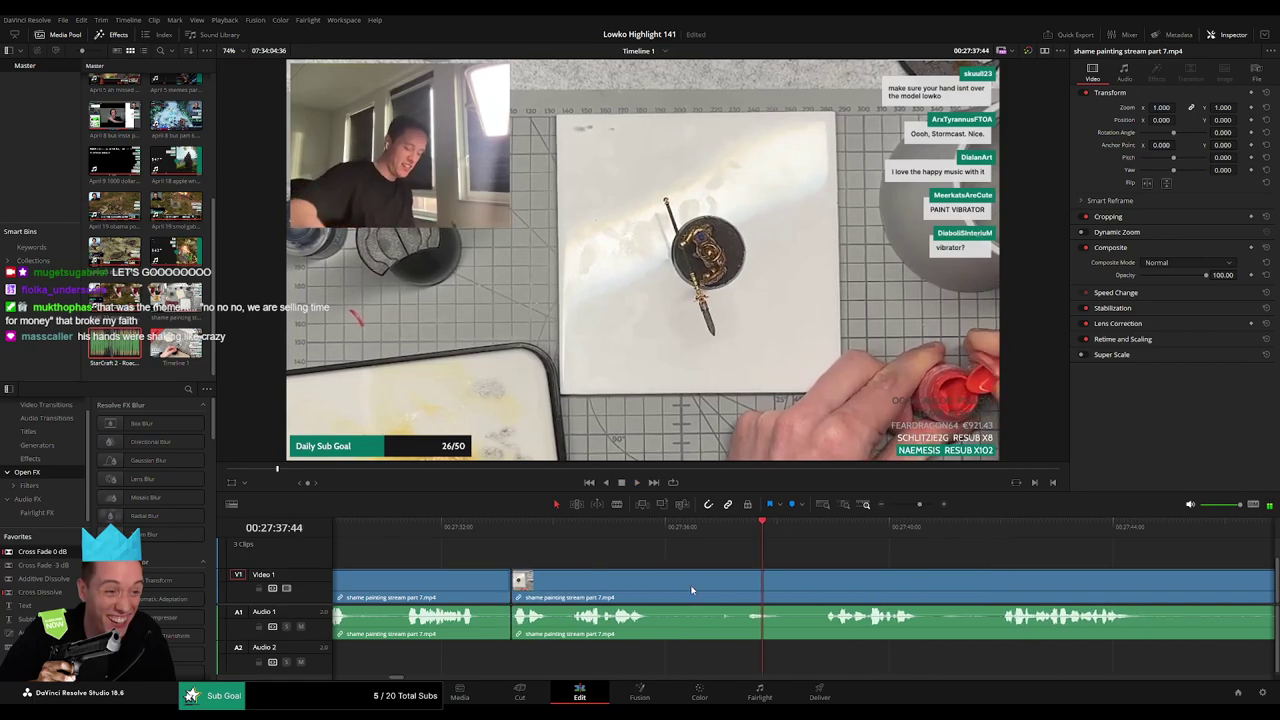
pyautogui.moveTo(497, 640); pyautogui.dragTo(510, 619)
# Ripple-delete the pause from about 27:36 to 27:38 in the painting stream and cross-fade the audio join.
pyautogui.press('space')
pyautogui.press('b')
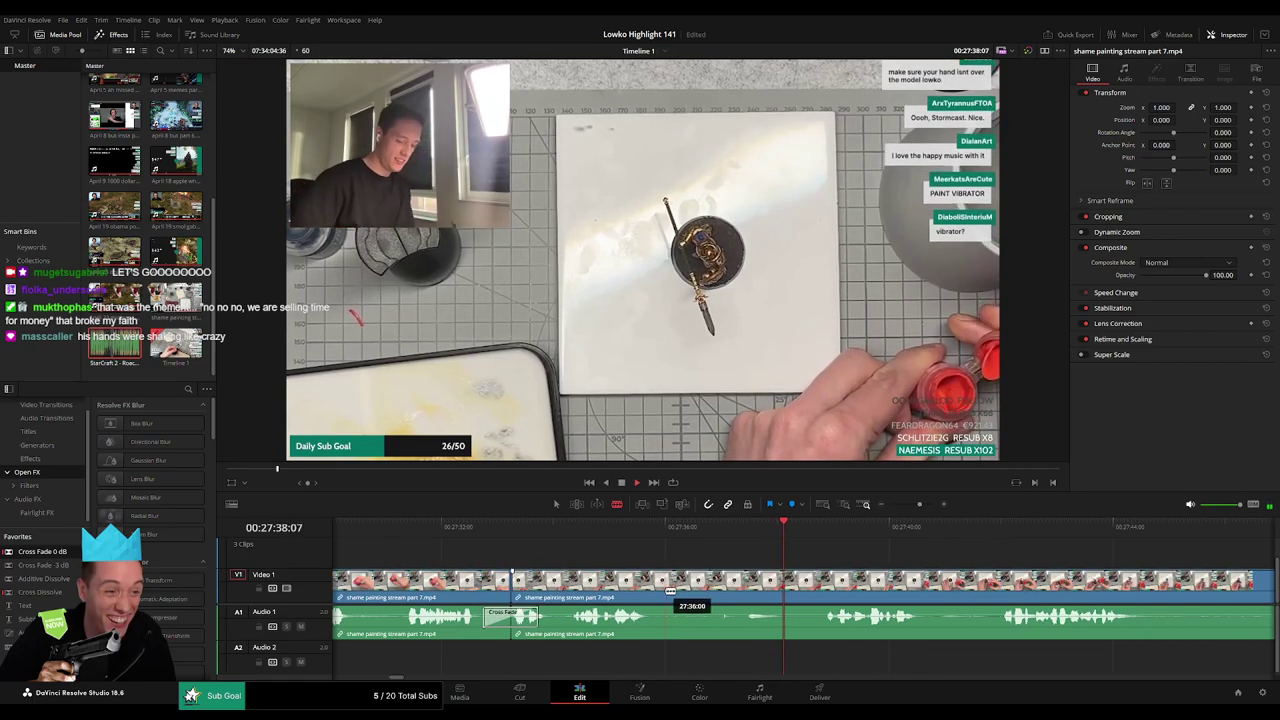
pyautogui.click(665, 586)
pyautogui.click(816, 584)
pyautogui.press('a')
pyautogui.press('Delete')
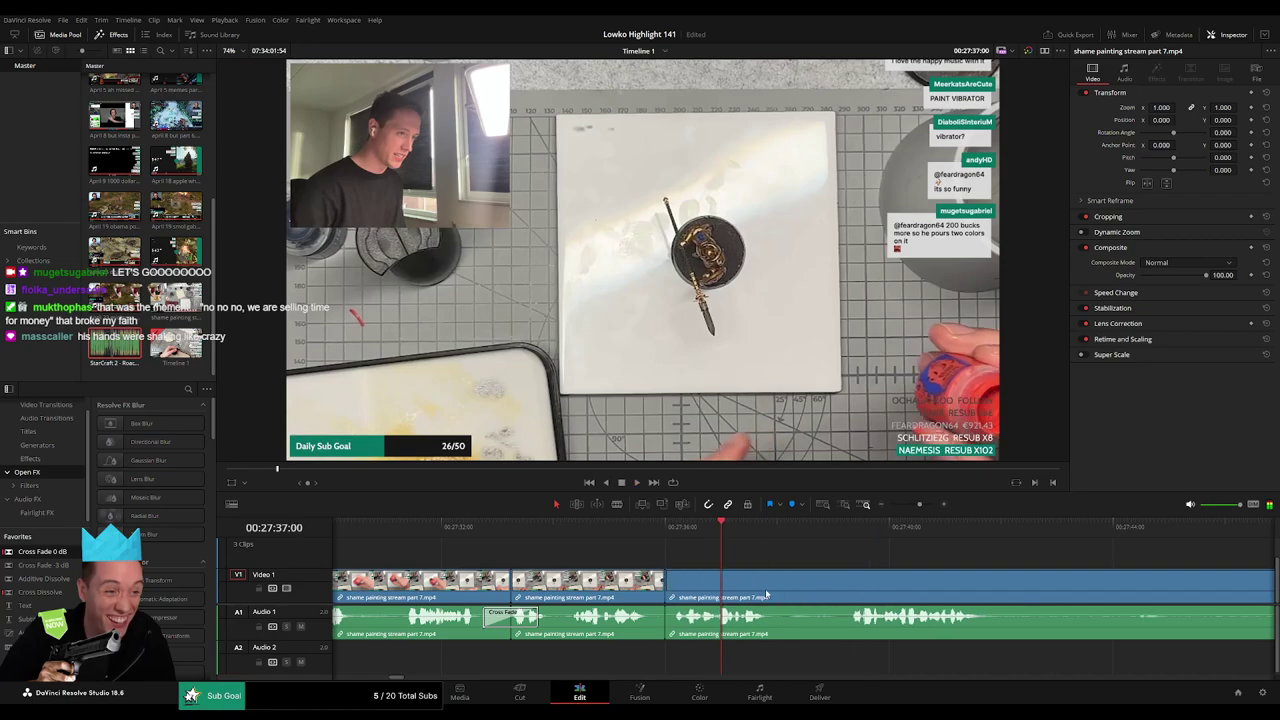
pyautogui.moveTo(663, 634); pyautogui.dragTo(667, 622)
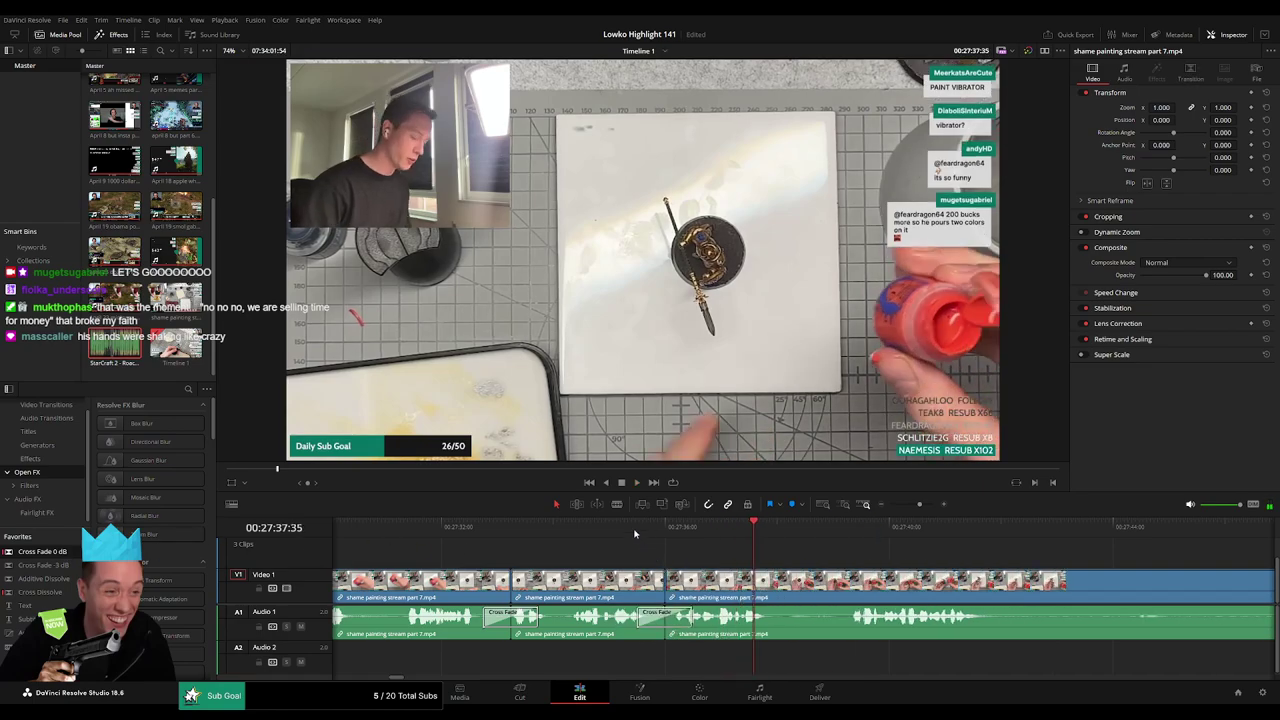
# Review the painting stream from about 27:37 to 28:03 for the first paint pour and the reaction to it.
pyautogui.click(634, 531)
pyautogui.press('space')
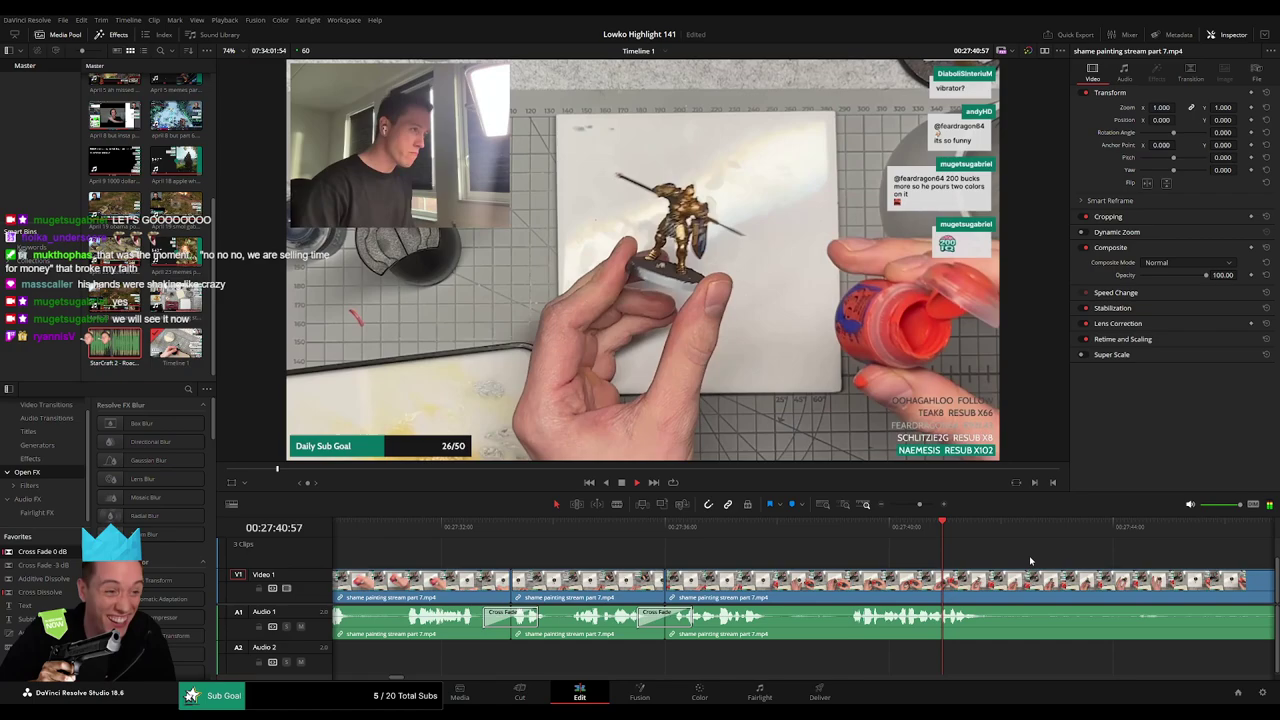
pyautogui.moveTo(1030, 561); pyautogui.dragTo(794, 551)
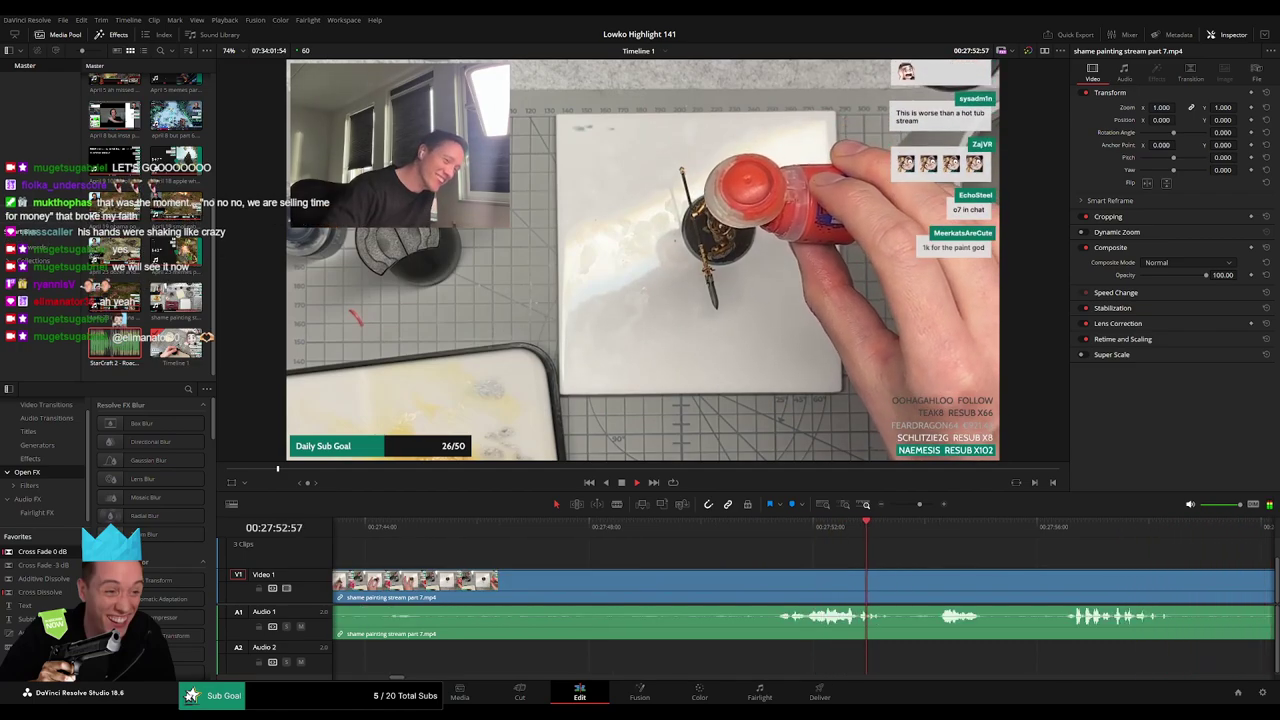
pyautogui.hscroll(-2, 637, 560)
pyautogui.moveTo(439, 530); pyautogui.dragTo(744, 541)
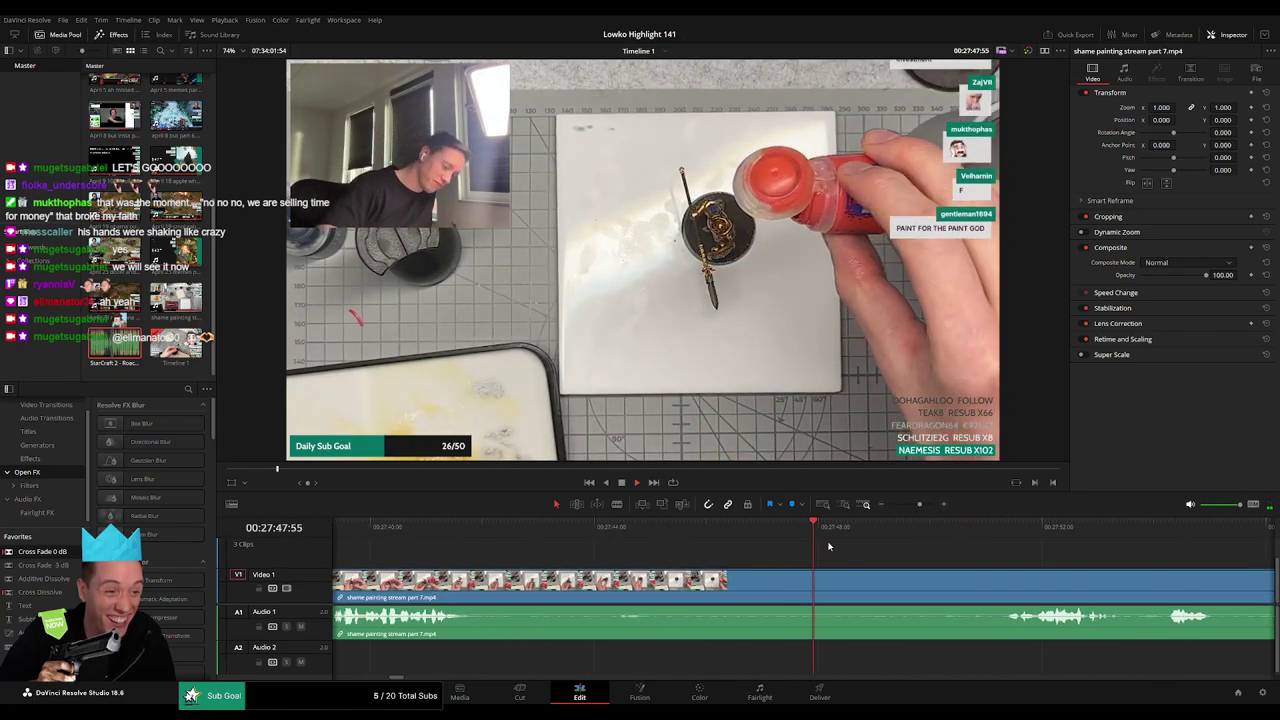
pyautogui.hscroll(4, 600, 550)
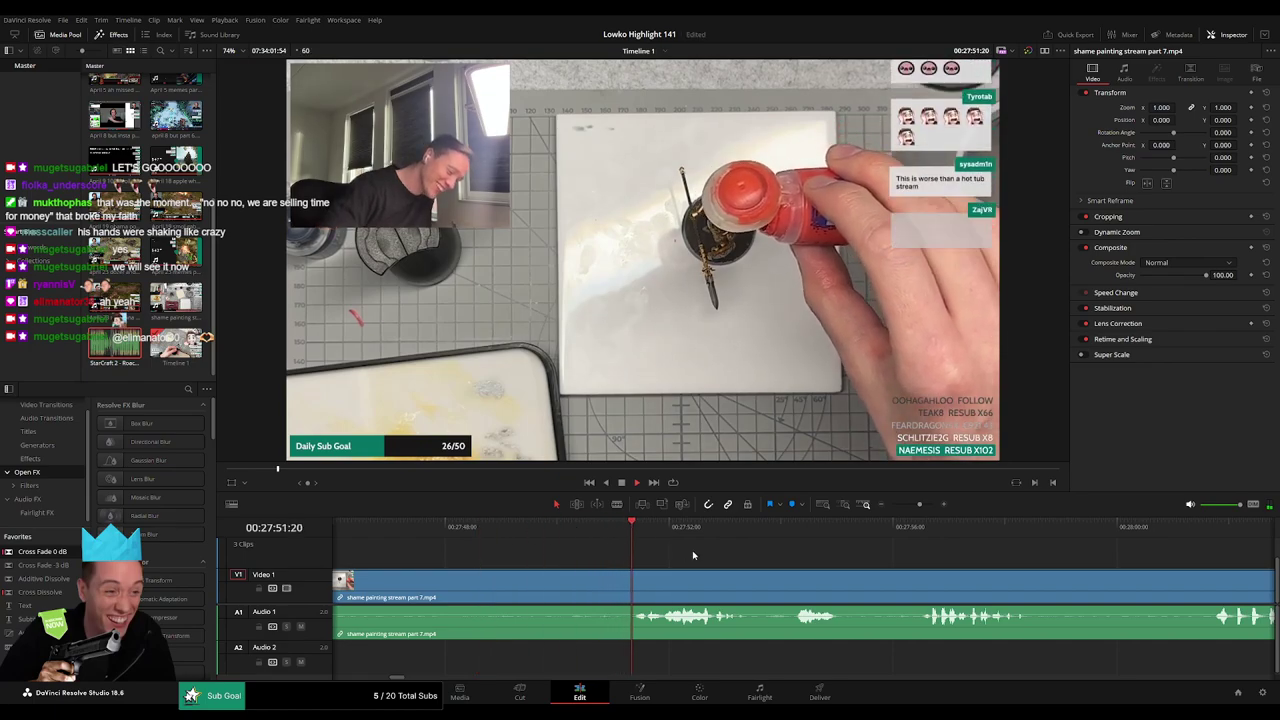
pyautogui.hscroll(4, 583, 549)
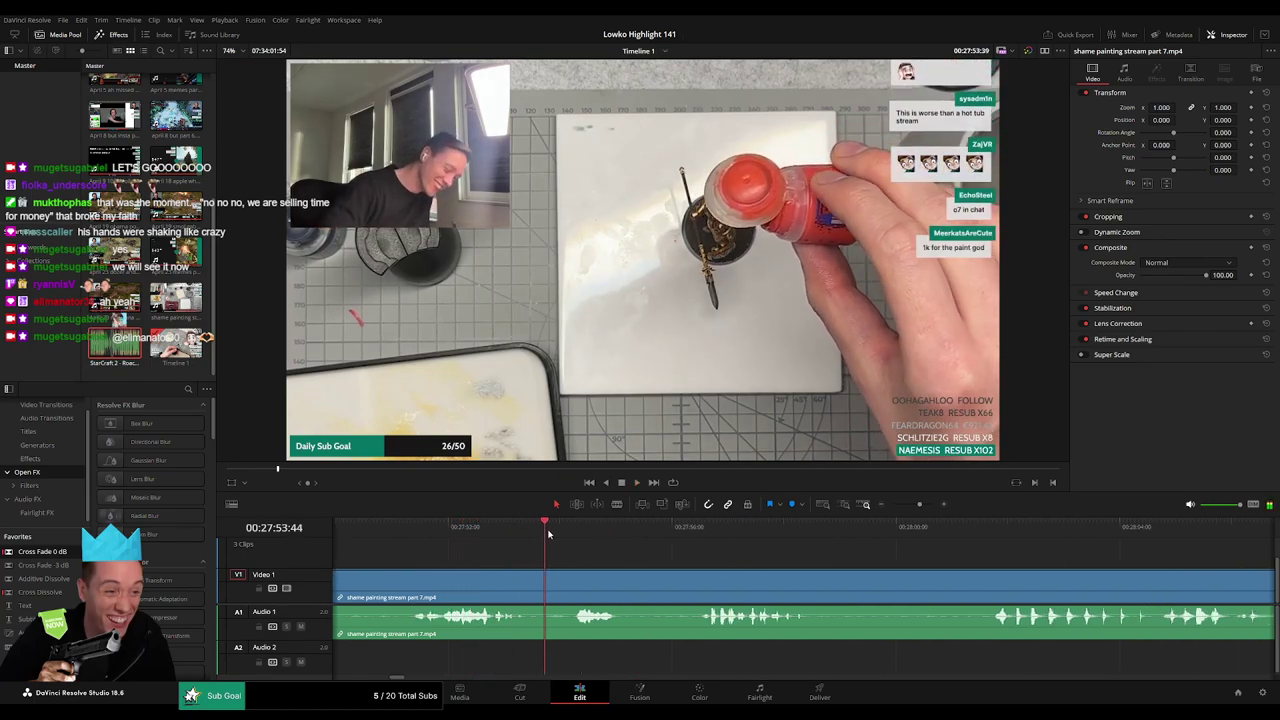
pyautogui.hscroll(2, 540, 540)
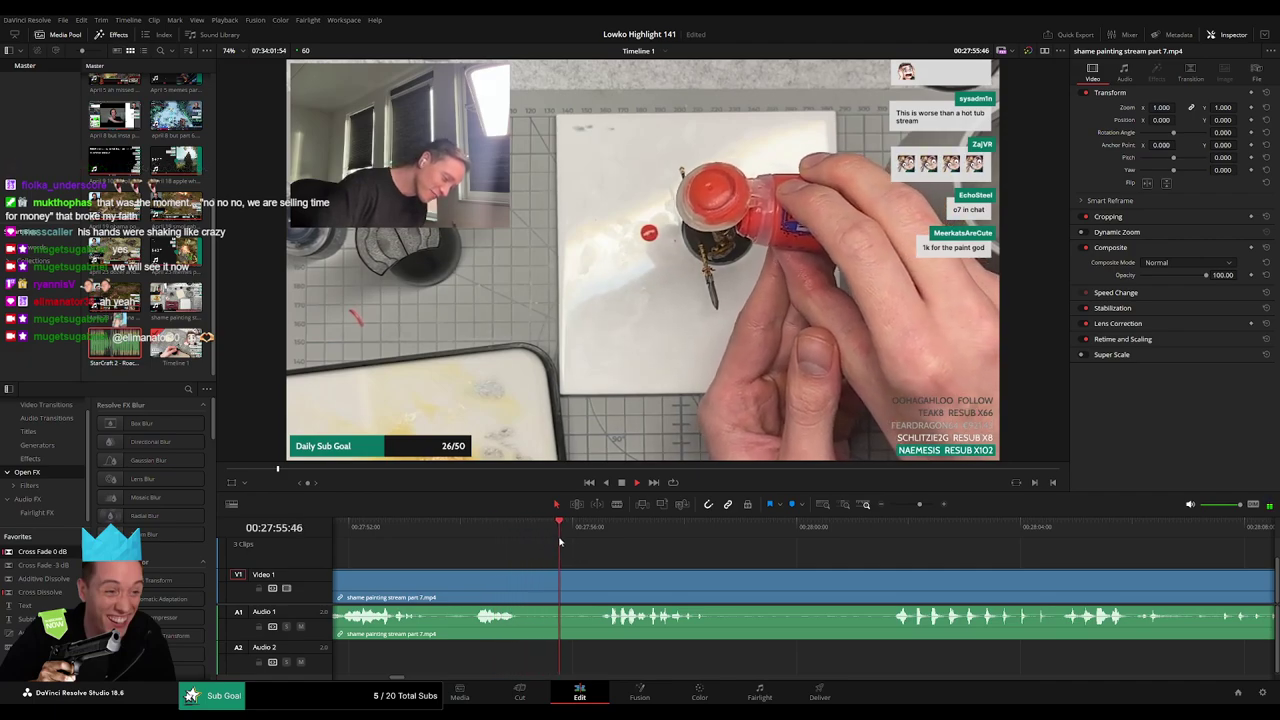
pyautogui.hscroll(2, 641, 554)
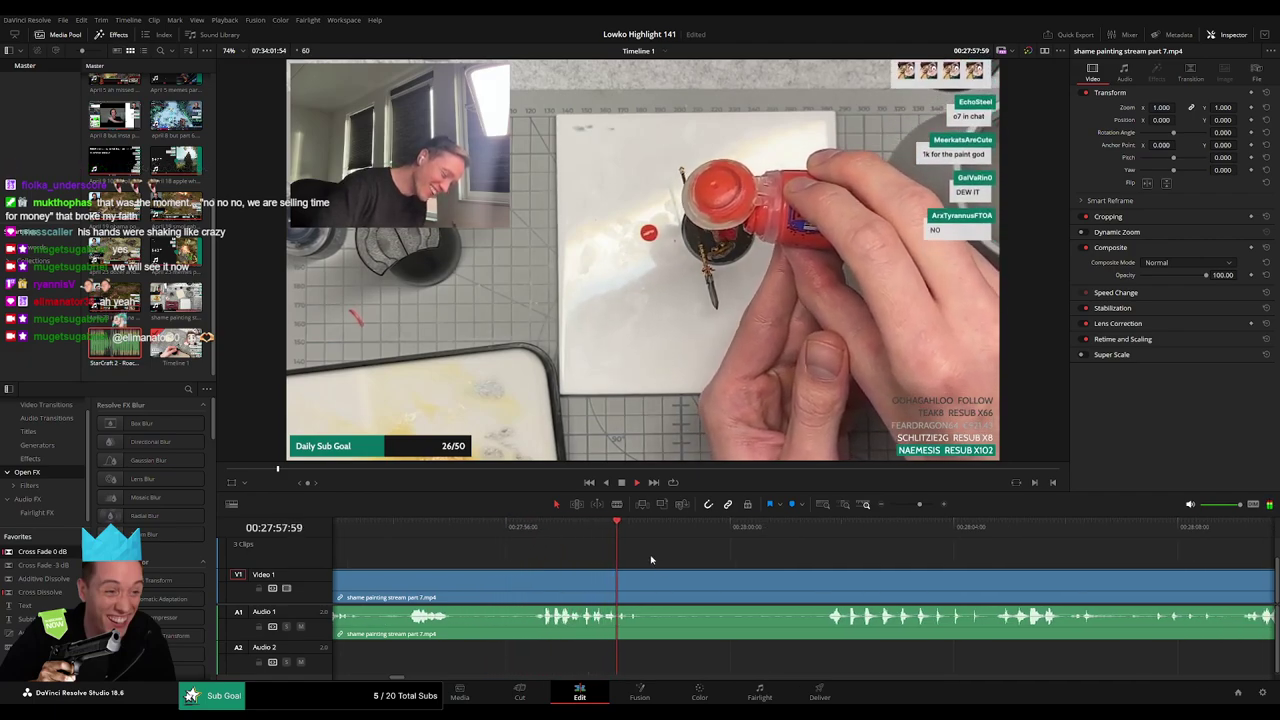
pyautogui.hscroll(3, 525, 535)
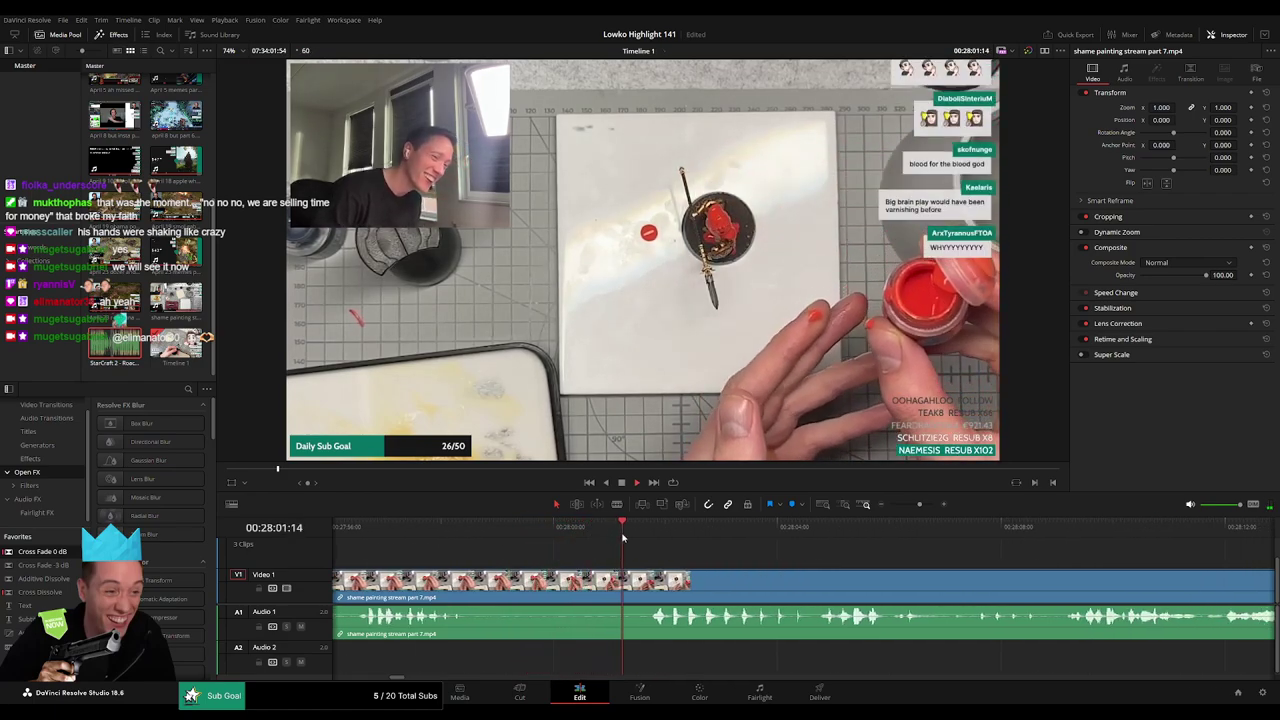
pyautogui.hscroll(3, 660, 545)
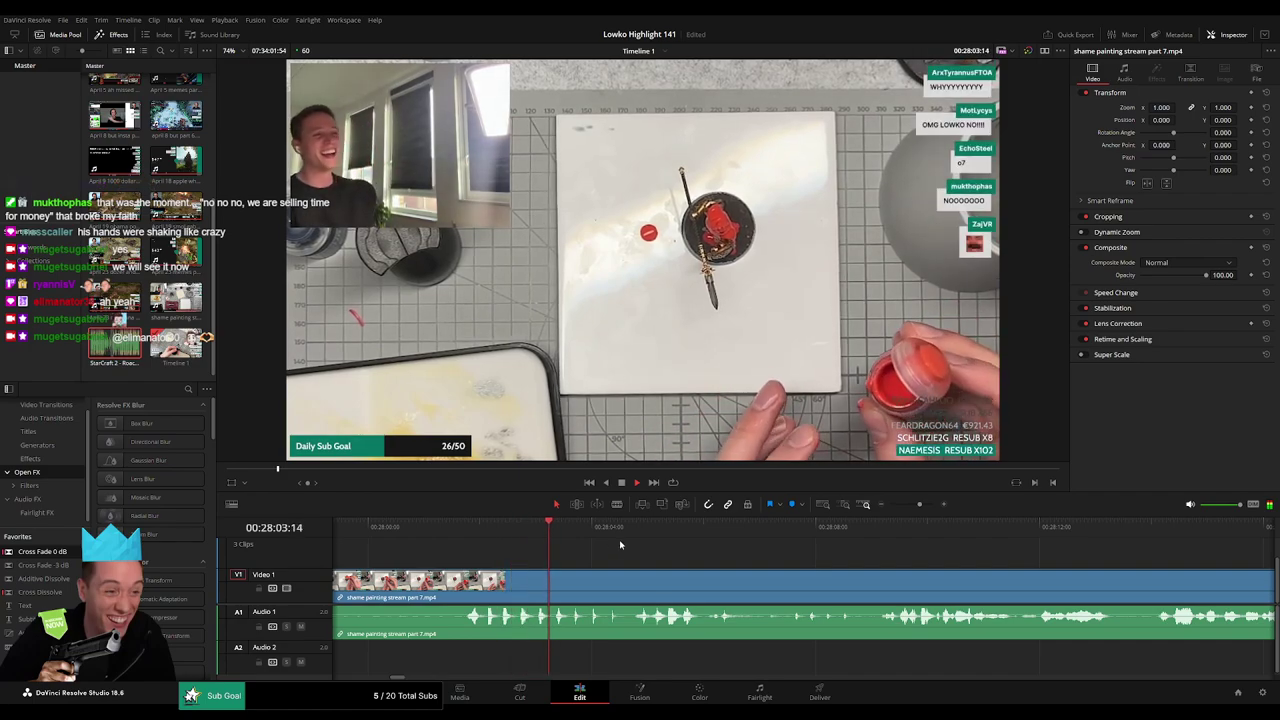
# Add an adjustment clip above the painting stream at about 27:59:40, and trim it to about 2 seconds.
pyautogui.hscroll(-1, 645, 548)
pyautogui.click(397, 531)
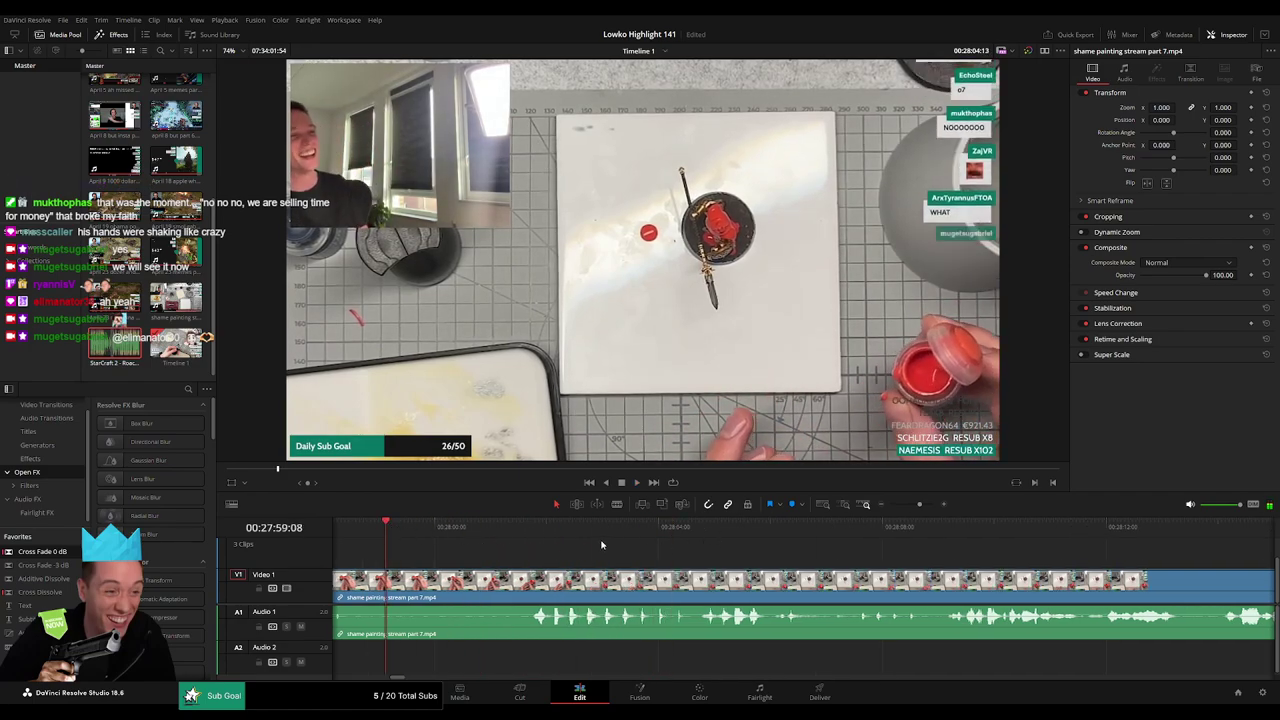
pyautogui.hscroll(-4, 602, 545)
pyautogui.click(528, 530)
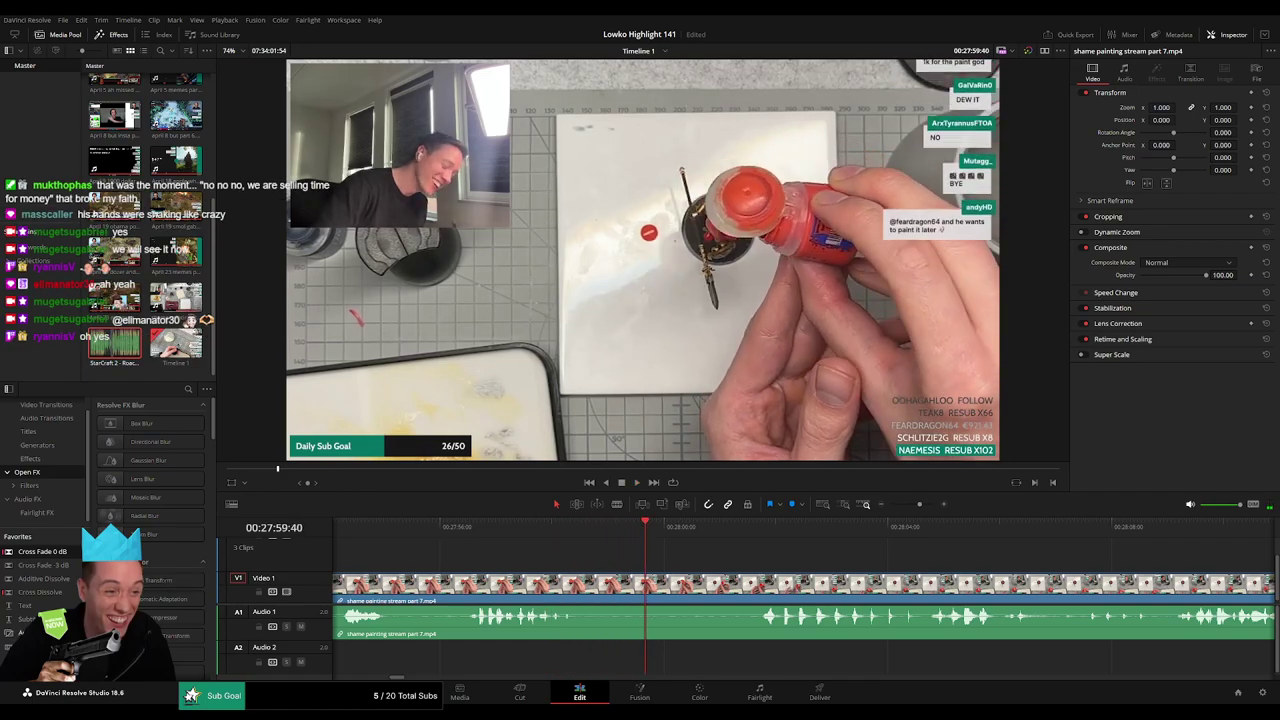
pyautogui.moveTo(26, 632); pyautogui.dragTo(738, 565)
pyautogui.press('space')
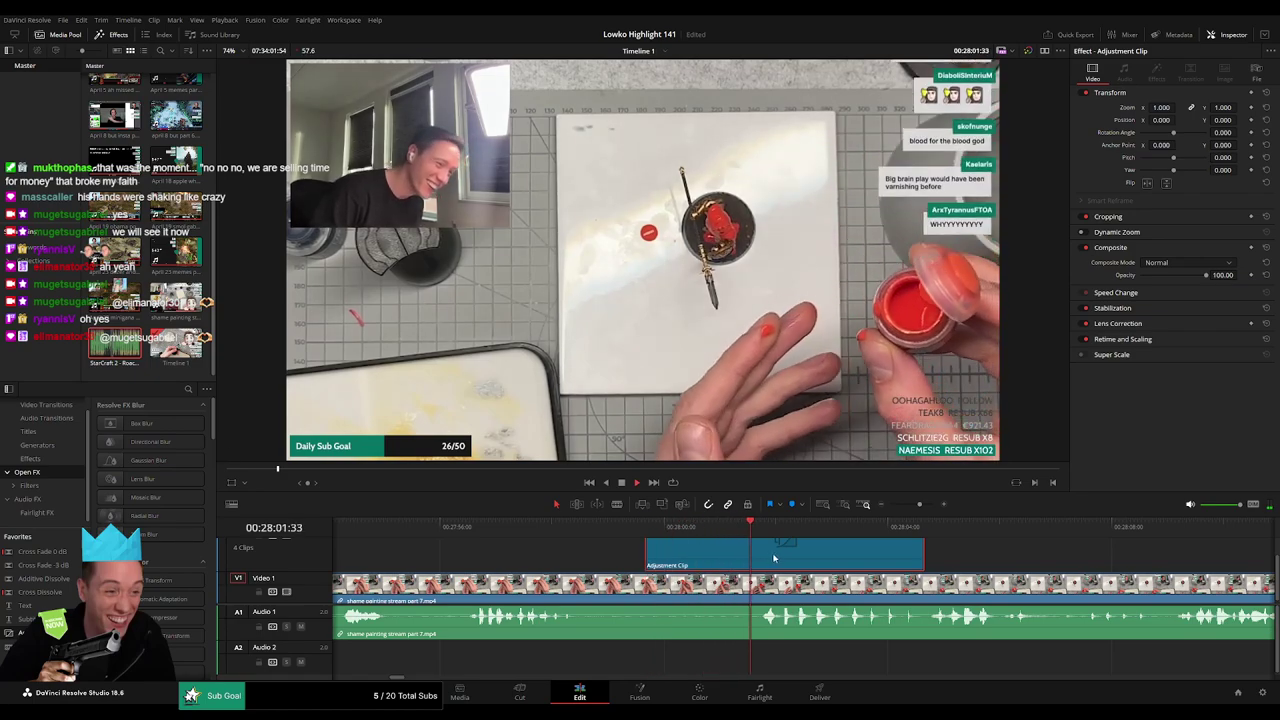
pyautogui.moveTo(914, 552); pyautogui.dragTo(757, 552)
pyautogui.press('Up')
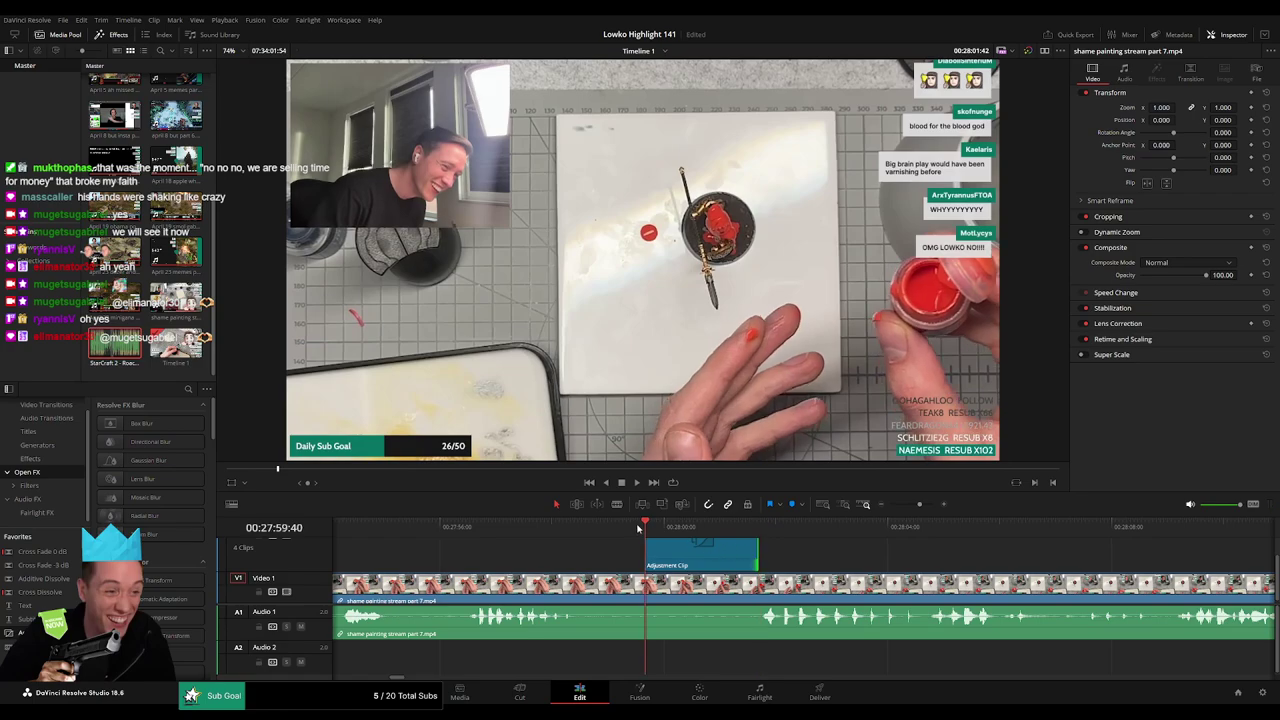
# Zoom the adjustment clip in on the miniature with zoom 2.160 and position X -430, Y -101, and play back the result.
pyautogui.moveTo(1158, 107); pyautogui.dragTo(1240, 119)
pyautogui.click(613, 529)
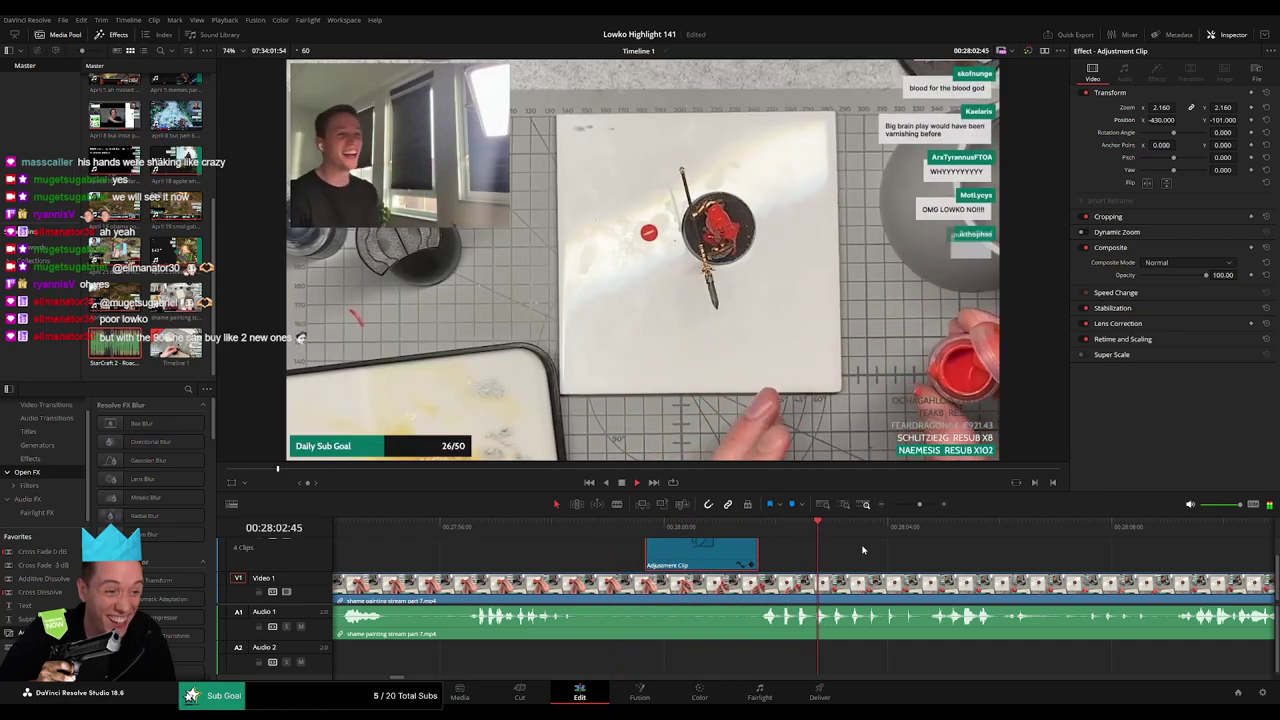
pyautogui.click(904, 566)
pyautogui.moveTo(904, 566); pyautogui.dragTo(570, 544)
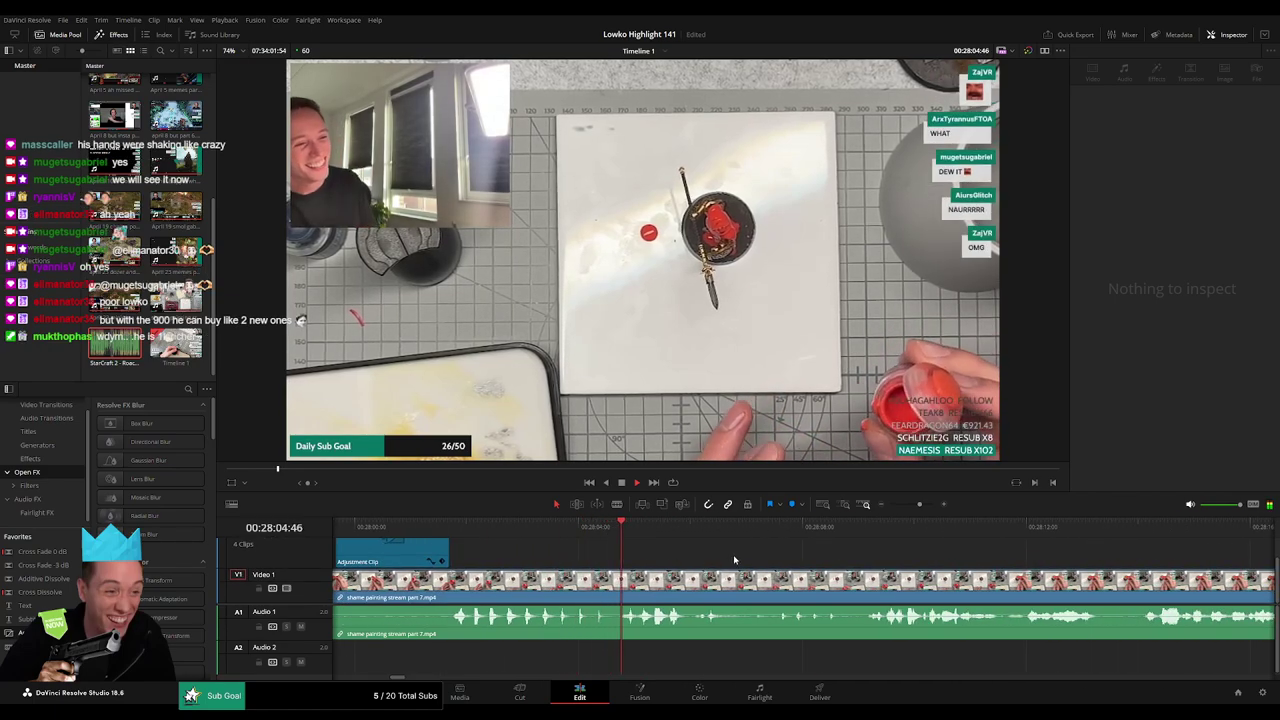
pyautogui.moveTo(734, 560); pyautogui.dragTo(867, 560)
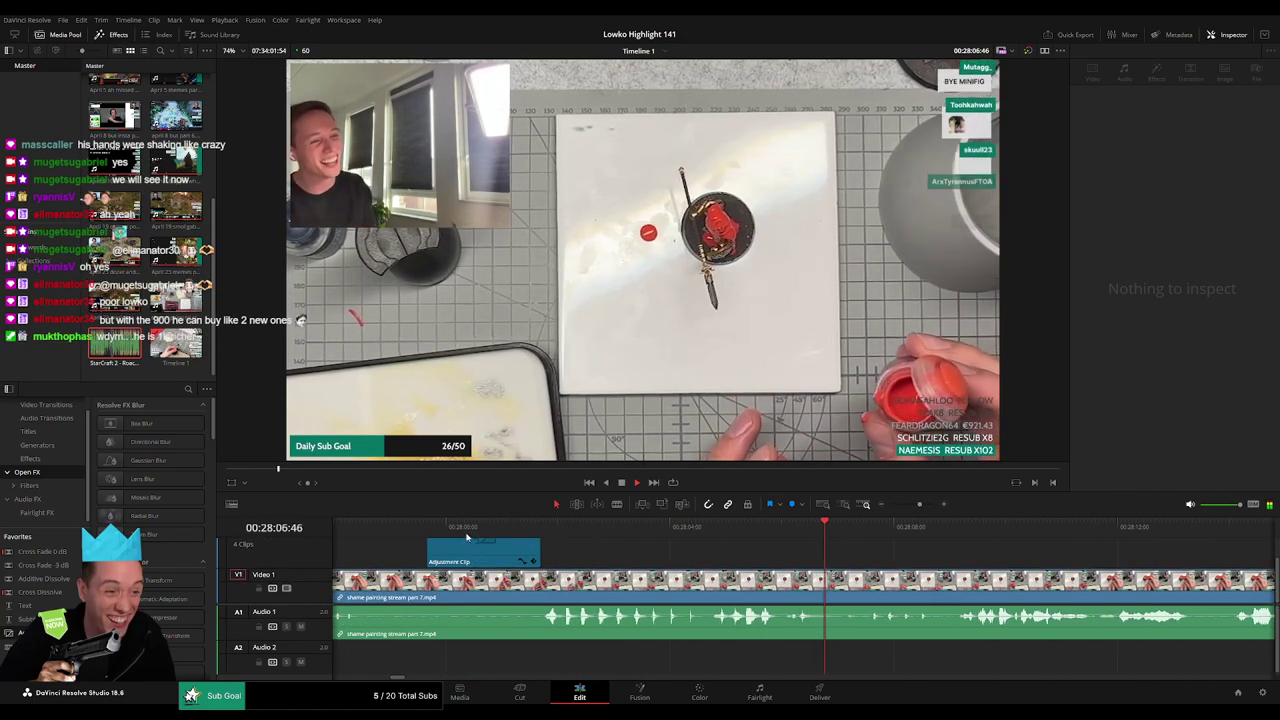
pyautogui.click(367, 525)
pyautogui.hscroll(-4, 749, 558)
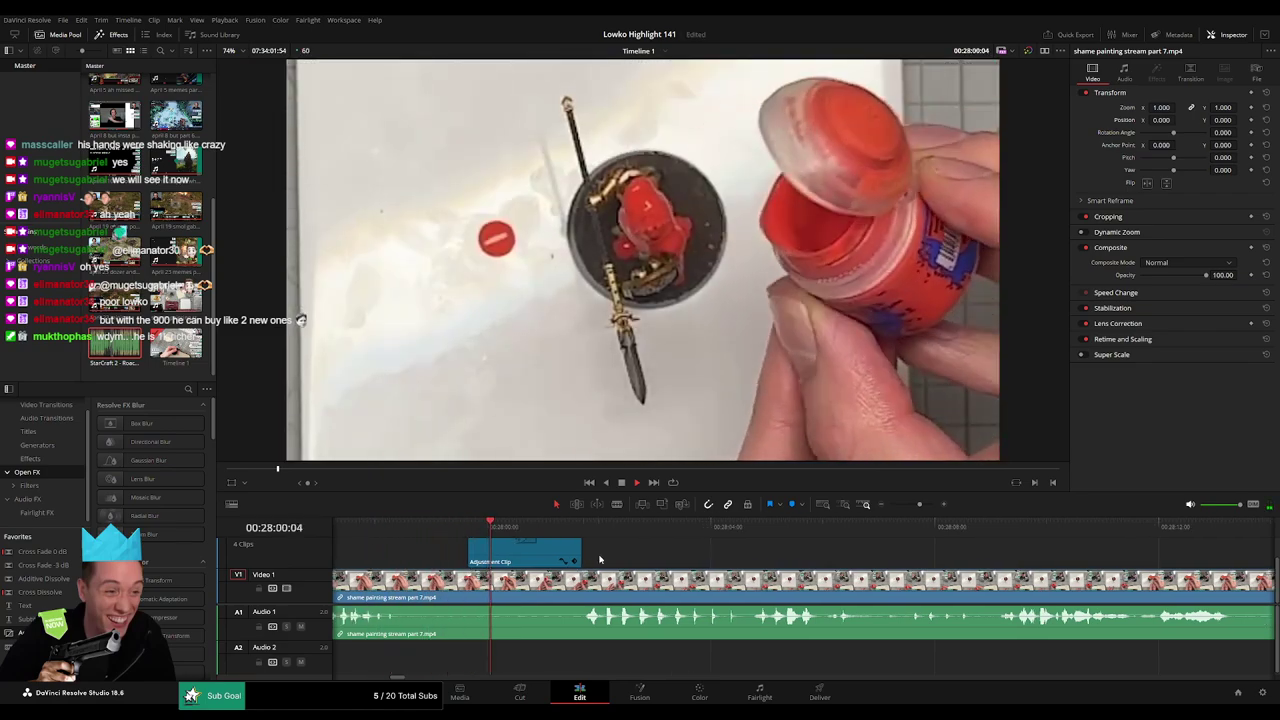
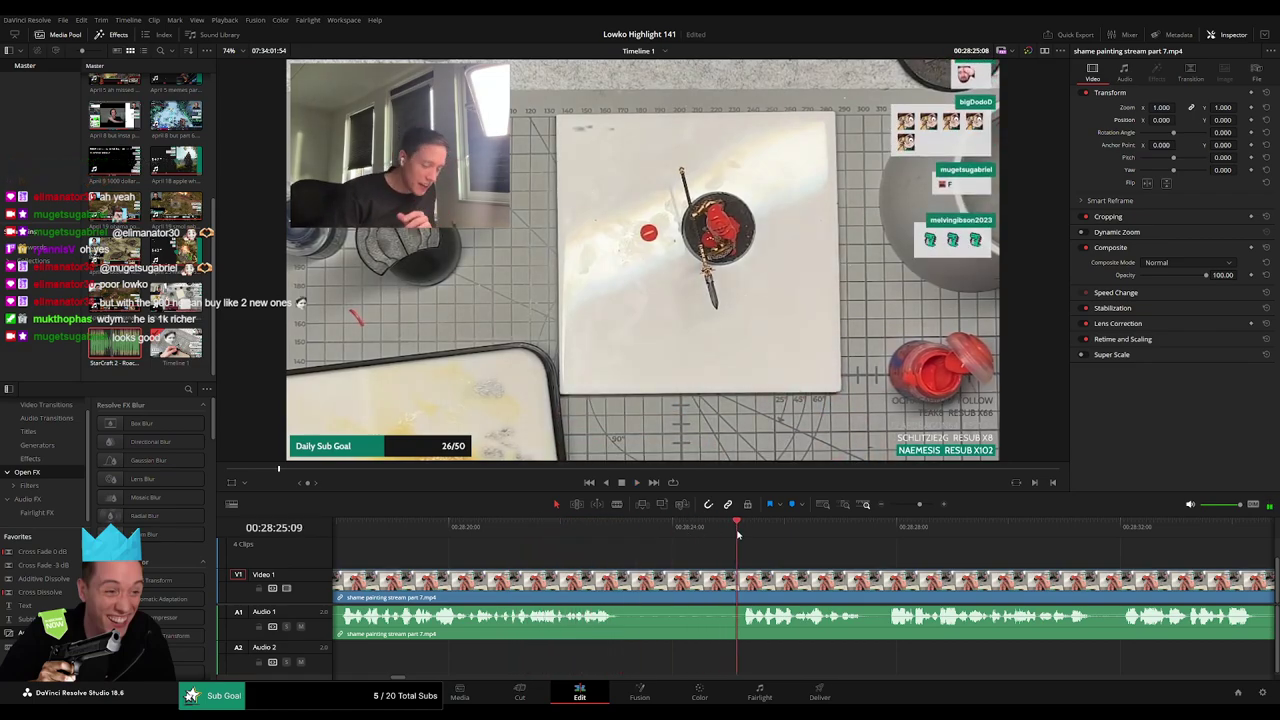
# Ripple-delete the pause from about 28:23 to 28:25 in the painting stream and cross-fade the audio join.
pyautogui.press('b')
pyautogui.click(743, 575)
pyautogui.press('a')
pyautogui.click(705, 582)
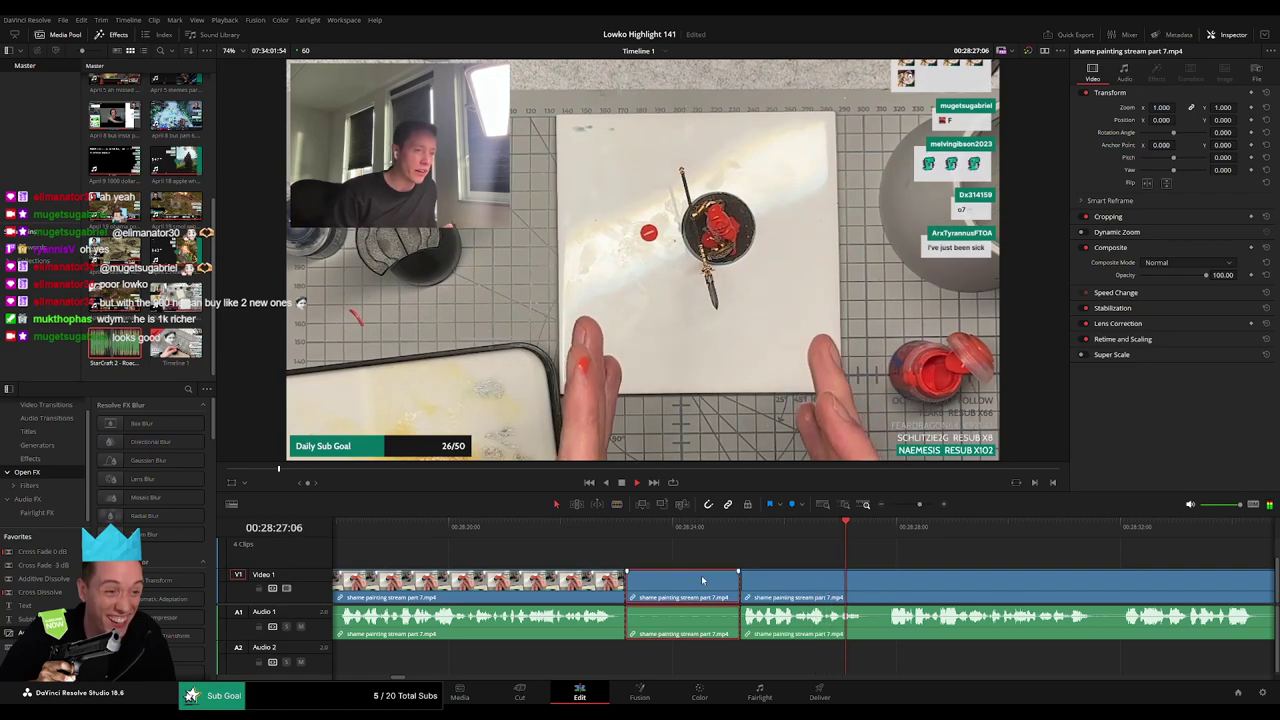
pyautogui.press('Delete')
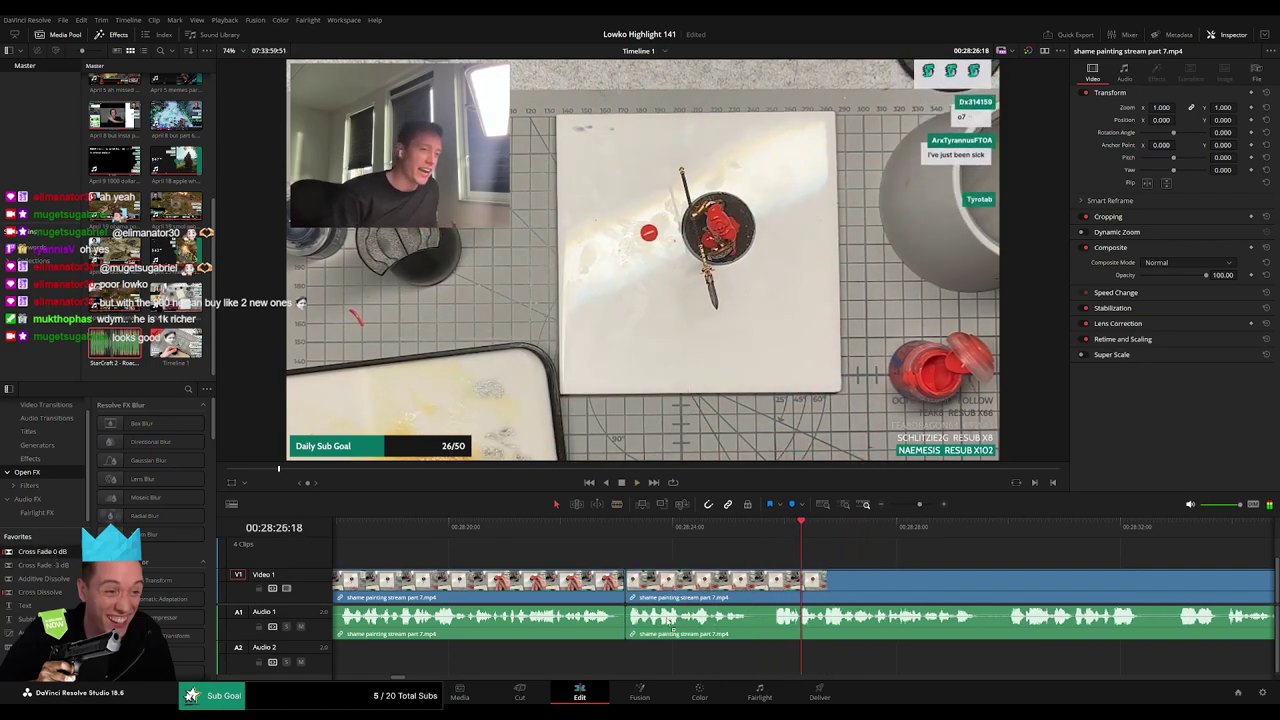
pyautogui.moveTo(670, 621); pyautogui.dragTo(630, 619)
# Review the painting stream from about 28:26 to 28:52 through the additional paint pours, checking for quiet sections.
pyautogui.press('space')
pyautogui.hscroll(3, 880, 566)
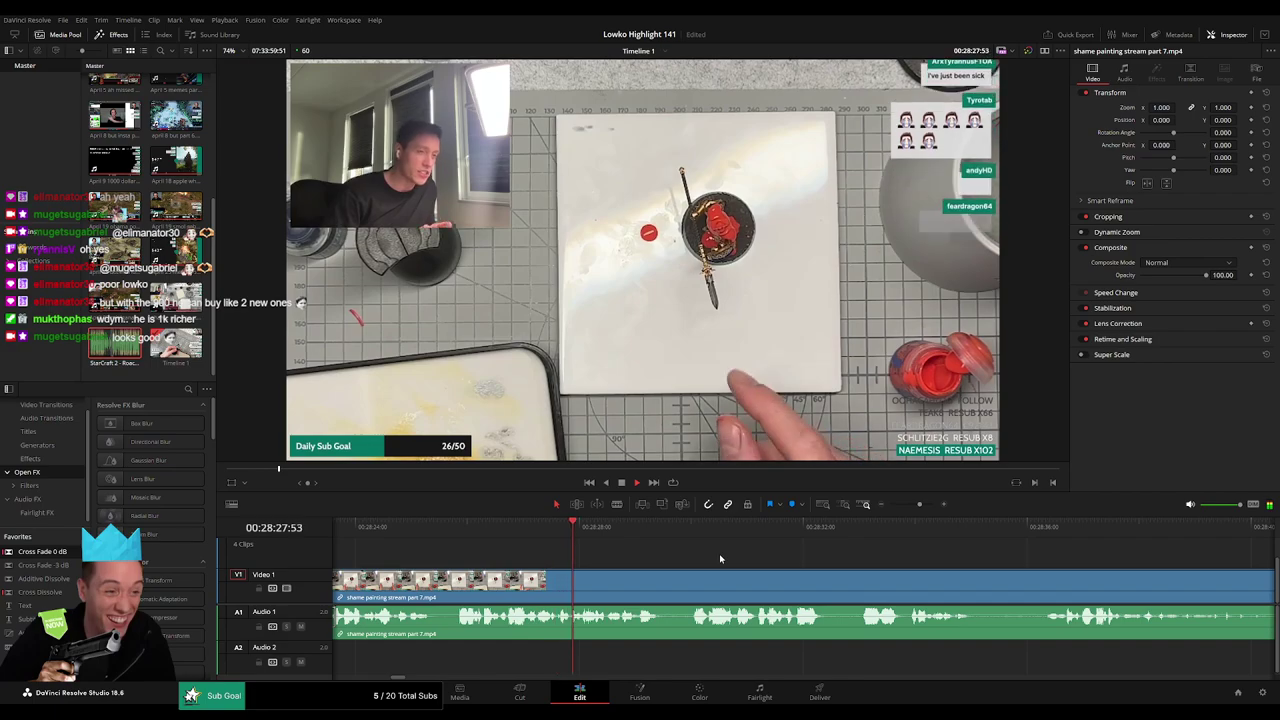
pyautogui.hscroll(-2, 690, 557)
pyautogui.hscroll(2, 650, 555)
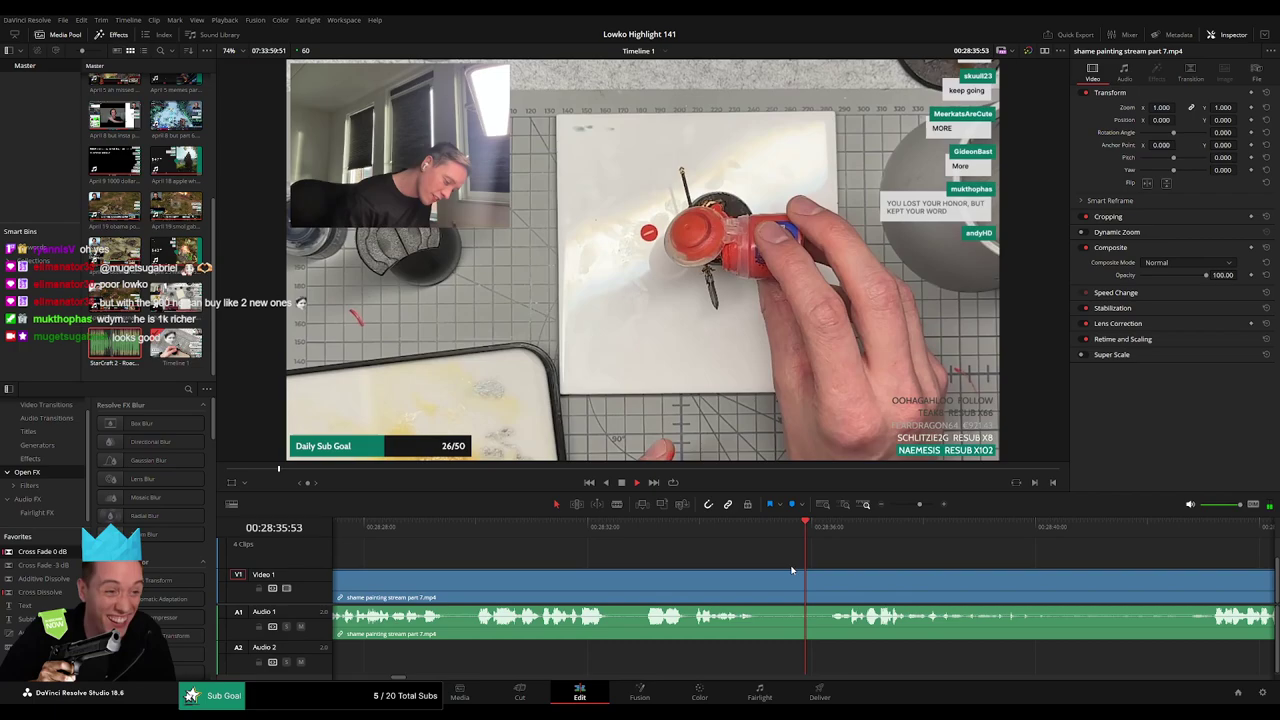
pyautogui.hscroll(7, 798, 571)
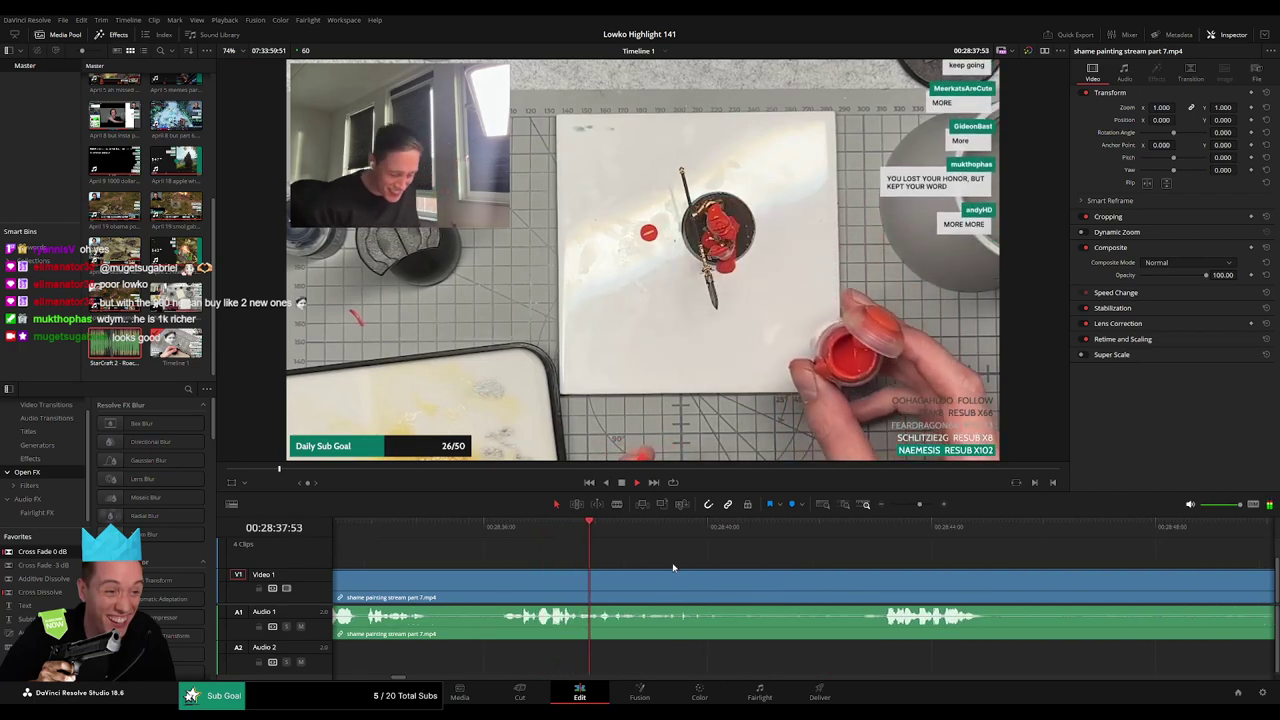
pyautogui.hscroll(5, 611, 569)
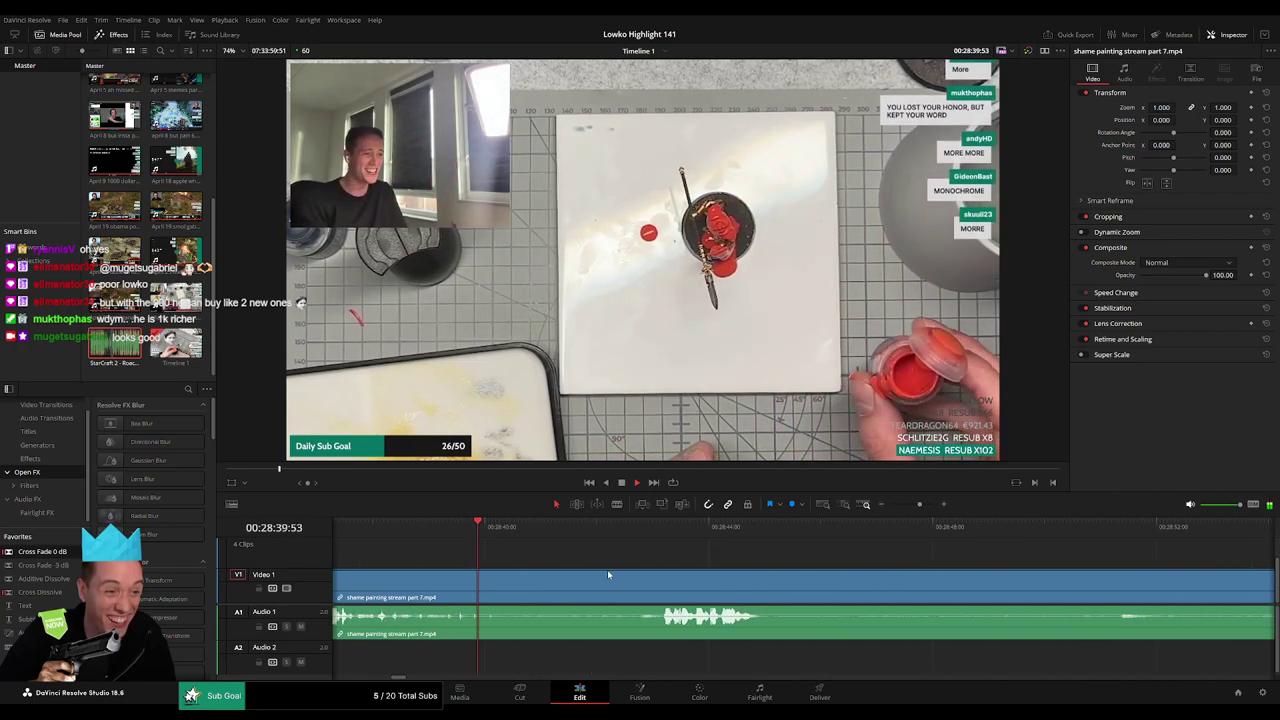
pyautogui.moveTo(578, 529); pyautogui.dragTo(635, 537)
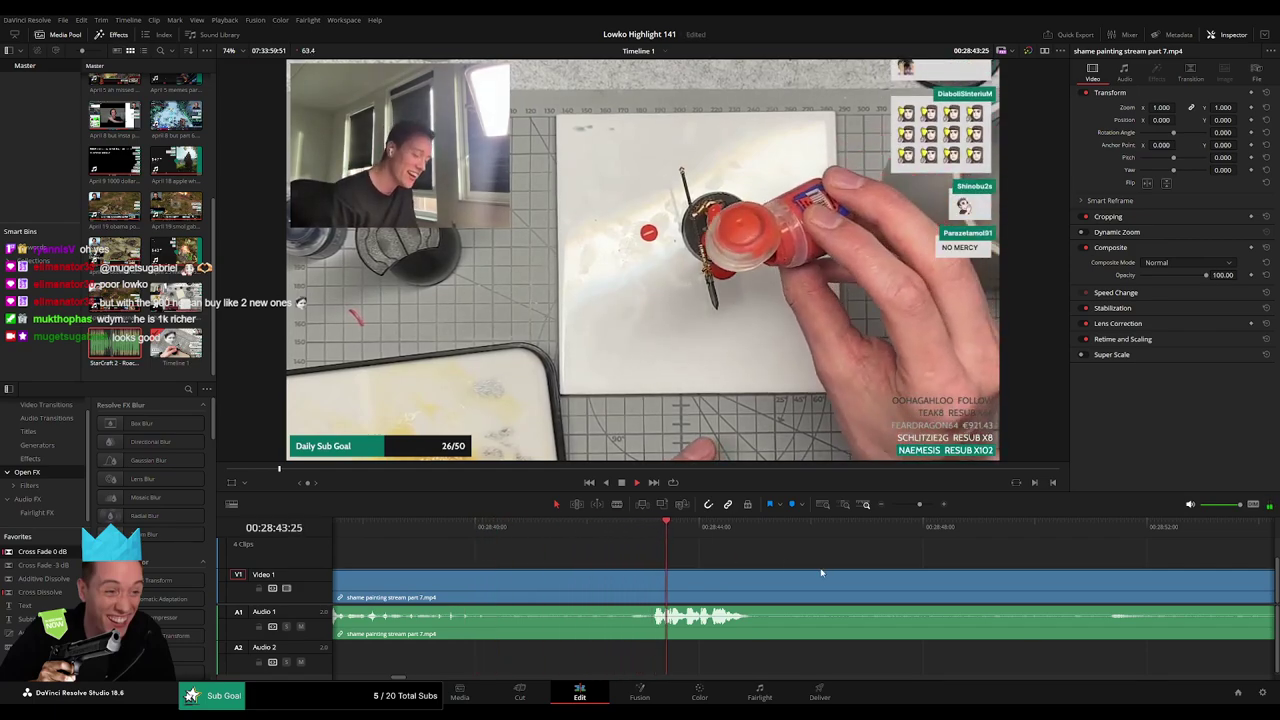
pyautogui.hscroll(5, 595, 549)
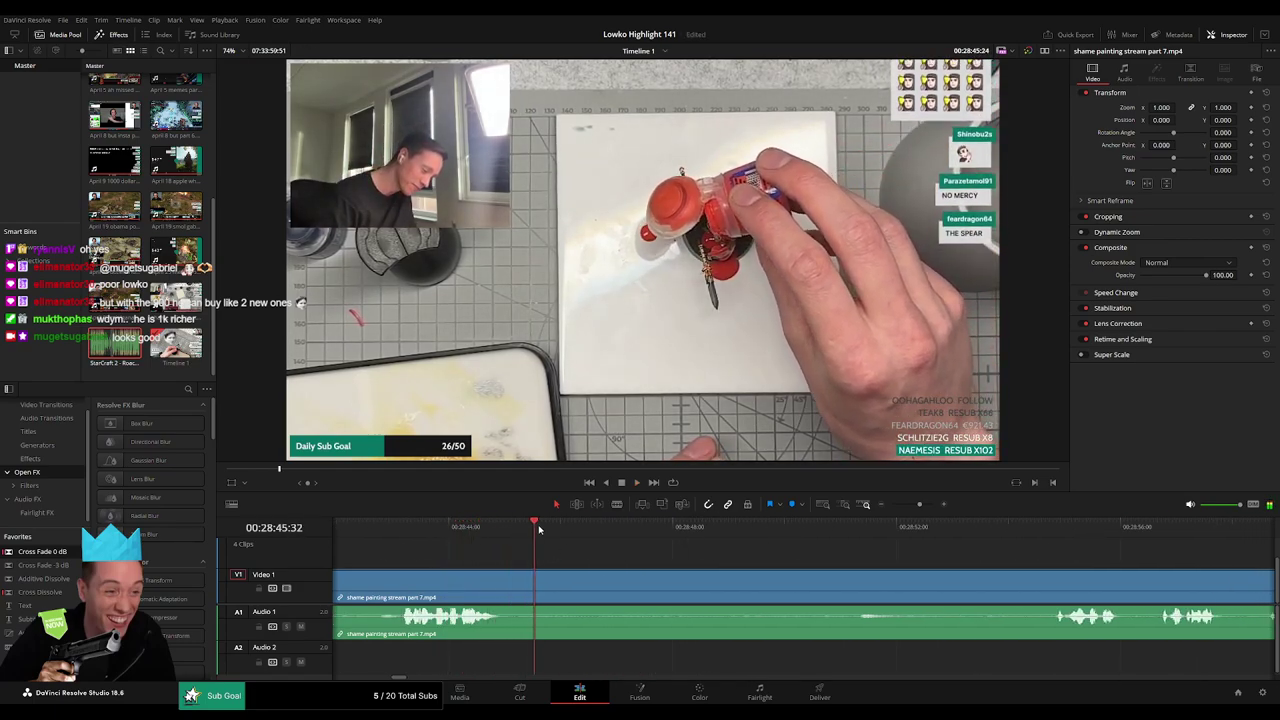
pyautogui.moveTo(538, 530); pyautogui.dragTo(644, 538)
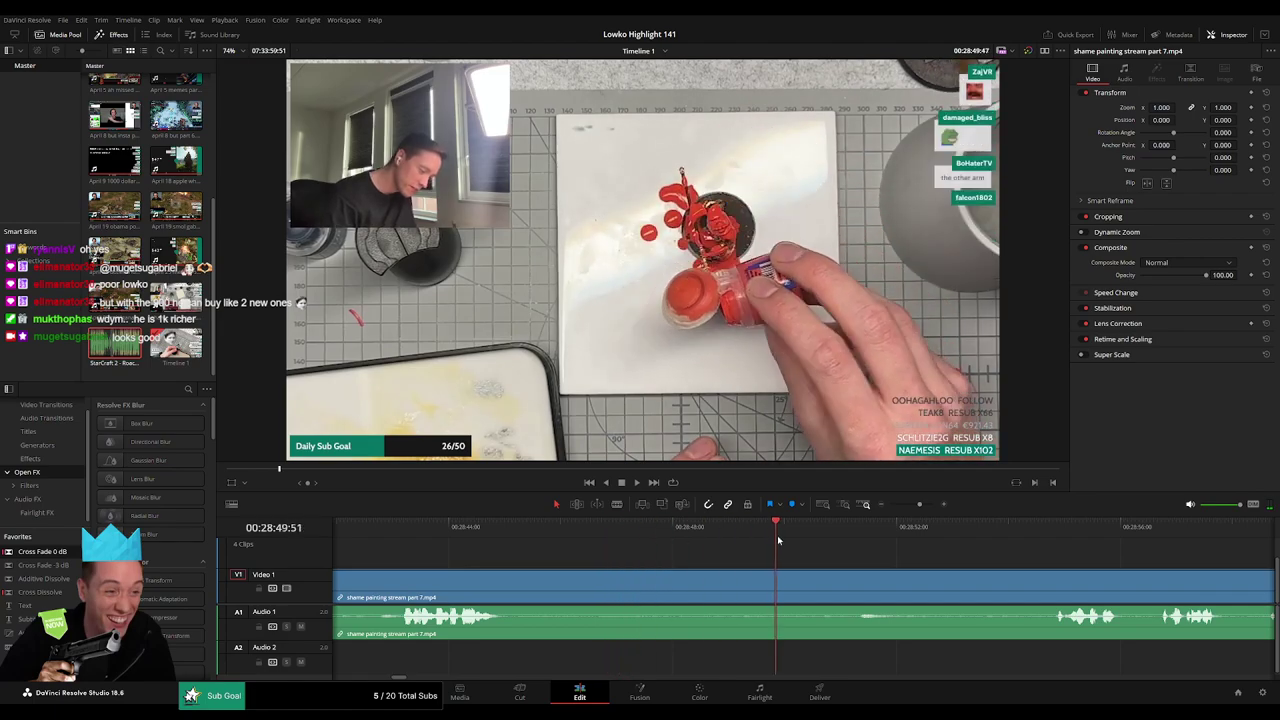
pyautogui.moveTo(778, 540); pyautogui.dragTo(829, 540)
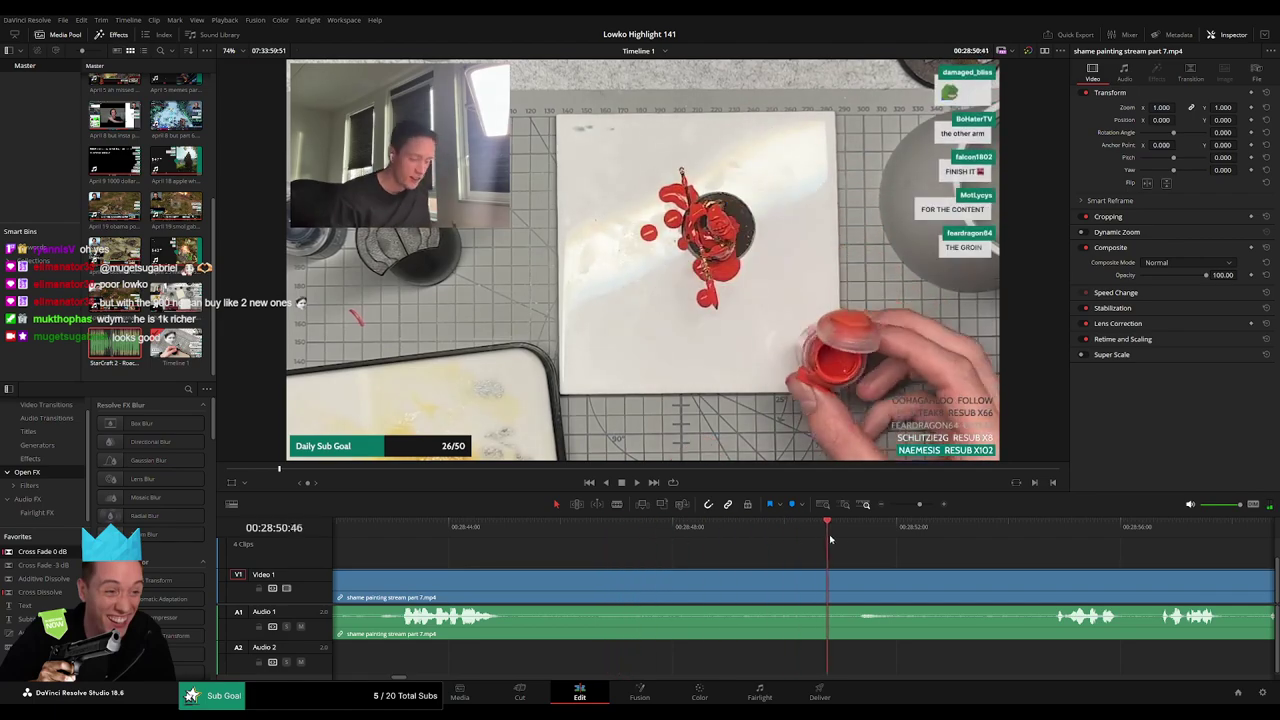
pyautogui.hscroll(5, 897, 549)
pyautogui.hscroll(-5, 654, 554)
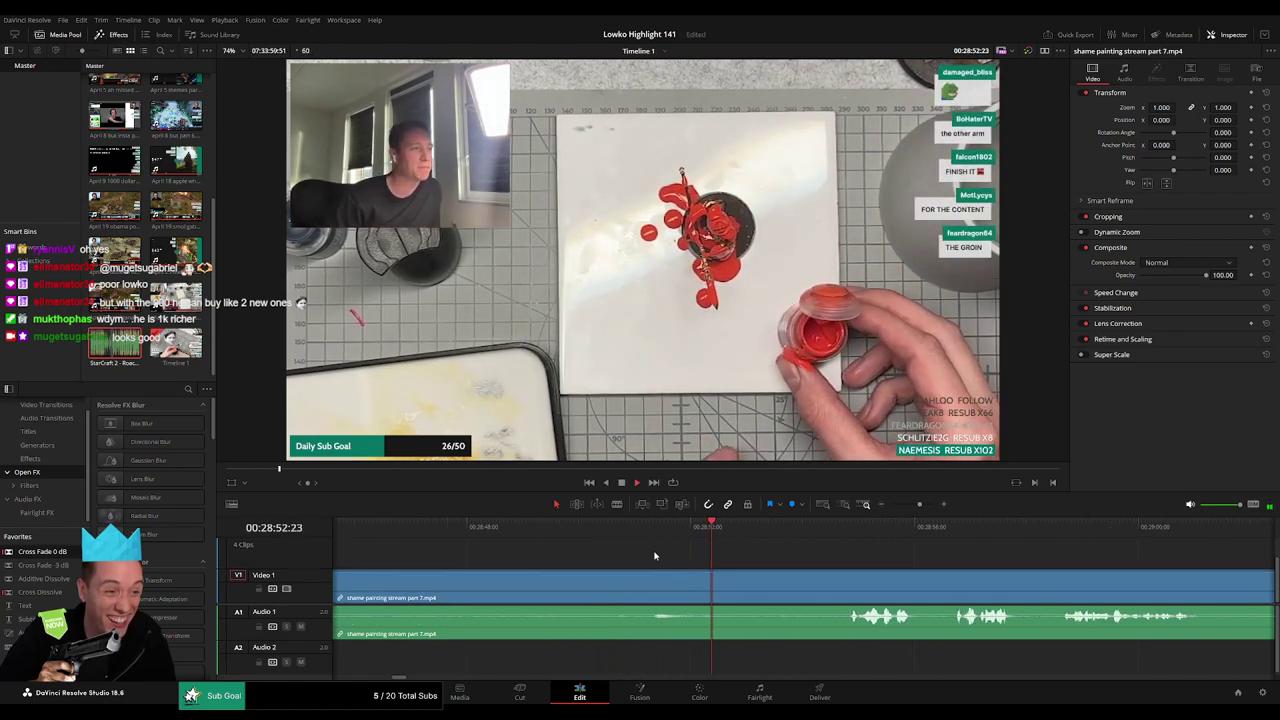
# Replay the last paint pour from about 28:45 and examine the footage up to about 29:04.
pyautogui.click(526, 527)
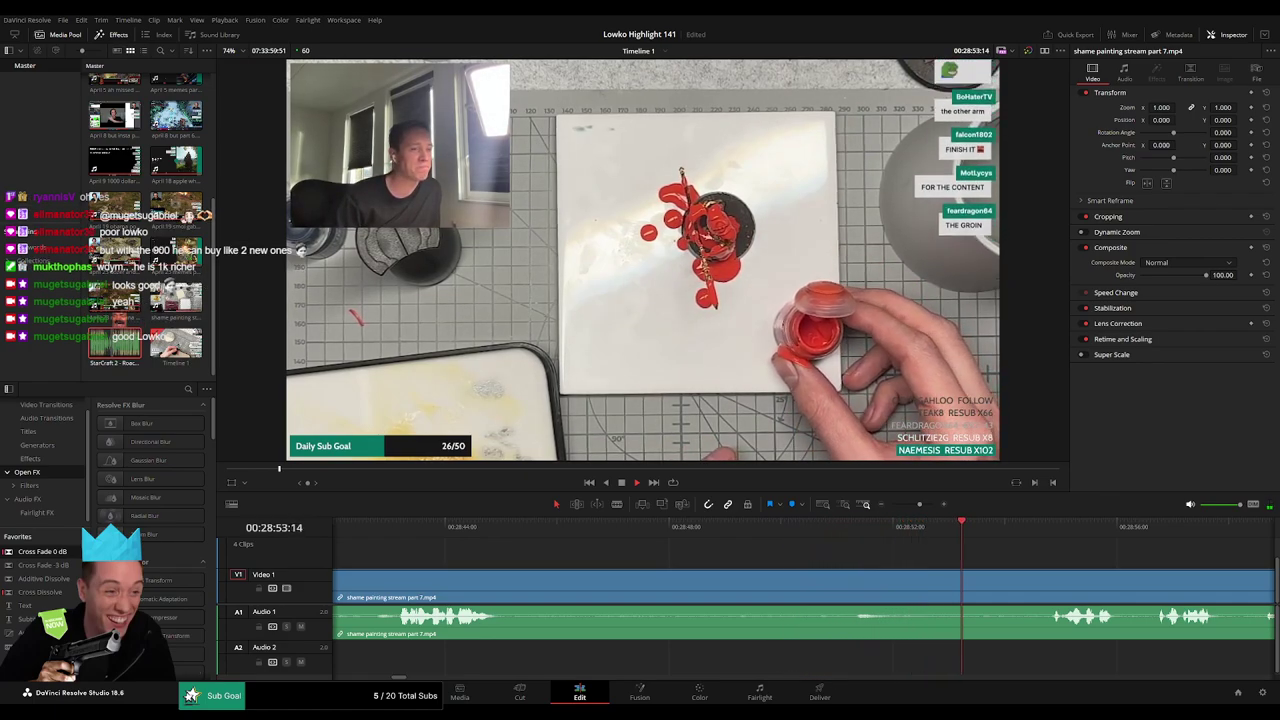
pyautogui.moveTo(1063, 553); pyautogui.dragTo(690, 547)
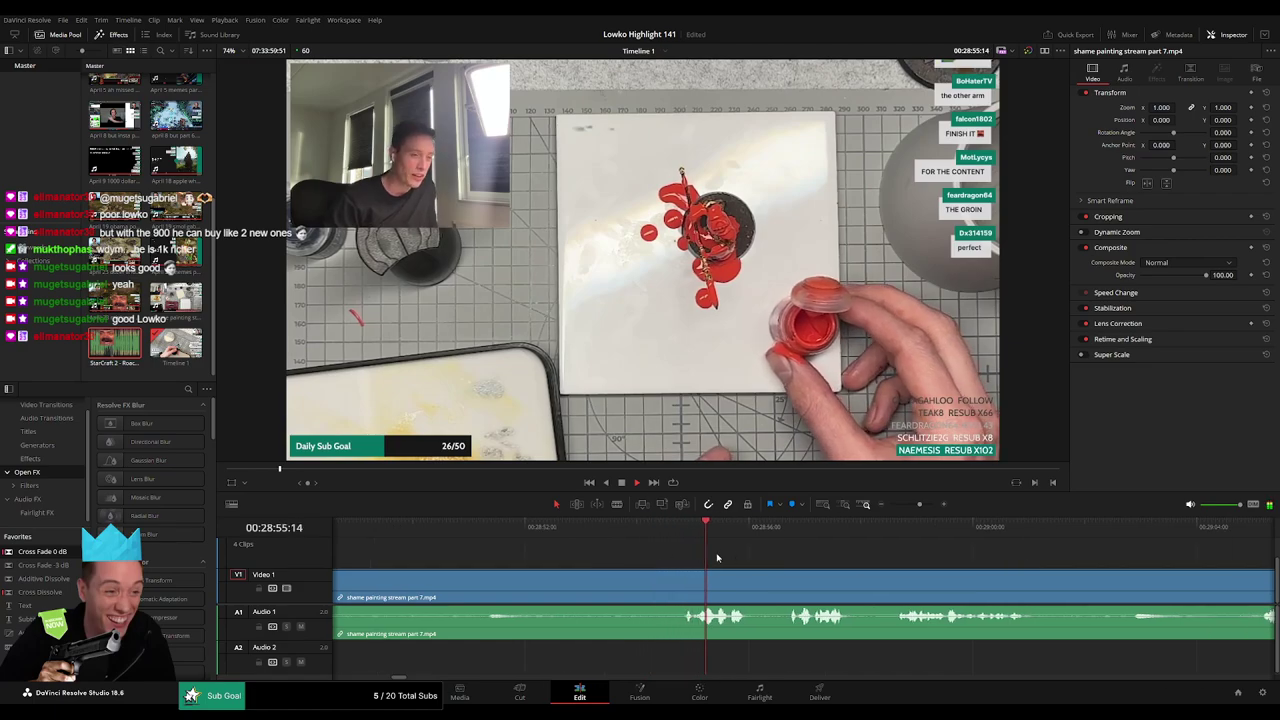
pyautogui.moveTo(804, 555); pyautogui.dragTo(630, 552)
pyautogui.hscroll(1, 624, 545)
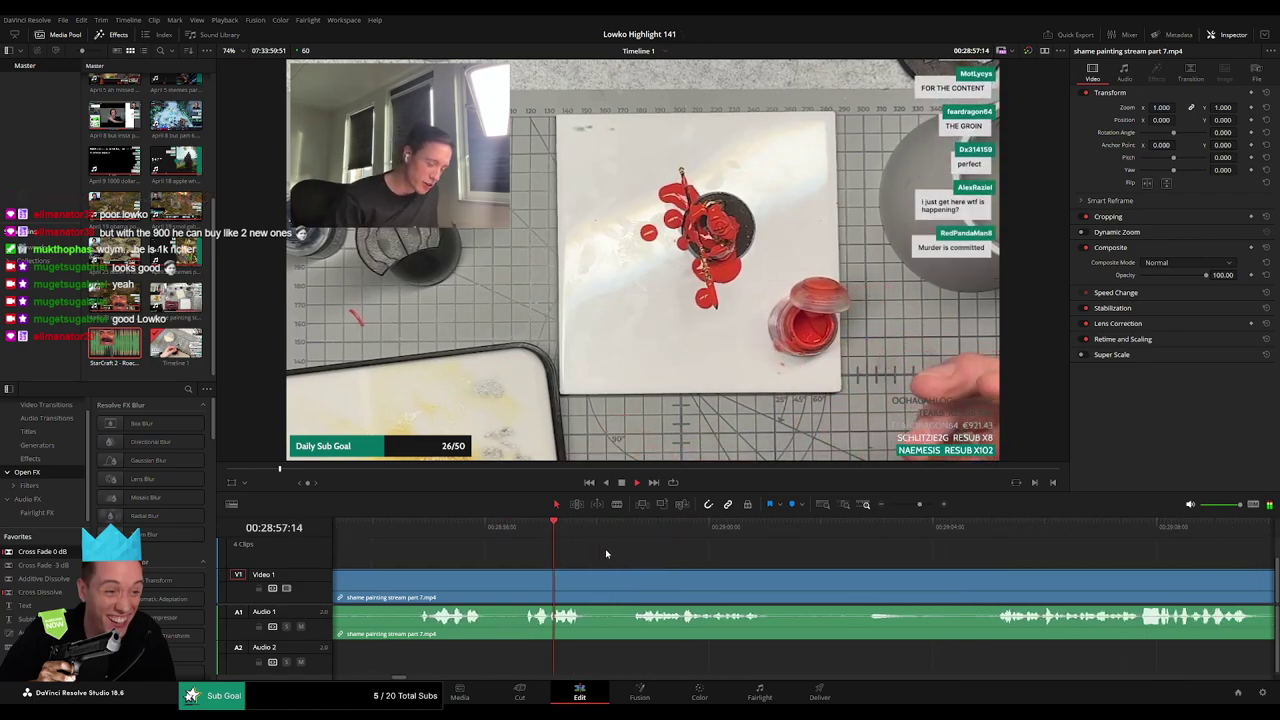
pyautogui.press('space')
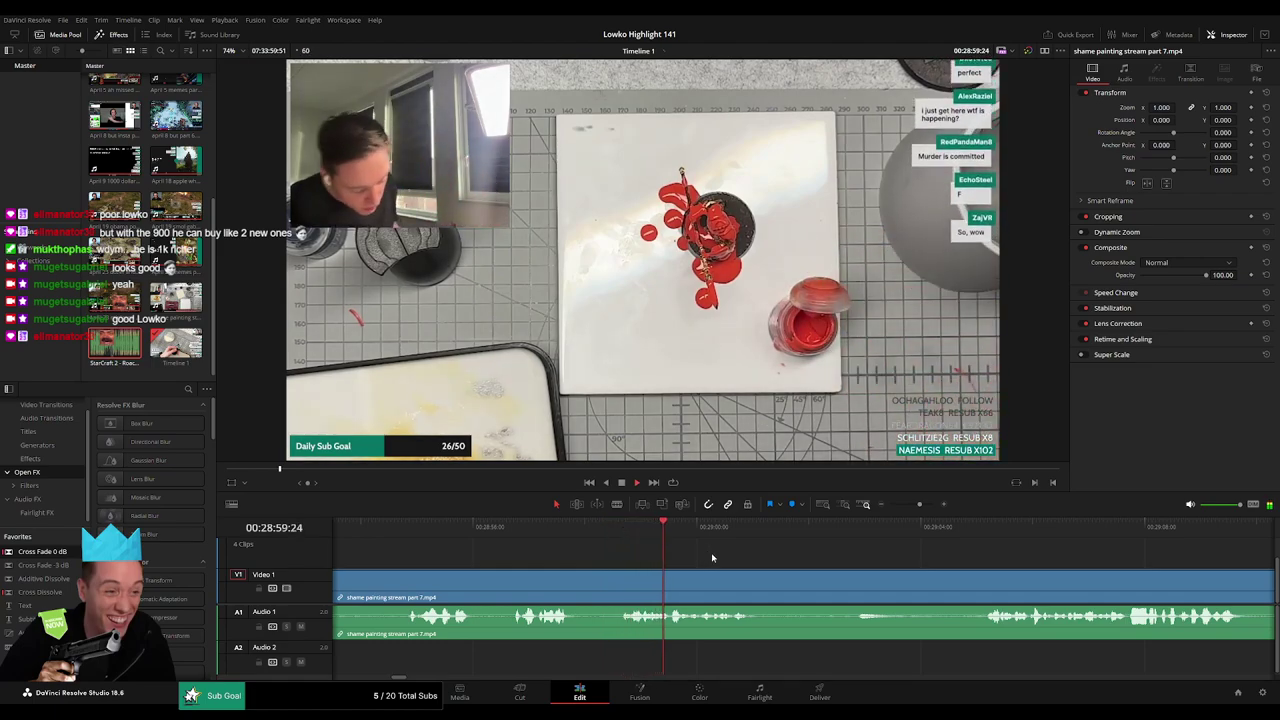
pyautogui.hscroll(2, 718, 560)
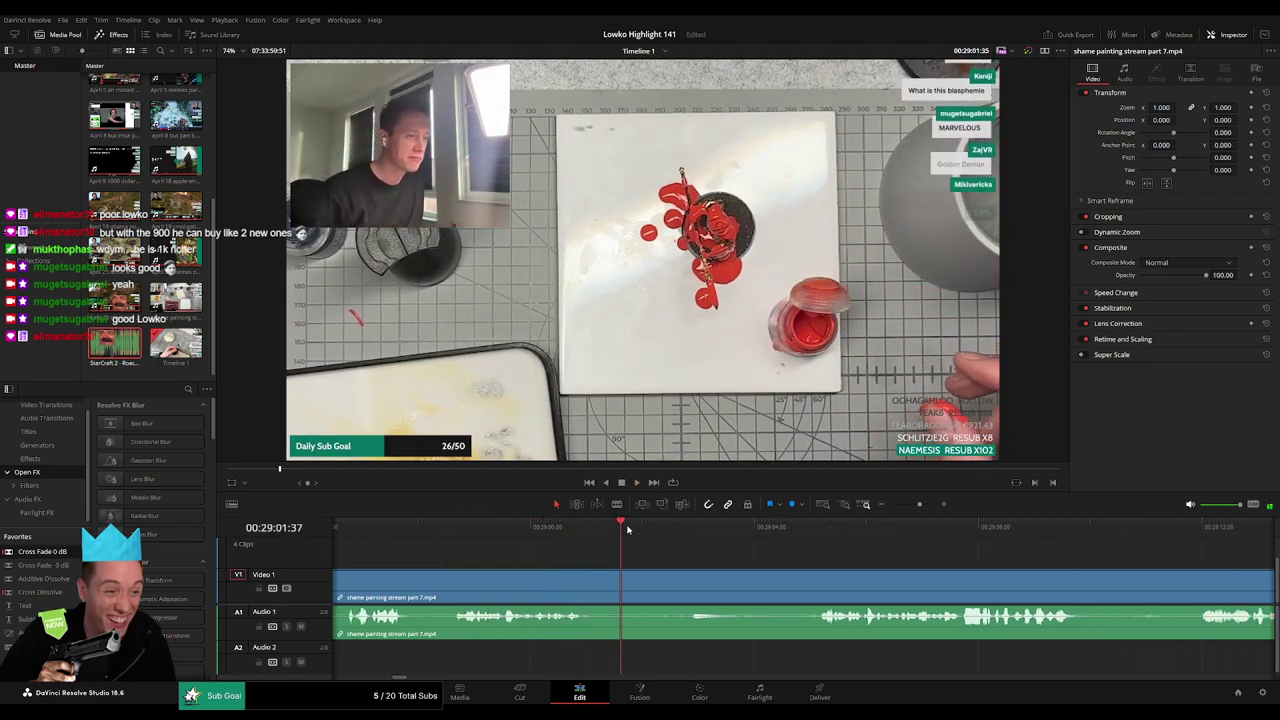
pyautogui.hscroll(2, 700, 548)
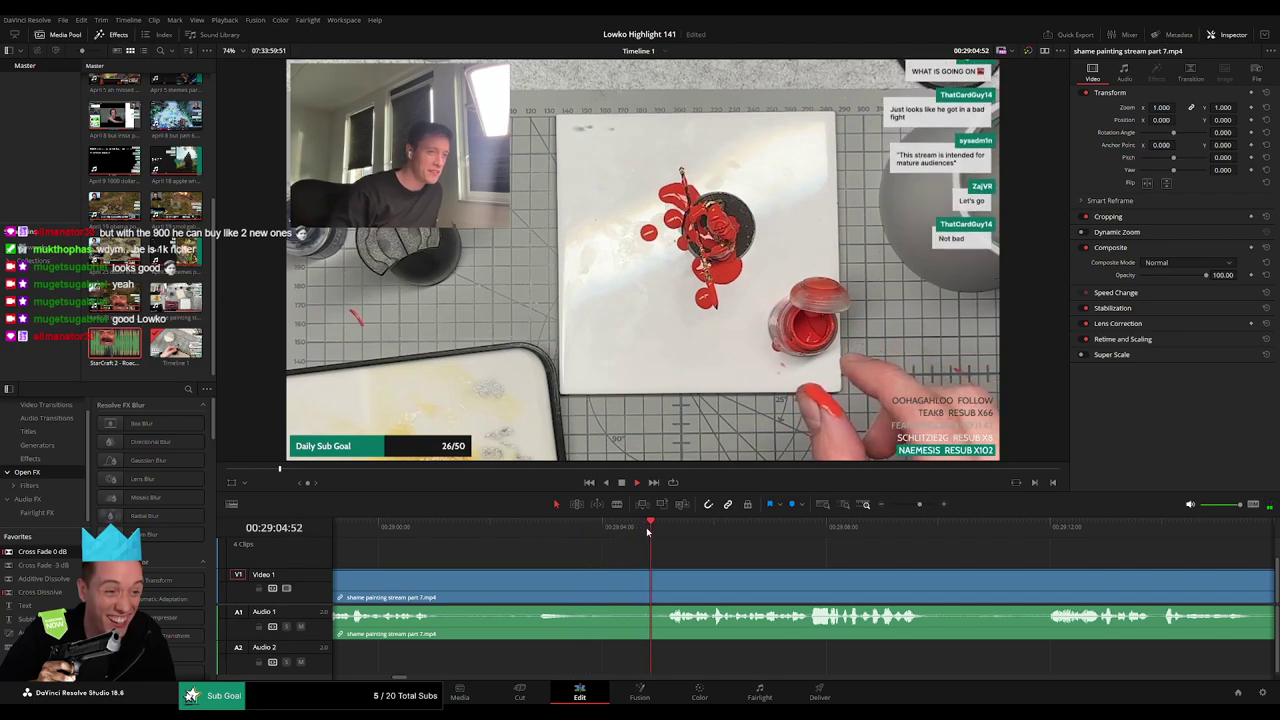
# Ripple-delete the pause from about 29:02 to 29:05 in the painting stream, cross-fade the audio join and resume playback.
pyautogui.click(514, 576)
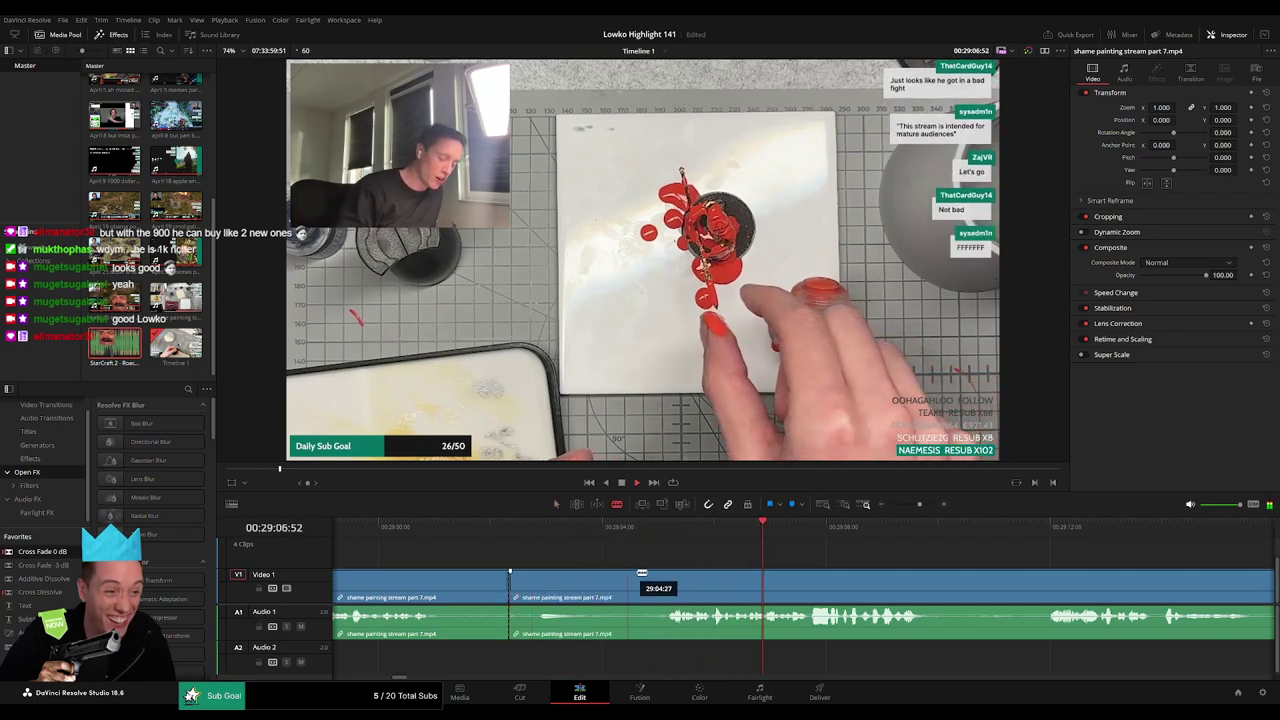
pyautogui.click(667, 575)
pyautogui.press('a')
pyautogui.click(634, 580)
pyautogui.press('Delete')
pyautogui.press('space')
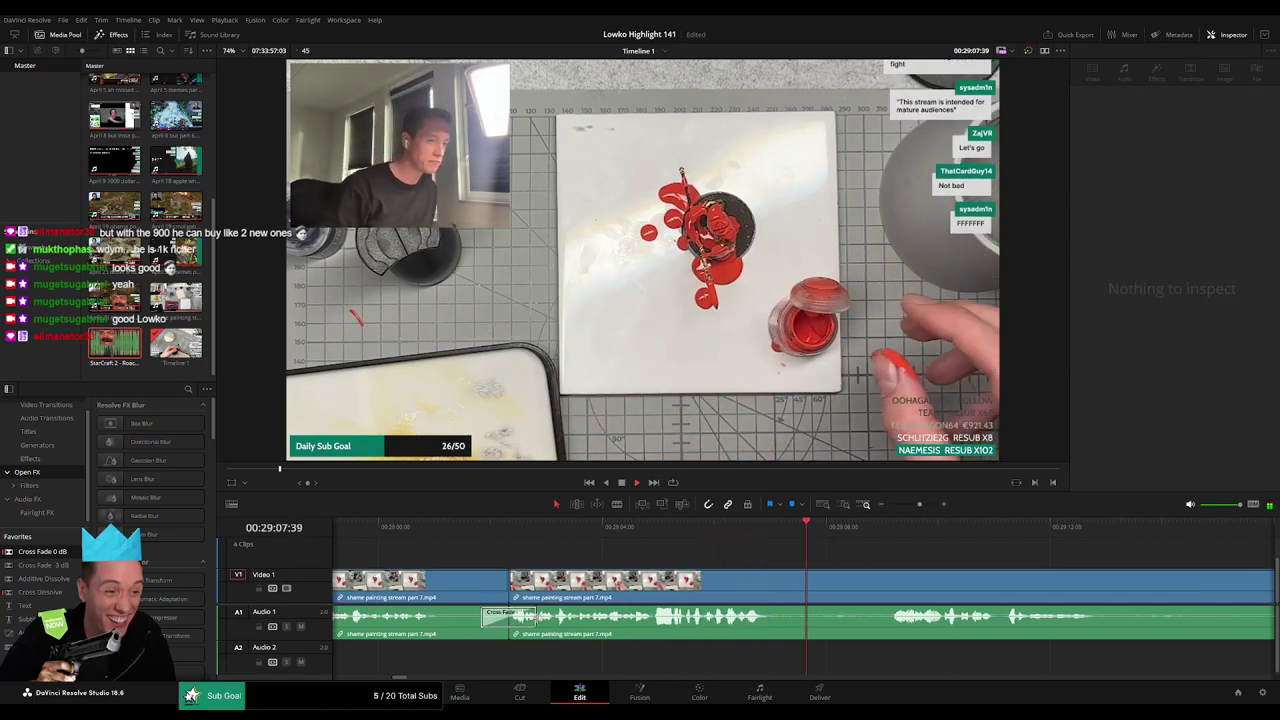
# Review the painting stream from about 29:07 to 29:37, skipping ahead through the next paint pours to judge what to keep.
pyautogui.hscroll(3, 684, 540)
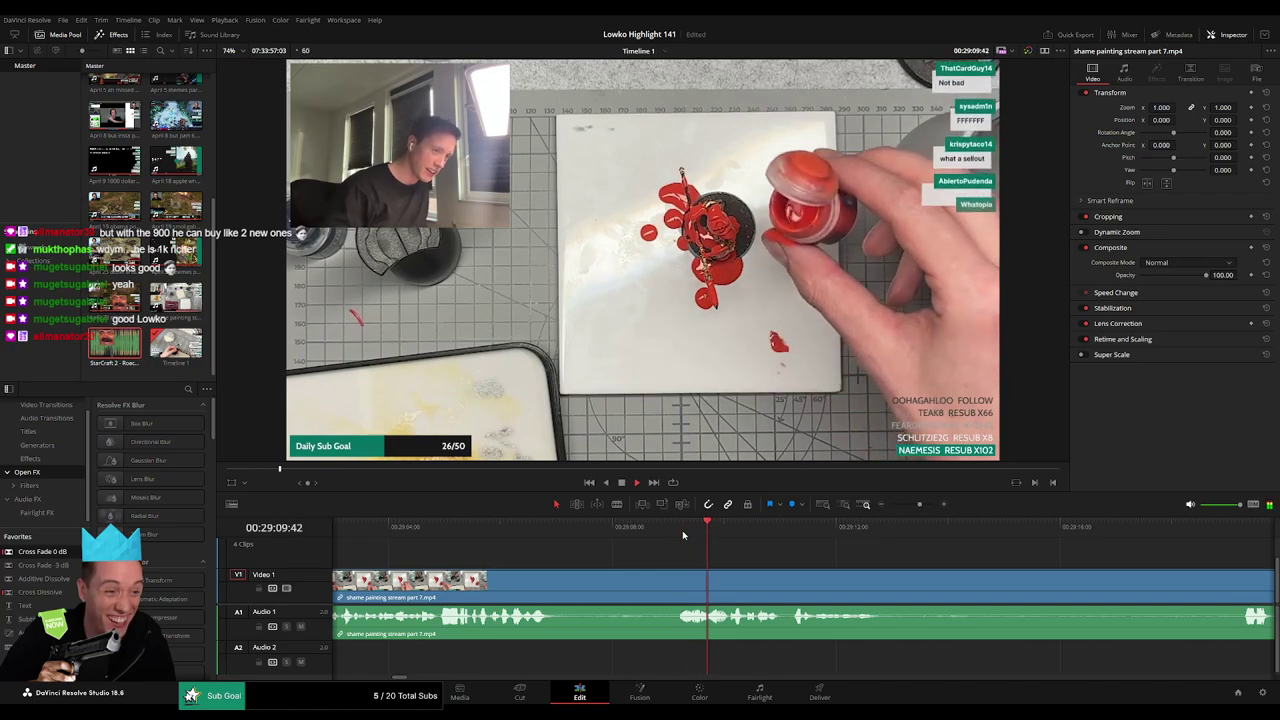
pyautogui.hscroll(6, 586, 549)
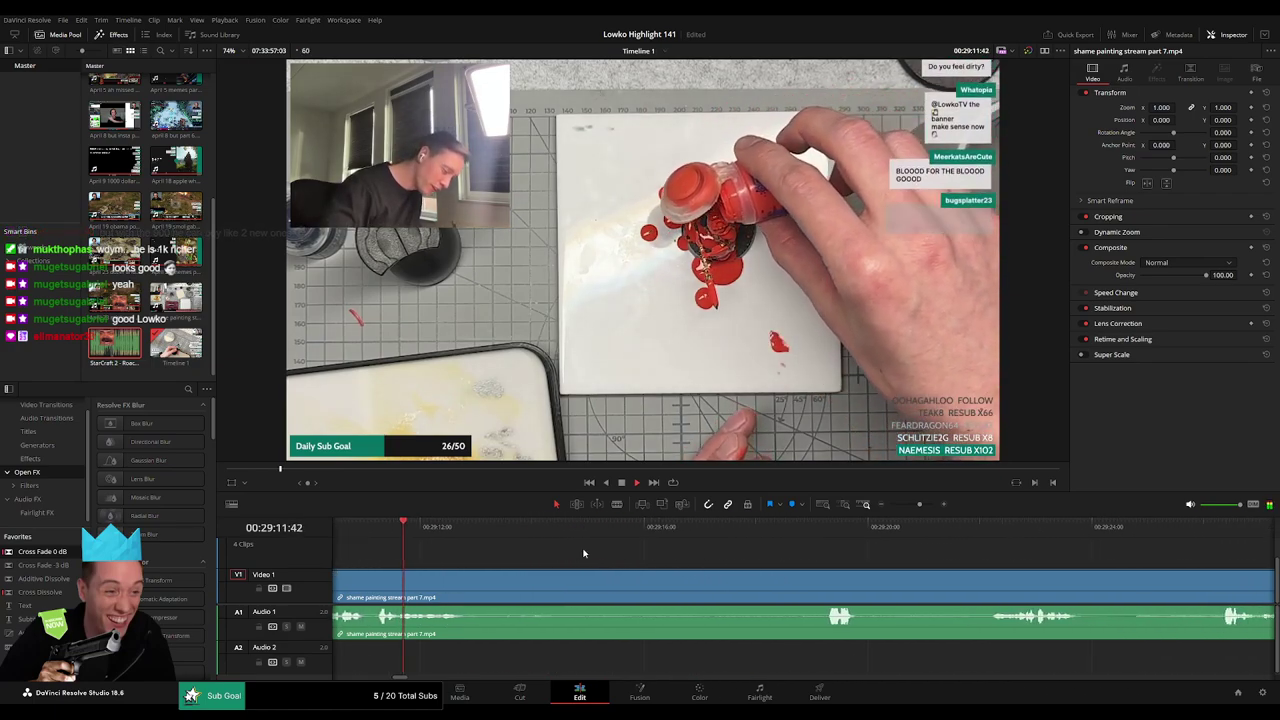
pyautogui.moveTo(572, 535); pyautogui.dragTo(706, 543)
pyautogui.hscroll(4, 830, 553)
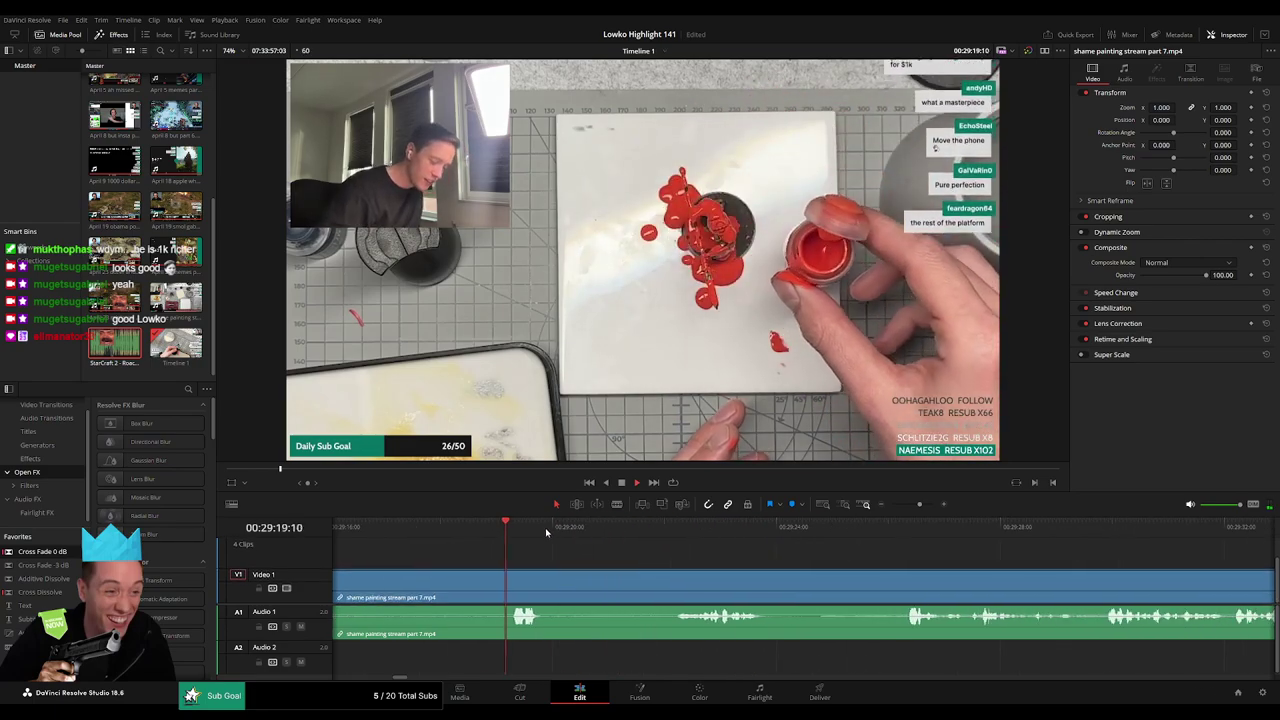
pyautogui.click(674, 533)
pyautogui.hscroll(3, 620, 546)
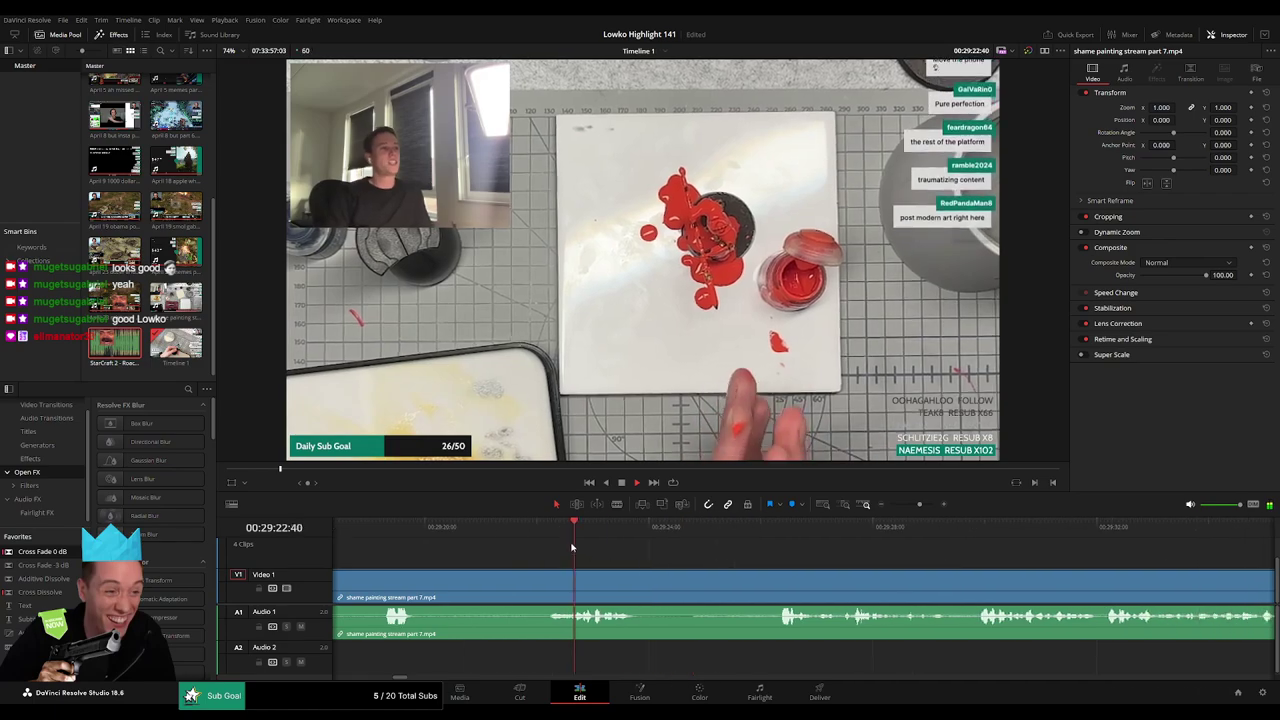
pyautogui.click(668, 532)
pyautogui.hscroll(2, 690, 548)
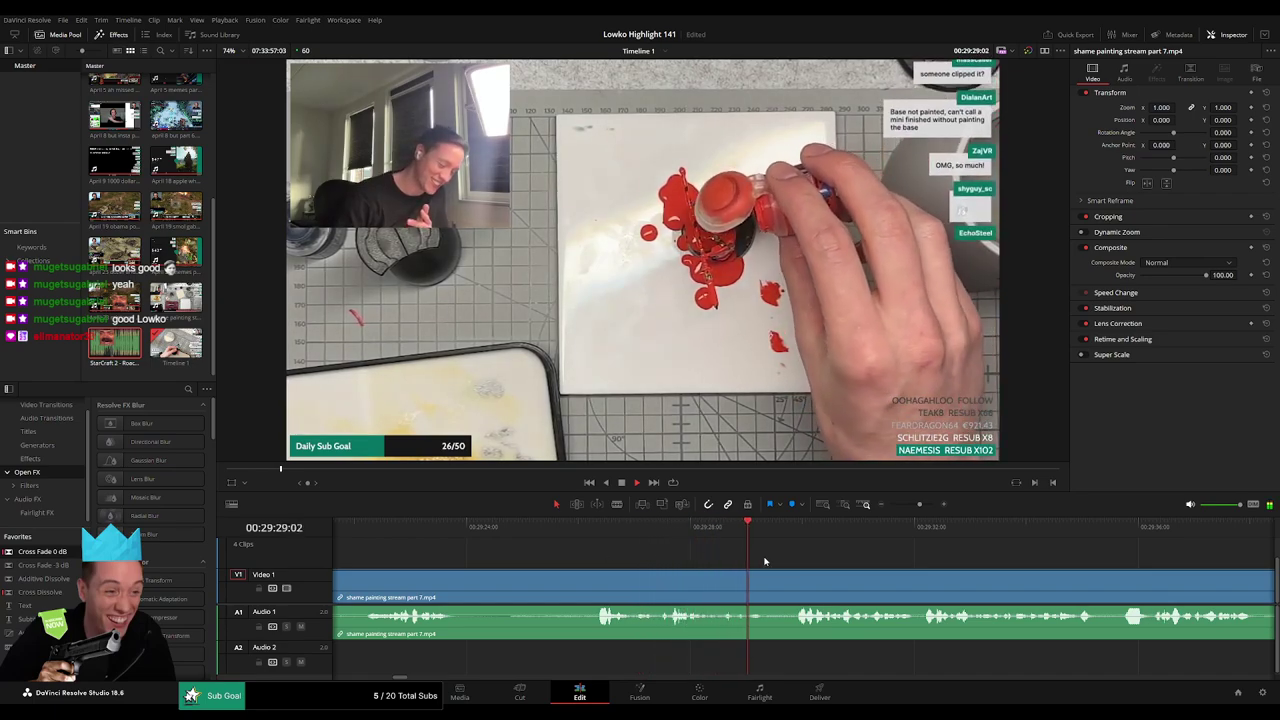
pyautogui.hscroll(4, 764, 561)
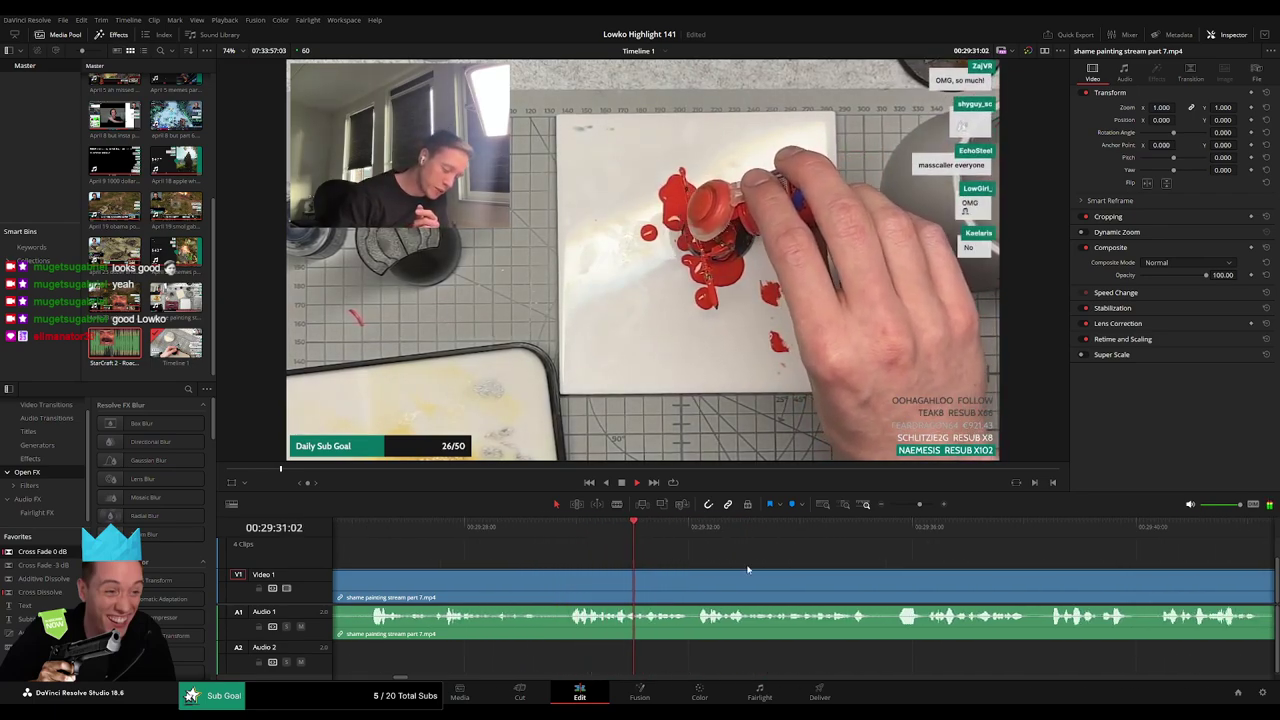
pyautogui.hscroll(2, 680, 565)
pyautogui.hscroll(2, 650, 560)
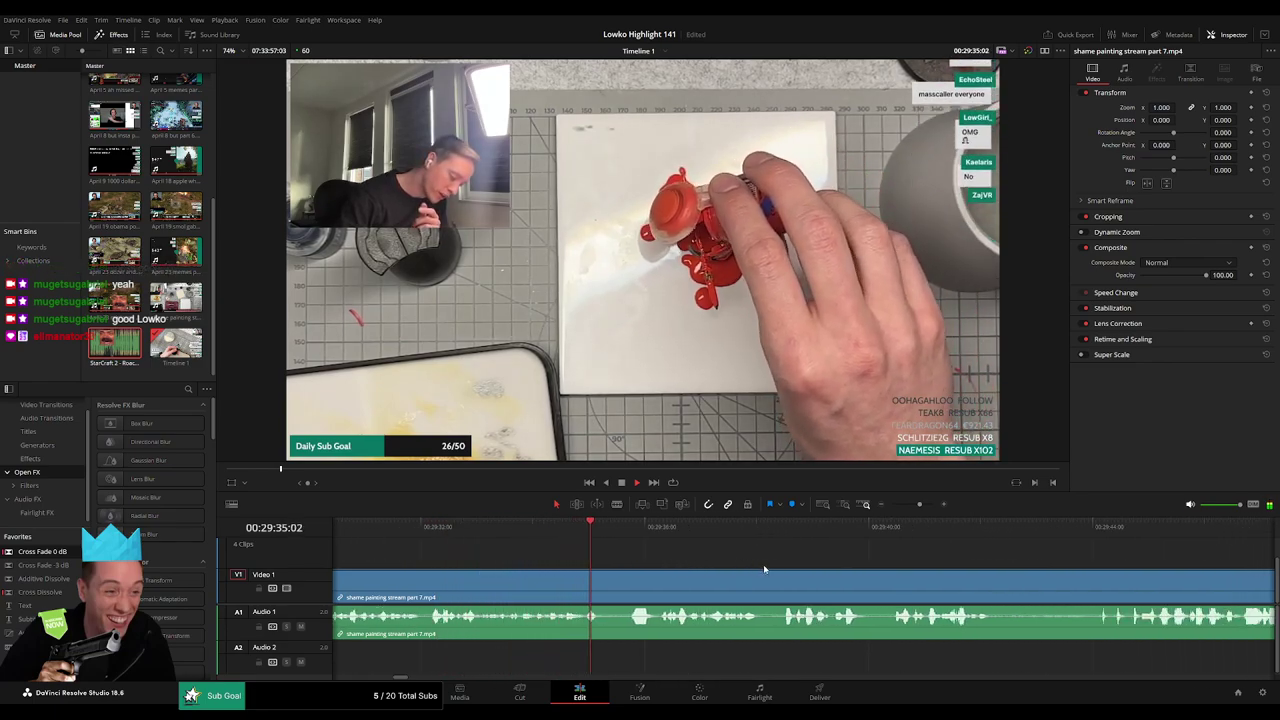
pyautogui.hscroll(3, 700, 566)
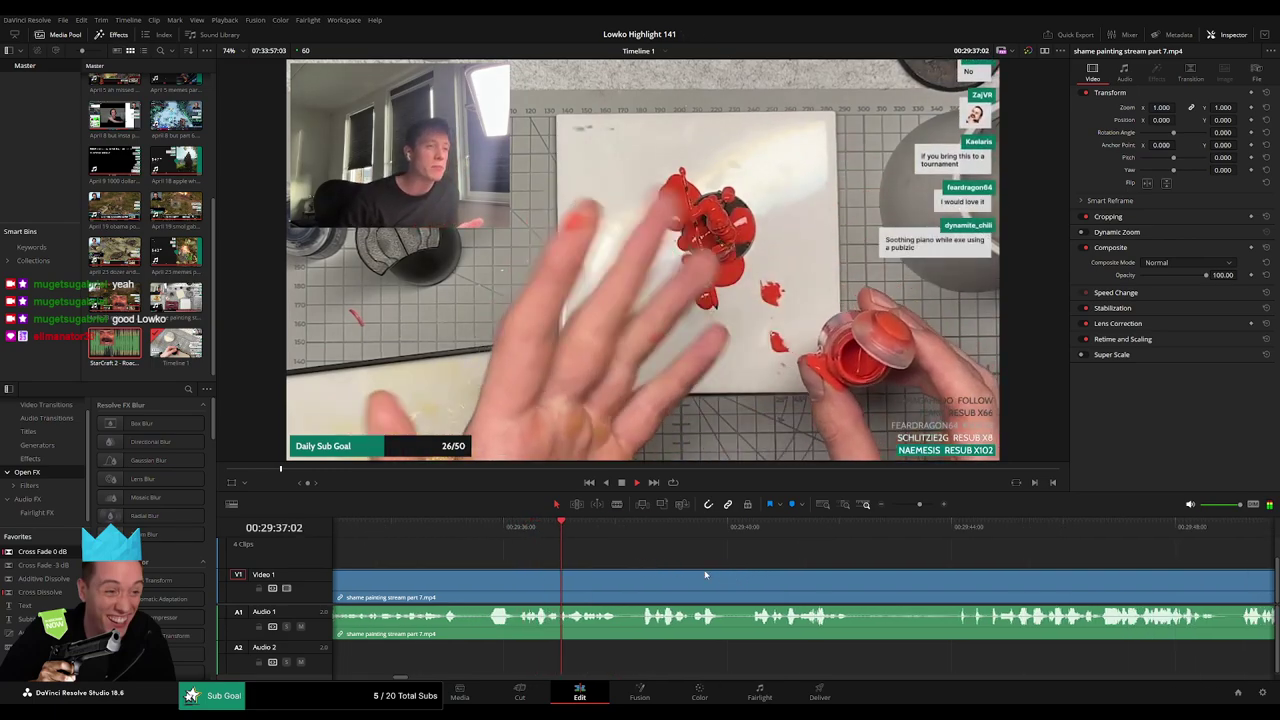
# Examine the painting stream from about 29:39 to 30:32, through the chat reactions and gifted subs, for stretches to trim.
pyautogui.hscroll(2, 655, 568)
pyautogui.hscroll(2, 655, 567)
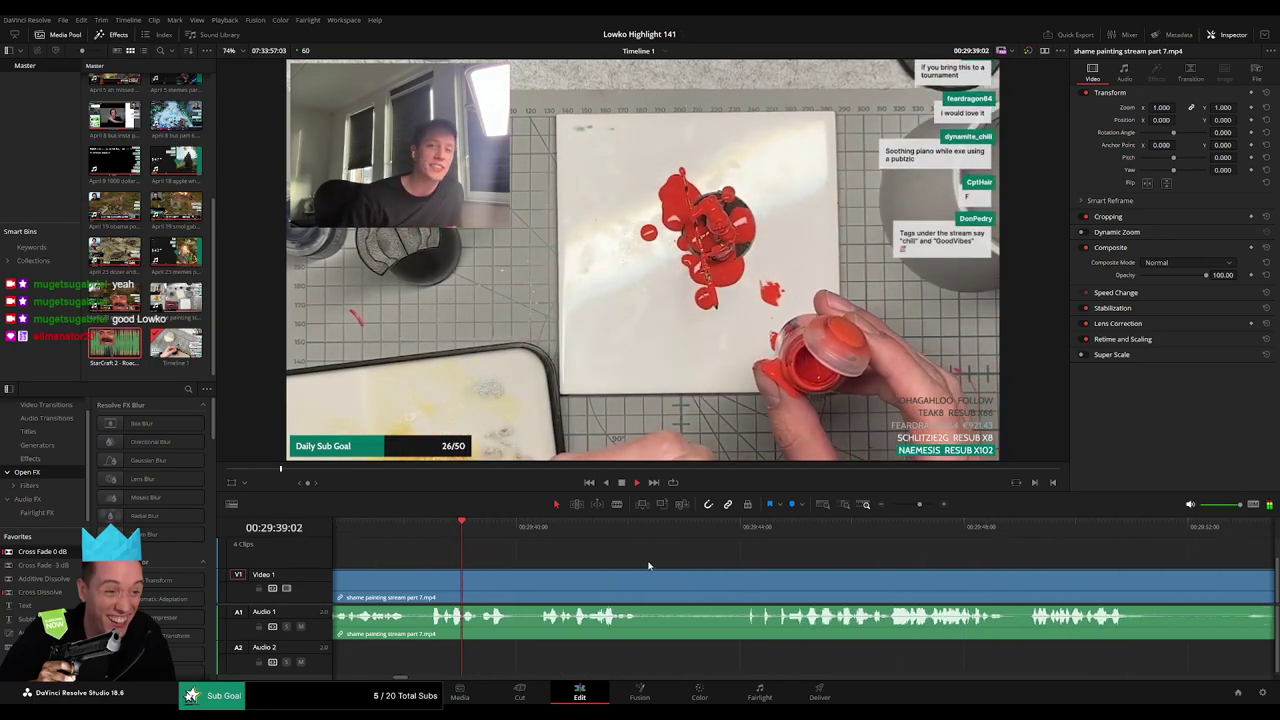
pyautogui.hscroll(2, 610, 564)
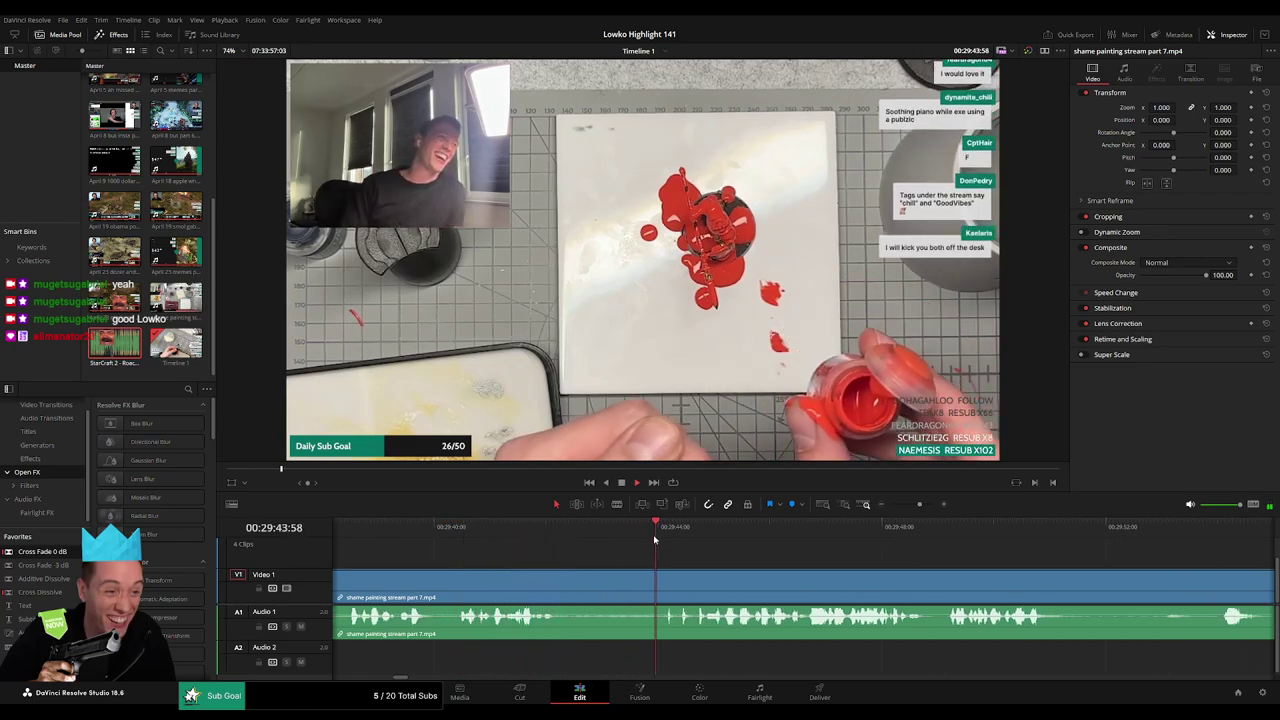
pyautogui.hscroll(4, 612, 557)
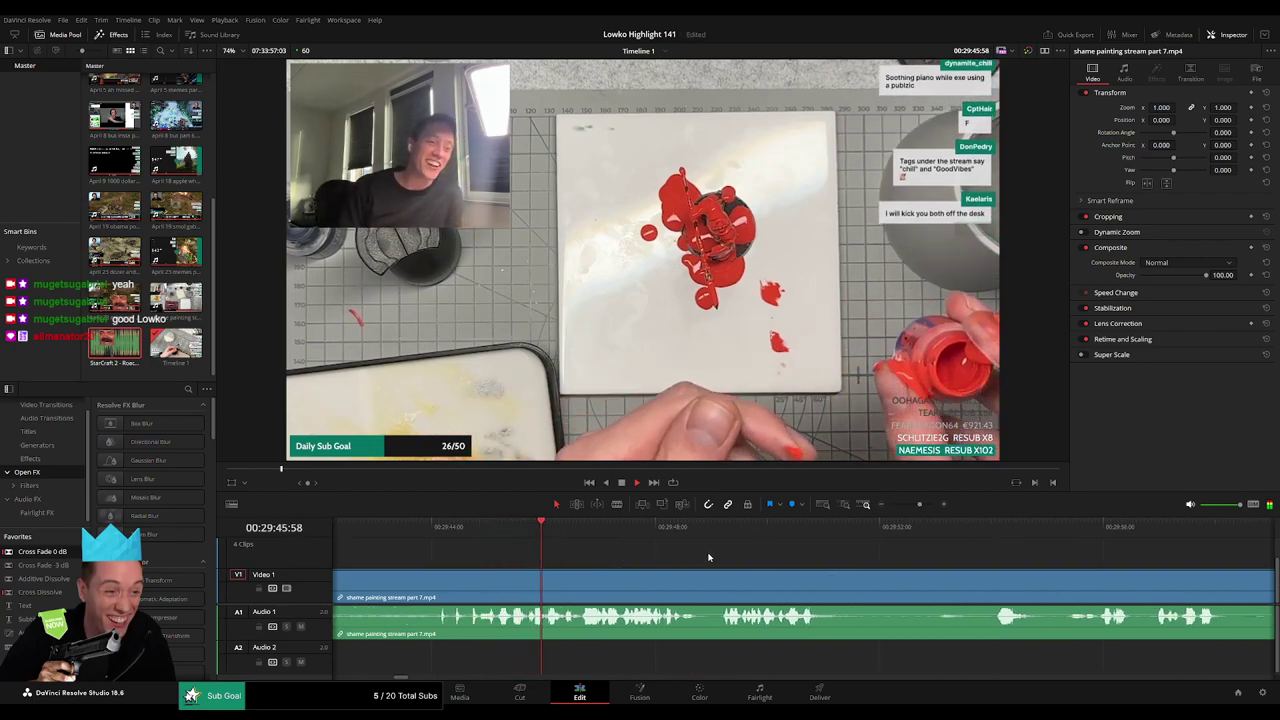
pyautogui.hscroll(2, 606, 552)
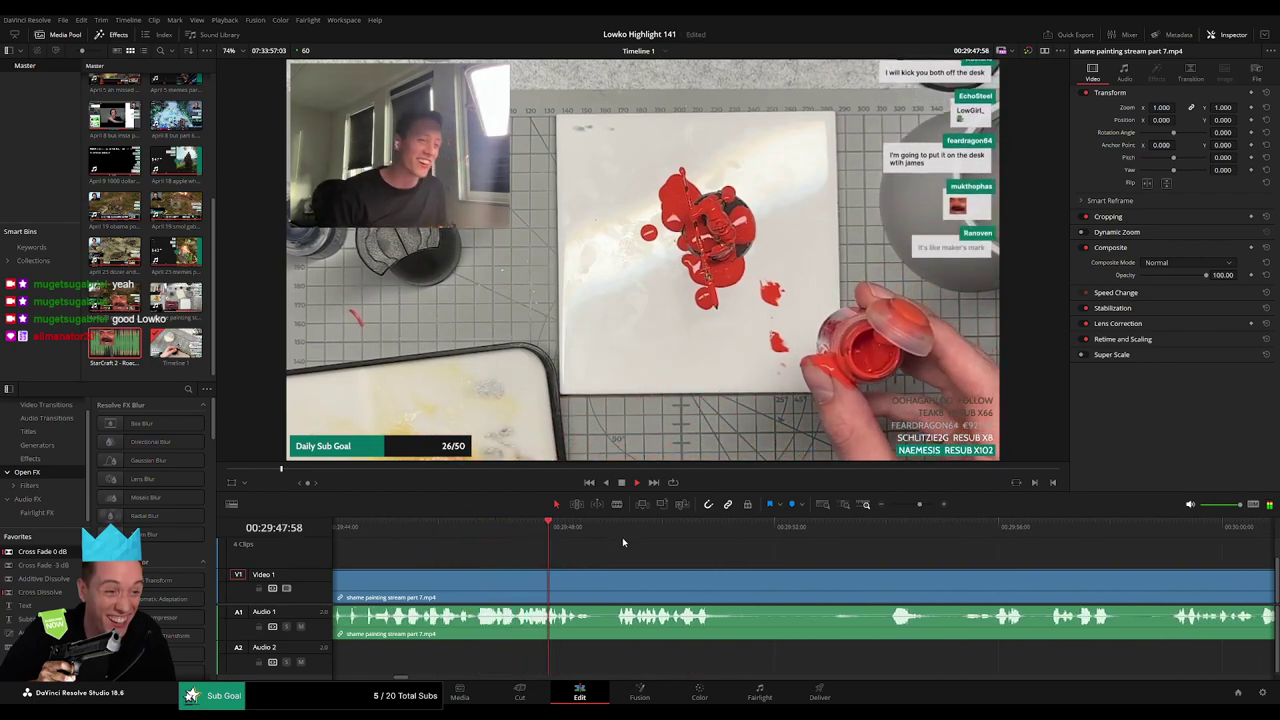
pyautogui.hscroll(3, 600, 556)
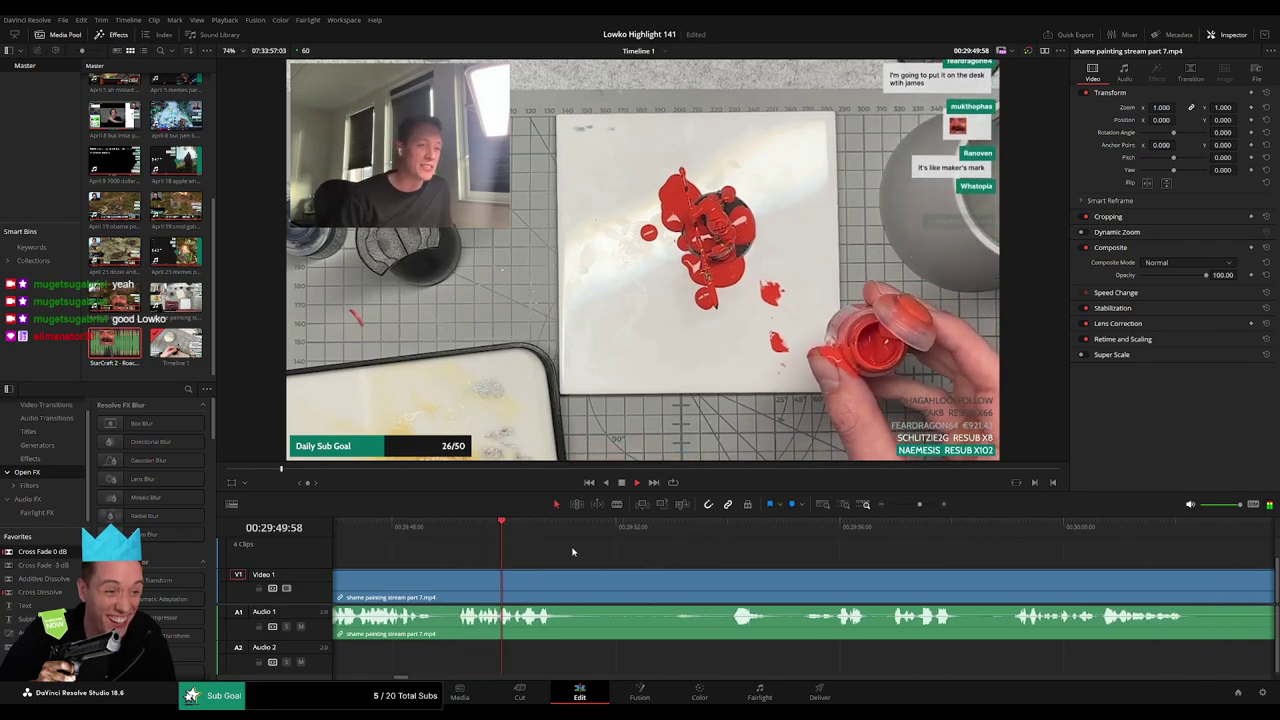
pyautogui.hscroll(2, 573, 552)
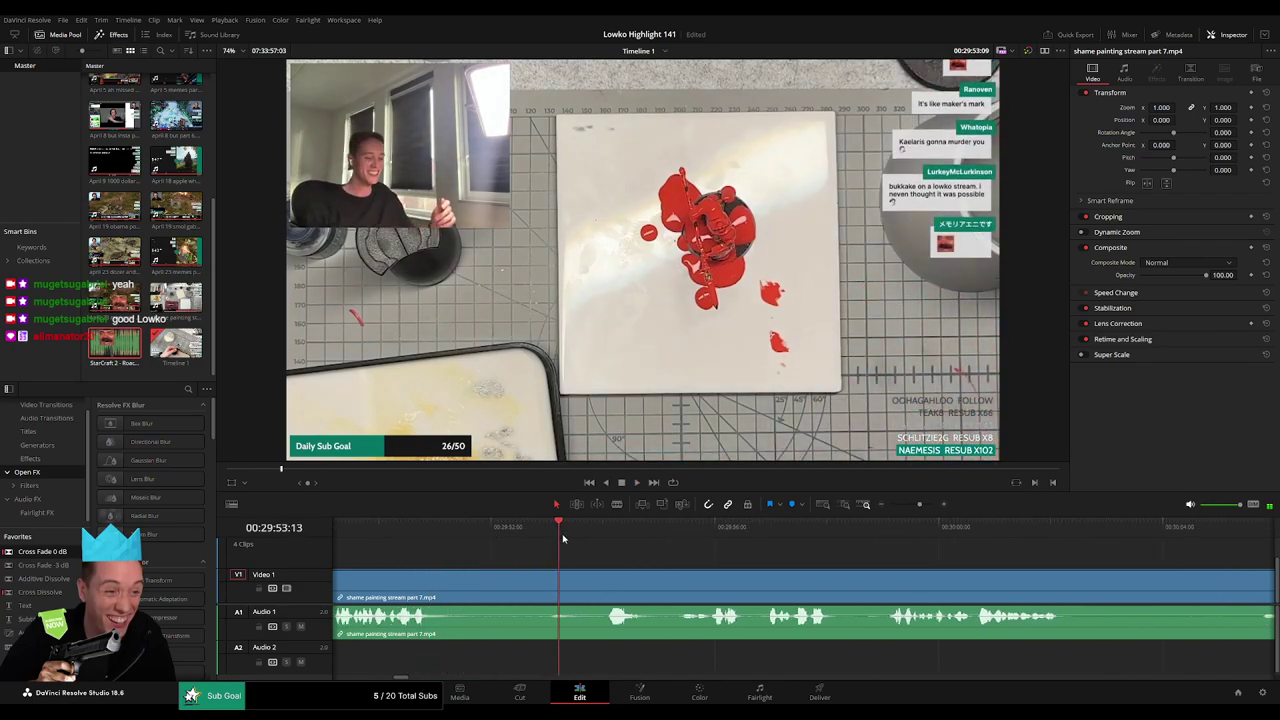
pyautogui.hscroll(3, 563, 554)
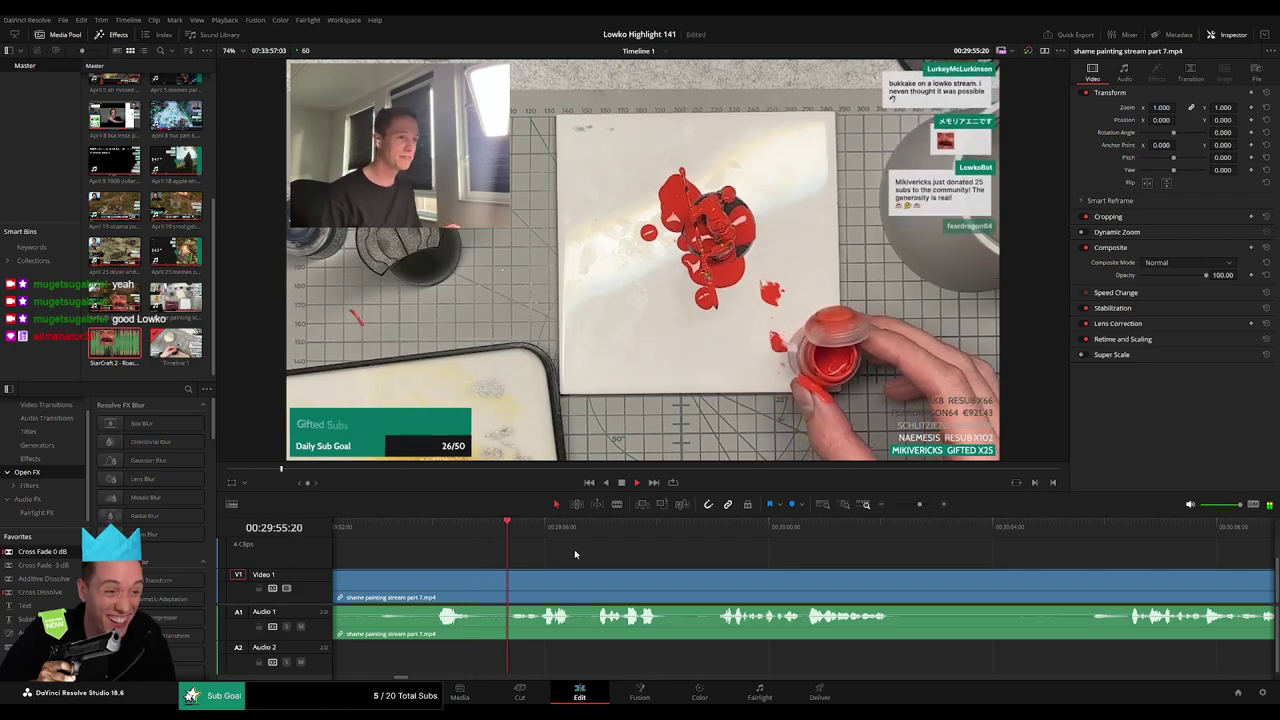
pyautogui.hscroll(2, 600, 558)
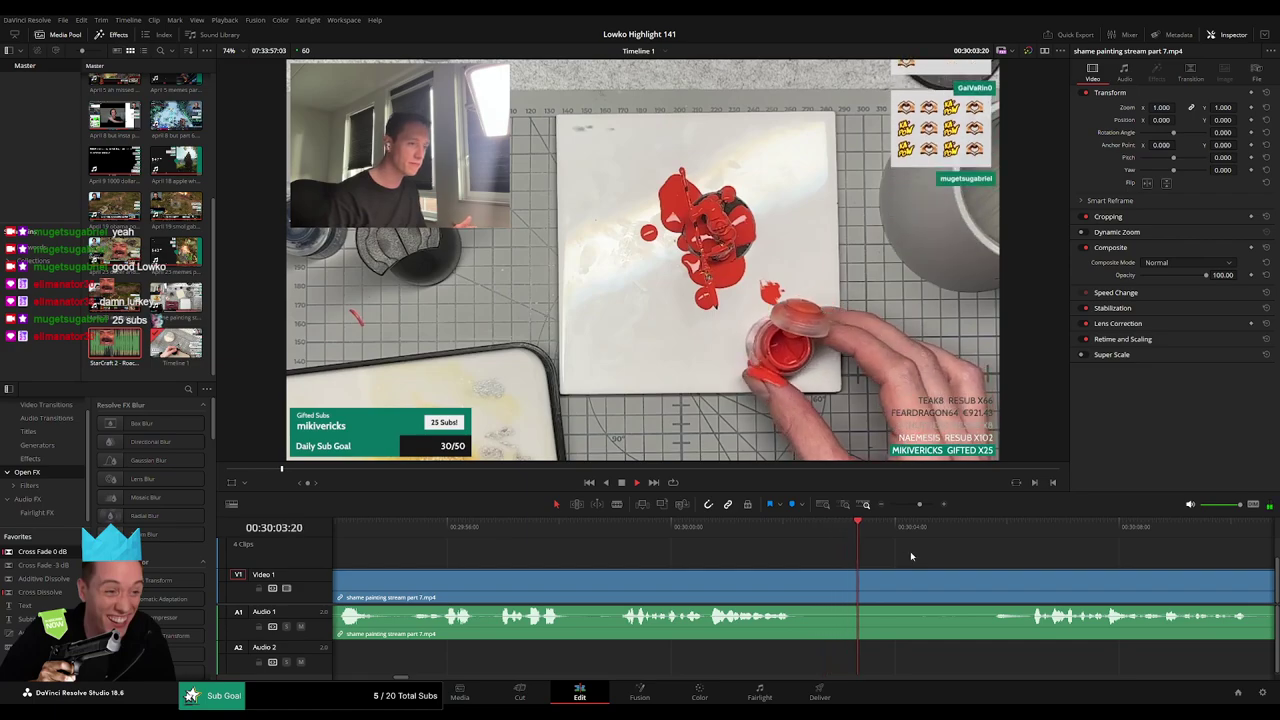
pyautogui.hscroll(5, 910, 556)
pyautogui.hscroll(1, 710, 556)
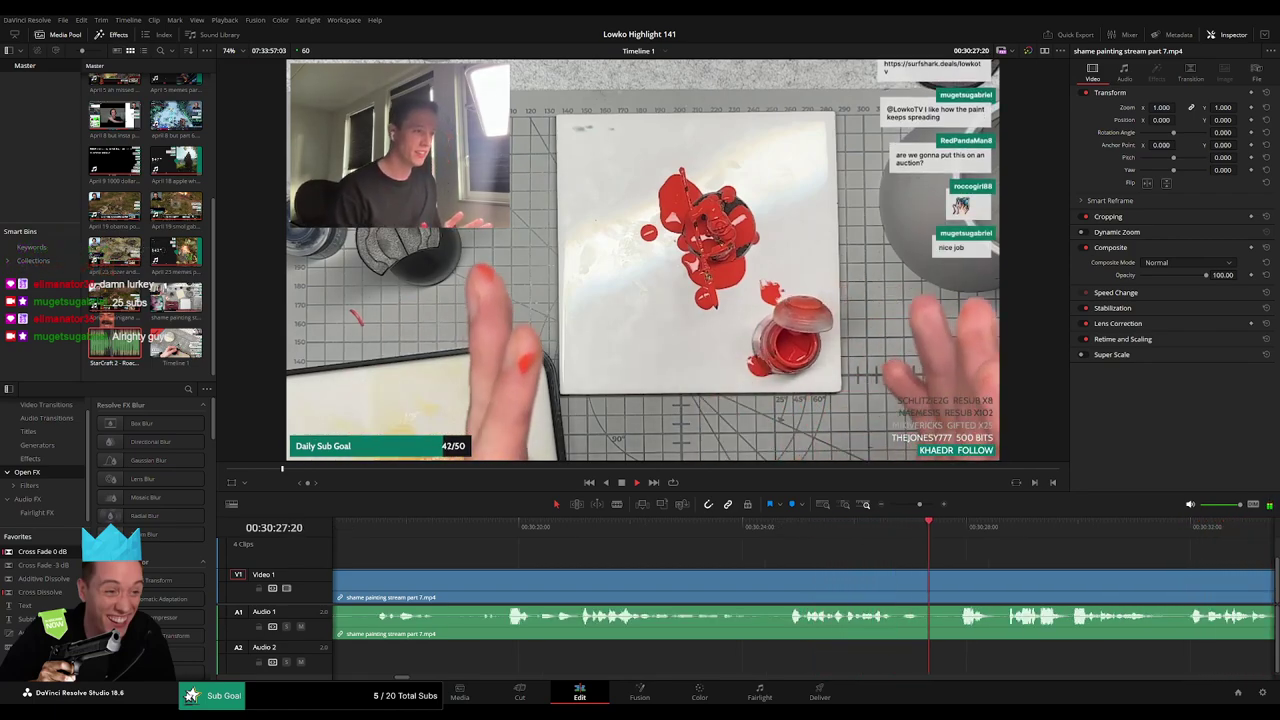
pyautogui.press('space')
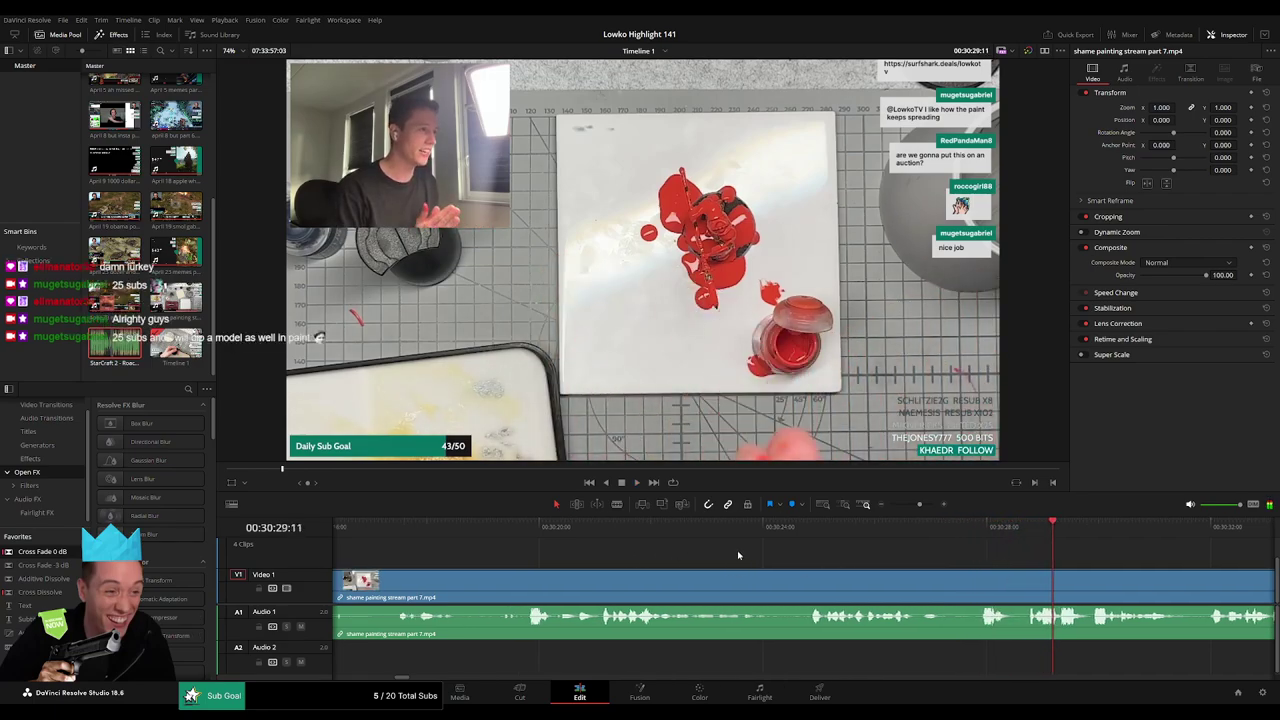
pyautogui.press('space')
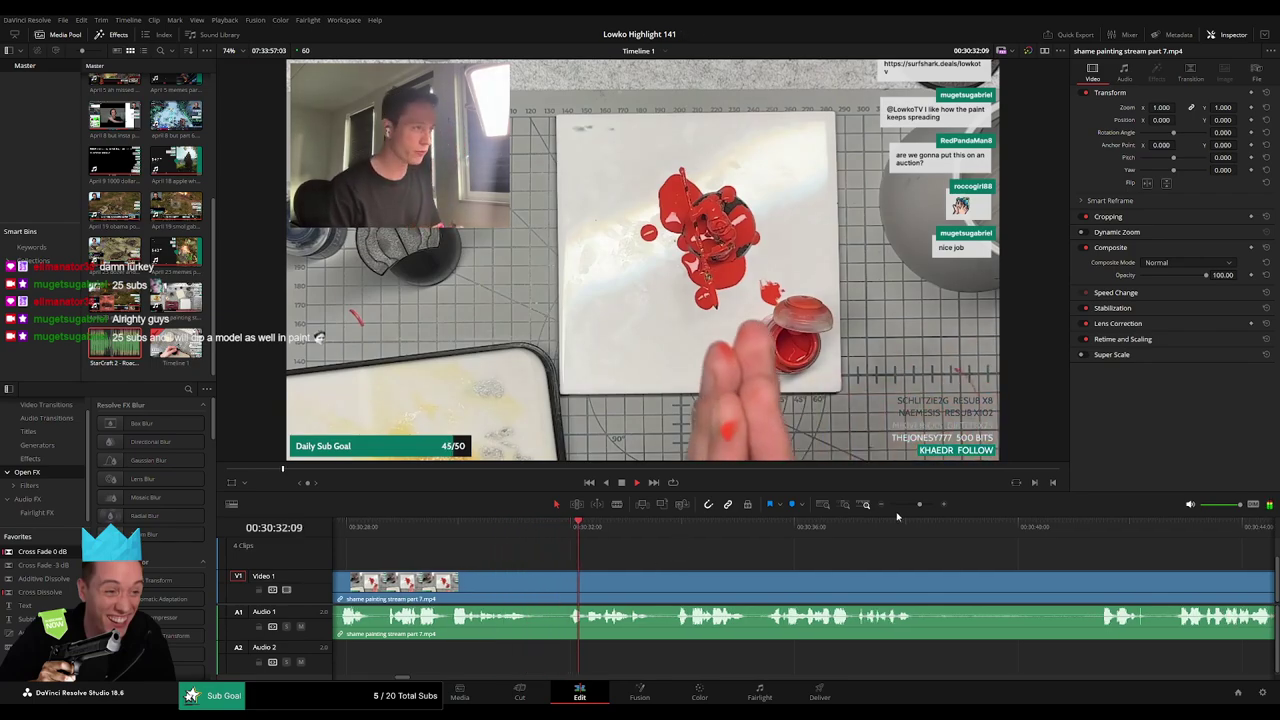
# Replay the footage around 30:11 to 30:17, ripple-delete the section from about 30:13 to 30:17 and cross-fade the audio join.
pyautogui.moveTo(919, 505); pyautogui.dragTo(914, 505)
pyautogui.click(557, 537)
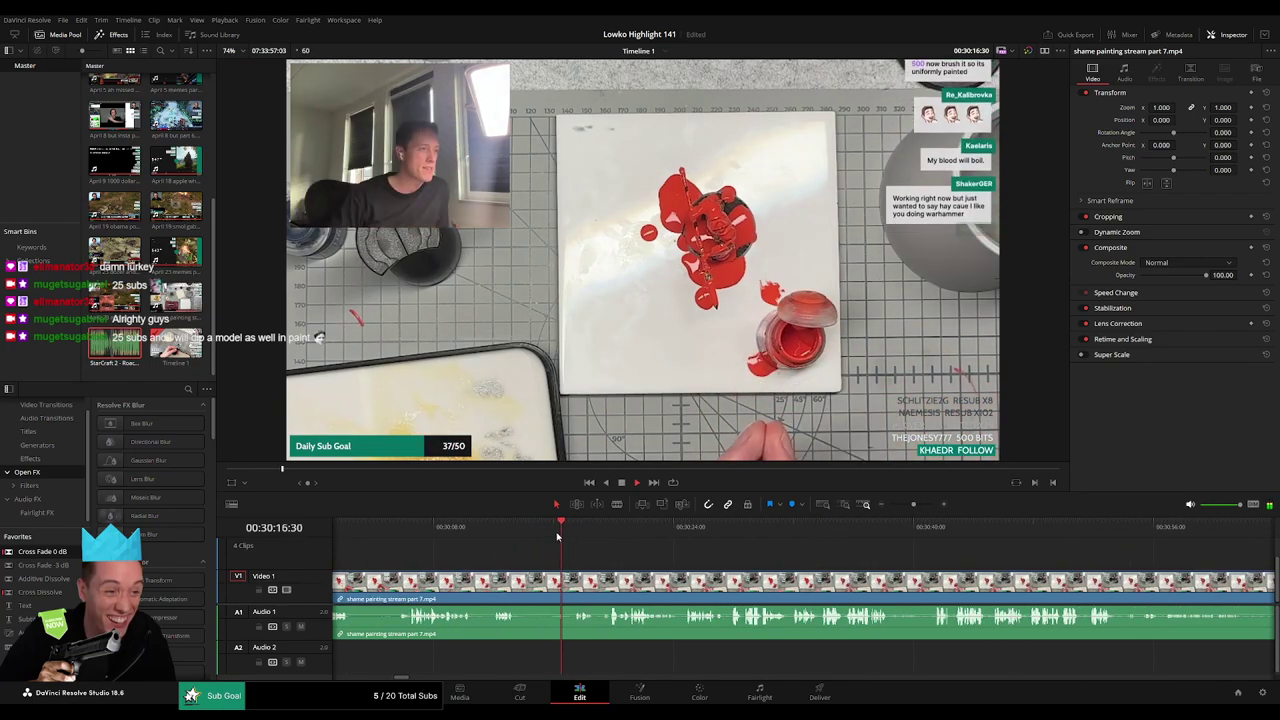
pyautogui.click(490, 541)
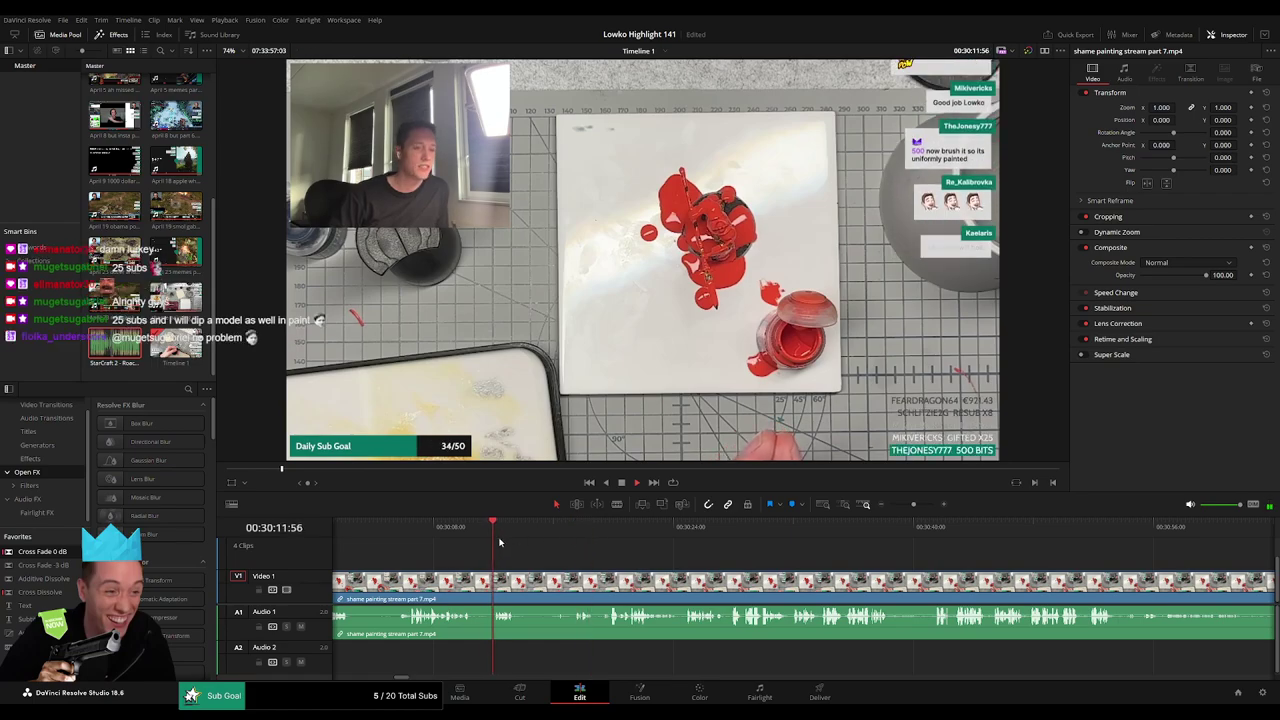
pyautogui.click(549, 537)
pyautogui.click(574, 538)
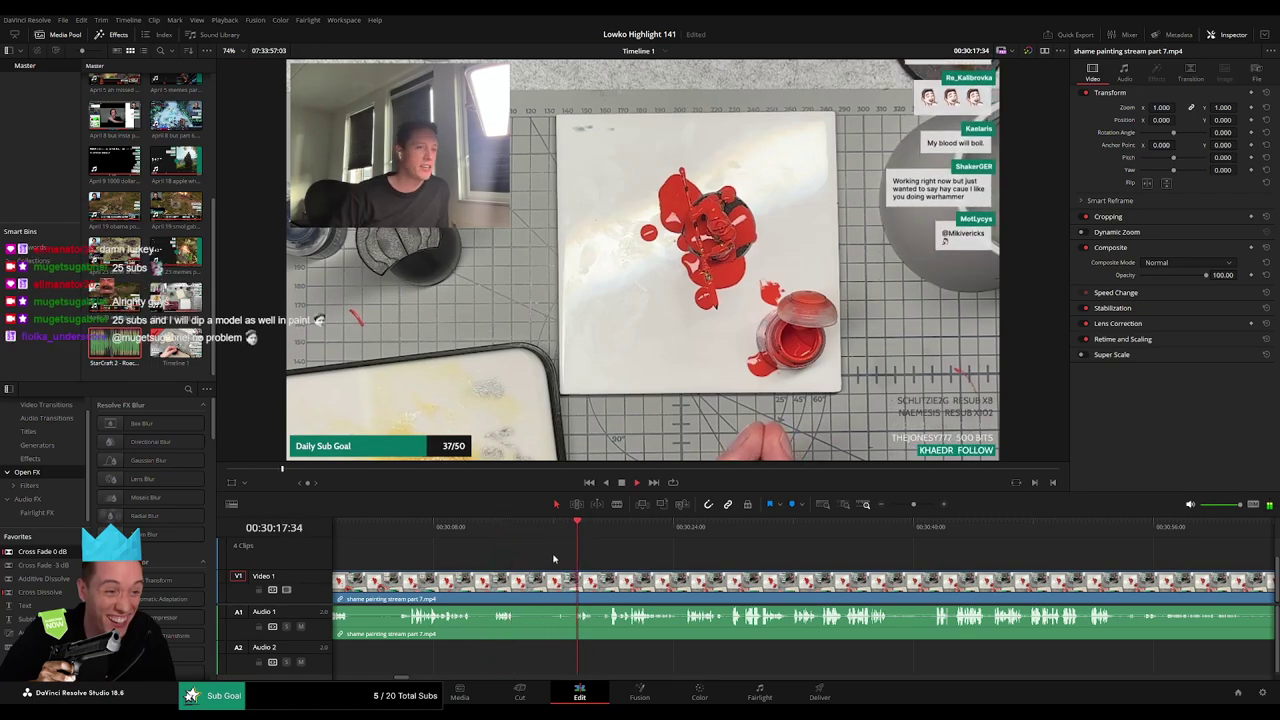
pyautogui.press('b')
pyautogui.click(518, 580)
pyautogui.click(575, 579)
pyautogui.press('a')
pyautogui.click(547, 589)
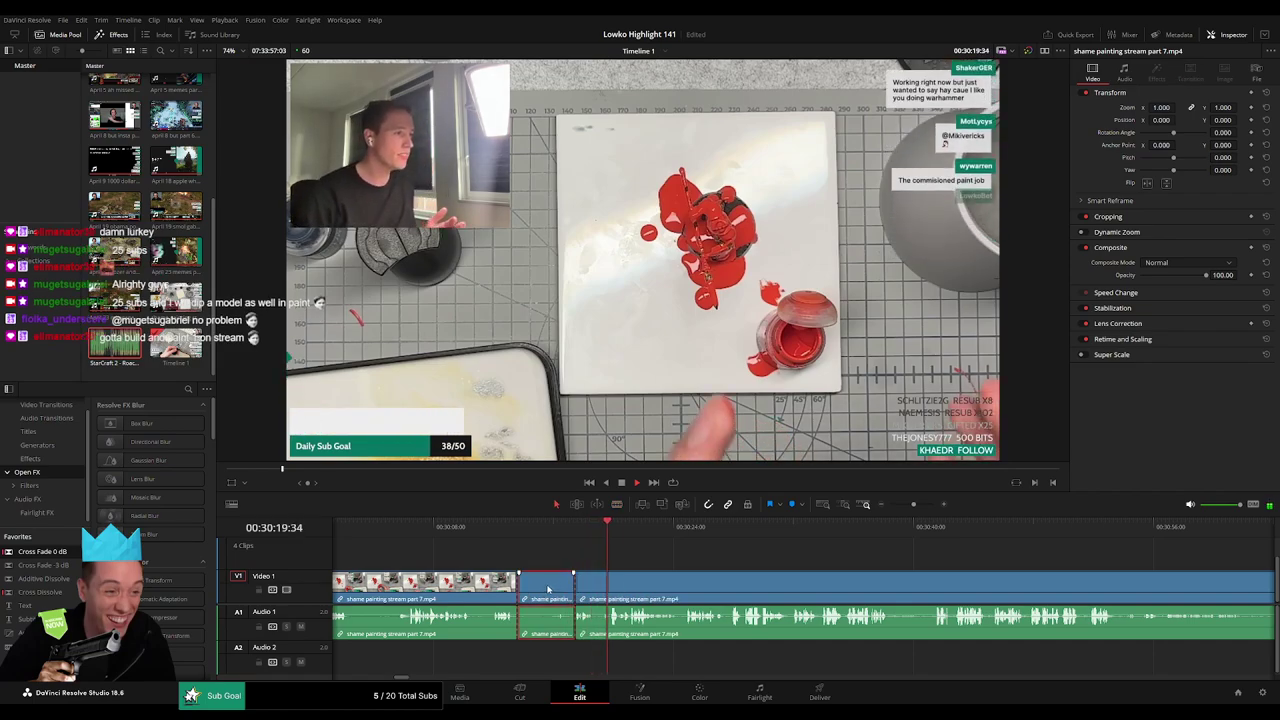
pyautogui.press('BackSpace')
pyautogui.click(548, 589)
pyautogui.press('BackSpace')
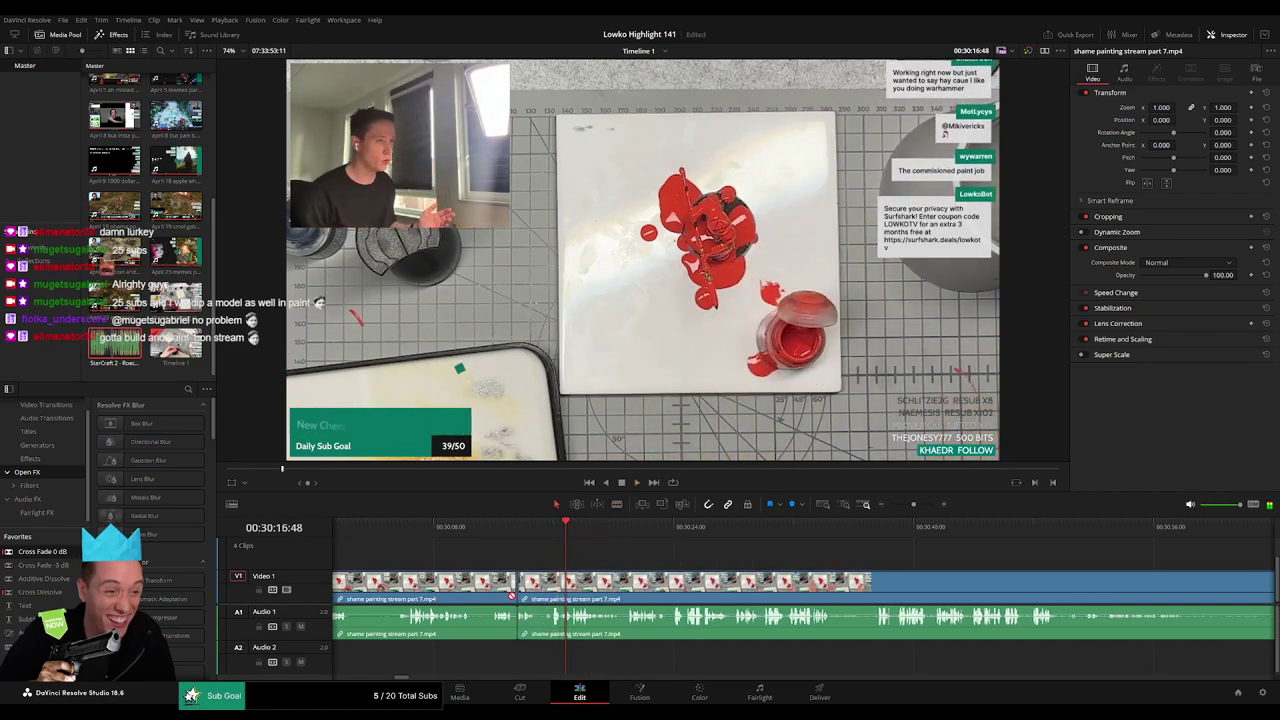
# Ripple-delete the section from about 30:15 to 30:23 in the painting stream and cross-fade the audio join.
pyautogui.click(524, 530)
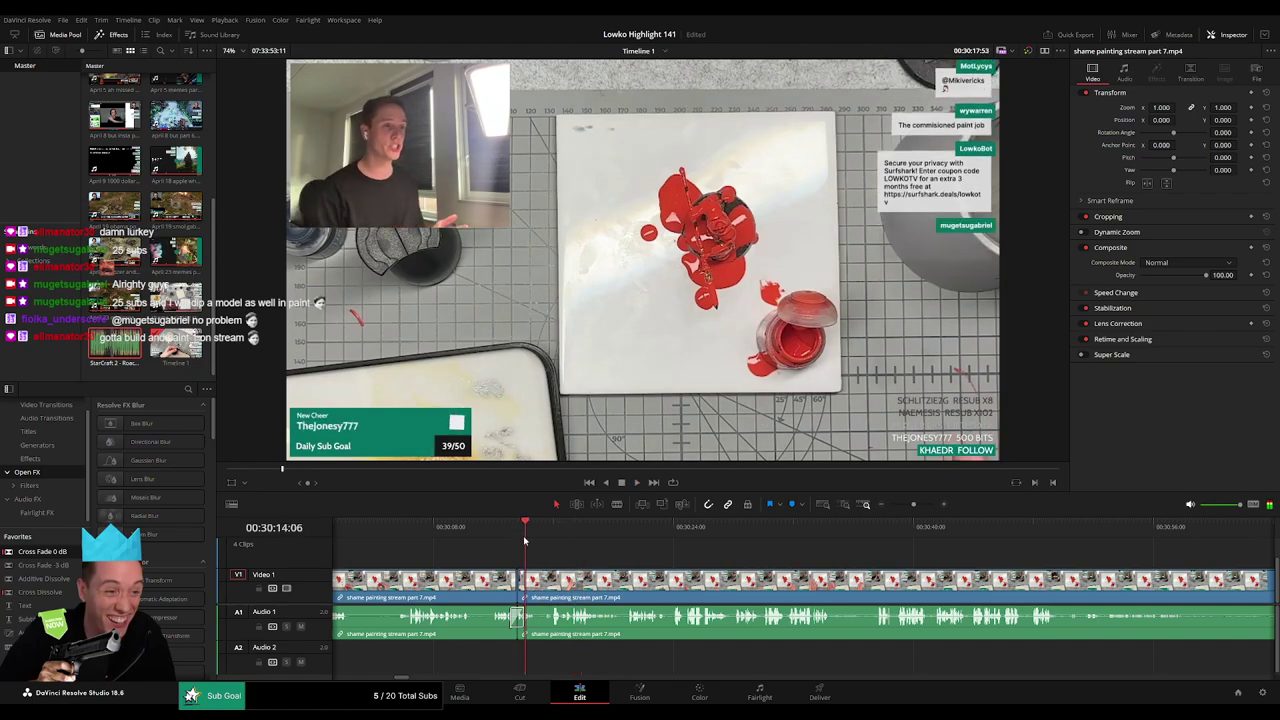
pyautogui.press('space')
pyautogui.press('b')
pyautogui.click(538, 588)
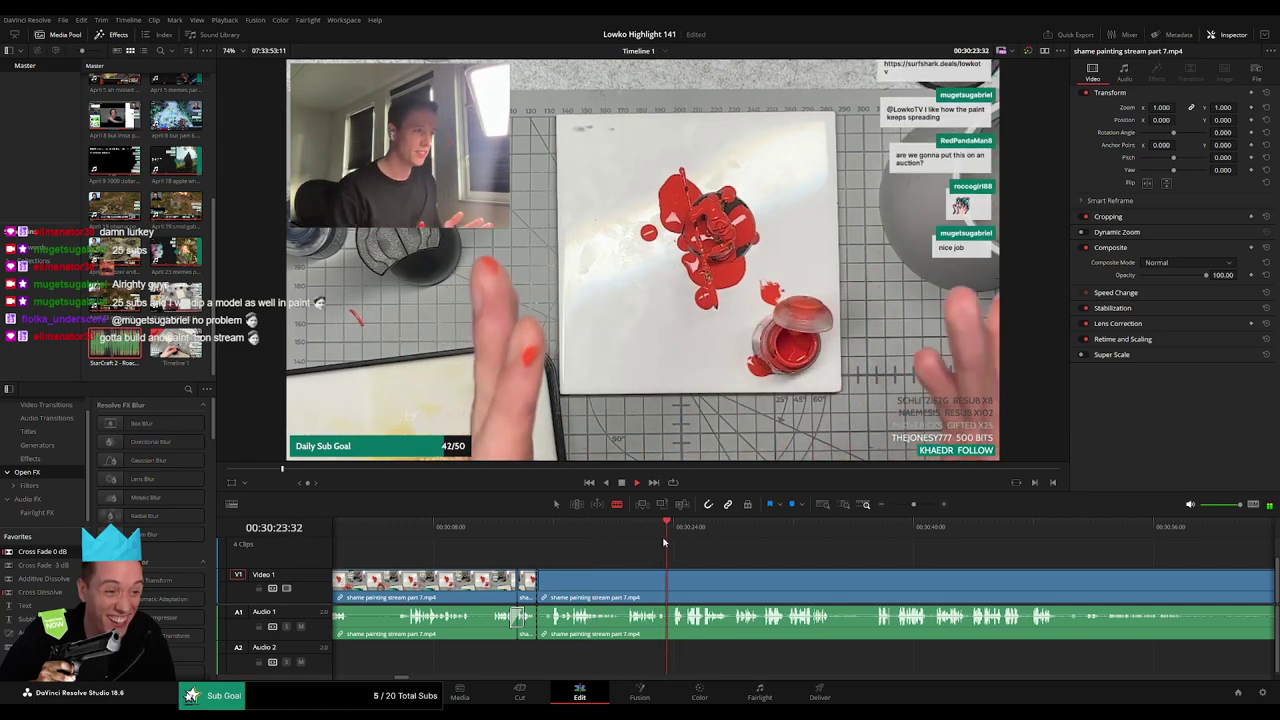
pyautogui.click(671, 575)
pyautogui.press('a')
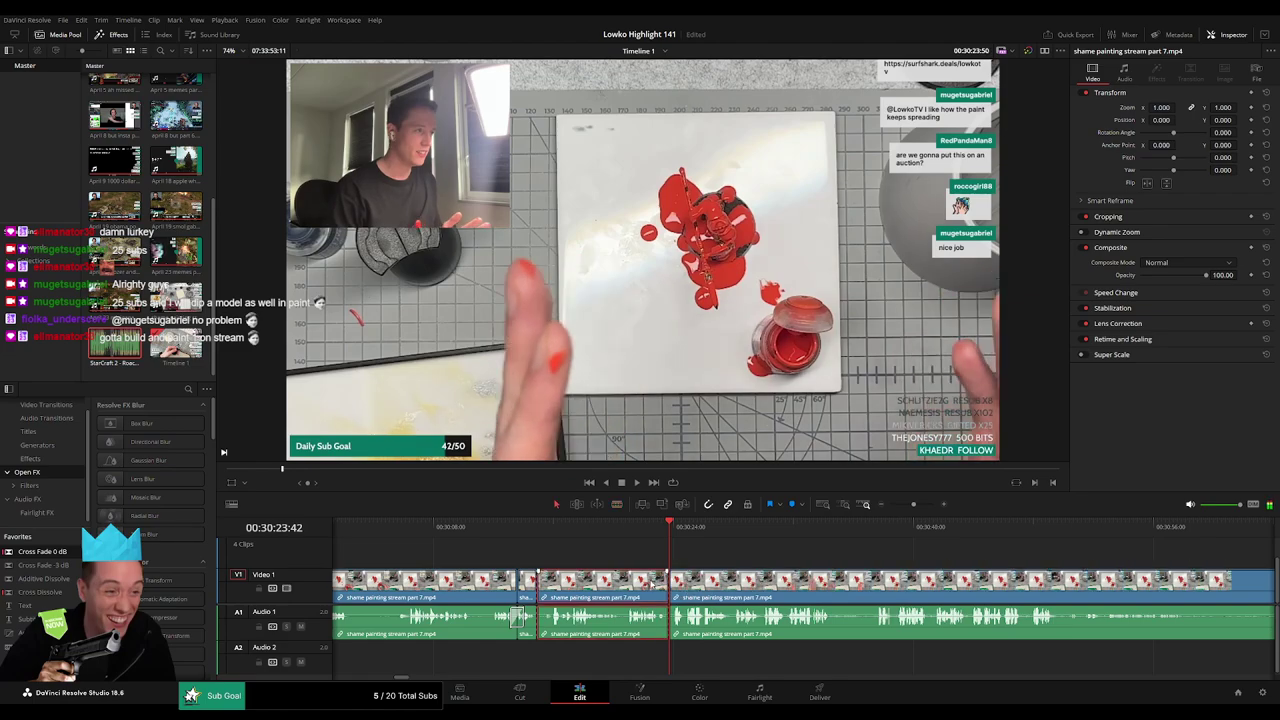
pyautogui.click(649, 583)
pyautogui.press('Delete')
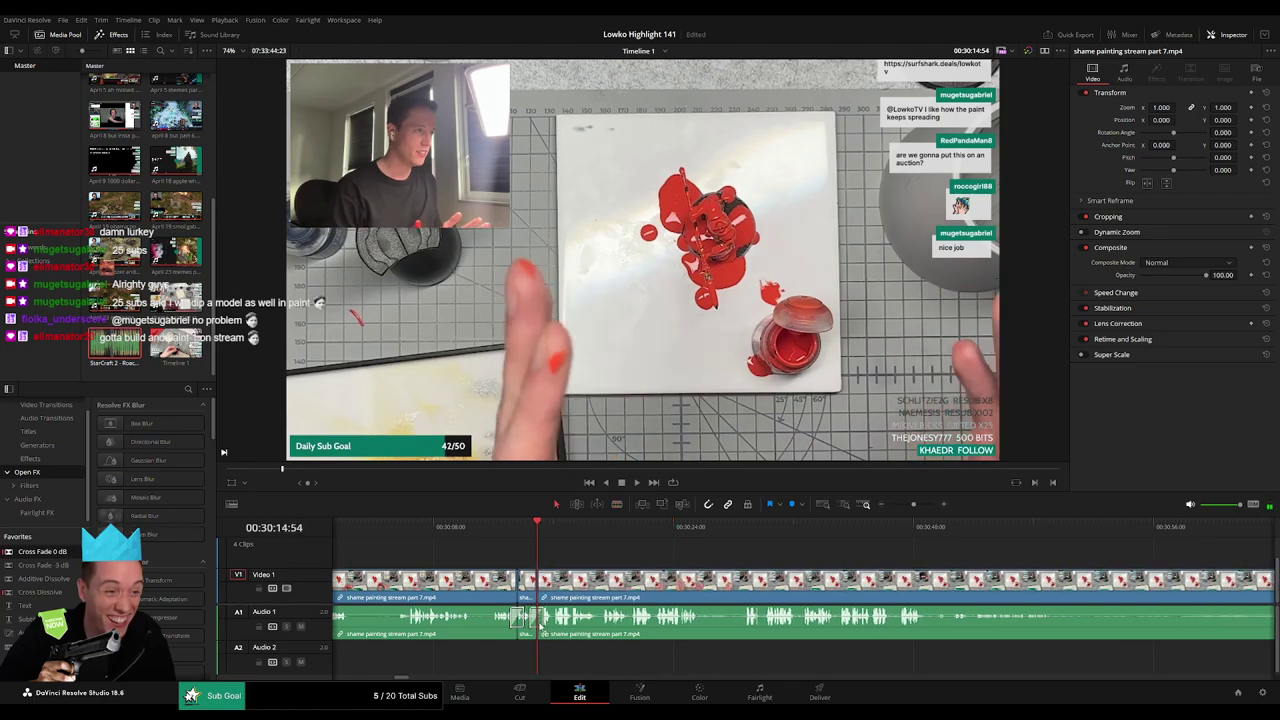
# Play on from the new join and ripple-delete the quiet section from about 30:26 to 30:28.
pyautogui.press('space')
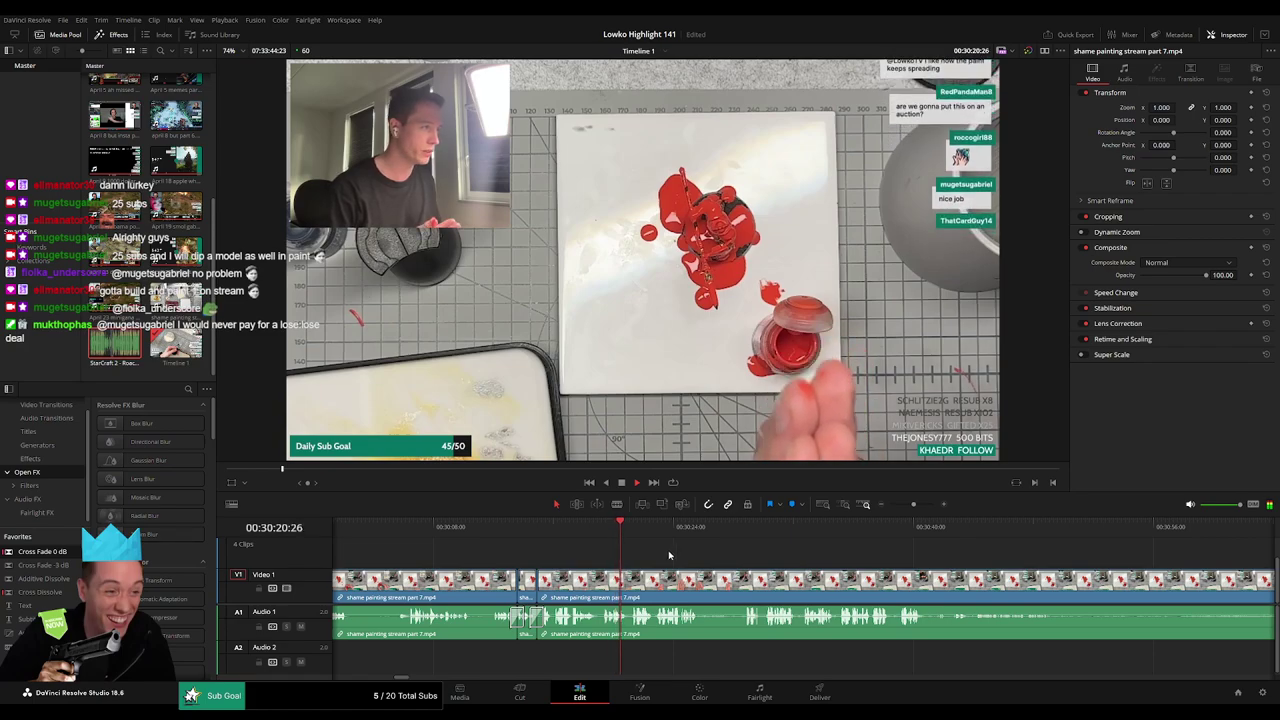
pyautogui.moveTo(685, 555); pyautogui.dragTo(540, 557)
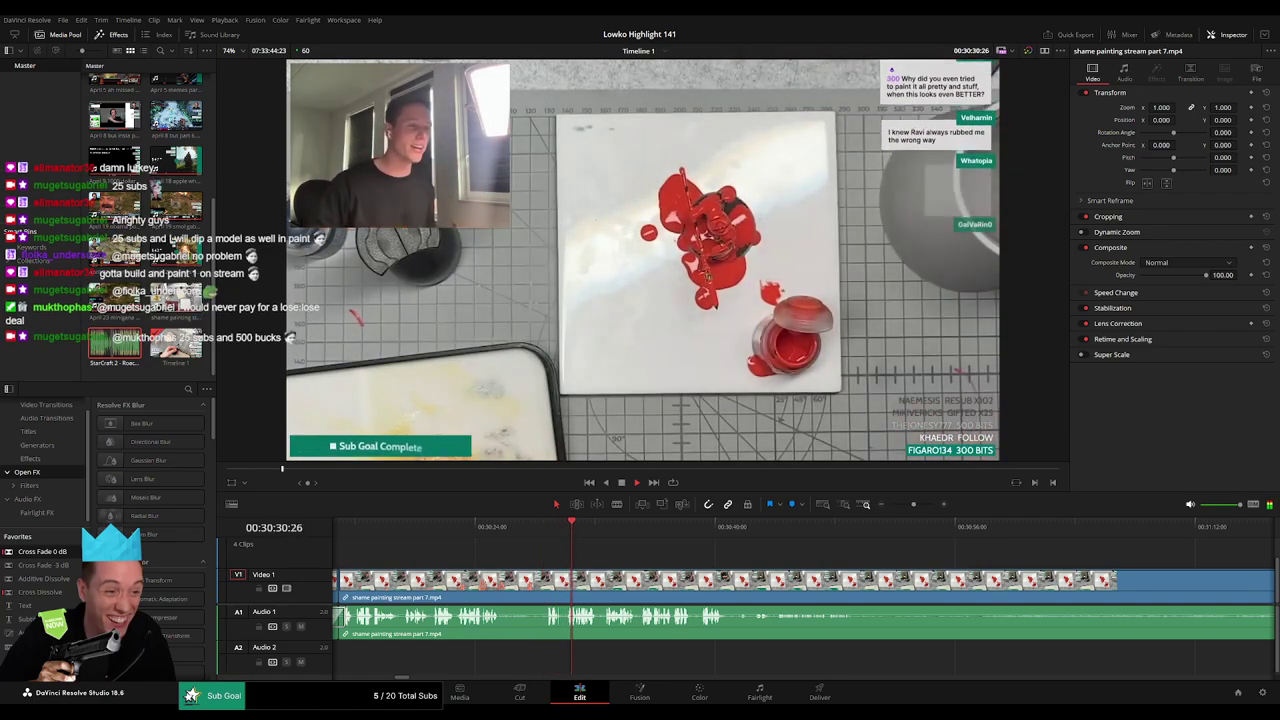
pyautogui.moveTo(492, 528); pyautogui.dragTo(532, 537)
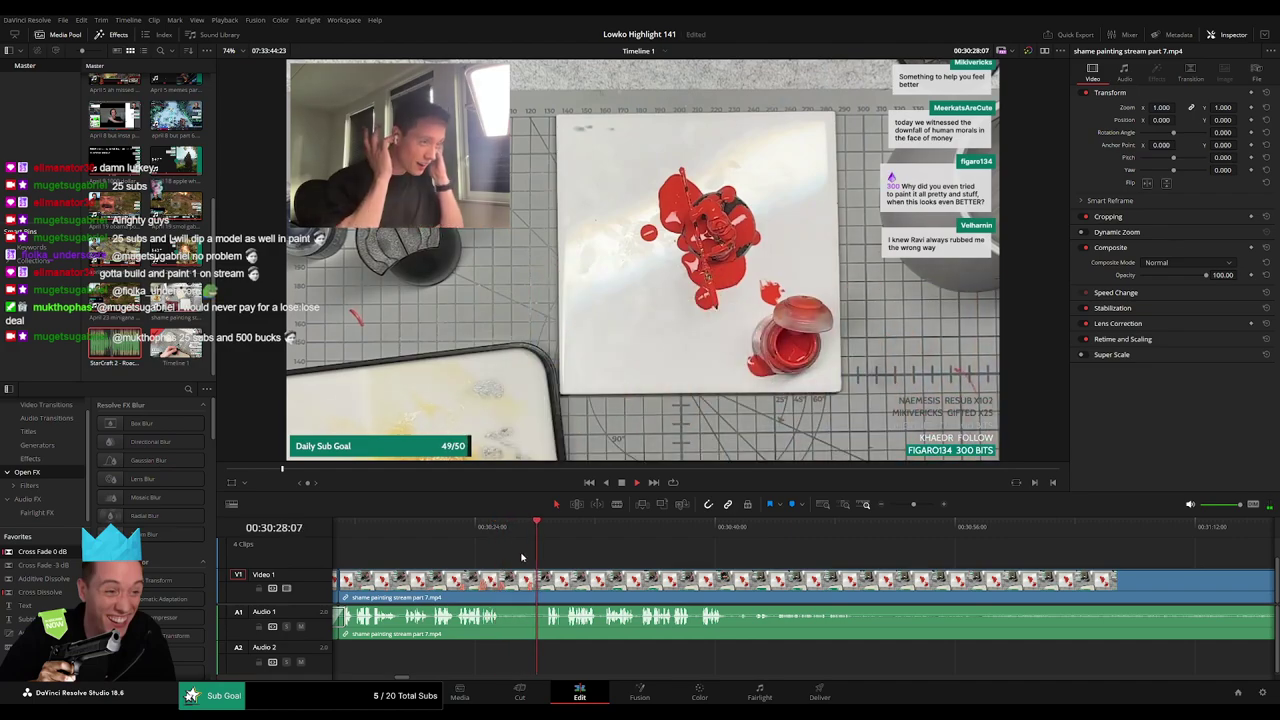
pyautogui.click(506, 583)
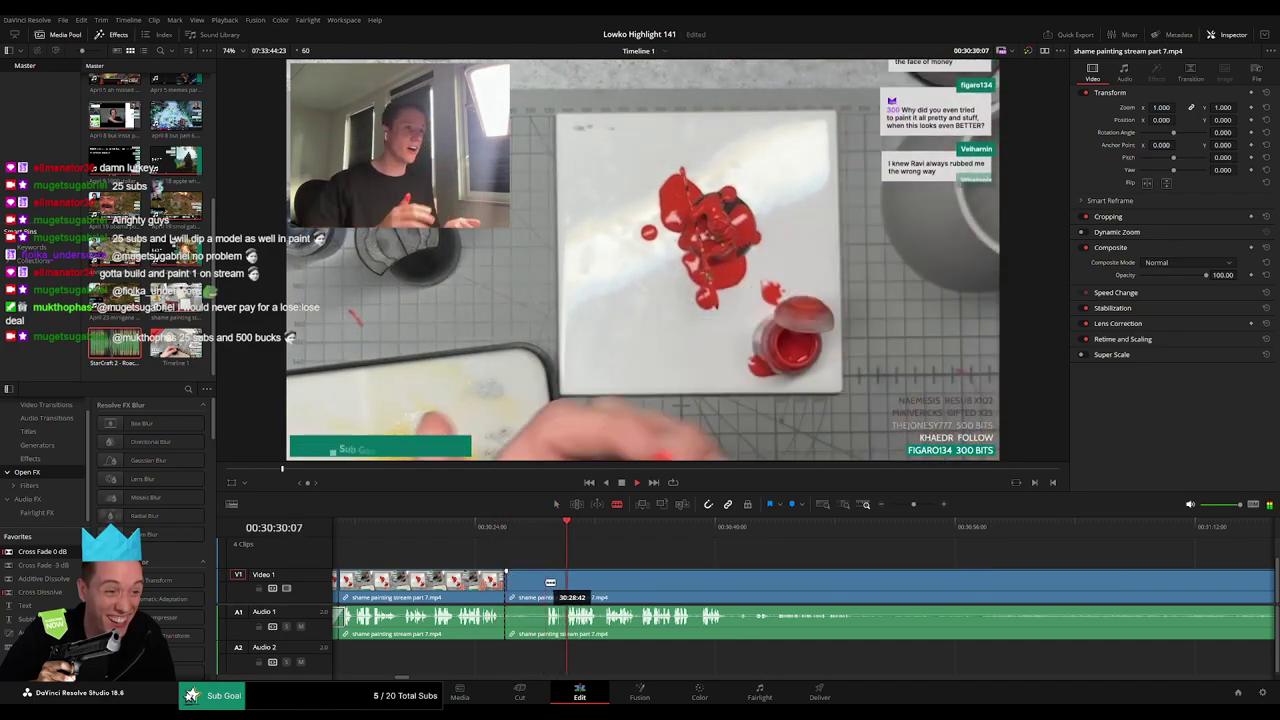
pyautogui.click(547, 583)
pyautogui.press('a')
pyautogui.click(526, 587)
pyautogui.press('Delete')
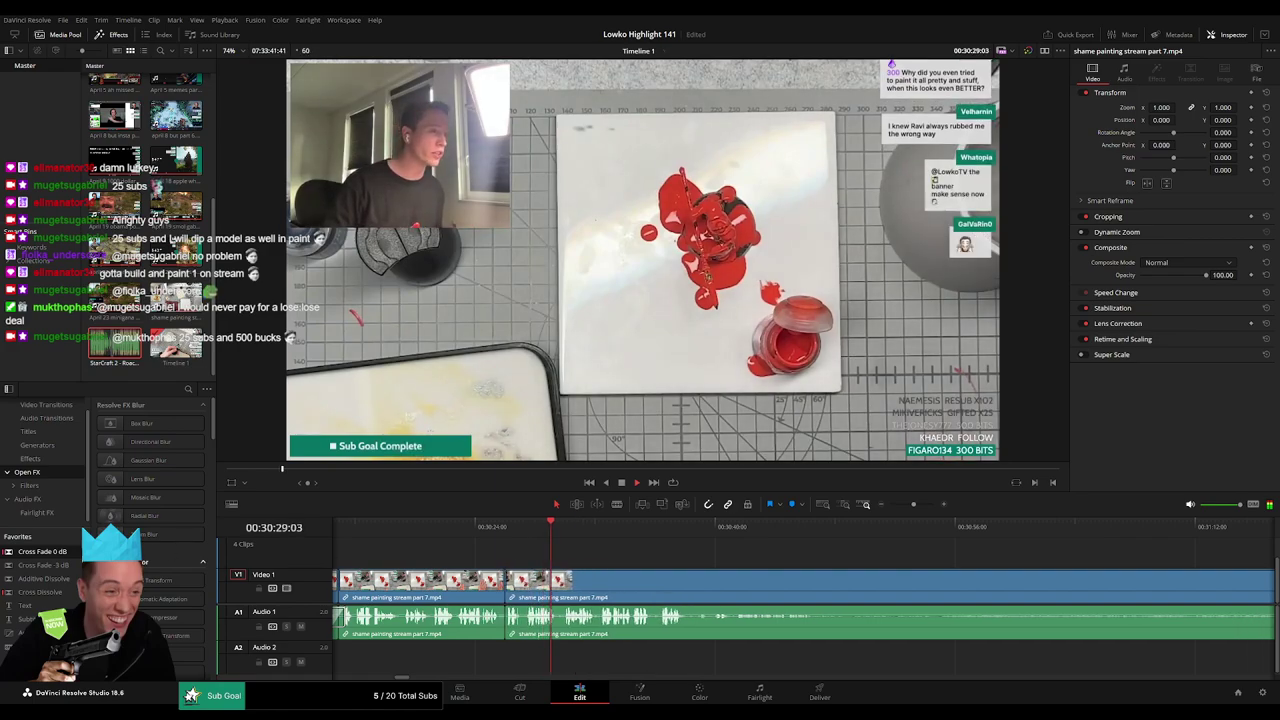
# Cross-fade the audio join at about 30:26, try a cut at about 30:38 and undo that cut.
pyautogui.moveTo(512, 597); pyautogui.dragTo(506, 618)
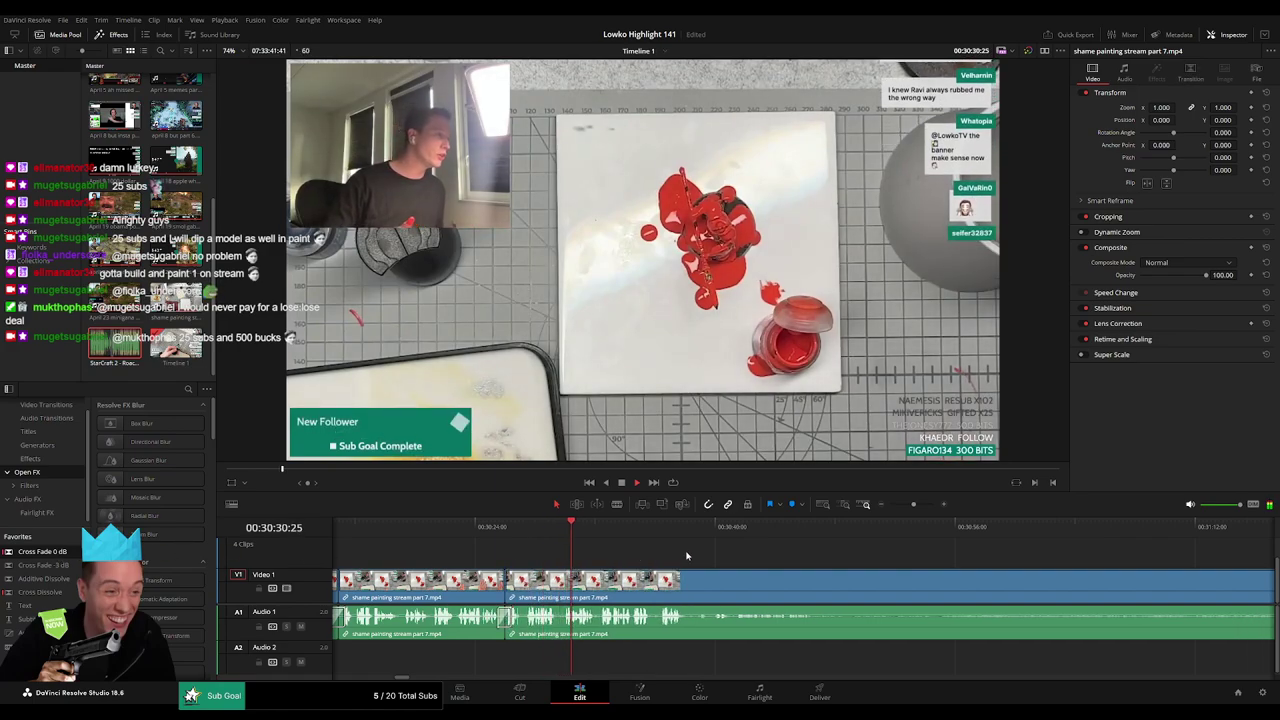
pyautogui.moveTo(686, 555); pyautogui.dragTo(608, 555)
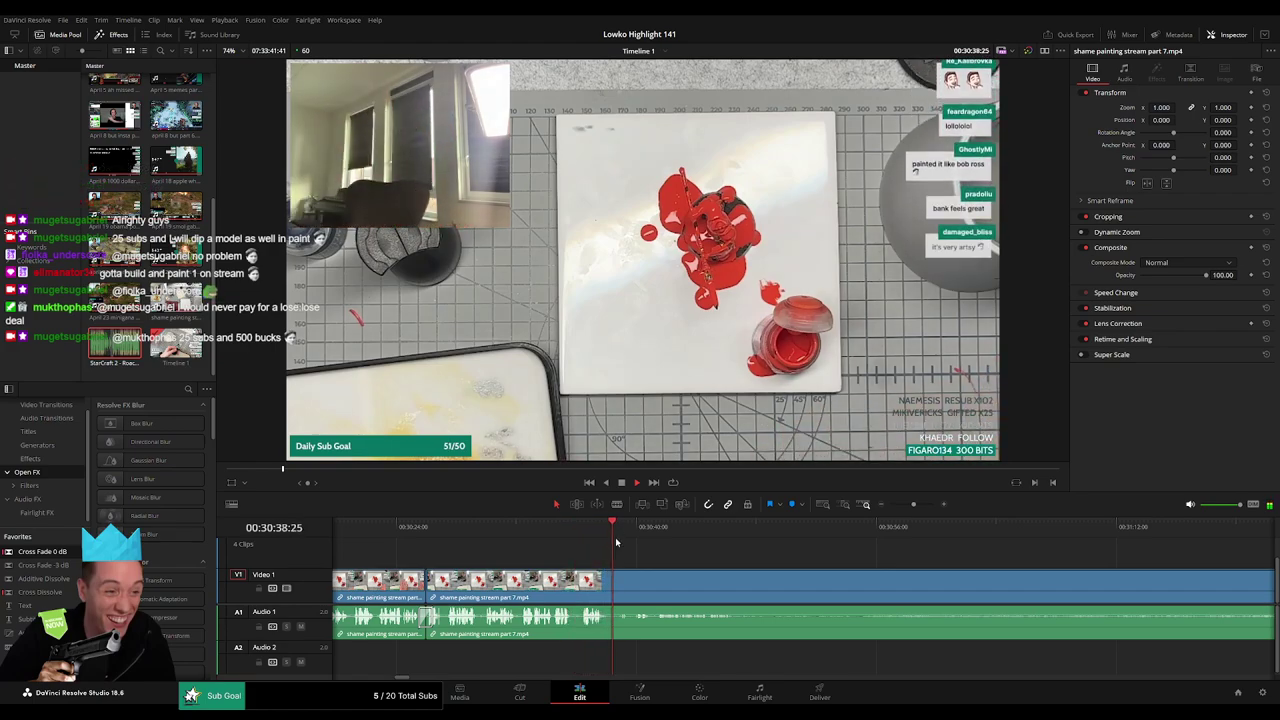
pyautogui.click(675, 538)
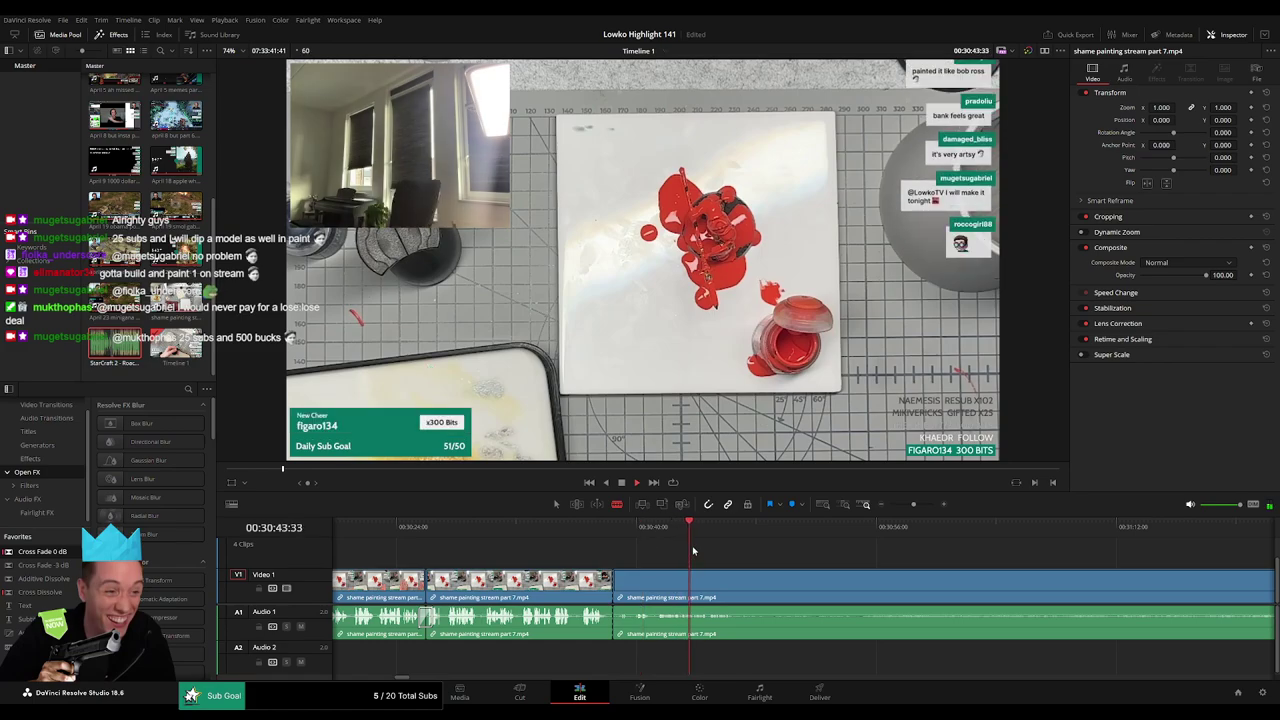
pyautogui.hotkey('ctrl', 'z')
# Ripple-delete the empty-chair section from about 30:47 to 31:24 in the painting stream and cross-fade the audio join.
pyautogui.moveTo(766, 571); pyautogui.dragTo(674, 566)
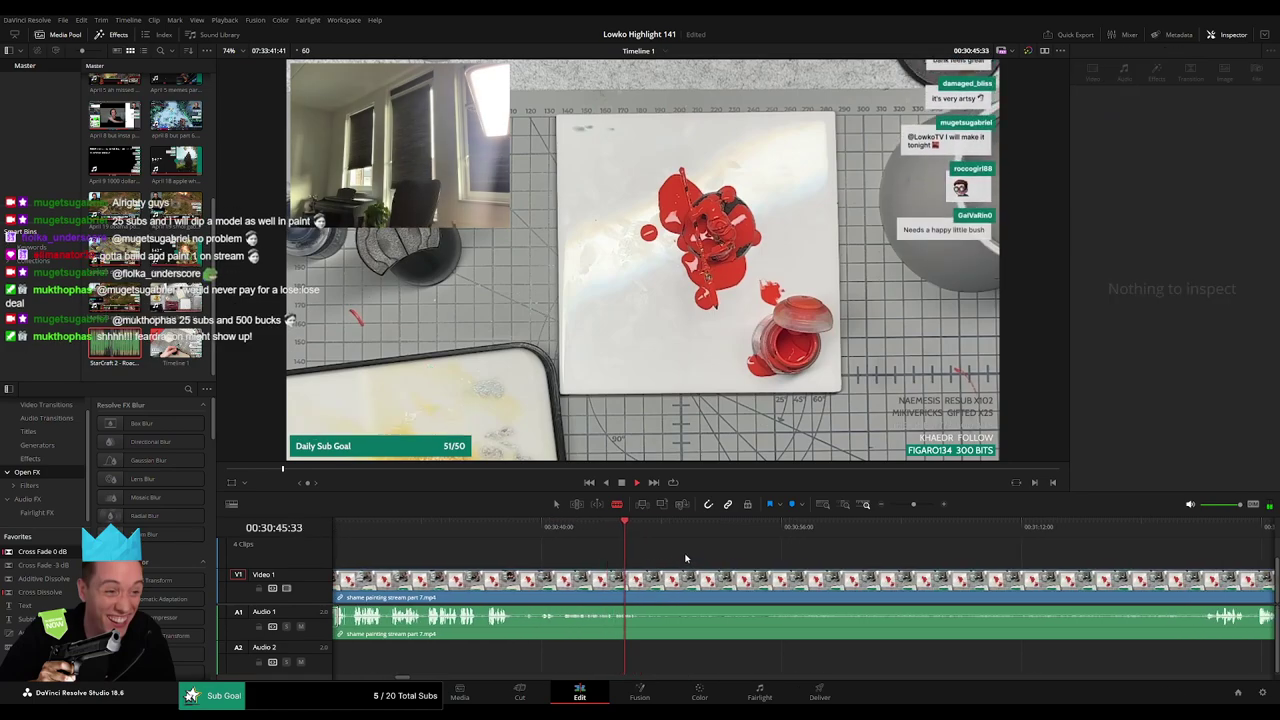
pyautogui.press('space')
pyautogui.hotkey('ctrl', 'b')
pyautogui.click(660, 585)
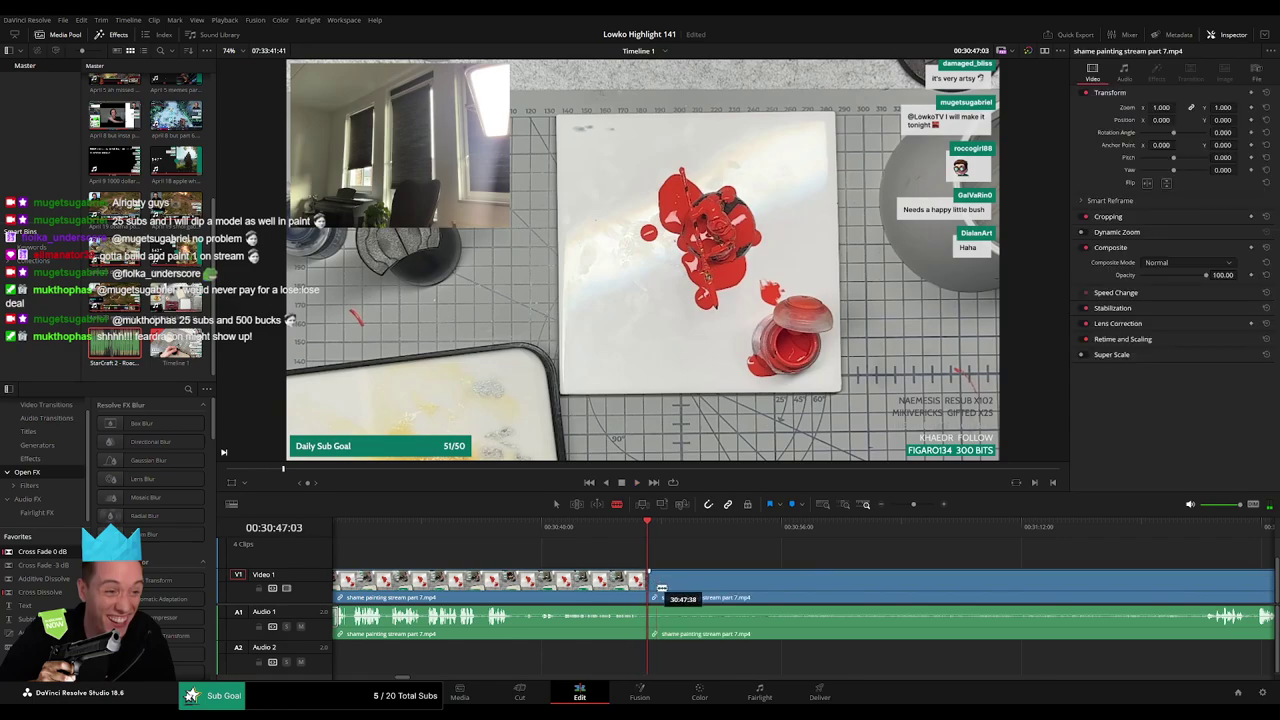
pyautogui.moveTo(750, 531); pyautogui.dragTo(1203, 550)
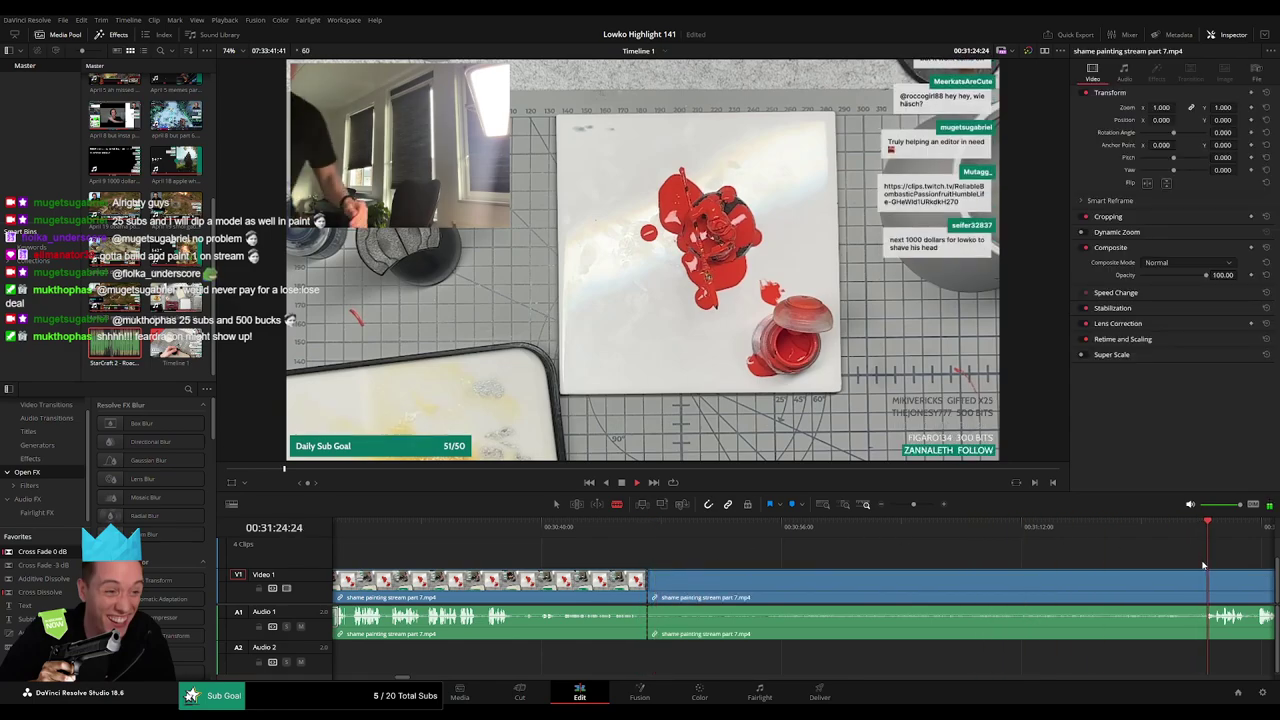
pyautogui.click(1204, 585)
pyautogui.press('a')
pyautogui.click(1060, 595)
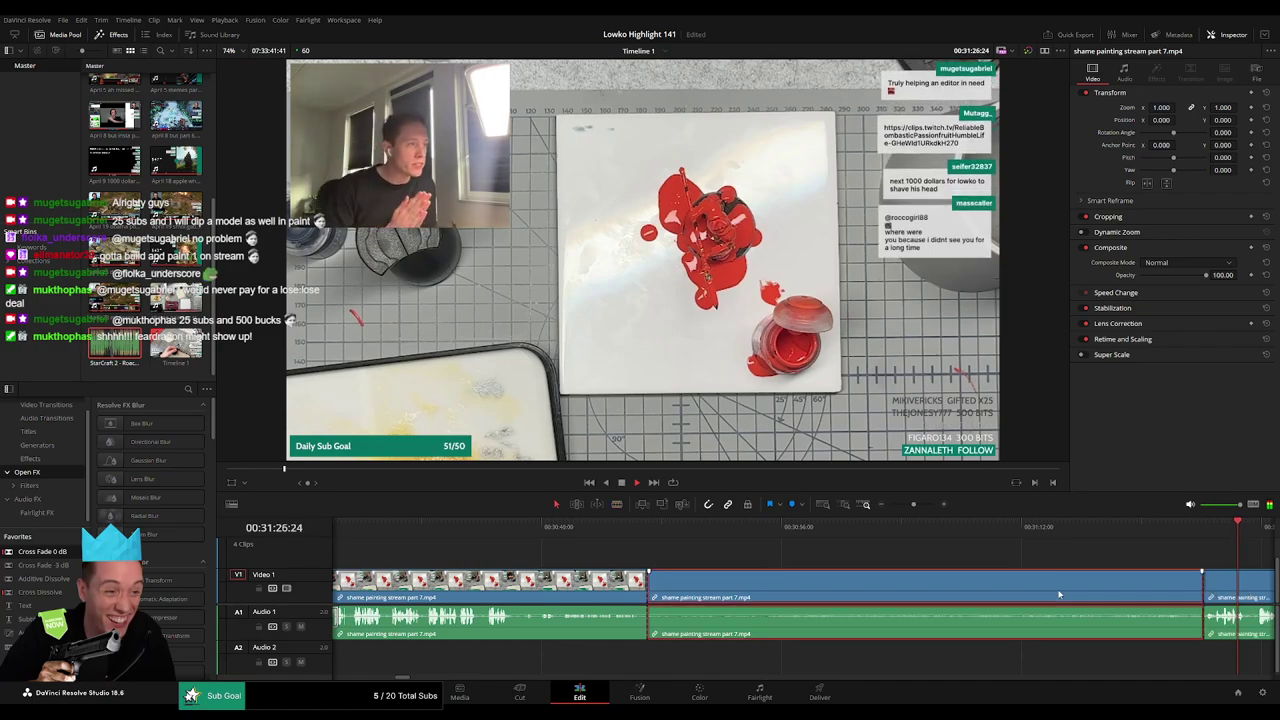
pyautogui.press('Delete')
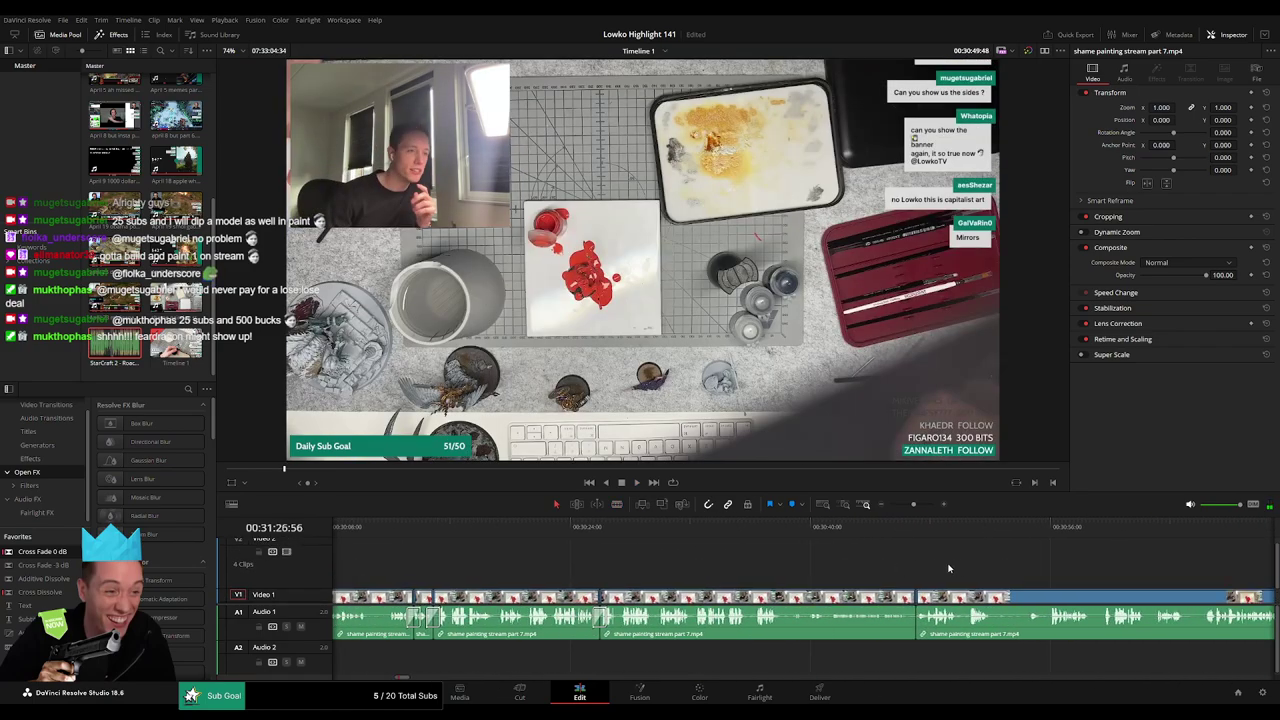
pyautogui.click(653, 530)
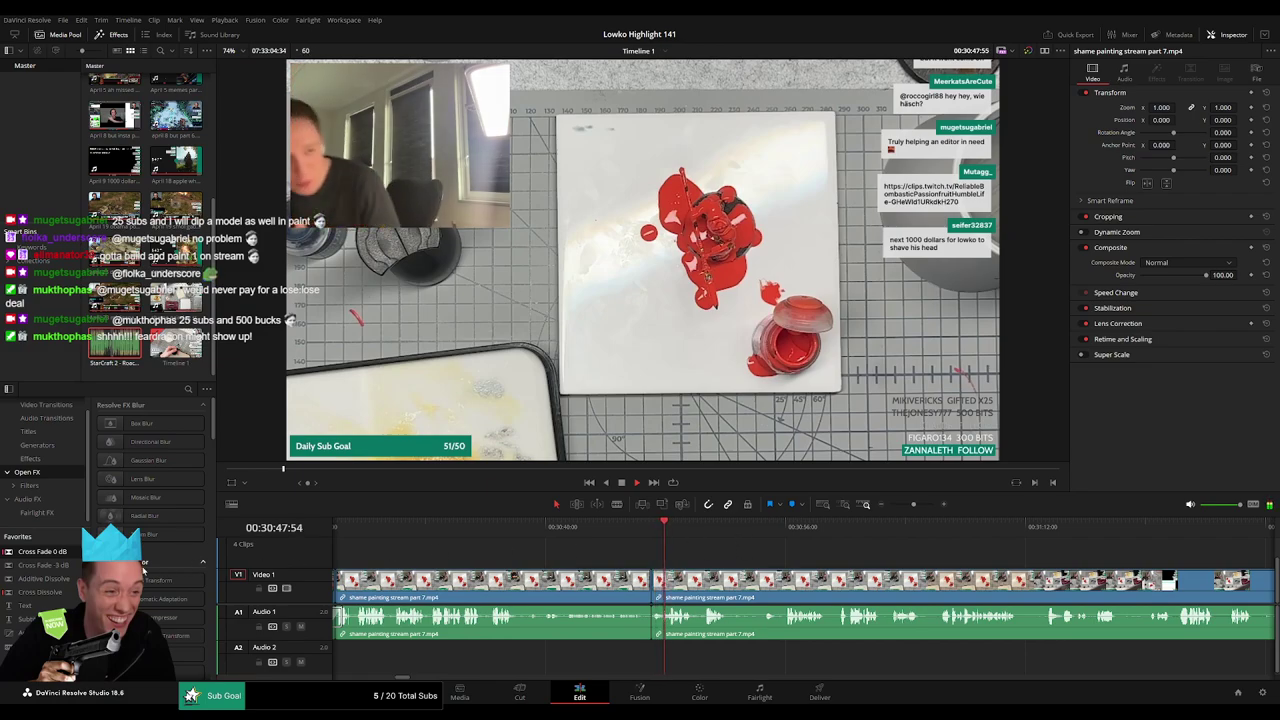
pyautogui.hscroll(1, 645, 625)
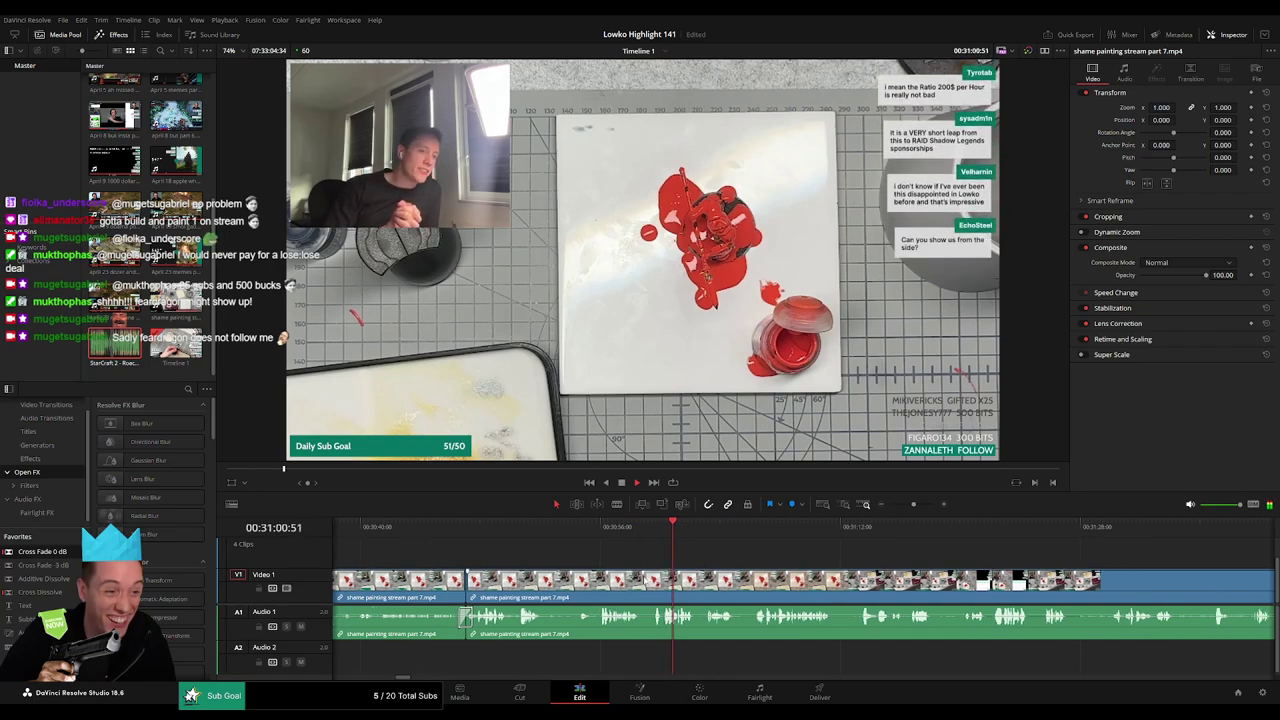
# Ripple-delete the roughly one-second section around 30:59 and cross-fade the audio join.
pyautogui.press('b')
pyautogui.click(642, 582)
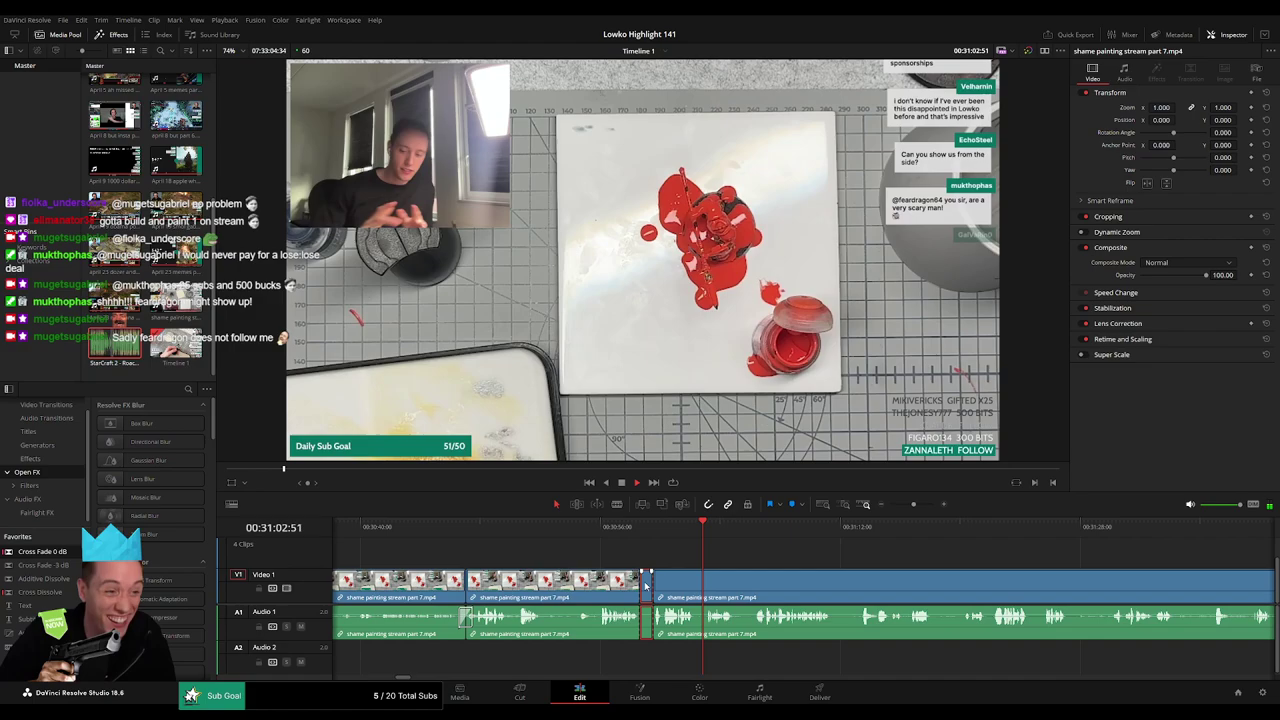
pyautogui.press('a')
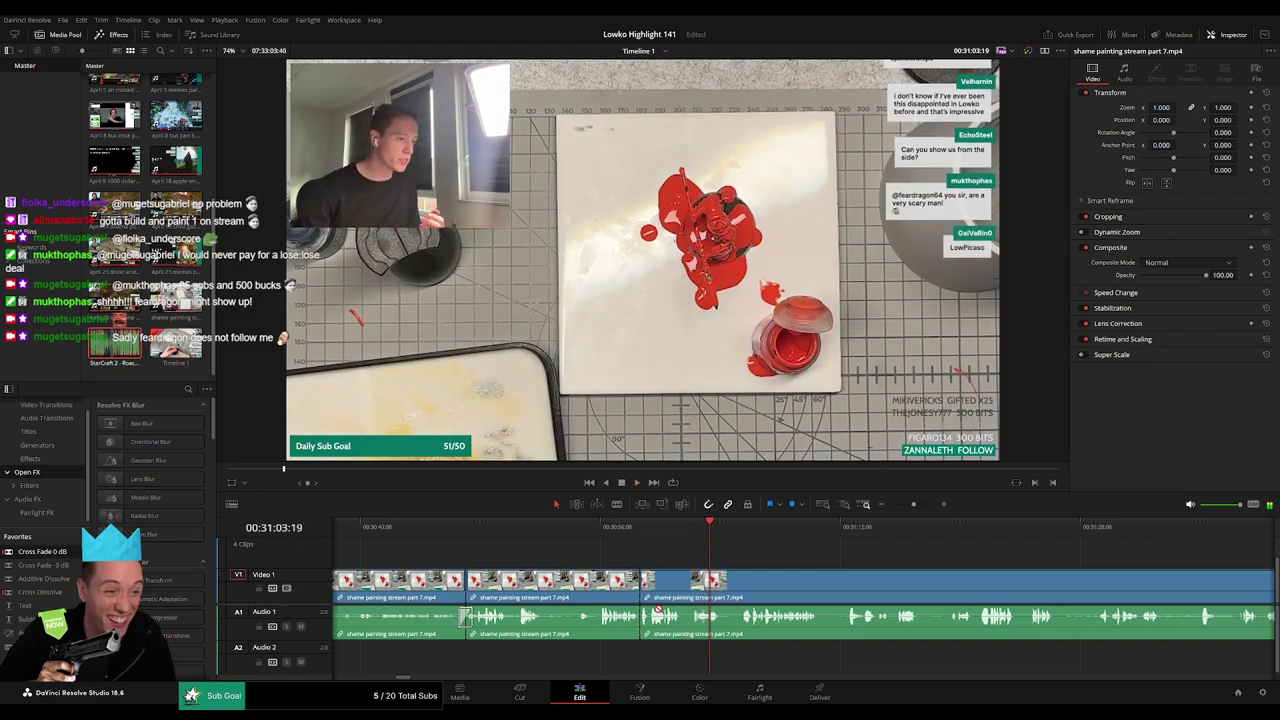
pyautogui.hscroll(3, 646, 627)
# Play on past 31:05, ripple-delete the quiet section from about 31:10 to 31:12 and cross-fade the audio join.
pyautogui.click(609, 537)
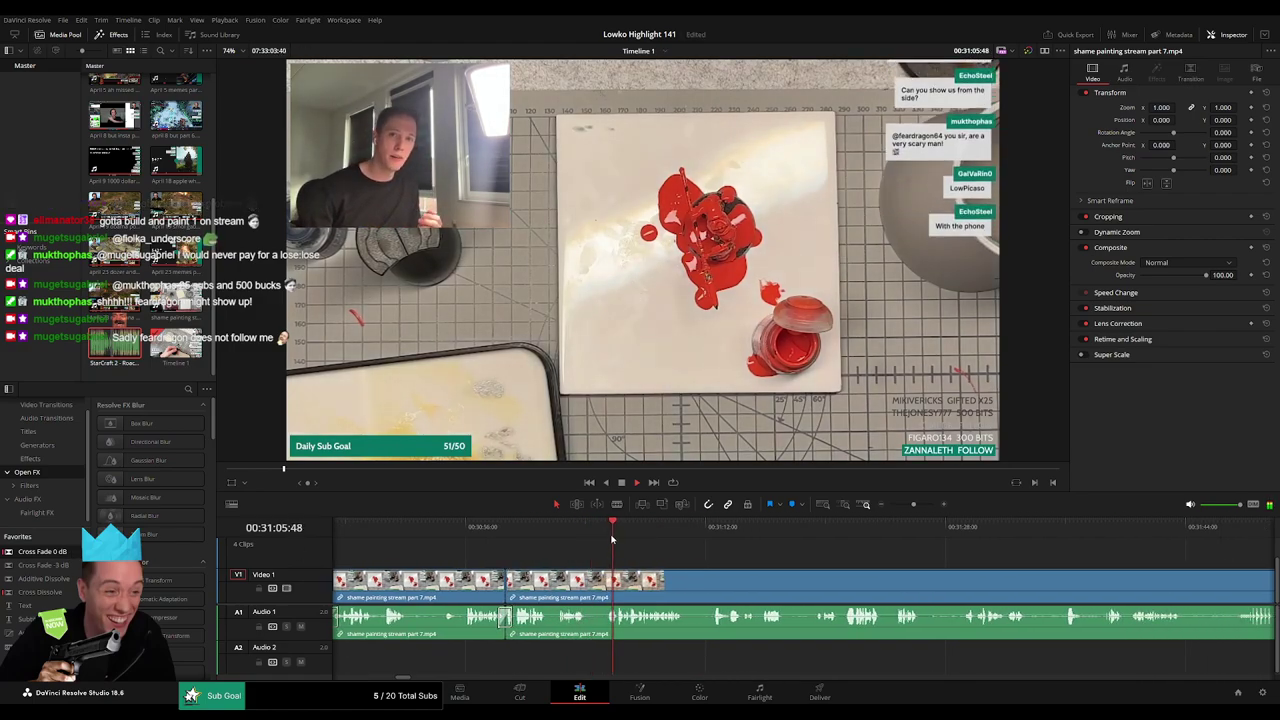
pyautogui.hscroll(2, 600, 542)
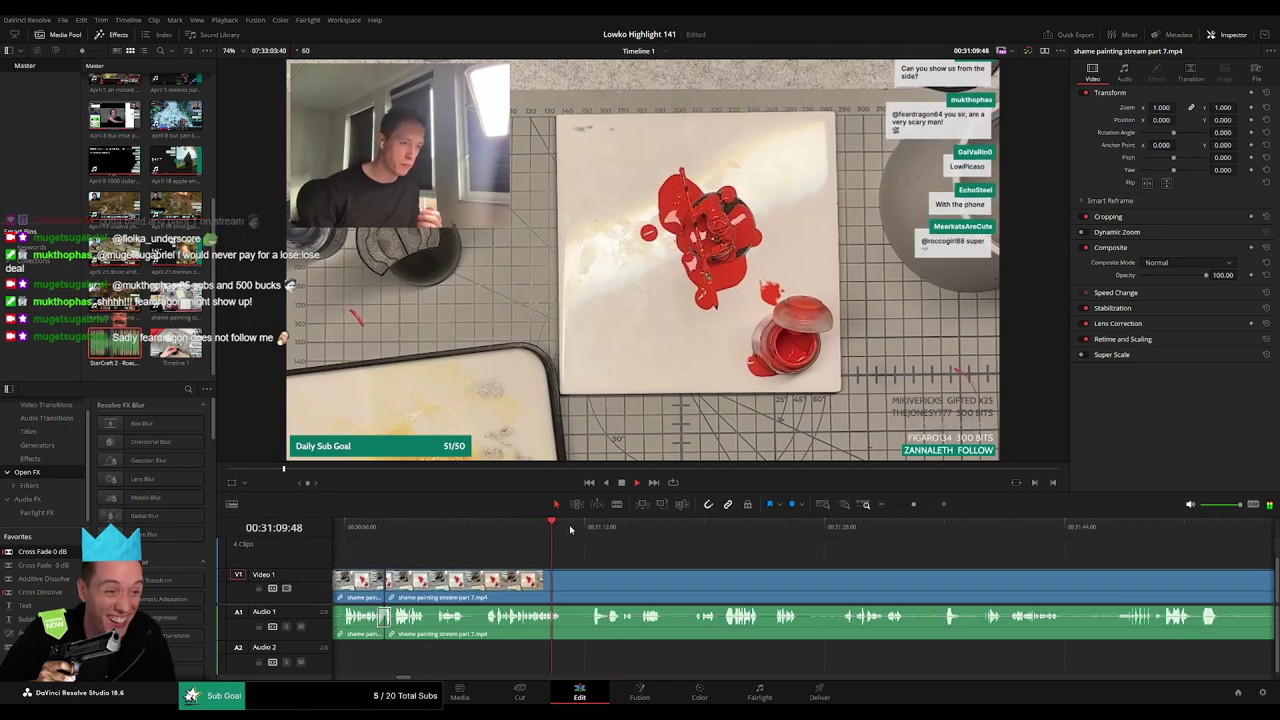
pyautogui.click(592, 528)
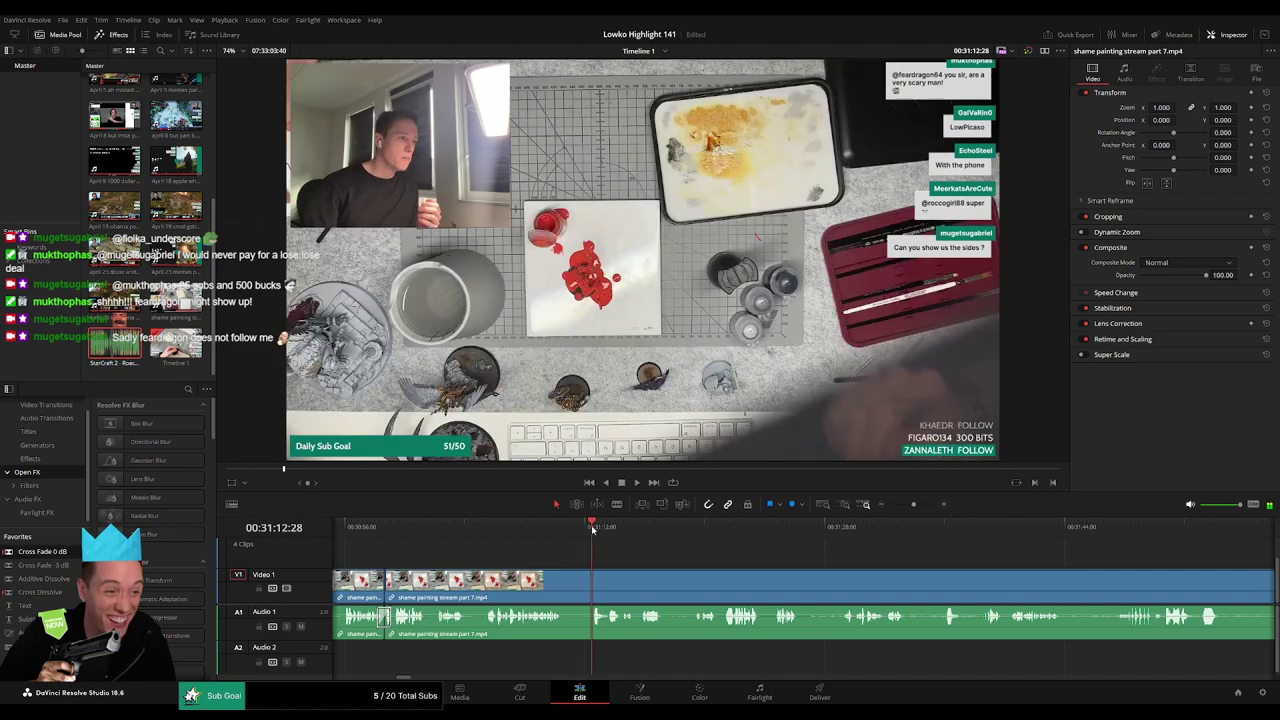
pyautogui.click(566, 576)
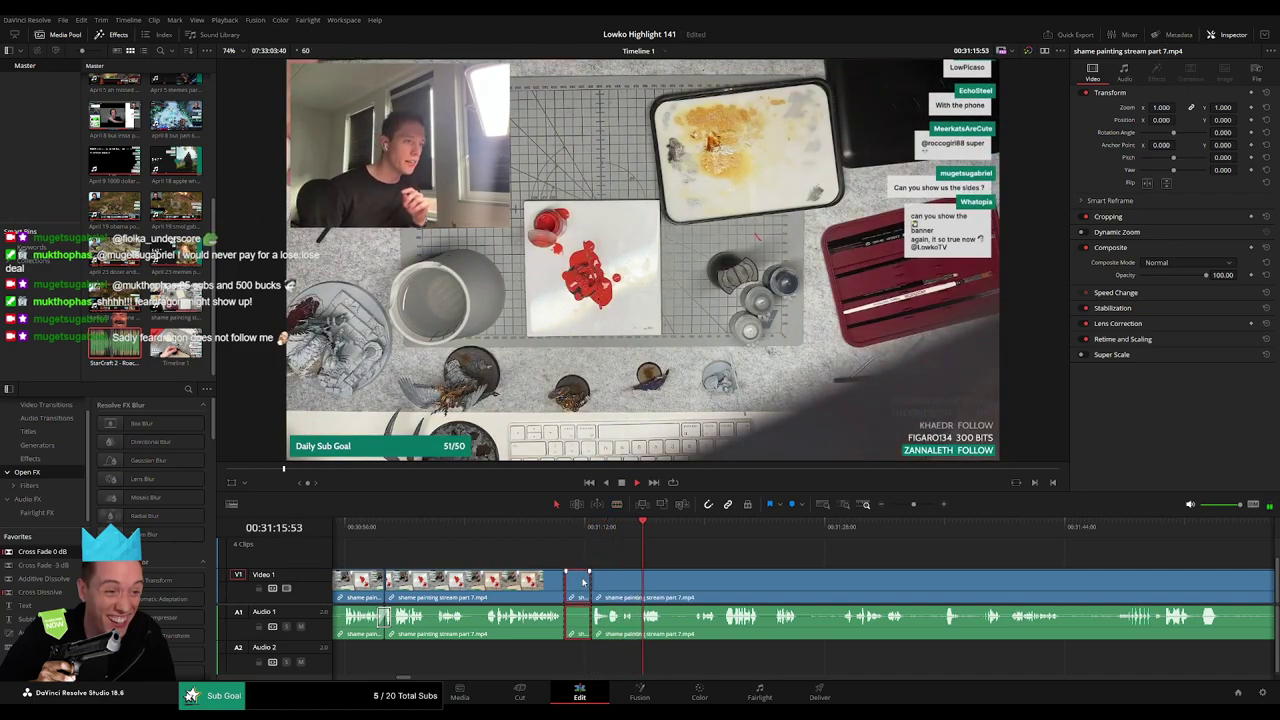
pyautogui.press('Delete')
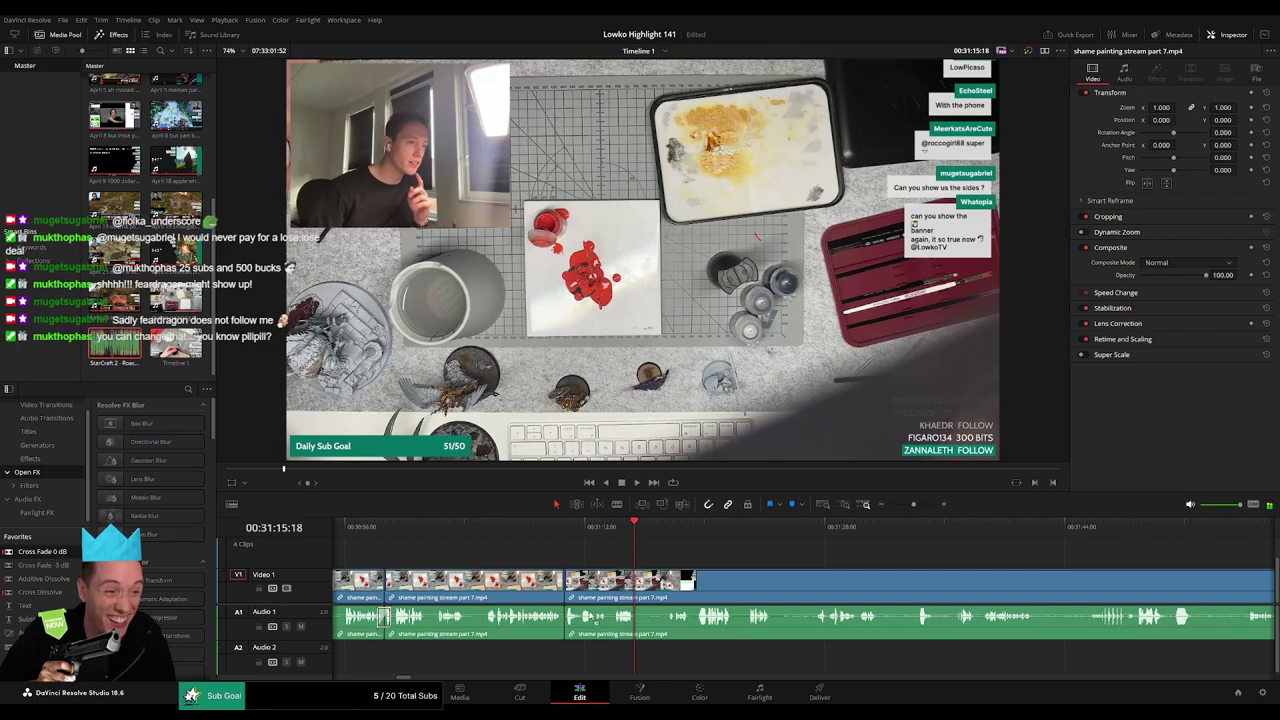
pyautogui.moveTo(644, 537); pyautogui.dragTo(699, 537)
# Ripple-delete the section from about 31:15 to 31:34 in the painting stream and cross-fade the audio join.
pyautogui.press('space')
pyautogui.press('b')
pyautogui.click(639, 582)
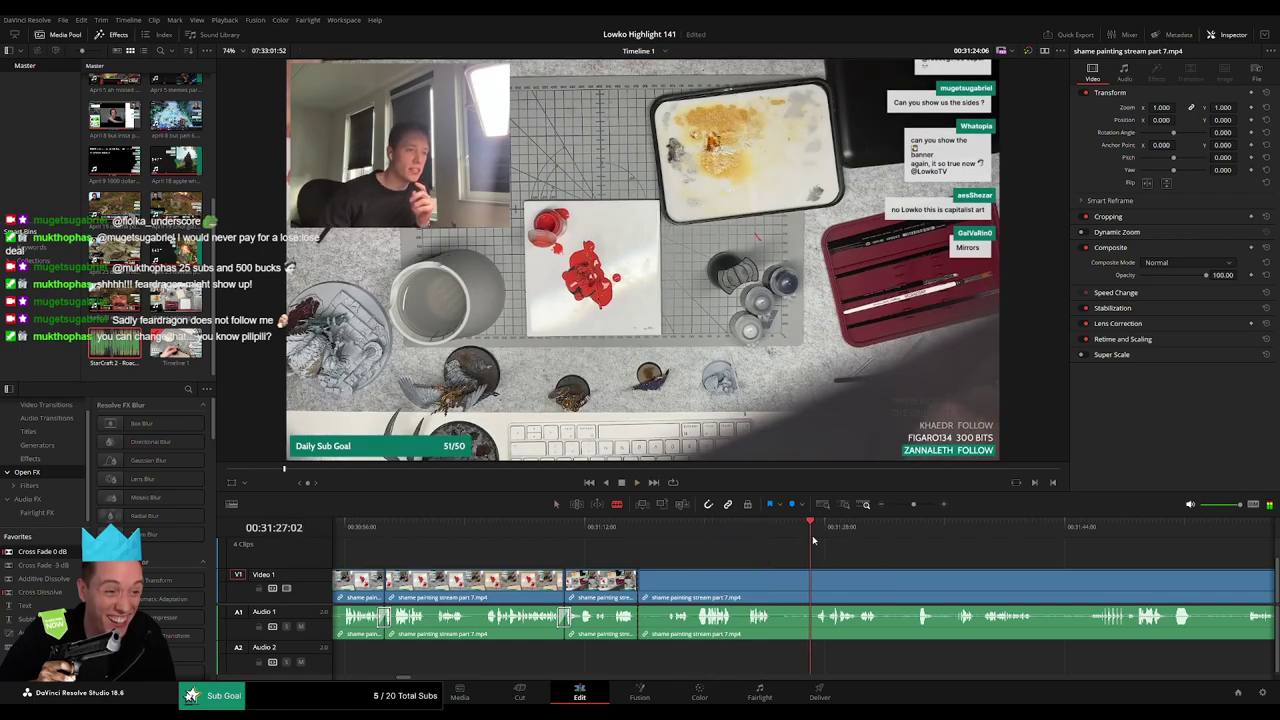
pyautogui.moveTo(846, 562); pyautogui.dragTo(706, 555)
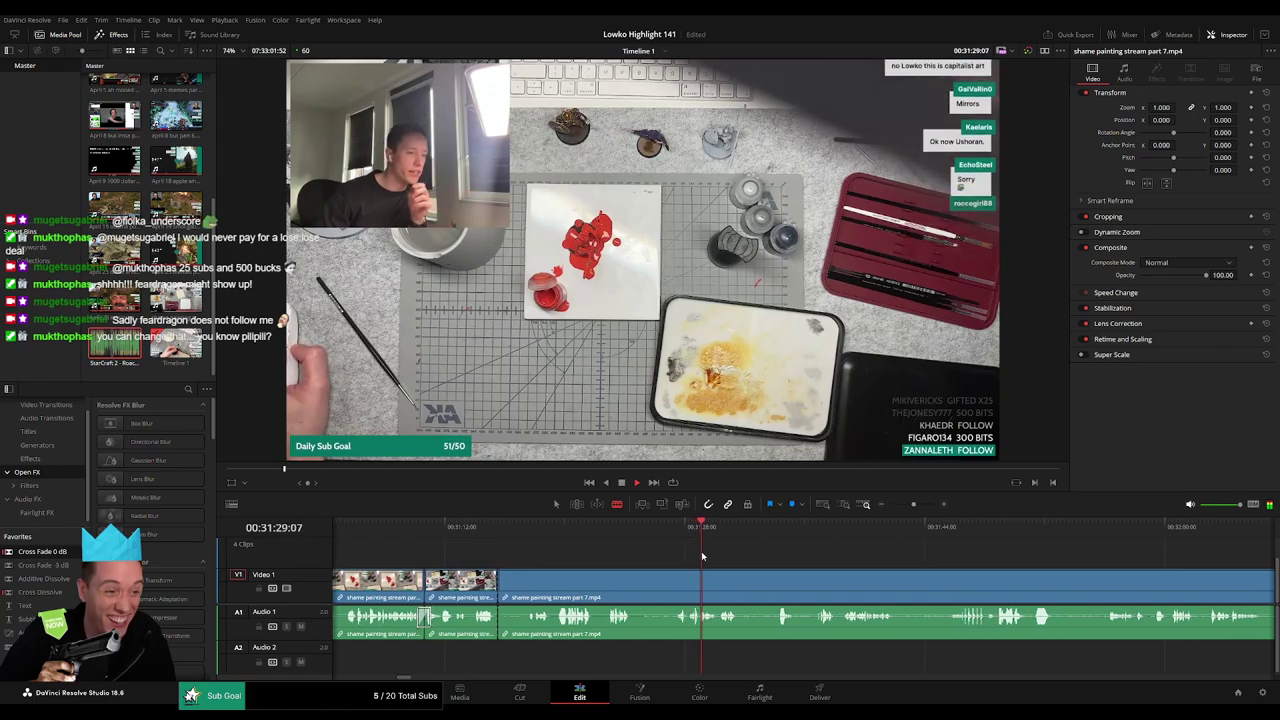
pyautogui.click(770, 535)
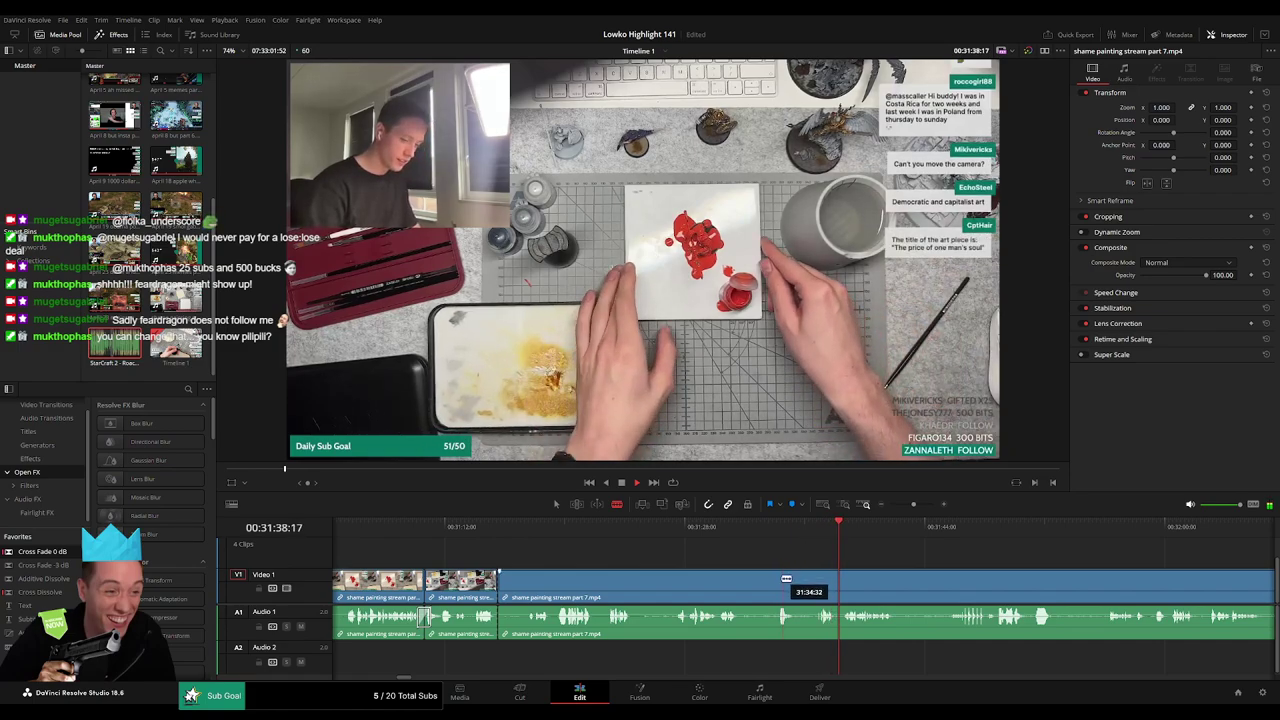
pyautogui.click(774, 578)
pyautogui.press('a')
pyautogui.click(730, 580)
pyautogui.press('Delete')
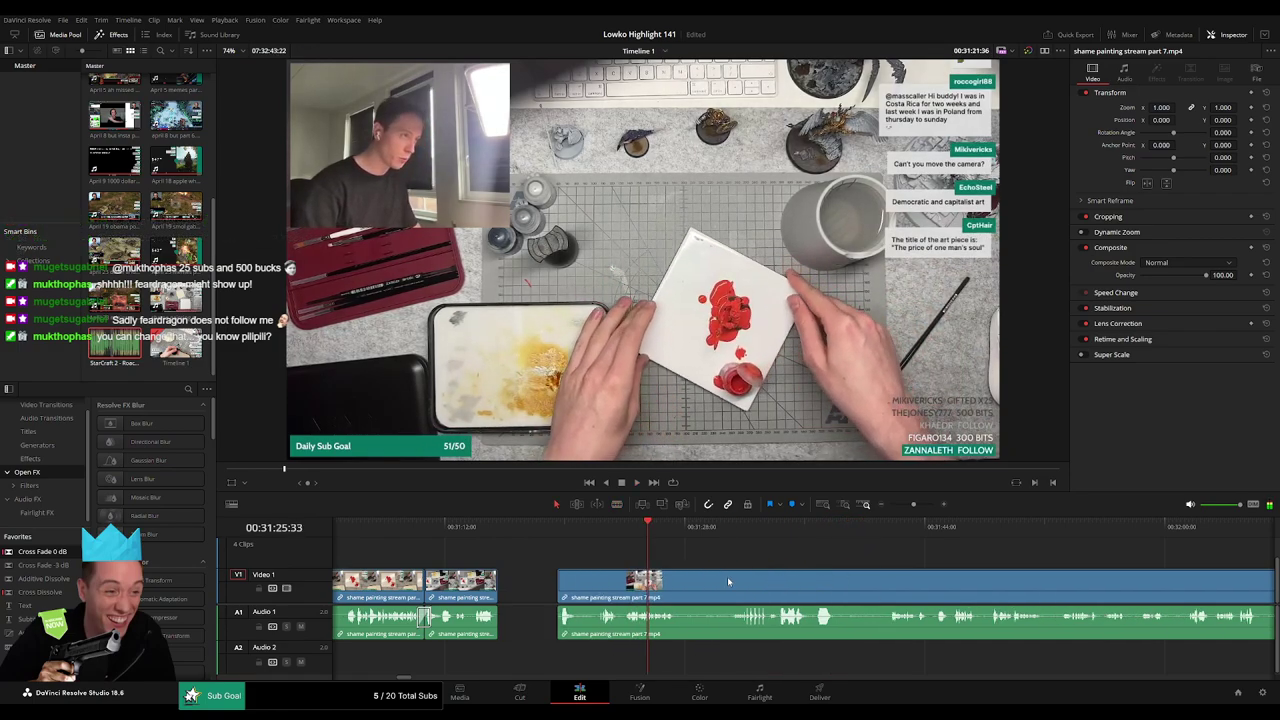
pyautogui.hotkey('ctrl', 'z')
# Replay from the new join and place an adjustment clip above the footage at about 31:26, where the painting is shown to the webcam.
pyautogui.click(500, 527)
pyautogui.press('space')
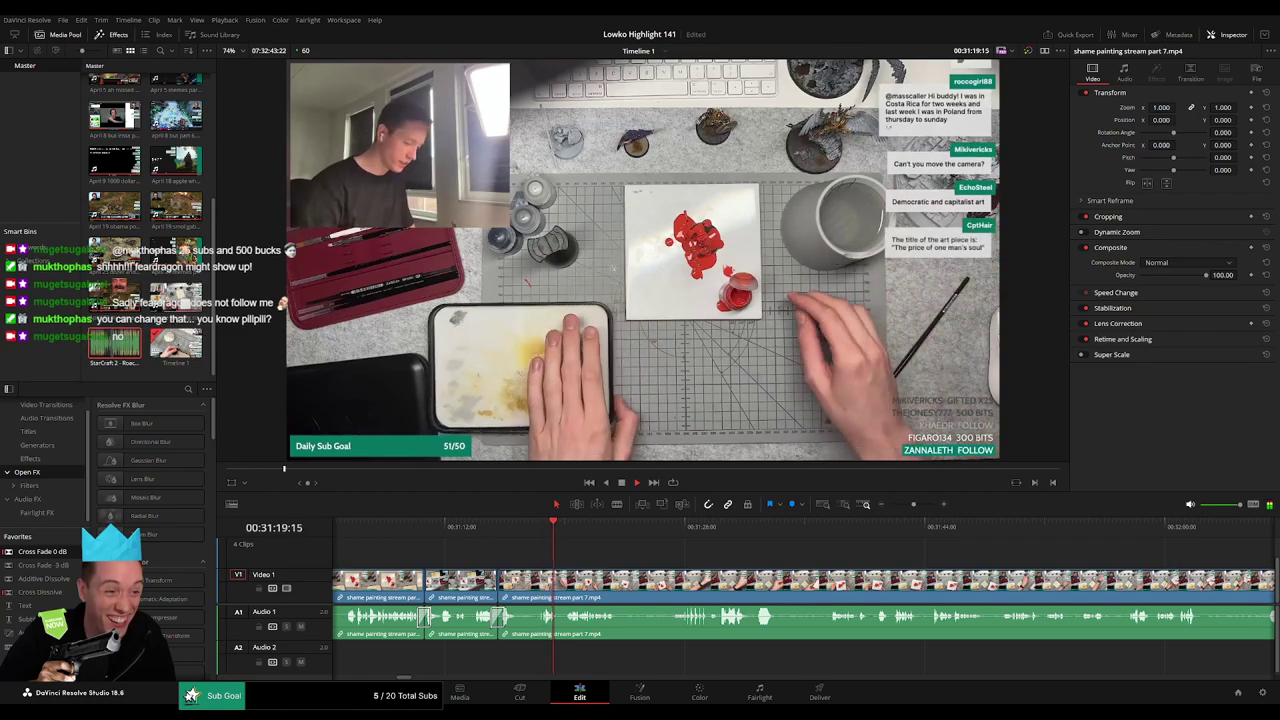
pyautogui.click(918, 505)
pyautogui.moveTo(865, 533); pyautogui.dragTo(958, 529)
pyautogui.hscroll(2, 996, 543)
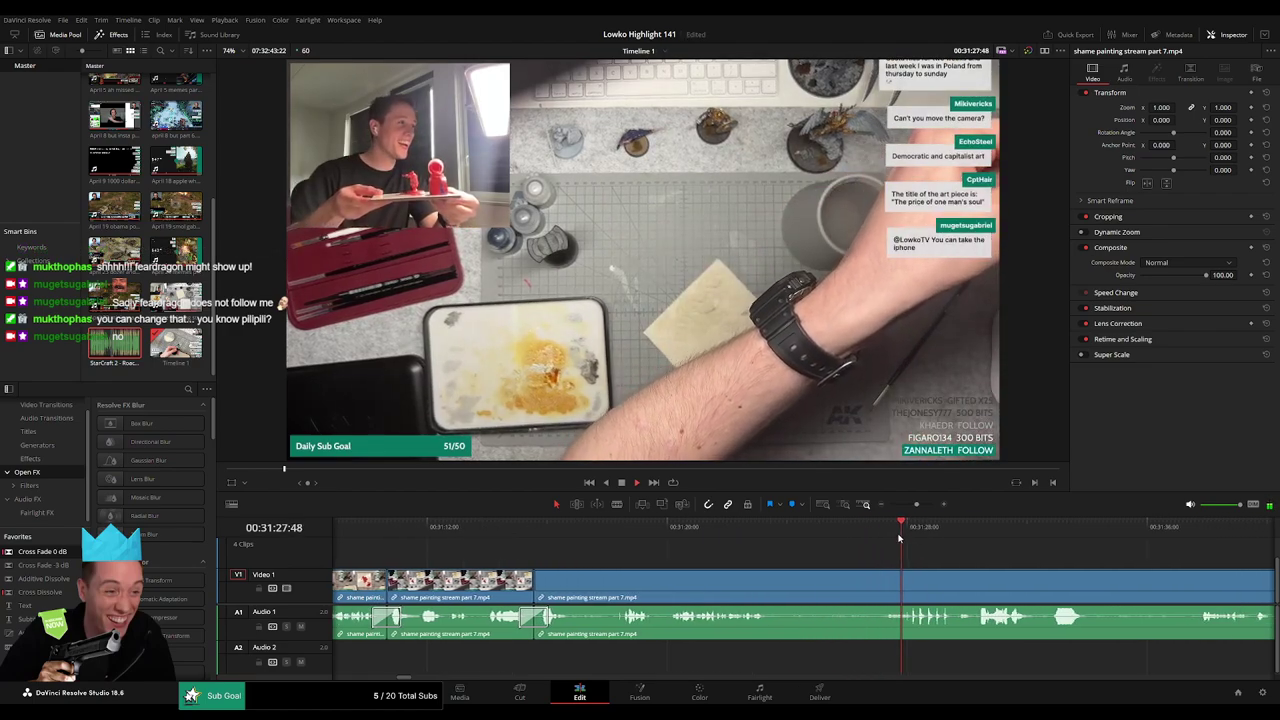
pyautogui.click(760, 525)
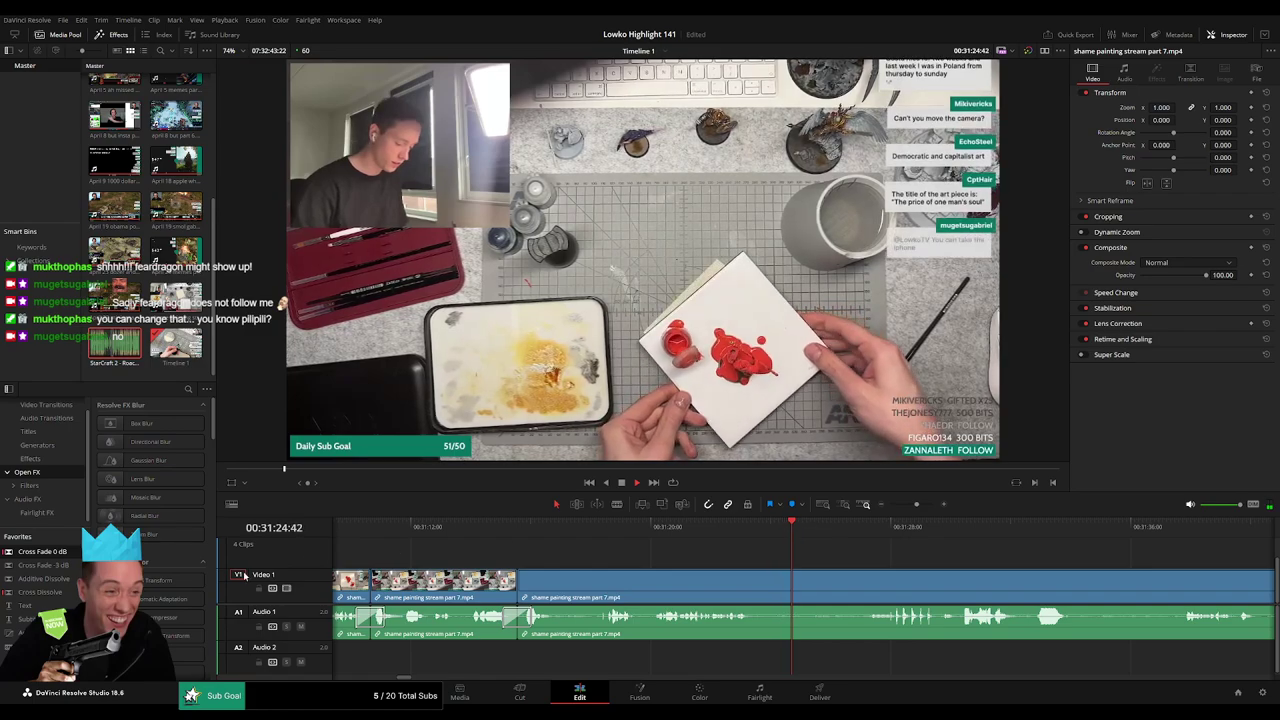
pyautogui.moveTo(40, 632); pyautogui.dragTo(849, 563)
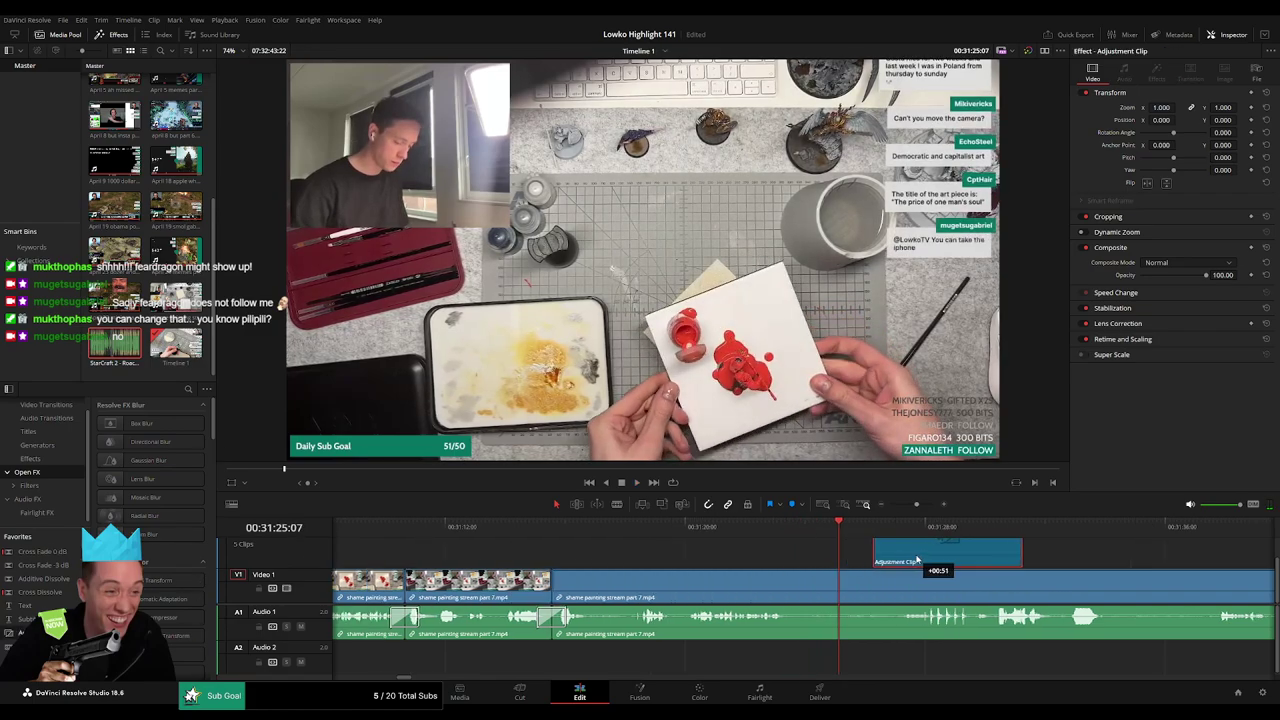
pyautogui.press('space')
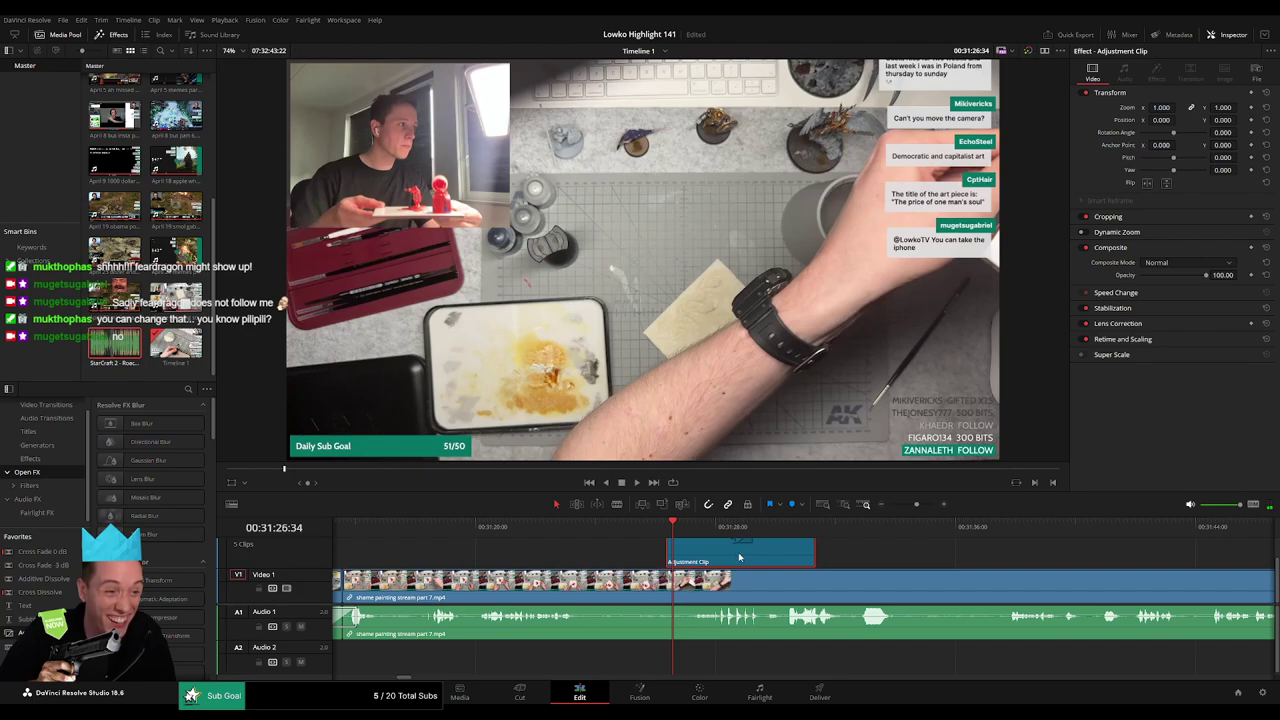
# Frame the webcam with the adjustment clip by setting its zoom to 2.590 and its position to X 1518, Y -761.
pyautogui.moveTo(1167, 107); pyautogui.dragTo(1152, 140)
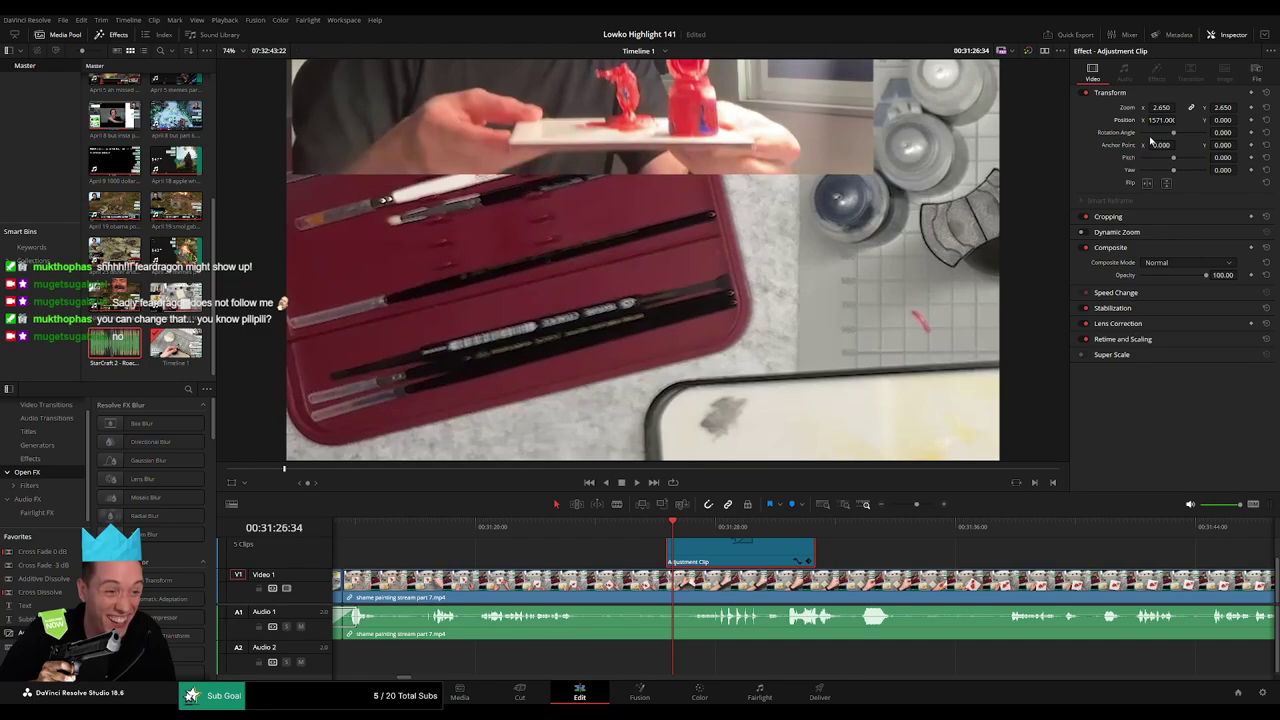
pyautogui.moveTo(1226, 117)
pyautogui.mouseDown()
pyautogui.moveTo(1176, 107)
pyautogui.moveTo(1154, 120)
pyautogui.moveTo(1240, 121)
pyautogui.moveTo(1173, 107)
pyautogui.moveTo(1241, 120)
pyautogui.mouseUp()
pyautogui.moveTo(1160, 120); pyautogui.dragTo(1141, 121)
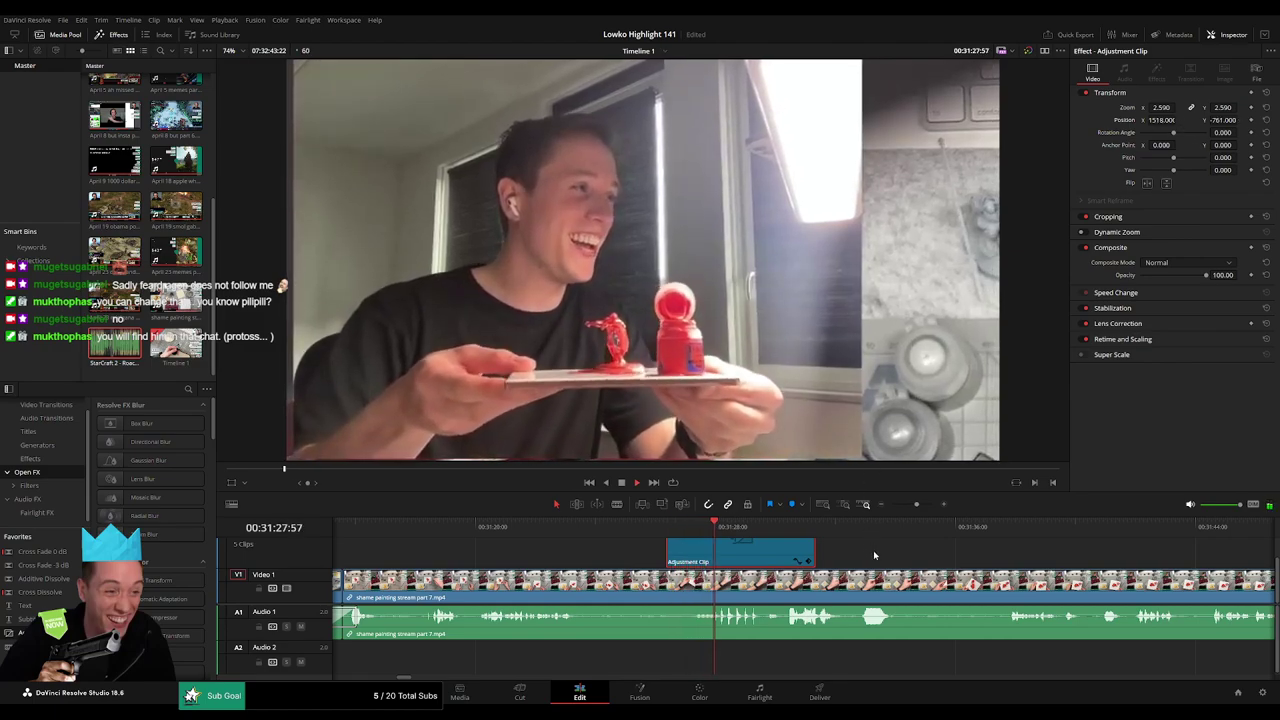
# Extend the end of the webcam zoom-in adjustment clip to about 31:35.
pyautogui.click(779, 557)
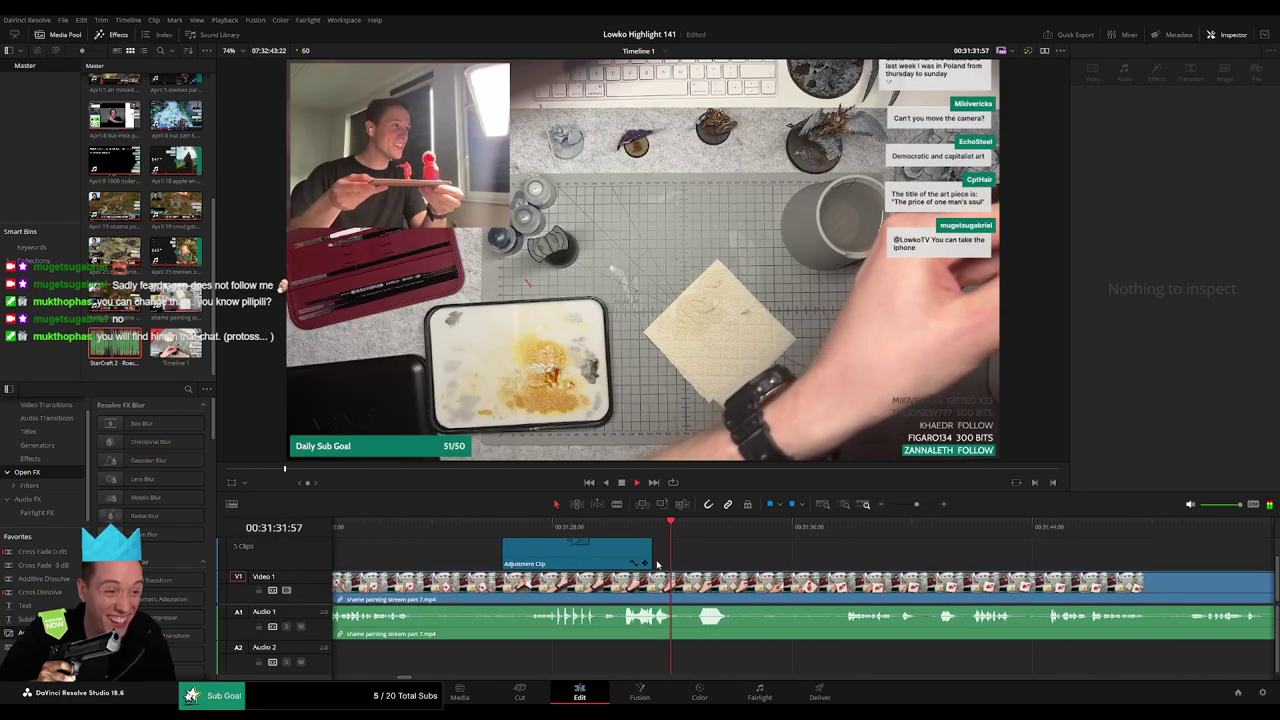
pyautogui.moveTo(650, 552); pyautogui.dragTo(758, 553)
pyautogui.hscroll(3, 858, 567)
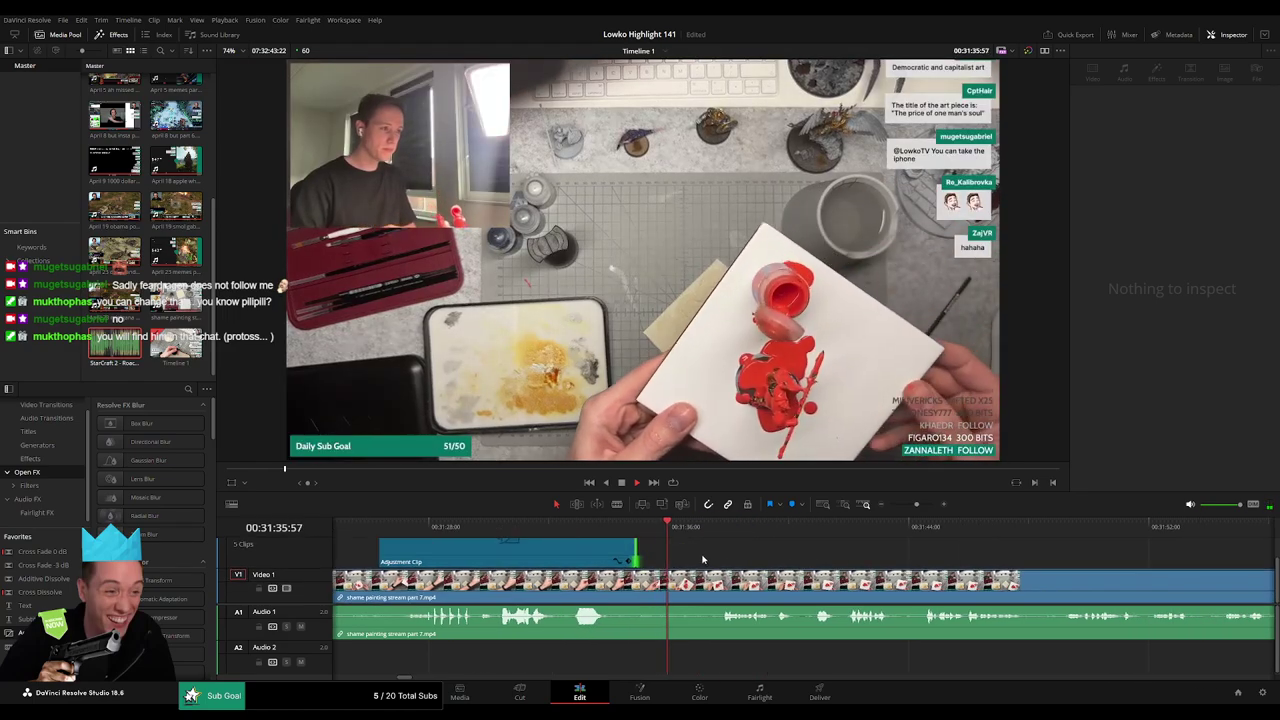
# Ripple-delete the section from about 31:48 to 31:52 in the painting stream, cross-fade the audio join and play on.
pyautogui.click(708, 530)
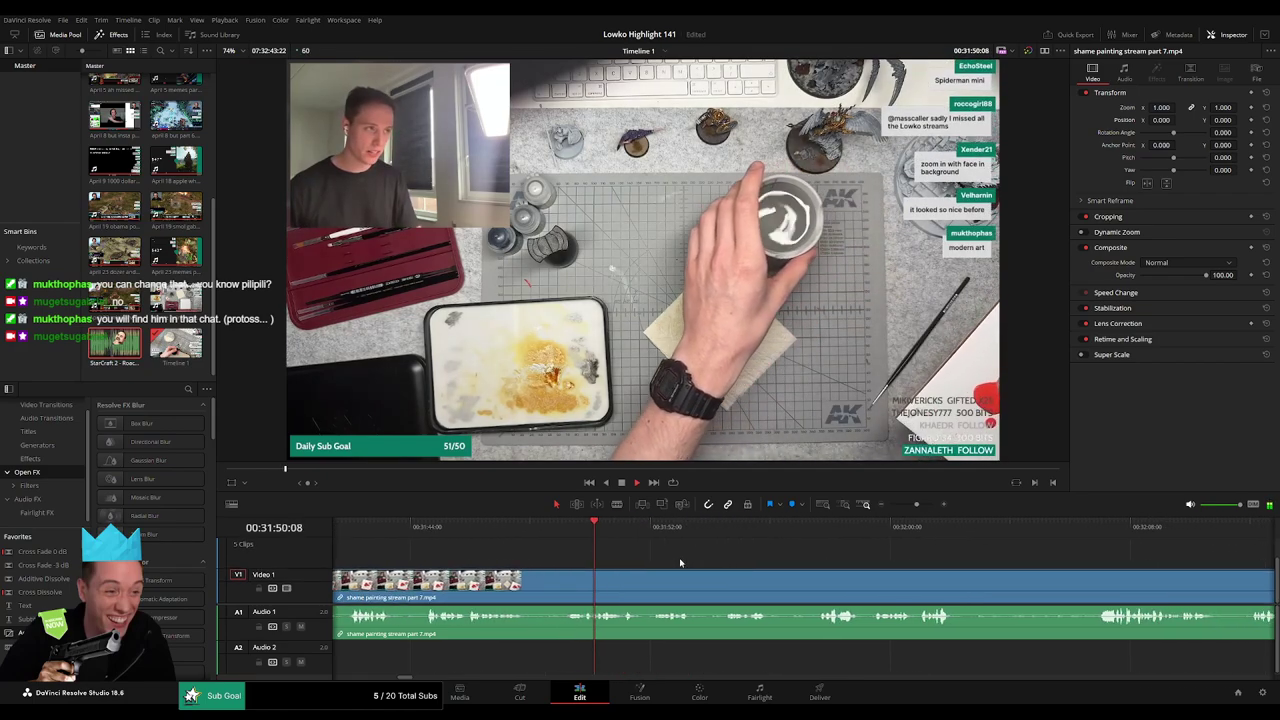
pyautogui.press('b')
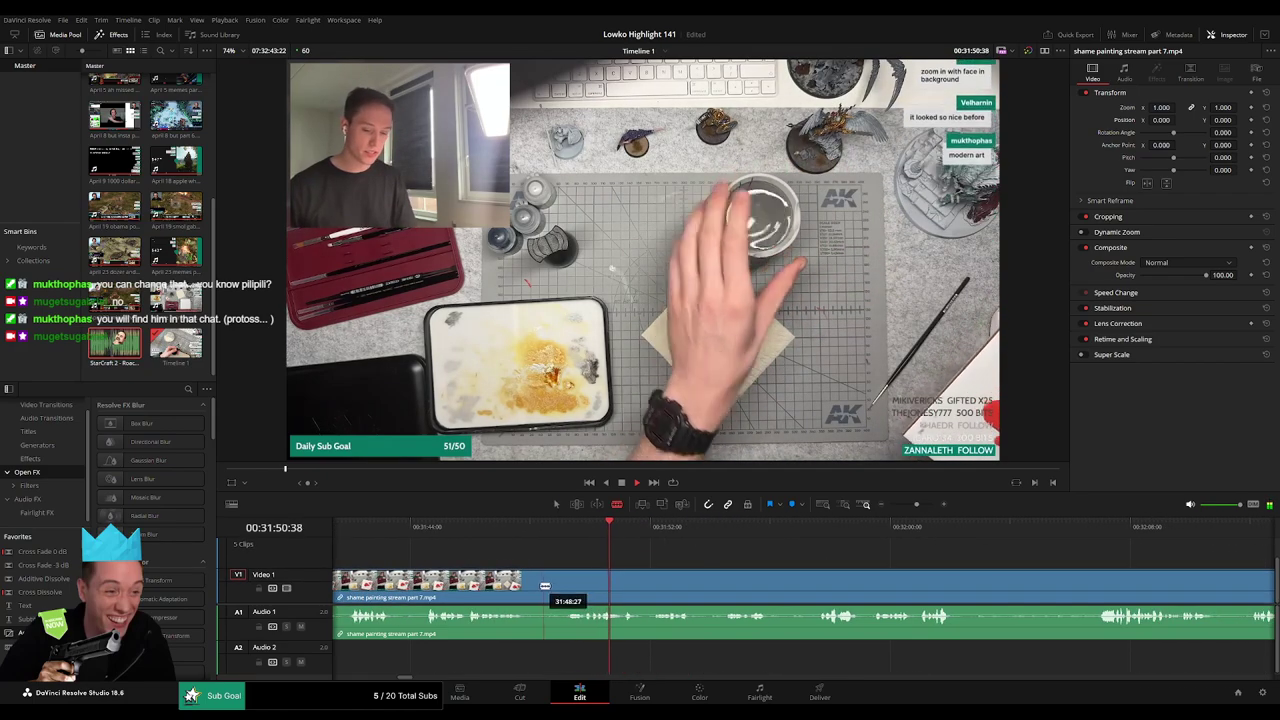
pyautogui.click(535, 582)
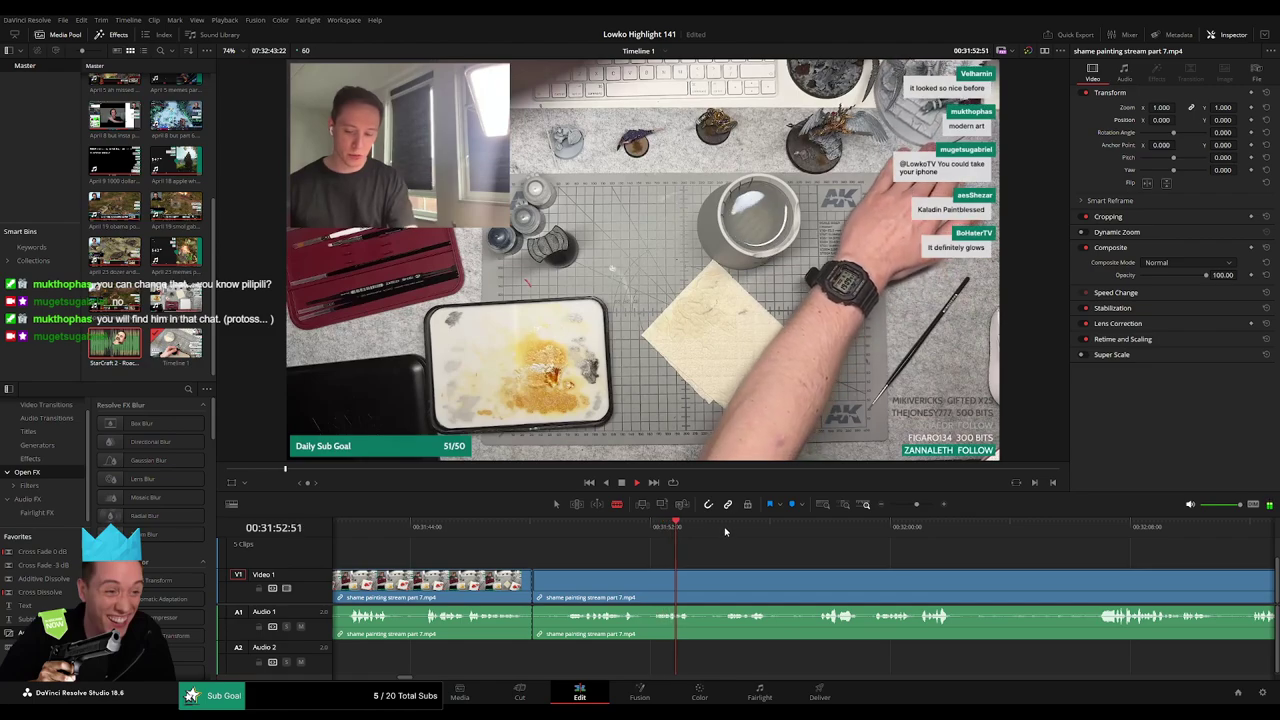
pyautogui.click(655, 582)
pyautogui.press('a')
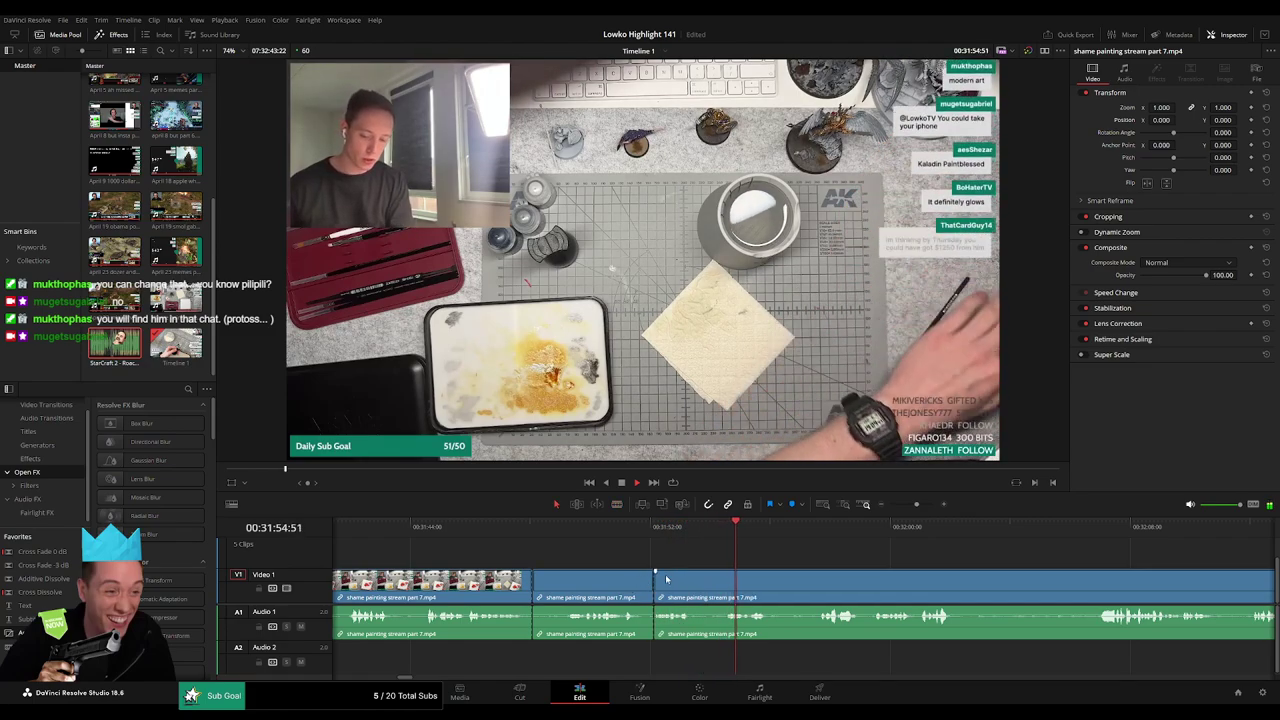
pyautogui.click(610, 583)
pyautogui.press('Delete')
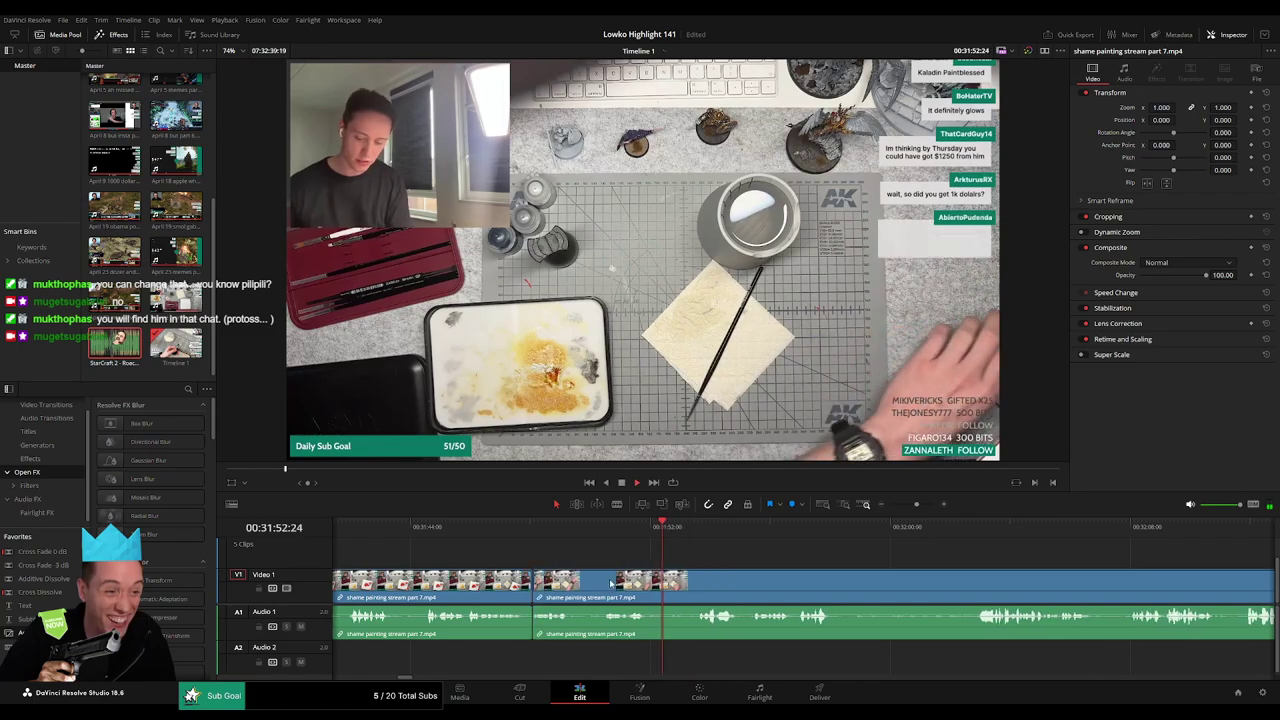
pyautogui.press('space')
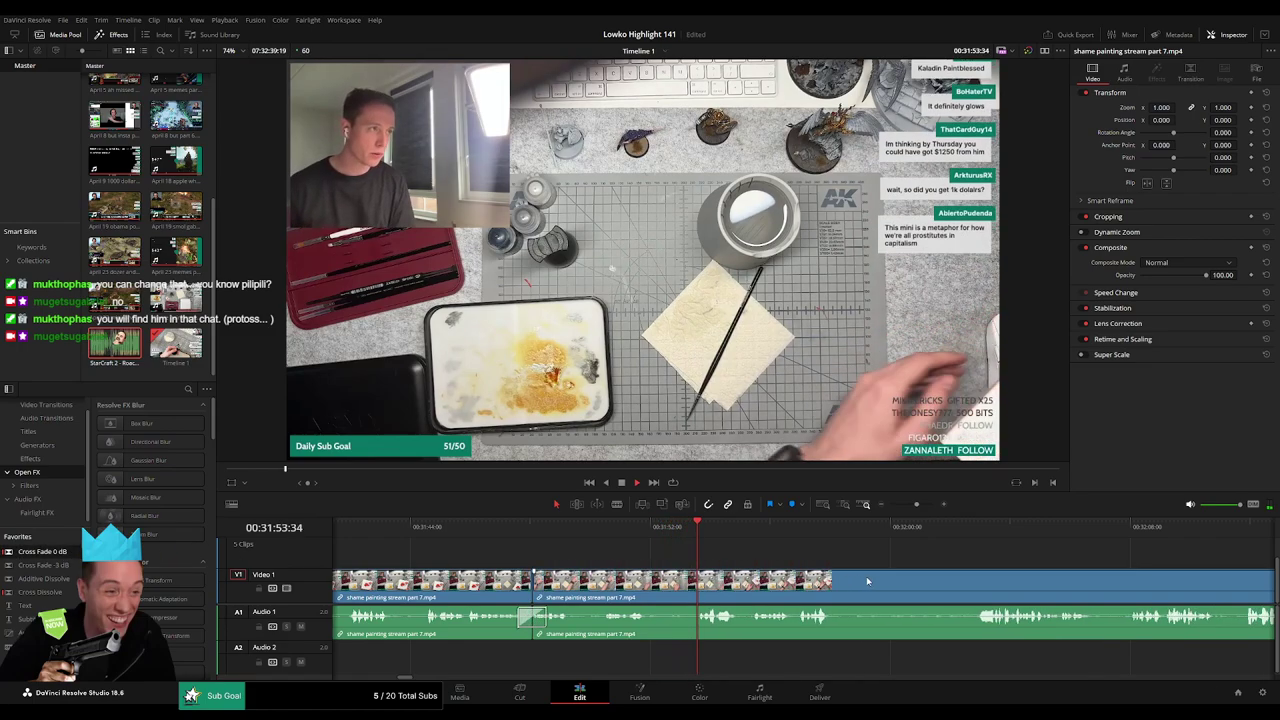
pyautogui.hscroll(2, 868, 580)
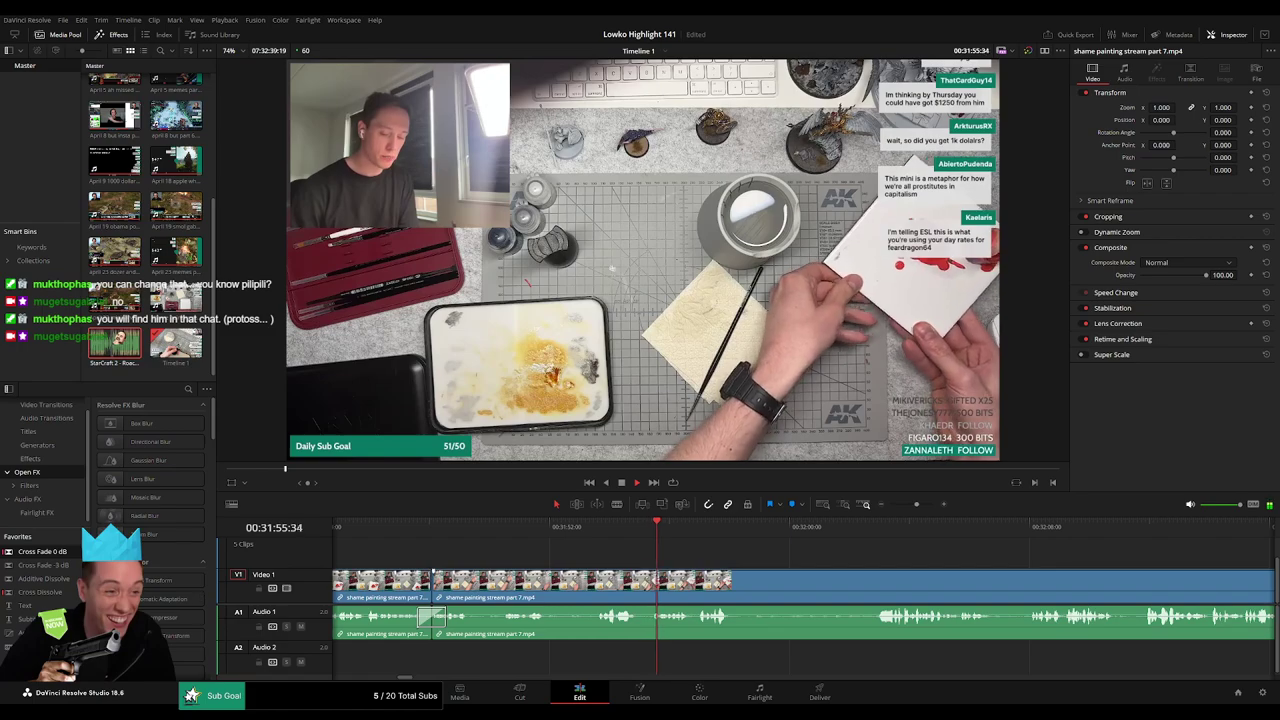
# Ripple delete the quiet section of the painting clip from about 31:58 to 32:03 and add a Cross Fade 0 dB across the audio cut.
pyautogui.hscroll(2, 645, 547)
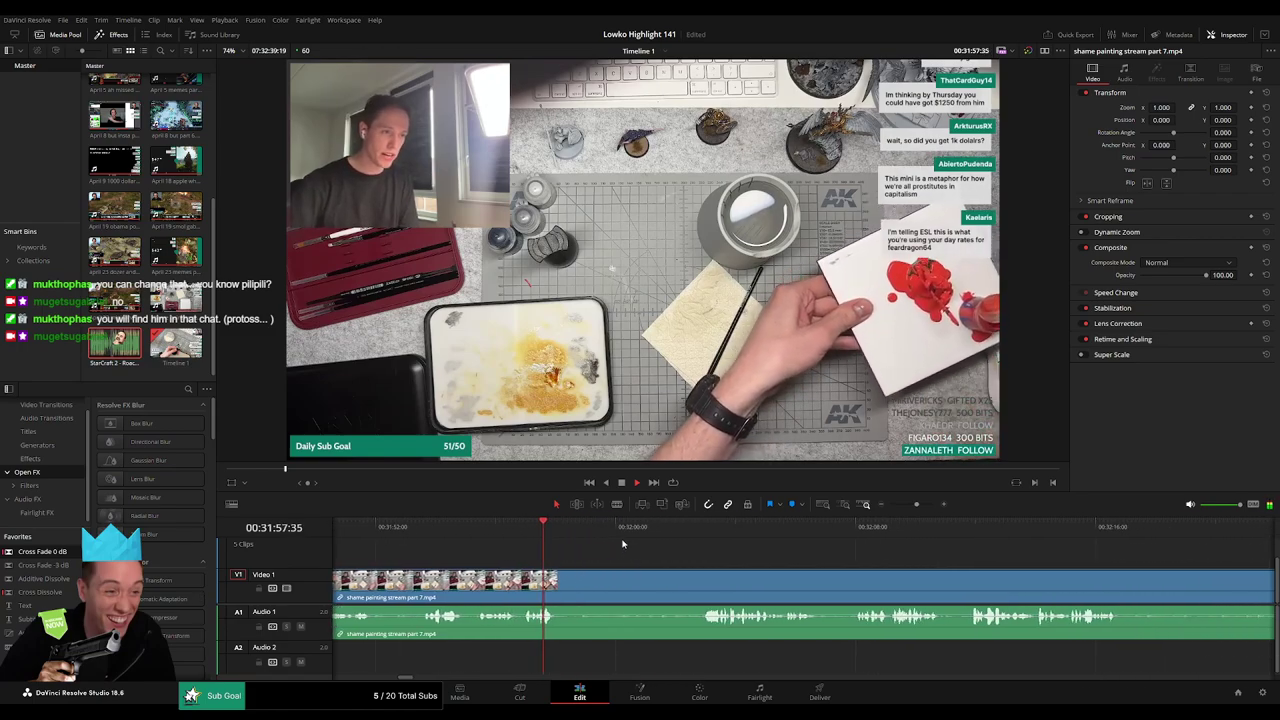
pyautogui.click(688, 527)
pyautogui.press('b')
pyautogui.click(557, 580)
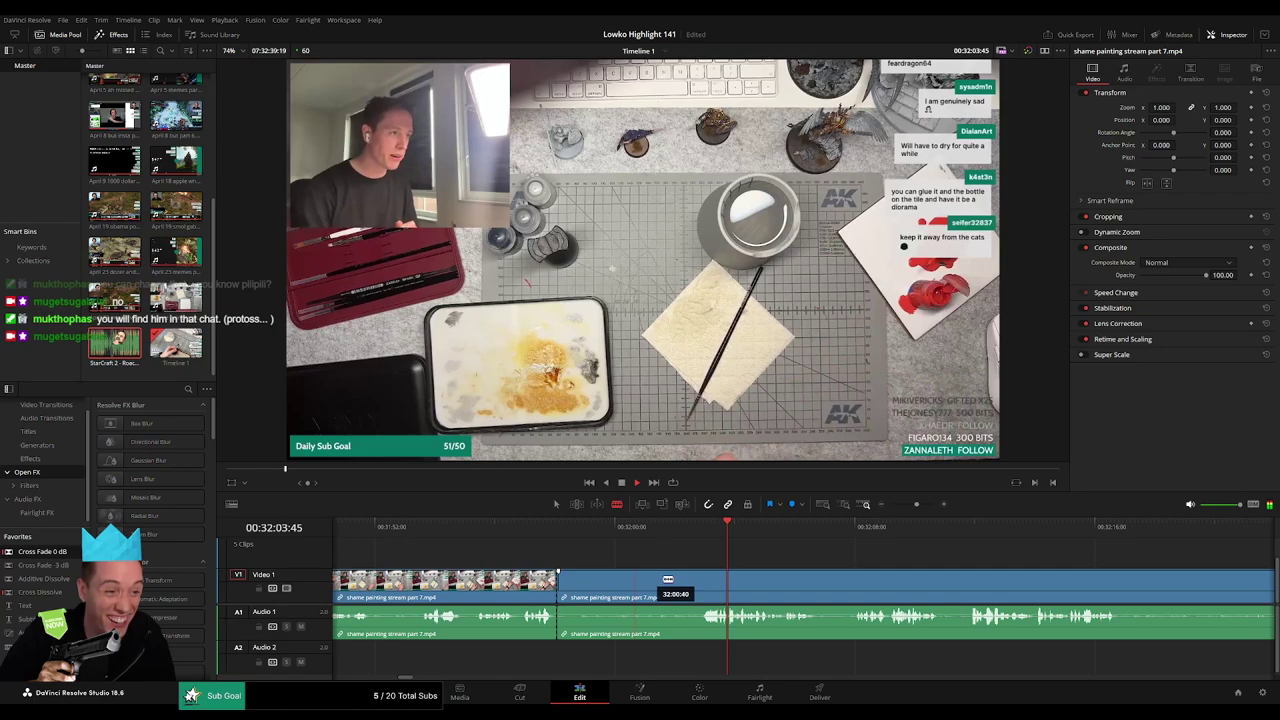
pyautogui.press('Delete')
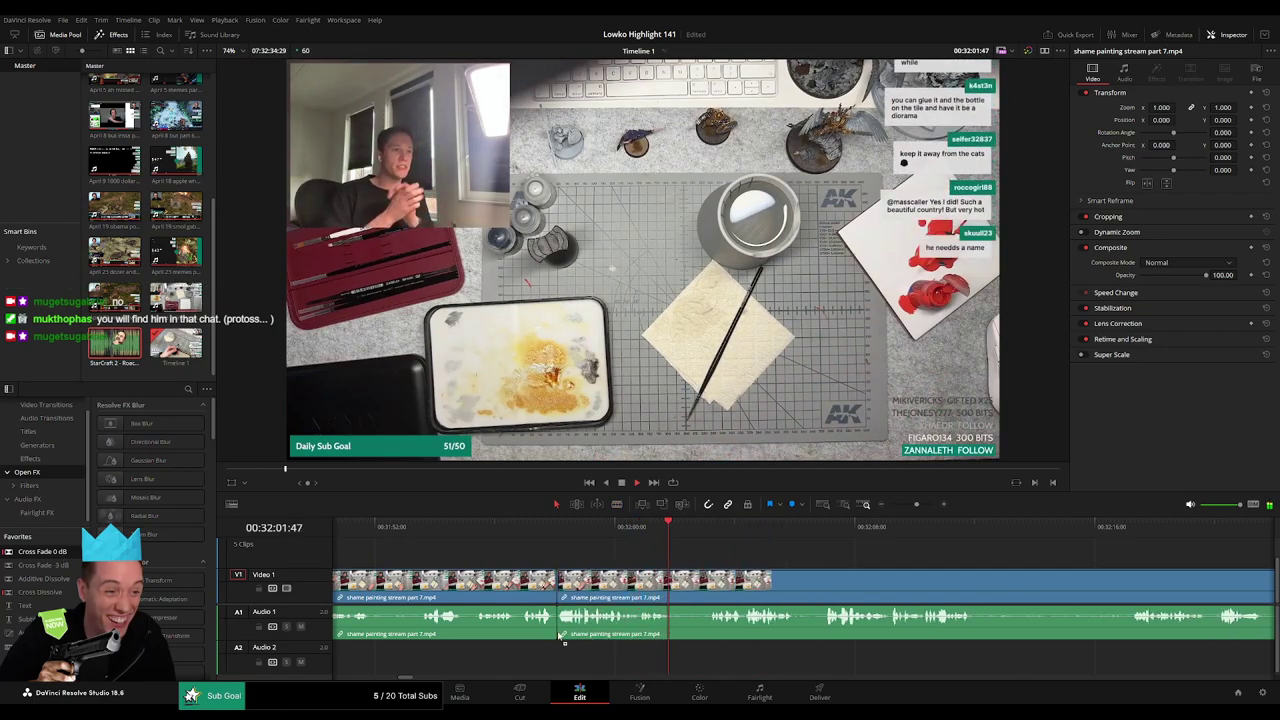
# Split the clip at about 32:02 and 32:03, ripple delete the short piece between, and add a Cross Fade 0 dB on the audio join.
pyautogui.hscroll(2, 725, 550)
pyautogui.press('b')
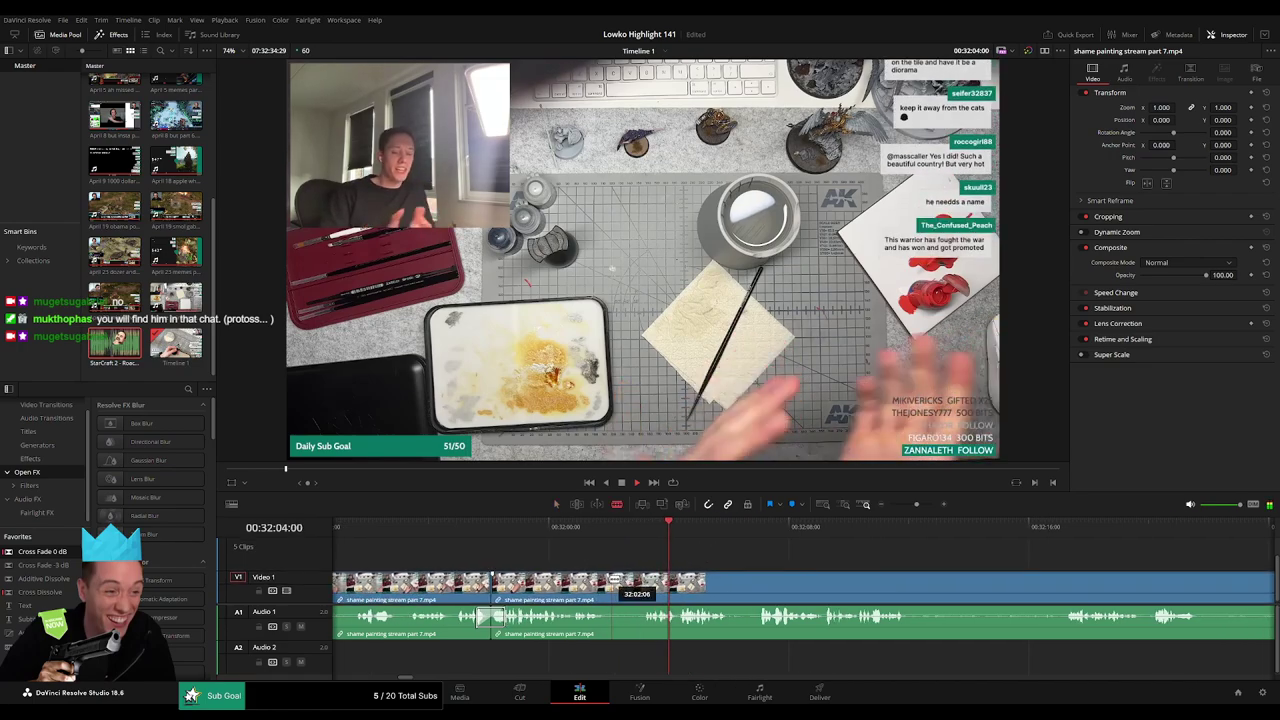
pyautogui.click(605, 578)
pyautogui.click(643, 580)
pyautogui.press('a')
pyautogui.click(630, 585)
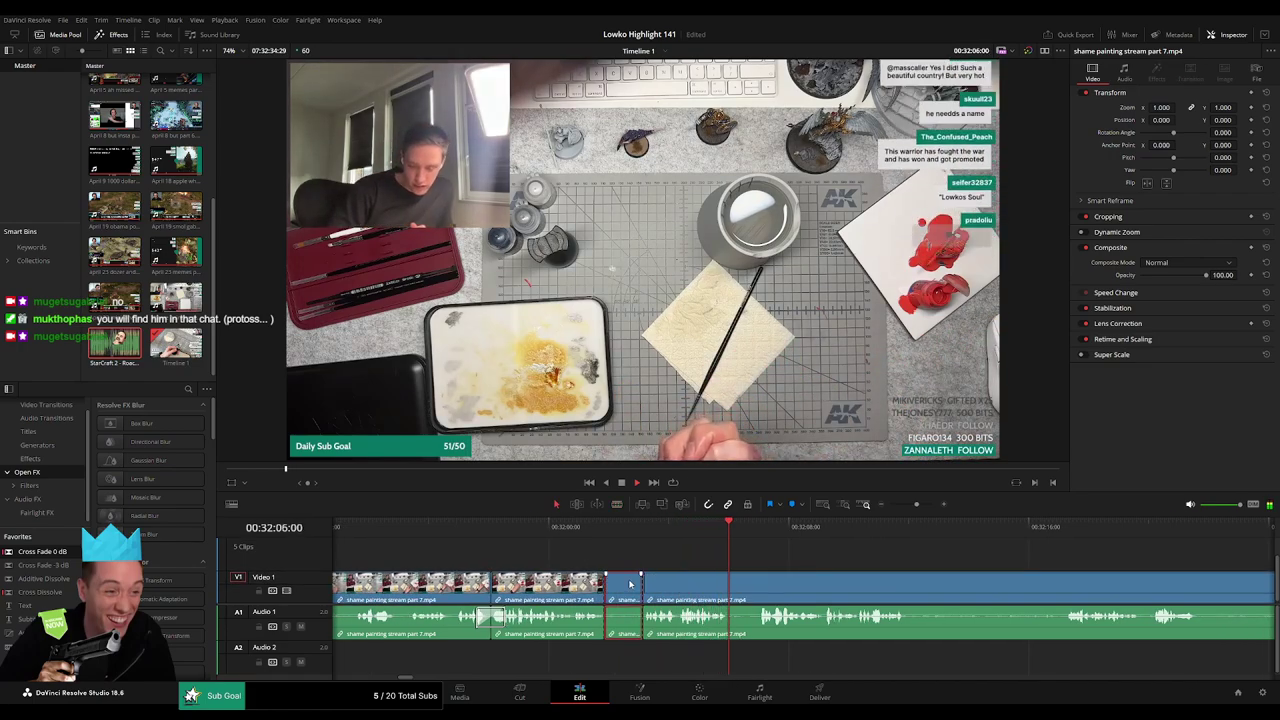
pyautogui.press('Delete')
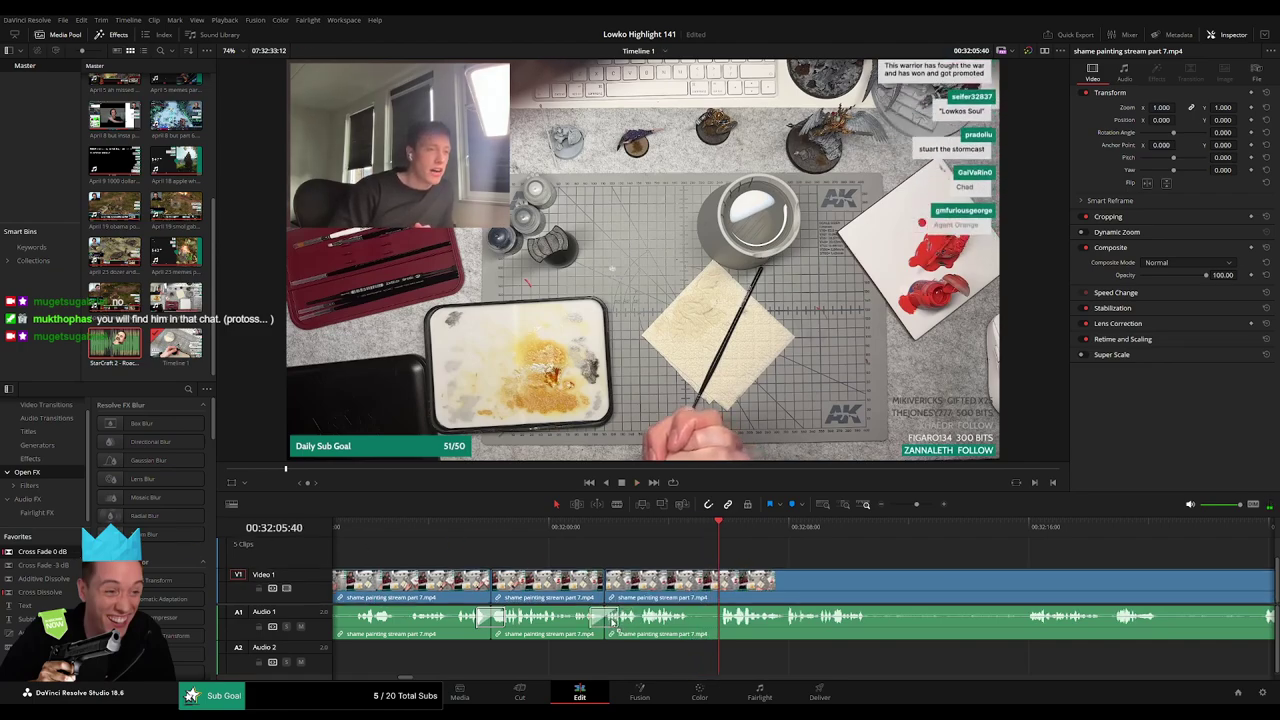
# Ripple delete the quiet section between about 32:11 and 32:16 and crossfade the audio at the join with Cross Fade 0 dB.
pyautogui.moveTo(827, 571); pyautogui.dragTo(635, 560)
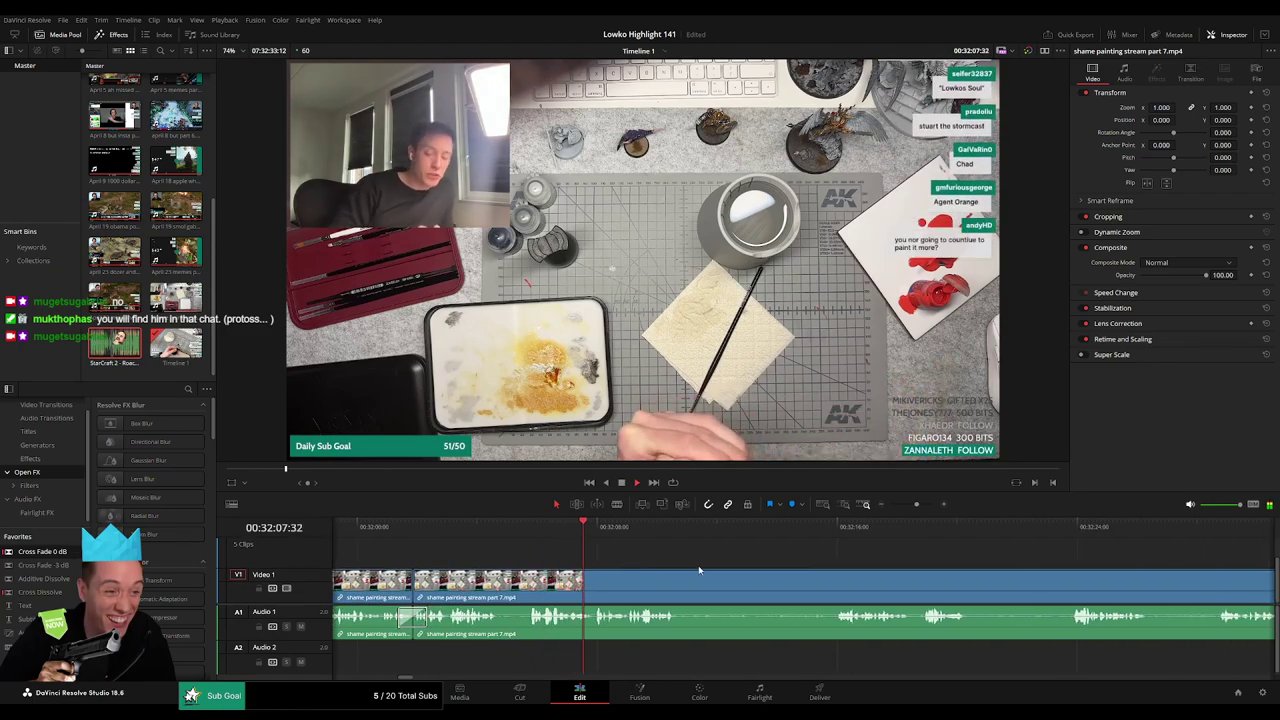
pyautogui.moveTo(724, 566); pyautogui.dragTo(660, 561)
pyautogui.hscroll(1, 653, 556)
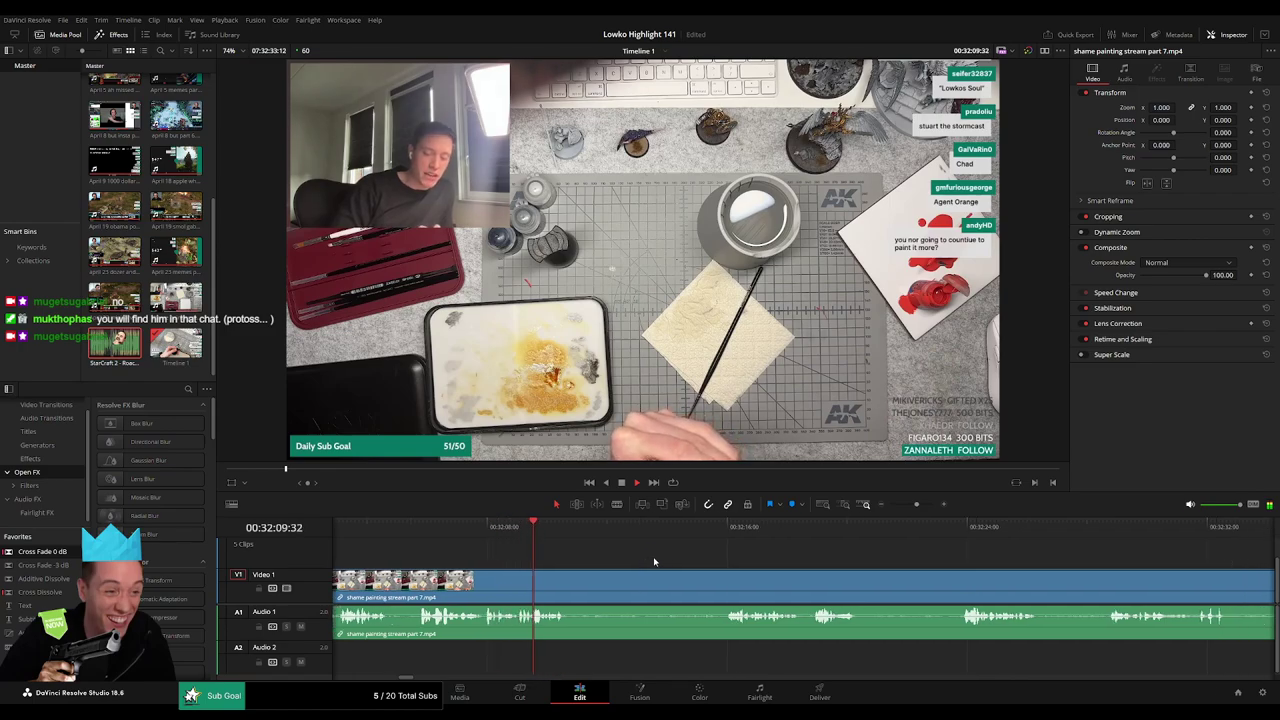
pyautogui.press('b')
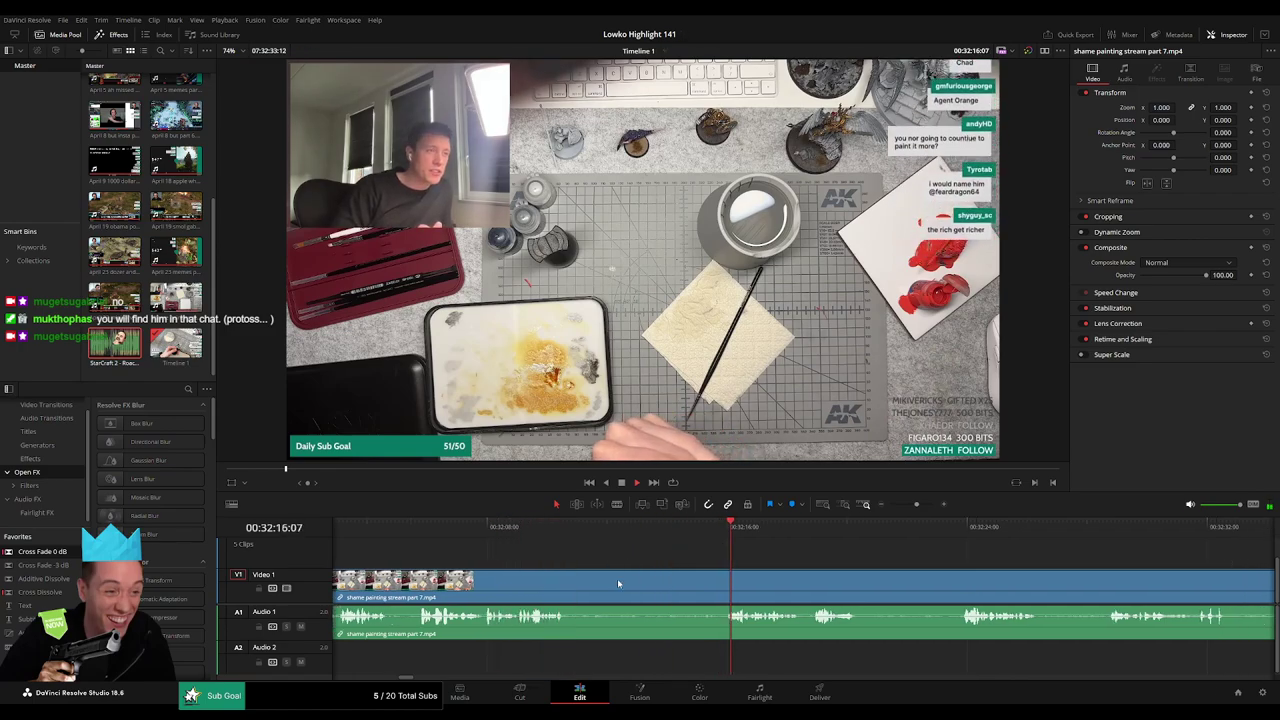
pyautogui.click(570, 585)
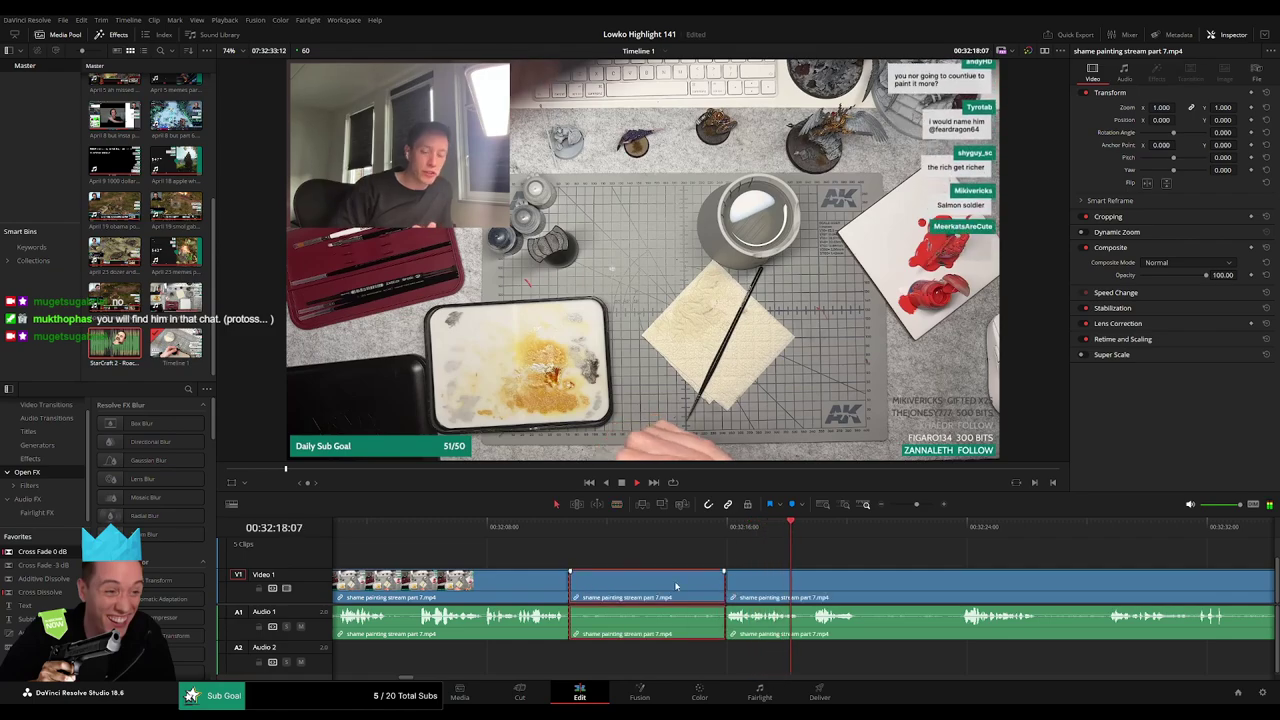
pyautogui.press('a')
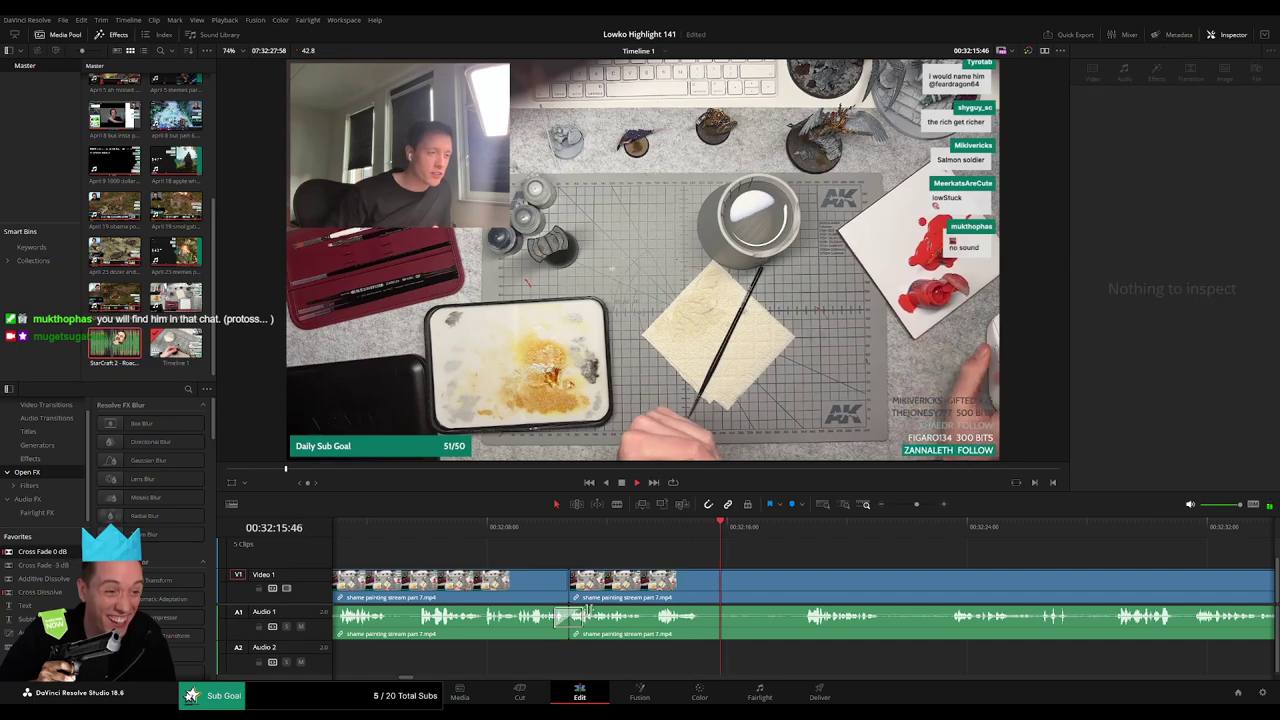
# Cut out the section from about 32:15:30 to 32:23:30, closing the gap and adding a Cross Fade 0 dB at the audio cut.
pyautogui.press('b')
pyautogui.click(713, 591)
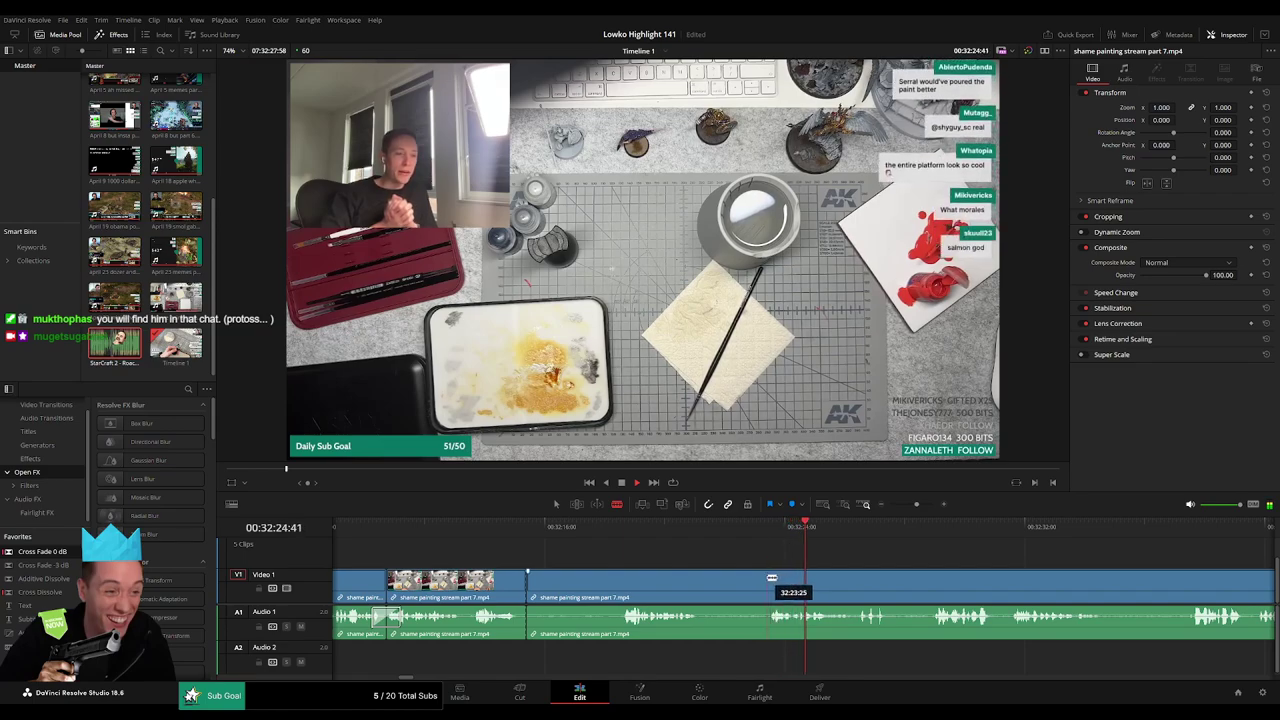
pyautogui.press('Delete')
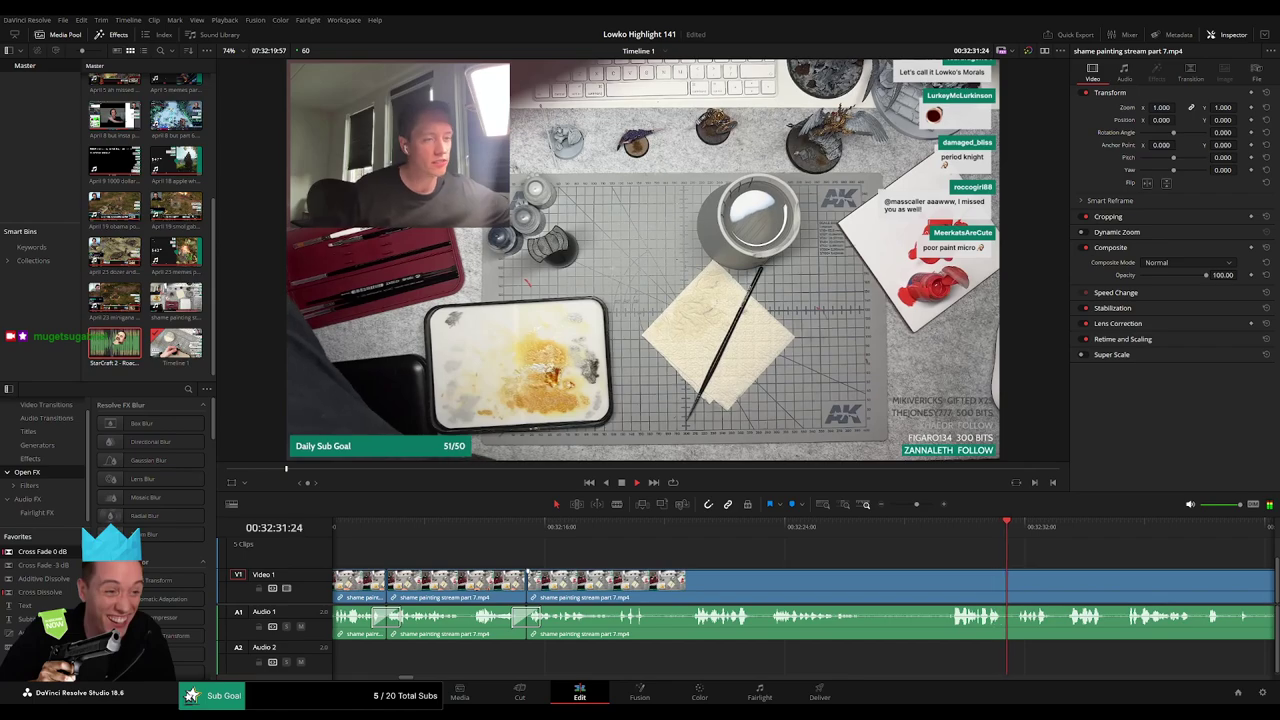
# Split the clip at about 32:27 and 32:29:40 and delete the quiet piece between the two cuts.
pyautogui.click(833, 526)
pyautogui.moveTo(874, 552); pyautogui.dragTo(727, 540)
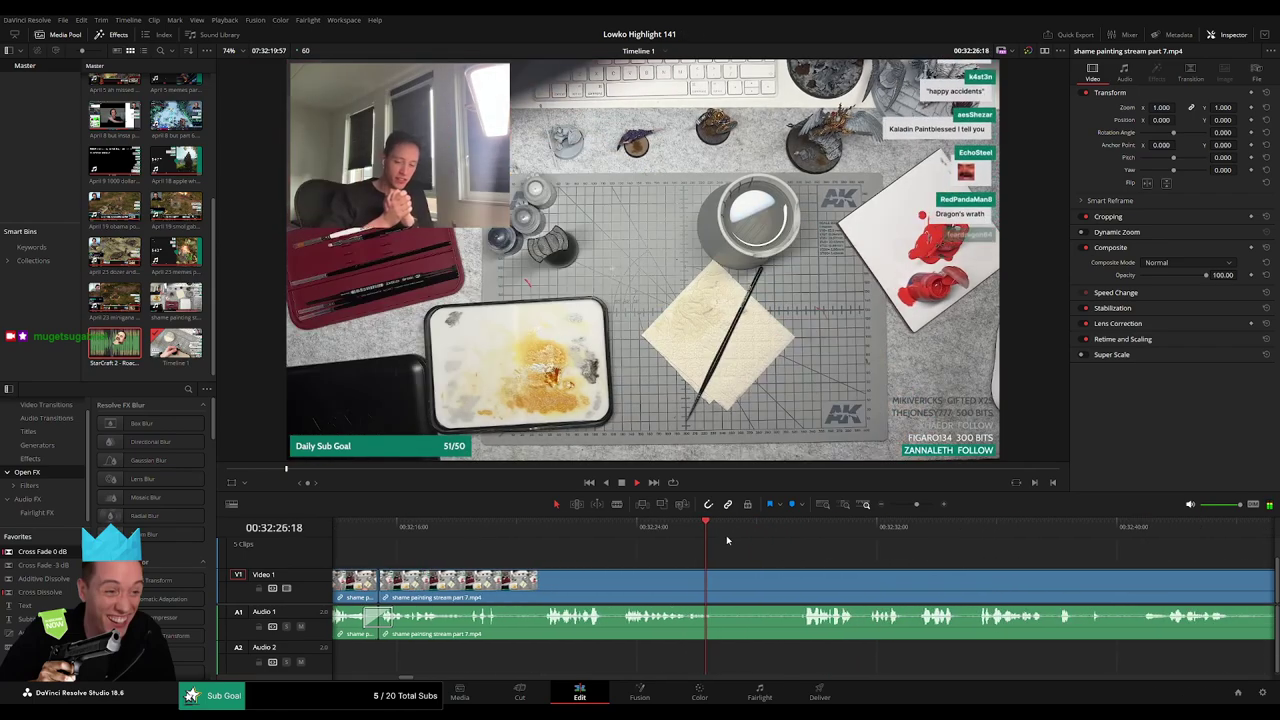
pyautogui.press('b')
pyautogui.click(724, 590)
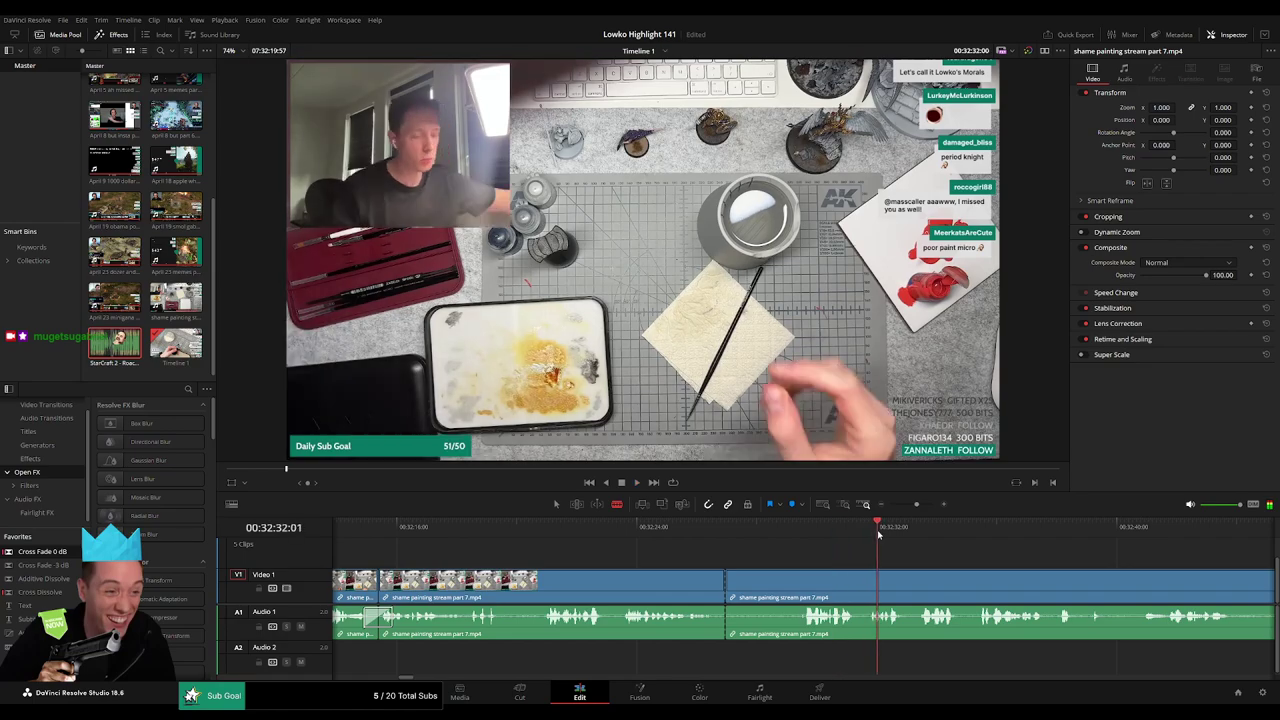
pyautogui.hscroll(1, 801, 549)
pyautogui.hscroll(2, 801, 544)
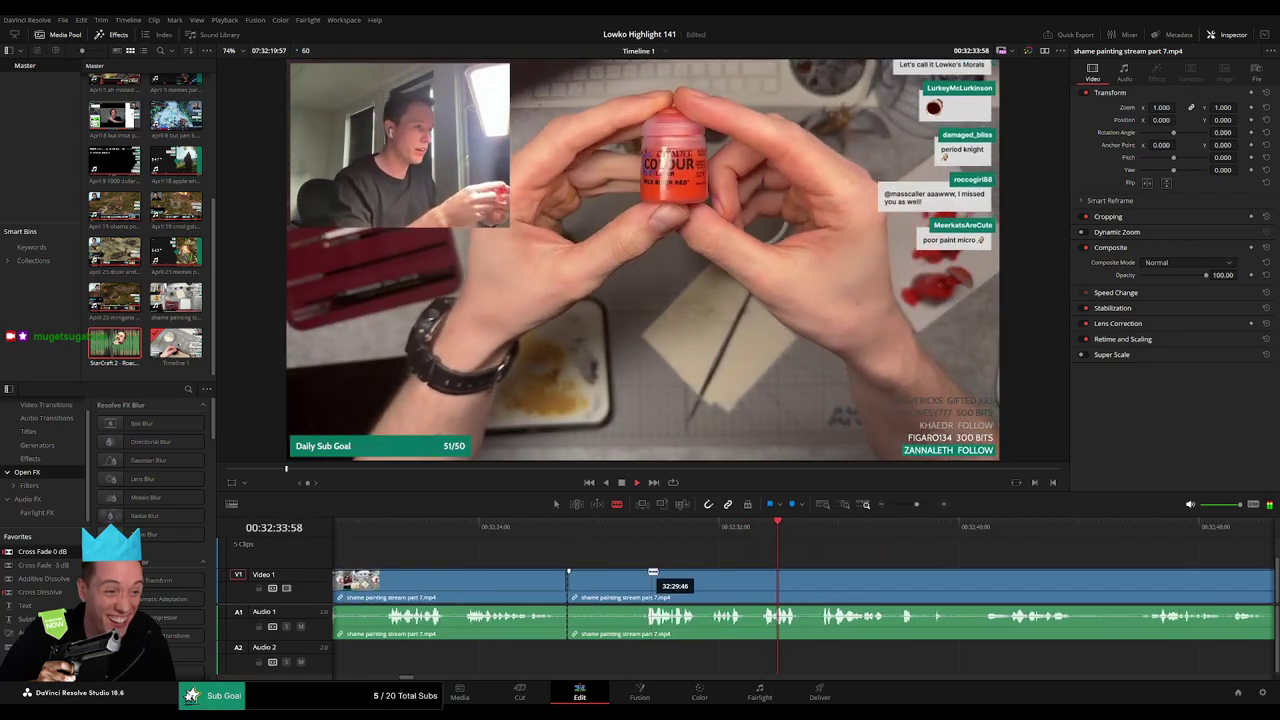
pyautogui.click(648, 575)
pyautogui.press('a')
pyautogui.click(615, 584)
pyautogui.press('BackSpace')
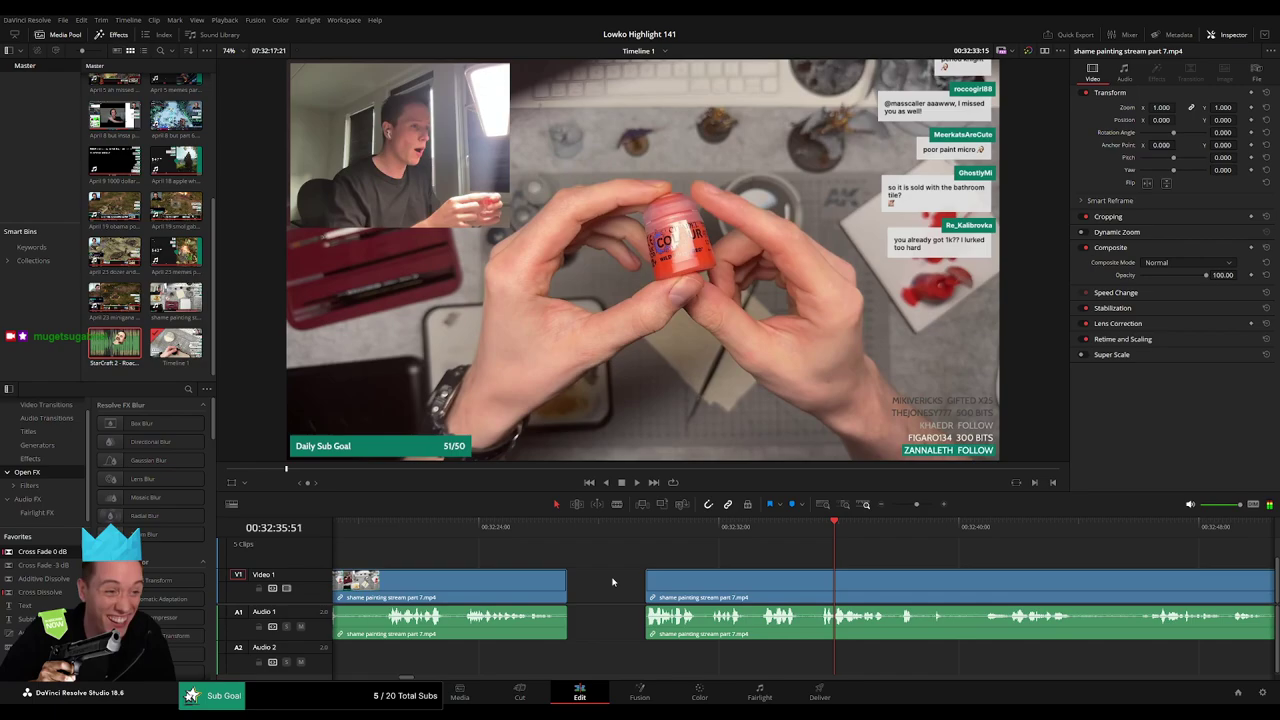
# Close the empty gap at about 32:27 and add a Cross Fade 0 dB over the audio join.
pyautogui.click(614, 582)
pyautogui.press('BackSpace')
pyautogui.moveTo(60, 552); pyautogui.dragTo(570, 620)
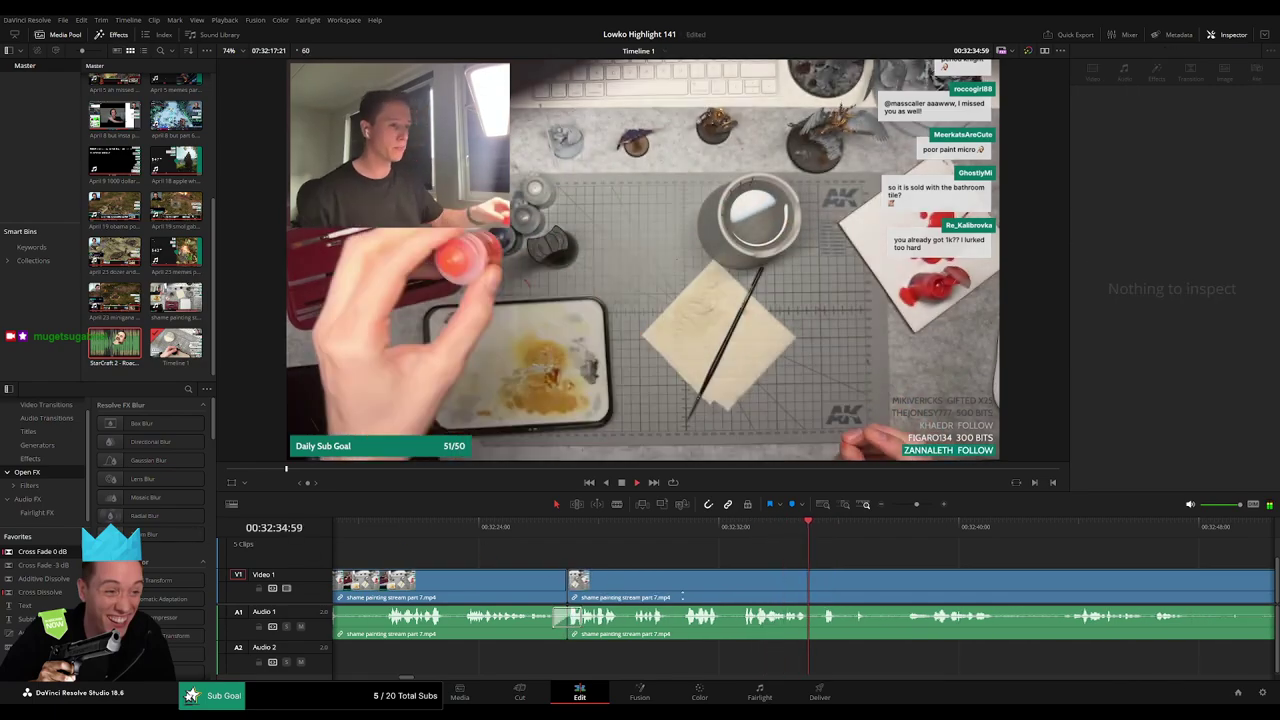
# Review the following footage and split the clip at about 32:48, where the speech ends.
pyautogui.hscroll(4, 869, 551)
pyautogui.click(719, 532)
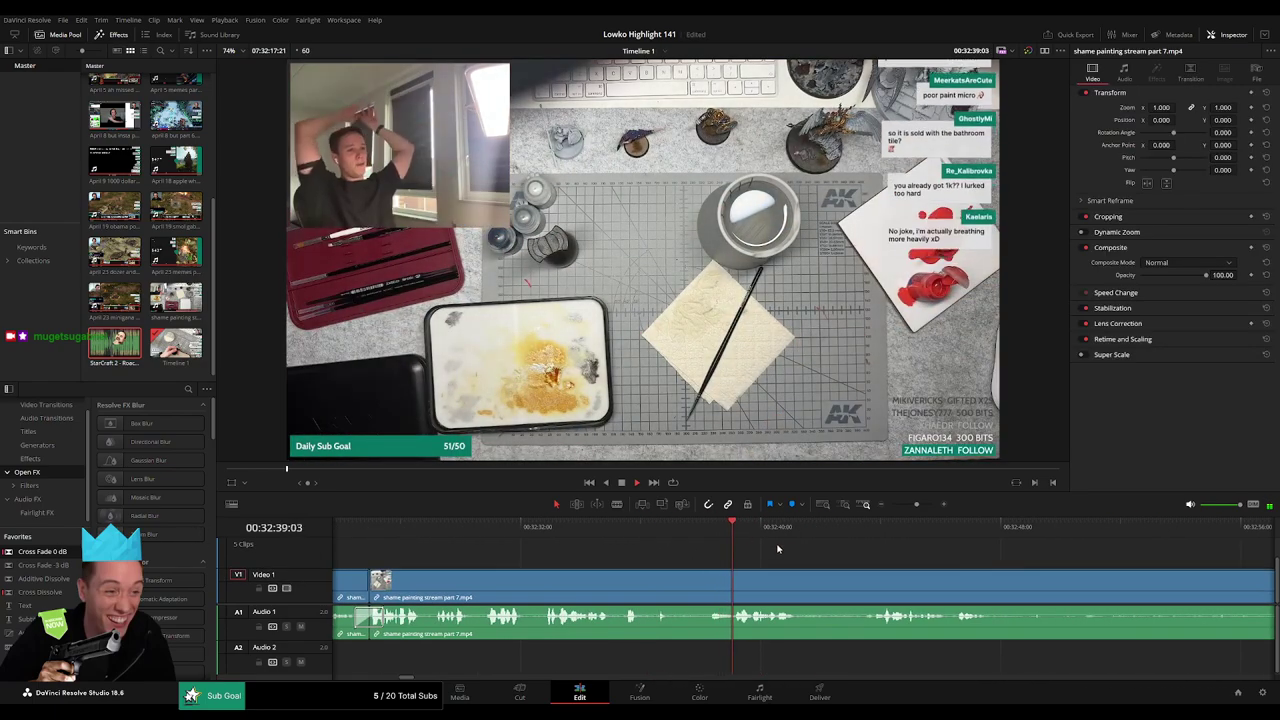
pyautogui.hscroll(4, 777, 548)
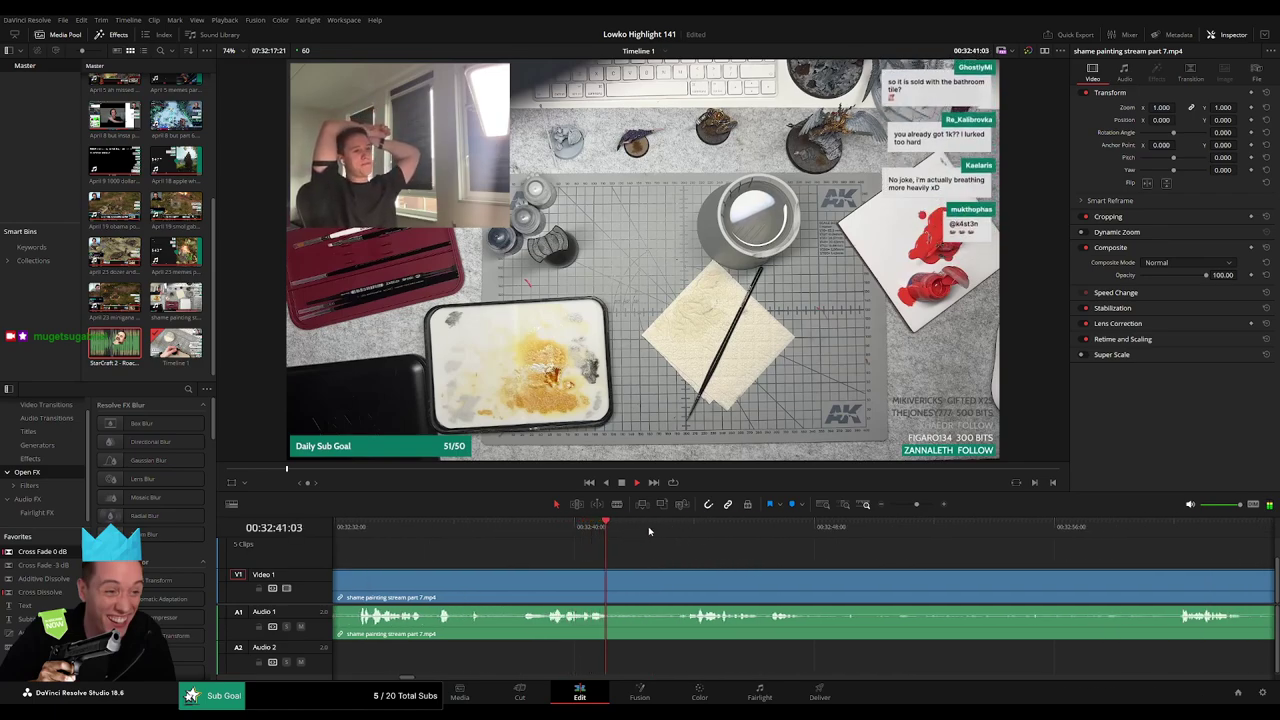
pyautogui.click(686, 536)
pyautogui.hscroll(4, 668, 548)
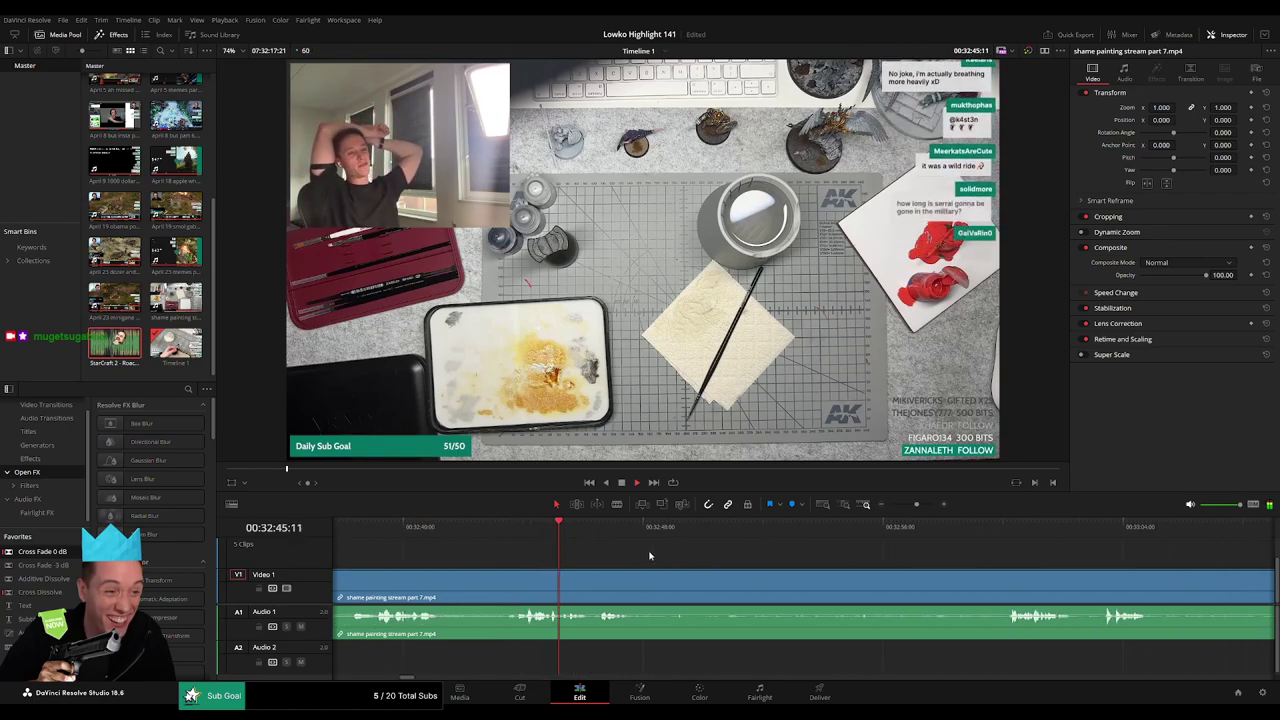
pyautogui.hscroll(3, 649, 556)
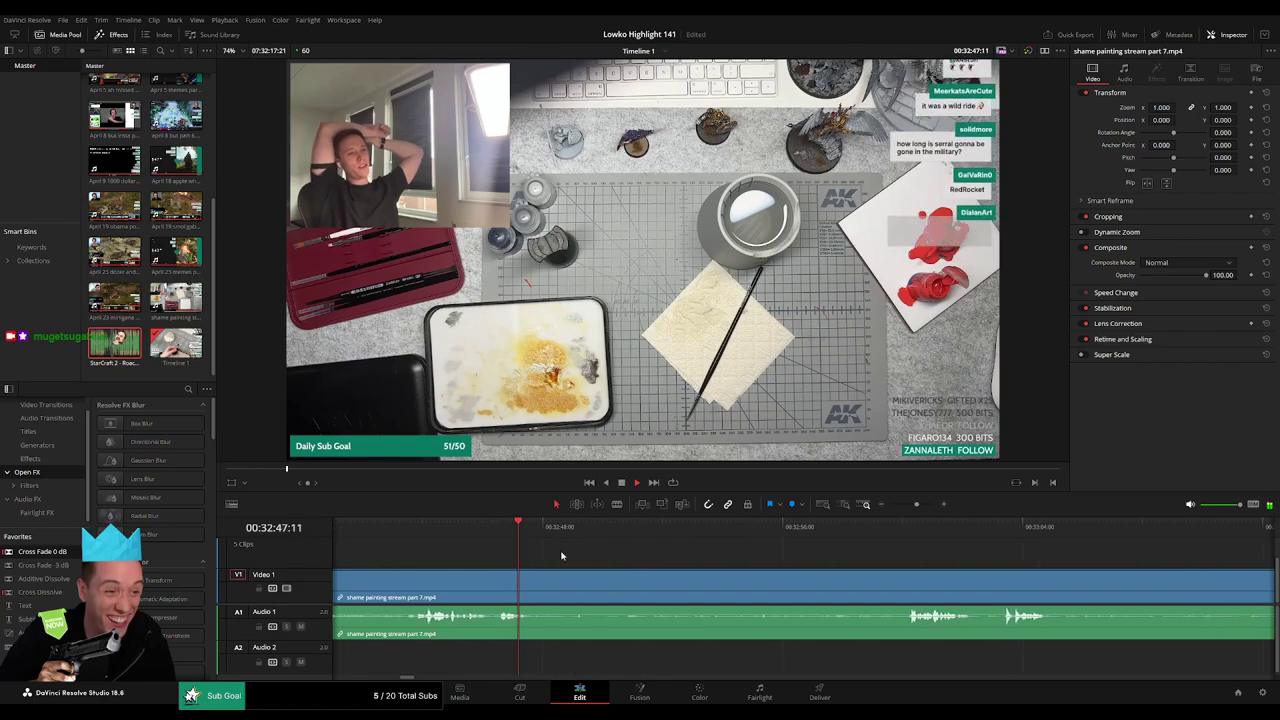
pyautogui.press('b')
pyautogui.click(537, 582)
# Split the clip at about 33:00, ripple delete the quiet section before it, and play back the join with a Cross Fade 0 dB added.
pyautogui.click(882, 535)
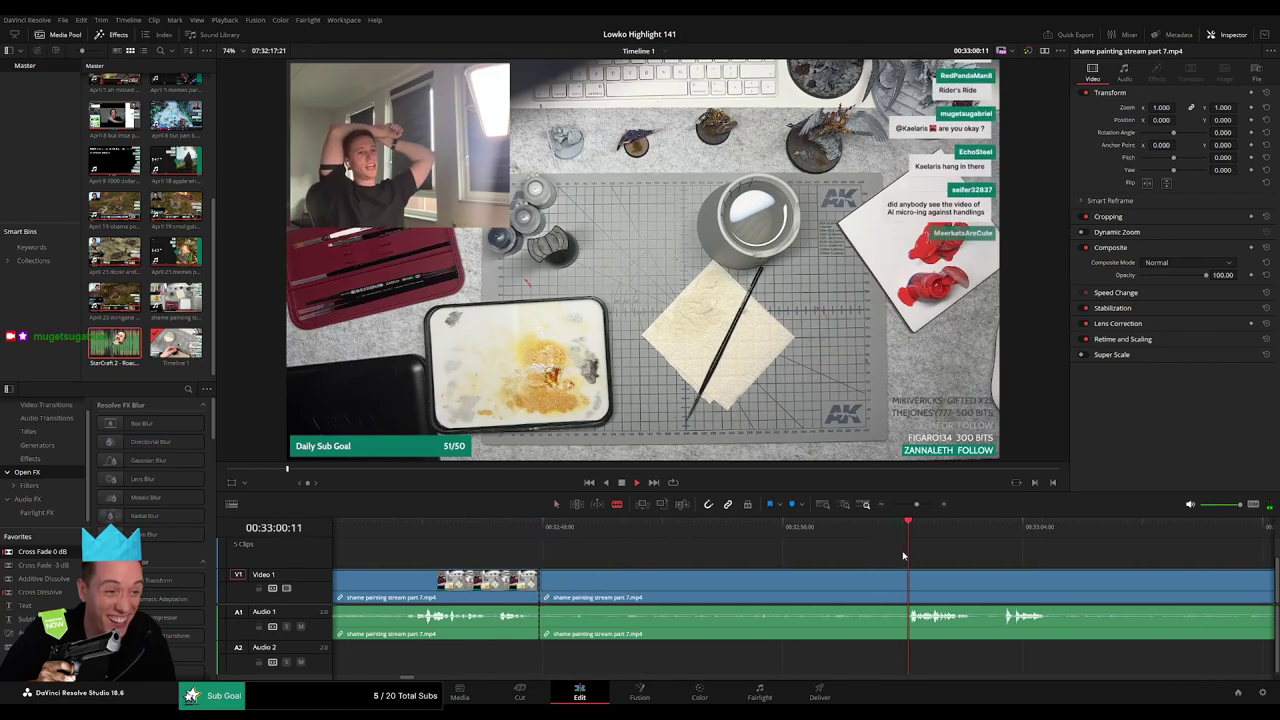
pyautogui.click(908, 587)
pyautogui.press('a')
pyautogui.click(839, 590)
pyautogui.press('Delete')
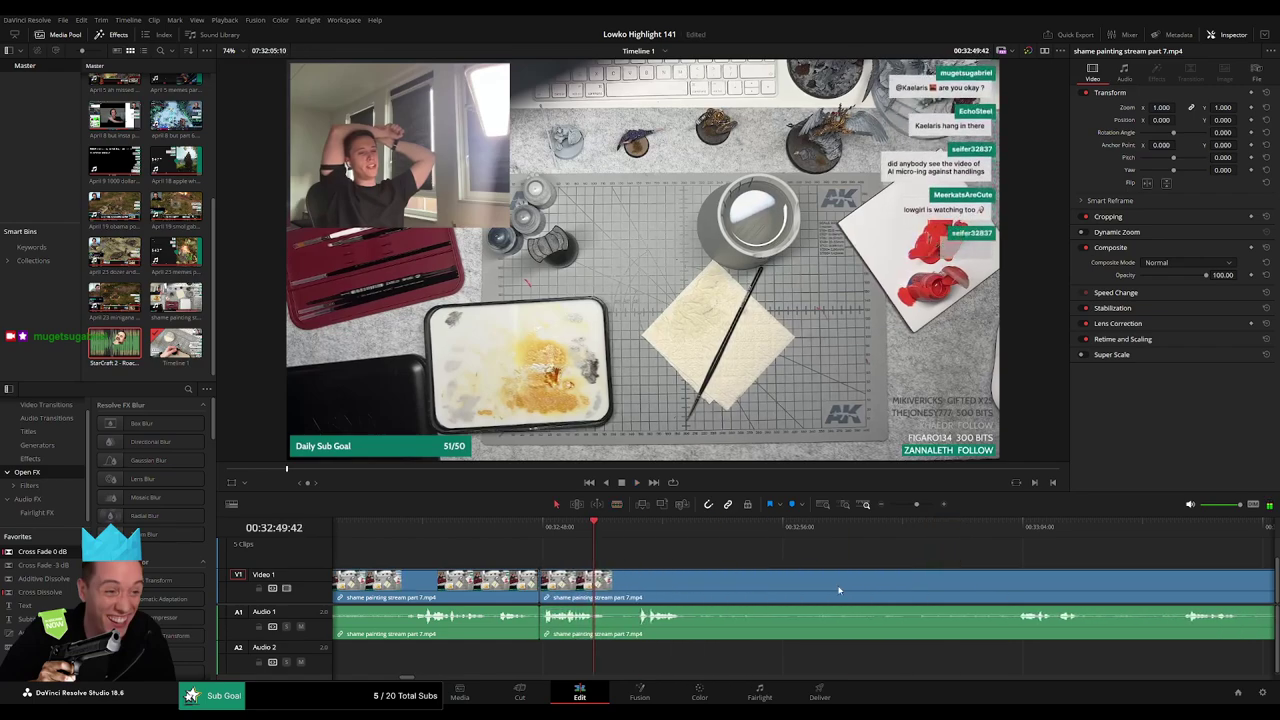
pyautogui.click(544, 527)
pyautogui.press('space')
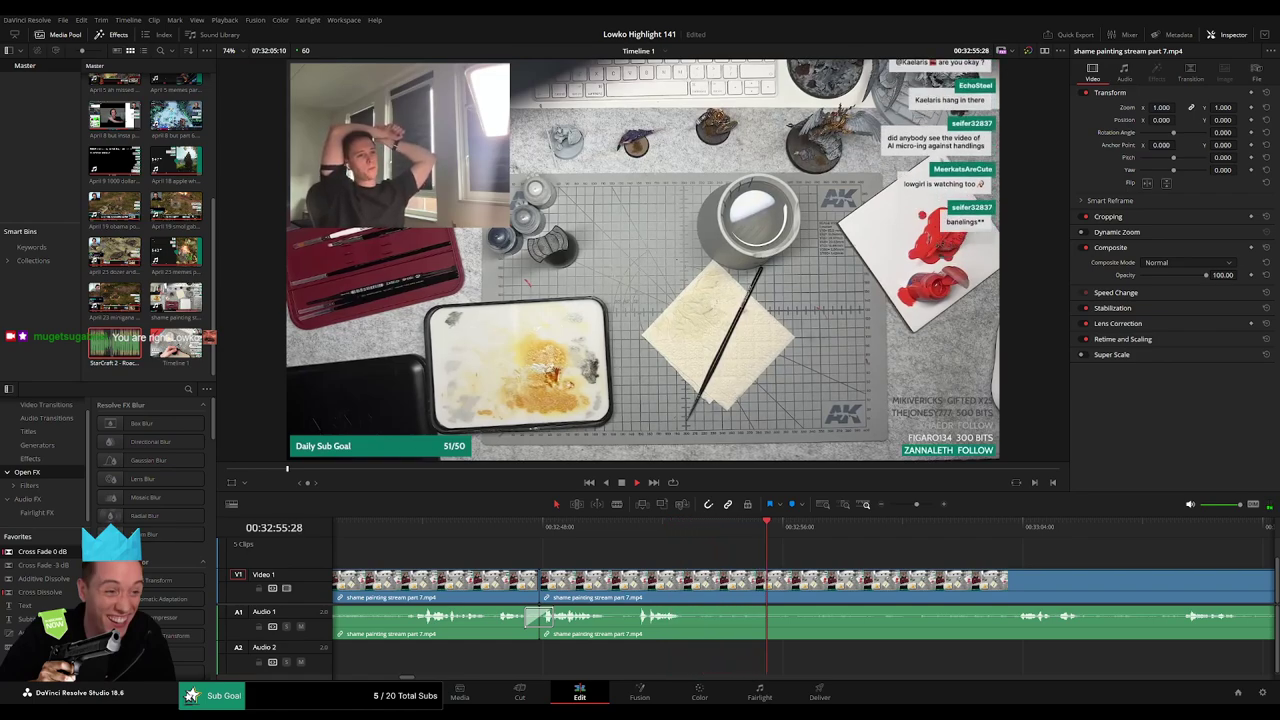
# Ripple delete the quiet section from about 32:53 to 33:04, also splitting the clip after the short speech that follows, near 33:06.
pyautogui.press('b')
pyautogui.click(691, 594)
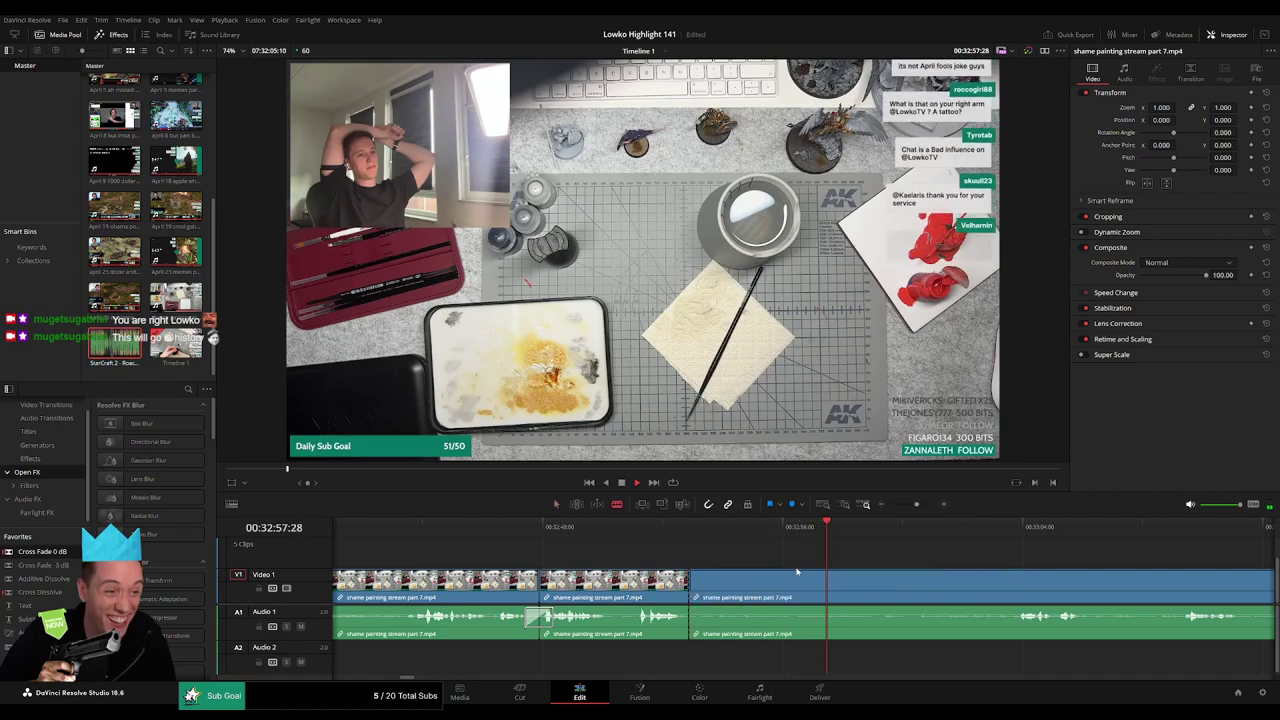
pyautogui.moveTo(980, 532); pyautogui.dragTo(879, 553)
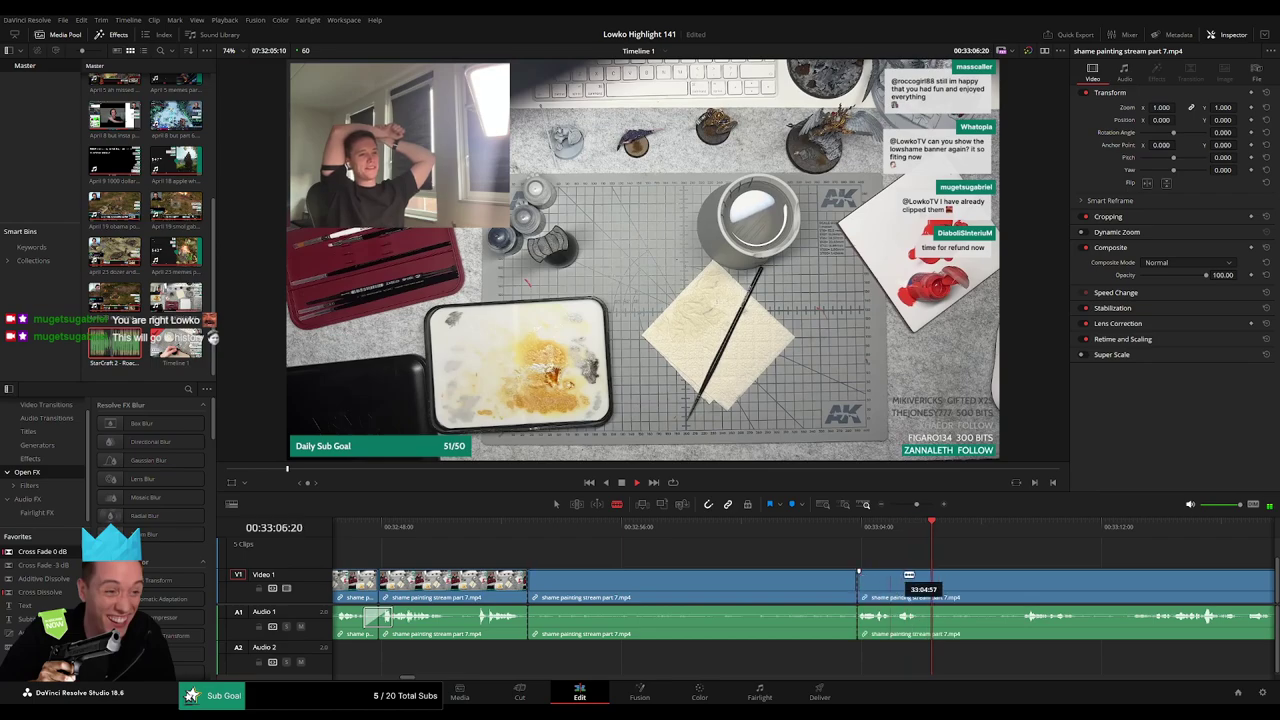
pyautogui.click(930, 576)
pyautogui.press('a')
pyautogui.click(849, 579)
pyautogui.press('Delete')
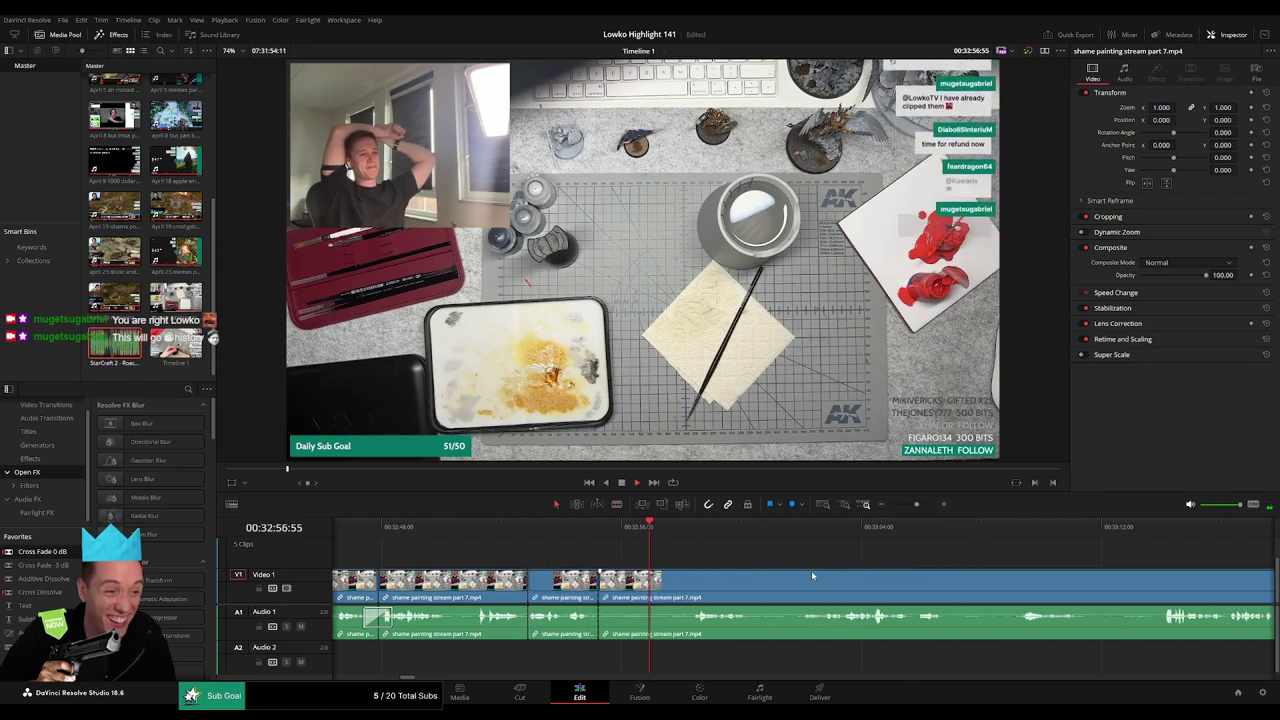
# Ripple delete the quiet section from about 32:55 to 32:58 and split the clip after the next short piece, near 33:00.
pyautogui.click(685, 532)
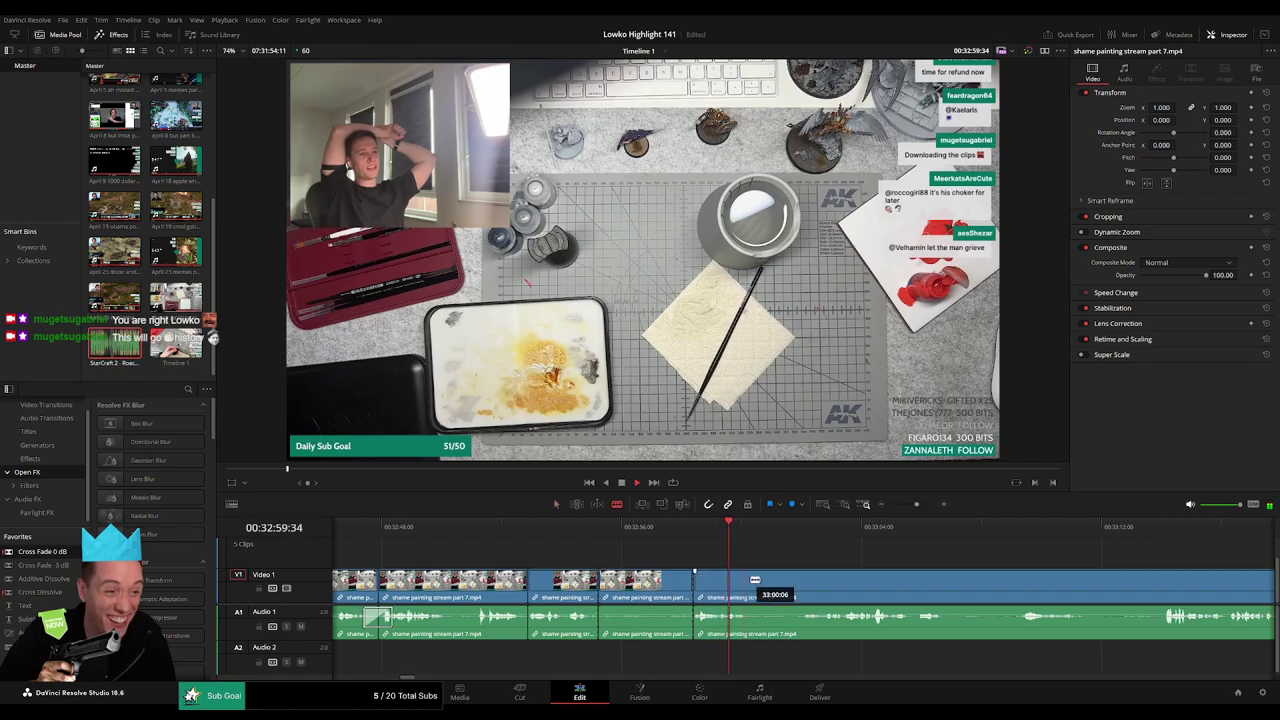
pyautogui.click(754, 580)
pyautogui.press('a')
pyautogui.click(668, 584)
pyautogui.press('Delete')
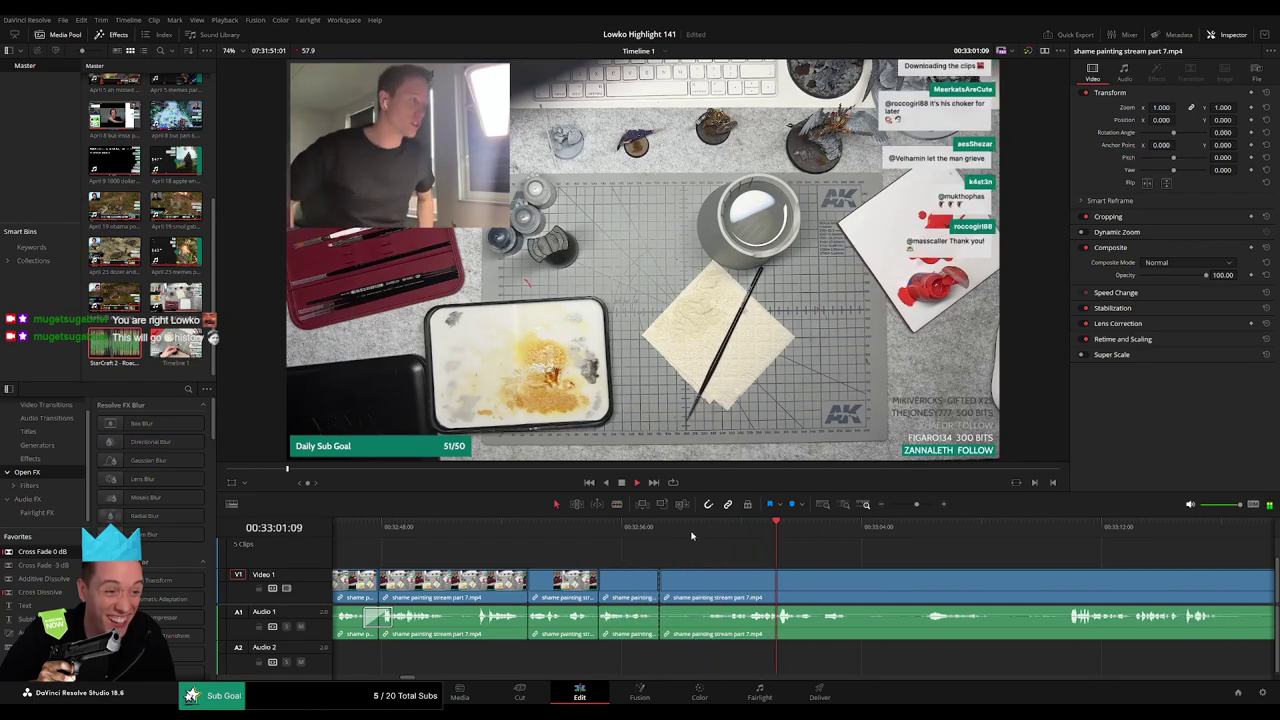
# Split the last clip at about 32:58:40 and ripple delete the short quiet piece at its start.
pyautogui.press('b')
pyautogui.click(701, 581)
pyautogui.press('a')
pyautogui.click(680, 587)
pyautogui.press('Delete')
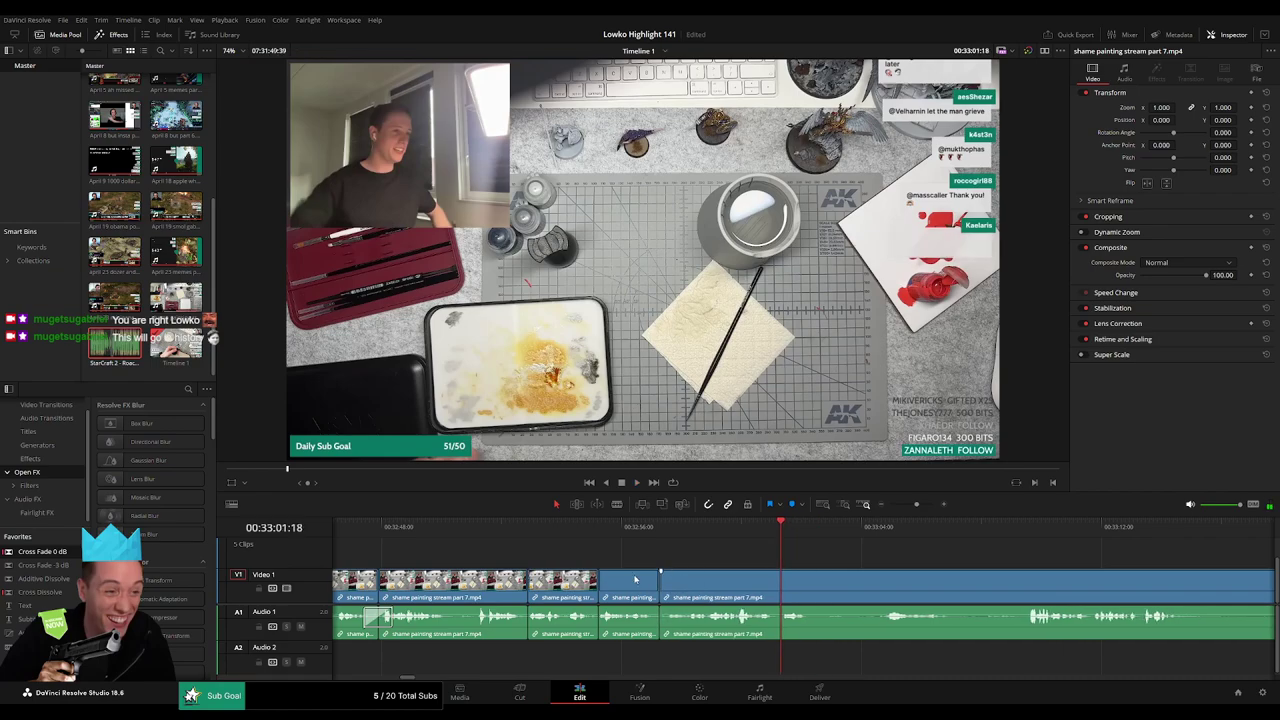
# Add a Cross Fade 0 dB to the three new audio cuts between about 32:53 and 32:57 and resume playback.
pyautogui.hscroll(-1, 571, 597)
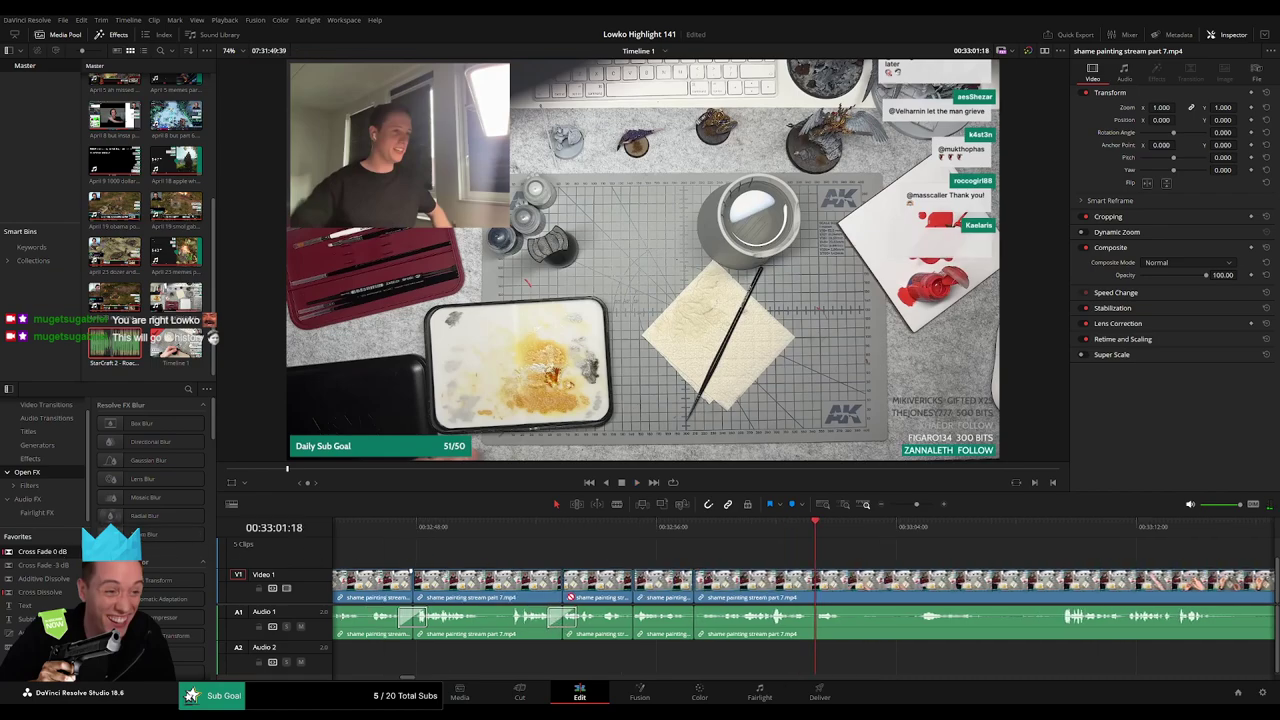
pyautogui.press('space')
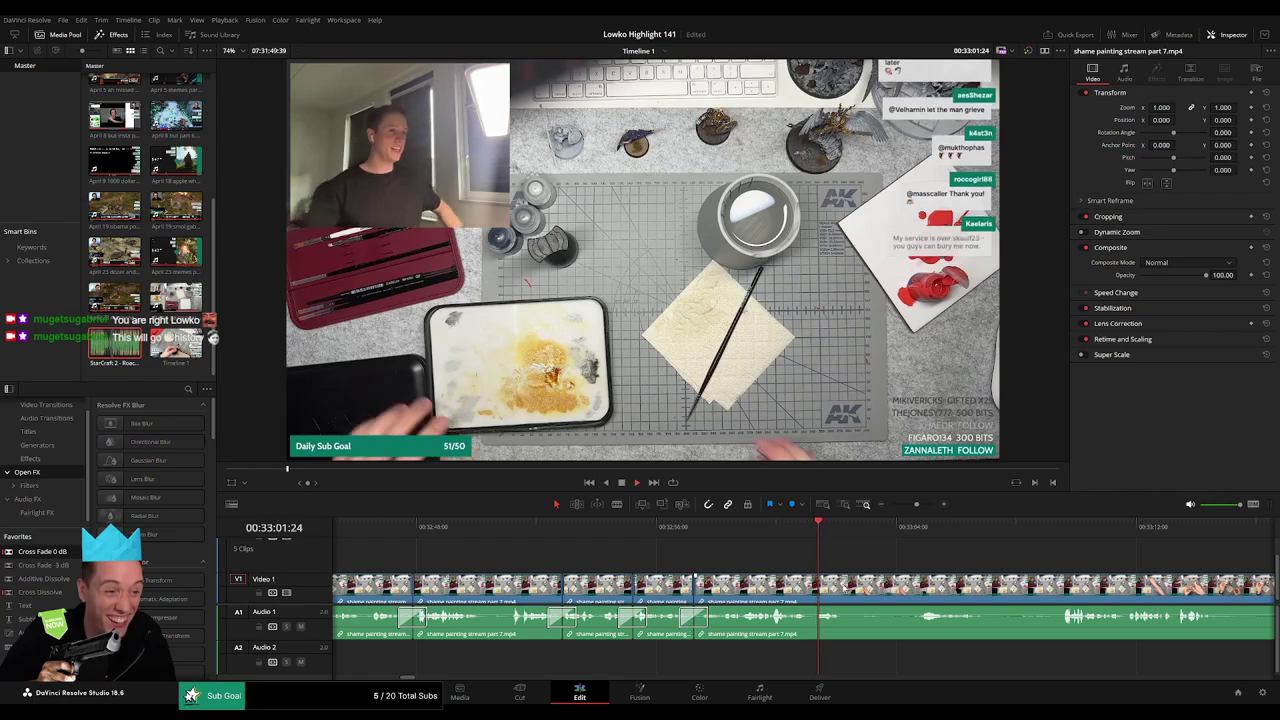
# Ripple delete the quiet section from about 33:02 to 33:09, crossfade the audio at the cut and resume playback.
pyautogui.hscroll(5, 687, 540)
pyautogui.click(727, 526)
pyautogui.press('b')
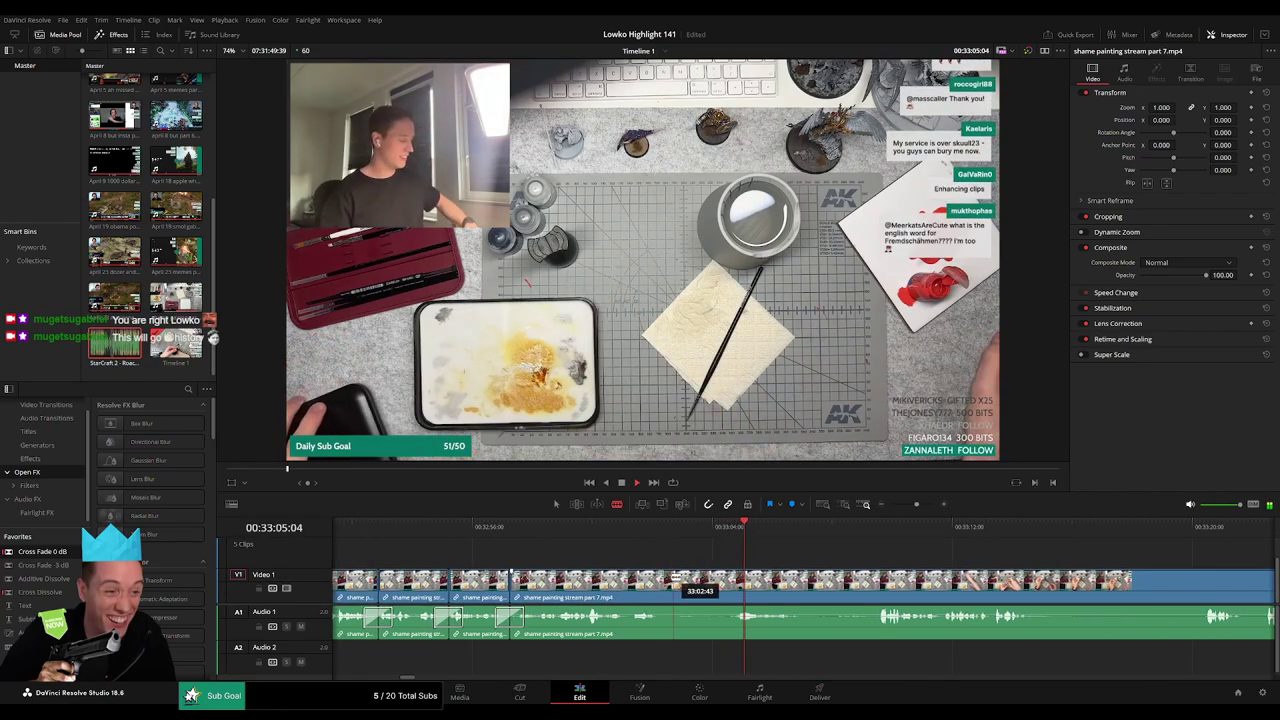
pyautogui.click(663, 580)
pyautogui.click(864, 531)
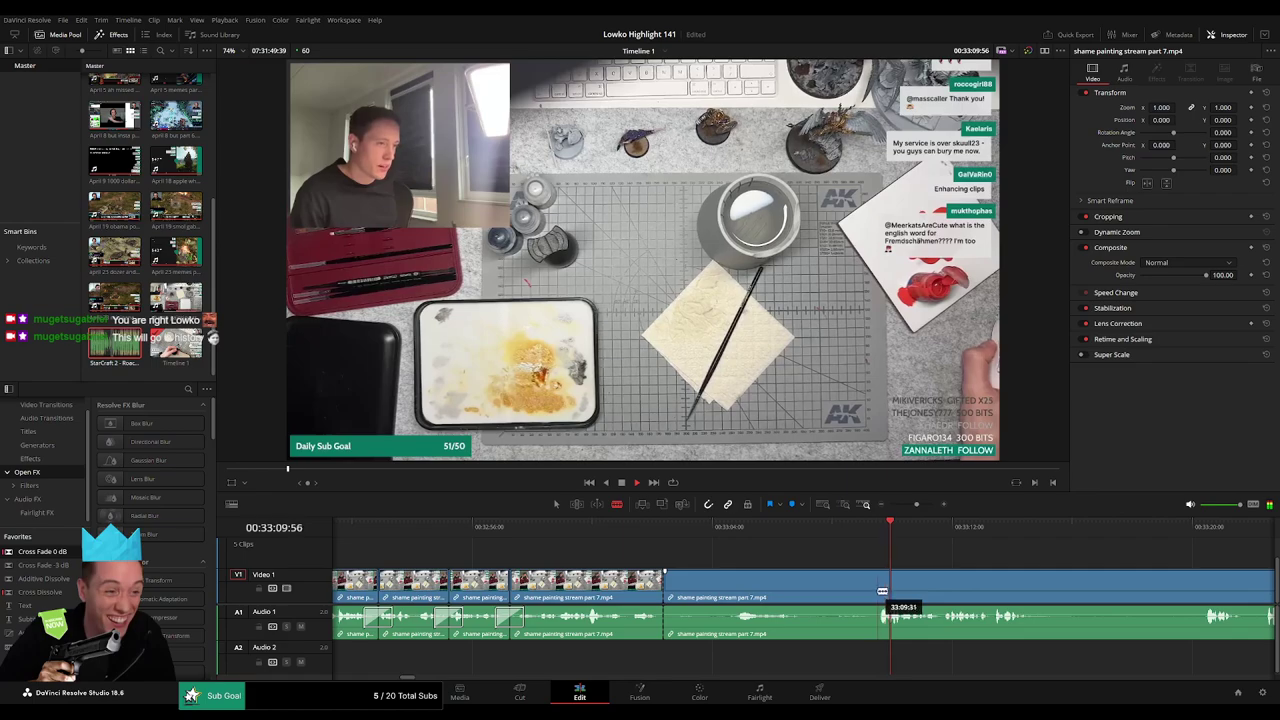
pyautogui.click(880, 587)
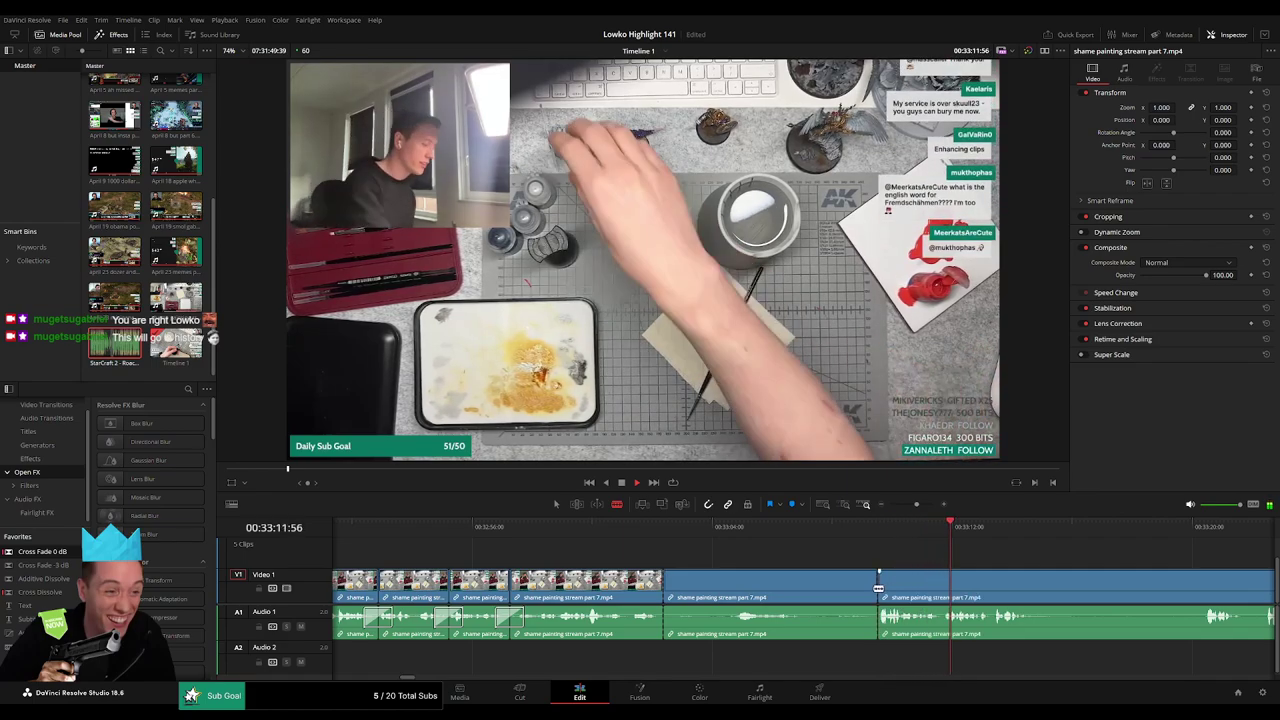
pyautogui.press('a')
pyautogui.click(836, 588)
pyautogui.press('Delete')
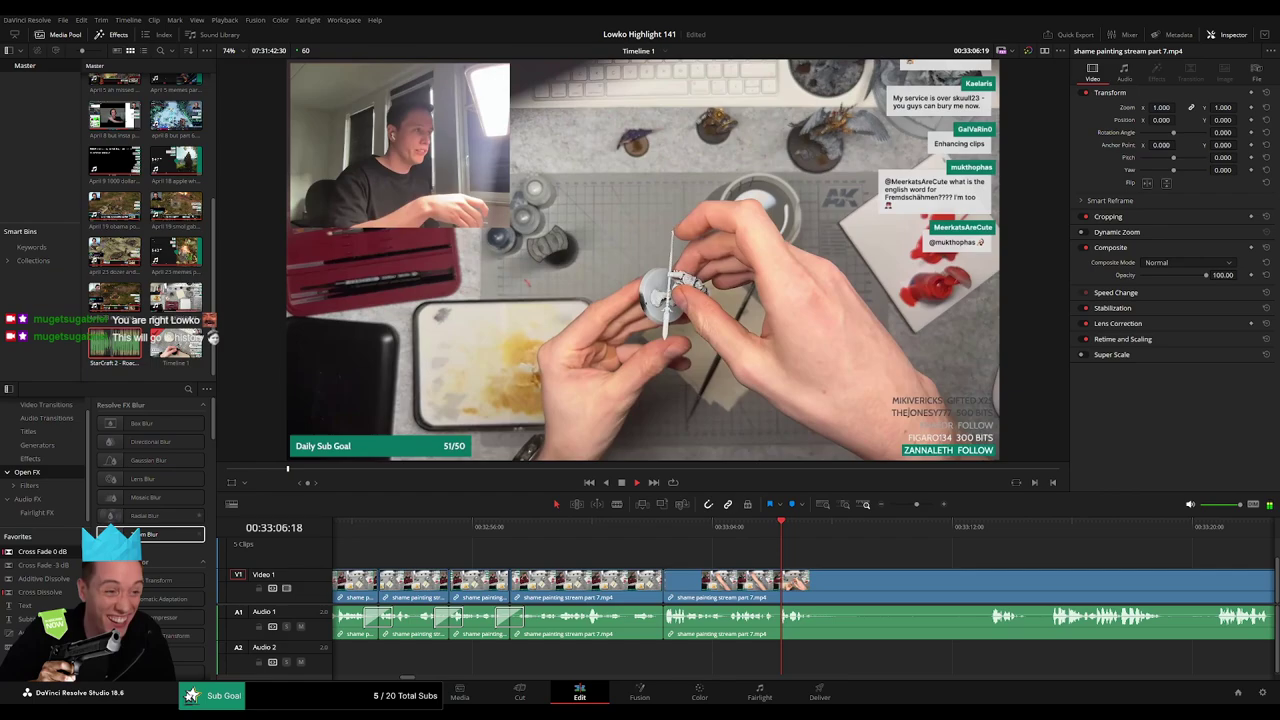
pyautogui.press('space')
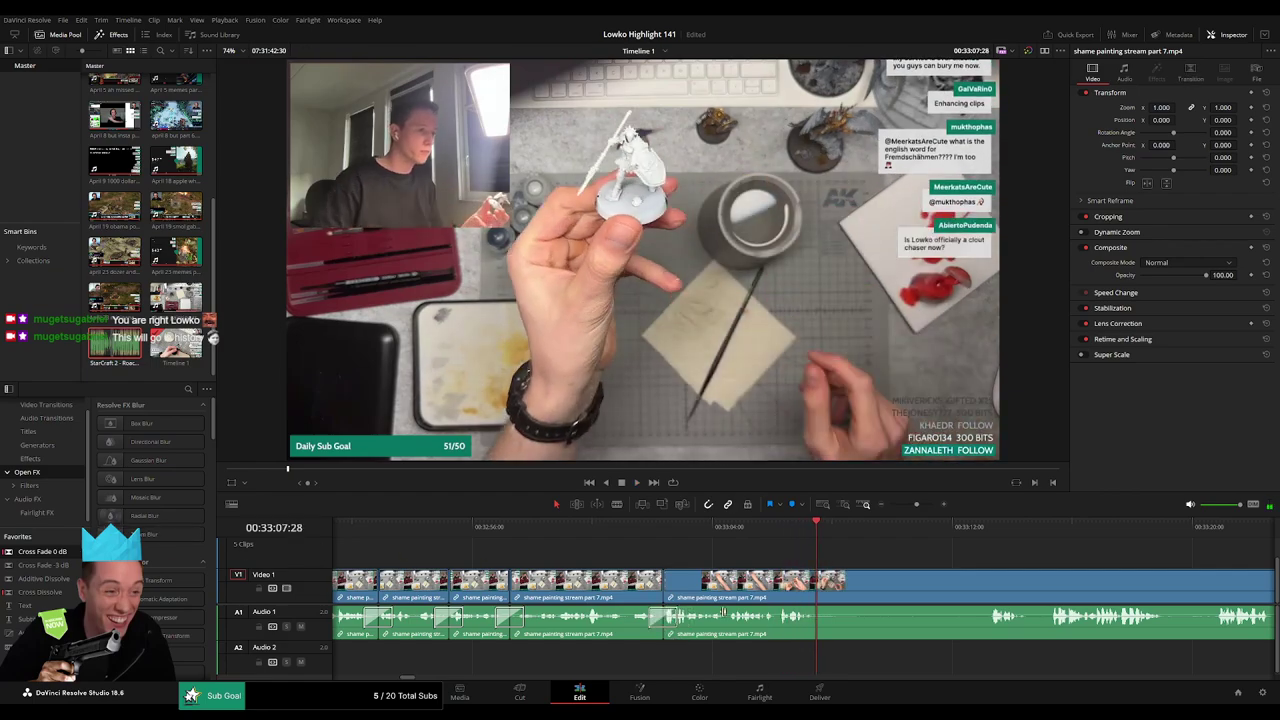
pyautogui.press('space')
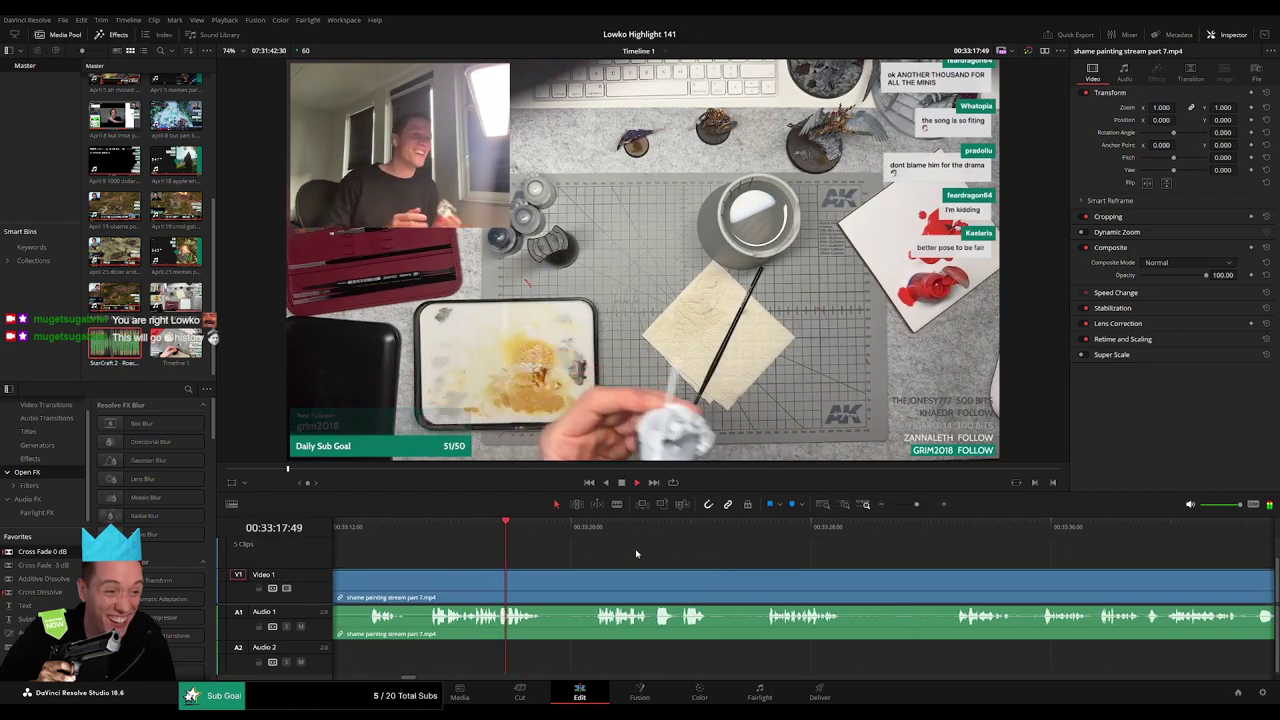
# Ripple delete the quiet section from about 33:19 to 33:21 and crossfade the audio at the cut.
pyautogui.press('b')
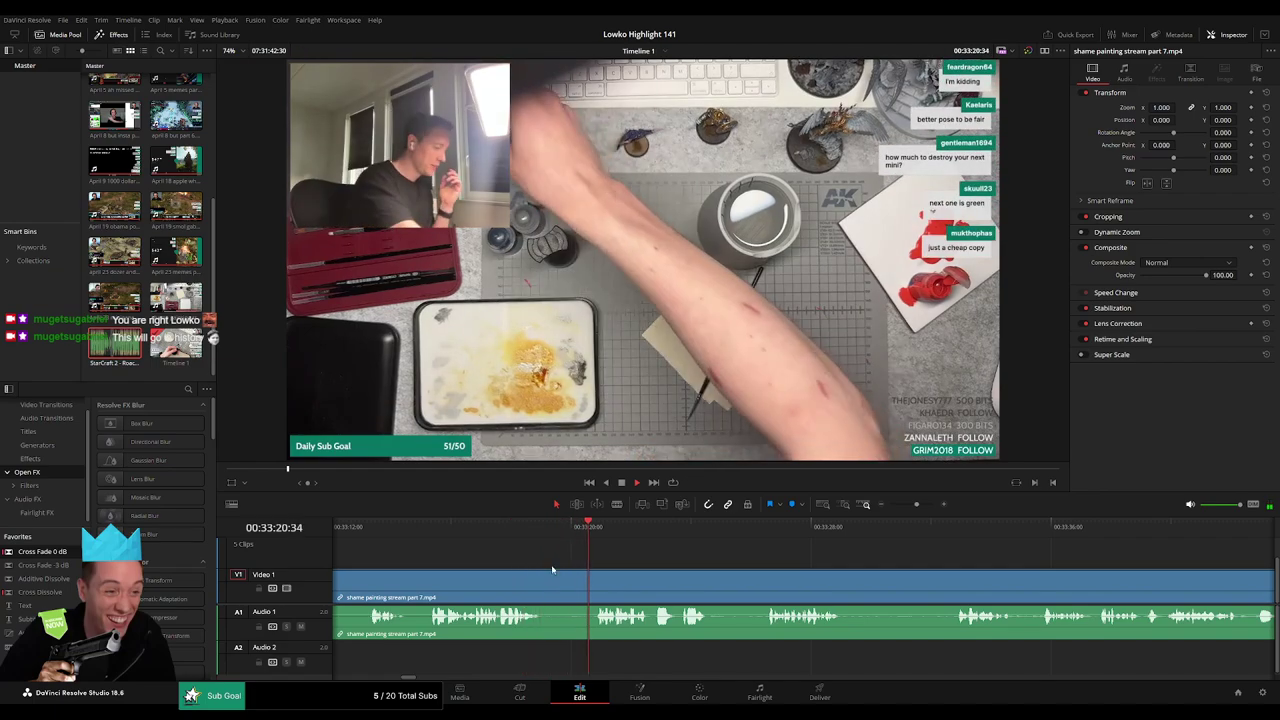
pyautogui.click(548, 580)
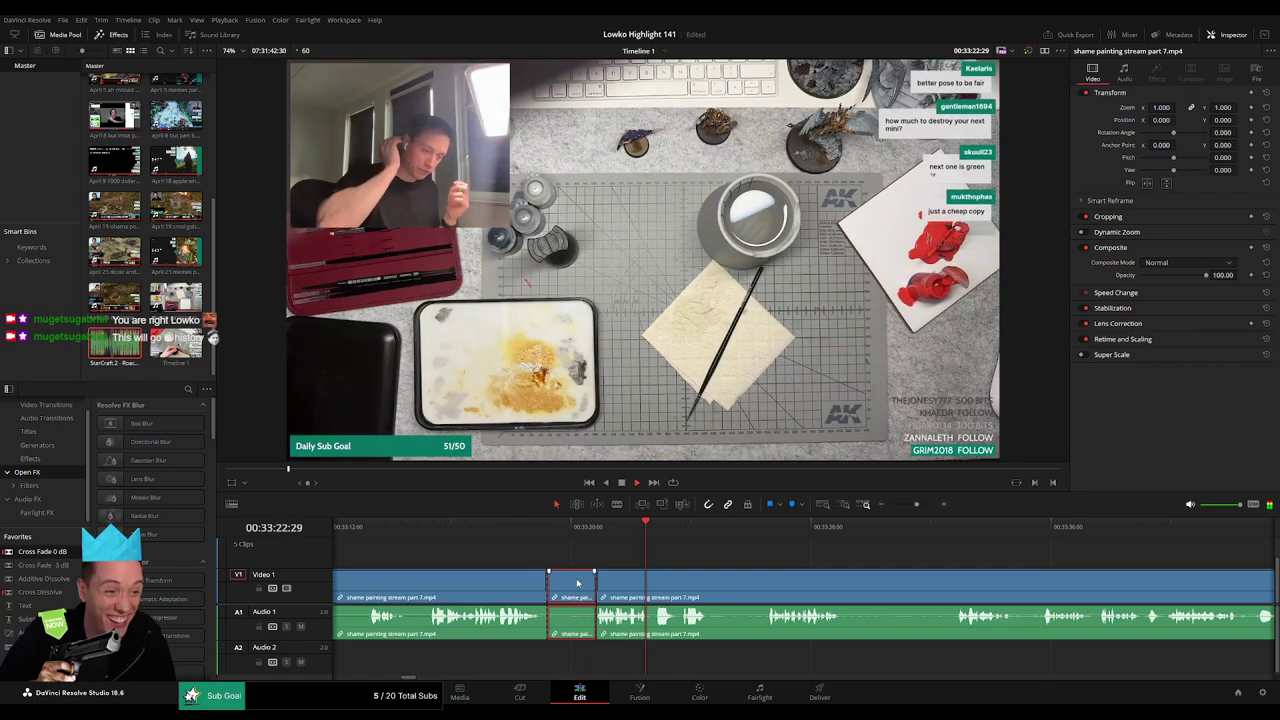
pyautogui.press('Delete')
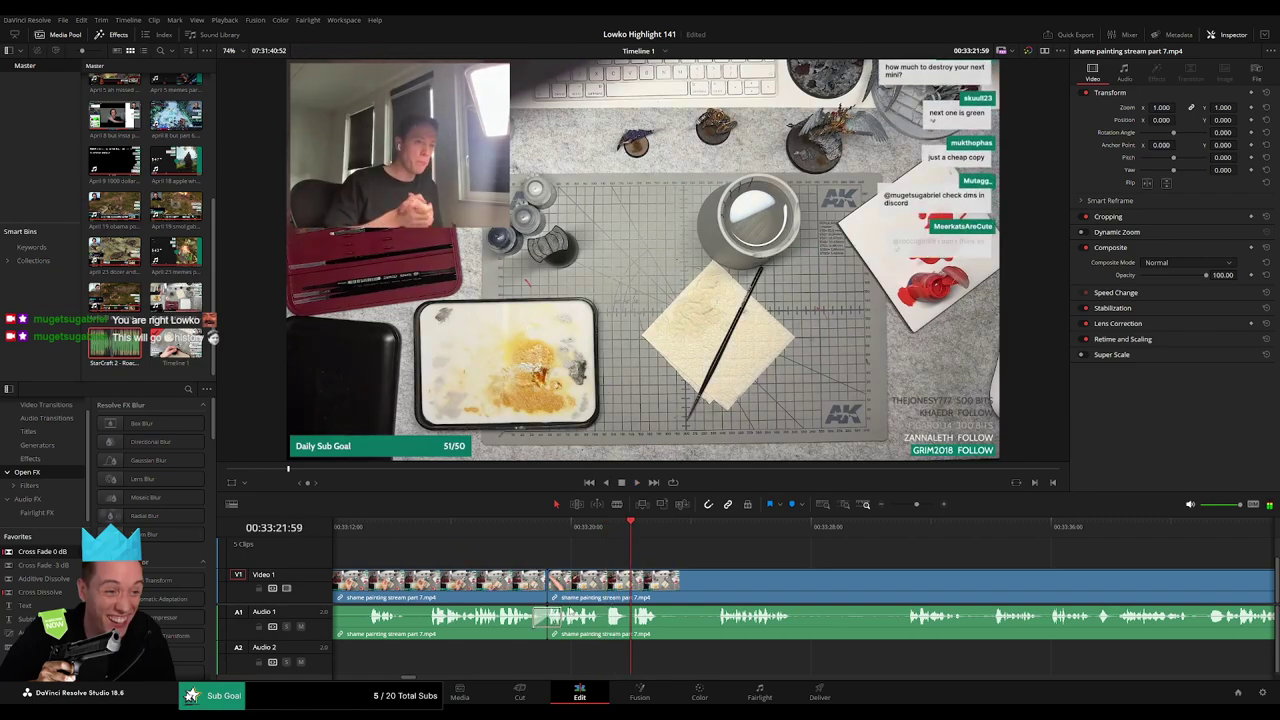
# Split the clip at about 33:21 and 33:22 and ripple delete the short piece between the cuts.
pyautogui.click(604, 583)
pyautogui.click(631, 582)
pyautogui.press('a')
pyautogui.click(619, 587)
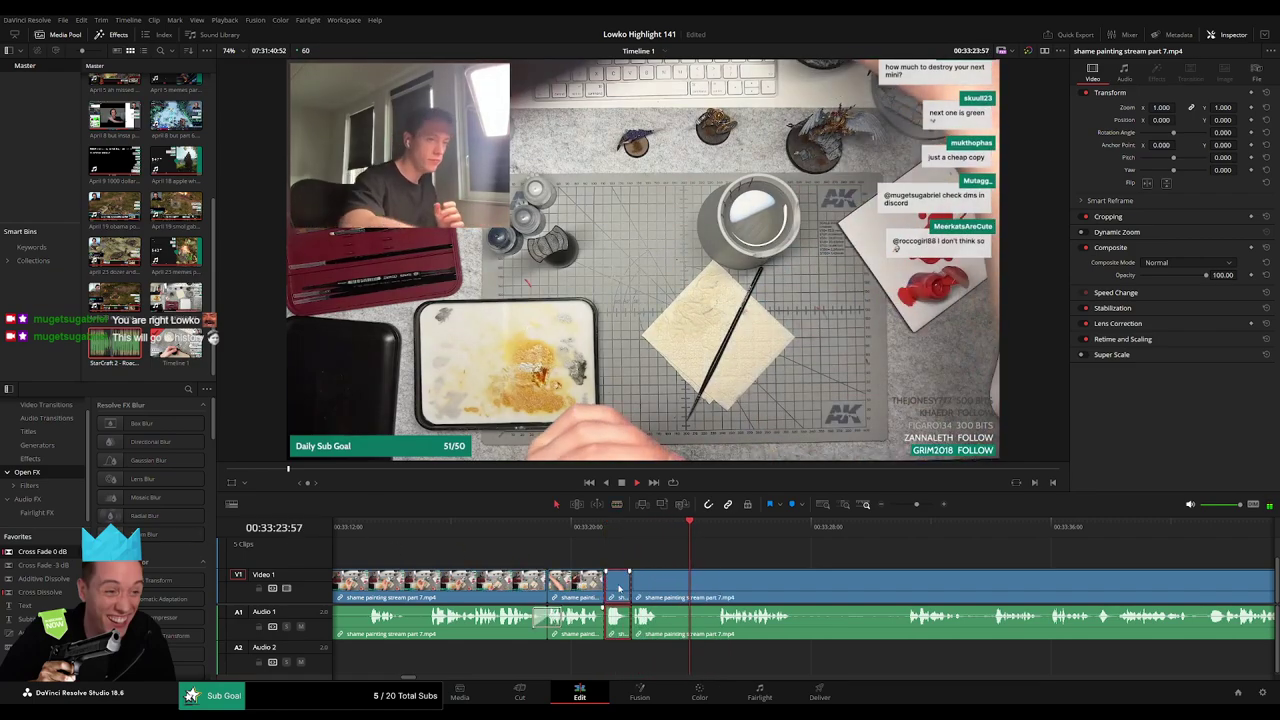
pyautogui.press('Delete')
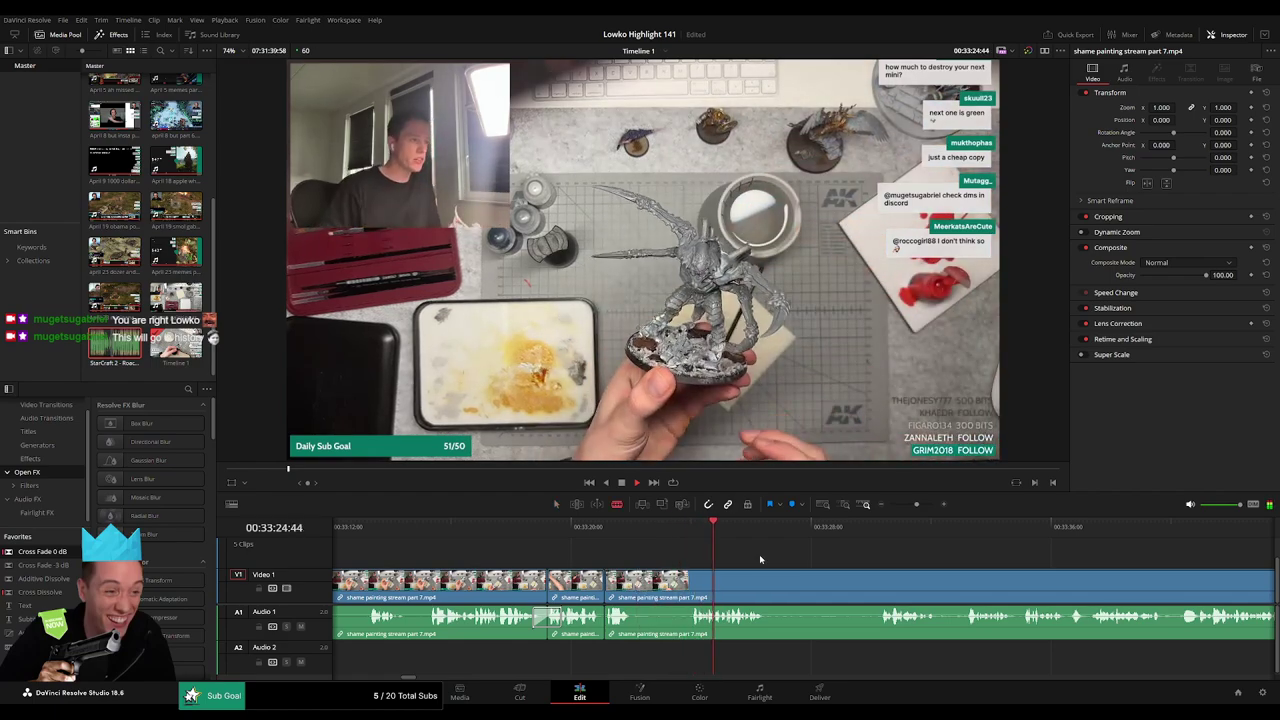
# Ripple delete the short leftover clip from about 33:19 to 33:21.
pyautogui.hscroll(3, 815, 560)
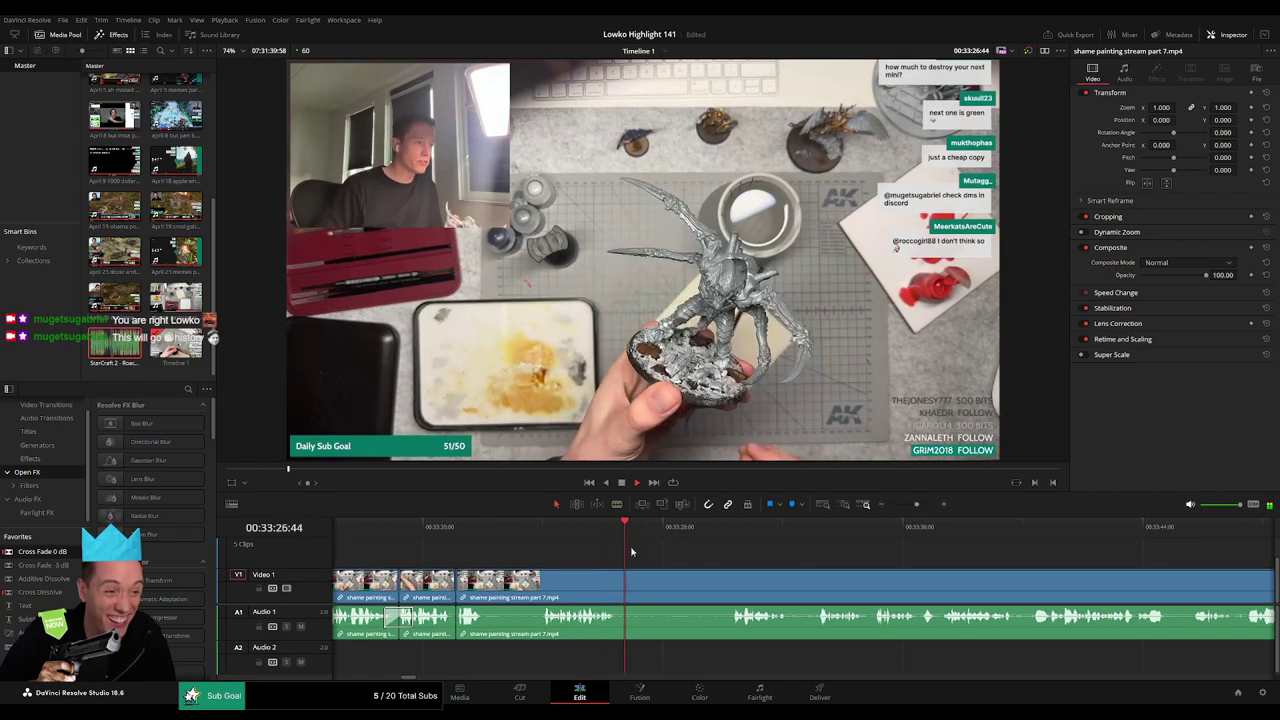
pyautogui.hscroll(-4, 690, 555)
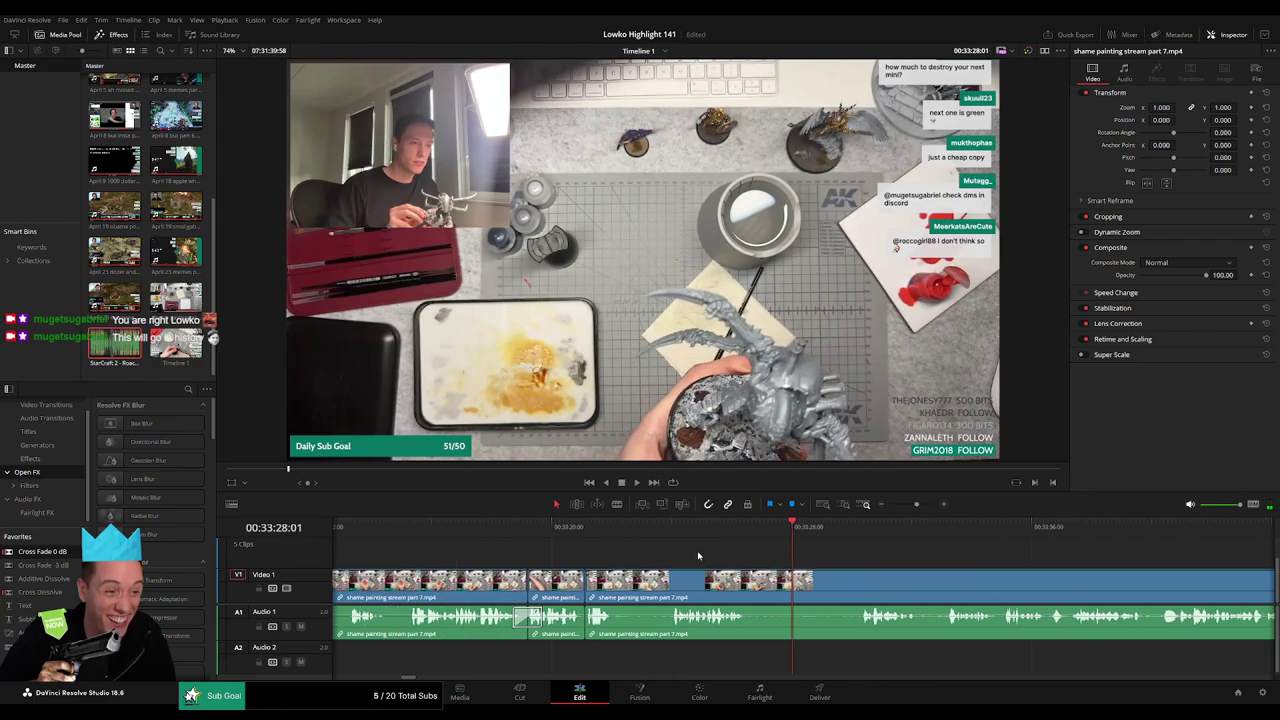
pyautogui.click(594, 534)
pyautogui.click(555, 534)
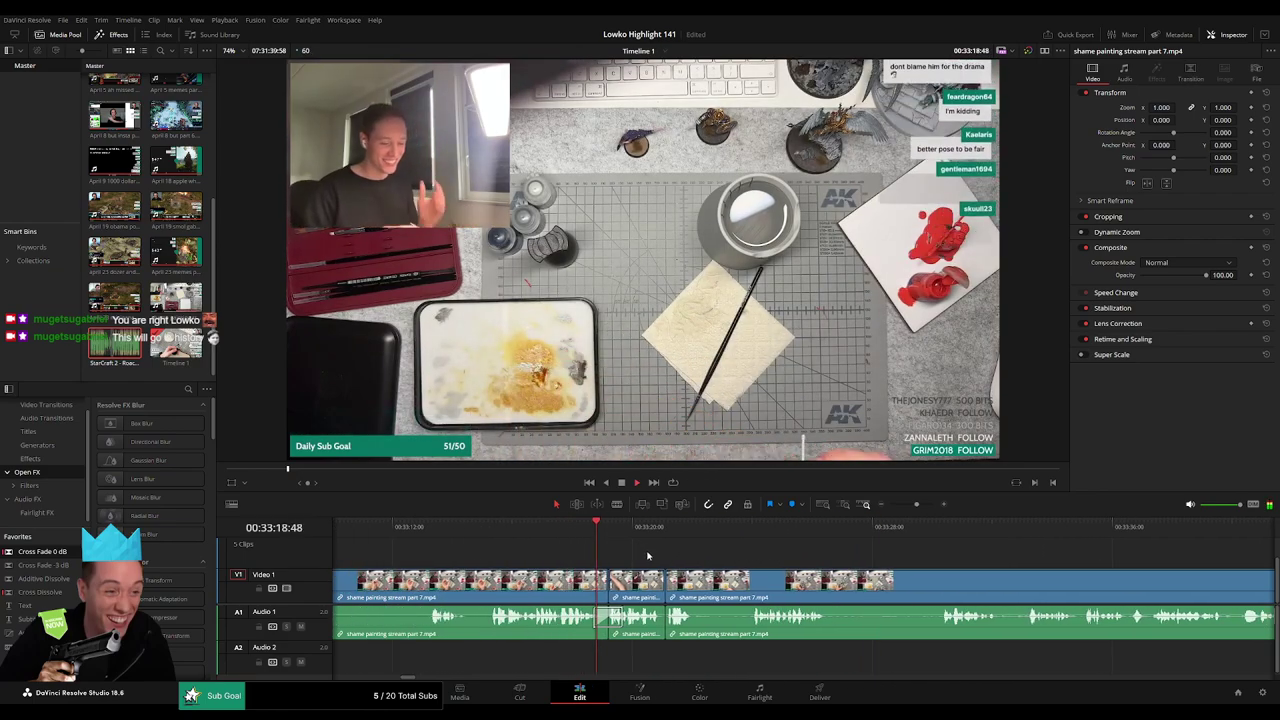
pyautogui.press('Delete')
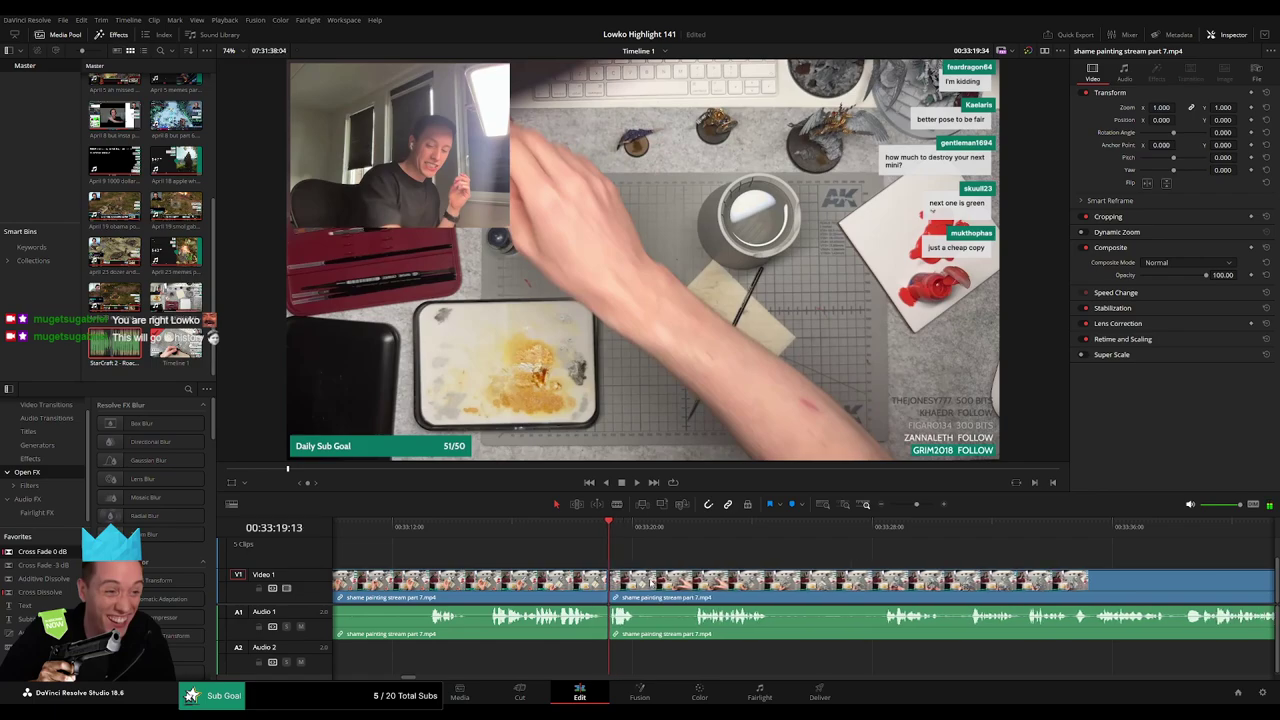
# Scan the remaining painting footage from about 33:19 to 35:57 for the point where the next section worth keeping starts.
pyautogui.press('space')
pyautogui.click(1218, 541)
pyautogui.moveTo(897, 505); pyautogui.dragTo(908, 505)
pyautogui.click(882, 526)
pyautogui.click(995, 530)
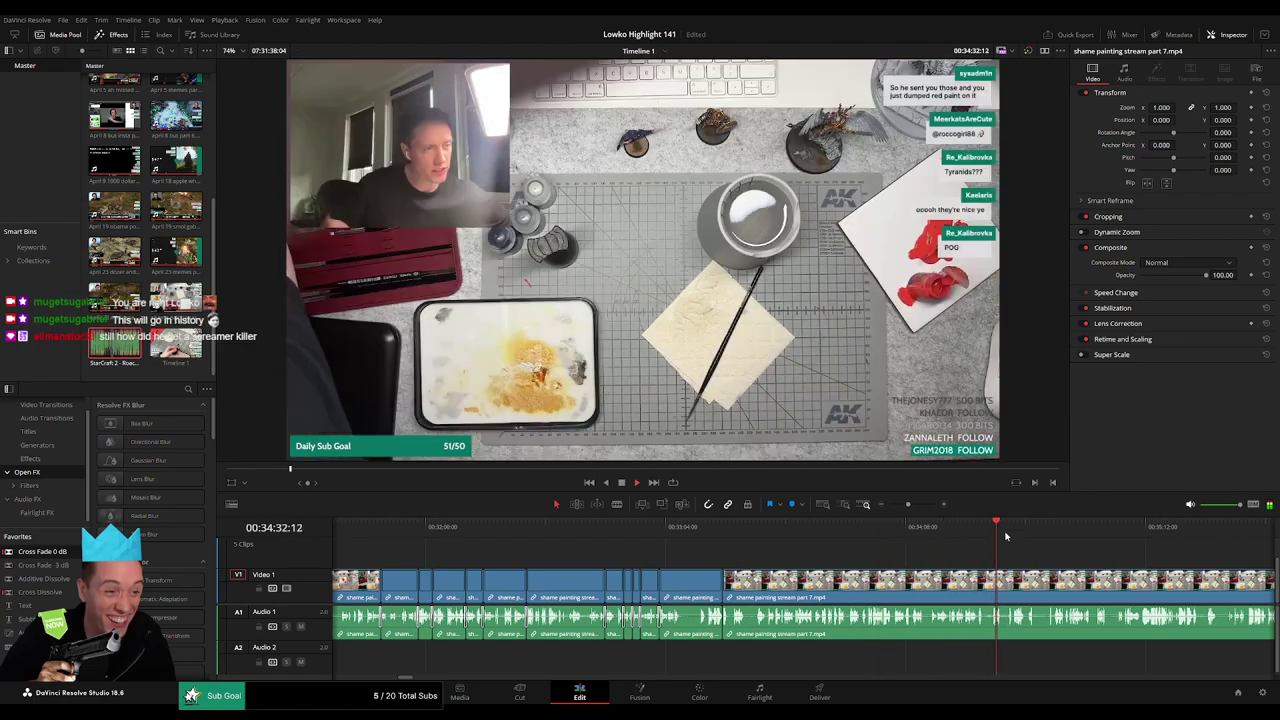
pyautogui.moveTo(1018, 537); pyautogui.dragTo(698, 535)
pyautogui.click(855, 530)
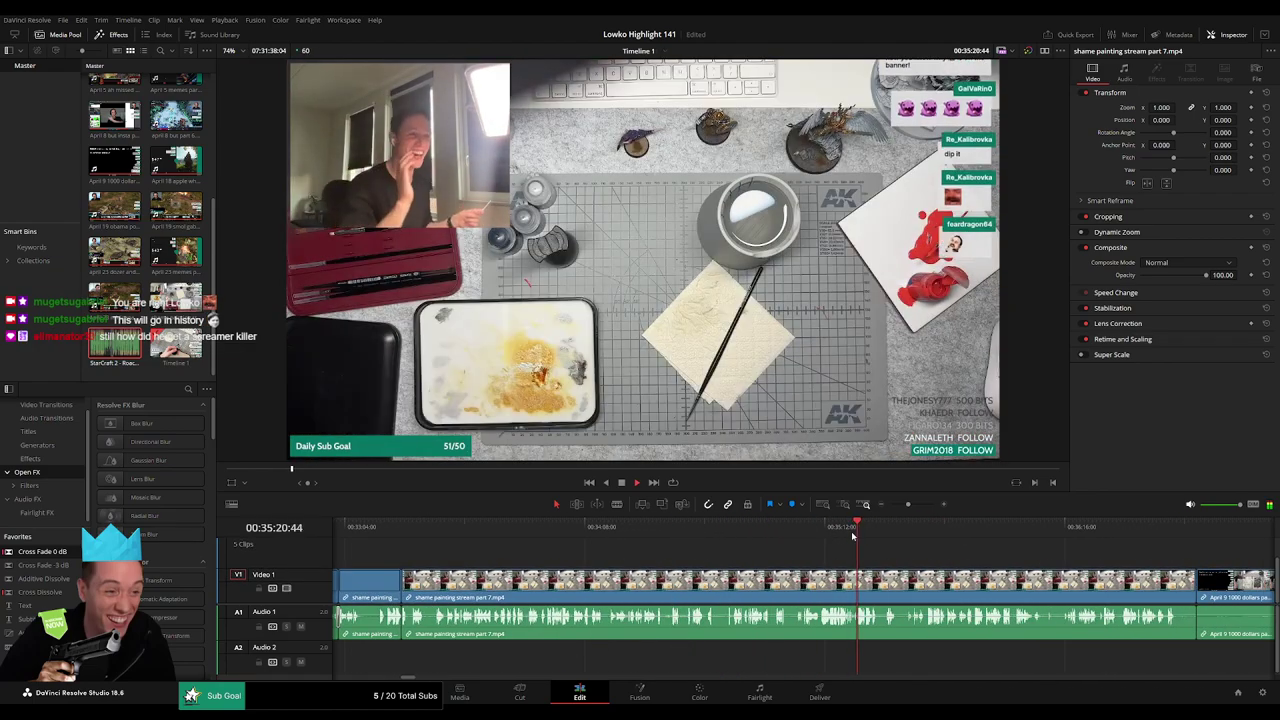
pyautogui.click(821, 530)
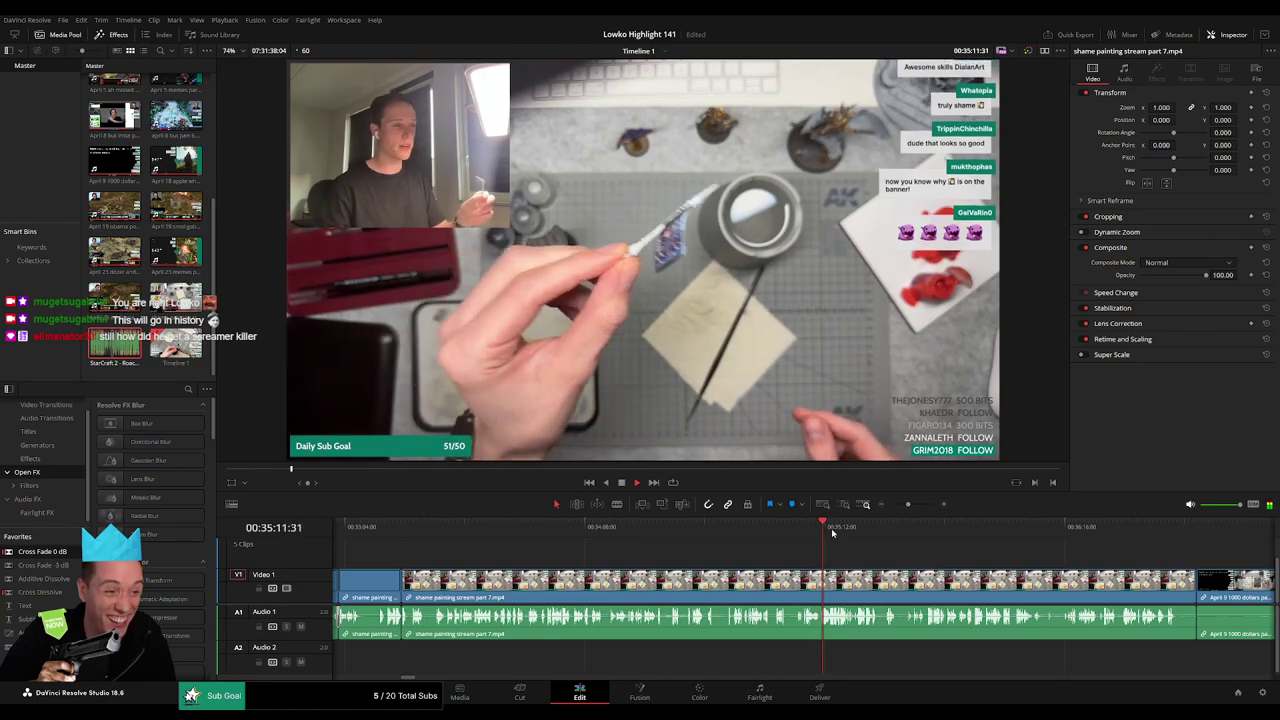
pyautogui.click(837, 530)
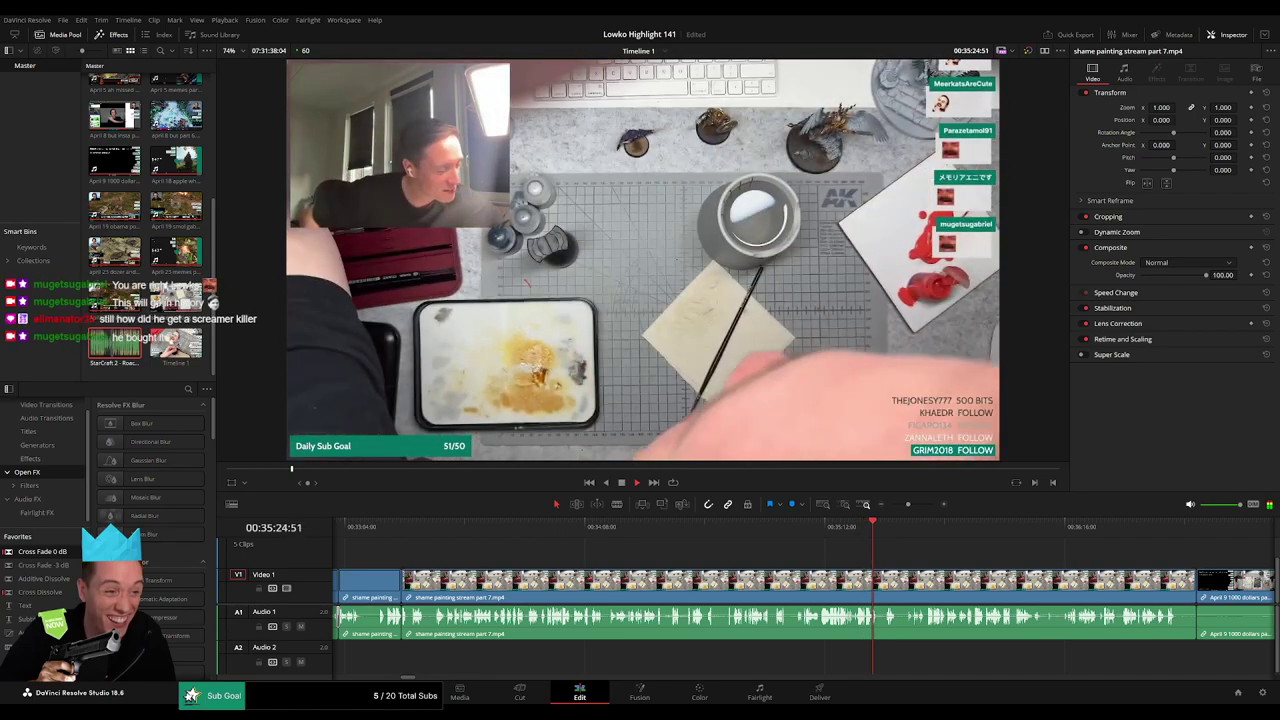
pyautogui.moveTo(870, 522); pyautogui.dragTo(996, 527)
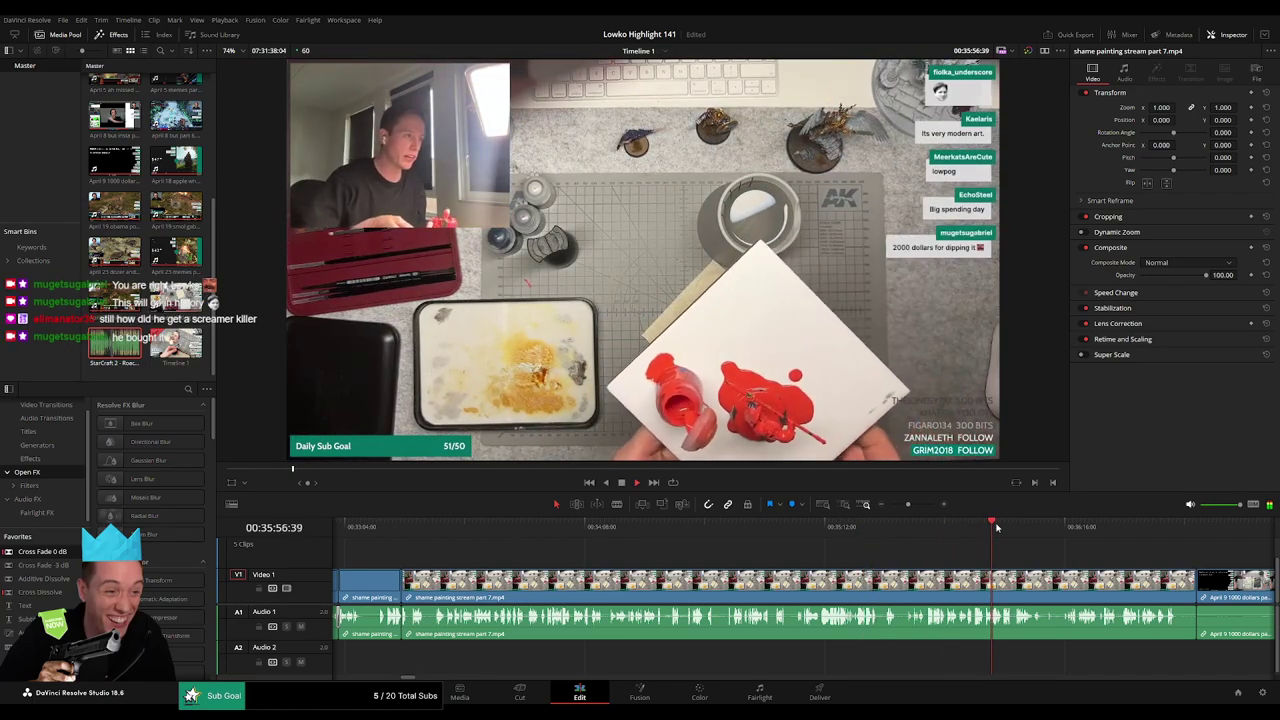
pyautogui.click(929, 523)
pyautogui.click(912, 505)
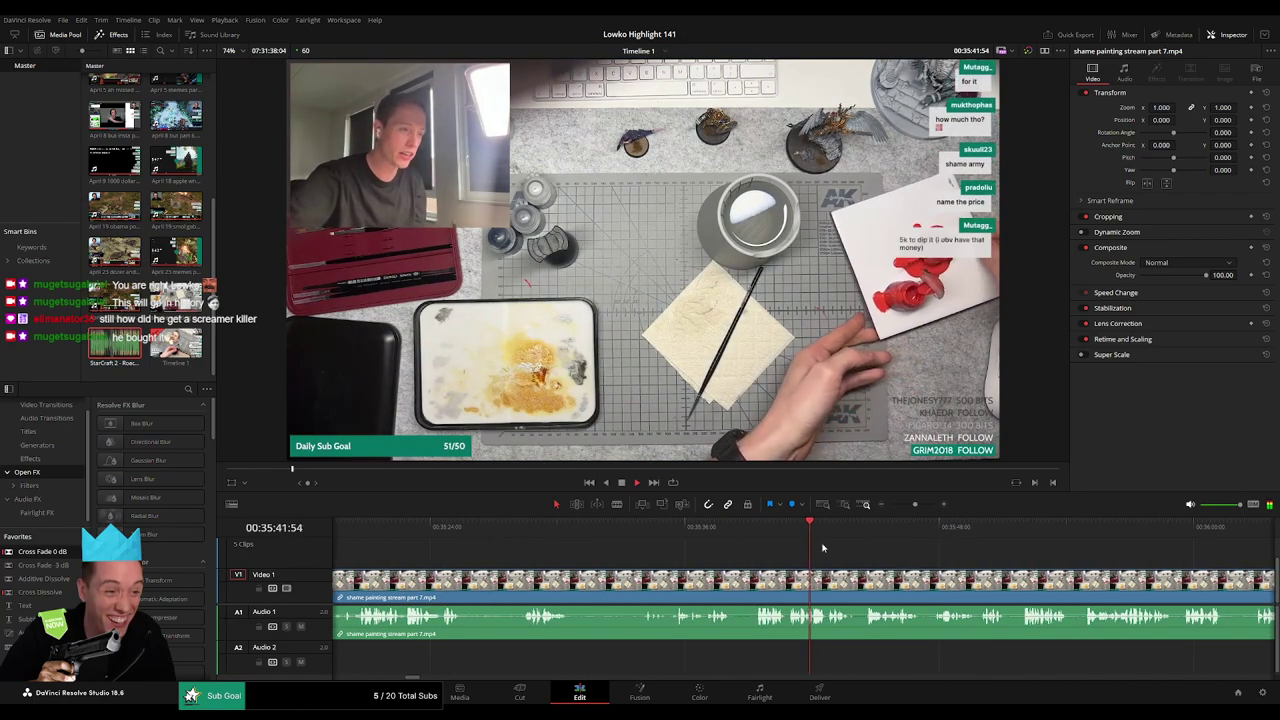
pyautogui.click(666, 528)
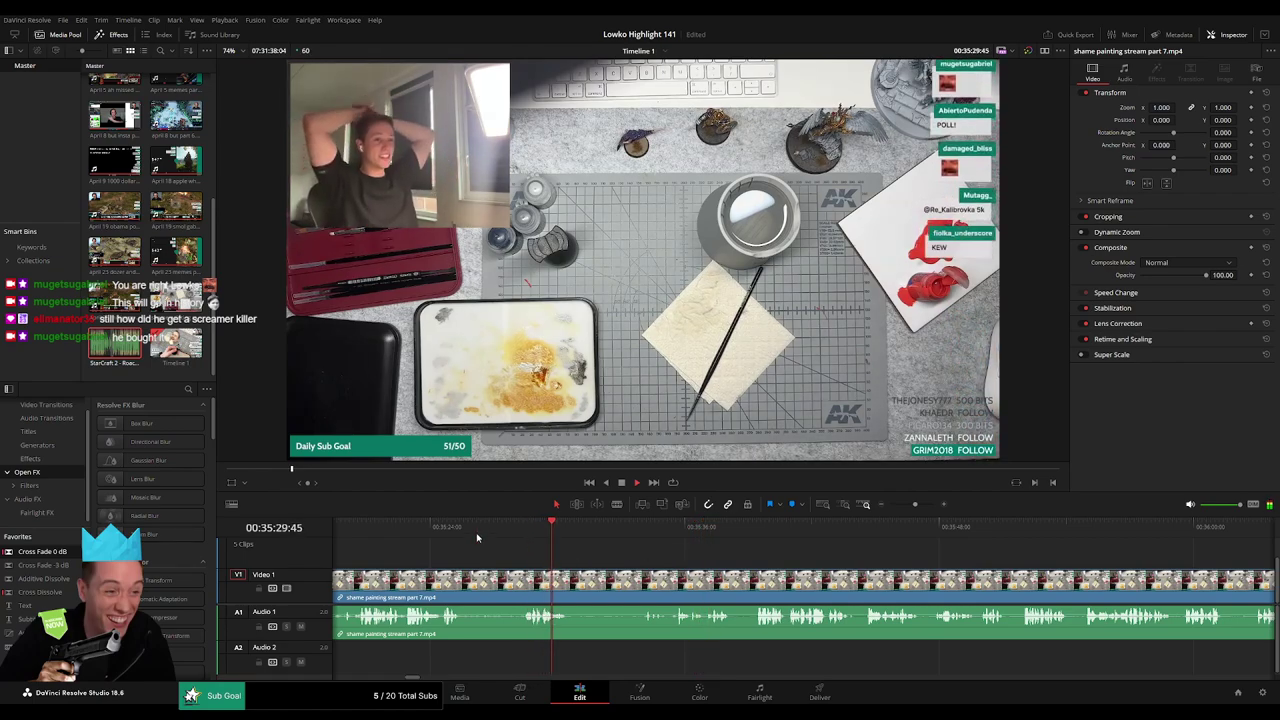
pyautogui.click(708, 543)
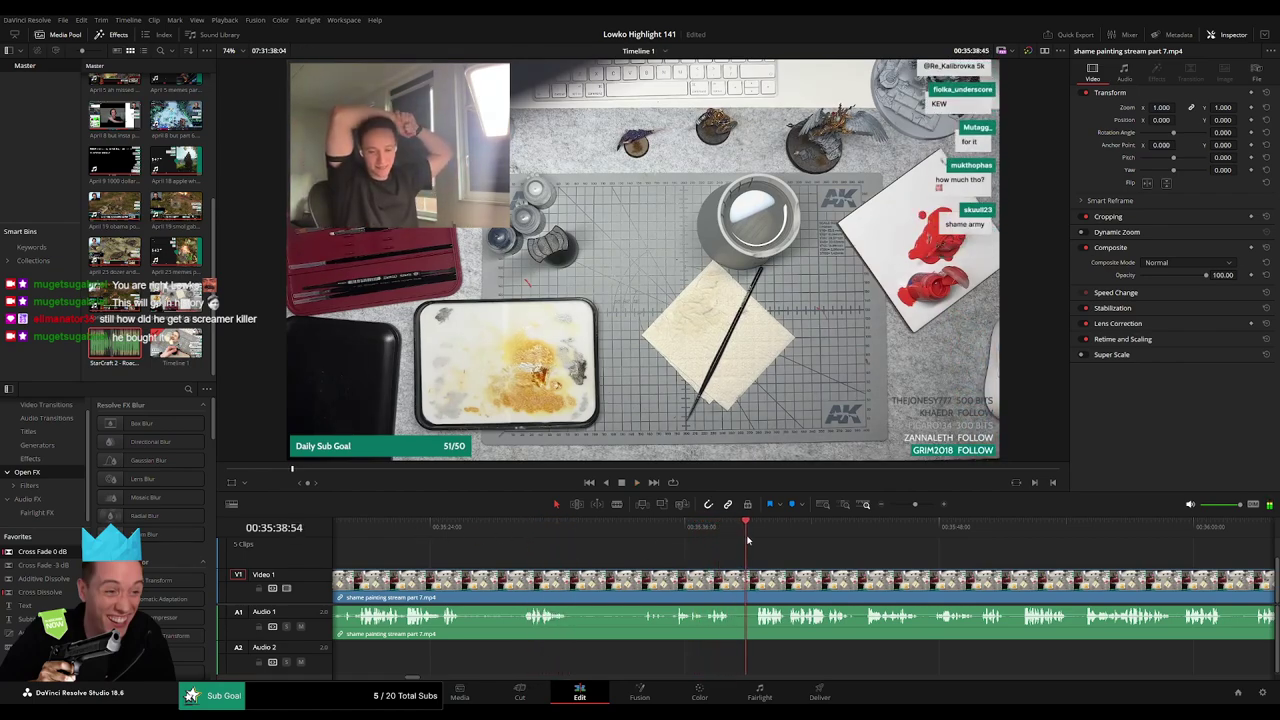
# Split the clip at about 35:39, ripple delete the footage from 33:19 up to it, and crossfade the audio at the cut.
pyautogui.press('b')
pyautogui.click(756, 582)
pyautogui.press('a')
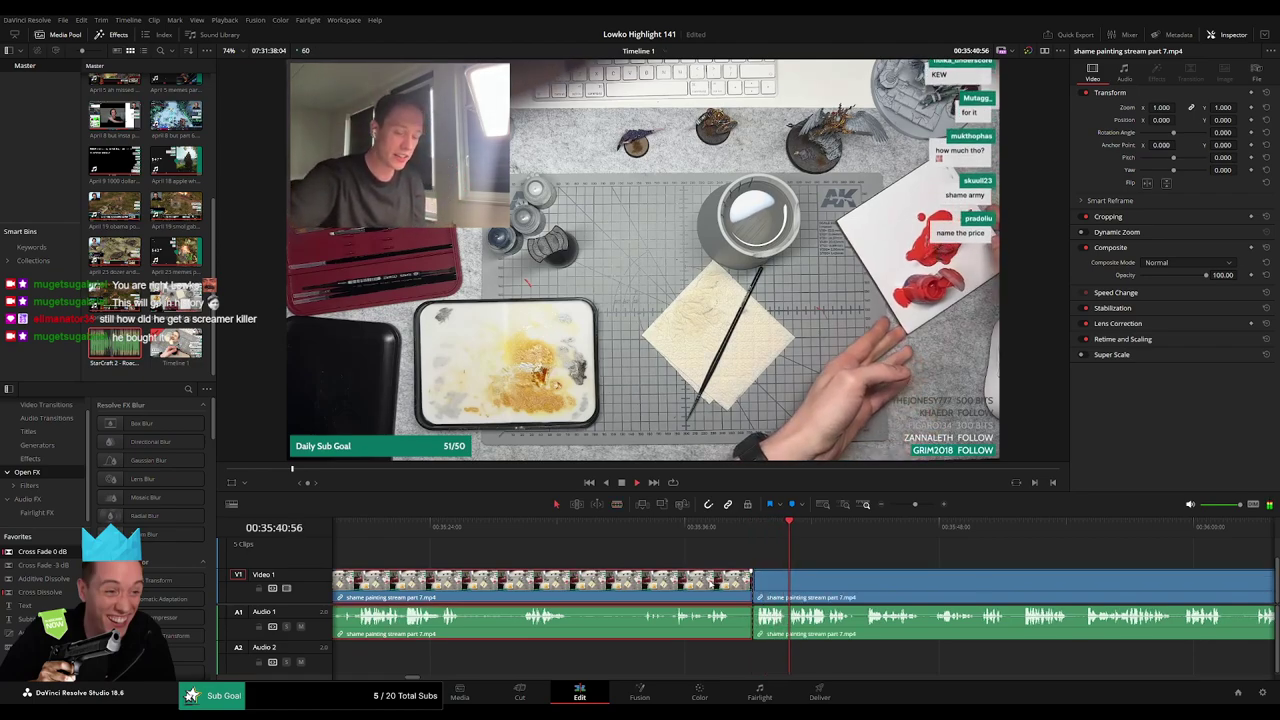
pyautogui.click(710, 584)
pyautogui.press('Delete')
pyautogui.press('space')
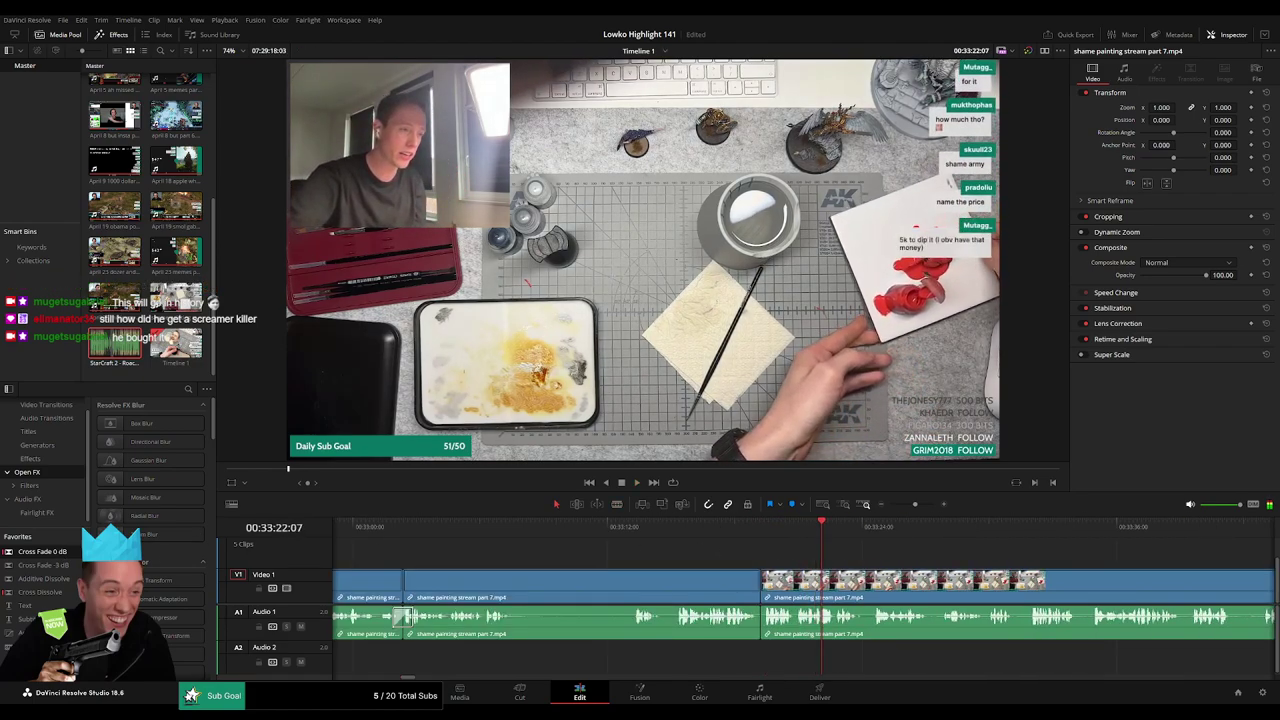
pyautogui.click(736, 533)
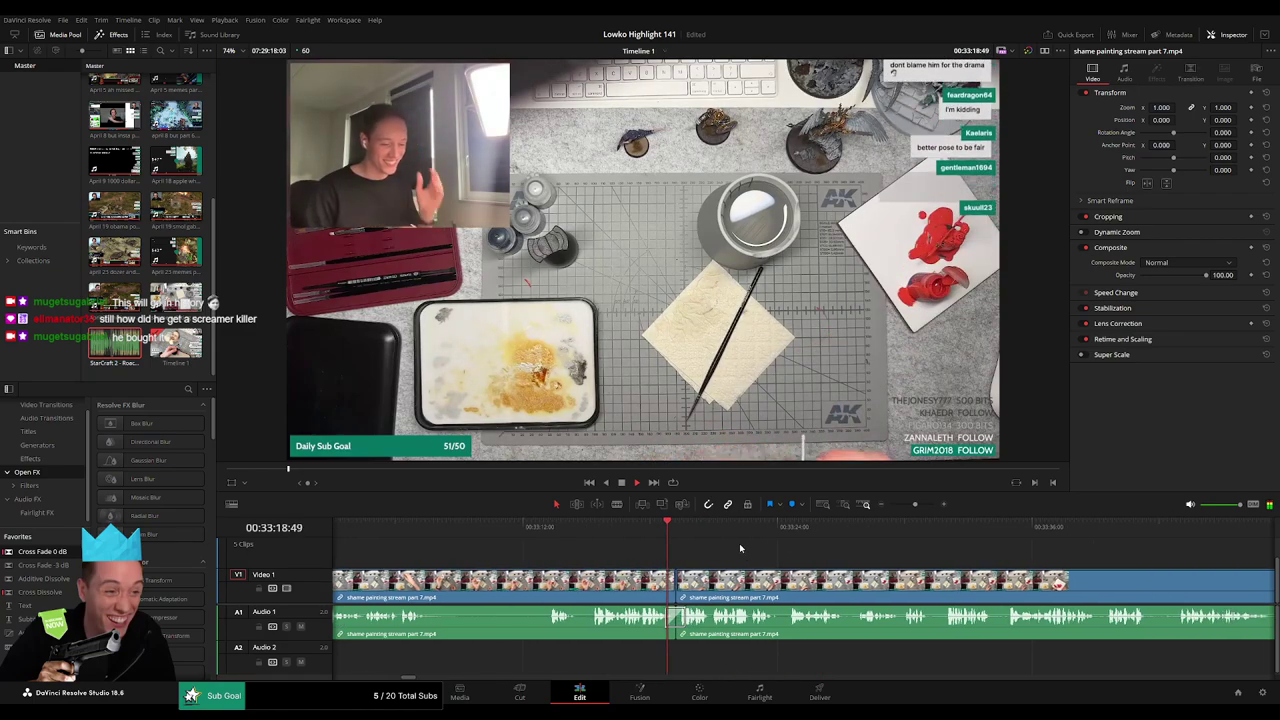
# Split the clip at about 33:32, ripple delete the piece from 33:19 up to it, and crossfade the audio at the cut.
pyautogui.moveTo(822, 556); pyautogui.dragTo(657, 552)
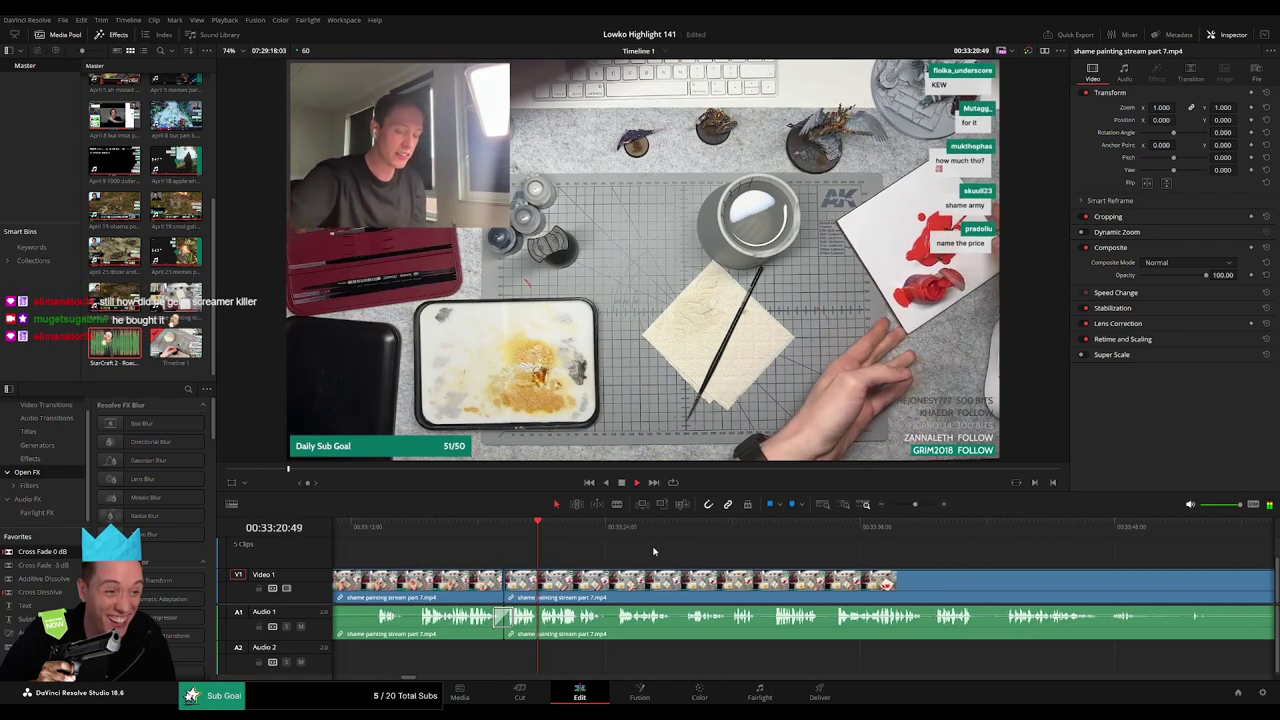
pyautogui.hscroll(1, 690, 552)
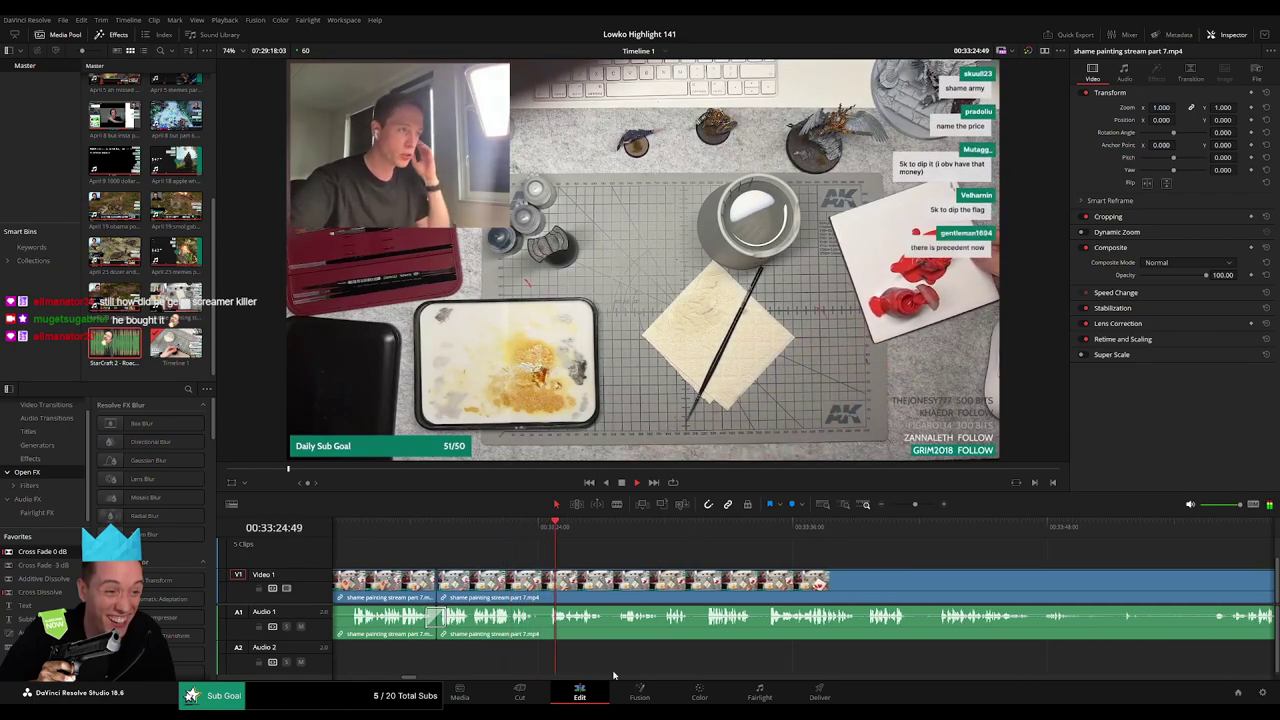
pyautogui.hscroll(1, 640, 552)
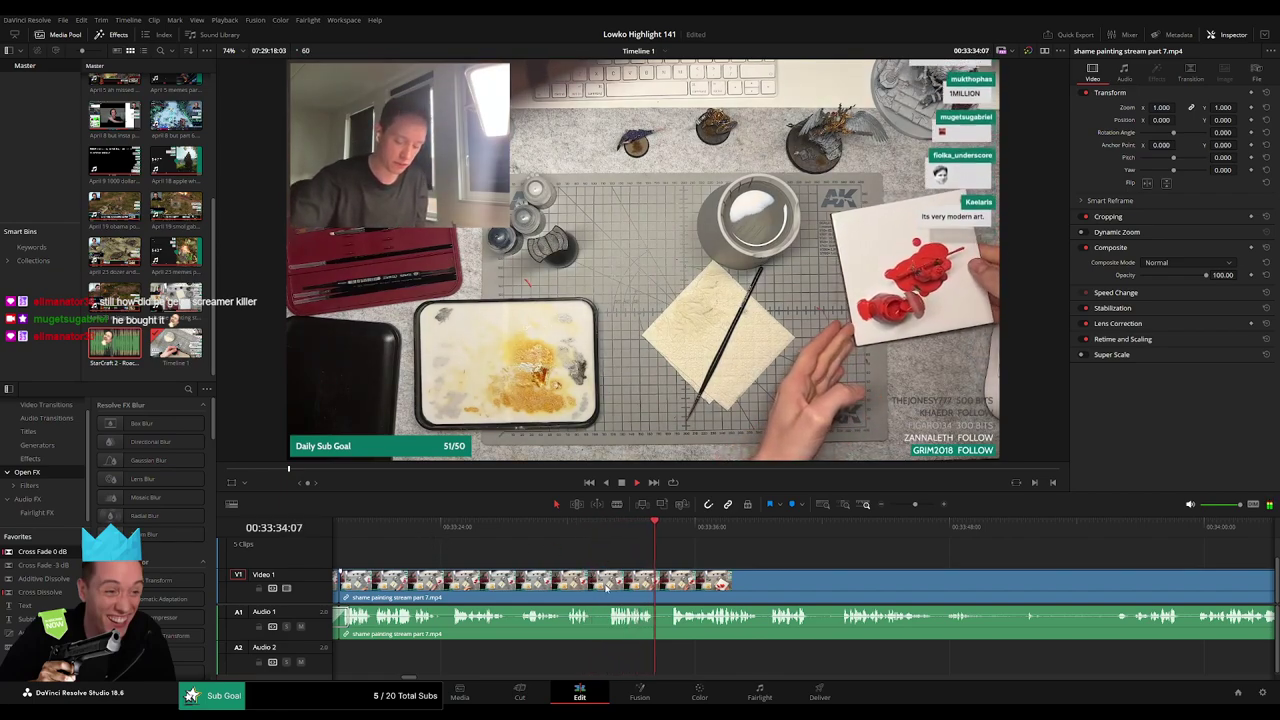
pyautogui.click(390, 530)
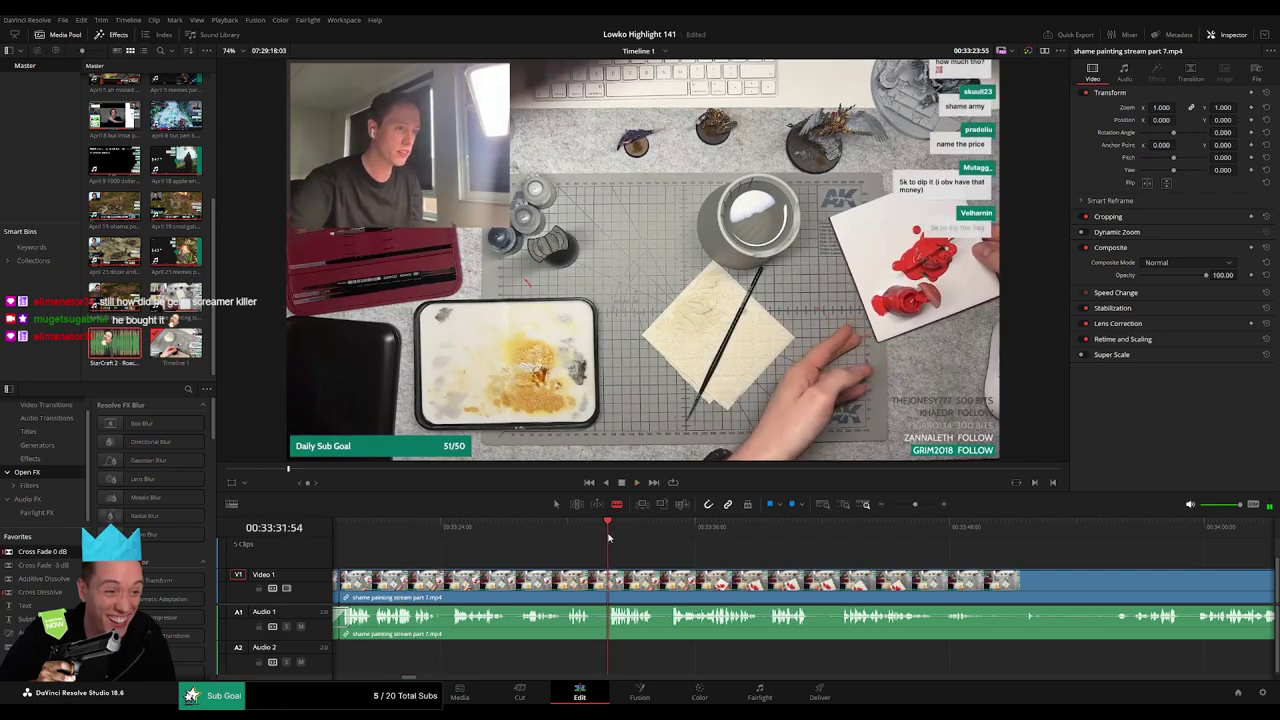
pyautogui.click(608, 582)
pyautogui.press('a')
pyautogui.press('Delete')
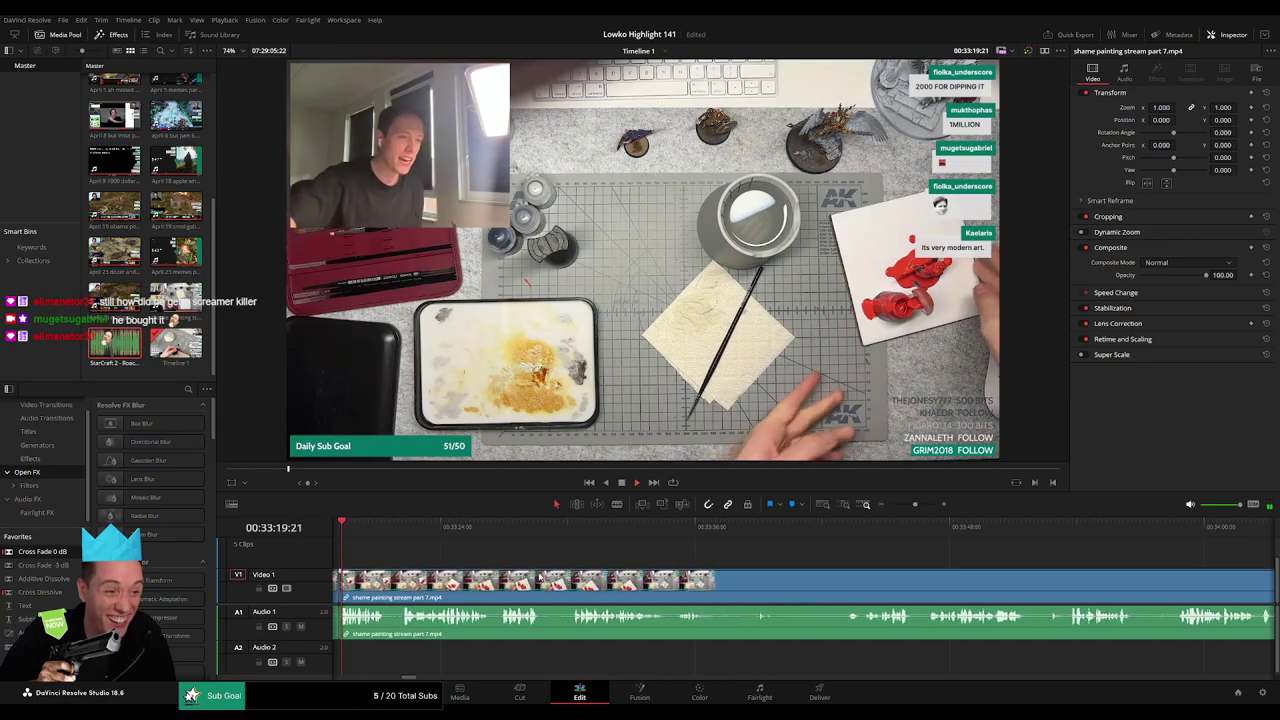
pyautogui.hscroll(-2, 540, 578)
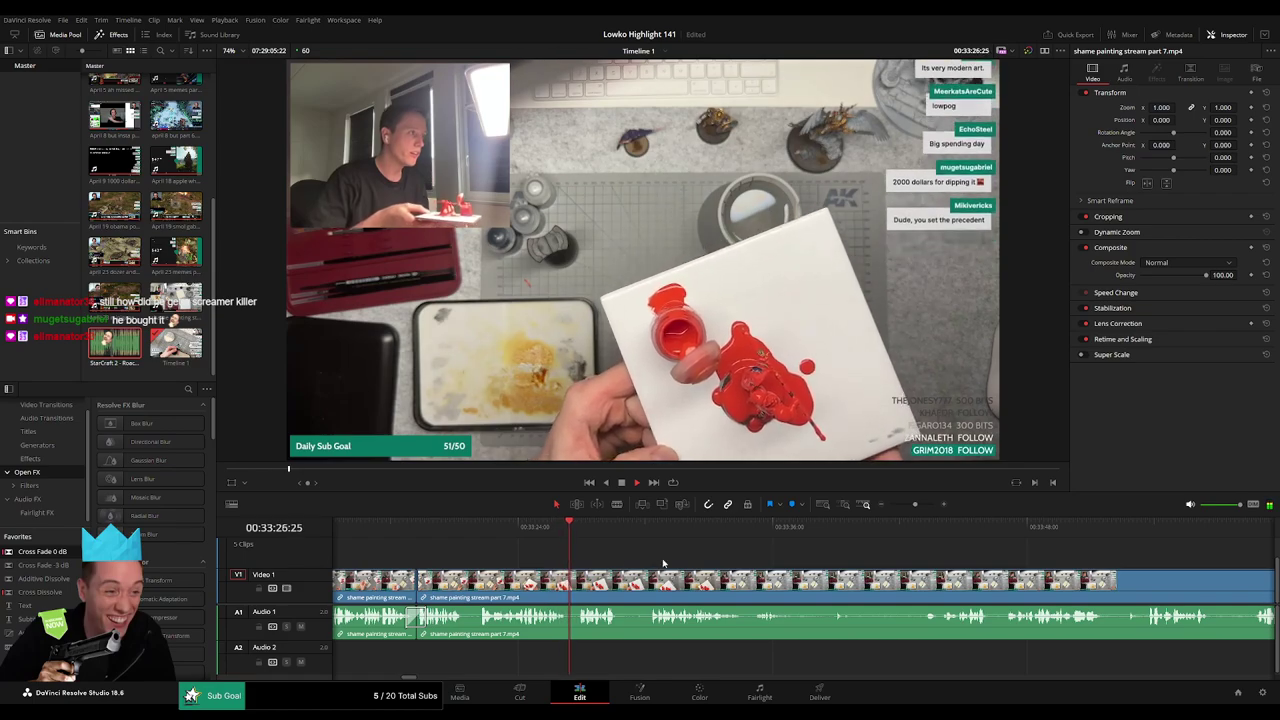
# Split the part 7 clip at about 33:42 and ripple delete the quiet piece of roughly one second that follows.
pyautogui.hscroll(3, 600, 559)
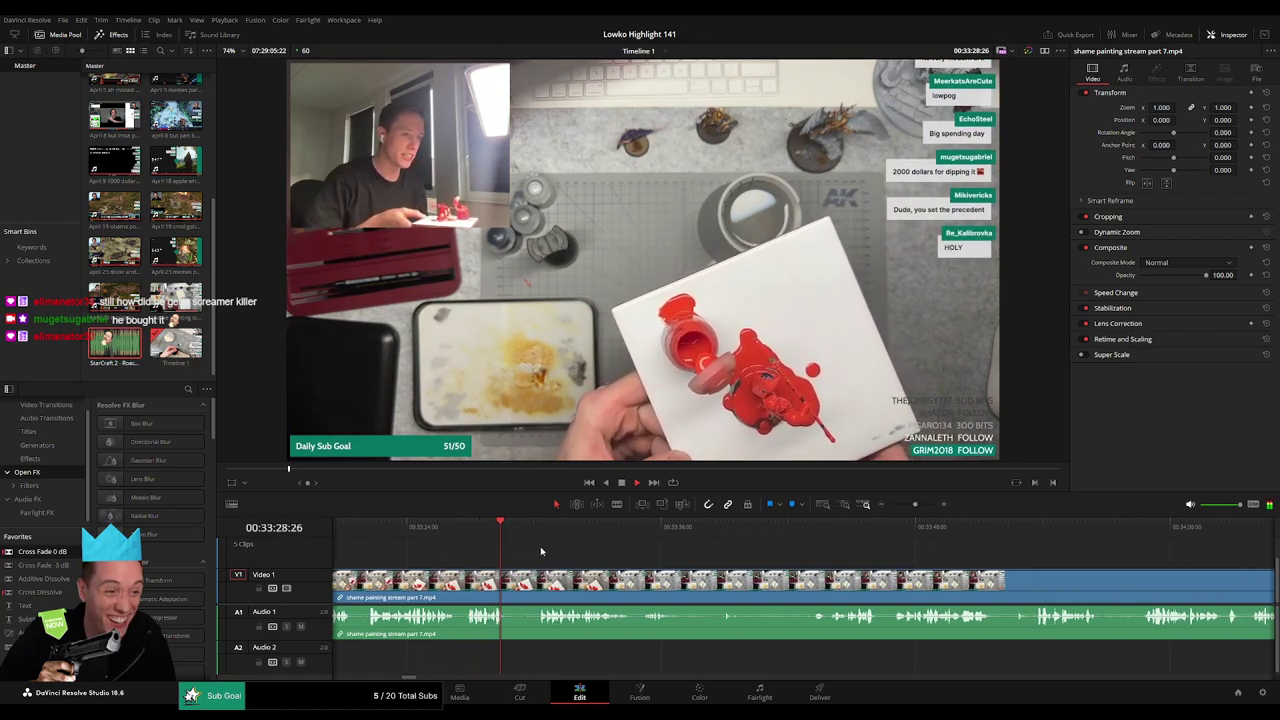
pyautogui.click(523, 526)
pyautogui.press('space')
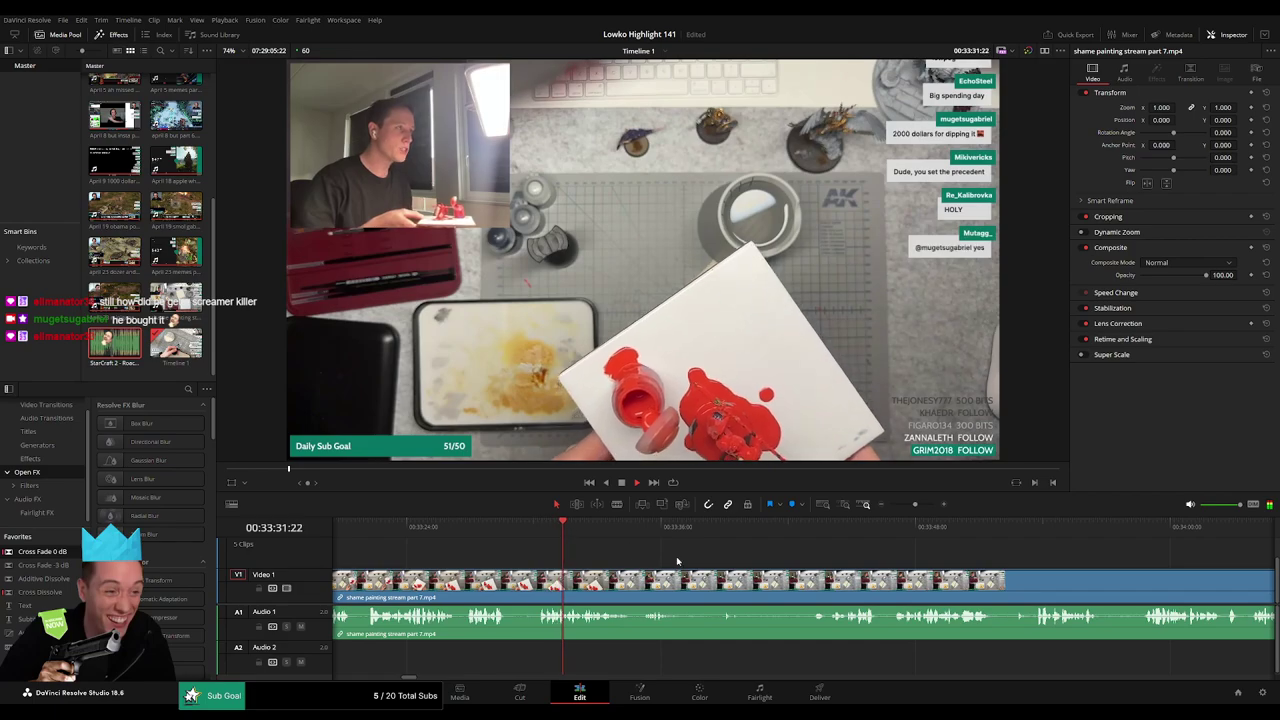
pyautogui.hscroll(2, 688, 562)
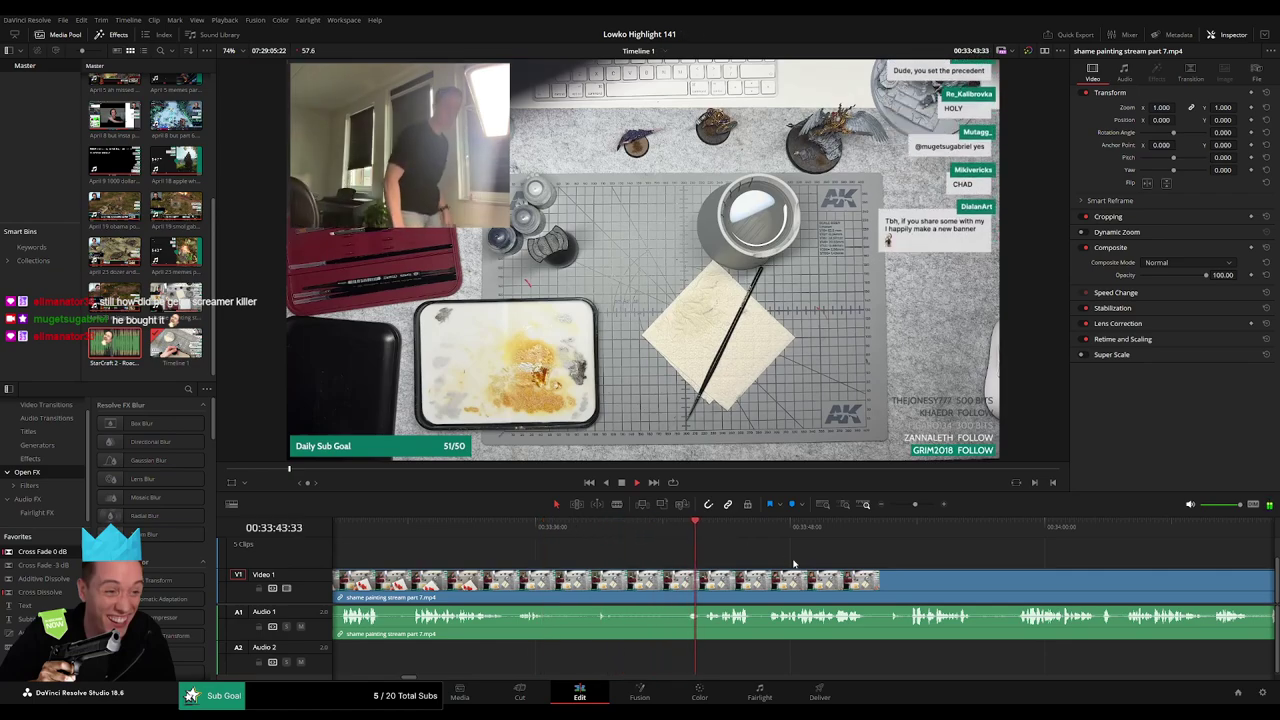
pyautogui.hscroll(3, 599, 544)
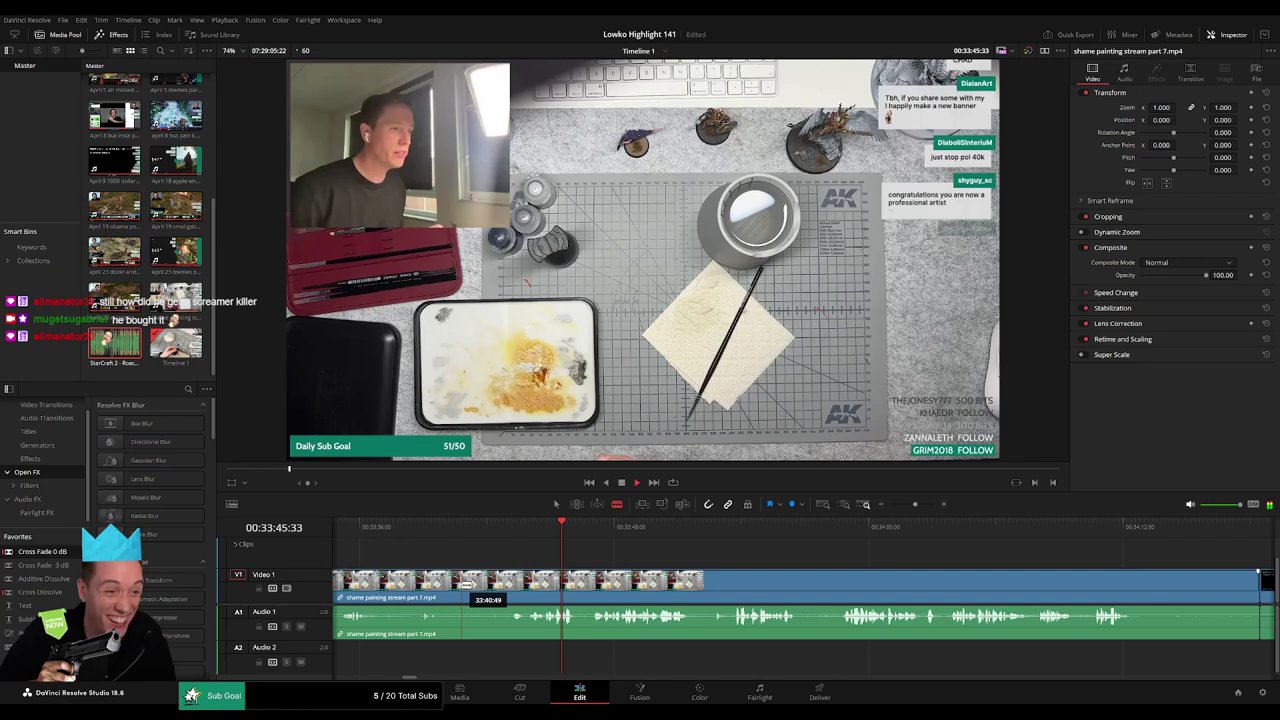
pyautogui.click(502, 583)
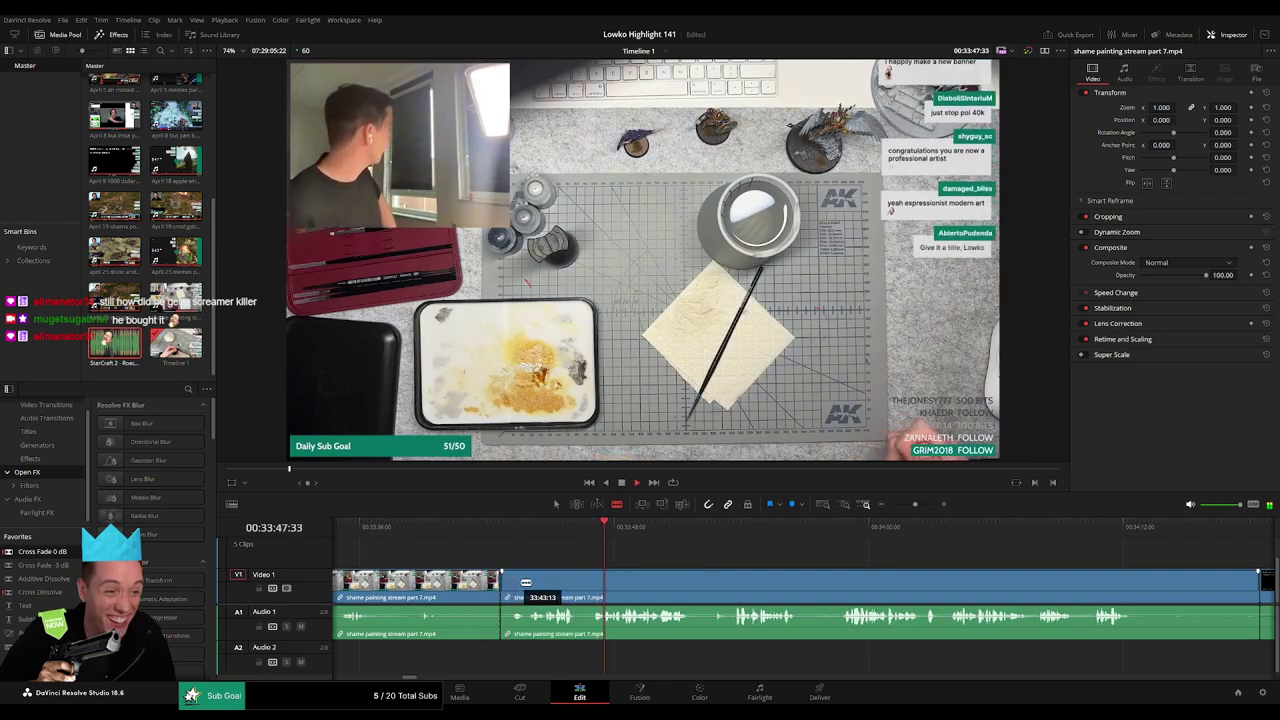
pyautogui.press('BackSpace')
pyautogui.click(514, 593)
pyautogui.press('BackSpace')
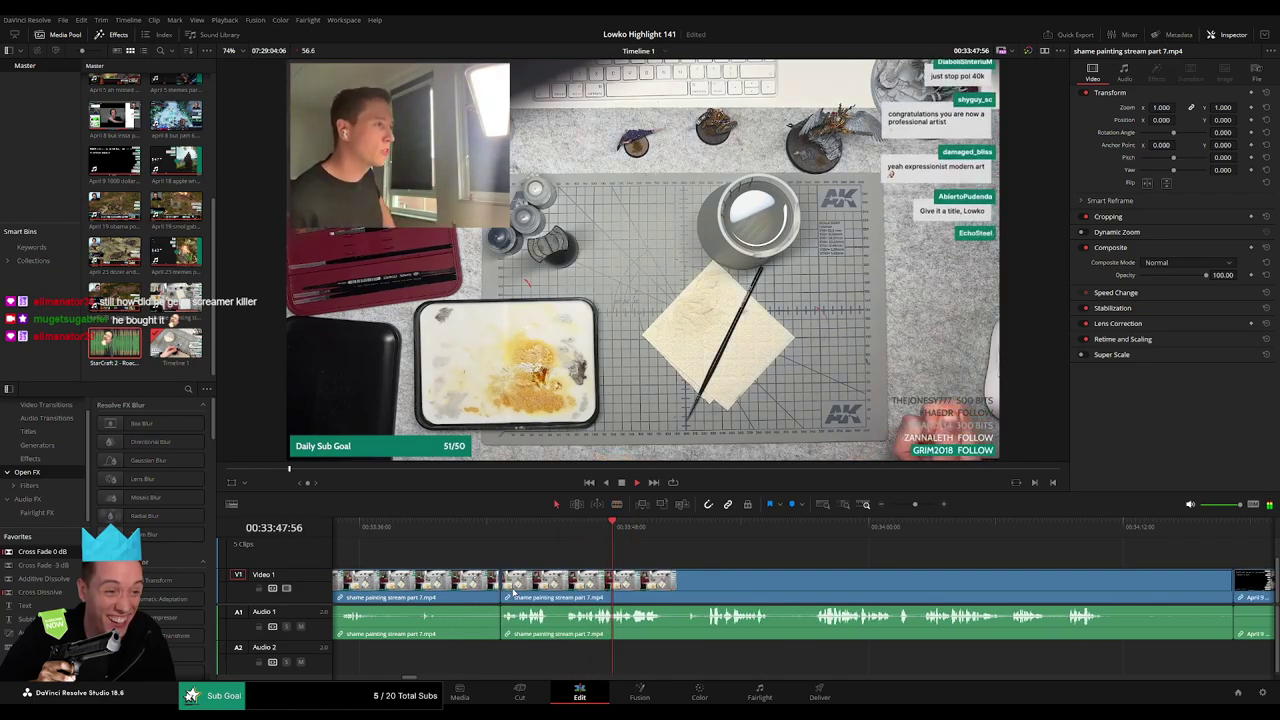
# Split the part 7 clip at about 33:55 and 33:57, ripple delete the piece between, and crossfade the audio at the cut.
pyautogui.hscroll(3, 478, 568)
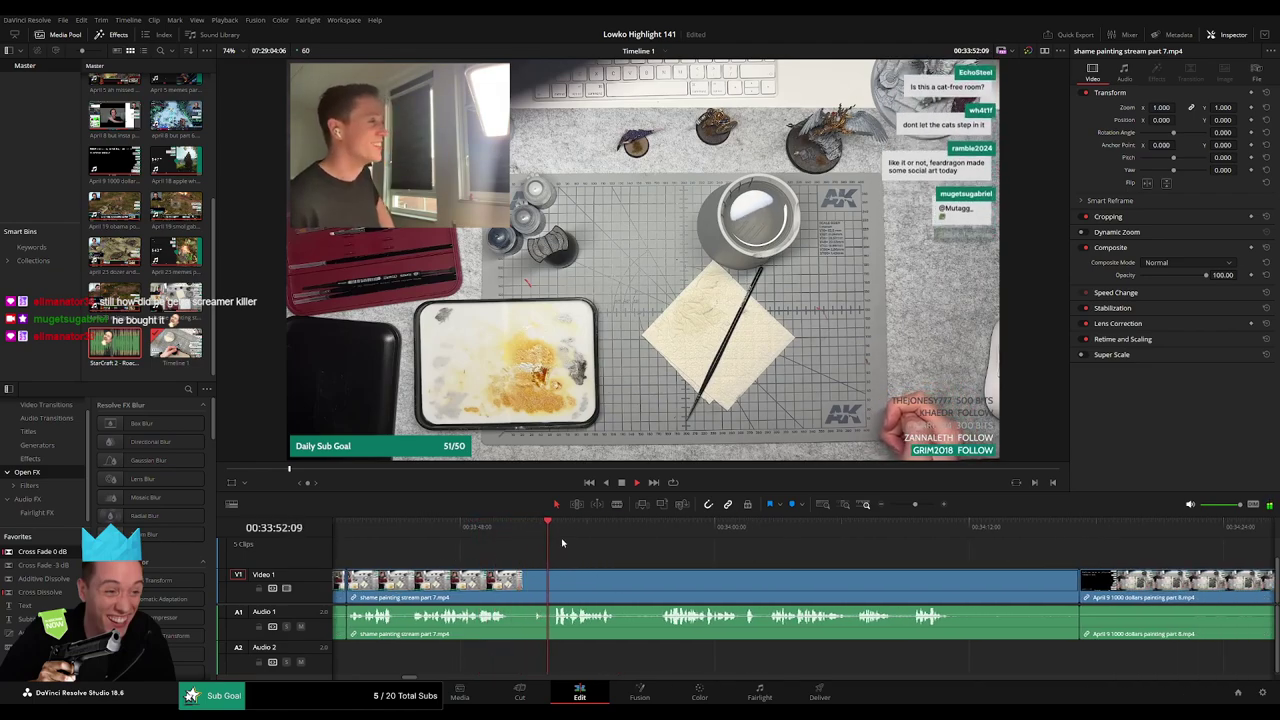
pyautogui.hscroll(3, 537, 535)
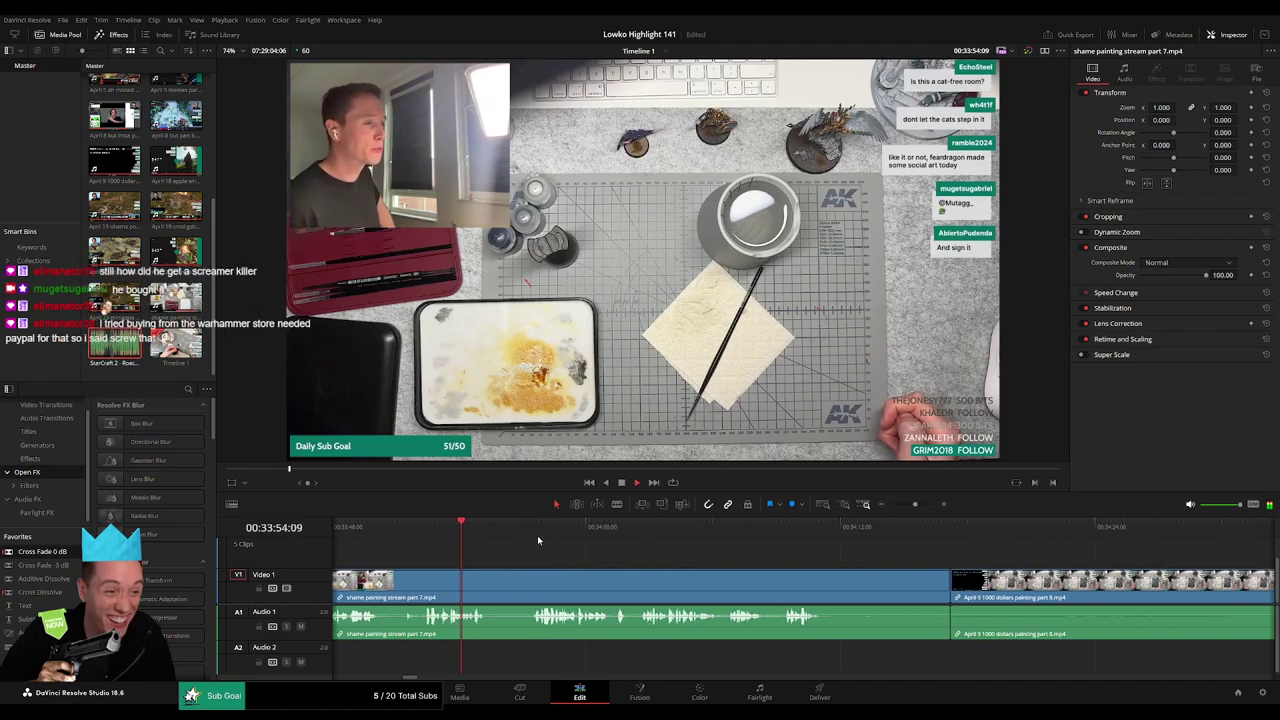
pyautogui.click(528, 526)
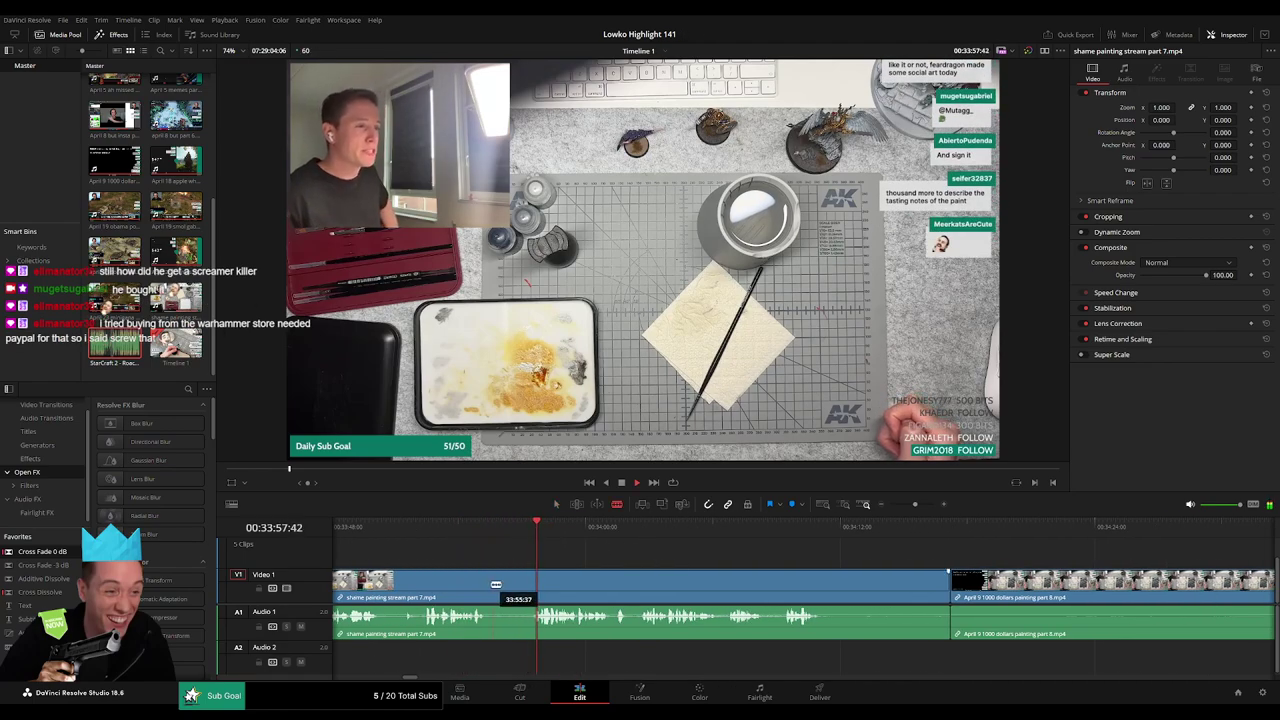
pyautogui.click(533, 581)
pyautogui.press('a')
pyautogui.click(518, 587)
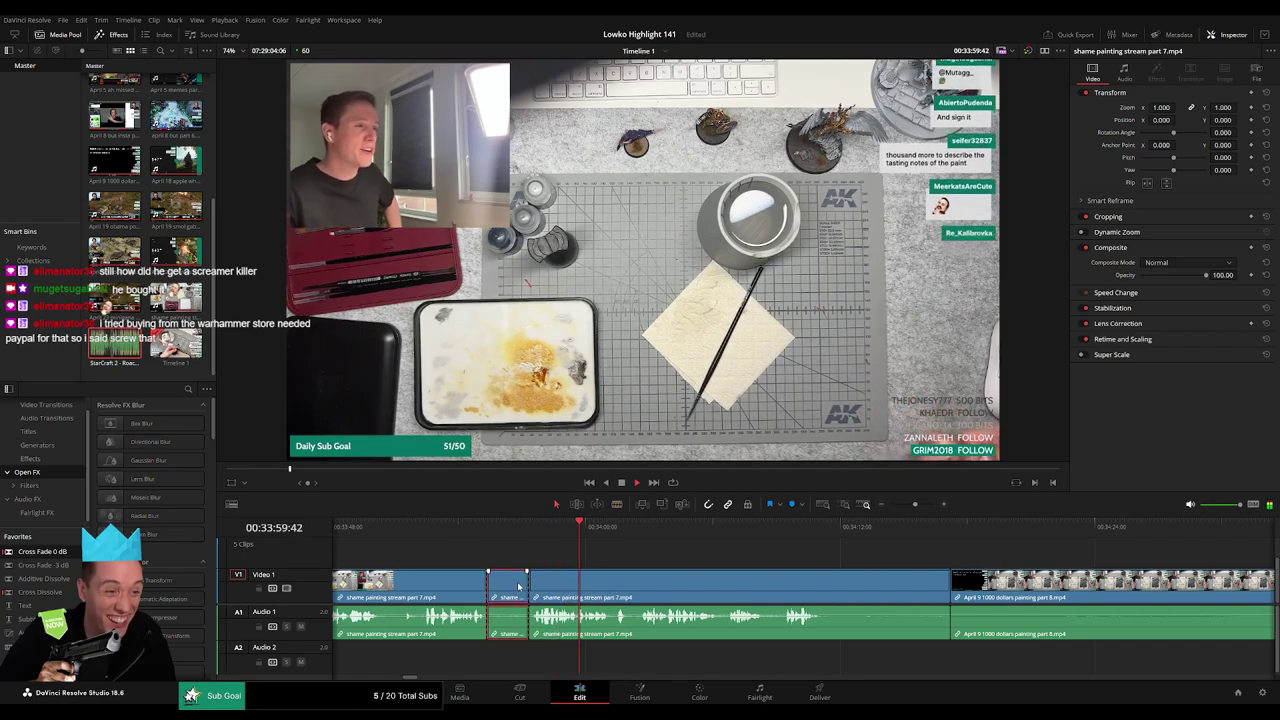
pyautogui.press('Delete')
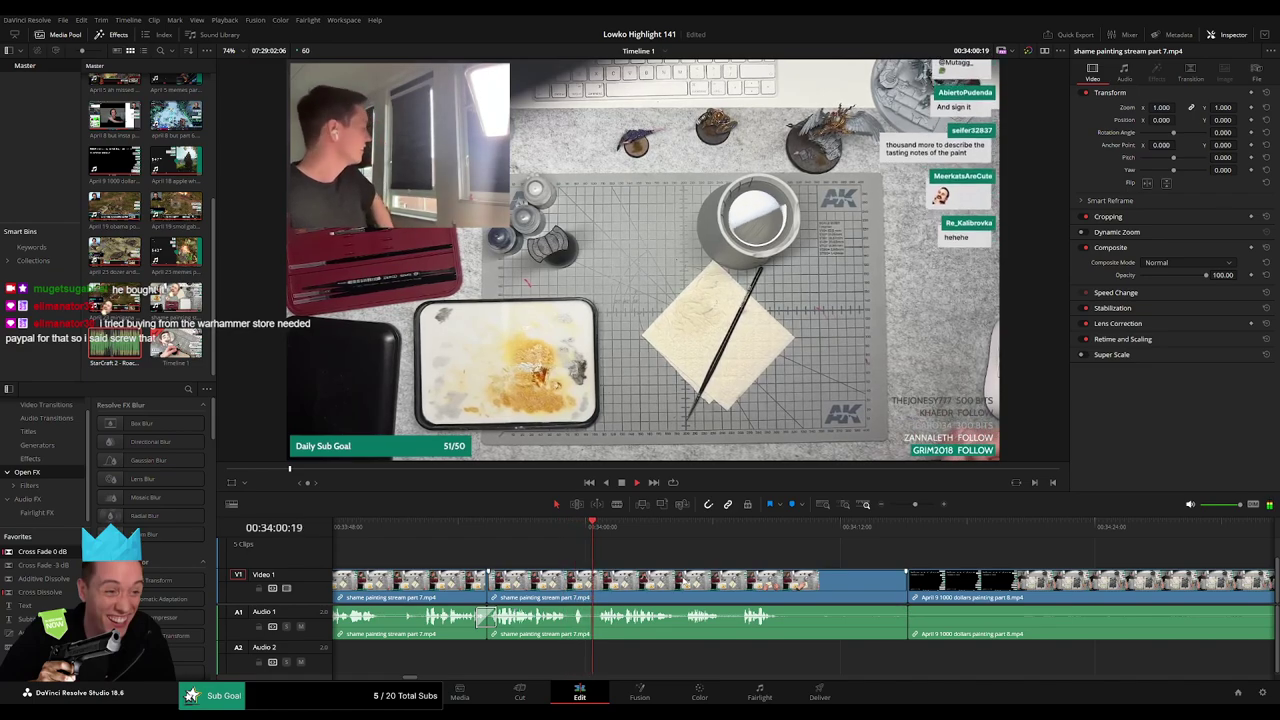
# Split the part 7 clip at about 34:09 and ripple delete its silent tail up to the part 8 clip.
pyautogui.hscroll(3, 577, 573)
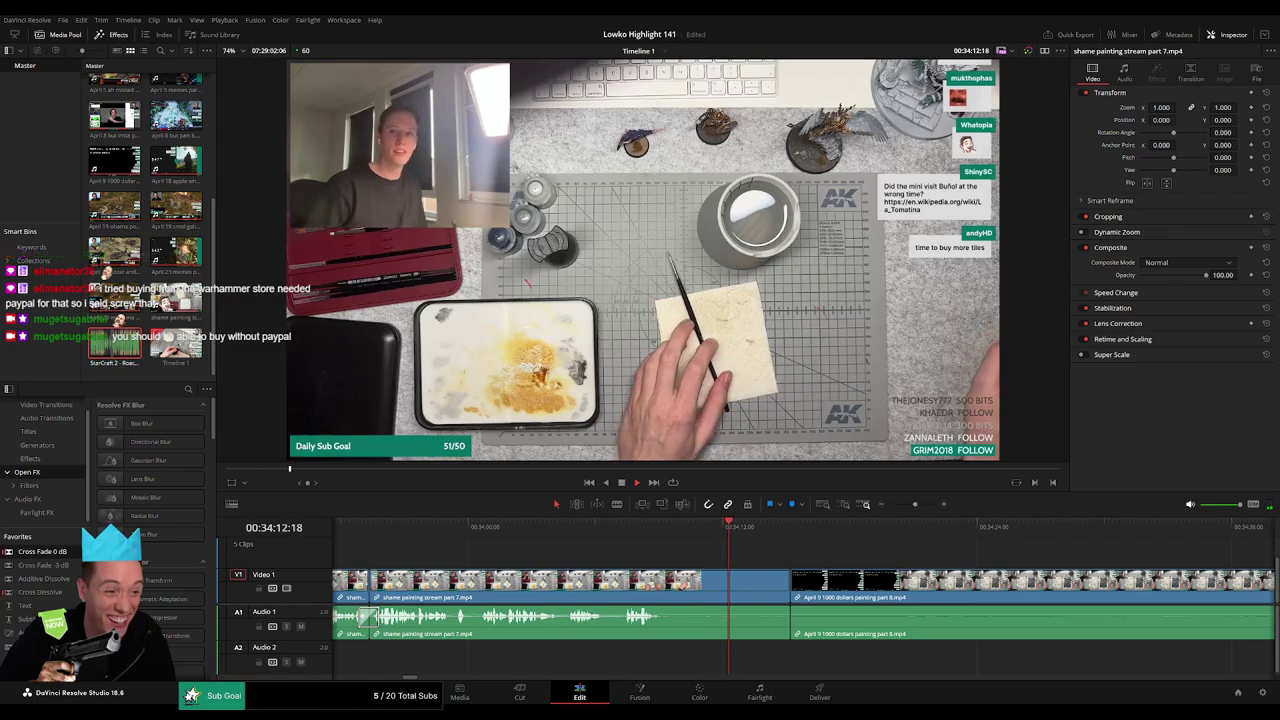
pyautogui.press('b')
pyautogui.click(668, 578)
pyautogui.press('a')
pyautogui.click(741, 578)
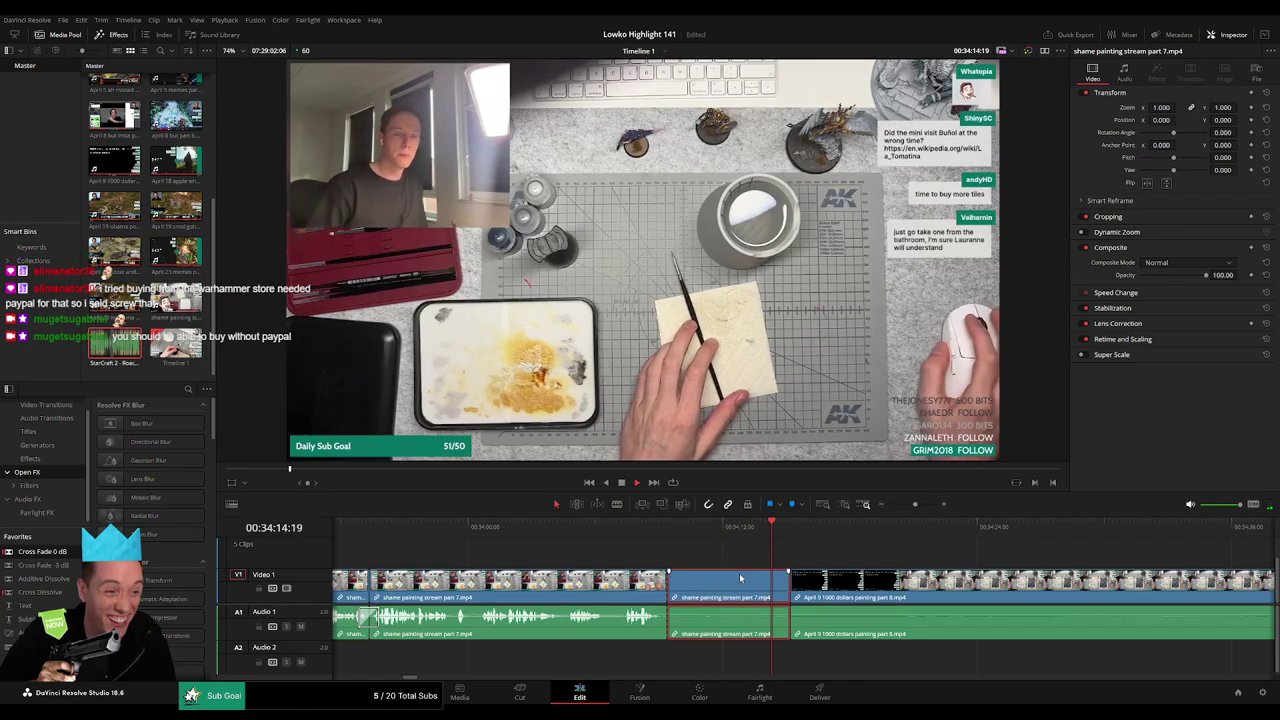
pyautogui.press('Delete')
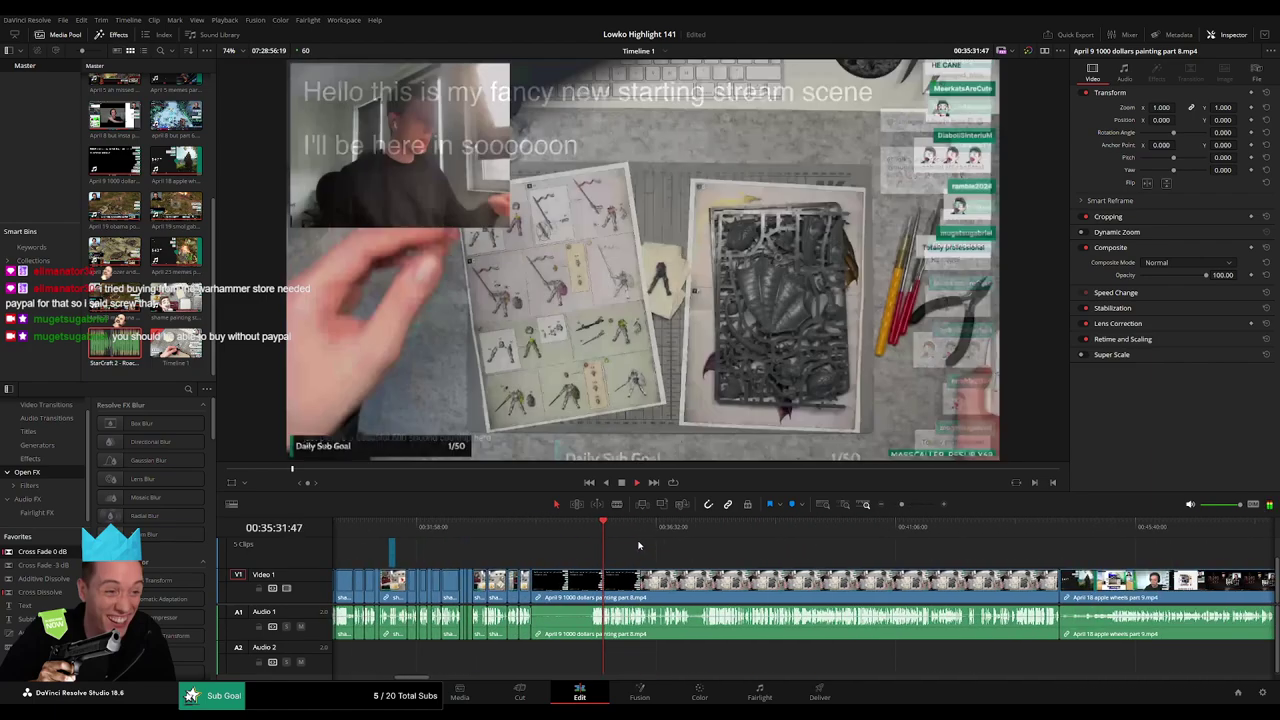
# Split the part 8 clip at about 37:26, ripple delete its opening up to that point, and crossfade the audio at the join.
pyautogui.moveTo(600, 530); pyautogui.dragTo(702, 534)
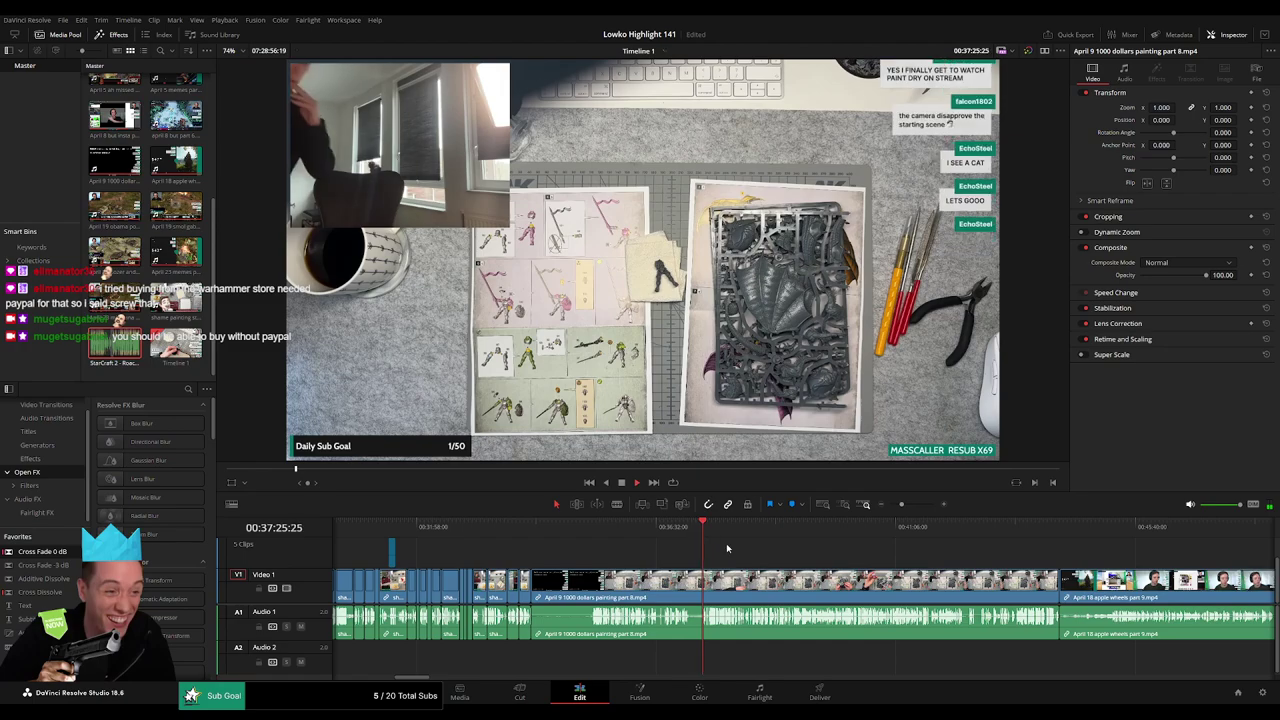
pyautogui.moveTo(901, 505); pyautogui.dragTo(915, 507)
pyautogui.press('b')
pyautogui.click(761, 583)
pyautogui.press('a')
pyautogui.click(738, 587)
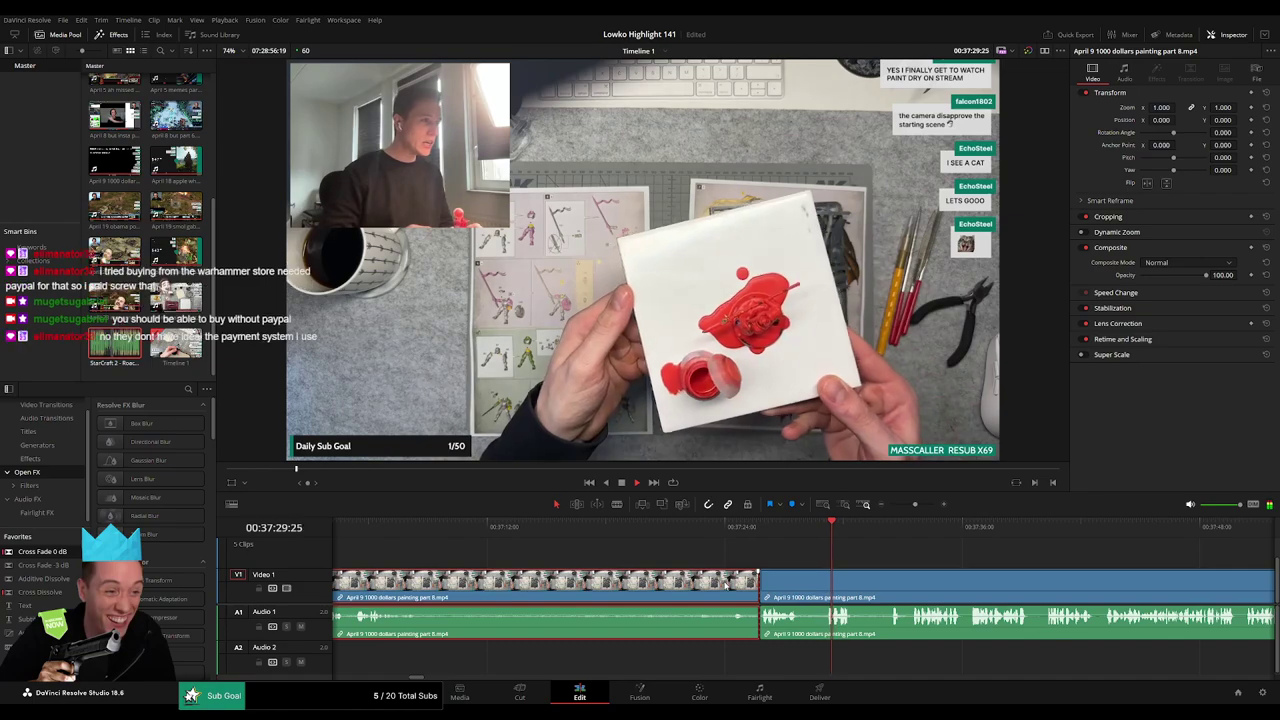
pyautogui.press('Delete')
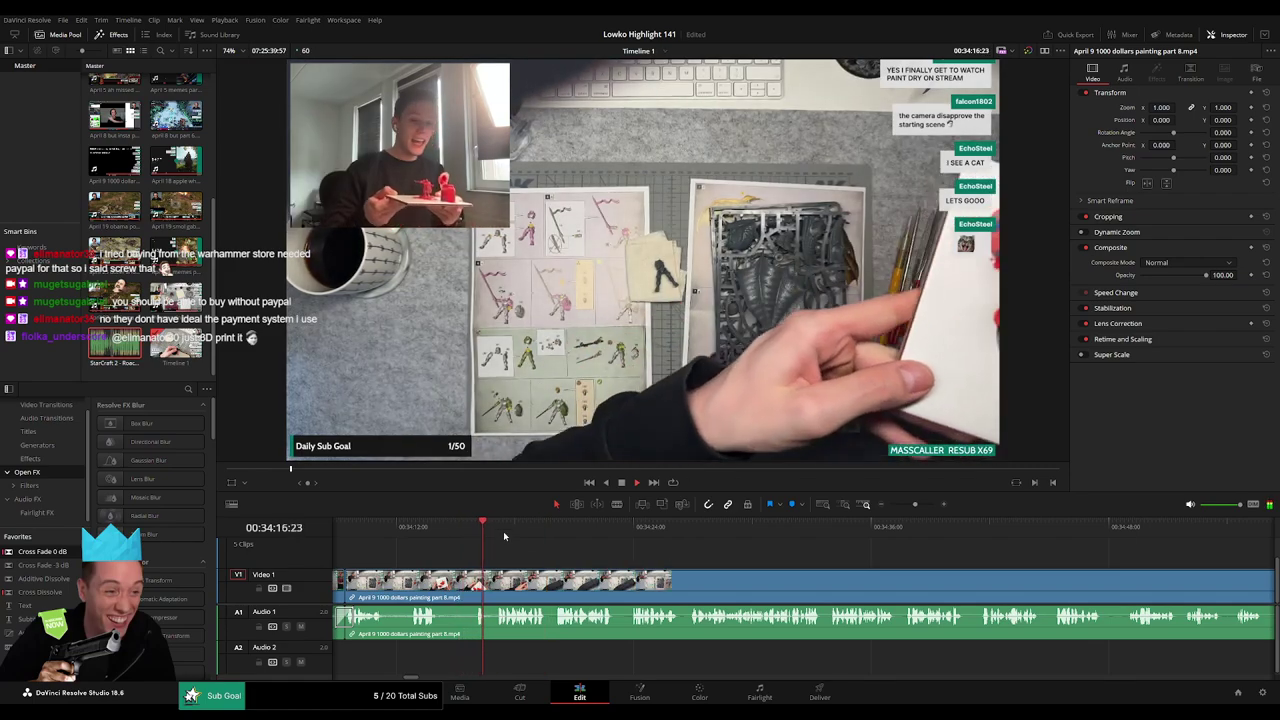
# Add an adjustment clip above the part 8 footage at about 34:16, with zoom 2.830 and position X 1739, Y -785, framing the webcam.
pyautogui.moveTo(327, 587); pyautogui.dragTo(663, 555)
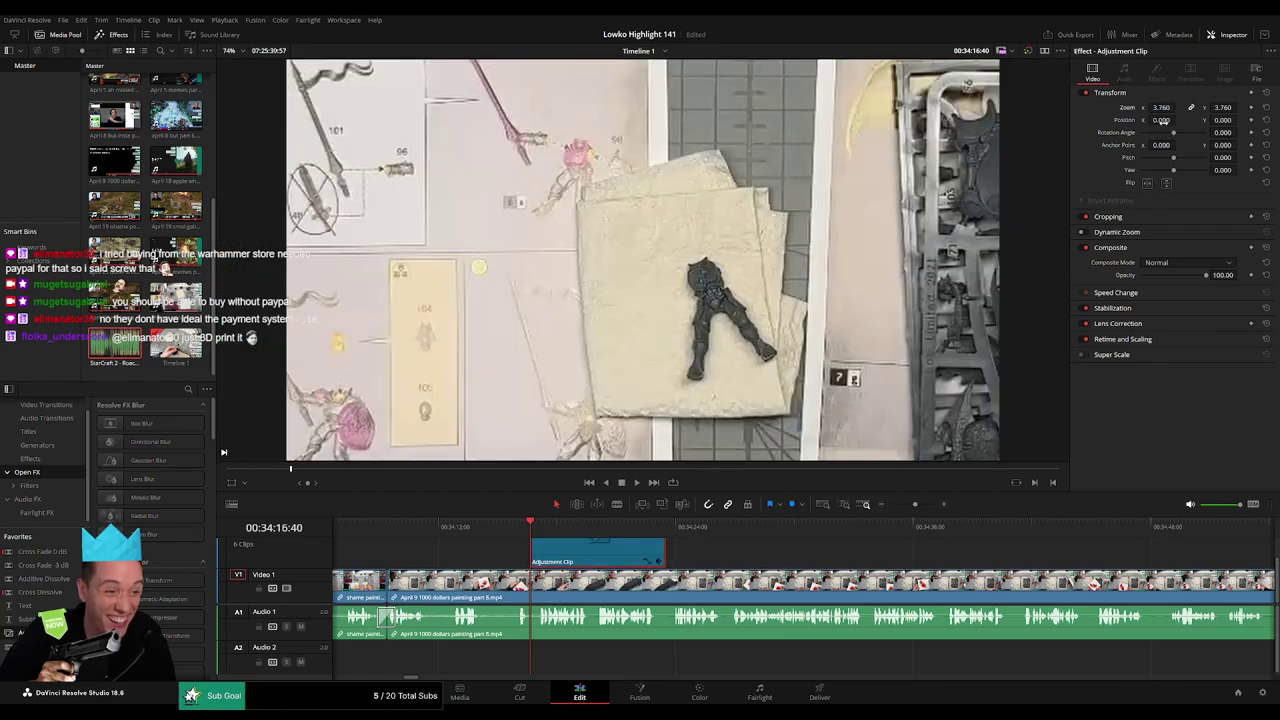
pyautogui.moveTo(1161, 120); pyautogui.dragTo(1241, 120)
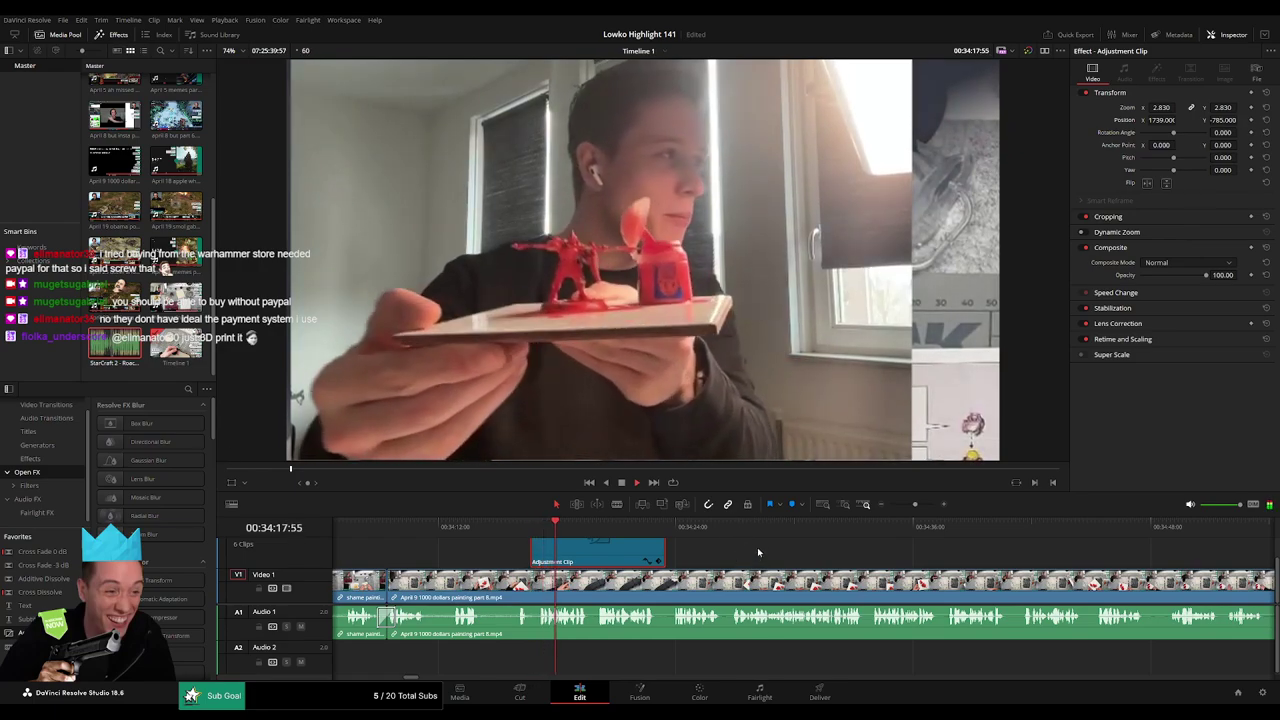
pyautogui.click(728, 557)
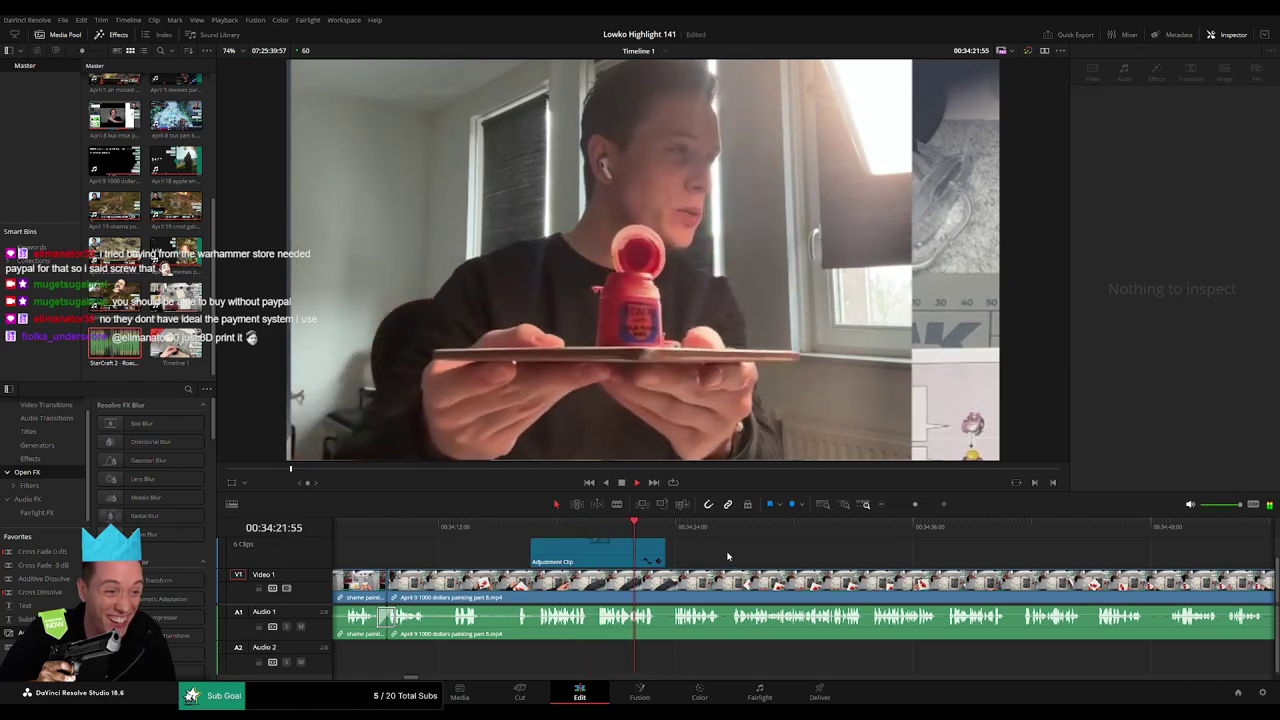
# Extend the adjustment clip's end to about 34:27 and play back the zoomed webcam section.
pyautogui.moveTo(664, 552)
pyautogui.mouseDown()
pyautogui.moveTo(783, 555)
pyautogui.moveTo(644, 554)
pyautogui.mouseUp()
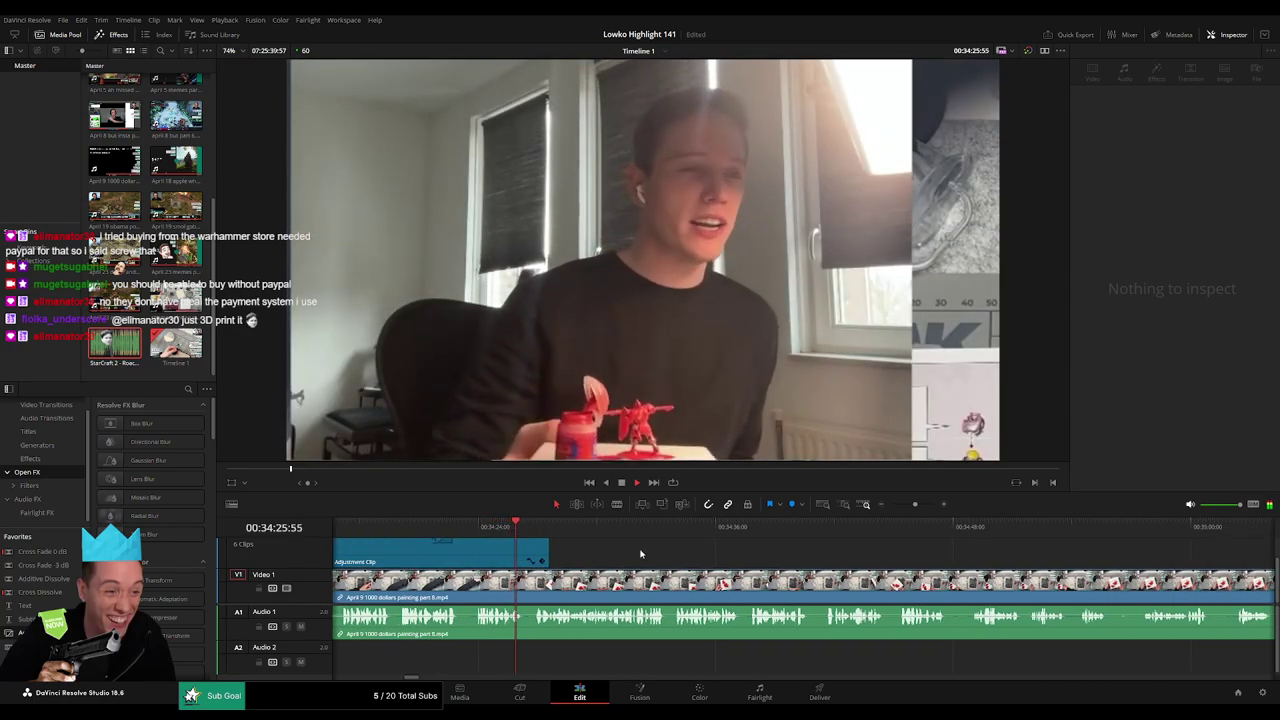
pyautogui.click(448, 539)
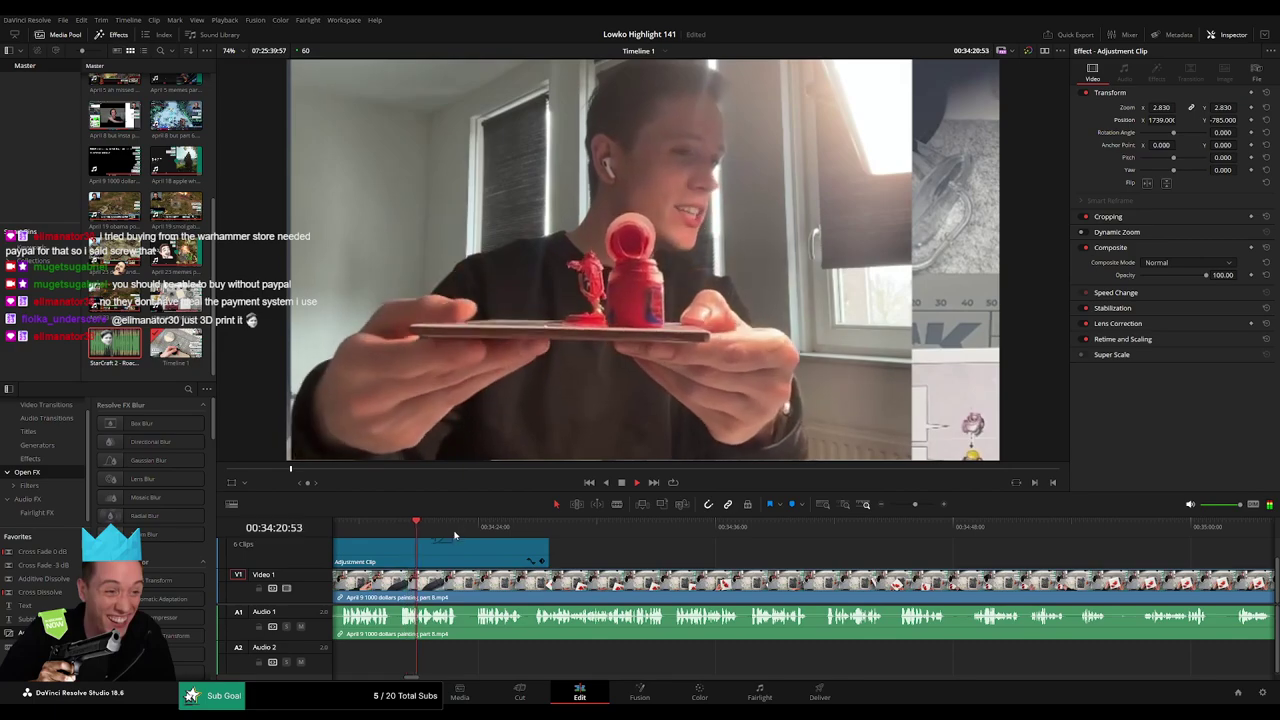
pyautogui.hscroll(-3, 465, 557)
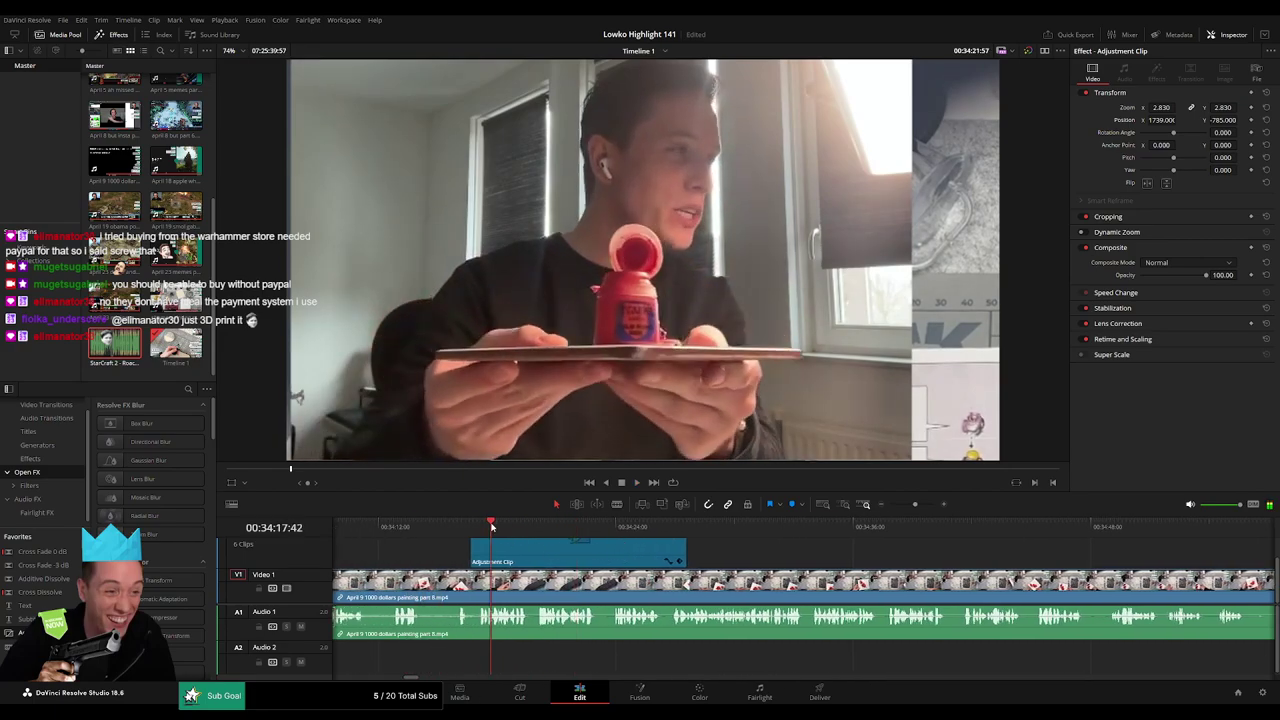
pyautogui.press('space')
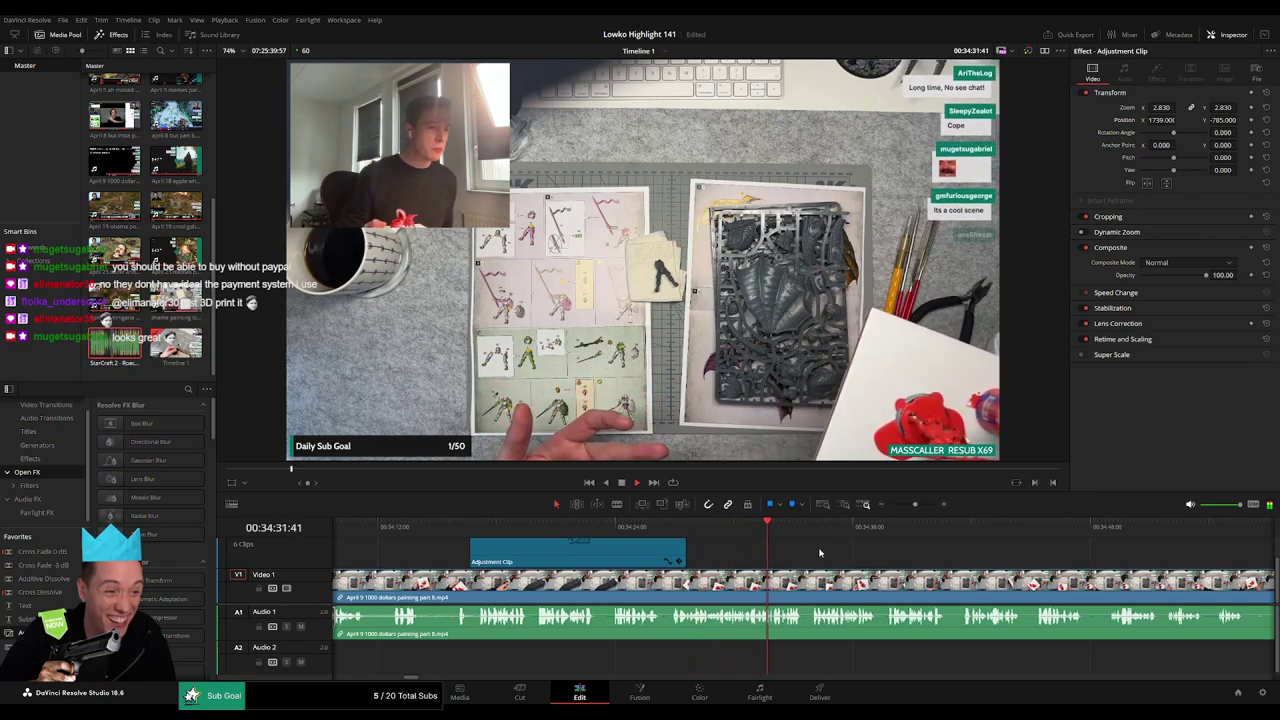
# Split out the very short piece at about 34:39 in the part 8 clip and silence its audio.
pyautogui.moveTo(820, 551); pyautogui.dragTo(645, 544)
pyautogui.hscroll(2, 656, 554)
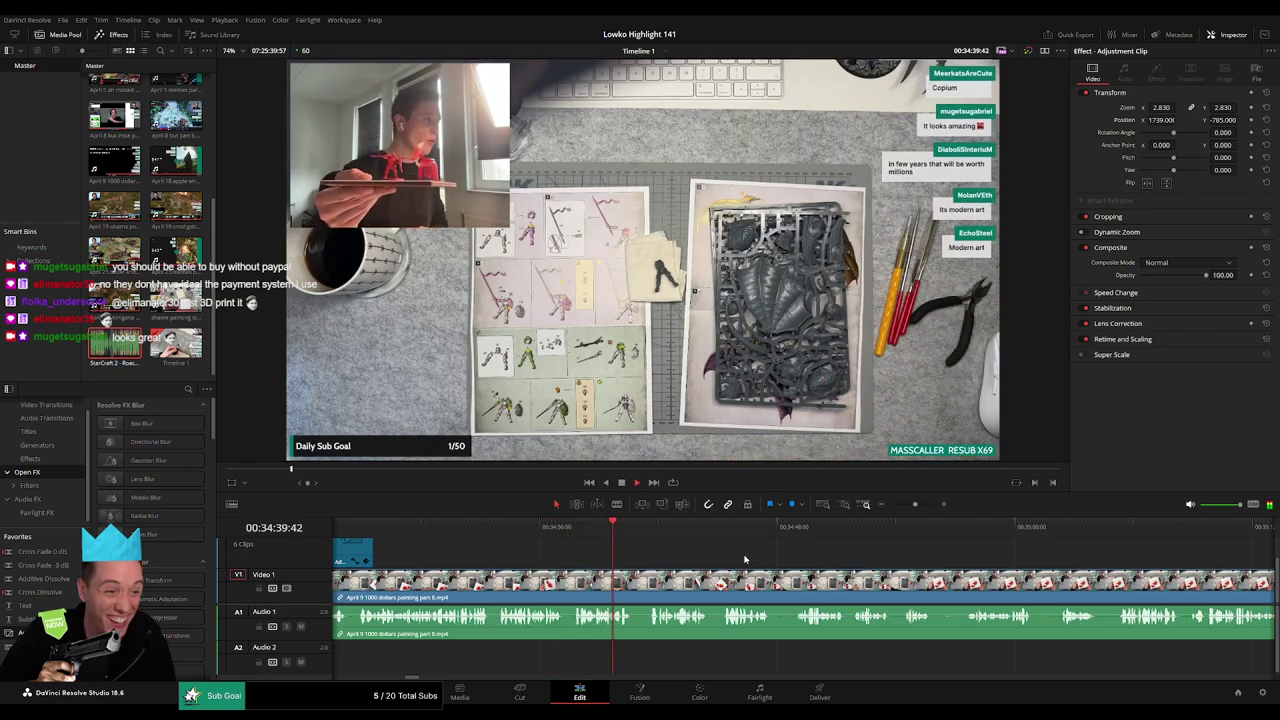
pyautogui.moveTo(915, 504); pyautogui.dragTo(926, 505)
pyautogui.moveTo(525, 530); pyautogui.dragTo(501, 548)
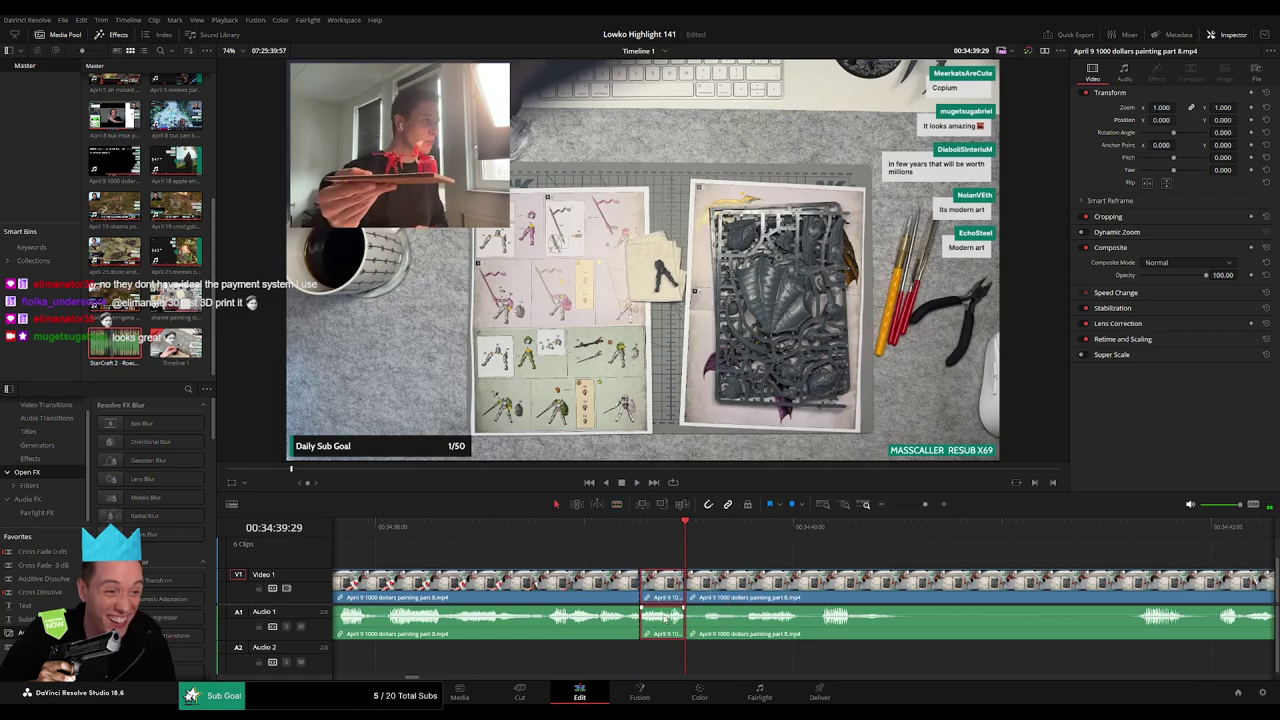
pyautogui.moveTo(663, 618); pyautogui.dragTo(659, 648)
pyautogui.hotkey('ctrl', 'z')
# Place StarCraft 2 - Roach Quotes.mp3 on Audio 2 under the silenced piece, trimmed to its length with volume -23.
pyautogui.moveTo(192, 383); pyautogui.dragTo(645, 660)
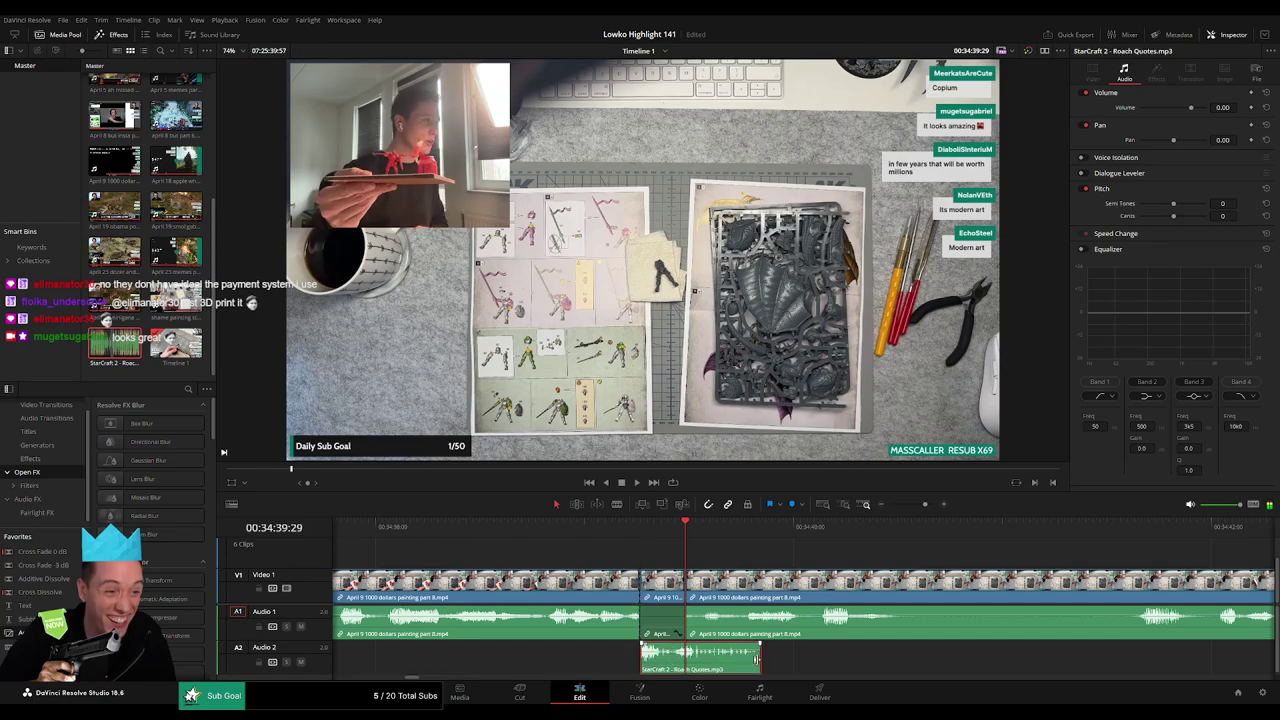
pyautogui.moveTo(756, 659); pyautogui.dragTo(667, 658)
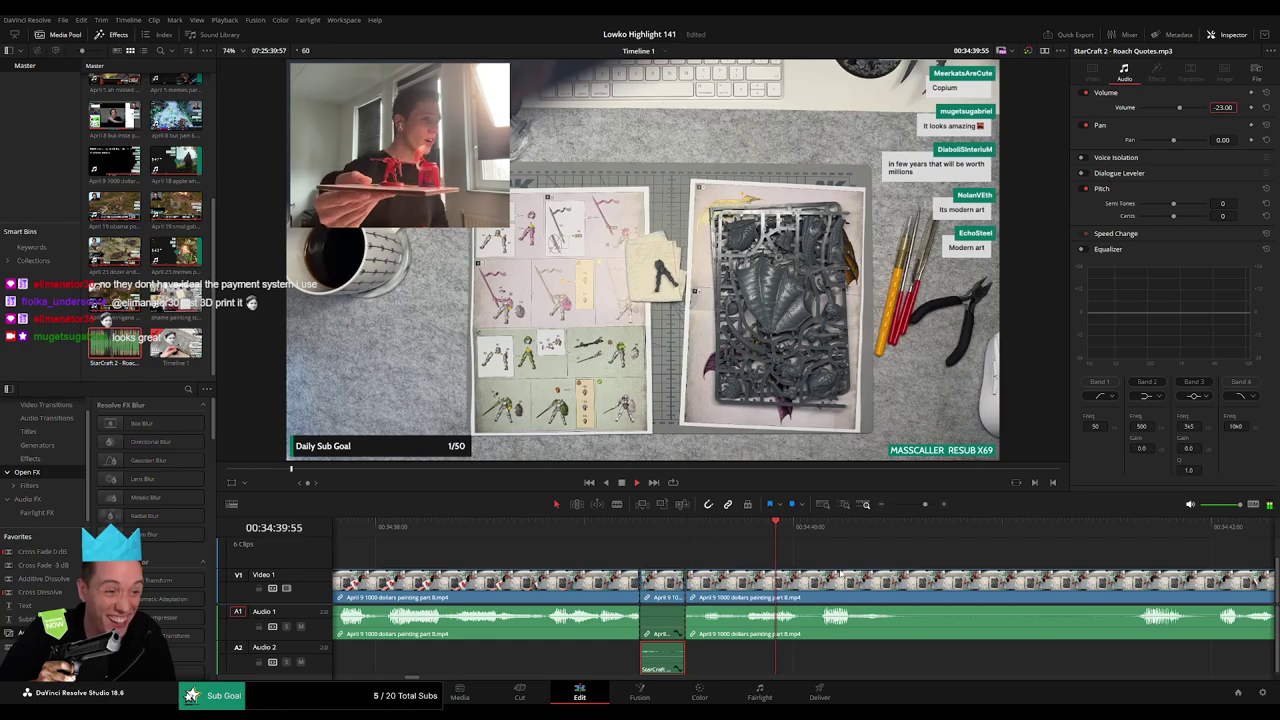
pyautogui.click(764, 561)
# Review the part 8 footage up to about 34:57, split it at about 34:56, and ripple delete the short piece at that cut.
pyautogui.moveTo(924, 505); pyautogui.dragTo(915, 506)
pyautogui.hscroll(5, 700, 565)
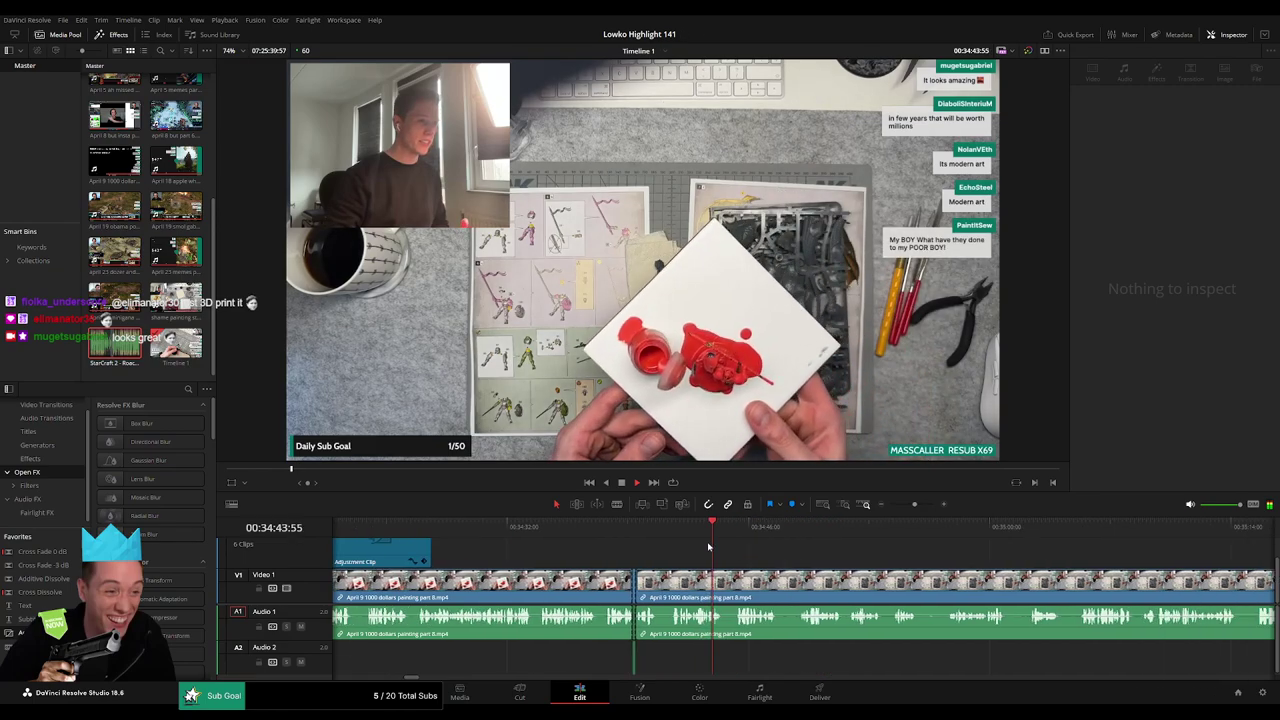
pyautogui.hscroll(3, 620, 548)
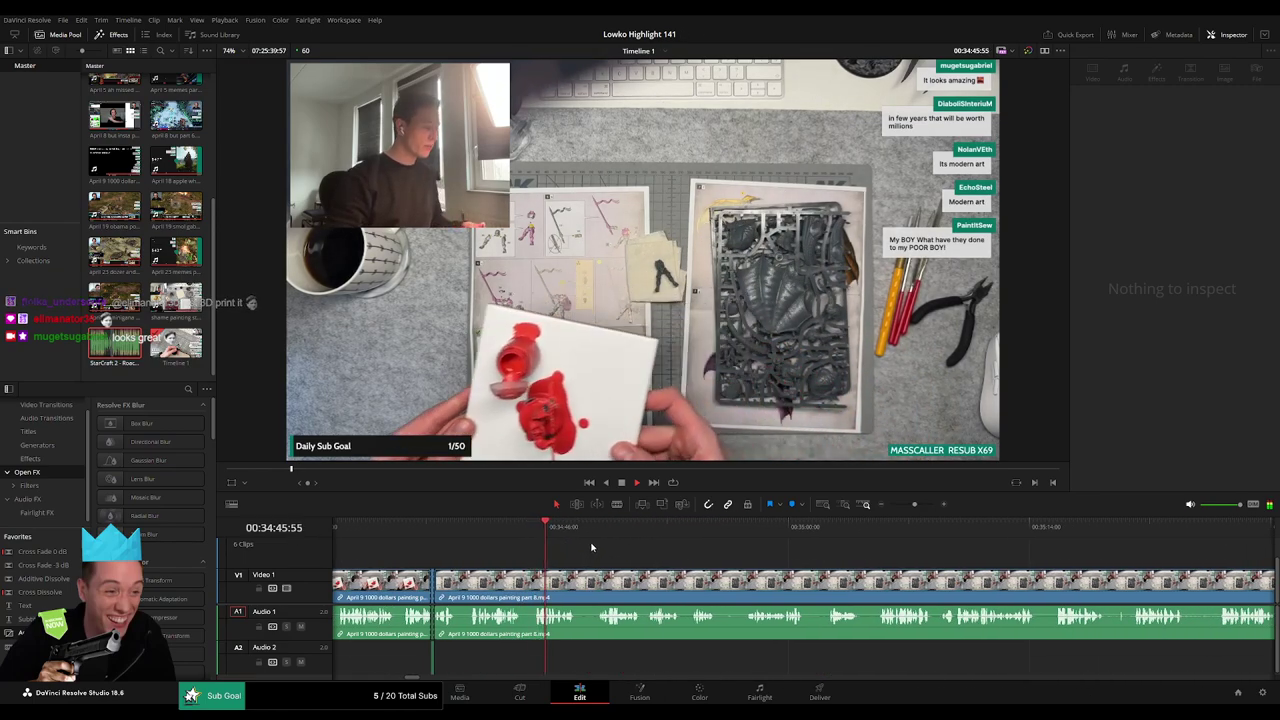
pyautogui.click(598, 530)
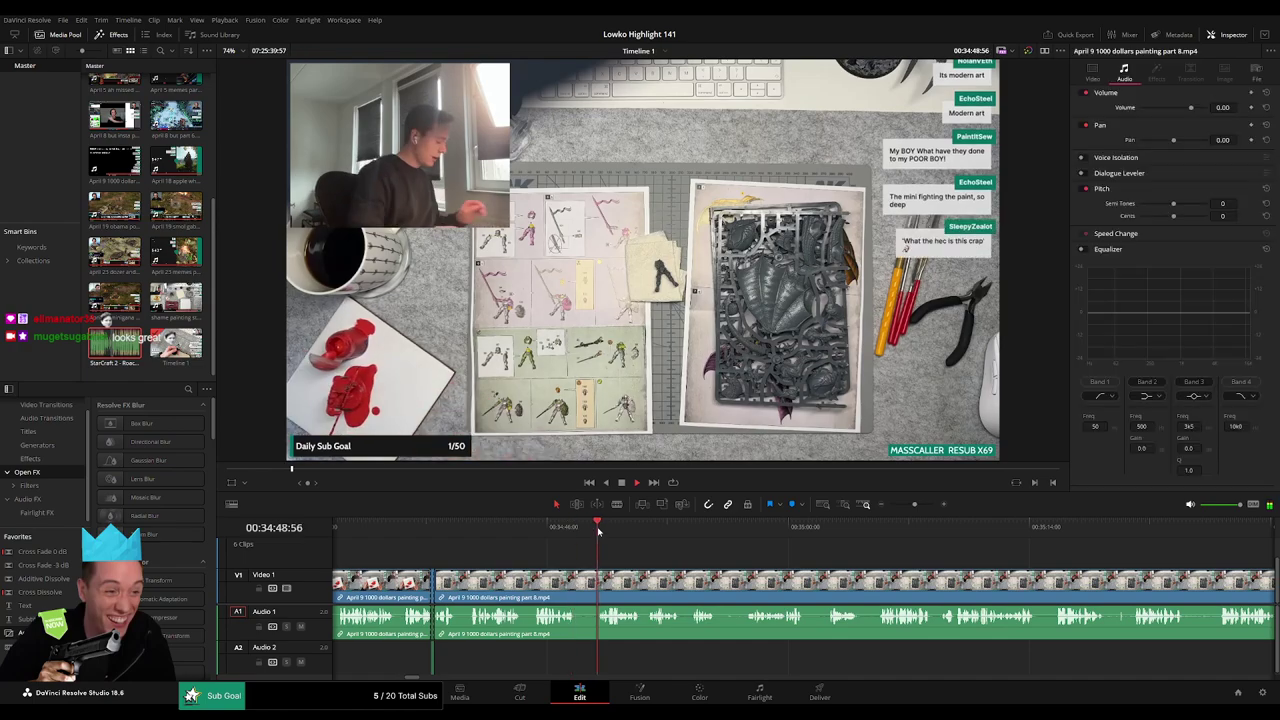
pyautogui.hscroll(3, 734, 567)
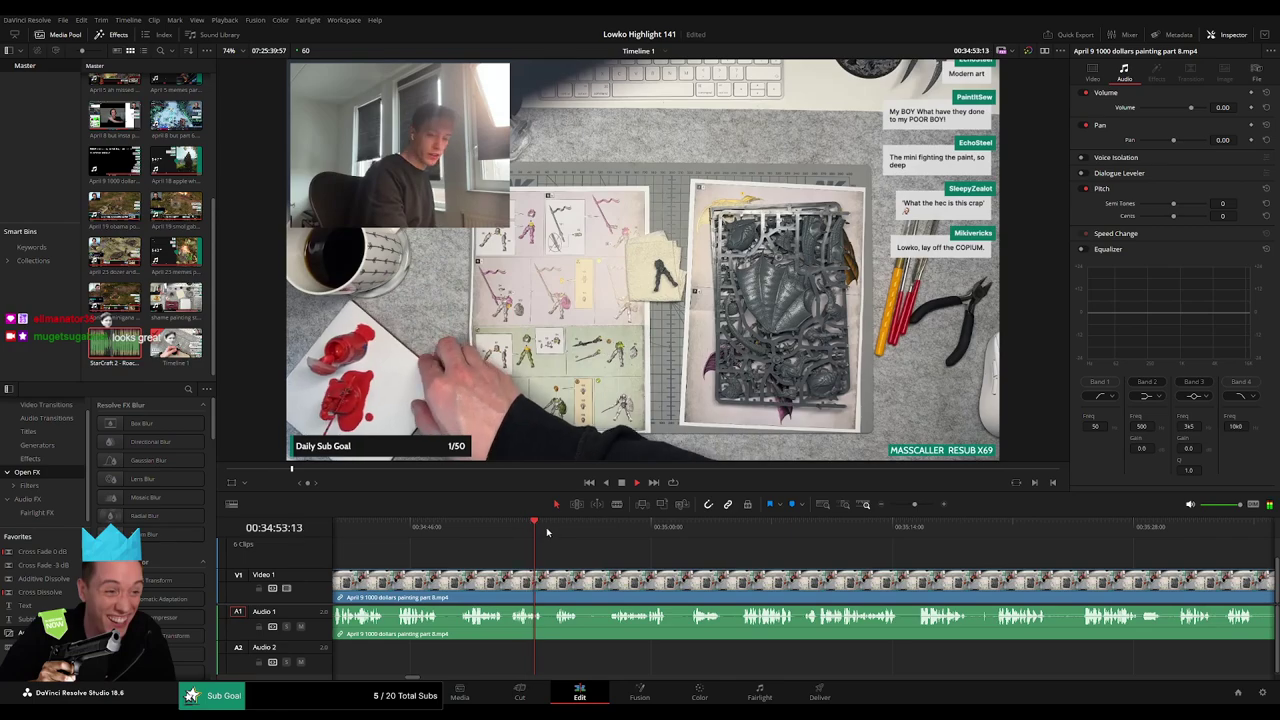
pyautogui.click(547, 532)
pyautogui.click(613, 534)
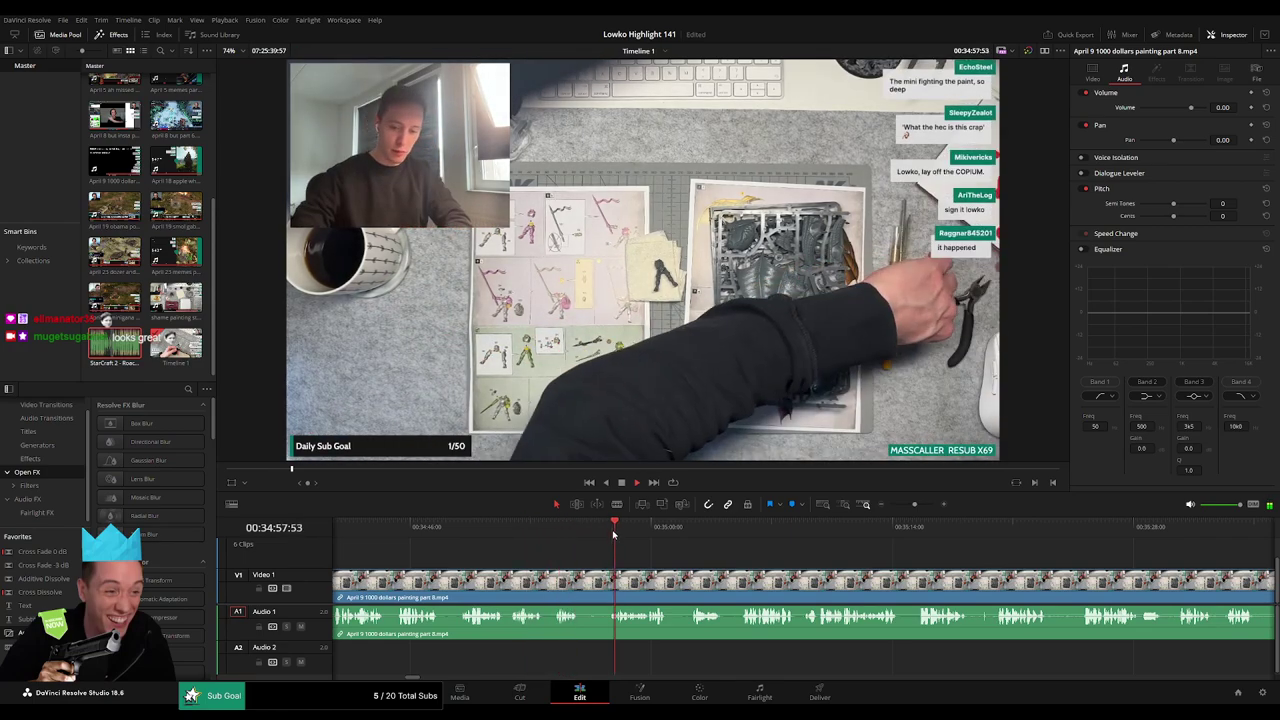
pyautogui.press('b')
pyautogui.click(580, 582)
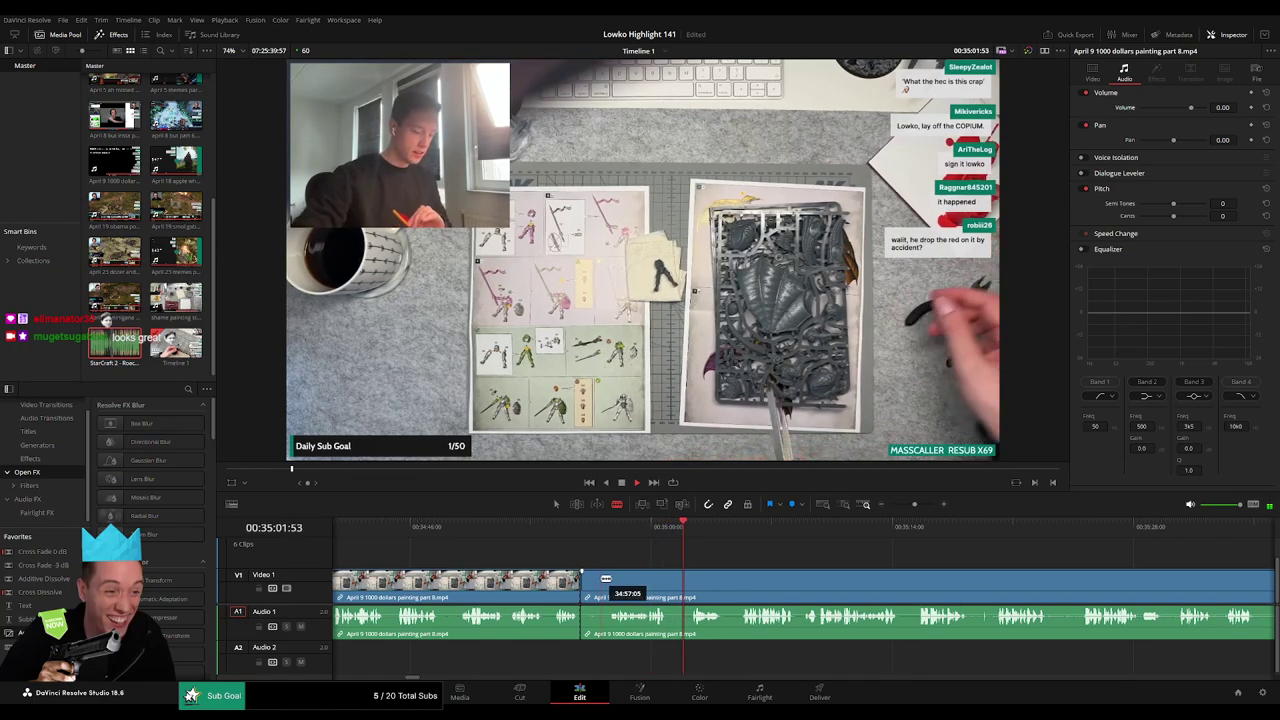
pyautogui.press('a')
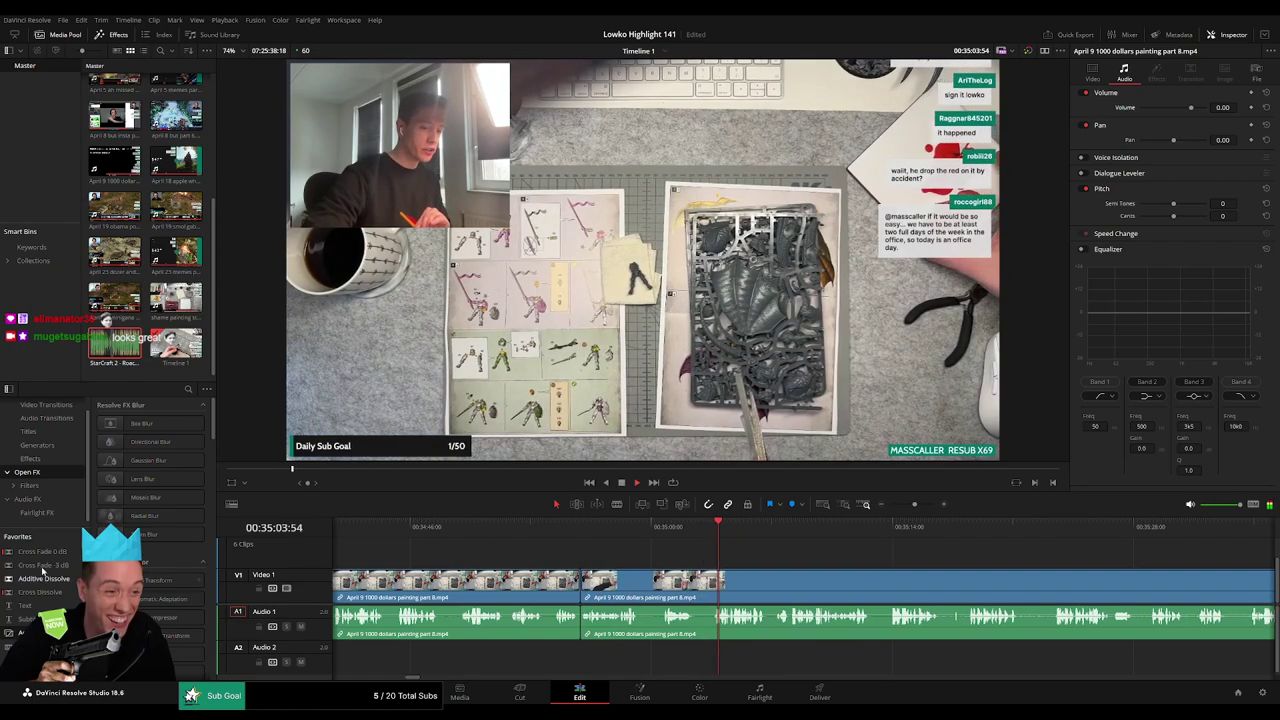
# Add a Cross Fade 0 dB to the audio cut at about 34:56, and cut out the short piece at about 35:00 with a ripple delete.
pyautogui.press('space')
pyautogui.moveTo(648, 585); pyautogui.dragTo(669, 581)
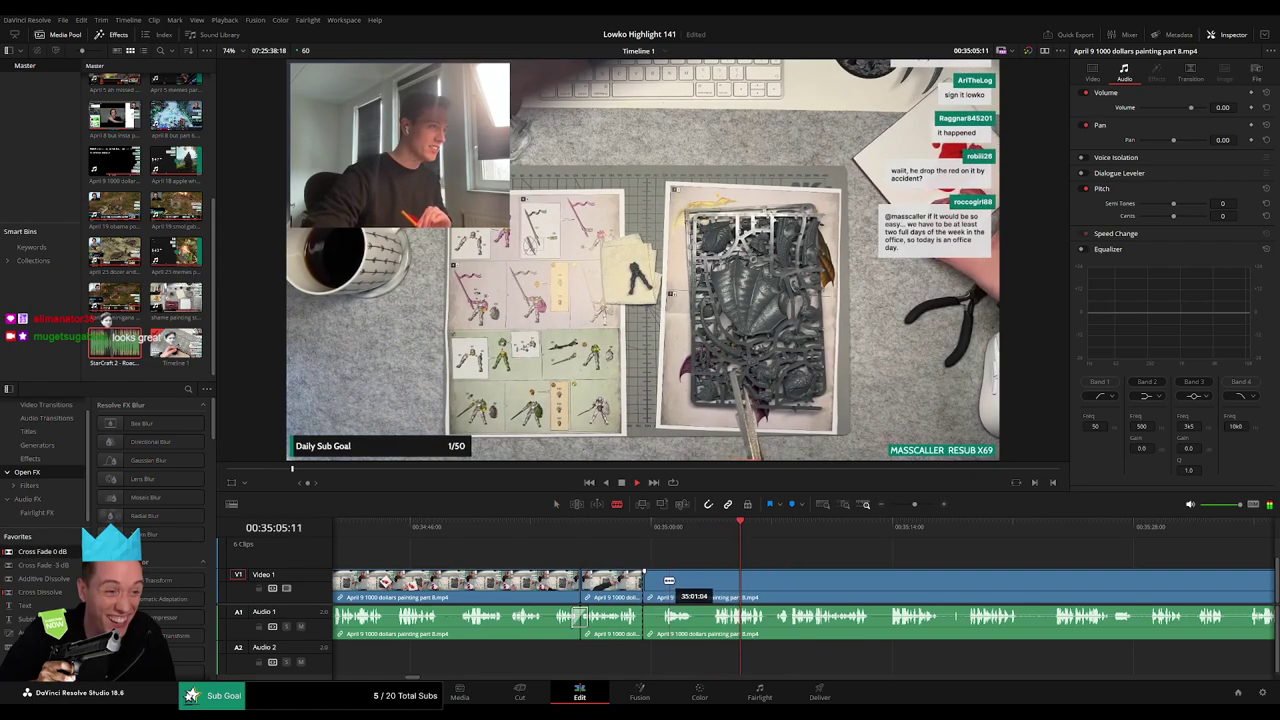
pyautogui.press('a')
pyautogui.click(656, 583)
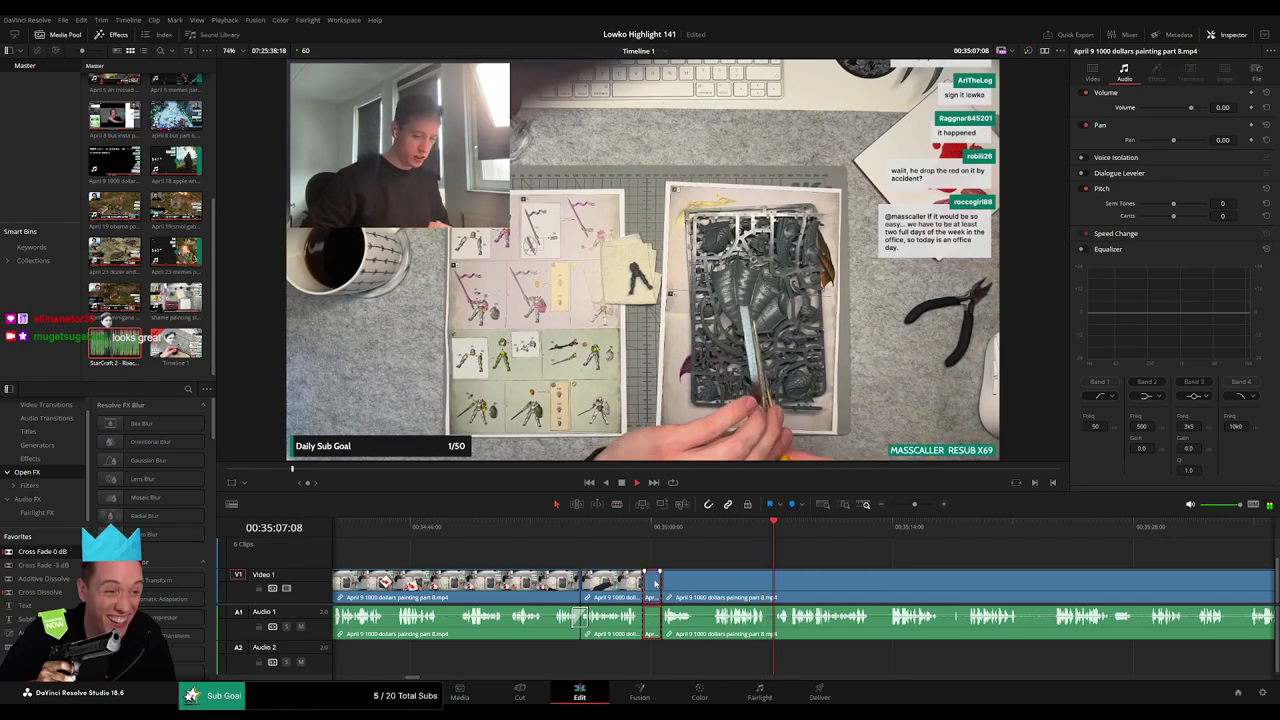
pyautogui.press('Delete')
# Split the part 8 clip at about 35:01 and 35:02, and ripple delete the short piece between the cuts.
pyautogui.press('b')
pyautogui.click(678, 582)
pyautogui.click(694, 577)
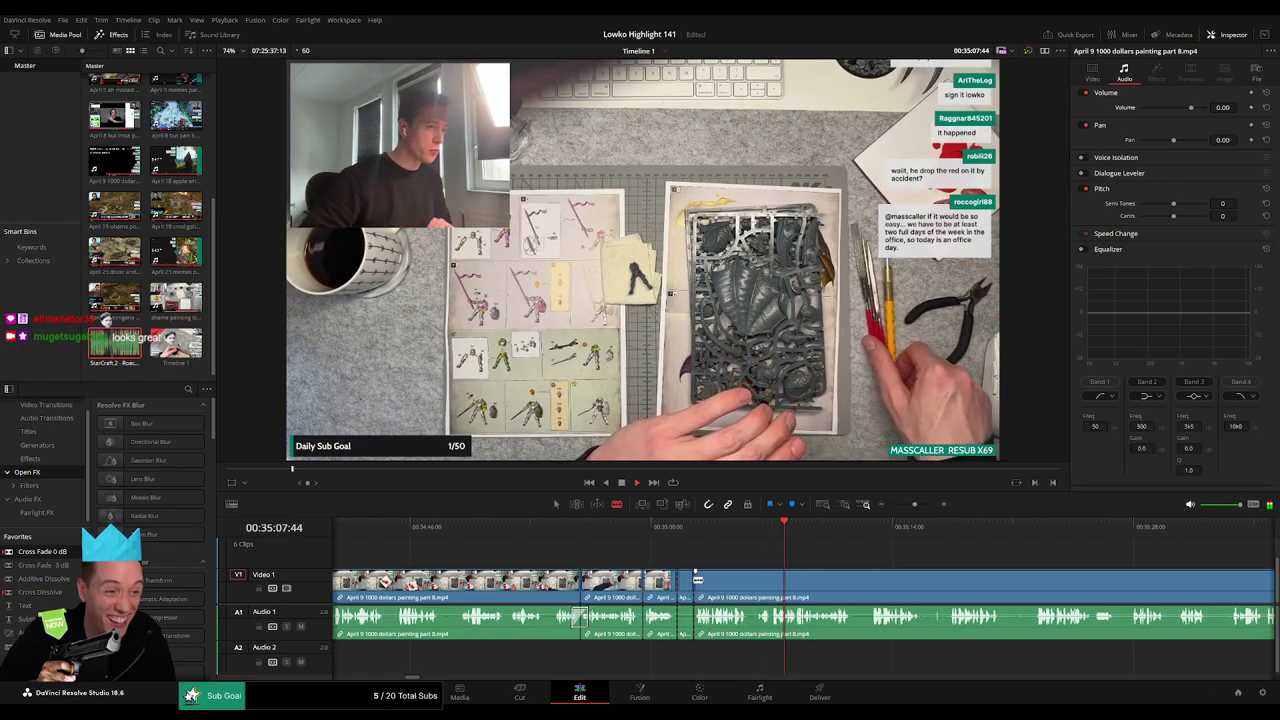
pyautogui.press('a')
pyautogui.click(691, 583)
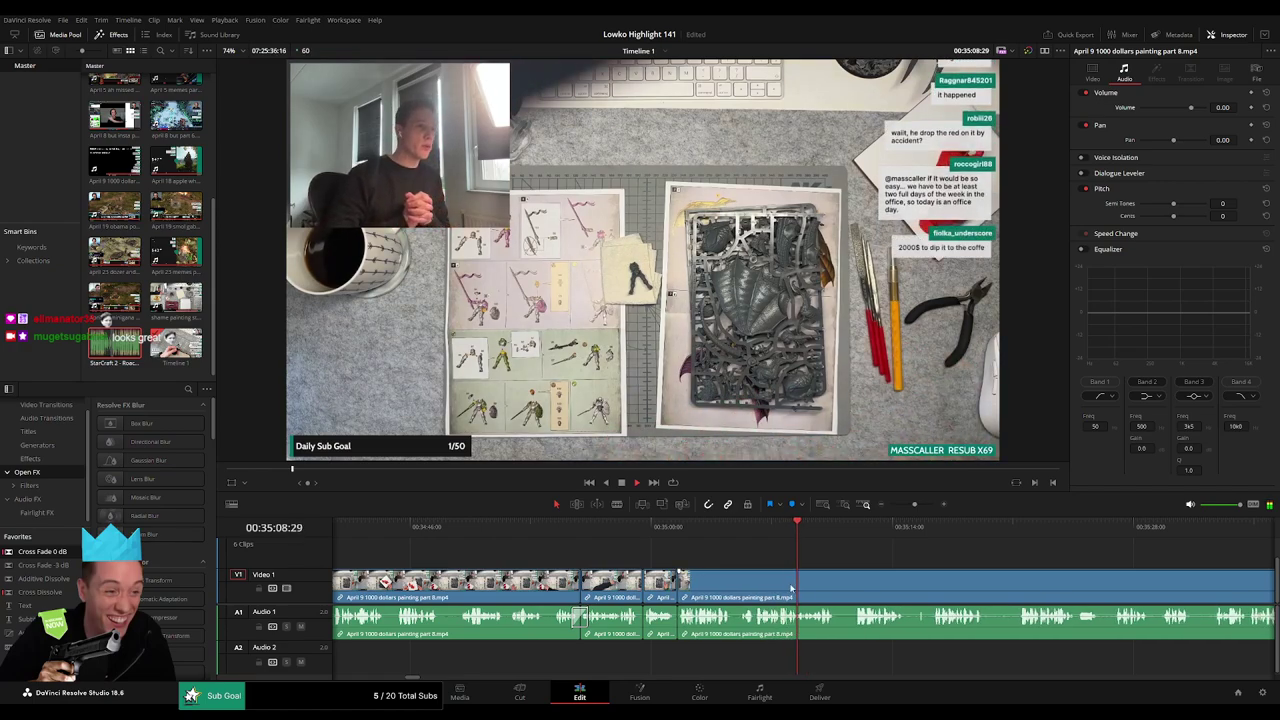
# Split out and ripple delete two short pieces of the part 8 clip at about 35:11 and 35:14.
pyautogui.hscroll(5, 483, 565)
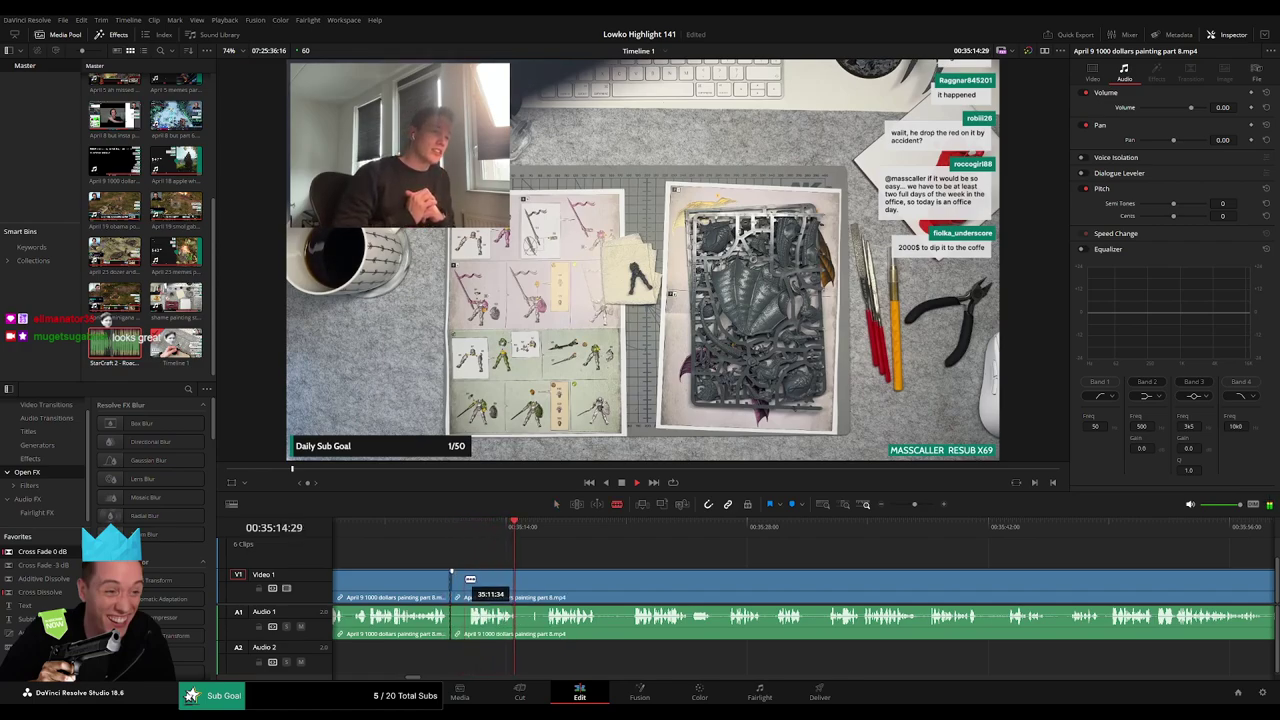
pyautogui.press('Delete')
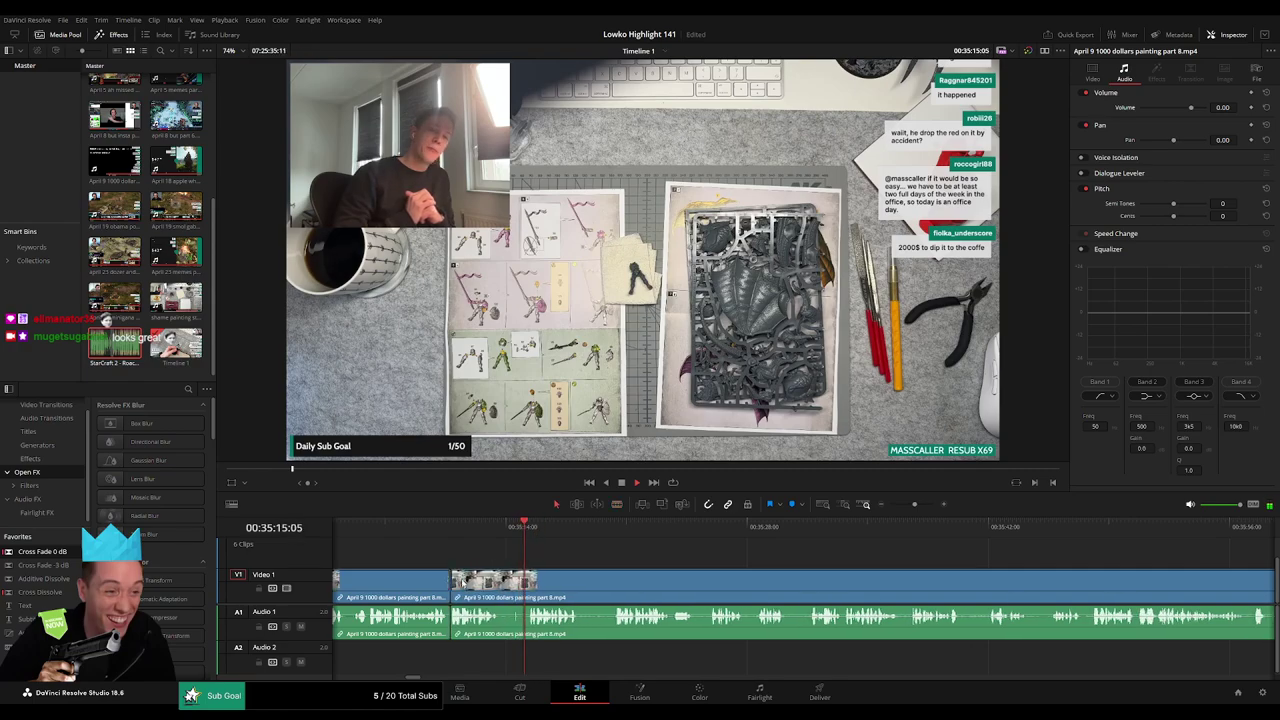
pyautogui.press('b')
pyautogui.click(500, 580)
pyautogui.click(527, 579)
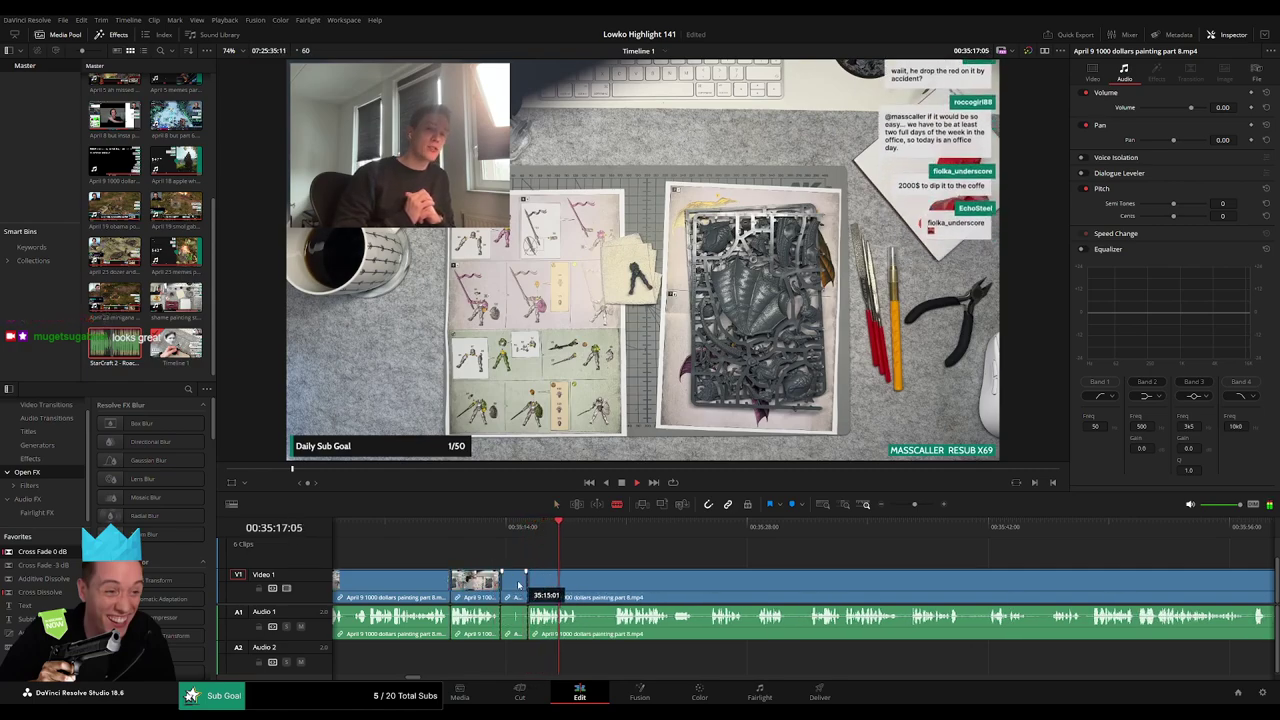
pyautogui.press('a')
pyautogui.click(518, 586)
pyautogui.press('BackSpace')
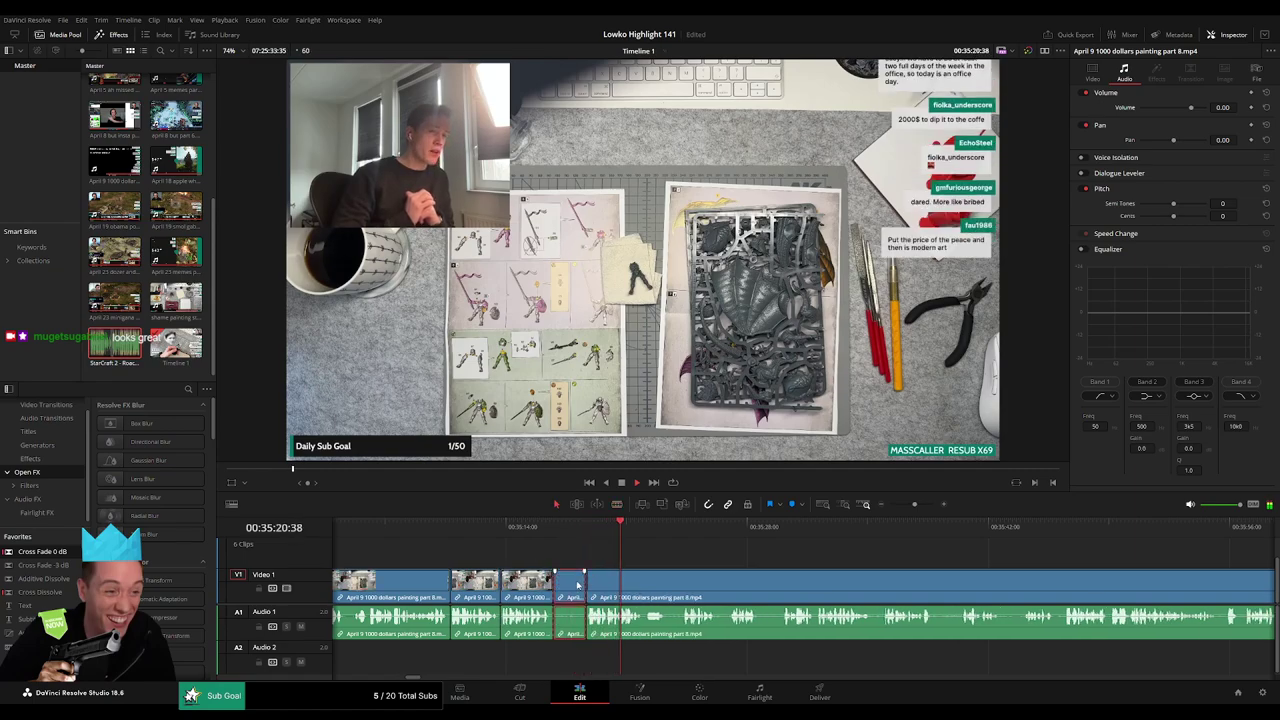
# Ripple delete the short pieces at about 35:17 and 35:27, and add a Cross Fade 0 dB to the audio at both cuts.
pyautogui.press('BackSpace')
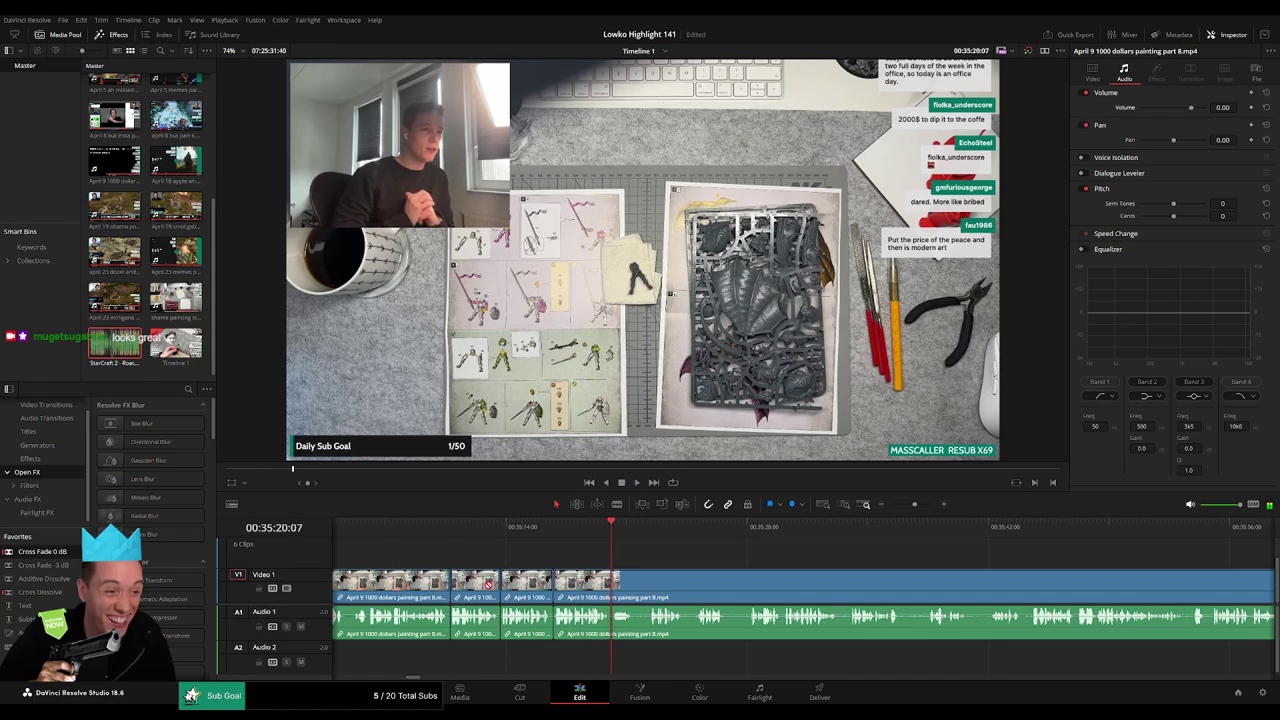
pyautogui.moveTo(652, 596); pyautogui.dragTo(505, 571)
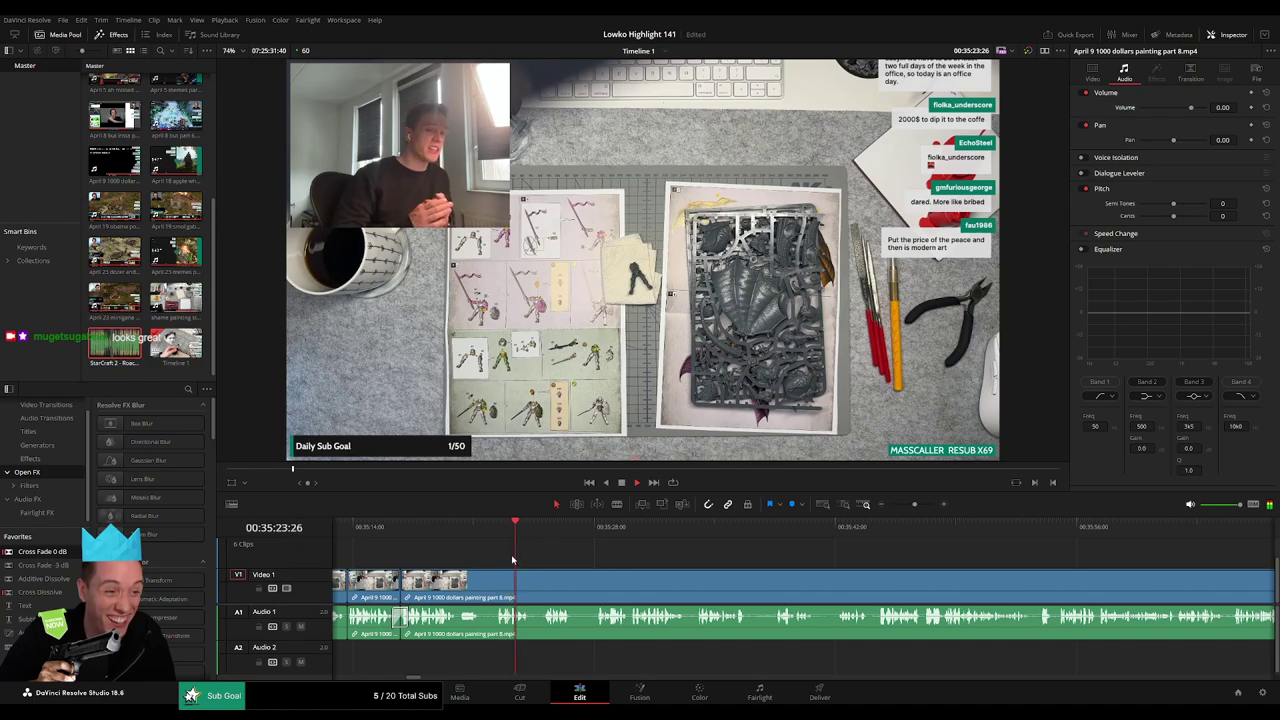
pyautogui.hscroll(3, 517, 546)
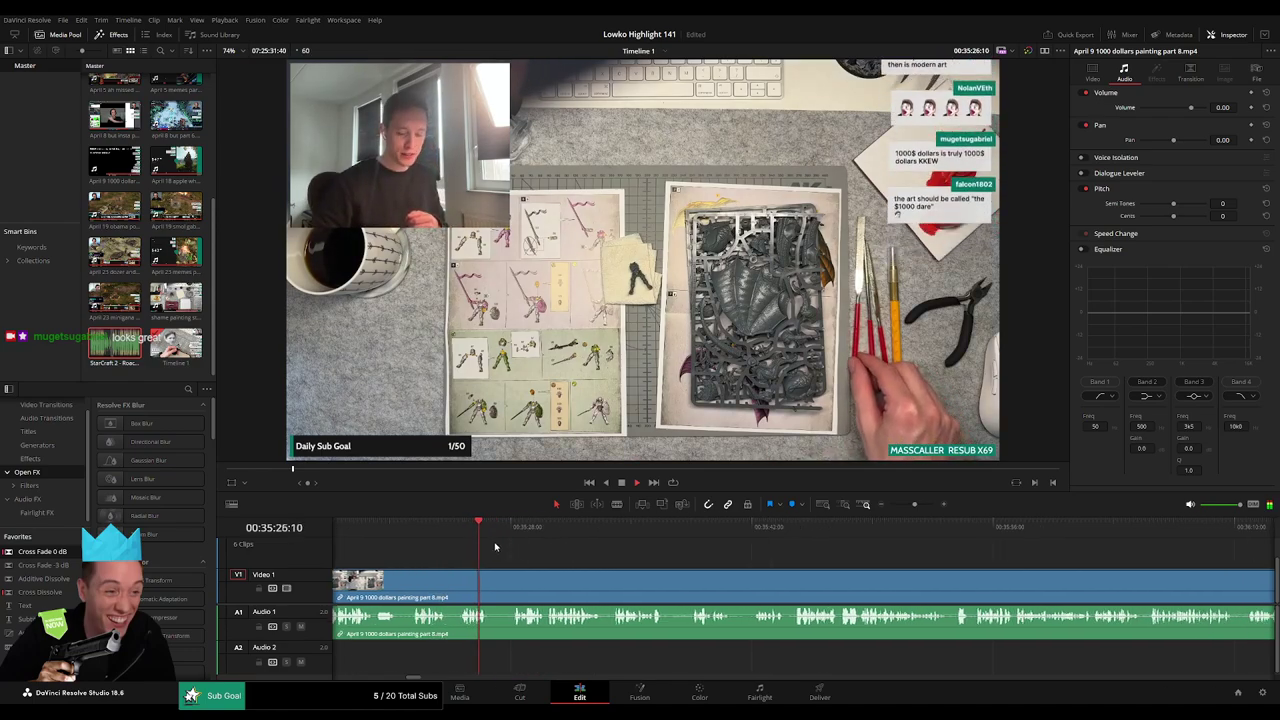
pyautogui.press('b')
pyautogui.click(489, 585)
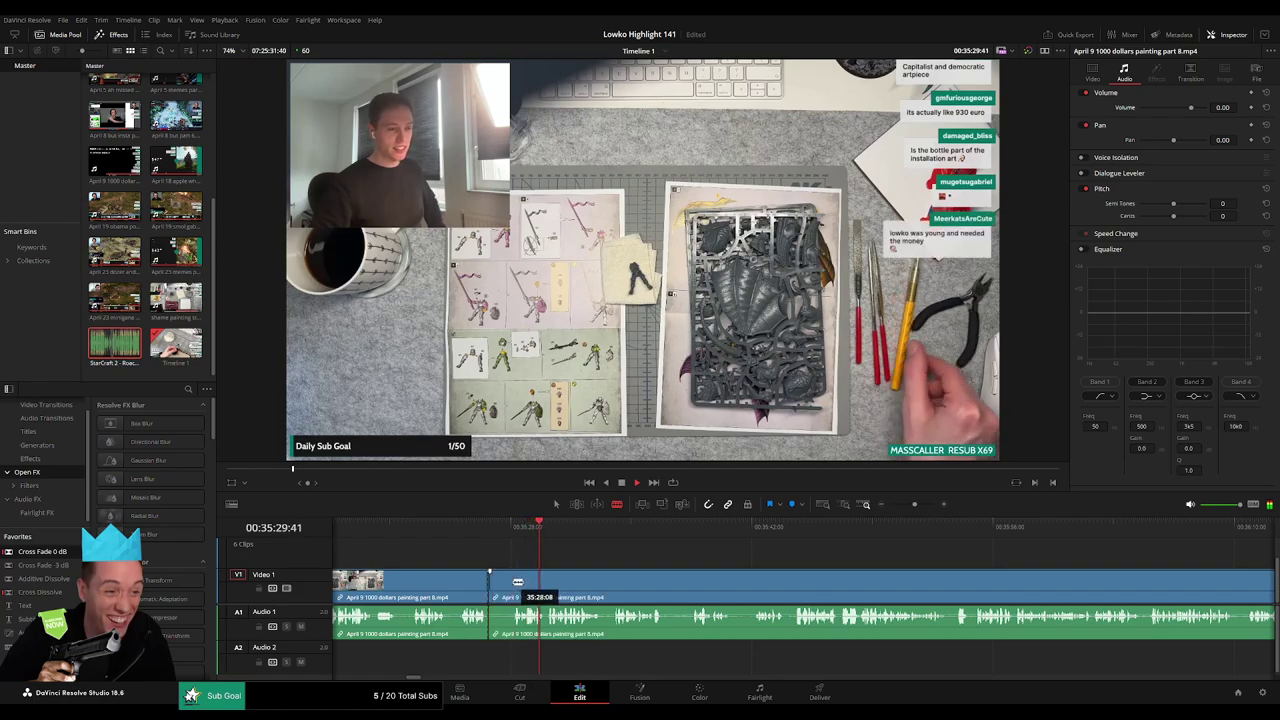
pyautogui.press('a')
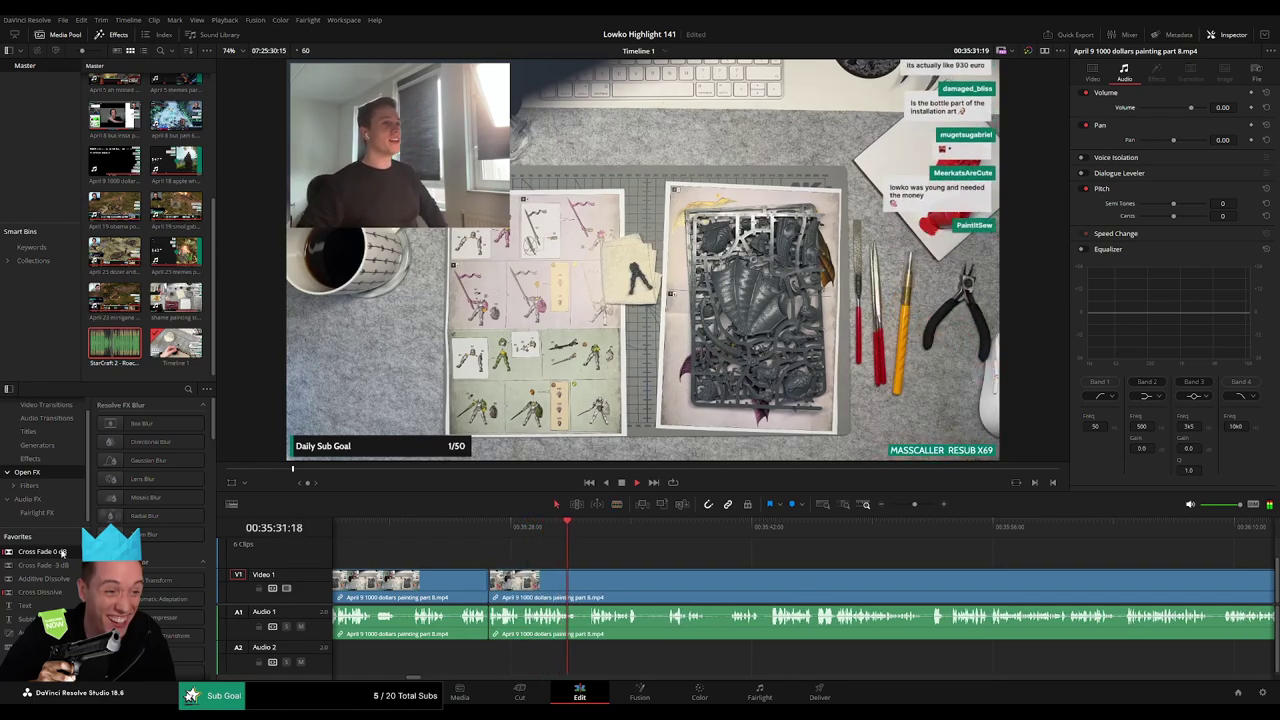
pyautogui.hscroll(4, 523, 568)
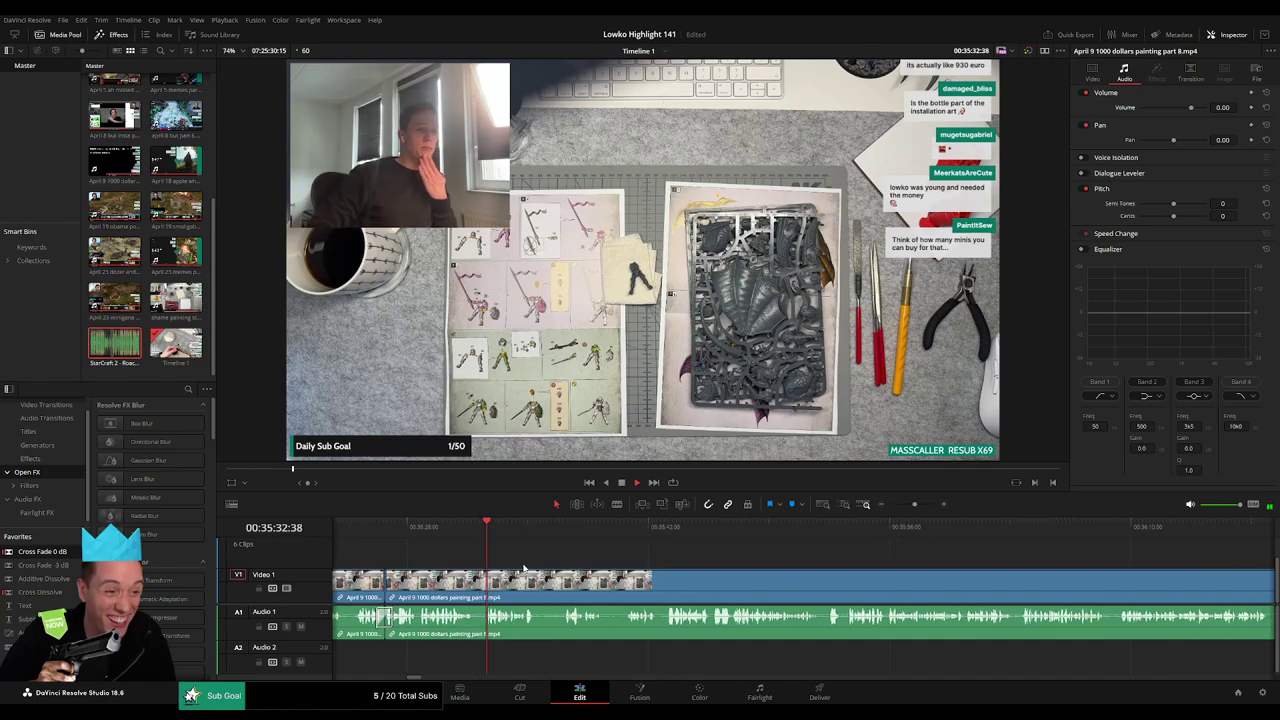
# Split out and ripple delete the short piece at about 35:36, and add a Cross Fade 0 dB at that audio cut.
pyautogui.hscroll(2, 593, 568)
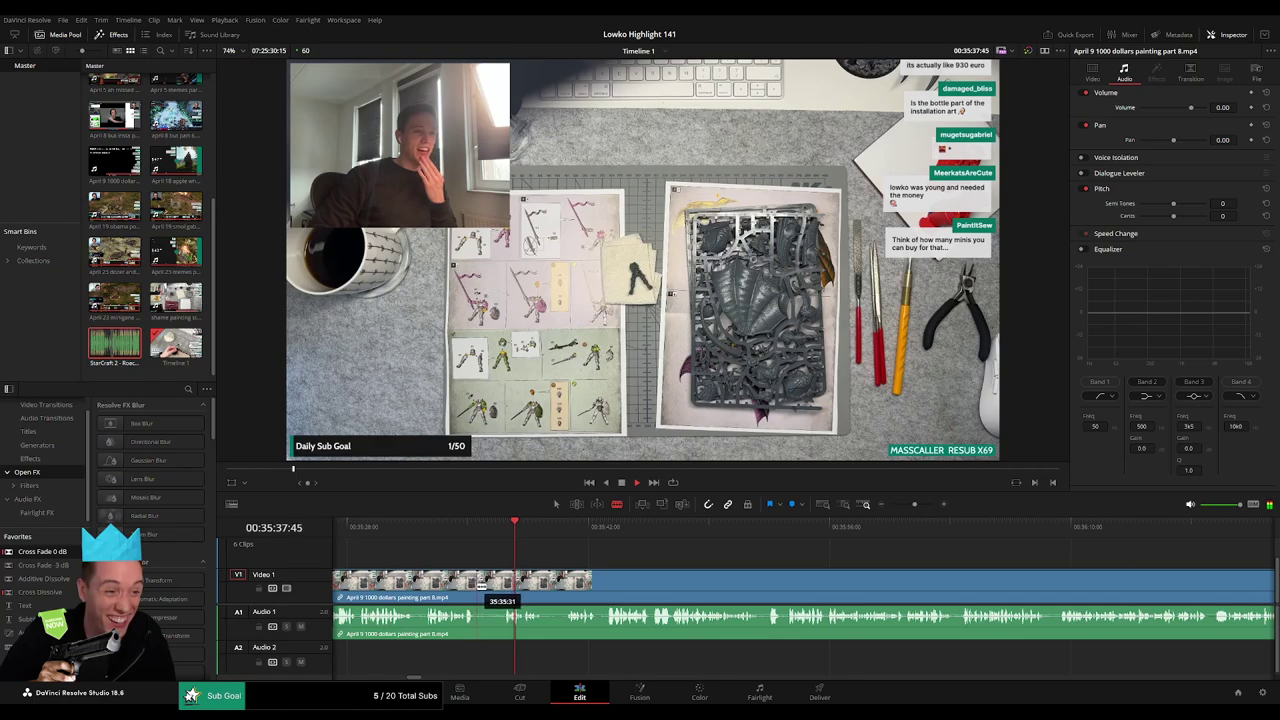
pyautogui.press('Delete')
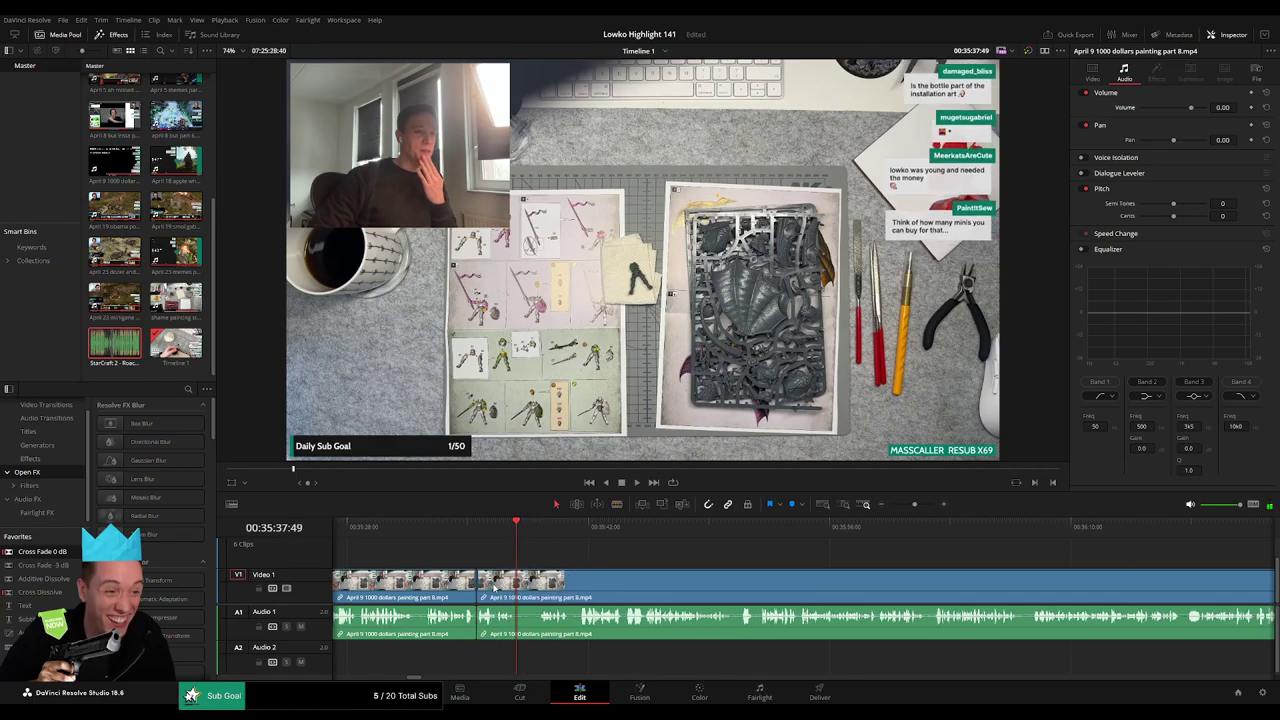
pyautogui.click(477, 630)
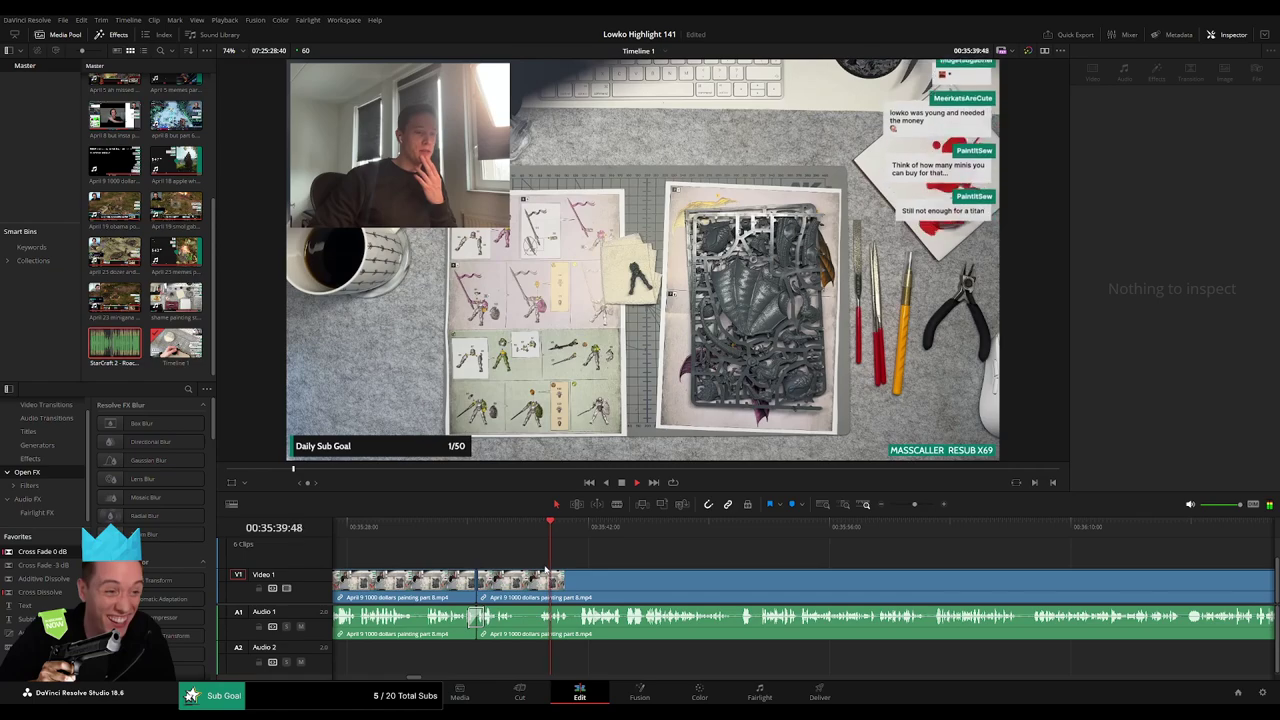
# Split the part 8 clip at about 35:37 and 35:39, and ripple delete the piece between the cuts.
pyautogui.hotkey('shift', 't')
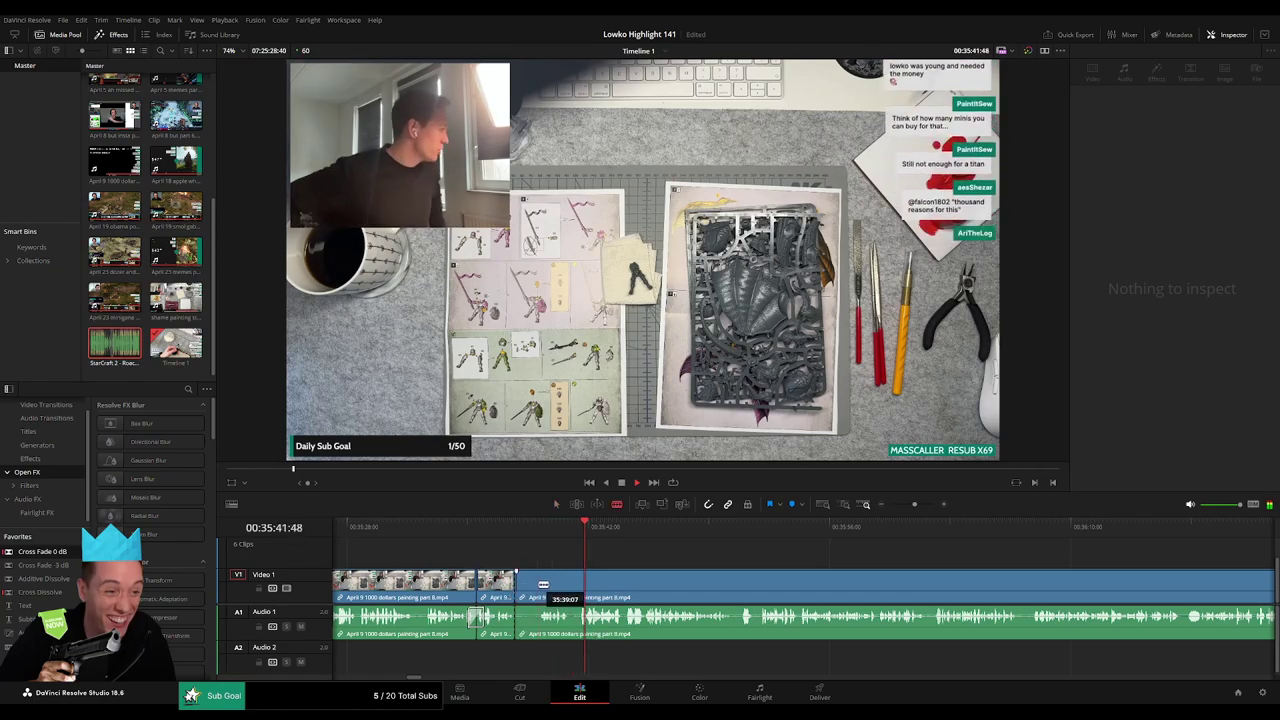
pyautogui.click(528, 592)
pyautogui.press('Delete')
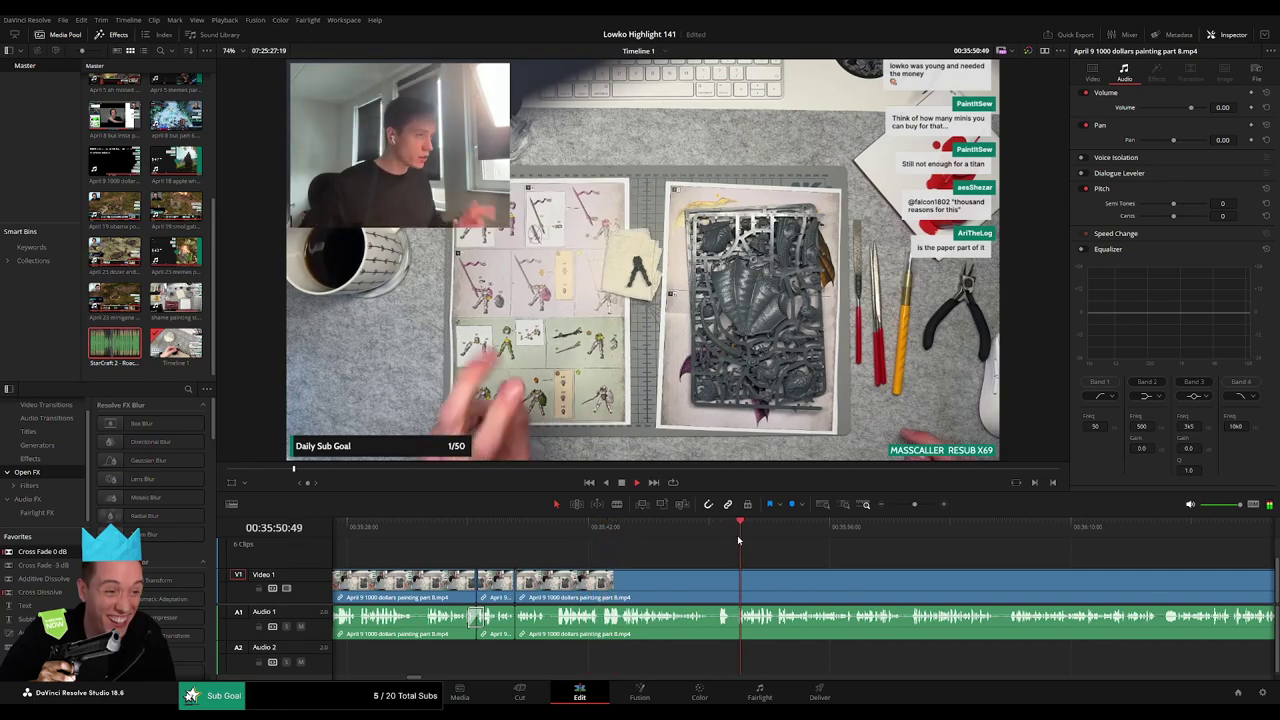
# Ripple delete all remaining part 8 footage after about 35:37, up to the April 18 apple wheels part 9 clip.
pyautogui.moveTo(914, 504); pyautogui.dragTo(903, 505)
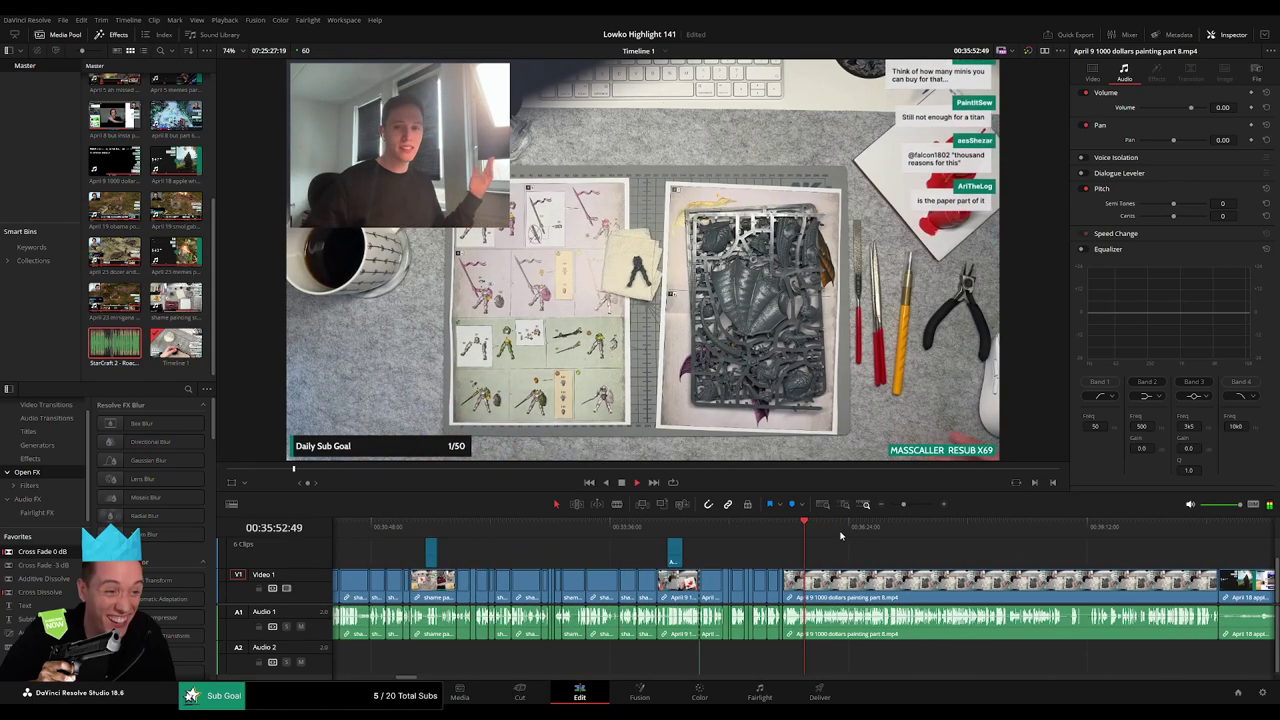
pyautogui.moveTo(992, 564)
pyautogui.mouseDown()
pyautogui.moveTo(722, 538)
pyautogui.moveTo(872, 527)
pyautogui.mouseUp()
pyautogui.press('Delete')
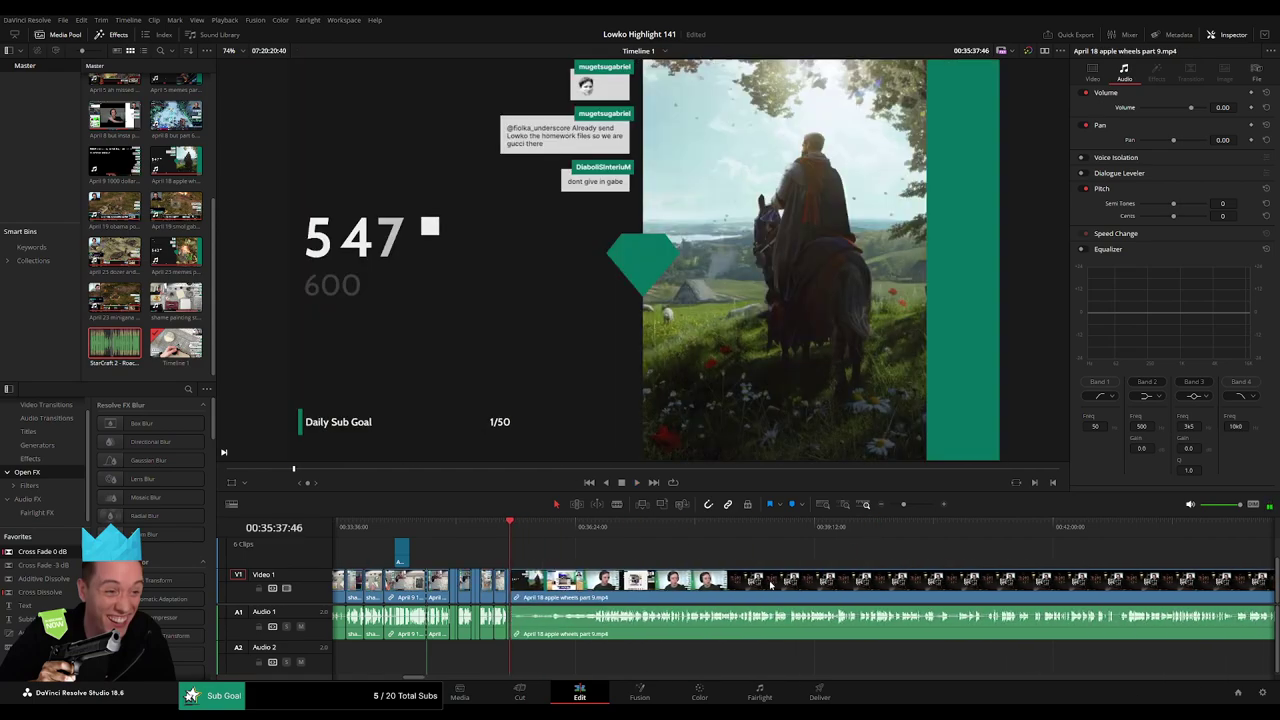
# Preview the beginning of April 18 apple wheels part 9.mp4 and check where the whole timeline ends.
pyautogui.click(652, 532)
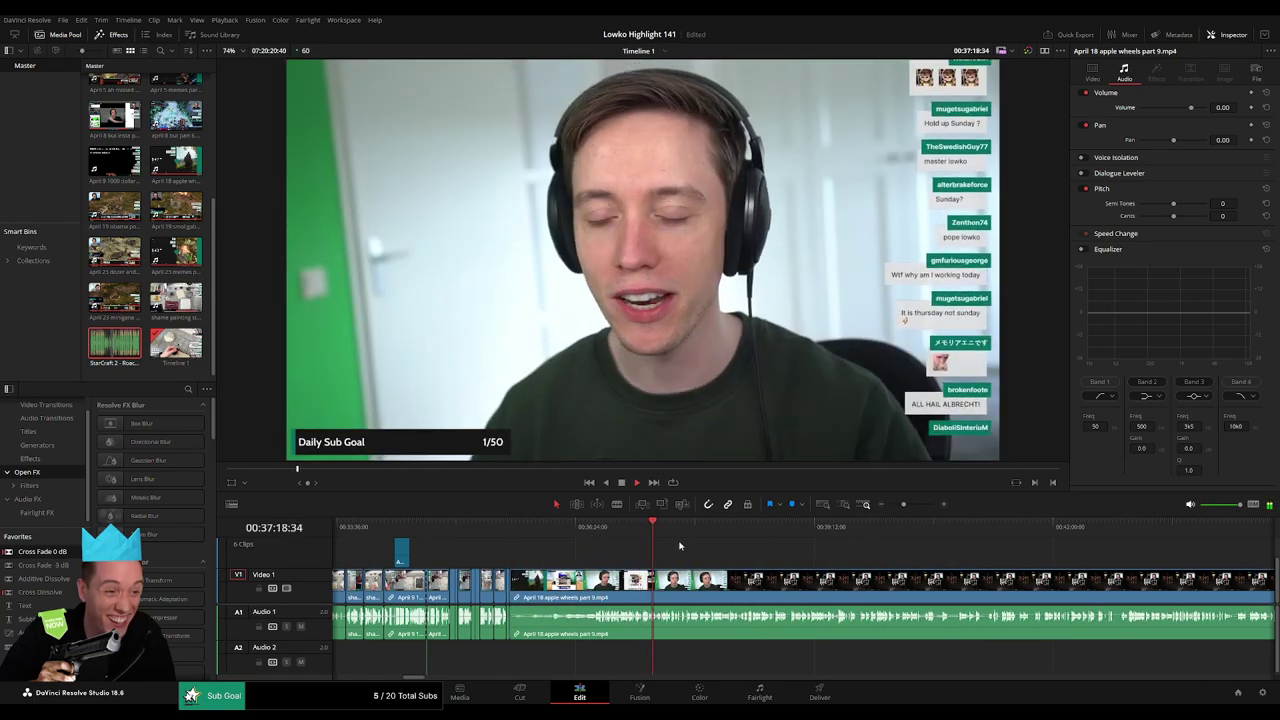
pyautogui.moveTo(905, 505); pyautogui.dragTo(891, 505)
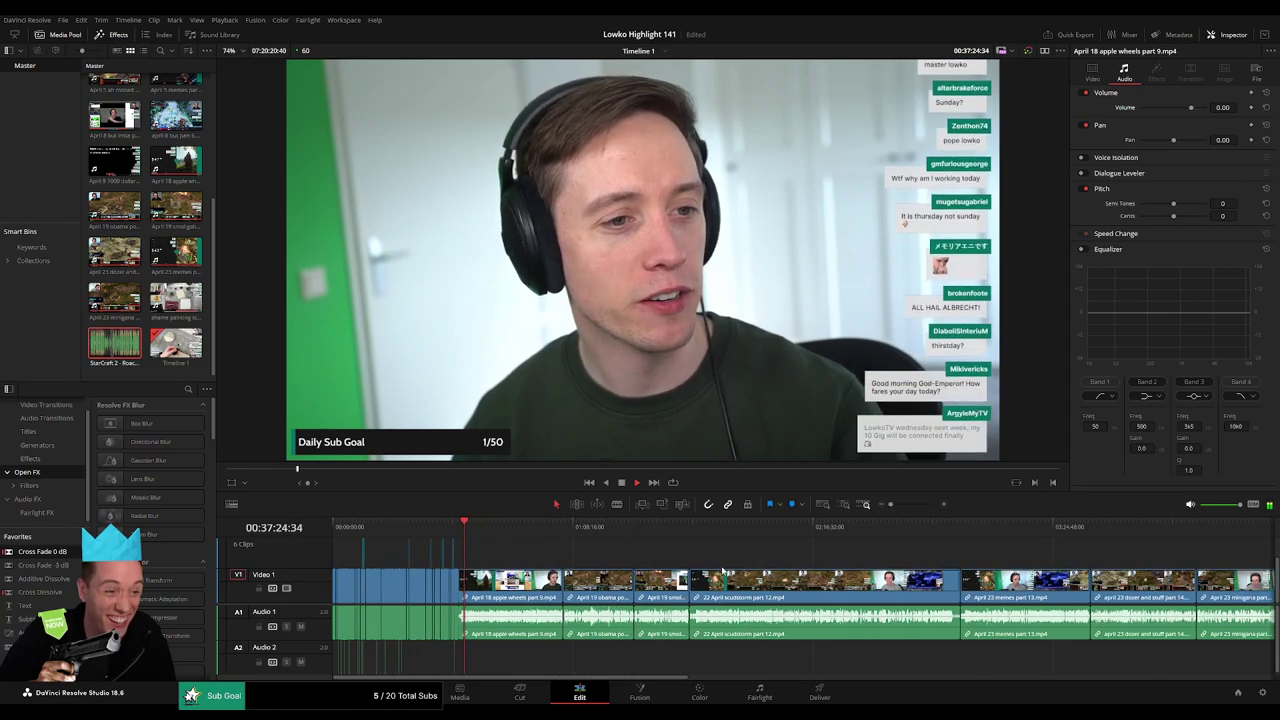
pyautogui.hscroll(10, 923, 559)
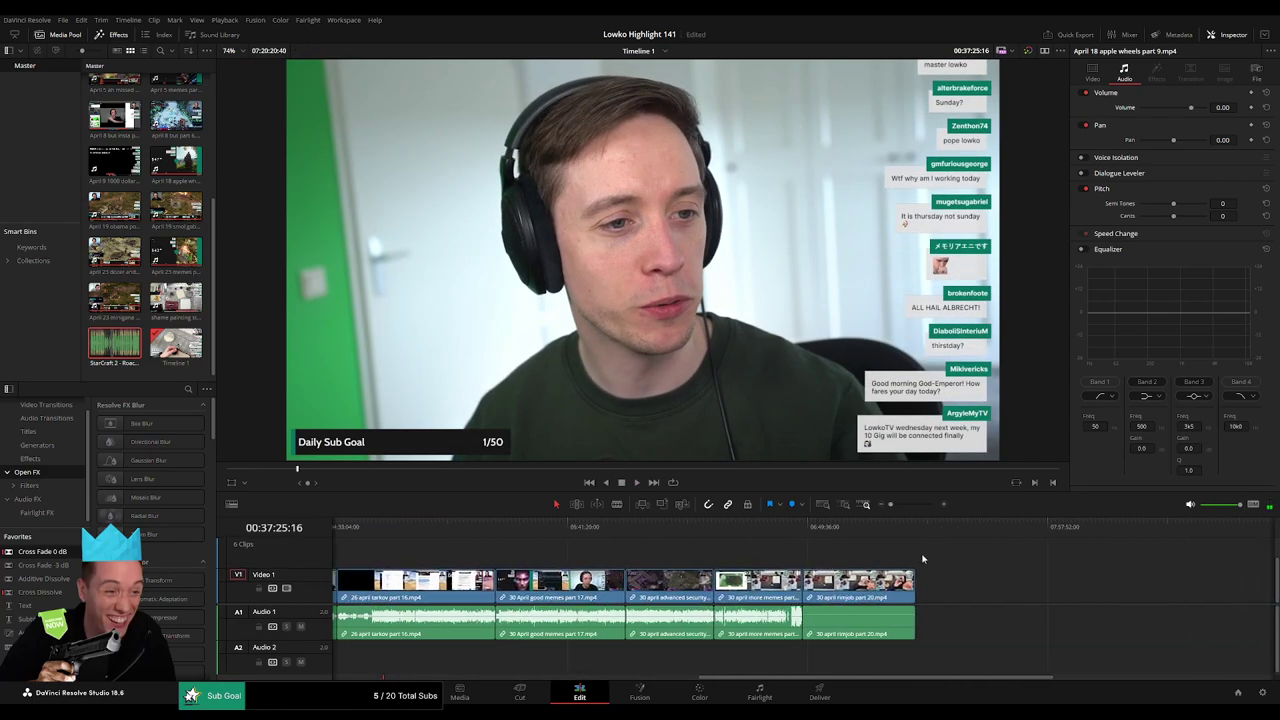
pyautogui.click(912, 527)
pyautogui.hscroll(-10, 800, 550)
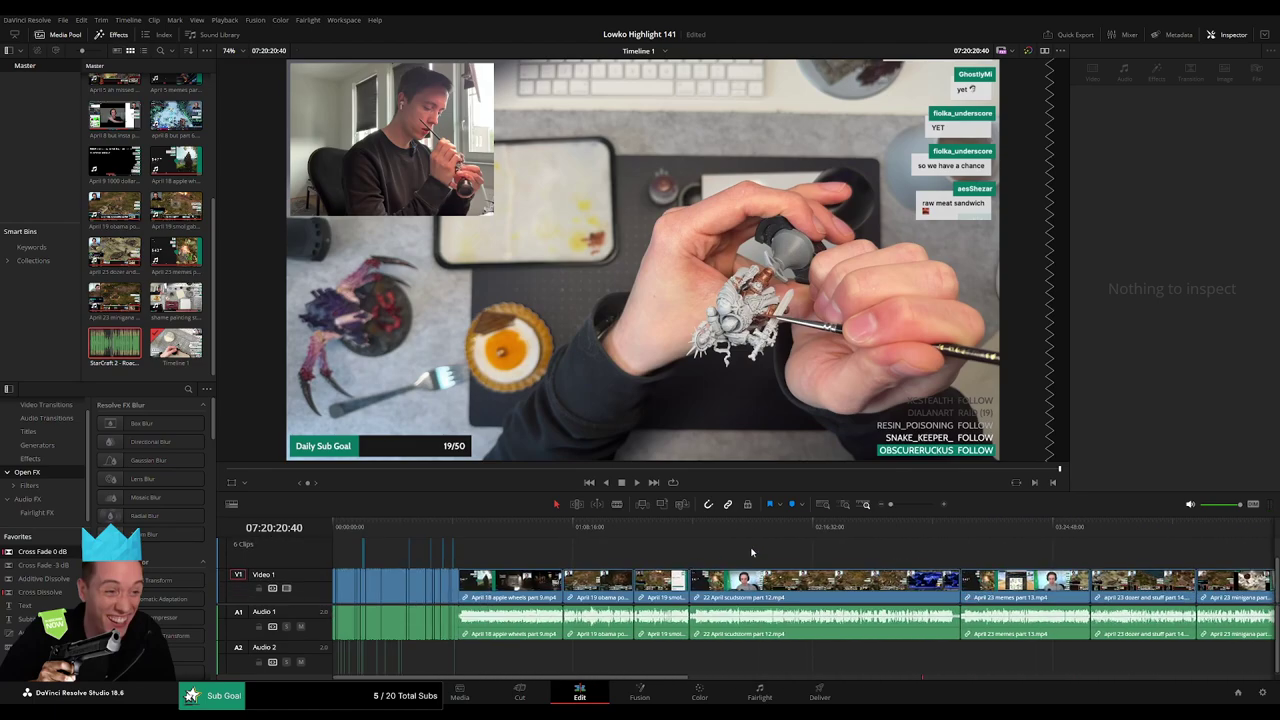
pyautogui.moveTo(473, 531); pyautogui.dragTo(458, 534)
pyautogui.press('space')
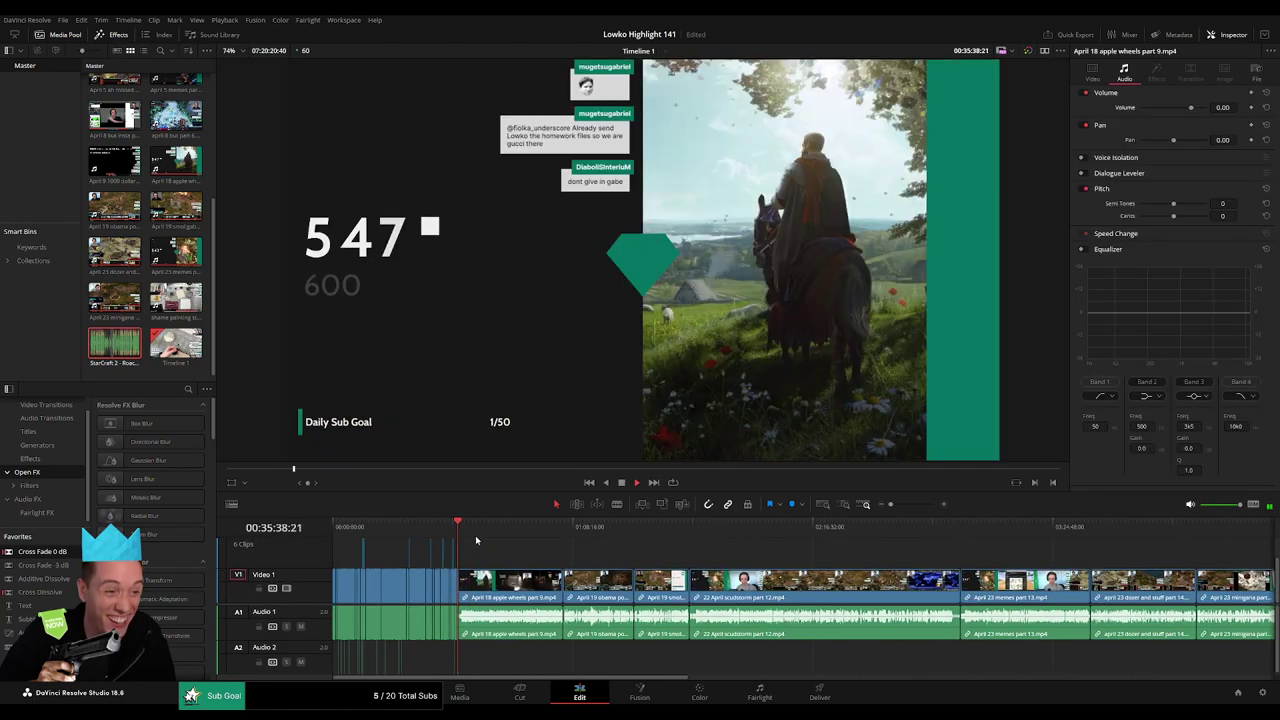
# Skim the apple wheels part 9 clip up to about 57:56 to find where its usable section starts.
pyautogui.moveTo(890, 504); pyautogui.dragTo(903, 507)
pyautogui.moveTo(645, 532); pyautogui.dragTo(594, 546)
pyautogui.press('space')
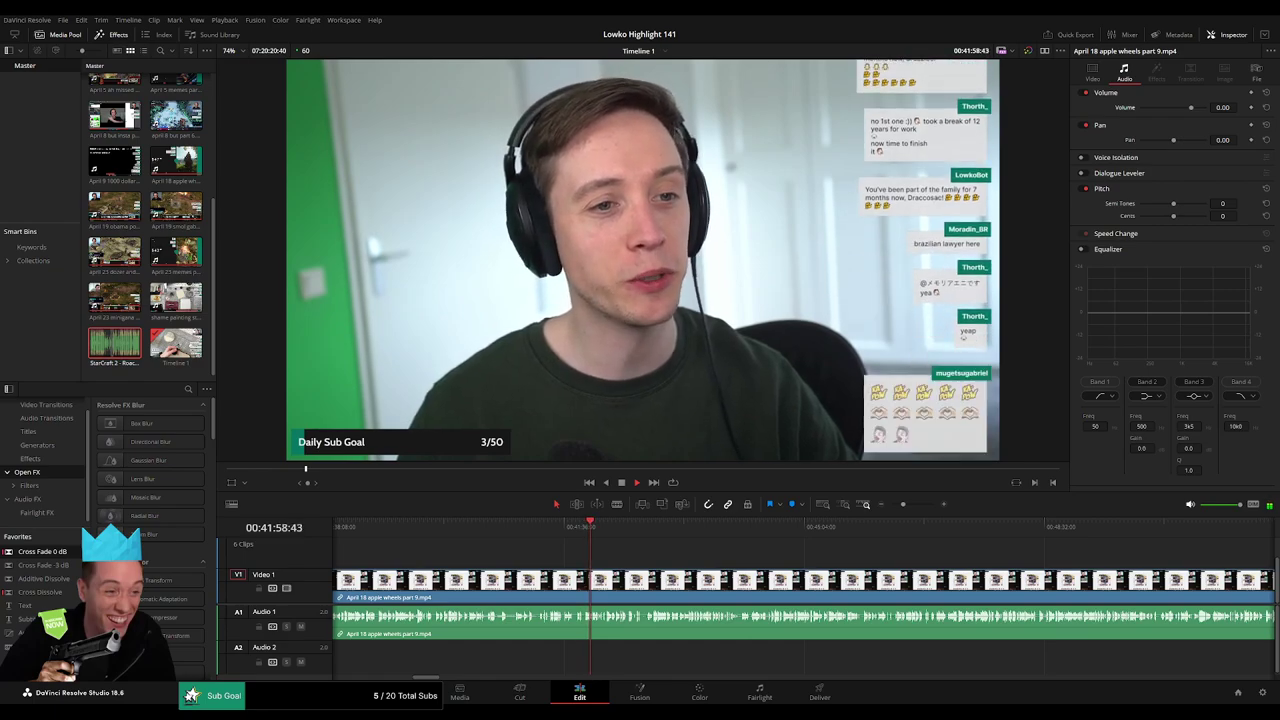
pyautogui.moveTo(591, 527); pyautogui.dragTo(713, 530)
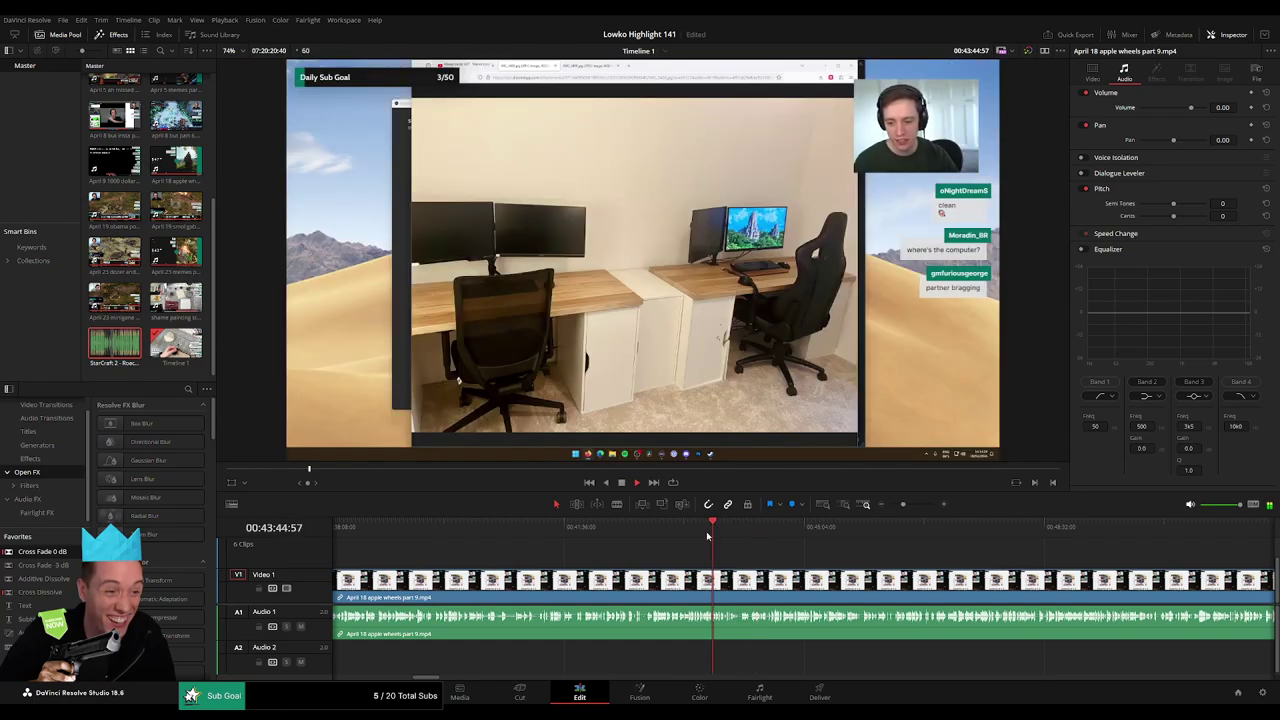
pyautogui.moveTo(697, 524); pyautogui.dragTo(924, 528)
pyautogui.press('space')
pyautogui.moveTo(981, 575); pyautogui.dragTo(760, 528)
pyautogui.moveTo(930, 528); pyautogui.dragTo(815, 538)
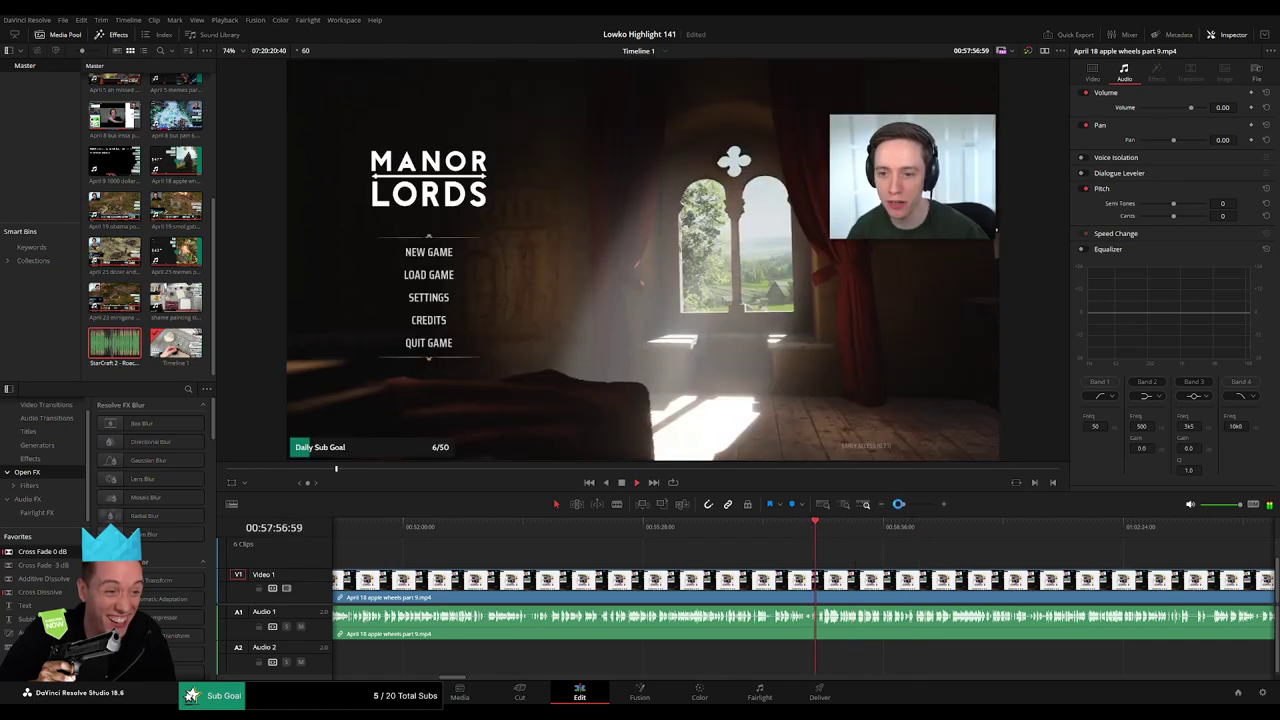
# Find where the IKEA gaming furniture article appears in part 9, split the clip at about 58:00, and ripple delete everything before the cut in that clip.
pyautogui.moveTo(898, 504); pyautogui.dragTo(915, 505)
pyautogui.click(742, 533)
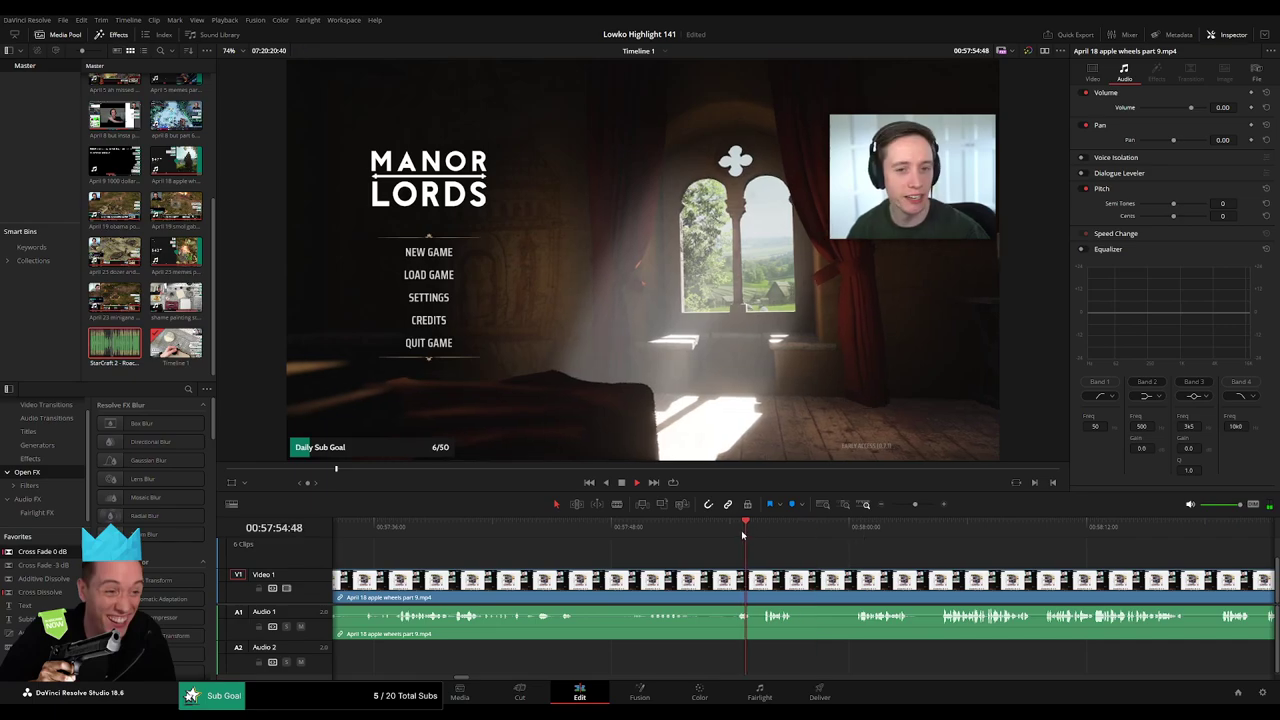
pyautogui.click(398, 540)
pyautogui.moveTo(398, 575); pyautogui.dragTo(686, 566)
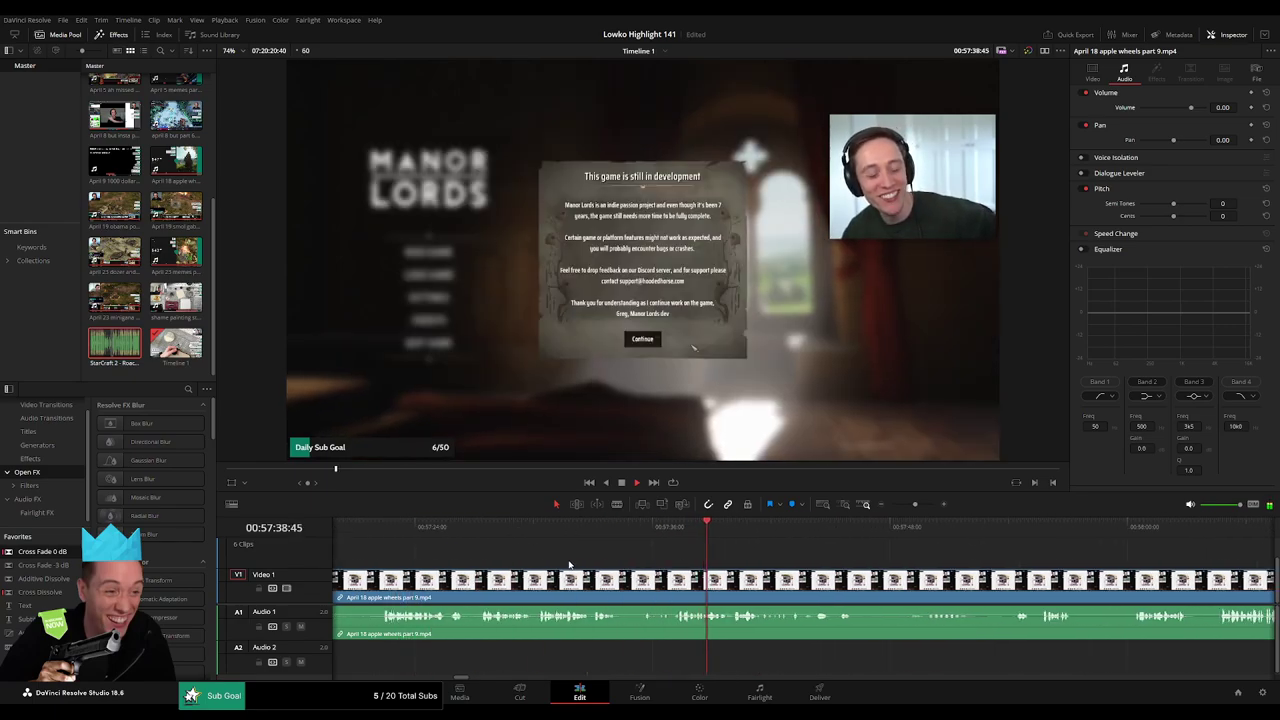
pyautogui.moveTo(984, 546); pyautogui.dragTo(699, 554)
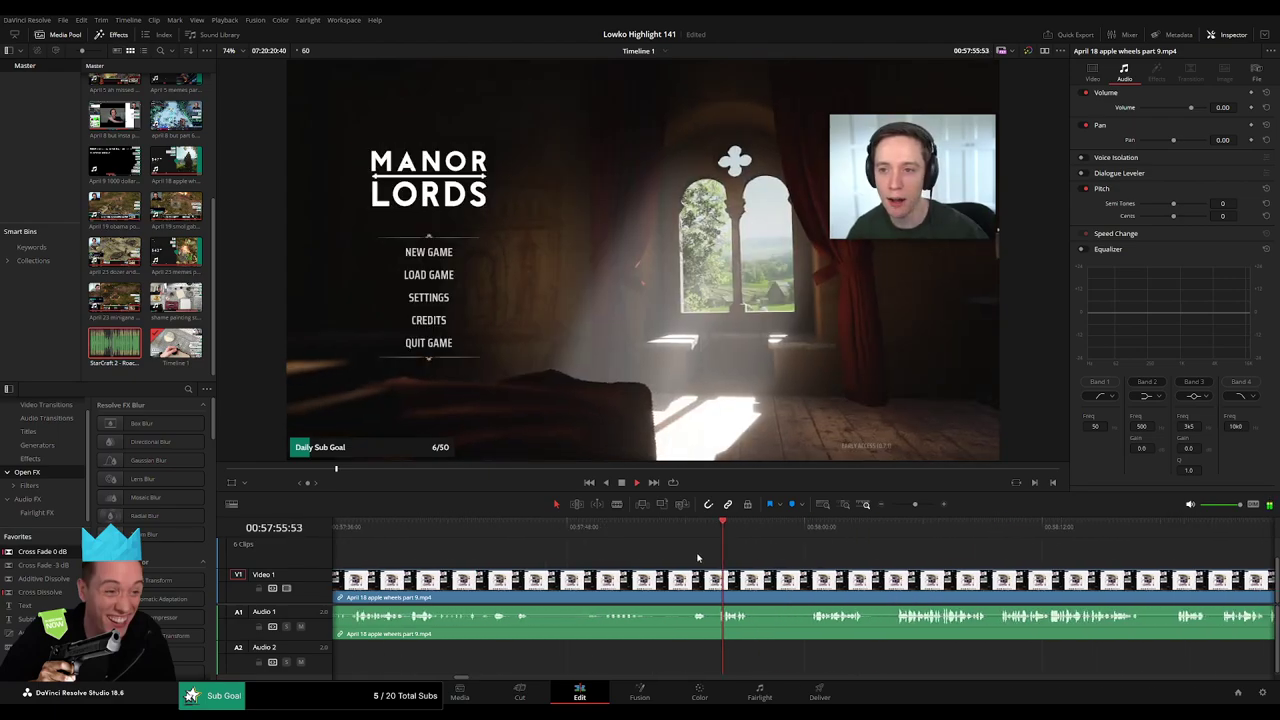
pyautogui.click(758, 540)
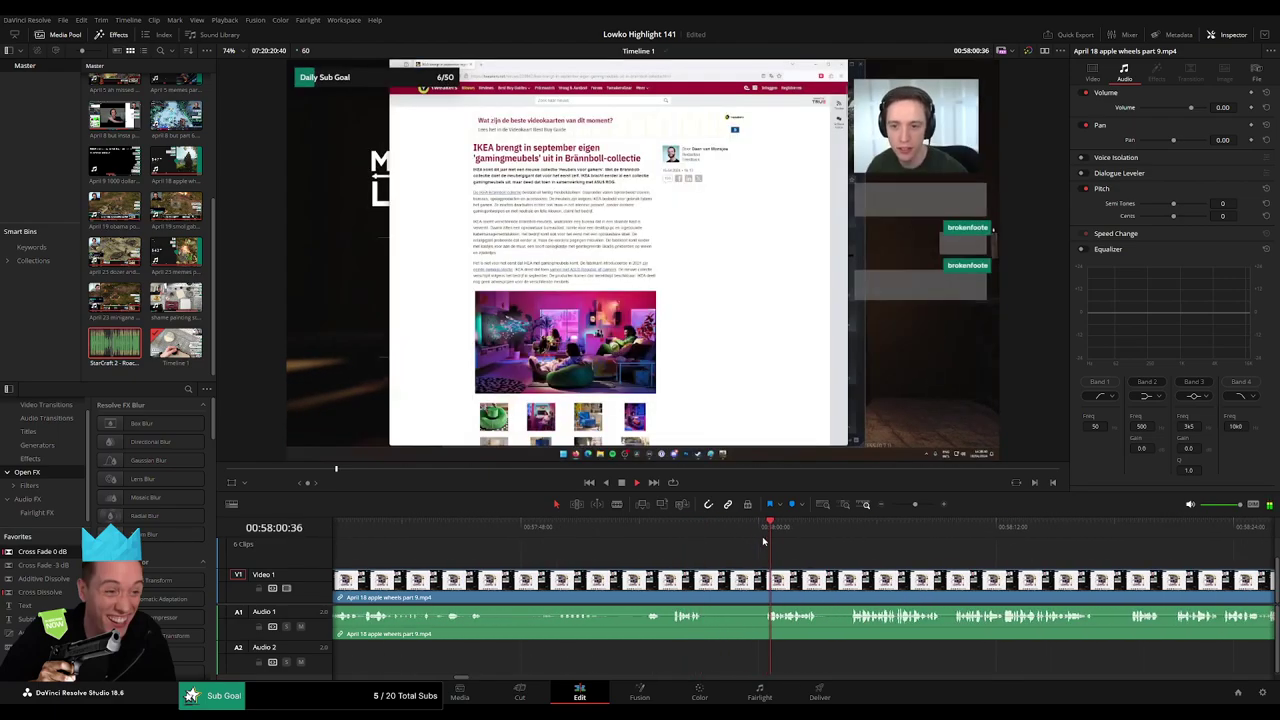
pyautogui.click(851, 532)
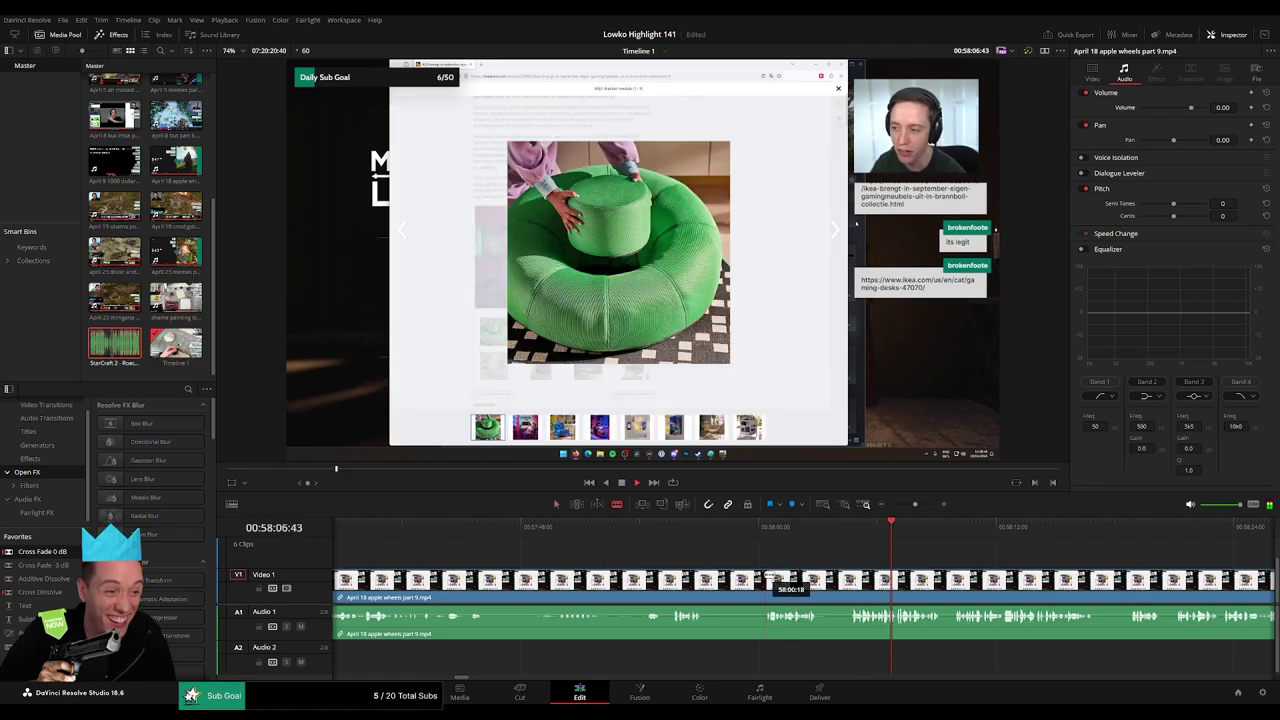
pyautogui.click(766, 577)
pyautogui.press('a')
pyautogui.click(734, 583)
pyautogui.press('Delete')
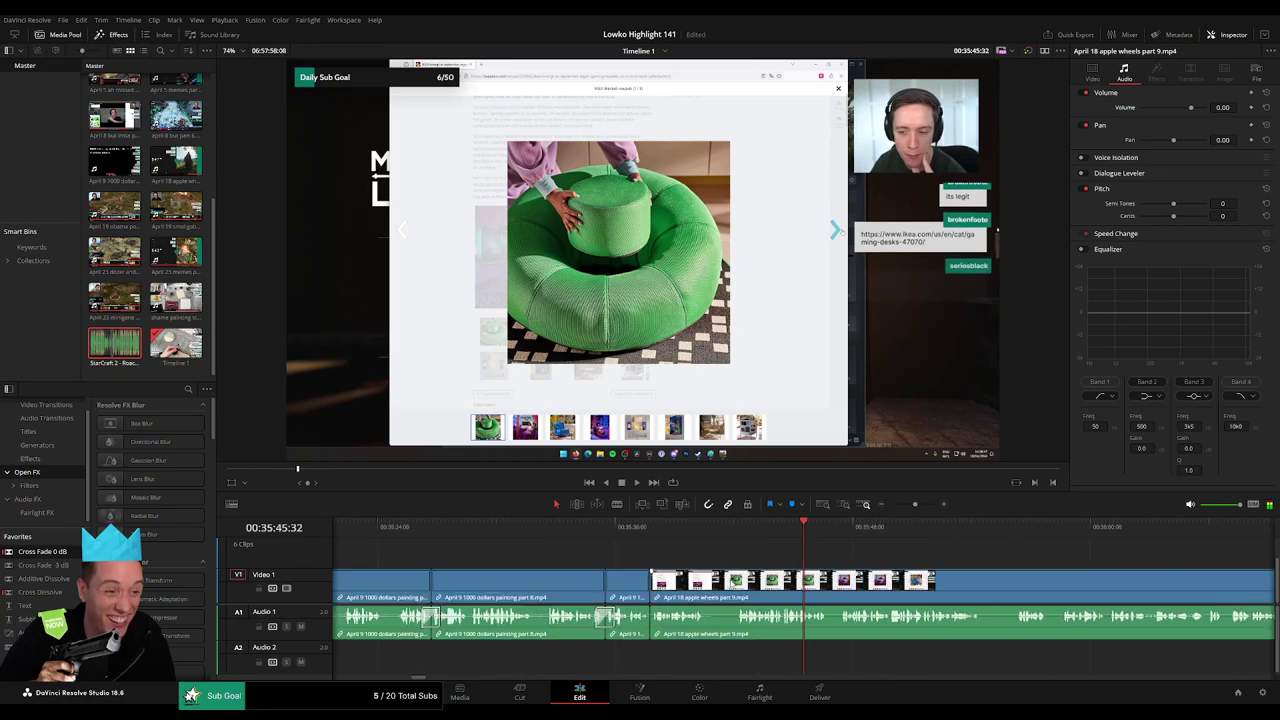
# Play part 9 from its start at about 35:38 through the IKEA furniture gallery to about 36:09, looking for sections to cut.
pyautogui.click(653, 528)
pyautogui.moveTo(711, 556); pyautogui.dragTo(631, 557)
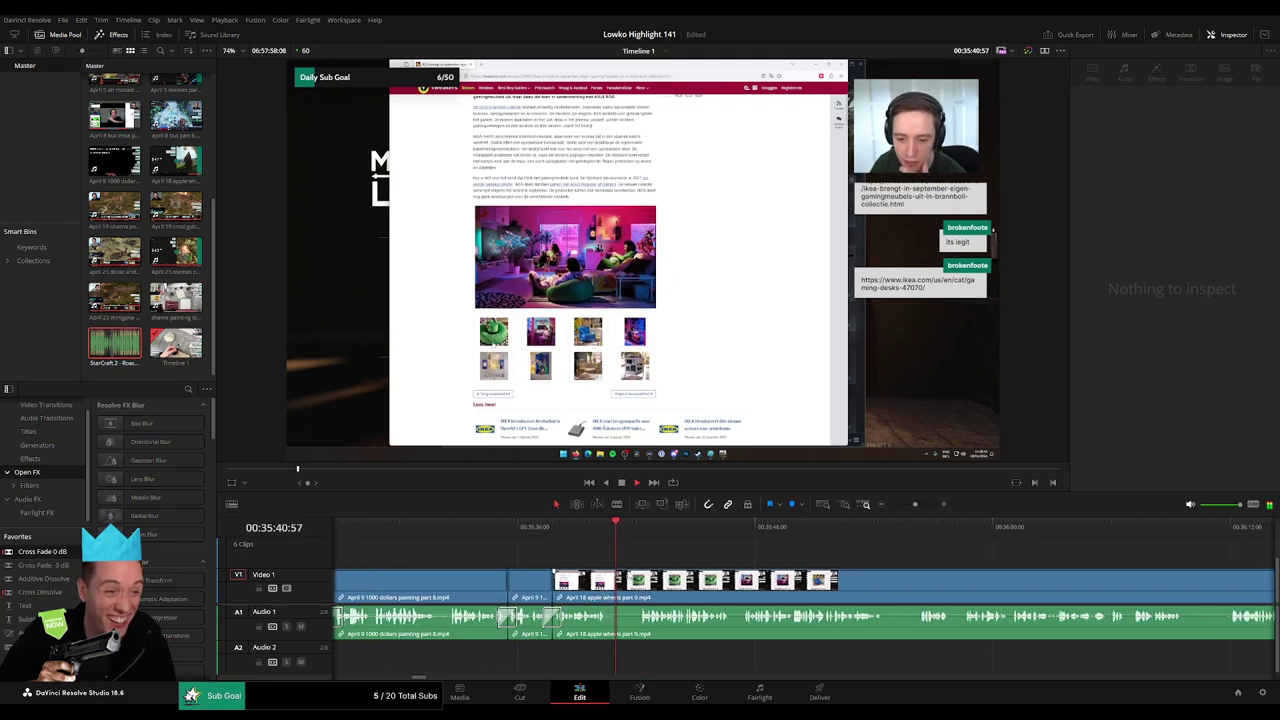
pyautogui.click(600, 530)
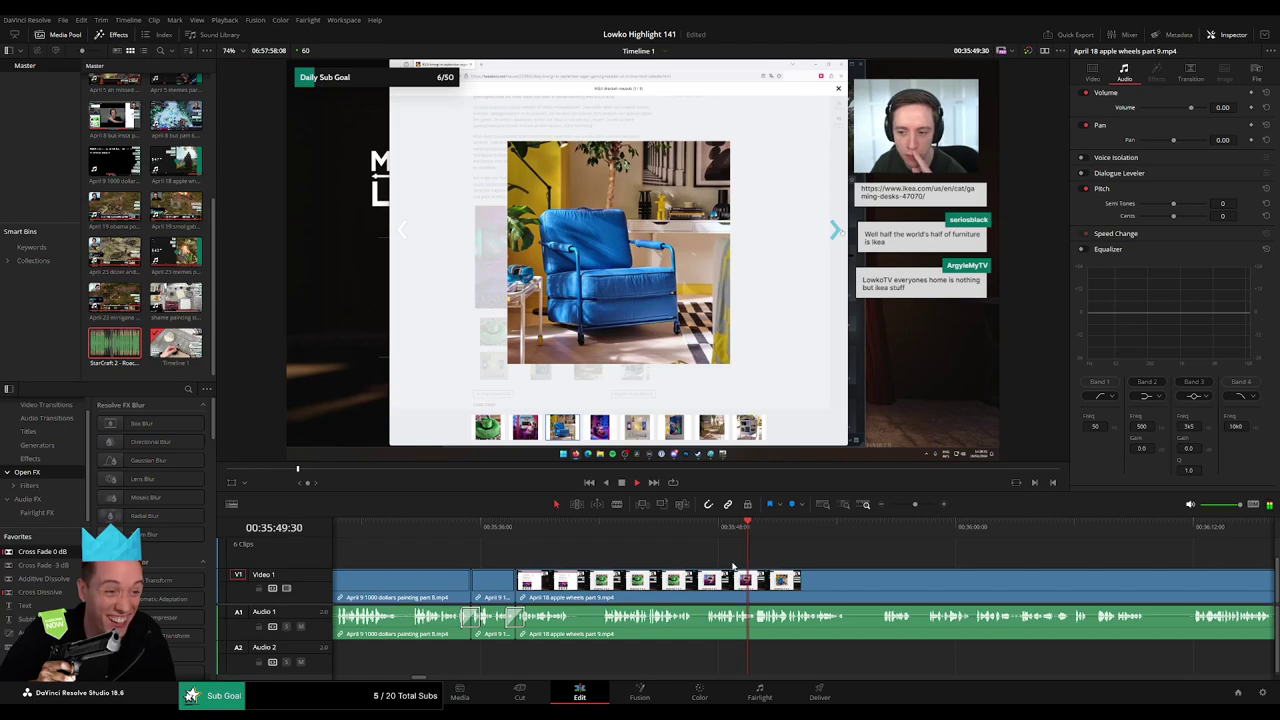
pyautogui.moveTo(824, 558); pyautogui.dragTo(752, 548)
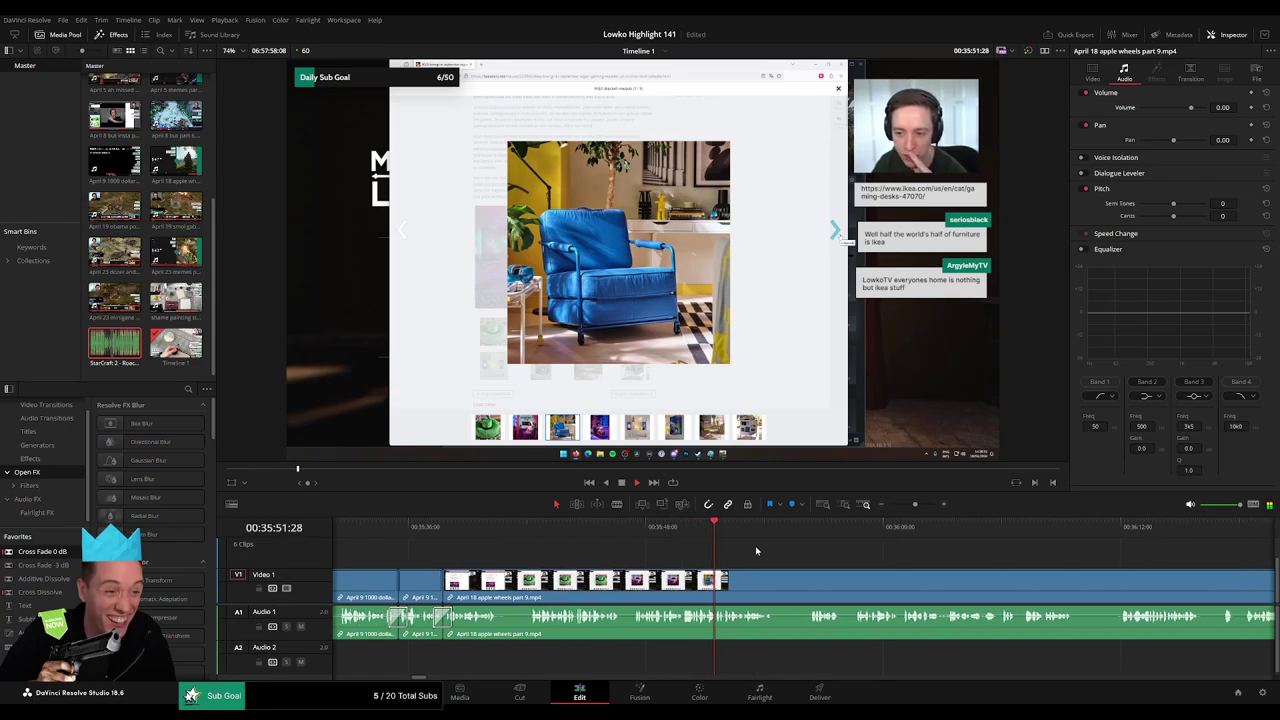
pyautogui.hscroll(4, 637, 546)
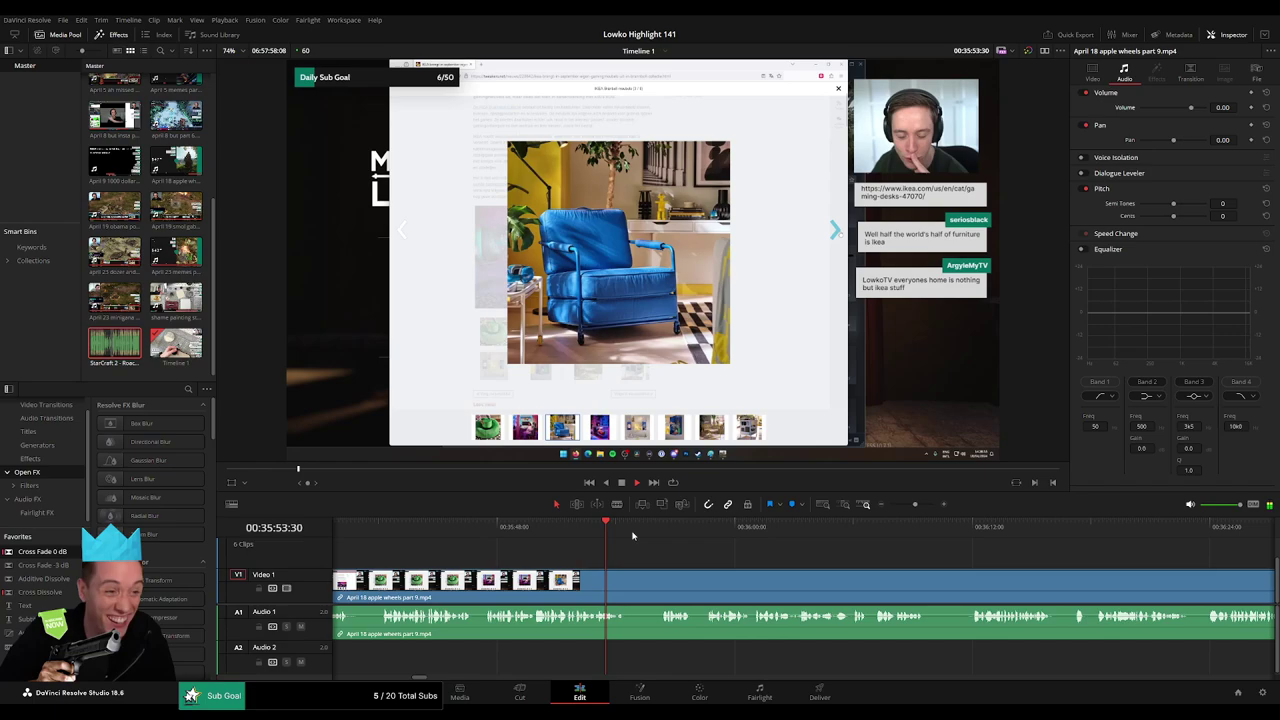
pyautogui.click(658, 532)
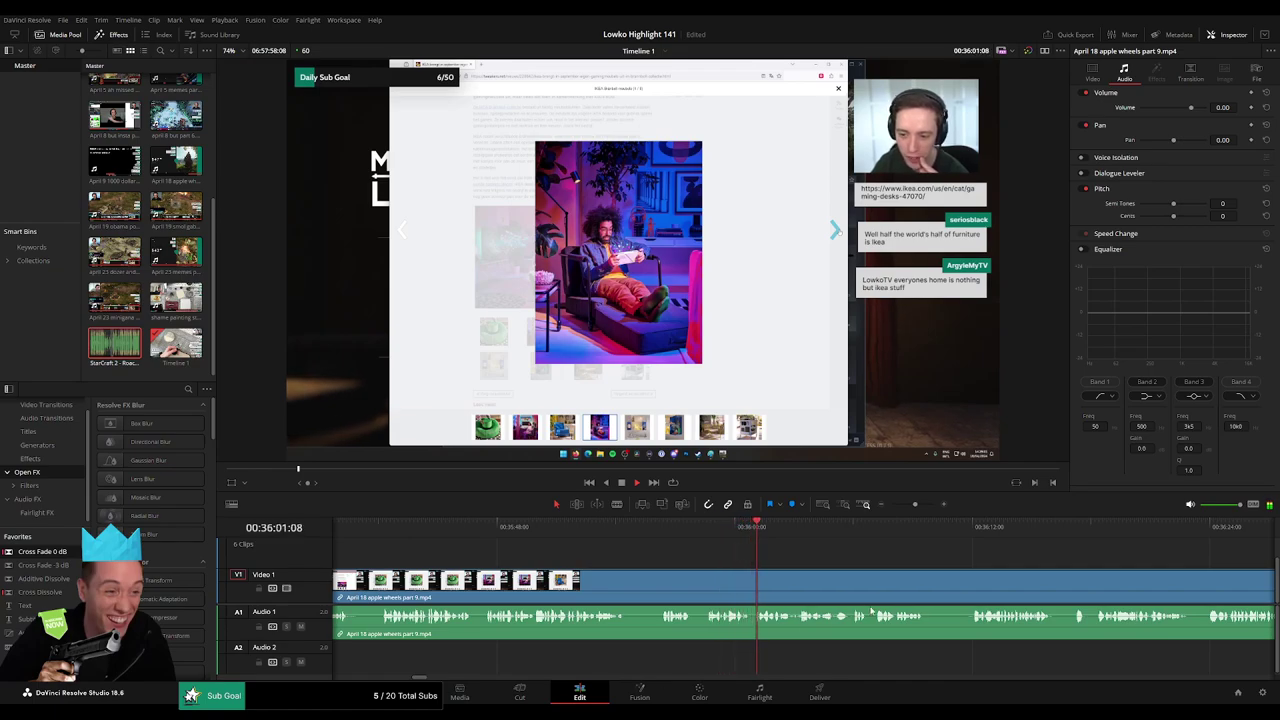
pyautogui.hscroll(5, 800, 585)
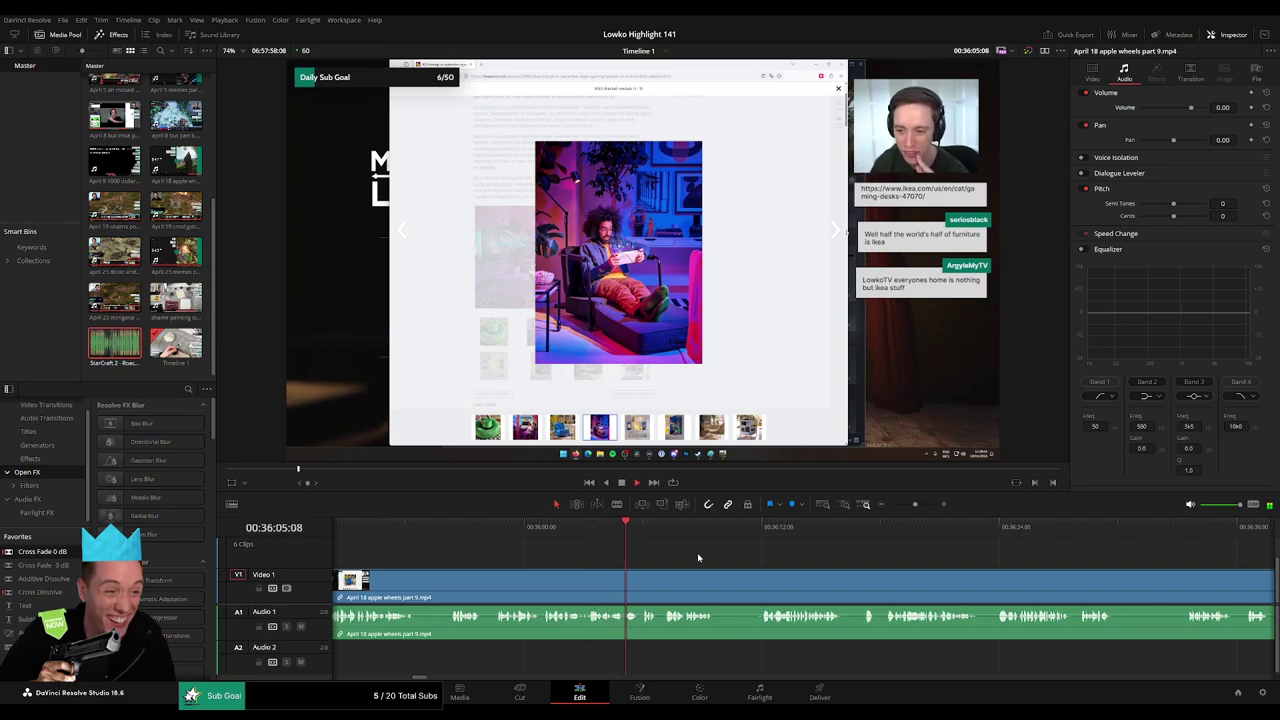
pyautogui.hscroll(3, 600, 548)
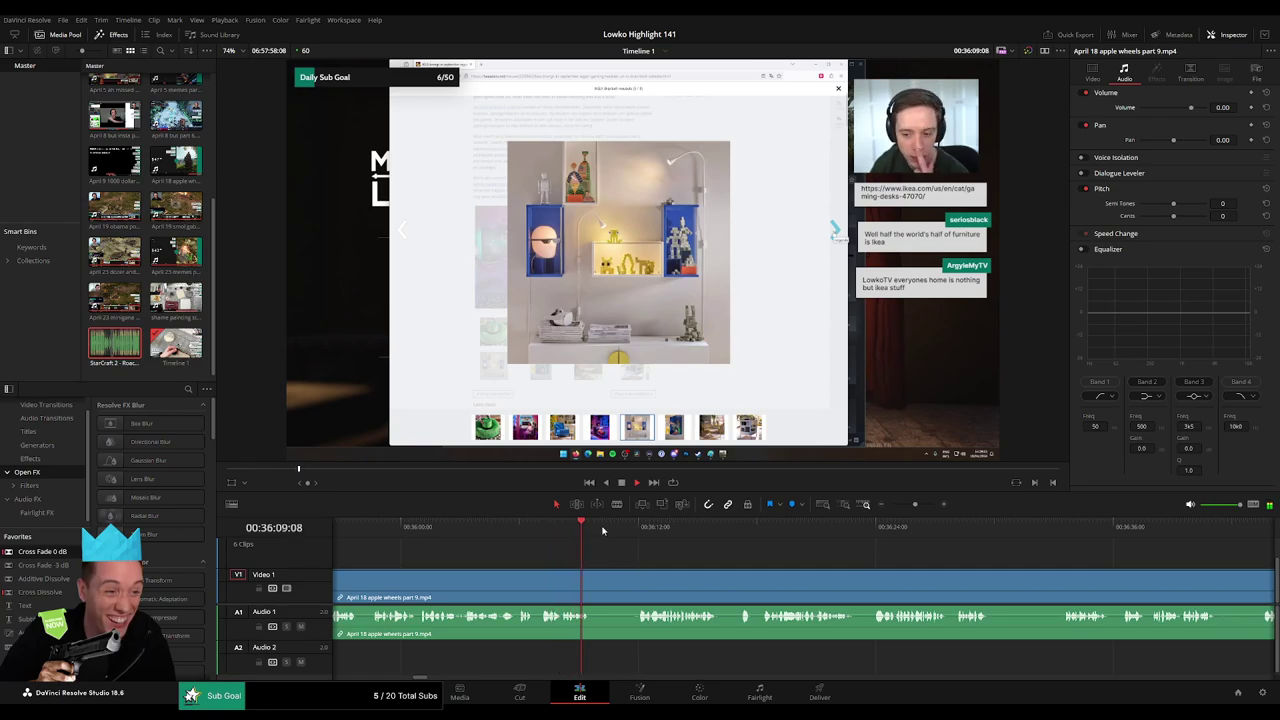
# Split the part 9 clip at about 36:10 and 36:12, ripple delete the piece between, and crossfade the audio at that cut.
pyautogui.click(638, 530)
pyautogui.click(594, 580)
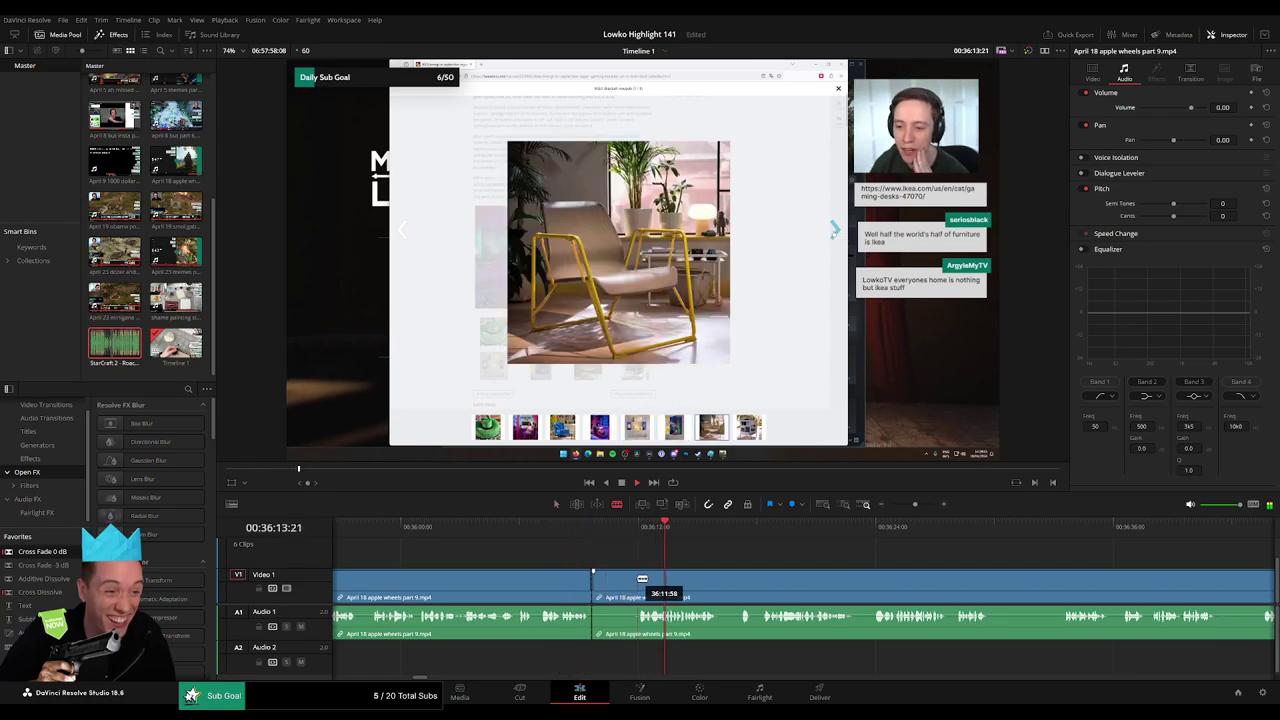
pyautogui.click(639, 580)
pyautogui.press('a')
pyautogui.click(626, 583)
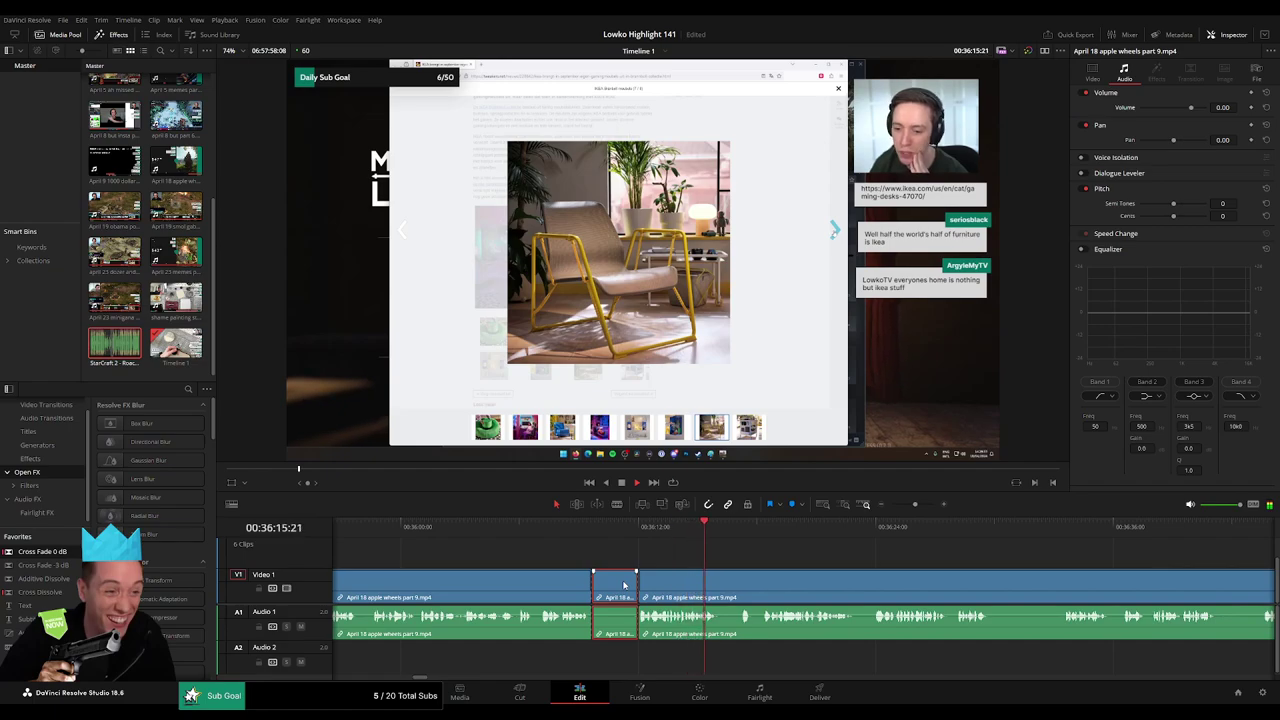
pyautogui.press('BackSpace')
pyautogui.click(624, 585)
pyautogui.press('BackSpace')
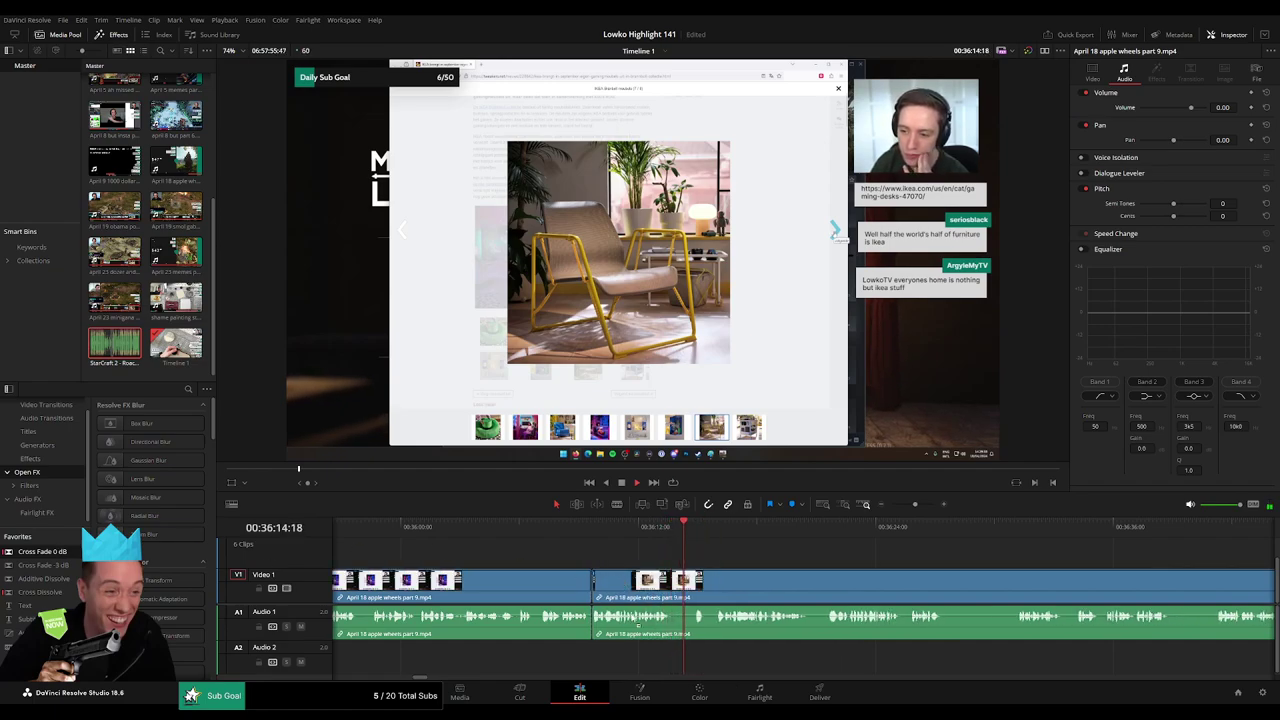
pyautogui.moveTo(599, 630); pyautogui.dragTo(593, 622)
pyautogui.click(698, 534)
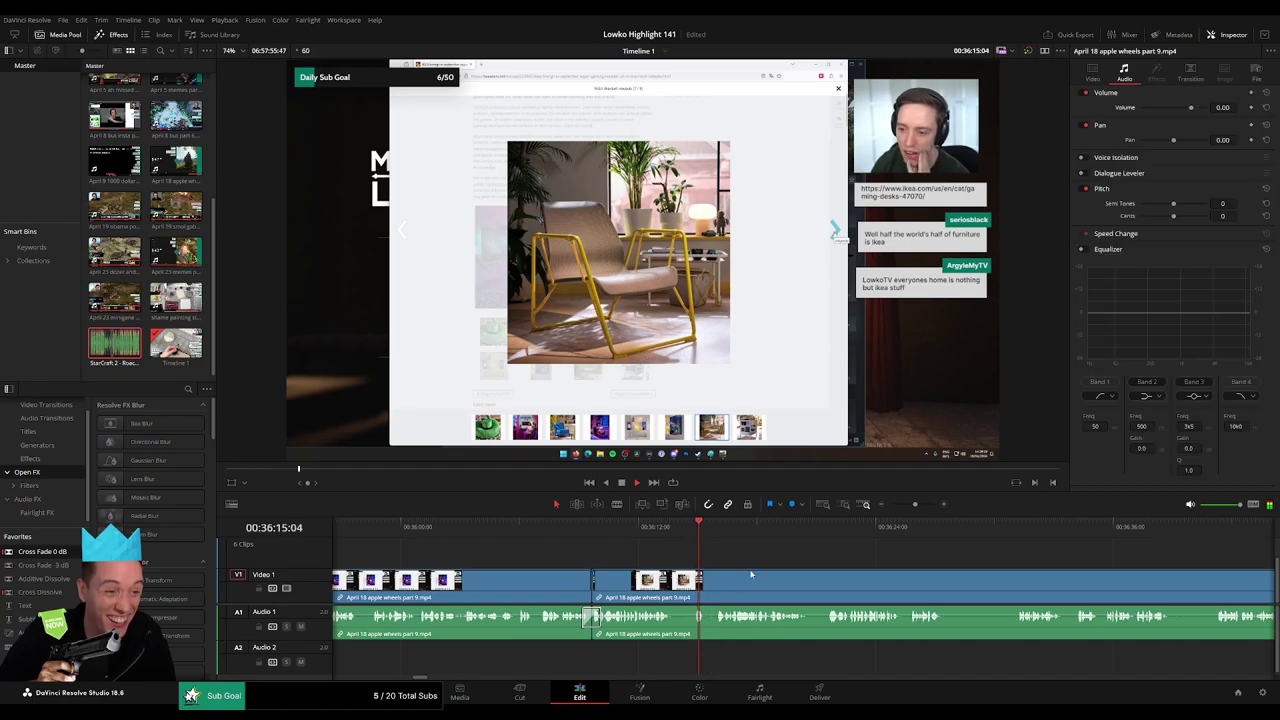
# Split the part 9 clip at about 36:14 and 36:16 and ripple delete the section between the cuts.
pyautogui.hscroll(2, 751, 575)
pyautogui.press('b')
pyautogui.click(571, 590)
pyautogui.click(608, 590)
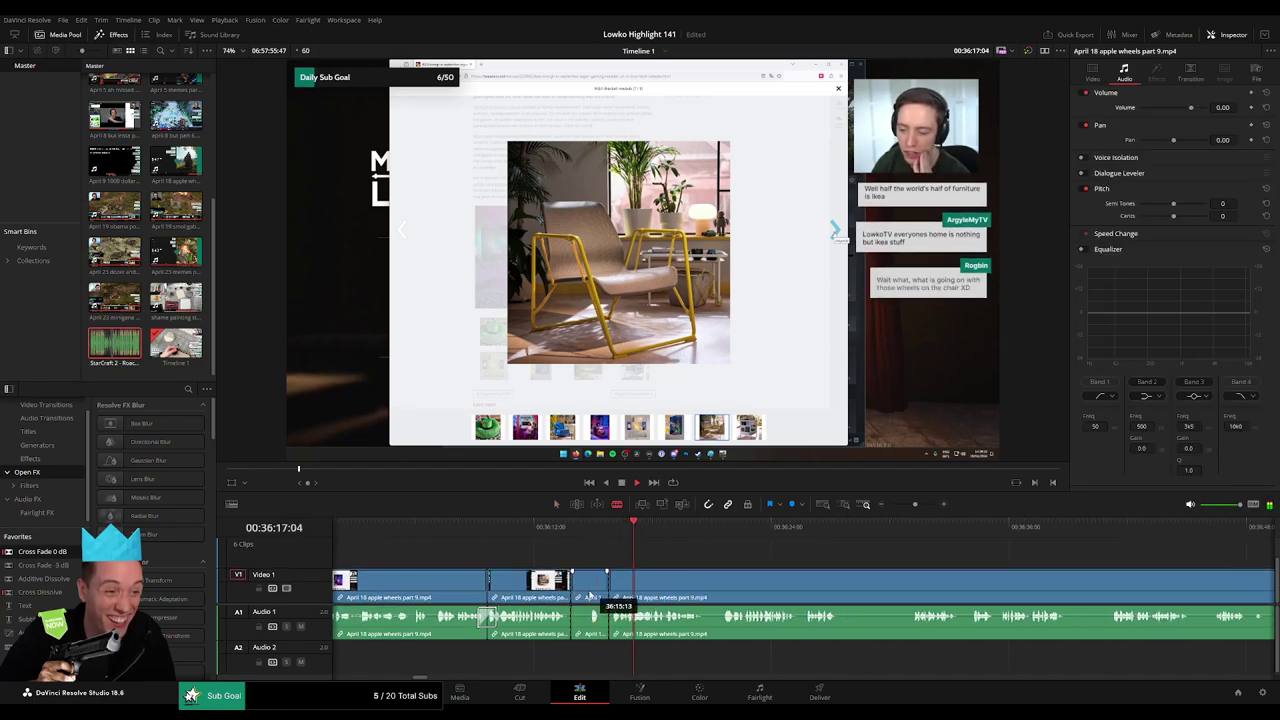
pyautogui.press('a')
pyautogui.click(591, 594)
pyautogui.press('BackSpace')
# Ripple delete the short section of part 9 just after about 36:18:50, less than a second long.
pyautogui.press('b')
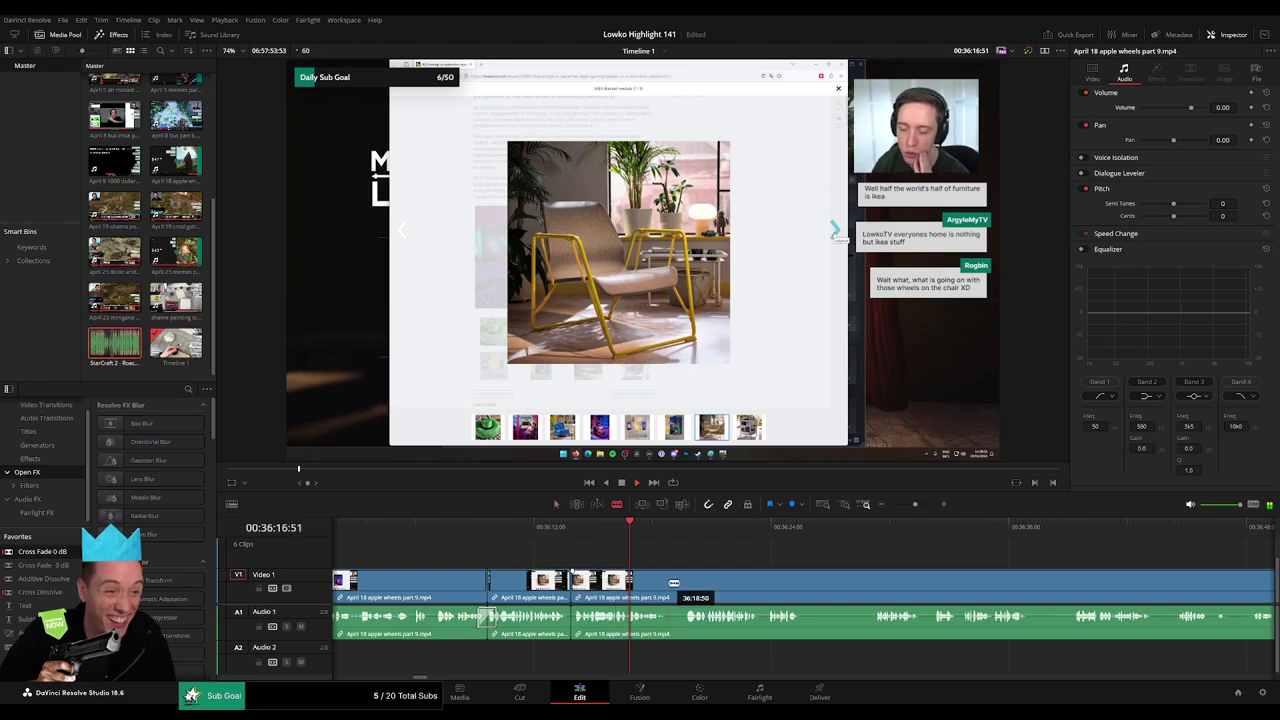
pyautogui.click(669, 585)
pyautogui.click(685, 585)
pyautogui.press('a')
pyautogui.click(678, 588)
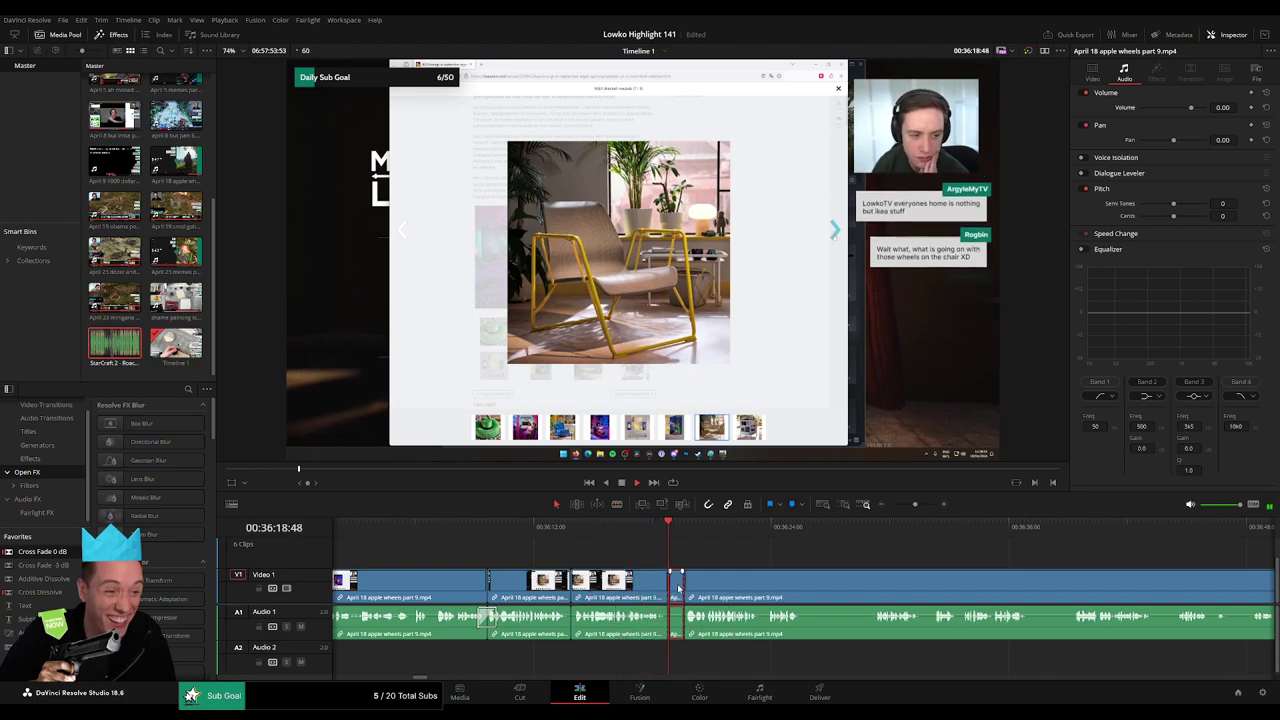
pyautogui.press('BackSpace')
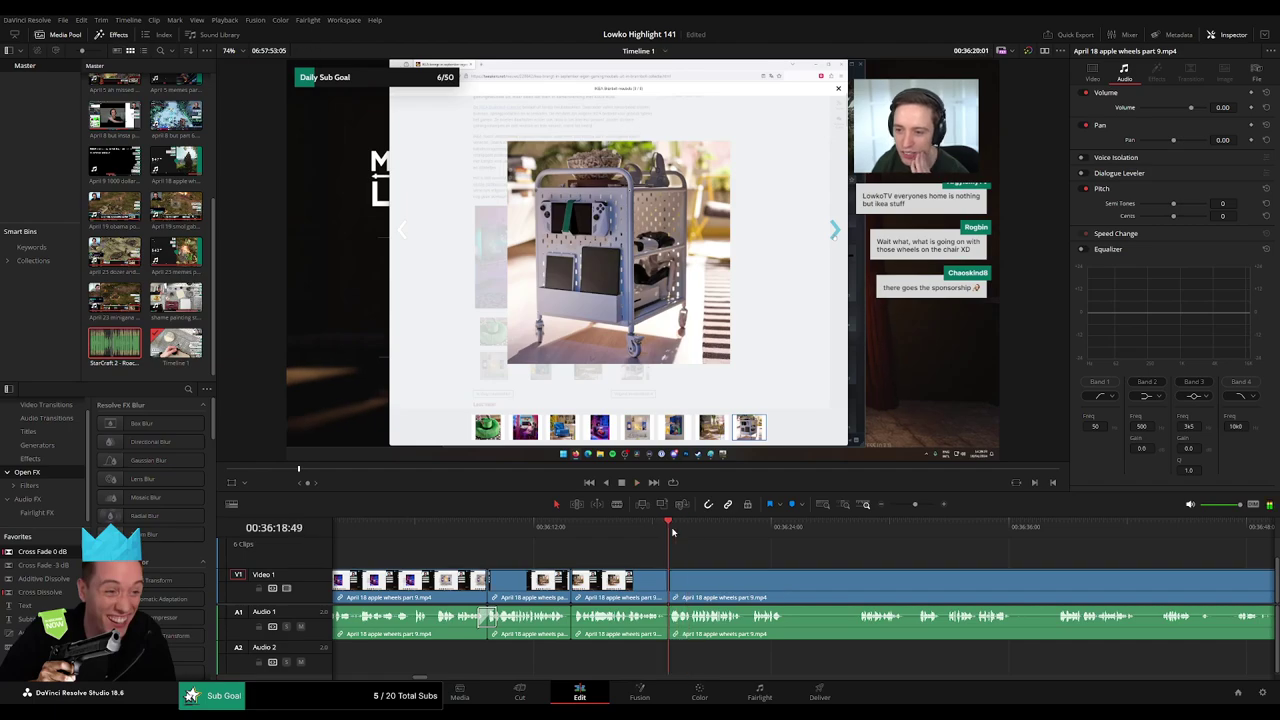
# Split the part 9 clip at about 36:25 and 36:28 and ripple delete the section between the cuts.
pyautogui.moveTo(789, 559); pyautogui.dragTo(541, 551)
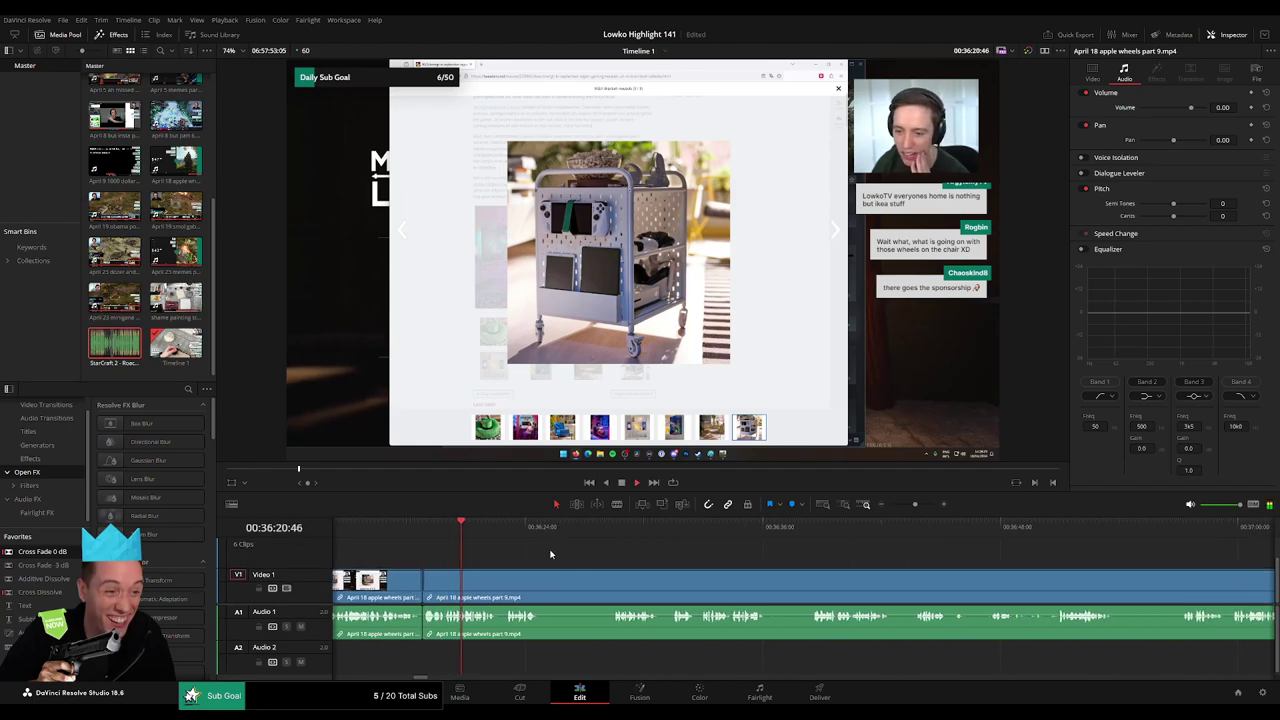
pyautogui.press('b')
pyautogui.click(546, 588)
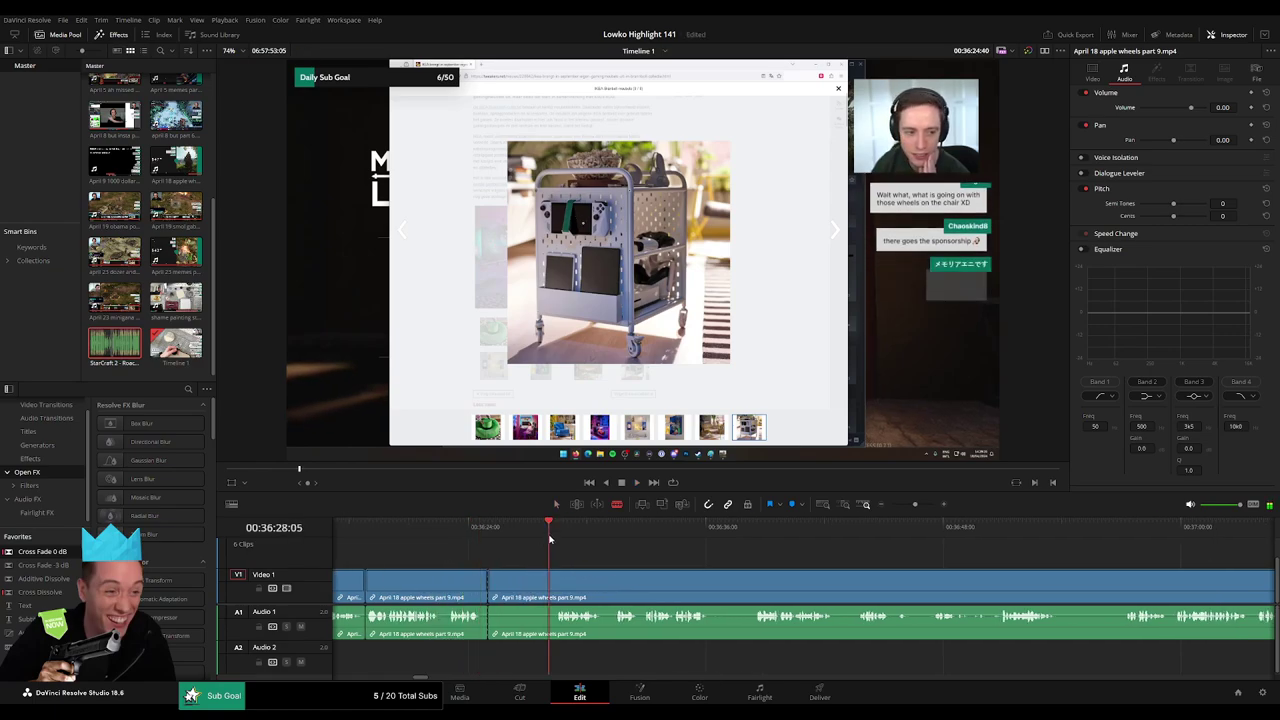
pyautogui.click(555, 588)
pyautogui.press('a')
pyautogui.click(529, 587)
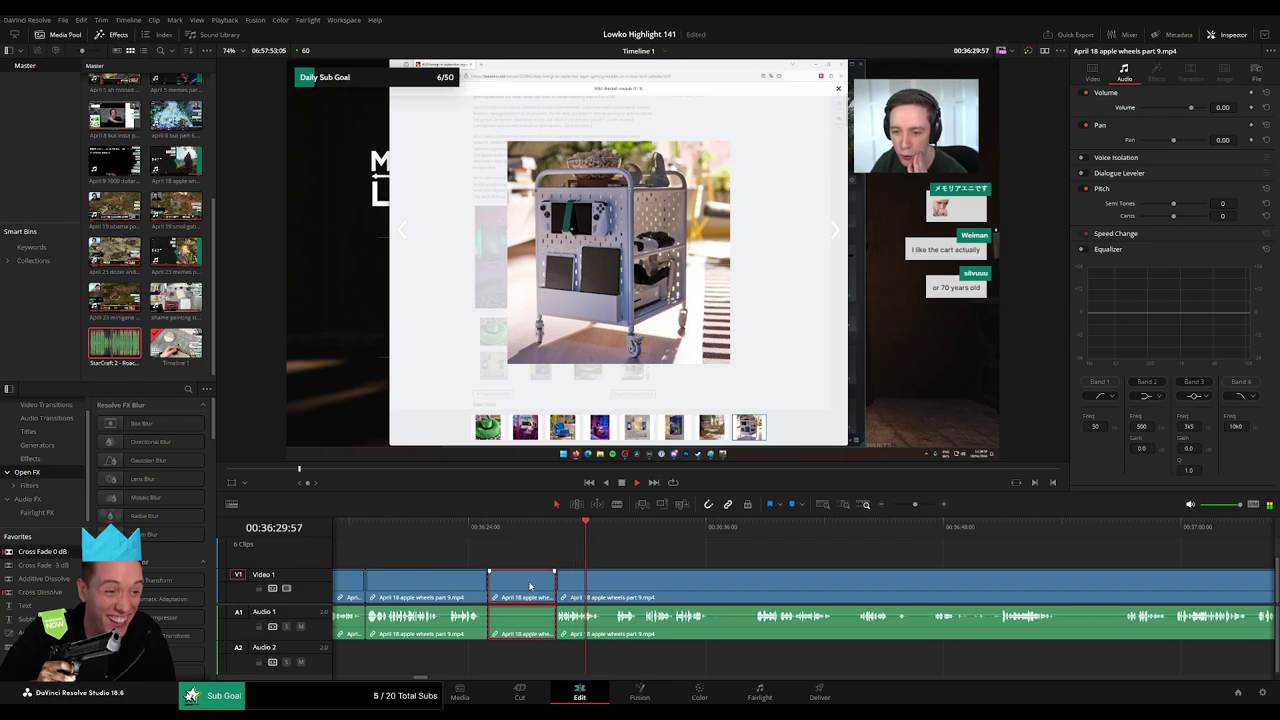
pyautogui.press('Delete')
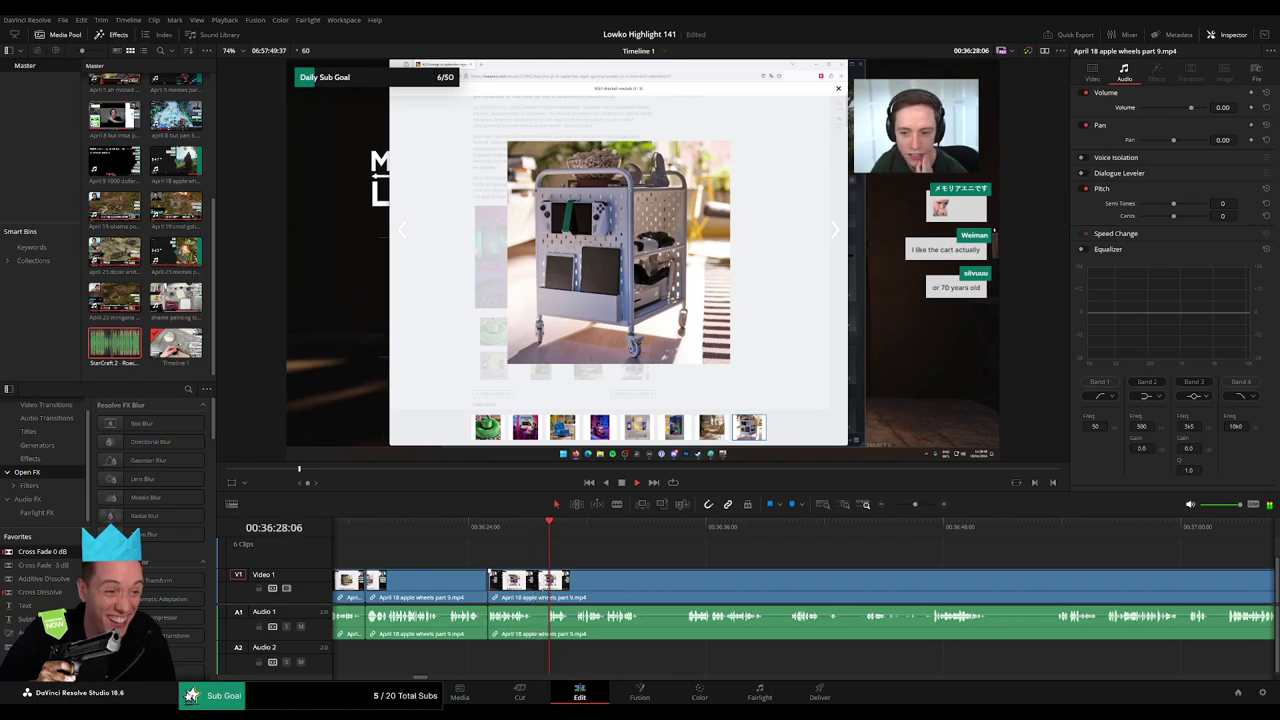
# Ripple delete the roughly half-second piece of part 9 that ends at about 36:28.
pyautogui.press('b')
pyautogui.click(547, 581)
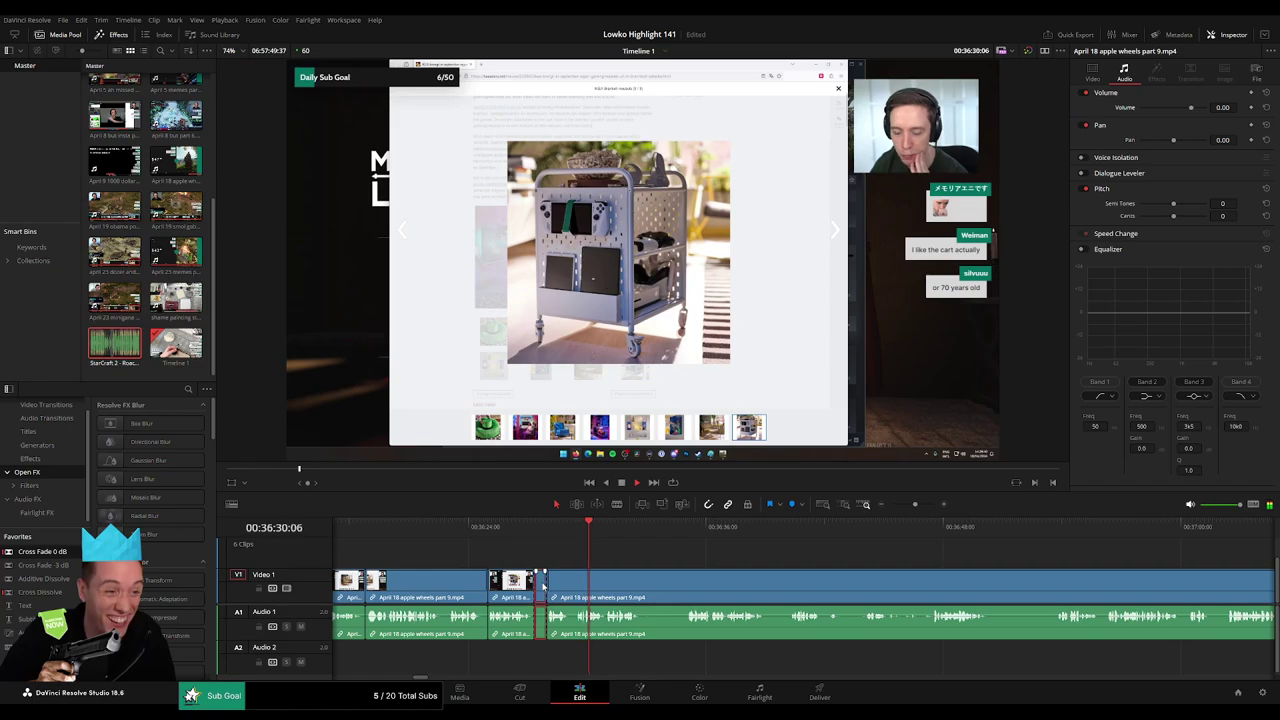
pyautogui.press('Delete')
# Split the part 9 clip at about 36:32 and 36:34 and ripple delete the section between the cuts.
pyautogui.hscroll(2, 640, 571)
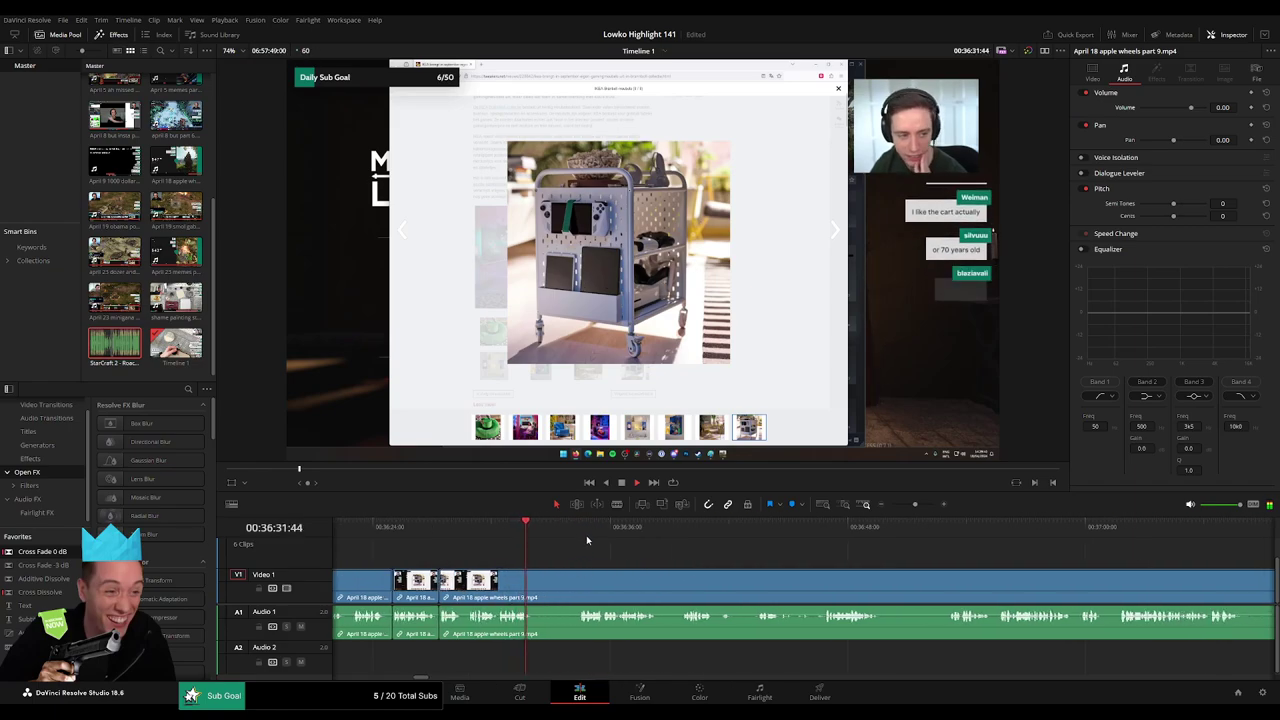
pyautogui.click(583, 530)
pyautogui.press('b')
pyautogui.click(536, 584)
pyautogui.click(579, 583)
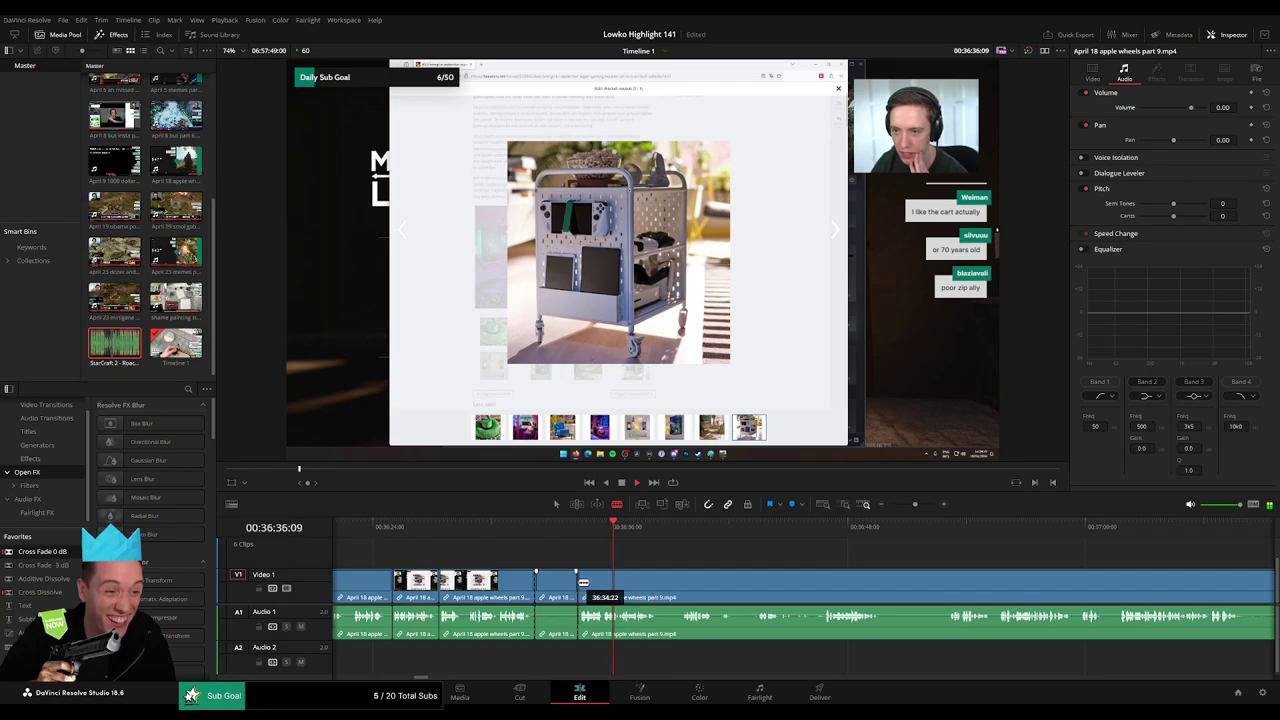
pyautogui.press('a')
pyautogui.click(564, 588)
pyautogui.press('BackSpace')
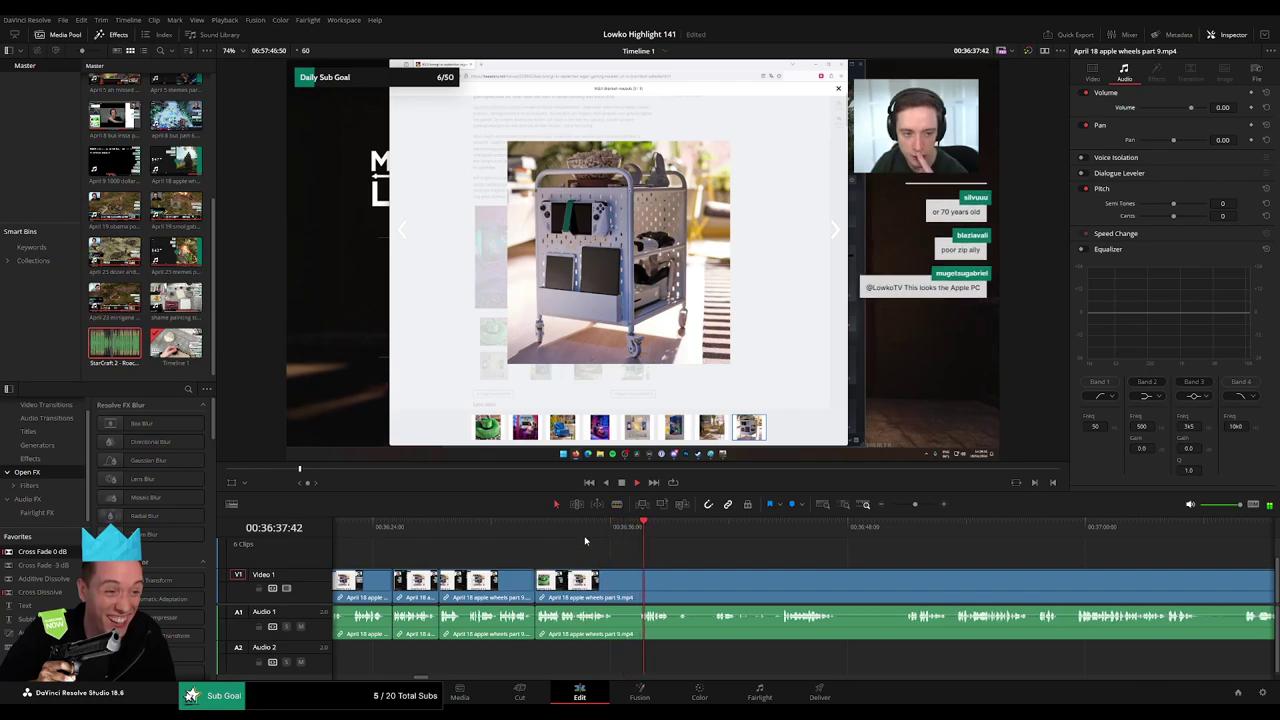
# Ripple delete about one second of part 9 between roughly 36:36:30 and 36:37:20.
pyautogui.click(585, 529)
pyautogui.hscroll(2, 668, 550)
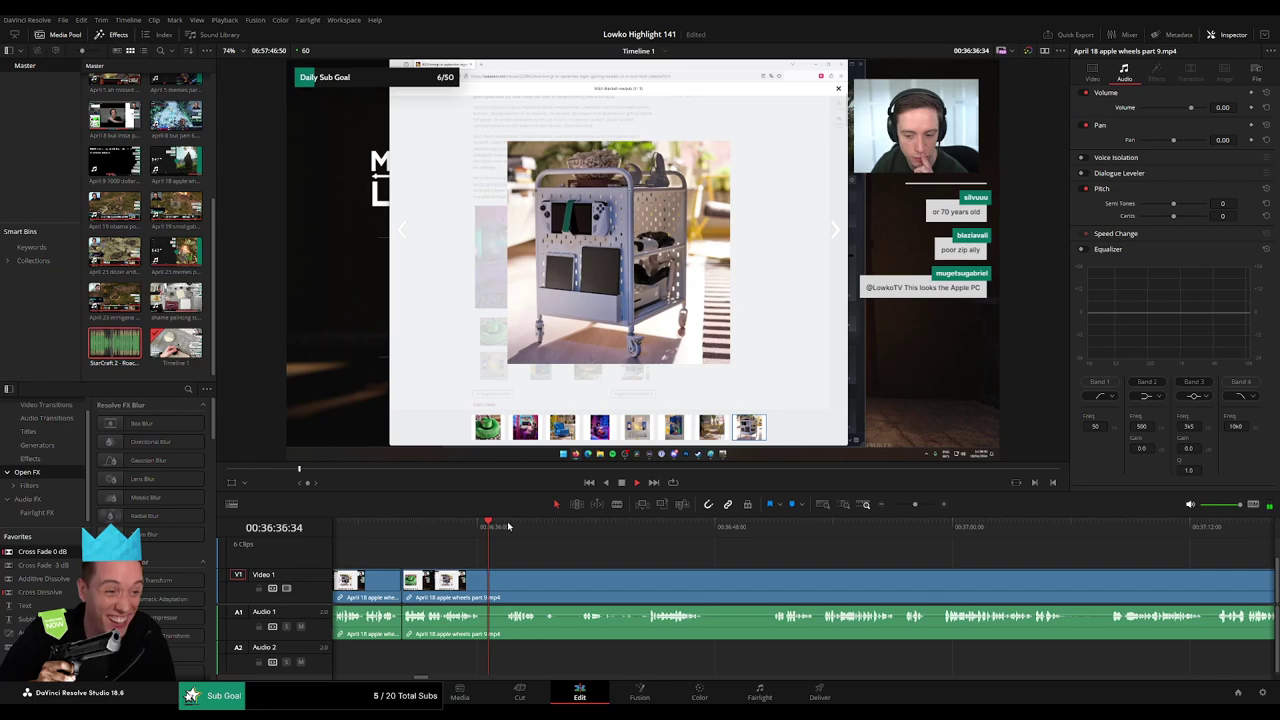
pyautogui.click(486, 575)
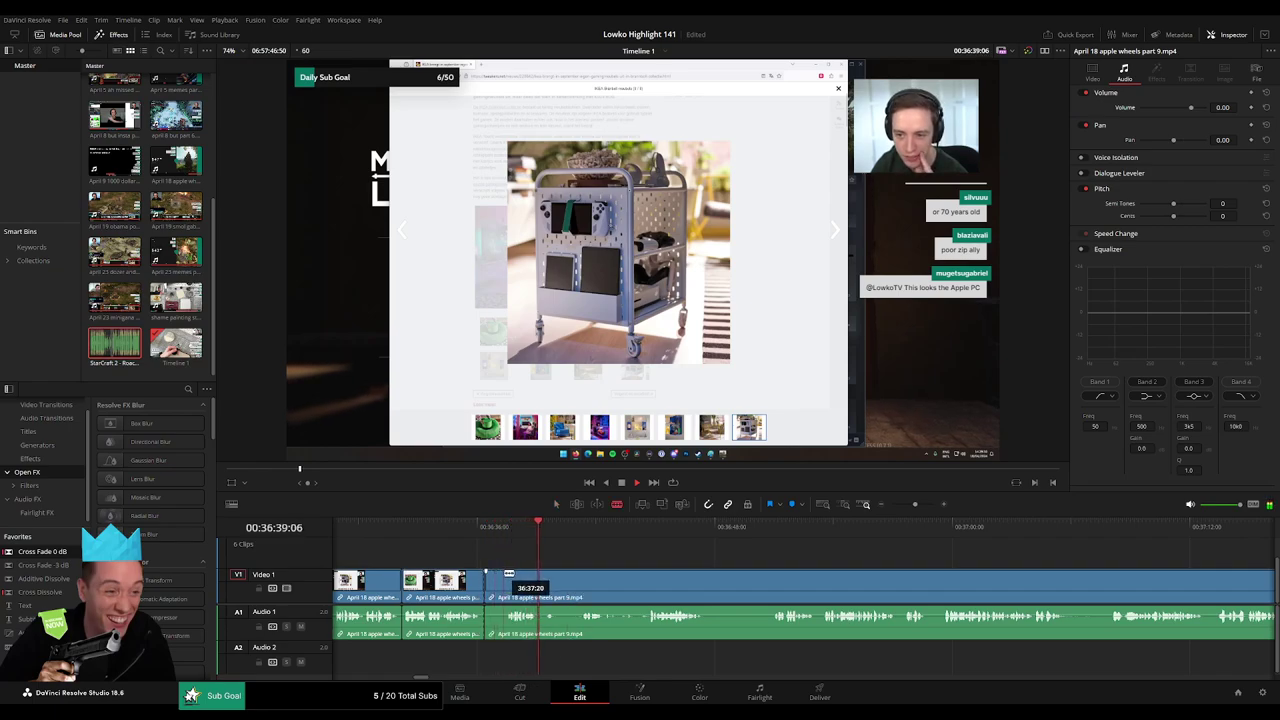
pyautogui.click(504, 576)
pyautogui.press('a')
pyautogui.click(496, 581)
pyautogui.press('BackSpace')
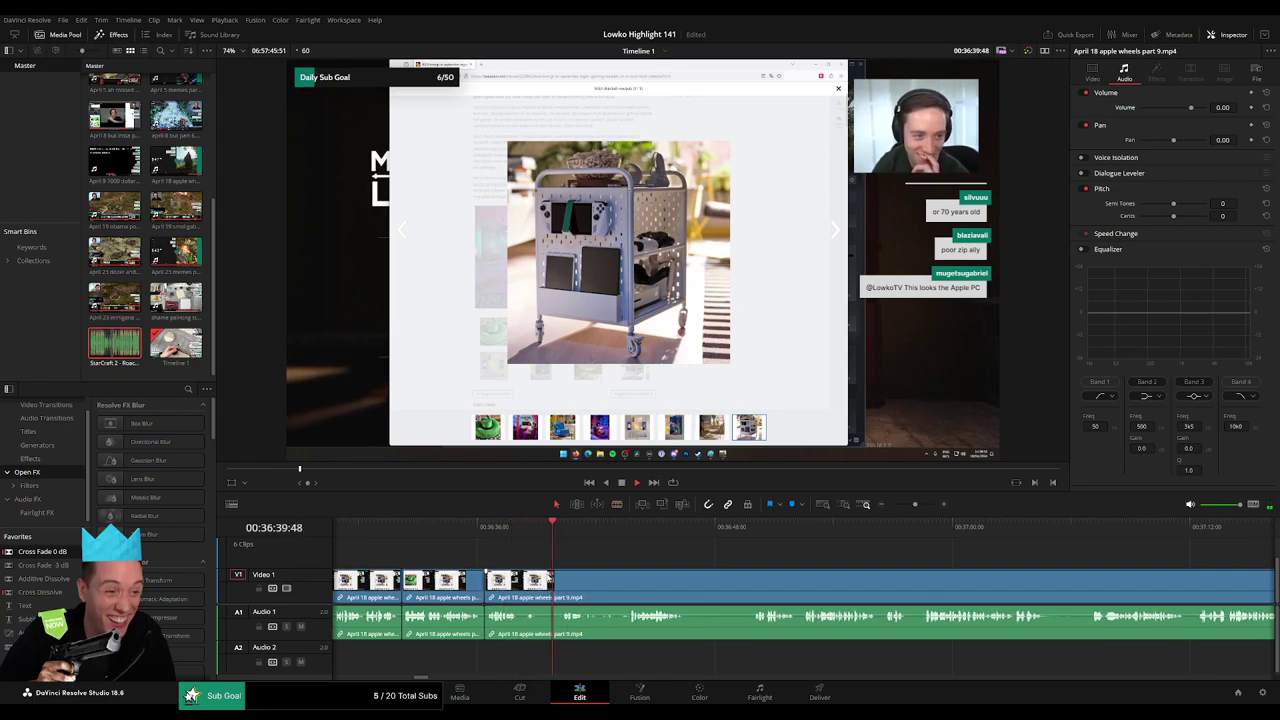
# Split the part 9 clip at about 36:38 and 36:40 and ripple delete the section between the cuts.
pyautogui.press('b')
pyautogui.click(521, 578)
pyautogui.click(560, 578)
pyautogui.press('a')
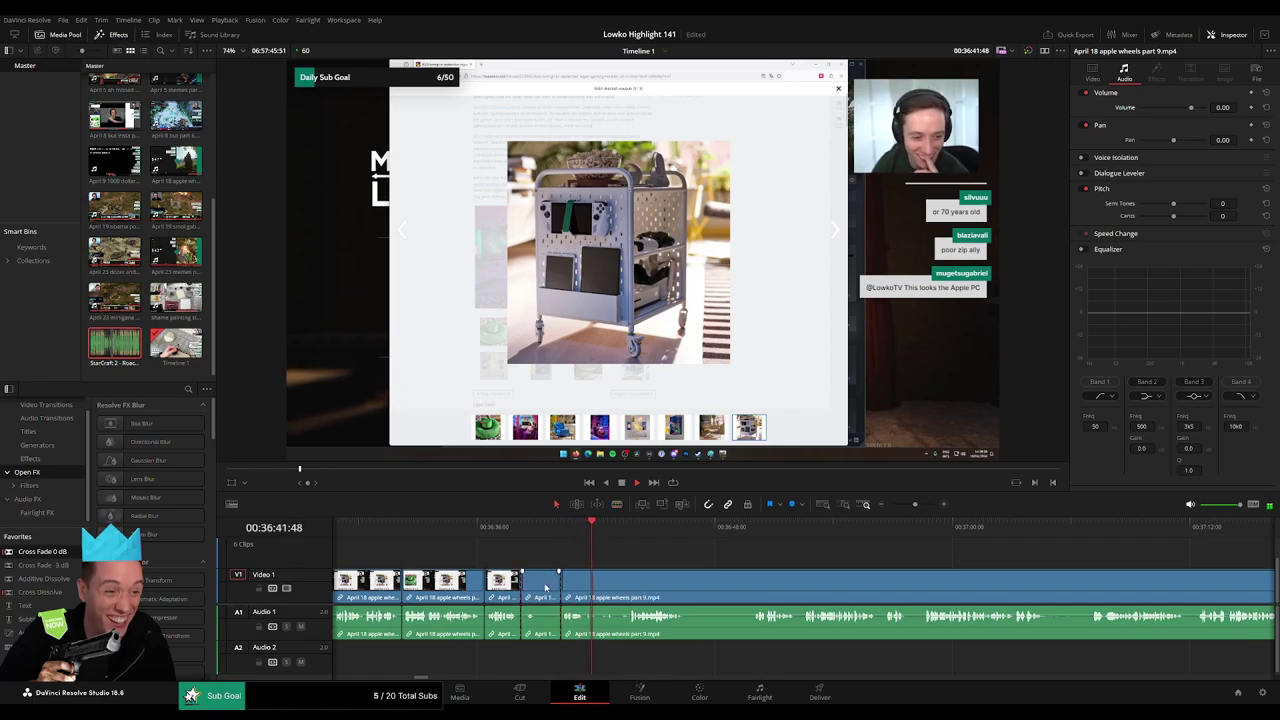
pyautogui.press('BackSpace')
# Split the part 9 clip at about 36:44:30 and 36:48 and ripple delete the section between the cuts.
pyautogui.moveTo(600, 571); pyautogui.dragTo(456, 550)
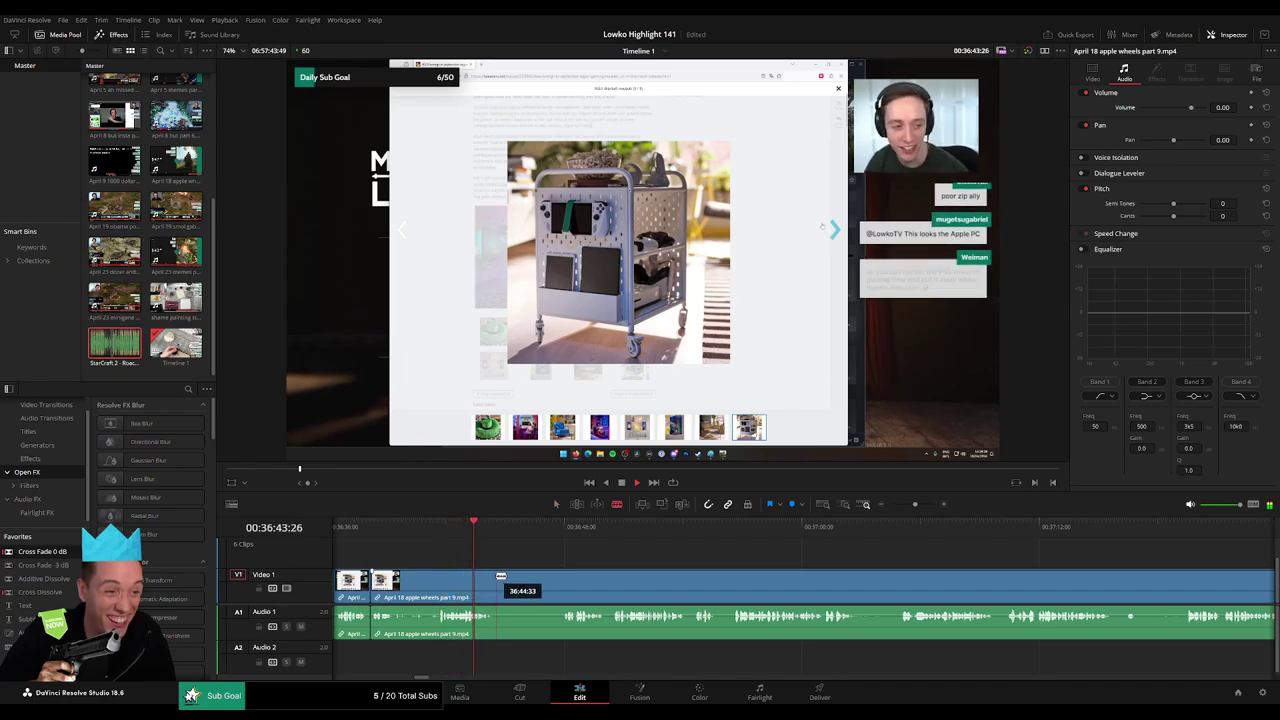
pyautogui.hotkey('ctrl', 'b')
pyautogui.click(565, 530)
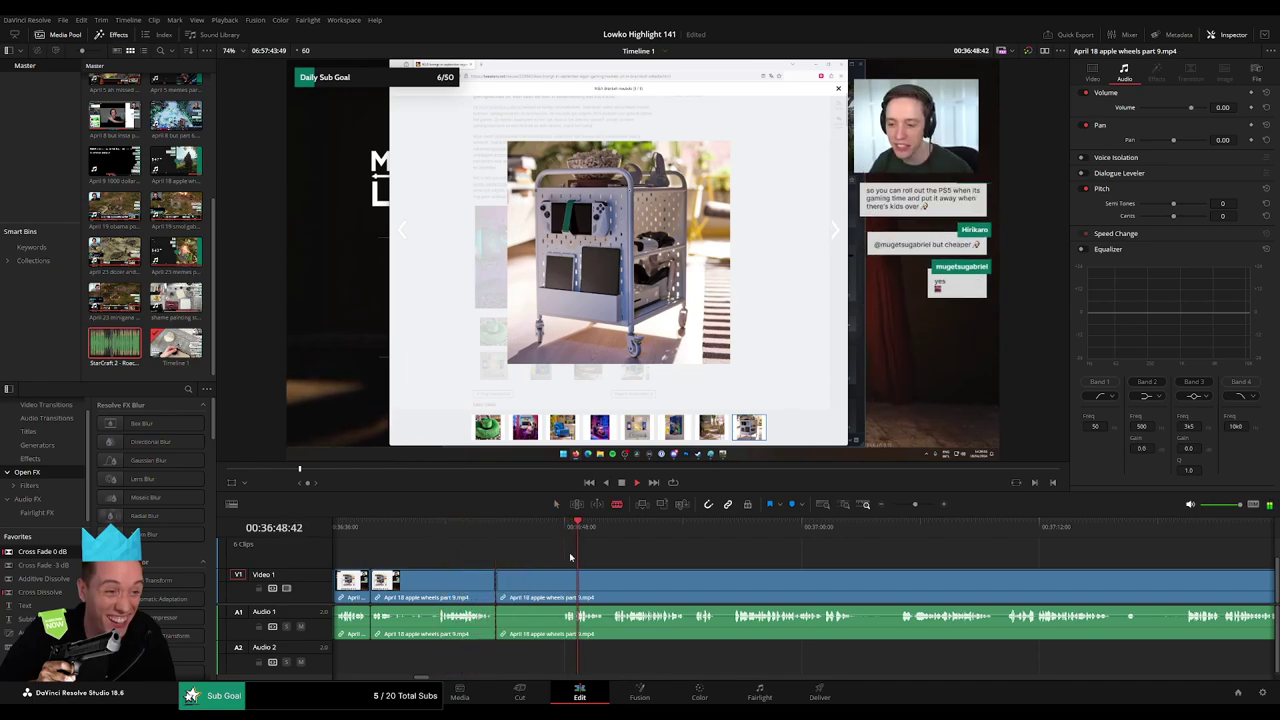
pyautogui.click(564, 575)
pyautogui.press('a')
pyautogui.click(545, 586)
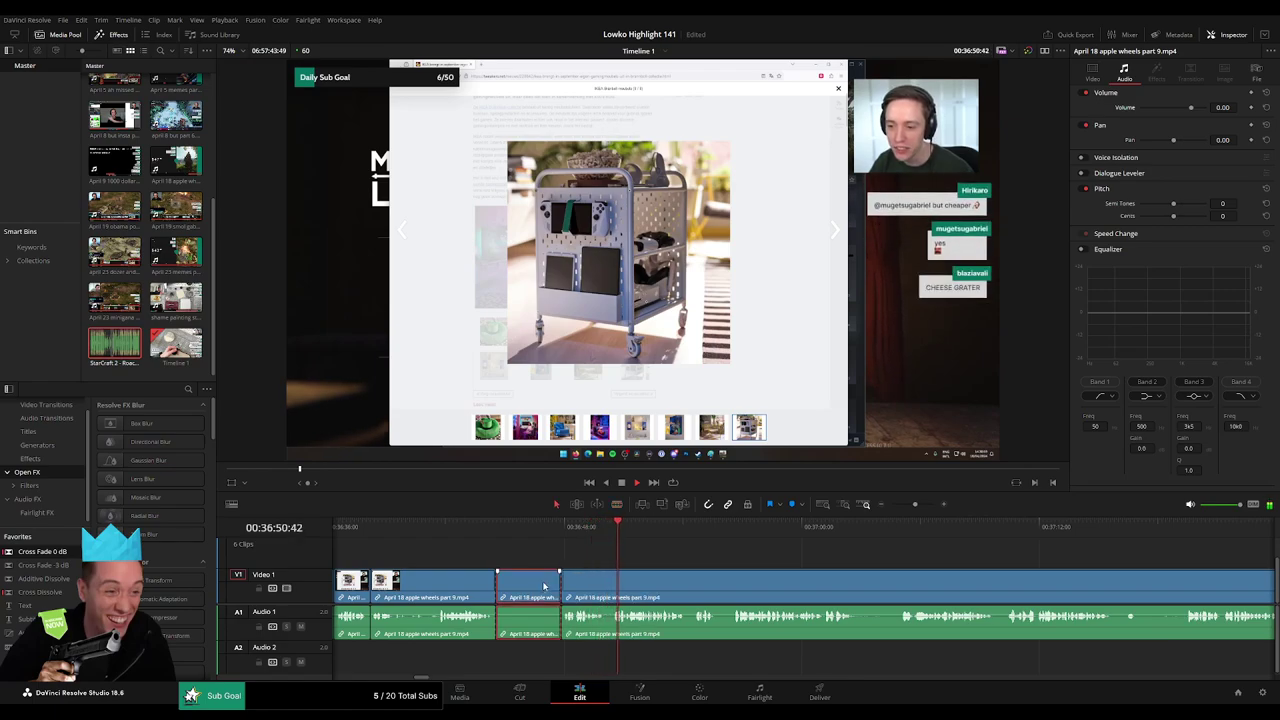
pyautogui.press('Delete')
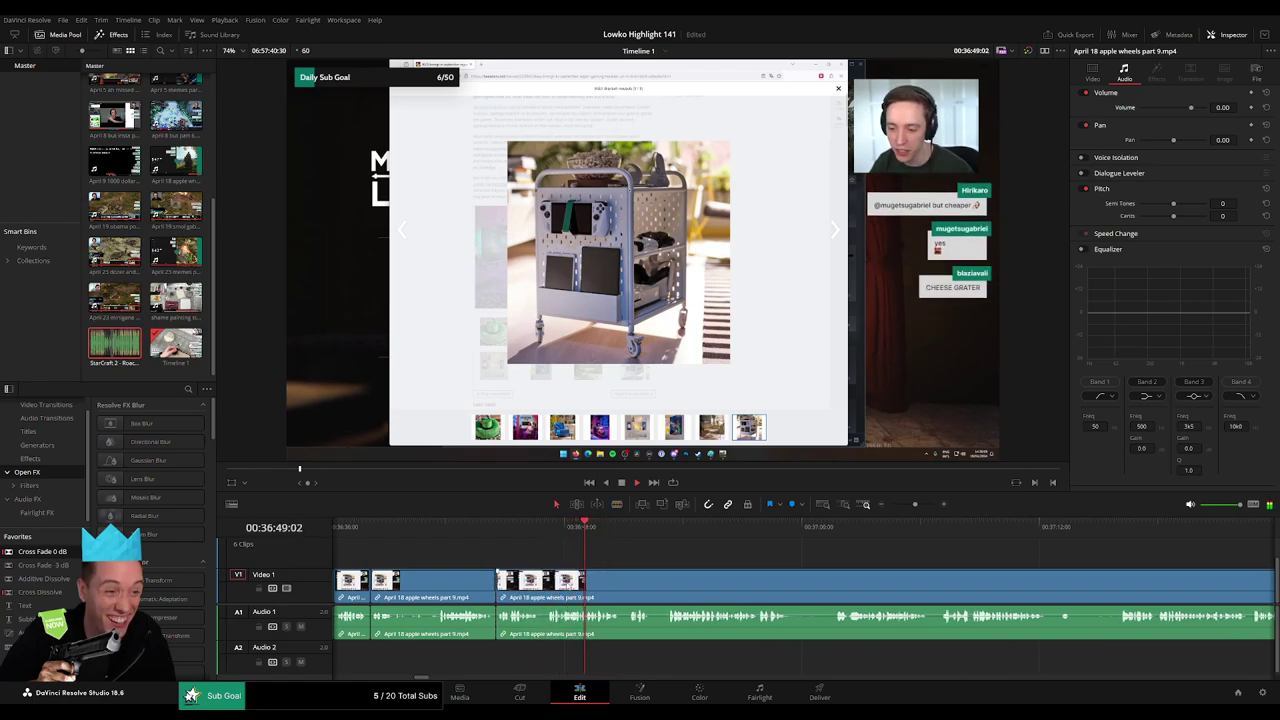
# Review part 9 past 36:53, split it at about 36:59:39 and 37:01:40, and ripple delete the section between the cuts.
pyautogui.moveTo(647, 595); pyautogui.dragTo(519, 577)
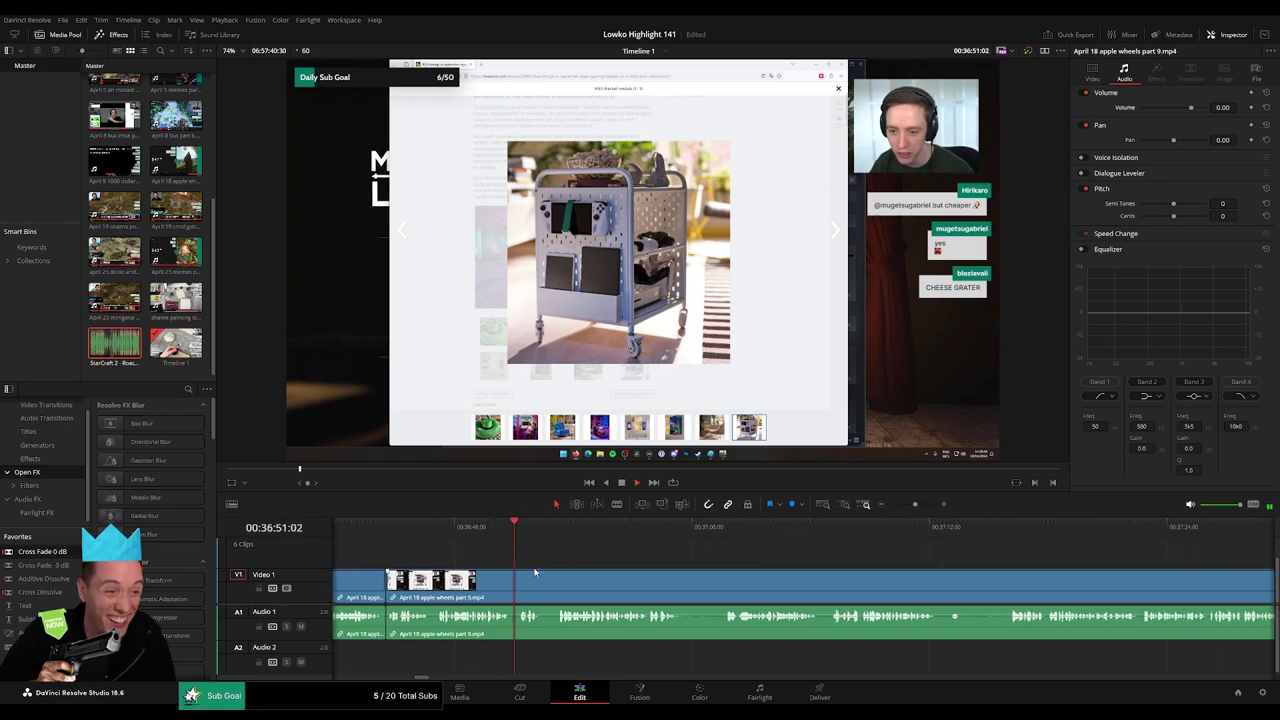
pyautogui.hscroll(6, 535, 572)
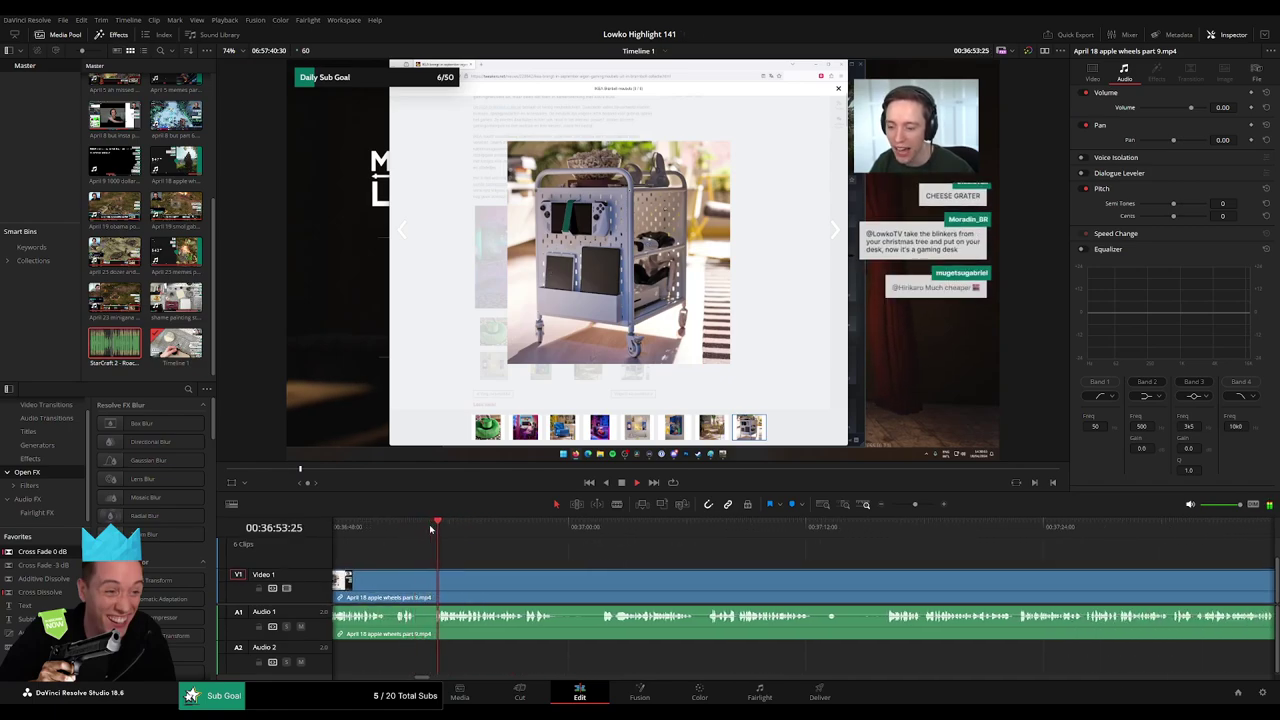
pyautogui.press('b')
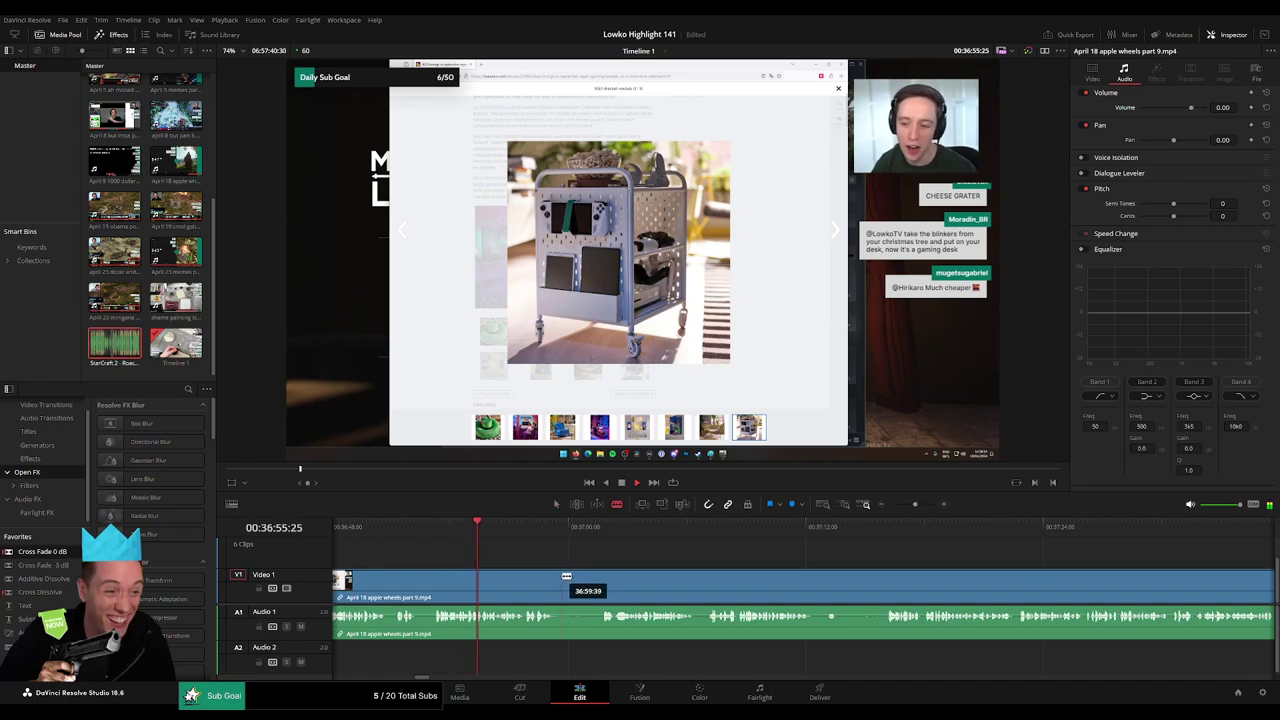
pyautogui.click(561, 575)
pyautogui.click(601, 575)
pyautogui.press('a')
pyautogui.click(582, 584)
pyautogui.press('BackSpace')
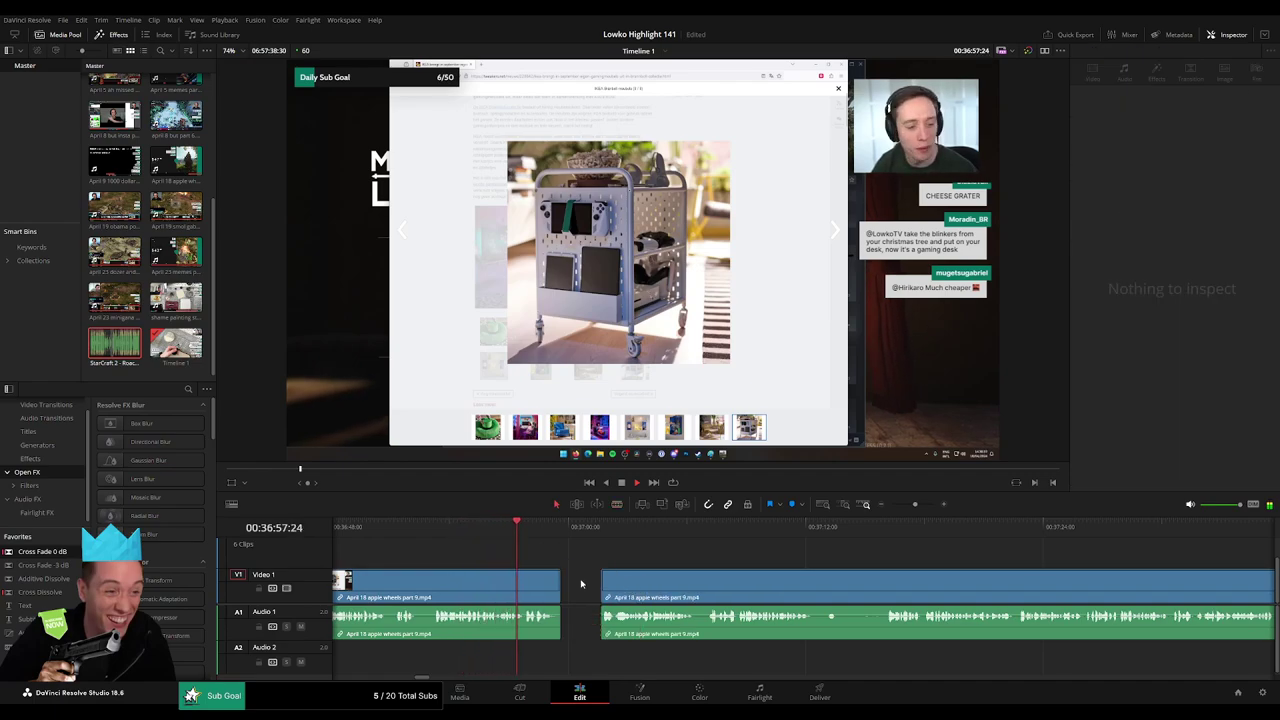
# Close the gap after about 36:59:39 and ripple delete the part 9 section between about 37:10:30 and 37:14.
pyautogui.click(583, 585)
pyautogui.press('BackSpace')
pyautogui.moveTo(631, 572); pyautogui.dragTo(502, 567)
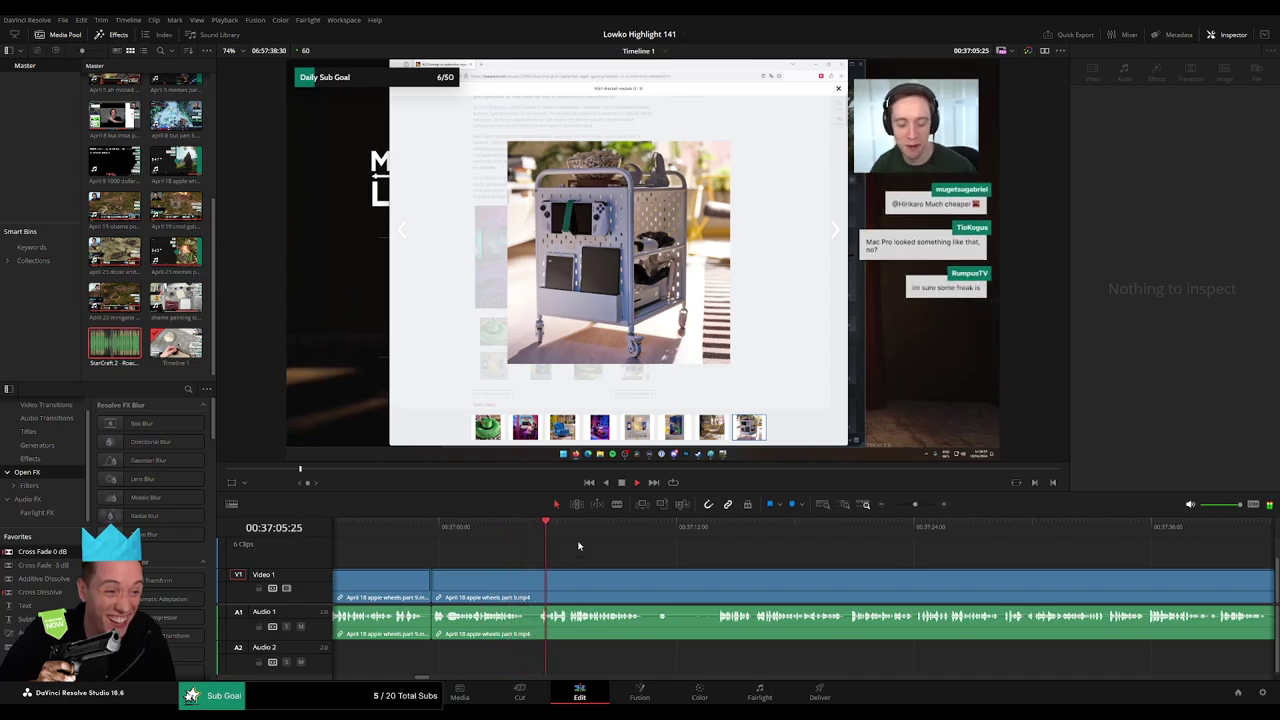
pyautogui.moveTo(664, 558); pyautogui.dragTo(525, 549)
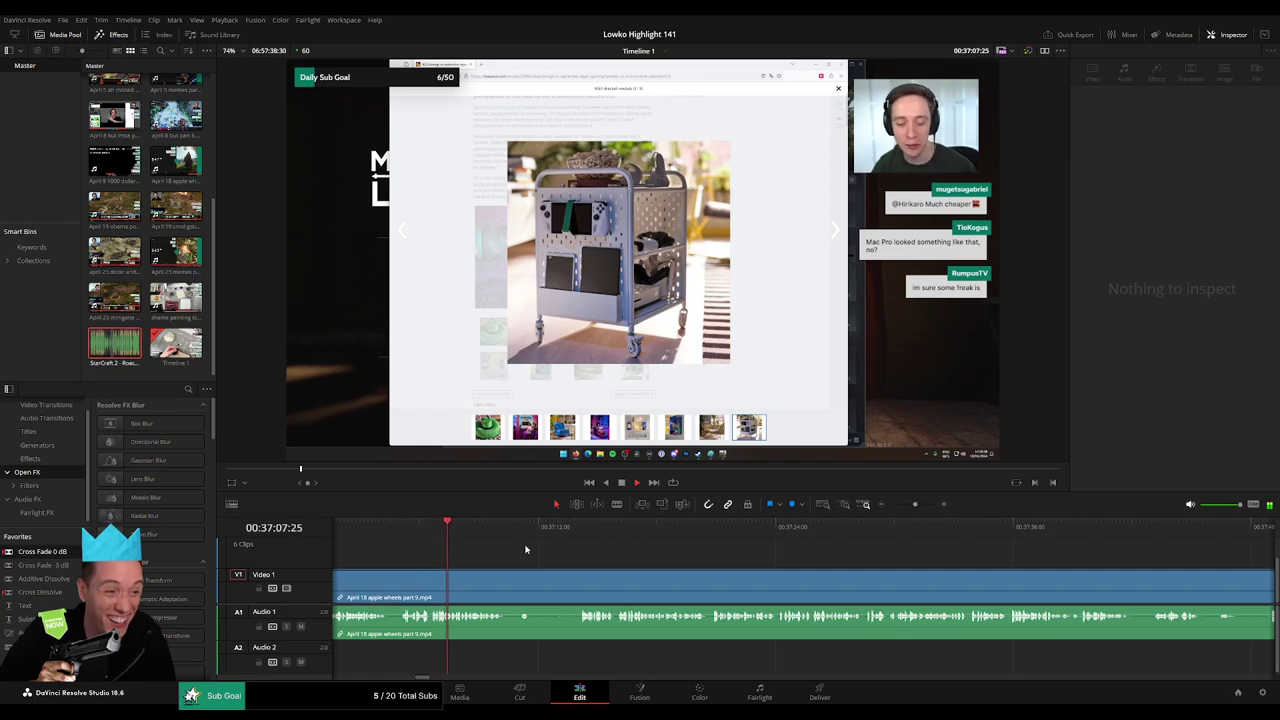
pyautogui.click(511, 578)
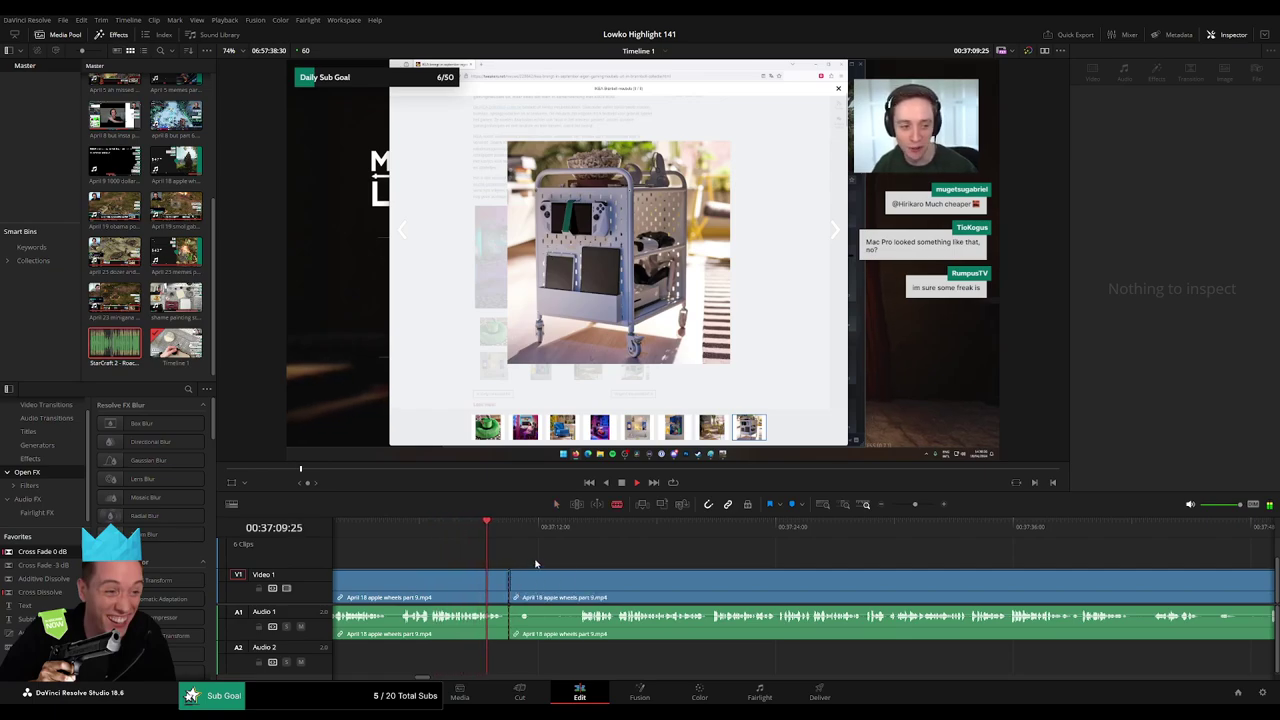
pyautogui.click(522, 532)
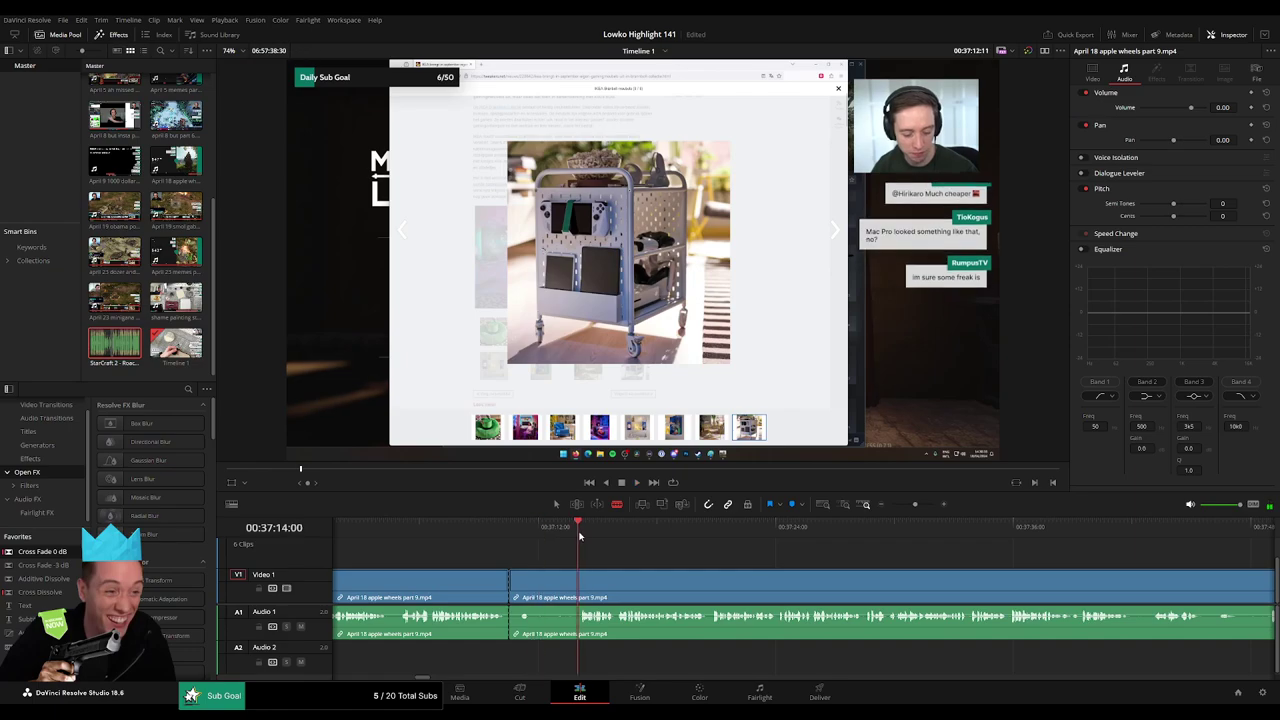
pyautogui.click(581, 581)
pyautogui.press('a')
pyautogui.click(557, 588)
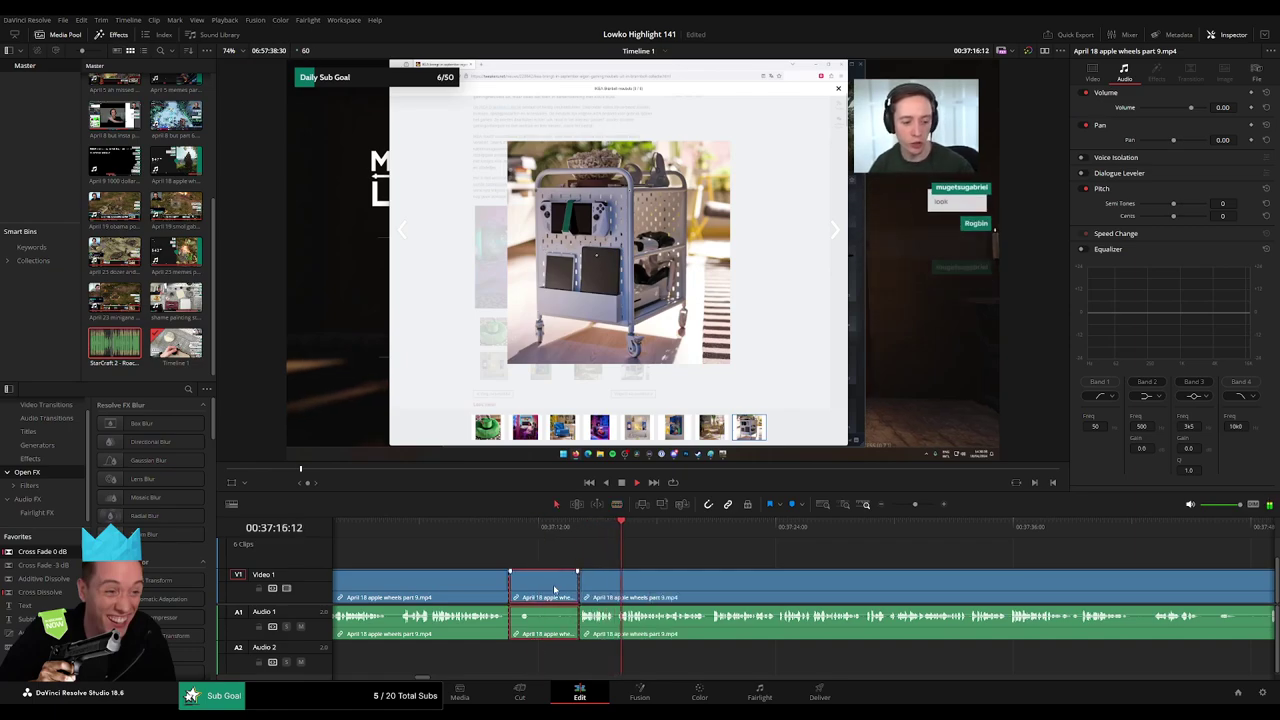
pyautogui.press('Delete')
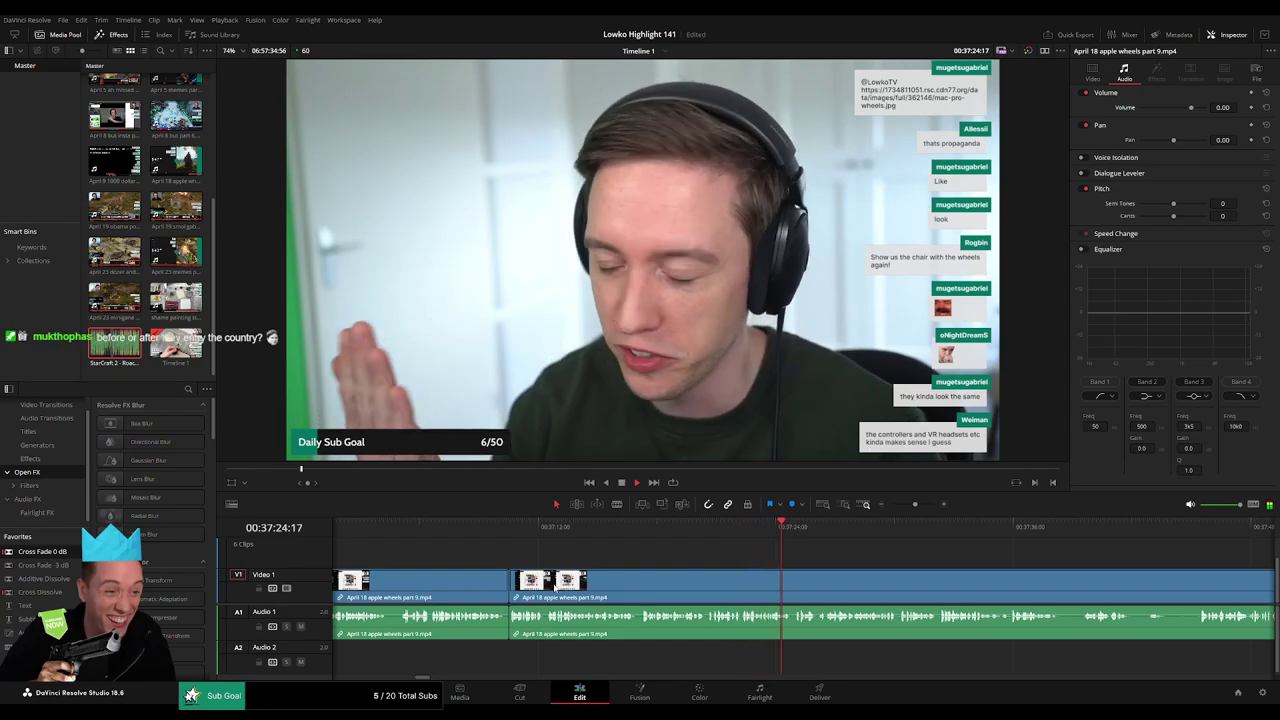
# Try to split part 9 at about 37:38:30 and 37:39:30 and ripple delete the section between the cuts.
pyautogui.moveTo(920, 558); pyautogui.dragTo(631, 557)
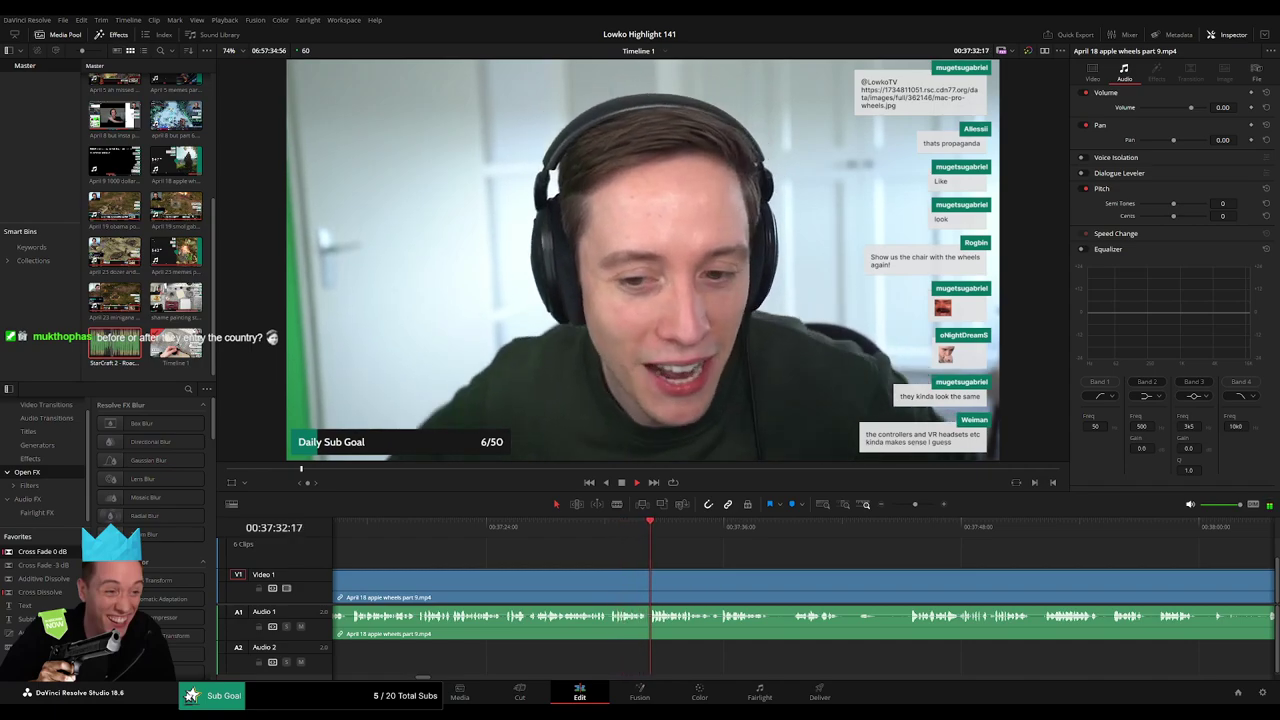
pyautogui.hscroll(2, 574, 568)
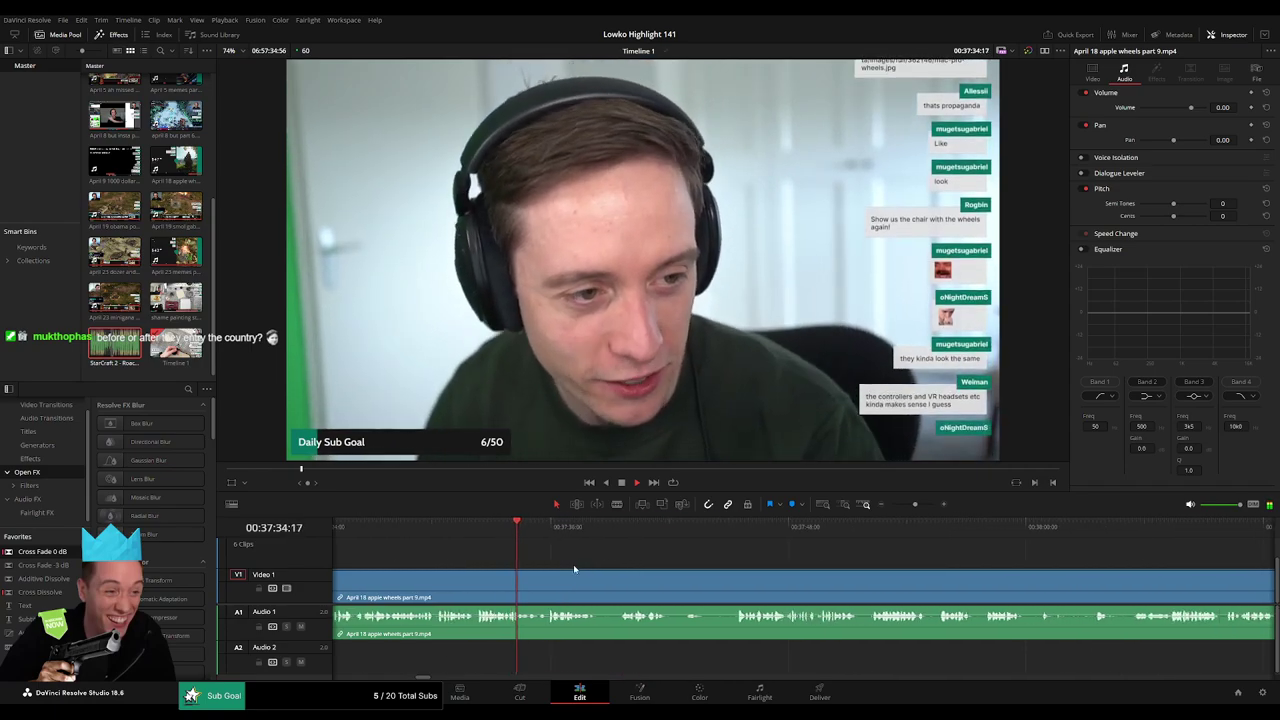
pyautogui.press('b')
pyautogui.click(599, 573)
pyautogui.click(620, 576)
pyautogui.press('a')
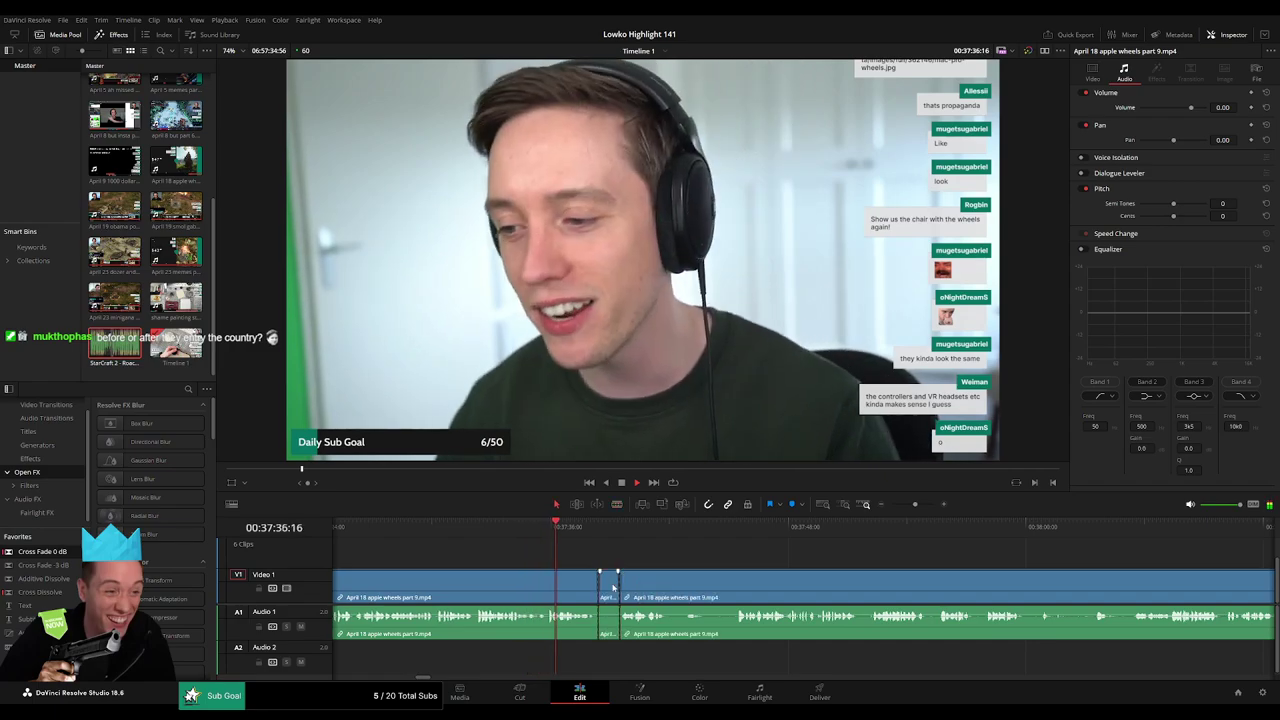
pyautogui.click(613, 588)
pyautogui.press('Delete')
pyautogui.hscroll(2, 463, 565)
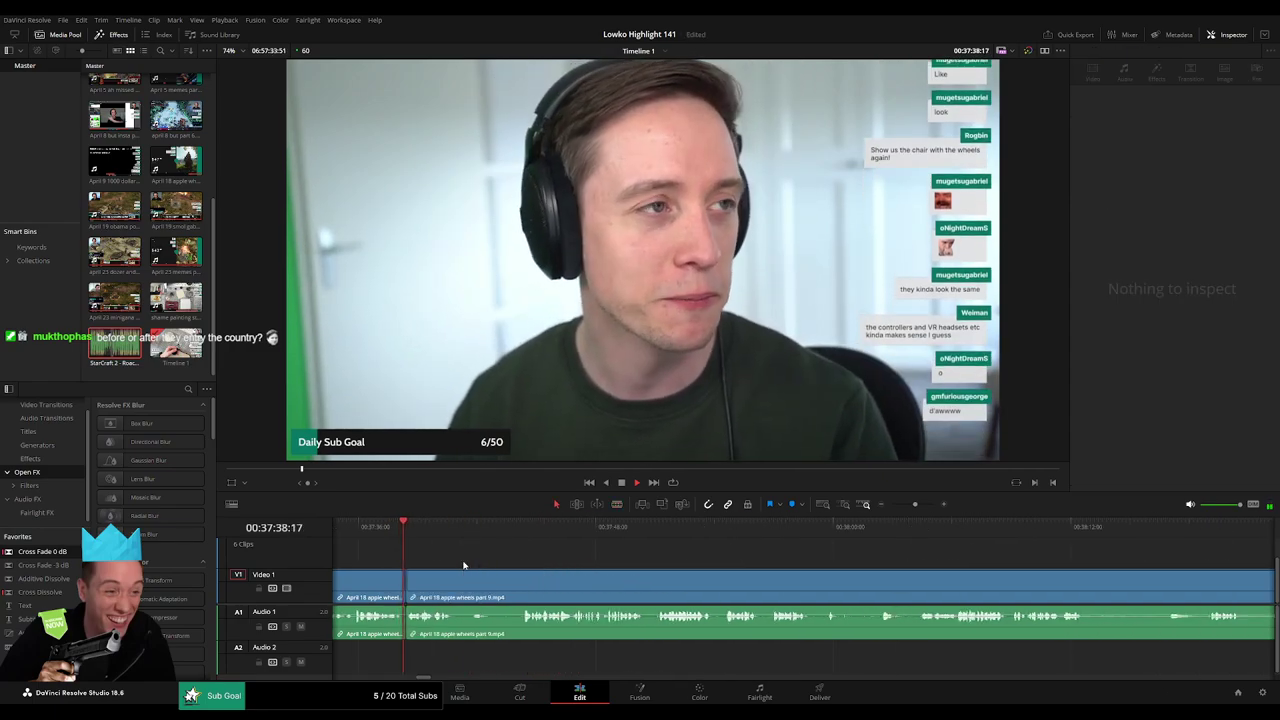
# Undo the last ripple delete and the two splits made for it in part 9.
pyautogui.hotkey('ctrl', 'z')
pyautogui.hotkey('ctrl', 'z')
pyautogui.hotkey('ctrl', 'z')
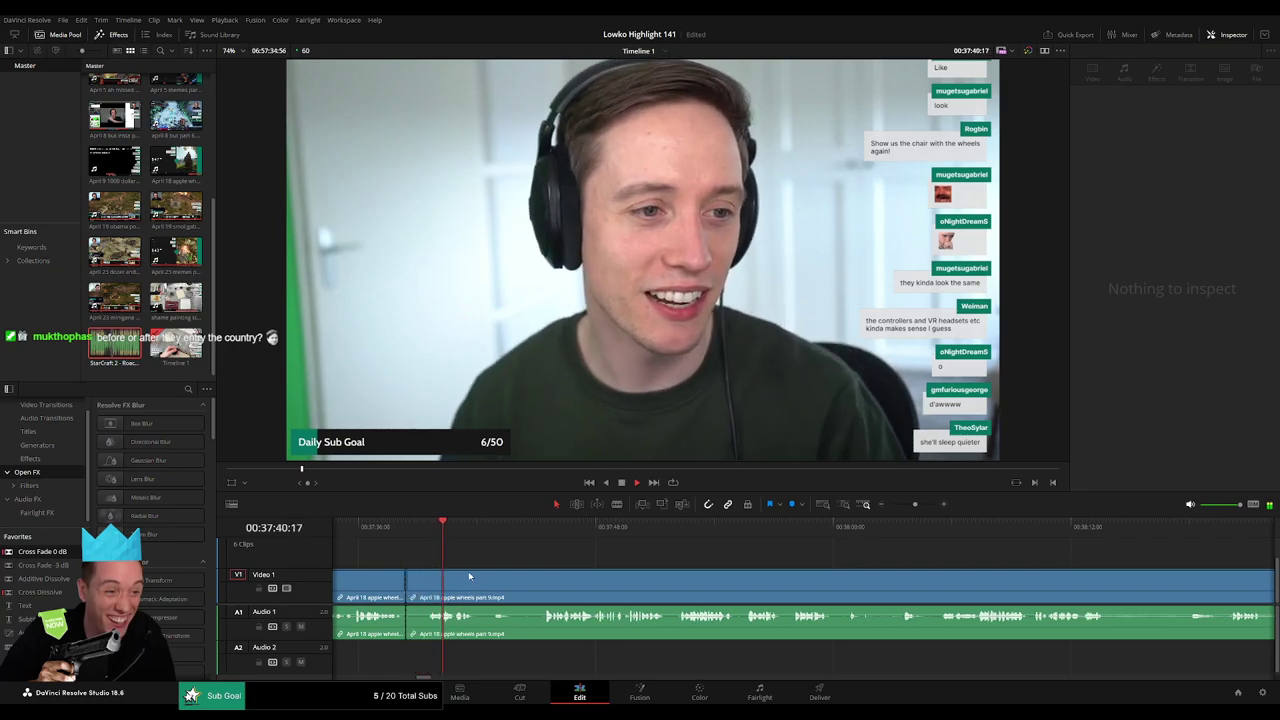
# Split the part 9 clip at about 37:42 and 37:45:03 and ripple delete the section between the cuts.
pyautogui.click(482, 536)
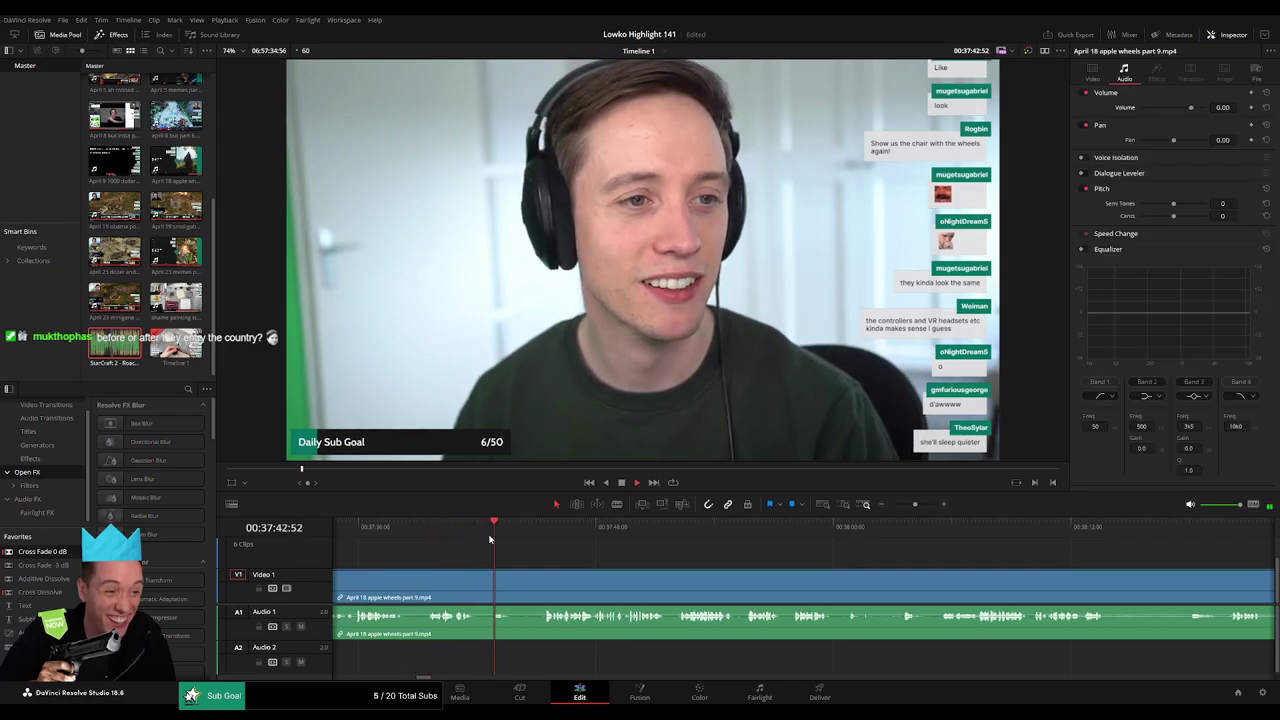
pyautogui.press('b')
pyautogui.click(478, 590)
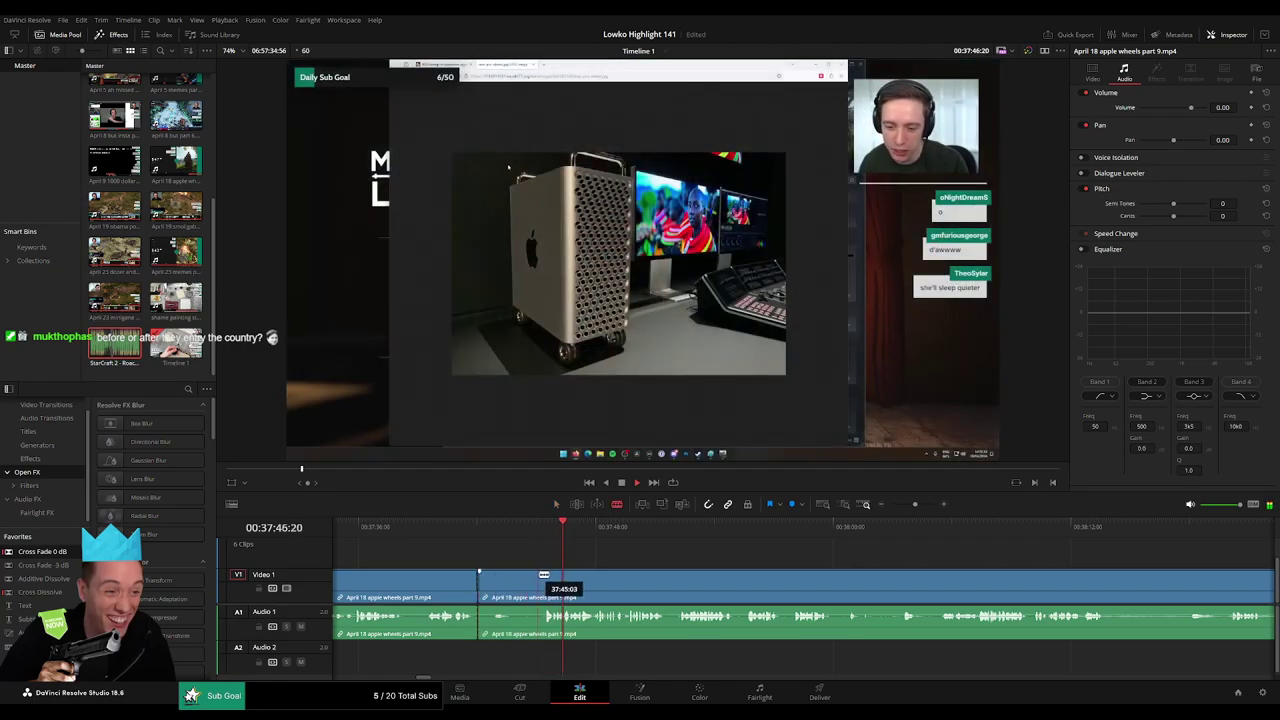
pyautogui.click(539, 576)
pyautogui.press('a')
pyautogui.click(526, 585)
pyautogui.press('Delete')
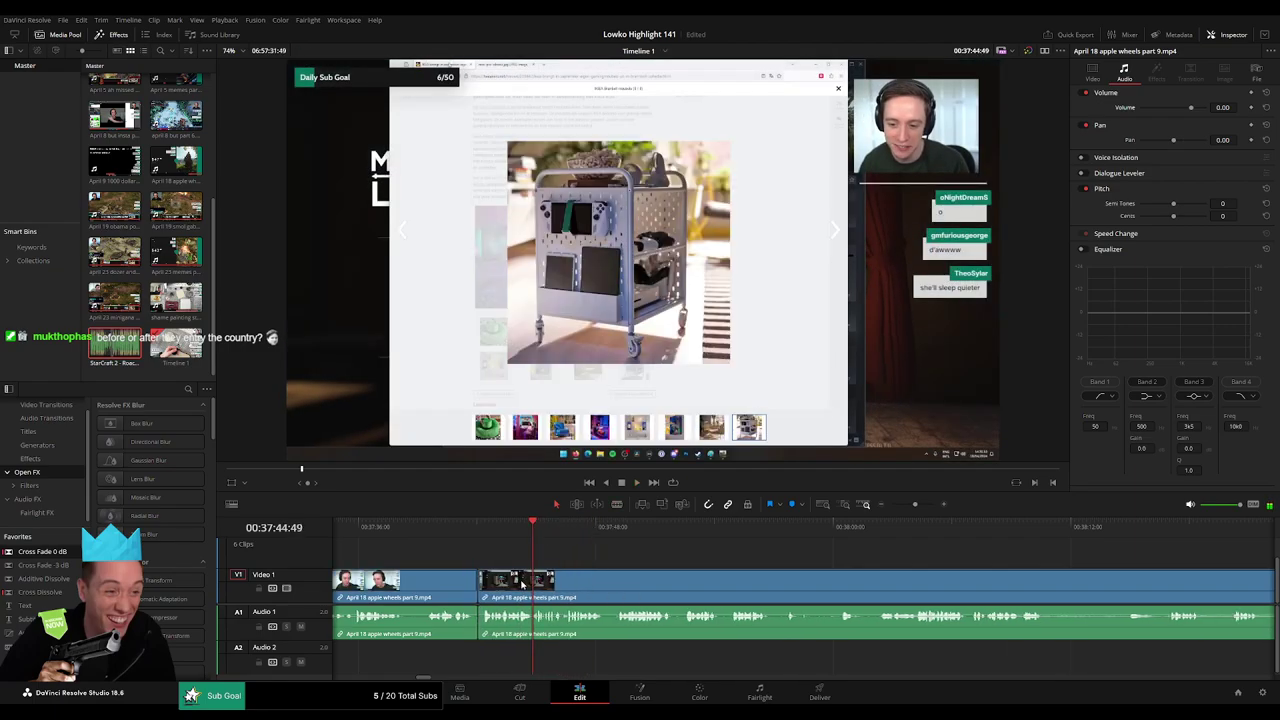
# Undo the last deletion and its end split, re-split part 9 at about 37:44:39 and ripple delete the shorter section.
pyautogui.click(464, 530)
pyautogui.press('space')
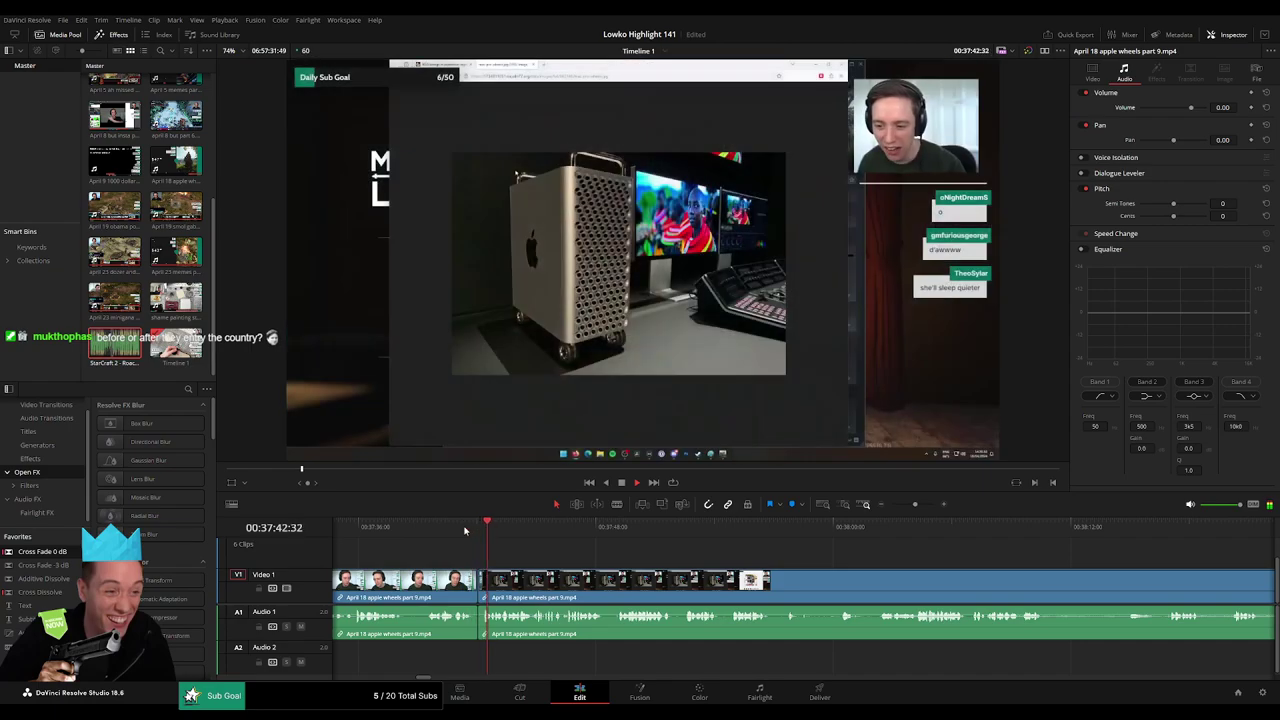
pyautogui.hotkey('ctrl', 'z')
pyautogui.hotkey('ctrl', 'z')
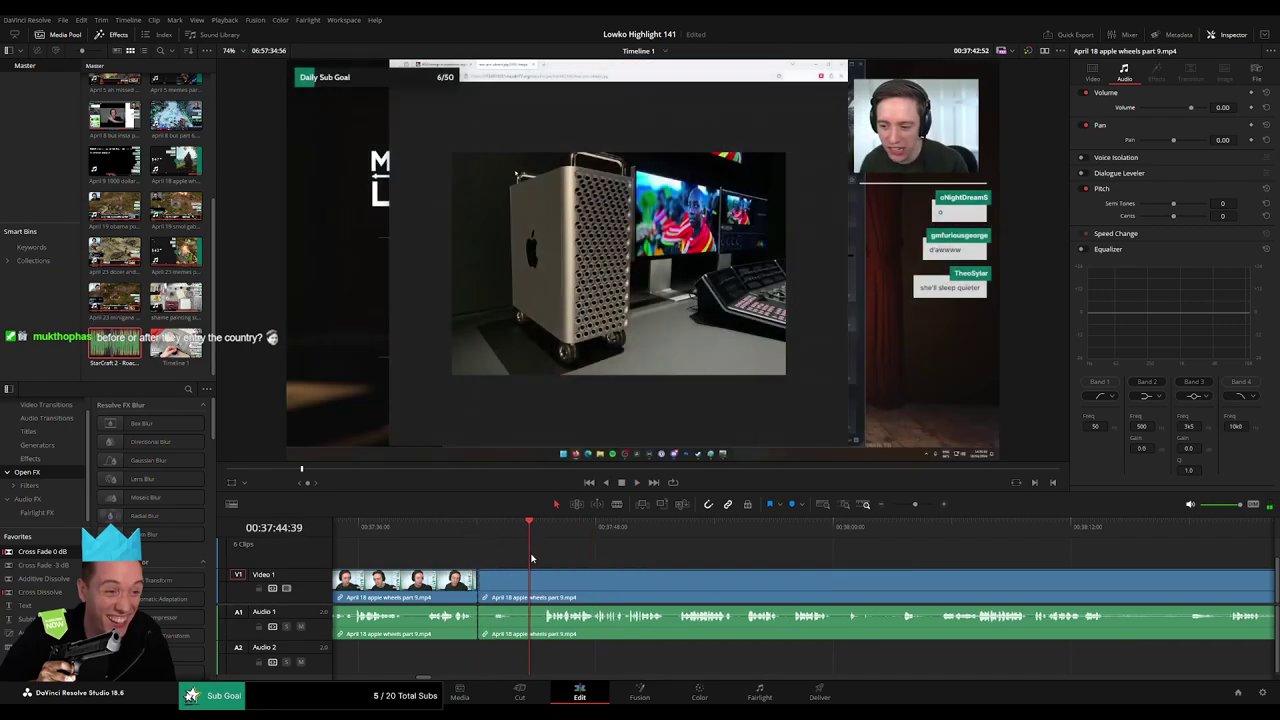
pyautogui.press('Delete')
pyautogui.press('Up')
pyautogui.press('space')
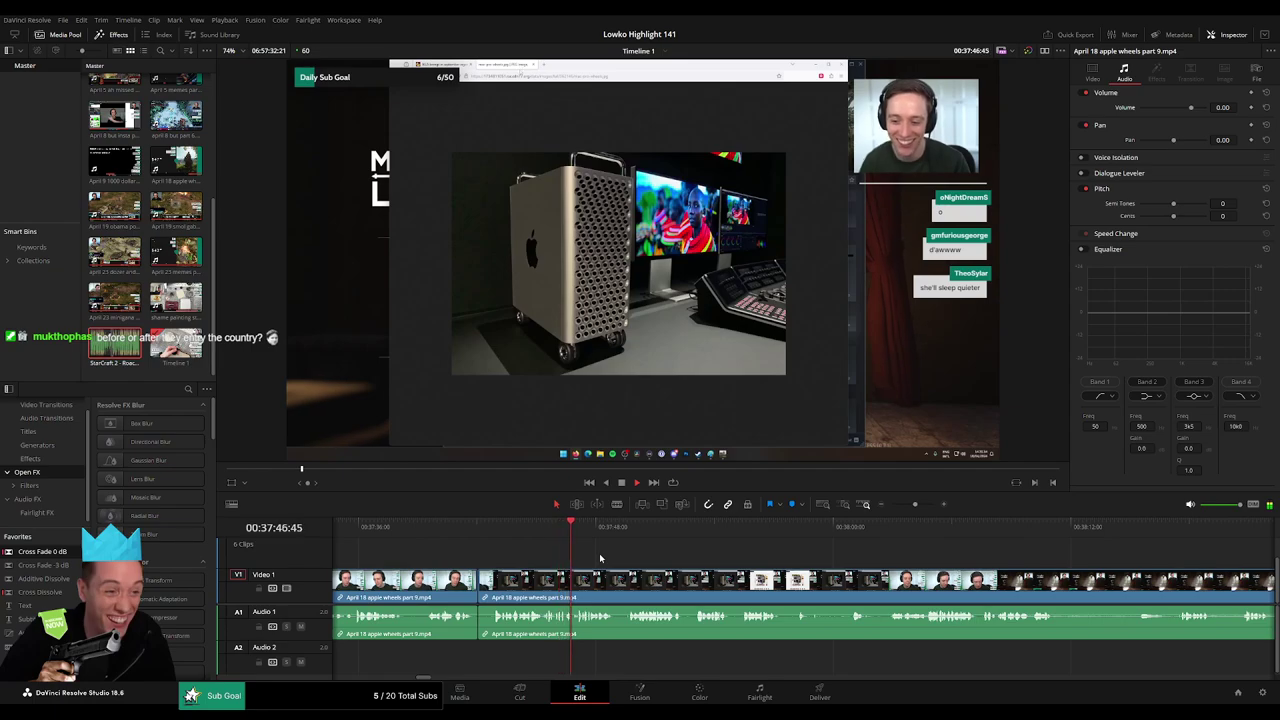
# Split the part 9 clip at about 37:49 and 37:49:40 and ripple delete the short section between the cuts.
pyautogui.moveTo(655, 560); pyautogui.dragTo(579, 559)
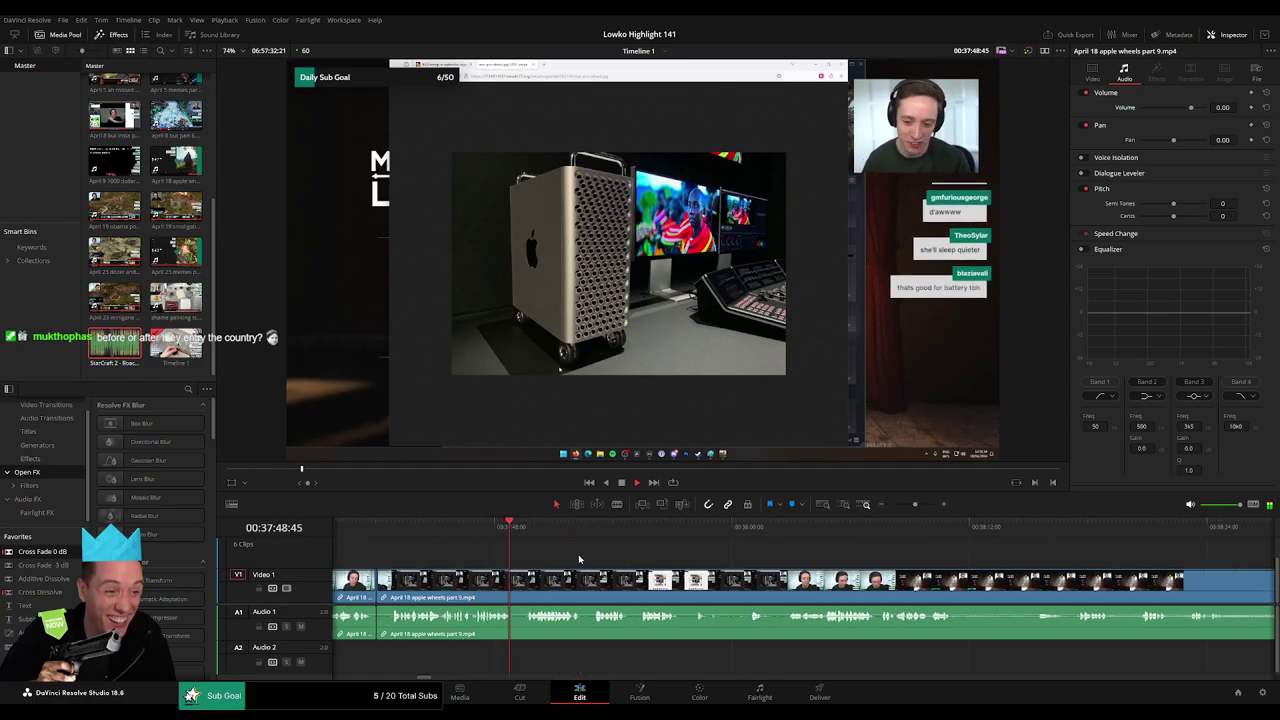
pyautogui.click(527, 590)
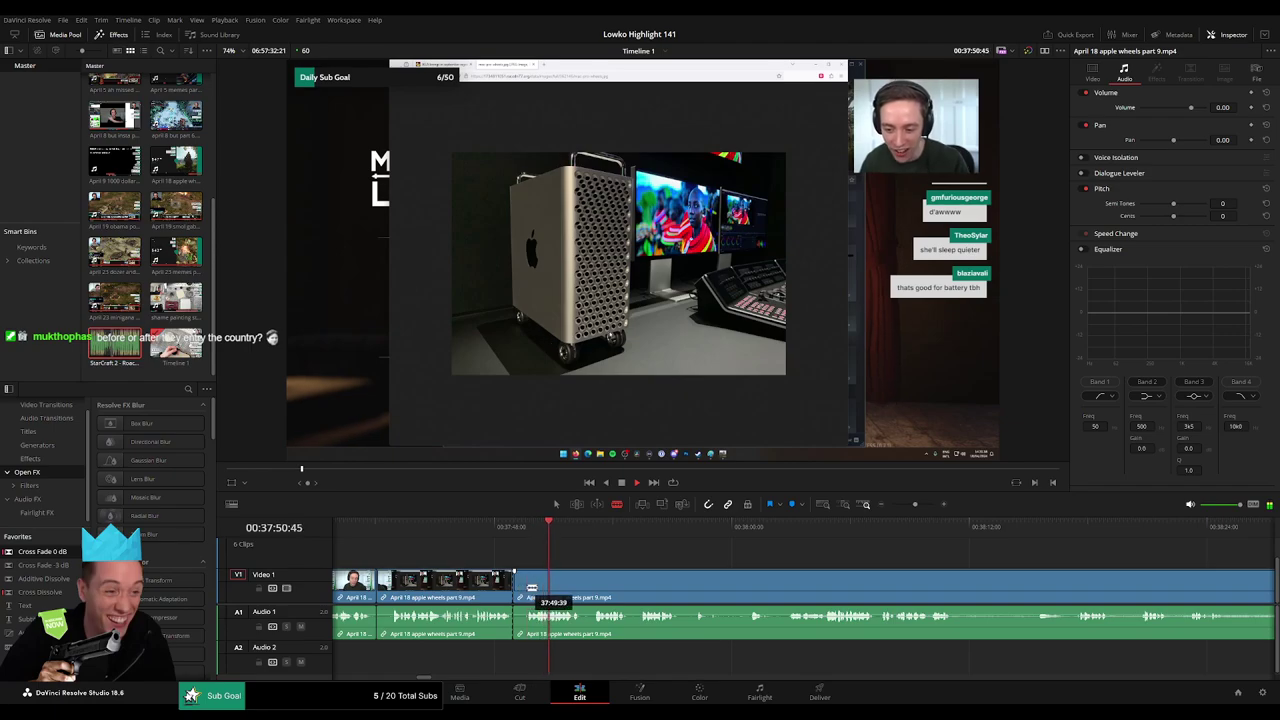
pyautogui.hotkey('ctrl', 'z')
pyautogui.hotkey('ctrl', '=')
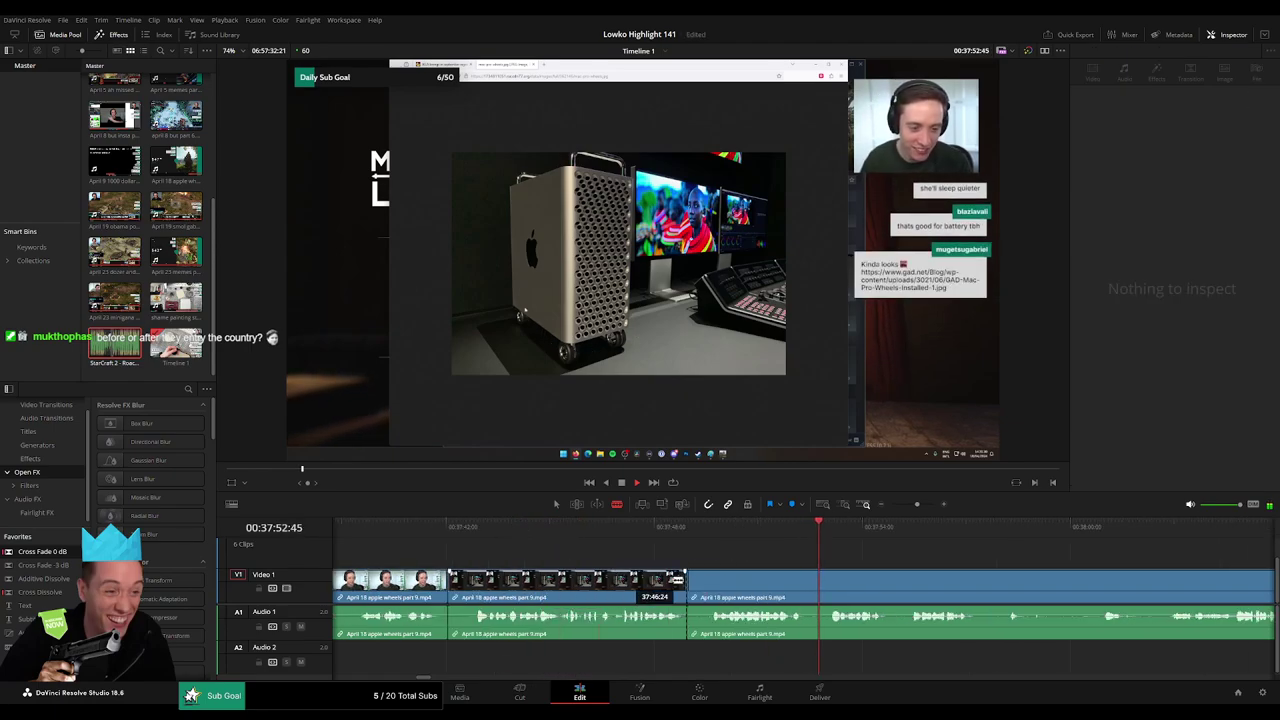
pyautogui.press('space')
pyautogui.click(711, 583)
pyautogui.press('a')
pyautogui.click(698, 590)
pyautogui.press('Delete')
pyautogui.press('space')
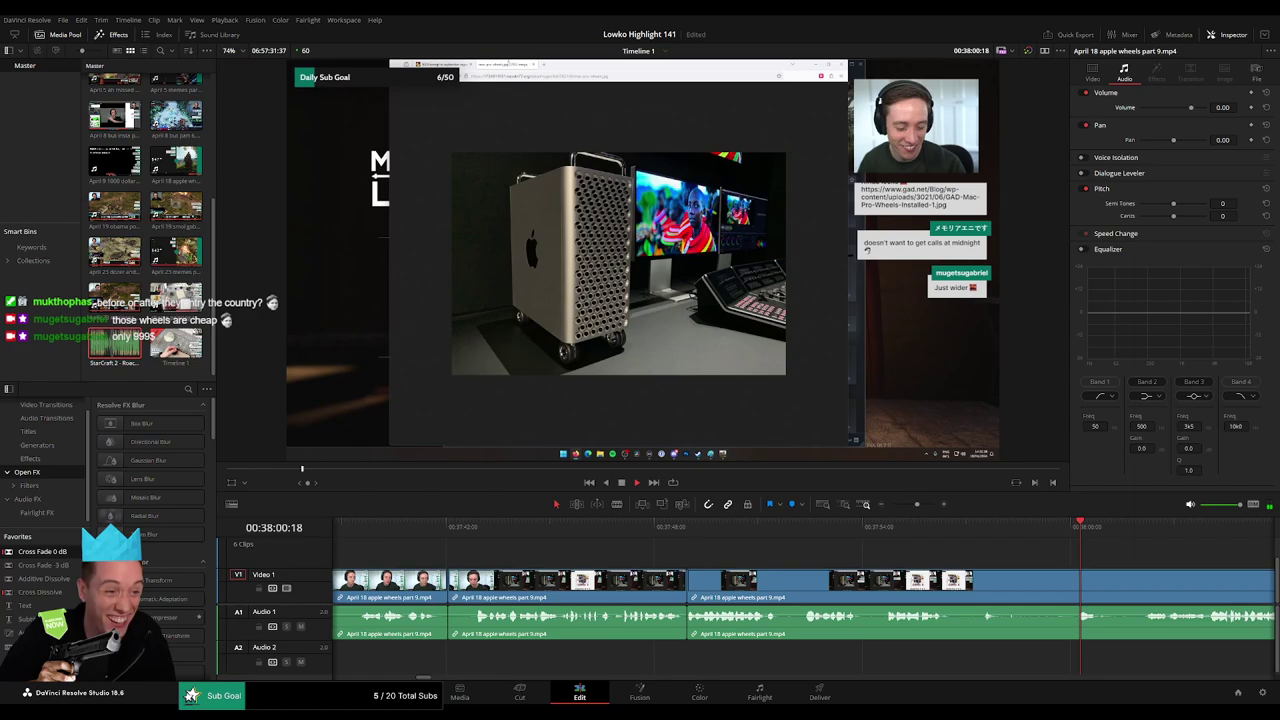
# Split part 9 at 38:01:12, ripple delete about one second after it, and add an audio crossfade at the cut.
pyautogui.moveTo(1134, 554); pyautogui.dragTo(686, 580)
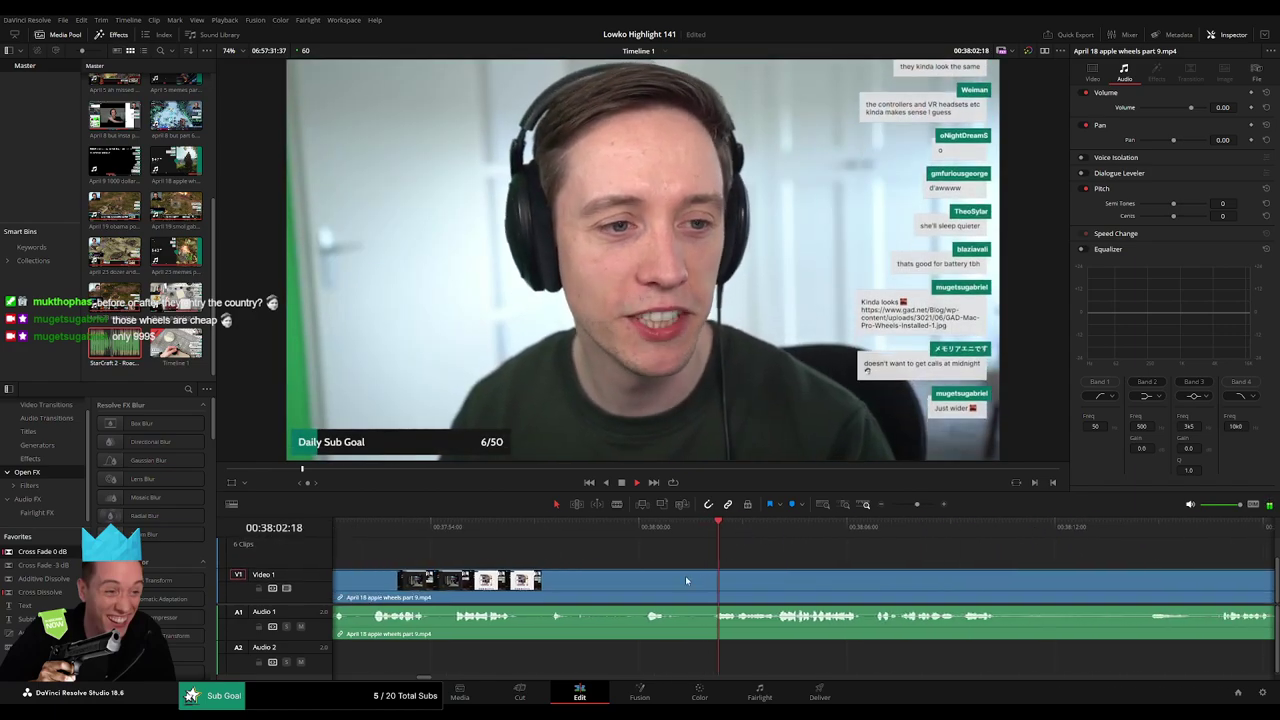
pyautogui.press('b')
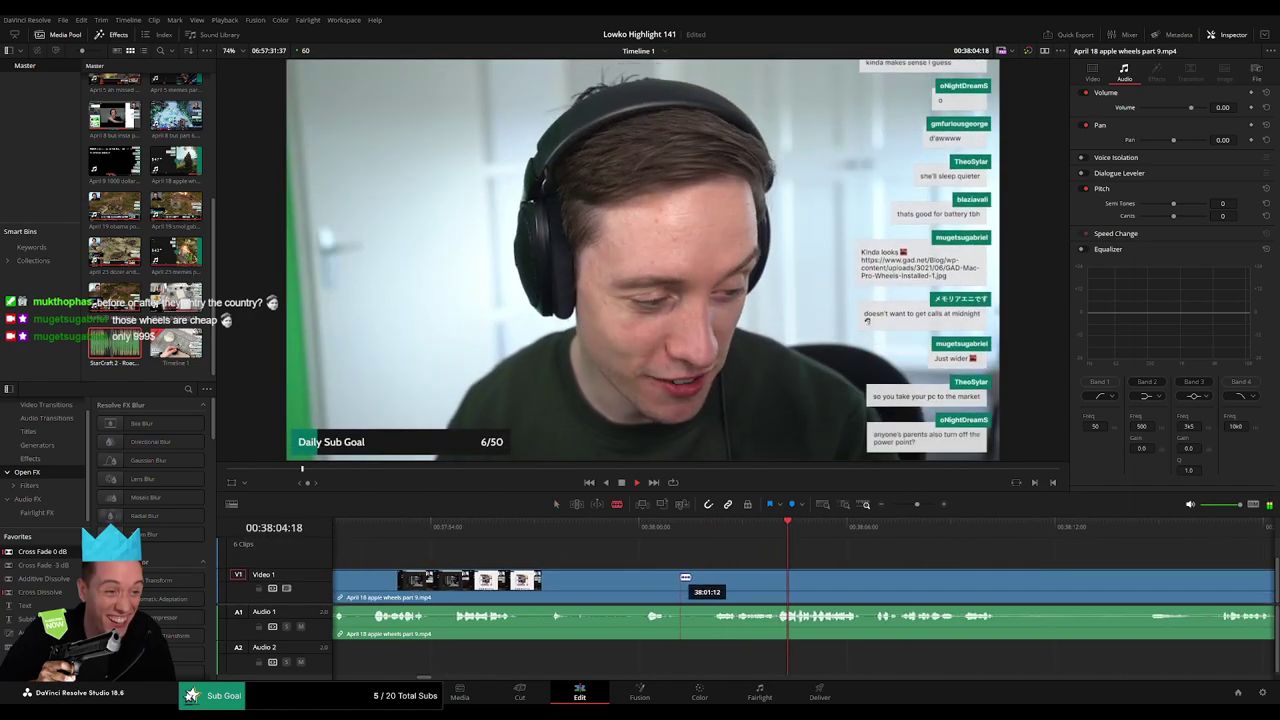
pyautogui.click(685, 577)
pyautogui.press('a')
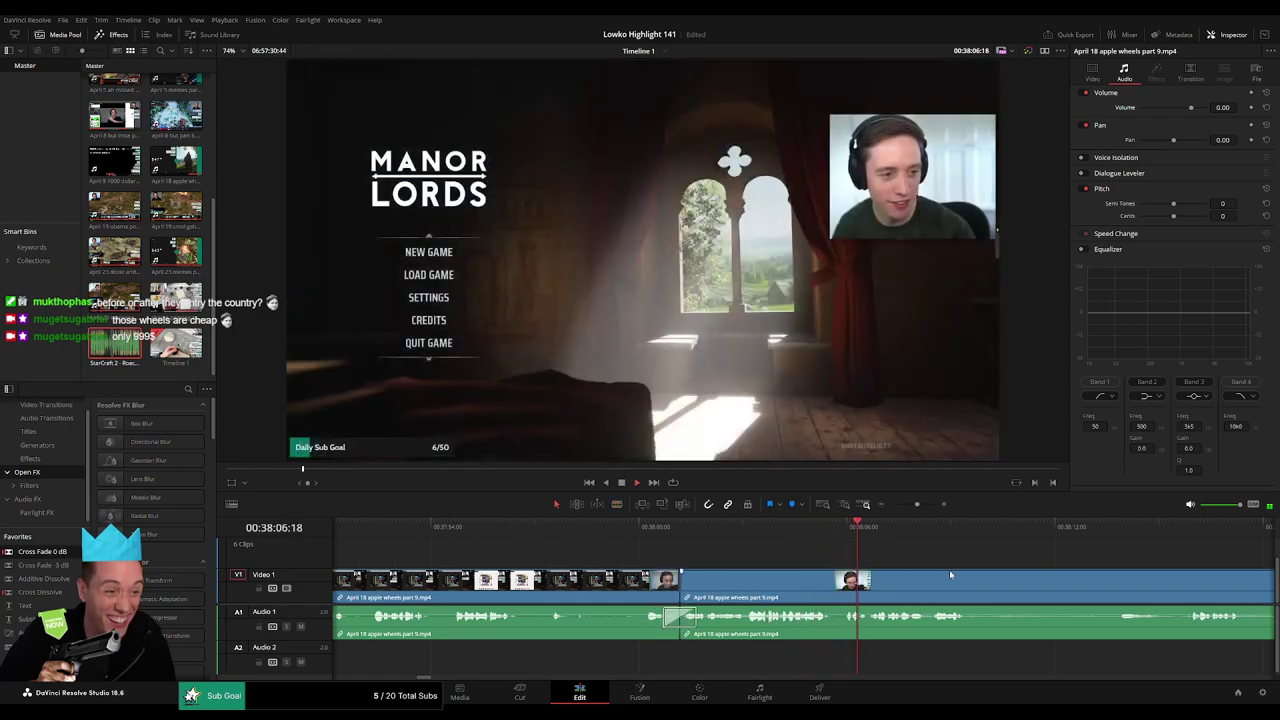
# Split the part 9 clip at about 38:09:46 and preview the footage after the cut up to about 38:27.
pyautogui.moveTo(952, 574); pyautogui.dragTo(645, 556)
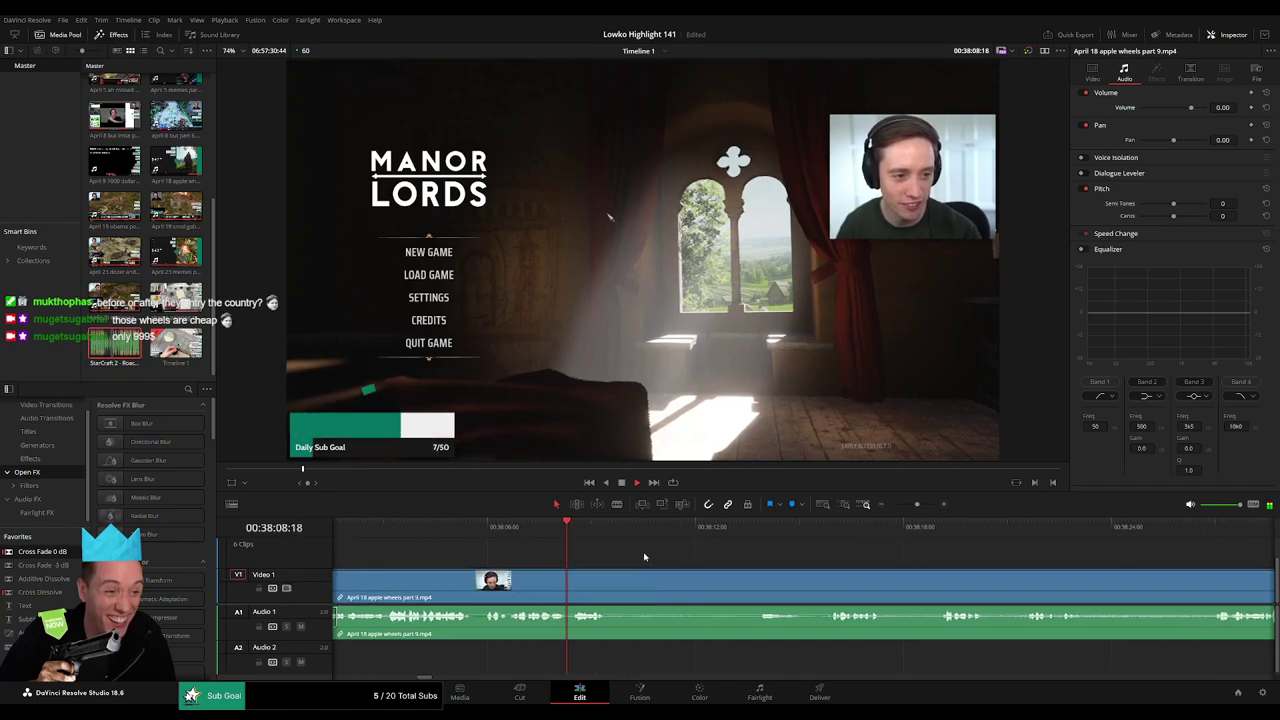
pyautogui.press('b')
pyautogui.click(617, 580)
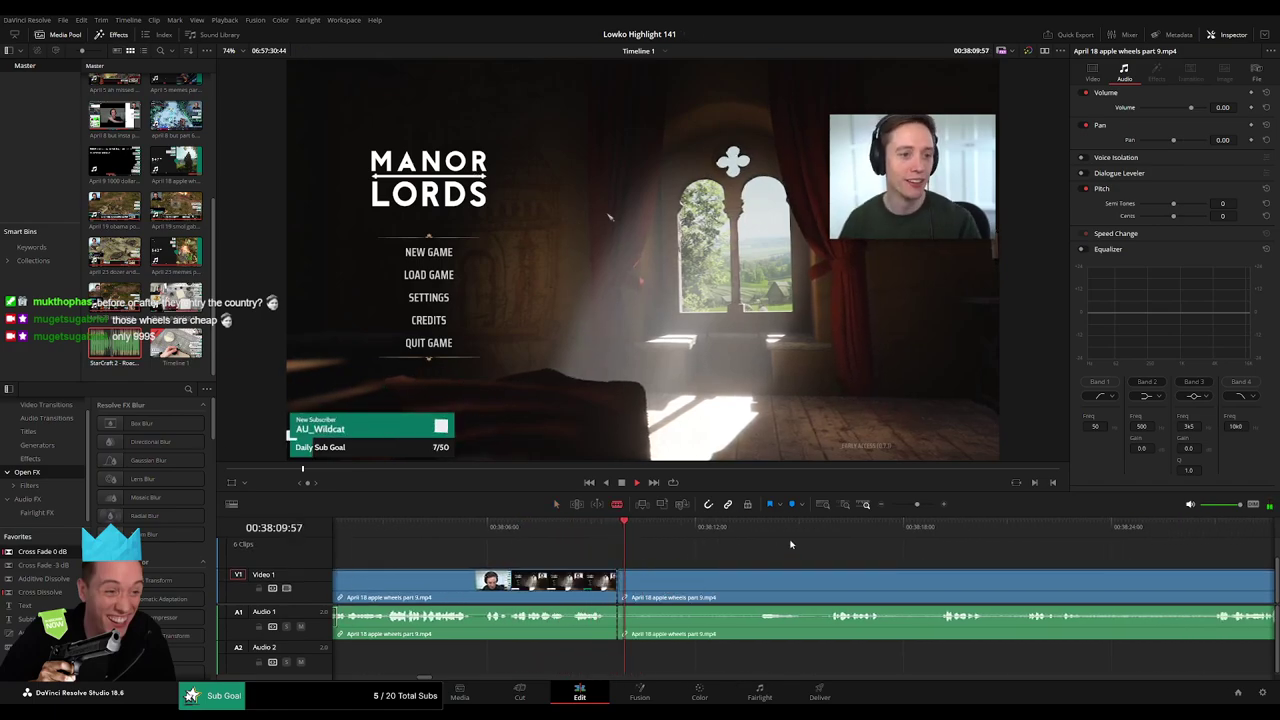
pyautogui.click(828, 537)
pyautogui.click(935, 538)
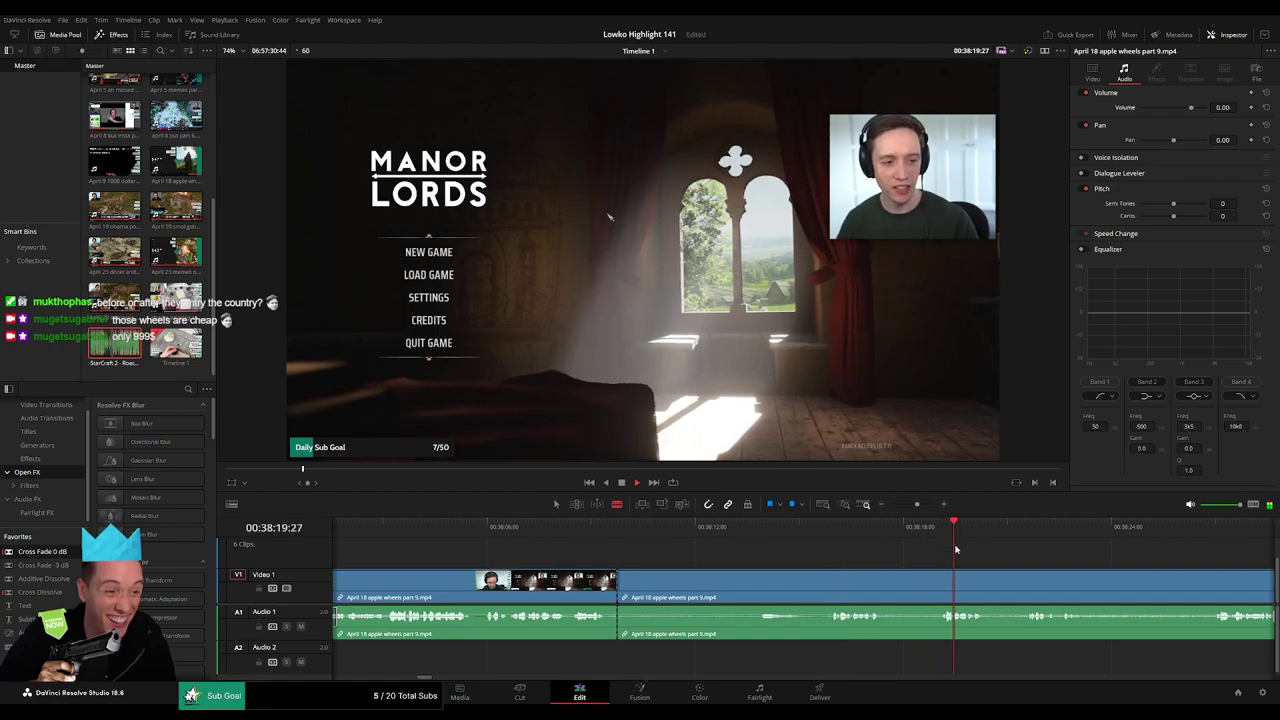
pyautogui.click(1034, 538)
pyautogui.click(1214, 544)
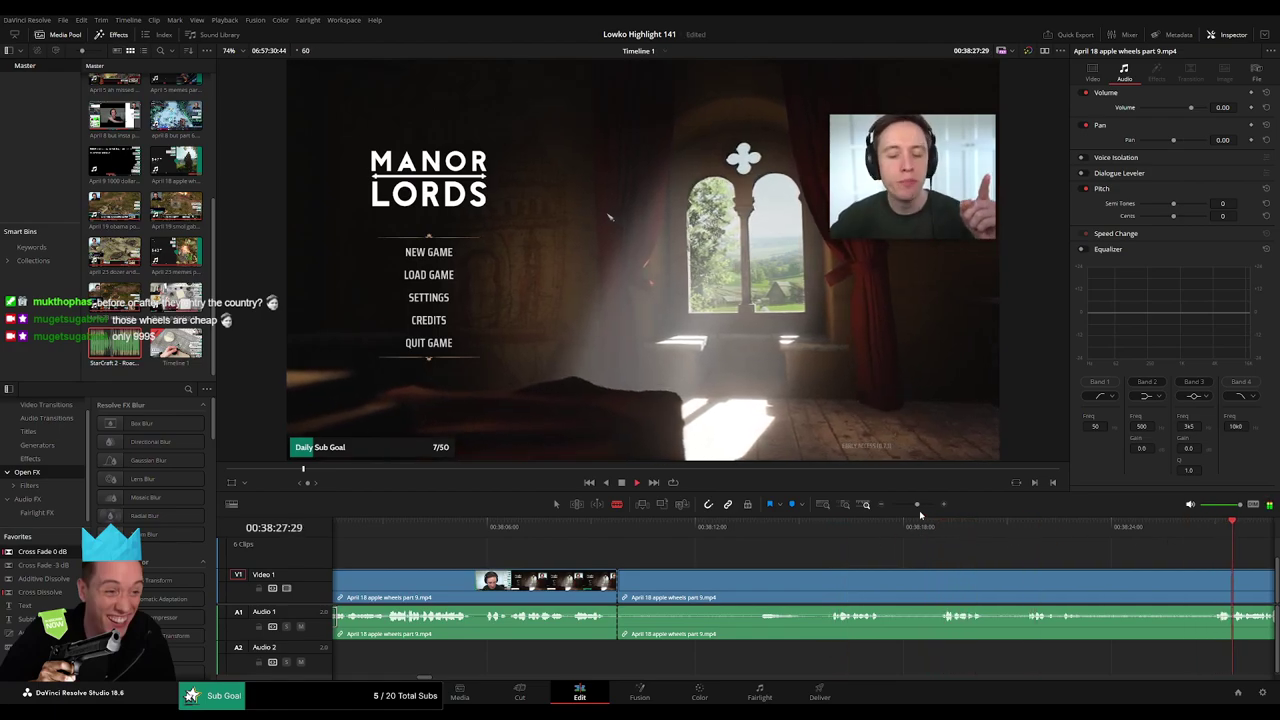
# Ripple delete the whole remaining section of part 9 up to the start of the obama pound part 10 clip.
pyautogui.moveTo(918, 506); pyautogui.dragTo(880, 538)
pyautogui.click(871, 535)
pyautogui.moveTo(952, 566); pyautogui.dragTo(786, 583)
pyautogui.press('a')
pyautogui.click(785, 583)
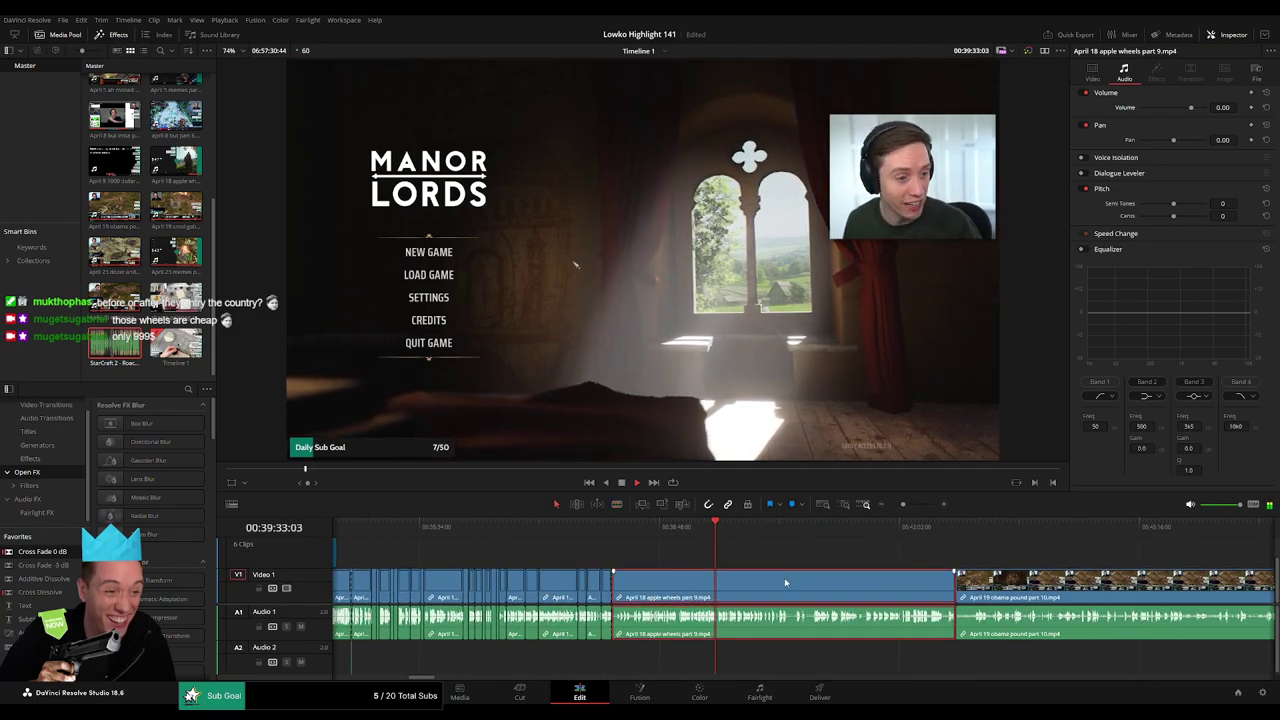
pyautogui.press('Delete')
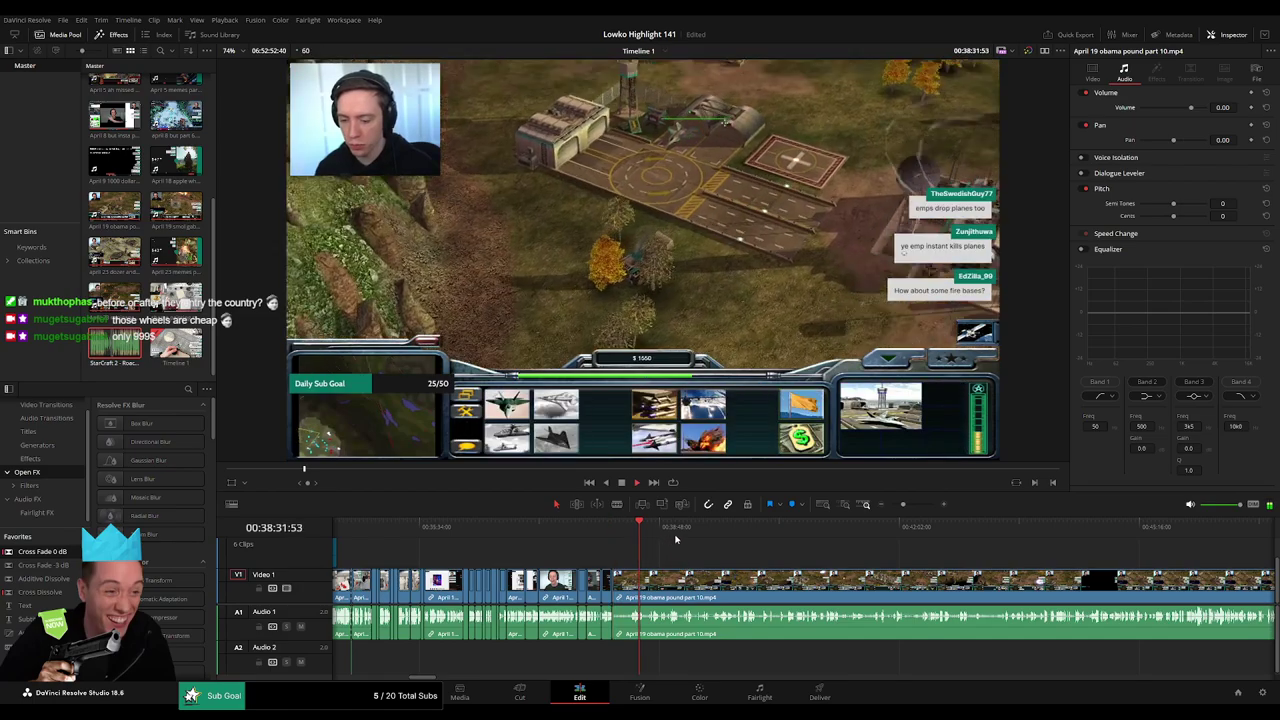
# Preview the obama pound part 10 footage between about 44:05 and 44:38 to find where the usable section starts.
pyautogui.moveTo(677, 540)
pyautogui.mouseDown()
pyautogui.moveTo(820, 542)
pyautogui.moveTo(588, 553)
pyautogui.moveTo(754, 531)
pyautogui.moveTo(1037, 537)
pyautogui.moveTo(660, 530)
pyautogui.mouseUp()
pyautogui.press('space')
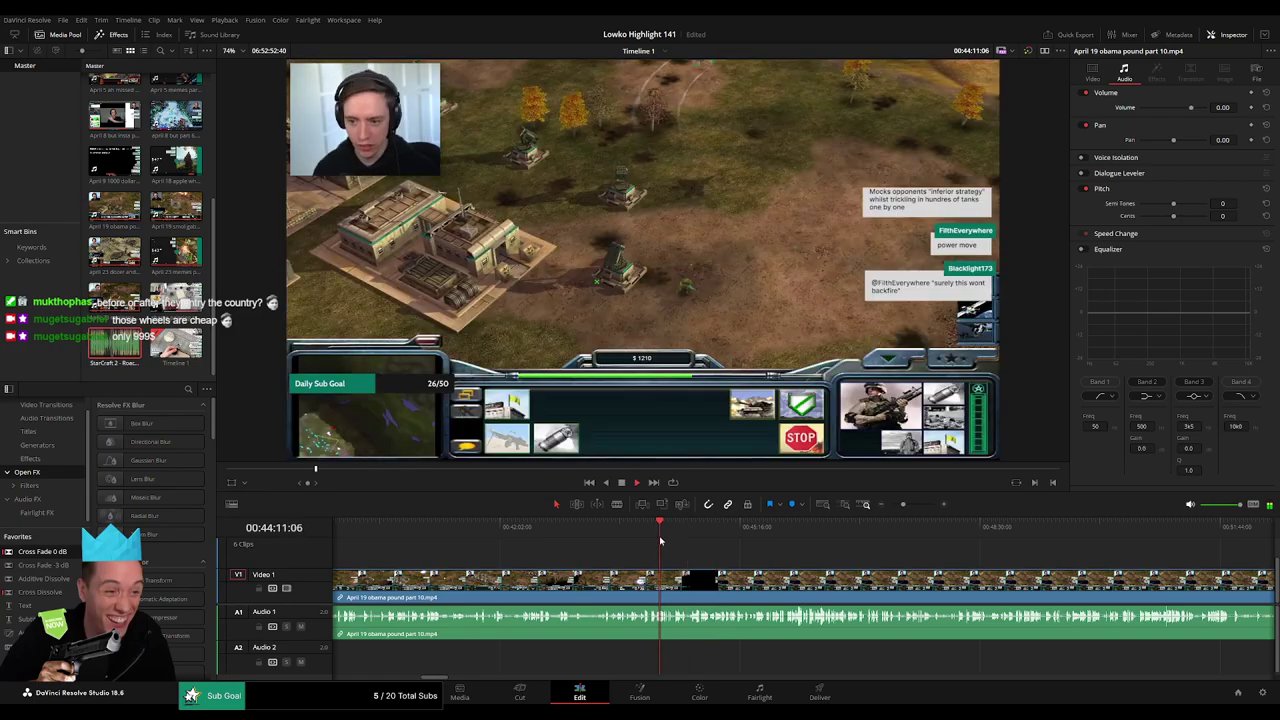
pyautogui.moveTo(903, 505); pyautogui.dragTo(913, 506)
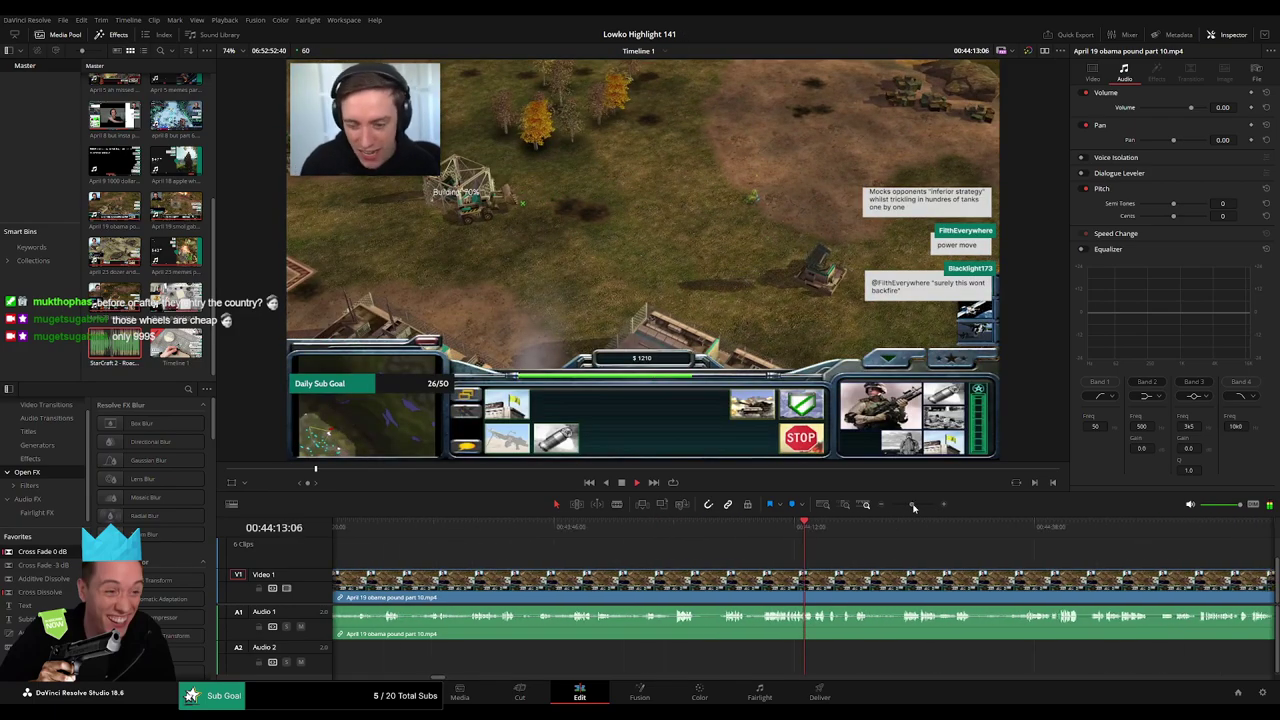
pyautogui.click(703, 535)
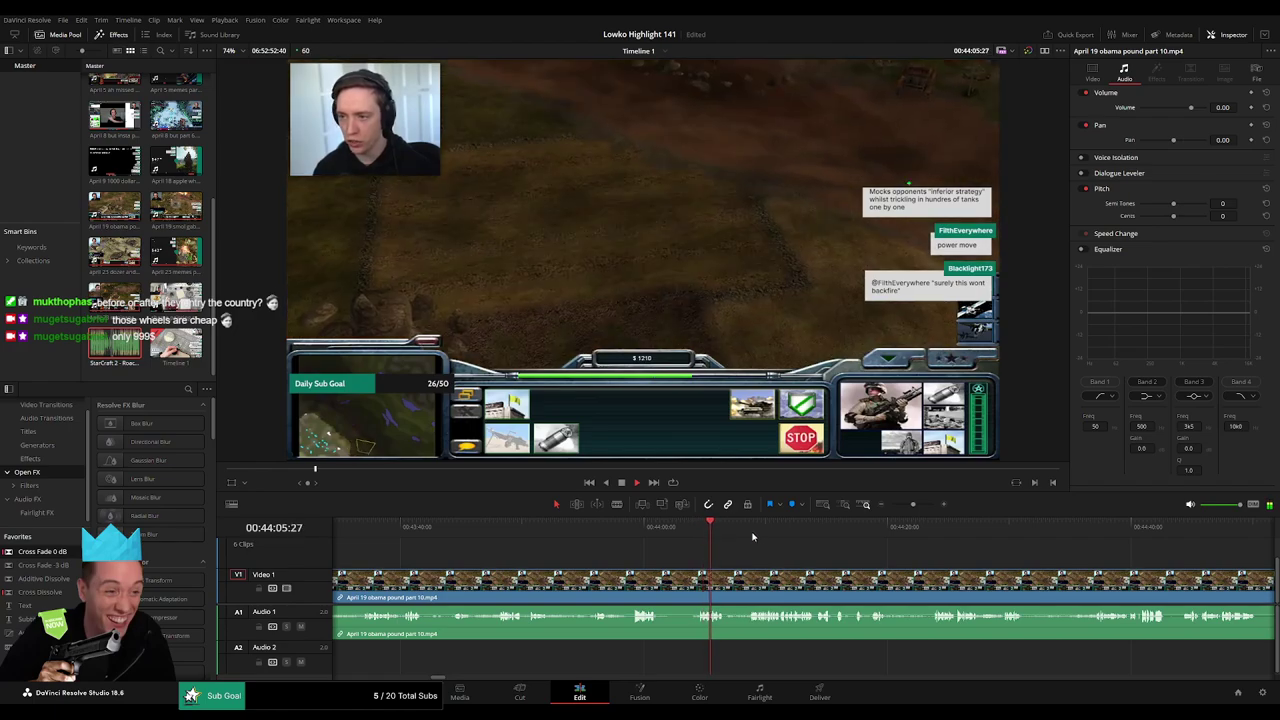
pyautogui.moveTo(910, 560); pyautogui.dragTo(720, 545)
pyautogui.click(745, 530)
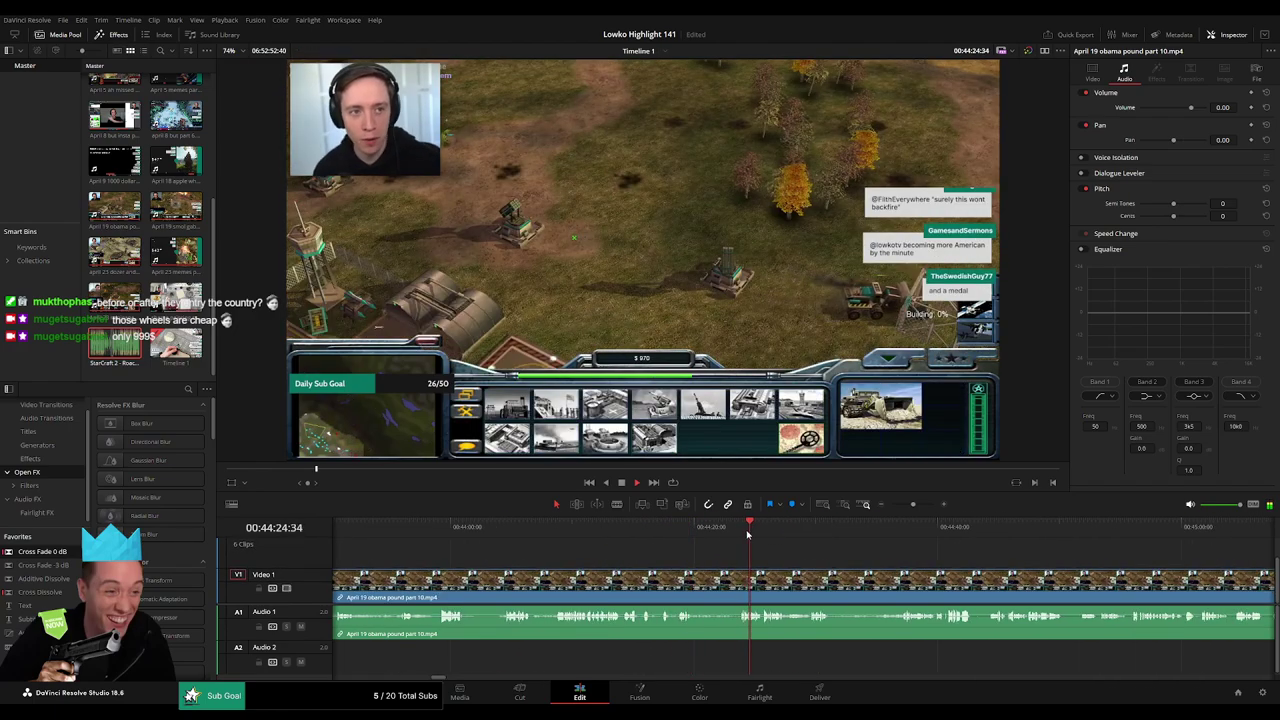
pyautogui.moveTo(798, 553); pyautogui.dragTo(670, 555)
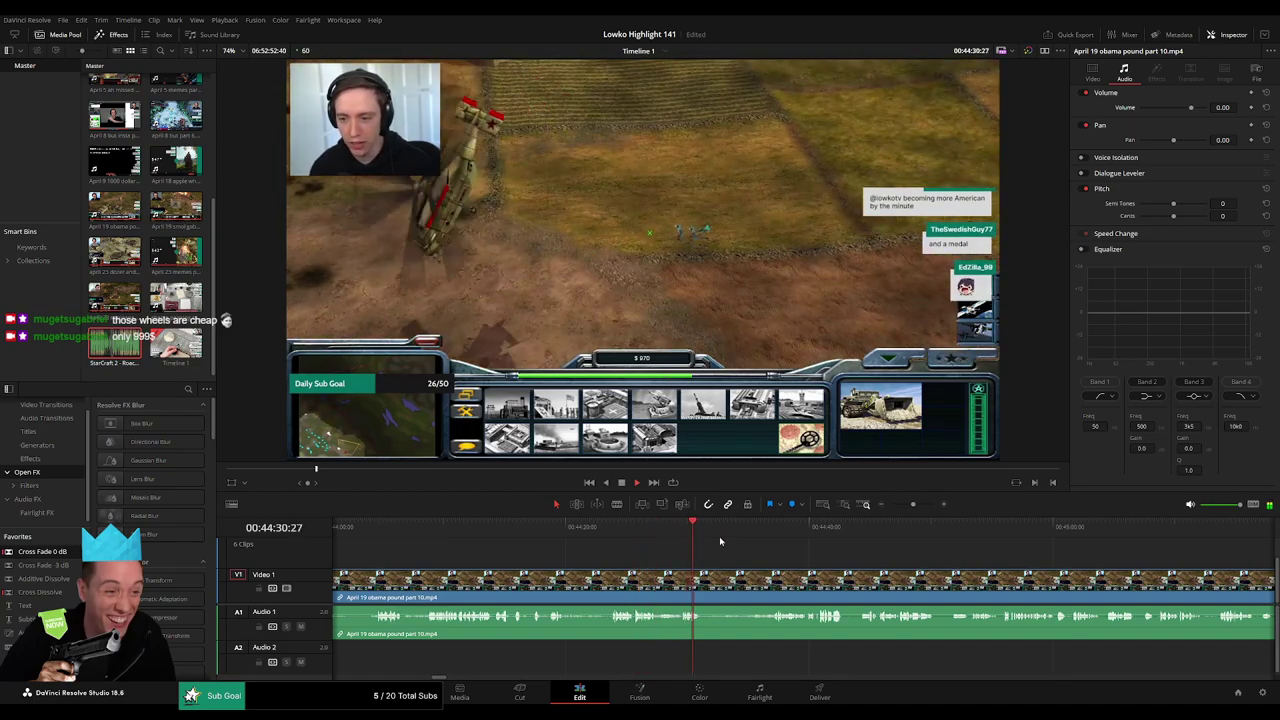
pyautogui.click(769, 533)
pyautogui.hscroll(-2, 700, 562)
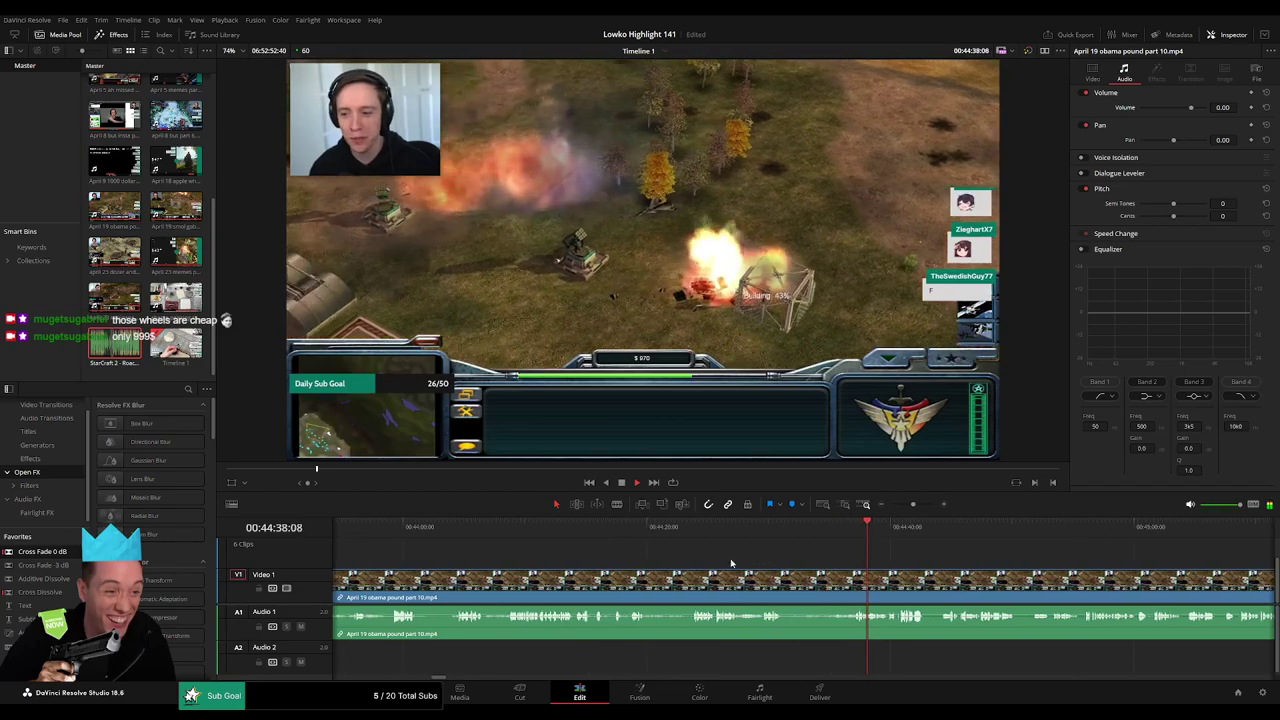
# Split part 10 at about 44:23, ripple delete everything before it up to part 9, and add an audio crossfade at the join.
pyautogui.press('b')
pyautogui.click(687, 582)
pyautogui.press('a')
pyautogui.click(647, 581)
pyautogui.press('Delete')
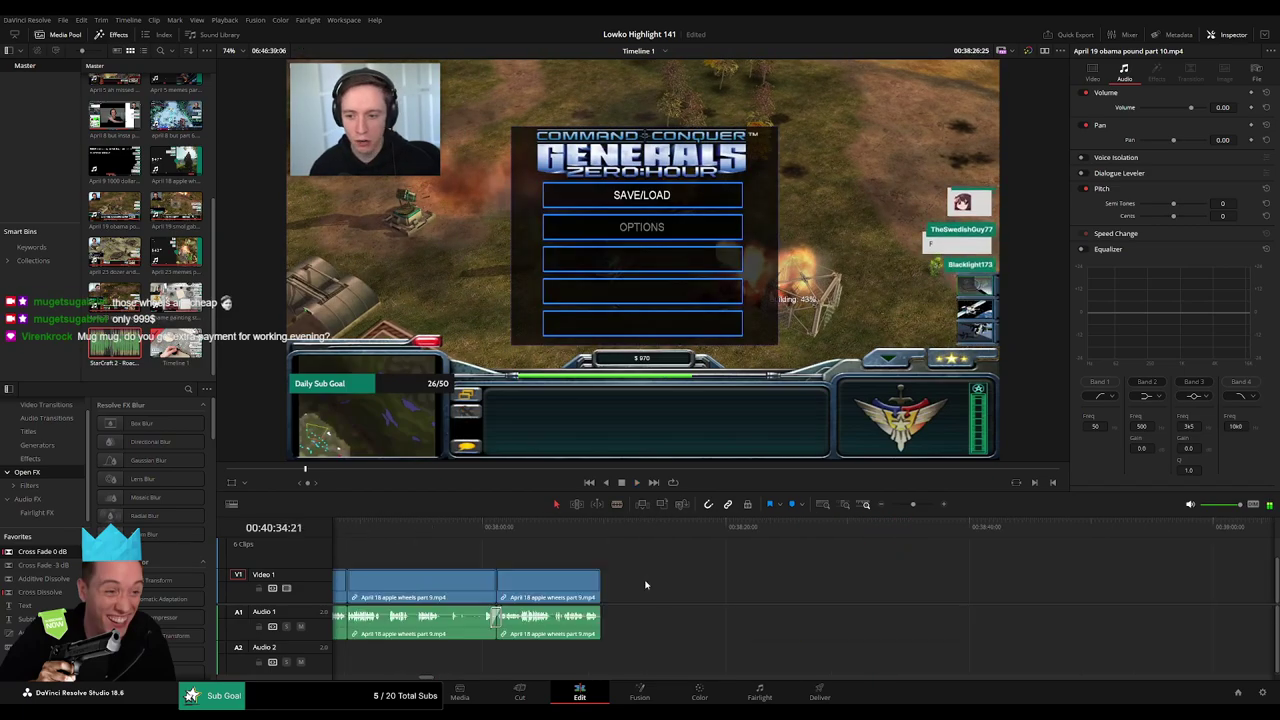
pyautogui.click(600, 530)
pyautogui.press('space')
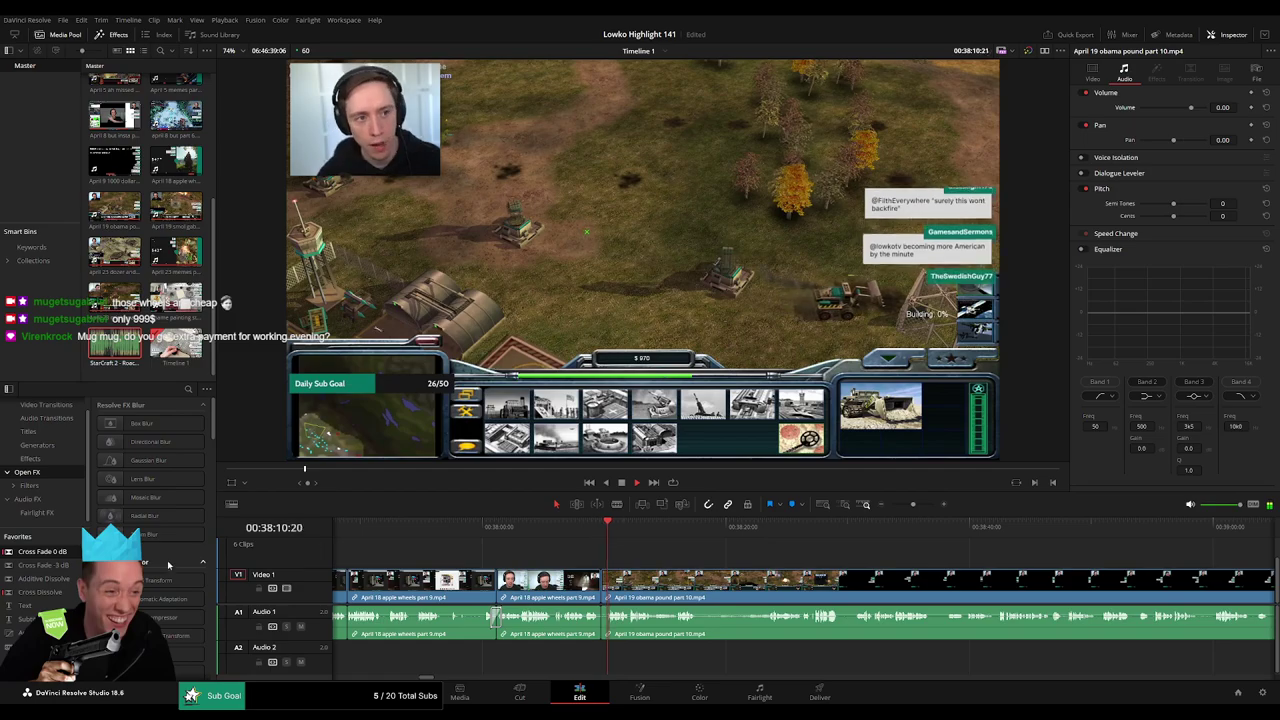
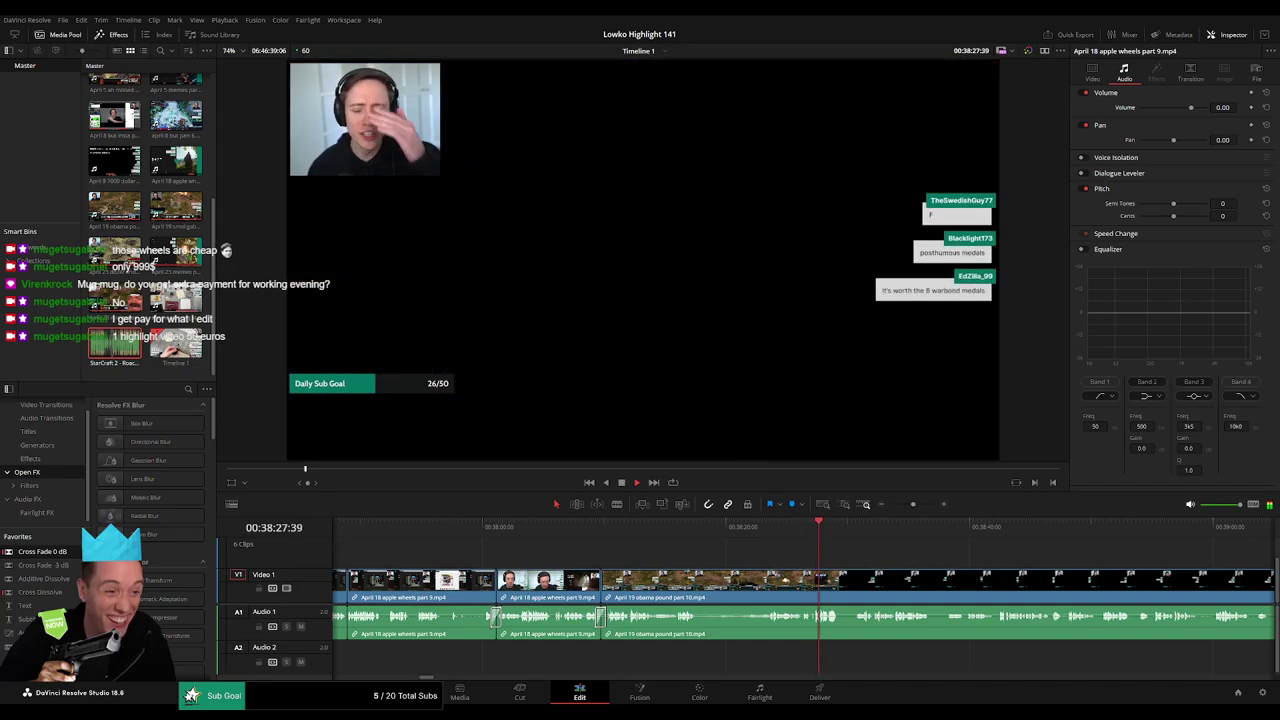
# Split part 10 at 38:17:53 and about 38:33:50 and ripple delete the section between the cuts.
pyautogui.click(704, 539)
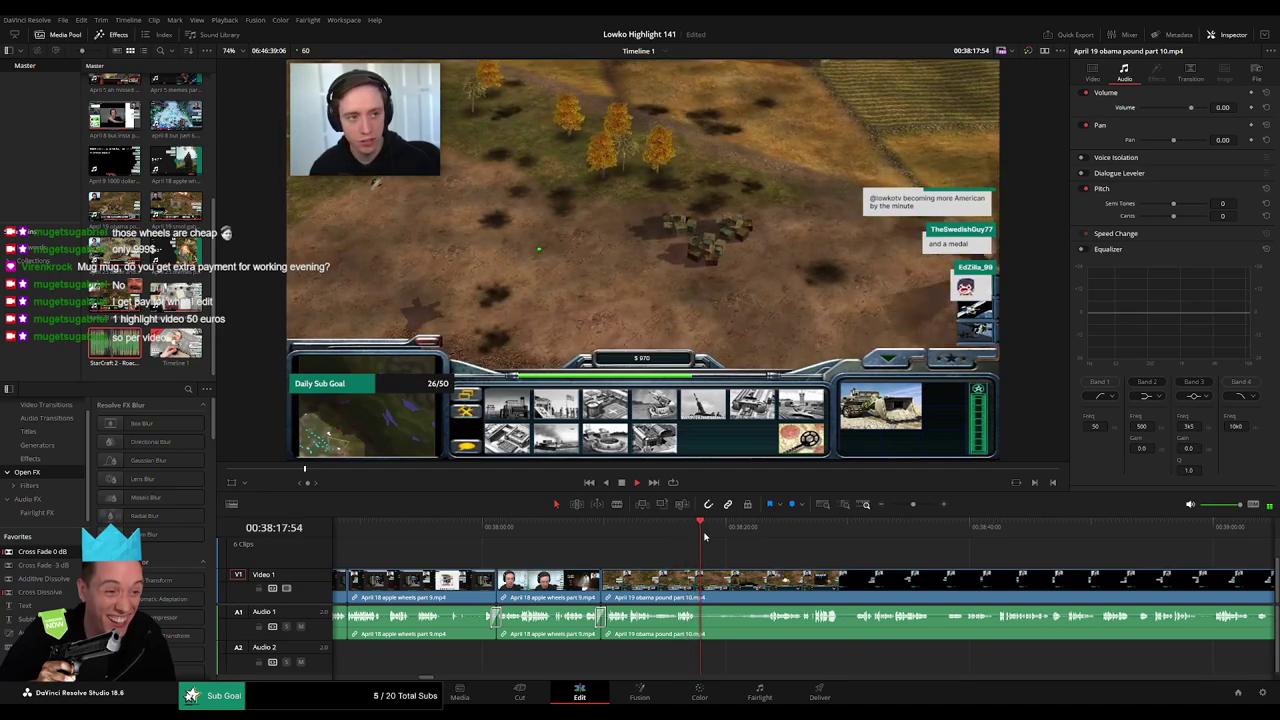
pyautogui.click(810, 543)
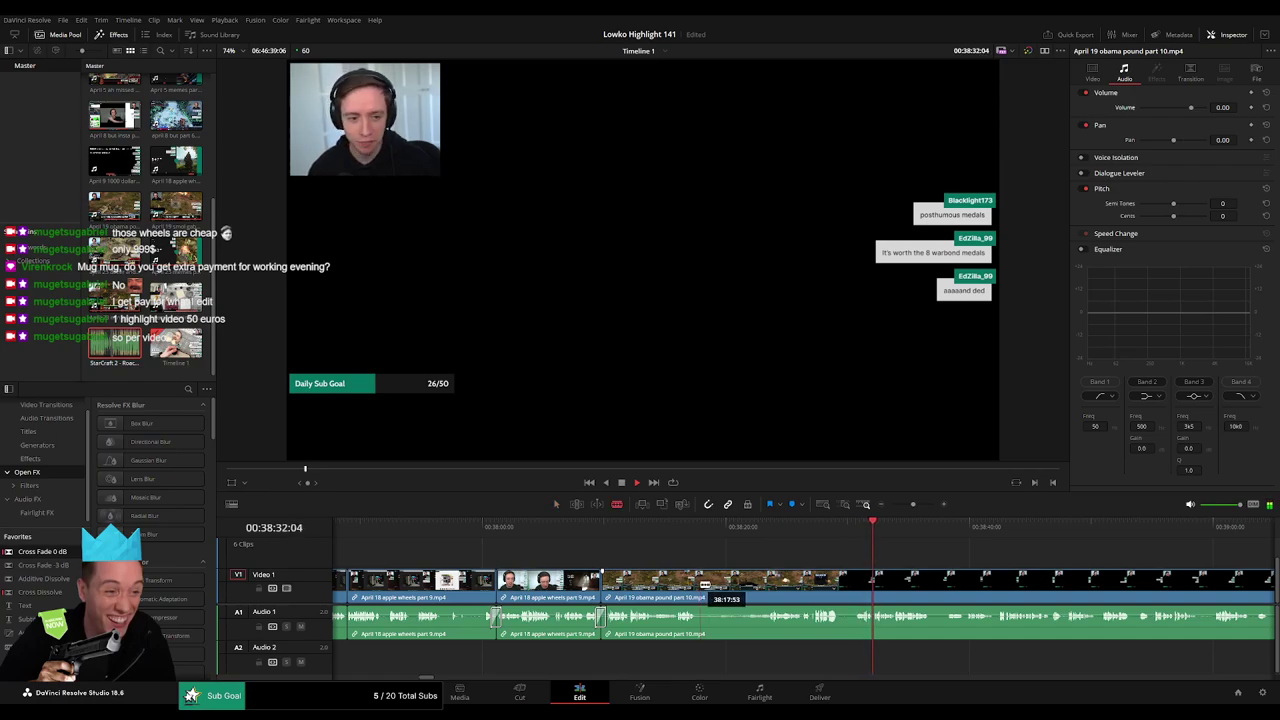
pyautogui.click(703, 585)
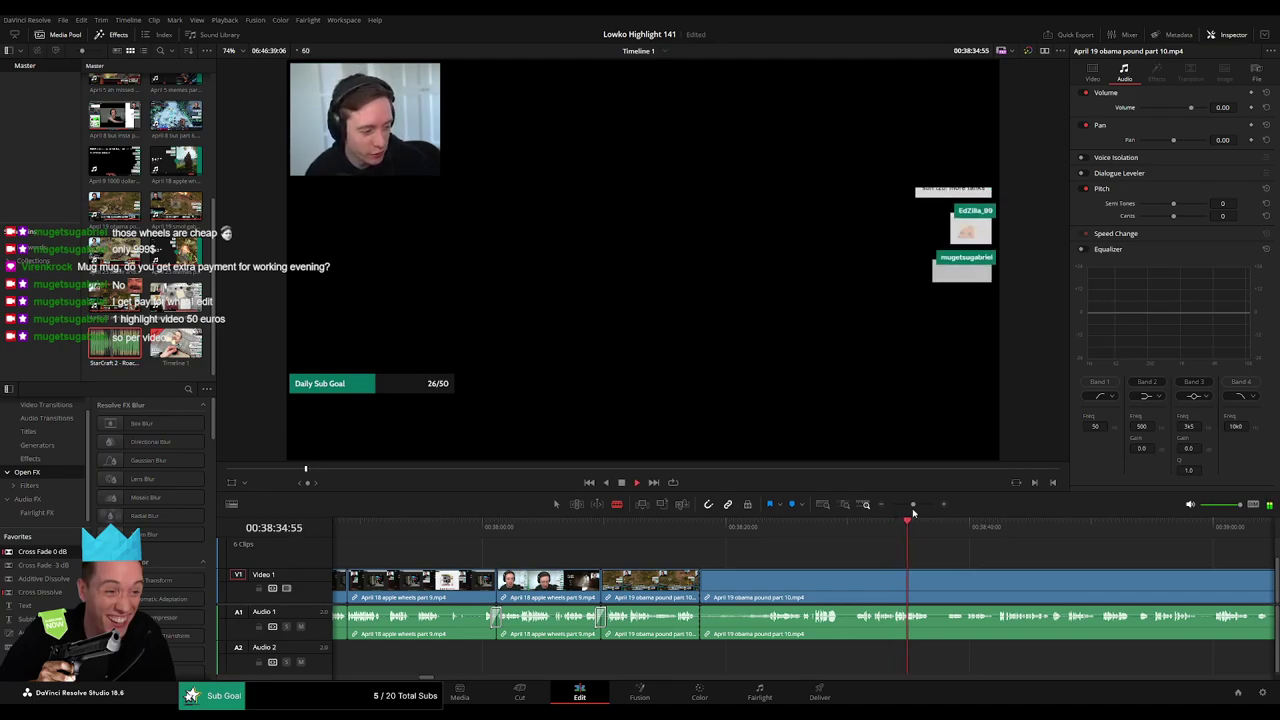
pyautogui.moveTo(913, 506); pyautogui.dragTo(915, 507)
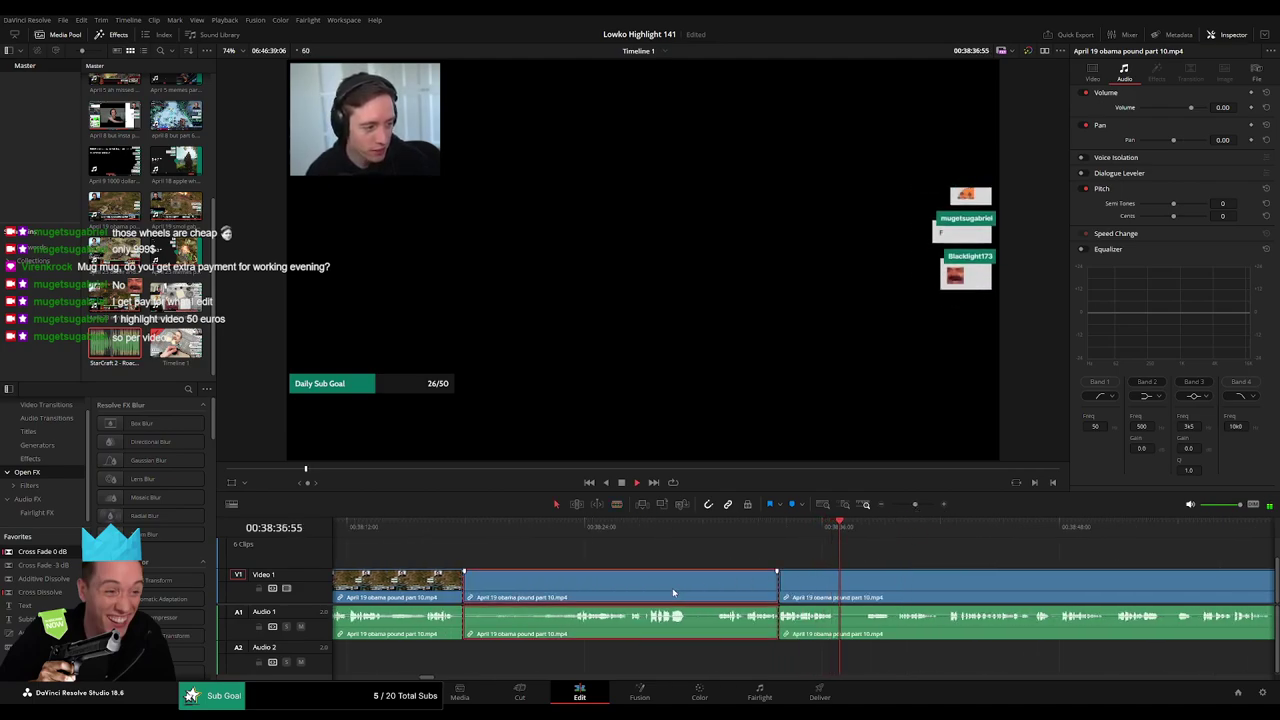
pyautogui.press('Delete')
# Ripple delete the short part 10 section between part 9 and the cut at 38:17:53, and preview the new join.
pyautogui.click(431, 526)
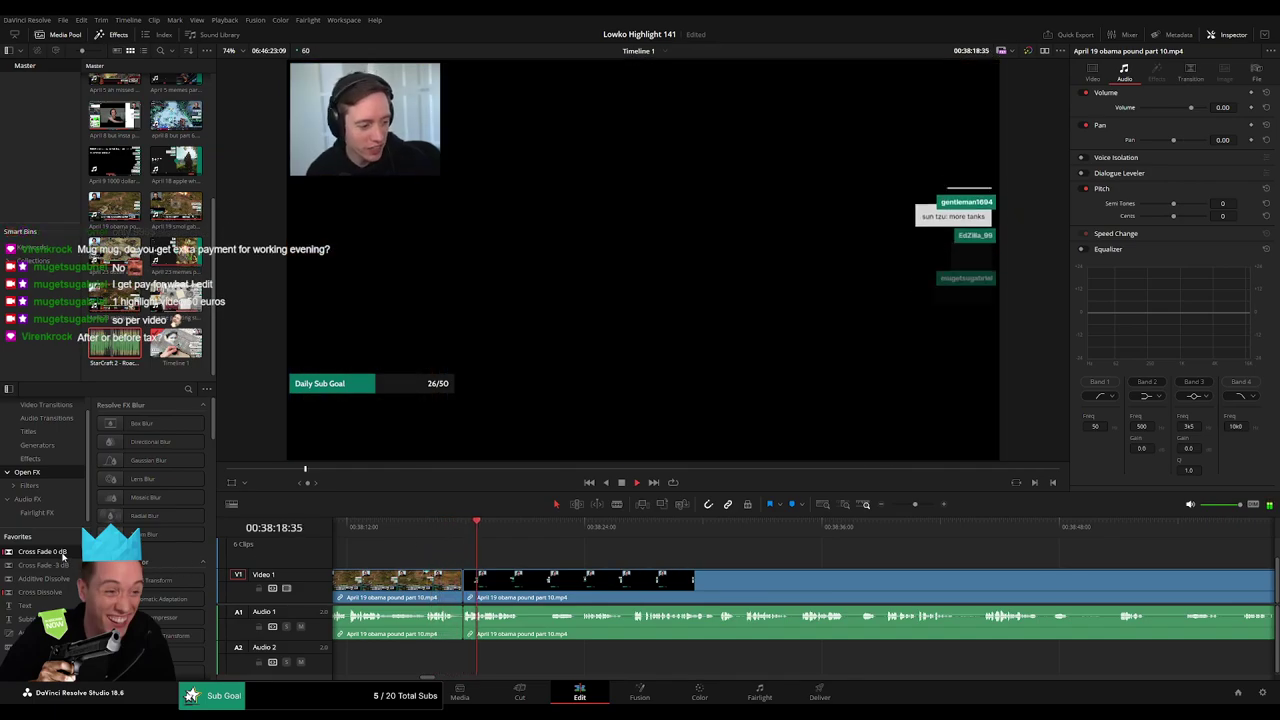
pyautogui.hscroll(-3, 440, 589)
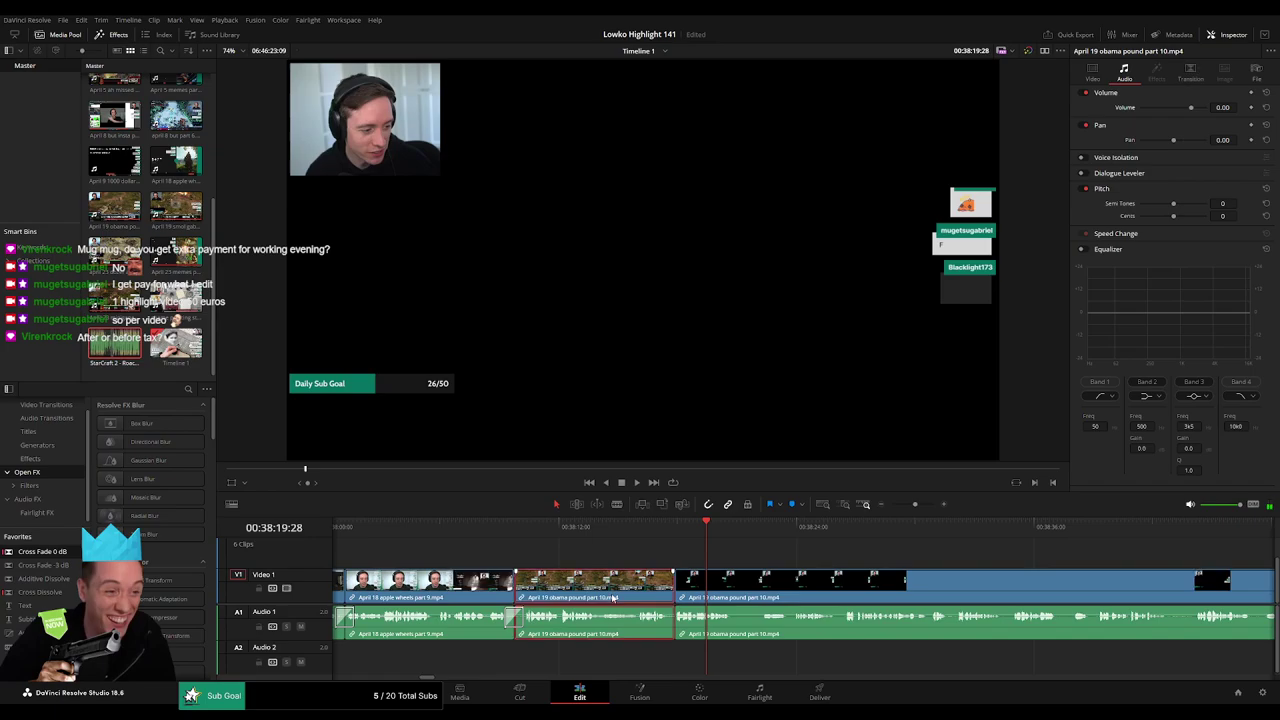
pyautogui.press('Delete')
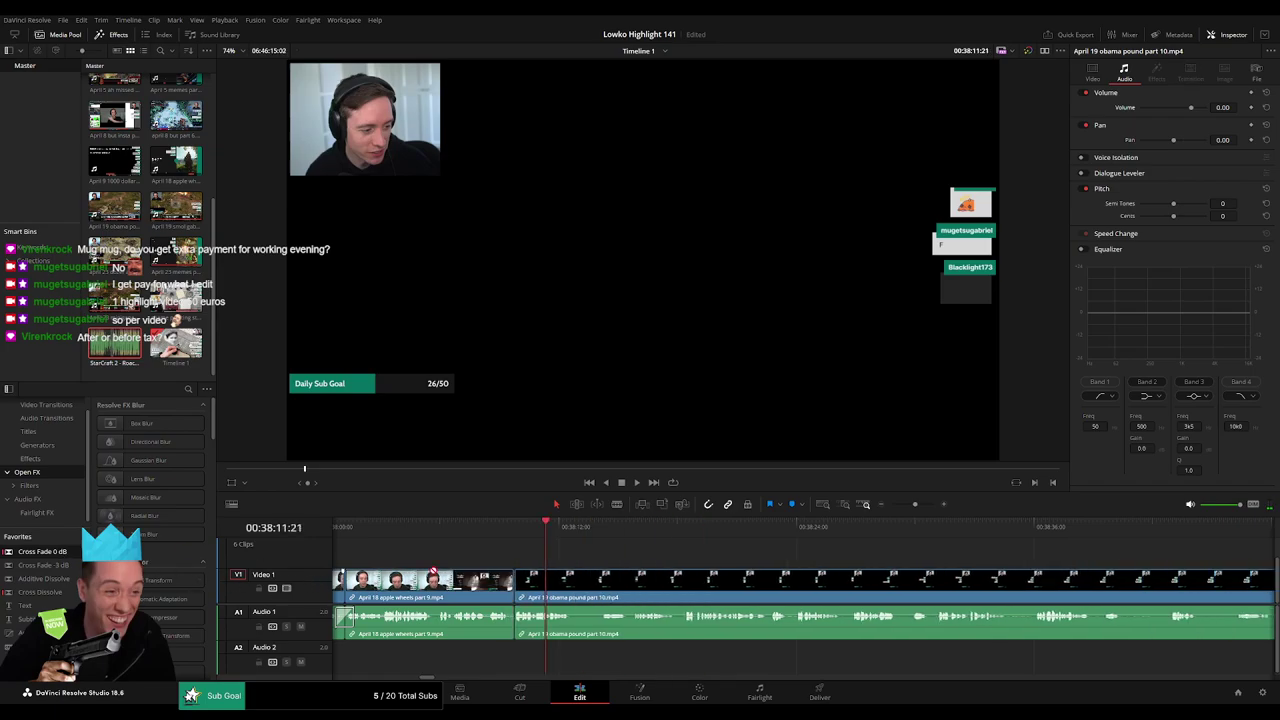
pyautogui.click(505, 527)
pyautogui.press('space')
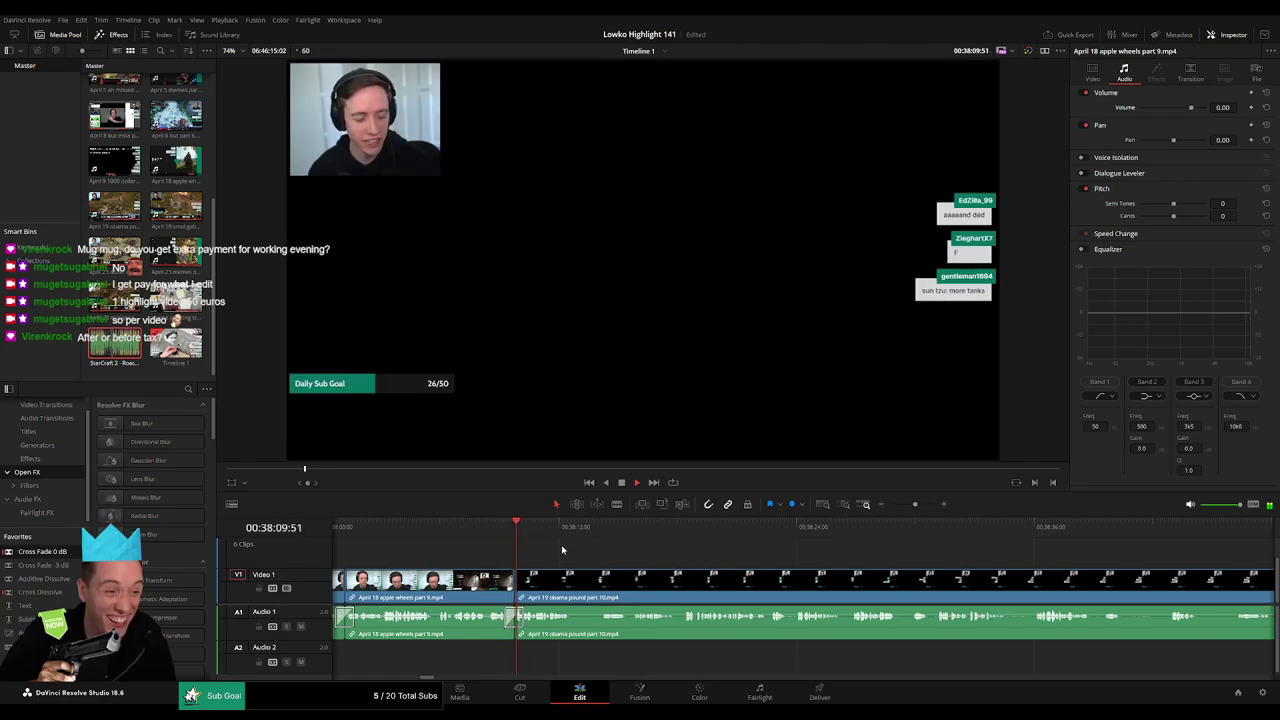
pyautogui.moveTo(511, 540); pyautogui.dragTo(487, 531)
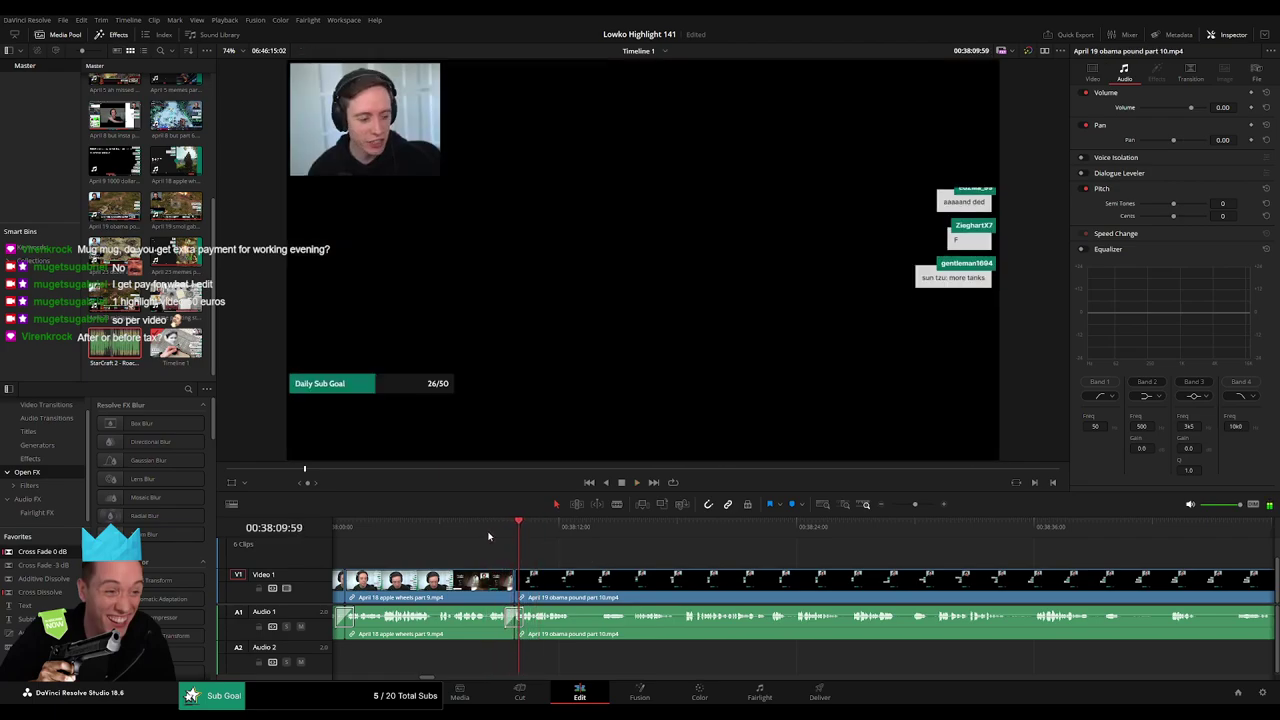
pyautogui.click(488, 536)
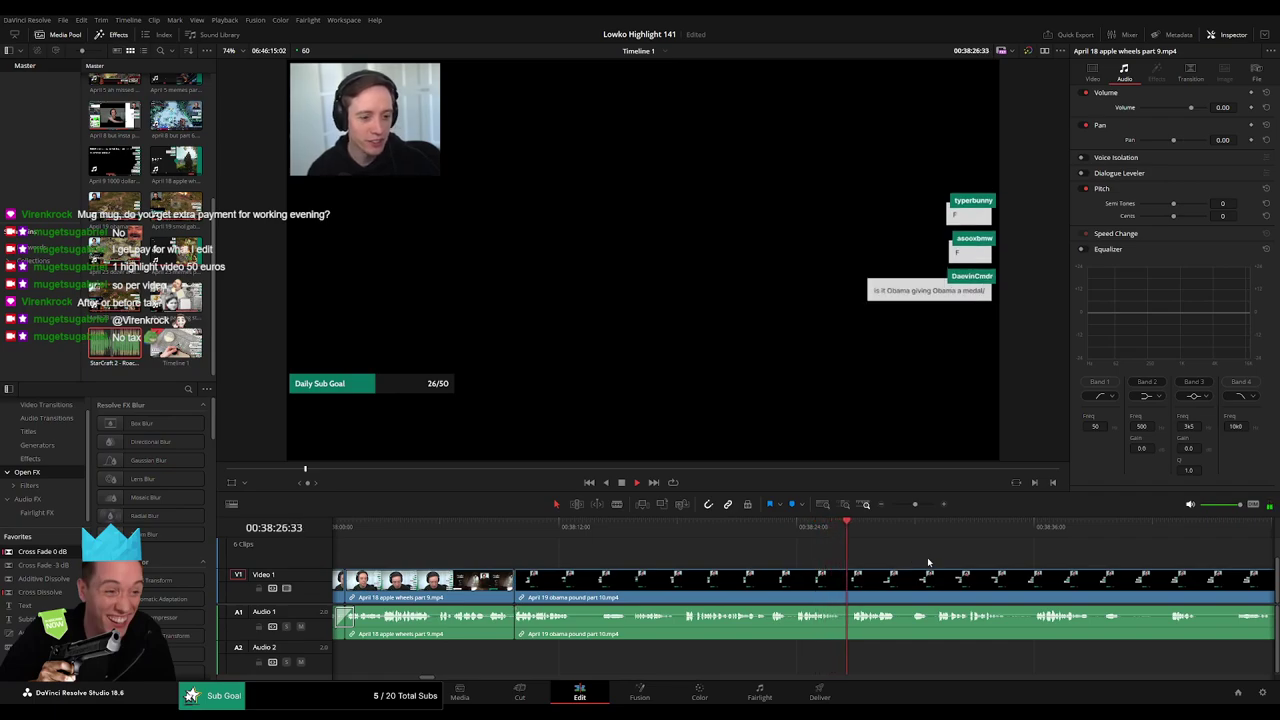
# Ripple delete about two seconds of part 10 at 38:29:16 and about one second at 38:32:46, adding an audio crossfade at the second cut.
pyautogui.moveTo(928, 562); pyautogui.dragTo(501, 589)
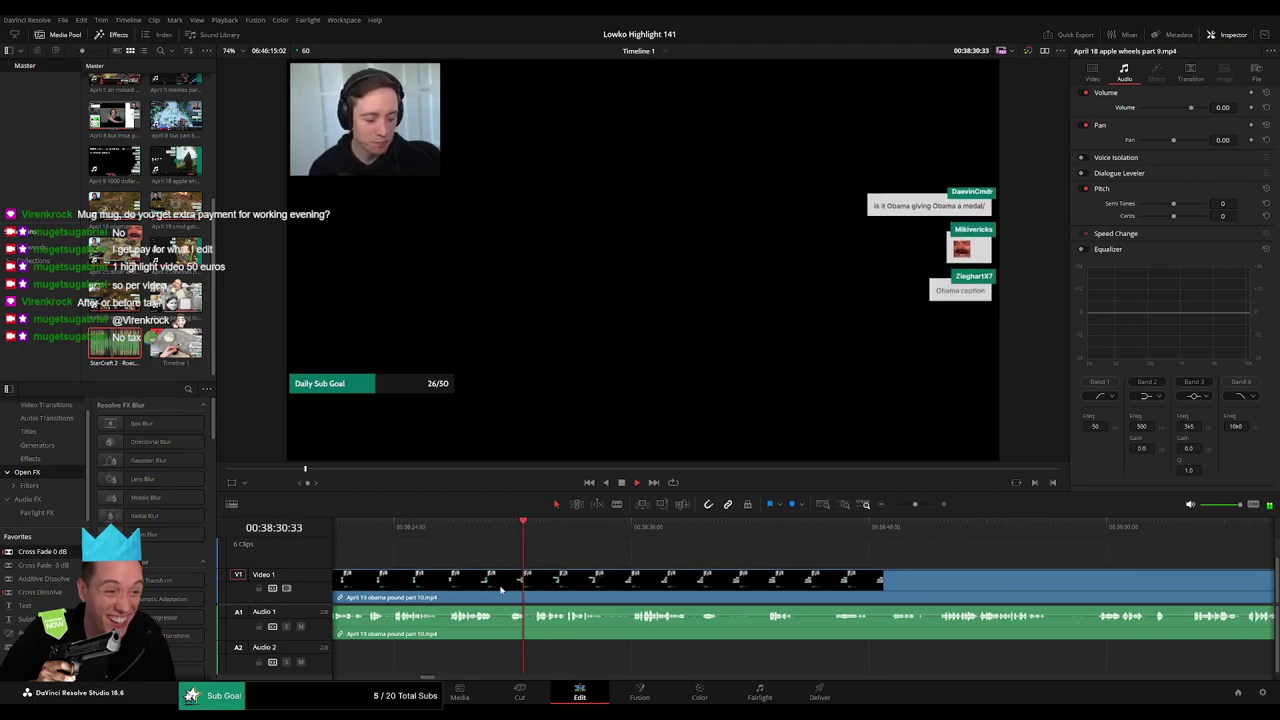
pyautogui.click(498, 590)
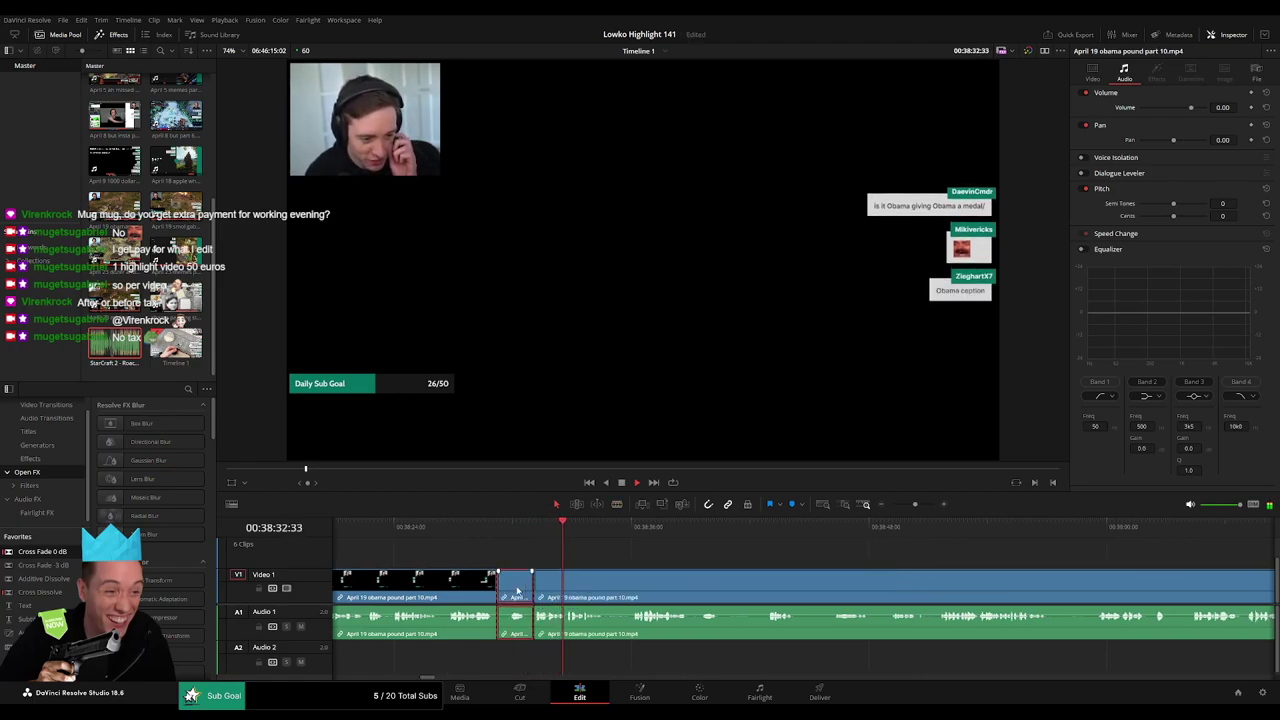
pyautogui.press('Delete')
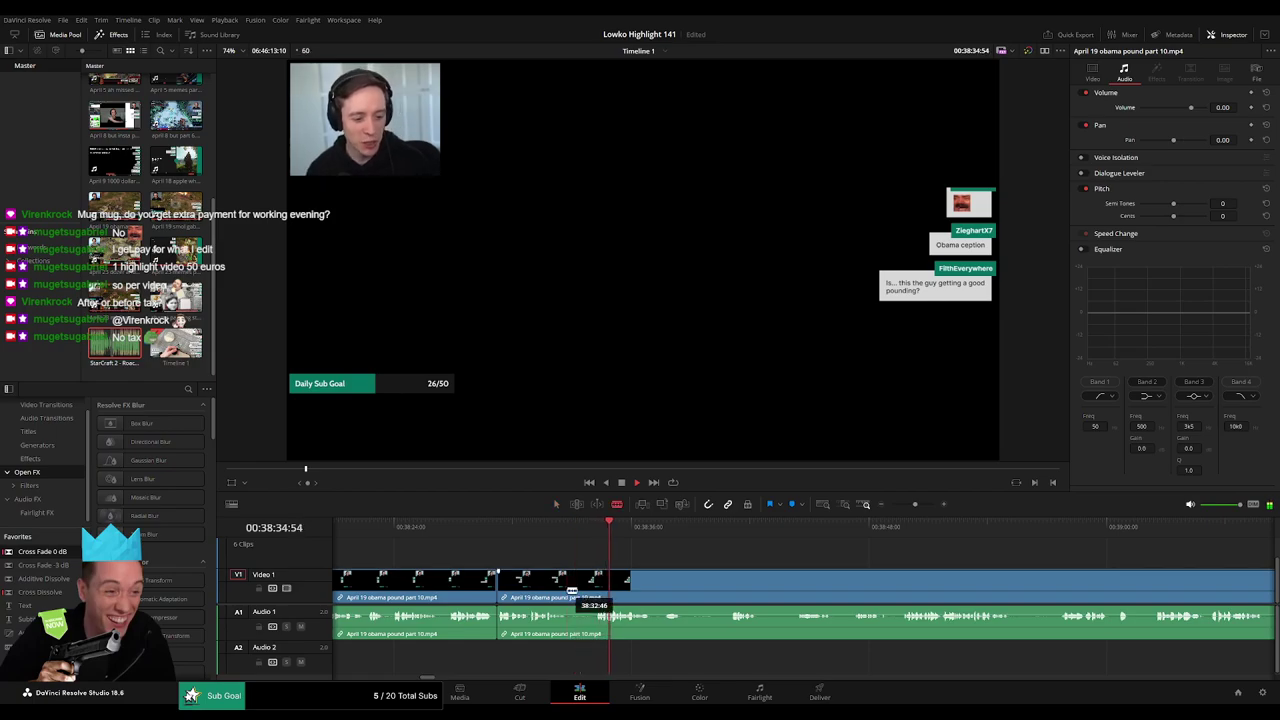
pyautogui.click(572, 590)
pyautogui.press('Delete')
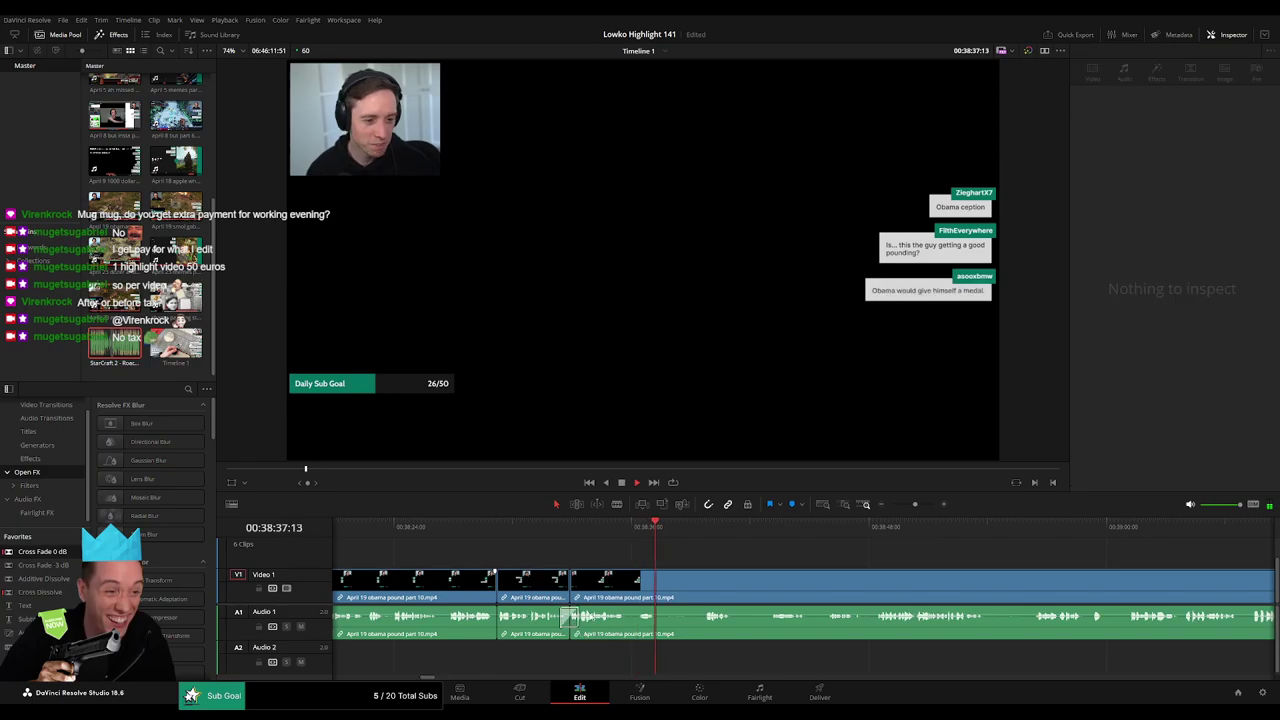
# Split and ripple delete about three and a half seconds of part 10 at 38:36:09 and about seven seconds at 38:37:35.
pyautogui.click(706, 537)
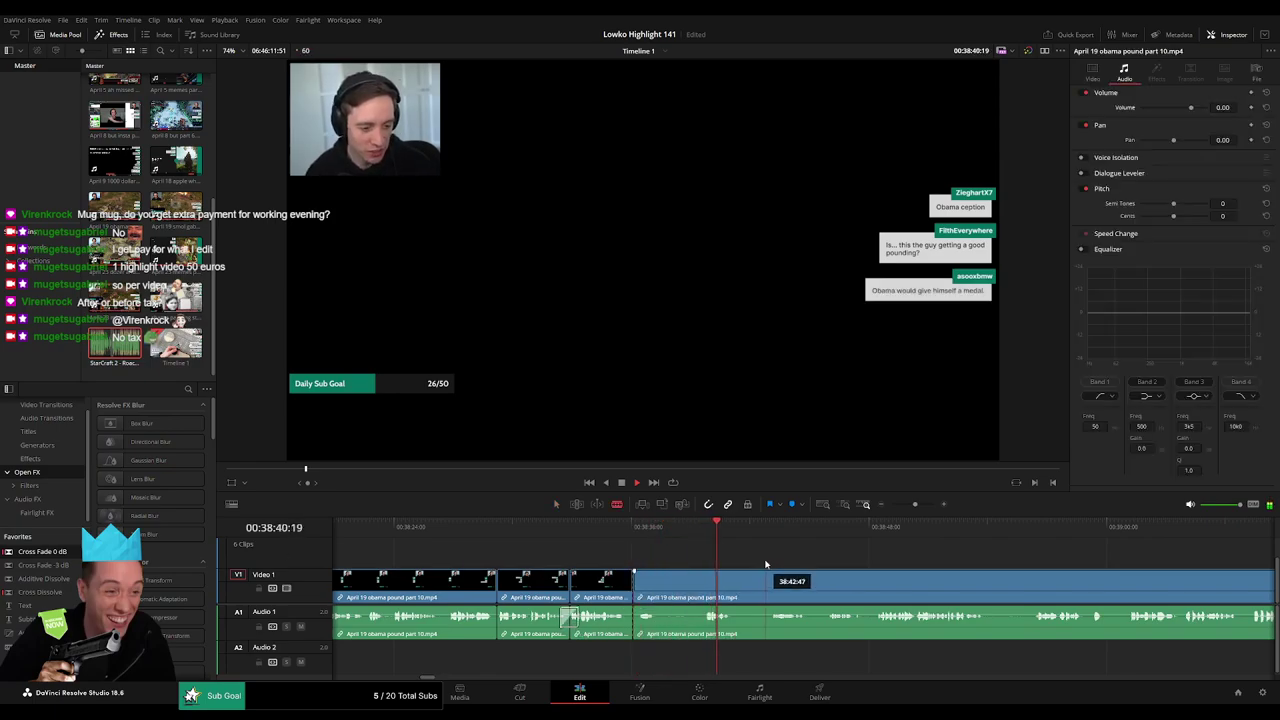
pyautogui.click(706, 587)
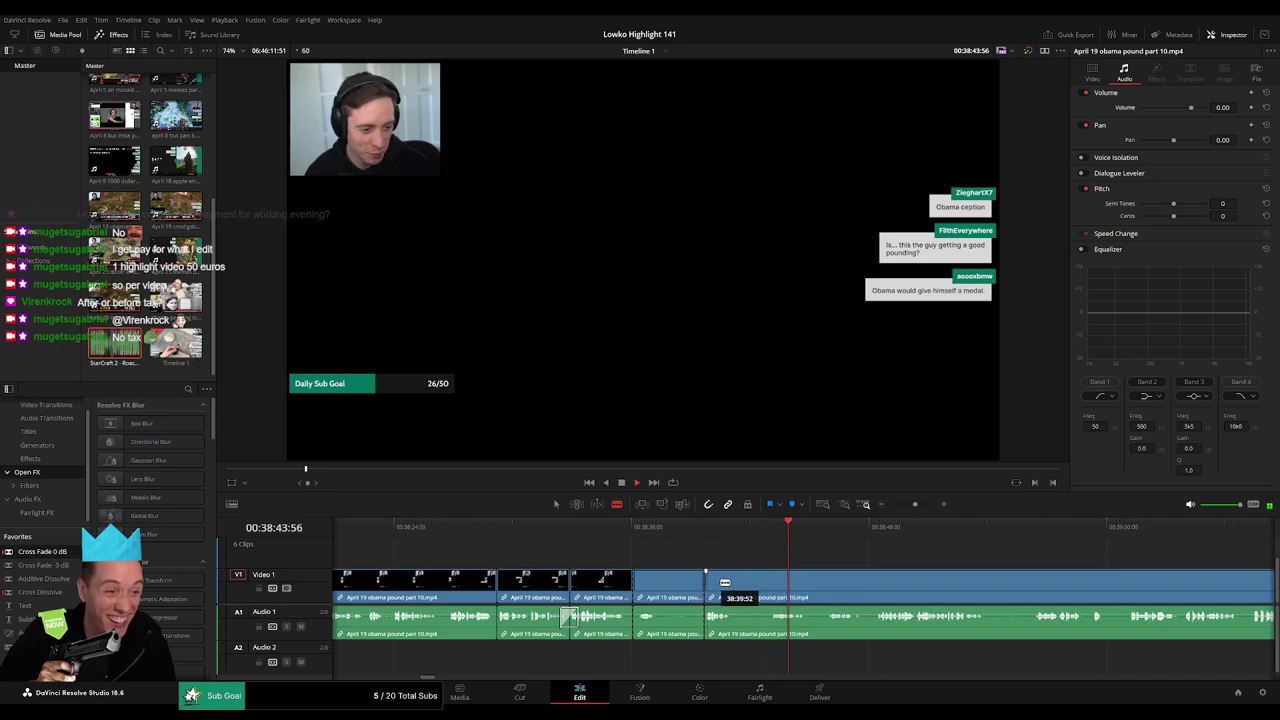
pyautogui.press('Delete')
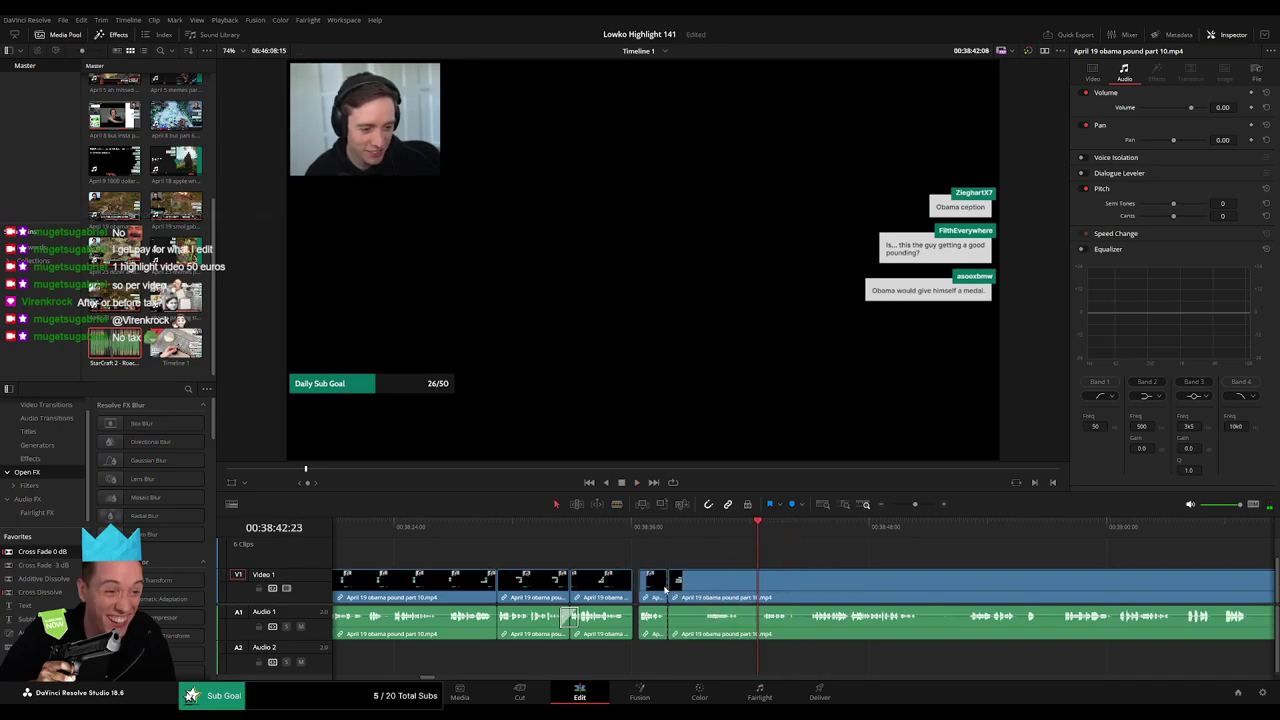
pyautogui.hscroll(2, 612, 588)
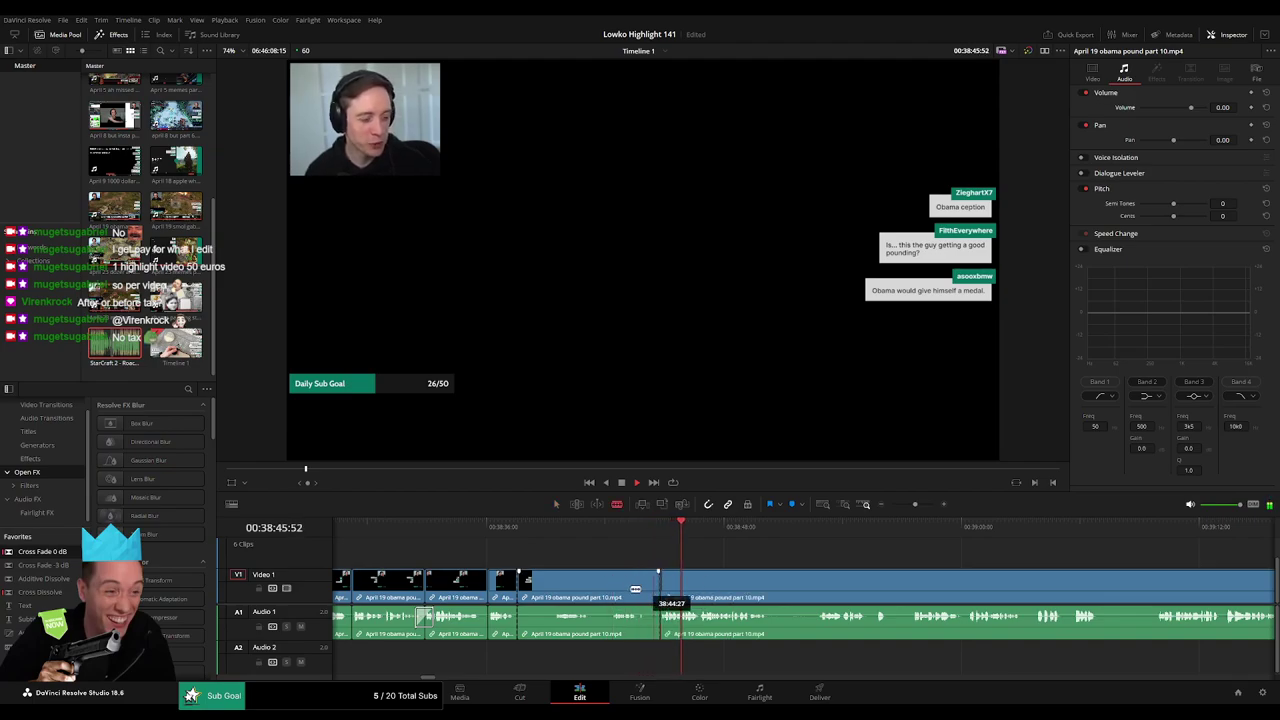
pyautogui.press('Delete')
pyautogui.click(608, 530)
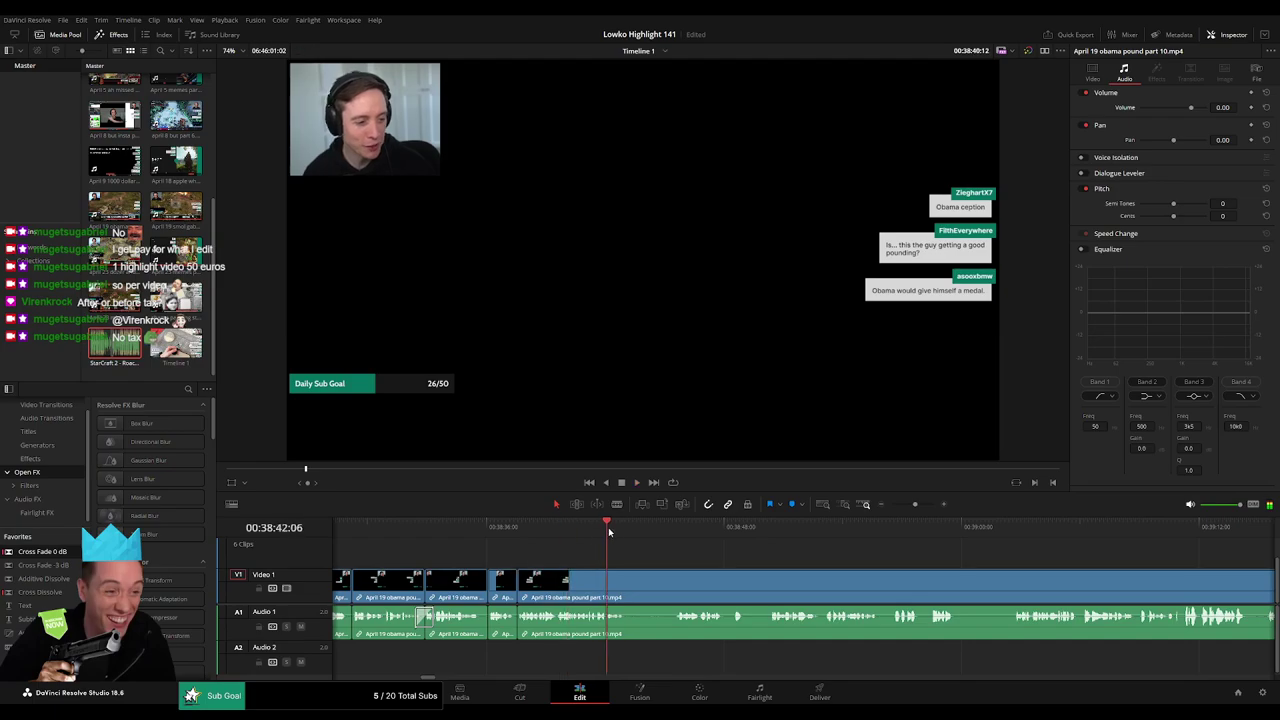
# Split part 10 at 38:43:06 and about 38:56:30, ripple delete the section between, and add an audio crossfade at the cut.
pyautogui.click(680, 536)
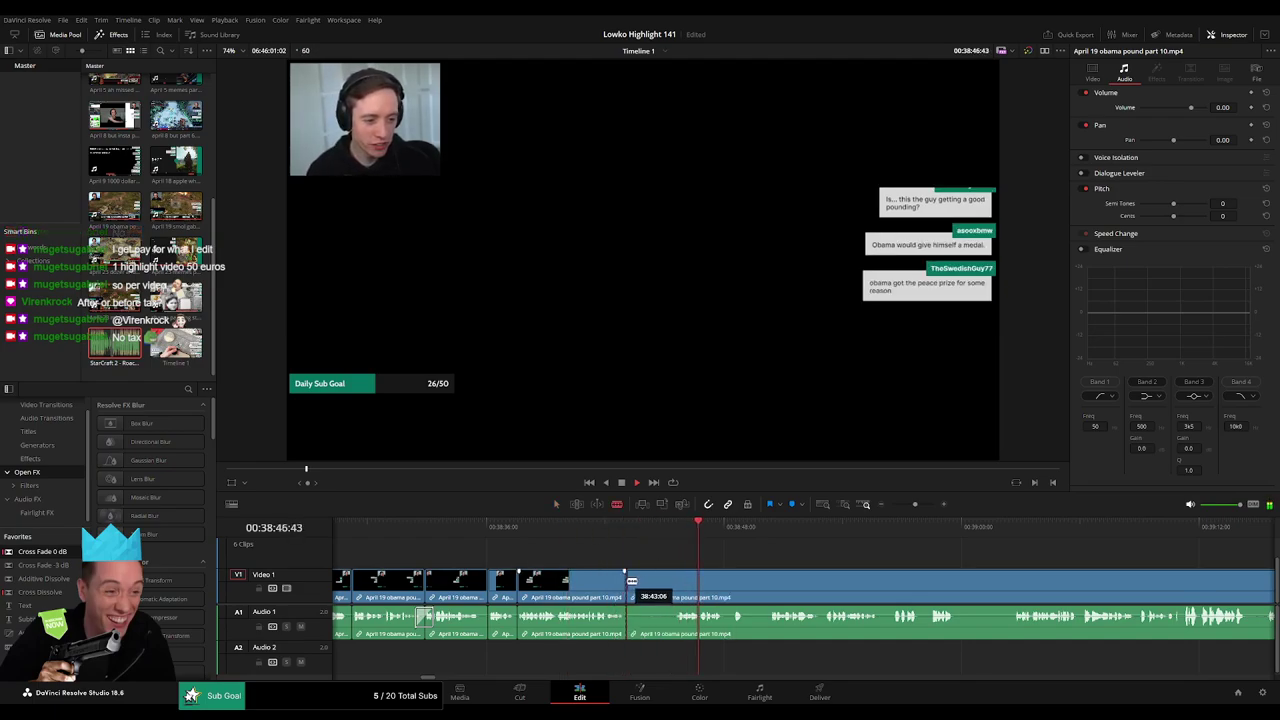
pyautogui.moveTo(774, 562); pyautogui.dragTo(659, 558)
pyautogui.click(746, 537)
pyautogui.click(773, 537)
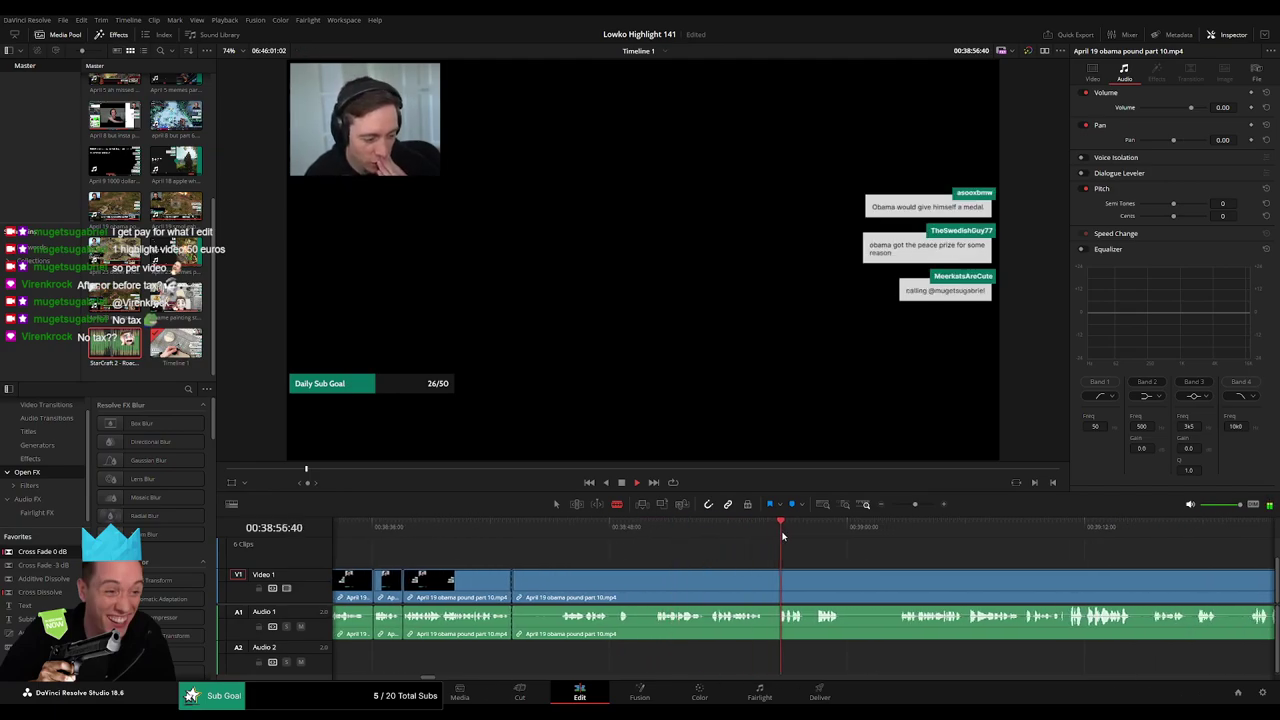
pyautogui.click(781, 580)
pyautogui.press('a')
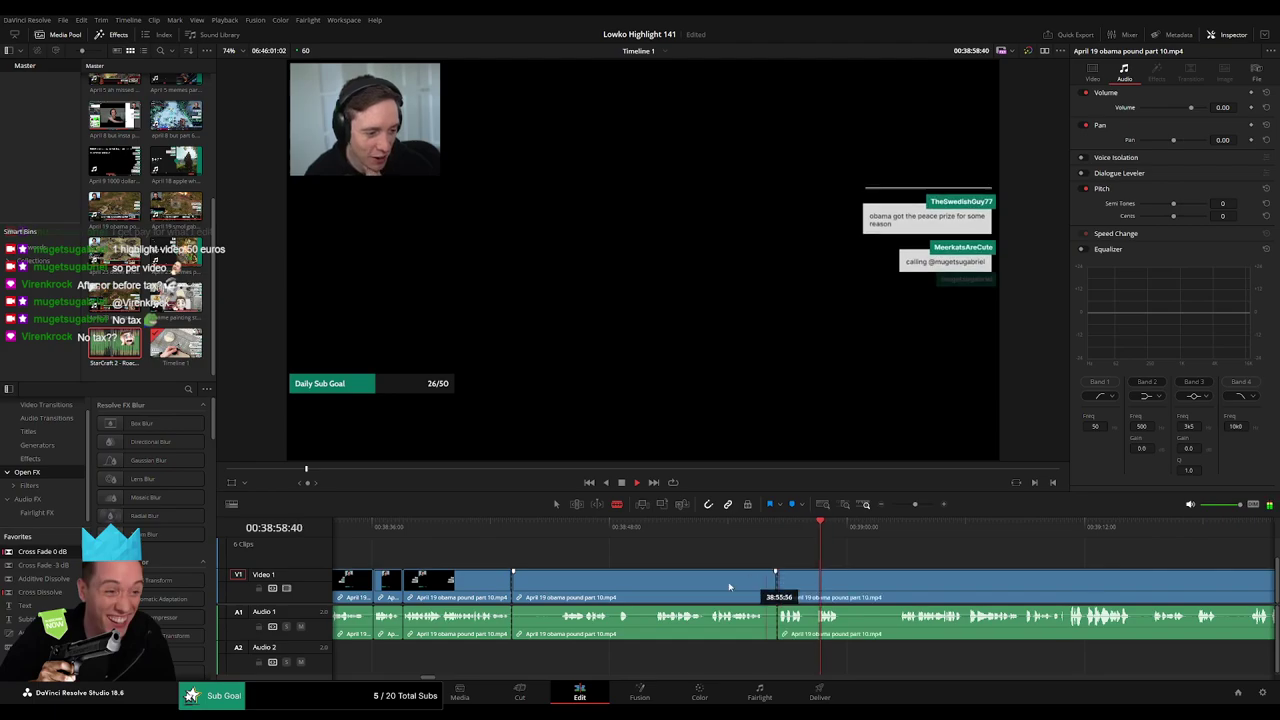
pyautogui.click(726, 586)
pyautogui.press('Delete')
pyautogui.click(508, 531)
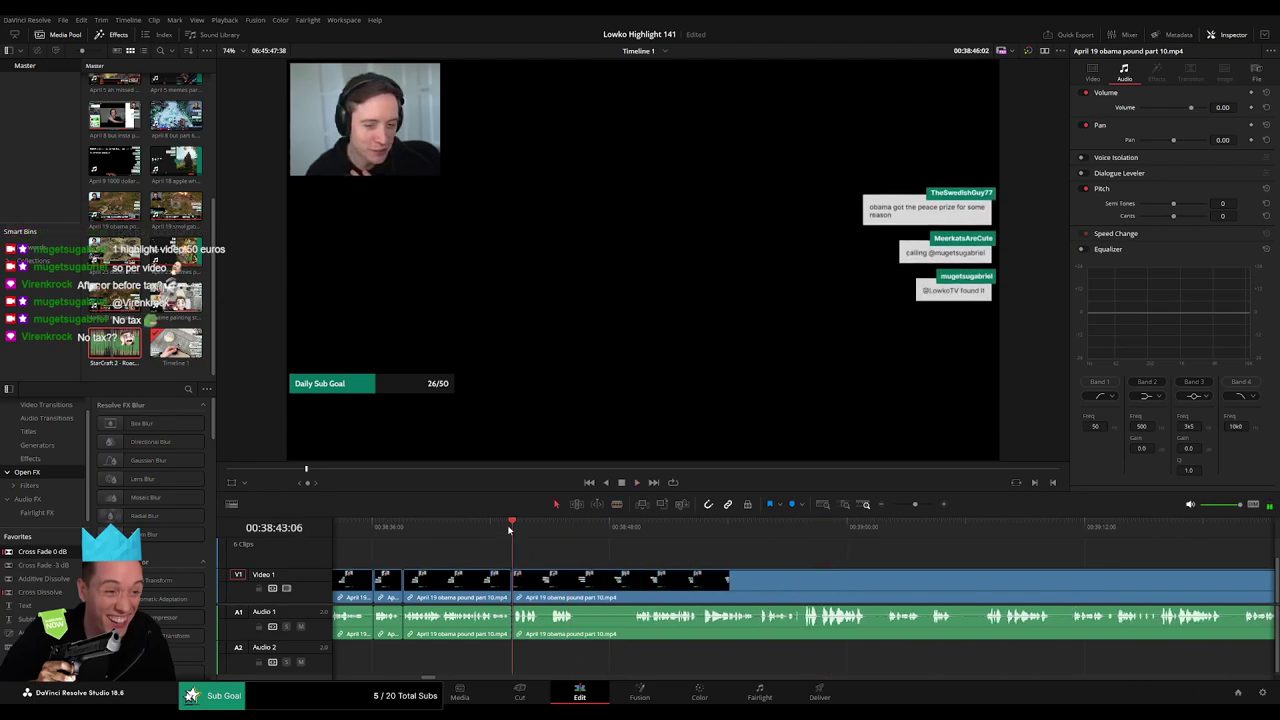
pyautogui.press('space')
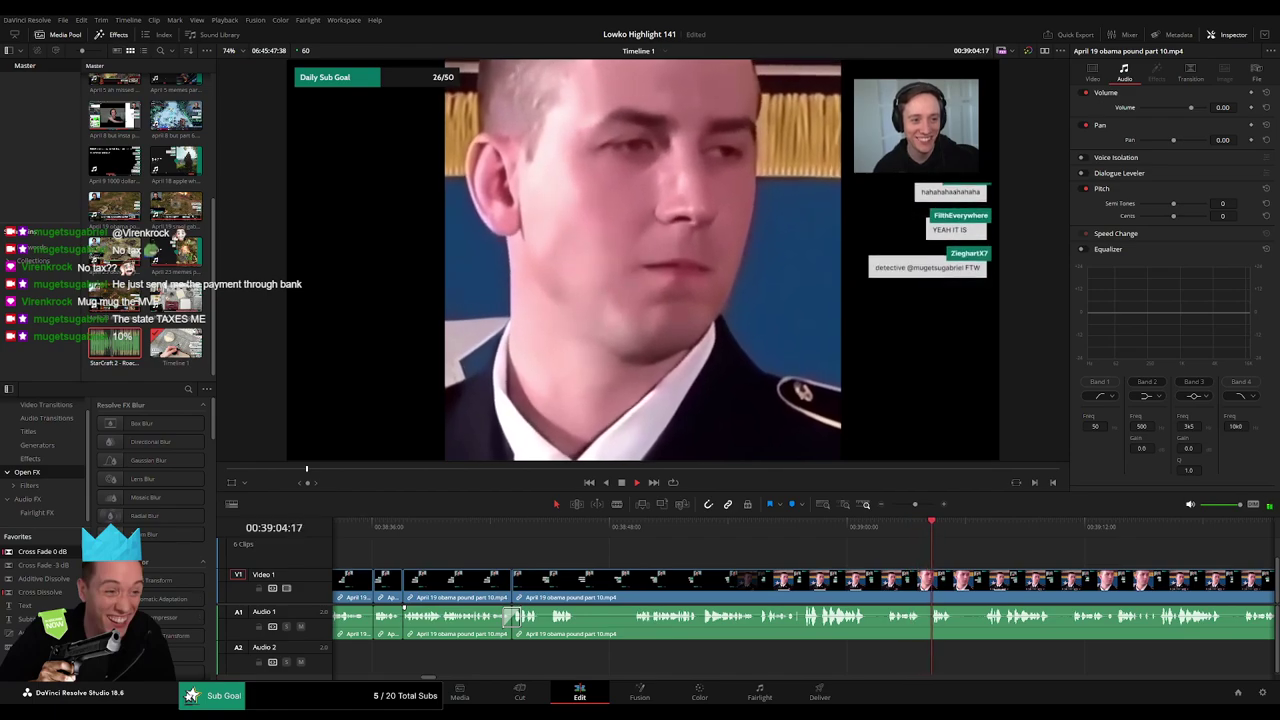
# Split and ripple delete about three seconds of part 10 at about 38:46, preview the new join, and save the project.
pyautogui.click(566, 538)
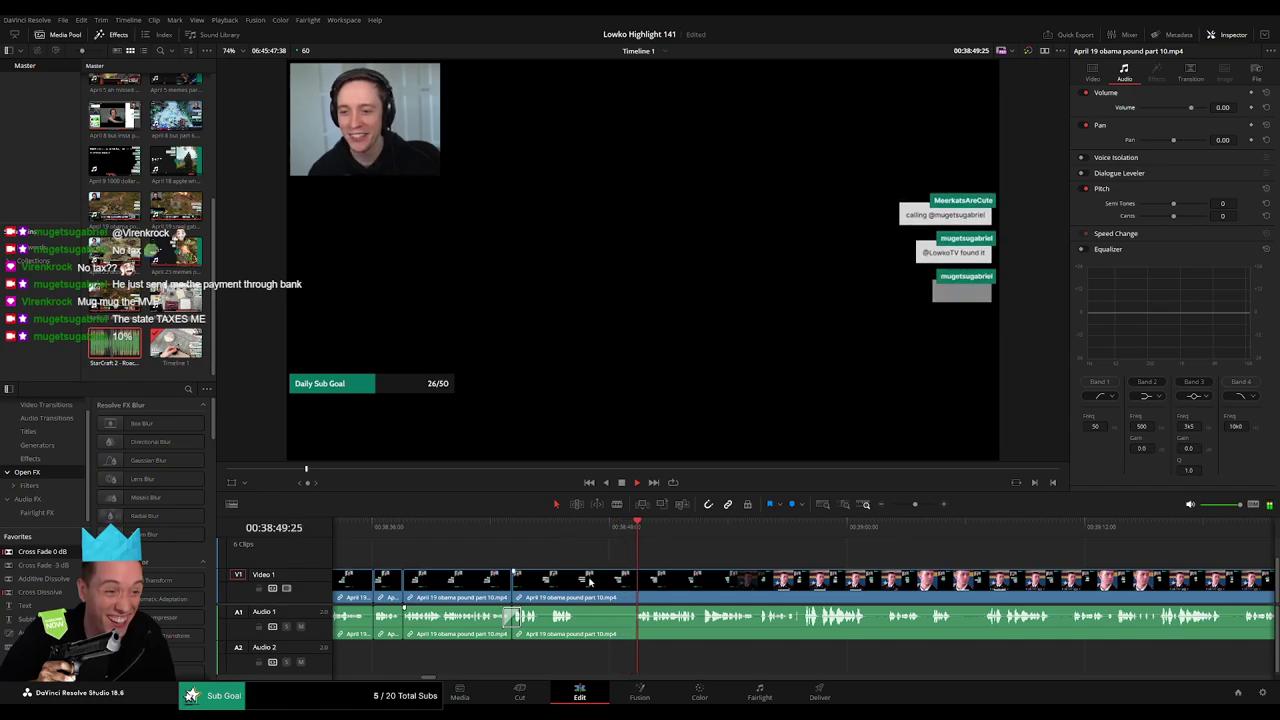
pyautogui.press('b')
pyautogui.click(575, 581)
pyautogui.click(630, 581)
pyautogui.press('a')
pyautogui.click(612, 585)
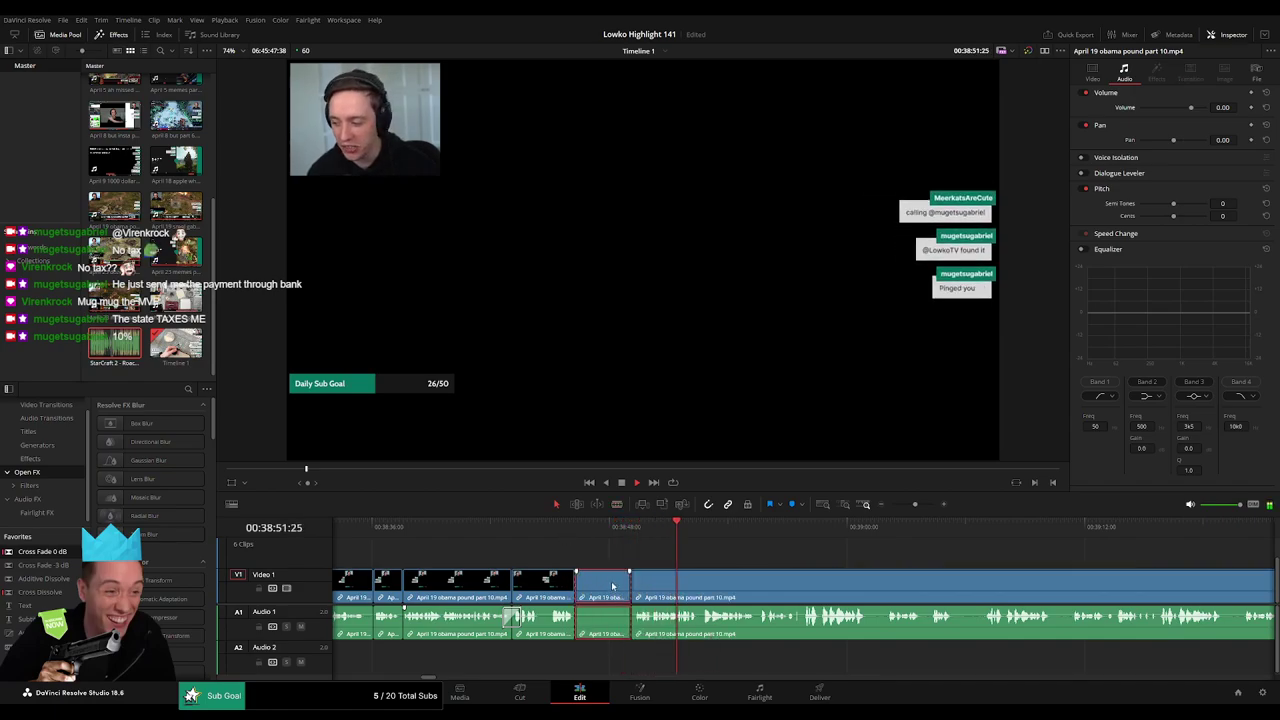
pyautogui.press('Delete')
pyautogui.click(558, 534)
pyautogui.press('space')
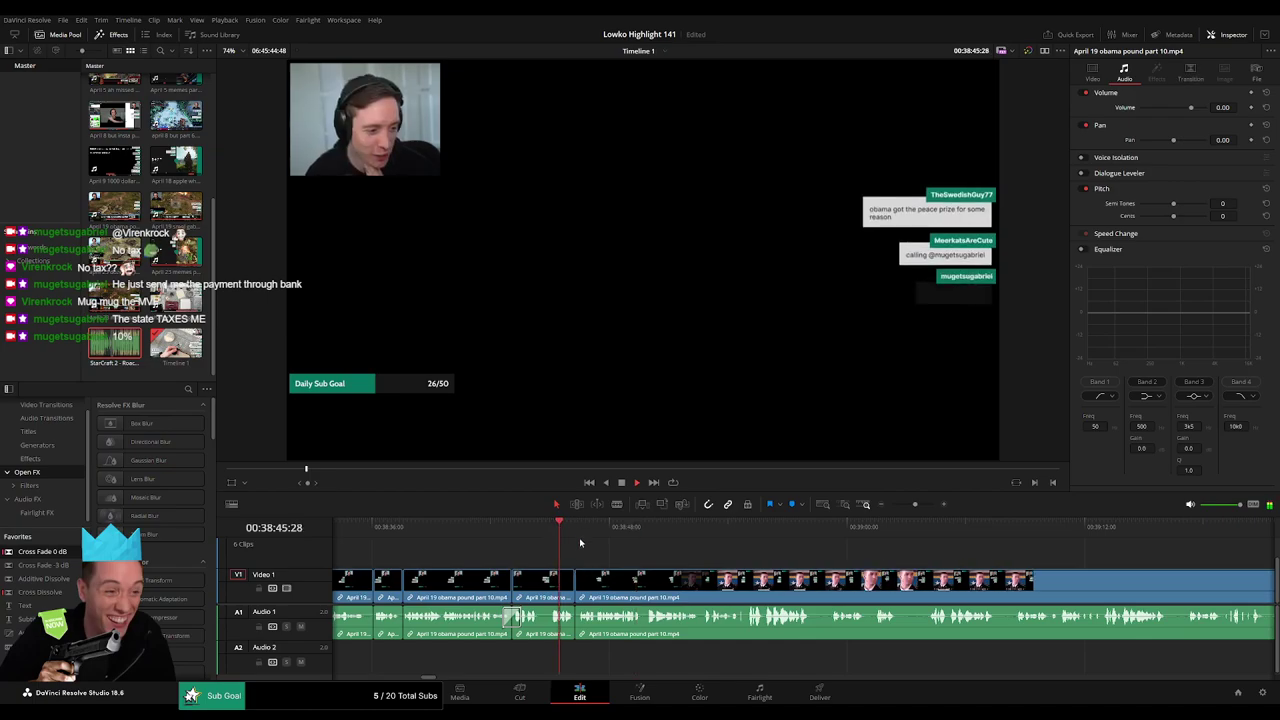
pyautogui.hscroll(2, 656, 562)
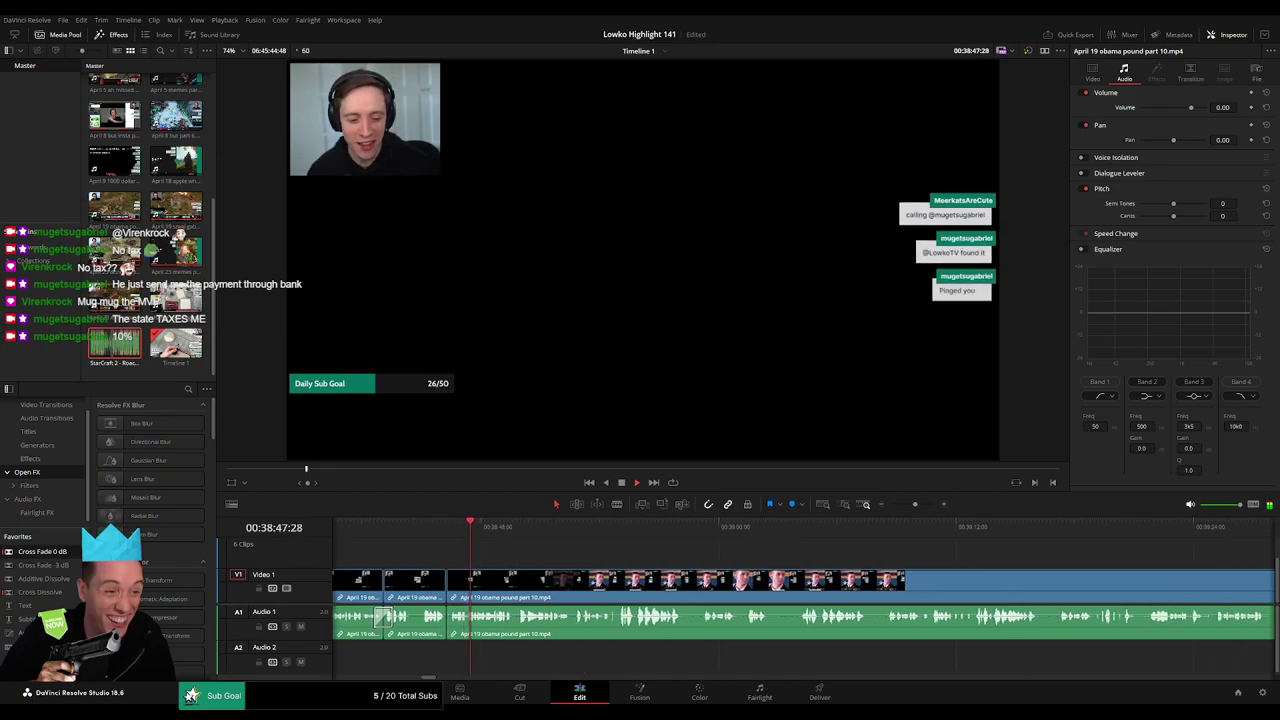
pyautogui.hotkey('ctrl', 's')
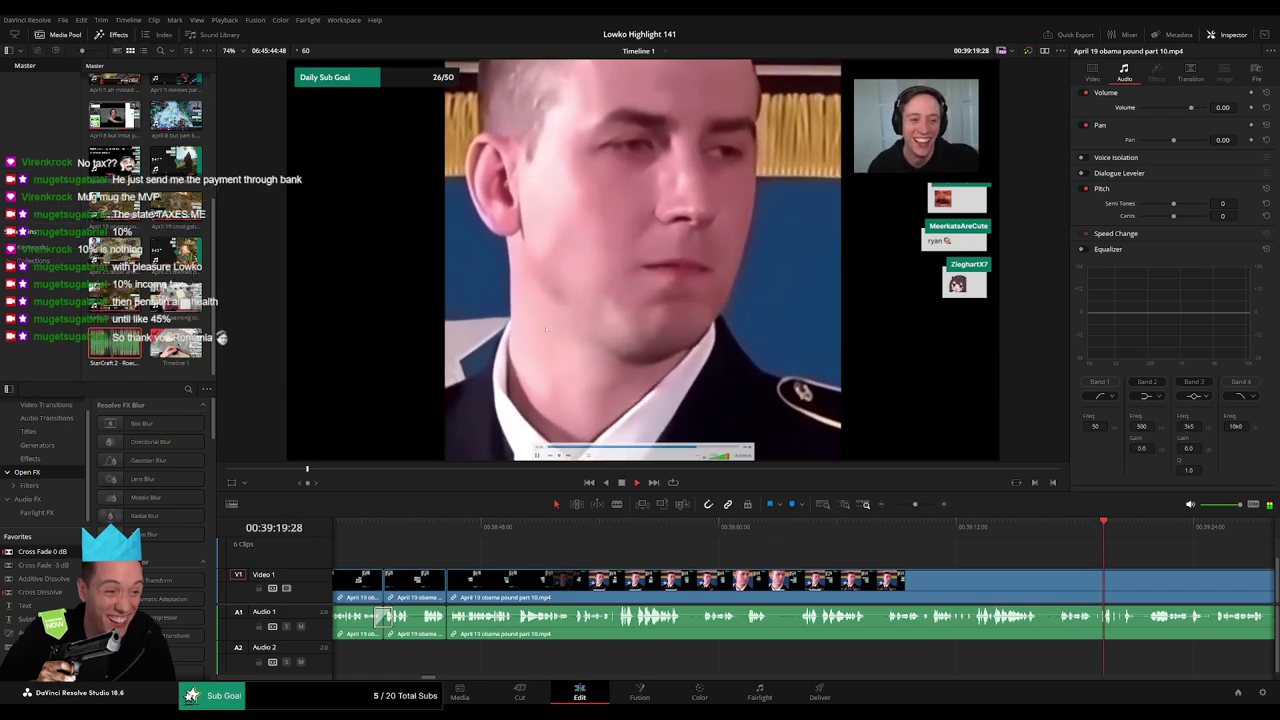
# Split part 10 at 39:26:18 and 39:26:42 and mute the audio of the short section between the cuts.
pyautogui.click(786, 537)
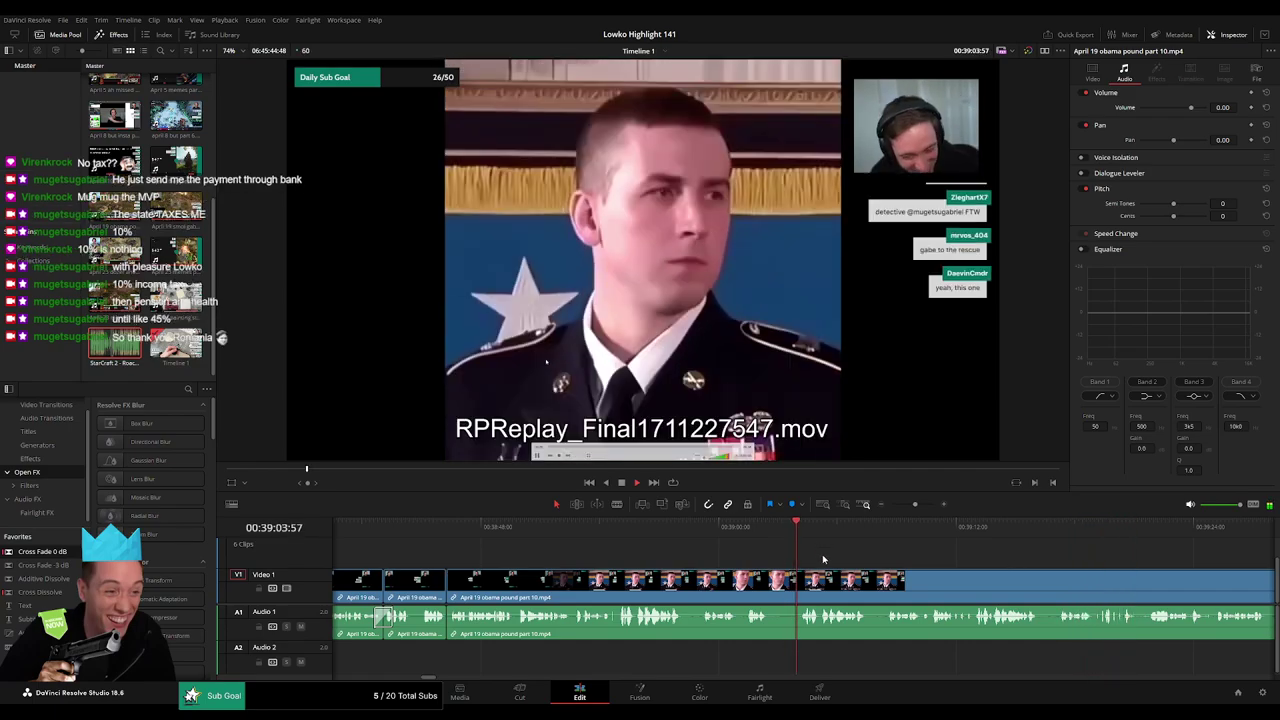
pyautogui.moveTo(870, 565); pyautogui.dragTo(683, 560)
pyautogui.hscroll(2, 695, 560)
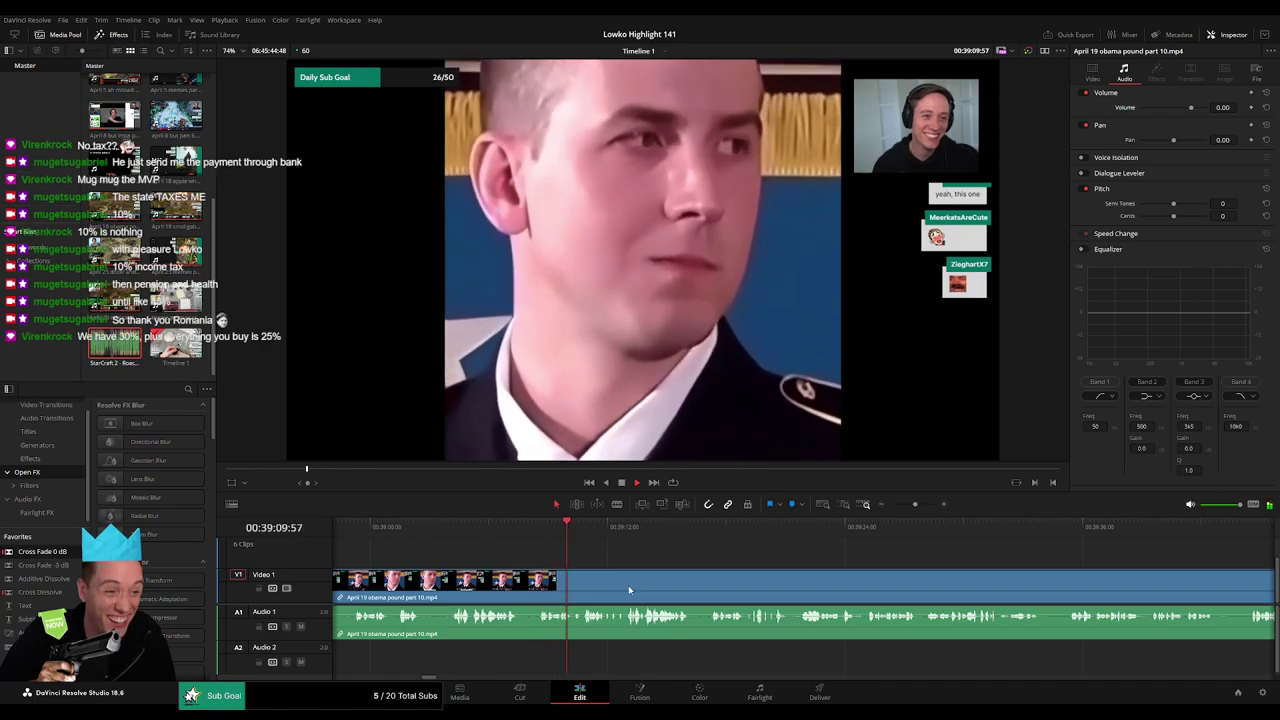
pyautogui.hscroll(2, 628, 585)
pyautogui.hscroll(1, 570, 563)
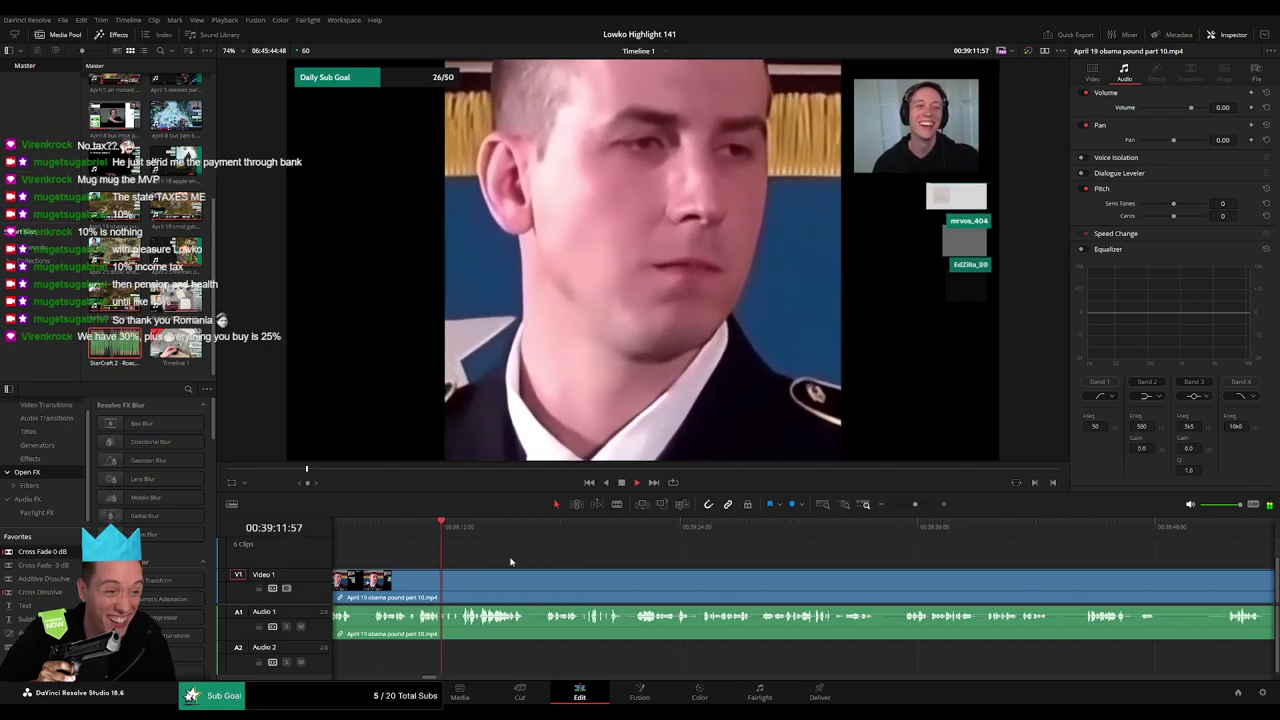
pyautogui.hscroll(1, 540, 560)
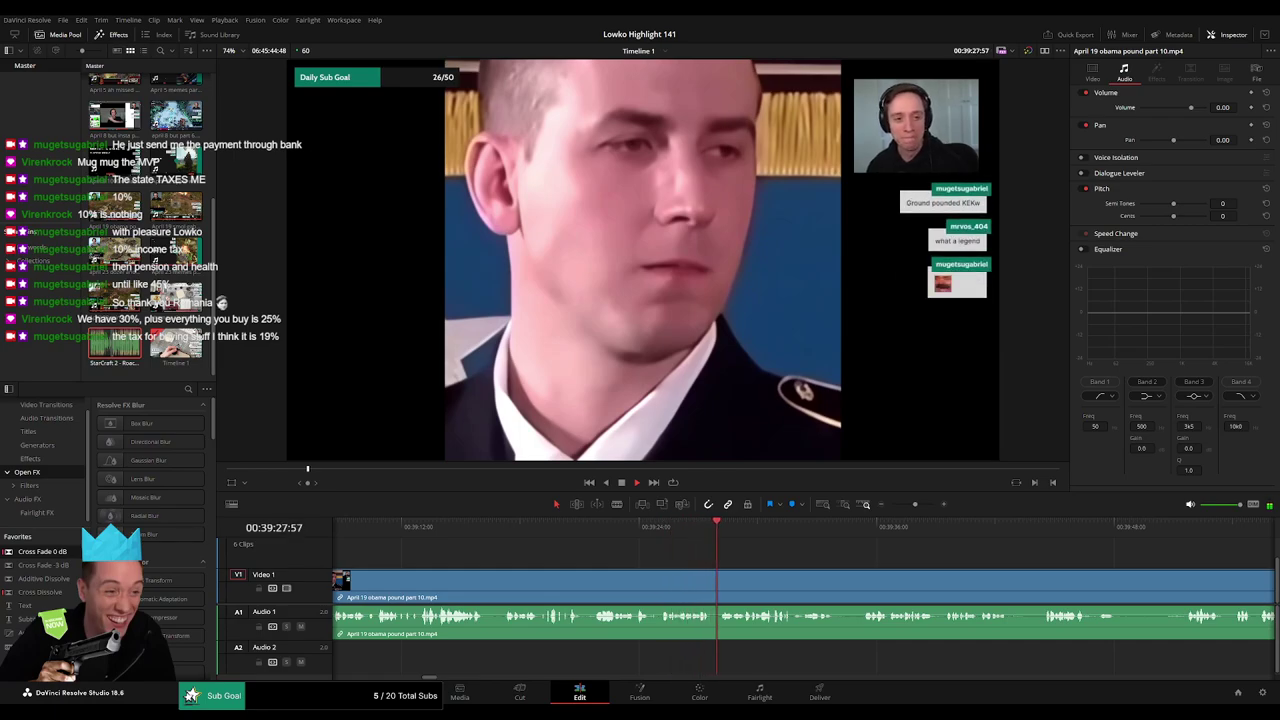
pyautogui.click(667, 527)
pyautogui.moveTo(915, 505); pyautogui.dragTo(921, 506)
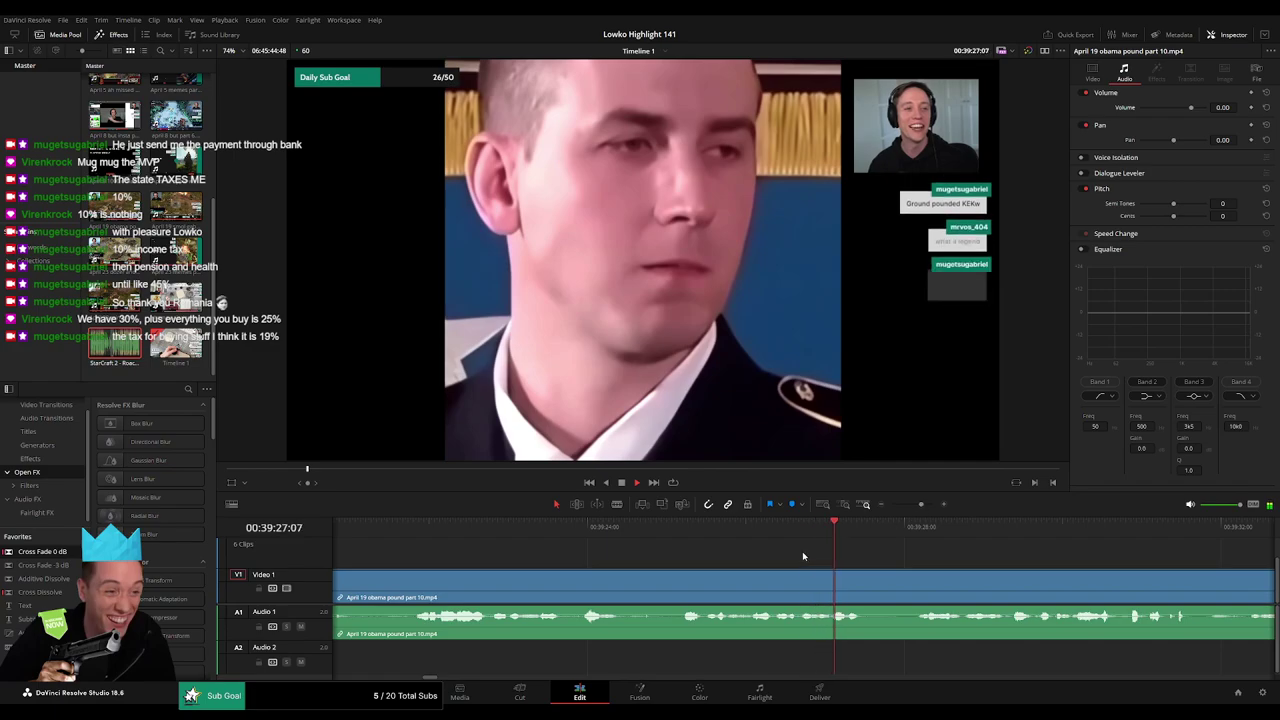
pyautogui.moveTo(719, 531)
pyautogui.mouseDown()
pyautogui.moveTo(692, 537)
pyautogui.moveTo(746, 534)
pyautogui.moveTo(697, 535)
pyautogui.mouseUp()
pyautogui.press('space')
pyautogui.press('b')
pyautogui.click(773, 588)
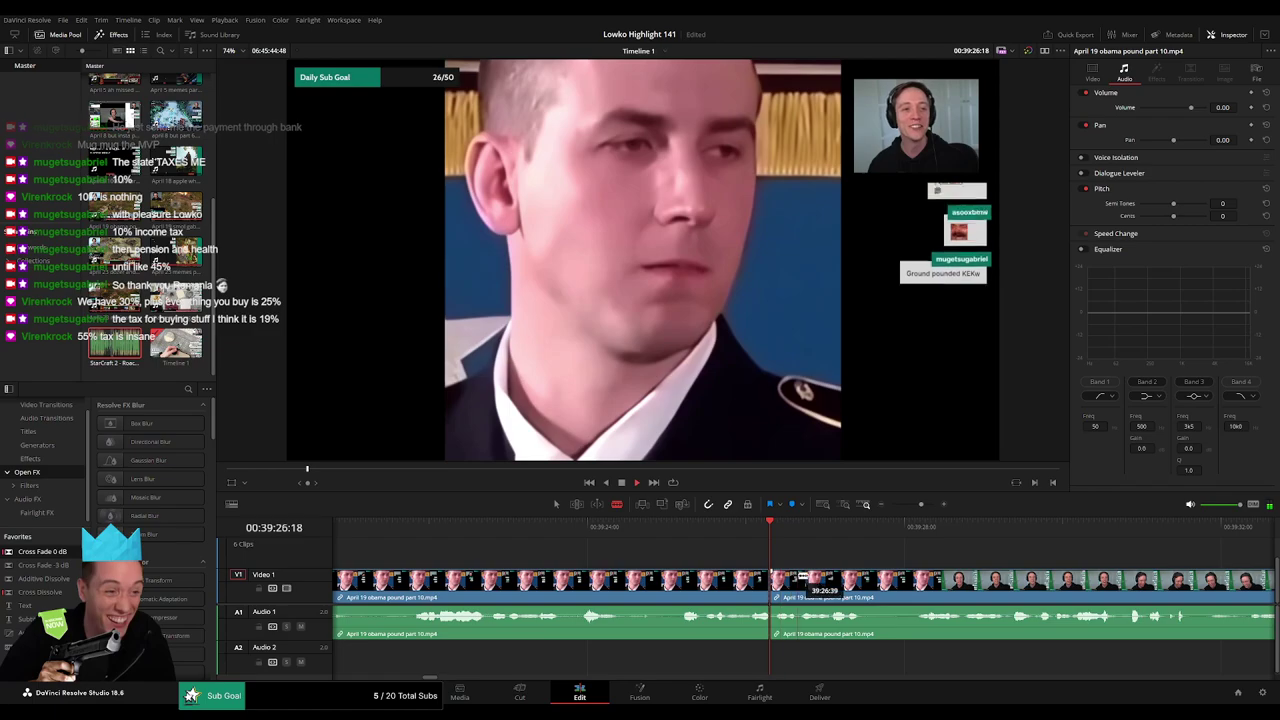
pyautogui.press('space')
pyautogui.press('space')
pyautogui.click(804, 590)
pyautogui.press('a')
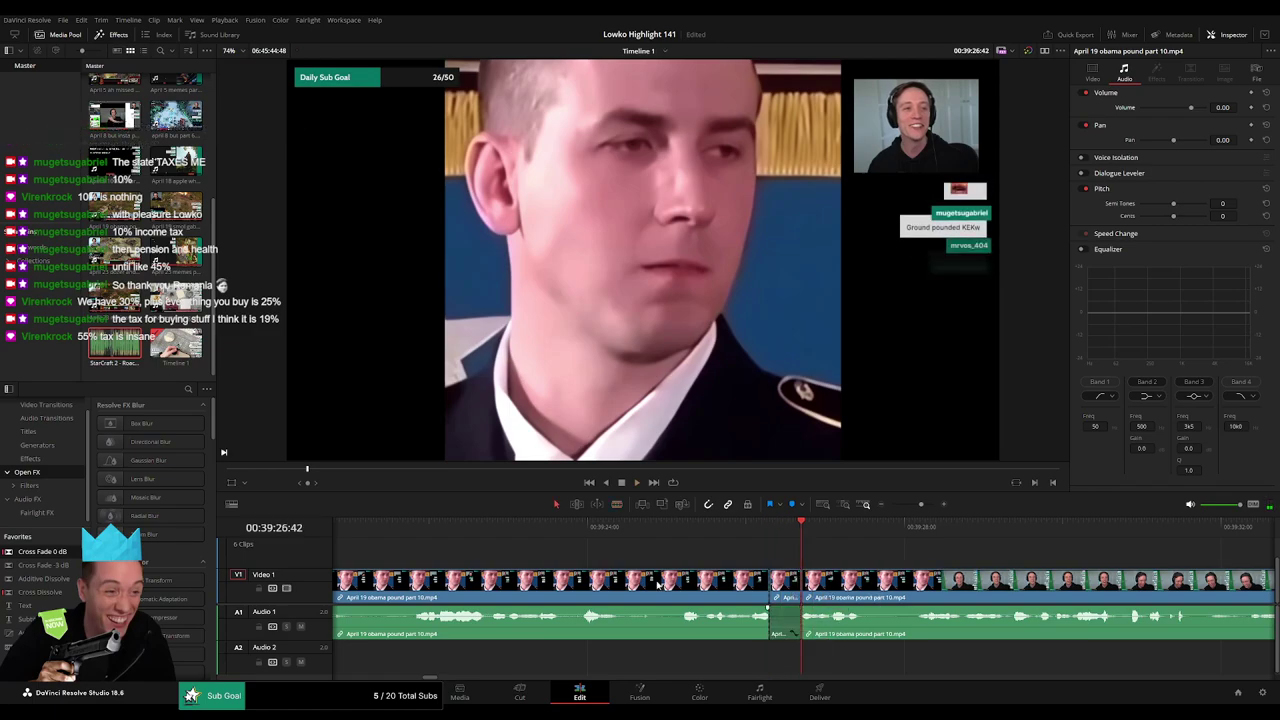
# Place the StarCraft 2 - Roach Quotes audio on Audio 2 beneath the muted section and lower its volume.
pyautogui.moveTo(112, 352); pyautogui.dragTo(818, 663)
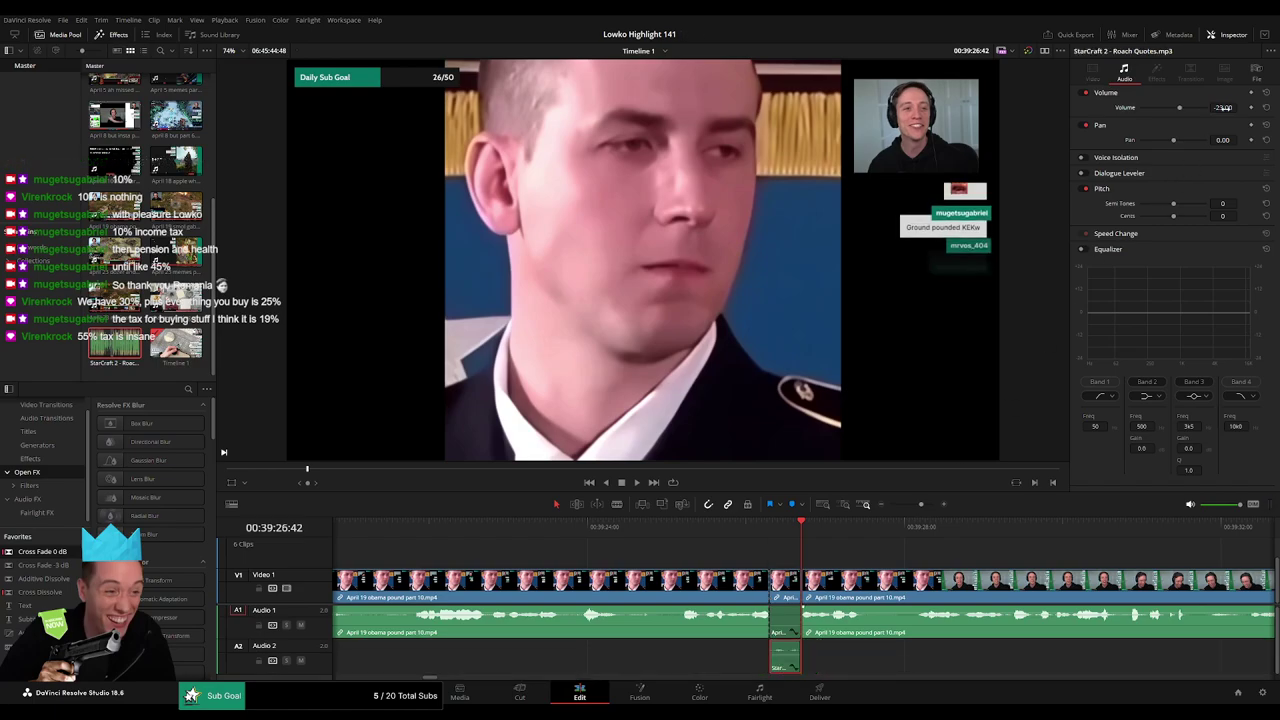
pyautogui.click(841, 552)
pyautogui.moveTo(921, 505); pyautogui.dragTo(911, 505)
pyautogui.hscroll(3, 693, 541)
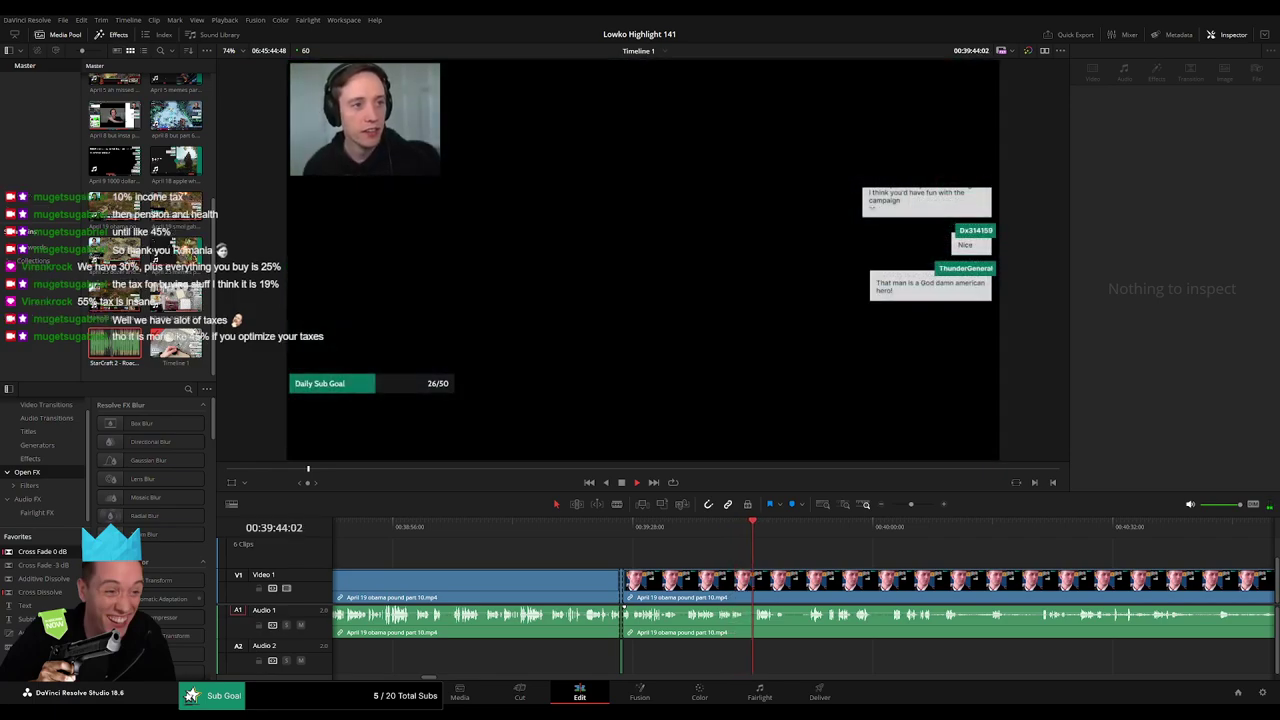
# Split part 10 at 39:39:08 and 39:44:31, ripple delete the section between, add an audio crossfade at the cut, and preview it.
pyautogui.click(731, 532)
pyautogui.press('space')
pyautogui.moveTo(911, 504); pyautogui.dragTo(920, 506)
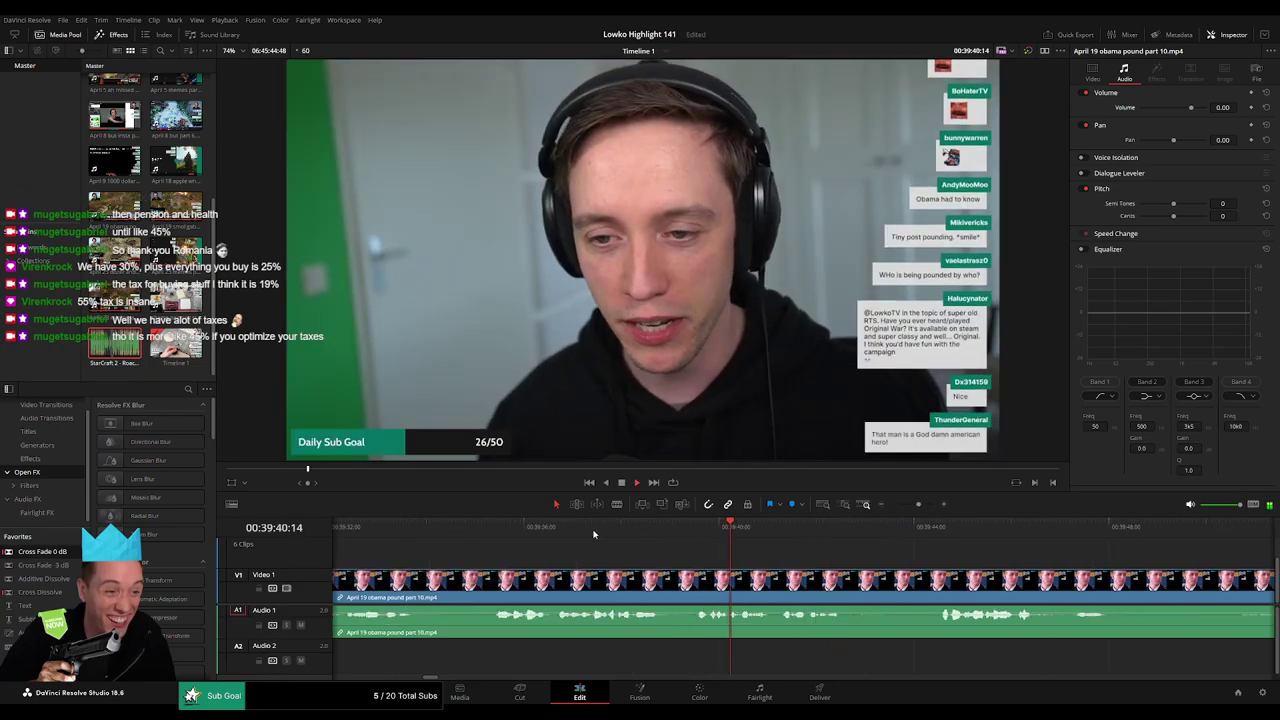
pyautogui.click(594, 534)
pyautogui.press('b')
pyautogui.click(676, 580)
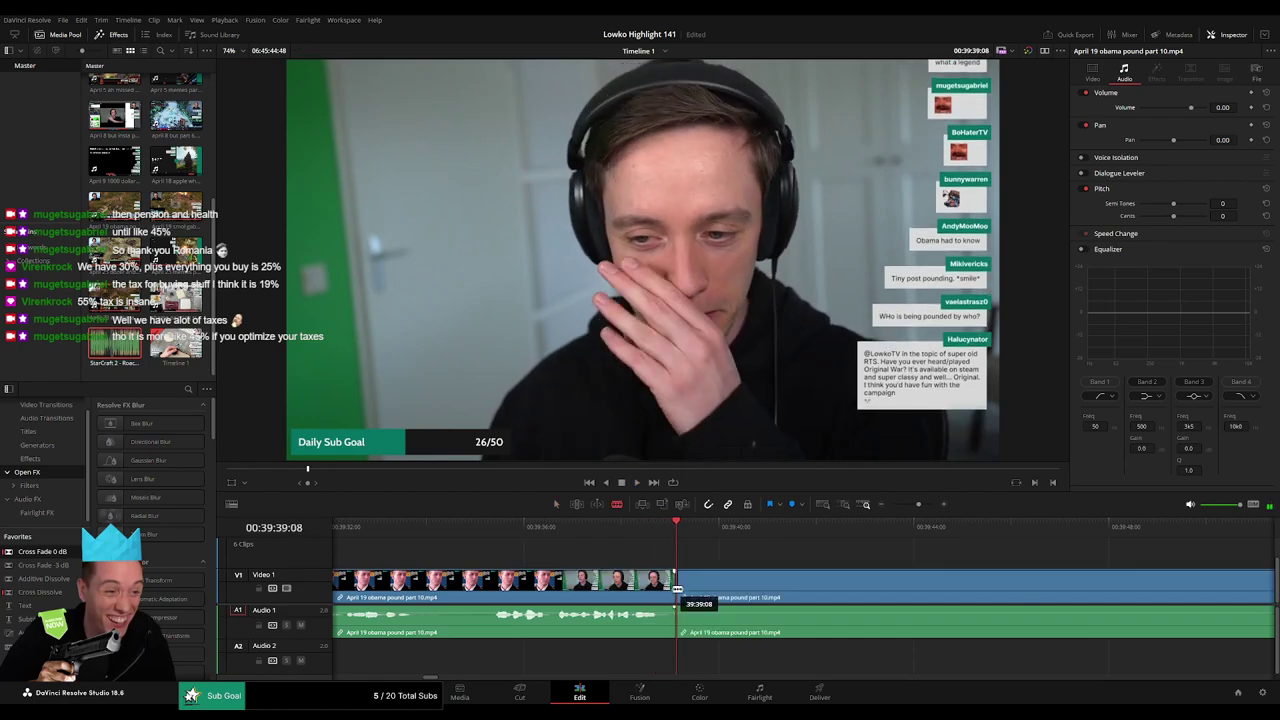
pyautogui.click(928, 532)
pyautogui.click(938, 590)
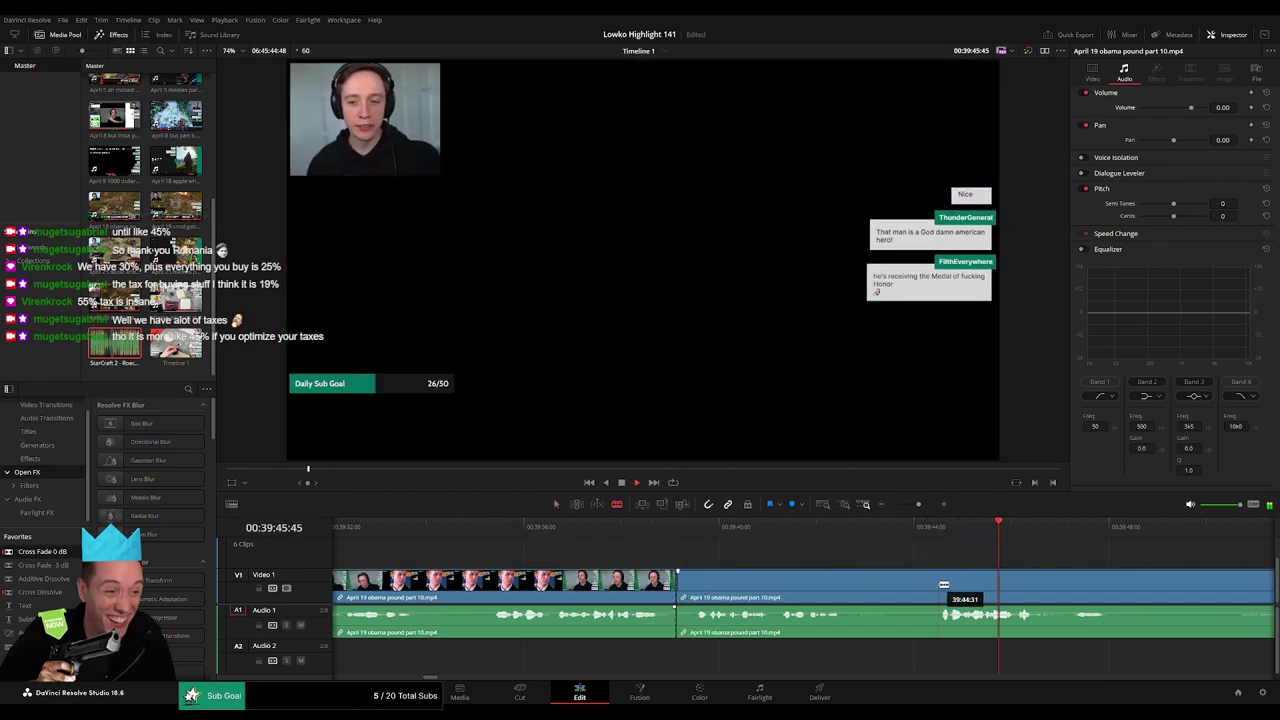
pyautogui.press('a')
pyautogui.click(883, 591)
pyautogui.press('Delete')
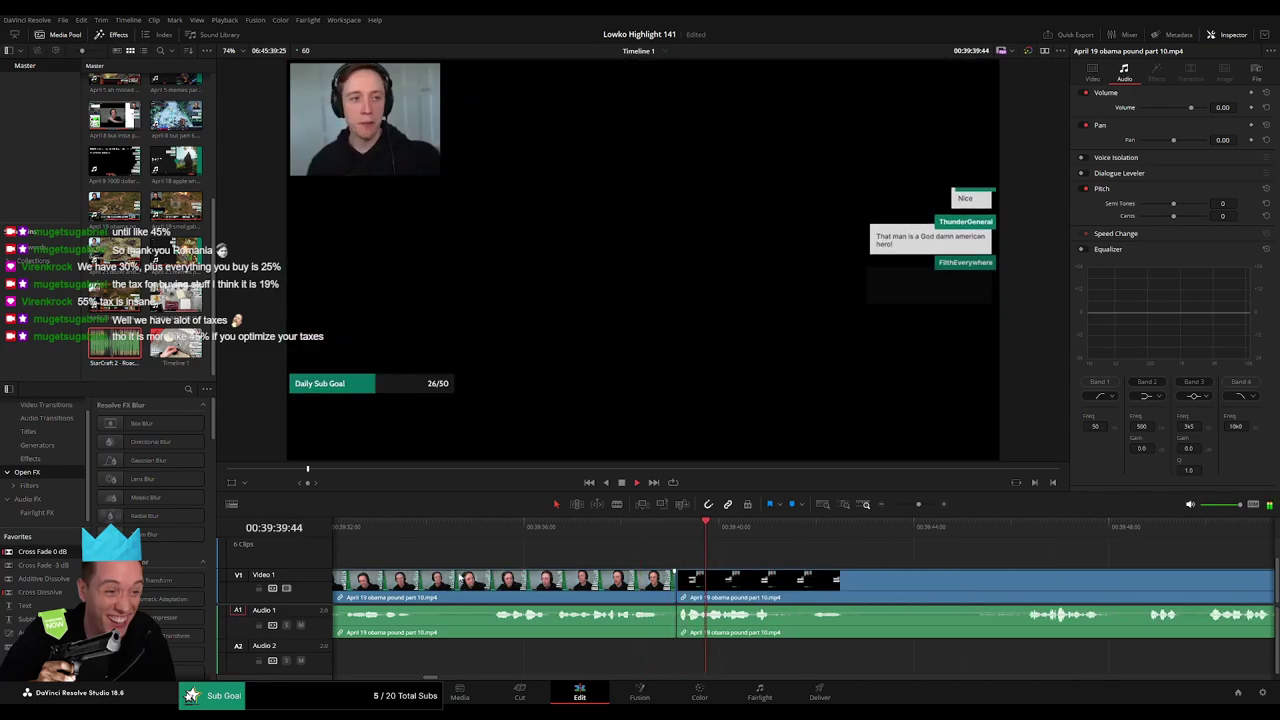
pyautogui.moveTo(486, 531); pyautogui.dragTo(471, 531)
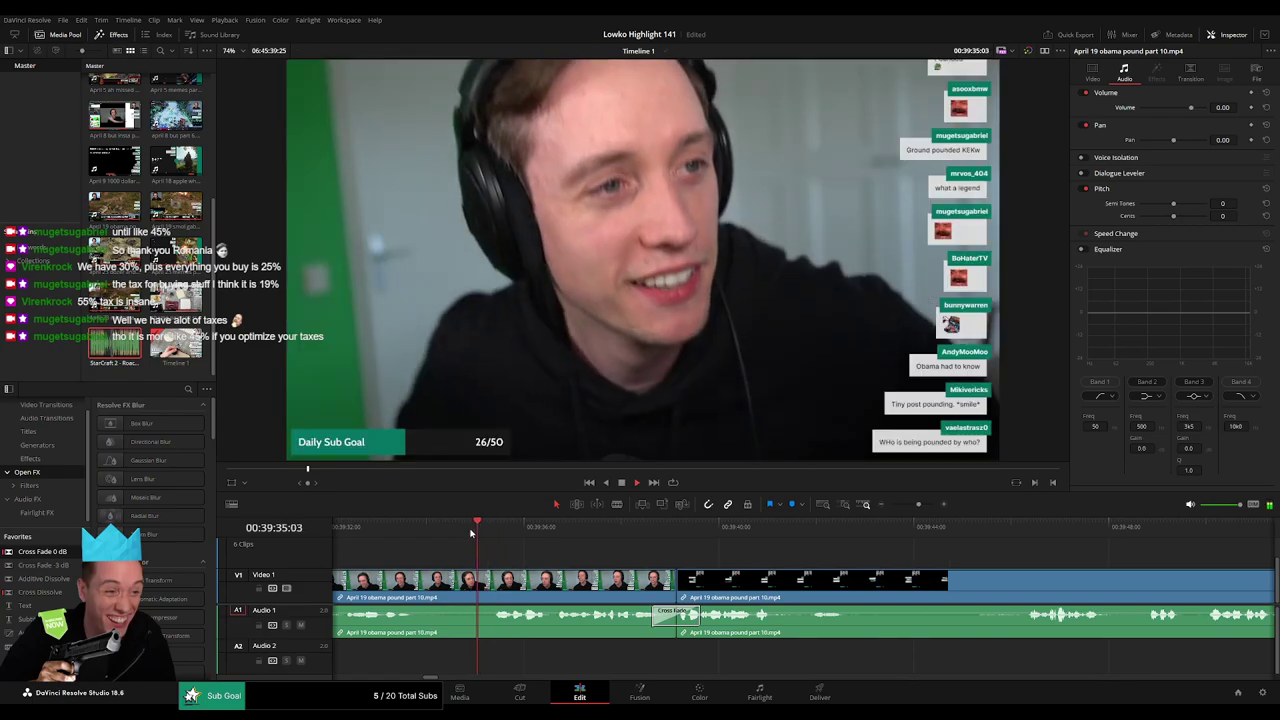
pyautogui.hscroll(-3, 719, 581)
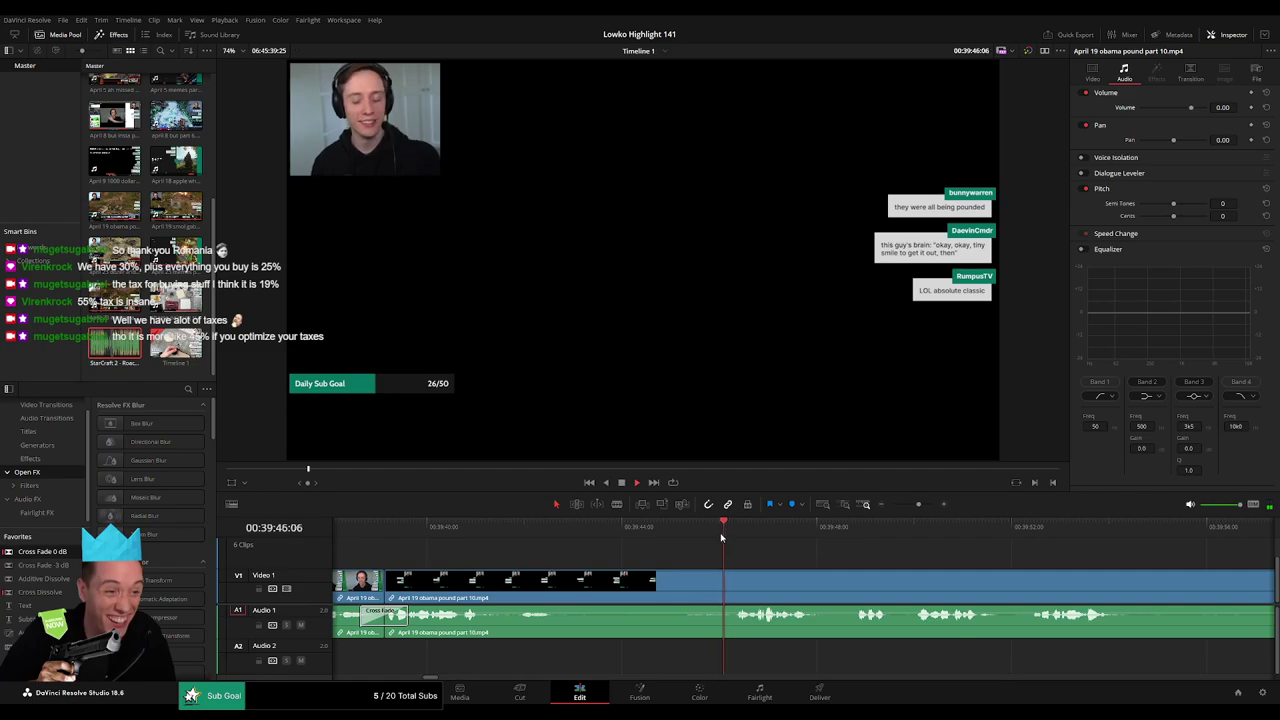
# Split part 10 at about 39:43, in the quiet passage shortly after the crossfaded cut.
pyautogui.click(571, 580)
pyautogui.moveTo(918, 505); pyautogui.dragTo(911, 506)
pyautogui.moveTo(854, 572); pyautogui.dragTo(561, 544)
pyautogui.click(552, 534)
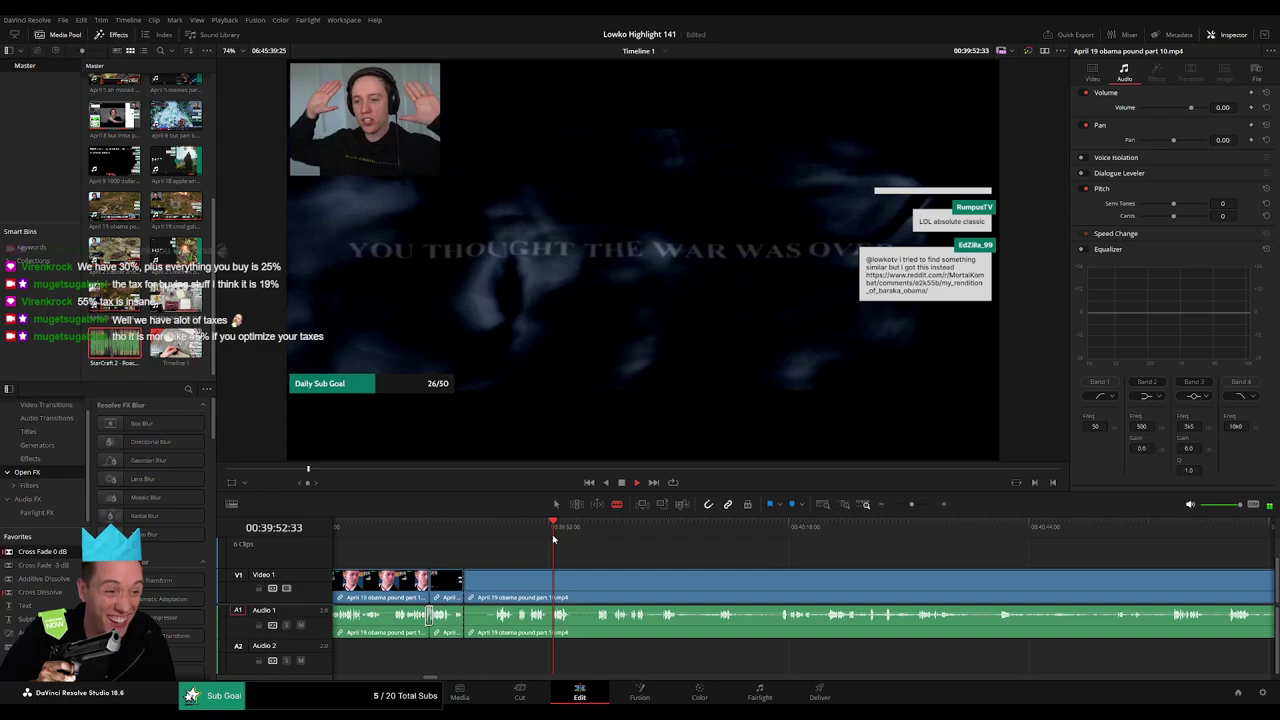
# Skim the remaining part 10 footage up to about 44:22 for moments worth keeping.
pyautogui.click(697, 545)
pyautogui.moveTo(722, 547); pyautogui.dragTo(838, 549)
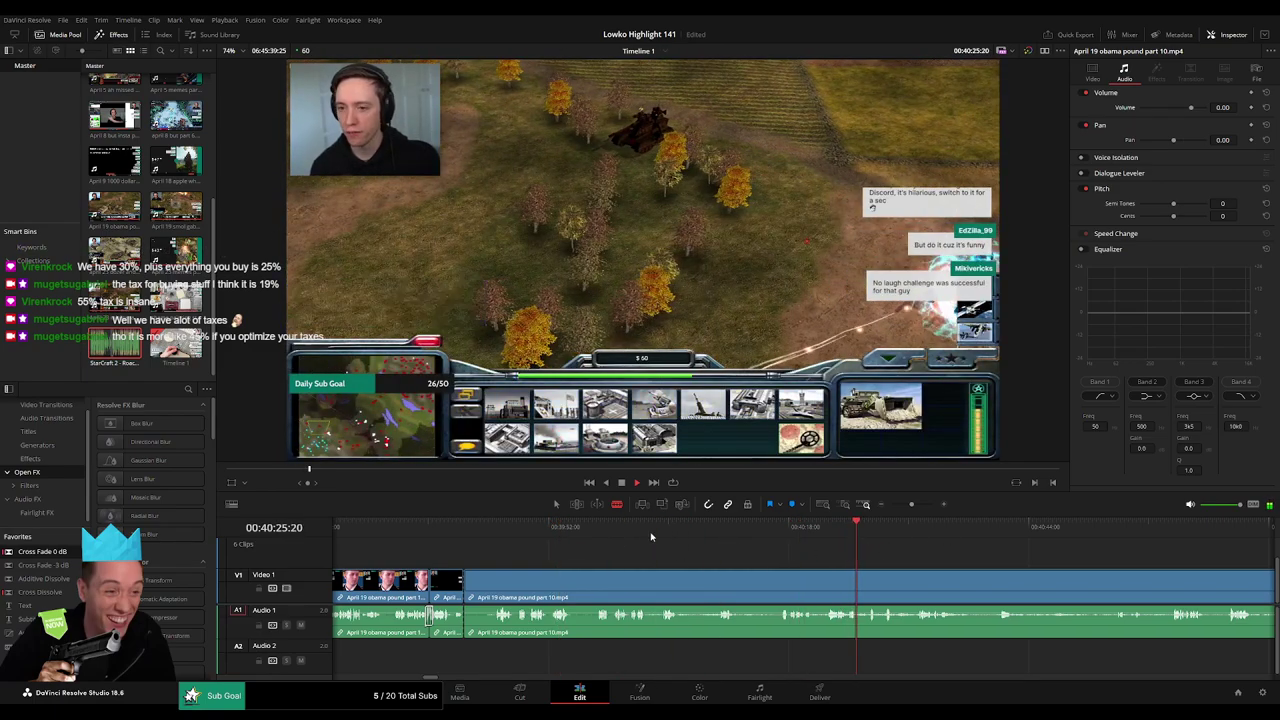
pyautogui.moveTo(655, 536)
pyautogui.mouseDown()
pyautogui.moveTo(617, 533)
pyautogui.moveTo(669, 532)
pyautogui.mouseUp()
pyautogui.click(718, 532)
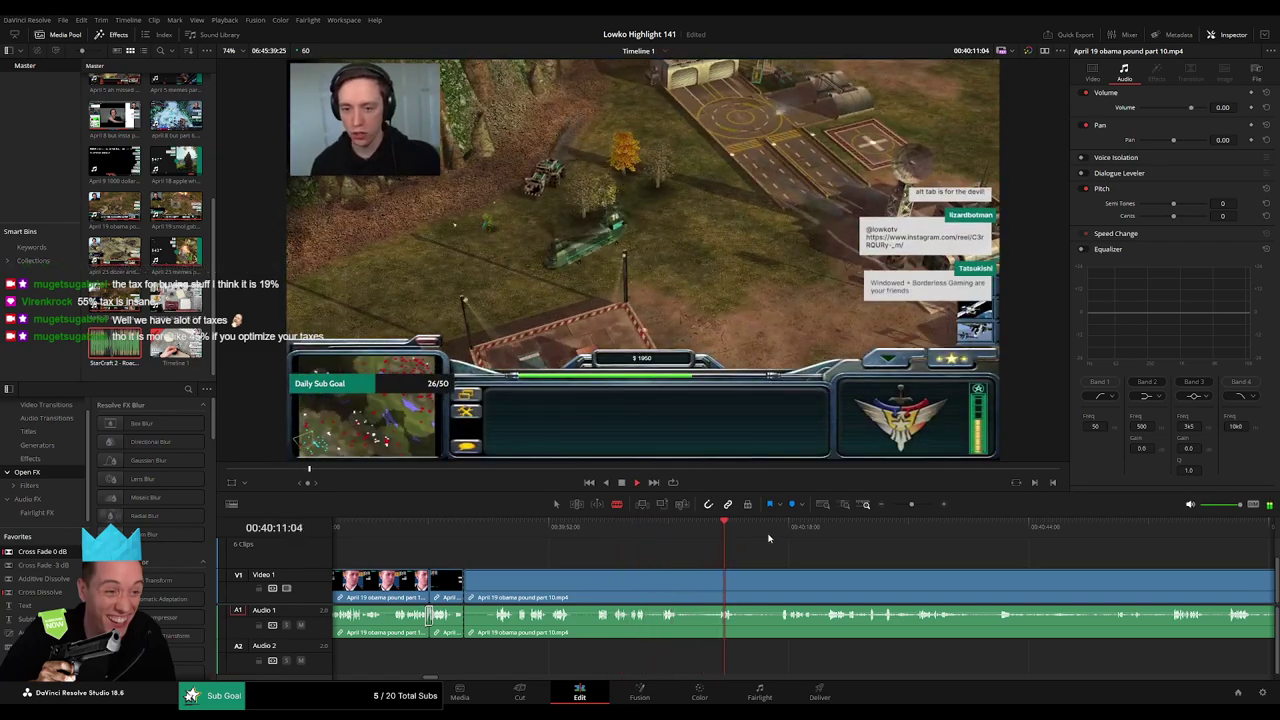
pyautogui.click(777, 533)
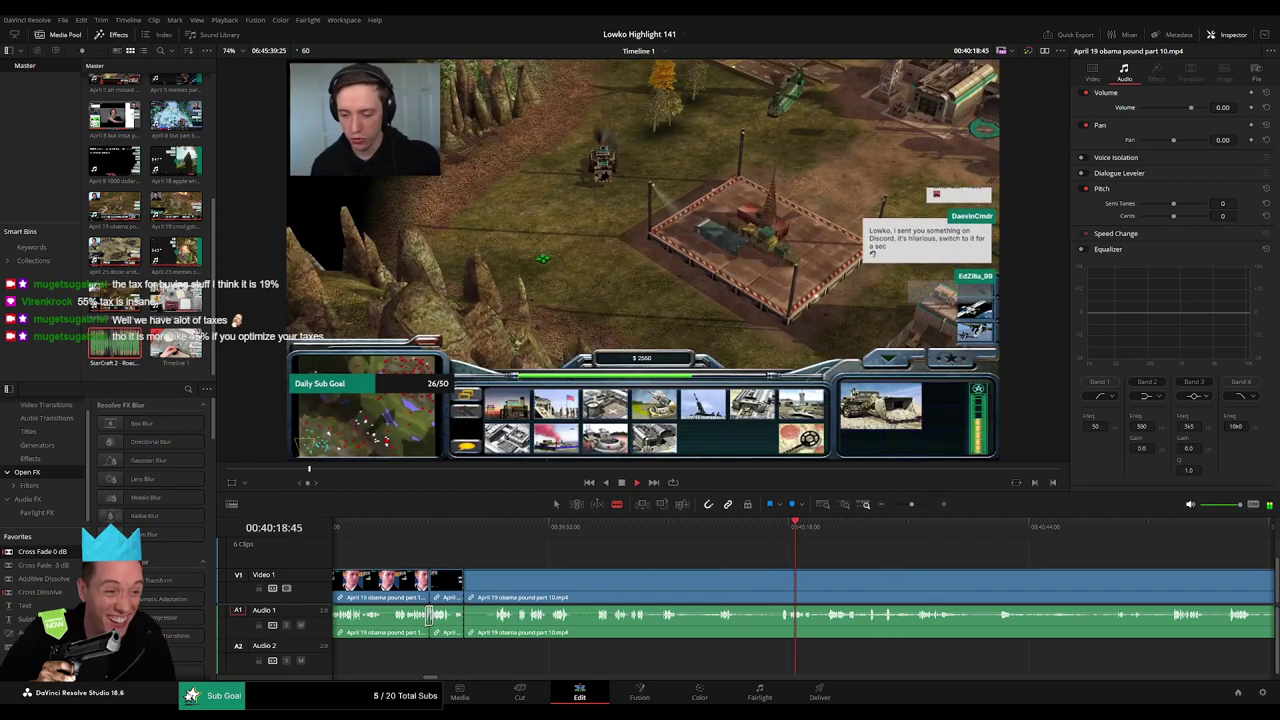
pyautogui.hscroll(5, 901, 571)
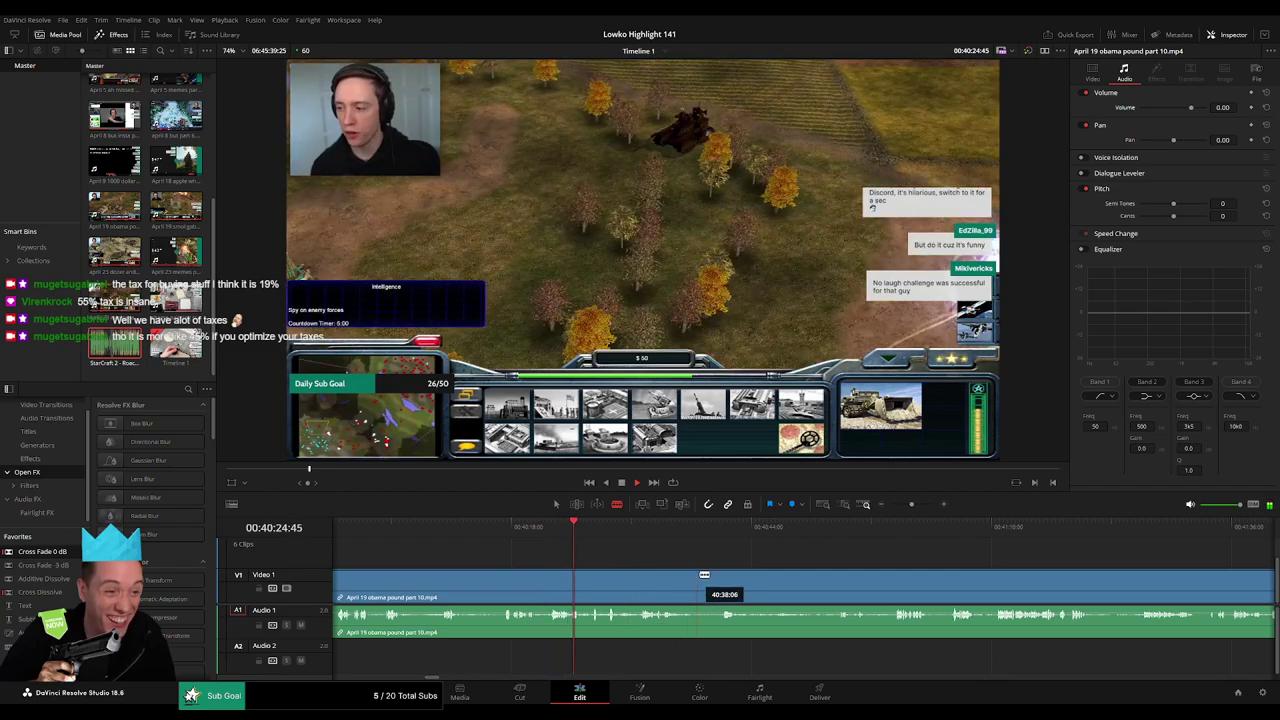
pyautogui.click(718, 525)
pyautogui.hscroll(1, 738, 560)
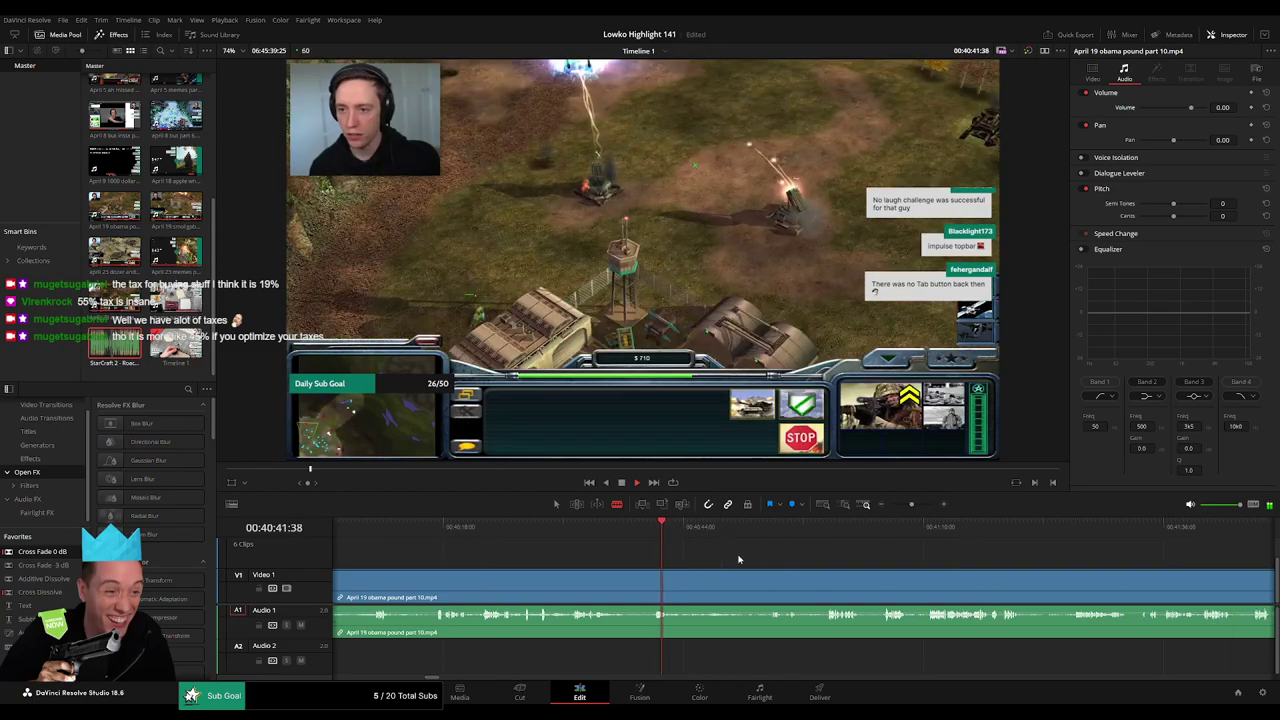
pyautogui.click(830, 526)
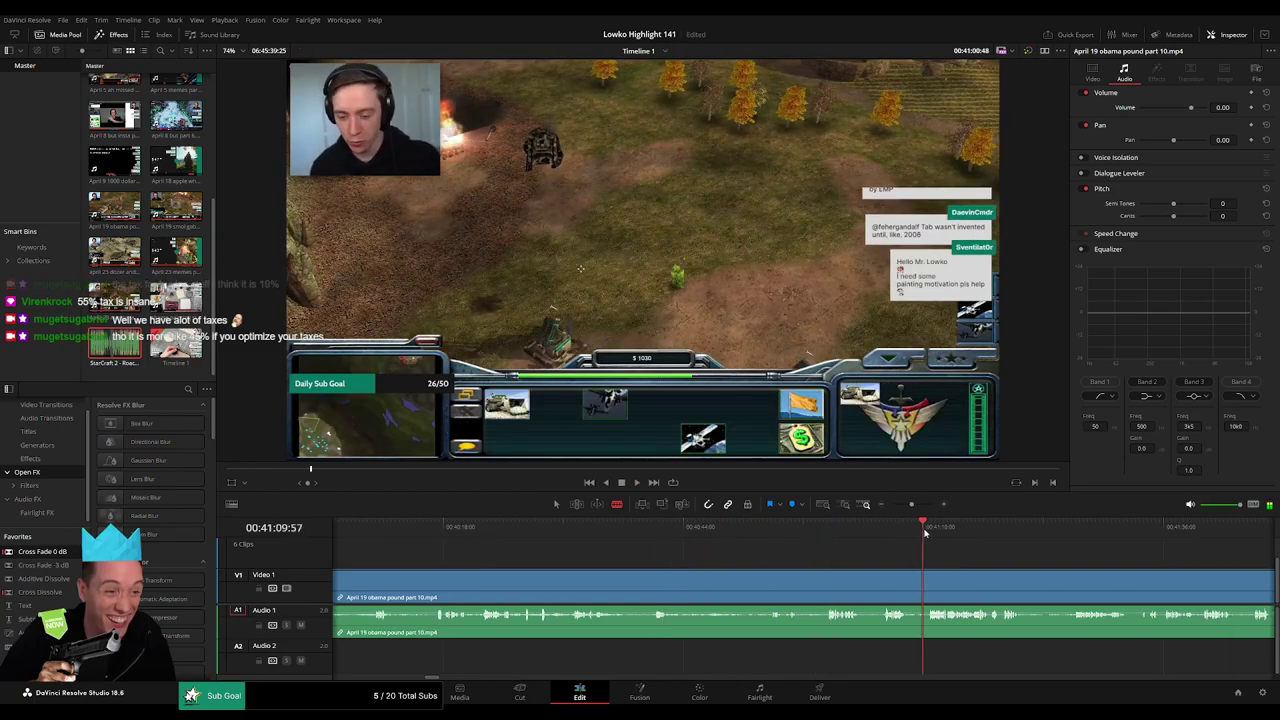
pyautogui.press('space')
pyautogui.hscroll(4, 724, 540)
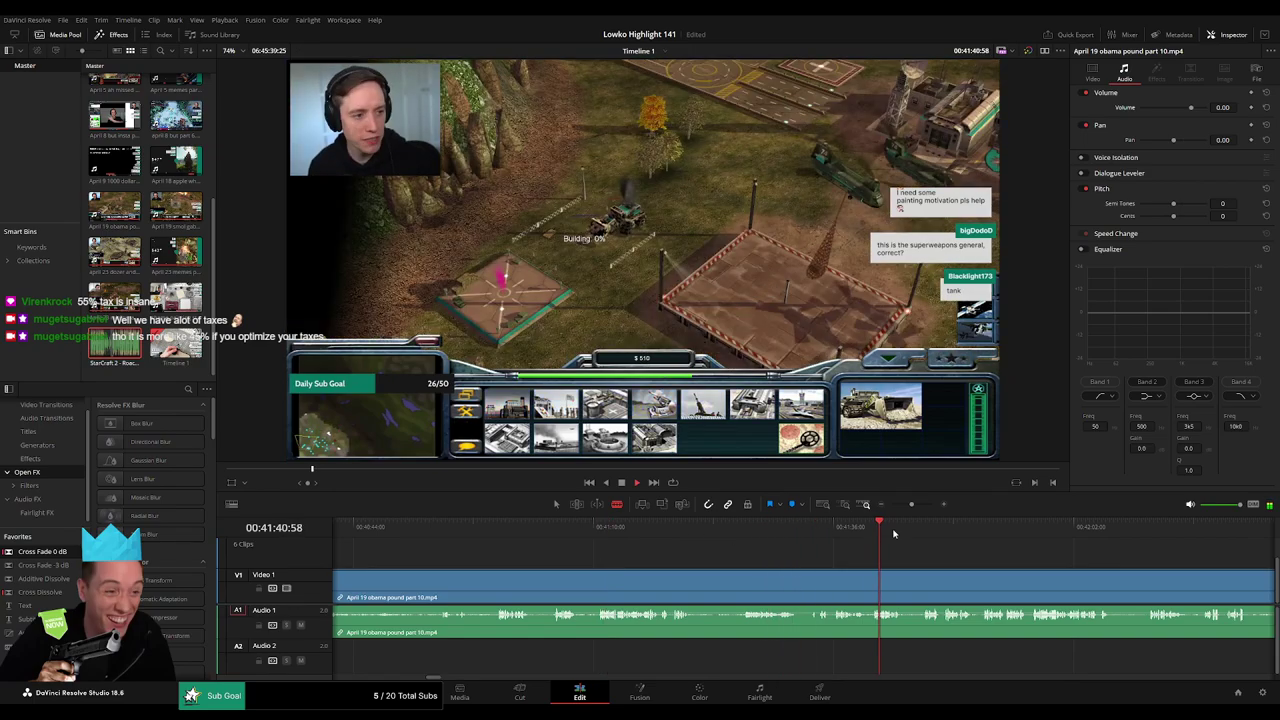
pyautogui.hscroll(5, 894, 533)
pyautogui.click(887, 527)
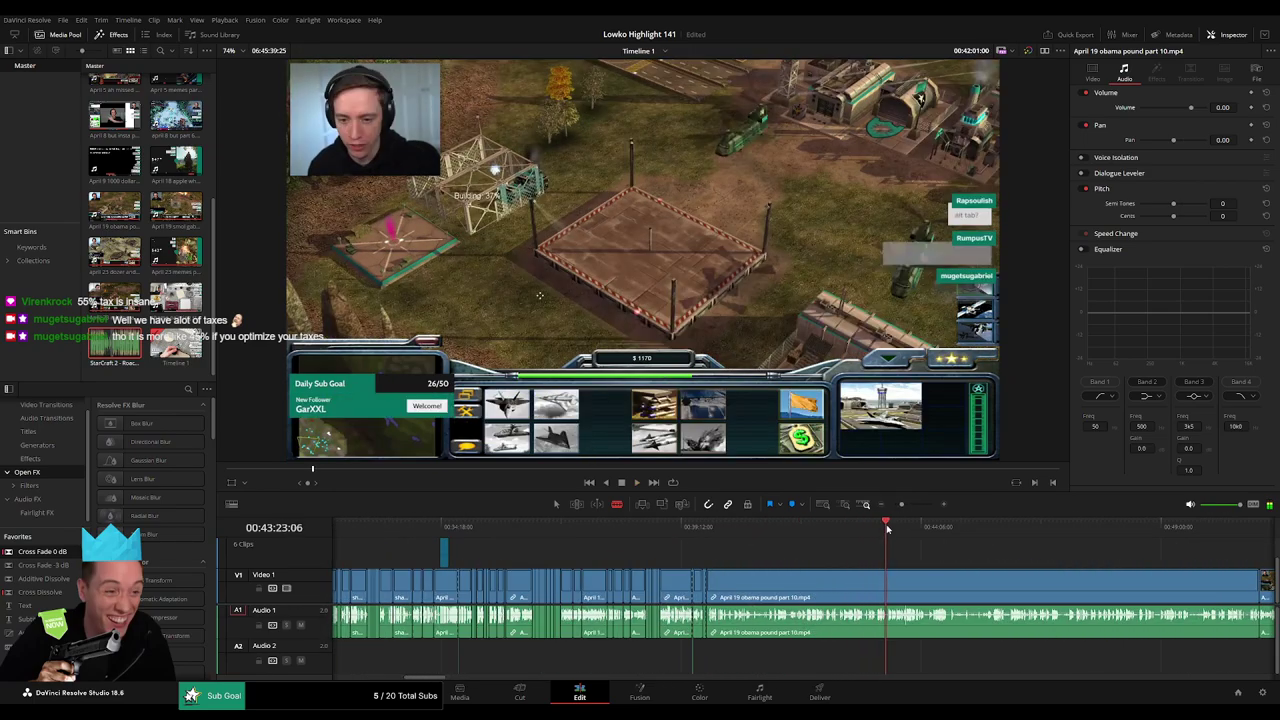
pyautogui.press('space')
pyautogui.hscroll(2, 785, 546)
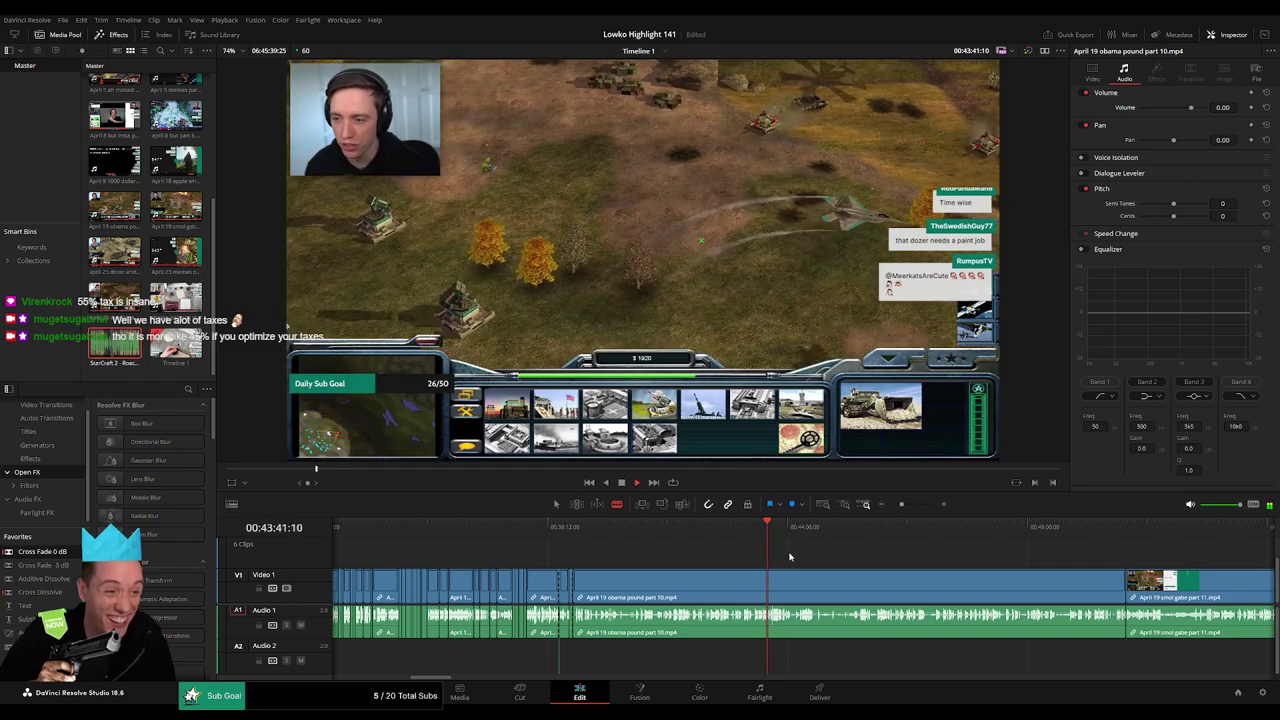
pyautogui.click(865, 506)
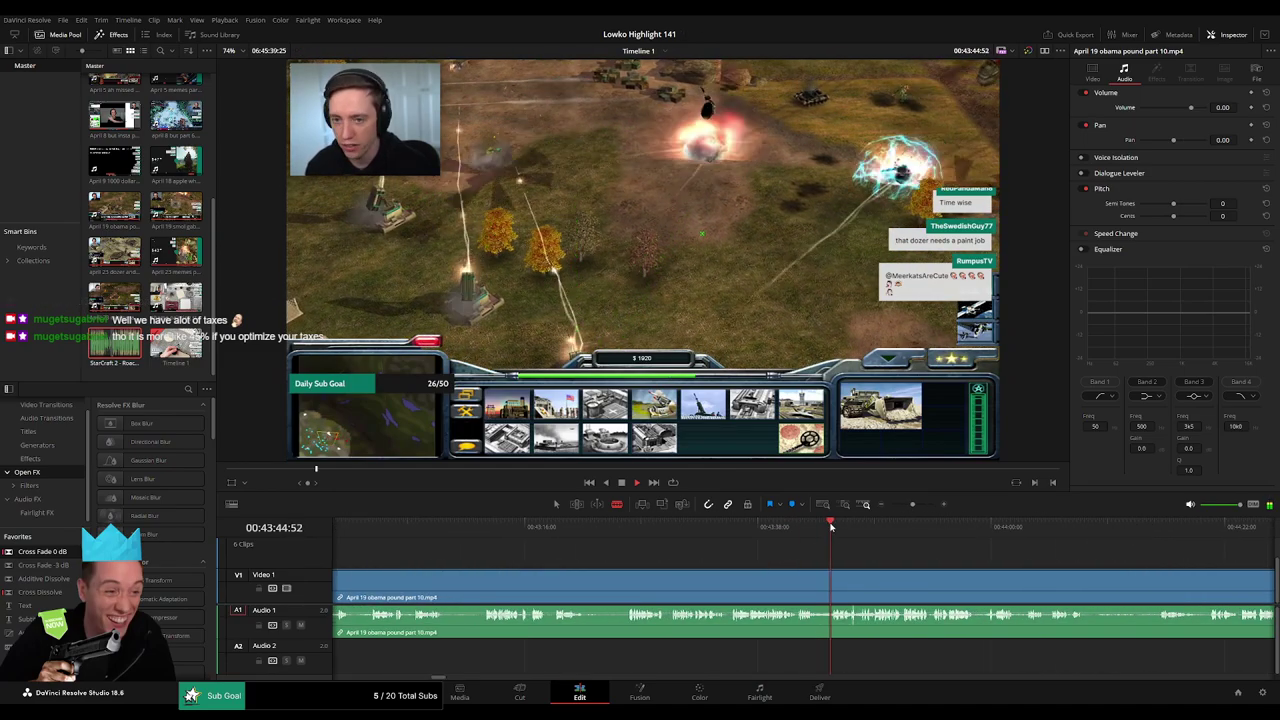
pyautogui.moveTo(897, 558); pyautogui.dragTo(1030, 545)
pyautogui.hscroll(1, 773, 545)
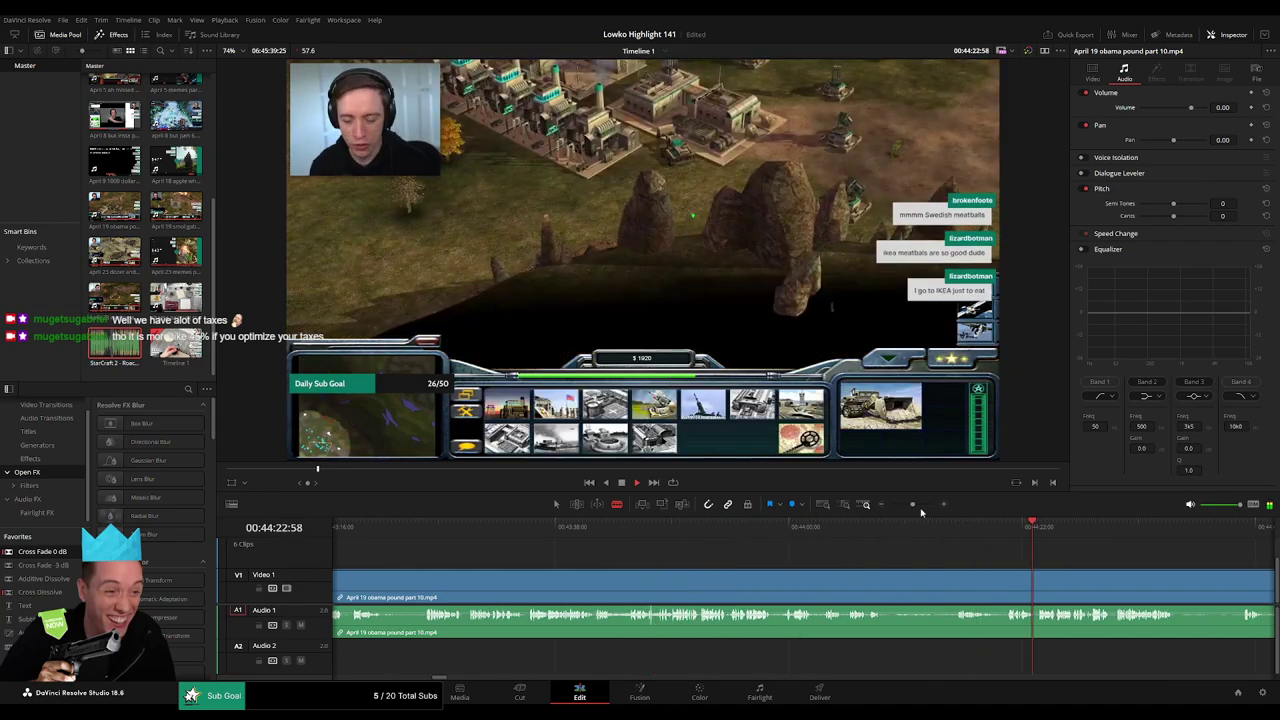
# Ripple delete the rest of part 10 from the cut at about 39:43 to the start of part 11.
pyautogui.moveTo(913, 505); pyautogui.dragTo(940, 528)
pyautogui.click(842, 527)
pyautogui.press('a')
pyautogui.click(853, 587)
pyautogui.press('Delete')
# Skim part 11 from its start at about 39:43 to about 51:35 to find where the shared-video segment begins.
pyautogui.click(734, 530)
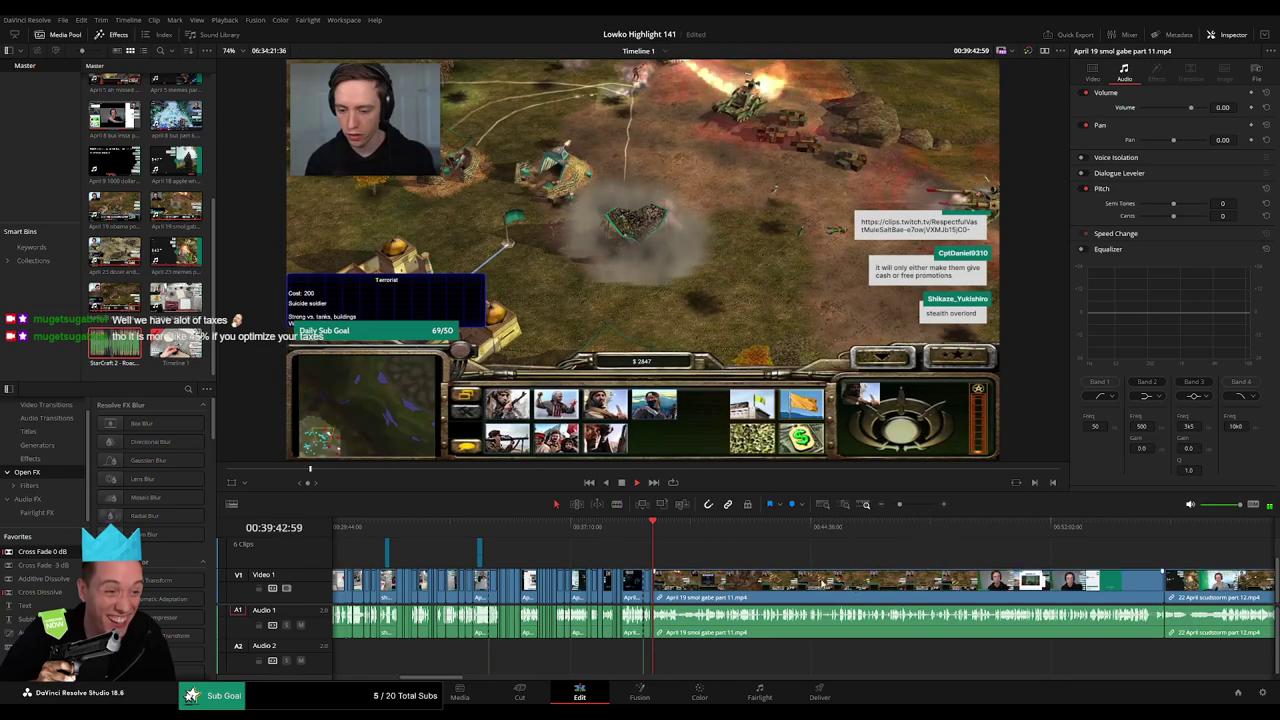
pyautogui.moveTo(734, 535); pyautogui.dragTo(903, 528)
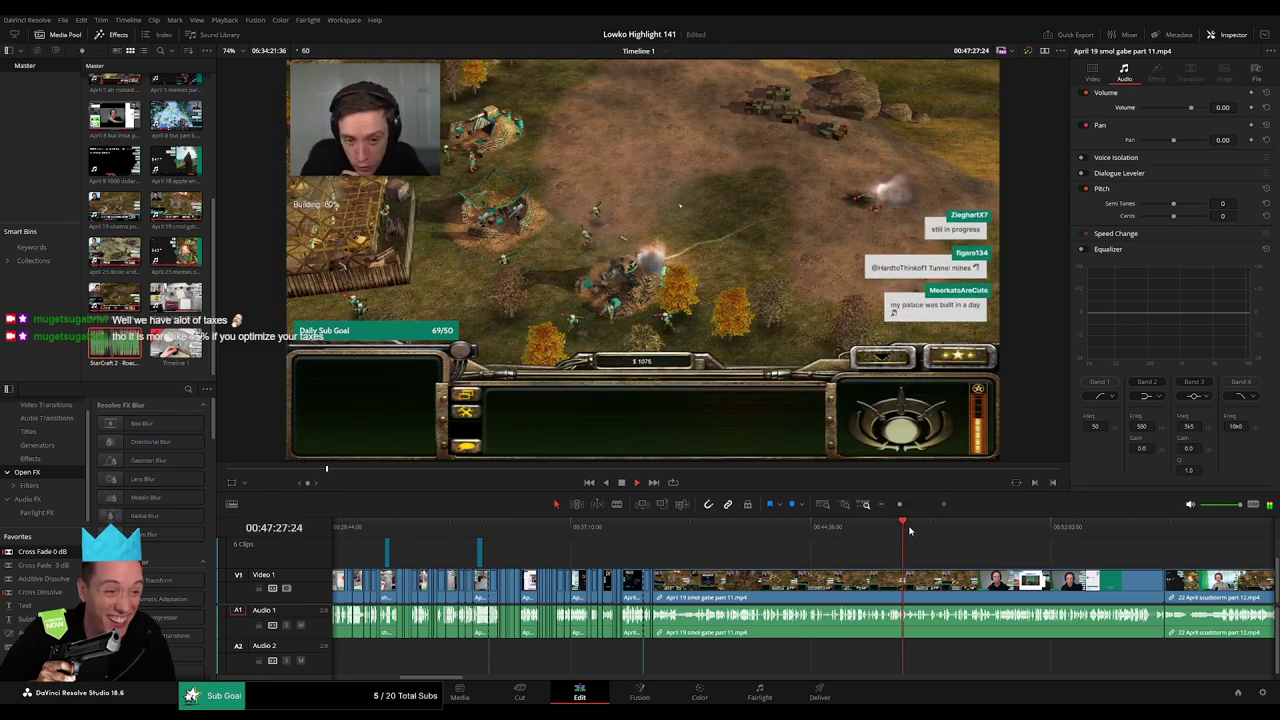
pyautogui.click(967, 527)
pyautogui.click(976, 527)
pyautogui.click(994, 527)
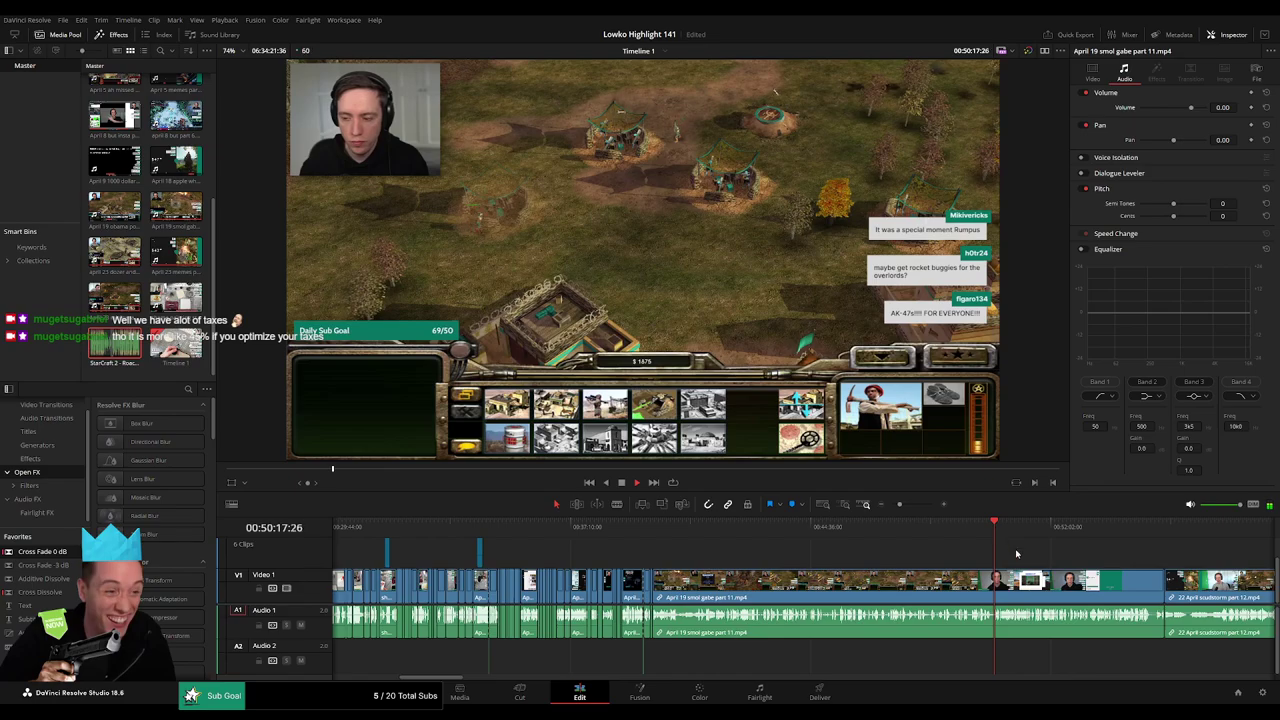
pyautogui.moveTo(1017, 554); pyautogui.dragTo(766, 556)
pyautogui.click(763, 532)
pyautogui.click(769, 532)
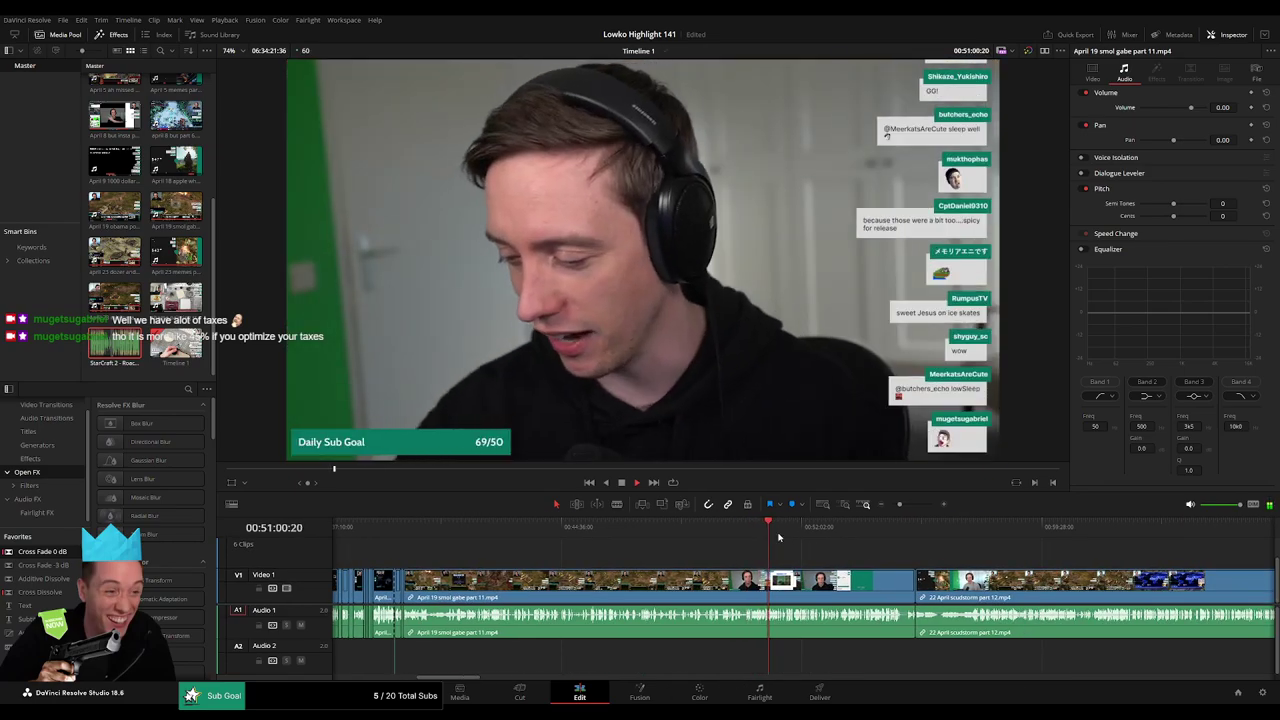
pyautogui.click(908, 505)
pyautogui.click(889, 531)
pyautogui.click(903, 530)
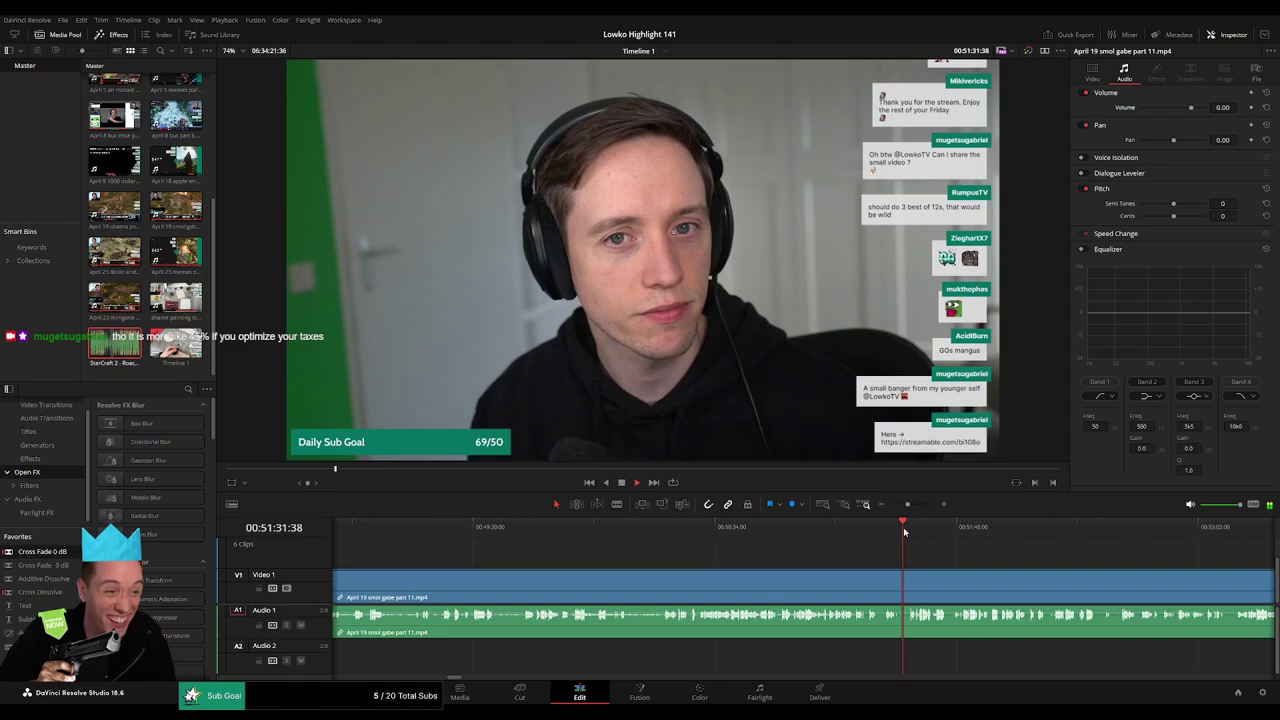
pyautogui.click(911, 528)
pyautogui.press('space')
# Split part 11 at 51:33:43, just before the speech starts, and ripple delete everything in part 11 before the cut.
pyautogui.moveTo(946, 560); pyautogui.dragTo(804, 558)
pyautogui.moveTo(908, 505); pyautogui.dragTo(922, 505)
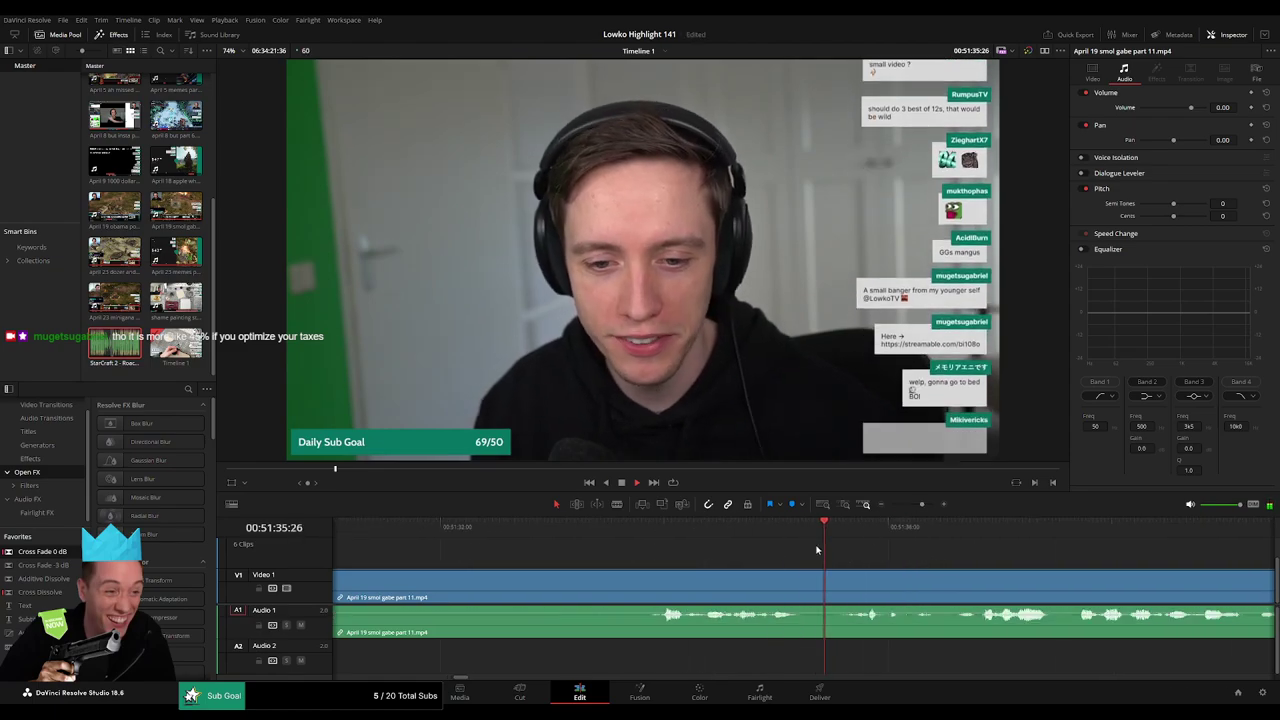
pyautogui.click(587, 532)
pyautogui.press('space')
pyautogui.hotkey('ctrl', 'b')
pyautogui.click(592, 586)
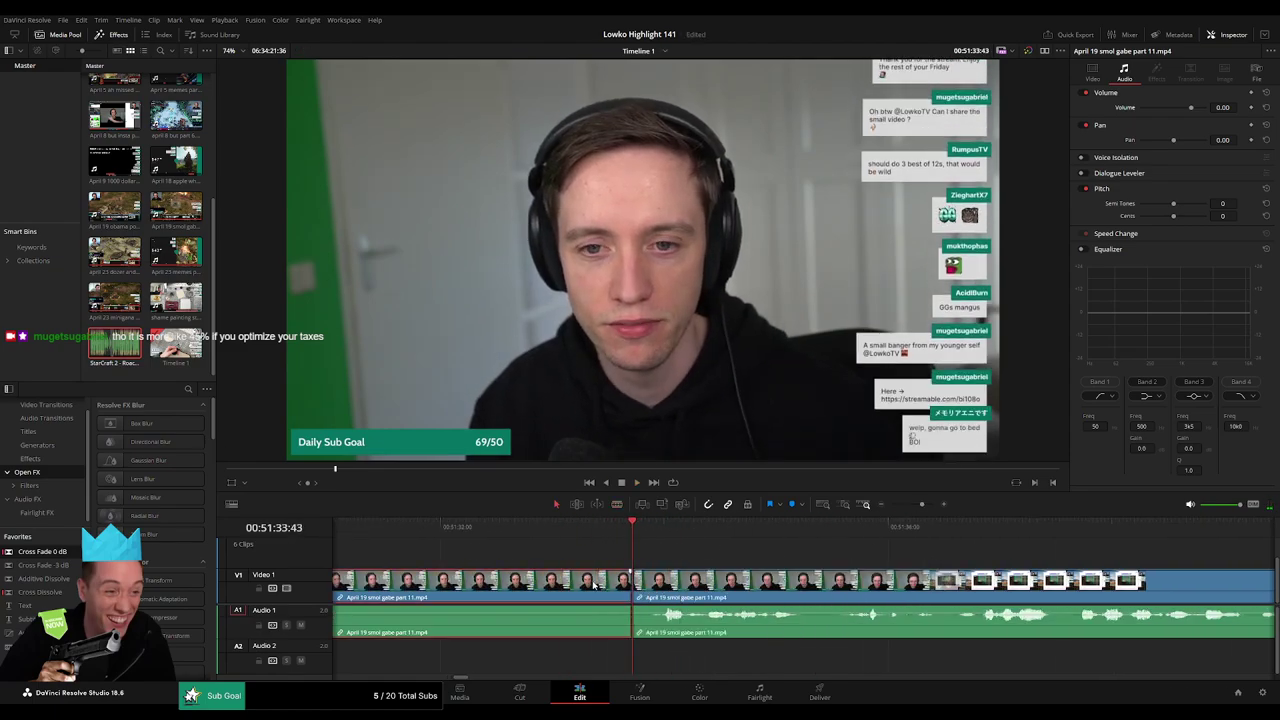
pyautogui.press('Delete')
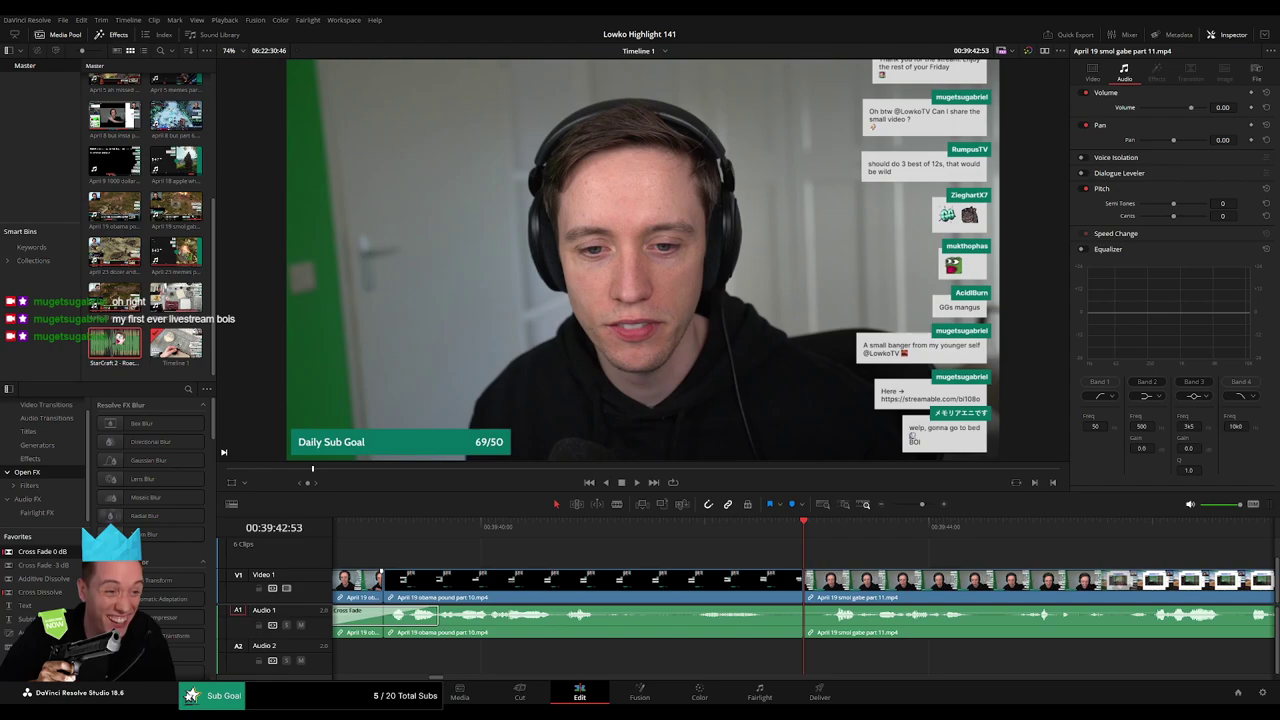
# Add a Cross Fade 0 dB to the audio cut between parts 10 and 11 and preview the transition.
pyautogui.moveTo(43, 552); pyautogui.dragTo(861, 619)
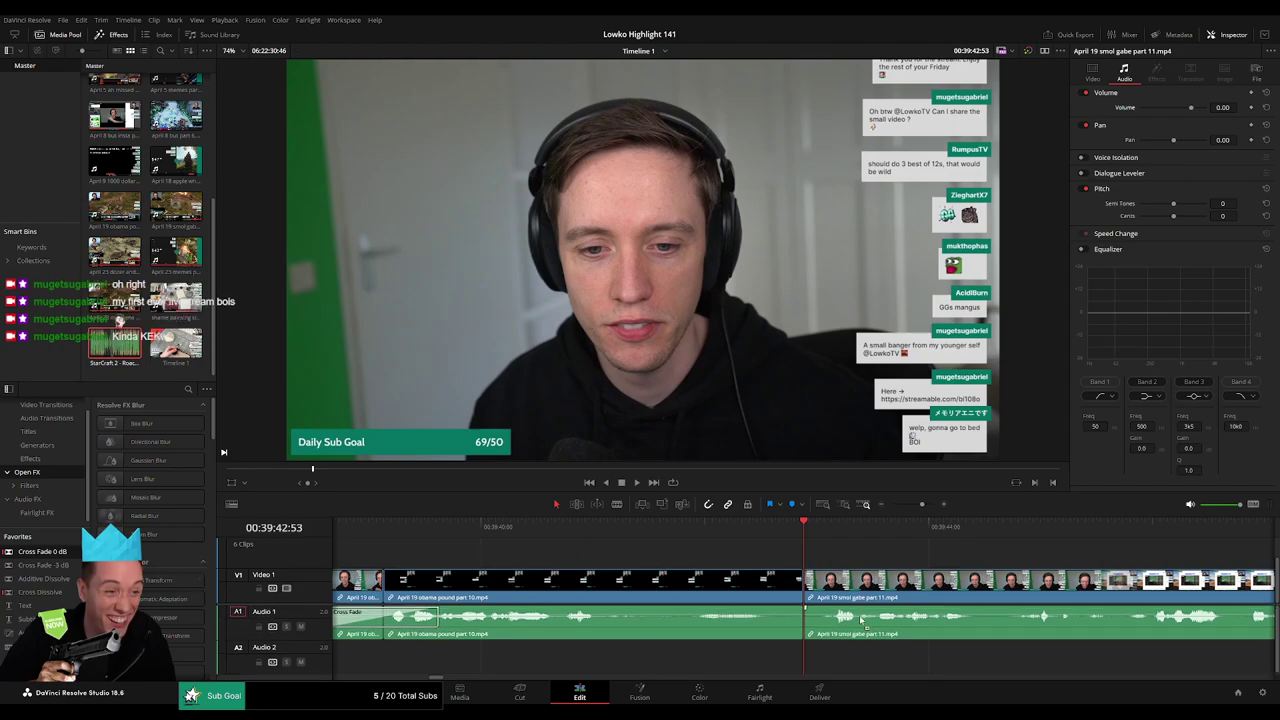
pyautogui.scroll(-7, 884, 559)
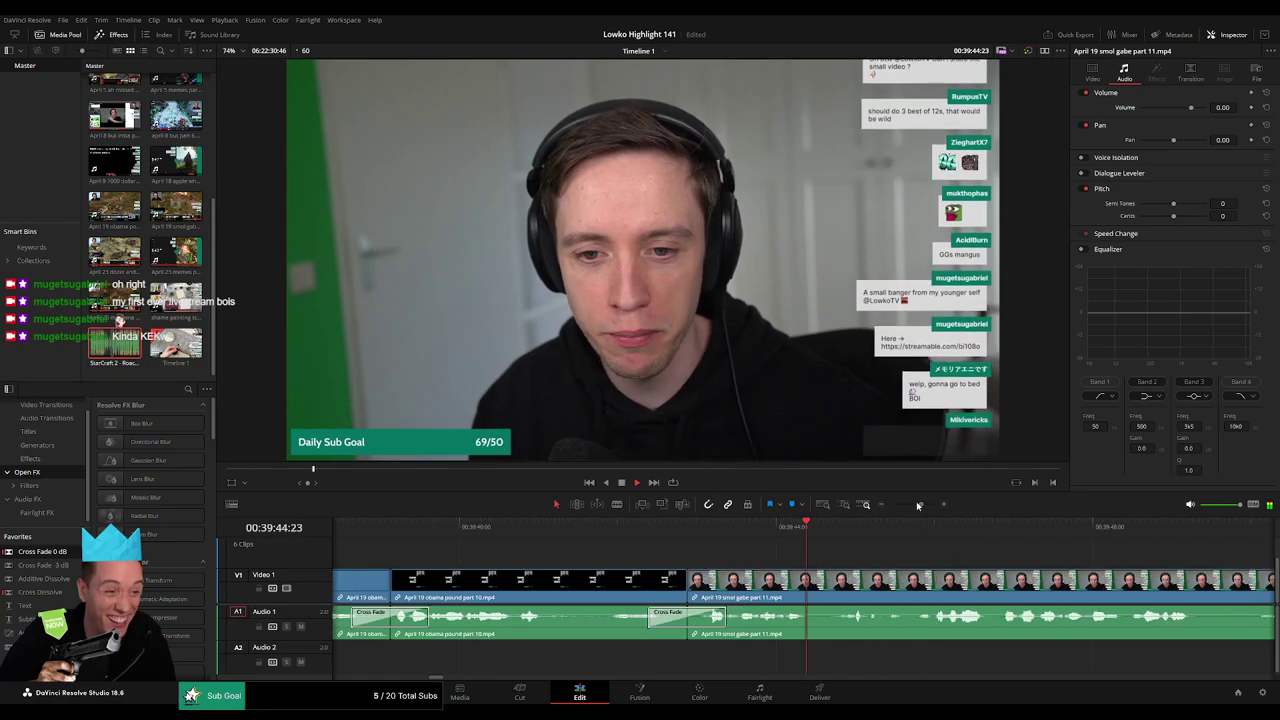
pyautogui.moveTo(884, 559); pyautogui.dragTo(638, 556)
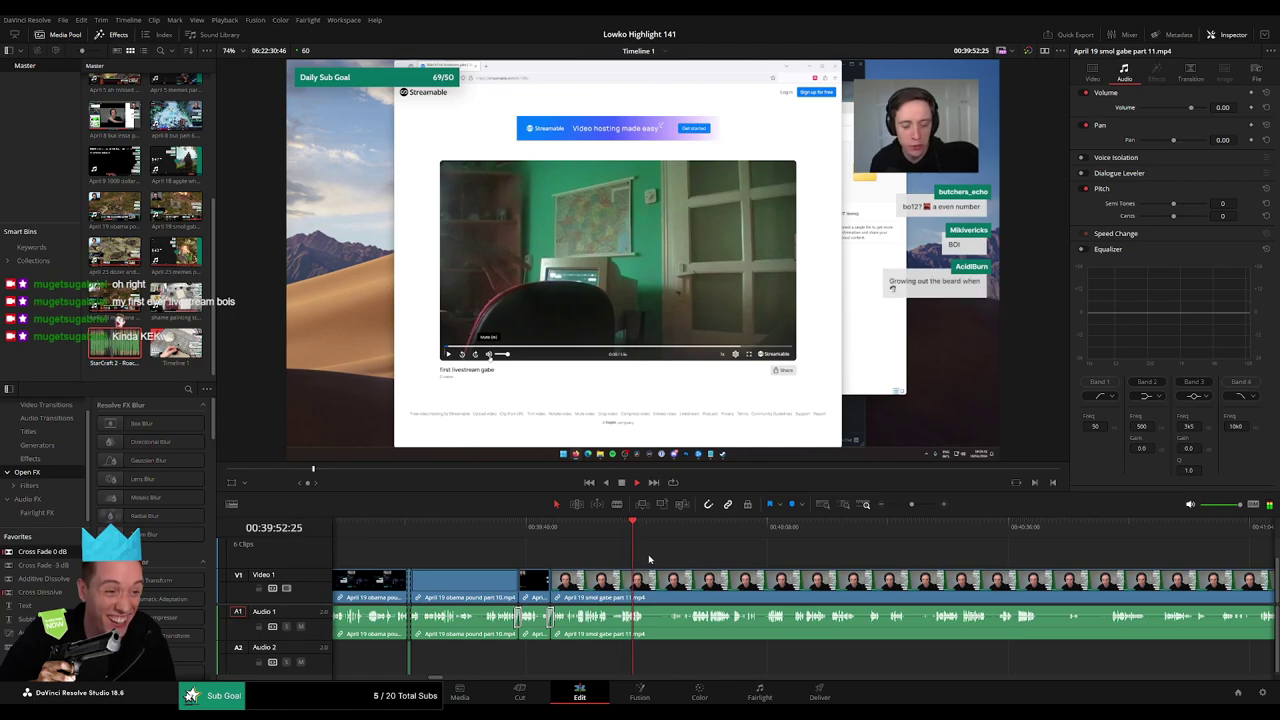
# Split part 11 at about 39:50 and 39:51 and ripple delete the short quiet section between the cuts.
pyautogui.moveTo(911, 505); pyautogui.dragTo(916, 505)
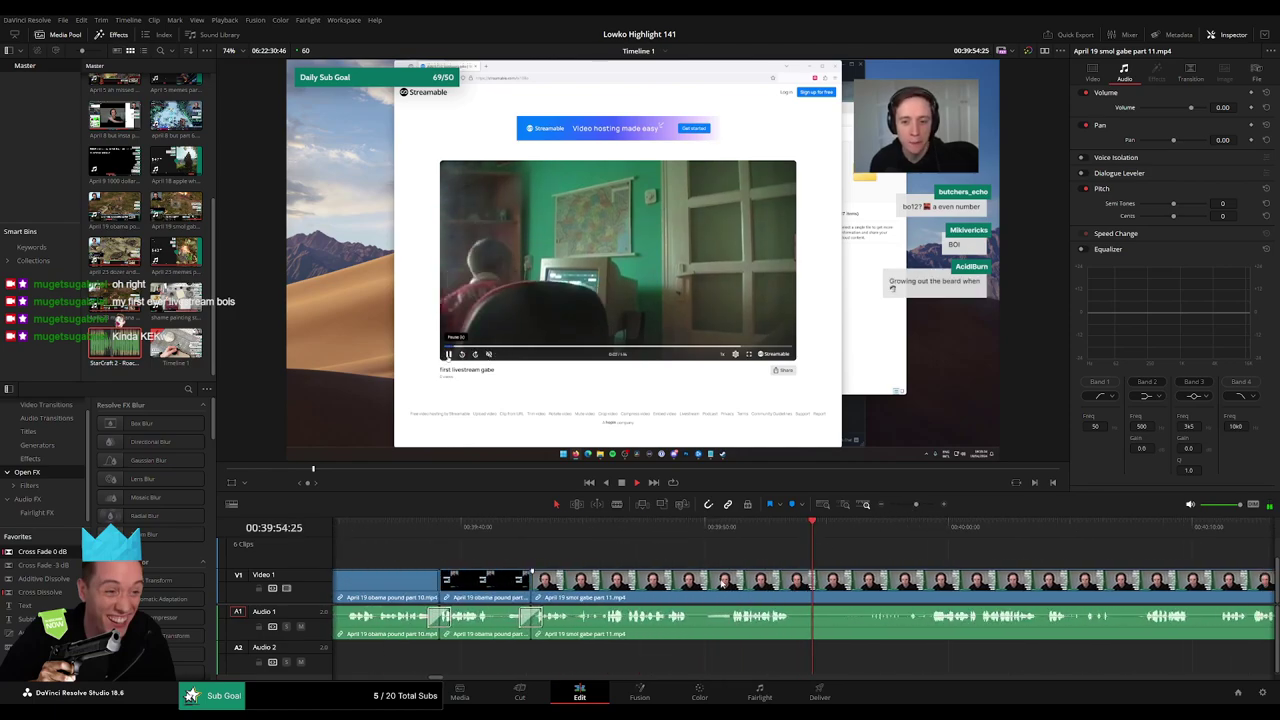
pyautogui.press('b')
pyautogui.click(700, 583)
pyautogui.click(735, 583)
pyautogui.press('a')
pyautogui.click(717, 589)
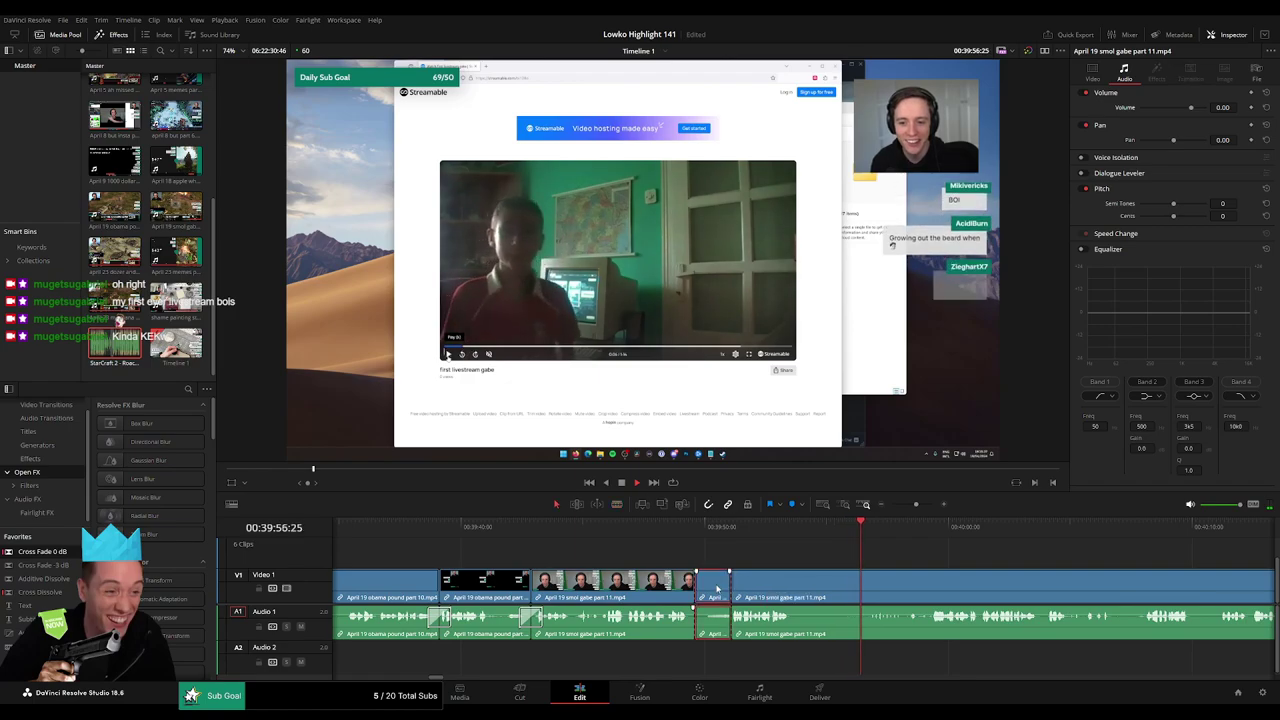
pyautogui.press('Delete')
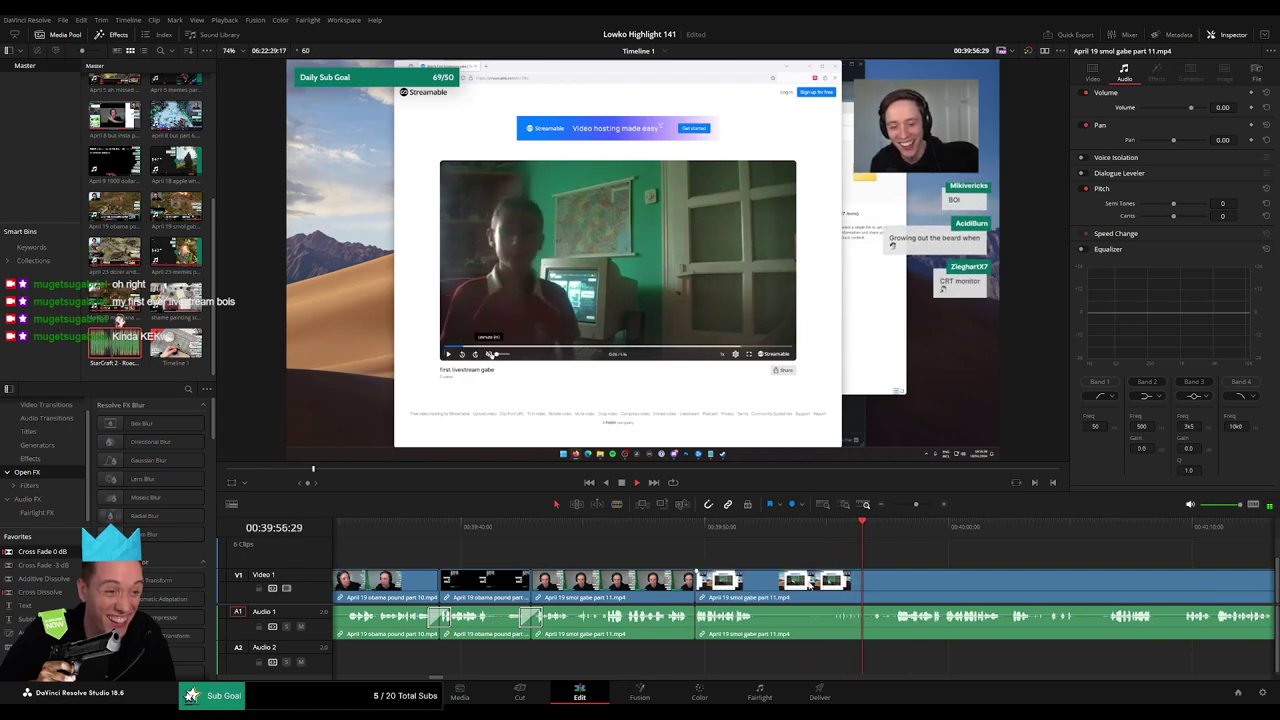
# Review the shared livestream video segment of part 11 from about 39:56 to 40:59 for footage to cut.
pyautogui.moveTo(886, 575); pyautogui.dragTo(648, 572)
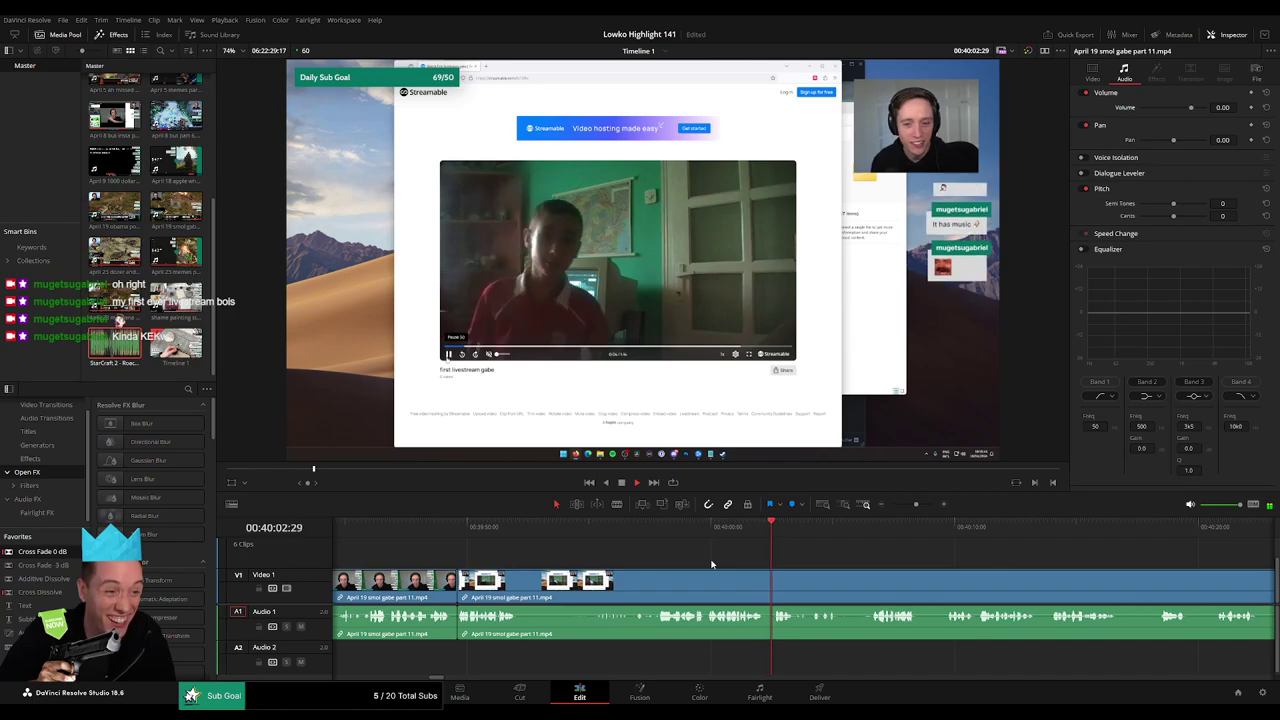
pyautogui.click(869, 535)
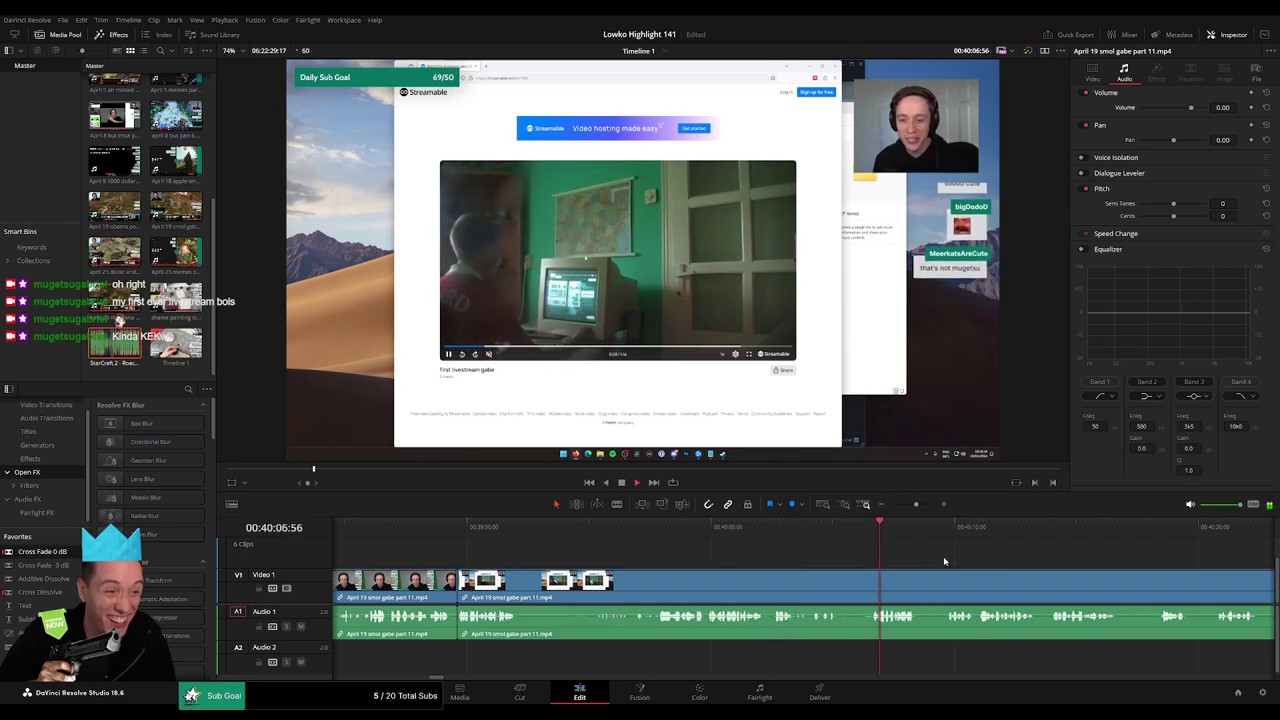
pyautogui.moveTo(920, 556); pyautogui.dragTo(755, 556)
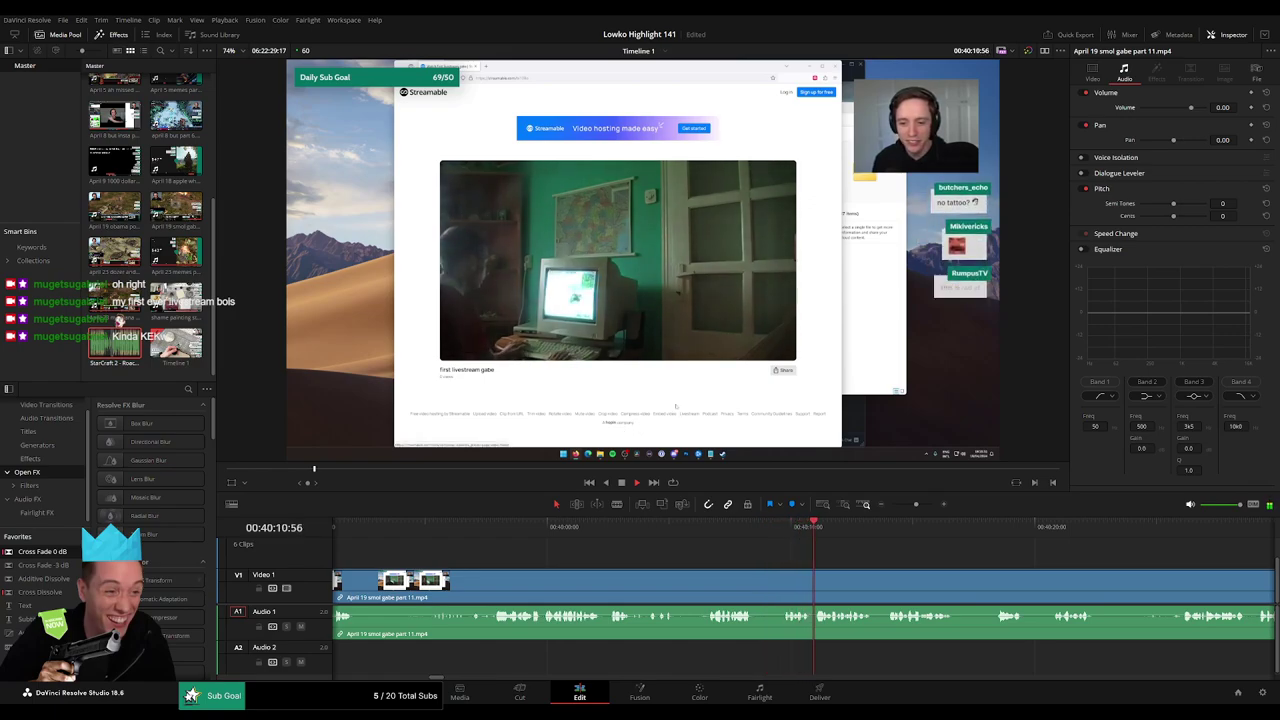
pyautogui.hscroll(3, 591, 564)
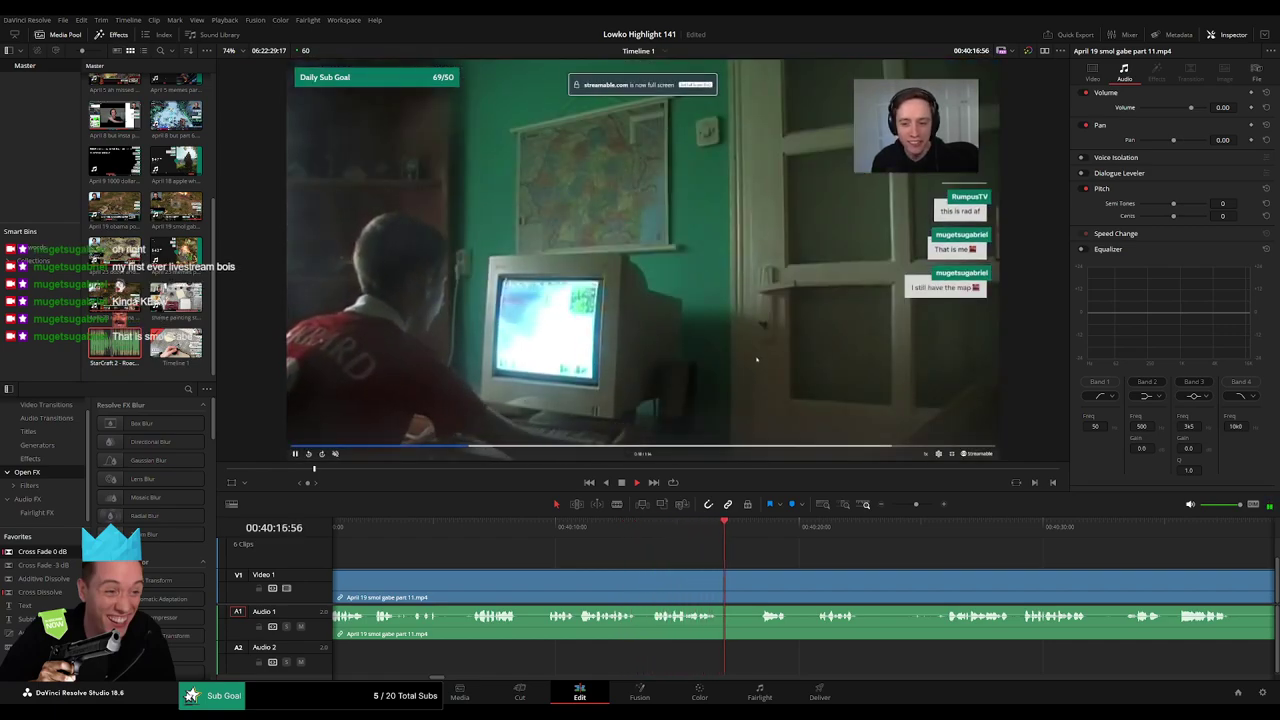
pyautogui.hscroll(2, 671, 543)
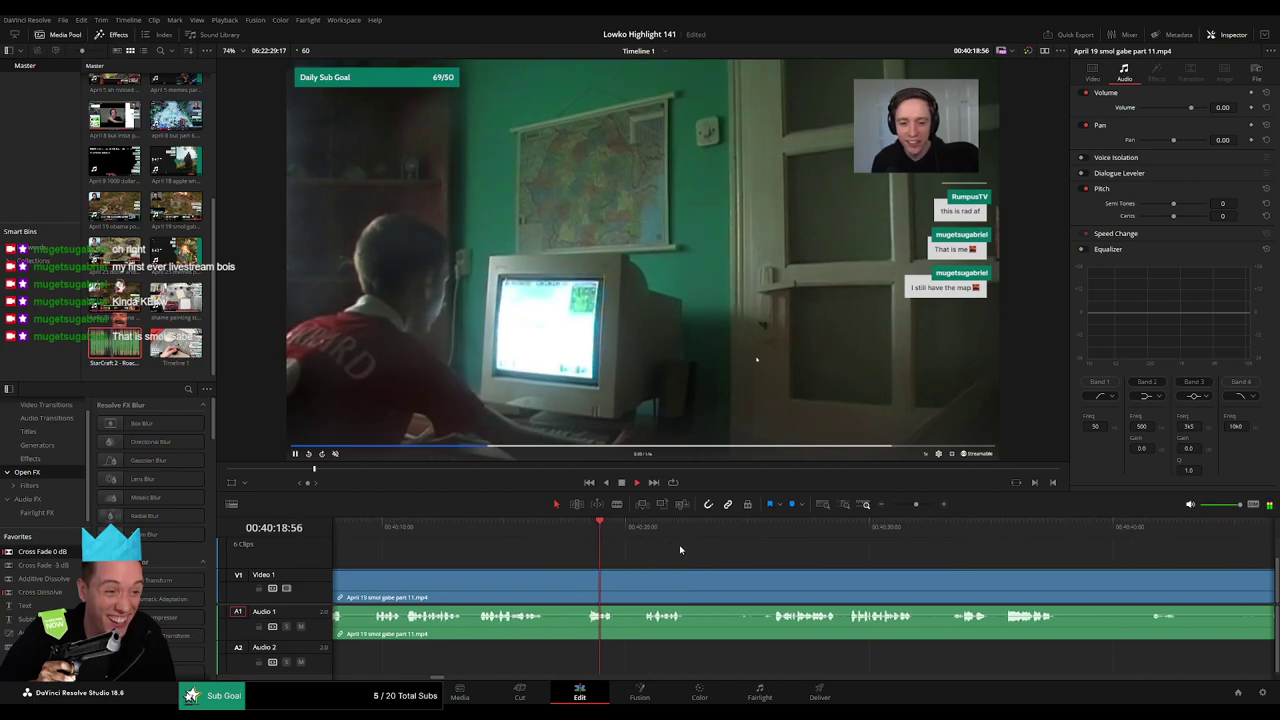
pyautogui.hscroll(2, 681, 550)
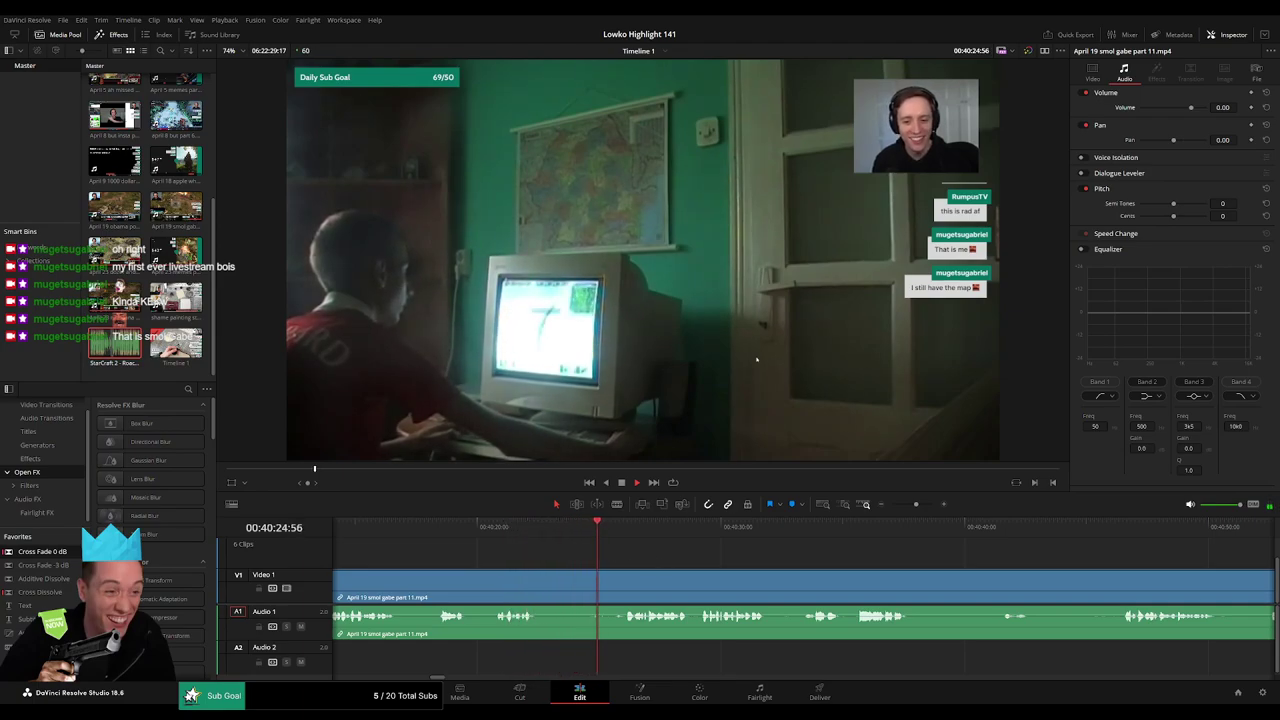
pyautogui.hscroll(2, 522, 570)
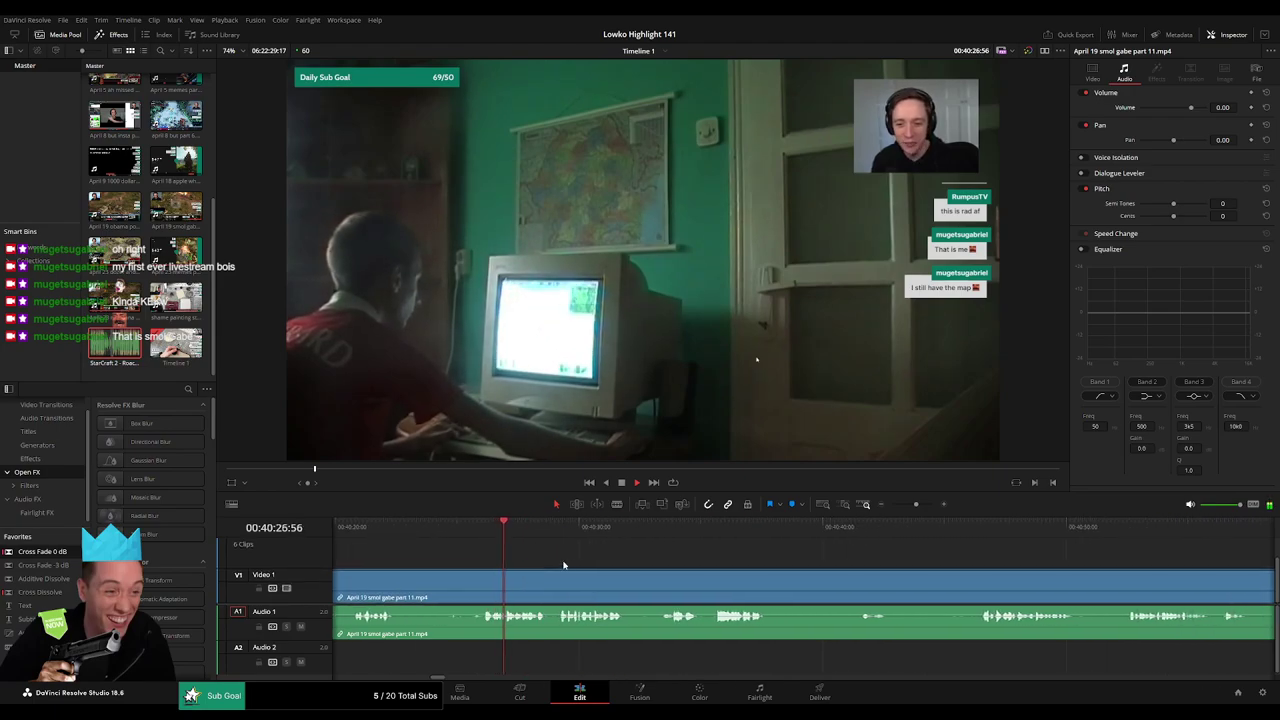
pyautogui.hscroll(1, 566, 566)
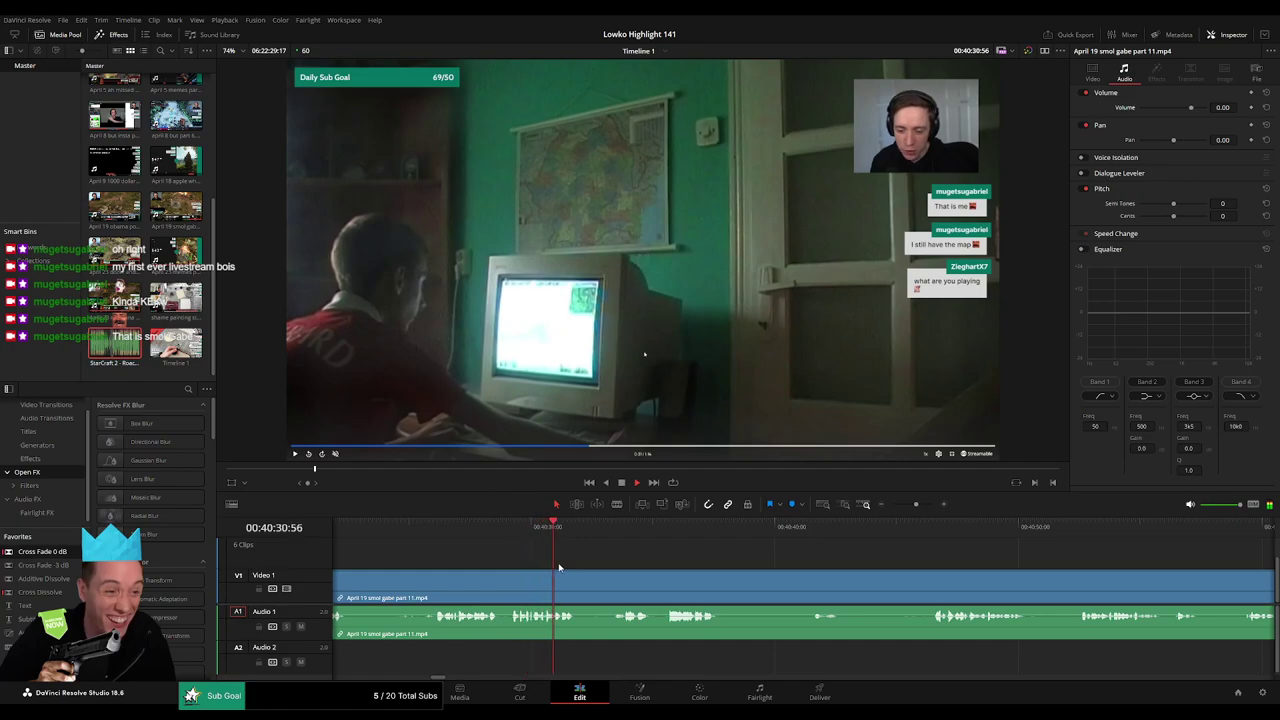
pyautogui.hscroll(1, 606, 555)
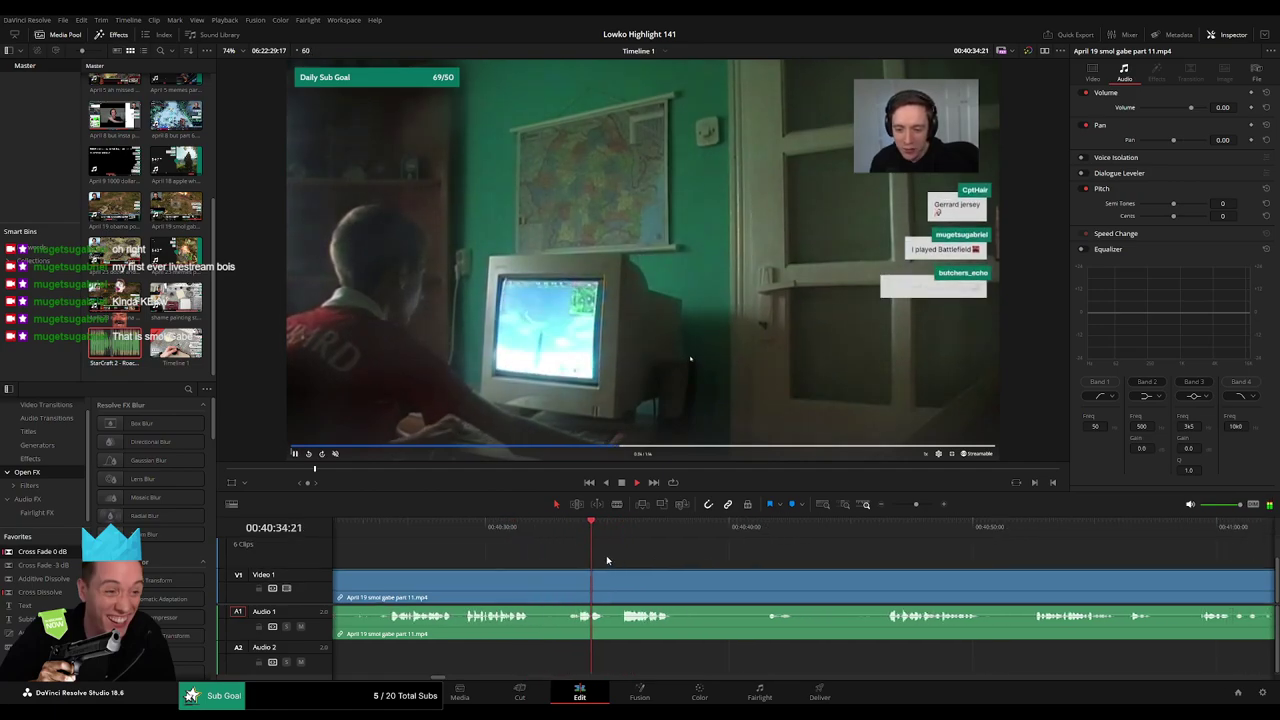
pyautogui.hscroll(2, 578, 555)
pyautogui.hscroll(1, 565, 554)
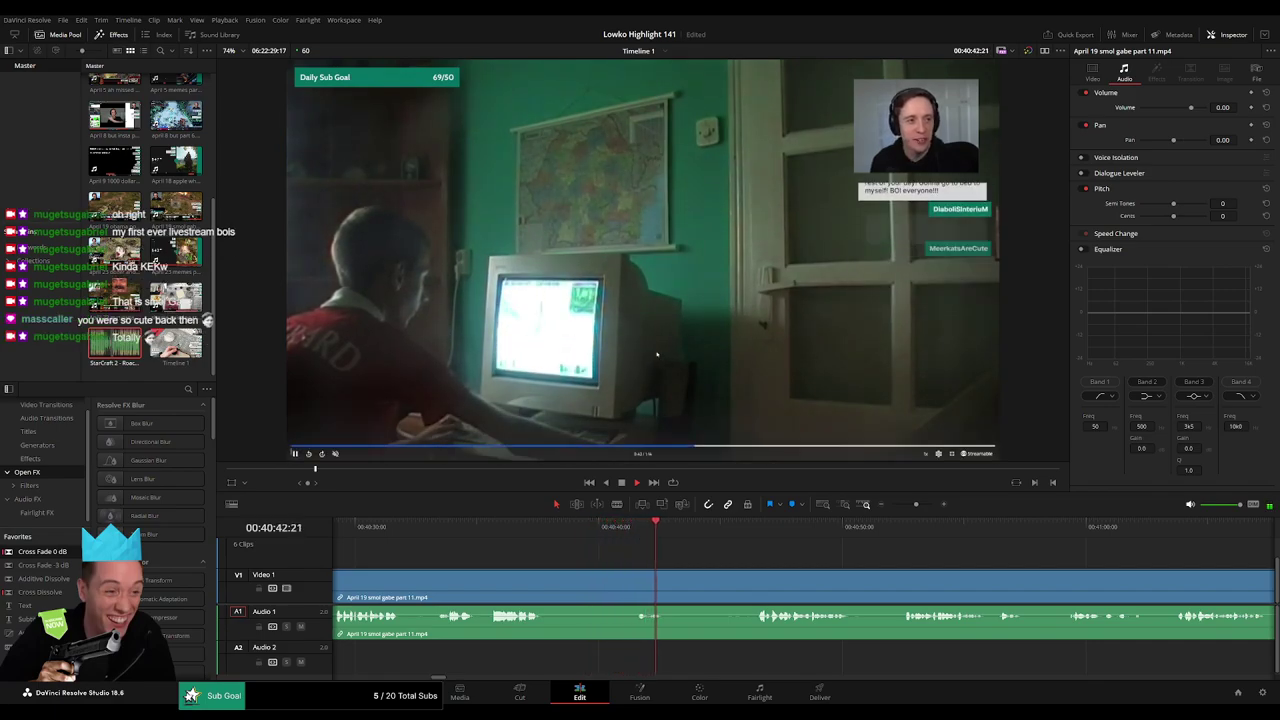
pyautogui.moveTo(814, 567); pyautogui.dragTo(611, 558)
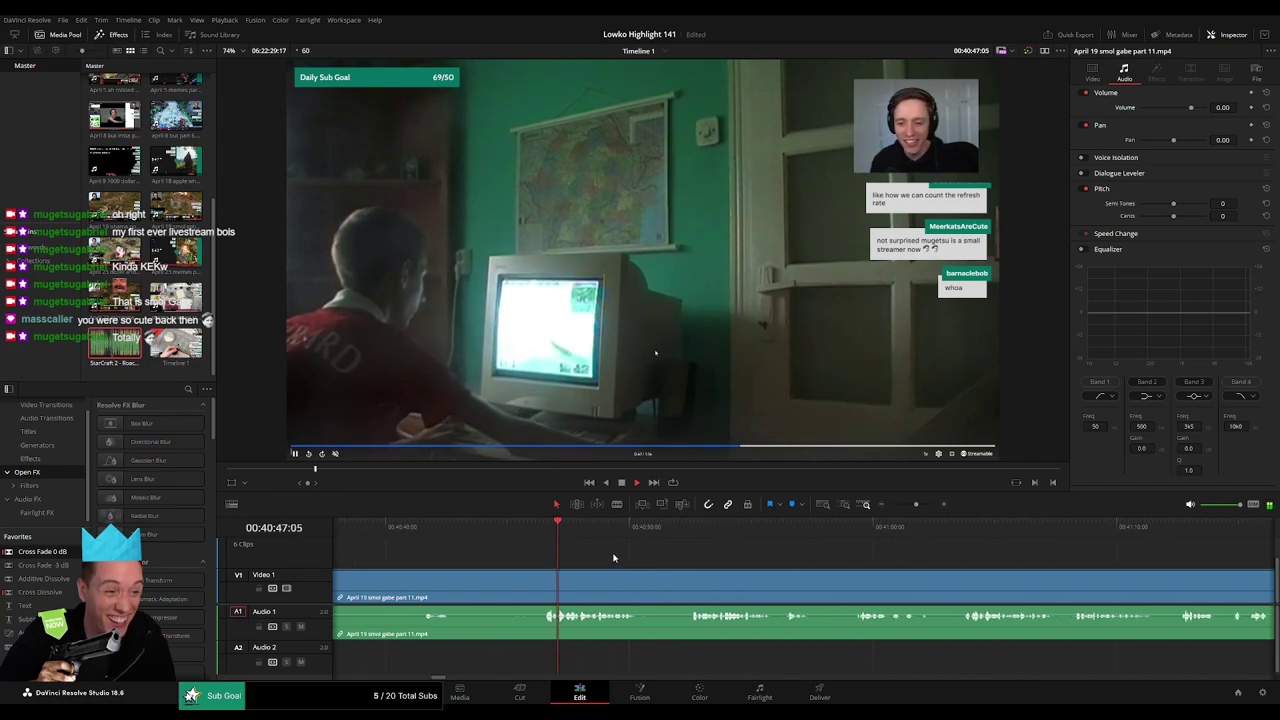
pyautogui.hscroll(2, 560, 557)
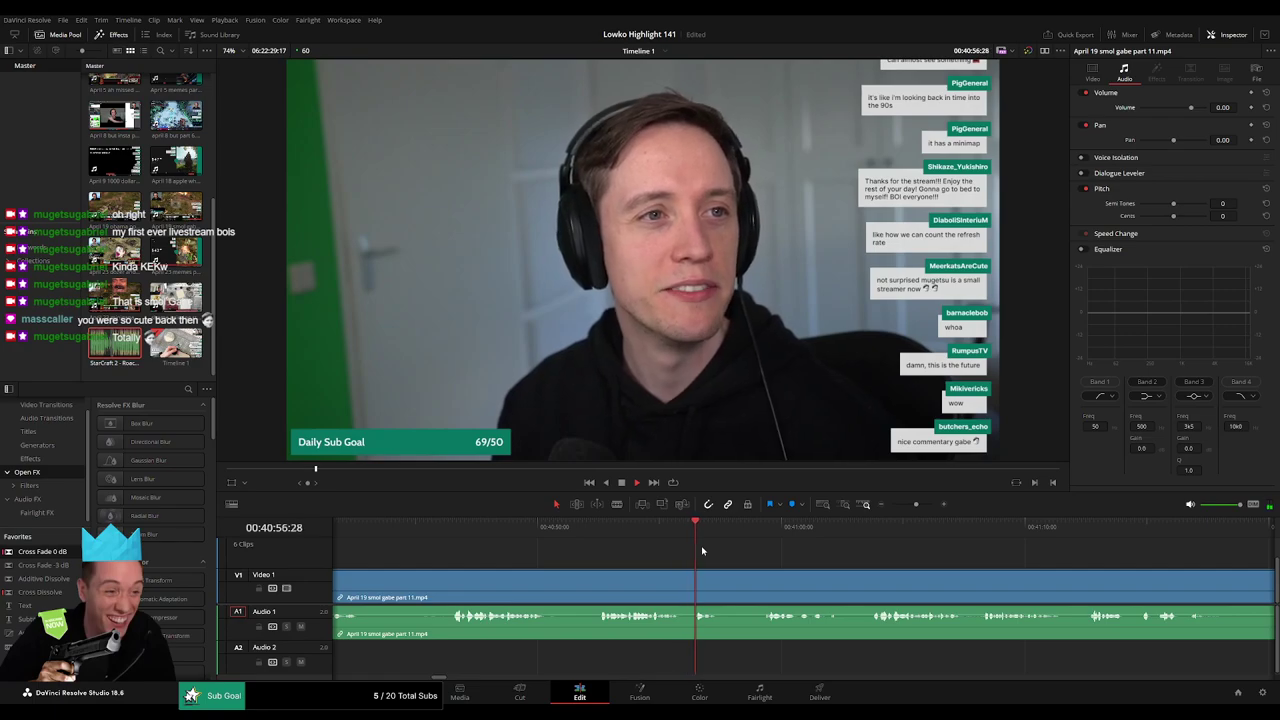
pyautogui.click(758, 530)
# Split part 11 at about 40:57 and 40:59 and ripple delete the quiet section between the cuts.
pyautogui.moveTo(810, 551); pyautogui.dragTo(618, 551)
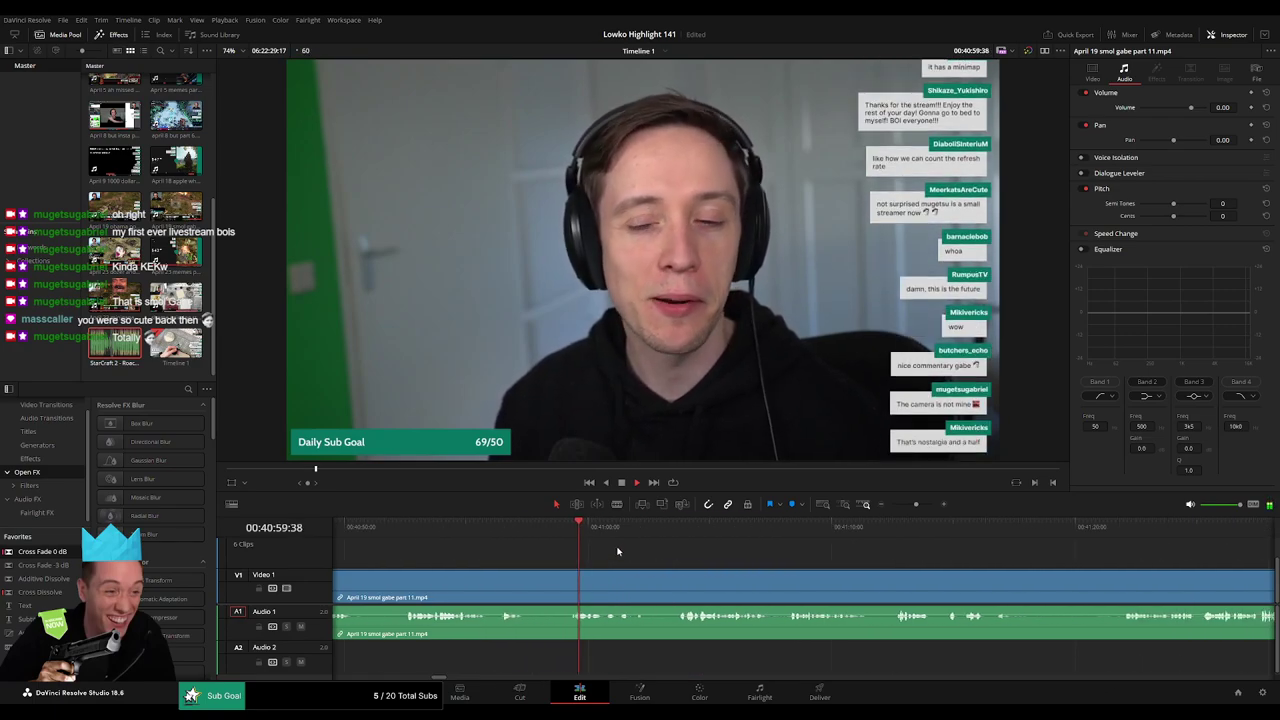
pyautogui.press('b')
pyautogui.click(527, 578)
pyautogui.click(567, 578)
pyautogui.press('a')
pyautogui.click(552, 581)
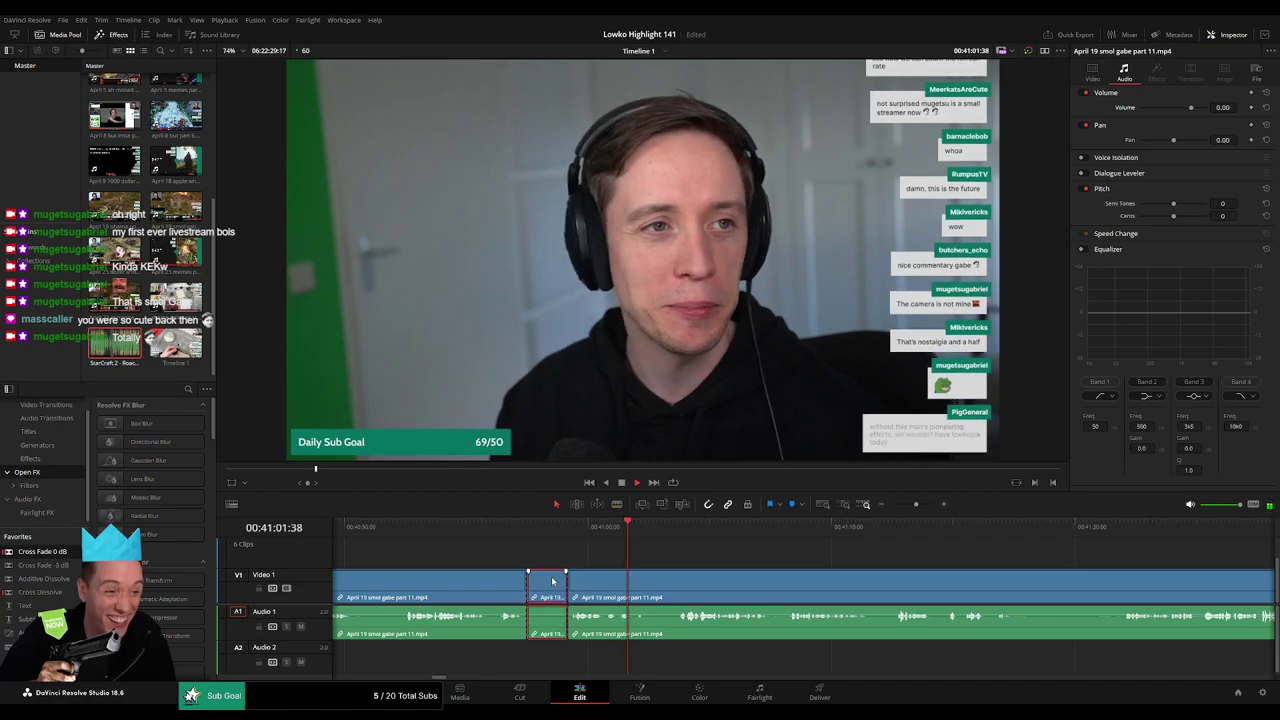
pyautogui.press('Delete')
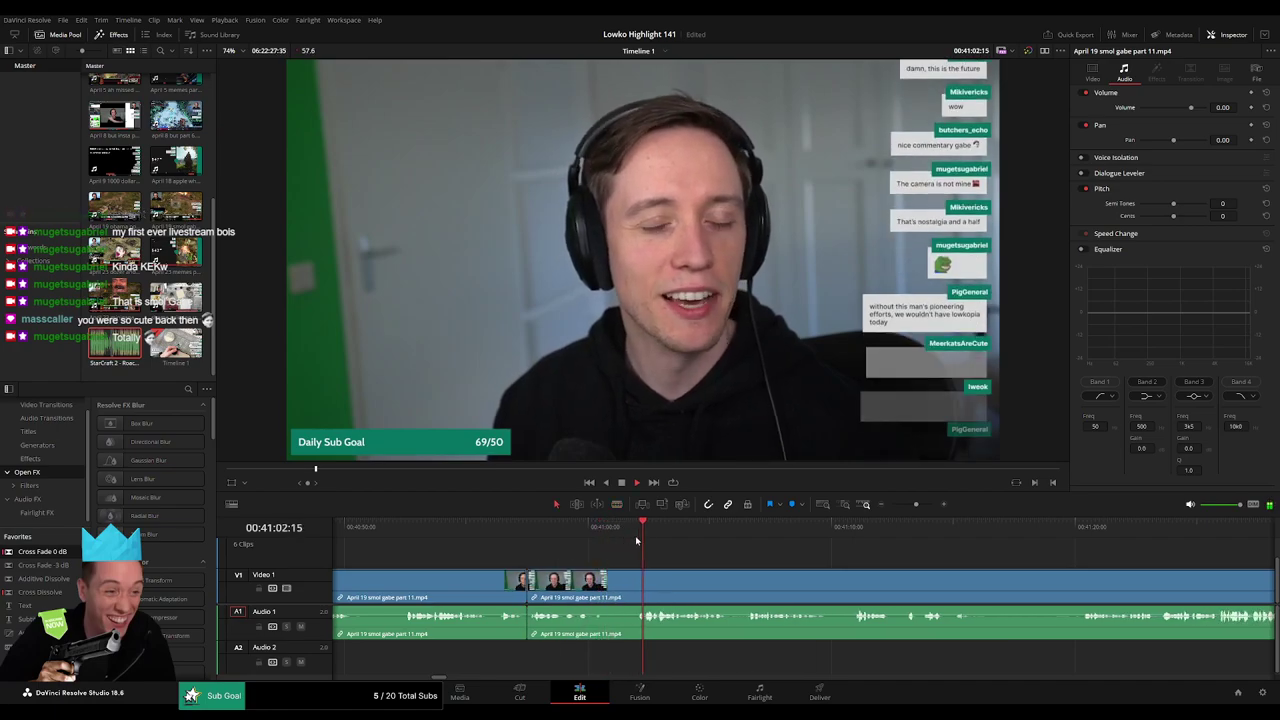
# Split part 11 at about 41:02 and ripple delete the section between the previous cut and this split.
pyautogui.click(537, 535)
pyautogui.click(652, 535)
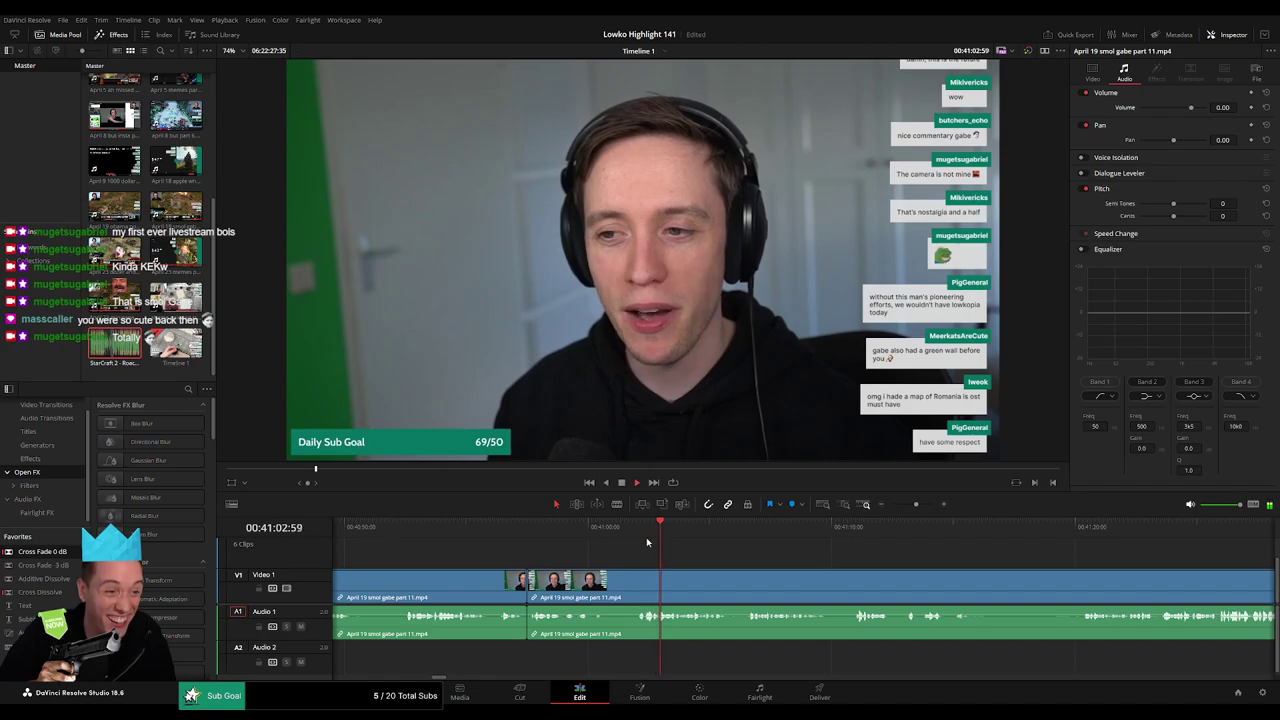
pyautogui.click(643, 536)
pyautogui.press('b')
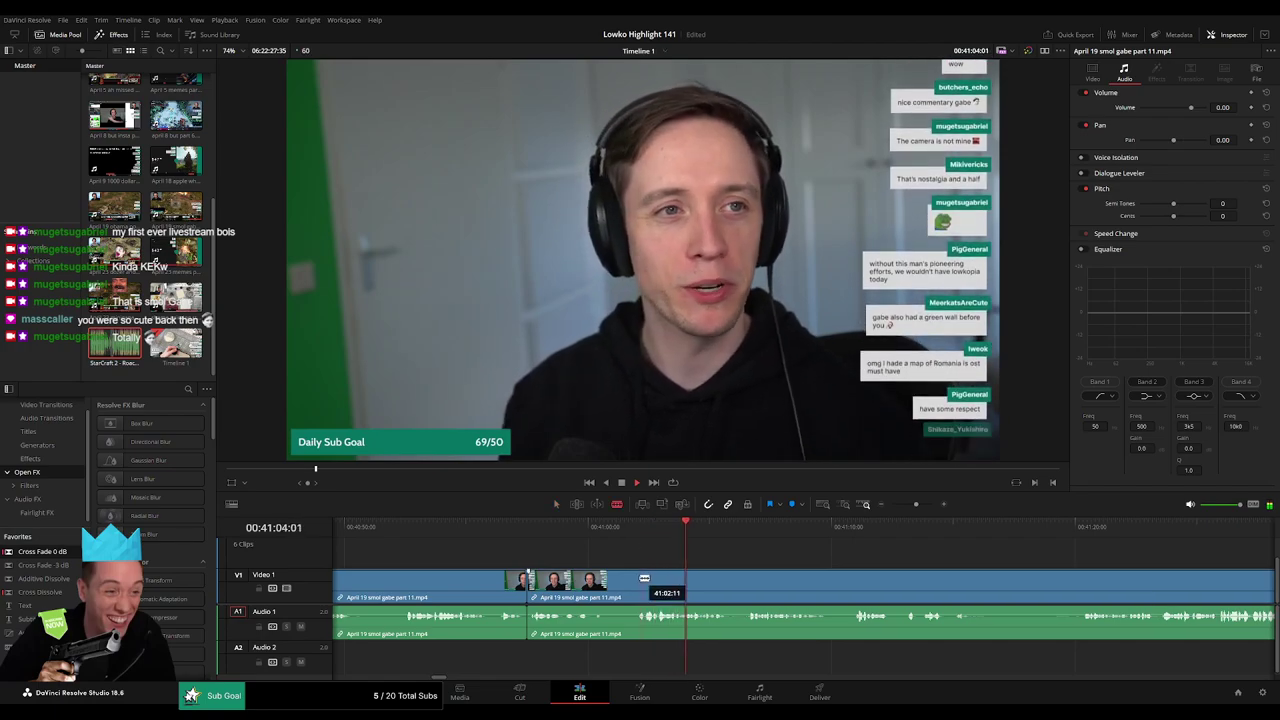
pyautogui.click(635, 580)
pyautogui.press('a')
pyautogui.click(606, 584)
pyautogui.press('Delete')
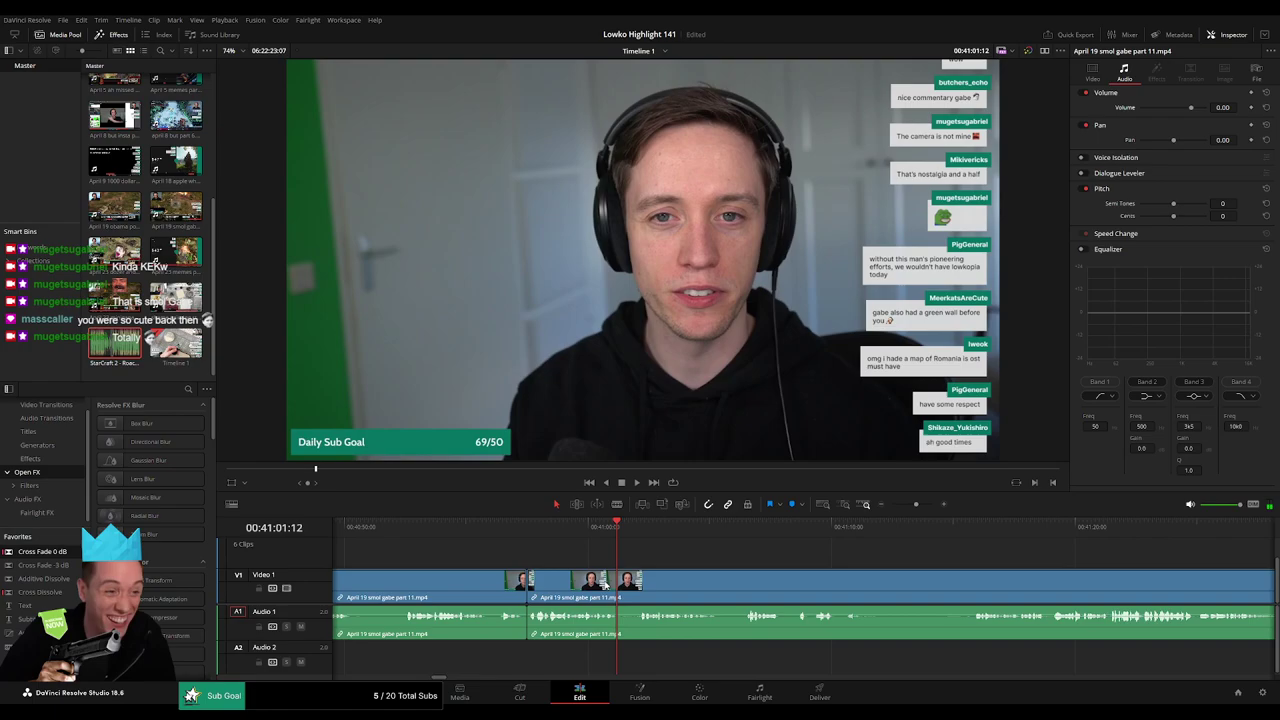
# Review part 11 from about 41:02 and split it at about 41:11, where the talking pauses.
pyautogui.moveTo(672, 578); pyautogui.dragTo(532, 555)
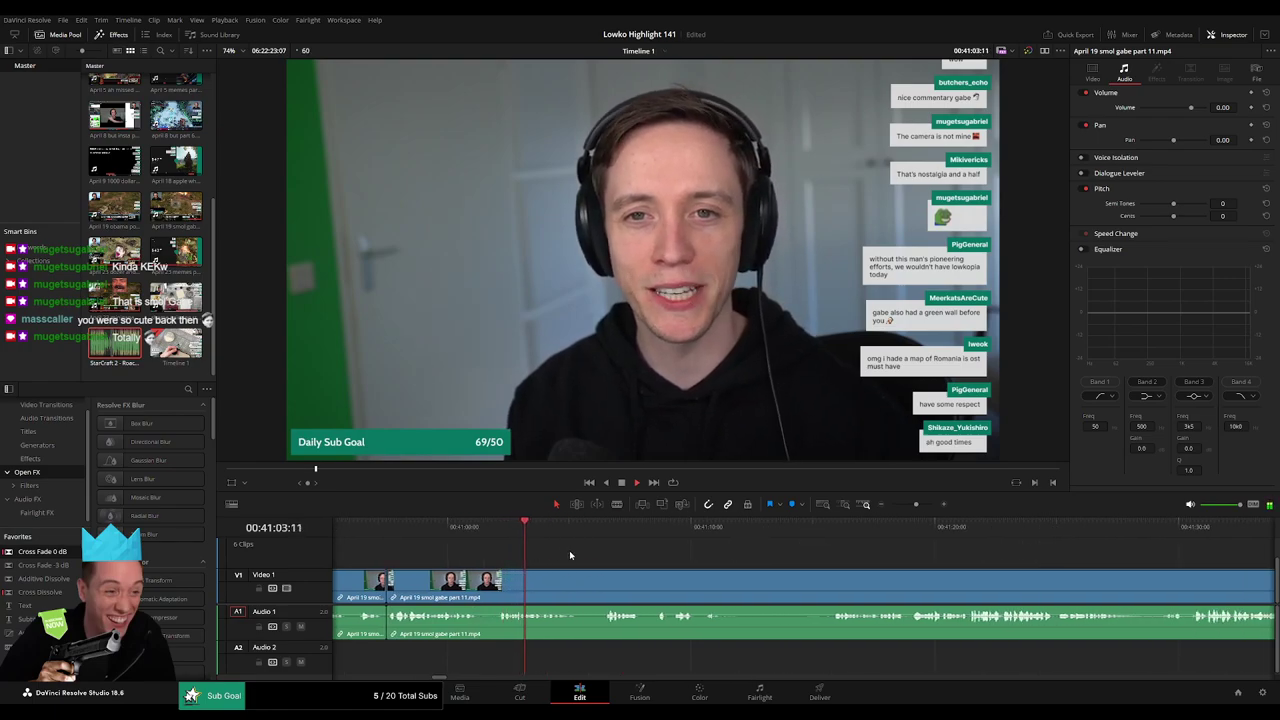
pyautogui.moveTo(611, 562); pyautogui.dragTo(547, 553)
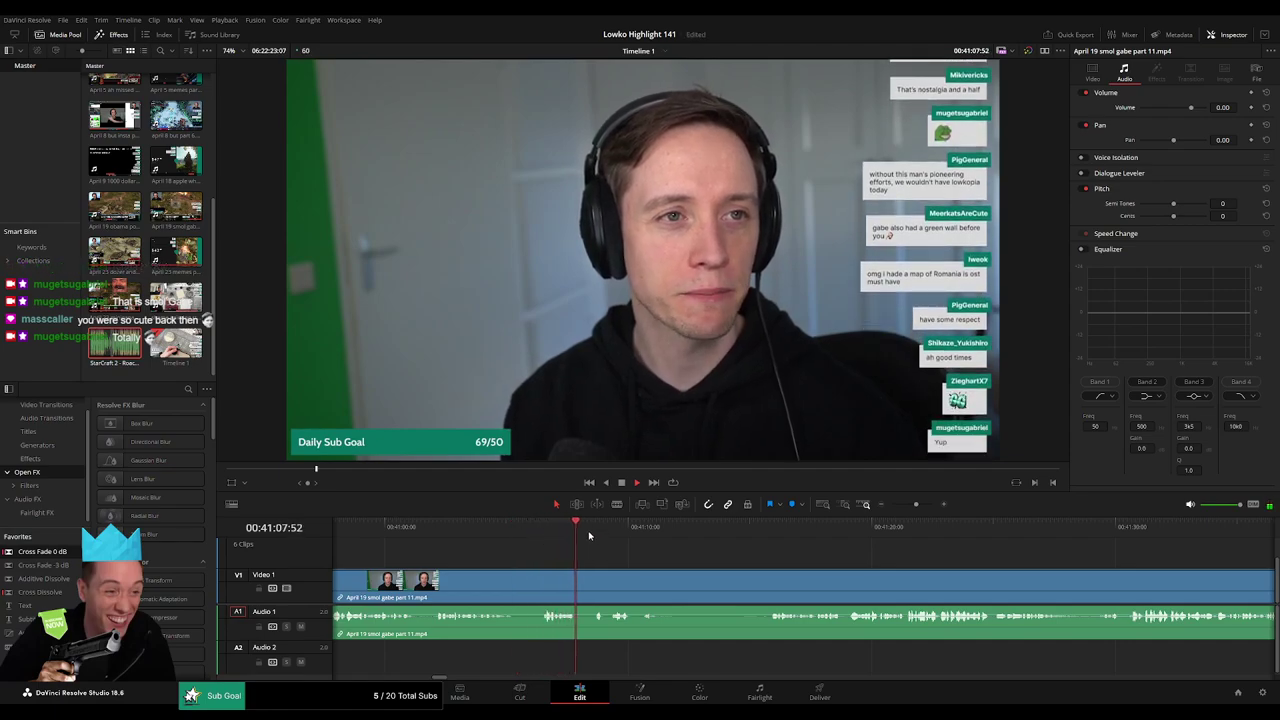
pyautogui.hscroll(3, 600, 550)
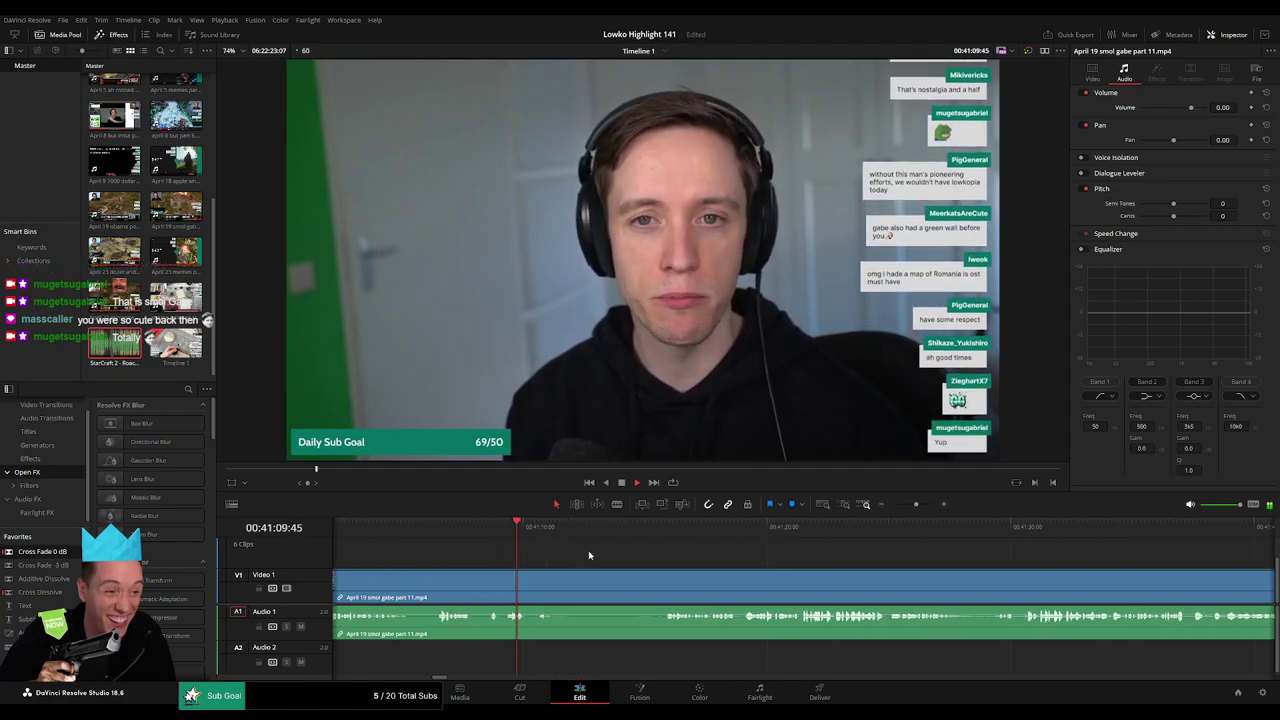
pyautogui.press('b')
pyautogui.click(562, 580)
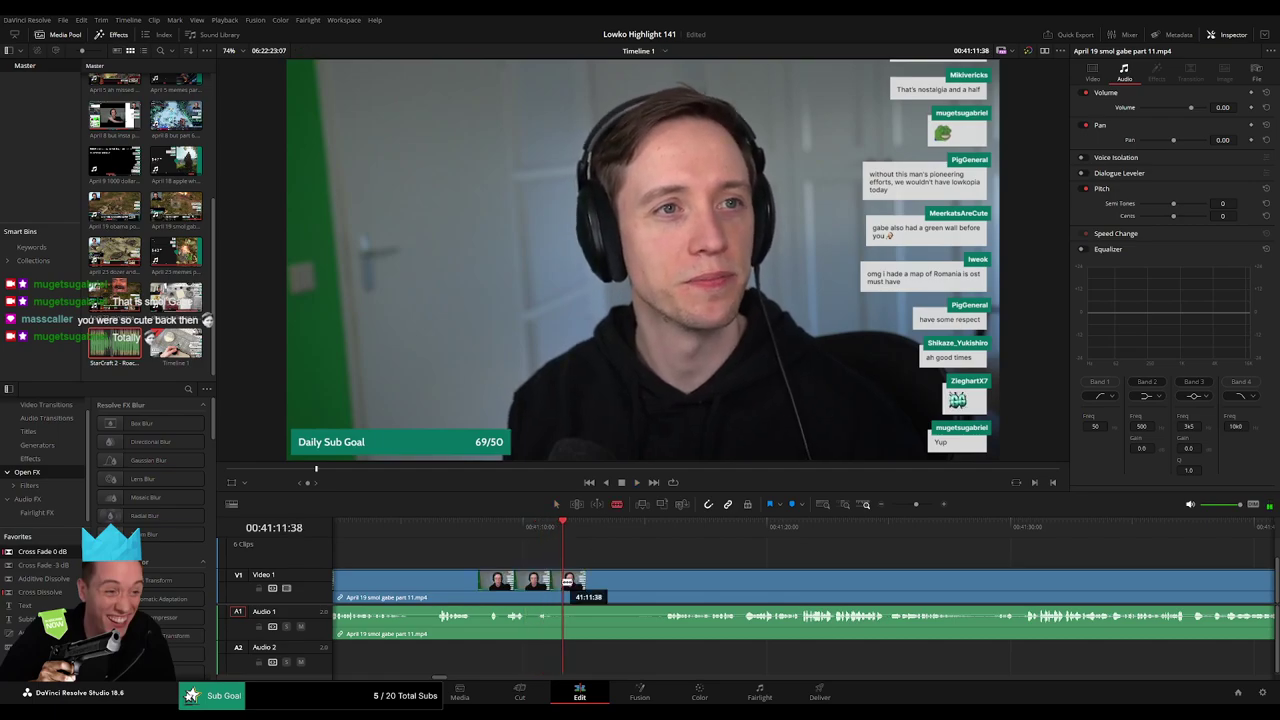
# Spot-check the remainder of part 11 after the 41:11 split and ripple delete it.
pyautogui.click(666, 529)
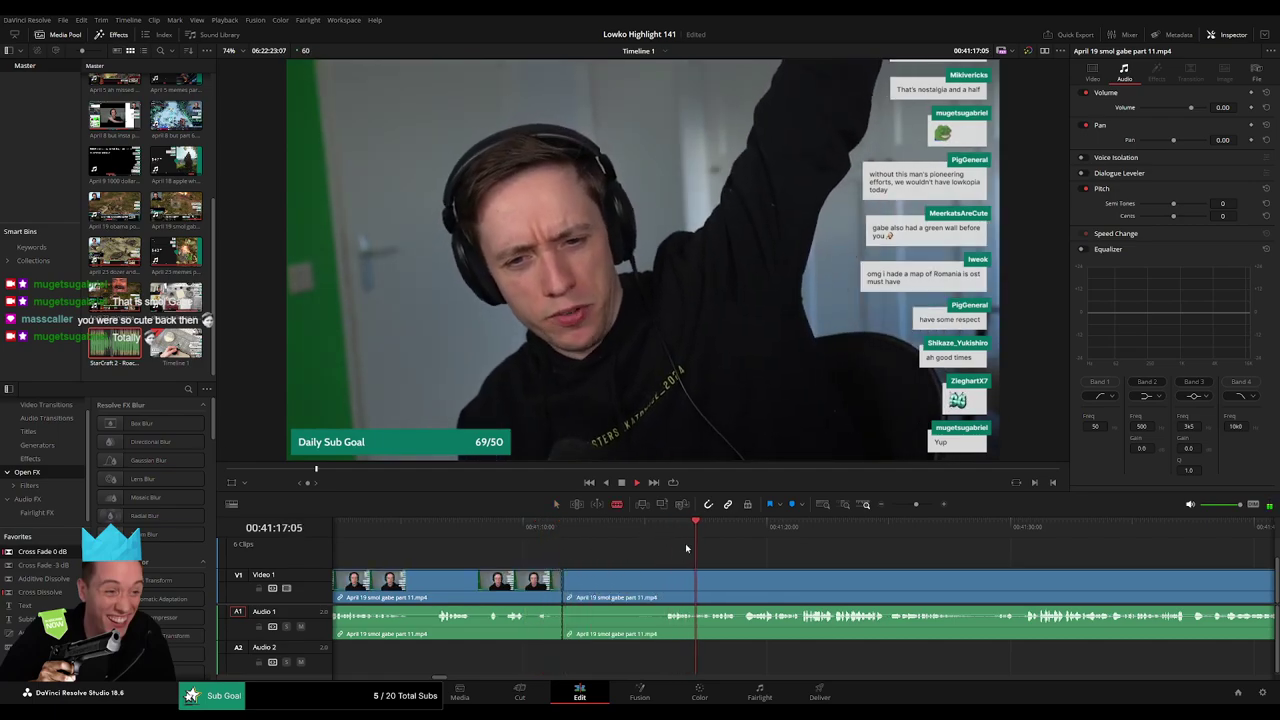
pyautogui.click(900, 529)
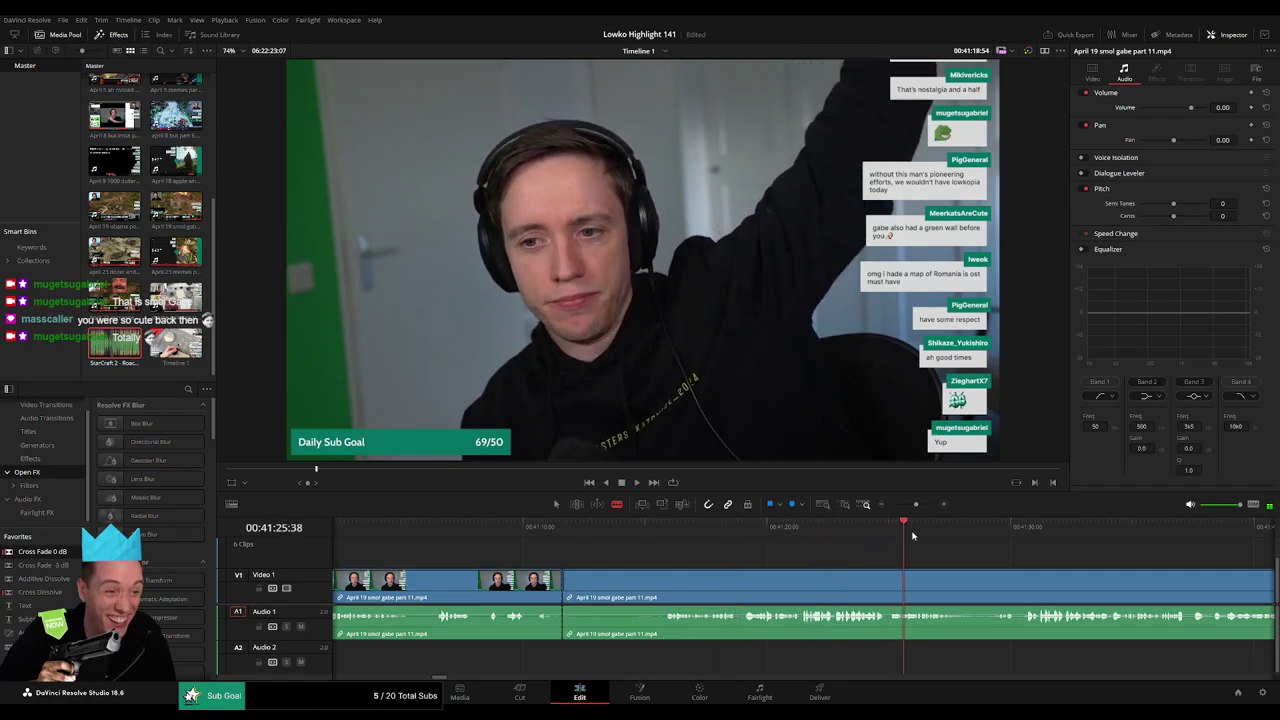
pyautogui.click(998, 529)
pyautogui.moveTo(916, 505); pyautogui.dragTo(898, 508)
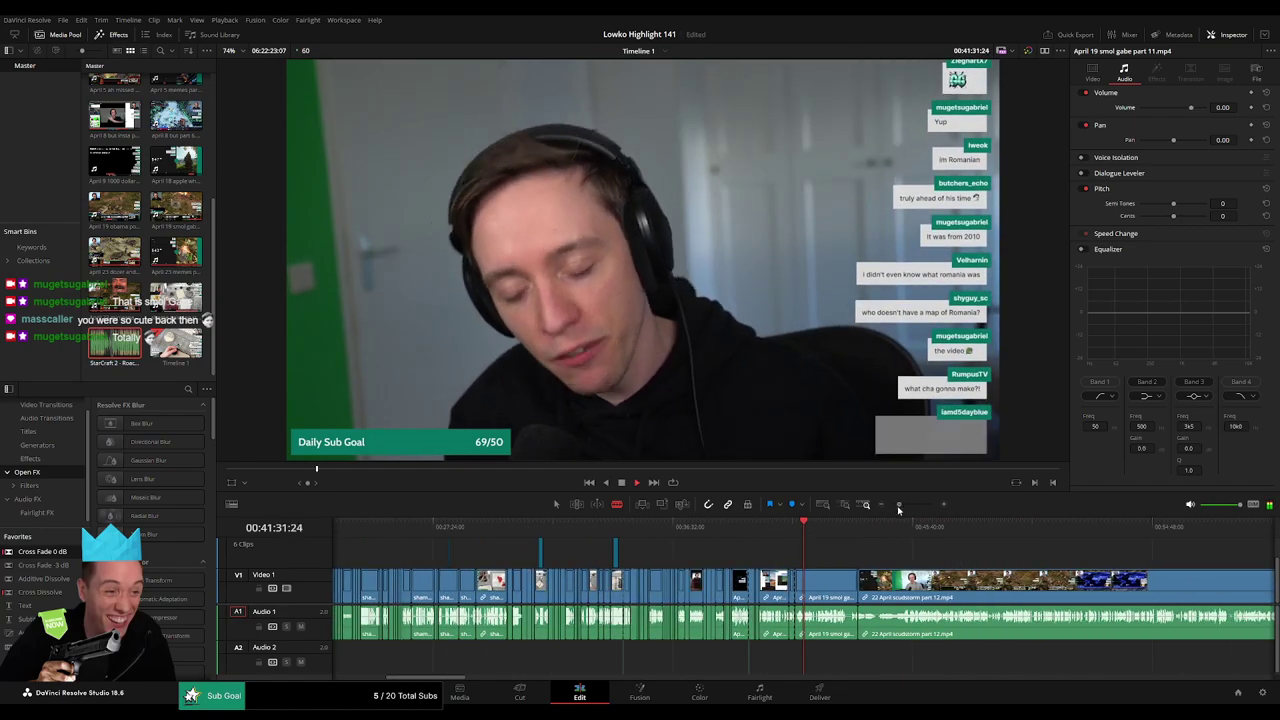
pyautogui.press('a')
pyautogui.click(834, 584)
pyautogui.press('Delete')
pyautogui.press('space')
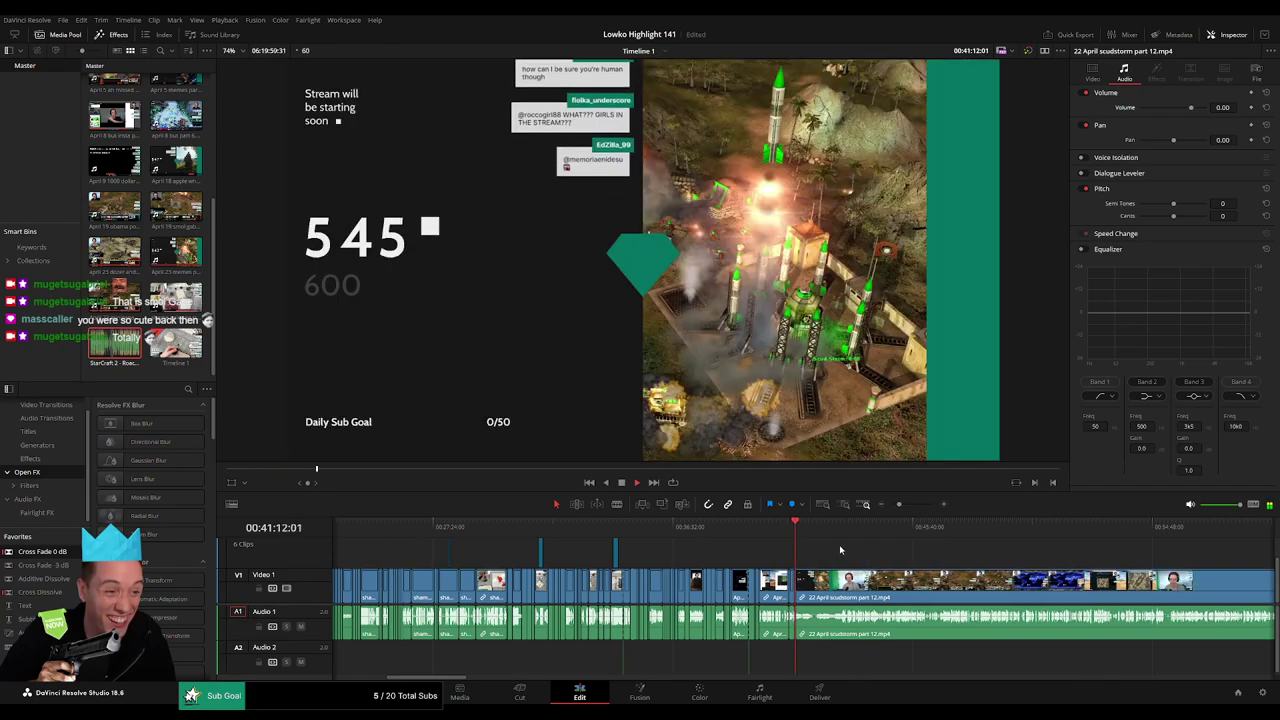
# Review the opening of the 22 April scudstorm part 12 clip up to about 44:15 for a suitable starting point.
pyautogui.click(842, 540)
pyautogui.hscroll(3, 686, 560)
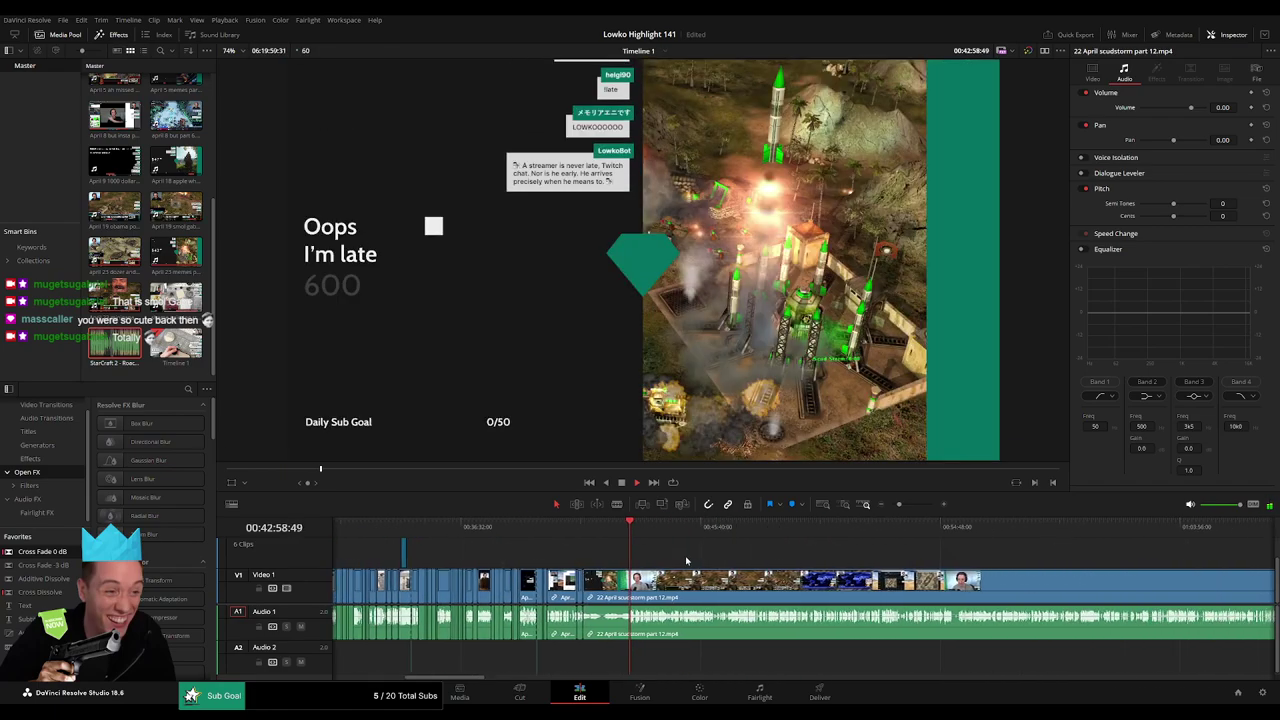
pyautogui.moveTo(645, 537); pyautogui.dragTo(657, 535)
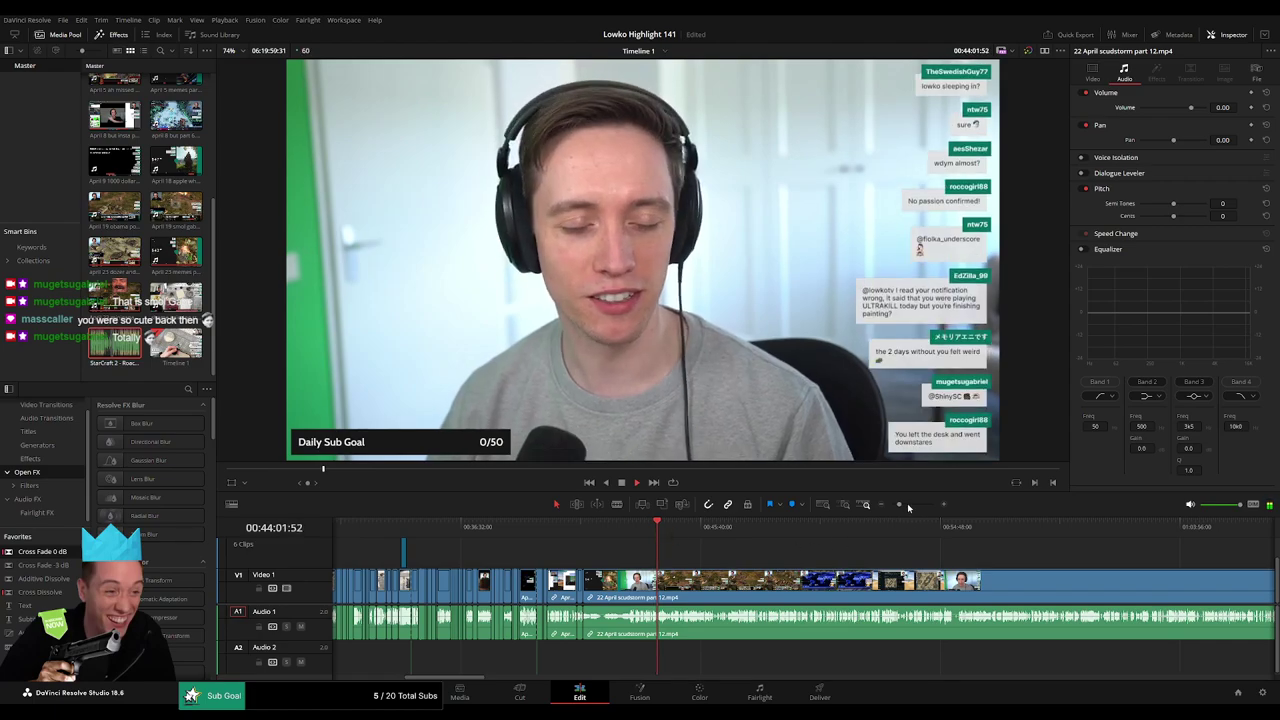
pyautogui.moveTo(900, 506); pyautogui.dragTo(881, 508)
pyautogui.press('space')
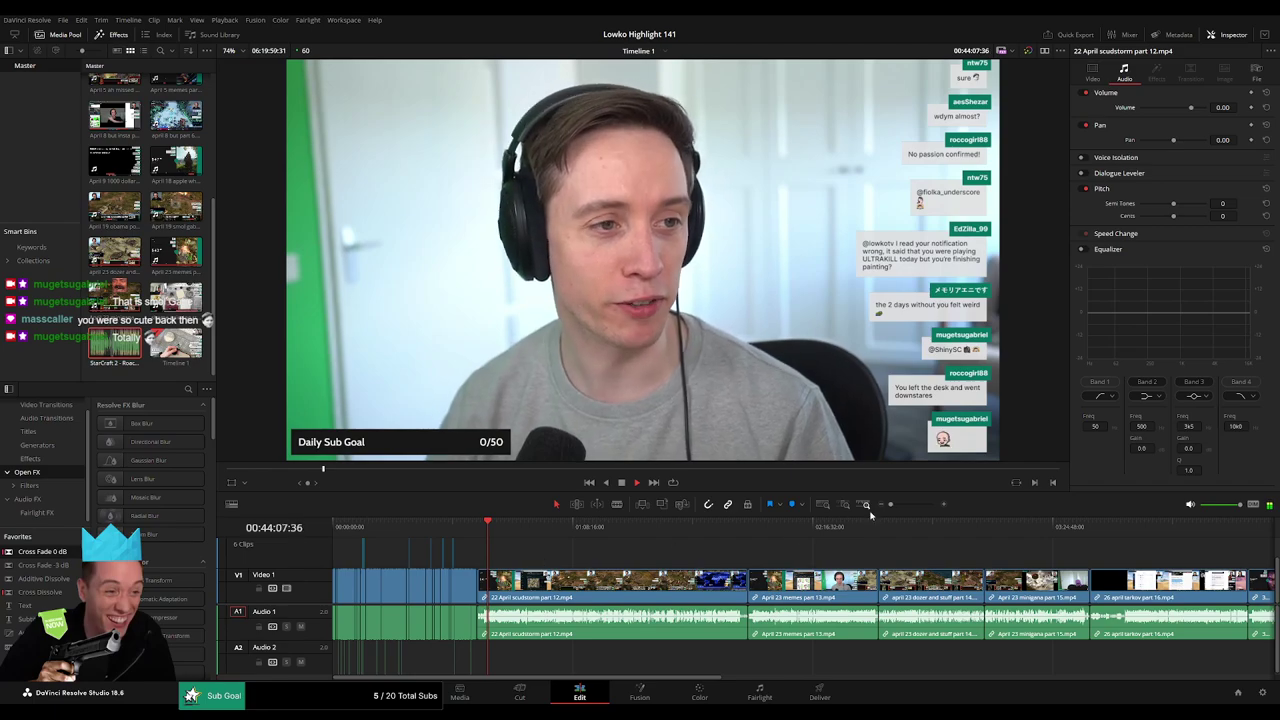
pyautogui.moveTo(890, 505); pyautogui.dragTo(637, 547)
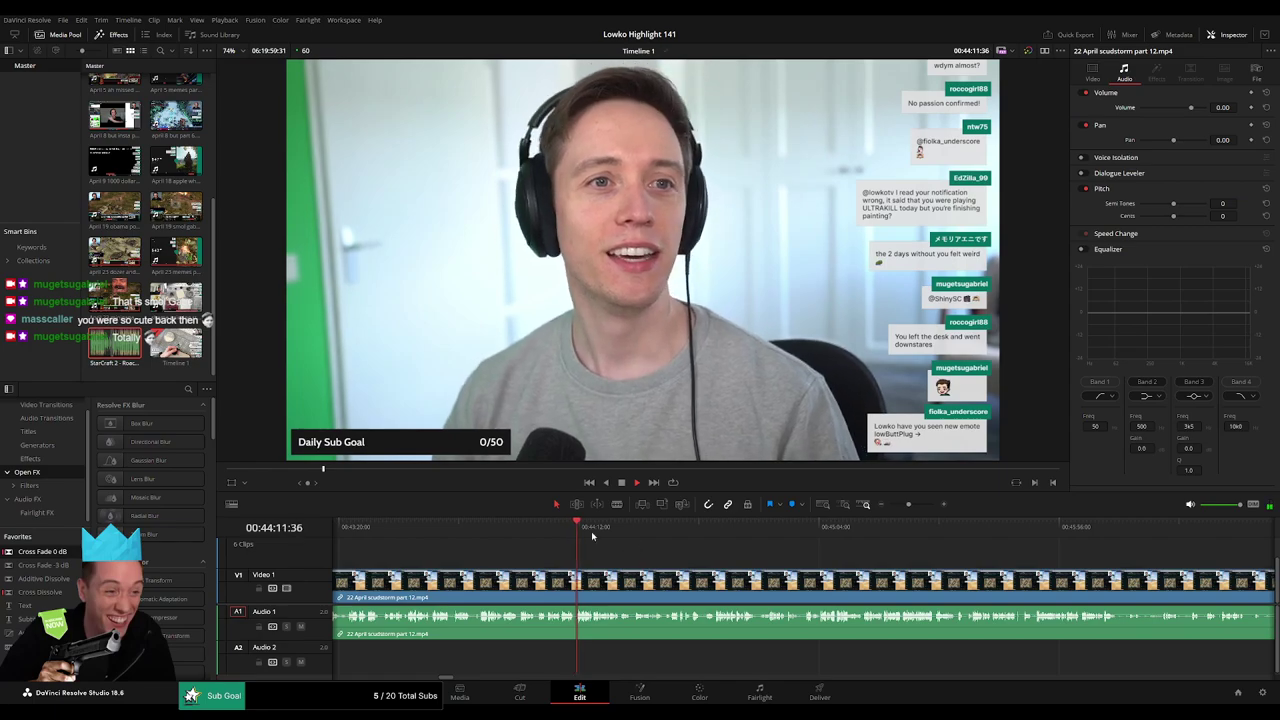
pyautogui.click(557, 533)
pyautogui.press('space')
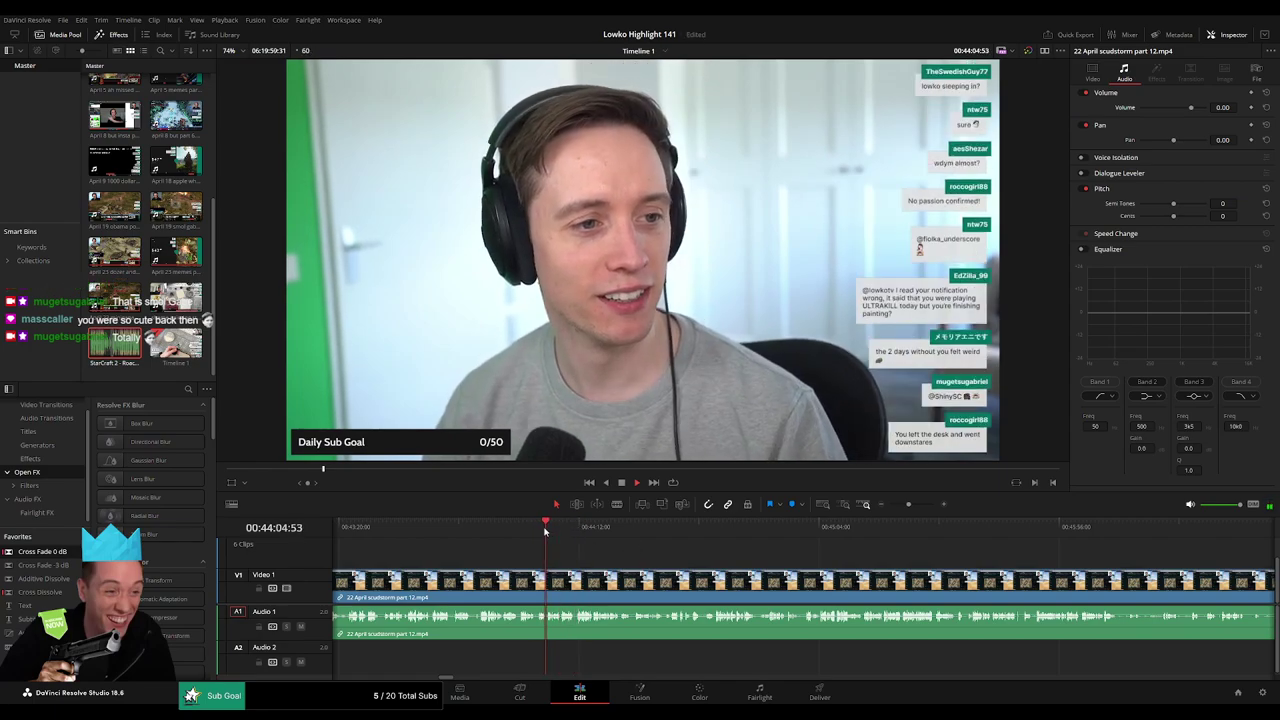
pyautogui.click(517, 527)
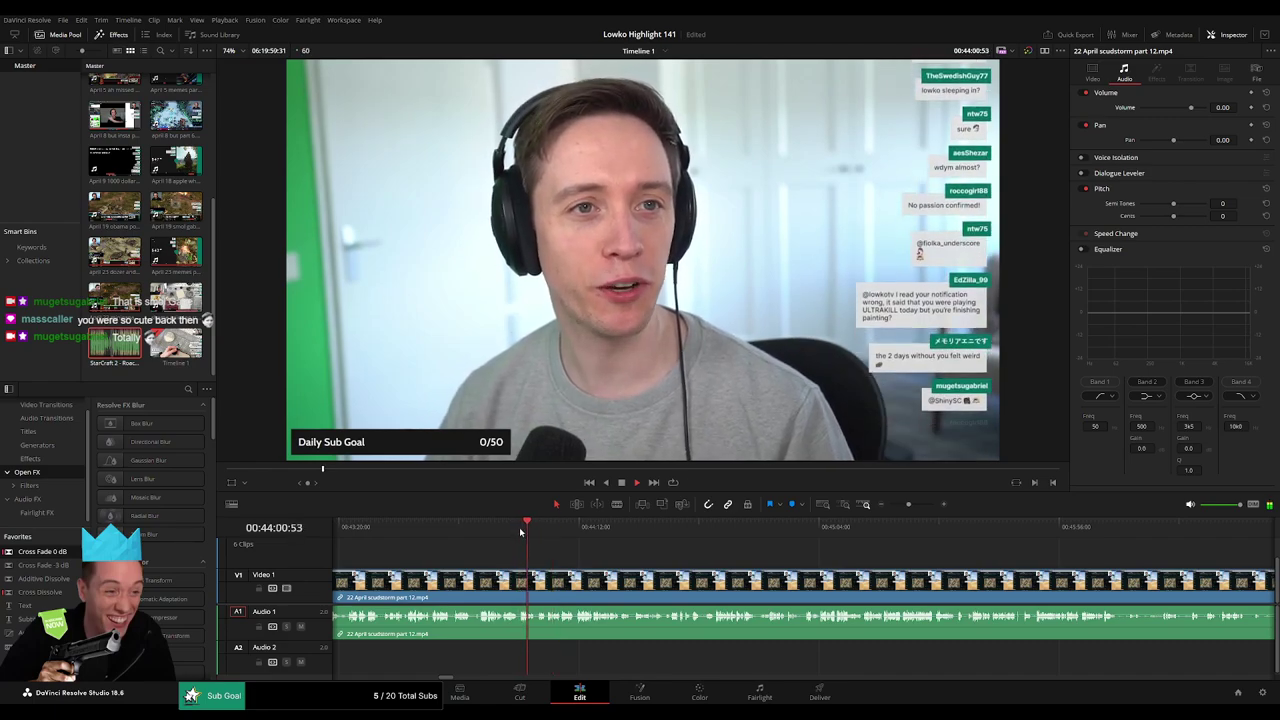
pyautogui.press('space')
pyautogui.hscroll(-3, 906, 543)
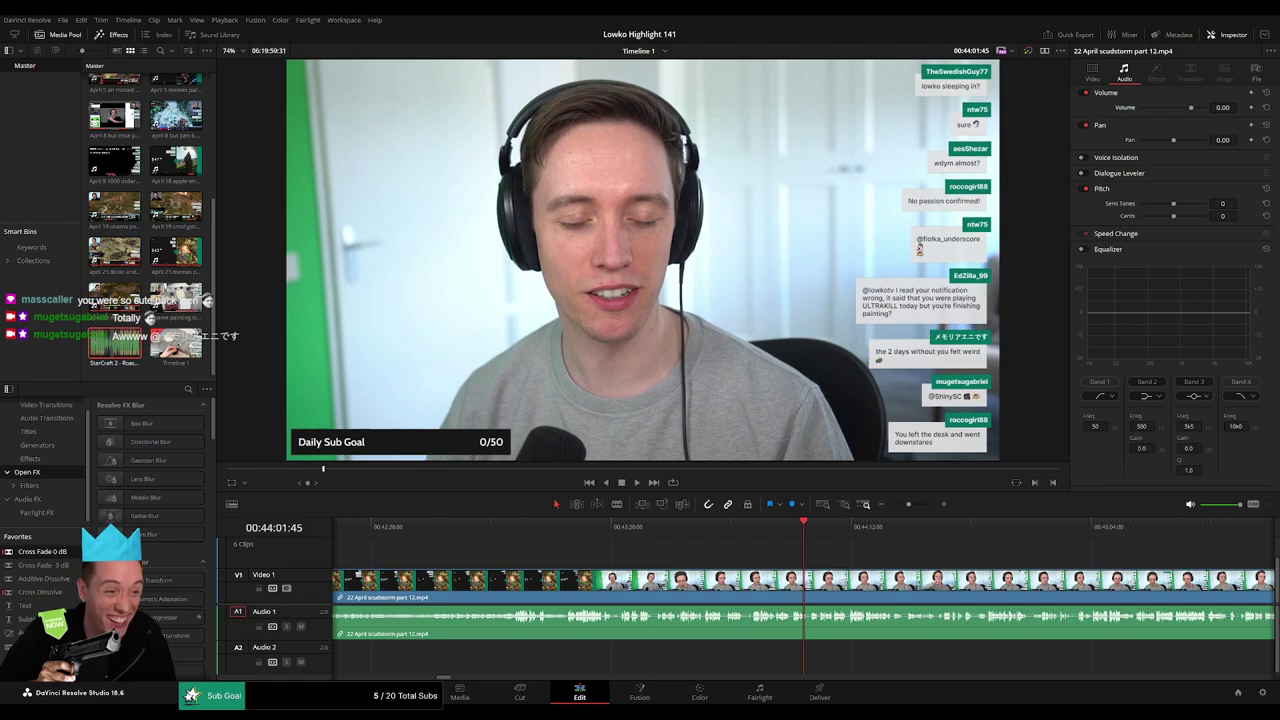
pyautogui.press('space')
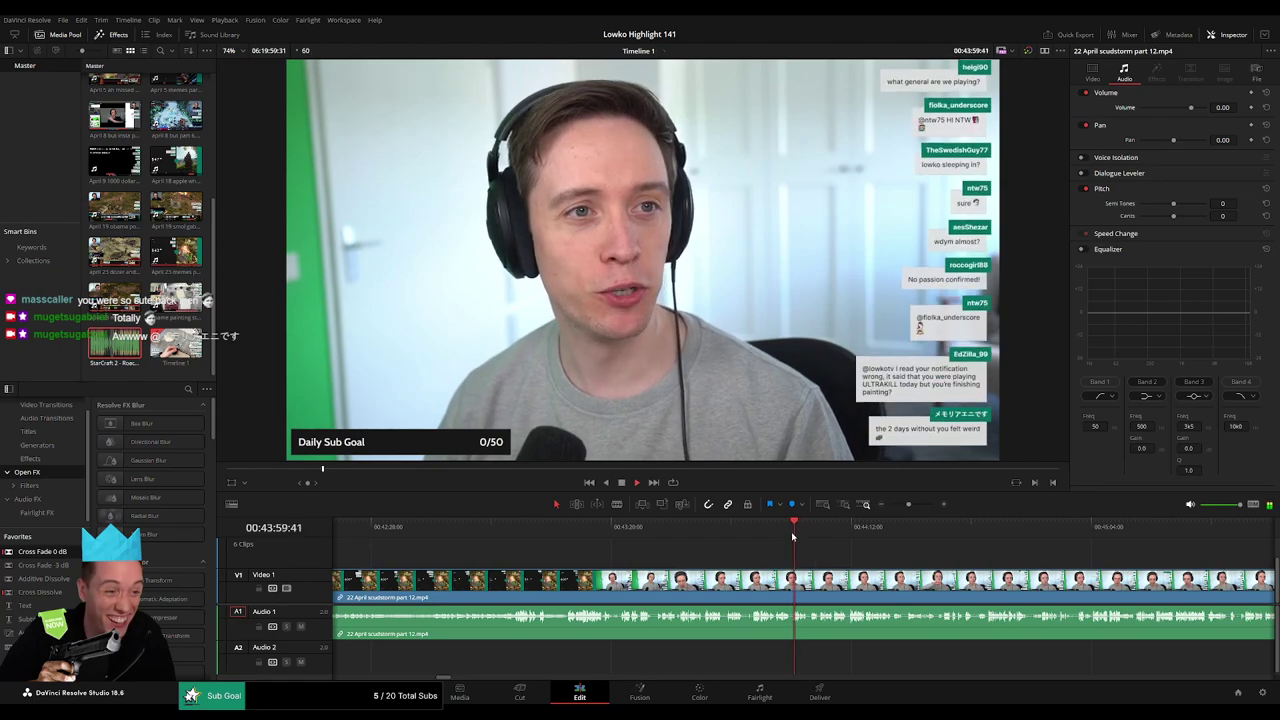
pyautogui.hscroll(4, 836, 590)
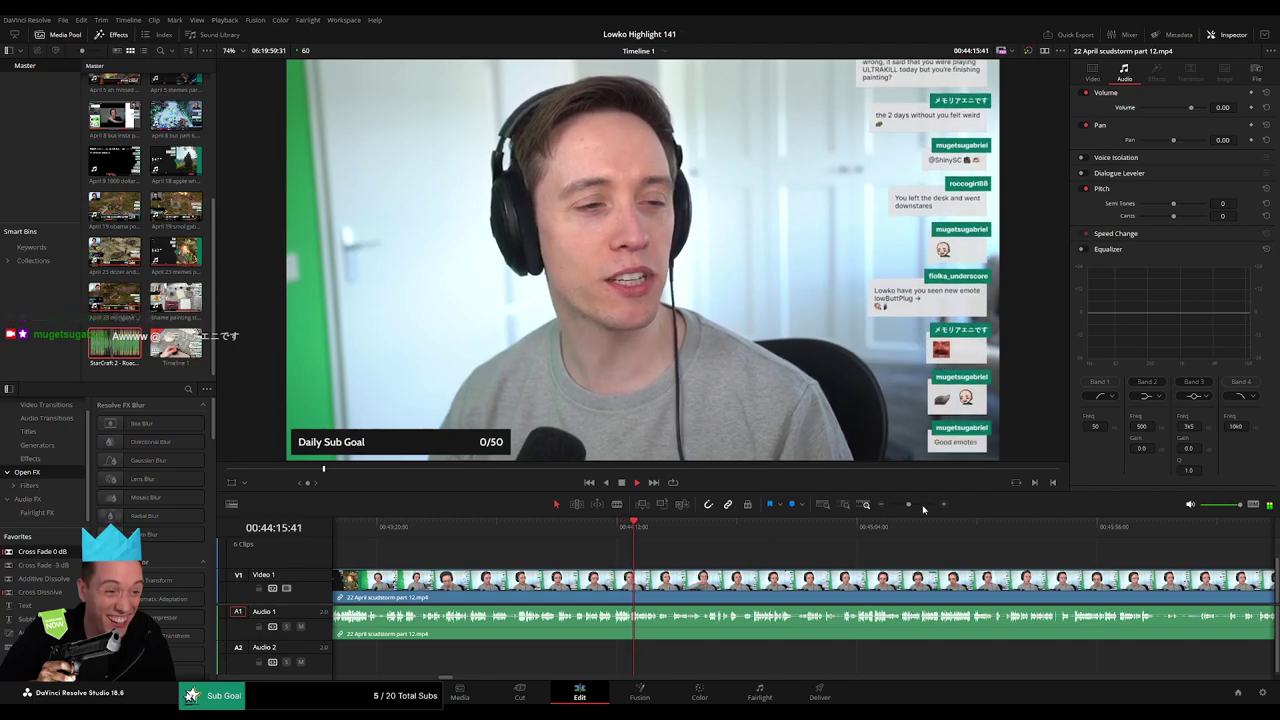
# Split part 12 at about 49:31, before the gaming chair post discussion, and ripple delete everything in the clip before the cut.
pyautogui.moveTo(923, 509); pyautogui.dragTo(903, 505)
pyautogui.click(853, 531)
pyautogui.click(902, 531)
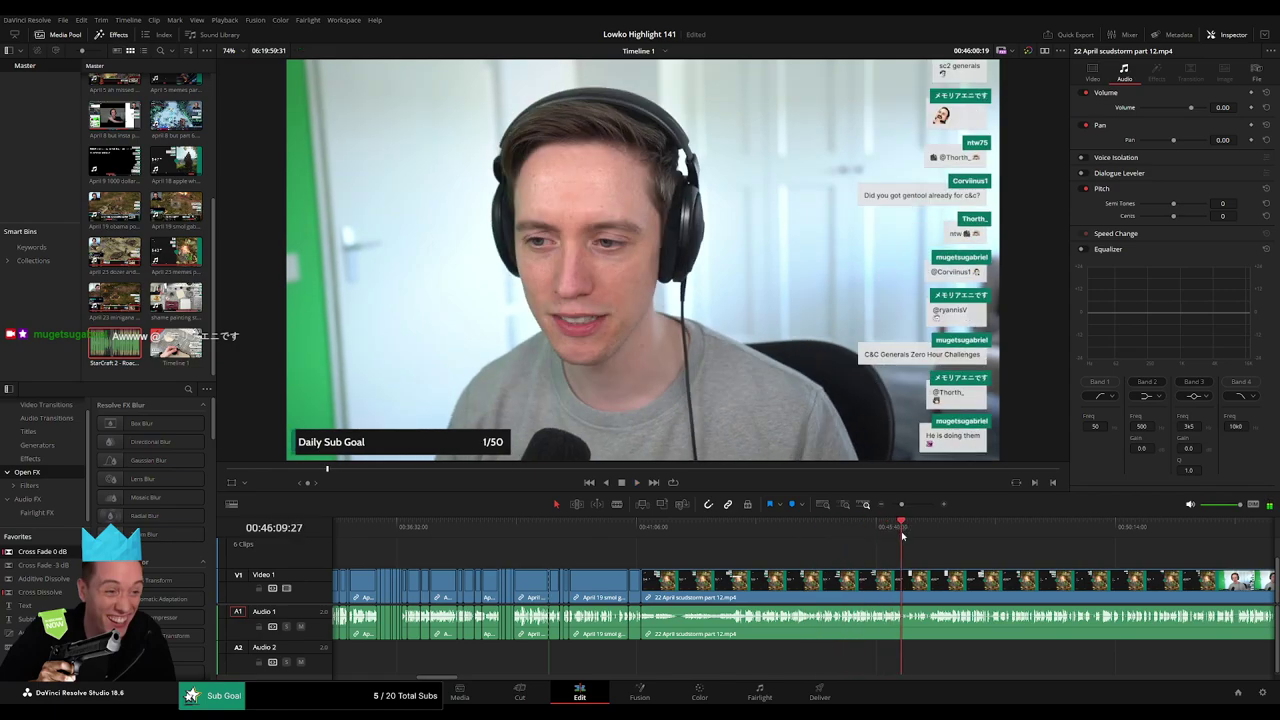
pyautogui.moveTo(920, 549); pyautogui.dragTo(772, 533)
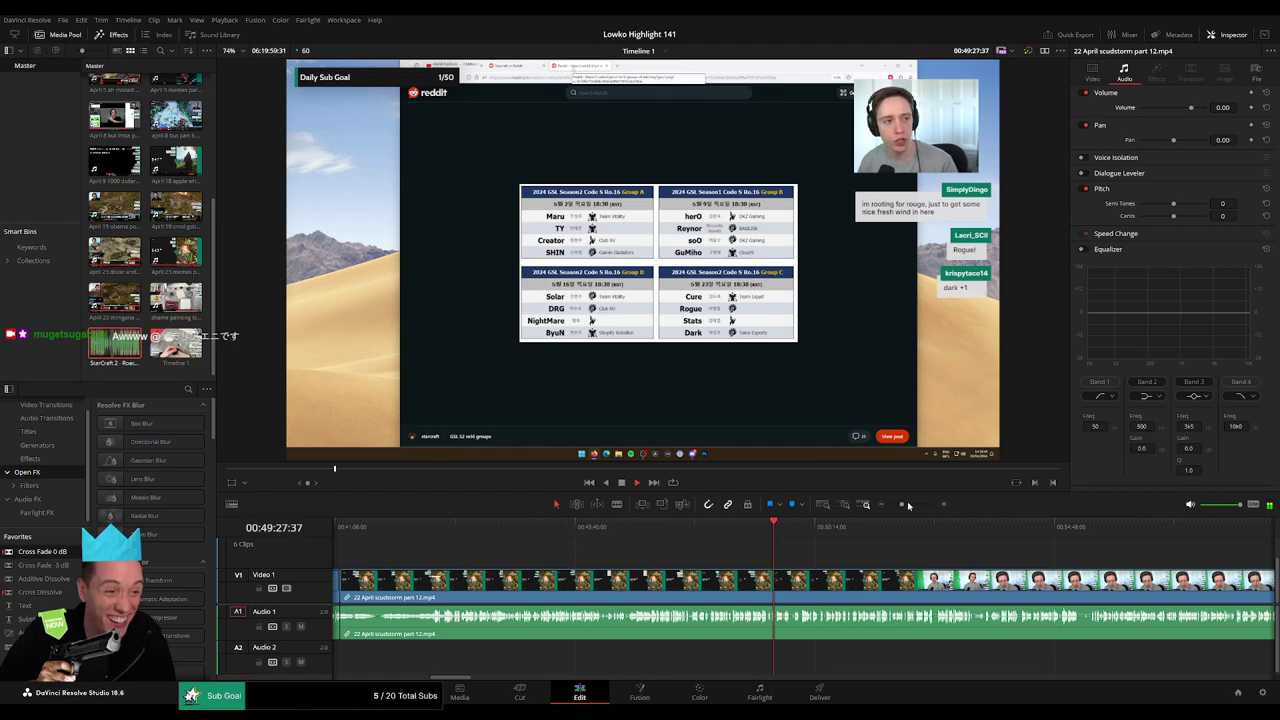
pyautogui.moveTo(908, 505); pyautogui.dragTo(914, 505)
pyautogui.click(848, 528)
pyautogui.hscroll(3, 686, 552)
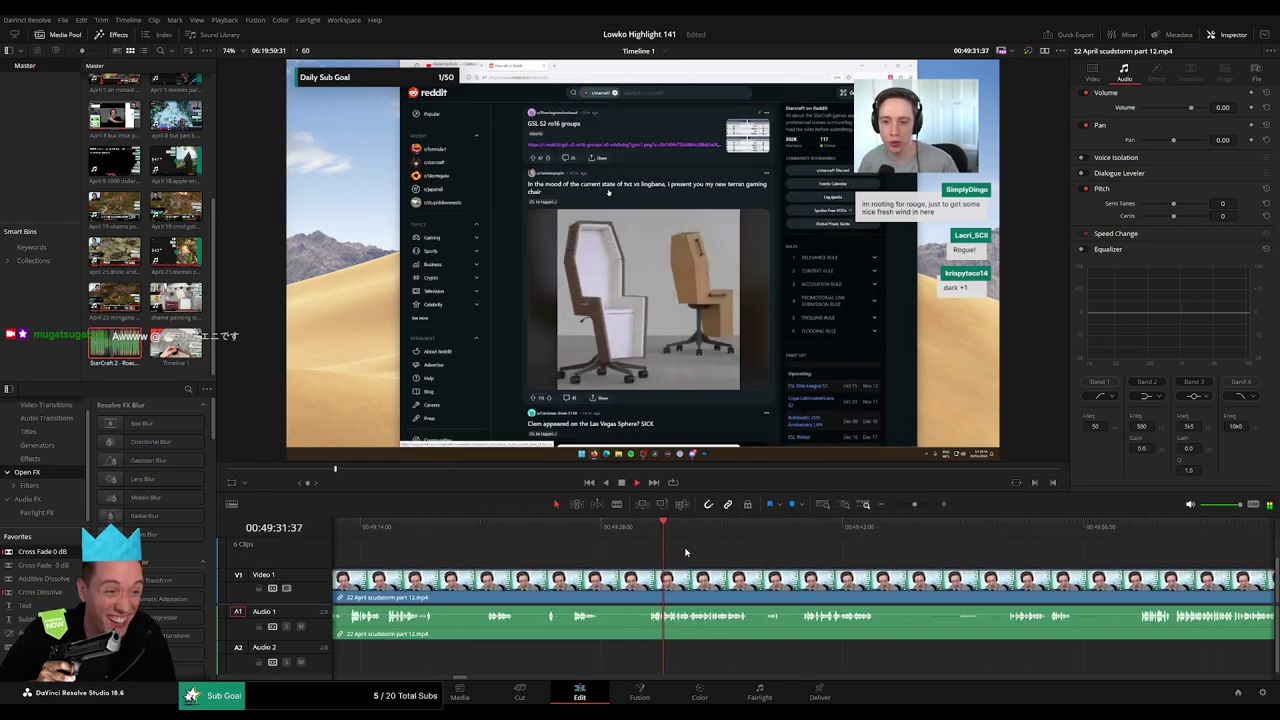
pyautogui.press('b')
pyautogui.click(647, 583)
pyautogui.press('a')
pyautogui.click(639, 583)
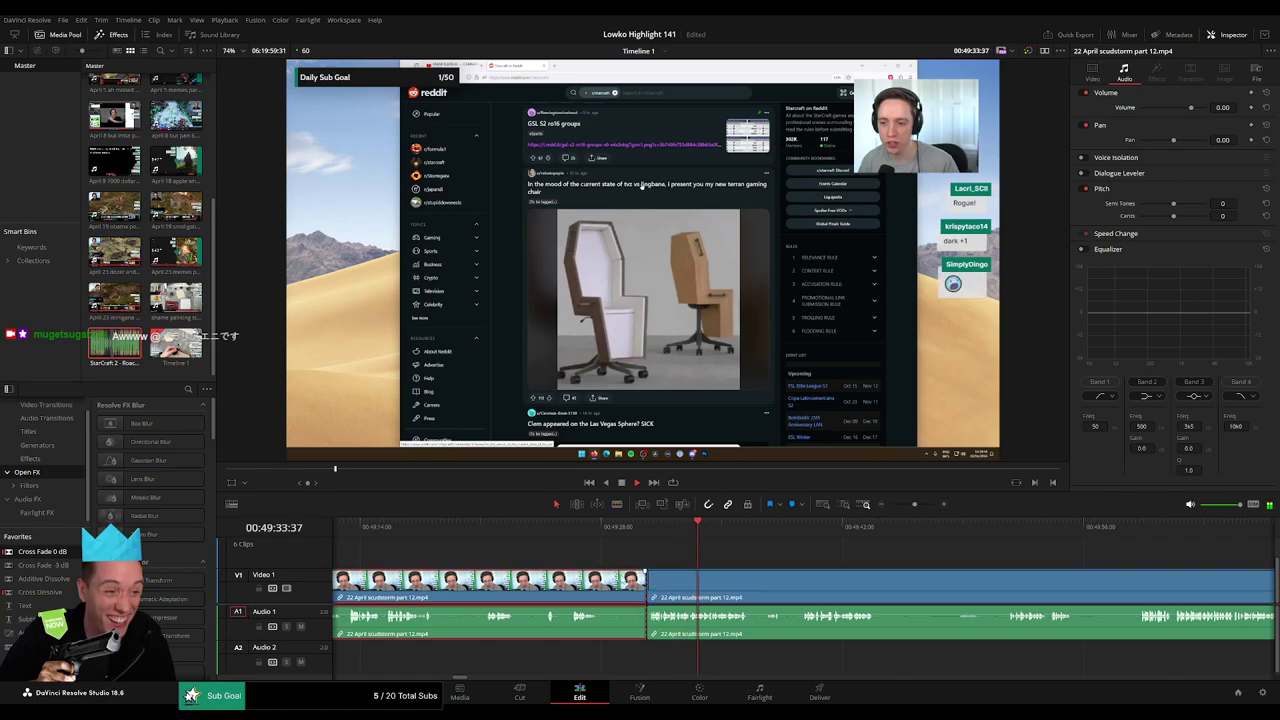
pyautogui.press('BackSpace')
# Add a Cross Fade 0 dB to the audio at the cut between part 11 and part 12.
pyautogui.moveTo(914, 505)
pyautogui.mouseDown()
pyautogui.moveTo(894, 505)
pyautogui.moveTo(915, 505)
pyautogui.mouseUp()
pyautogui.click(683, 526)
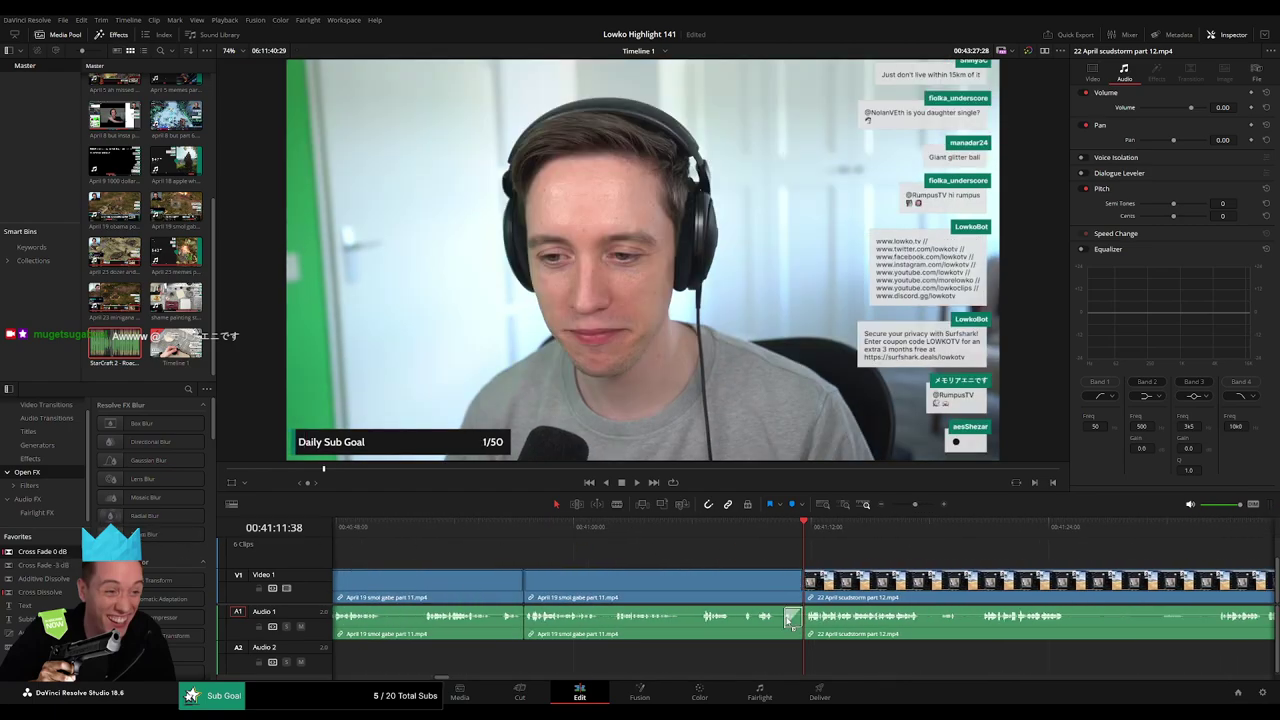
pyautogui.hscroll(4, 656, 547)
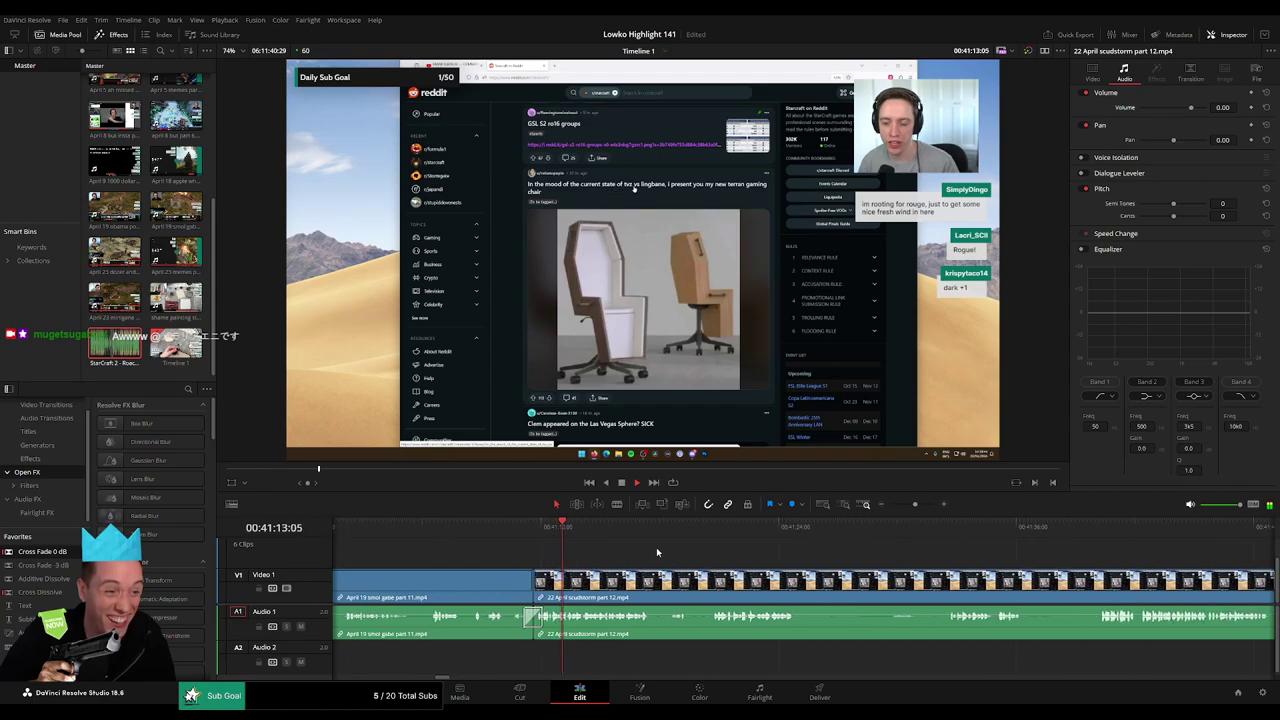
# Split part 12 at about 41:25 and 41:32, ripple delete the section between, and add a Cross Fade 0 dB at the cut.
pyautogui.hscroll(1, 621, 548)
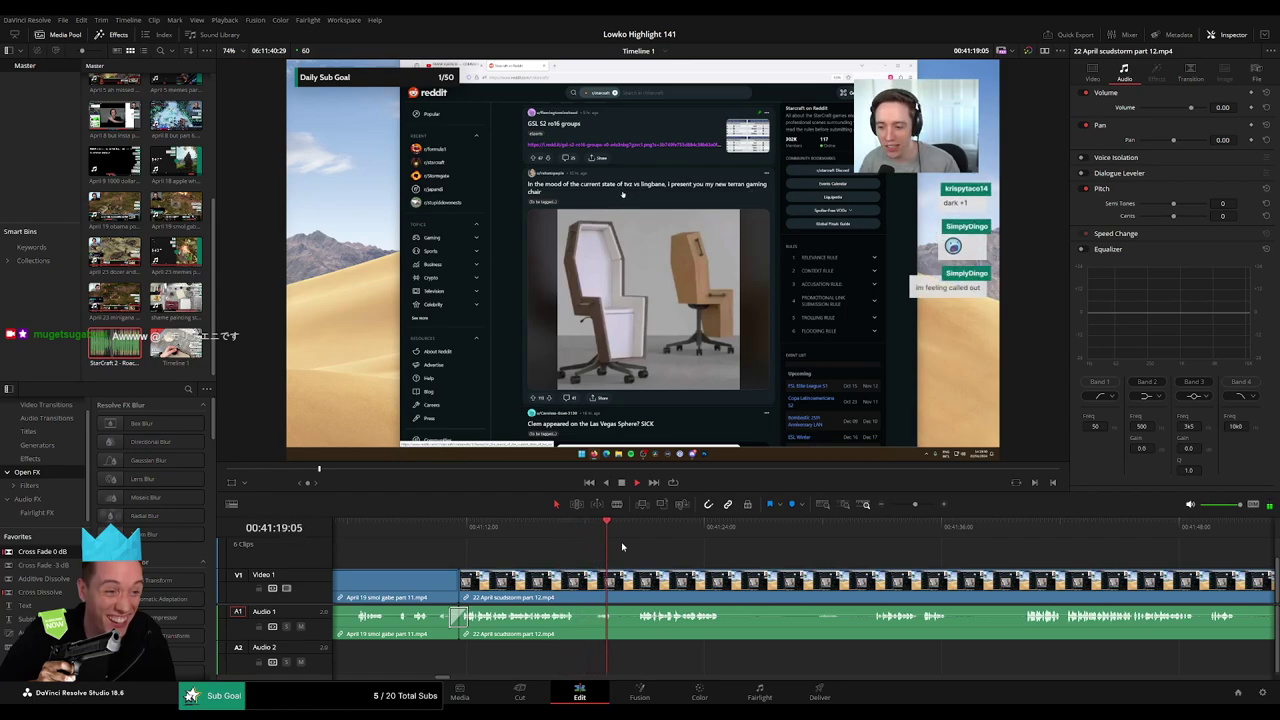
pyautogui.click(640, 525)
pyautogui.hscroll(2, 752, 565)
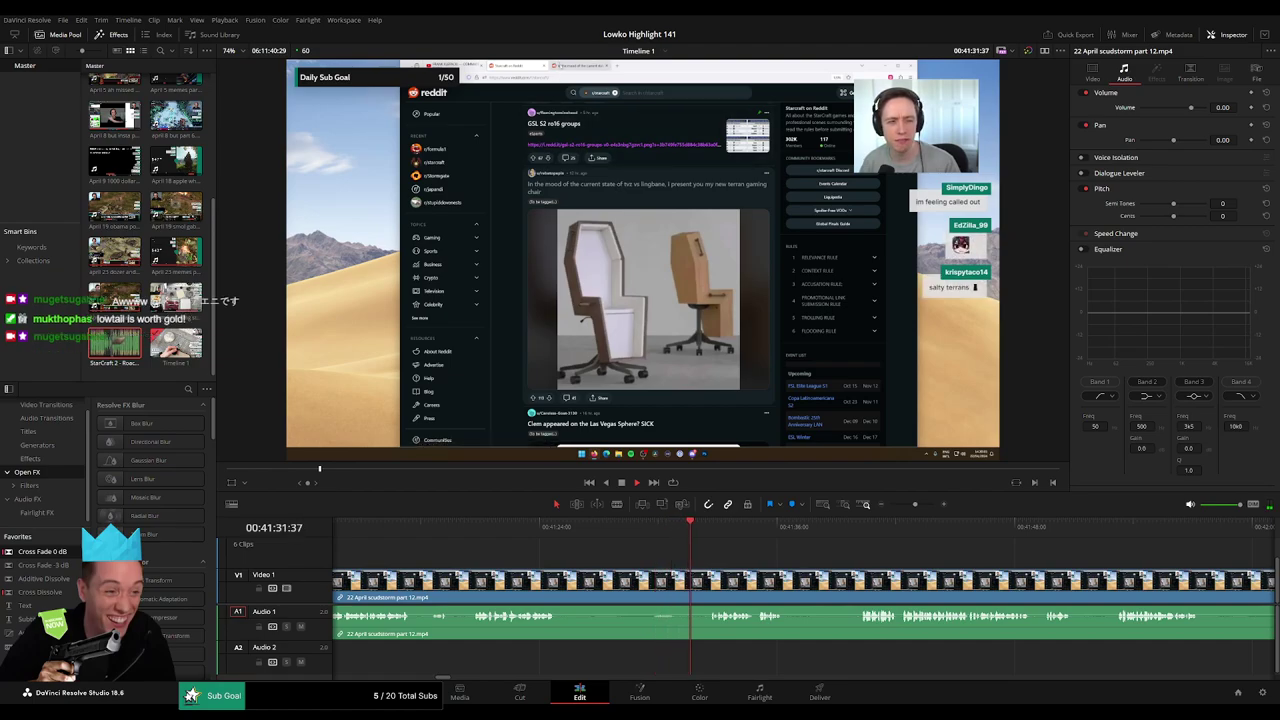
pyautogui.click(562, 593)
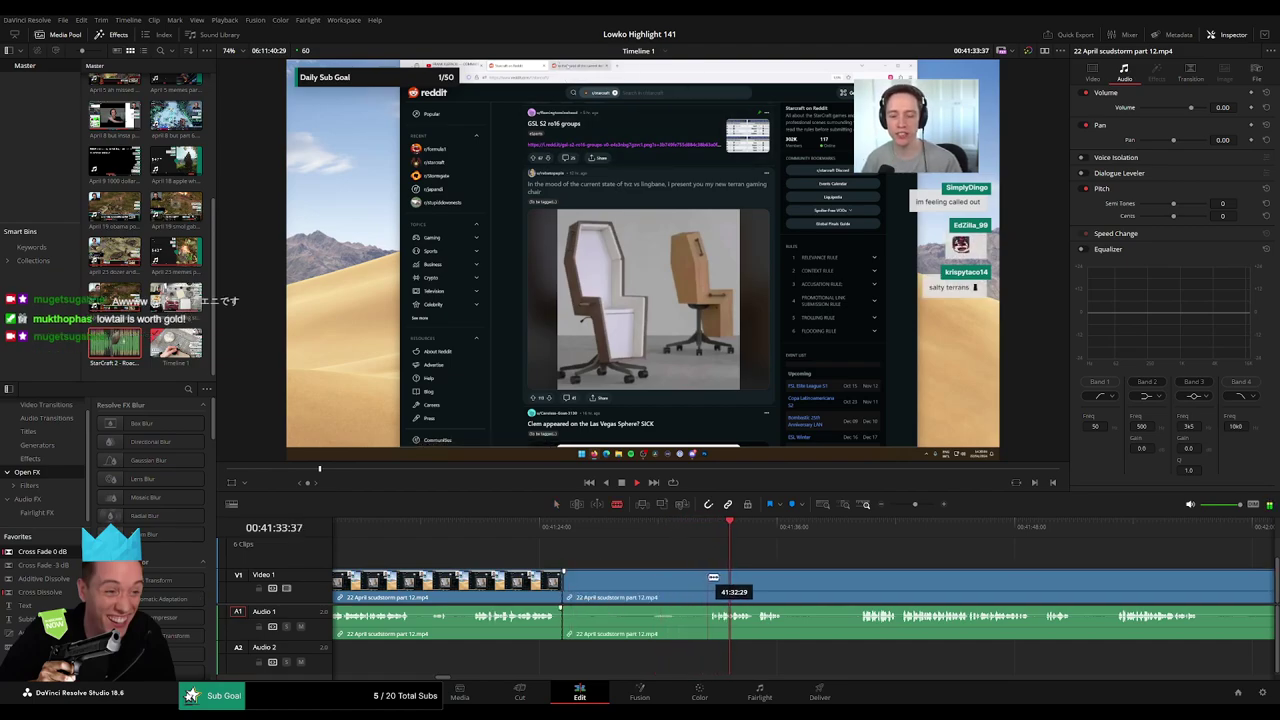
pyautogui.click(706, 590)
pyautogui.press('a')
pyautogui.click(683, 585)
pyautogui.press('Delete')
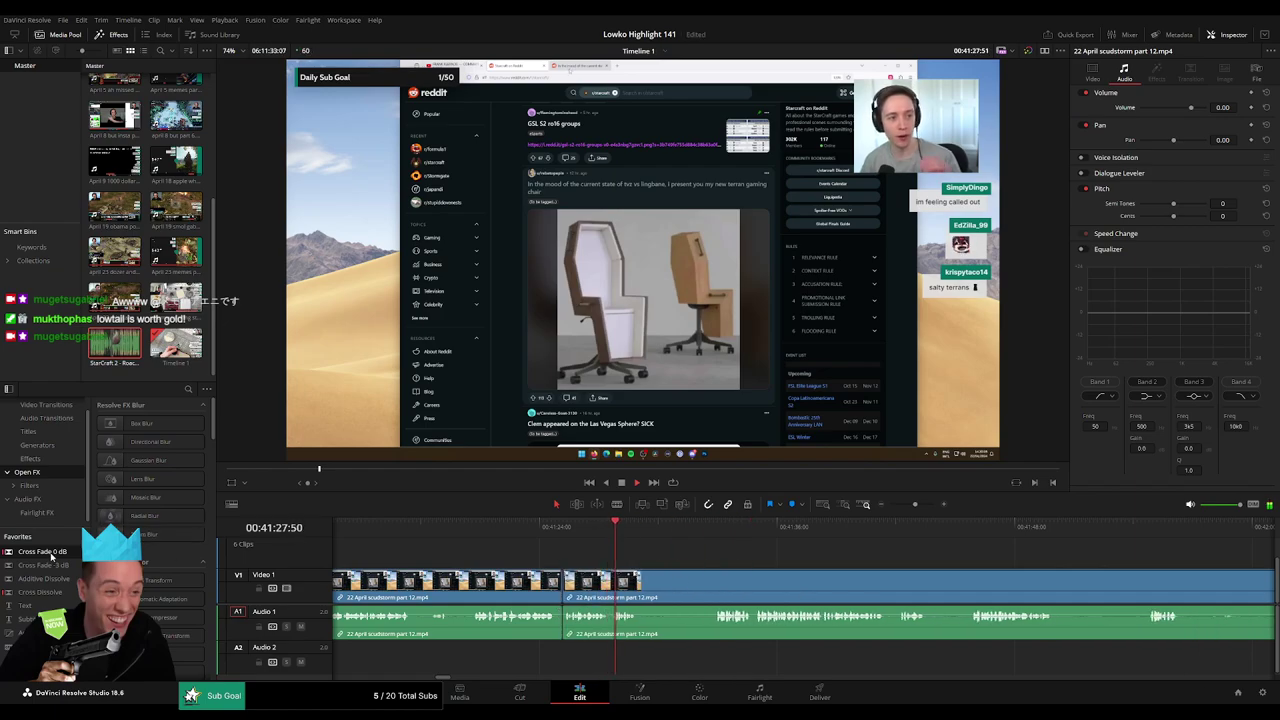
pyautogui.moveTo(566, 632); pyautogui.dragTo(565, 630)
# Cut out the quiet section of part 12 from about 41:29 to 41:32 and crossfade the audio at the join.
pyautogui.click(704, 530)
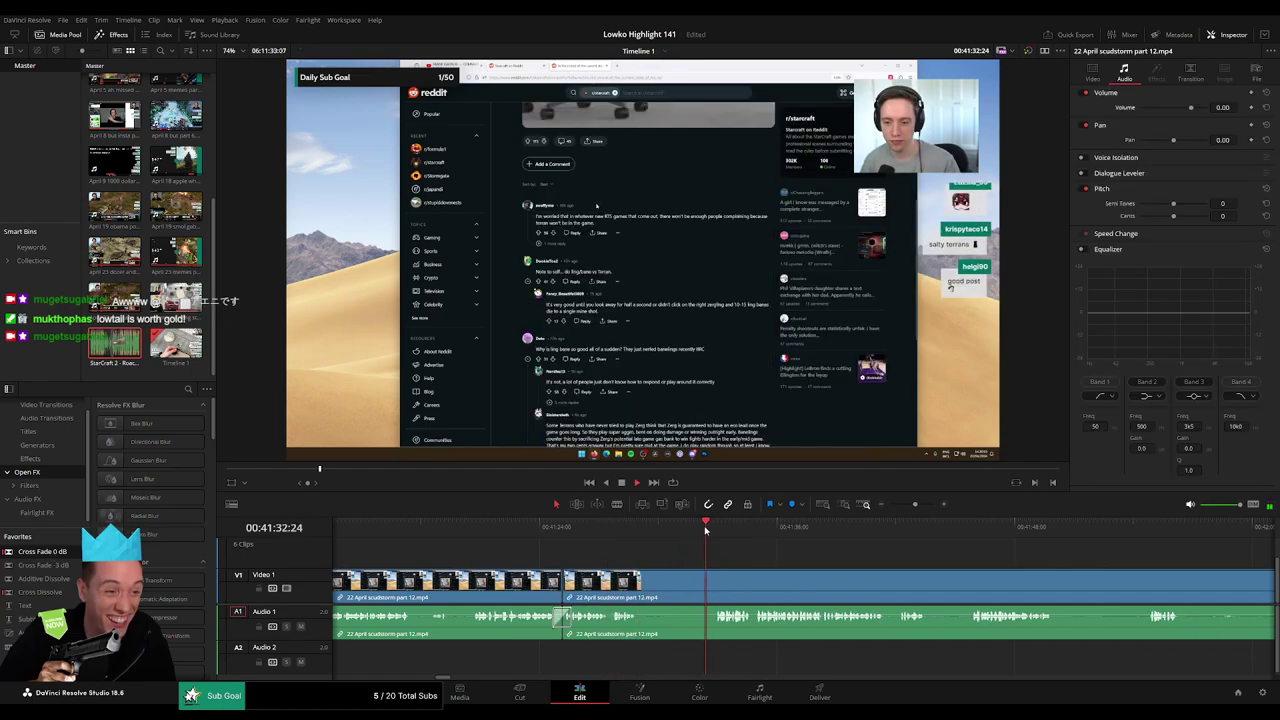
pyautogui.click(708, 578)
pyautogui.press('a')
pyautogui.click(691, 588)
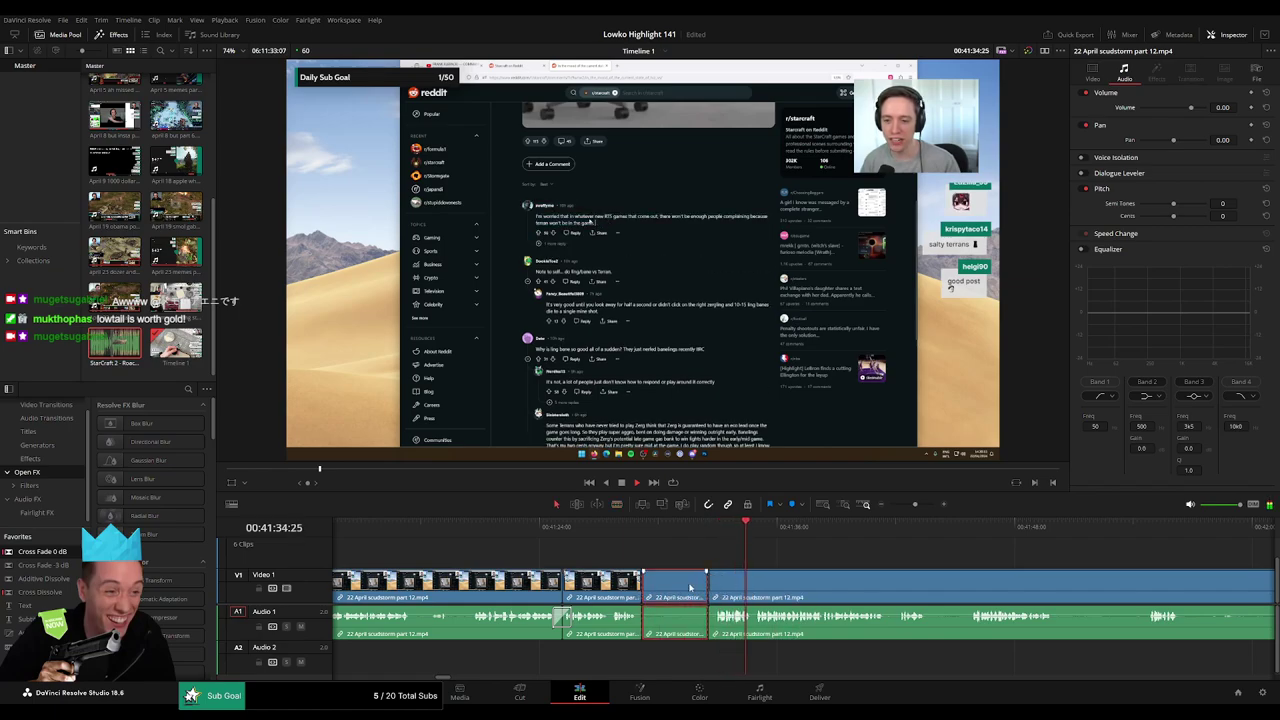
pyautogui.press('Delete')
pyautogui.click(658, 588)
pyautogui.press('Delete')
pyautogui.press('space')
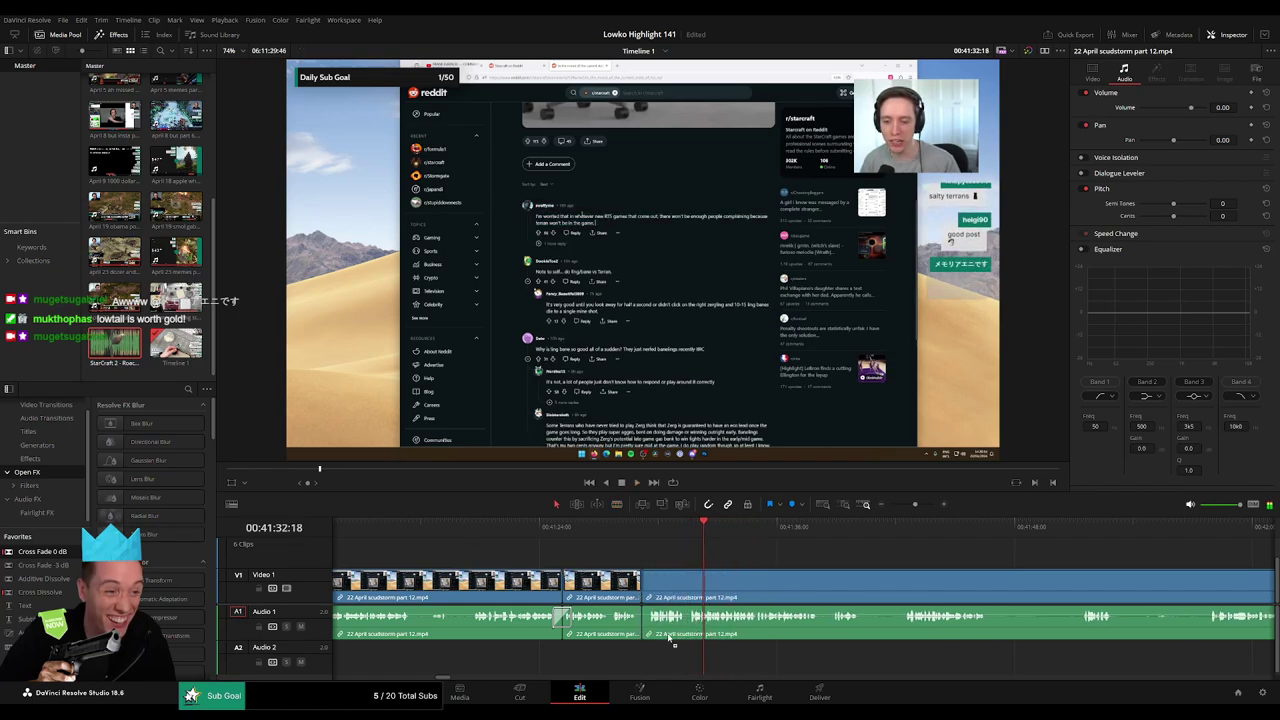
pyautogui.hscroll(5, 591, 558)
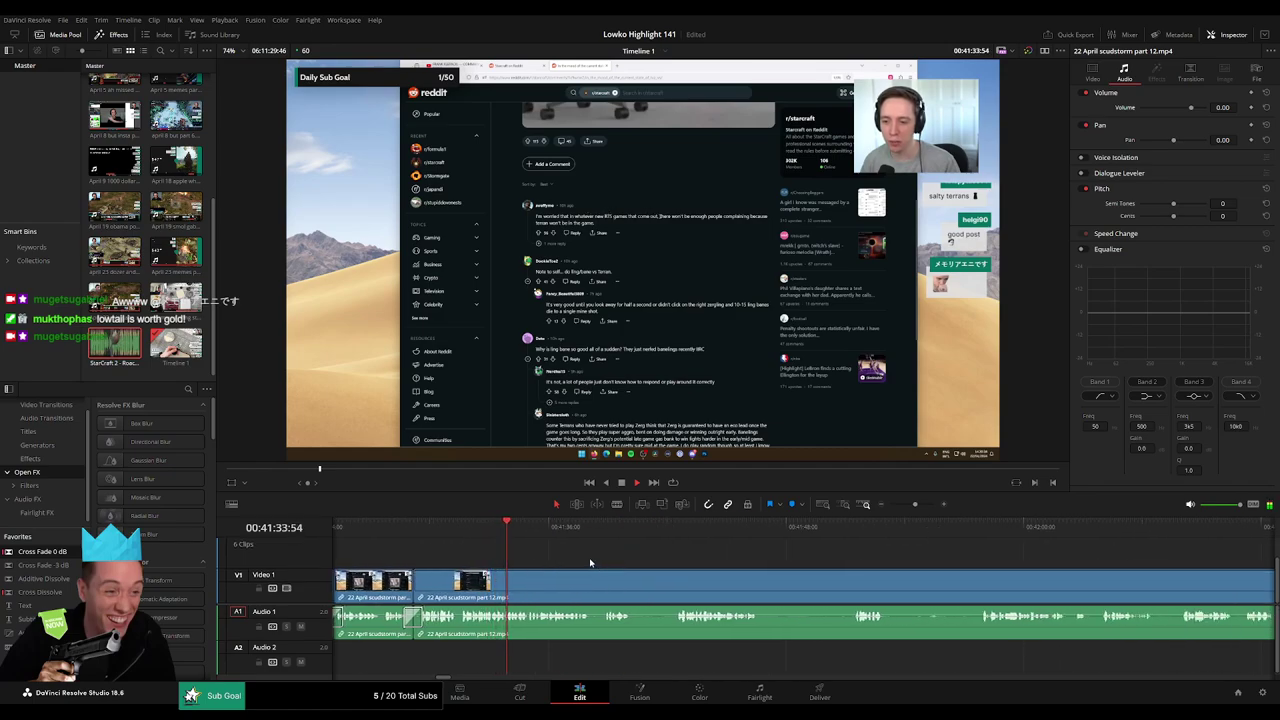
# Split part 12 at about 41:40 and 41:42, ripple delete the piece between, and crossfade the audio at the cut.
pyautogui.scroll(-3, 573, 543)
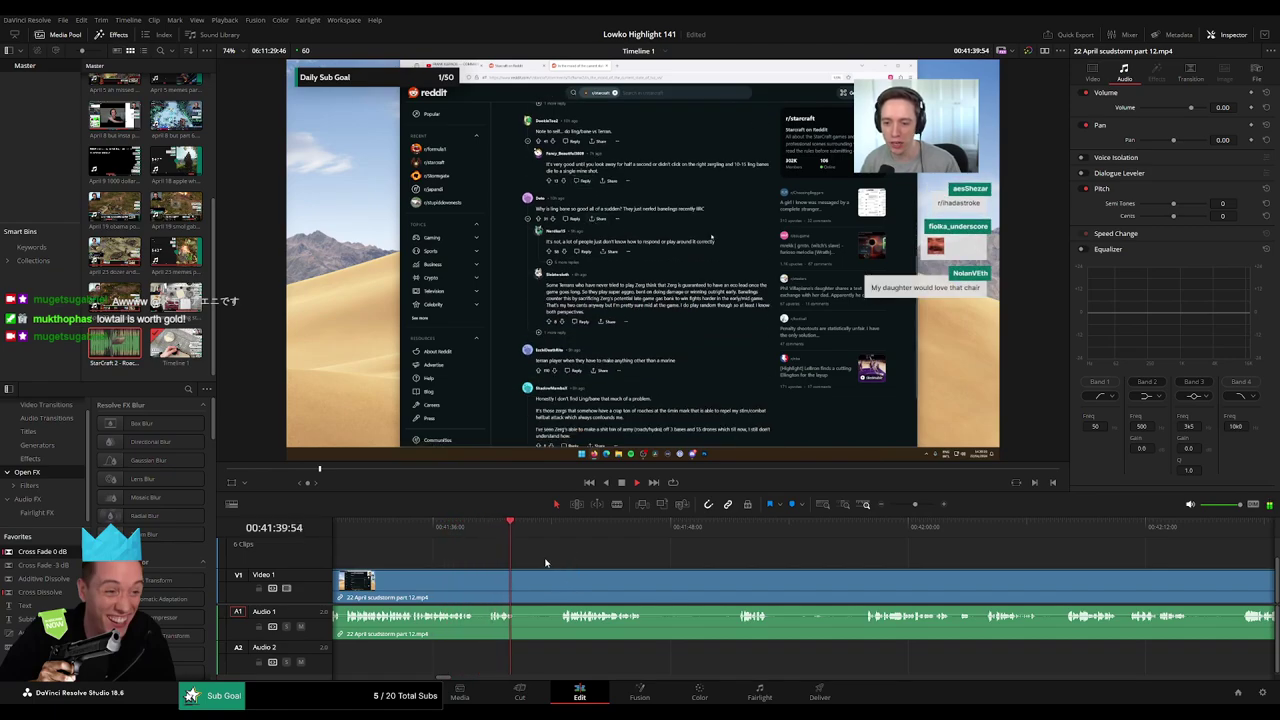
pyautogui.press('b')
pyautogui.click(520, 577)
pyautogui.click(559, 577)
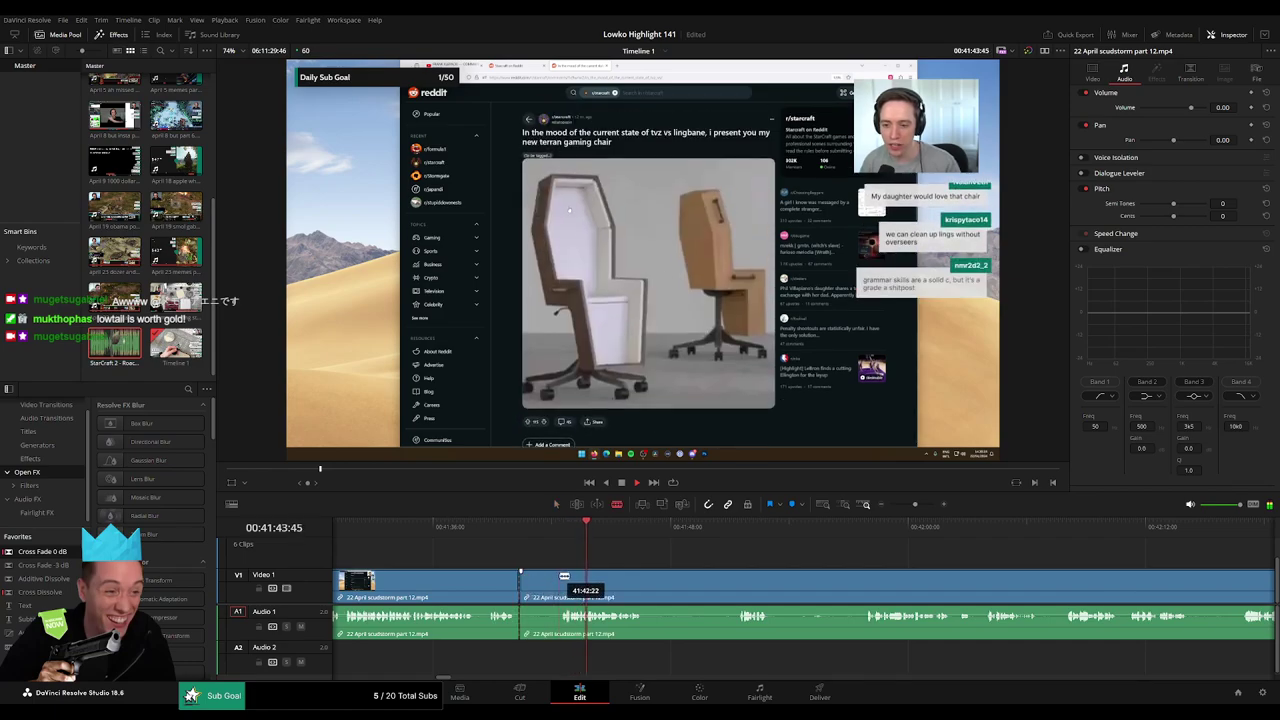
pyautogui.press('a')
pyautogui.click(541, 577)
pyautogui.press('Delete')
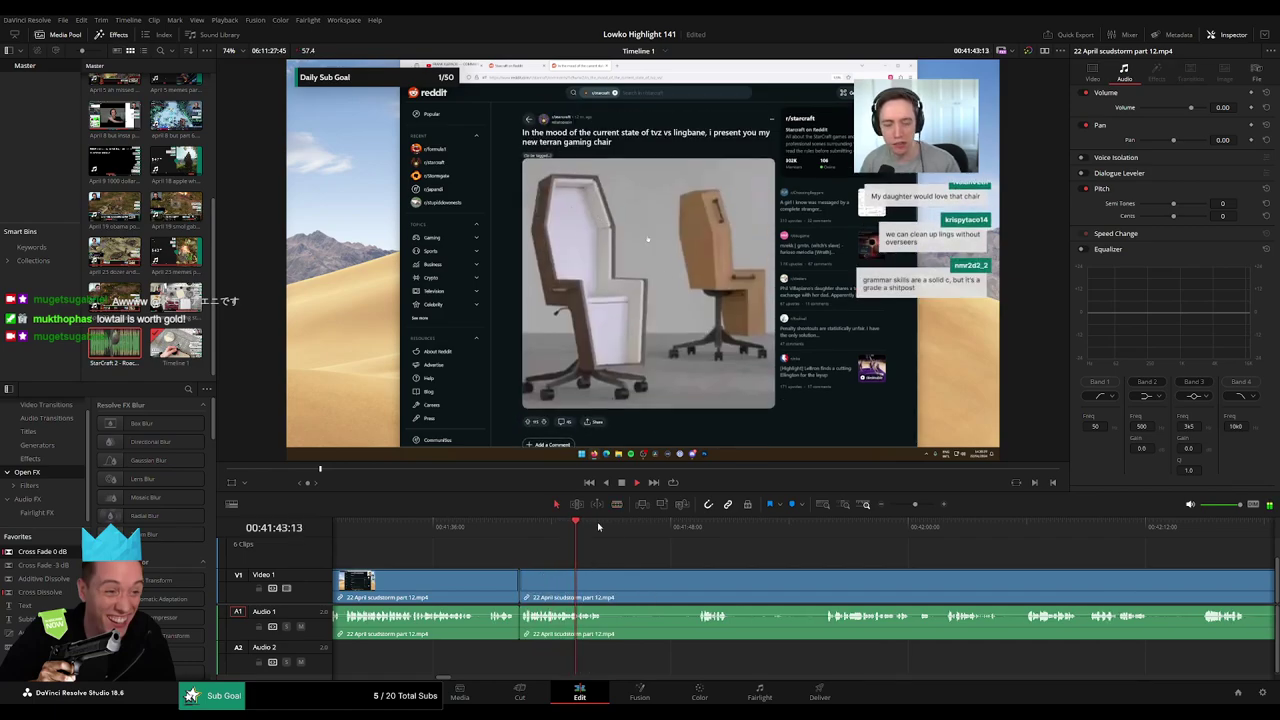
pyautogui.click(539, 643)
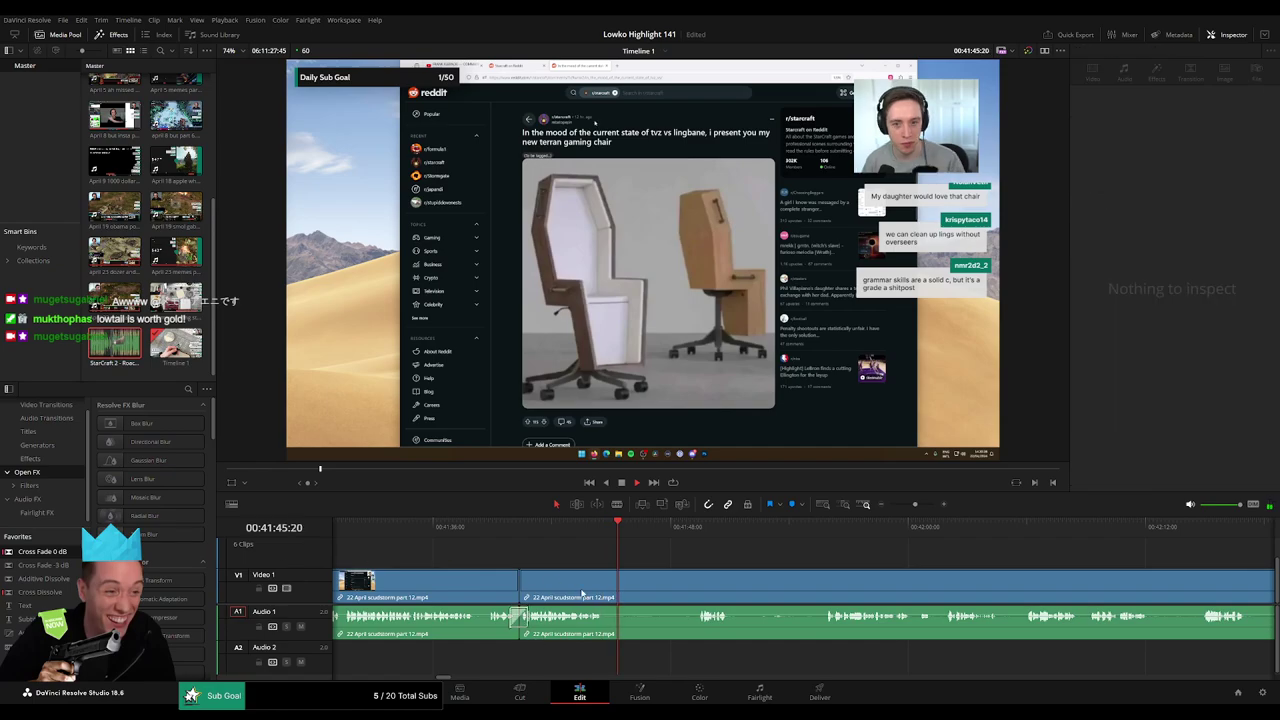
# Split part 12 at about 41:45 and 41:49, ripple delete the section between, and add a Cross Fade 0 dB at the cut.
pyautogui.click(616, 593)
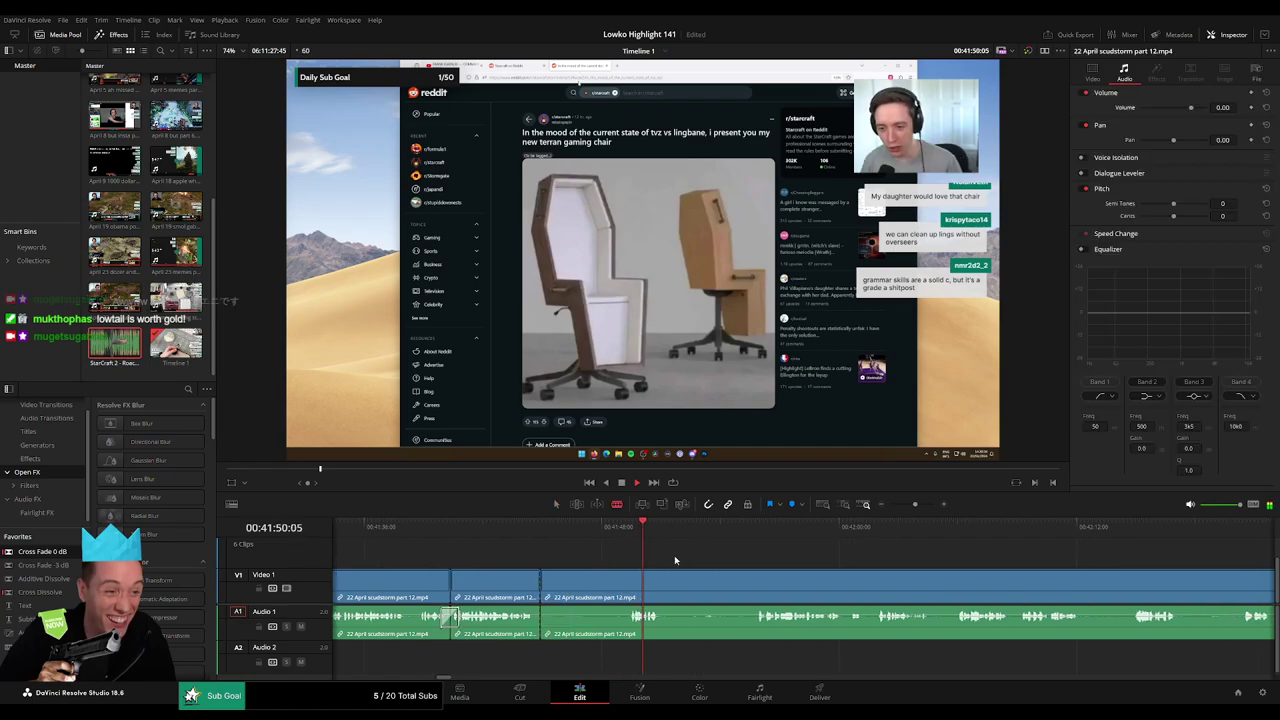
pyautogui.click(630, 576)
pyautogui.press('a')
pyautogui.click(603, 586)
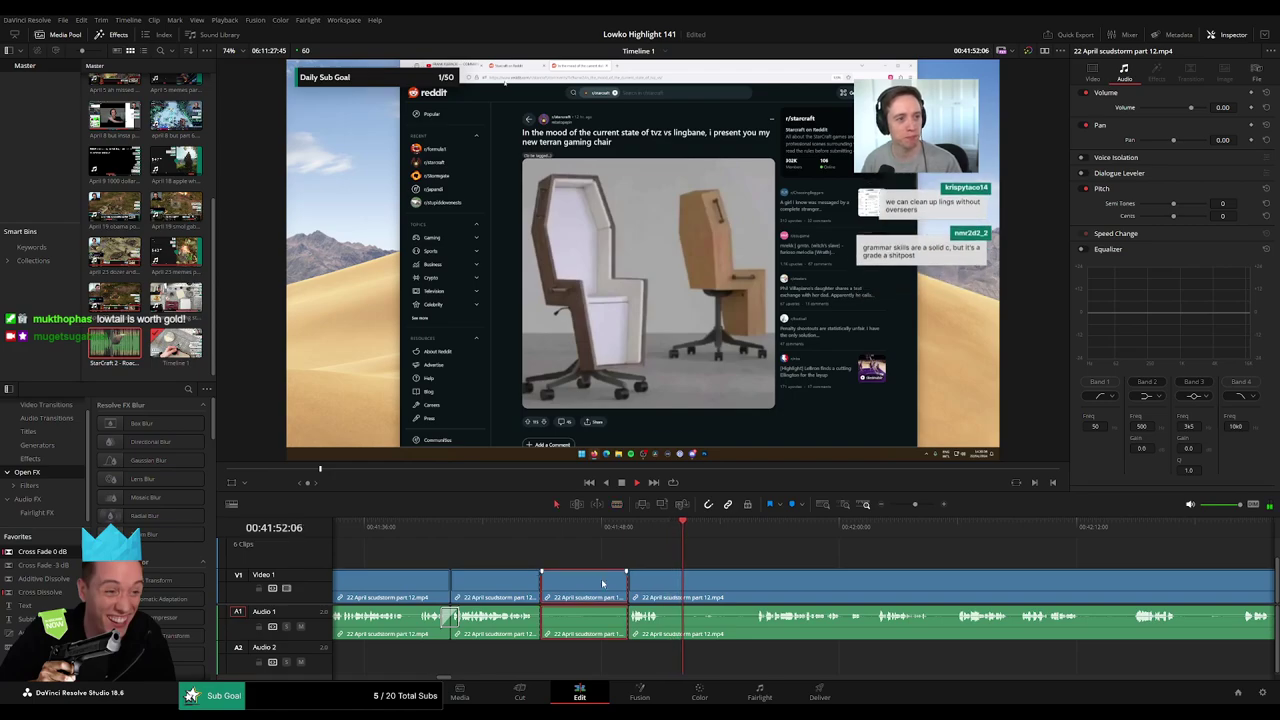
pyautogui.press('Delete')
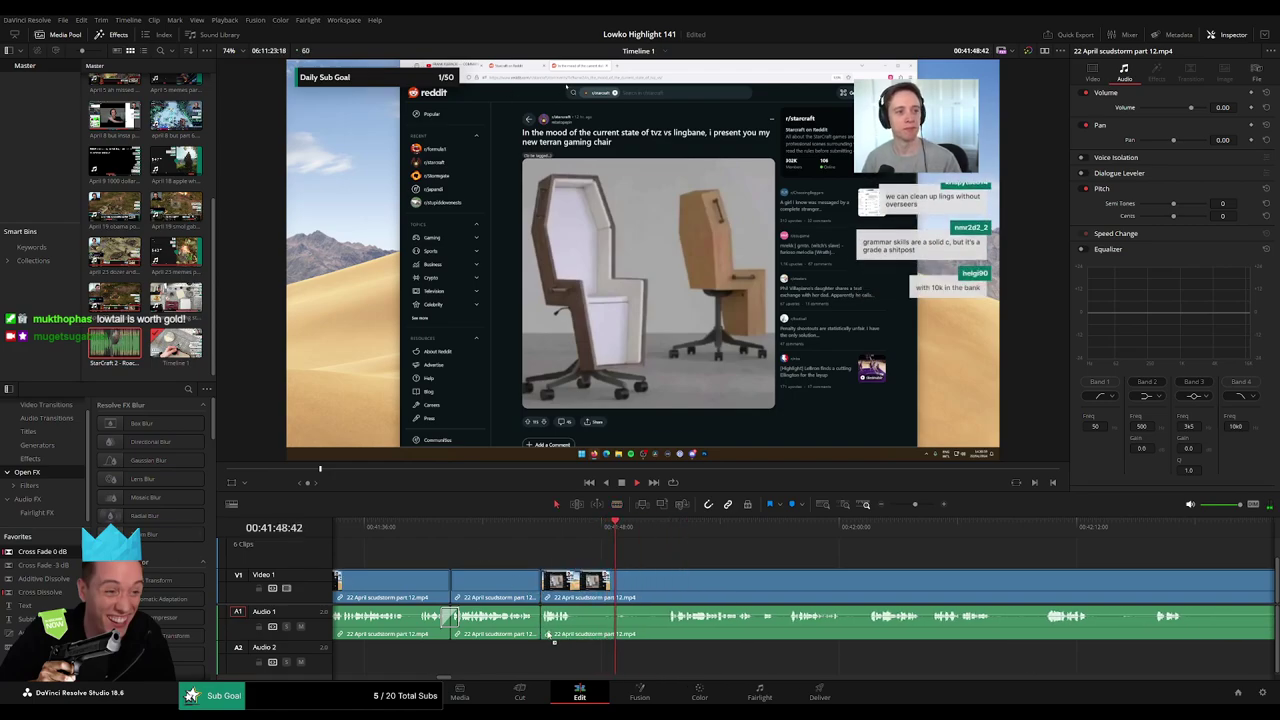
pyautogui.moveTo(553, 641); pyautogui.dragTo(547, 618)
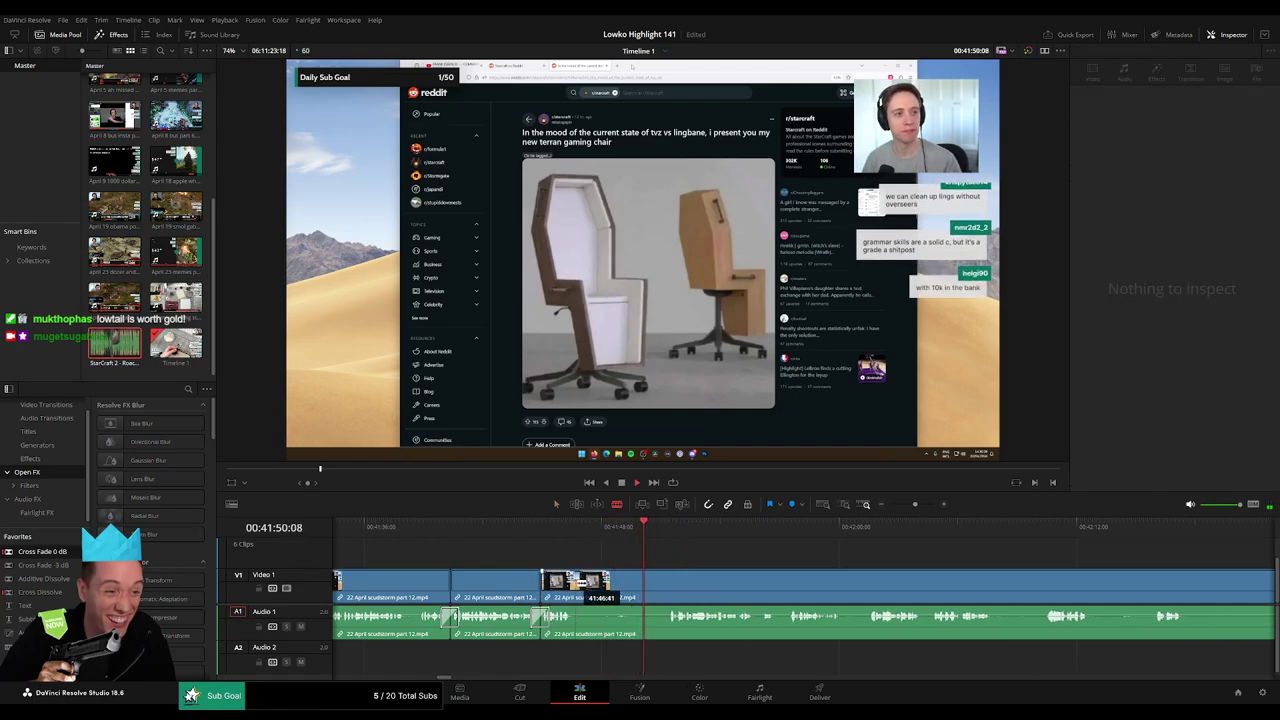
# Remove part 12 footage from the cut at about 41:45 up to about 41:51:21 and add a Cross Fade 0 dB at the join.
pyautogui.moveTo(609, 581); pyautogui.dragTo(579, 582)
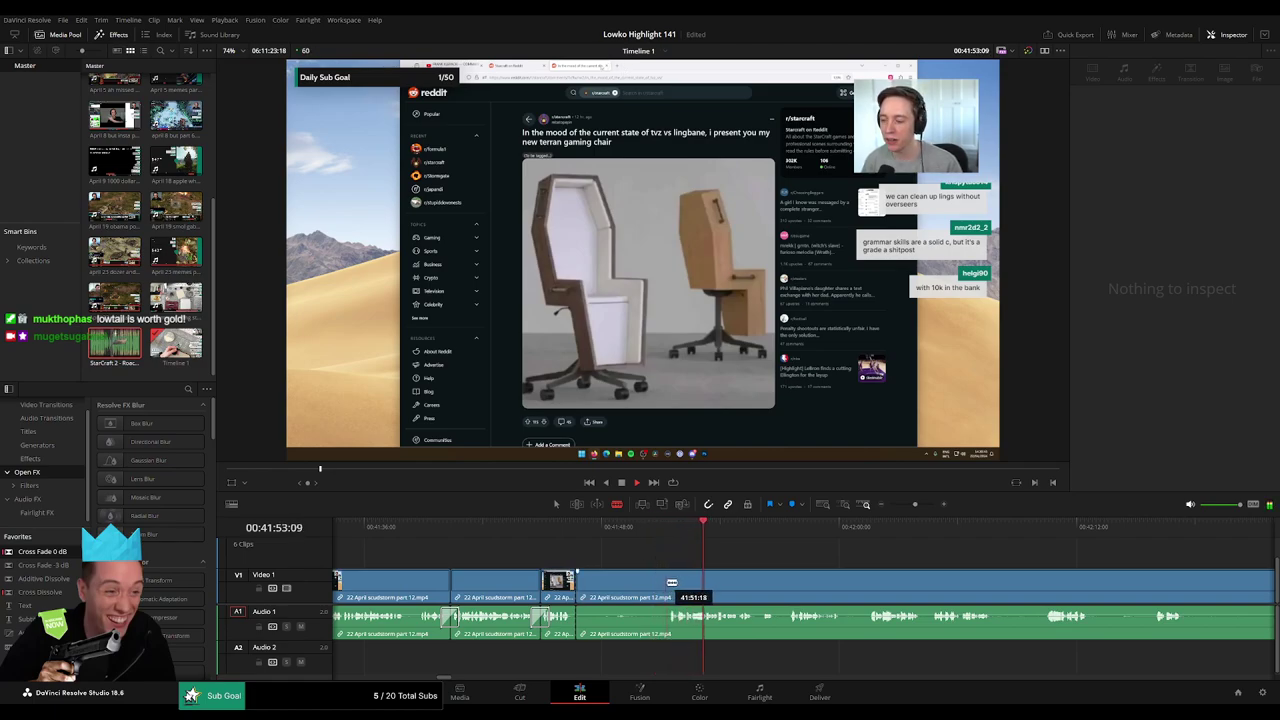
pyautogui.hotkey('ctrl', 'z')
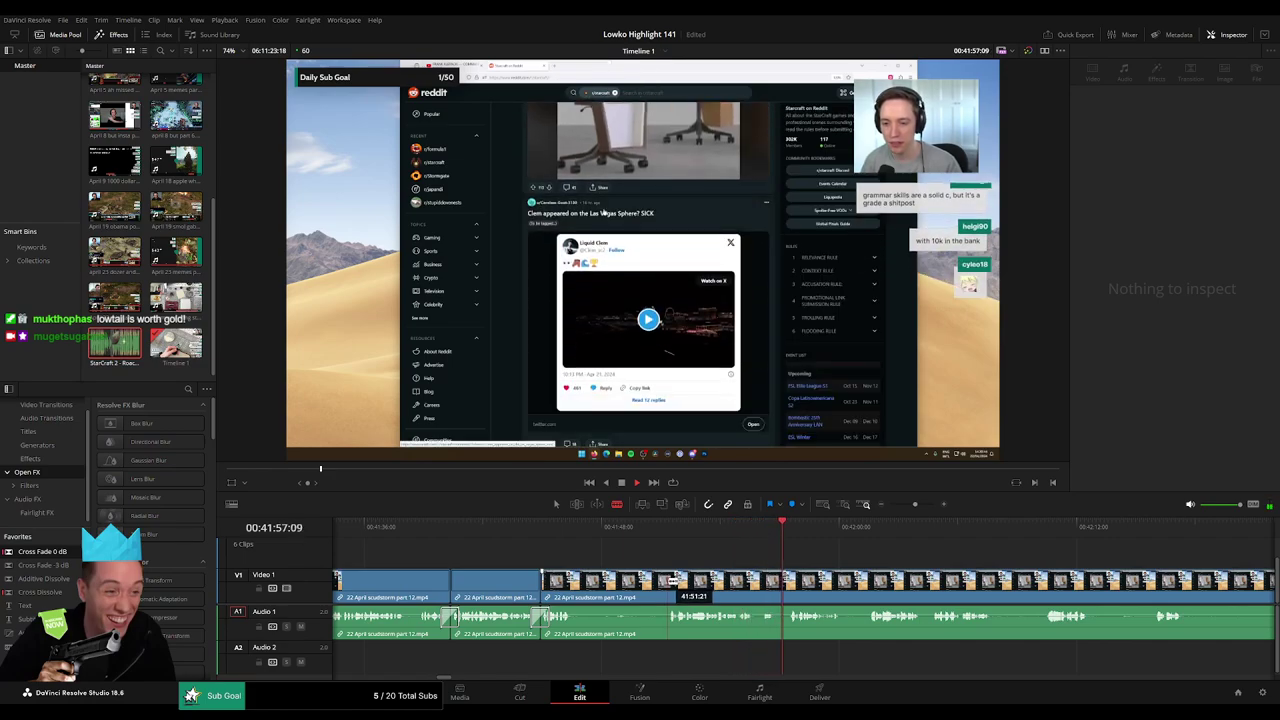
pyautogui.click(671, 580)
pyautogui.press('a')
pyautogui.click(646, 581)
pyautogui.press('Delete')
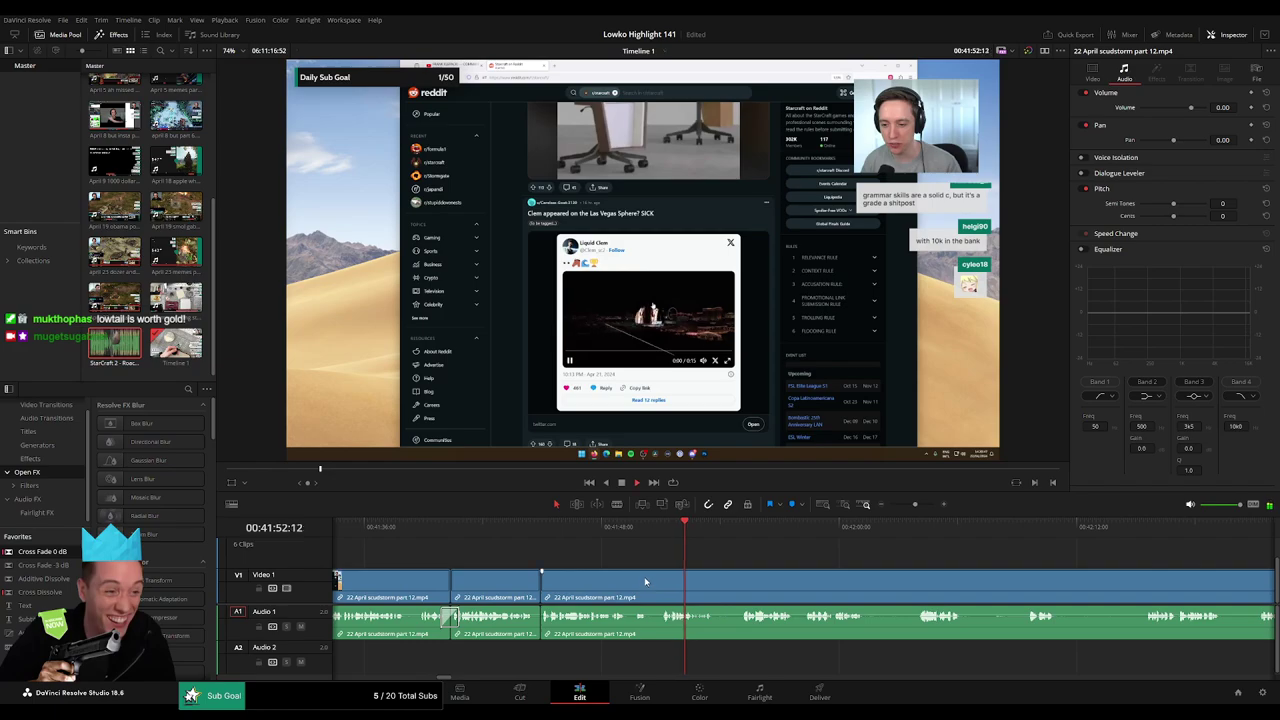
pyautogui.click(634, 525)
pyautogui.moveTo(57, 552); pyautogui.dragTo(558, 630)
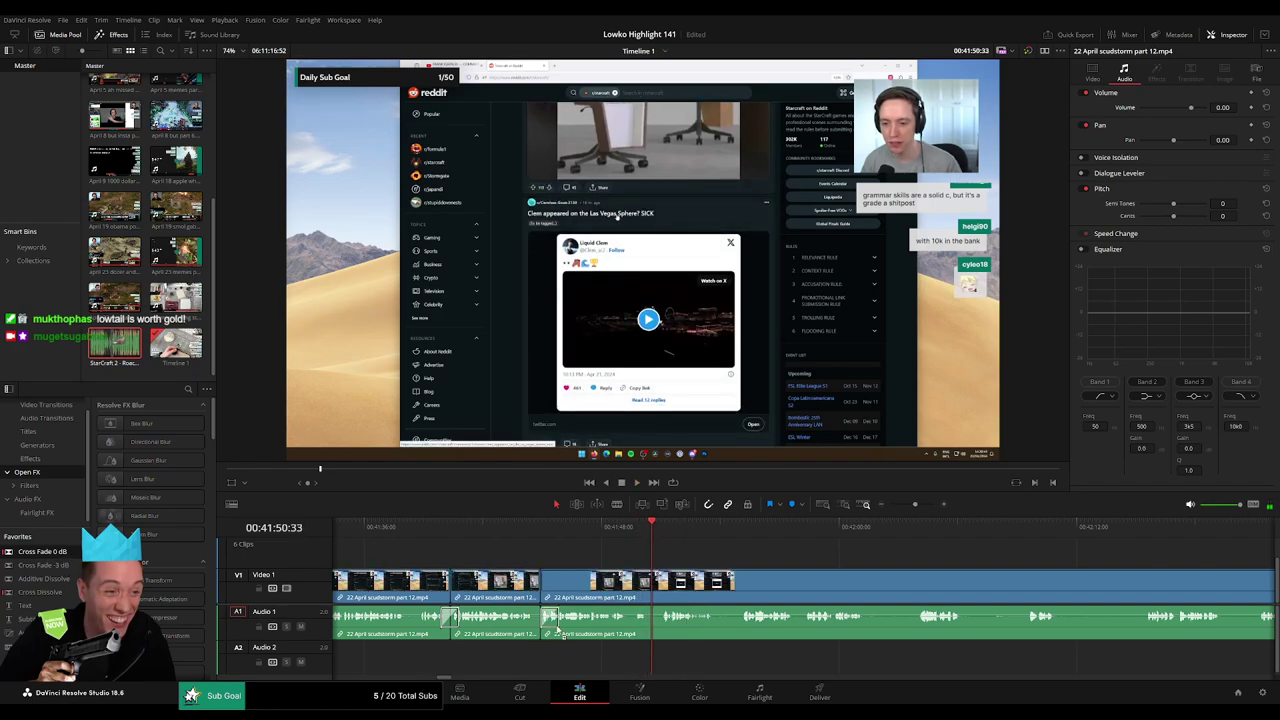
# Cut out the short piece of part 12 from about 41:50:30 to 41:50:58 and crossfade the audio at the join.
pyautogui.click(653, 584)
pyautogui.moveTo(742, 528); pyautogui.dragTo(919, 538)
pyautogui.press('space')
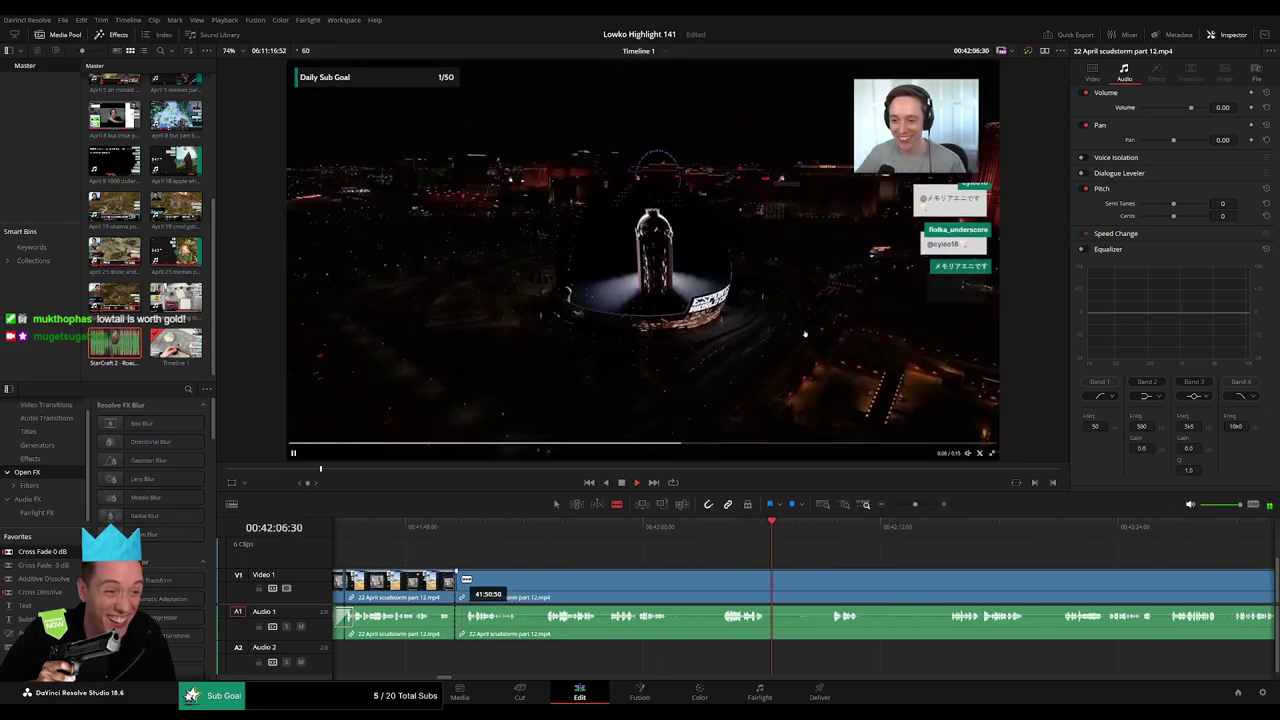
pyautogui.click(465, 580)
pyautogui.press('a')
pyautogui.click(460, 580)
pyautogui.press('Delete')
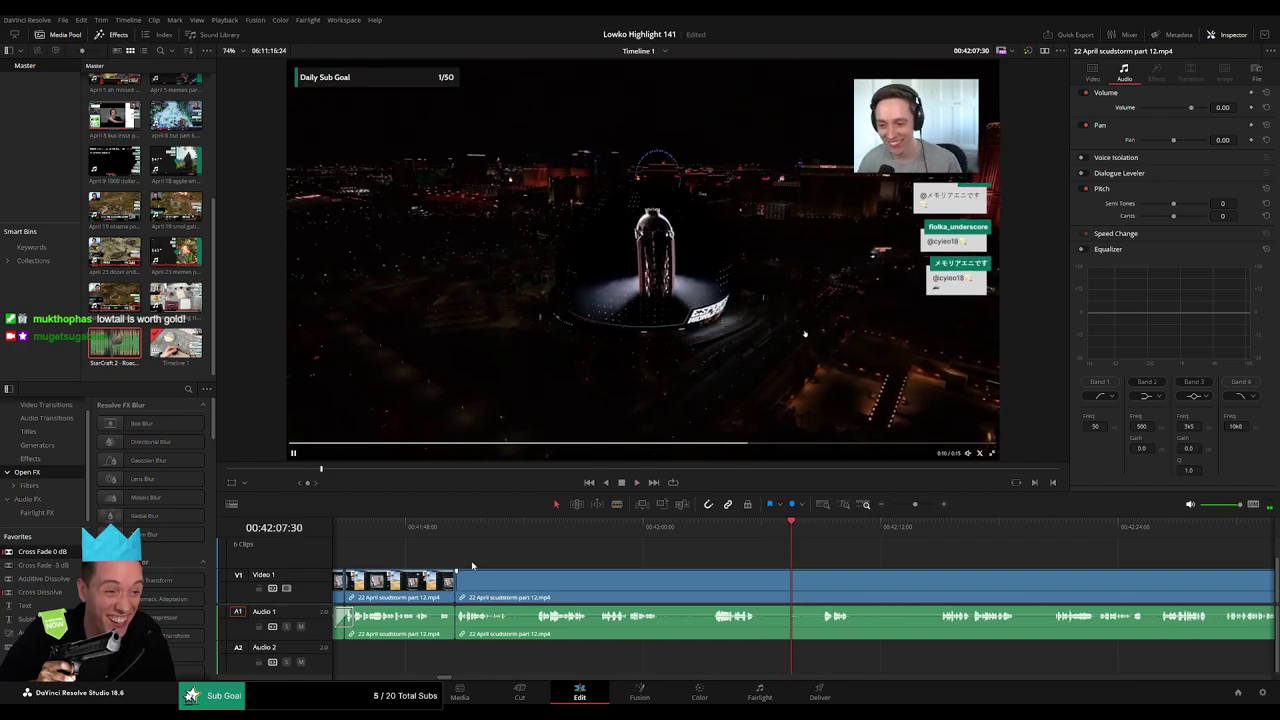
pyautogui.hotkey('shift', 't')
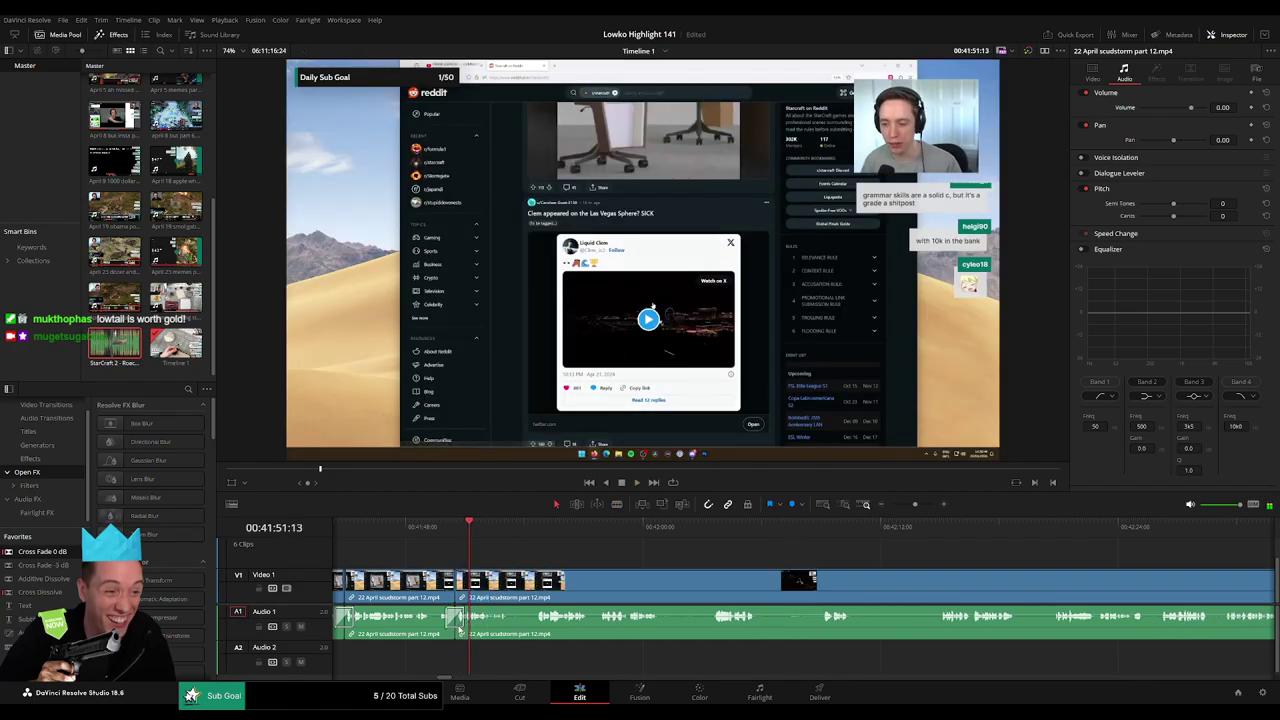
# Split part 12 at about 41:53 and 41:54:30 and ripple delete the pause between the two cuts.
pyautogui.click(526, 533)
pyautogui.press('b')
pyautogui.click(511, 583)
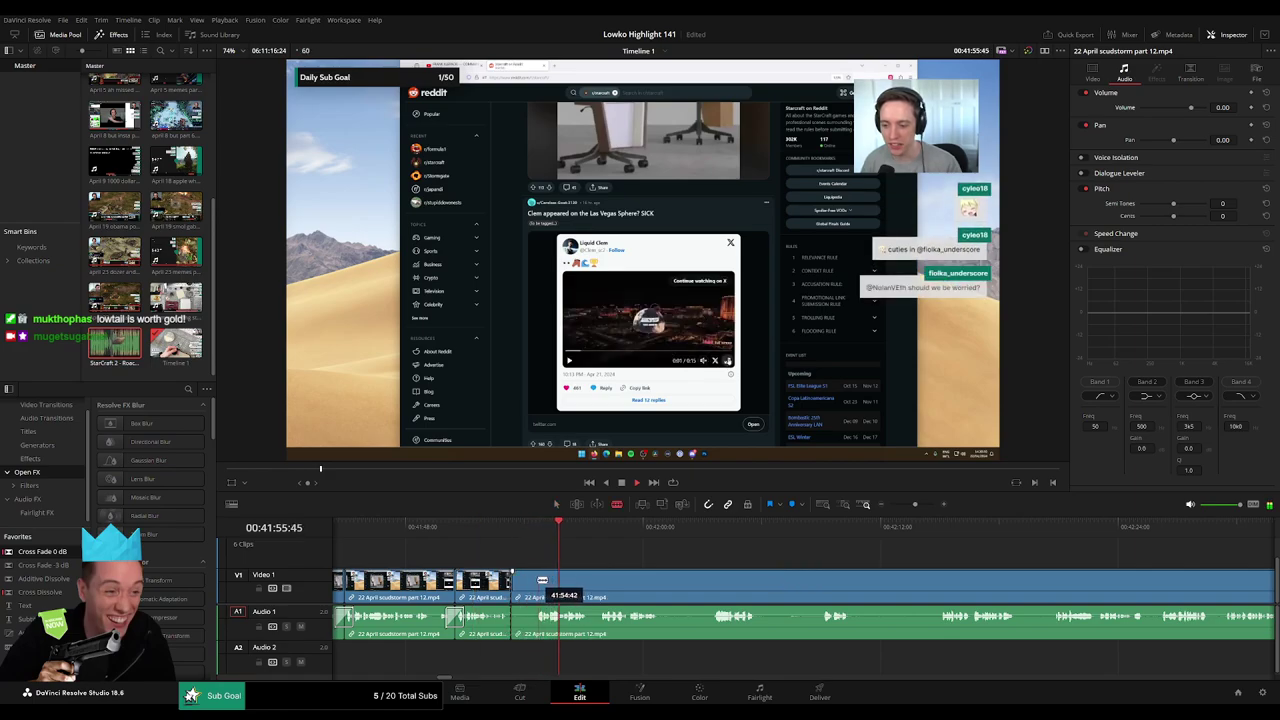
pyautogui.click(536, 583)
pyautogui.press('a')
pyautogui.click(528, 588)
pyautogui.press('Delete')
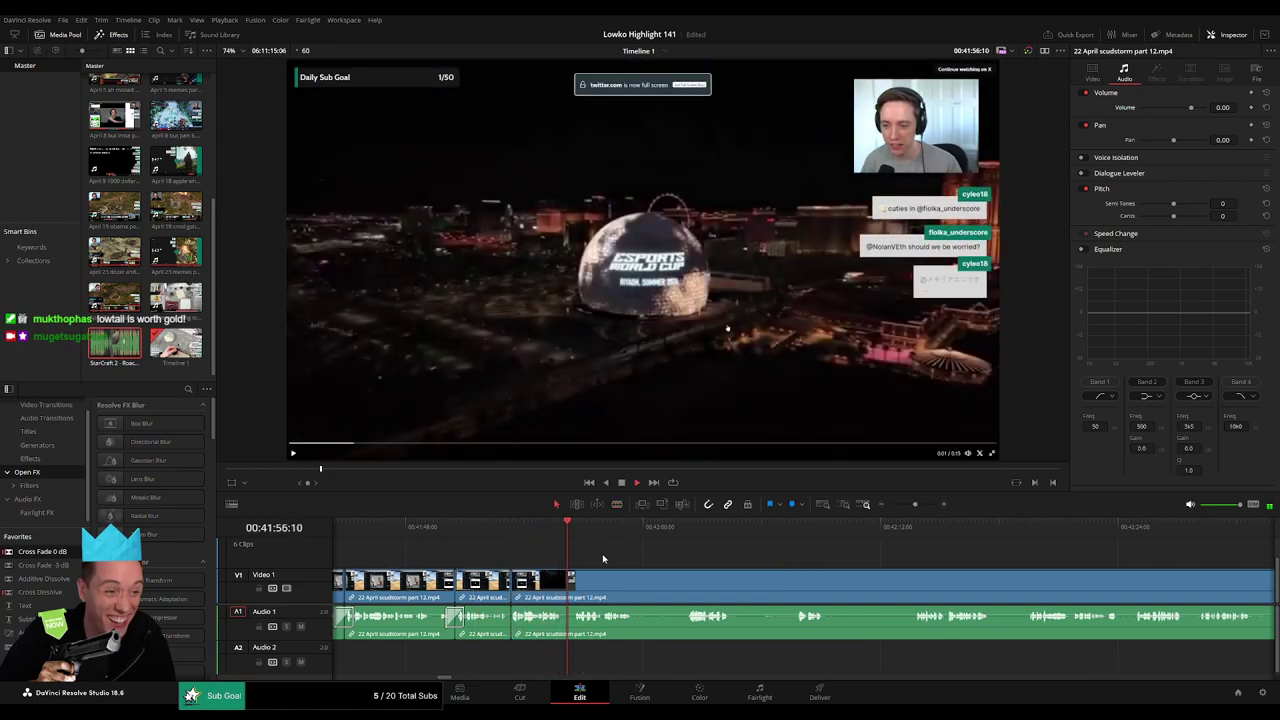
# Review part 12 from about 41:56 to 42:29, checking the Las Vegas Sphere video segment for pauses to cut.
pyautogui.hscroll(3, 516, 551)
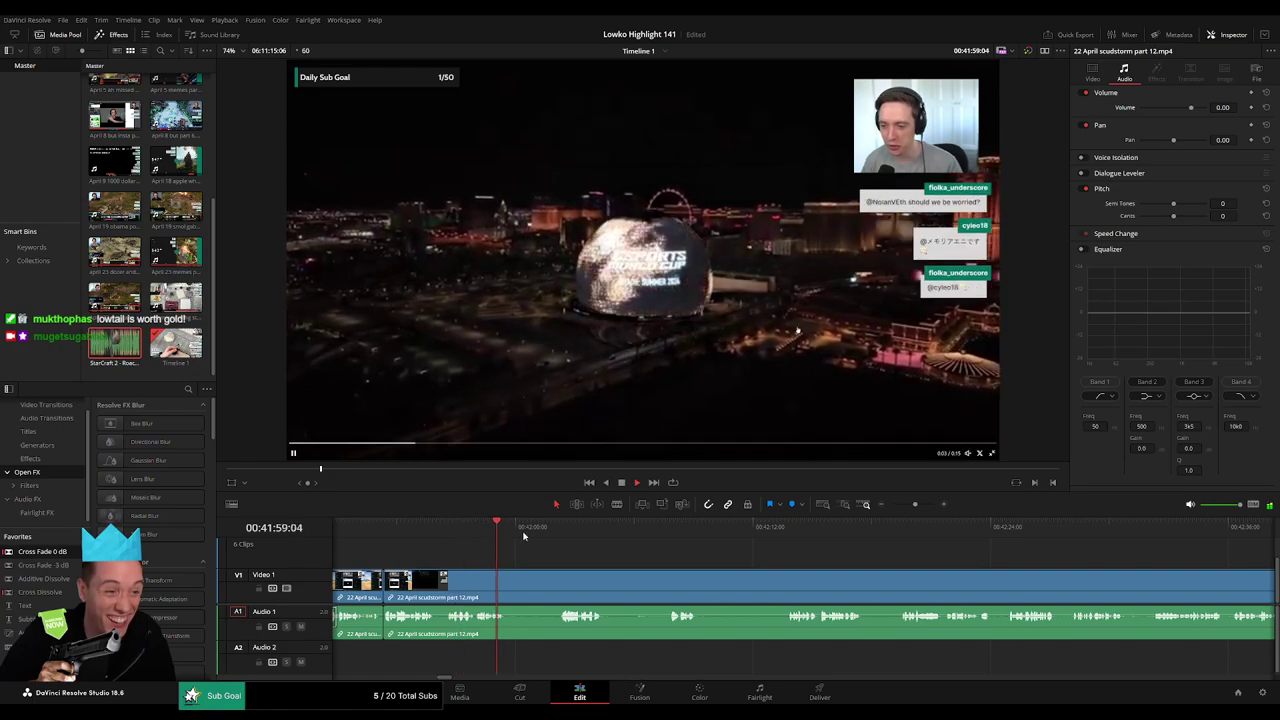
pyautogui.click(558, 533)
pyautogui.click(652, 534)
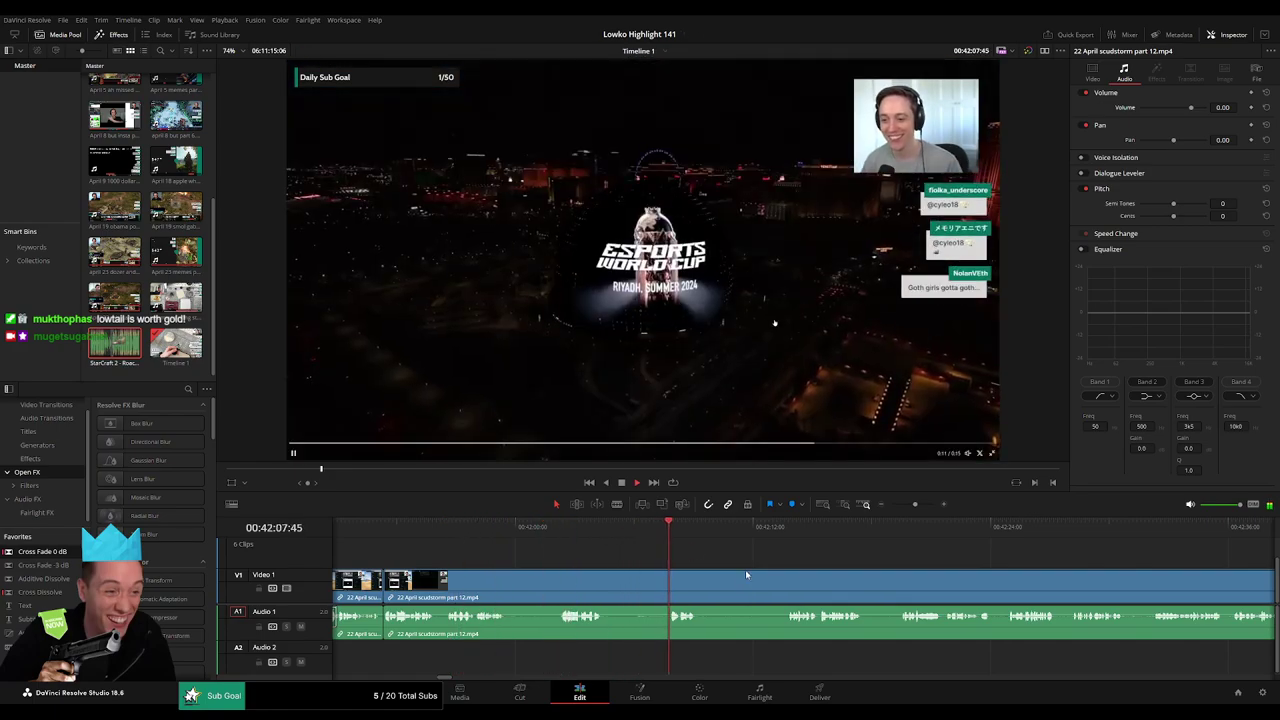
pyautogui.hscroll(4, 745, 571)
pyautogui.moveTo(537, 529); pyautogui.dragTo(600, 533)
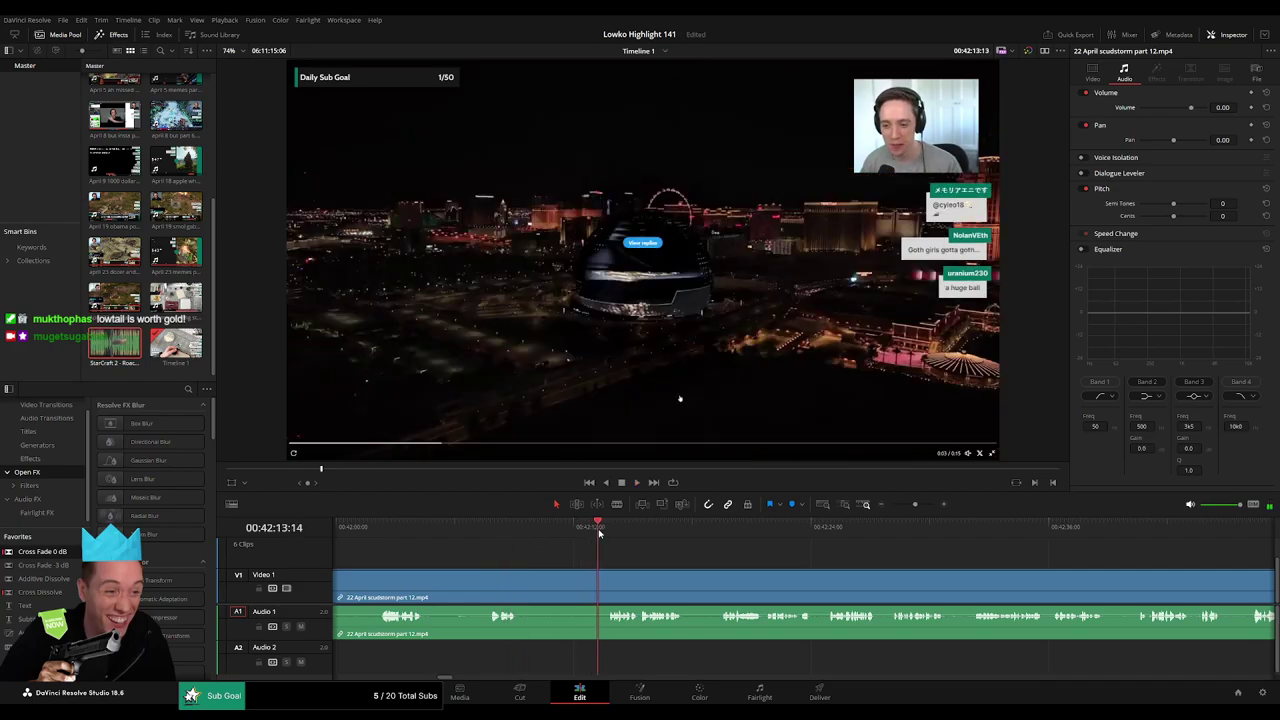
pyautogui.hscroll(3, 706, 560)
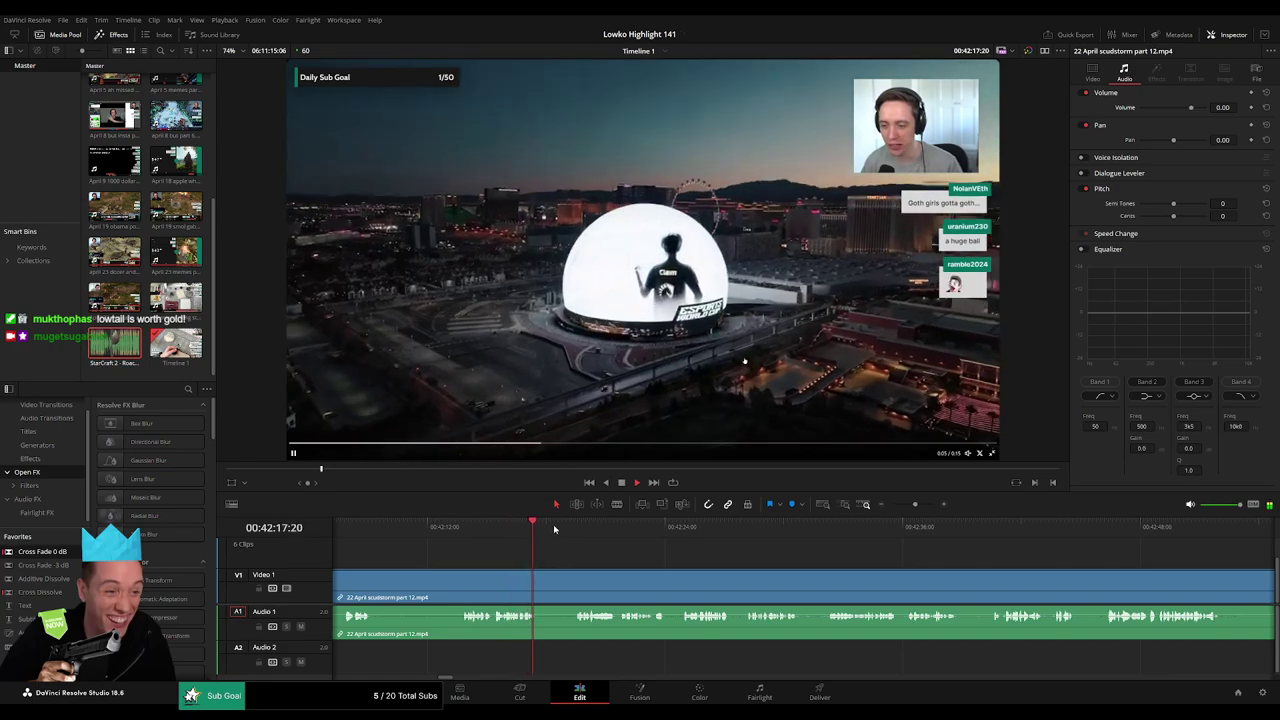
pyautogui.hscroll(3, 552, 548)
pyautogui.hscroll(1, 552, 548)
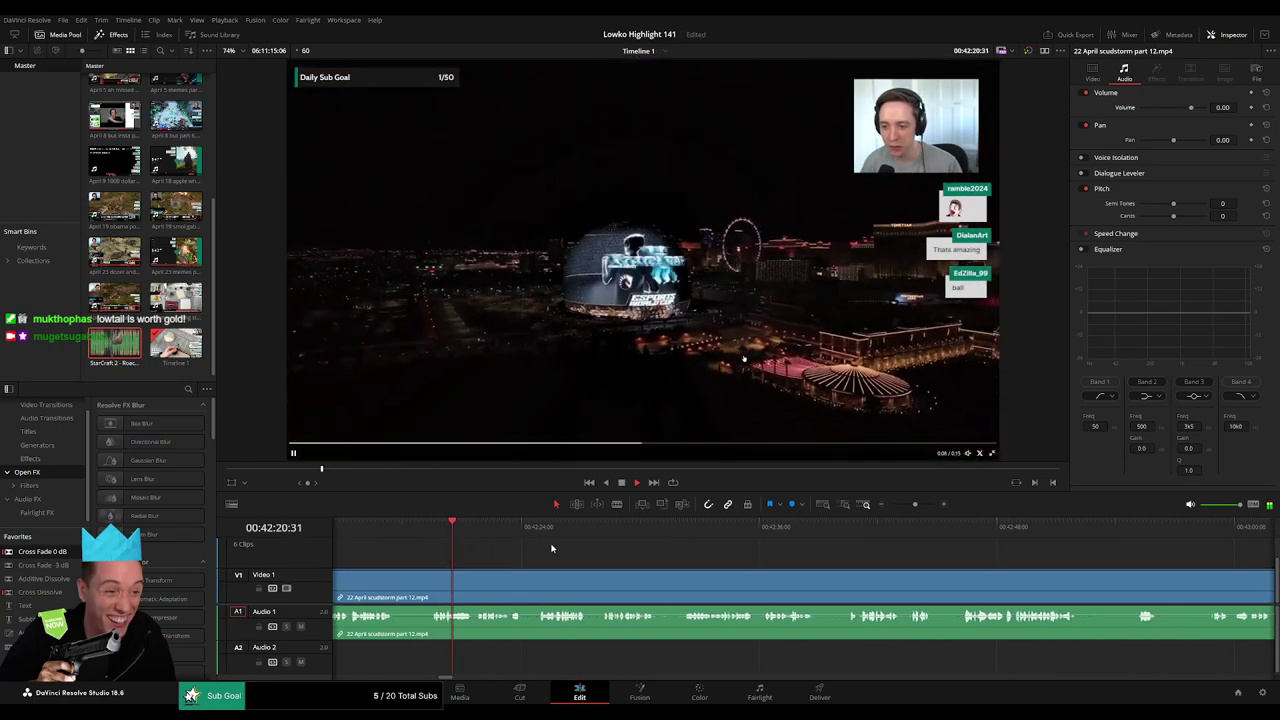
pyautogui.hscroll(3, 560, 560)
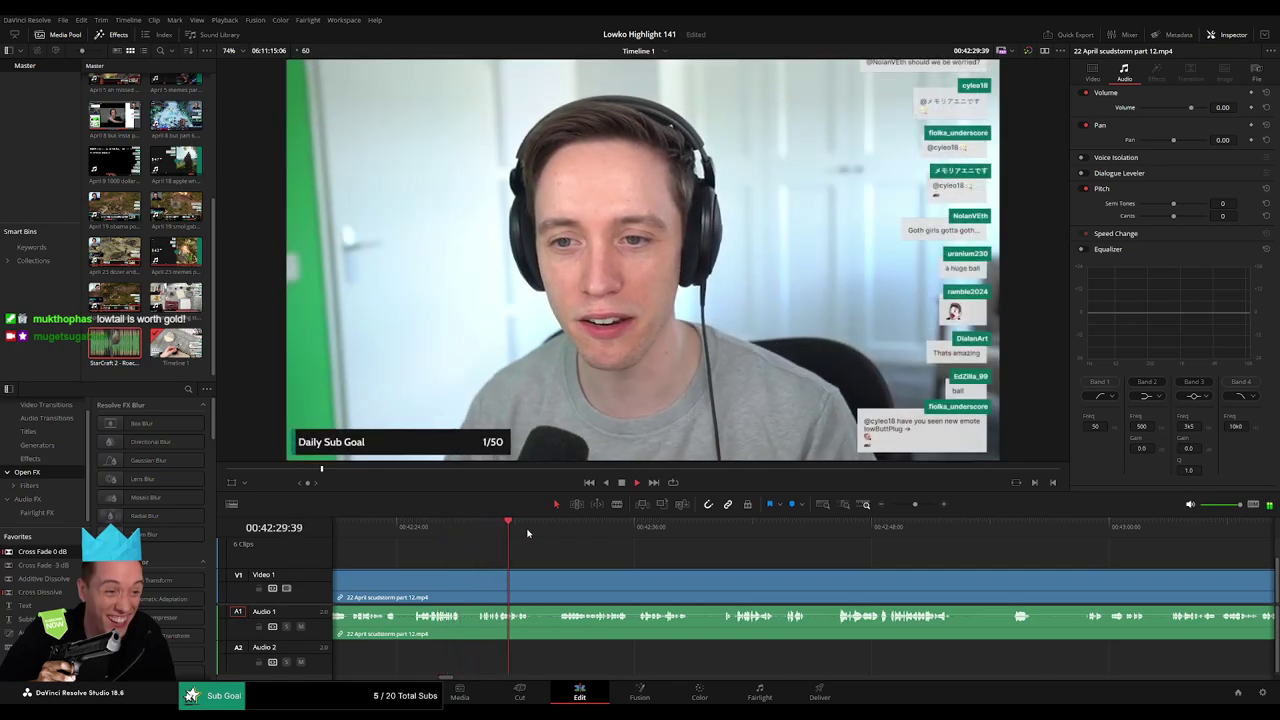
# Cut out the piece of part 12 from about 42:31 to 42:32 and crossfade the audio at the join.
pyautogui.press('b')
pyautogui.click(532, 585)
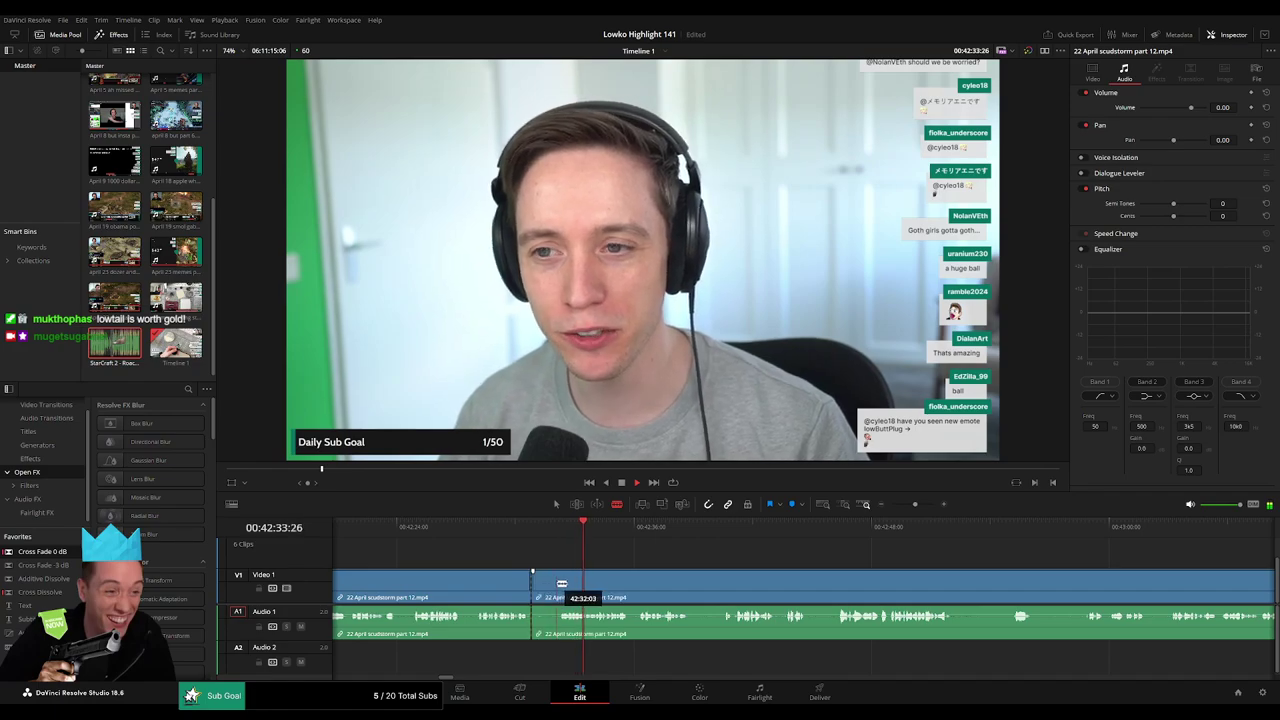
pyautogui.press('a')
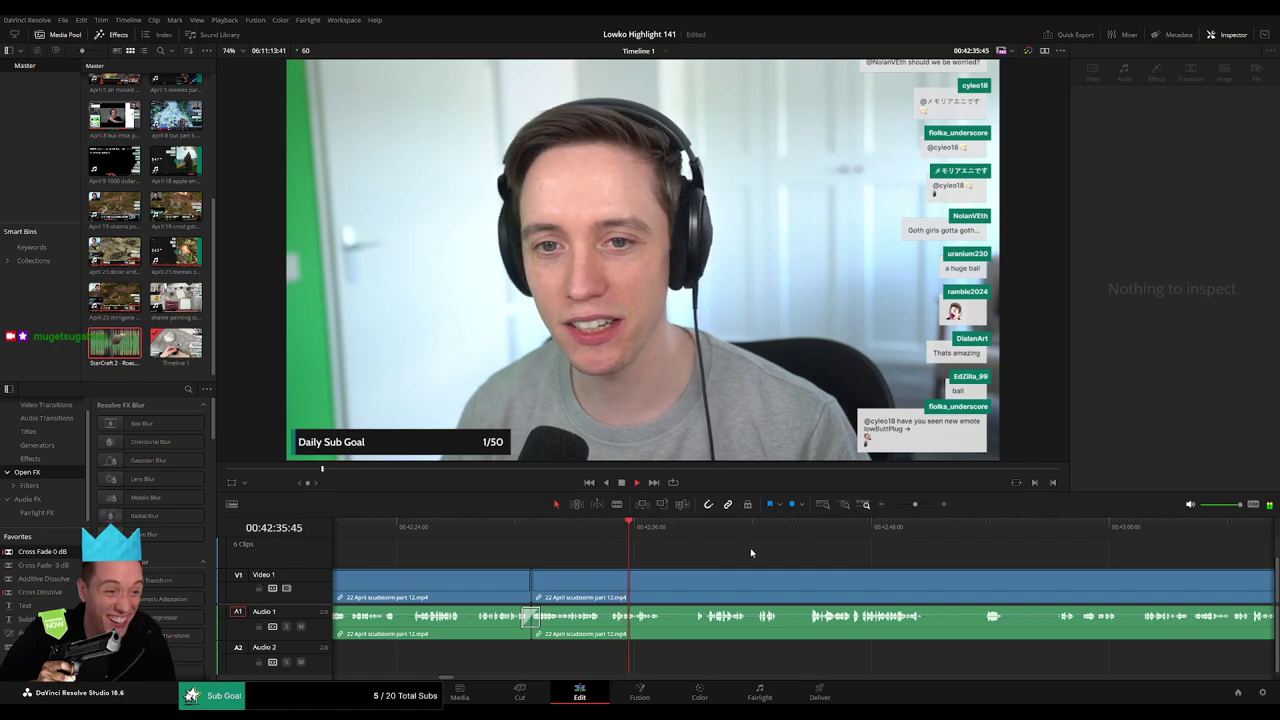
# Split part 12 at about 42:37:30 and 42:39, ripple delete the piece between, and add a Cross Fade 0 dB at the cut.
pyautogui.moveTo(697, 548); pyautogui.dragTo(598, 551)
pyautogui.click(595, 530)
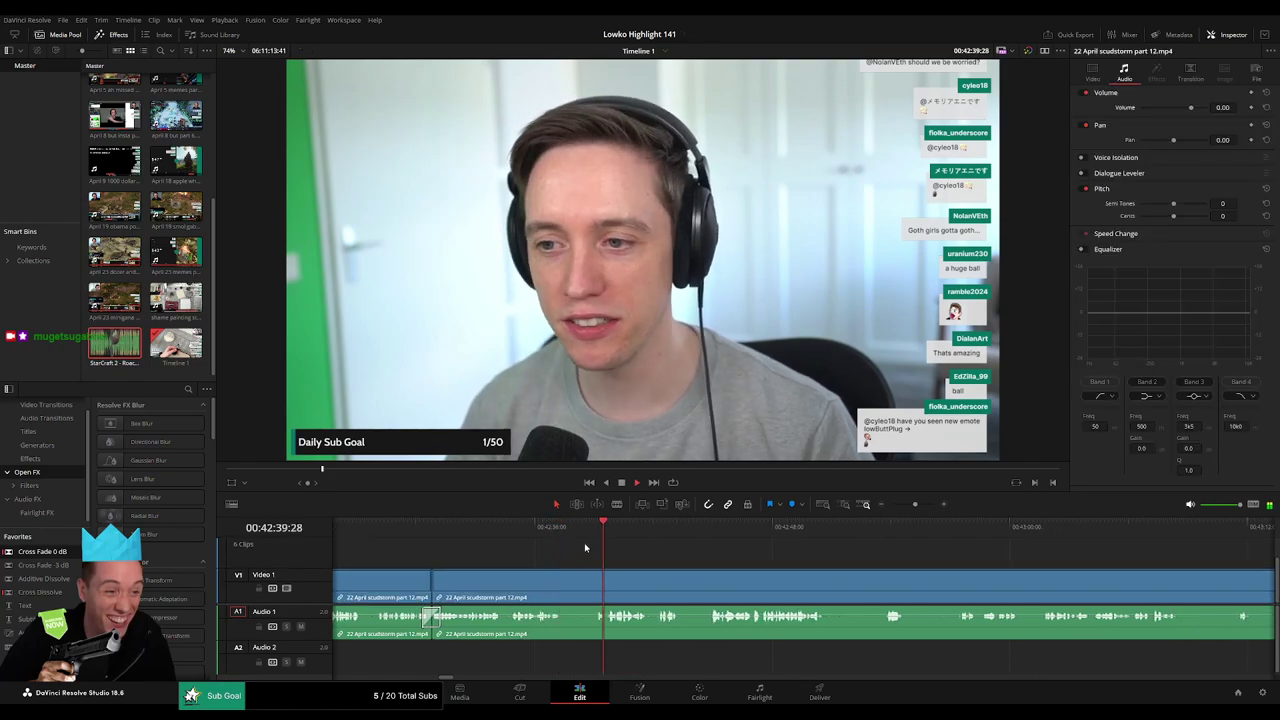
pyautogui.press('b')
pyautogui.click(565, 574)
pyautogui.click(593, 575)
pyautogui.press('a')
pyautogui.click(586, 580)
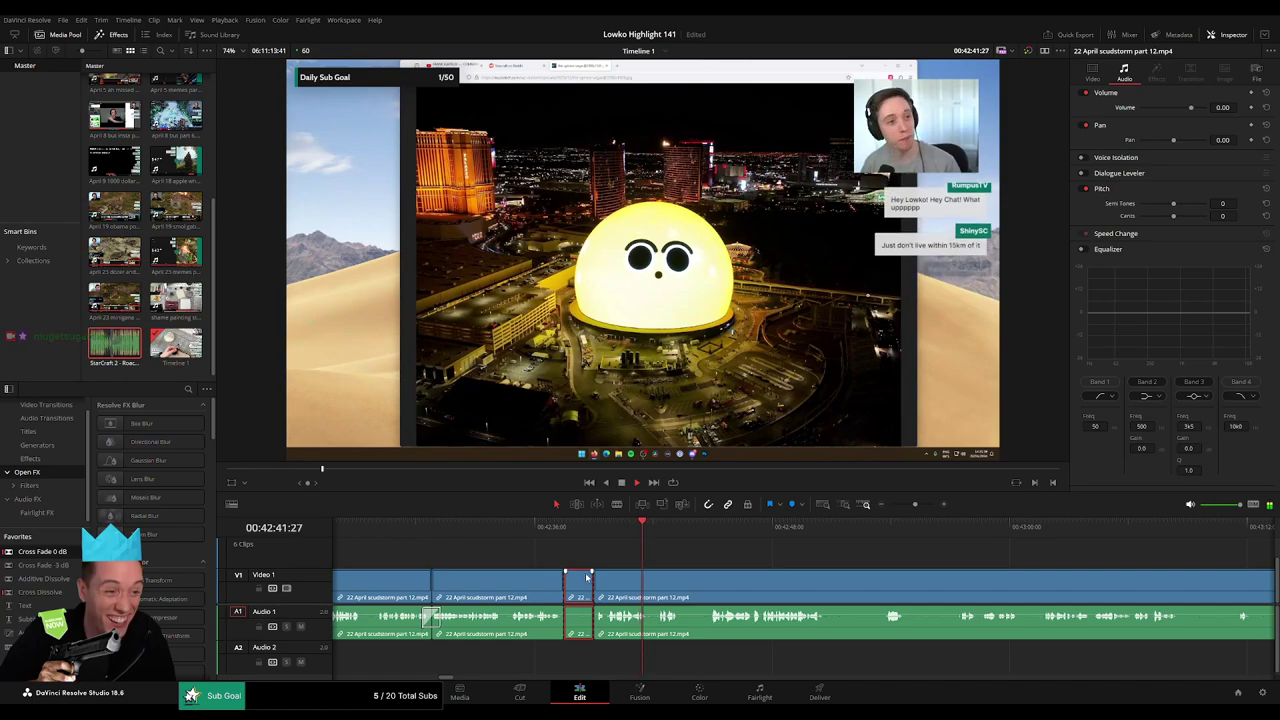
pyautogui.press('Delete')
pyautogui.moveTo(72, 554); pyautogui.dragTo(556, 625)
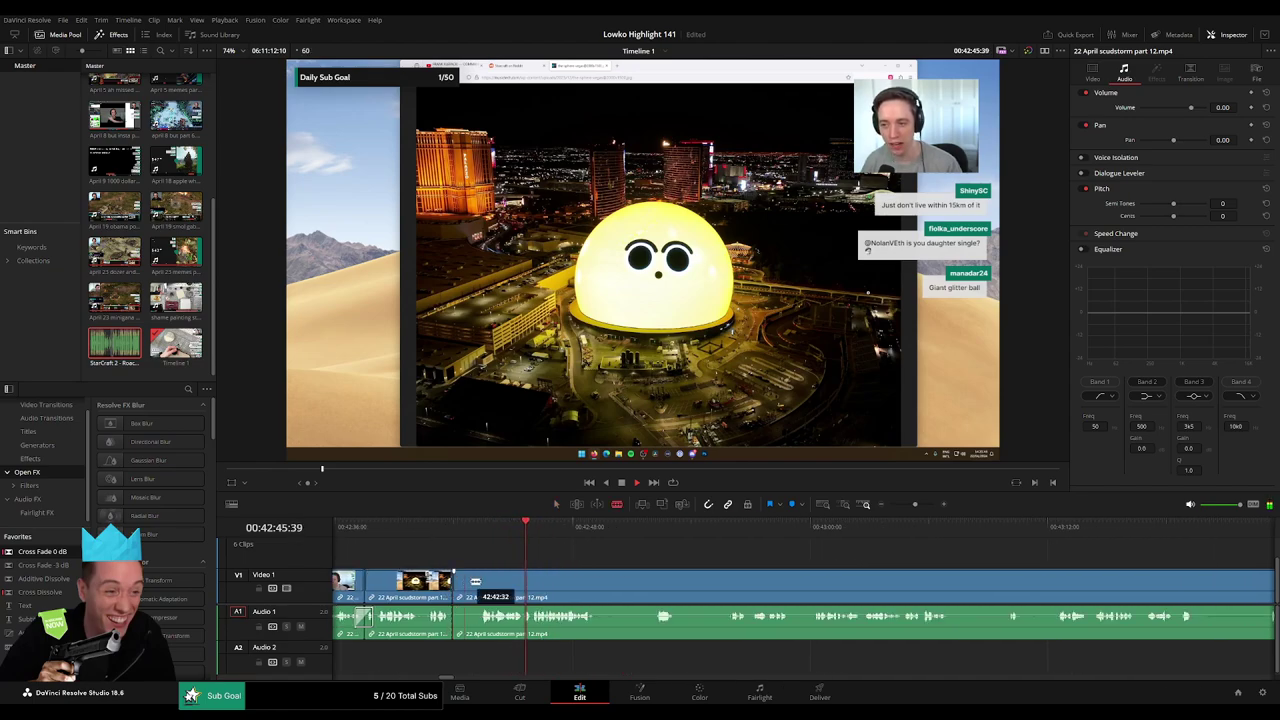
# Ripple delete the pause in part 12 from about 42:42 to 42:43 and crossfade the audio at the join.
pyautogui.moveTo(474, 582); pyautogui.dragTo(473, 582)
pyautogui.click(474, 581)
pyautogui.press('BackSpace')
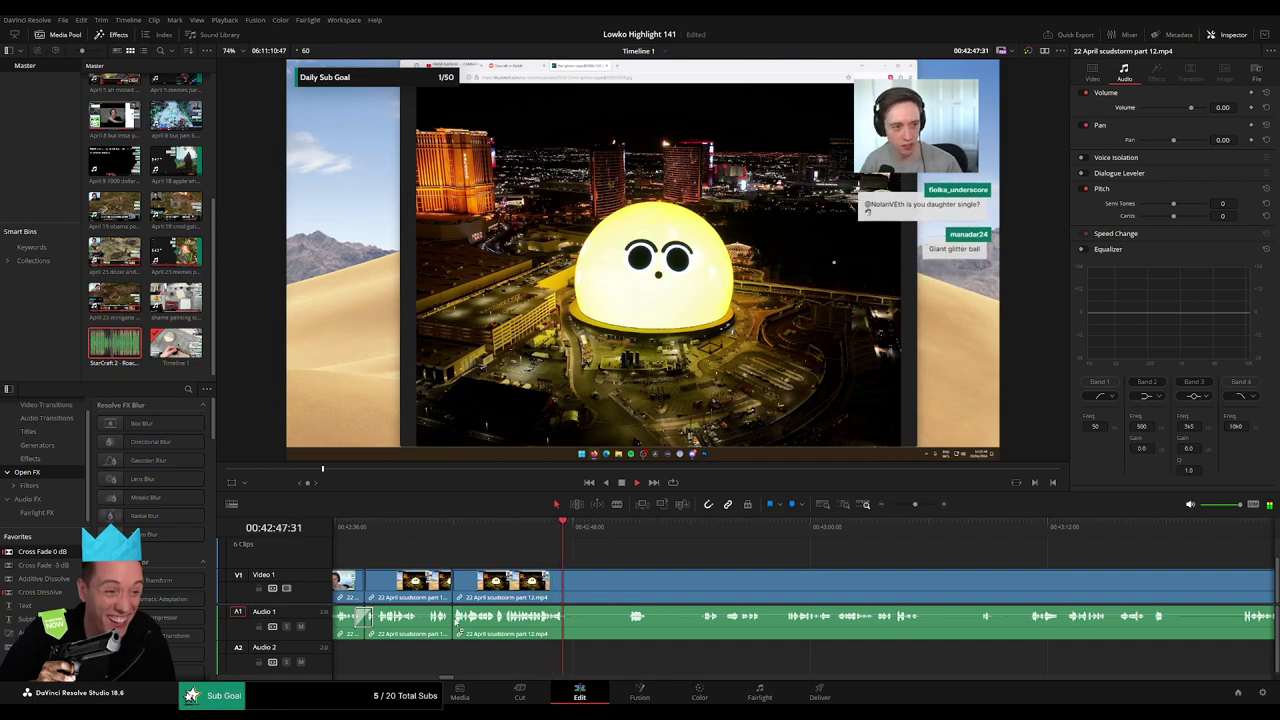
pyautogui.moveTo(457, 622); pyautogui.dragTo(454, 620)
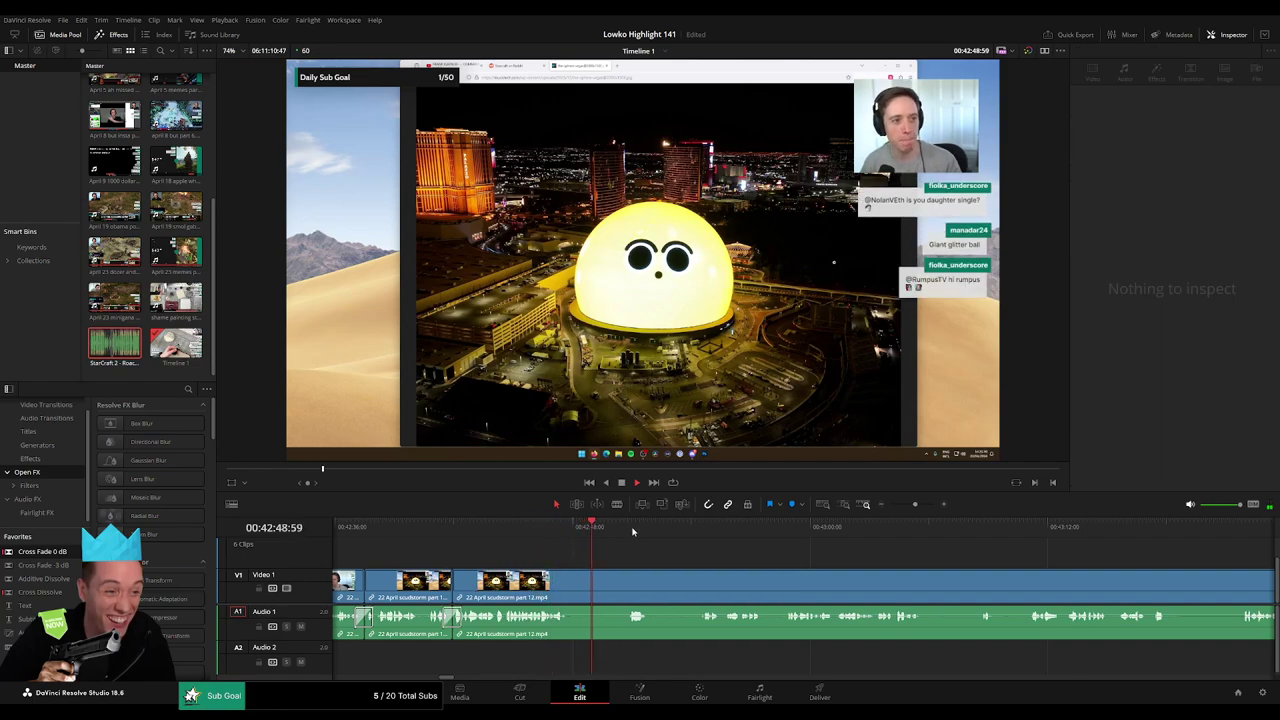
# Split part 12 at about 42:48, 42:51, 42:52 and 42:55, and ripple delete the first quiet section, between 42:48 and 42:51.
pyautogui.click(632, 532)
pyautogui.press('b')
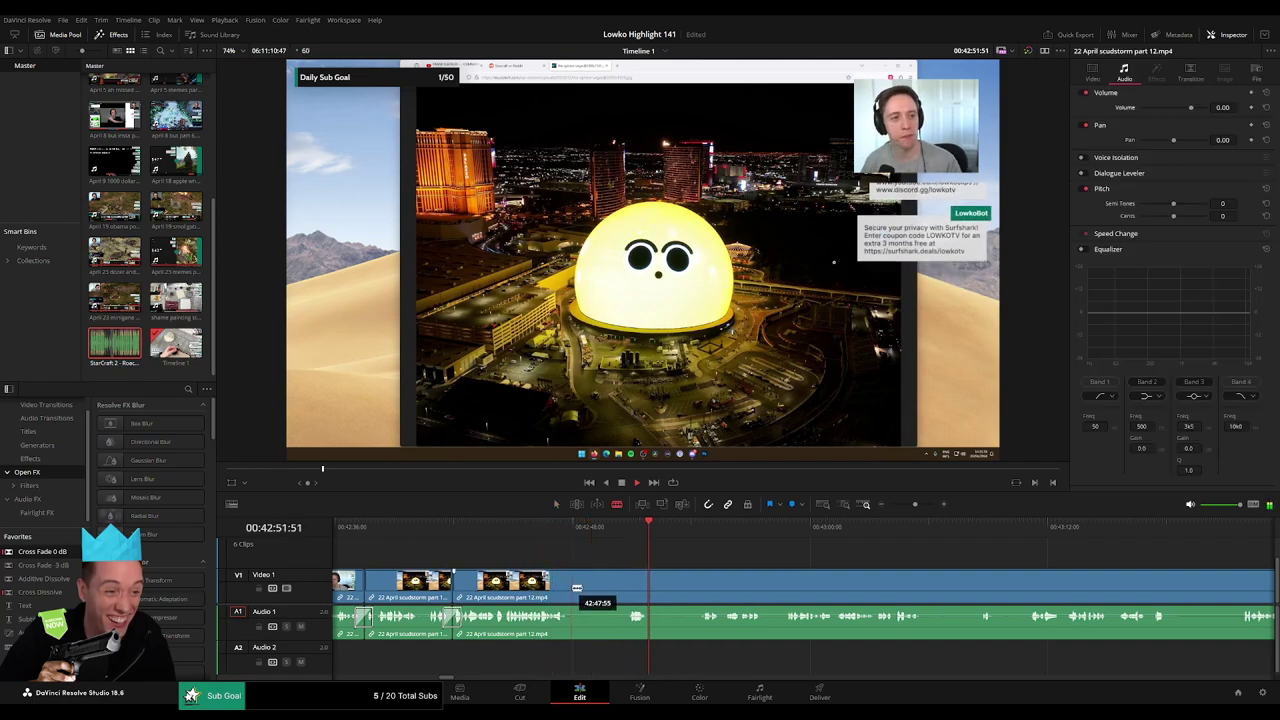
pyautogui.click(573, 588)
pyautogui.click(697, 534)
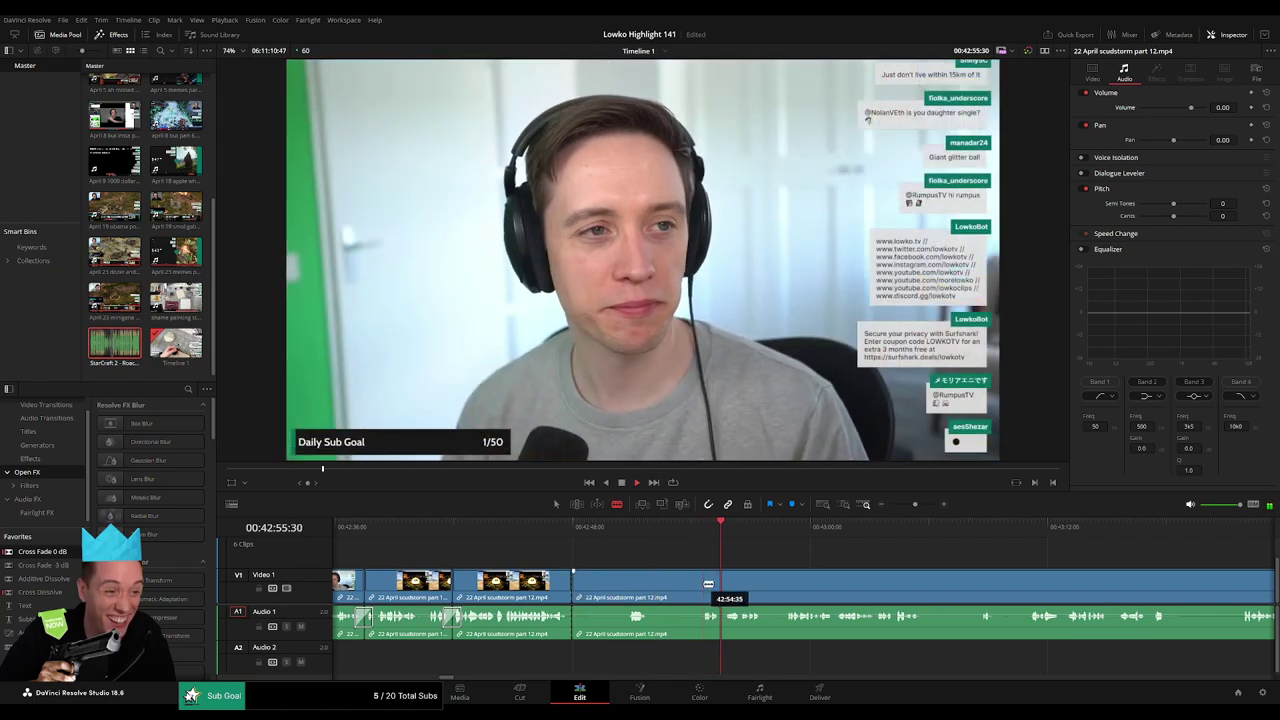
pyautogui.click(702, 585)
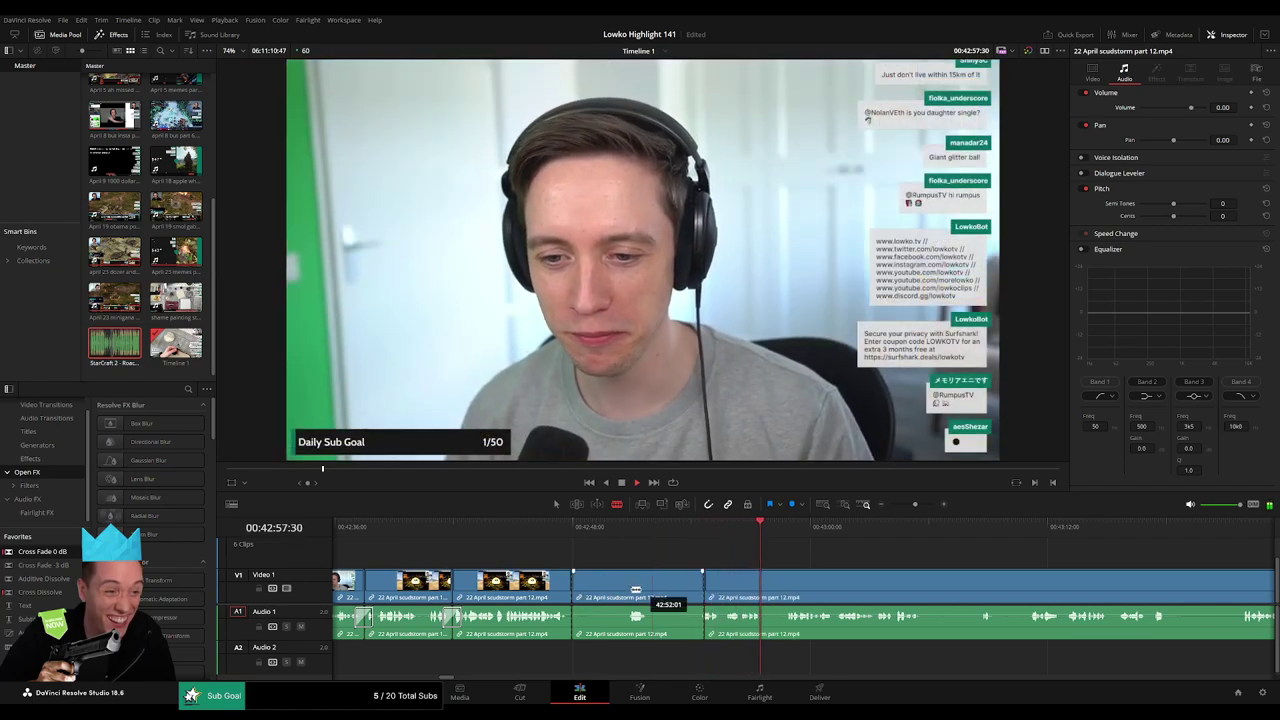
pyautogui.click(629, 585)
pyautogui.press('a')
pyautogui.click(605, 588)
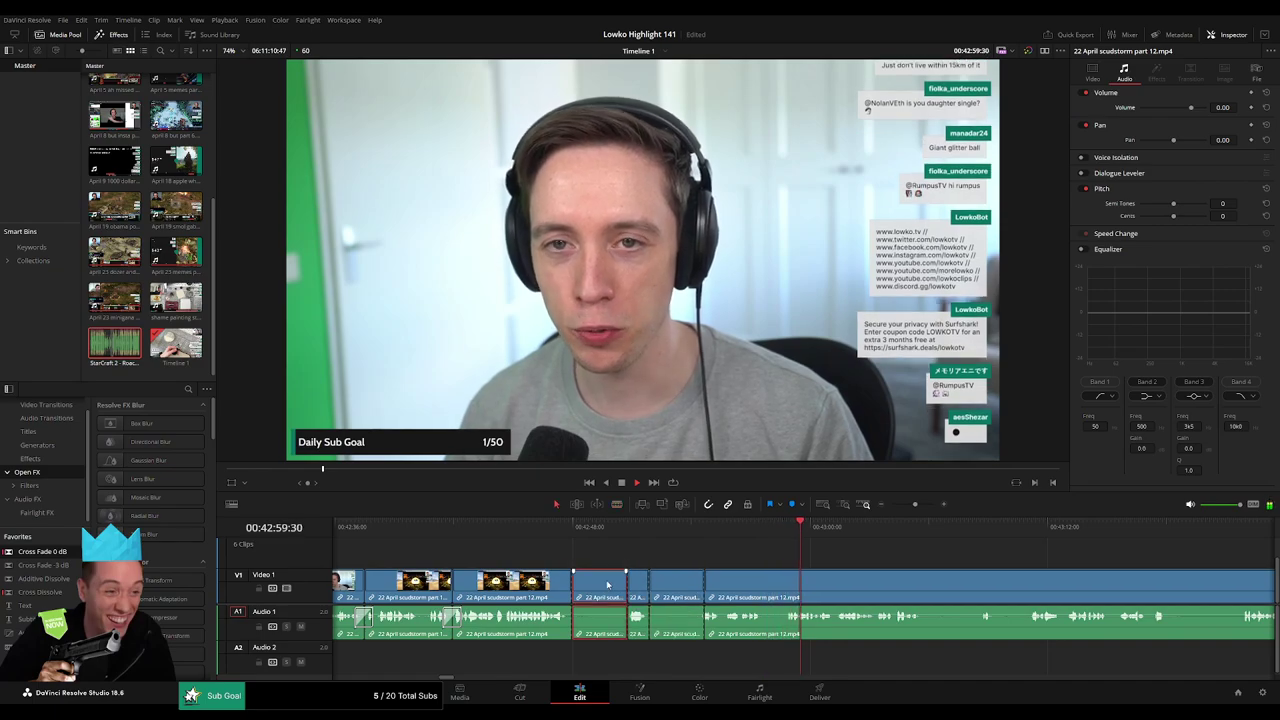
pyautogui.press('Delete')
# Ripple delete the remaining quiet section of part 12 from about 42:49 to 42:52, keeping the short spoken piece before it.
pyautogui.press('b')
pyautogui.click(594, 585)
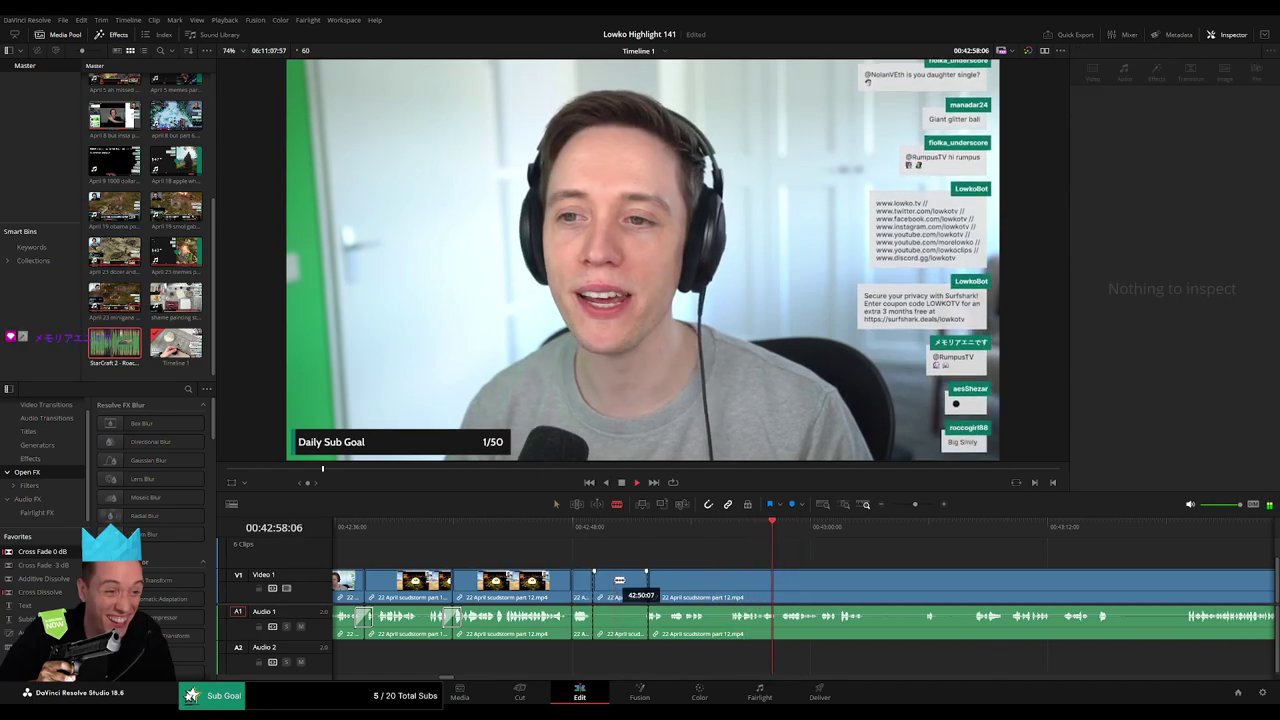
pyautogui.press('a')
pyautogui.click(617, 583)
pyautogui.press('Delete')
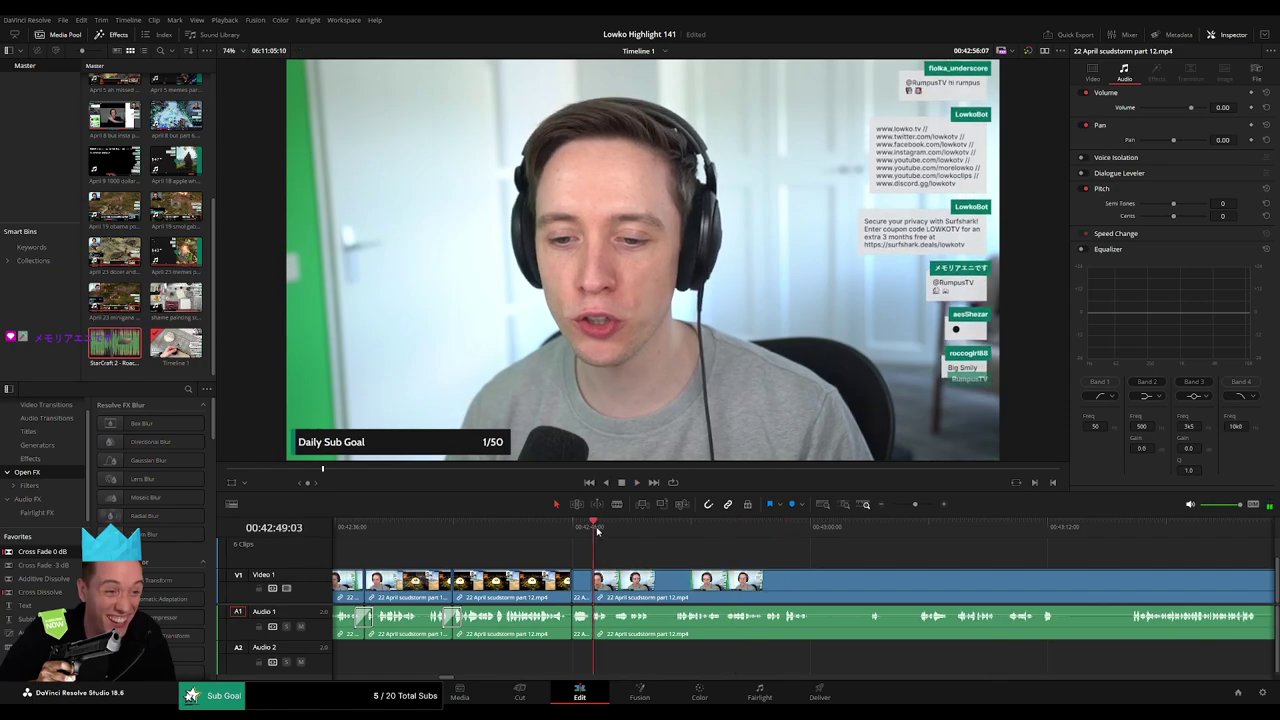
# Split part 12 at about 42:52 and go back along the timeline to the cut at about 42:31.
pyautogui.press('space')
pyautogui.hscroll(1, 589, 560)
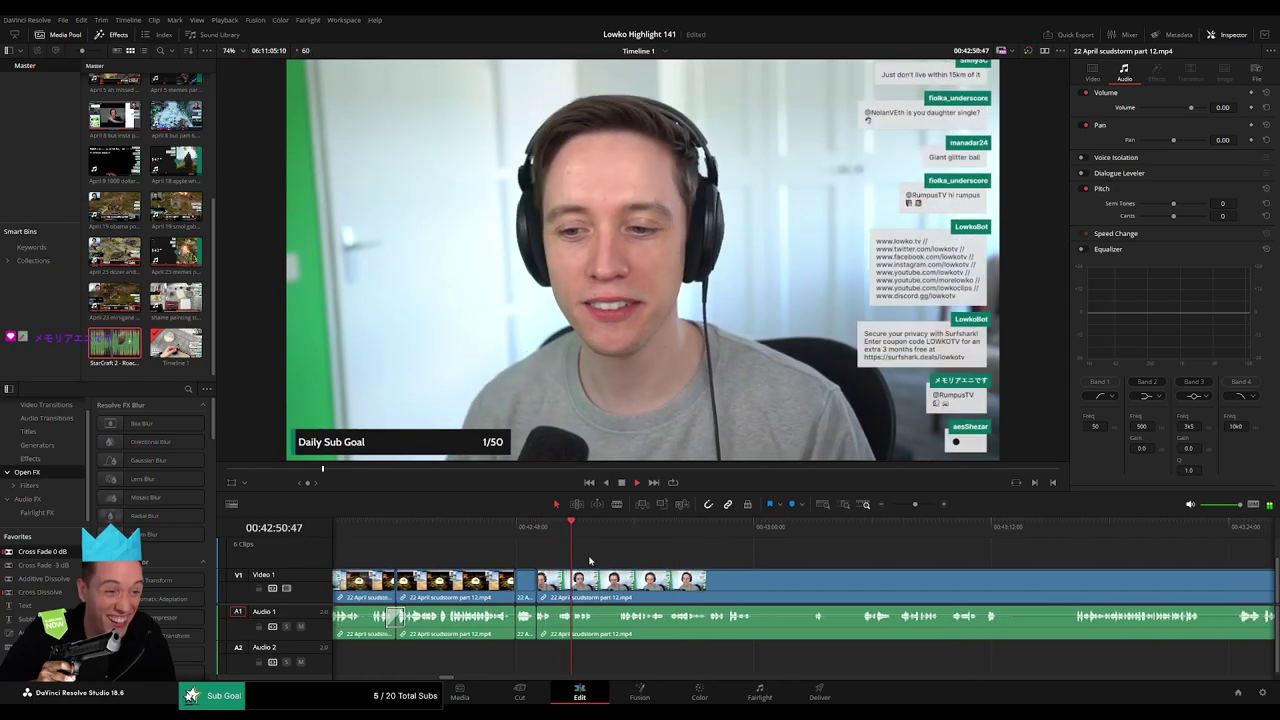
pyautogui.moveTo(589, 560); pyautogui.dragTo(729, 553)
pyautogui.press('space')
pyautogui.press('b')
pyautogui.click(741, 588)
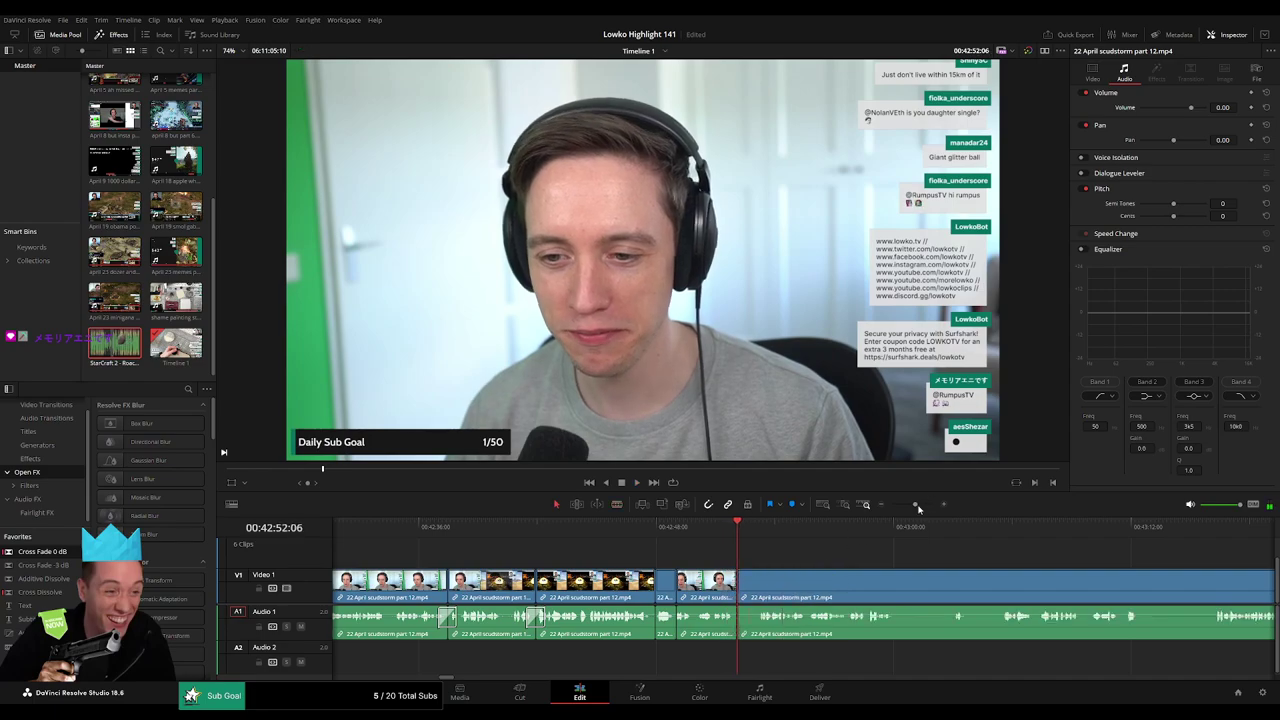
pyautogui.moveTo(918, 507); pyautogui.dragTo(909, 511)
pyautogui.hscroll(-12, 733, 562)
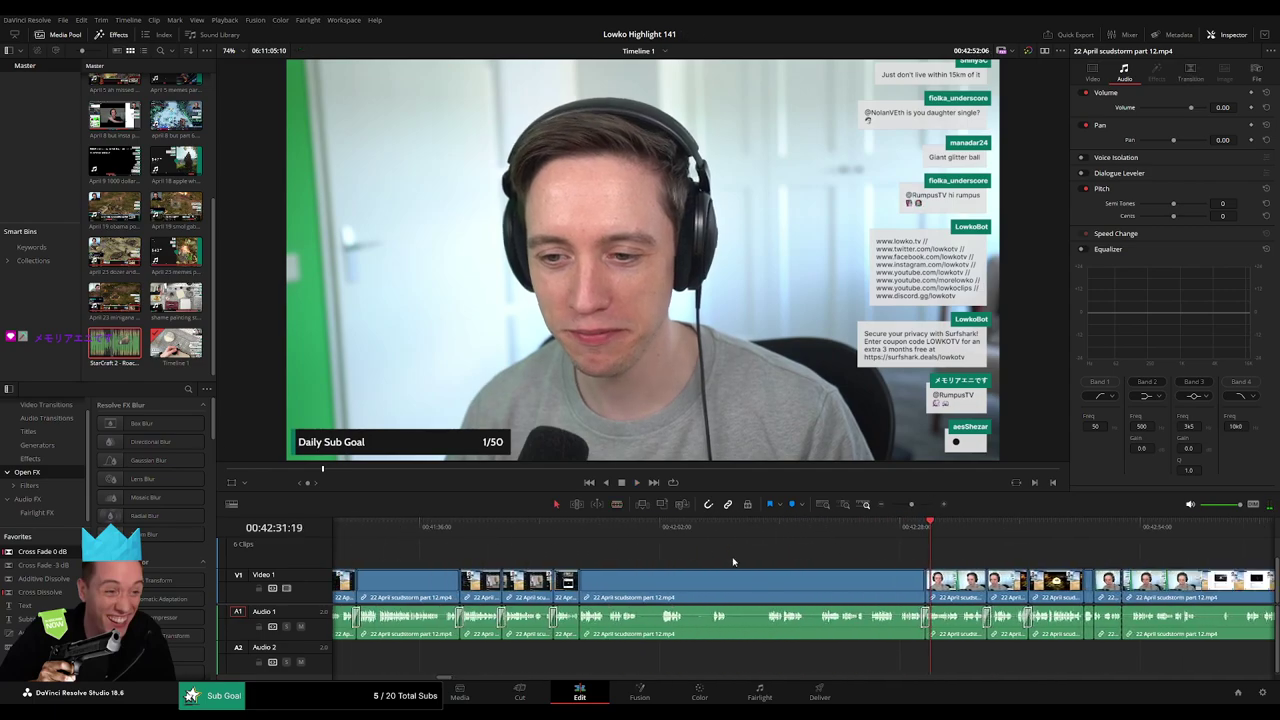
# Play part 12 around the cuts at about 41:52 and 41:54 and look over the neighbouring clips.
pyautogui.click(583, 537)
pyautogui.press('space')
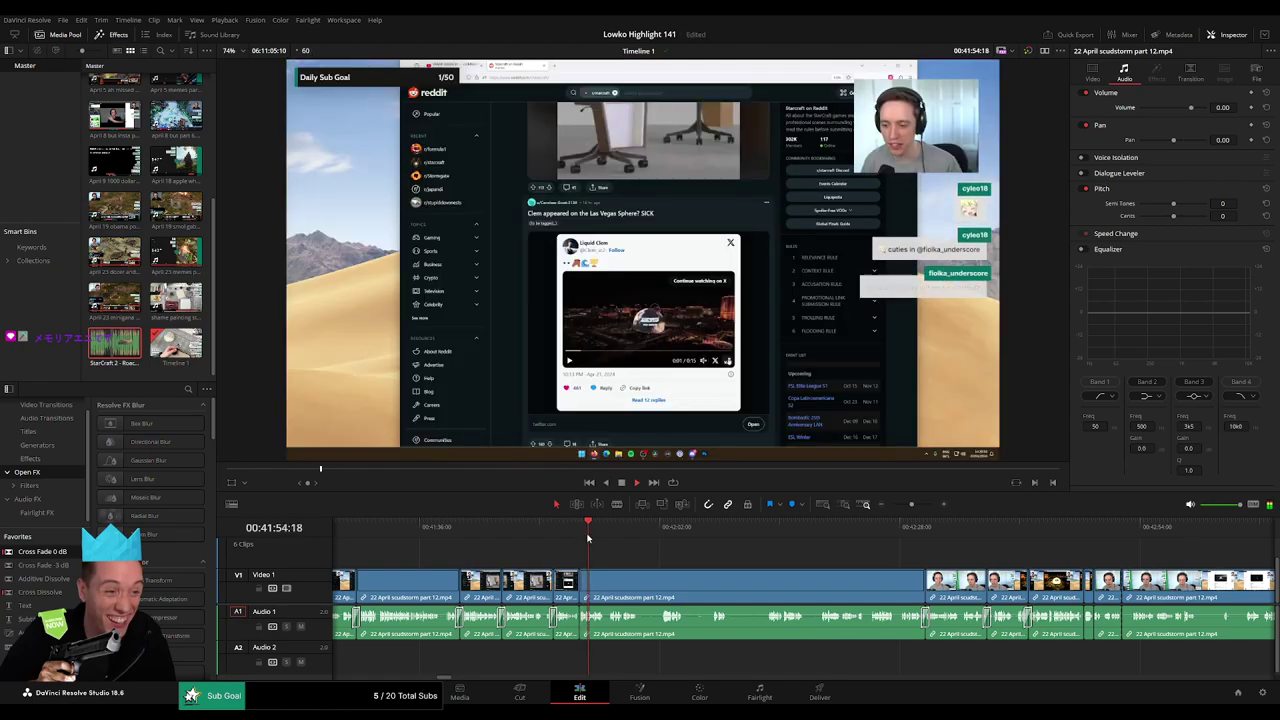
pyautogui.click(559, 540)
pyautogui.press('space')
pyautogui.hscroll(-11, 551, 554)
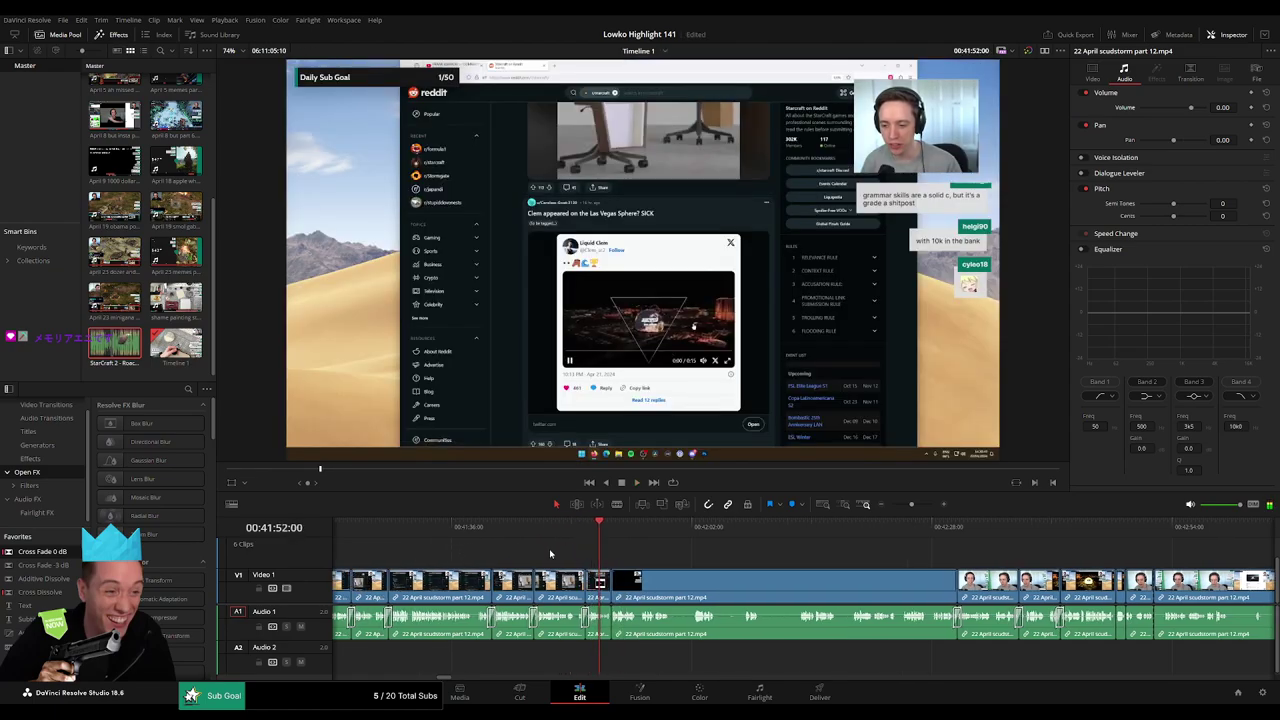
pyautogui.hscroll(9, 643, 551)
pyautogui.hscroll(10, 650, 550)
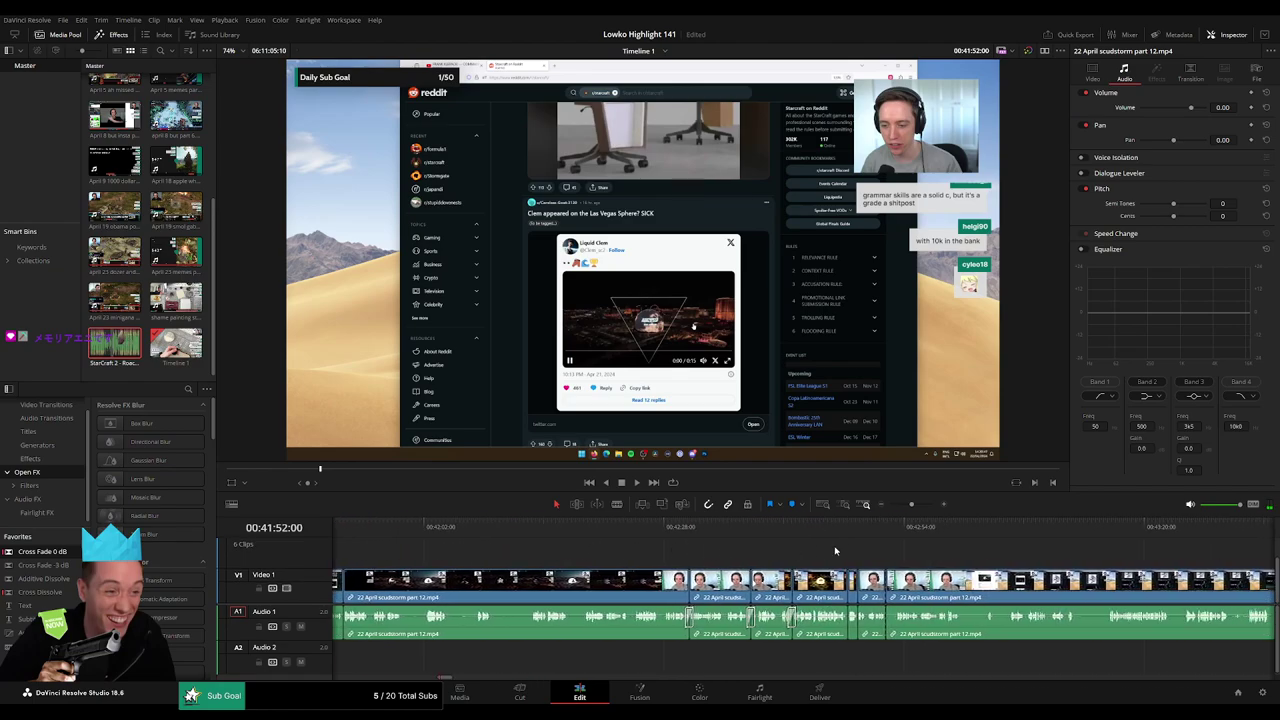
# Skim part 12 from about 42:53 to 43:42 to judge which posts to keep.
pyautogui.click(884, 537)
pyautogui.press('space')
pyautogui.hscroll(10, 780, 551)
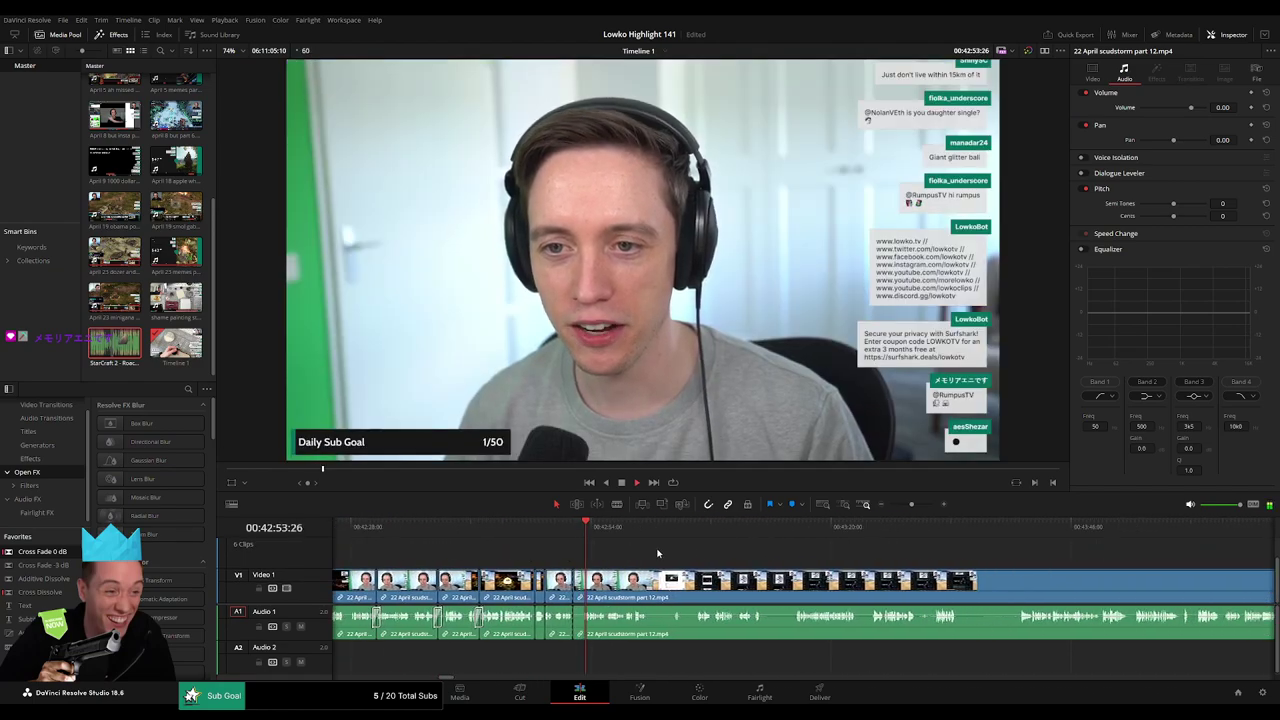
pyautogui.hscroll(5, 600, 562)
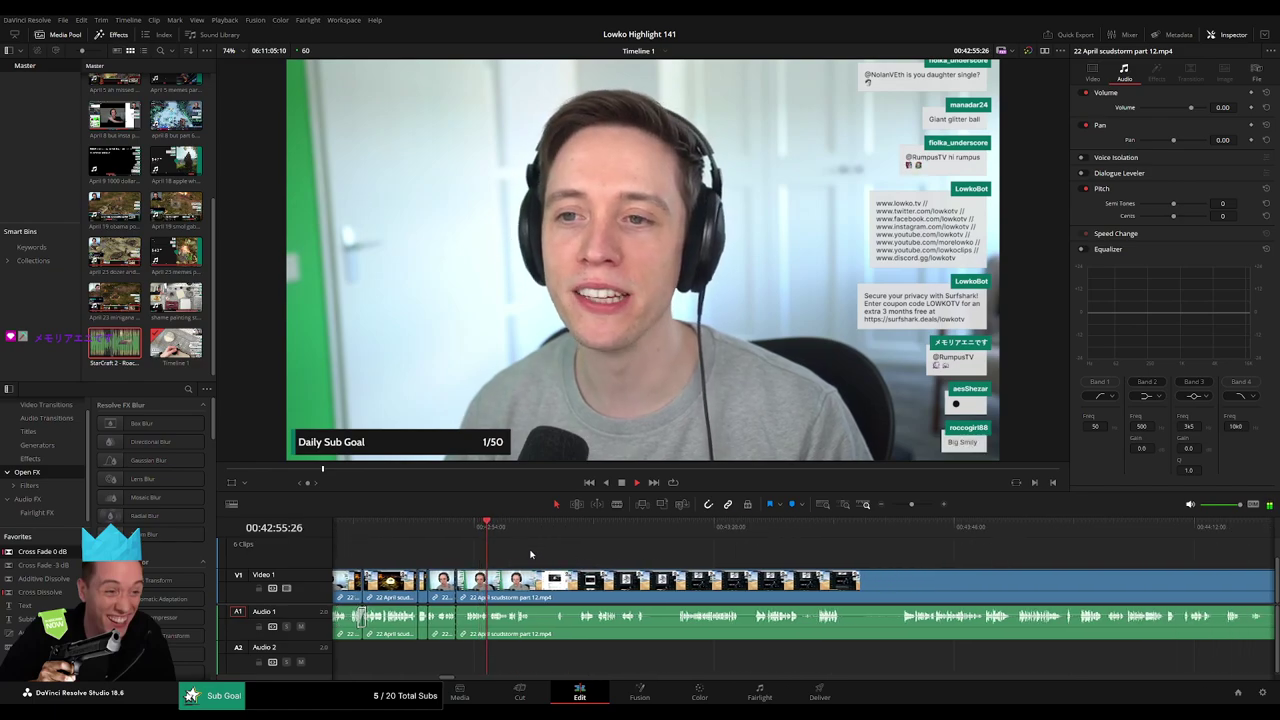
pyautogui.click(588, 550)
pyautogui.click(580, 536)
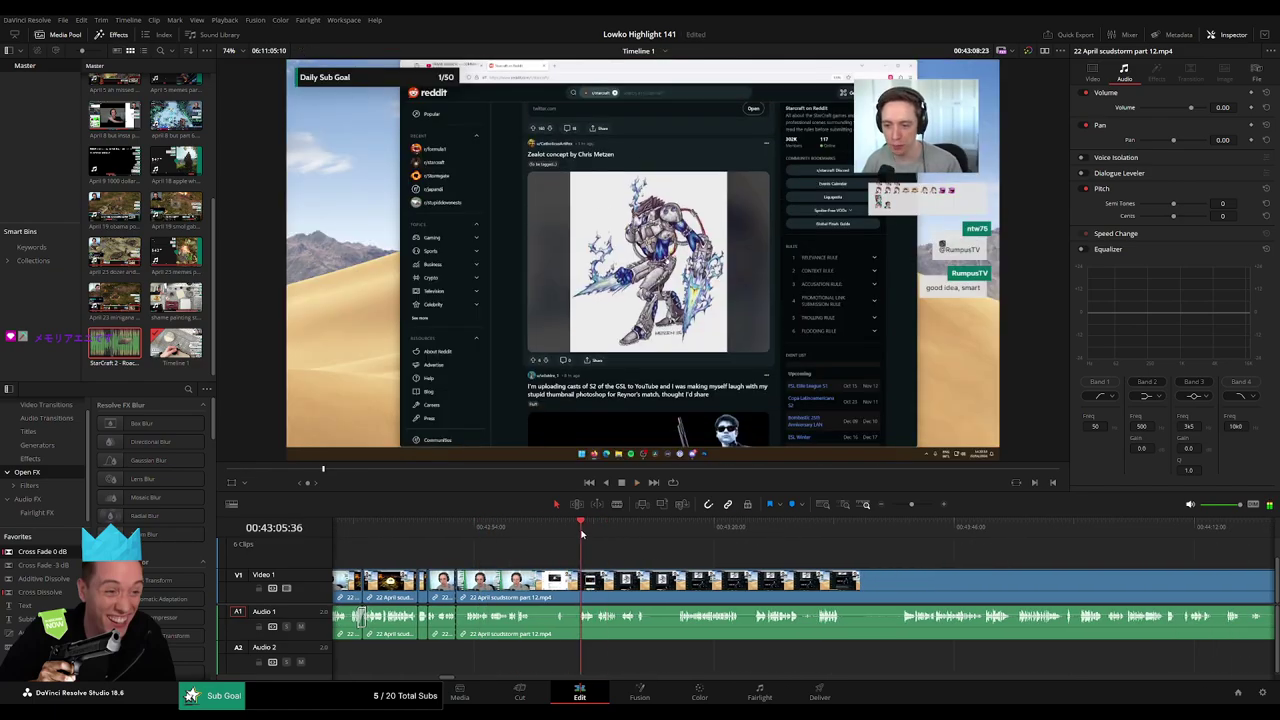
pyautogui.click(652, 536)
pyautogui.click(679, 536)
pyautogui.click(853, 533)
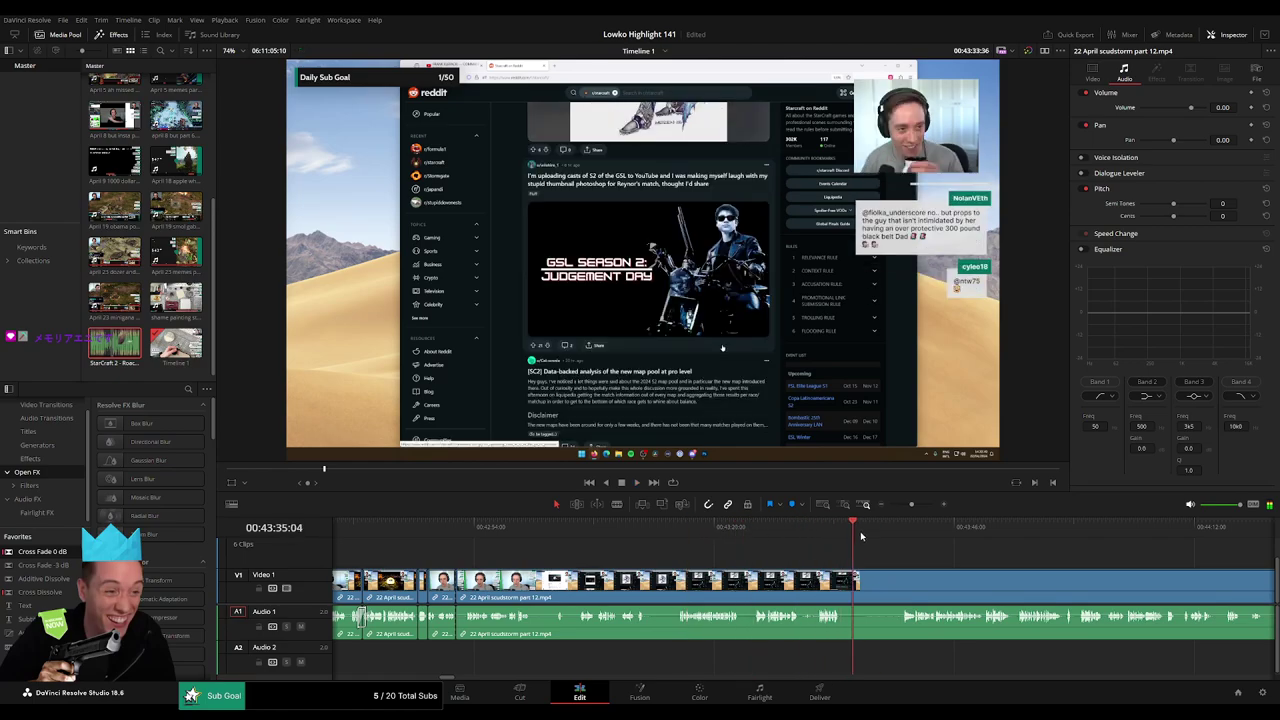
pyautogui.click(911, 532)
pyautogui.hscroll(5, 712, 549)
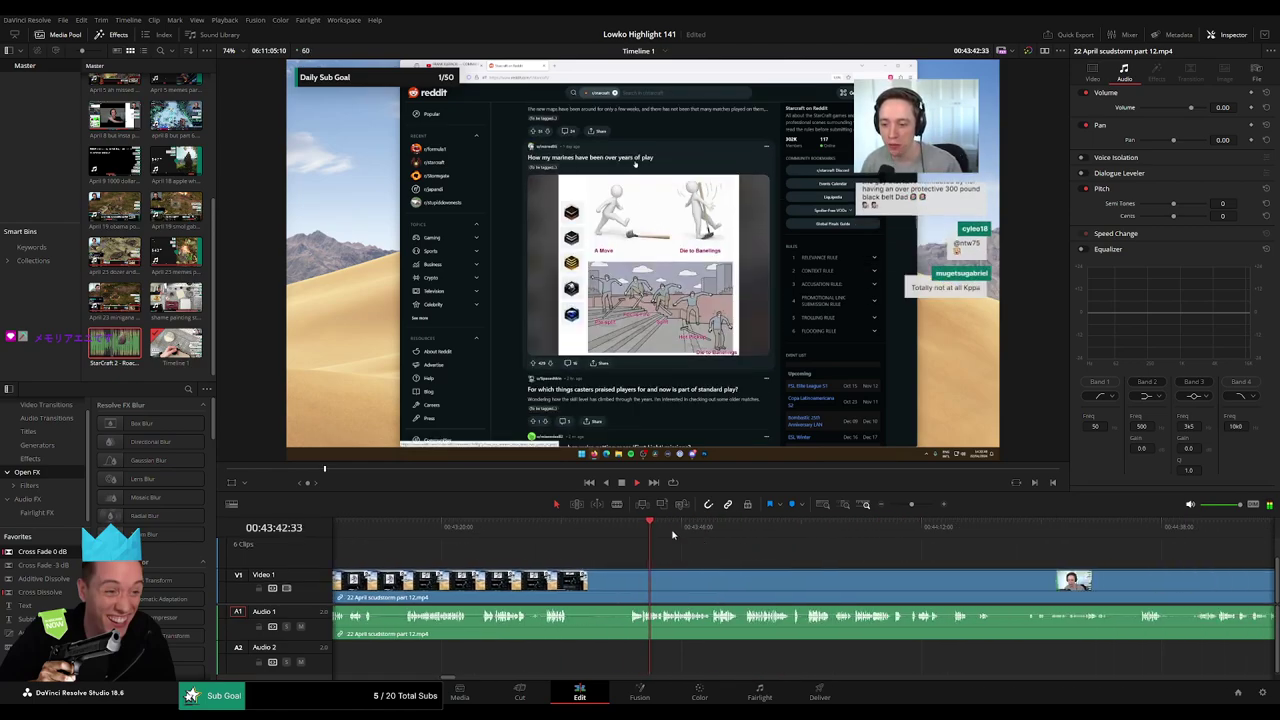
# Split part 12 at about 43:40 and ripple delete the section from about 42:52 up to that cut.
pyautogui.click(725, 530)
pyautogui.click(763, 529)
pyautogui.click(789, 528)
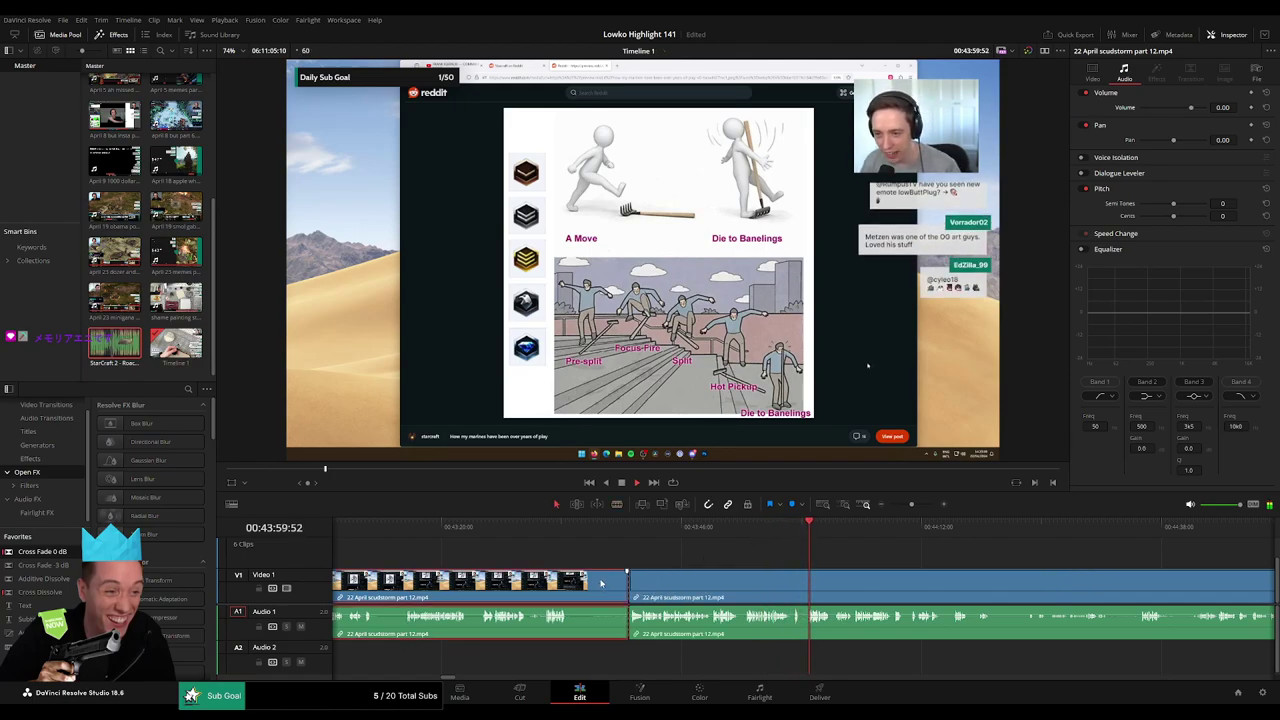
pyautogui.hscroll(-10, 601, 583)
# Add a Cross Fade 0 dB to the audio at the new join at about 42:52.
pyautogui.click(515, 531)
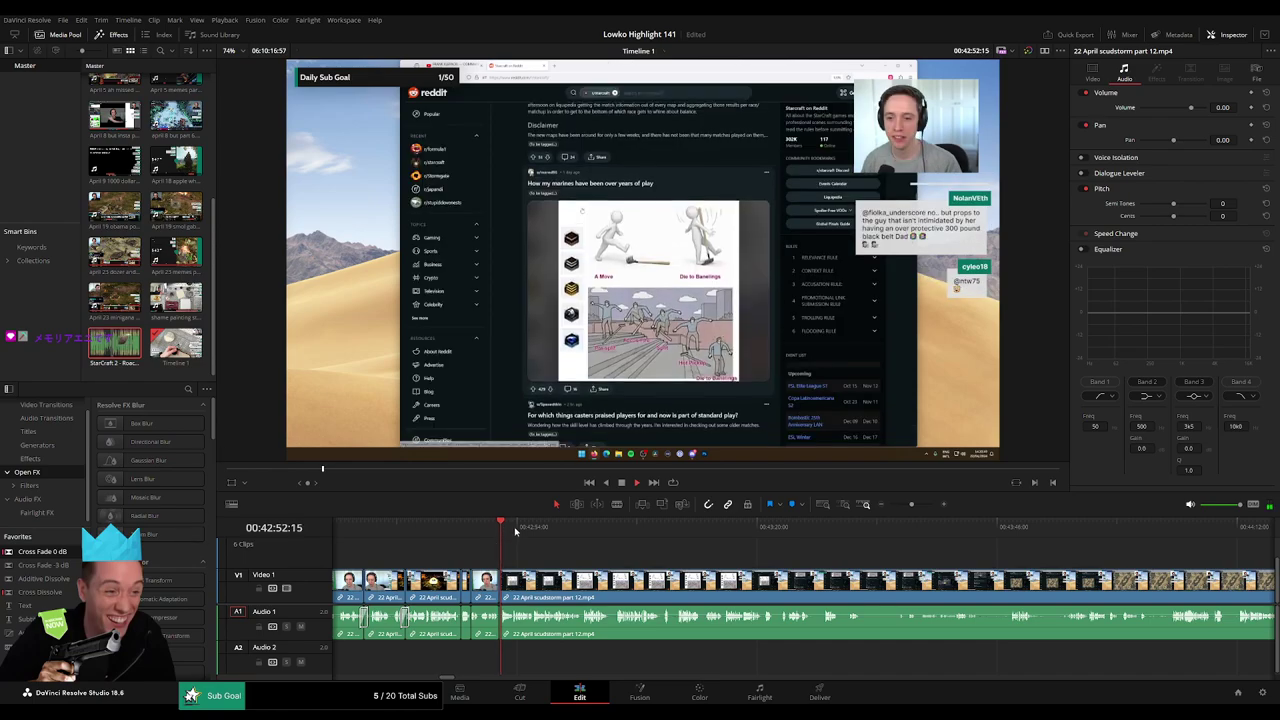
pyautogui.click(490, 636)
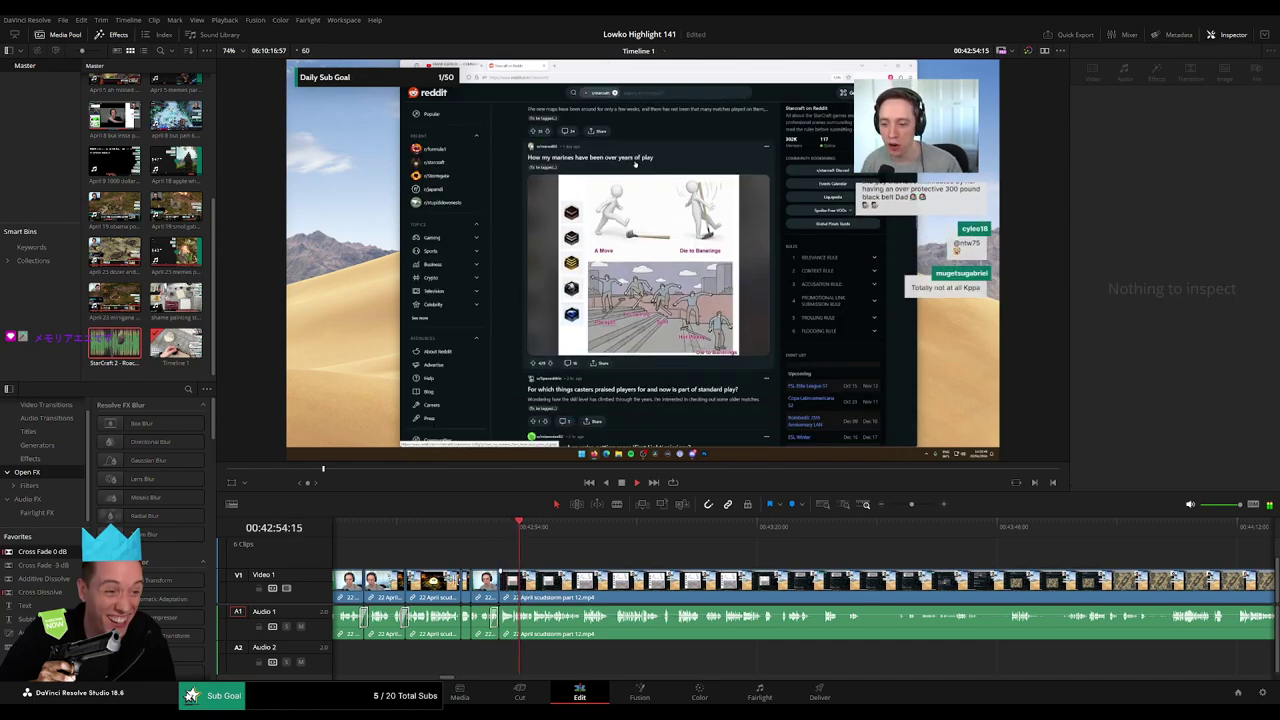
pyautogui.moveTo(52, 552); pyautogui.dragTo(533, 638)
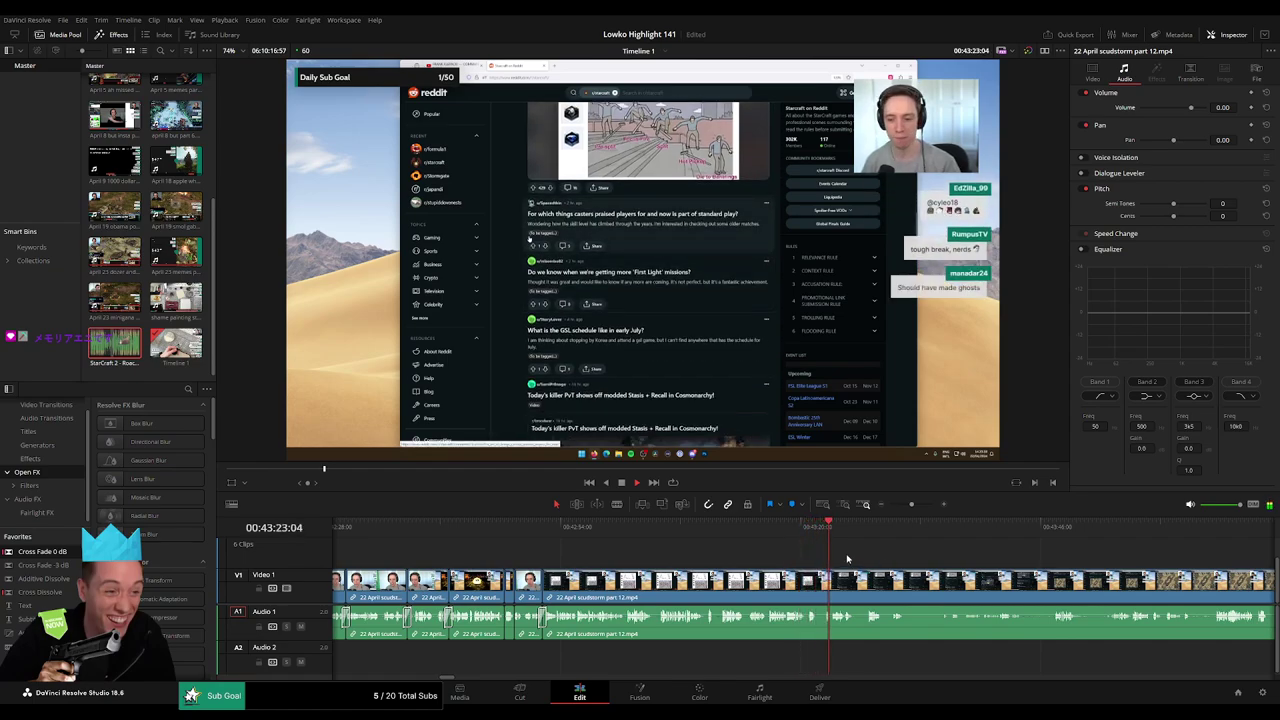
# Split part 12 at about 43:26 and skim ahead to about 44:12.
pyautogui.moveTo(871, 550); pyautogui.dragTo(599, 527)
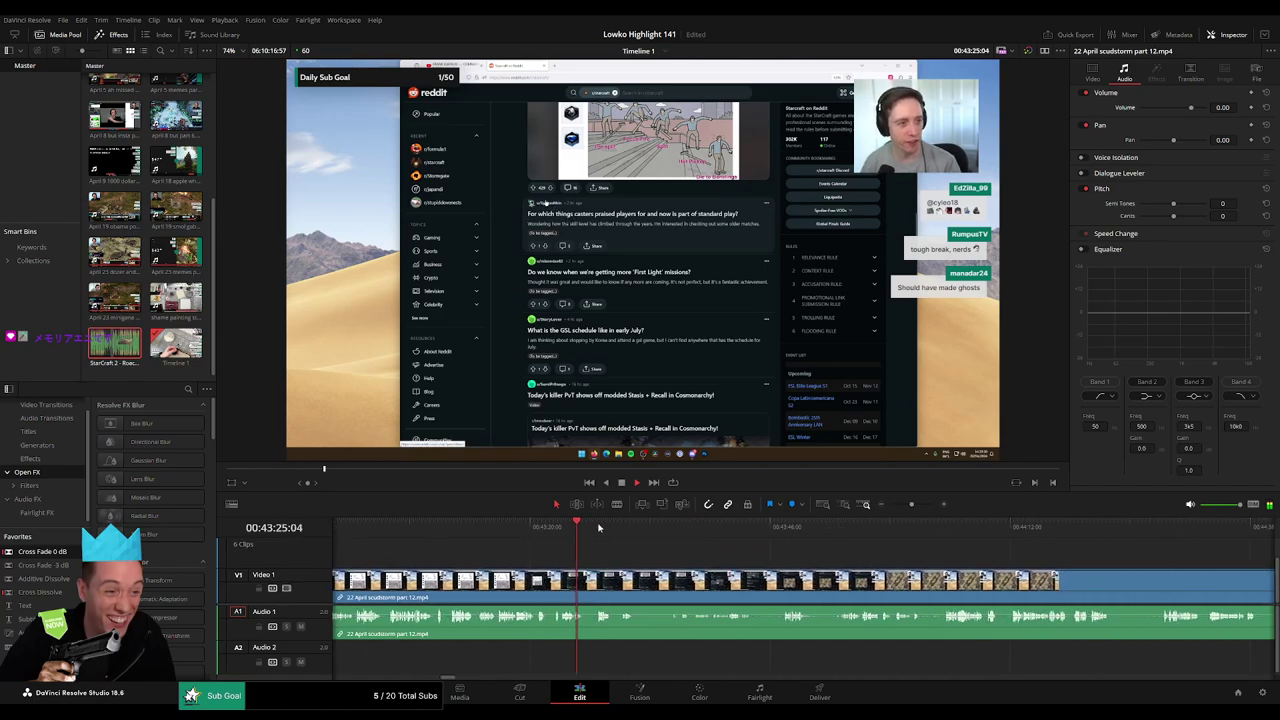
pyautogui.click(597, 525)
pyautogui.click(583, 593)
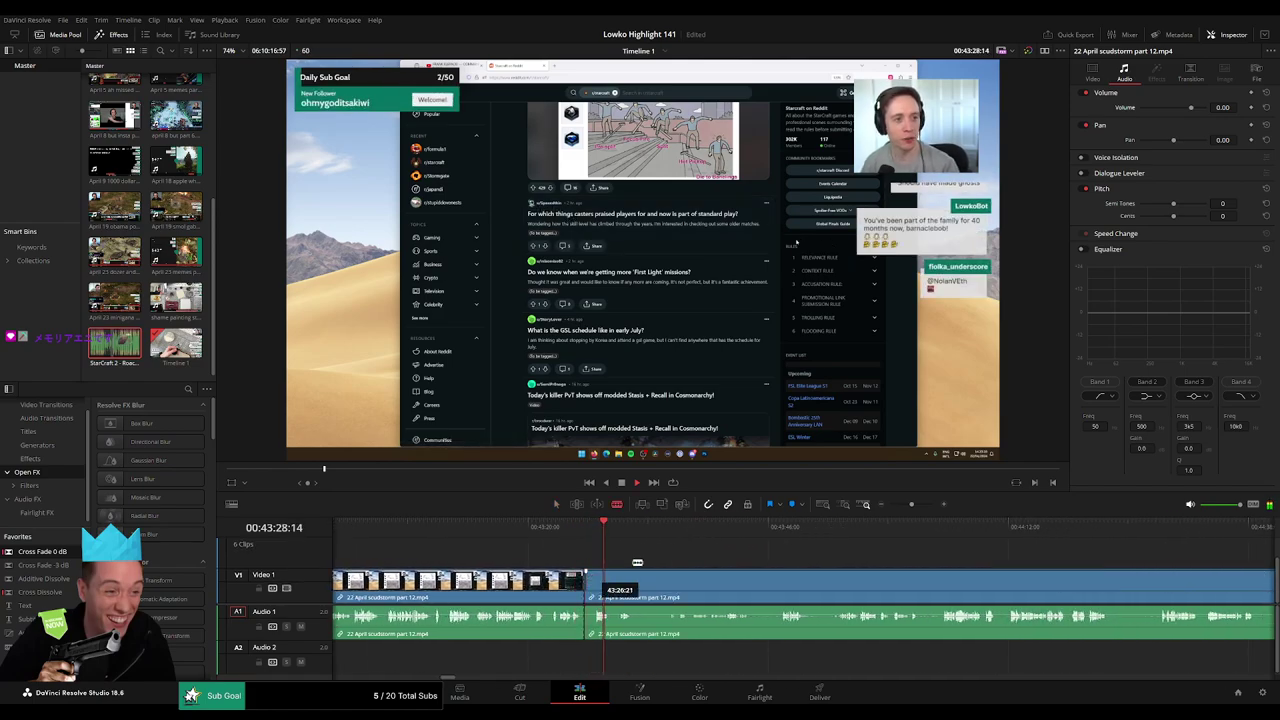
pyautogui.press('a')
pyautogui.click(790, 552)
pyautogui.moveTo(981, 539); pyautogui.dragTo(1010, 547)
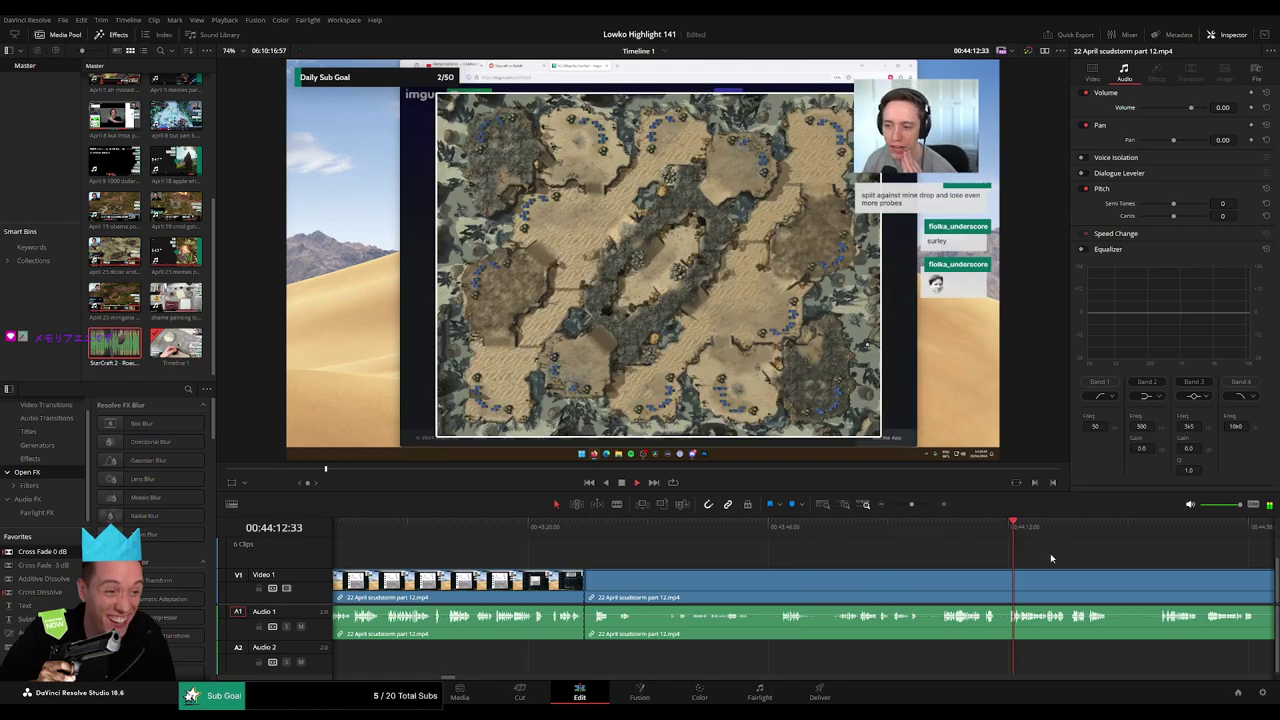
# Skim the remaining footage of 22 April scudstorm part 12 after the last cut and ripple delete it from the timeline.
pyautogui.moveTo(1097, 555); pyautogui.dragTo(691, 541)
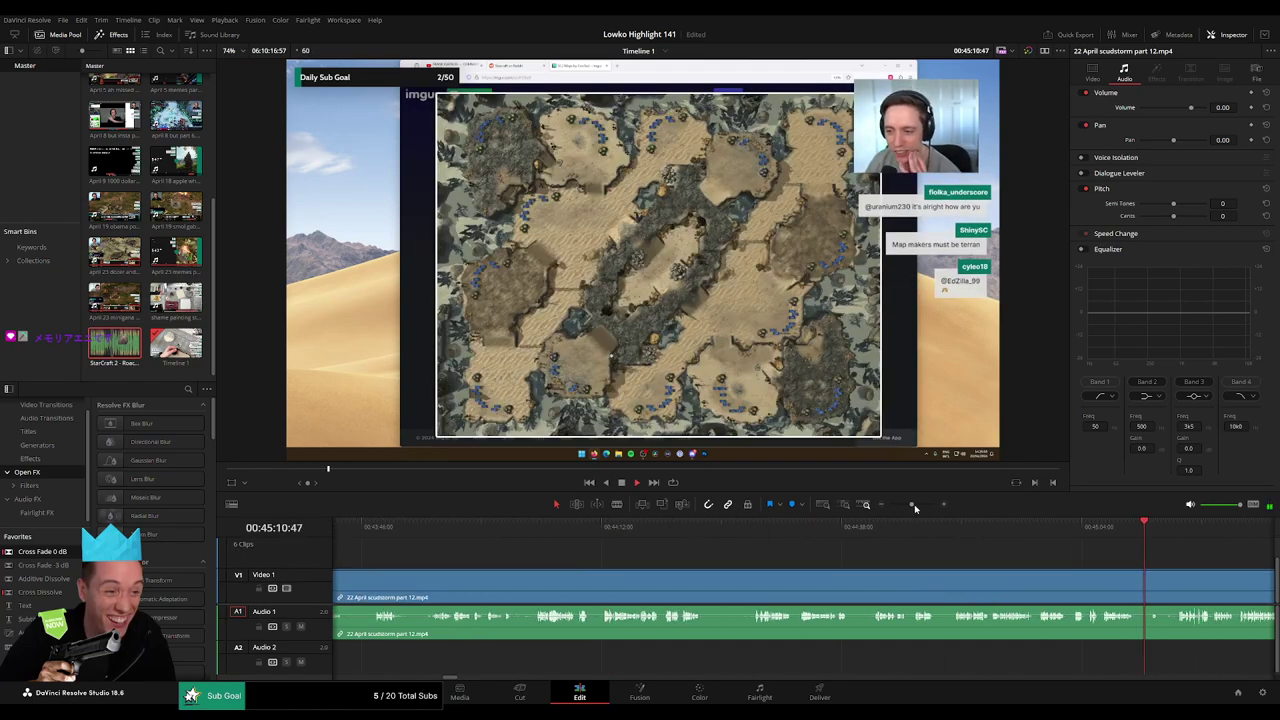
pyautogui.moveTo(914, 508); pyautogui.dragTo(895, 510)
pyautogui.moveTo(795, 537); pyautogui.dragTo(1016, 530)
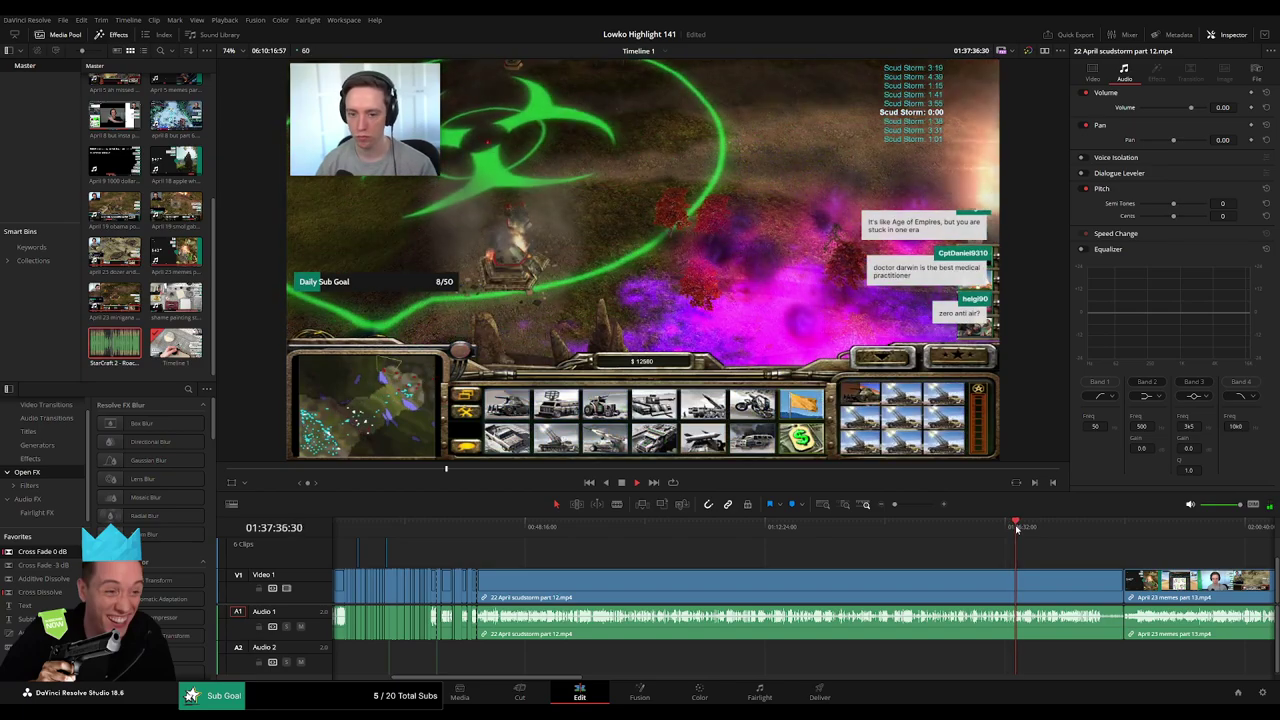
pyautogui.press('space')
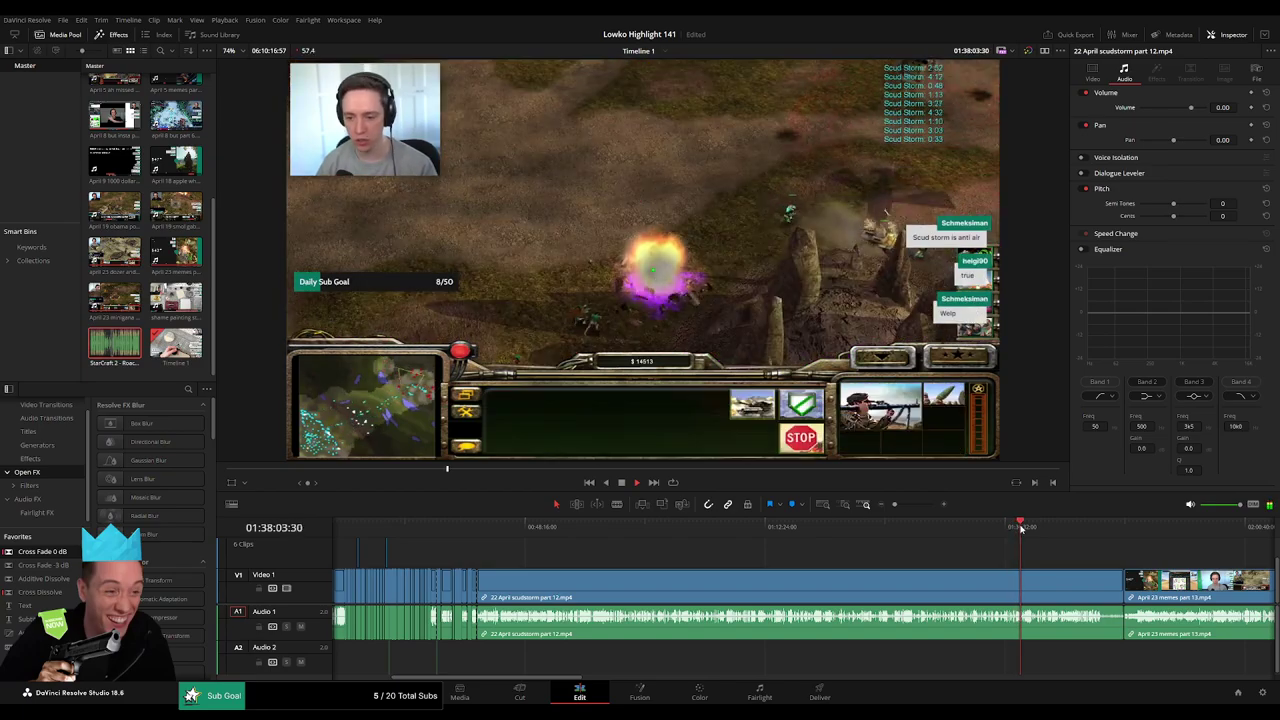
pyautogui.moveTo(938, 530); pyautogui.dragTo(1068, 525)
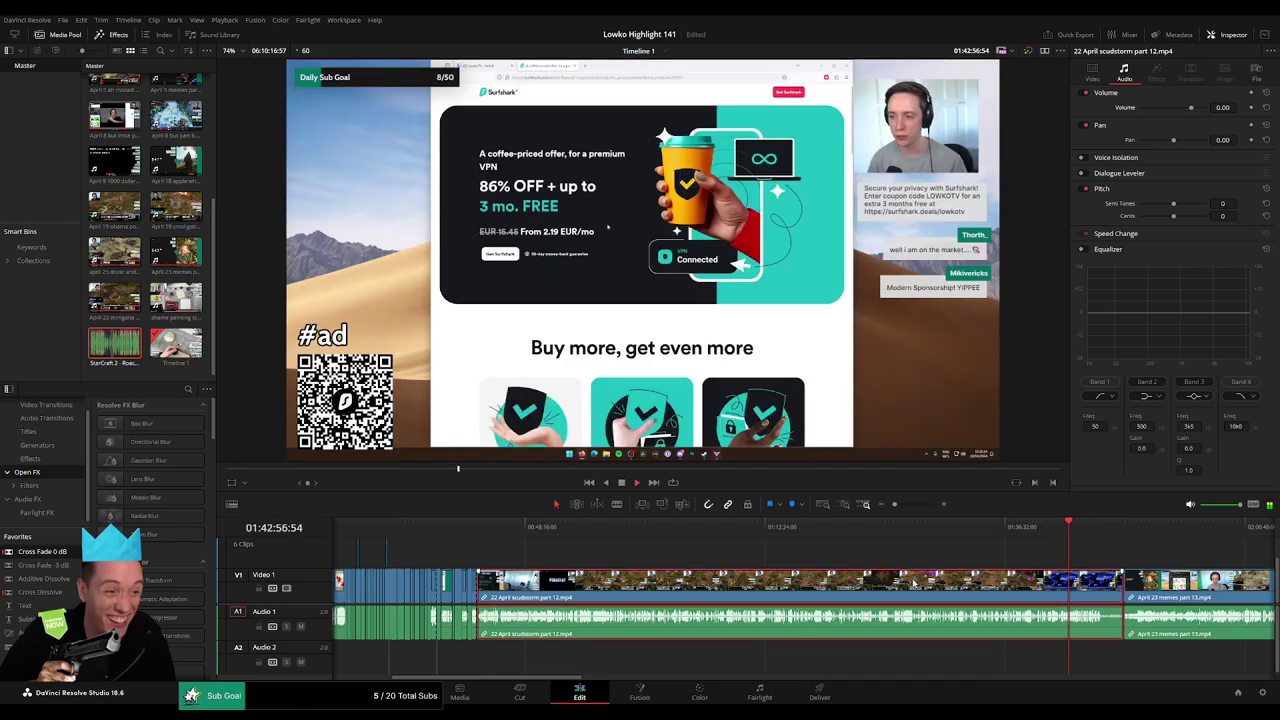
pyautogui.press('Delete')
# Look over the remaining source clips from April 23 memes part 13 through the end of the timeline.
pyautogui.hscroll(-3, 598, 560)
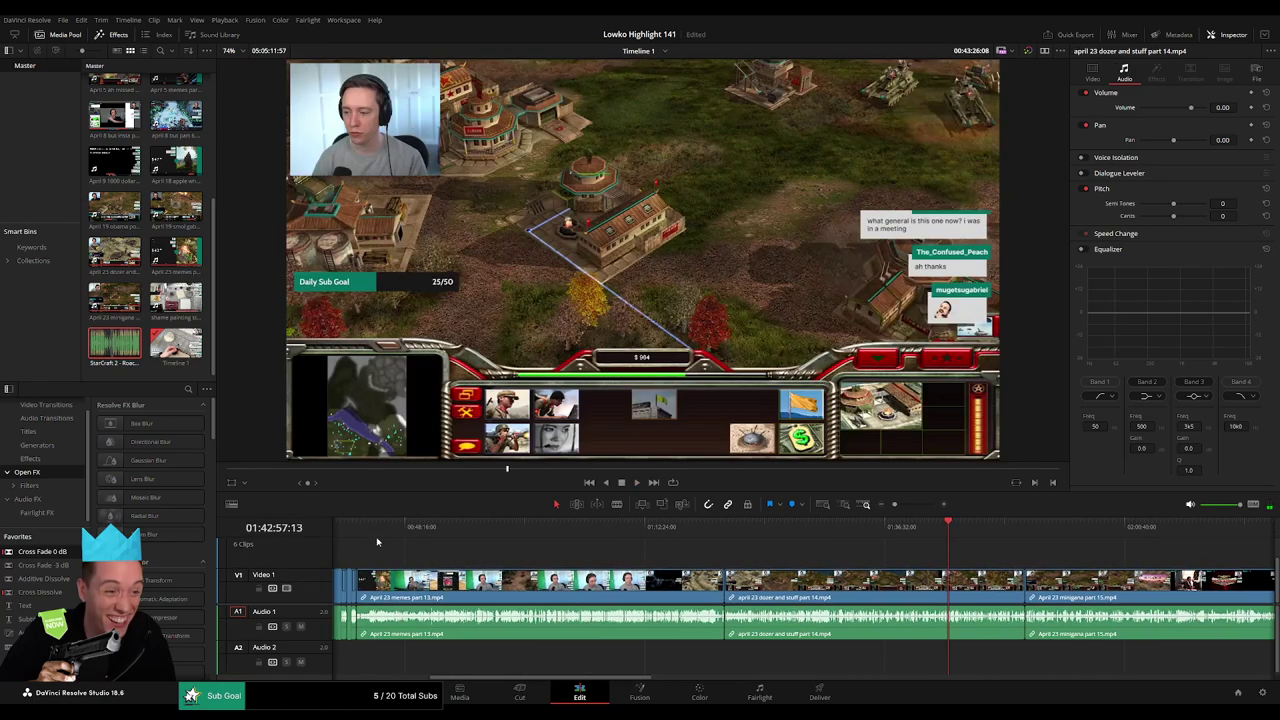
pyautogui.moveTo(366, 530); pyautogui.dragTo(450, 535)
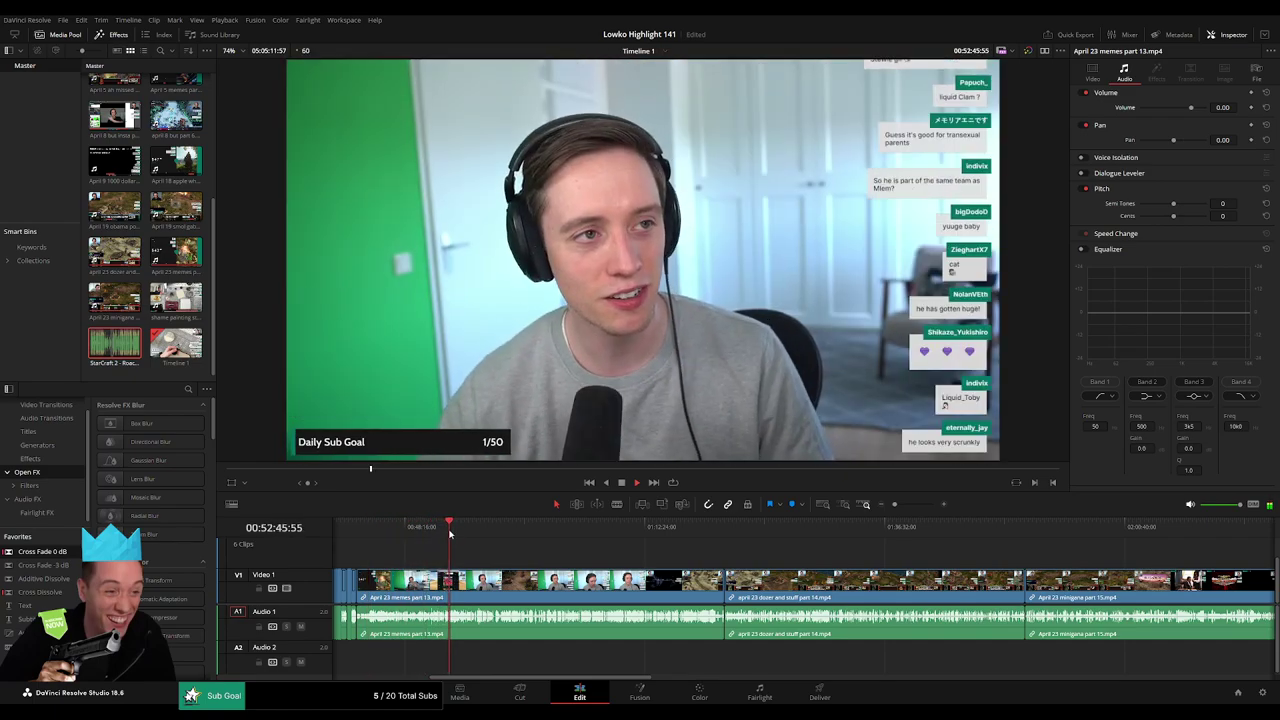
pyautogui.press('space')
pyautogui.hscroll(10, 430, 550)
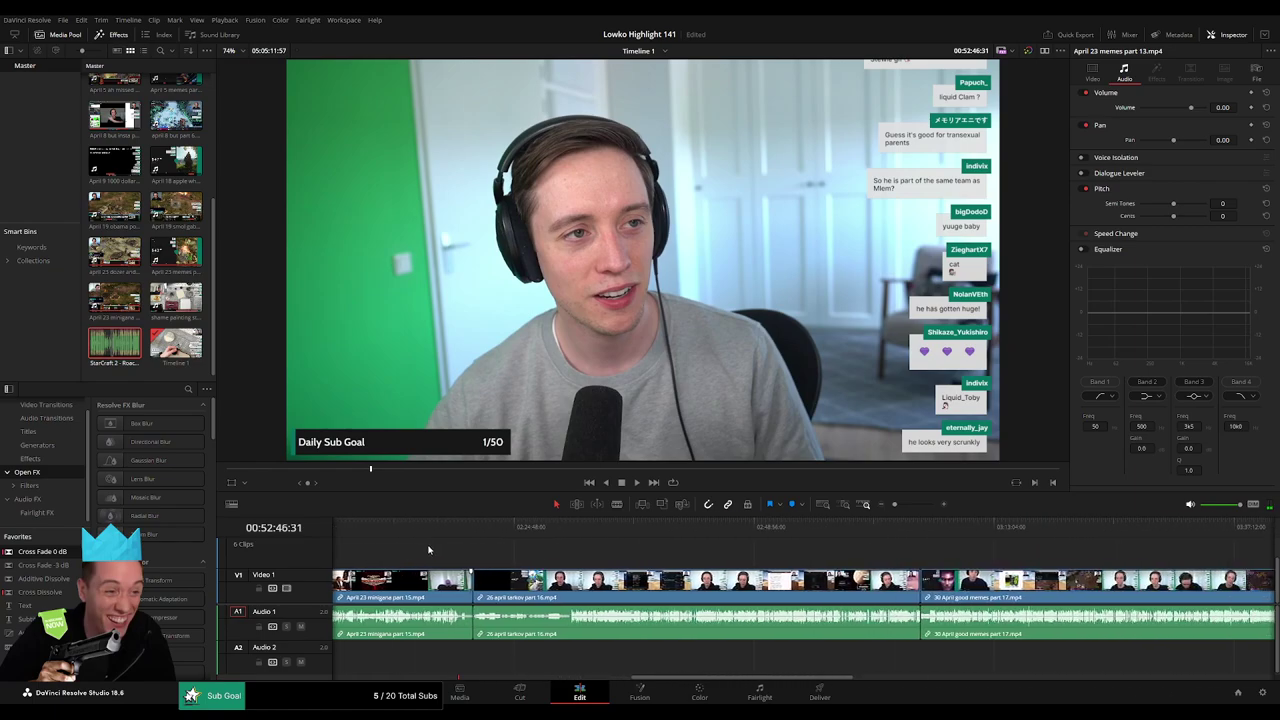
pyautogui.hscroll(10, 428, 550)
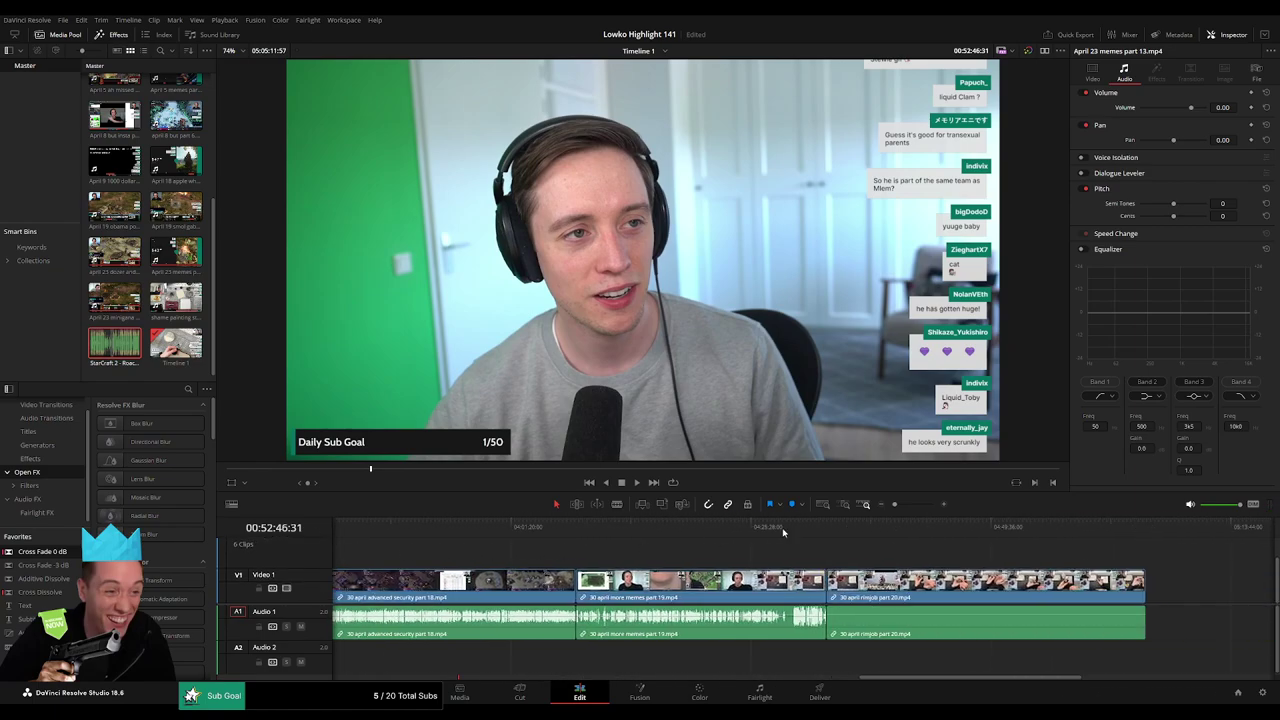
pyautogui.moveTo(894, 507); pyautogui.dragTo(866, 514)
pyautogui.hscroll(5, 691, 551)
pyautogui.hscroll(-5, 911, 554)
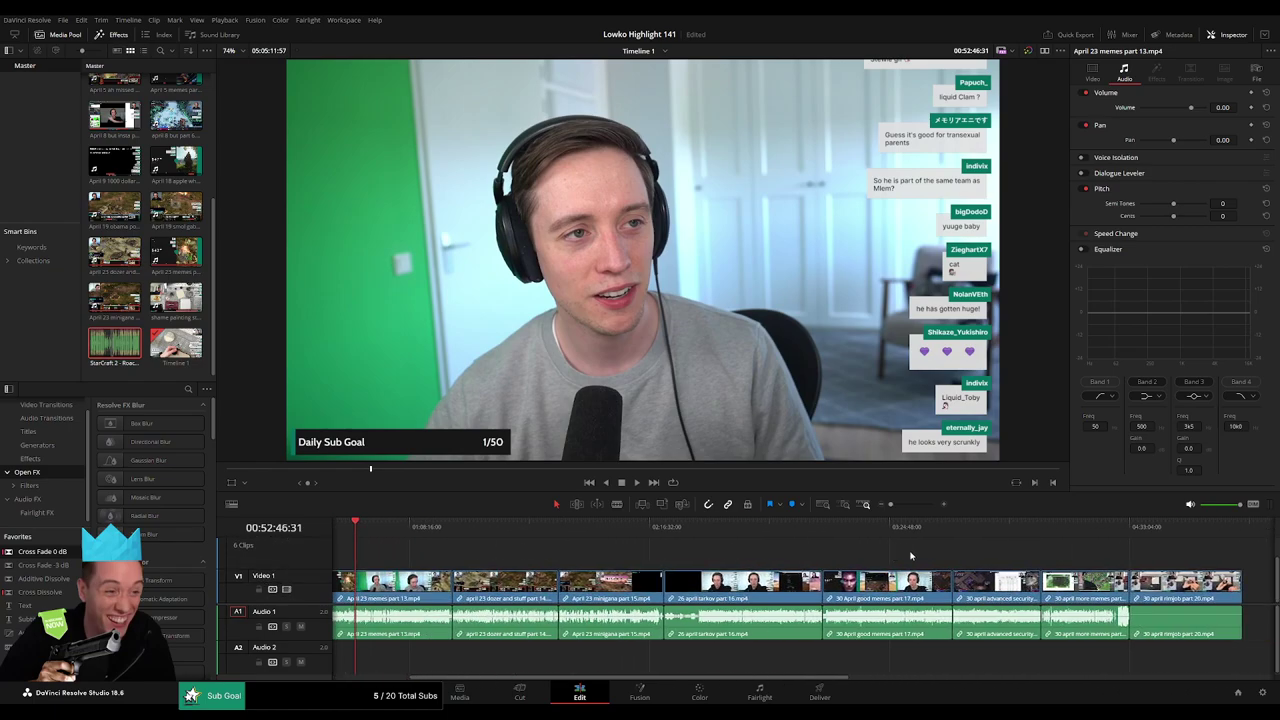
# Skim April 23 memes part 13 from about 00:52:46 to 01:00:48 for footage worth keeping in the highlight.
pyautogui.press('space')
pyautogui.moveTo(890, 505); pyautogui.dragTo(903, 505)
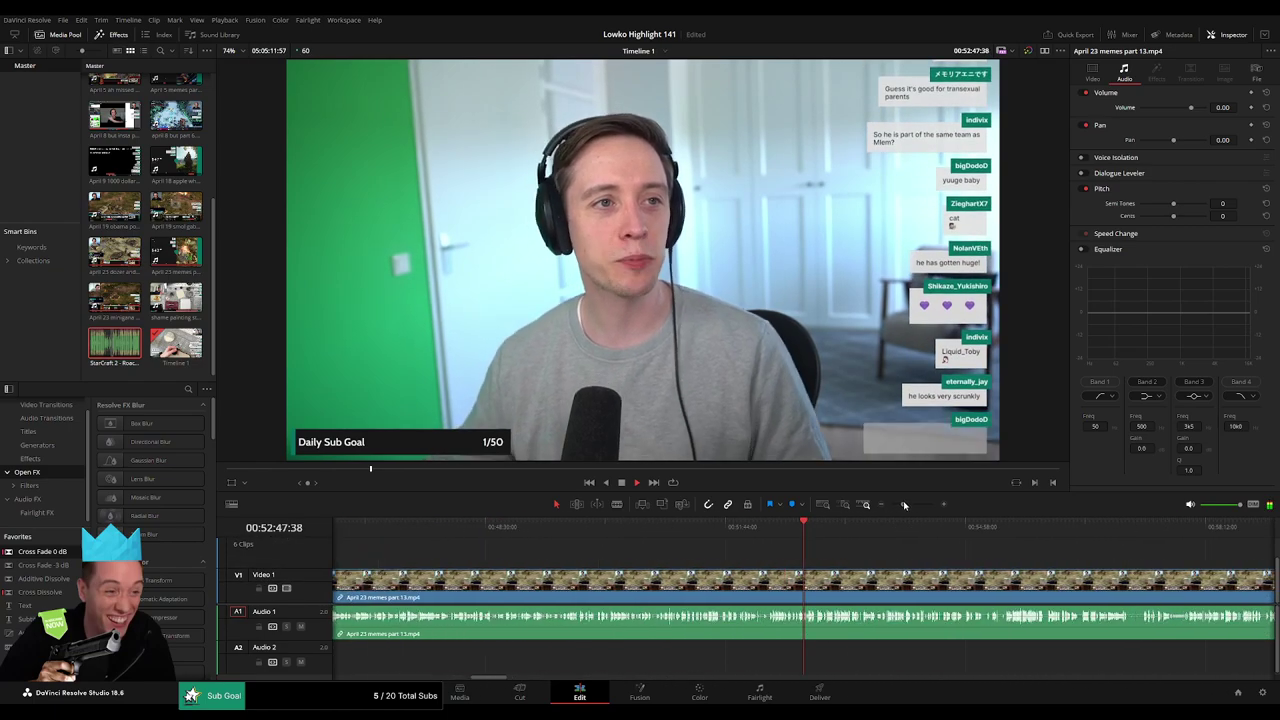
pyautogui.click(836, 530)
pyautogui.moveTo(842, 537); pyautogui.dragTo(1062, 541)
pyautogui.hscroll(5, 1003, 563)
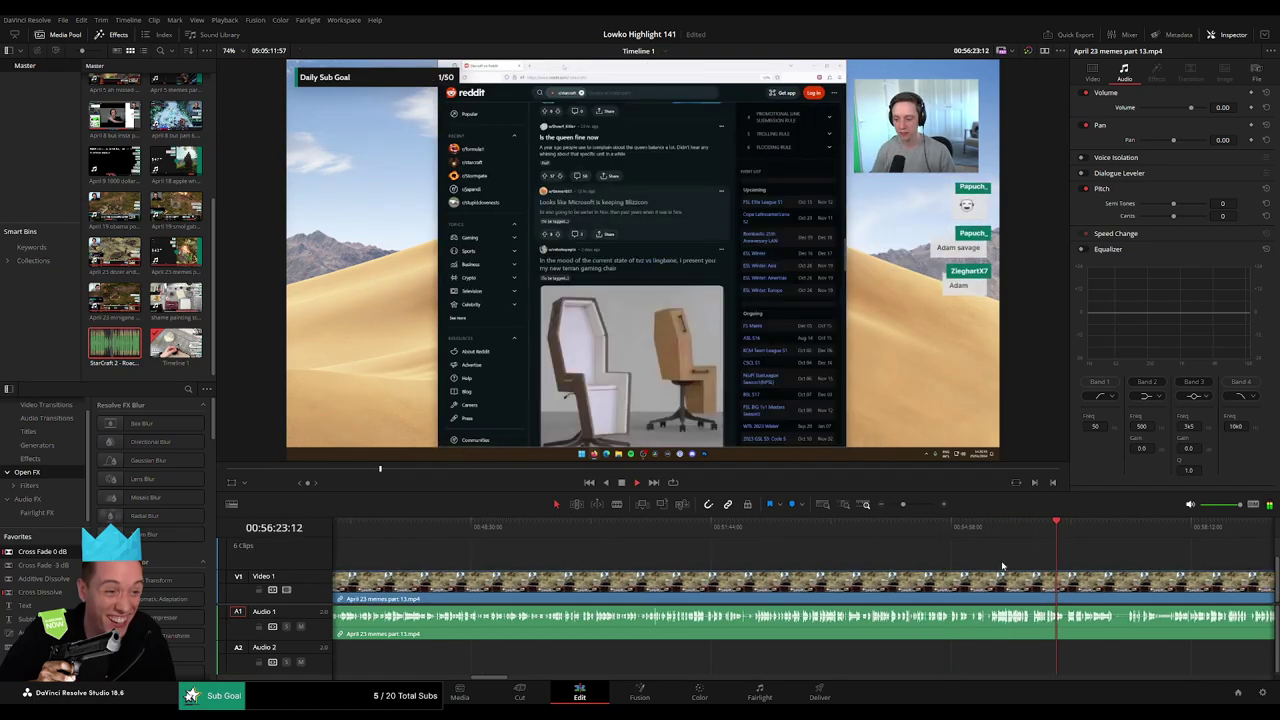
pyautogui.moveTo(751, 545); pyautogui.dragTo(949, 552)
pyautogui.click(1022, 529)
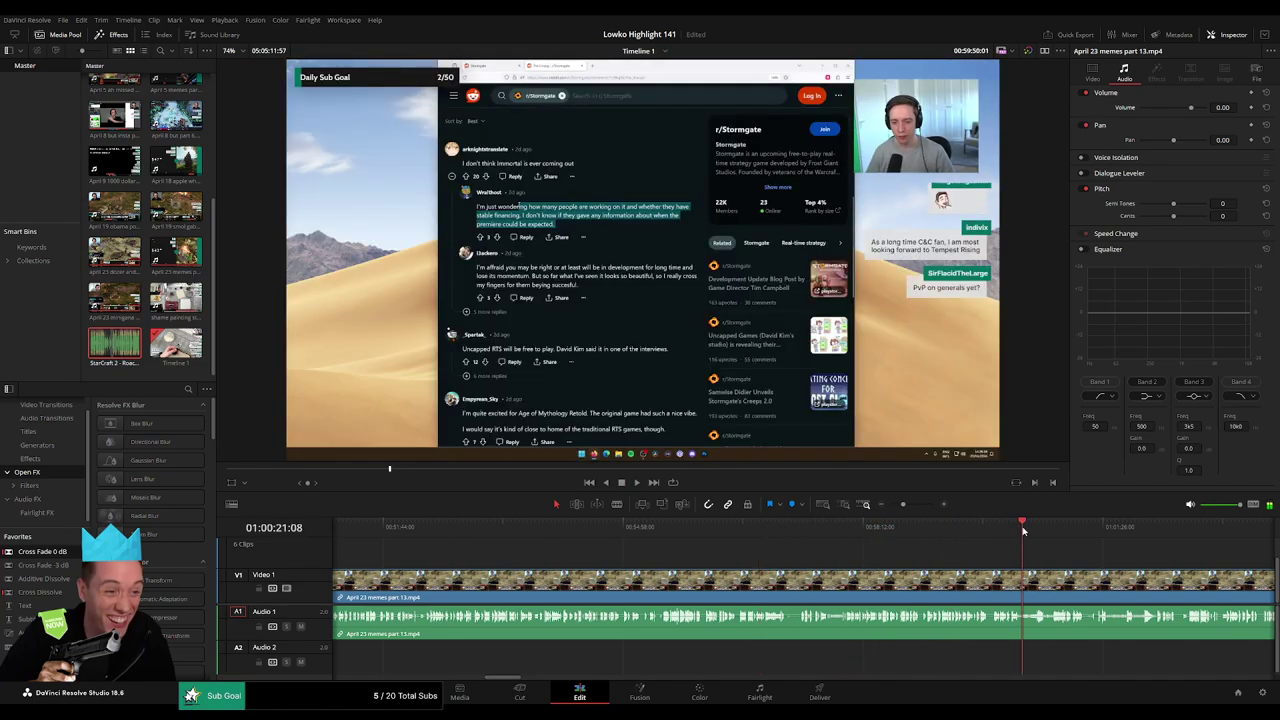
pyautogui.moveTo(903, 505); pyautogui.dragTo(896, 507)
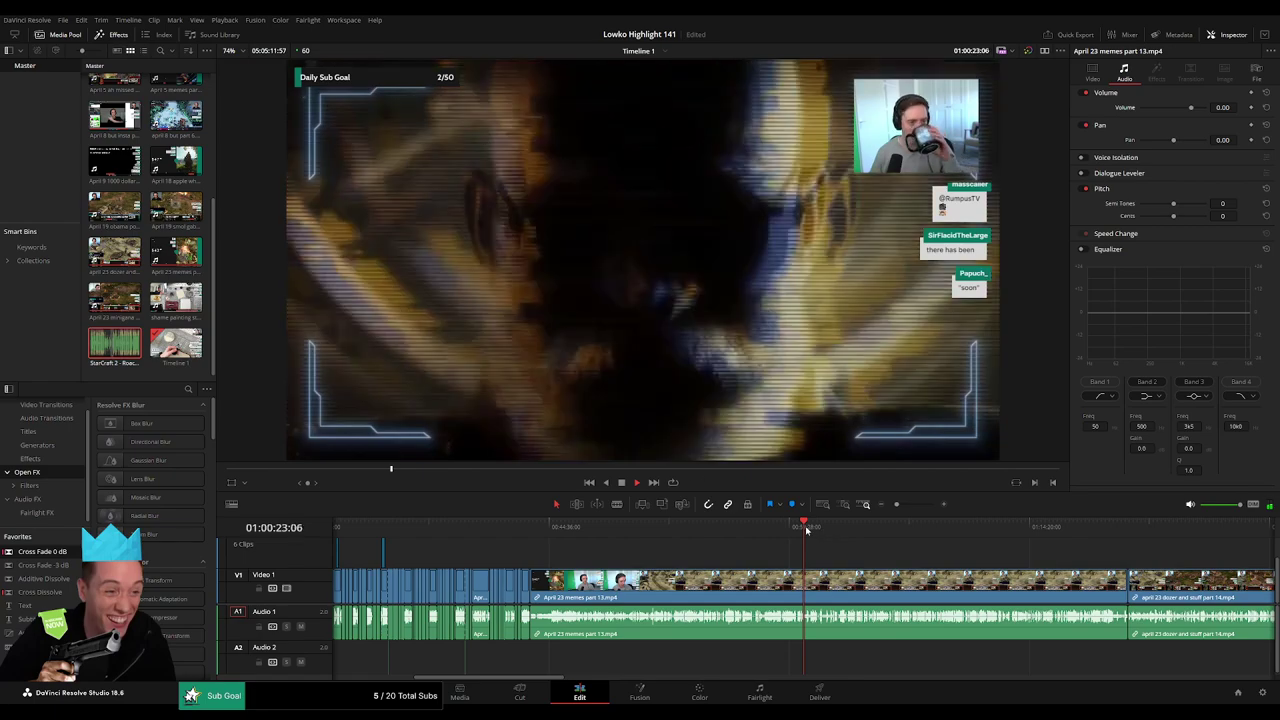
pyautogui.moveTo(803, 527); pyautogui.dragTo(798, 530)
pyautogui.moveTo(897, 505); pyautogui.dragTo(1092, 545)
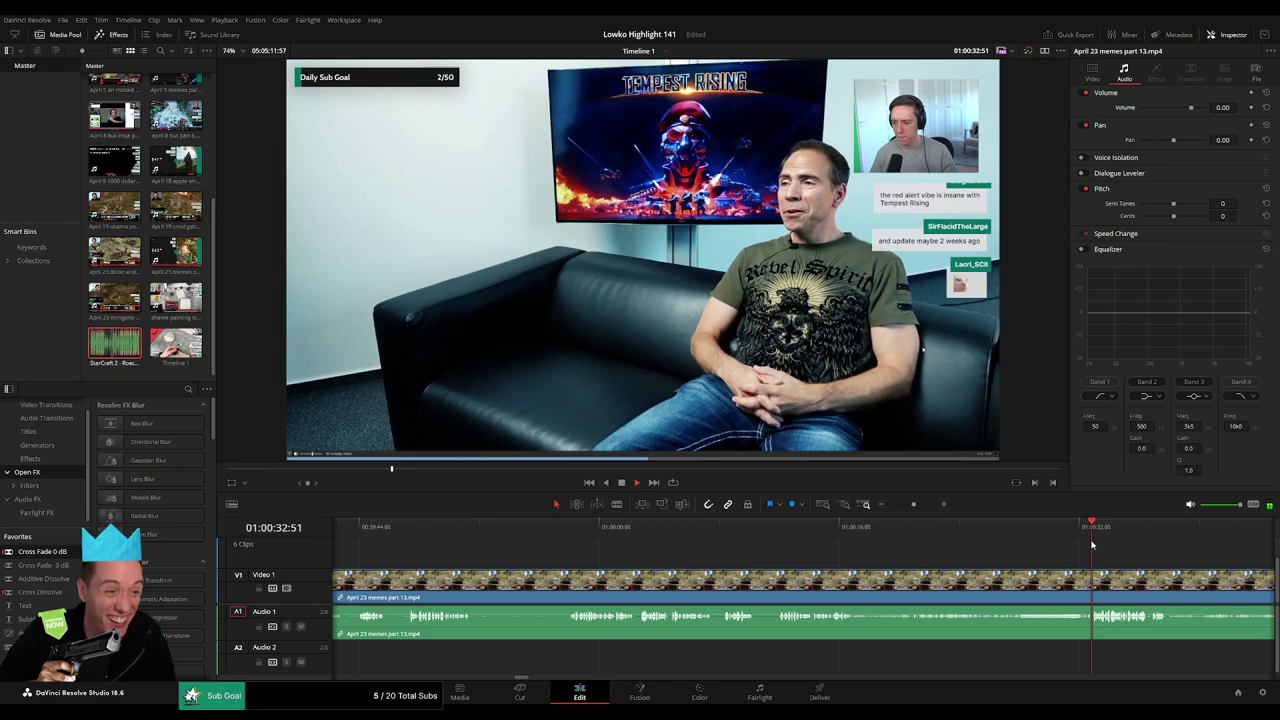
pyautogui.moveTo(913, 506); pyautogui.dragTo(907, 505)
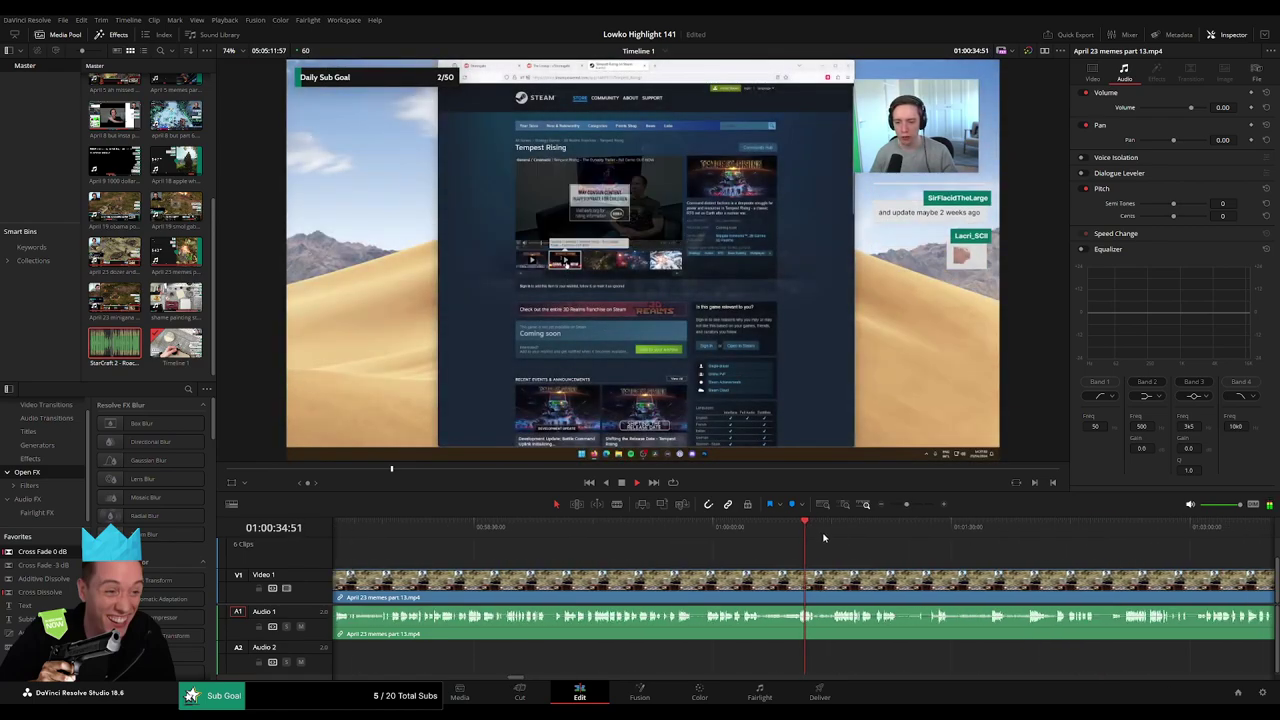
pyautogui.moveTo(822, 531); pyautogui.dragTo(841, 530)
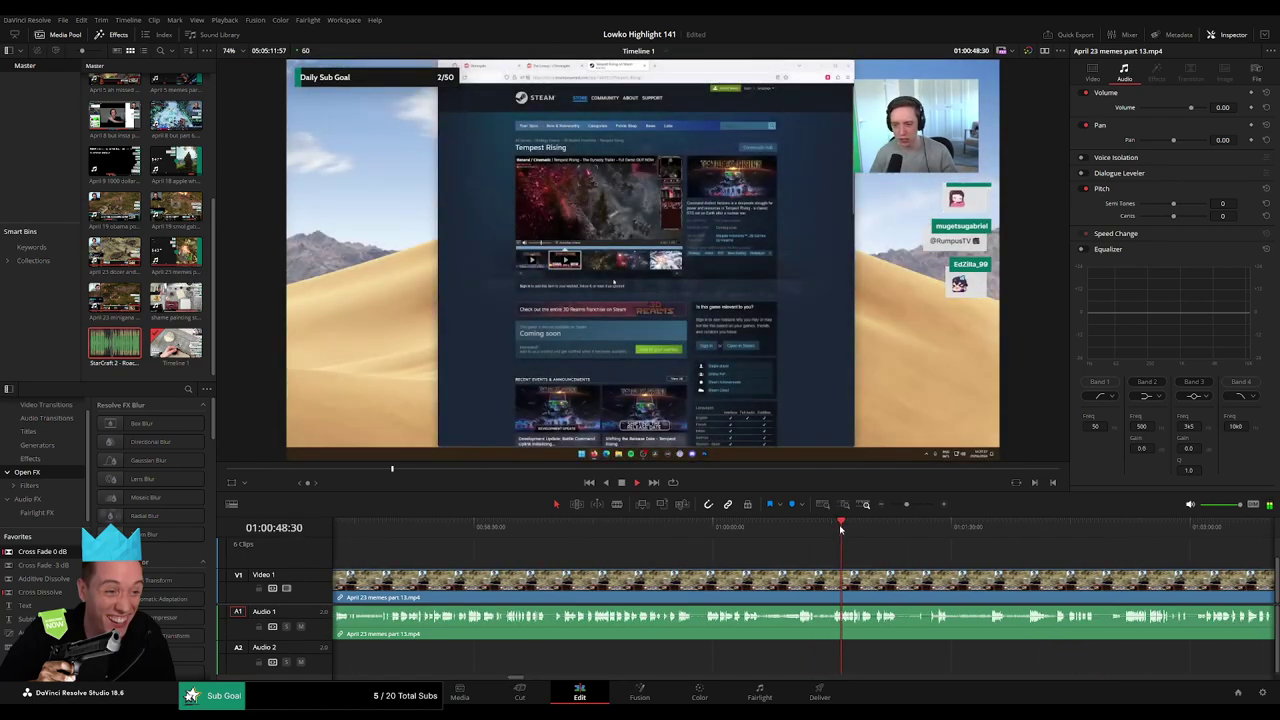
# Find the start of the female Custodes discussion near 01:08:52 in April 23 memes part 13 and ripple delete the clip's earlier footage.
pyautogui.moveTo(912, 506); pyautogui.dragTo(887, 506)
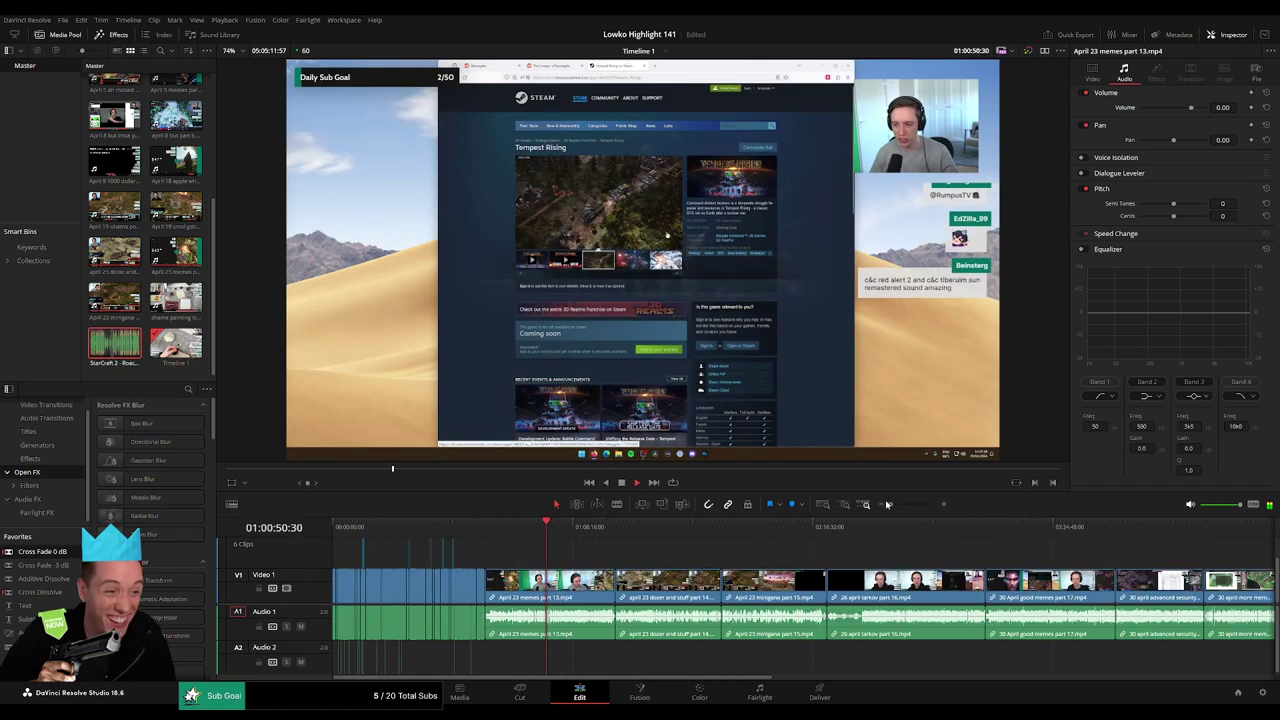
pyautogui.moveTo(545, 535); pyautogui.dragTo(579, 533)
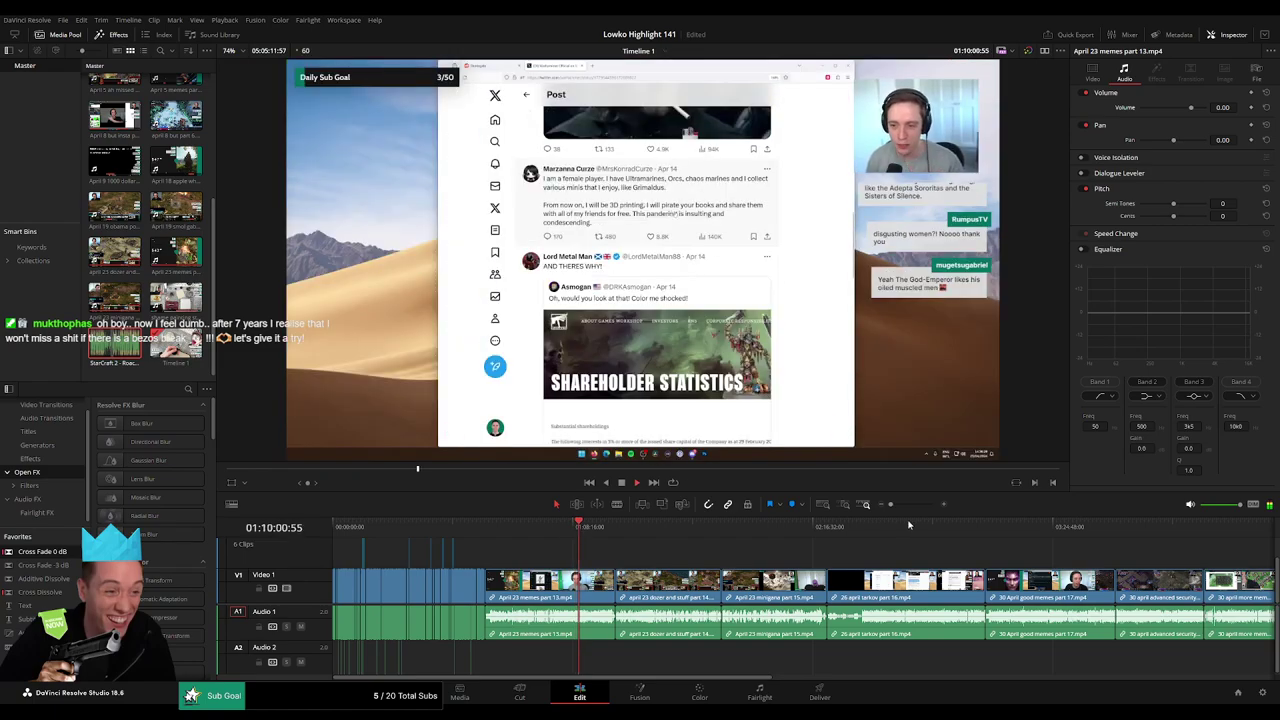
pyautogui.moveTo(894, 507); pyautogui.dragTo(907, 508)
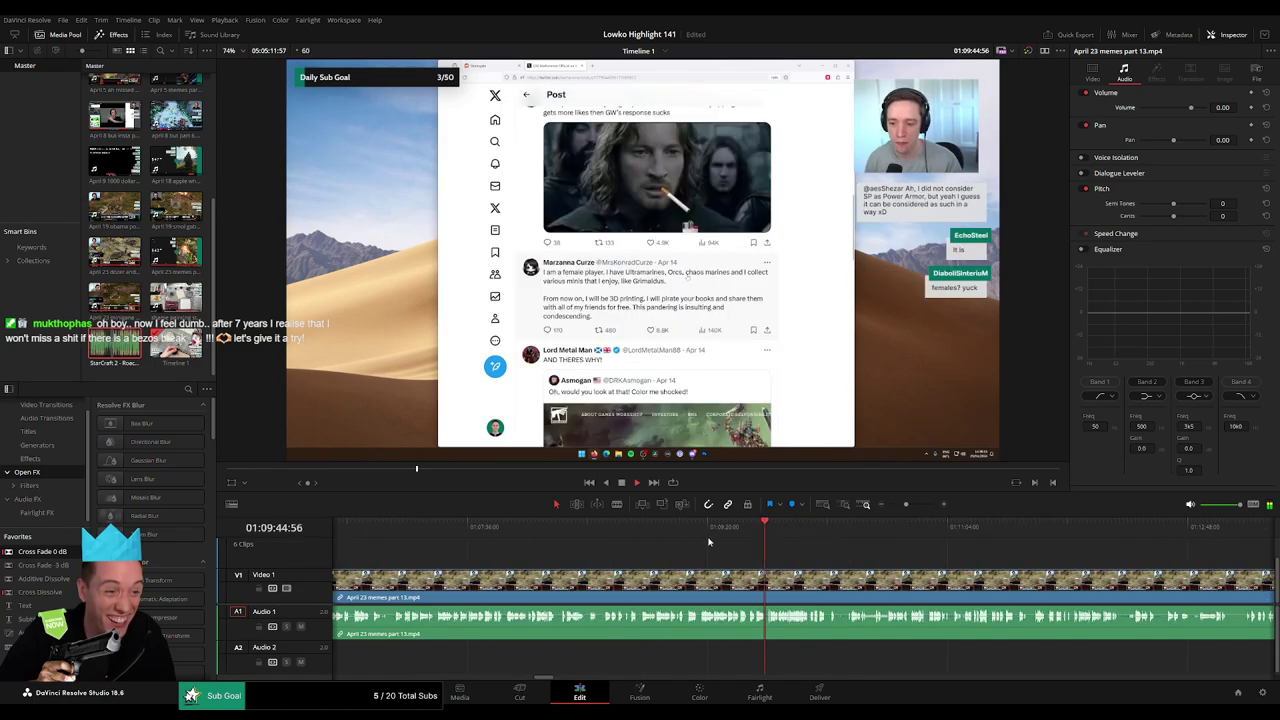
pyautogui.click(688, 540)
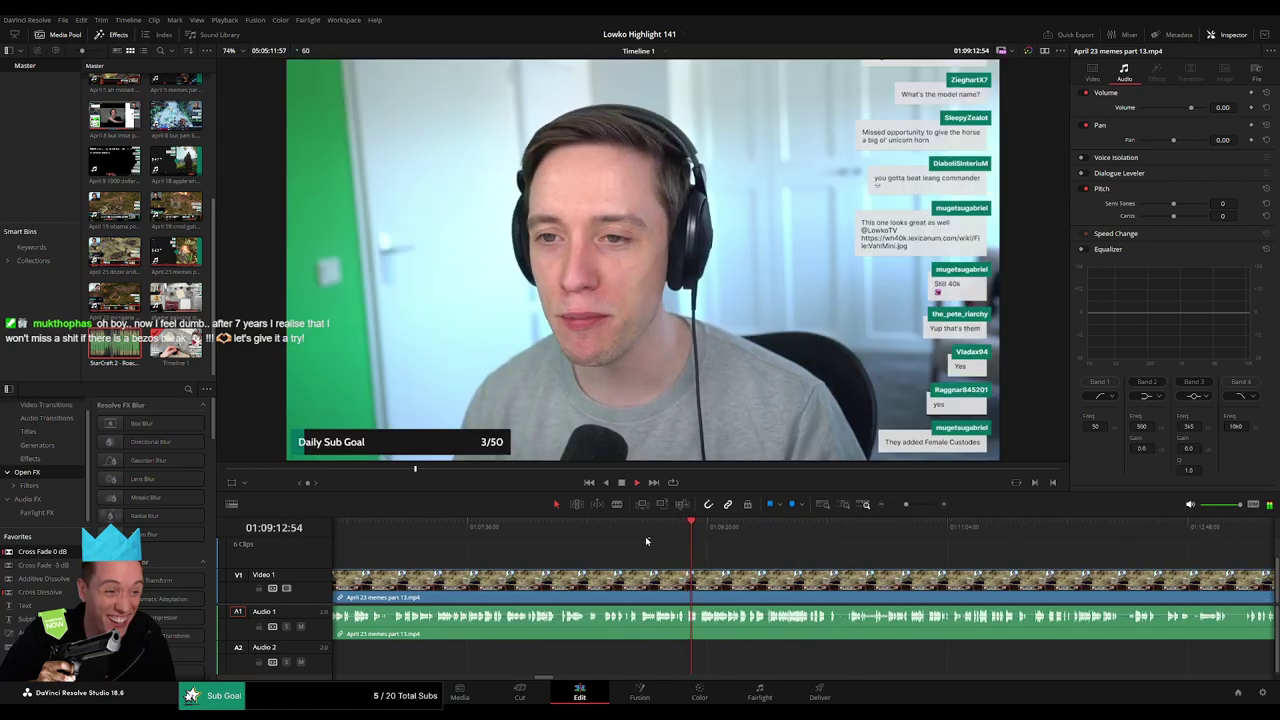
pyautogui.moveTo(645, 536); pyautogui.dragTo(642, 535)
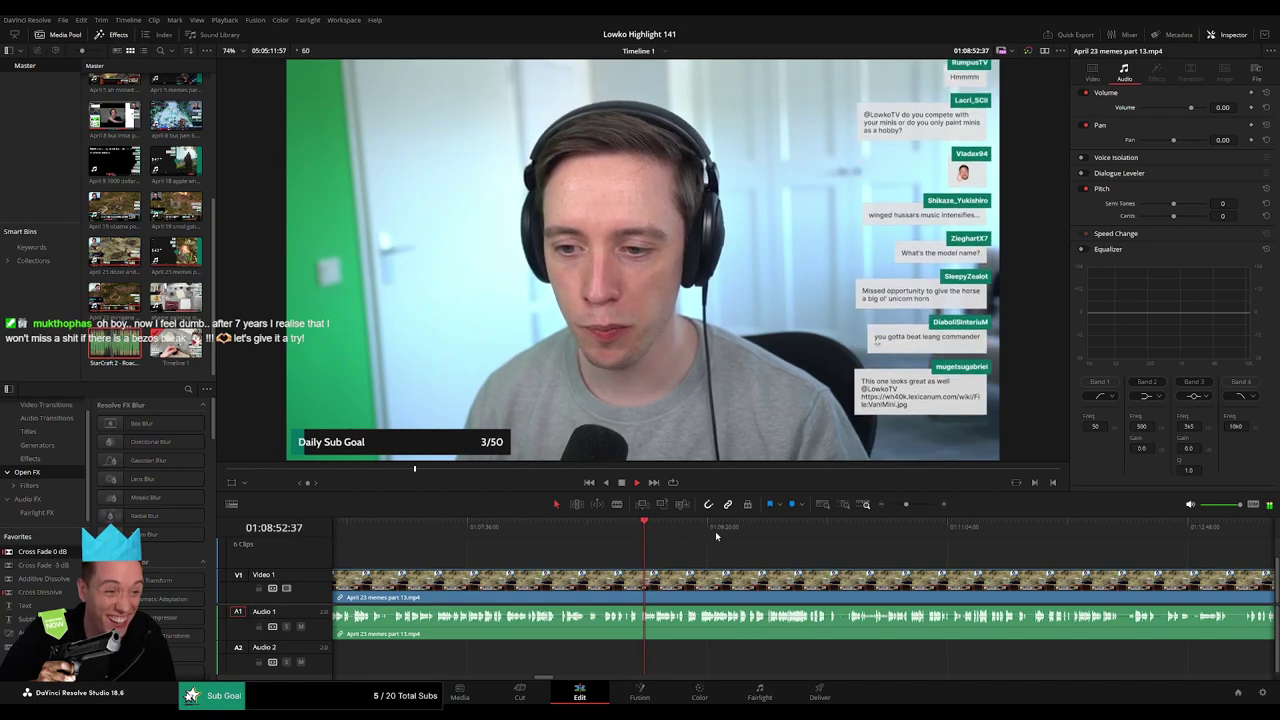
pyautogui.moveTo(906, 505); pyautogui.dragTo(915, 506)
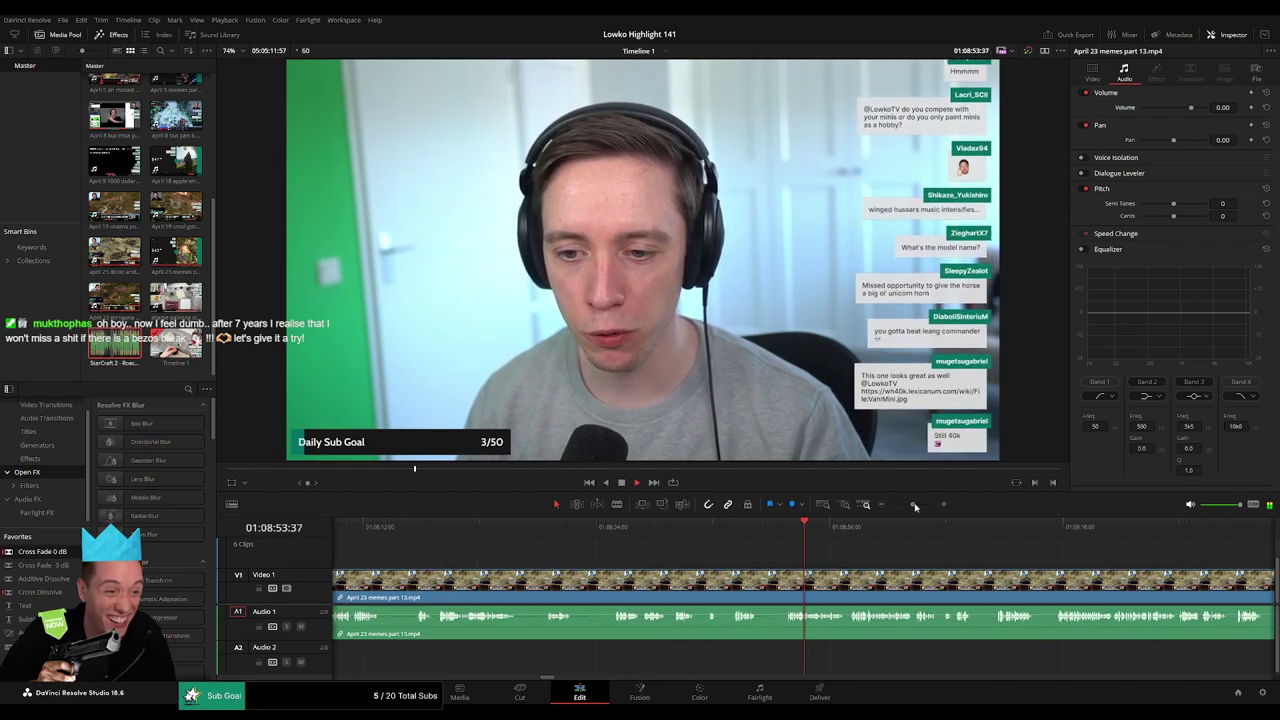
pyautogui.click(766, 578)
pyautogui.press('a')
pyautogui.press('Delete')
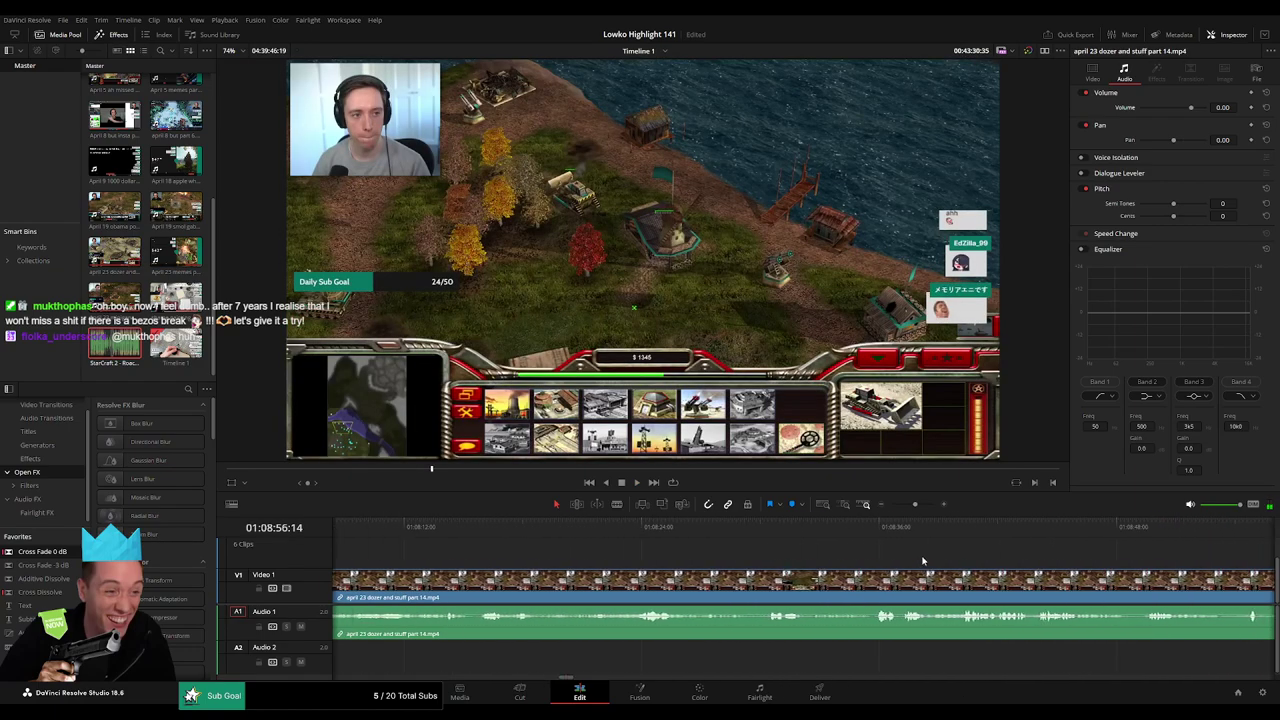
# Play April 23 memes part 13 from its new start and cut out the quiet gap from about 00:43:43 to 00:43:46.
pyautogui.moveTo(915, 505); pyautogui.dragTo(895, 506)
pyautogui.press('space')
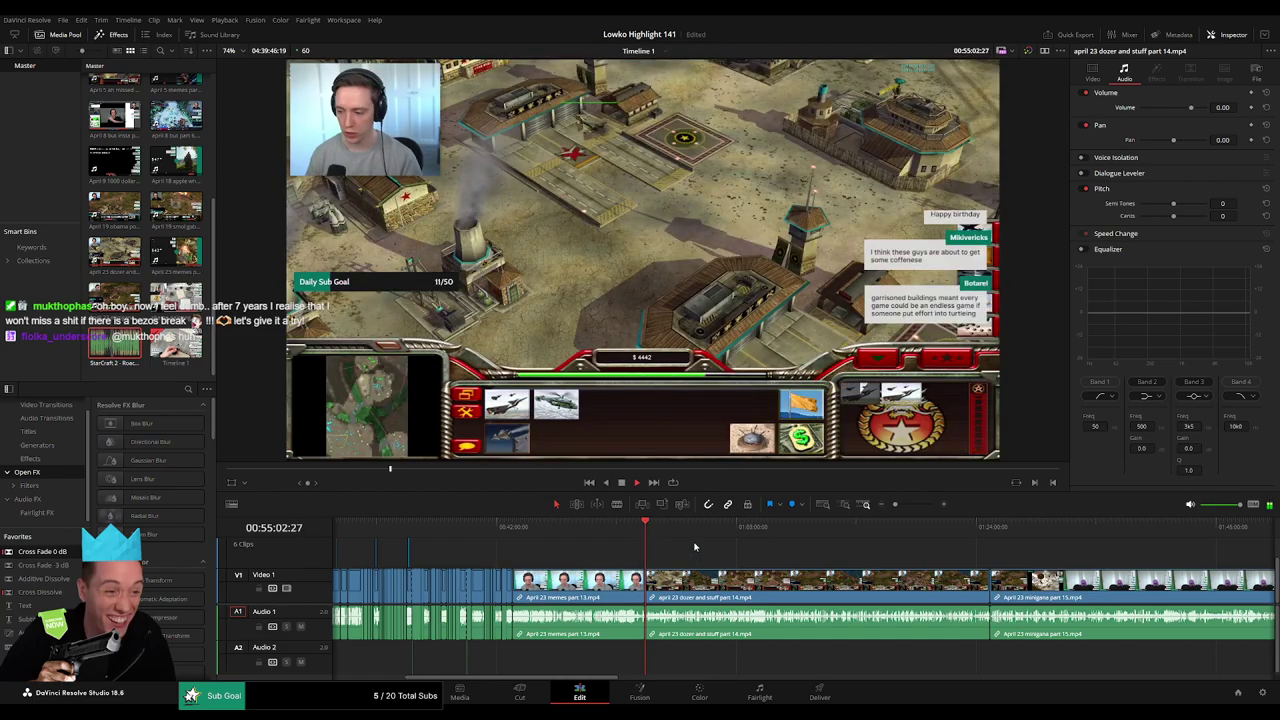
pyautogui.press('Up')
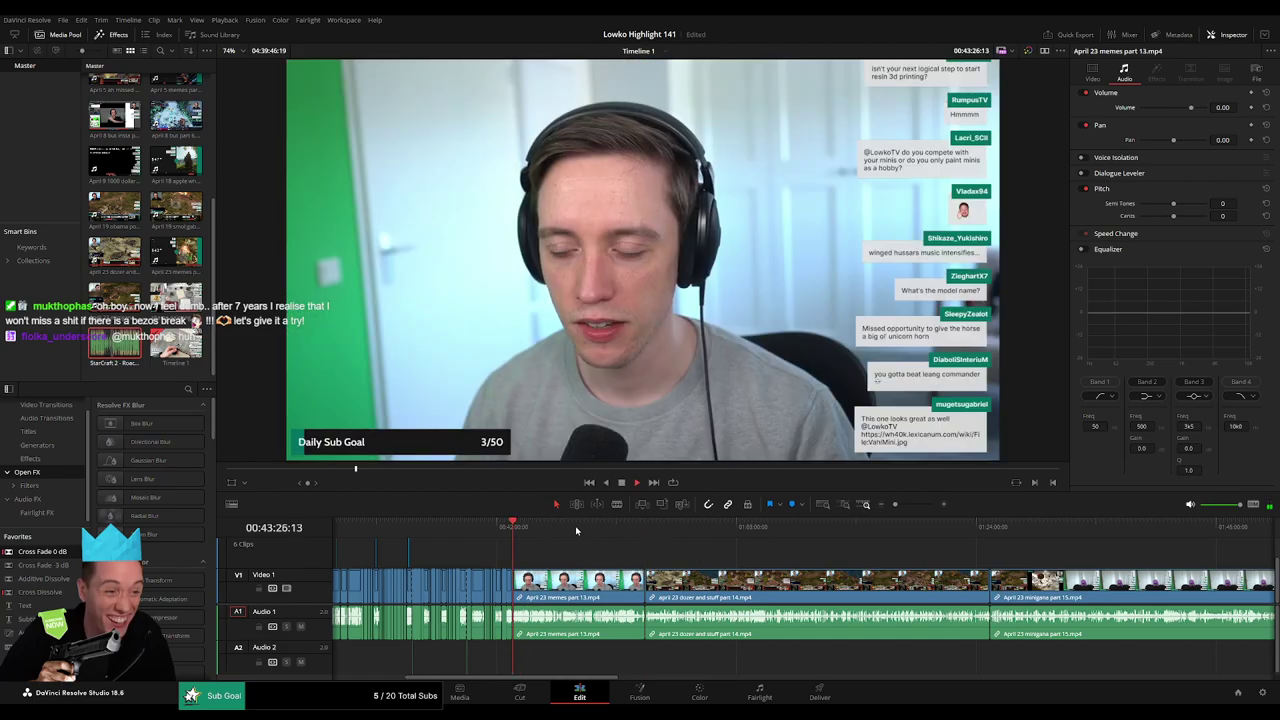
pyautogui.moveTo(895, 504); pyautogui.dragTo(909, 505)
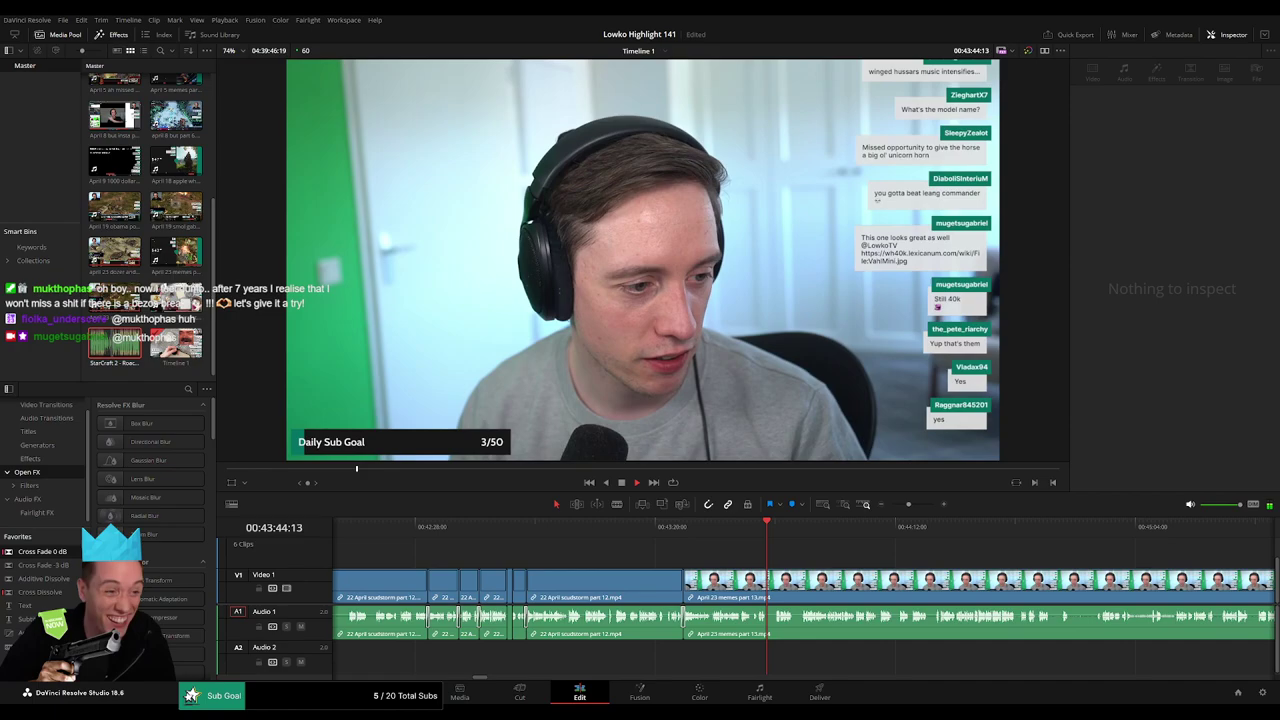
pyautogui.click(917, 510)
pyautogui.press('b')
pyautogui.click(675, 584)
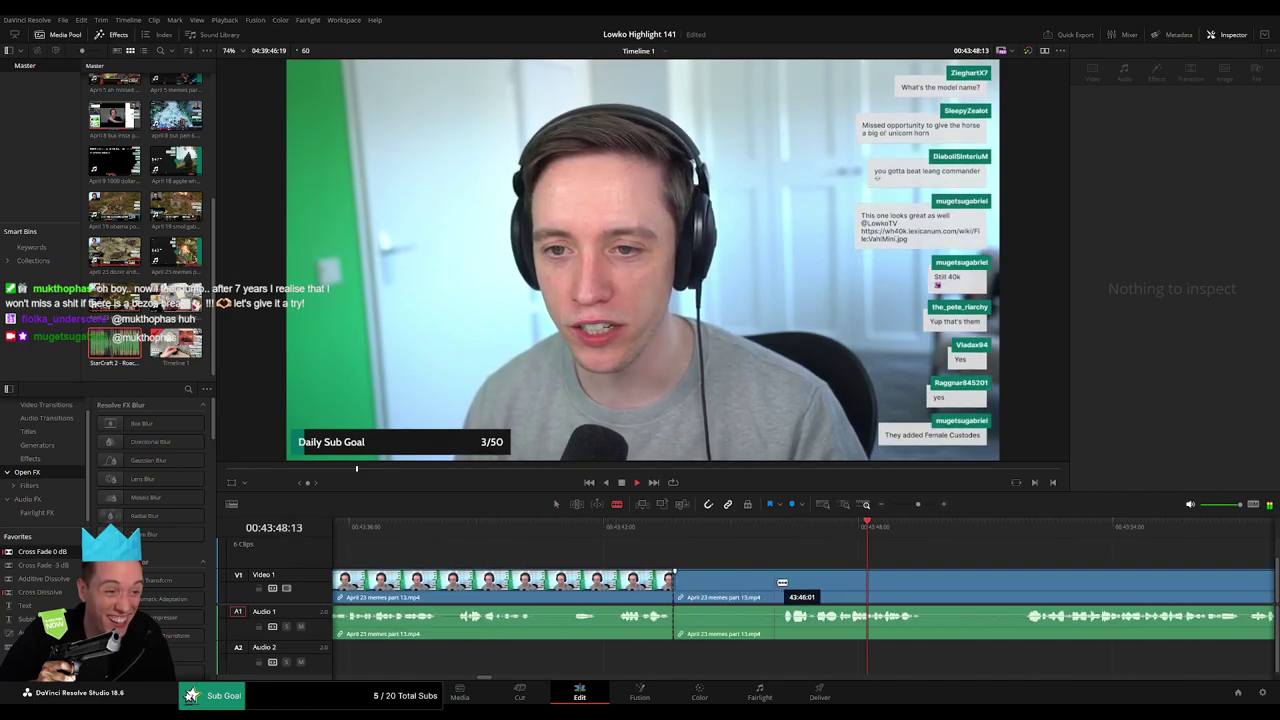
pyautogui.click(778, 583)
pyautogui.press('a')
pyautogui.click(747, 585)
pyautogui.press('Delete')
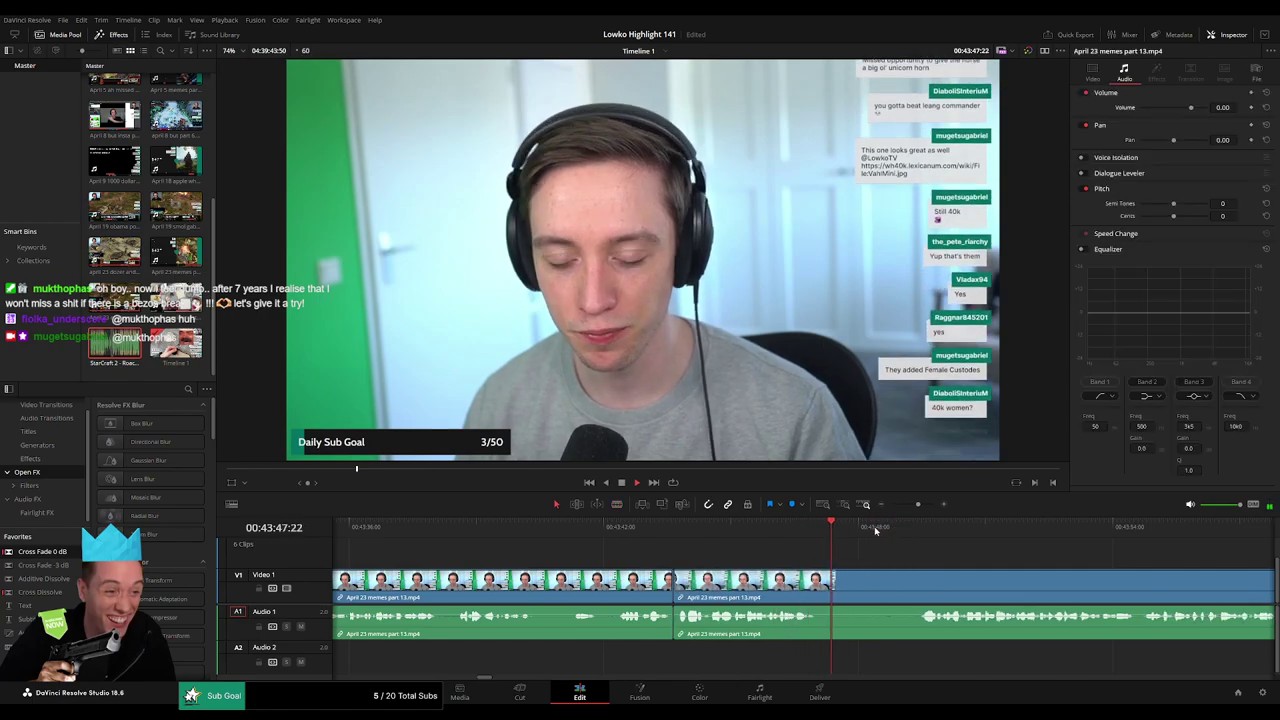
# Continue reviewing April 23 memes part 13 and cut out the short pause from about 00:44:09 to 00:44:10.
pyautogui.click(889, 529)
pyautogui.moveTo(953, 565); pyautogui.dragTo(707, 545)
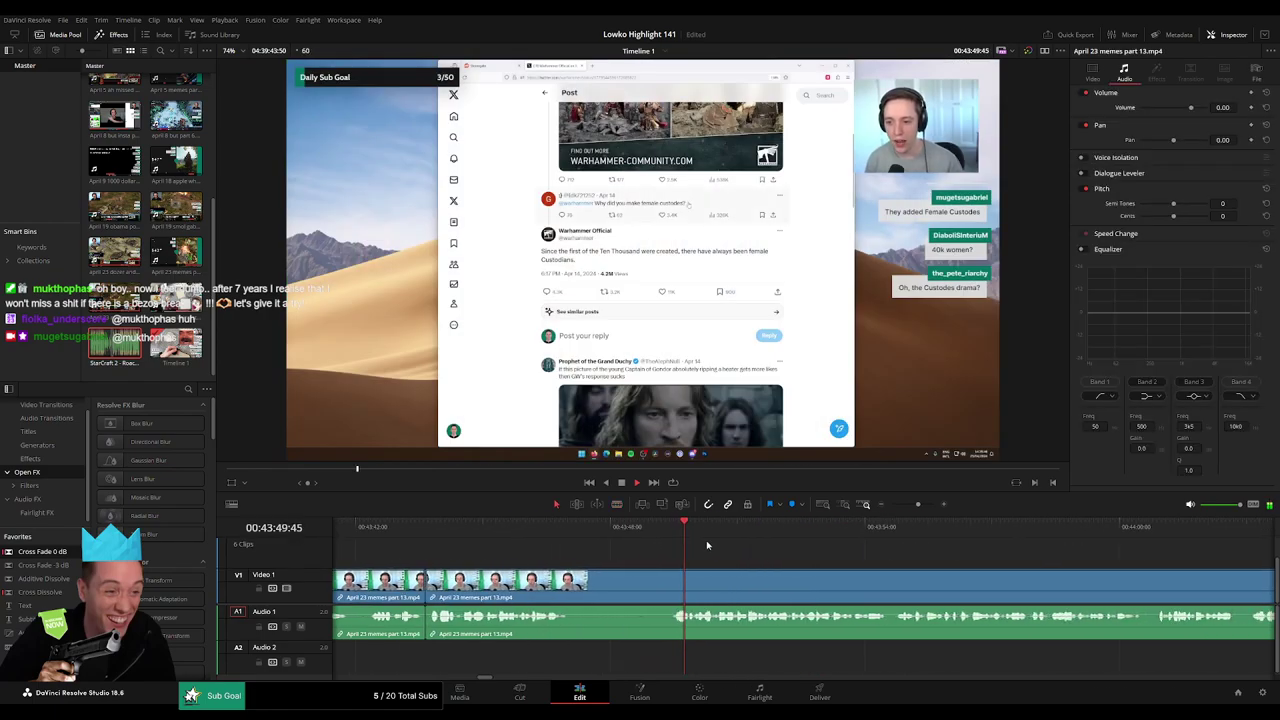
pyautogui.click(911, 506)
pyautogui.hscroll(5, 757, 556)
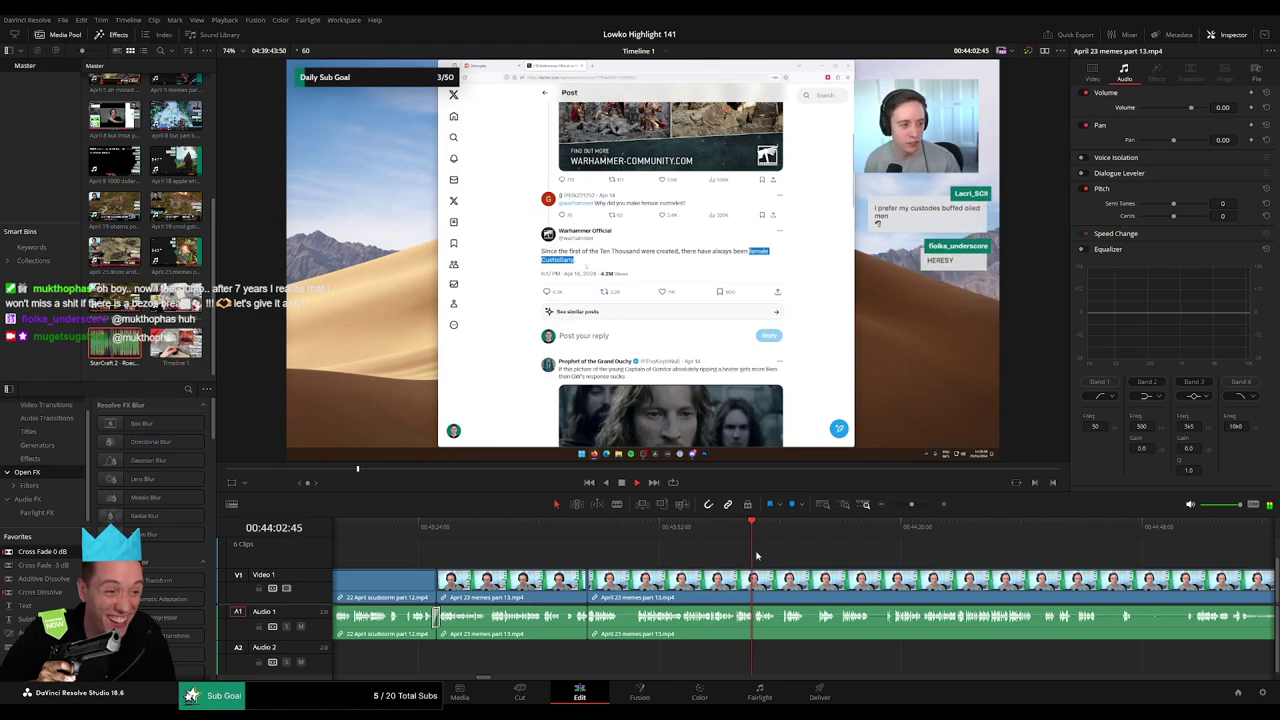
pyautogui.moveTo(913, 504); pyautogui.dragTo(916, 507)
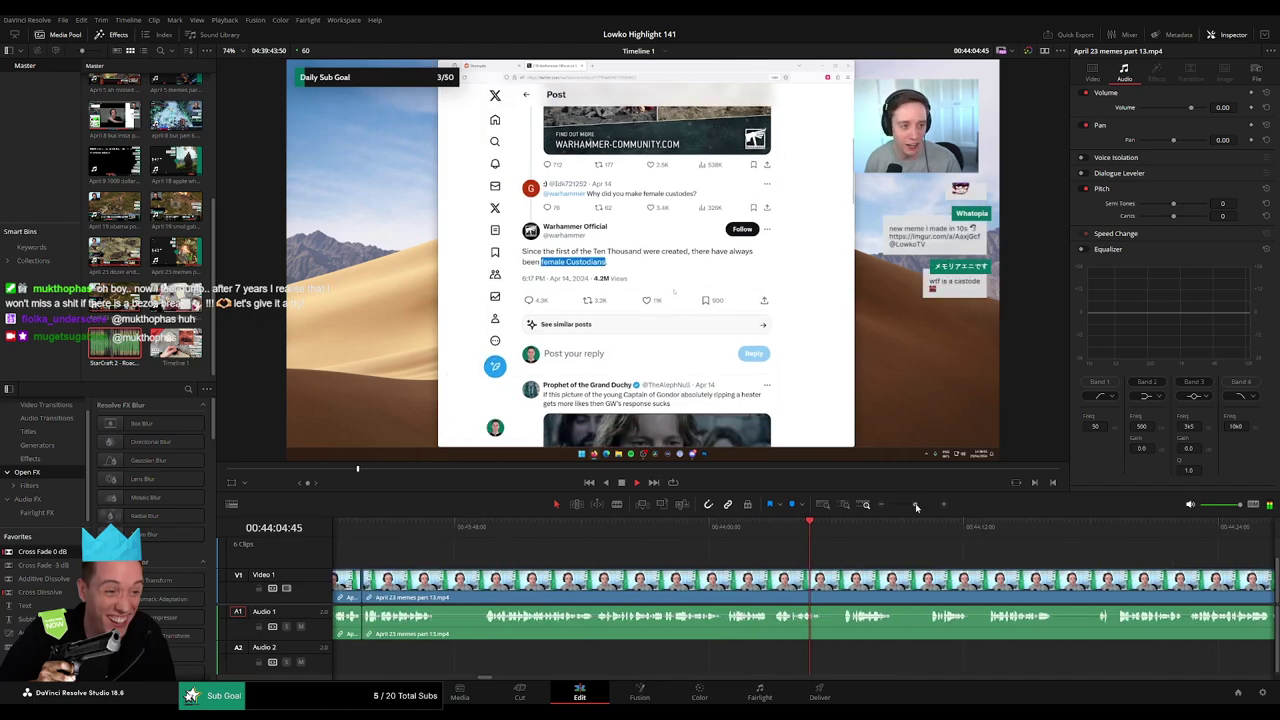
pyautogui.moveTo(855, 567); pyautogui.dragTo(628, 563)
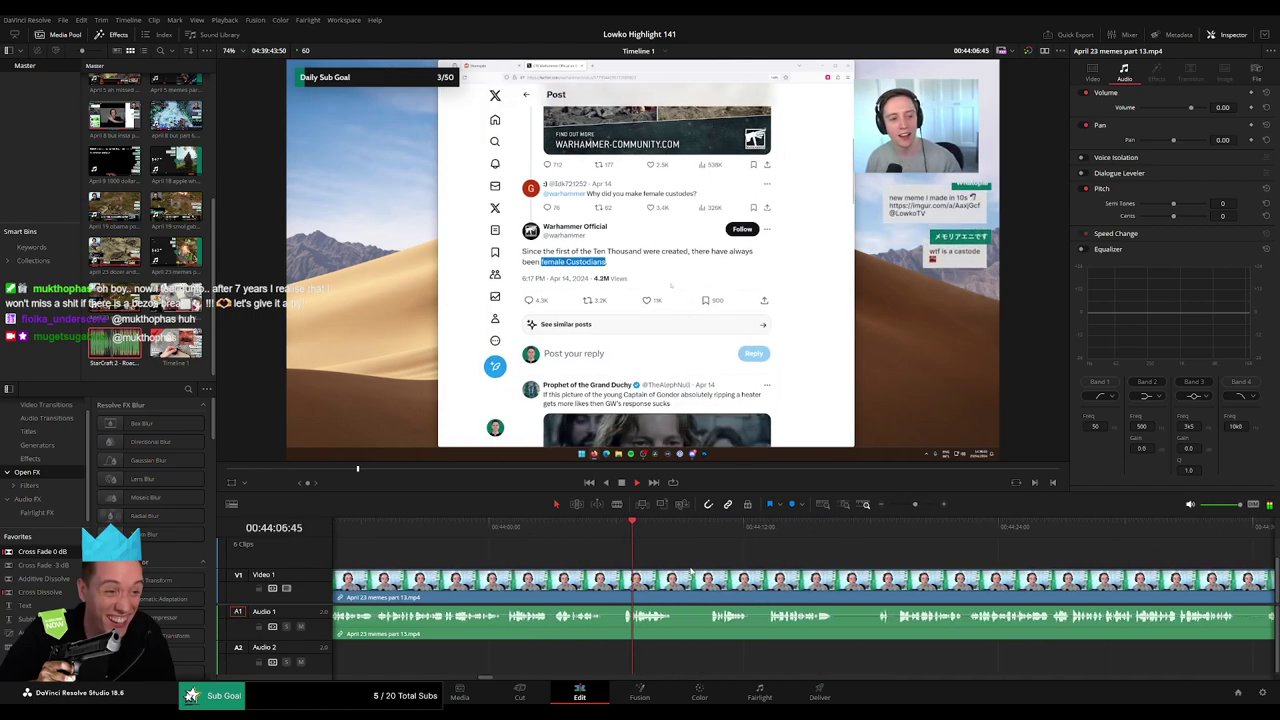
pyautogui.press('b')
pyautogui.click(679, 578)
pyautogui.click(710, 578)
pyautogui.press('a')
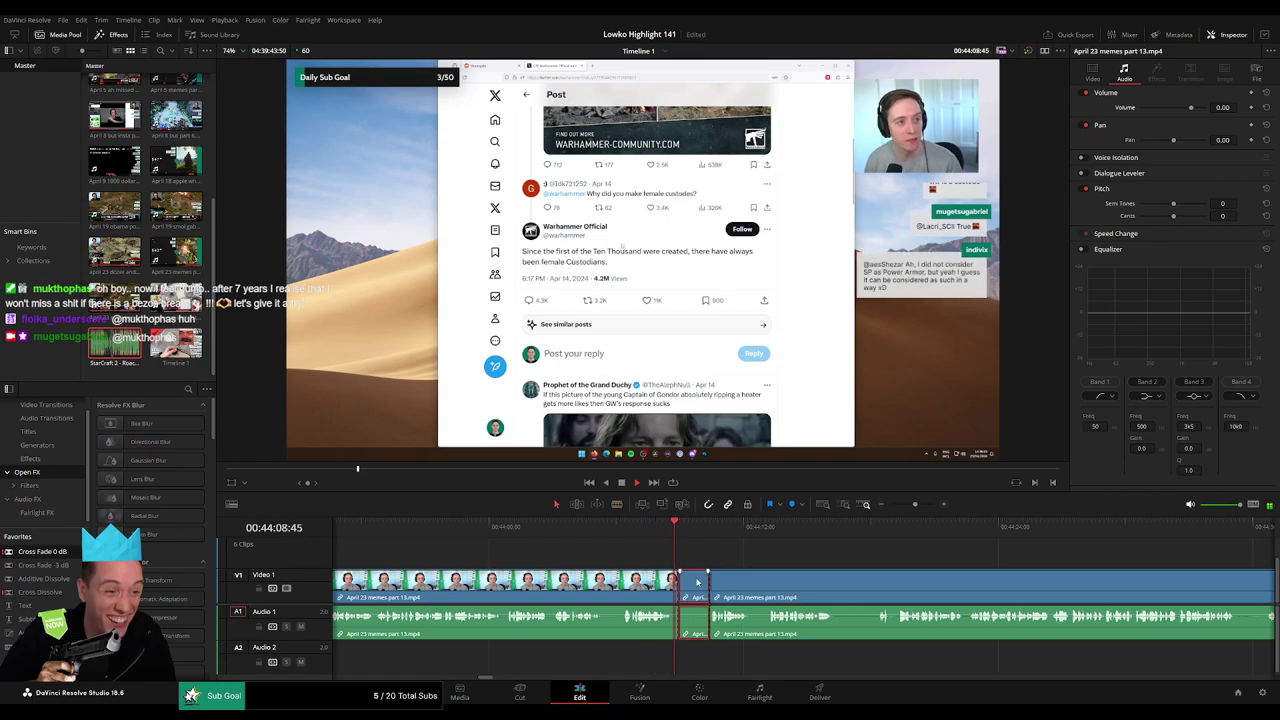
pyautogui.press('Delete')
# Cut out the next brief pause in April 23 memes part 13 at about 00:44:11.
pyautogui.press('b')
pyautogui.click(721, 578)
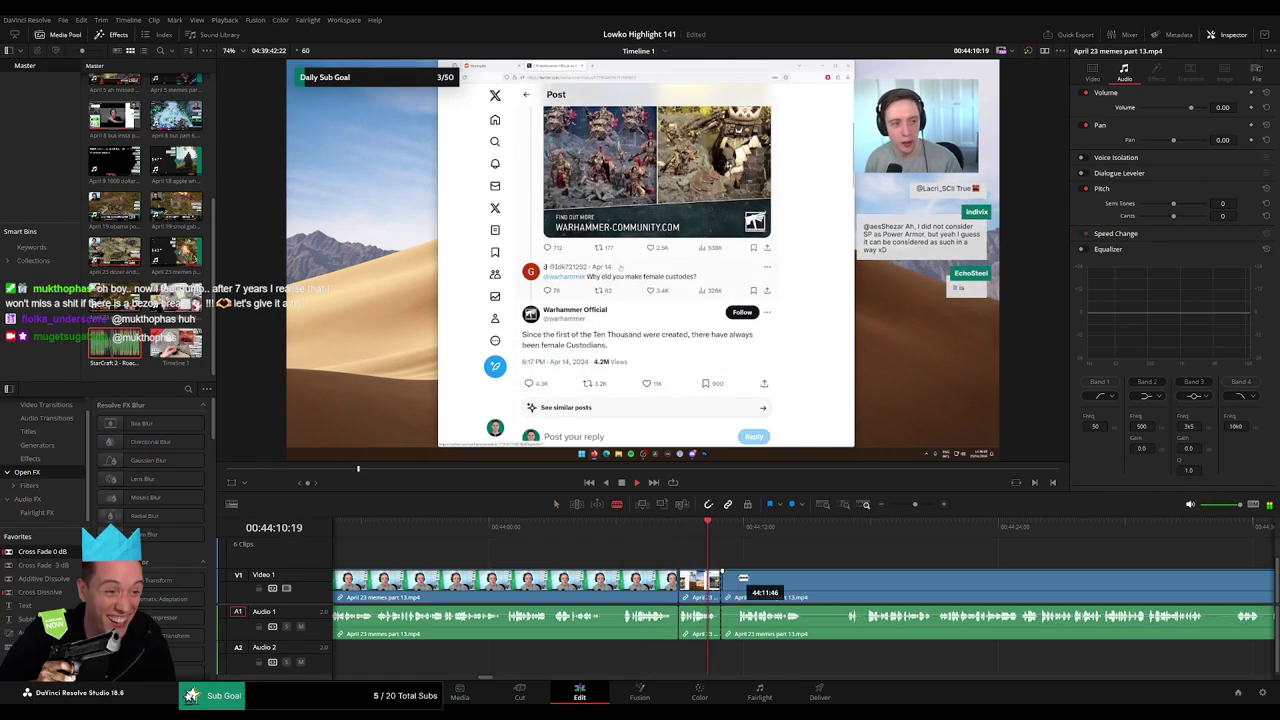
pyautogui.moveTo(743, 578); pyautogui.dragTo(735, 586)
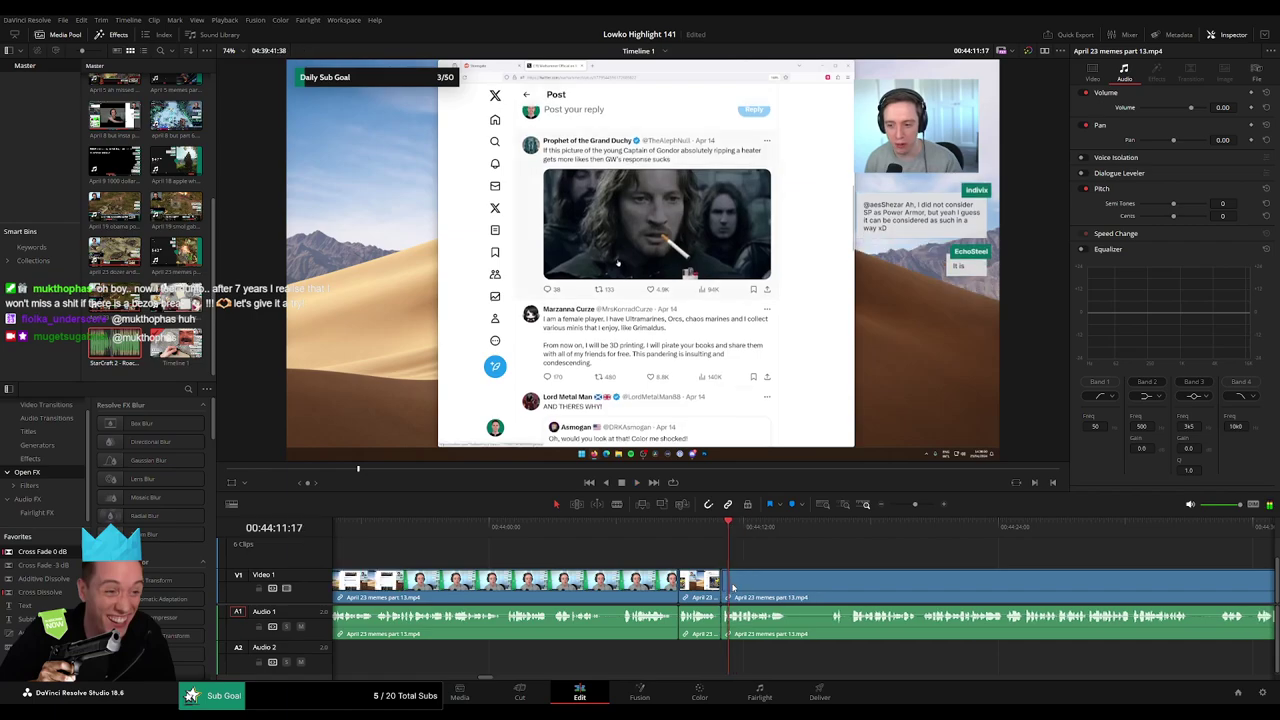
# Cut out the pause in April 23 memes part 13 from about 00:44:14 to 00:44:16.
pyautogui.hscroll(9, 588, 543)
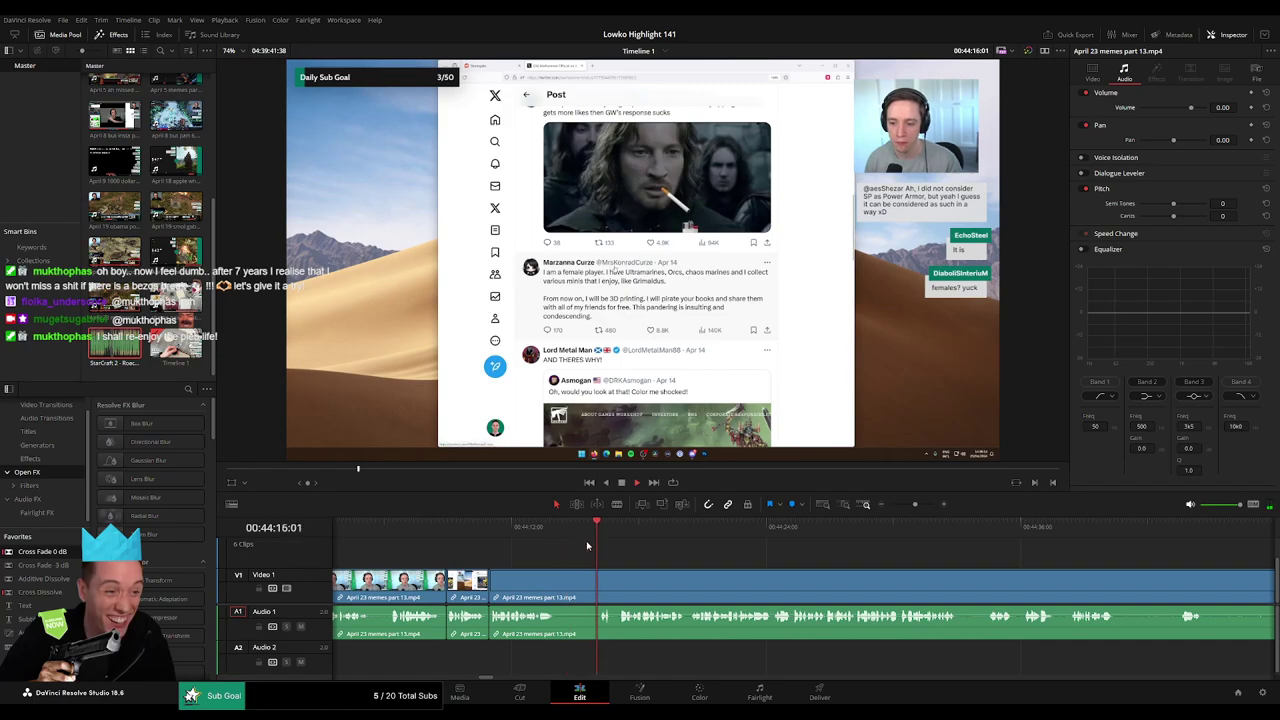
pyautogui.press('b')
pyautogui.click(557, 583)
pyautogui.click(596, 584)
pyautogui.press('a')
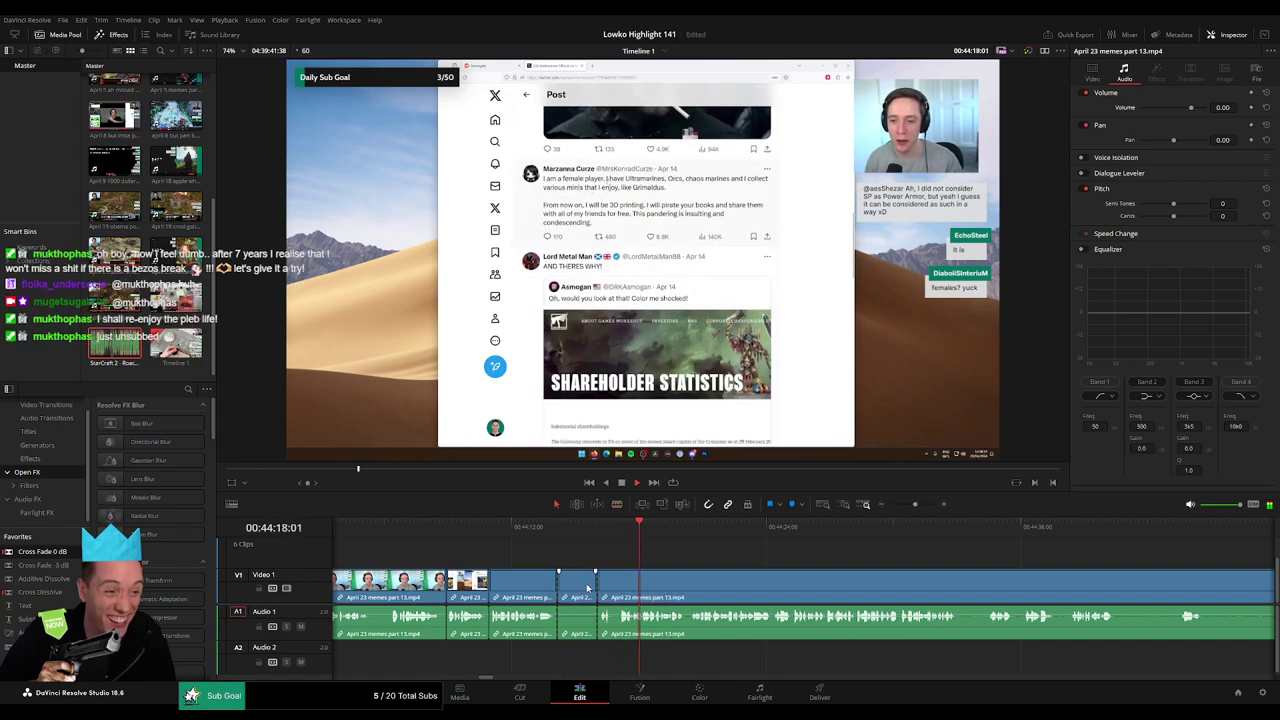
pyautogui.press('Delete')
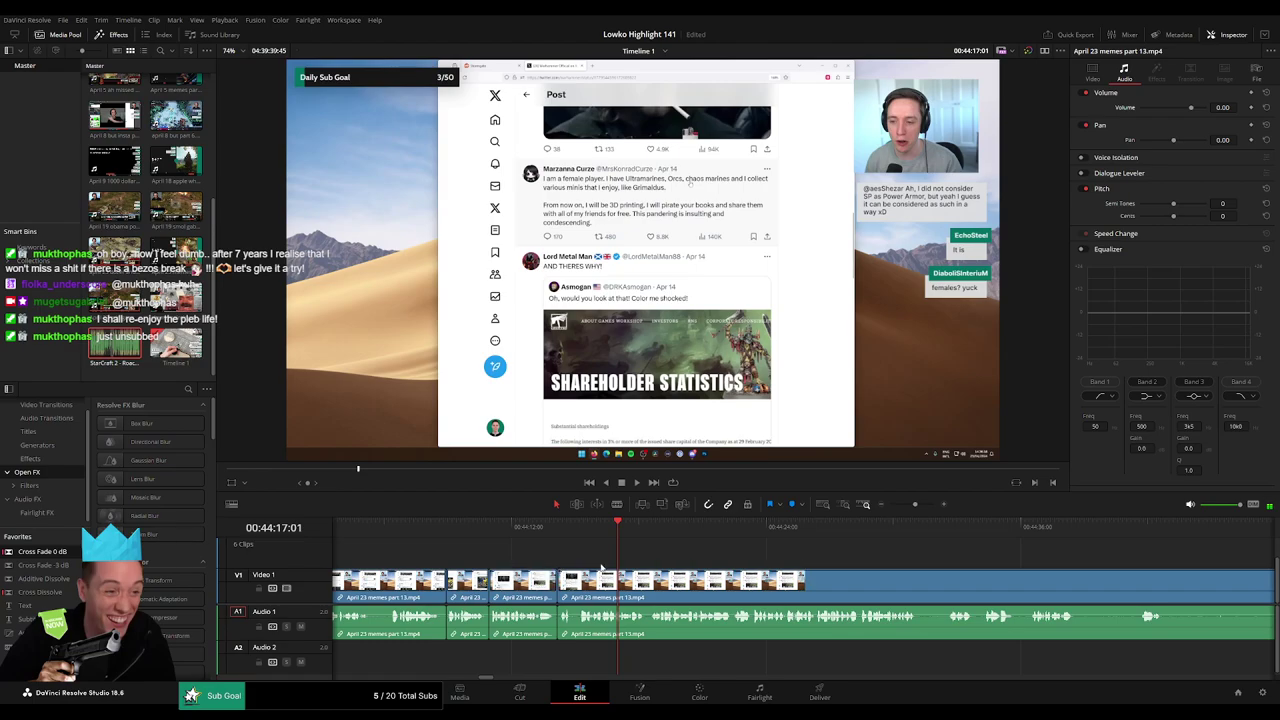
# Review April 23 memes part 13 from the last cut and remove the short pause from about 00:44:31 to 00:44:32.
pyautogui.click(553, 530)
pyautogui.press('space')
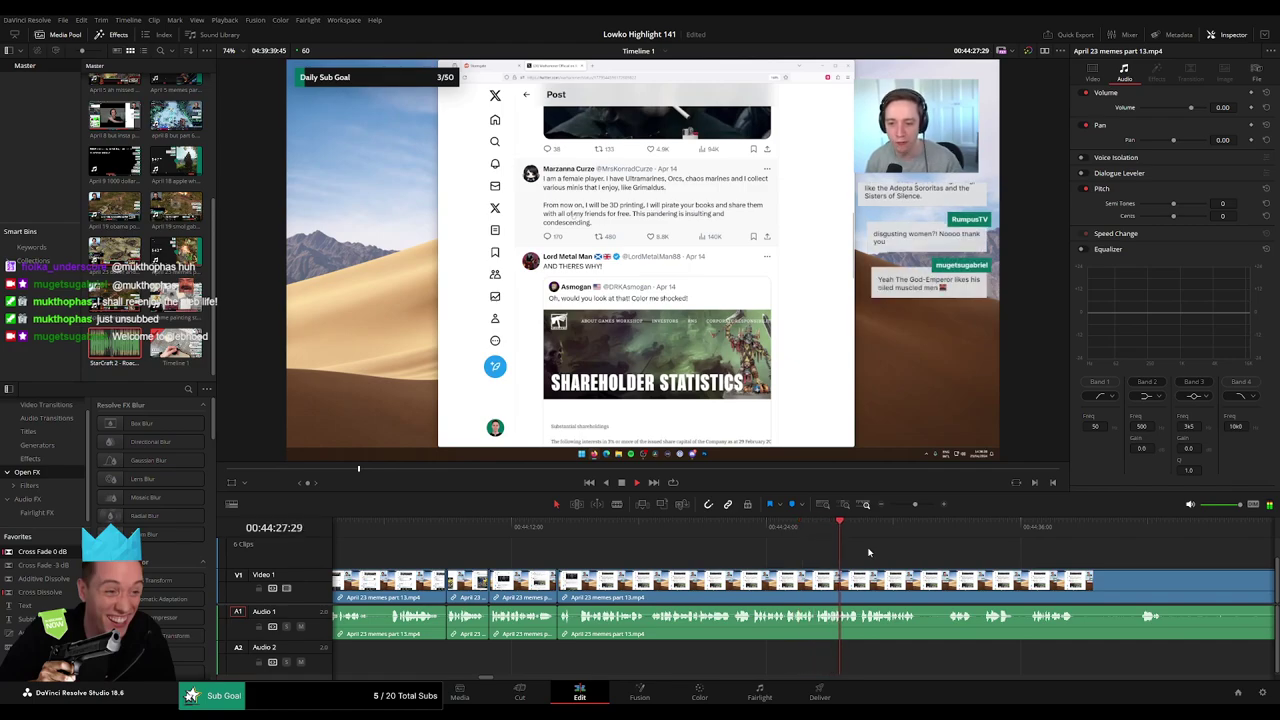
pyautogui.hscroll(5, 717, 542)
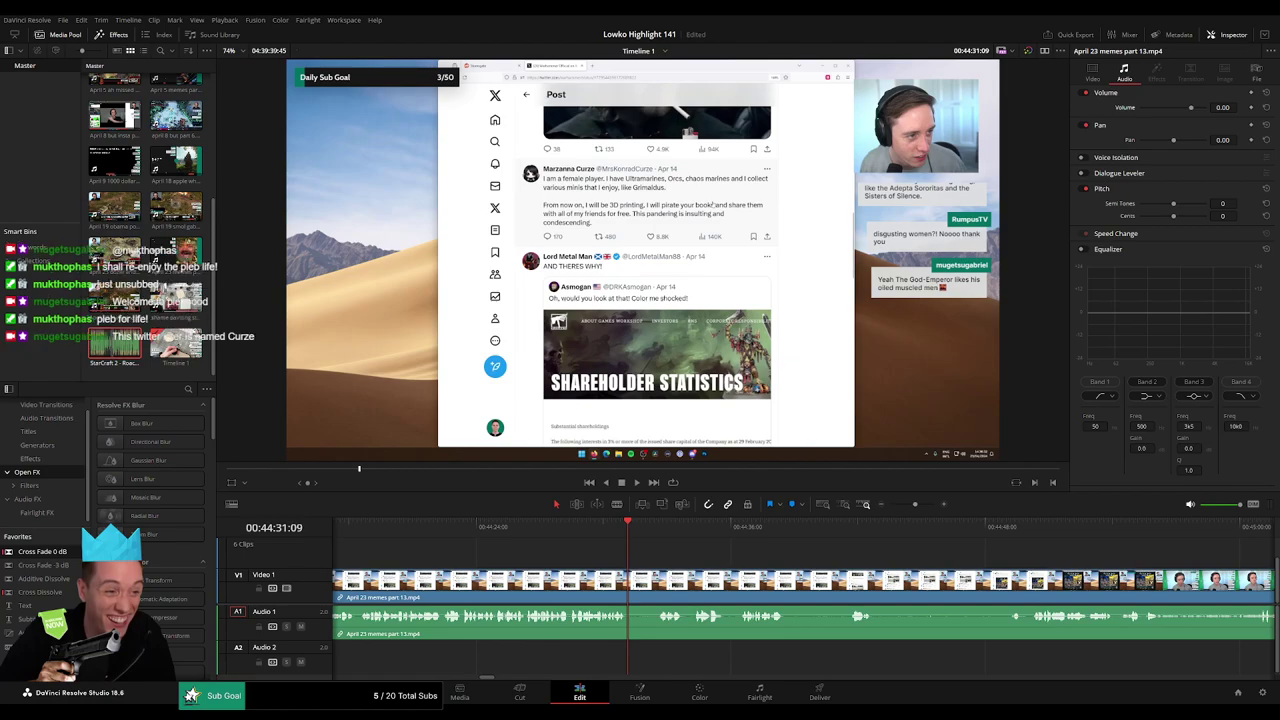
pyautogui.click(442, 527)
pyautogui.press('space')
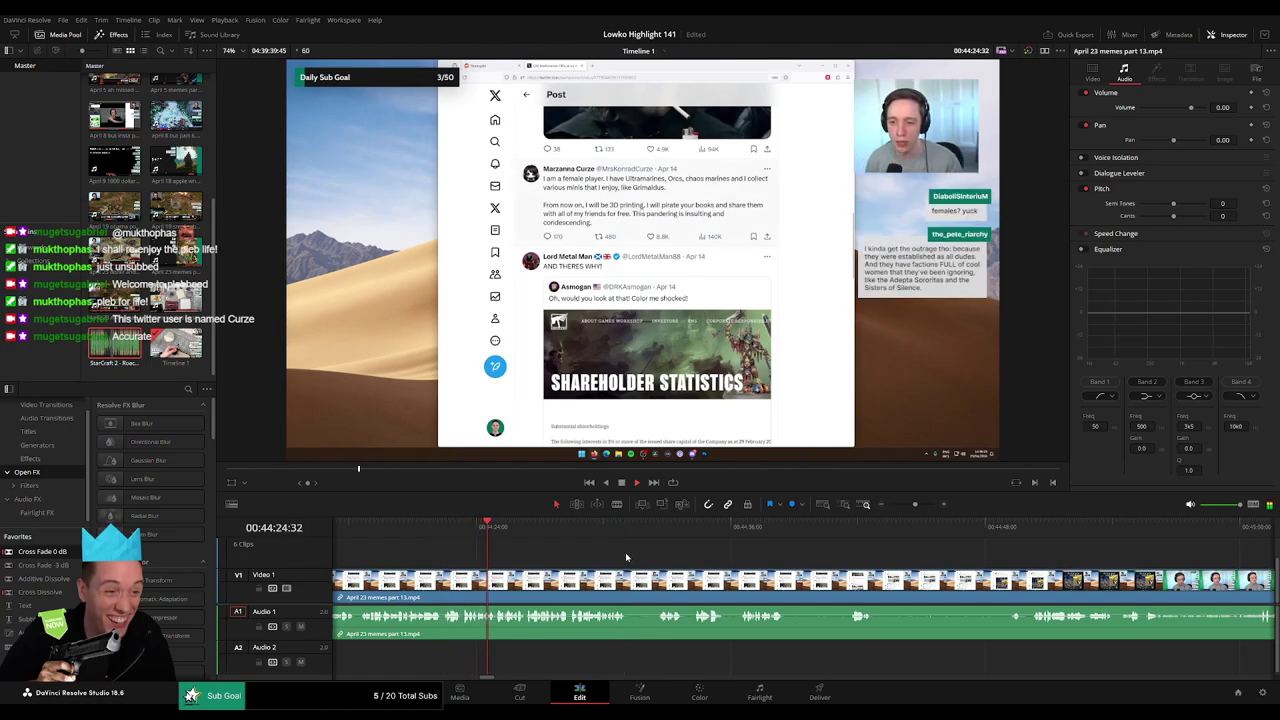
pyautogui.press('b')
pyautogui.click(631, 577)
pyautogui.click(653, 577)
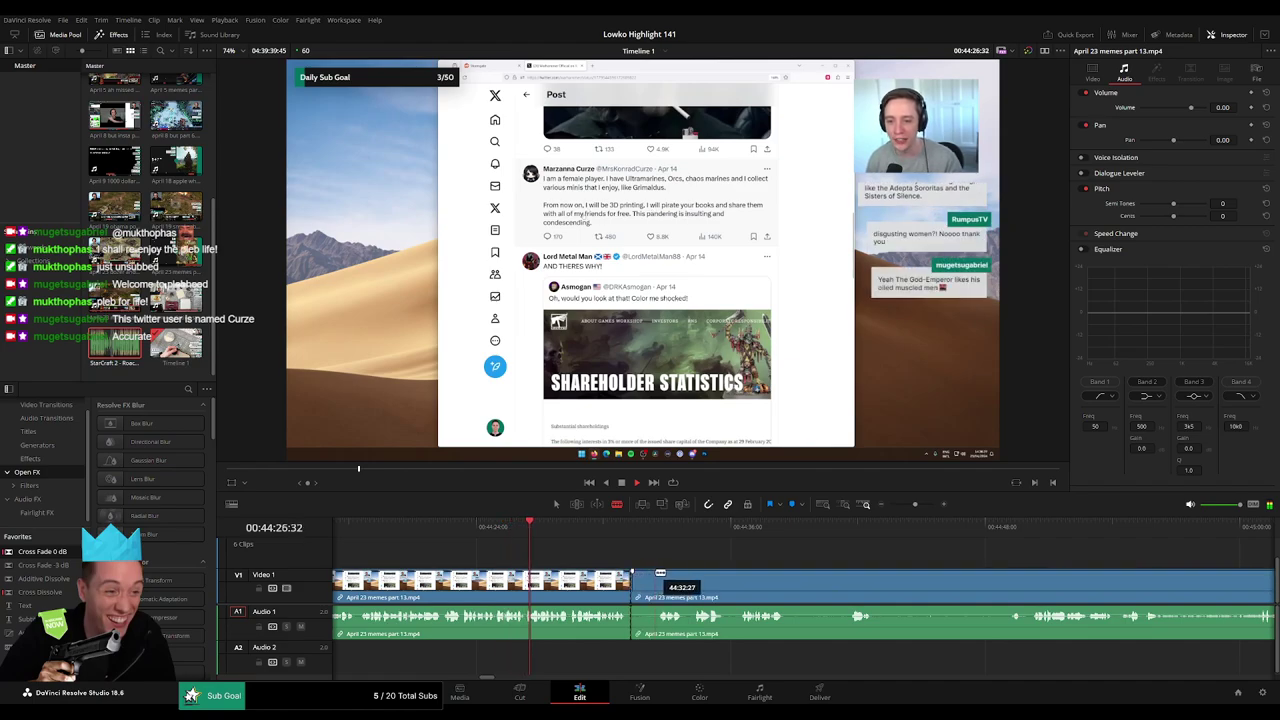
pyautogui.press('a')
pyautogui.click(643, 580)
pyautogui.press('Delete')
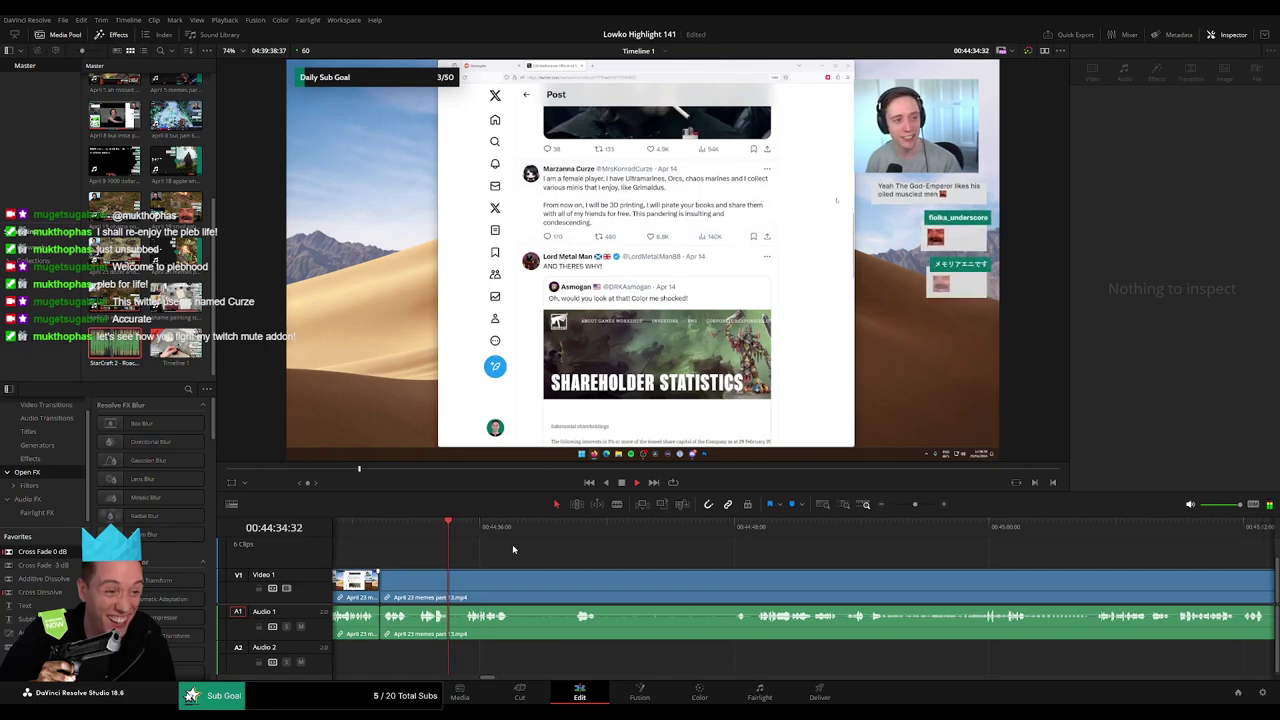
# Cut out the section of April 23 memes part 13 from about 00:44:37 to 00:44:40 and crossfade the audio at the join.
pyautogui.moveTo(562, 555); pyautogui.dragTo(500, 547)
pyautogui.press('b')
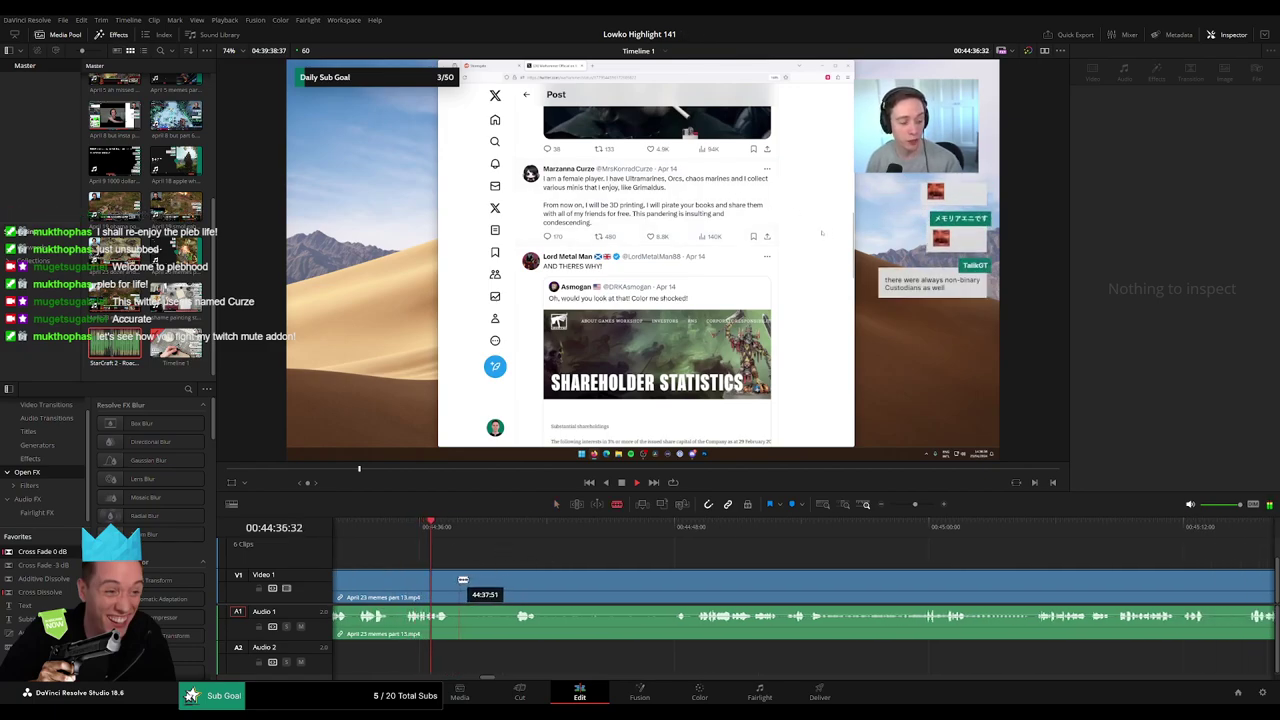
pyautogui.click(456, 579)
pyautogui.click(478, 580)
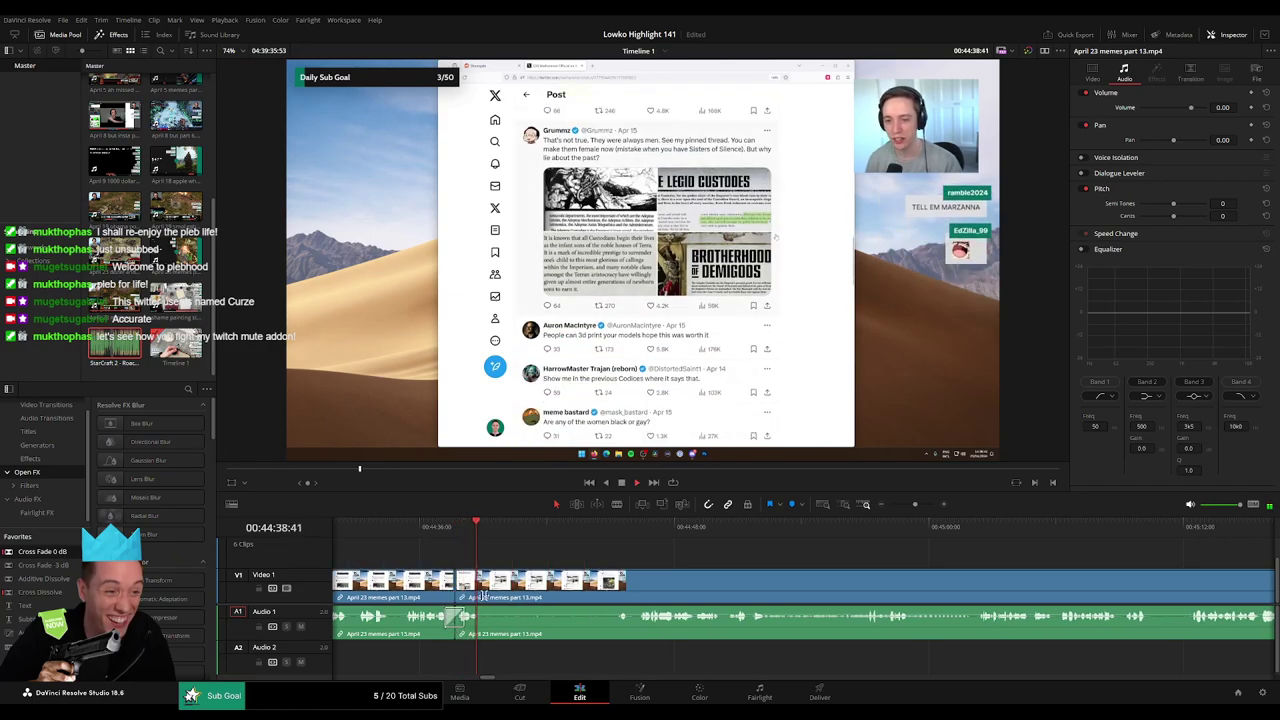
# Cut out the quiet stretch from about 00:44:39 to 00:44:45 and apply a Cross Fade 0 dB to the audio join.
pyautogui.click(612, 530)
pyautogui.press('b')
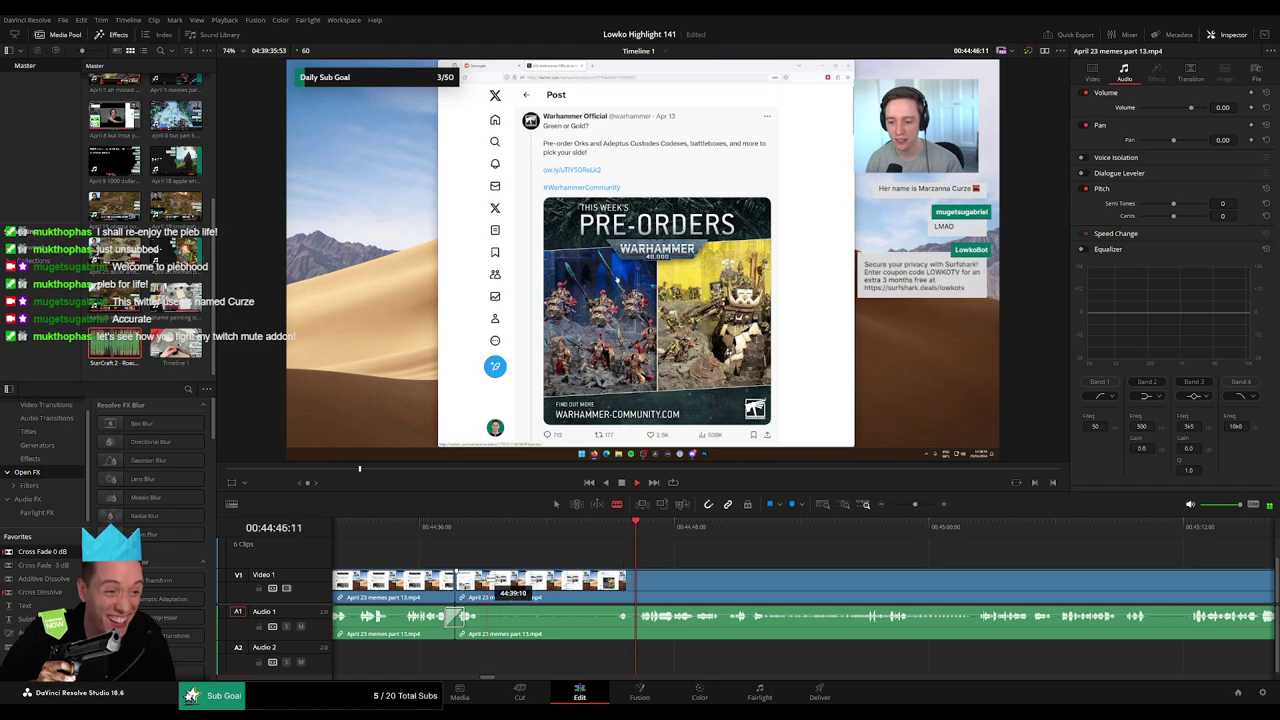
pyautogui.click(483, 580)
pyautogui.click(615, 575)
pyautogui.press('a')
pyautogui.click(590, 582)
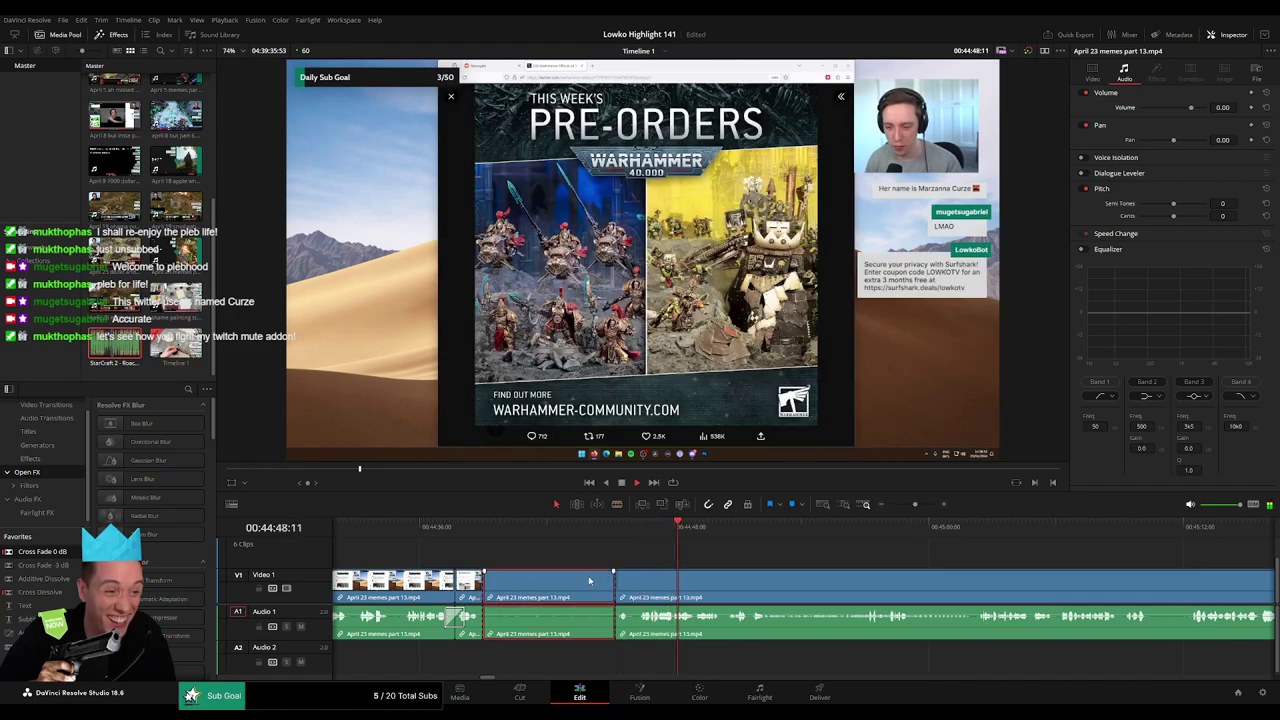
pyautogui.press('Delete')
pyautogui.moveTo(59, 552); pyautogui.dragTo(484, 619)
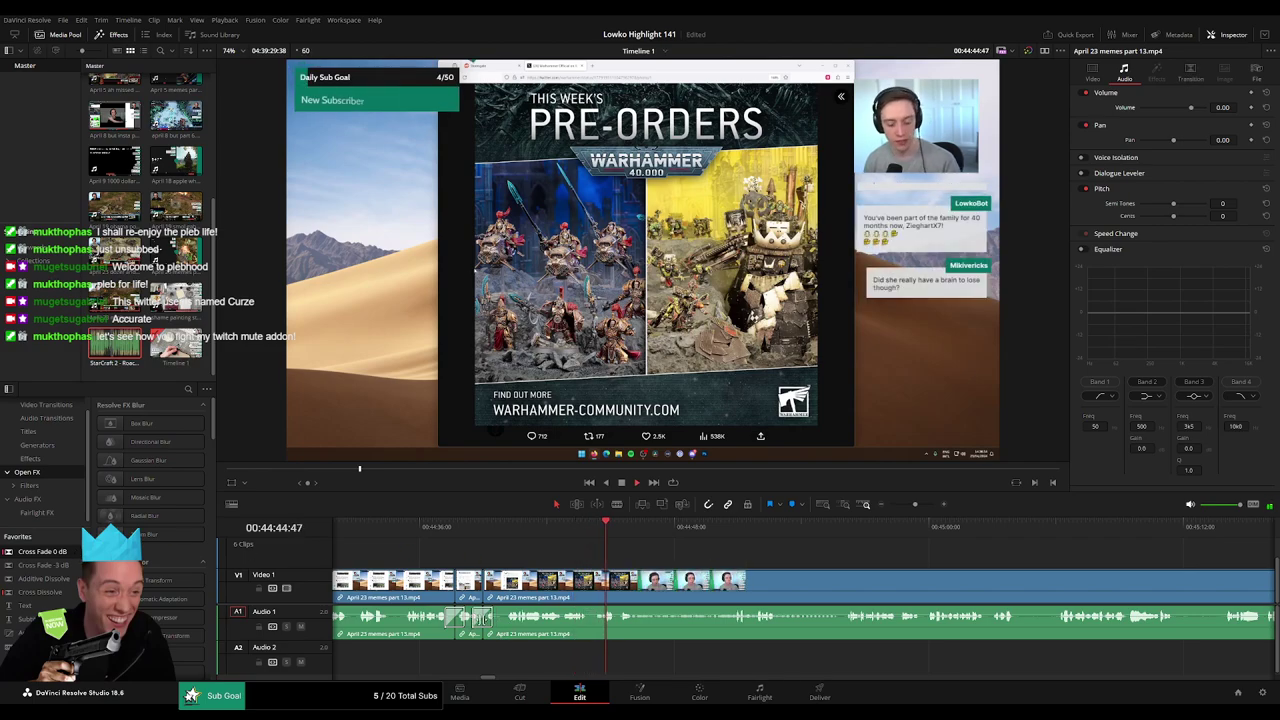
# Review April 23 memes part 13 from about 00:44:44 to 00:45:03, skipping ahead to look for the next pause.
pyautogui.hscroll(2, 588, 588)
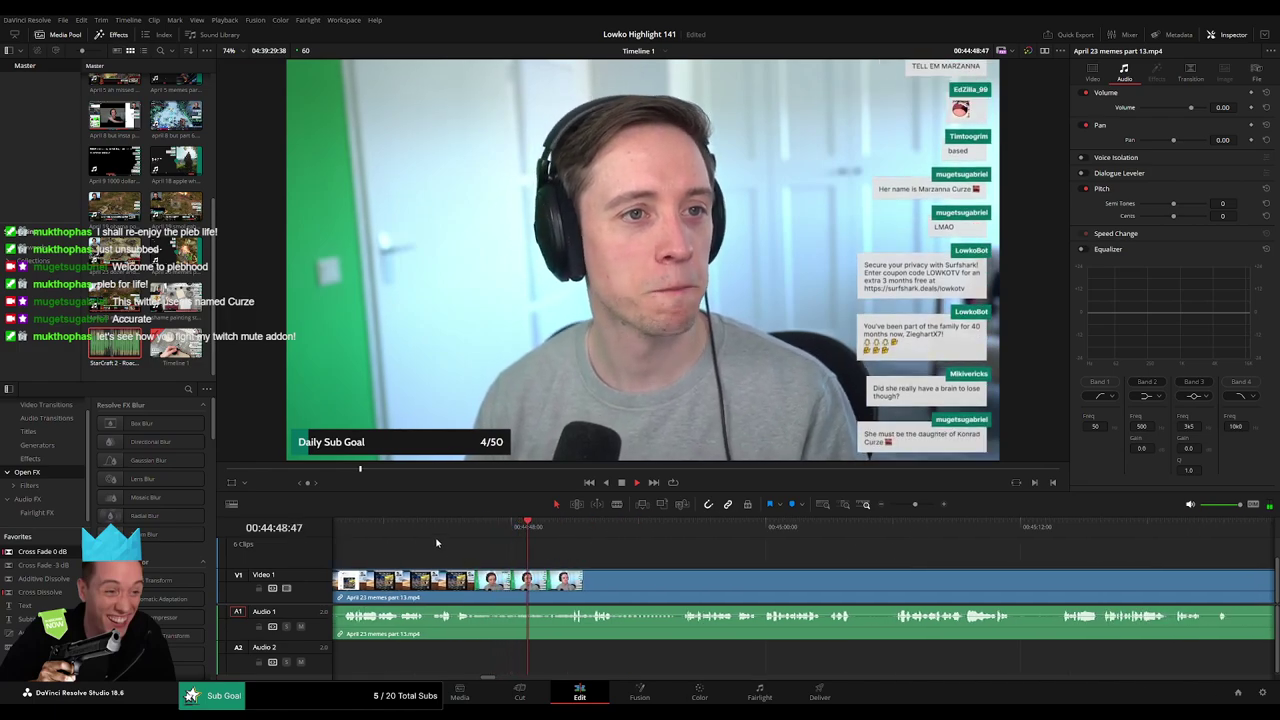
pyautogui.click(443, 550)
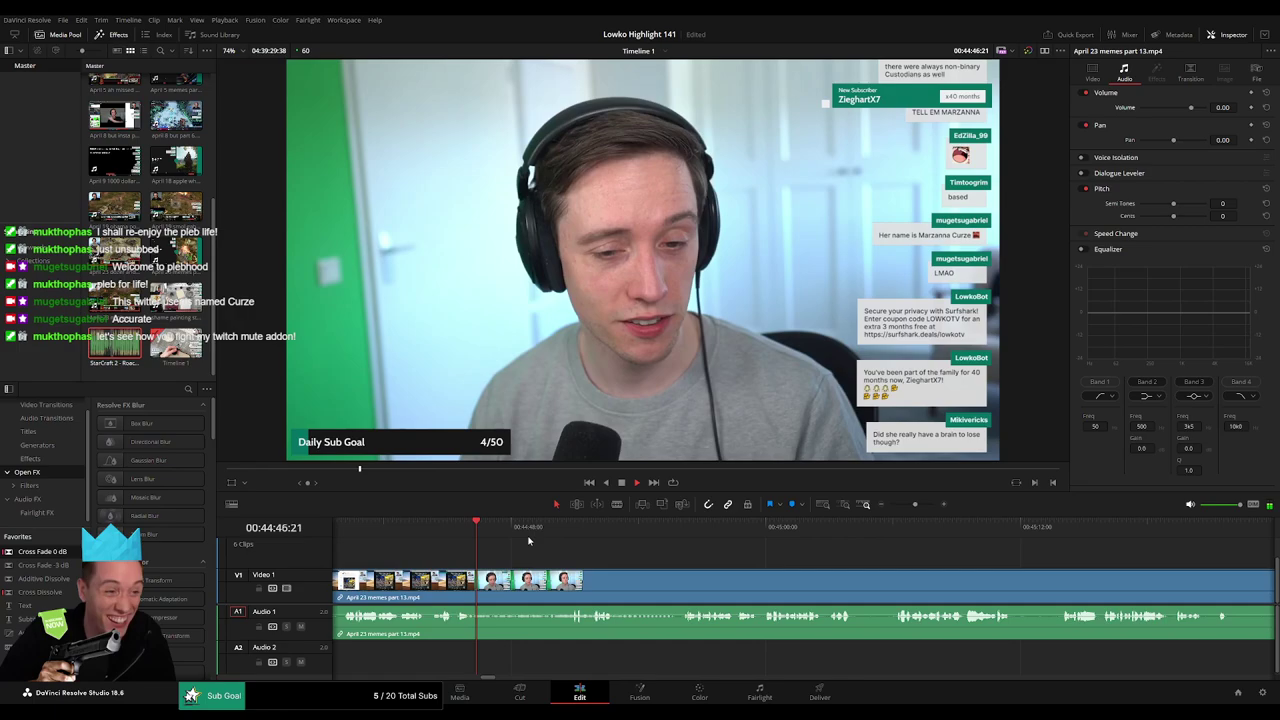
pyautogui.click(566, 540)
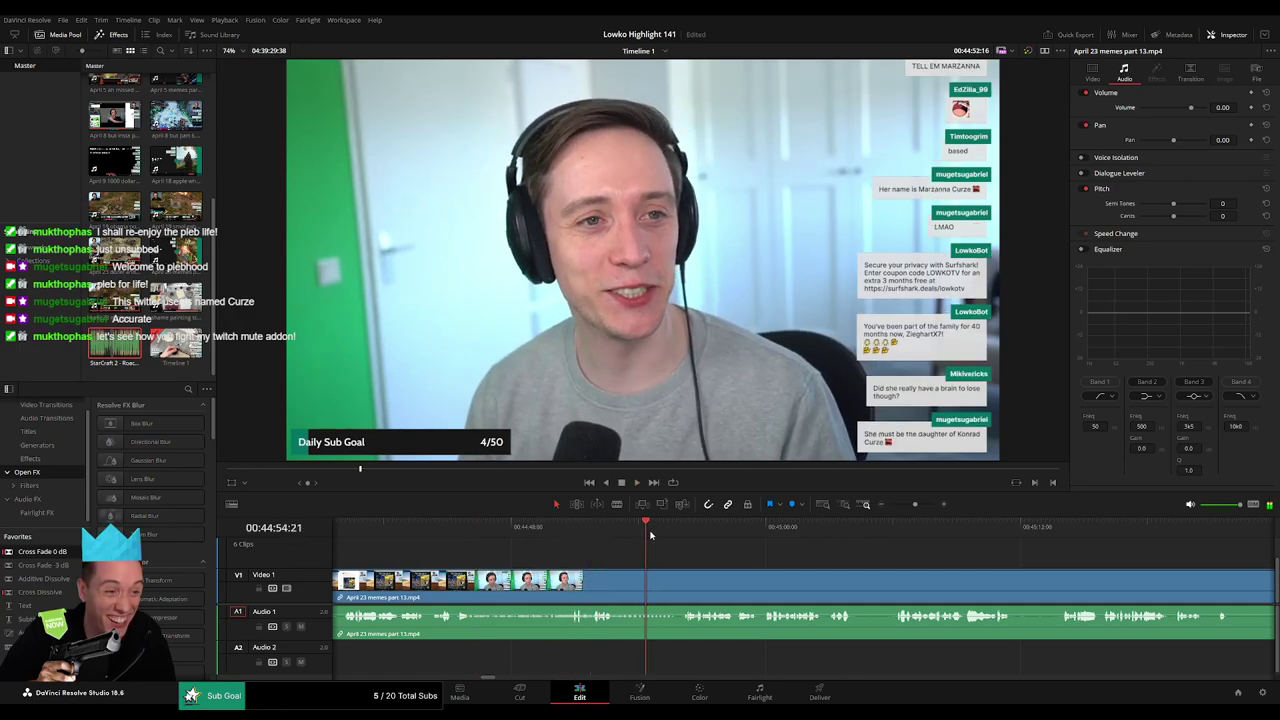
pyautogui.click(680, 535)
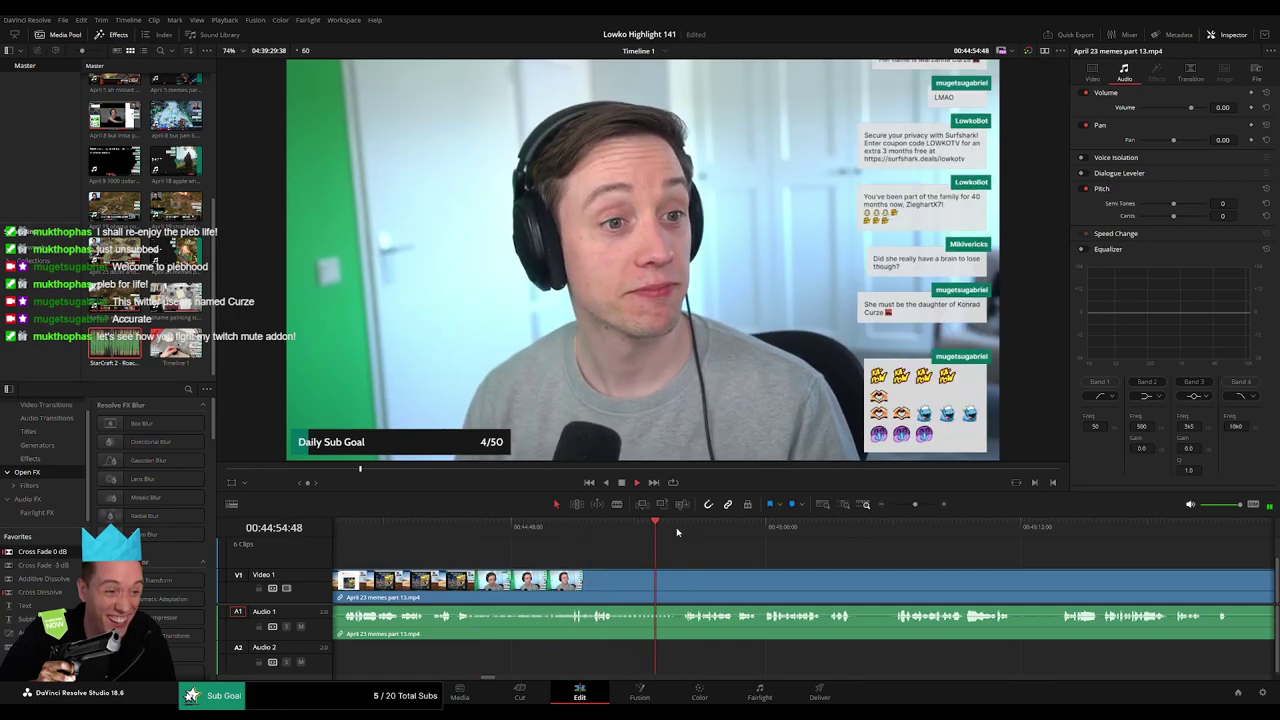
pyautogui.moveTo(766, 560); pyautogui.dragTo(615, 546)
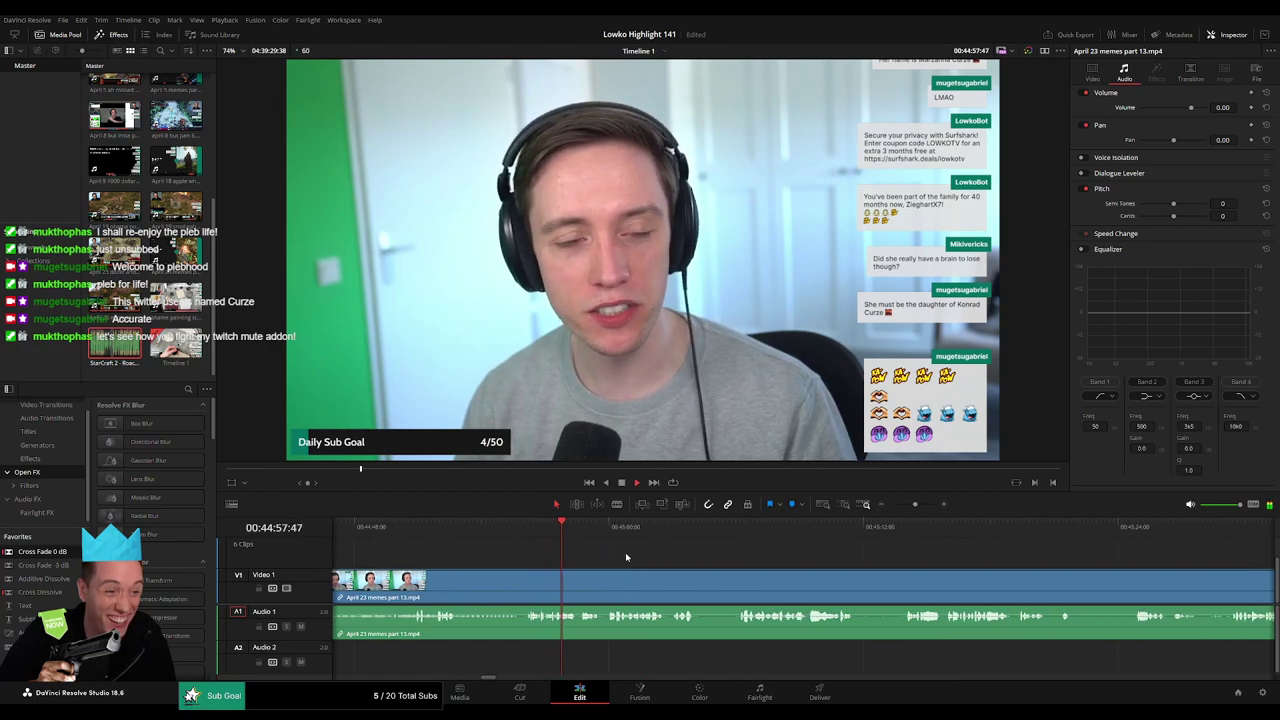
pyautogui.hscroll(2, 566, 556)
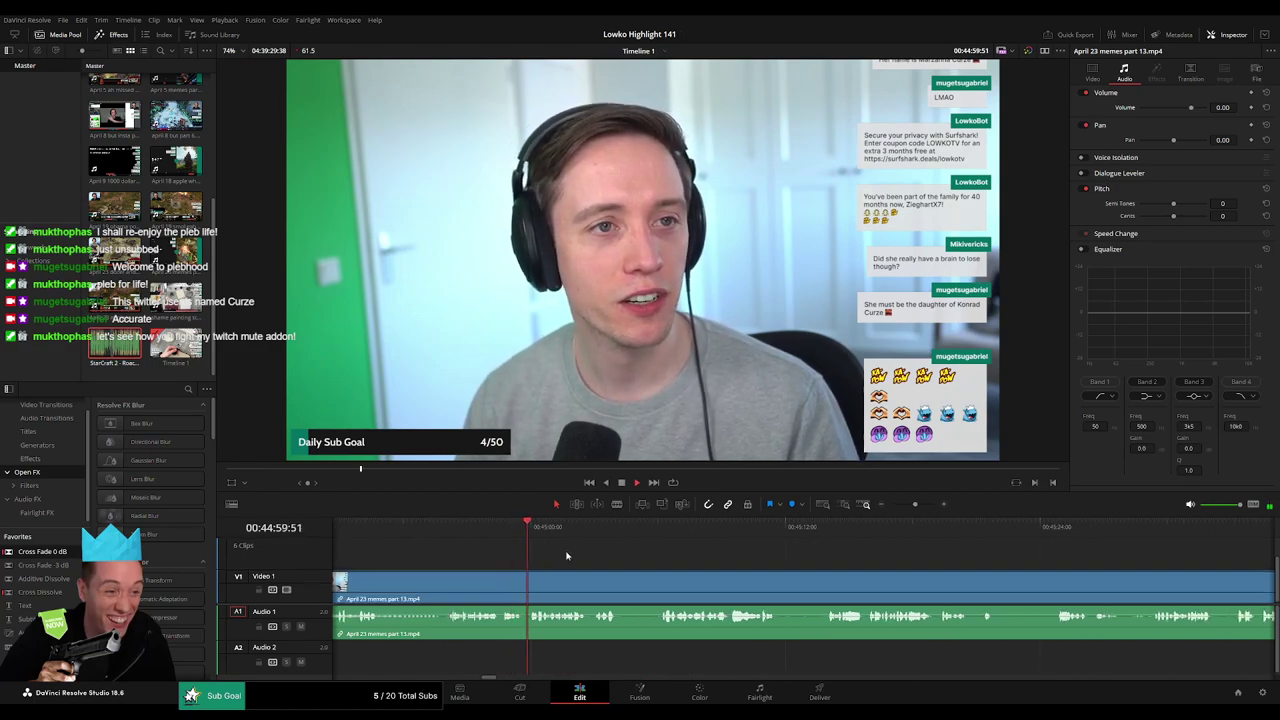
pyautogui.hscroll(2, 544, 557)
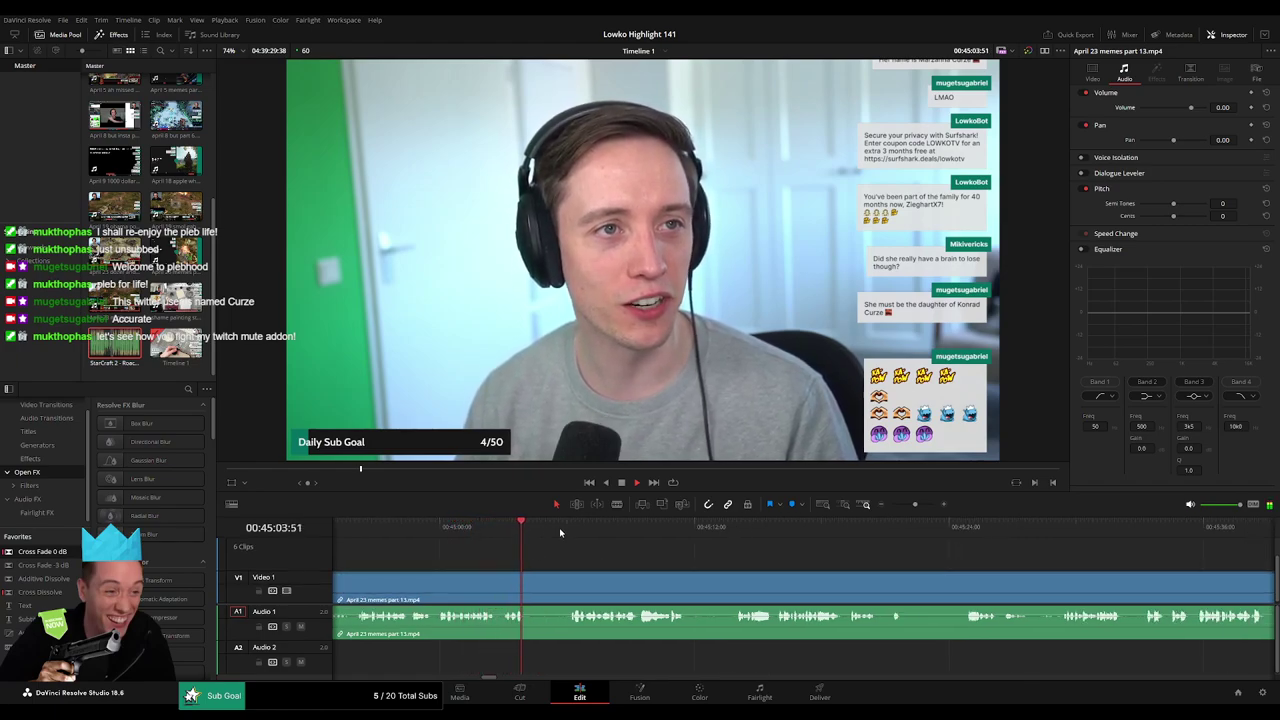
# Cut out the pause from about 00:45:04 to 00:45:06 and apply a Cross Fade 0 dB to the audio join.
pyautogui.click(536, 579)
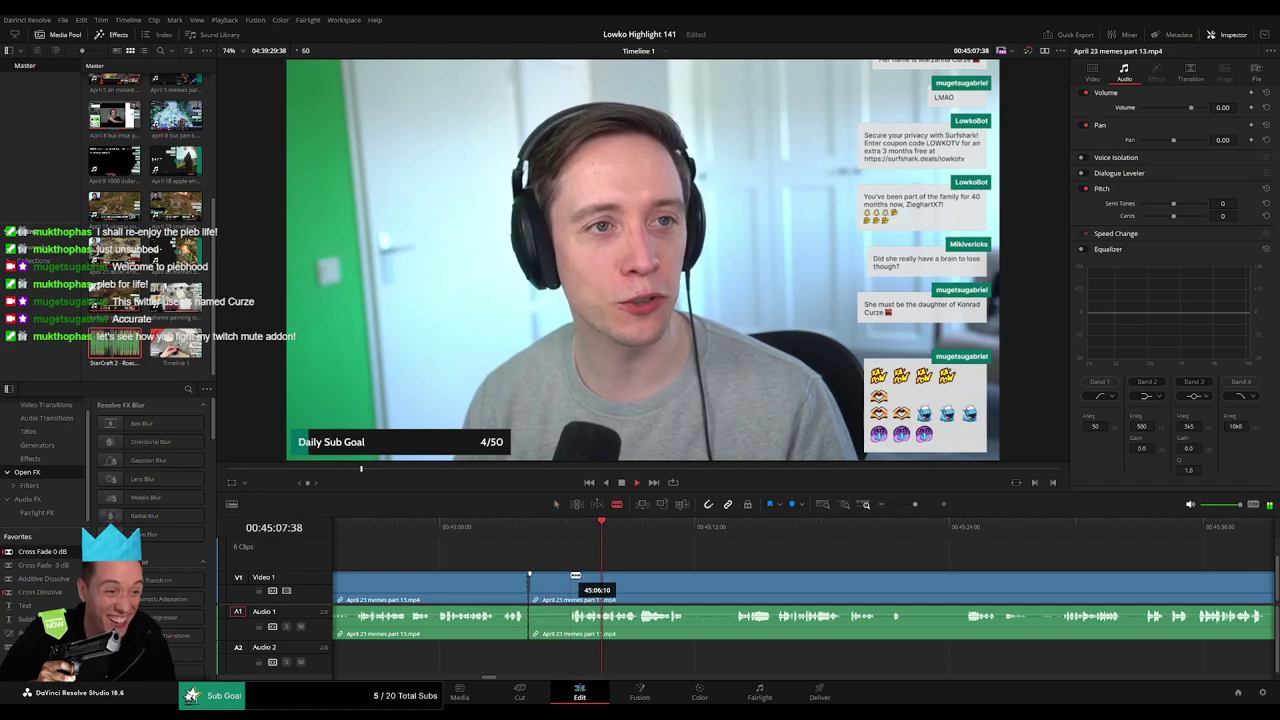
pyautogui.click(572, 579)
pyautogui.press('a')
pyautogui.click(555, 583)
pyautogui.press('Delete')
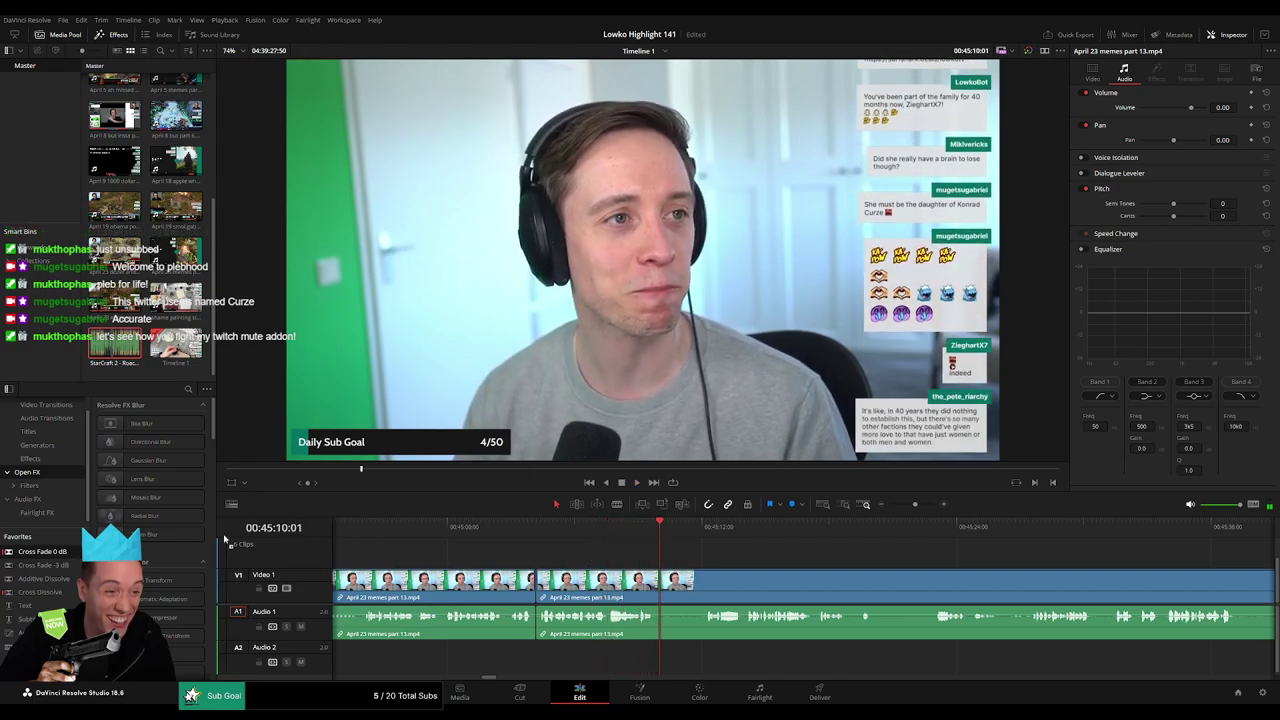
pyautogui.moveTo(224, 540); pyautogui.dragTo(539, 622)
# Continue playback, cut out the pause from about 00:45:10 to 00:45:12 and apply a Cross Fade 0 dB to the audio join.
pyautogui.press('space')
pyautogui.click(694, 541)
pyautogui.hscroll(2, 648, 572)
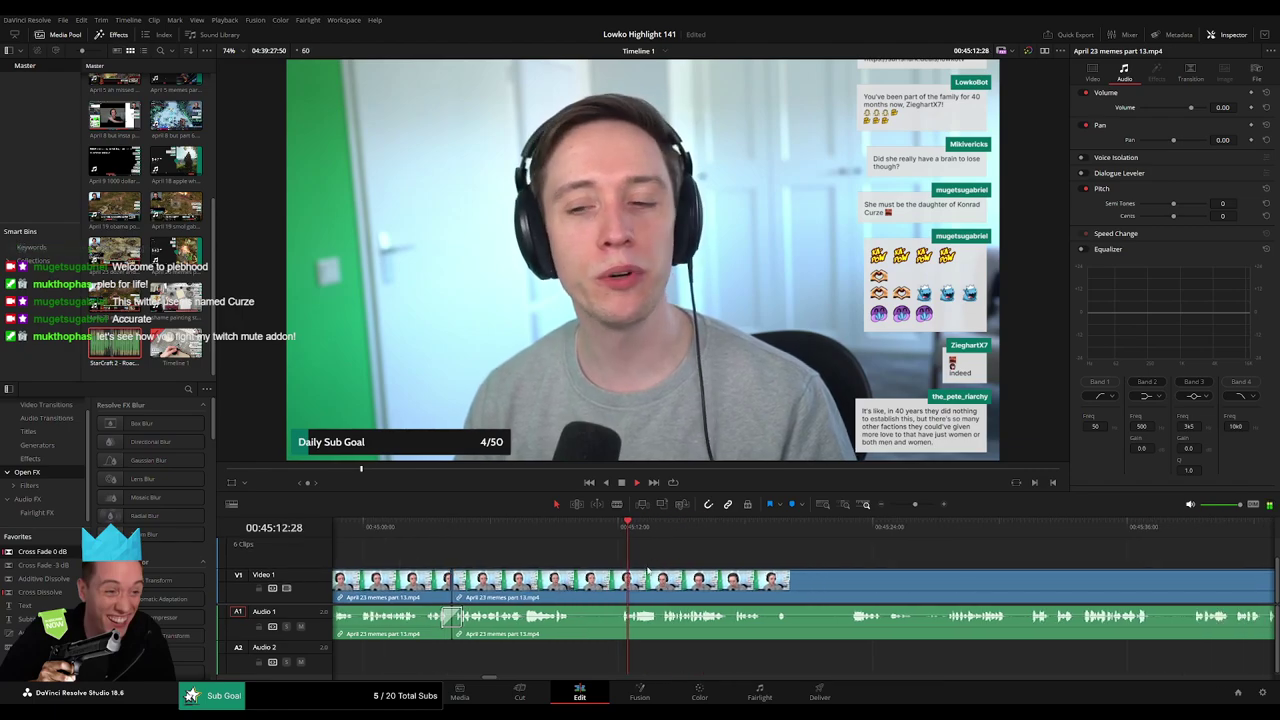
pyautogui.press('b')
pyautogui.click(573, 580)
pyautogui.click(621, 581)
pyautogui.press('a')
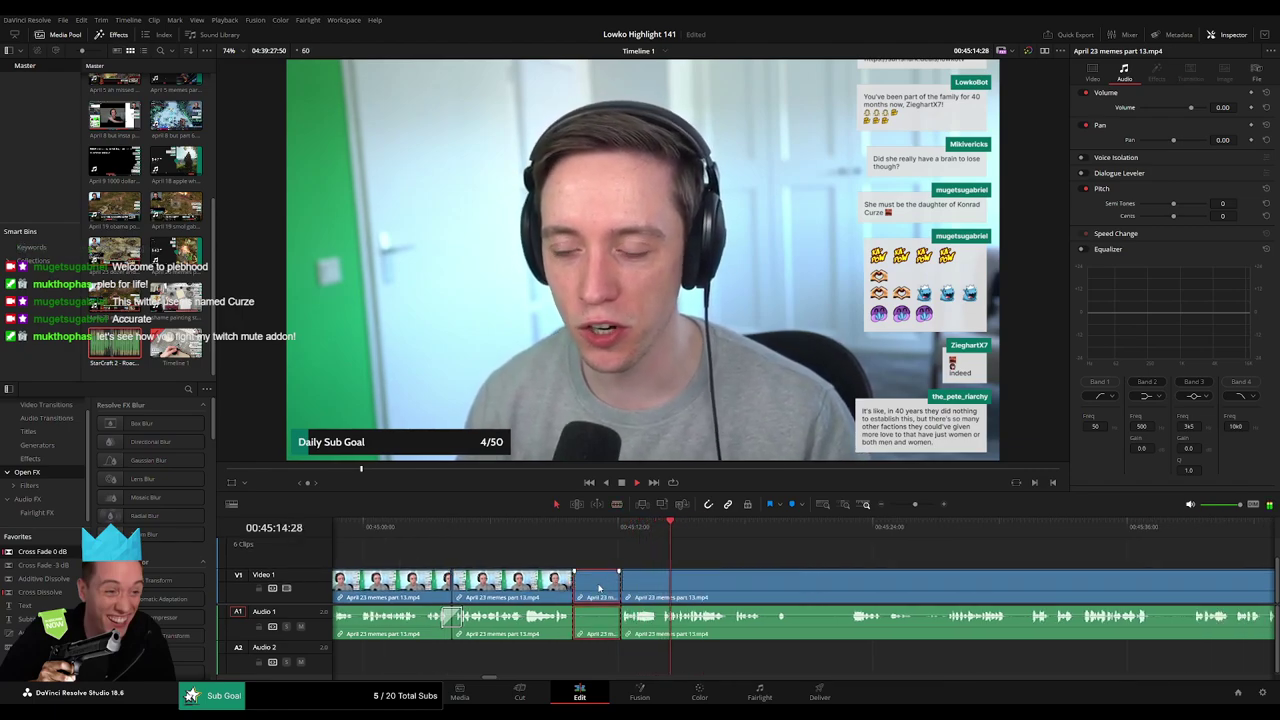
pyautogui.press('Delete')
pyautogui.click(622, 527)
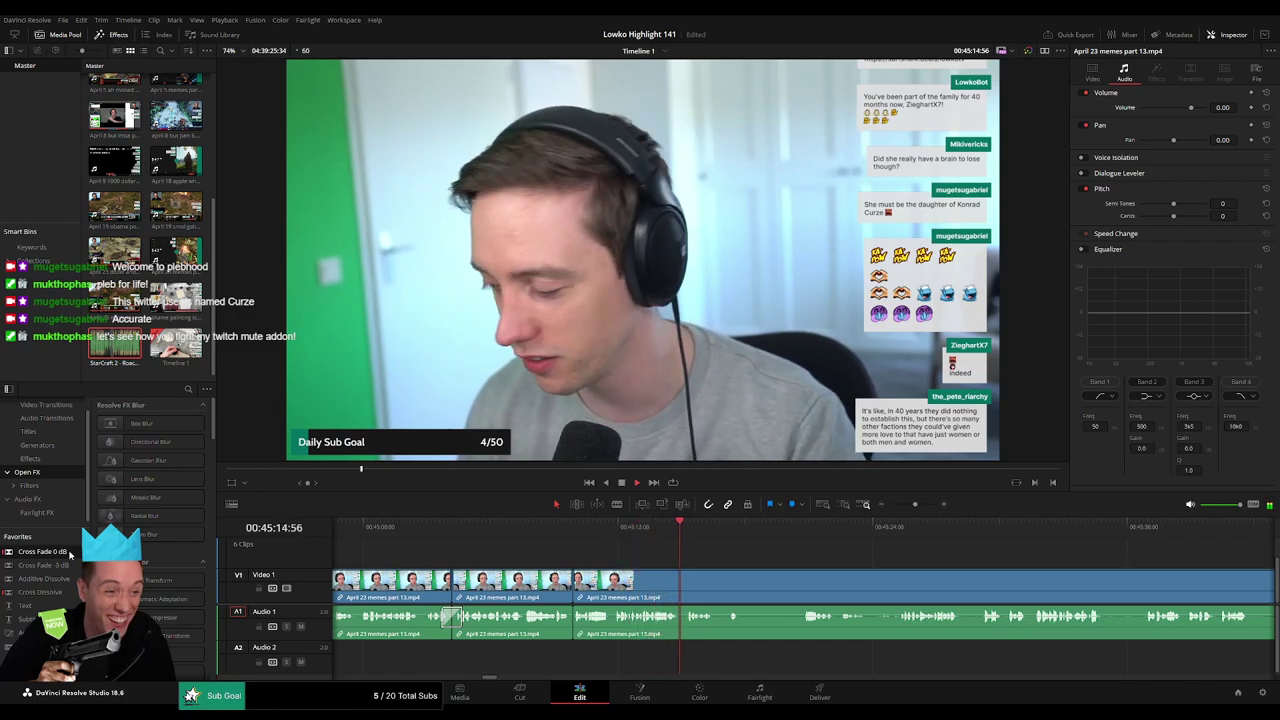
pyautogui.moveTo(70, 553); pyautogui.dragTo(573, 617)
# Review the following footage of April 23 memes part 13 and cut out the section from about 00:45:18 to 00:45:20.
pyautogui.hscroll(3, 566, 560)
pyautogui.hscroll(1, 566, 559)
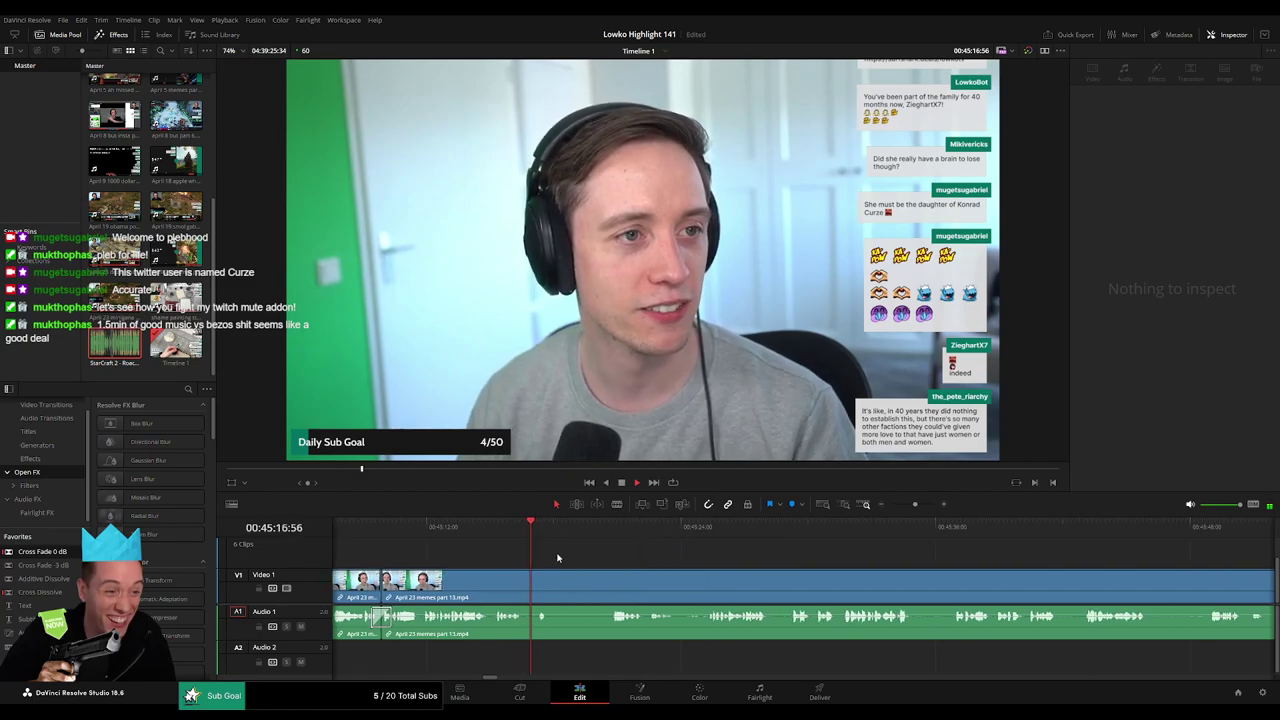
pyautogui.click(613, 534)
pyautogui.press('space')
pyautogui.press('b')
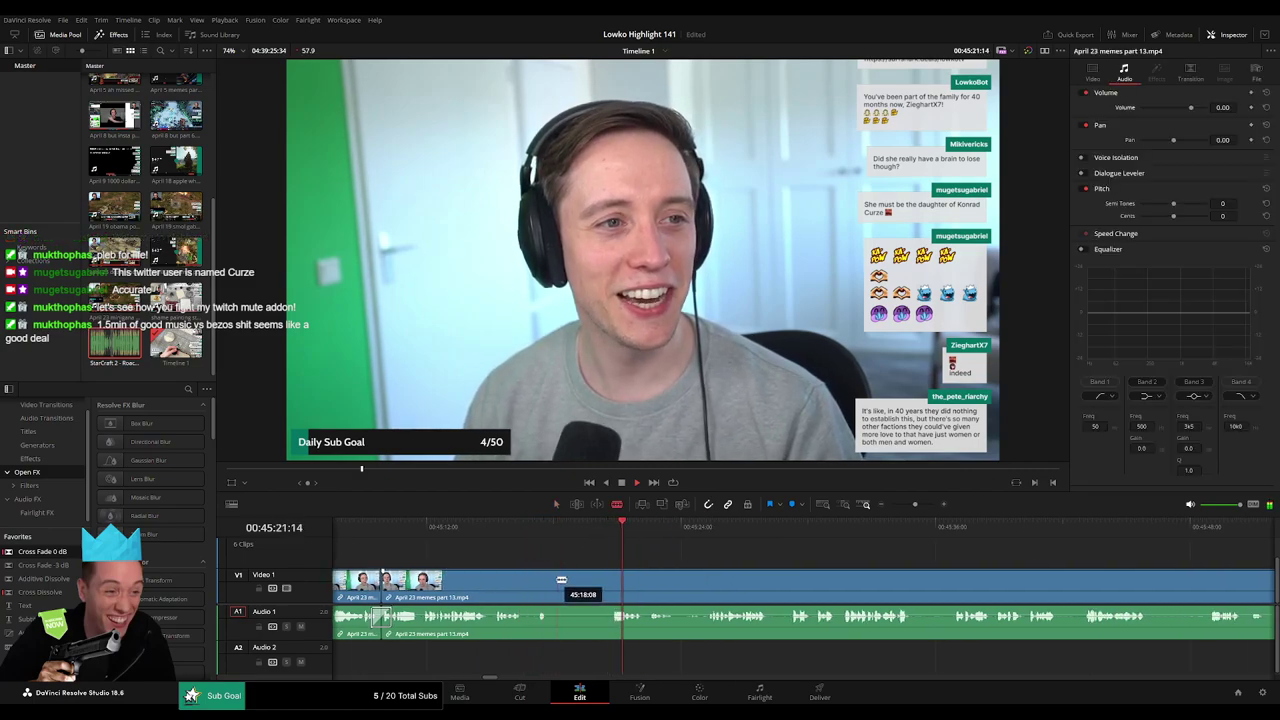
pyautogui.click(551, 588)
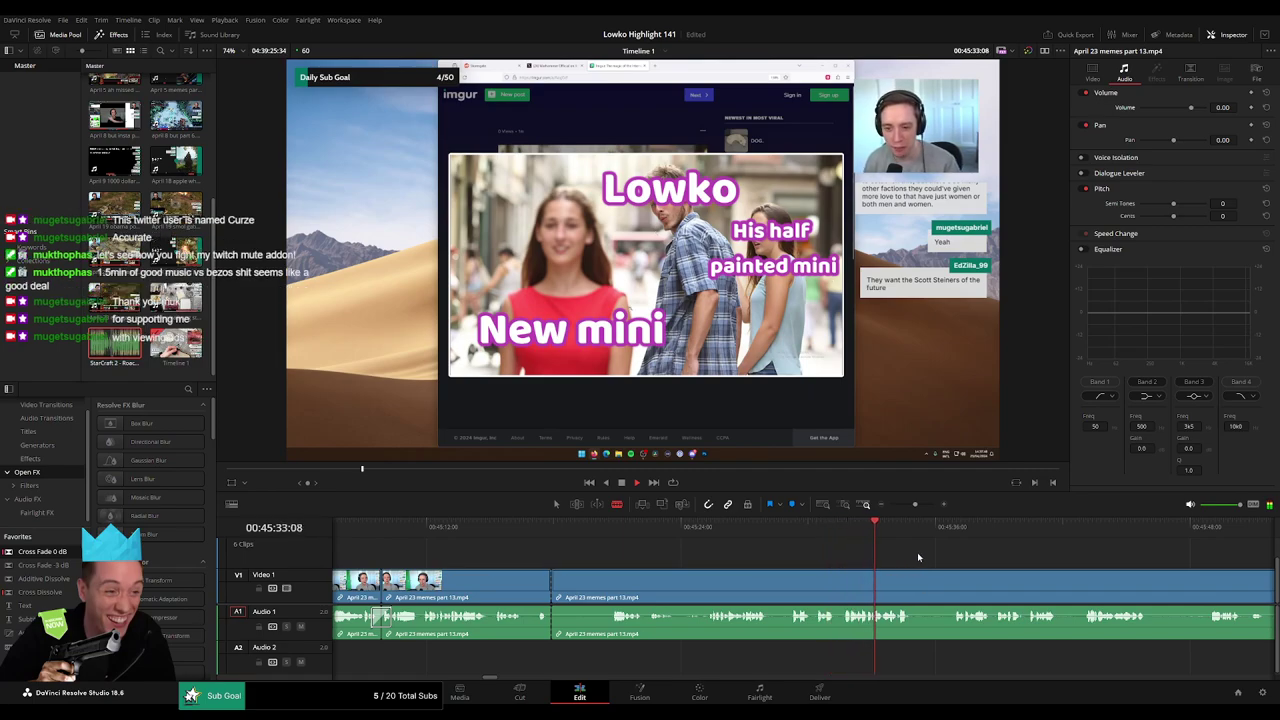
pyautogui.click(608, 594)
pyautogui.press('a')
pyautogui.click(572, 599)
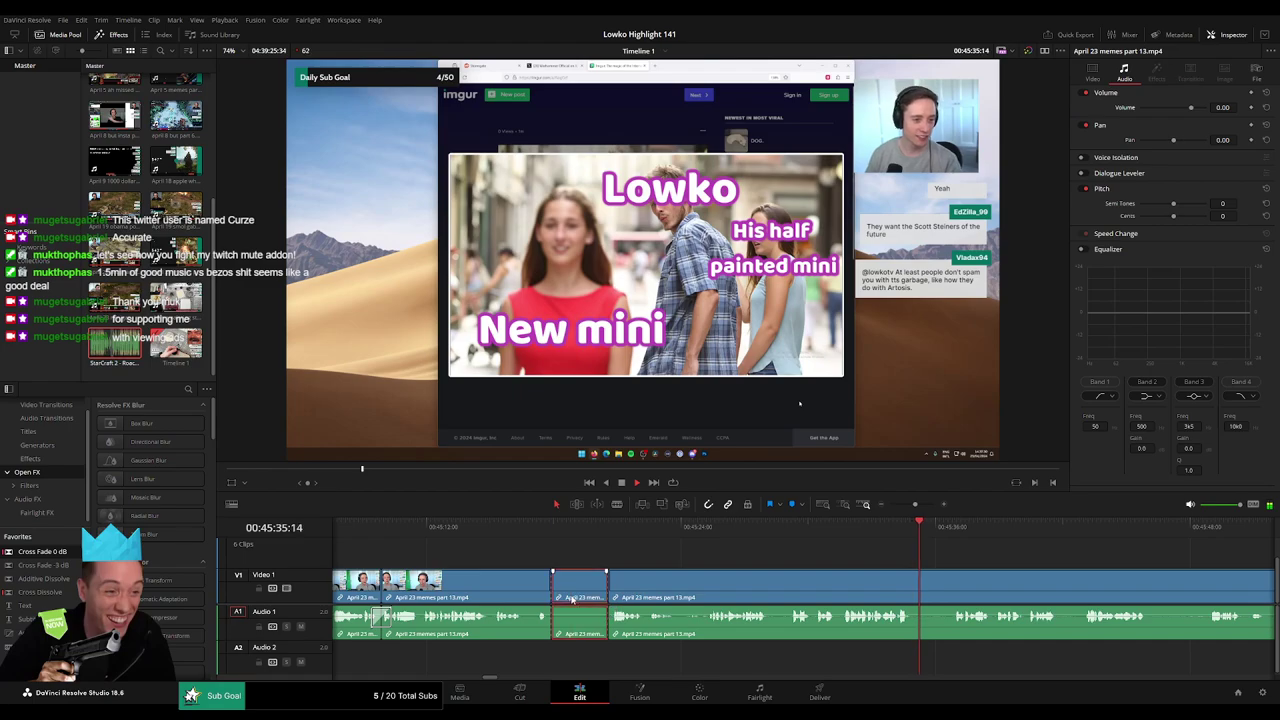
pyautogui.press('Delete')
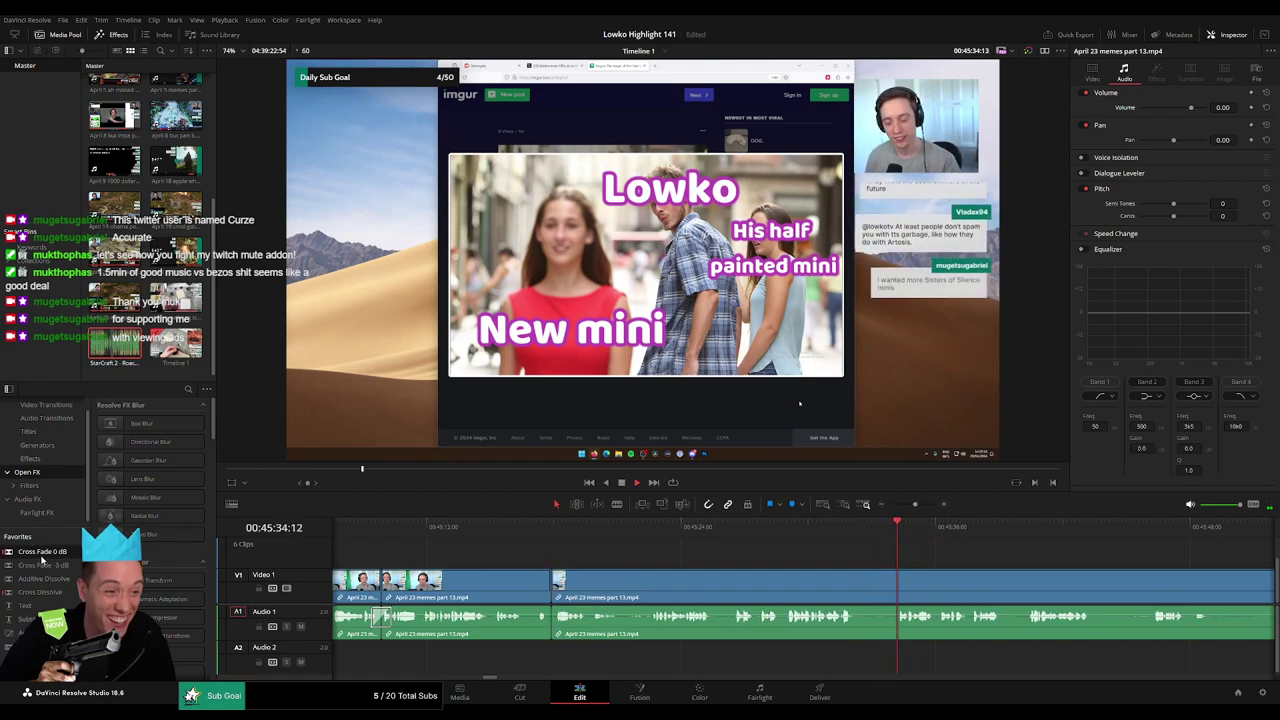
# Cut out the pause from about 00:45:32 to 00:45:34 around the imgur meme and crossfade the audio at the join.
pyautogui.press('space')
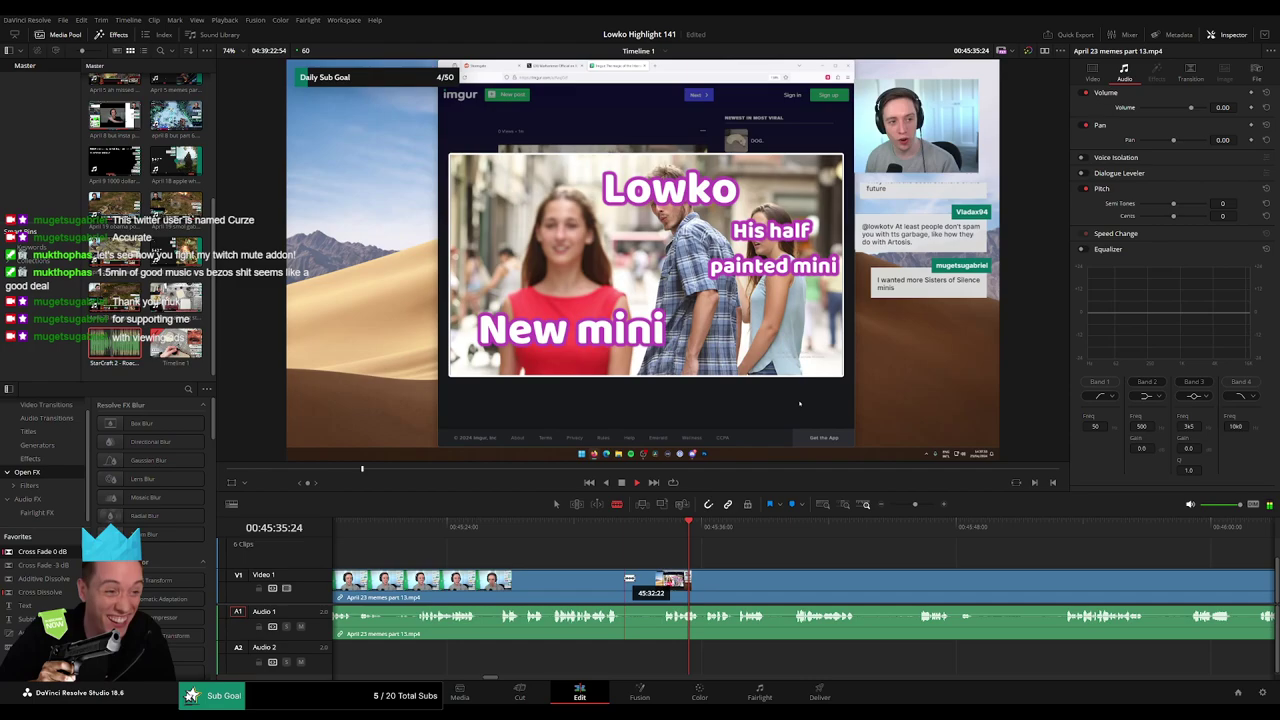
pyautogui.click(626, 578)
pyautogui.click(663, 577)
pyautogui.press('a')
pyautogui.click(648, 585)
pyautogui.press('Delete')
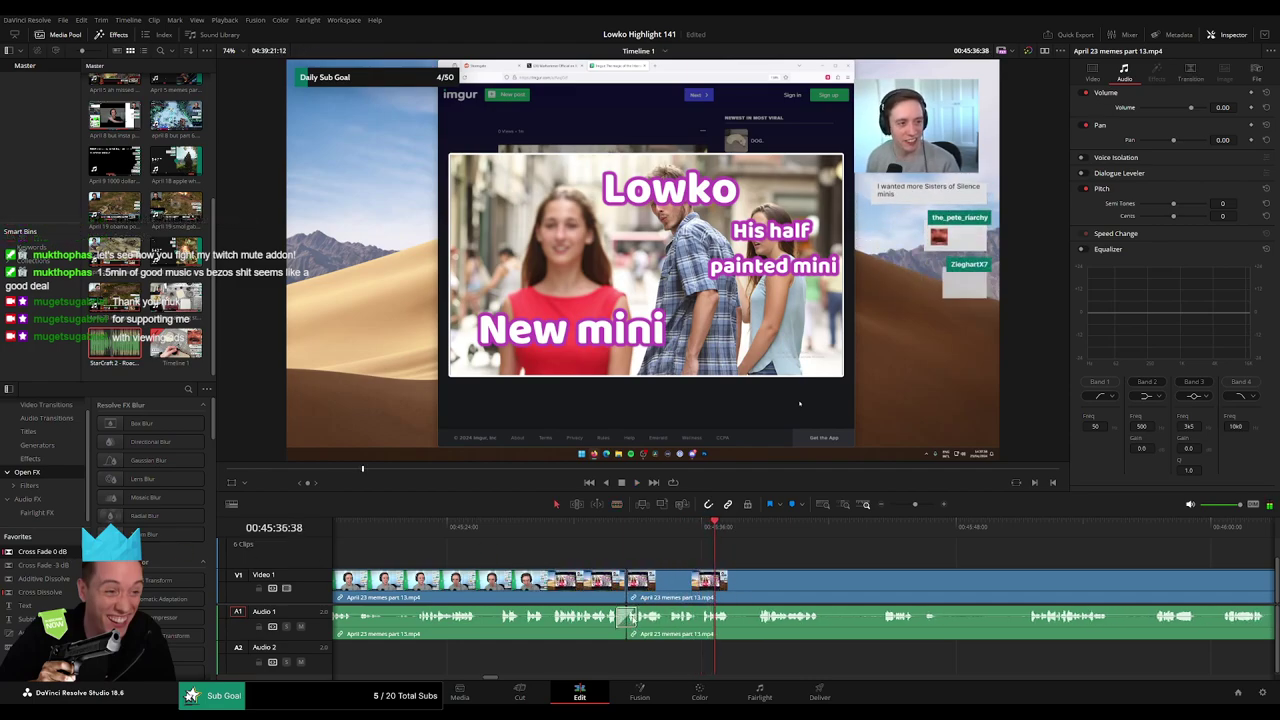
# Cut out the brief pause in the imgur meme footage from about 00:45:37 to 00:45:38.
pyautogui.hscroll(2, 632, 619)
pyautogui.click(525, 533)
pyautogui.press('b')
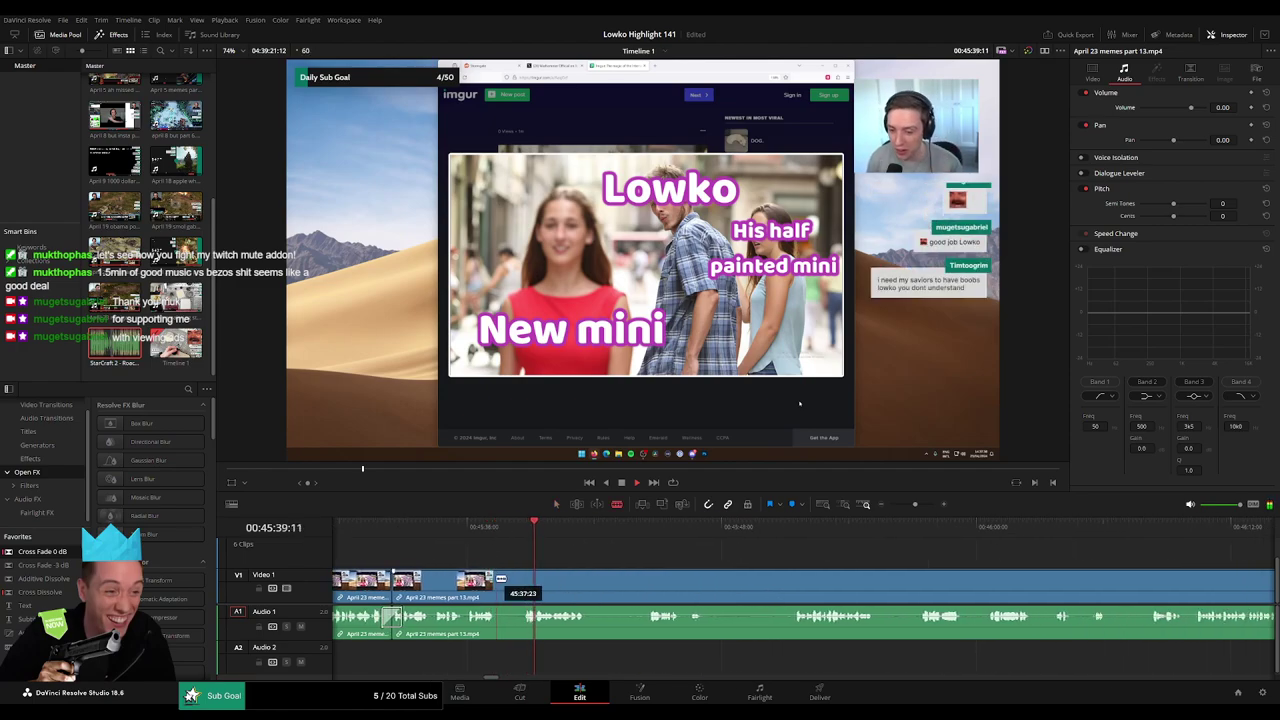
pyautogui.click(519, 580)
pyautogui.press('a')
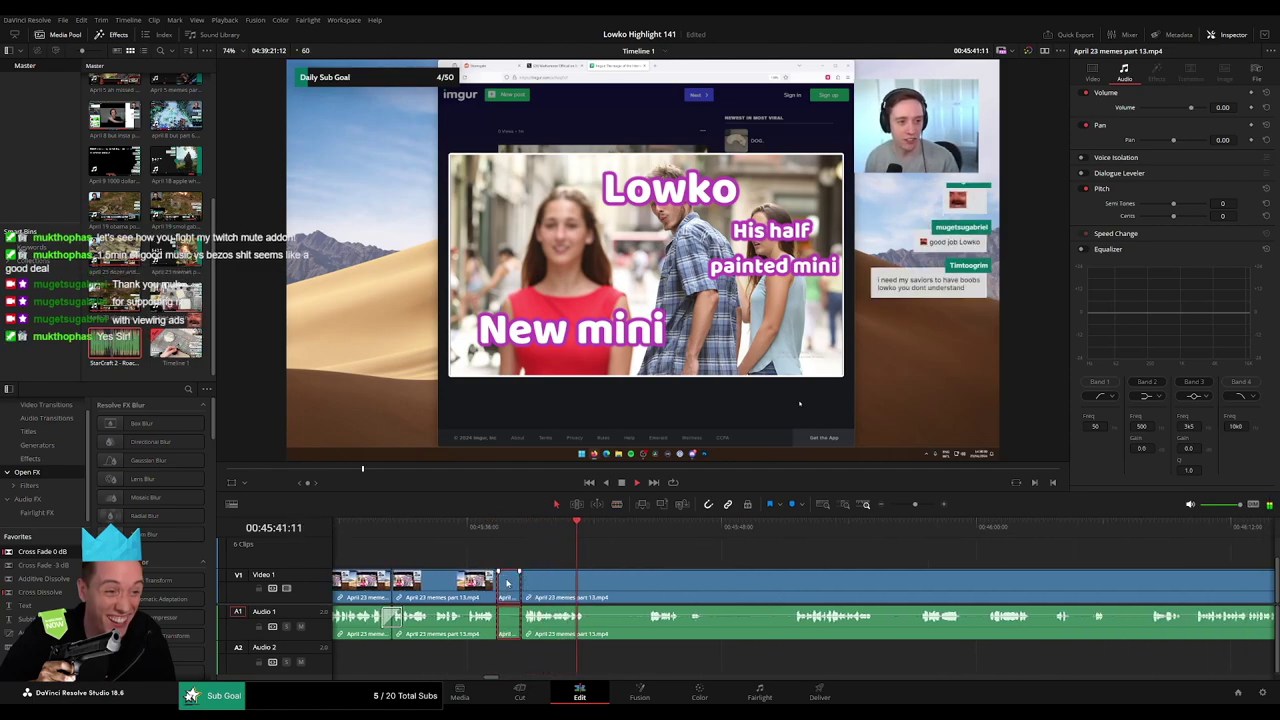
pyautogui.press('Delete')
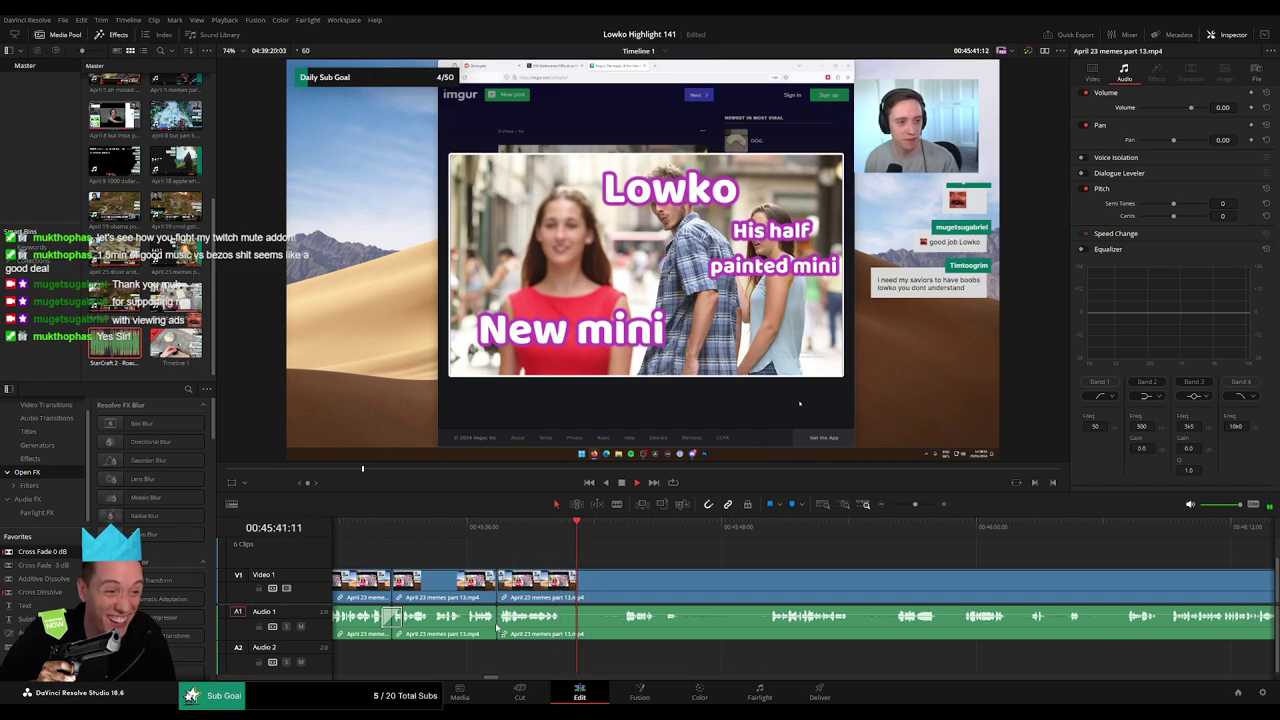
# Cut out the pause from about 00:45:40 to 00:45:43 in the imgur meme footage and crossfade the audio at the join.
pyautogui.press('b')
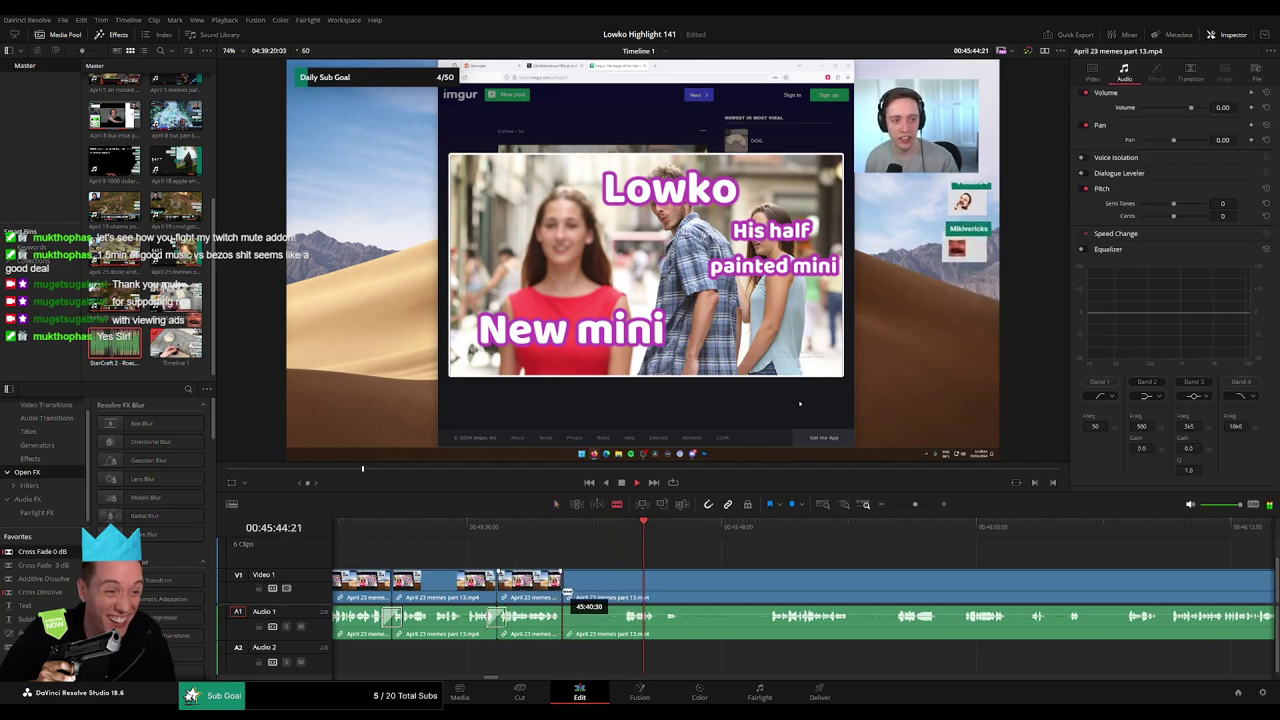
pyautogui.click(621, 586)
pyautogui.press('a')
pyautogui.click(594, 591)
pyautogui.press('Delete')
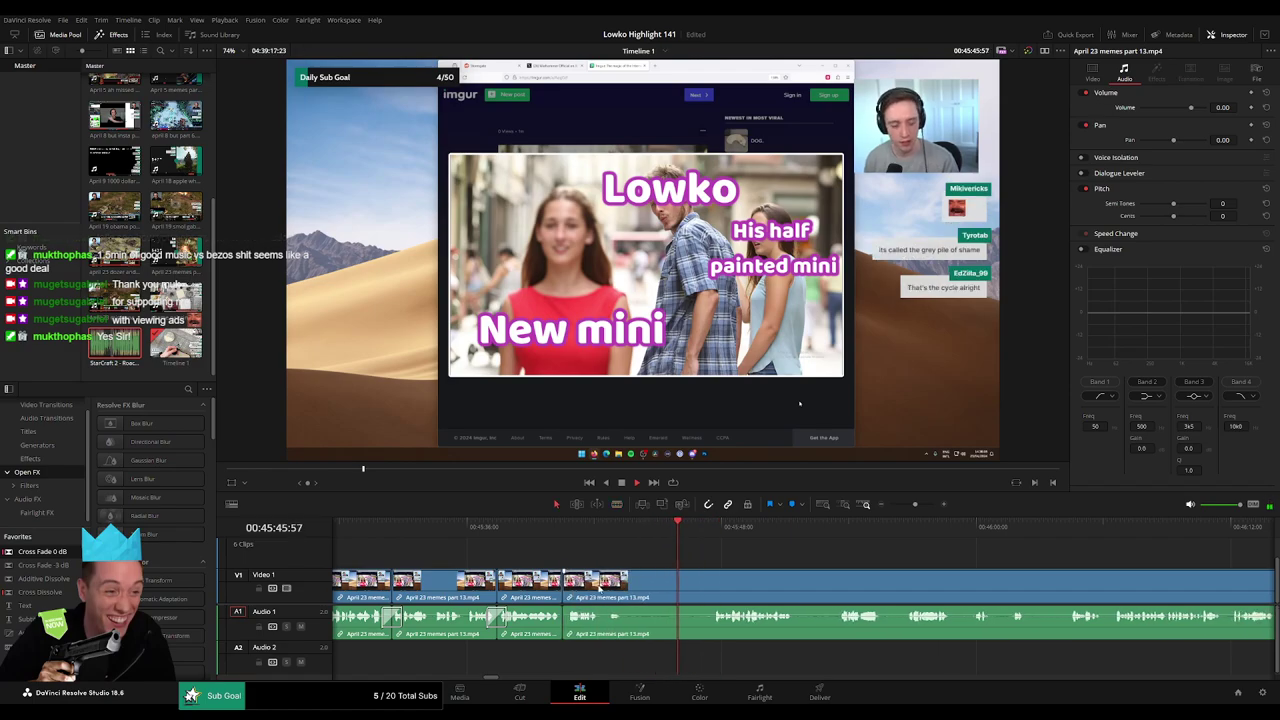
pyautogui.click(562, 628)
pyautogui.hotkey('shift', 't')
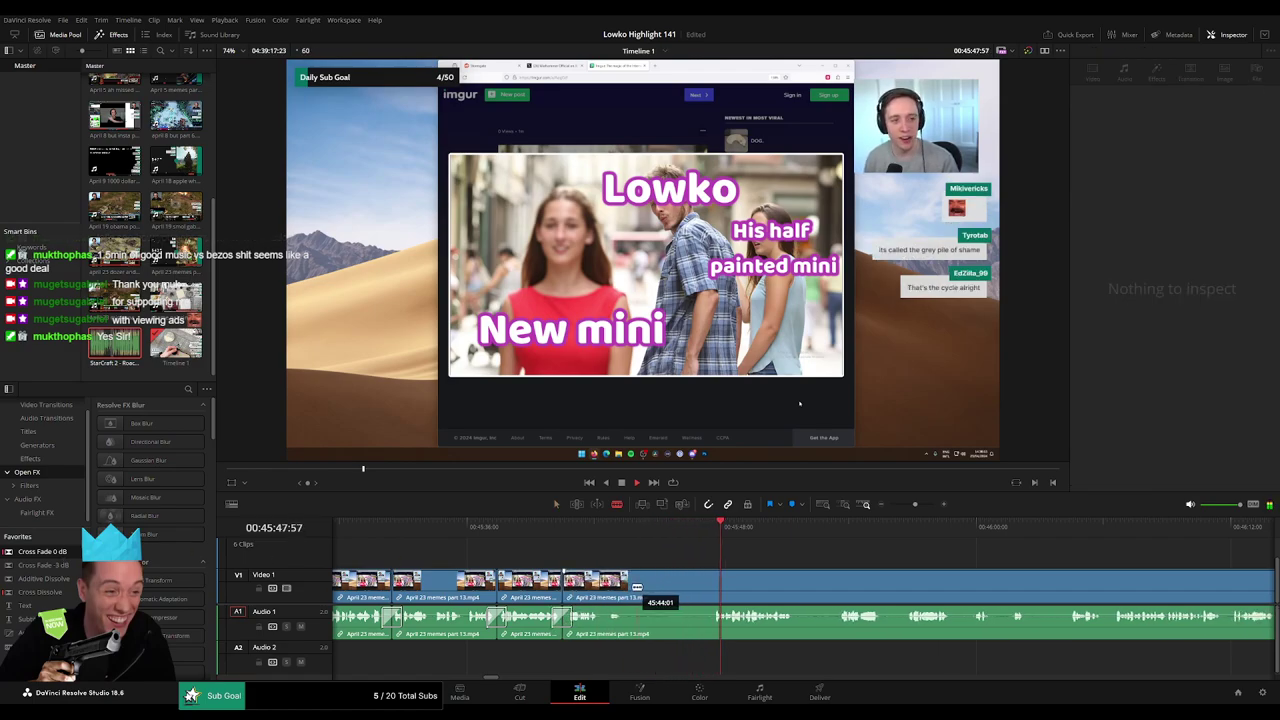
# Cut out the section from about 00:45:44 to 00:45:47 of April 23 memes part 13 and crossfade its audio join.
pyautogui.click(630, 586)
pyautogui.click(708, 583)
pyautogui.press('a')
pyautogui.click(694, 590)
pyautogui.press('Delete')
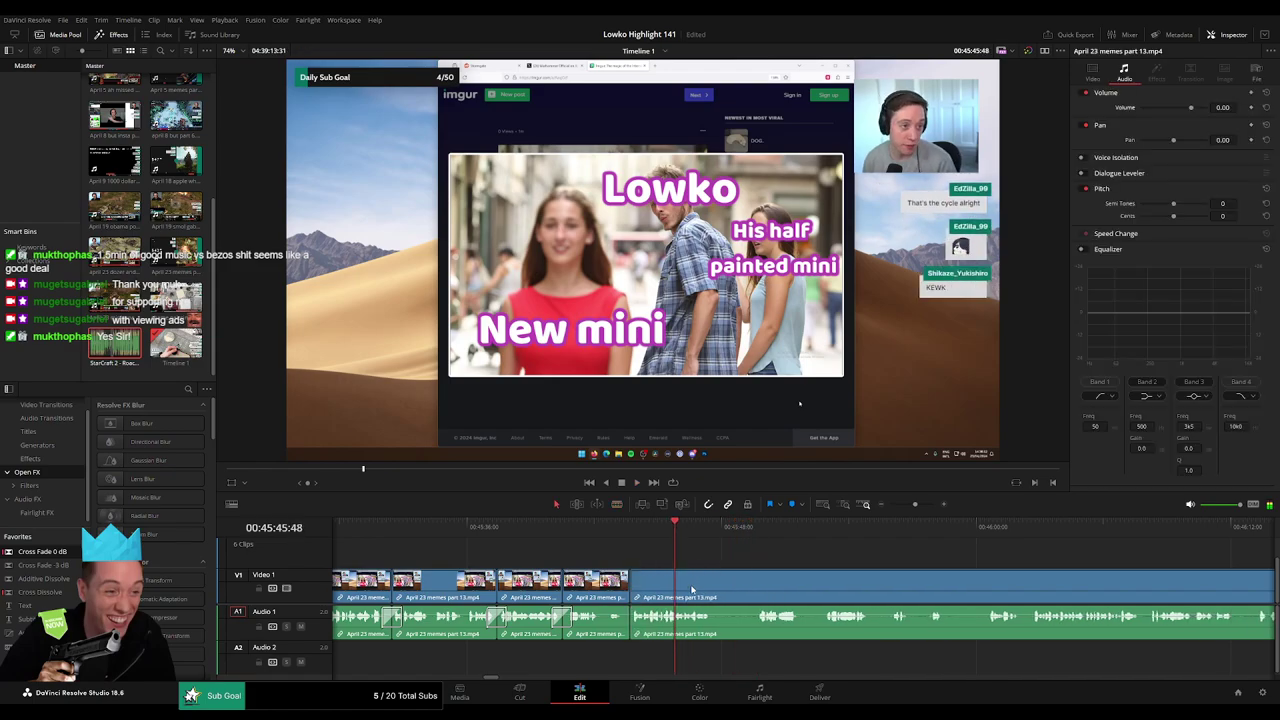
pyautogui.click(629, 631)
pyautogui.hotkey('shift', 't')
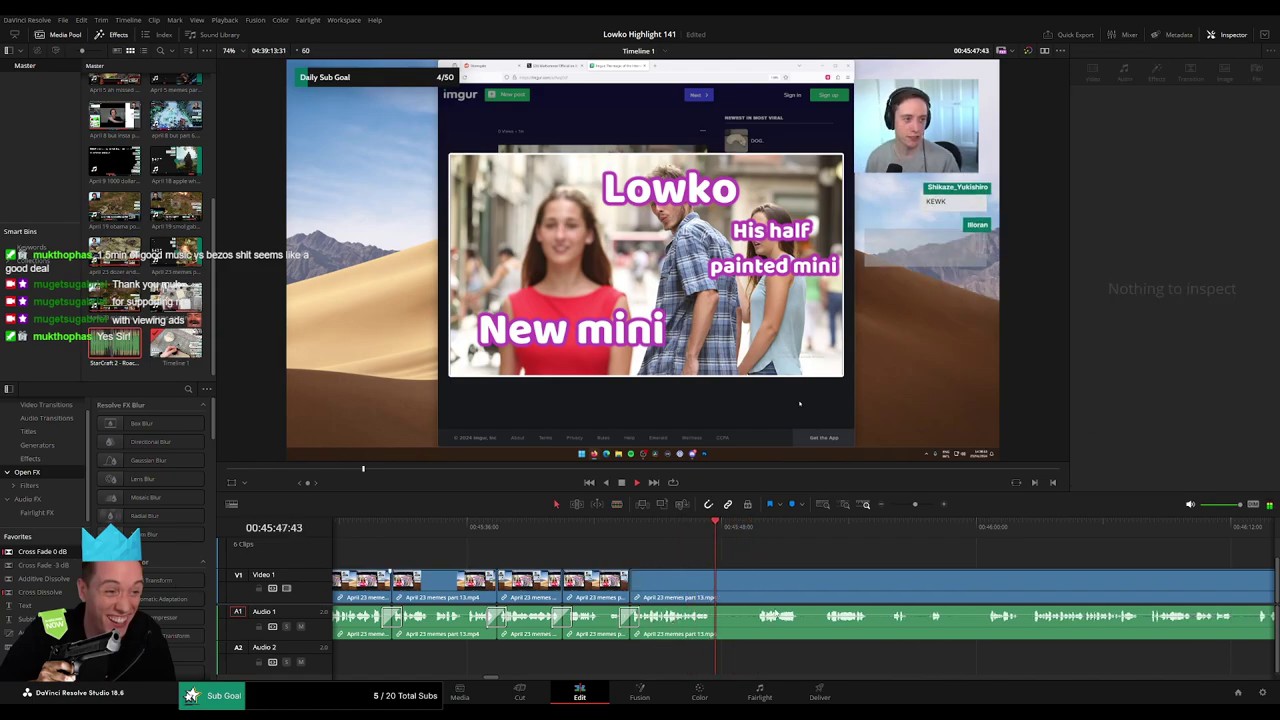
# Cut out the short pause from about 00:45:48 to 00:45:49 and apply a Cross Fade 0 dB to the audio join.
pyautogui.hscroll(3, 500, 548)
pyautogui.press('b')
pyautogui.click(472, 588)
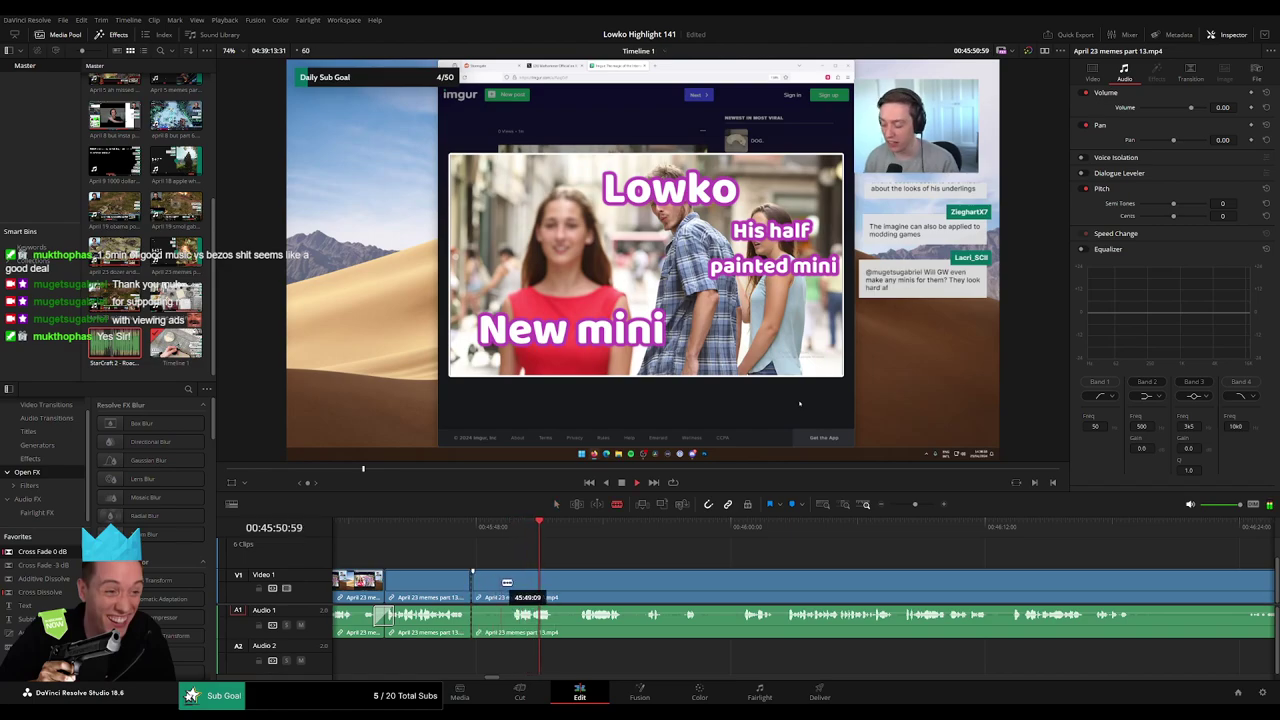
pyautogui.click(507, 586)
pyautogui.press('a')
pyautogui.press('Delete')
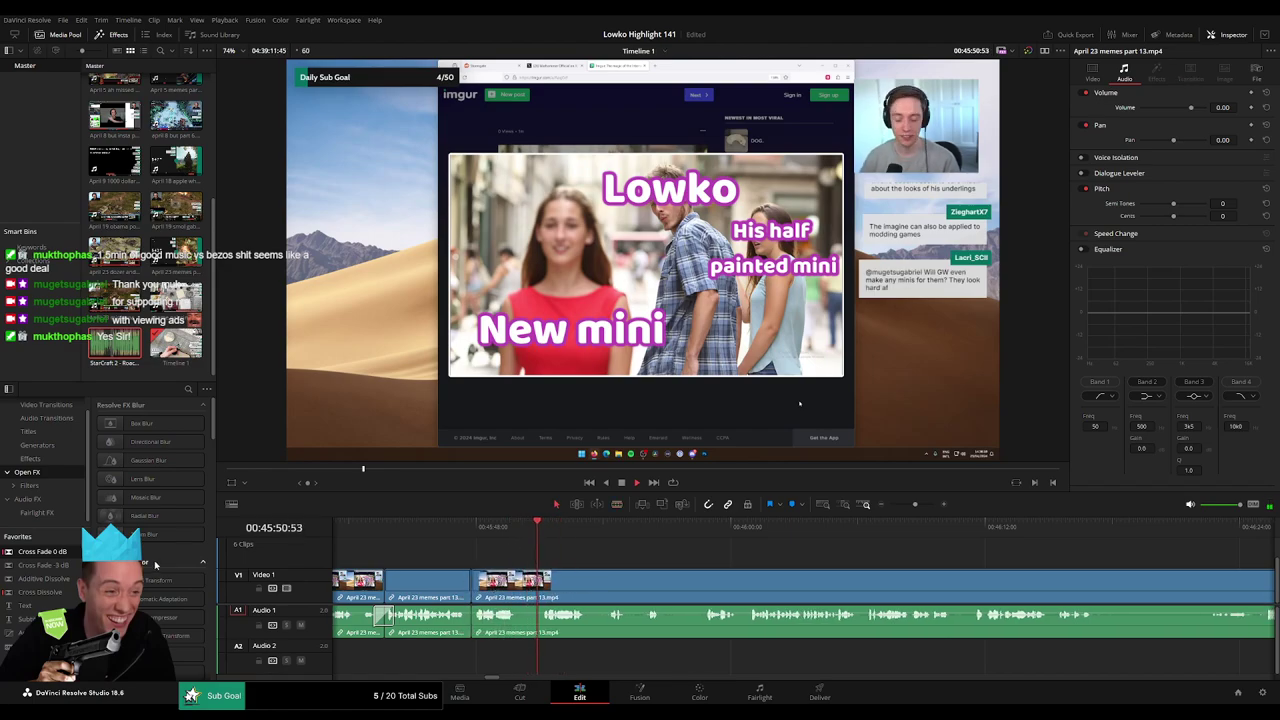
pyautogui.moveTo(470, 630); pyautogui.dragTo(471, 629)
# Cut out a further section of the imgur meme footage from about 00:45:48 to 00:45:51.
pyautogui.press('b')
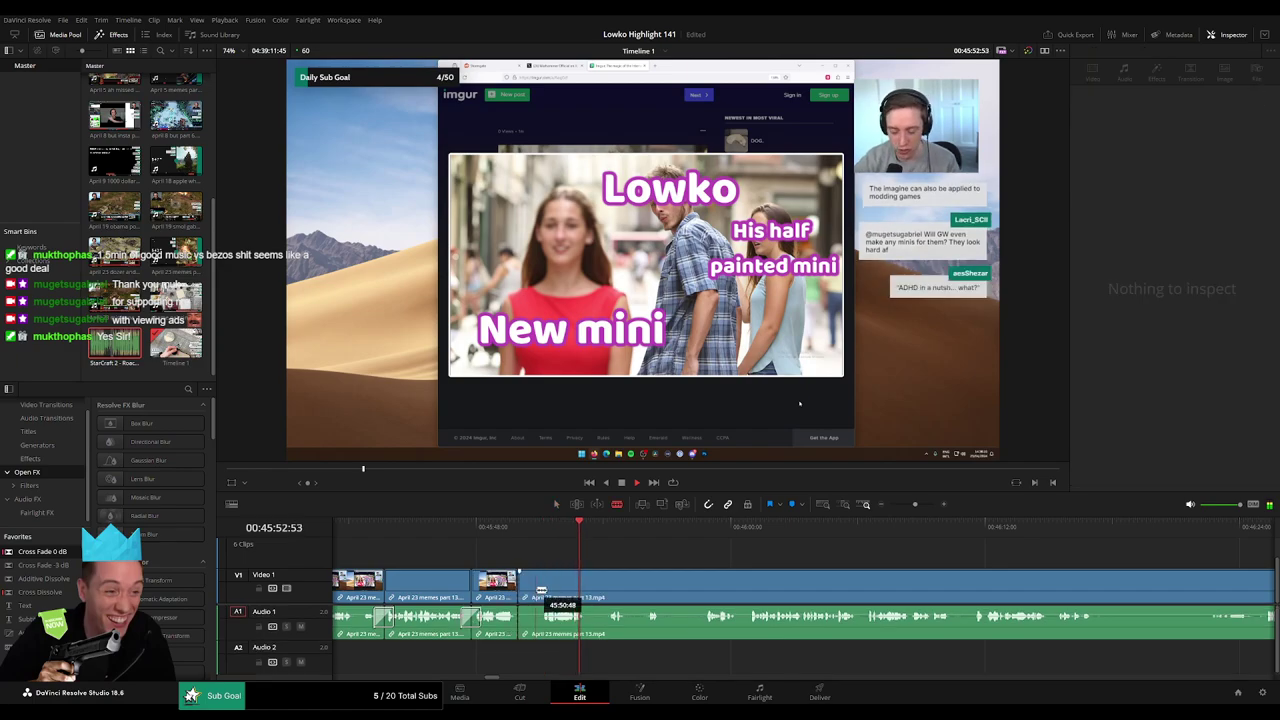
pyautogui.click(538, 577)
pyautogui.press('a')
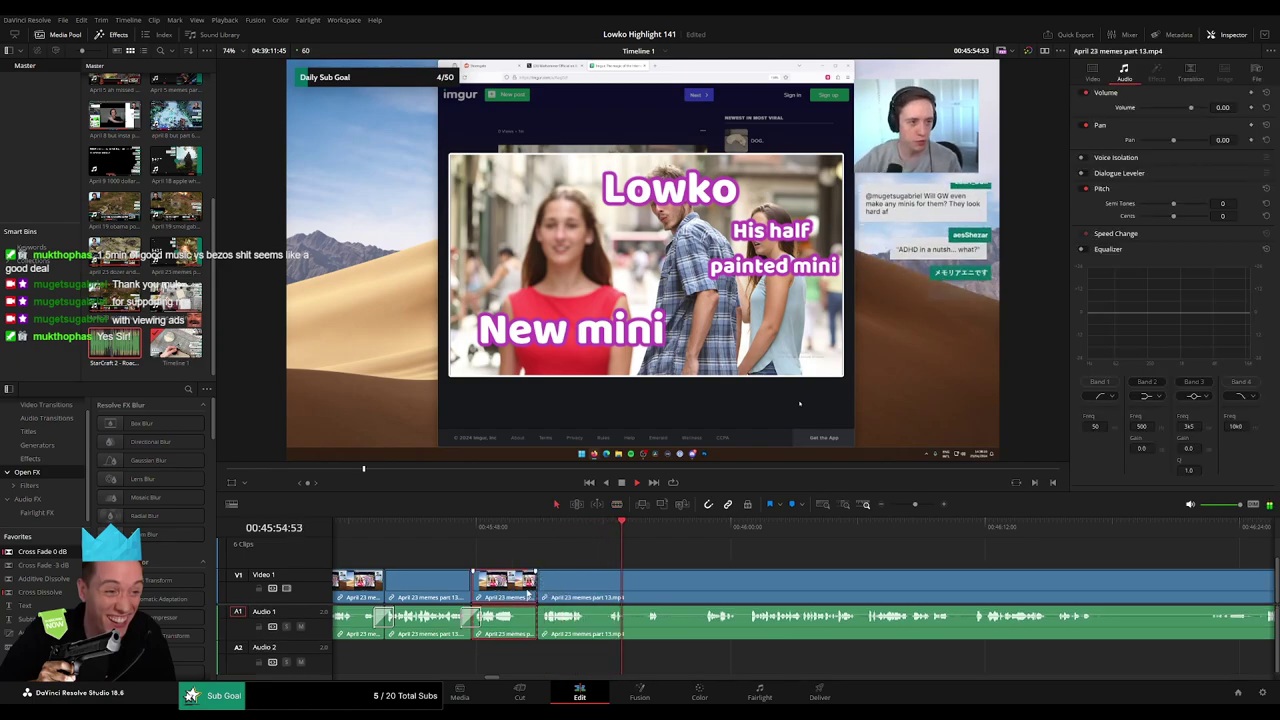
pyautogui.click(527, 592)
pyautogui.press('Delete')
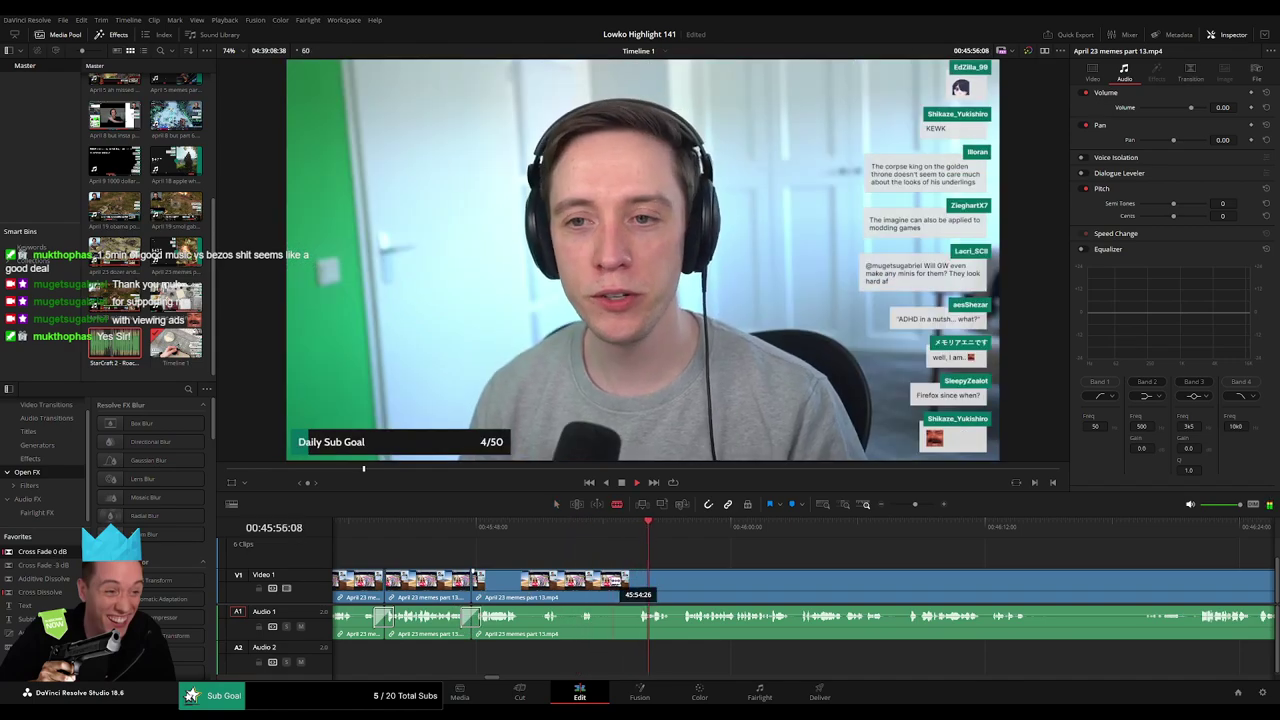
# Split April 23 memes part 13 at about 00:45:53 and review the remaining footage up to about 00:51:10.
pyautogui.click(596, 581)
pyautogui.press('a')
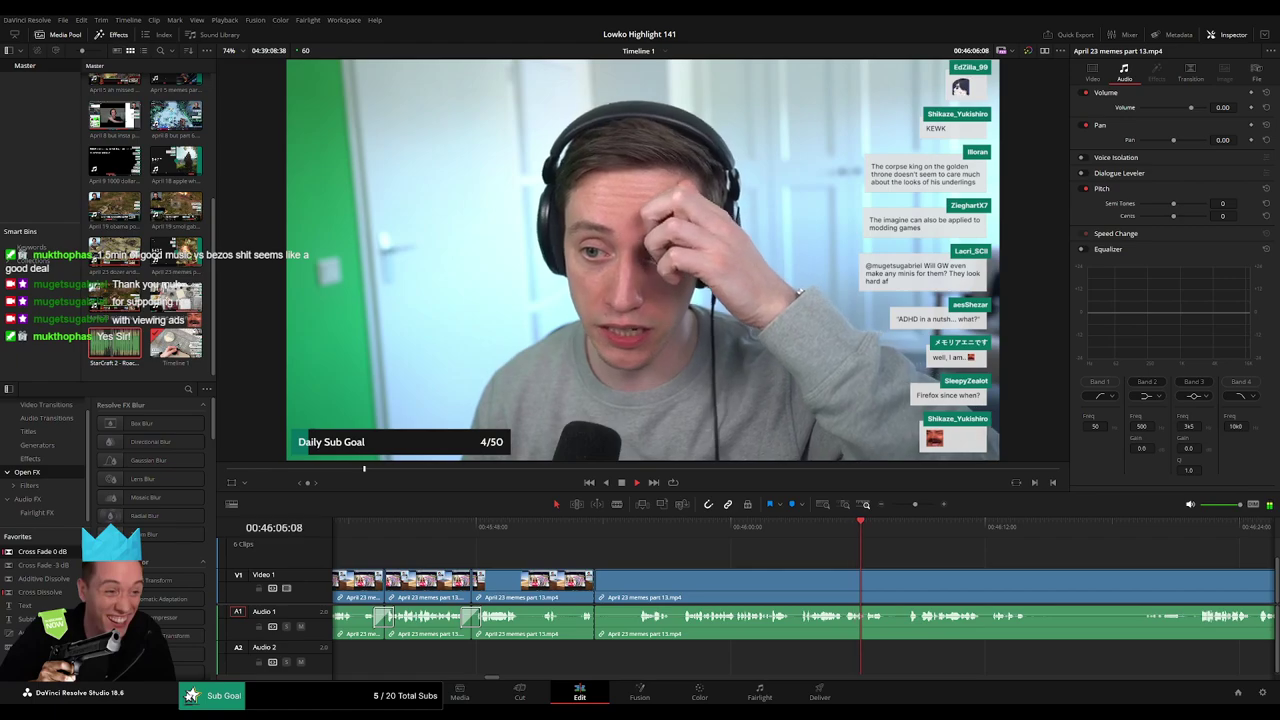
pyautogui.click(921, 528)
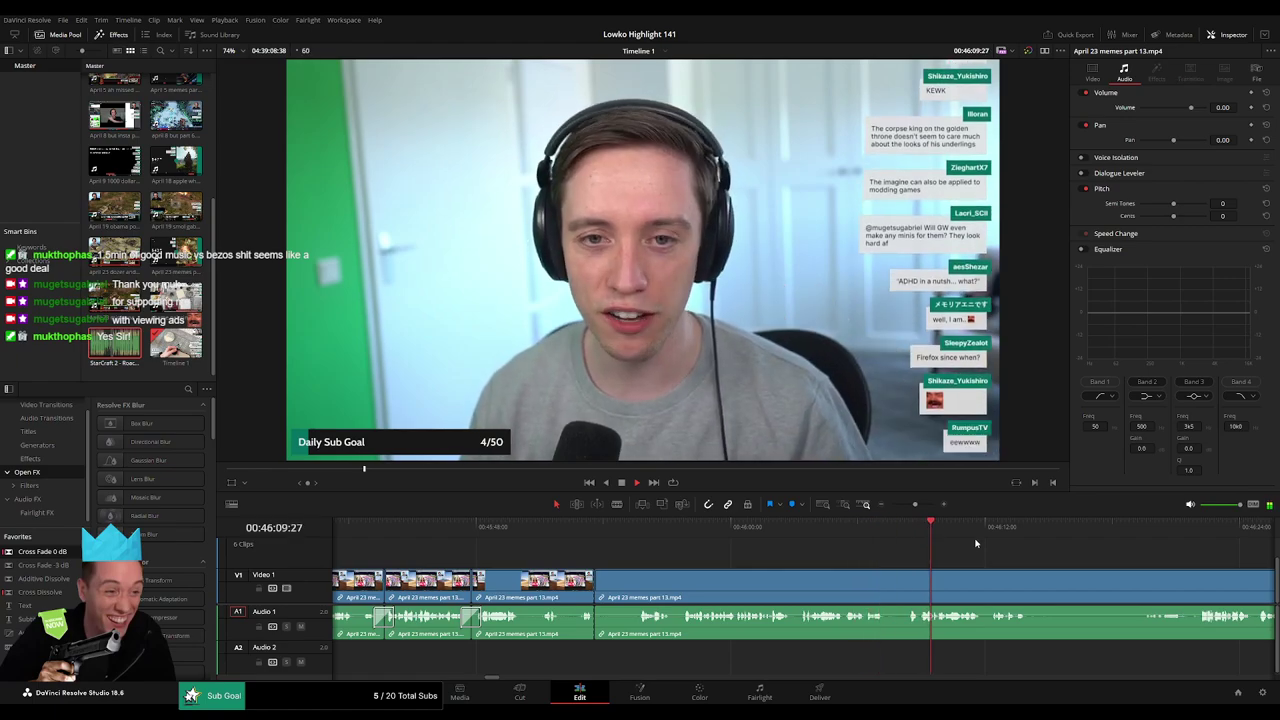
pyautogui.moveTo(915, 504); pyautogui.dragTo(901, 507)
pyautogui.click(828, 533)
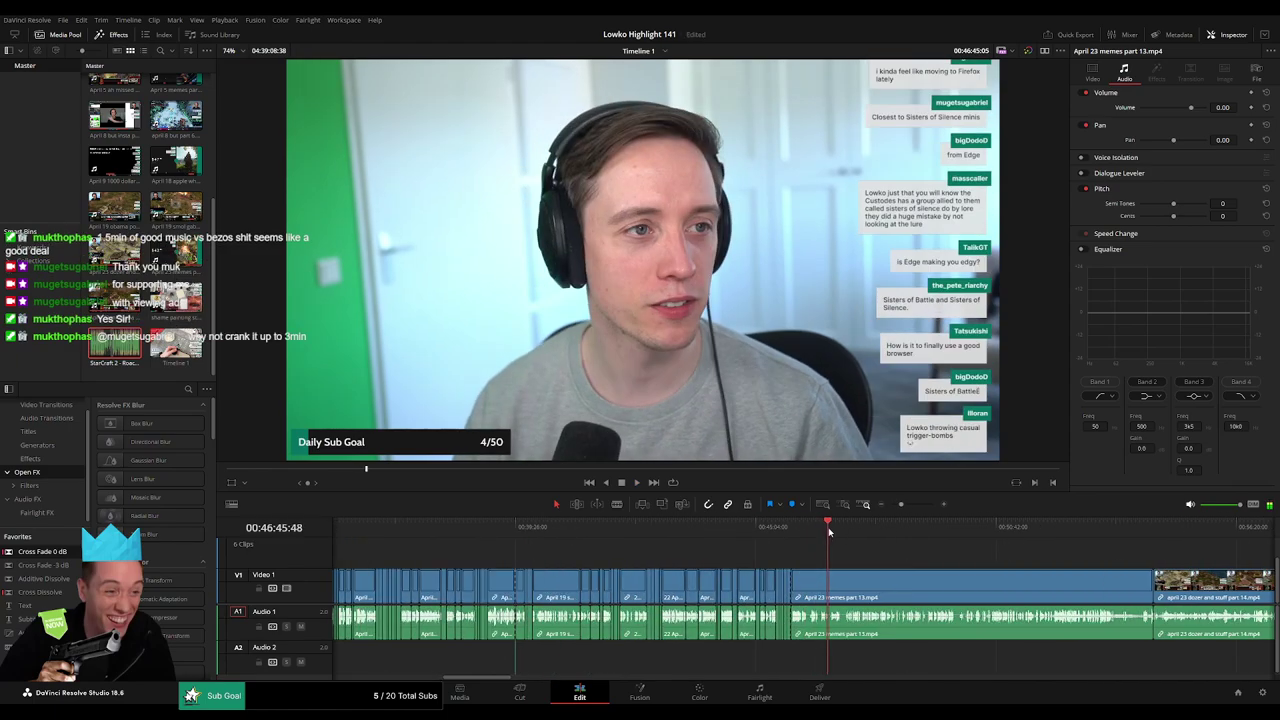
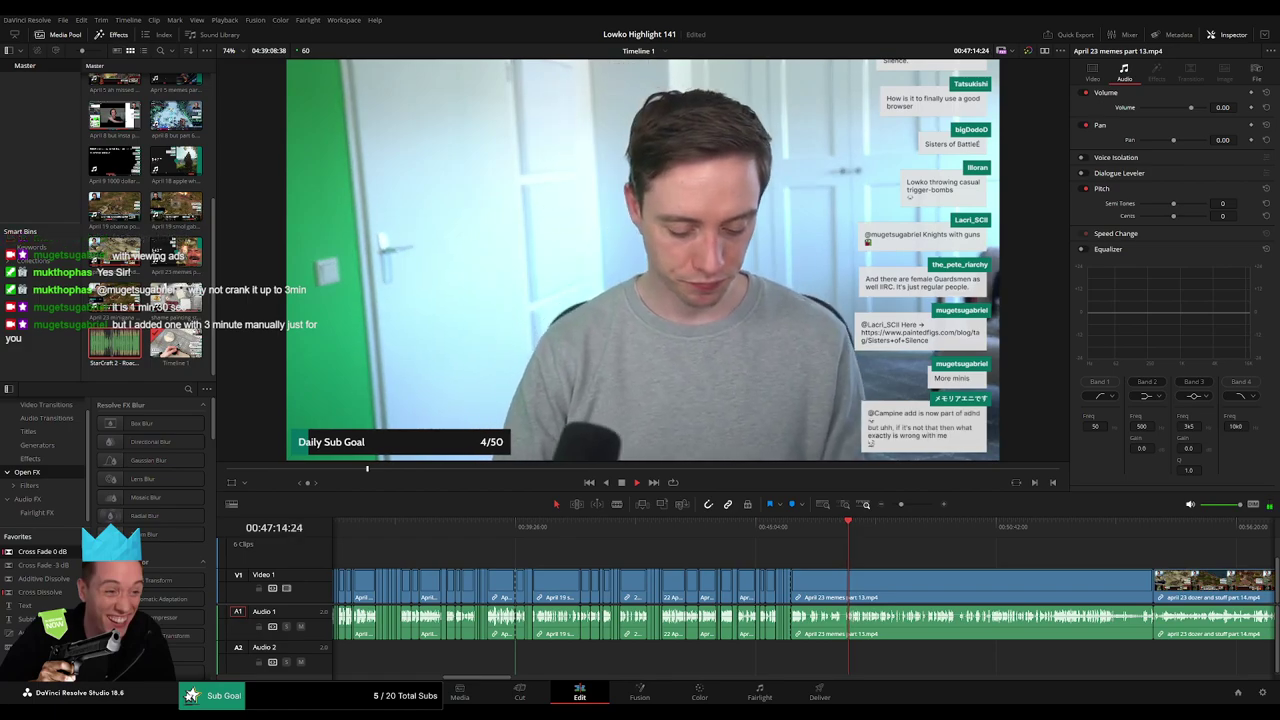
pyautogui.click(862, 528)
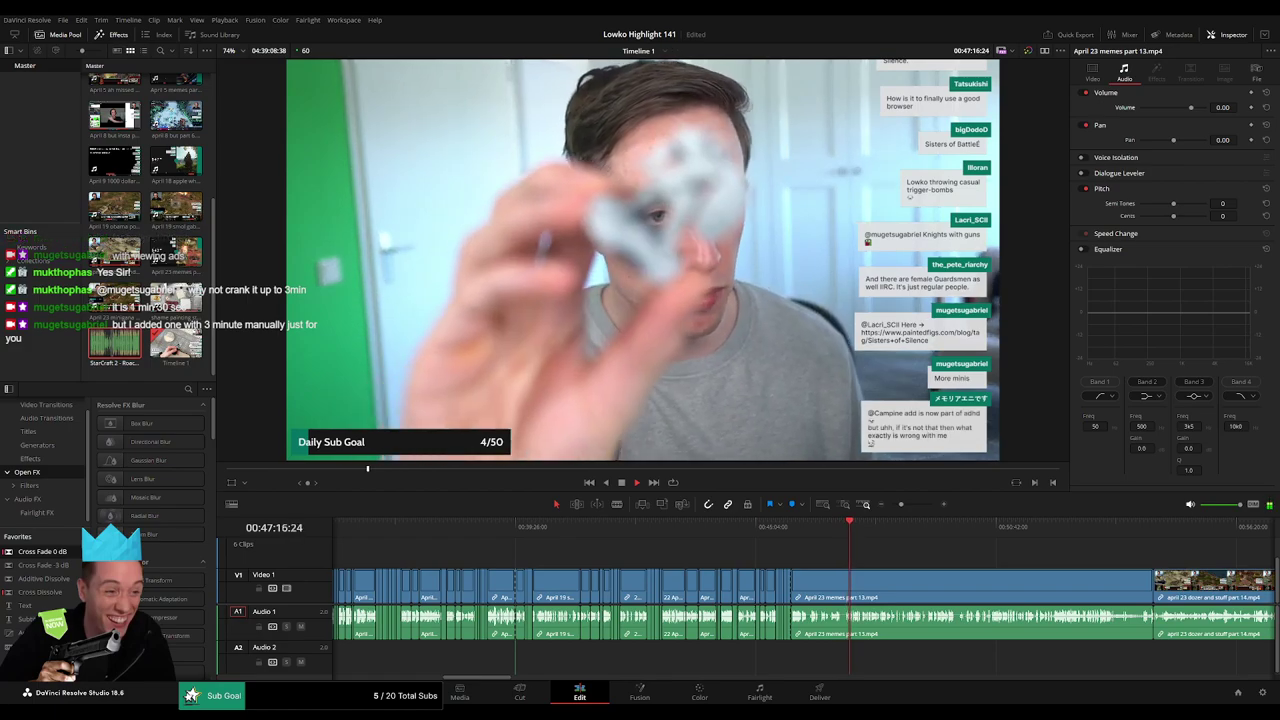
pyautogui.click(909, 528)
pyautogui.click(1003, 528)
pyautogui.click(1016, 530)
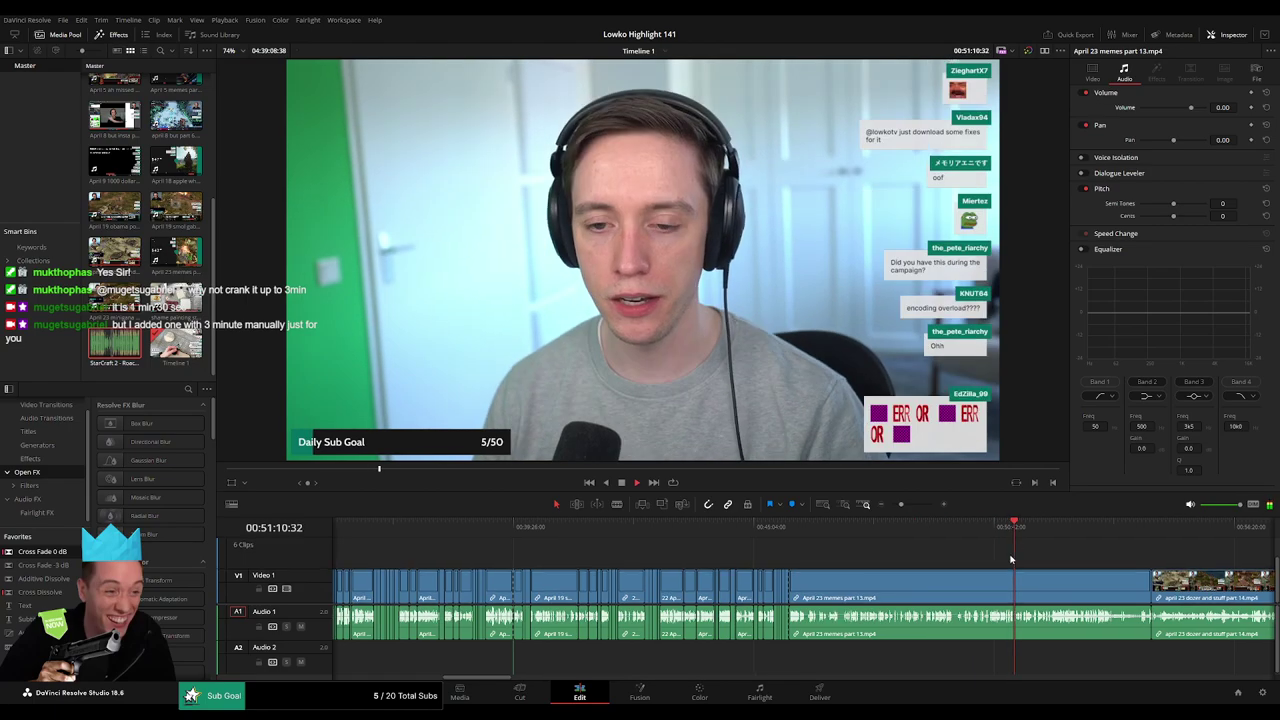
# Remove the rest of April 23 memes part 13 after the split so the dozer and stuff part 14 clip follows directly.
pyautogui.hscroll(3, 1012, 557)
pyautogui.click(838, 529)
pyautogui.moveTo(838, 531); pyautogui.dragTo(871, 528)
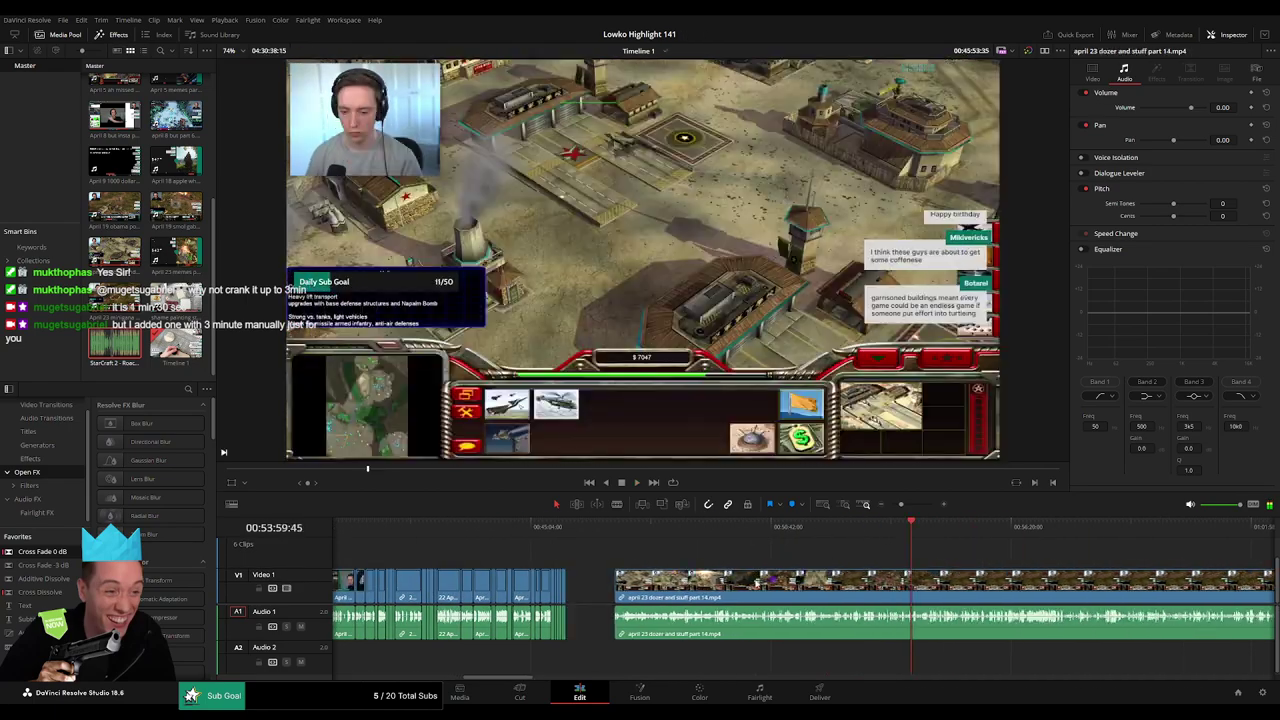
pyautogui.hotkey('ctrl', 'z')
# Review the april 23 dozer and stuff part 14 footage between about 00:49:34 and the Dr. Thrax defeat screen near 00:51:28.
pyautogui.moveTo(575, 541); pyautogui.dragTo(722, 535)
pyautogui.press('space')
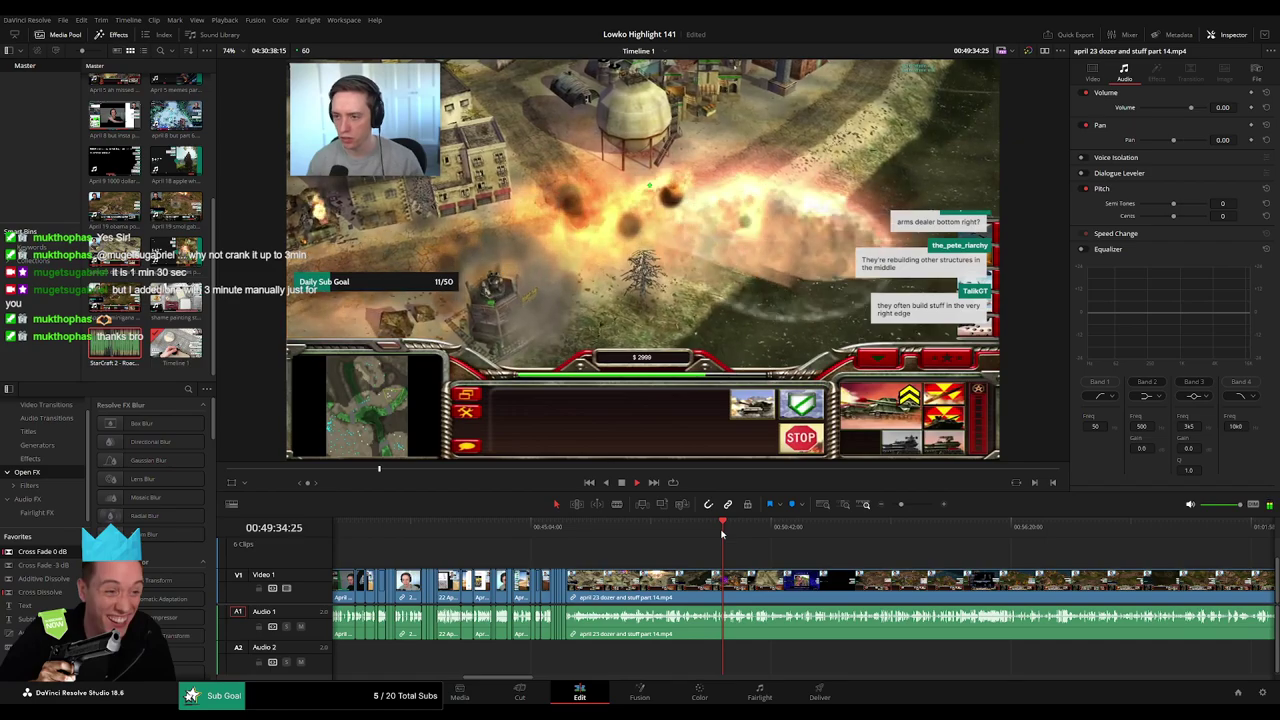
pyautogui.moveTo(901, 504); pyautogui.dragTo(905, 505)
pyautogui.moveTo(873, 563); pyautogui.dragTo(780, 529)
pyautogui.hscroll(6, 693, 557)
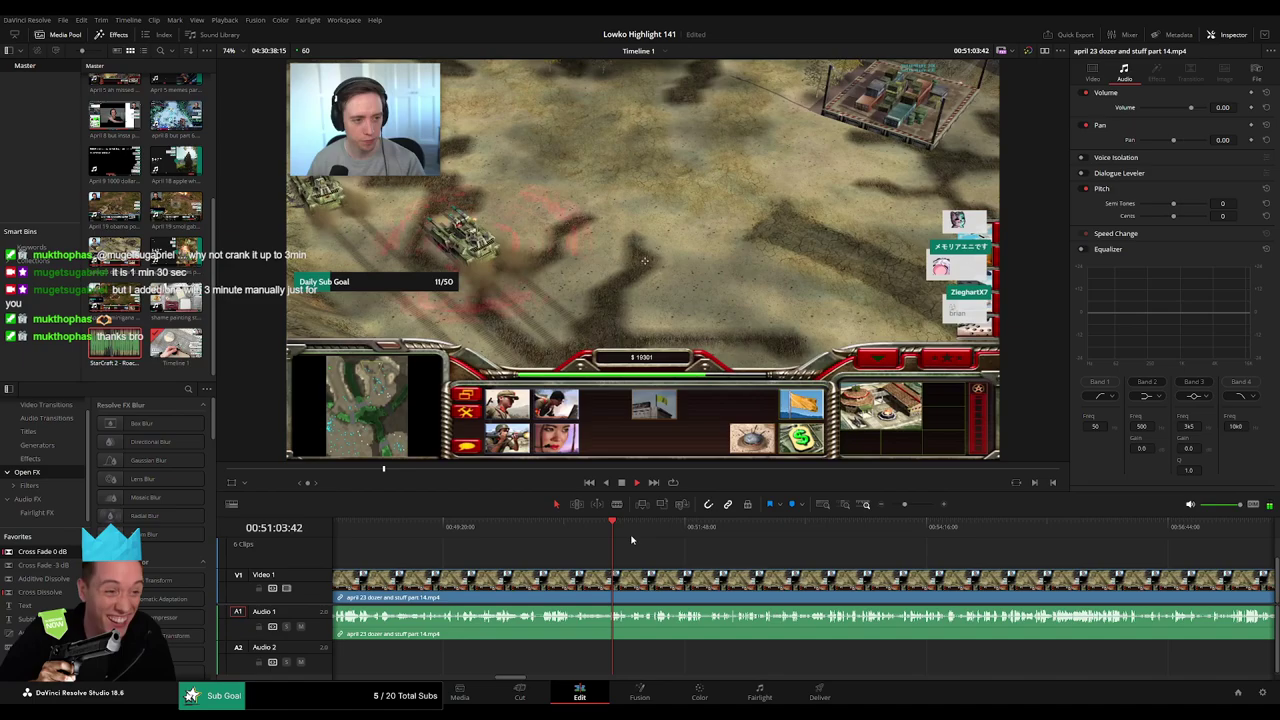
pyautogui.click(648, 538)
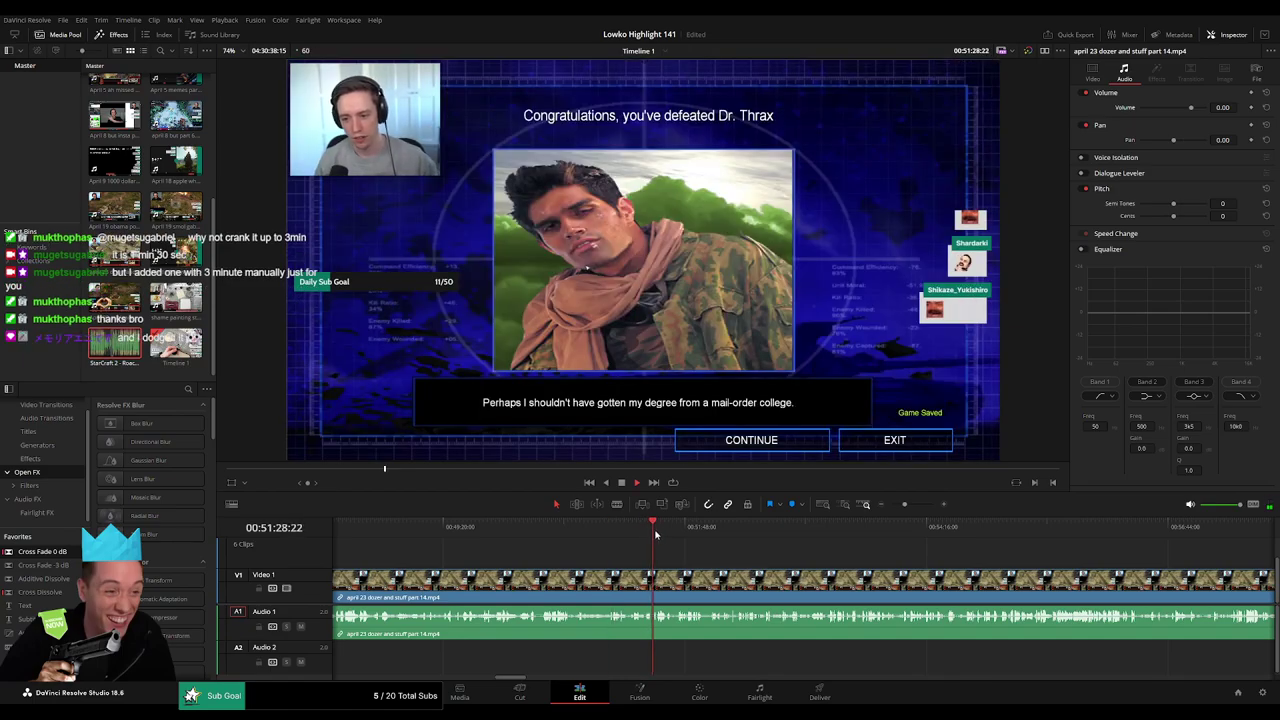
pyautogui.moveTo(637, 533); pyautogui.dragTo(474, 539)
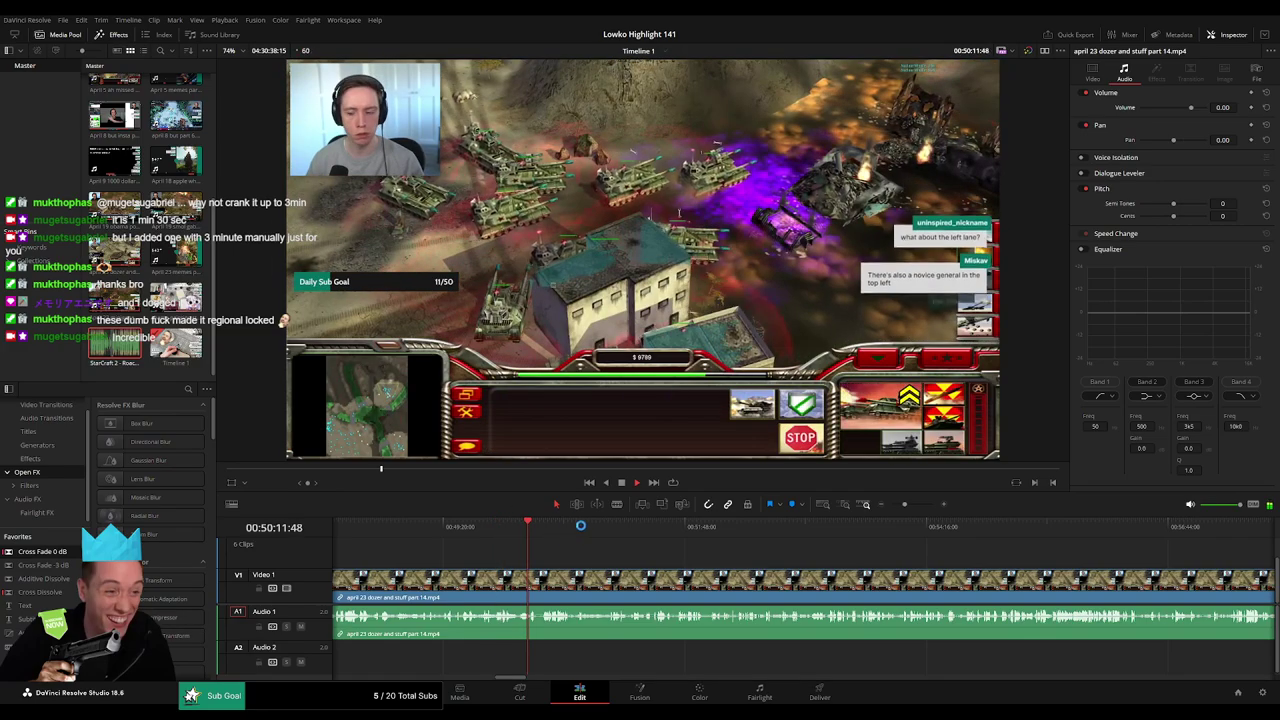
# Examine the gameplay from about 00:50:22 to 00:51:10 more closely to find where the final victory moment begins.
pyautogui.moveTo(904, 505); pyautogui.dragTo(894, 529)
pyautogui.hscroll(3, 717, 562)
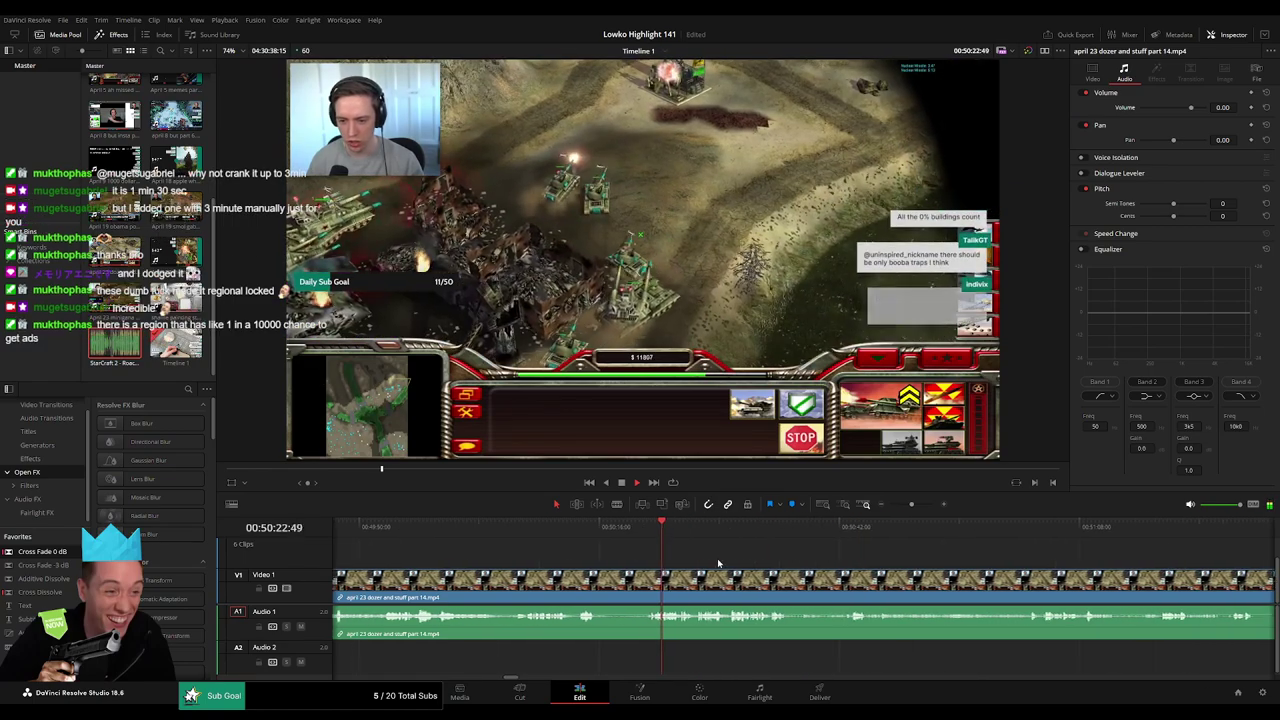
pyautogui.click(841, 528)
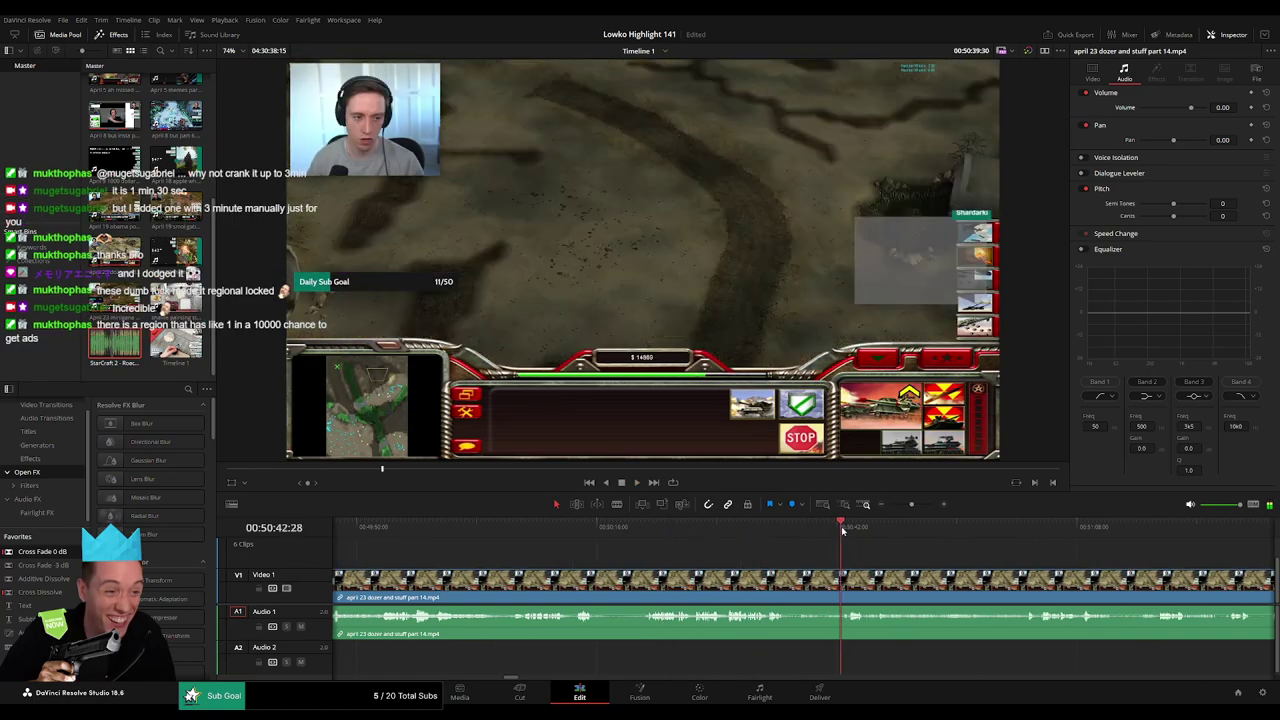
pyautogui.hscroll(3, 865, 566)
pyautogui.moveTo(772, 539); pyautogui.dragTo(810, 542)
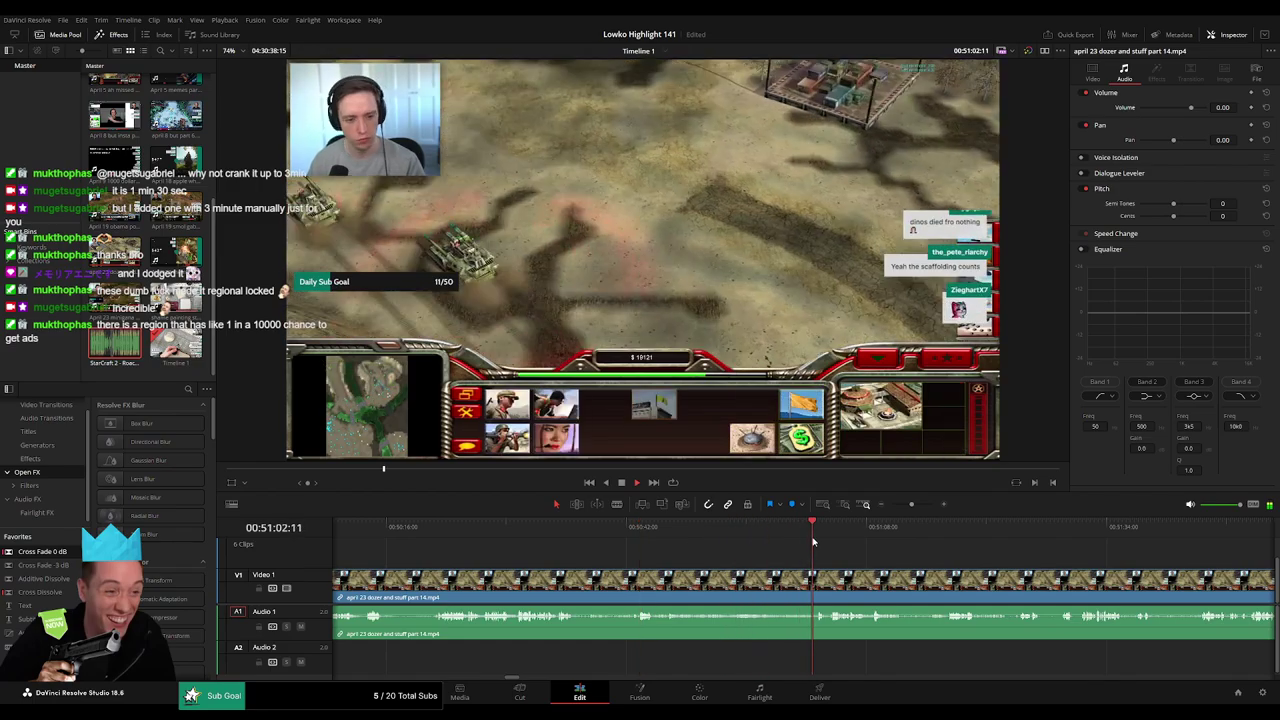
pyautogui.hscroll(3, 706, 563)
pyautogui.click(665, 528)
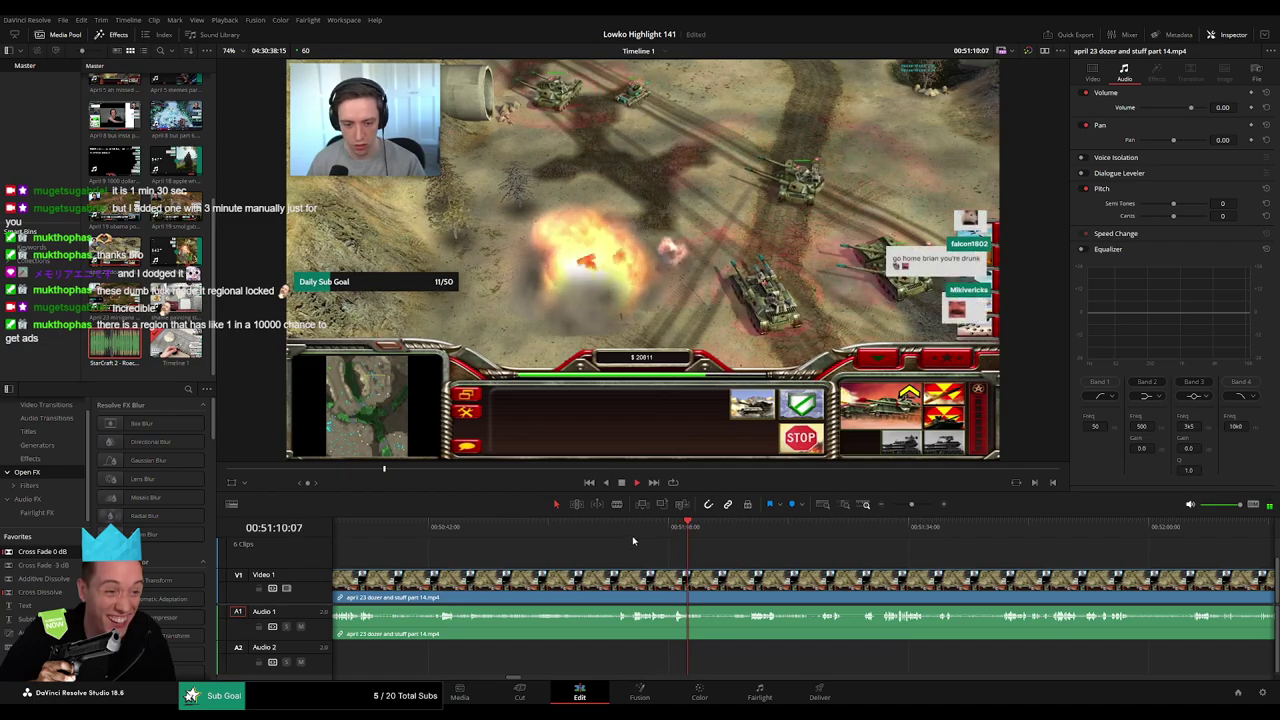
pyautogui.click(631, 539)
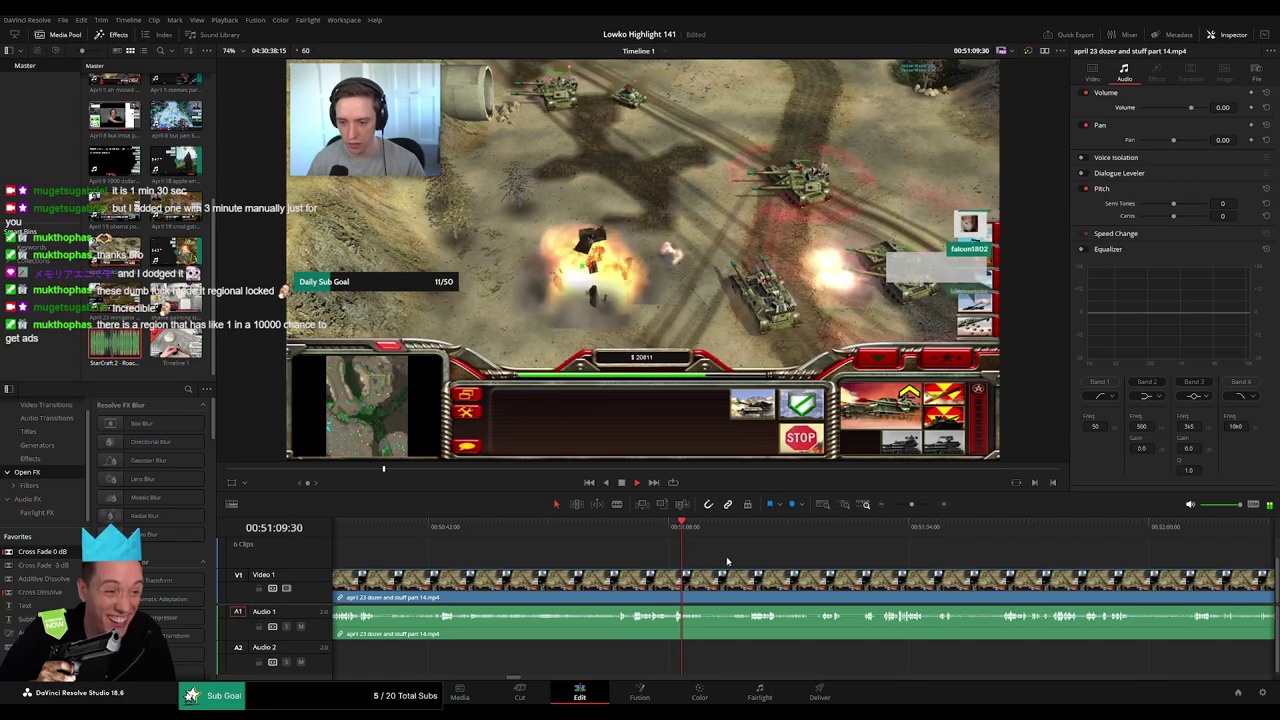
pyautogui.moveTo(726, 563); pyautogui.dragTo(672, 548)
# Delete the dozer and stuff part 14 footage before about 00:51:08 and apply a Cross Fade 0 dB where it joins the memes clip.
pyautogui.click(667, 530)
pyautogui.press('b')
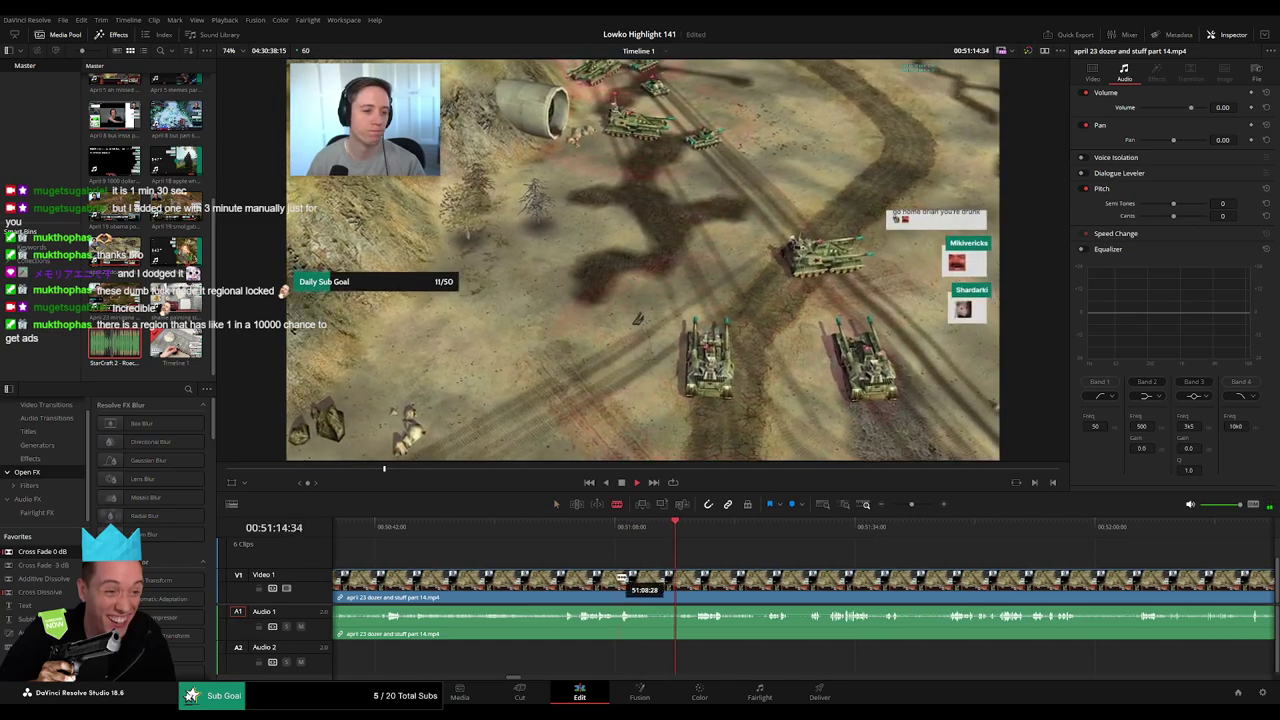
pyautogui.click(618, 579)
pyautogui.press('a')
pyautogui.click(587, 581)
pyautogui.press('Delete')
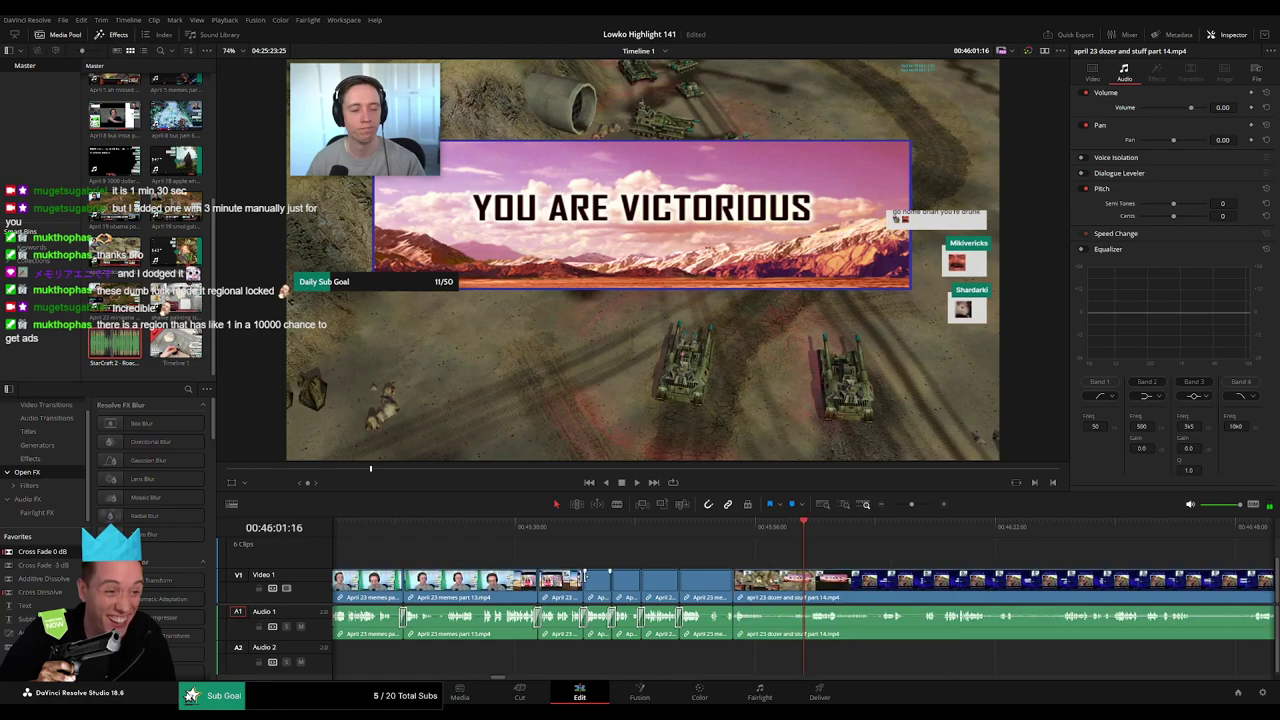
pyautogui.moveTo(50, 554); pyautogui.dragTo(732, 626)
pyautogui.press('space')
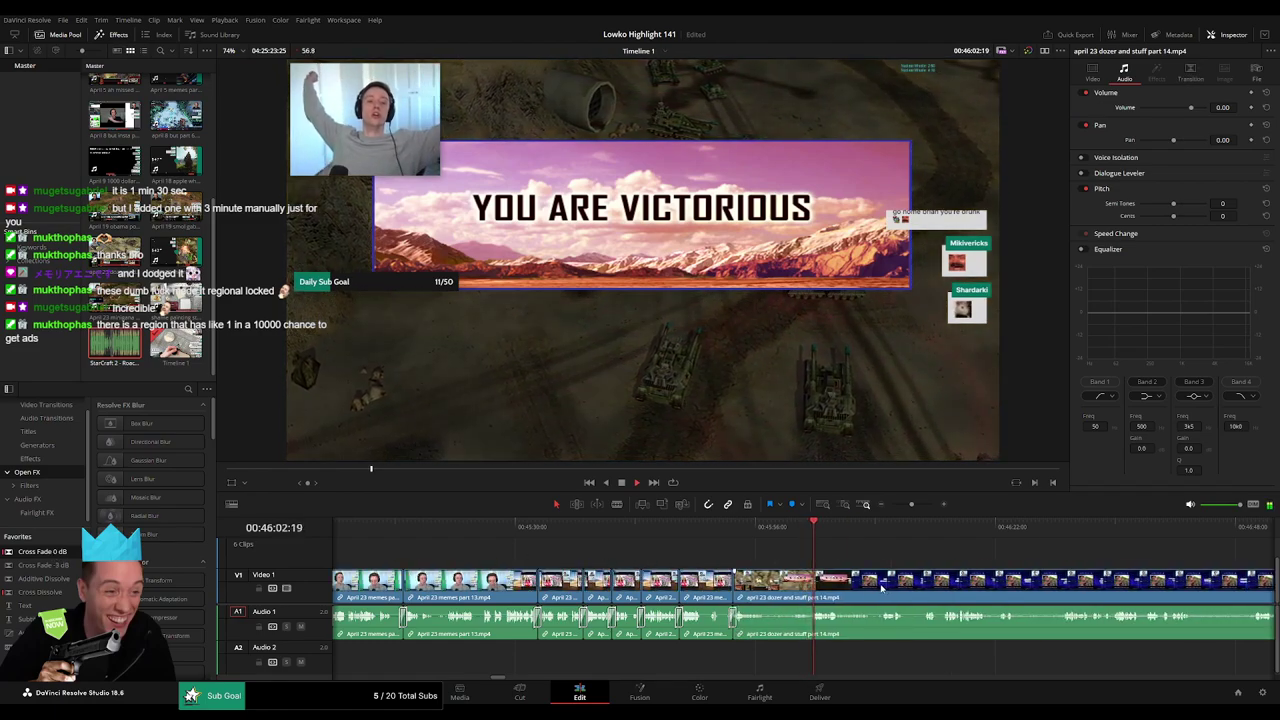
# Cut out the pause from about 00:46:12 to 00:46:14 on the Dr. Thrax defeat screen and crossfade the audio join.
pyautogui.moveTo(886, 562); pyautogui.dragTo(559, 560)
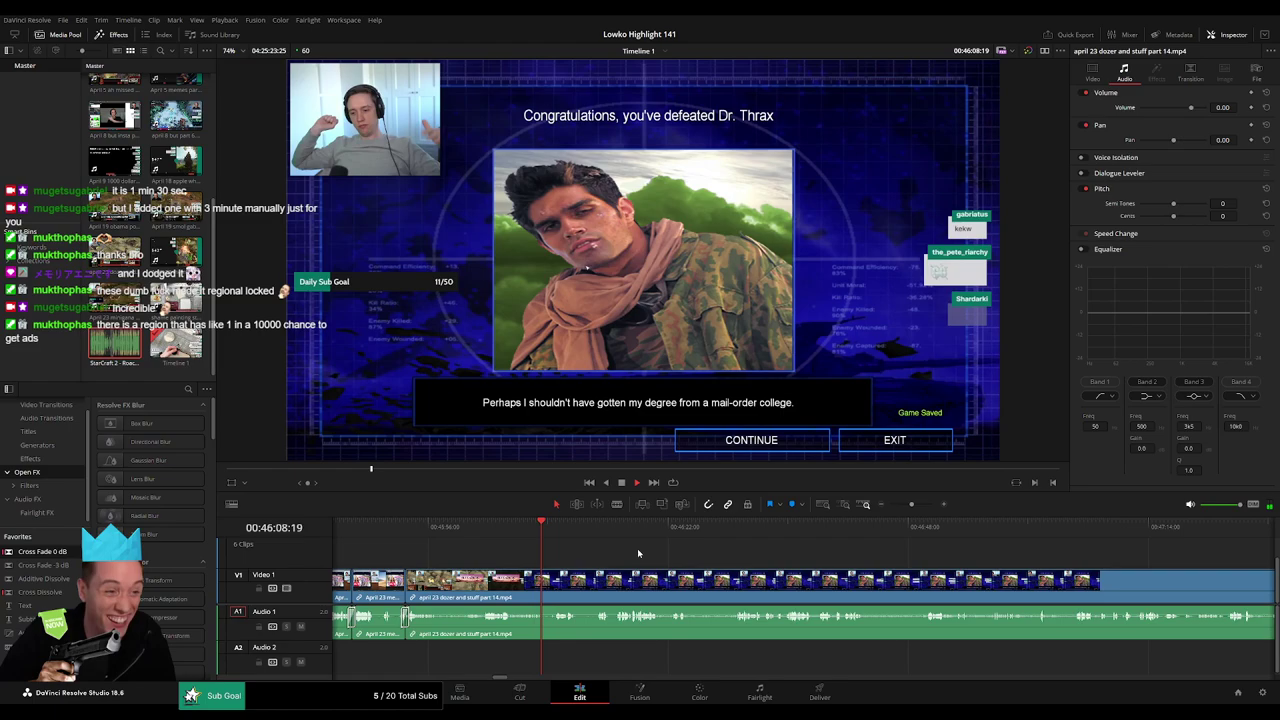
pyautogui.hscroll(2, 615, 551)
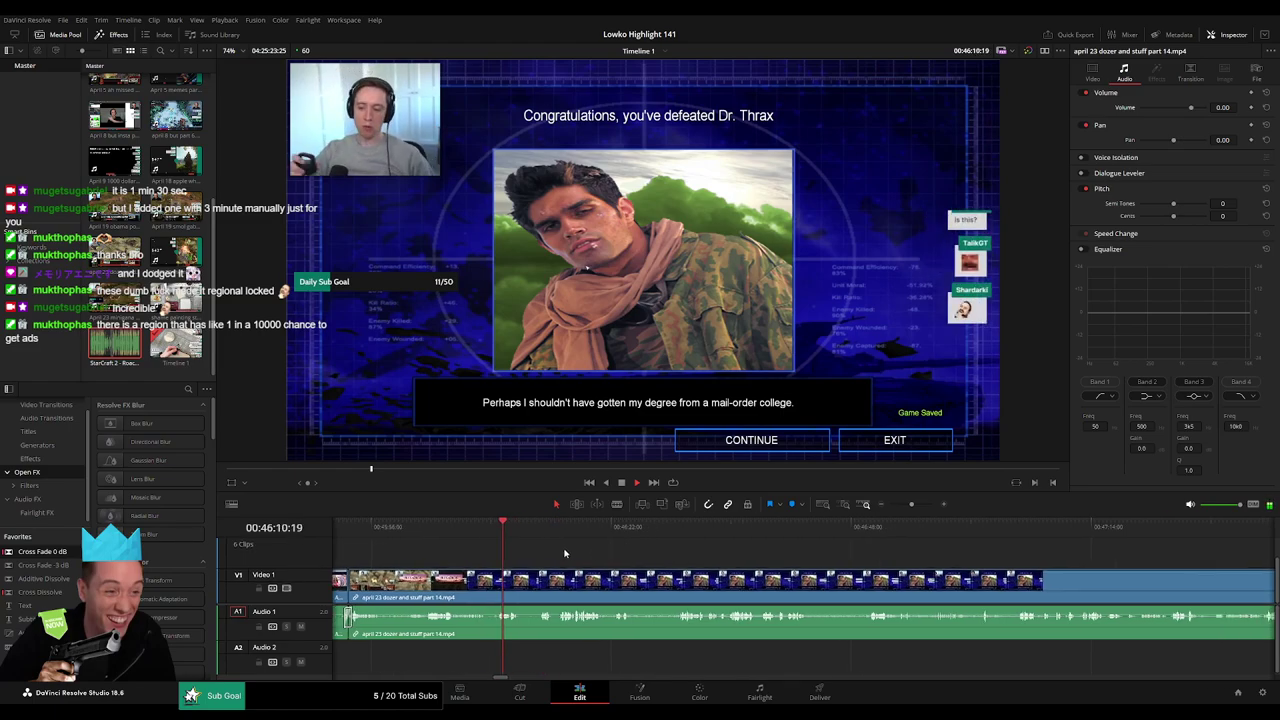
pyautogui.press('b')
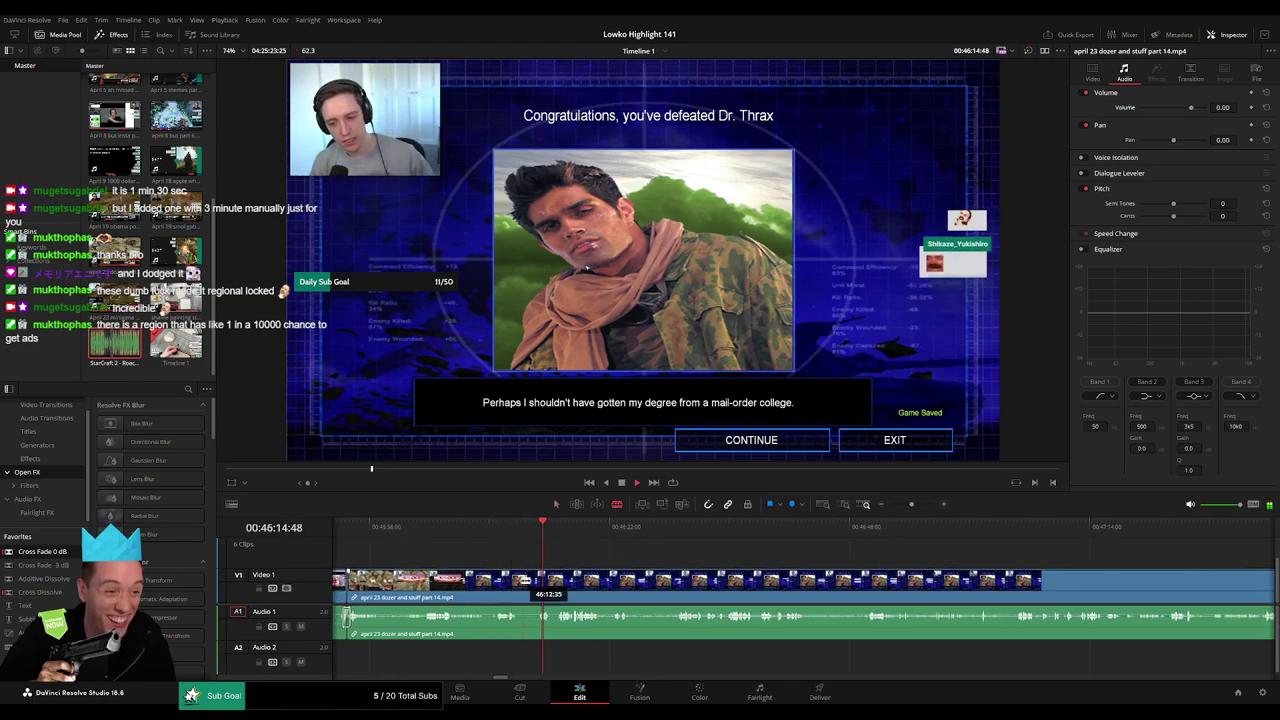
pyautogui.click(520, 582)
pyautogui.click(538, 588)
pyautogui.press('a')
pyautogui.click(530, 589)
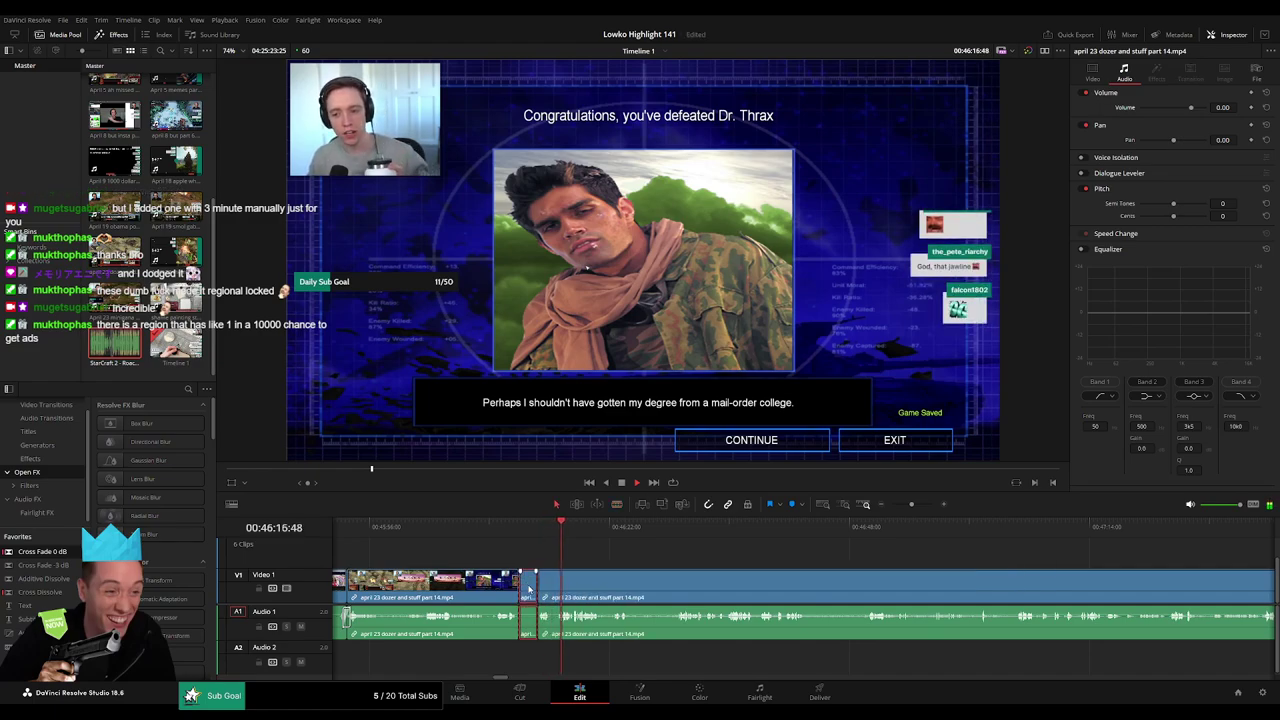
pyautogui.press('Delete')
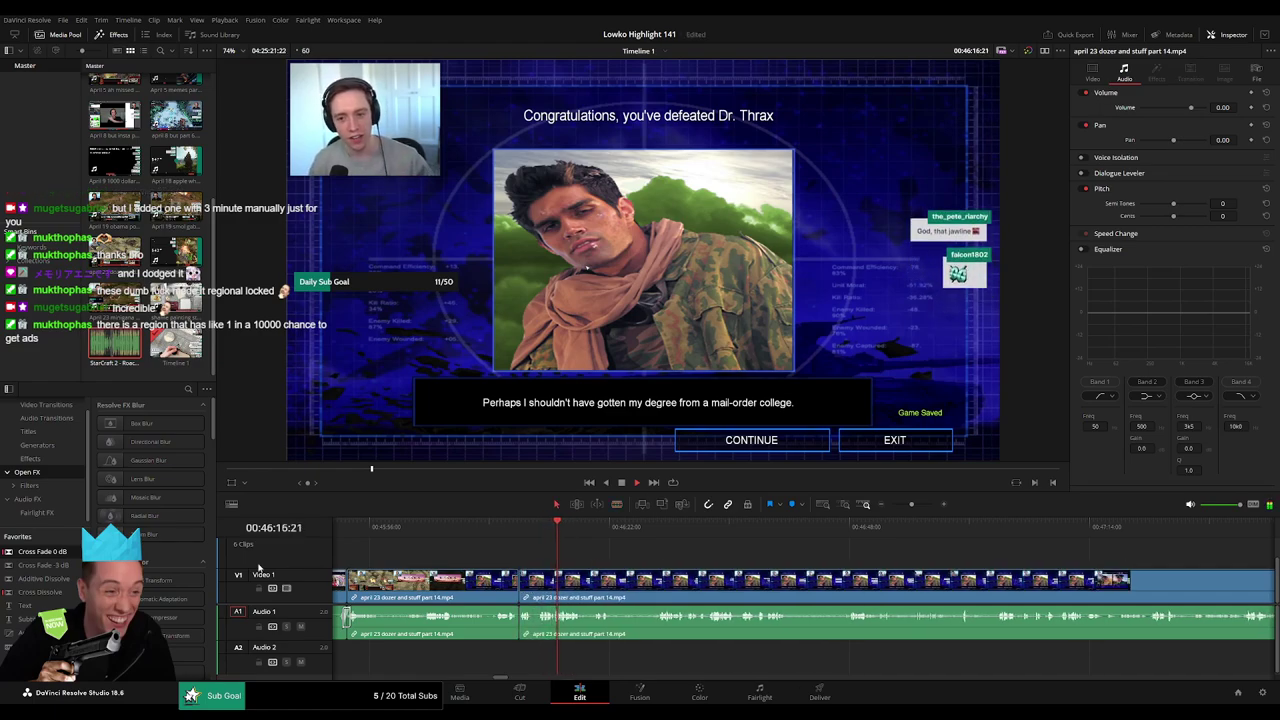
pyautogui.moveTo(511, 629); pyautogui.dragTo(517, 626)
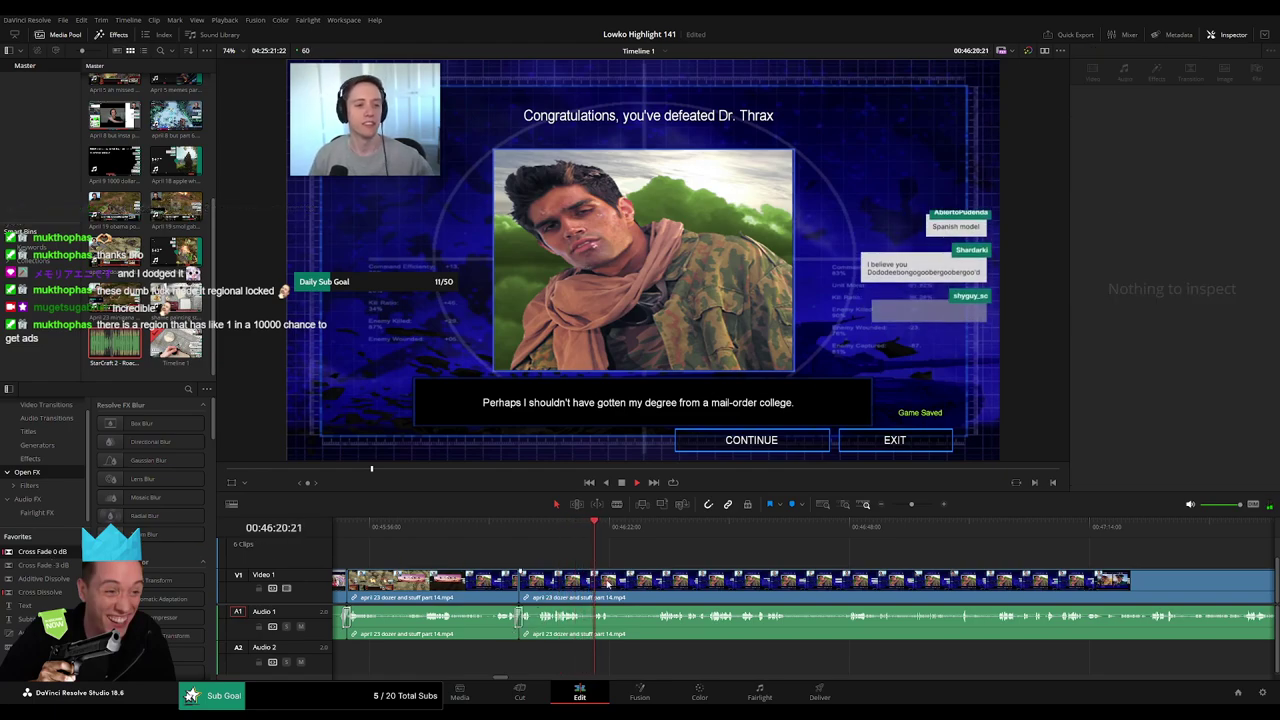
# Cut out the pause from about 00:46:22 to 00:46:27 on the Dr. Thrax defeat screen and apply Cross Fade 0 dB to the audio join.
pyautogui.hscroll(1, 533, 562)
pyautogui.press('b')
pyautogui.click(512, 586)
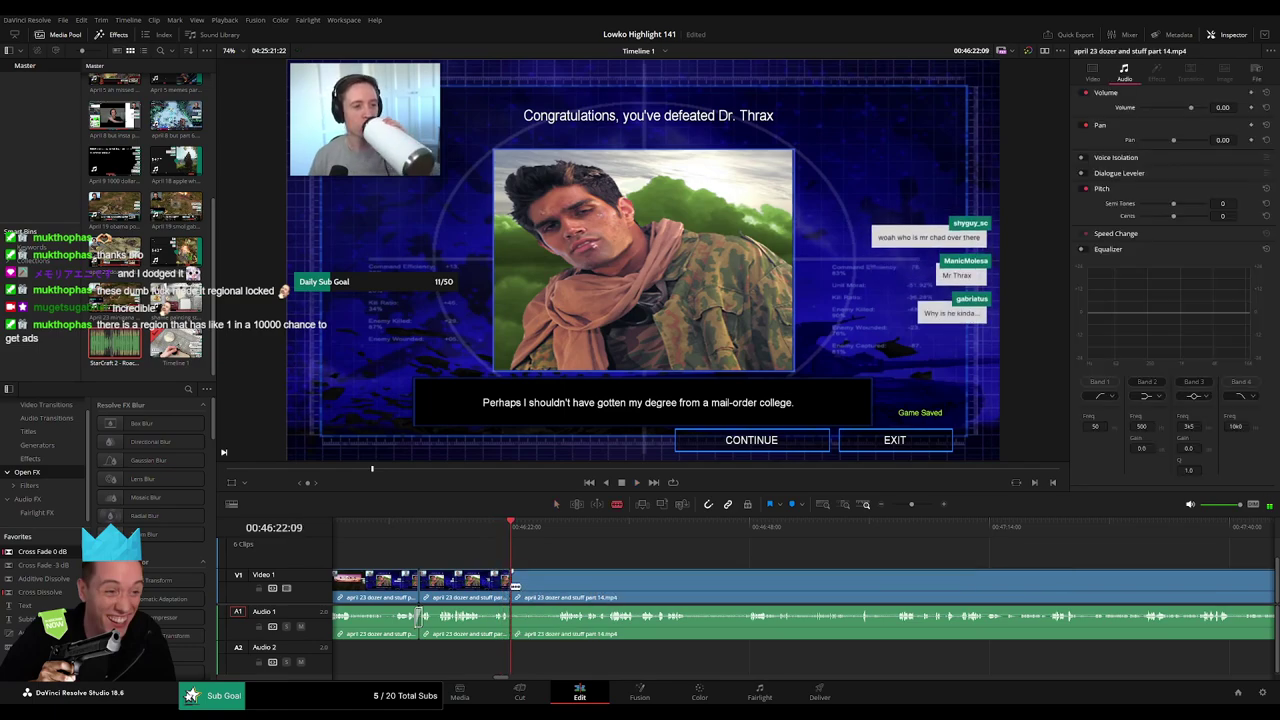
pyautogui.click(559, 532)
pyautogui.click(556, 583)
pyautogui.press('a')
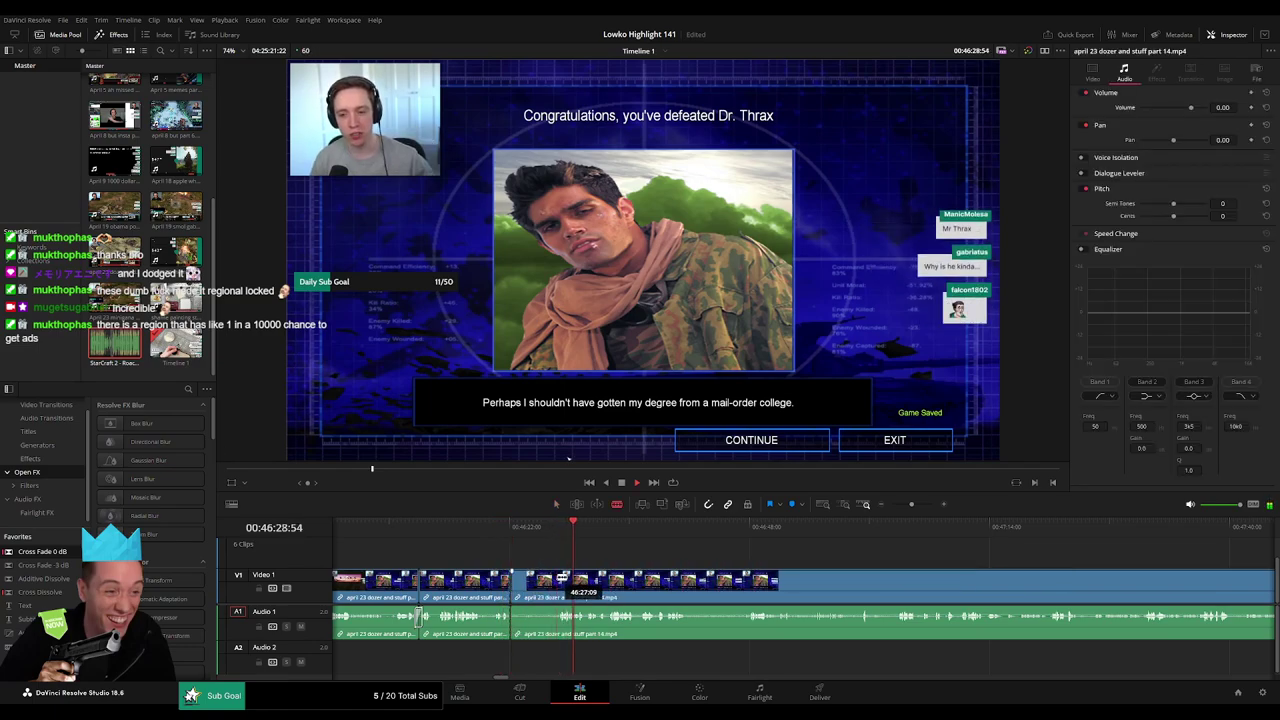
pyautogui.click(541, 585)
pyautogui.press('Delete')
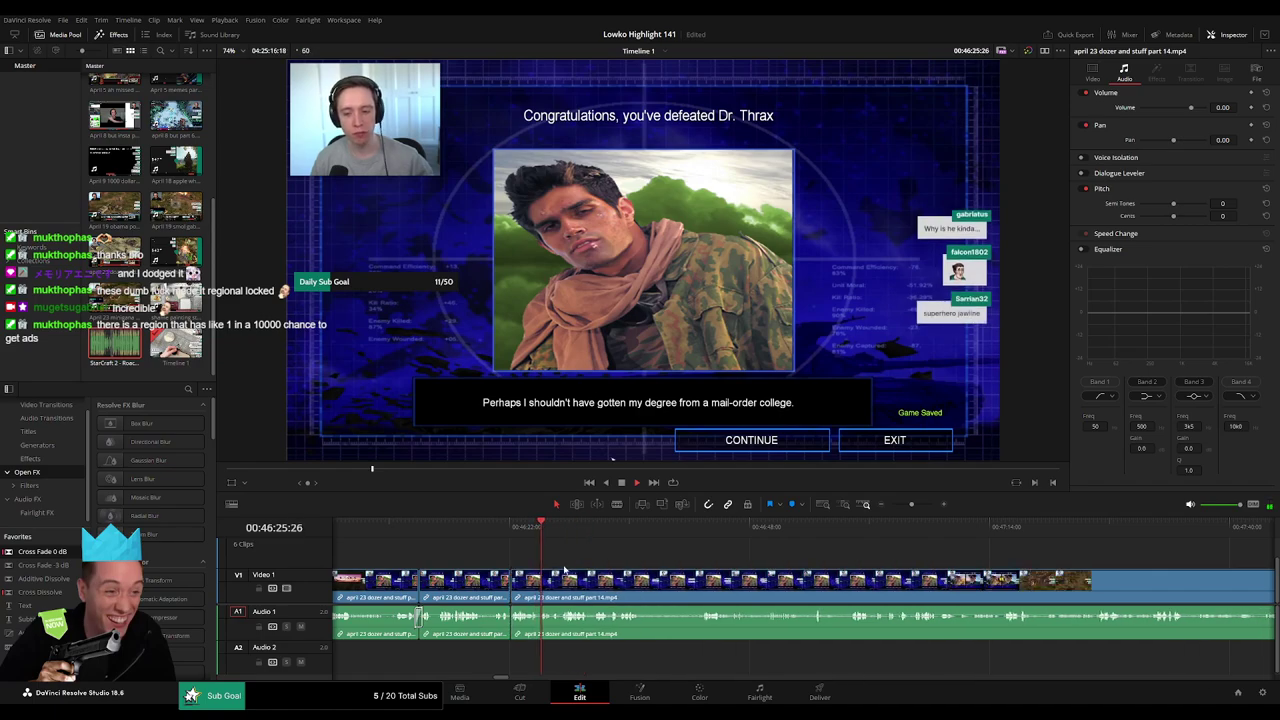
pyautogui.moveTo(43, 552); pyautogui.dragTo(511, 618)
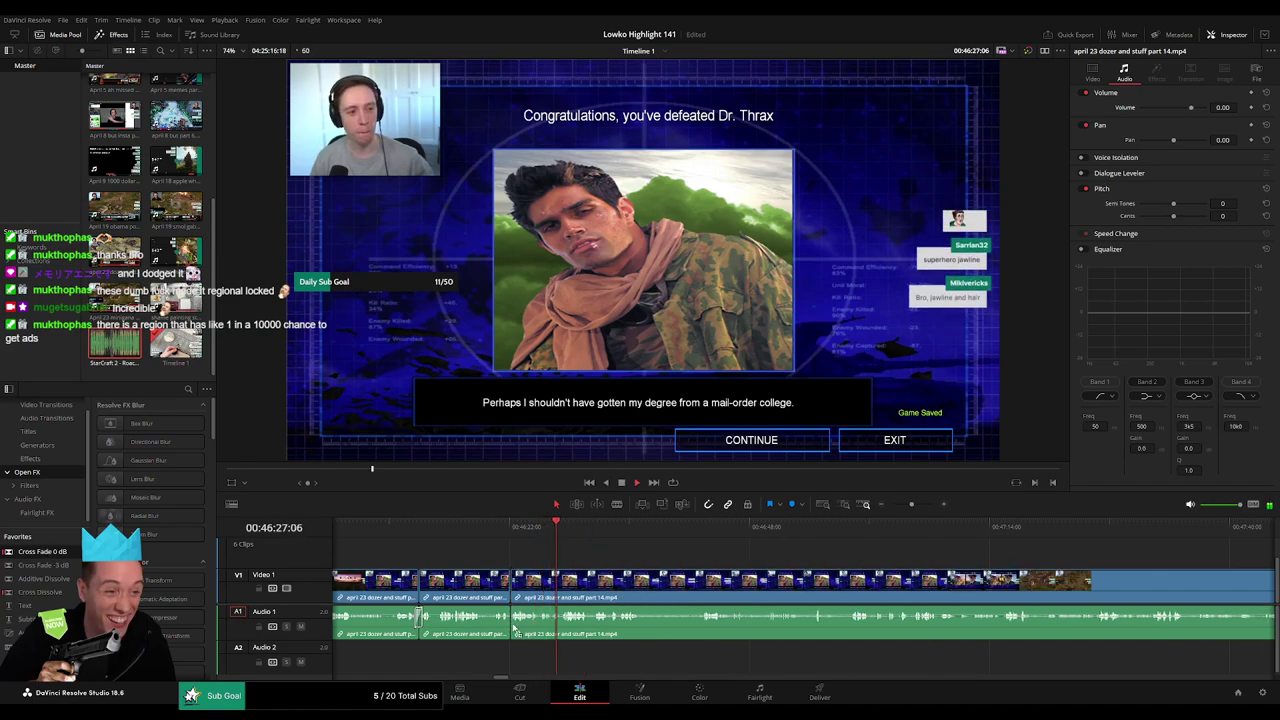
# Cut out the pause from about 00:46:36 to 00:46:43 on the Dr. Thrax defeat screen and crossfade the audio join.
pyautogui.hscroll(1, 600, 568)
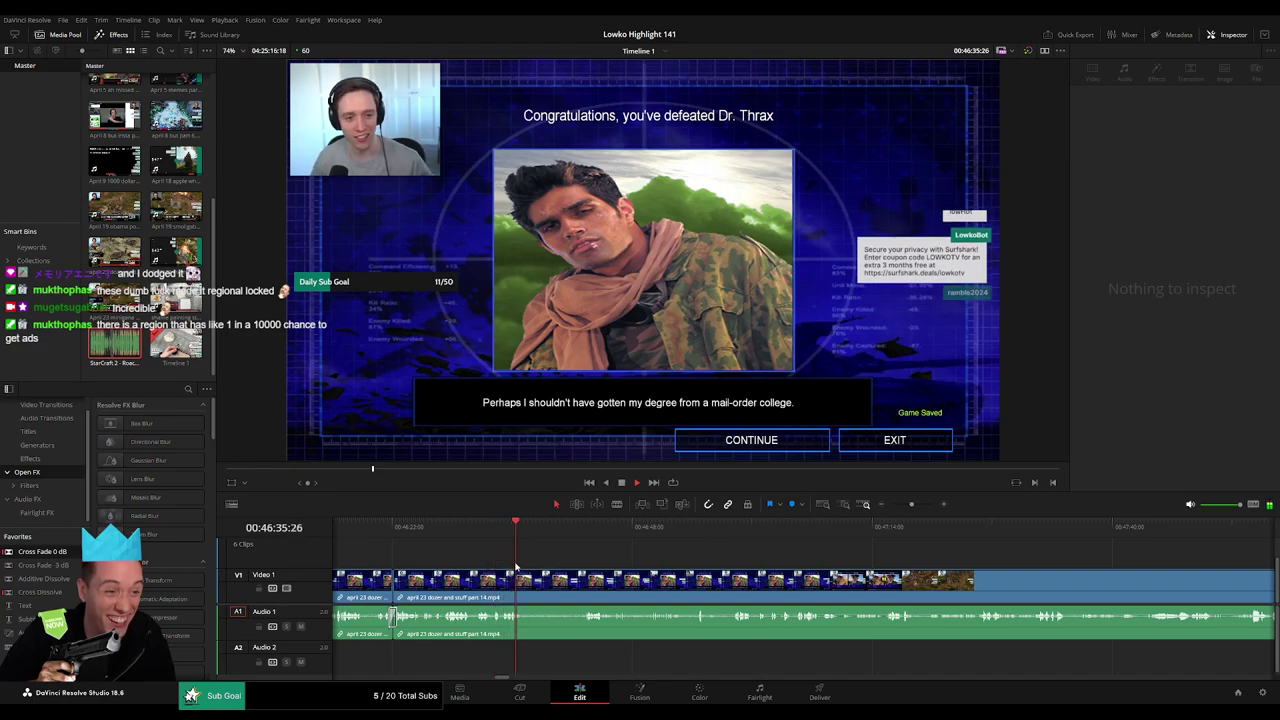
pyautogui.click(585, 532)
pyautogui.press('b')
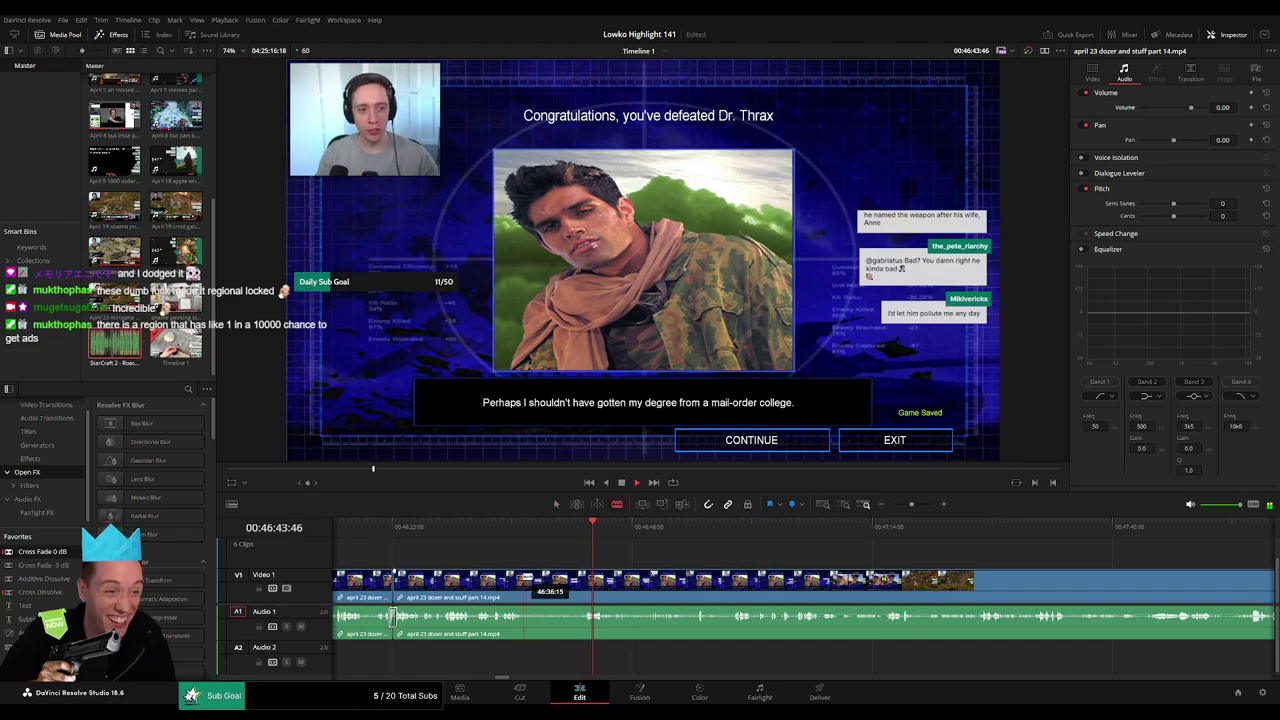
pyautogui.click(522, 582)
pyautogui.click(589, 580)
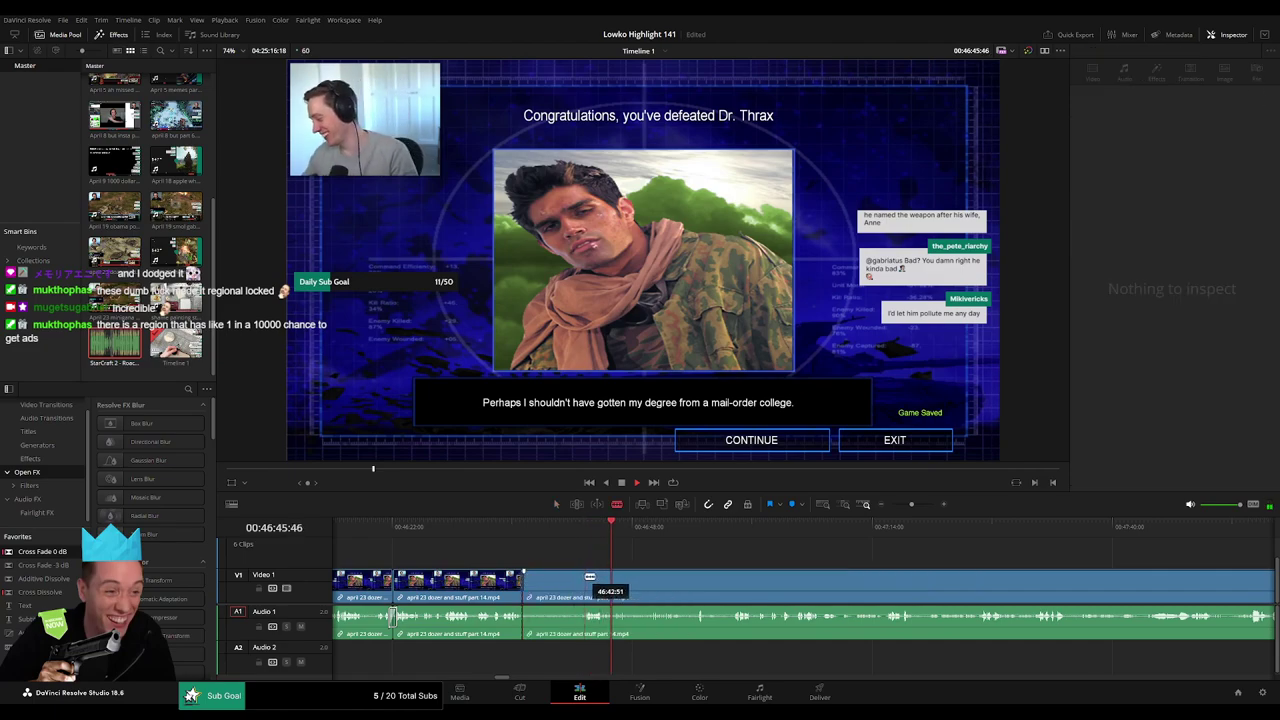
pyautogui.press('a')
pyautogui.click(570, 585)
pyautogui.press('Delete')
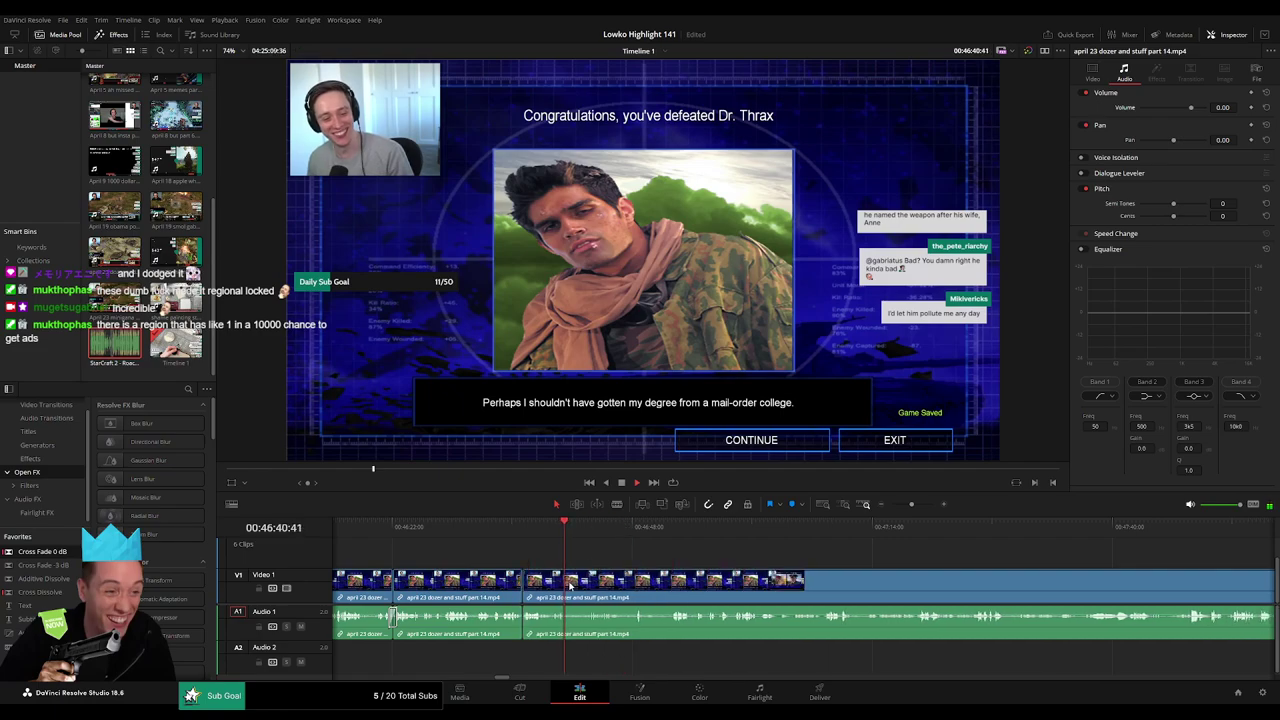
pyautogui.moveTo(523, 632); pyautogui.dragTo(523, 632)
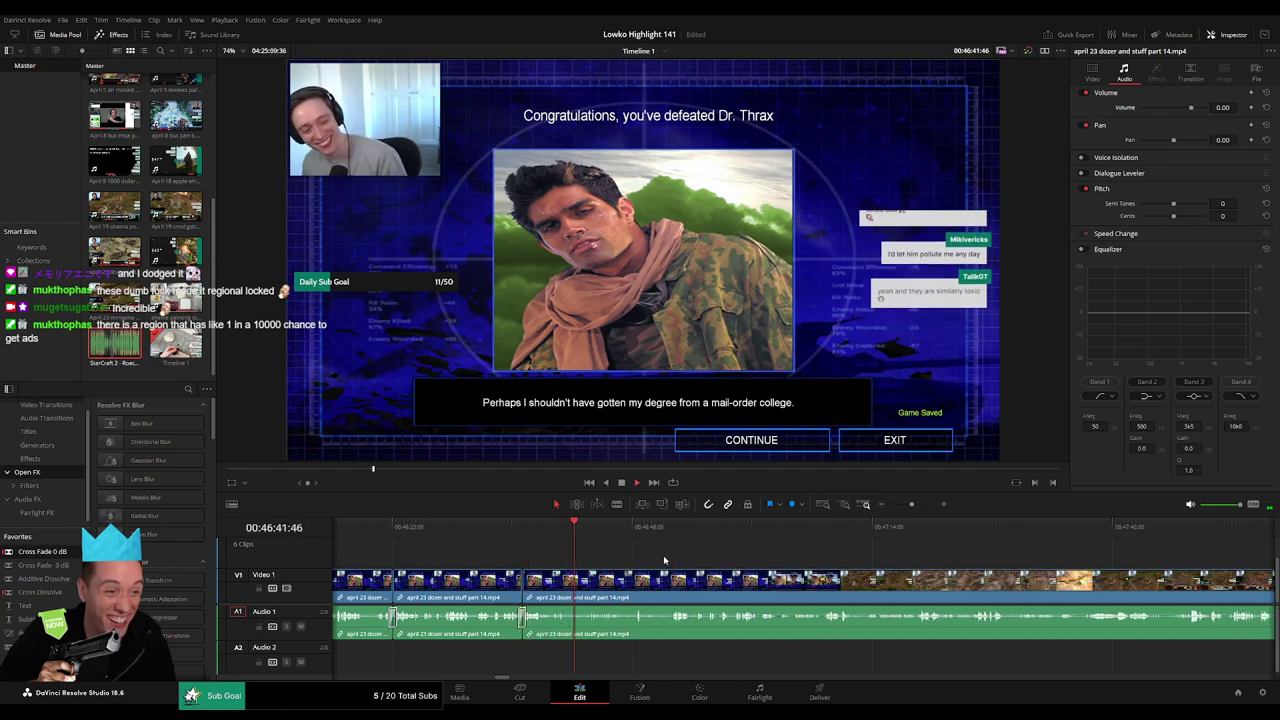
# Remove the quiet section from about 00:46:49 to 00:46:52 on the Dr. Thrax defeat screen and crossfade the audio join.
pyautogui.moveTo(911, 505); pyautogui.dragTo(686, 552)
pyautogui.click(870, 528)
pyautogui.press('space')
pyautogui.click(717, 533)
pyautogui.click(739, 532)
pyautogui.press('b')
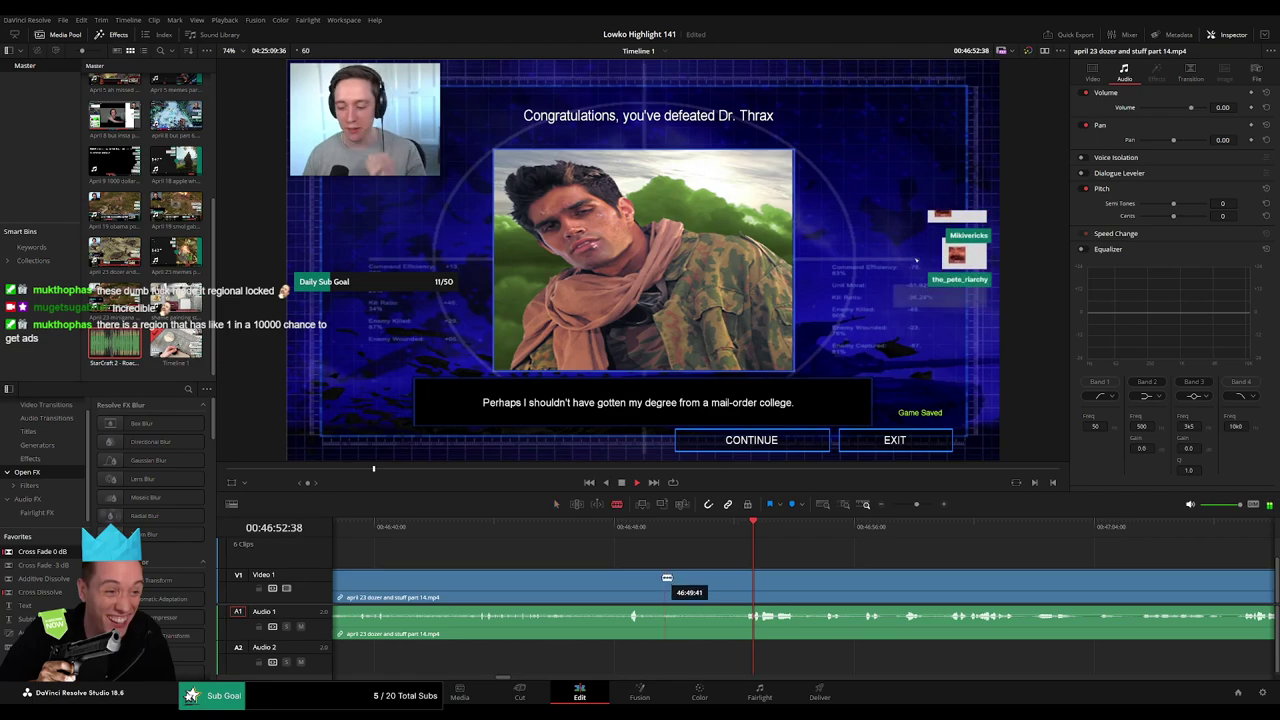
pyautogui.click(650, 578)
pyautogui.click(744, 580)
pyautogui.press('a')
pyautogui.click(707, 590)
pyautogui.press('Delete')
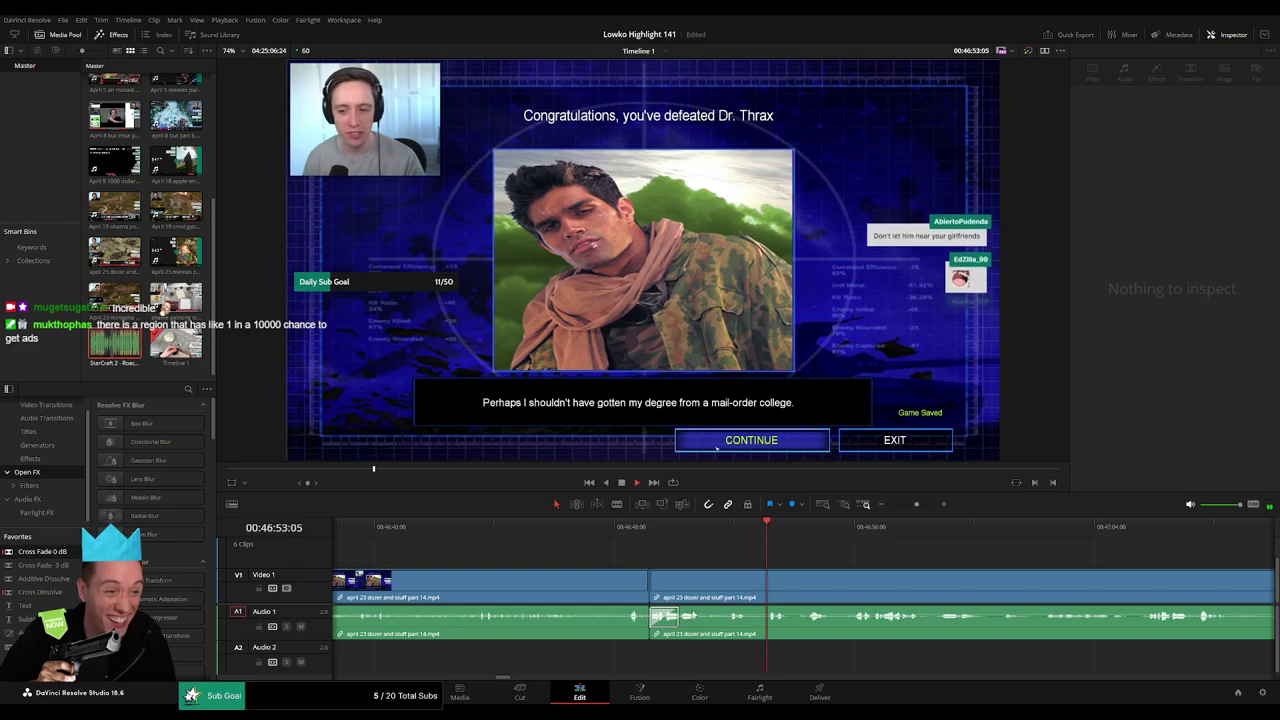
pyautogui.press('space')
# Split the april 23 dozer and stuff part 14 clip at about 00:46:58, as the next match's loading screen begins.
pyautogui.hscroll(5, 656, 605)
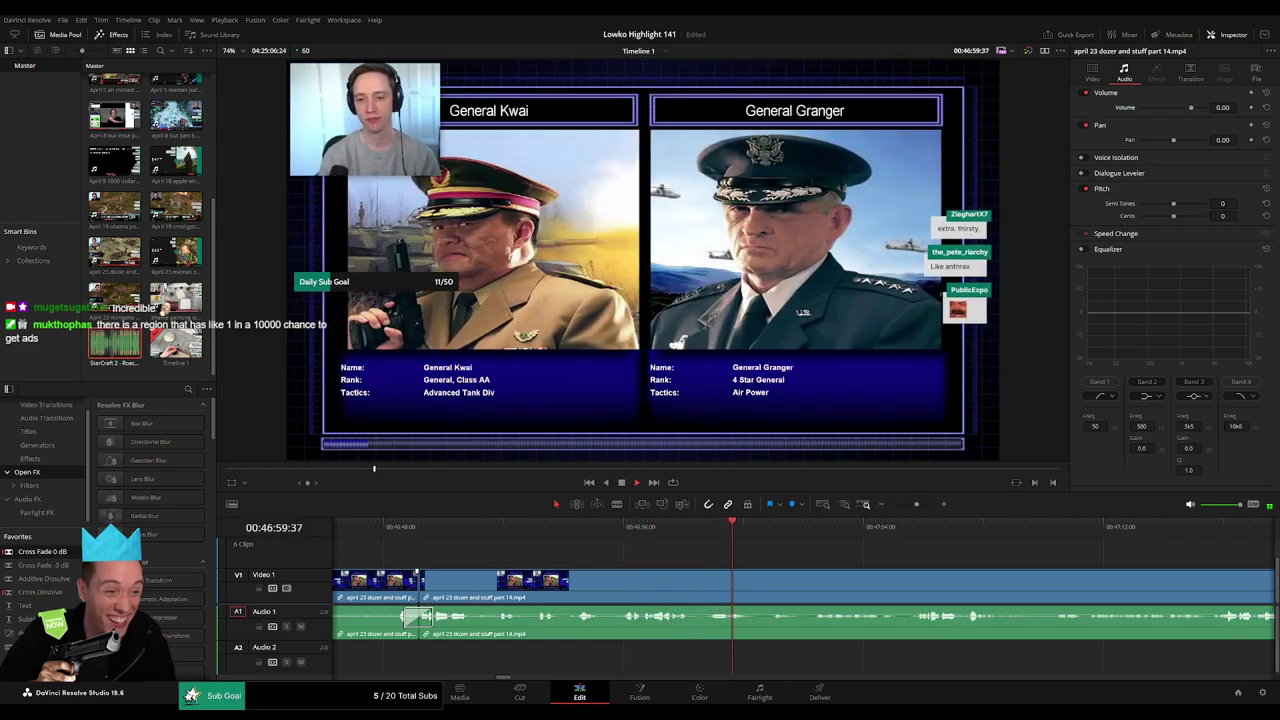
pyautogui.click(624, 527)
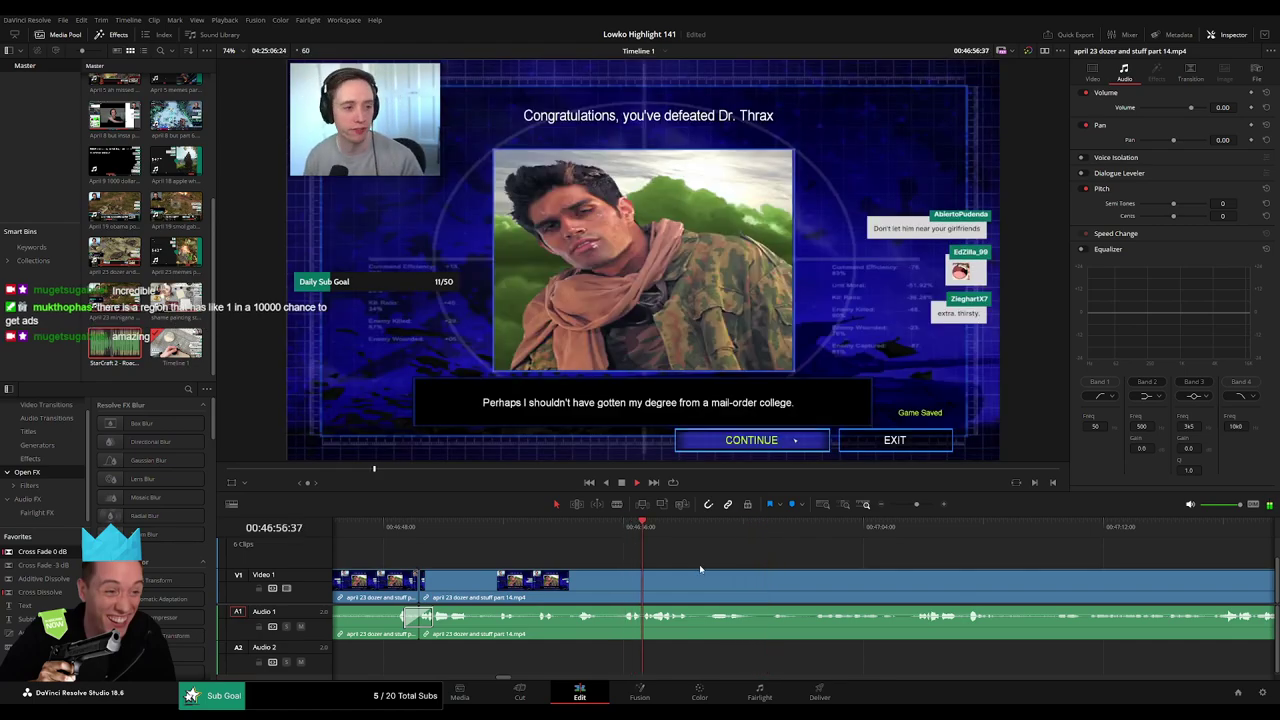
pyautogui.press('space')
pyautogui.press('b')
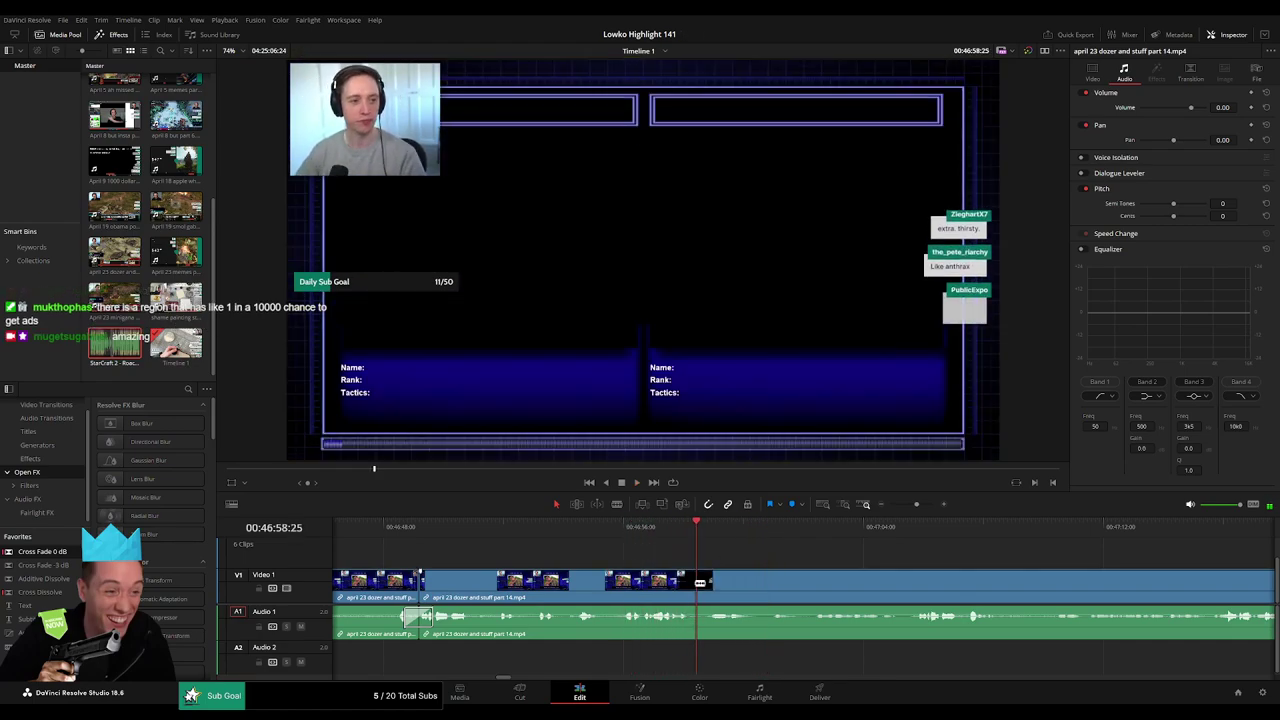
pyautogui.click(698, 583)
# Review the april 23 dozer and stuff part 14 footage after the split, up to about 00:50:49, for the next usable moment.
pyautogui.click(905, 505)
pyautogui.click(834, 526)
pyautogui.moveTo(884, 568); pyautogui.dragTo(626, 547)
pyautogui.press('space')
pyautogui.click(588, 537)
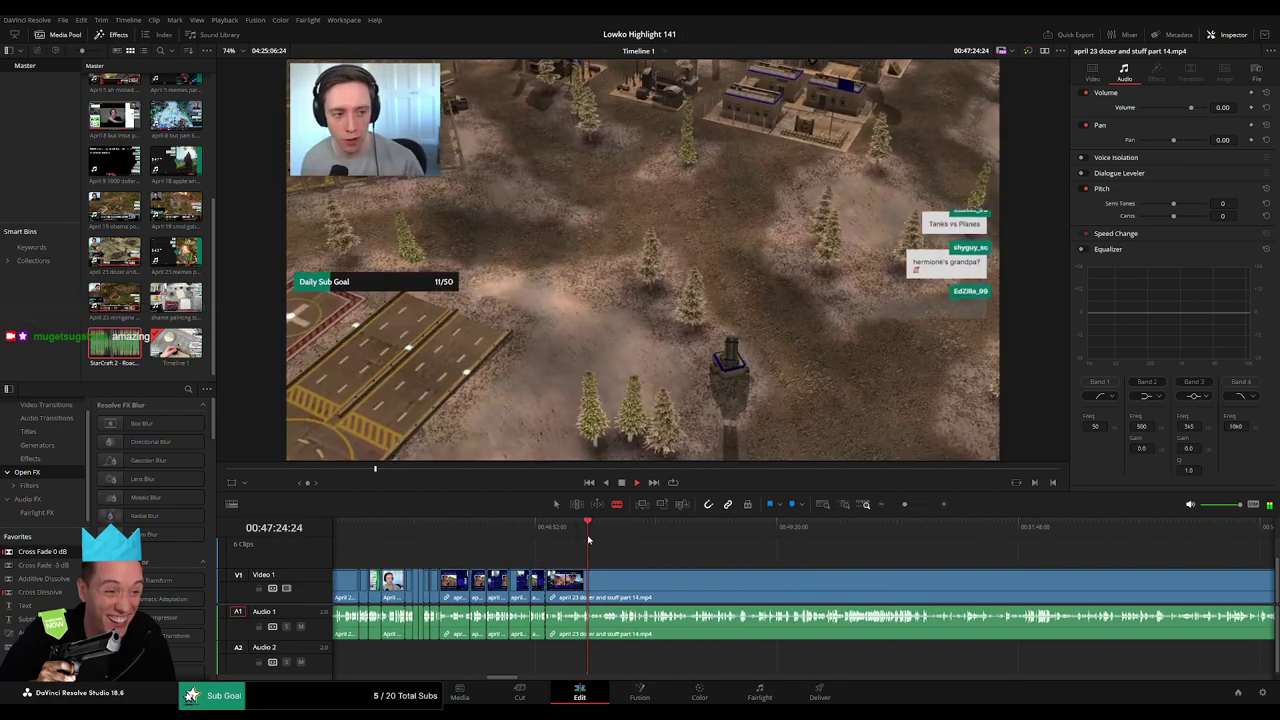
pyautogui.click(582, 536)
pyautogui.click(573, 537)
pyautogui.click(559, 536)
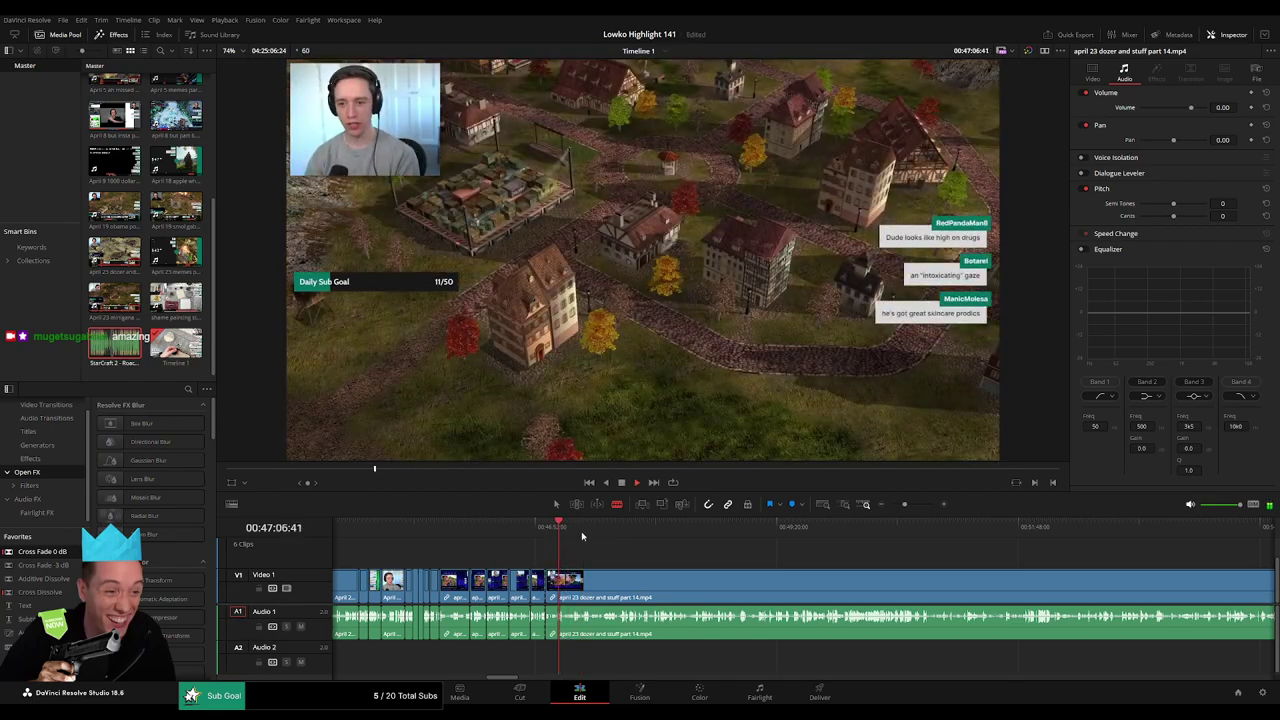
pyautogui.click(912, 505)
pyautogui.click(870, 531)
pyautogui.moveTo(862, 566); pyautogui.dragTo(664, 550)
pyautogui.click(715, 536)
pyautogui.moveTo(874, 539); pyautogui.dragTo(629, 531)
pyautogui.click(568, 527)
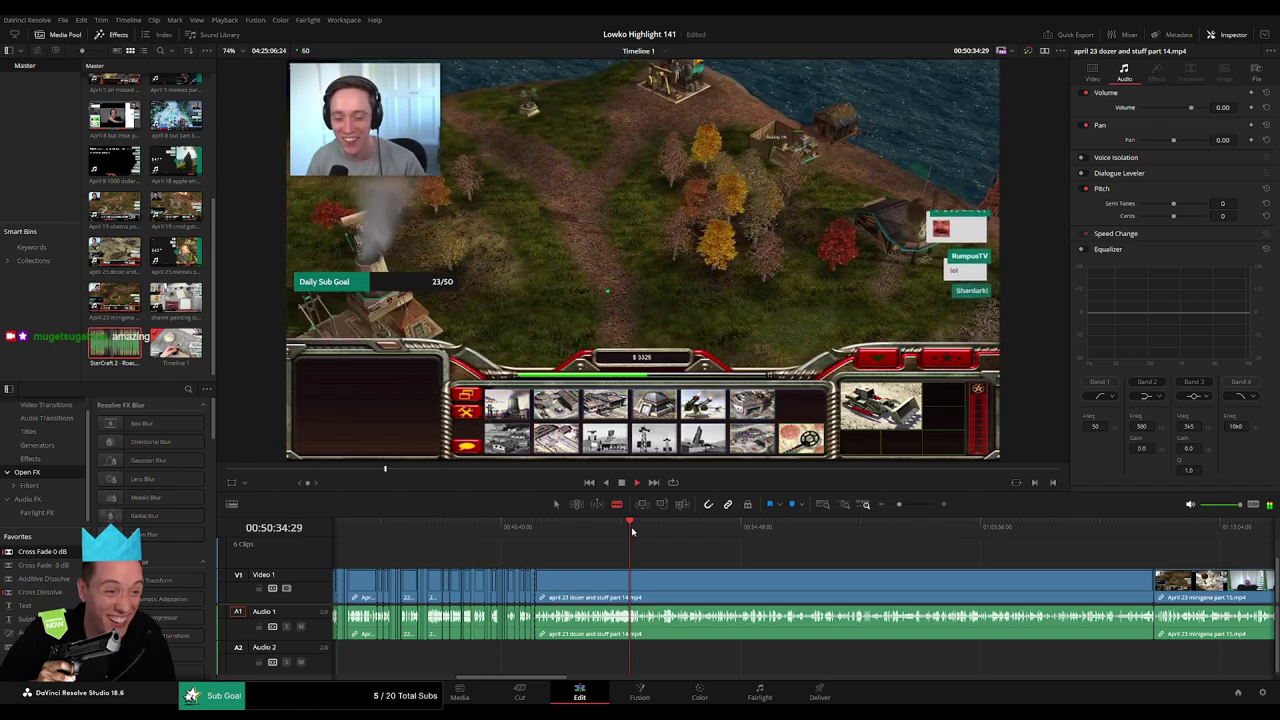
pyautogui.click(637, 532)
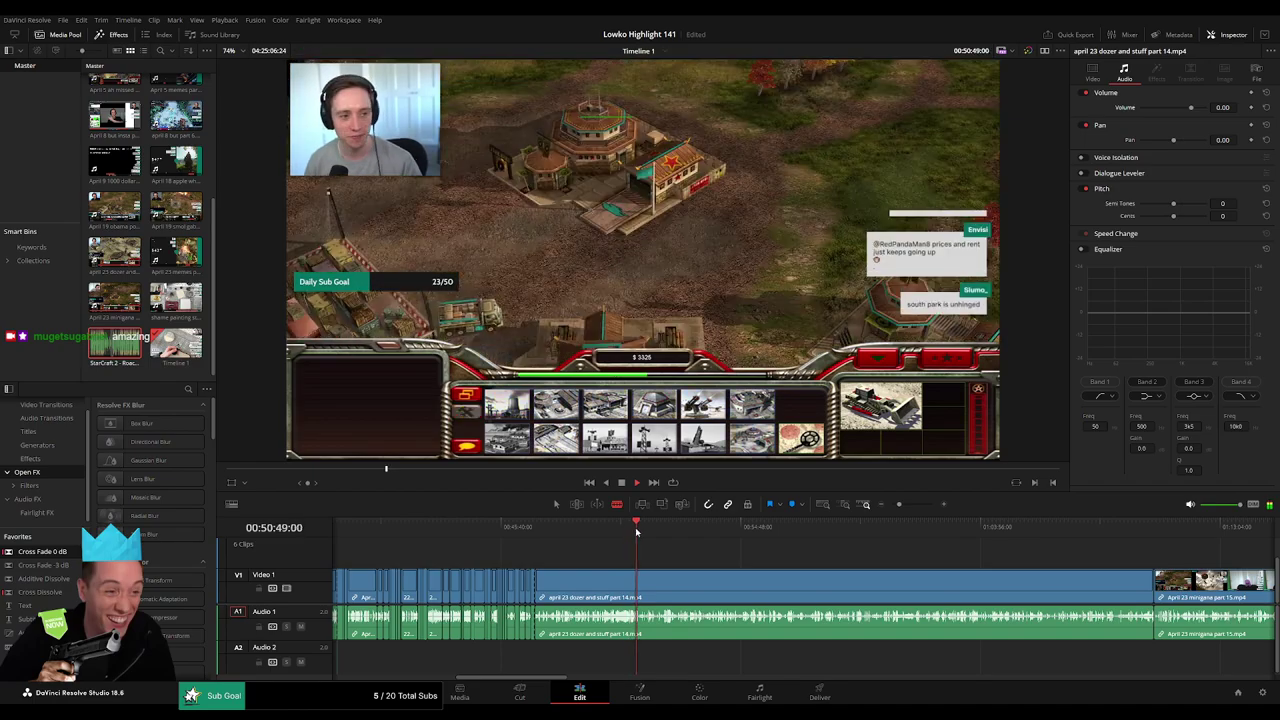
# Examine the gameplay between about 00:49:20 and 00:50:03 more closely to find where the next highlight begins.
pyautogui.click(905, 509)
pyautogui.moveTo(769, 531); pyautogui.dragTo(686, 531)
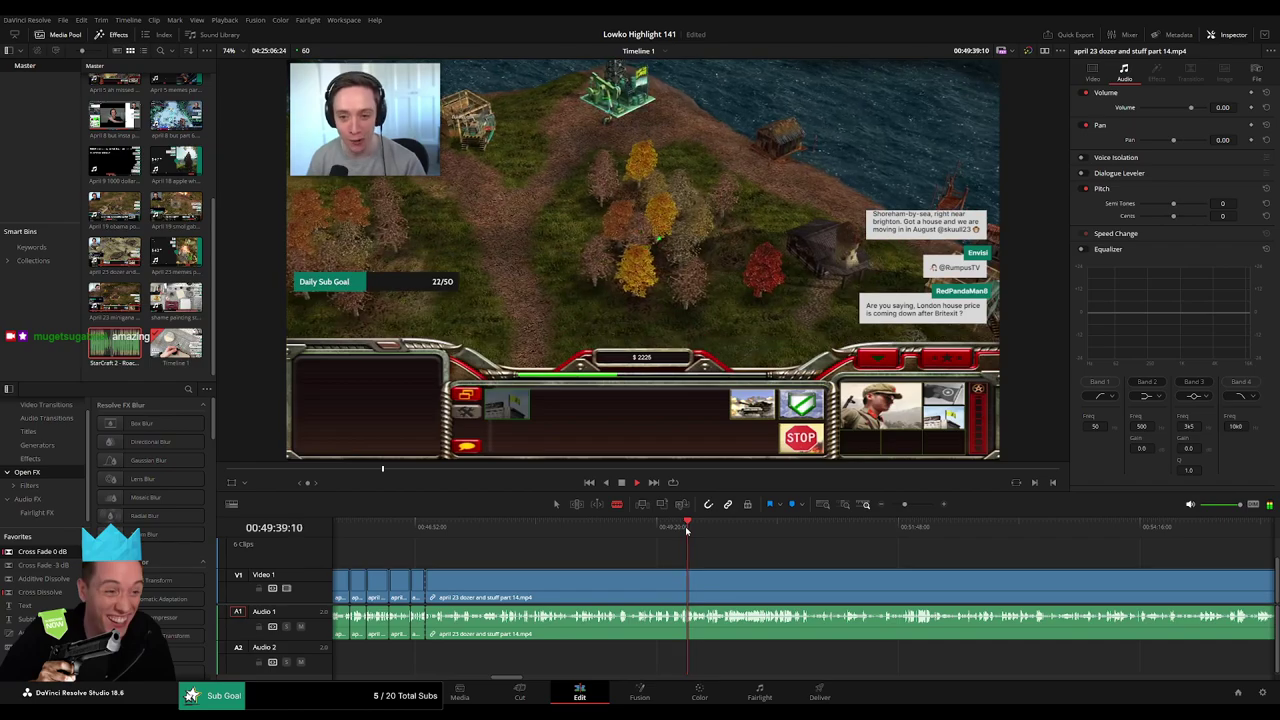
pyautogui.moveTo(693, 530); pyautogui.dragTo(677, 530)
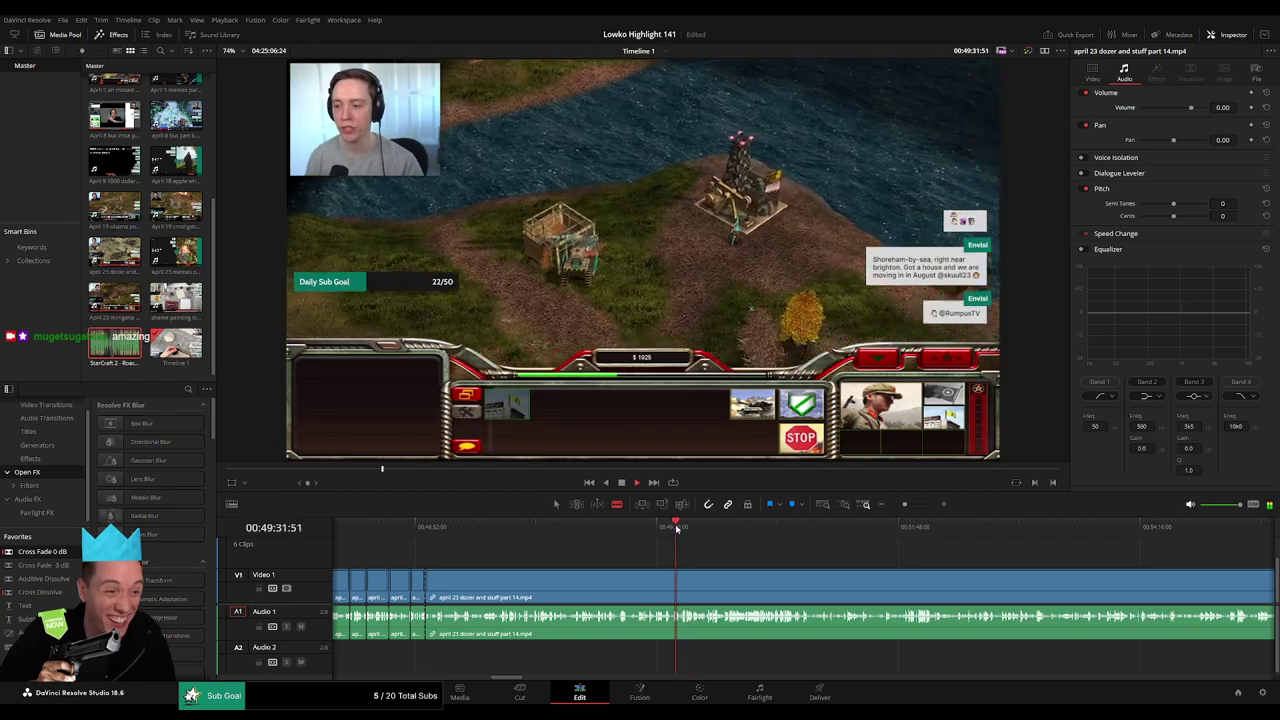
pyautogui.moveTo(904, 504); pyautogui.dragTo(909, 504)
pyautogui.moveTo(749, 531); pyautogui.dragTo(757, 531)
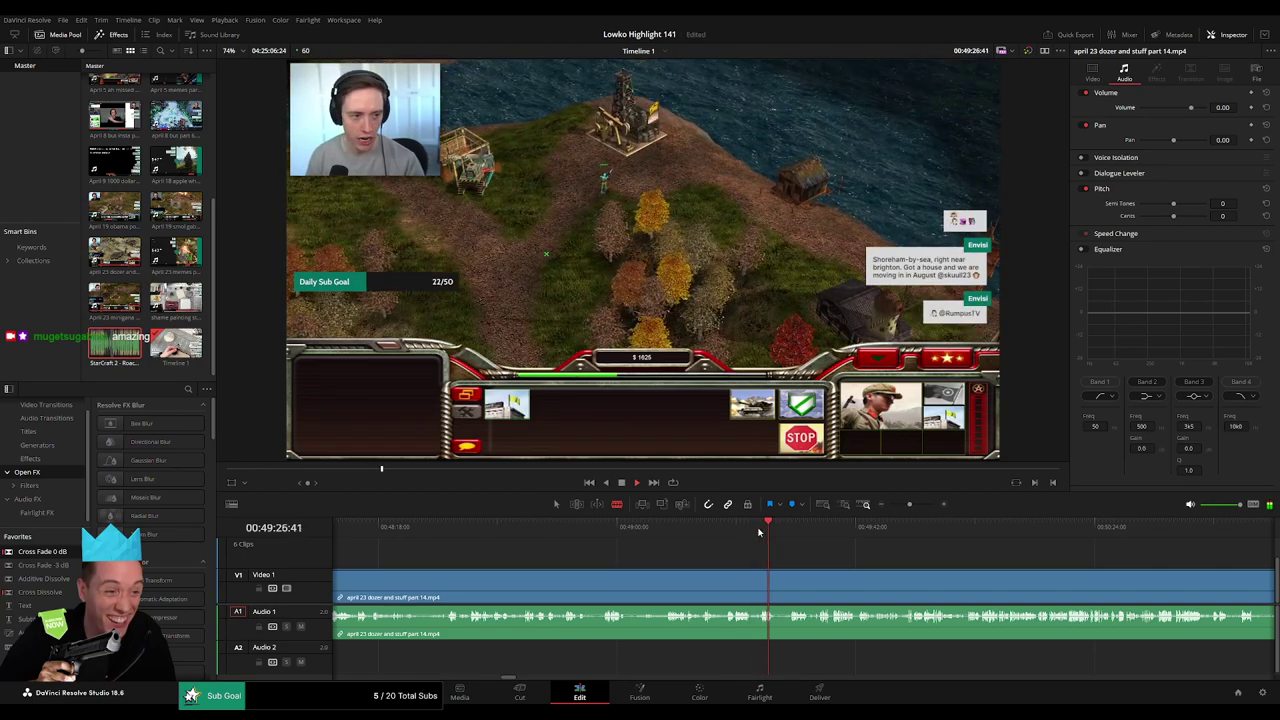
pyautogui.moveTo(806, 530); pyautogui.dragTo(980, 538)
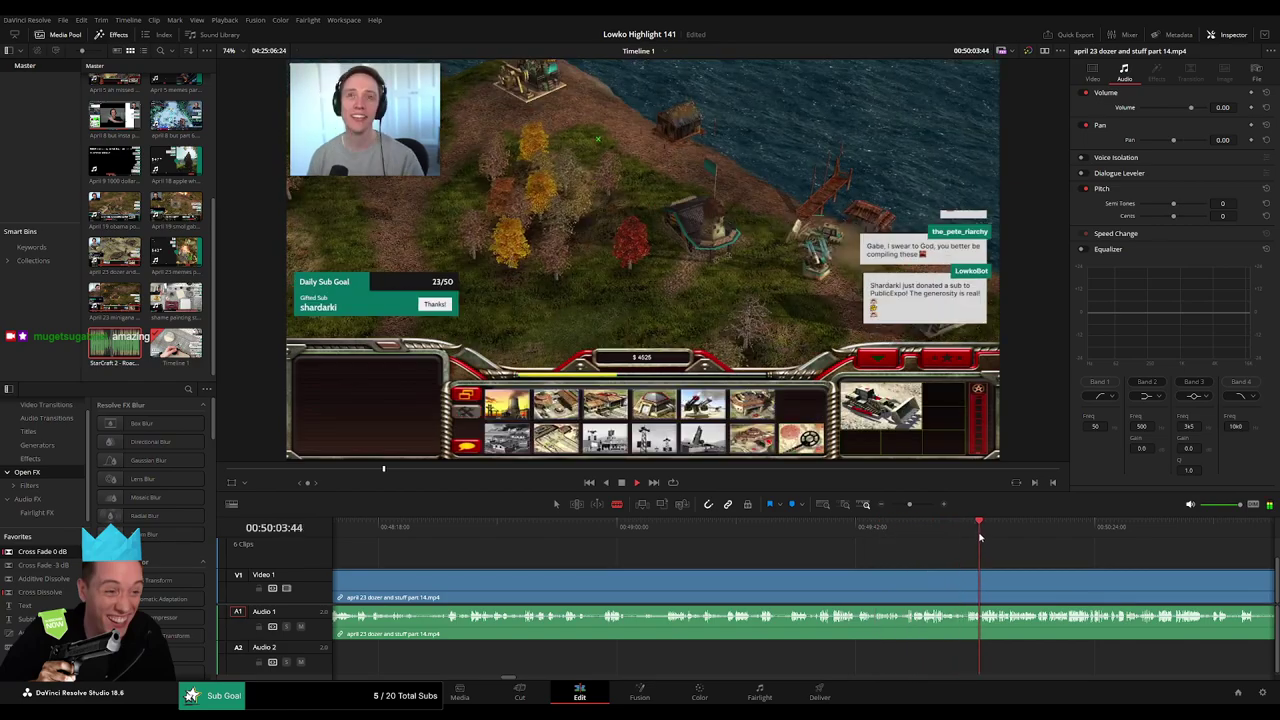
pyautogui.click(727, 526)
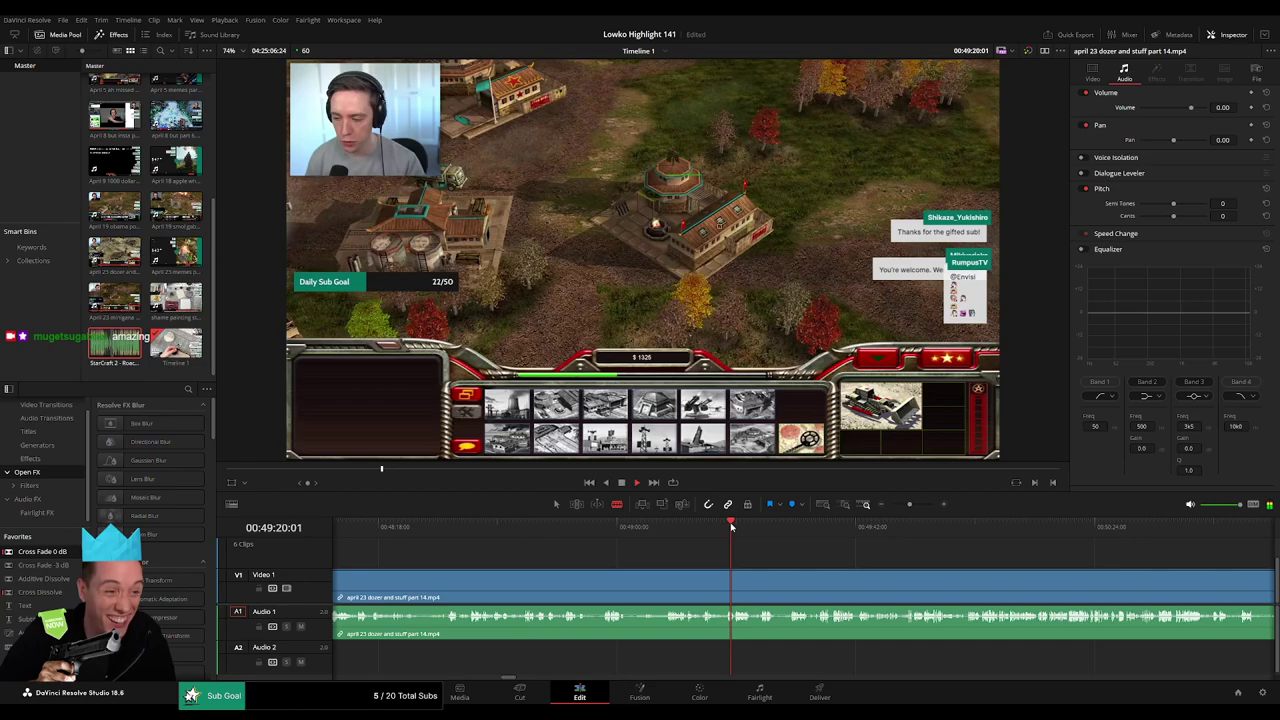
pyautogui.moveTo(731, 527); pyautogui.dragTo(764, 527)
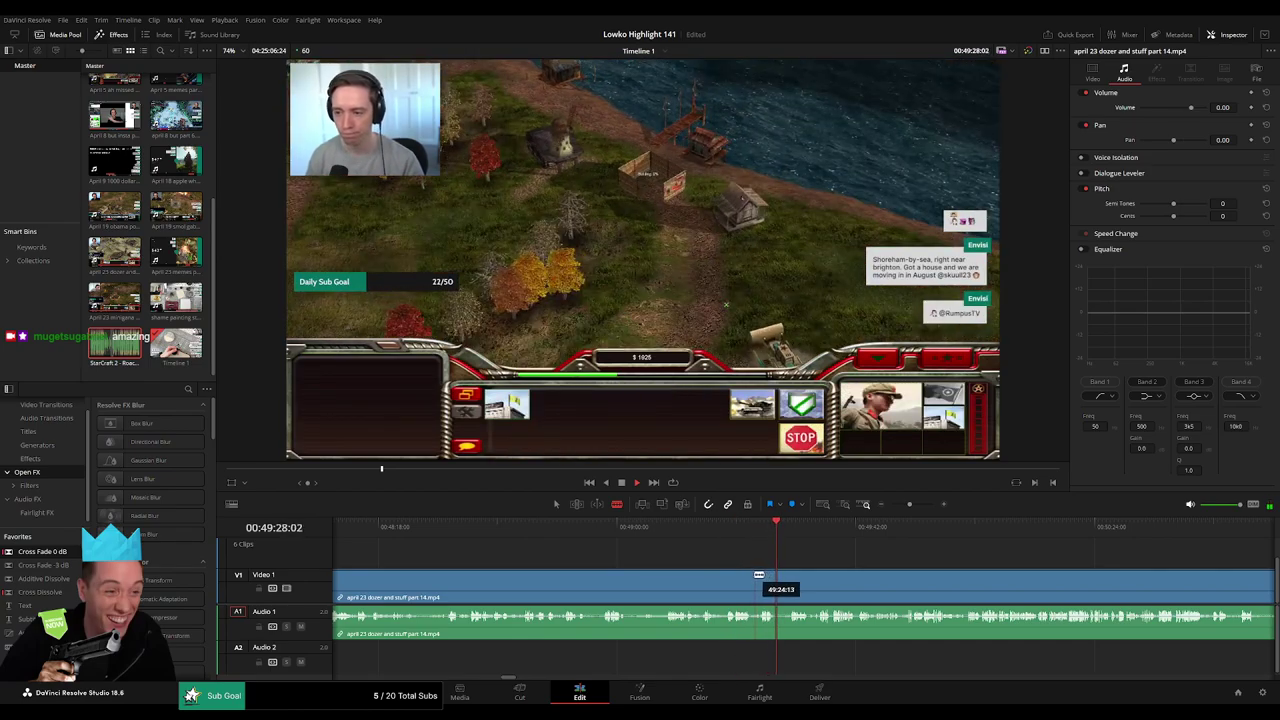
pyautogui.moveTo(757, 527)
pyautogui.mouseDown()
pyautogui.moveTo(747, 550)
pyautogui.moveTo(743, 537)
pyautogui.mouseUp()
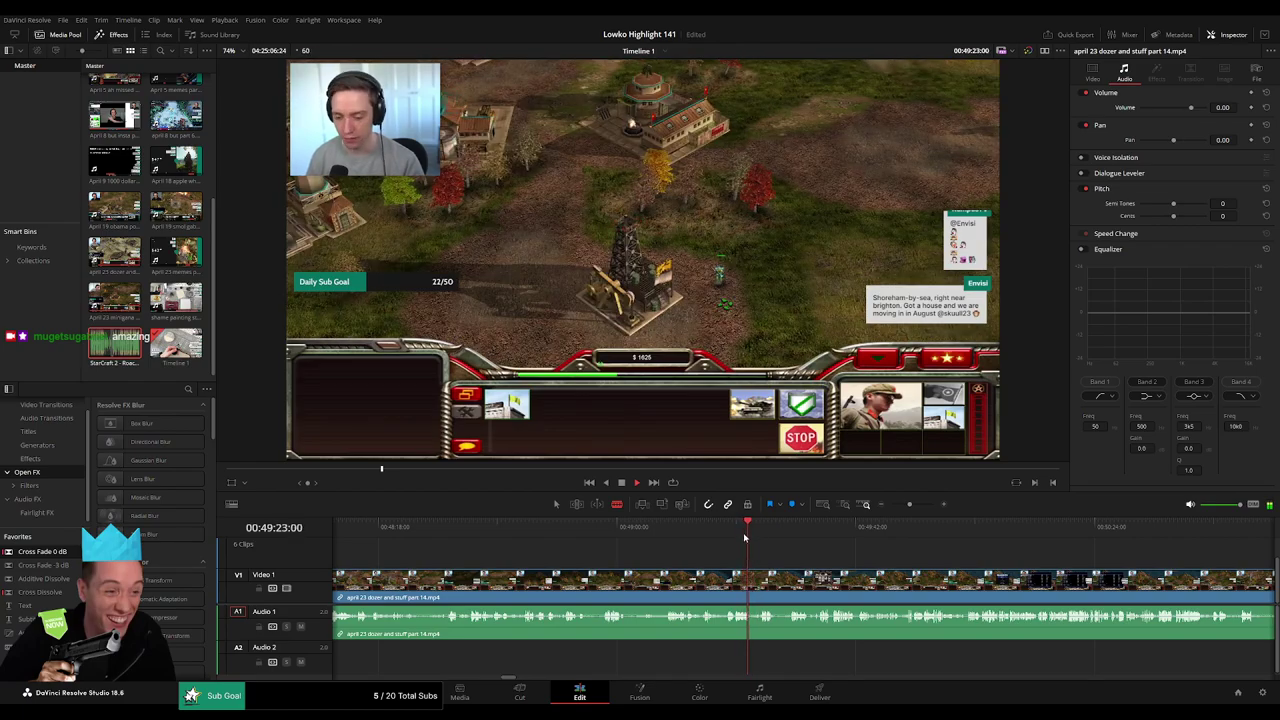
# Delete the footage from the loading screen split at about 00:46:58 to about 00:49:23 and crossfade the audio join.
pyautogui.press('space')
pyautogui.click(752, 582)
pyautogui.press('a')
pyautogui.click(717, 581)
pyautogui.press('Delete')
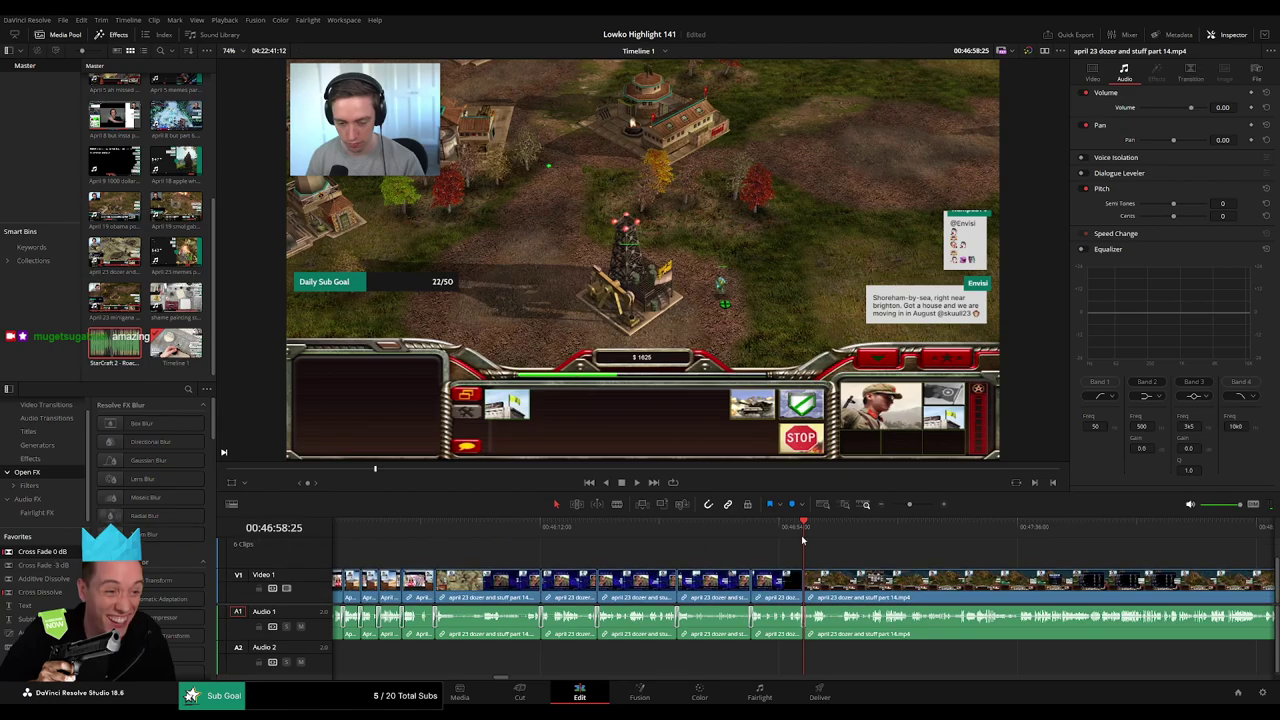
pyautogui.press('space')
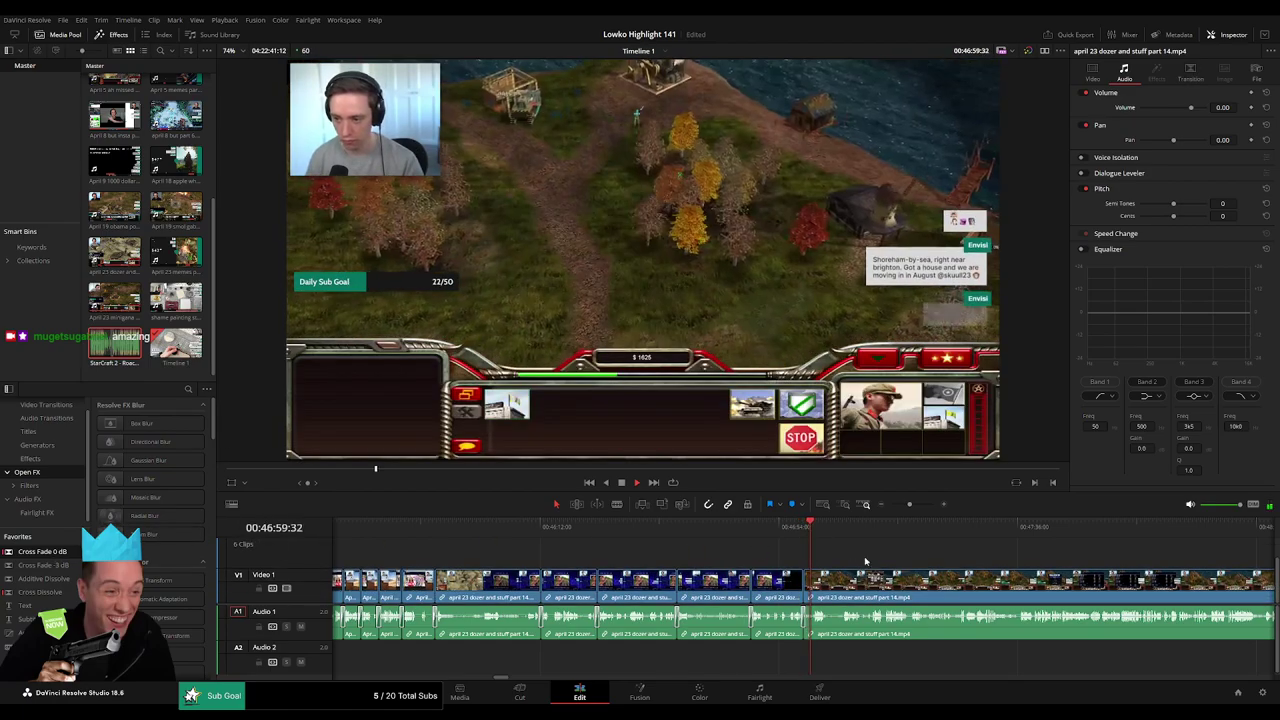
# Cut out the pause from about 00:47:02 to 00:47:05 in the new gameplay section and crossfade the audio join.
pyautogui.moveTo(820, 555); pyautogui.dragTo(548, 548)
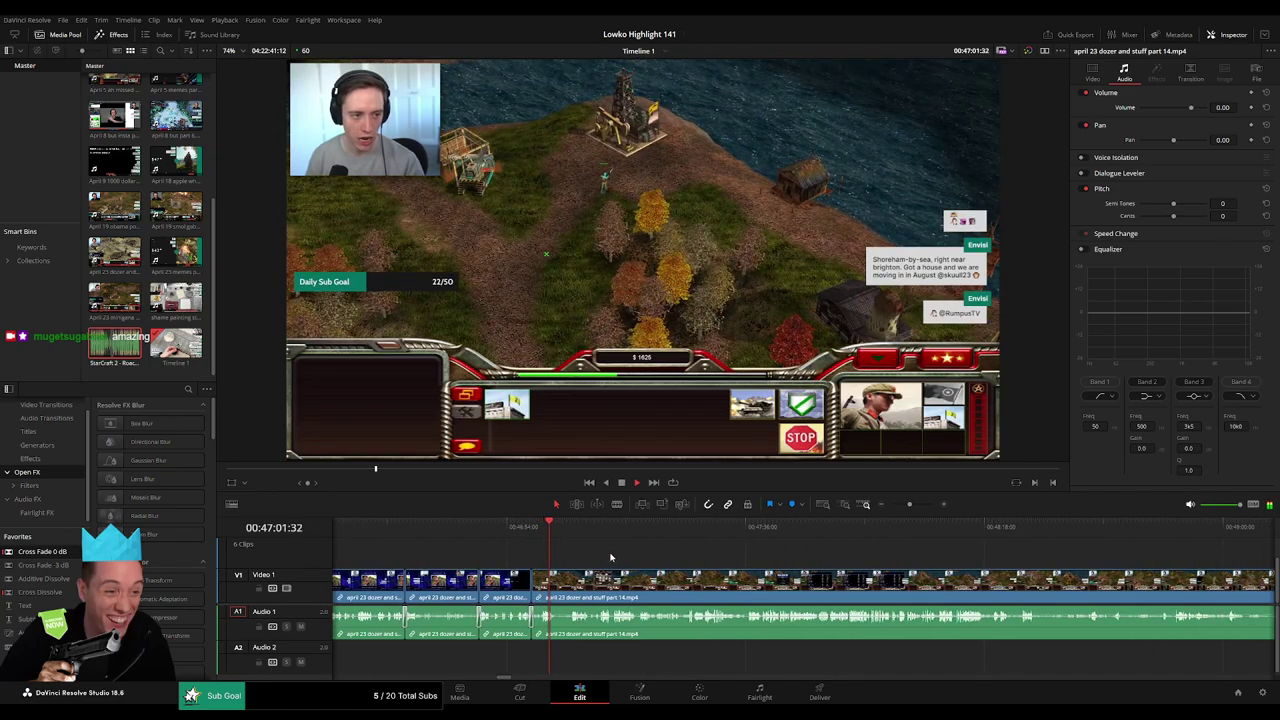
pyautogui.moveTo(910, 504); pyautogui.dragTo(920, 505)
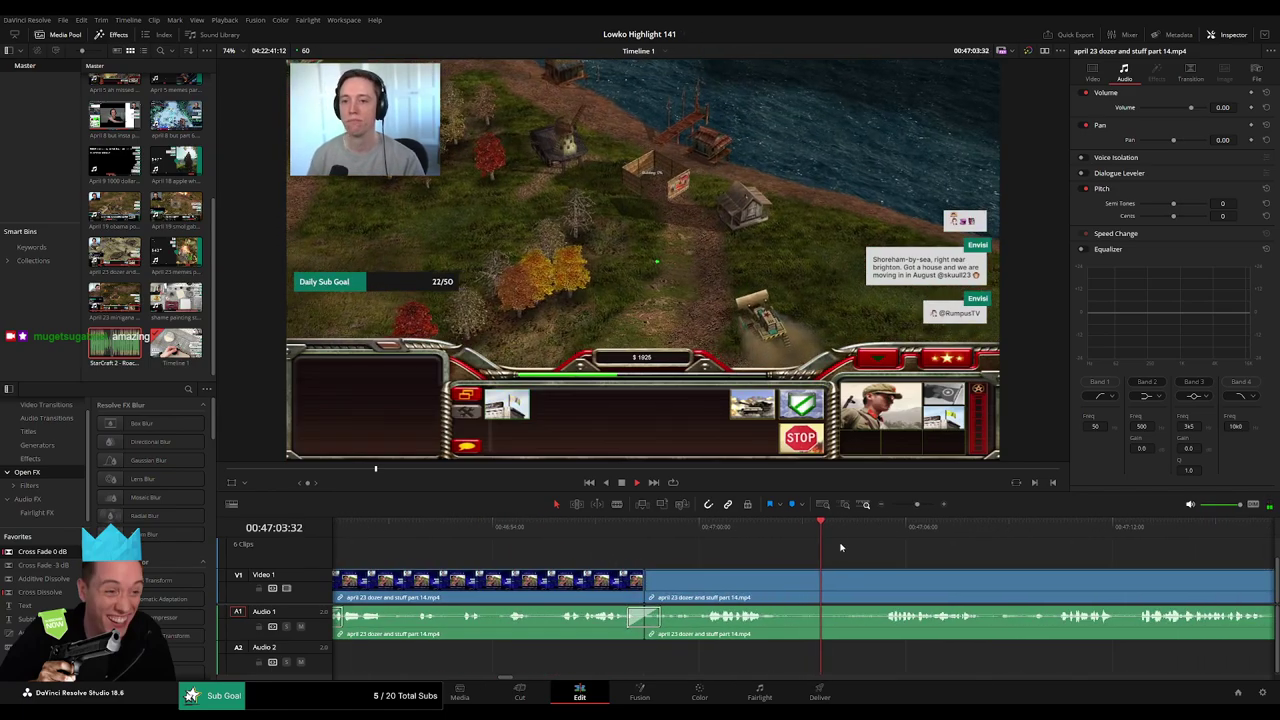
pyautogui.click(870, 527)
pyautogui.press('b')
pyautogui.click(781, 590)
pyautogui.click(873, 588)
pyautogui.press('a')
pyautogui.click(826, 598)
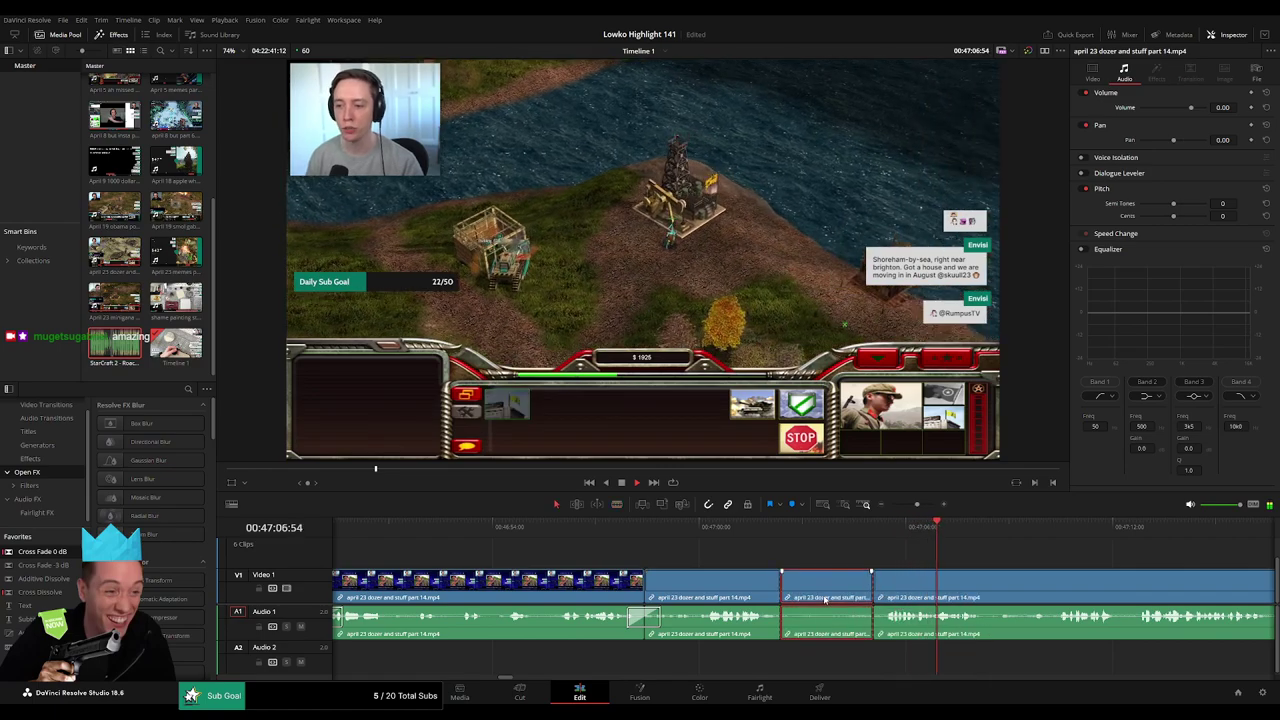
pyautogui.press('Delete')
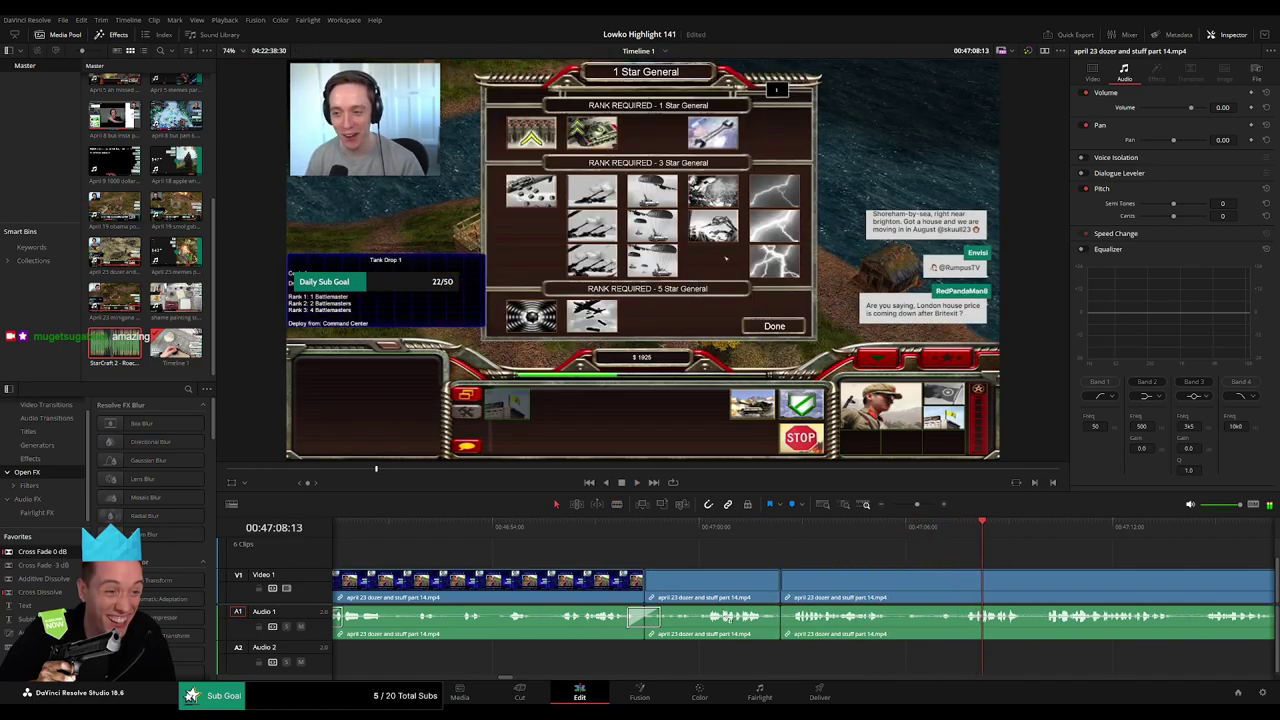
pyautogui.press('space')
# Review the gameplay from about 00:47:08 to the save game list near 00:47:41 for further pauses to cut.
pyautogui.moveTo(890, 566); pyautogui.dragTo(560, 540)
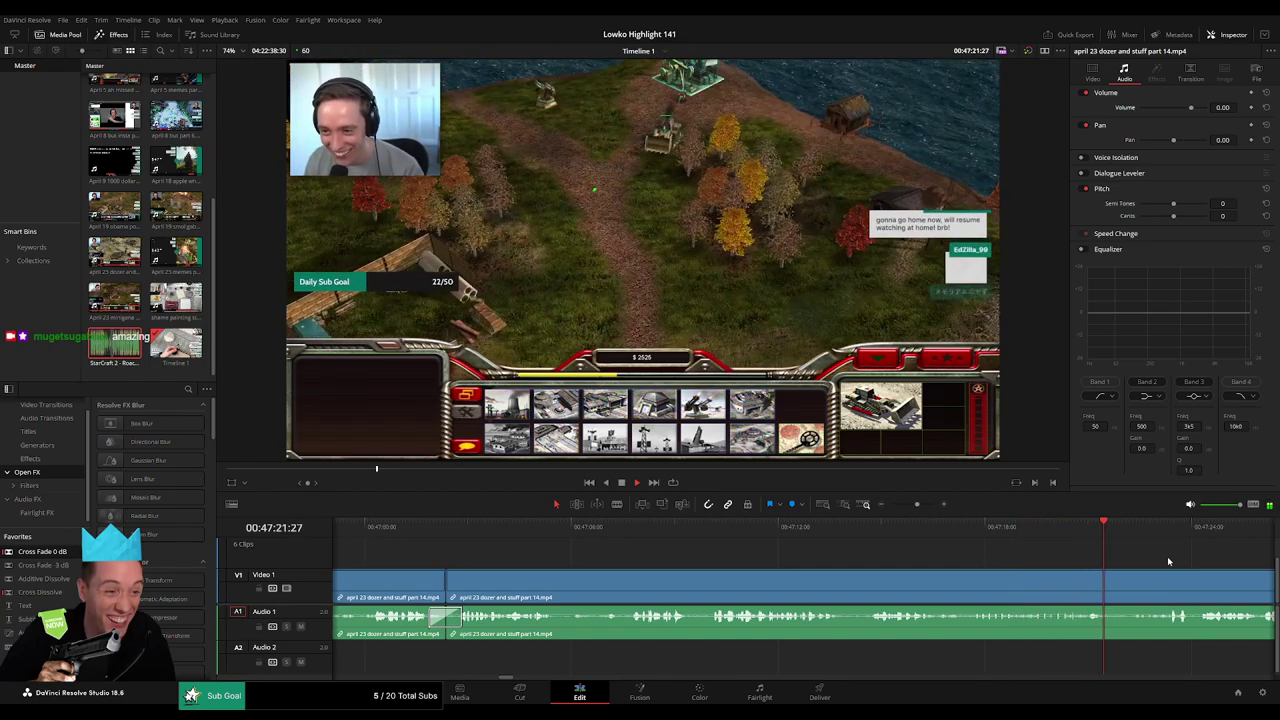
pyautogui.moveTo(1167, 556); pyautogui.dragTo(664, 537)
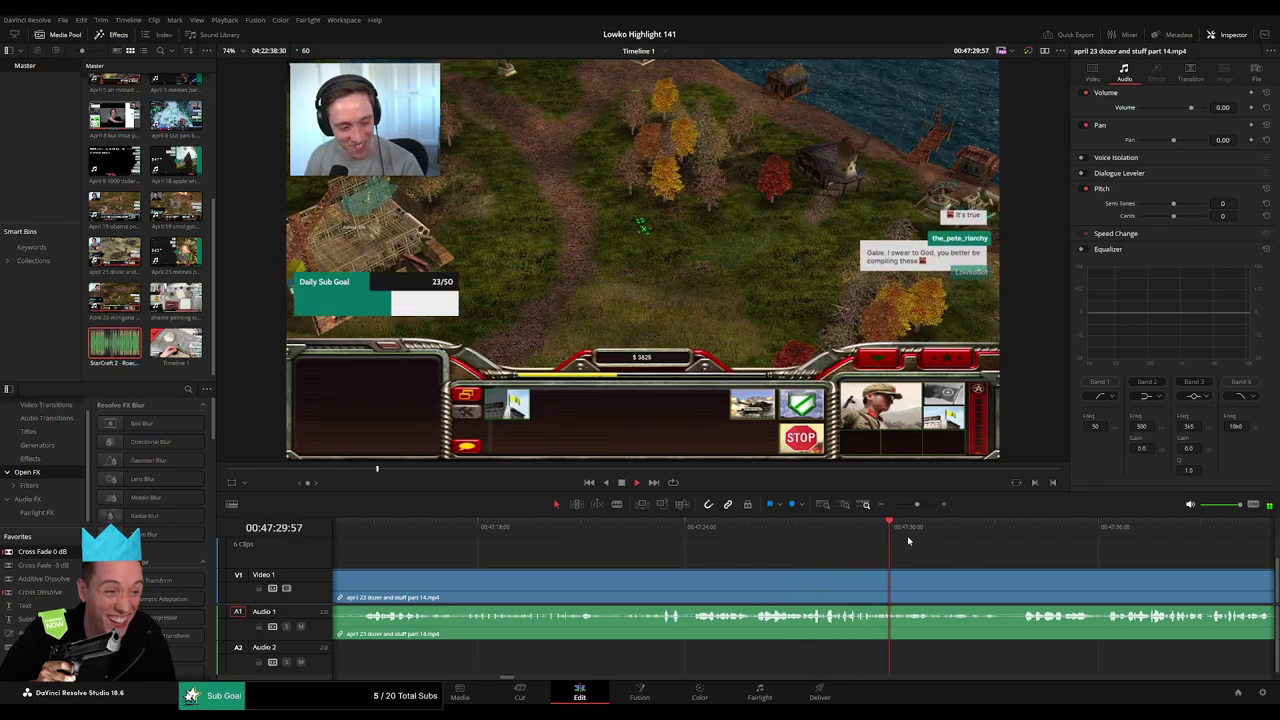
pyautogui.click(940, 538)
pyautogui.moveTo(943, 537); pyautogui.dragTo(1012, 534)
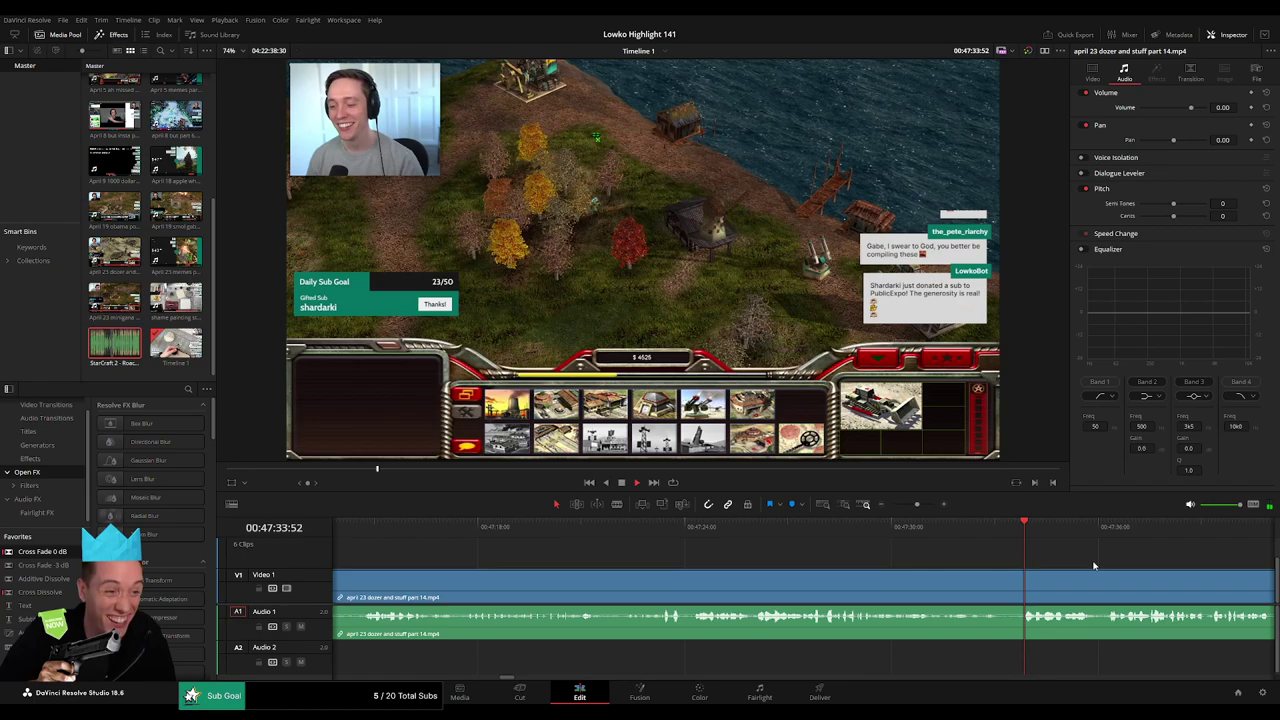
pyautogui.moveTo(1094, 565); pyautogui.dragTo(655, 541)
pyautogui.hscroll(4, 655, 541)
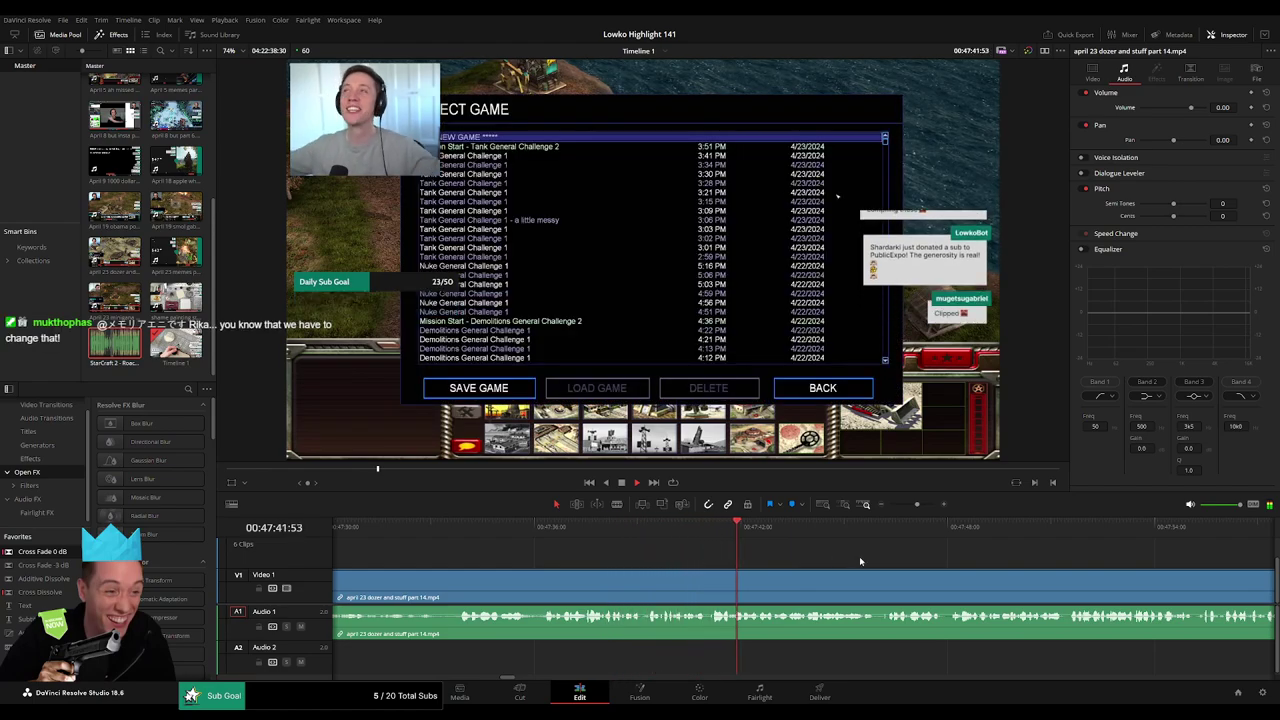
# Isolate the short stretch of speech from about 00:47:56:47 to 00:47:57:12 by splitting the save game list footage at both ends.
pyautogui.moveTo(860, 558); pyautogui.dragTo(691, 552)
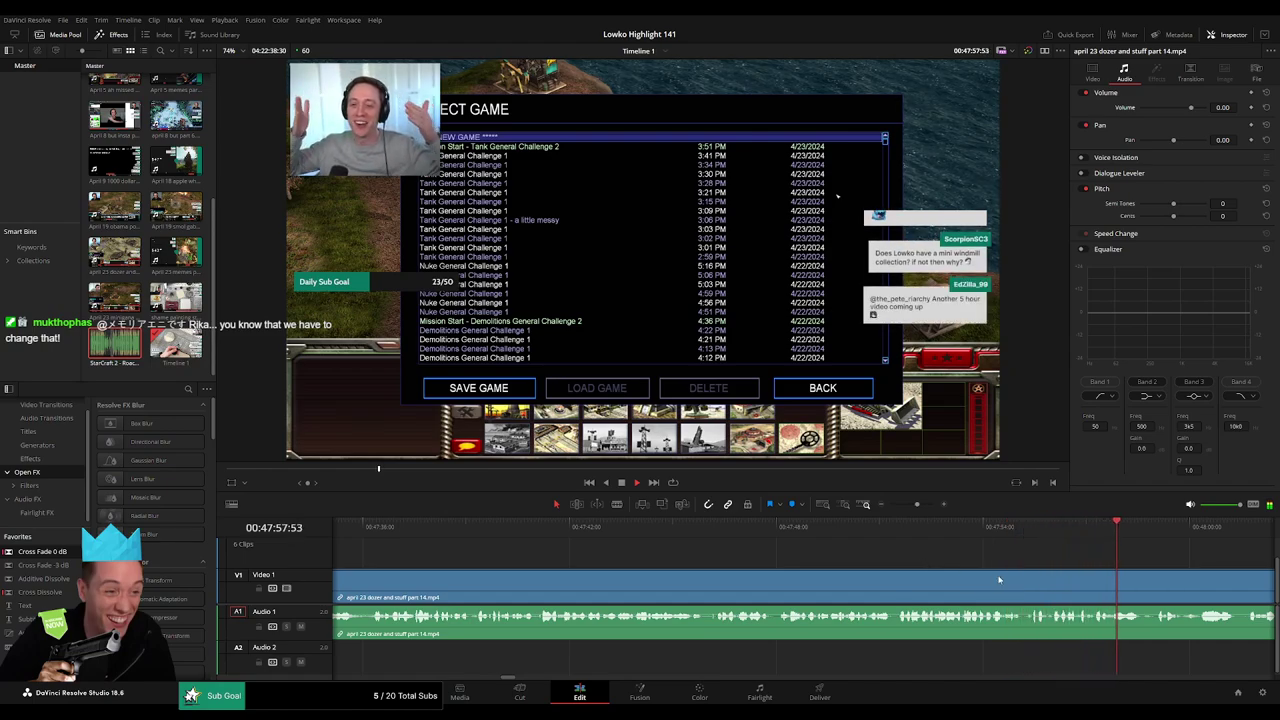
pyautogui.click(1008, 530)
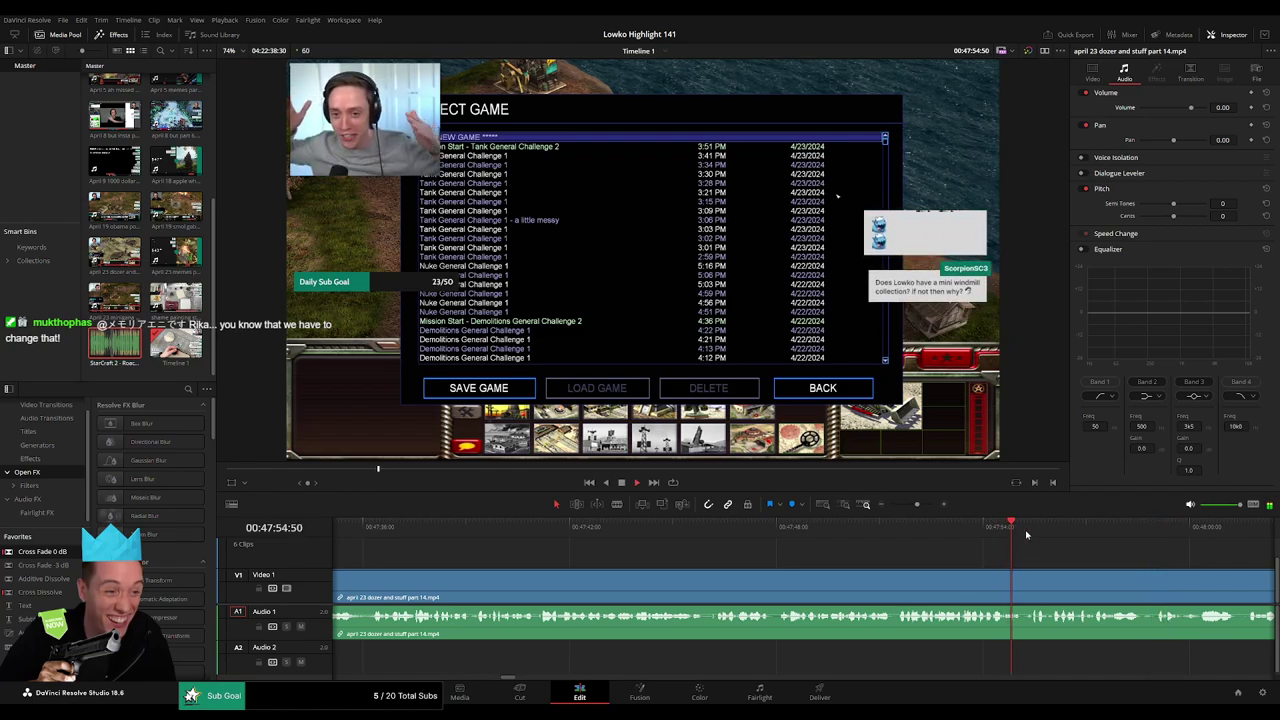
pyautogui.moveTo(907, 505)
pyautogui.mouseDown()
pyautogui.moveTo(919, 509)
pyautogui.moveTo(640, 559)
pyautogui.moveTo(925, 507)
pyautogui.mouseUp()
pyautogui.press('space')
pyautogui.click(430, 527)
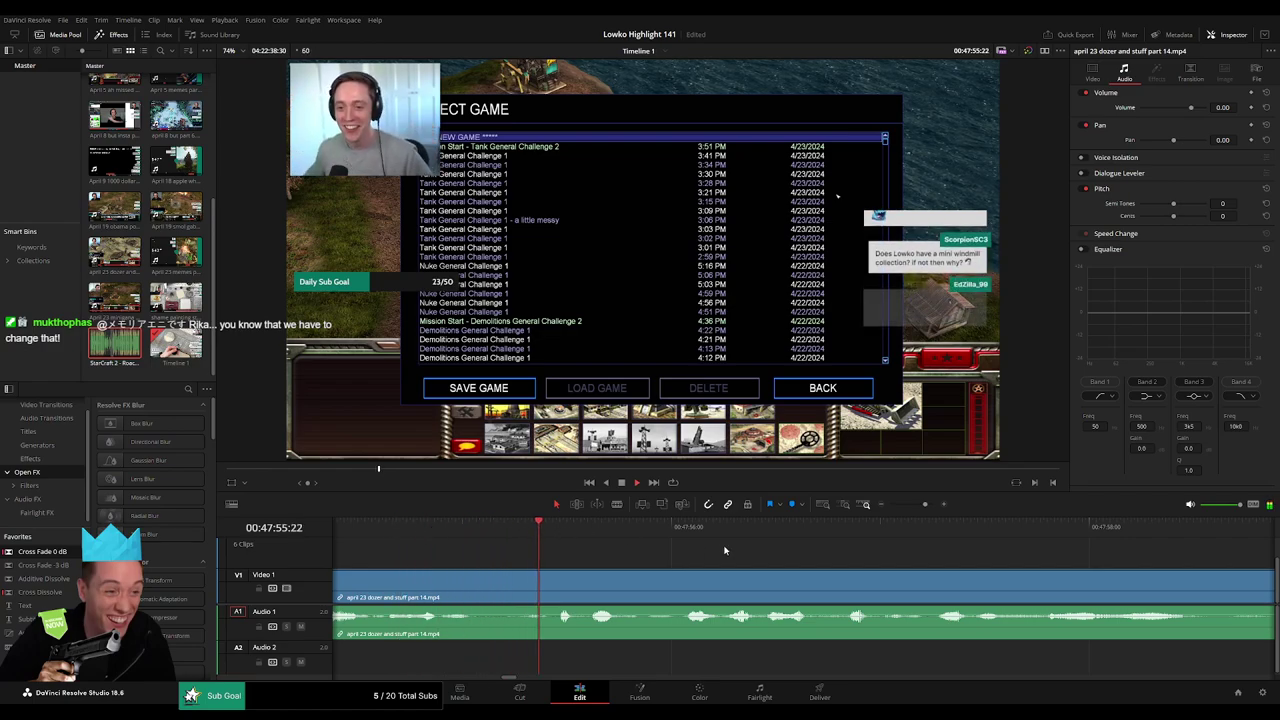
pyautogui.moveTo(733, 552); pyautogui.dragTo(610, 543)
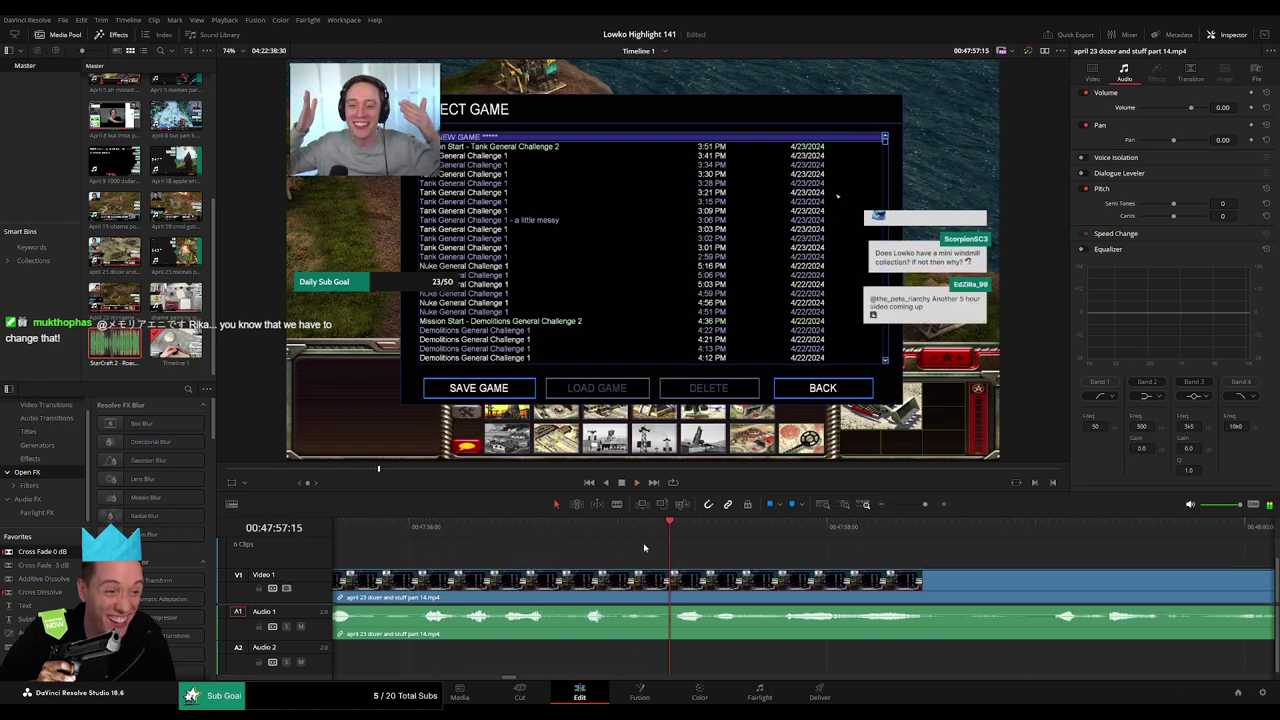
pyautogui.click(501, 530)
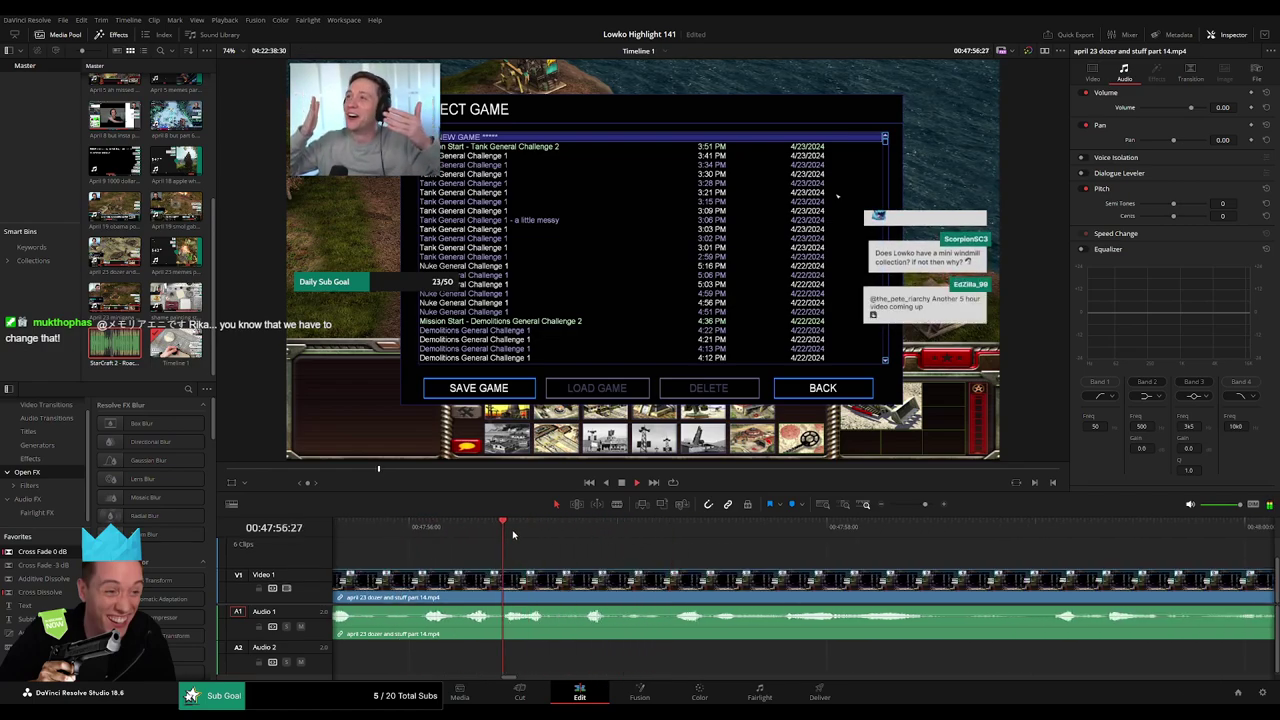
pyautogui.click(575, 592)
pyautogui.click(661, 592)
pyautogui.press('a')
# Mute the isolated stretch's audio and cover it with StarCraft 2 - Roach Quotes.mp3 on Audio 2, trimmed to the same length.
pyautogui.moveTo(618, 617); pyautogui.dragTo(619, 655)
pyautogui.moveTo(115, 343); pyautogui.dragTo(574, 661)
pyautogui.moveTo(706, 659); pyautogui.dragTo(659, 659)
# Set the volume of the Roach Quotes sound clip to -23.
pyautogui.click(630, 656)
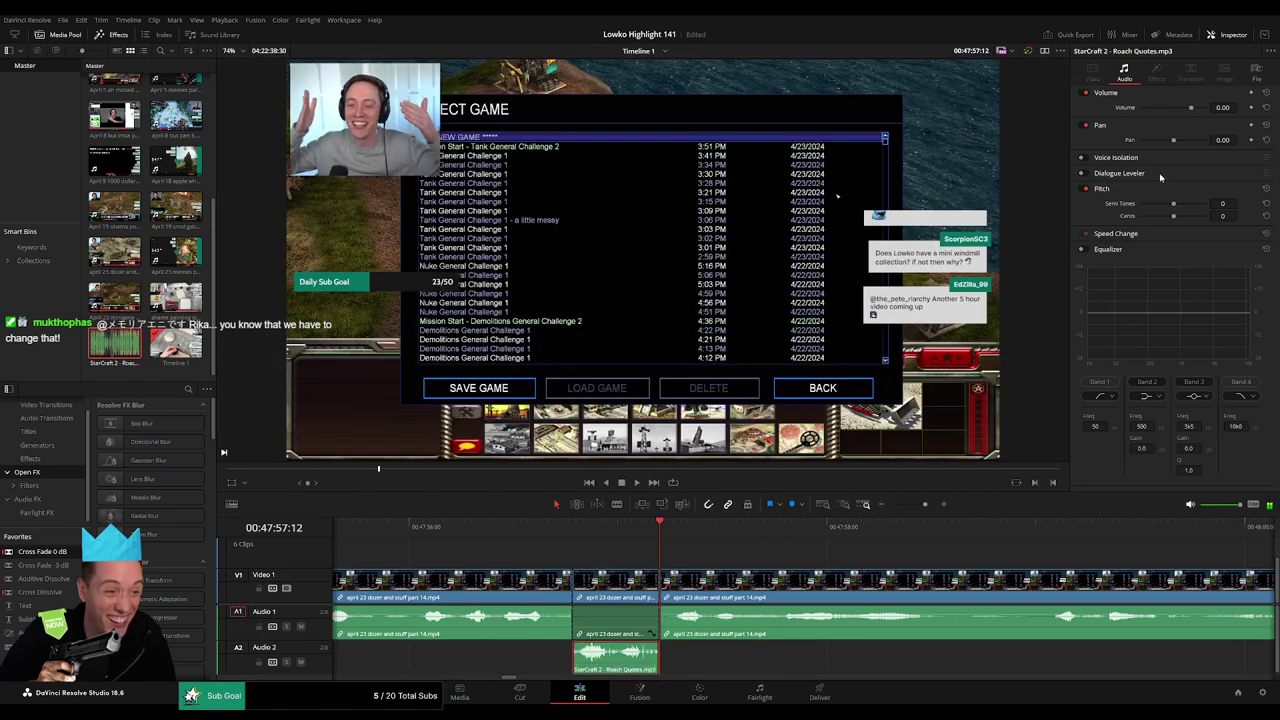
pyautogui.write('-23')
pyautogui.press('Return')
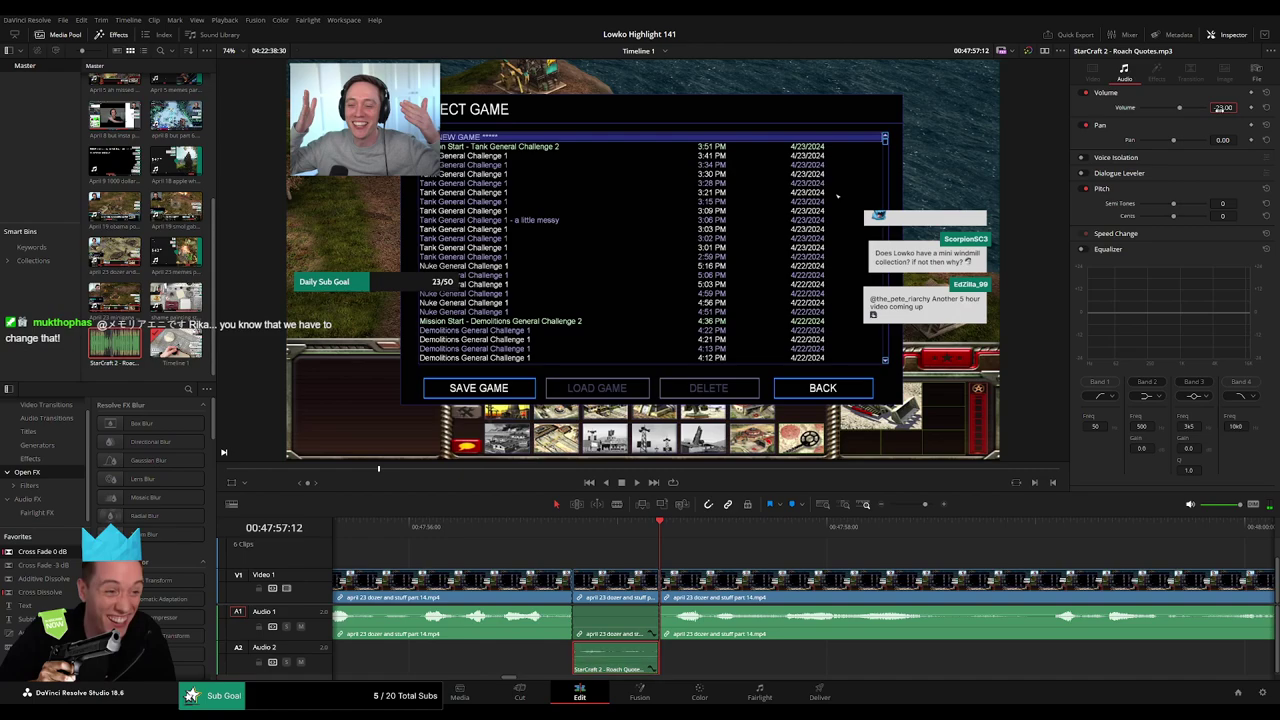
# Isolate the stretch of speech from about 00:48:01:44 to 00:48:02:09, around the closing of the save dialog, by splitting at both ends.
pyautogui.moveTo(915, 505); pyautogui.dragTo(911, 504)
pyautogui.press('space')
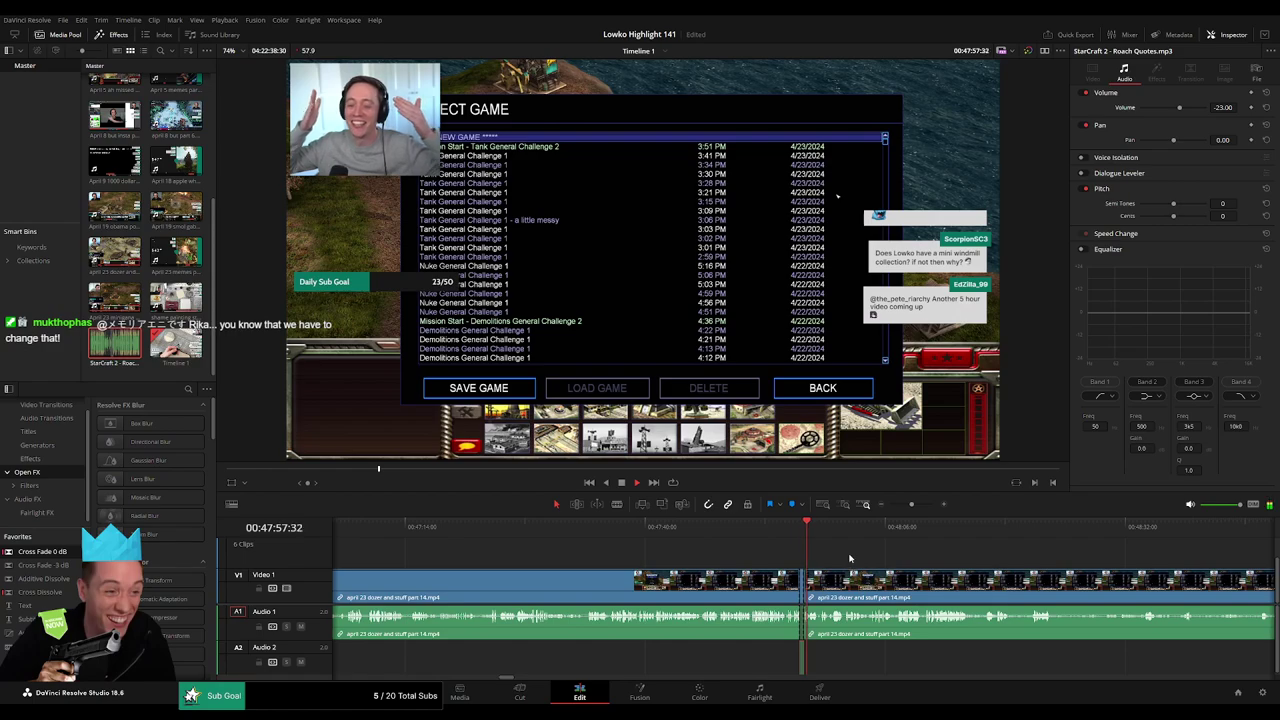
pyautogui.click(849, 556)
pyautogui.moveTo(911, 505); pyautogui.dragTo(913, 505)
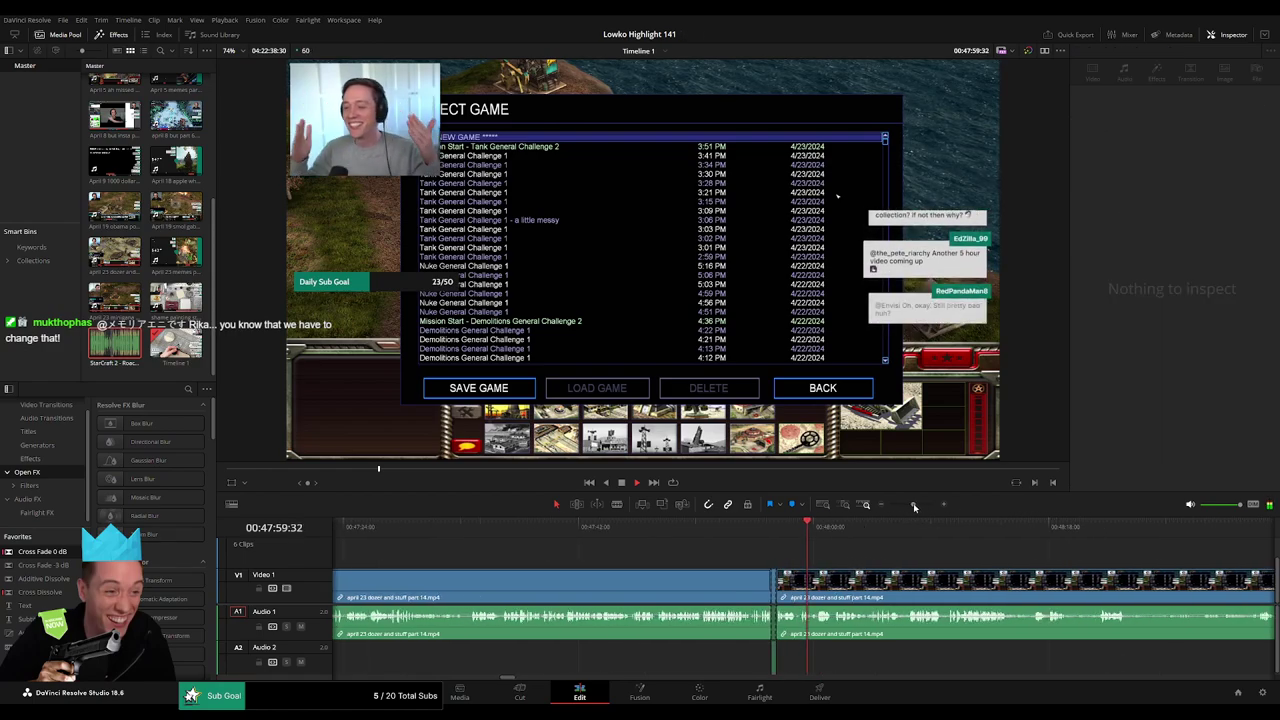
pyautogui.moveTo(897, 565); pyautogui.dragTo(695, 557)
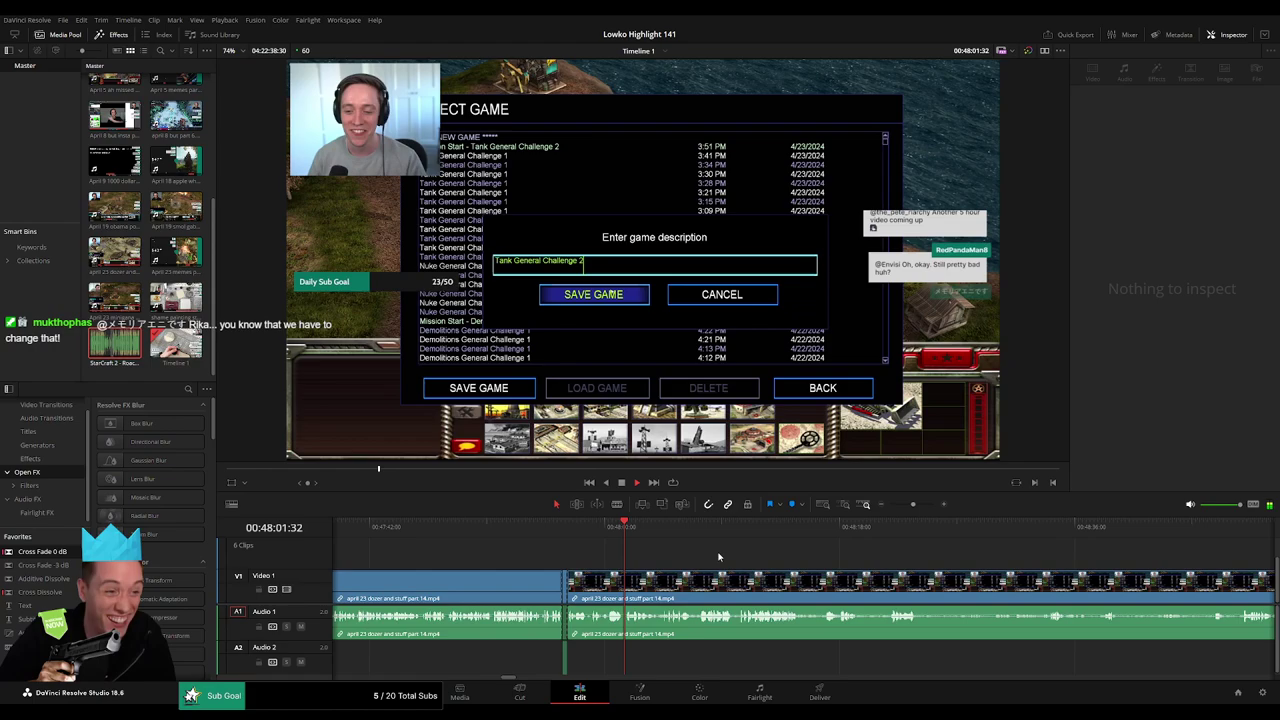
pyautogui.press('space')
pyautogui.moveTo(913, 505); pyautogui.dragTo(922, 505)
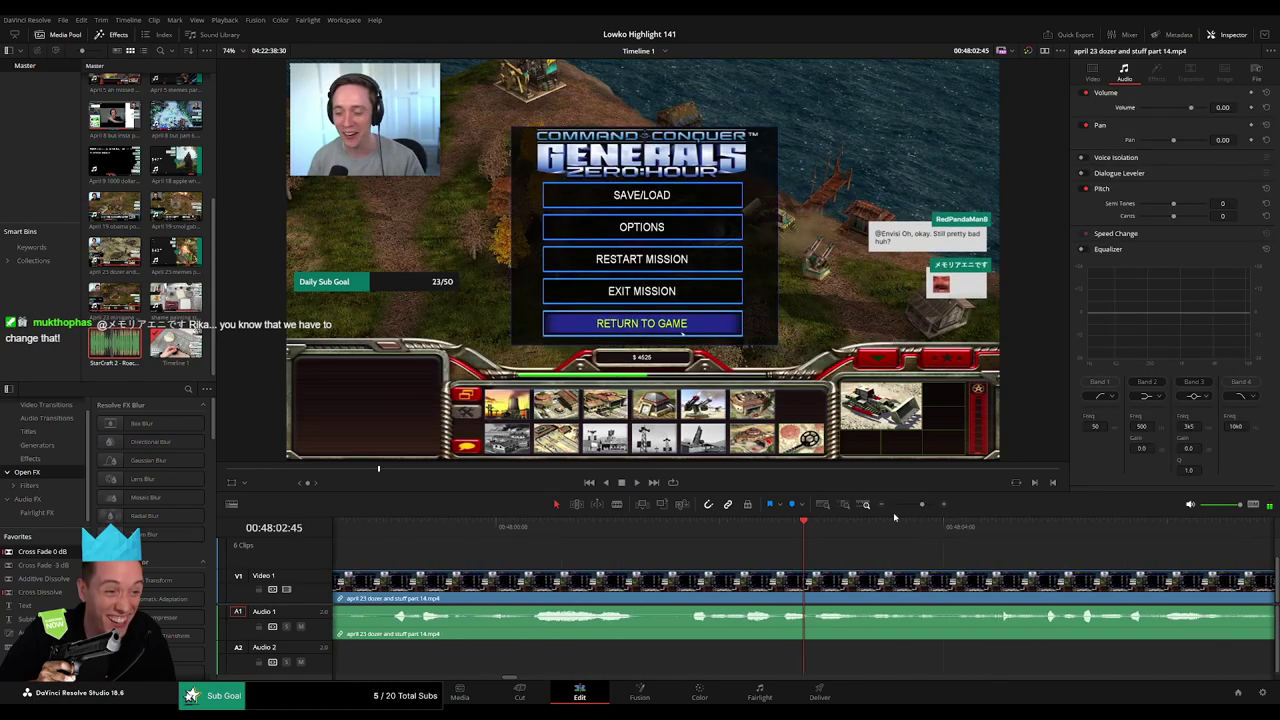
pyautogui.press('space')
pyautogui.press('b')
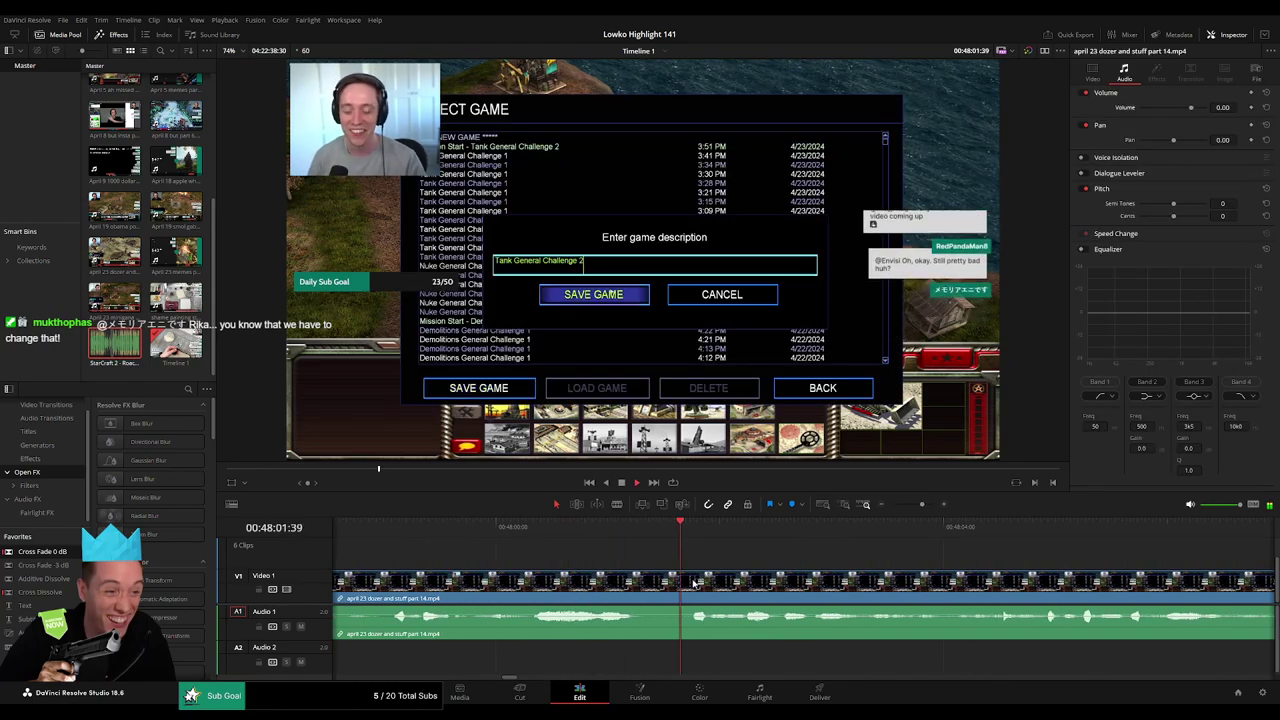
pyautogui.click(689, 582)
pyautogui.press('space')
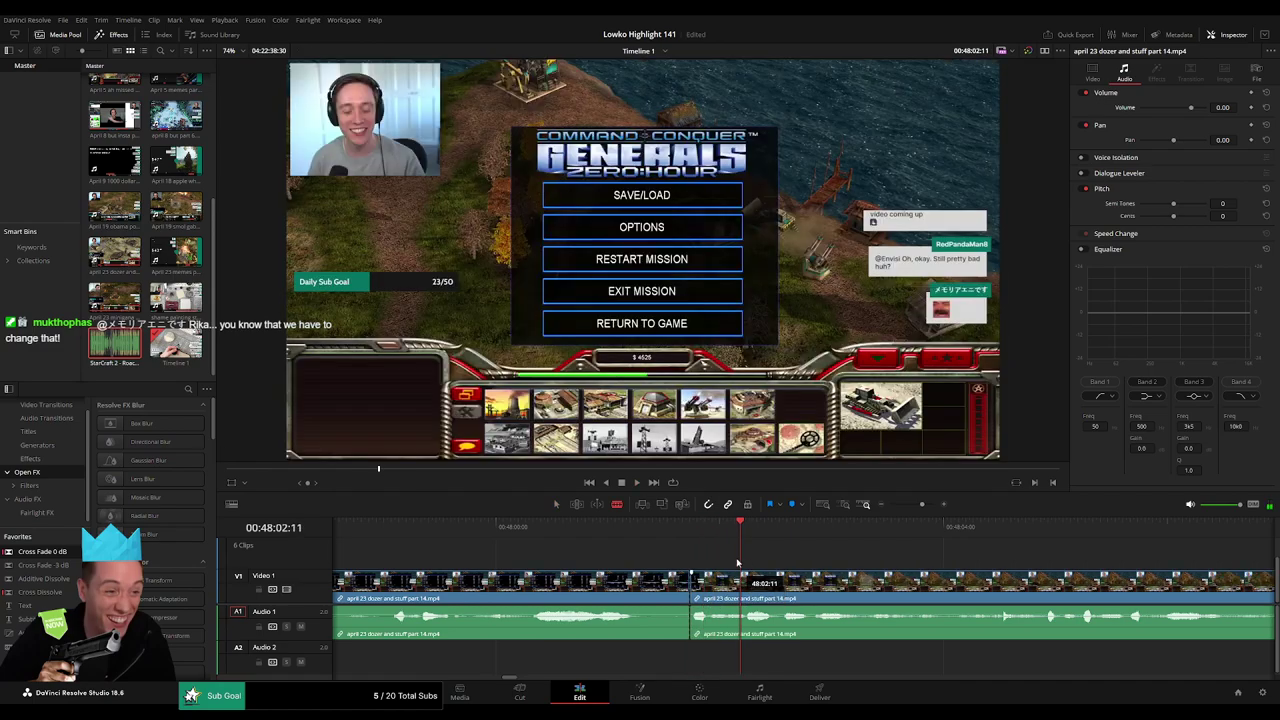
pyautogui.click(692, 533)
pyautogui.press('space')
pyautogui.click(738, 587)
pyautogui.press('a')
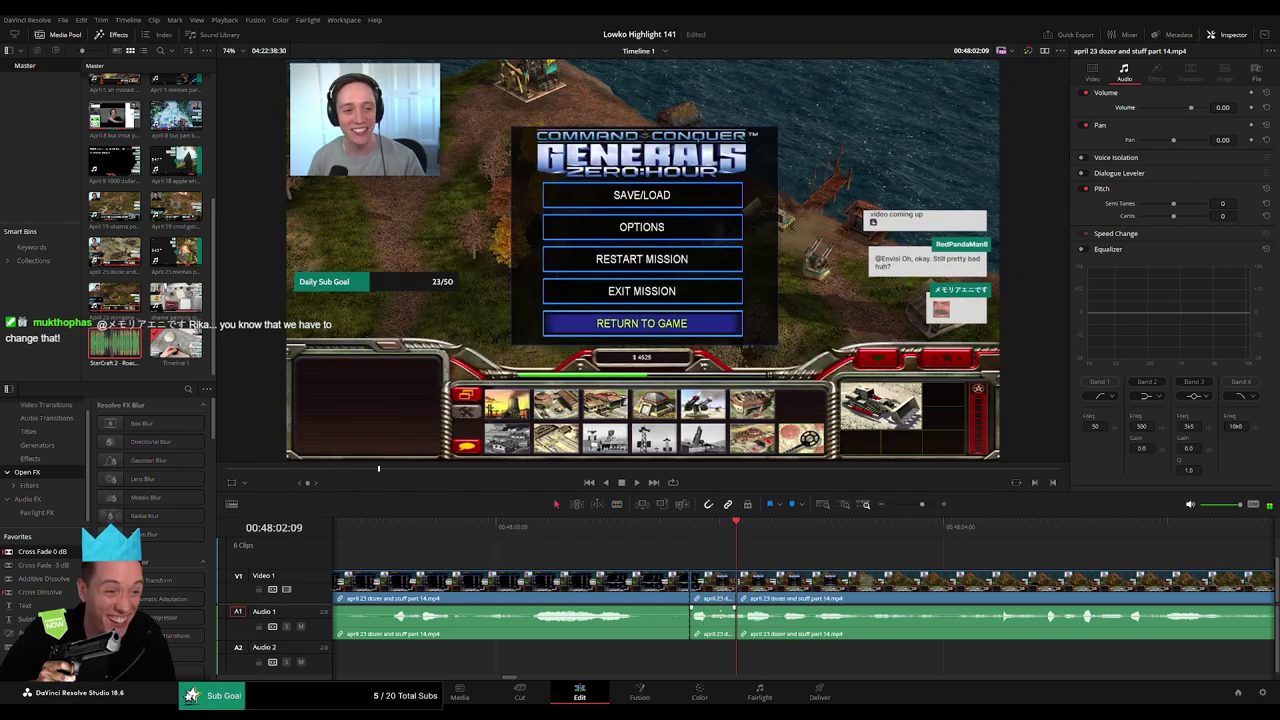
# Mute the second isolated stretch and cover it on Audio 2 with a matching length of StarCraft 2 - Roach Quotes.mp3 at -23 volume.
pyautogui.moveTo(714, 613); pyautogui.dragTo(714, 655)
pyautogui.moveTo(112, 354); pyautogui.dragTo(735, 660)
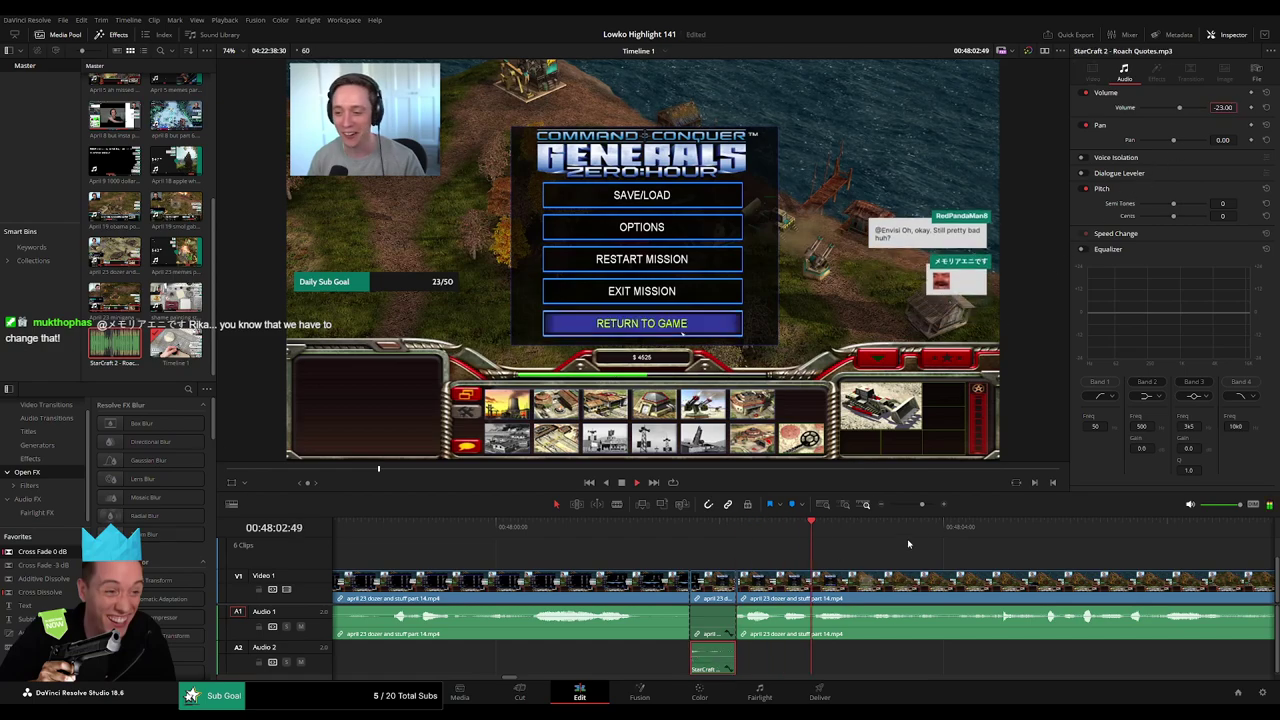
pyautogui.scroll(-5, 909, 543)
pyautogui.click(895, 562)
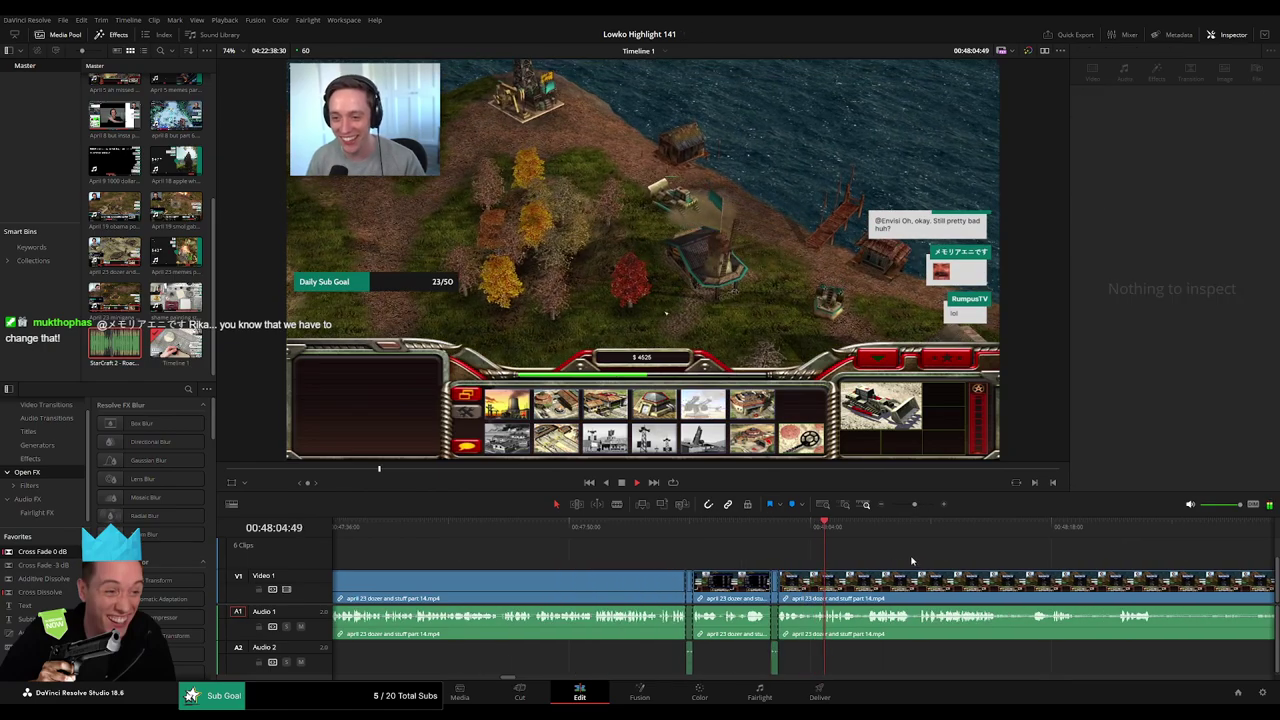
# Cut out the gameplay from about 00:48:15:41 to 00:48:21 and close the gap.
pyautogui.moveTo(922, 562); pyautogui.dragTo(786, 562)
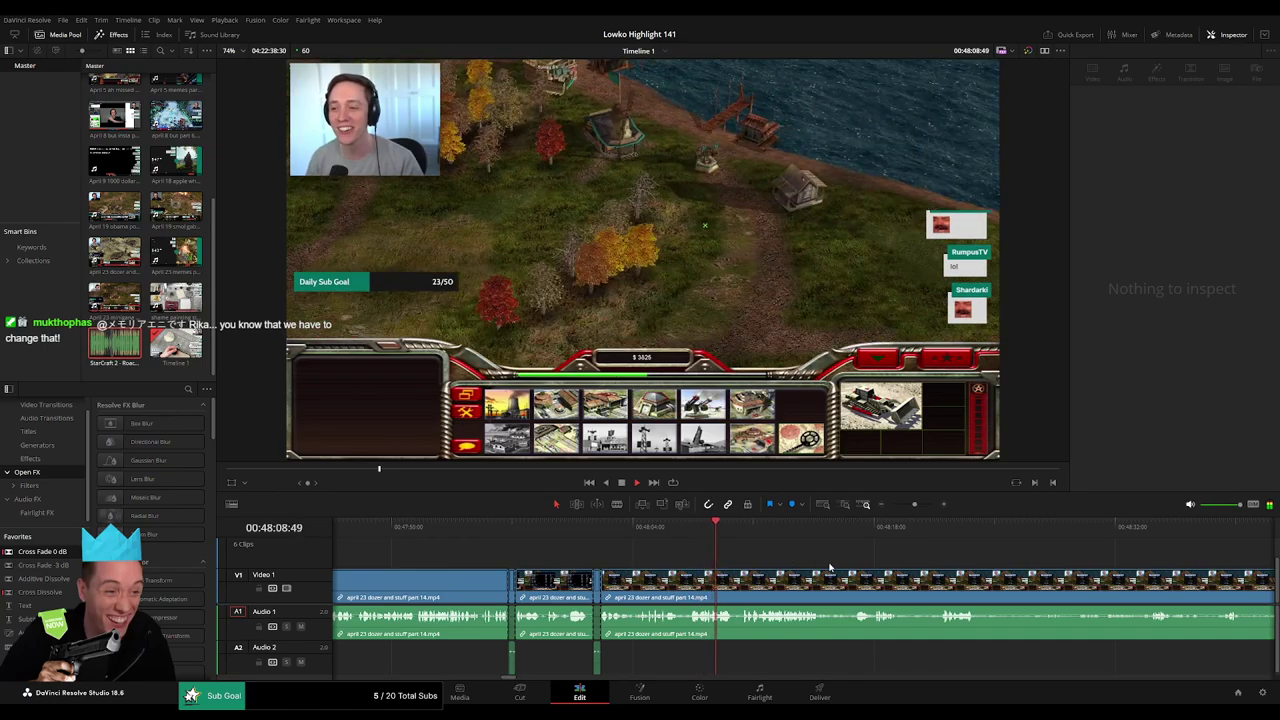
pyautogui.hscroll(3, 655, 570)
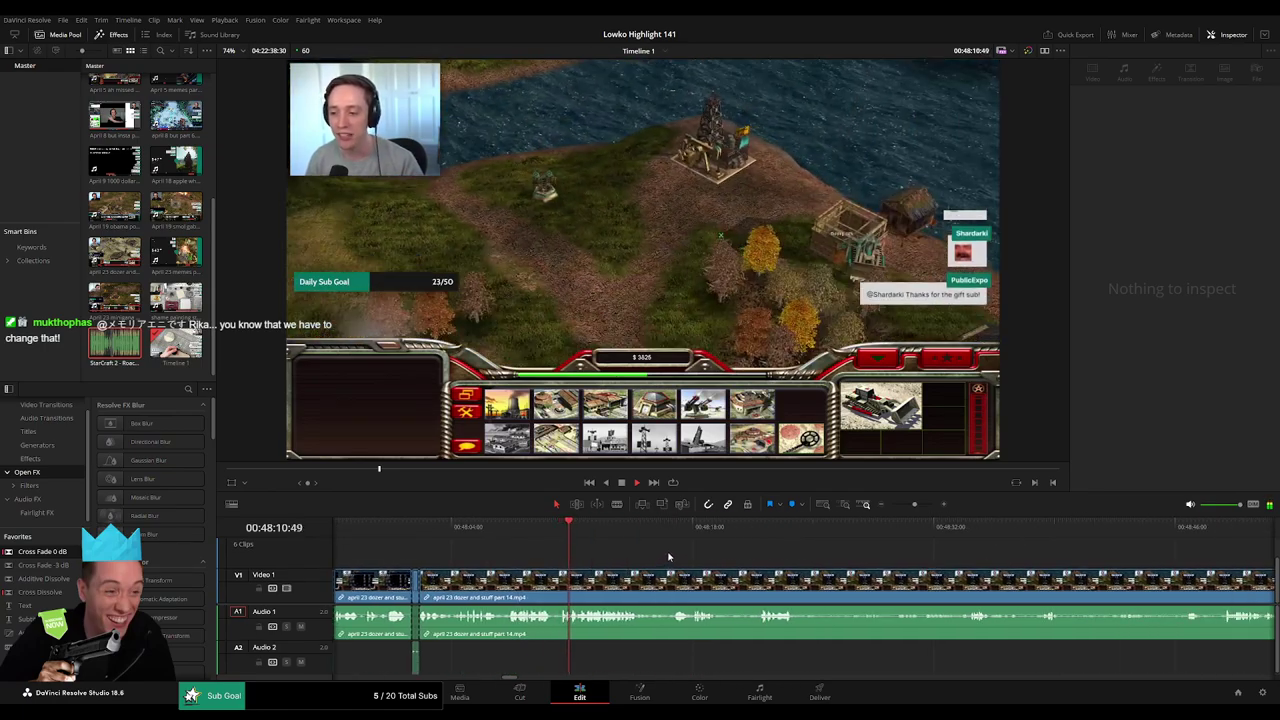
pyautogui.hscroll(1, 597, 567)
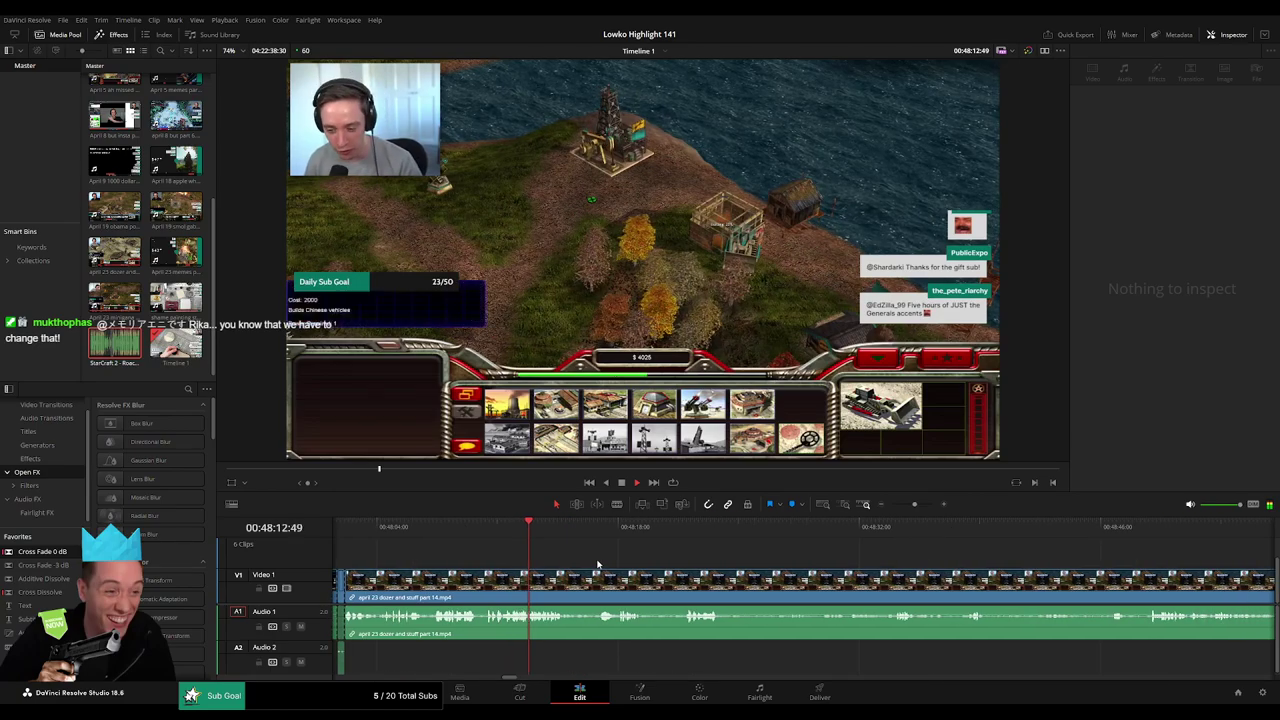
pyautogui.hscroll(1, 570, 578)
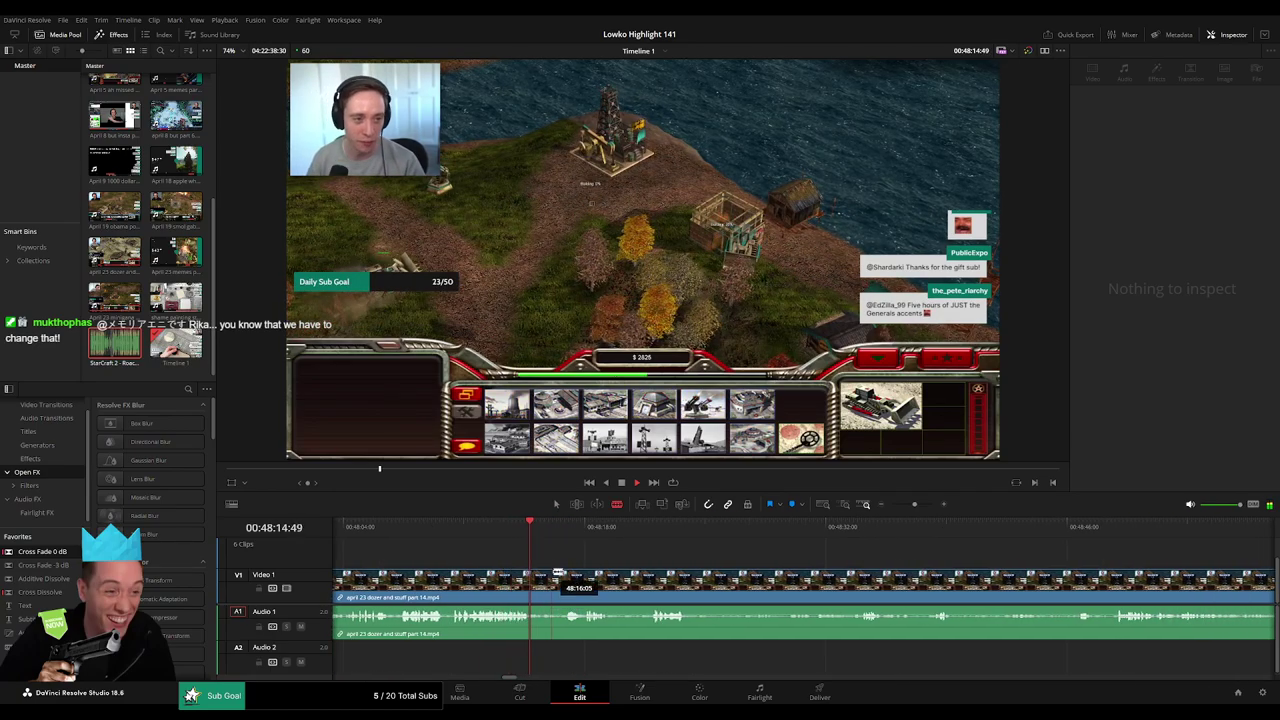
pyautogui.click(557, 532)
pyautogui.hscroll(3, 560, 567)
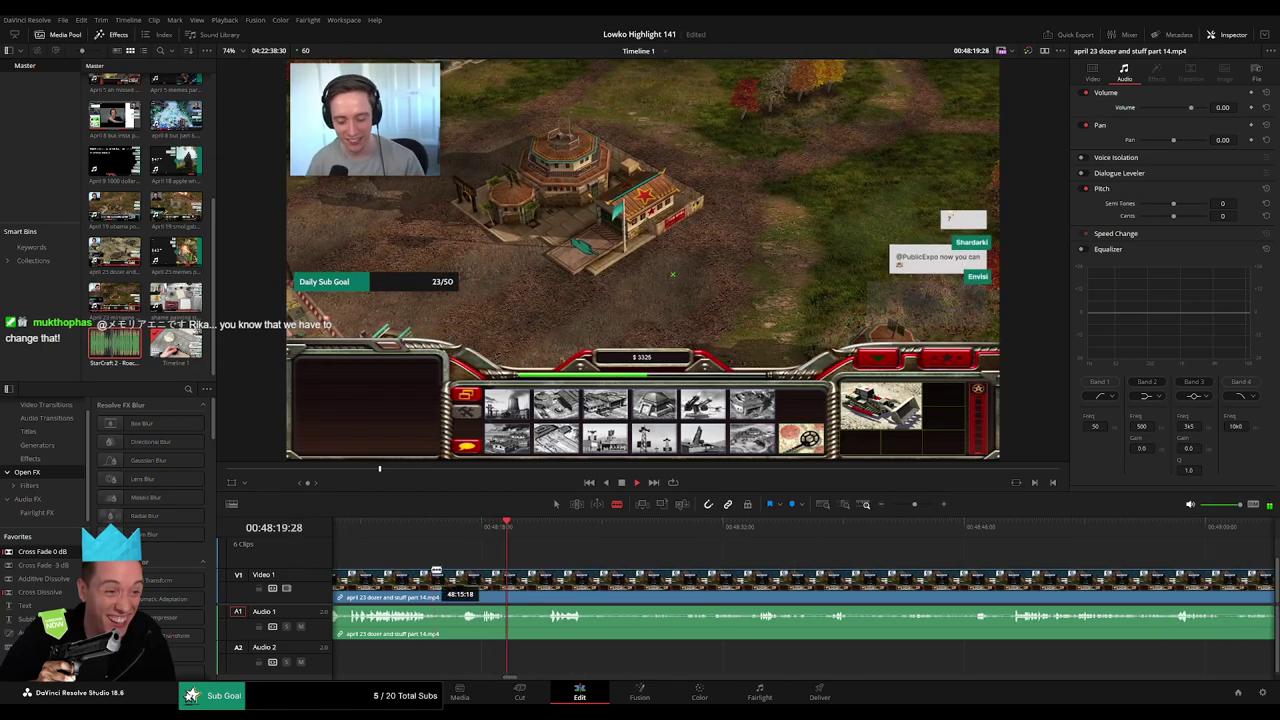
pyautogui.click(443, 580)
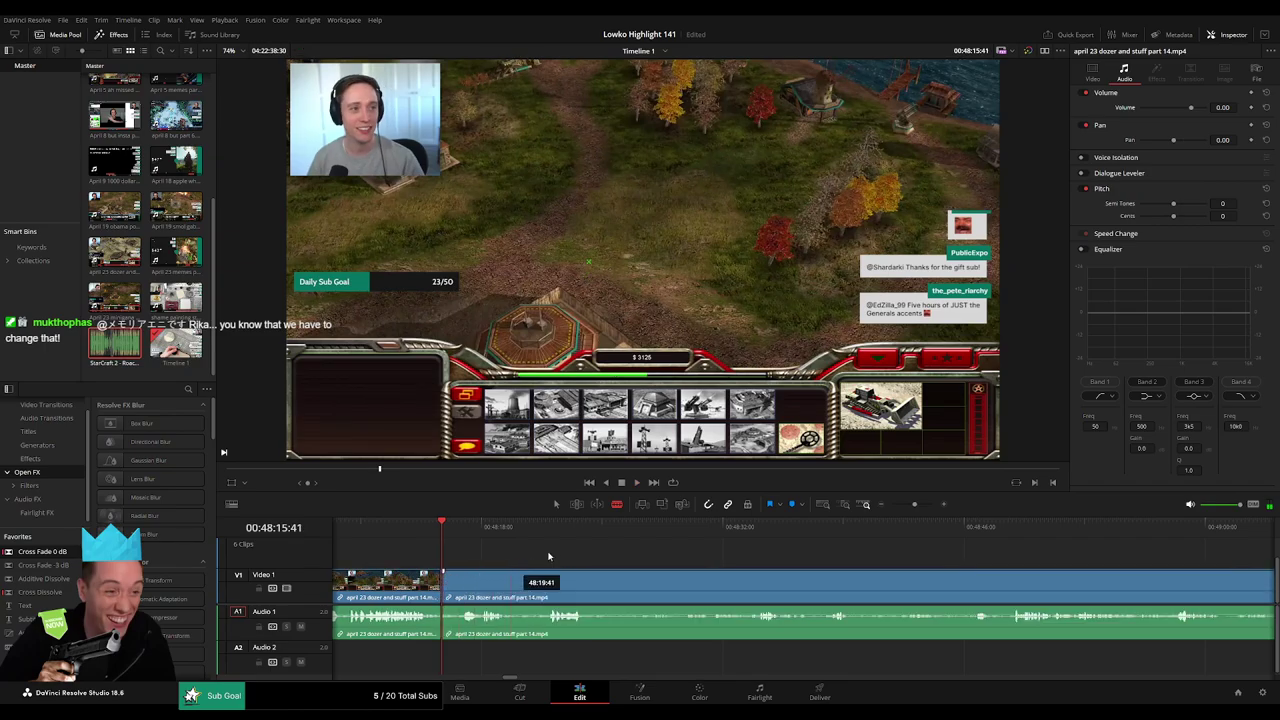
pyautogui.click(547, 535)
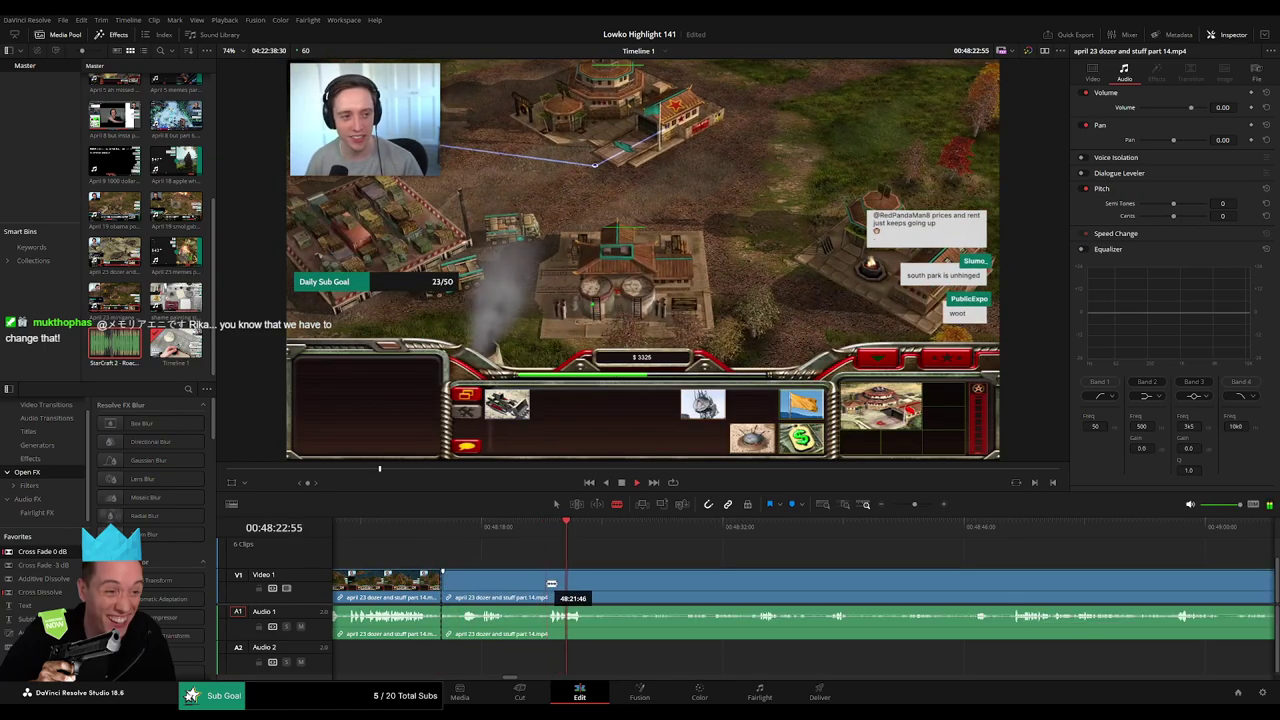
pyautogui.click(547, 583)
pyautogui.press('a')
pyautogui.click(526, 591)
pyautogui.press('Delete')
pyautogui.press('space')
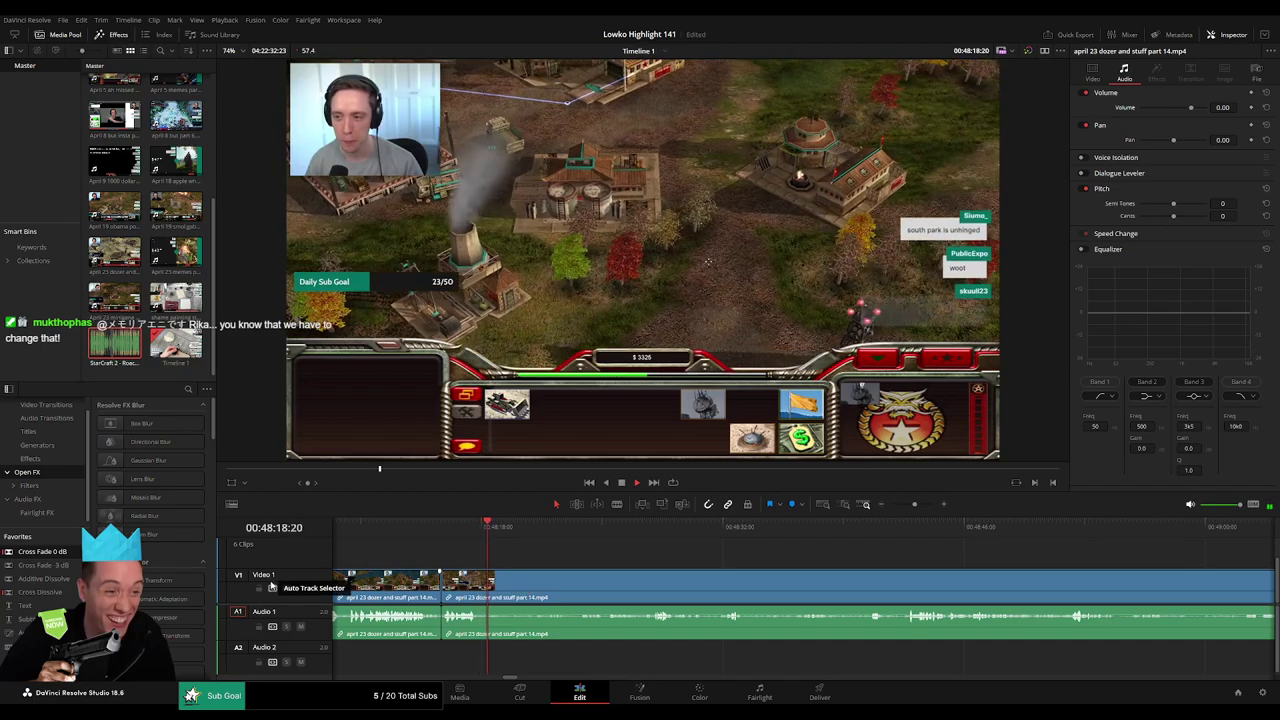
# Delete the unused gameplay from the split at 00:48:15:41 to about 00:49:14:00 and crossfade the audio join.
pyautogui.click(585, 532)
pyautogui.click(657, 537)
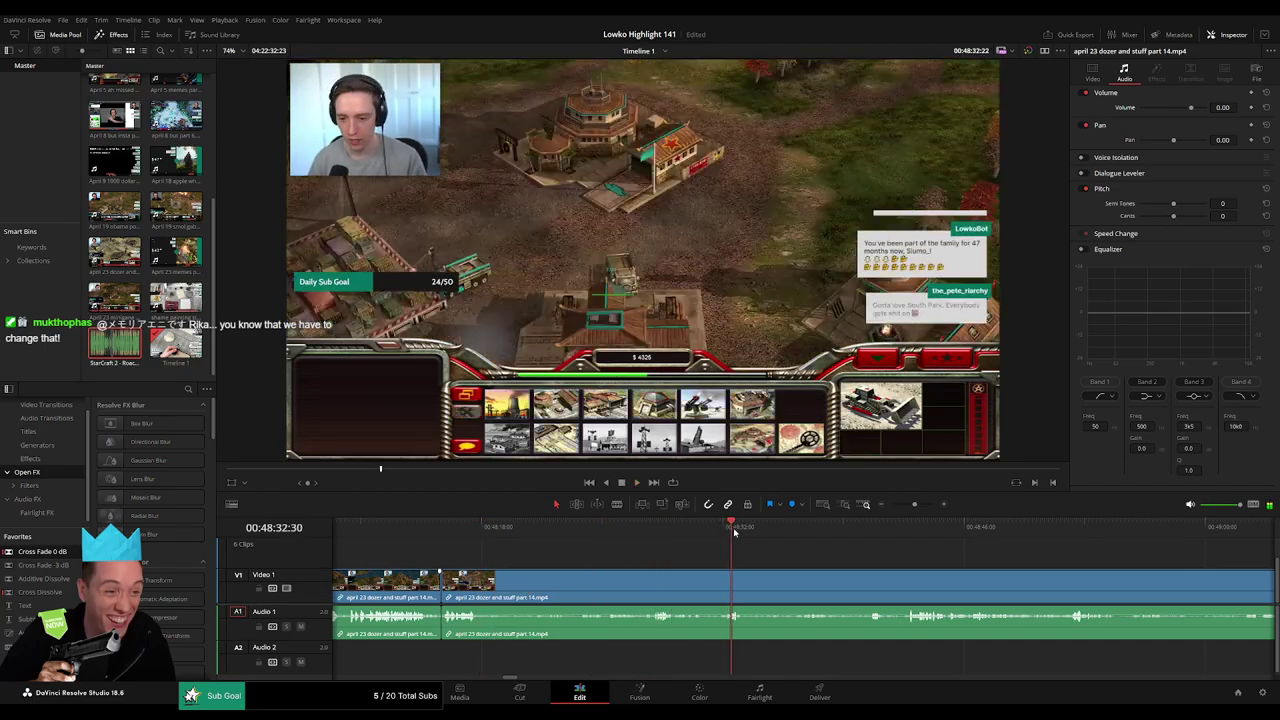
pyautogui.click(914, 532)
pyautogui.scroll(-10, 916, 536)
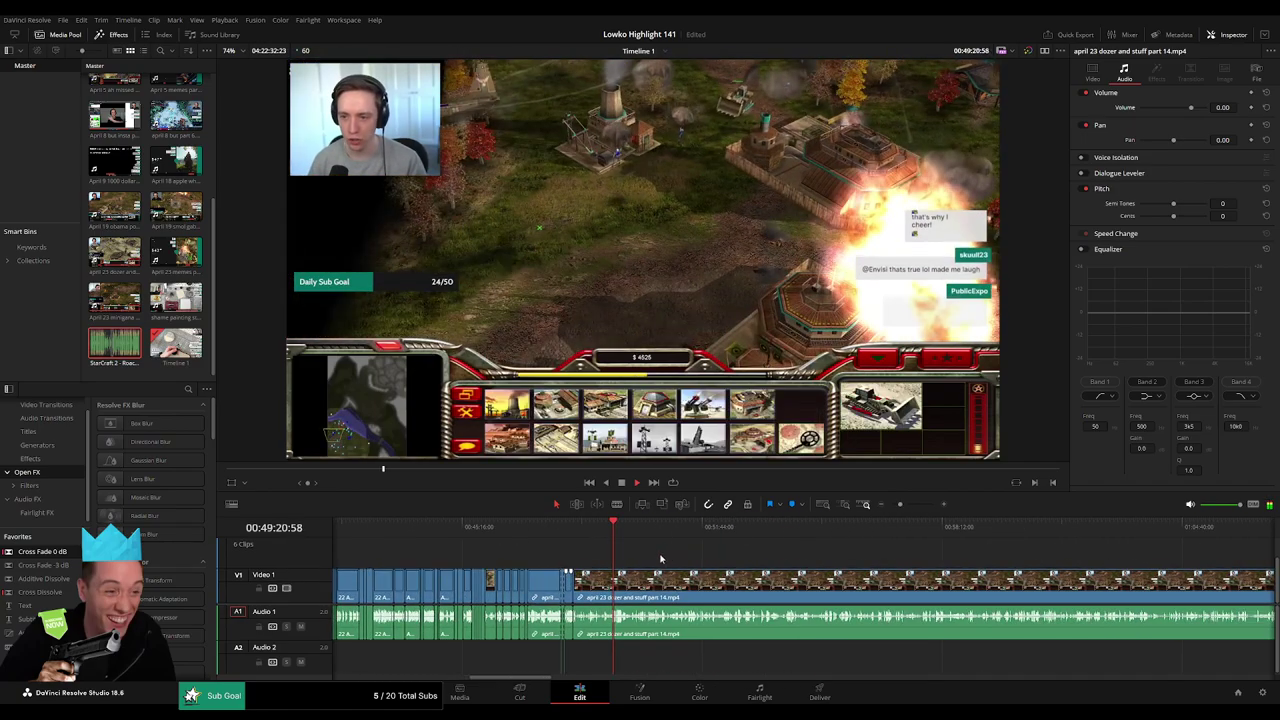
pyautogui.scroll(5, 870, 520)
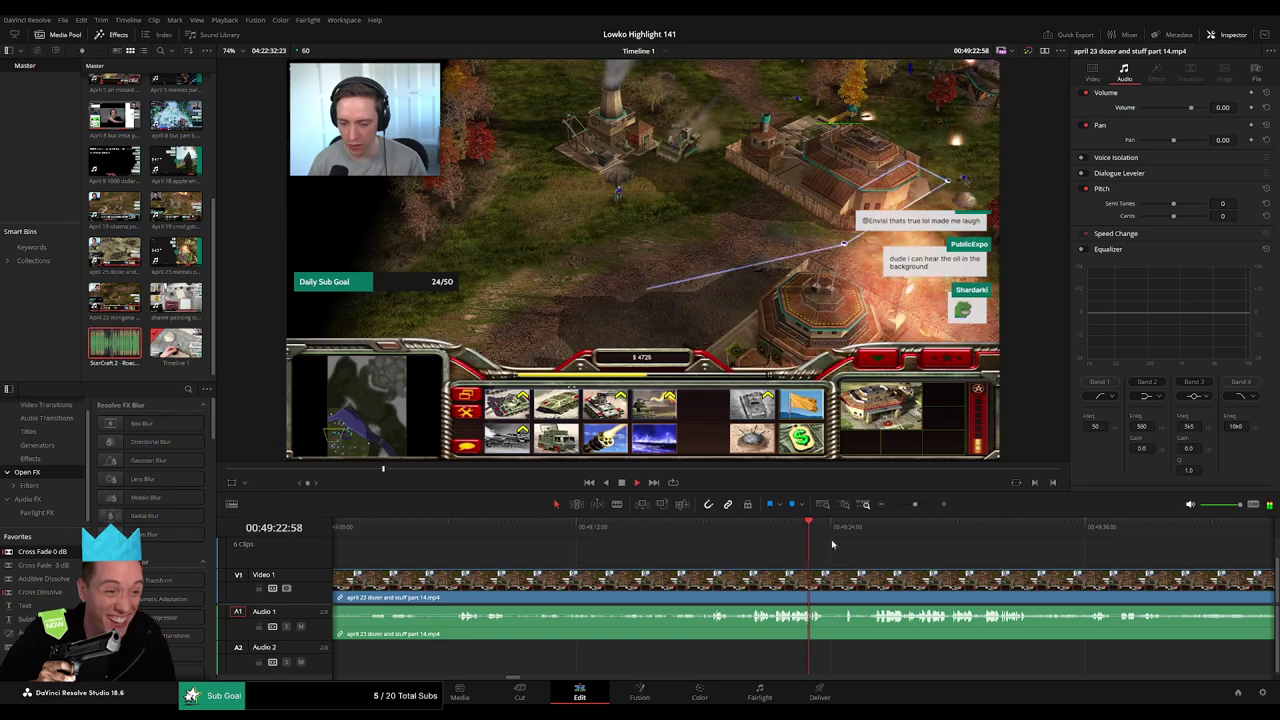
pyautogui.click(708, 530)
pyautogui.click(645, 528)
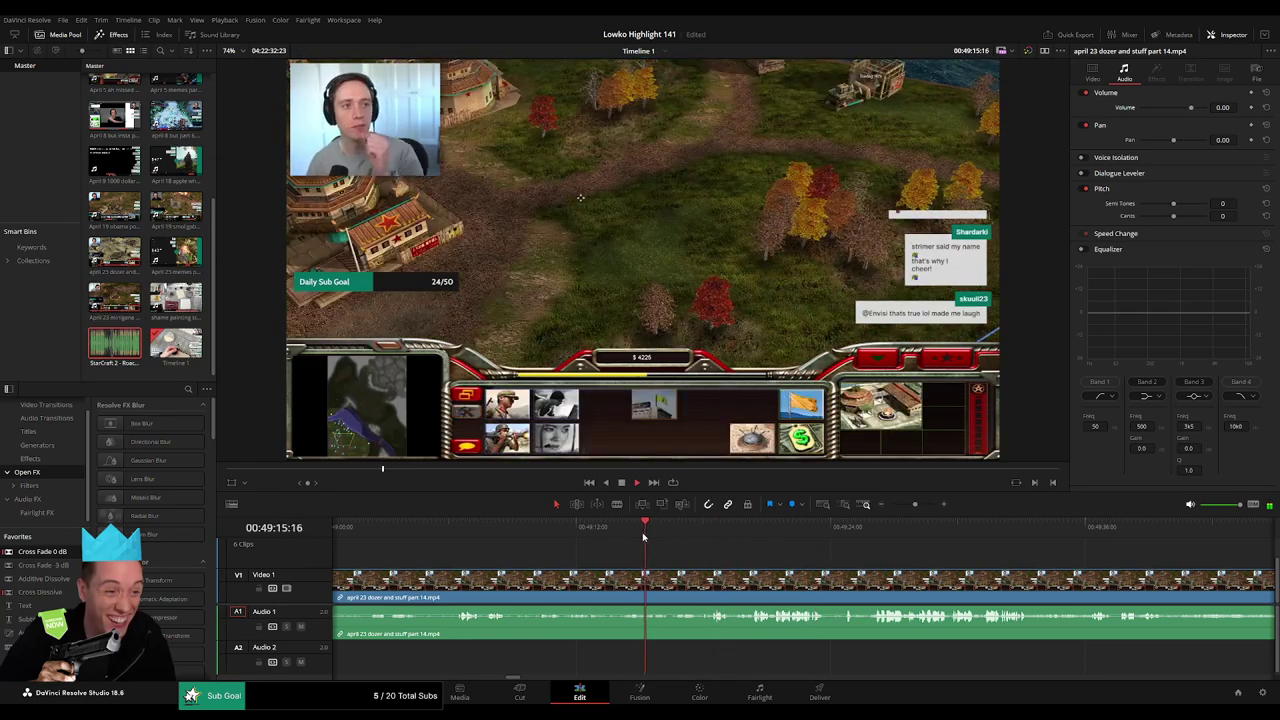
pyautogui.click(622, 578)
pyautogui.click(621, 530)
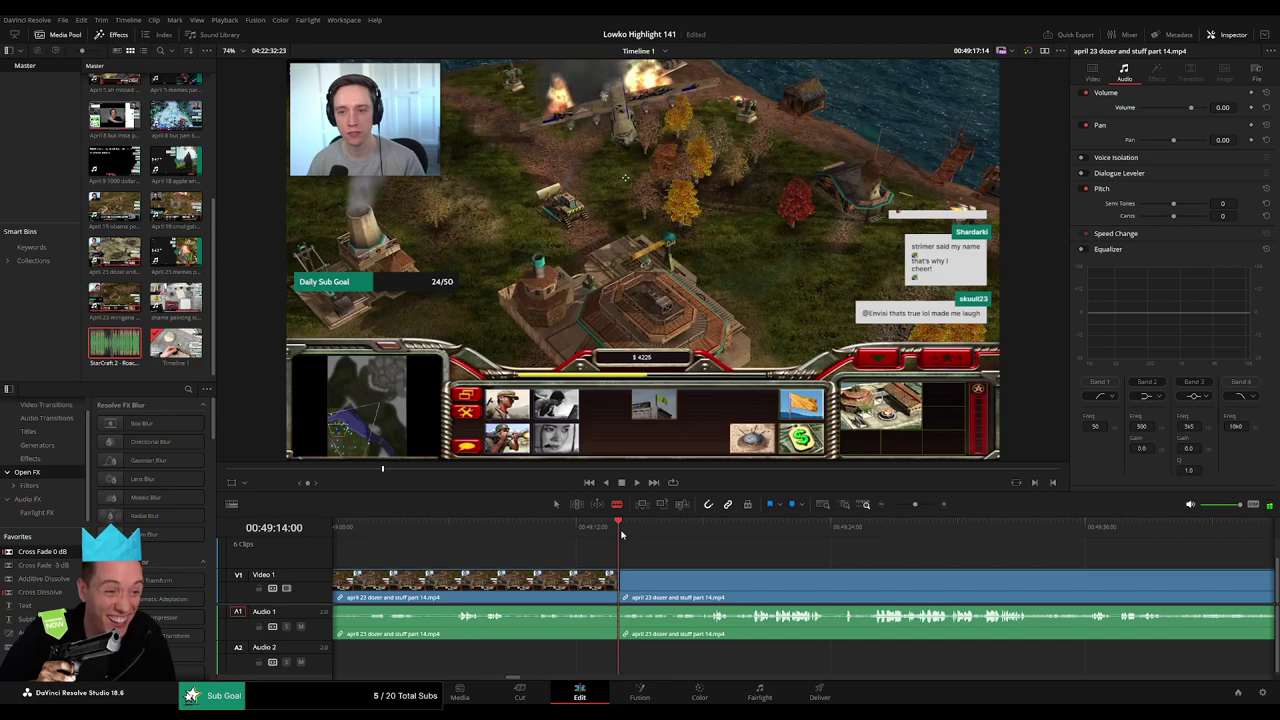
pyautogui.click(598, 590)
pyautogui.press('Delete')
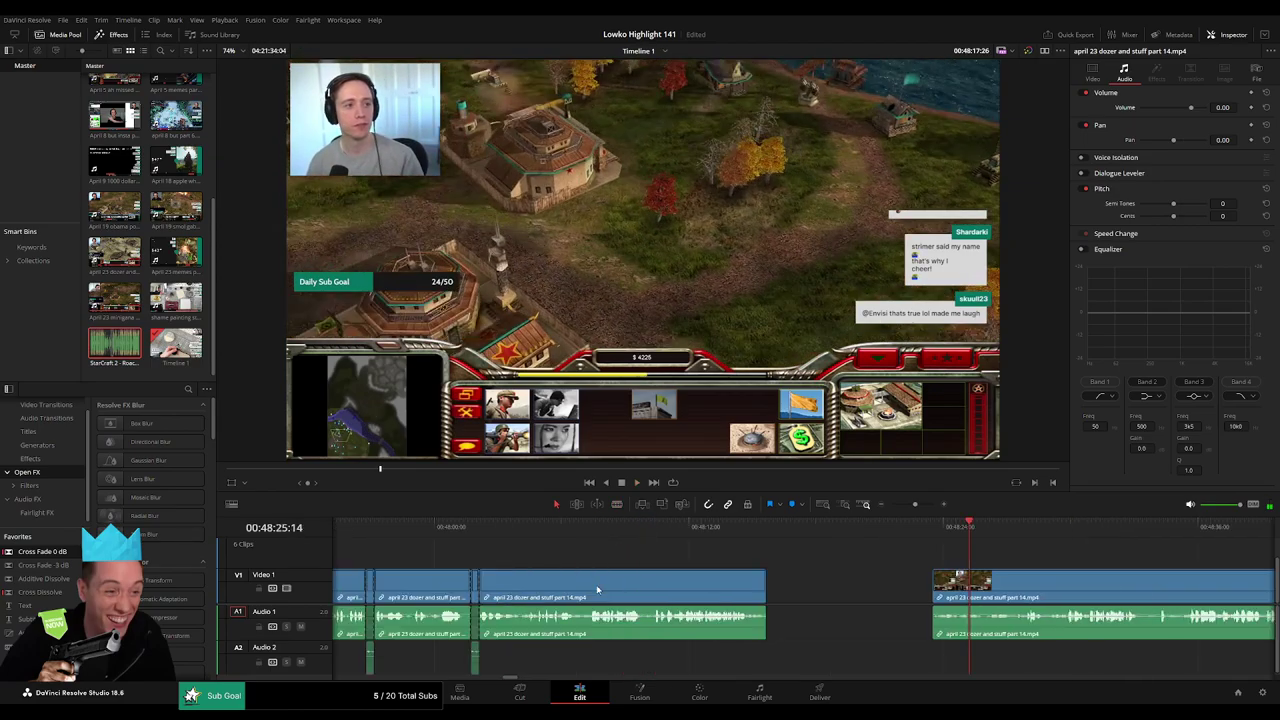
pyautogui.moveTo(790, 613); pyautogui.dragTo(773, 620)
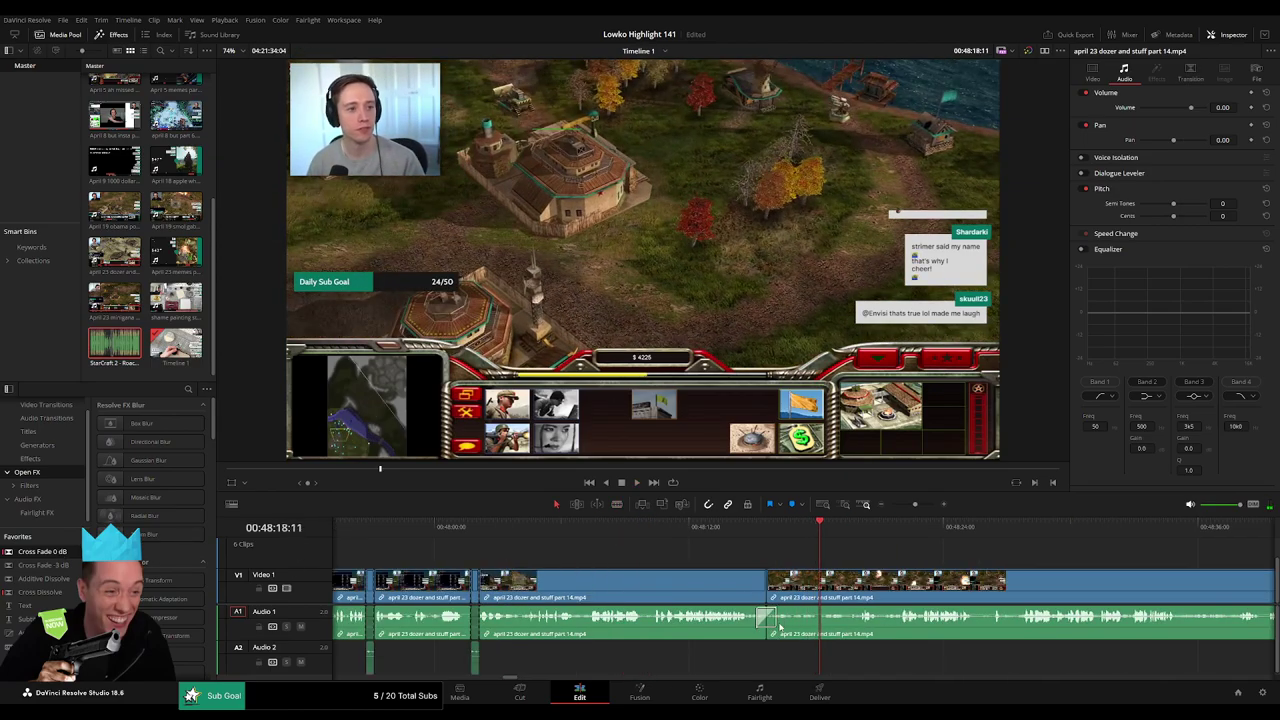
# Cut out the gameplay from about 00:48:41 to 00:48:51, close the gap and crossfade the audio join.
pyautogui.press('space')
pyautogui.hscroll(4, 690, 590)
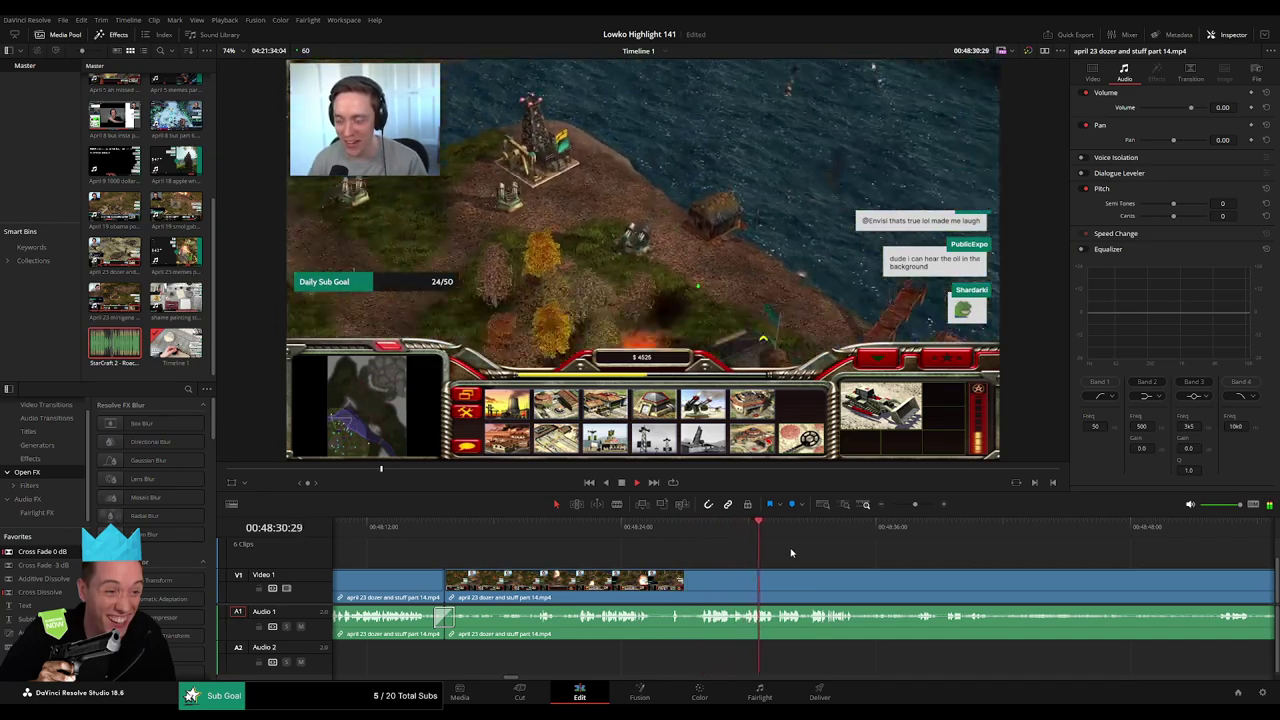
pyautogui.moveTo(865, 557); pyautogui.dragTo(665, 557)
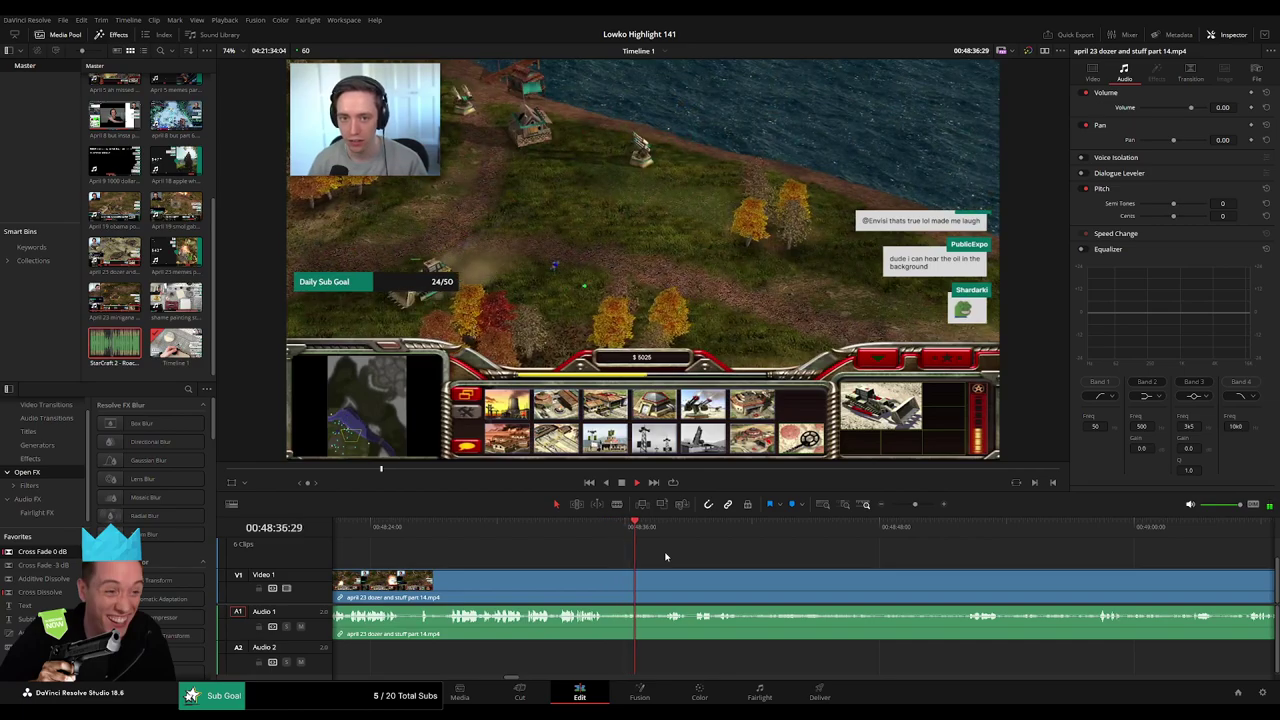
pyautogui.hscroll(3, 666, 556)
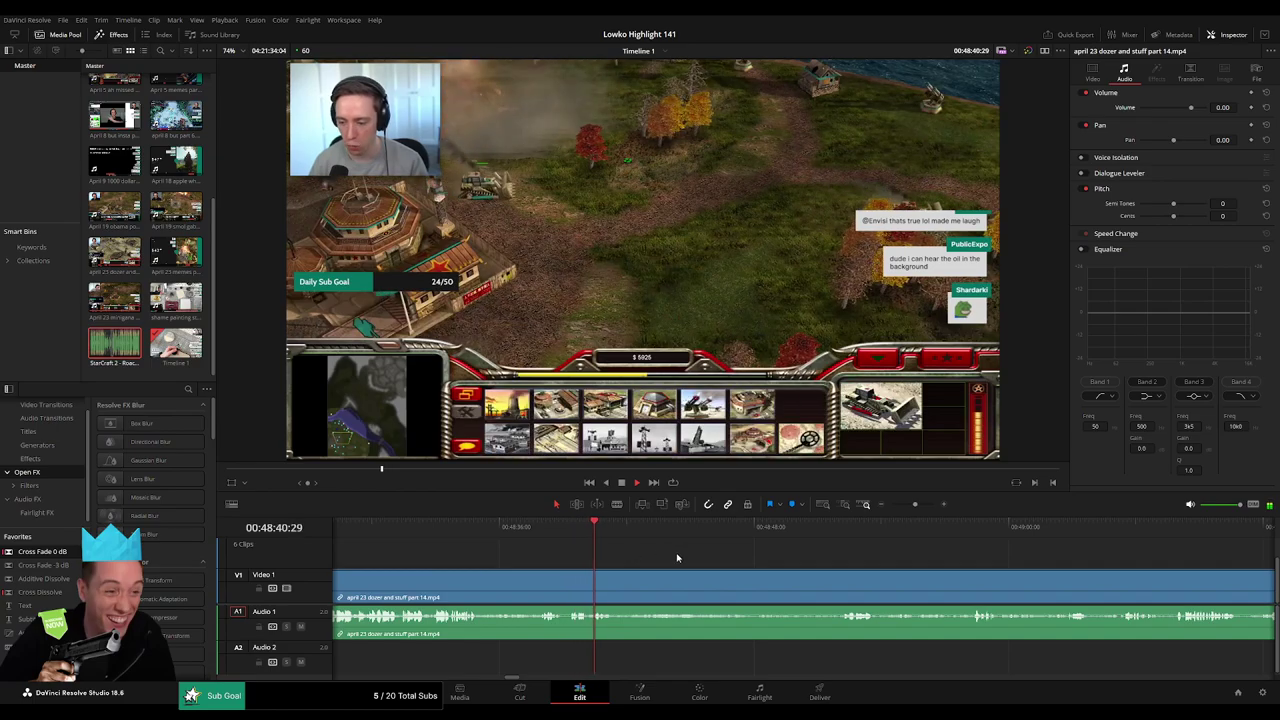
pyautogui.hscroll(2, 640, 555)
pyautogui.press('b')
pyautogui.click(549, 578)
pyautogui.click(726, 529)
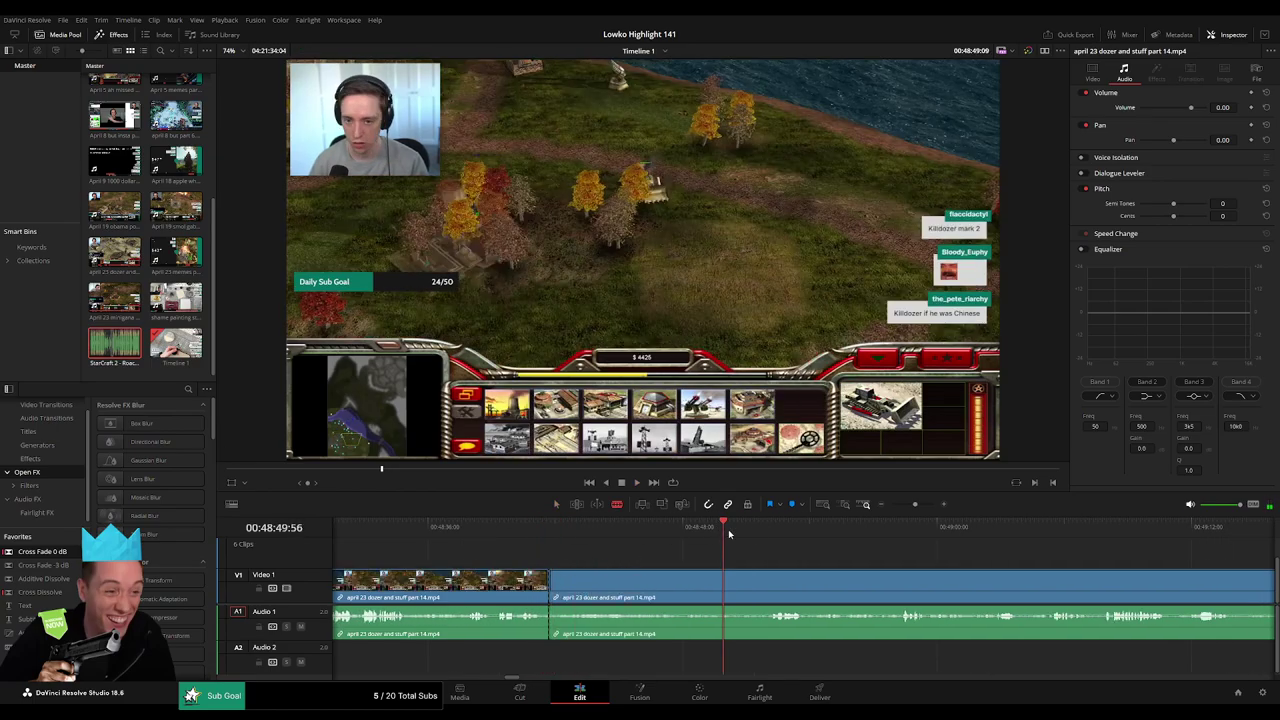
pyautogui.click(768, 582)
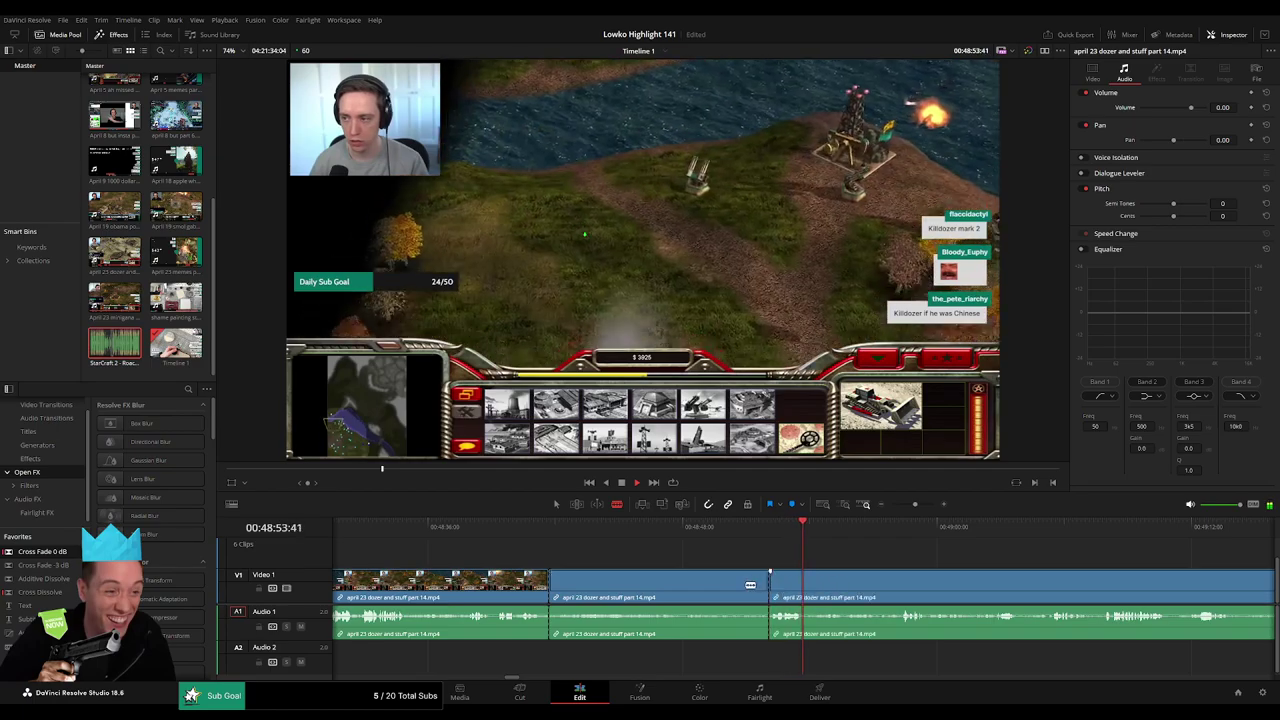
pyautogui.press('a')
pyautogui.click(713, 587)
pyautogui.press('Delete')
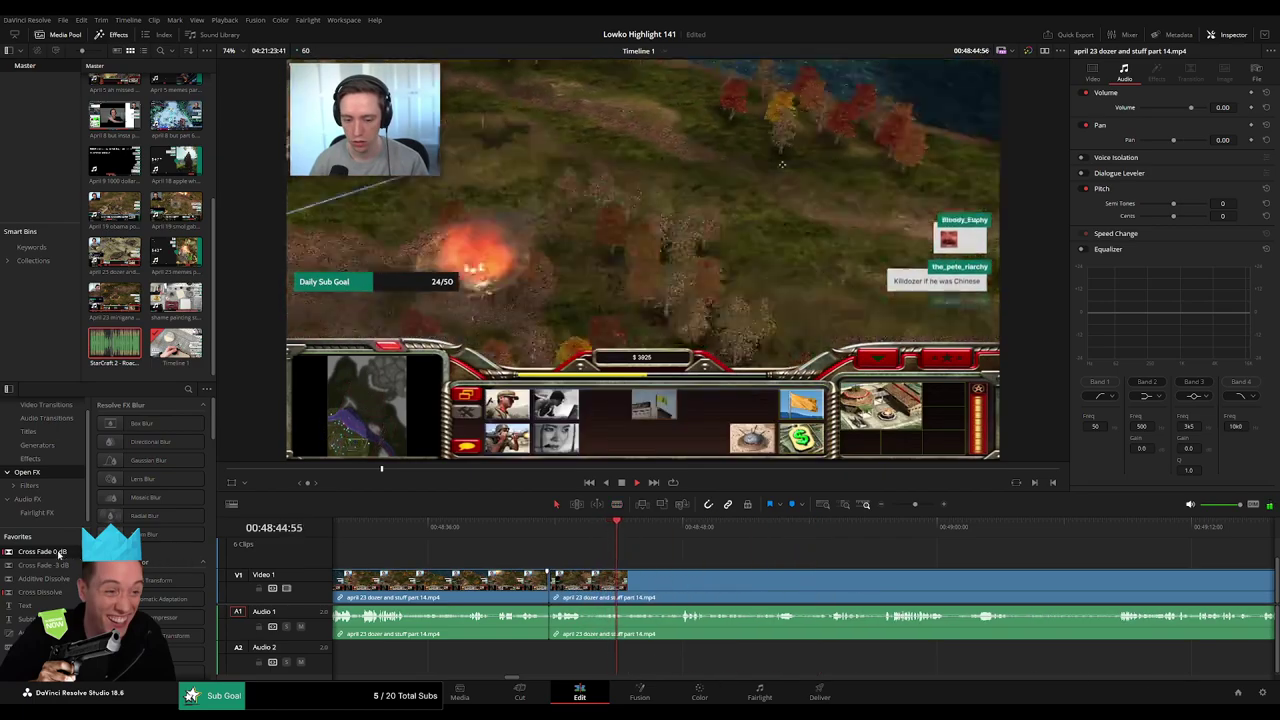
pyautogui.click(593, 583)
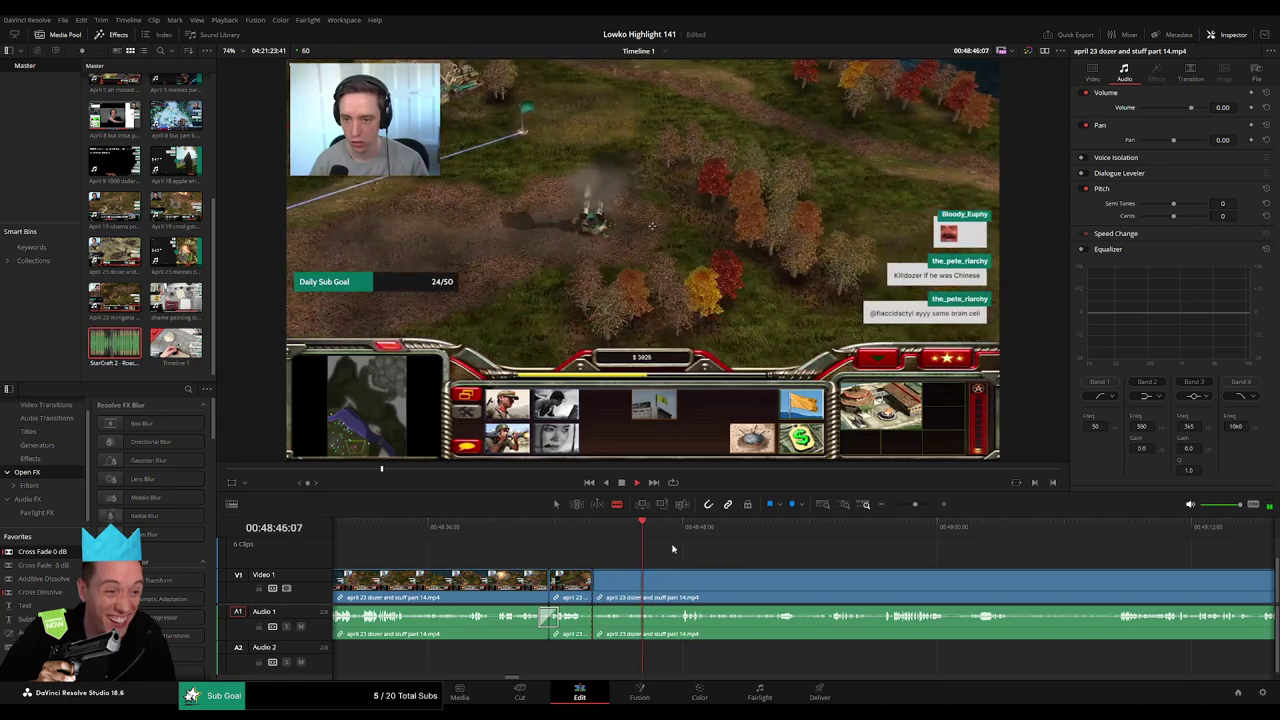
pyautogui.hotkey('ctrl', 'z')
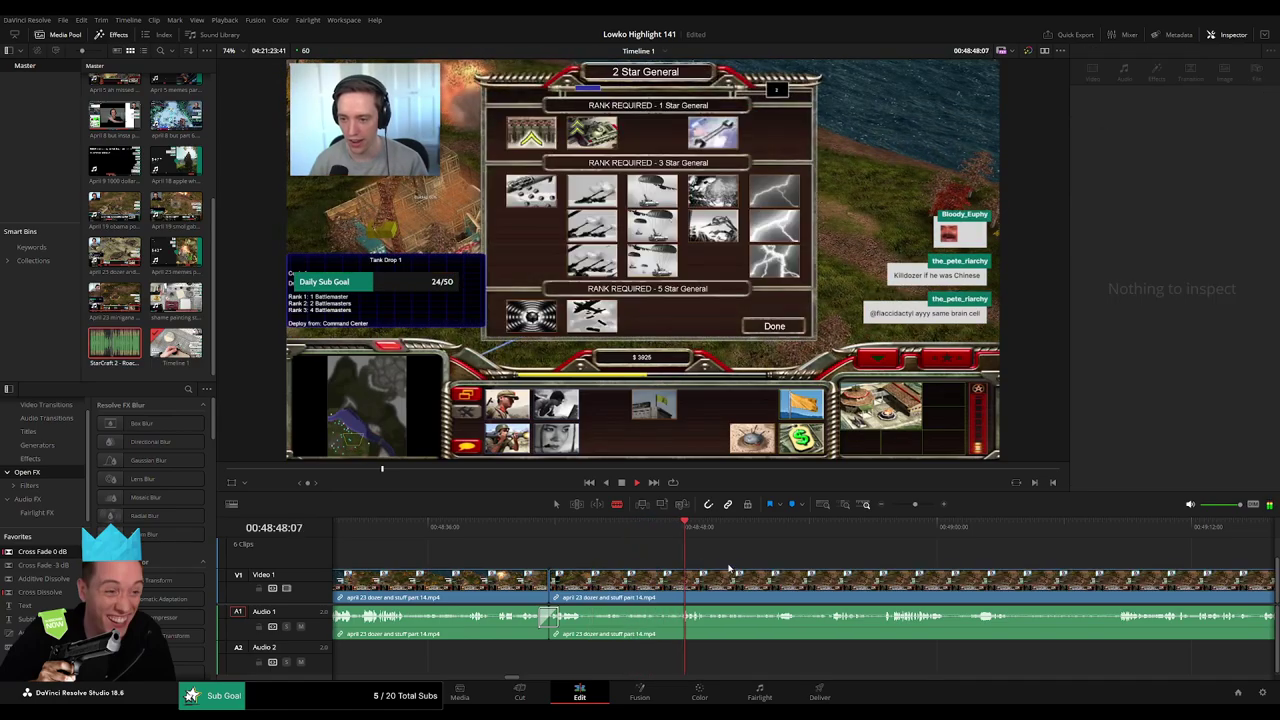
# Skim the rest of april 23 dozer and stuff part 14.mp4 from about 00:48:53 to 01:03:12 for footage worth keeping.
pyautogui.click(775, 545)
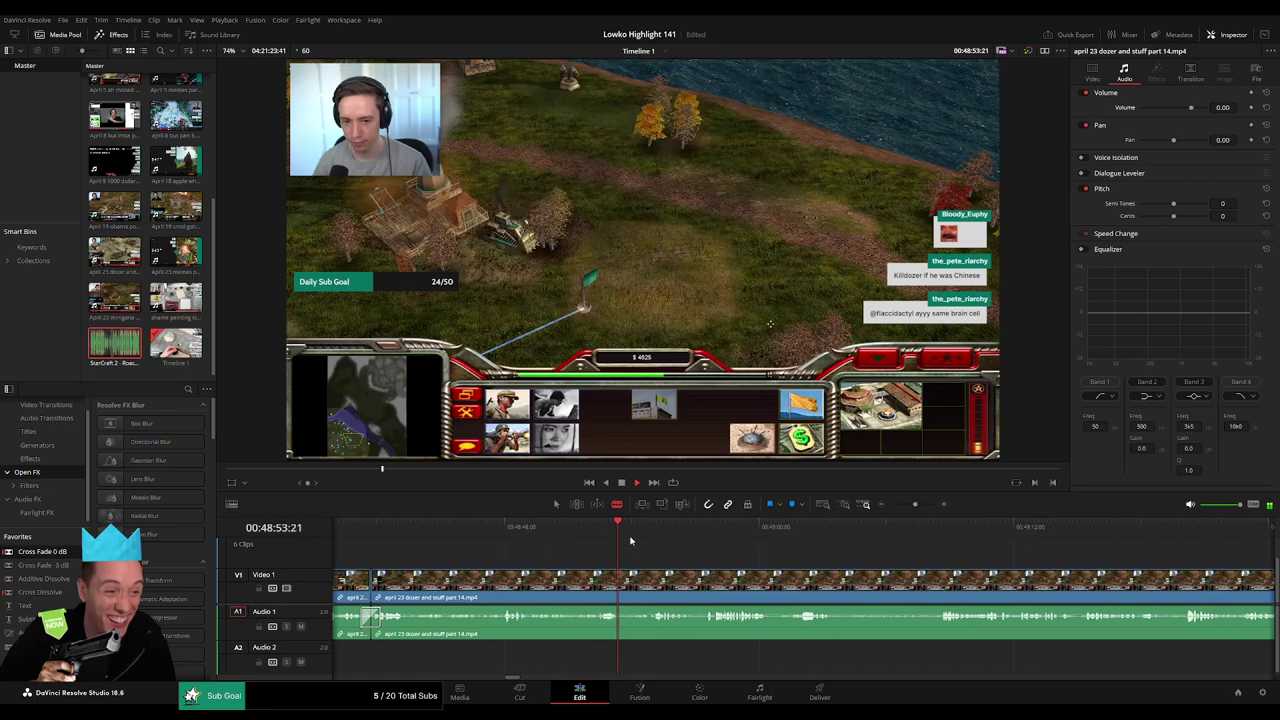
pyautogui.click(795, 536)
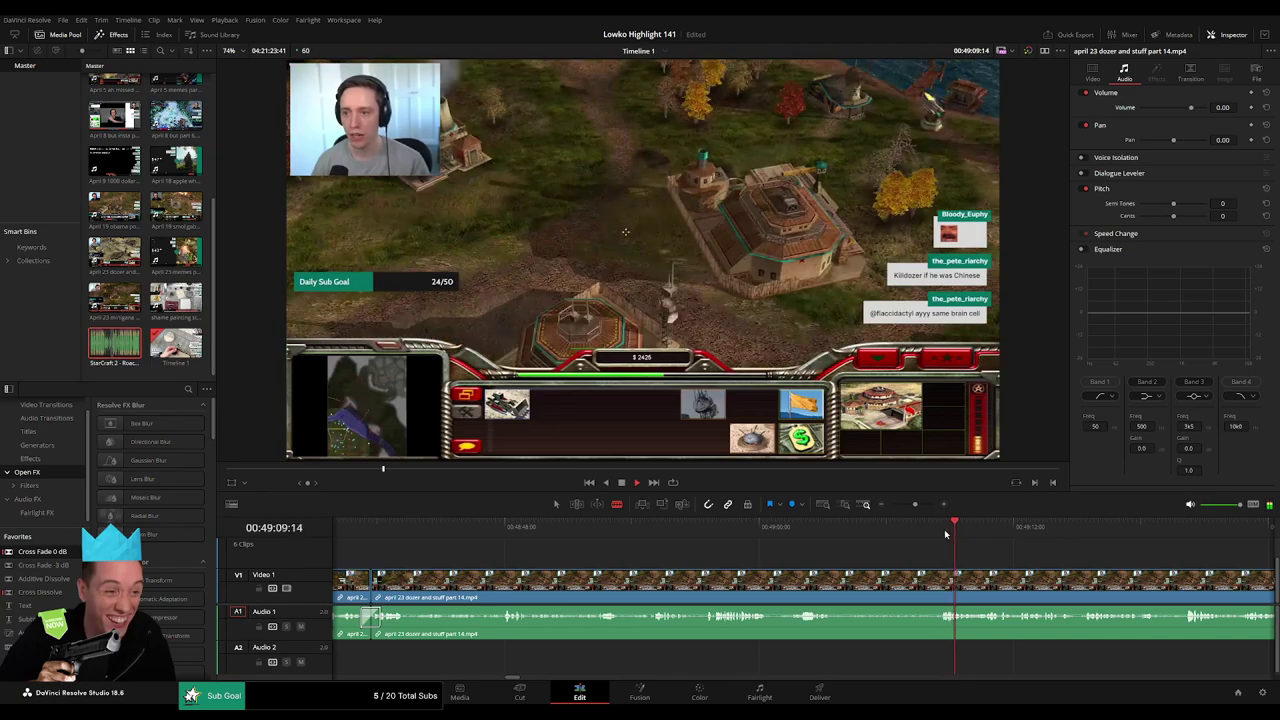
pyautogui.moveTo(1133, 534); pyautogui.dragTo(1180, 532)
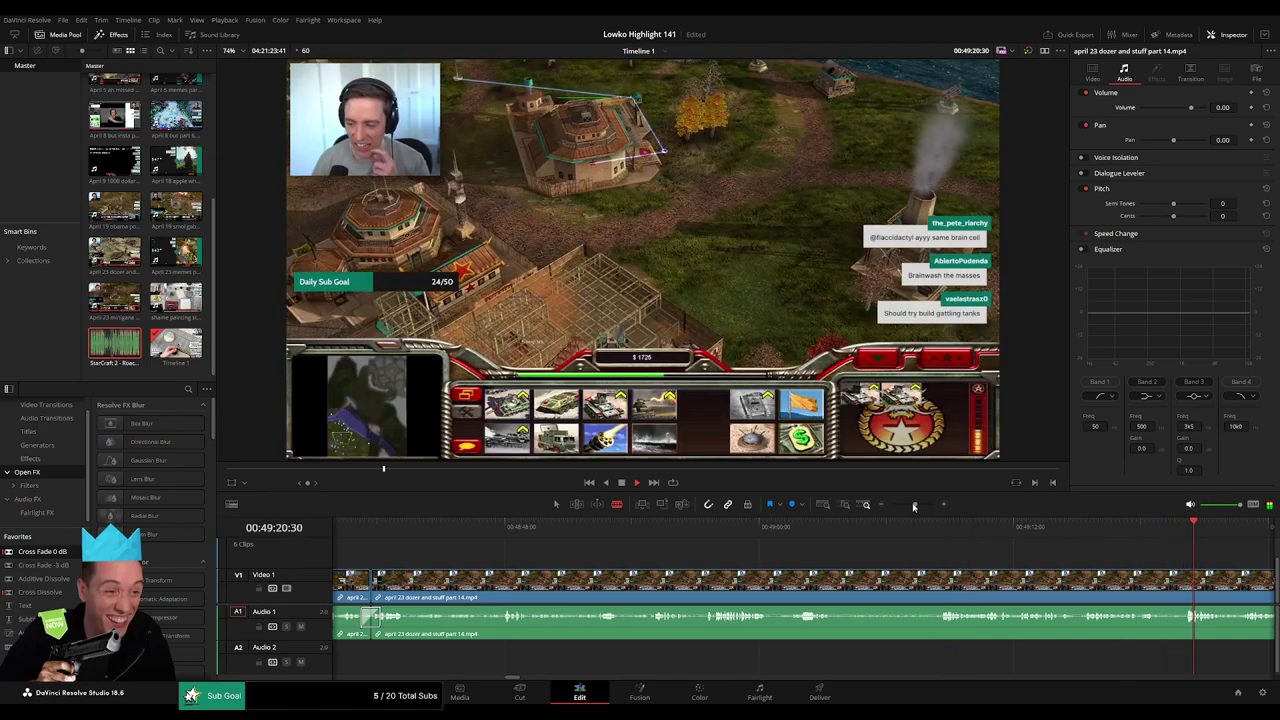
pyautogui.moveTo(913, 506); pyautogui.dragTo(908, 507)
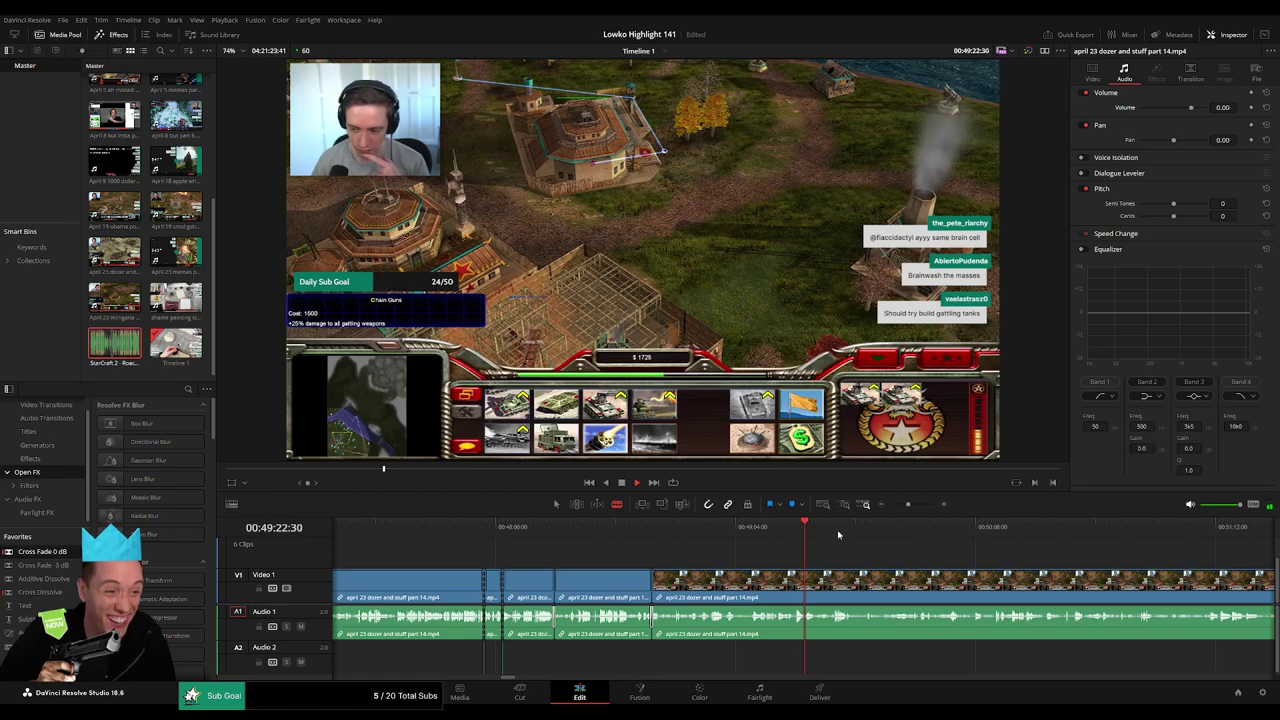
pyautogui.click(839, 535)
pyautogui.hscroll(3, 845, 538)
pyautogui.click(772, 535)
pyautogui.click(802, 538)
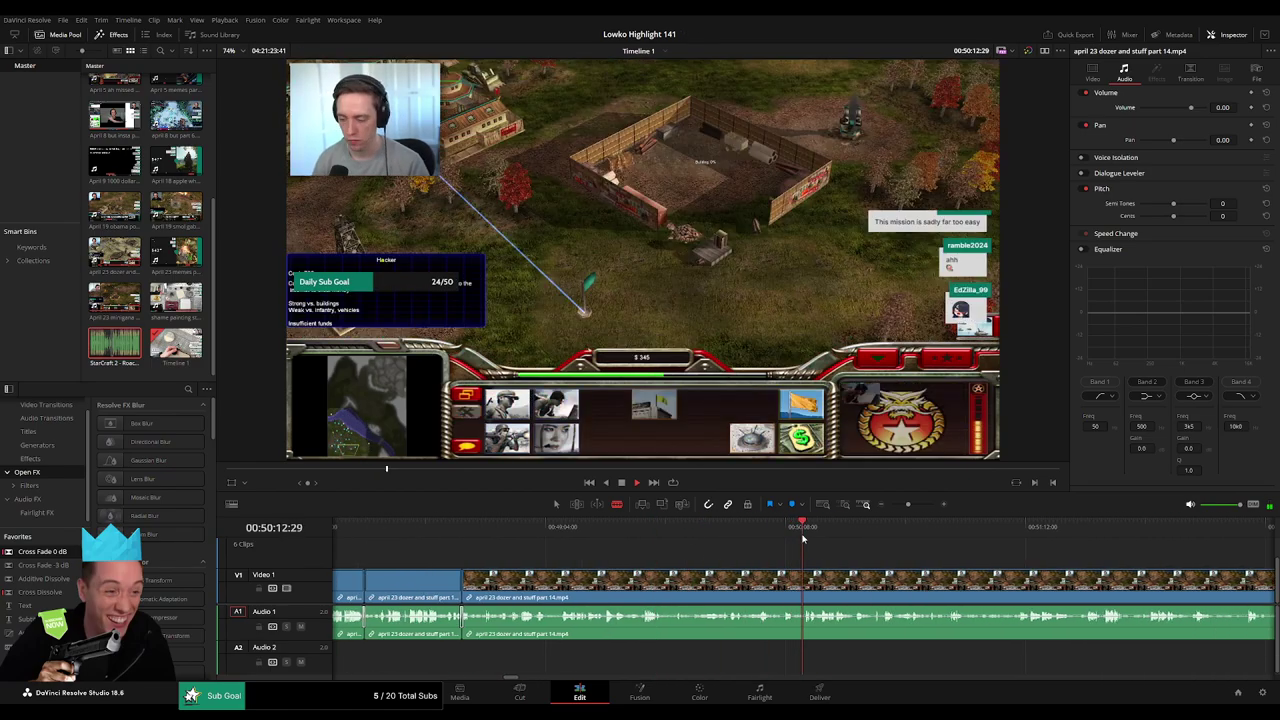
pyautogui.hscroll(3, 760, 538)
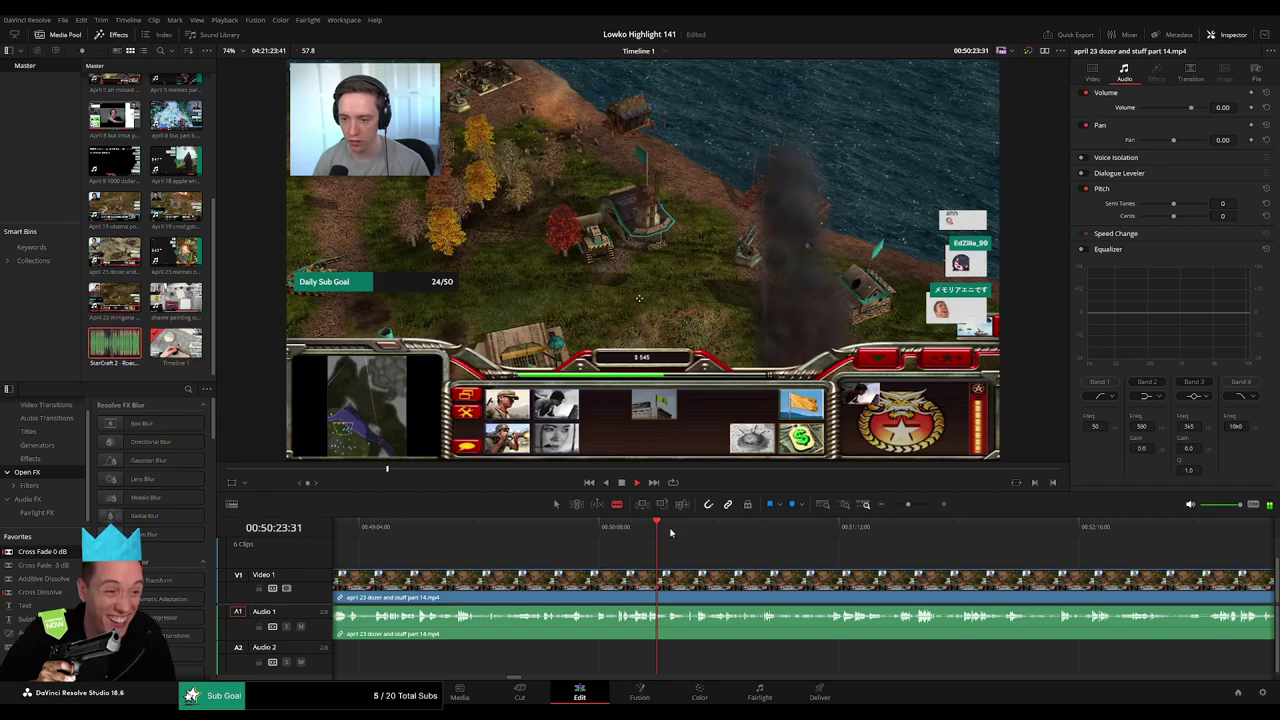
pyautogui.moveTo(670, 533); pyautogui.dragTo(900, 525)
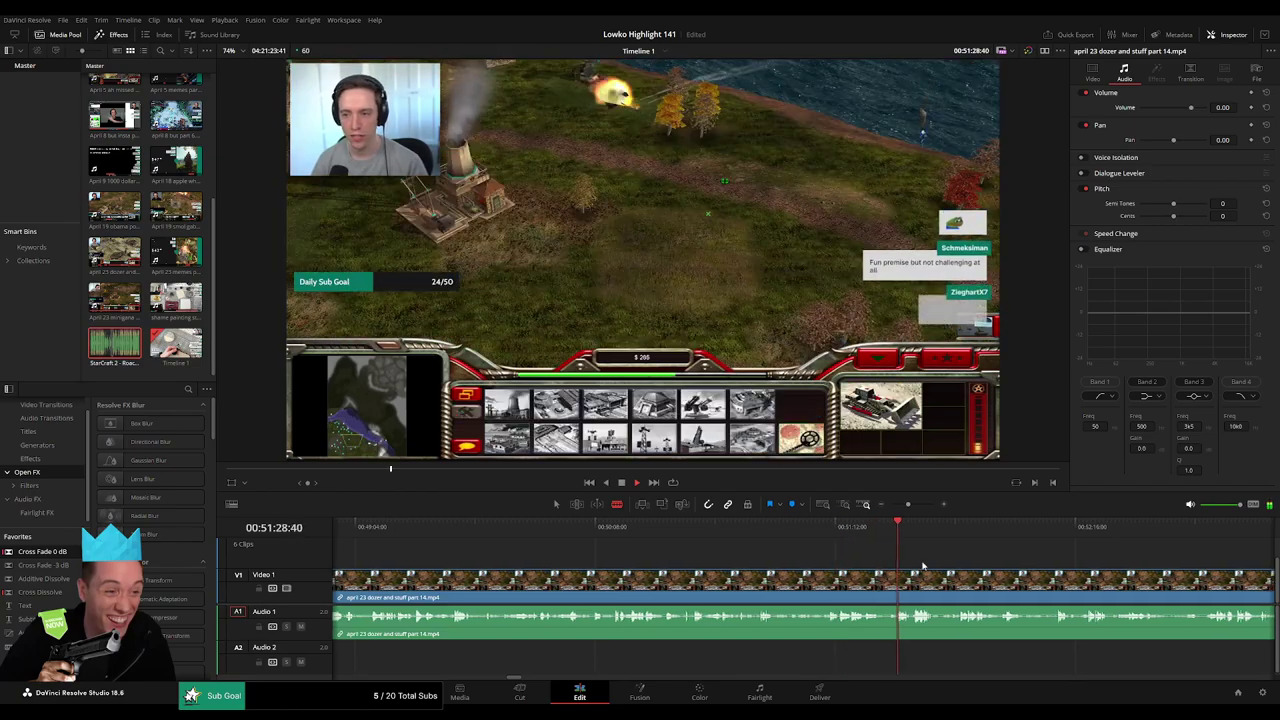
pyautogui.hscroll(3, 850, 560)
pyautogui.moveTo(815, 535); pyautogui.dragTo(880, 541)
pyautogui.hscroll(2, 749, 550)
pyautogui.press('space')
pyautogui.hscroll(2, 787, 563)
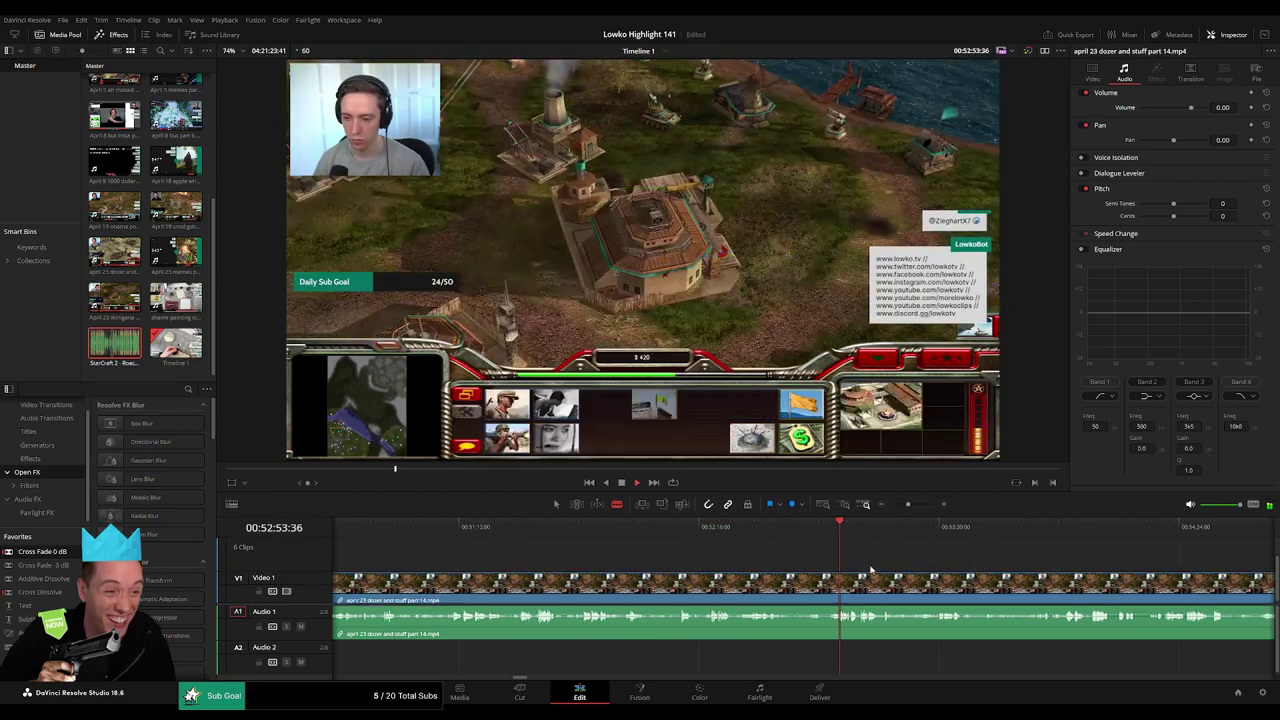
pyautogui.click(760, 538)
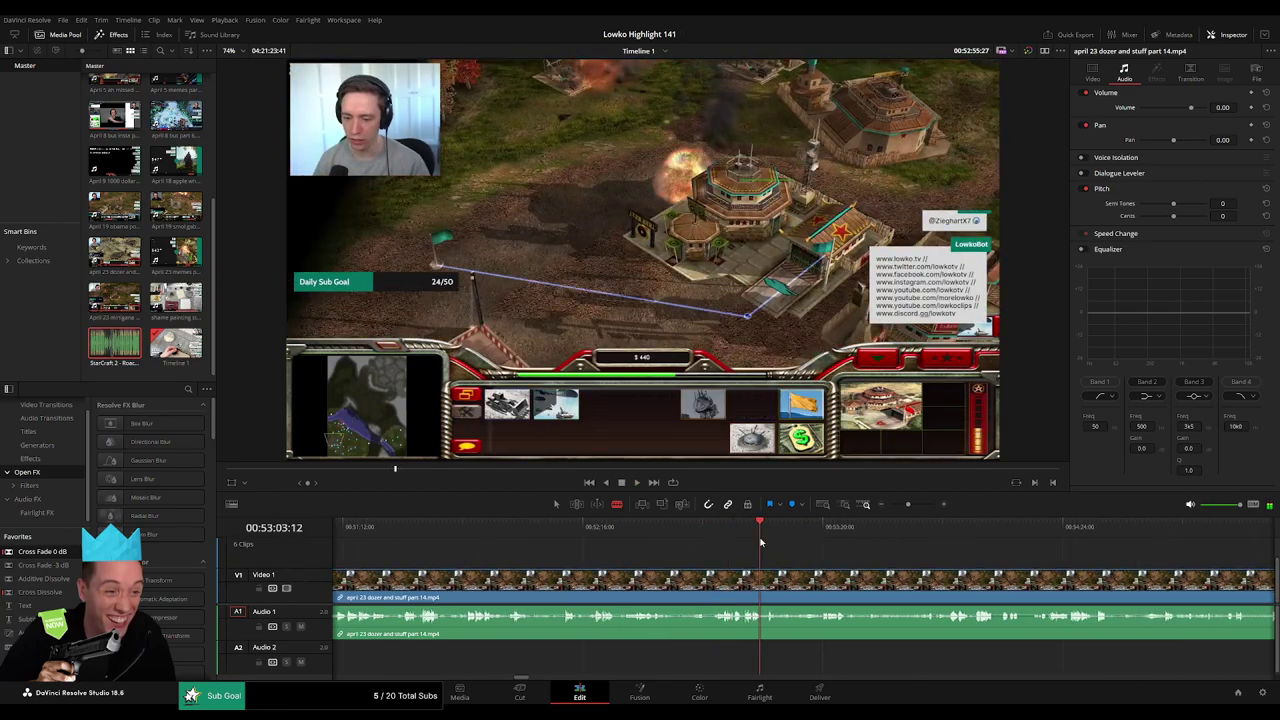
pyautogui.click(825, 538)
pyautogui.click(947, 534)
pyautogui.hscroll(3, 615, 552)
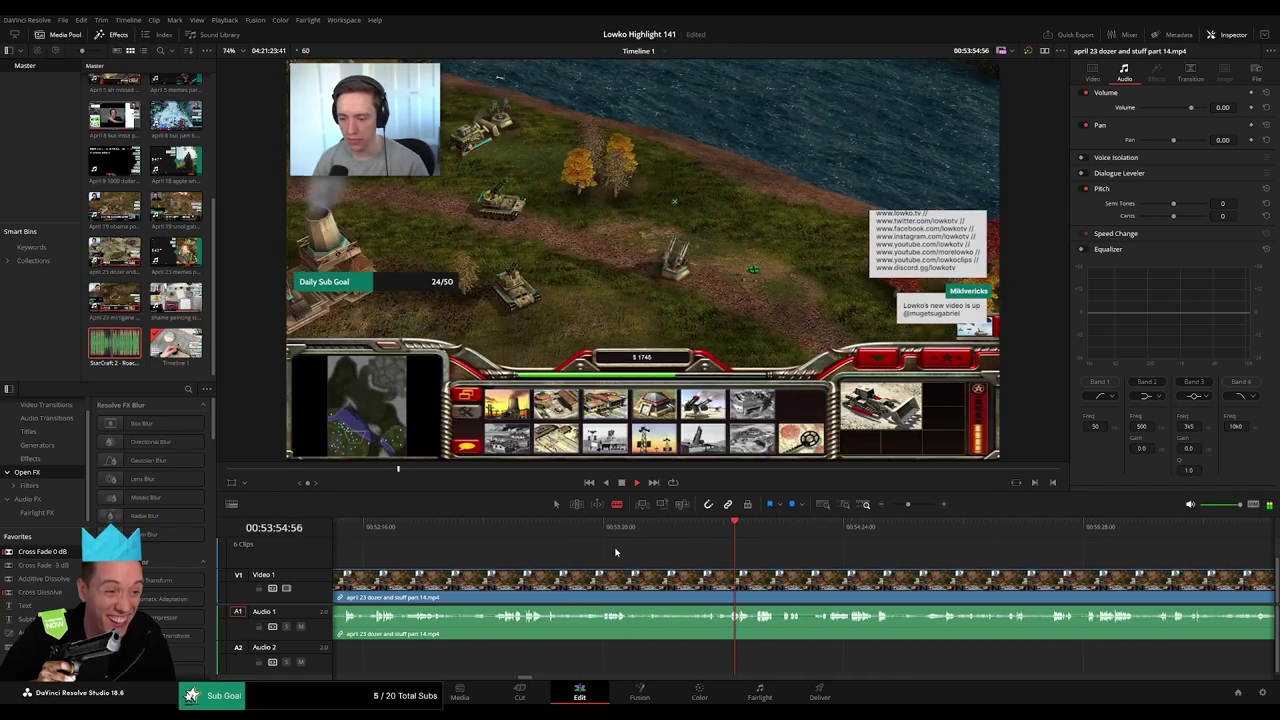
pyautogui.moveTo(790, 540); pyautogui.dragTo(1100, 536)
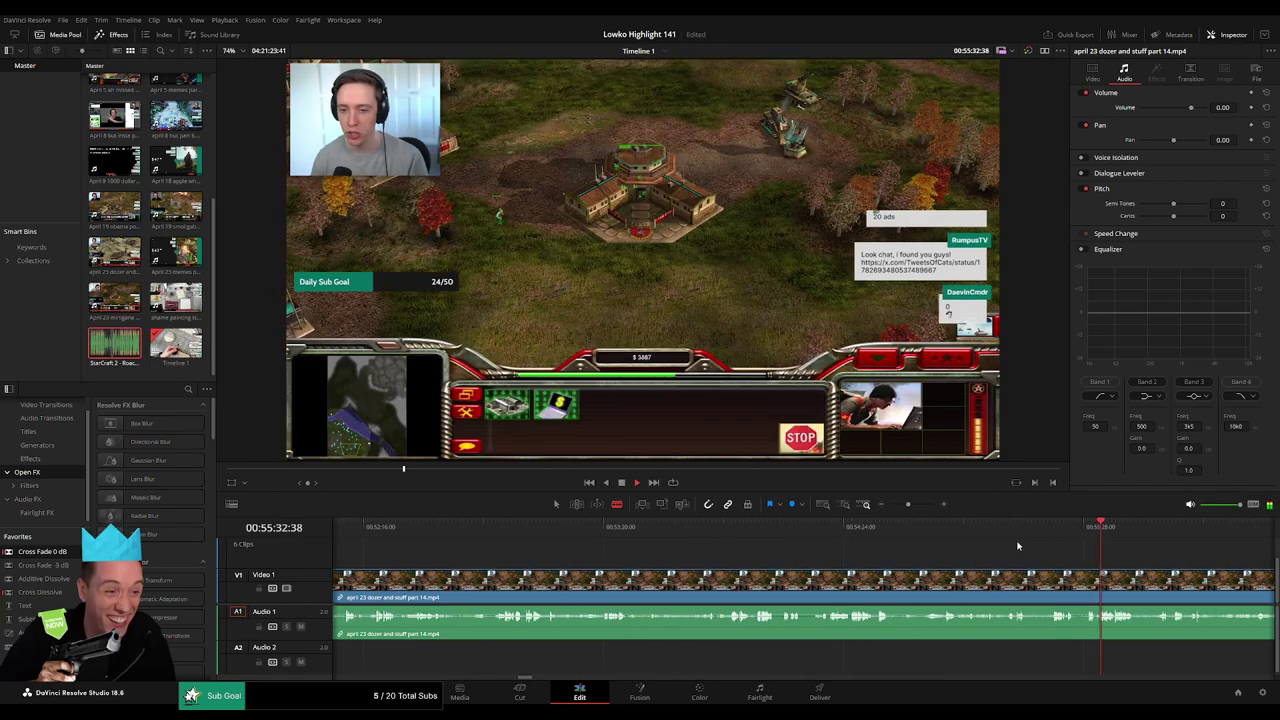
pyautogui.moveTo(908, 506); pyautogui.dragTo(944, 532)
pyautogui.press('space')
pyautogui.hscroll(2, 807, 555)
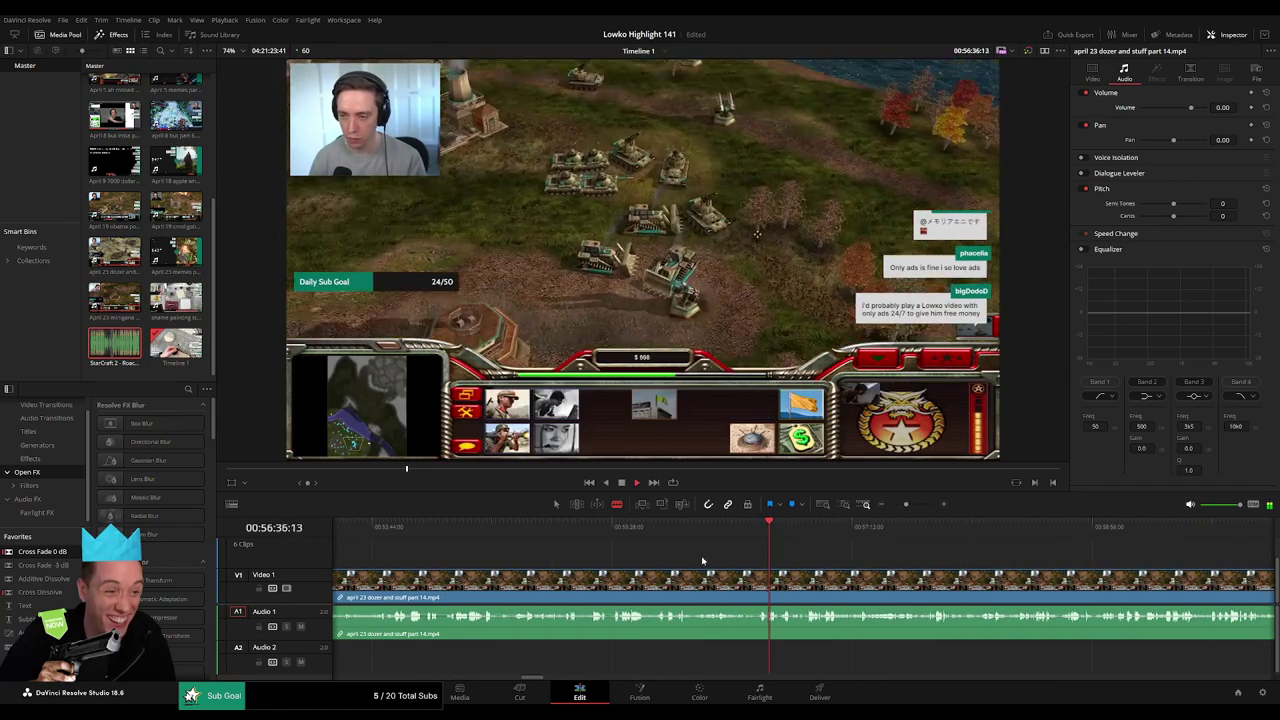
pyautogui.click(823, 527)
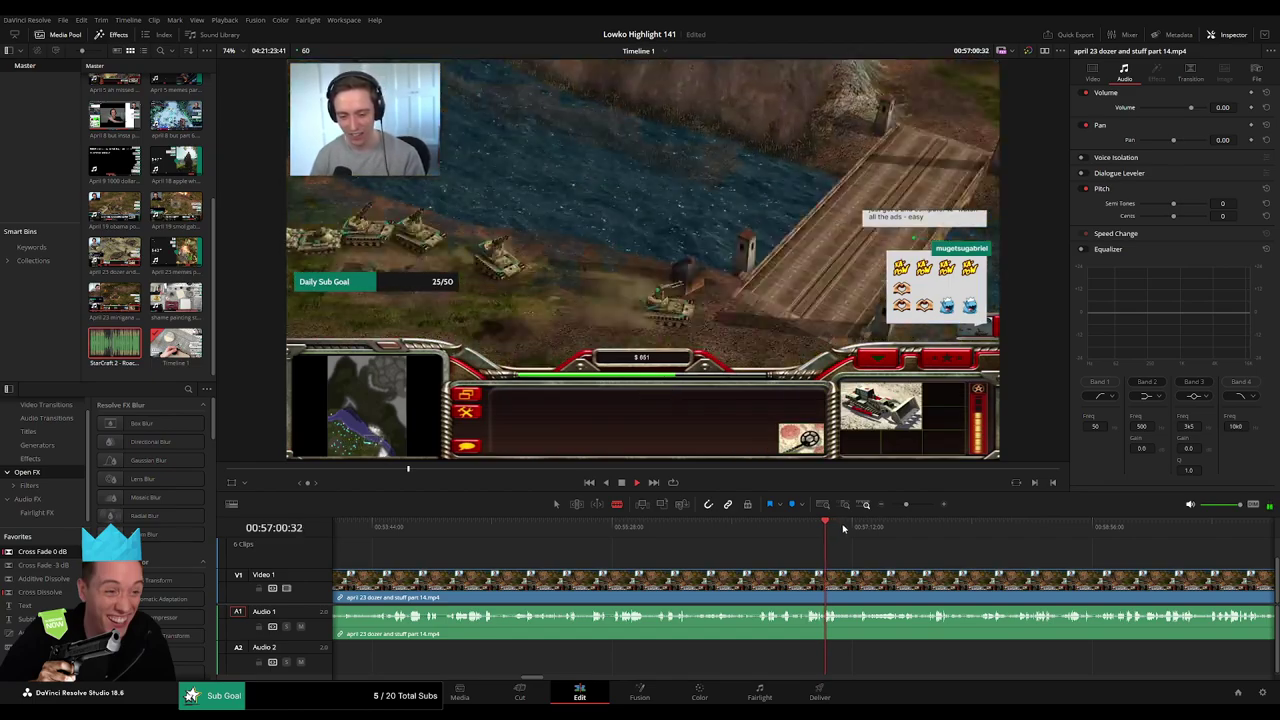
pyautogui.moveTo(843, 529); pyautogui.dragTo(1180, 529)
pyautogui.hscroll(1, 1173, 572)
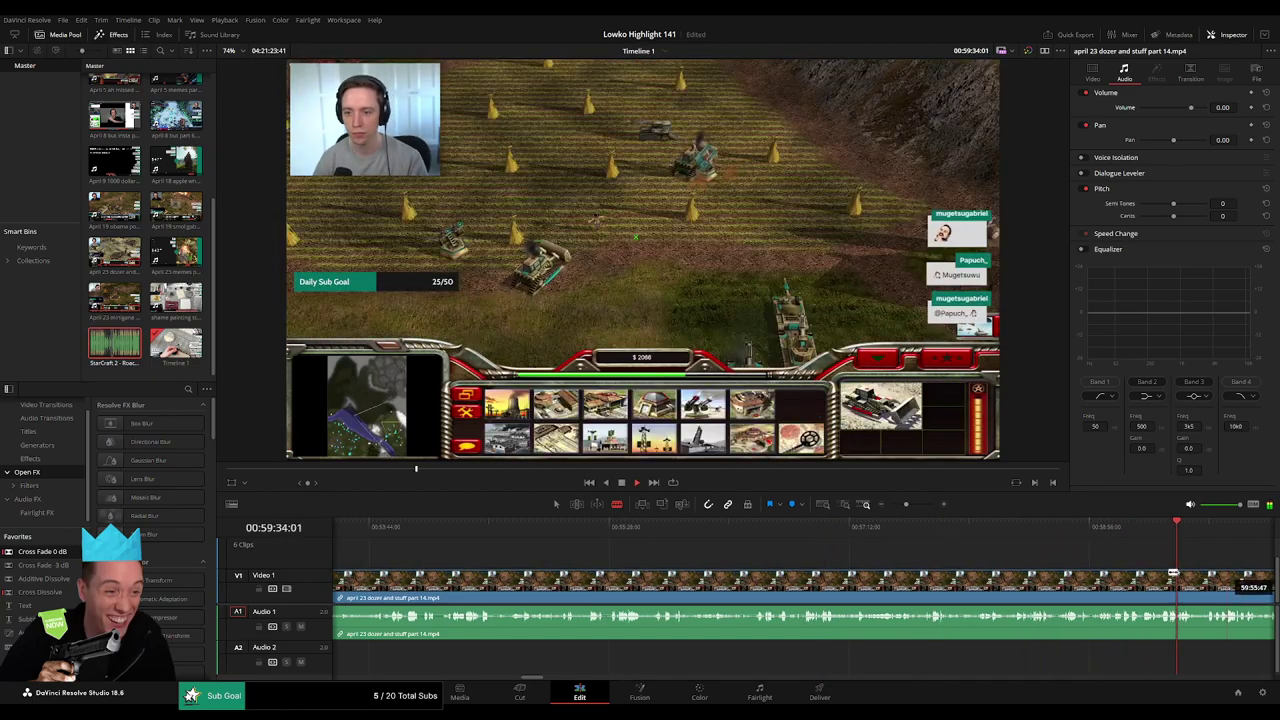
pyautogui.hscroll(5, 1173, 572)
pyautogui.click(724, 532)
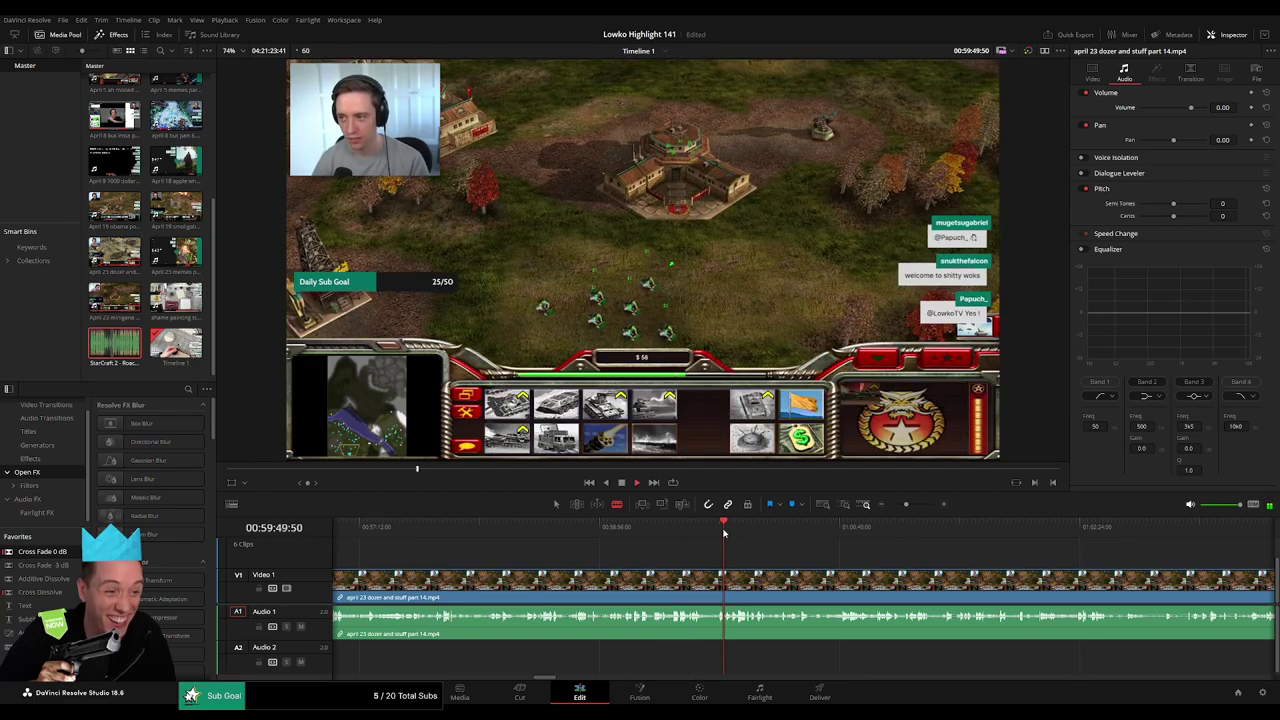
pyautogui.moveTo(727, 533); pyautogui.dragTo(1190, 540)
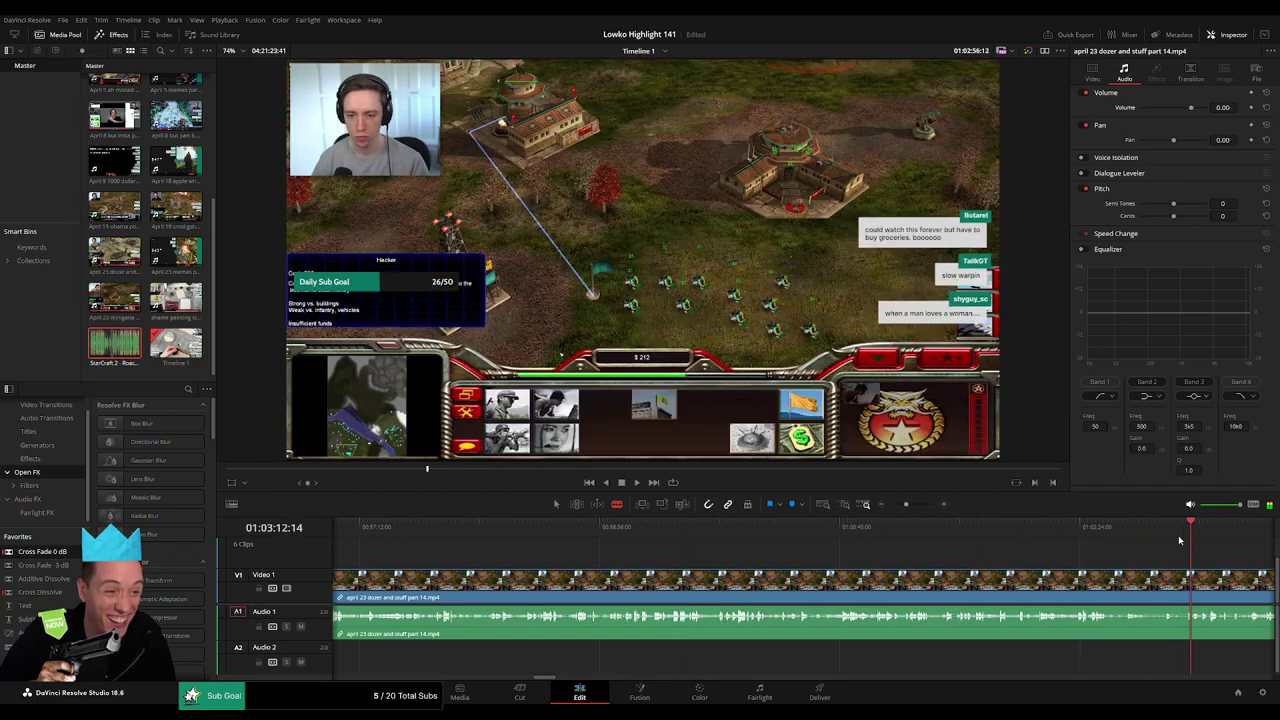
# Delete the remainder of april 23 dozer and stuff part 14.mp4 after about 00:48:41 and close the gap.
pyautogui.moveTo(906, 505); pyautogui.dragTo(901, 505)
pyautogui.moveTo(834, 532); pyautogui.dragTo(859, 533)
pyautogui.press('space')
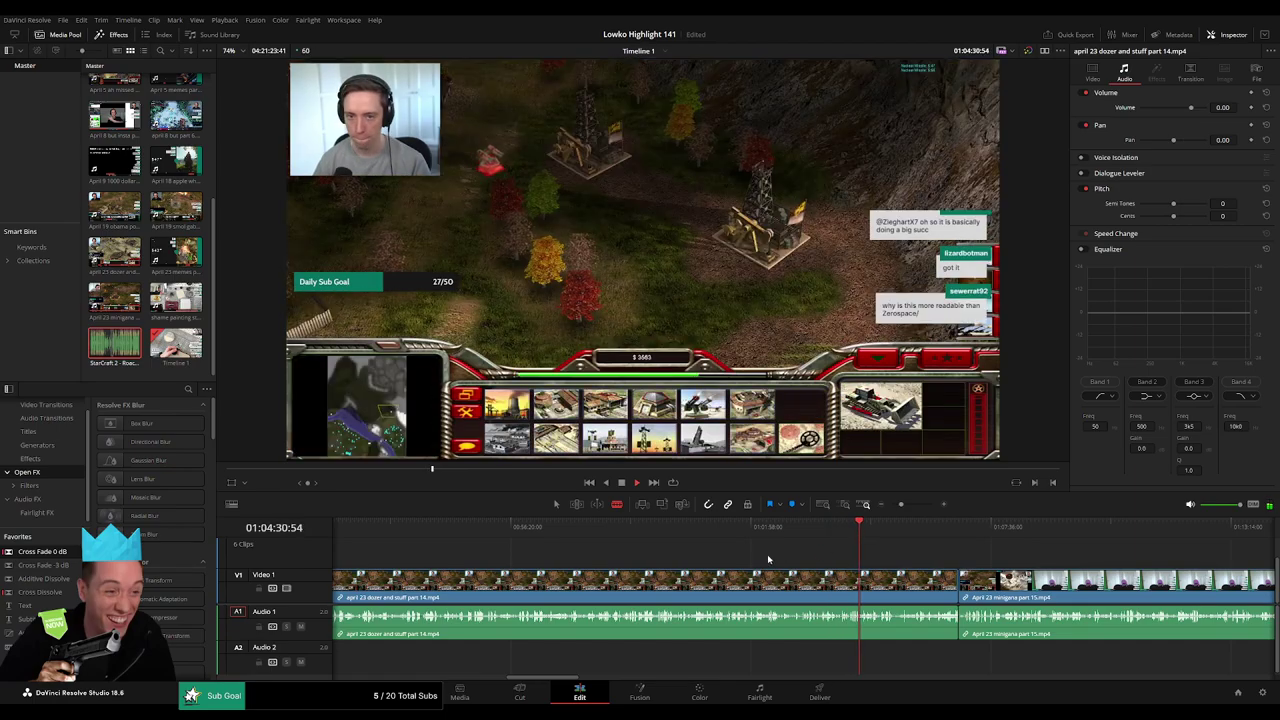
pyautogui.click(897, 506)
pyautogui.press('BackSpace')
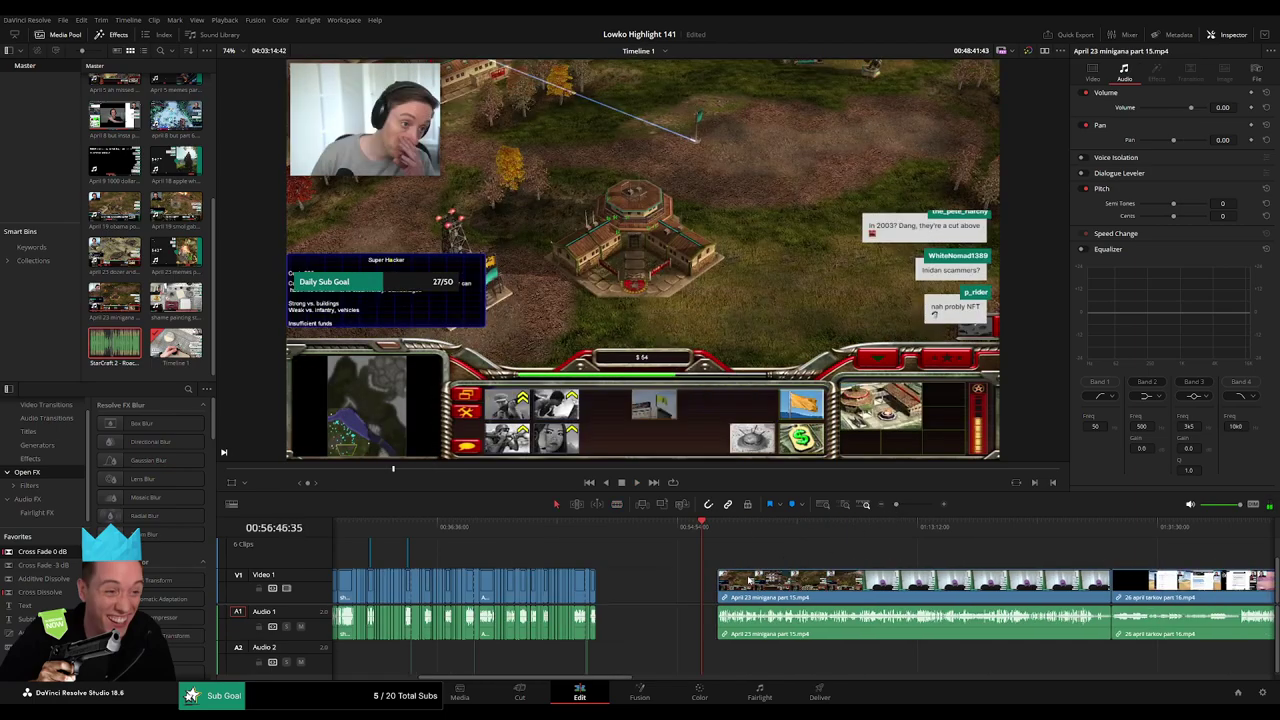
# Skim April 23 minigana part 15.mp4 from about 00:50:03 to 00:52:37 for the start of usable footage.
pyautogui.moveTo(606, 529); pyautogui.dragTo(611, 533)
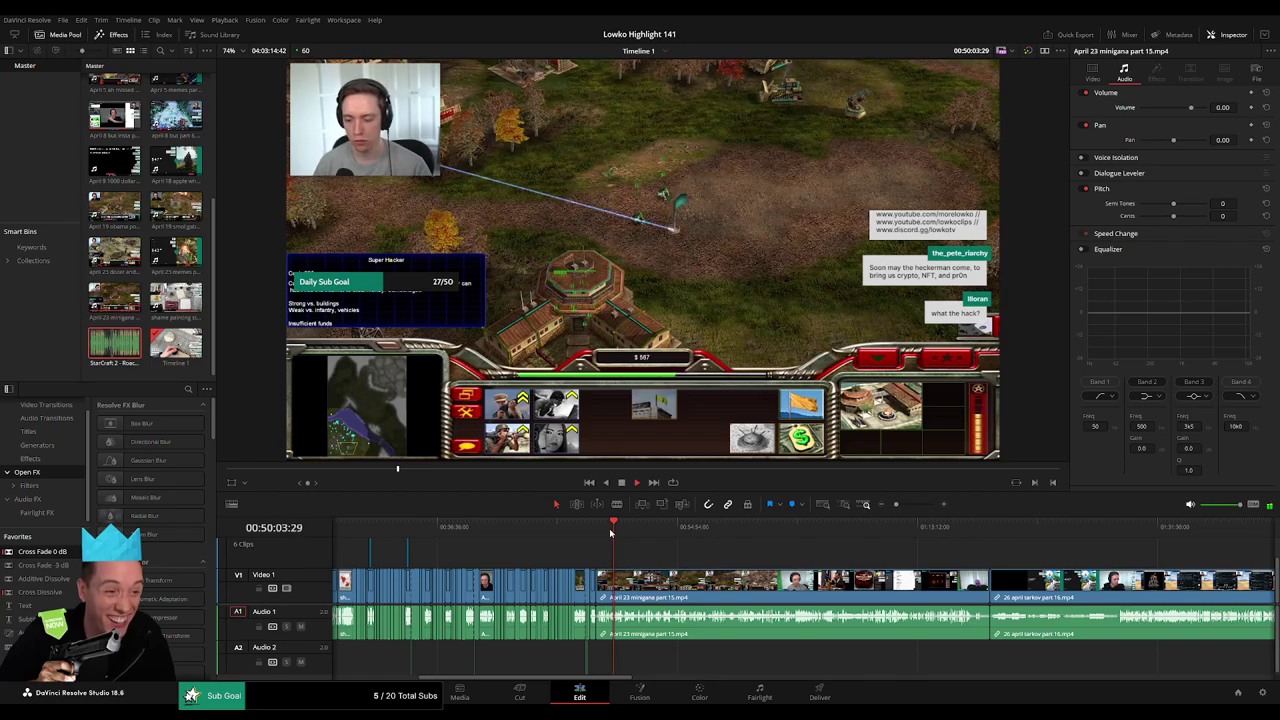
pyautogui.moveTo(895, 504); pyautogui.dragTo(907, 507)
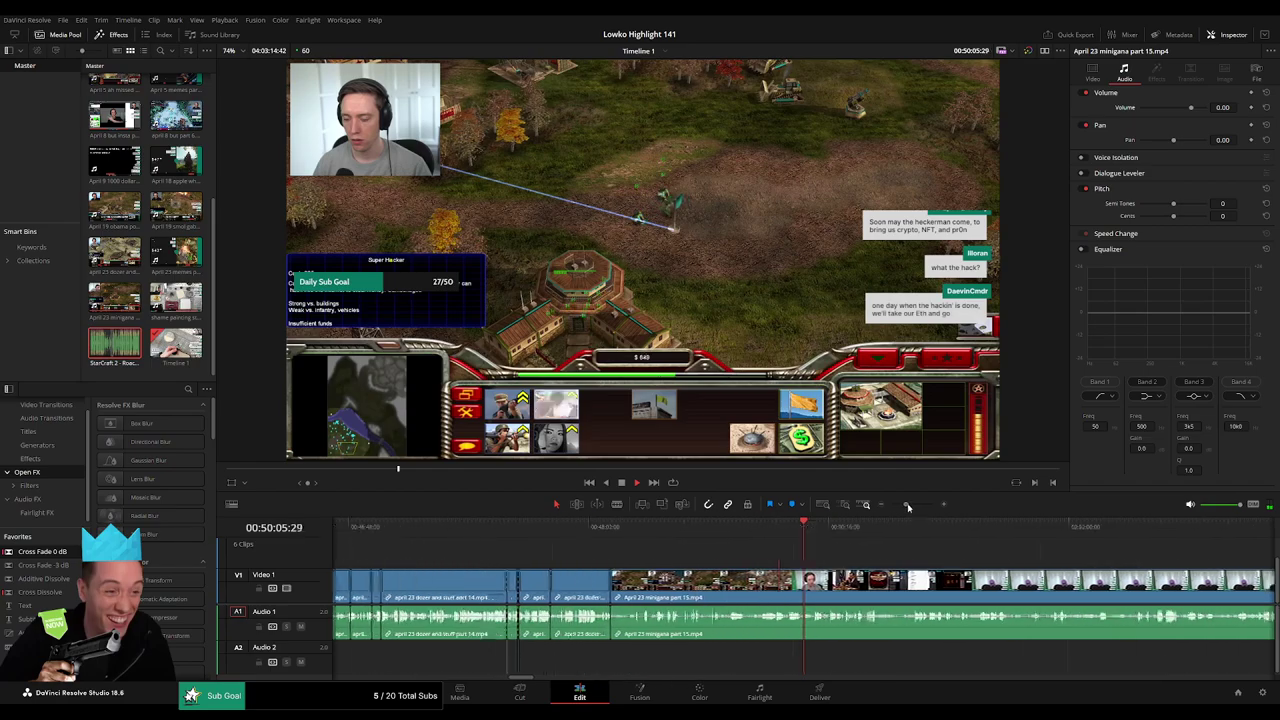
pyautogui.click(896, 528)
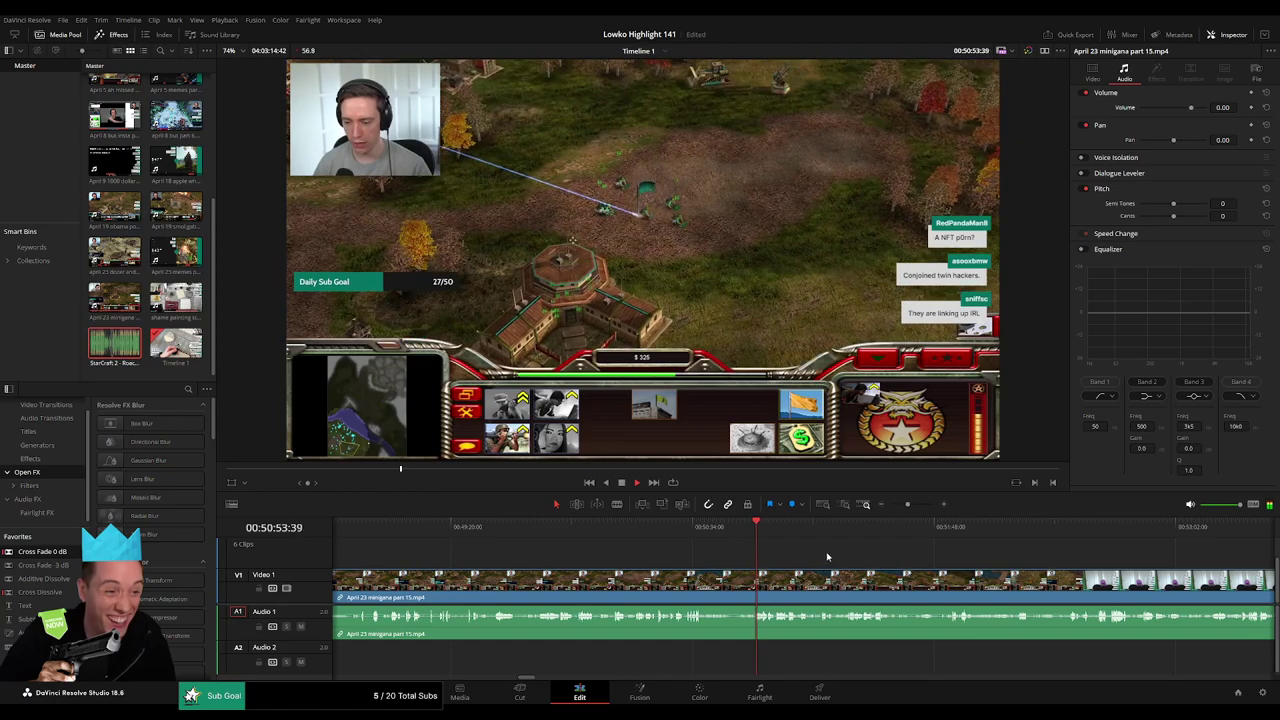
pyautogui.click(829, 556)
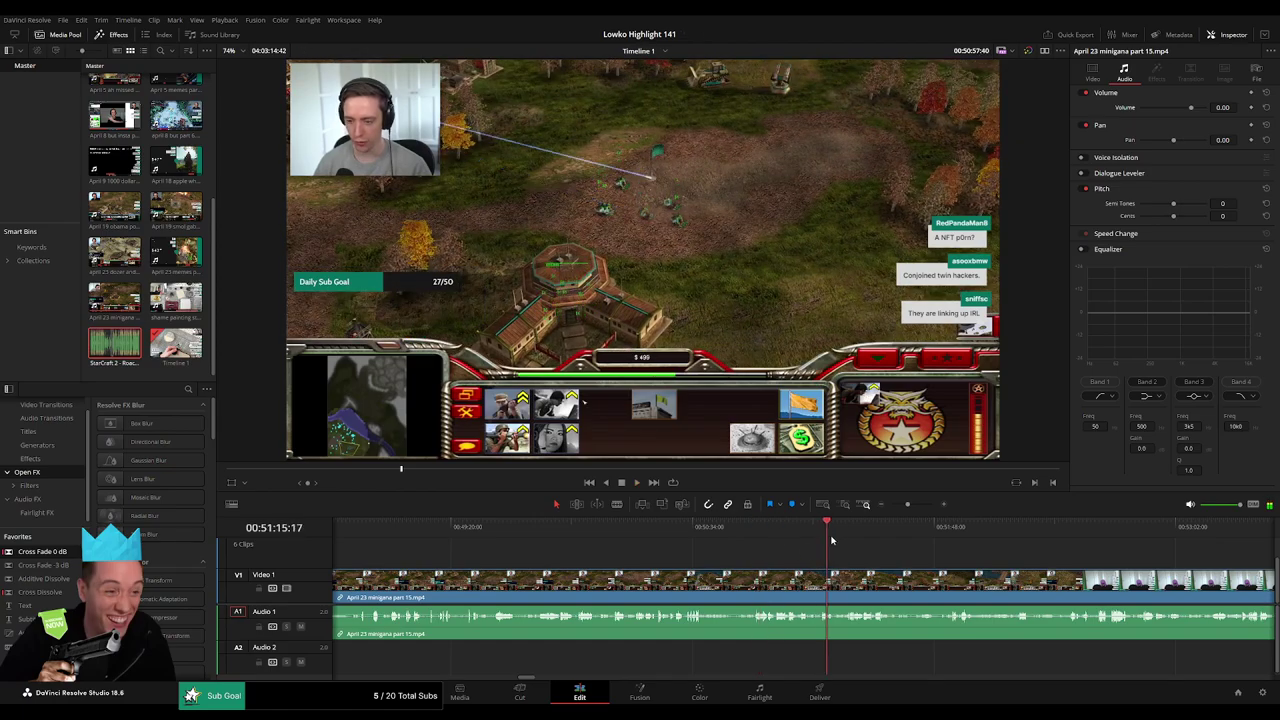
pyautogui.click(902, 538)
pyautogui.click(1071, 545)
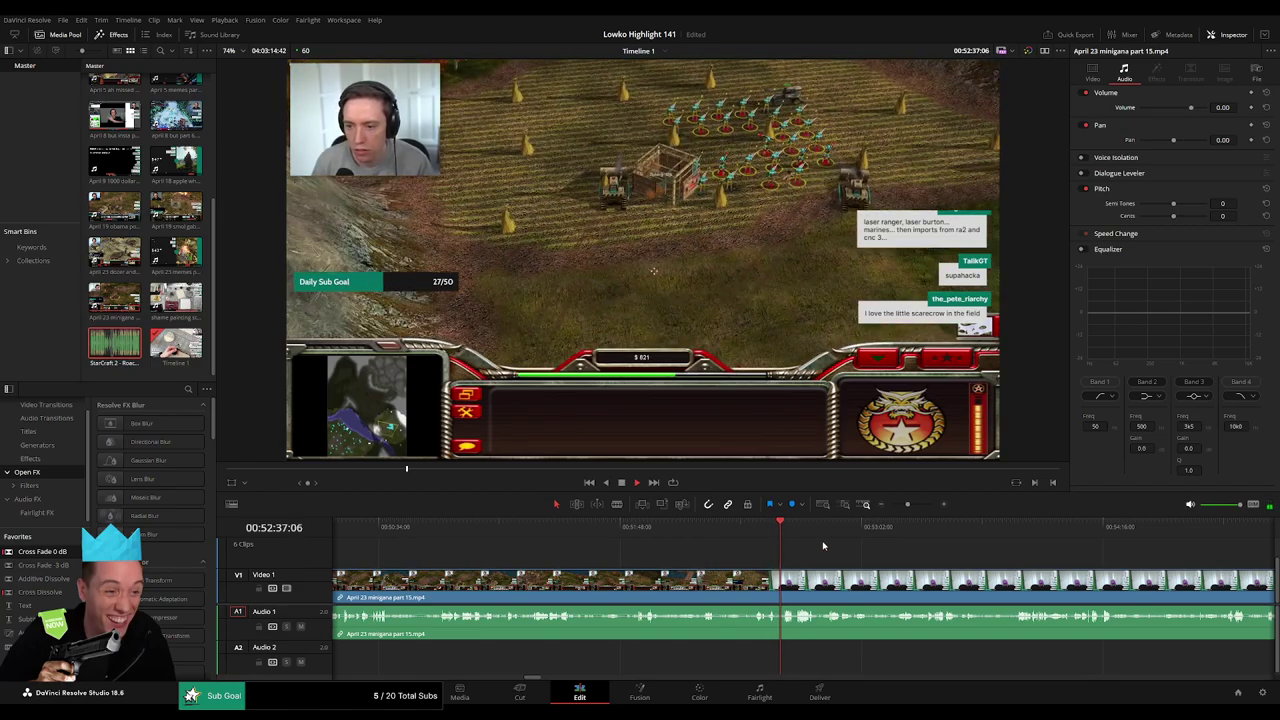
pyautogui.moveTo(787, 531); pyautogui.dragTo(802, 531)
# Remove the opening of April 23 minigana part 15.mp4 up to about 00:52:13, close the gap and crossfade the audio join.
pyautogui.moveTo(907, 505); pyautogui.dragTo(915, 507)
pyautogui.moveTo(495, 525); pyautogui.dragTo(475, 528)
pyautogui.hscroll(-5, 478, 580)
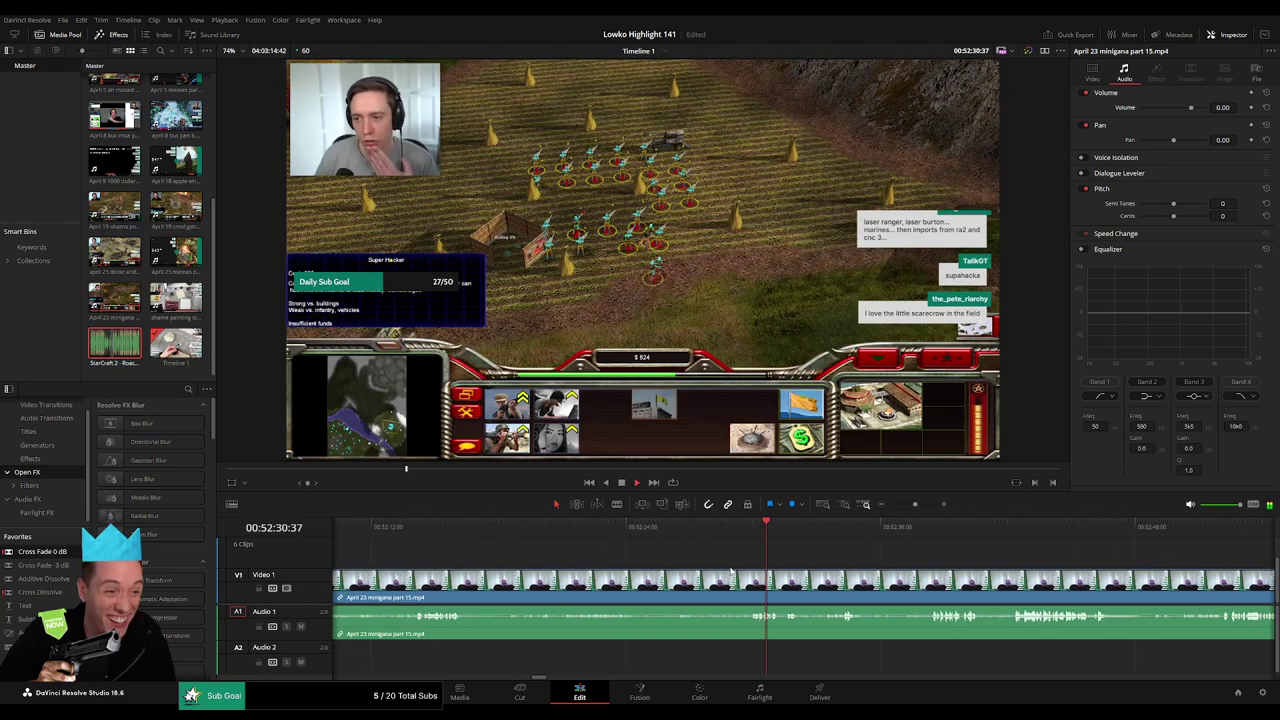
pyautogui.click(416, 527)
pyautogui.hscroll(-4, 490, 560)
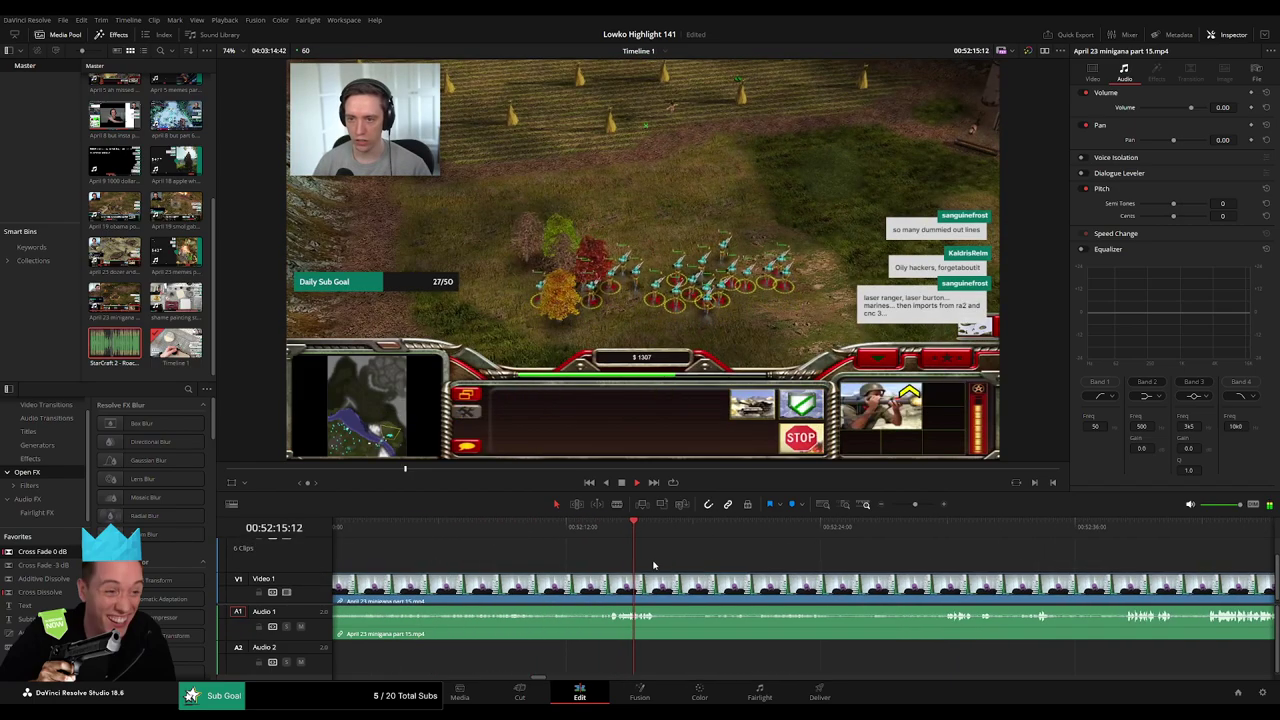
pyautogui.click(607, 583)
pyautogui.press('a')
pyautogui.press('Delete')
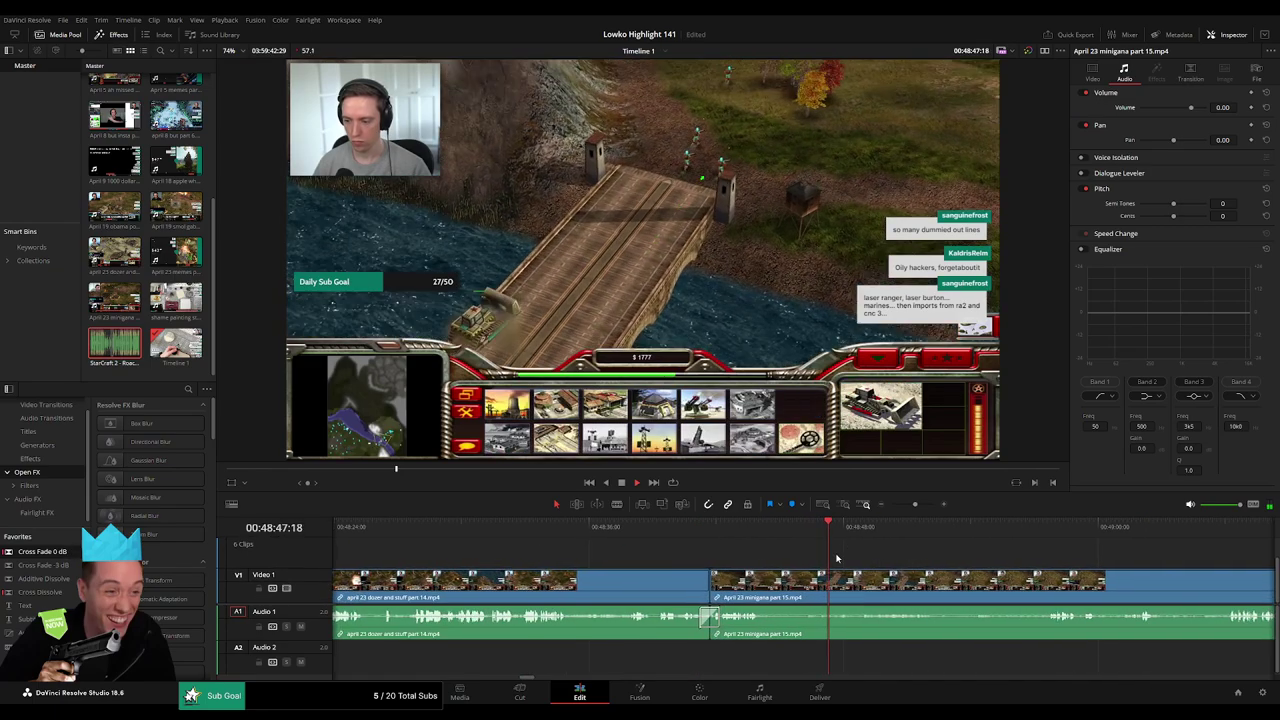
# Delete April 23 minigana part 15.mp4 from about 00:48:44 to 00:48:57, close the gap and crossfade the audio join.
pyautogui.press('b')
pyautogui.click(772, 590)
pyautogui.hscroll(3, 940, 575)
pyautogui.click(801, 528)
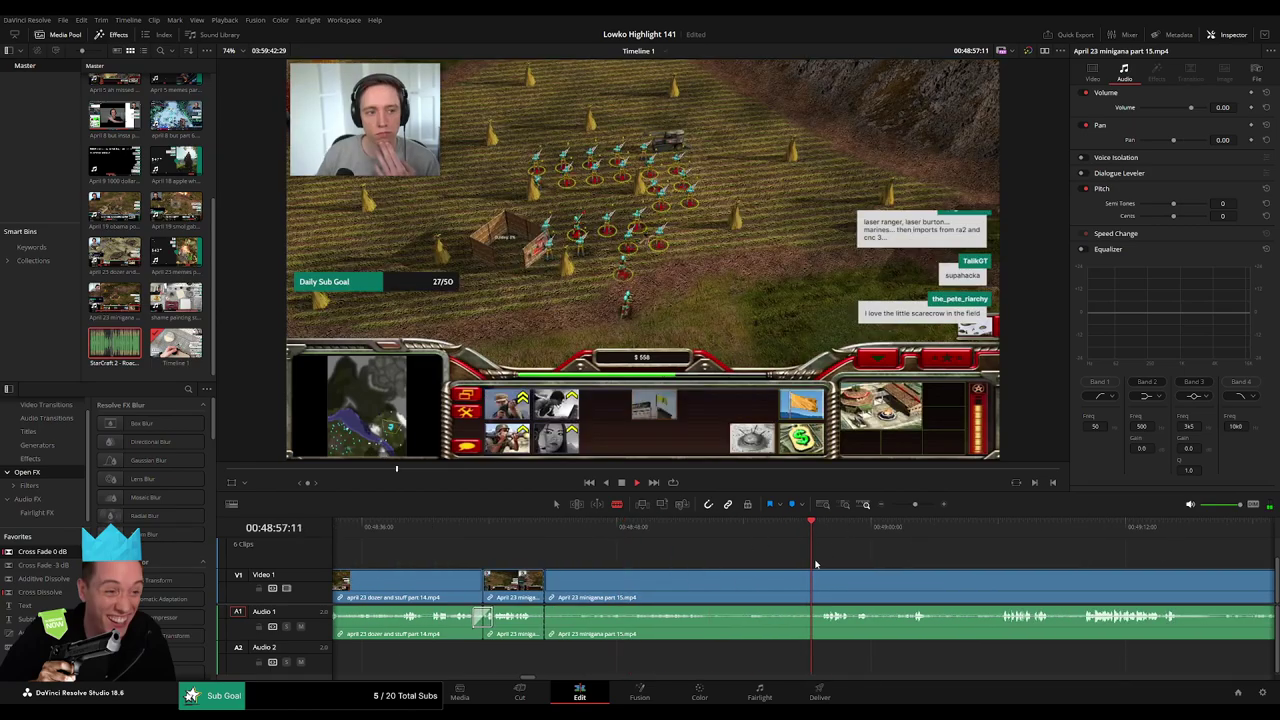
pyautogui.press('Delete')
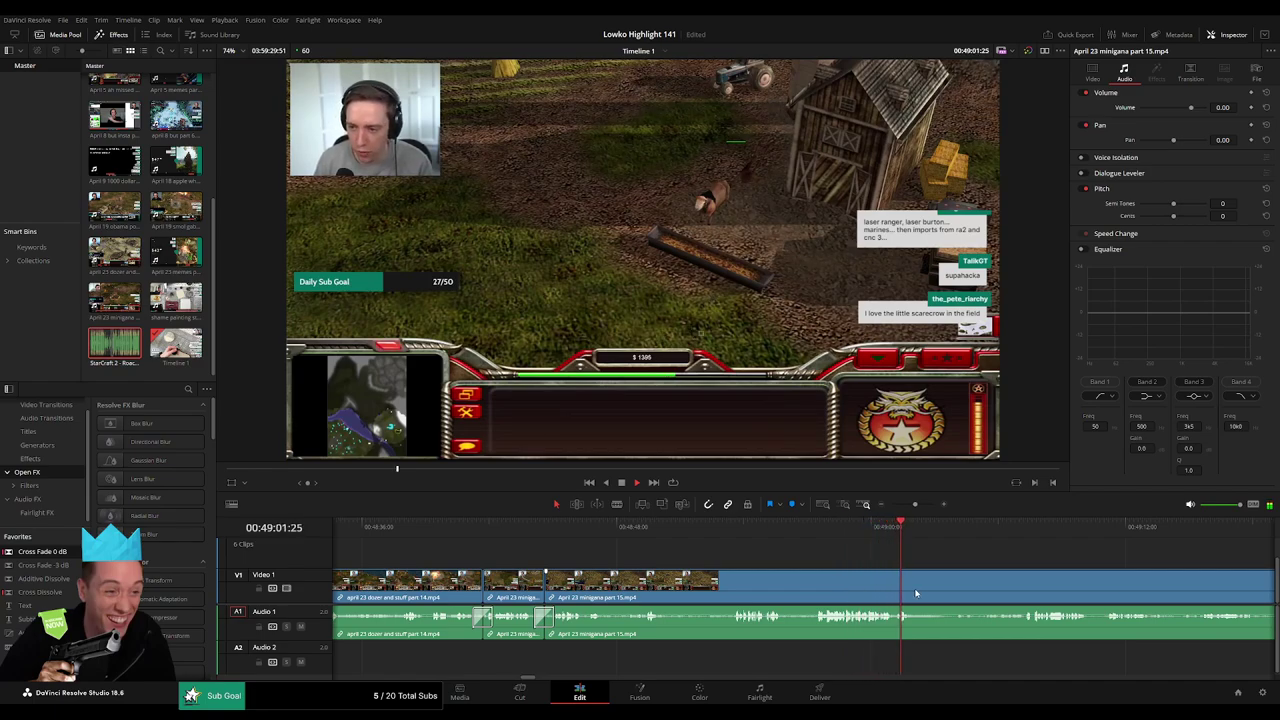
# Split April 23 minigana part 15.mp4 at about 00:49:01.
pyautogui.hscroll(4, 897, 576)
pyautogui.click(659, 530)
pyautogui.click(687, 532)
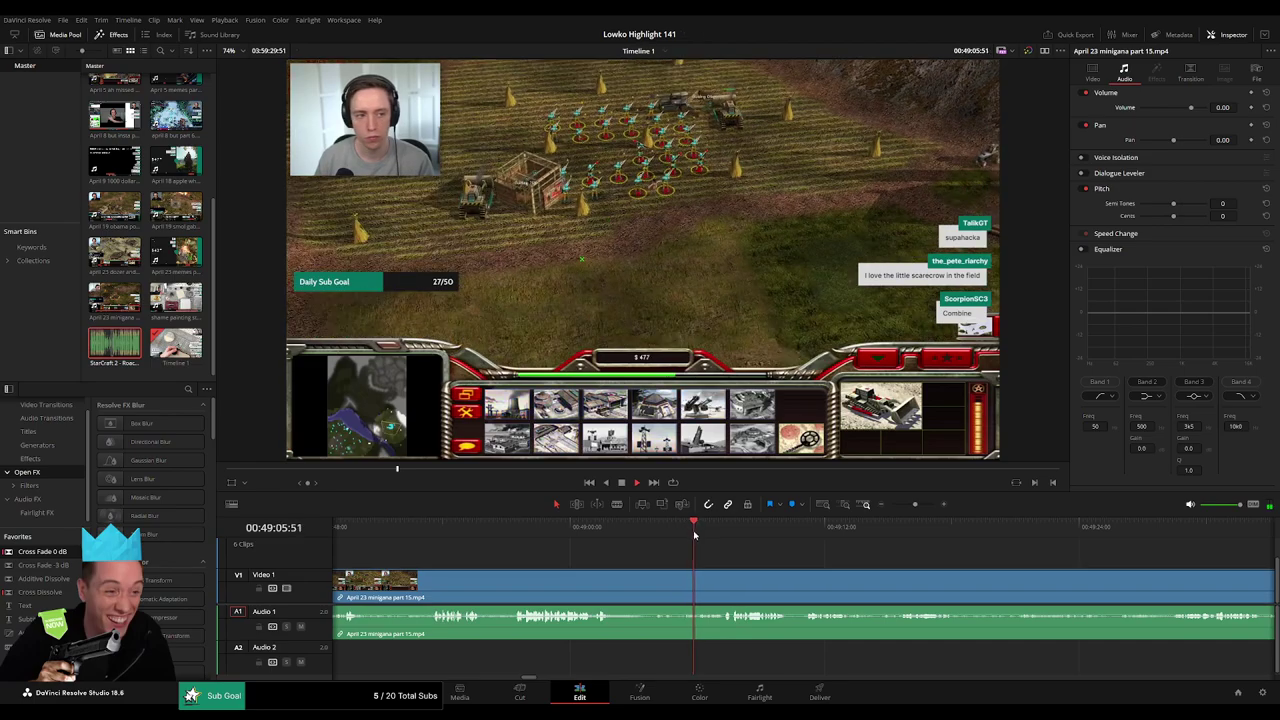
pyautogui.click(621, 578)
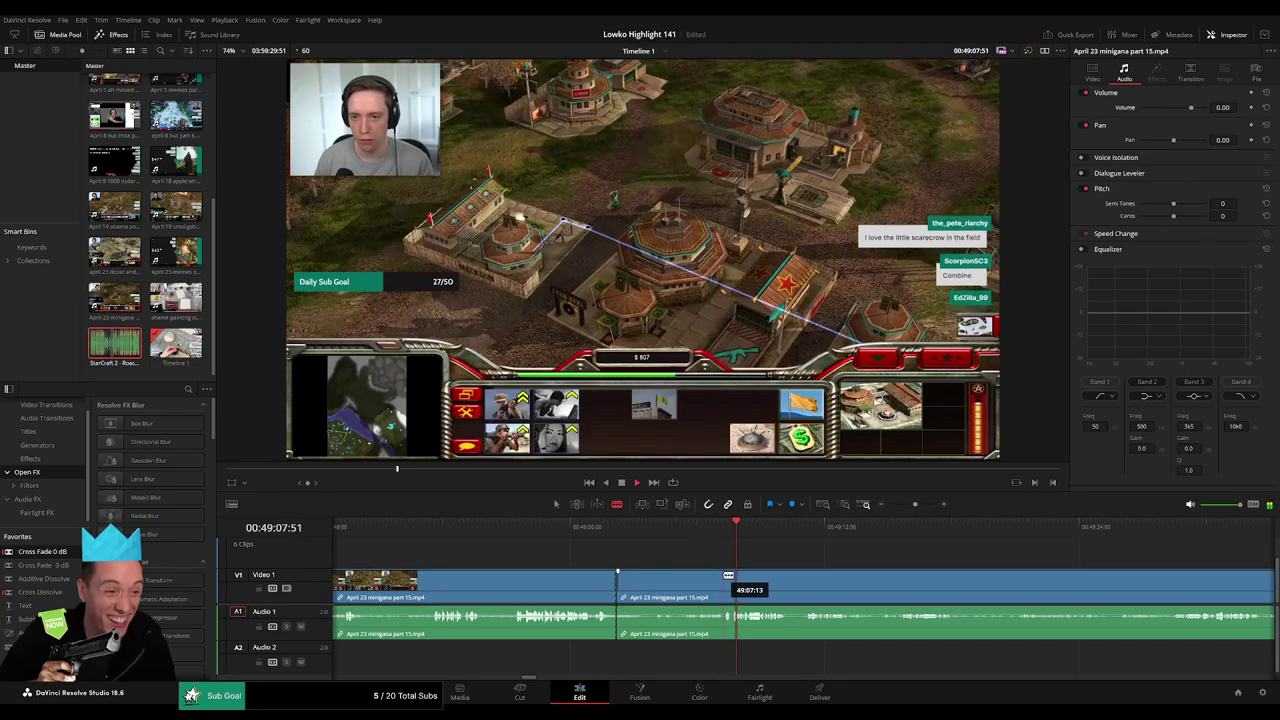
# Skim April 23 minigana part 15.mp4 from about 00:49:07 to 00:51:10 for the next usable footage.
pyautogui.click(969, 533)
pyautogui.click(1186, 535)
pyautogui.hscroll(5, 1150, 575)
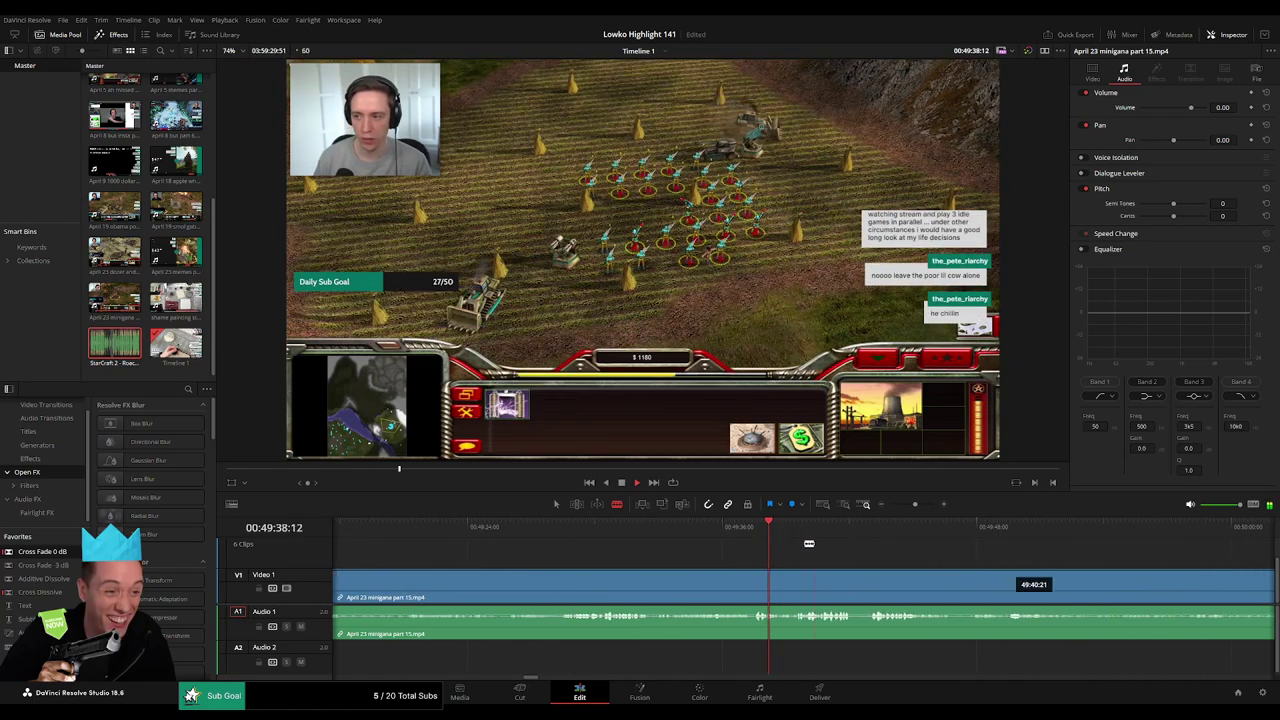
pyautogui.click(869, 532)
pyautogui.moveTo(915, 505); pyautogui.dragTo(898, 527)
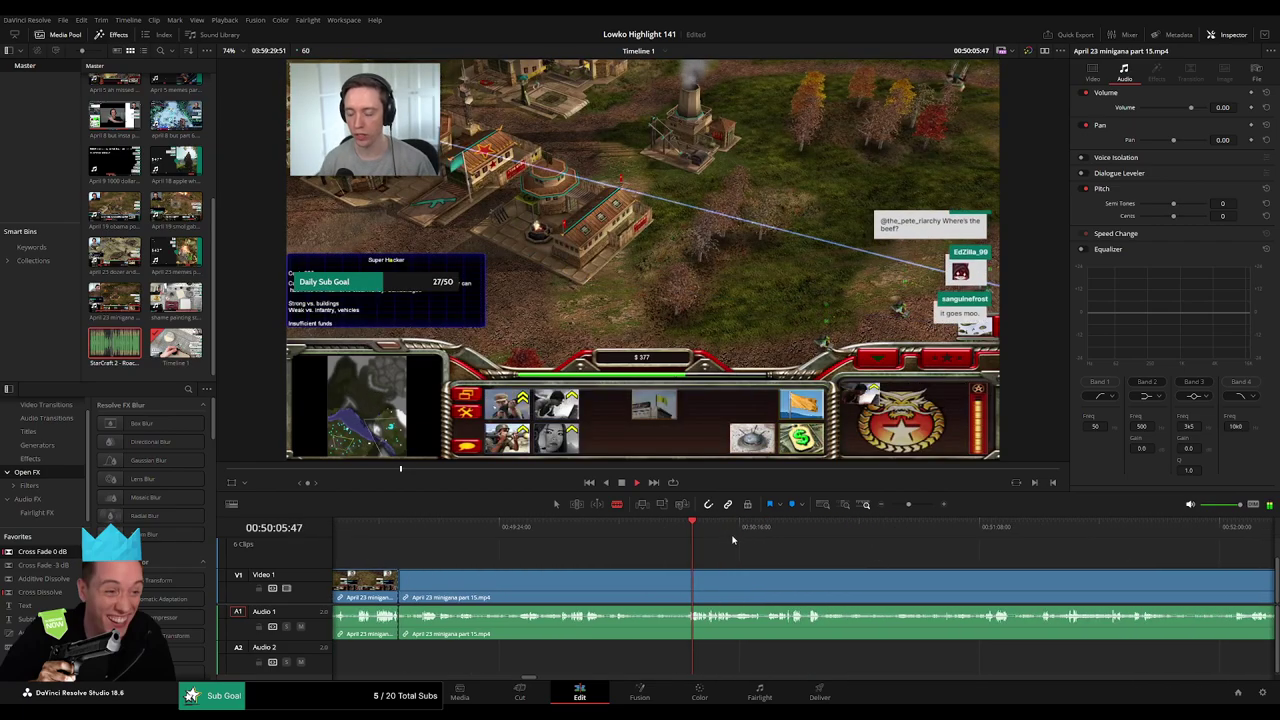
pyautogui.click(790, 528)
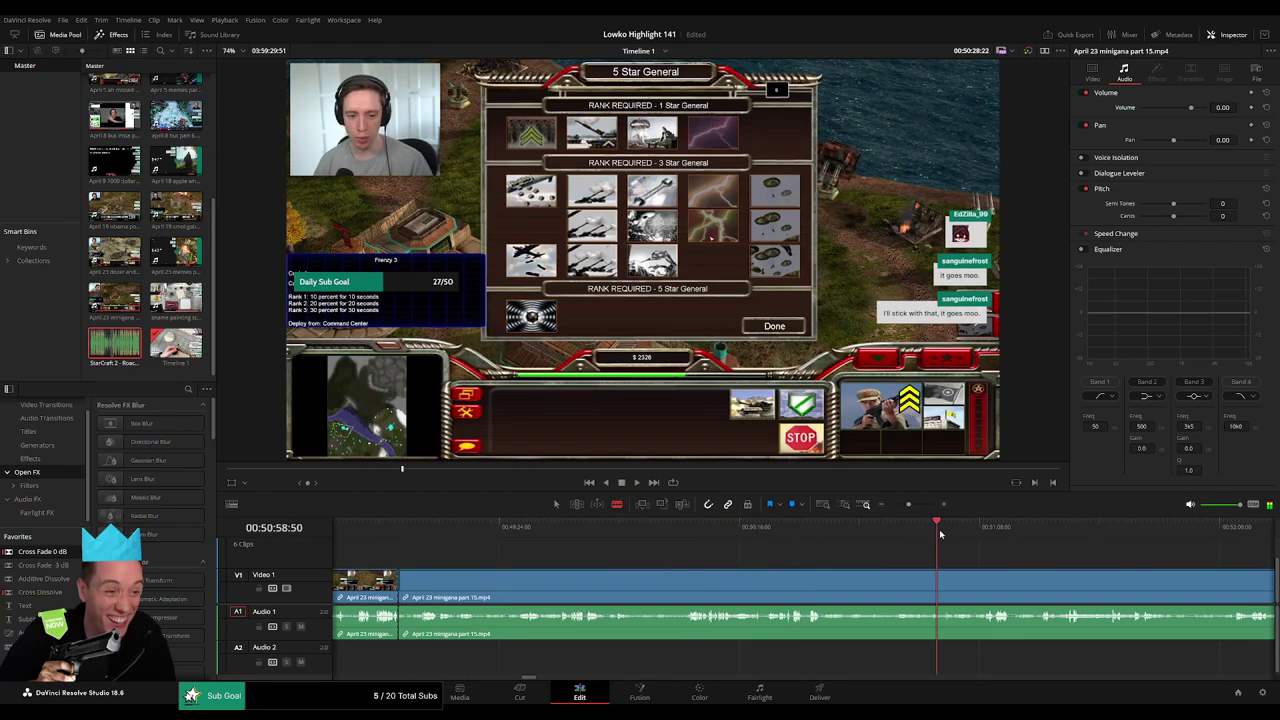
pyautogui.moveTo(940, 534); pyautogui.dragTo(988, 532)
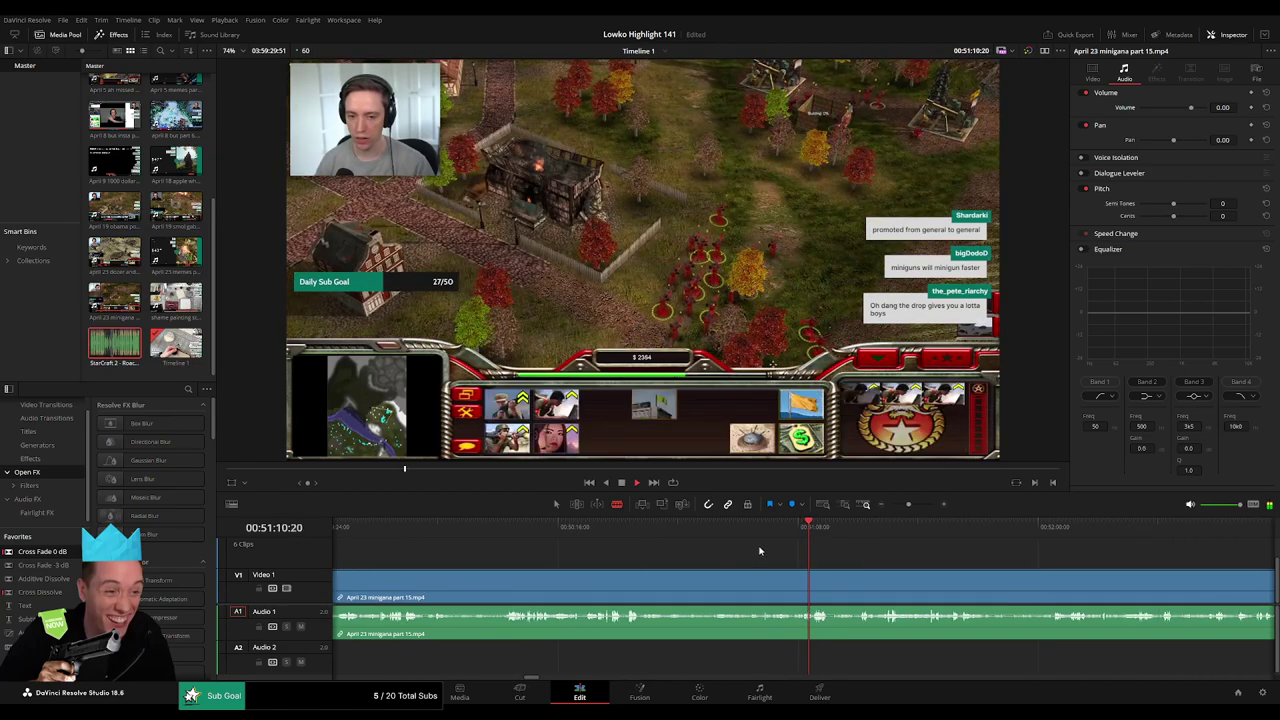
# Delete the footage from about 00:49:01 to 00:50:21, close the gap and crossfade the audio join.
pyautogui.click(614, 527)
pyautogui.click(590, 528)
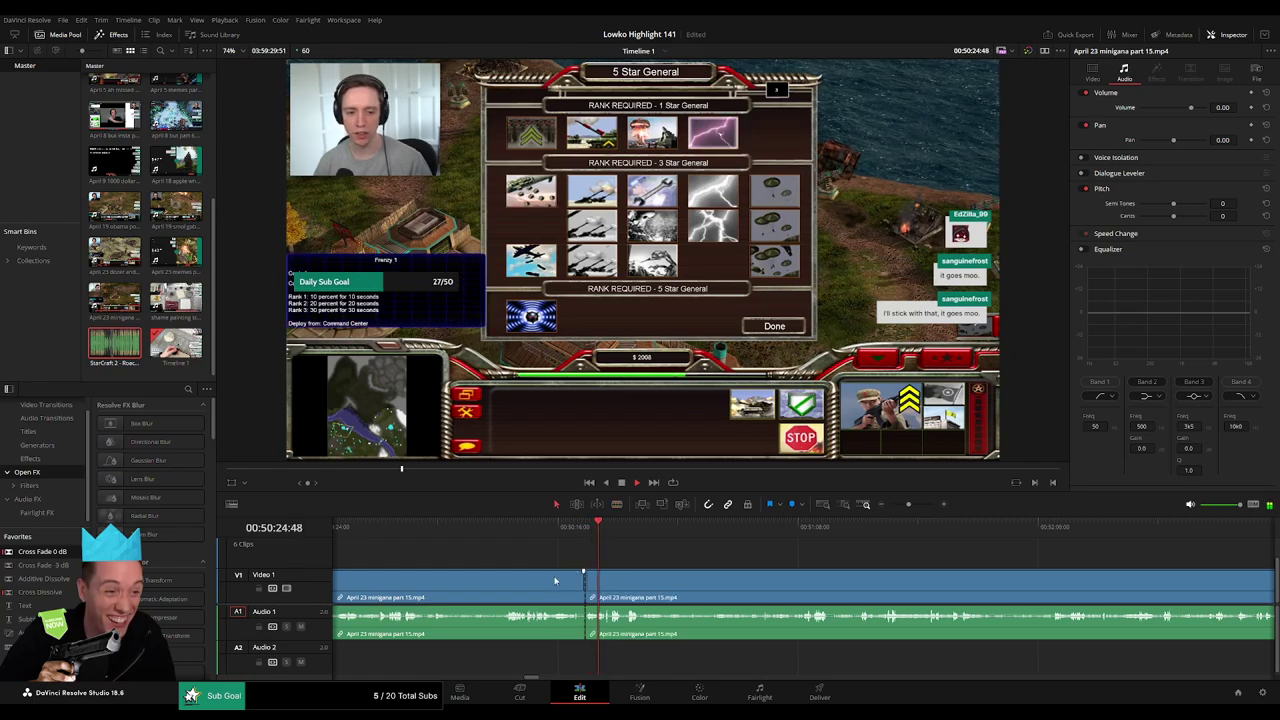
pyautogui.press('Delete')
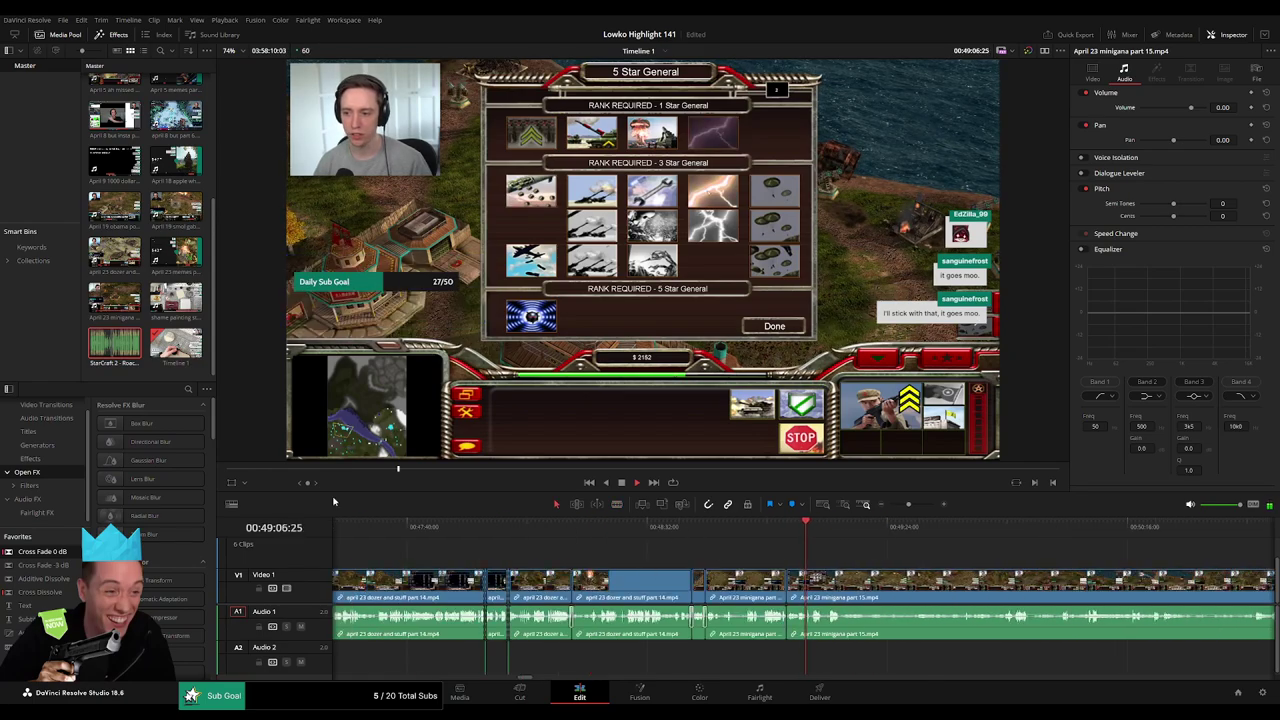
pyautogui.click(788, 631)
pyautogui.hotkey('shift', 't')
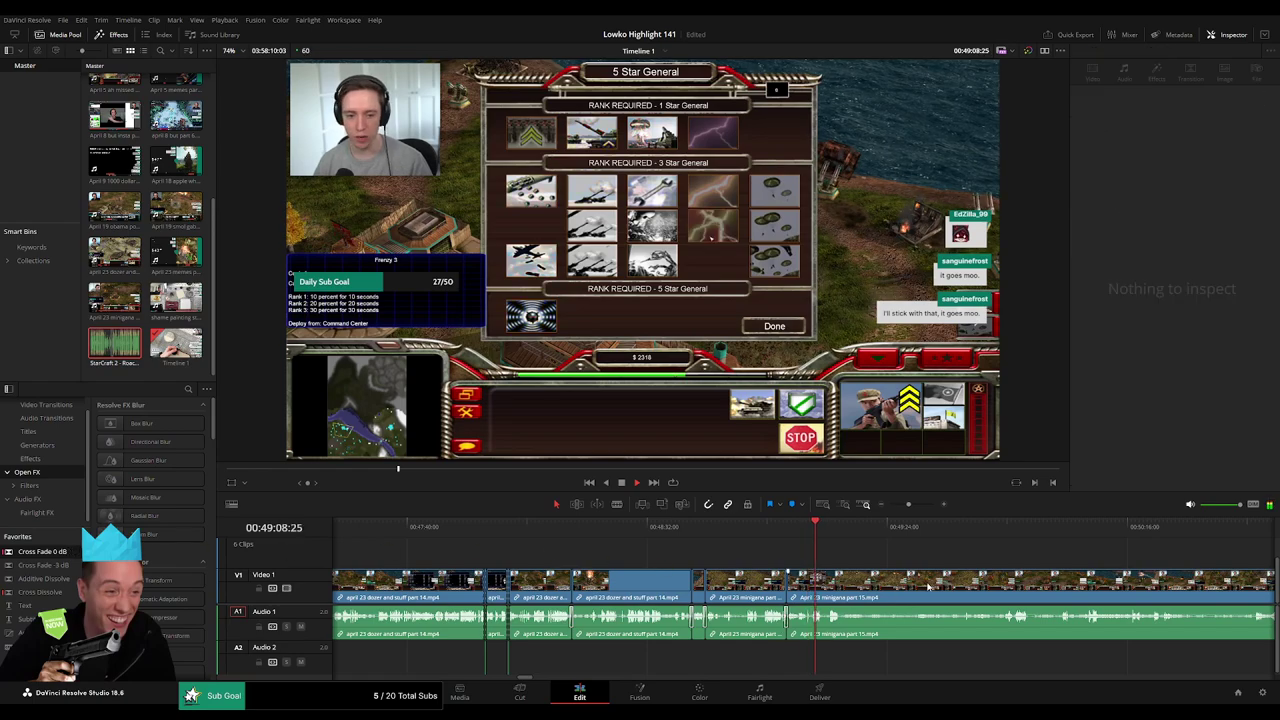
# Play the footage after the new join and split it at about 00:49:13.
pyautogui.hscroll(3, 663, 554)
pyautogui.click(599, 531)
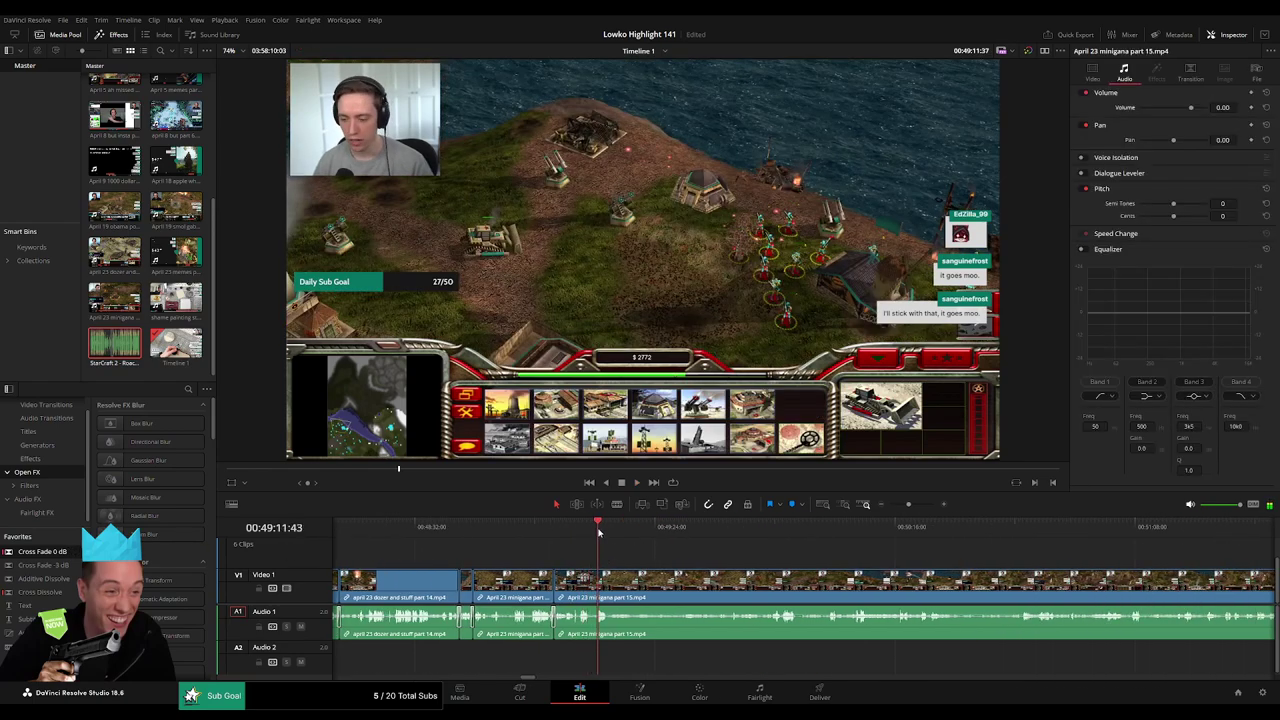
pyautogui.press('space')
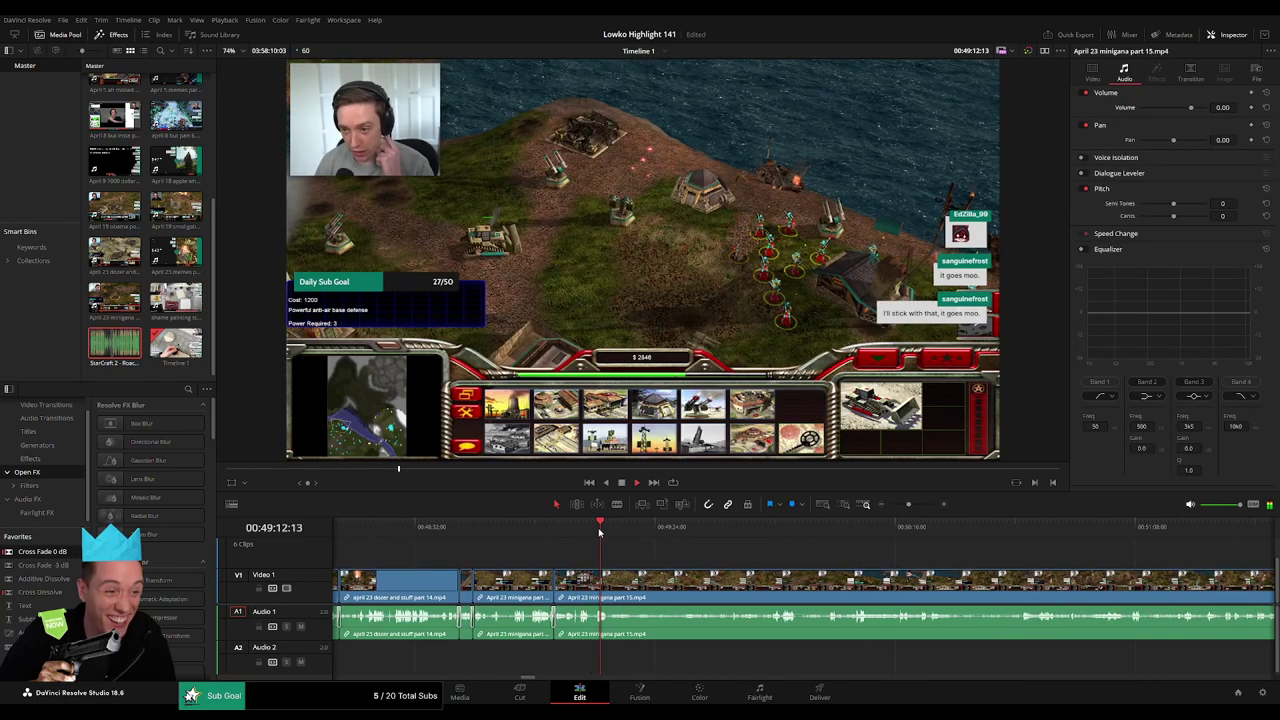
pyautogui.press('b')
pyautogui.click(609, 584)
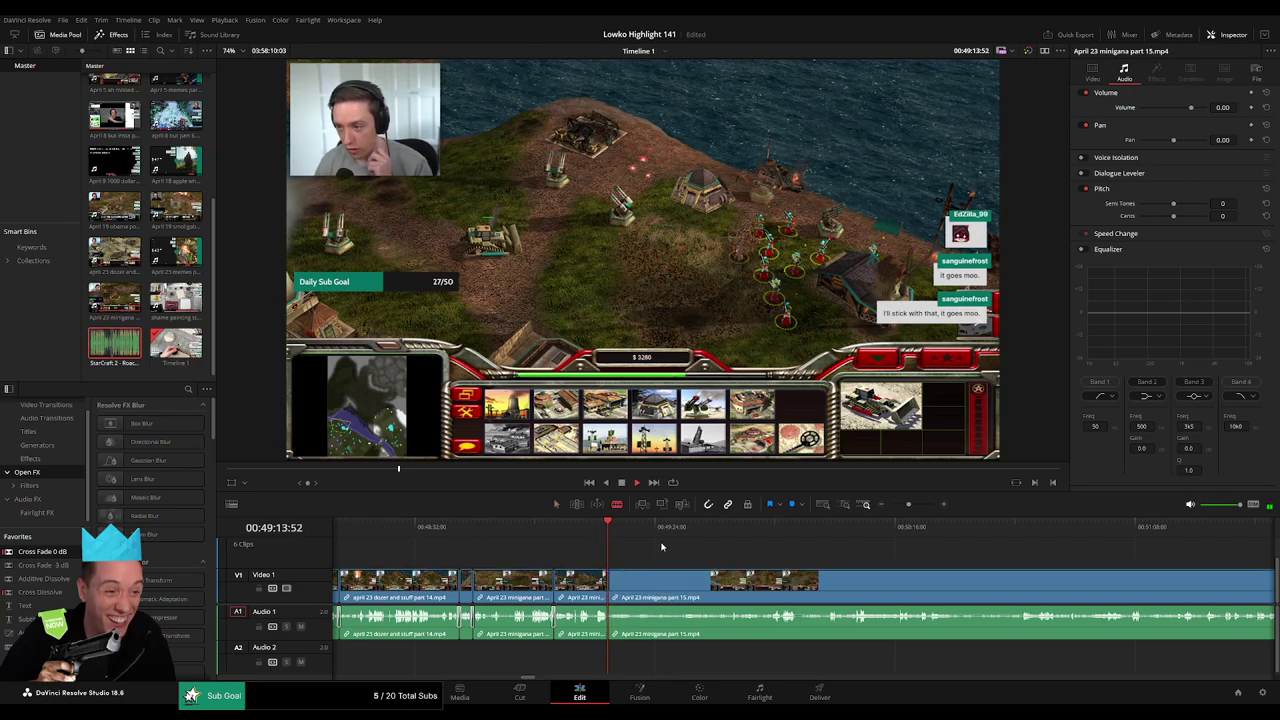
# Delete the unused footage from about 00:49:13 to 00:49:29 and close the gap.
pyautogui.click(718, 533)
pyautogui.click(685, 533)
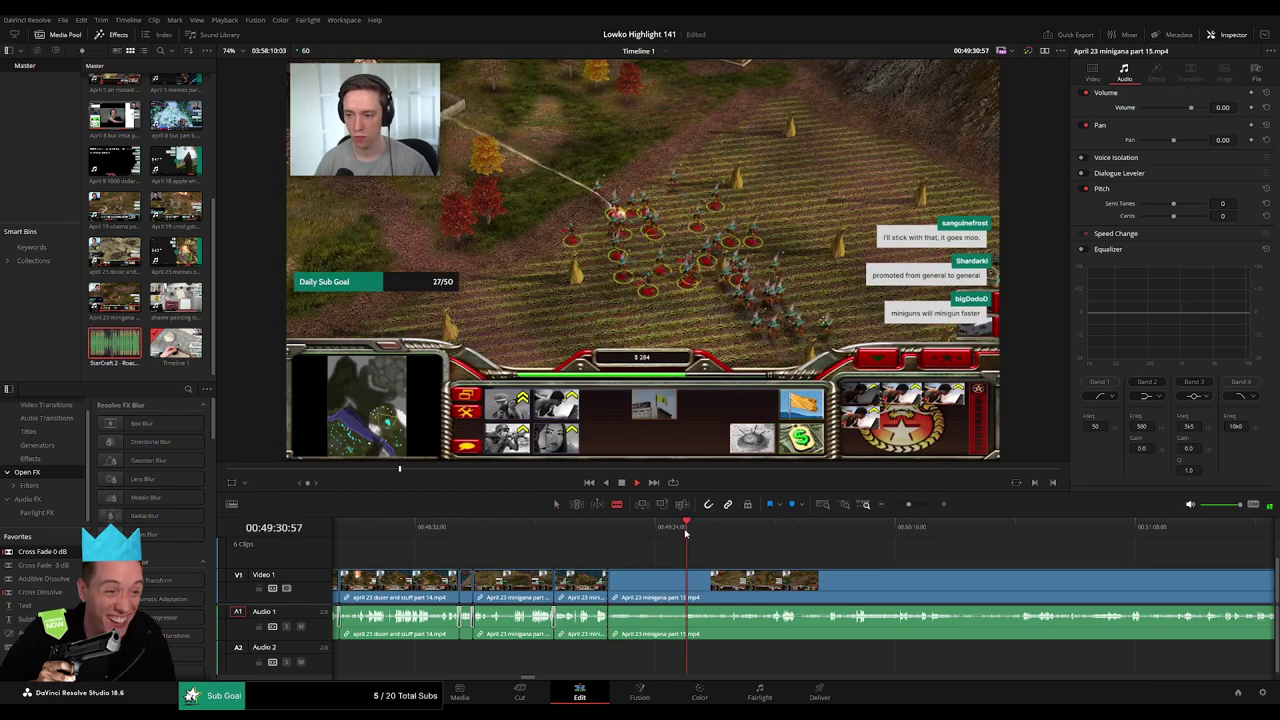
pyautogui.click(676, 532)
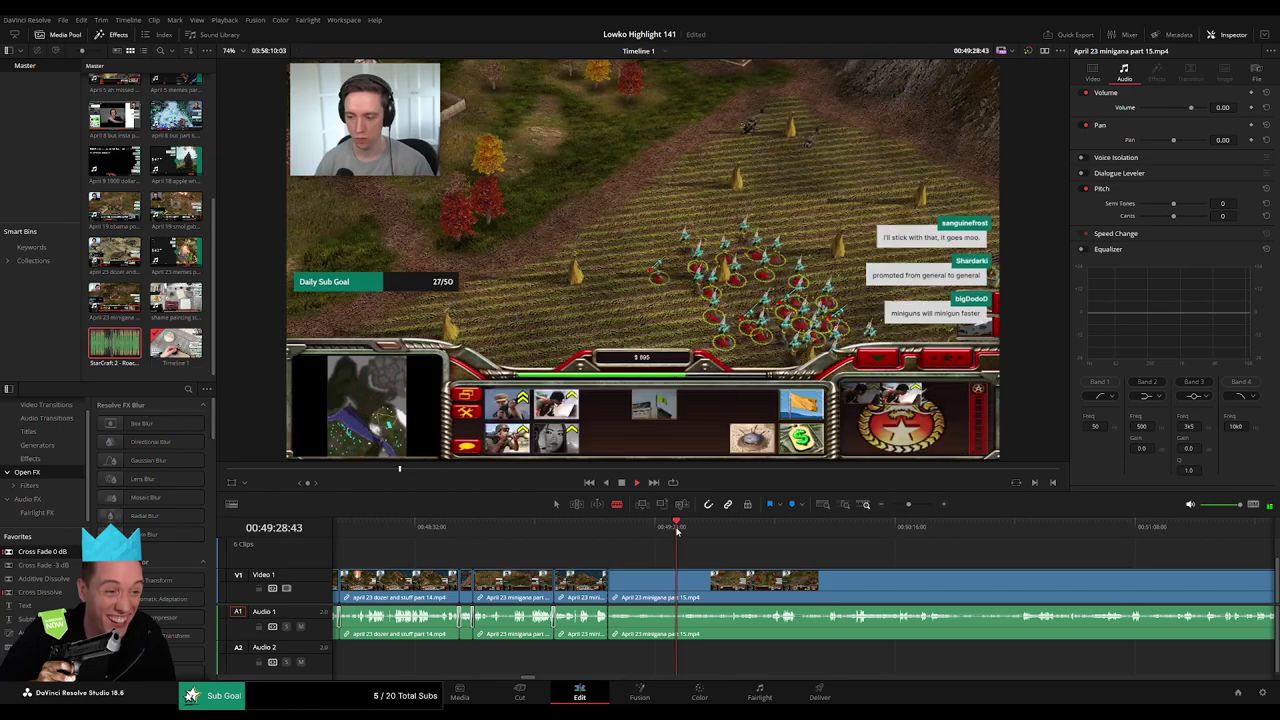
pyautogui.click(683, 590)
pyautogui.press('a')
pyautogui.click(670, 590)
pyautogui.press('Delete')
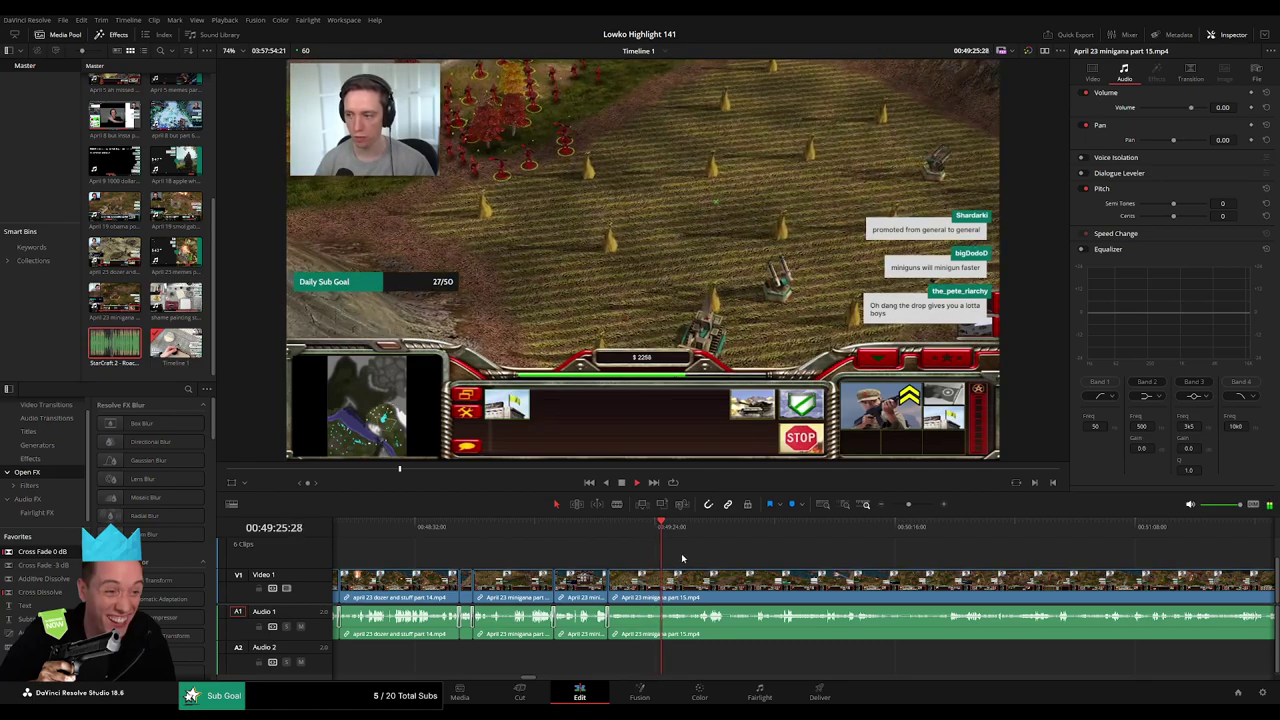
# Skim April 23 minigana part 15.mp4 from about 00:49:25 to 00:49:43 for the next place to cut.
pyautogui.click(689, 540)
pyautogui.click(699, 540)
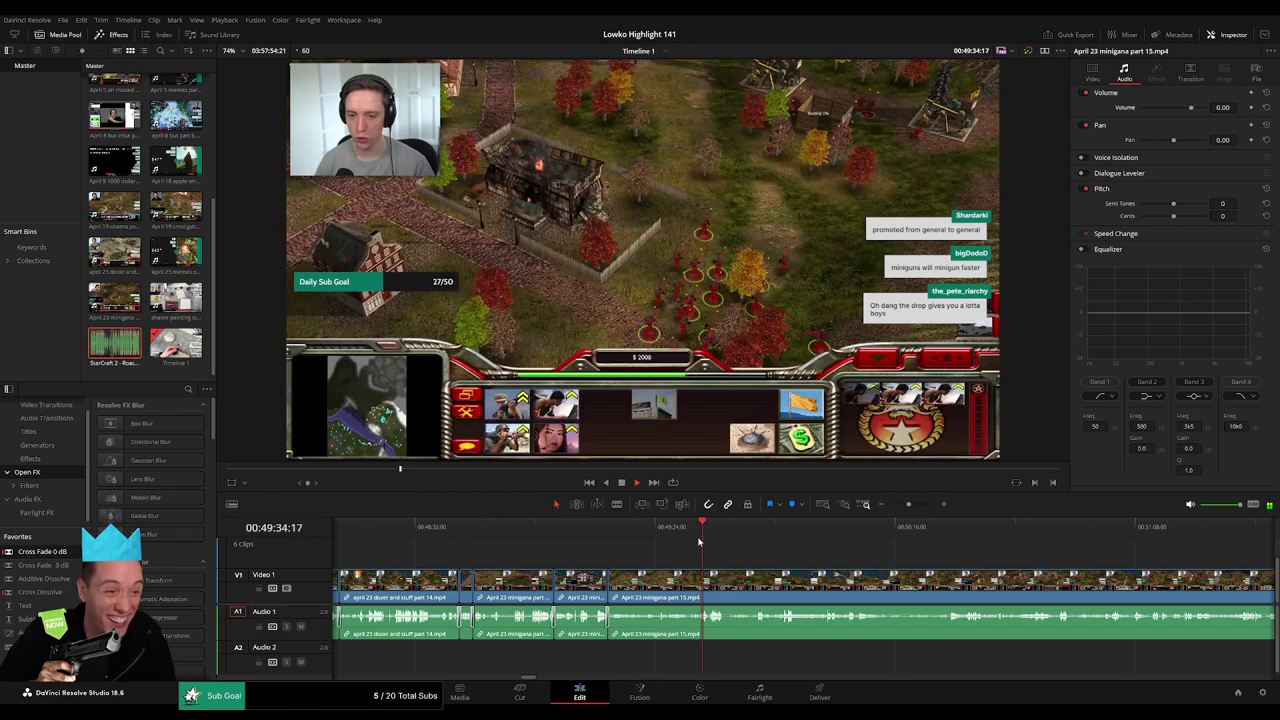
pyautogui.click(713, 538)
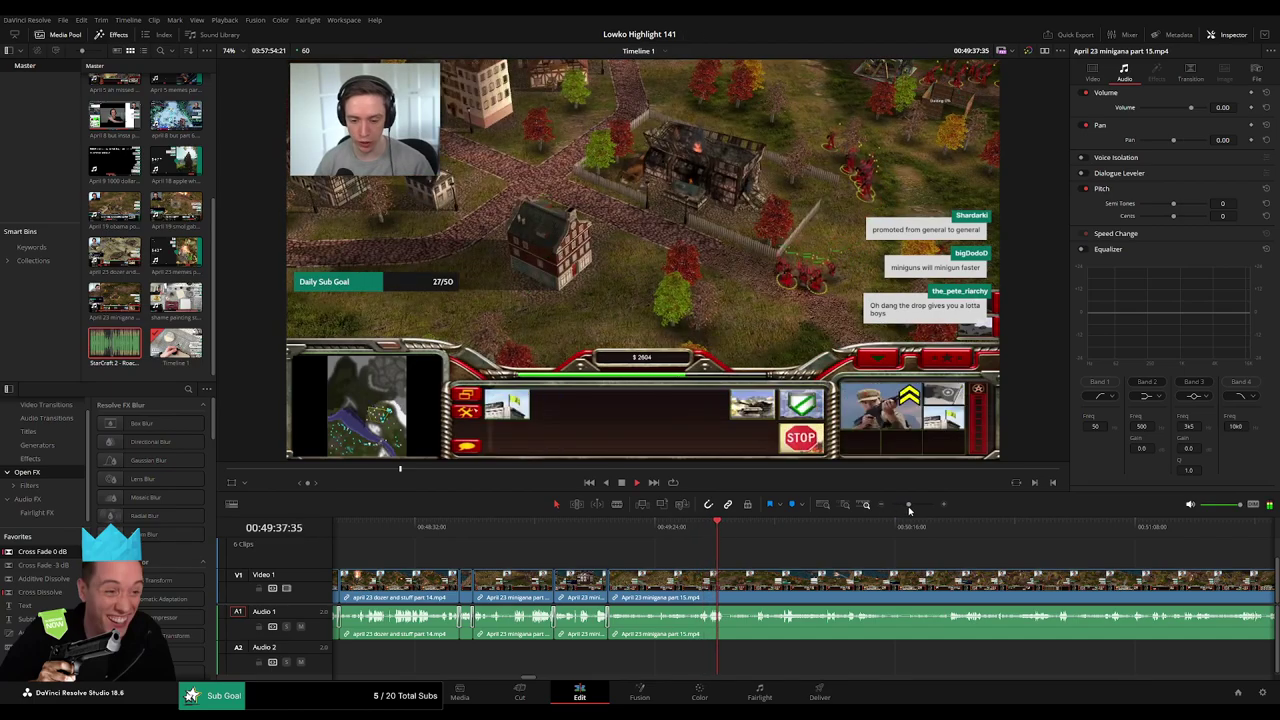
pyautogui.moveTo(909, 507); pyautogui.dragTo(915, 508)
pyautogui.click(868, 523)
pyautogui.click(902, 529)
pyautogui.moveTo(971, 543); pyautogui.dragTo(773, 545)
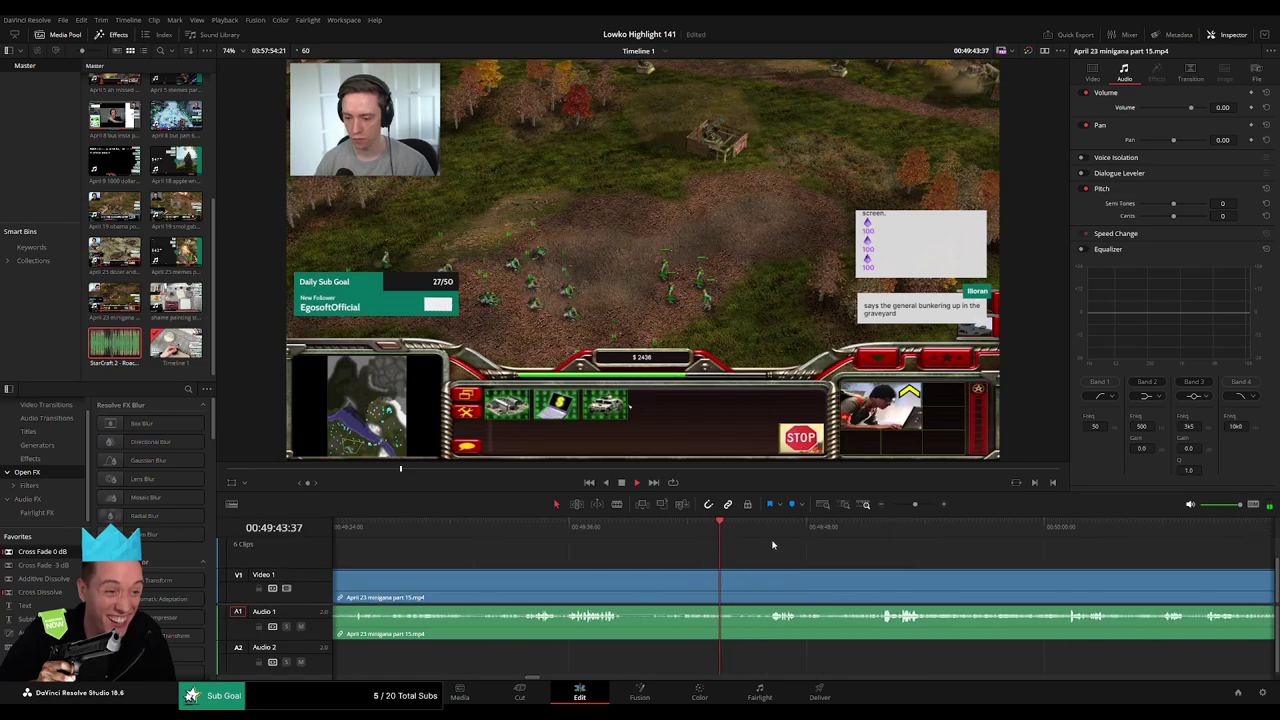
pyautogui.click(773, 528)
pyautogui.click(635, 584)
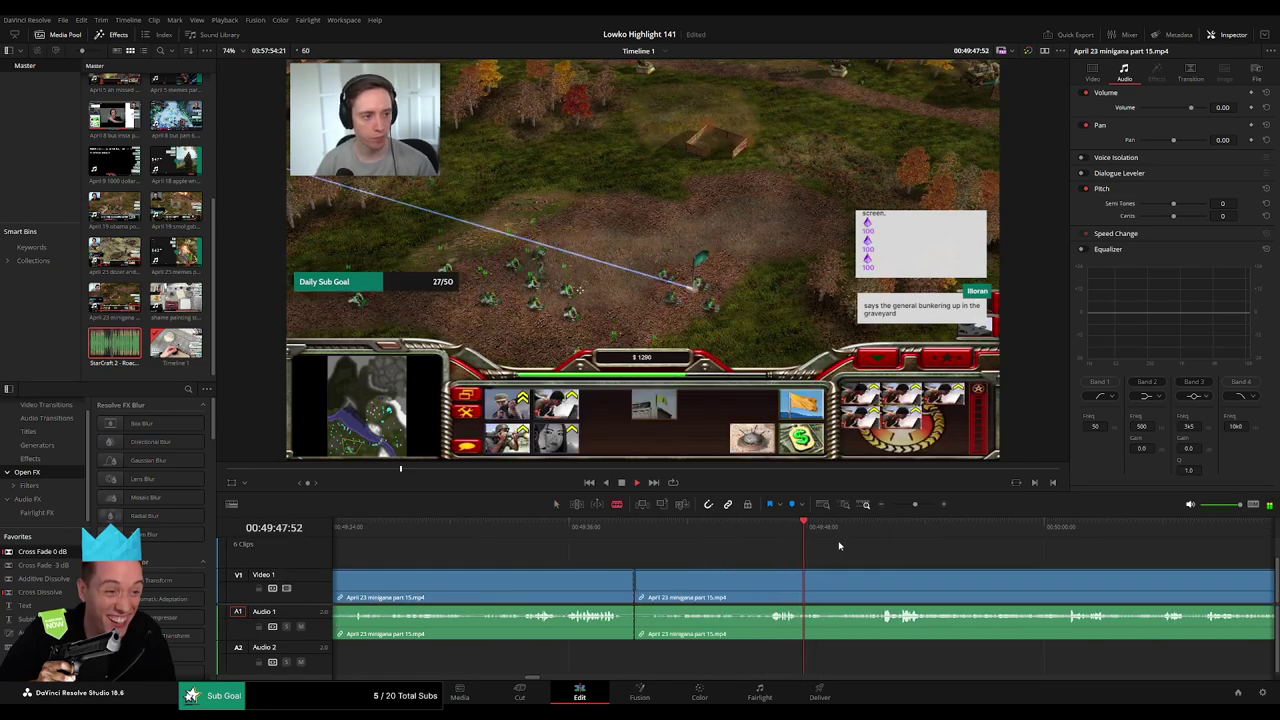
pyautogui.hotkey('ctrl', 'z')
# Skim April 23 minigana part 15.mp4 from about 00:49:47 to 00:54:40 for footage worth keeping.
pyautogui.click(876, 530)
pyautogui.moveTo(915, 505); pyautogui.dragTo(905, 507)
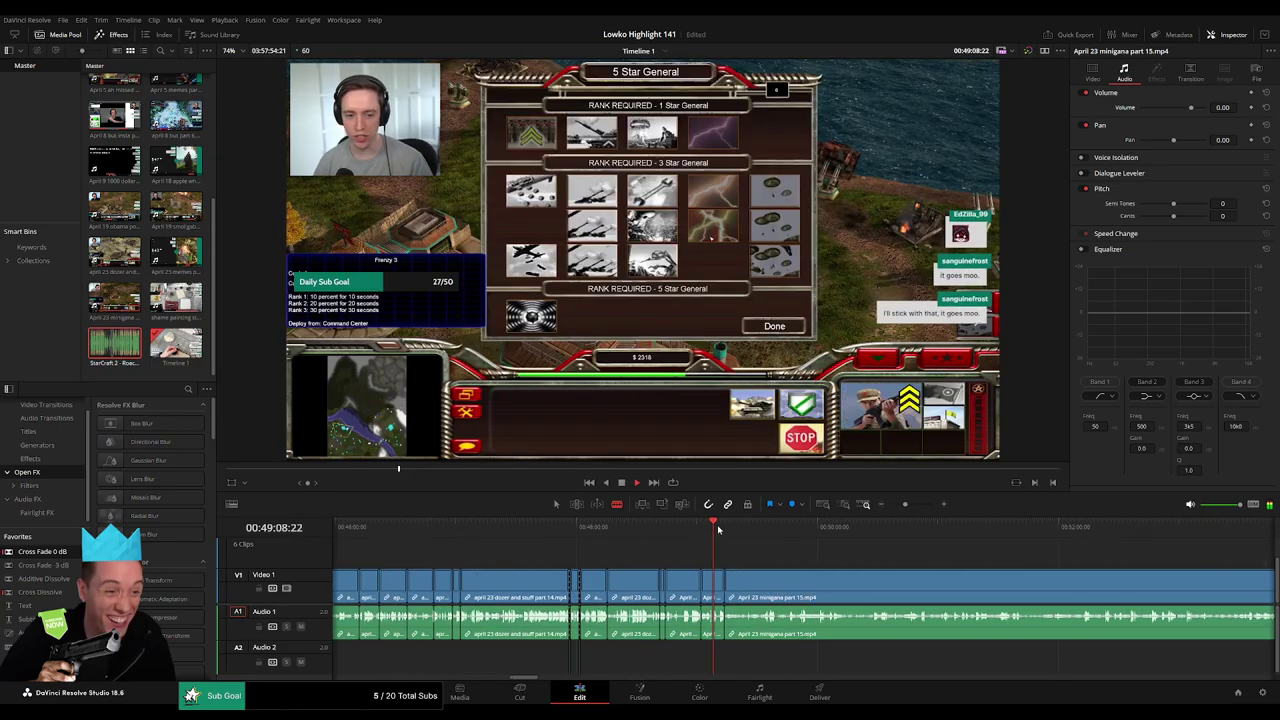
pyautogui.moveTo(804, 533); pyautogui.dragTo(929, 537)
pyautogui.moveTo(1007, 543); pyautogui.dragTo(1060, 545)
pyautogui.hscroll(5, 1062, 575)
pyautogui.click(783, 532)
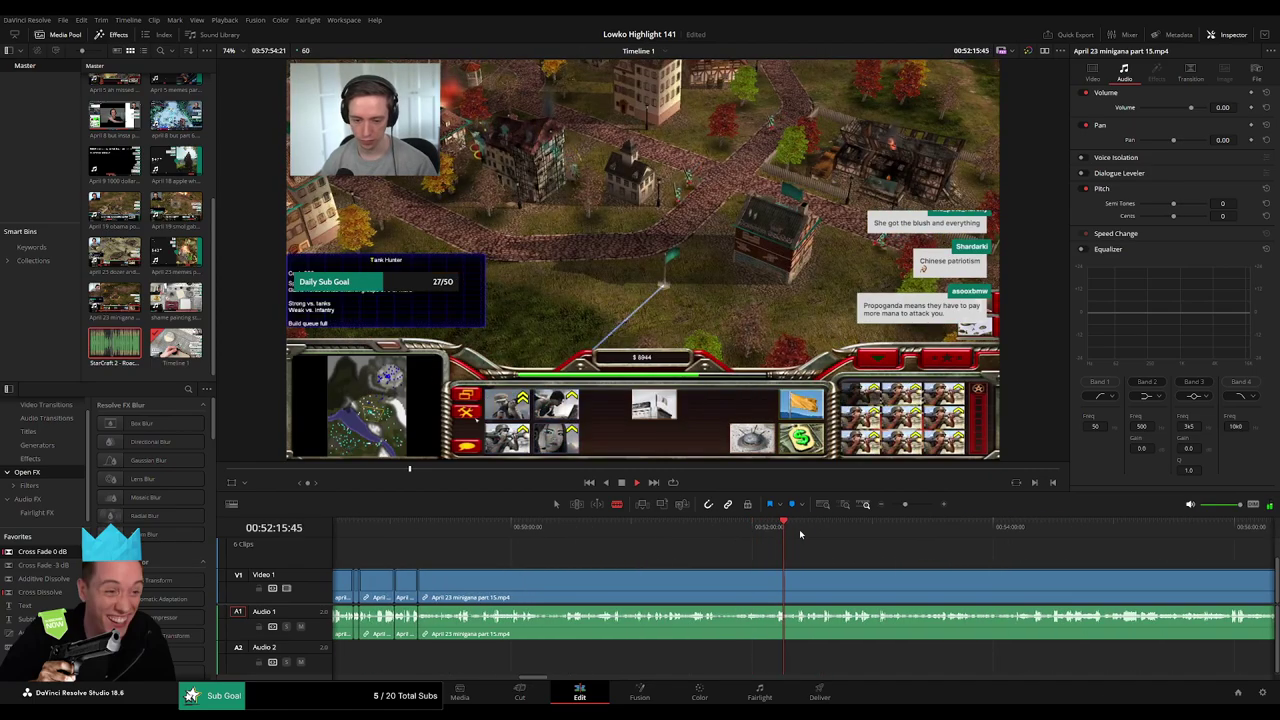
pyautogui.click(824, 534)
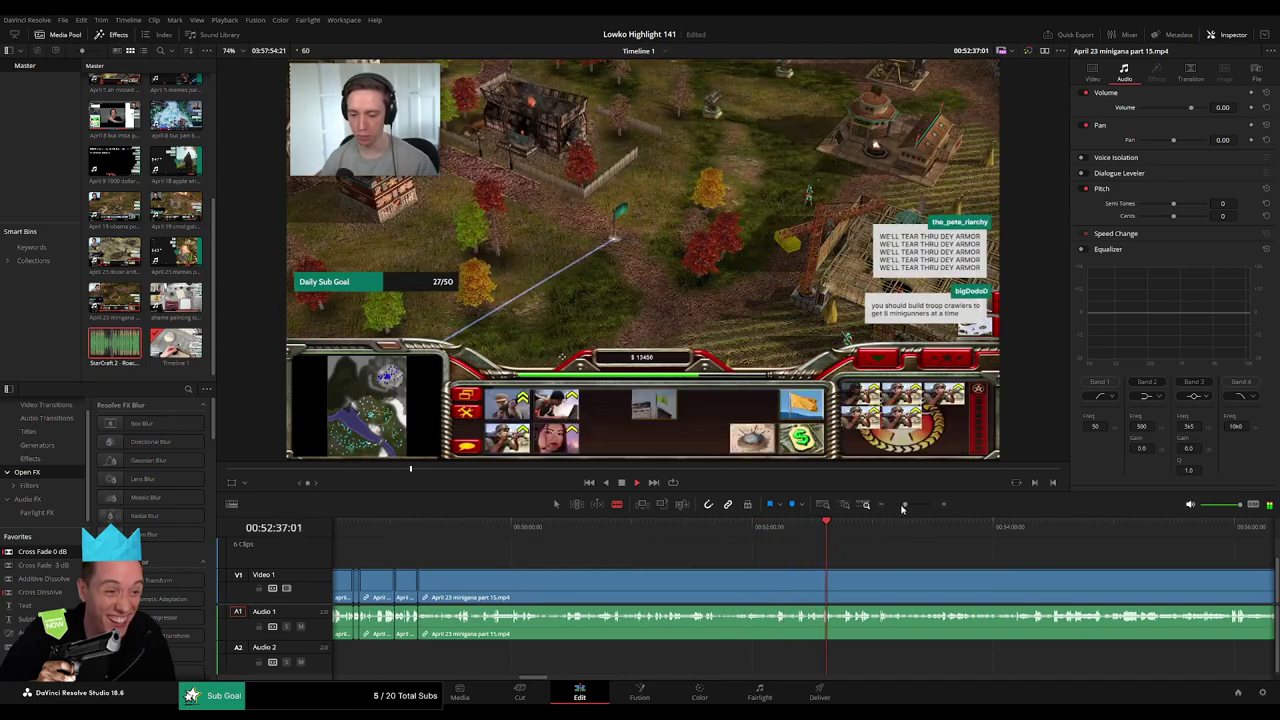
pyautogui.moveTo(903, 507); pyautogui.dragTo(880, 523)
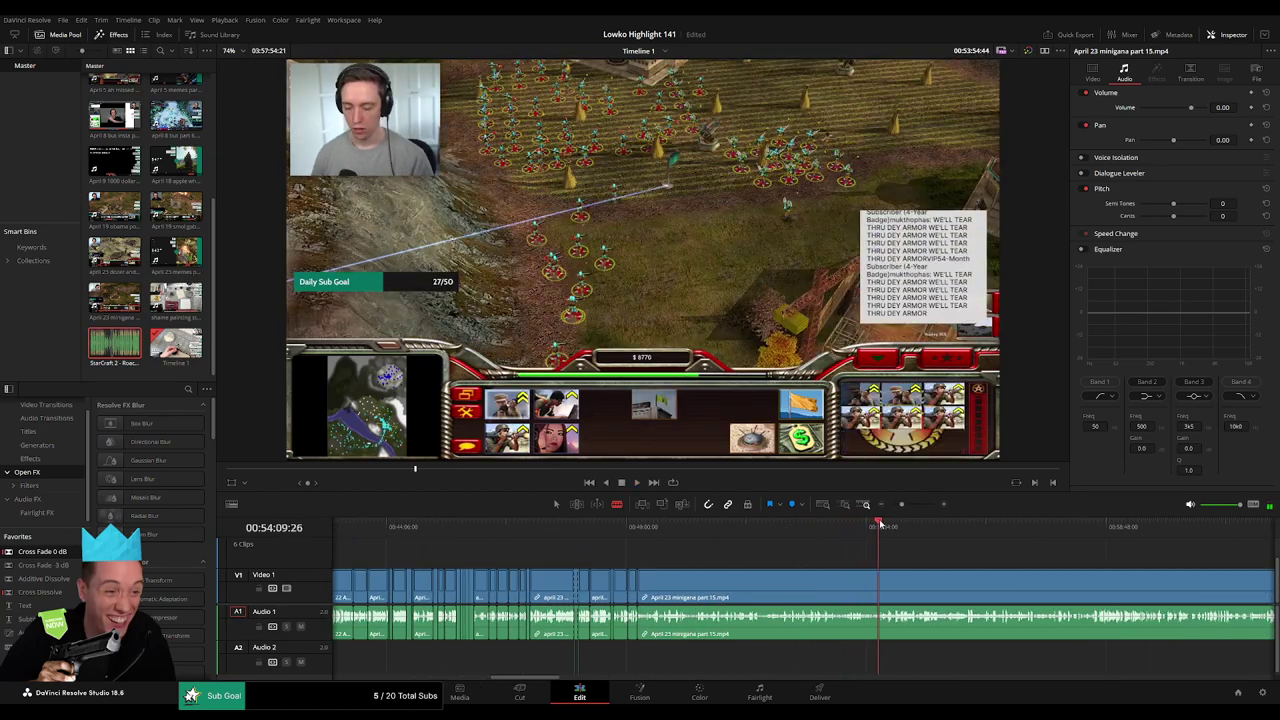
pyautogui.scroll(-3, 878, 524)
pyautogui.click(695, 527)
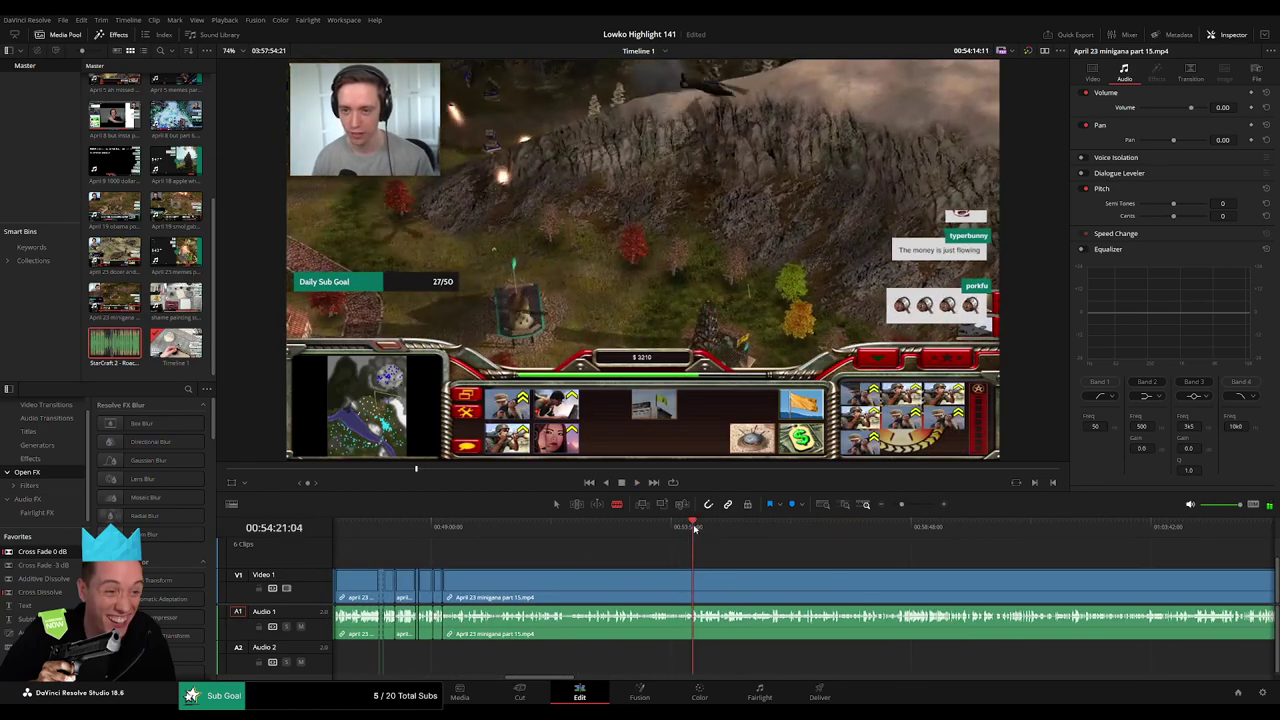
pyautogui.press('space')
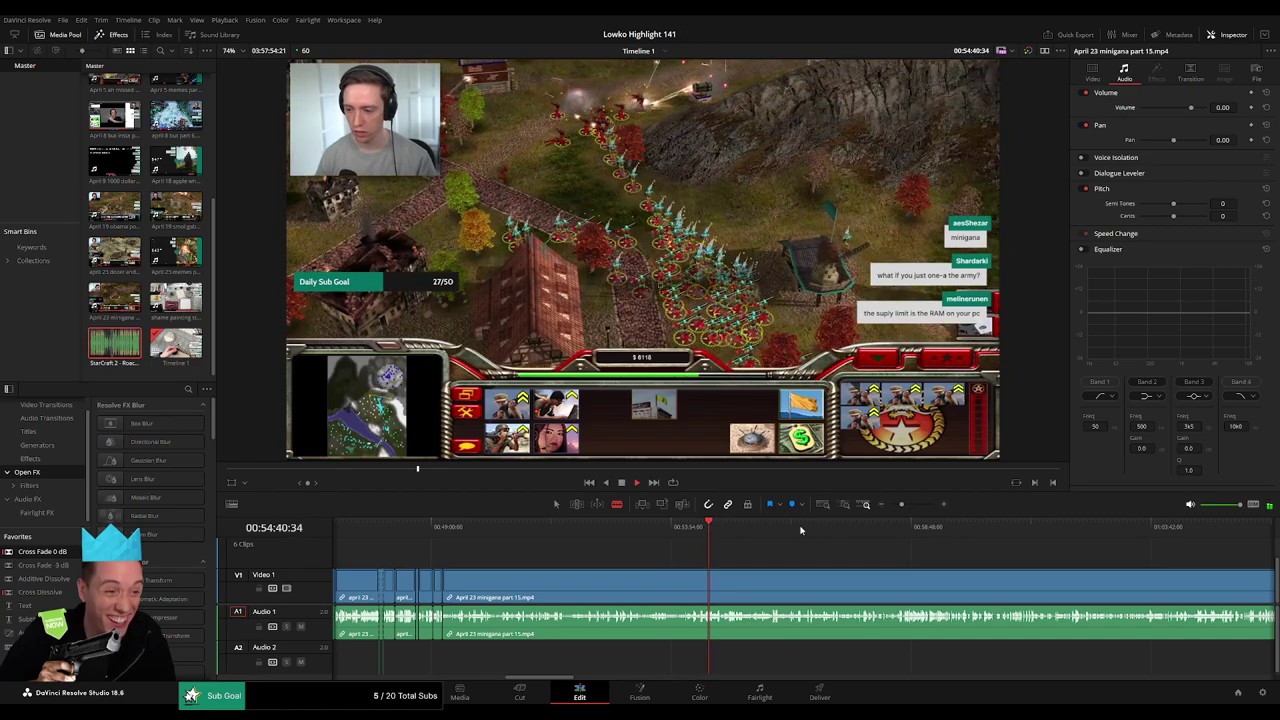
# Split April 23 minigana part 15.mp4 at about 00:54:20.
pyautogui.moveTo(904, 505); pyautogui.dragTo(914, 506)
pyautogui.click(539, 528)
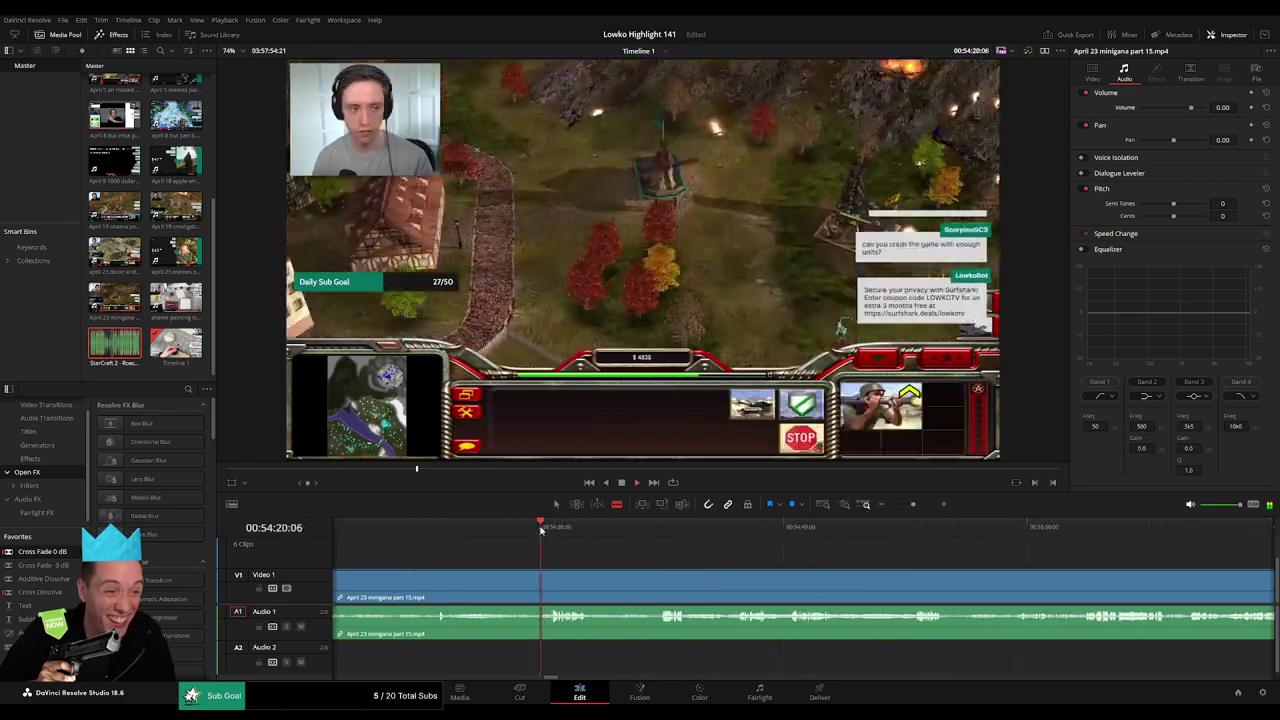
pyautogui.hscroll(-2, 640, 541)
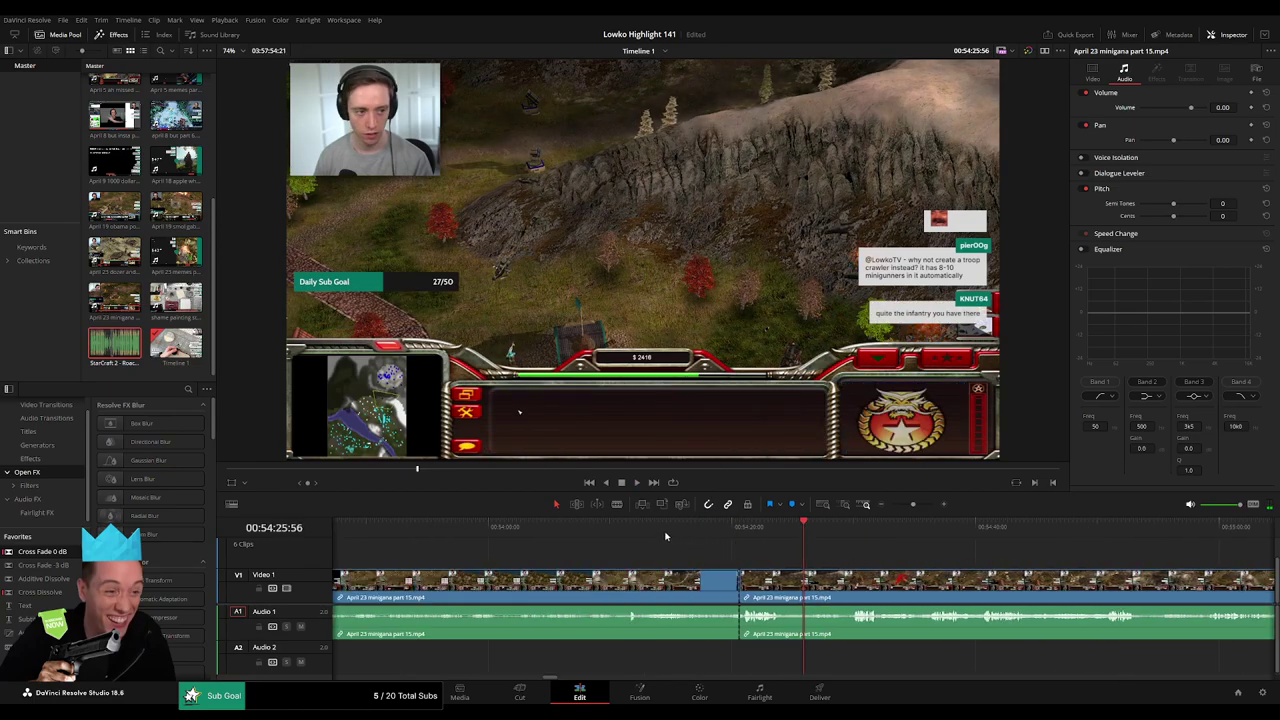
pyautogui.press('space')
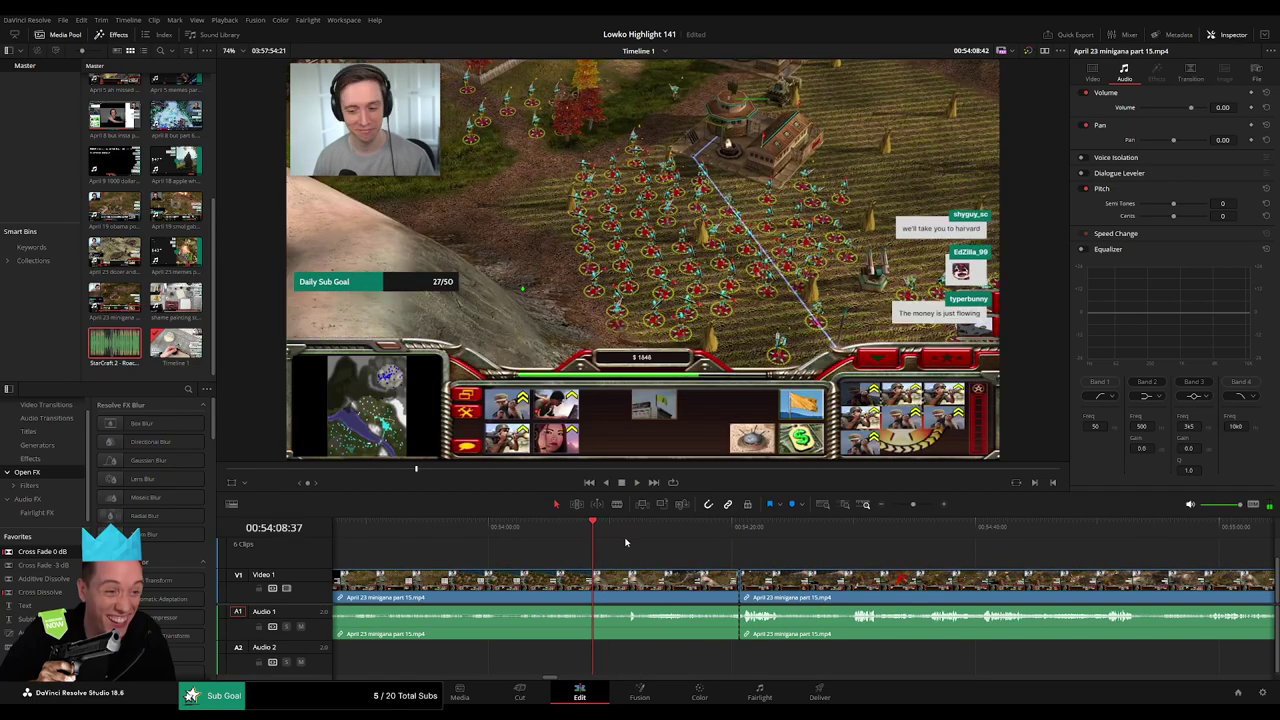
# Skim the footage before the 00:54:20 split, back to about 00:52:16, for moments worth keeping.
pyautogui.scroll(-3, 910, 516)
pyautogui.click(665, 526)
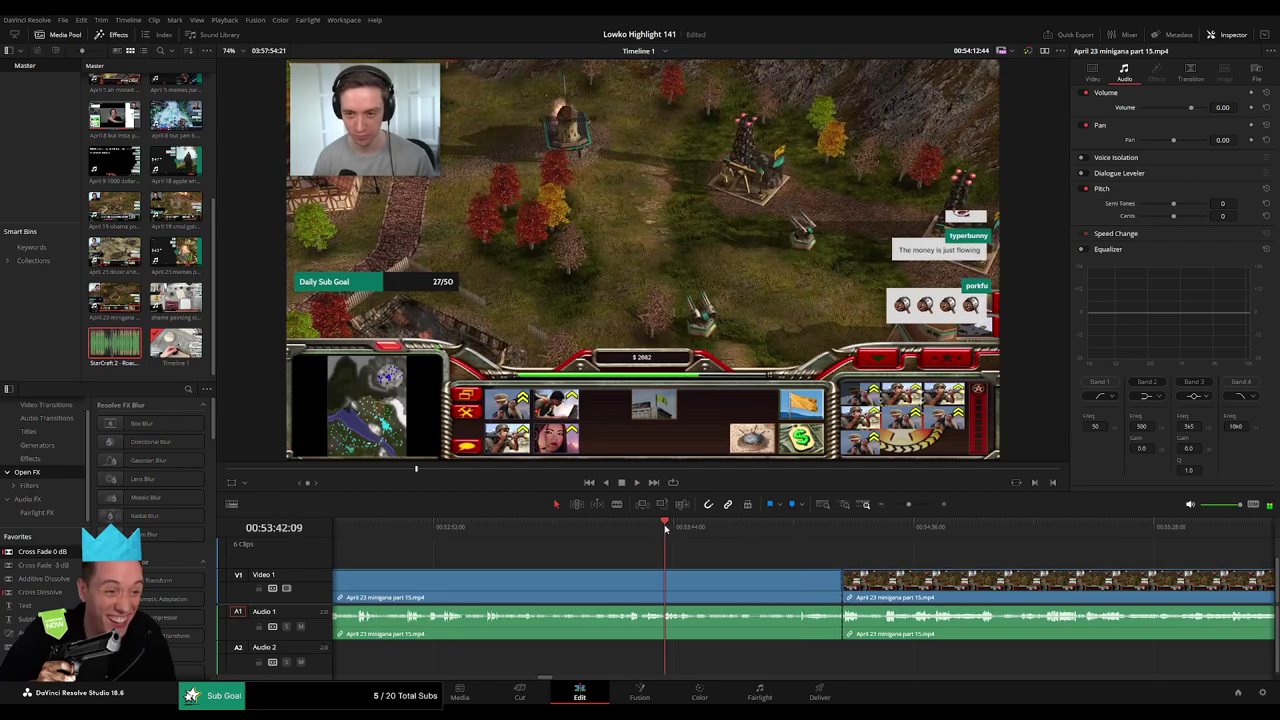
pyautogui.moveTo(642, 530); pyautogui.dragTo(632, 527)
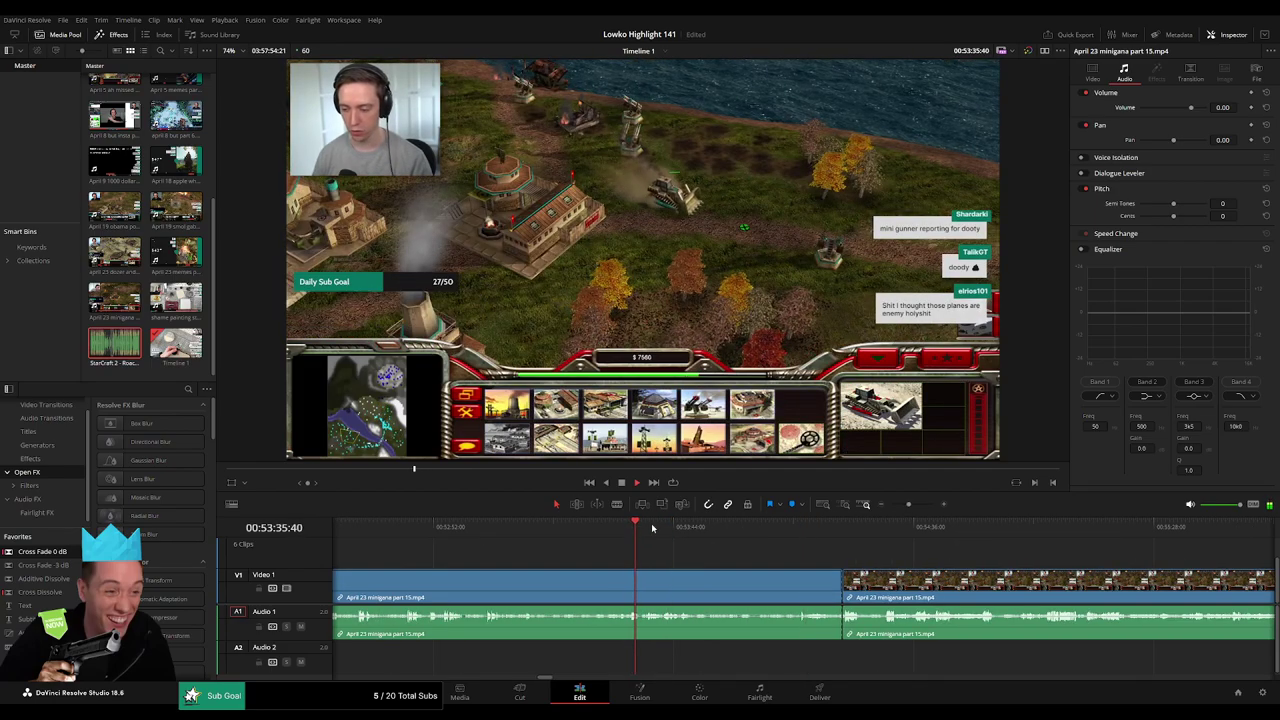
pyautogui.click(493, 528)
pyautogui.click(437, 531)
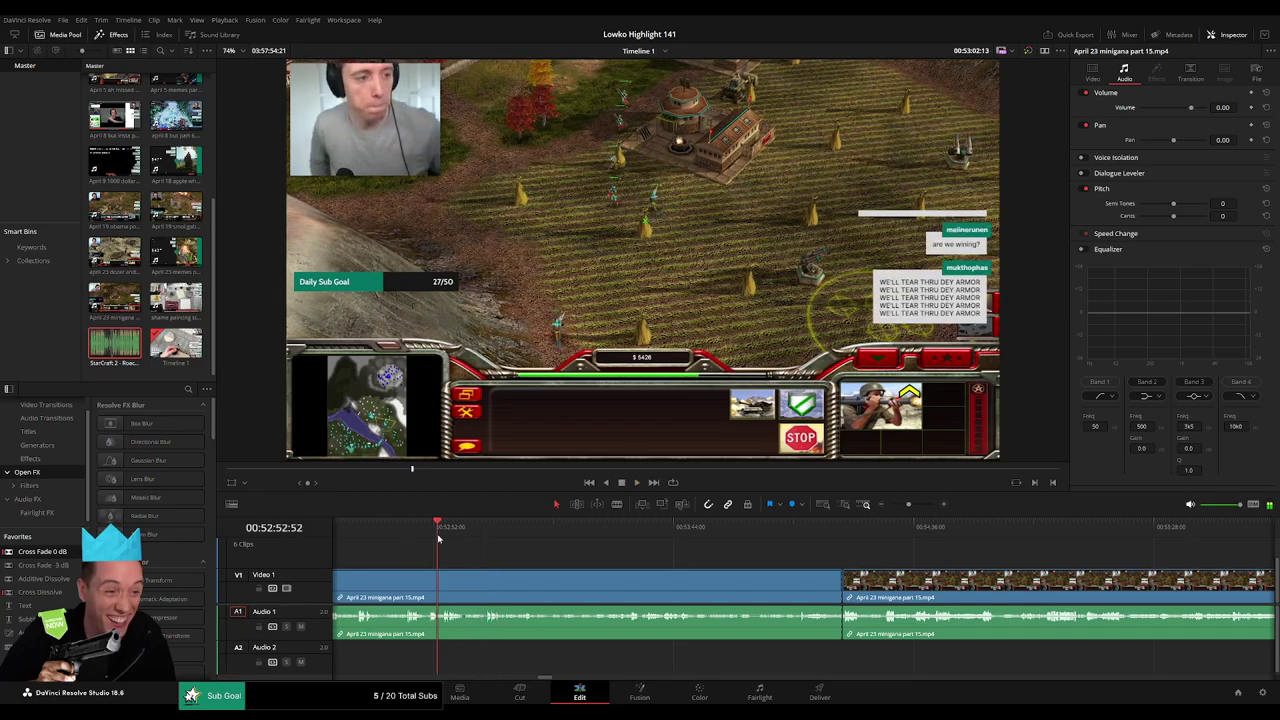
pyautogui.click(555, 533)
pyautogui.click(709, 528)
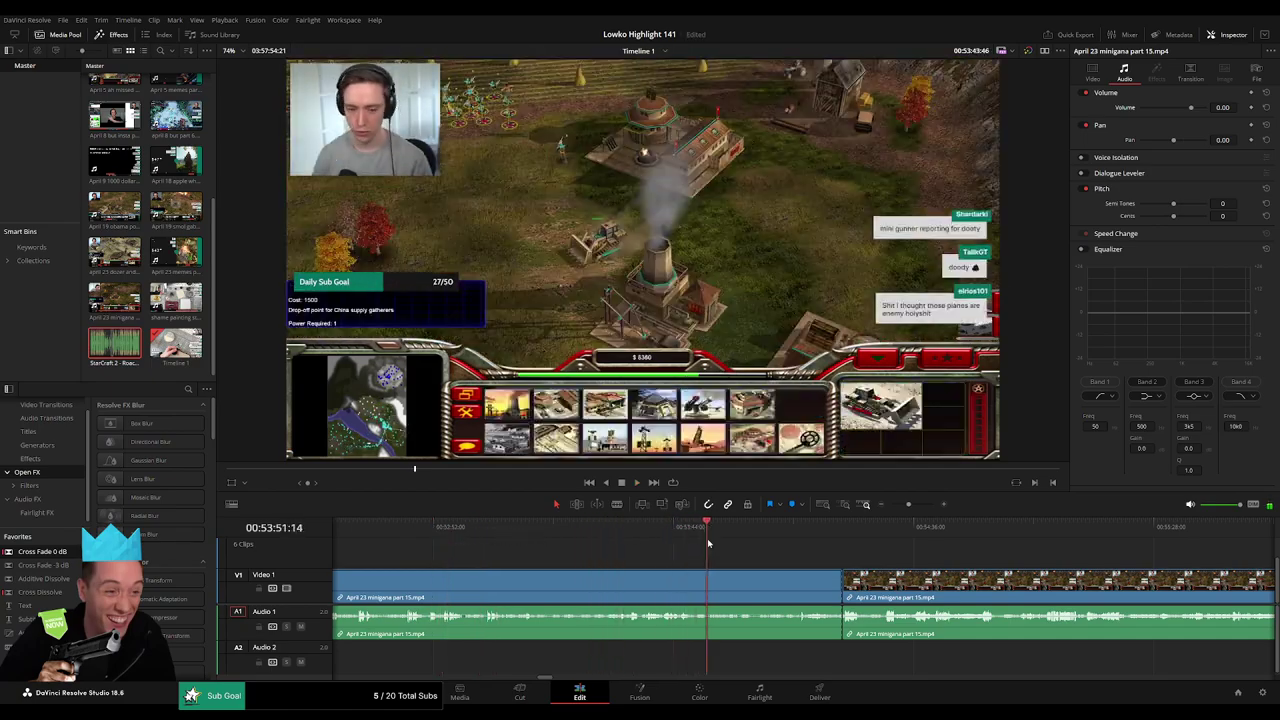
pyautogui.press('space')
pyautogui.hscroll(-3, 587, 555)
pyautogui.click(521, 528)
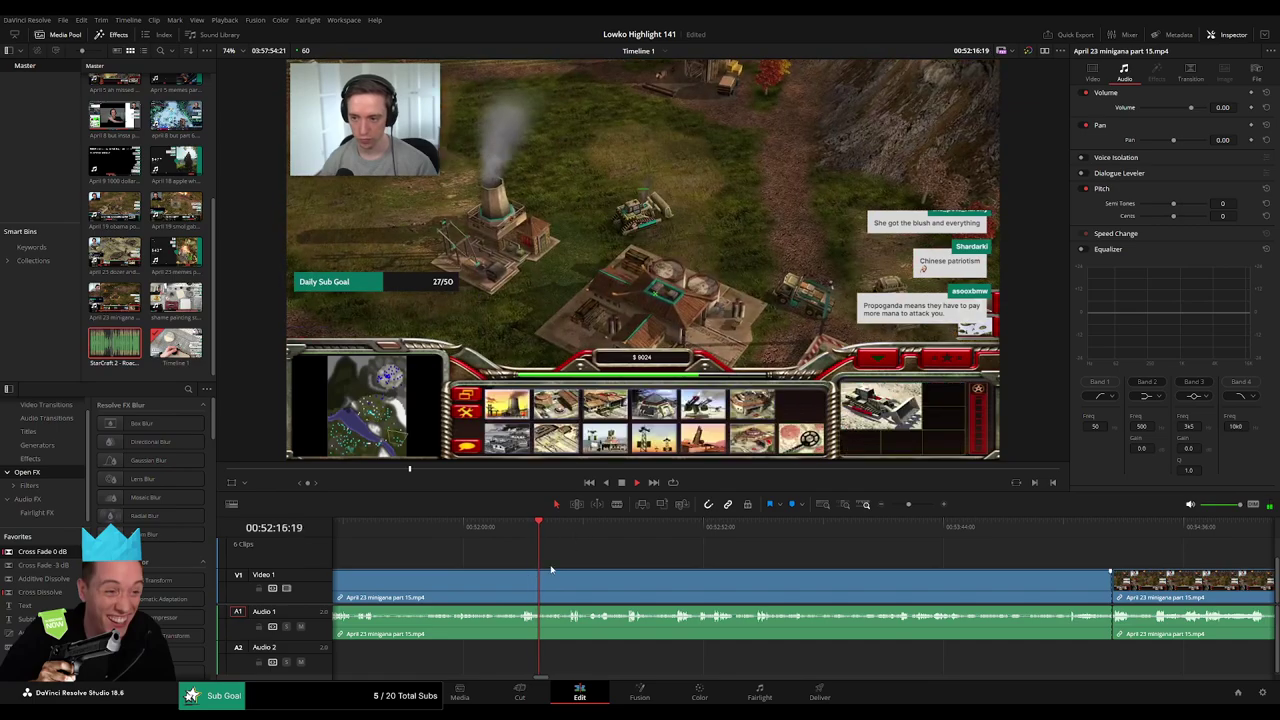
# Delete the April 23 minigana part 15.mp4 footage from about 00:49:14 up to the 00:54:20 split.
pyautogui.hscroll(-3, 552, 545)
pyautogui.click(497, 529)
pyautogui.moveTo(508, 550); pyautogui.dragTo(727, 561)
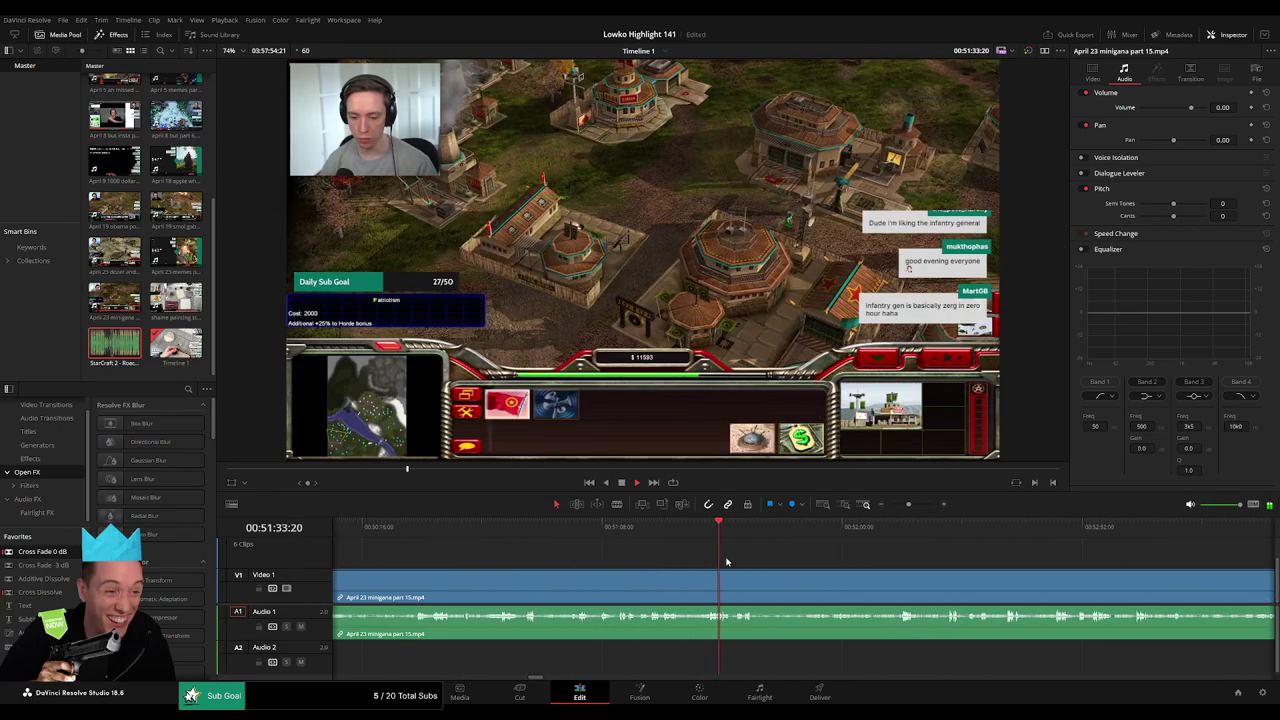
pyautogui.click(648, 530)
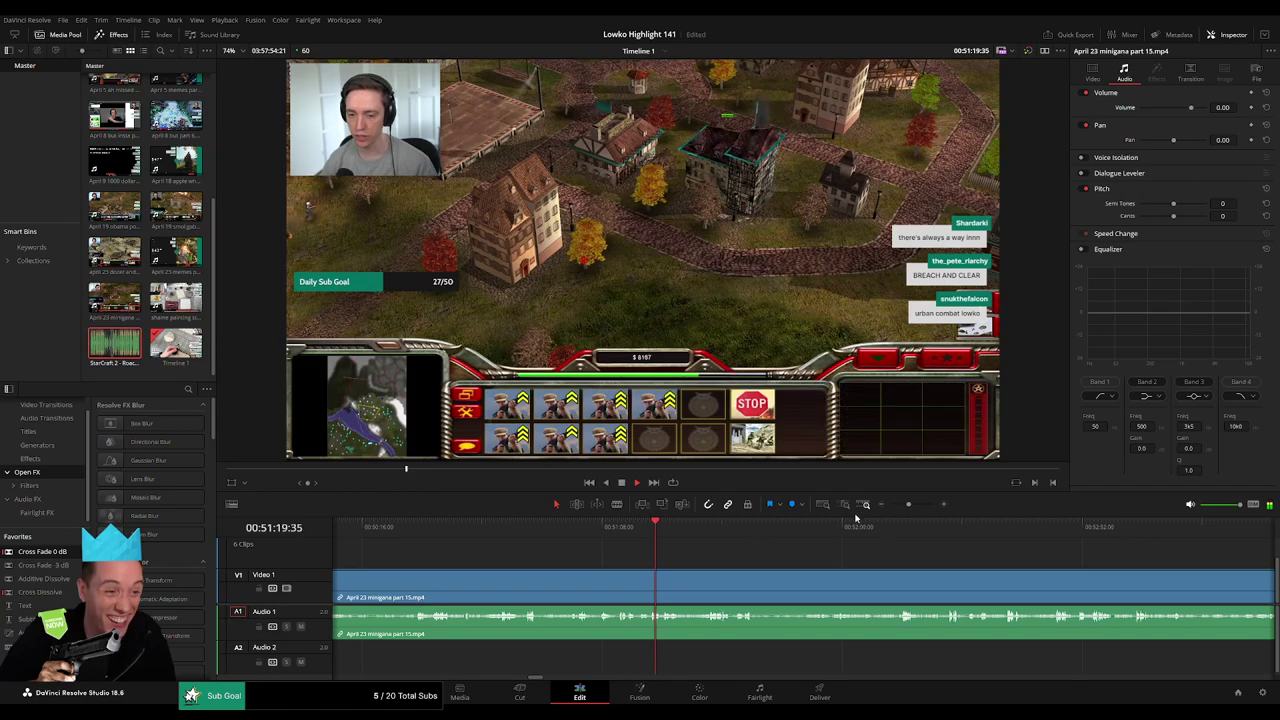
pyautogui.click(901, 507)
pyautogui.moveTo(901, 507); pyautogui.dragTo(900, 507)
pyautogui.click(811, 583)
pyautogui.press('Delete')
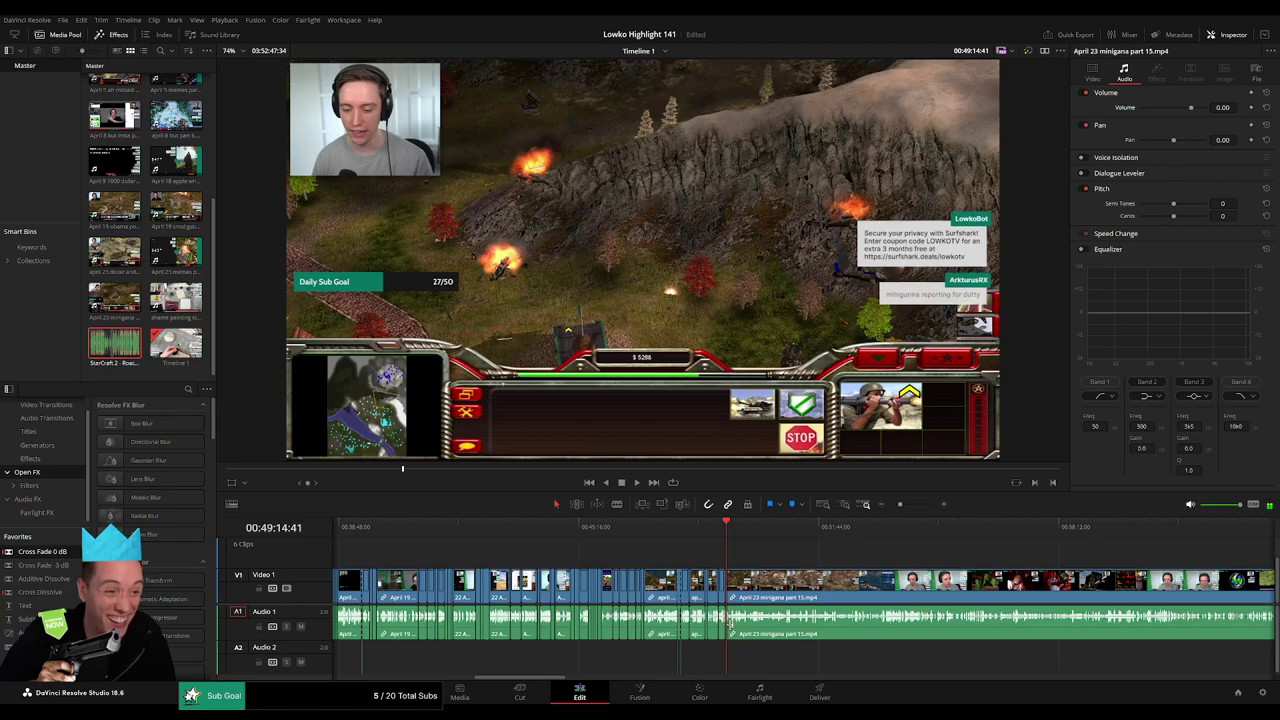
# Skim April 23 minigana part 15.mp4 from about 00:49:23 to 00:50:15 for the next place to cut.
pyautogui.scroll(2, 730, 620)
pyautogui.click(1048, 527)
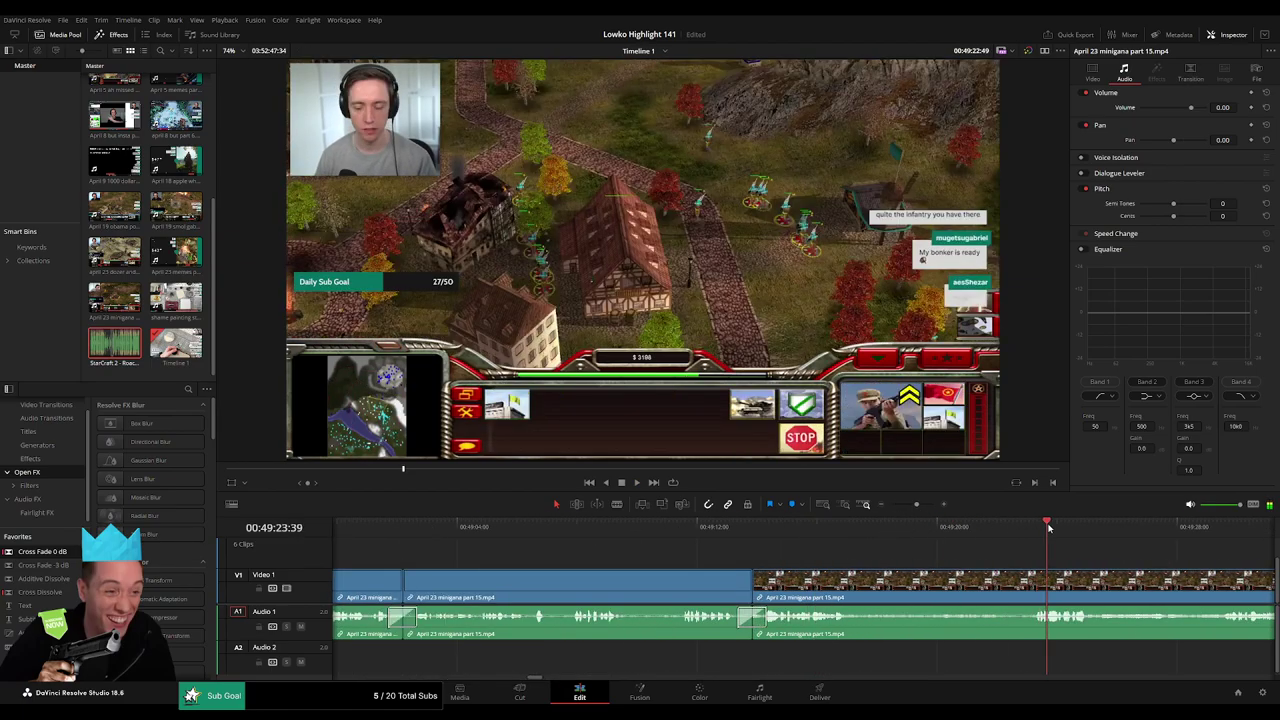
pyautogui.hscroll(4, 757, 543)
pyautogui.click(798, 533)
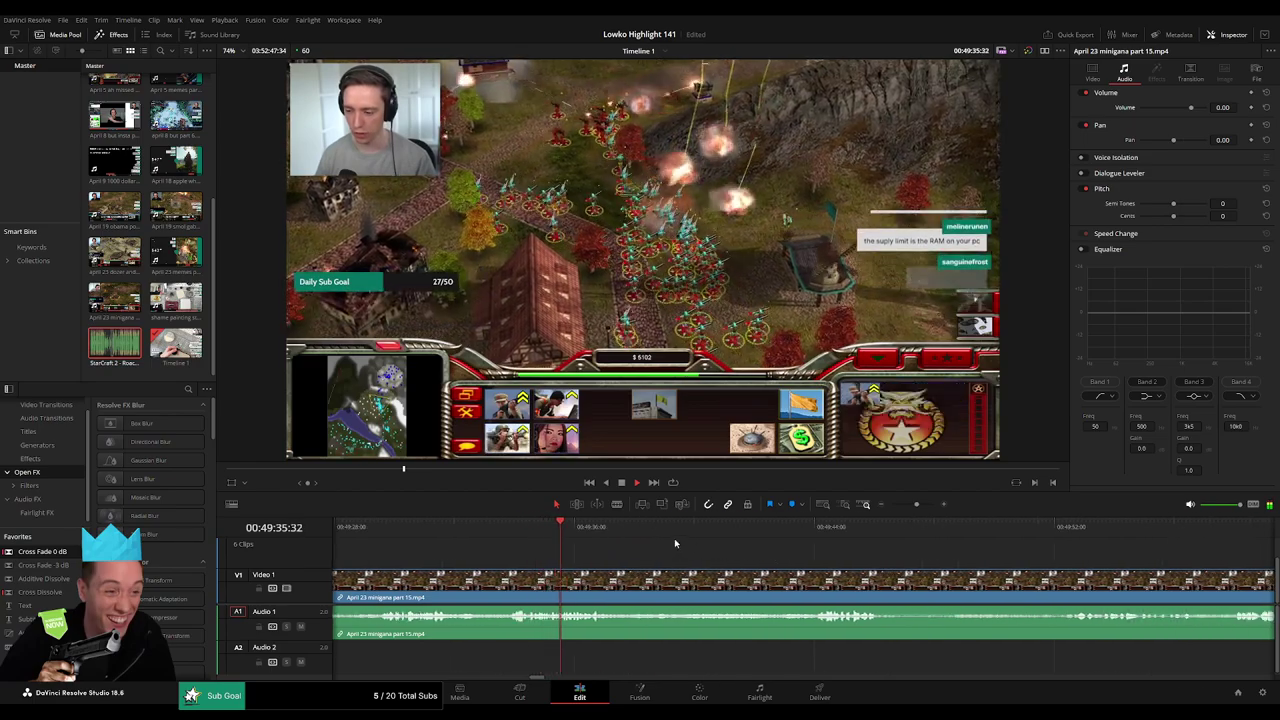
pyautogui.moveTo(678, 541); pyautogui.dragTo(722, 541)
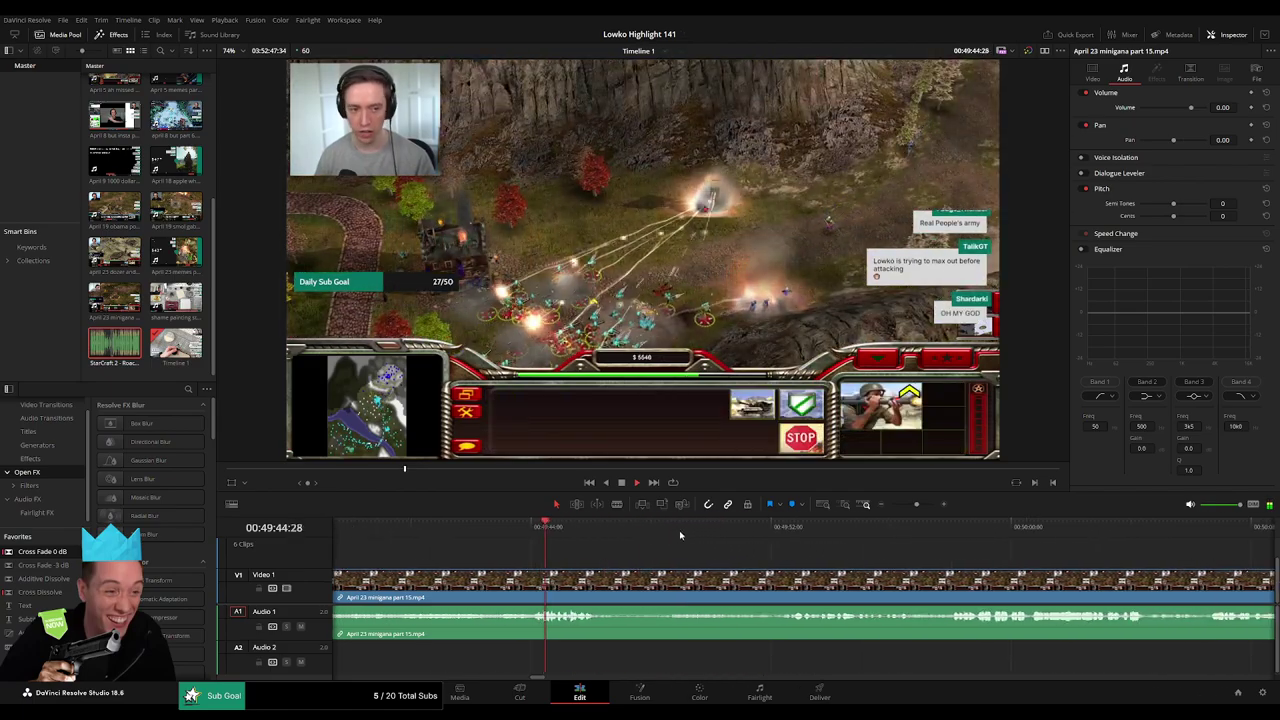
pyautogui.moveTo(679, 530); pyautogui.dragTo(738, 545)
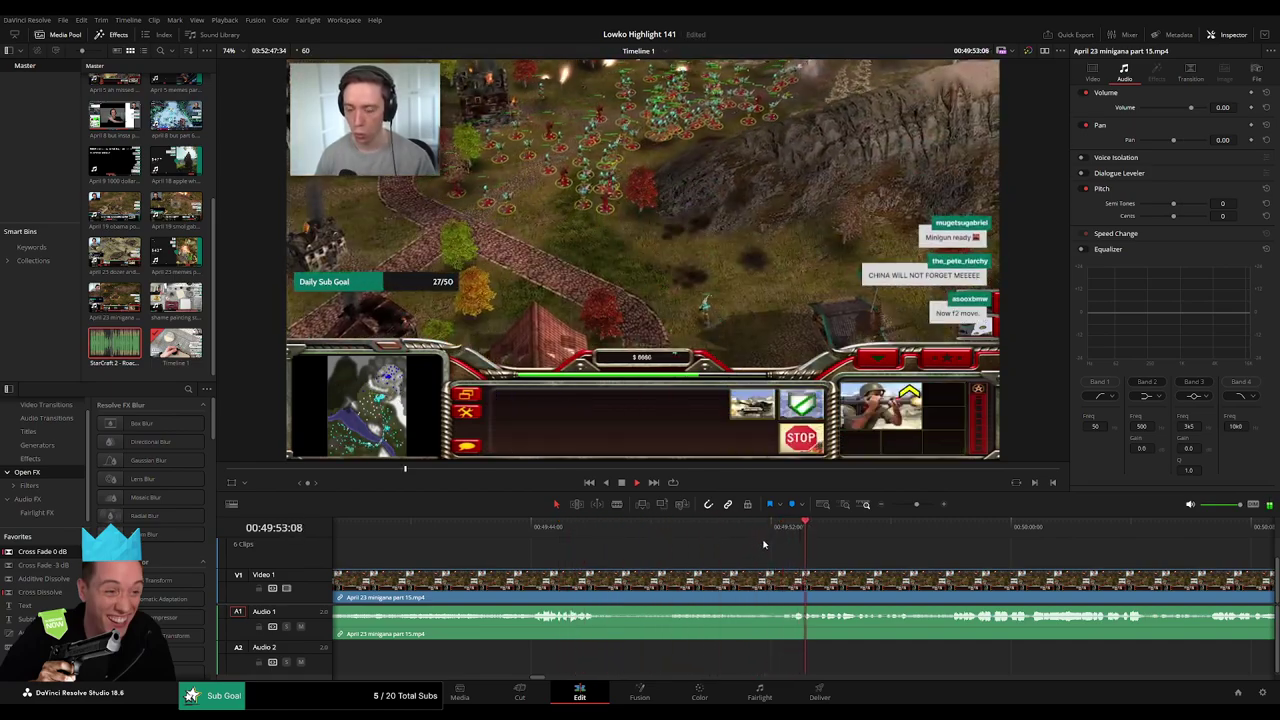
pyautogui.moveTo(897, 561); pyautogui.dragTo(706, 539)
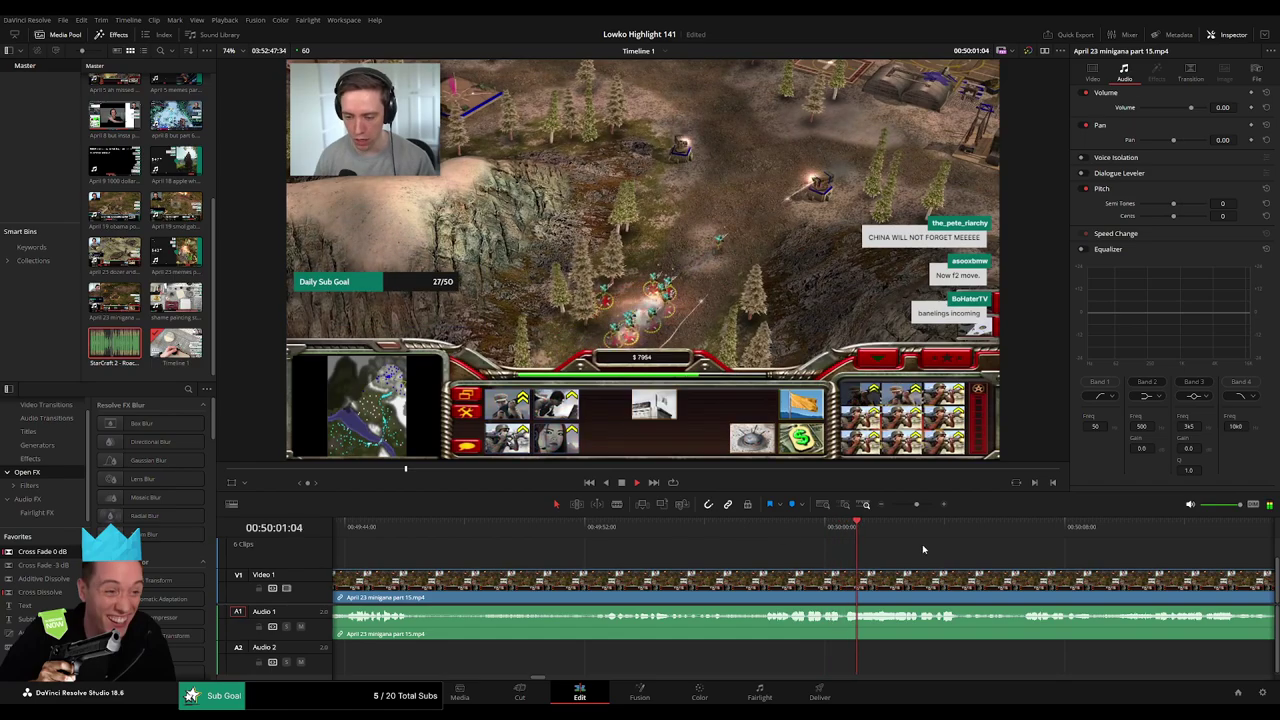
pyautogui.moveTo(967, 550); pyautogui.dragTo(783, 530)
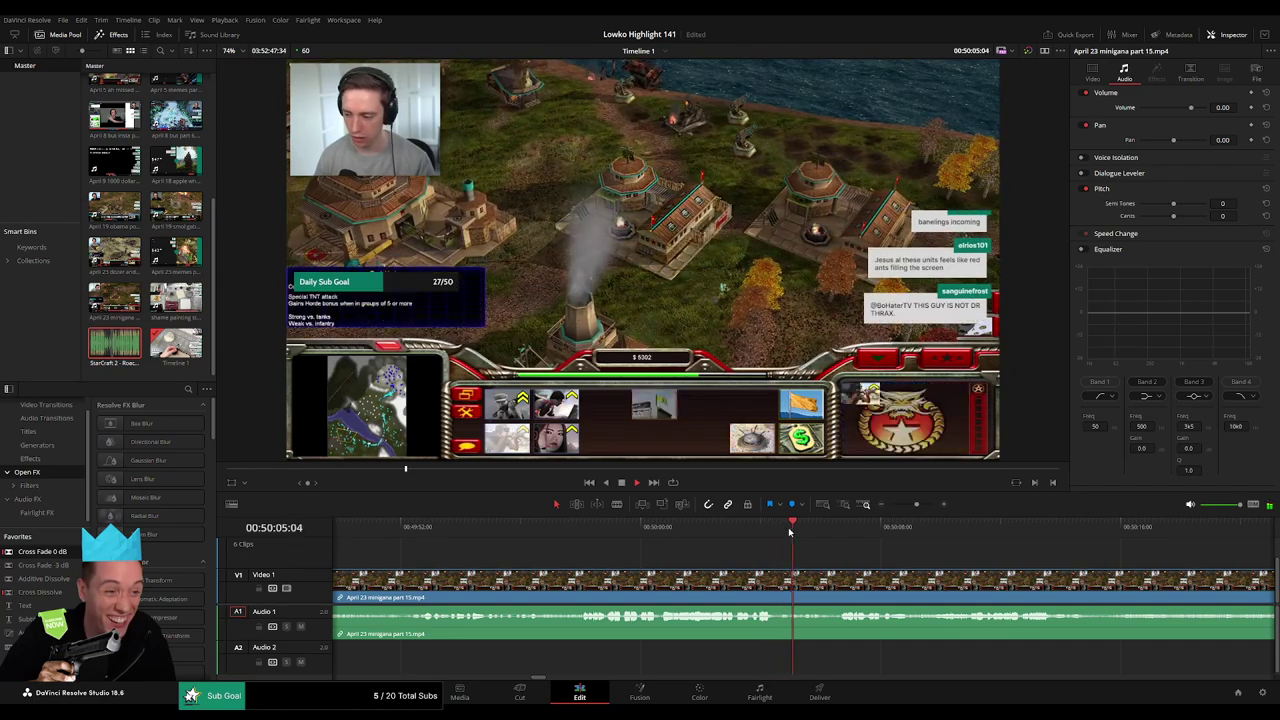
pyautogui.hscroll(3, 800, 545)
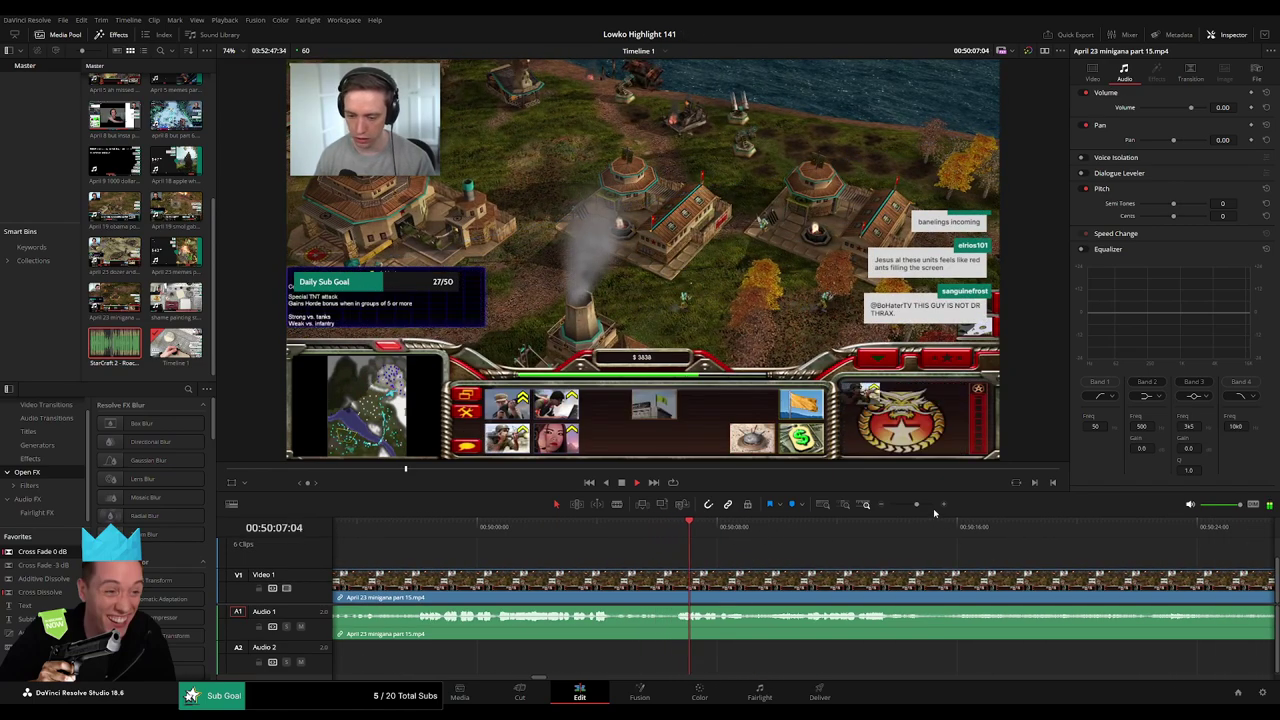
pyautogui.moveTo(916, 504); pyautogui.dragTo(911, 505)
pyautogui.moveTo(830, 553); pyautogui.dragTo(643, 538)
pyautogui.click(618, 540)
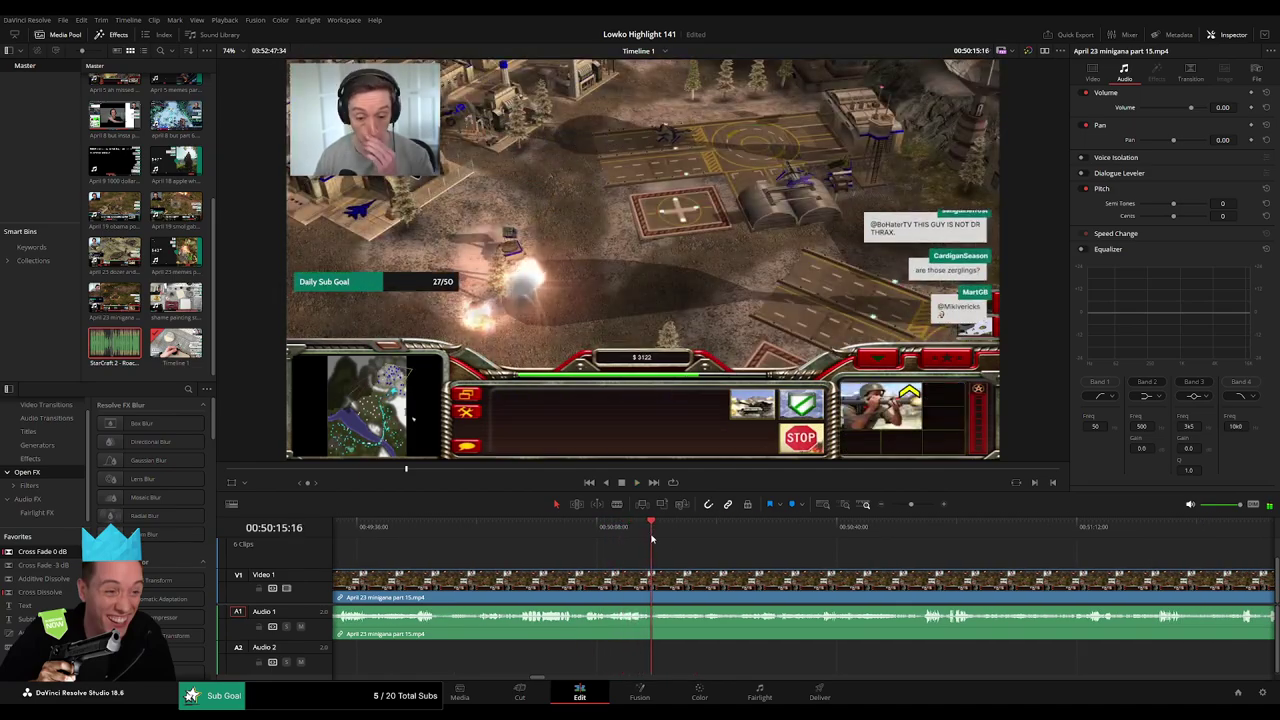
# Cut the footage between about 00:50:15 and 00:50:37 out of April 23 minigana part 15.mp4 and split the clip again at about 00:50:36.
pyautogui.press('b')
pyautogui.click(656, 578)
pyautogui.click(751, 541)
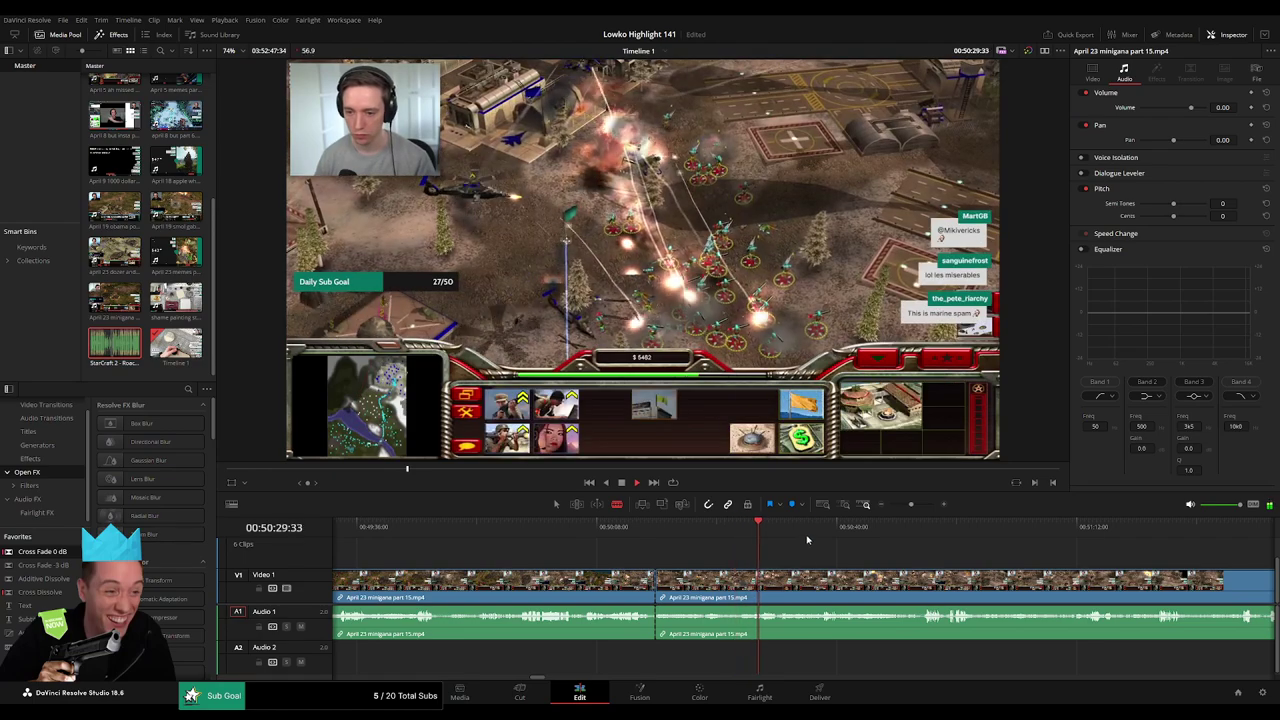
pyautogui.click(820, 541)
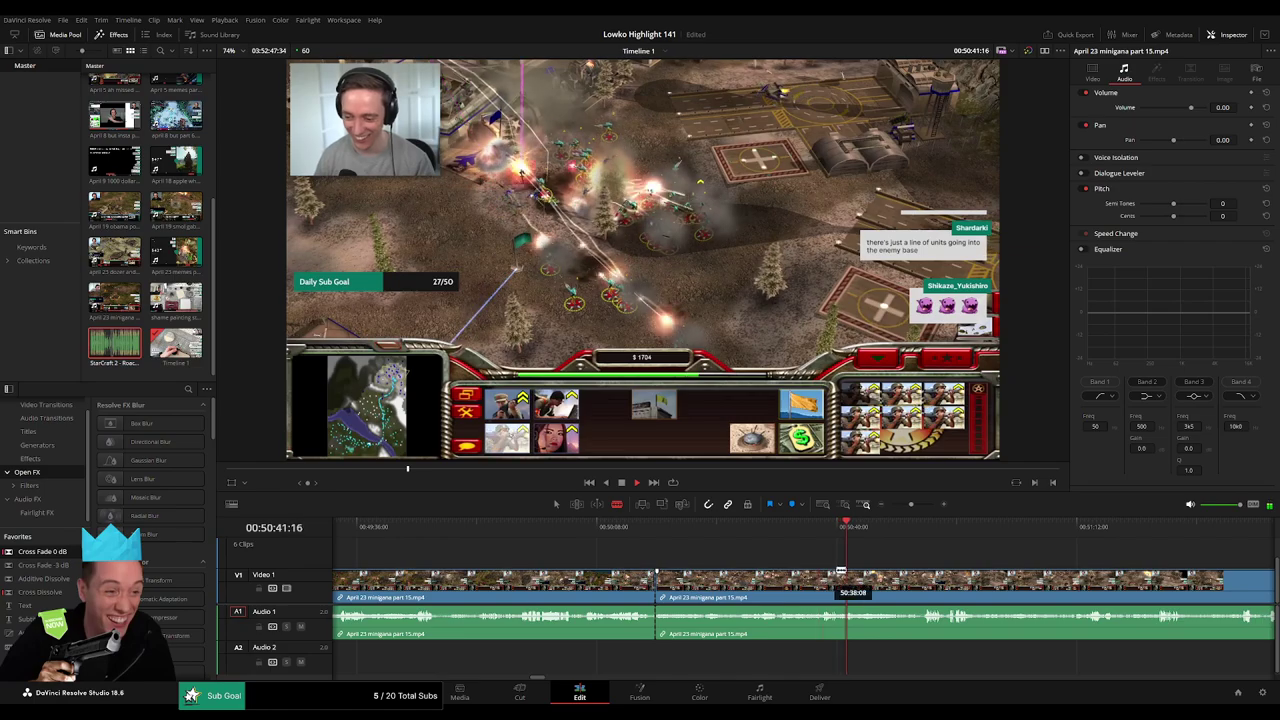
pyautogui.moveTo(852, 535); pyautogui.dragTo(921, 538)
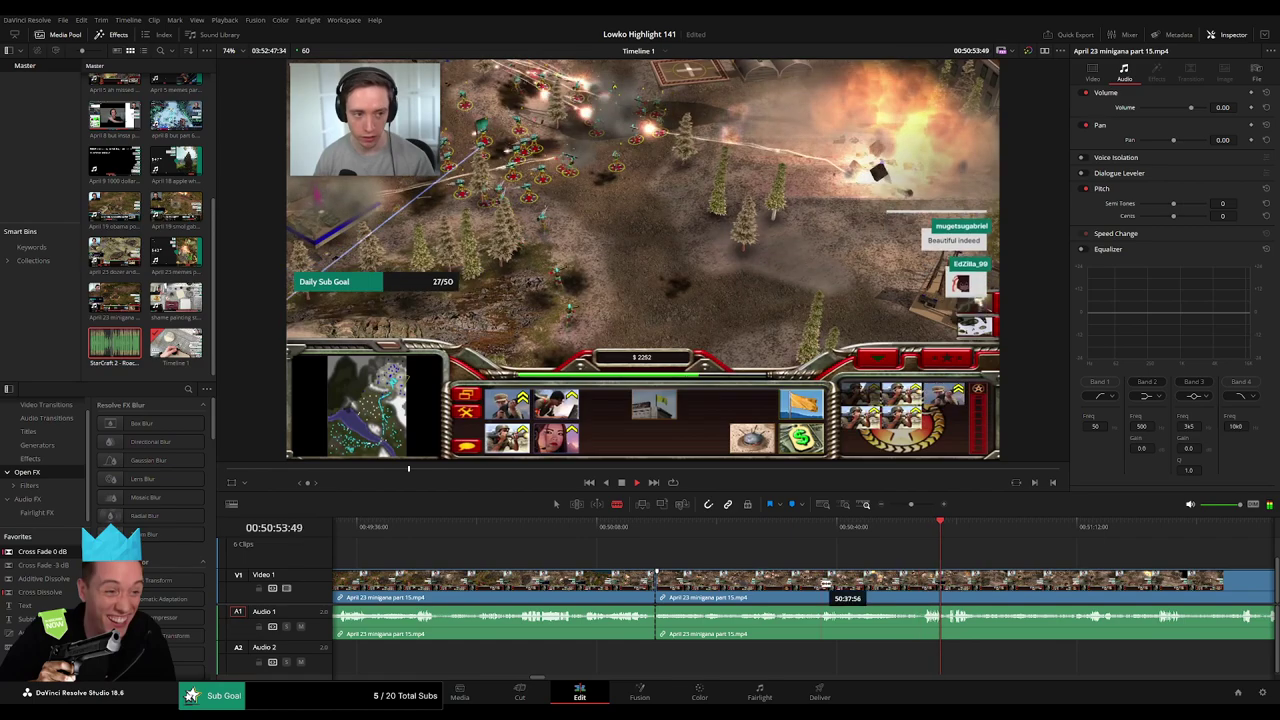
pyautogui.click(821, 582)
pyautogui.press('a')
pyautogui.click(776, 588)
pyautogui.press('Delete')
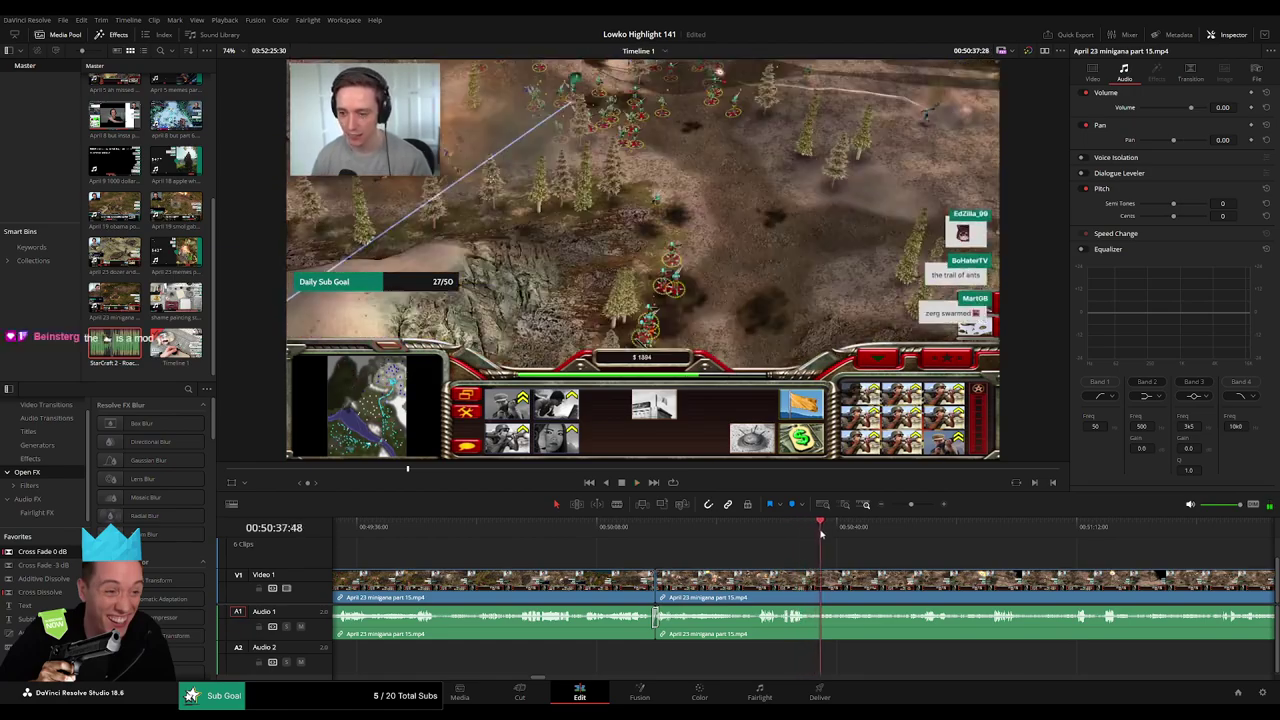
pyautogui.moveTo(821, 535); pyautogui.dragTo(836, 535)
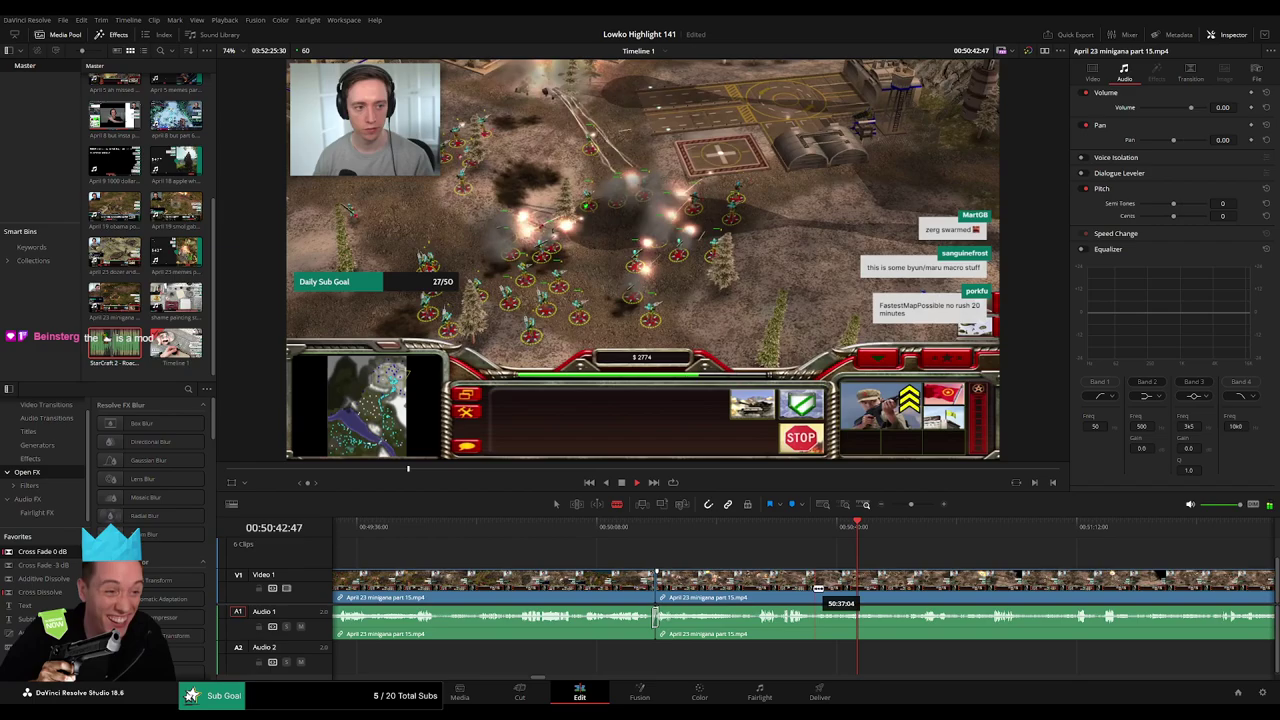
pyautogui.click(811, 588)
# Skim April 23 minigana part 15.mp4 from about 00:50:49 to 01:05:32 for footage worth keeping.
pyautogui.click(910, 533)
pyautogui.moveTo(897, 566); pyautogui.dragTo(807, 535)
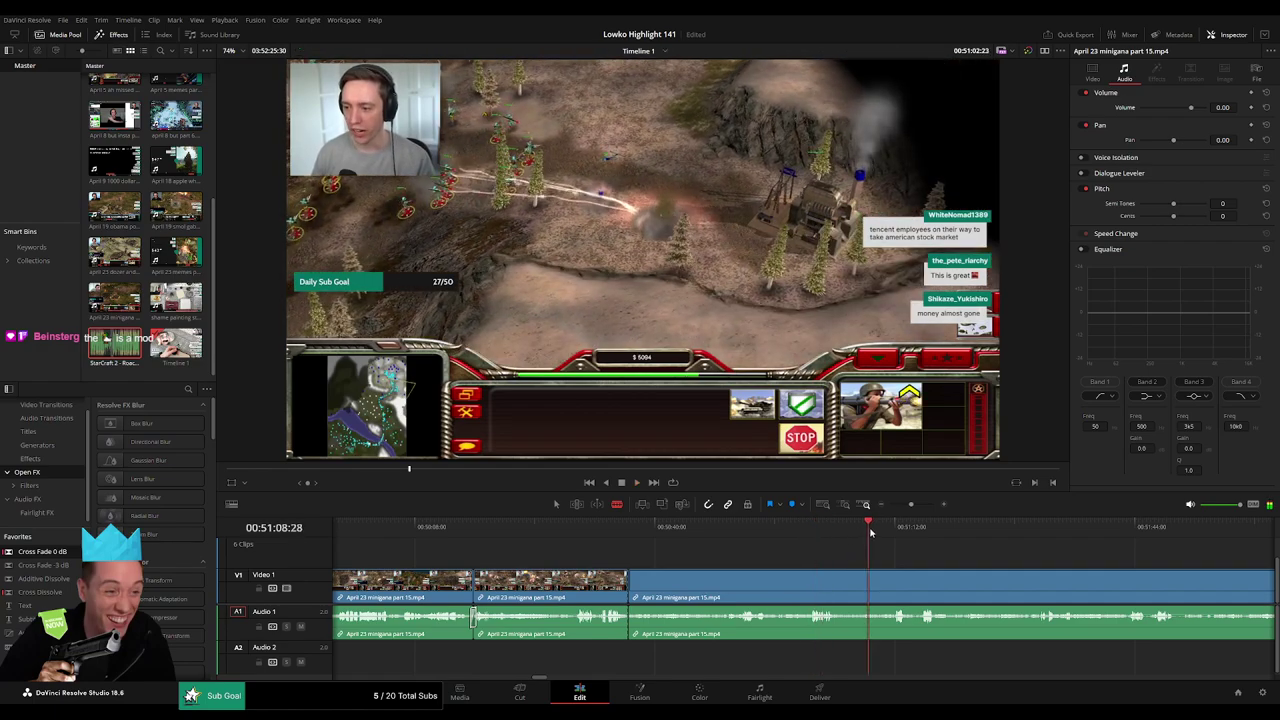
pyautogui.press('space')
pyautogui.hscroll(4, 775, 549)
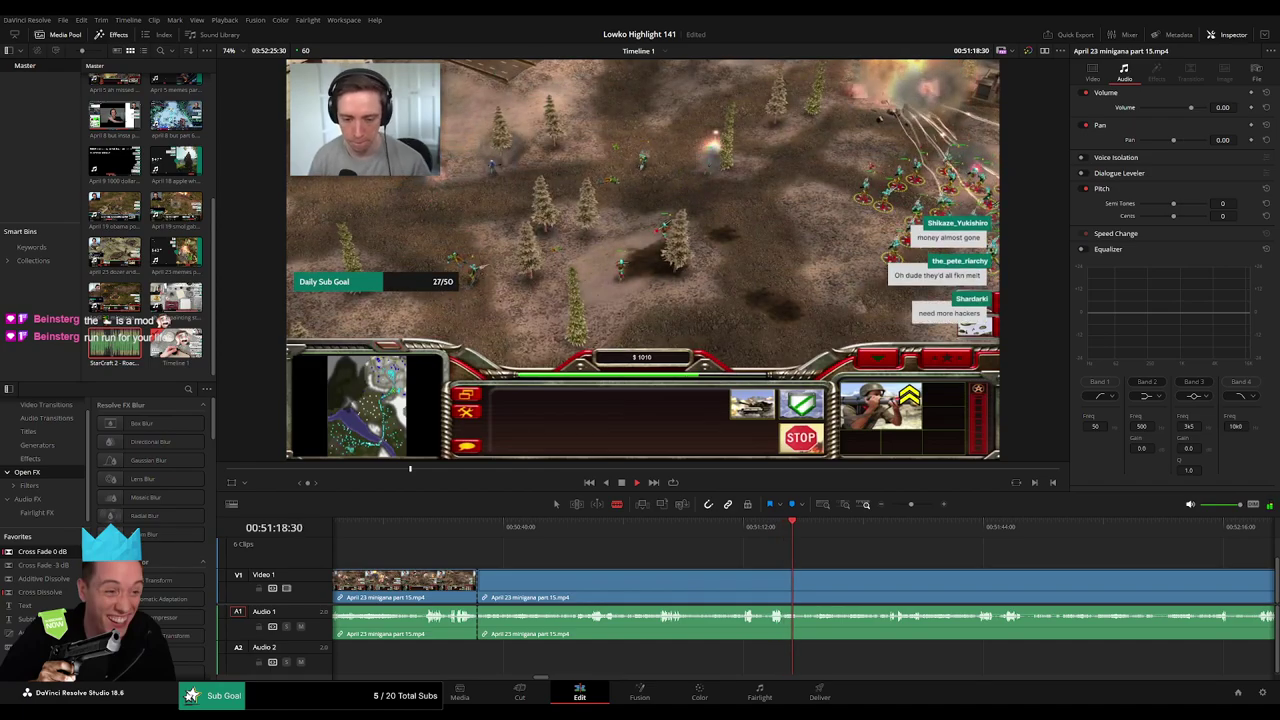
pyautogui.moveTo(870, 528); pyautogui.dragTo(728, 548)
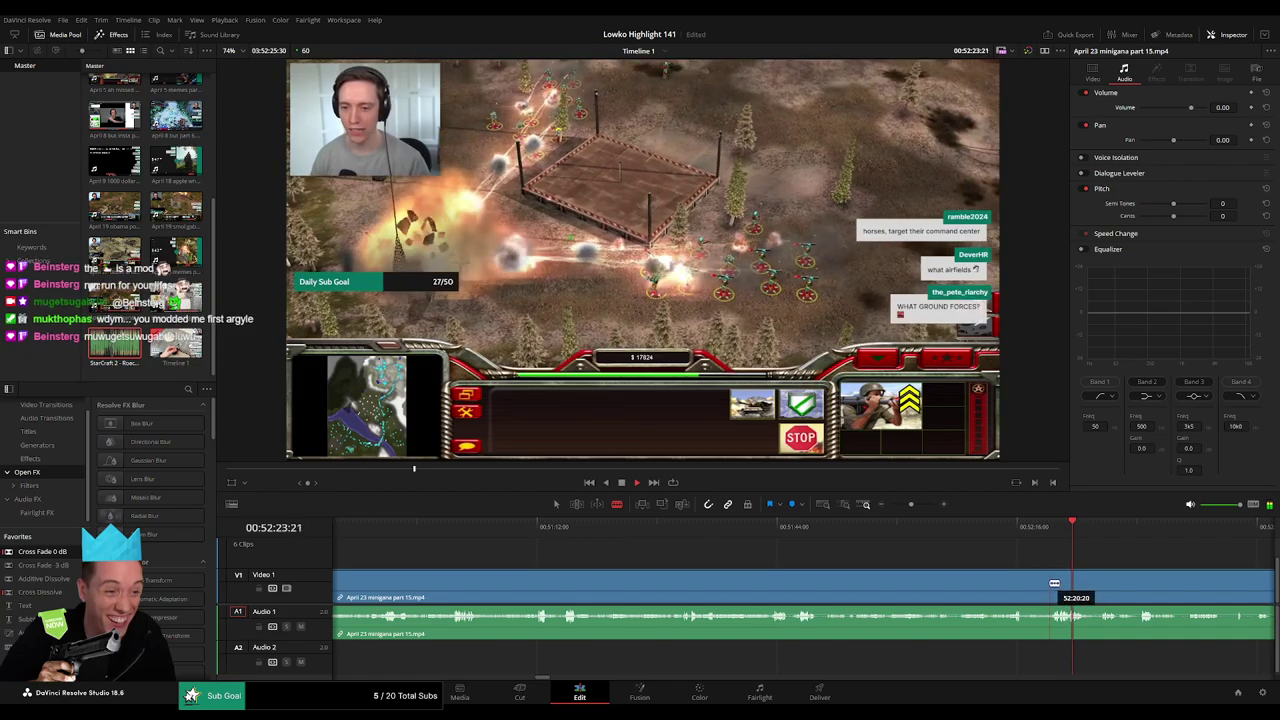
pyautogui.moveTo(1110, 581); pyautogui.dragTo(793, 556)
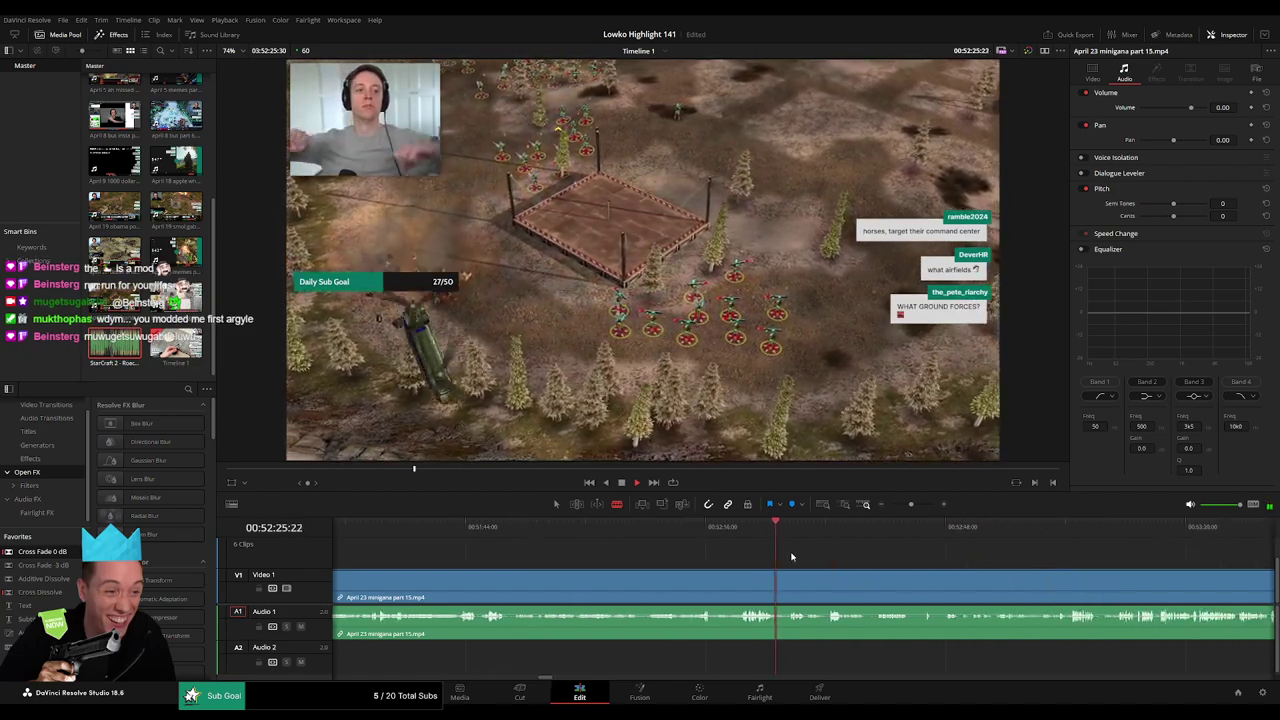
pyautogui.moveTo(935, 533); pyautogui.dragTo(1073, 537)
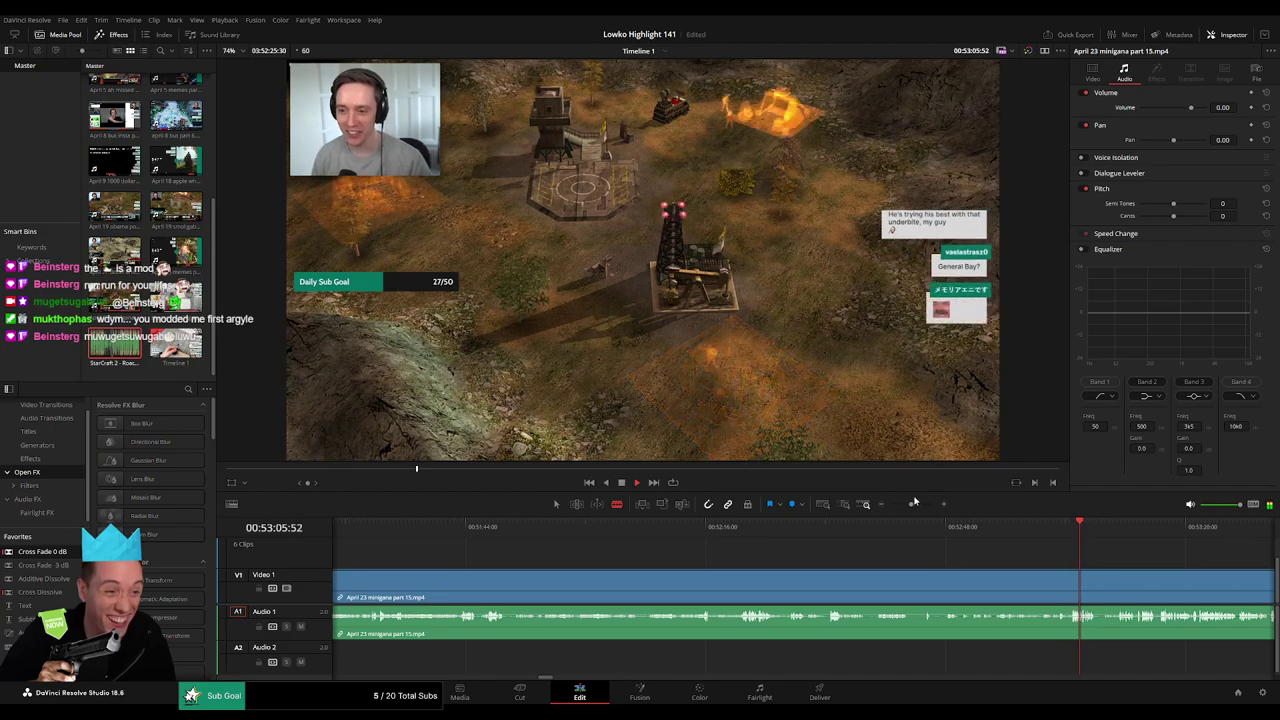
pyautogui.moveTo(913, 502); pyautogui.dragTo(1131, 534)
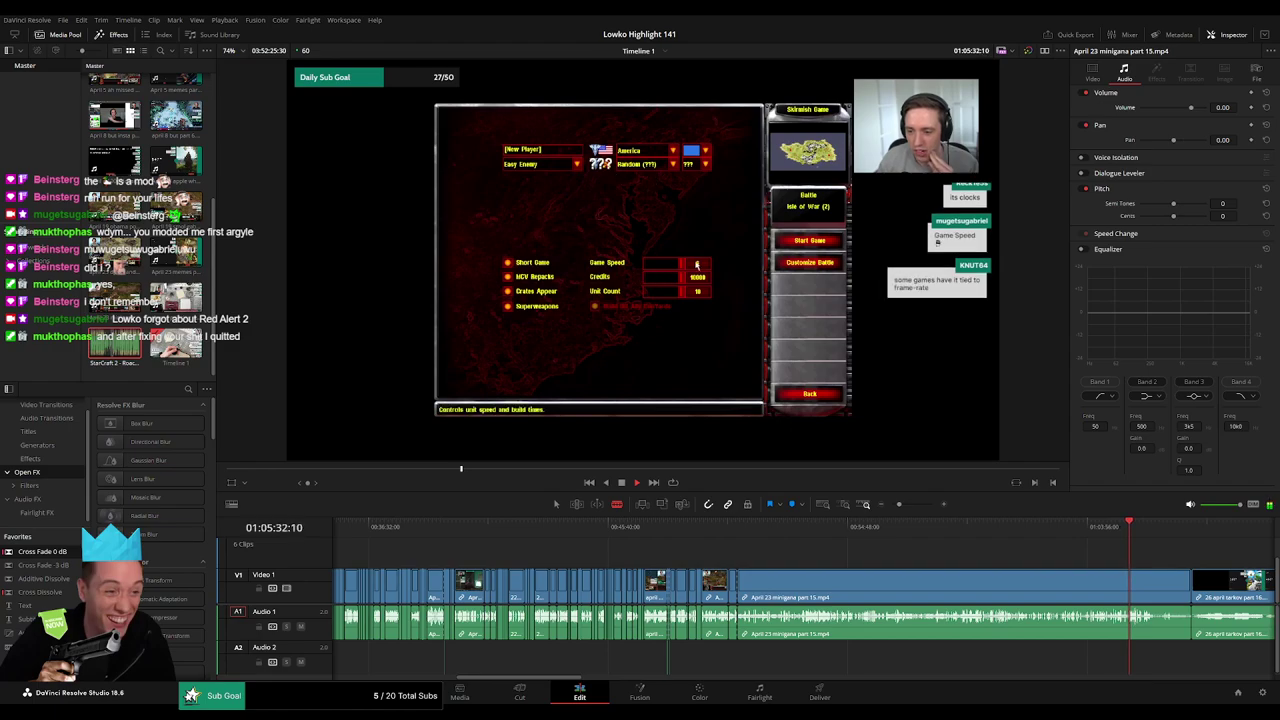
pyautogui.moveTo(1136, 530); pyautogui.dragTo(1091, 533)
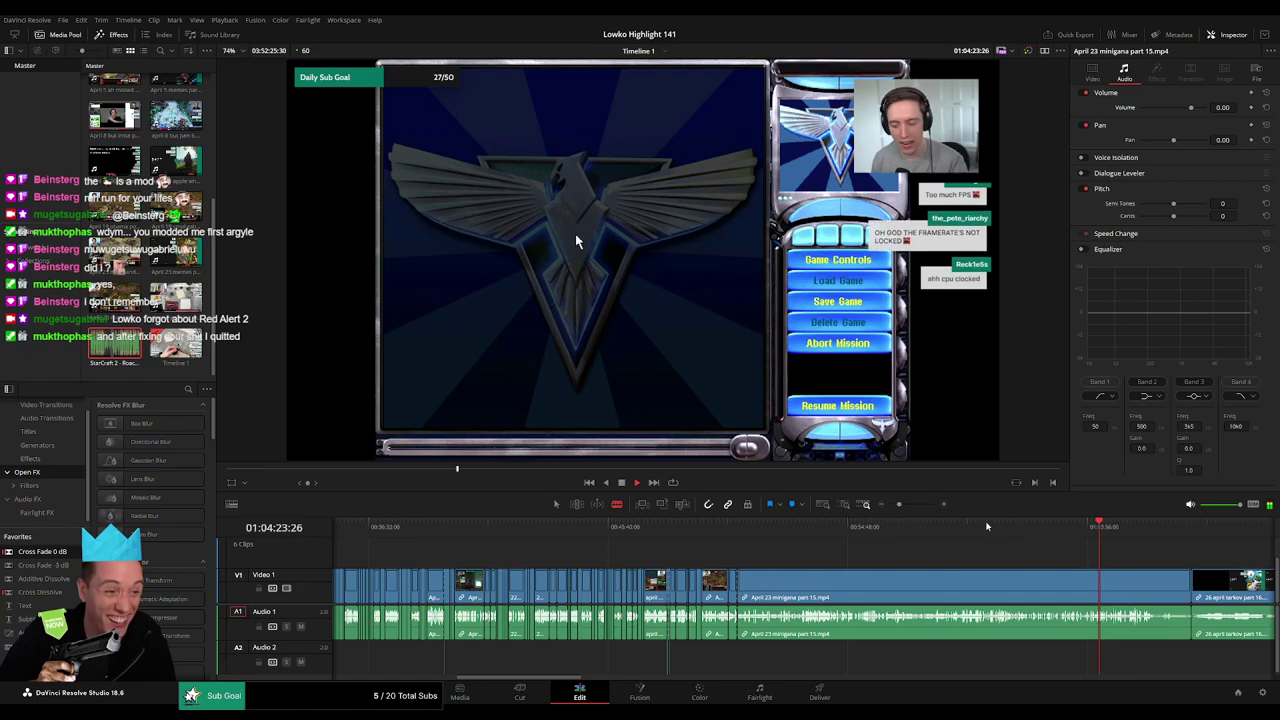
# Replay the April 23 minigana part 15.mp4 clips before the 00:50:36 split, back to about 00:48:58, to judge where the segment should end.
pyautogui.press('Up')
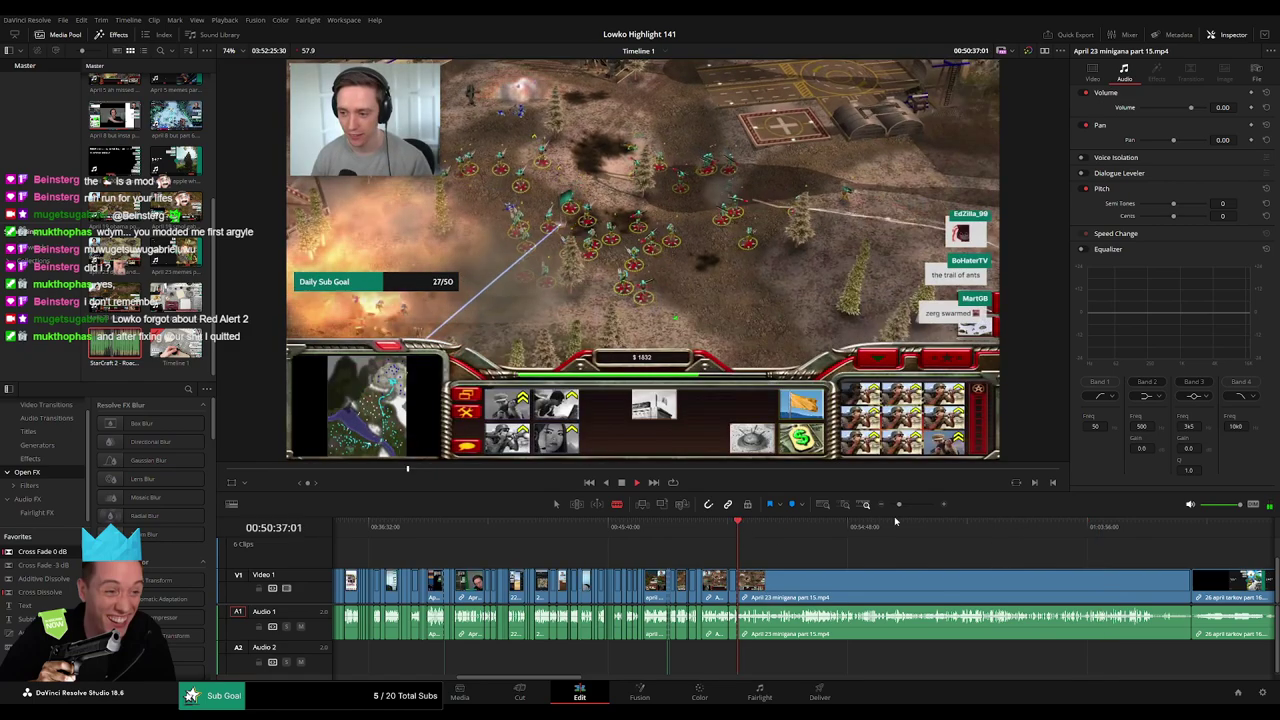
pyautogui.moveTo(899, 505); pyautogui.dragTo(908, 507)
pyautogui.click(752, 525)
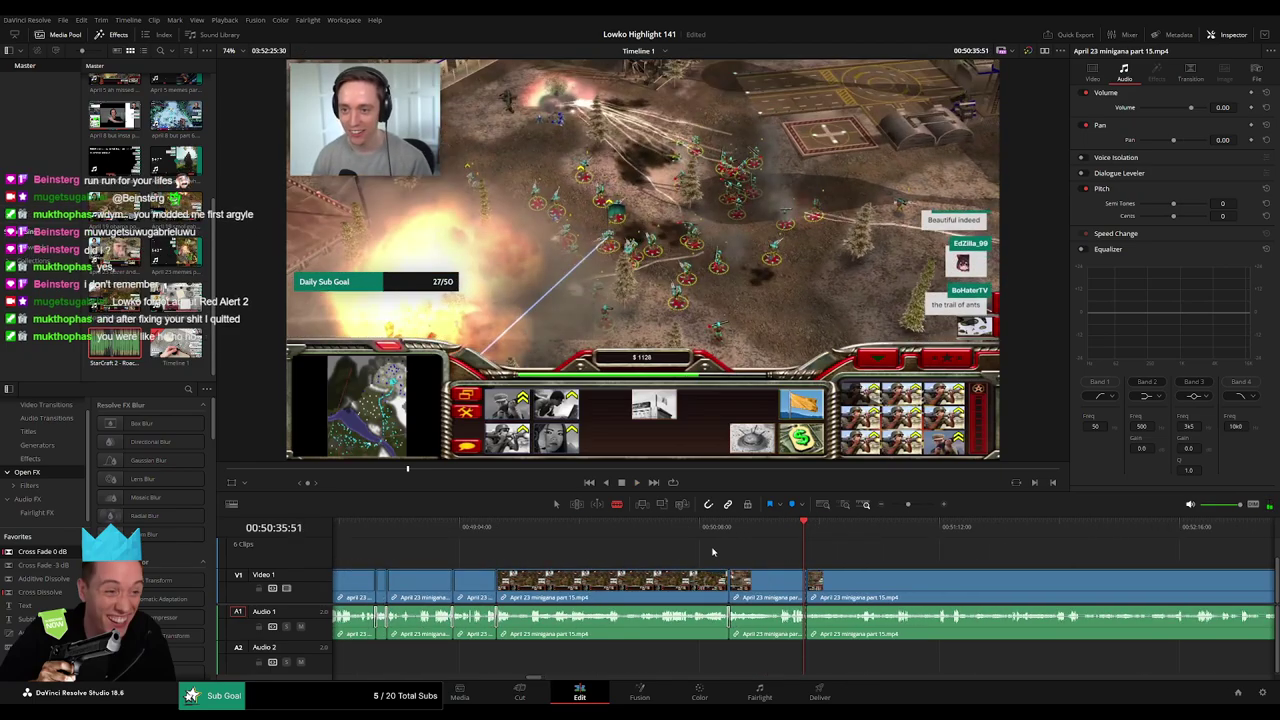
pyautogui.press('space')
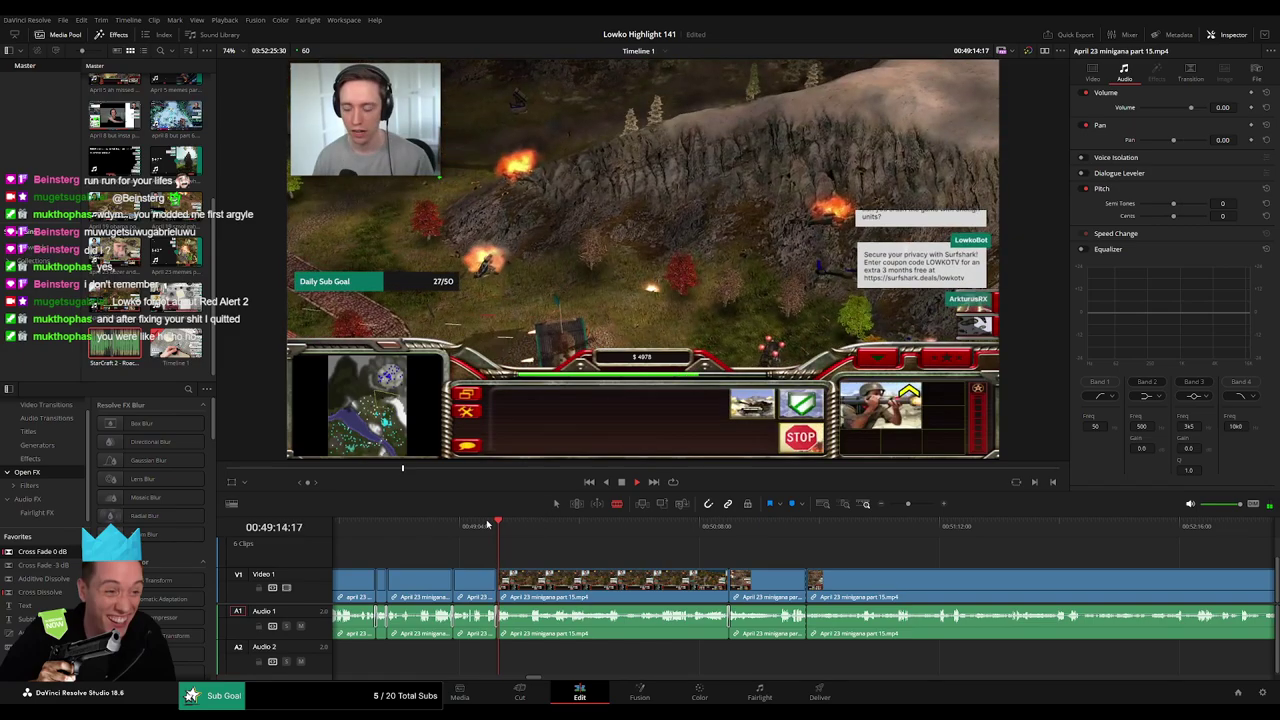
pyautogui.click(487, 524)
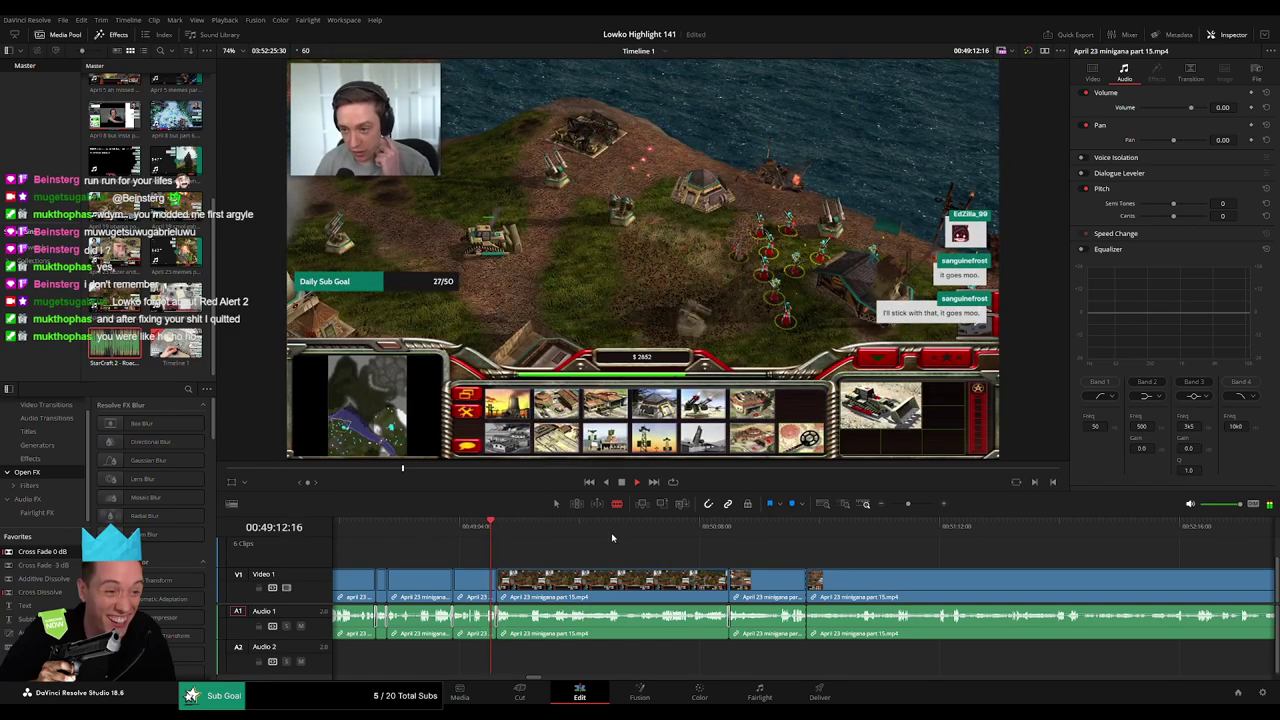
pyautogui.click(457, 526)
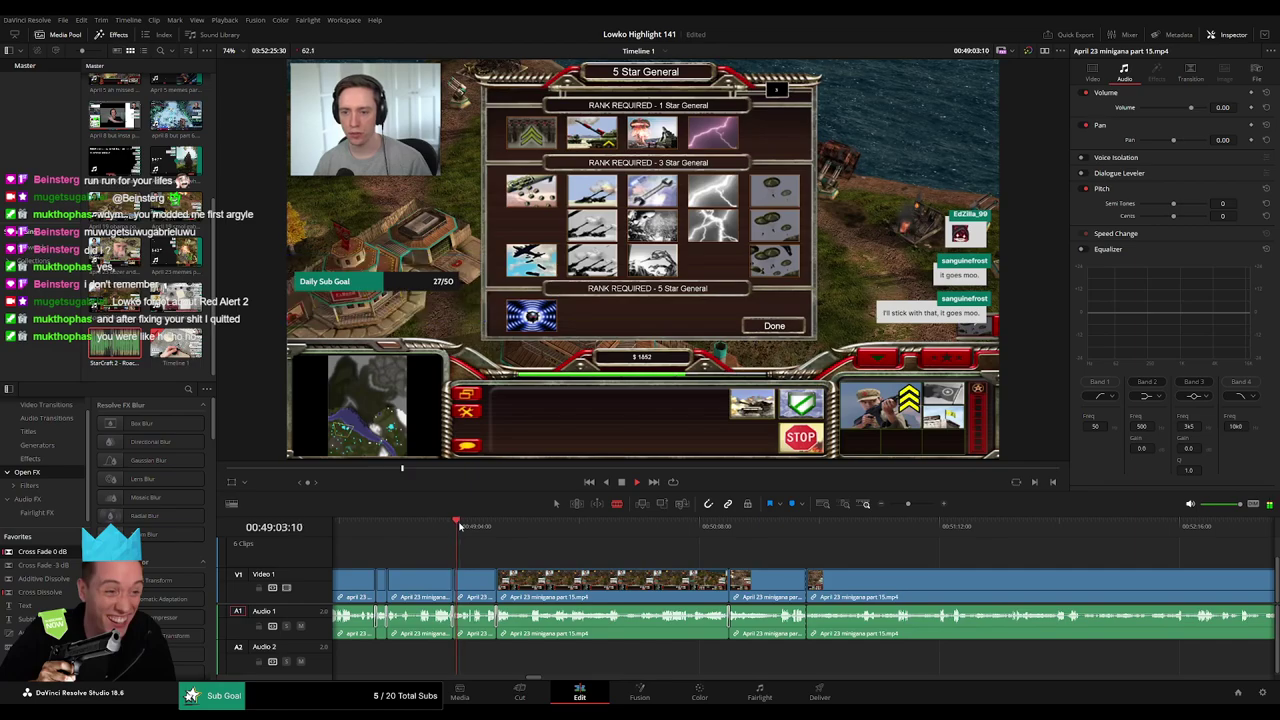
pyautogui.click(437, 526)
pyautogui.hscroll(-3, 643, 537)
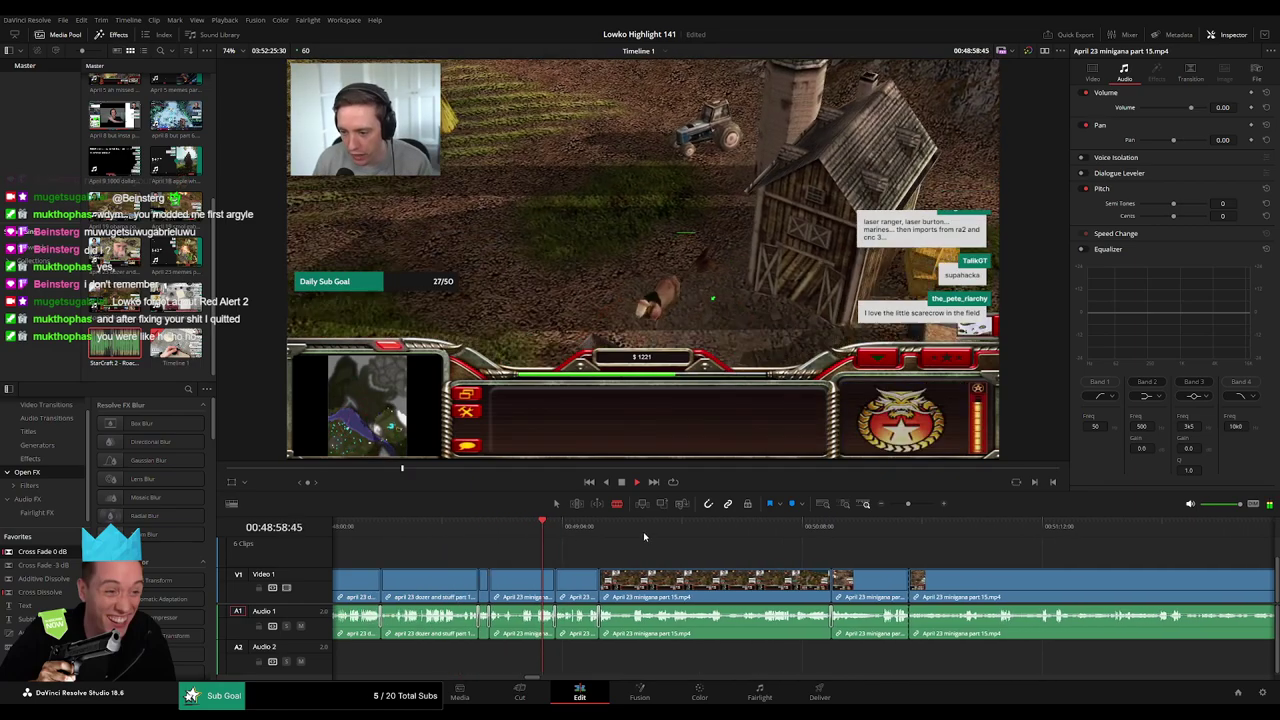
# Delete the remaining April 23 minigana part 15.mp4 clips from about 00:49:02 up to the start of 26 april tarkov part 16.mp4.
pyautogui.moveTo(644, 557); pyautogui.dragTo(1160, 598)
pyautogui.moveTo(907, 503); pyautogui.dragTo(896, 505)
pyautogui.hscroll(4, 864, 552)
pyautogui.hscroll(3, 594, 560)
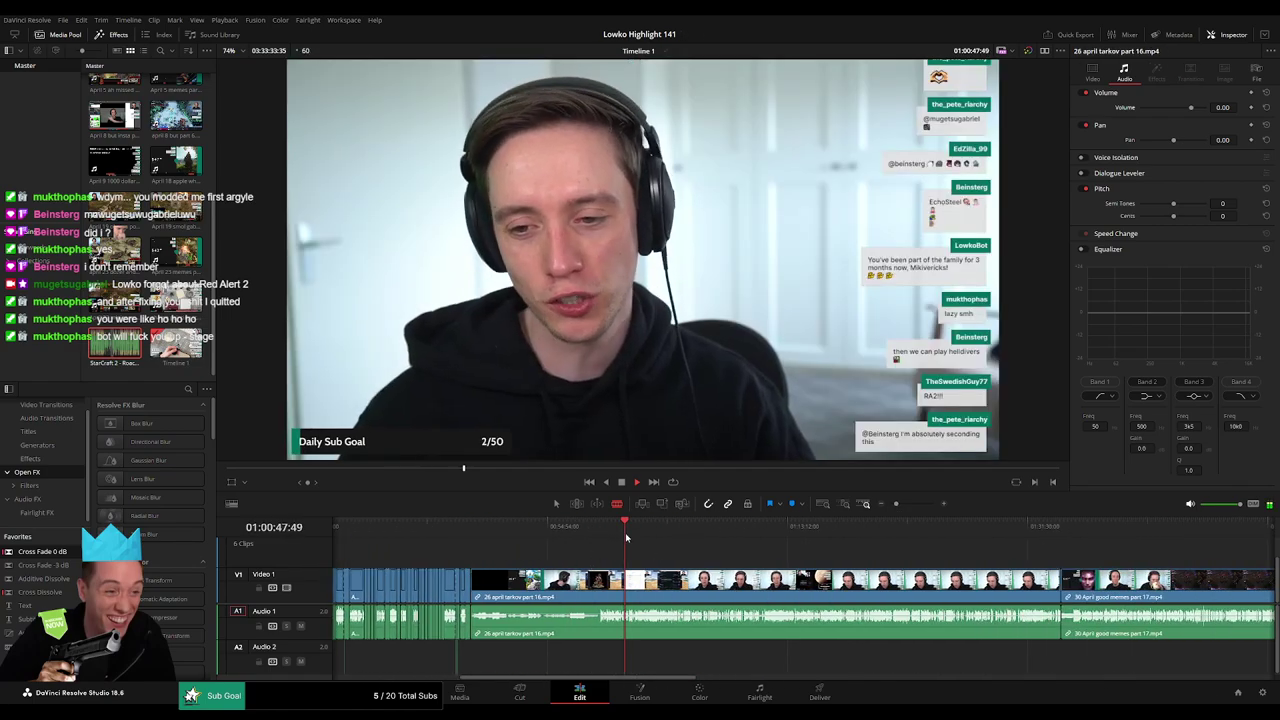
# Skim 26 april tarkov part 16.mp4 from about 01:00:47 to 01:19:10 and check back to about 01:18:35 for where the Tarkov topic starts.
pyautogui.moveTo(633, 536); pyautogui.dragTo(802, 540)
pyautogui.press('space')
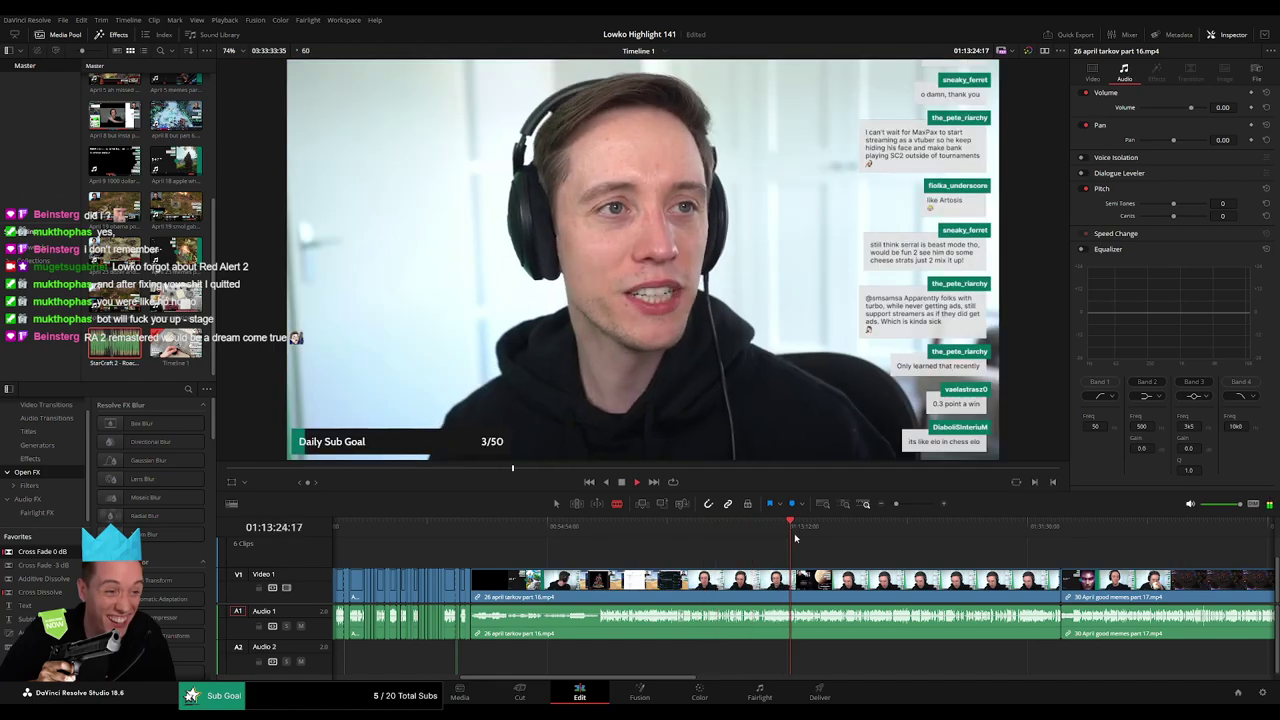
pyautogui.press('space')
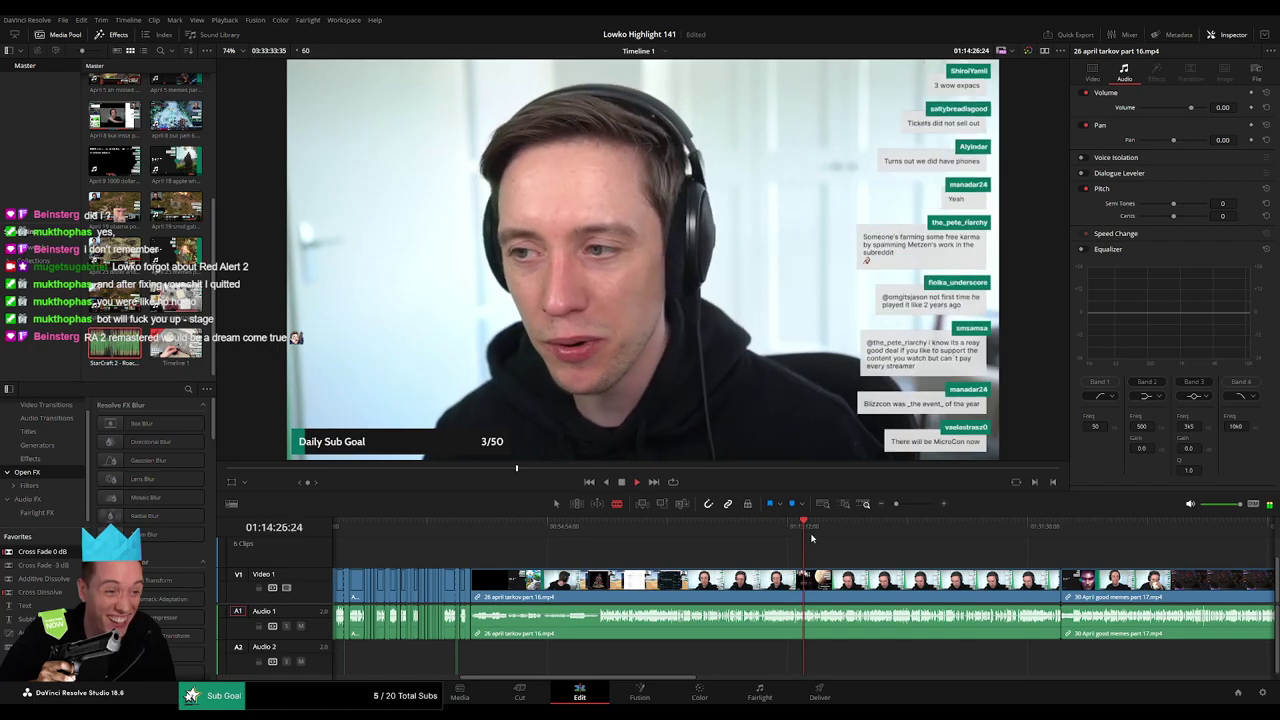
pyautogui.moveTo(811, 538); pyautogui.dragTo(916, 505)
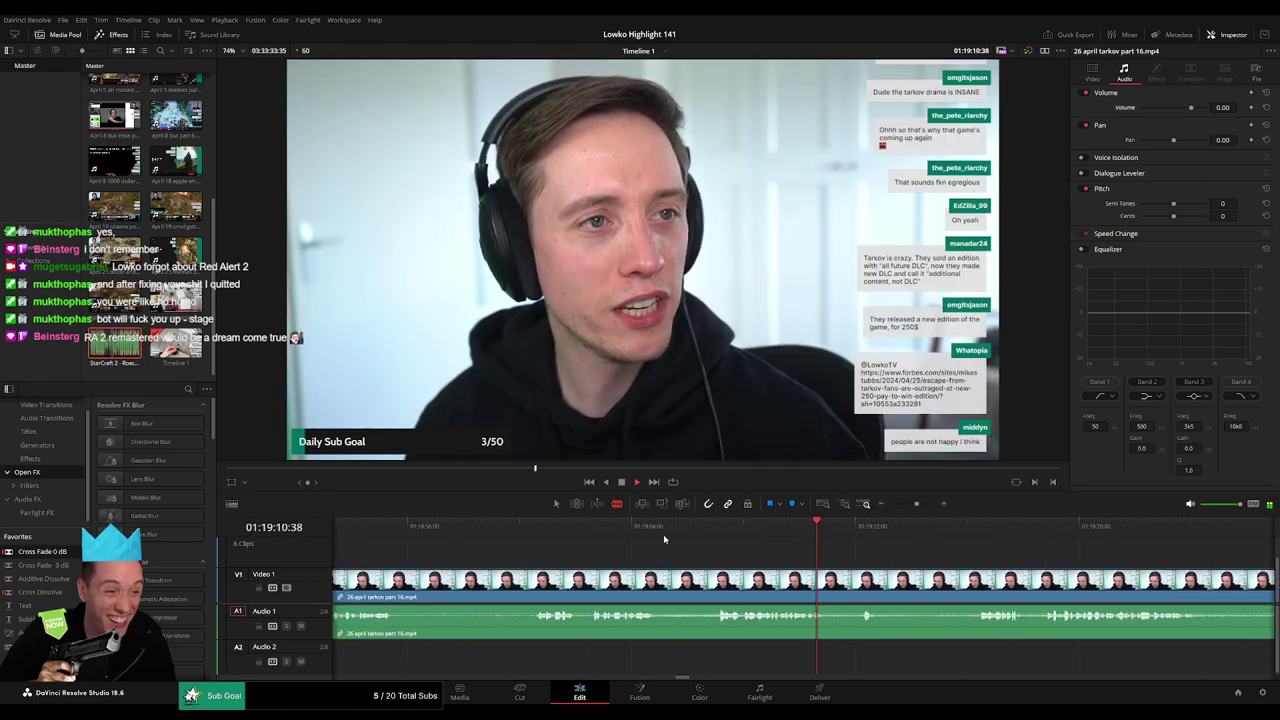
pyautogui.moveTo(556, 535); pyautogui.dragTo(540, 535)
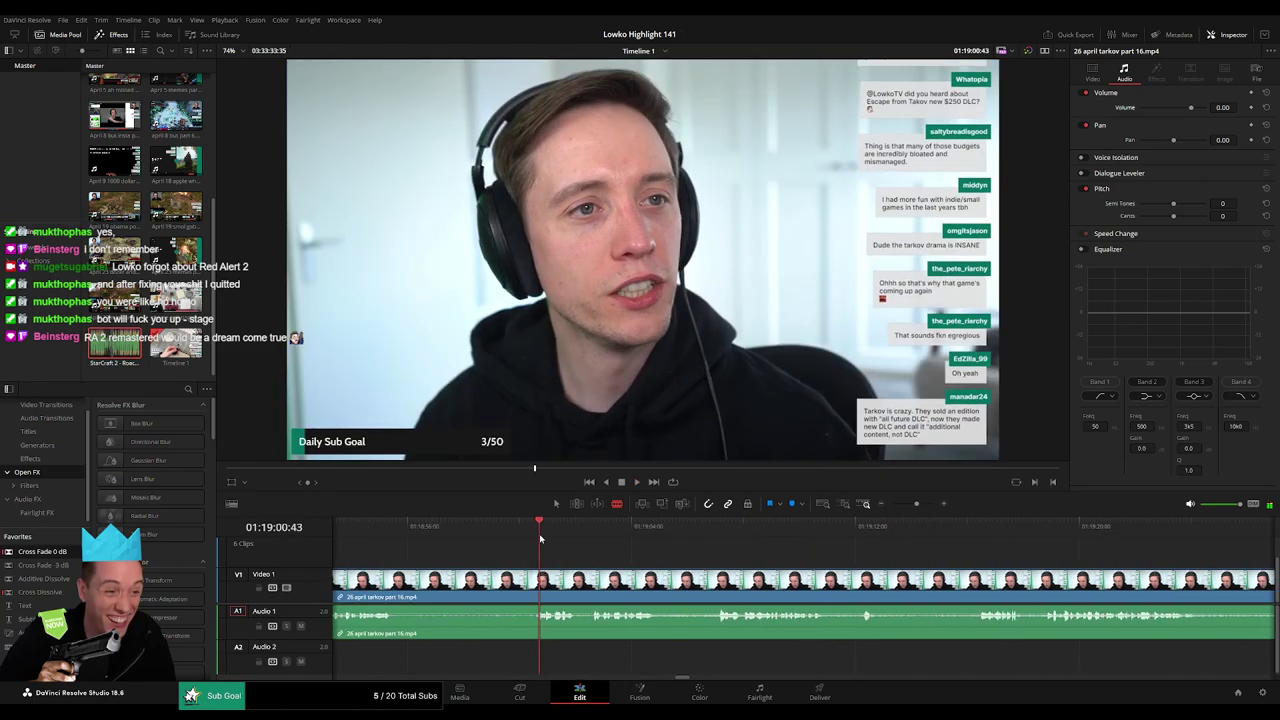
pyautogui.hscroll(-2, 757, 565)
pyautogui.hscroll(-2, 757, 565)
pyautogui.click(551, 536)
pyautogui.hscroll(-4, 536, 558)
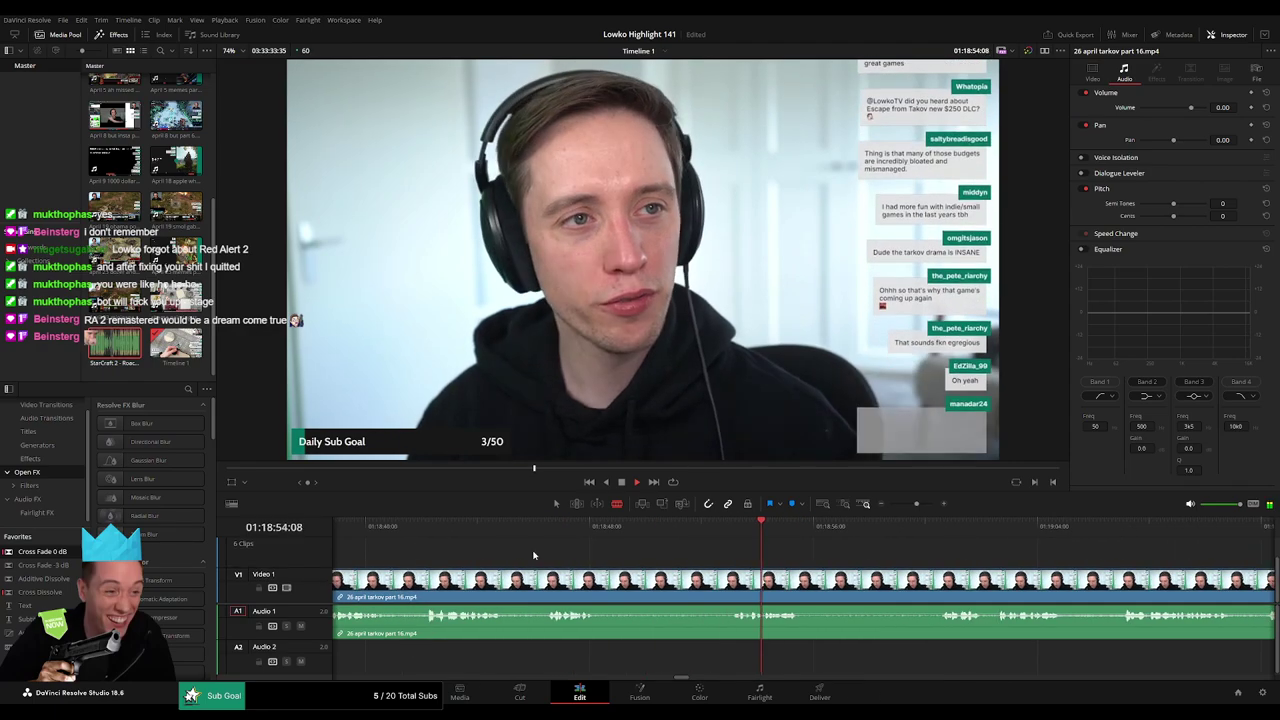
pyautogui.click(546, 537)
pyautogui.click(425, 537)
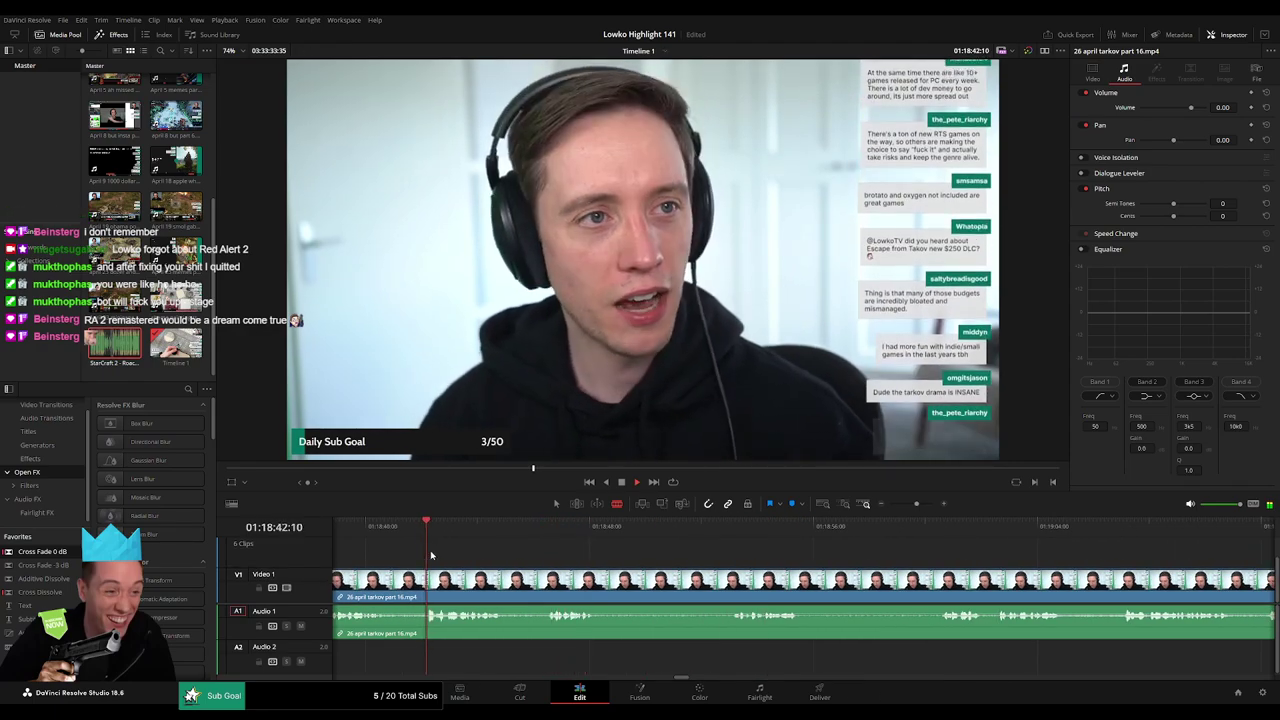
pyautogui.hscroll(-3, 434, 556)
pyautogui.click(478, 534)
pyautogui.hscroll(-3, 650, 550)
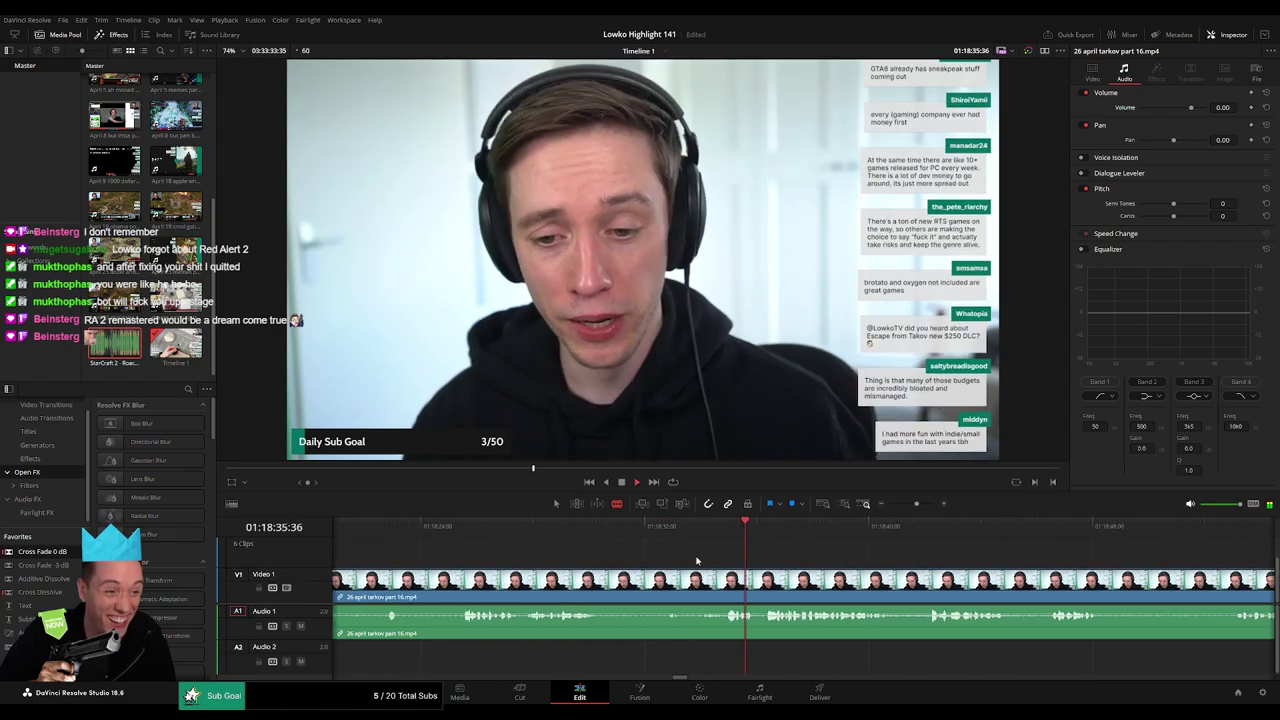
pyautogui.hscroll(3, 800, 557)
pyautogui.click(706, 535)
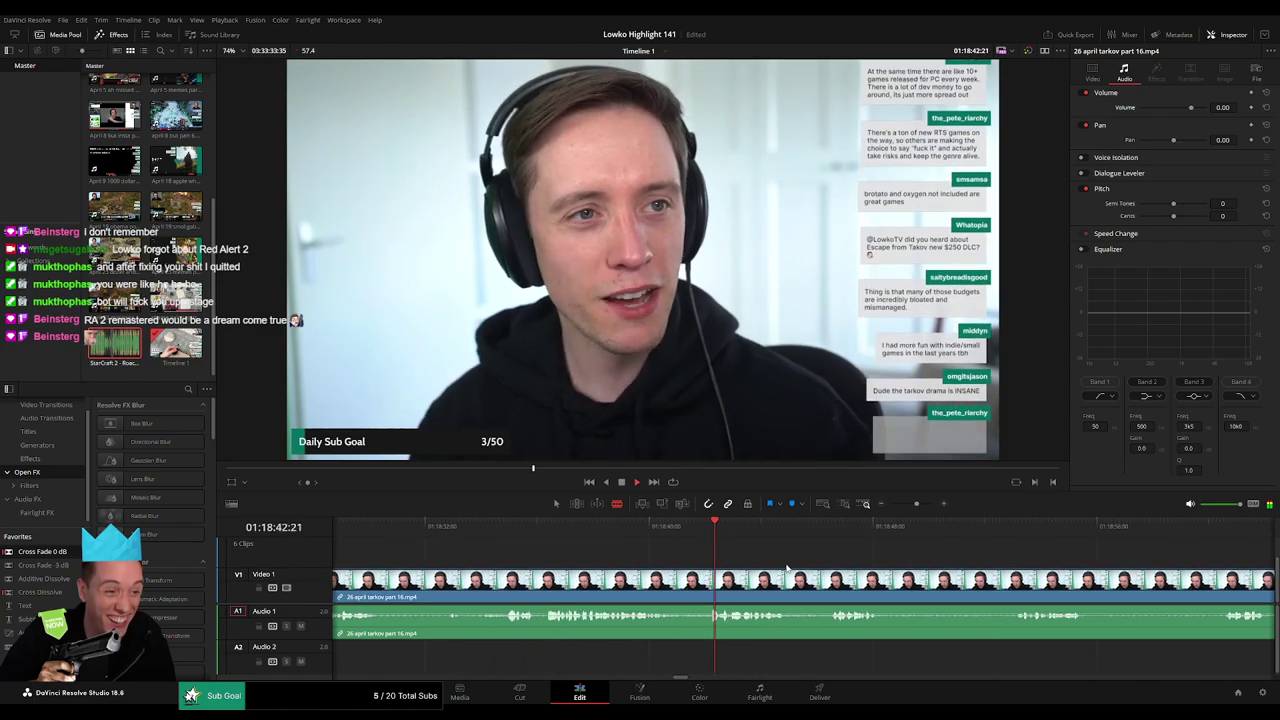
pyautogui.hscroll(1, 760, 562)
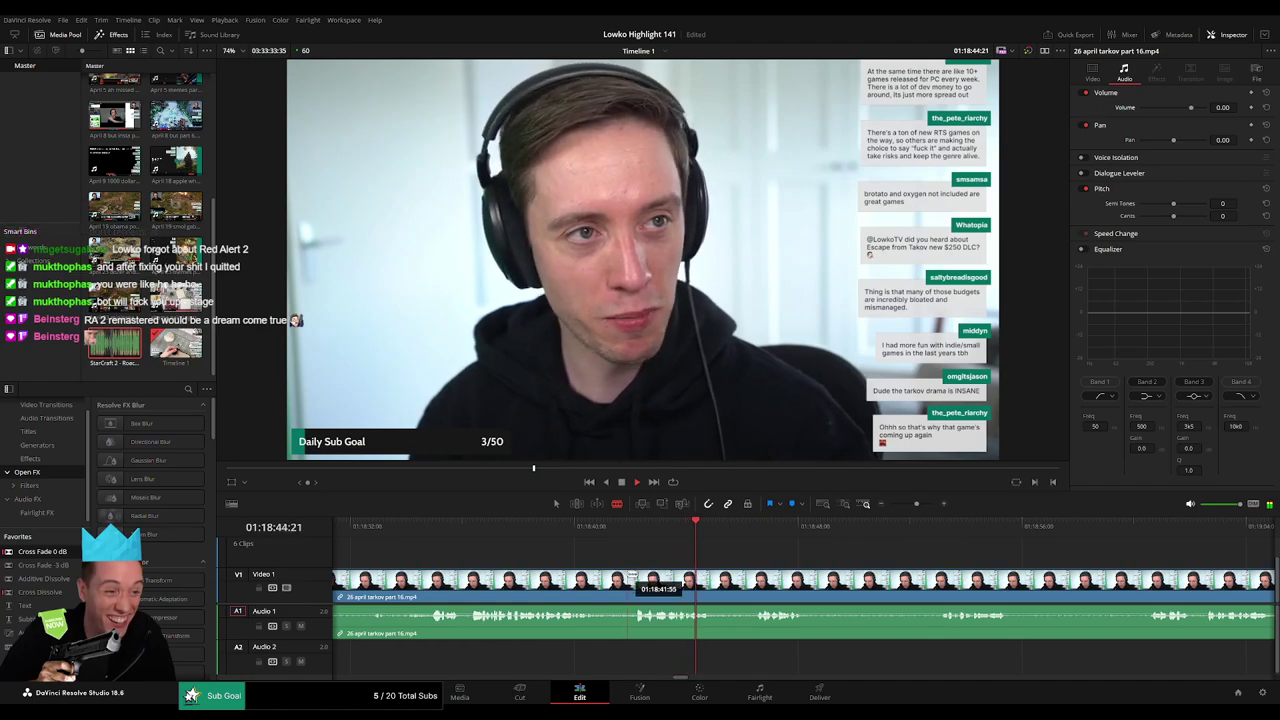
# Delete the part of 26 april tarkov part 16.mp4 before about 01:18:42 and crossfade its audio join with April 23 minigana part 15.mp4.
pyautogui.click(634, 579)
pyautogui.press('a')
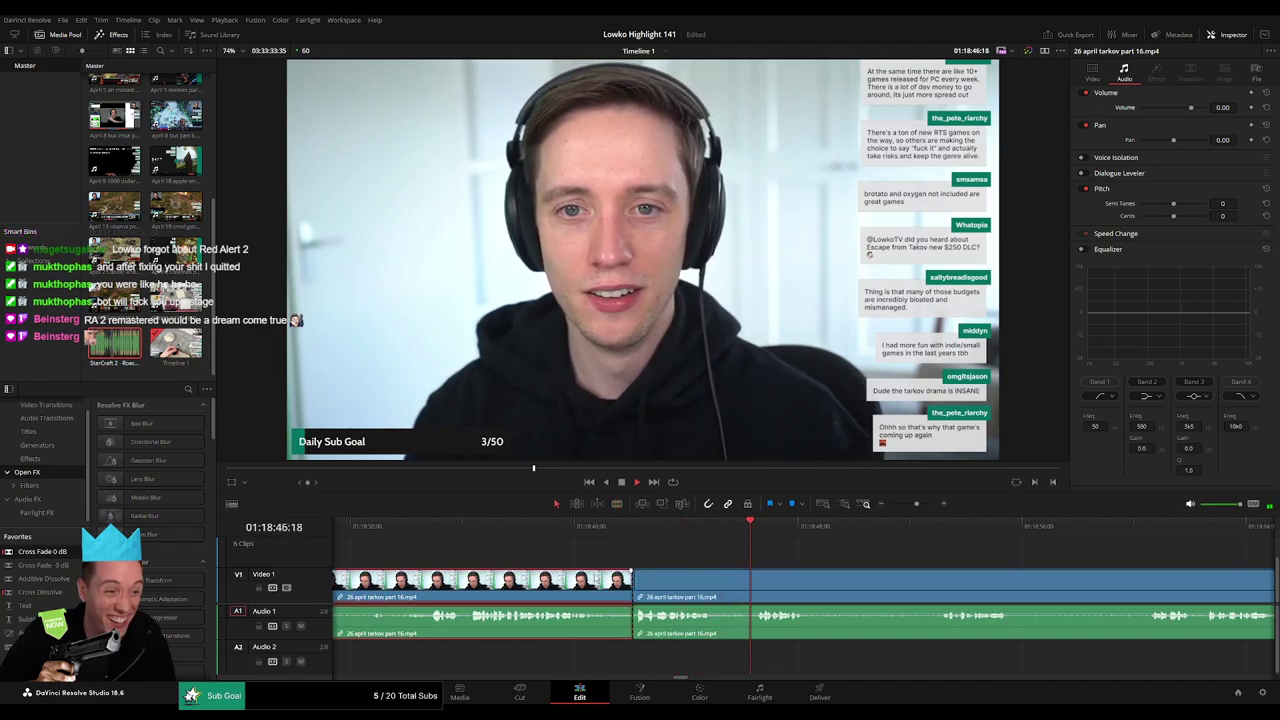
pyautogui.press('Delete')
pyautogui.click(882, 504)
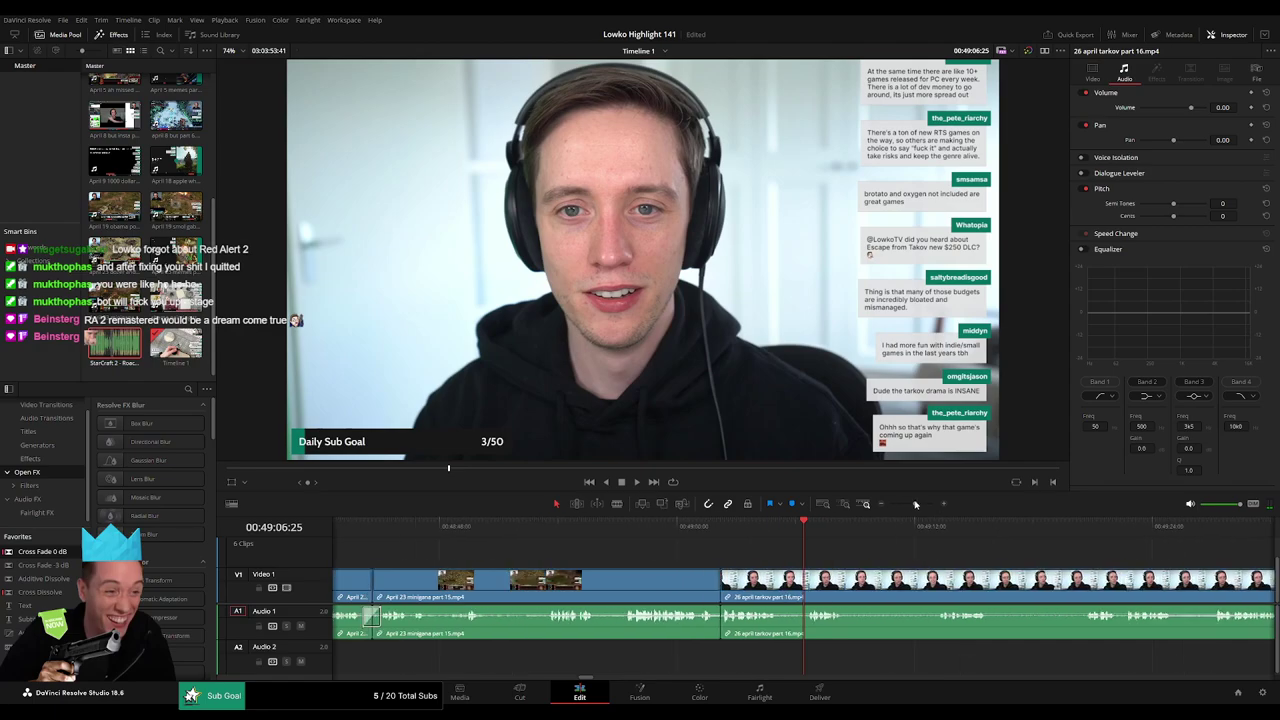
pyautogui.click(882, 504)
pyautogui.moveTo(68, 555); pyautogui.dragTo(745, 625)
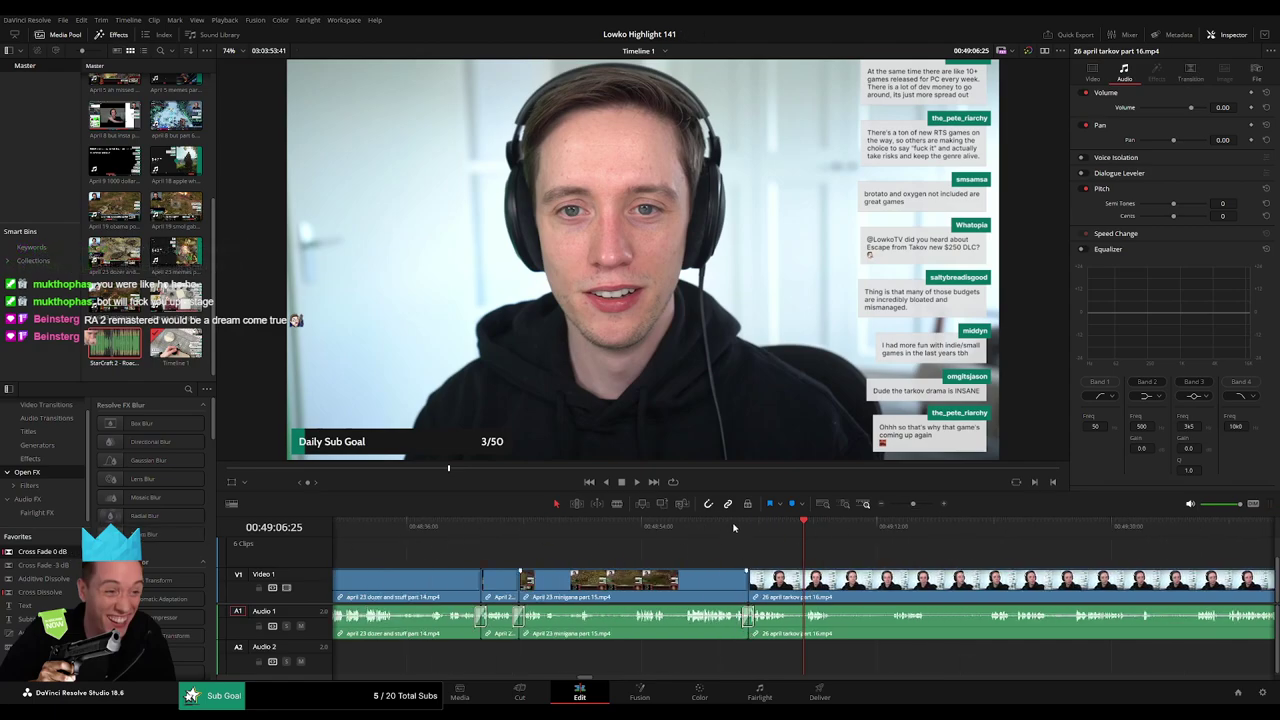
# Cut the pause between about 00:49:05 and 00:49:06 out of 26 april tarkov part 16.mp4 and crossfade the audio join.
pyautogui.click(733, 527)
pyautogui.press('space')
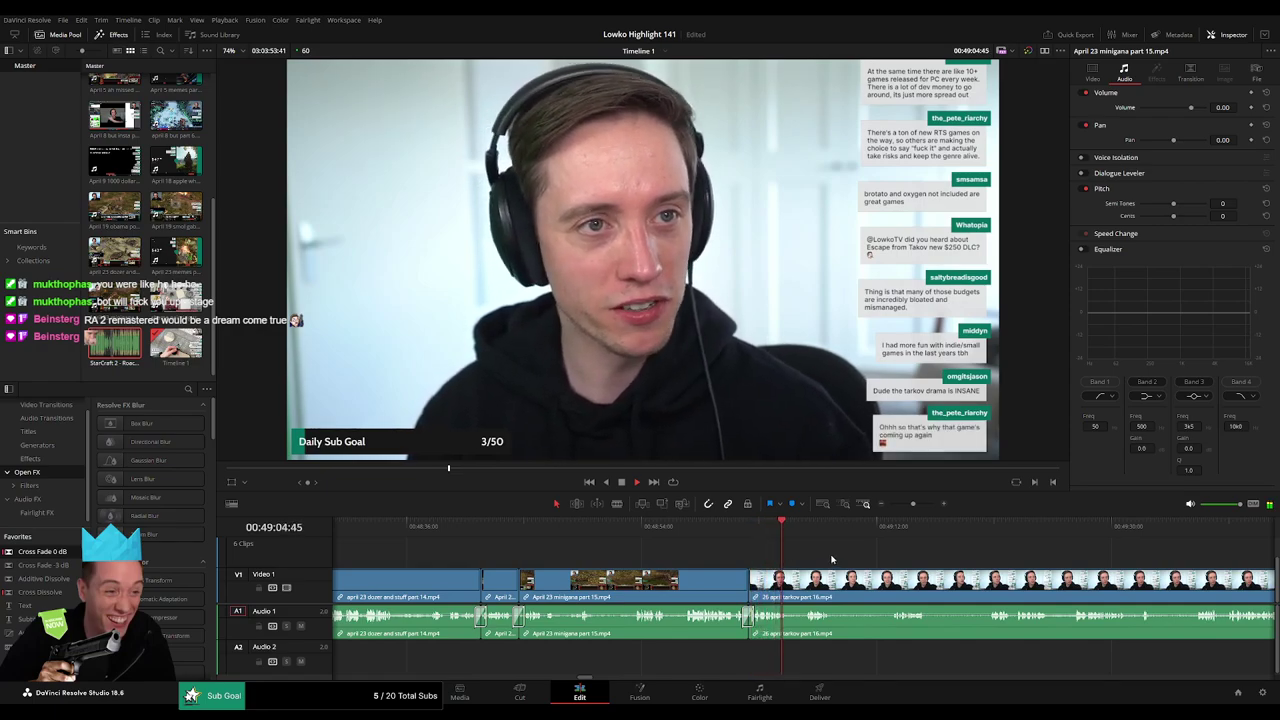
pyautogui.hscroll(2, 852, 556)
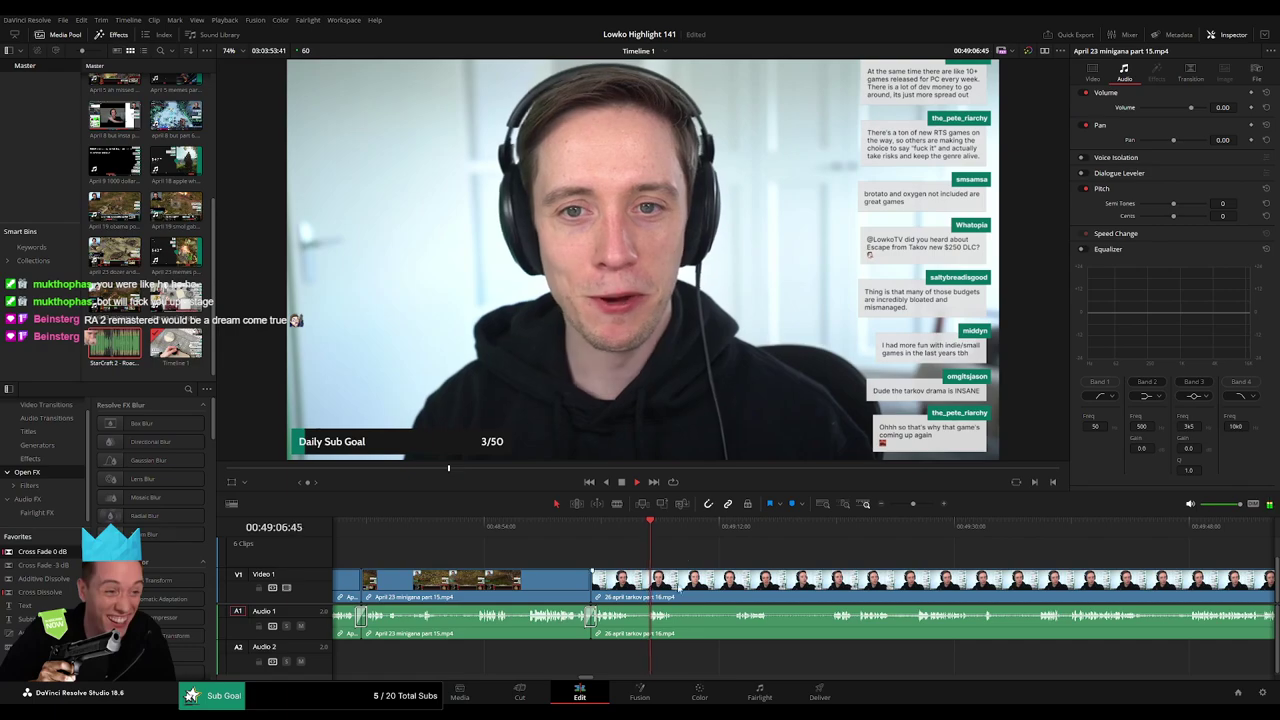
pyautogui.click(637, 580)
pyautogui.hotkey('ctrl', 'z')
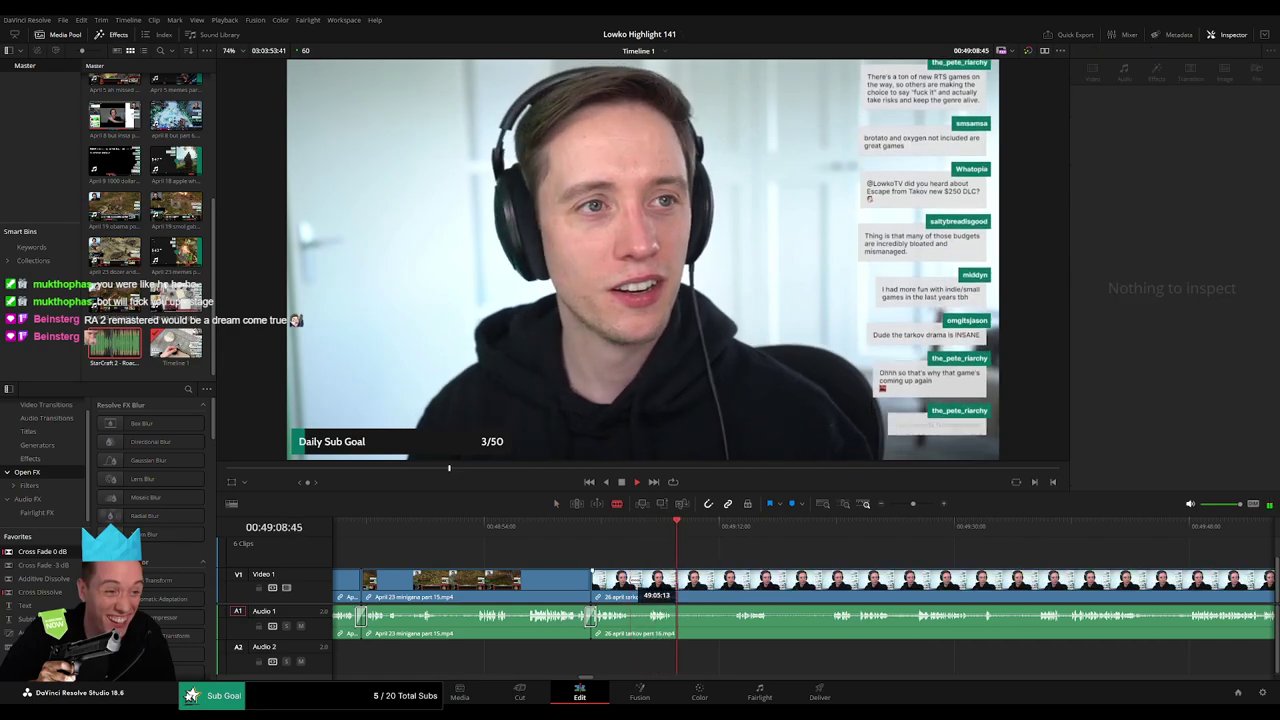
pyautogui.click(632, 580)
pyautogui.press('a')
pyautogui.click(637, 585)
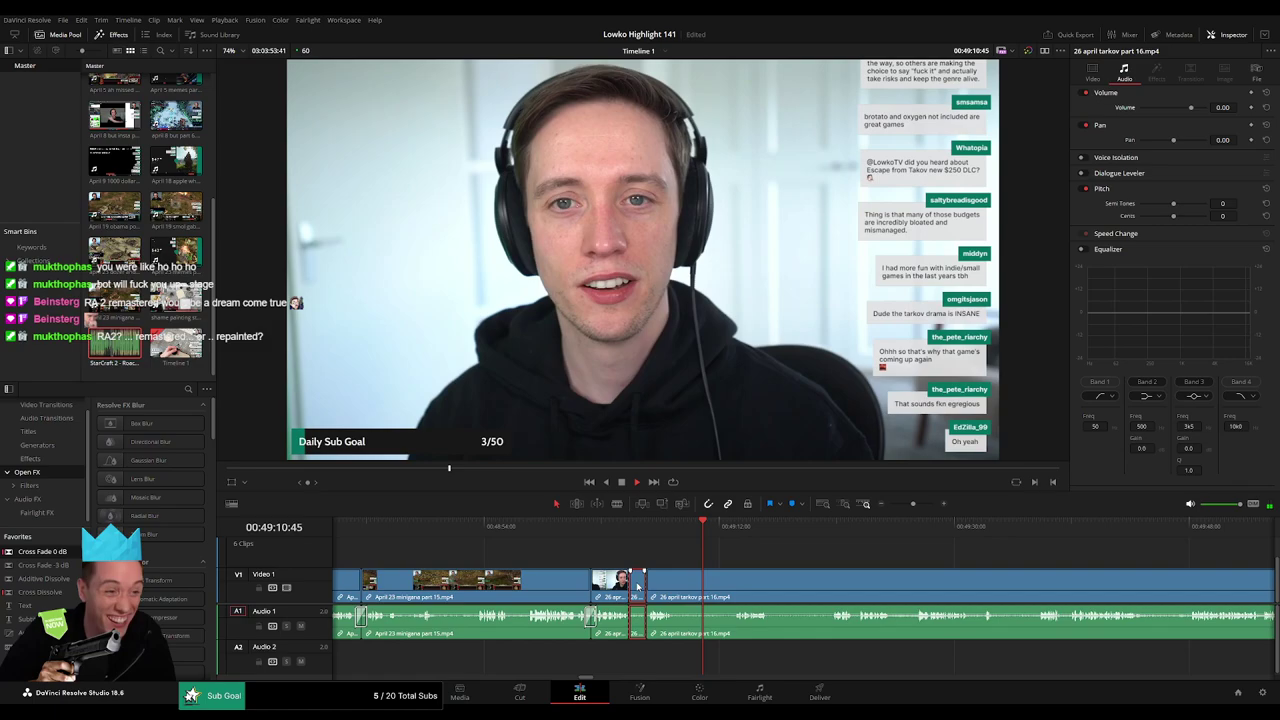
pyautogui.press('Delete')
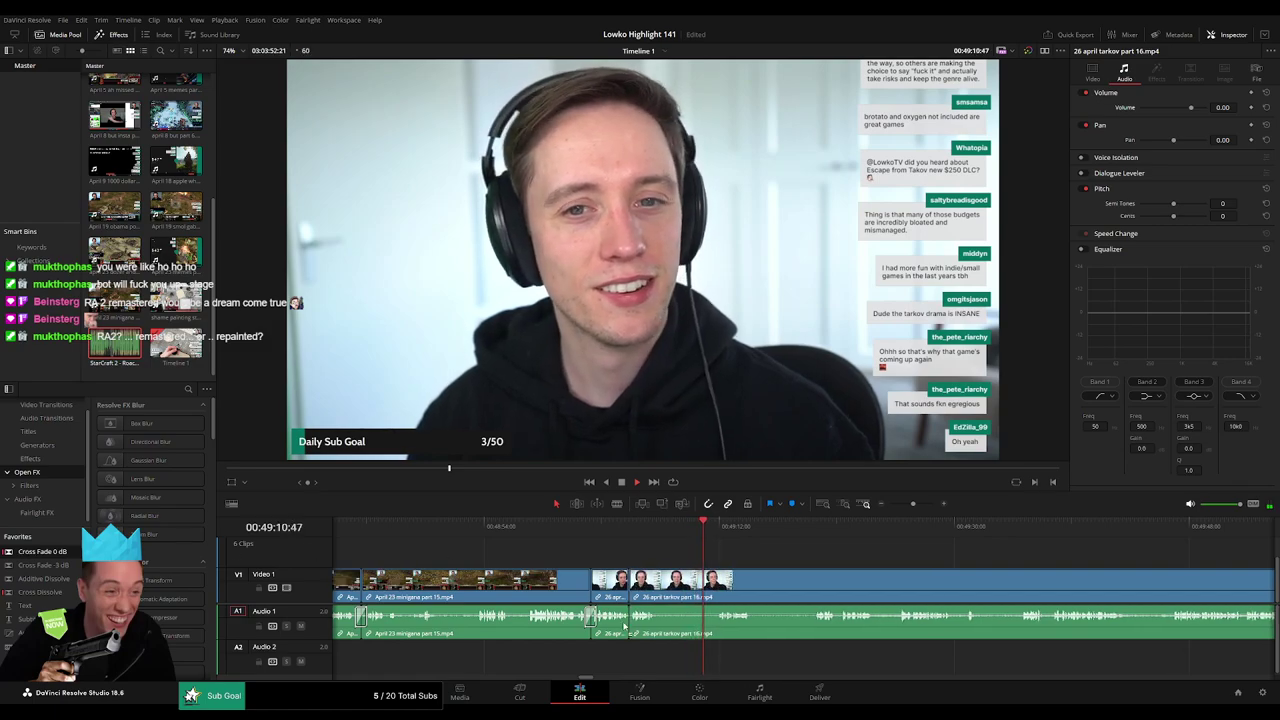
pyautogui.click(629, 626)
pyautogui.hotkey('shift', 't')
# Cut the footage between about 00:49:07 and 00:49:12 out of 26 april tarkov part 16.mp4.
pyautogui.press('b')
pyautogui.click(657, 585)
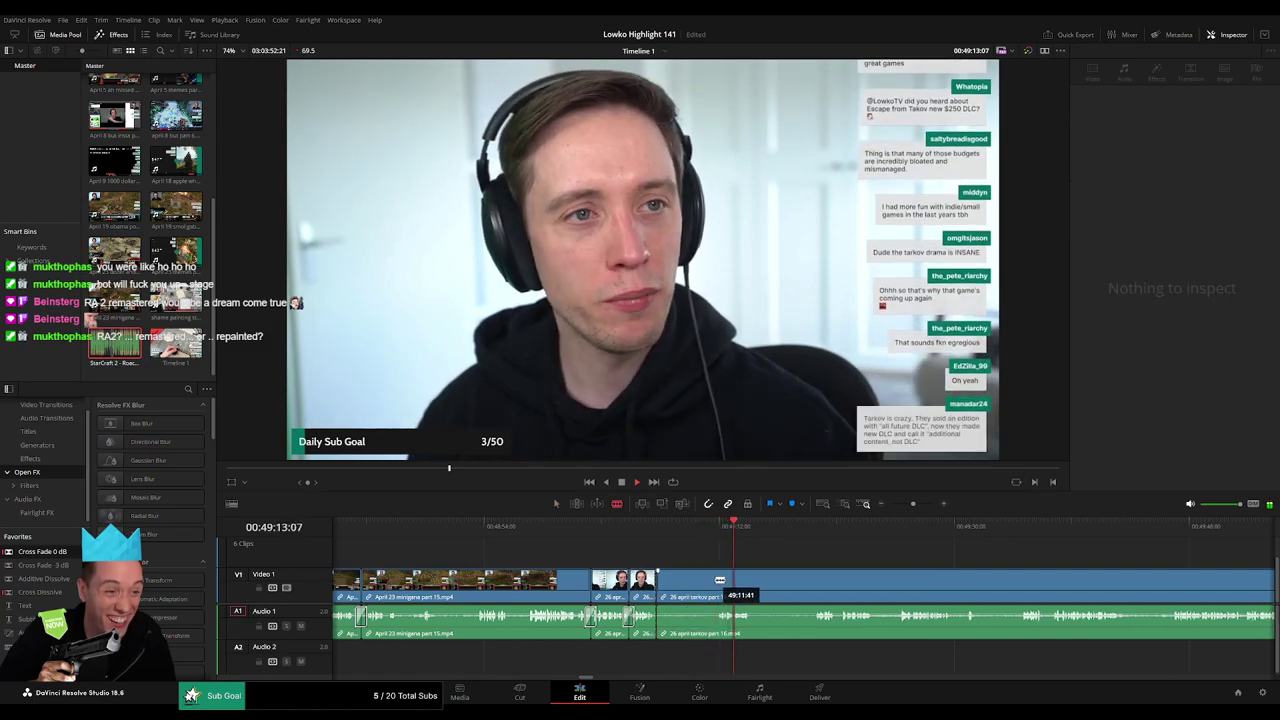
pyautogui.press('a')
pyautogui.click(695, 587)
pyautogui.press('Delete')
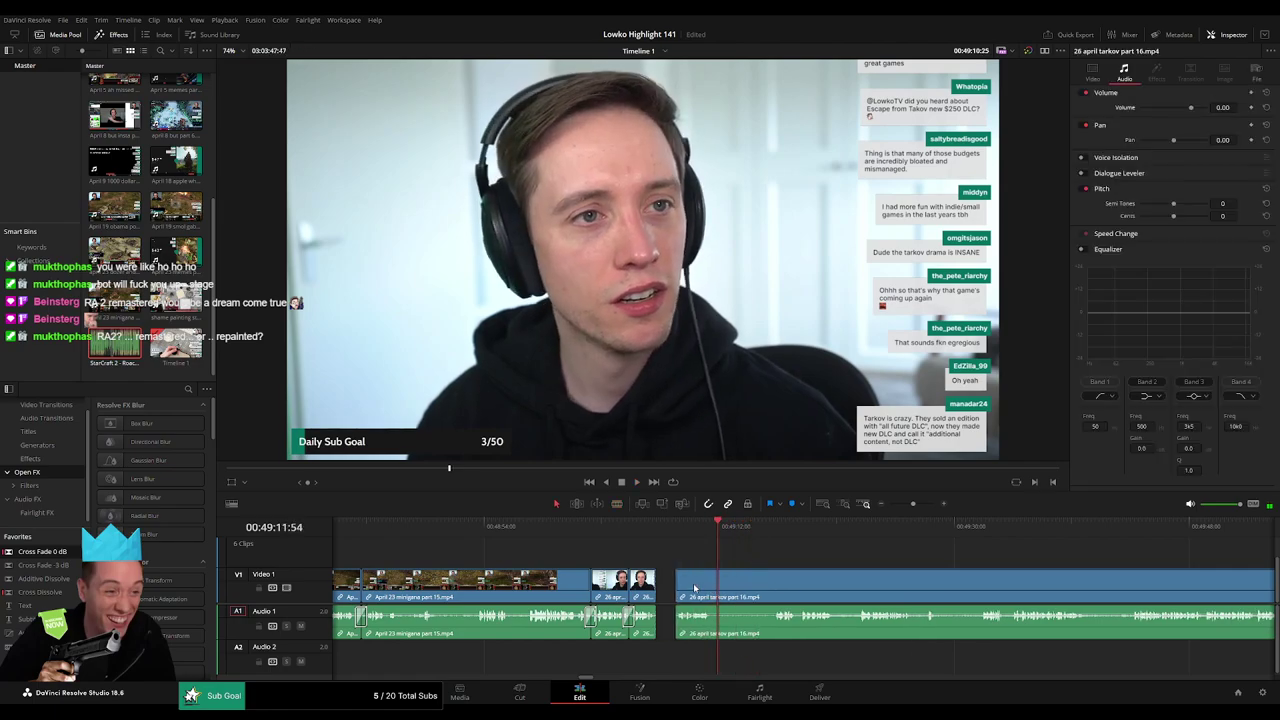
# Cut the footage between about 00:49:10 and 00:49:15 out of 26 april tarkov part 16.mp4 and crossfade the audio joins at about 00:49:07 and 00:49:10.
pyautogui.press('b')
pyautogui.click(695, 586)
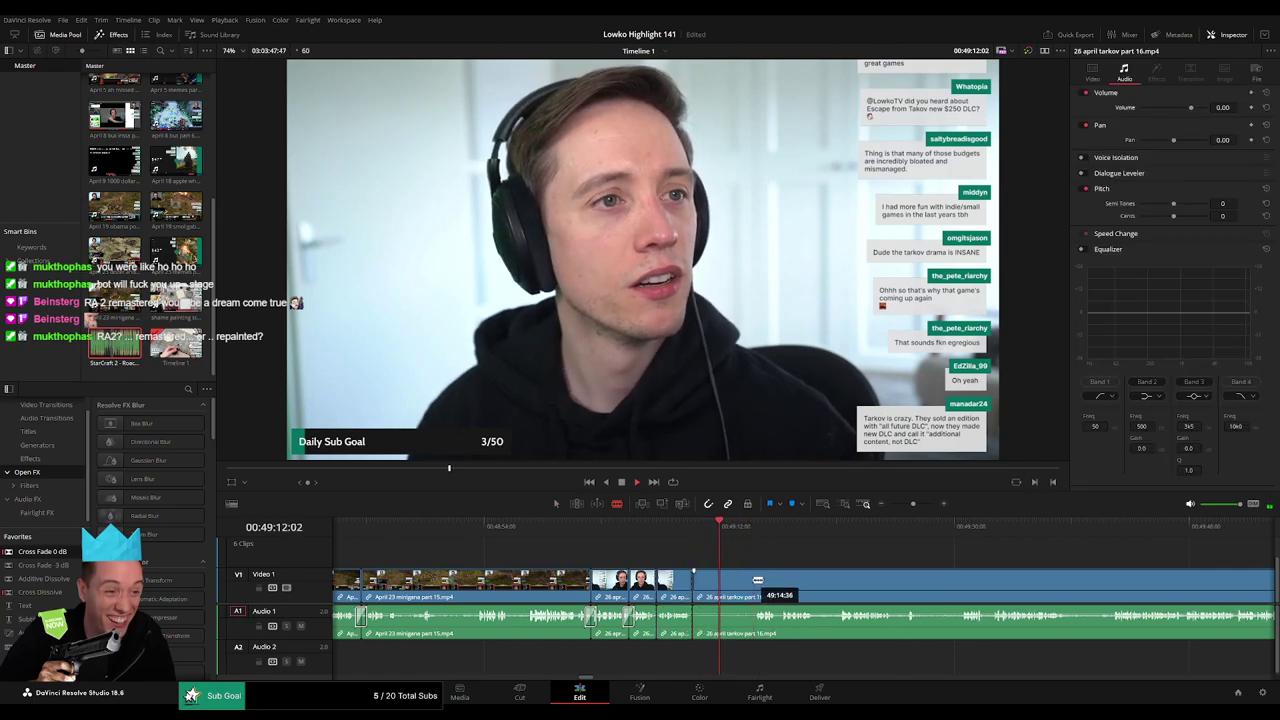
pyautogui.click(755, 583)
pyautogui.press('a')
pyautogui.click(743, 587)
pyautogui.press('Delete')
pyautogui.click(736, 590)
pyautogui.press('Delete')
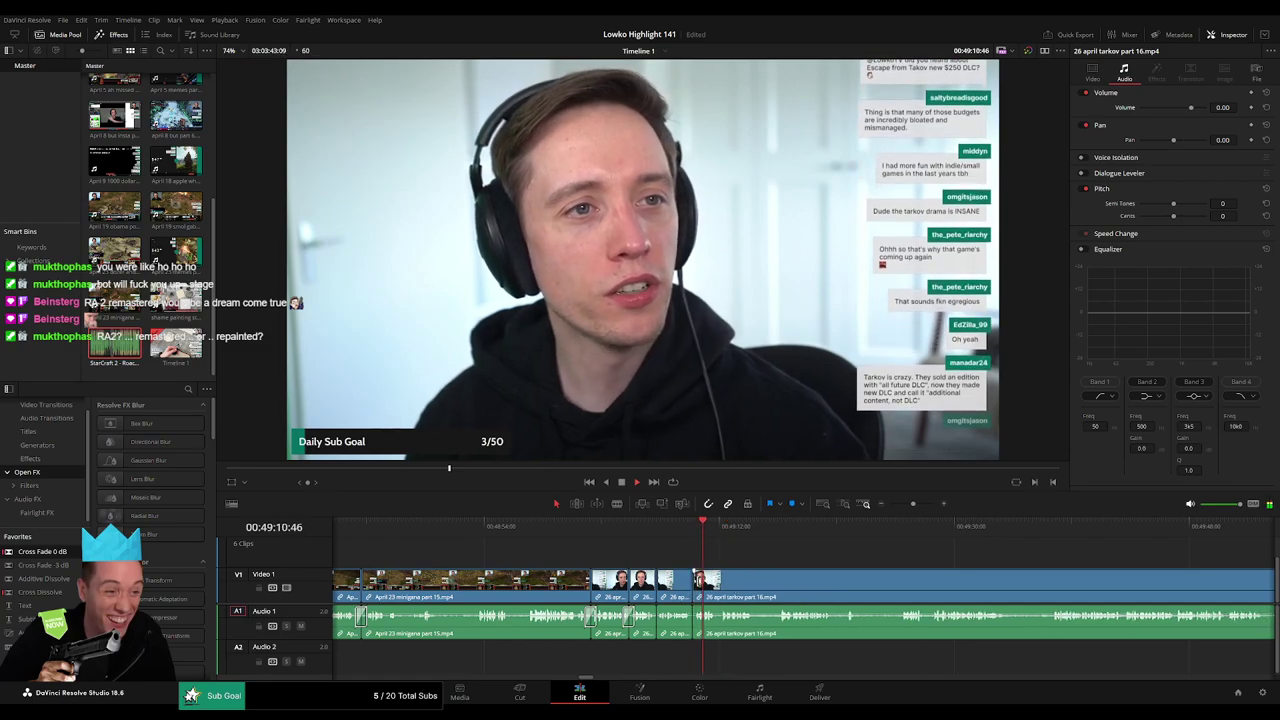
pyautogui.moveTo(661, 632); pyautogui.dragTo(657, 631)
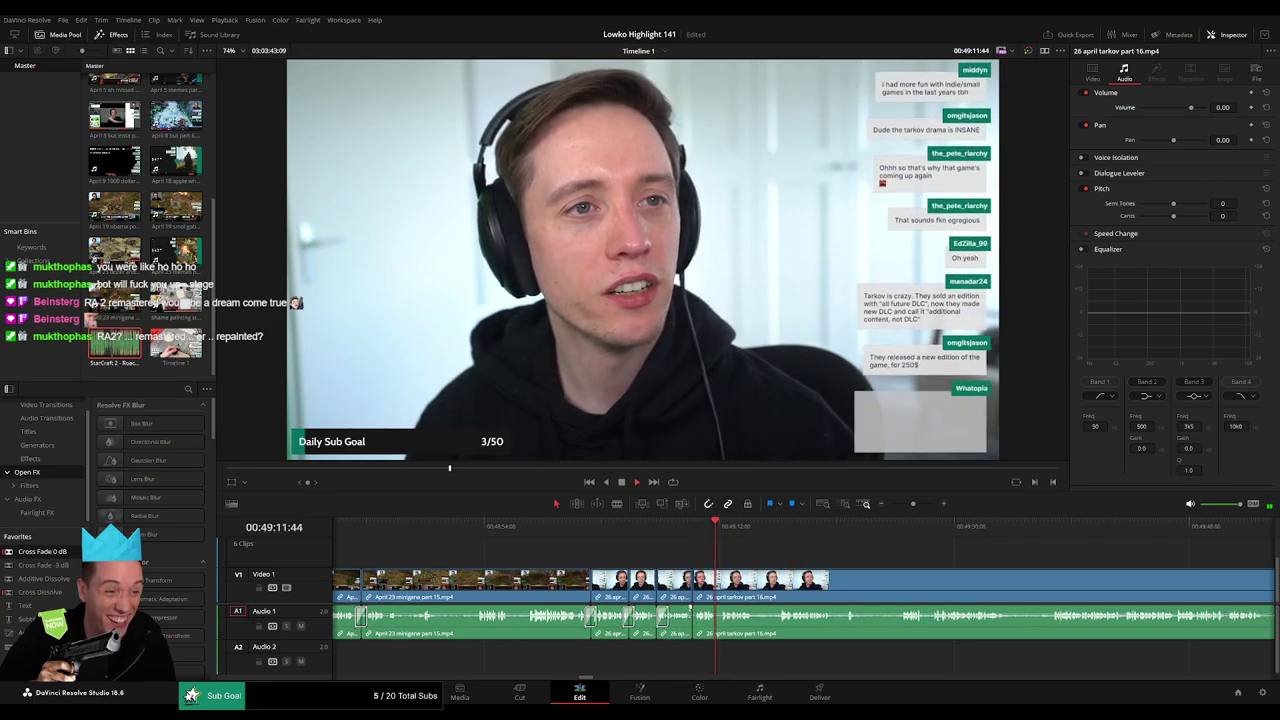
pyautogui.moveTo(43, 552); pyautogui.dragTo(732, 626)
# Cut the pause between about 00:49:15 and 00:49:16 out of 26 april tarkov part 16.mp4 and crossfade the audio join.
pyautogui.hscroll(3, 609, 558)
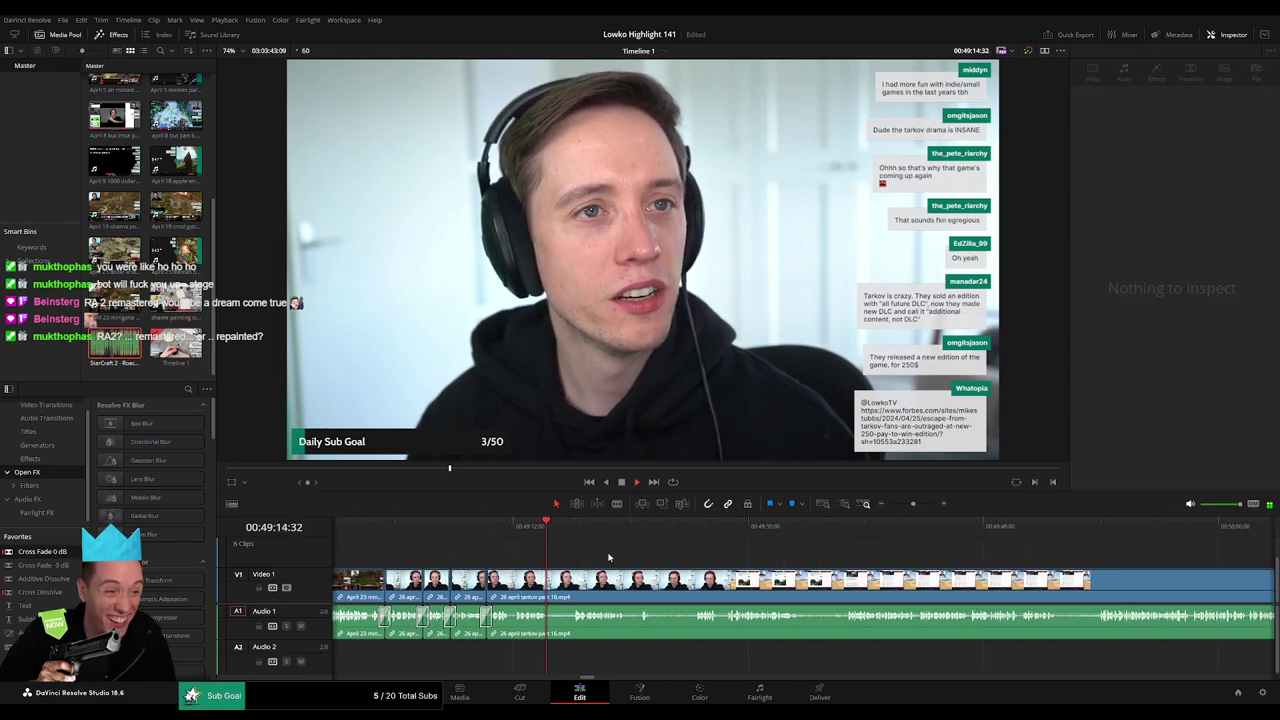
pyautogui.click(575, 585)
pyautogui.press('b')
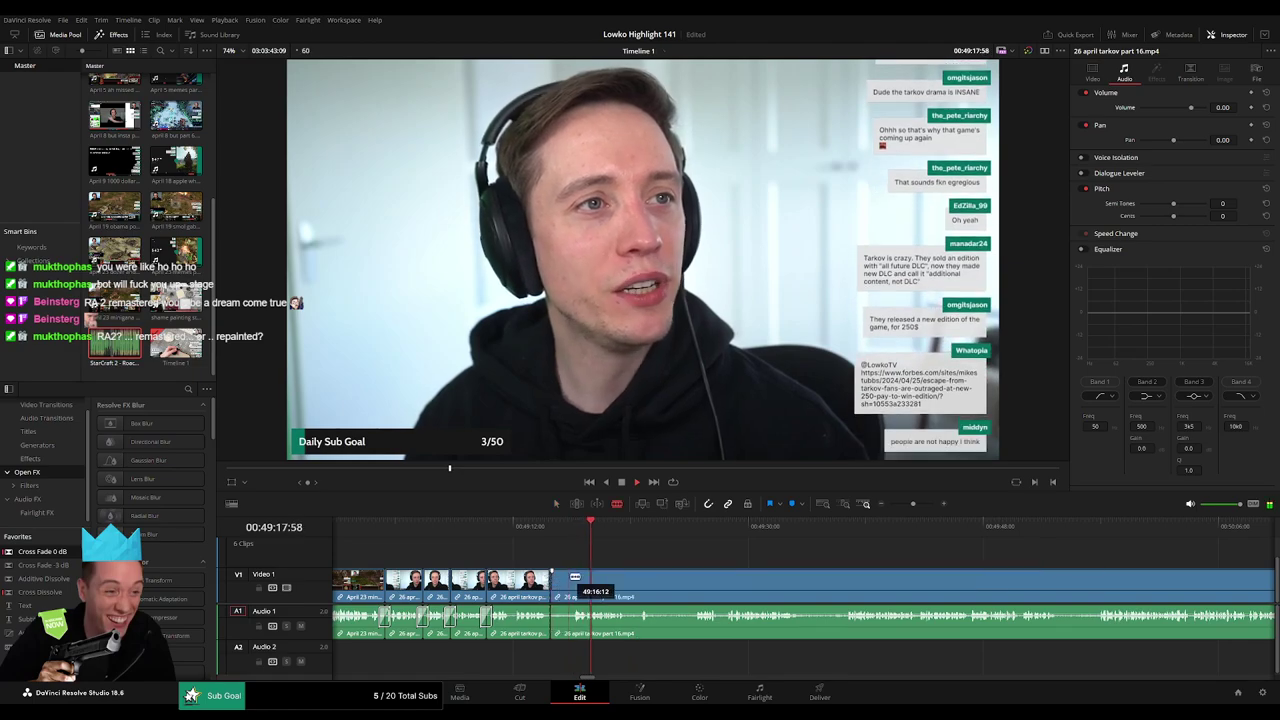
pyautogui.click(572, 580)
pyautogui.press('a')
pyautogui.click(563, 584)
pyautogui.press('Delete')
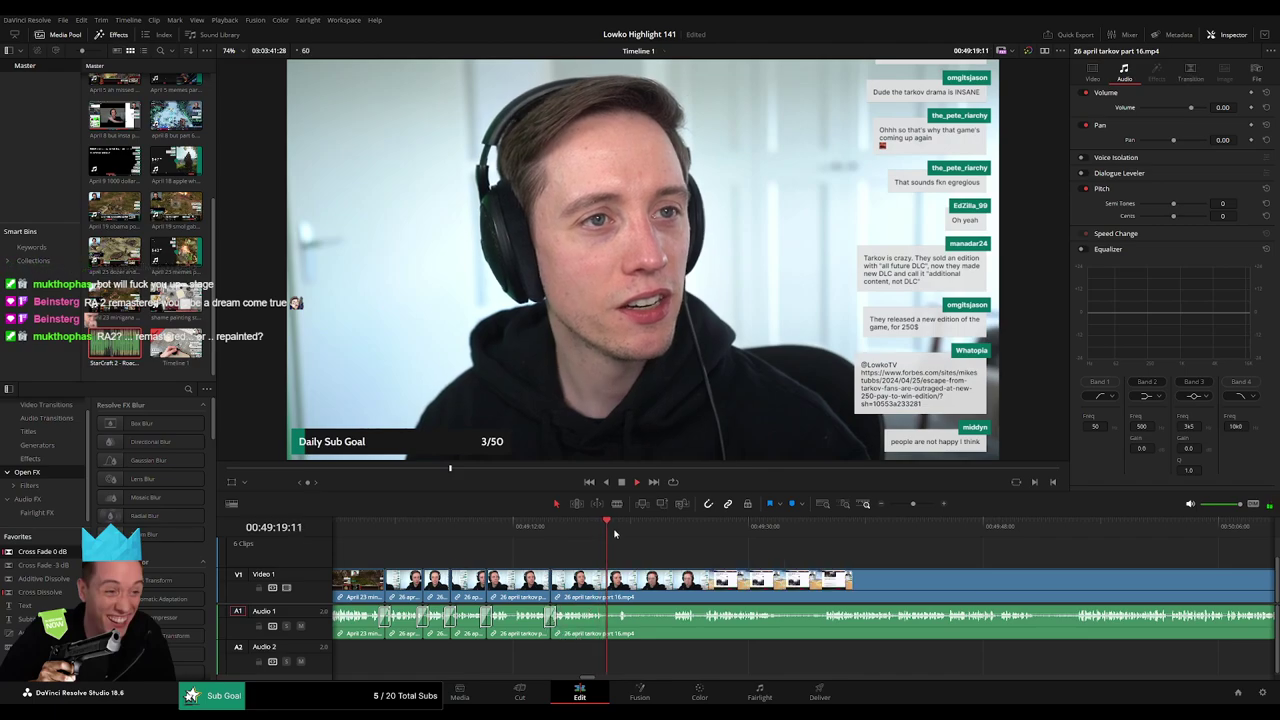
# Cut the footage between about 00:49:21 and 00:49:24 out of 26 april tarkov part 16.mp4 and crossfade the audio join.
pyautogui.click(675, 535)
pyautogui.press('b')
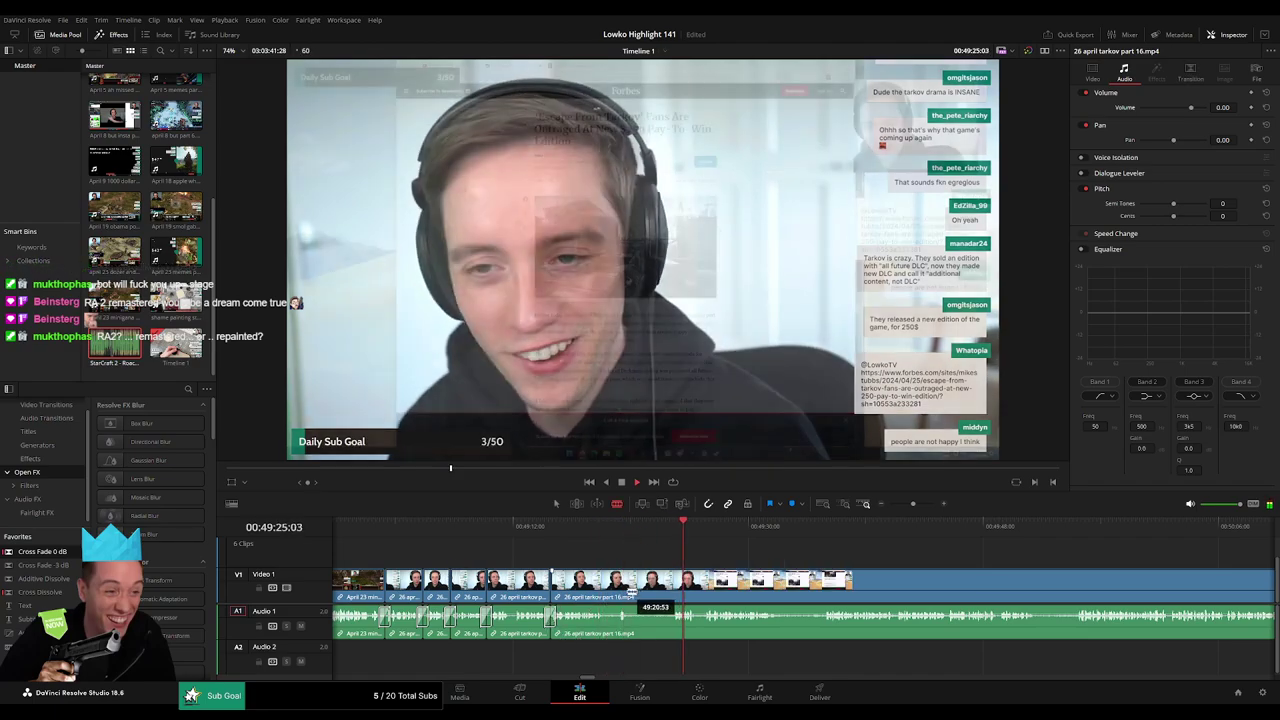
pyautogui.click(632, 589)
pyautogui.click(674, 581)
pyautogui.press('a')
pyautogui.click(655, 587)
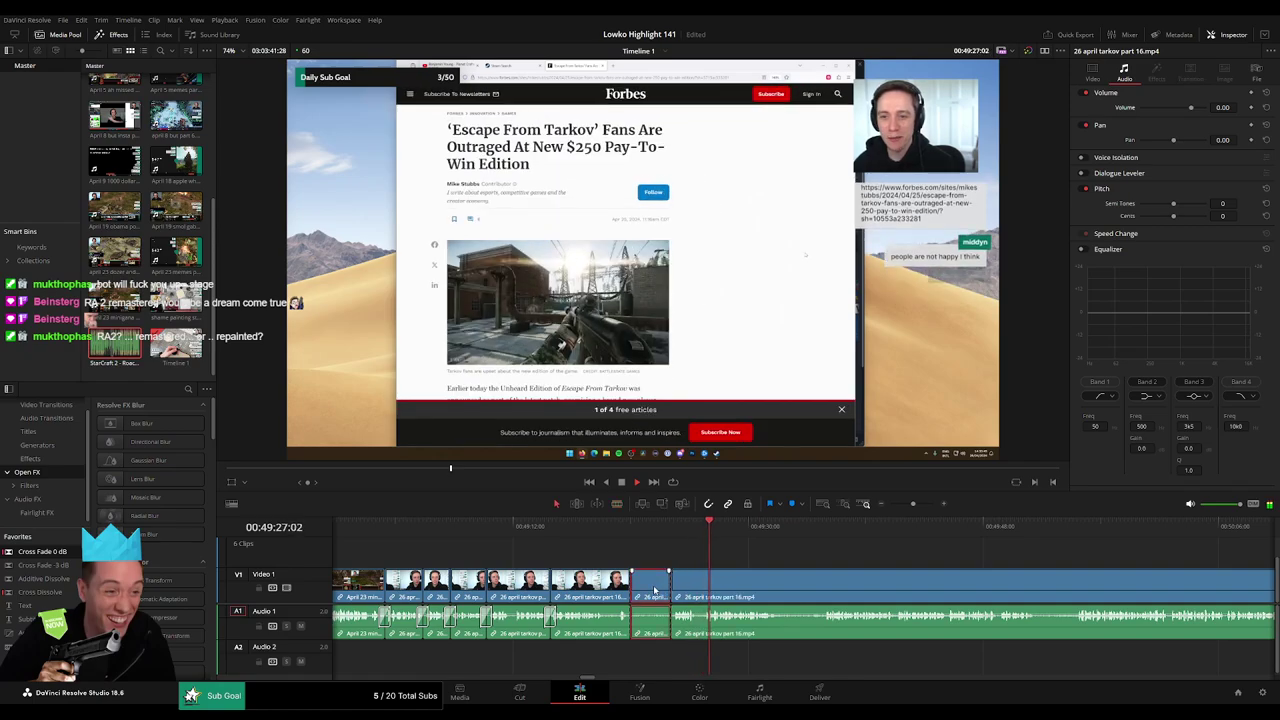
pyautogui.press('Delete')
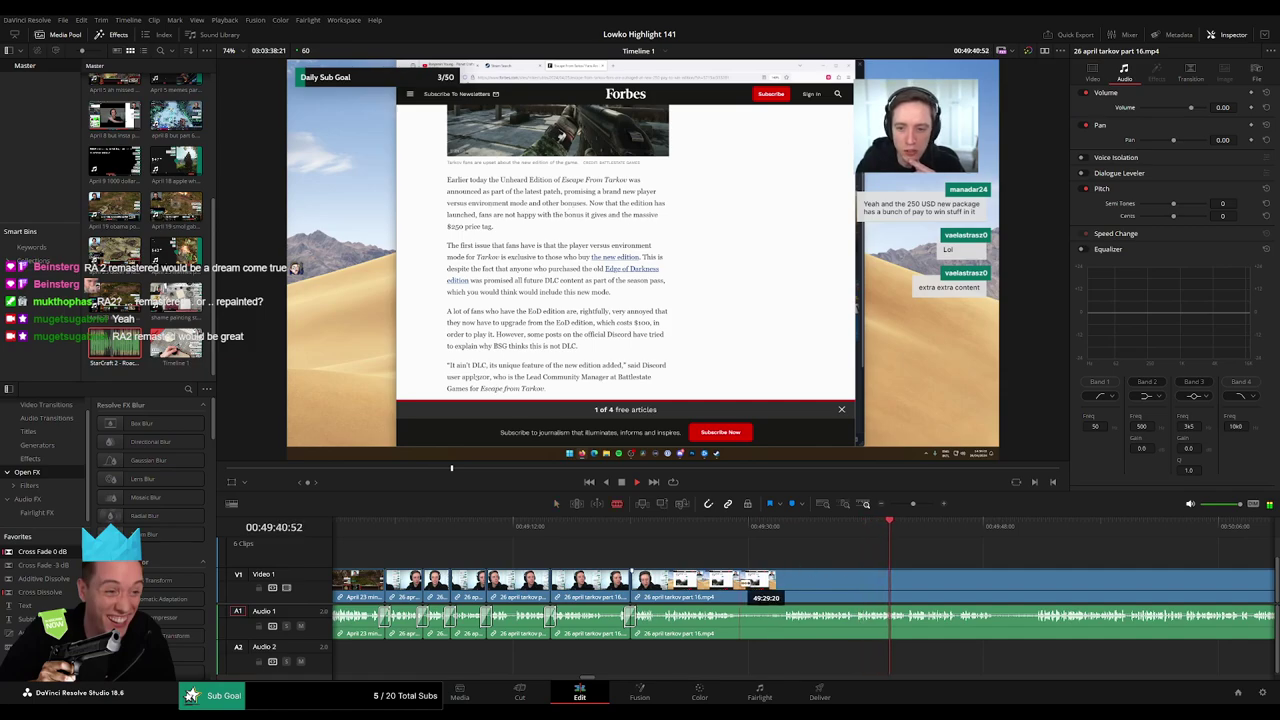
# Cut the pause between about 00:49:29 and 00:49:32 out of 26 april tarkov part 16.mp4 and crossfade the audio join.
pyautogui.click(742, 583)
pyautogui.click(779, 583)
pyautogui.press('a')
pyautogui.click(761, 590)
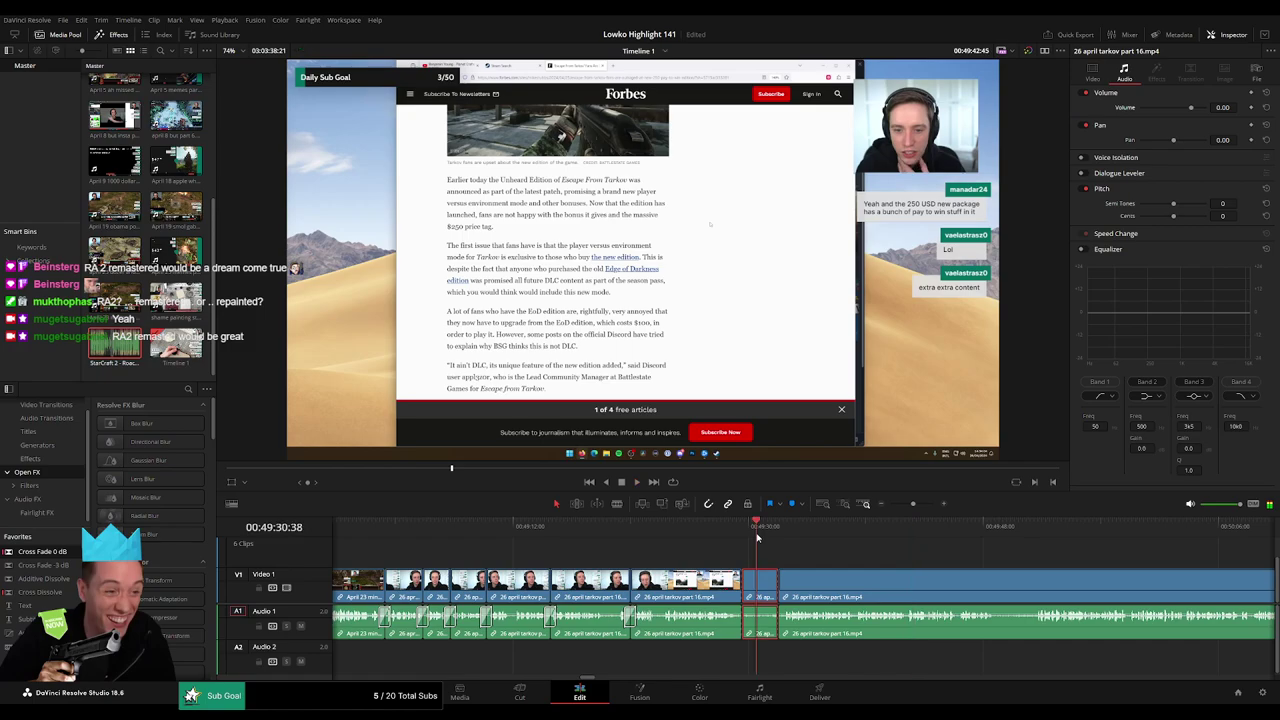
pyautogui.press('Delete')
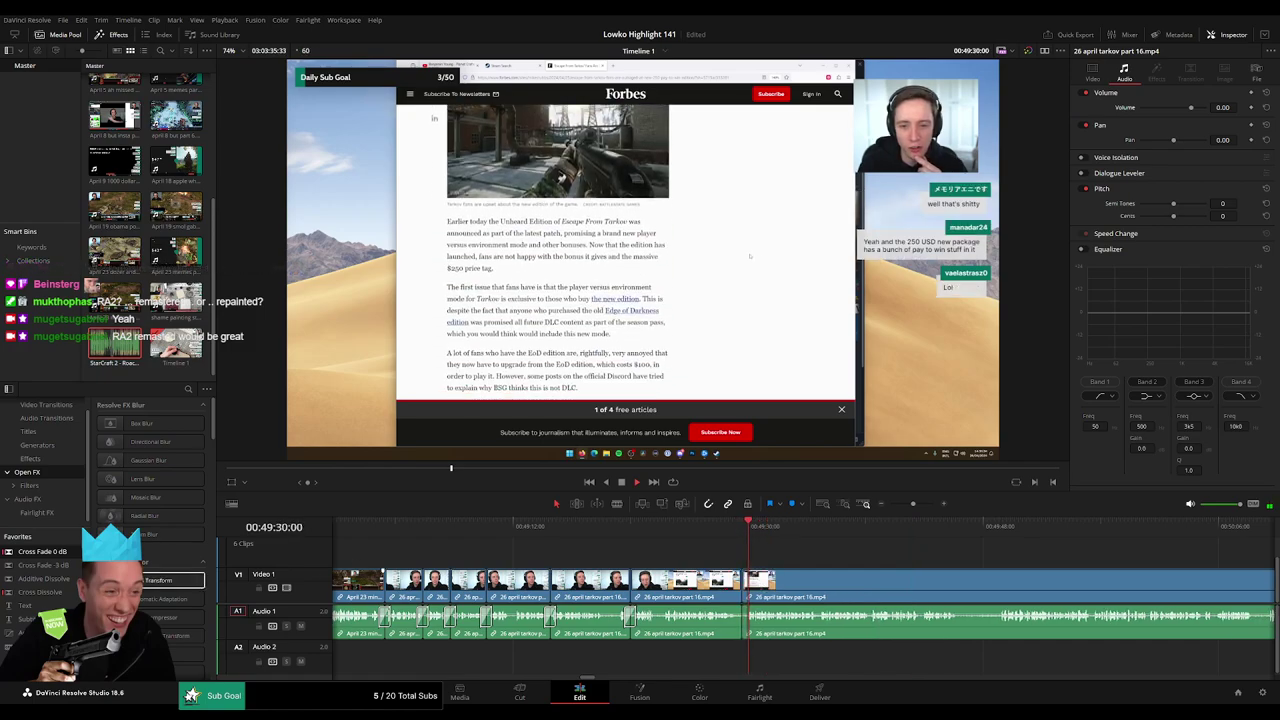
pyautogui.press('space')
# Cut the pause between about 00:49:46 and 00:49:49 out of 26 april tarkov part 16.mp4 and crossfade the audio join.
pyautogui.moveTo(885, 580); pyautogui.dragTo(574, 570)
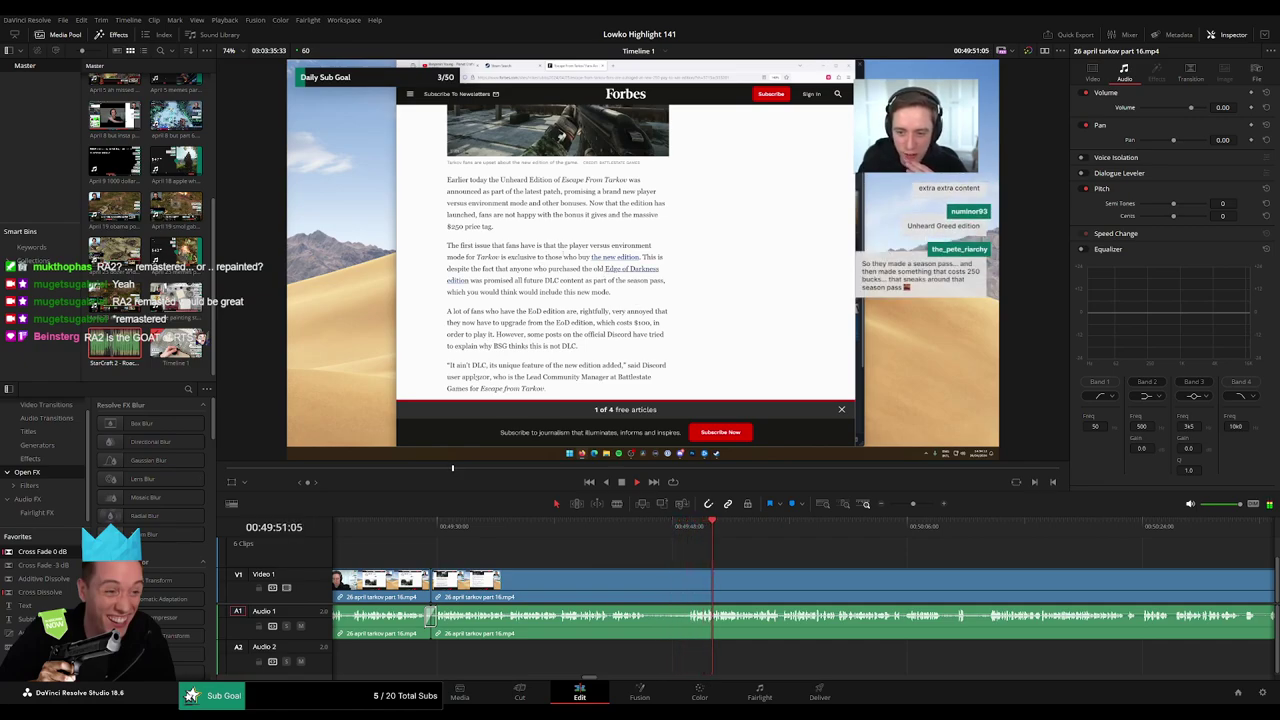
pyautogui.press('b')
pyautogui.click(650, 581)
pyautogui.click(687, 582)
pyautogui.press('a')
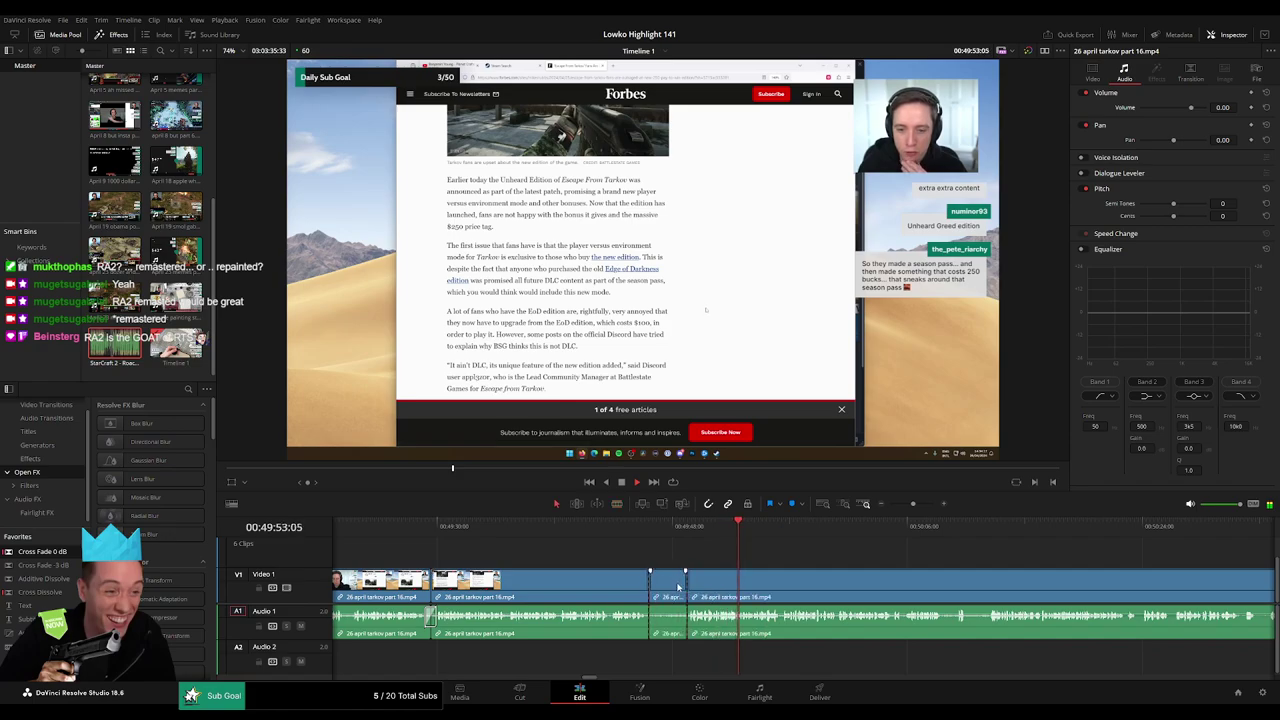
pyautogui.press('BackSpace')
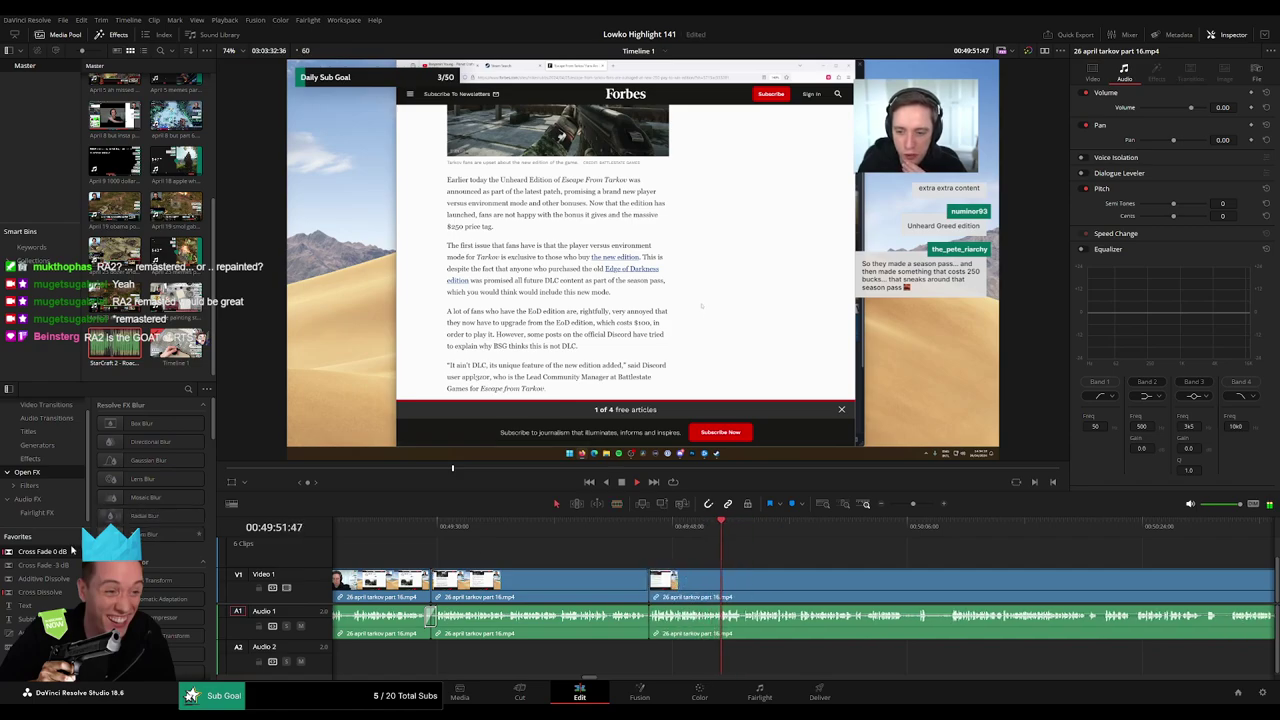
pyautogui.moveTo(72, 550); pyautogui.dragTo(650, 618)
# Cut the pause between about 00:50:05 and 00:50:06 out of 26 april tarkov part 16.mp4.
pyautogui.hscroll(3, 600, 560)
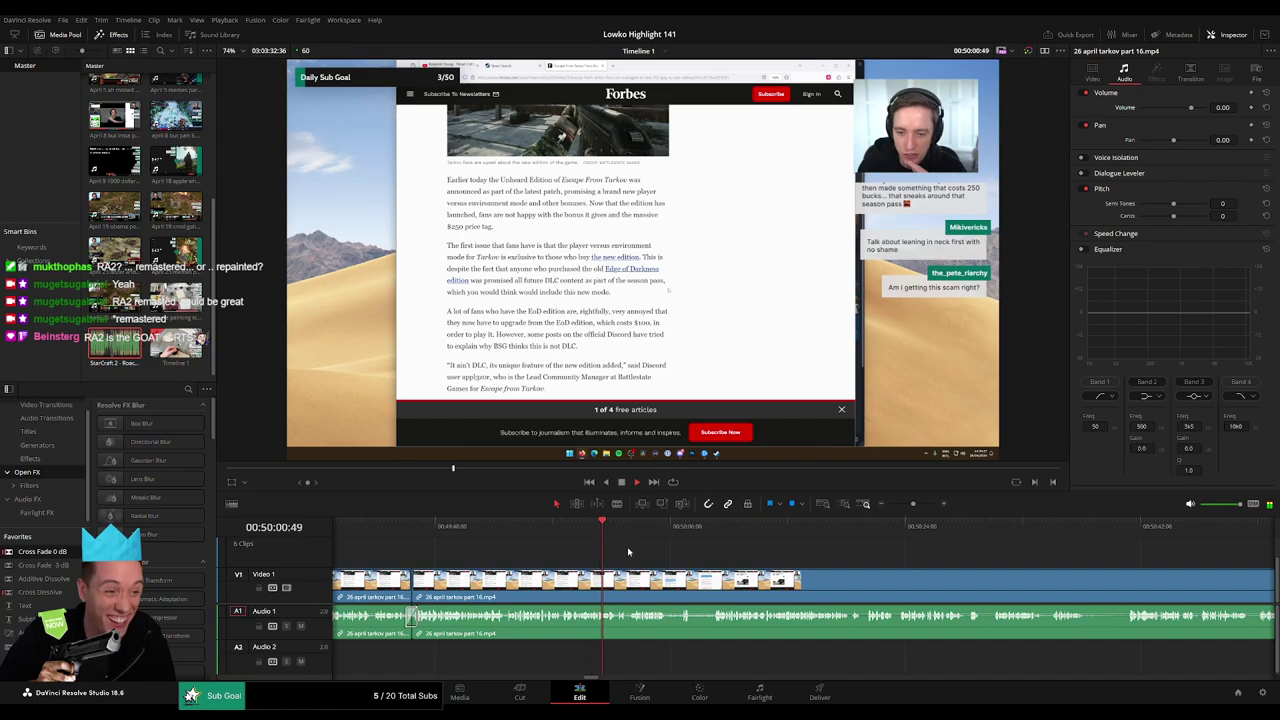
pyautogui.press('b')
pyautogui.click(667, 577)
pyautogui.click(680, 577)
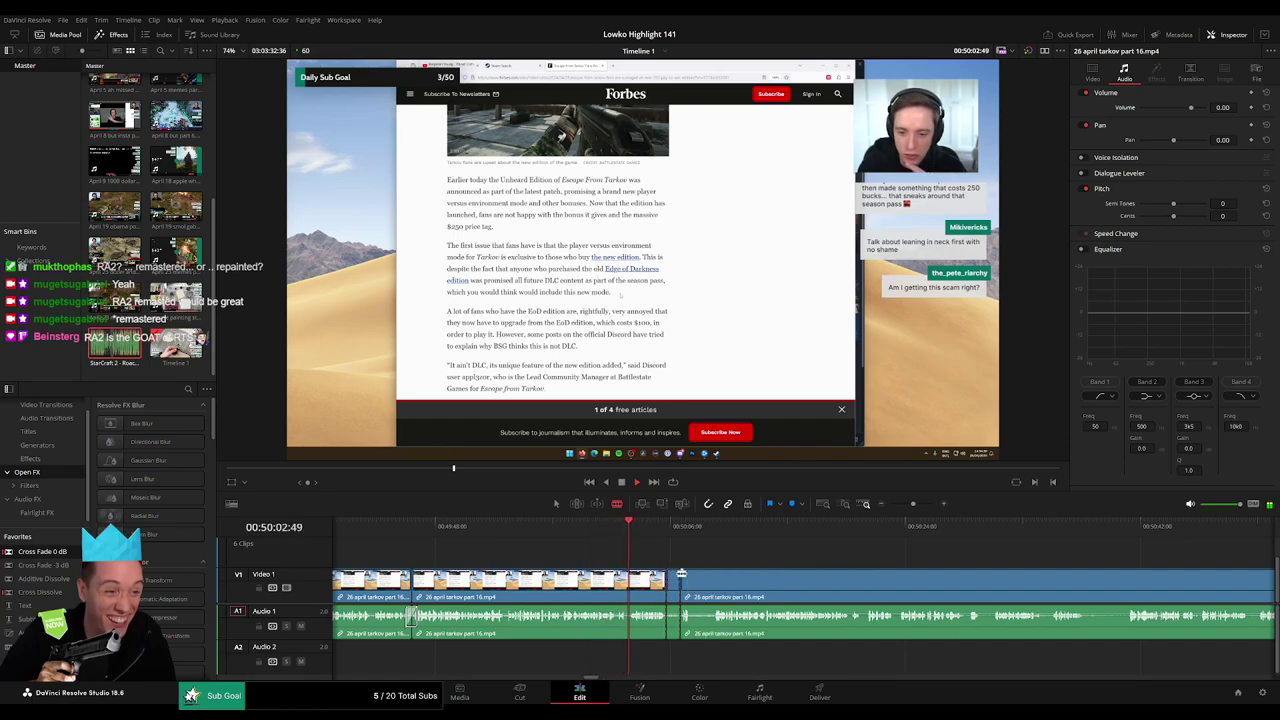
pyautogui.press('a')
pyautogui.click(672, 589)
pyautogui.press('Delete')
# Cut the footage between about 00:50:06 and 00:50:08 out and crossfade the audio join at about 00:50:05.
pyautogui.press('b')
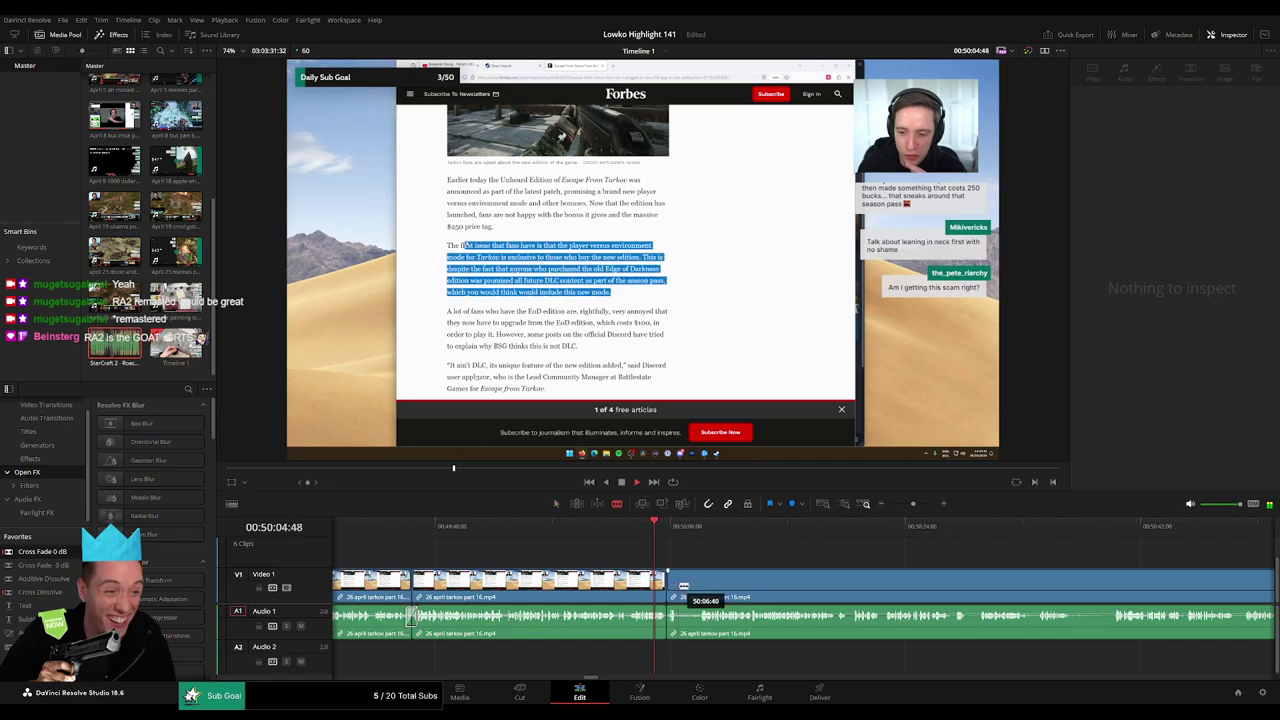
pyautogui.click(680, 585)
pyautogui.click(692, 588)
pyautogui.press('Delete')
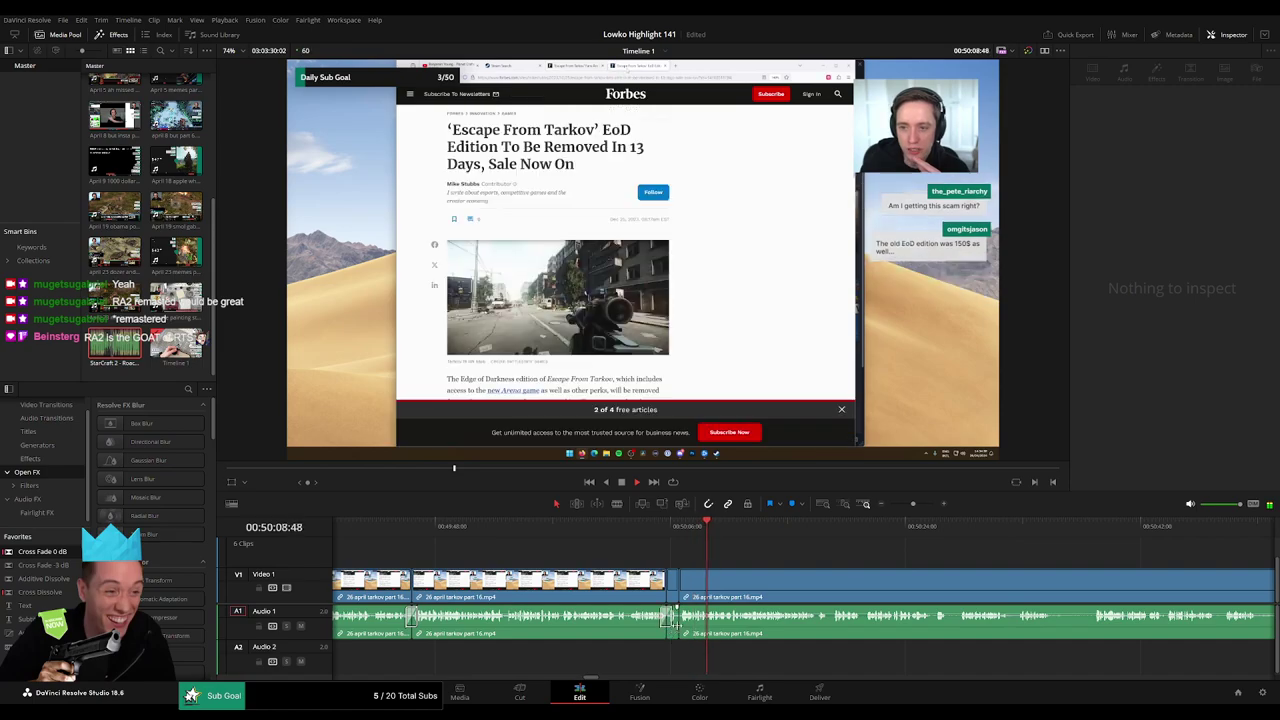
pyautogui.moveTo(67, 553); pyautogui.dragTo(663, 624)
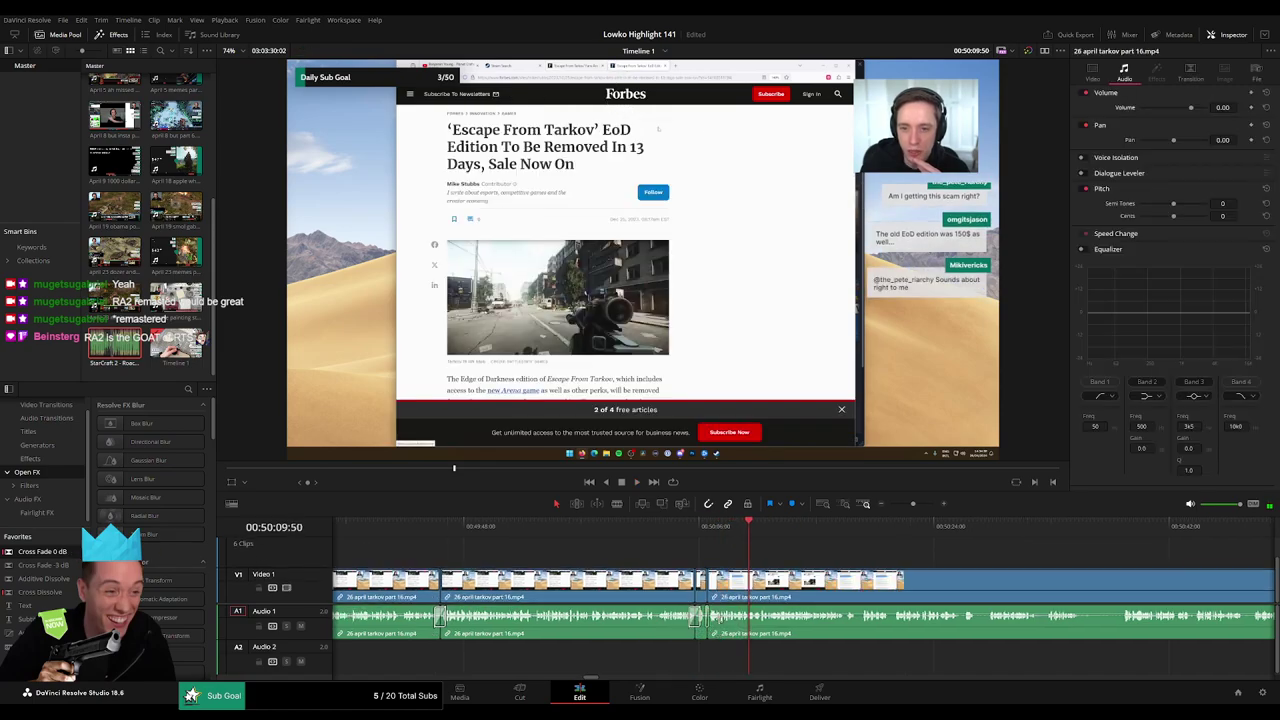
pyautogui.press('space')
# Cut the half-second pause at about 00:50:18 out of 26 april tarkov part 16.mp4.
pyautogui.hscroll(5, 600, 590)
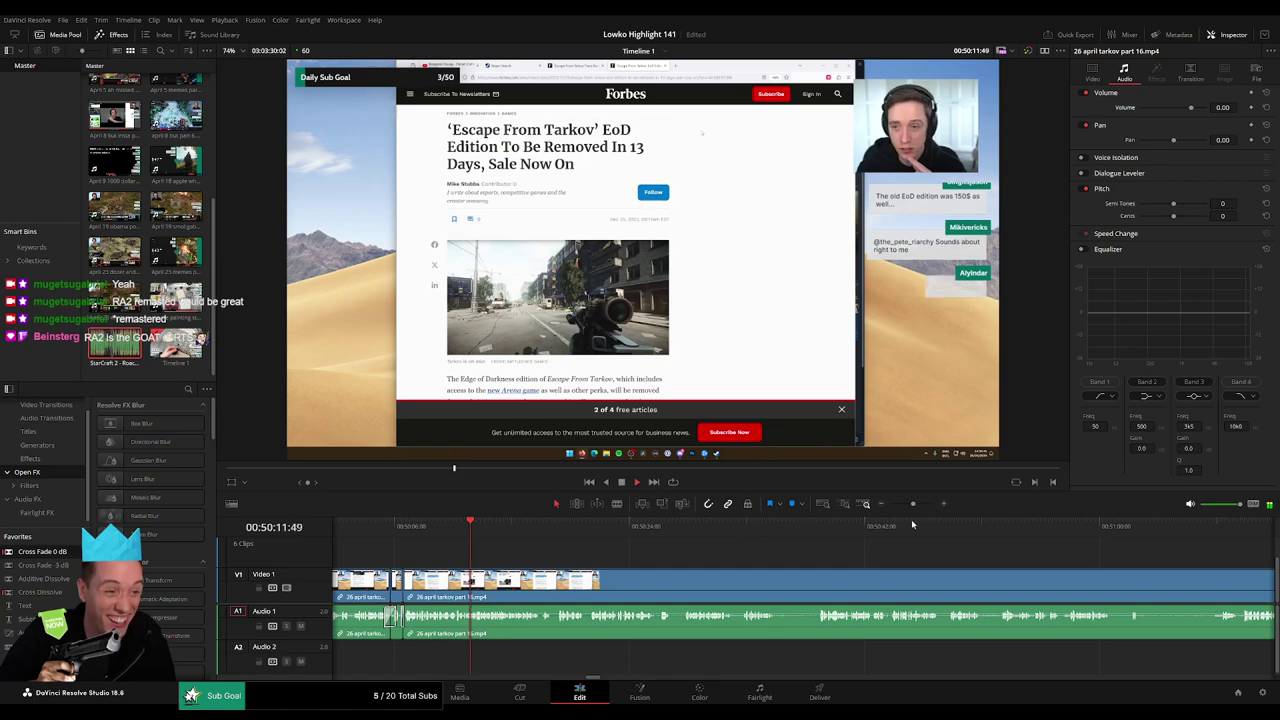
pyautogui.moveTo(913, 504); pyautogui.dragTo(918, 505)
pyautogui.hscroll(3, 666, 566)
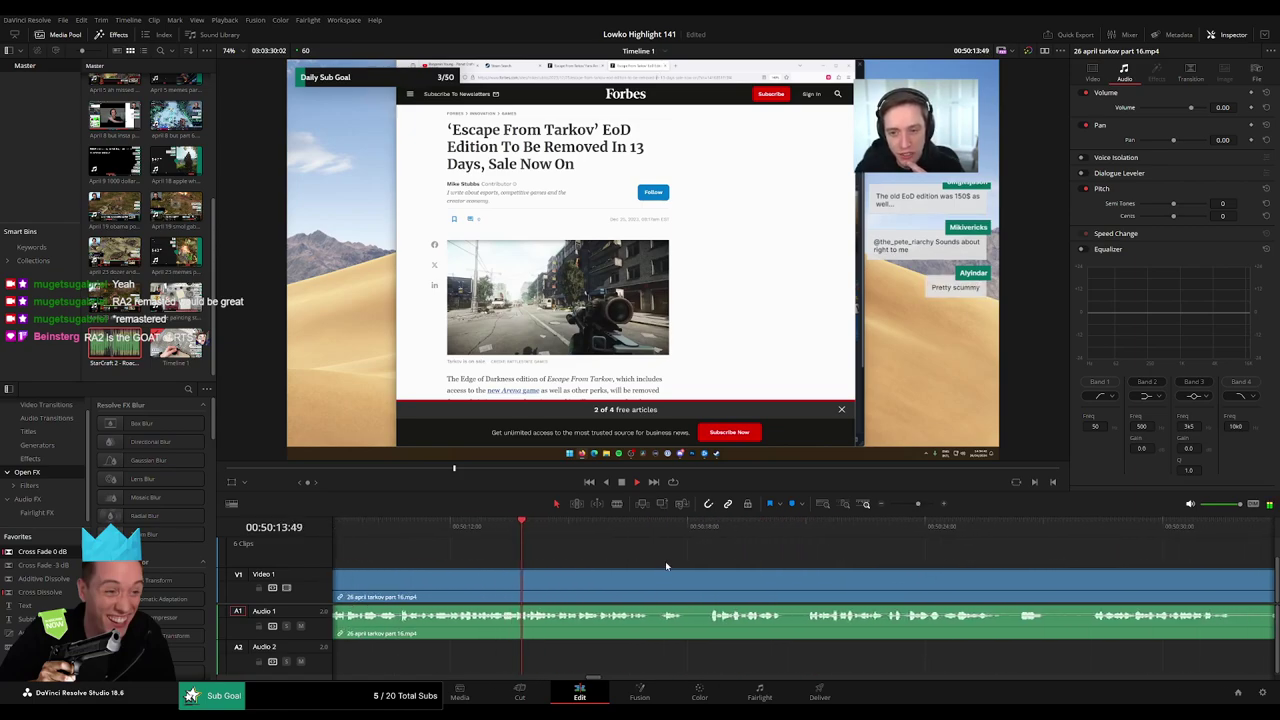
pyautogui.click(688, 580)
pyautogui.press('a')
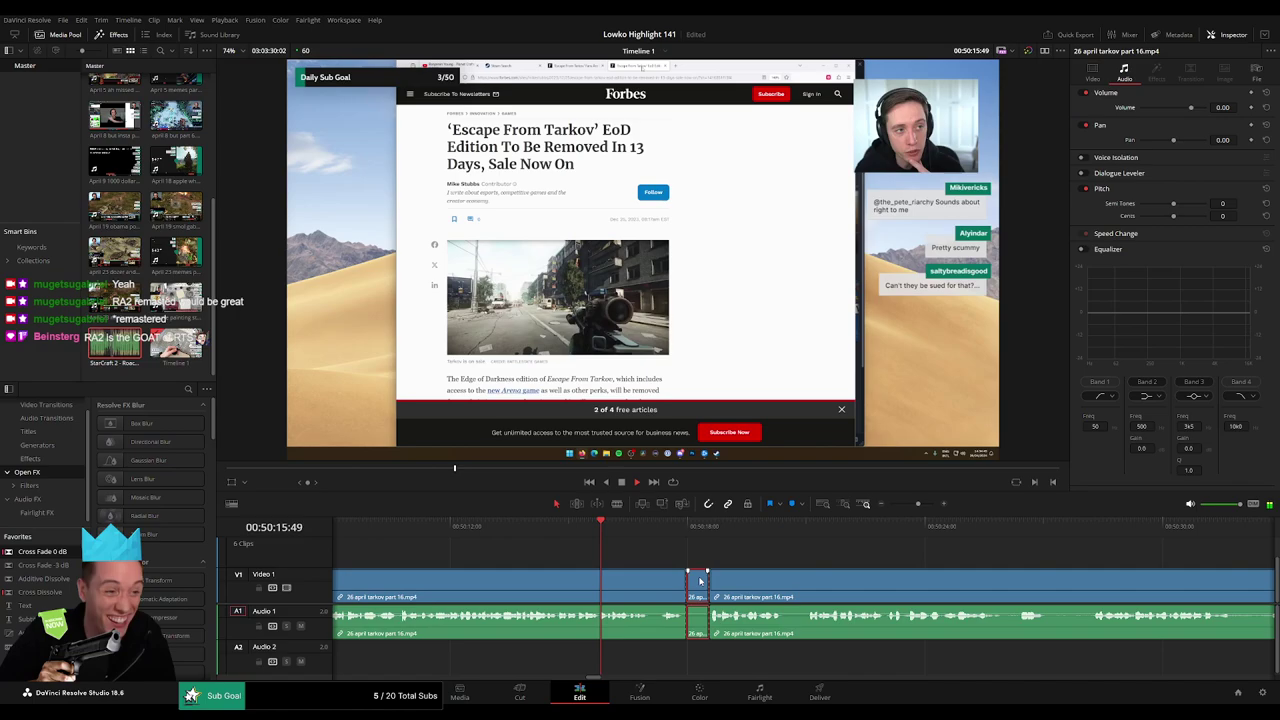
# Cut the short pause at about 00:50:20 out of 26 april tarkov part 16.mp4.
pyautogui.press('b')
pyautogui.click(765, 579)
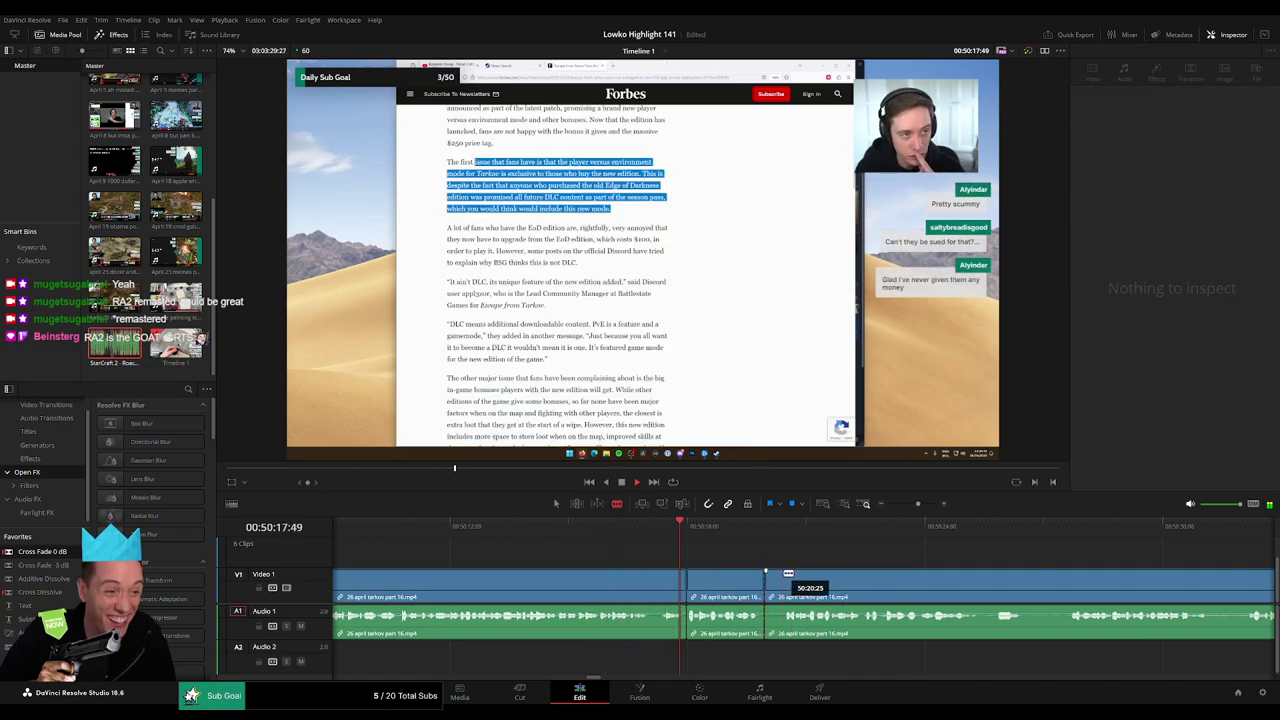
pyautogui.click(783, 579)
pyautogui.press('a')
pyautogui.click(776, 578)
pyautogui.press('Delete')
# Cut the footage between about 00:50:25 and 00:50:27 out of 26 april tarkov part 16.mp4.
pyautogui.hscroll(3, 682, 550)
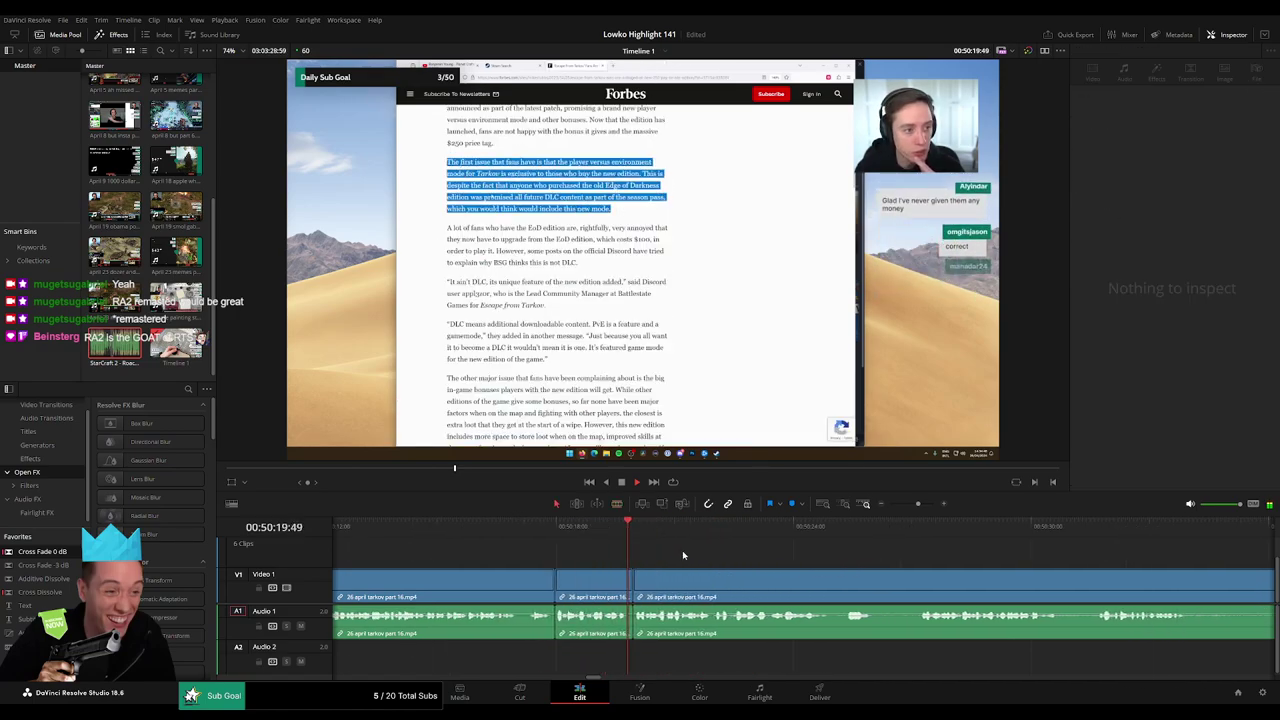
pyautogui.hscroll(2, 680, 555)
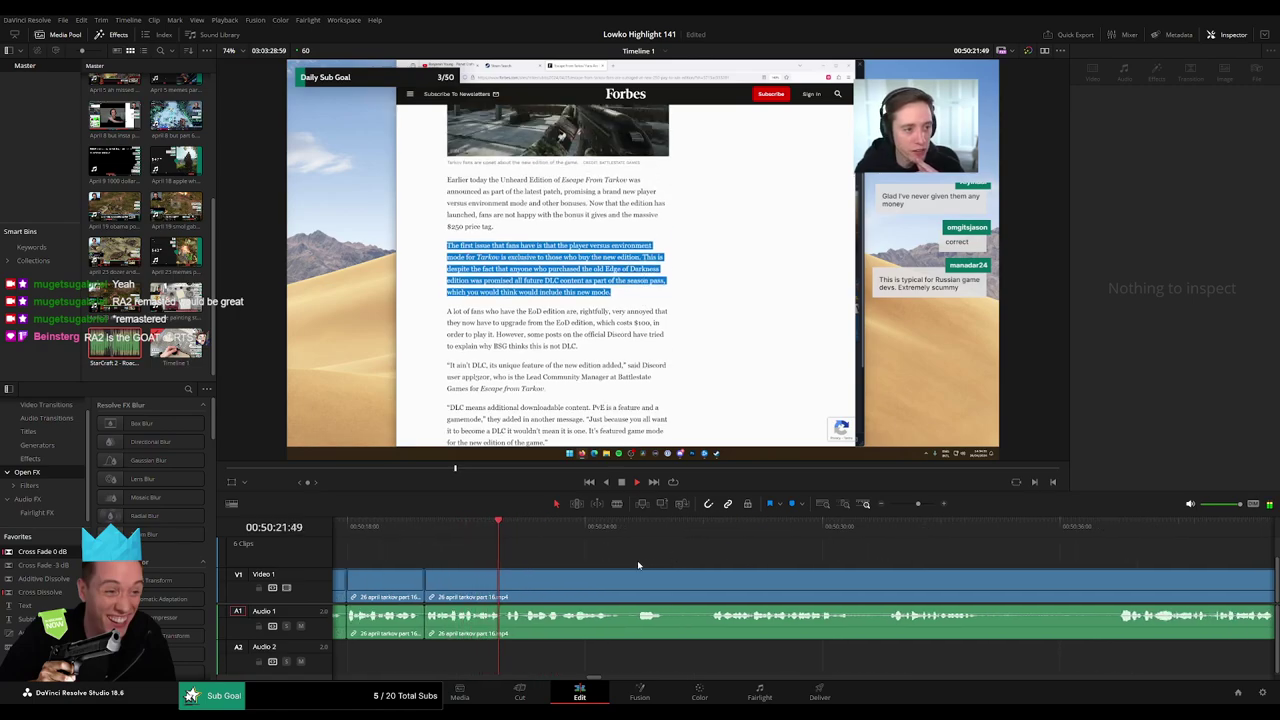
pyautogui.hscroll(2, 568, 541)
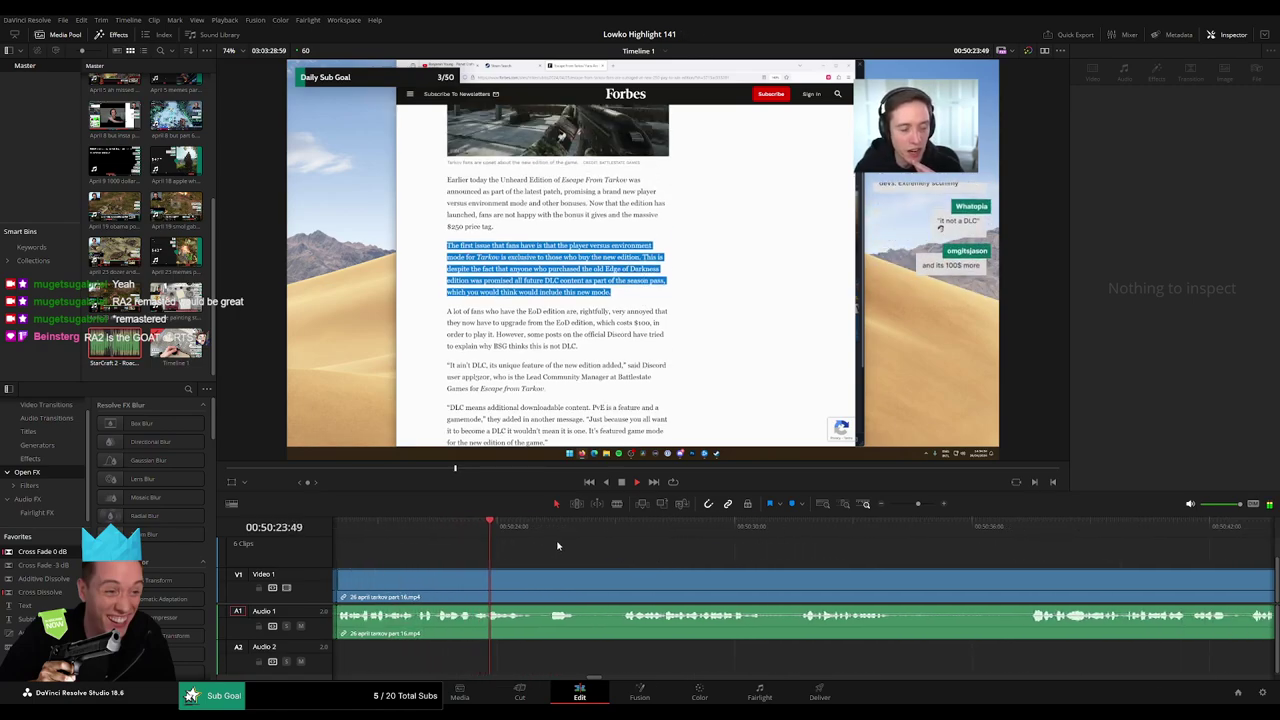
pyautogui.hotkey('ctrl', 'b')
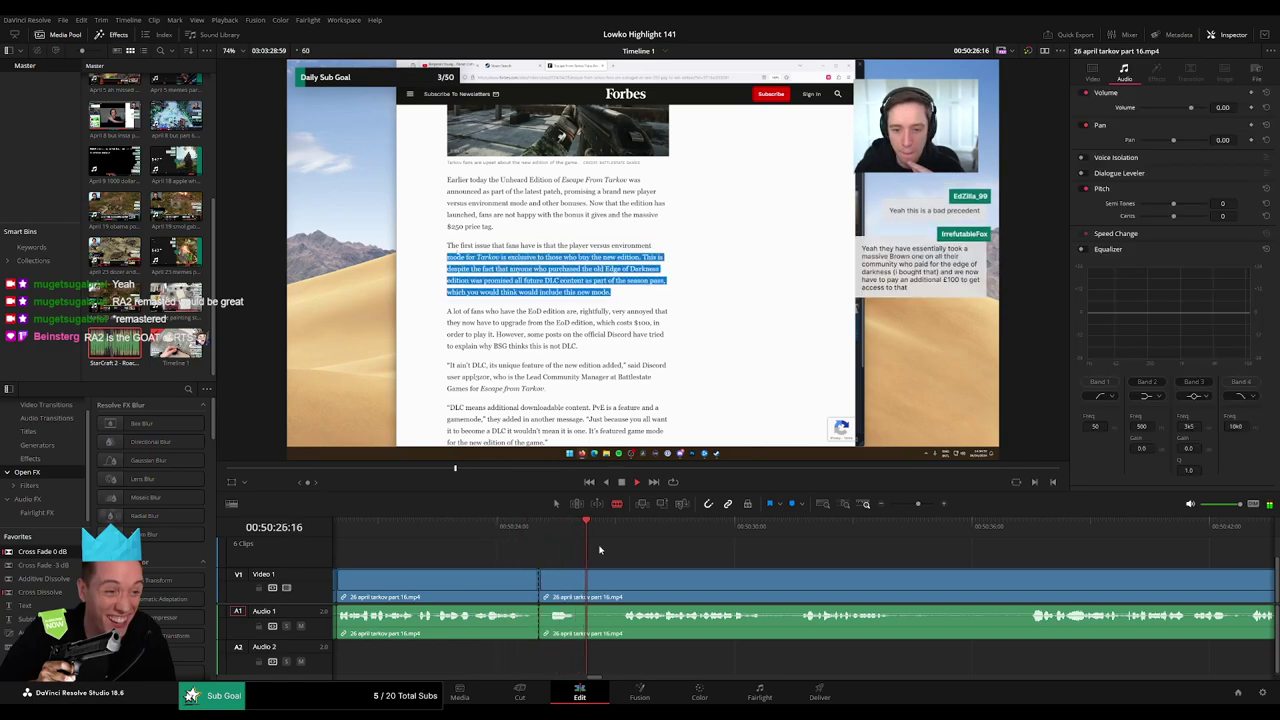
pyautogui.click(622, 583)
pyautogui.press('a')
pyautogui.click(611, 586)
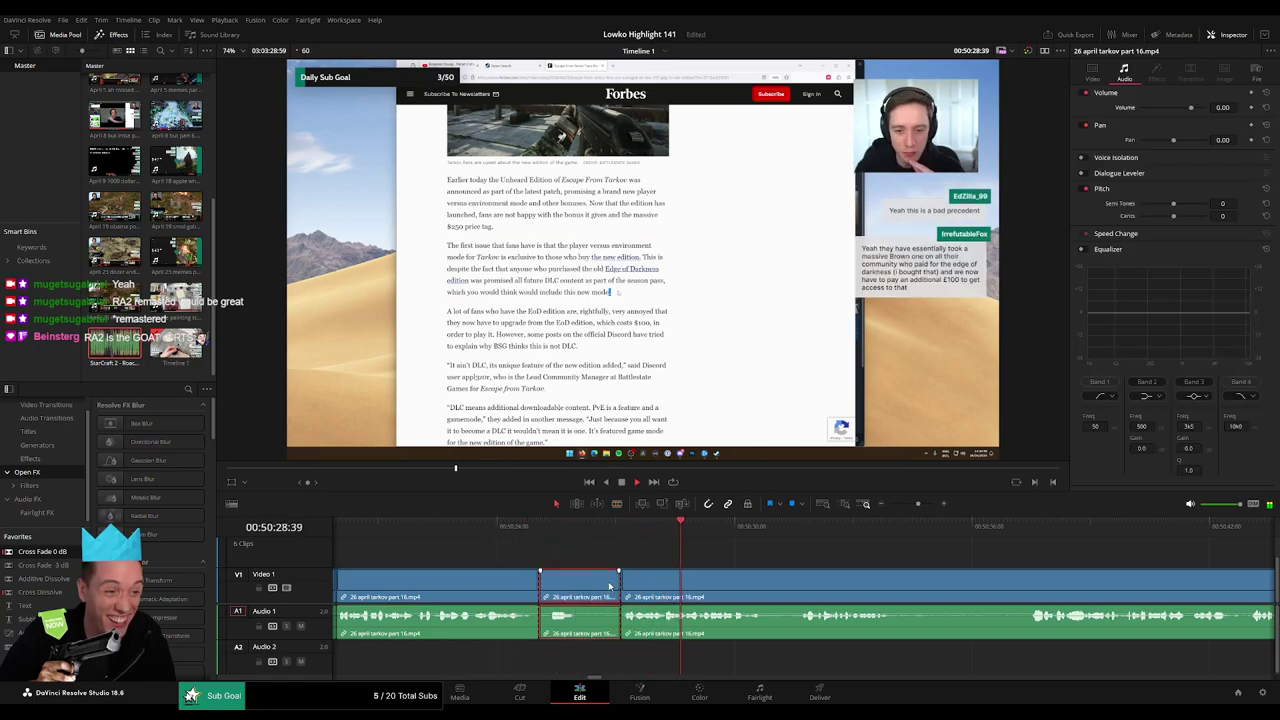
pyautogui.press('Delete')
# Cut the pause between about 00:50:28 and 00:50:29 out of 26 april tarkov part 16.mp4 and crossfade the audio join.
pyautogui.press('b')
pyautogui.click(683, 586)
pyautogui.click(715, 584)
pyautogui.press('a')
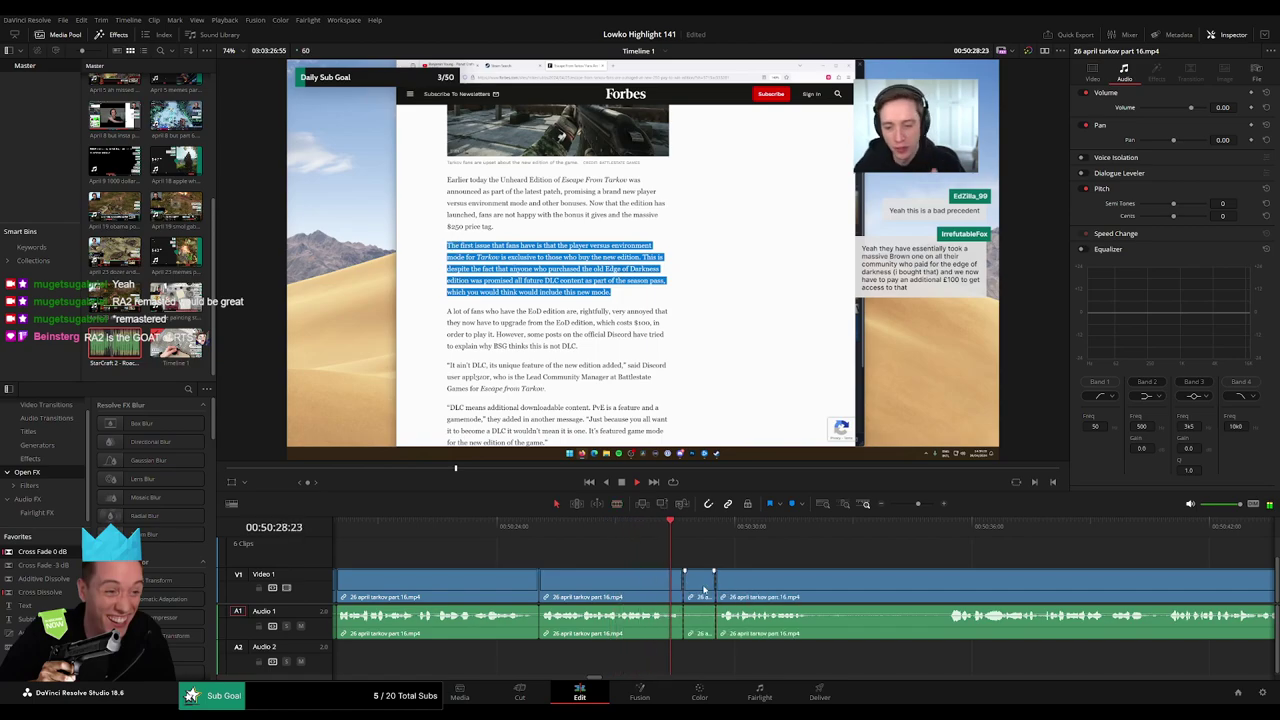
pyautogui.press('Delete')
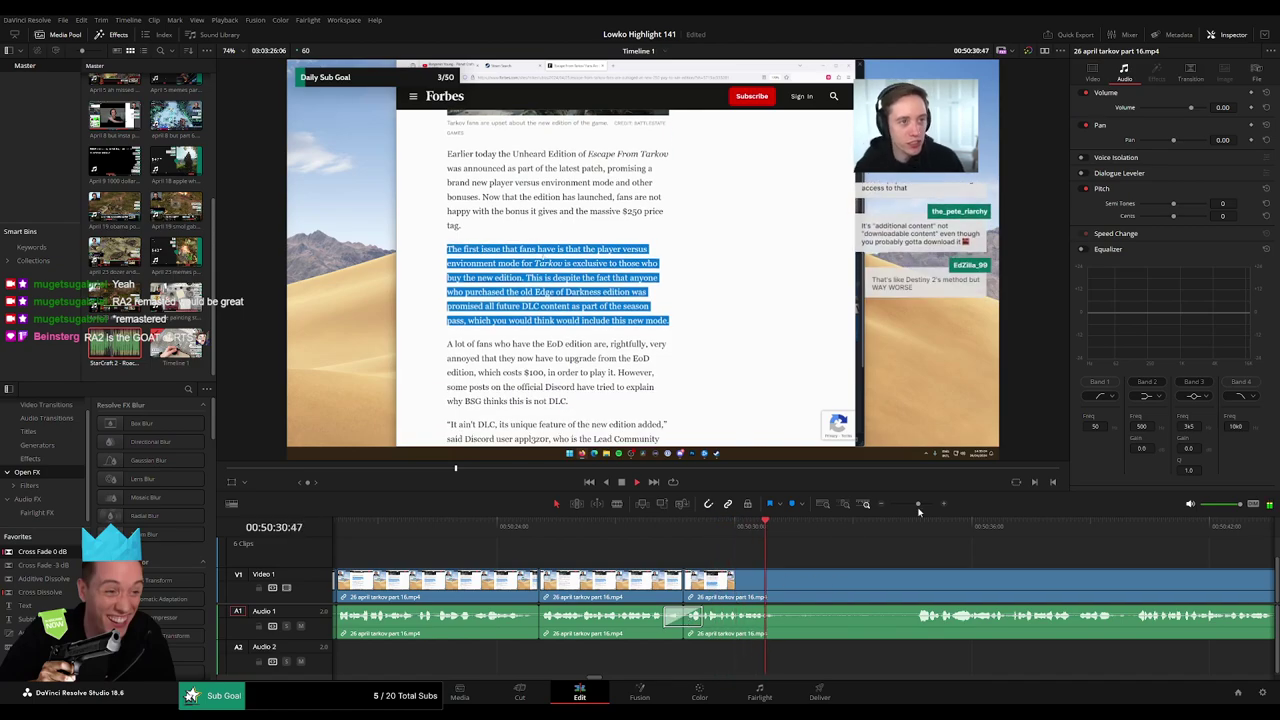
# Split off the speech between about 00:50:29:33 and 00:50:29:45 and lower its audio volume to about -63 dB.
pyautogui.moveTo(918, 504); pyautogui.dragTo(925, 504)
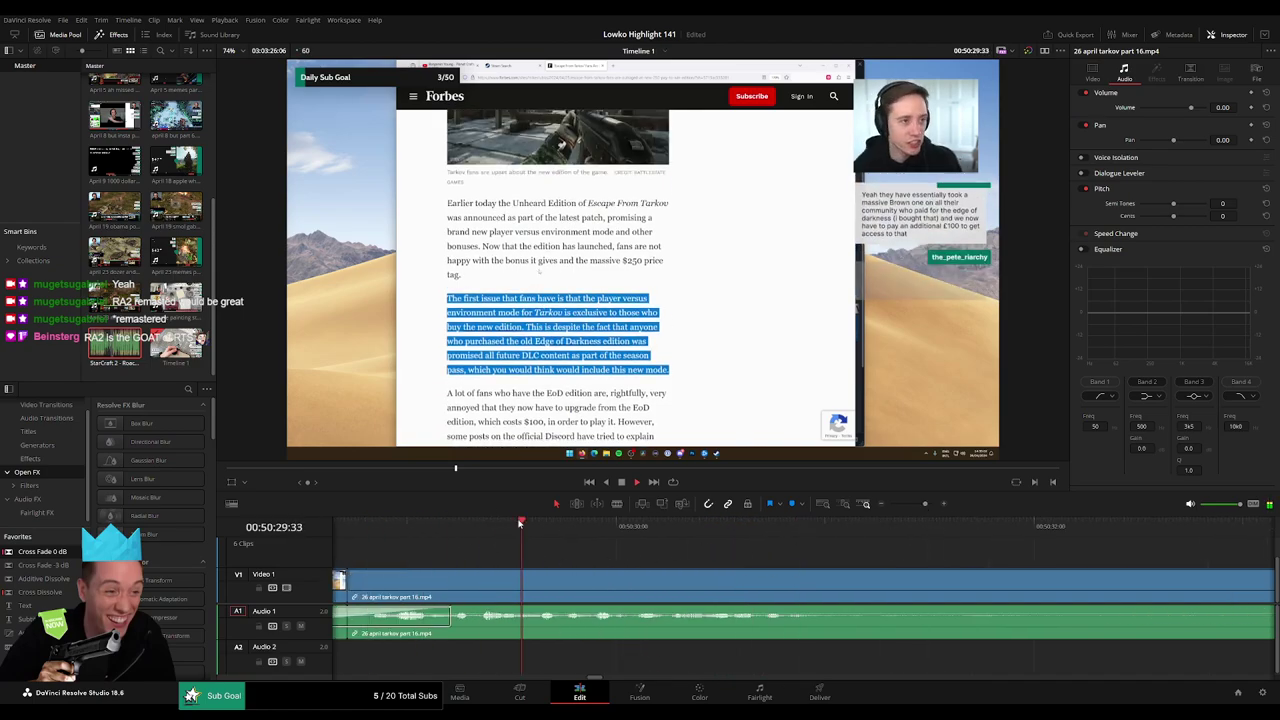
pyautogui.click(484, 524)
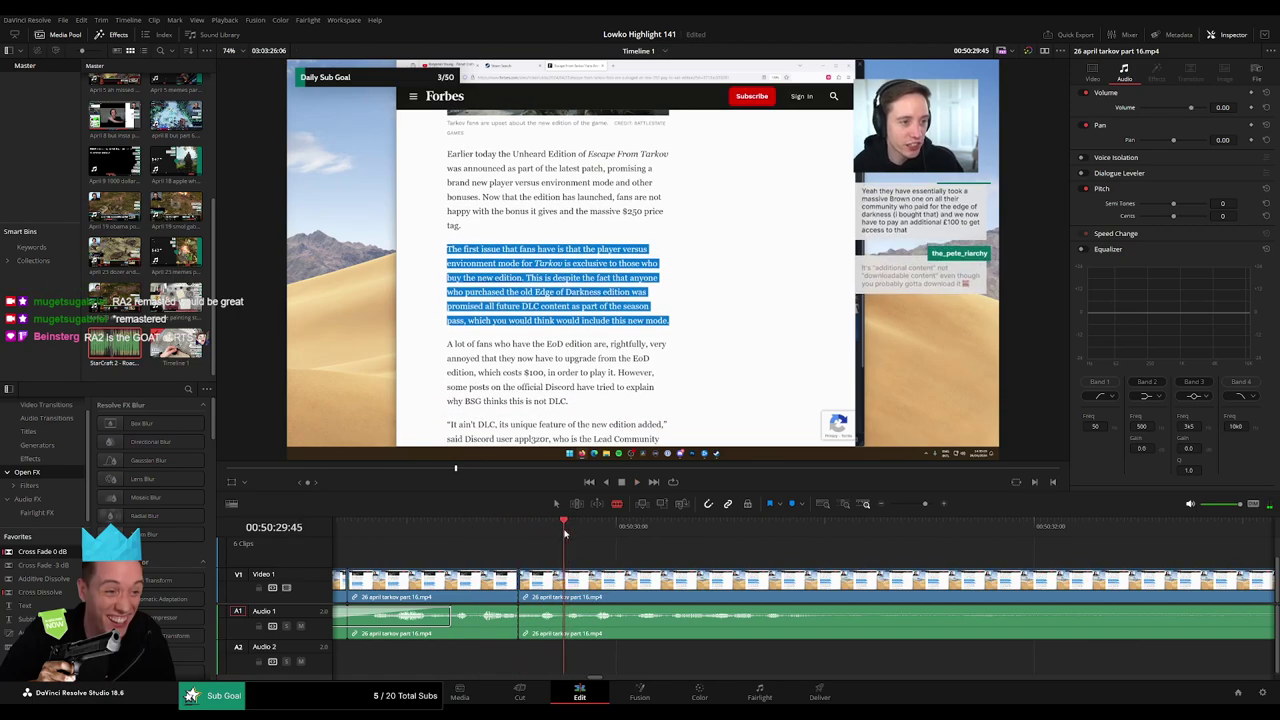
pyautogui.click(556, 592)
pyautogui.hotkey('ctrl', 'z')
pyautogui.click(563, 591)
pyautogui.press('a')
pyautogui.moveTo(550, 616); pyautogui.dragTo(549, 637)
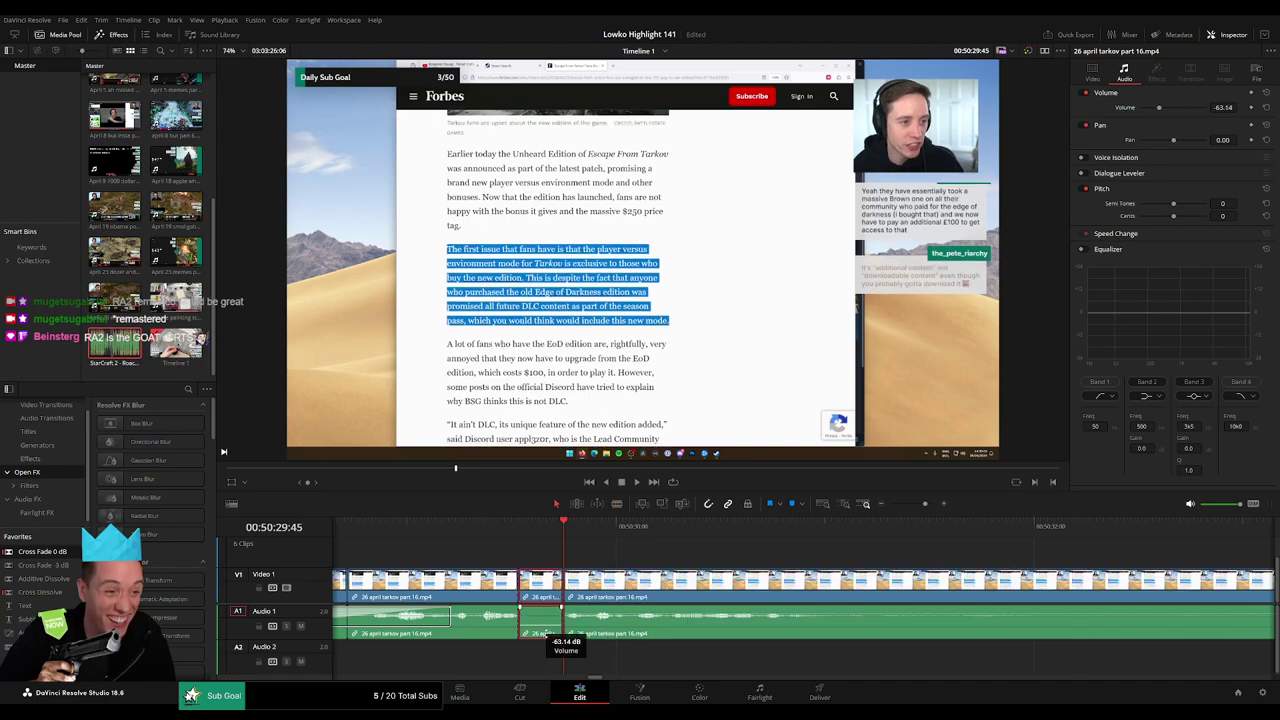
# Add StarCraft 2 - Roach Quotes.mp3 on Audio 2 below the silenced segment, trim it to the same length and set its volume to -23.
pyautogui.moveTo(143, 354); pyautogui.dragTo(518, 658)
pyautogui.moveTo(631, 662); pyautogui.dragTo(560, 667)
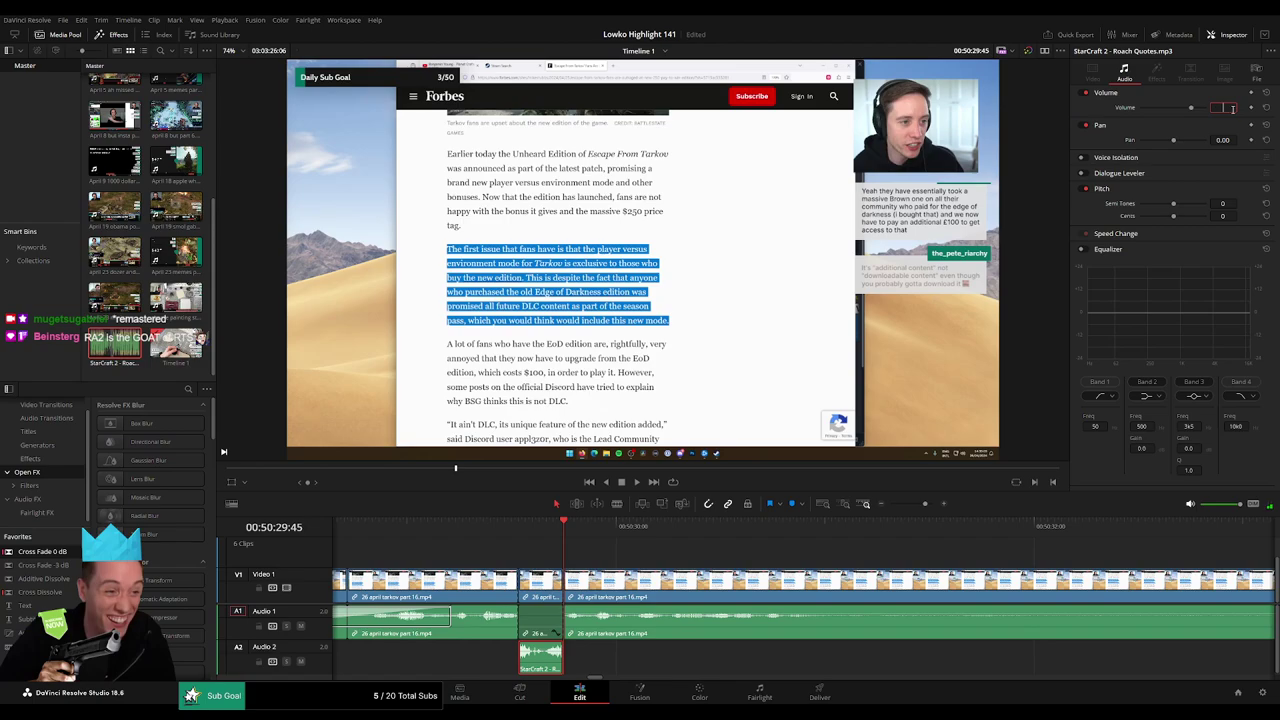
pyautogui.write('-23')
pyautogui.press('Return')
pyautogui.click(863, 554)
pyautogui.press('space')
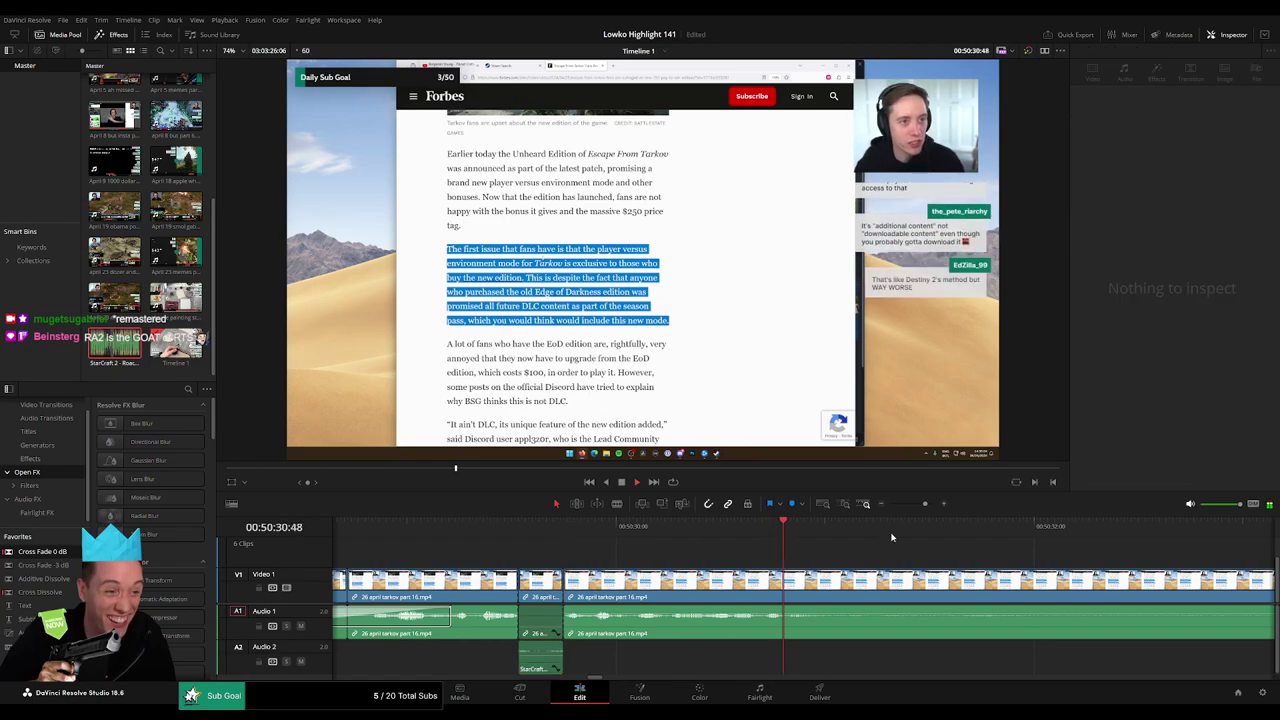
# Cut the pause between about 00:50:31 and 00:50:34 out of 26 april tarkov part 16.mp4 and crossfade the audio join.
pyautogui.scroll(-3, 866, 554)
pyautogui.press('b')
pyautogui.click(804, 584)
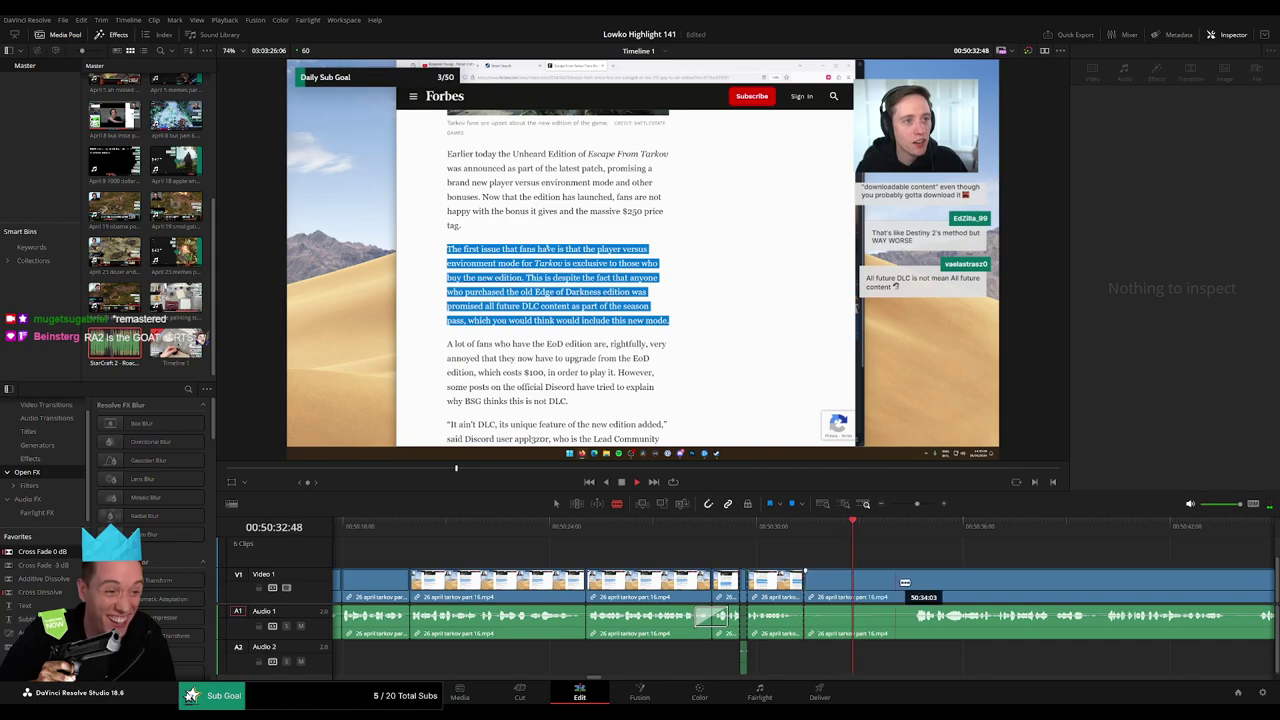
pyautogui.click(909, 583)
pyautogui.press('a')
pyautogui.click(893, 589)
pyautogui.press('Delete')
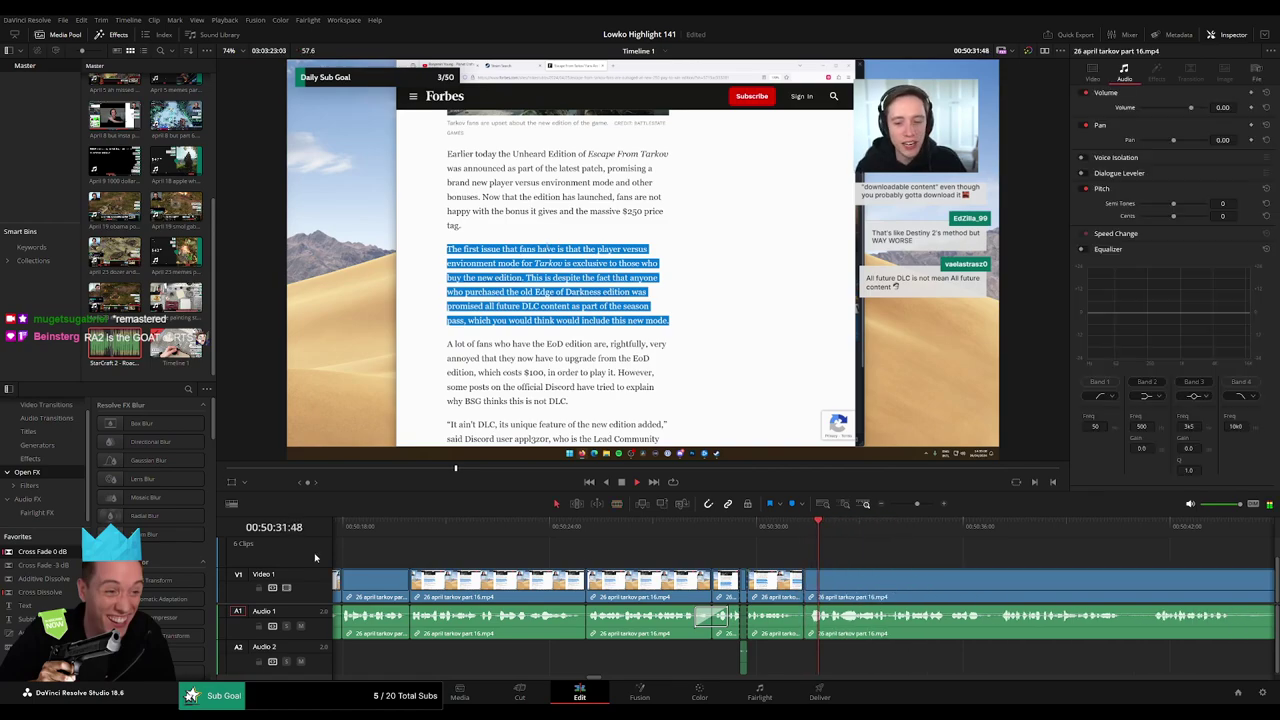
pyautogui.press('space')
# Cut the pause between about 00:50:40 and 00:50:41 out of 26 april tarkov part 16.mp4 and crossfade the audio join.
pyautogui.moveTo(985, 574); pyautogui.dragTo(660, 566)
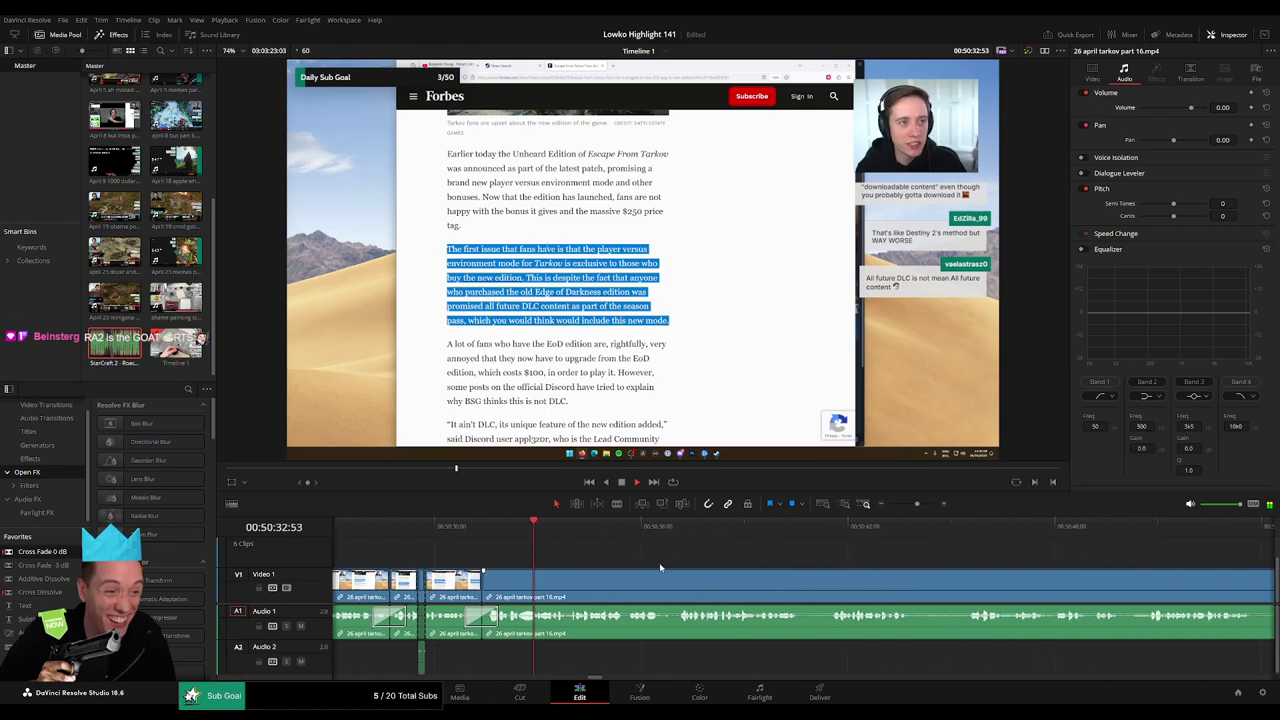
pyautogui.hscroll(1, 704, 557)
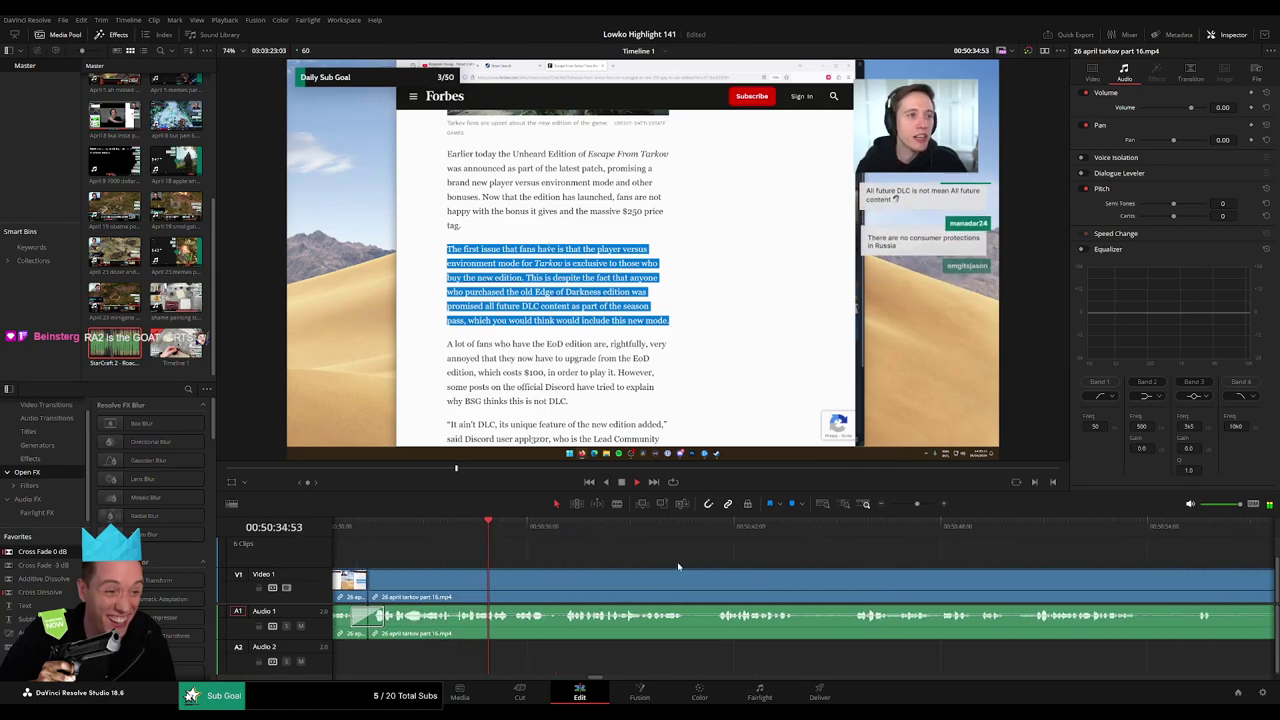
pyautogui.moveTo(917, 504)
pyautogui.mouseDown()
pyautogui.moveTo(893, 504)
pyautogui.moveTo(916, 503)
pyautogui.mouseUp()
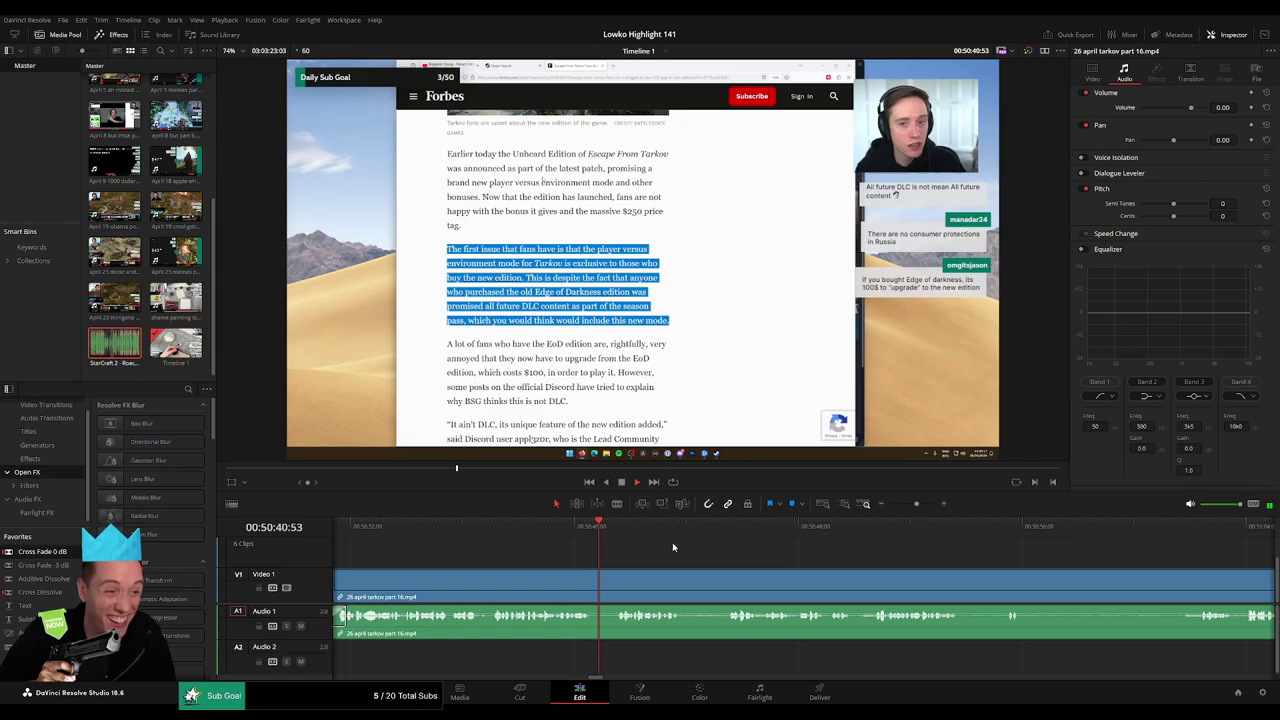
pyautogui.press('b')
pyautogui.click(594, 580)
pyautogui.click(614, 580)
pyautogui.press('a')
pyautogui.click(604, 584)
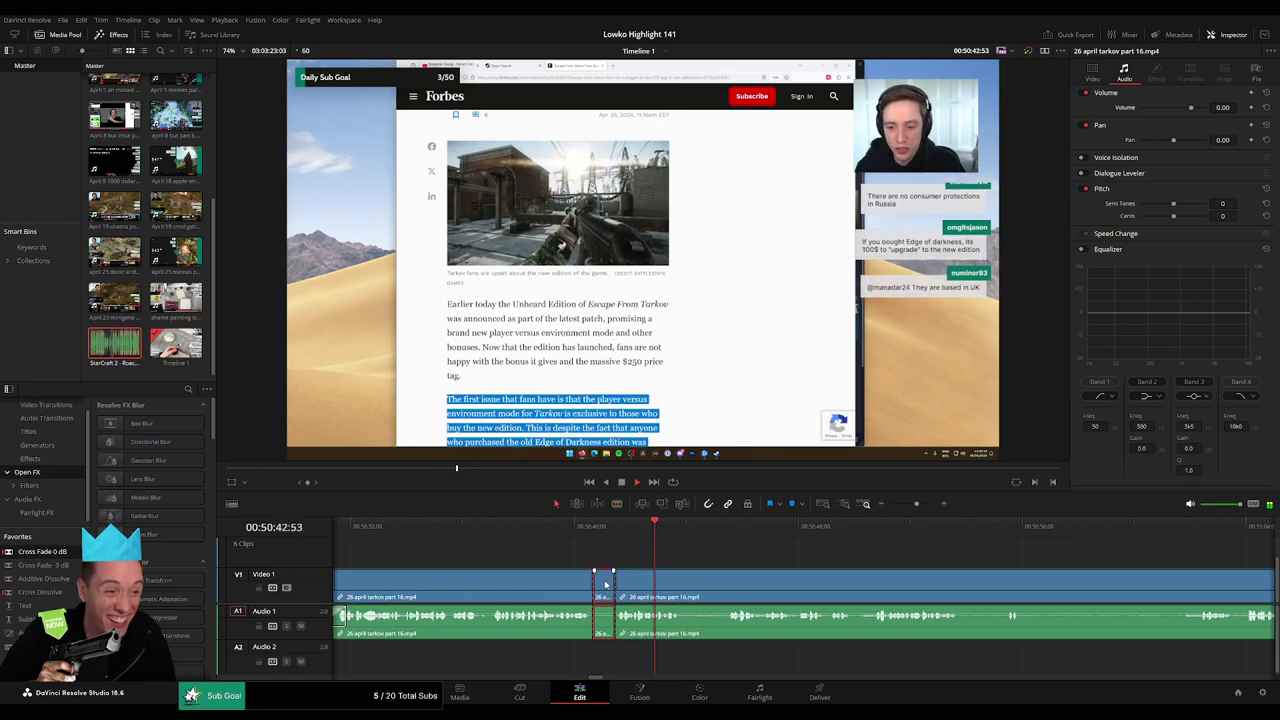
pyautogui.press('Delete')
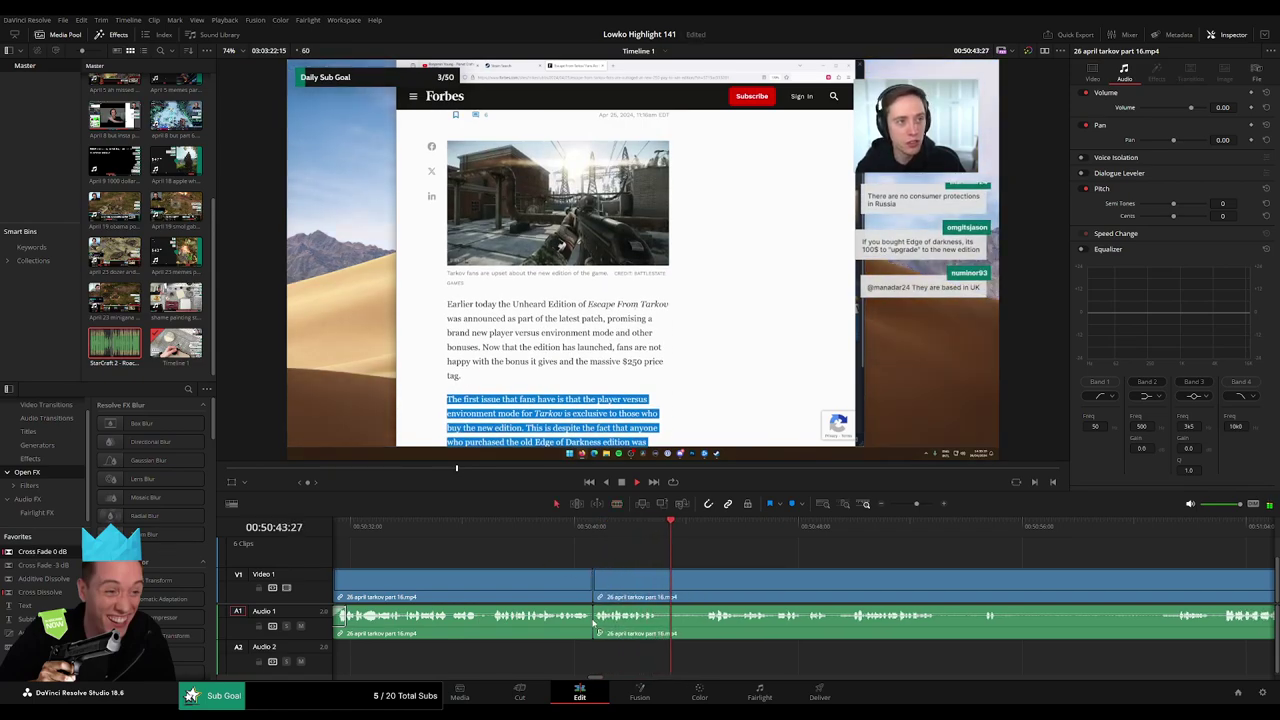
pyautogui.click(593, 623)
pyautogui.hotkey('shift', 't')
# Cut the pause between about 00:50:43 and 00:50:44 out of 26 april tarkov part 16.mp4 and crossfade the audio join.
pyautogui.press('b')
pyautogui.click(665, 584)
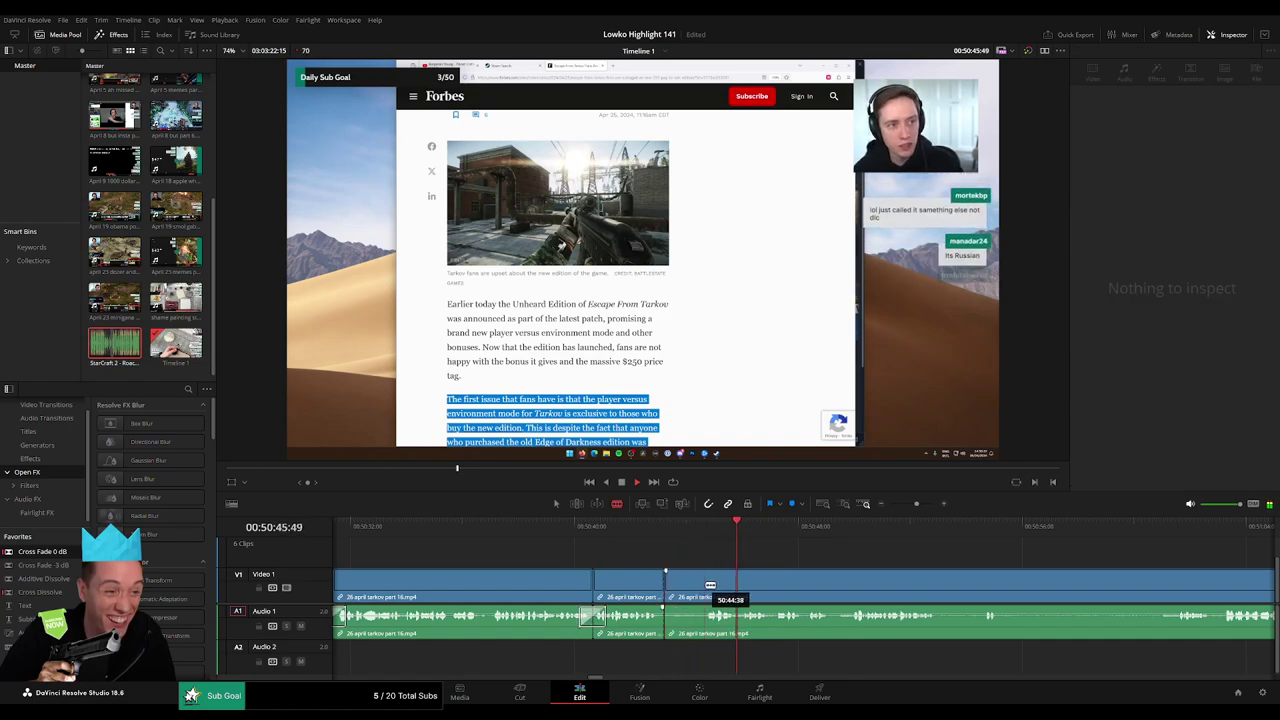
pyautogui.click(705, 585)
pyautogui.press('a')
pyautogui.click(686, 588)
pyautogui.press('Delete')
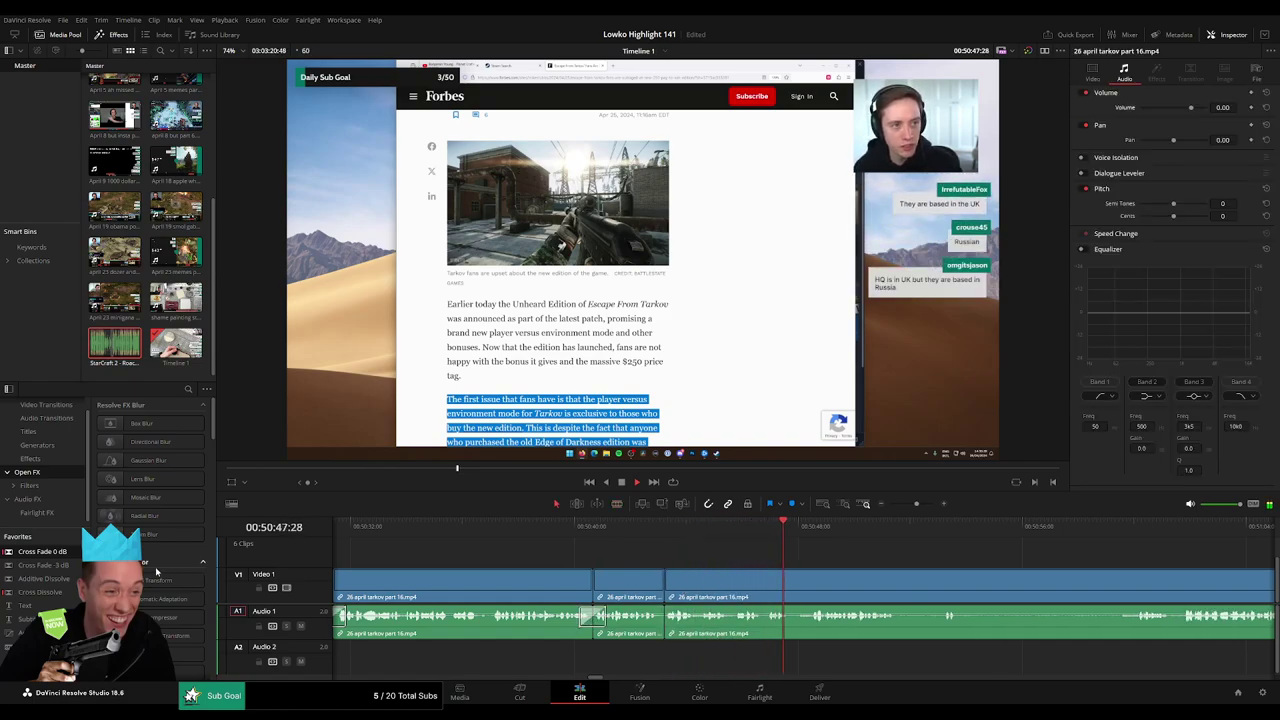
pyautogui.moveTo(502, 568); pyautogui.dragTo(665, 617)
pyautogui.press('space')
# Cut the footage between about 00:50:51 and 00:50:52 out of 26 april tarkov part 16.mp4 and crossfade the audio join.
pyautogui.moveTo(864, 575); pyautogui.dragTo(640, 571)
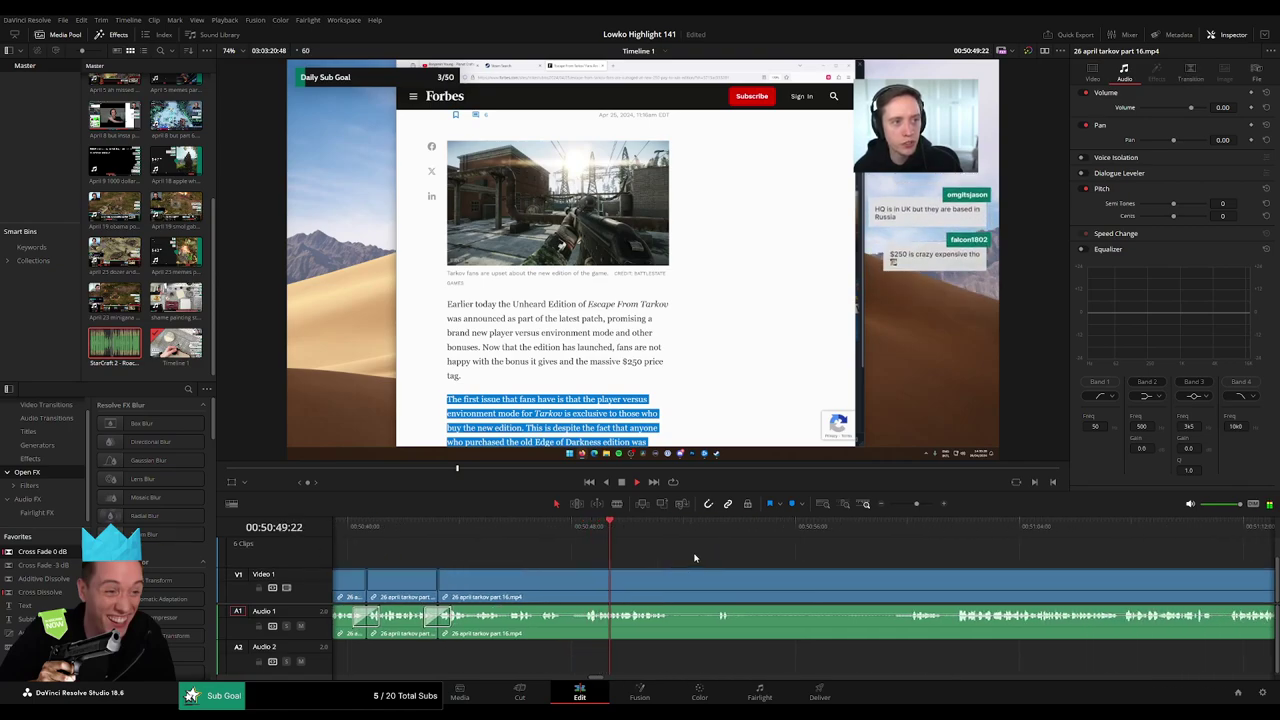
pyautogui.hscroll(2, 710, 558)
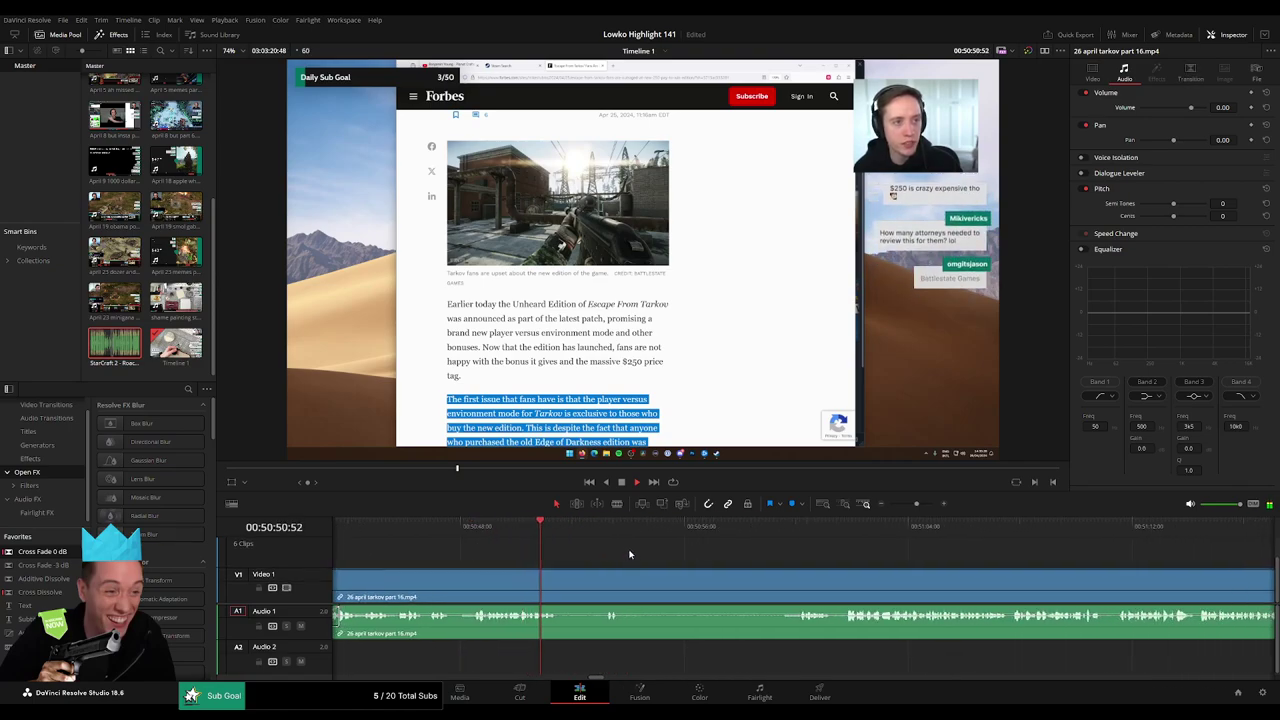
pyautogui.press('b')
pyautogui.click(563, 585)
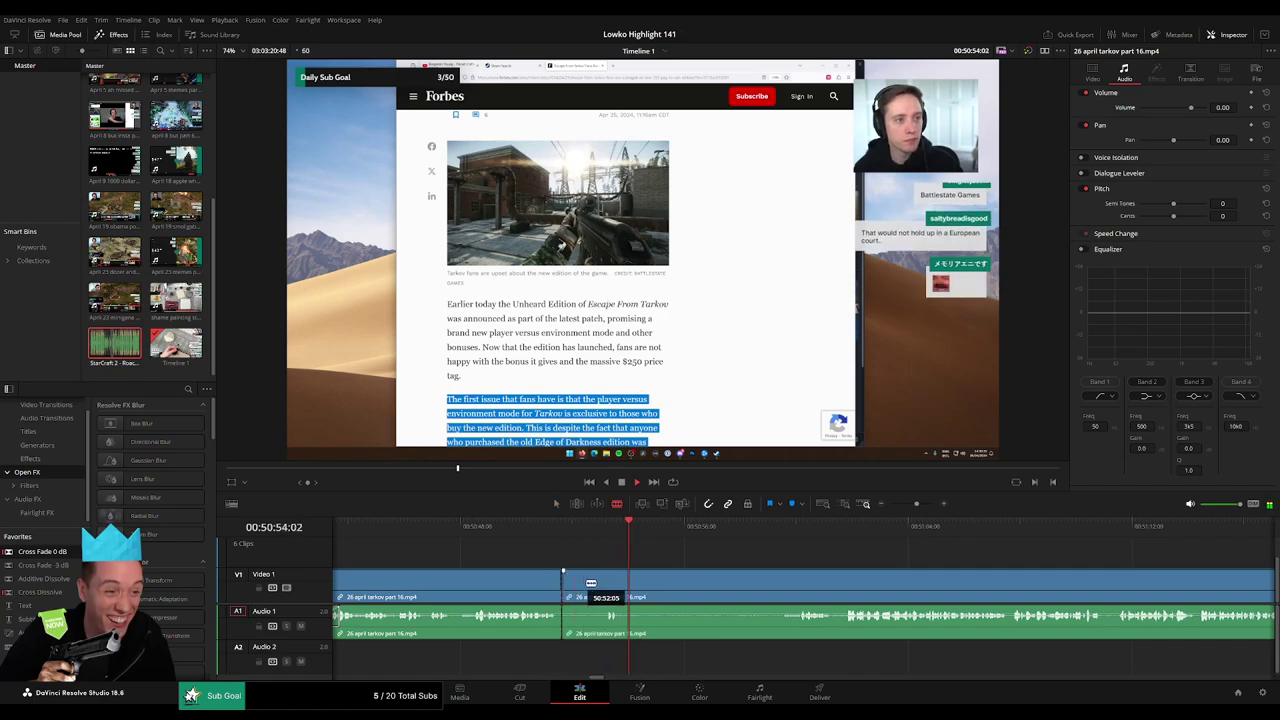
pyautogui.click(605, 583)
pyautogui.click(626, 577)
pyautogui.press('a')
pyautogui.click(588, 590)
pyautogui.press('Delete')
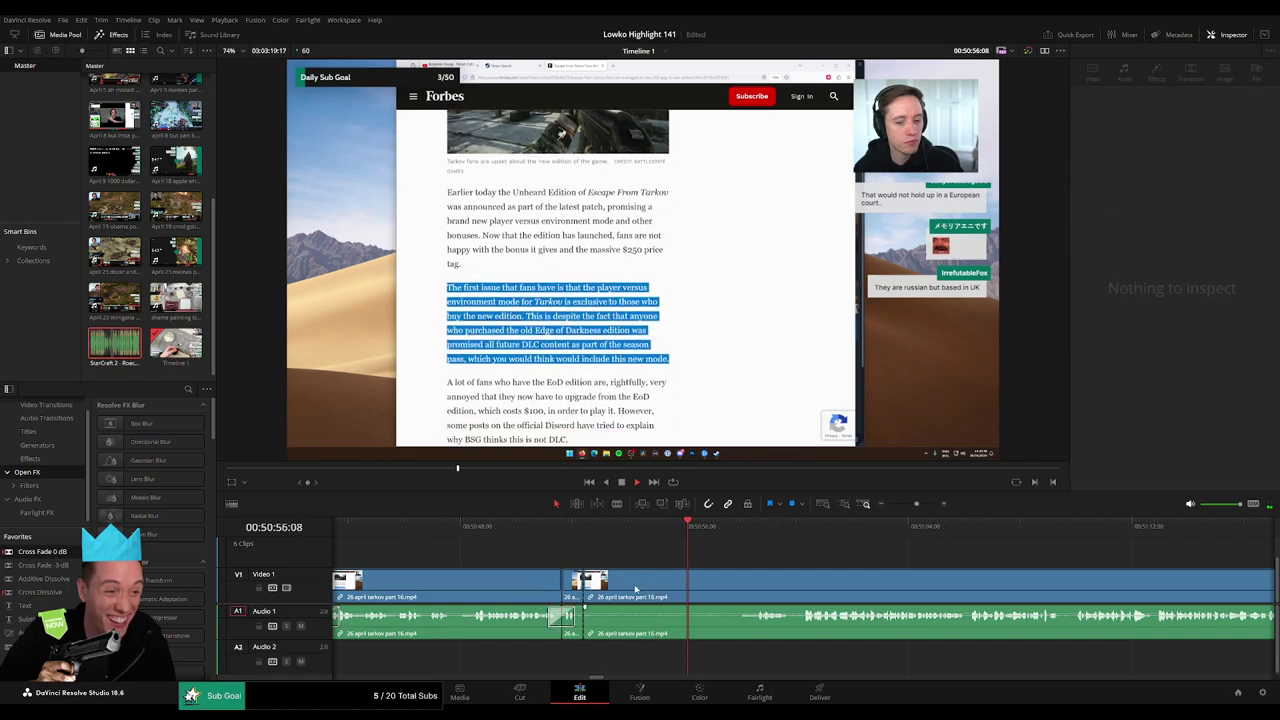
# Cut the footage between about 00:50:52 and 00:50:58 out of 26 april tarkov part 16.mp4 and crossfade the audio join.
pyautogui.click(756, 528)
pyautogui.press('b')
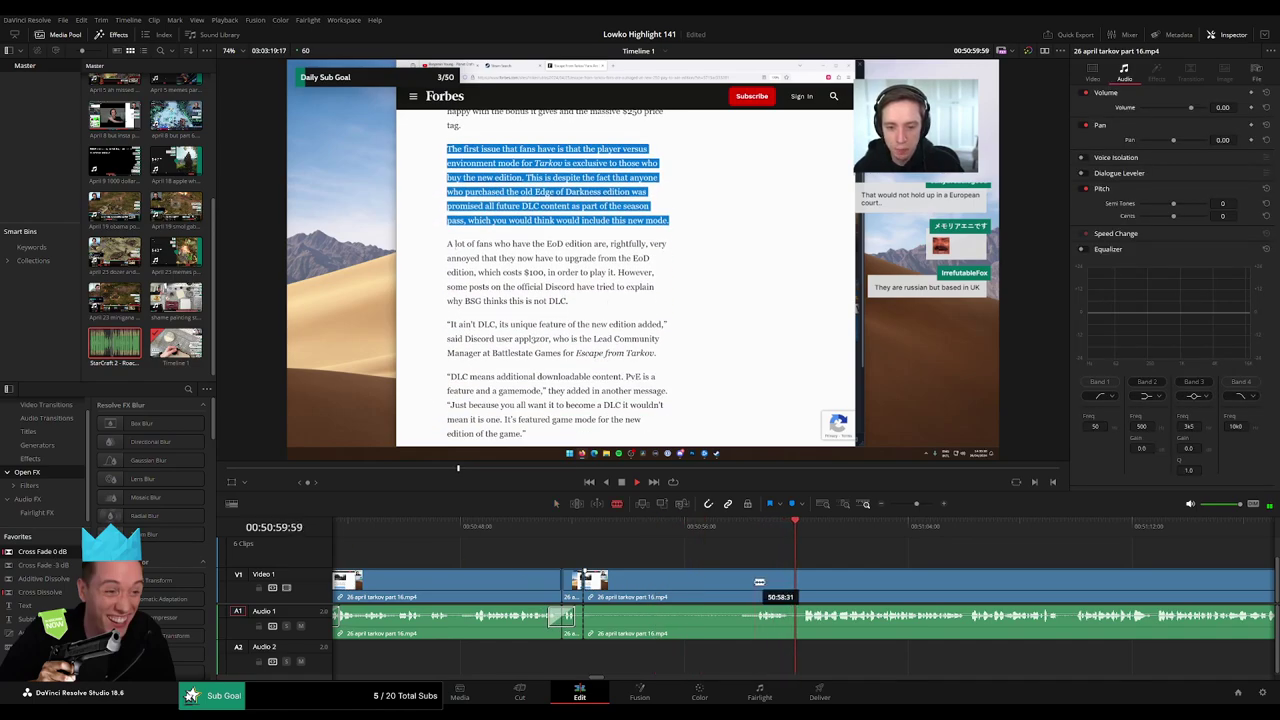
pyautogui.click(755, 583)
pyautogui.press('a')
pyautogui.click(725, 593)
pyautogui.press('Delete')
pyautogui.press('BackSpace')
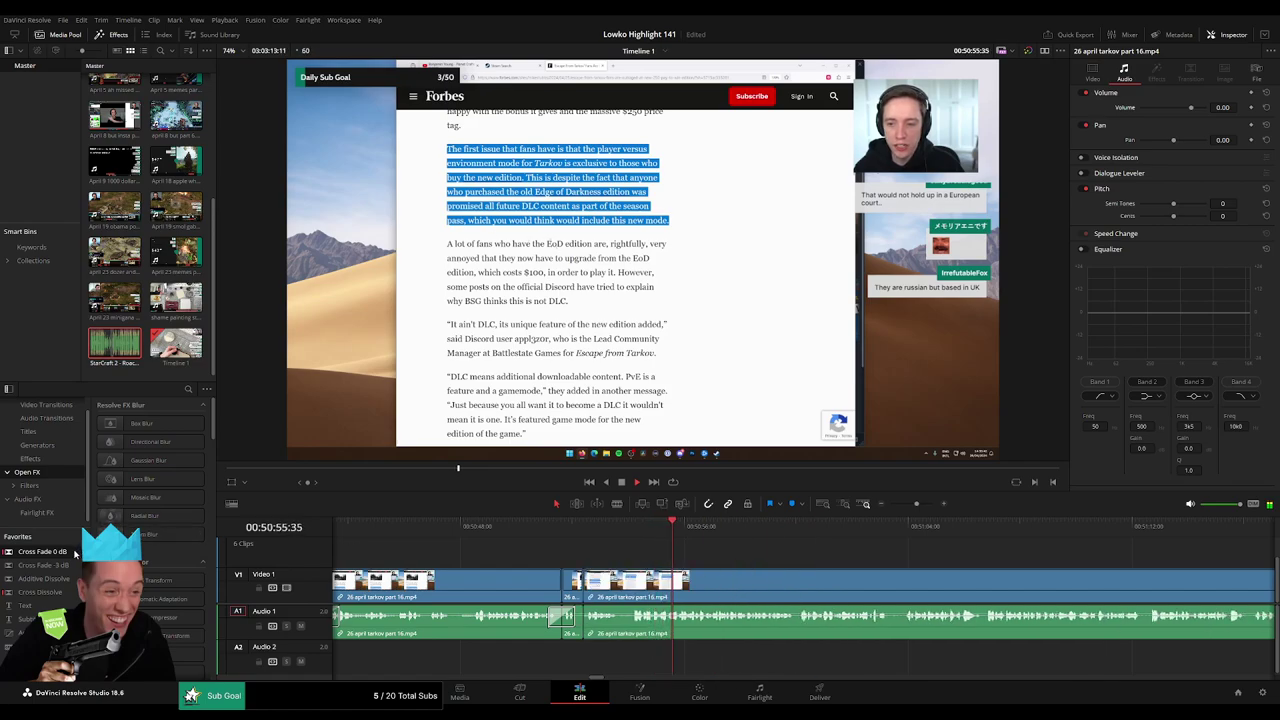
pyautogui.moveTo(575, 618); pyautogui.dragTo(584, 619)
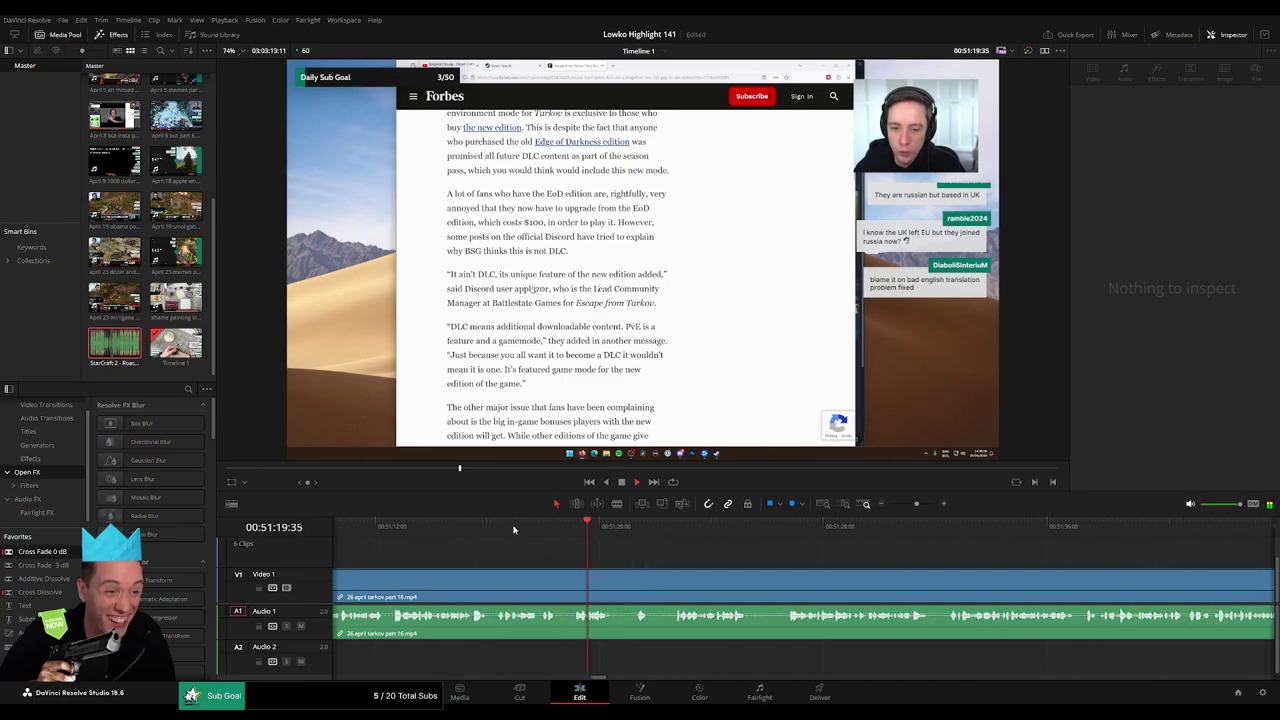
# Cut the pause between about 00:51:25 and 00:51:27 out of 26 april tarkov part 16.mp4 and crossfade the audio join.
pyautogui.click(624, 526)
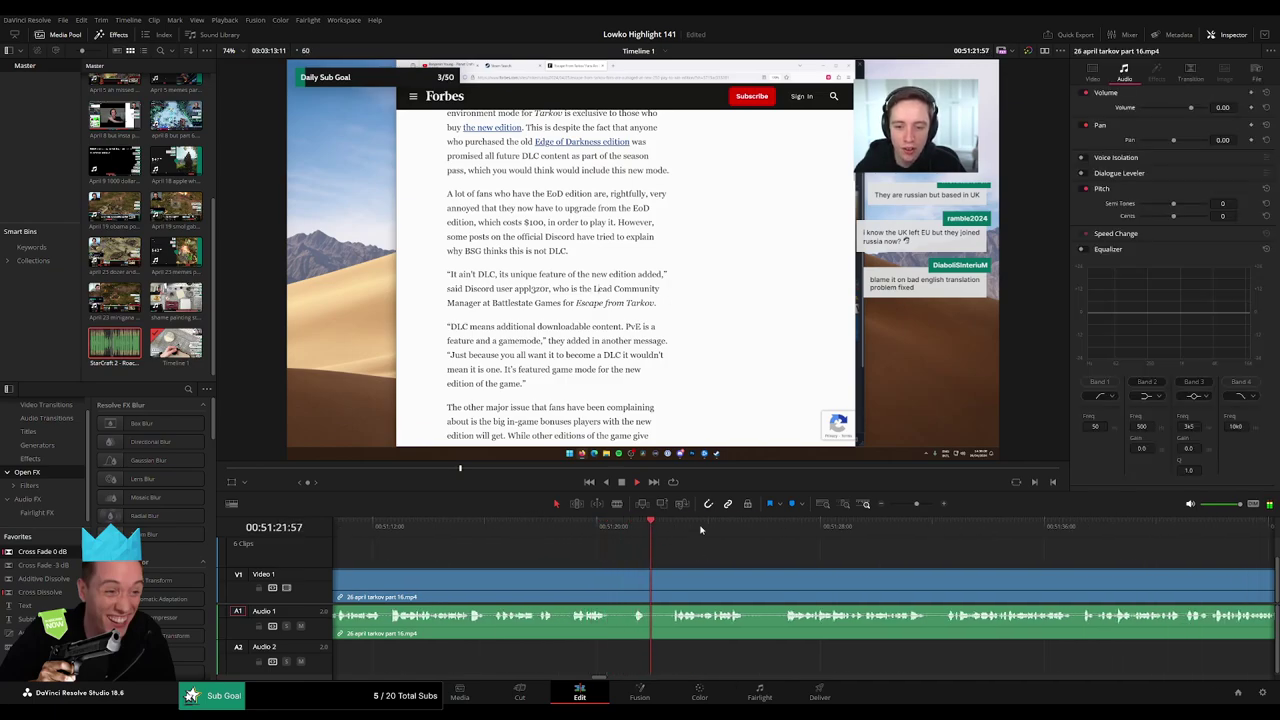
pyautogui.click(536, 590)
pyautogui.click(573, 590)
pyautogui.press('a')
pyautogui.click(563, 590)
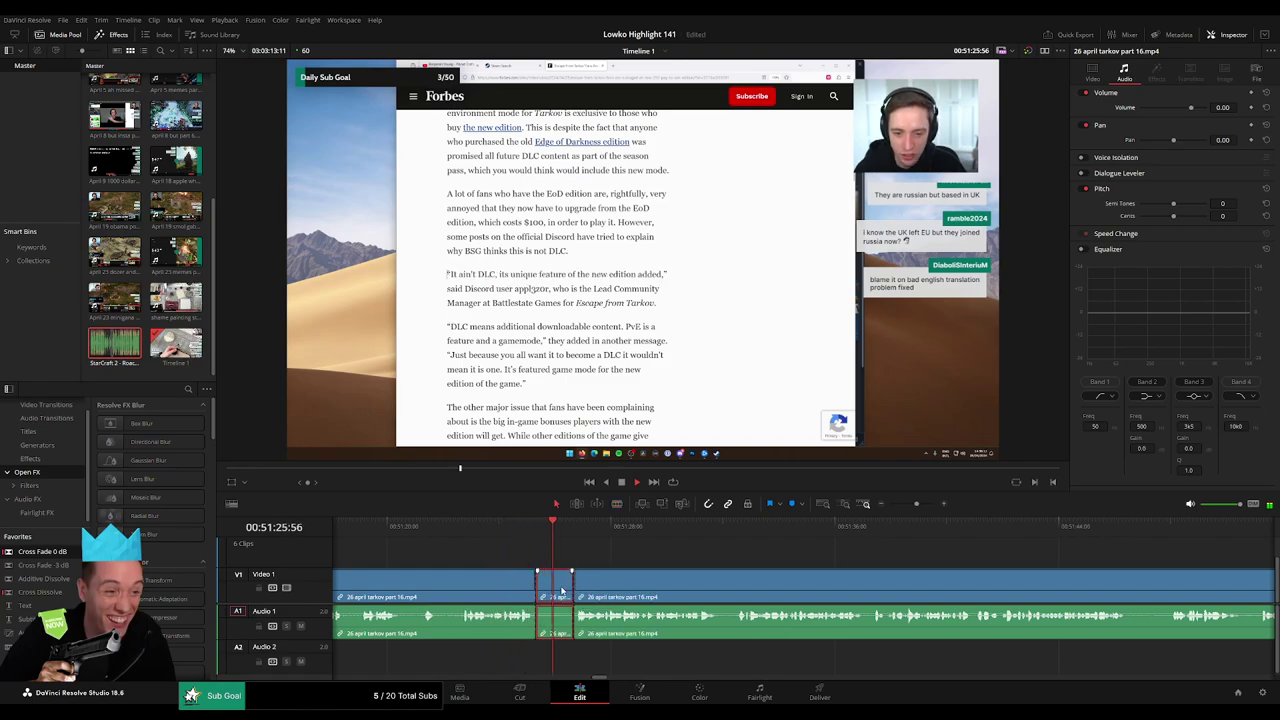
pyautogui.press('Delete')
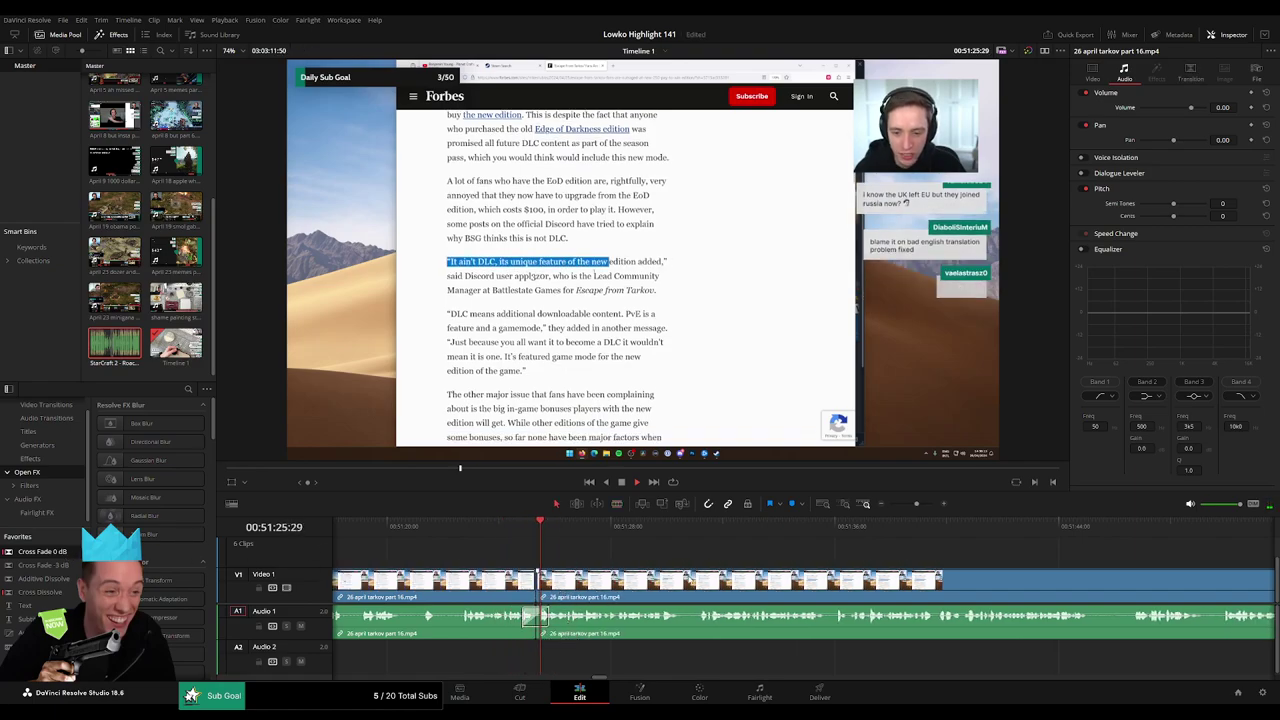
# Silence the speech between 00:51:41:10 and 00:51:41:26 and cover it on Audio 2 with StarCraft 2 - Roach Quotes.mp3 at volume -23.00.
pyautogui.moveTo(917, 504); pyautogui.dragTo(913, 504)
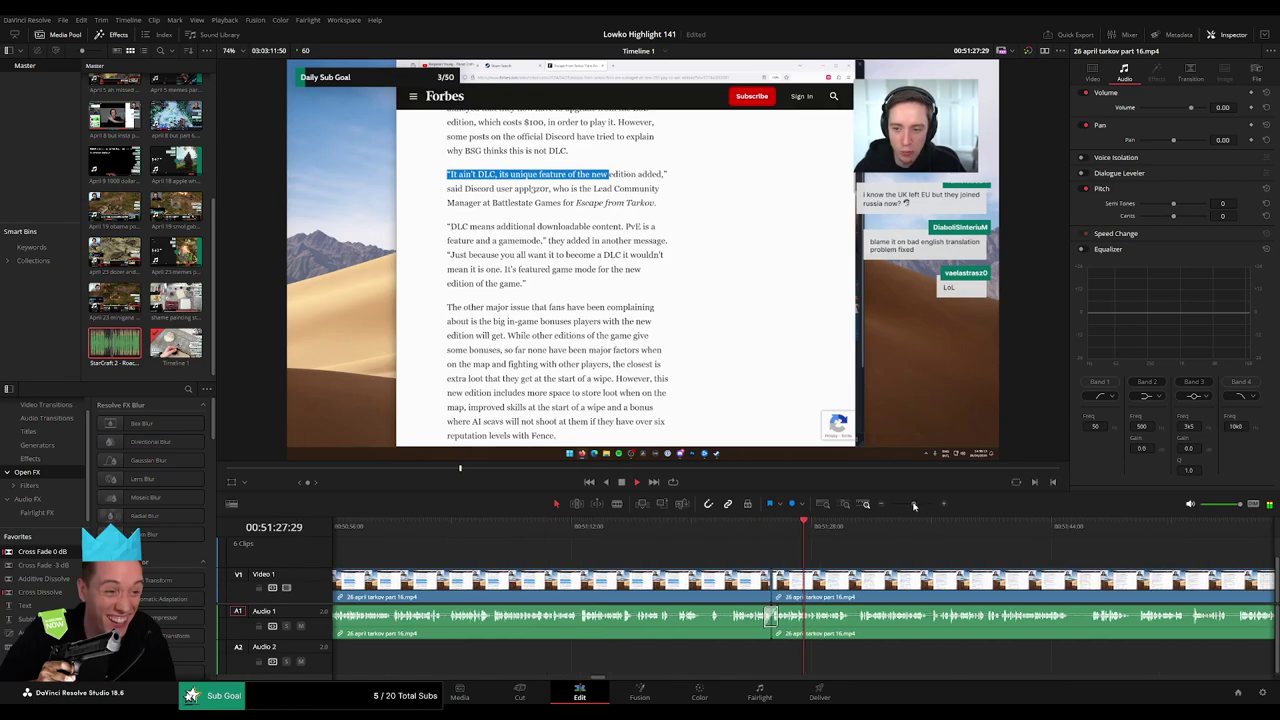
pyautogui.moveTo(988, 550); pyautogui.dragTo(654, 554)
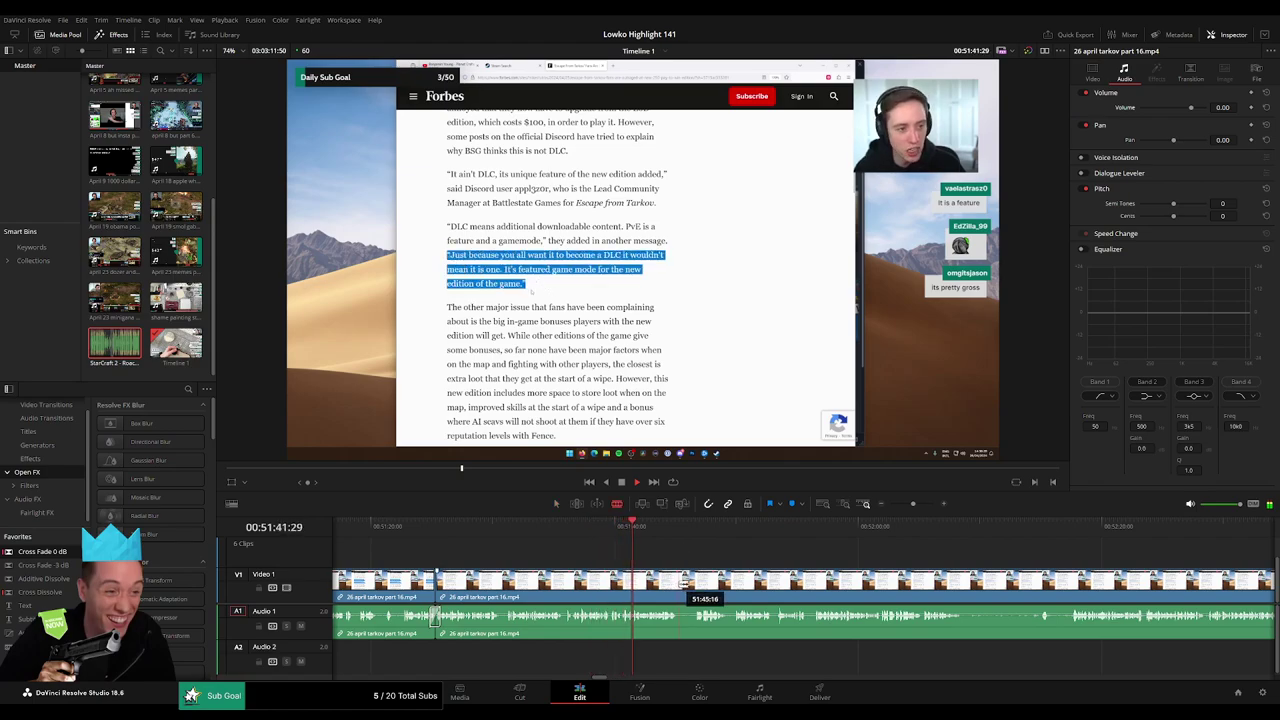
pyautogui.click(920, 505)
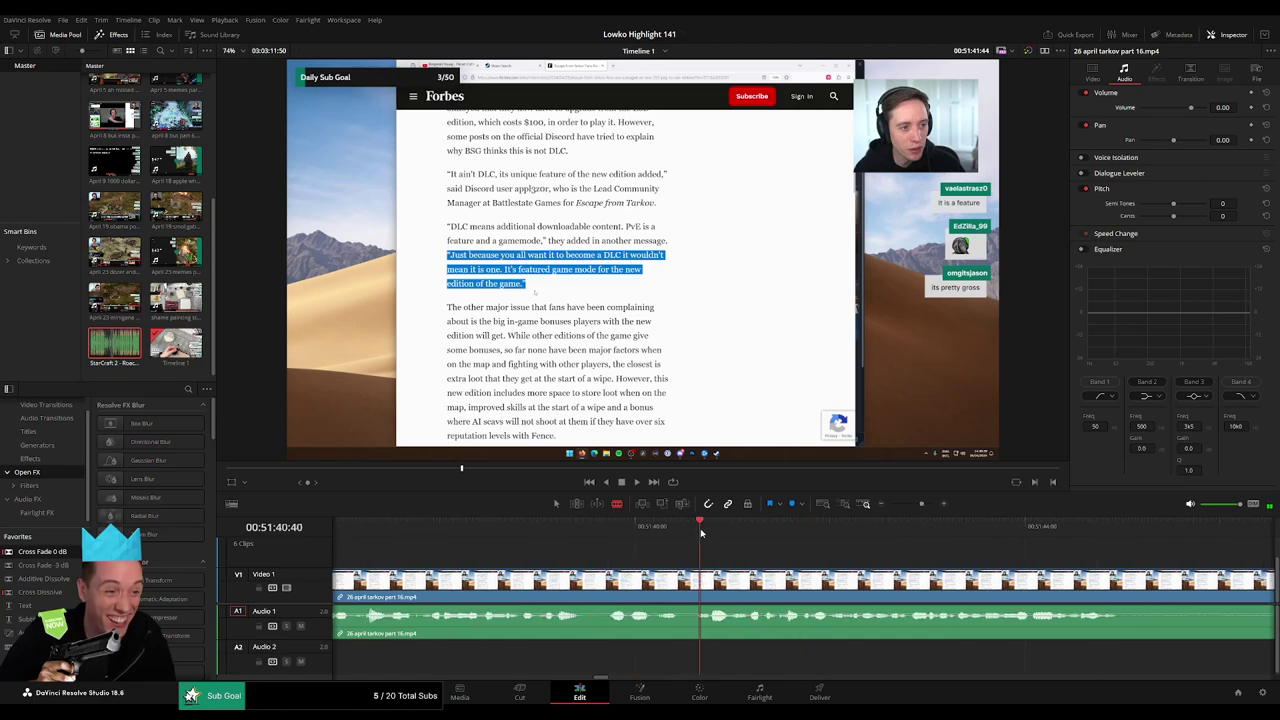
pyautogui.click(745, 531)
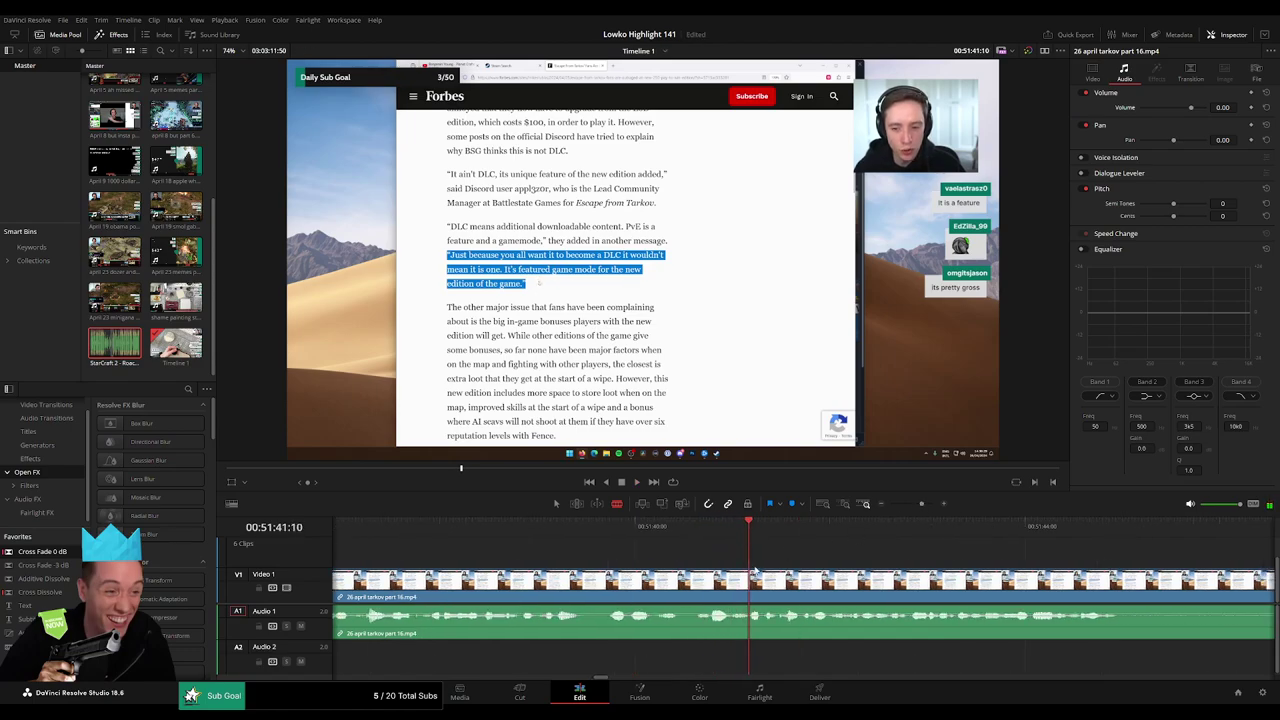
pyautogui.hotkey('ctrl', 'b')
pyautogui.click(778, 594)
pyautogui.press('a')
pyautogui.moveTo(764, 613); pyautogui.dragTo(764, 638)
pyautogui.moveTo(124, 354); pyautogui.dragTo(773, 657)
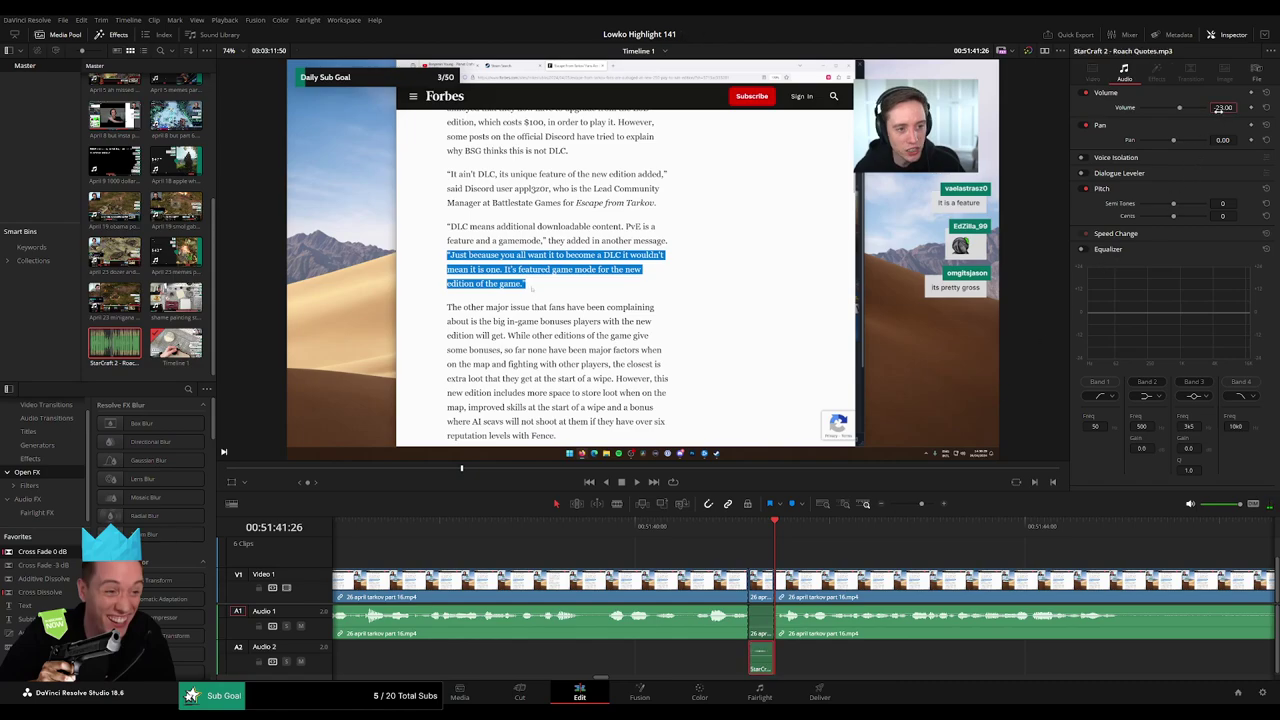
pyautogui.click(775, 552)
# Cut the pause between about 00:51:45 and 00:51:47 out of 26 april tarkov part 16.mp4 and crossfade the audio join.
pyautogui.scroll(-2, 890, 559)
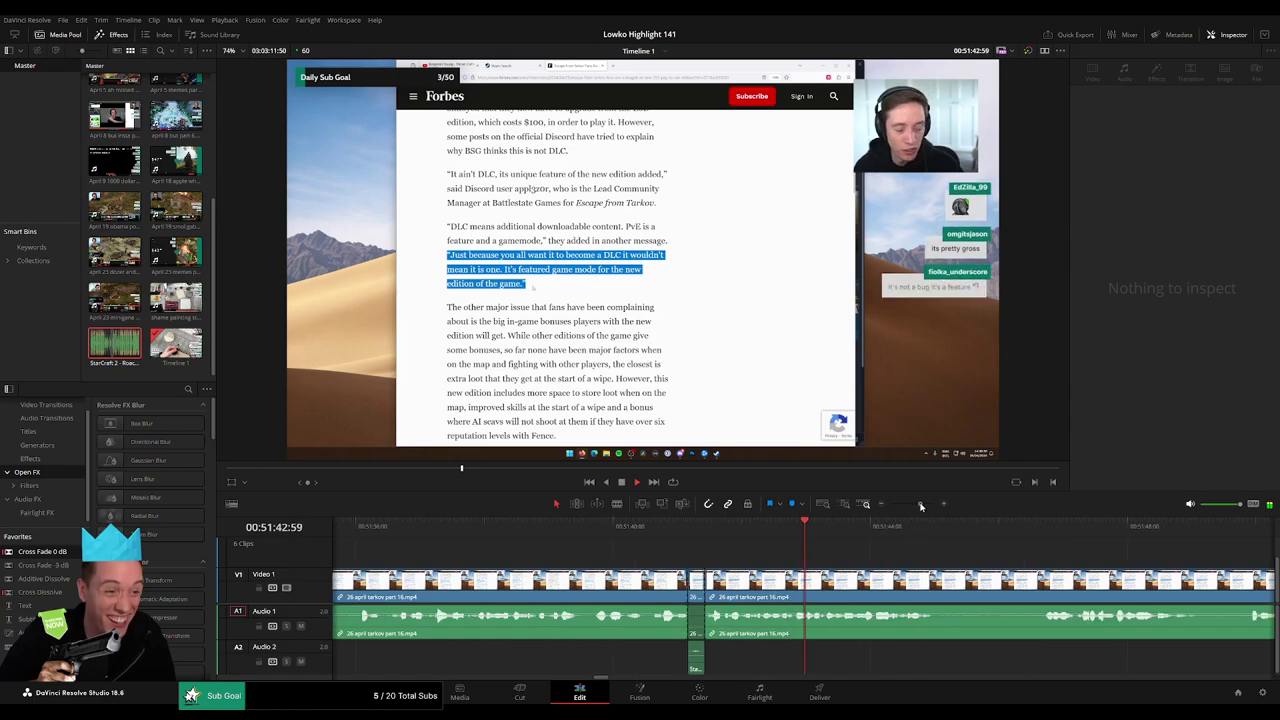
pyautogui.press('b')
pyautogui.click(884, 580)
pyautogui.click(941, 577)
pyautogui.press('a')
pyautogui.click(925, 584)
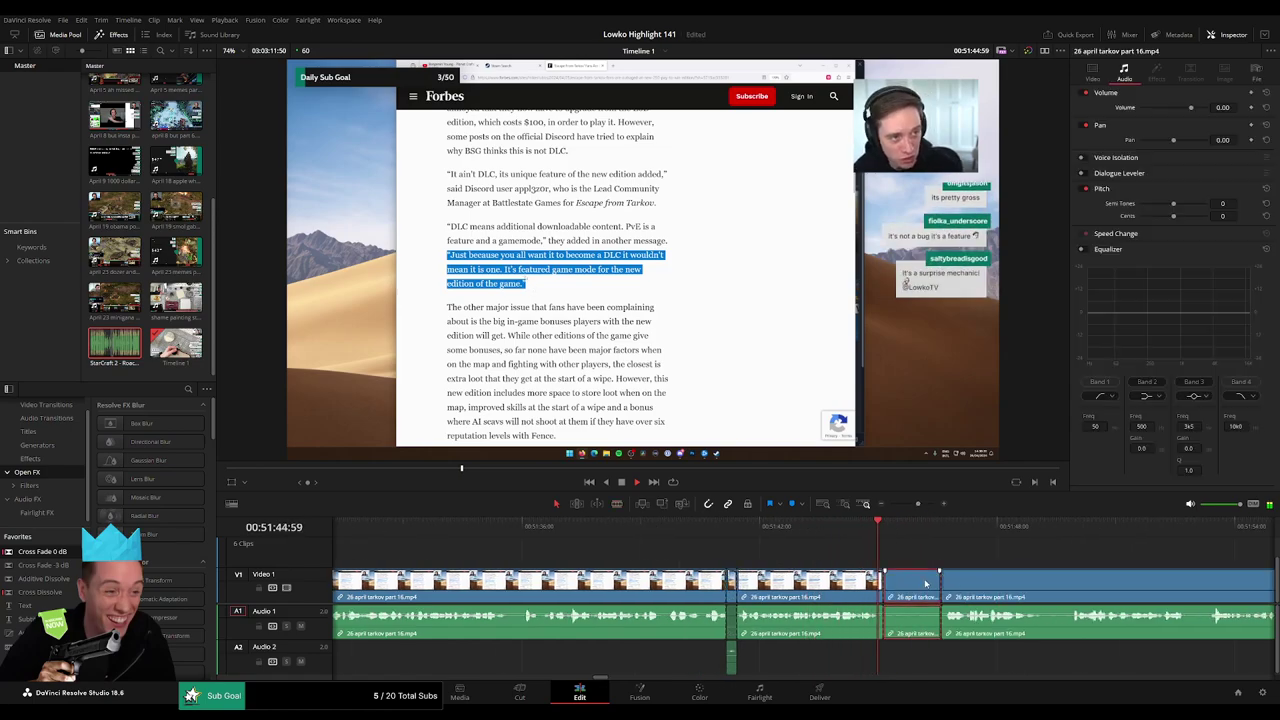
pyautogui.press('Delete')
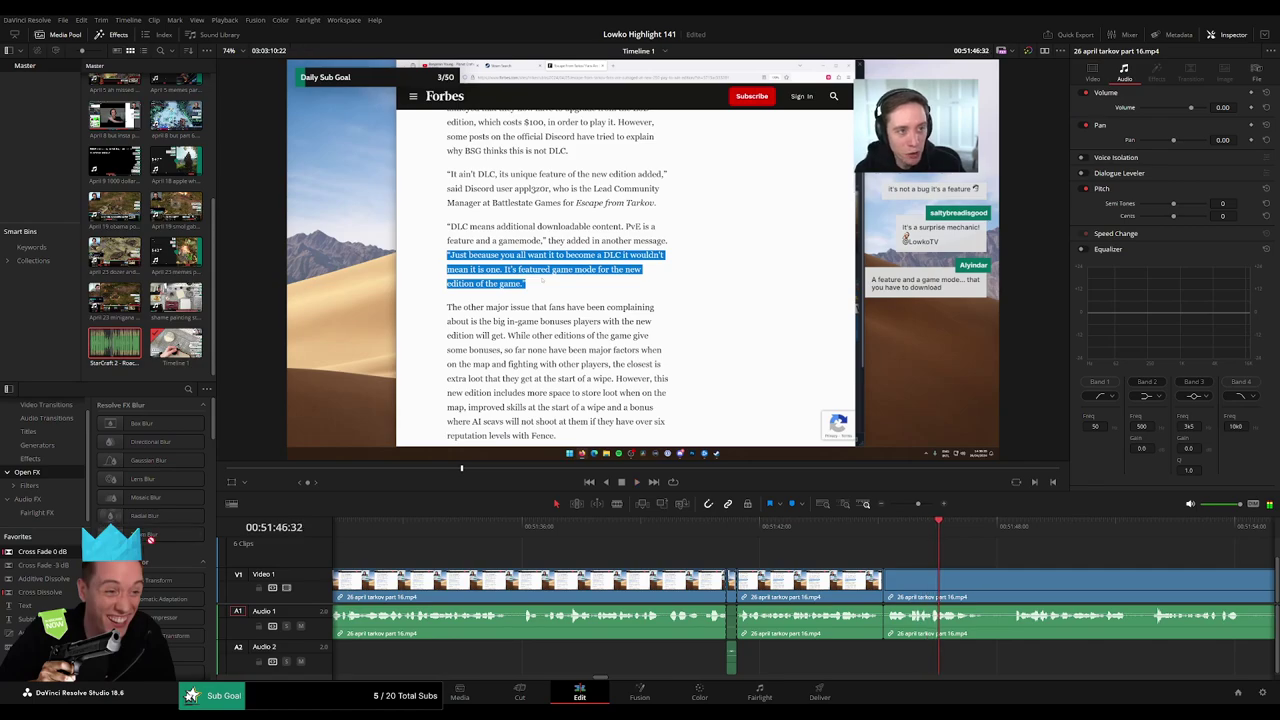
pyautogui.moveTo(886, 645); pyautogui.dragTo(886, 621)
# Split 26 april tarkov part 16.mp4 at about 00:52:07, where the speech stops.
pyautogui.hscroll(3, 656, 579)
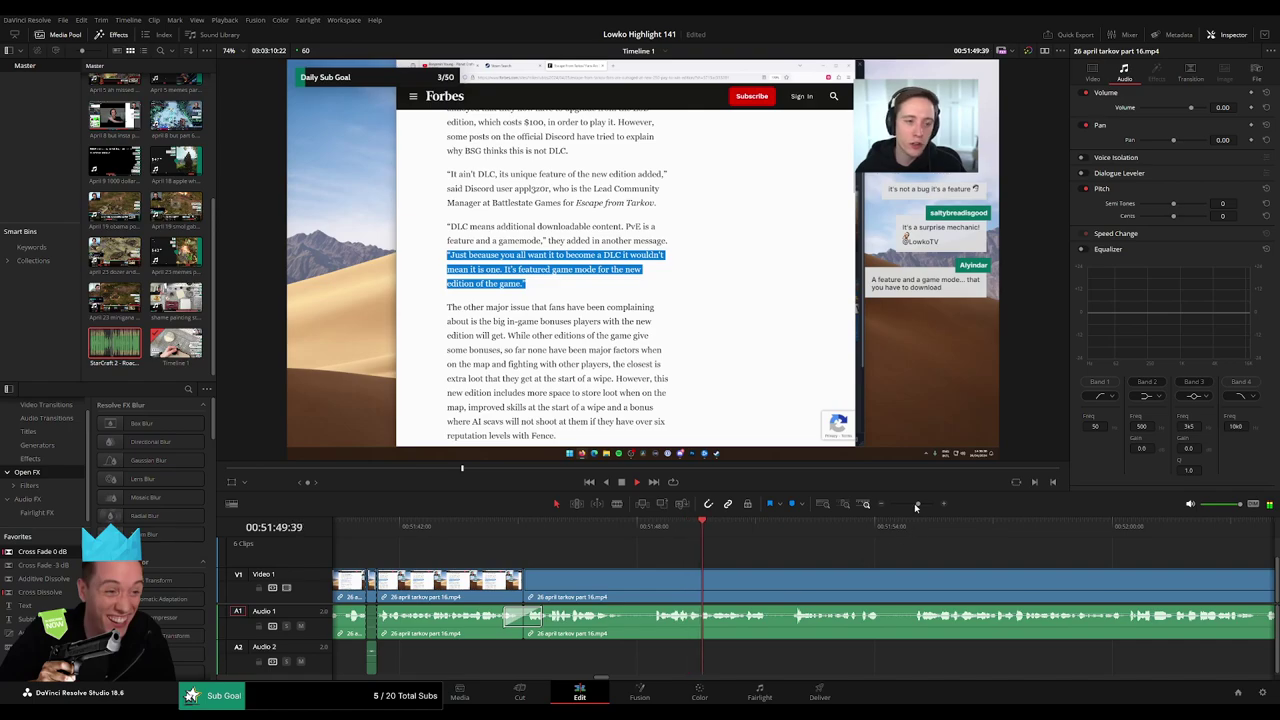
pyautogui.moveTo(915, 507); pyautogui.dragTo(910, 507)
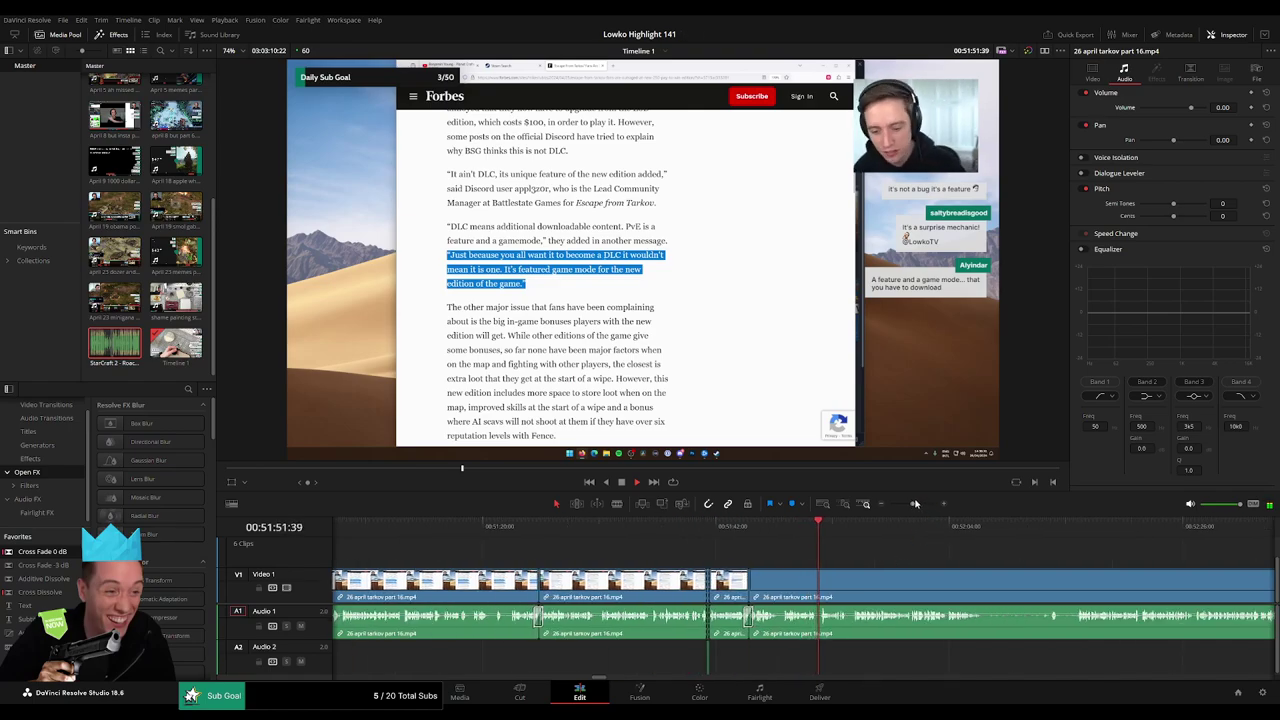
pyautogui.click(915, 504)
pyautogui.hscroll(4, 681, 555)
pyautogui.press('b')
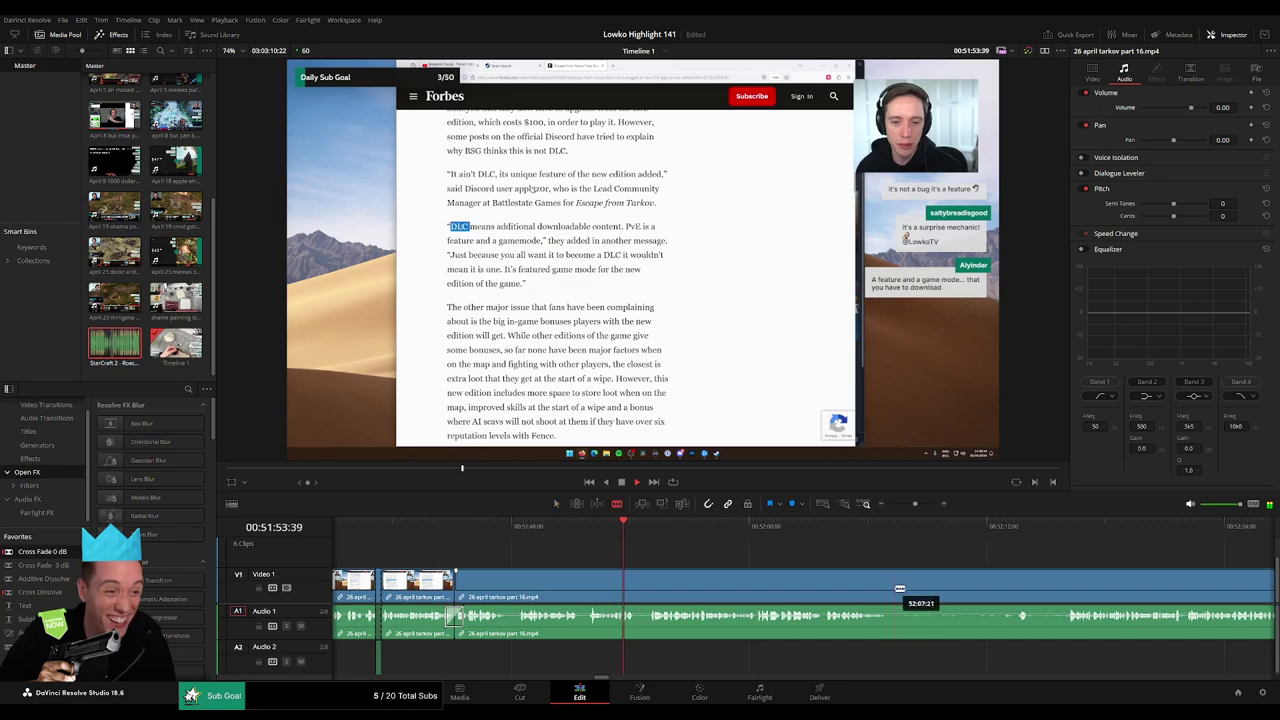
pyautogui.click(894, 588)
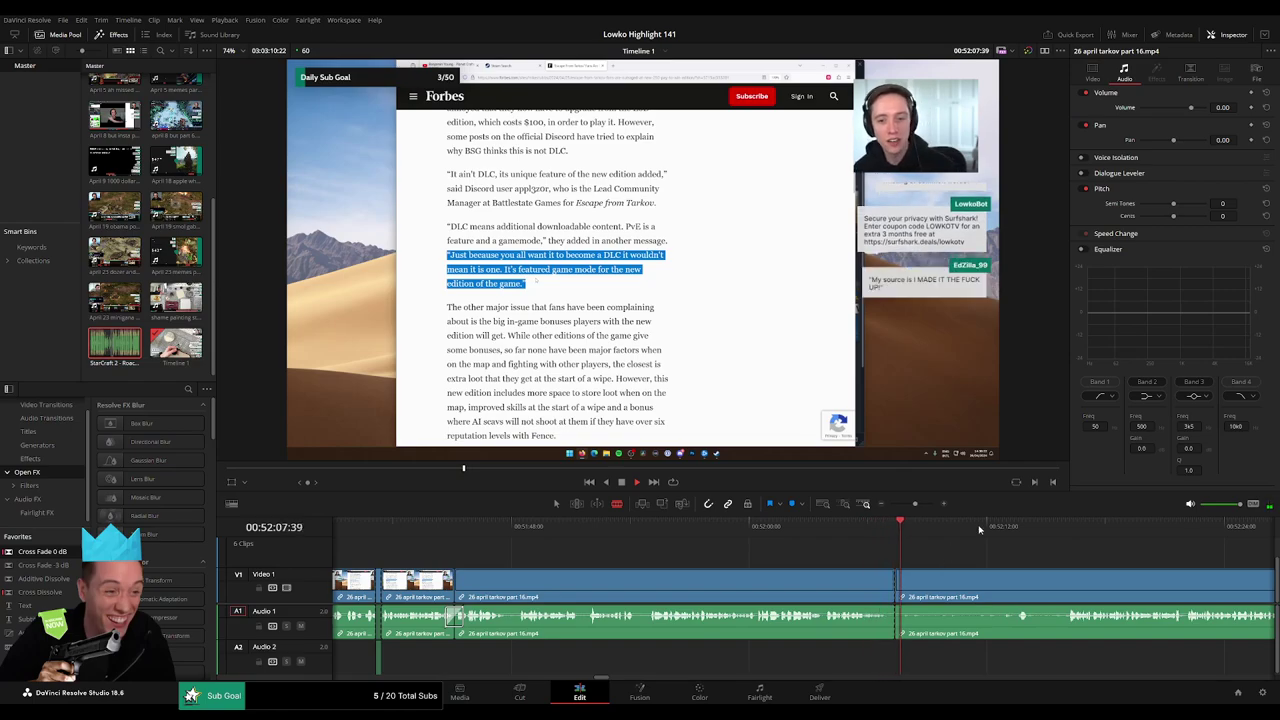
# Split 26 april tarkov part 16.mp4 just before the short sound at 00:52:14 and delete the pause following it, up to about 00:52:16.
pyautogui.click(1014, 527)
pyautogui.moveTo(1035, 541); pyautogui.dragTo(748, 543)
pyautogui.click(771, 528)
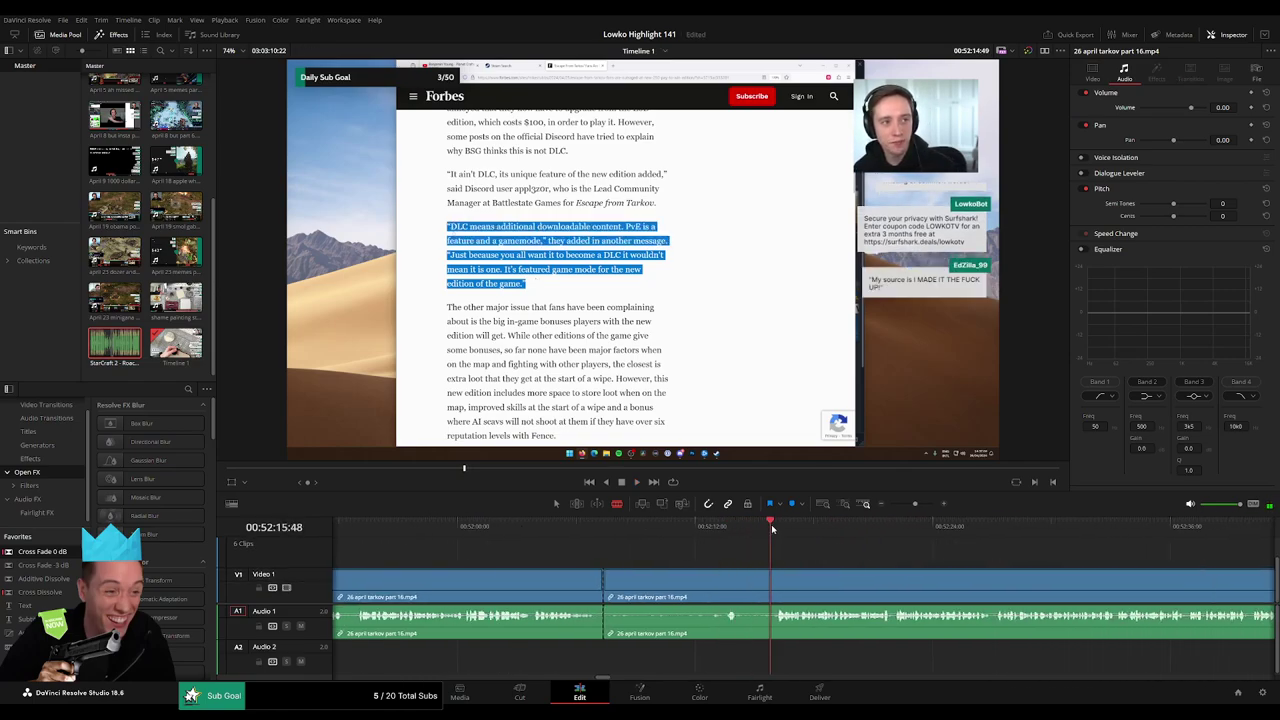
pyautogui.press('space')
pyautogui.click(726, 577)
pyautogui.click(742, 577)
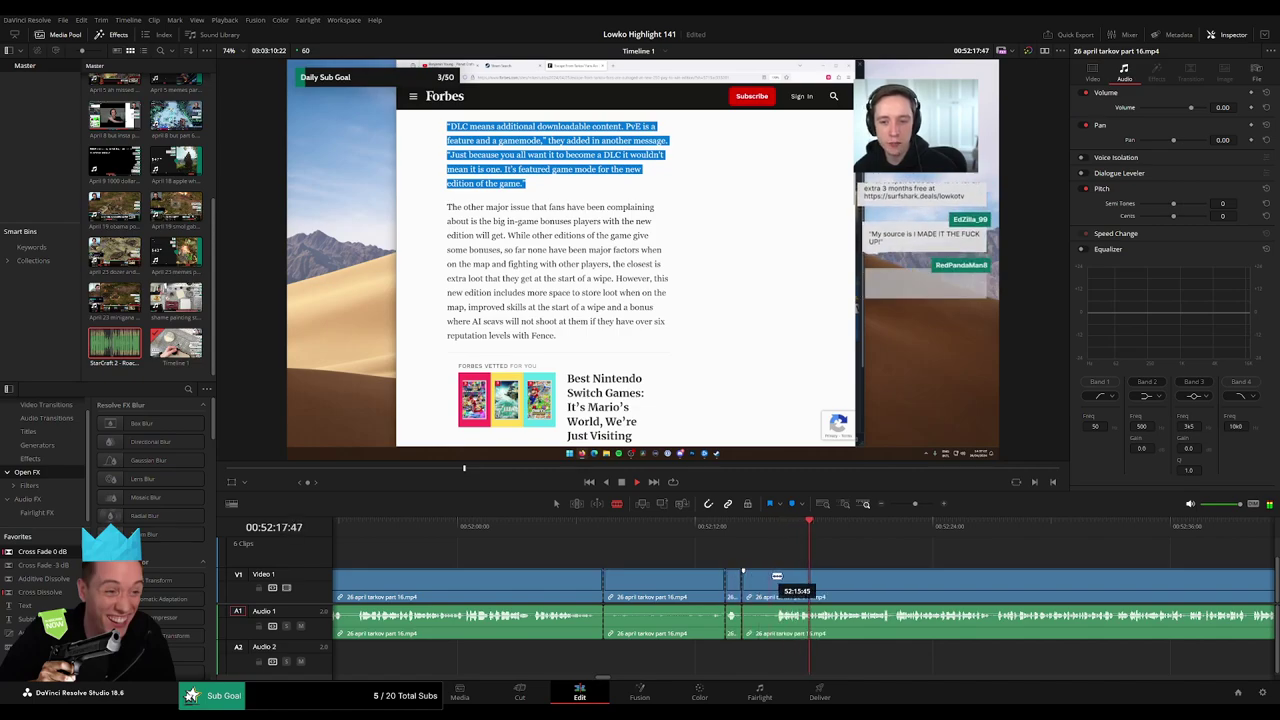
pyautogui.moveTo(776, 577); pyautogui.dragTo(767, 582)
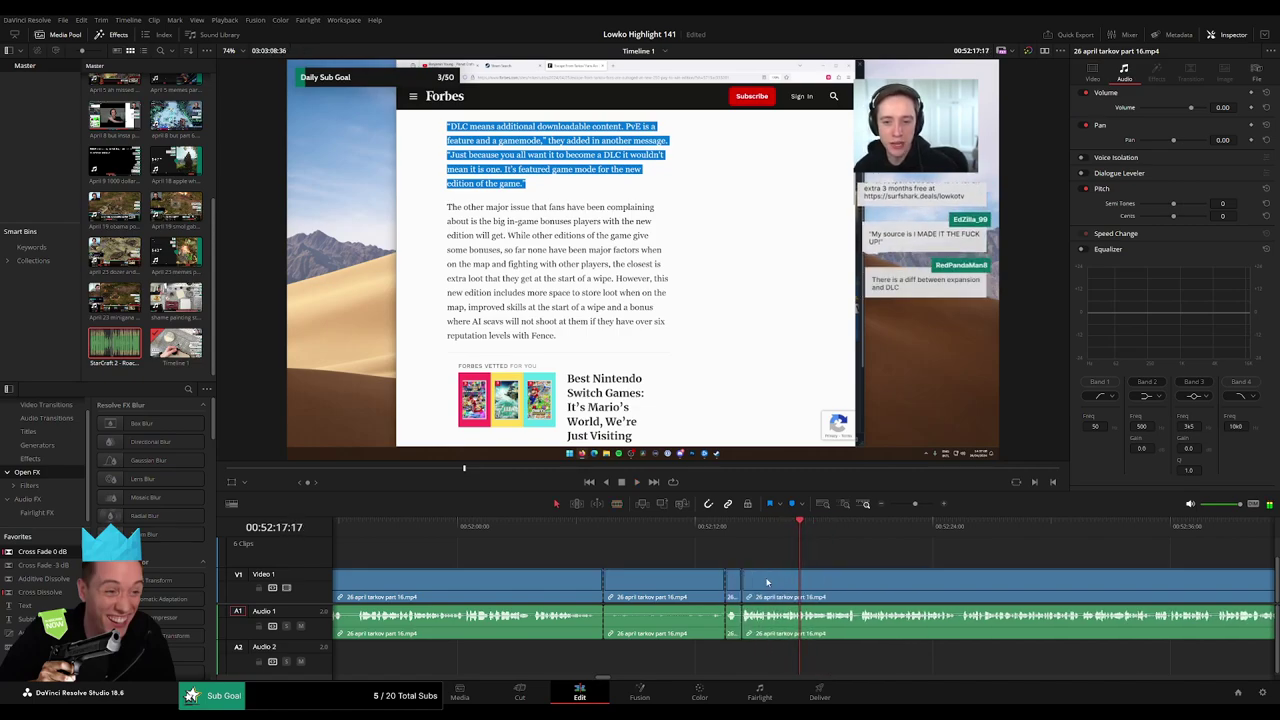
# Delete the separated footage between about 00:52:07 and 00:52:13 and crossfade the audio join at 00:52:07.
pyautogui.click(634, 585)
pyautogui.press('Delete')
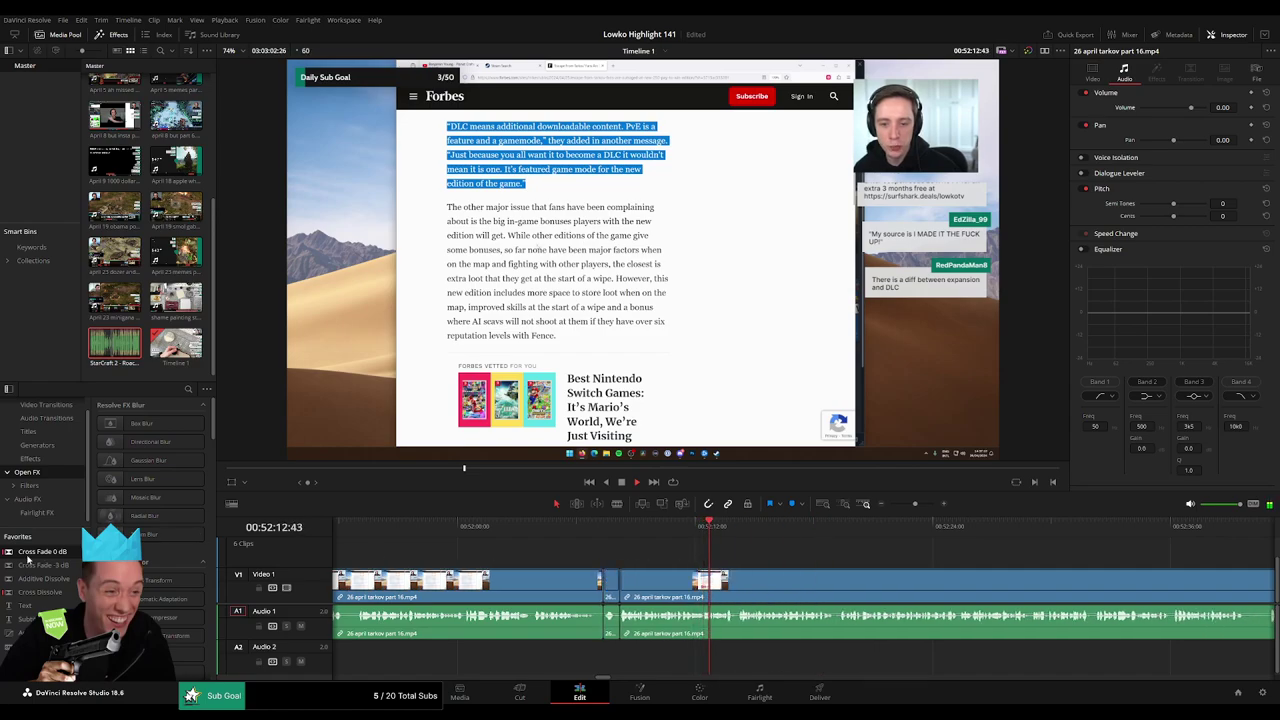
pyautogui.moveTo(42, 551); pyautogui.dragTo(660, 616)
pyautogui.press('space')
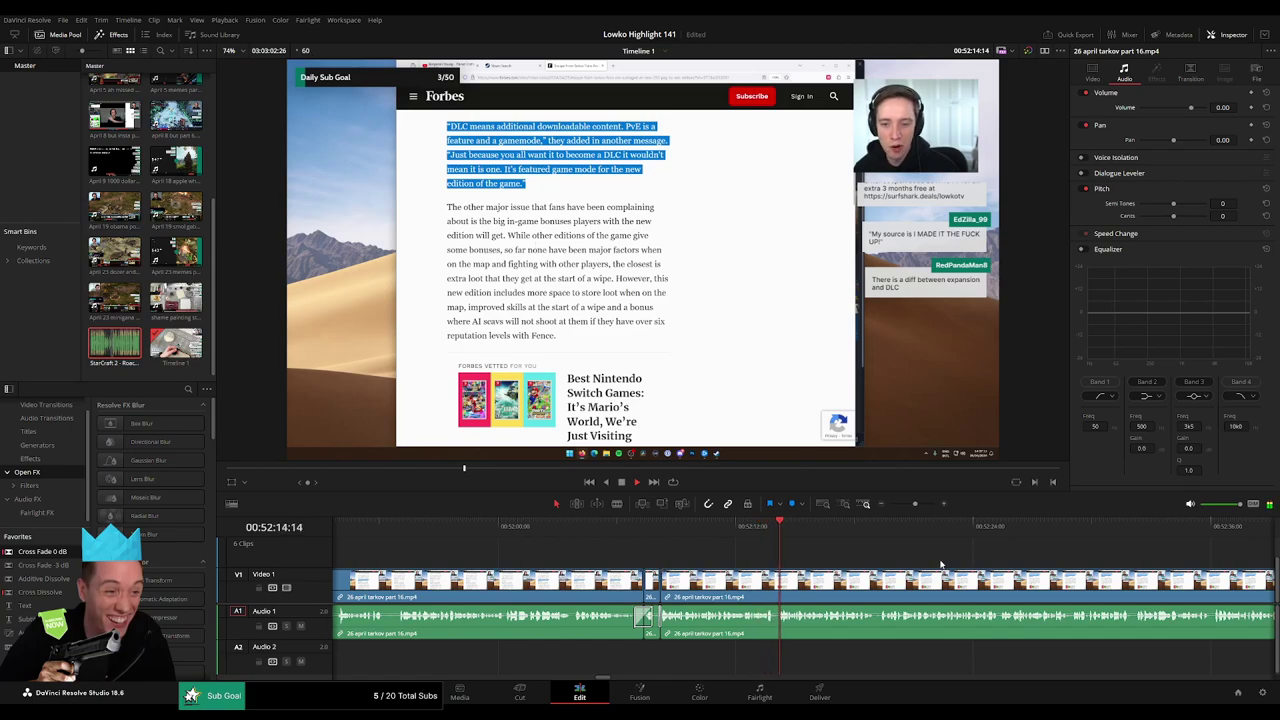
# Cut the pause between about 00:52:40 and 00:52:41 out of 26 april tarkov part 16.mp4.
pyautogui.moveTo(941, 564); pyautogui.dragTo(652, 550)
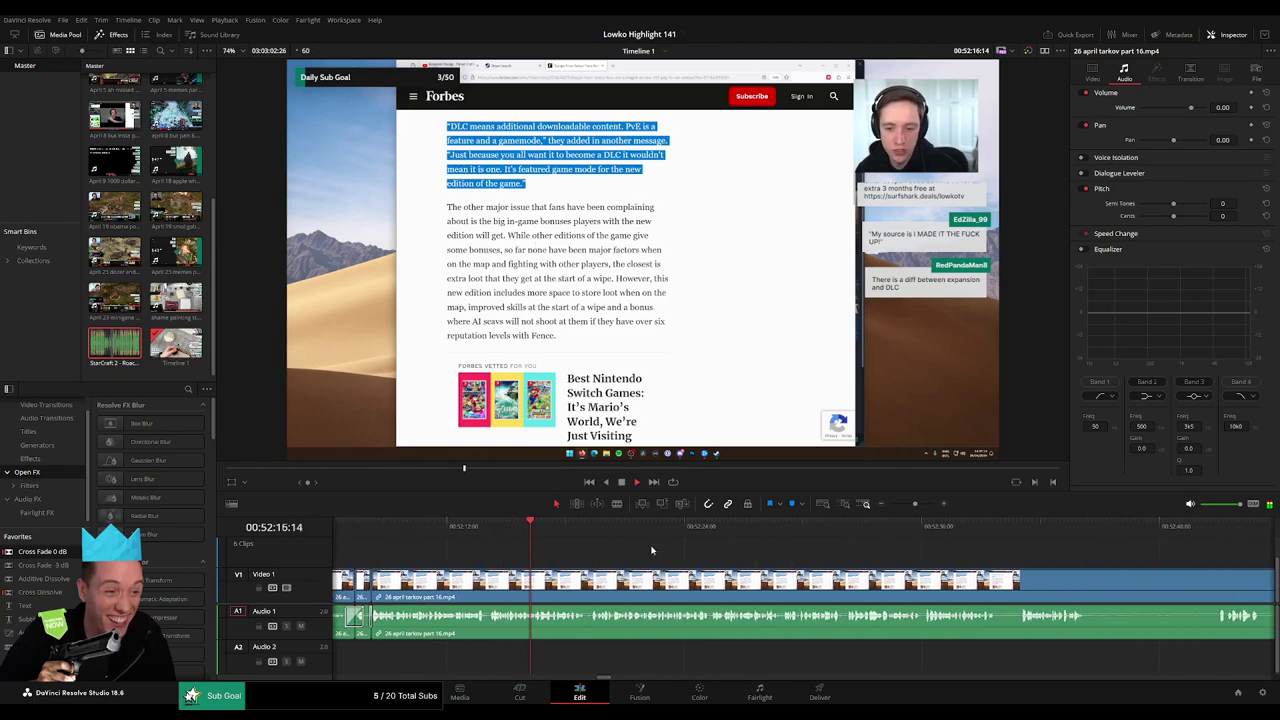
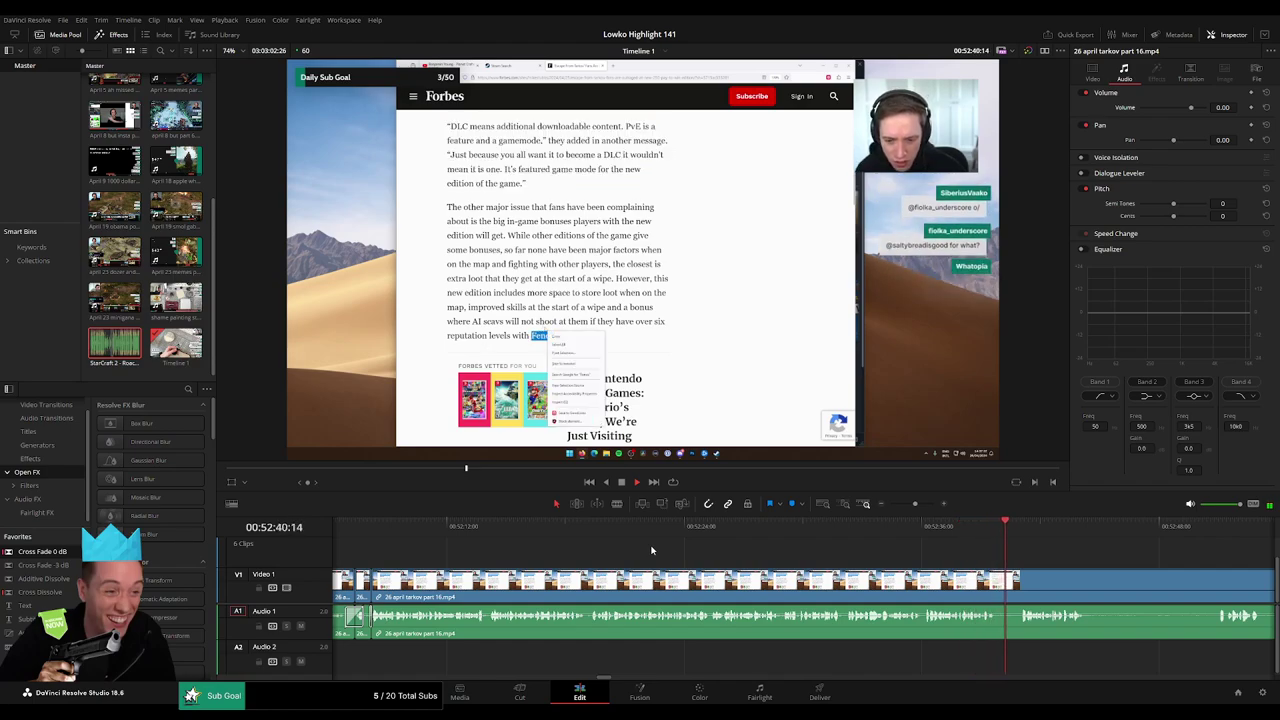
pyautogui.hscroll(4, 836, 562)
pyautogui.press('b')
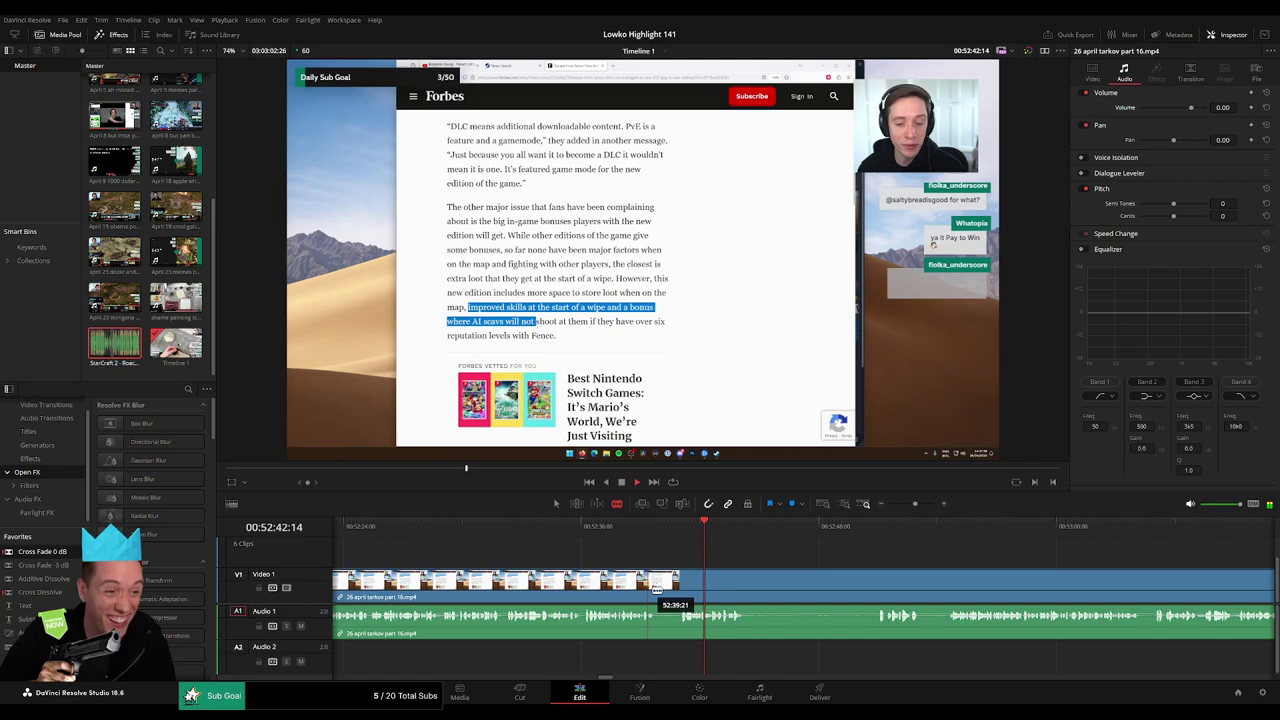
pyautogui.click(655, 584)
pyautogui.press('a')
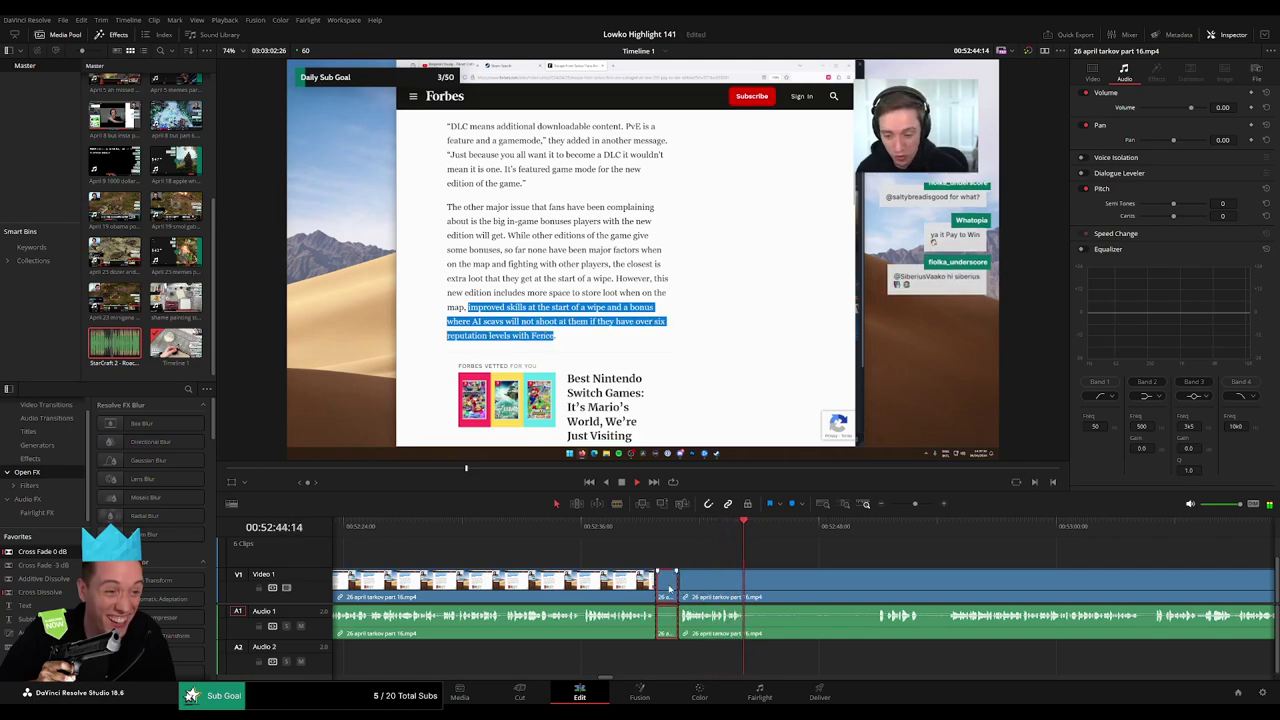
# Cut the pause between about 00:52:43 and 00:52:50 out of 26 april tarkov part 16.mp4 and crossfade the audio joins at 00:52:40 and 00:52:43.
pyautogui.press('b')
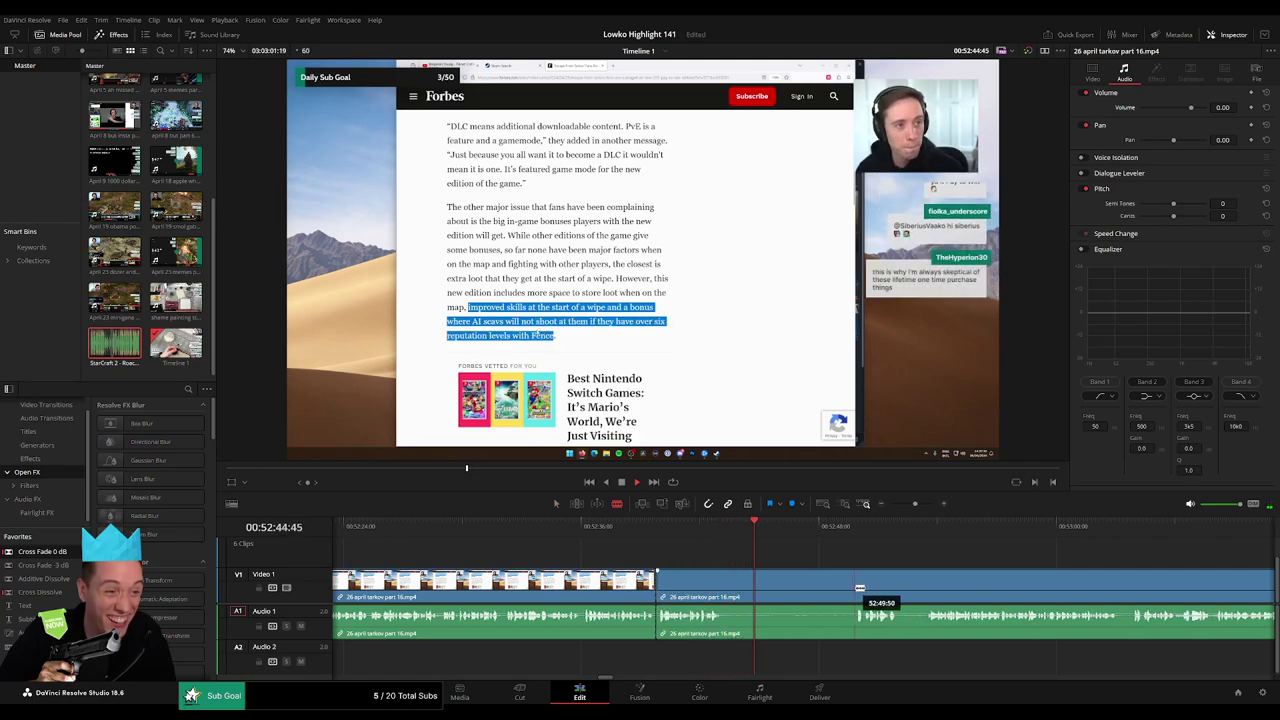
pyautogui.click(853, 585)
pyautogui.click(731, 588)
pyautogui.press('a')
pyautogui.click(768, 592)
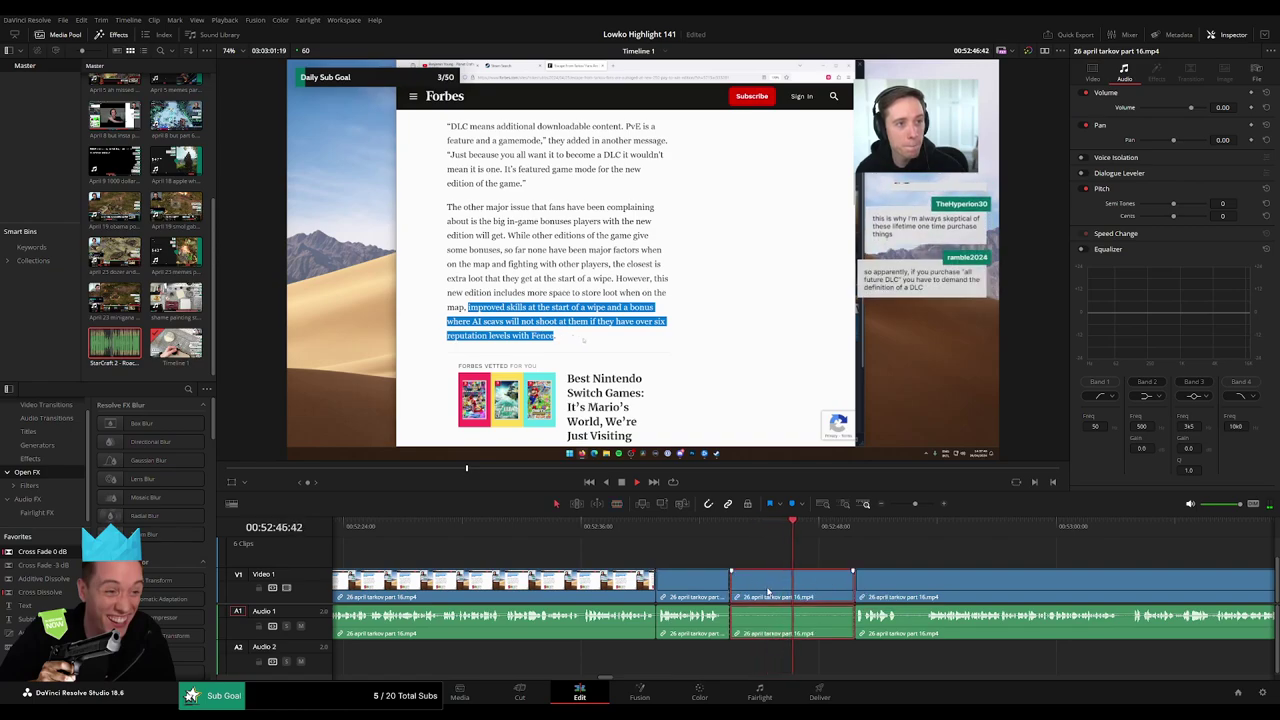
pyautogui.press('Delete')
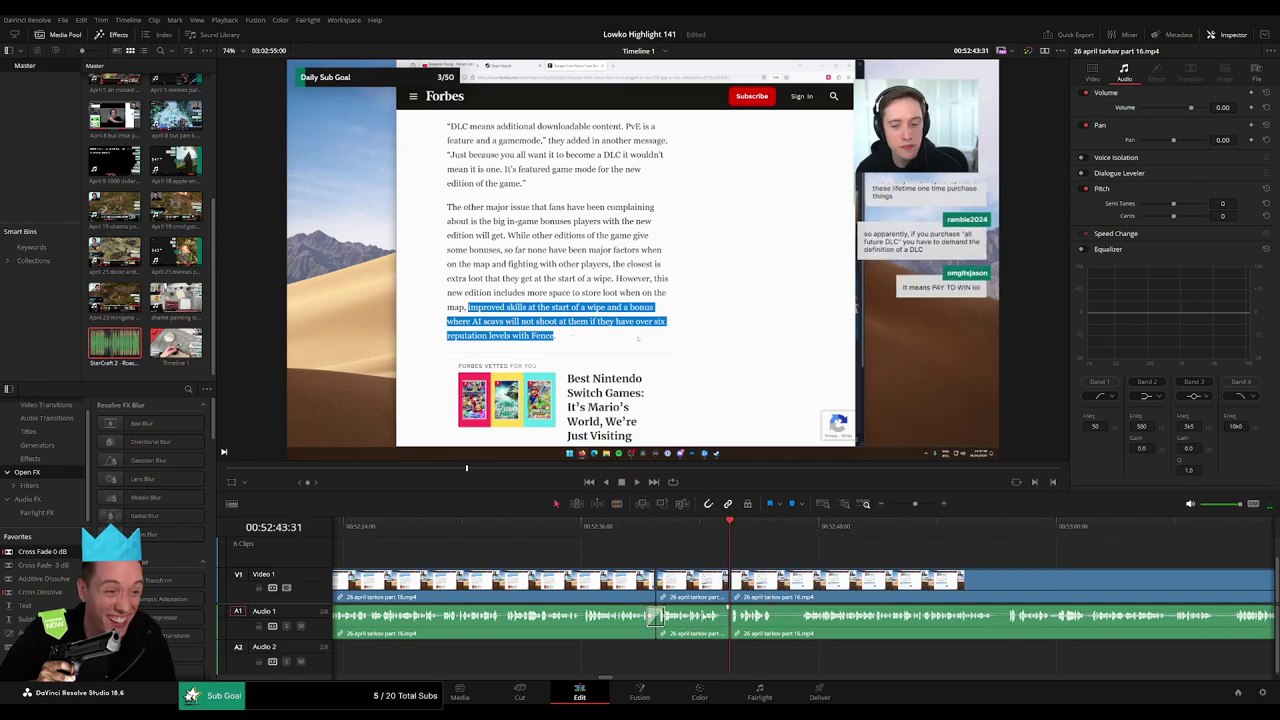
# Cut the pause between about 00:52:46 and 00:52:47 out of 26 april tarkov part 16.mp4, crossfade the audio join and play it back.
pyautogui.press('b')
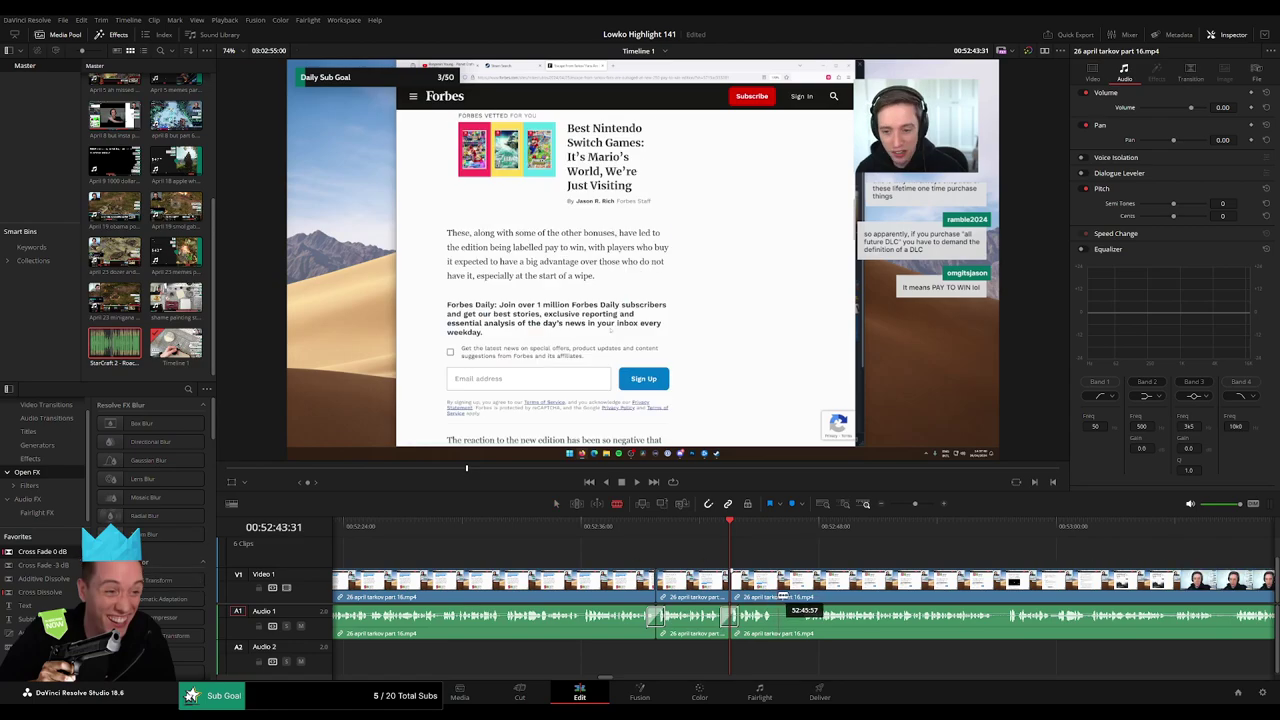
pyautogui.click(778, 594)
pyautogui.click(800, 590)
pyautogui.press('a')
pyautogui.click(790, 588)
pyautogui.press('Delete')
pyautogui.press('space')
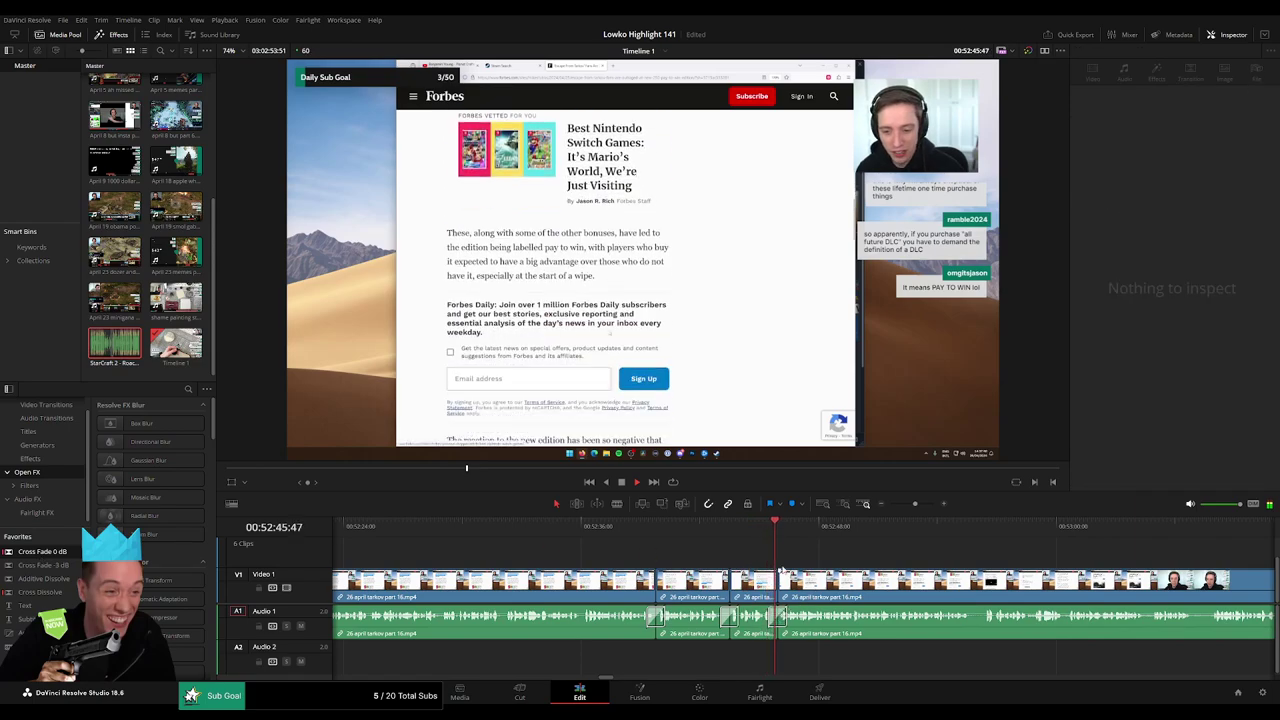
pyautogui.click(741, 527)
# Split 26 april tarkov part 16.mp4 at 00:53:05:23, where the speech to cover begins.
pyautogui.moveTo(943, 556); pyautogui.dragTo(637, 552)
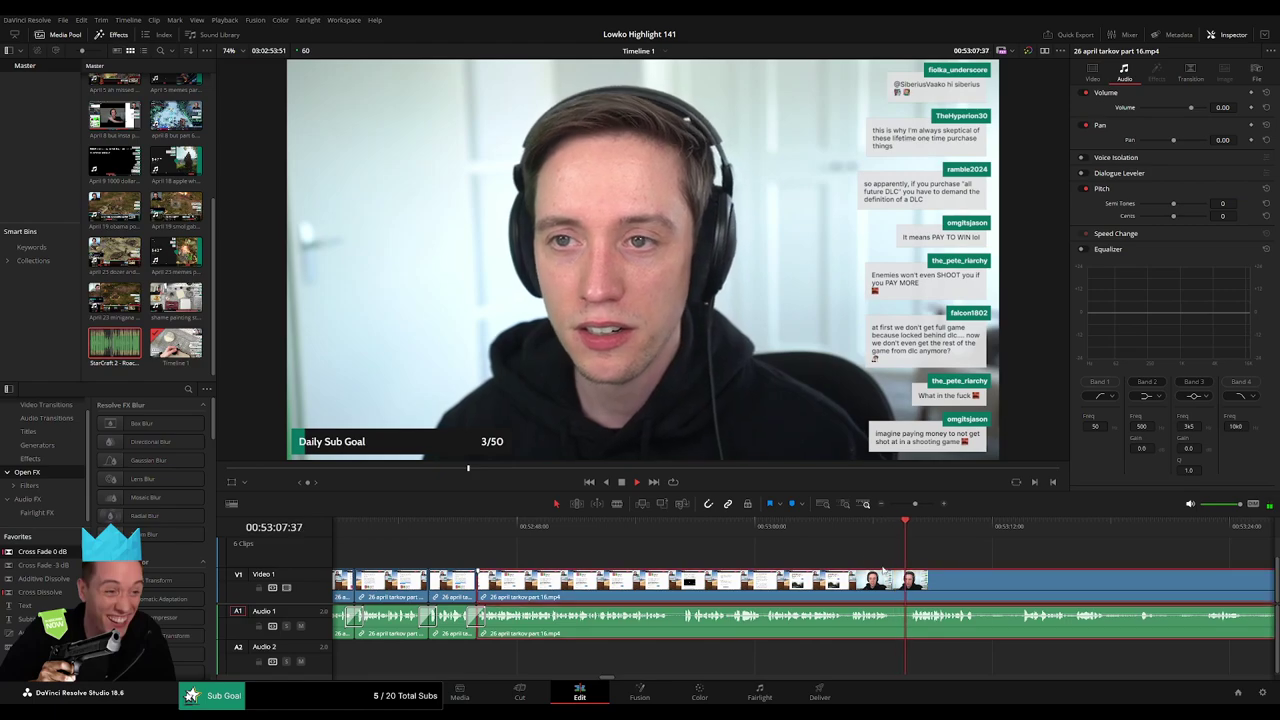
pyautogui.click(849, 528)
pyautogui.moveTo(915, 504); pyautogui.dragTo(922, 504)
pyautogui.click(713, 529)
pyautogui.press('space')
pyautogui.press('b')
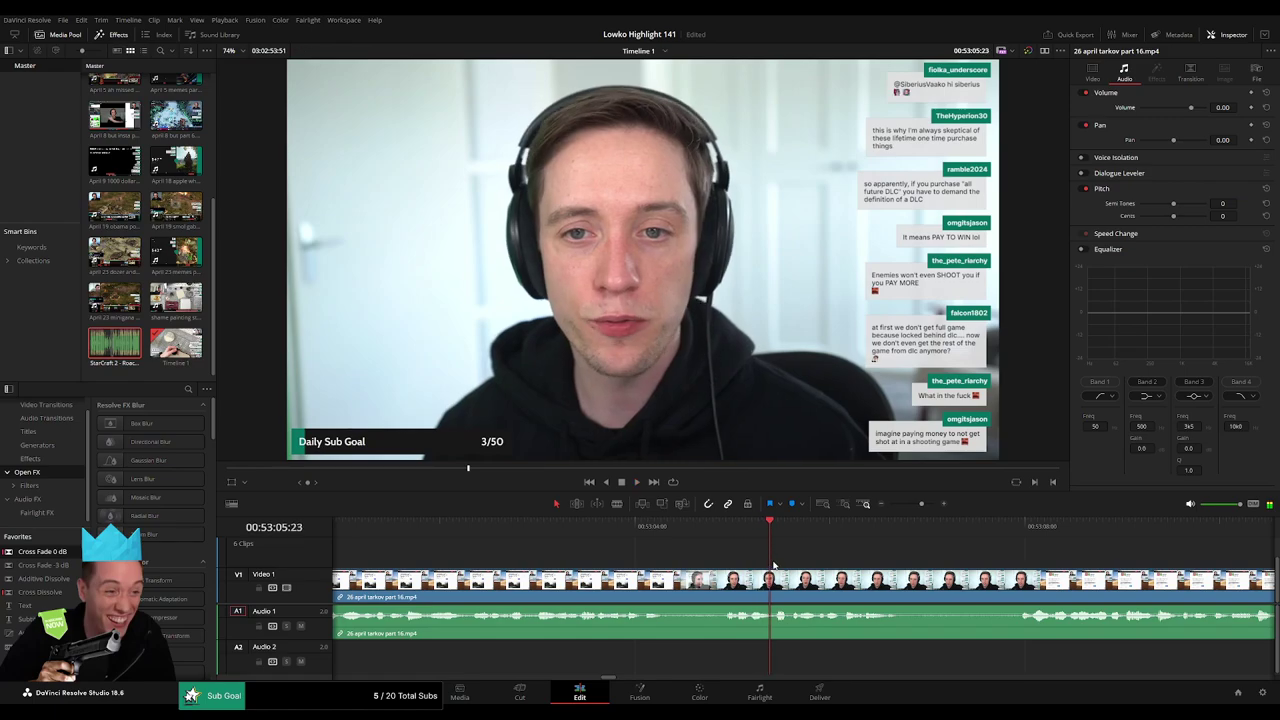
pyautogui.click(770, 580)
# Split the clip again at 00:53:05:37 and mute the short audio segment between the two cuts.
pyautogui.press('space')
pyautogui.press('space')
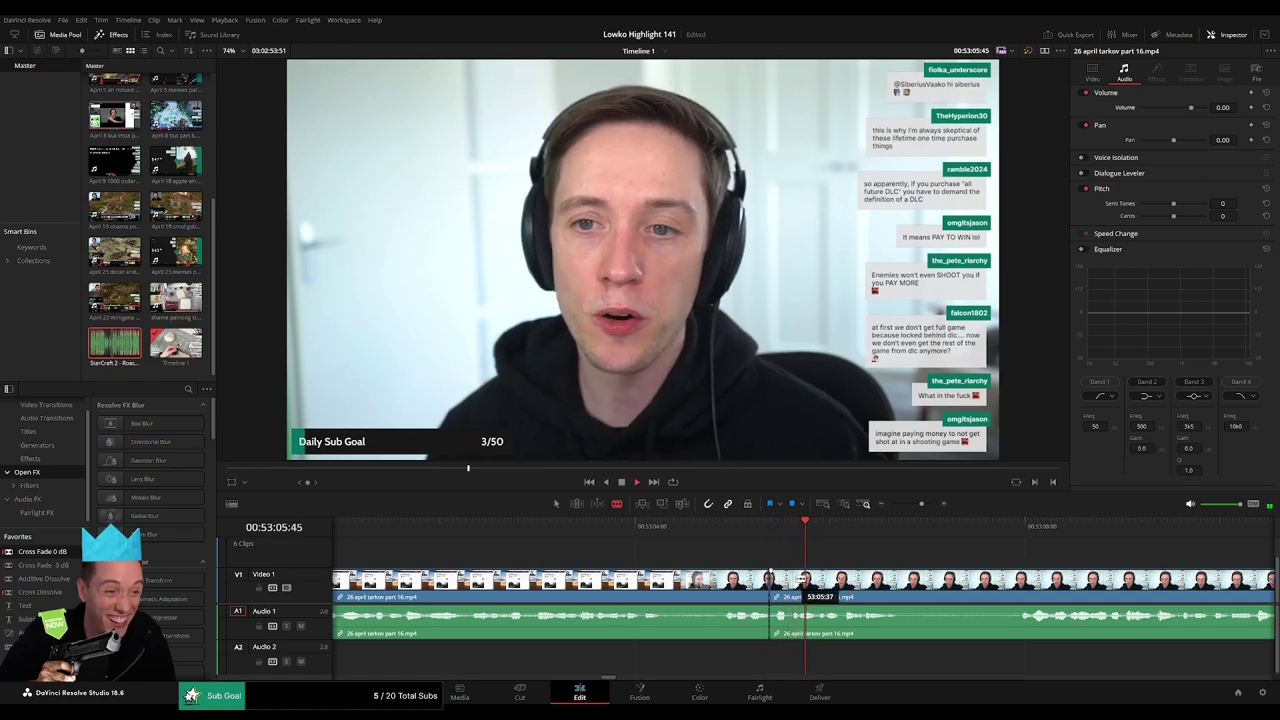
pyautogui.press('space')
pyautogui.moveTo(798, 537); pyautogui.dragTo(792, 535)
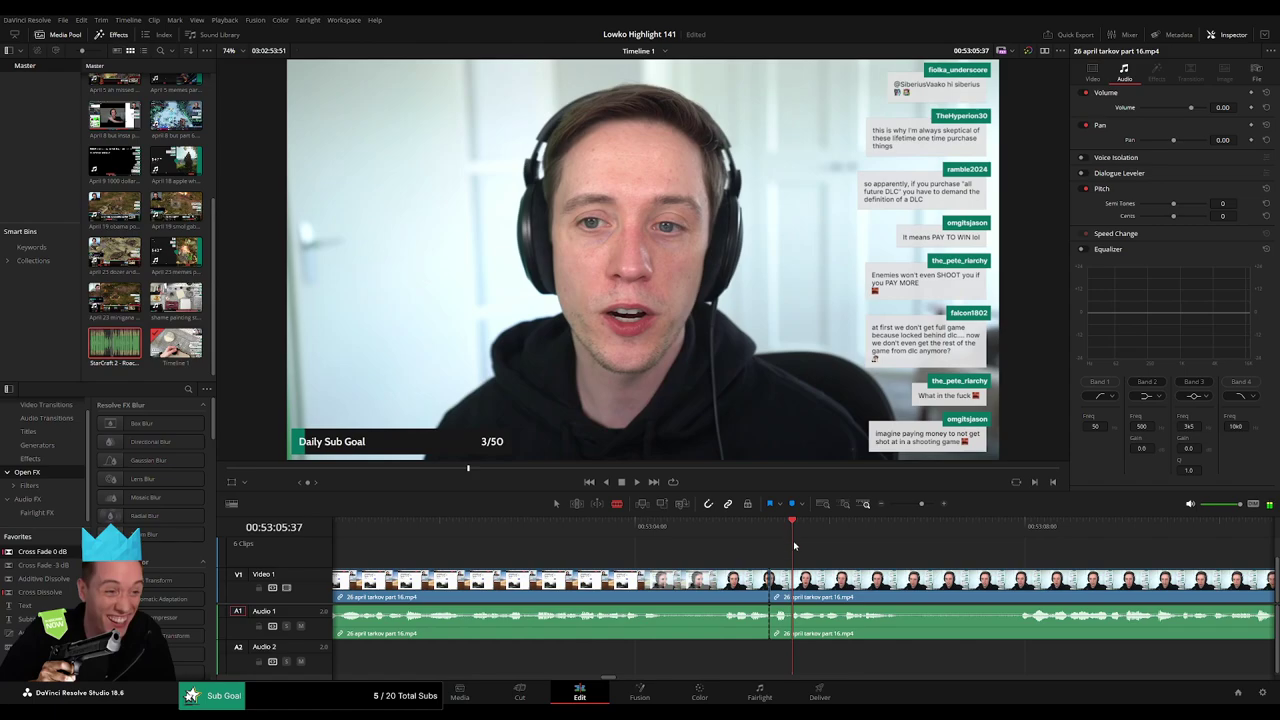
pyautogui.click(792, 582)
pyautogui.press('a')
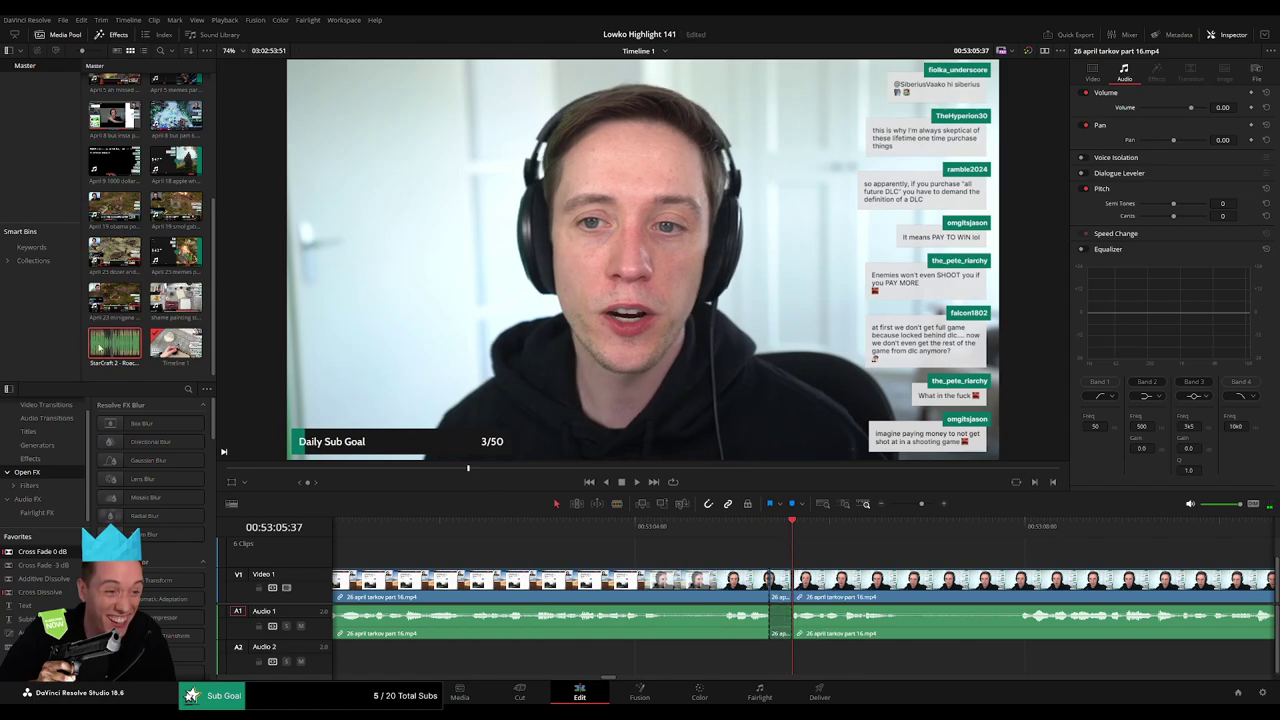
# Place StarCraft 2 - Roach Quotes.mp3 on Audio 2 under the muted segment, lower its volume to about -23 and play it back.
pyautogui.moveTo(104, 344); pyautogui.dragTo(770, 668)
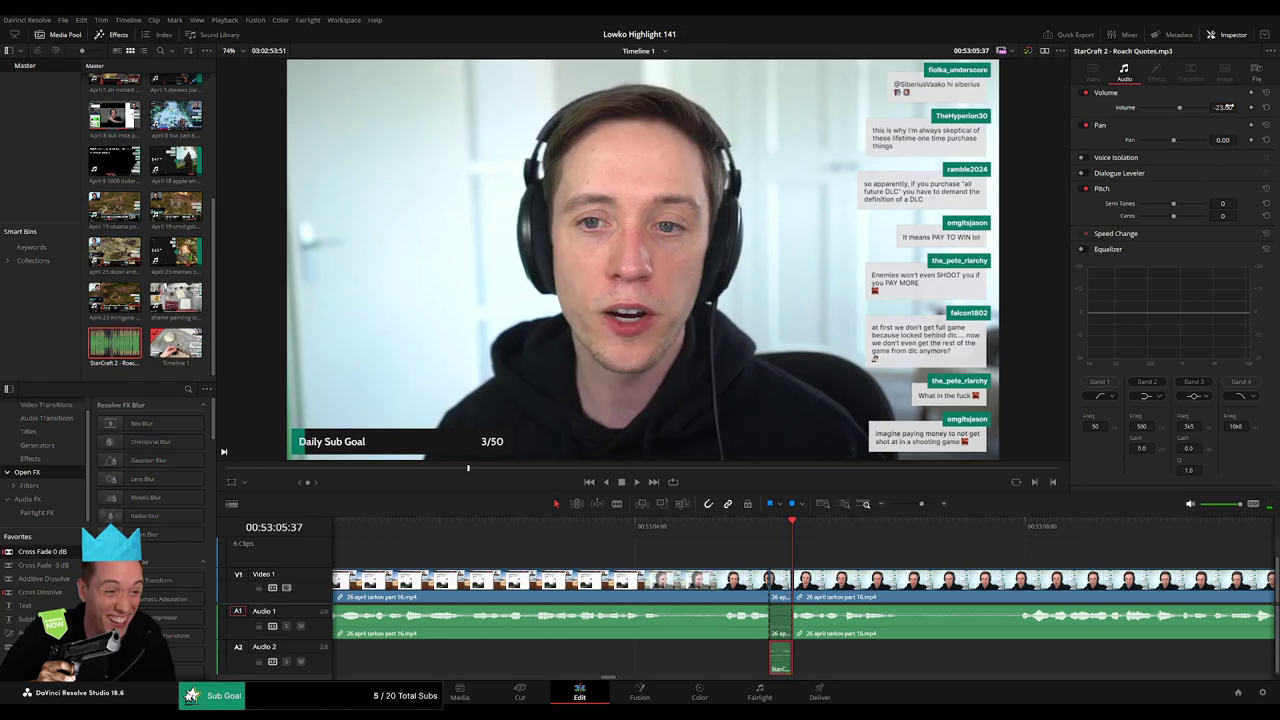
pyautogui.press('space')
pyautogui.click(812, 568)
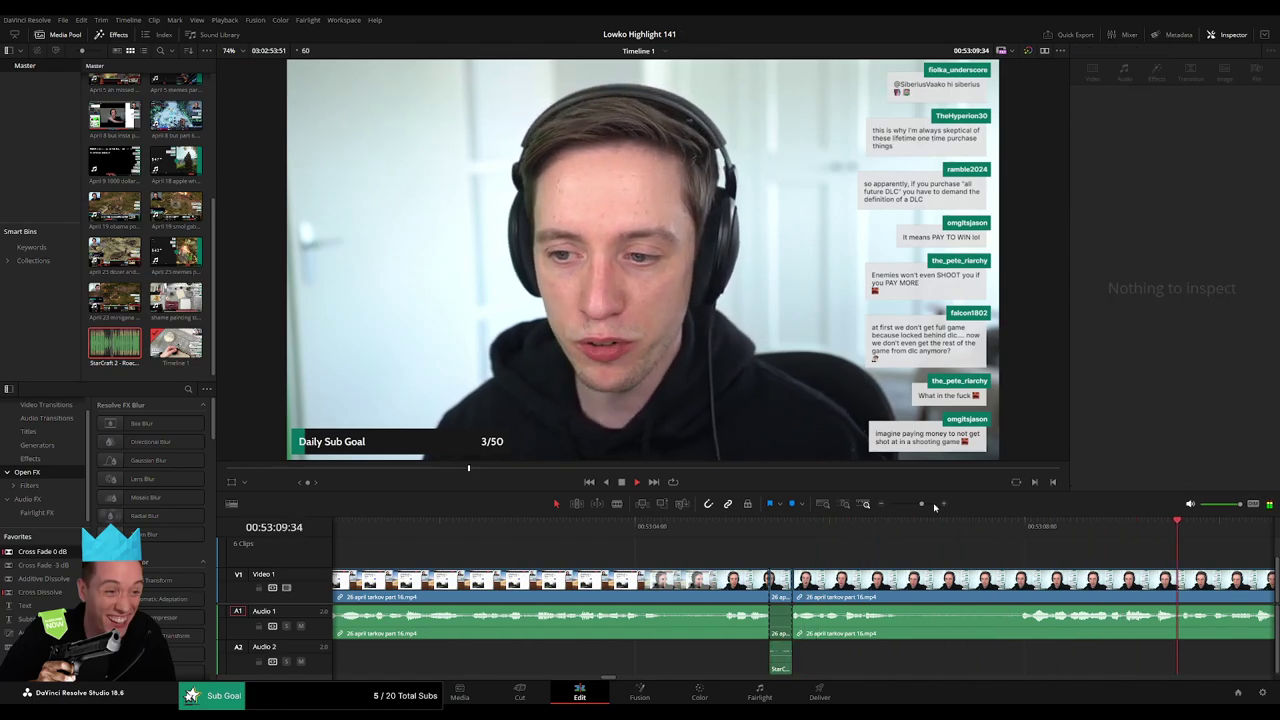
# Cut the pause between about 00:53:11 and 00:53:13 out of 26 april tarkov part 16.mp4 and crossfade the audio join.
pyautogui.moveTo(922, 504); pyautogui.dragTo(913, 506)
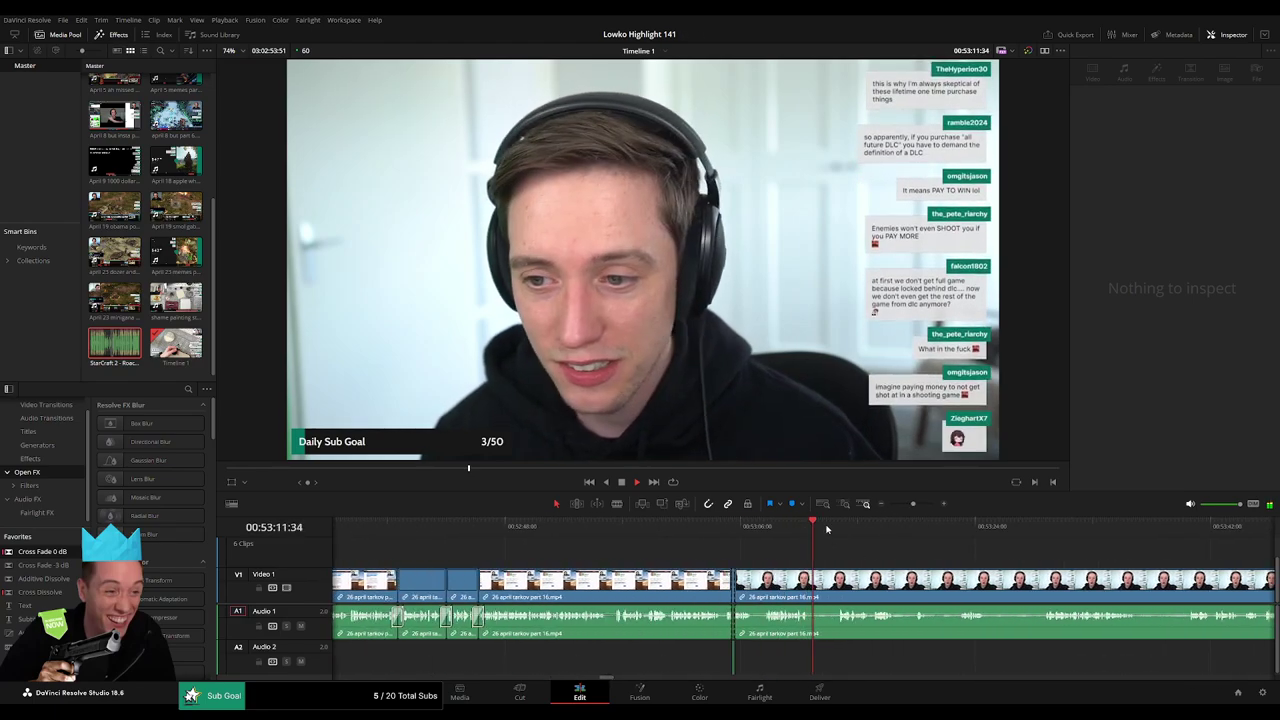
pyautogui.click(830, 527)
pyautogui.moveTo(917, 564); pyautogui.dragTo(738, 567)
pyautogui.press('b')
pyautogui.click(633, 588)
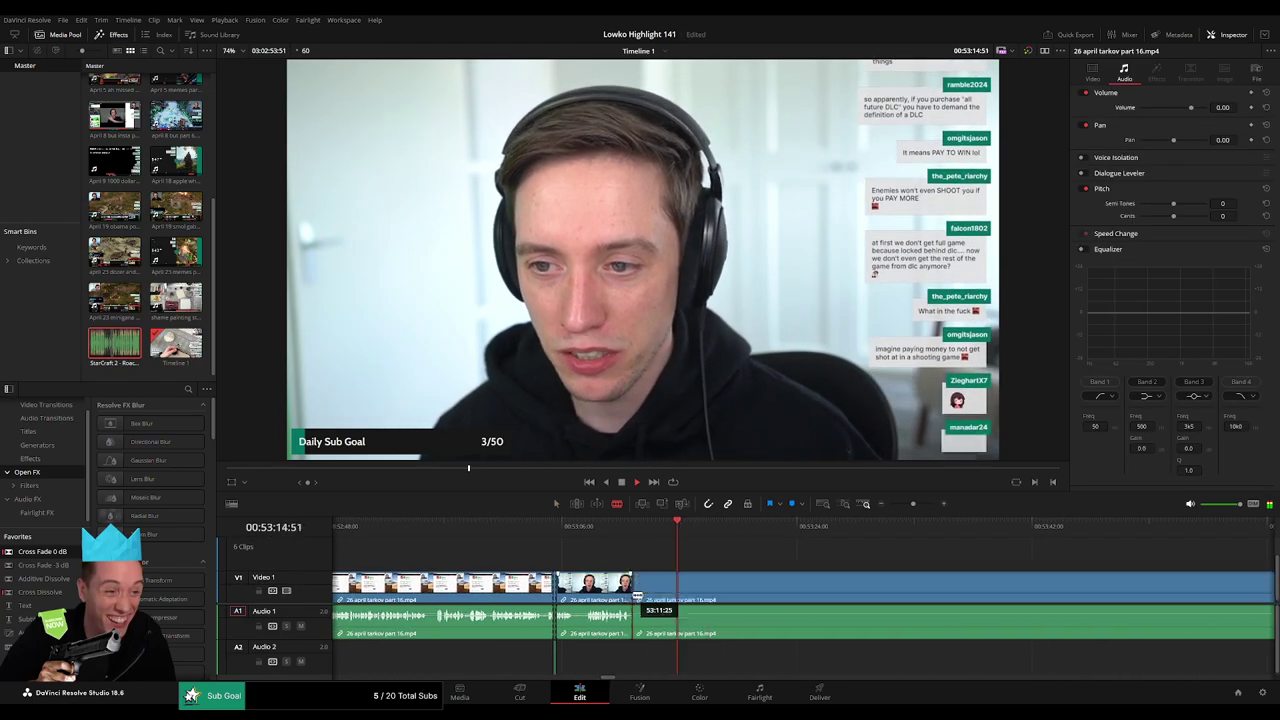
pyautogui.click(658, 588)
pyautogui.press('a')
pyautogui.click(649, 592)
pyautogui.press('Delete')
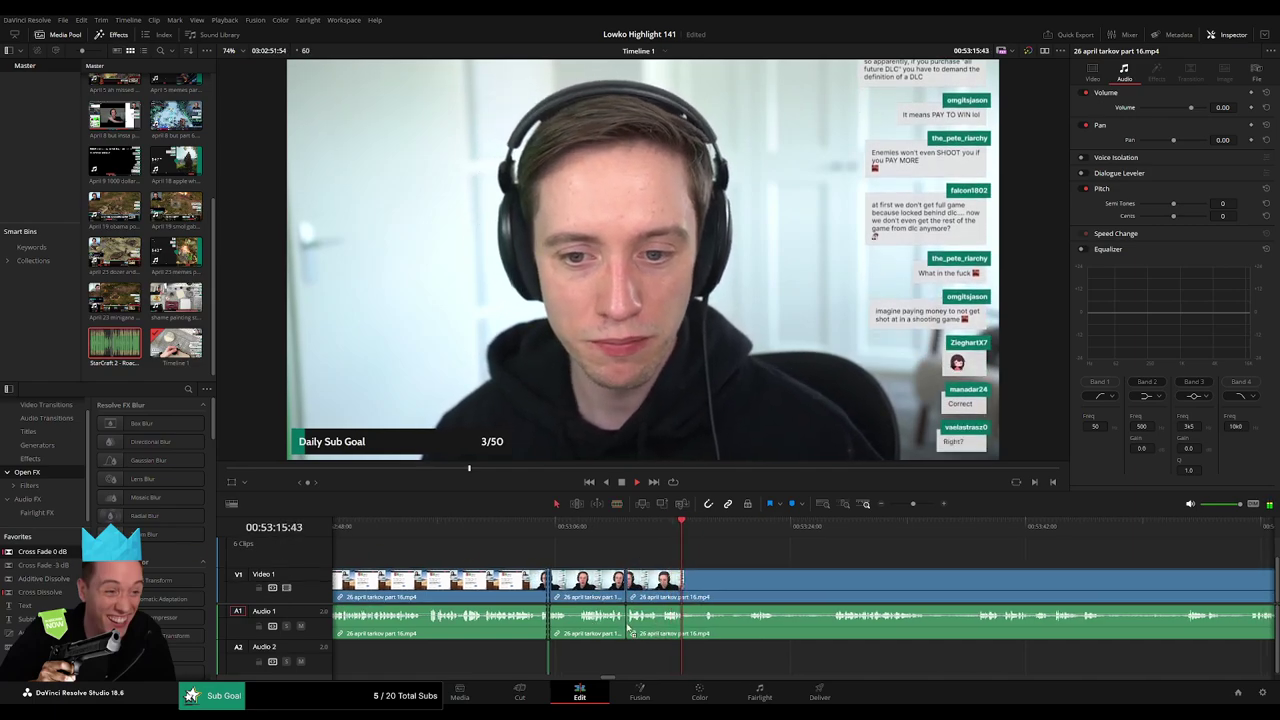
# Cut the footage between about 00:53:15 and 00:53:27 out of 26 april tarkov part 16.mp4.
pyautogui.press('b')
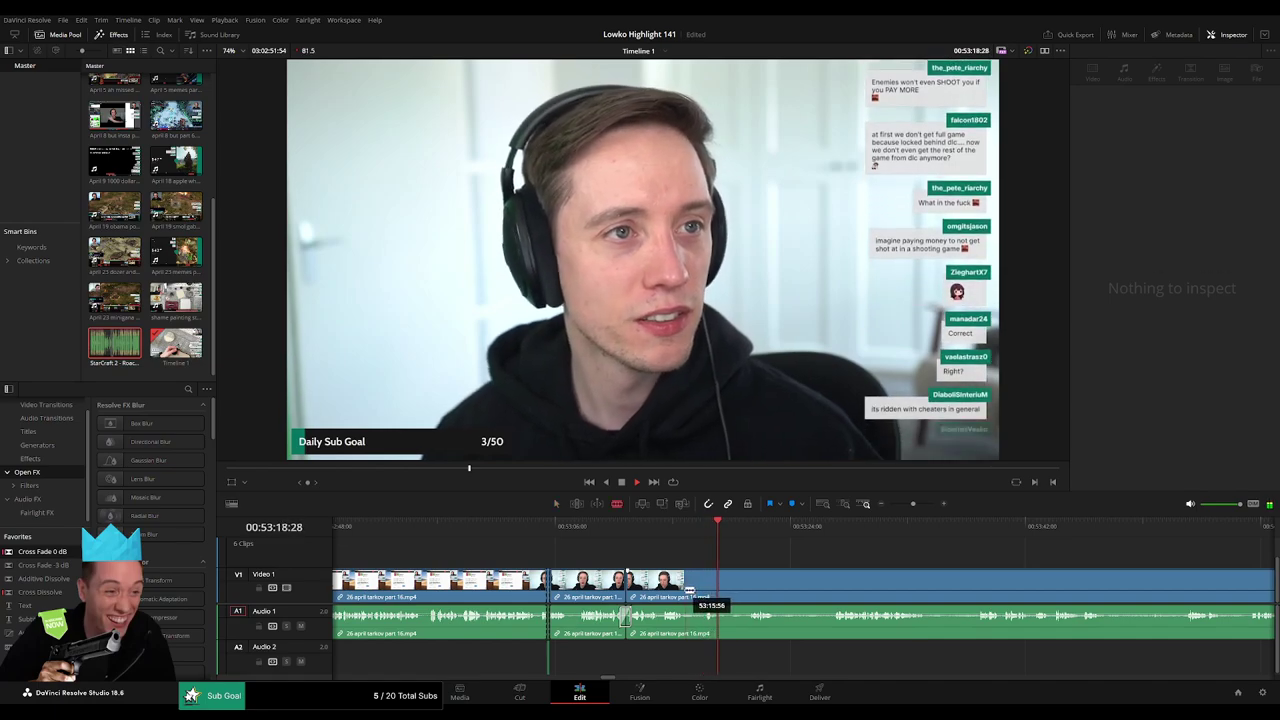
pyautogui.click(688, 590)
pyautogui.click(747, 532)
pyautogui.moveTo(808, 572); pyautogui.dragTo(679, 568)
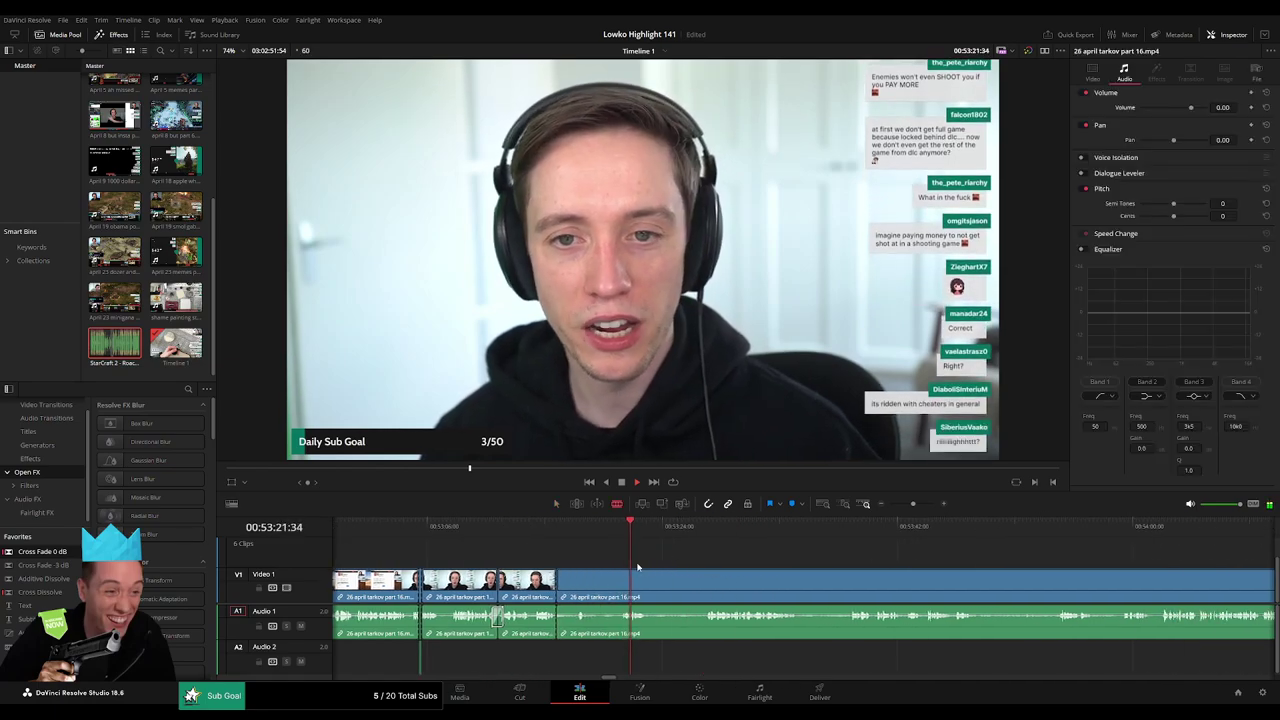
pyautogui.click(707, 582)
pyautogui.press('a')
pyautogui.click(687, 592)
pyautogui.press('Delete')
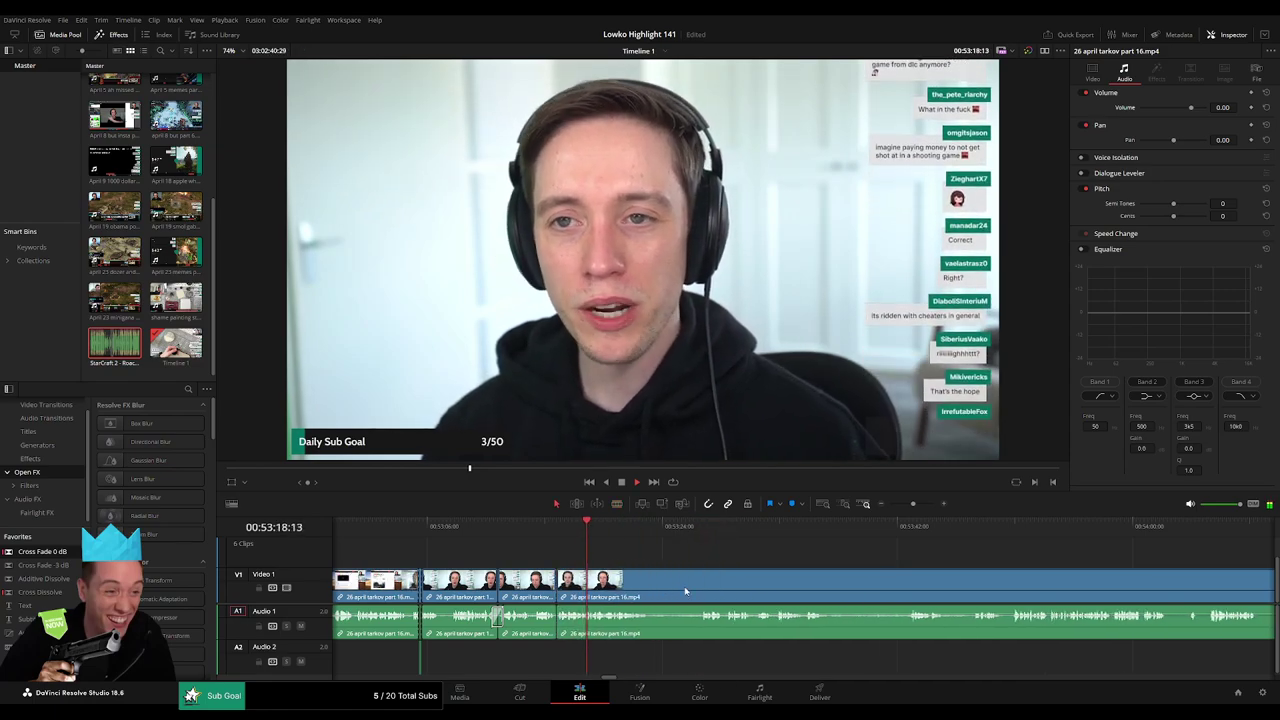
# Cross-fade the audio at the cut near 53:16 and ripple-delete the section from about 53:23 to 53:26.
pyautogui.click(557, 627)
pyautogui.hotkey('shift', 't')
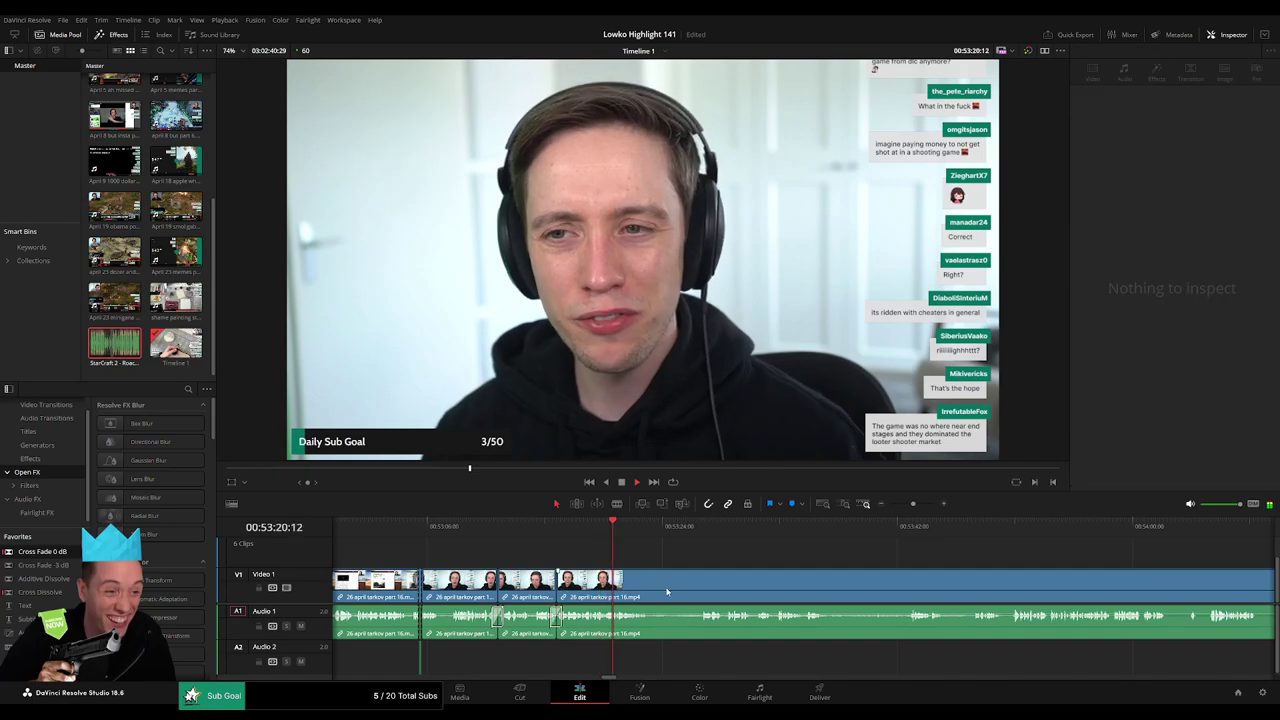
pyautogui.press('b')
pyautogui.click(653, 586)
pyautogui.click(696, 582)
pyautogui.press('a')
pyautogui.click(687, 587)
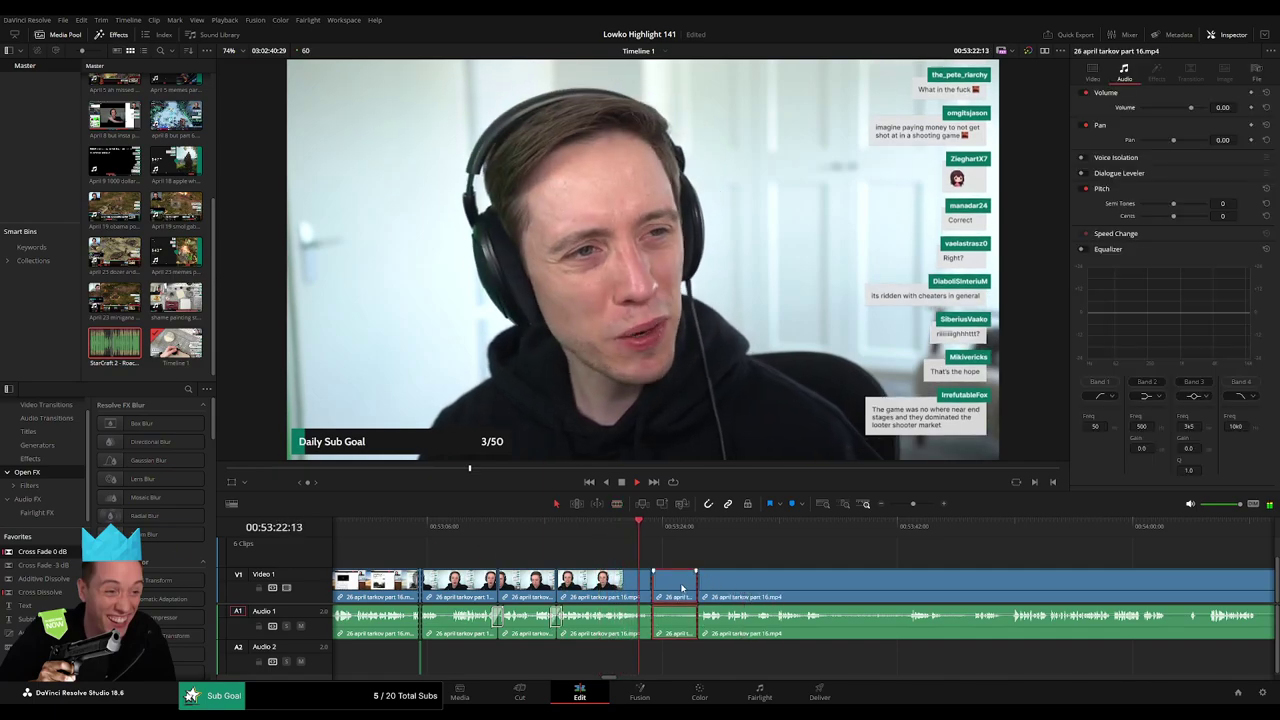
pyautogui.press('Delete')
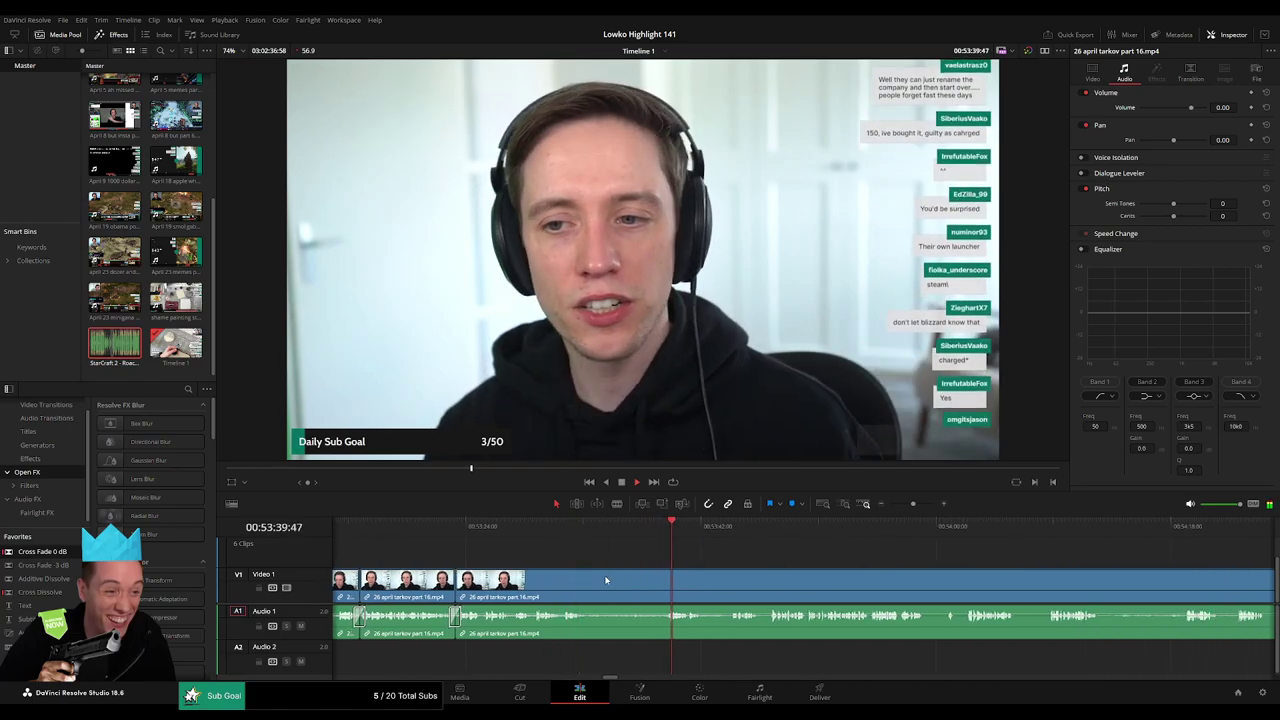
# Ripple-delete the section from about 53:33 to 53:39 and cross-fade the audio across that cut.
pyautogui.press('b')
pyautogui.click(586, 580)
pyautogui.click(664, 578)
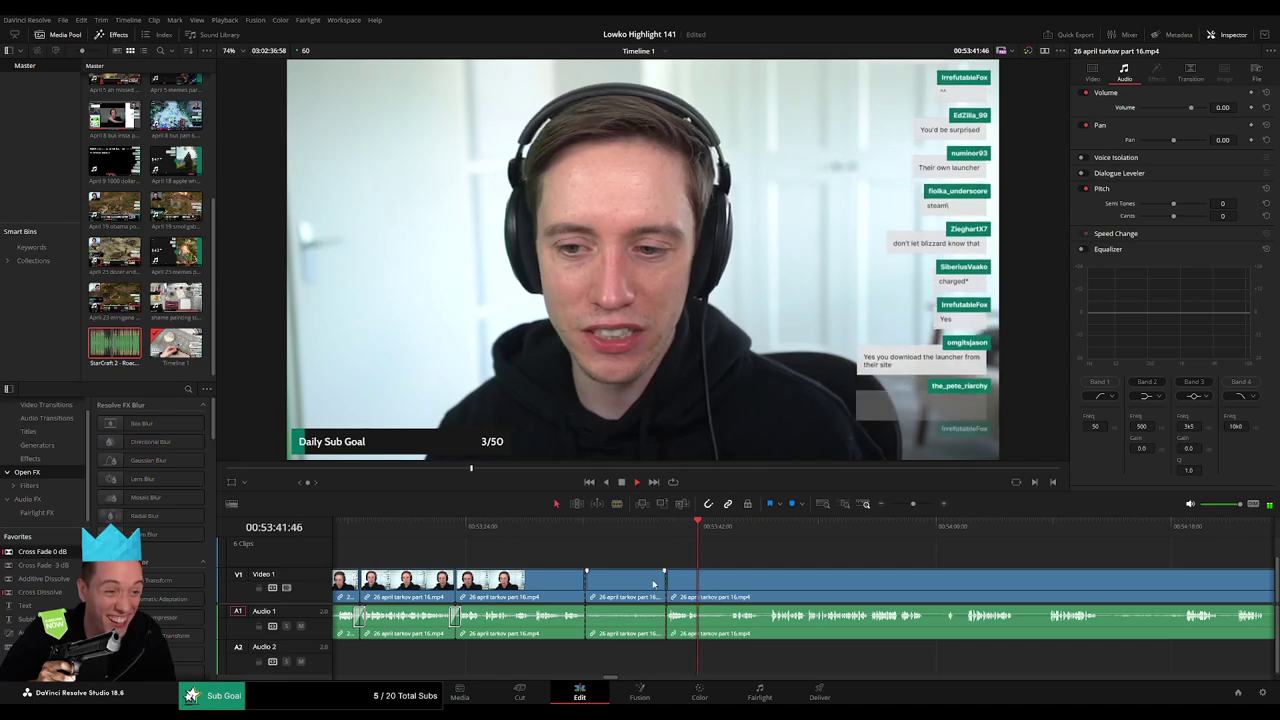
pyautogui.press('a')
pyautogui.click(645, 578)
pyautogui.press('Delete')
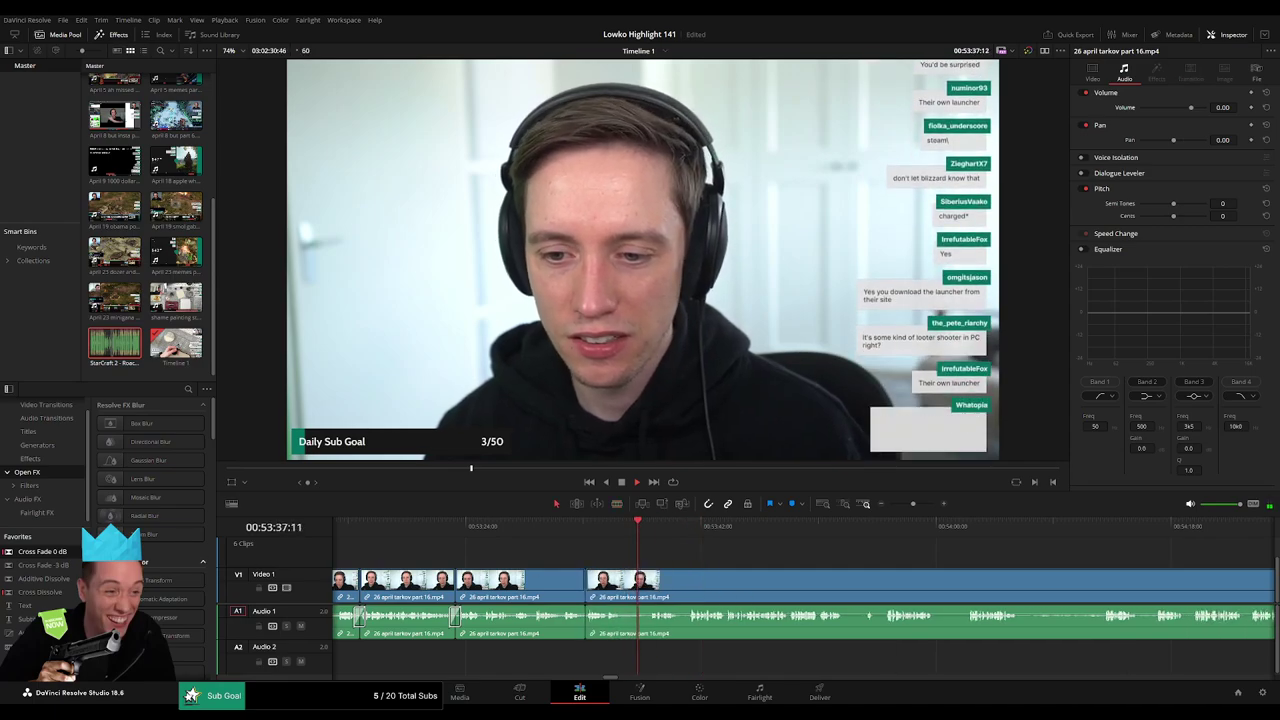
pyautogui.click(586, 629)
pyautogui.hotkey('shift', 't')
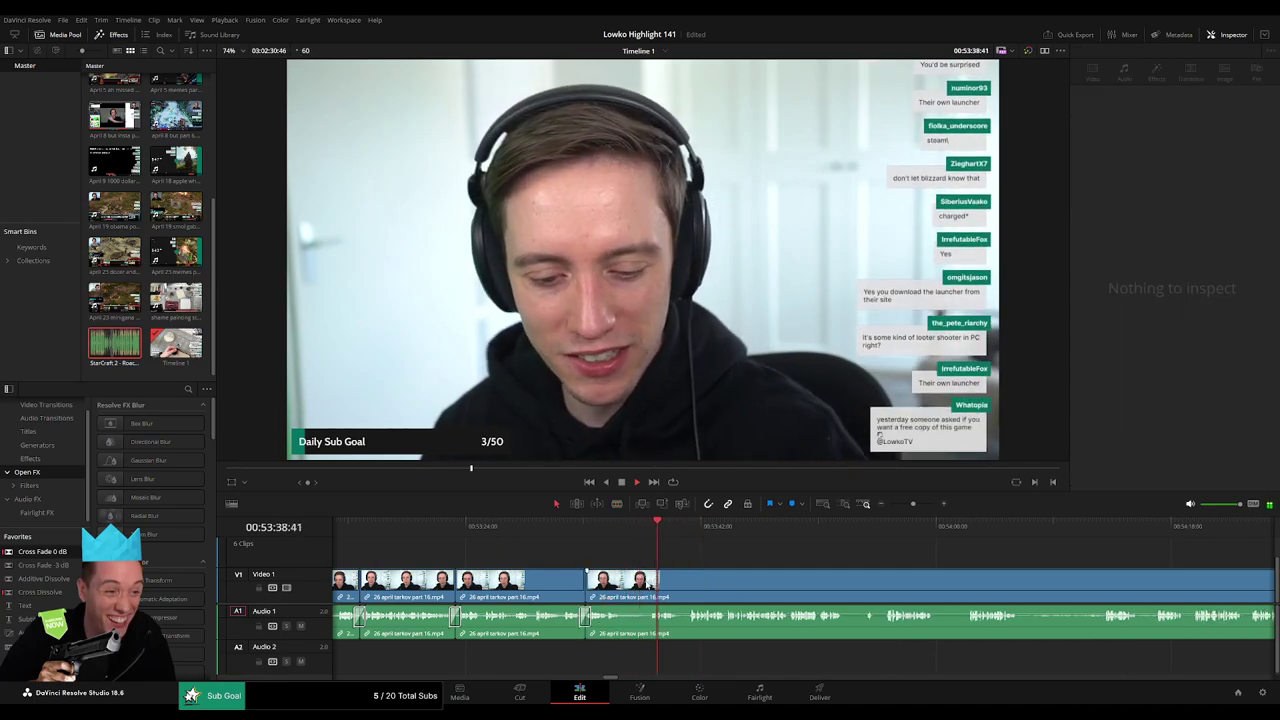
# Ripple-delete the short section from about 53:36 to 53:38 and cross-fade the audio at the join.
pyautogui.press('b')
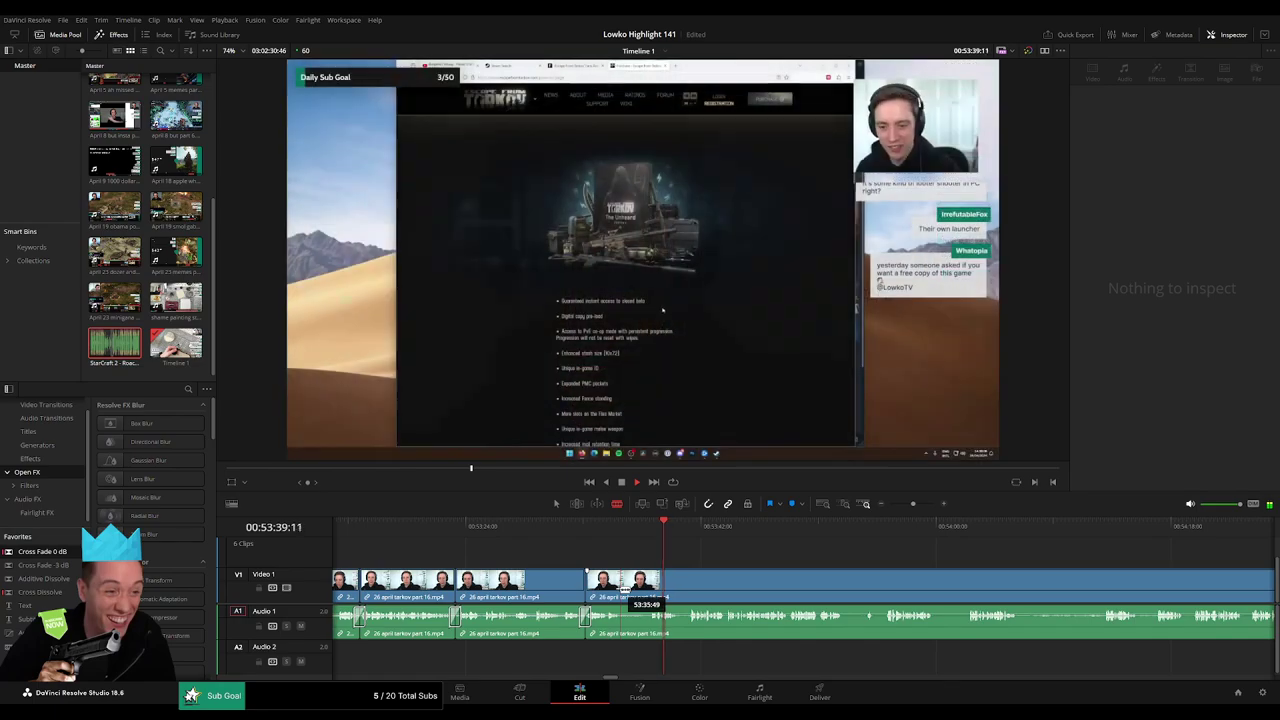
pyautogui.click(621, 586)
pyautogui.click(651, 587)
pyautogui.press('a')
pyautogui.click(640, 591)
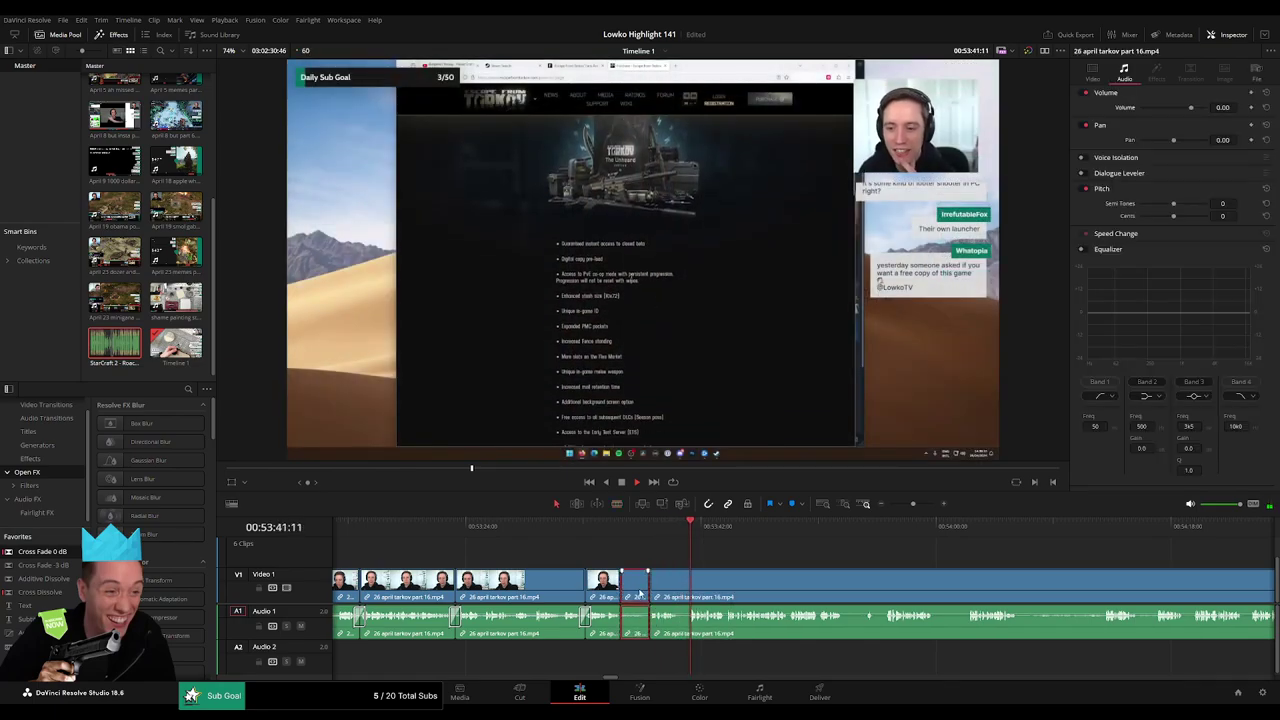
pyautogui.press('Delete')
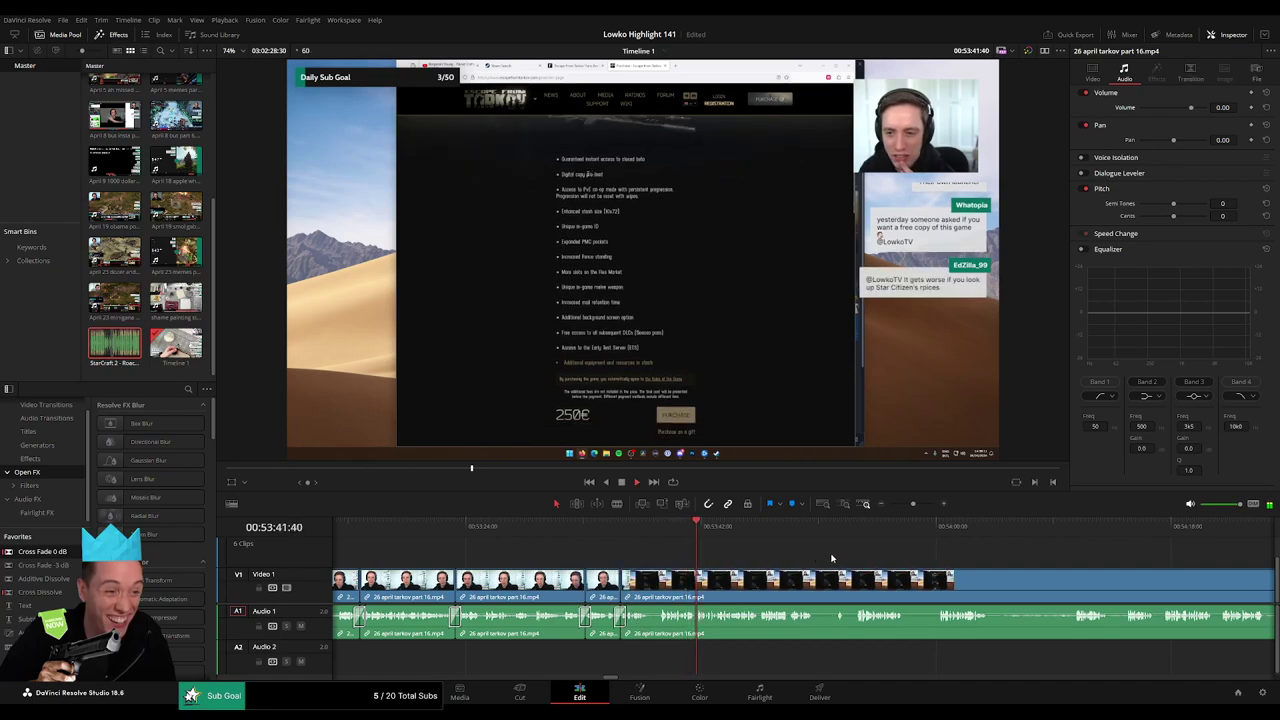
# Ripple-delete the pause from about 53:51 to 53:52 and put an audio cross fade on the cut.
pyautogui.hscroll(3, 694, 554)
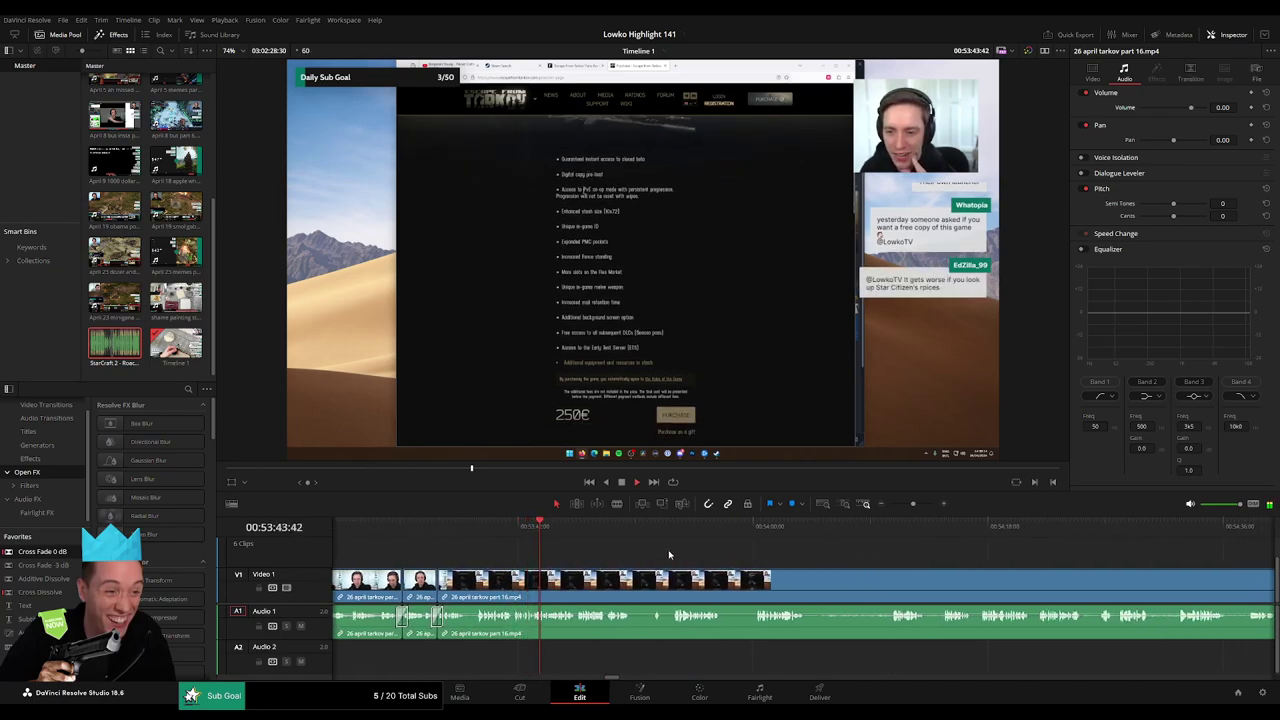
pyautogui.scroll(1, 790, 577)
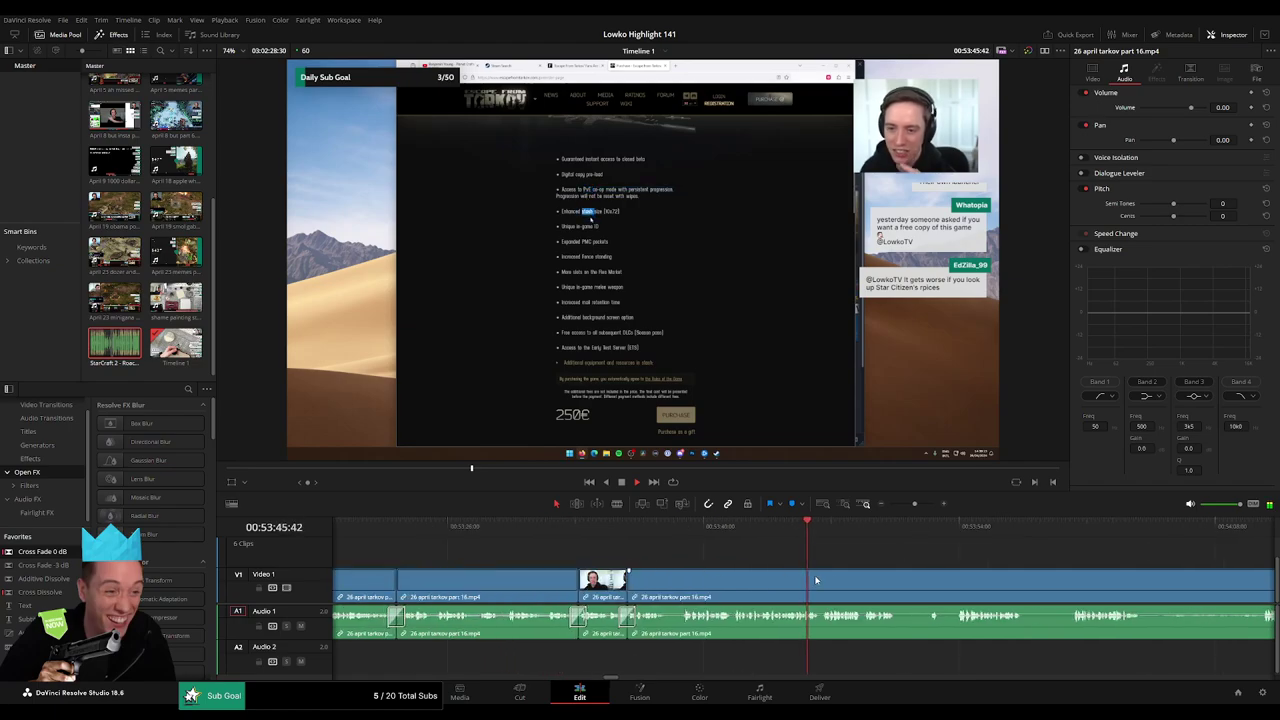
pyautogui.hscroll(5, 708, 571)
pyautogui.press('b')
pyautogui.click(615, 583)
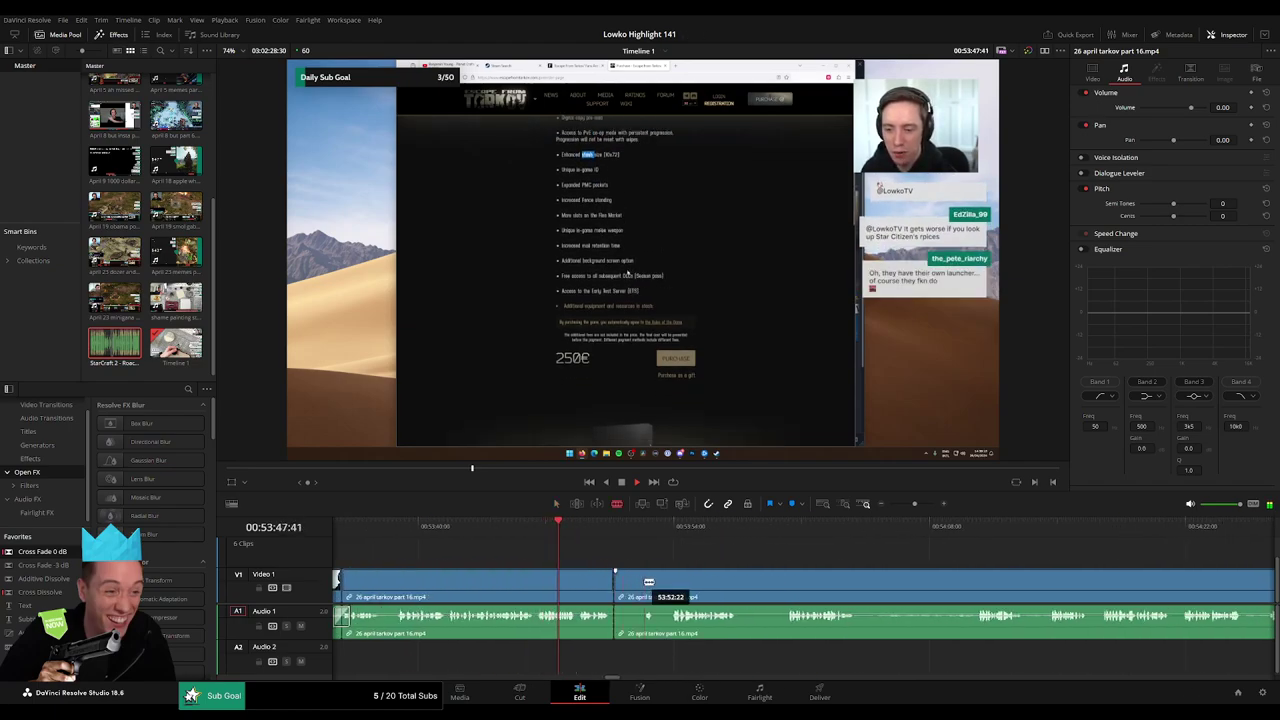
pyautogui.click(645, 583)
pyautogui.press('a')
pyautogui.click(633, 585)
pyautogui.press('BackSpace')
pyautogui.click(631, 586)
pyautogui.press('BackSpace')
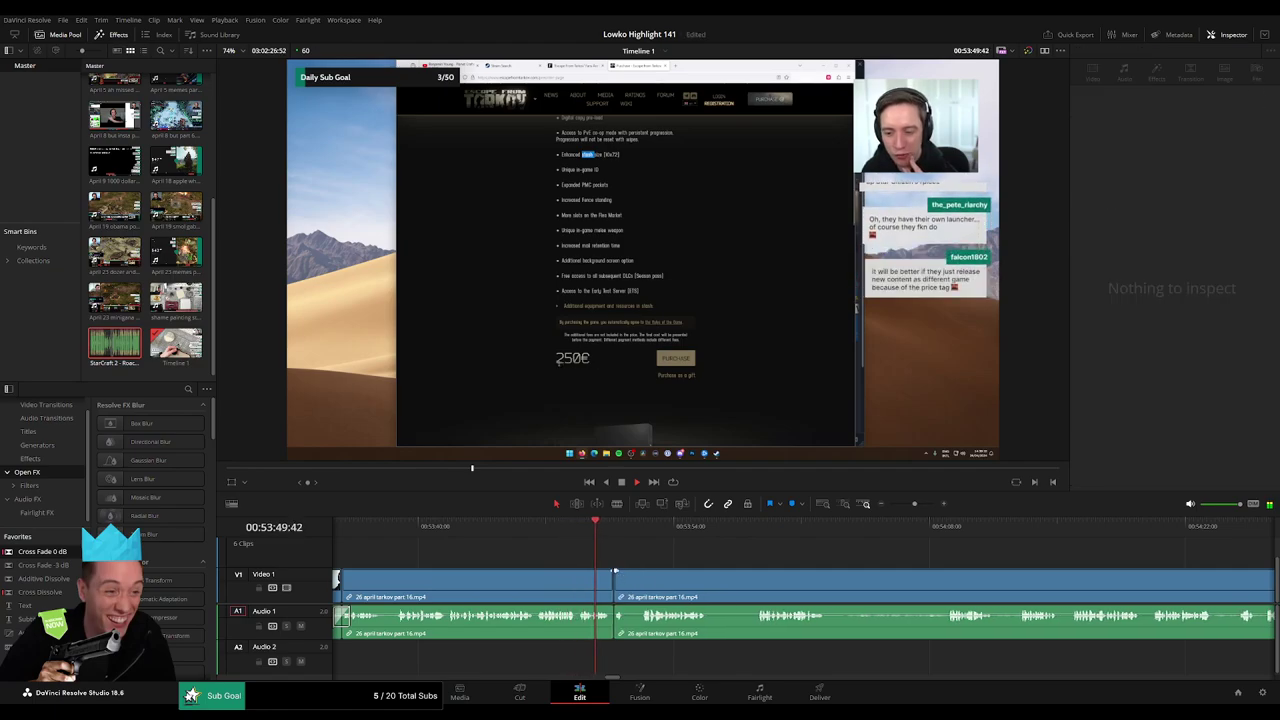
pyautogui.click(615, 617)
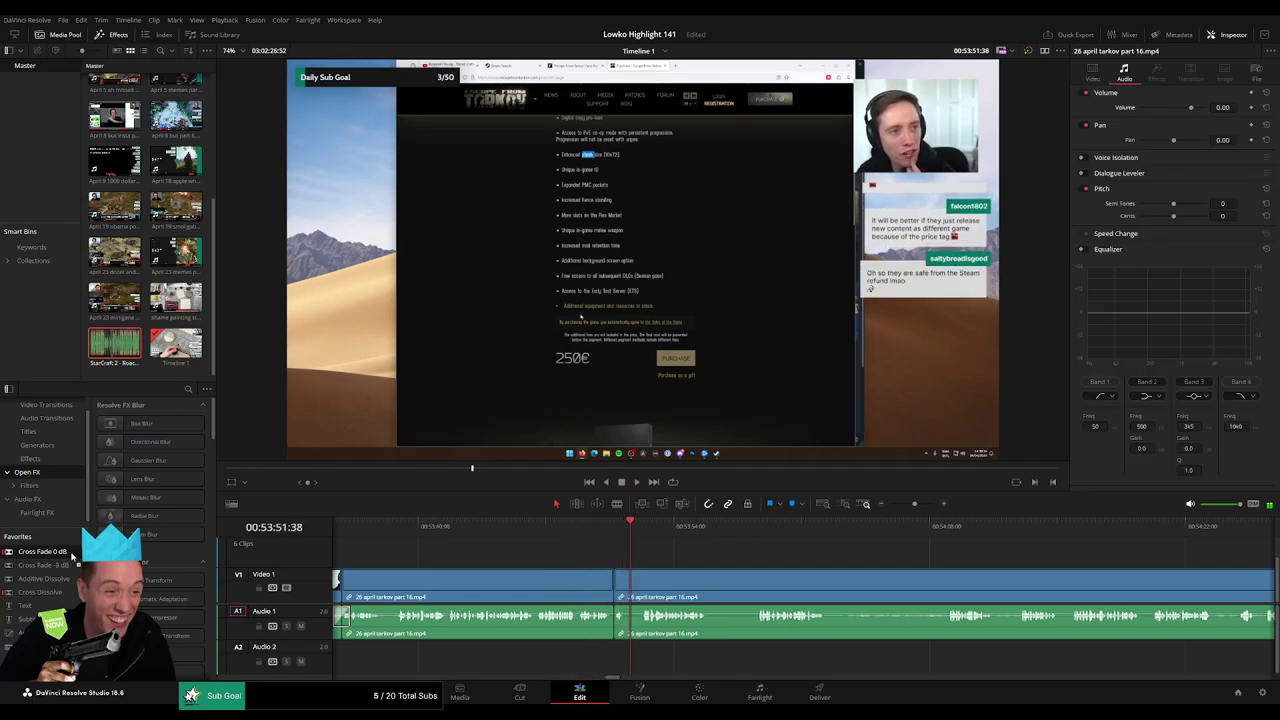
# Ripple-delete the section from about 53:56 to 53:58 and smooth the audio cut with a cross fade.
pyautogui.moveTo(749, 591); pyautogui.dragTo(578, 577)
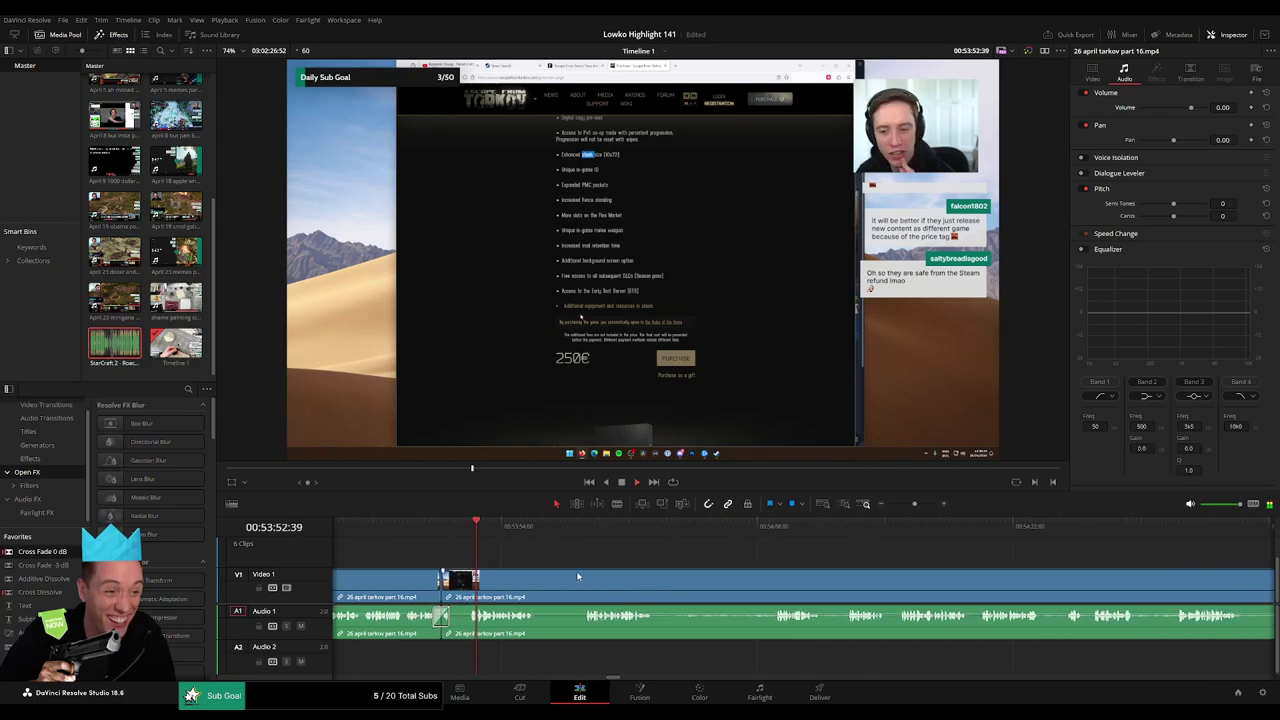
pyautogui.press('b')
pyautogui.click(538, 583)
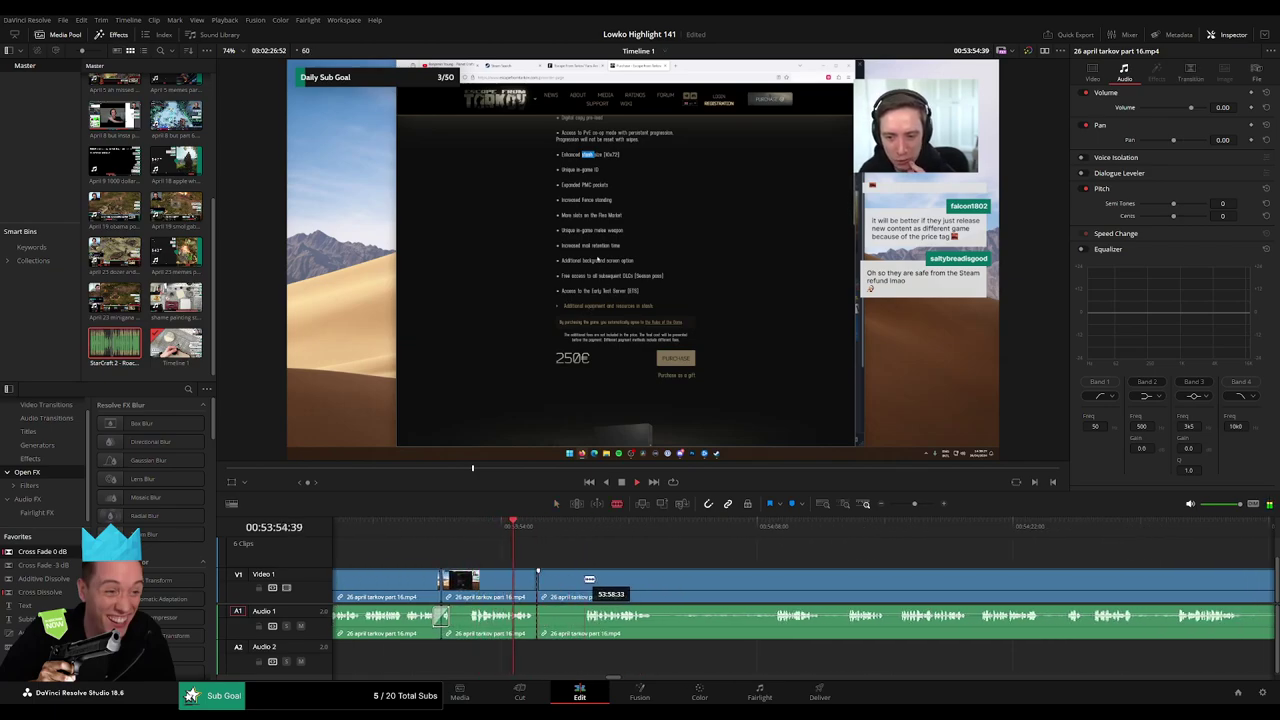
pyautogui.click(585, 583)
pyautogui.press('a')
pyautogui.click(571, 585)
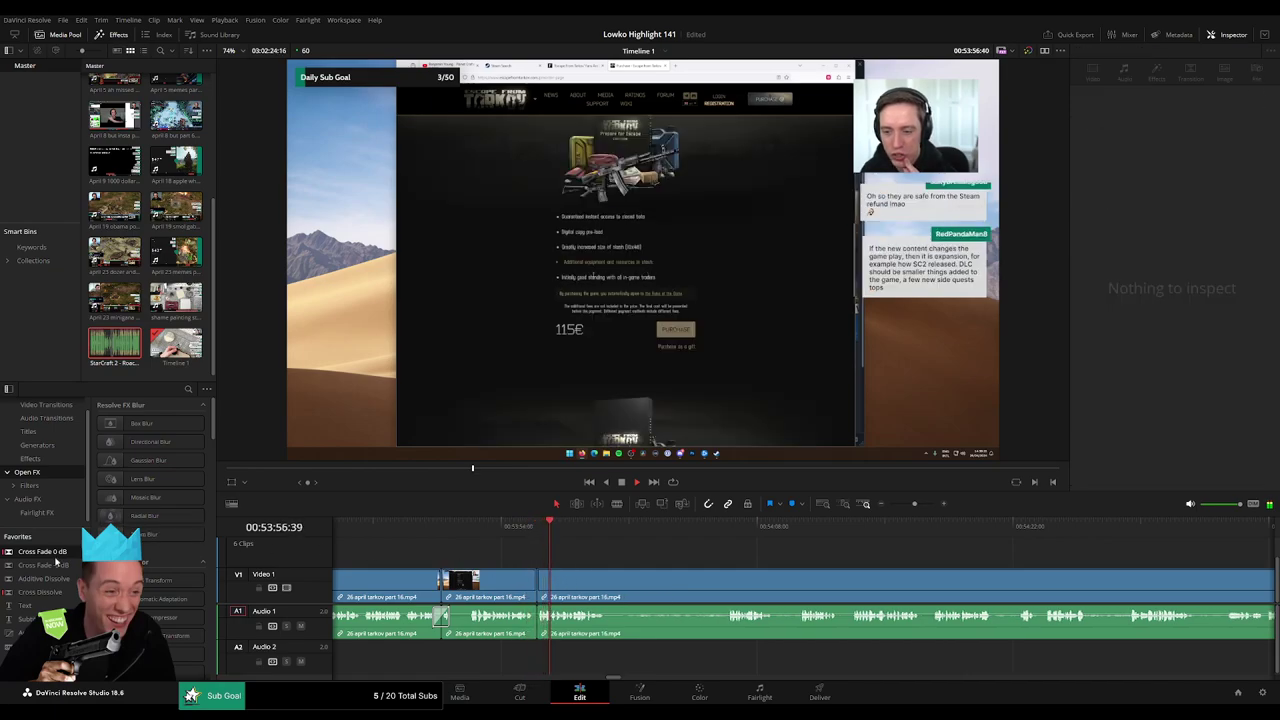
pyautogui.press('Delete')
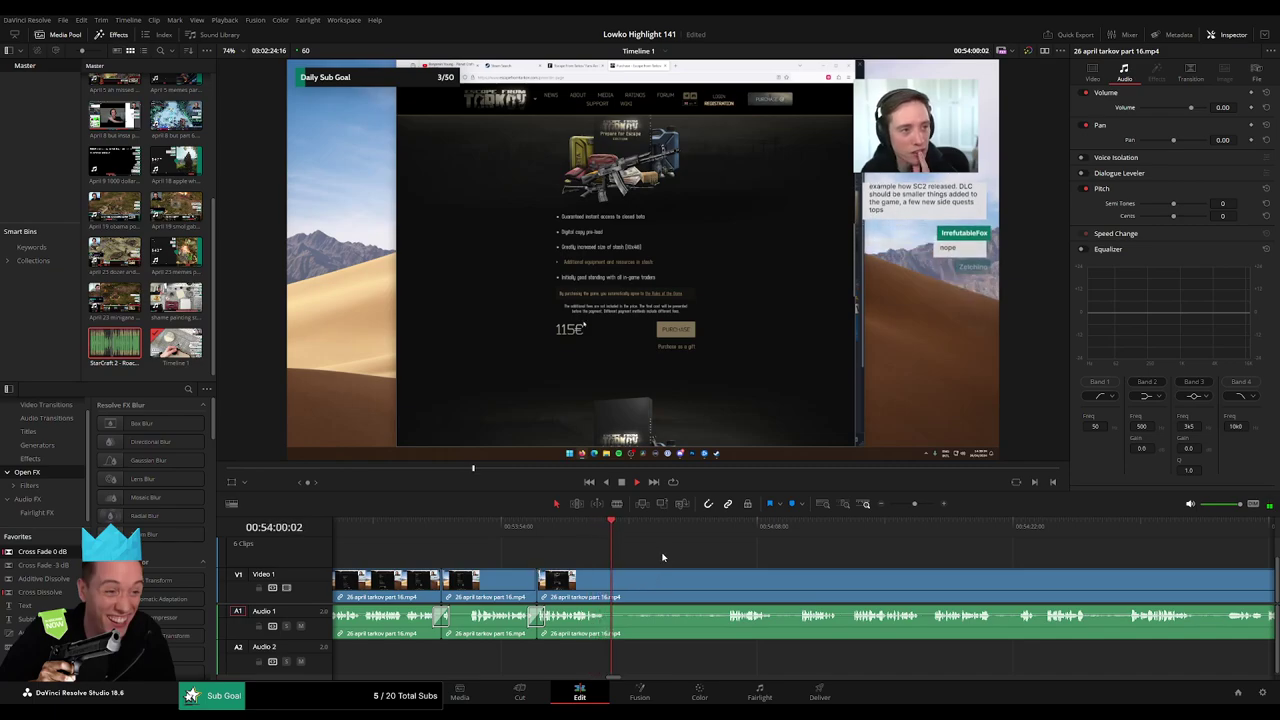
# Ripple-delete the quiet section from about 54:00 to 54:06, cross-fade its audio cut, and move the playhead back to that cut.
pyautogui.moveTo(732, 528); pyautogui.dragTo(726, 534)
pyautogui.press('b')
pyautogui.click(610, 583)
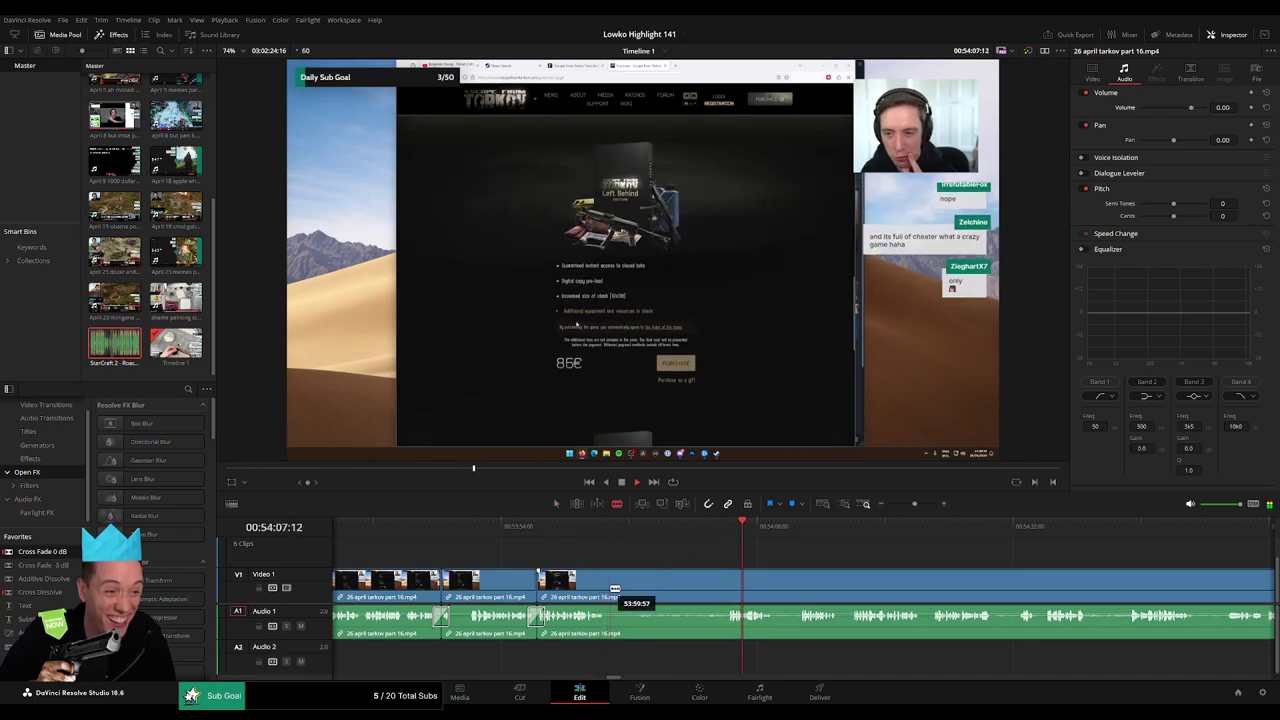
pyautogui.click(723, 583)
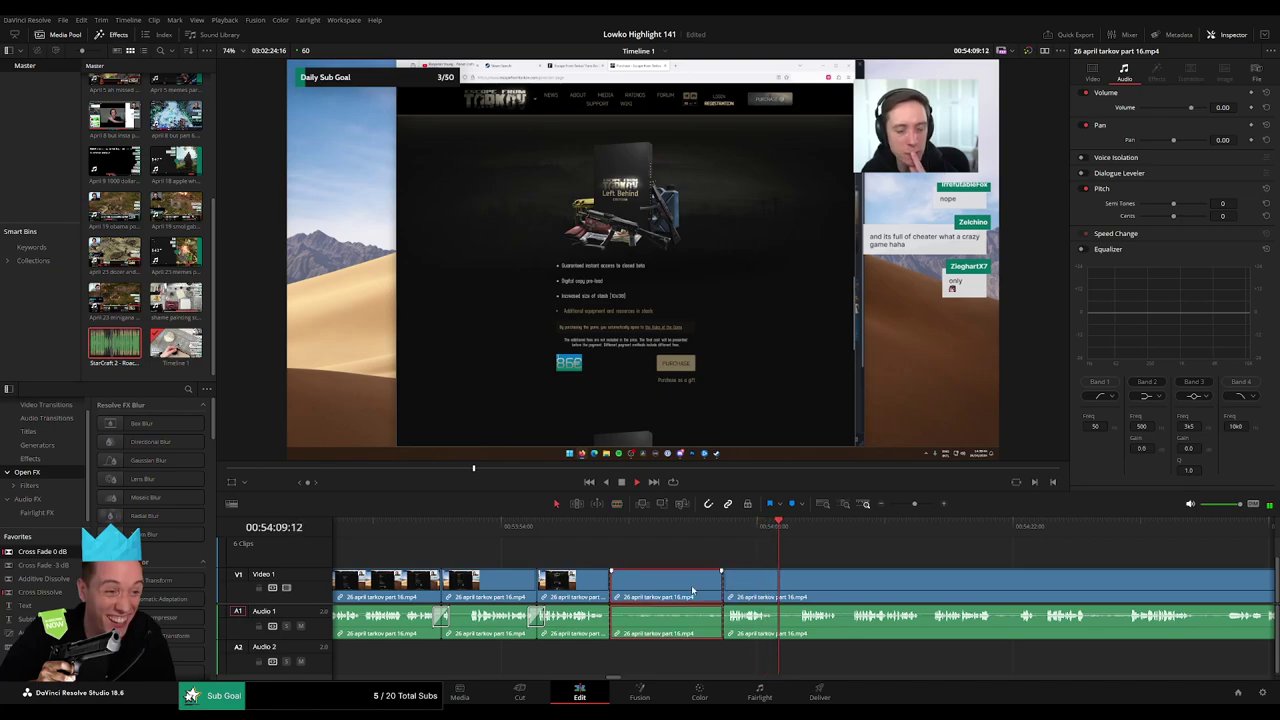
pyautogui.press('Delete')
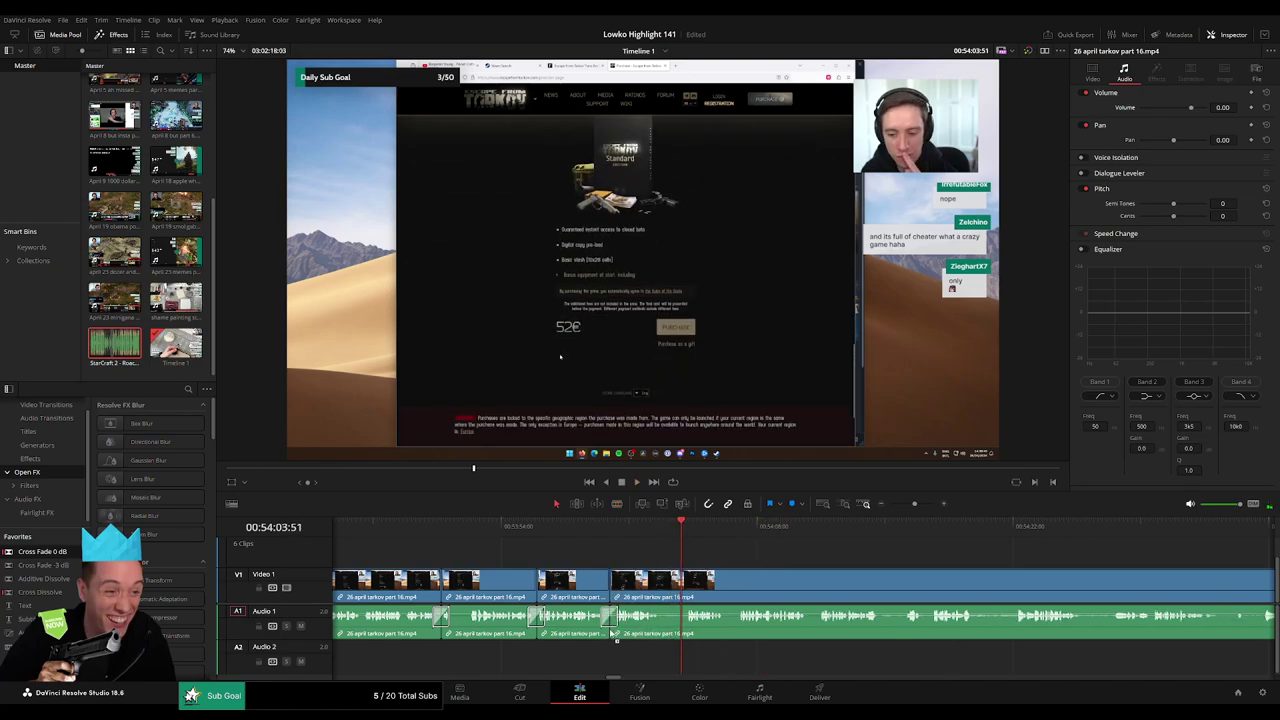
pyautogui.click(613, 533)
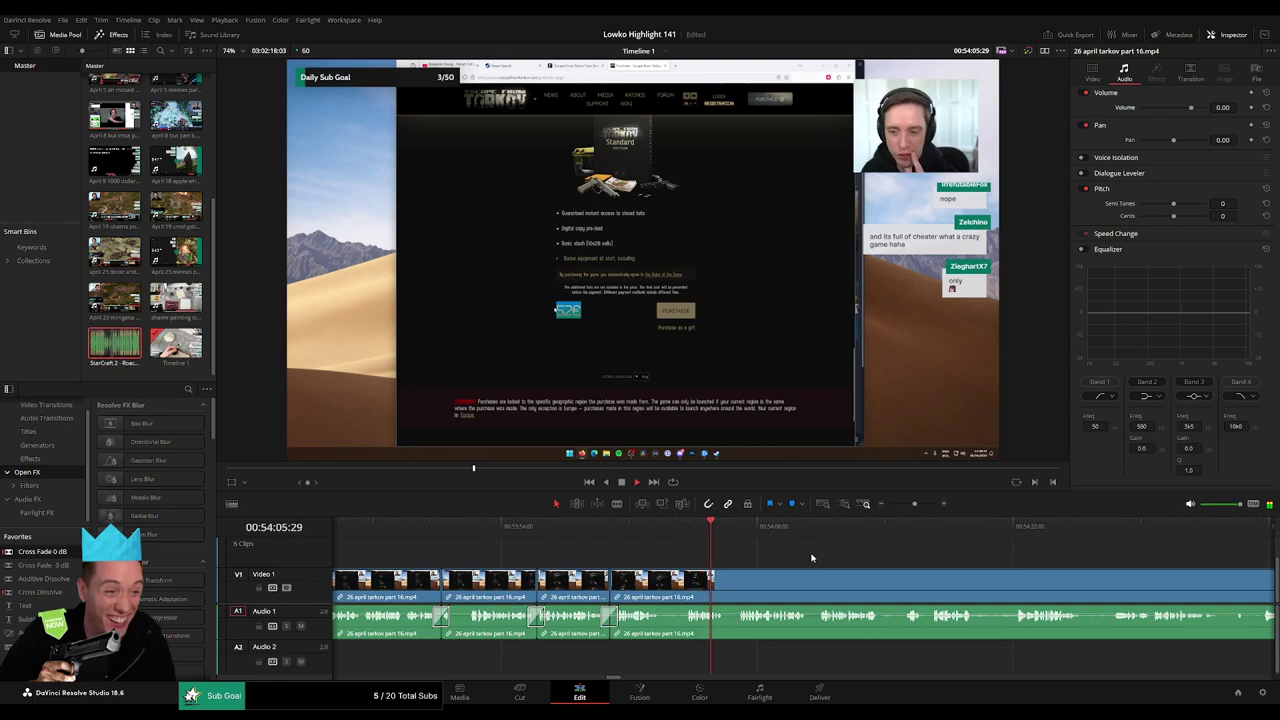
# Split the clip near 54:33 and remove the quiet footage after it, keeping only a short clip before the next spoken passage.
pyautogui.moveTo(829, 562); pyautogui.dragTo(643, 538)
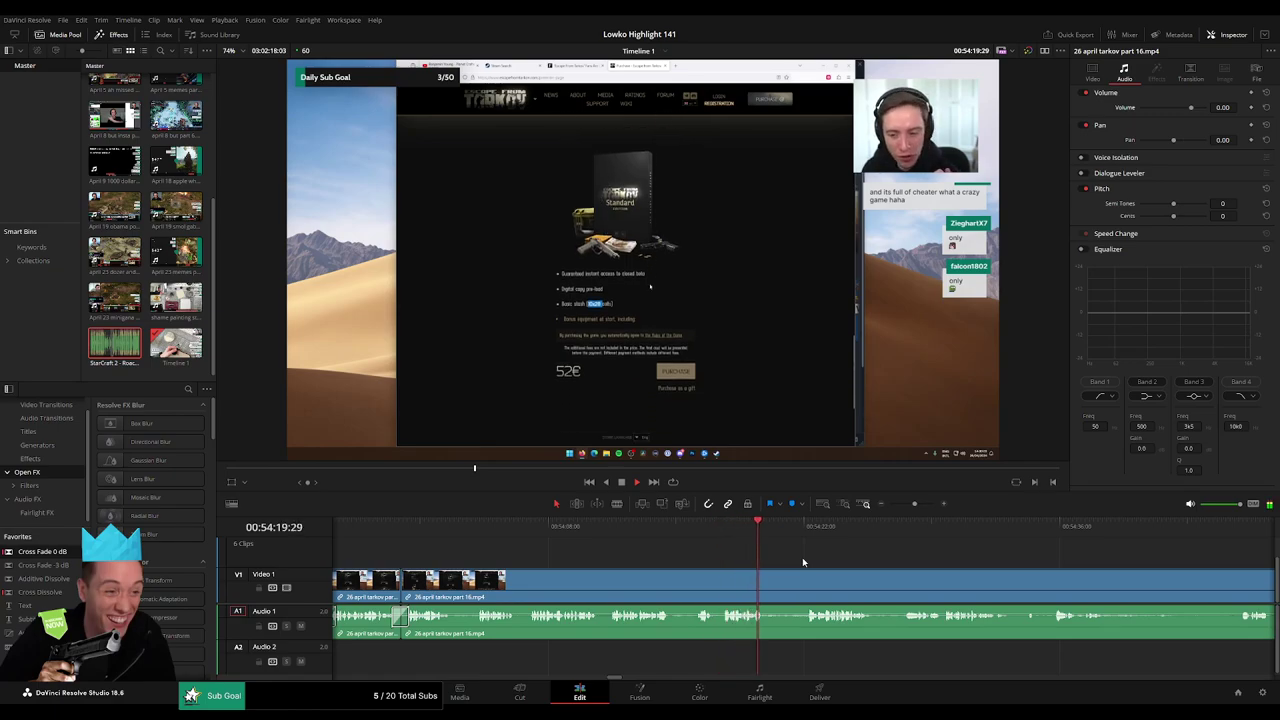
pyautogui.moveTo(802, 558); pyautogui.dragTo(645, 556)
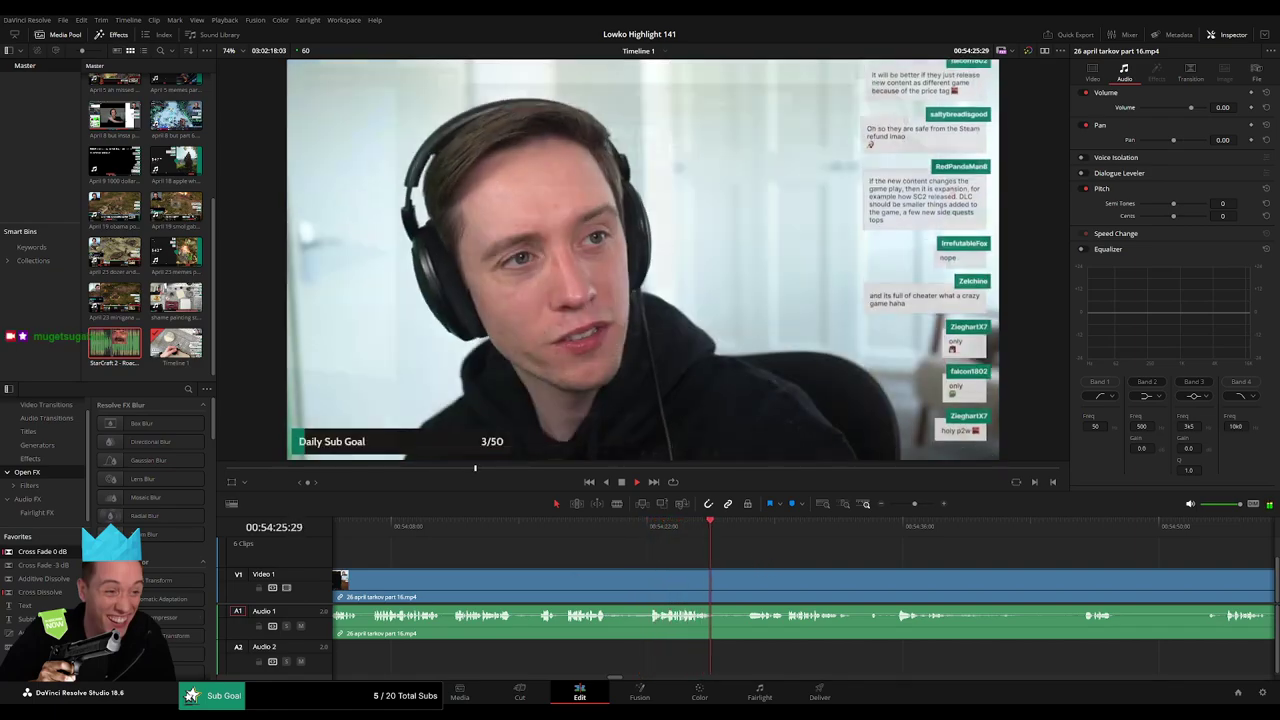
pyautogui.hscroll(3, 775, 551)
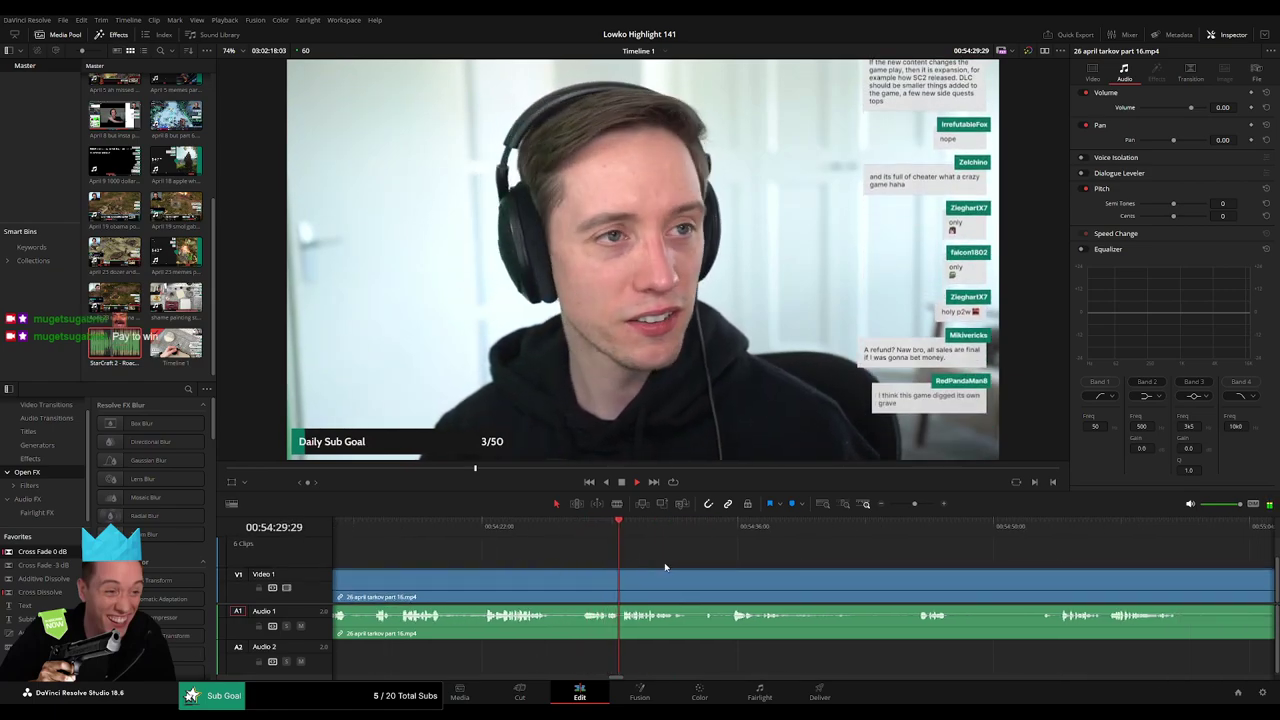
pyautogui.hscroll(3, 629, 560)
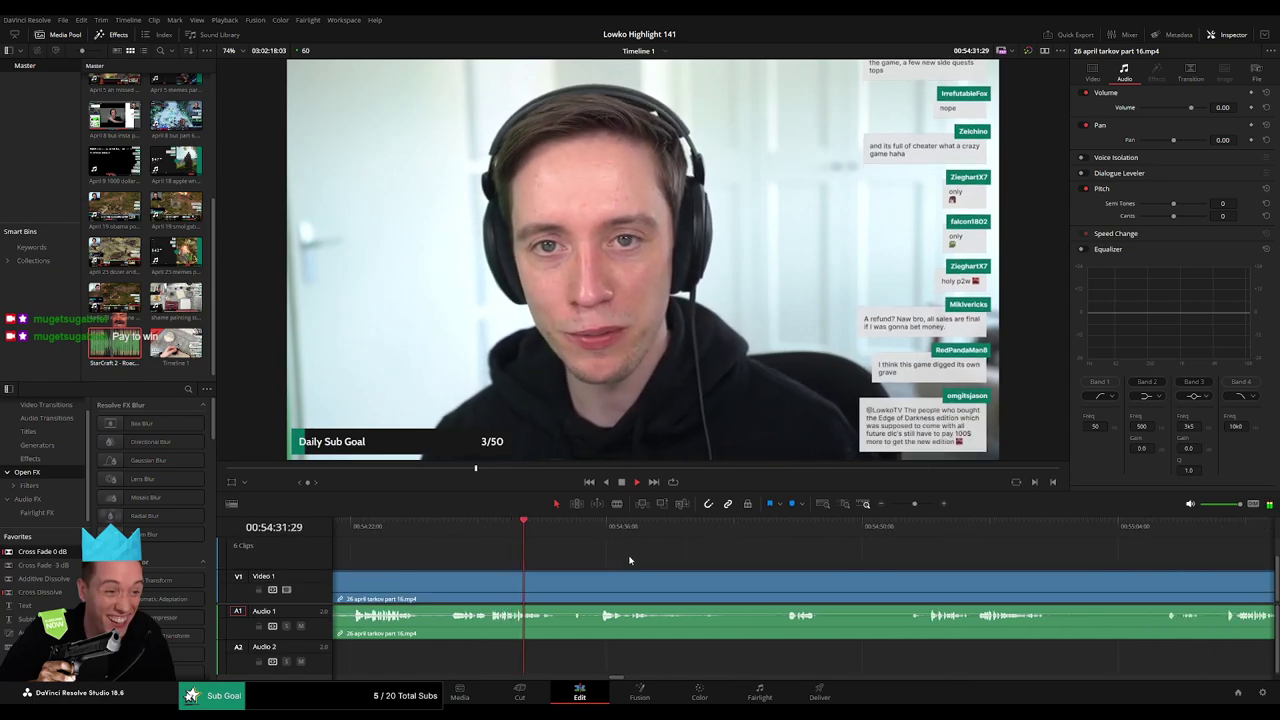
pyautogui.press('b')
pyautogui.click(558, 586)
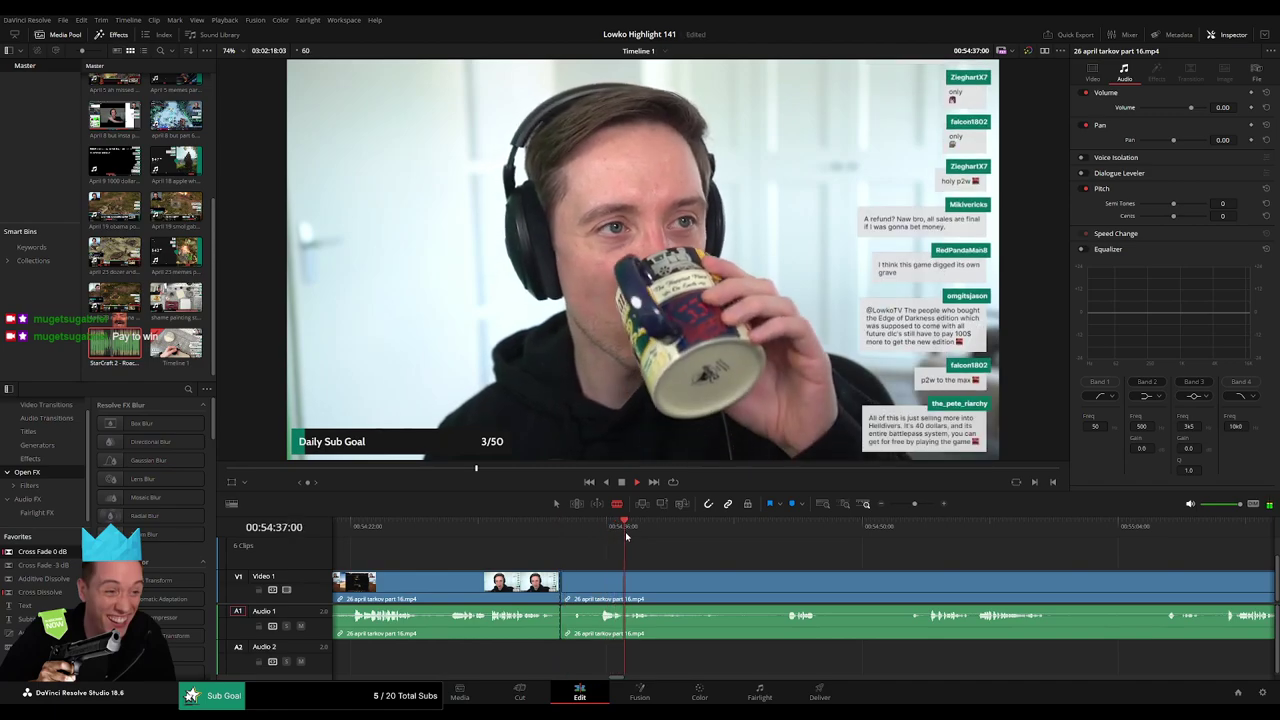
pyautogui.click(784, 528)
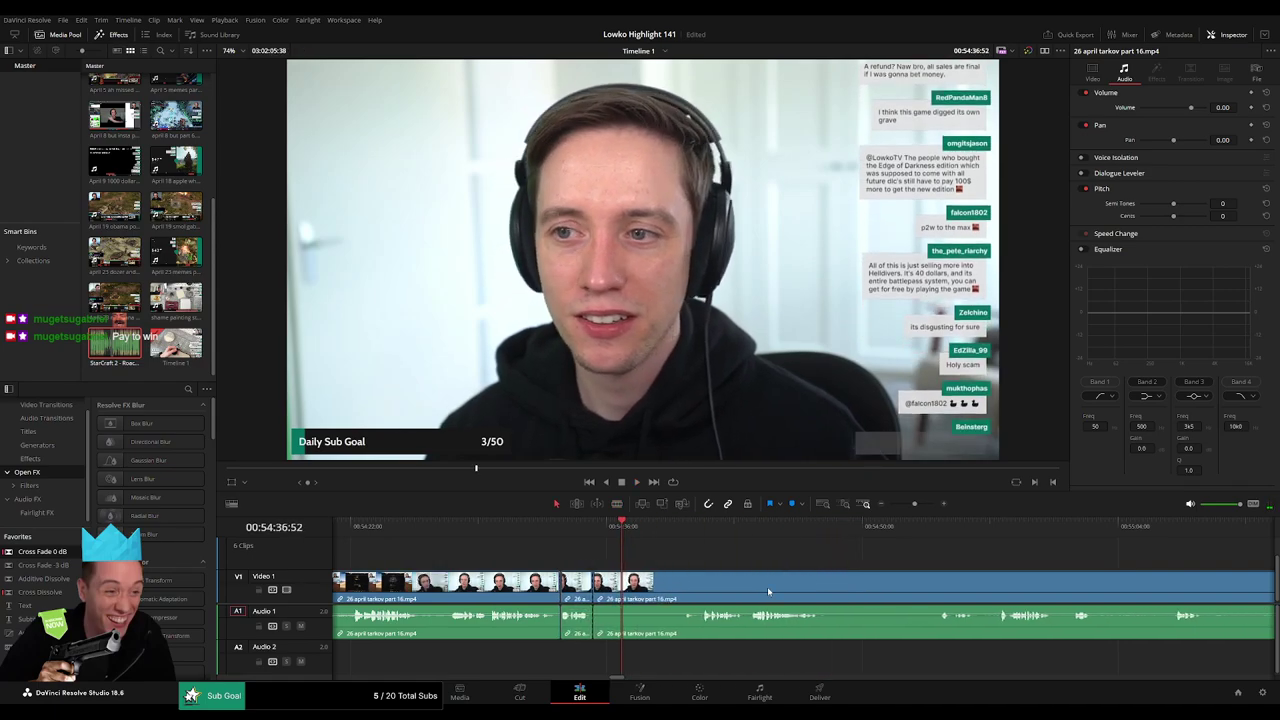
# Split the clip at about 54:41 and ripple-delete the segment between 54:35 and that split.
pyautogui.press('space')
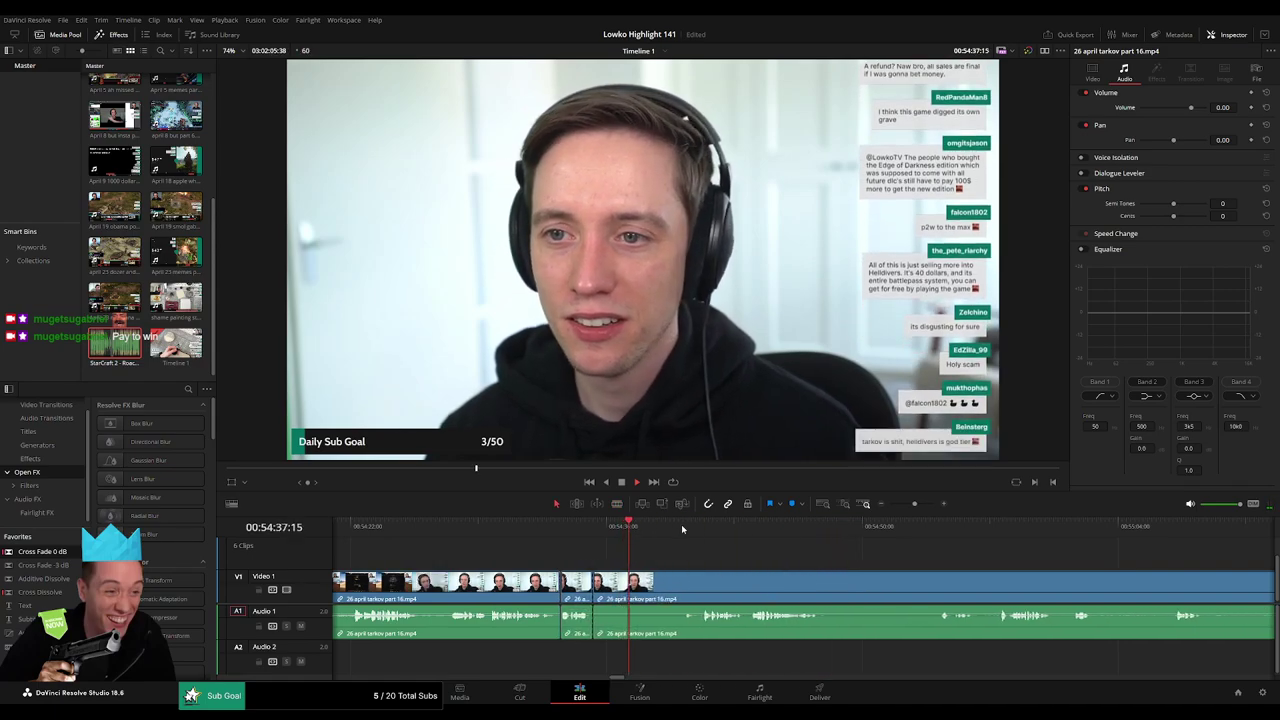
pyautogui.click(688, 526)
pyautogui.press('b')
pyautogui.click(704, 578)
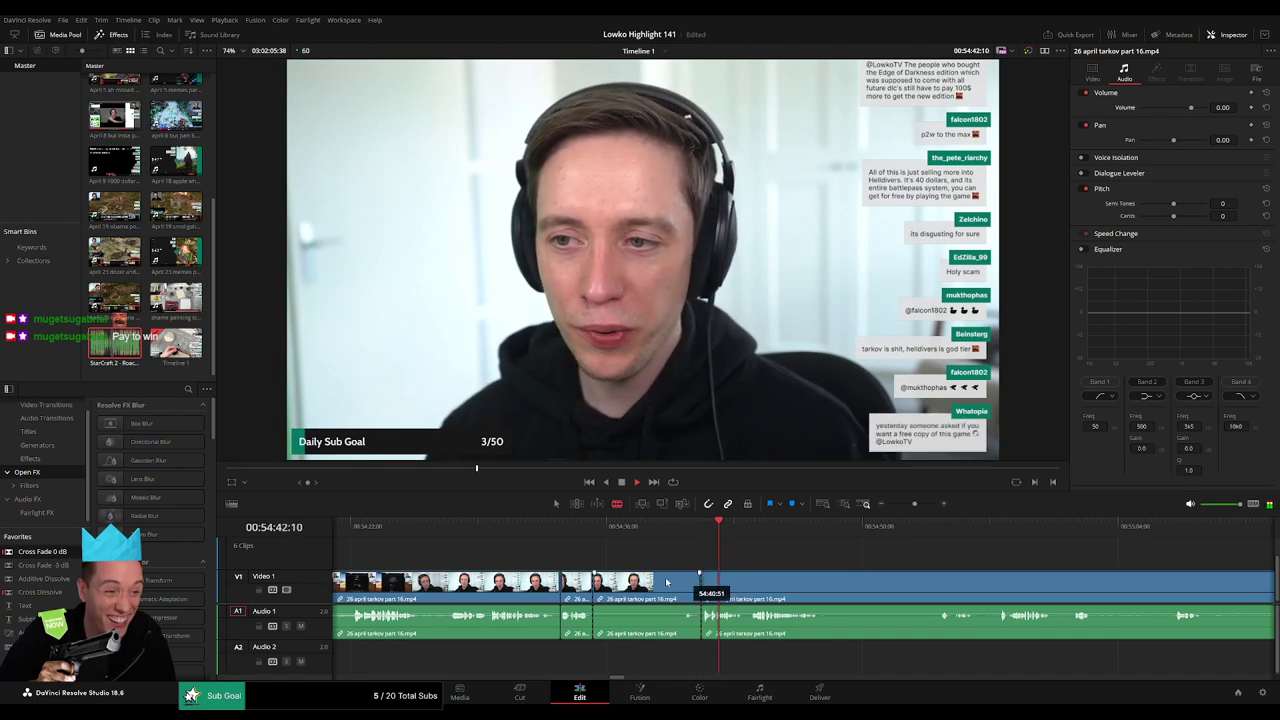
pyautogui.press('a')
pyautogui.click(664, 580)
pyautogui.press('Delete')
pyautogui.press('space')
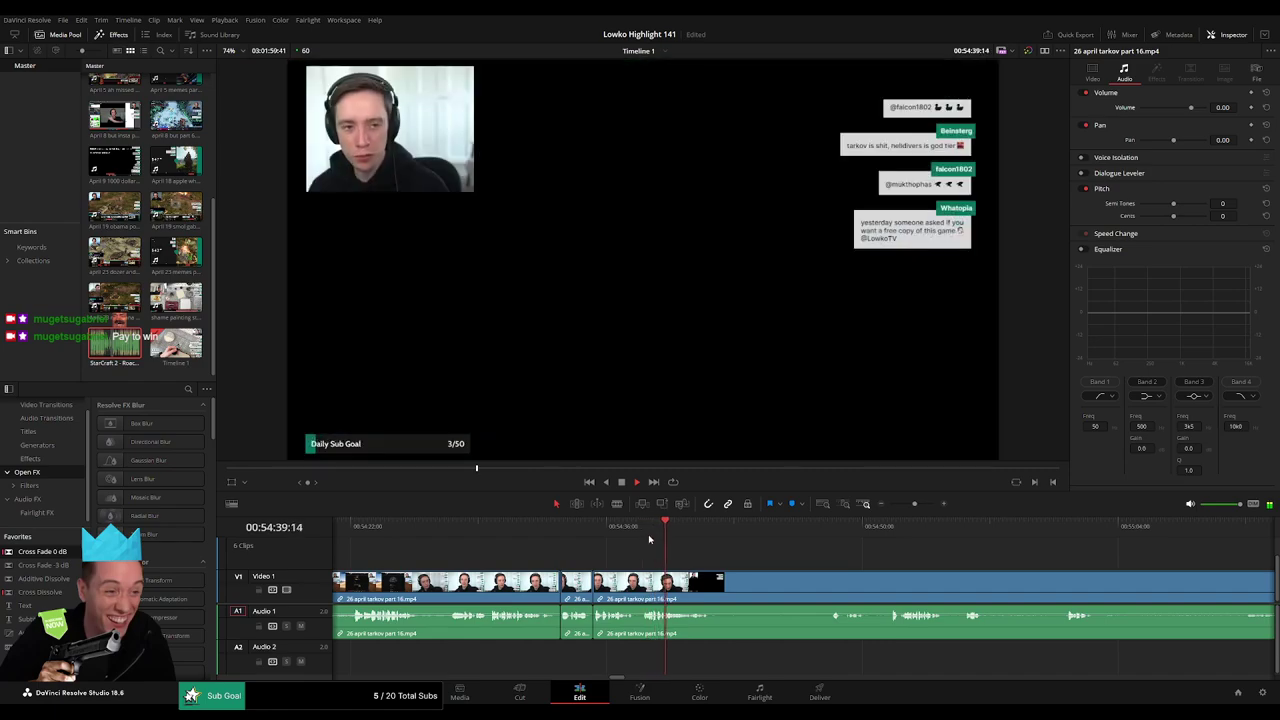
# Apply the Cross Fade 0 dB transition to the audio cuts near 54:33 and 54:35.
pyautogui.press('space')
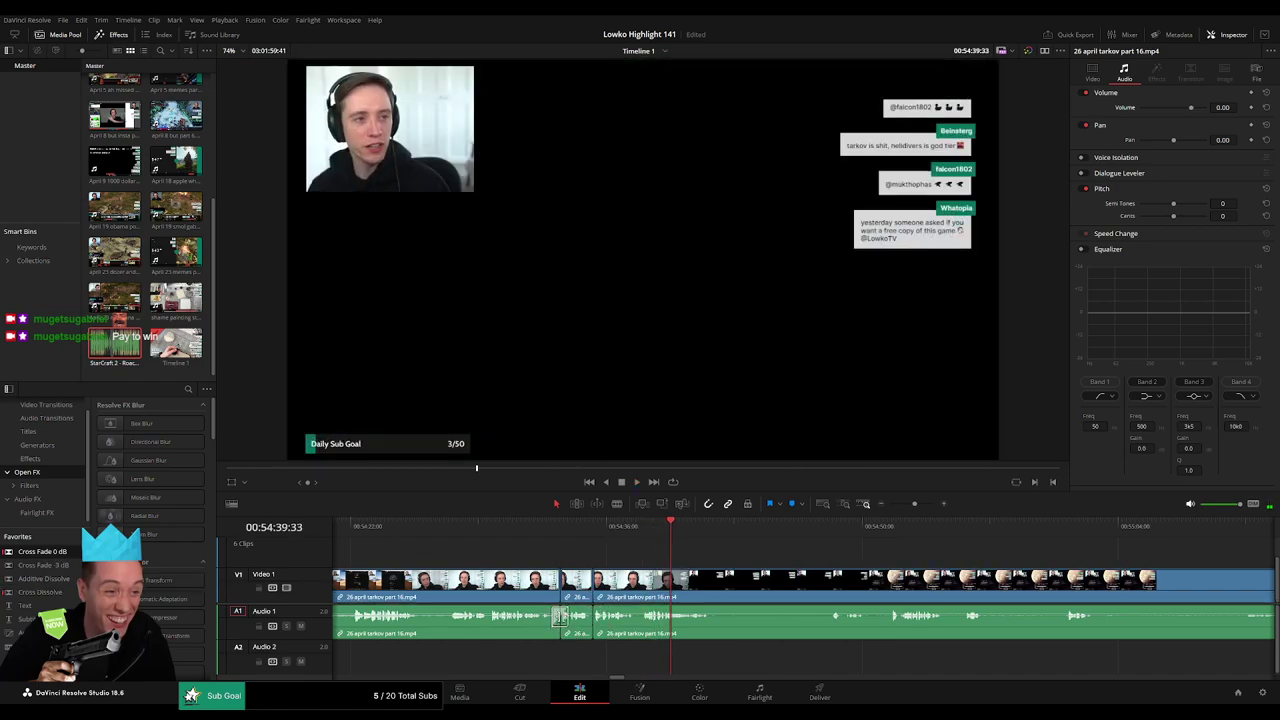
pyautogui.press('space')
pyautogui.moveTo(73, 555); pyautogui.dragTo(613, 636)
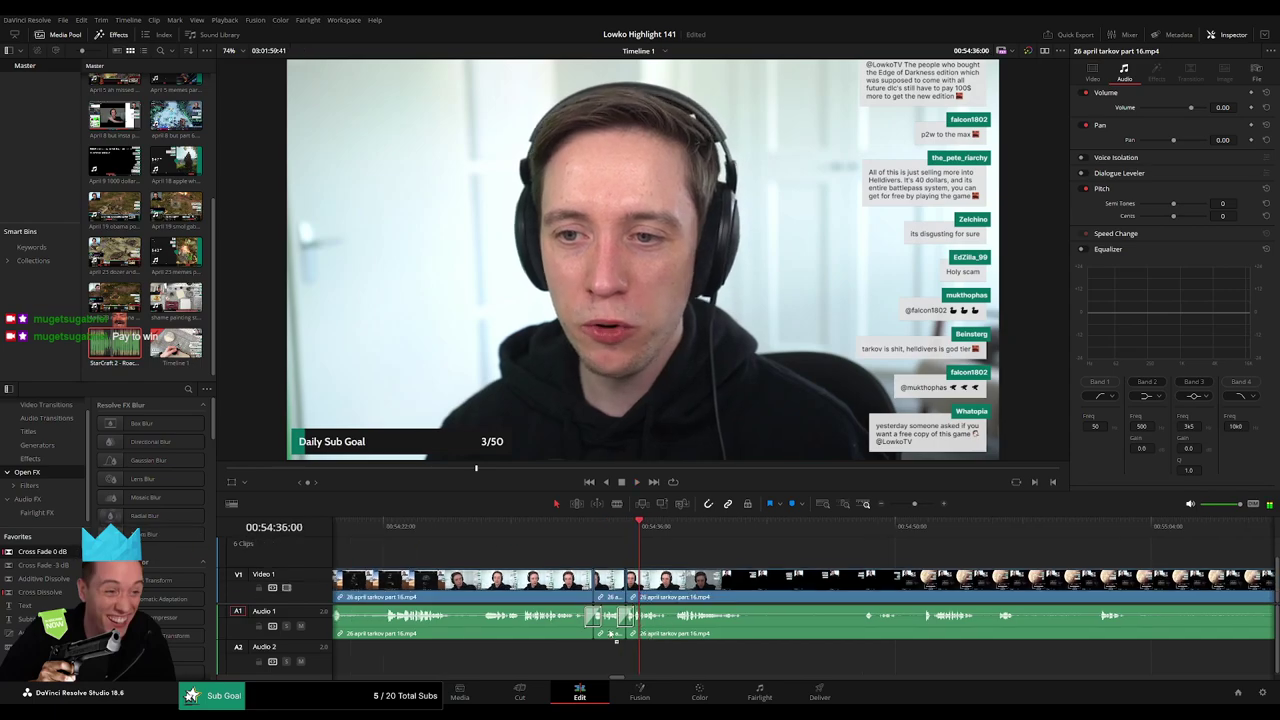
# Split the clip at about 54:36:57 and 54:37:04 to isolate a very short segment of speech.
pyautogui.moveTo(914, 504)
pyautogui.mouseDown()
pyautogui.moveTo(933, 505)
pyautogui.moveTo(921, 504)
pyautogui.mouseUp()
pyautogui.press('space')
pyautogui.press('space')
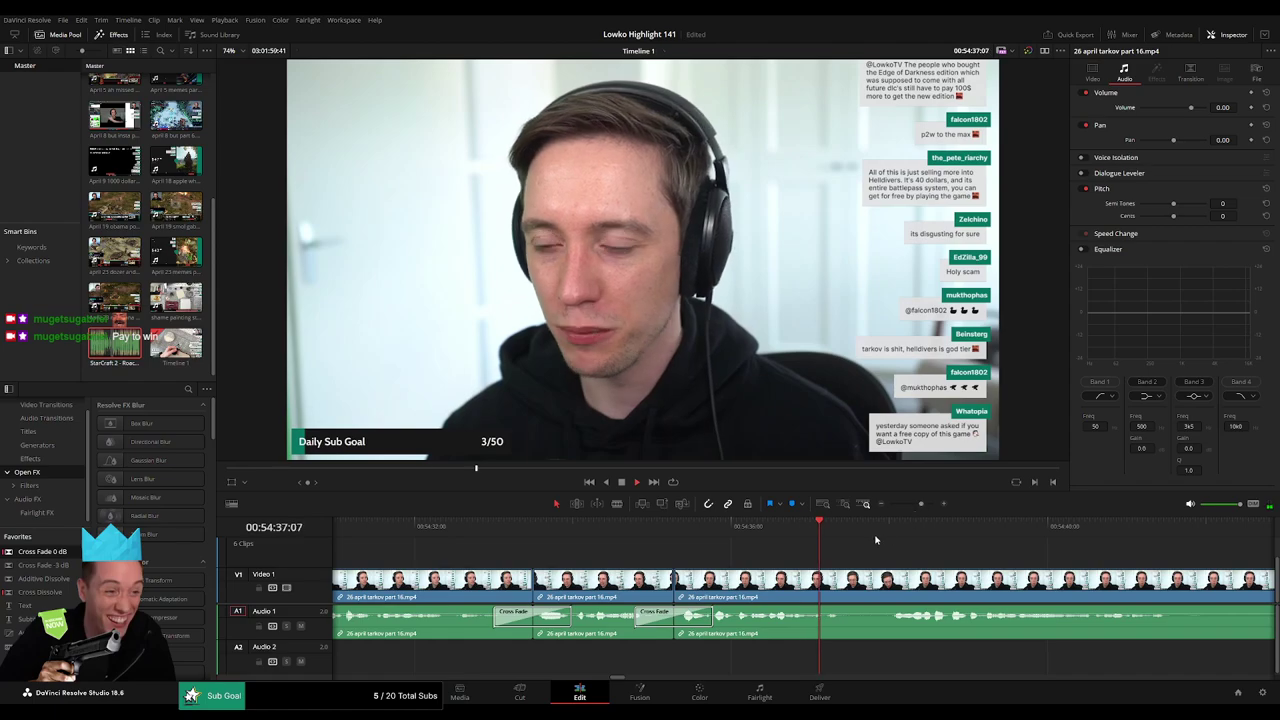
pyautogui.click(785, 534)
pyautogui.press('space')
pyautogui.press('b')
pyautogui.click(806, 583)
pyautogui.press('space')
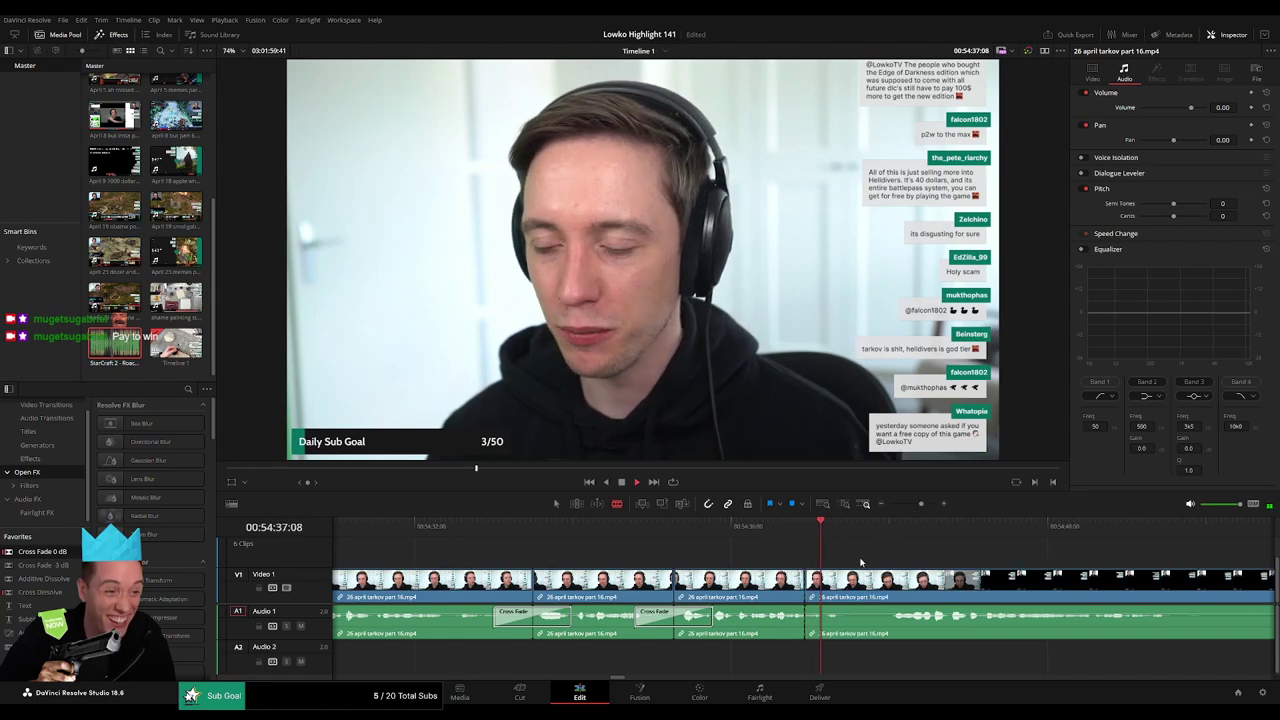
pyautogui.click(820, 588)
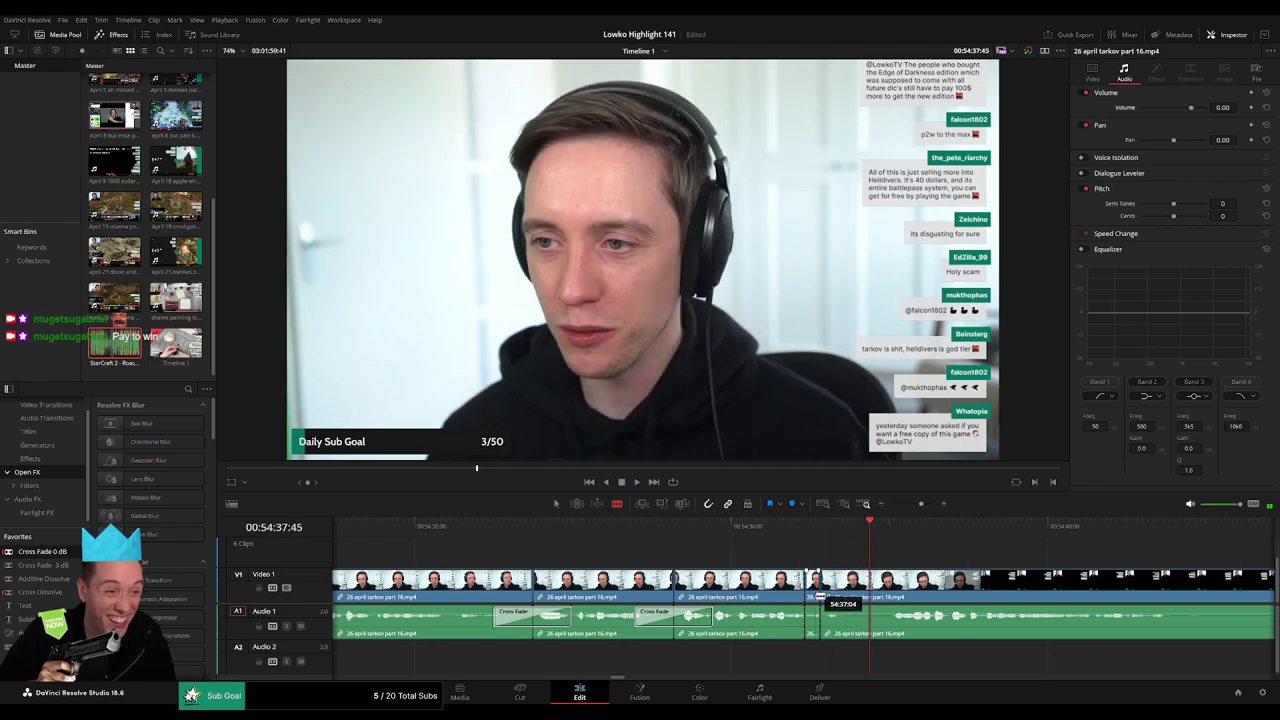
# Place StarCraft 2 - Roach Quotes.mp3 on Audio 2 beneath the short segment near 54:37 and set its volume to -23.
pyautogui.press('a')
pyautogui.moveTo(120, 345); pyautogui.dragTo(820, 655)
pyautogui.click(1222, 123)
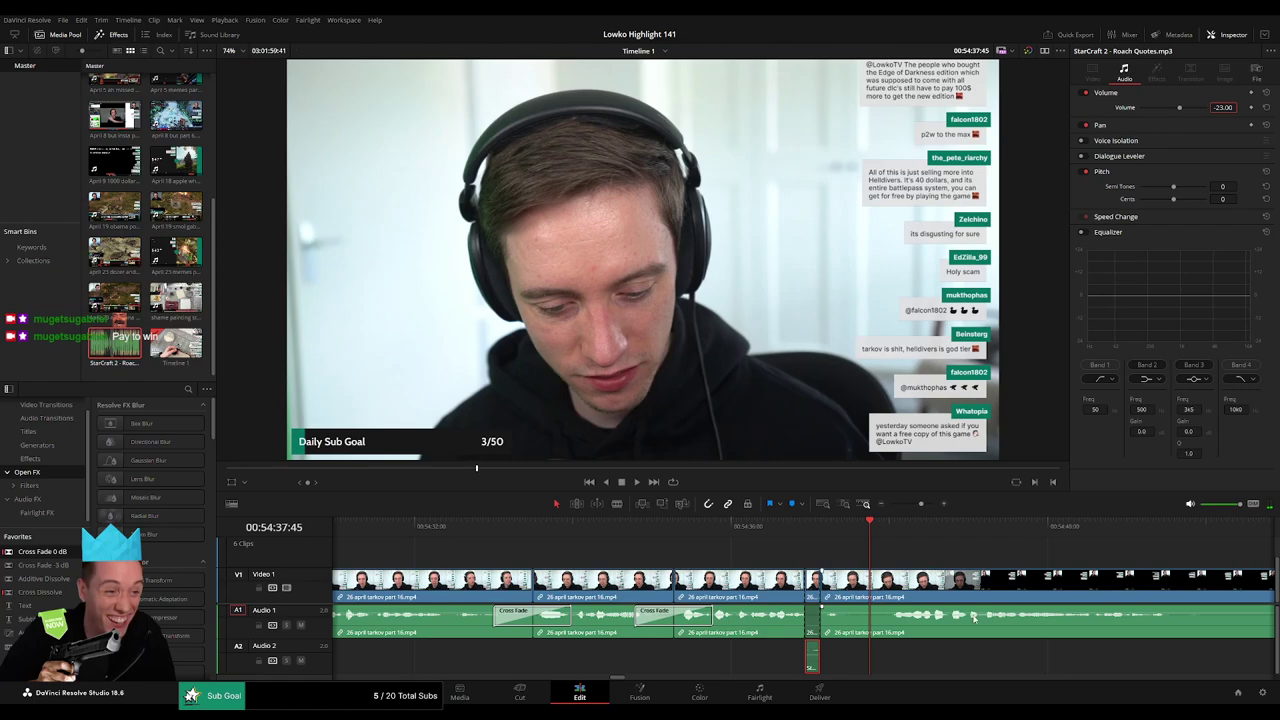
# Split the clip at about 54:42 and 54:49 and ripple-delete the mostly quiet segment between the splits.
pyautogui.press('space')
pyautogui.moveTo(921, 504); pyautogui.dragTo(915, 505)
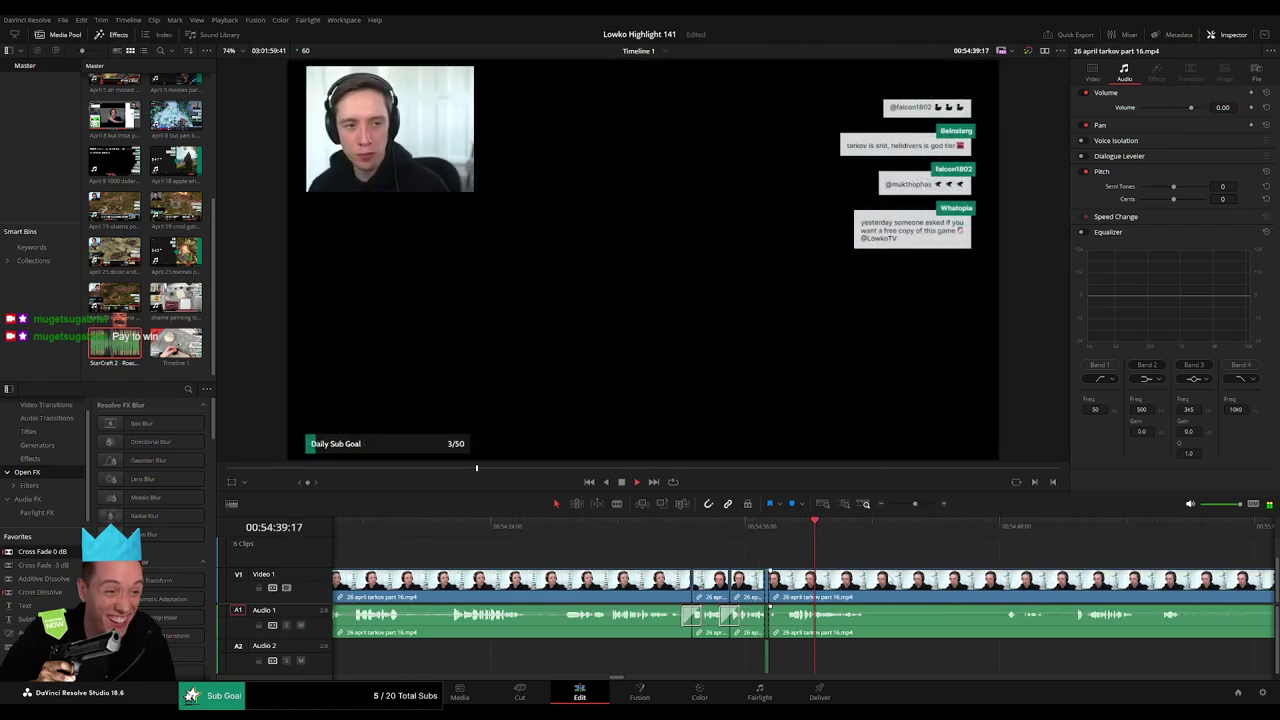
pyautogui.press('b')
pyautogui.click(871, 577)
pyautogui.hscroll(3, 915, 575)
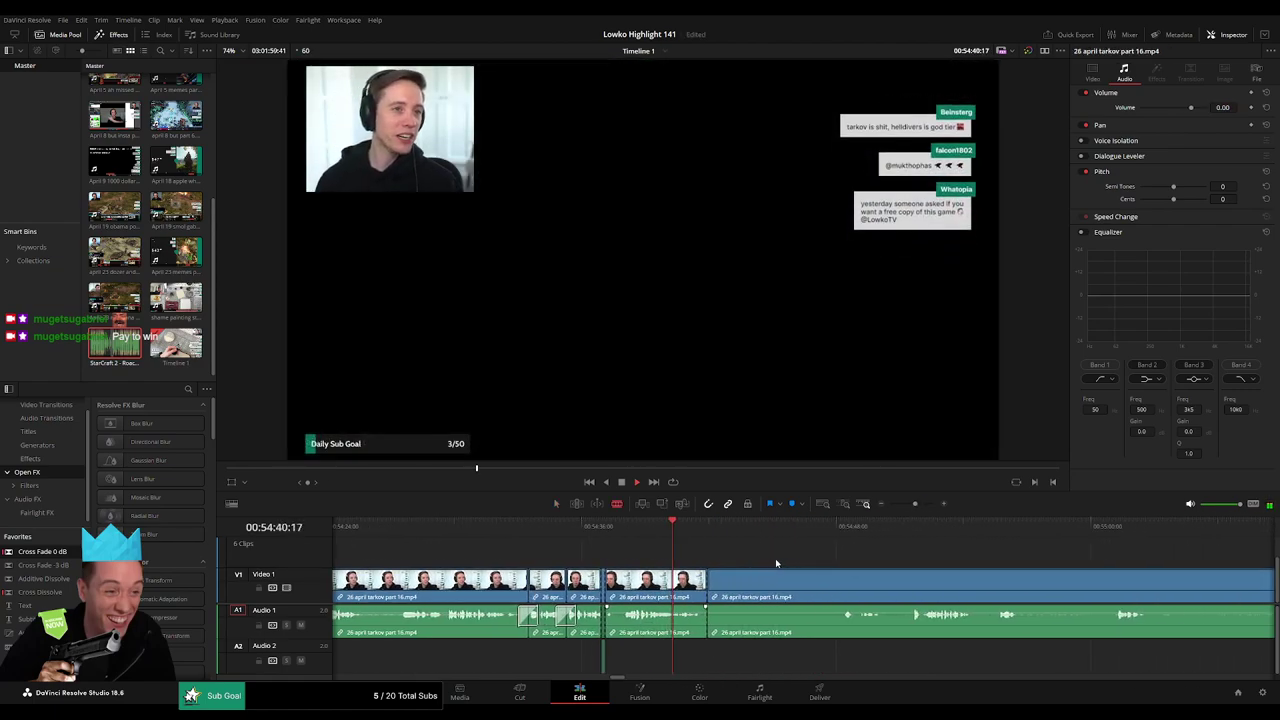
pyautogui.click(836, 529)
pyautogui.scroll(-2, 903, 551)
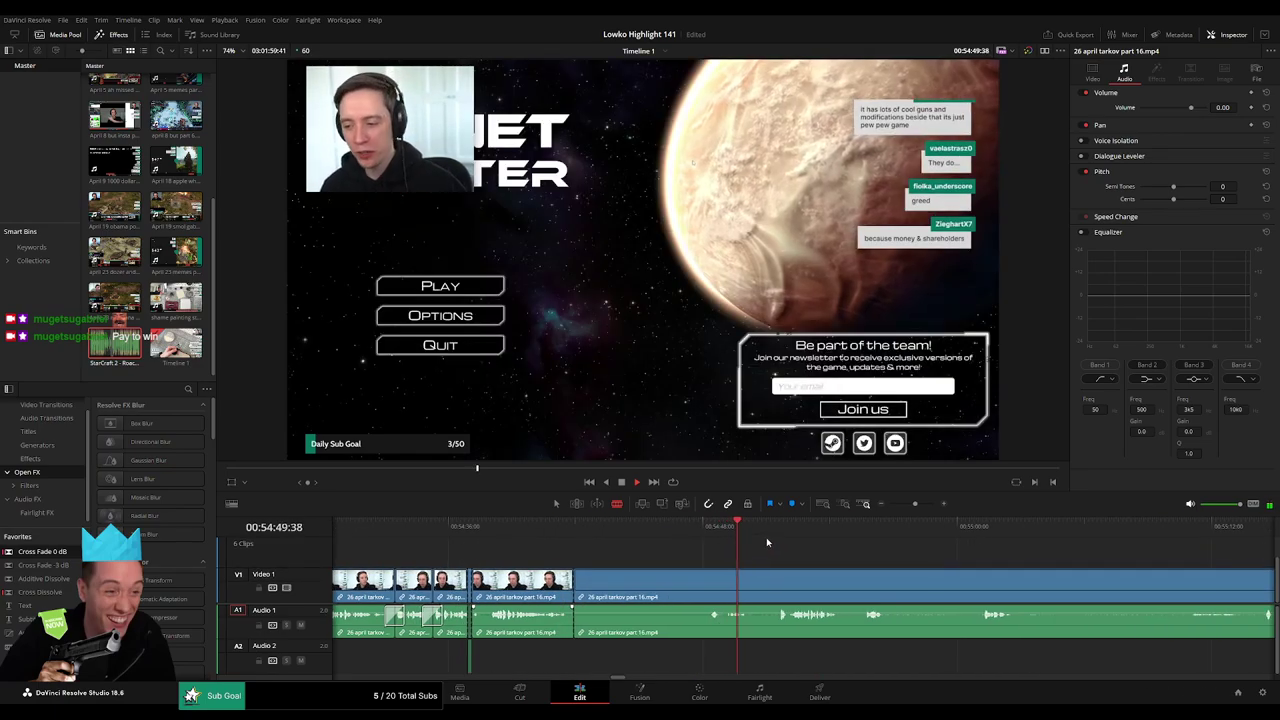
pyautogui.click(779, 530)
pyautogui.click(722, 578)
pyautogui.press('a')
pyautogui.click(704, 583)
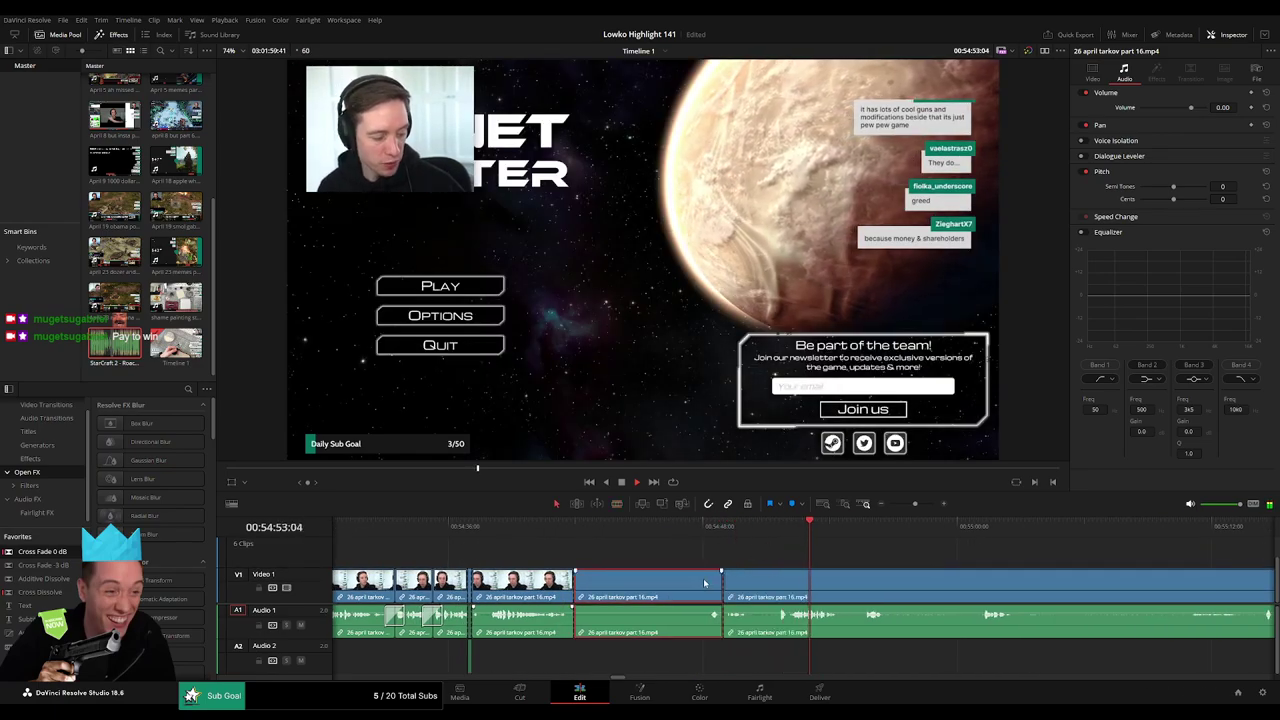
pyautogui.press('Delete')
# Apply the Cross Fade 0 dB transition to the audio cut near 54:42 and play through it.
pyautogui.moveTo(47, 556); pyautogui.dragTo(572, 618)
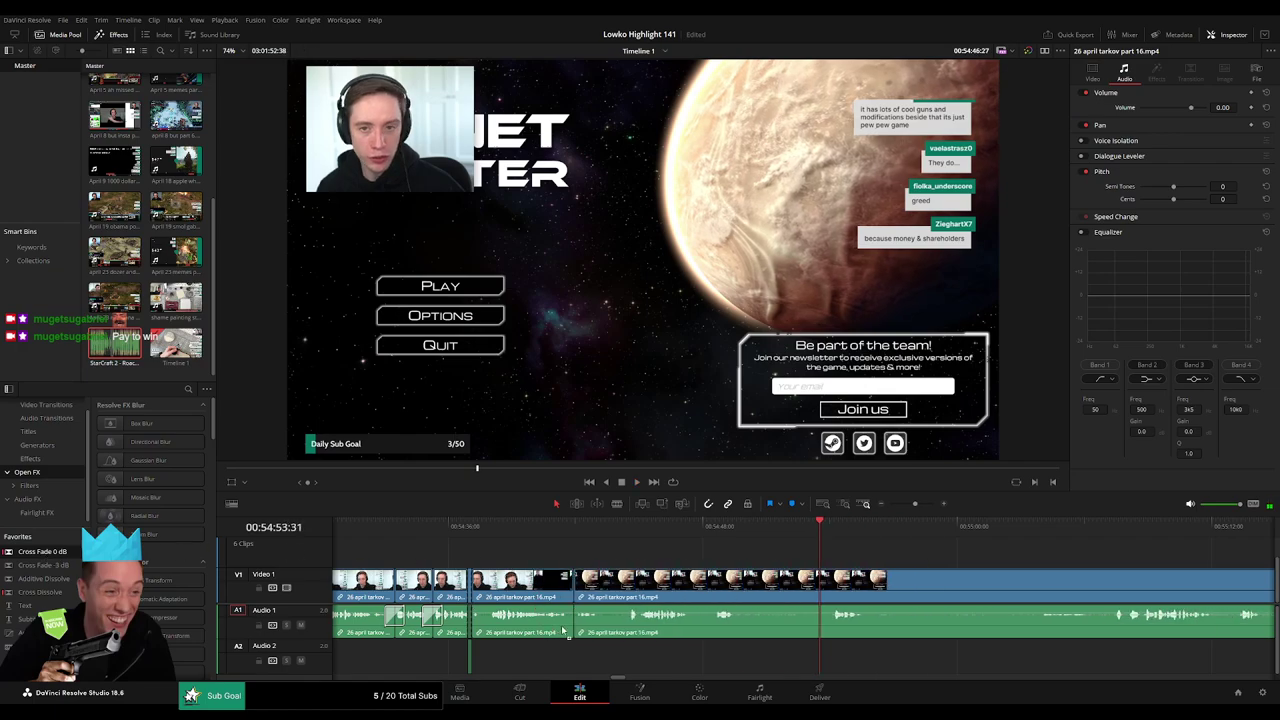
pyautogui.click(557, 529)
pyautogui.press('space')
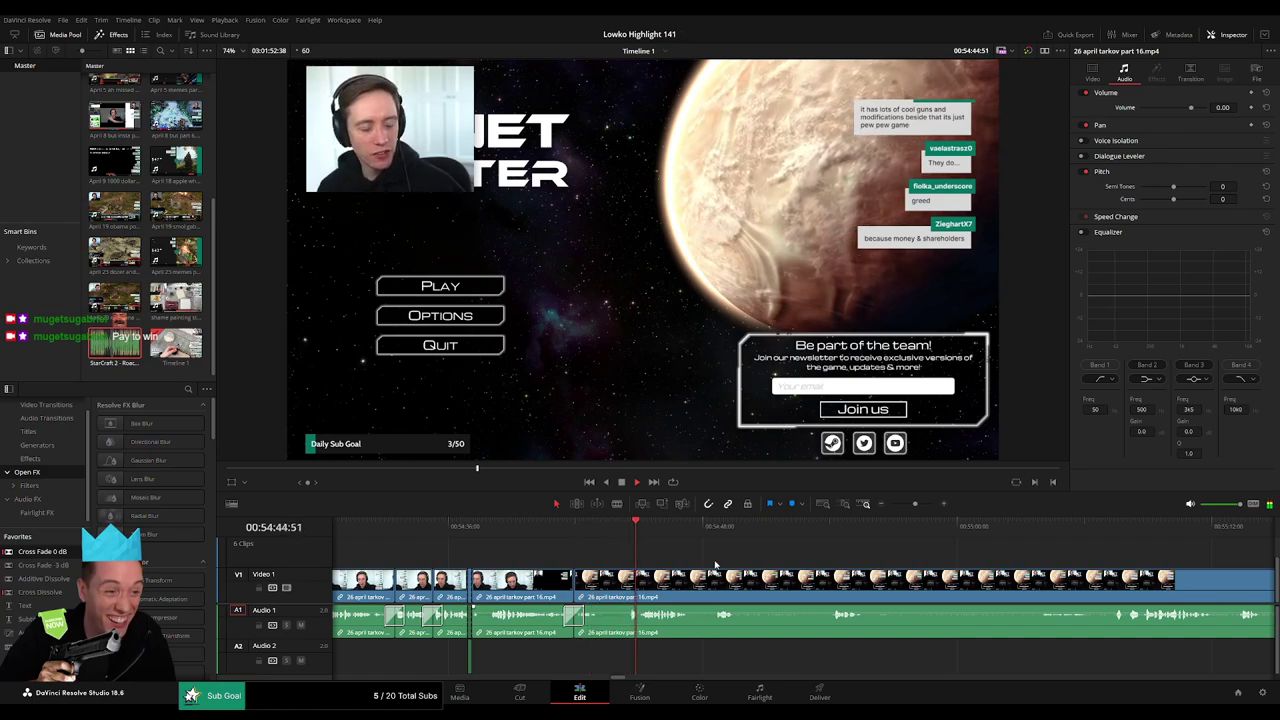
# Ripple-delete the footage between about 54:50 and 55:07 and cross-fade the resulting audio cut.
pyautogui.moveTo(715, 565); pyautogui.dragTo(551, 547)
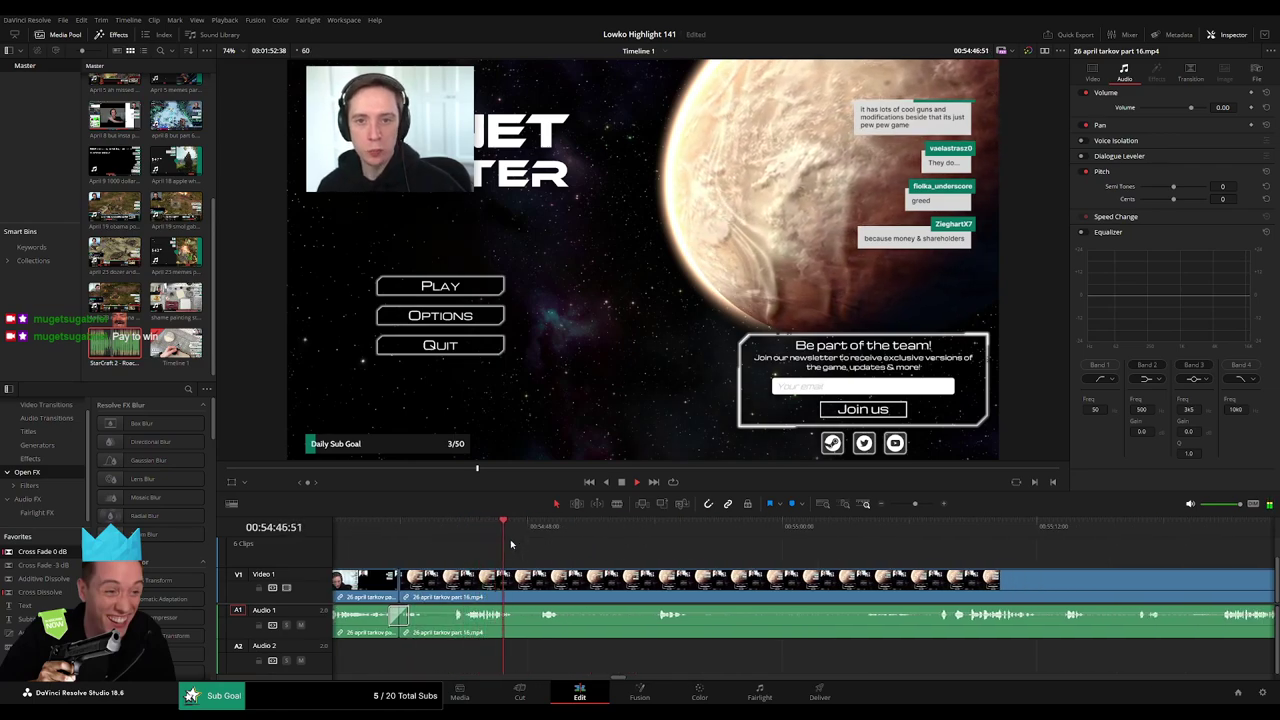
pyautogui.click(536, 540)
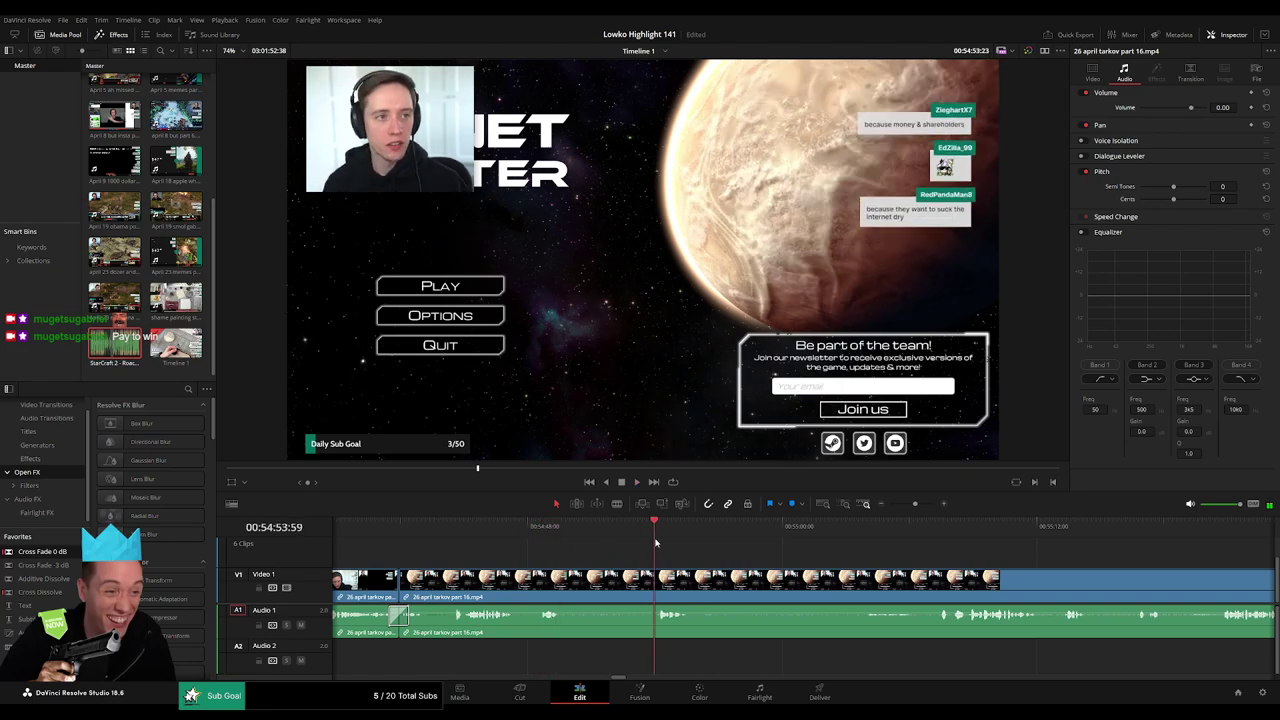
pyautogui.press('b')
pyautogui.click(566, 580)
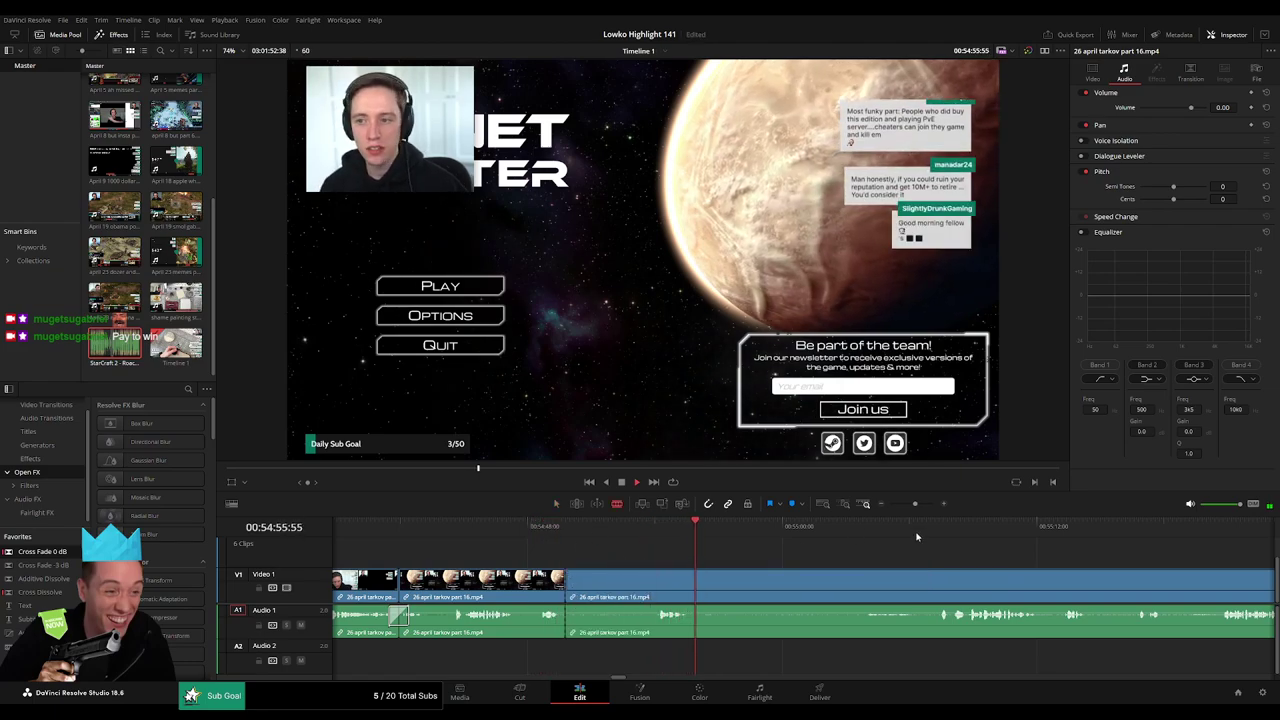
pyautogui.click(941, 535)
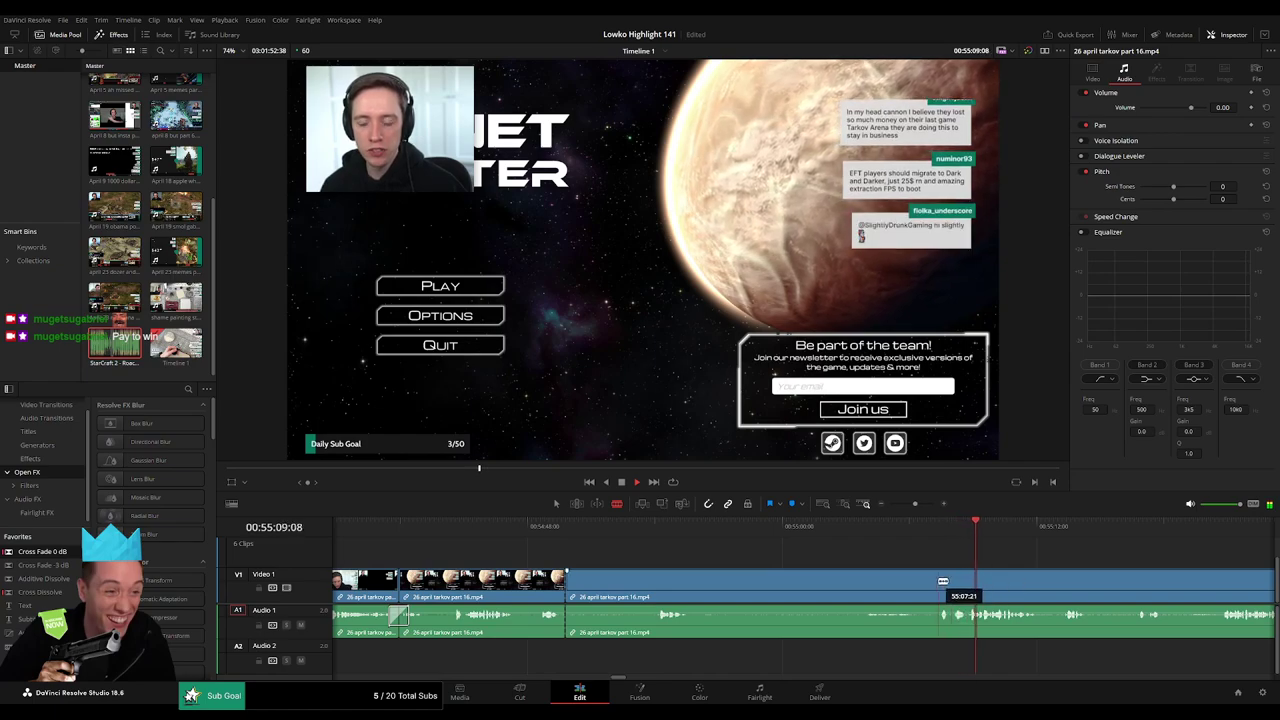
pyautogui.click(942, 581)
pyautogui.press('a')
pyautogui.click(886, 581)
pyautogui.press('Delete')
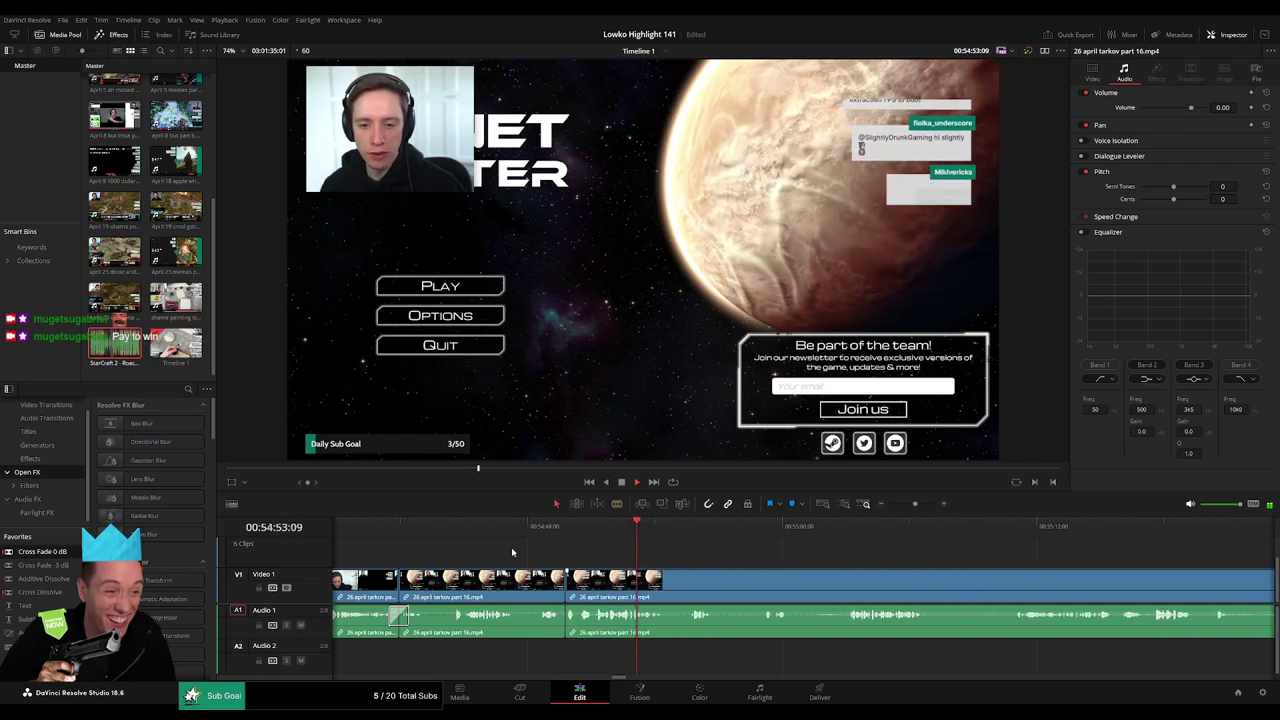
pyautogui.hscroll(3, 577, 565)
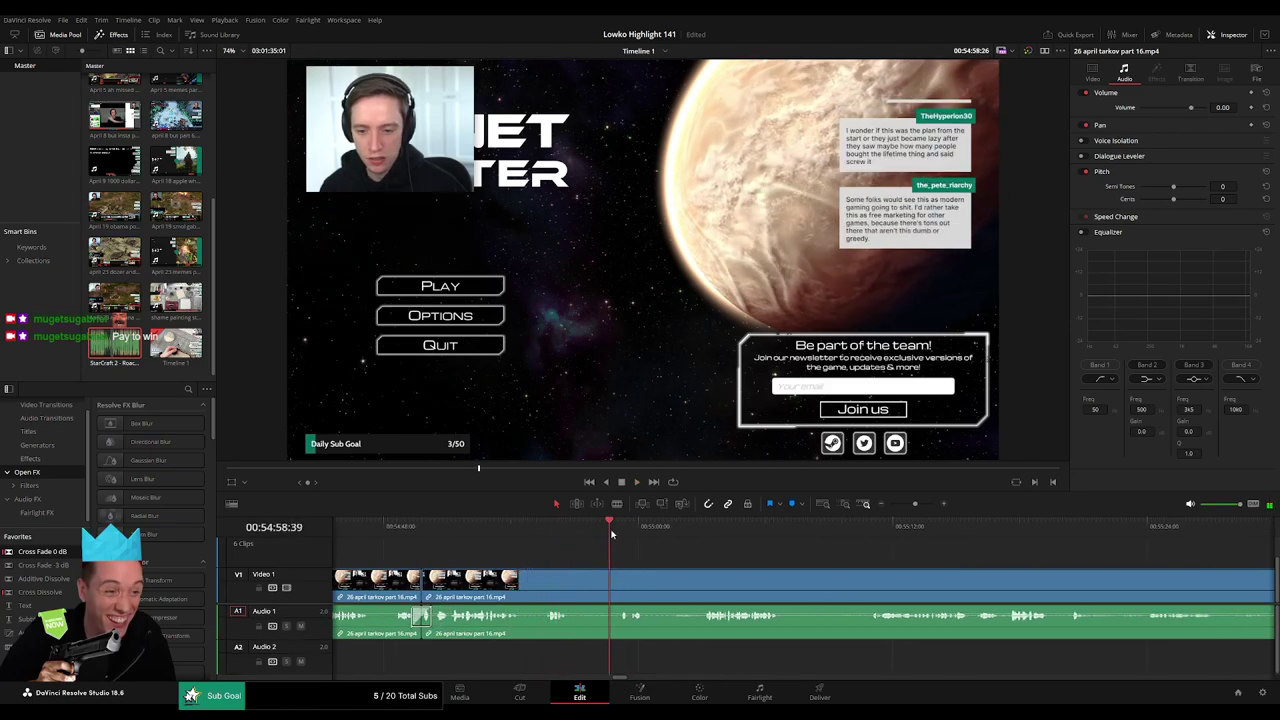
# Ripple-delete the pause between about 54:57 and 54:59 and cross-fade the audio at the cut.
pyautogui.press('b')
pyautogui.click(572, 575)
pyautogui.click(619, 576)
pyautogui.press('a')
pyautogui.click(604, 579)
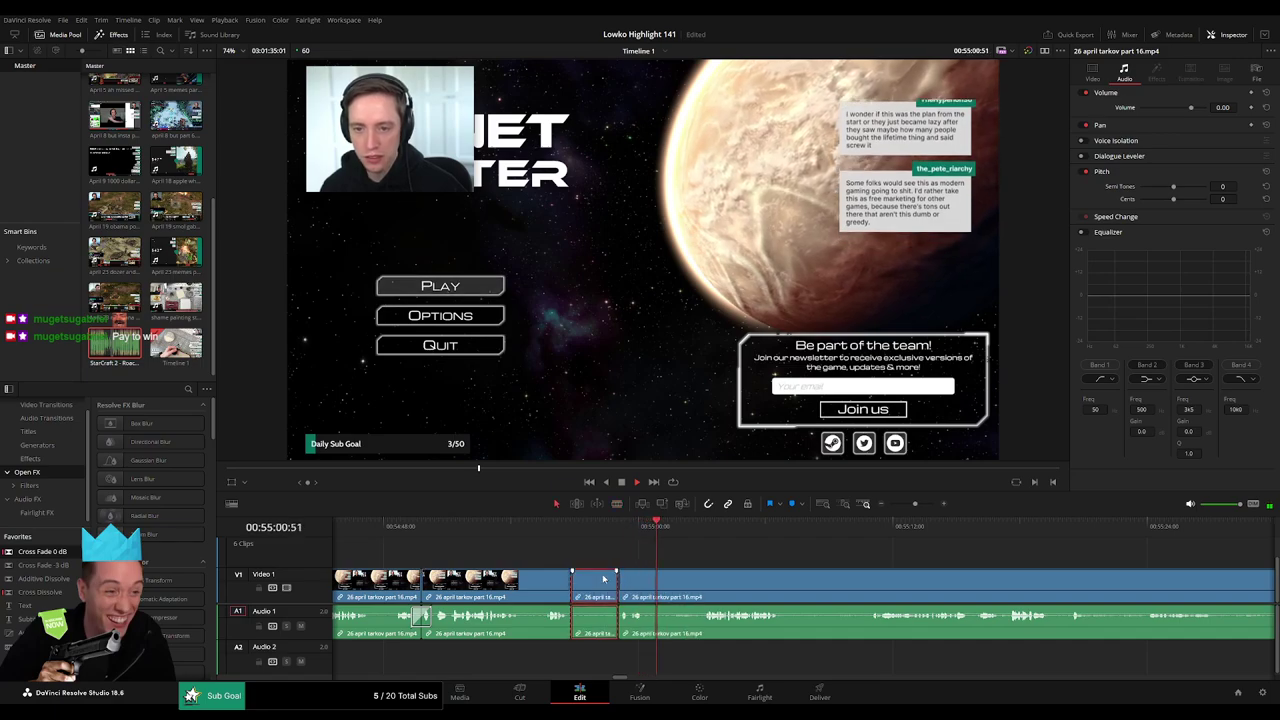
pyautogui.press('Delete')
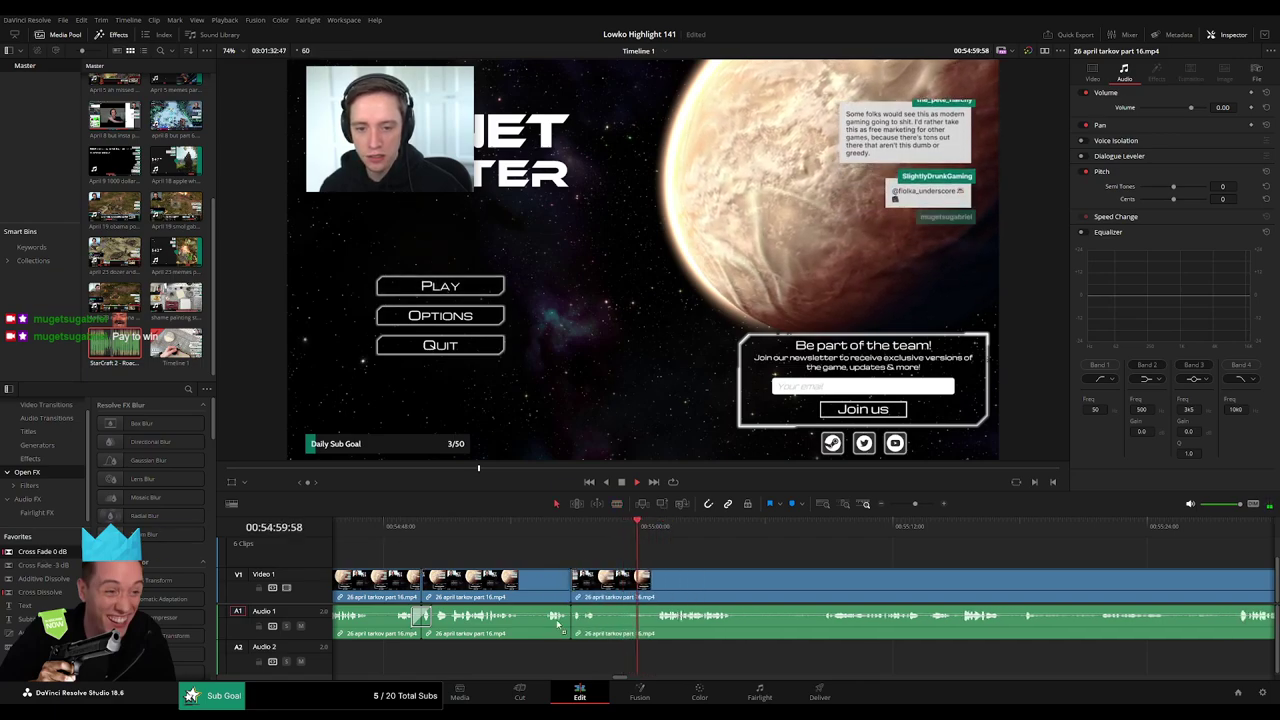
# Cut out the footage between about 54:58 and 55:01, close the gap, and cross-fade the audio cut.
pyautogui.click(599, 577)
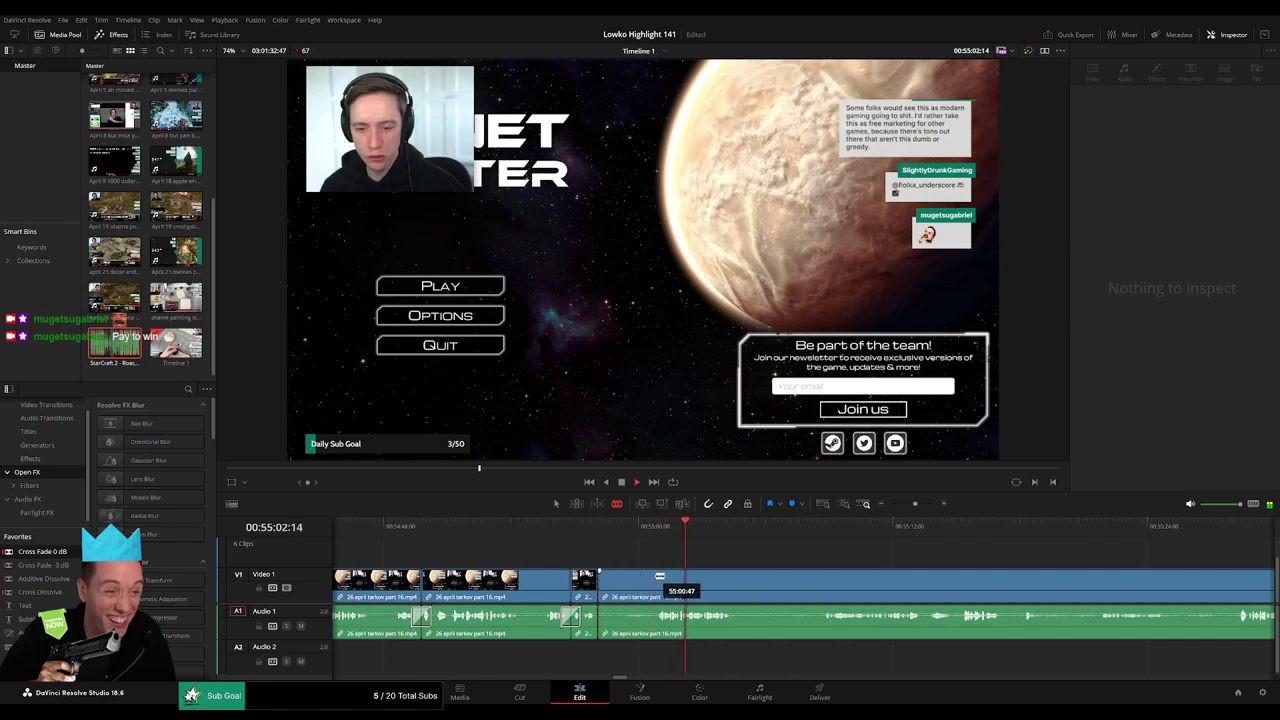
pyautogui.click(655, 576)
pyautogui.press('a')
pyautogui.click(634, 584)
pyautogui.press('Delete')
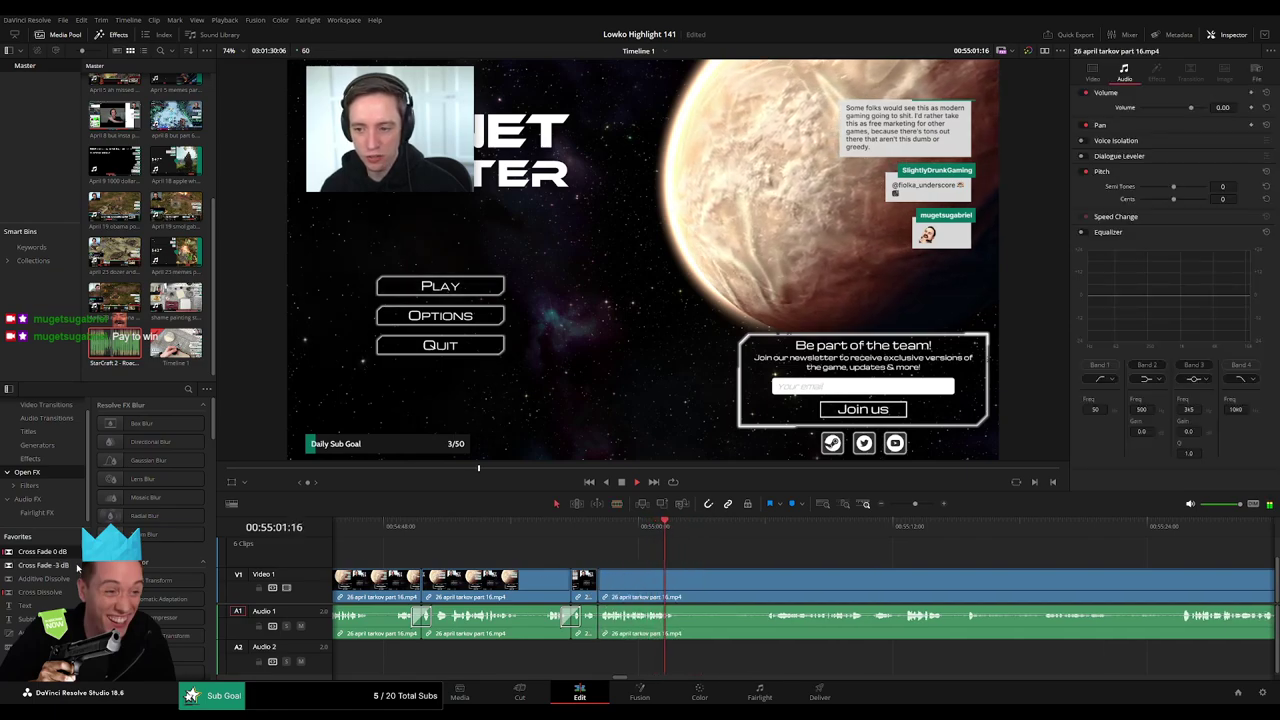
pyautogui.moveTo(605, 634); pyautogui.dragTo(601, 625)
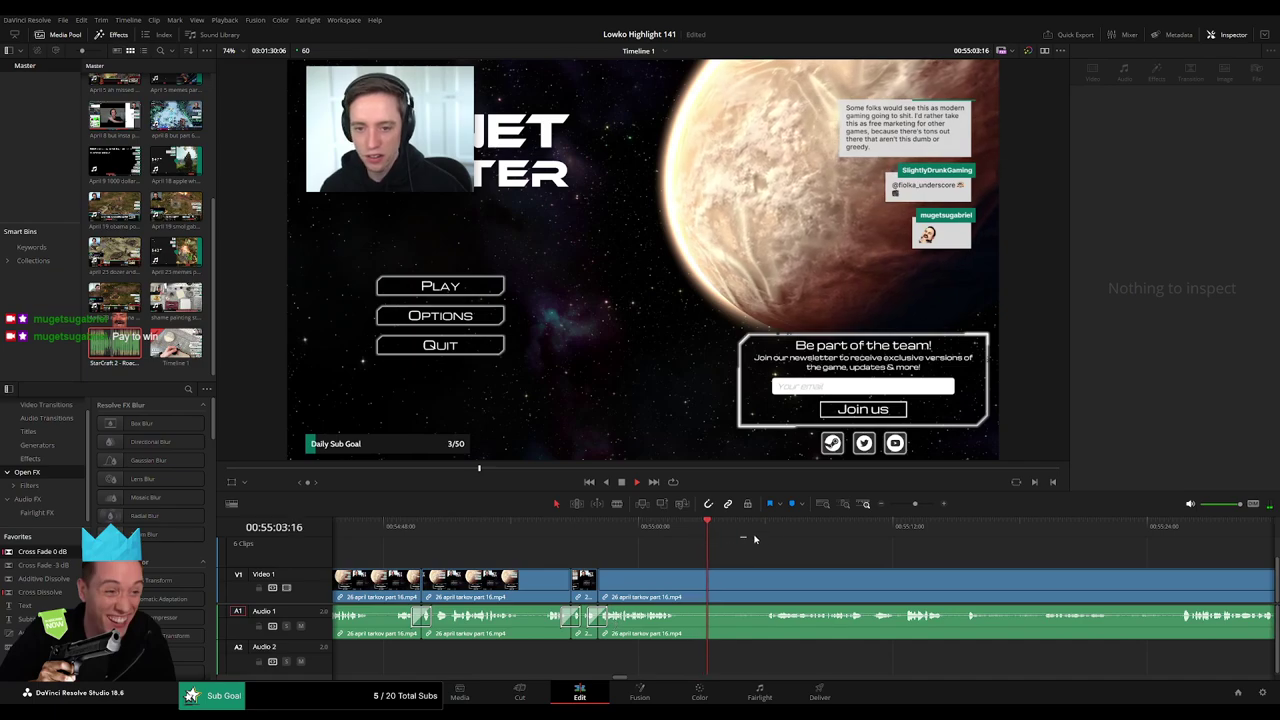
# Ripple-delete the quiet footage between about 55:02 and 55:06 and apply Cross Fade 0 dB to the audio cut.
pyautogui.click(770, 529)
pyautogui.press('b')
pyautogui.click(681, 575)
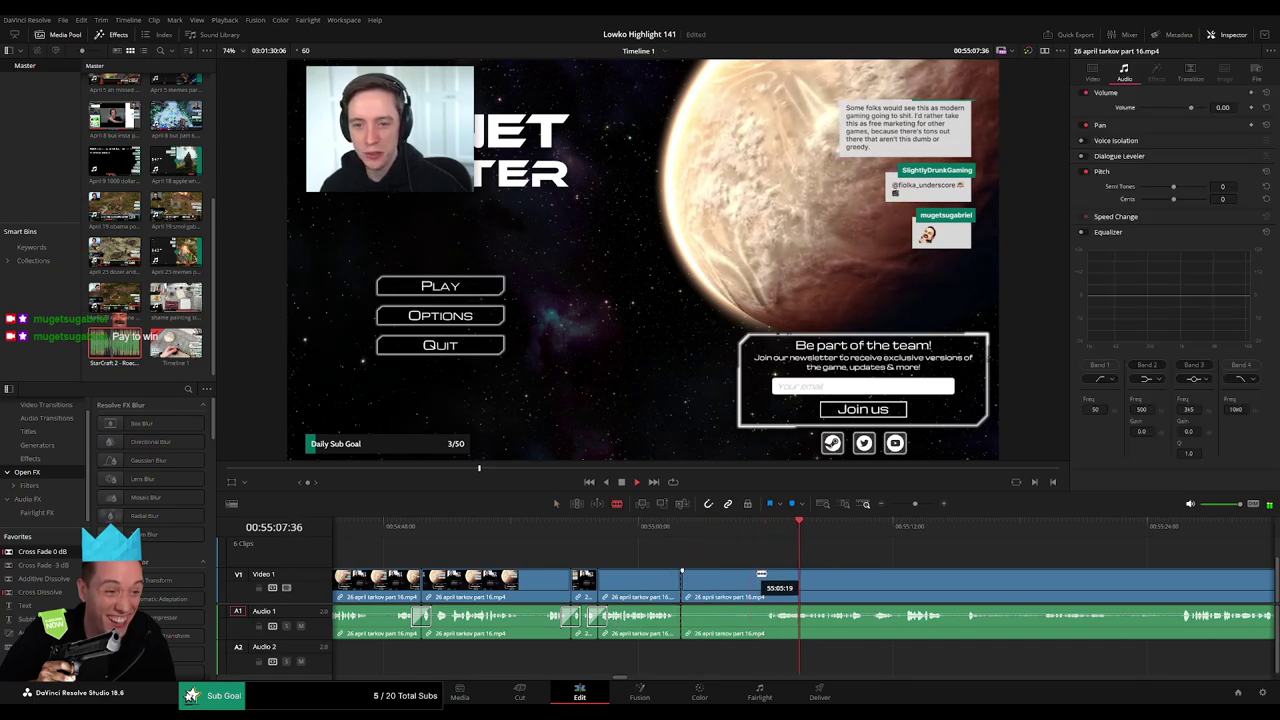
pyautogui.click(767, 575)
pyautogui.press('a')
pyautogui.click(740, 583)
pyautogui.press('Delete')
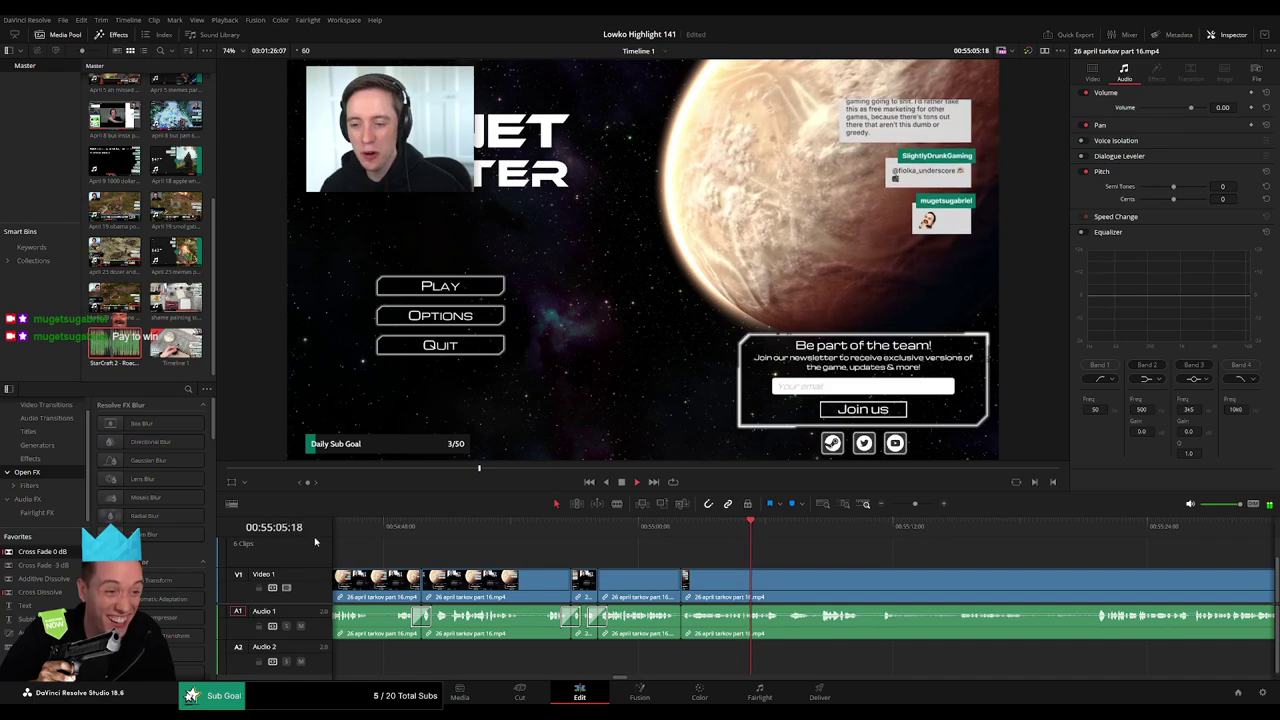
pyautogui.moveTo(56, 552); pyautogui.dragTo(681, 619)
# Remove the segment between about 55:12 and 55:14, close the gap it leaves, and cross-fade the audio cut.
pyautogui.moveTo(868, 573); pyautogui.dragTo(659, 559)
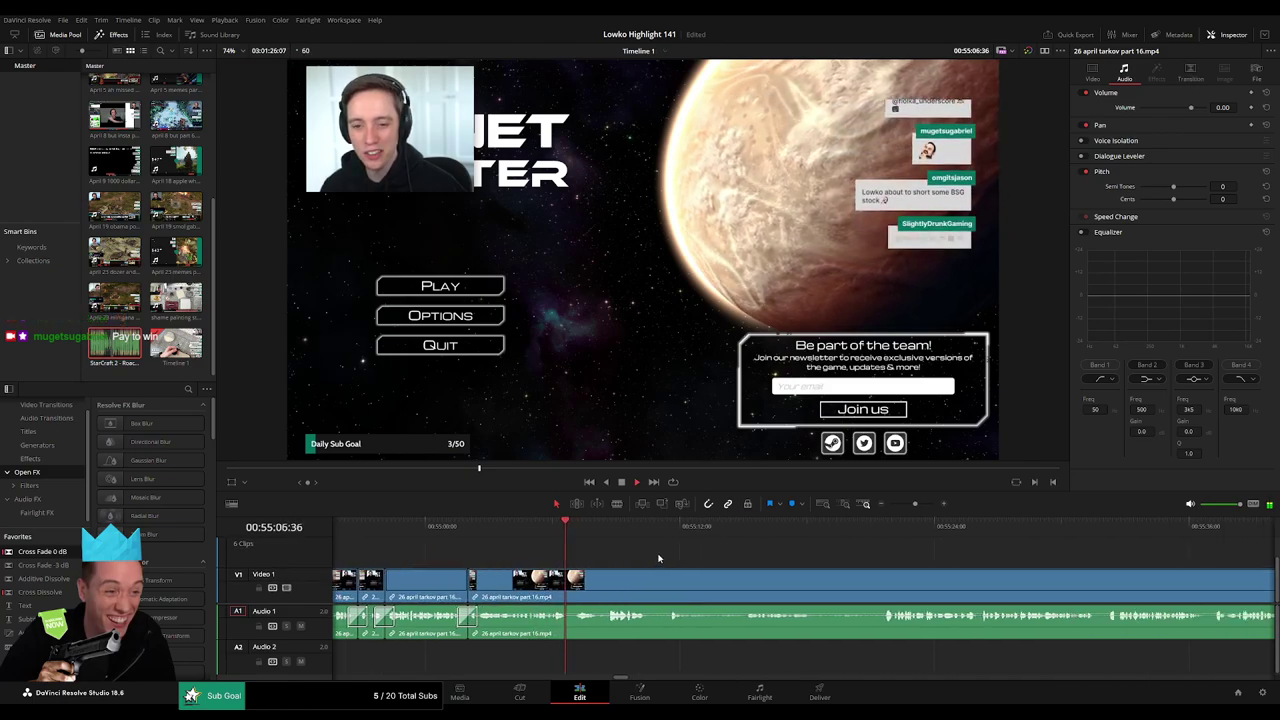
pyautogui.hscroll(2, 592, 544)
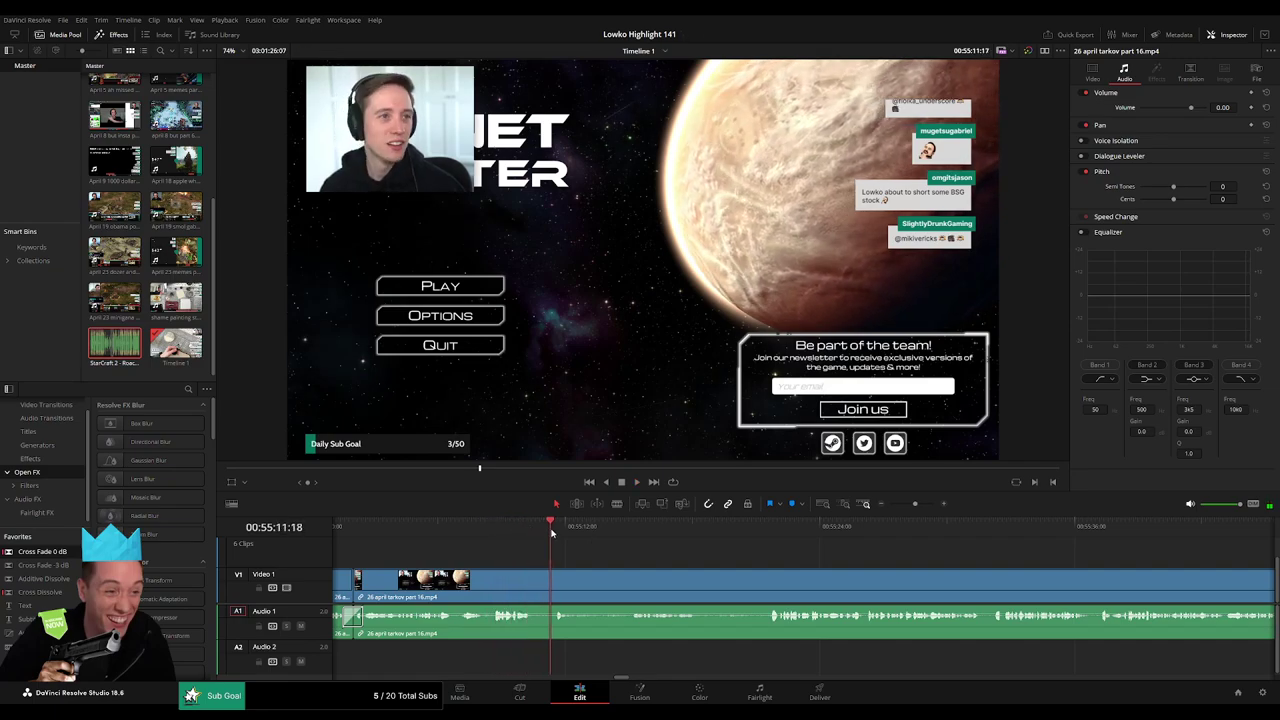
pyautogui.press('b')
pyautogui.click(580, 580)
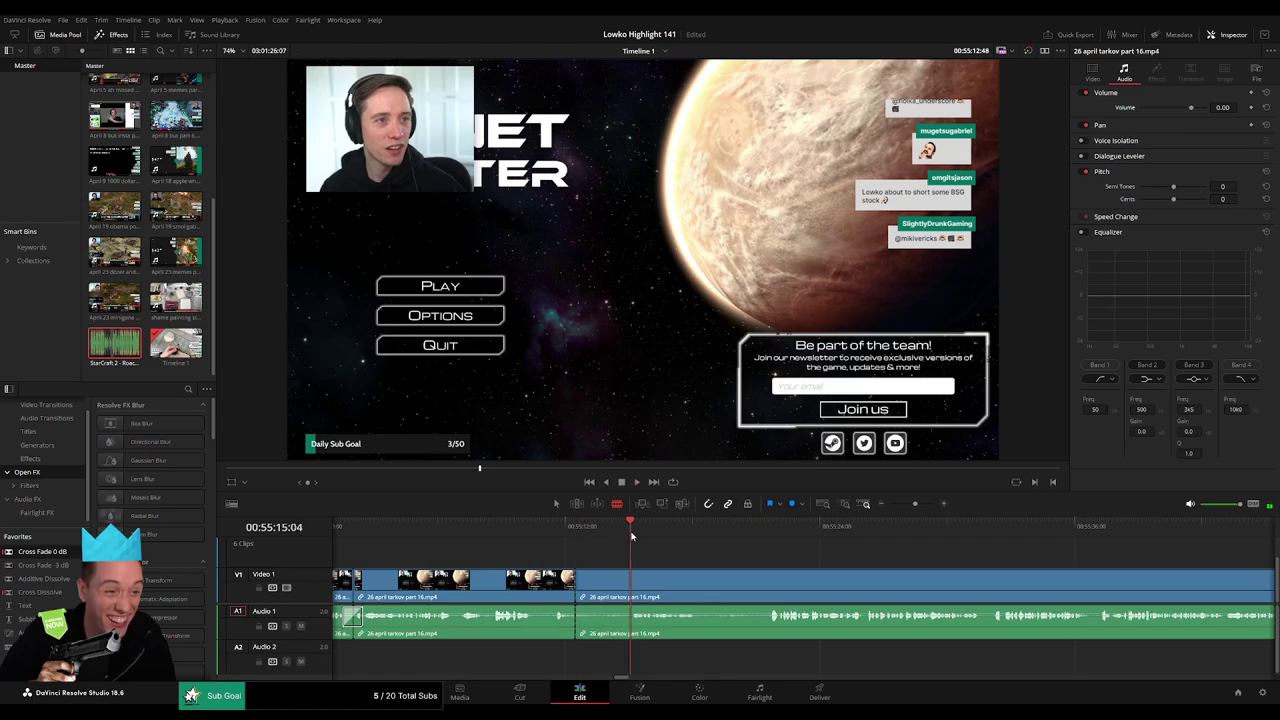
pyautogui.click(633, 575)
pyautogui.press('a')
pyautogui.click(628, 578)
pyautogui.press('Delete')
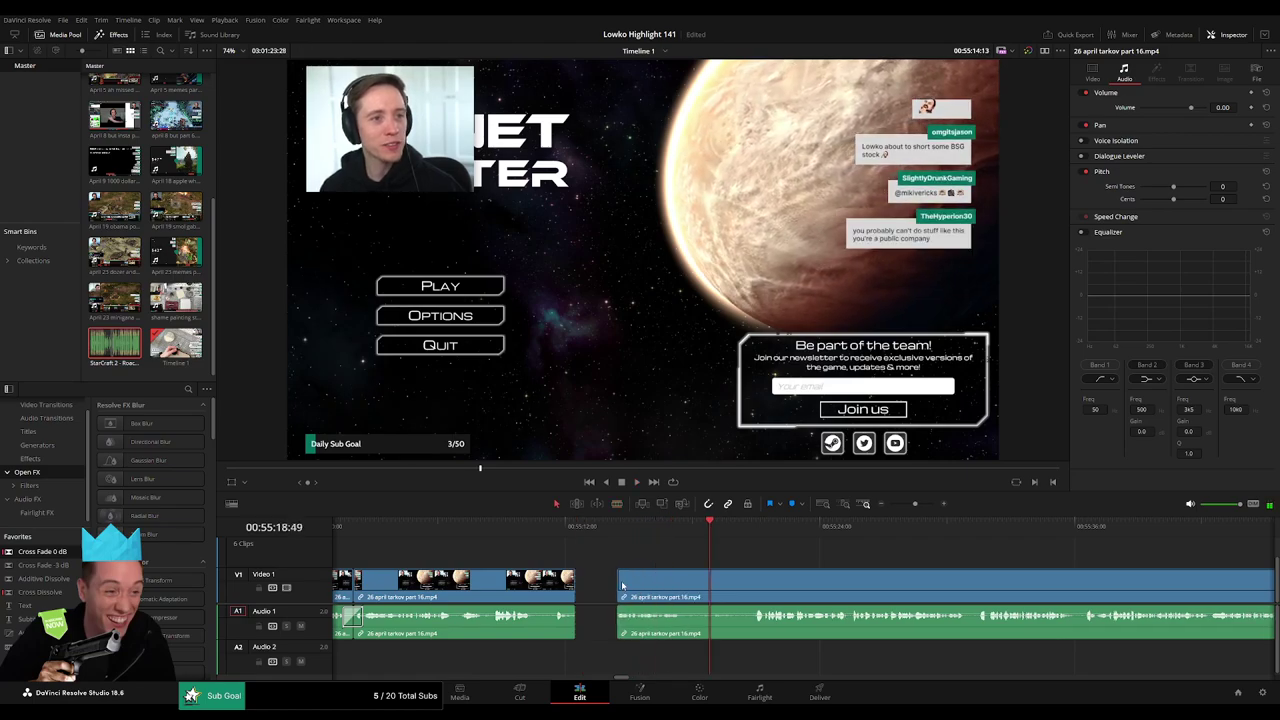
pyautogui.click(629, 529)
pyautogui.press('space')
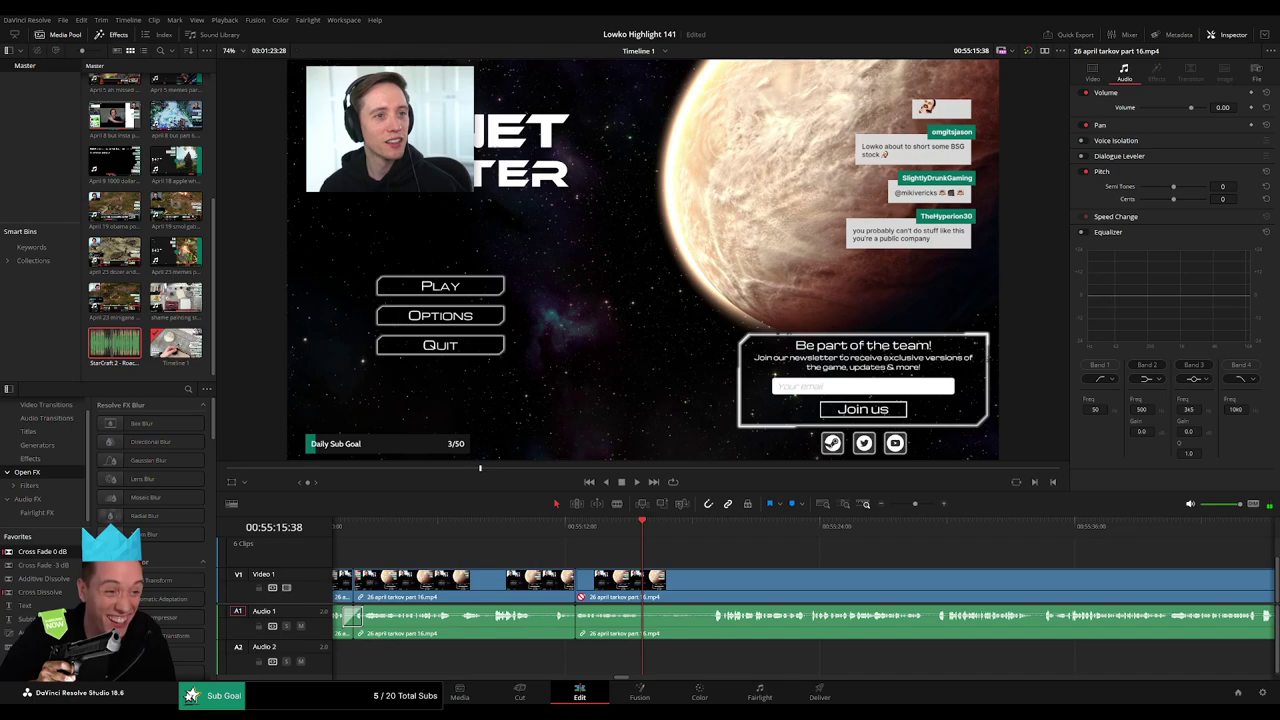
# Ripple-delete the quiet segment between about 55:16 and 55:19 and apply Cross Fade 0 dB to the audio cut.
pyautogui.click(707, 524)
pyautogui.click(646, 582)
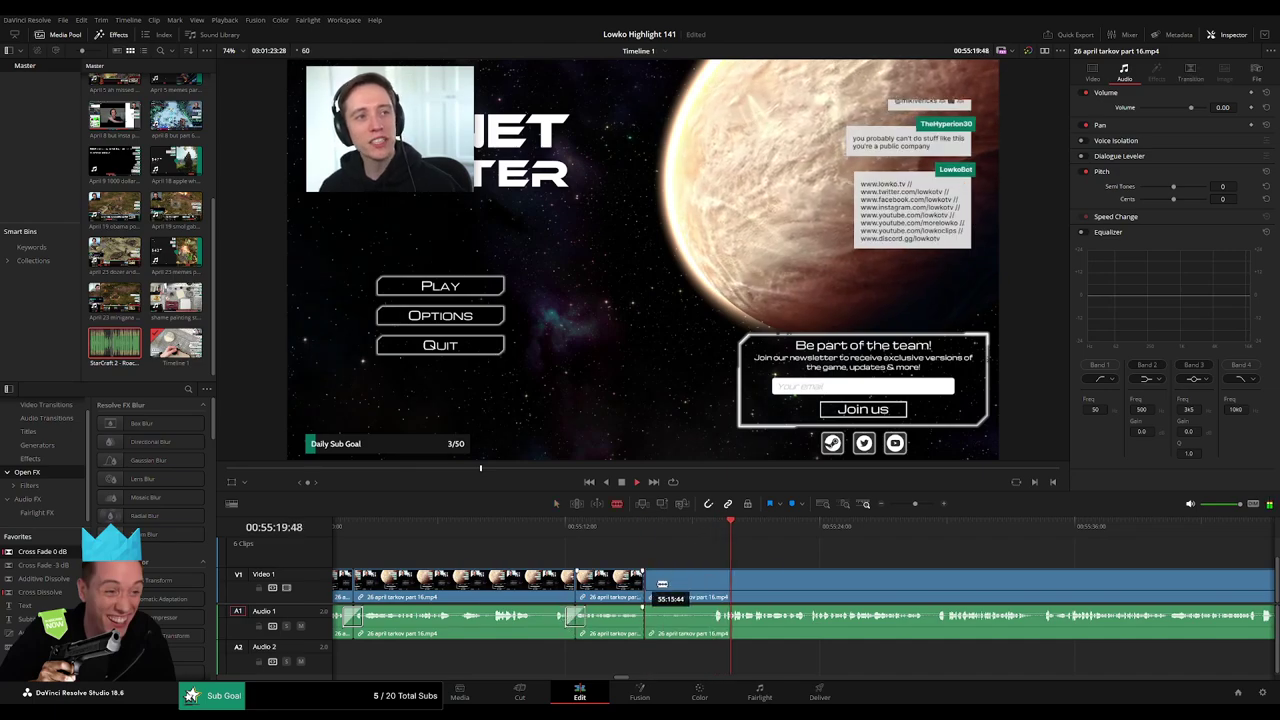
pyautogui.click(712, 583)
pyautogui.press('a')
pyautogui.click(695, 588)
pyautogui.press('BackSpace')
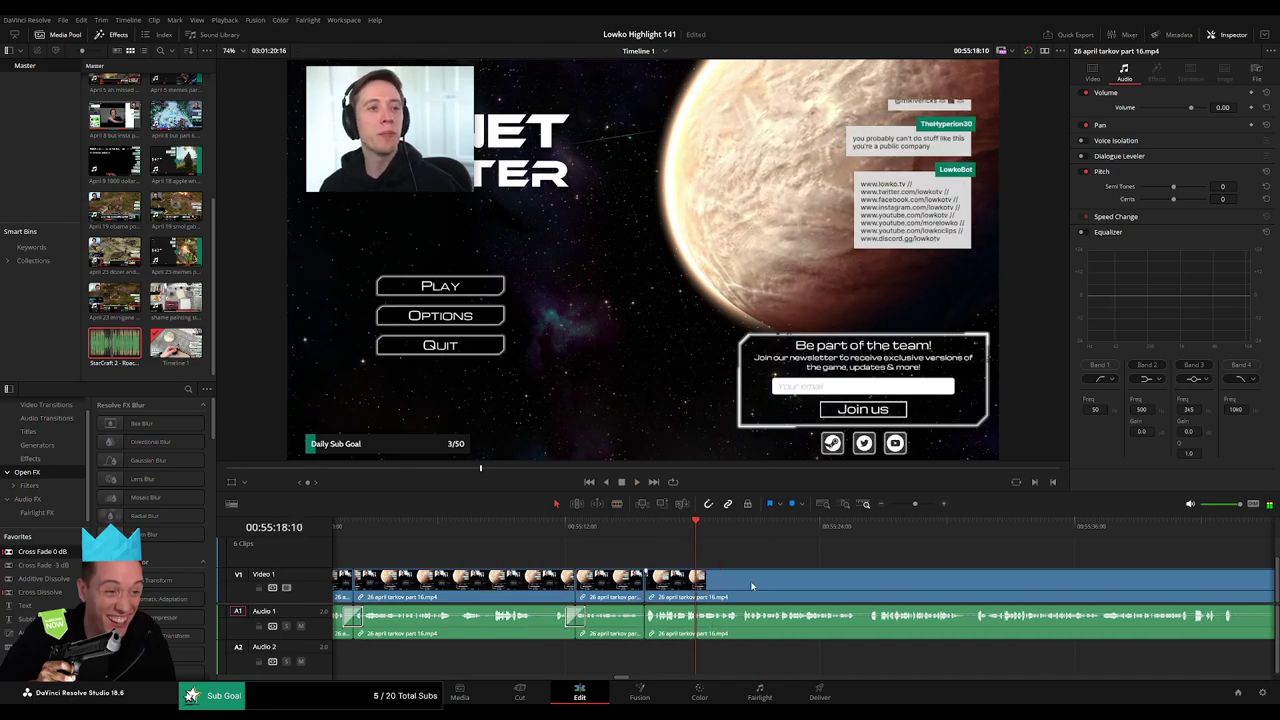
pyautogui.moveTo(265, 541); pyautogui.dragTo(645, 616)
# Play on to the next pause, split the clip at about 55:44 and 55:46, and ripple-delete the segment between.
pyautogui.hscroll(4, 774, 566)
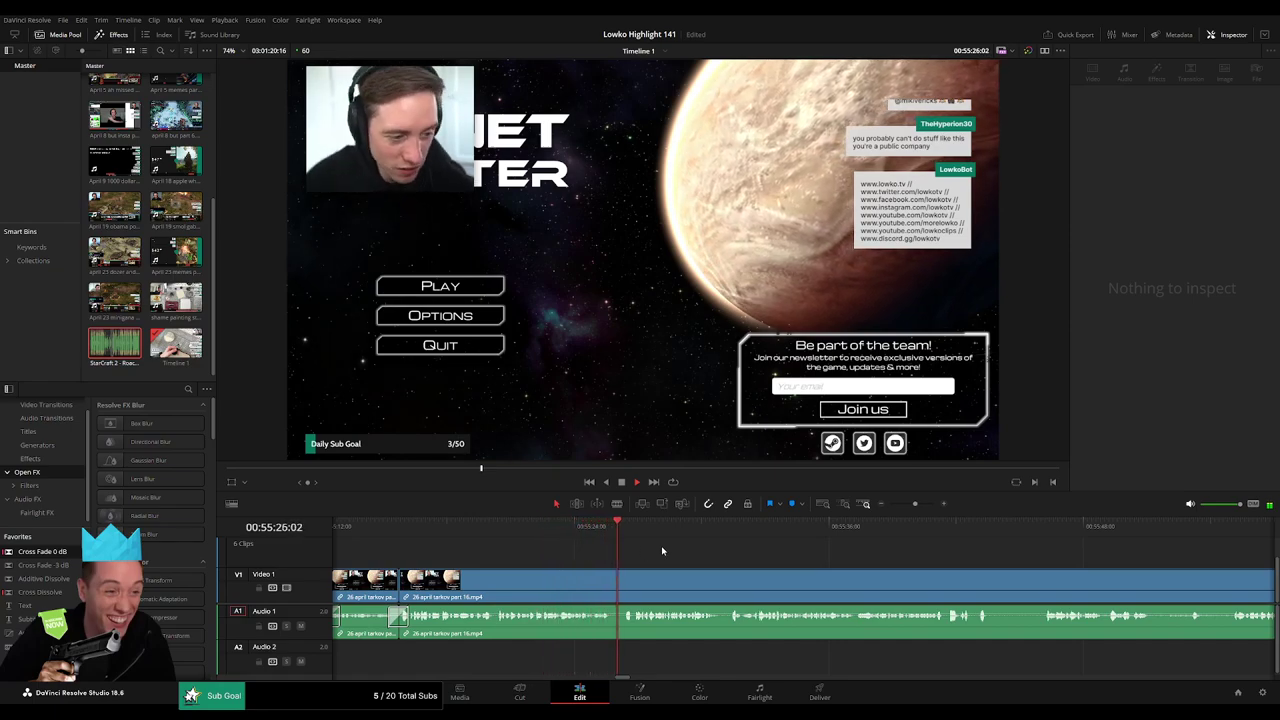
pyautogui.moveTo(917, 508)
pyautogui.mouseDown()
pyautogui.moveTo(884, 508)
pyautogui.moveTo(908, 505)
pyautogui.mouseUp()
pyautogui.moveTo(909, 555); pyautogui.dragTo(681, 552)
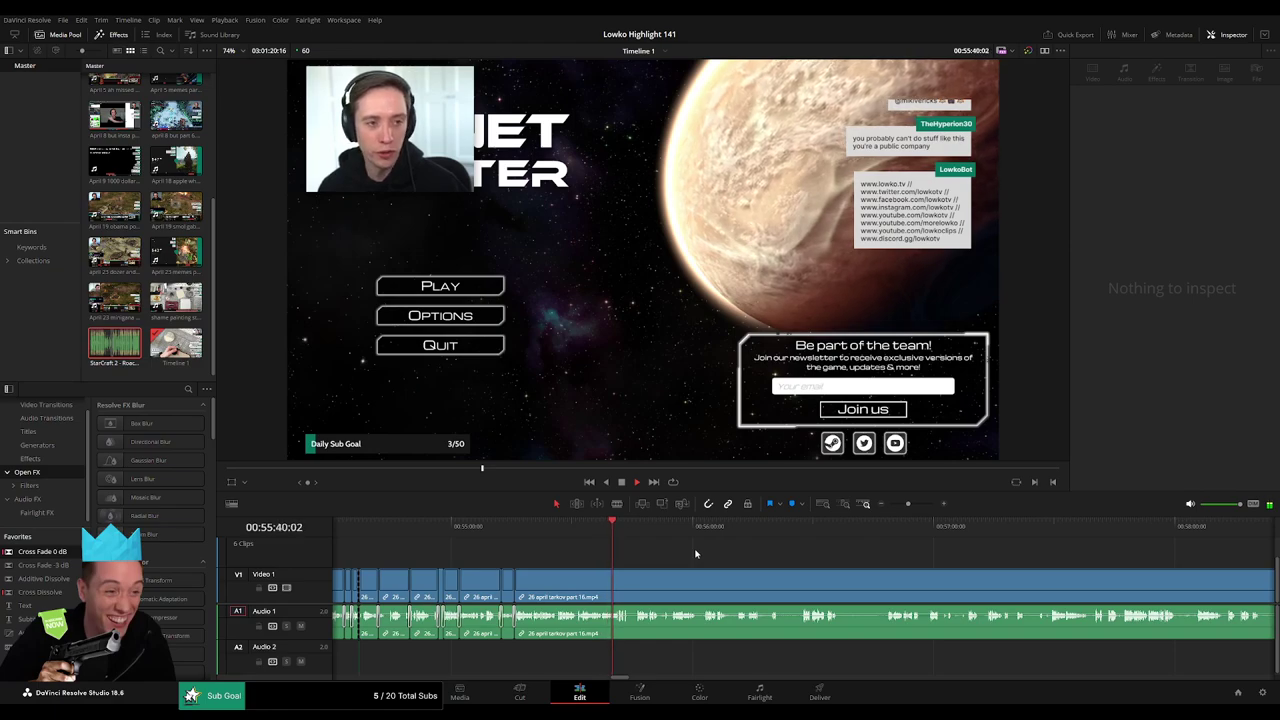
pyautogui.moveTo(909, 504); pyautogui.dragTo(913, 506)
pyautogui.moveTo(814, 542); pyautogui.dragTo(604, 541)
pyautogui.click(639, 529)
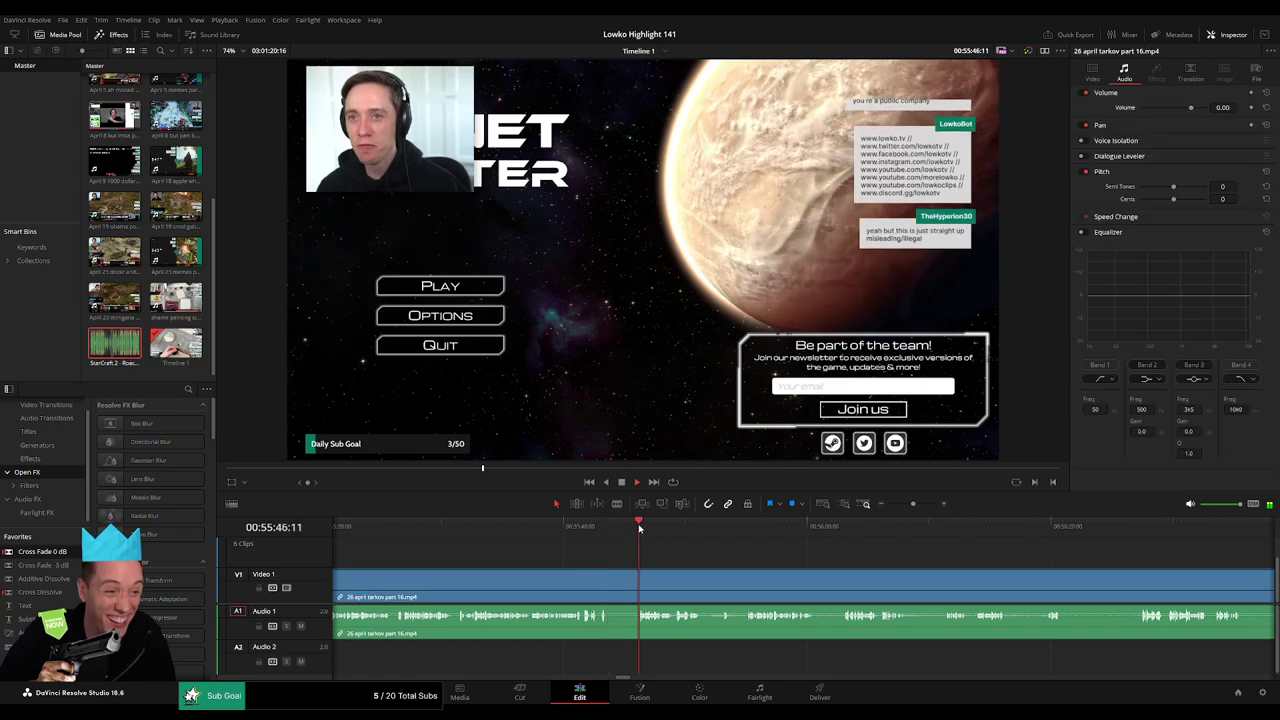
pyautogui.click(611, 581)
pyautogui.click(639, 581)
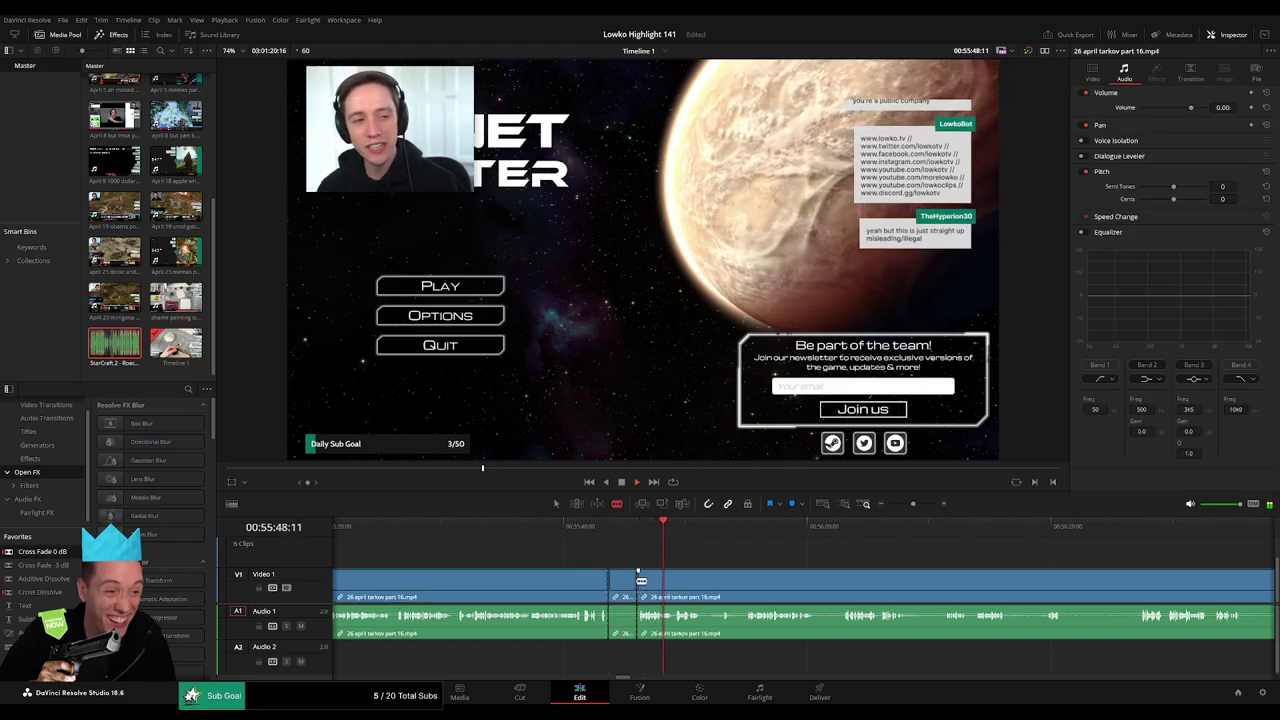
pyautogui.press('Delete')
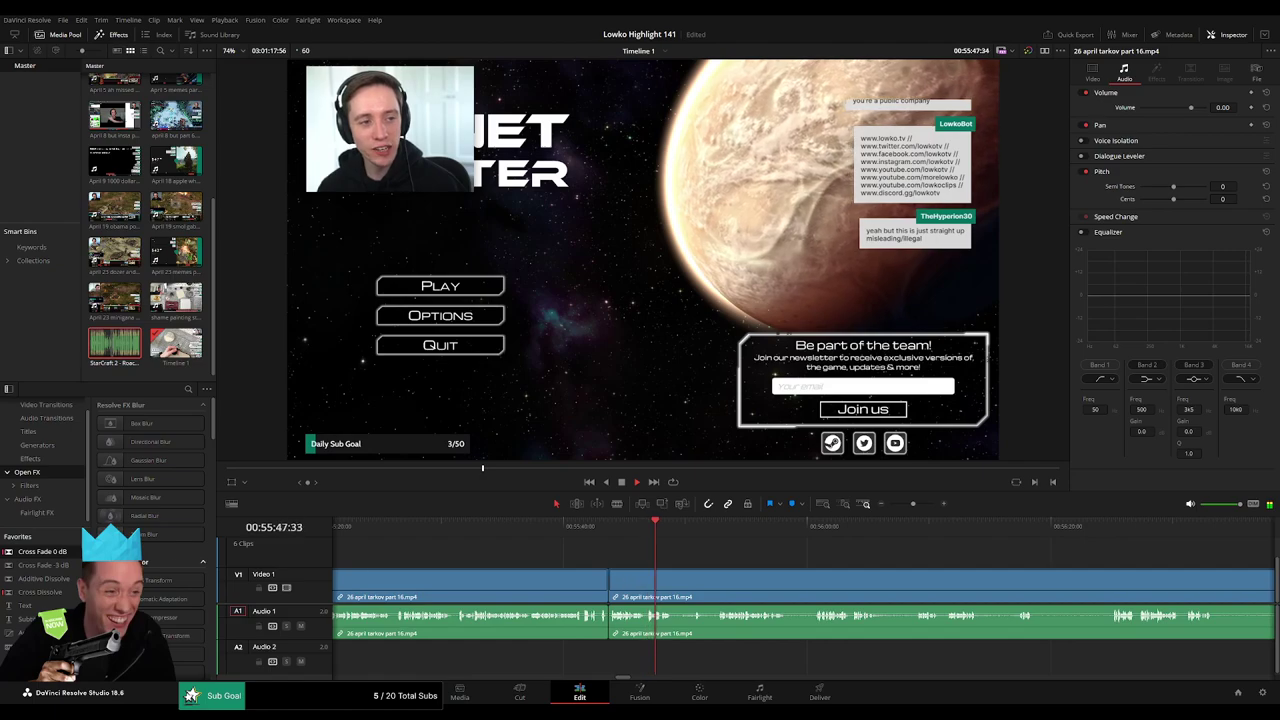
# Apply Cross Fade 0 dB to the audio cut at about 55:44 and ripple-delete the segment between about 55:49 and 55:52.
pyautogui.moveTo(616, 638); pyautogui.dragTo(614, 636)
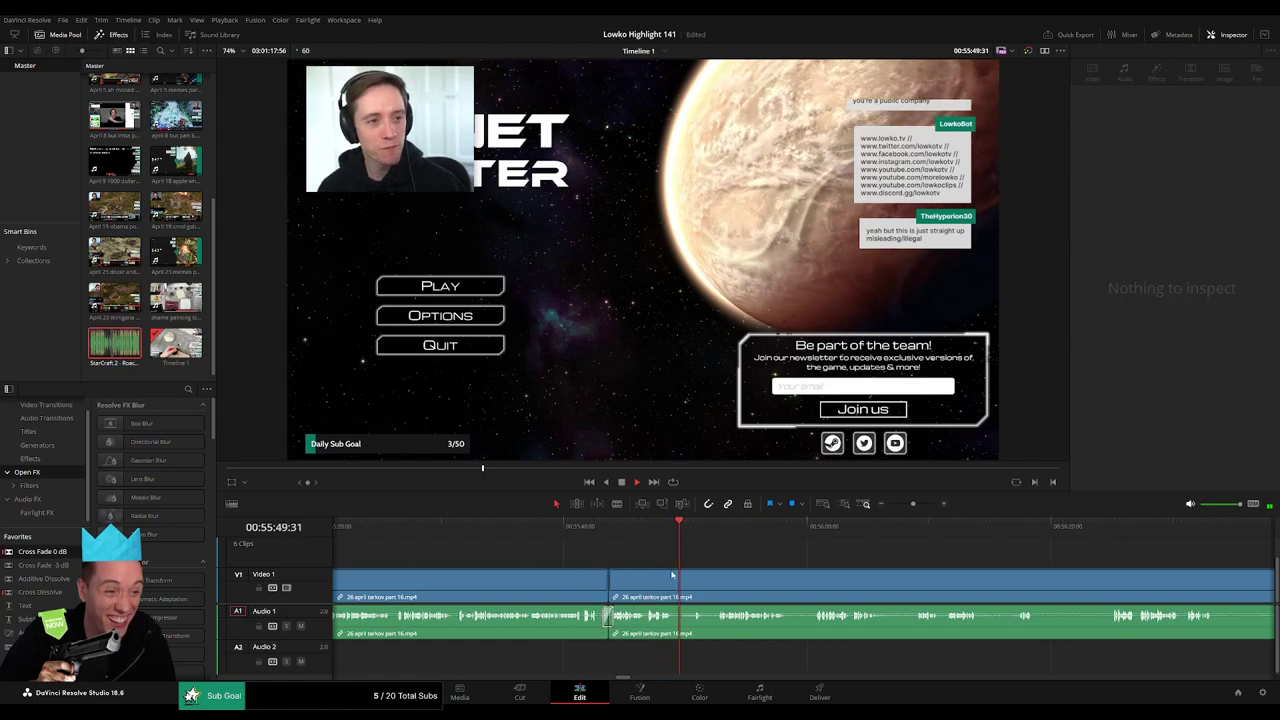
pyautogui.click(710, 536)
pyautogui.press('b')
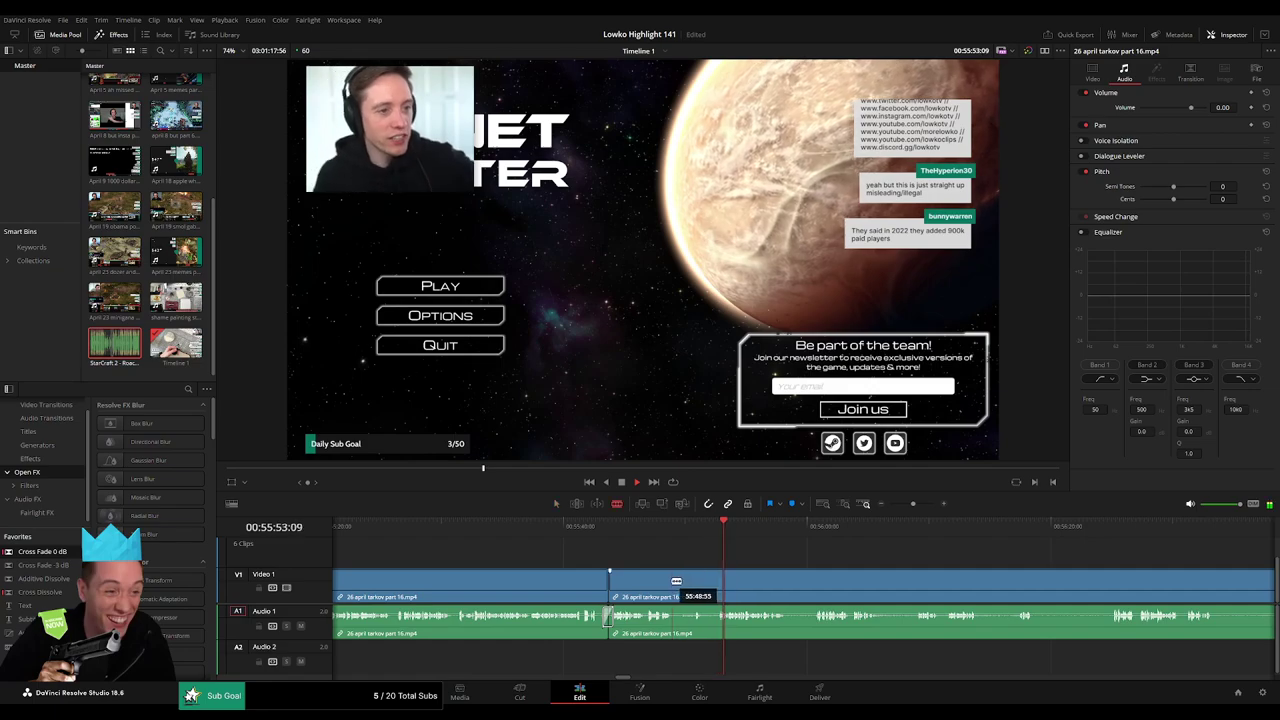
pyautogui.click(676, 580)
pyautogui.click(714, 580)
pyautogui.press('a')
pyautogui.click(698, 580)
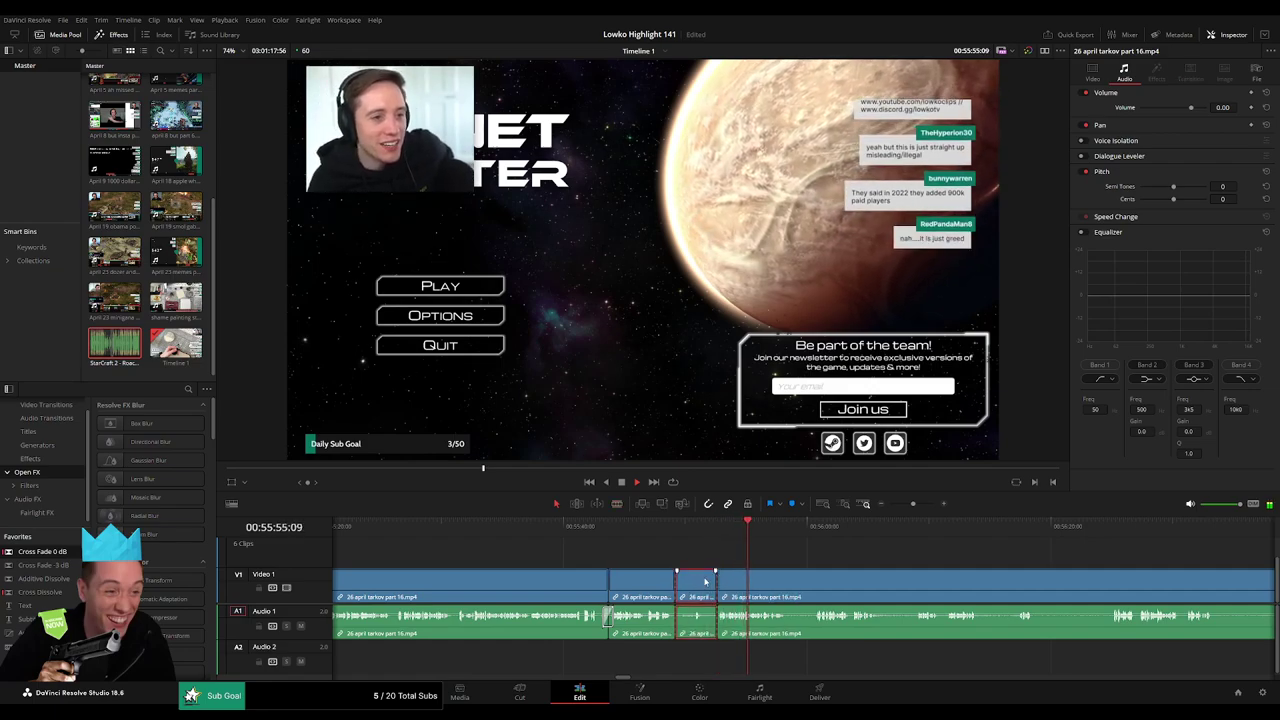
pyautogui.press('Delete')
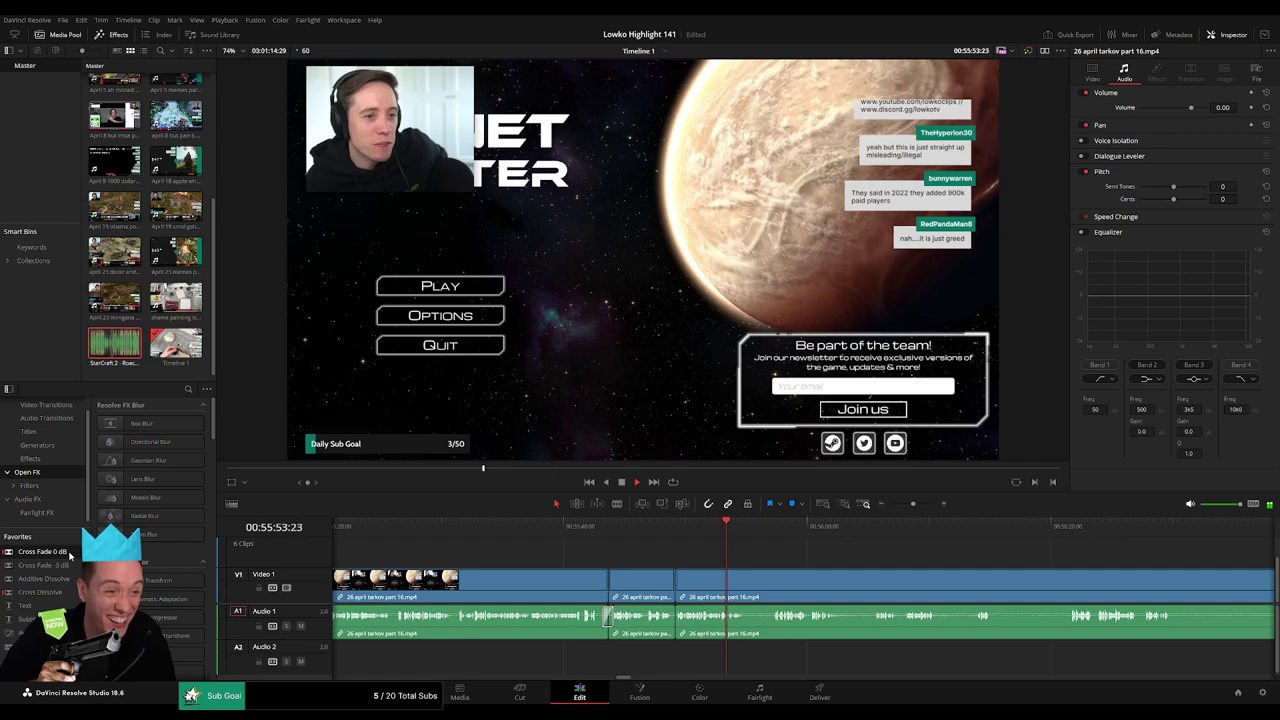
# Ripple-delete the quiet segment between about 55:55 and 55:57 and apply Cross Fade 0 dB to the audio cut.
pyautogui.click(772, 528)
pyautogui.hscroll(3, 853, 570)
pyautogui.press('b')
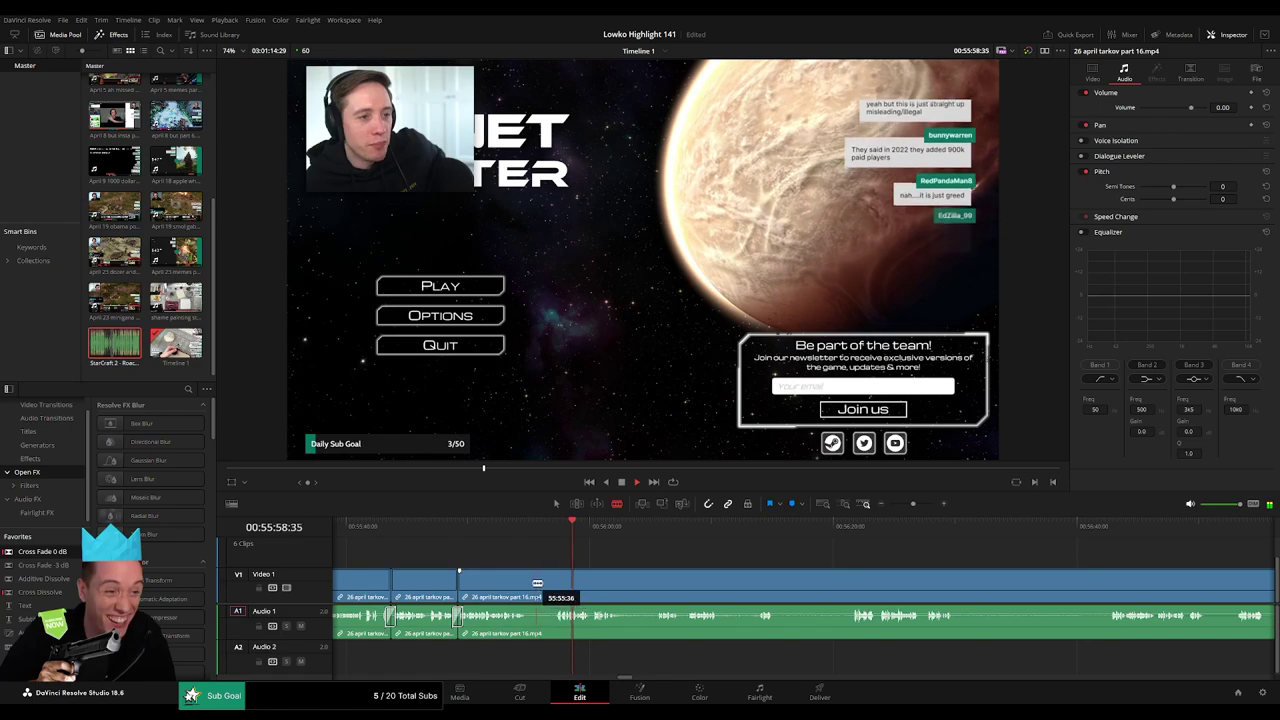
pyautogui.click(529, 581)
pyautogui.click(552, 580)
pyautogui.press('a')
pyautogui.click(545, 588)
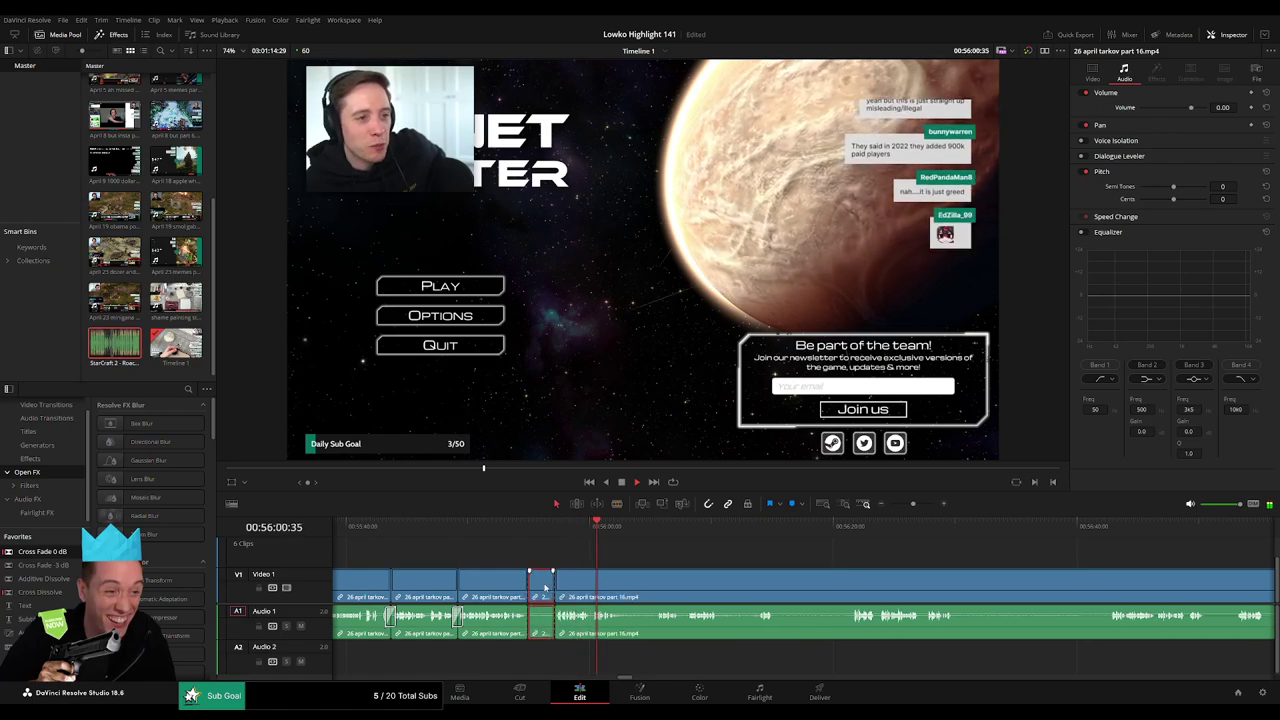
pyautogui.press('Delete')
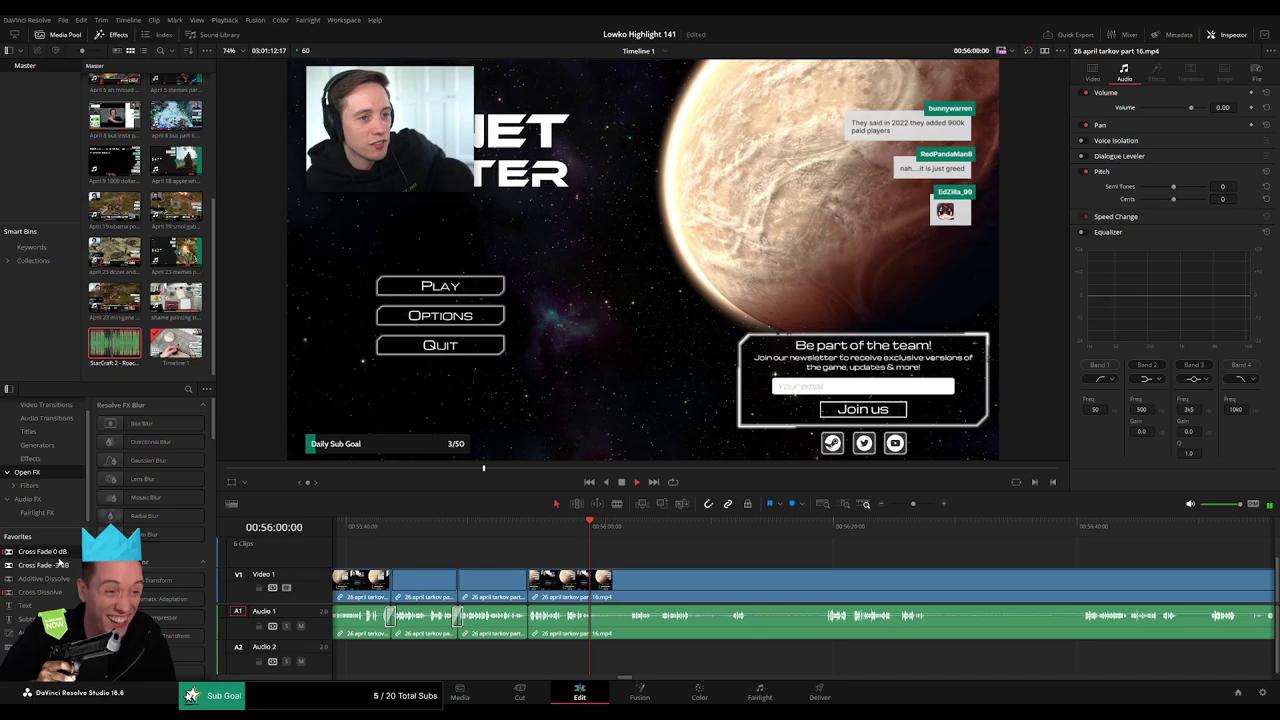
pyautogui.moveTo(571, 617); pyautogui.dragTo(528, 625)
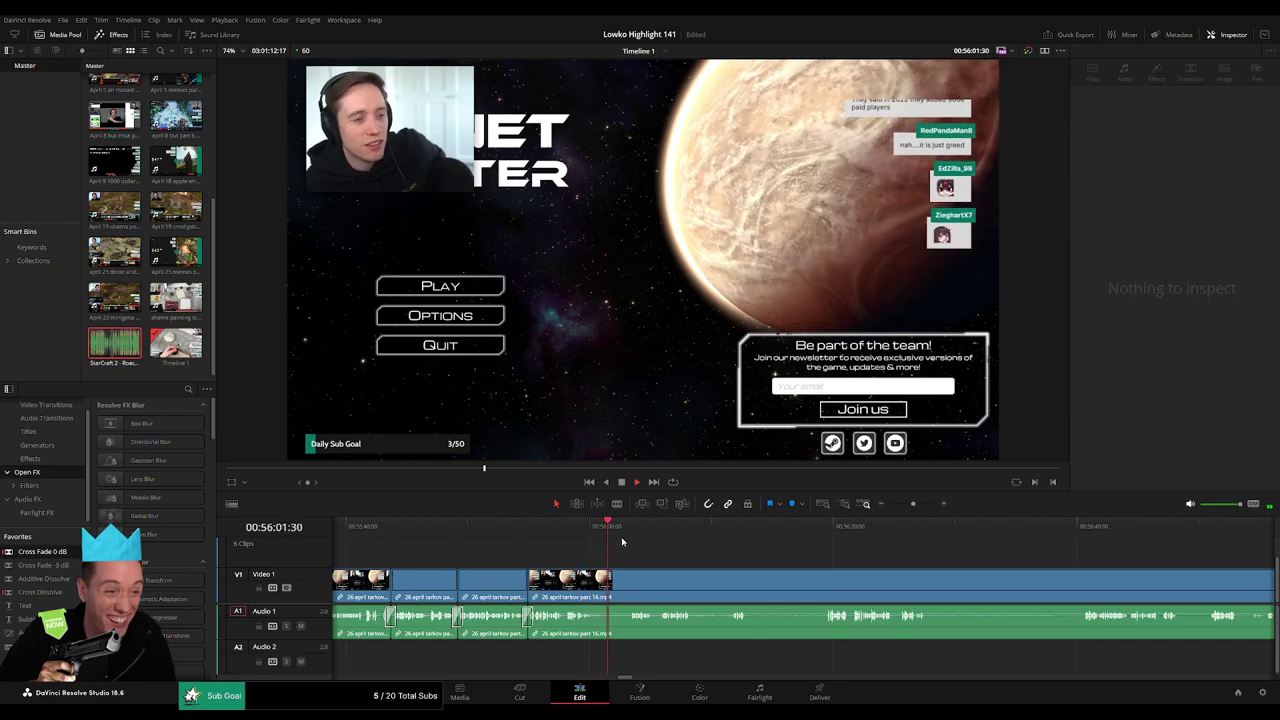
# Remove the segment between about 56:00 and 56:03, closing the gap, and cross-fade the audio cut with Cross Fade 0 dB.
pyautogui.click(629, 545)
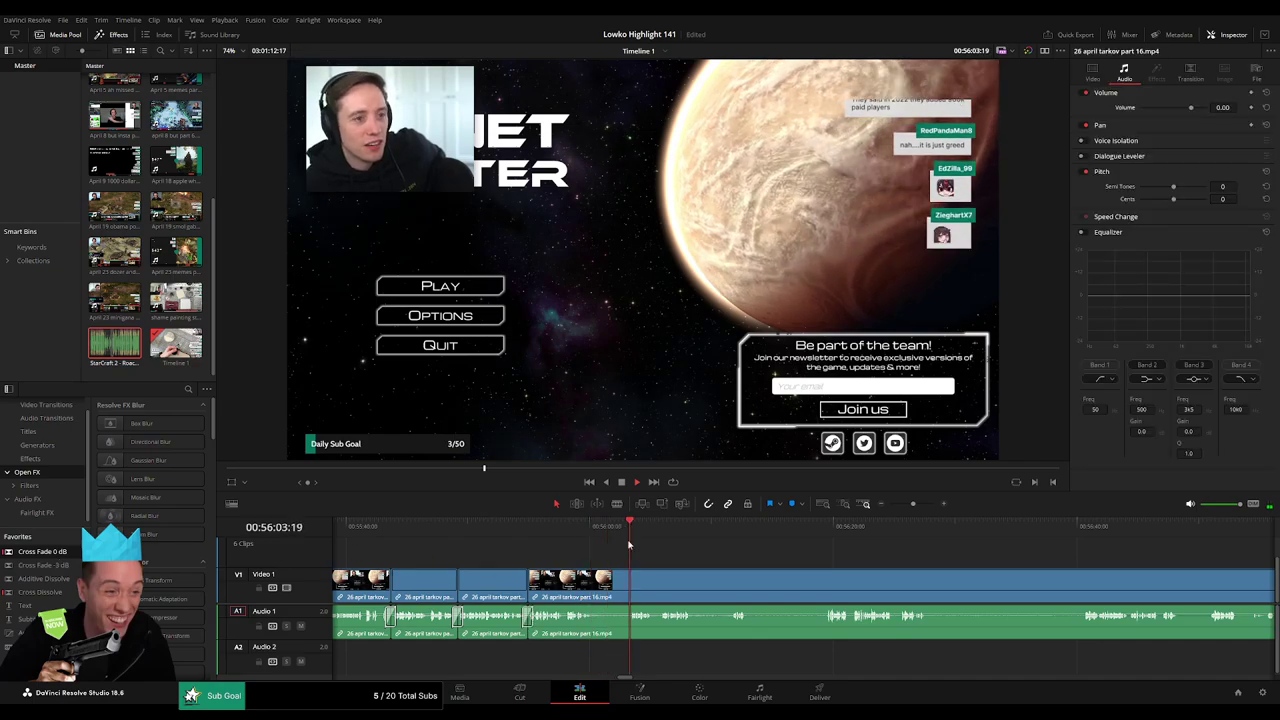
pyautogui.click(597, 588)
pyautogui.click(629, 587)
pyautogui.press('a')
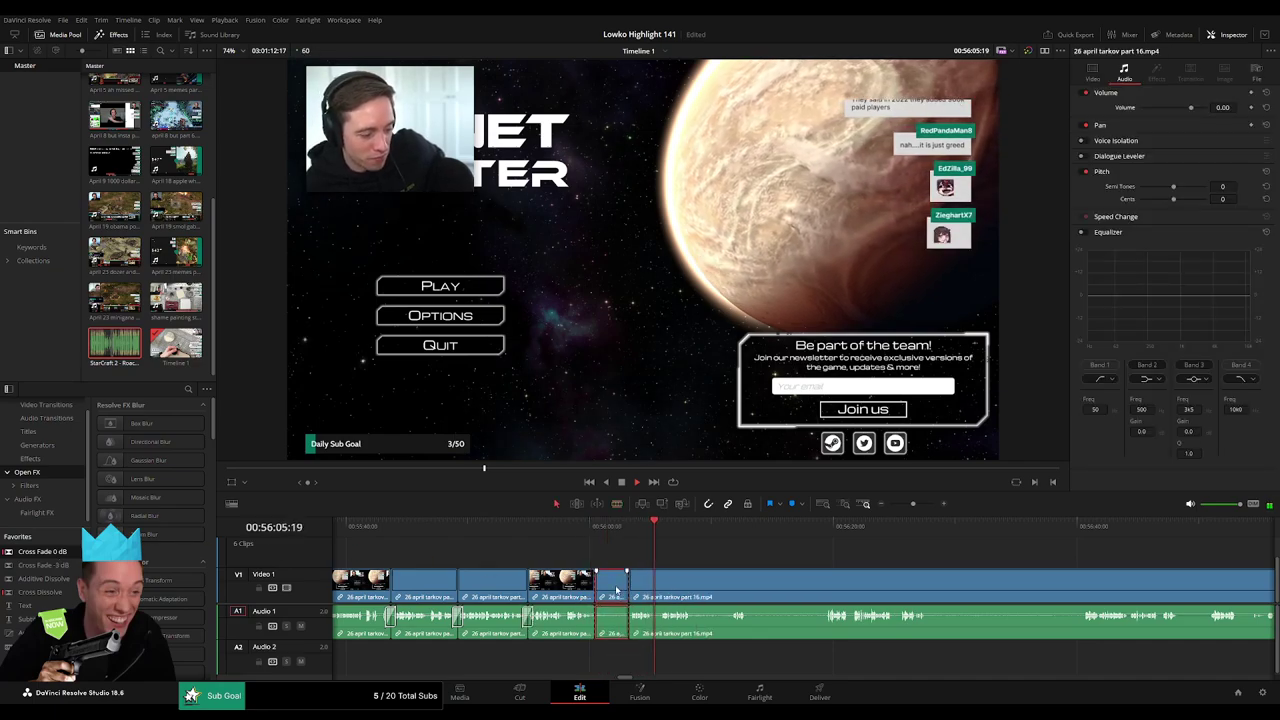
pyautogui.press('Delete')
pyautogui.moveTo(57, 556); pyautogui.dragTo(597, 622)
# Split the clip at about 56:05 and 56:09 and ripple-delete the segment between the splits.
pyautogui.hscroll(3, 560, 560)
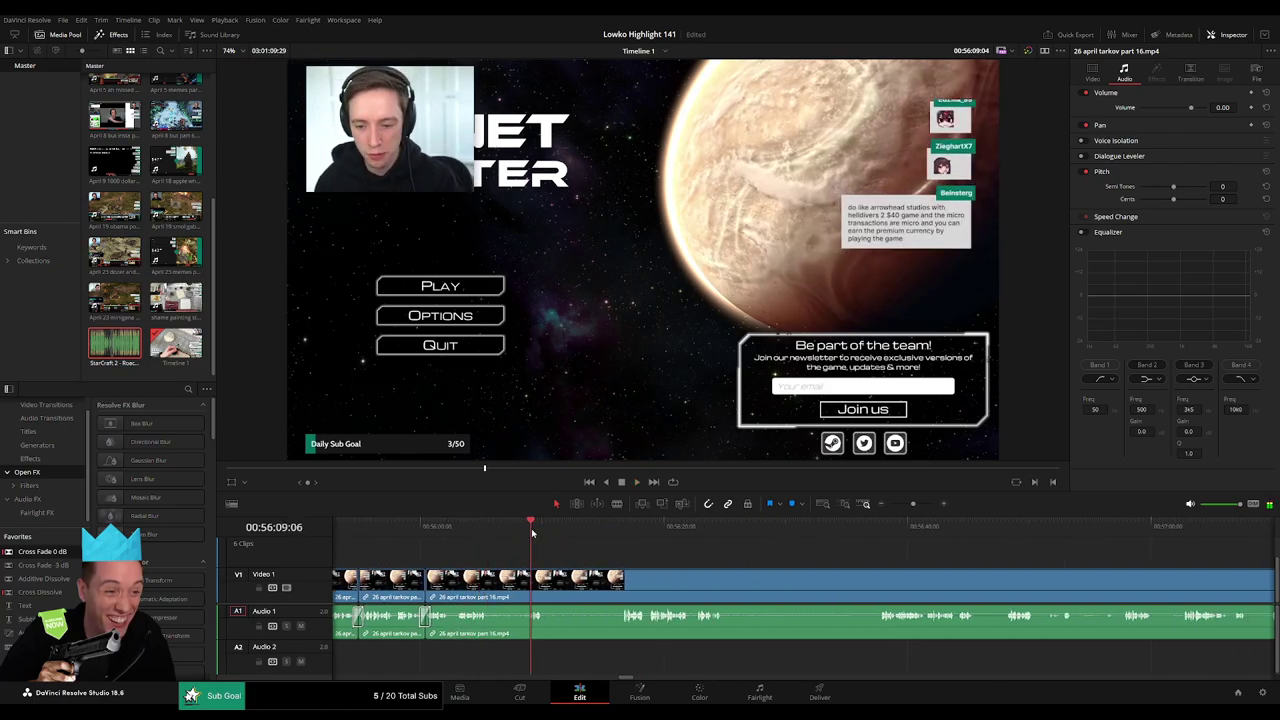
pyautogui.click(490, 578)
pyautogui.click(527, 578)
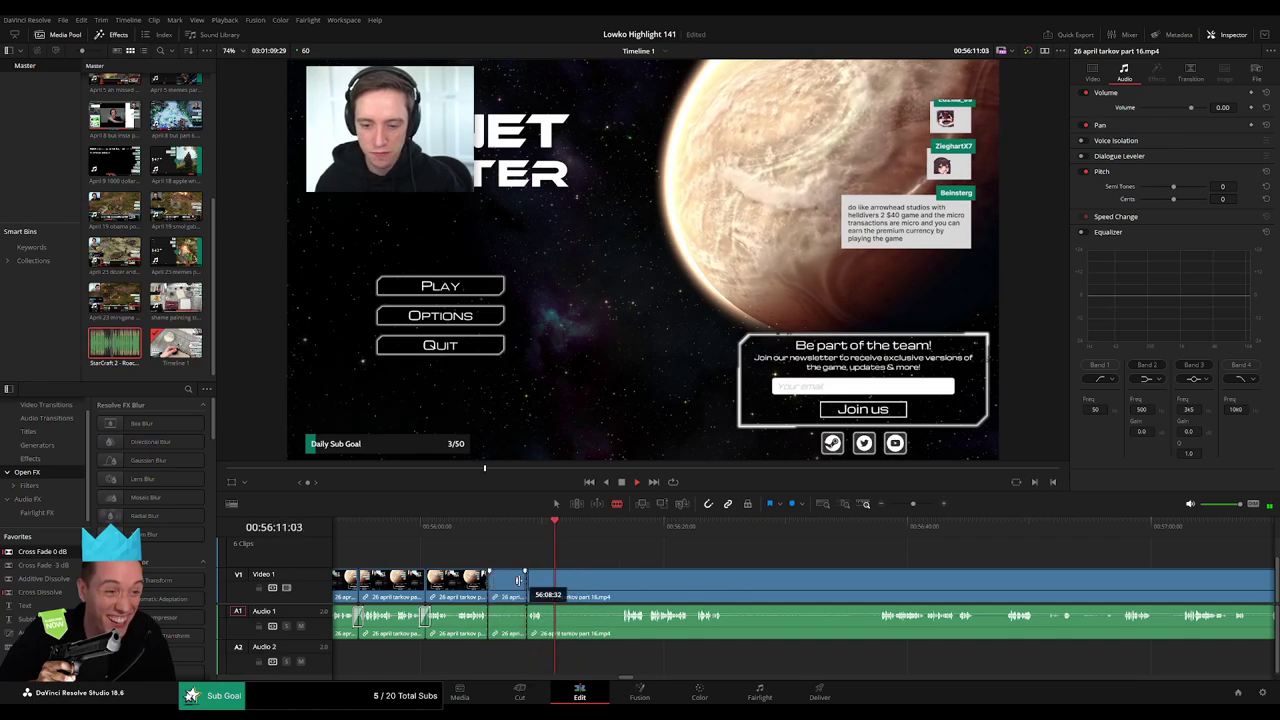
pyautogui.press('a')
pyautogui.click(520, 582)
pyautogui.press('Delete')
# Ripple-delete the segment between about 56:07 and 56:13 and cross-fade both new audio cuts at about 56:05 and 56:07.
pyautogui.click(571, 524)
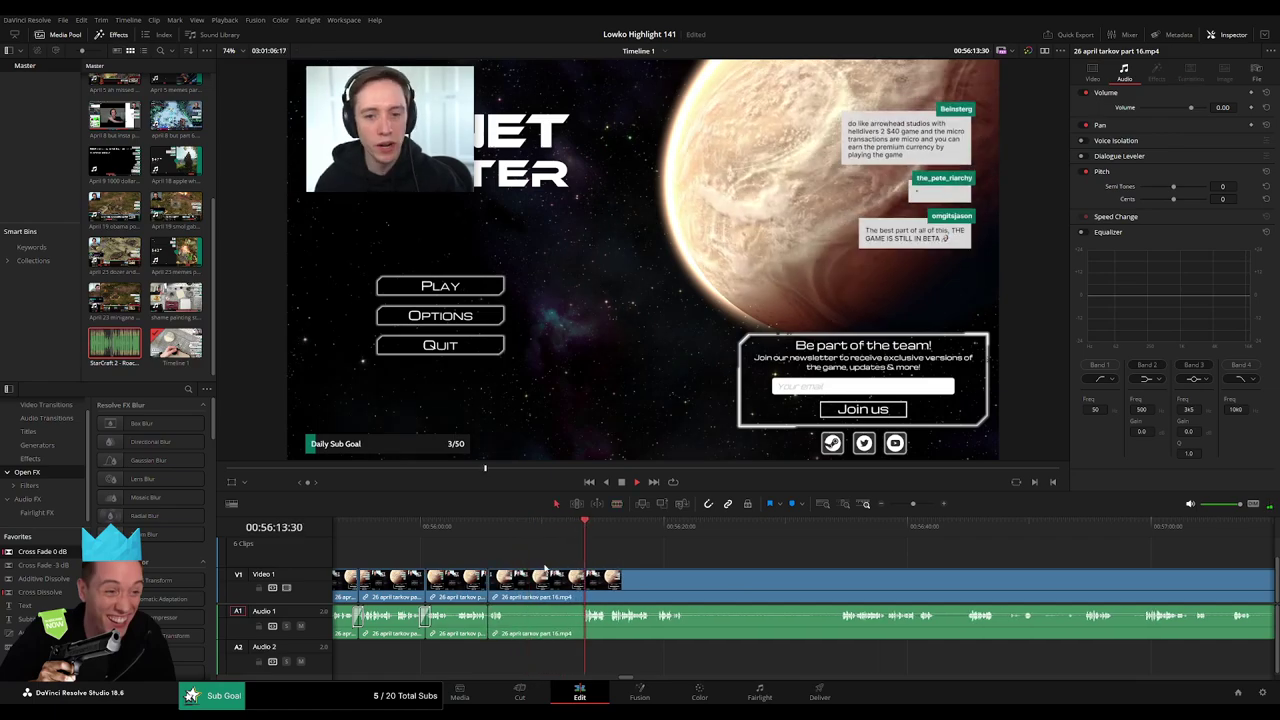
pyautogui.press('b')
pyautogui.click(507, 580)
pyautogui.click(583, 582)
pyautogui.press('a')
pyautogui.click(562, 590)
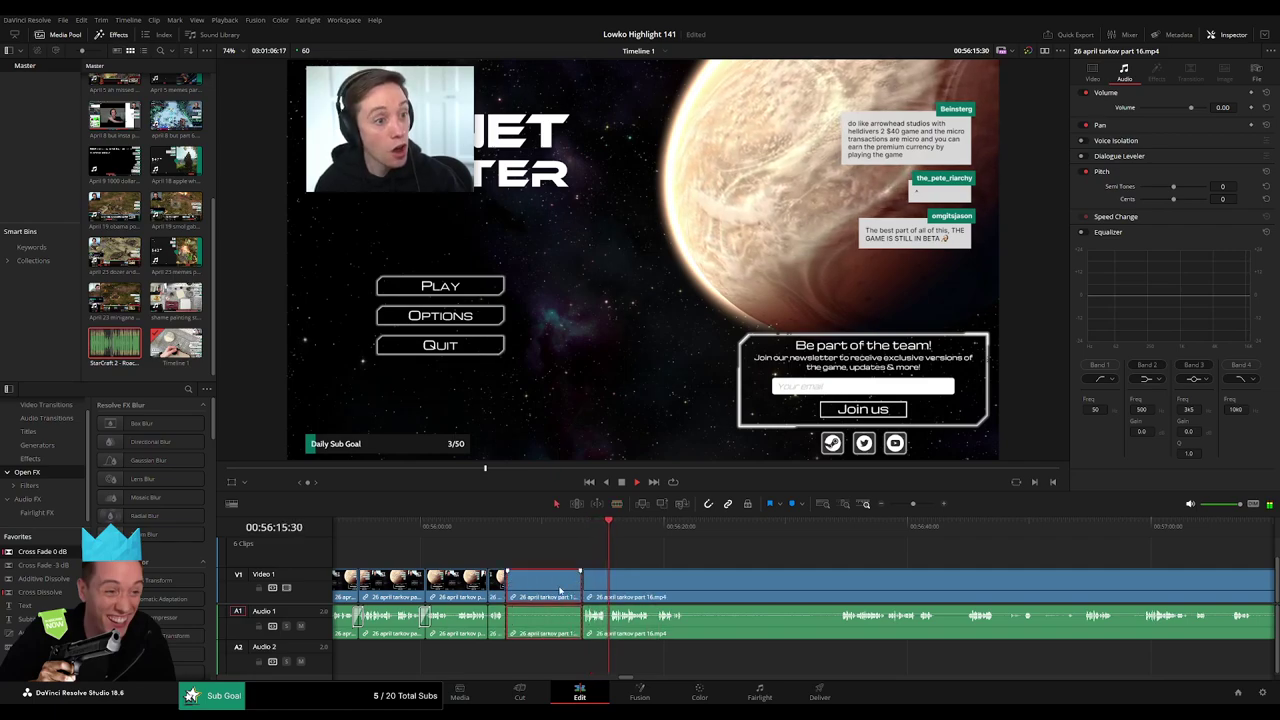
pyautogui.press('Delete')
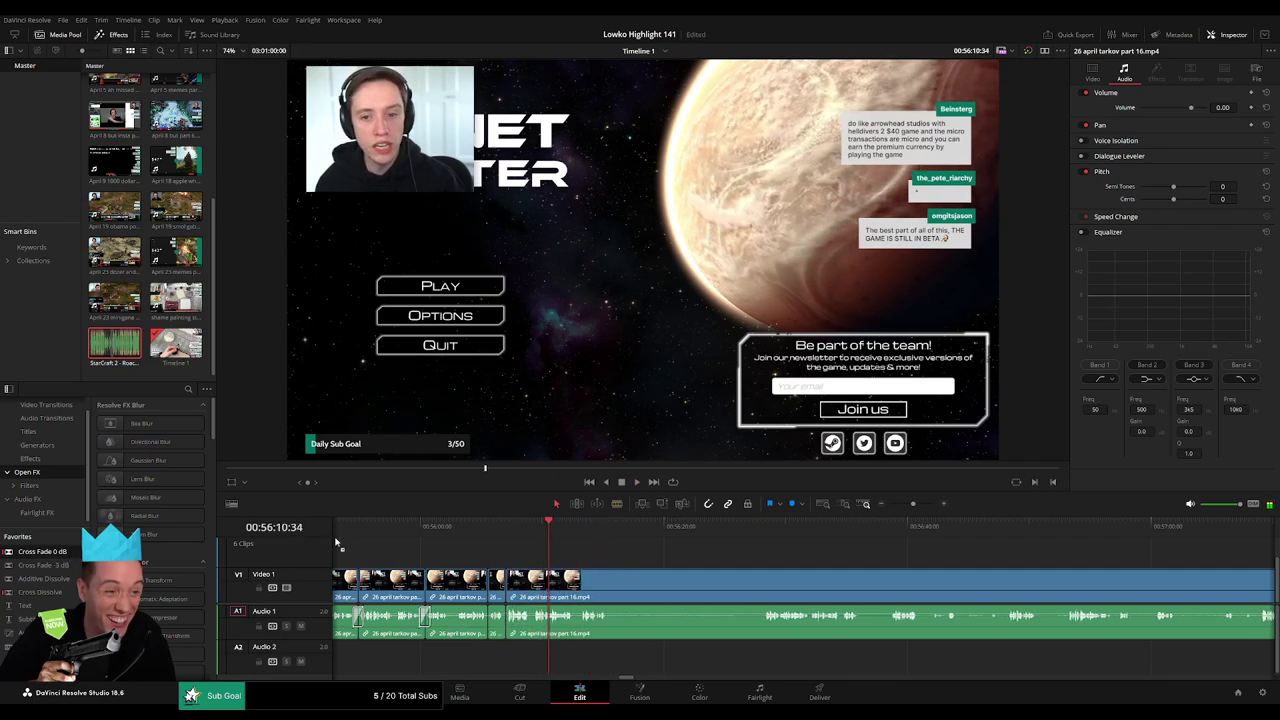
pyautogui.hscroll(-2, 488, 612)
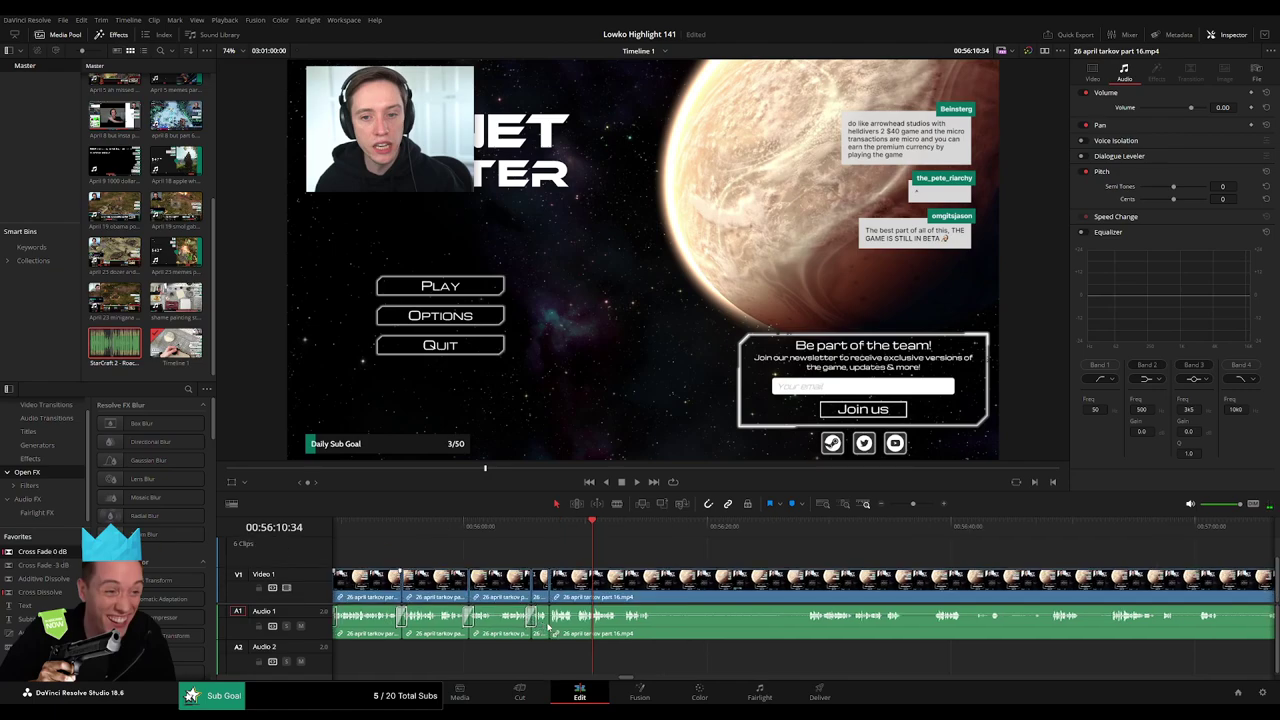
# Ripple-delete the long stretch between about 56:16 and 56:28 and apply Cross Fade 0 dB to the audio cut.
pyautogui.hscroll(3, 672, 561)
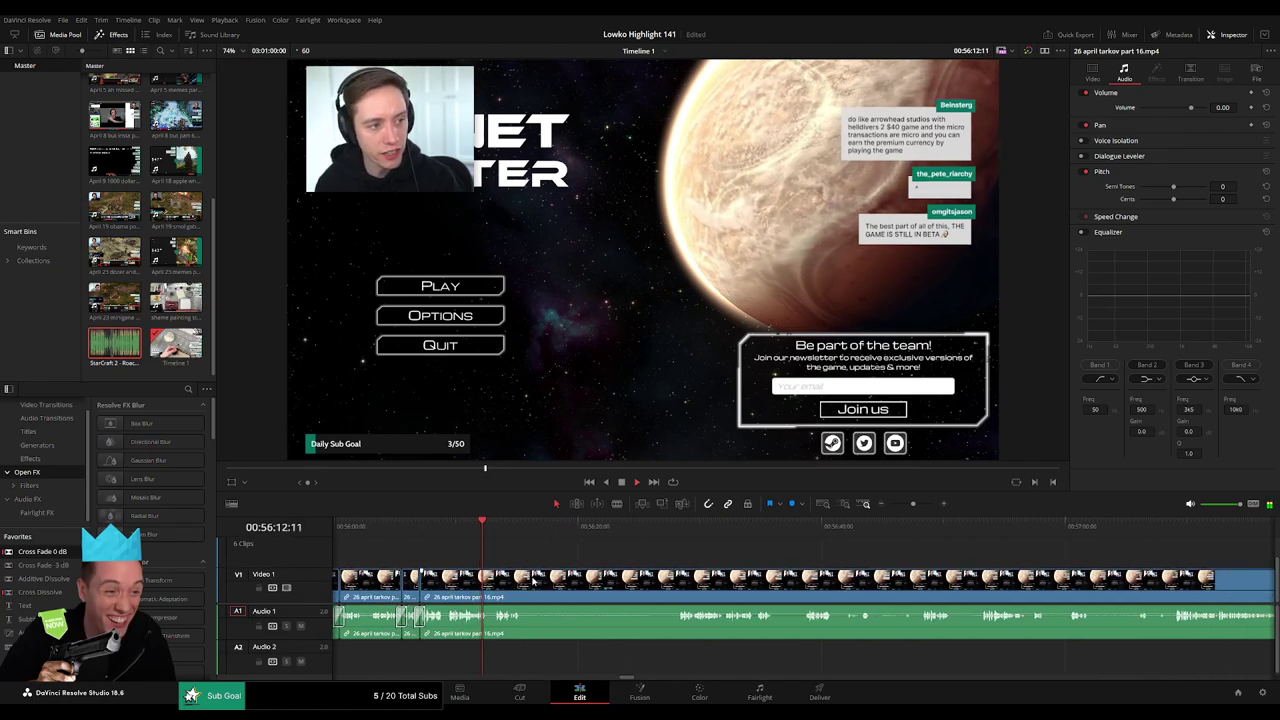
pyautogui.press('b')
pyautogui.click(525, 577)
pyautogui.moveTo(681, 577); pyautogui.dragTo(637, 574)
pyautogui.moveTo(913, 504); pyautogui.dragTo(922, 505)
pyautogui.moveTo(258, 555); pyautogui.dragTo(818, 615)
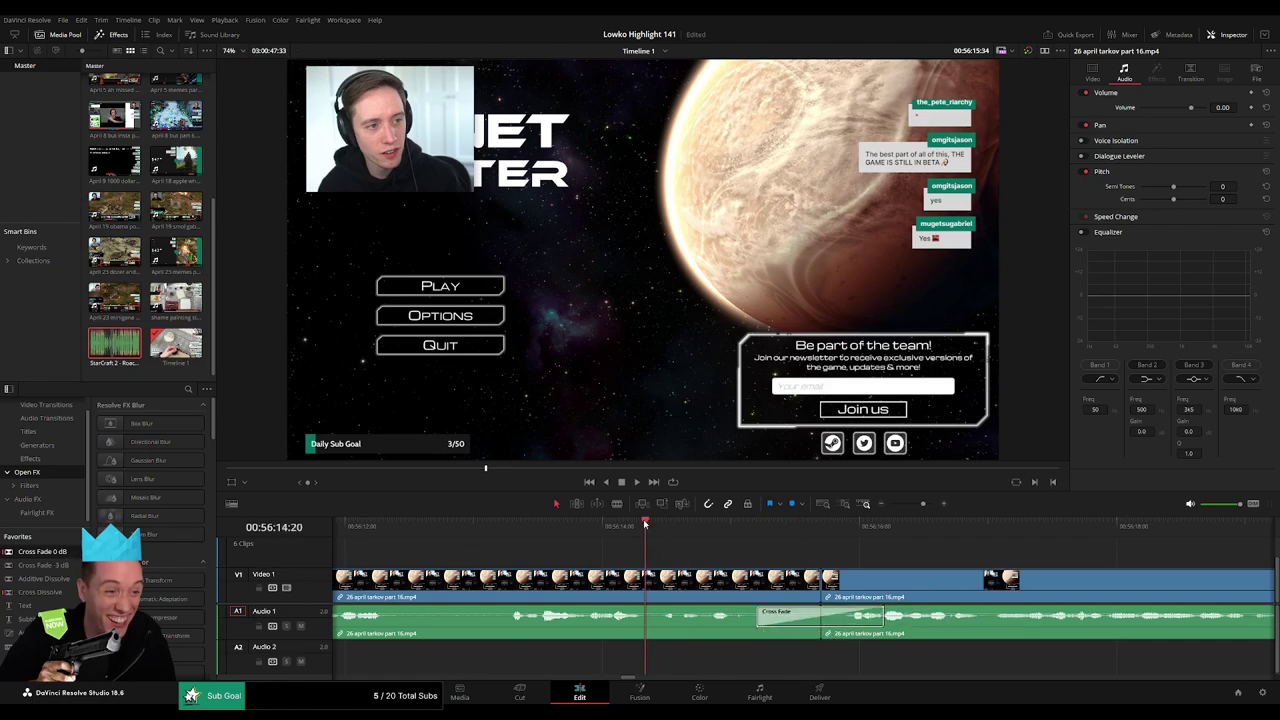
# Play up to the short word, split the clip at about 56:14:47 and 56:15:07, and disable the audio segment between.
pyautogui.press('space')
pyautogui.press('space')
pyautogui.press('b')
pyautogui.click(705, 587)
pyautogui.press('space')
pyautogui.press('space')
pyautogui.click(749, 590)
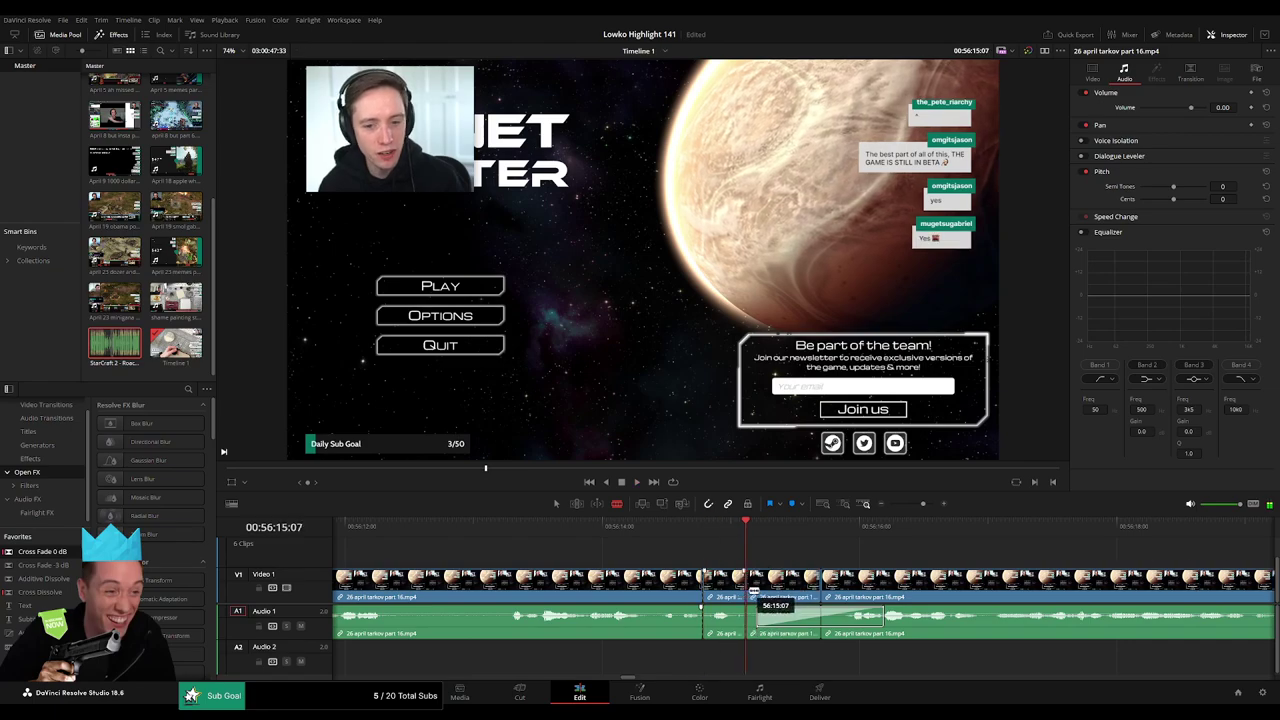
pyautogui.press('d')
# Cover the disabled word with a matching-length piece of StarCraft 2 - Roach Quotes.mp3 on Audio 2 at volume -23.00.
pyautogui.moveTo(120, 345); pyautogui.dragTo(742, 660)
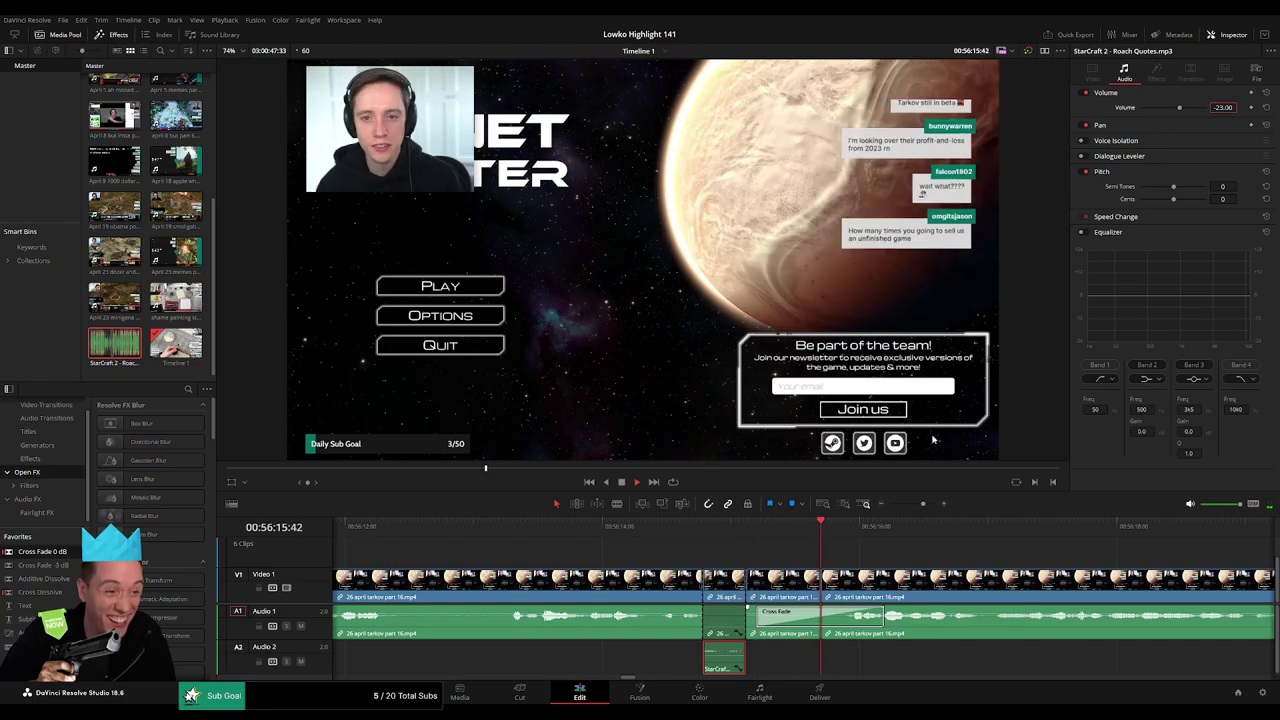
pyautogui.click(810, 558)
# Ripple-delete the segment between about 56:24 and 56:26 and cross-fade the audio cut.
pyautogui.moveTo(923, 505); pyautogui.dragTo(916, 504)
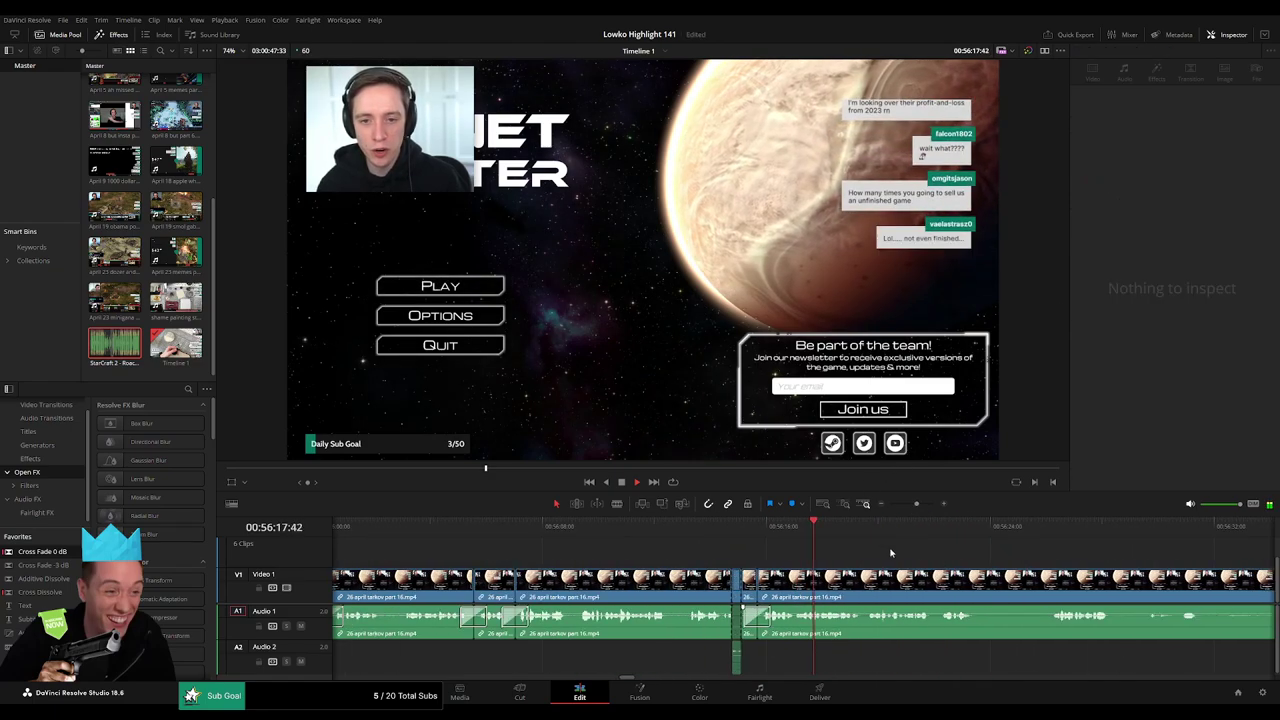
pyautogui.hscroll(5, 943, 559)
pyautogui.press('b')
pyautogui.click(750, 582)
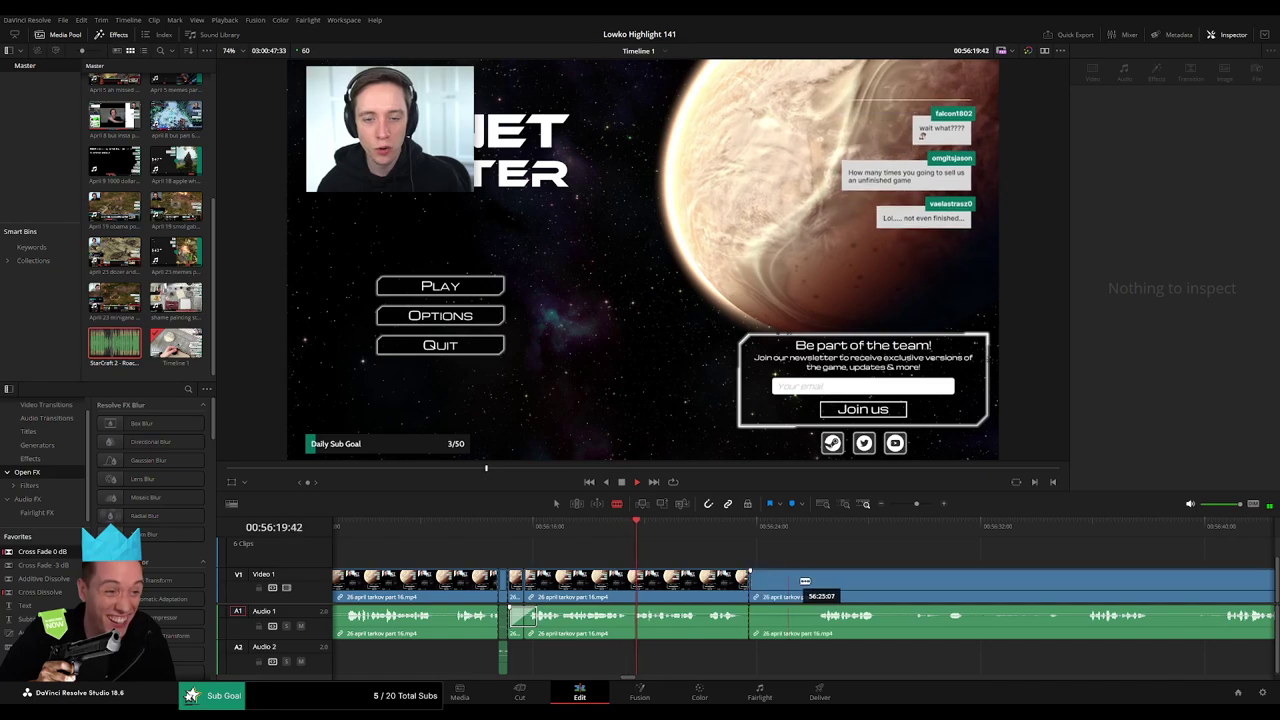
pyautogui.click(816, 582)
pyautogui.press('a')
pyautogui.click(805, 582)
pyautogui.press('Delete')
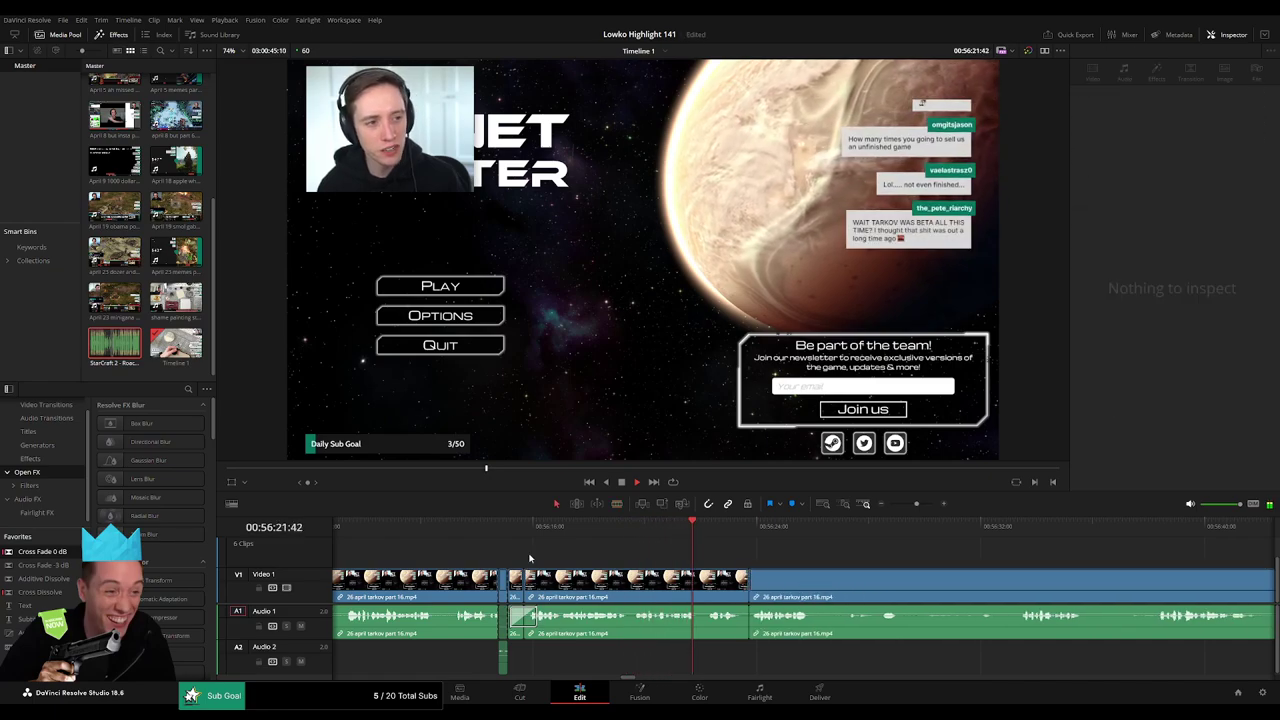
# Play through the following talk and split the clip at about 56:26, 56:33 and 56:36.
pyautogui.press('space')
pyautogui.hscroll(6, 623, 569)
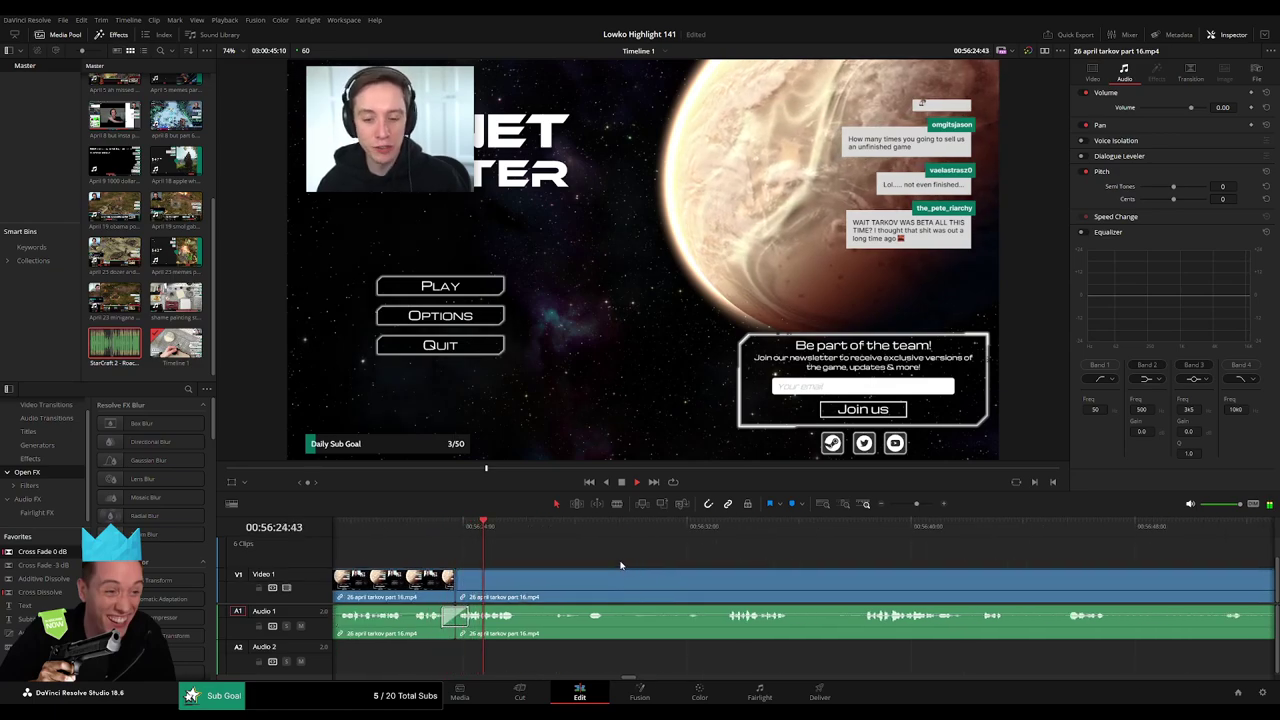
pyautogui.click(561, 533)
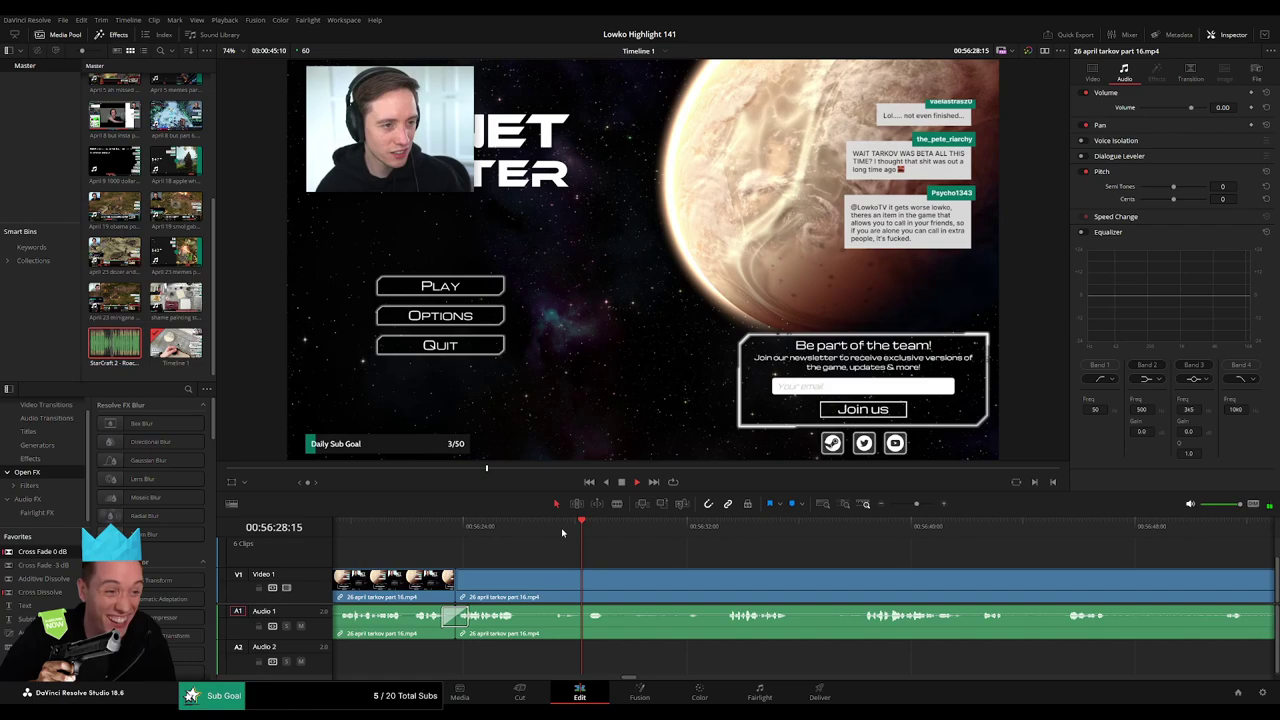
pyautogui.press('b')
pyautogui.click(522, 597)
pyautogui.click(715, 533)
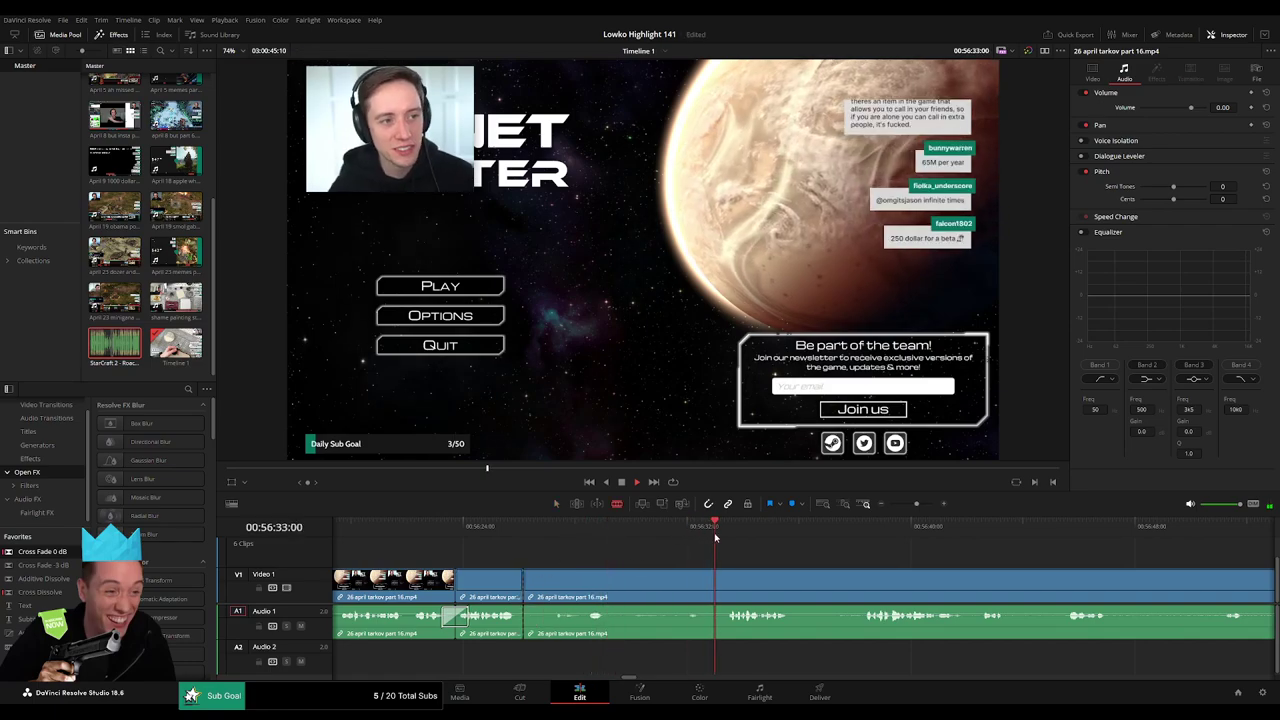
pyautogui.click(727, 590)
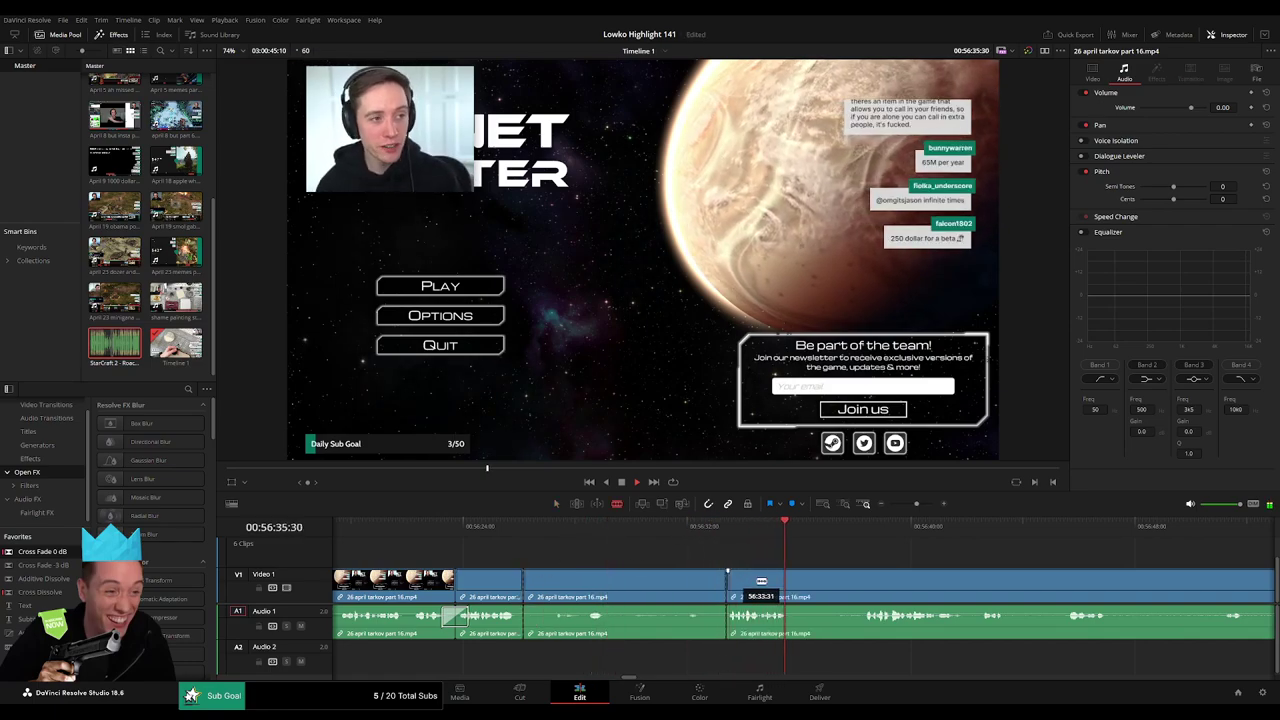
pyautogui.click(859, 530)
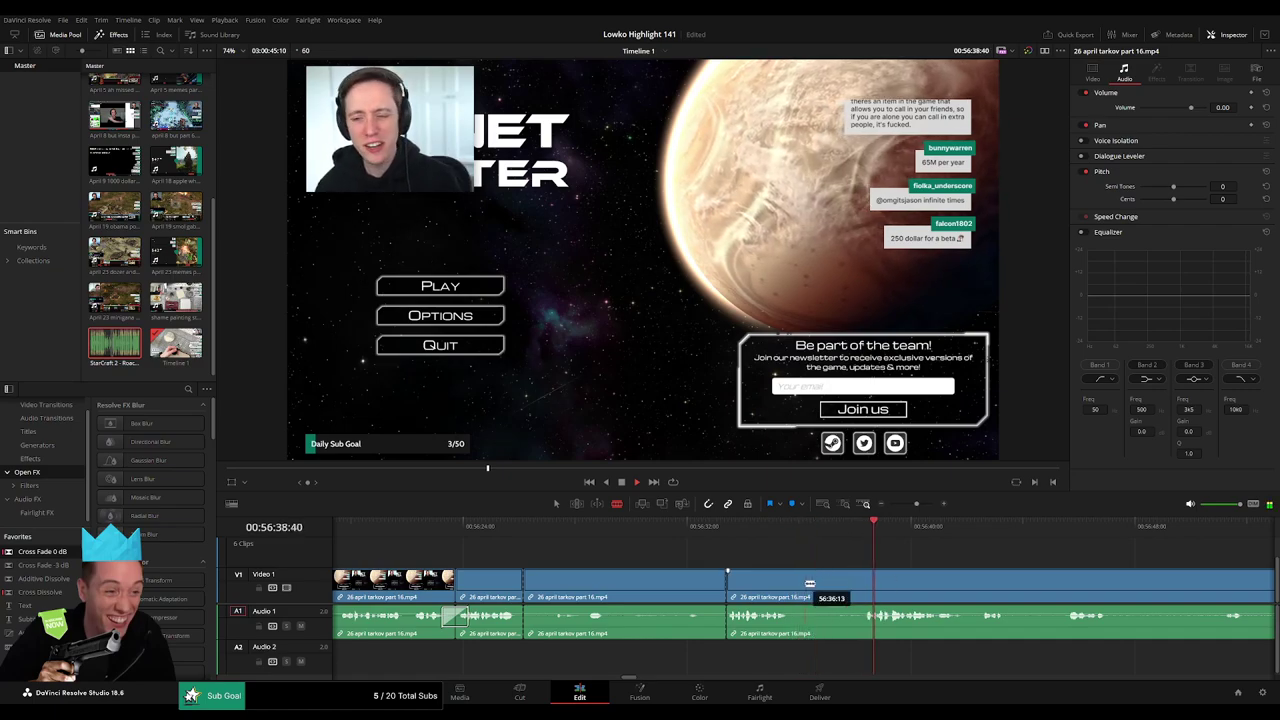
pyautogui.click(796, 583)
# Ripple-delete the segment between about 56:26 and 56:33 and apply Cross Fade 0 dB to the audio cut.
pyautogui.press('a')
pyautogui.click(713, 587)
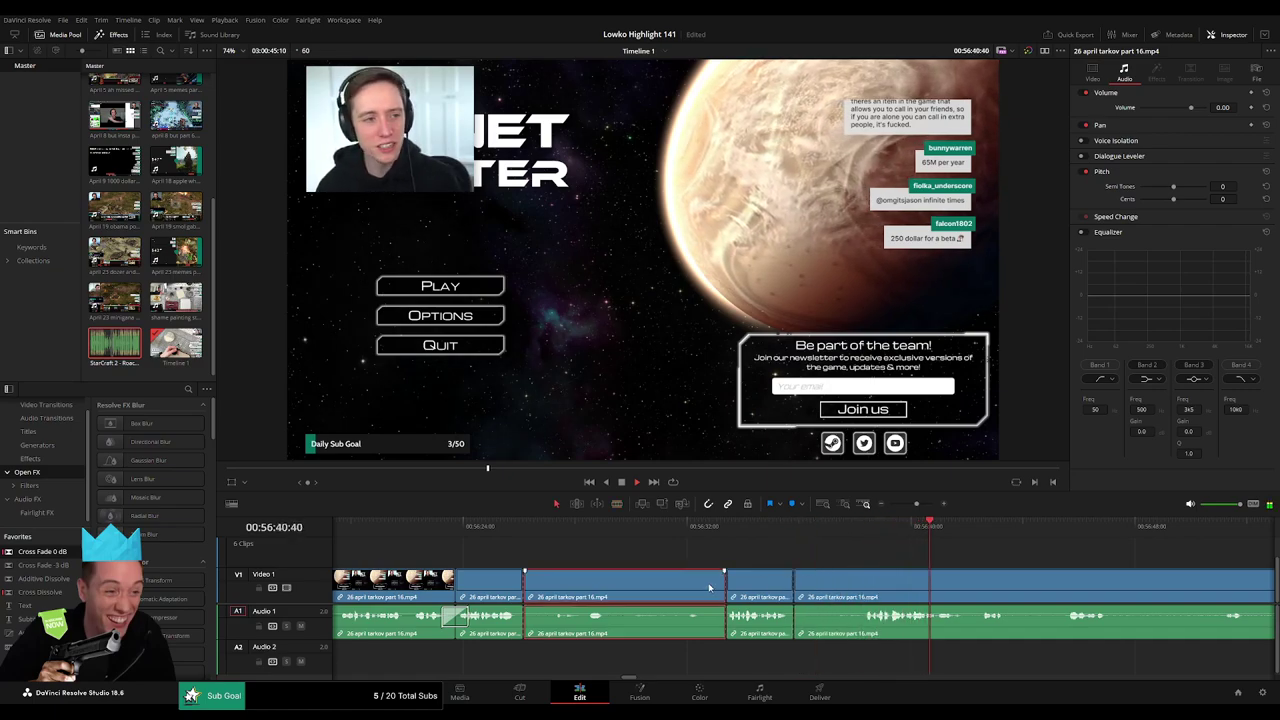
pyautogui.press('Delete')
pyautogui.moveTo(43, 552); pyautogui.dragTo(523, 620)
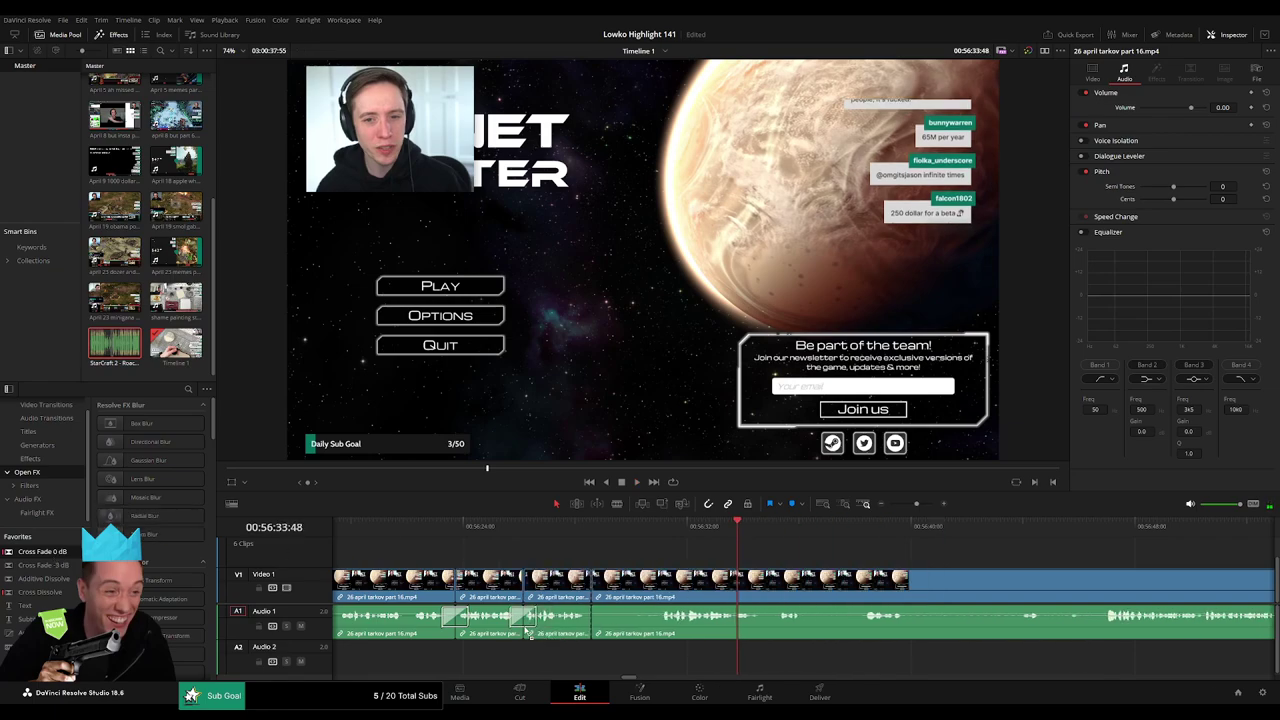
# Ripple-delete the segment between about 56:29 and 56:31, cross-fade the audio cut, and resume playback.
pyautogui.press('b')
pyautogui.click(658, 590)
pyautogui.press('a')
pyautogui.click(629, 591)
pyautogui.press('Delete')
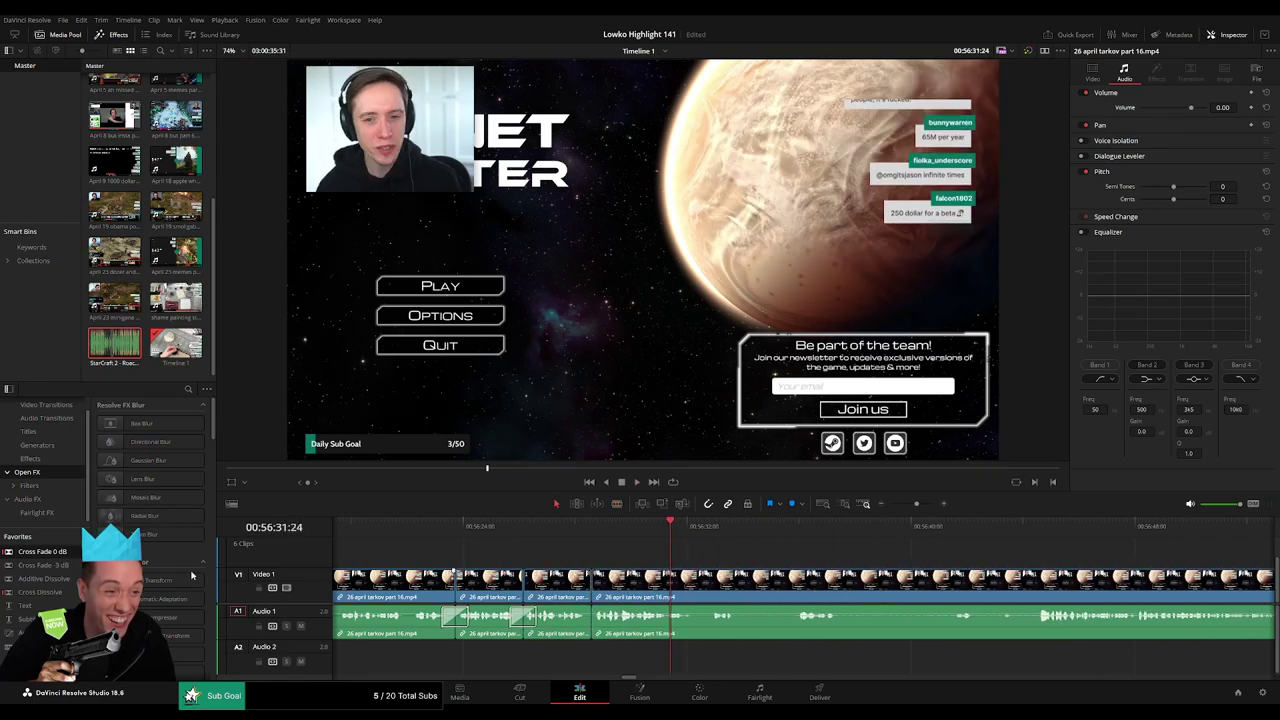
pyautogui.press('space')
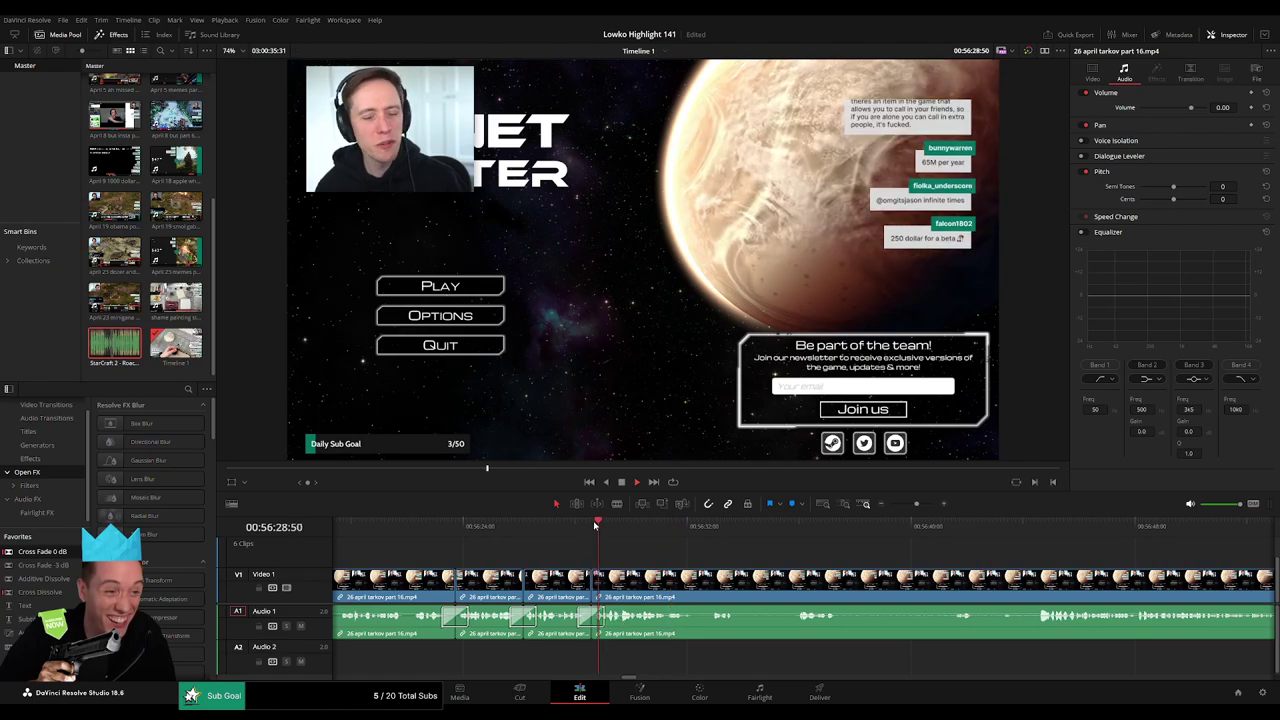
# Listen to the cut near 56:28 and shorten its audio cross-fade to 44 frames, ending at about 56:28:57.
pyautogui.click(928, 504)
pyautogui.click(603, 523)
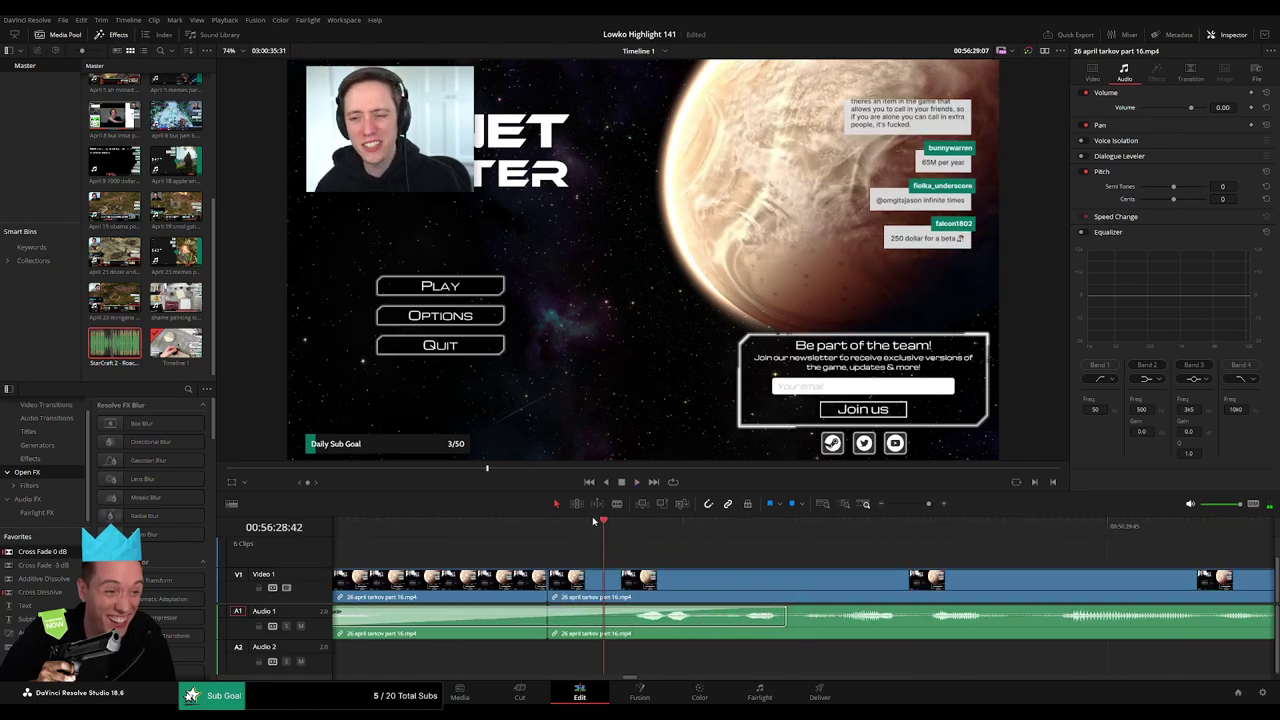
pyautogui.press('space')
pyautogui.press('space')
pyautogui.click(723, 530)
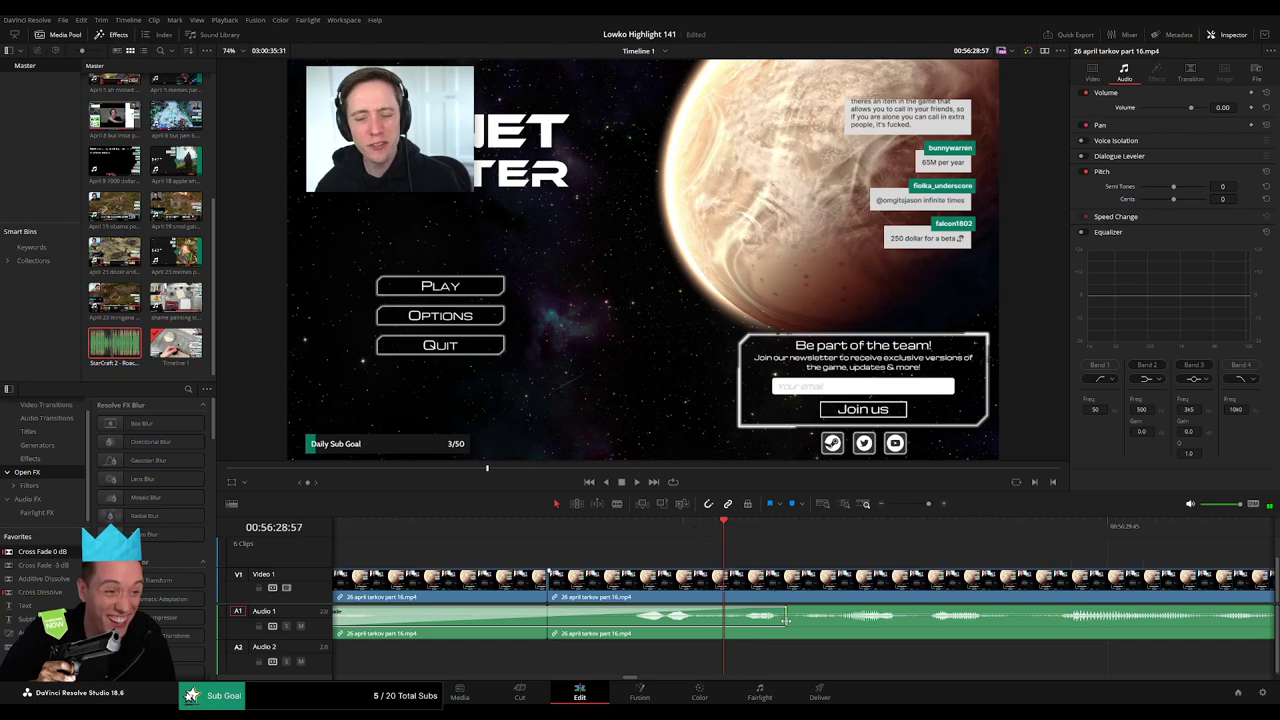
pyautogui.moveTo(785, 621); pyautogui.dragTo(722, 617)
pyautogui.press('space')
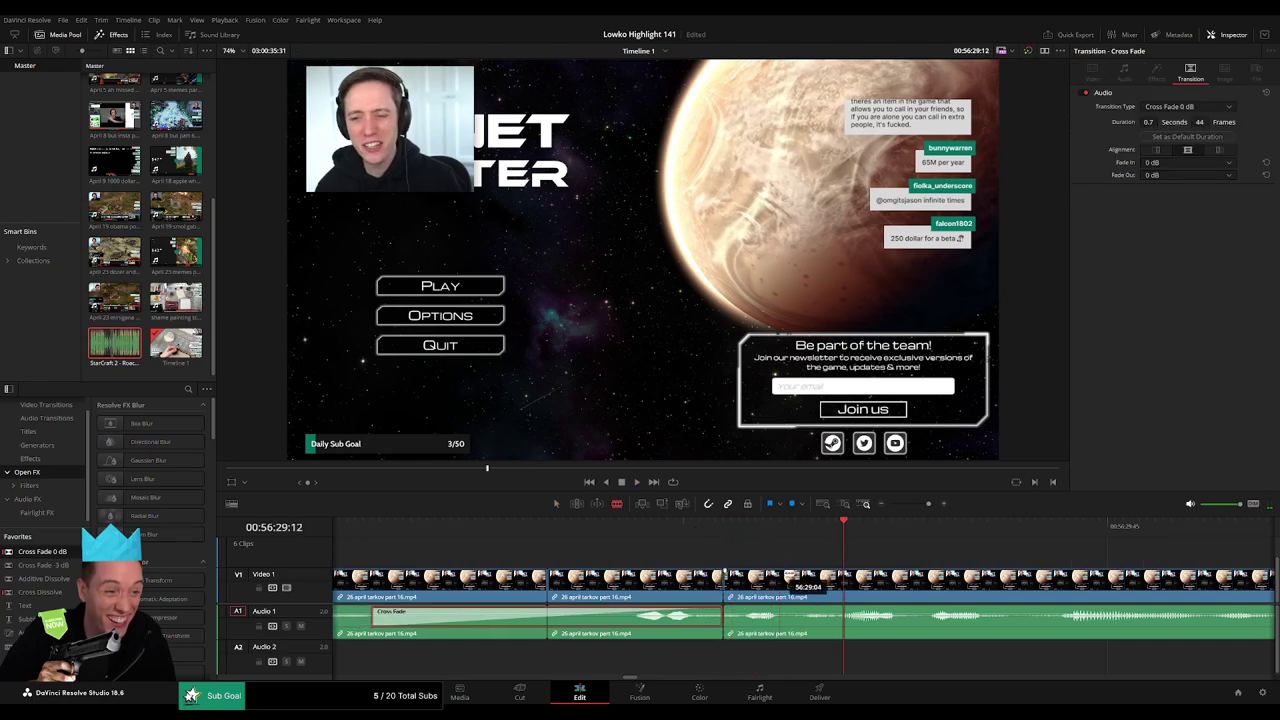
# Split the clip at 56:29:12 and lower the audio of the short segment before the split to silence.
pyautogui.click(845, 580)
pyautogui.moveTo(801, 615); pyautogui.dragTo(799, 651)
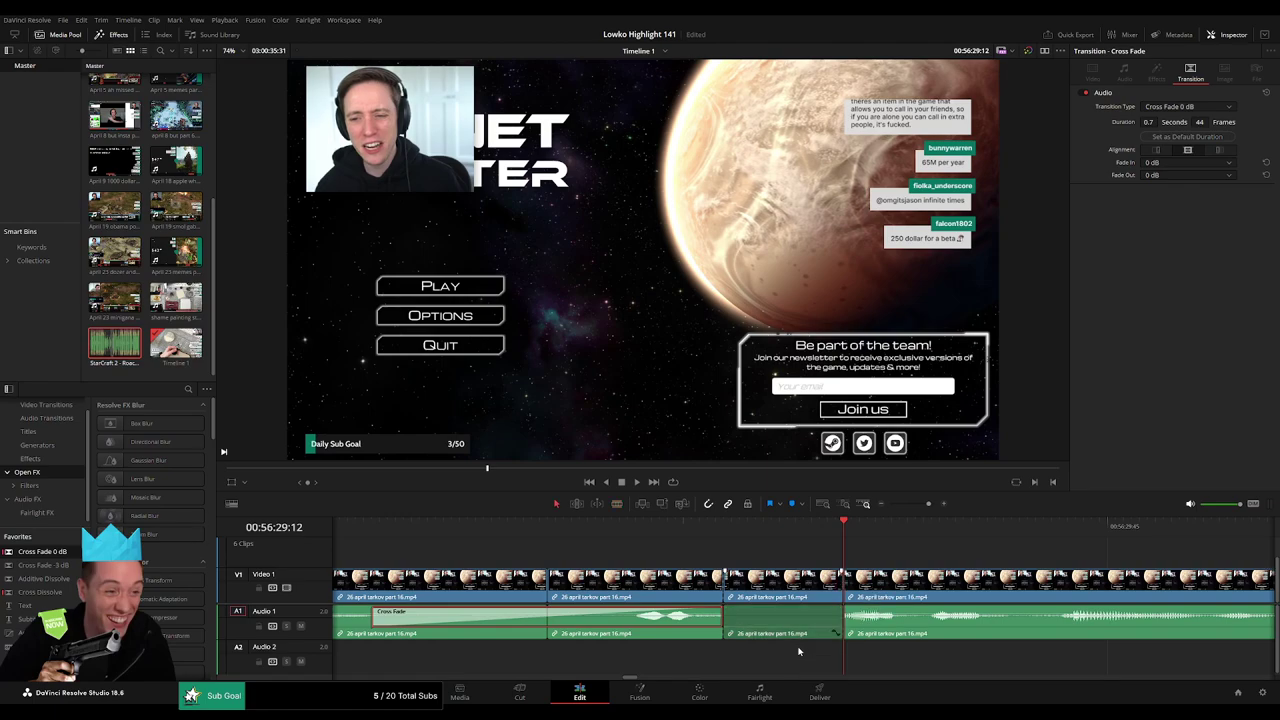
# Place StarCraft 2 - Roach Quotes.mp3 on Audio 2 under the silenced segment, trimmed to its length, and set its volume to -23.
pyautogui.moveTo(132, 345); pyautogui.dragTo(863, 658)
pyautogui.moveTo(1049, 659); pyautogui.dragTo(844, 662)
pyautogui.click(826, 666)
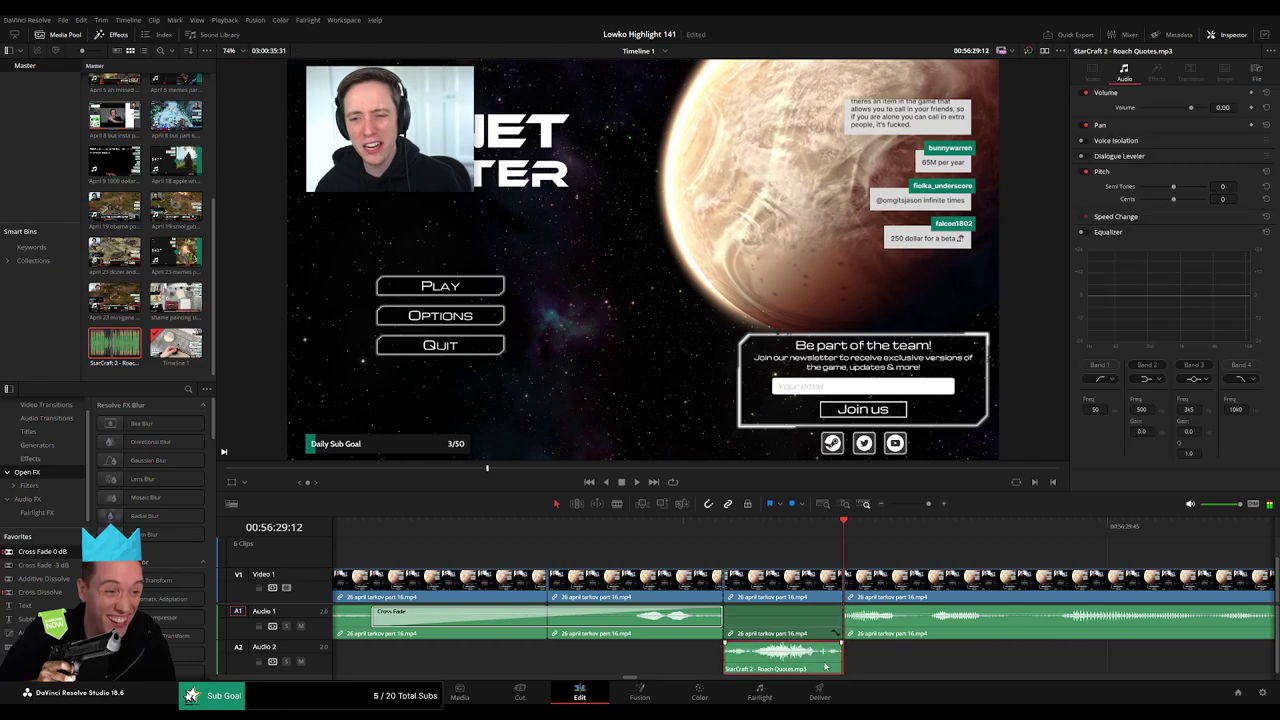
pyautogui.write('-23')
pyautogui.press('Return')
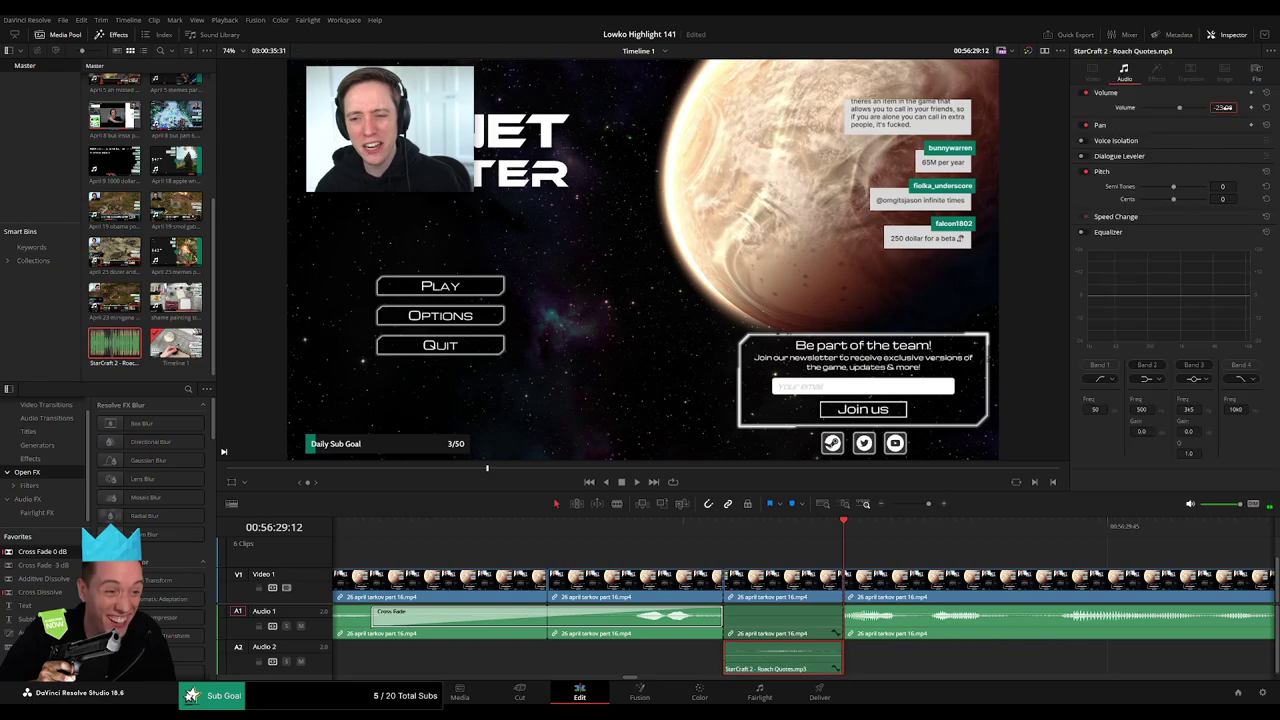
pyautogui.press('space')
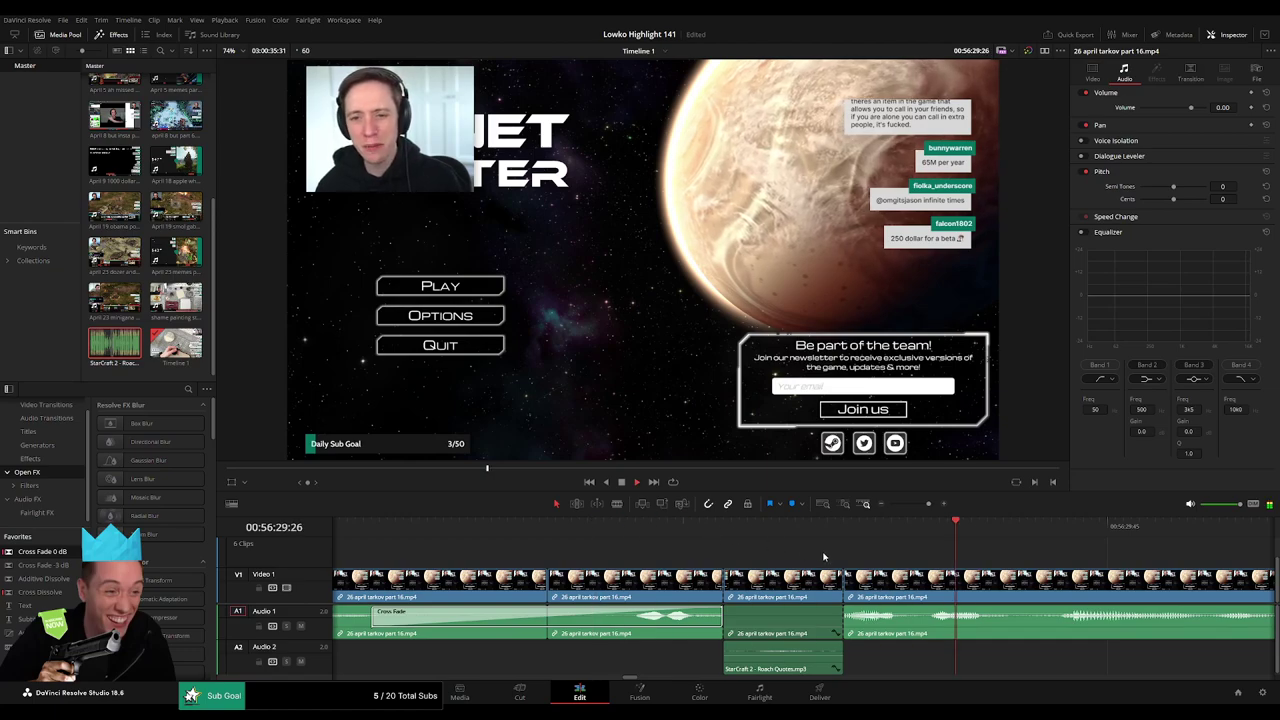
# Ripple-delete the talk between about 56:32 and 56:36 and cross-fade the resulting audio cut.
pyautogui.click(914, 506)
pyautogui.moveTo(886, 561); pyautogui.dragTo(507, 560)
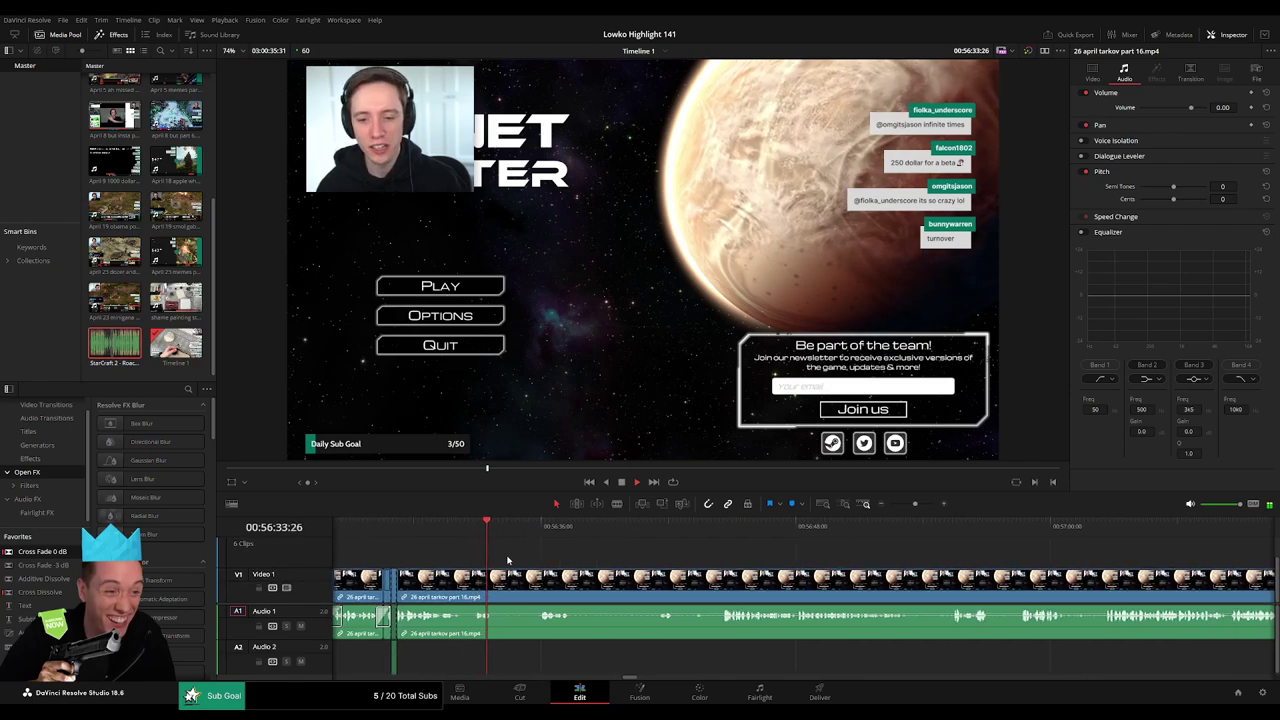
pyautogui.press('b')
pyautogui.click(464, 588)
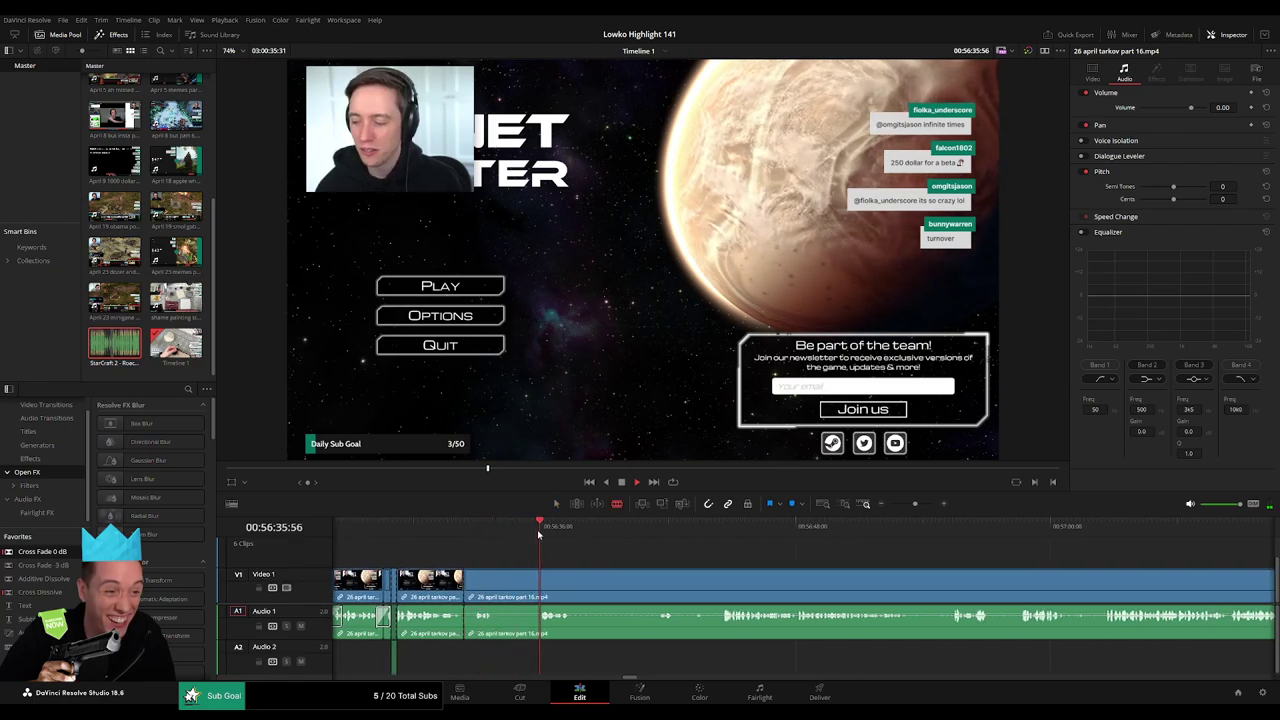
pyautogui.hotkey('ctrl', 'b')
pyautogui.press('a')
pyautogui.click(513, 584)
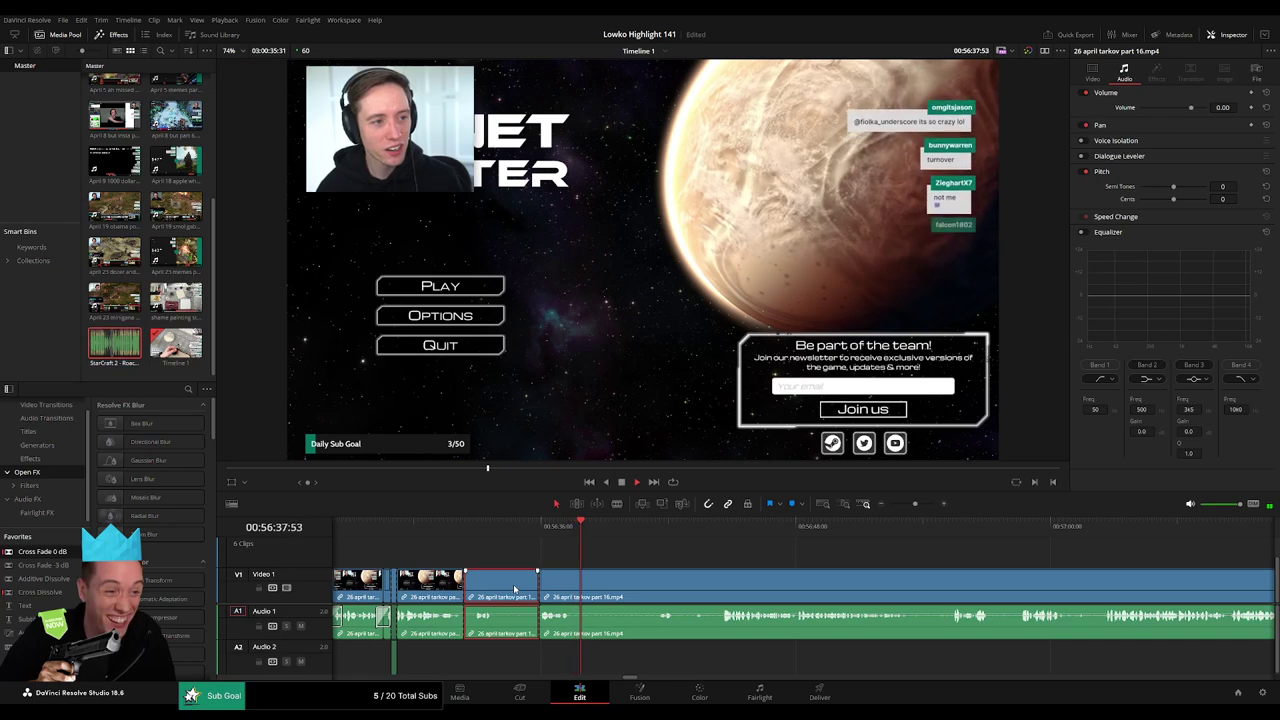
pyautogui.press('Delete')
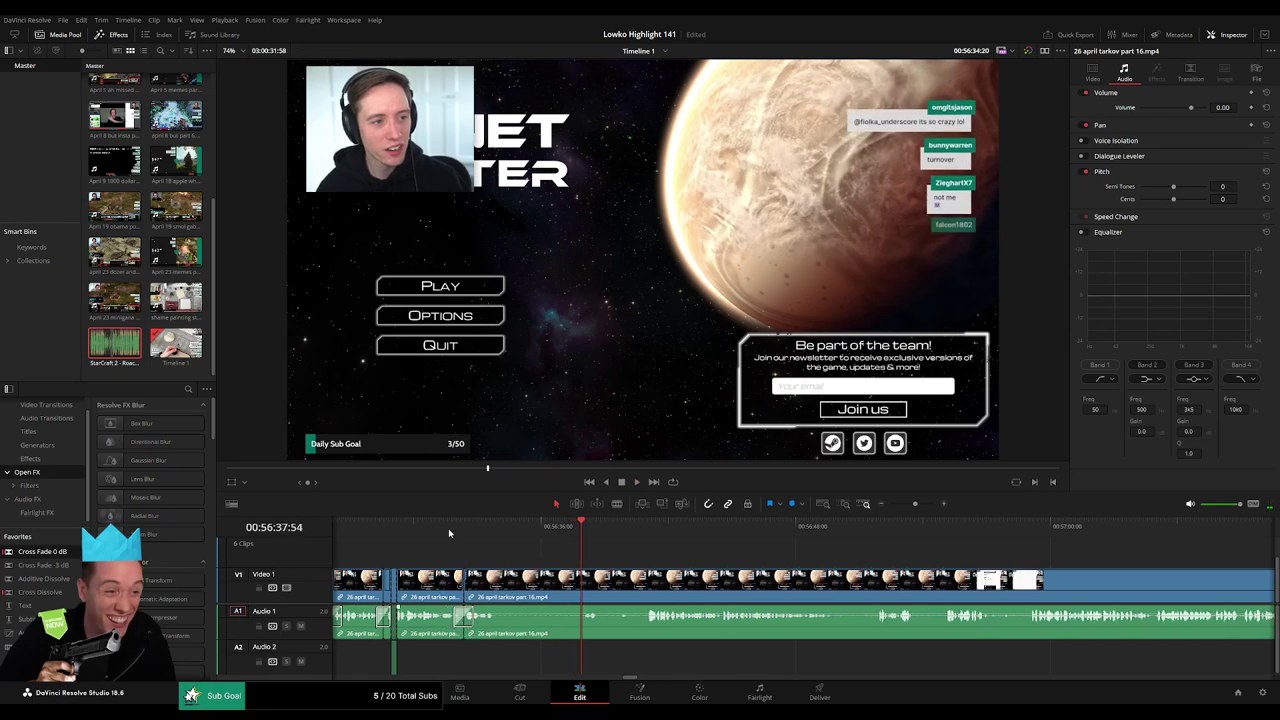
# Replay the last cut, split the clip at about 56:34 and 56:41, and ripple-delete the segment between the splits.
pyautogui.click(448, 528)
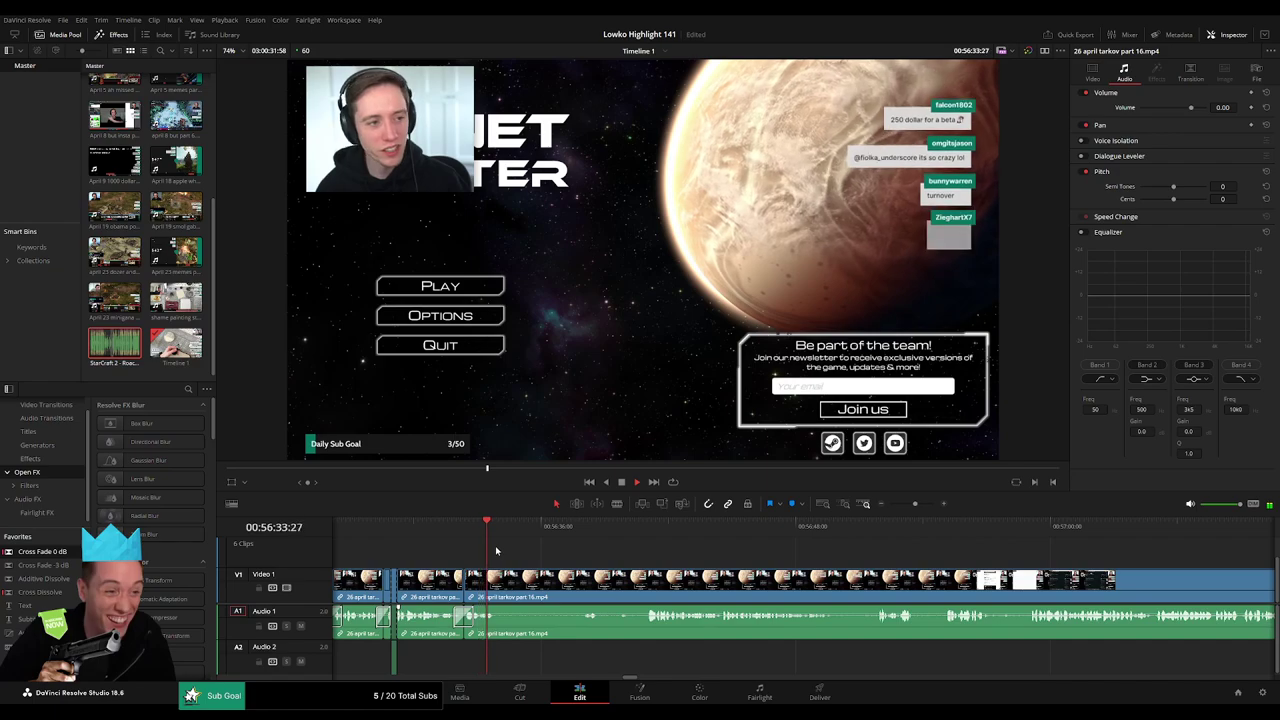
pyautogui.press('b')
pyautogui.click(500, 584)
pyautogui.click(584, 529)
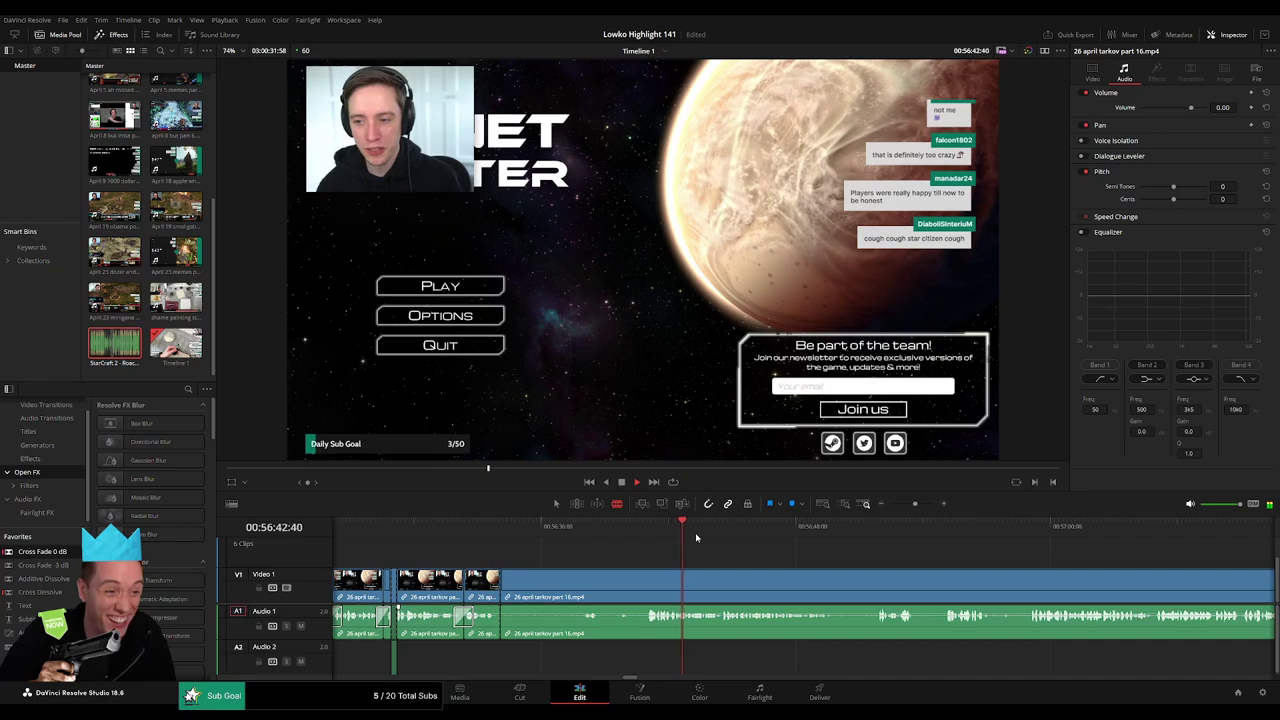
pyautogui.click(643, 590)
pyautogui.press('a')
pyautogui.click(614, 590)
pyautogui.press('Delete')
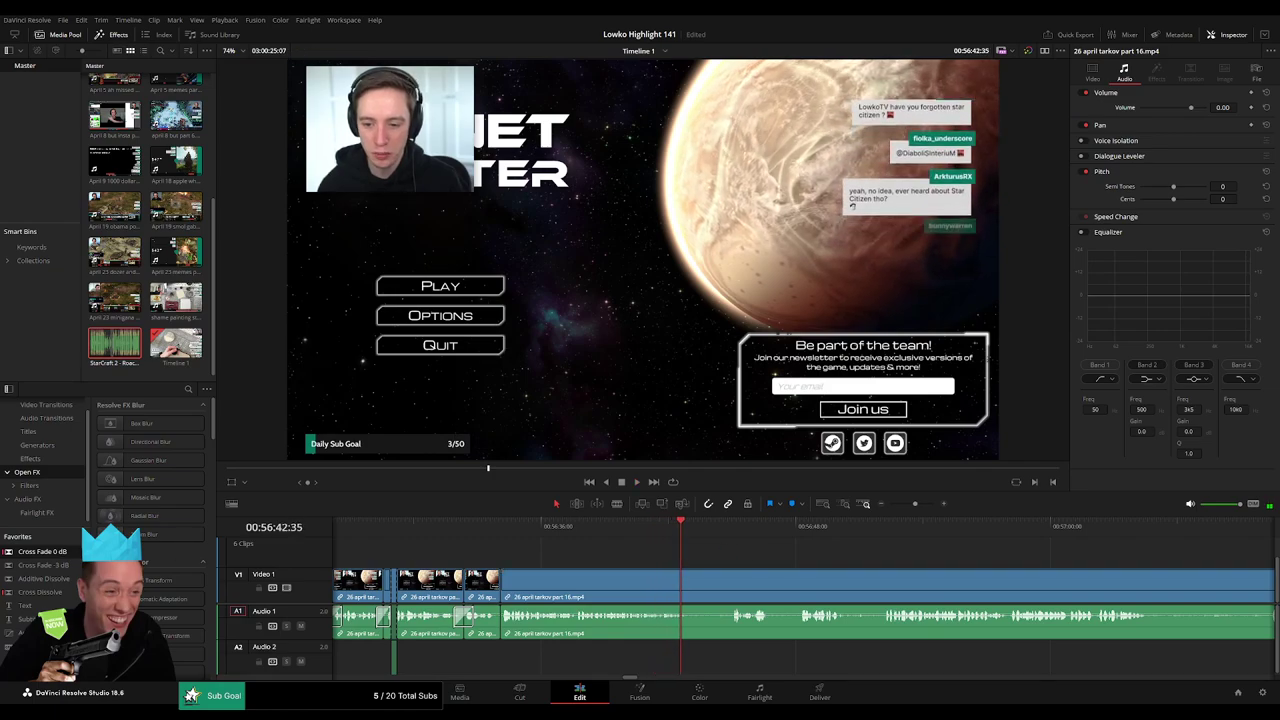
# Split the clip at about 56:48, ripple-delete everything back to the cut at about 56:34, and cross-fade the audio there.
pyautogui.click(732, 528)
pyautogui.press('space')
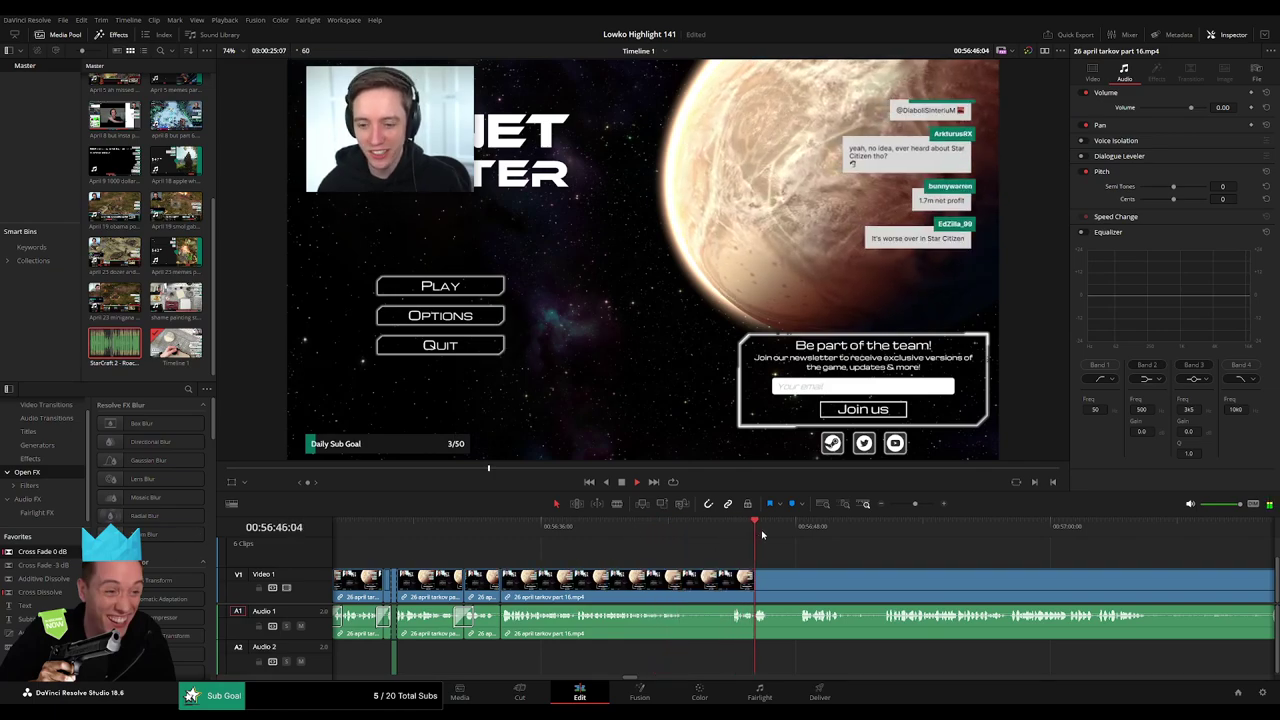
pyautogui.press('b')
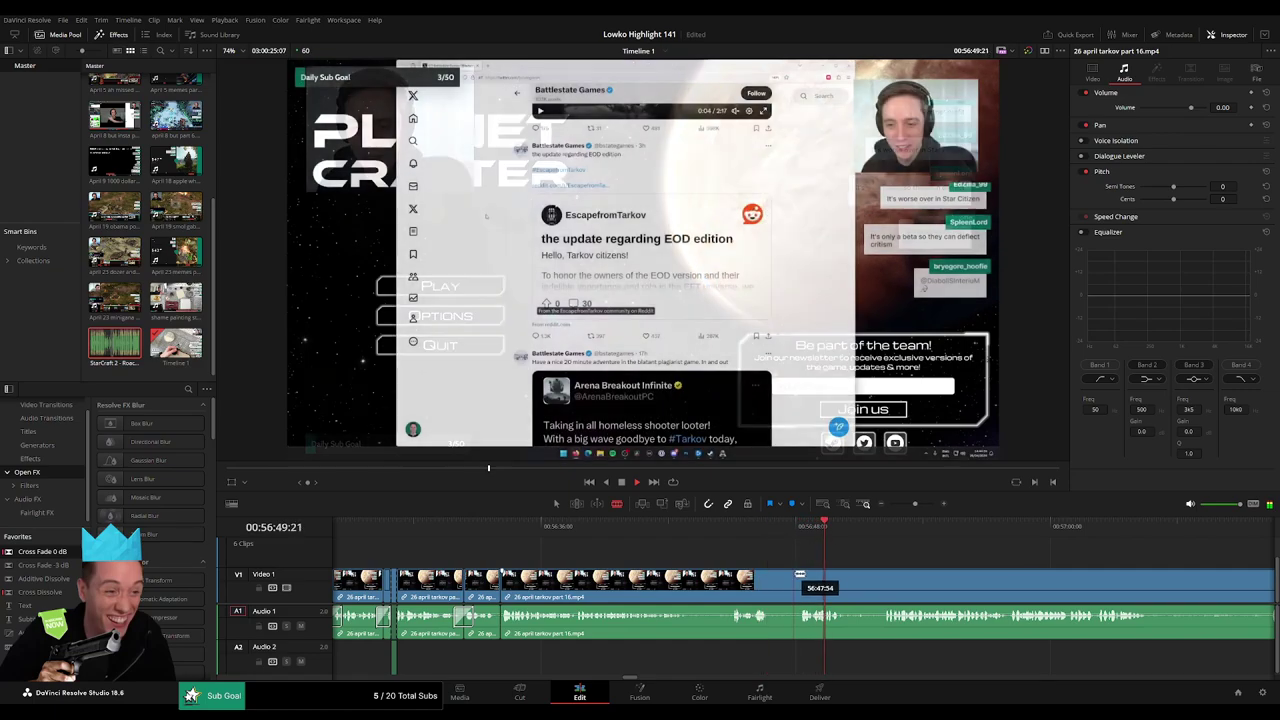
pyautogui.click(804, 576)
pyautogui.press('a')
pyautogui.click(761, 587)
pyautogui.press('Delete')
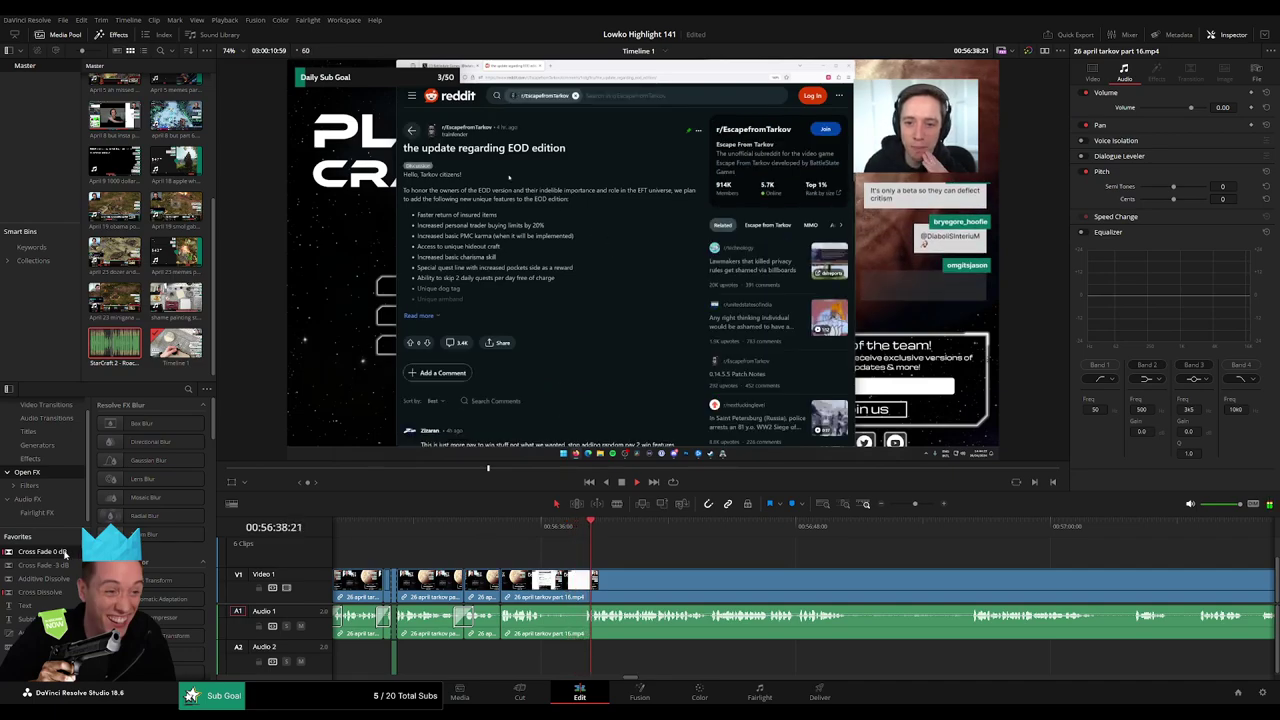
pyautogui.click(502, 632)
pyautogui.hotkey('shift', 't')
# Ripple-delete the short segment between about 56:36 and 56:38 and cross-fade the audio cut.
pyautogui.press('b')
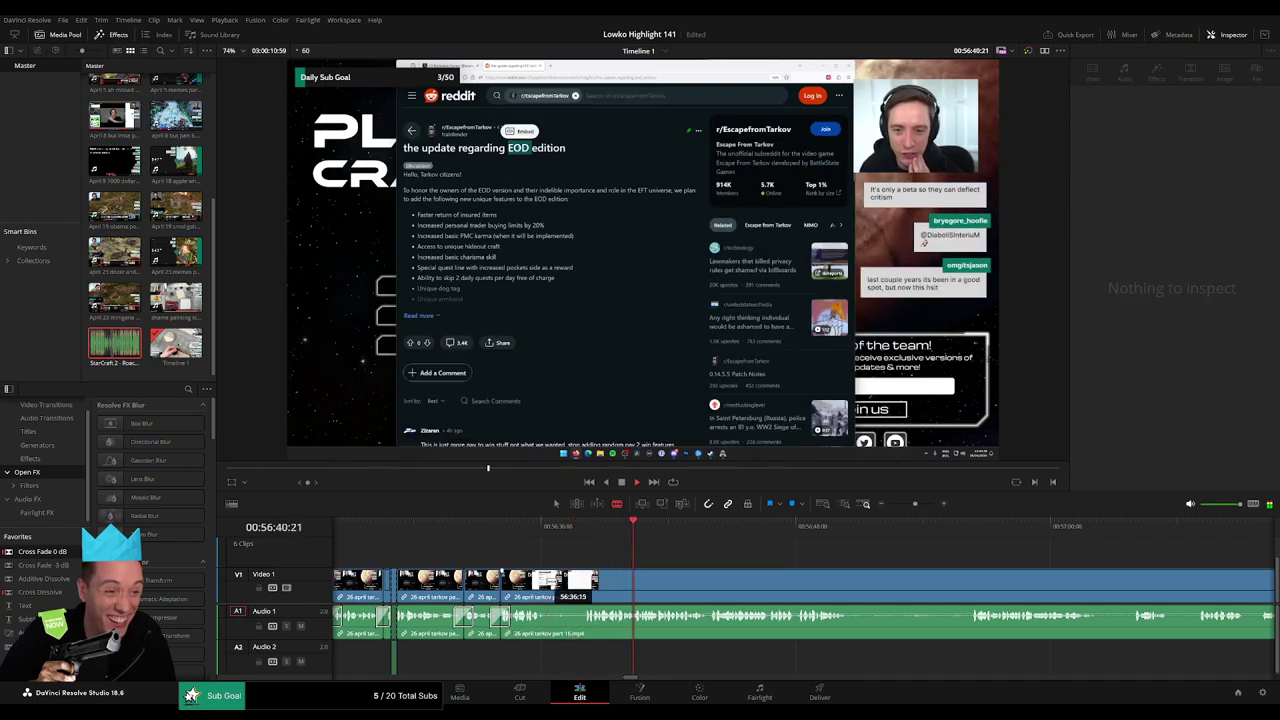
pyautogui.click(548, 577)
pyautogui.click(584, 577)
pyautogui.press('a')
pyautogui.click(576, 577)
pyautogui.press('Delete')
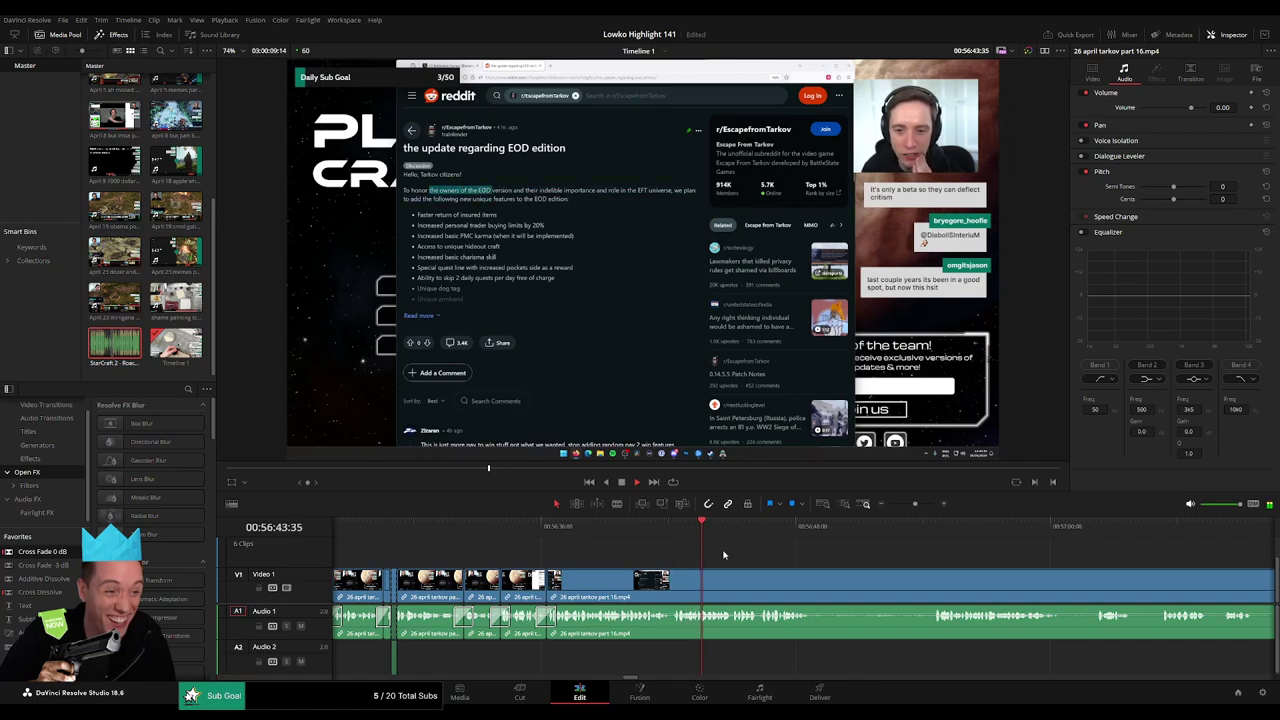
# Play on through the post reading, split the clip at about 56:49, and undo the misplaced split near 56:54.
pyautogui.moveTo(833, 562); pyautogui.dragTo(630, 547)
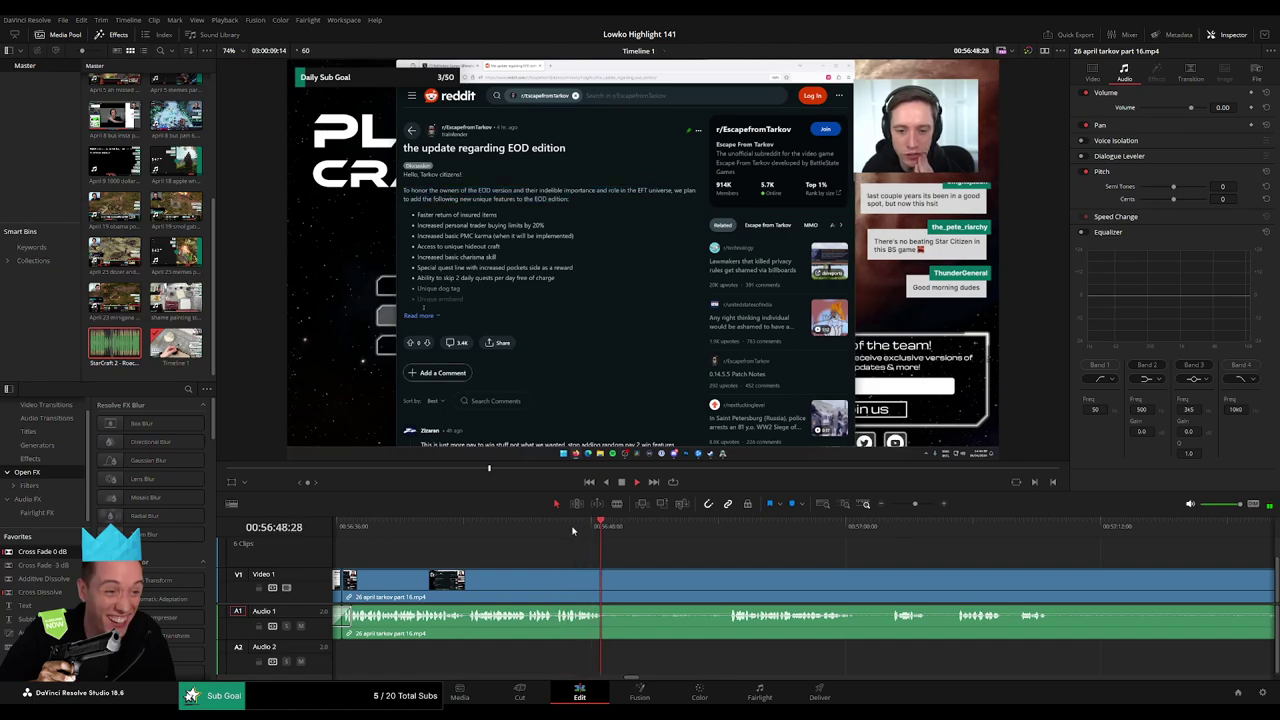
pyautogui.click(545, 530)
pyautogui.moveTo(560, 530); pyautogui.dragTo(687, 535)
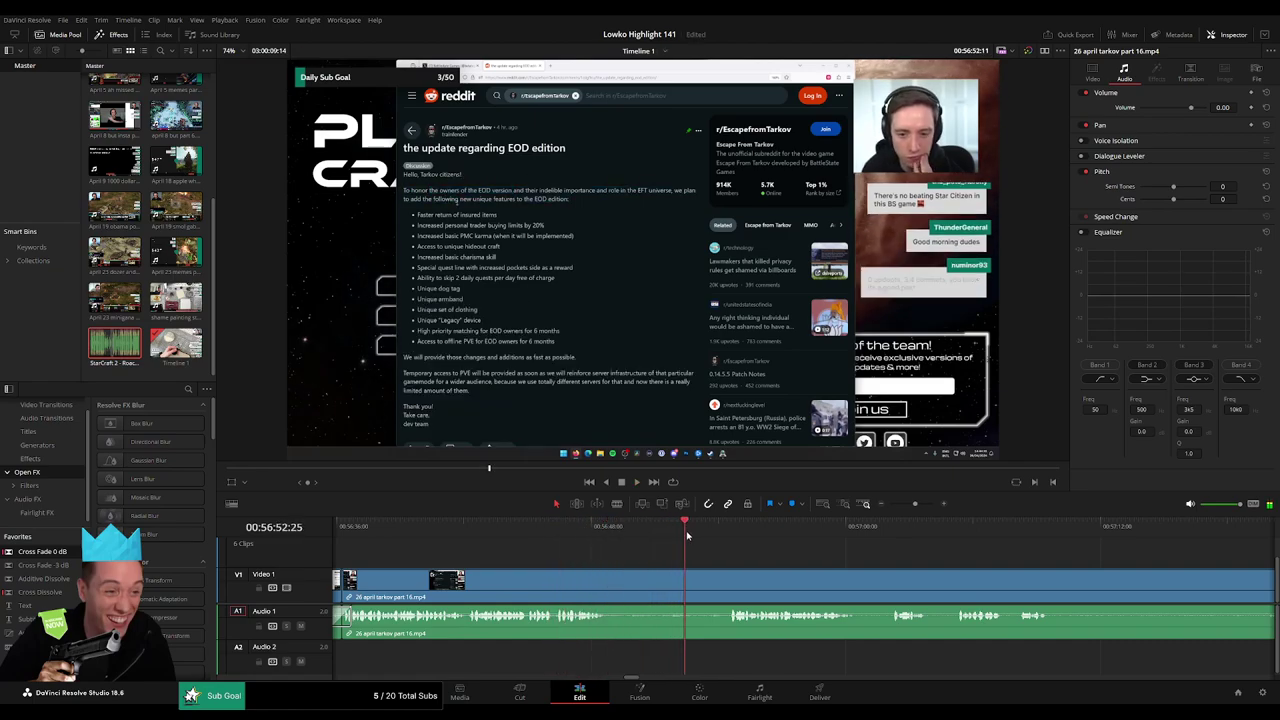
pyautogui.press('b')
pyautogui.click(609, 585)
pyautogui.click(722, 585)
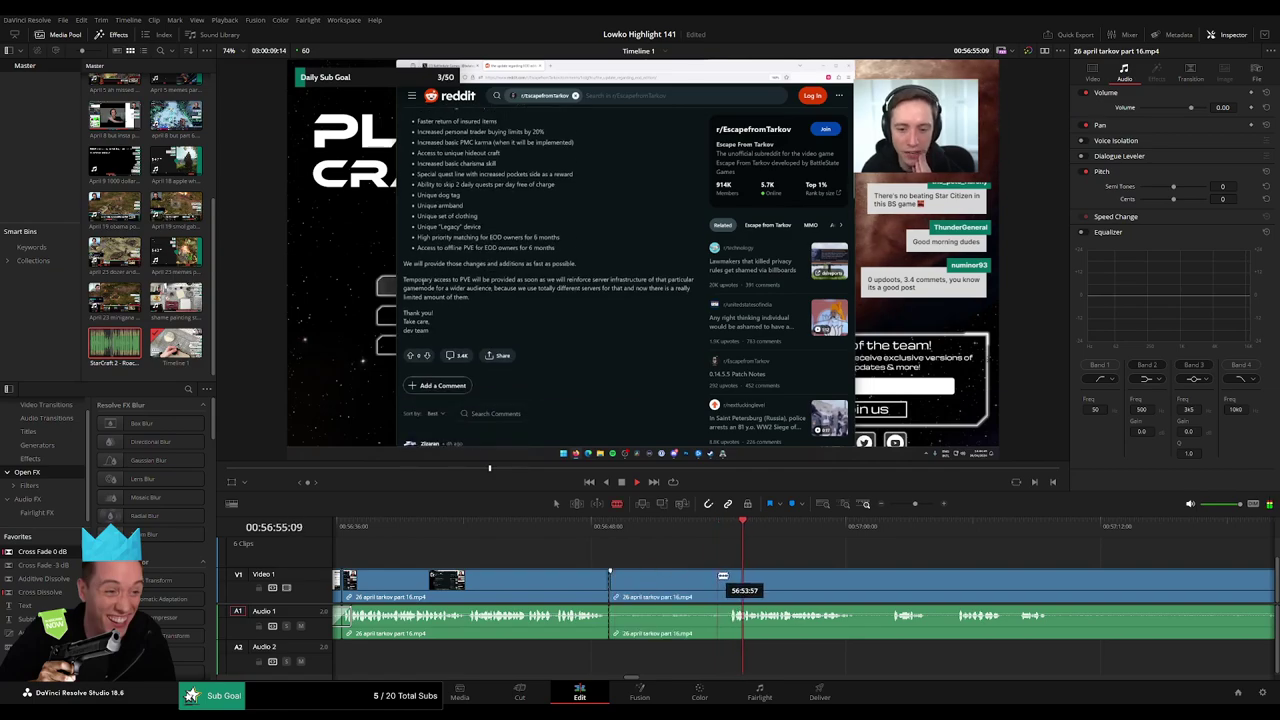
pyautogui.hotkey('ctrl', 'z')
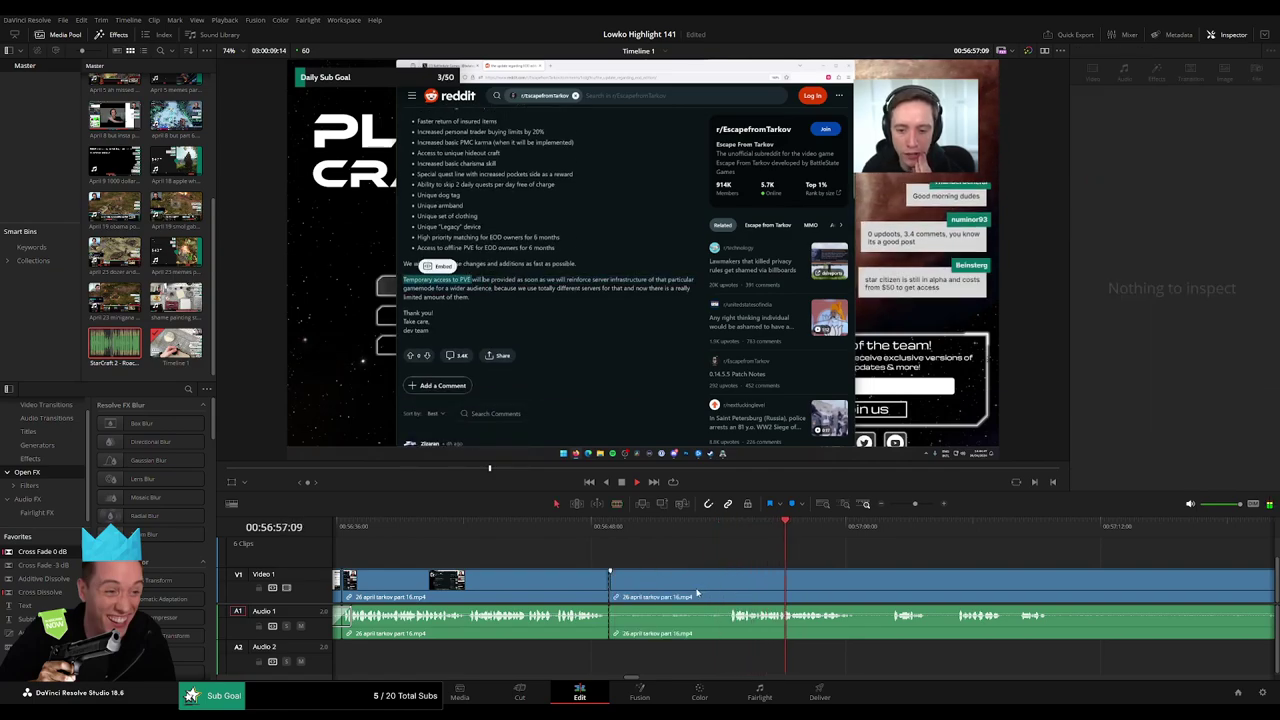
# Ripple-delete the pause between about 56:49 and 56:53 and apply Cross Fade 0 dB to the audio cut.
pyautogui.click(692, 589)
pyautogui.press('a')
pyautogui.click(669, 592)
pyautogui.press('Delete')
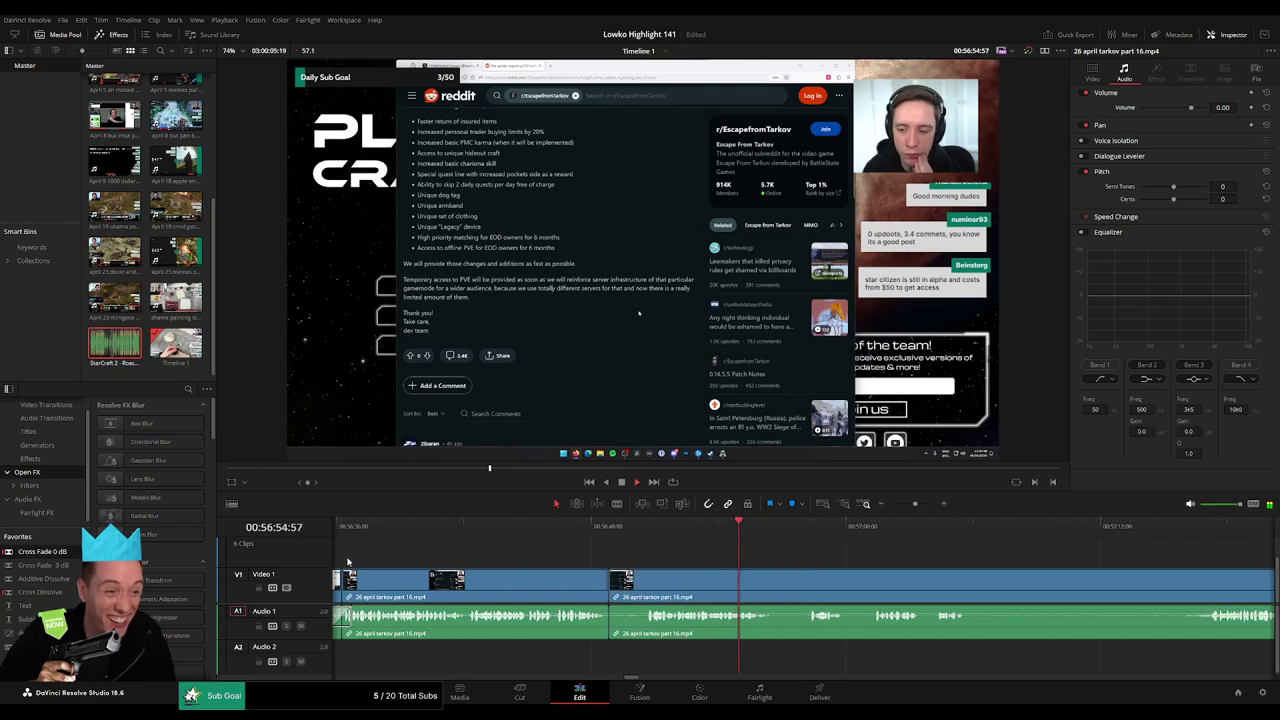
pyautogui.moveTo(633, 629); pyautogui.dragTo(611, 622)
# Ripple-delete the pause between about 57:06 and 57:16 and apply Cross Fade 0 dB to the audio cut.
pyautogui.hscroll(5, 586, 566)
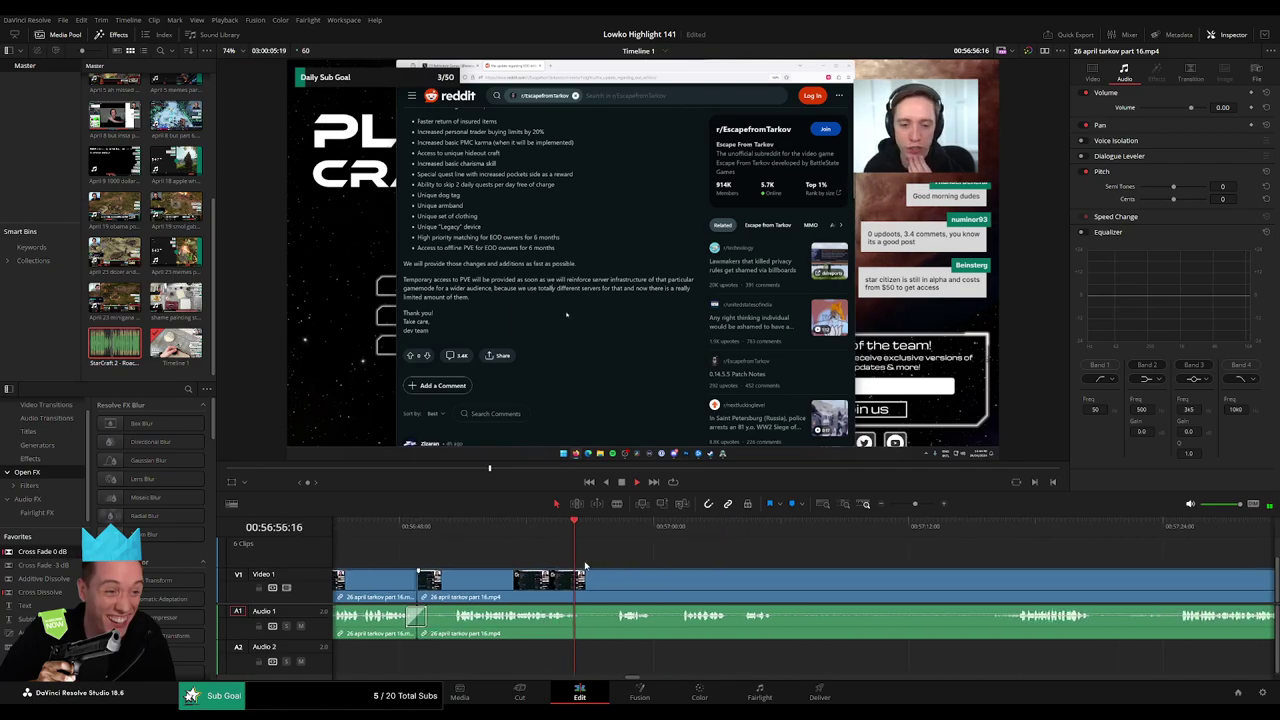
pyautogui.click(588, 530)
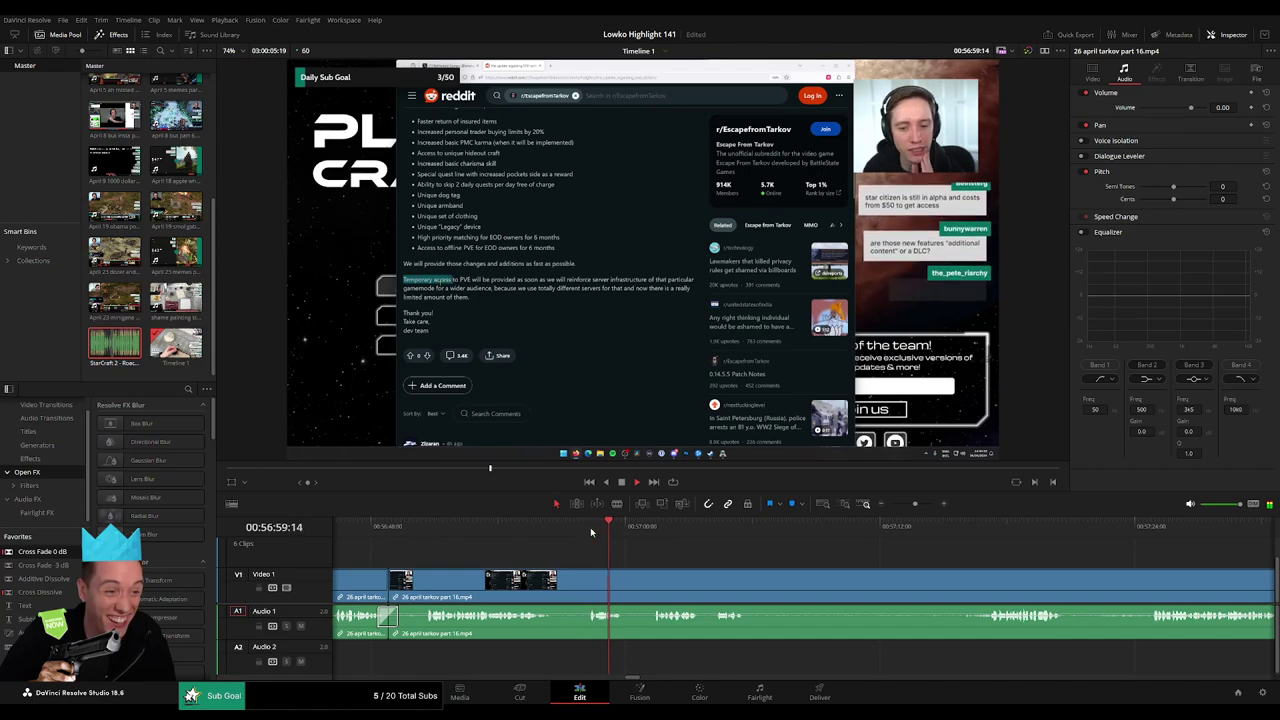
pyautogui.hscroll(3, 729, 551)
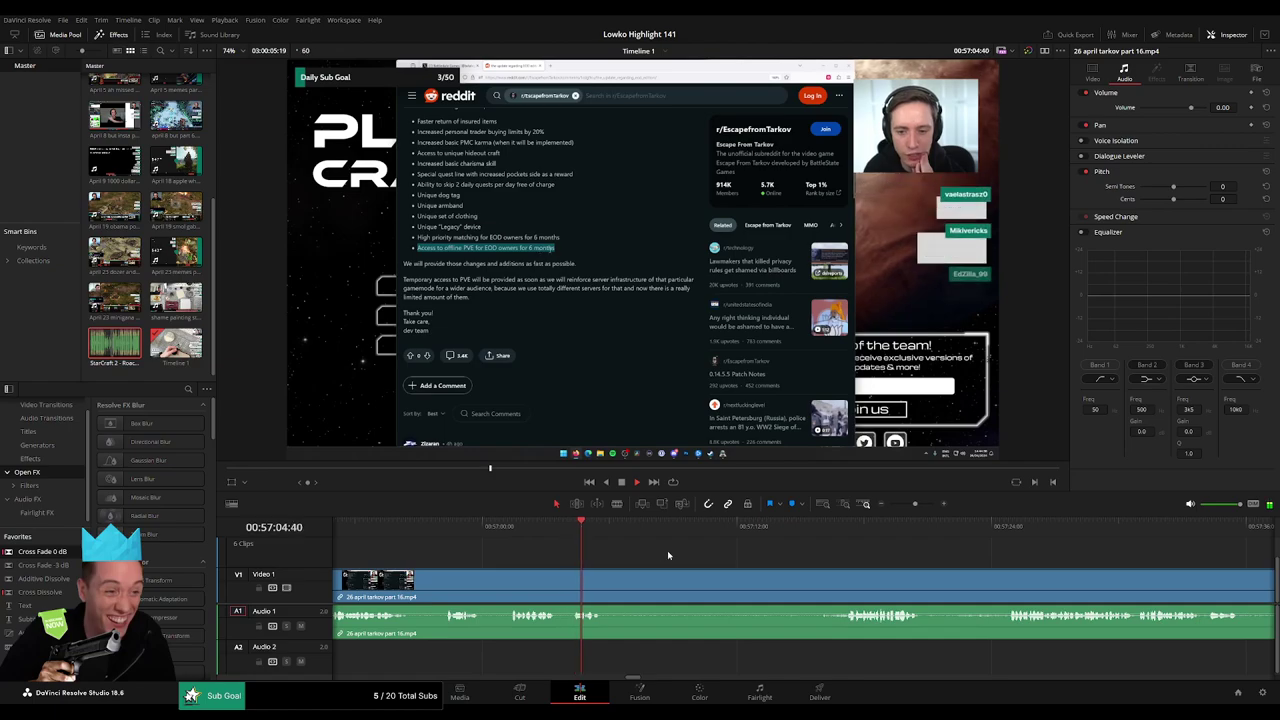
pyautogui.click(818, 530)
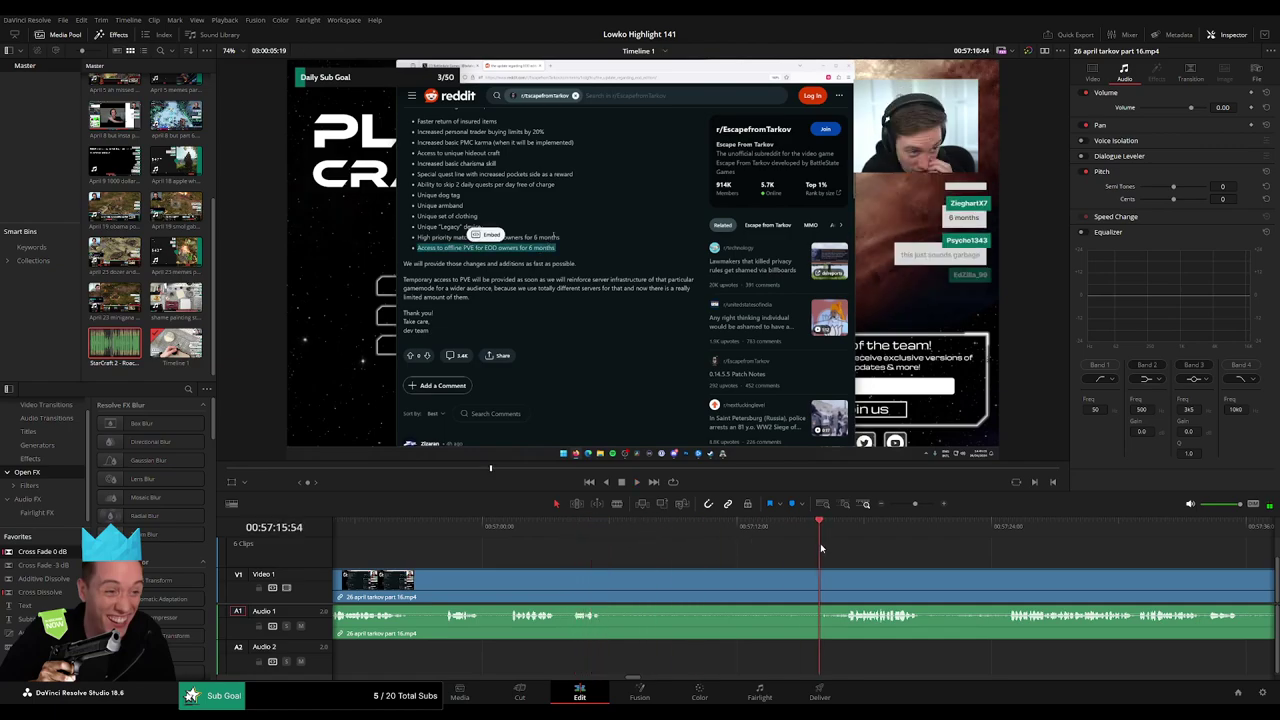
pyautogui.press('b')
pyautogui.click(609, 589)
pyautogui.moveTo(811, 589); pyautogui.dragTo(820, 590)
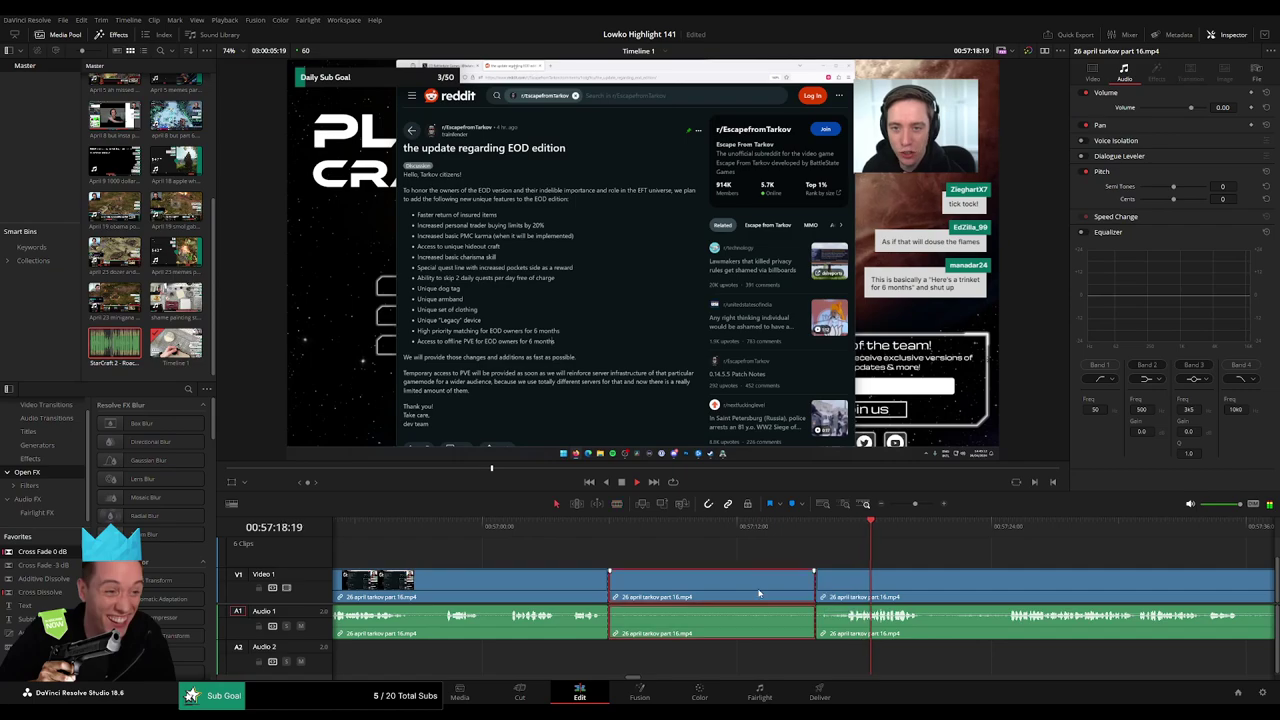
pyautogui.press('space')
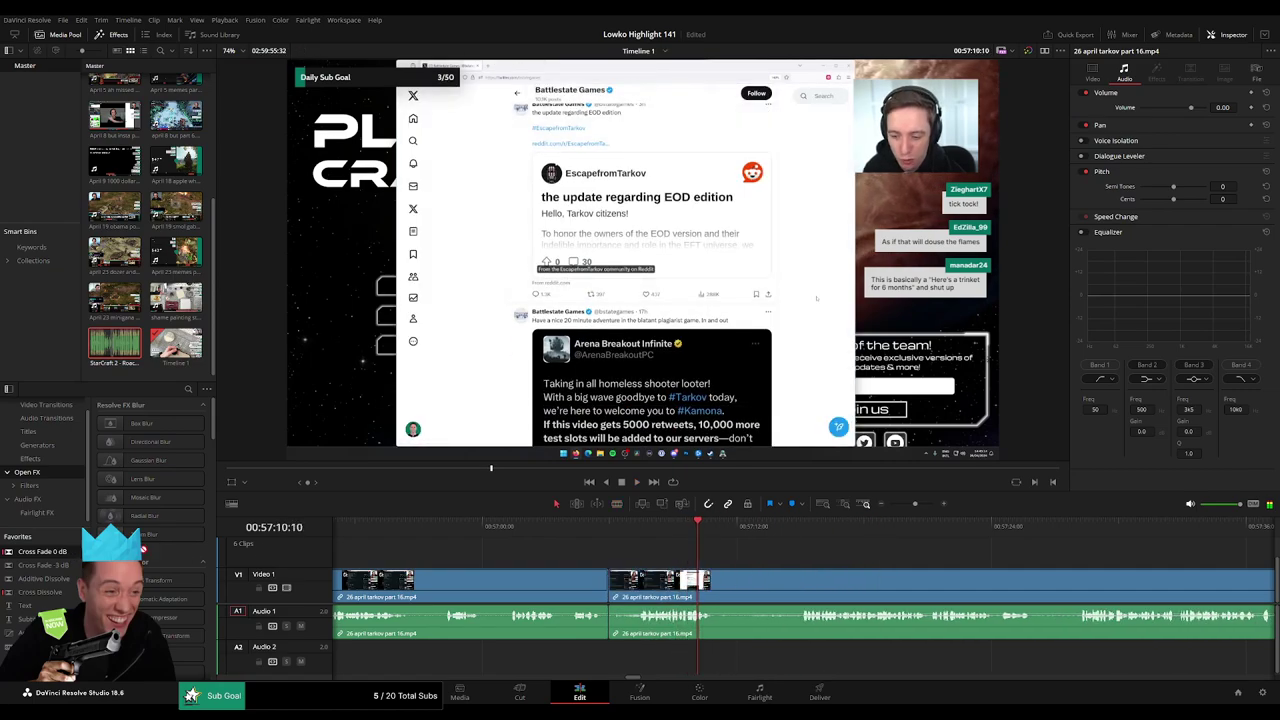
pyautogui.moveTo(143, 549); pyautogui.dragTo(608, 616)
pyautogui.press('space')
# Ripple-delete the quiet segment between about 57:11 and 57:15 and cross-fade the audio cut.
pyautogui.click(766, 530)
pyautogui.click(790, 536)
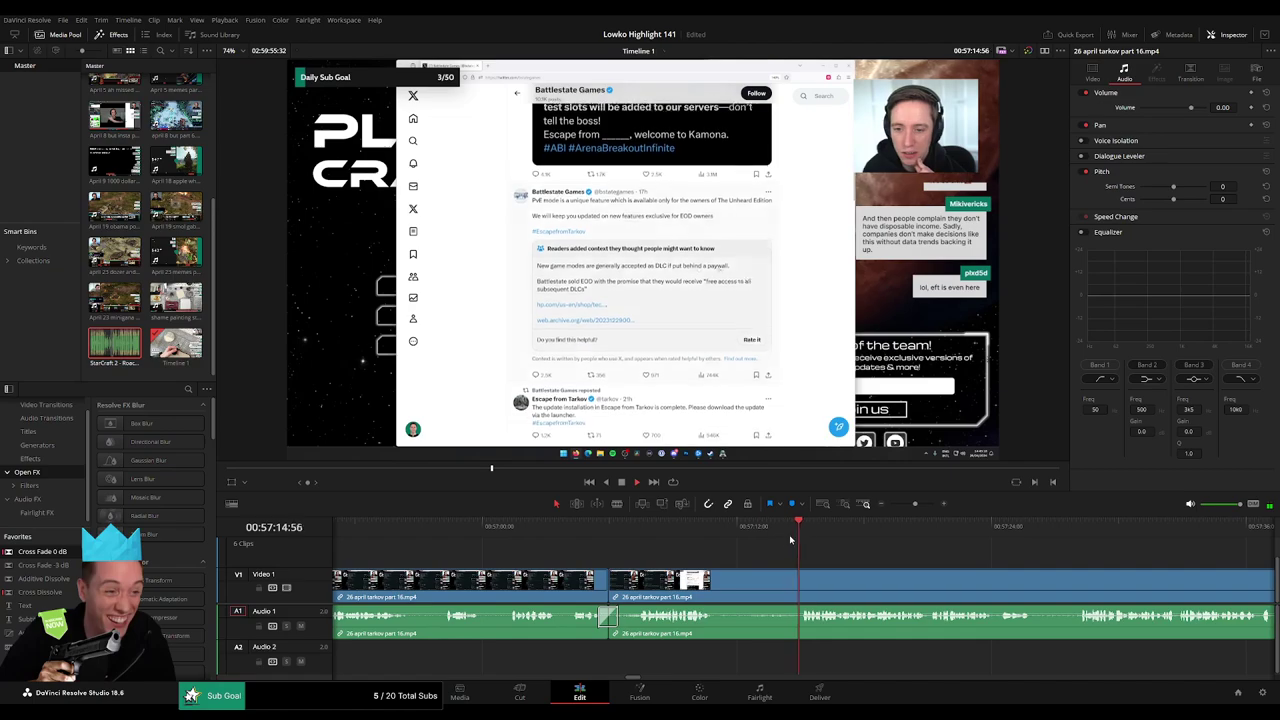
pyautogui.press('b')
pyautogui.click(717, 590)
pyautogui.click(796, 590)
pyautogui.press('a')
pyautogui.click(769, 590)
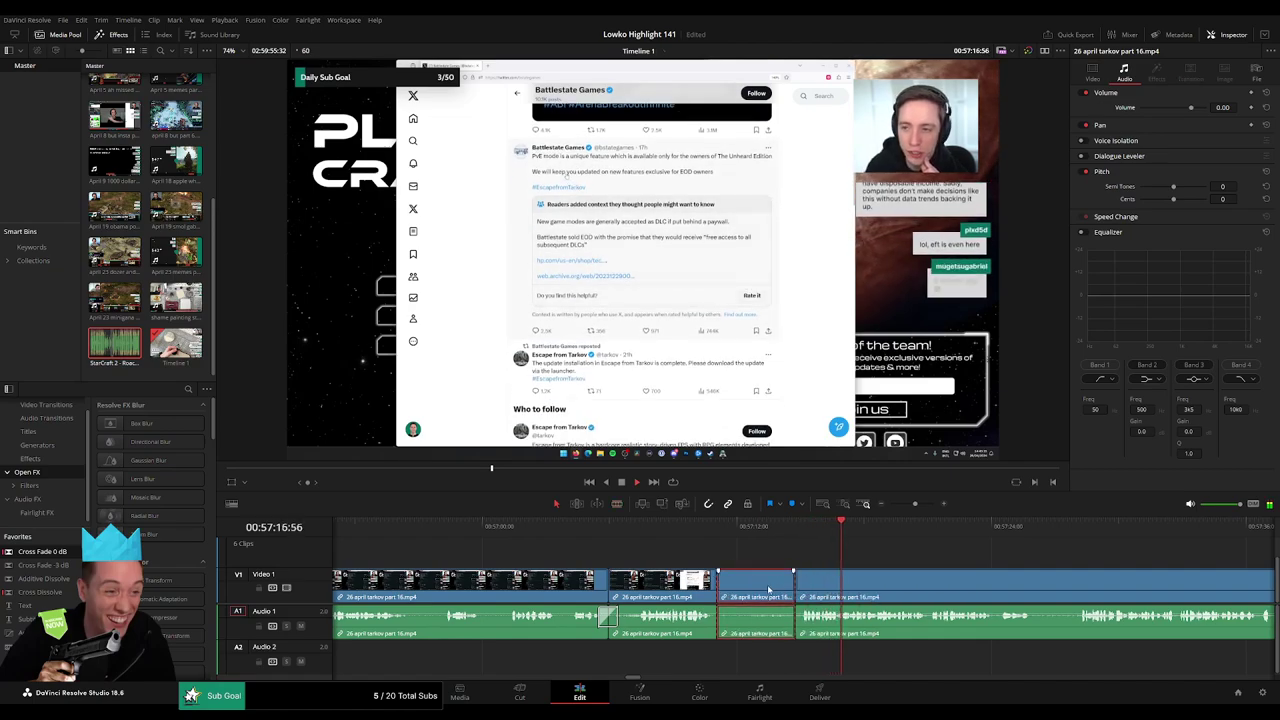
pyautogui.press('Delete')
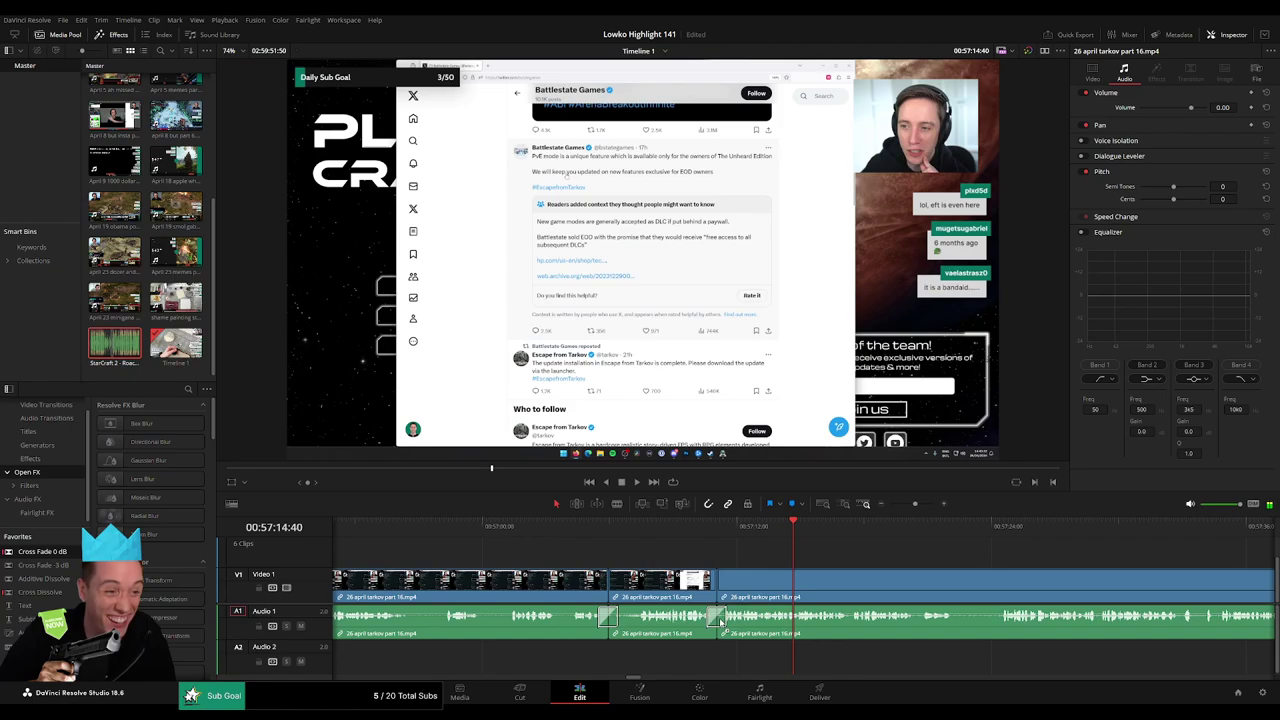
# Ripple-delete the pause between about 57:22 and 57:24 and apply Cross Fade 0 dB to the audio cut.
pyautogui.moveTo(884, 564); pyautogui.dragTo(547, 545)
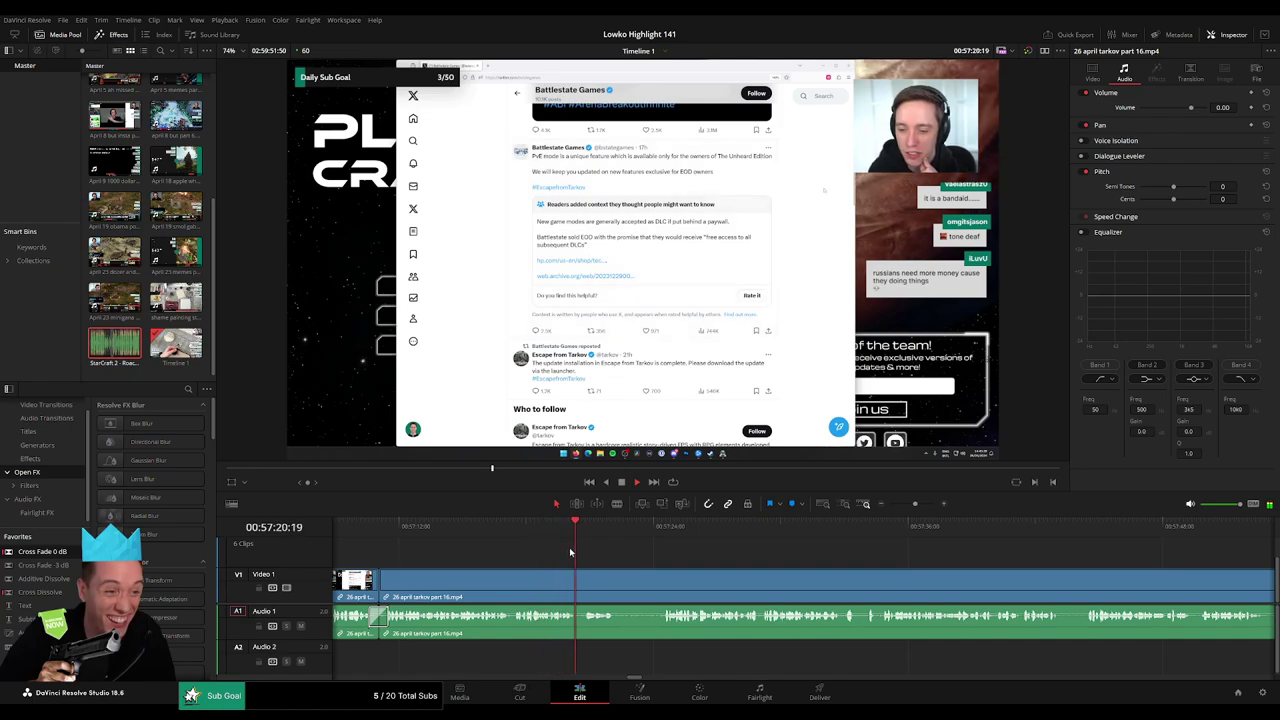
pyautogui.click(642, 528)
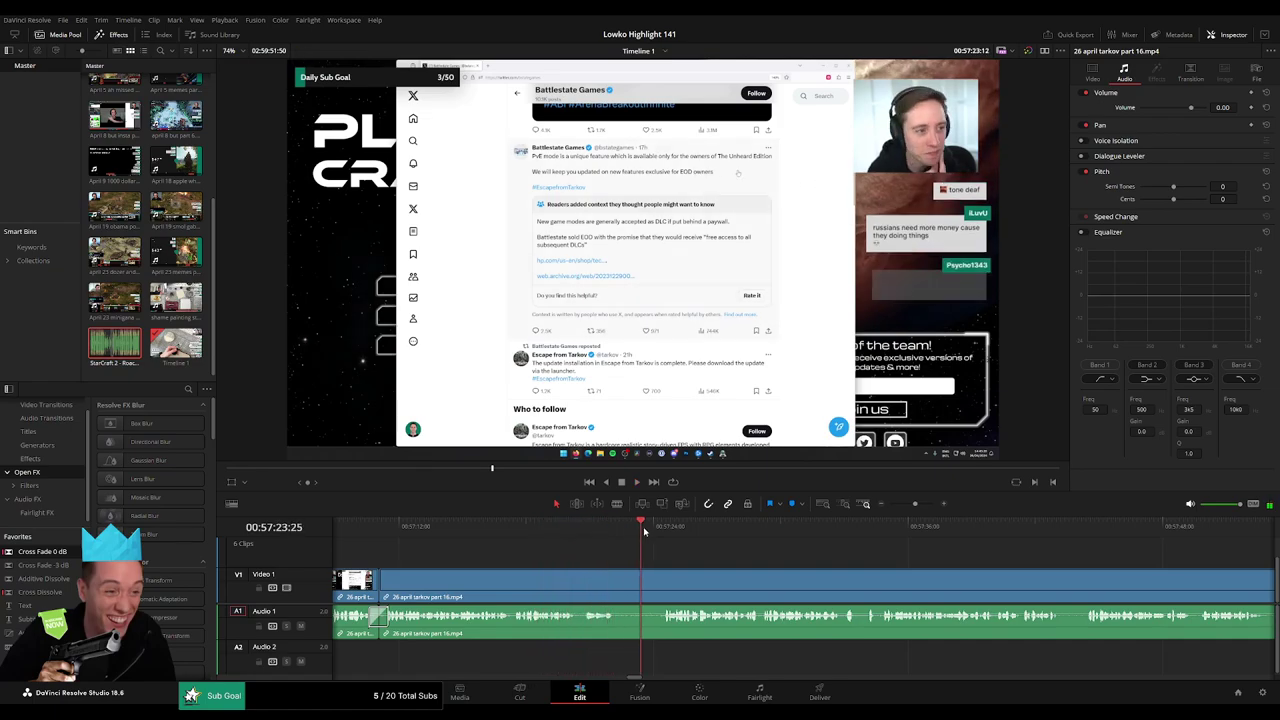
pyautogui.press('b')
pyautogui.click(617, 588)
pyautogui.click(662, 588)
pyautogui.press('a')
pyautogui.click(642, 591)
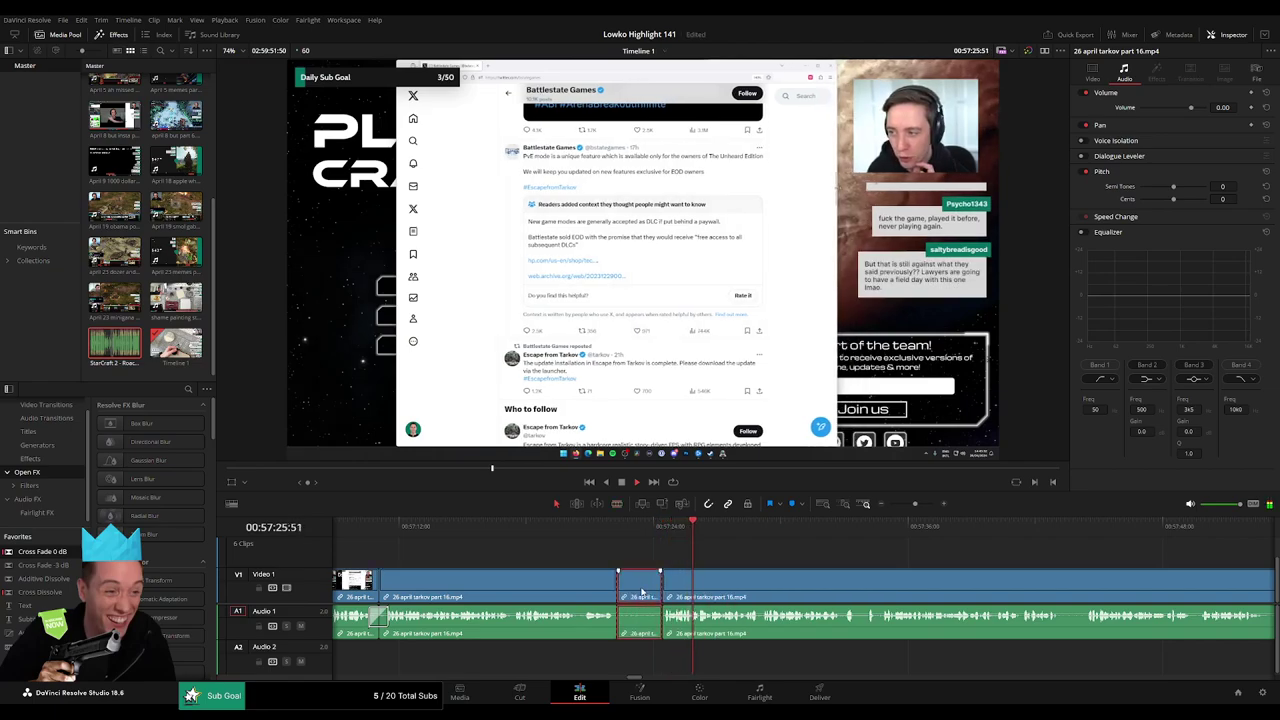
pyautogui.press('Delete')
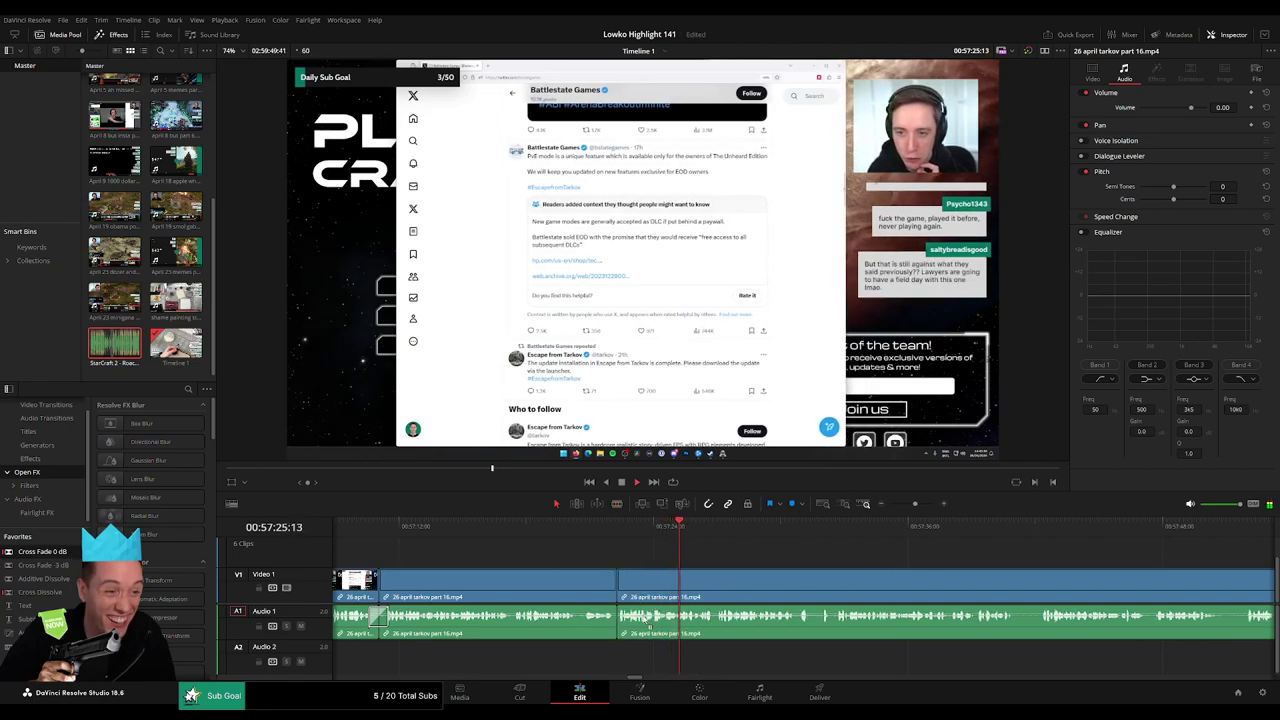
pyautogui.moveTo(644, 618); pyautogui.dragTo(618, 624)
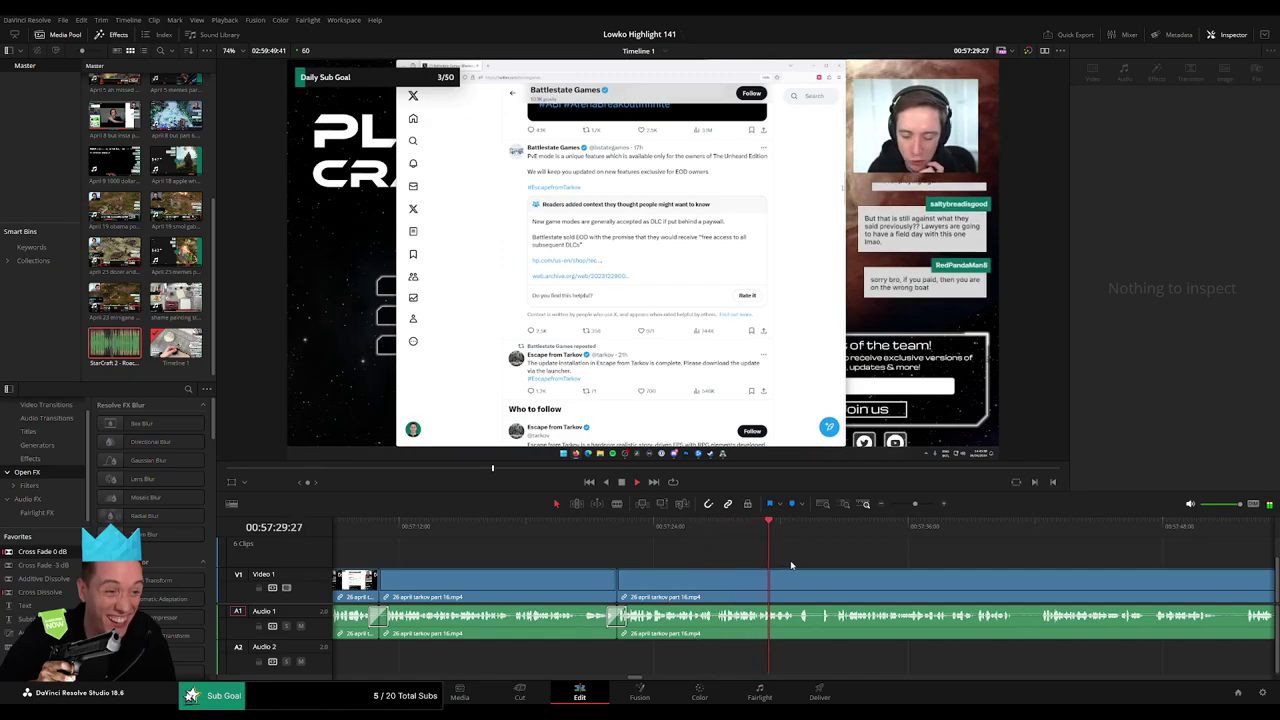
# Ripple-delete the pause between about 57:41 and 57:42 and apply Cross Fade 0 dB to the audio cut.
pyautogui.moveTo(915, 504); pyautogui.dragTo(872, 508)
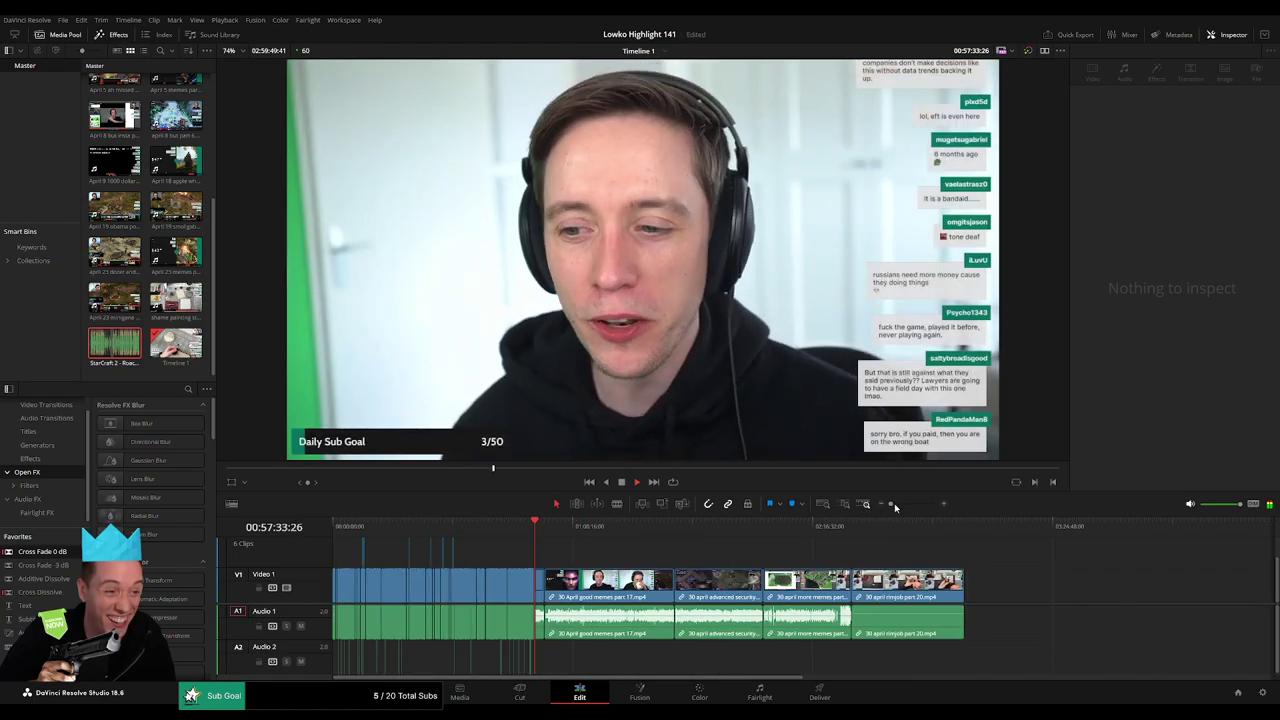
pyautogui.moveTo(893, 503); pyautogui.dragTo(913, 504)
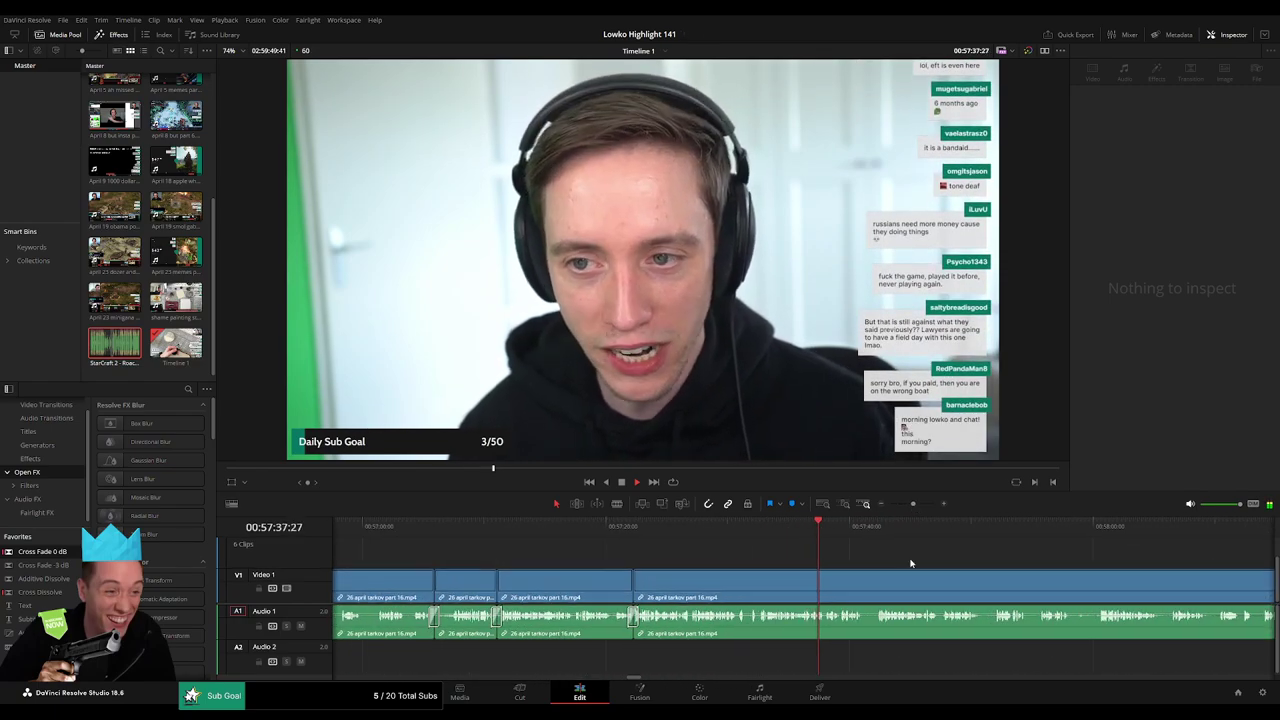
pyautogui.moveTo(912, 561); pyautogui.dragTo(671, 549)
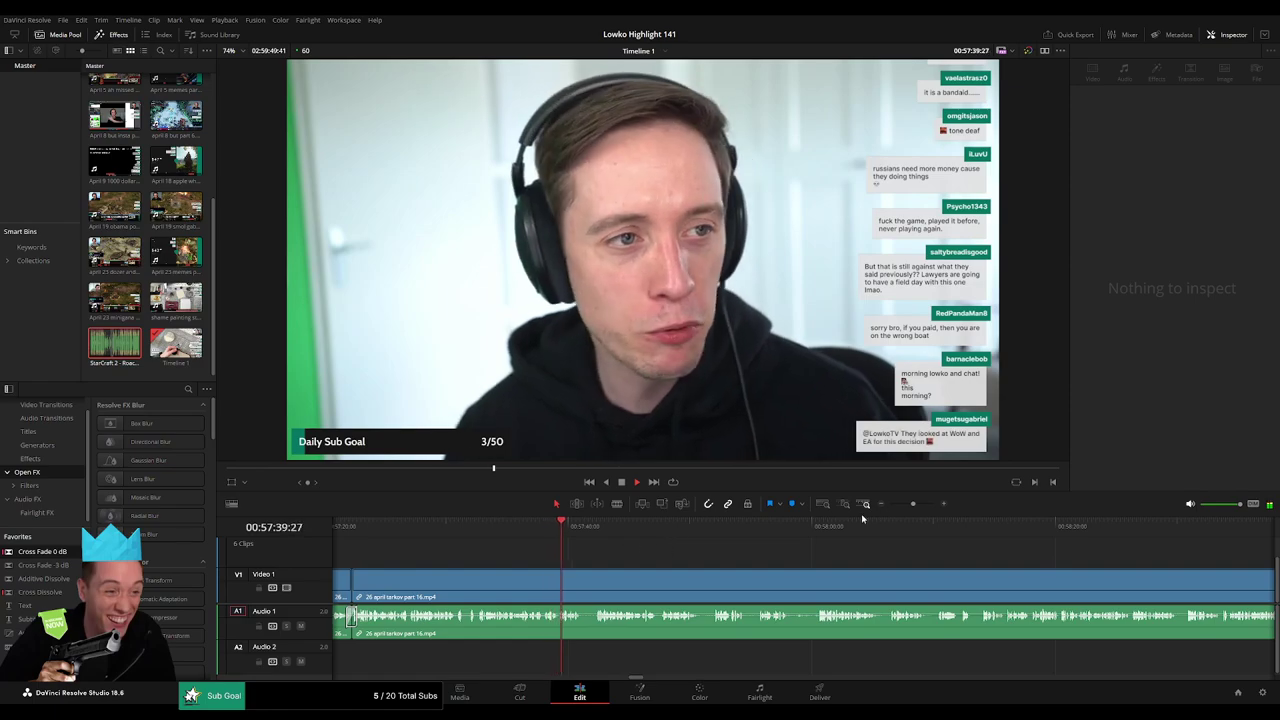
pyautogui.moveTo(914, 504); pyautogui.dragTo(917, 504)
pyautogui.moveTo(938, 556); pyautogui.dragTo(622, 543)
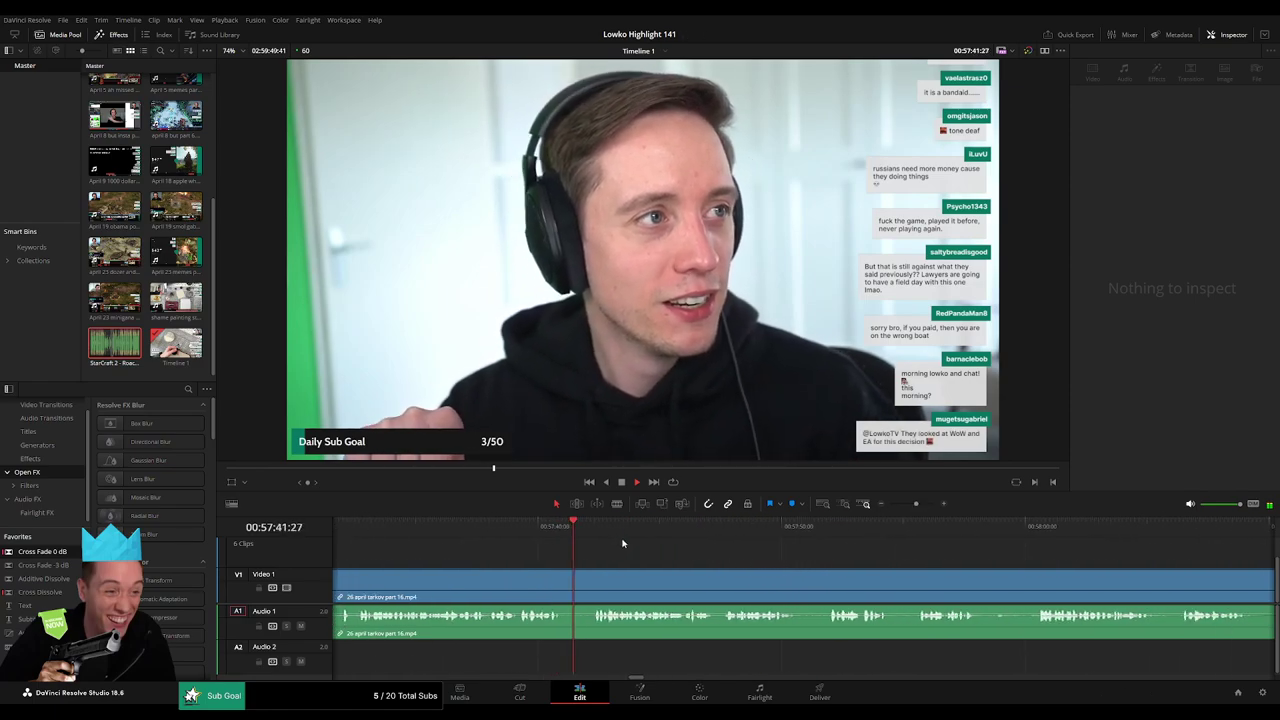
pyautogui.press('b')
pyautogui.click(562, 583)
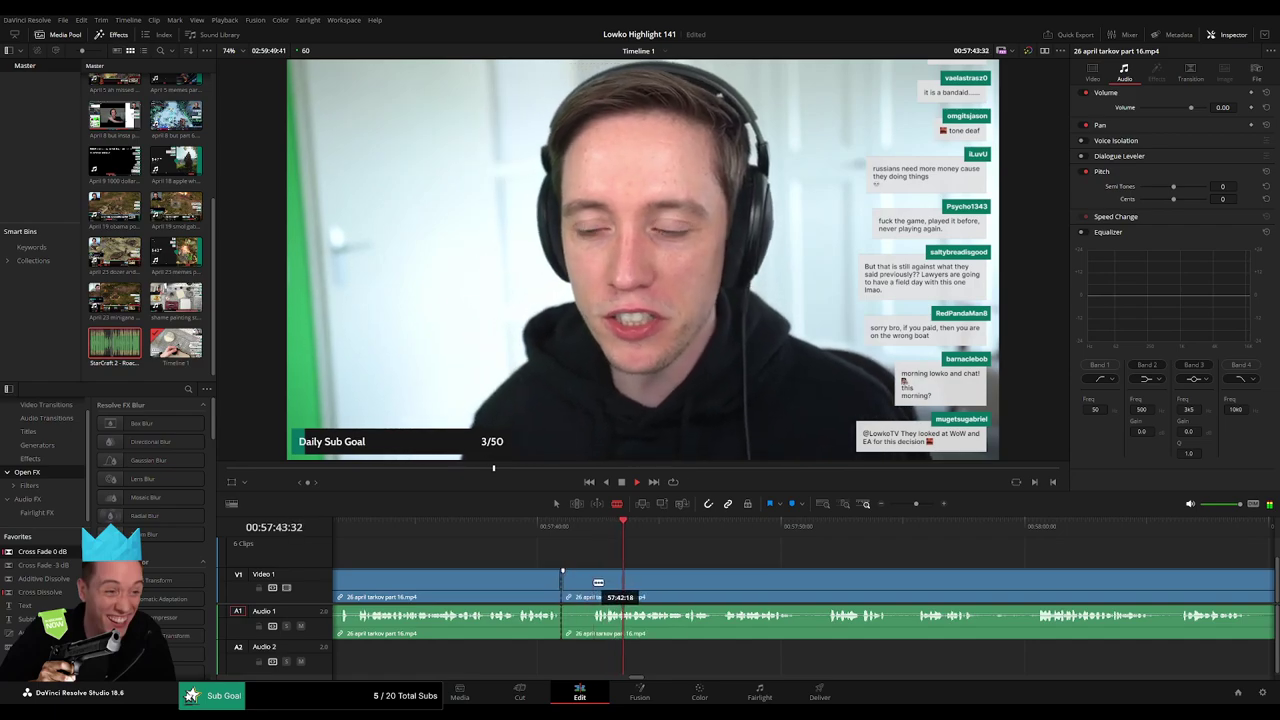
pyautogui.press('a')
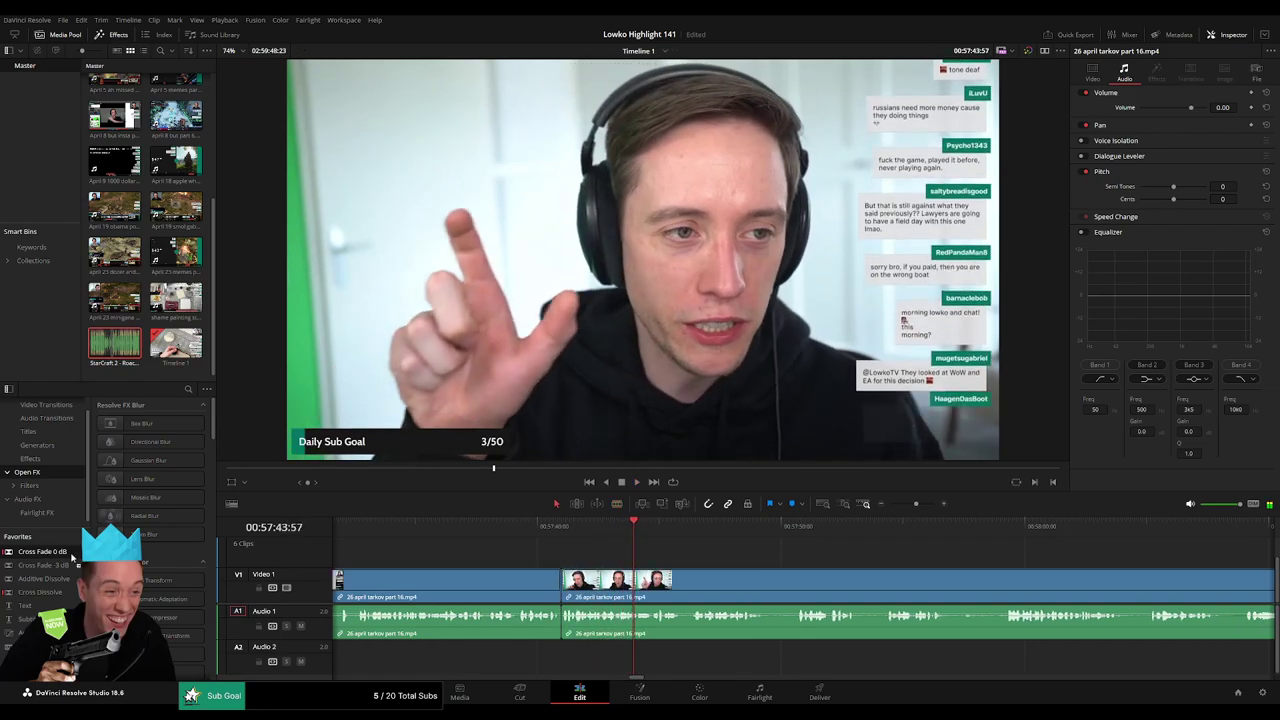
# Split the clip around the short word between about 57:52:16 and 57:52:58 and disable that segment's audio.
pyautogui.hscroll(3, 739, 577)
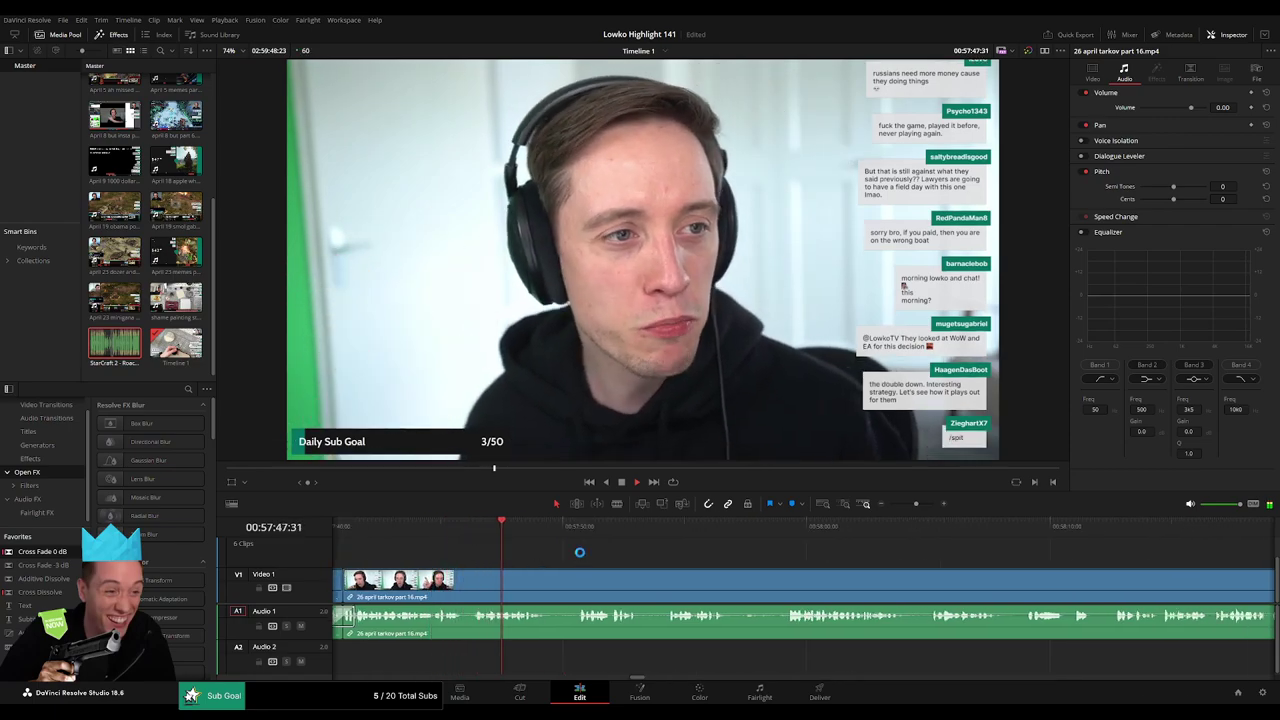
pyautogui.click(569, 534)
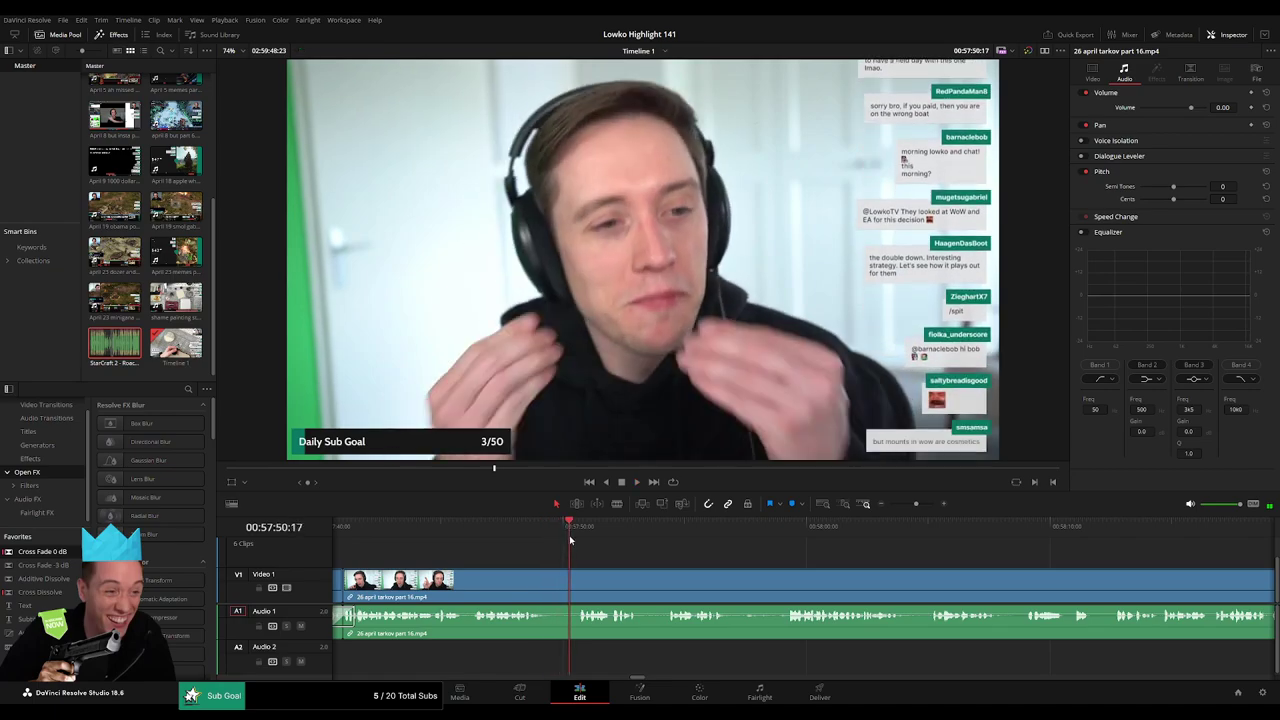
pyautogui.moveTo(686, 558); pyautogui.dragTo(552, 553)
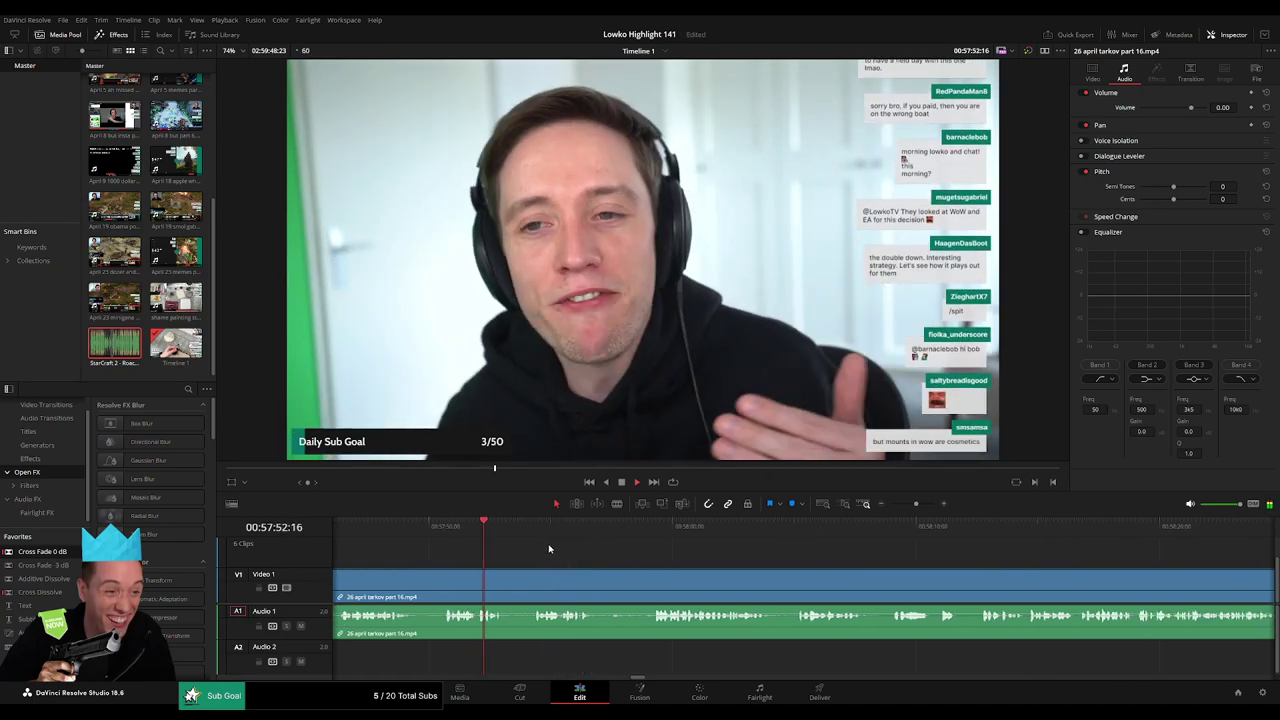
pyautogui.scroll(3, 506, 540)
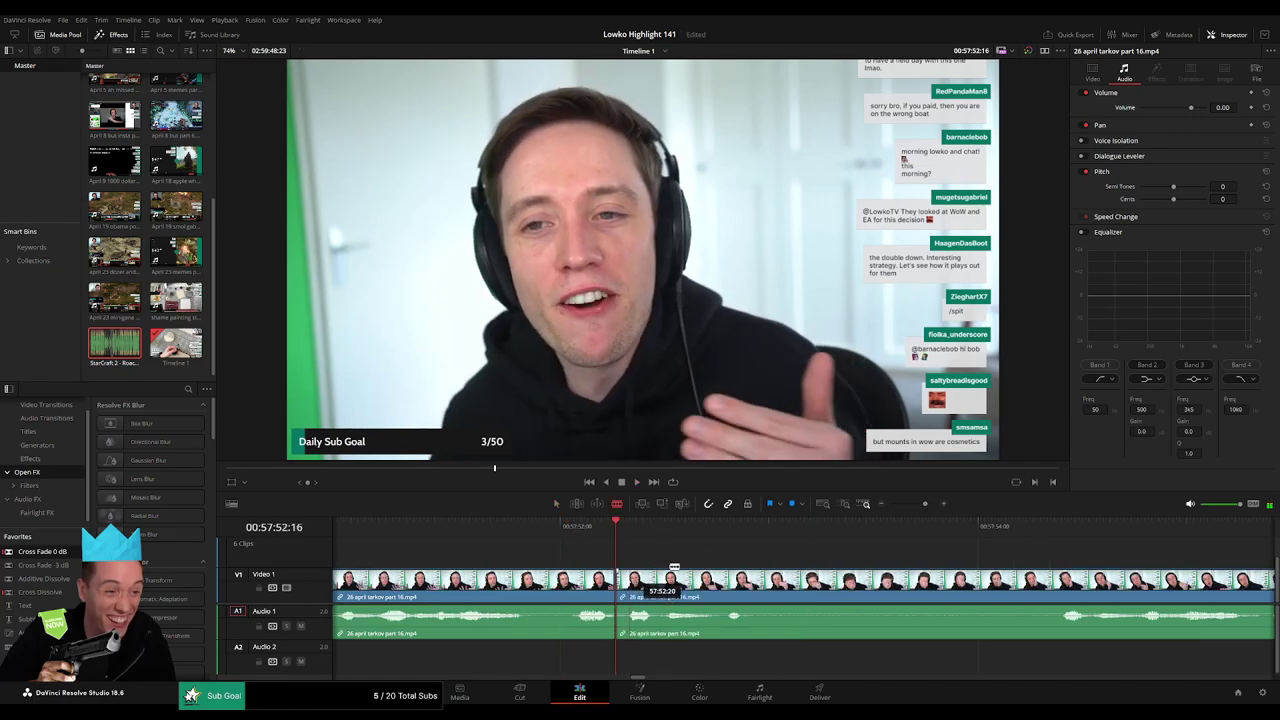
pyautogui.click(762, 588)
pyautogui.press('a')
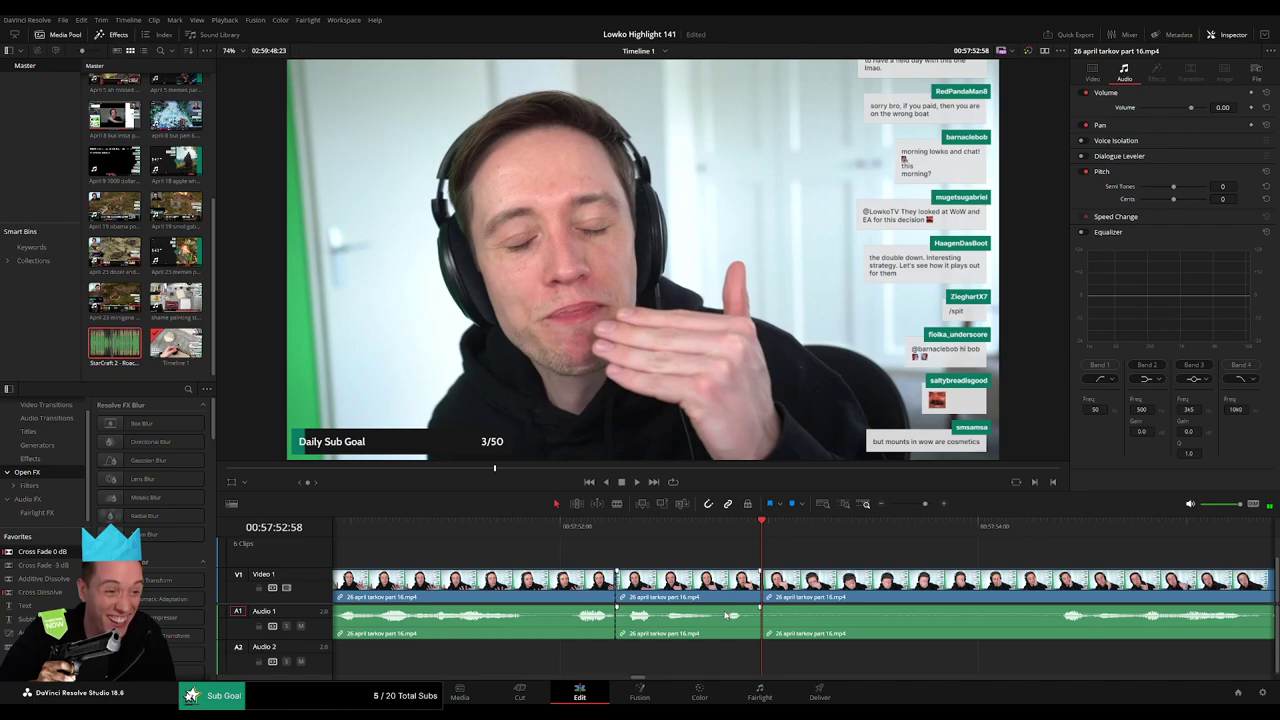
pyautogui.press('d')
# Place the StarCraft 2 Roach Quotes sound on Audio 2 under the muted word, trim it to that gap, and set its volume to -23.
pyautogui.moveTo(115, 343); pyautogui.dragTo(622, 669)
pyautogui.moveTo(724, 668); pyautogui.dragTo(706, 666)
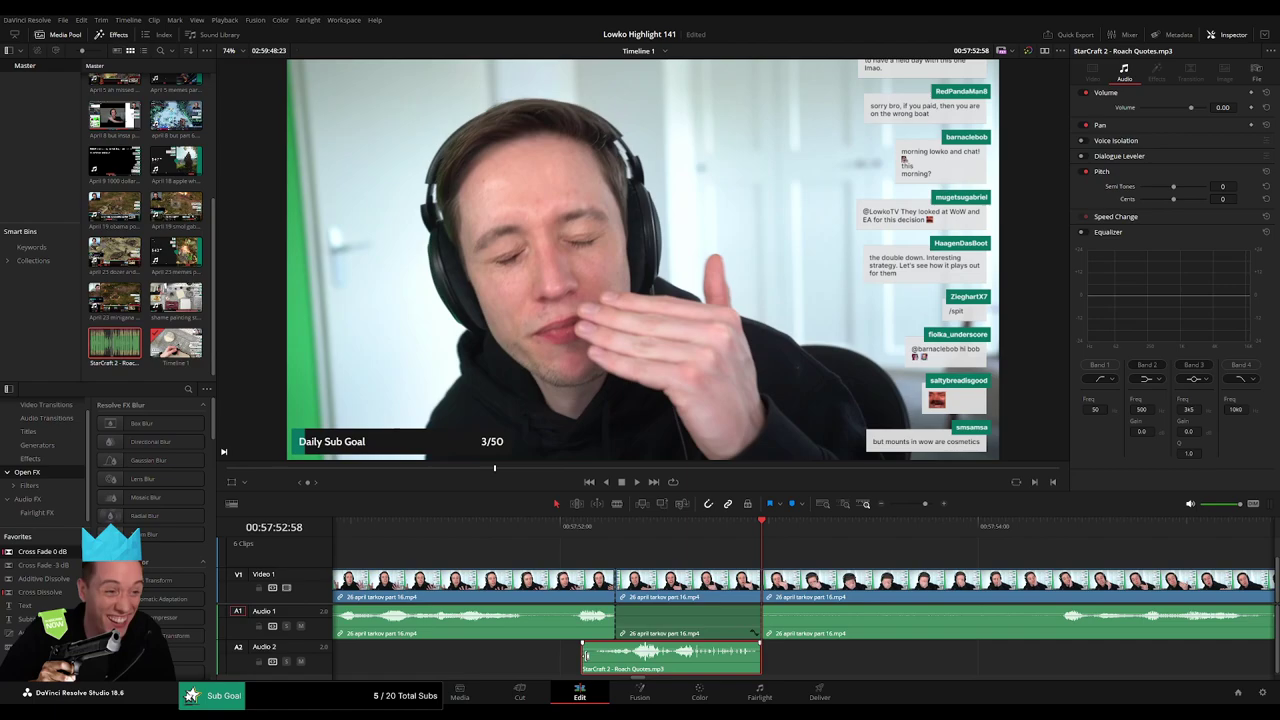
pyautogui.moveTo(585, 655); pyautogui.dragTo(616, 658)
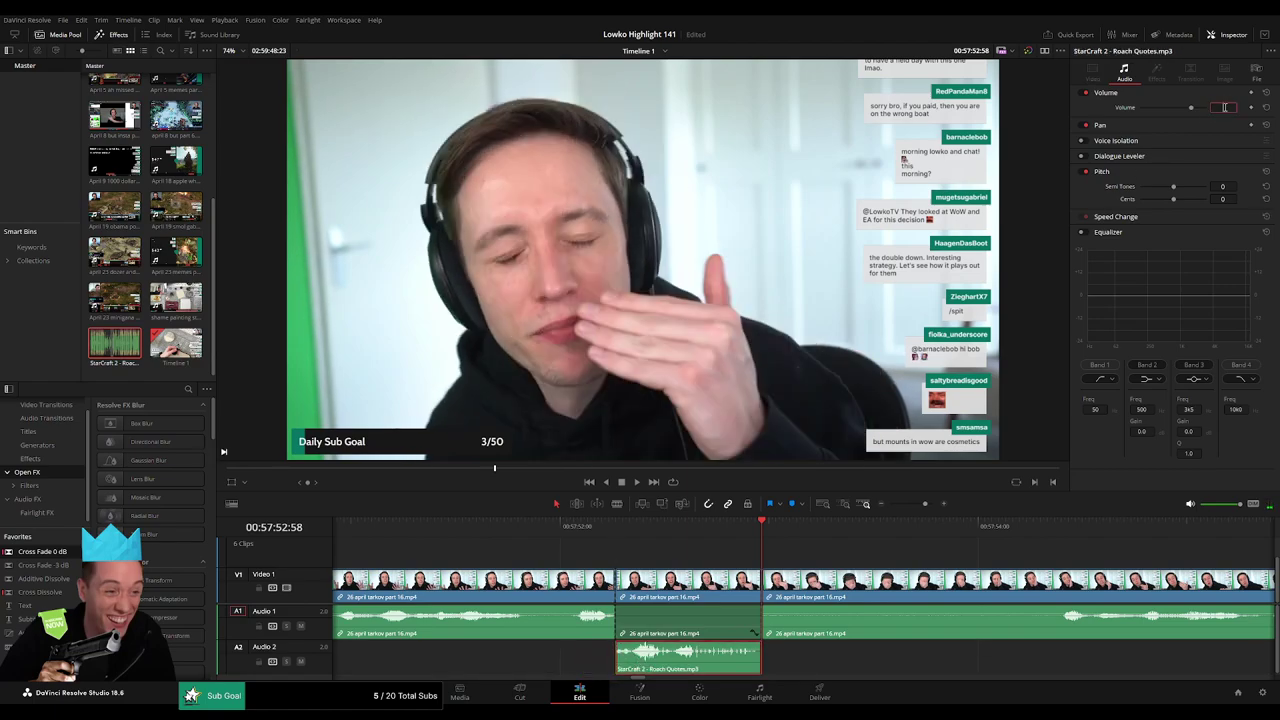
pyautogui.write('-23')
pyautogui.press('Return')
pyautogui.click(842, 562)
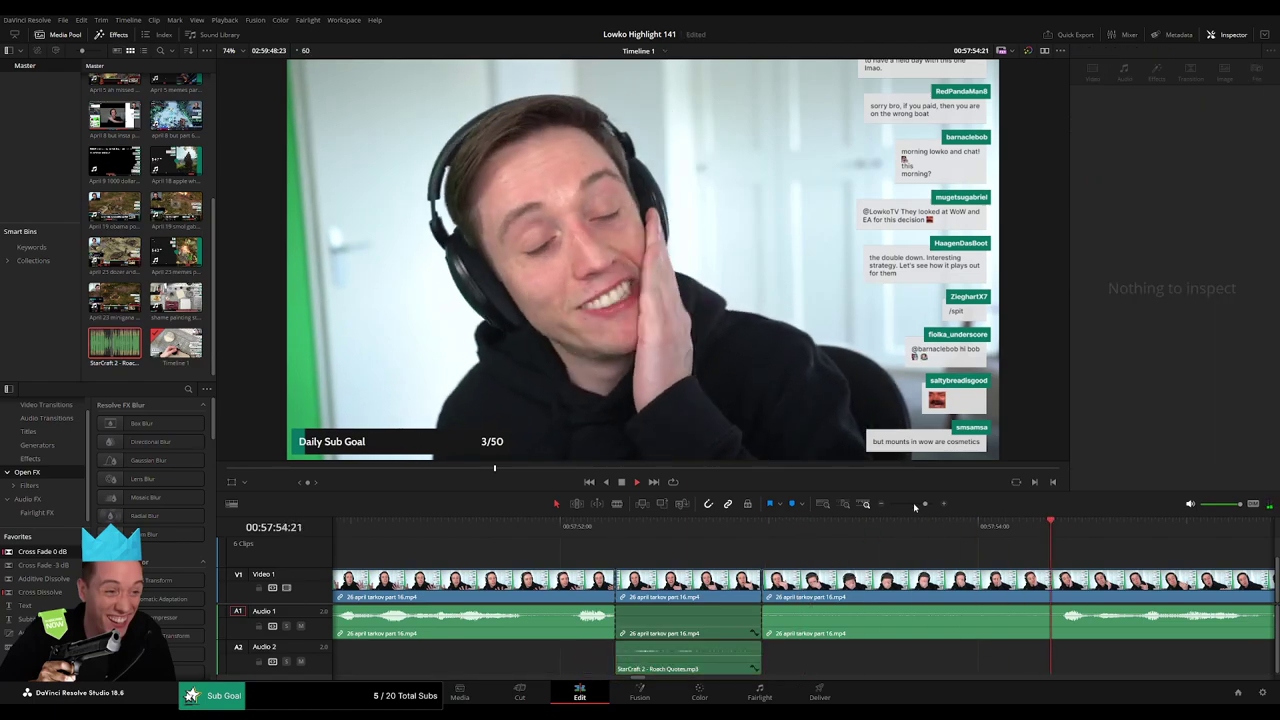
# Ripple-delete the pause between about 57:57 and 57:59 and apply Cross Fade 0 dB to the audio cut.
pyautogui.moveTo(924, 504); pyautogui.dragTo(915, 505)
pyautogui.moveTo(922, 562); pyautogui.dragTo(668, 561)
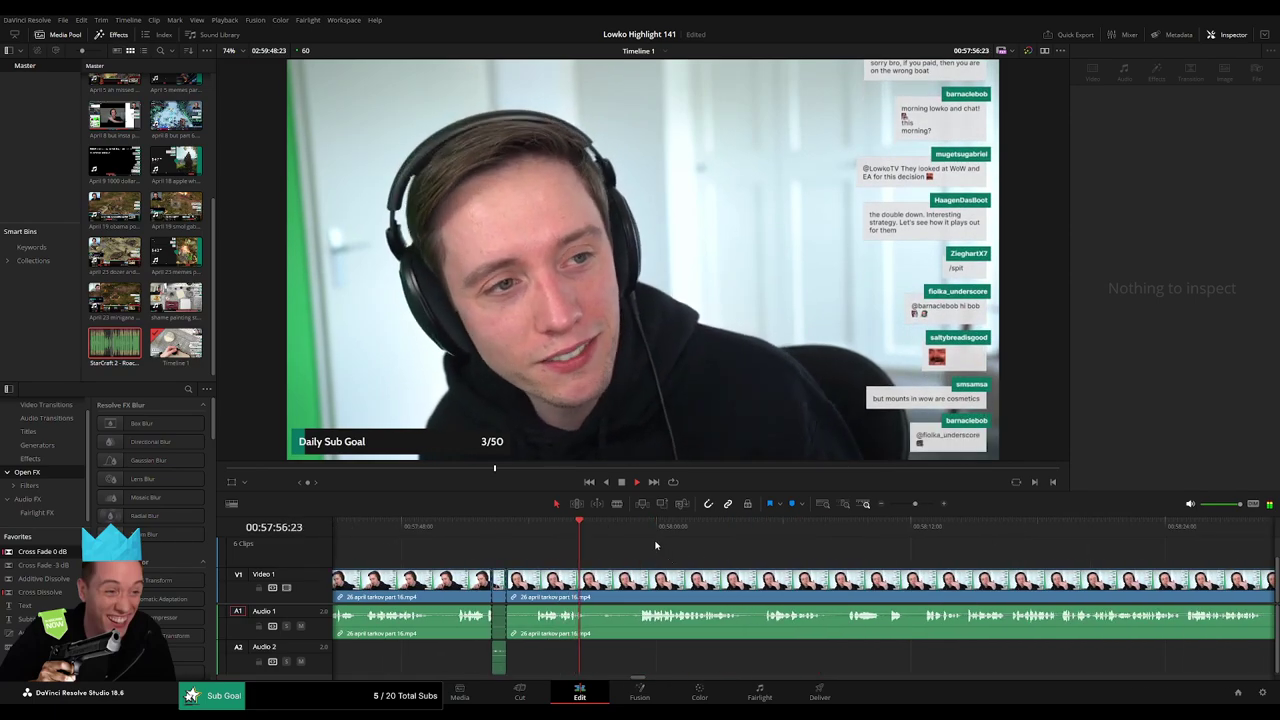
pyautogui.click(626, 530)
pyautogui.press('b')
pyautogui.click(595, 582)
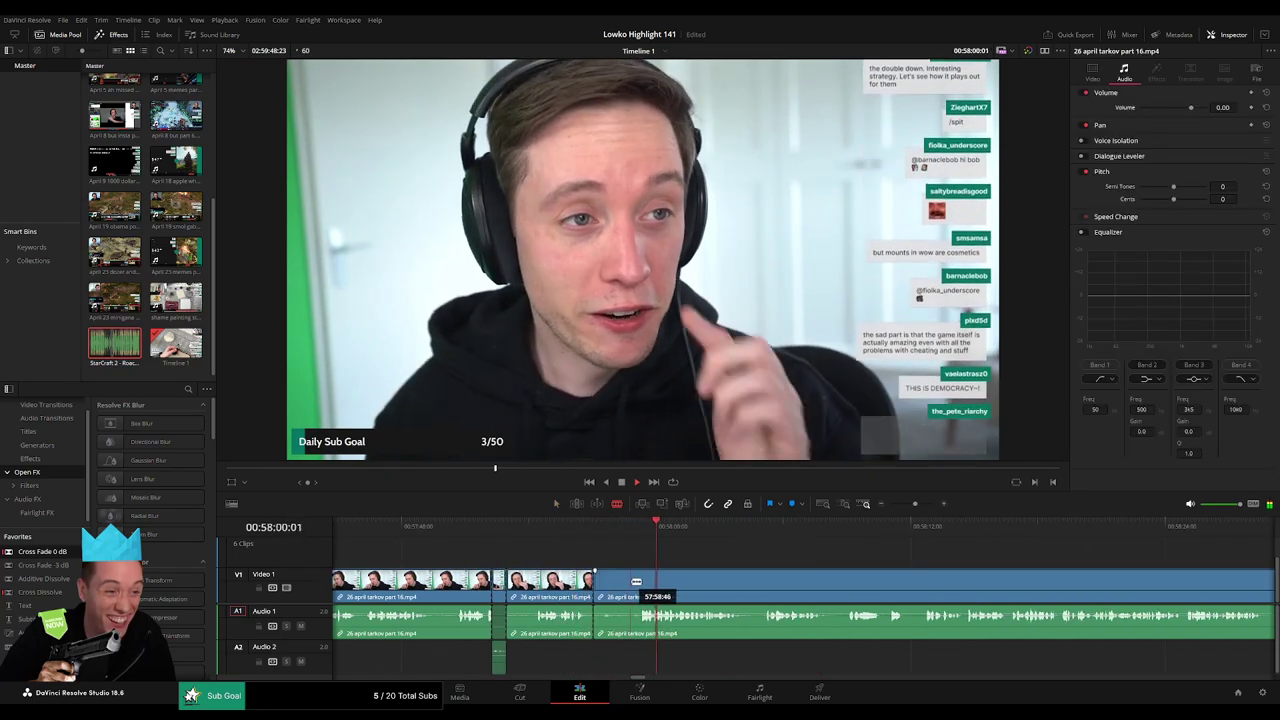
pyautogui.click(636, 581)
pyautogui.press('a')
pyautogui.click(629, 583)
pyautogui.press('Delete')
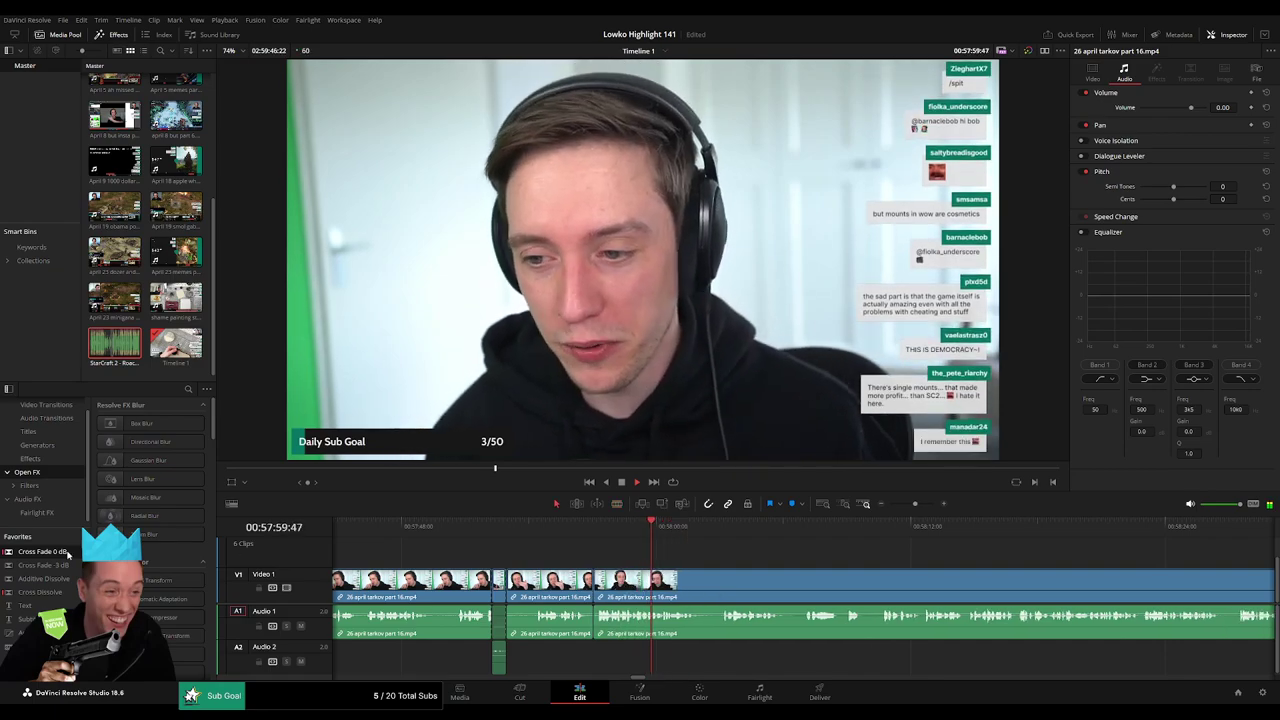
pyautogui.moveTo(607, 620); pyautogui.dragTo(597, 629)
# Play on to about 58:43, ripple-delete the pause up to about 58:44, and cross-fade the audio cut.
pyautogui.moveTo(730, 565); pyautogui.dragTo(590, 534)
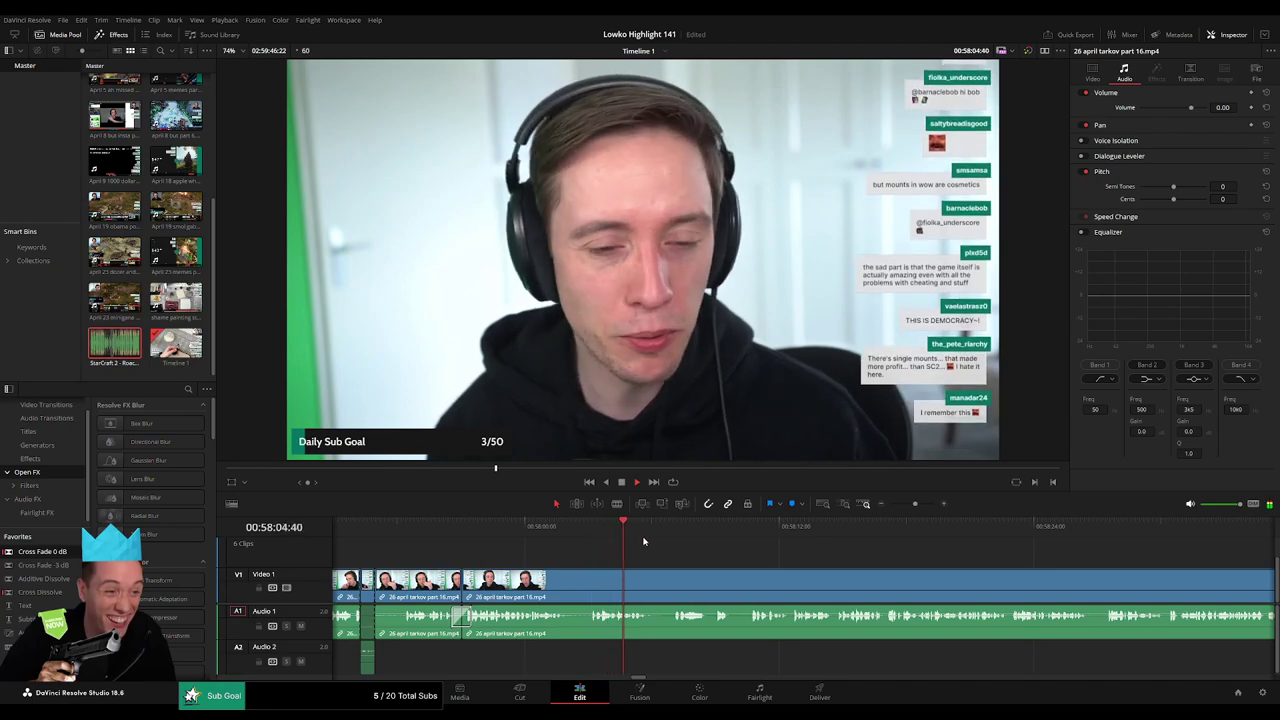
pyautogui.hscroll(4, 660, 550)
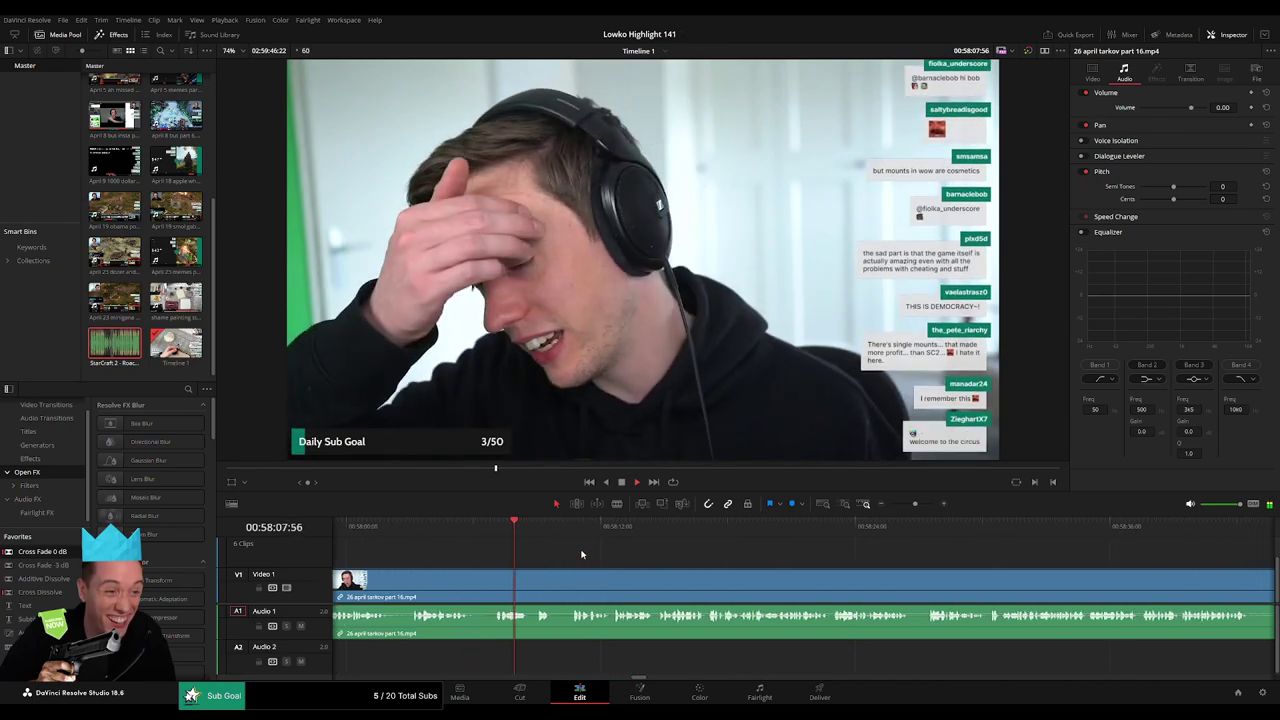
pyautogui.click(571, 530)
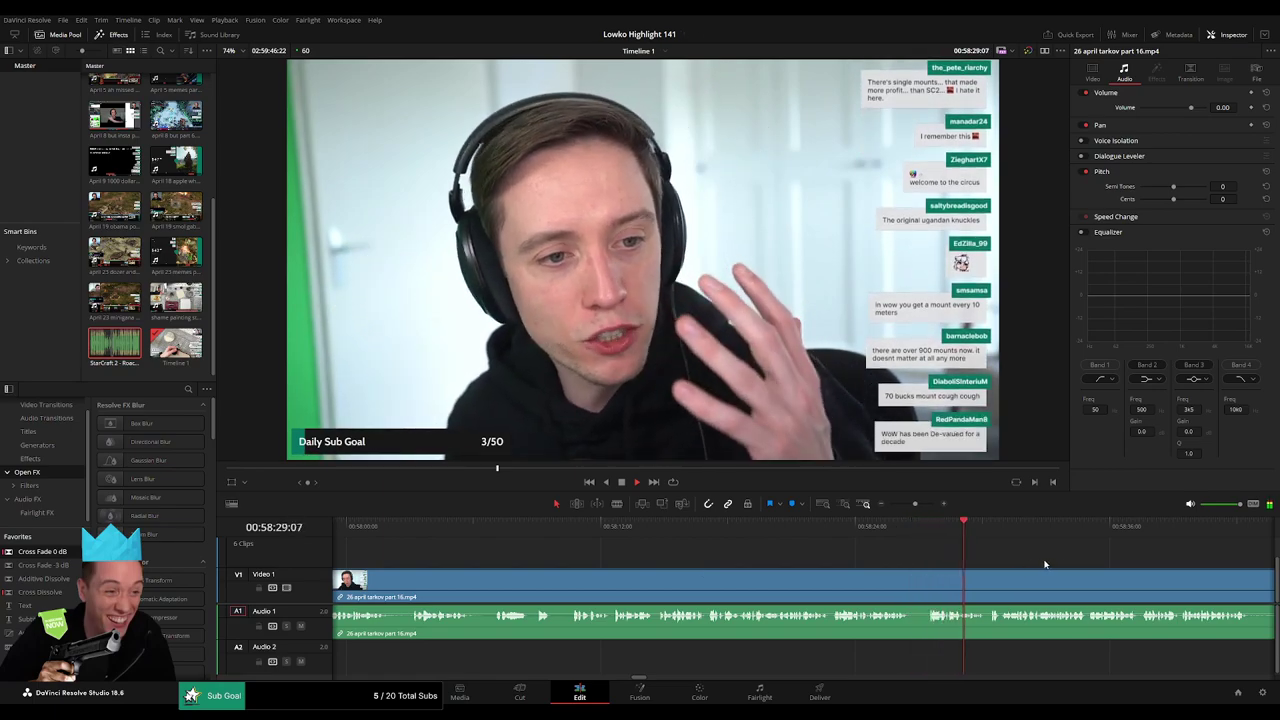
pyautogui.moveTo(1050, 563); pyautogui.dragTo(697, 527)
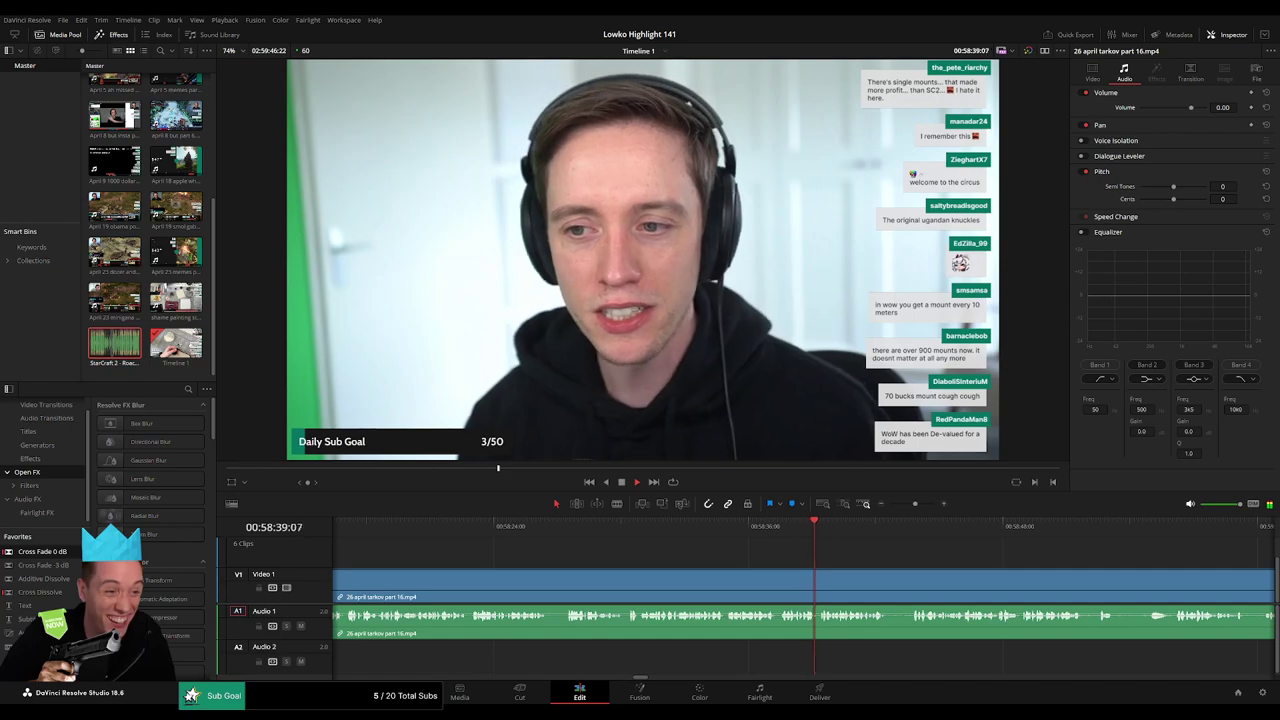
pyautogui.moveTo(914, 561); pyautogui.dragTo(657, 563)
pyautogui.click(582, 534)
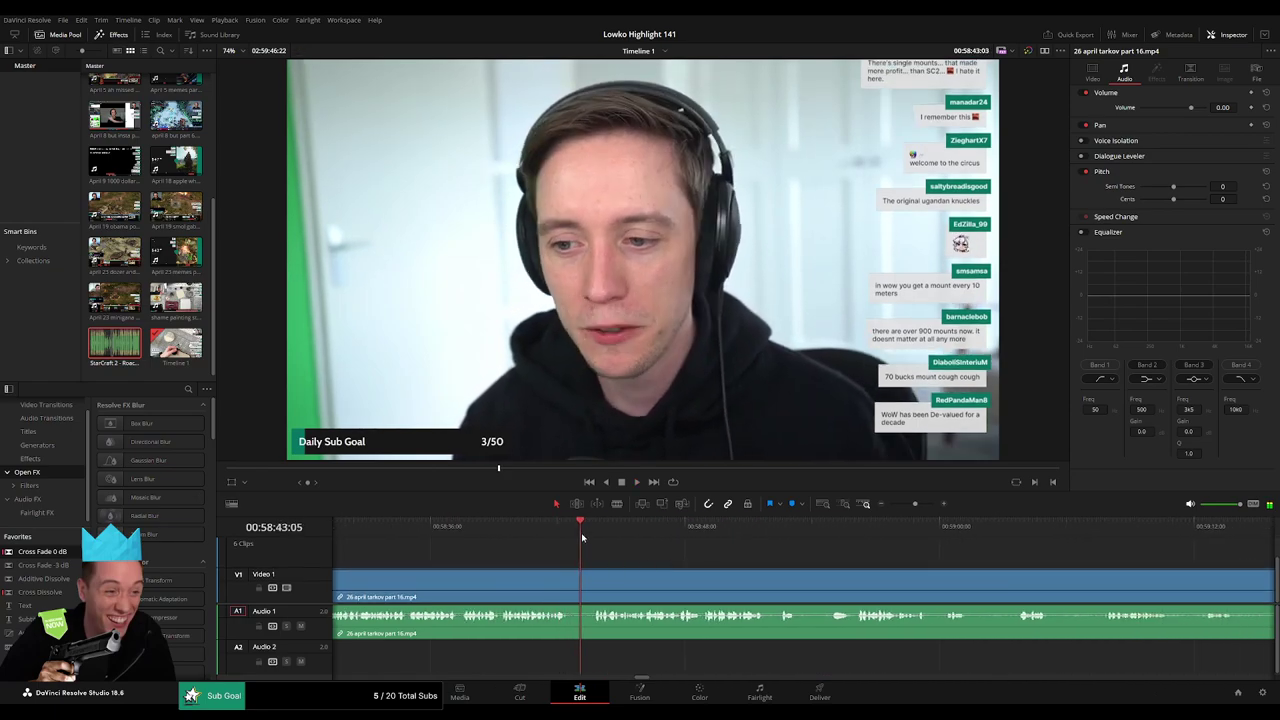
pyautogui.click(573, 586)
pyautogui.click(597, 586)
pyautogui.press('a')
pyautogui.click(586, 591)
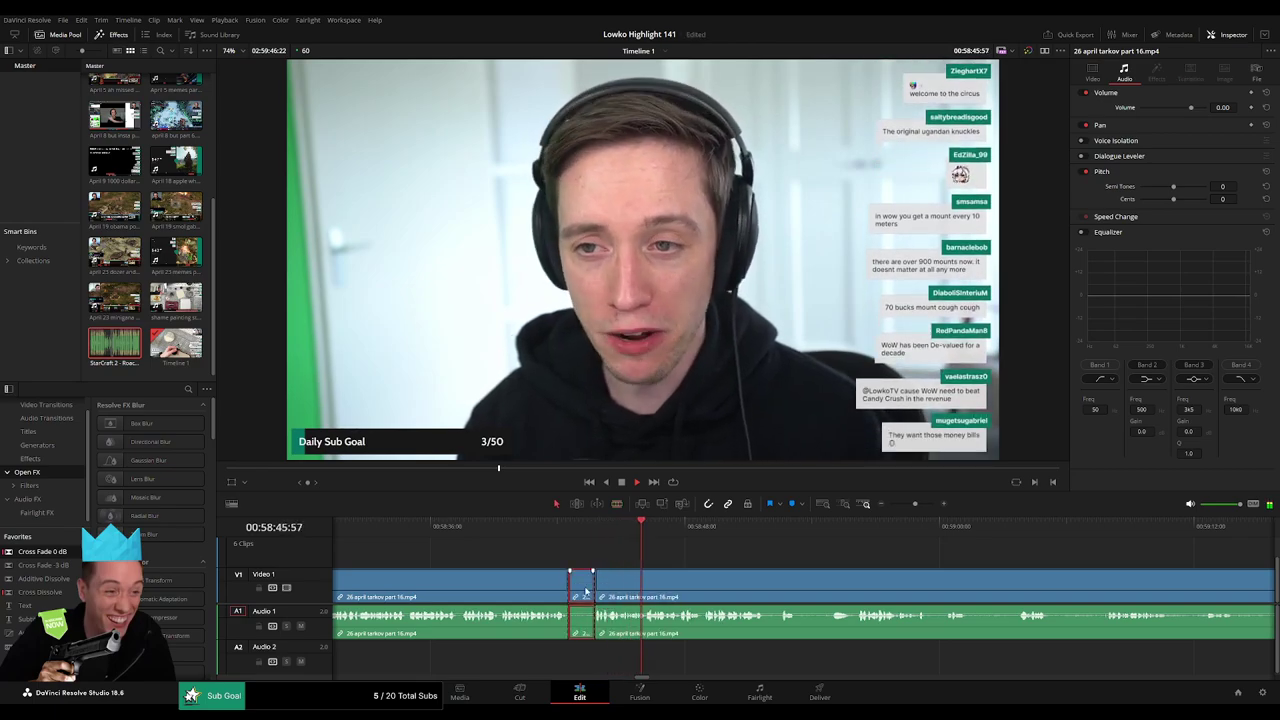
pyautogui.press('Delete')
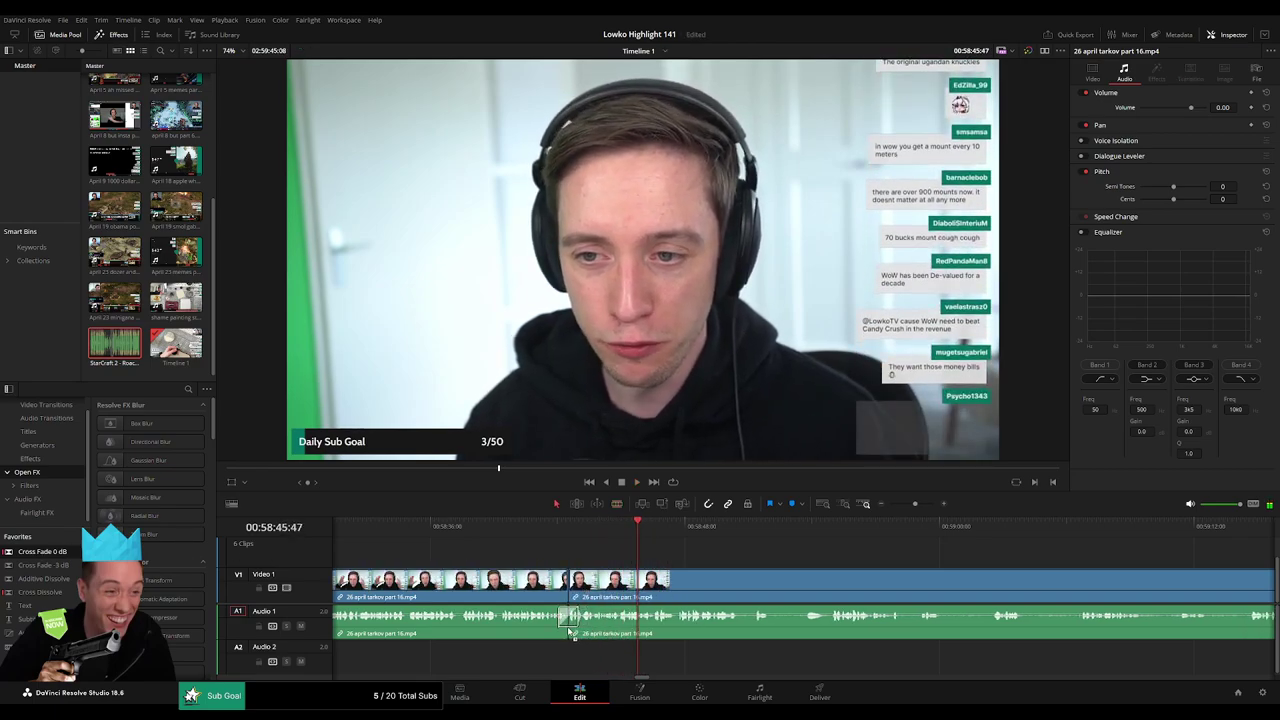
# Ripple-delete the segment between about 58:52 and 58:55 and apply Cross Fade 0 dB to the audio cut.
pyautogui.press('space')
pyautogui.moveTo(797, 560); pyautogui.dragTo(675, 562)
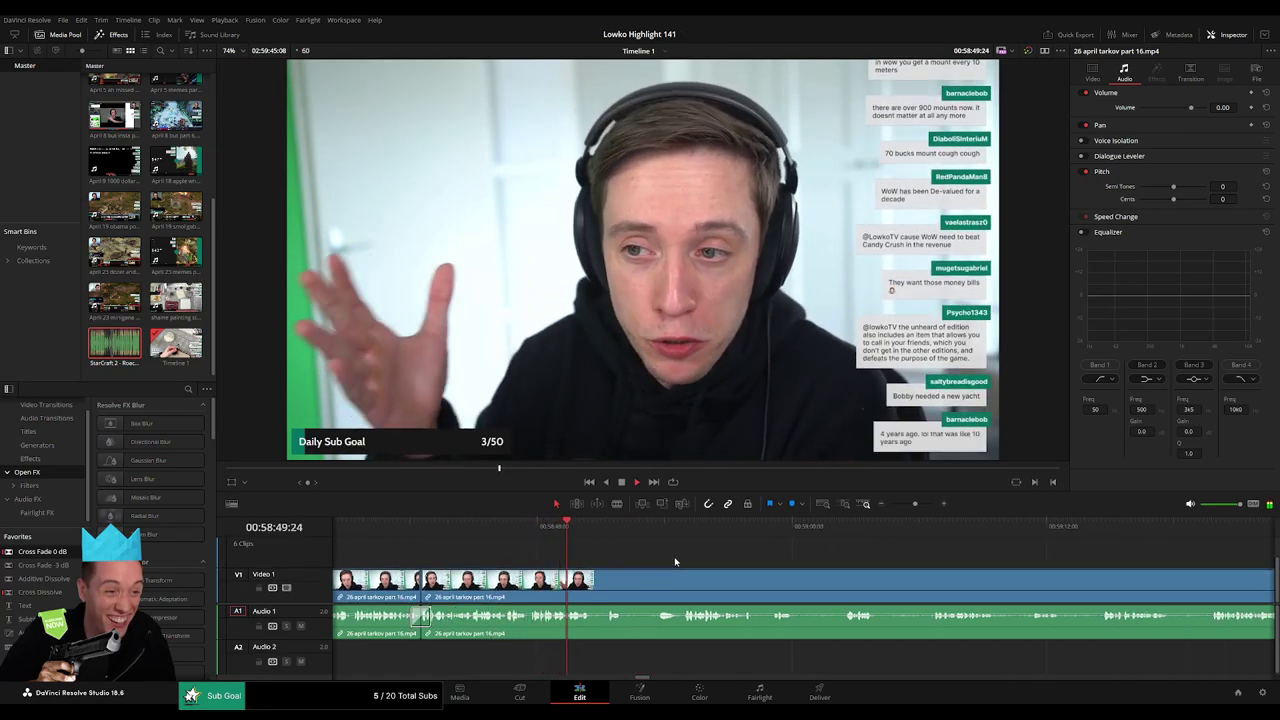
pyautogui.click(604, 534)
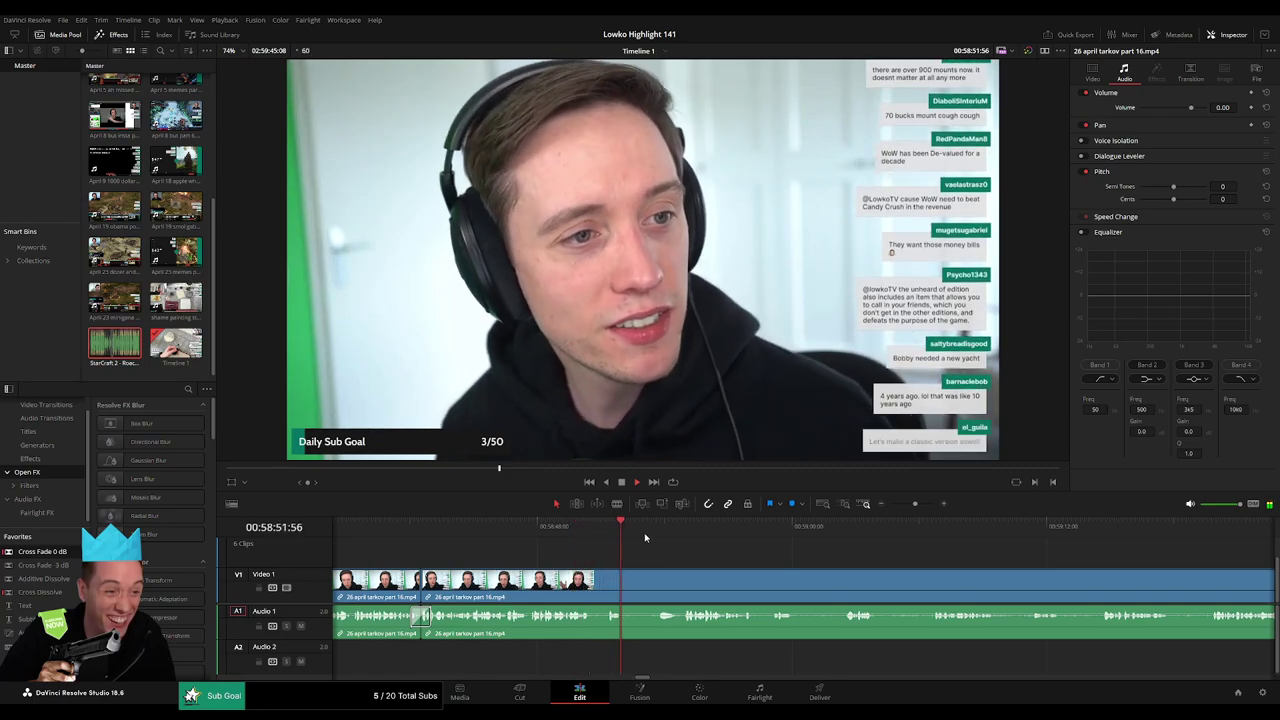
pyautogui.click(654, 538)
pyautogui.moveTo(633, 580); pyautogui.dragTo(663, 580)
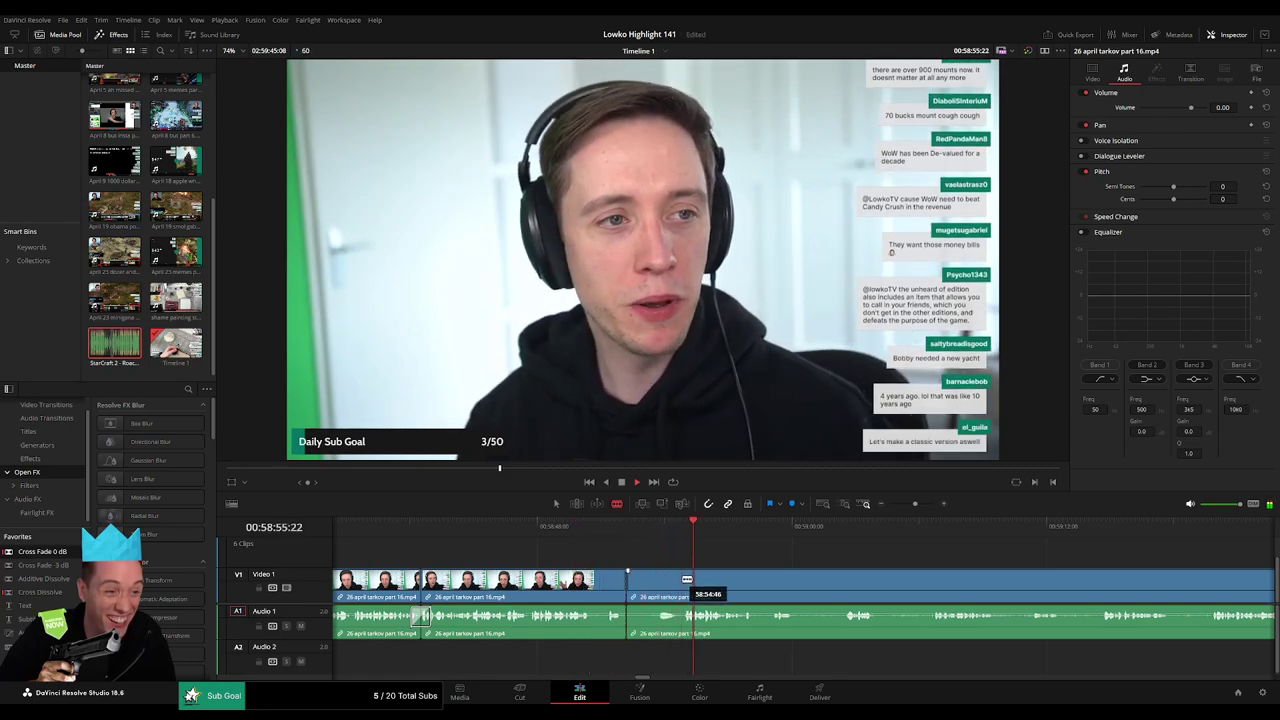
pyautogui.press('Delete')
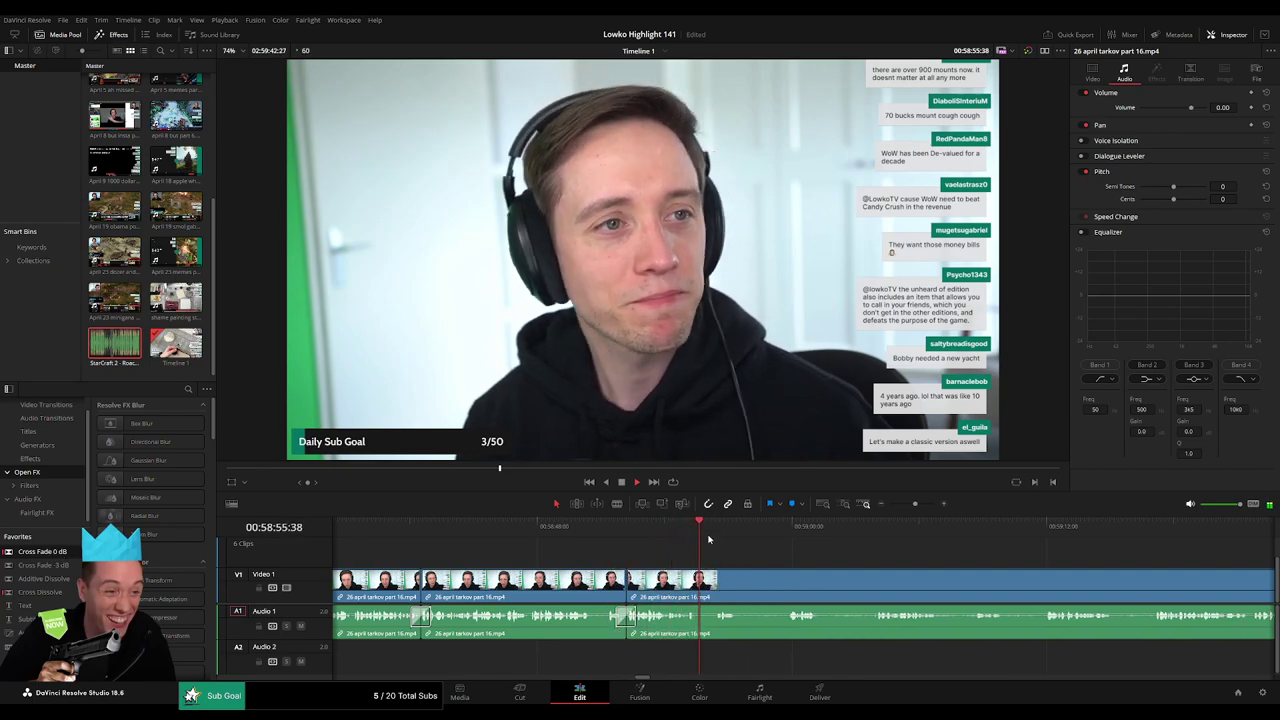
# Ripple-delete the segment between about 58:57 and 59:00 and cross-fade the audio cut.
pyautogui.moveTo(783, 567); pyautogui.dragTo(595, 547)
pyautogui.click(599, 535)
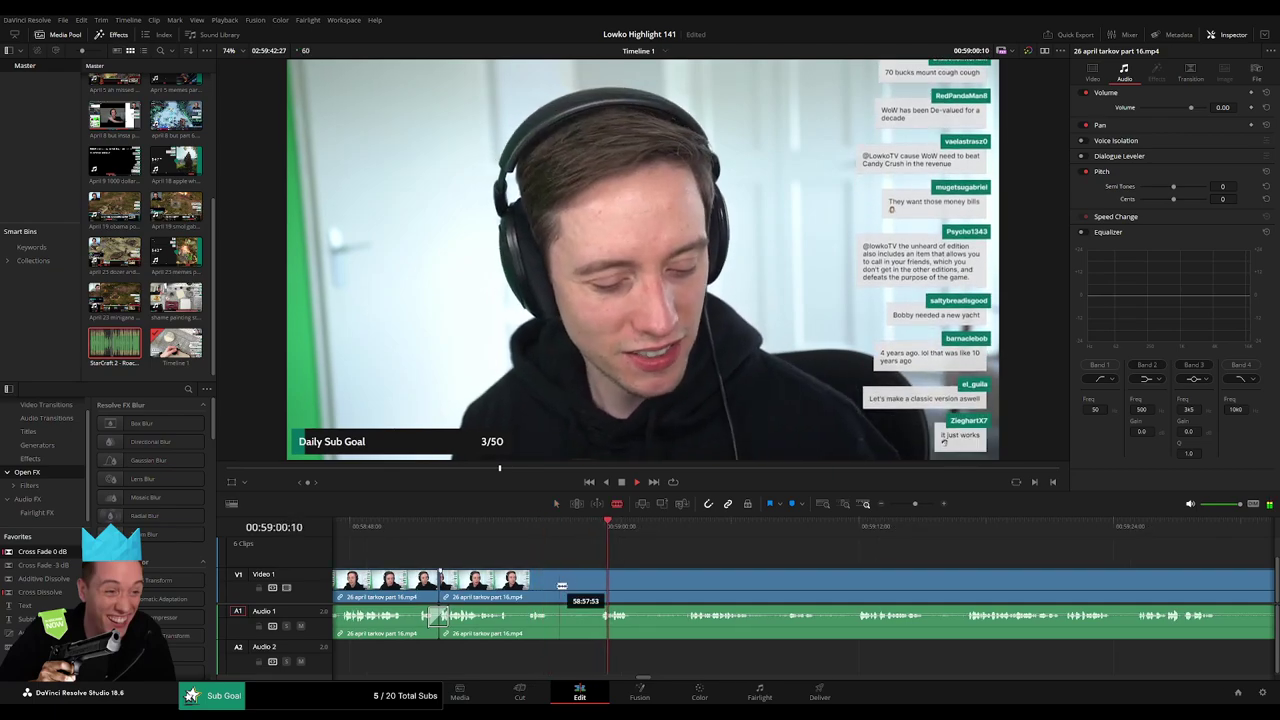
pyautogui.press('Delete')
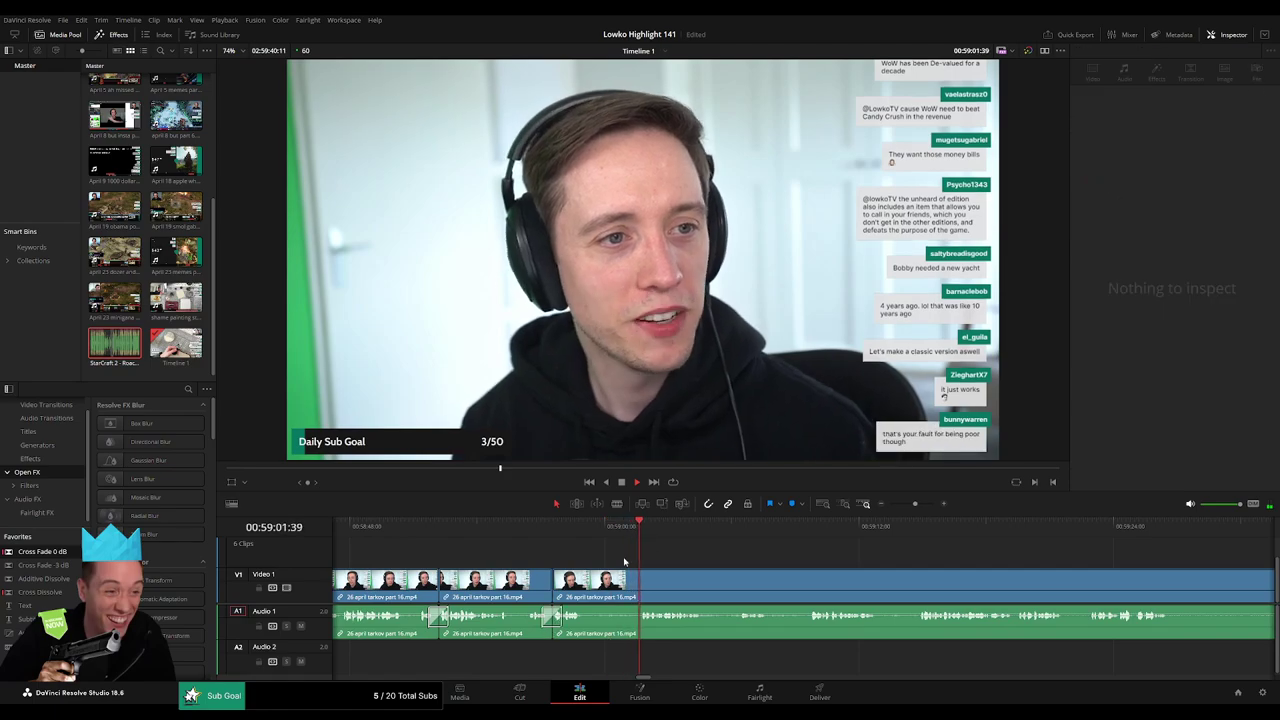
# Ripple-delete the quiet segments starting at about 58:59 and 59:02 and apply Cross Fade 0 dB to both audio cuts.
pyautogui.press('b')
pyautogui.click(584, 586)
pyautogui.press('a')
pyautogui.click(625, 590)
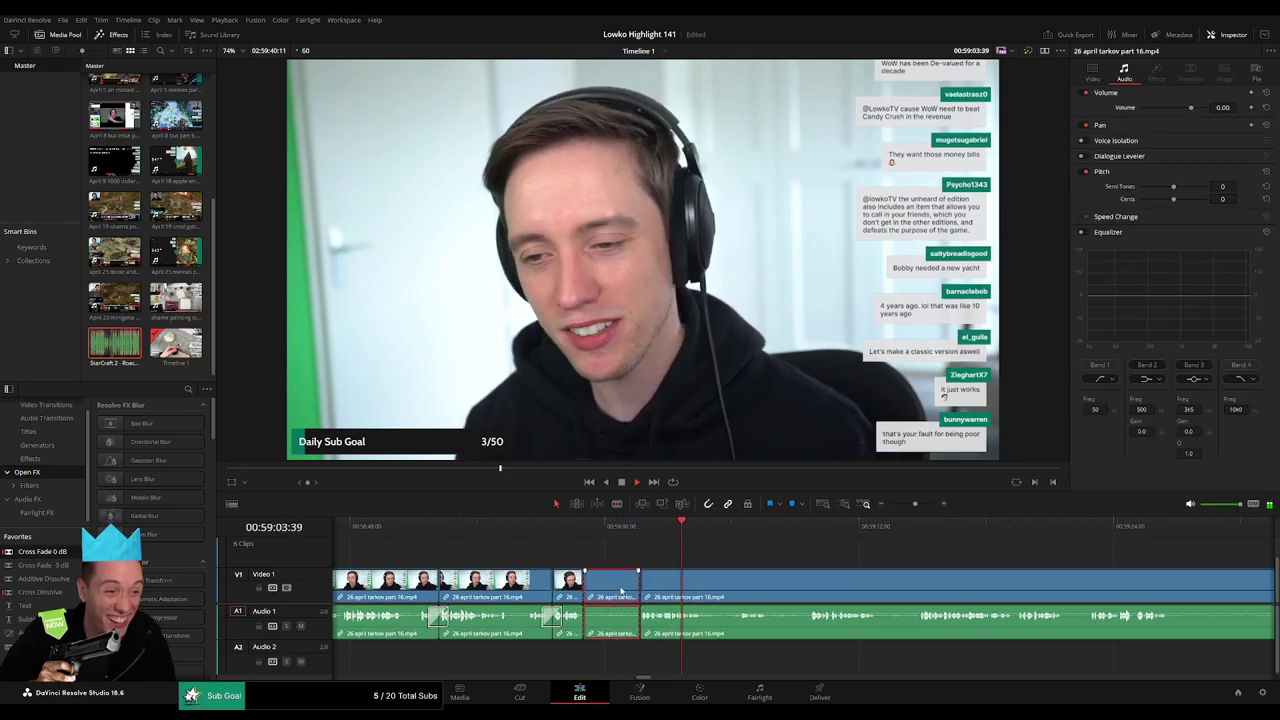
pyautogui.press('Delete')
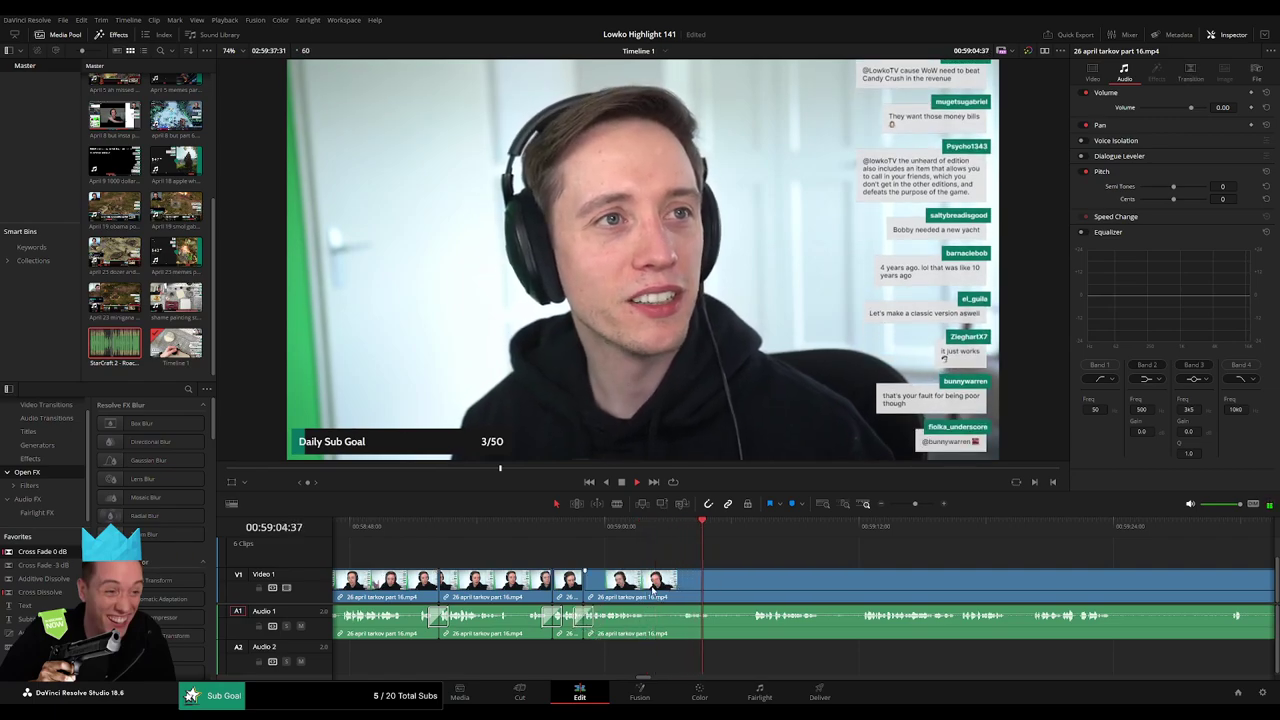
pyautogui.press('Delete')
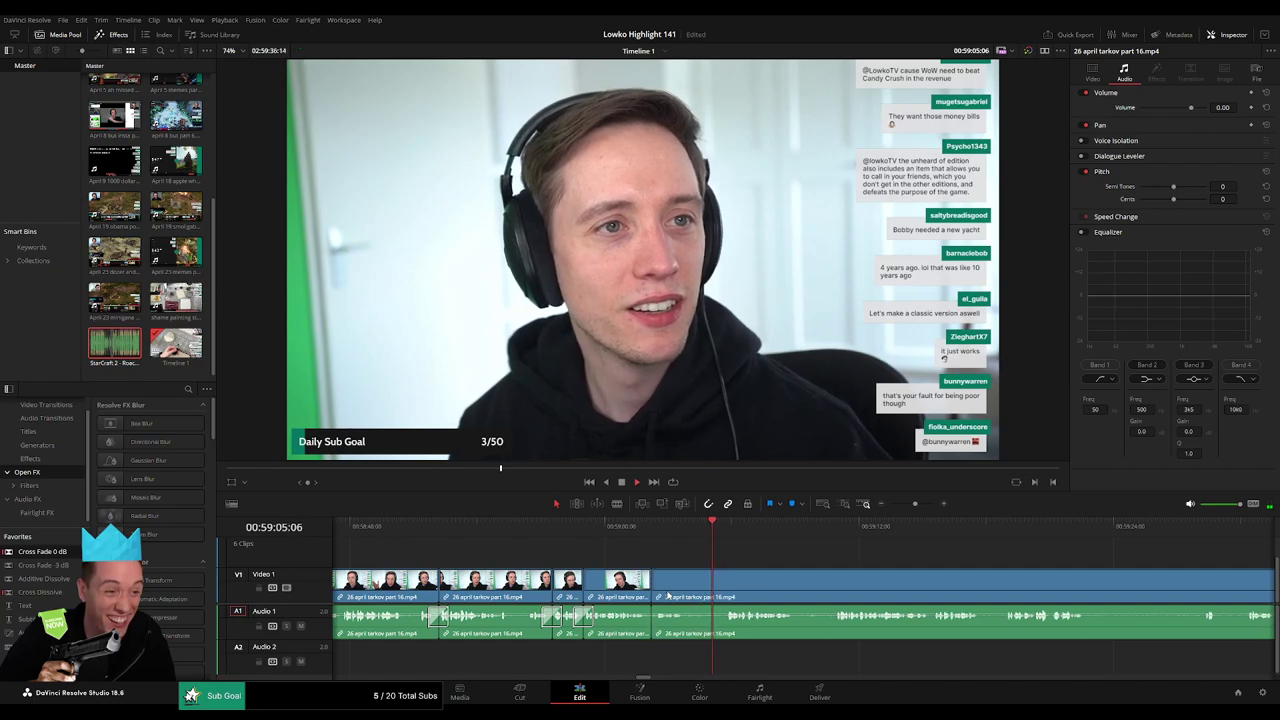
pyautogui.click(655, 625)
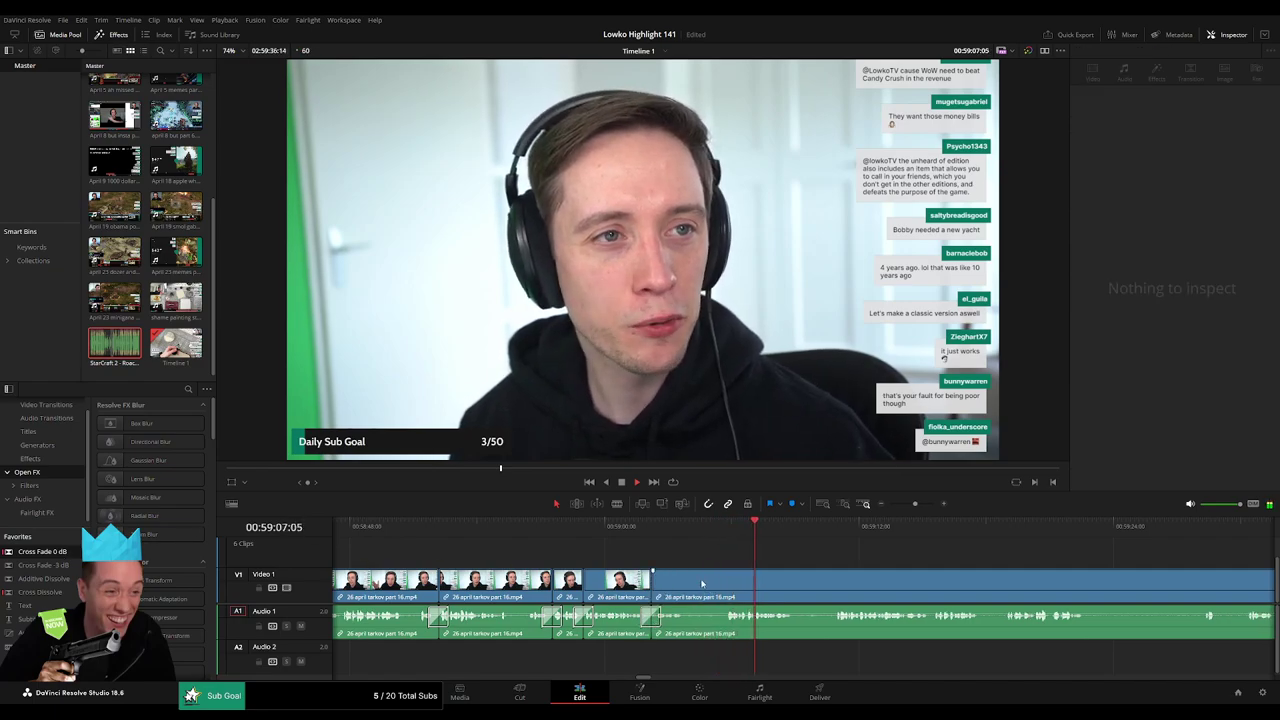
# Ripple-delete the quiet segment between about 59:04 and 59:05 from the tarkov clip.
pyautogui.click(721, 590)
pyautogui.press('a')
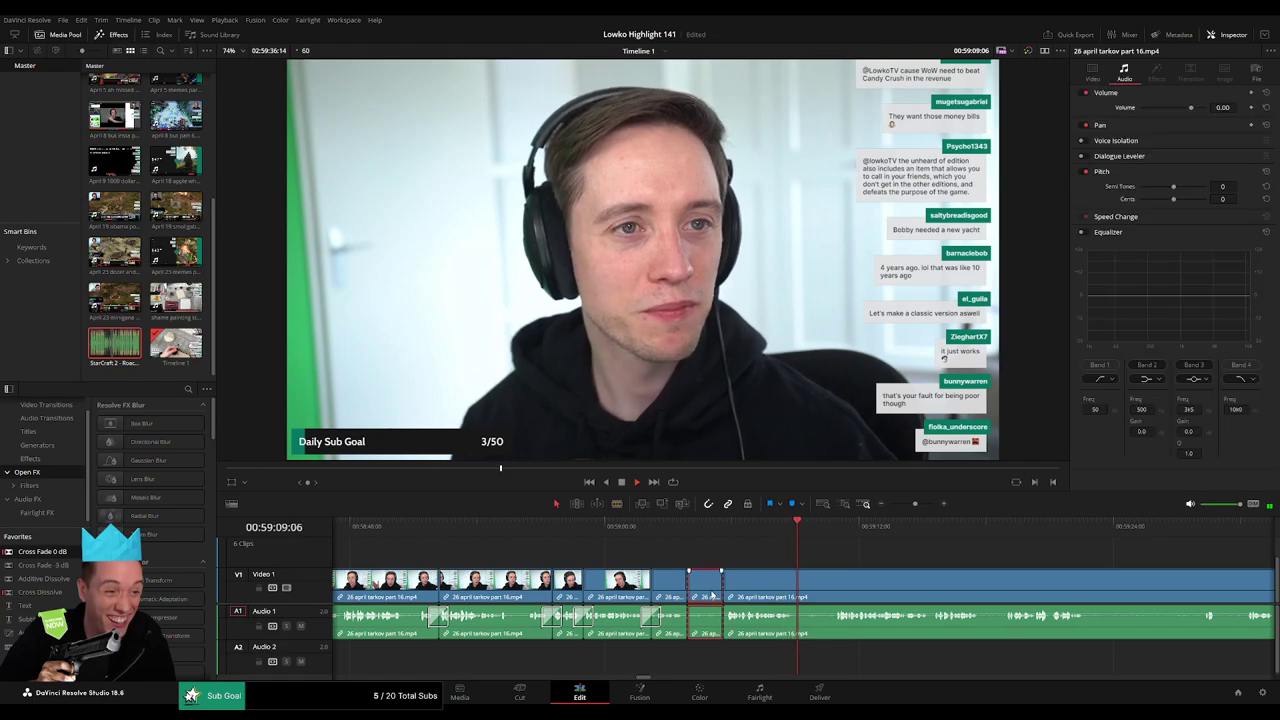
pyautogui.press('Delete')
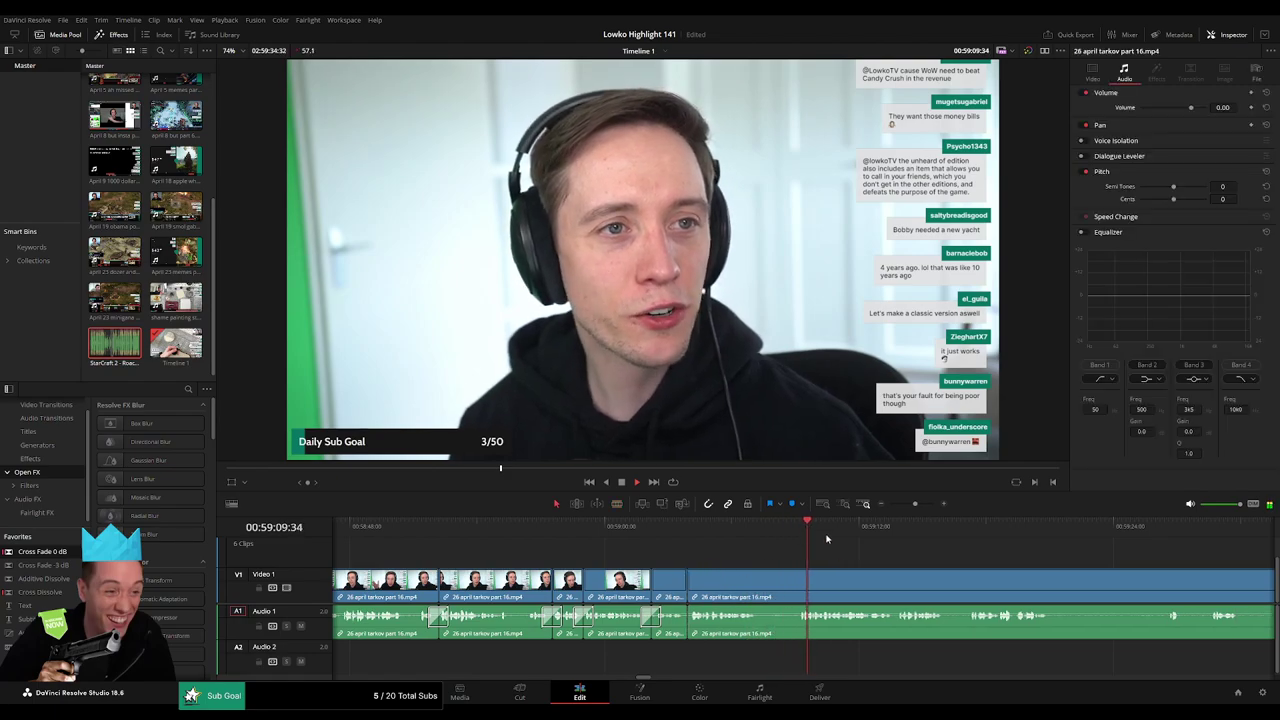
# Ripple-delete the remaining pause from about 59:04 to 59:09 and apply Cross Fade 0 dB to the audio cut.
pyautogui.press('b')
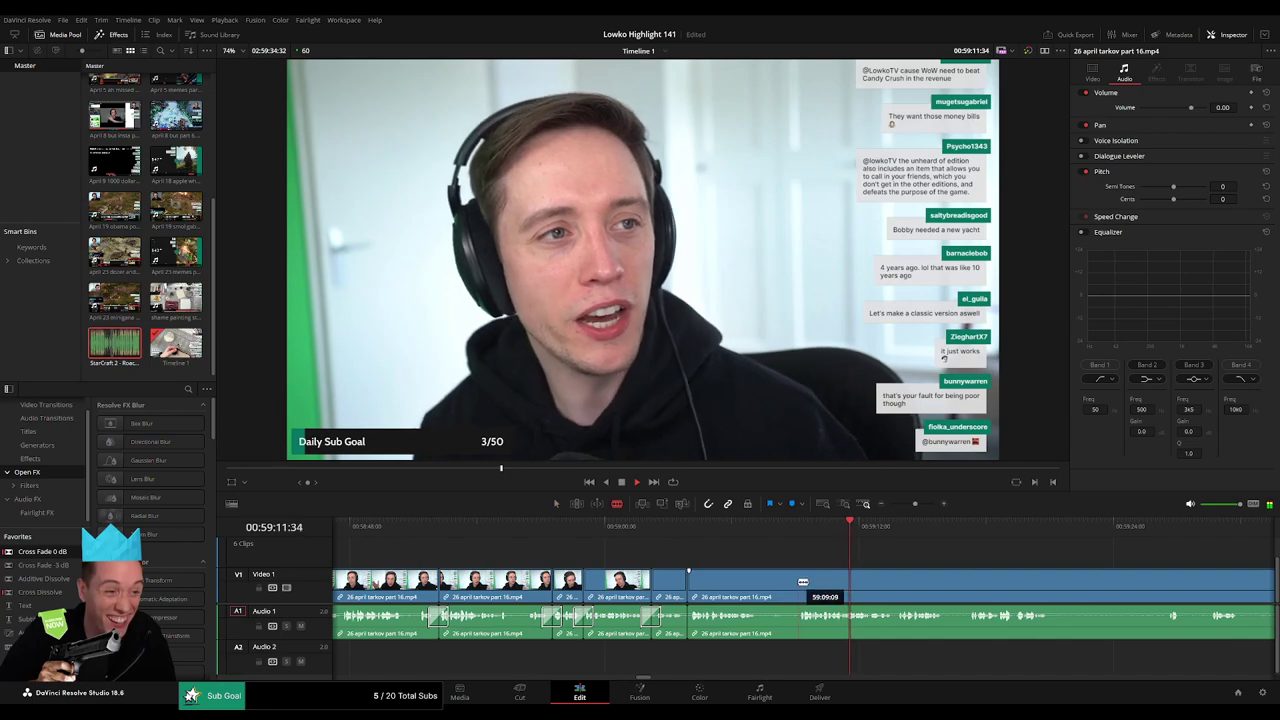
pyautogui.click(801, 582)
pyautogui.press('a')
pyautogui.click(759, 589)
pyautogui.press('Delete')
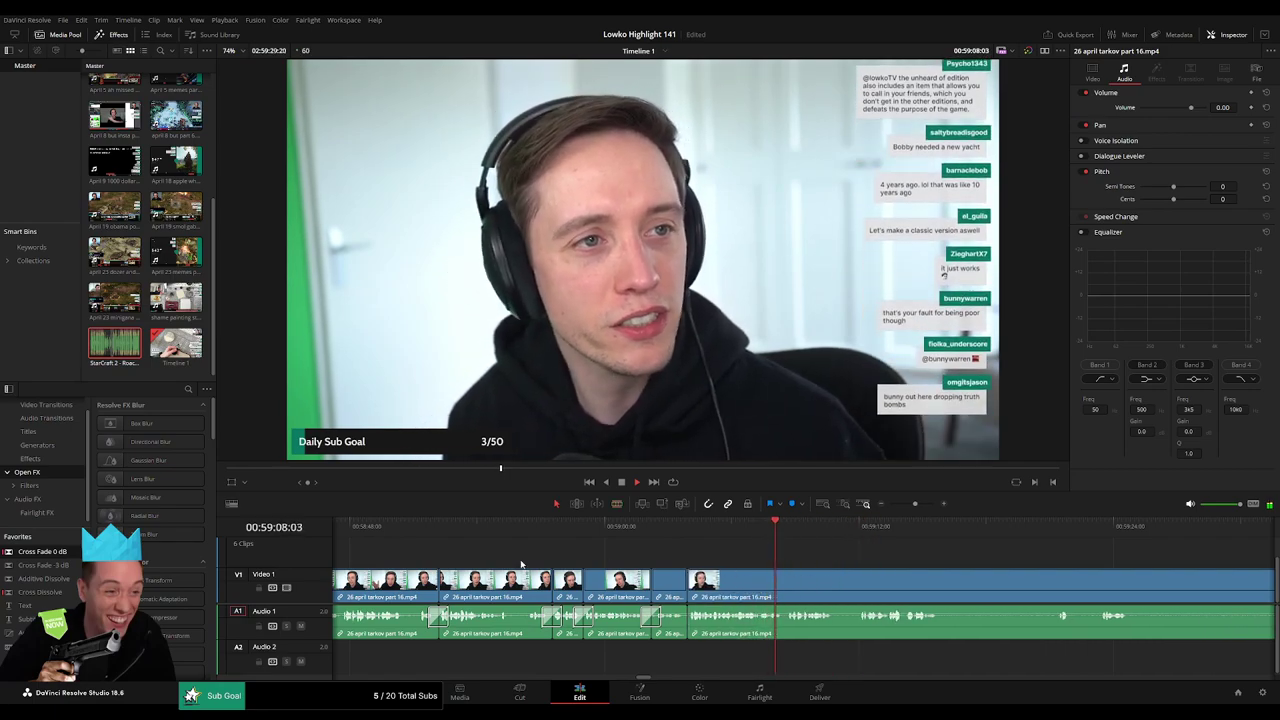
pyautogui.press('space')
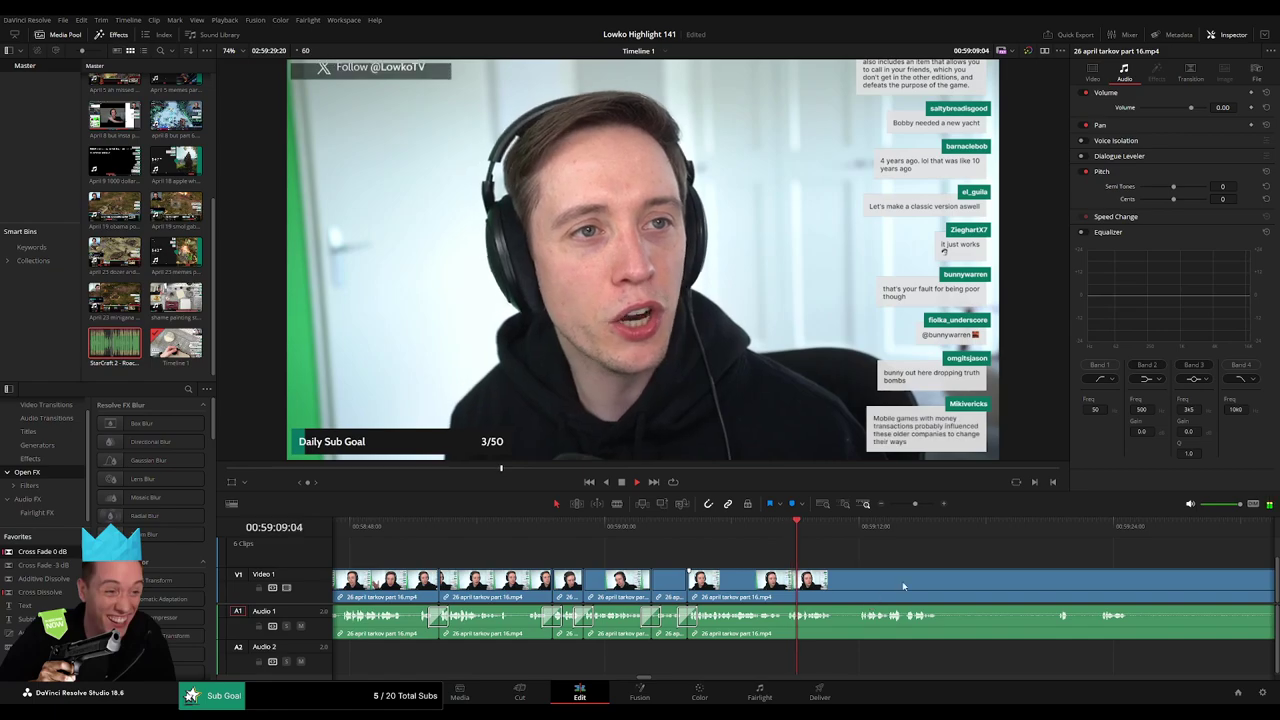
# Ripple-delete the short segment between about 59:11 and 59:12 and cross-fade the audio cut.
pyautogui.moveTo(902, 581); pyautogui.dragTo(597, 568)
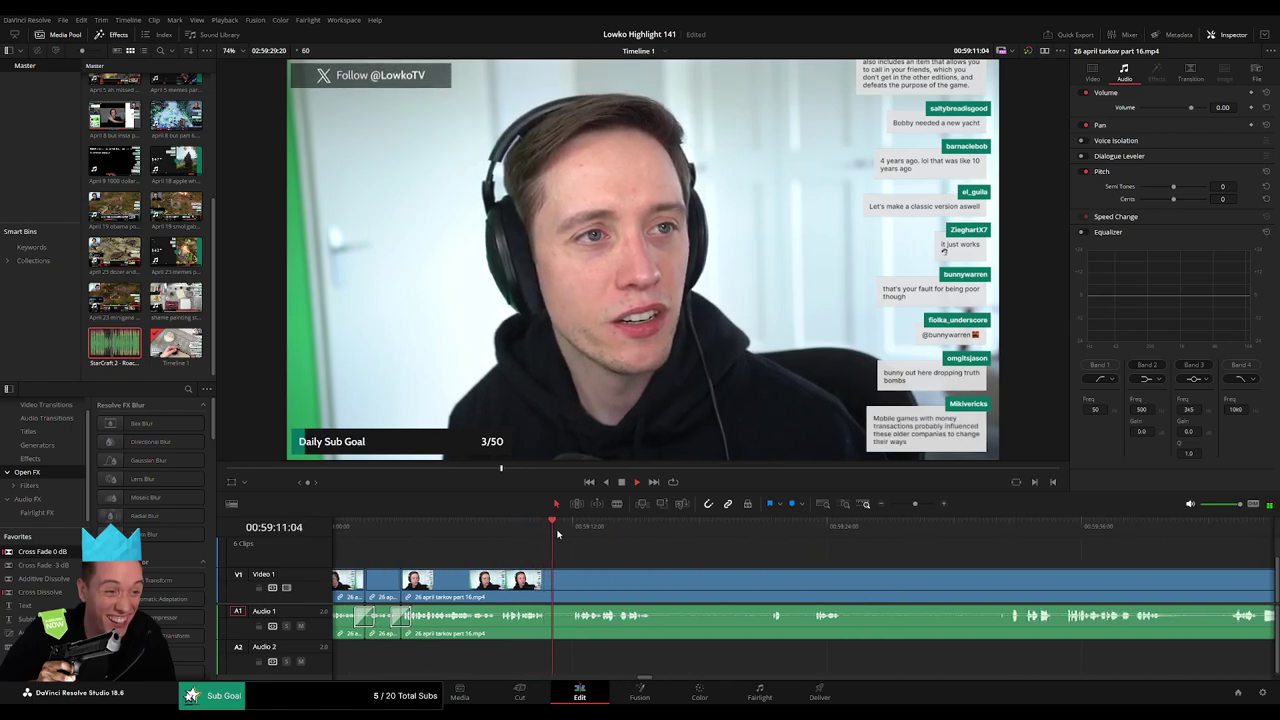
pyautogui.click(550, 579)
pyautogui.click(572, 577)
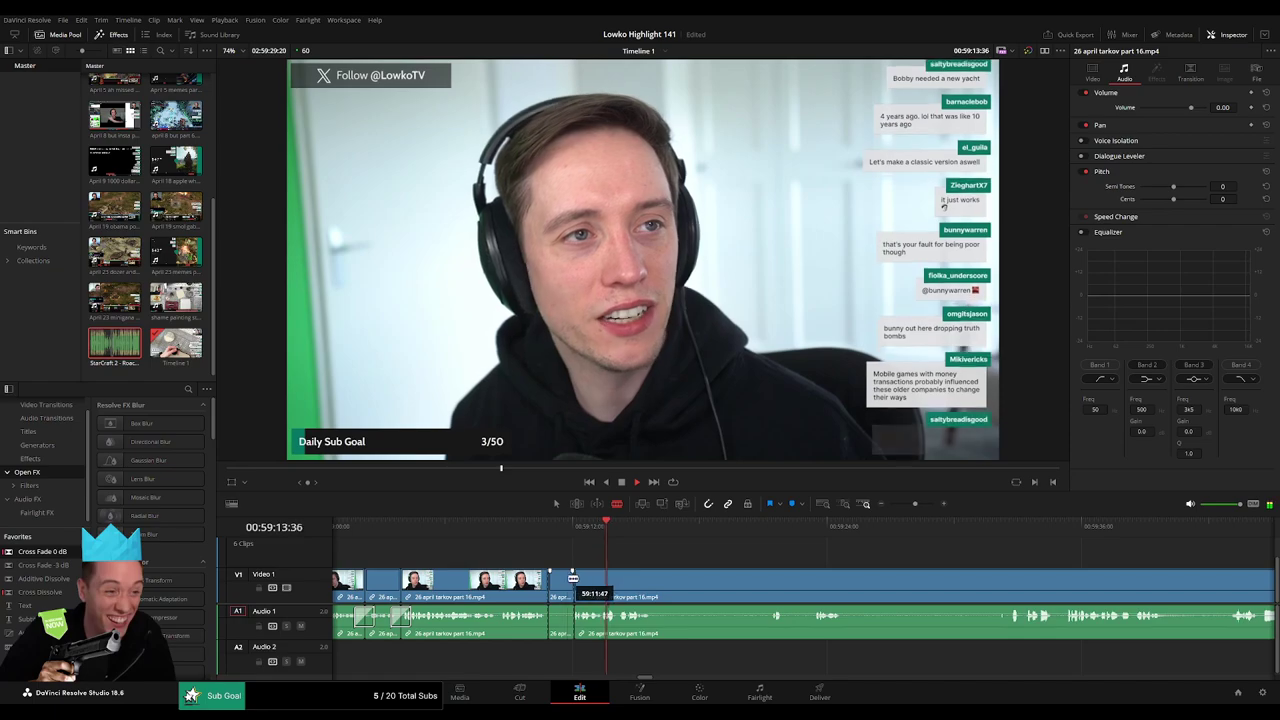
pyautogui.press('a')
pyautogui.click(569, 577)
pyautogui.click(560, 582)
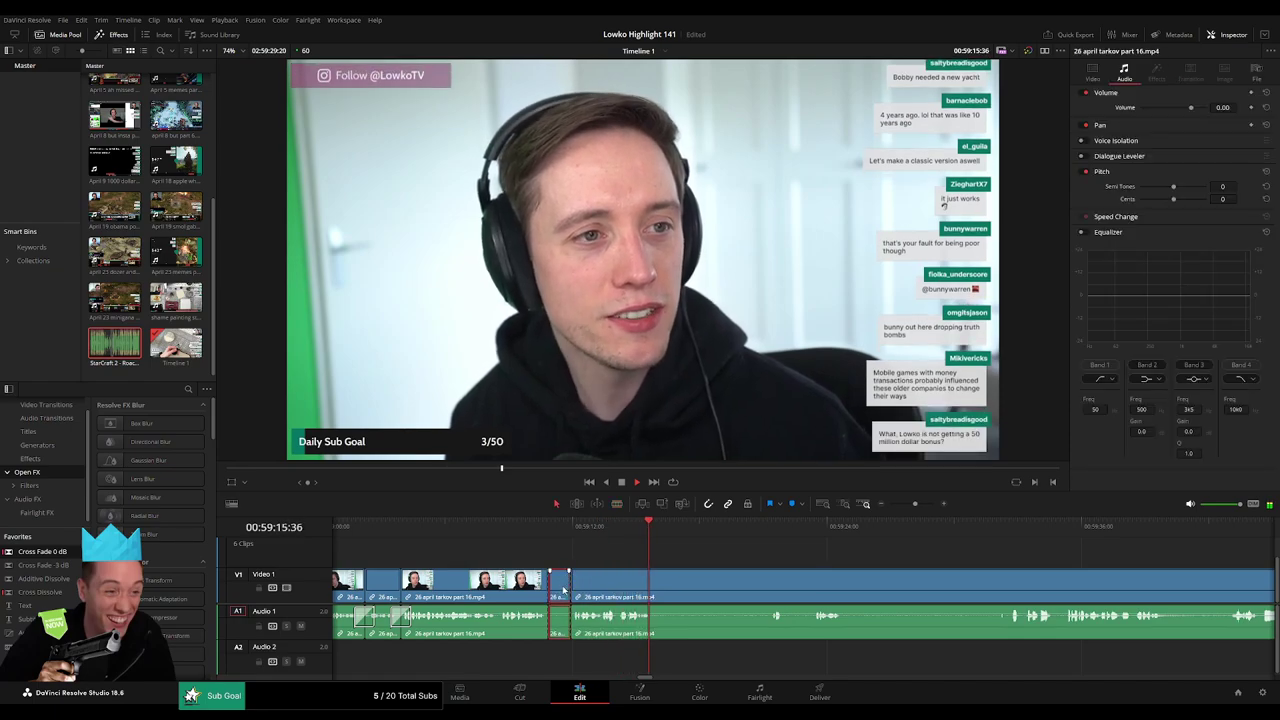
pyautogui.press('Delete')
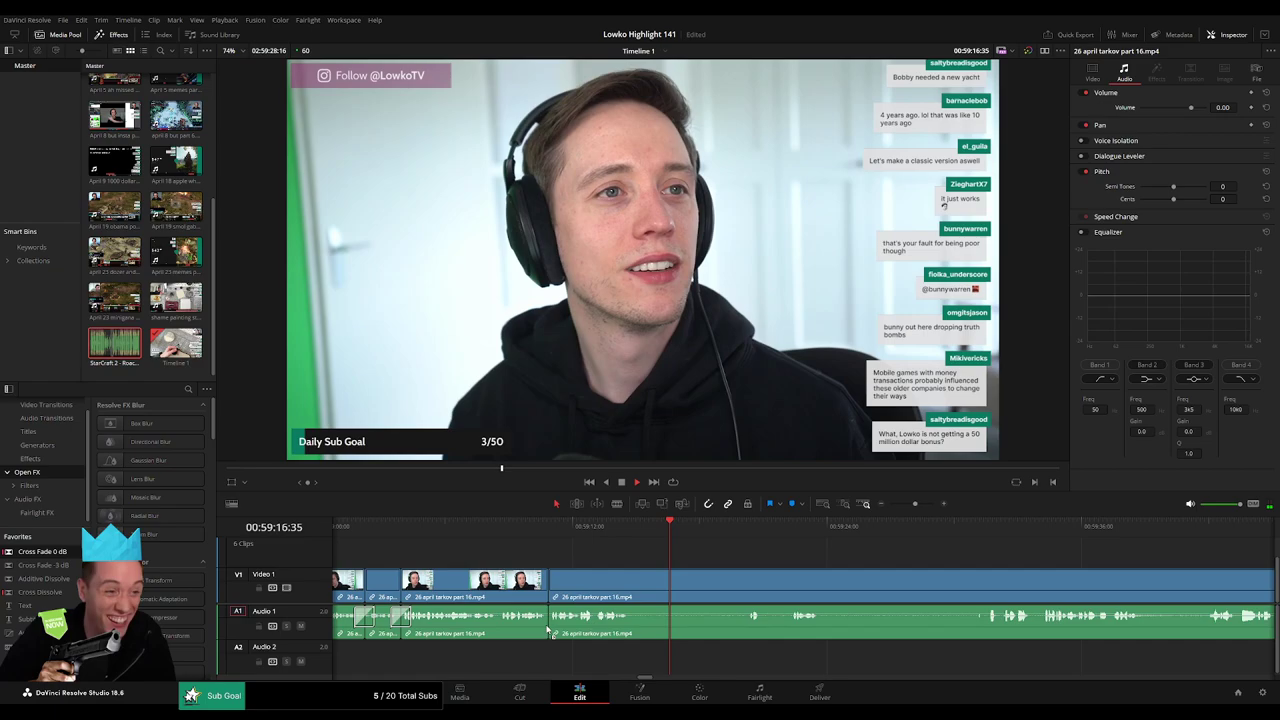
# Ripple-delete the segment between about 59:15 and 59:20 and apply Cross Fade 0 dB to the audio cut.
pyautogui.press('b')
pyautogui.click(633, 585)
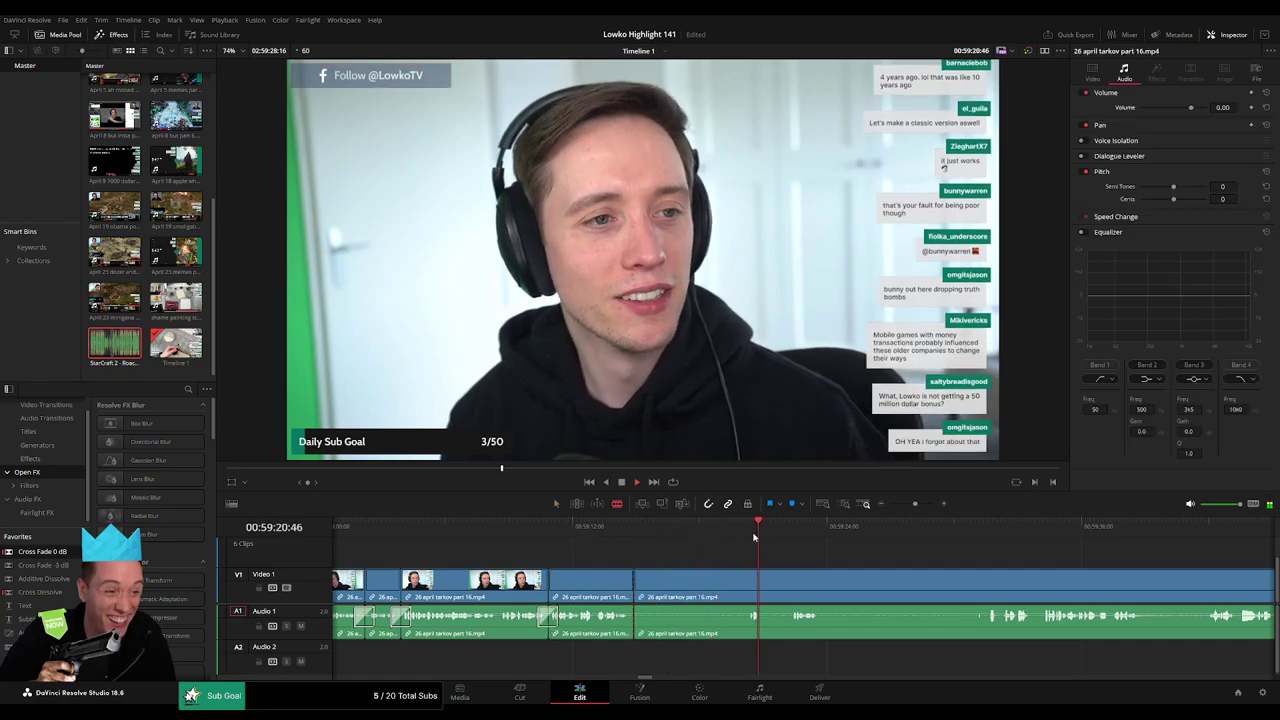
pyautogui.click(749, 580)
pyautogui.press('a')
pyautogui.click(734, 587)
pyautogui.press('Delete')
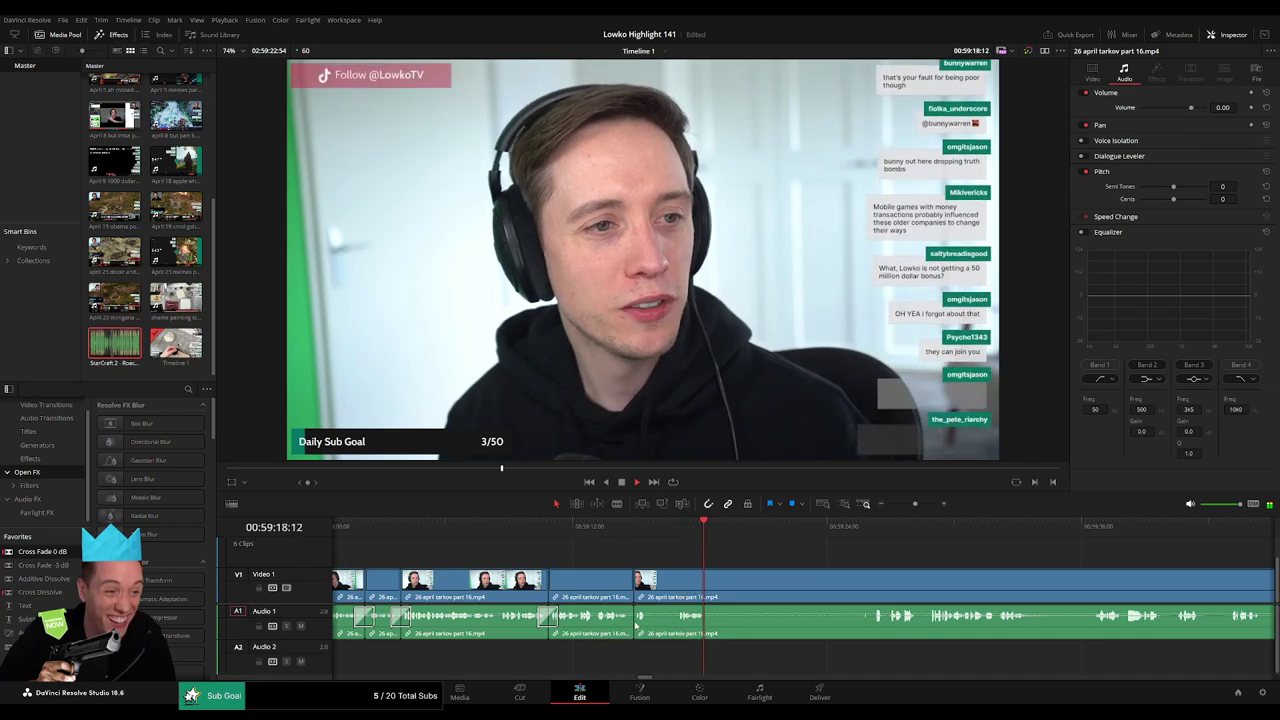
# Cut out the quiet segment between about 59:19 and 59:26 with a ripple delete.
pyautogui.click(863, 530)
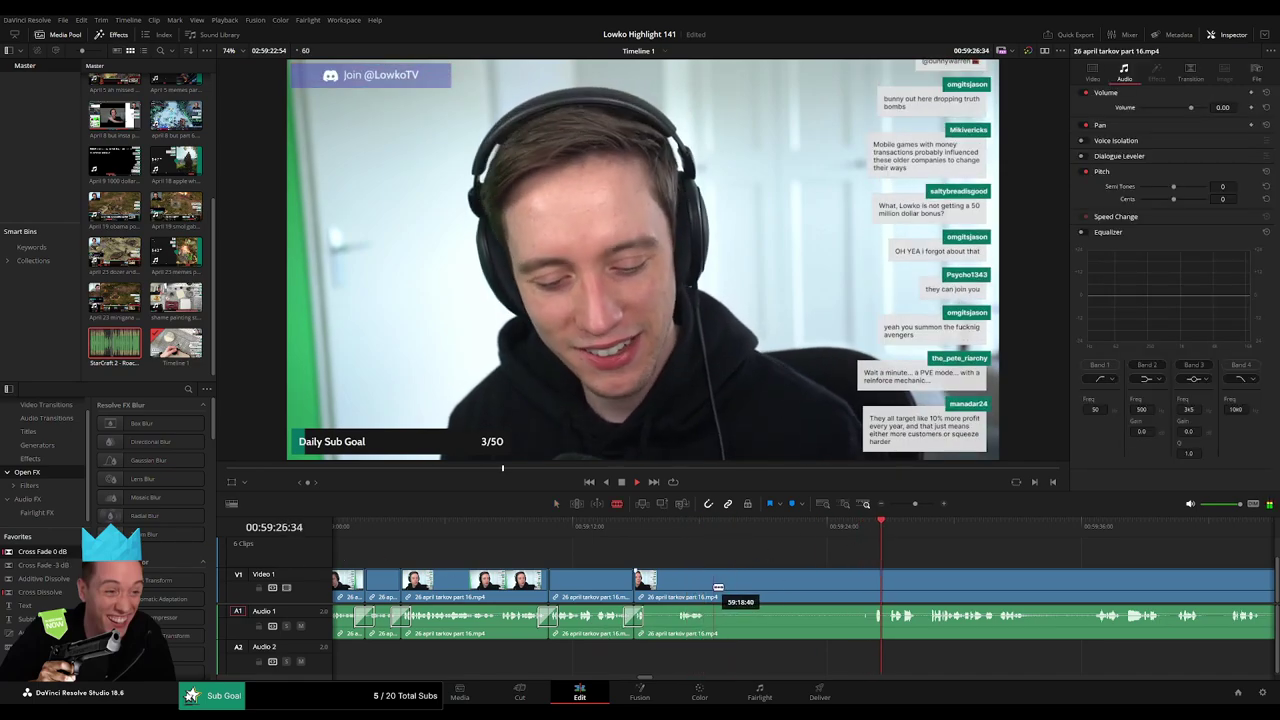
pyautogui.click(876, 582)
pyautogui.press('a')
pyautogui.click(838, 592)
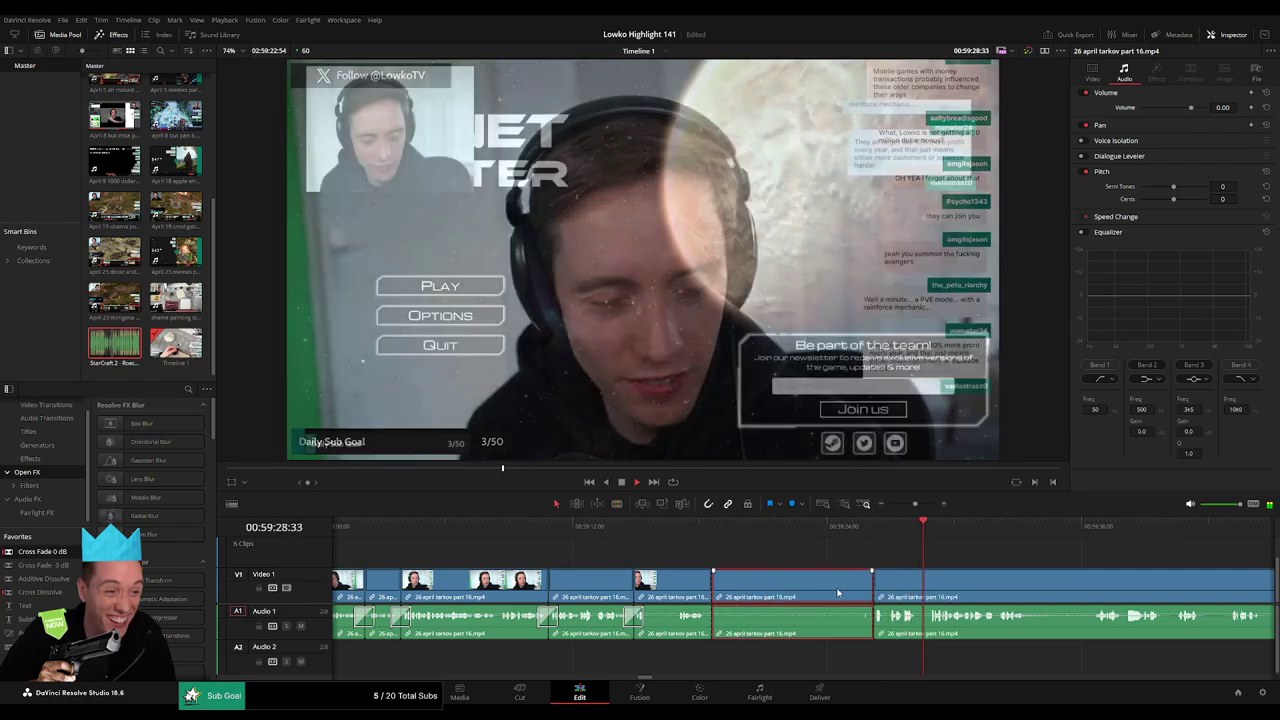
pyautogui.press('Delete')
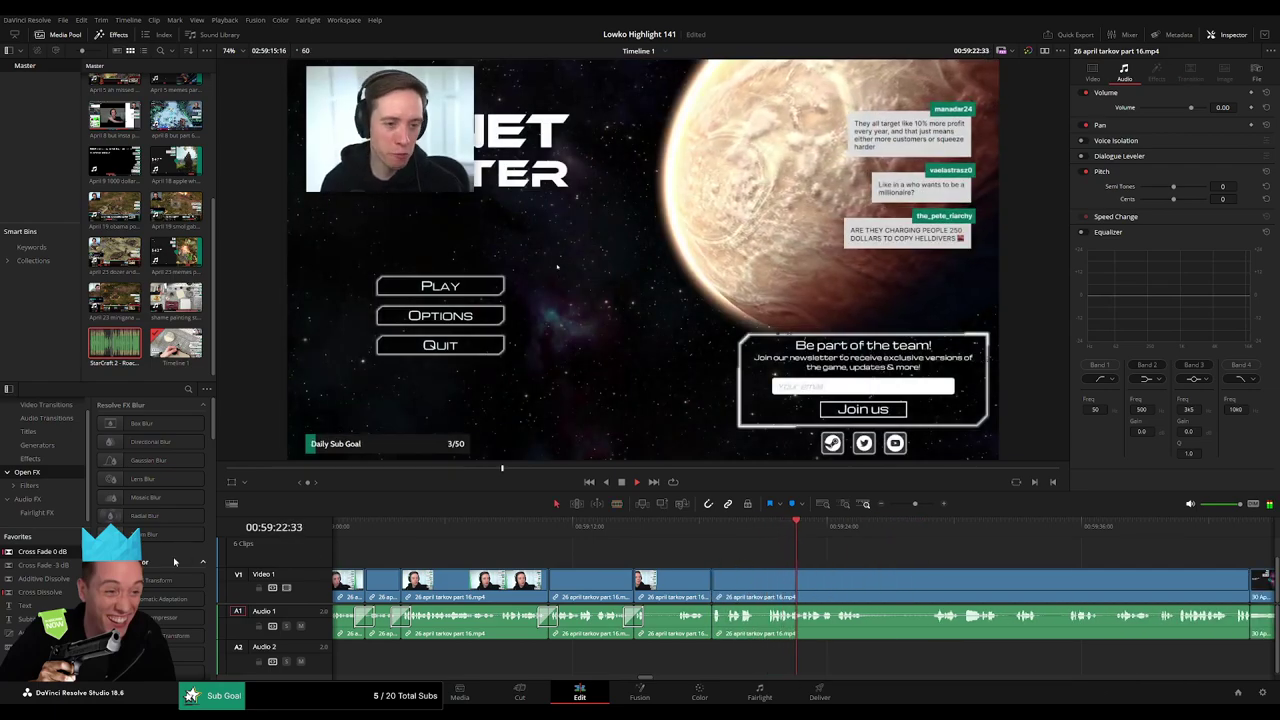
# Review the tarkov clip's ending, cut it at about 59:20, and ripple-delete the remainder up to the 30 April good memes clip.
pyautogui.click(713, 530)
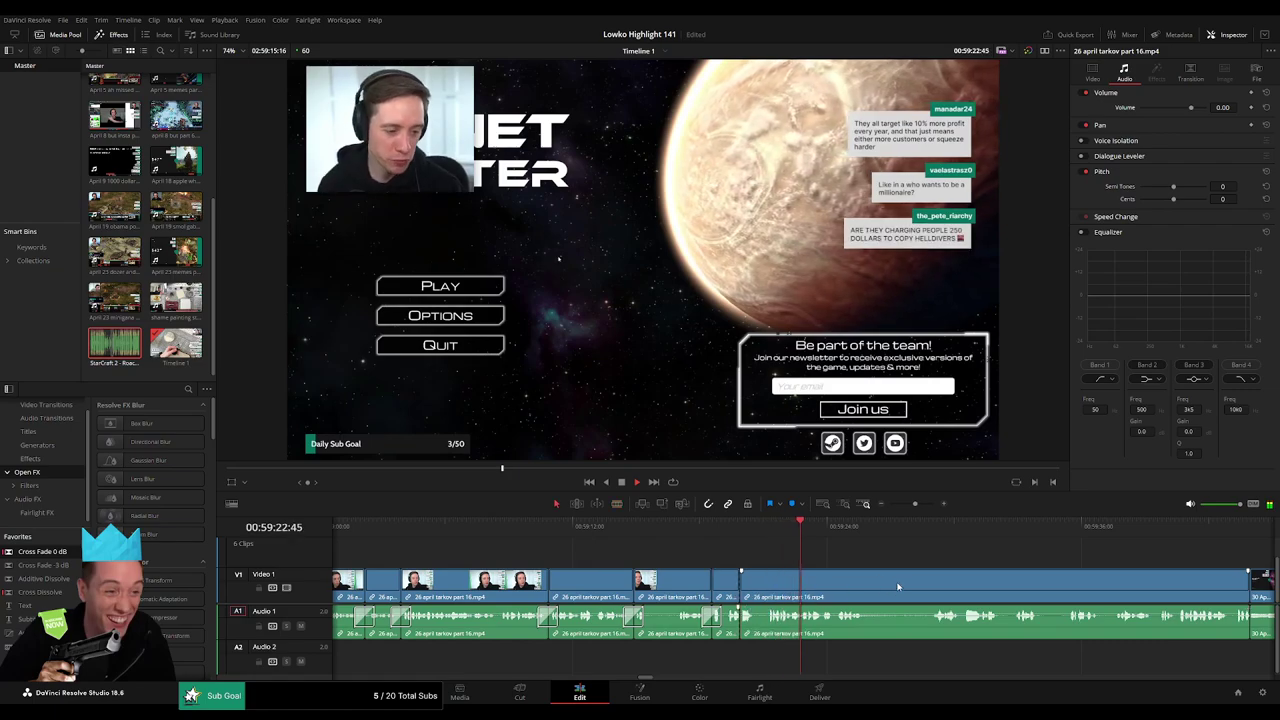
pyautogui.click(803, 557)
pyautogui.click(681, 535)
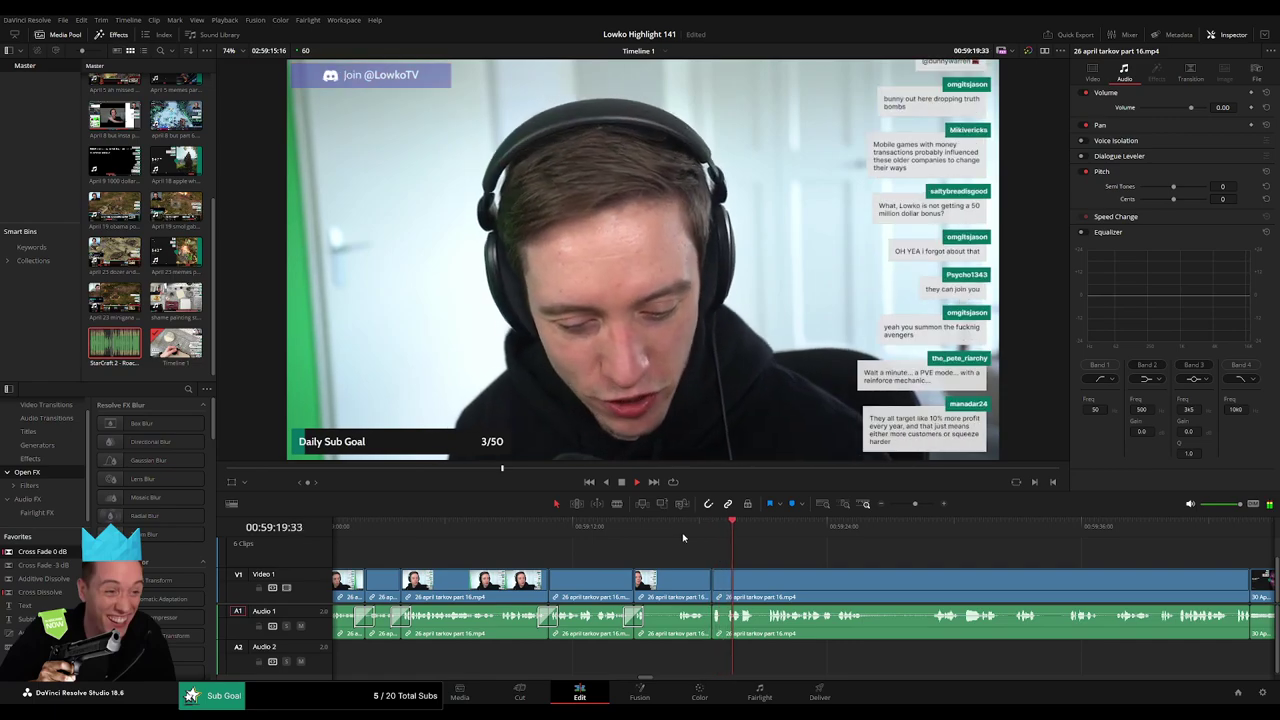
pyautogui.click(741, 582)
pyautogui.press('a')
pyautogui.click(878, 600)
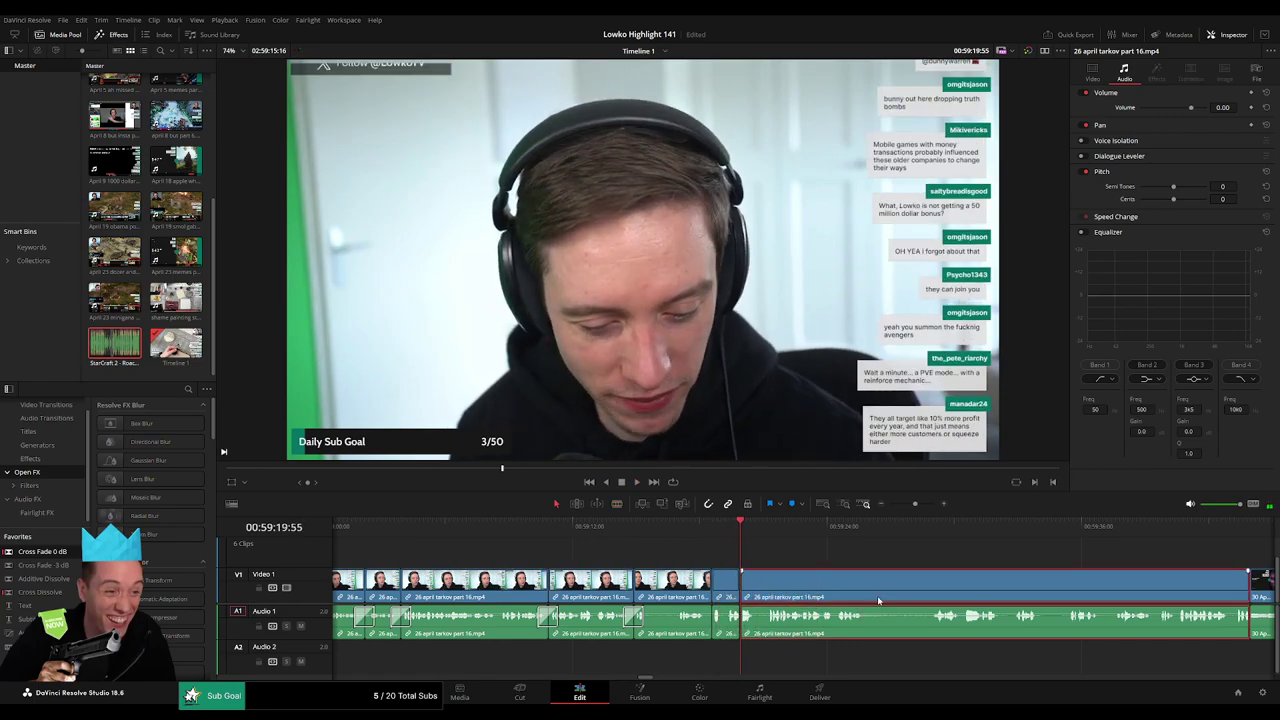
pyautogui.press('Delete')
pyautogui.press('space')
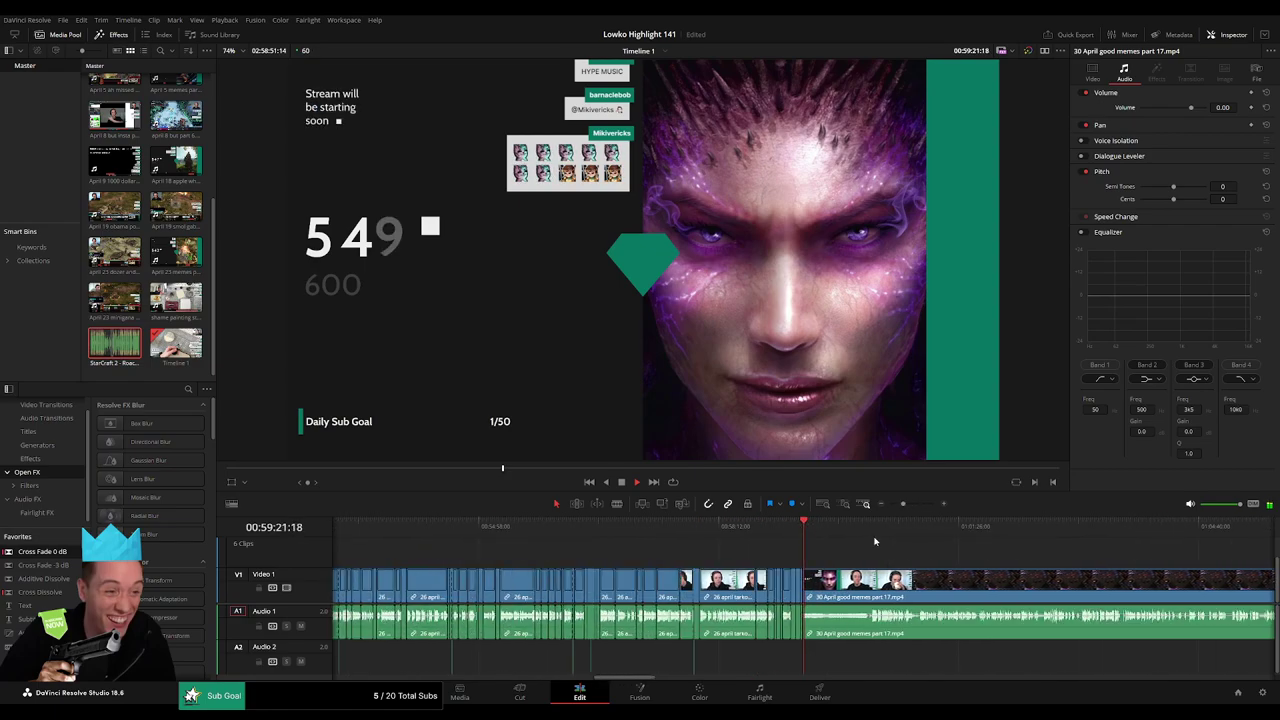
# Skim the 30 April good memes part 17 clip, cut it at about 01:09:33, and ripple-delete everything in it before that cut.
pyautogui.moveTo(878, 536); pyautogui.dragTo(985, 536)
pyautogui.moveTo(998, 540); pyautogui.dragTo(898, 556)
pyautogui.click(676, 535)
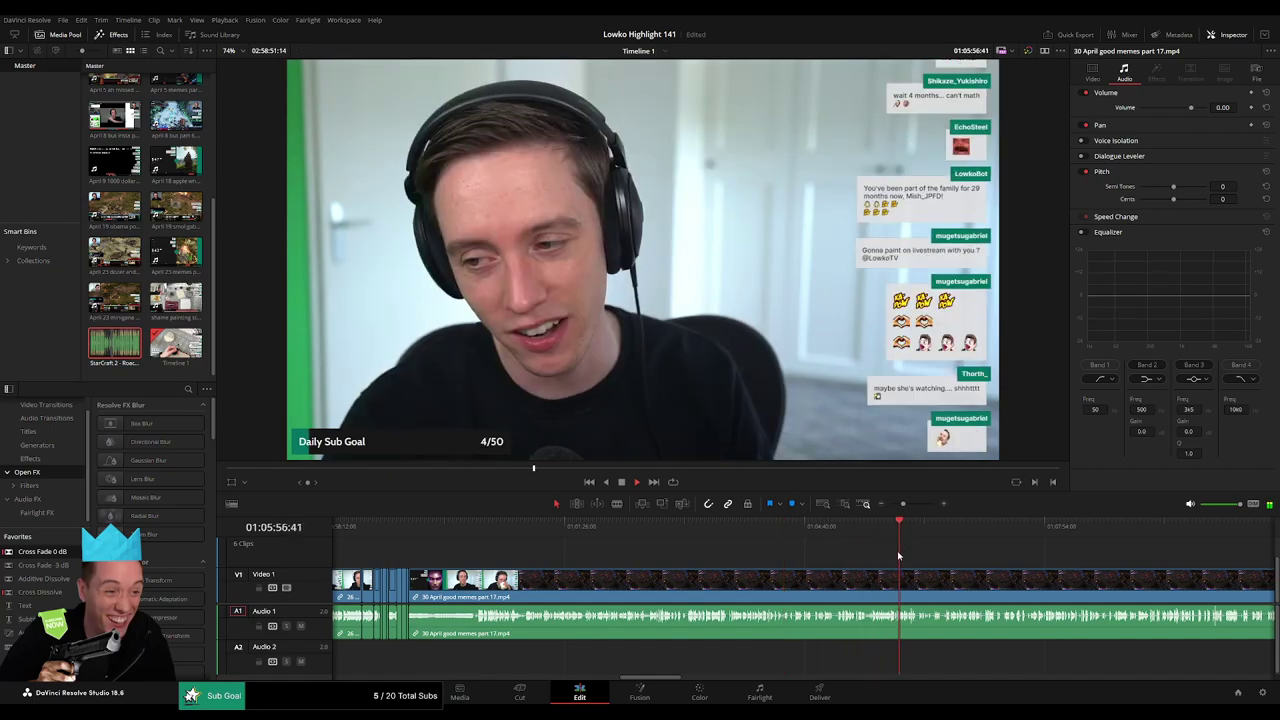
pyautogui.moveTo(903, 504); pyautogui.dragTo(896, 507)
pyautogui.moveTo(813, 538); pyautogui.dragTo(911, 505)
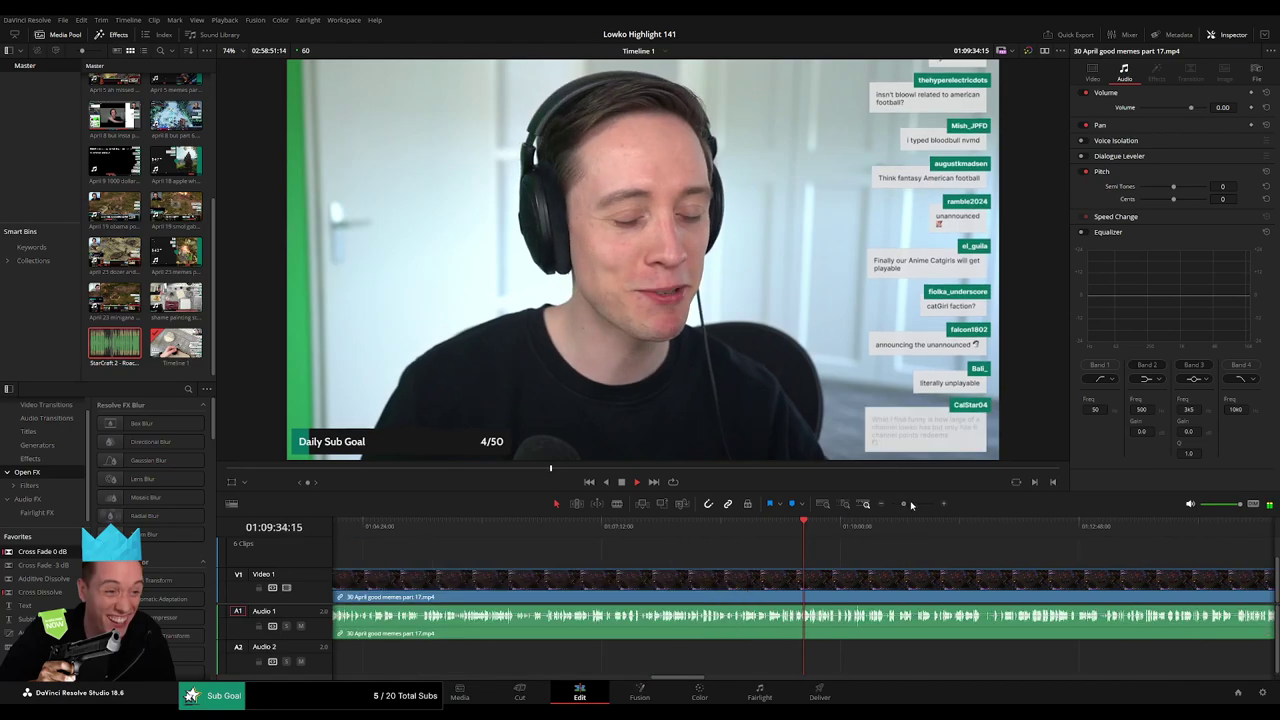
pyautogui.moveTo(772, 538); pyautogui.dragTo(768, 538)
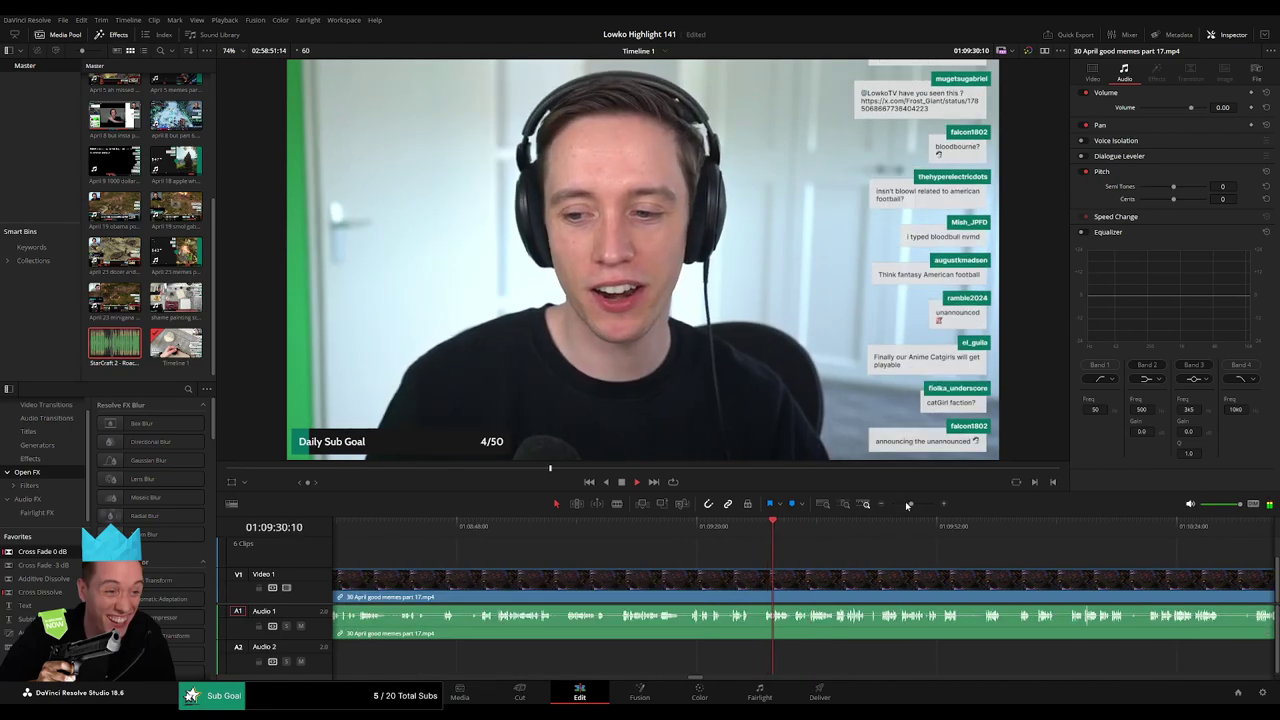
pyautogui.moveTo(909, 505); pyautogui.dragTo(915, 504)
pyautogui.click(848, 538)
pyautogui.press('b')
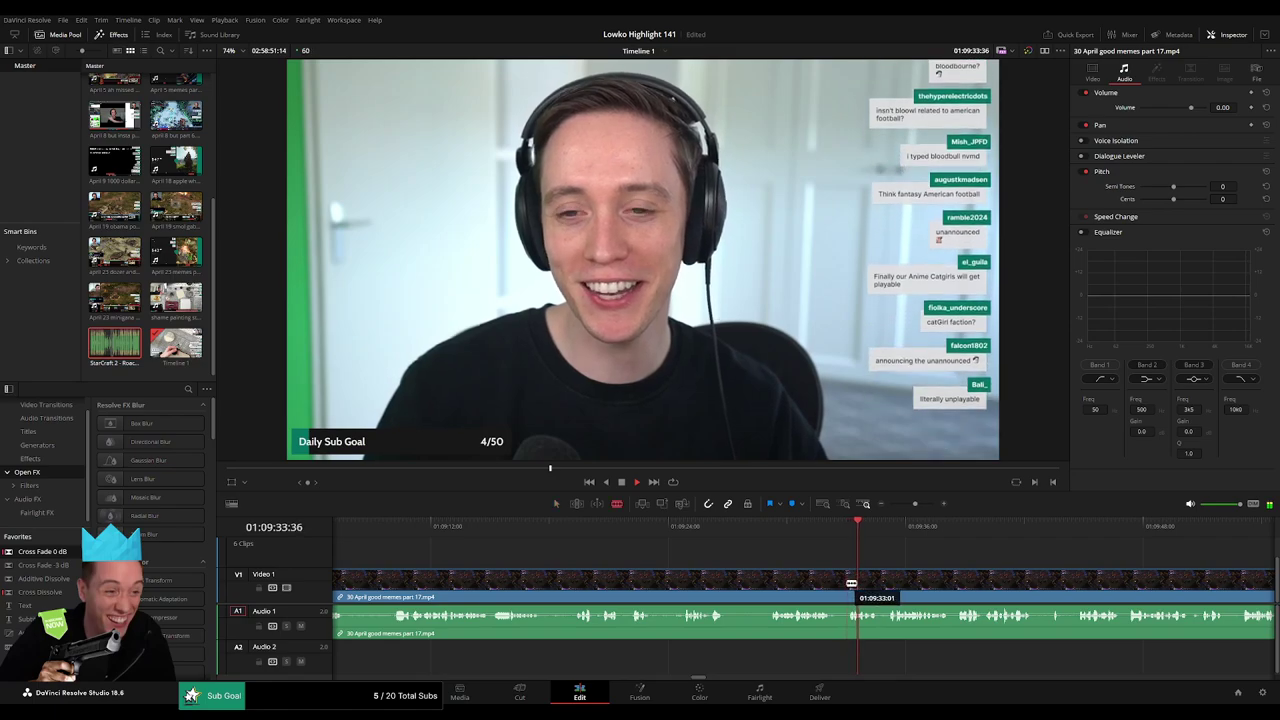
pyautogui.click(849, 583)
pyautogui.press('a')
pyautogui.click(809, 586)
pyautogui.press('Delete')
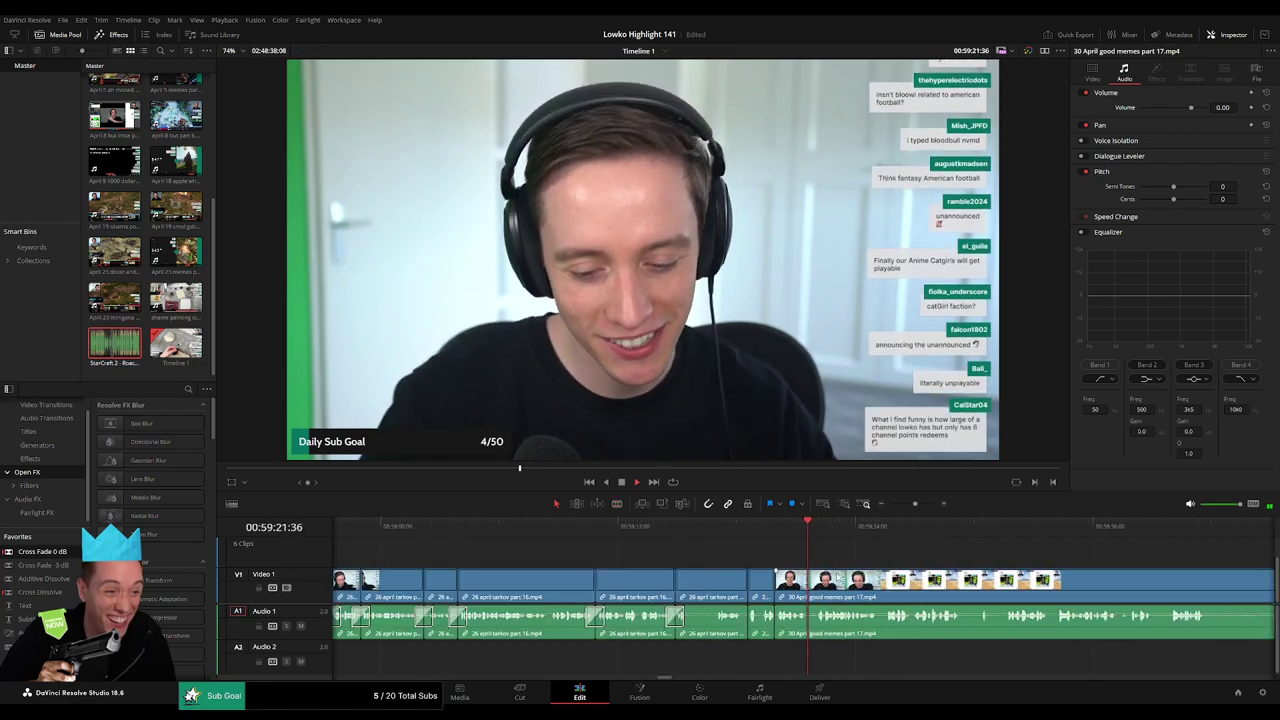
# Try Cross Fade 0 dB on the audio cut between the tarkov and good memes clips.
pyautogui.moveTo(42, 552); pyautogui.dragTo(774, 621)
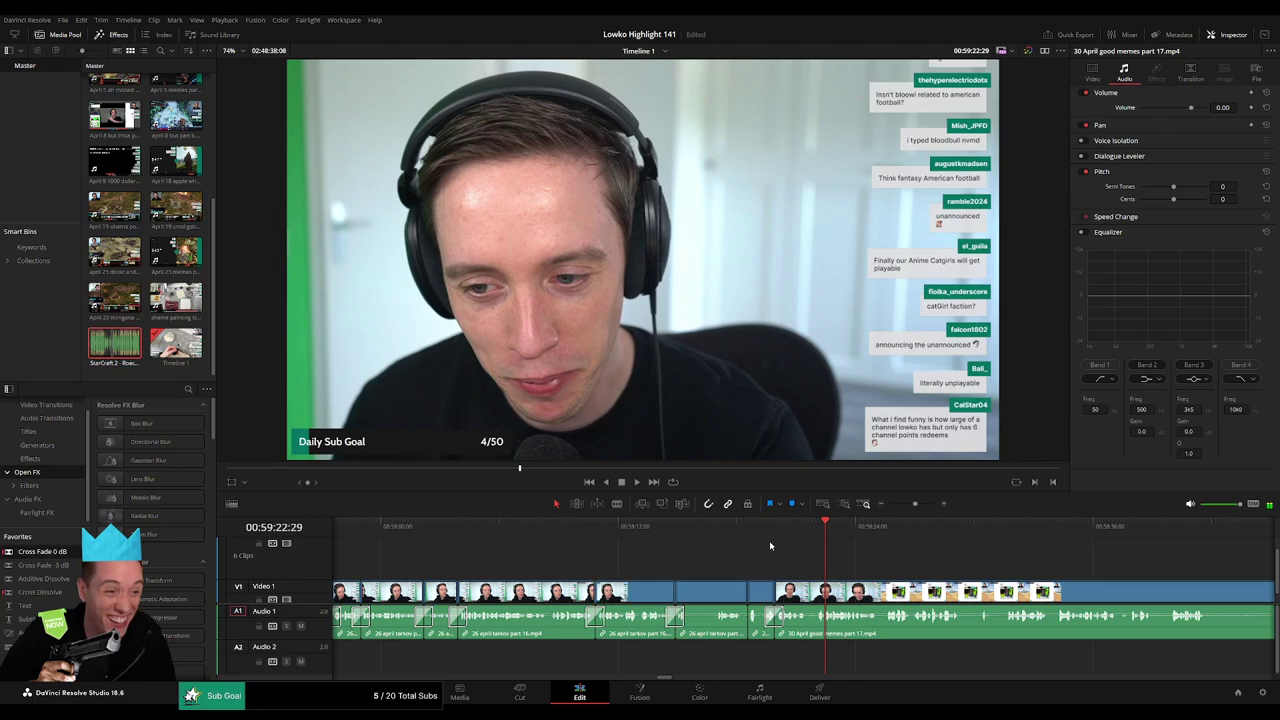
pyautogui.click(759, 533)
pyautogui.press('space')
pyautogui.hotkey('ctrl', 'z')
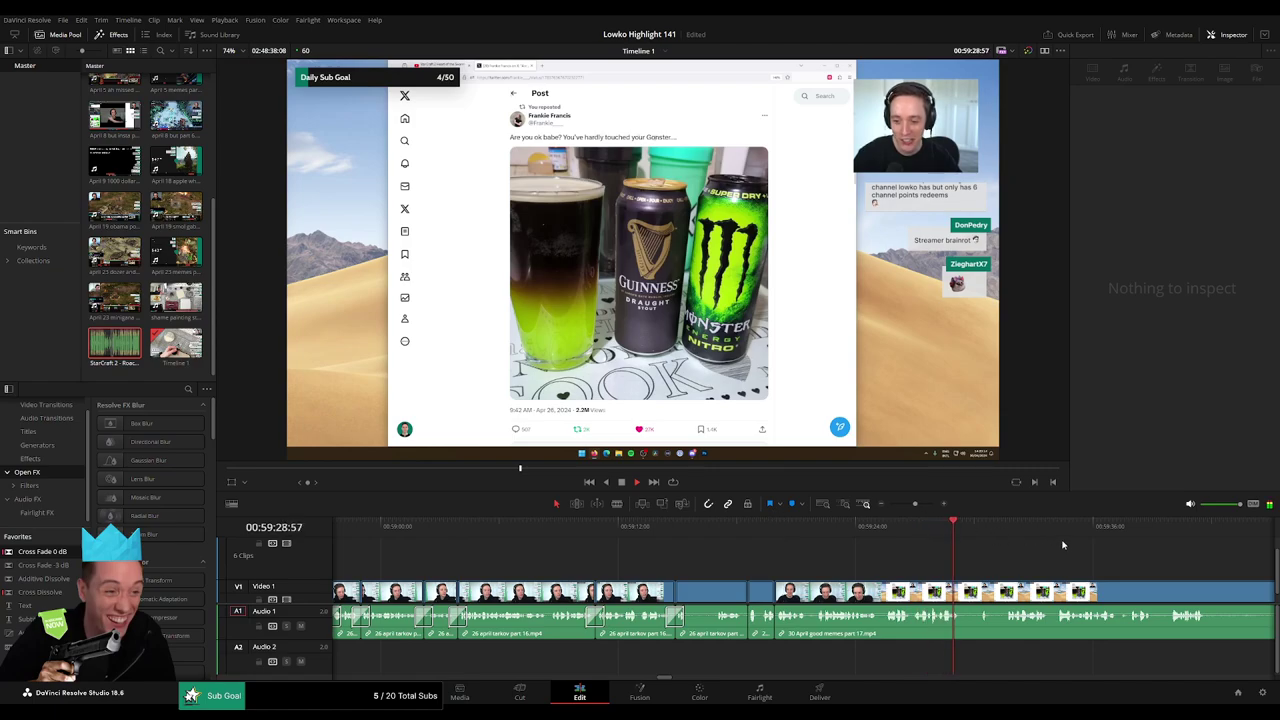
# Ripple-delete the segment between about 59:30 and 59:31 in the good memes clip and cross-fade the audio cut.
pyautogui.moveTo(1052, 567); pyautogui.dragTo(642, 555)
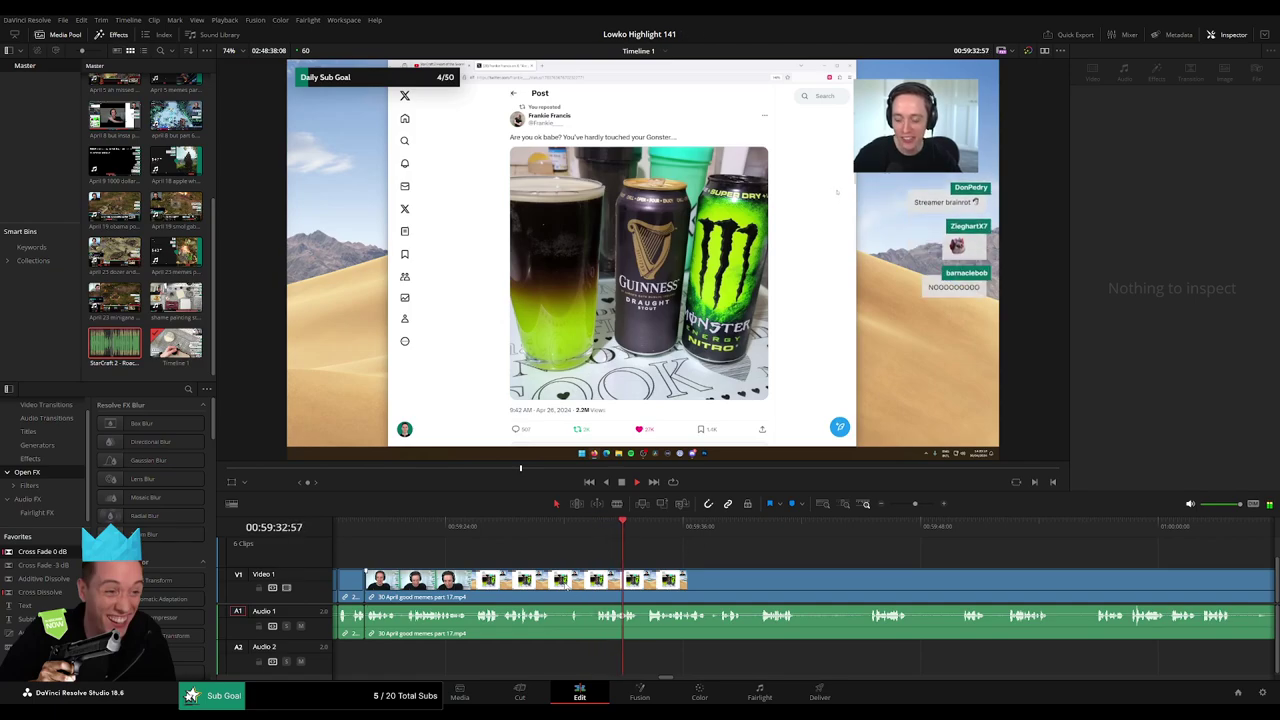
pyautogui.press('b')
pyautogui.click(556, 584)
pyautogui.click(578, 590)
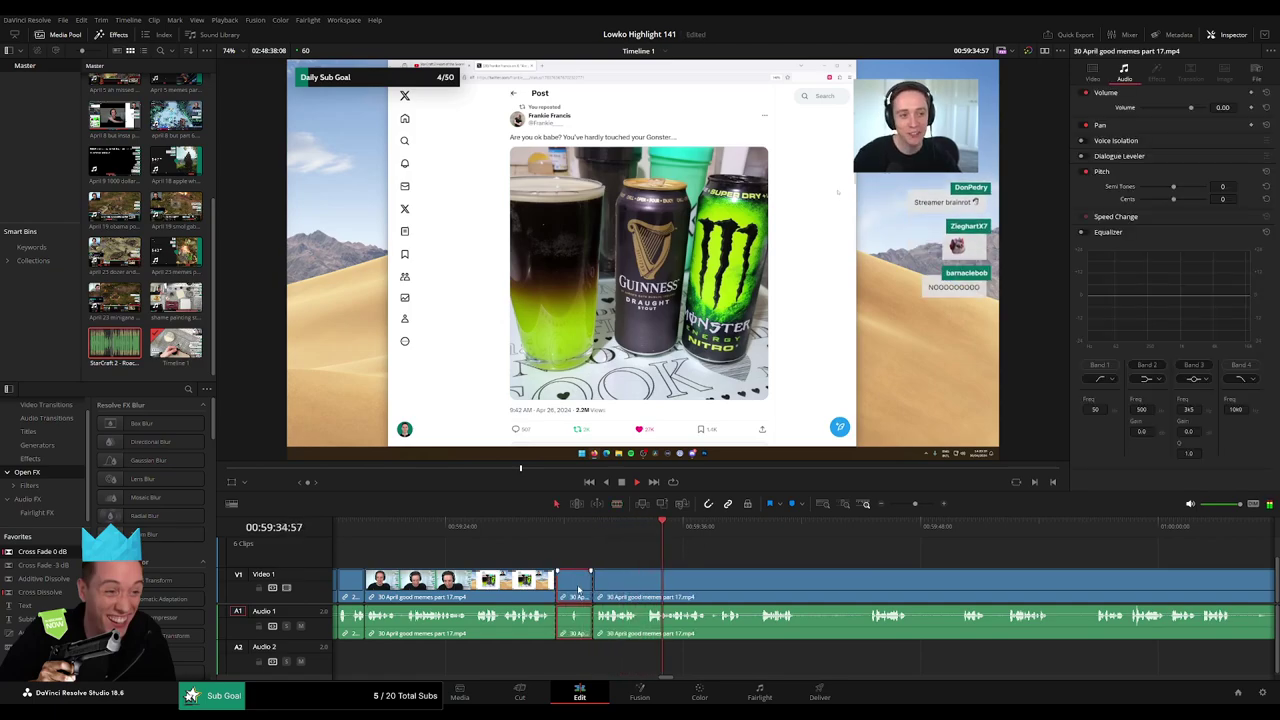
pyautogui.press('BackSpace')
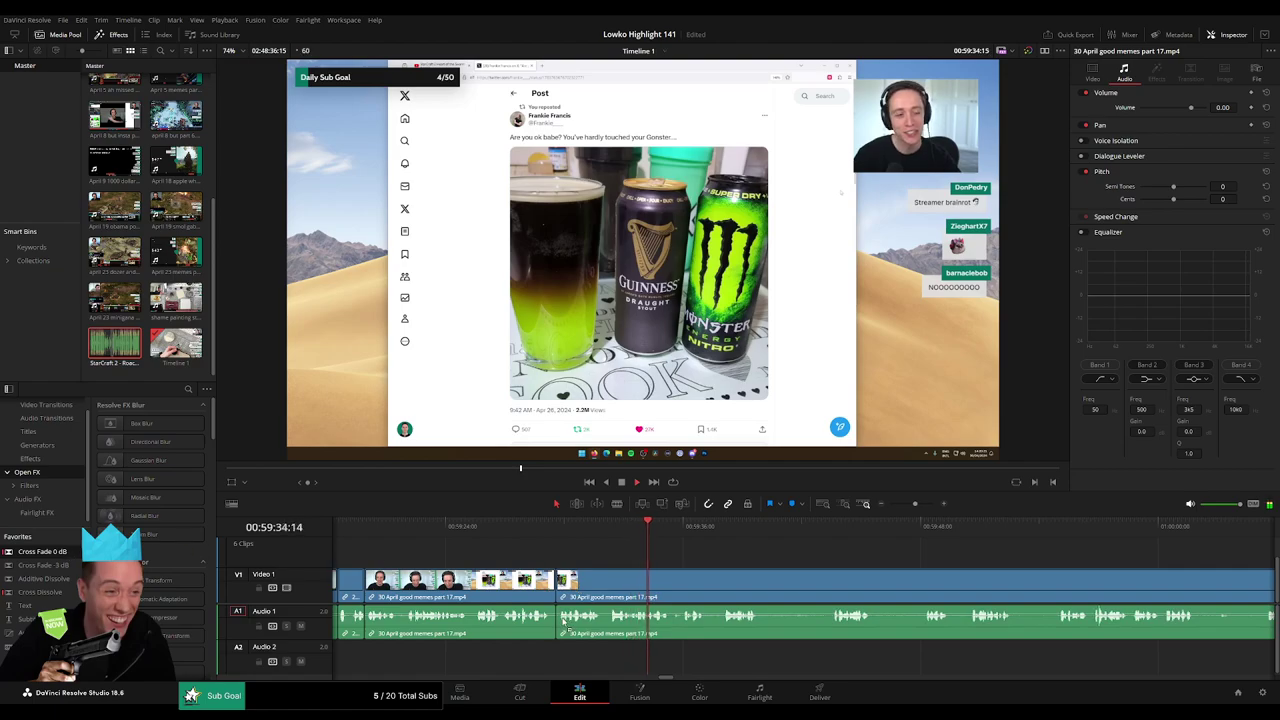
pyautogui.click(563, 622)
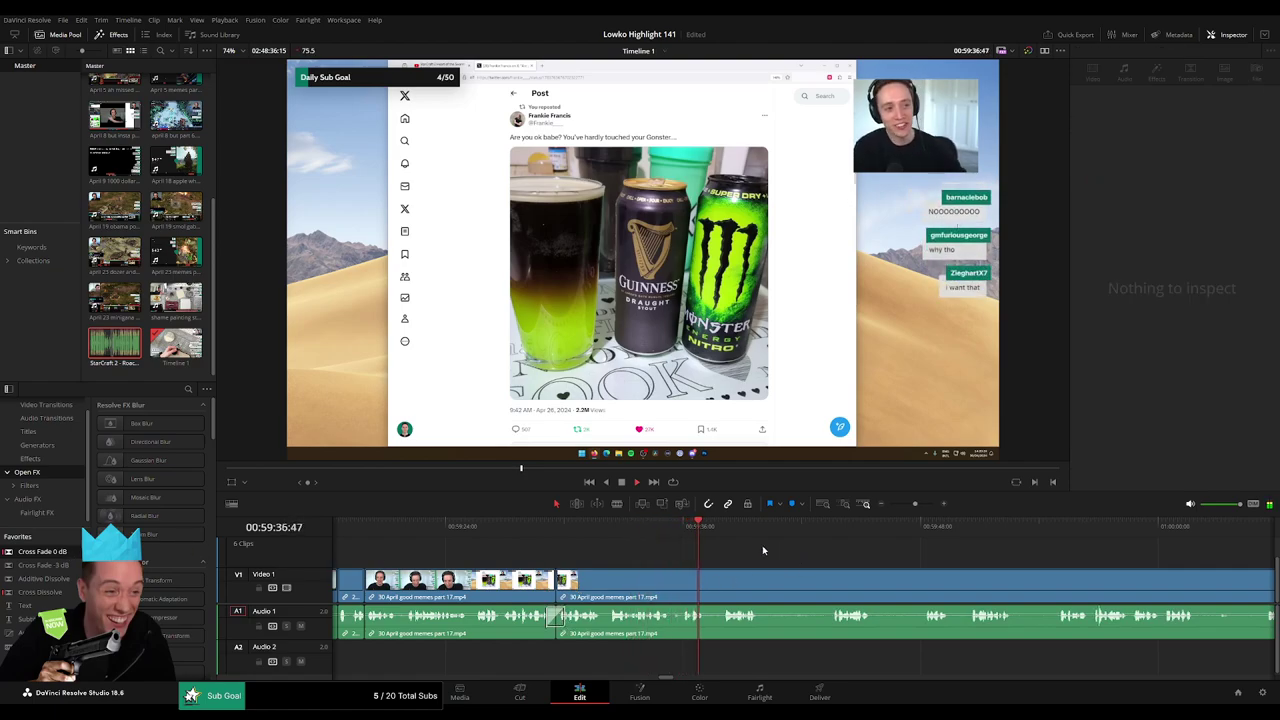
# Ripple-delete the segment between about 59:40 and 59:43 and apply Cross Fade 0 dB to the audio cut.
pyautogui.hscroll(2, 763, 550)
pyautogui.click(619, 527)
pyautogui.hscroll(2, 628, 551)
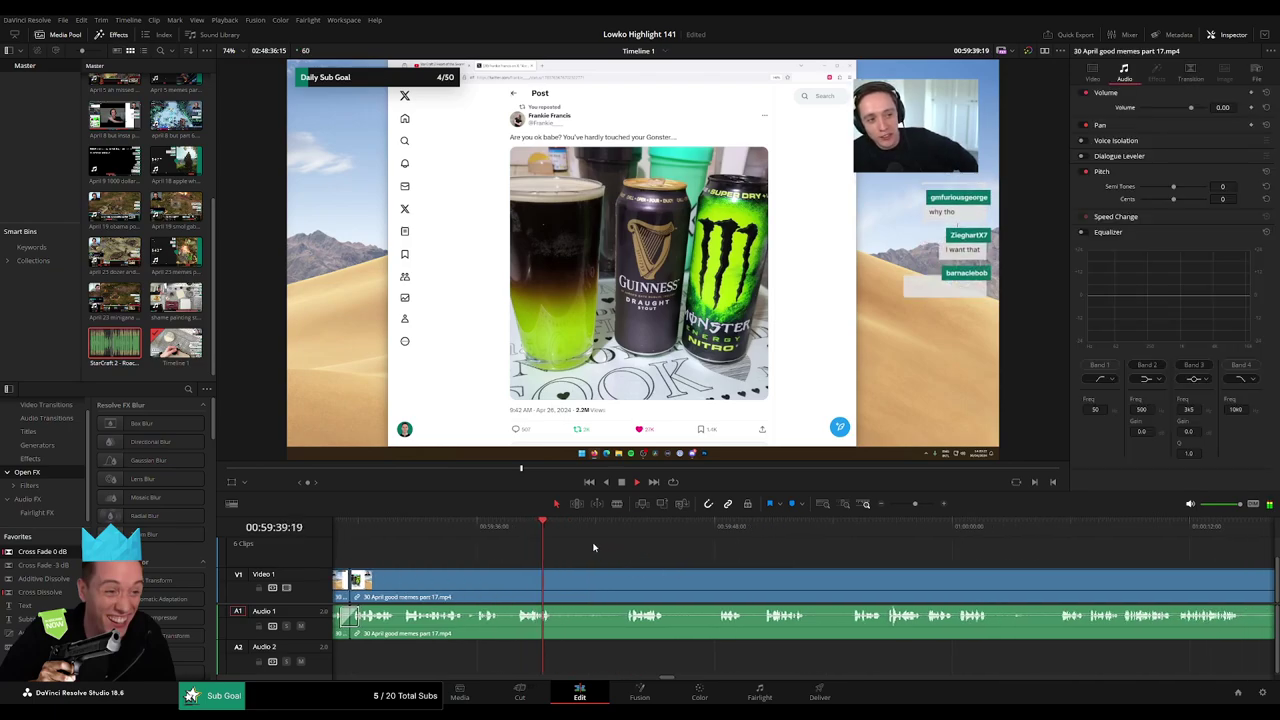
pyautogui.press('b')
pyautogui.click(556, 585)
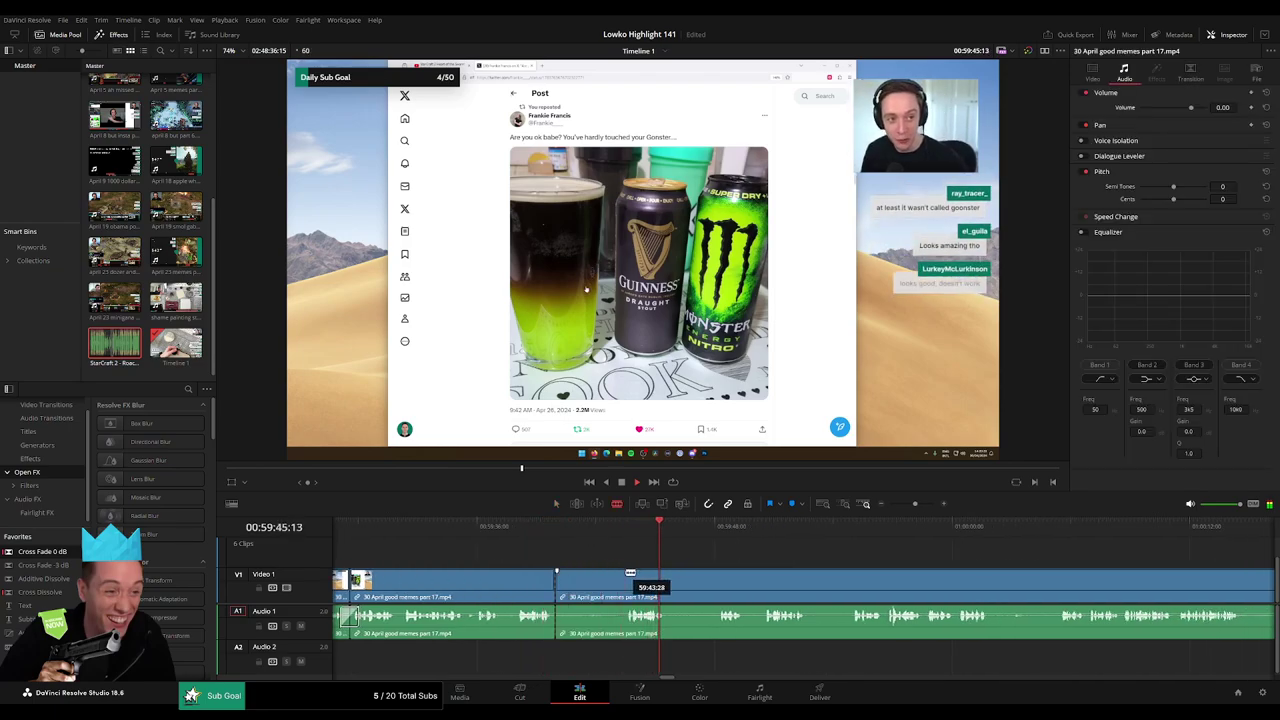
pyautogui.click(628, 575)
pyautogui.press('a')
pyautogui.click(606, 581)
pyautogui.press('Delete')
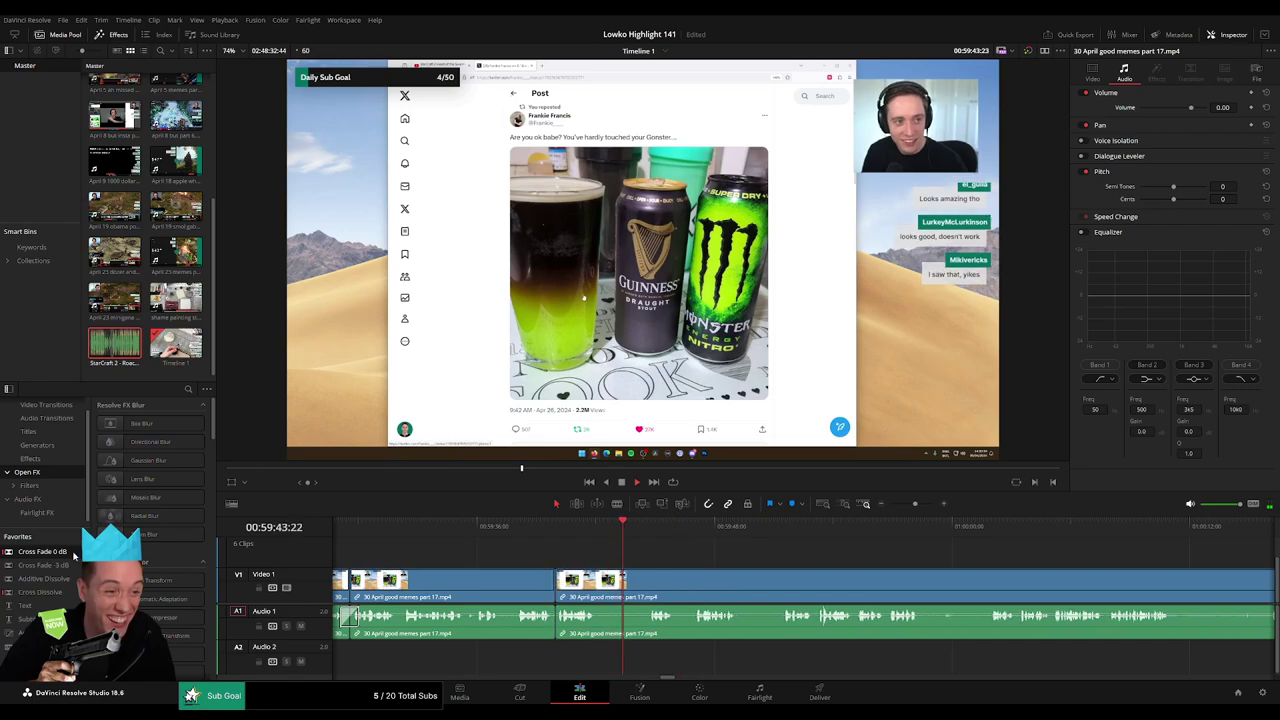
pyautogui.click(557, 615)
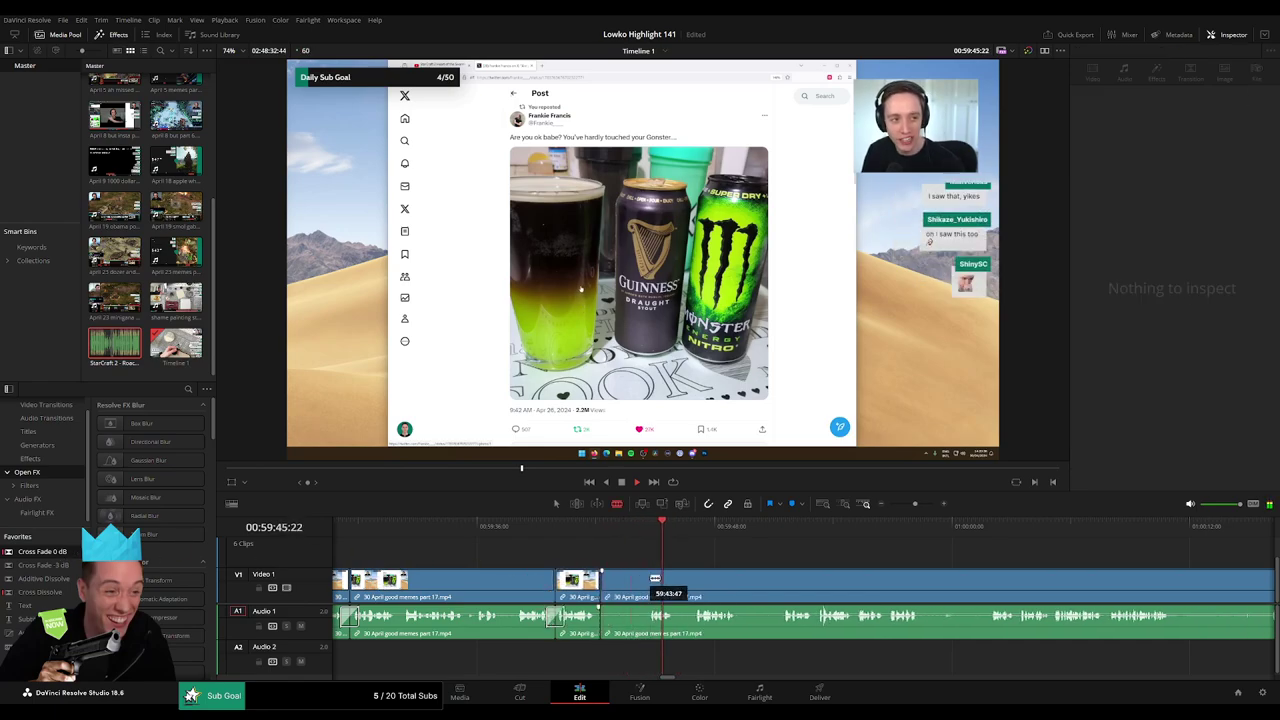
# Ripple-delete the segment between about 59:42 and 59:45 in the good memes clip and continue playback.
pyautogui.click(650, 578)
pyautogui.press('a')
pyautogui.click(624, 584)
pyautogui.press('Delete')
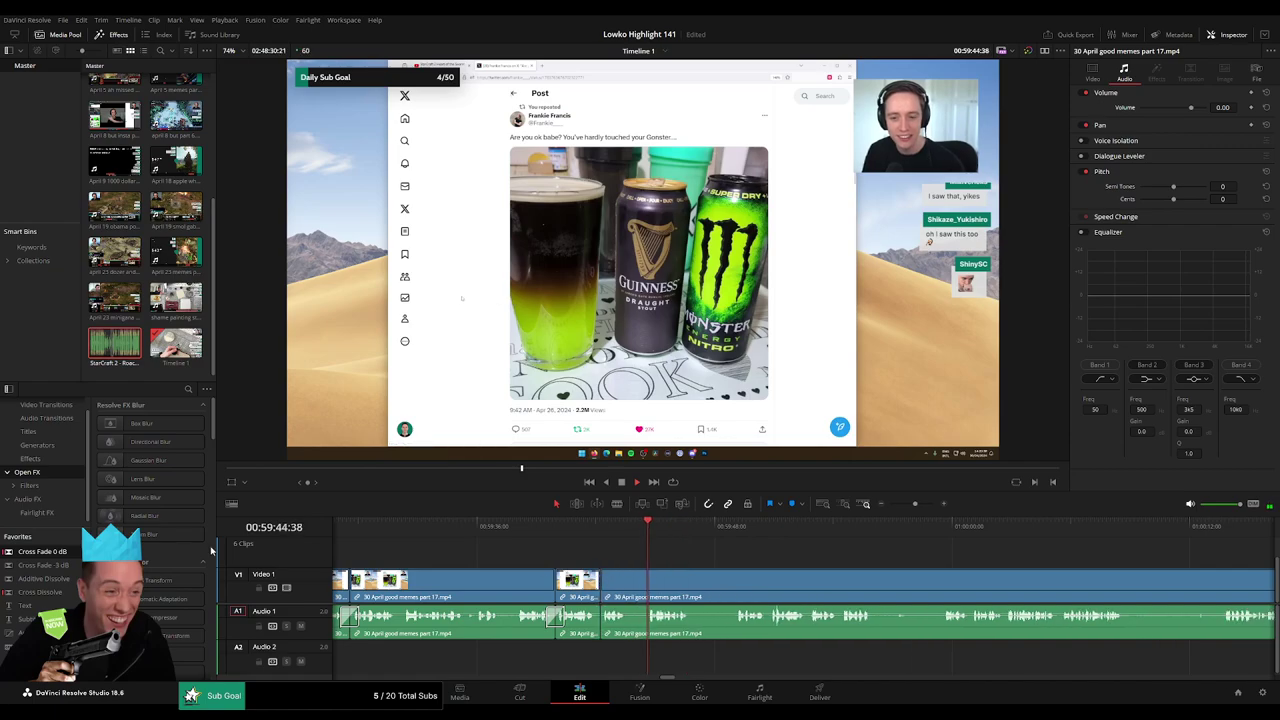
pyautogui.click(597, 620)
pyautogui.press('space')
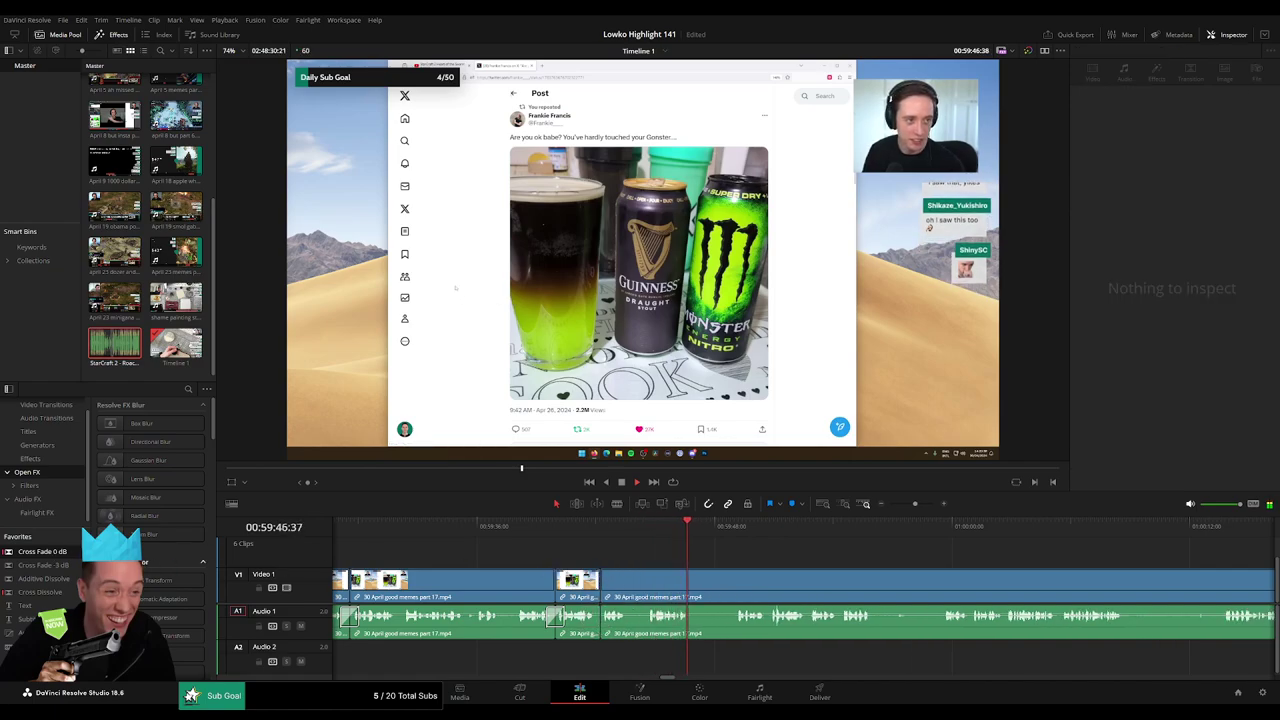
# Ripple-delete the segment between about 59:43 and 59:44 in the good memes clip and cross-fade the audio cut.
pyautogui.hscroll(-1, 616, 622)
pyautogui.click(672, 596)
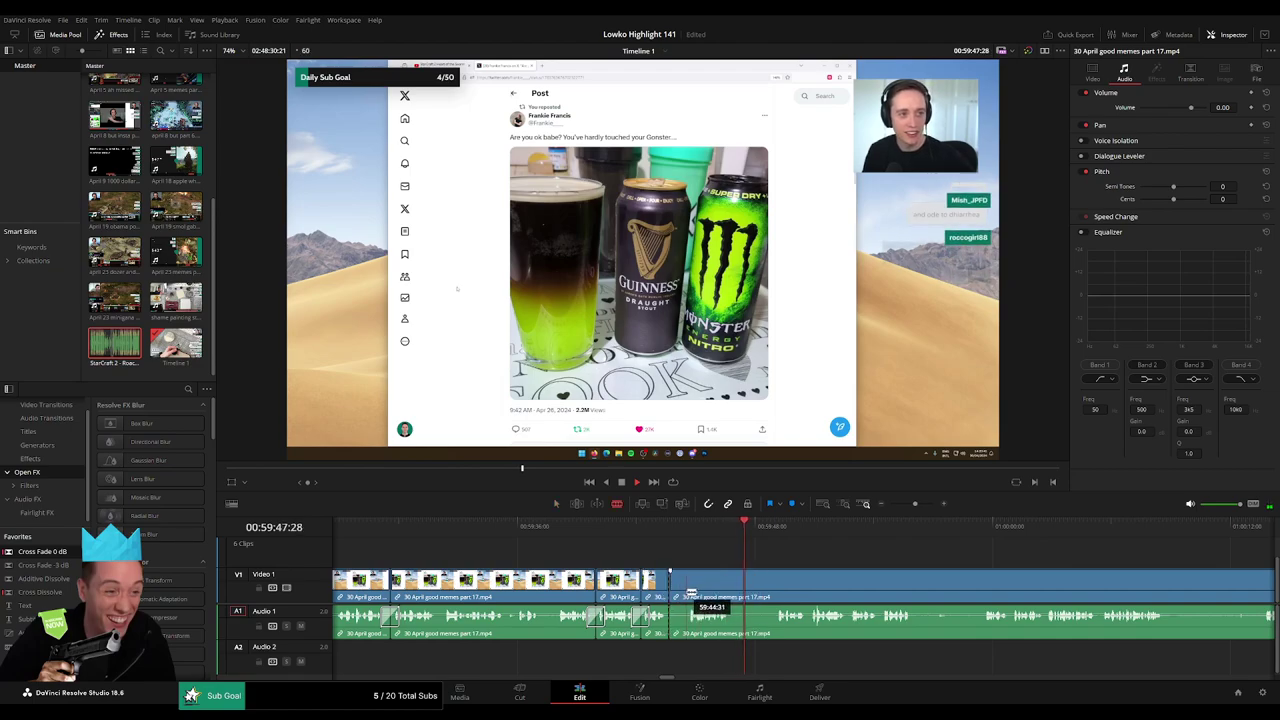
pyautogui.click(689, 594)
pyautogui.press('a')
pyautogui.click(680, 597)
# Ripple-delete the segment between about 59:46 and 59:48 and apply Cross Fade 0 dB to the audio cut.
pyautogui.moveTo(679, 597); pyautogui.dragTo(757, 588)
pyautogui.press('a')
pyautogui.click(748, 586)
pyautogui.press('Delete')
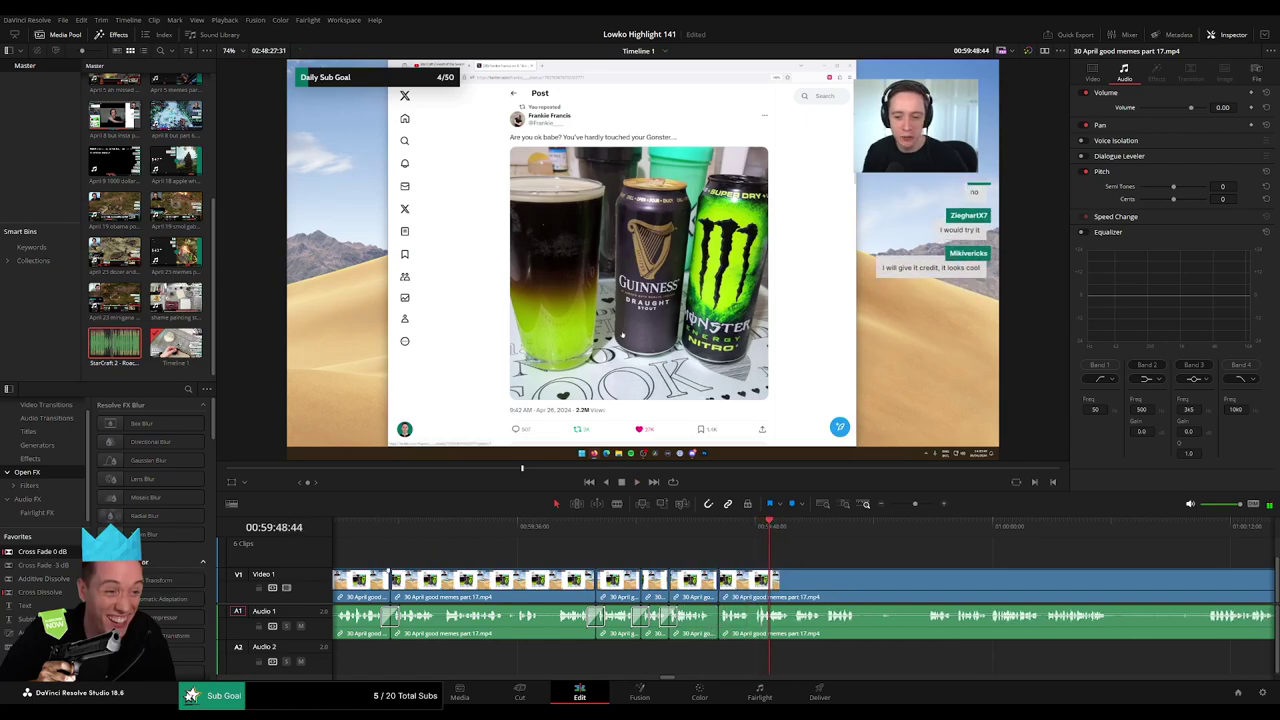
pyautogui.moveTo(72, 551); pyautogui.dragTo(760, 622)
# Ripple-delete the segment between about 59:53 and 59:57 in the good memes clip and cross-fade the audio cut.
pyautogui.moveTo(975, 580); pyautogui.dragTo(665, 560)
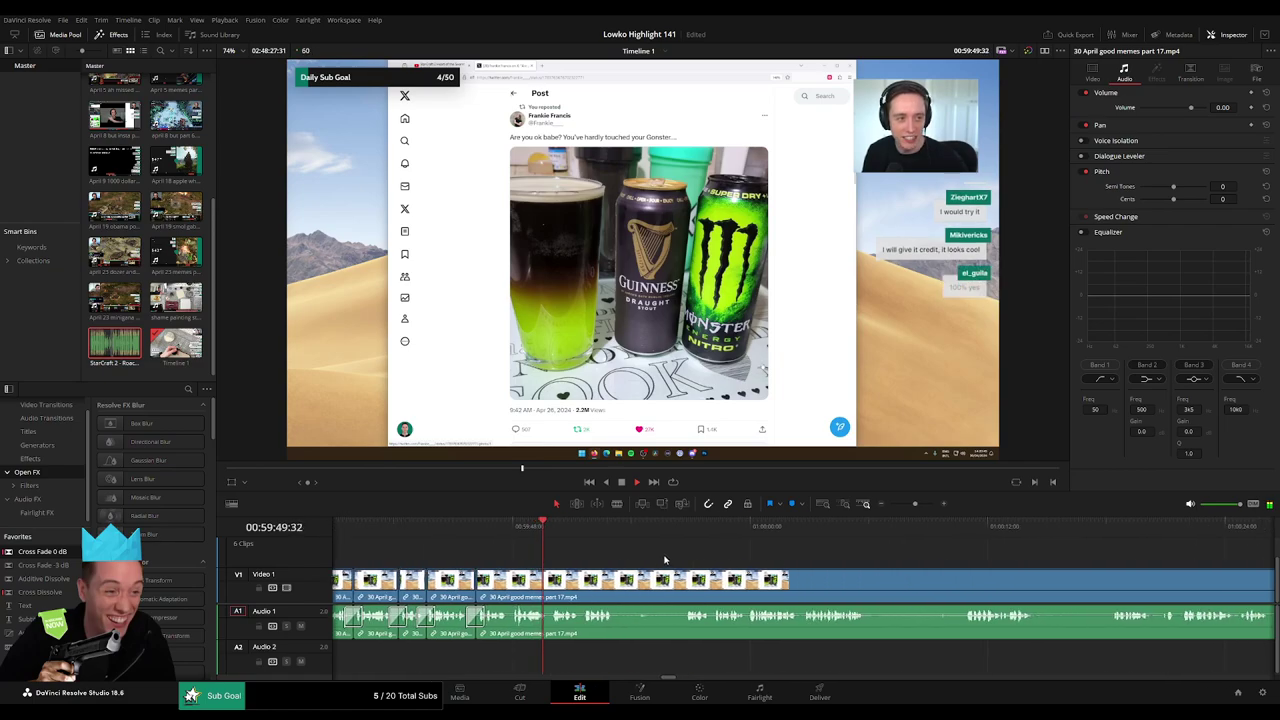
pyautogui.hscroll(1, 664, 559)
pyautogui.press('b')
pyautogui.click(555, 578)
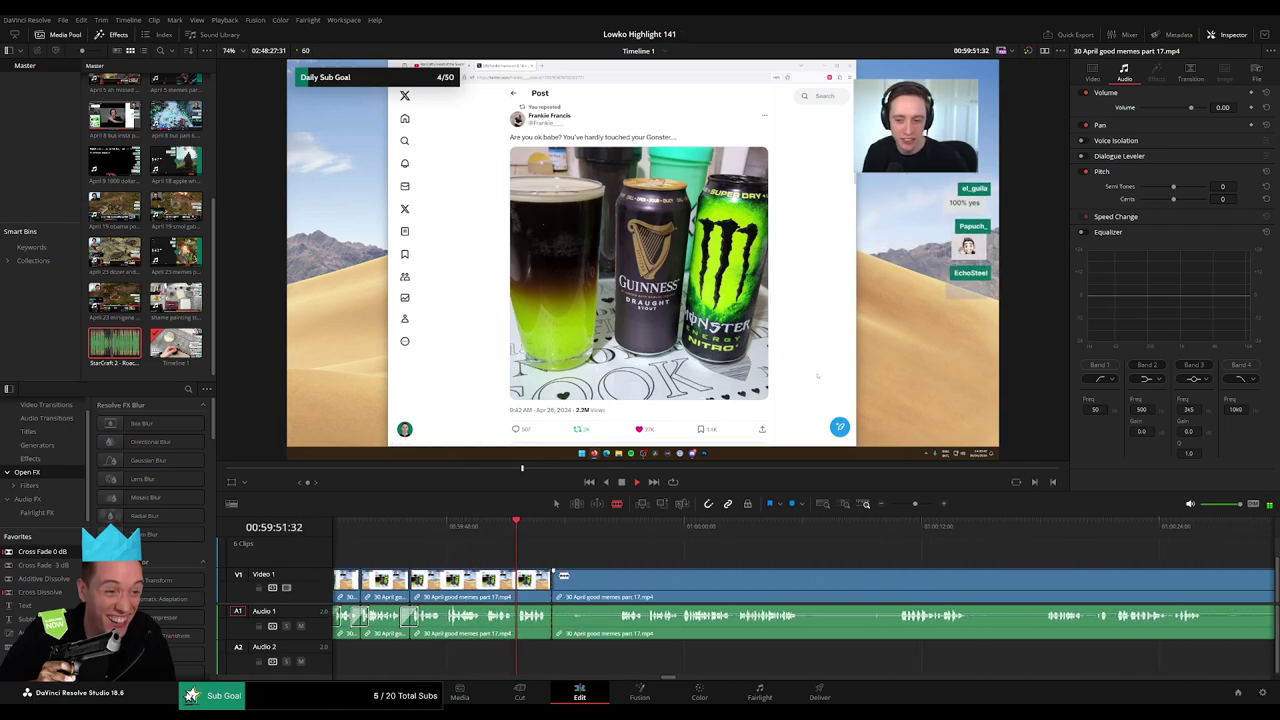
pyautogui.click(618, 578)
pyautogui.press('a')
pyautogui.click(600, 582)
pyautogui.press('Delete')
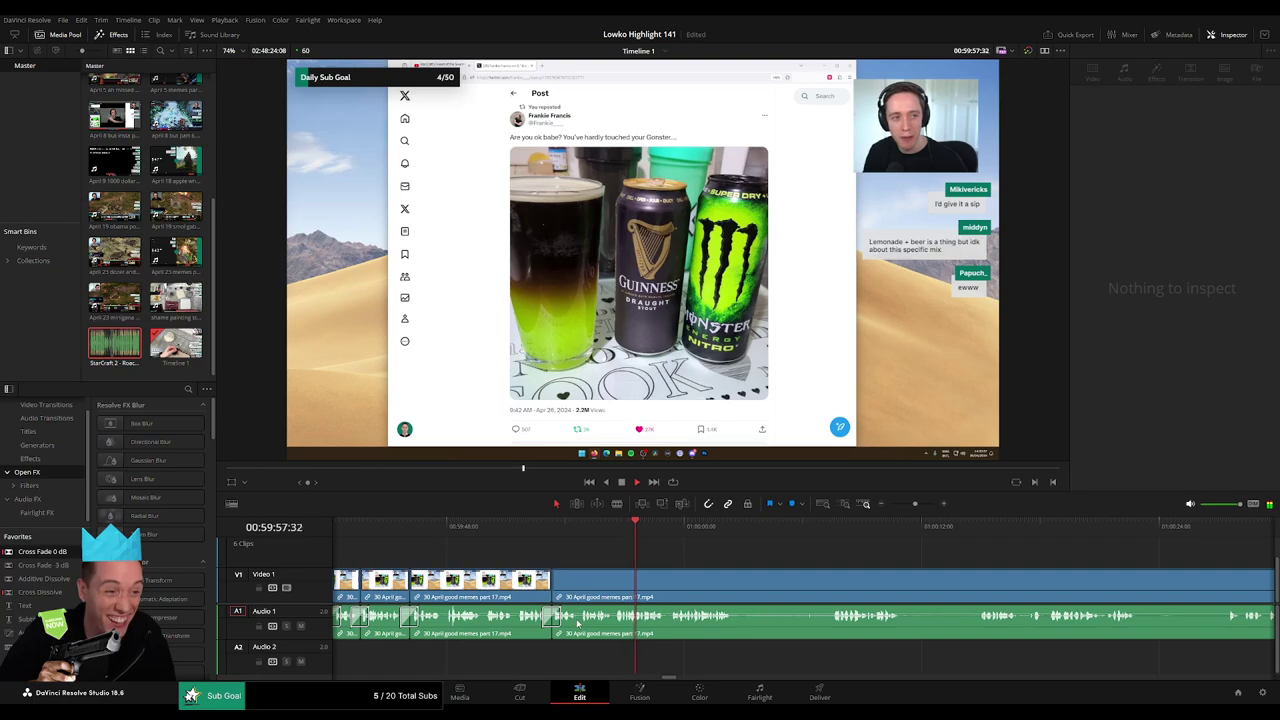
# Ripple-delete the segment between about 1:00:02 and 1:00:07 in the good memes clip.
pyautogui.hscroll(3, 634, 547)
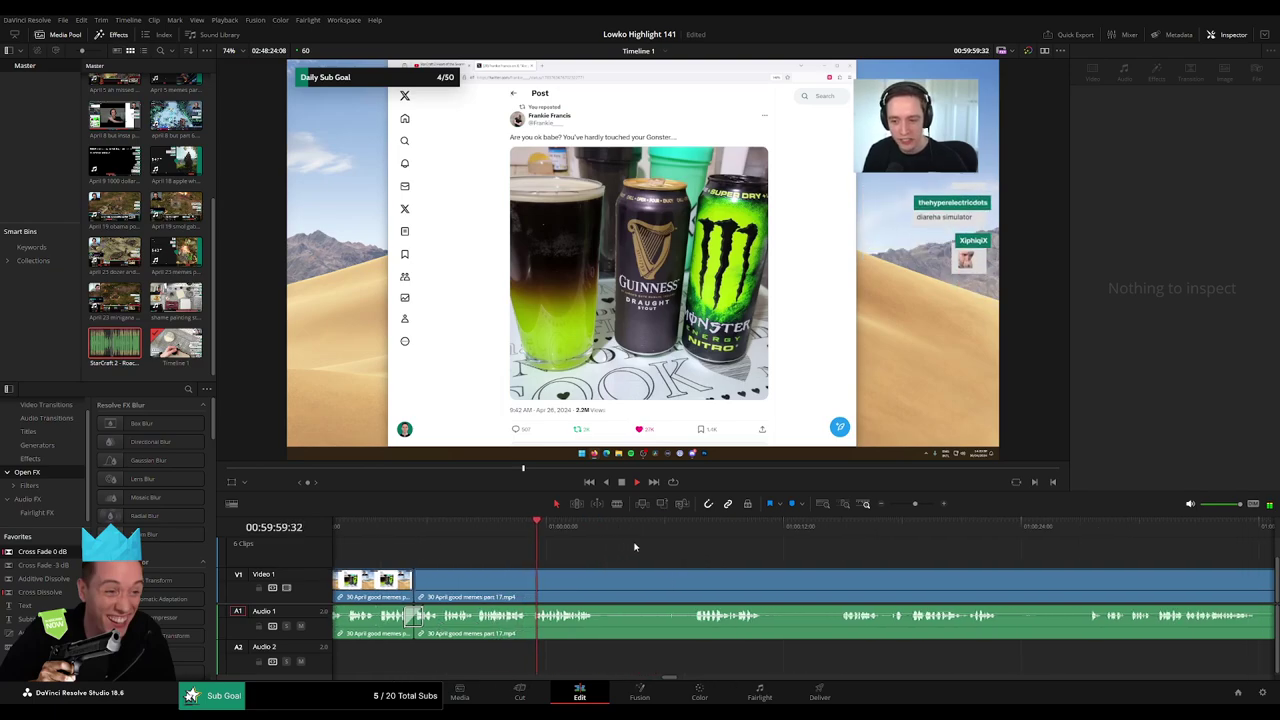
pyautogui.press('b')
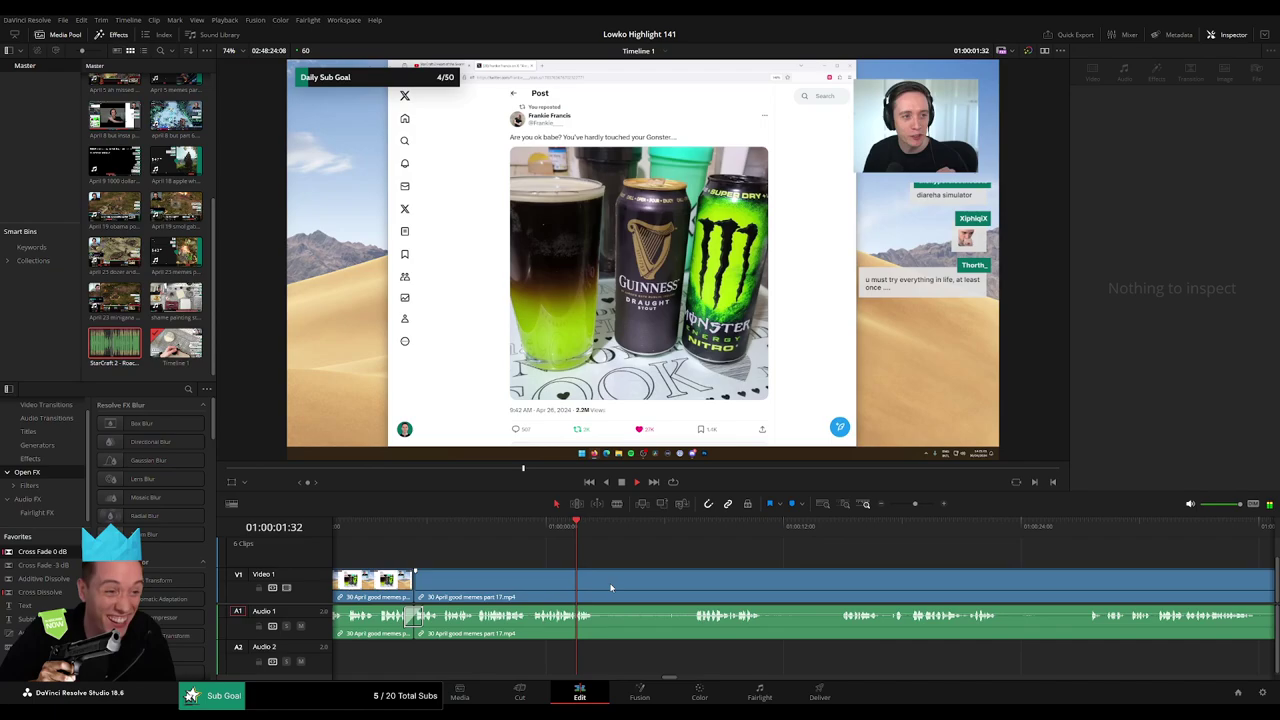
pyautogui.click(600, 588)
pyautogui.click(696, 530)
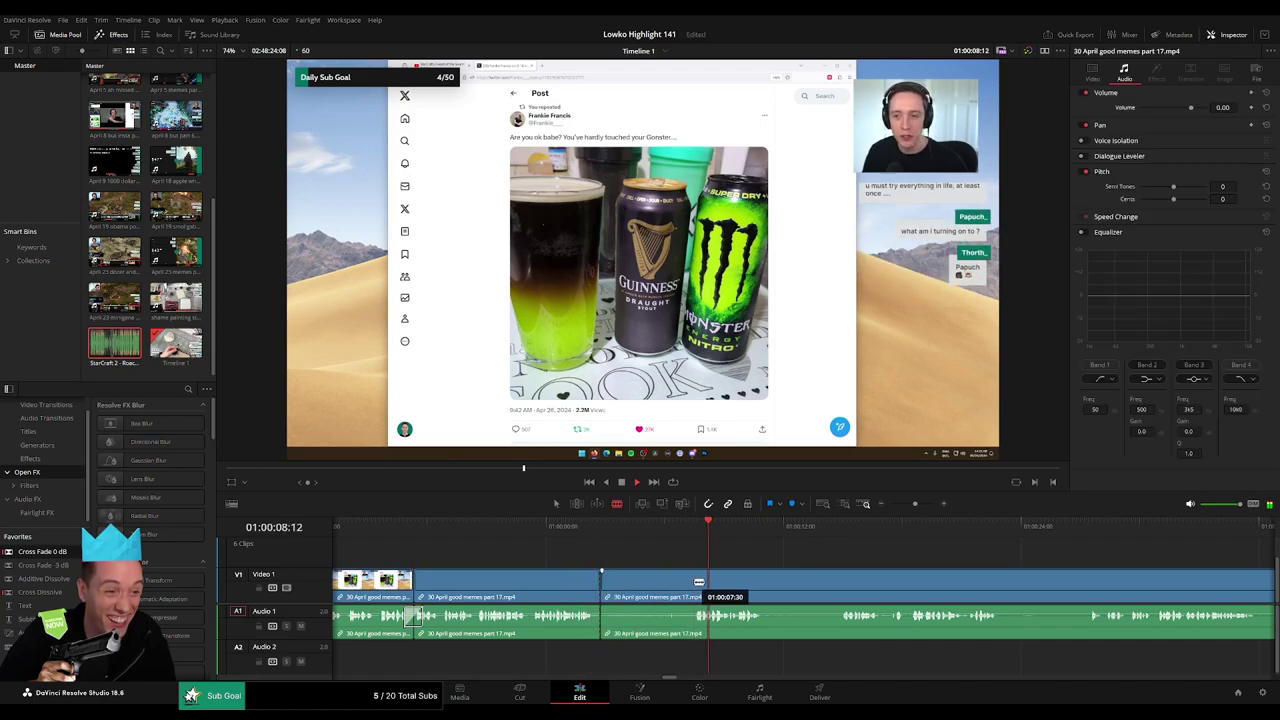
pyautogui.click(690, 585)
pyautogui.press('a')
pyautogui.click(666, 585)
pyautogui.press('Delete')
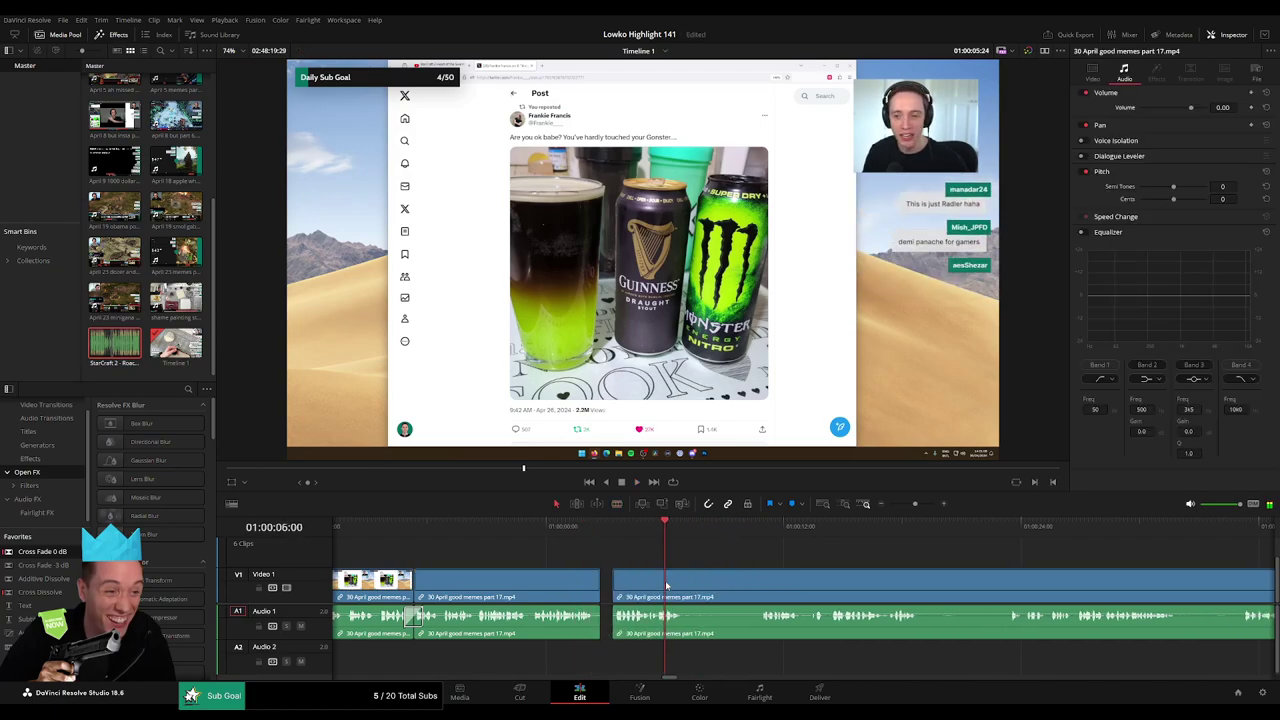
# Ripple-delete the segment from the 1:00:02 cut to about 1:00:10 and apply Cross Fade 0 dB to the audio cut.
pyautogui.press('space')
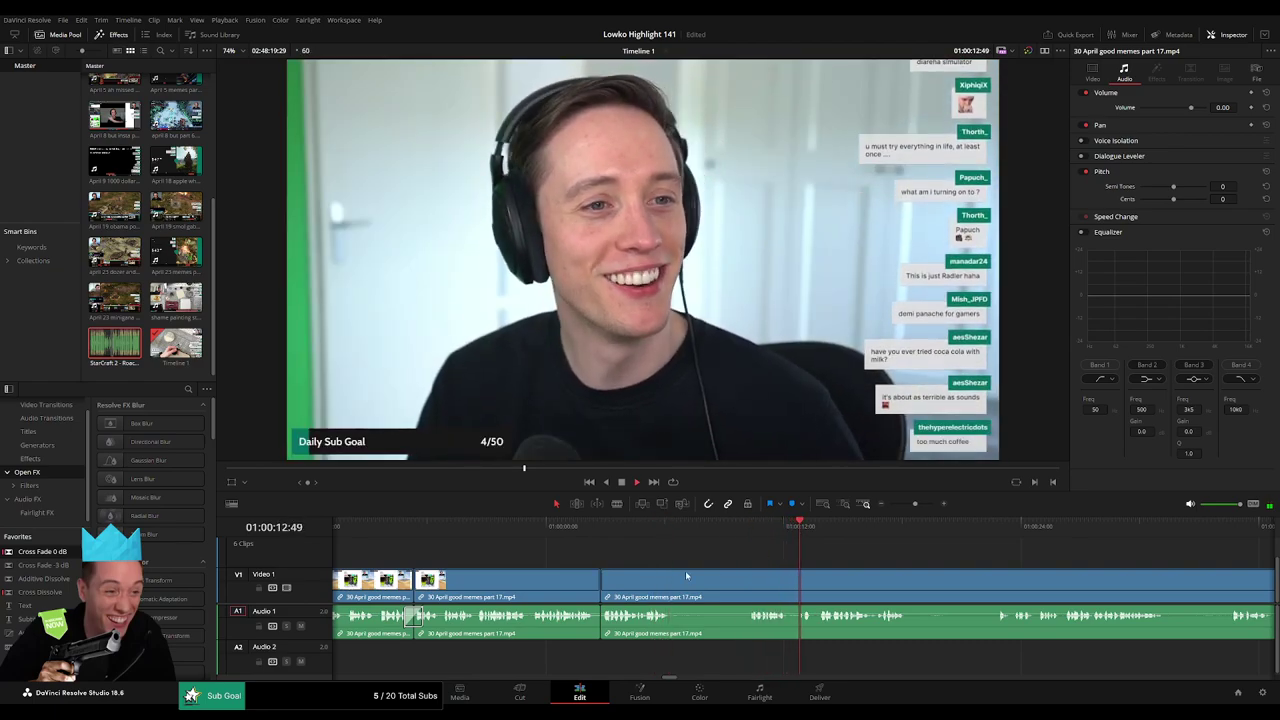
pyautogui.press('b')
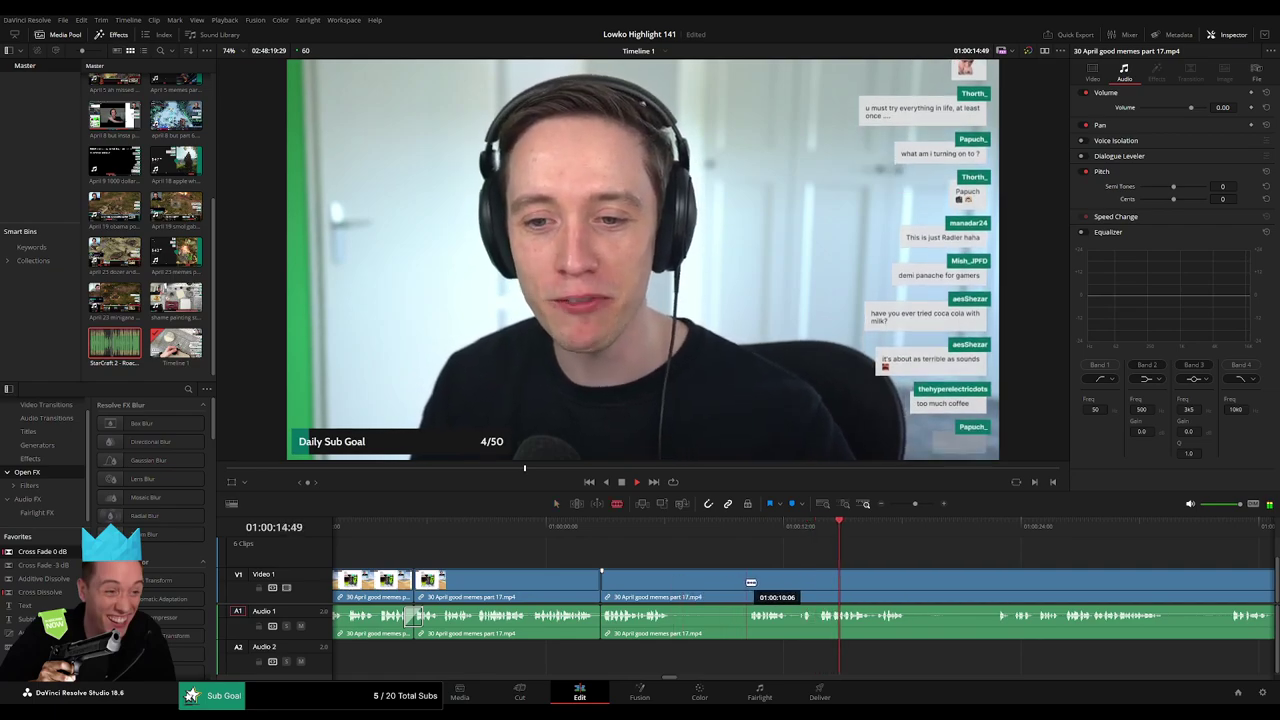
pyautogui.click(744, 581)
pyautogui.press('a')
pyautogui.click(675, 584)
pyautogui.press('Delete')
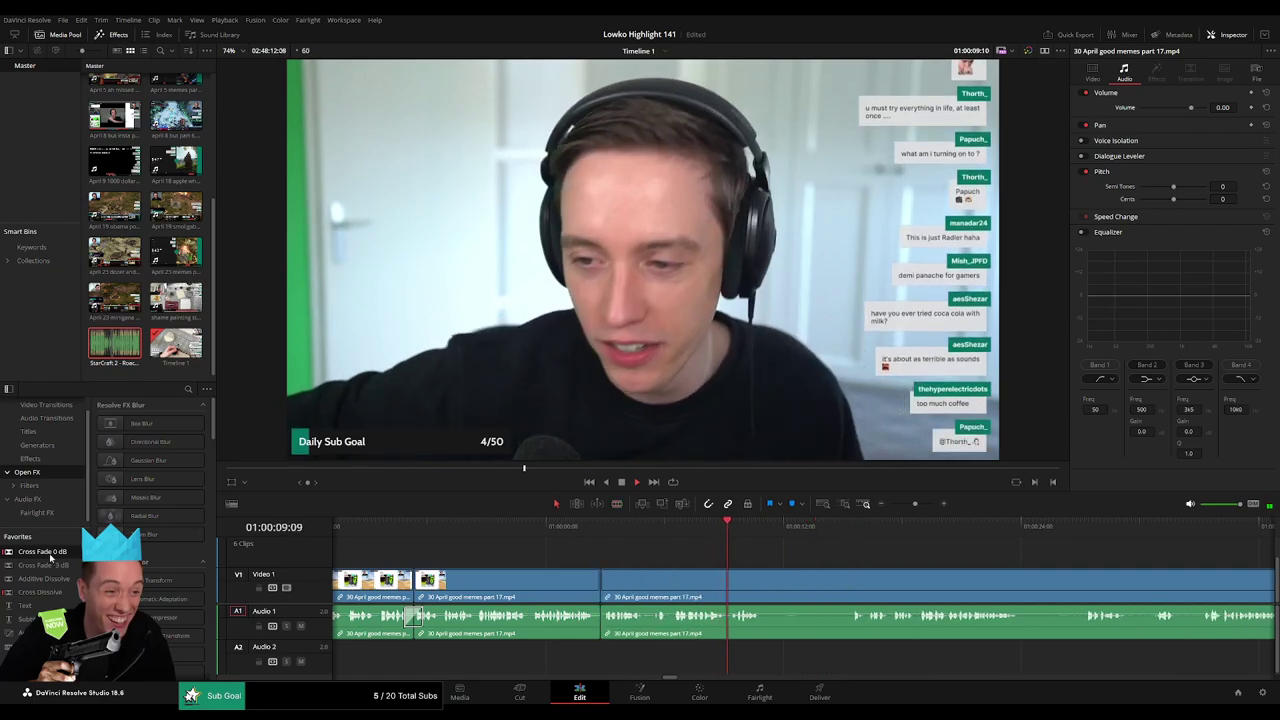
pyautogui.click(600, 630)
pyautogui.hotkey('shift', 't')
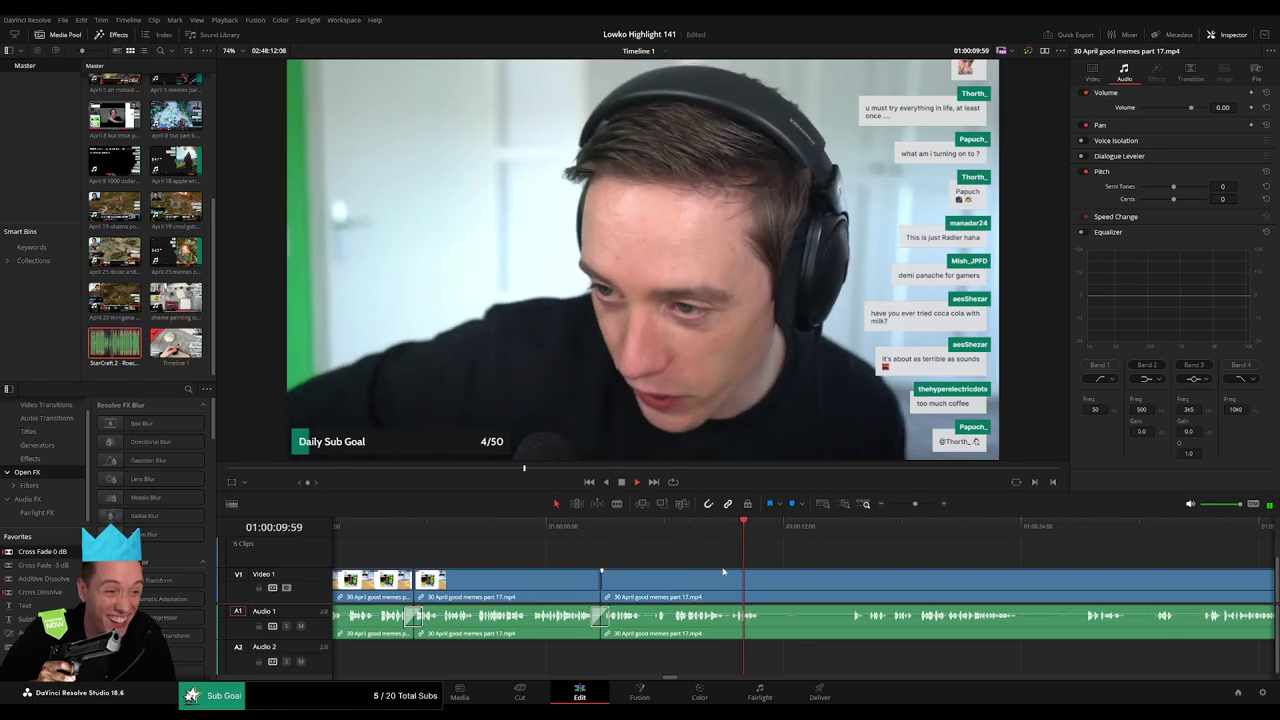
# Ripple-delete the segment between about 1:00:11 and 1:00:15, cross-fade the audio cut and continue playback.
pyautogui.hscroll(1, 690, 566)
pyautogui.click(704, 533)
pyautogui.press('space')
pyautogui.press('b')
pyautogui.click(625, 585)
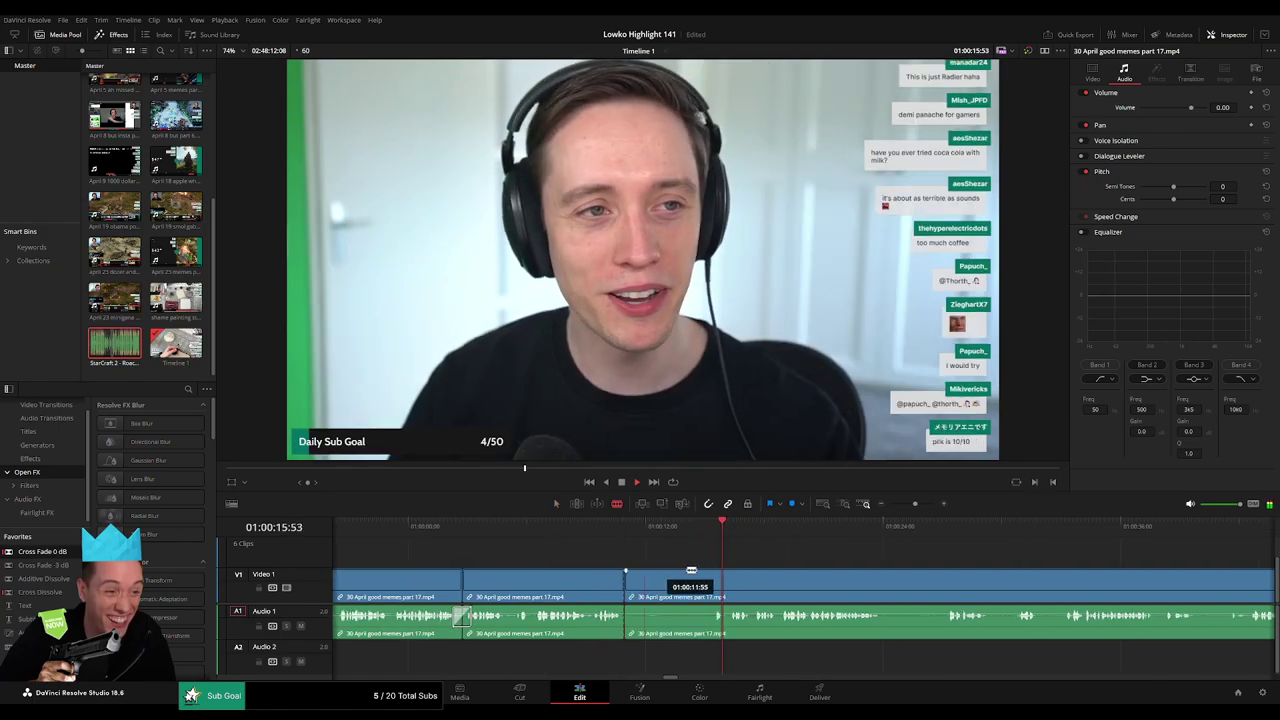
pyautogui.click(710, 585)
pyautogui.press('a')
pyautogui.click(693, 582)
pyautogui.press('Delete')
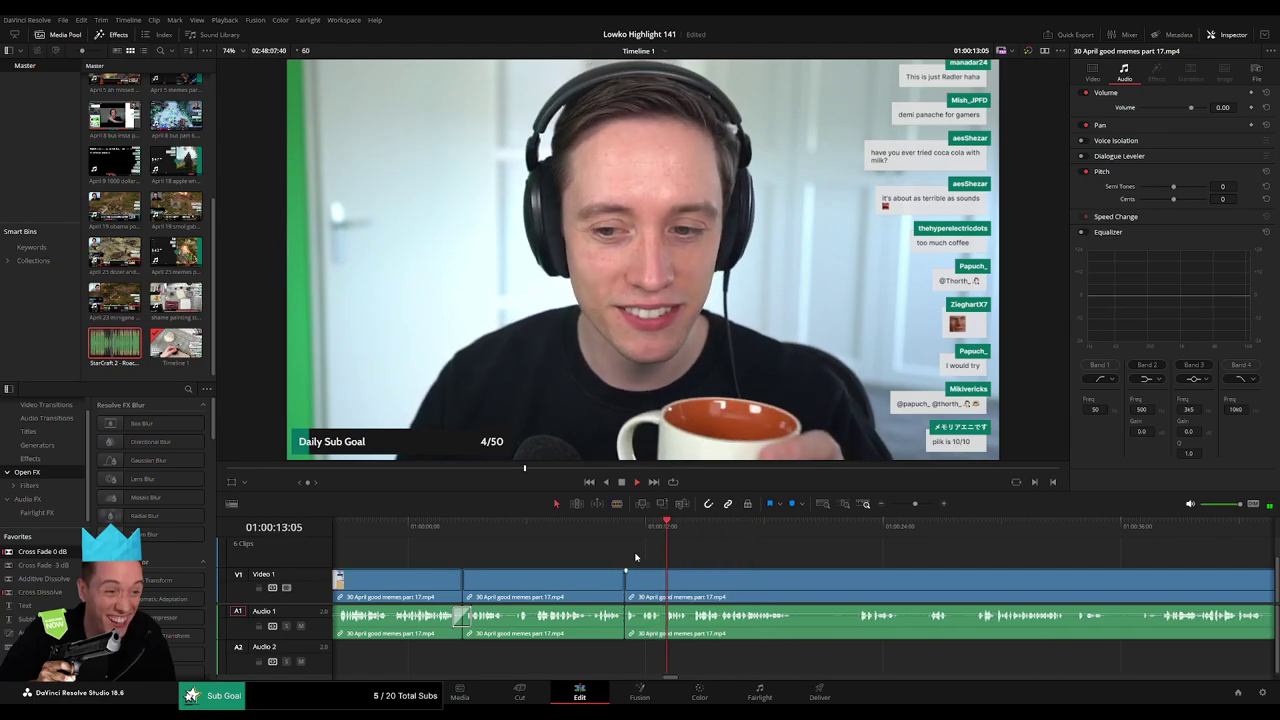
pyautogui.press('space')
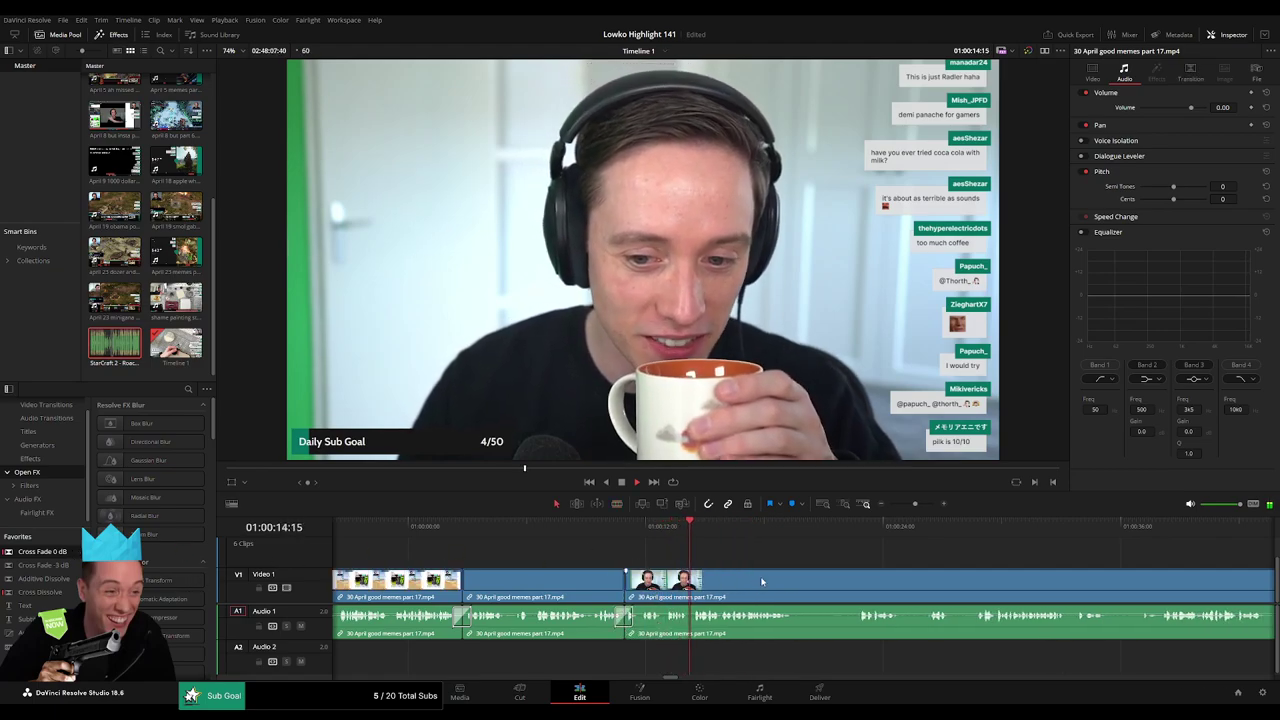
# Ripple-delete the segment between about 1:00:20 and 1:00:23 in the good memes clip and cross-fade the audio cut.
pyautogui.hscroll(3, 612, 545)
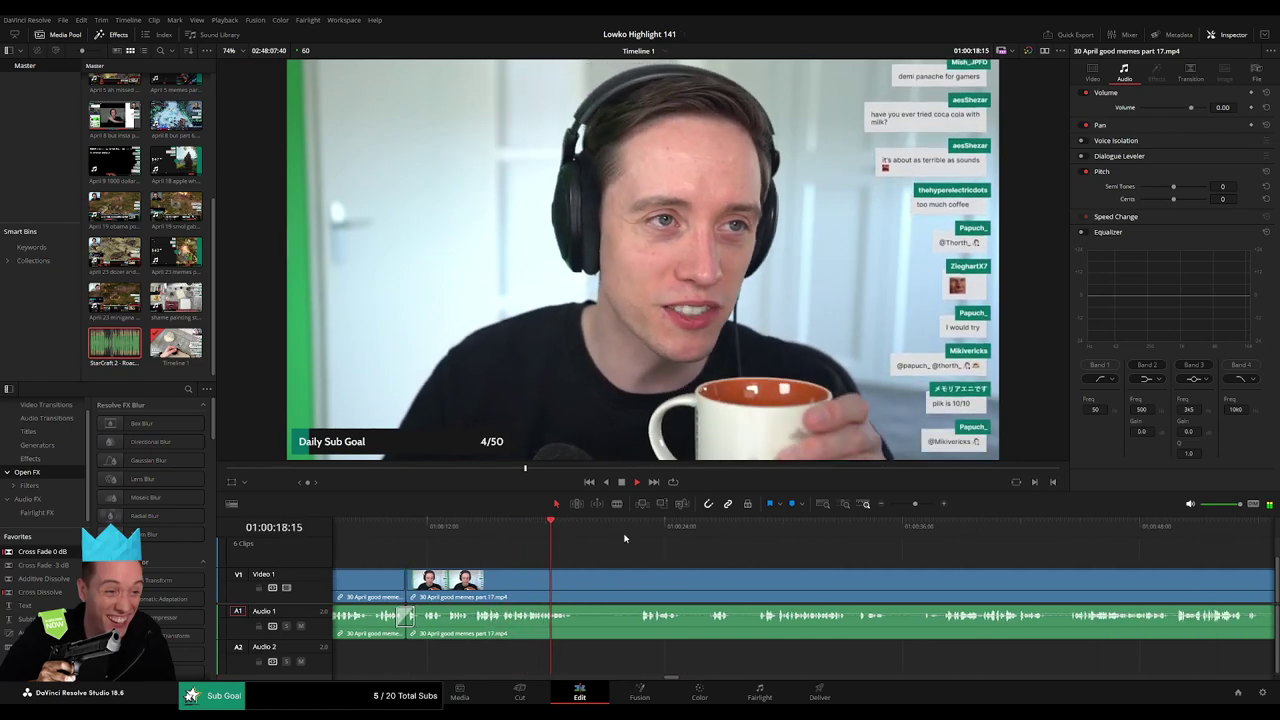
pyautogui.press('b')
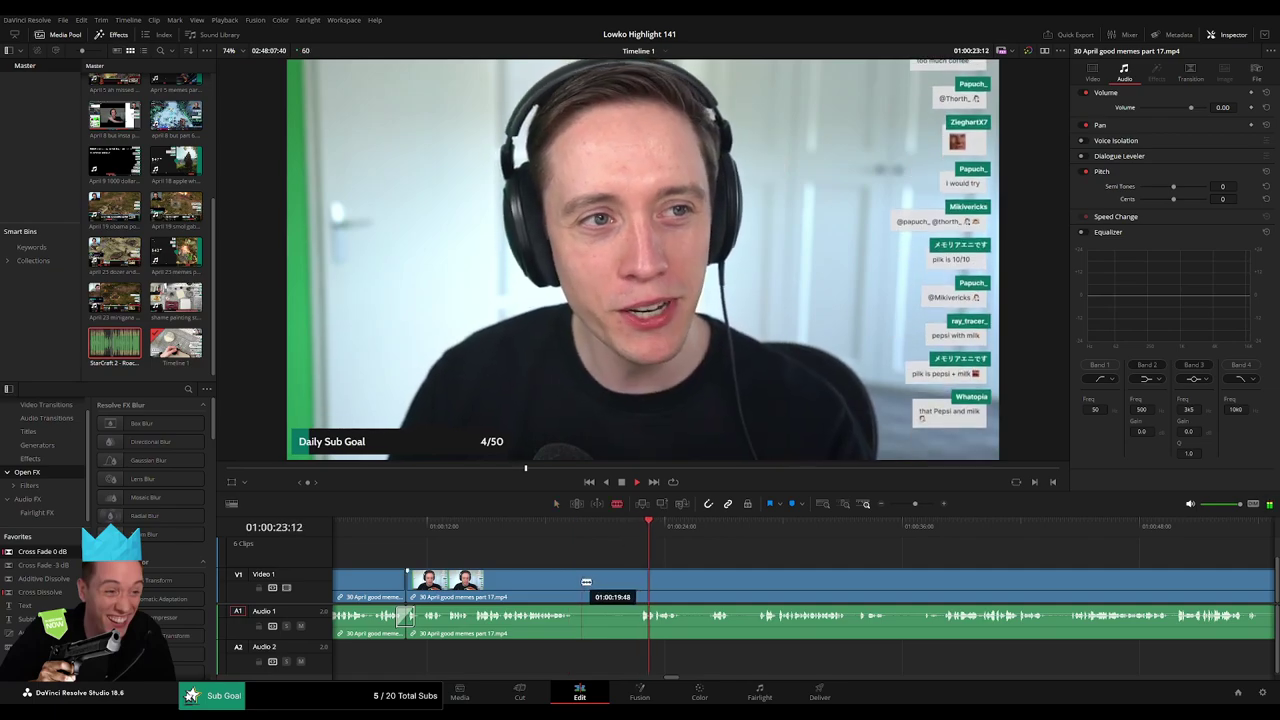
pyautogui.click(580, 581)
pyautogui.click(637, 581)
pyautogui.press('a')
pyautogui.click(624, 585)
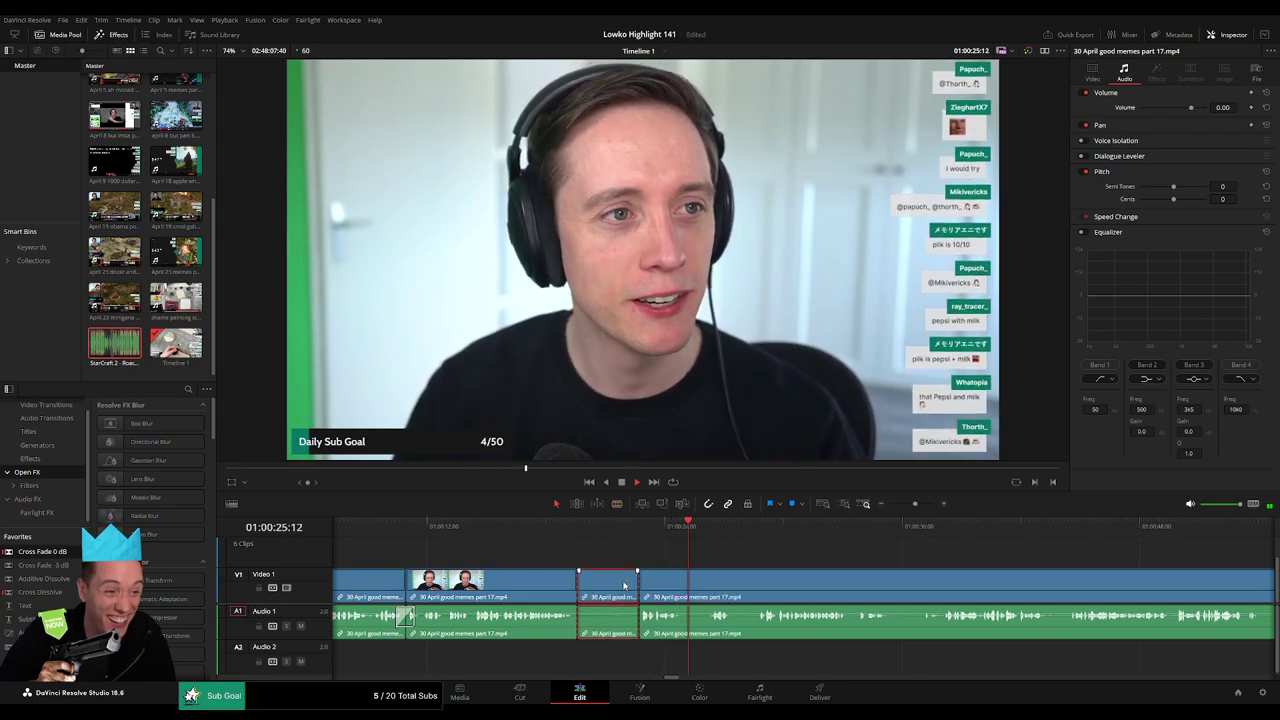
pyautogui.press('Delete')
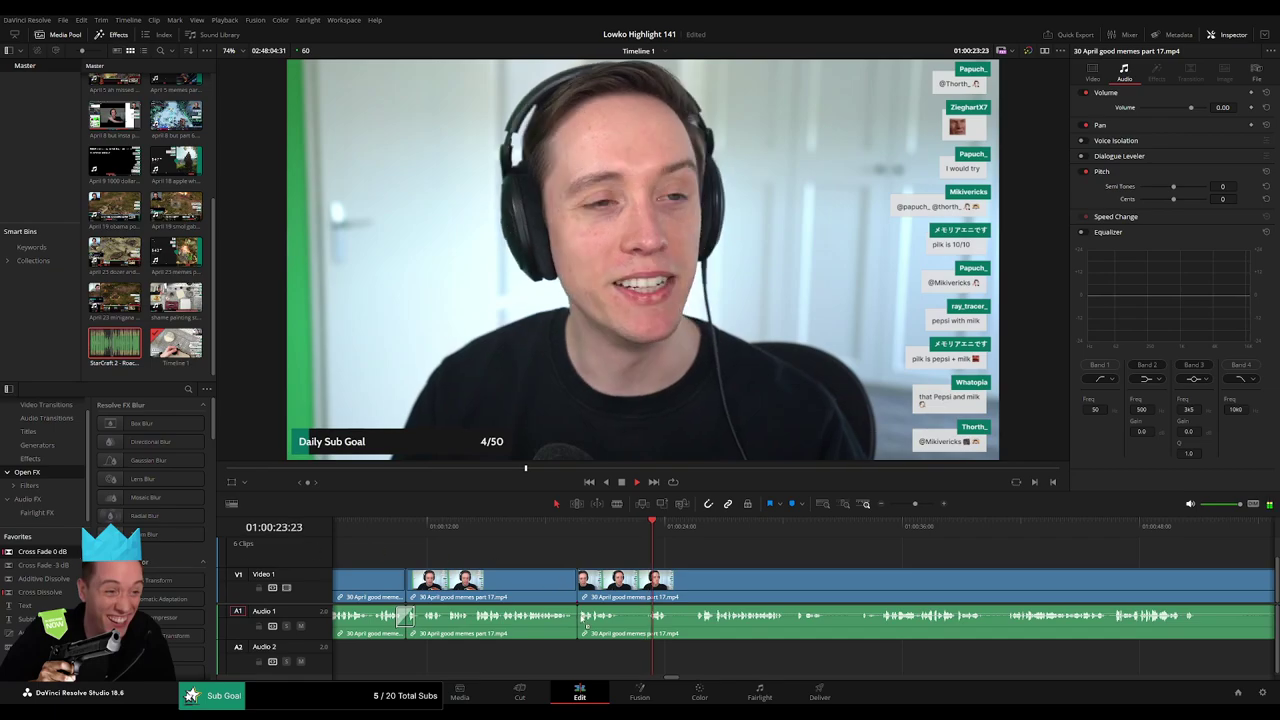
# Ripple-delete the short segment between about 1:00:22 and 1:00:23 in the good memes clip.
pyautogui.press('b')
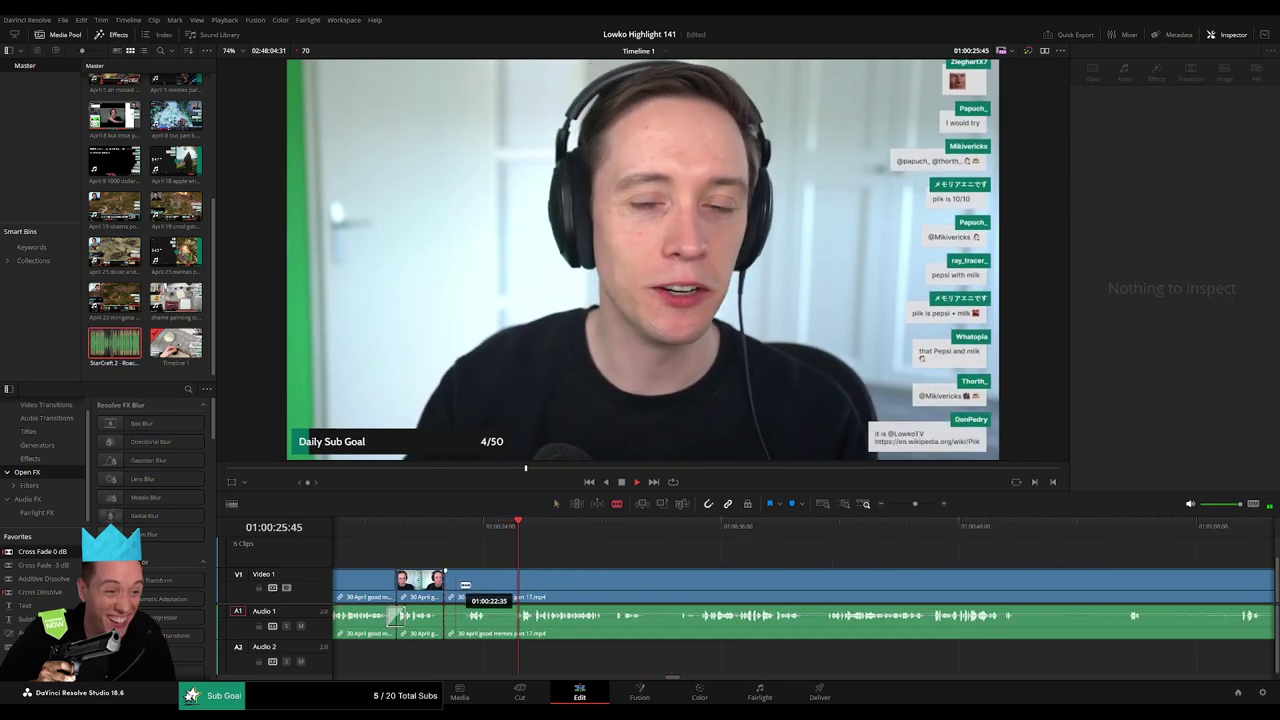
pyautogui.click(465, 585)
pyautogui.press('a')
pyautogui.click(463, 583)
pyautogui.press('Delete')
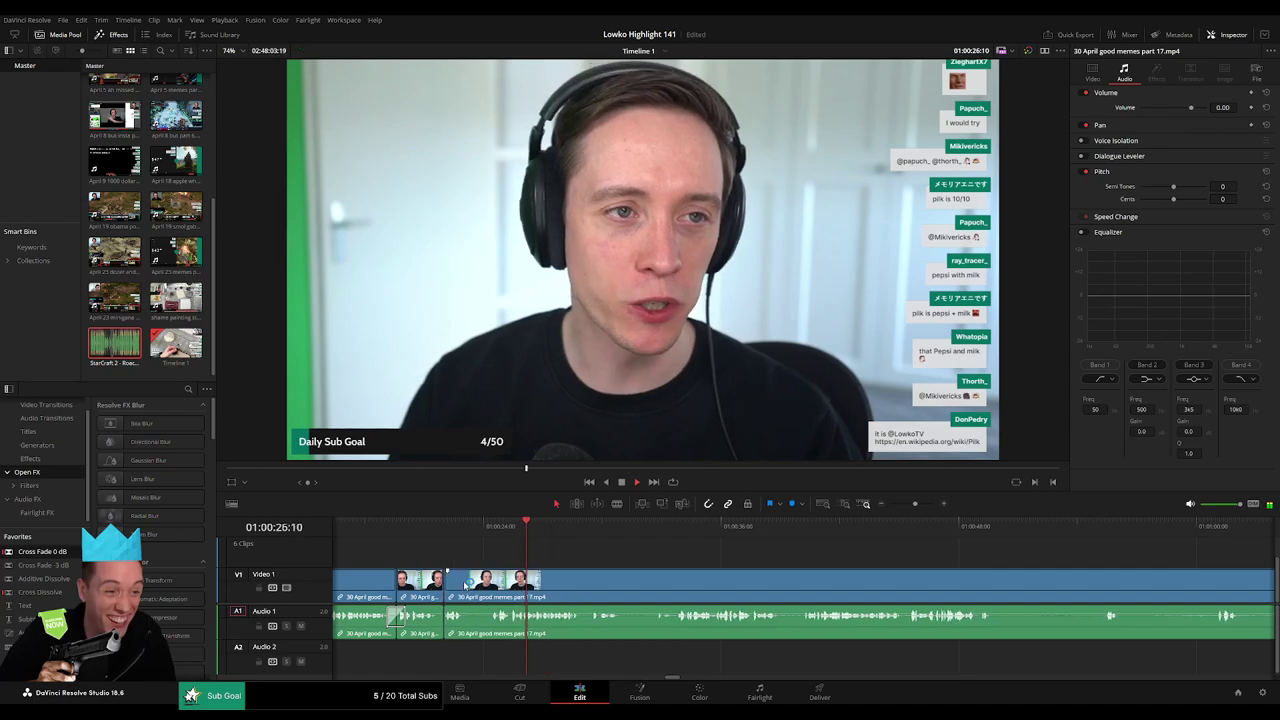
# Ripple-delete the segment between about 1:00:23 and 1:00:24 and replay the cuts from just before 1:00:22.
pyautogui.press('b')
pyautogui.click(465, 584)
pyautogui.click(489, 584)
pyautogui.press('a')
pyautogui.click(478, 587)
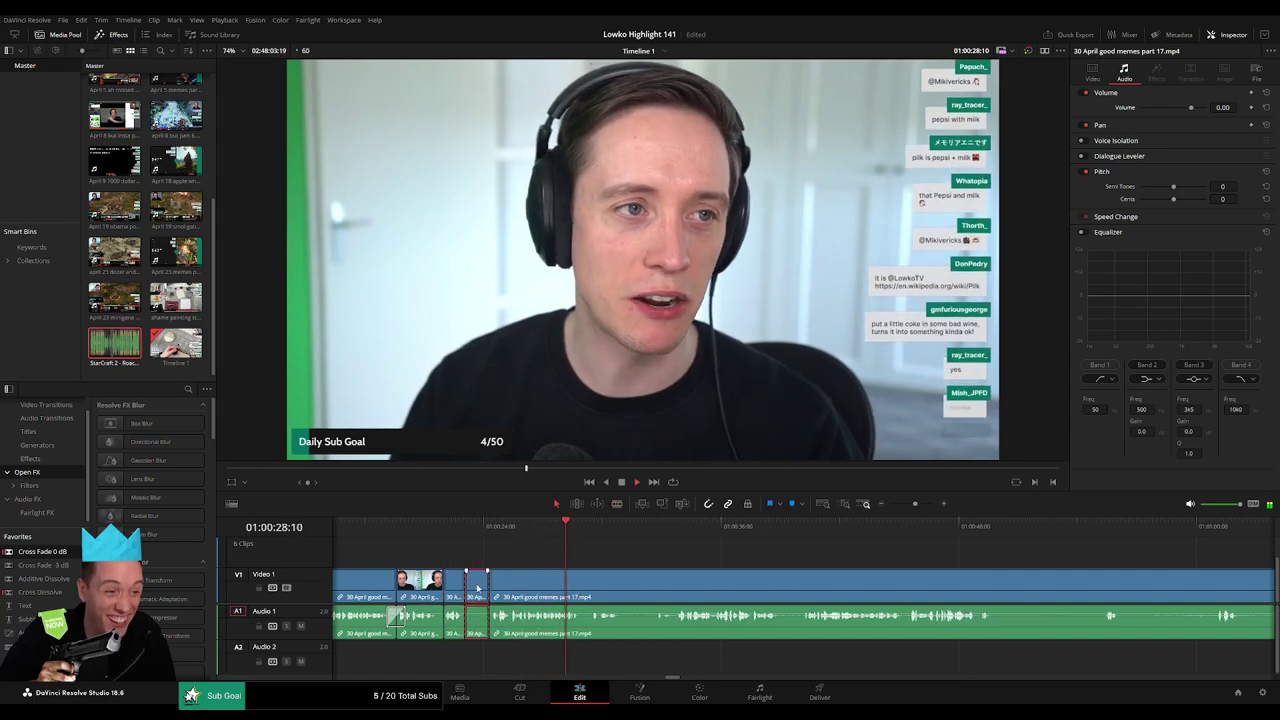
pyautogui.press('Delete')
pyautogui.click(434, 528)
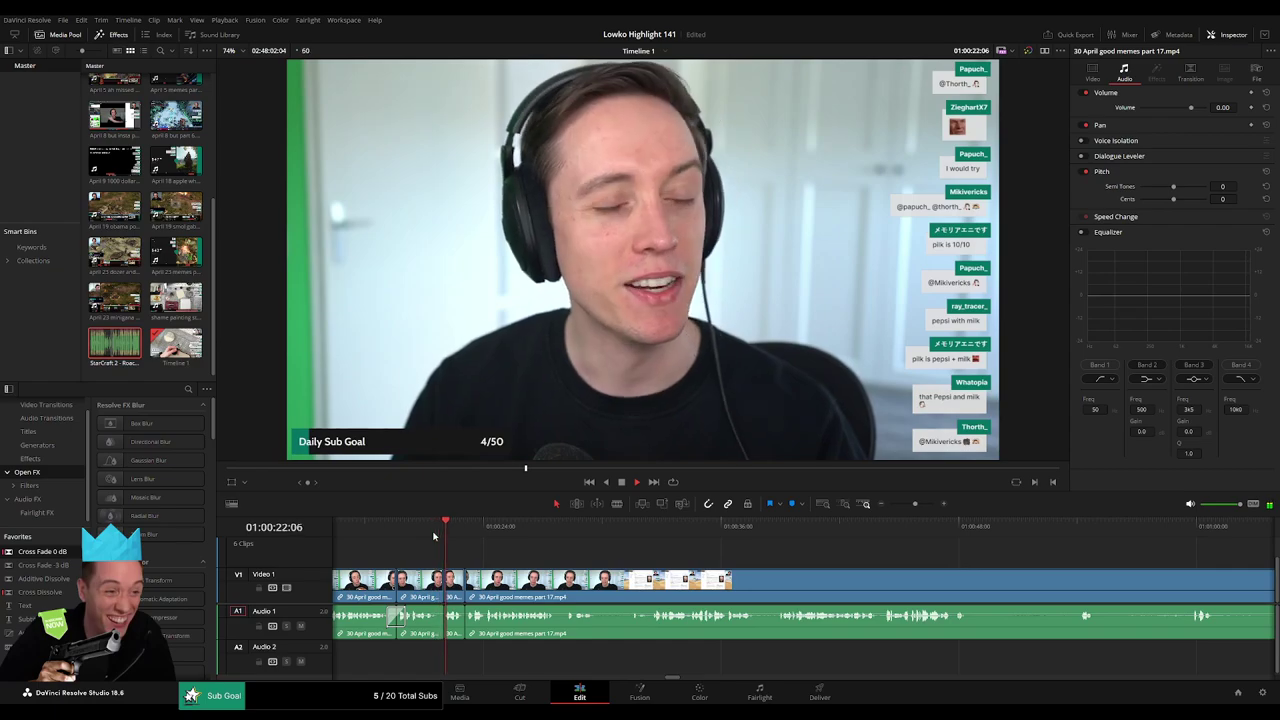
# Ripple-delete the segment between about 1:00:49 and 1:00:54 in the Wikipedia passage and cross-fade the audio cut.
pyautogui.click(575, 528)
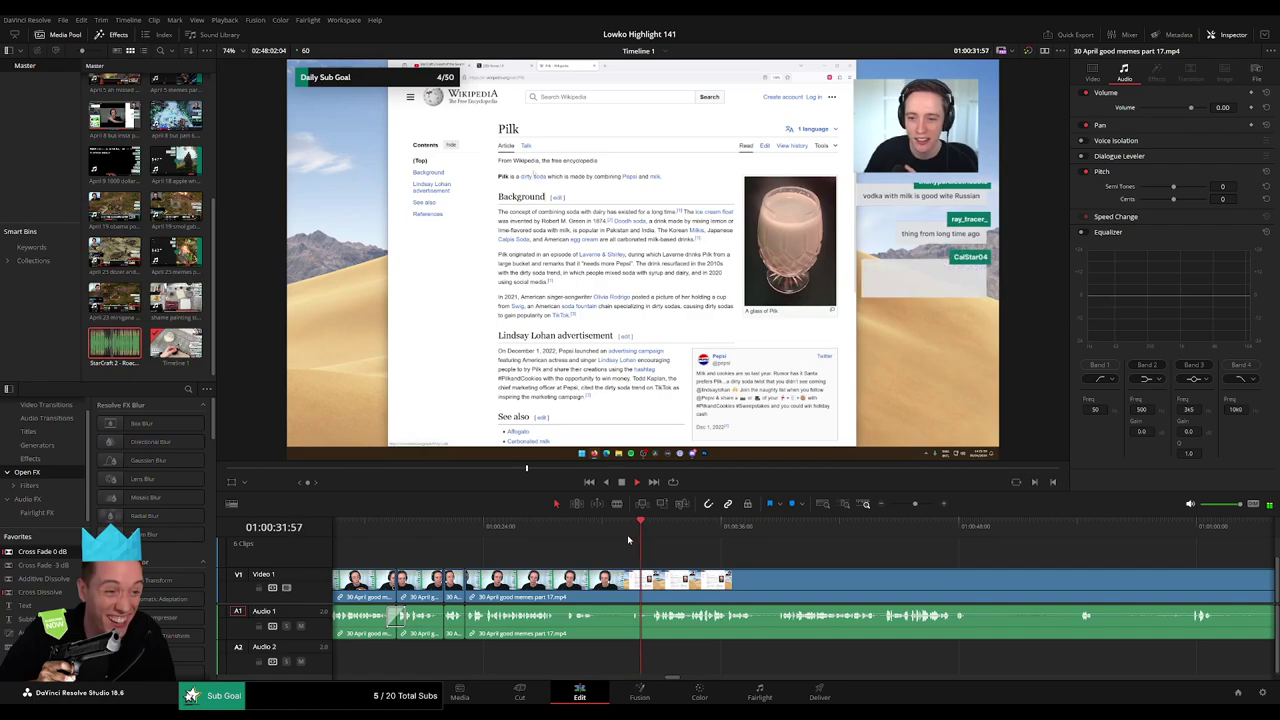
pyautogui.hscroll(3, 640, 544)
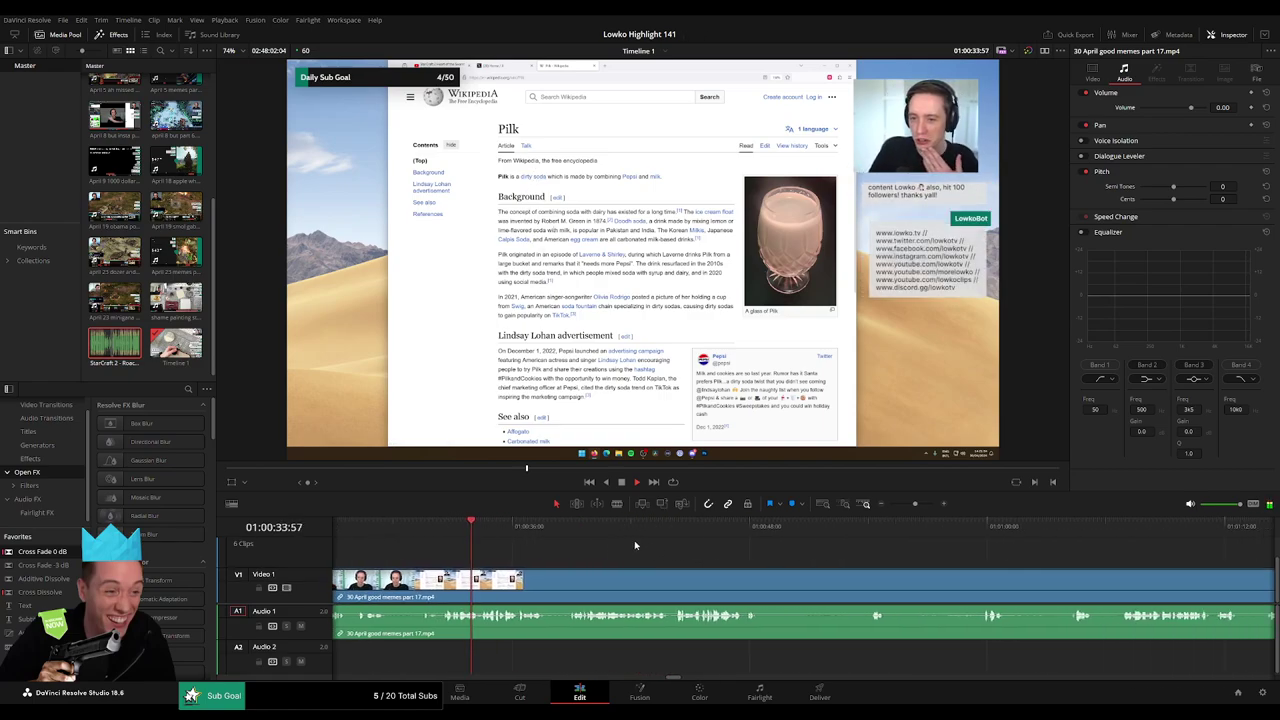
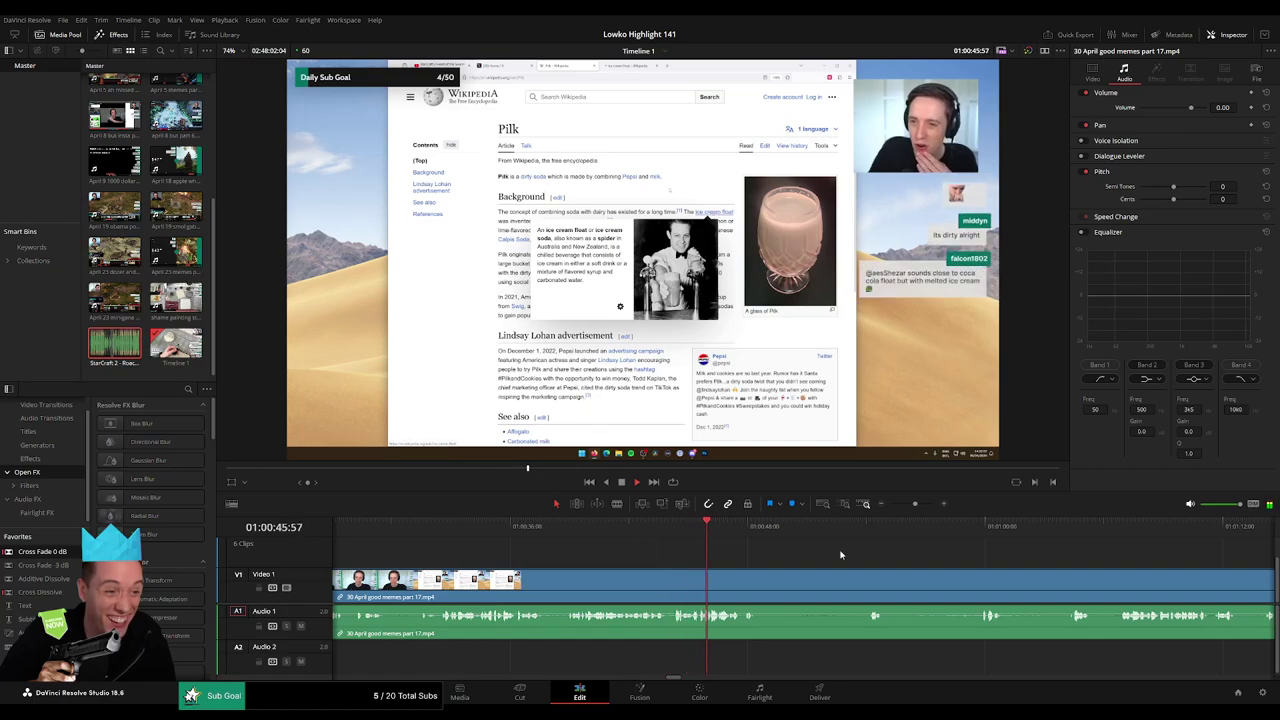
pyautogui.moveTo(841, 554); pyautogui.dragTo(652, 544)
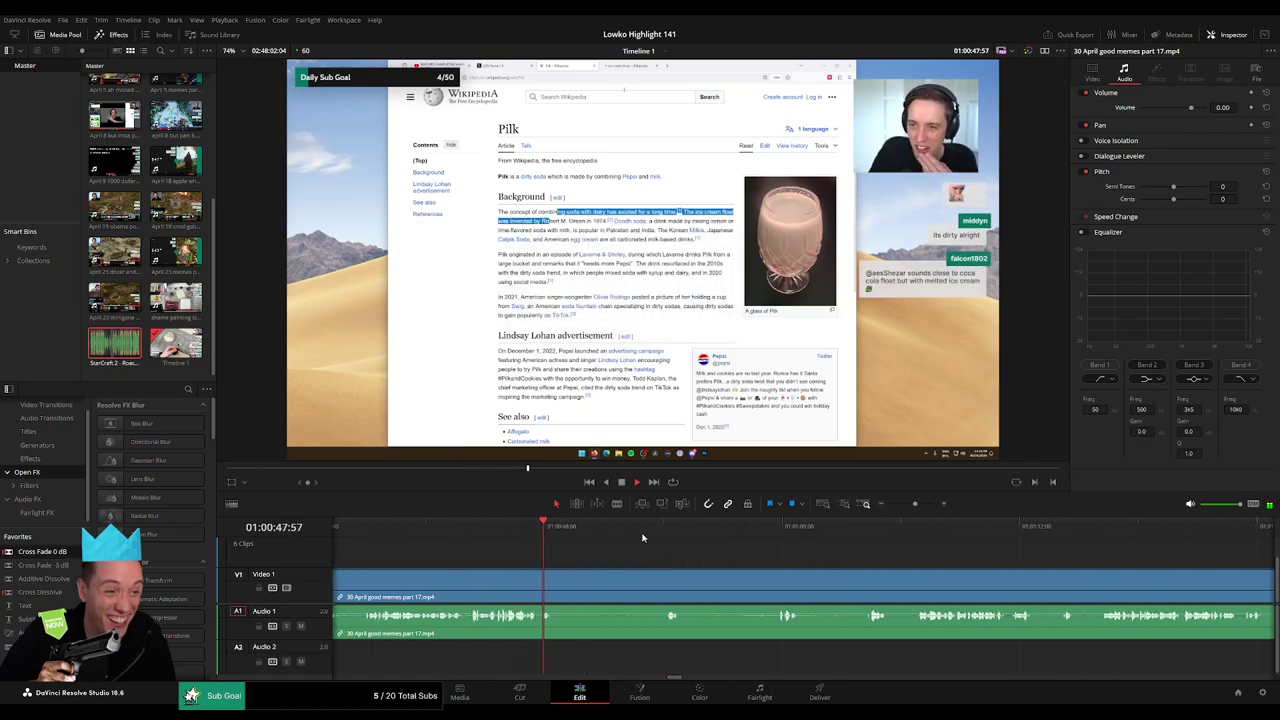
pyautogui.click(644, 527)
pyautogui.press('b')
pyautogui.click(559, 580)
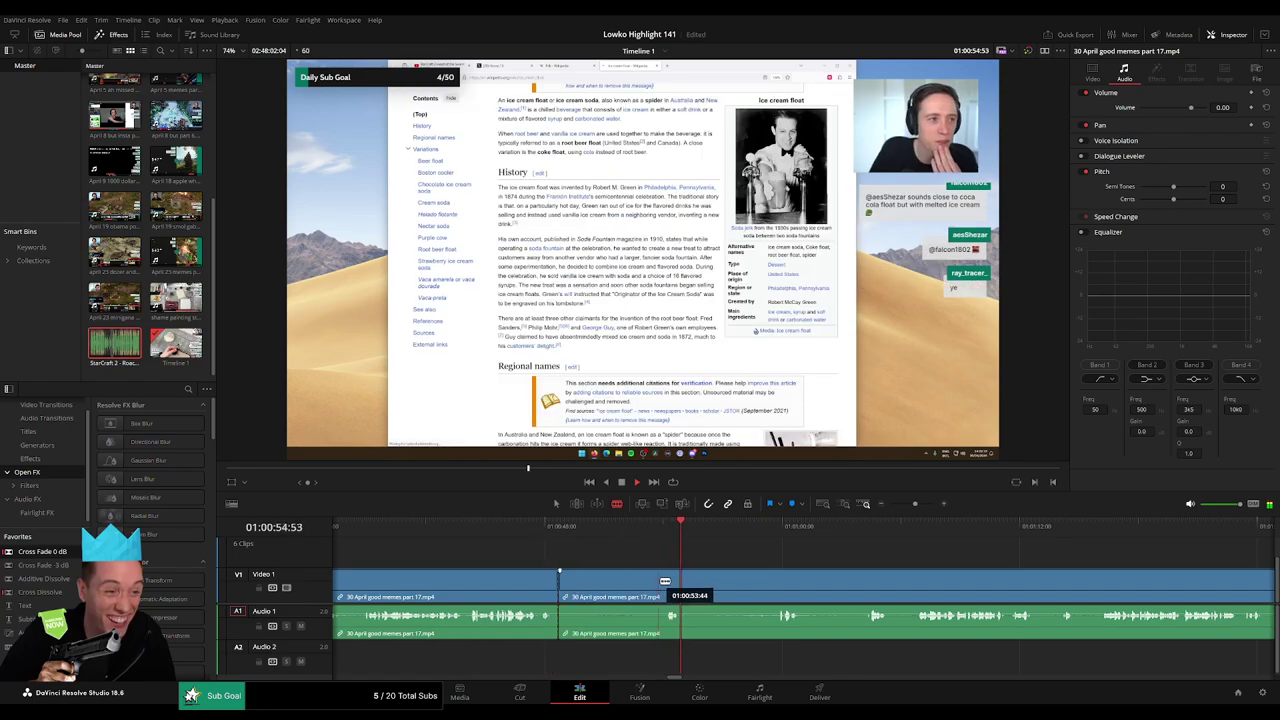
pyautogui.click(666, 581)
pyautogui.press('a')
pyautogui.click(632, 591)
pyautogui.press('Delete')
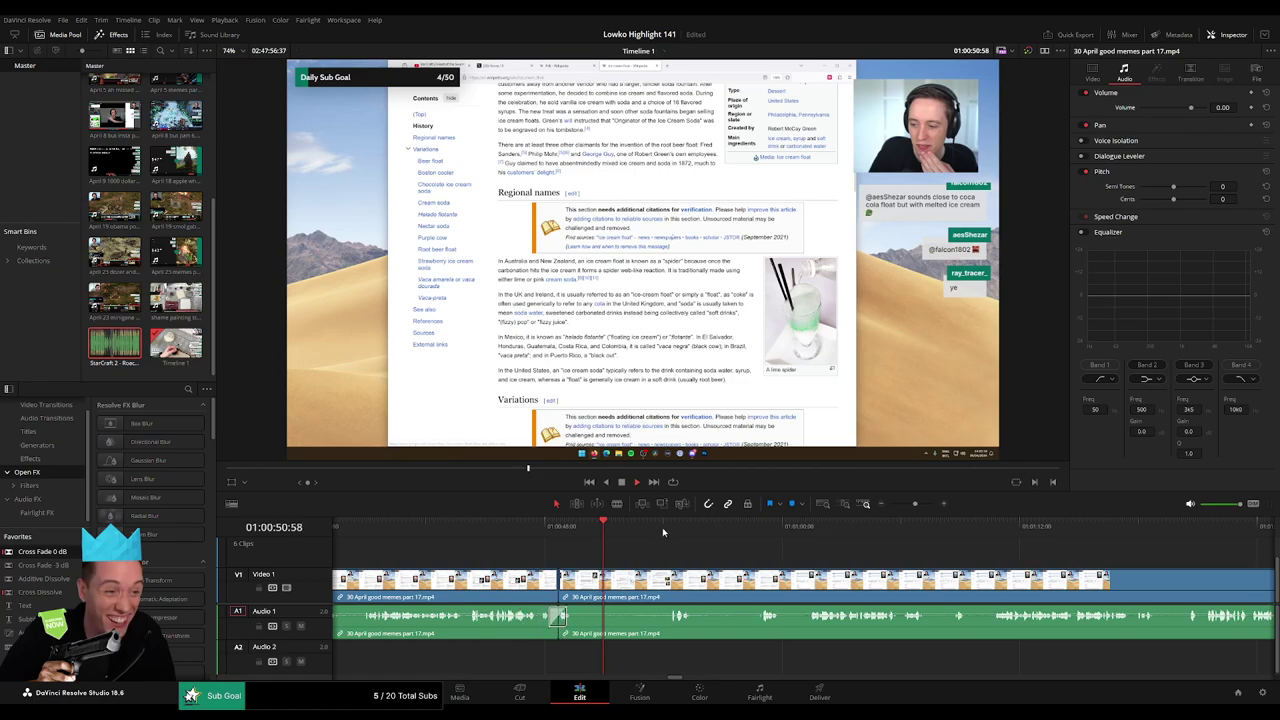
# Ripple-delete the segment from about 1:00:50 to 1:00:54, then the one from 1:00:51 to 1:00:57, and cross-fade both audio cuts.
pyautogui.click(662, 532)
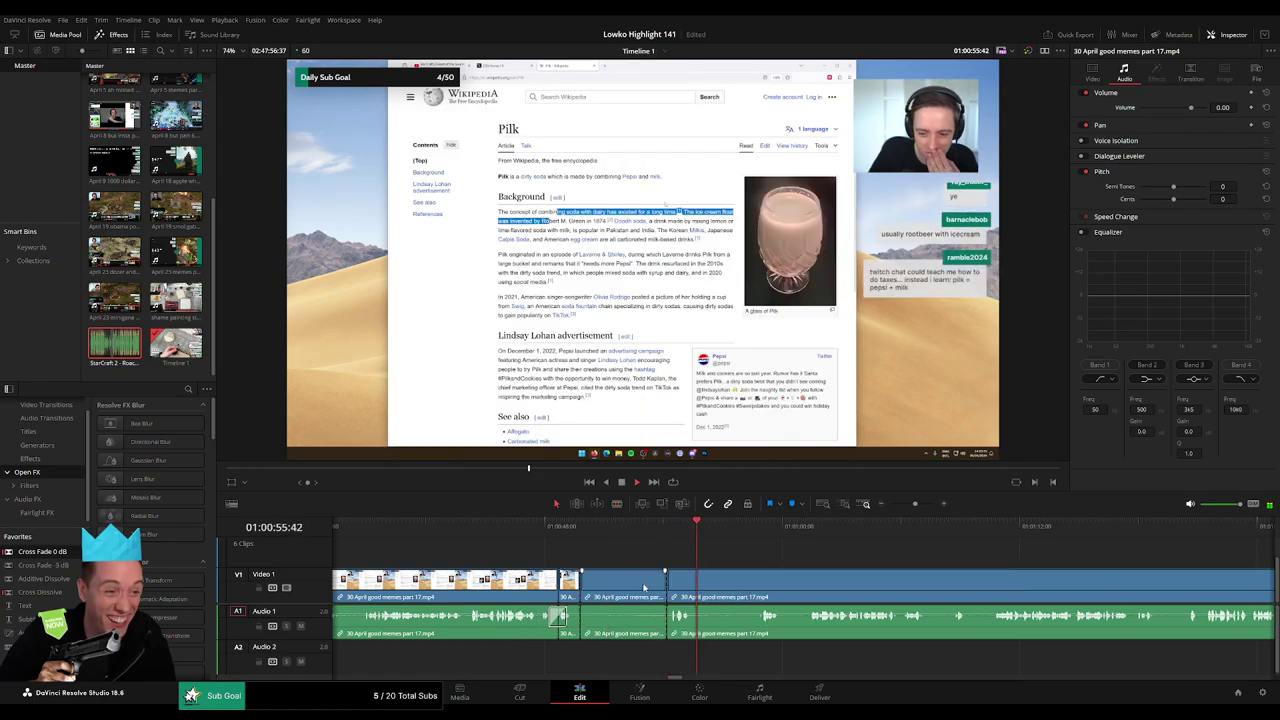
pyautogui.hotkey('shift', 'BackSpace')
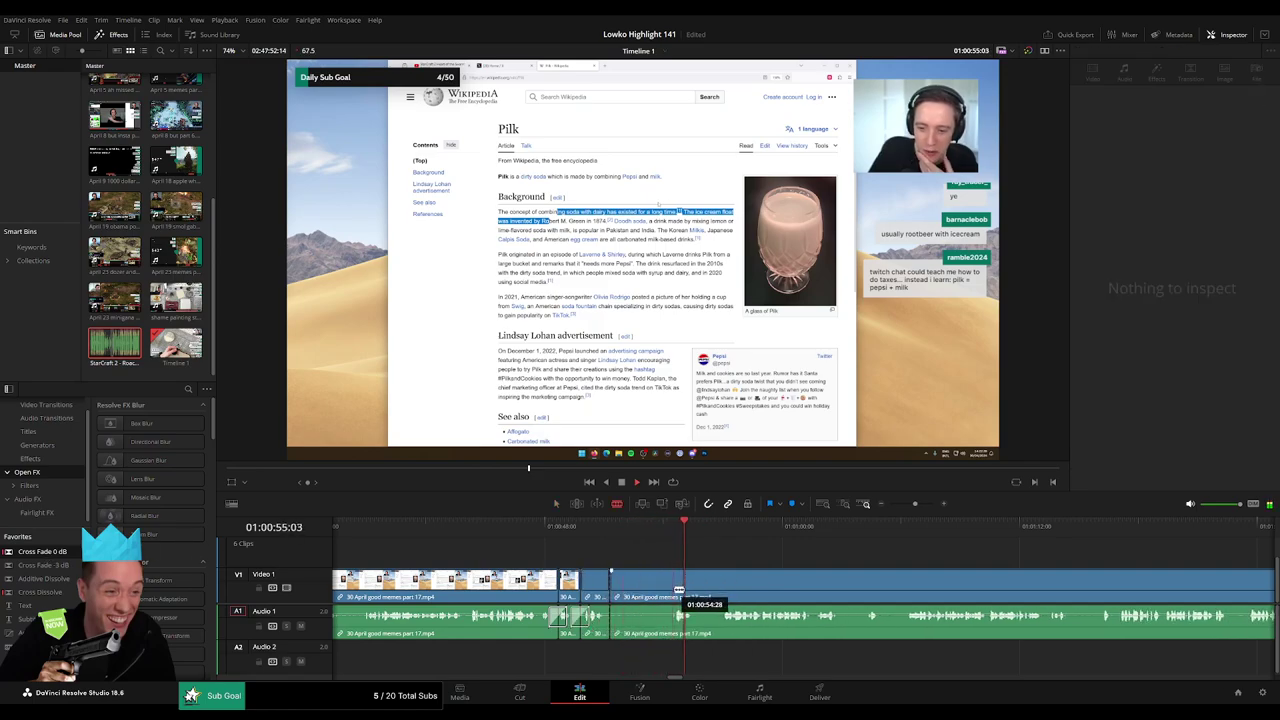
pyautogui.click(718, 537)
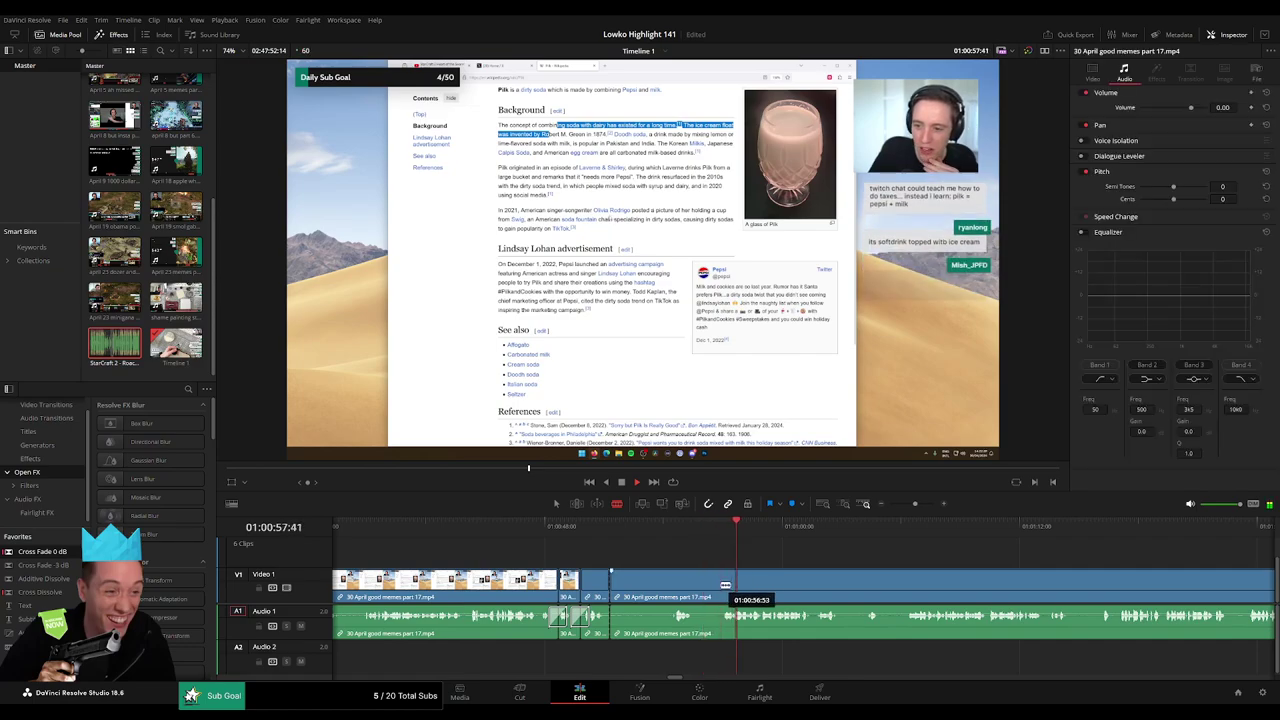
pyautogui.click(725, 585)
pyautogui.press('a')
pyautogui.click(706, 591)
pyautogui.press('Delete')
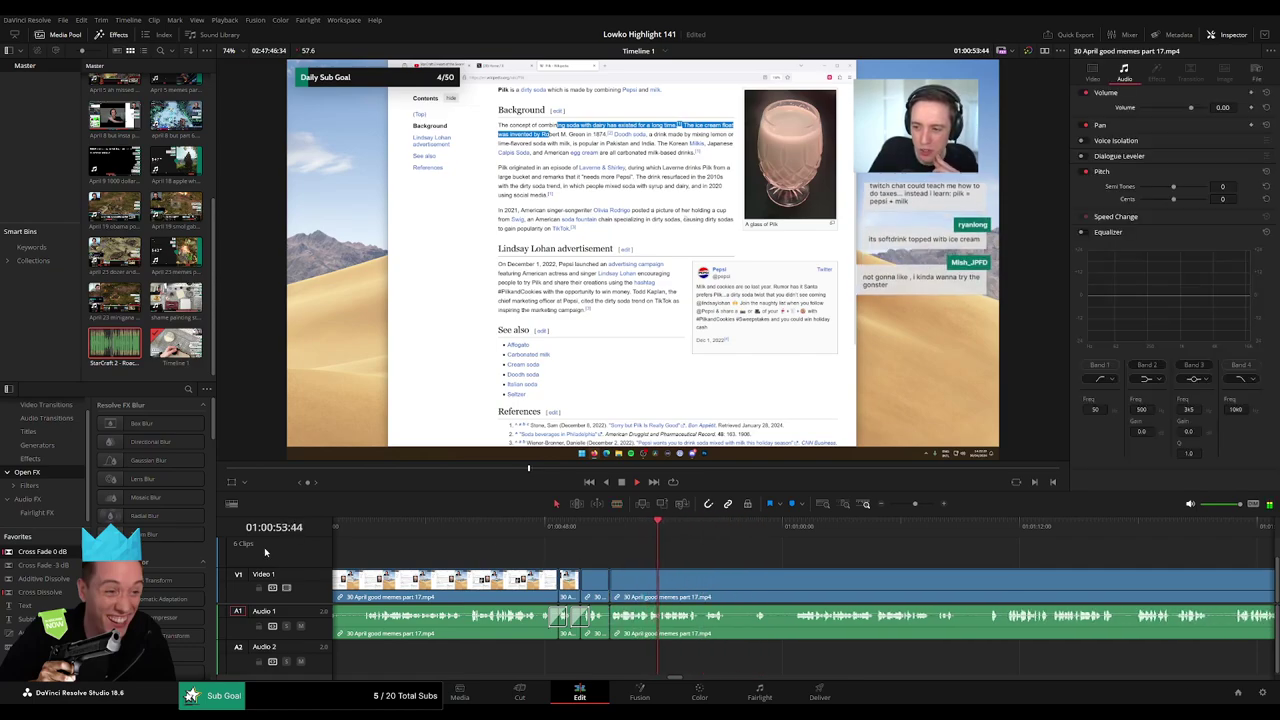
pyautogui.click(610, 621)
pyautogui.hotkey('shift', 't')
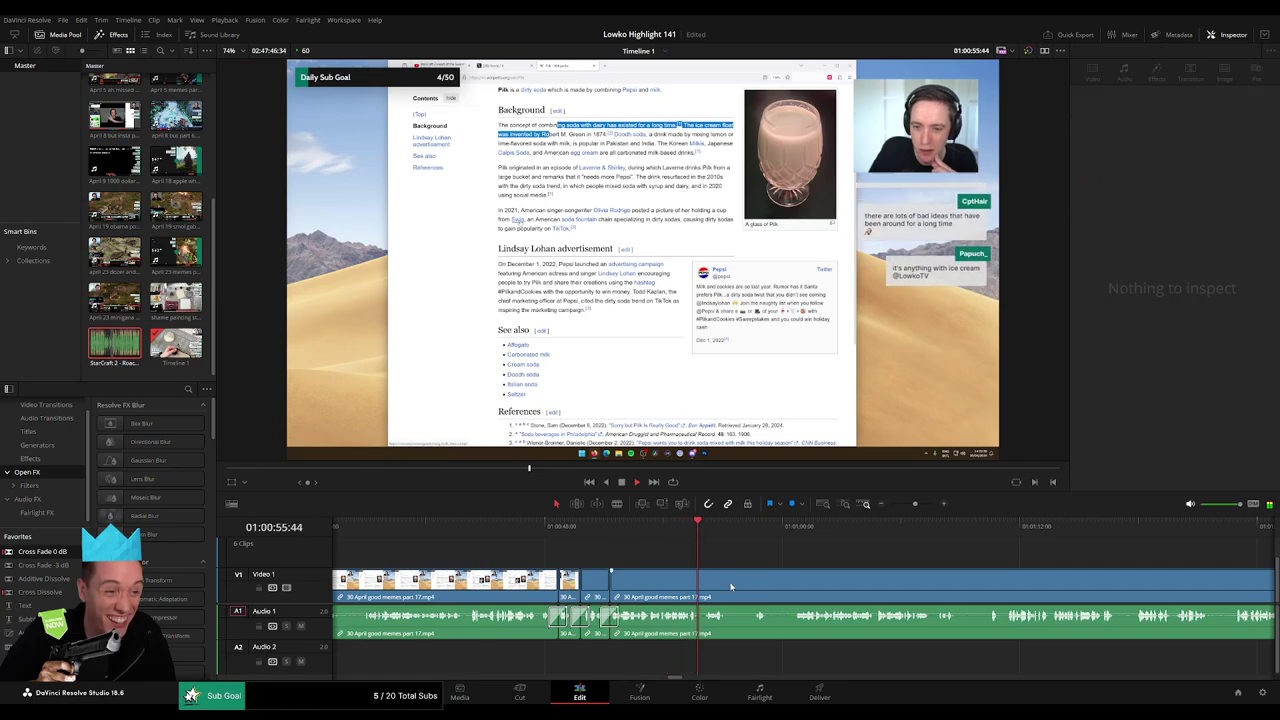
# Ripple-delete the segment between about 1:01:07 and 1:01:10 in the good memes clip and replay from just before the cut.
pyautogui.click(759, 530)
pyautogui.click(797, 535)
pyautogui.hscroll(3, 697, 560)
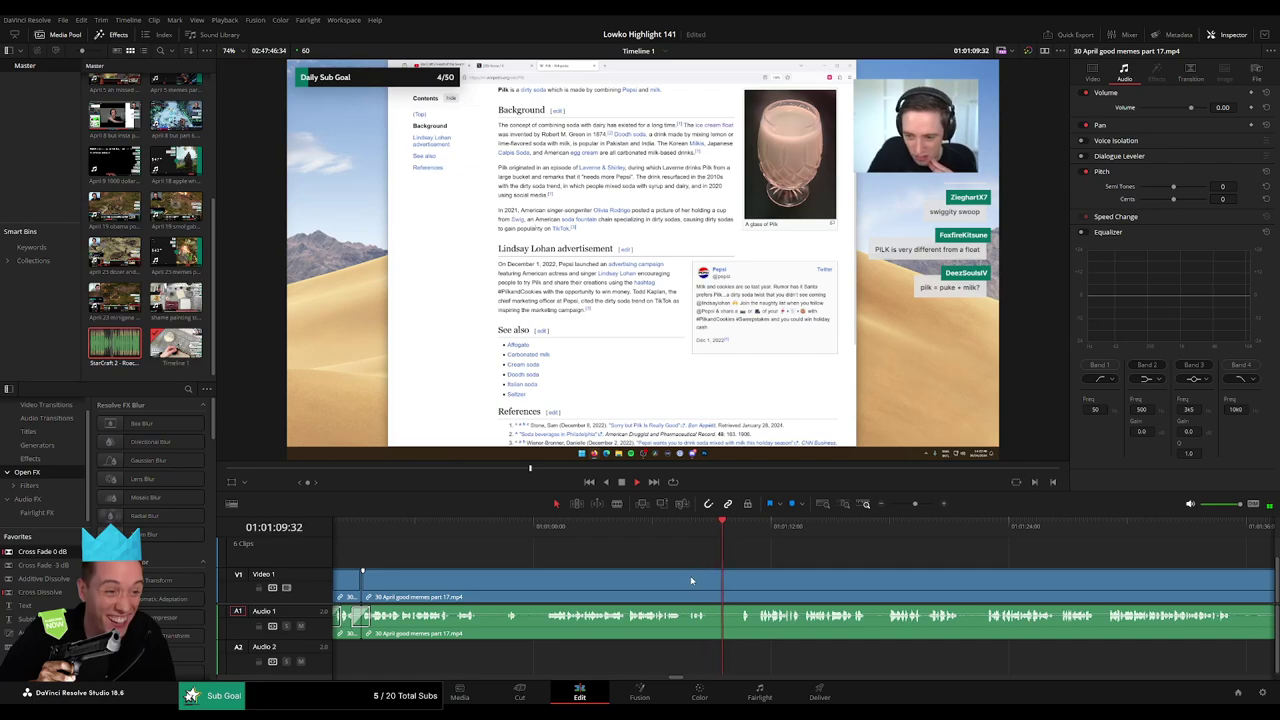
pyautogui.click(688, 581)
pyautogui.click(743, 585)
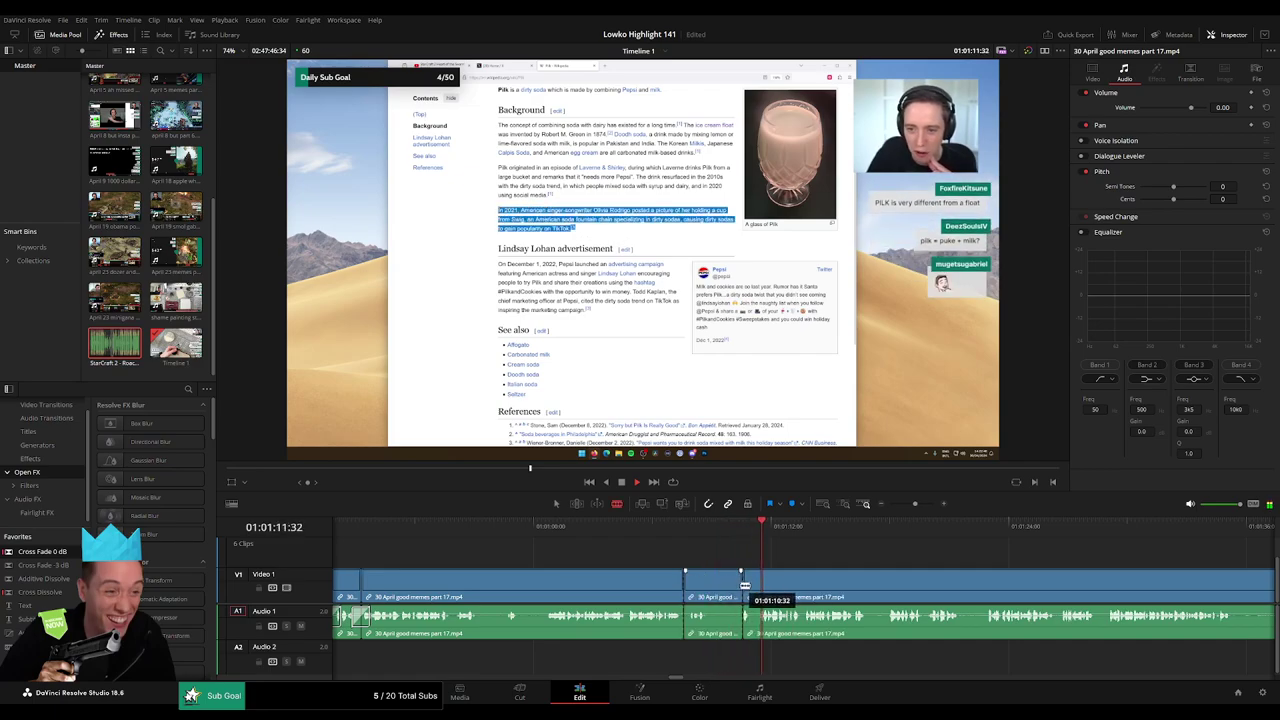
pyautogui.click(728, 593)
pyautogui.press('BackSpace')
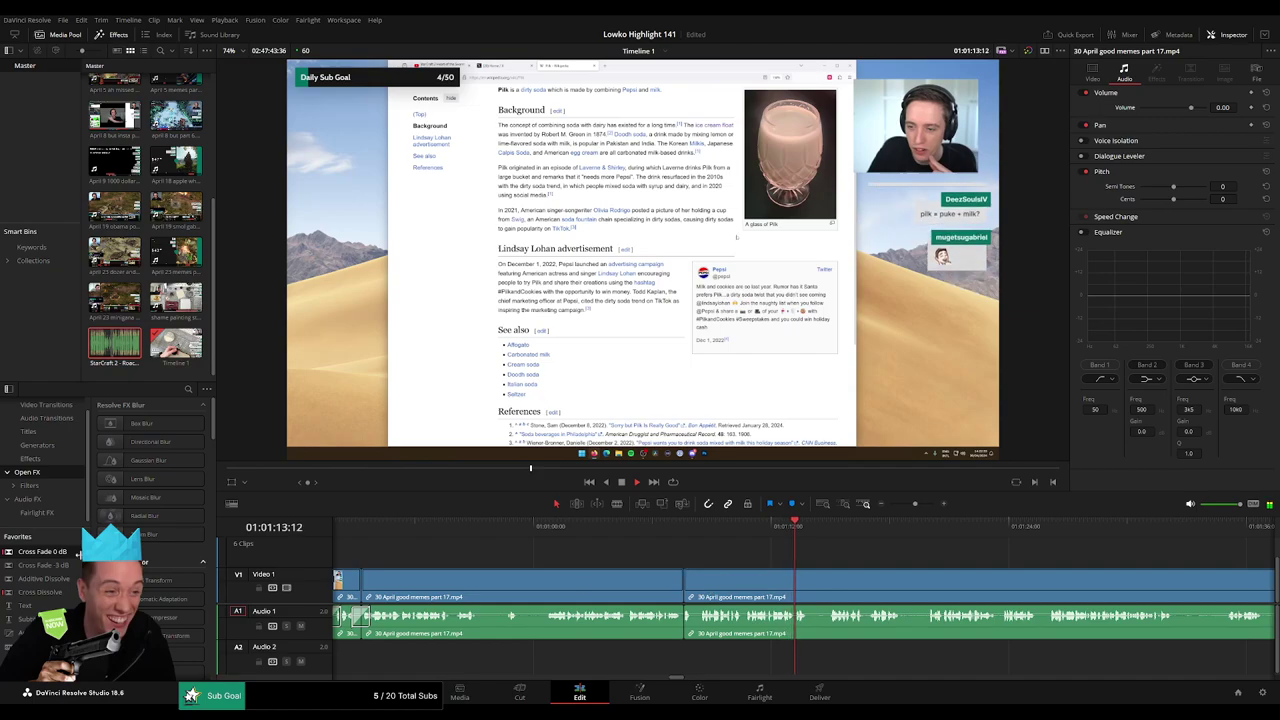
pyautogui.click(672, 530)
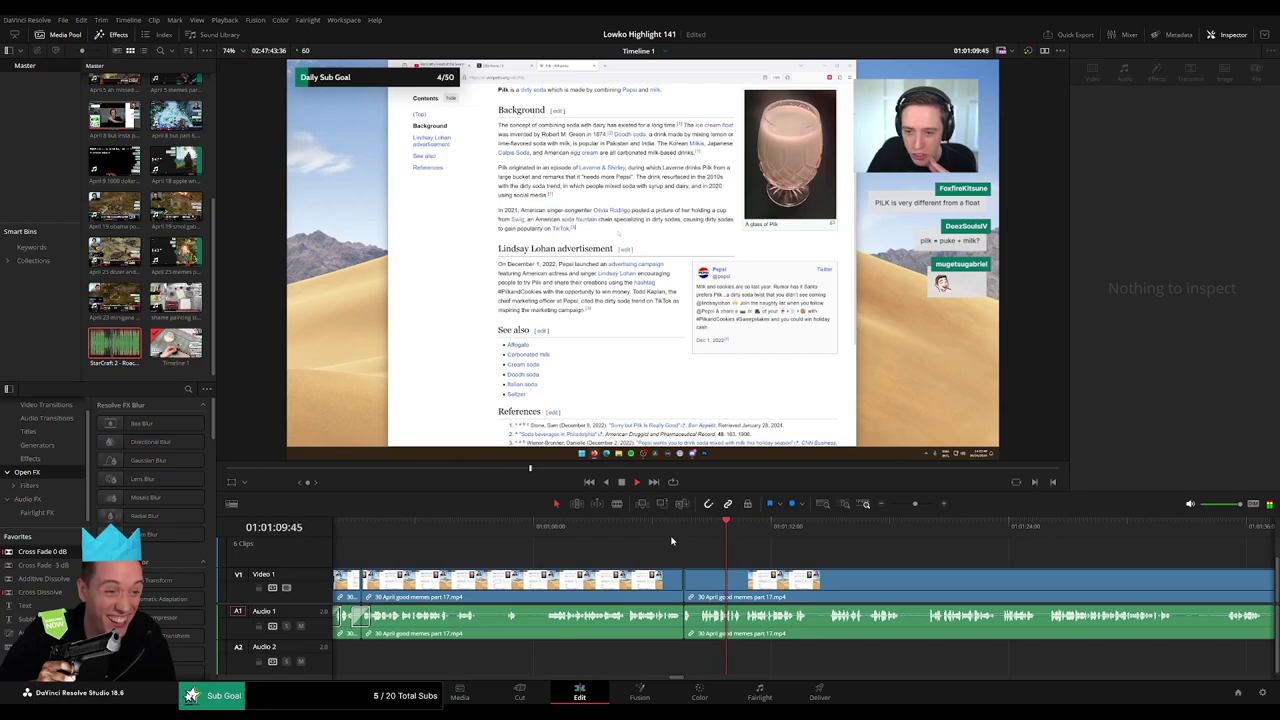
pyautogui.click(671, 540)
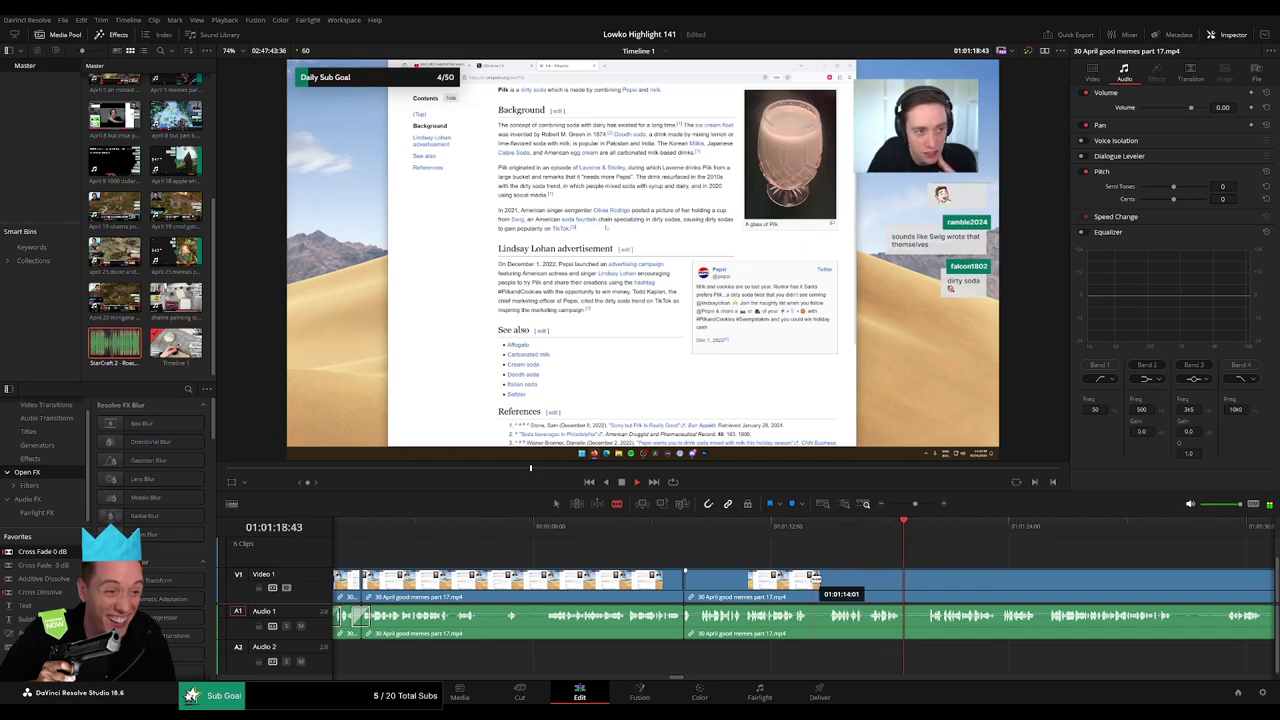
# Ripple-delete the short segment between about 1:01:14 and 1:01:15 in the good memes clip.
pyautogui.click(811, 580)
pyautogui.click(827, 580)
pyautogui.press('a')
pyautogui.click(818, 589)
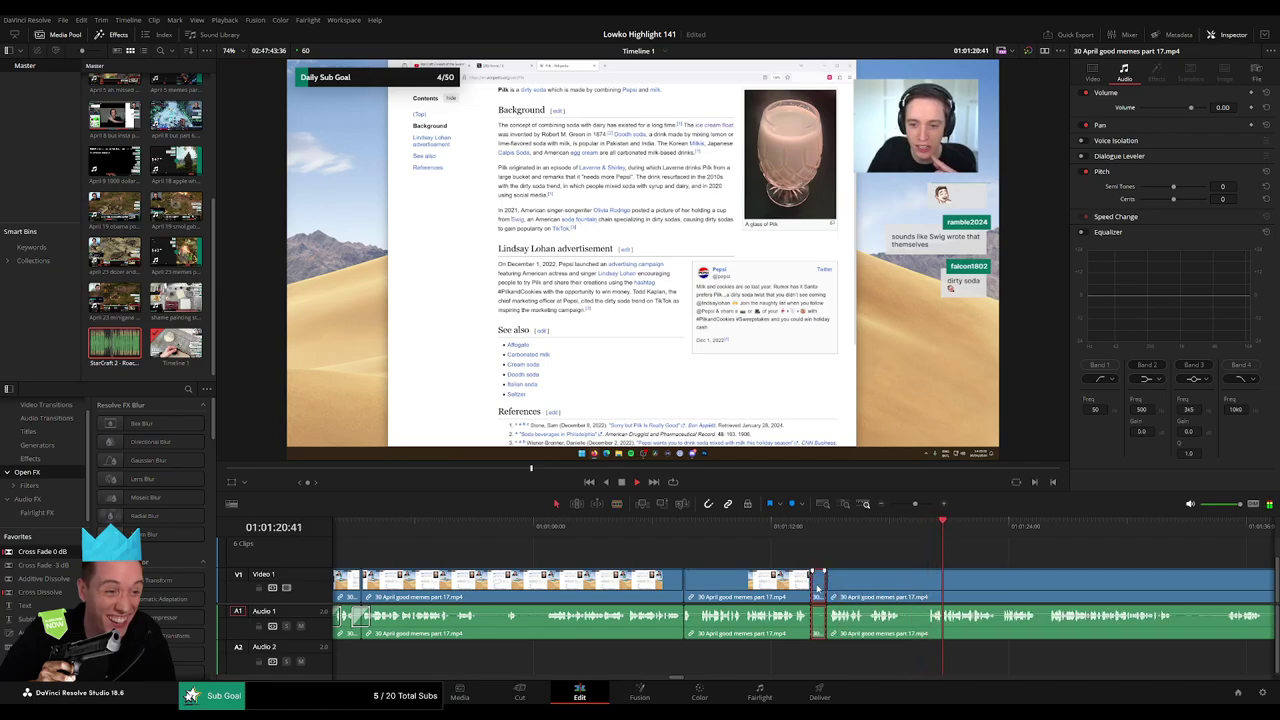
pyautogui.press('Delete')
# Ripple-delete the short segment between about 1:01:17 and 1:01:19 and cross-fade the audio cut.
pyautogui.hscroll(3, 680, 568)
pyautogui.moveTo(580, 584); pyautogui.dragTo(588, 590)
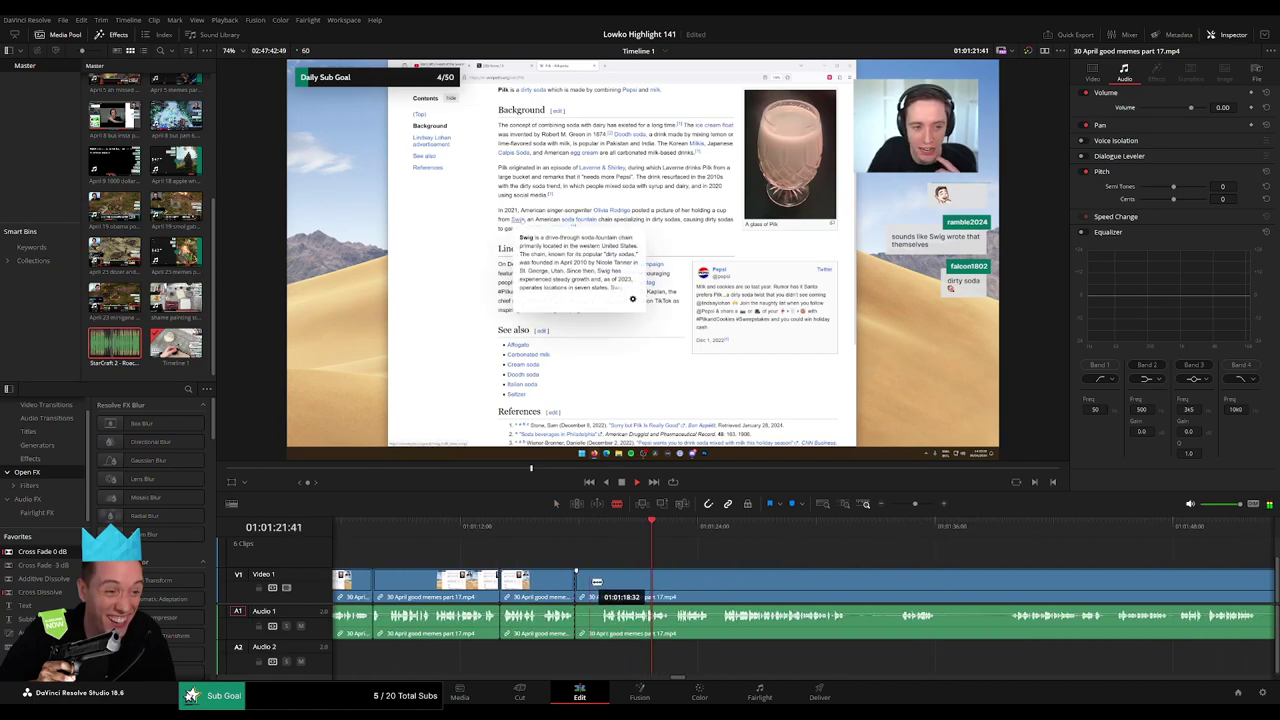
pyautogui.click(584, 591)
pyautogui.press('Delete')
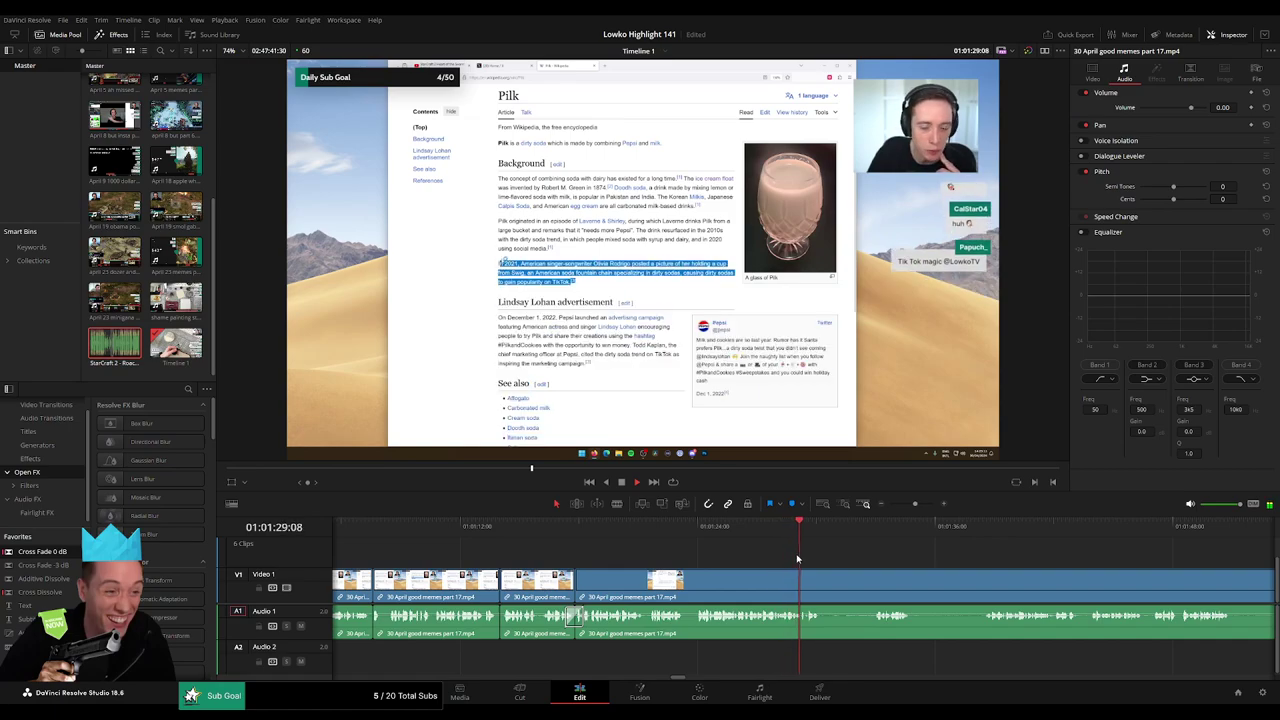
# Isolate the short word just before 1:01:28:08, silence its audio and cover it with the StarCraft 2 - Roach Quotes sound at volume -23.
pyautogui.click(744, 526)
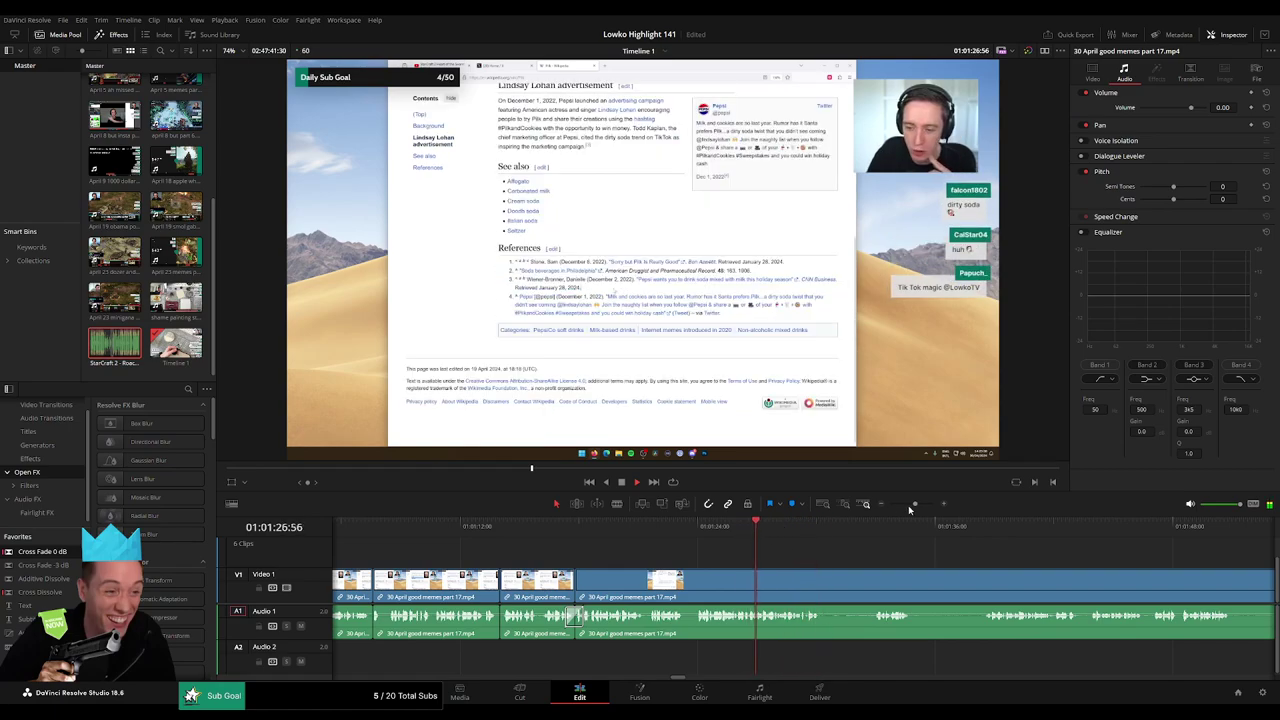
pyautogui.moveTo(915, 504); pyautogui.dragTo(923, 504)
pyautogui.scroll(-3, 682, 560)
pyautogui.click(518, 527)
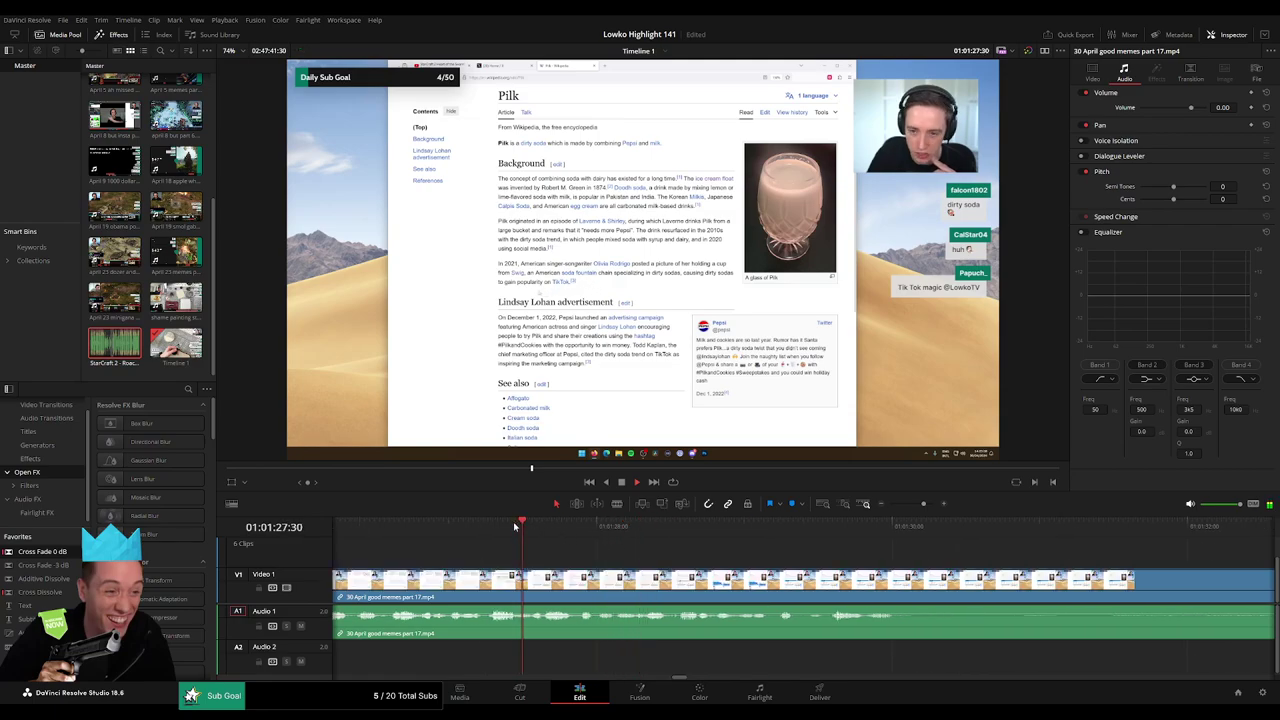
pyautogui.press('b')
pyautogui.click(577, 585)
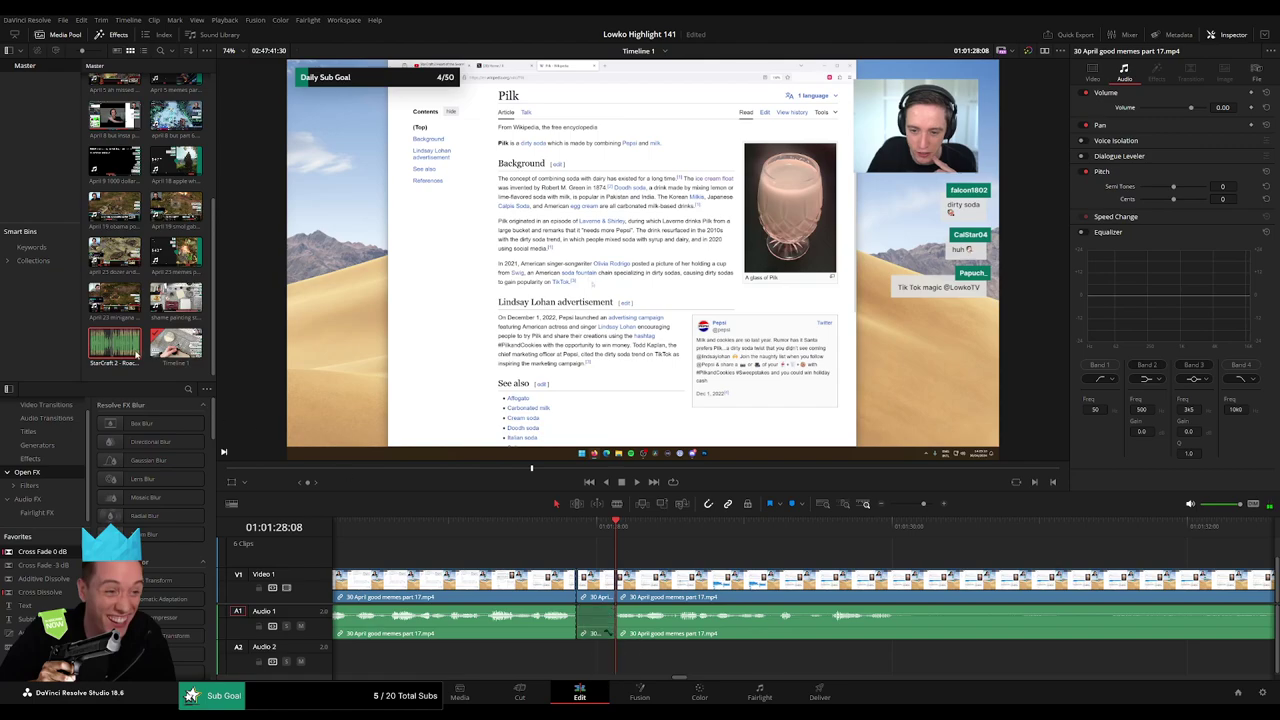
pyautogui.moveTo(137, 356); pyautogui.dragTo(579, 660)
pyautogui.moveTo(671, 663); pyautogui.dragTo(609, 669)
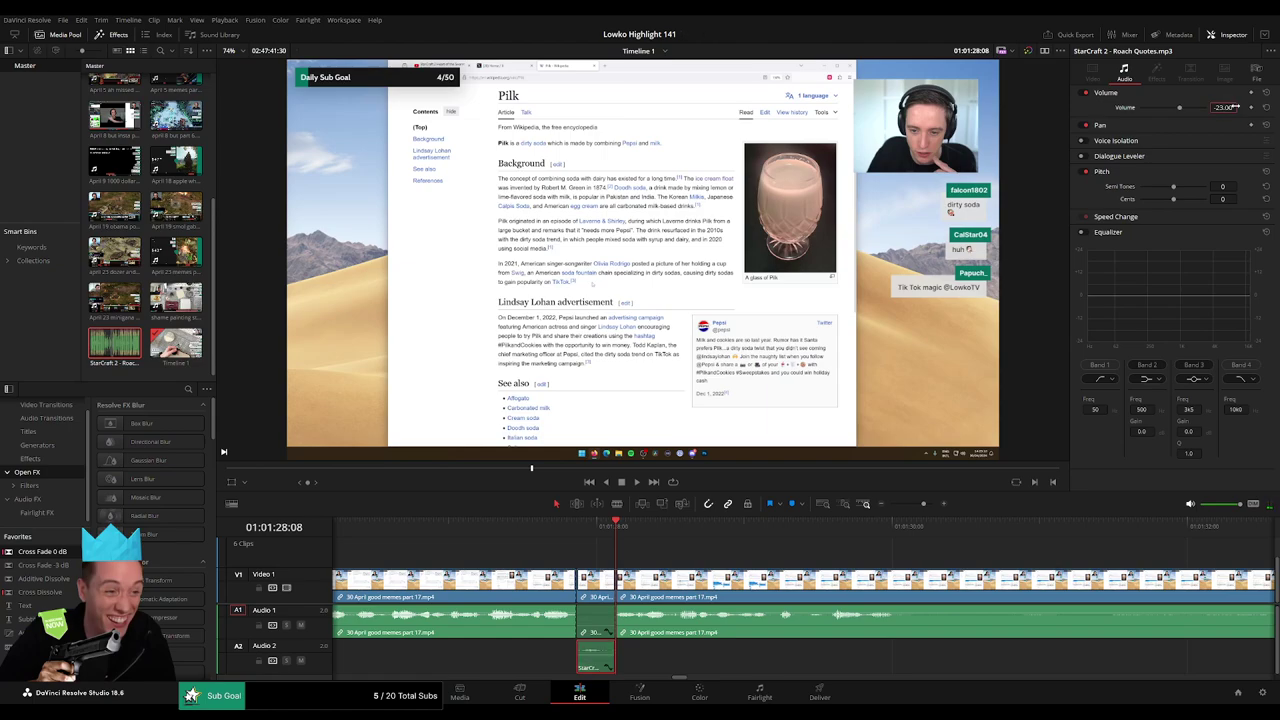
pyautogui.press('space')
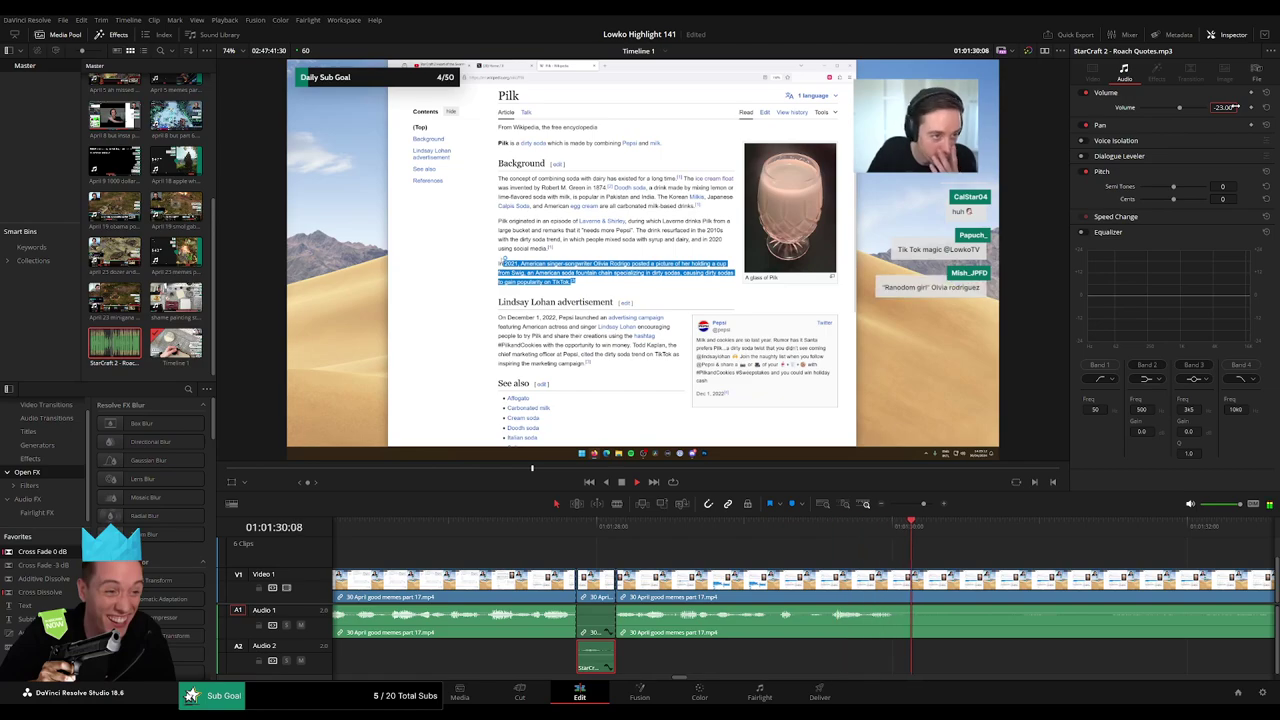
# Ripple-delete the segment between about 1:01:30 and 1:01:33 in the good memes clip and cross-fade the audio cut.
pyautogui.moveTo(923, 504); pyautogui.dragTo(911, 505)
pyautogui.click(857, 544)
pyautogui.press('b')
pyautogui.click(790, 576)
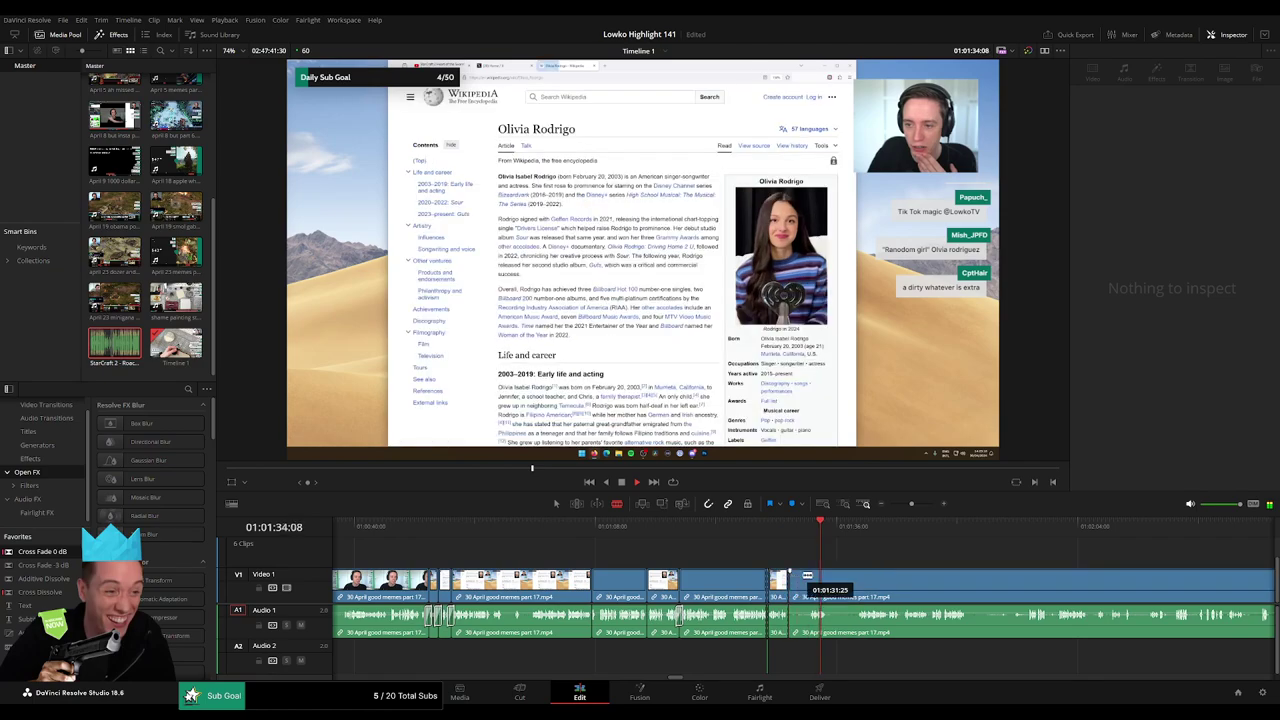
pyautogui.moveTo(815, 578); pyautogui.dragTo(813, 578)
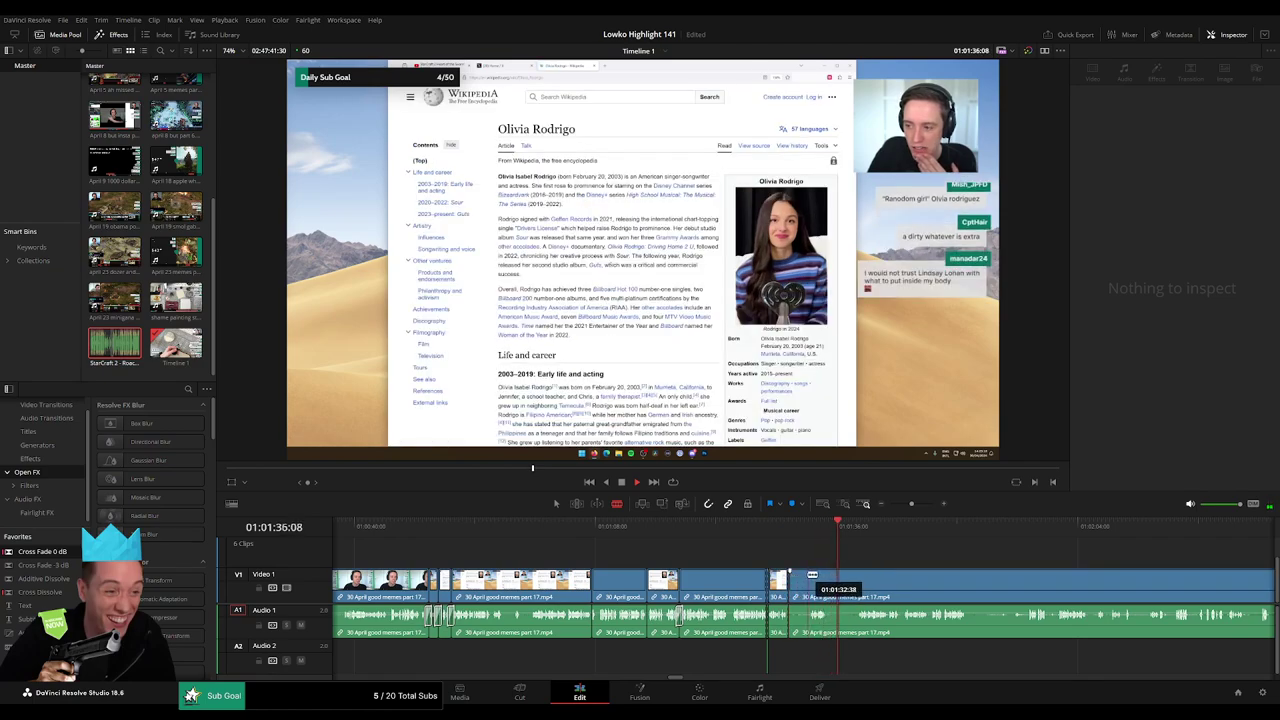
pyautogui.click(811, 576)
pyautogui.press('a')
pyautogui.click(801, 576)
pyautogui.press('Delete')
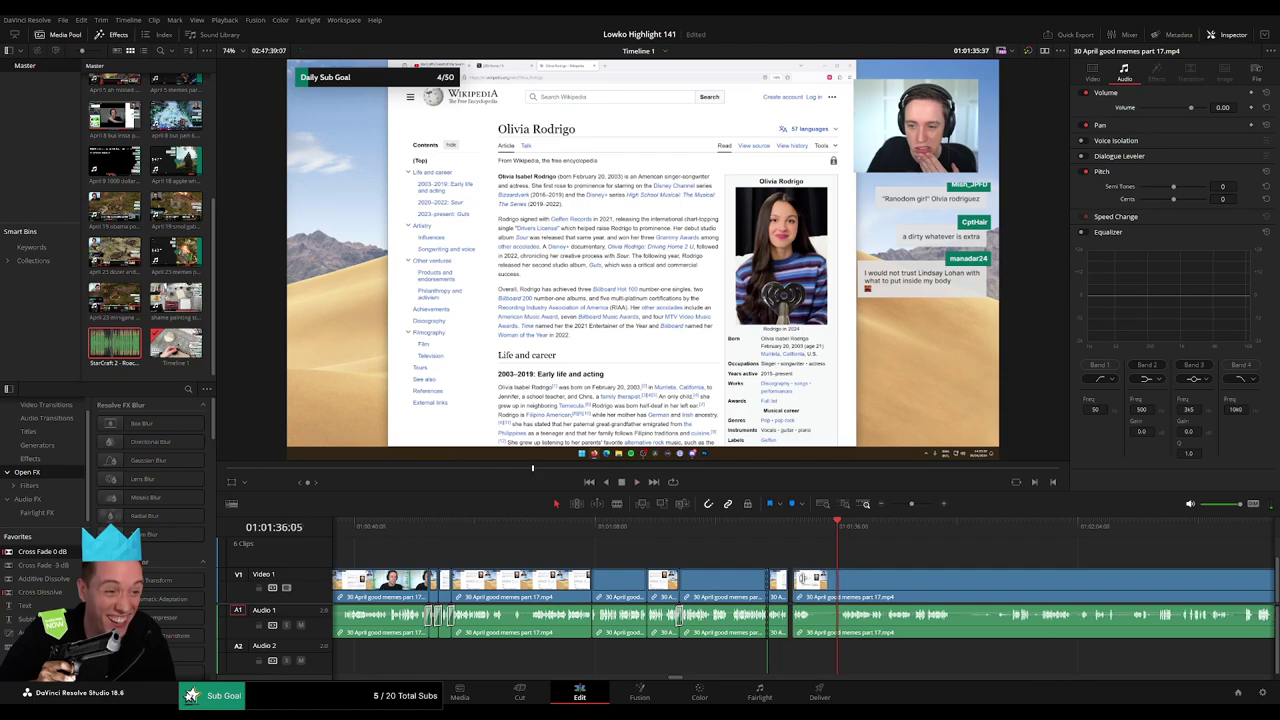
pyautogui.click(787, 625)
pyautogui.hotkey('shift', 't')
# Ripple-delete the segment between about 1:01:33 and 1:01:36 in the Olivia Rodrigo passage and cross-fade the audio cut.
pyautogui.click(812, 584)
pyautogui.click(840, 584)
pyautogui.press('a')
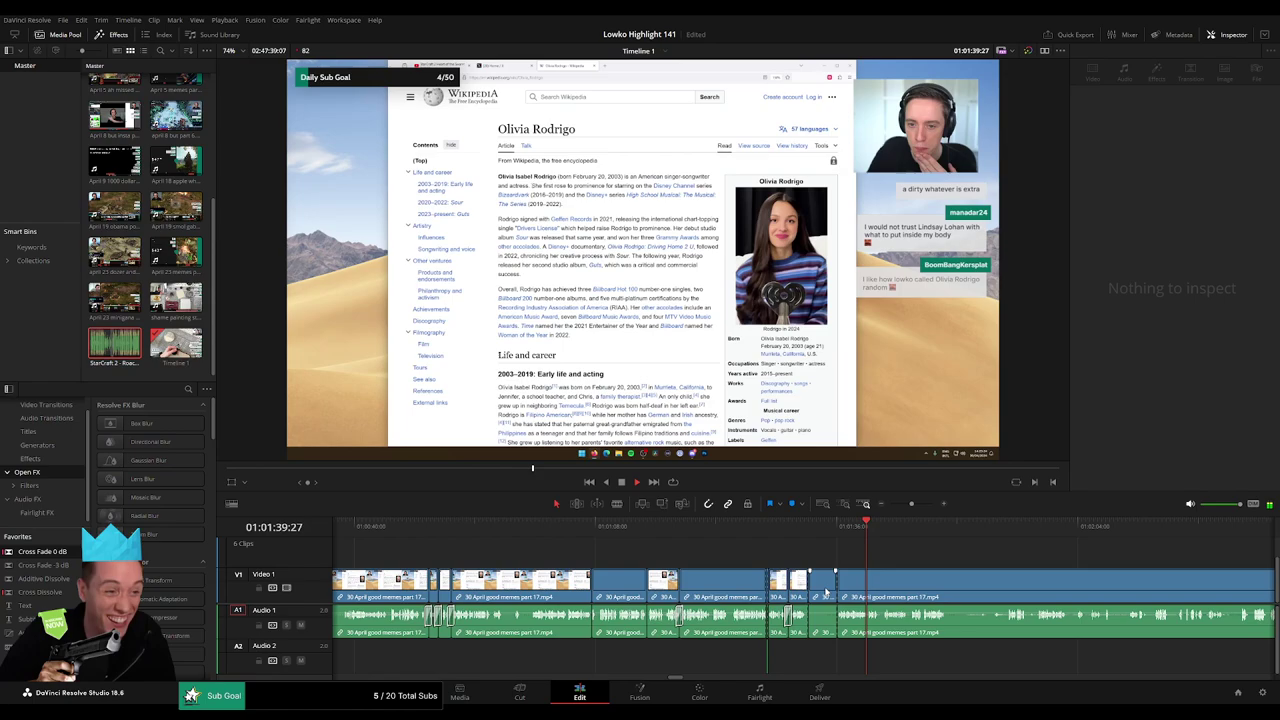
pyautogui.click(828, 589)
pyautogui.press('Delete')
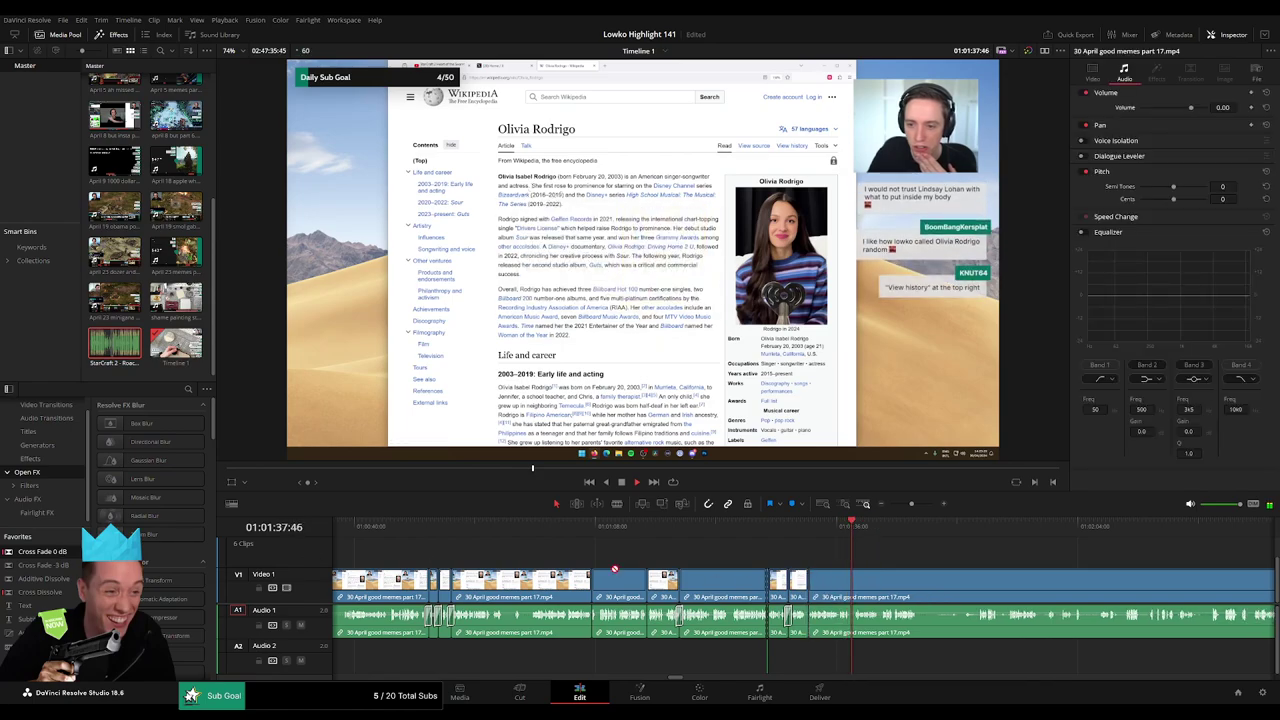
pyautogui.click(809, 627)
pyautogui.hotkey('shift', 't')
# Ripple-delete the segment between about 1:01:45 and 1:01:52 in the good memes clip and cross-fade the audio cut.
pyautogui.hscroll(5, 934, 583)
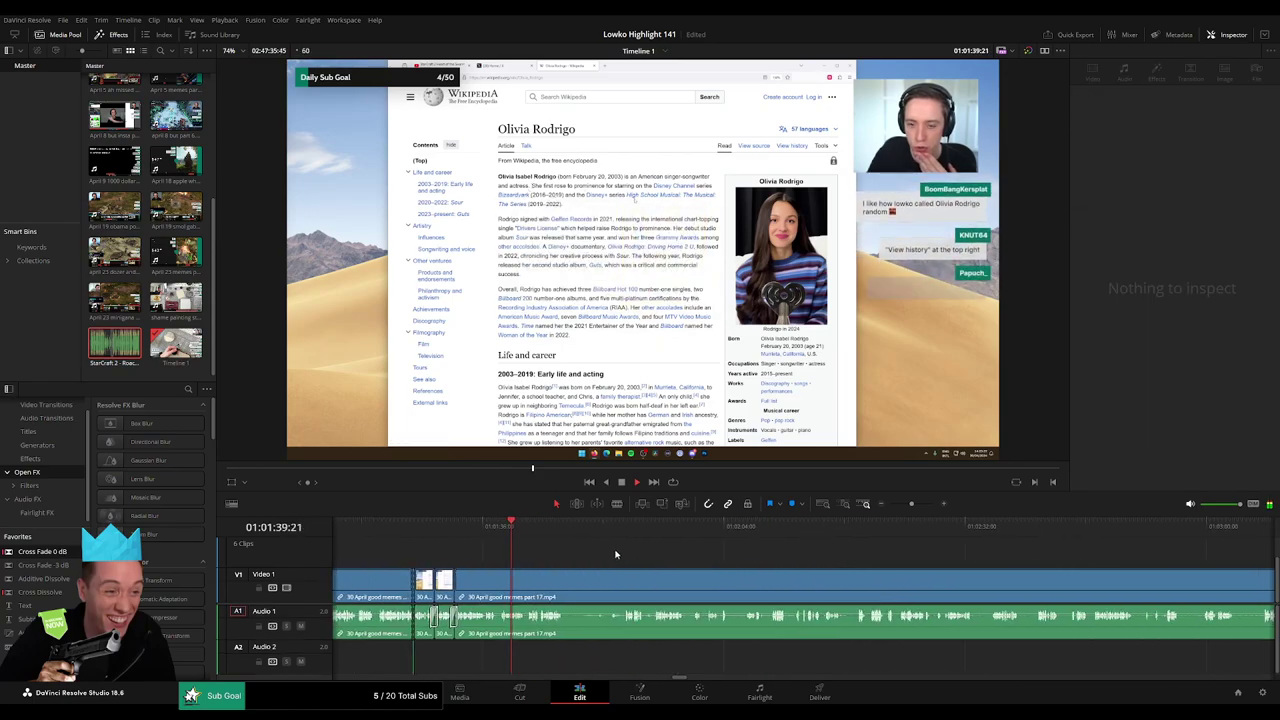
pyautogui.click(540, 532)
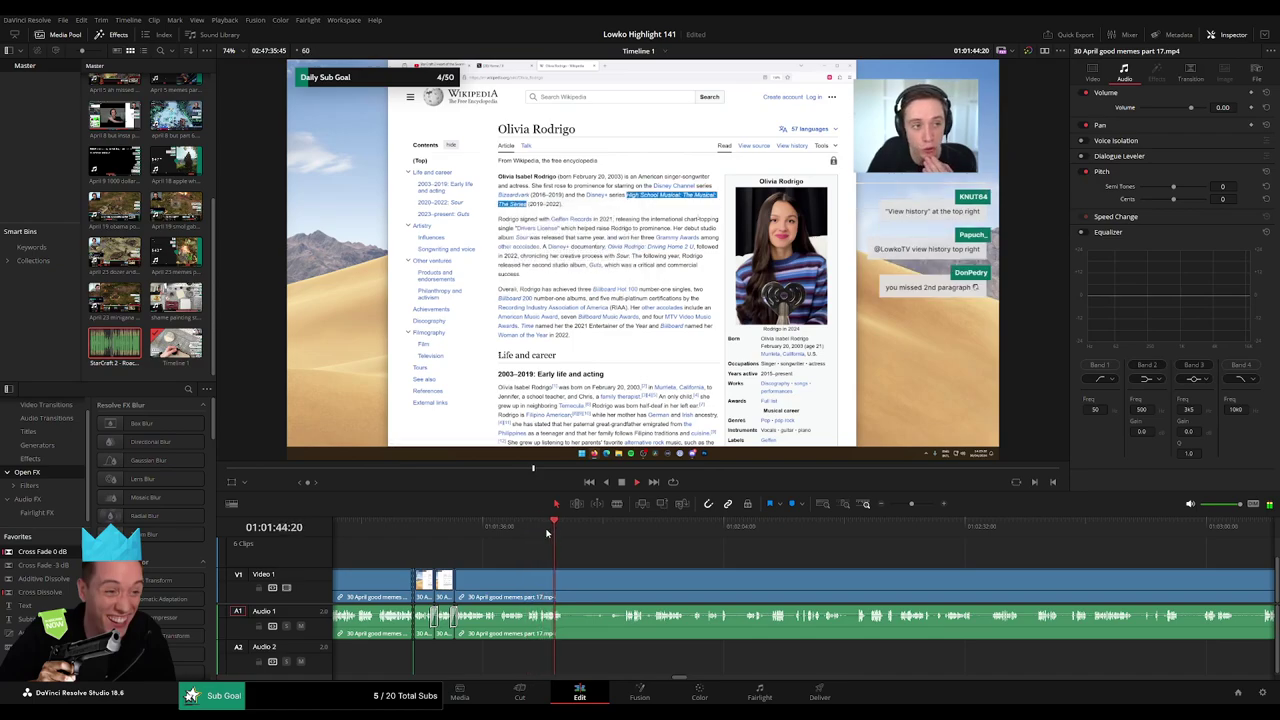
pyautogui.click(614, 538)
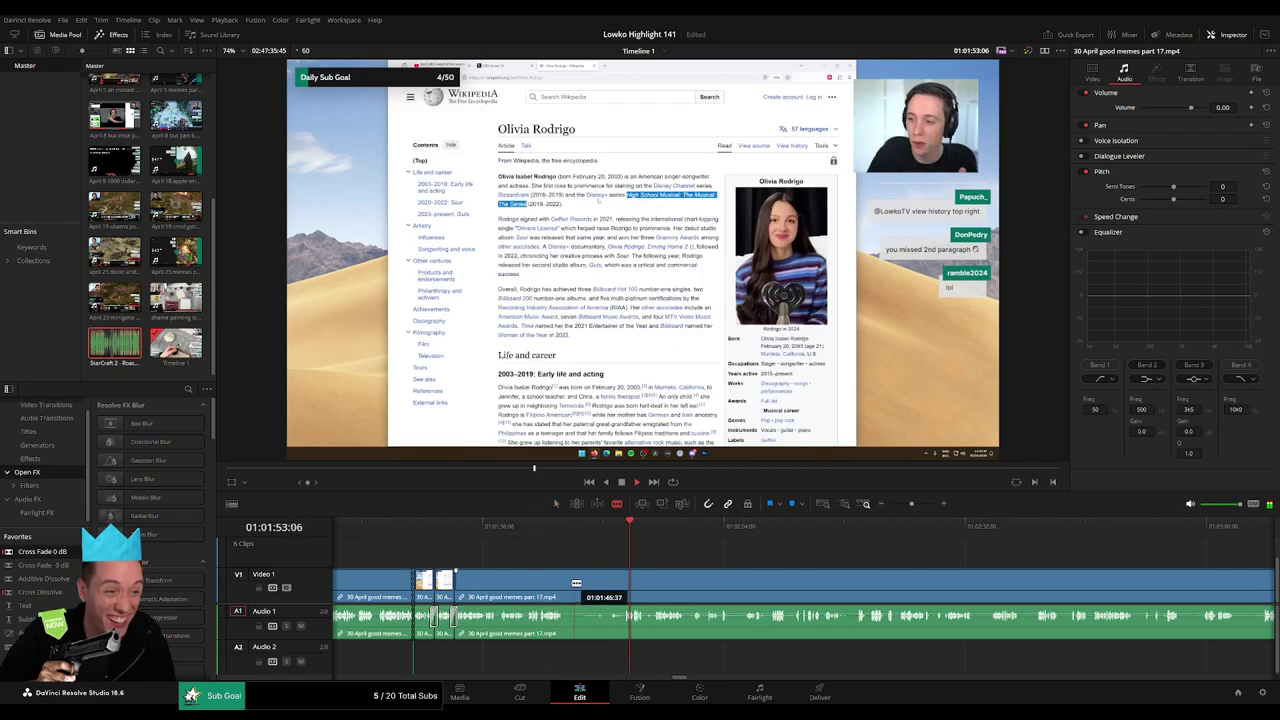
pyautogui.moveTo(570, 583); pyautogui.dragTo(610, 585)
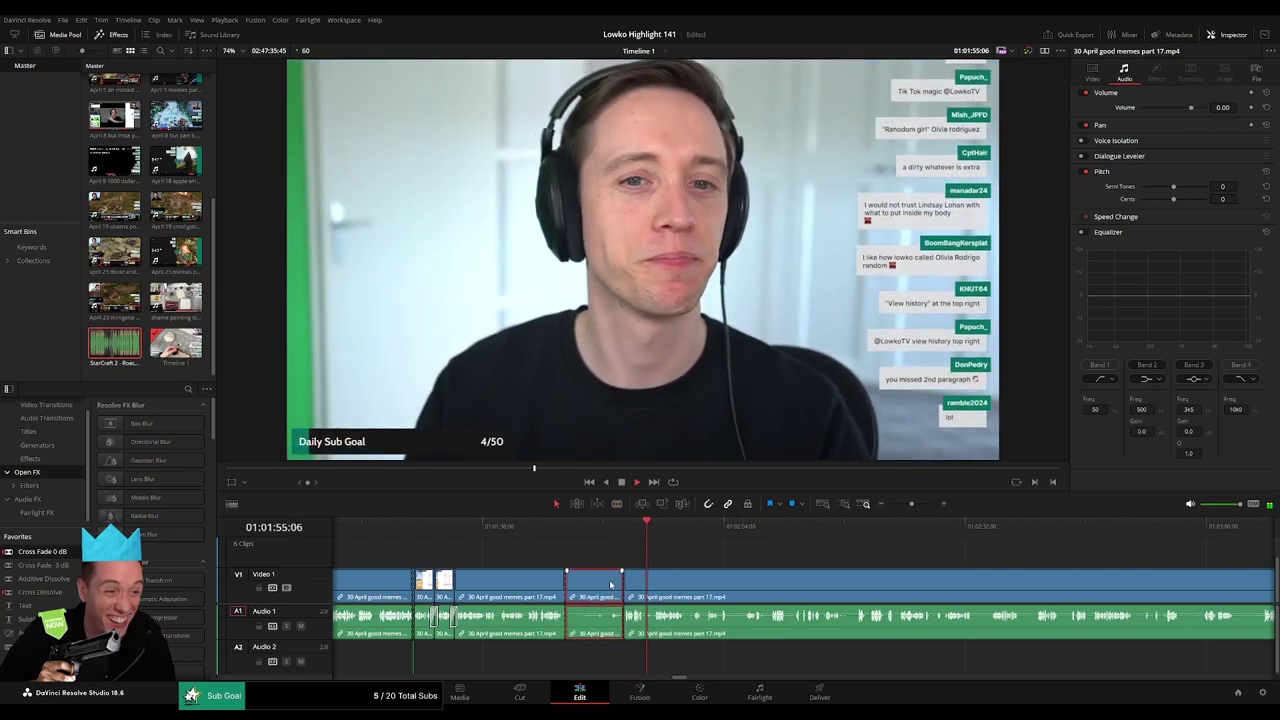
pyautogui.press('Delete')
pyautogui.press('space')
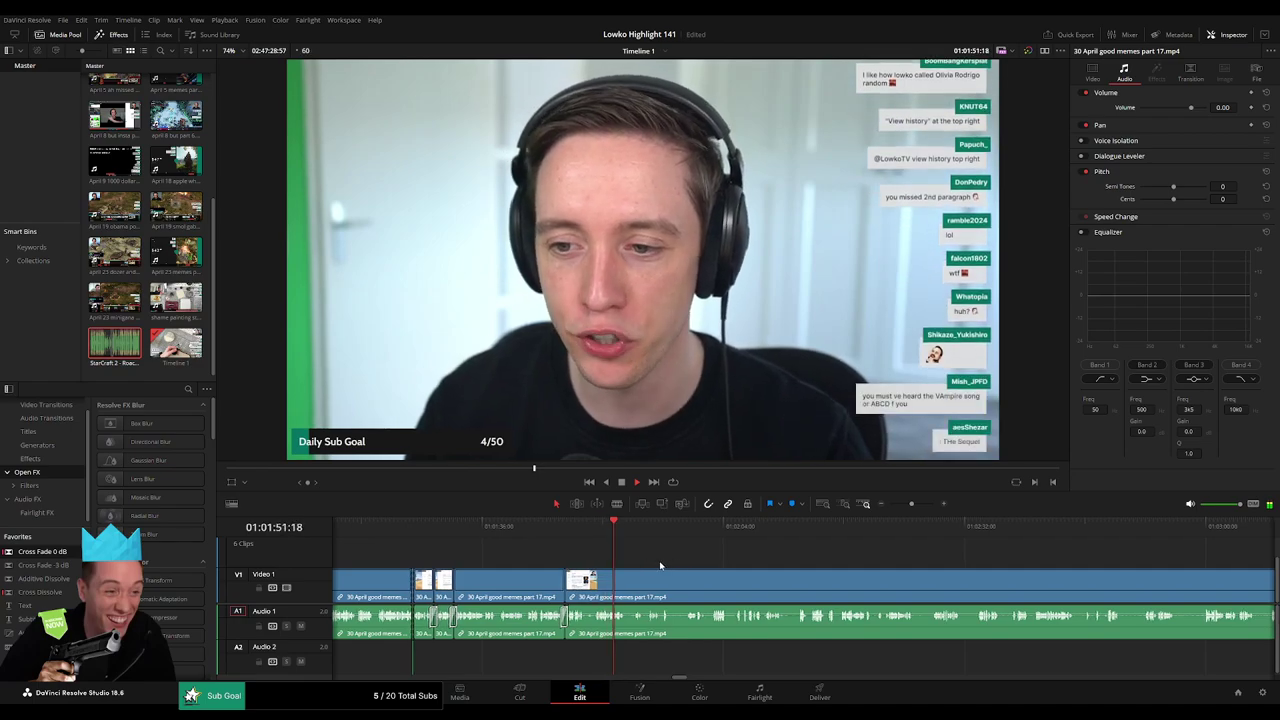
# Ripple-delete the one-second segment from about 1:01:53 to 1:01:54 and cross-fade the audio cut.
pyautogui.moveTo(662, 565); pyautogui.dragTo(582, 559)
pyautogui.click(544, 533)
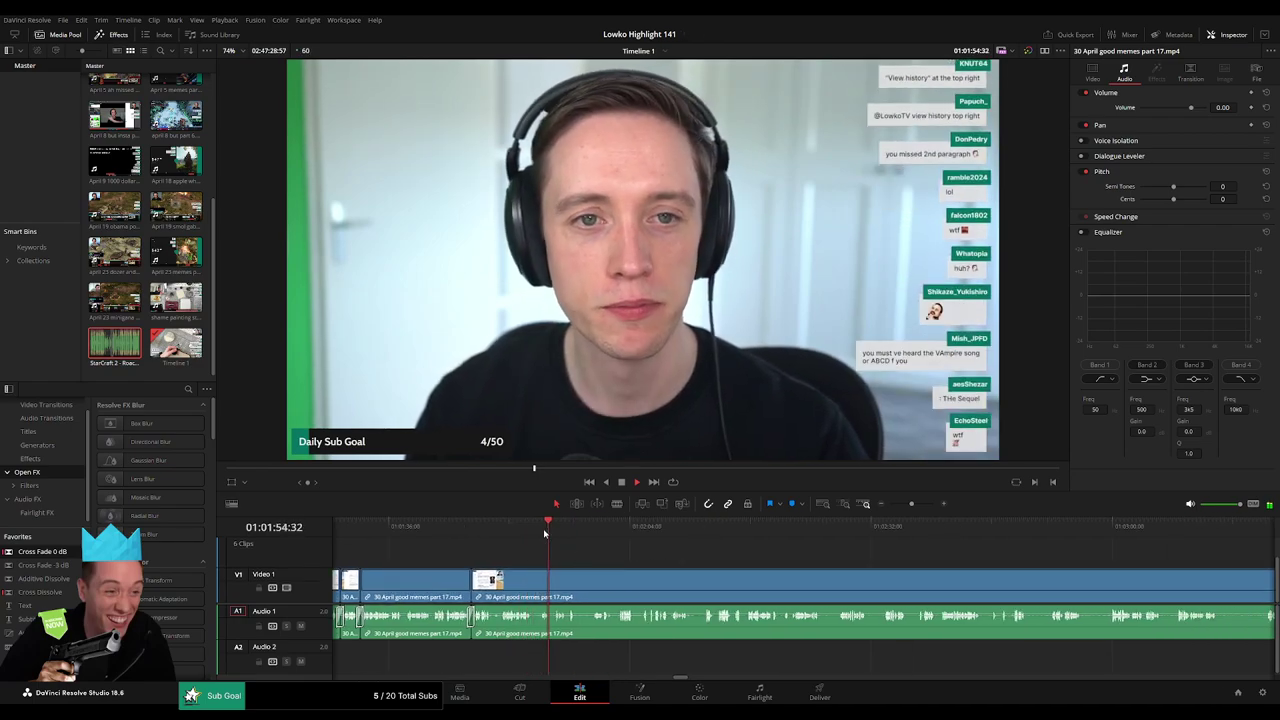
pyautogui.press('b')
pyautogui.click(534, 585)
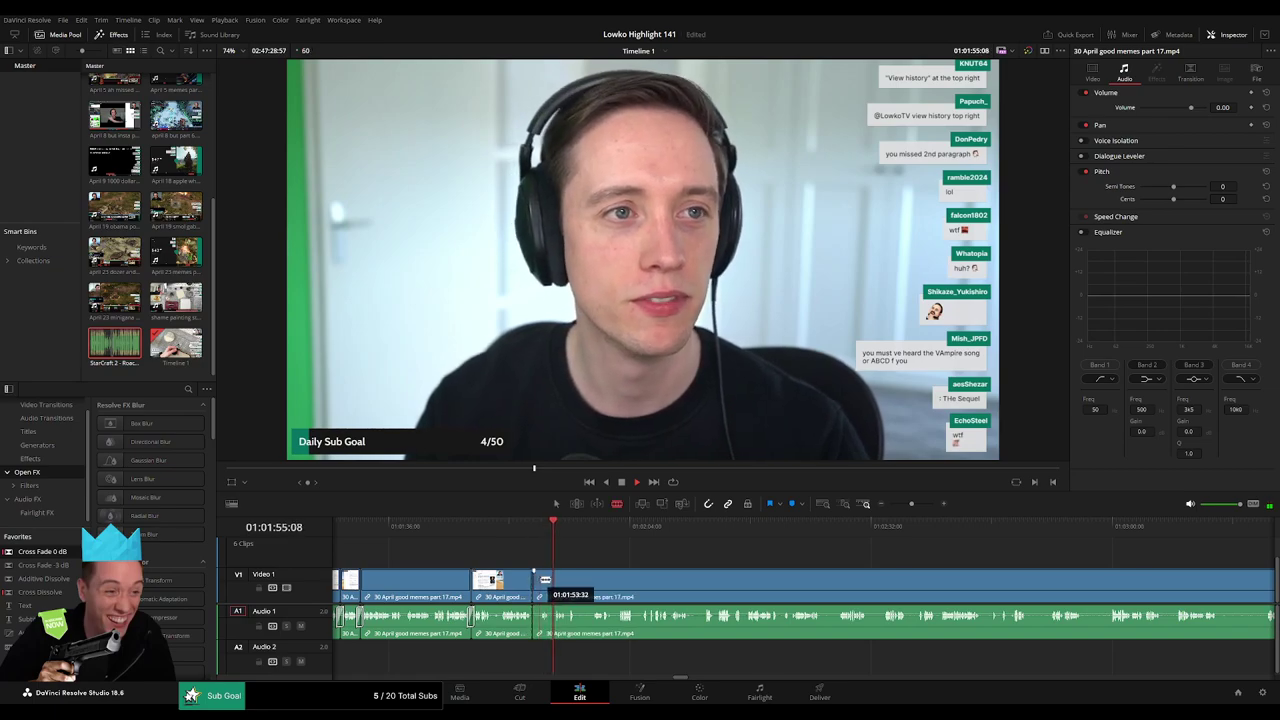
pyautogui.press('a')
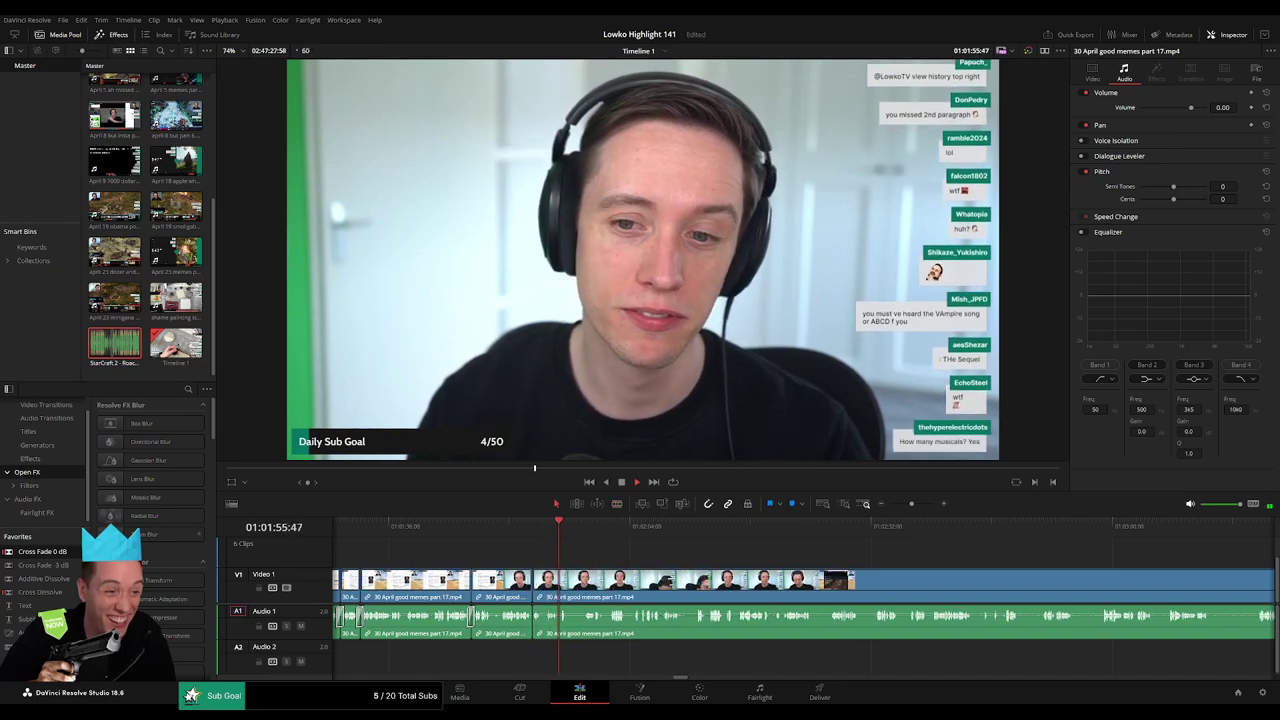
# Cut the good memes clip at about 1:01:57, skim its remainder and ripple-delete everything up to the advanced security part 18 clip.
pyautogui.click(585, 565)
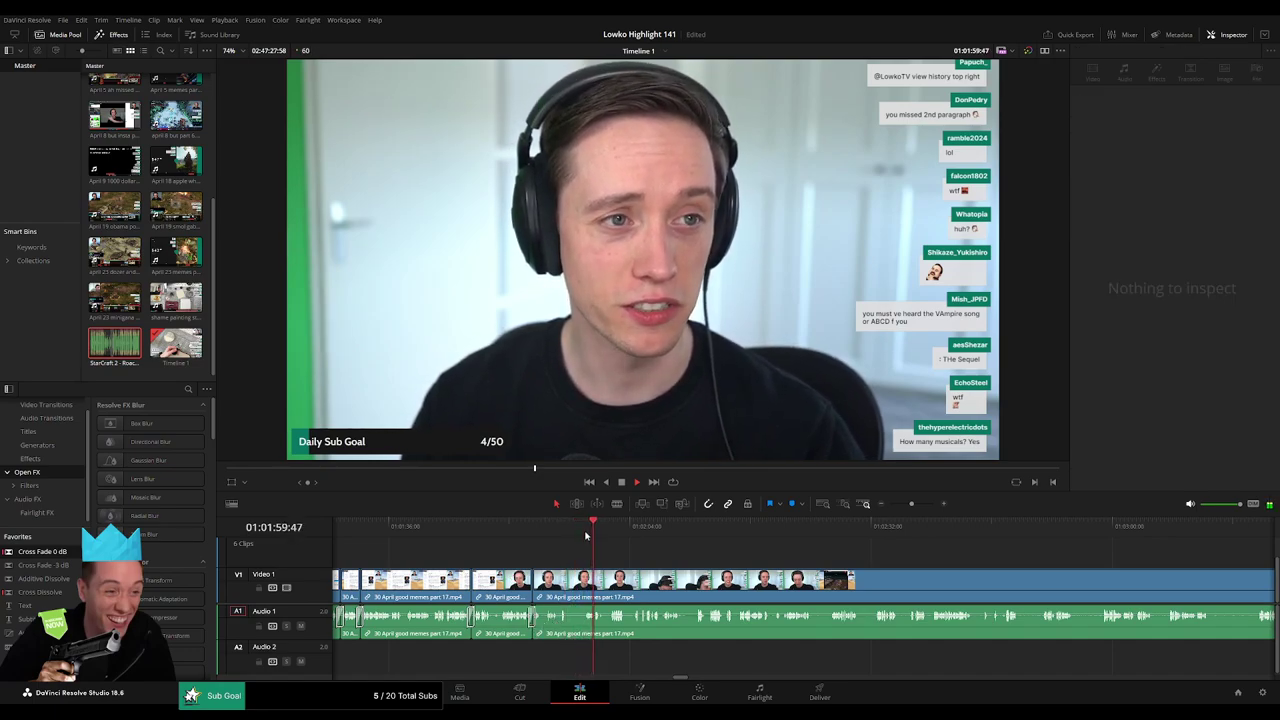
pyautogui.click(573, 589)
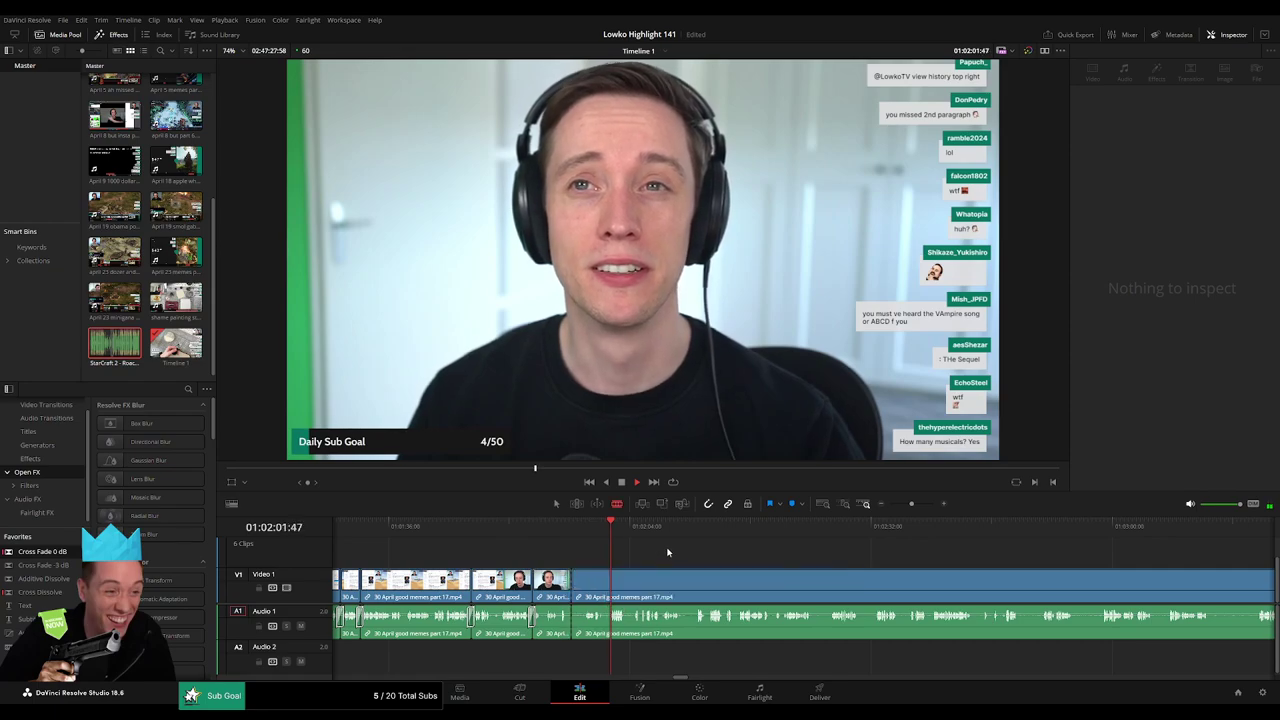
pyautogui.moveTo(797, 527); pyautogui.dragTo(1104, 528)
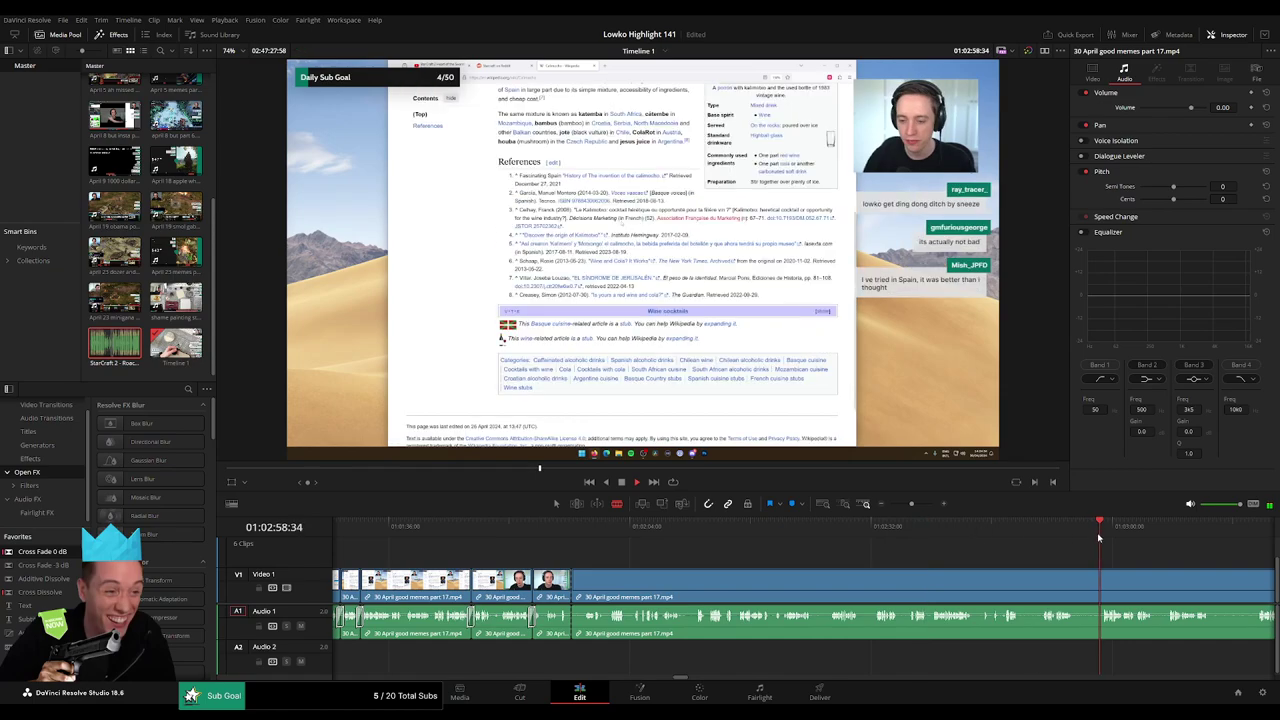
pyautogui.moveTo(909, 505); pyautogui.dragTo(893, 505)
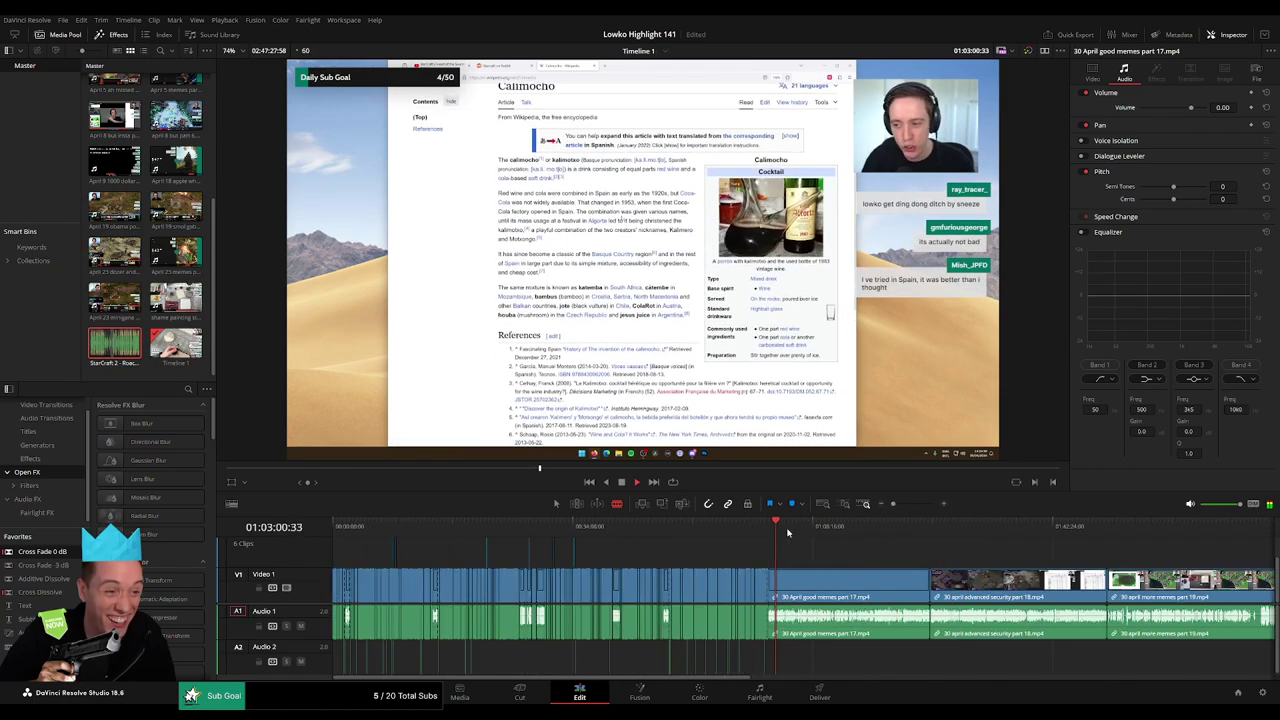
pyautogui.click(784, 531)
pyautogui.moveTo(784, 530); pyautogui.dragTo(840, 531)
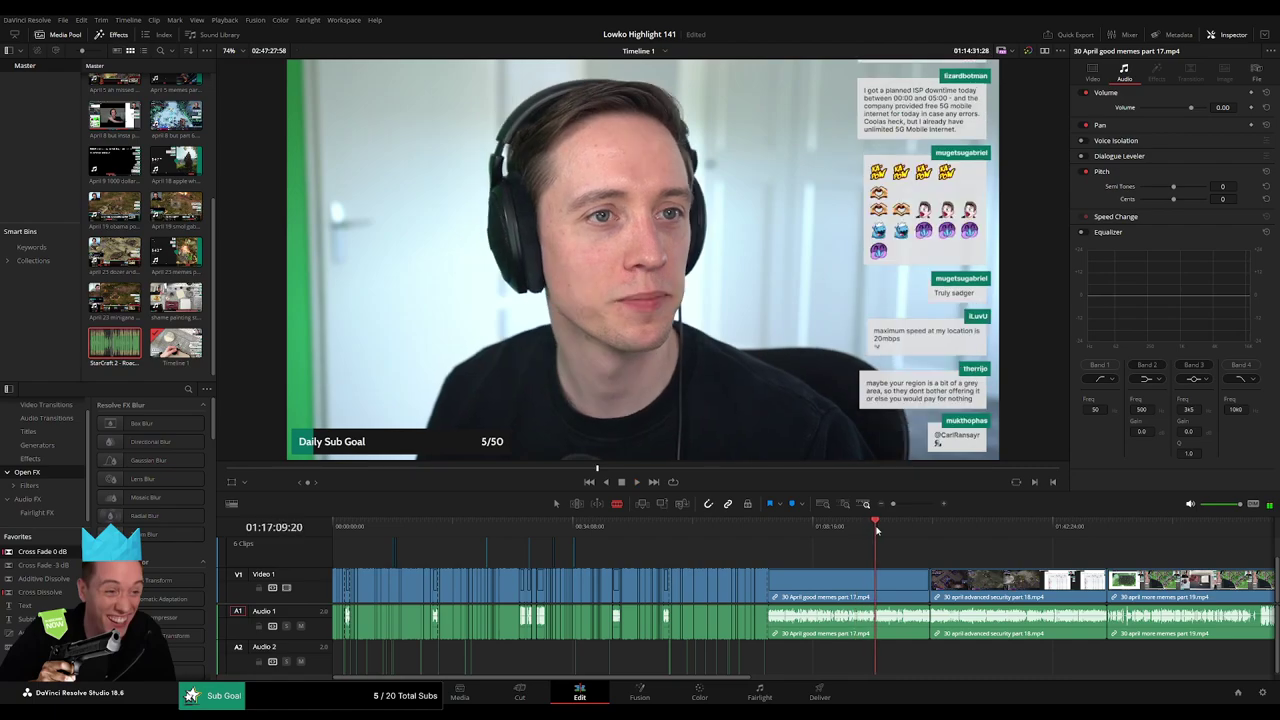
pyautogui.click(878, 530)
pyautogui.press('space')
pyautogui.click(915, 530)
pyautogui.press('space')
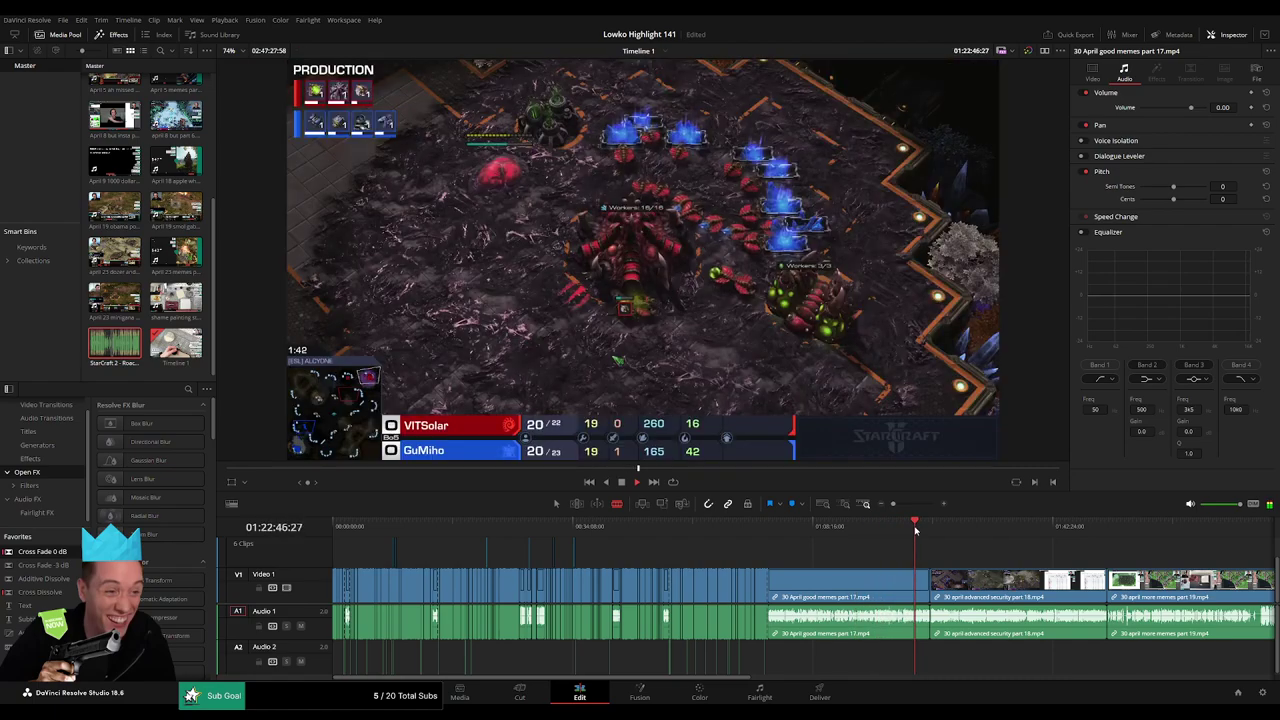
pyautogui.press('Delete')
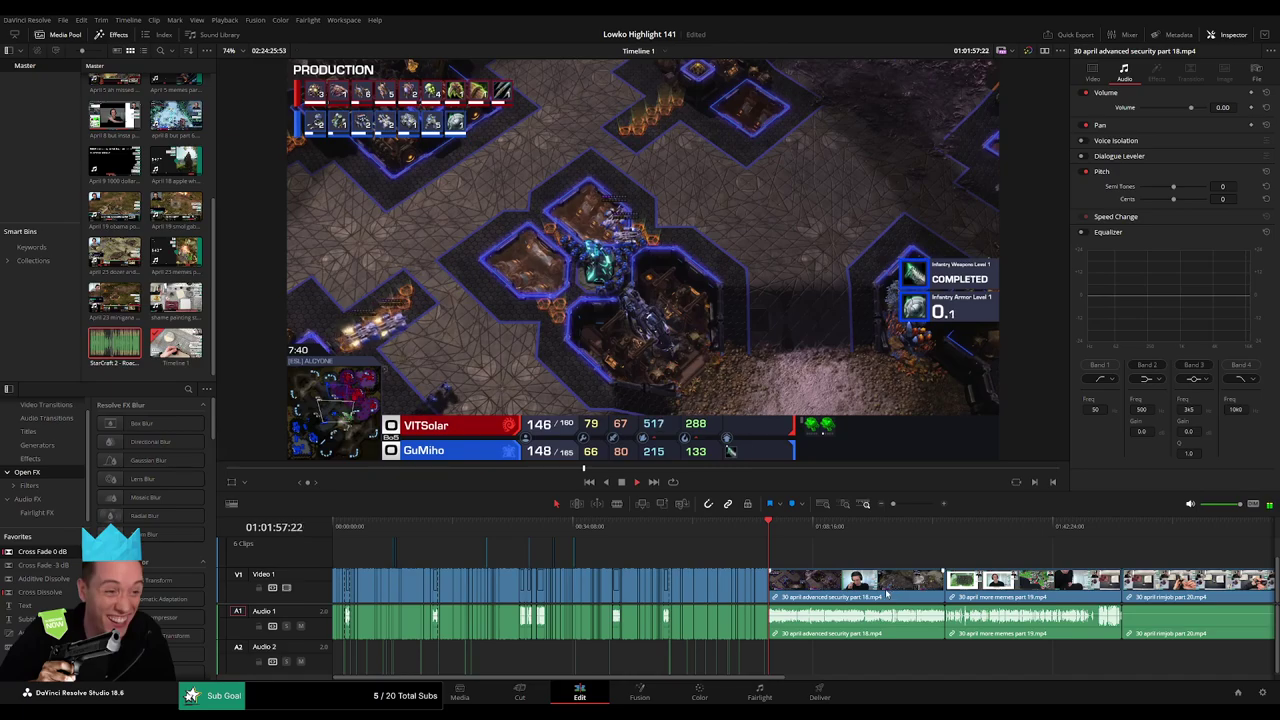
# Skim the advanced security part 18 clip, ripple-delete its opening up to about 1:15:51 and cross-fade the audio cut.
pyautogui.moveTo(771, 534); pyautogui.dragTo(907, 505)
pyautogui.click(738, 540)
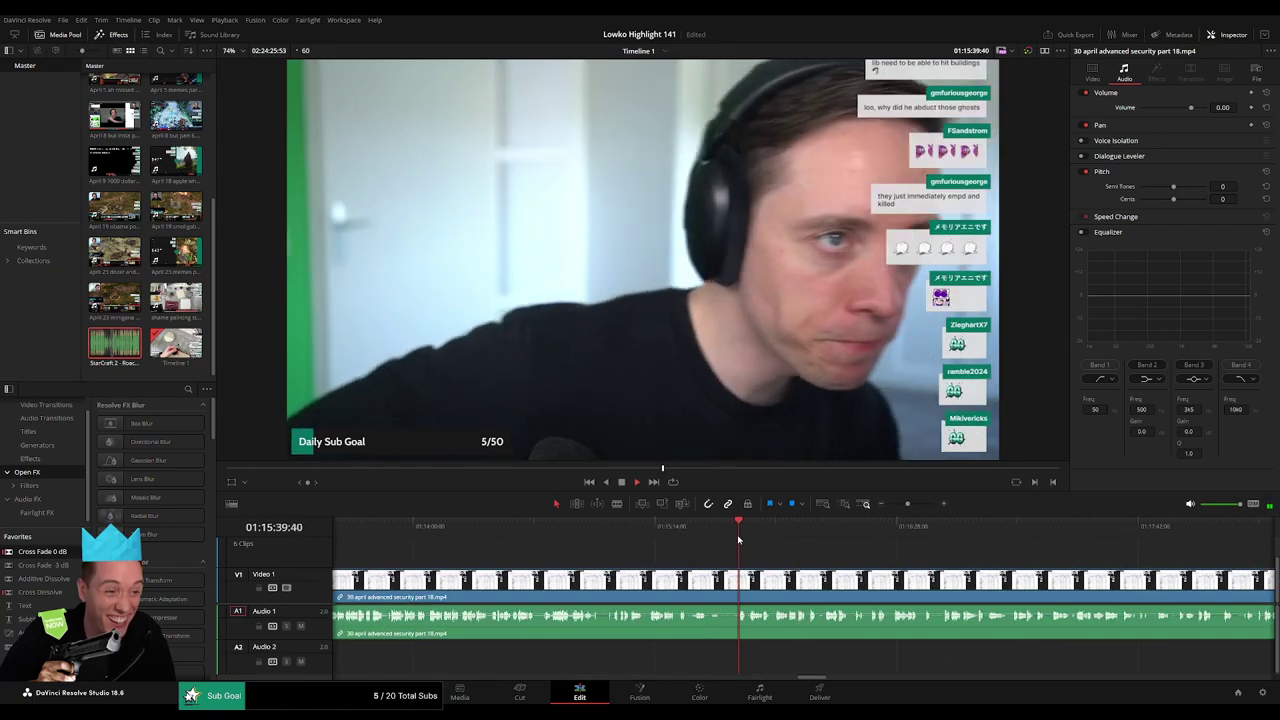
pyautogui.moveTo(744, 538); pyautogui.dragTo(779, 538)
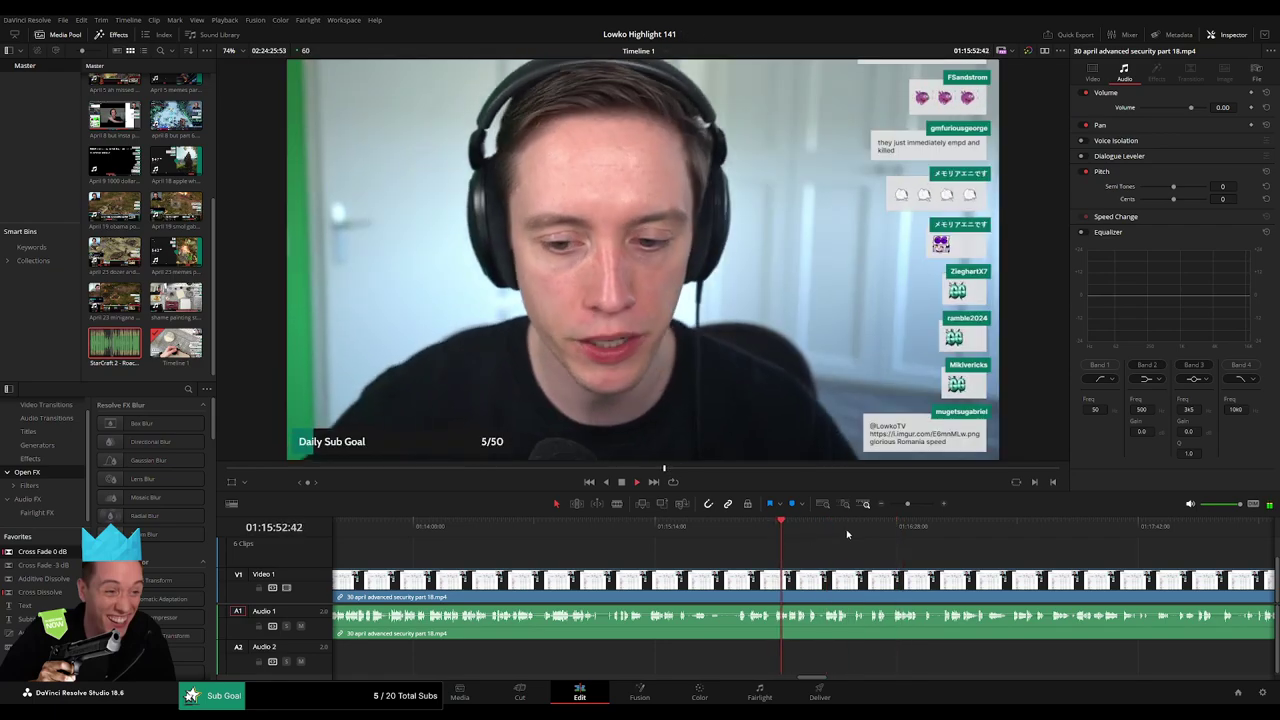
pyautogui.click(912, 505)
pyautogui.click(670, 535)
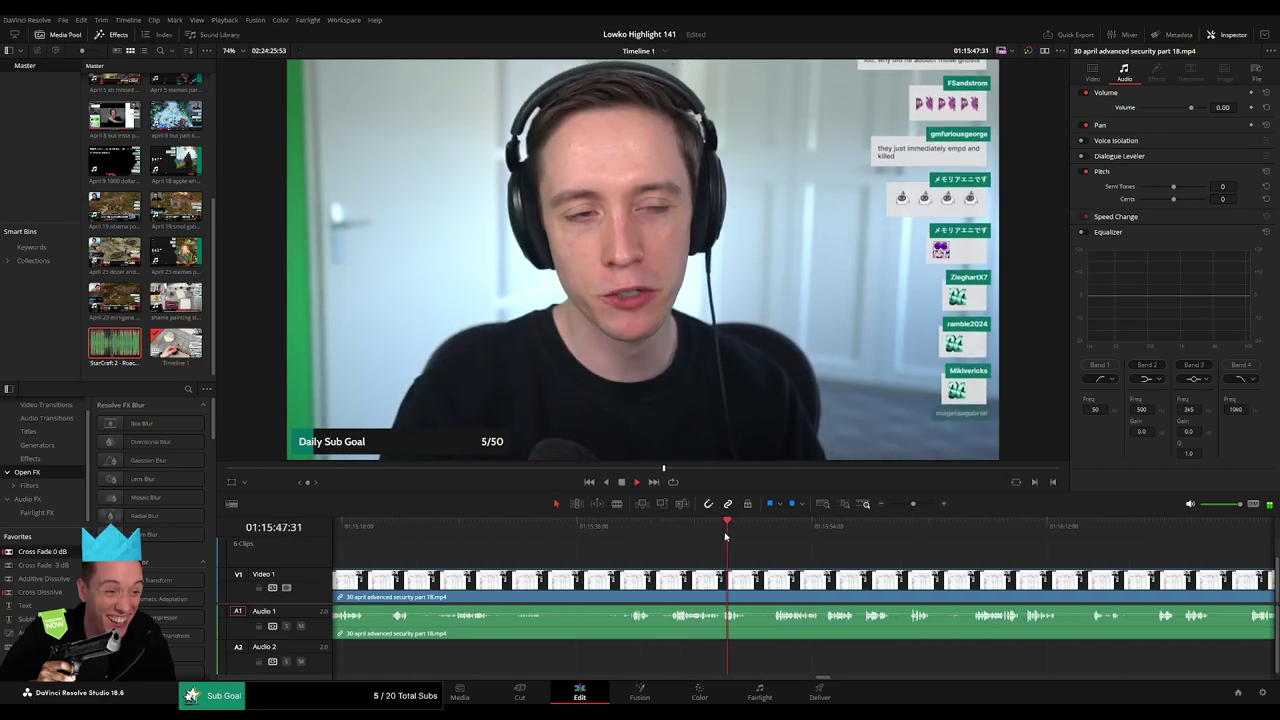
pyautogui.click(774, 531)
pyautogui.press('b')
pyautogui.click(772, 580)
pyautogui.press('a')
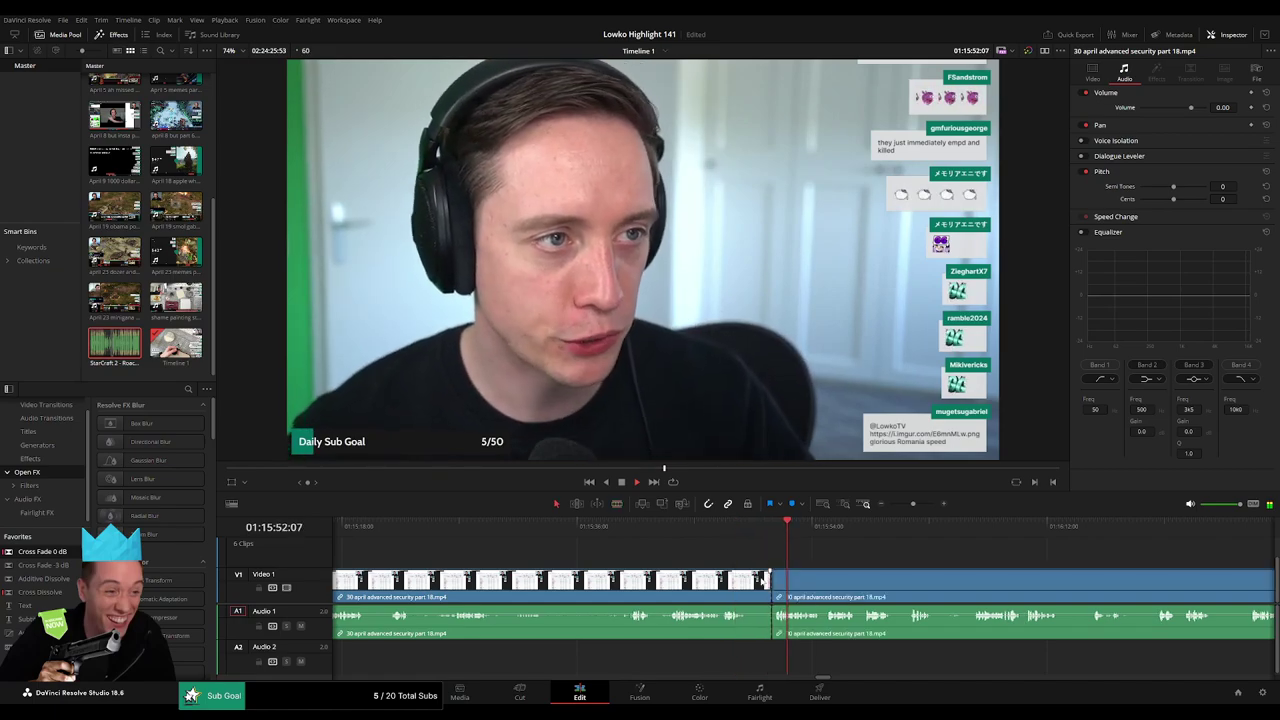
pyautogui.click(762, 581)
pyautogui.press('Delete')
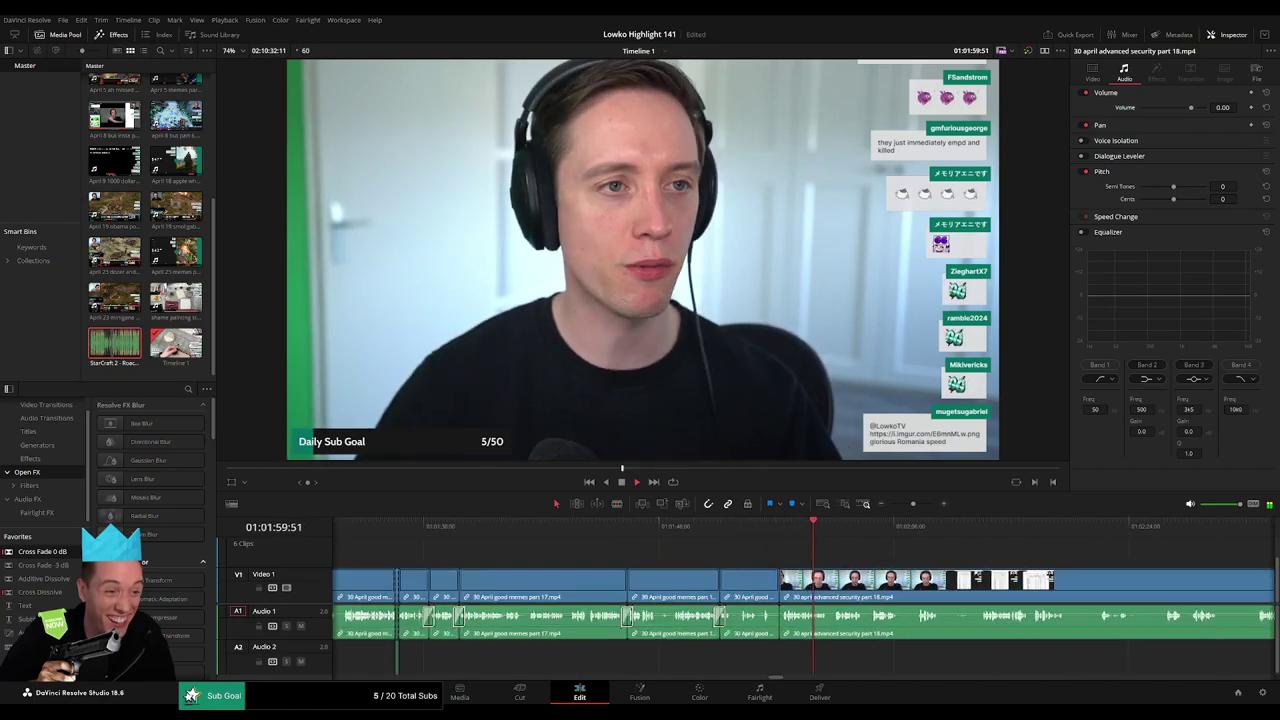
pyautogui.moveTo(769, 629); pyautogui.dragTo(778, 622)
# Ripple-delete the roughly three-second segment starting at about 1:02:09 in the advanced security clip and cross-fade the audio cut.
pyautogui.hscroll(3, 720, 567)
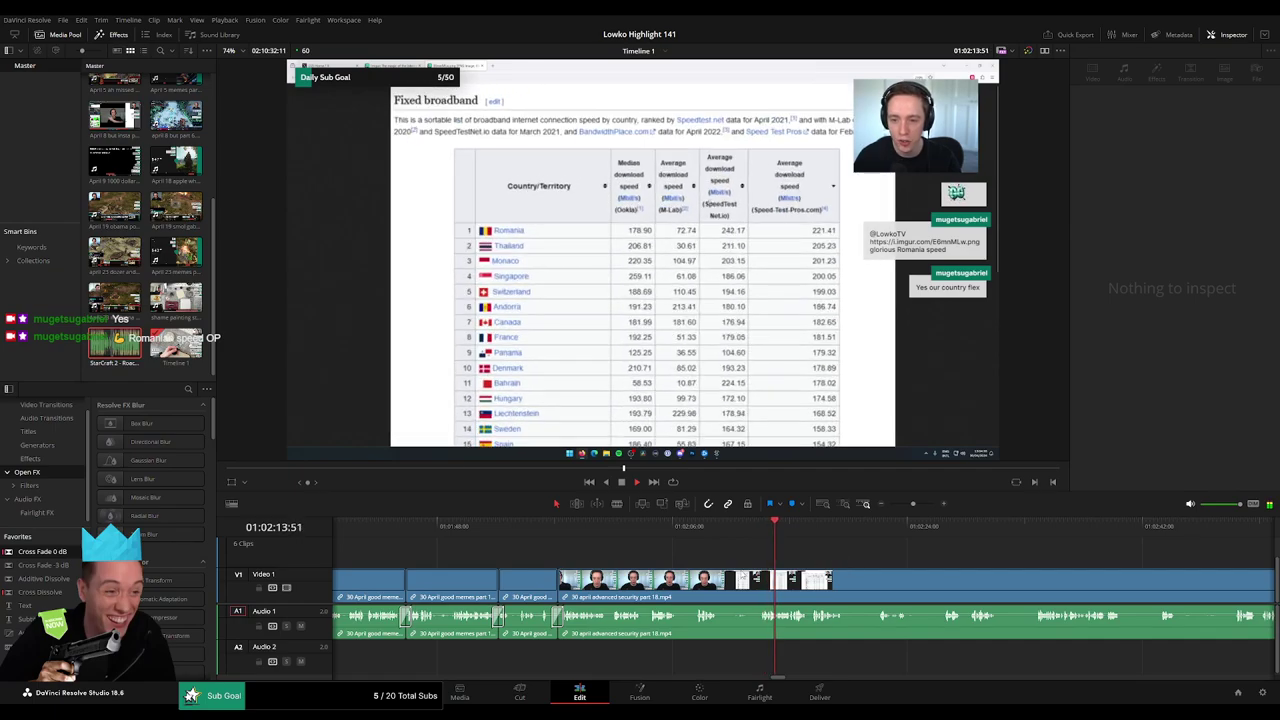
pyautogui.press('b')
pyautogui.click(719, 598)
pyautogui.press('a')
pyautogui.click(743, 590)
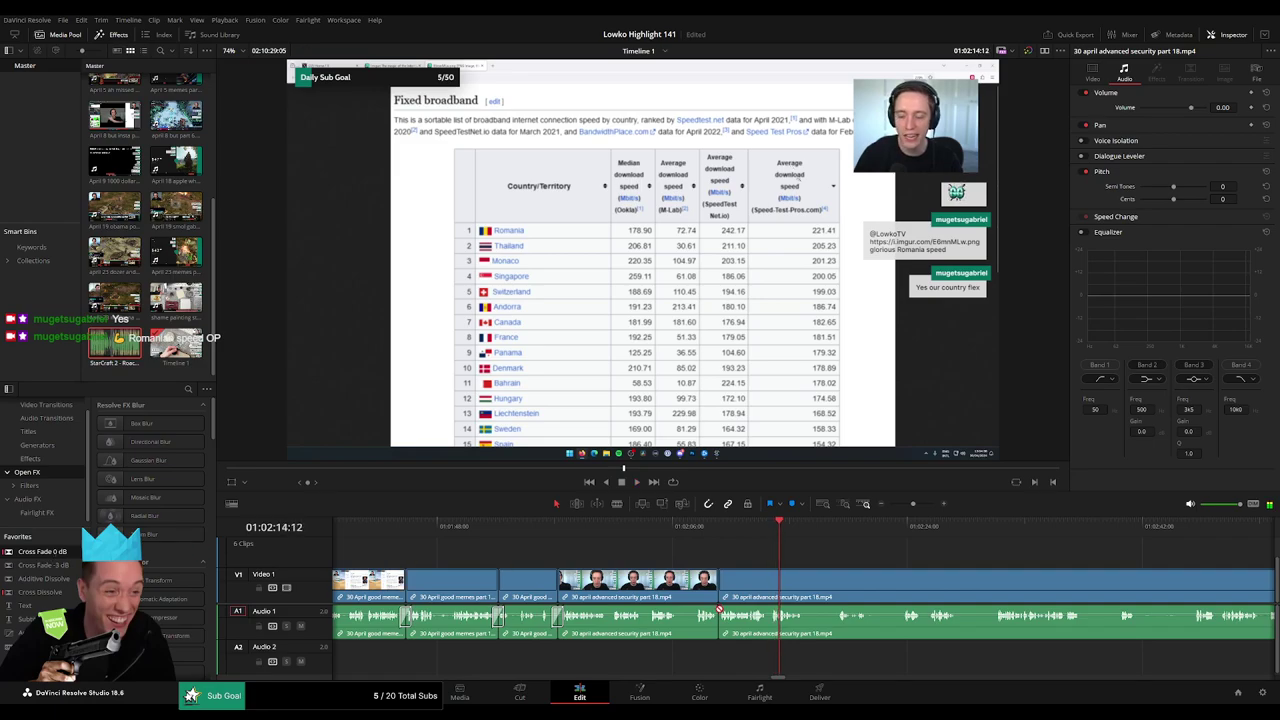
pyautogui.moveTo(719, 609); pyautogui.dragTo(719, 615)
pyautogui.press('space')
# Ripple-delete the pause between about 1:02:16 and 1:02:19 in the broadband speed passage and cross-fade the audio cut.
pyautogui.hscroll(5, 622, 551)
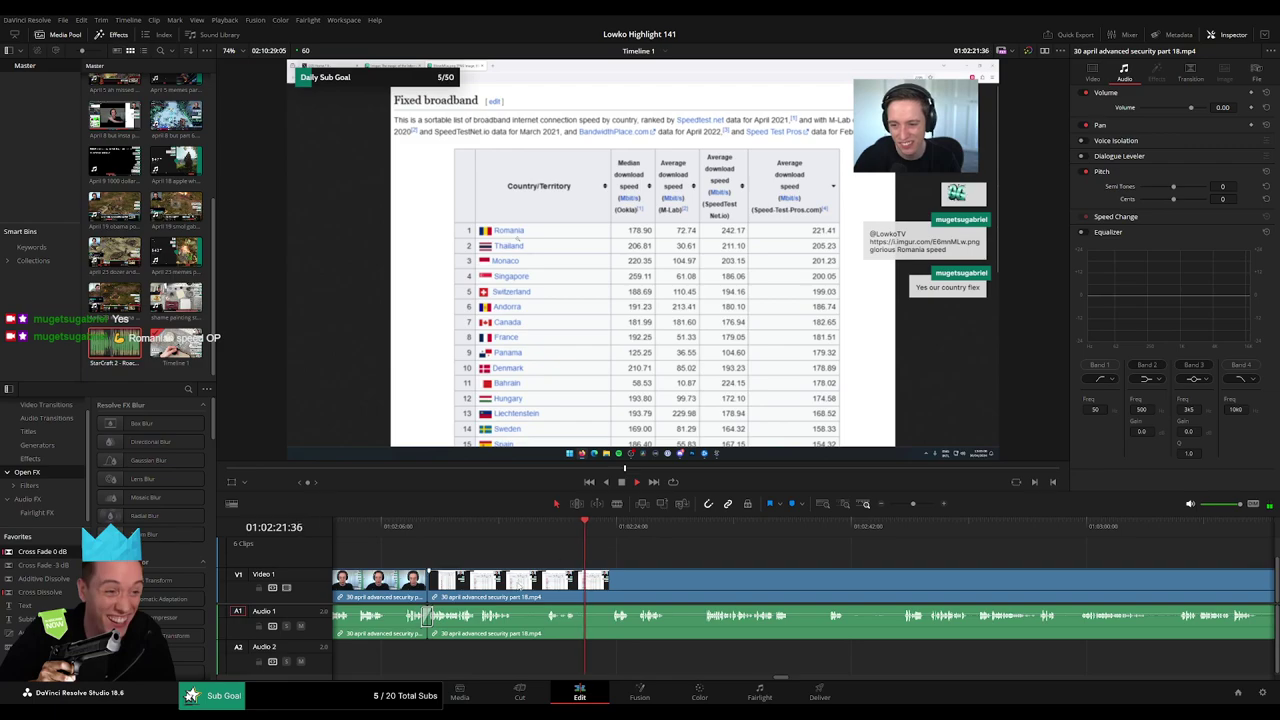
pyautogui.click(516, 582)
pyautogui.click(546, 583)
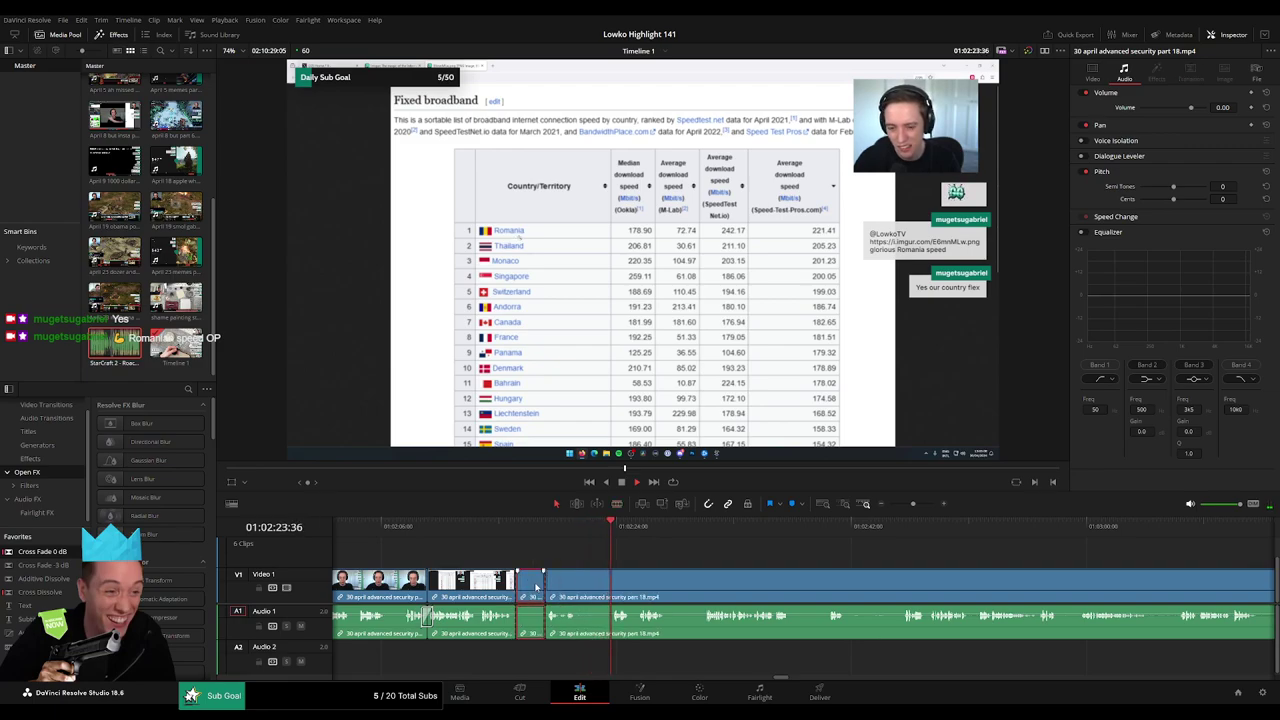
pyautogui.press('Delete')
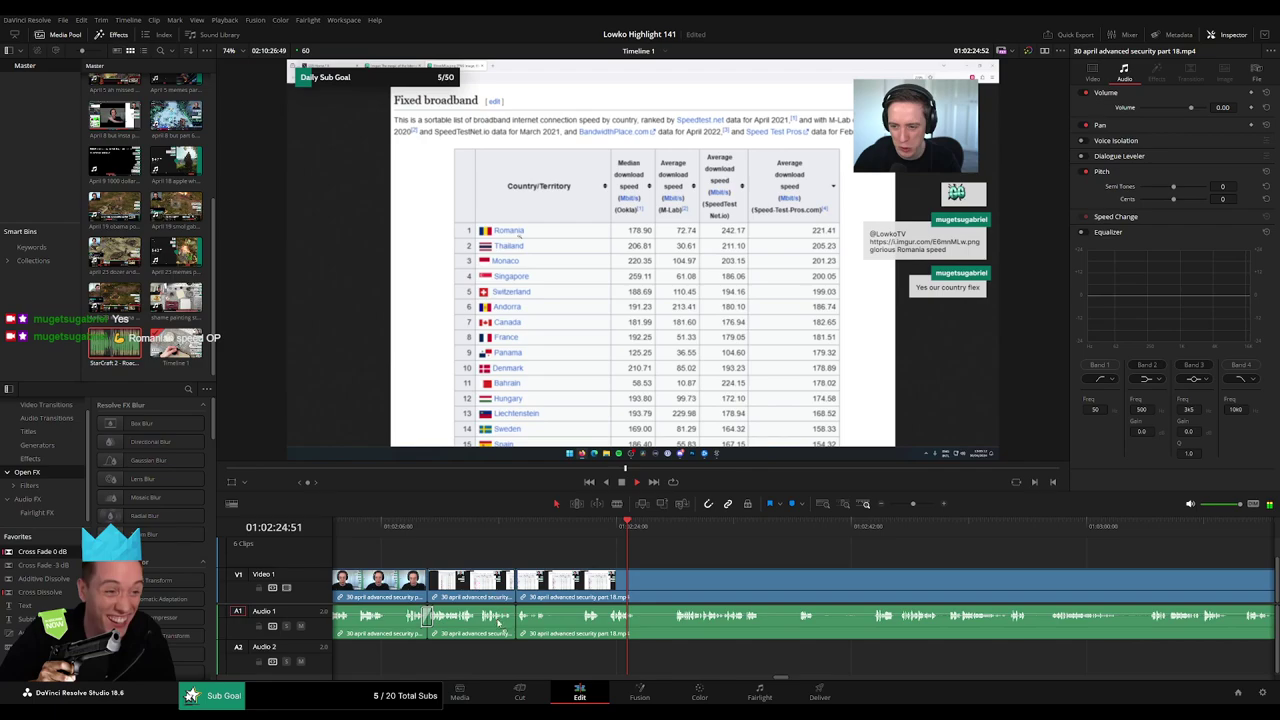
# Ripple-delete the two-second segment between about 1:02:19 and 1:02:21 and cross-fade the audio cut.
pyautogui.click(555, 583)
pyautogui.click(581, 584)
pyautogui.press('a')
pyautogui.click(568, 590)
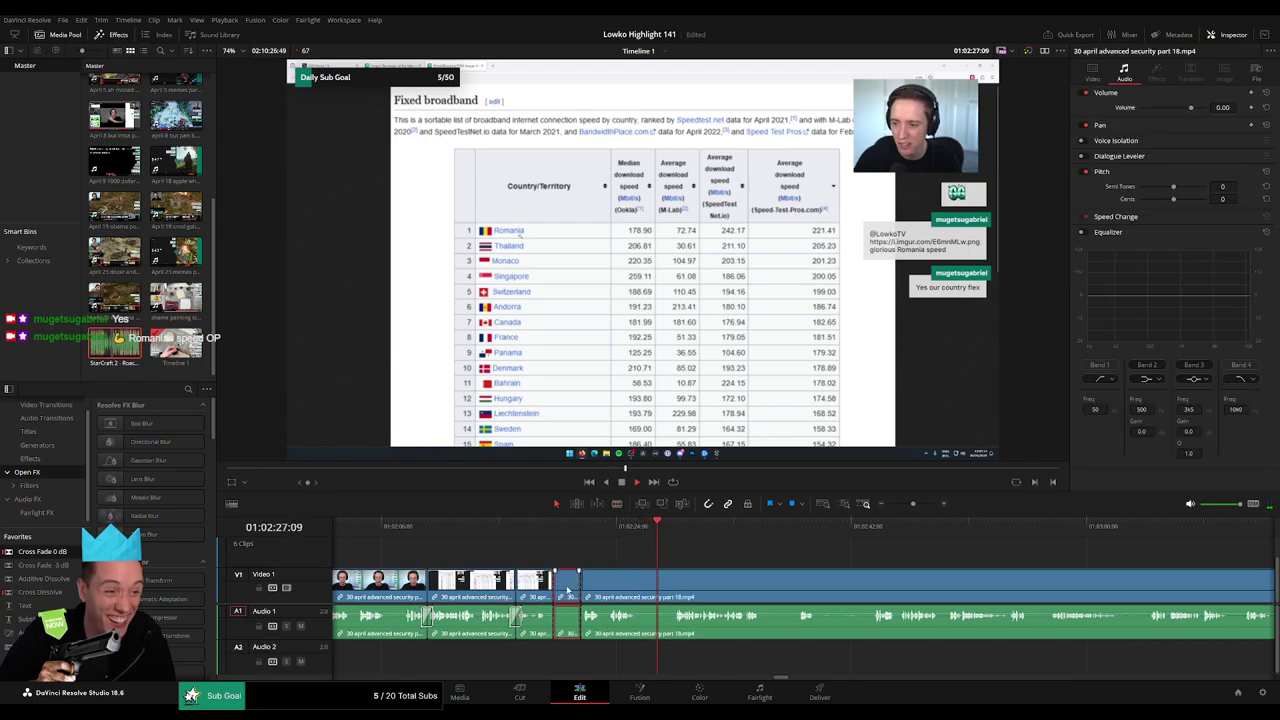
pyautogui.press('Delete')
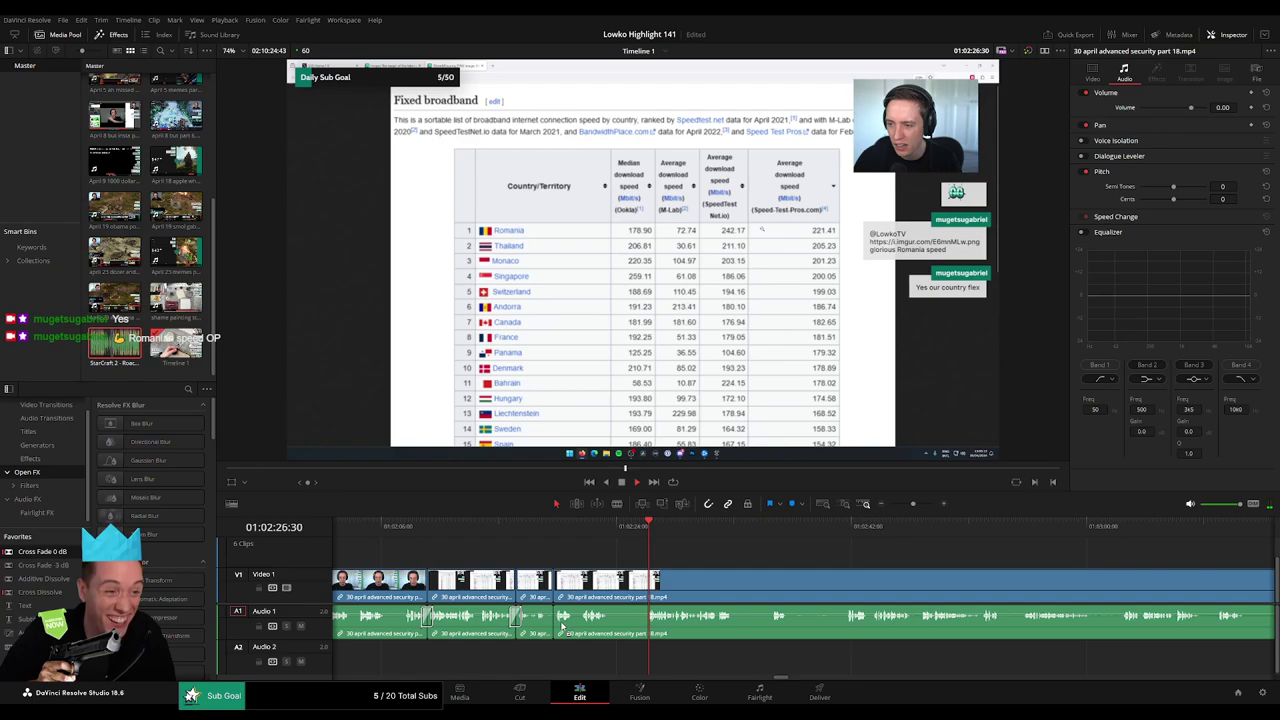
# Ripple-delete the segment between about 1:02:24 and 1:02:26 in the broadband speed passage and cross-fade the audio cut.
pyautogui.moveTo(619, 580); pyautogui.dragTo(617, 580)
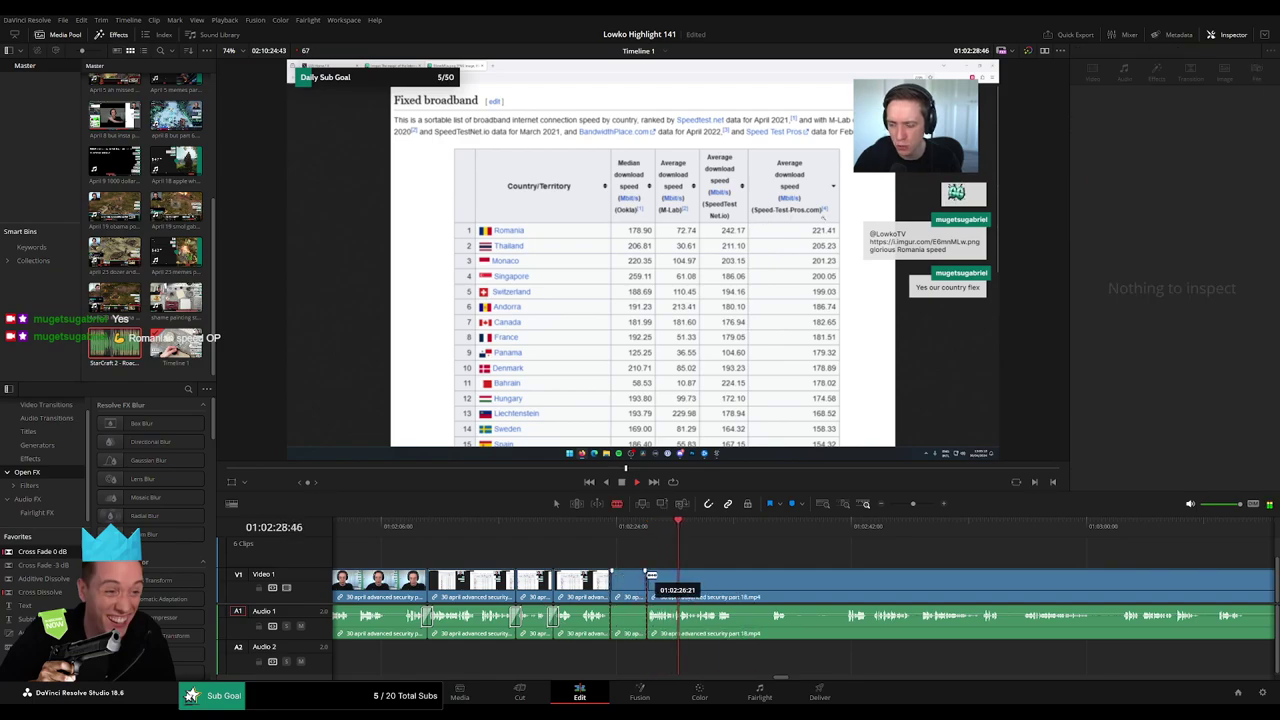
pyautogui.press('a')
pyautogui.click(630, 582)
pyautogui.press('Delete')
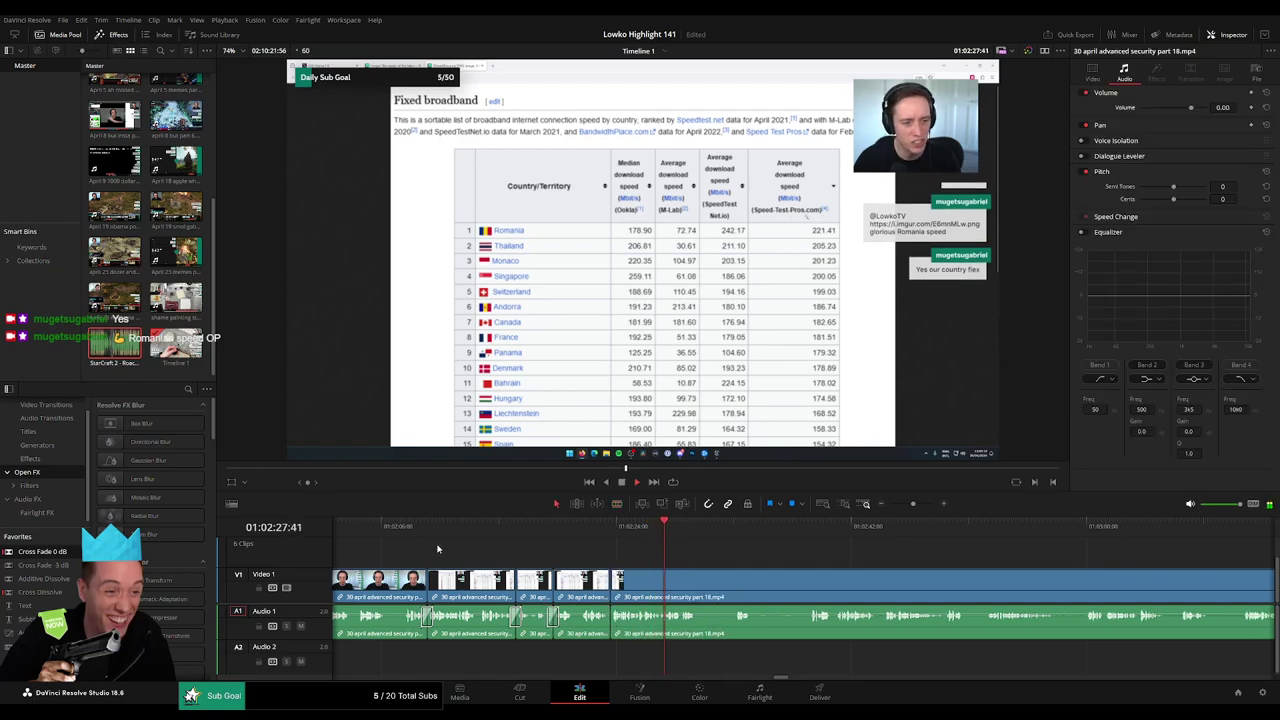
pyautogui.moveTo(632, 603); pyautogui.dragTo(614, 621)
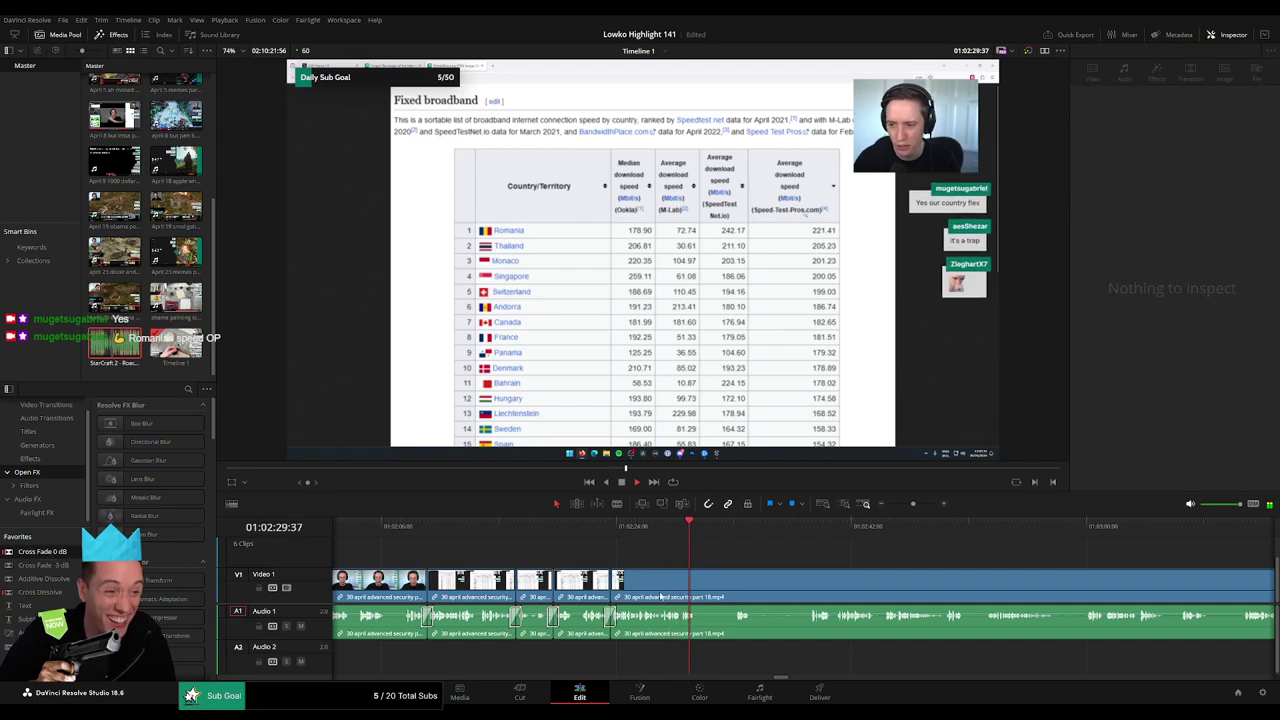
# Ripple-delete the segment between about 1:02:30 and 1:02:33 at the end of the broadband table view and cross-fade the audio cut.
pyautogui.hscroll(2, 612, 580)
pyautogui.click(604, 527)
pyautogui.click(566, 581)
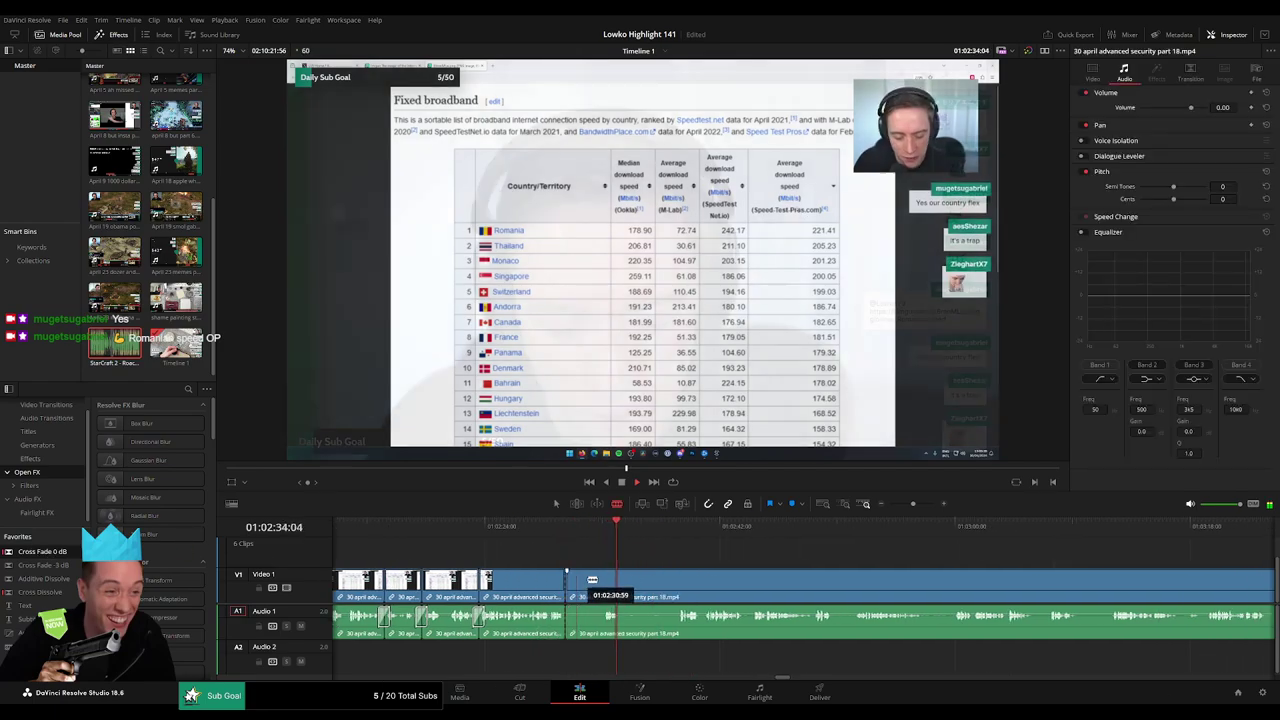
pyautogui.click(602, 581)
pyautogui.press('a')
pyautogui.click(595, 587)
pyautogui.press('Delete')
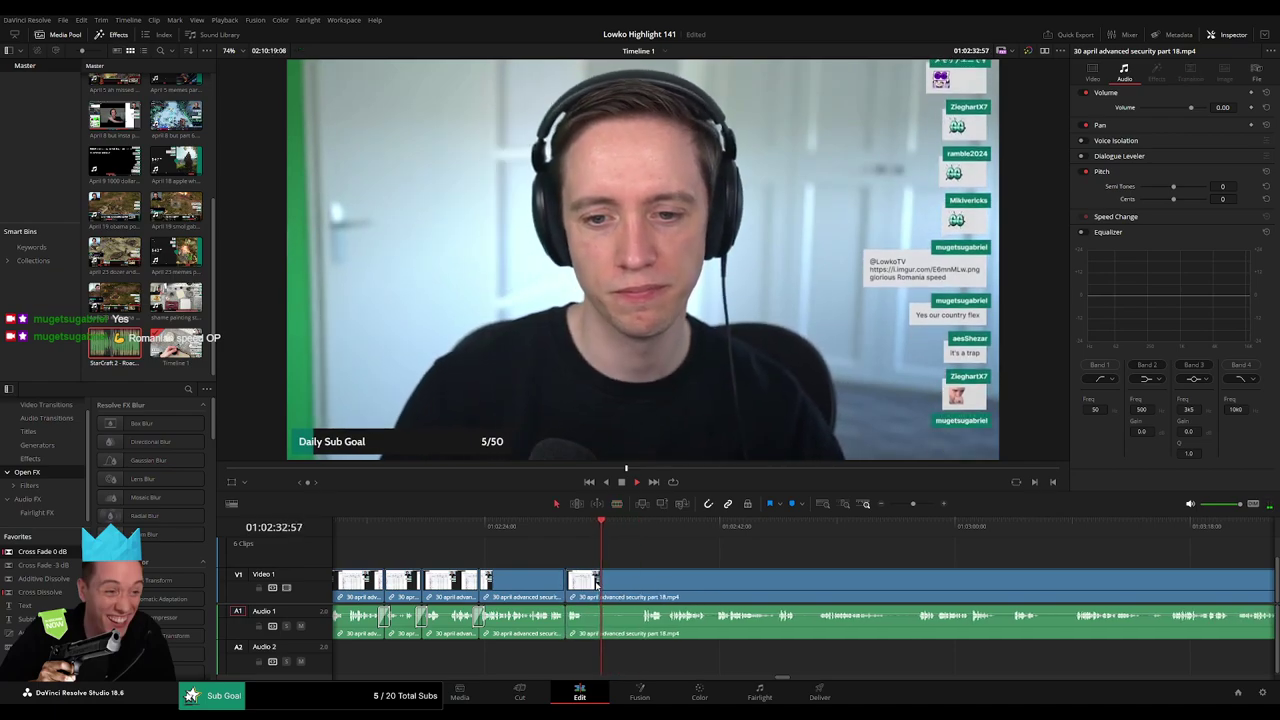
# Ripple-delete the segment between about 1:02:32 and 1:02:36 in the advanced security clip and cross-fade the audio cut.
pyautogui.click(643, 526)
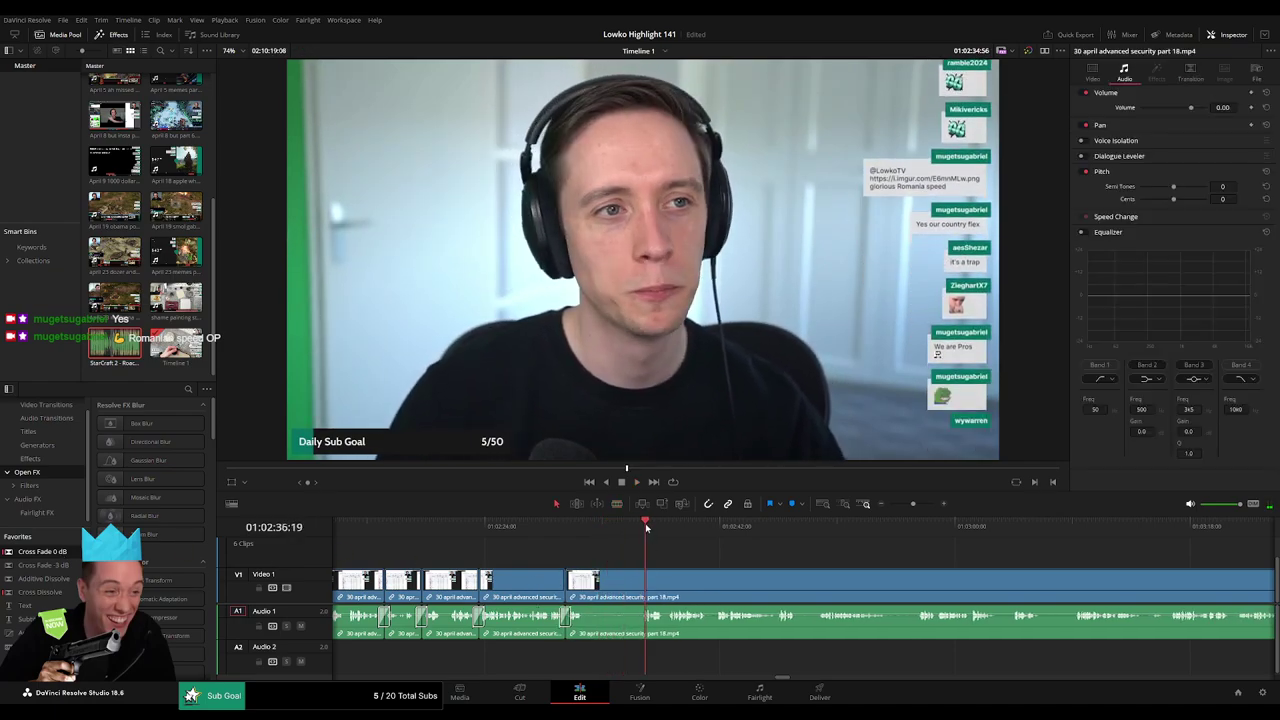
pyautogui.press('b')
pyautogui.click(587, 577)
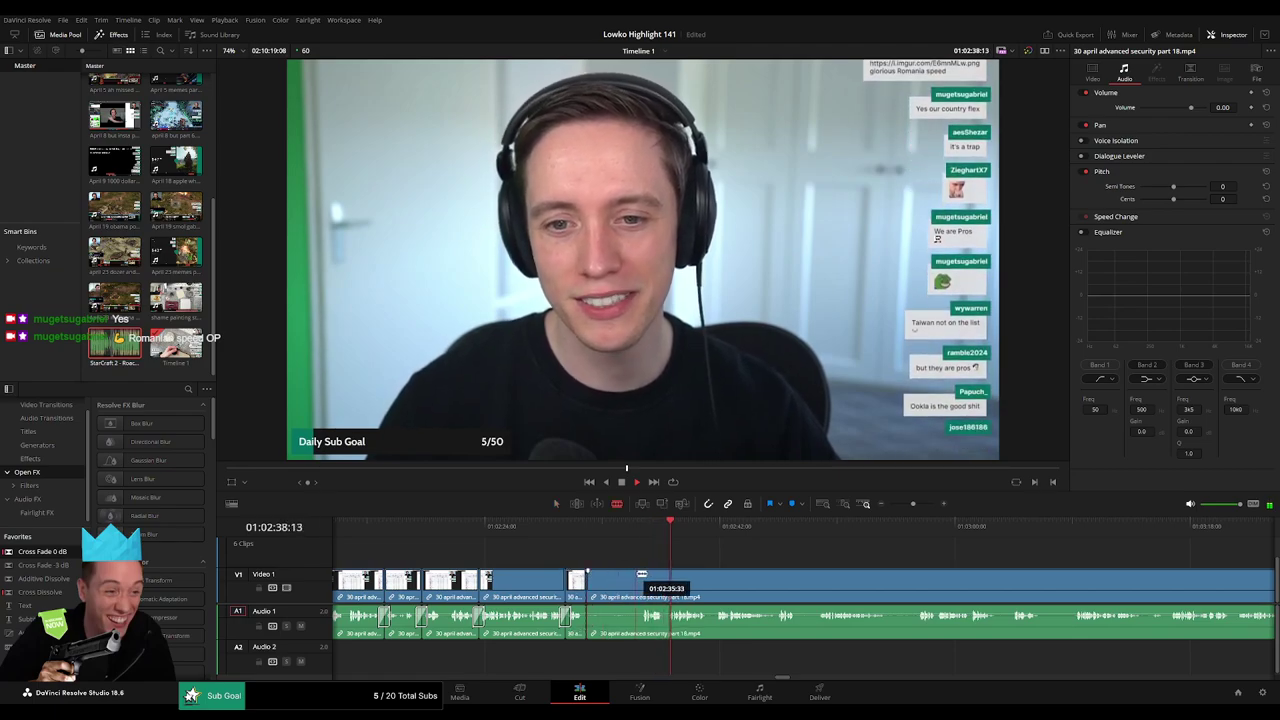
pyautogui.click(641, 576)
pyautogui.press('a')
pyautogui.click(627, 582)
pyautogui.press('Delete')
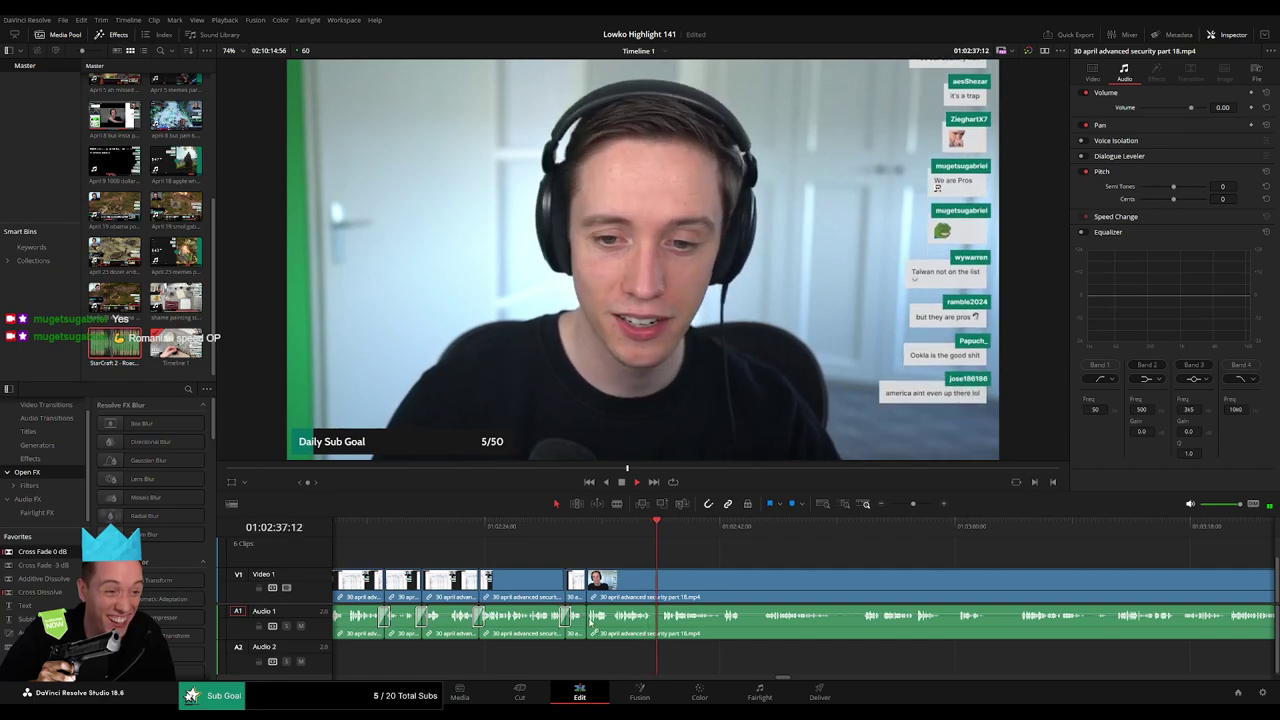
pyautogui.click(589, 619)
pyautogui.hotkey('shift', 't')
# Ripple-delete the talk between about 1:02:42 and 1:02:53 in the advanced security clip and cross-fade the audio cut.
pyautogui.moveTo(766, 583); pyautogui.dragTo(593, 565)
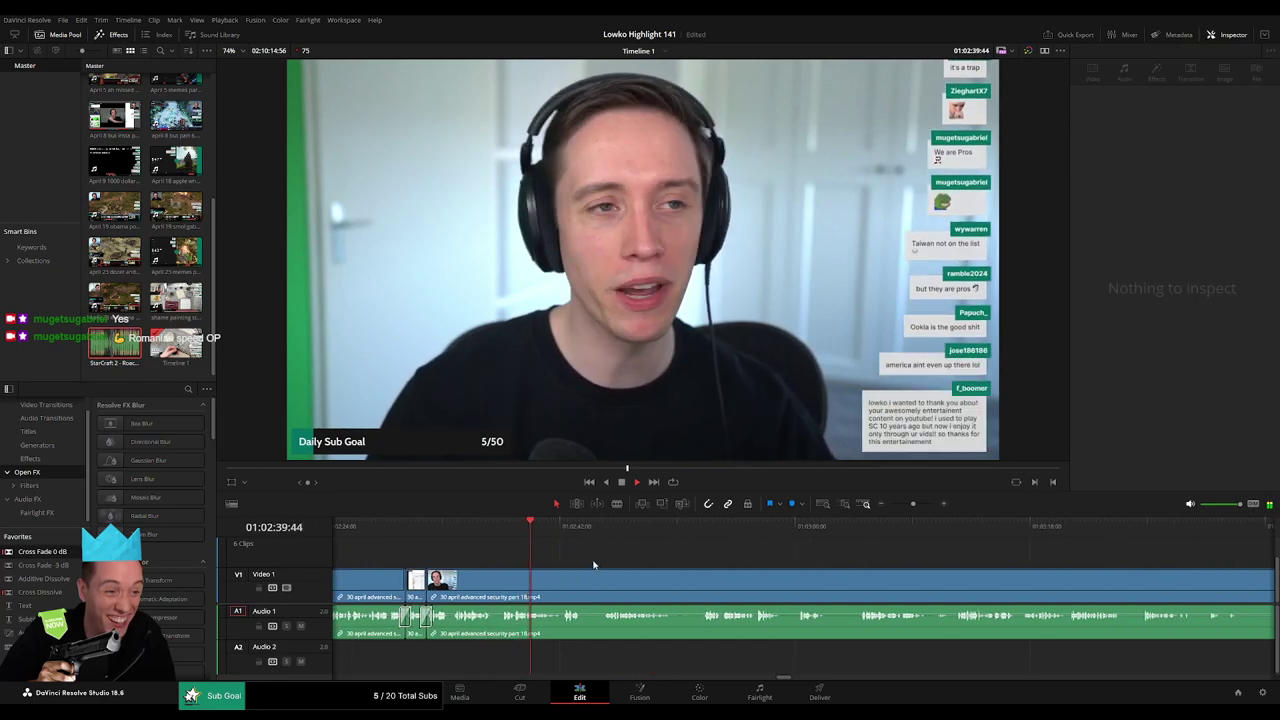
pyautogui.click(561, 531)
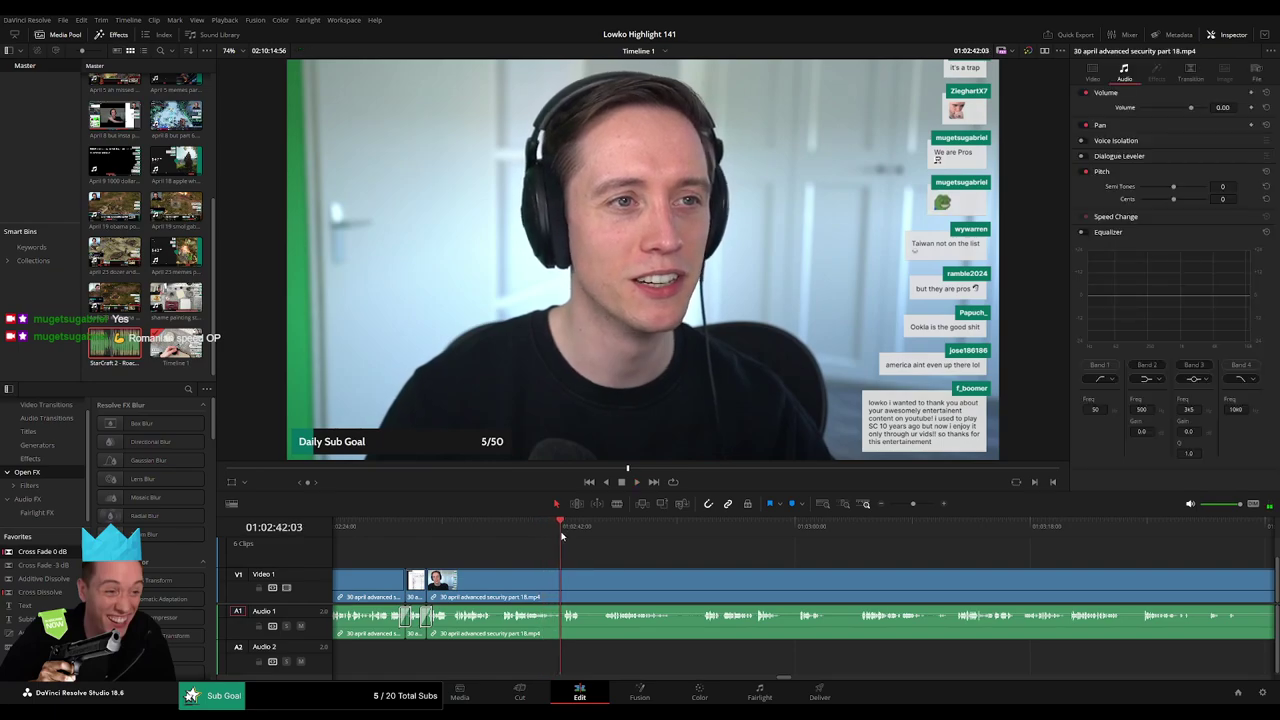
pyautogui.moveTo(584, 534); pyautogui.dragTo(604, 534)
pyautogui.press('b')
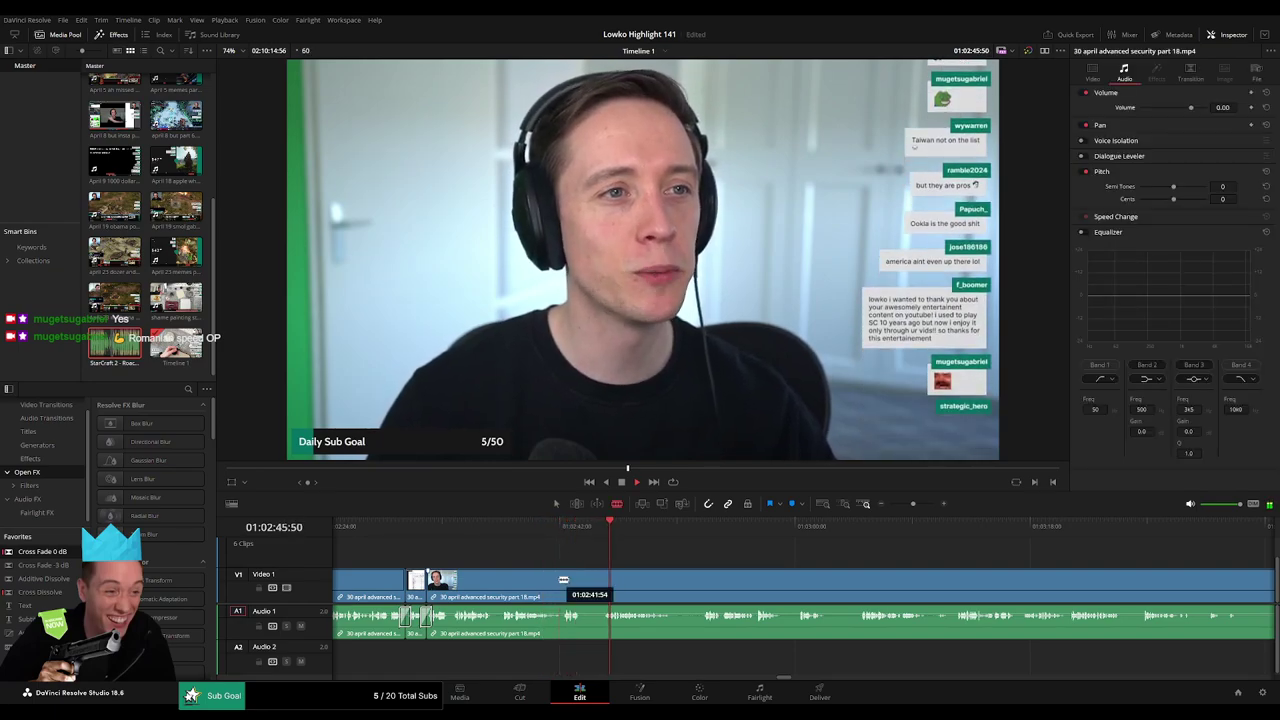
pyautogui.click(562, 580)
pyautogui.click(695, 534)
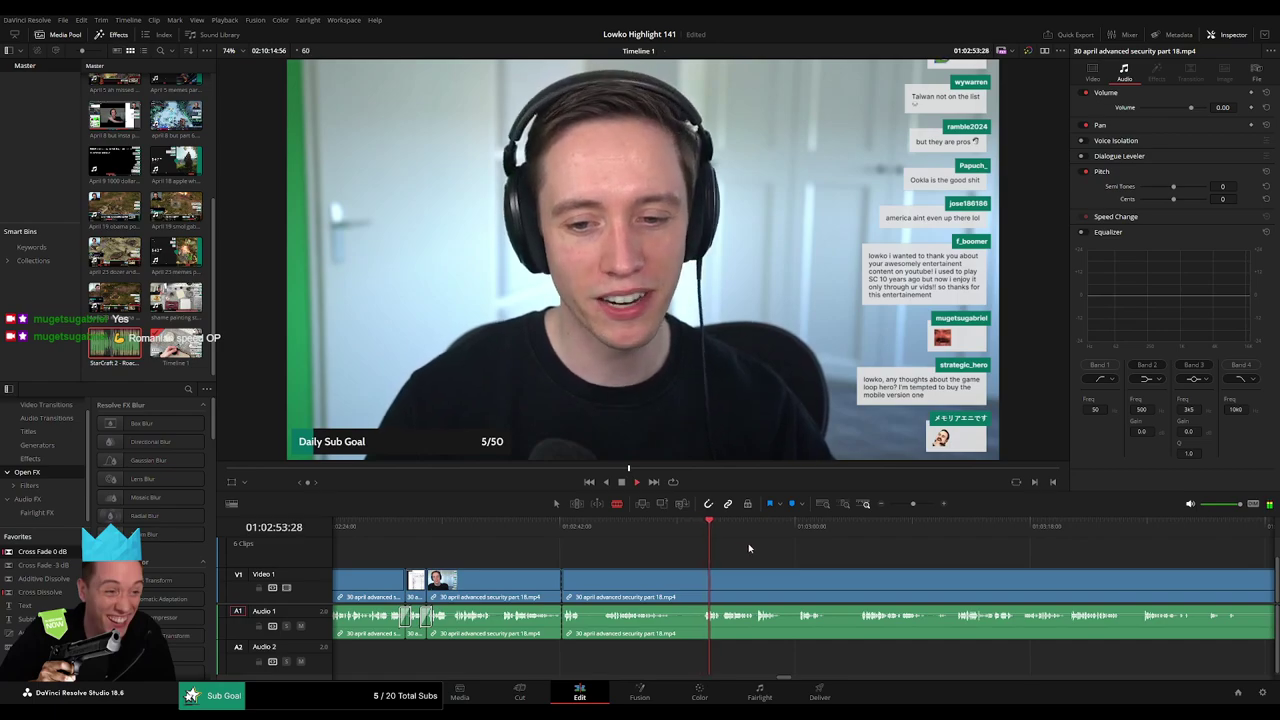
pyautogui.press('a')
pyautogui.click(690, 591)
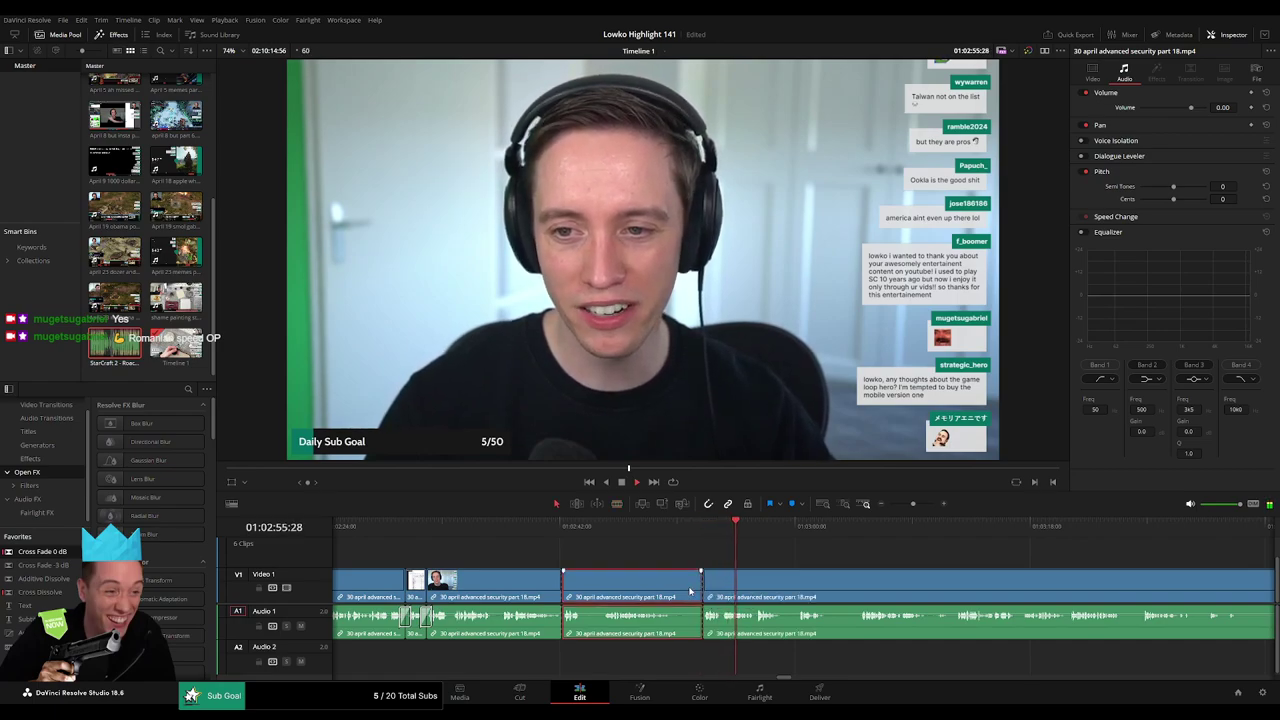
pyautogui.press('Delete')
pyautogui.click(577, 530)
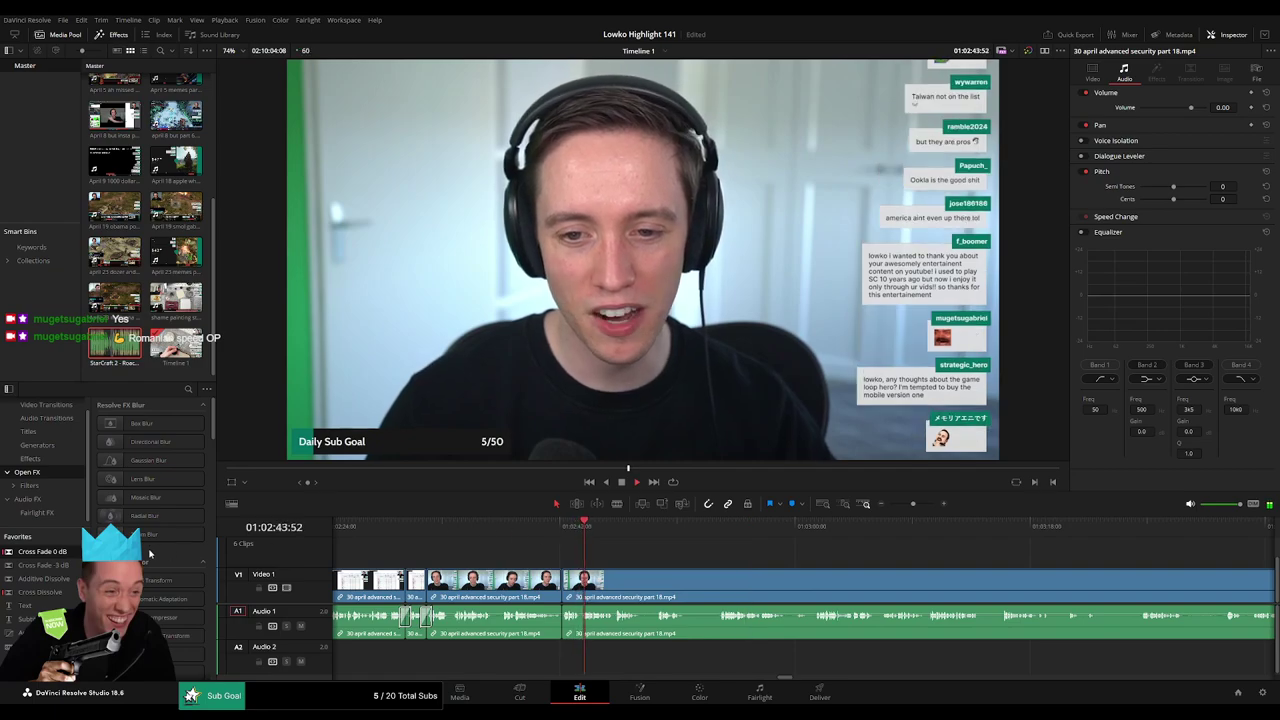
pyautogui.moveTo(235, 547); pyautogui.dragTo(561, 618)
# Ripple-delete the one-second pause from about 1:02:48 to 1:02:49 and cross-fade the audio cut.
pyautogui.press('space')
pyautogui.hscroll(3, 538, 562)
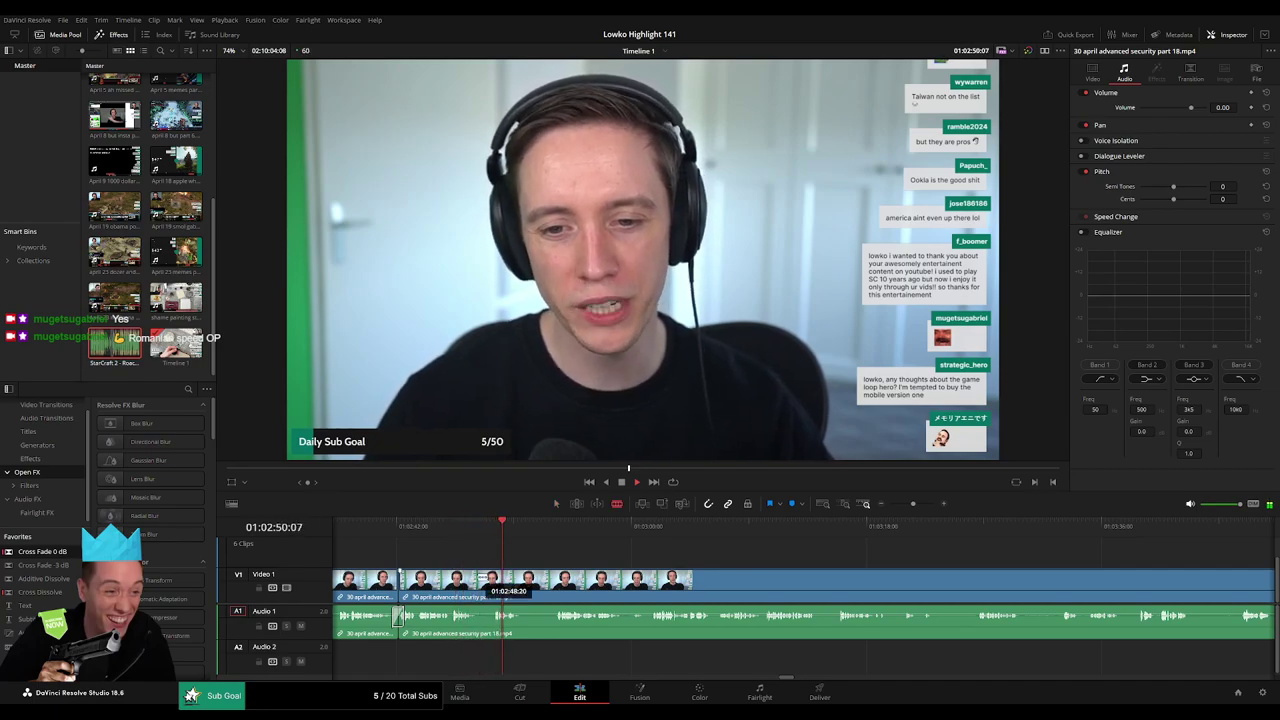
pyautogui.click(480, 577)
pyautogui.click(494, 577)
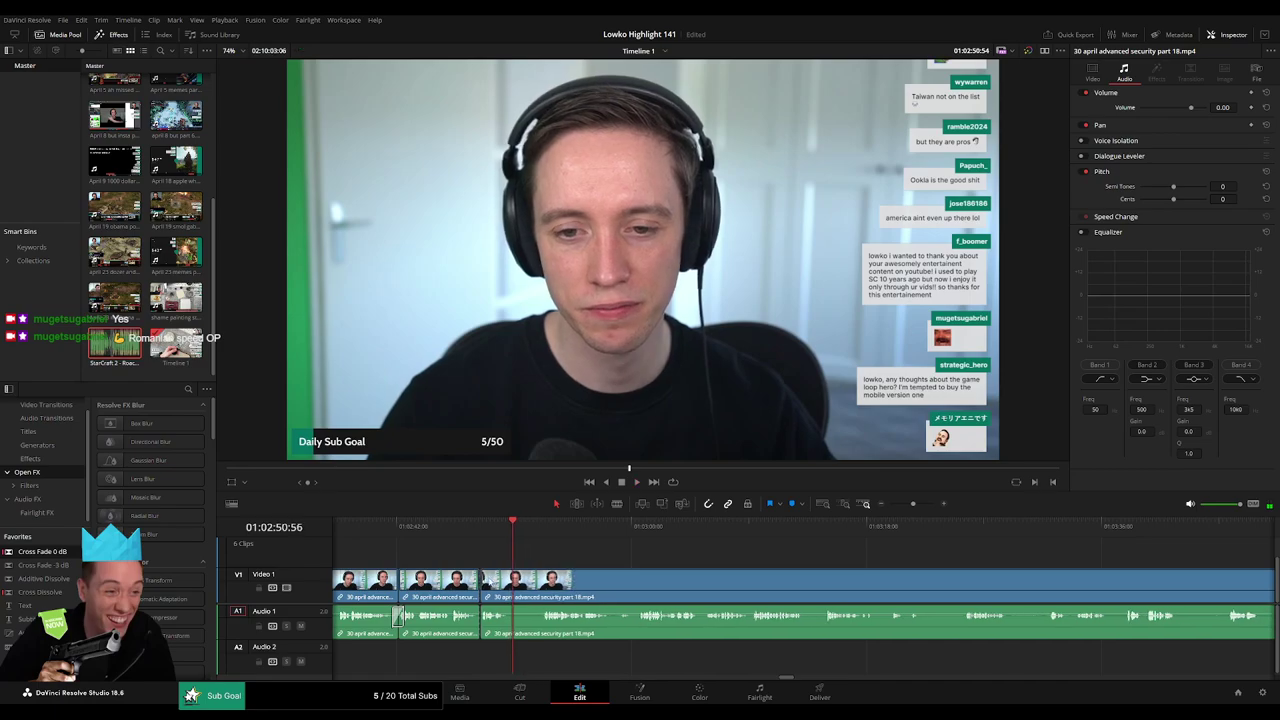
pyautogui.click(548, 548)
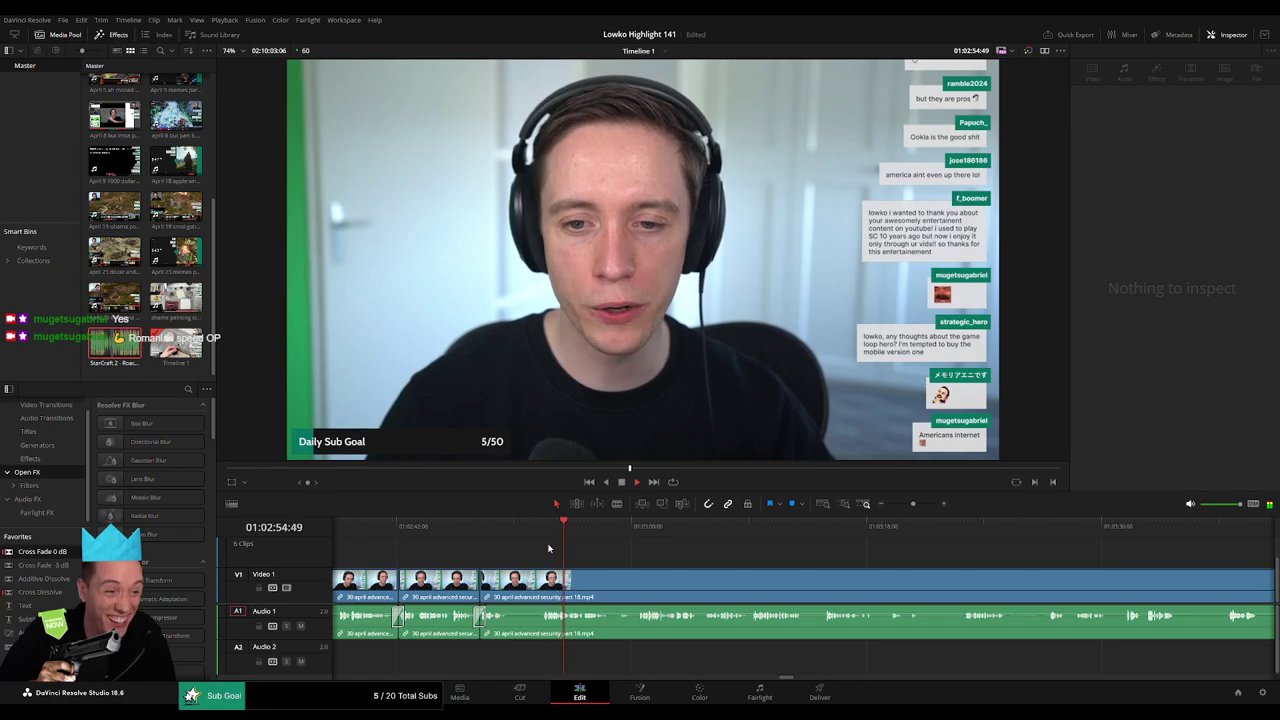
# Ripple-delete the segment between about 1:02:51 and 1:02:53 in the advanced security clip and cross-fade the audio cut.
pyautogui.click(510, 580)
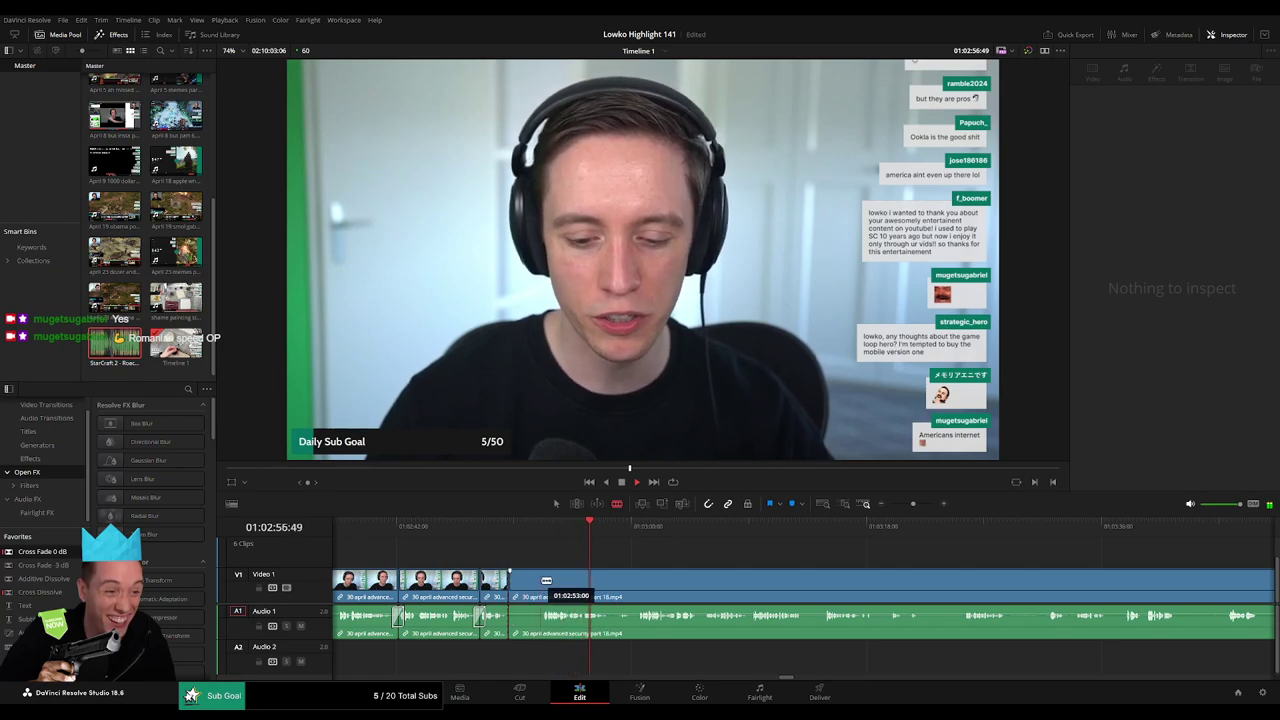
pyautogui.click(540, 580)
pyautogui.press('a')
pyautogui.click(531, 587)
pyautogui.press('Delete')
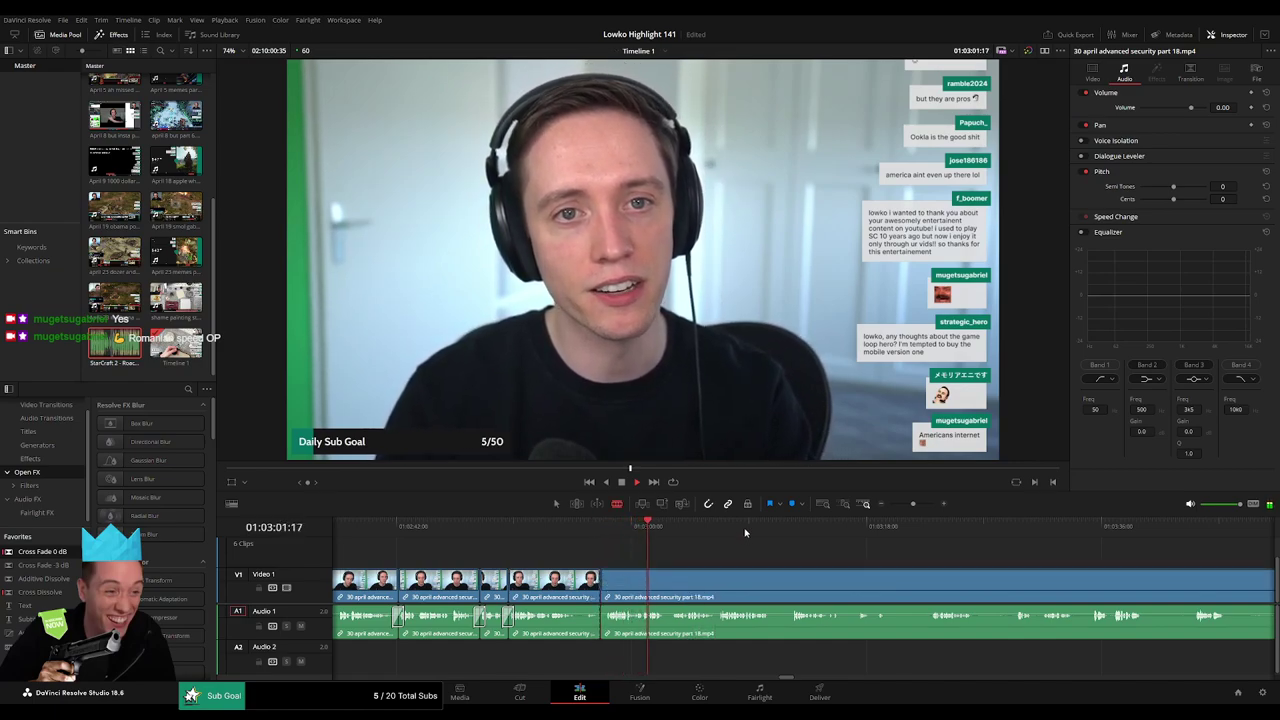
# Skim the advanced security clip between about 1:03:24 and 1:05:12 for the point where the relevant talk resumes.
pyautogui.click(942, 538)
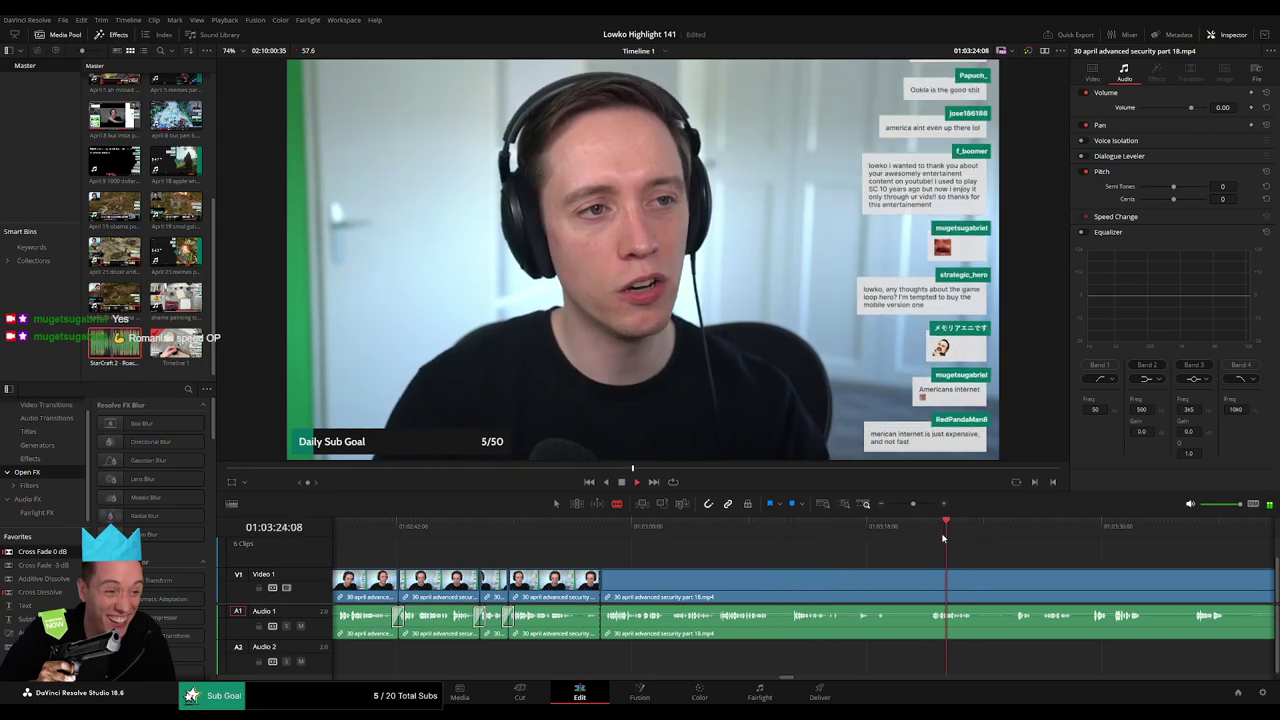
pyautogui.click(1011, 529)
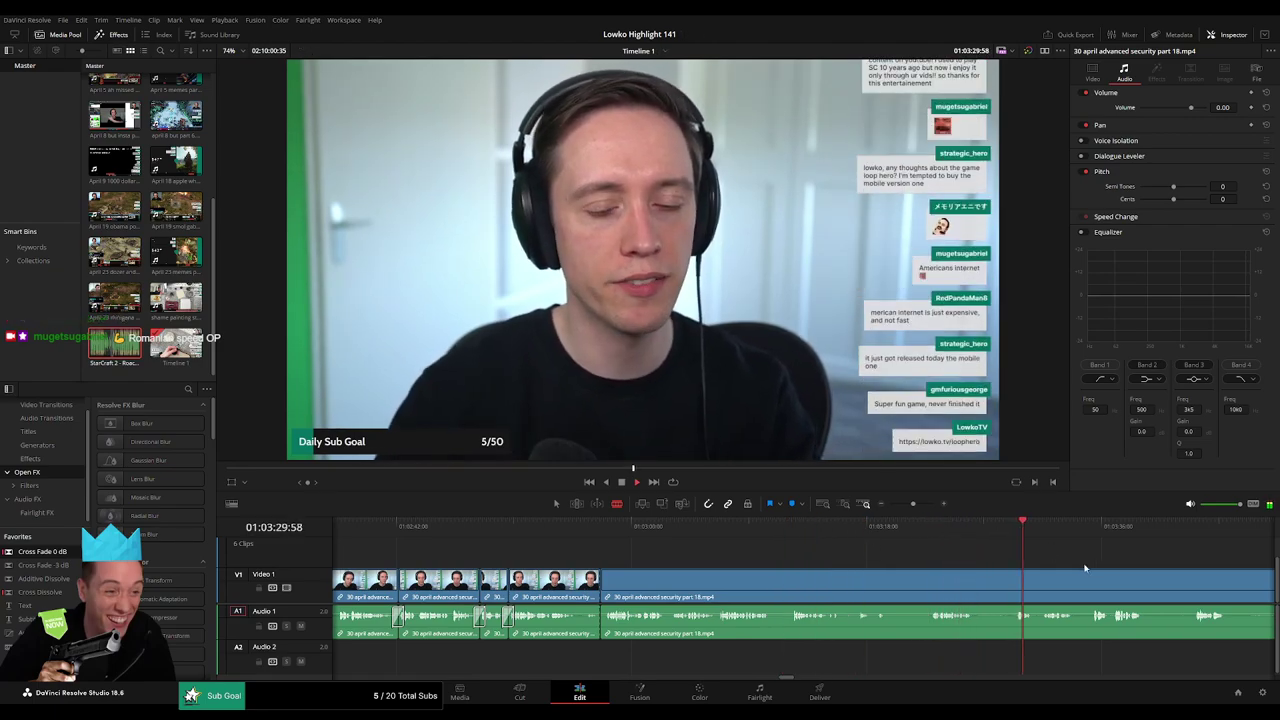
pyautogui.moveTo(1086, 566); pyautogui.dragTo(1193, 536)
pyautogui.click(991, 537)
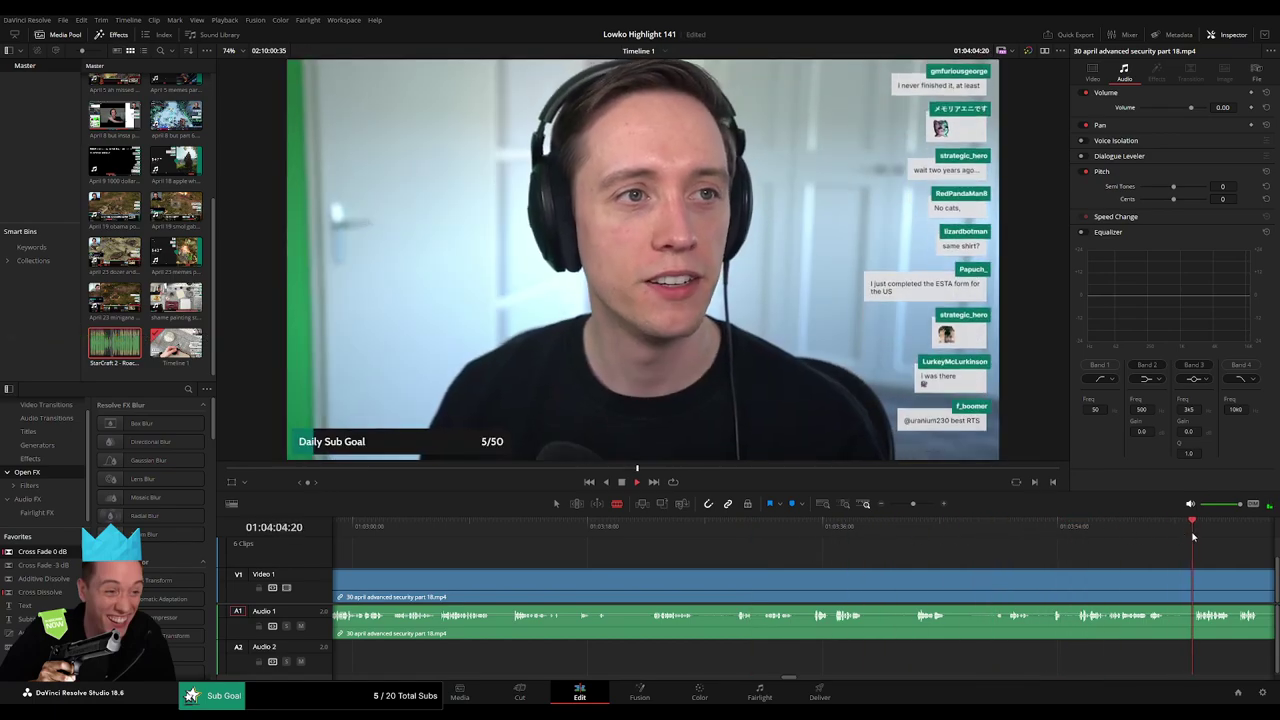
pyautogui.moveTo(913, 505); pyautogui.dragTo(892, 519)
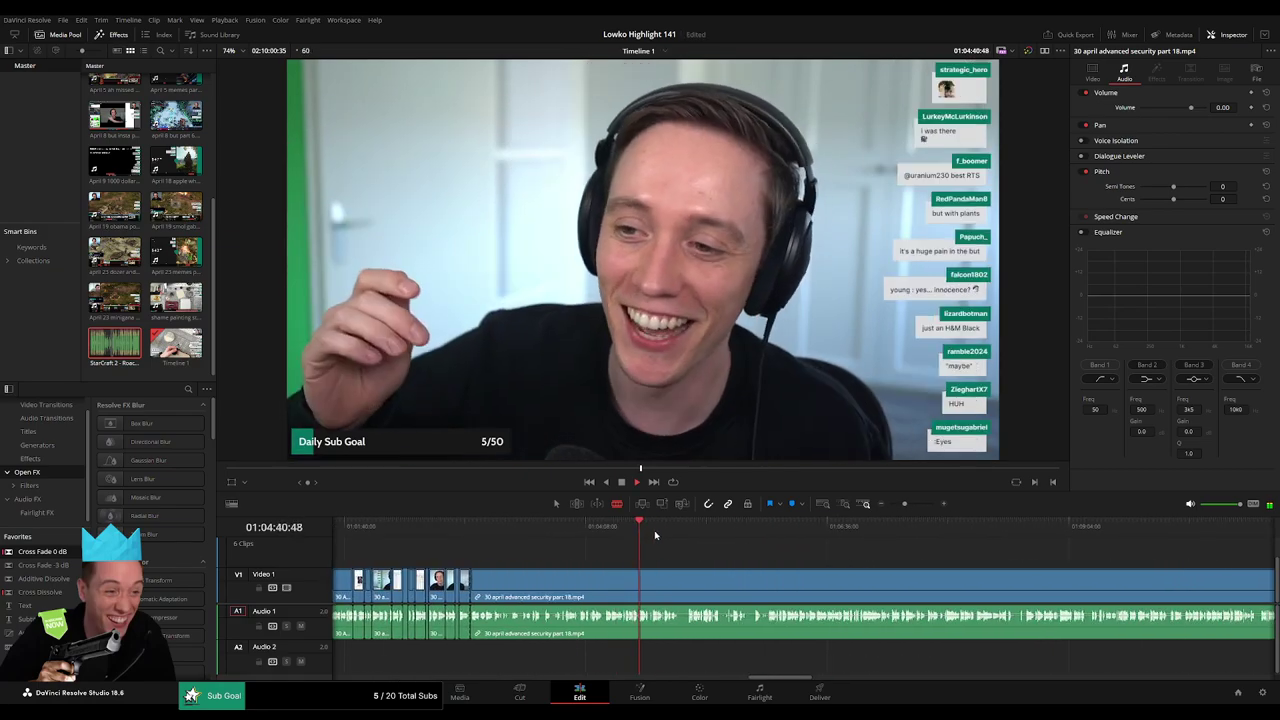
pyautogui.click(687, 535)
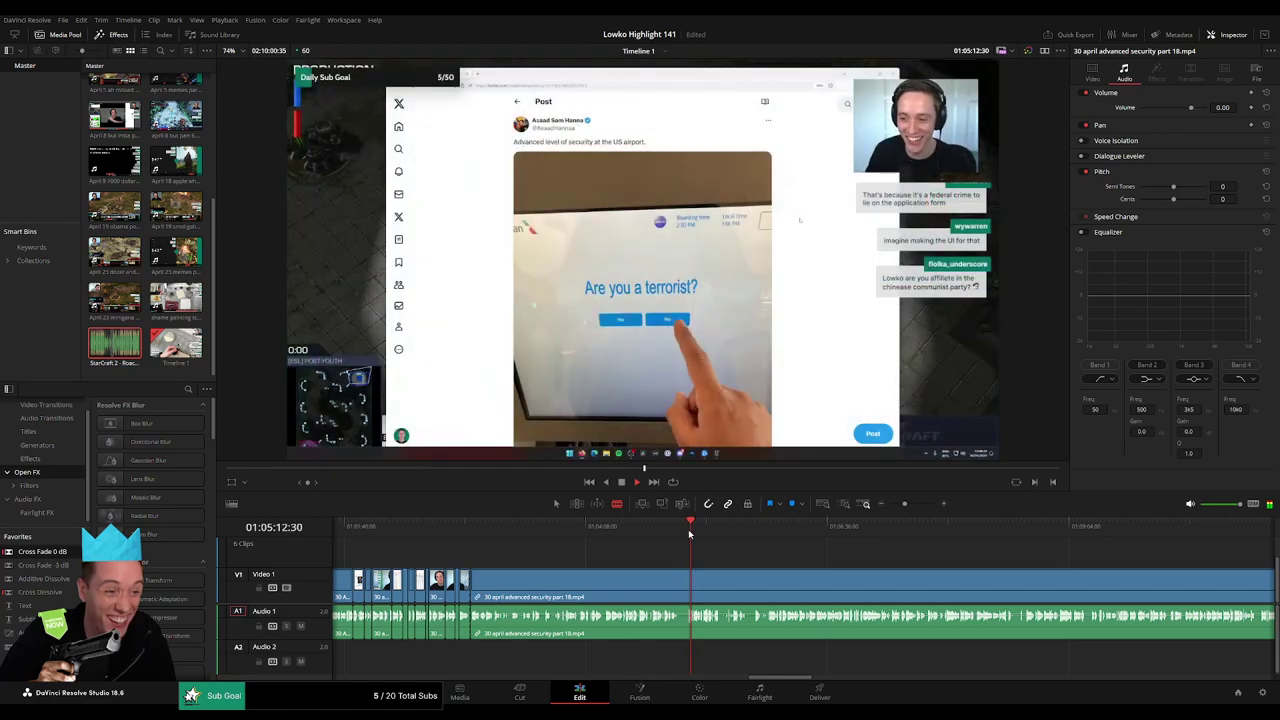
pyautogui.click(638, 533)
pyautogui.click(610, 530)
pyautogui.click(593, 528)
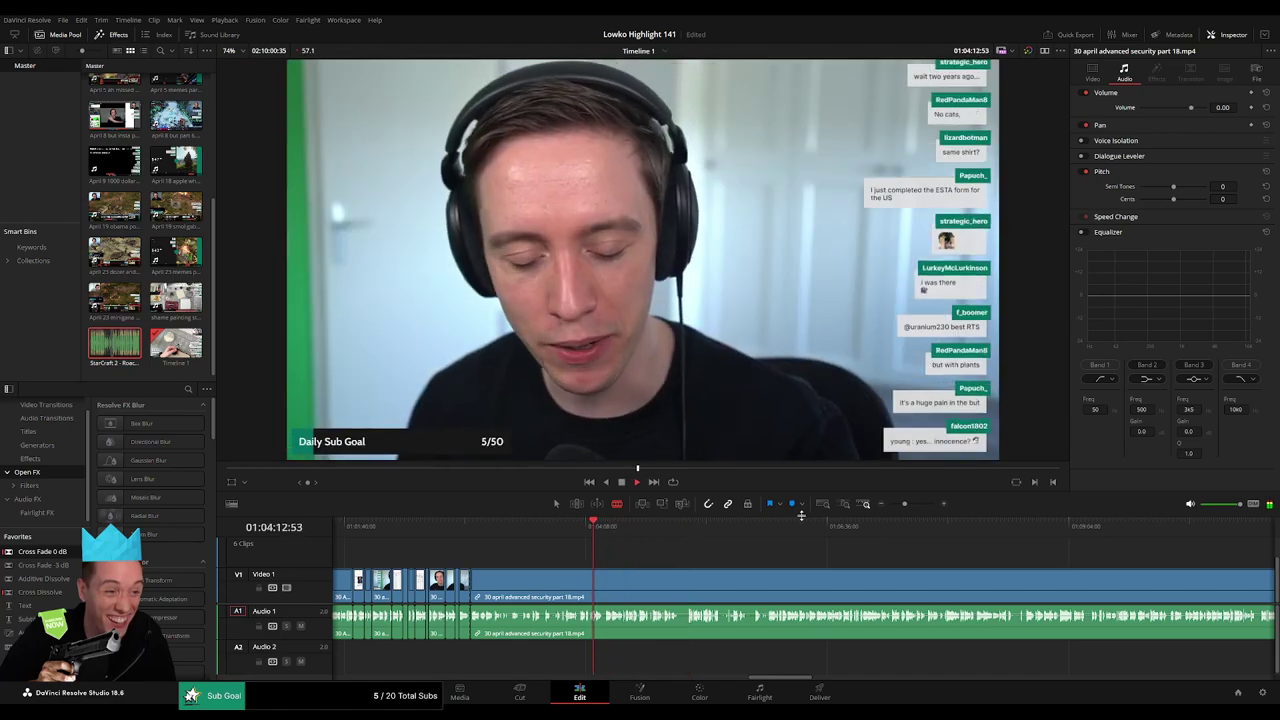
# Ripple-delete the talk between about 1:02:58 and 1:04:04 in the advanced security clip and cross-fade the audio cut.
pyautogui.moveTo(904, 503); pyautogui.dragTo(914, 503)
pyautogui.click(633, 533)
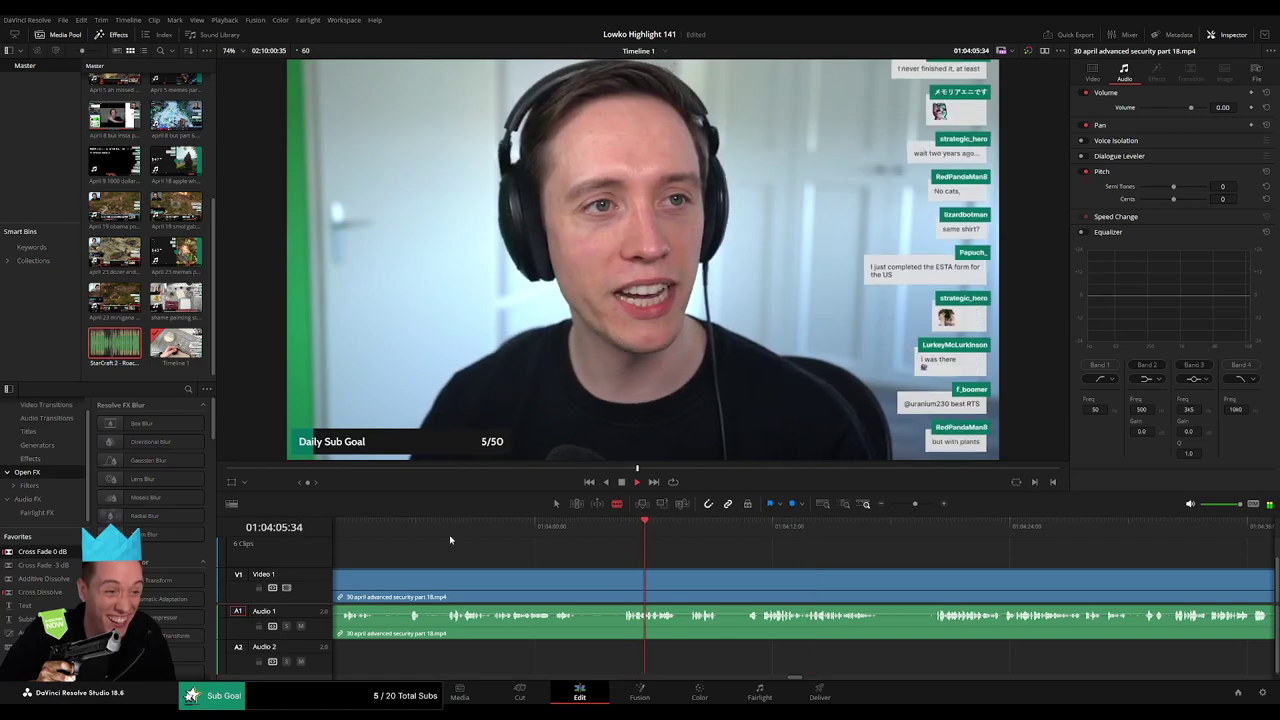
pyautogui.click(450, 540)
pyautogui.click(760, 530)
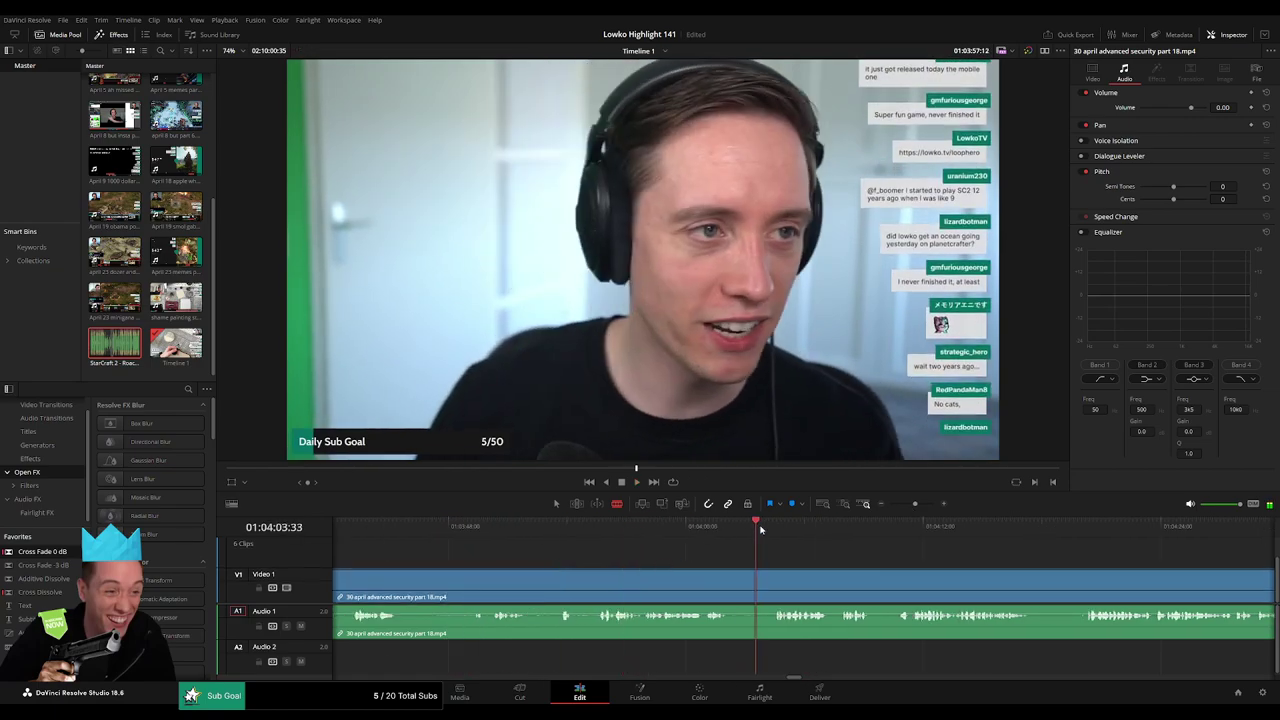
pyautogui.press('space')
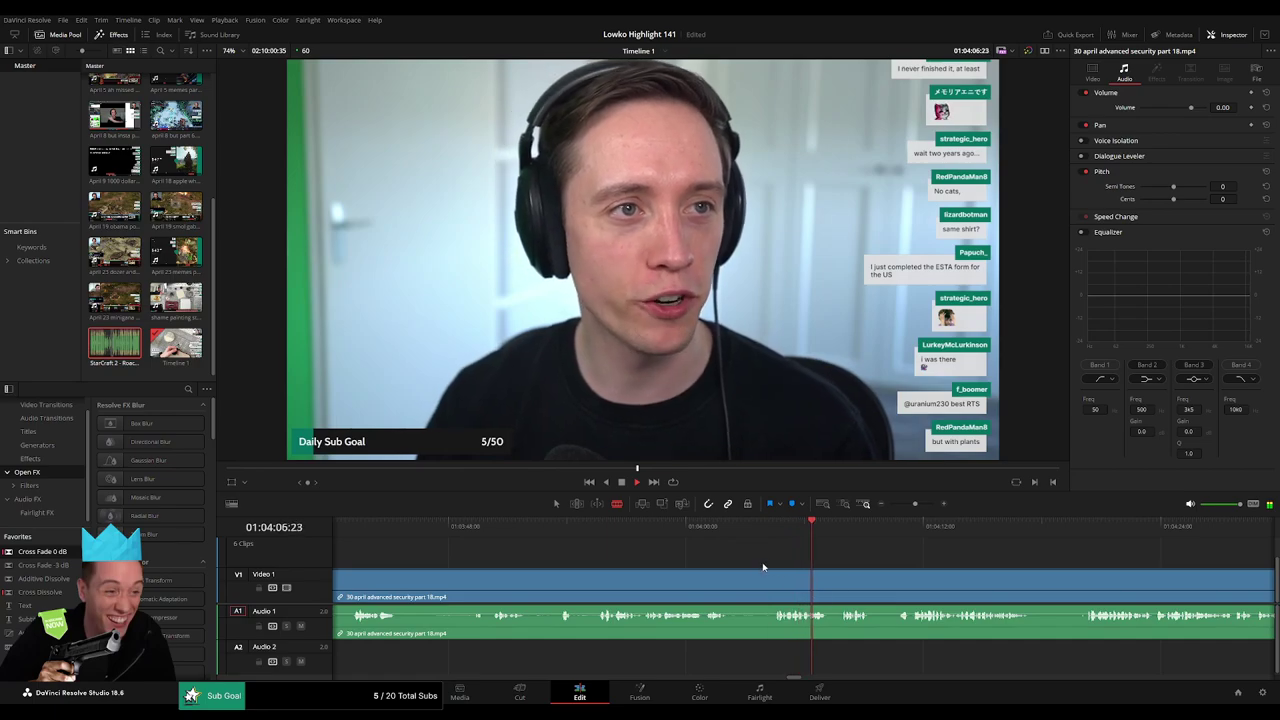
pyautogui.click(771, 580)
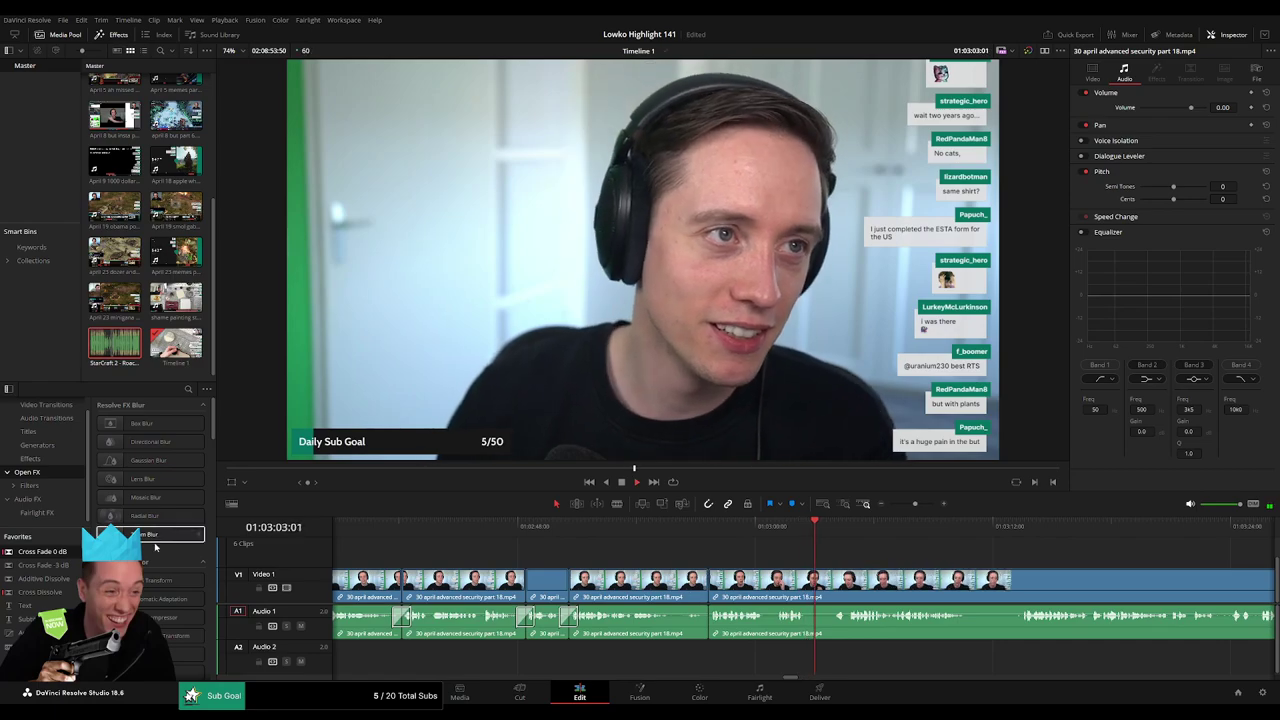
pyautogui.moveTo(712, 629); pyautogui.dragTo(710, 625)
# Ripple-delete the two-second segment between about 1:03:03 and 1:03:05 and cross-fade the audio cut.
pyautogui.hscroll(5, 700, 610)
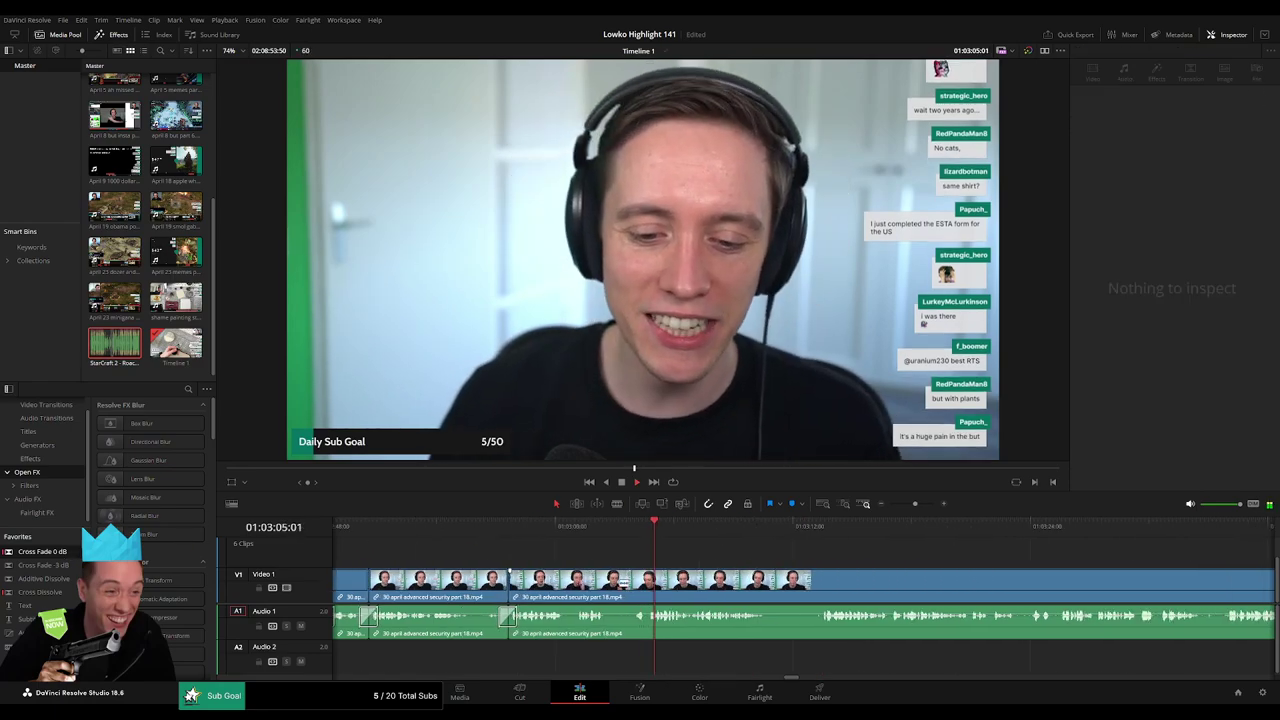
pyautogui.press('b')
pyautogui.click(612, 580)
pyautogui.click(631, 530)
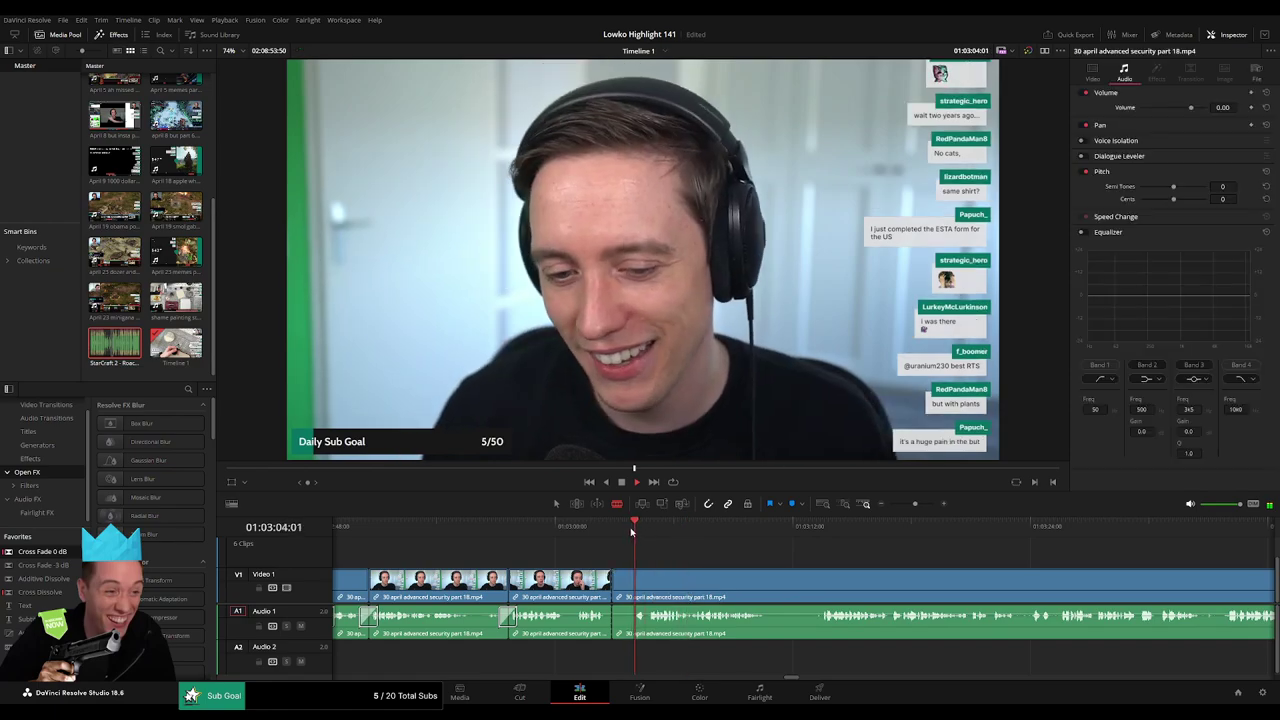
pyautogui.click(645, 578)
pyautogui.press('a')
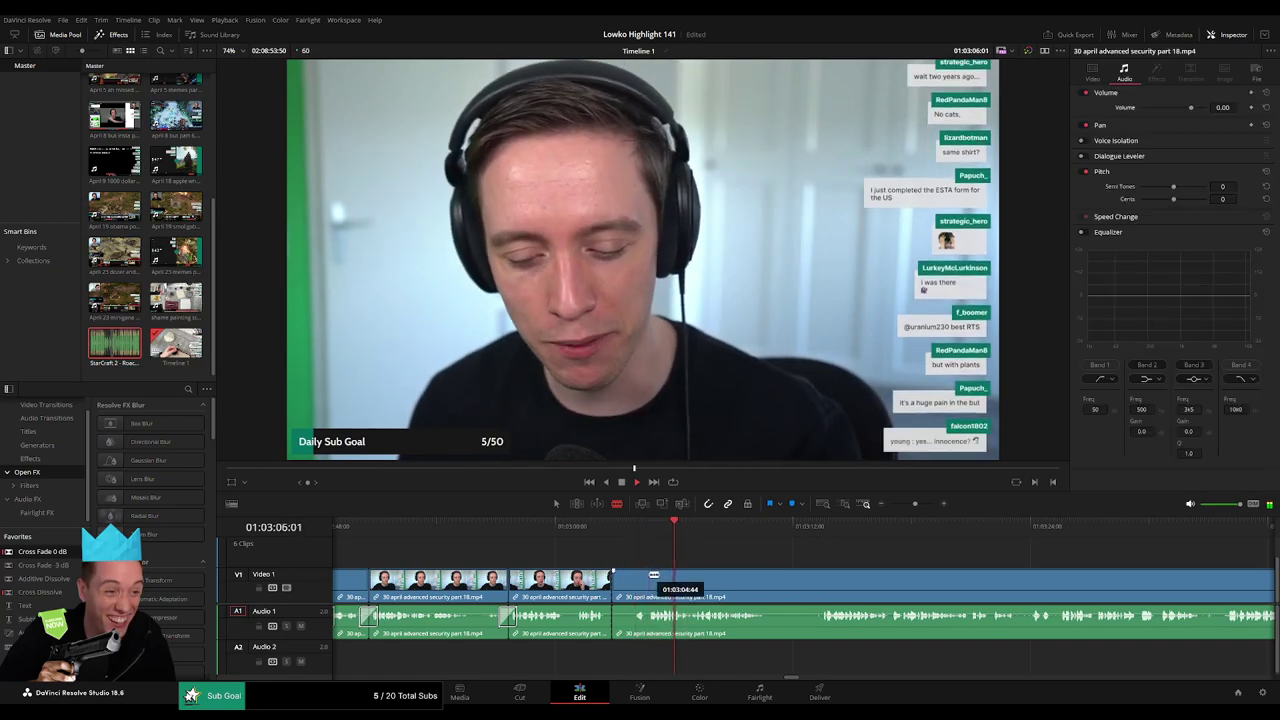
pyautogui.click(635, 582)
pyautogui.press('Delete')
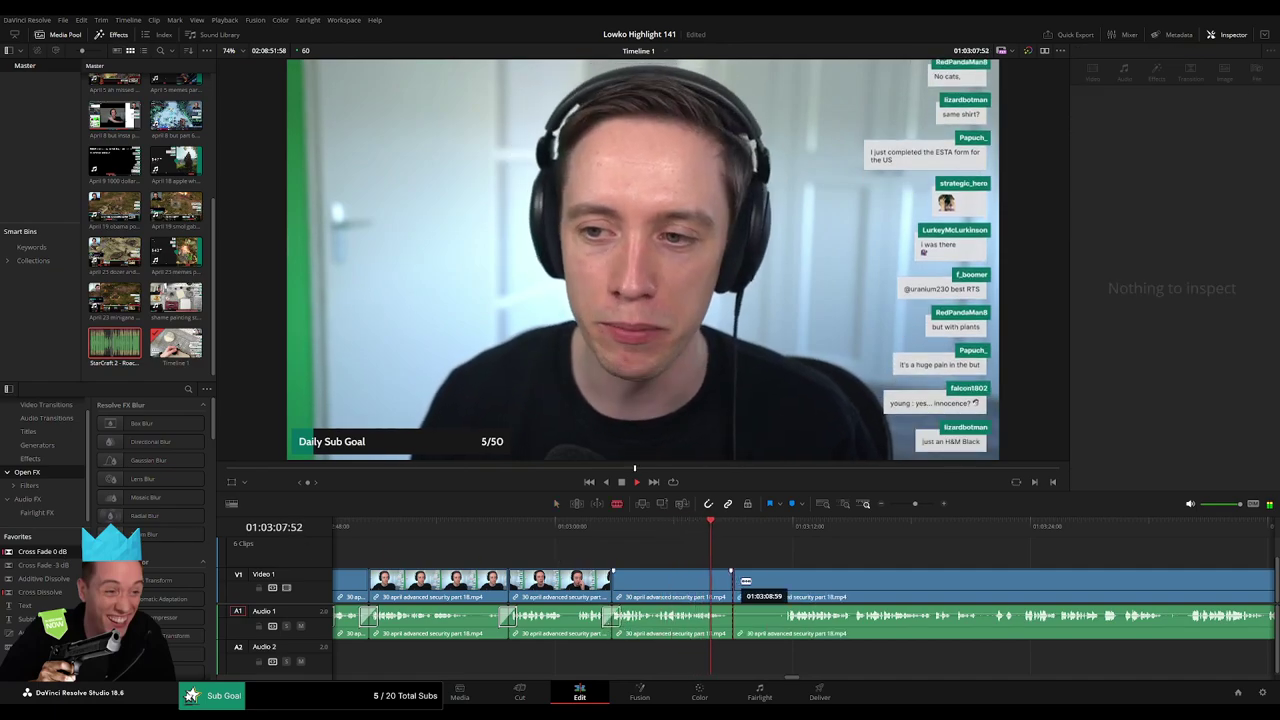
# Ripple-delete the segment of about 2.5 seconds starting at about 1:03:09 in the advanced security clip.
pyautogui.click(781, 581)
pyautogui.press('a')
pyautogui.click(764, 586)
pyautogui.press('Delete')
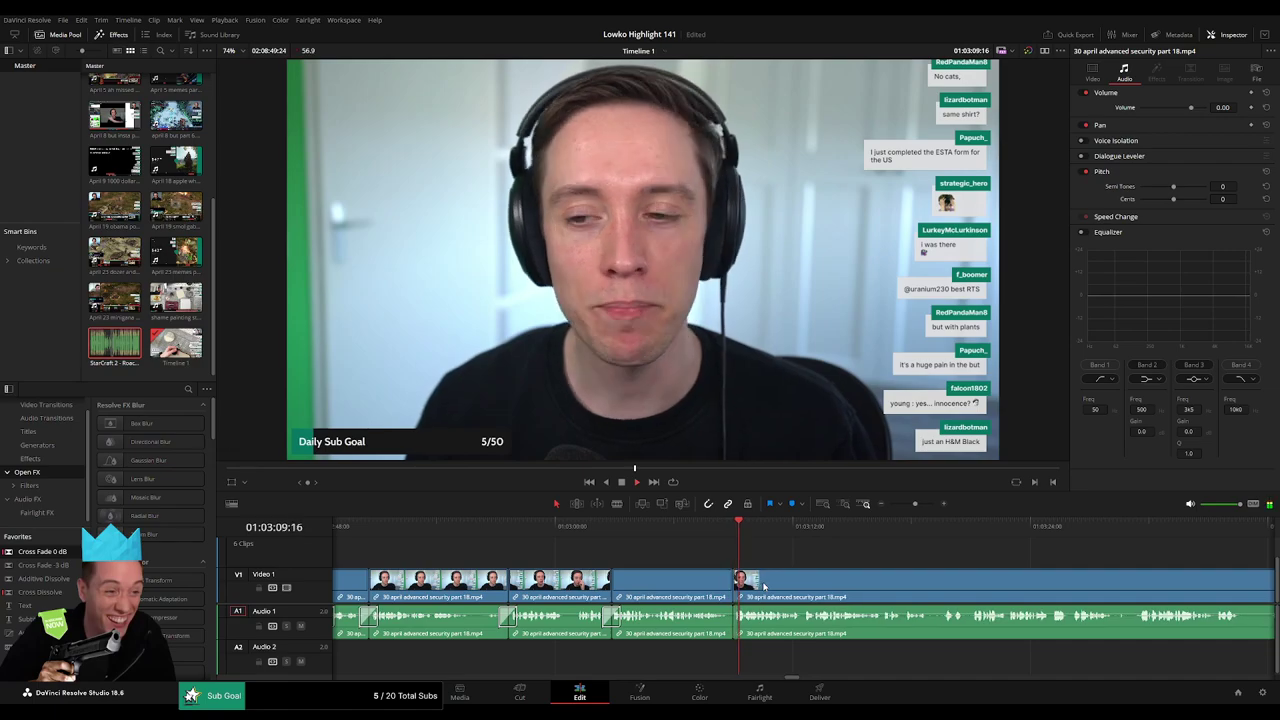
# Ripple-delete the segment between about 1:03:35 and 1:03:38 in the advanced security clip and cross-fade the audio cut.
pyautogui.hscroll(3, 627, 568)
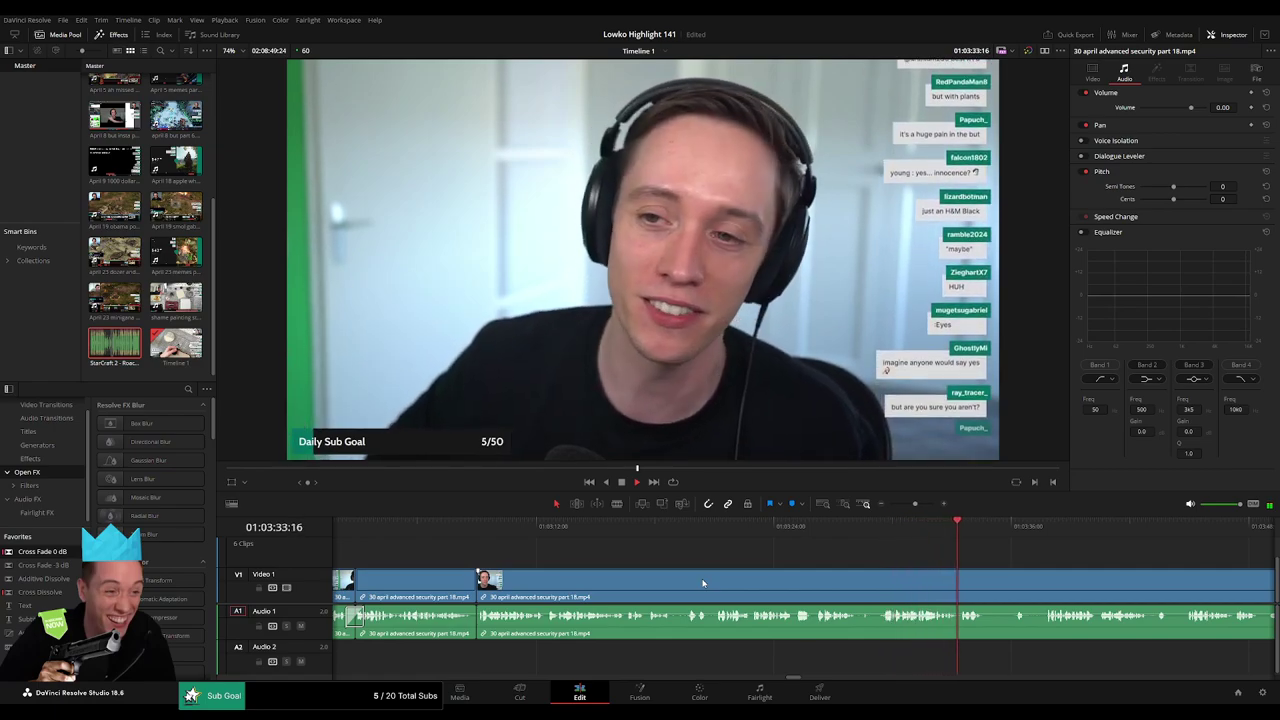
pyautogui.hscroll(5, 662, 542)
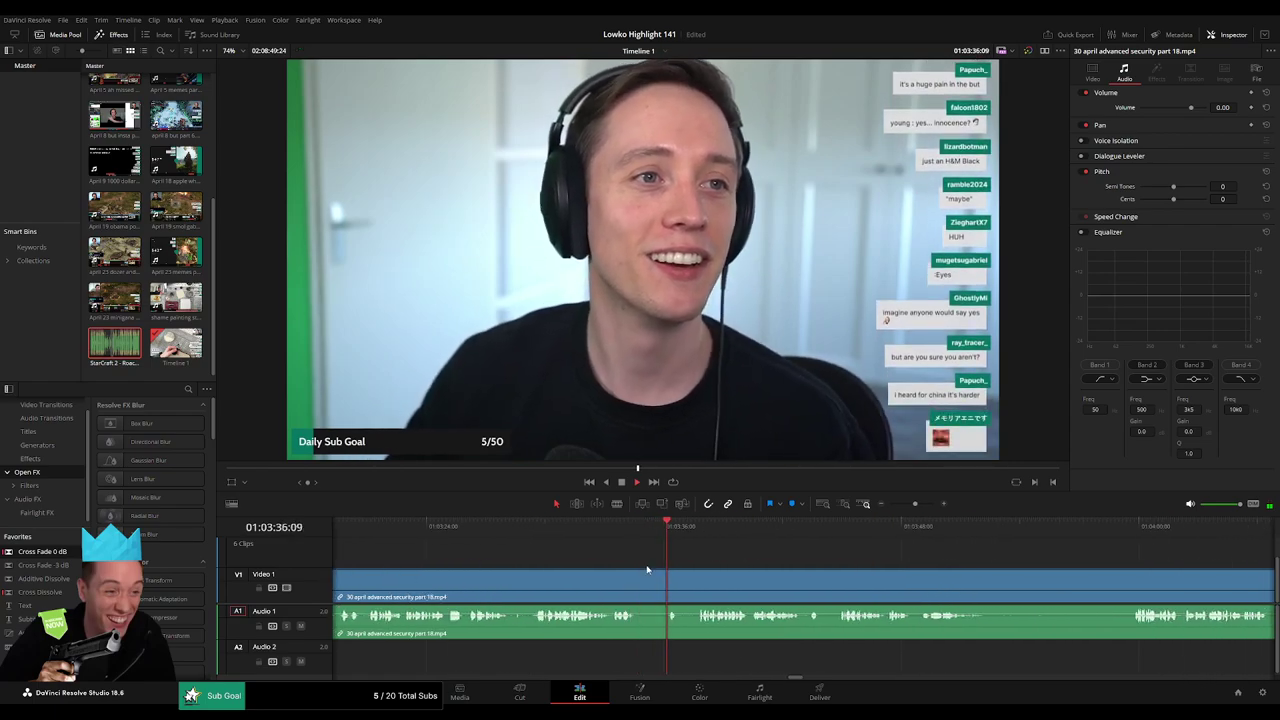
pyautogui.click(643, 583)
pyautogui.click(697, 583)
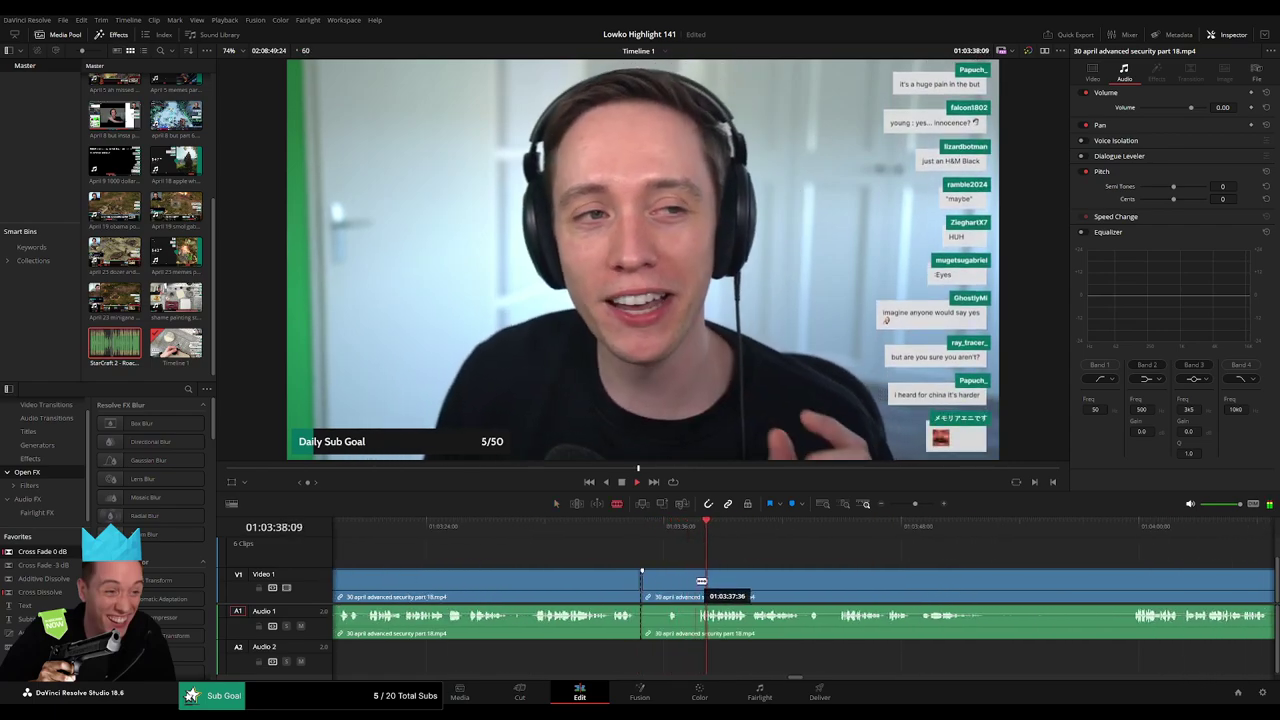
pyautogui.press('a')
pyautogui.click(670, 583)
pyautogui.press('Delete')
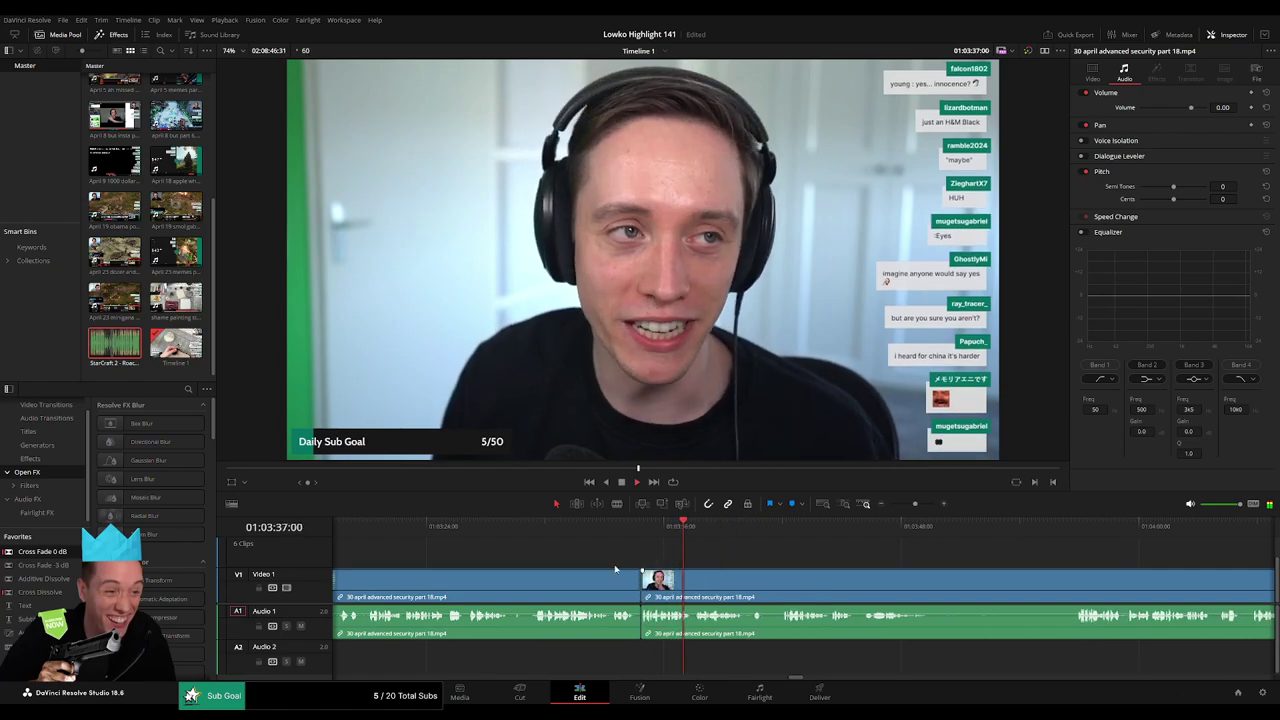
# Ripple-delete the seven-second pause between about 1:03:50 and 1:03:57 and cross-fade the audio cut.
pyautogui.hscroll(3, 707, 576)
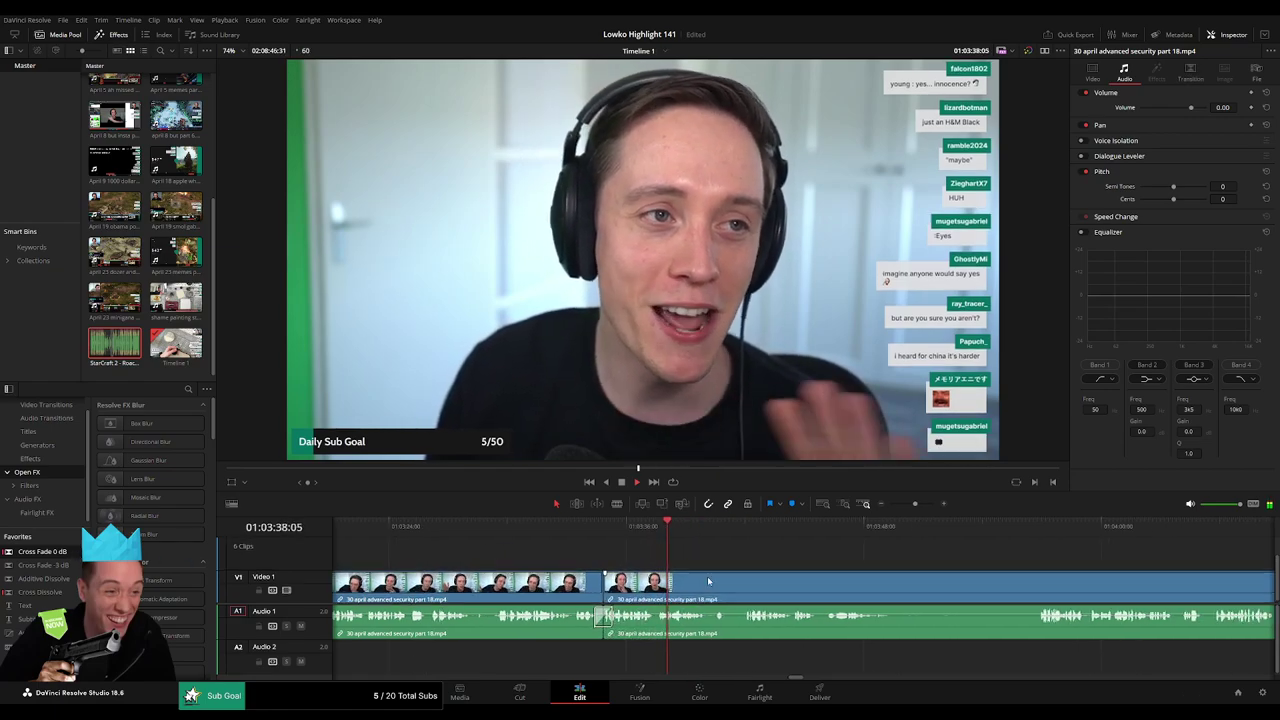
pyautogui.hscroll(2, 615, 561)
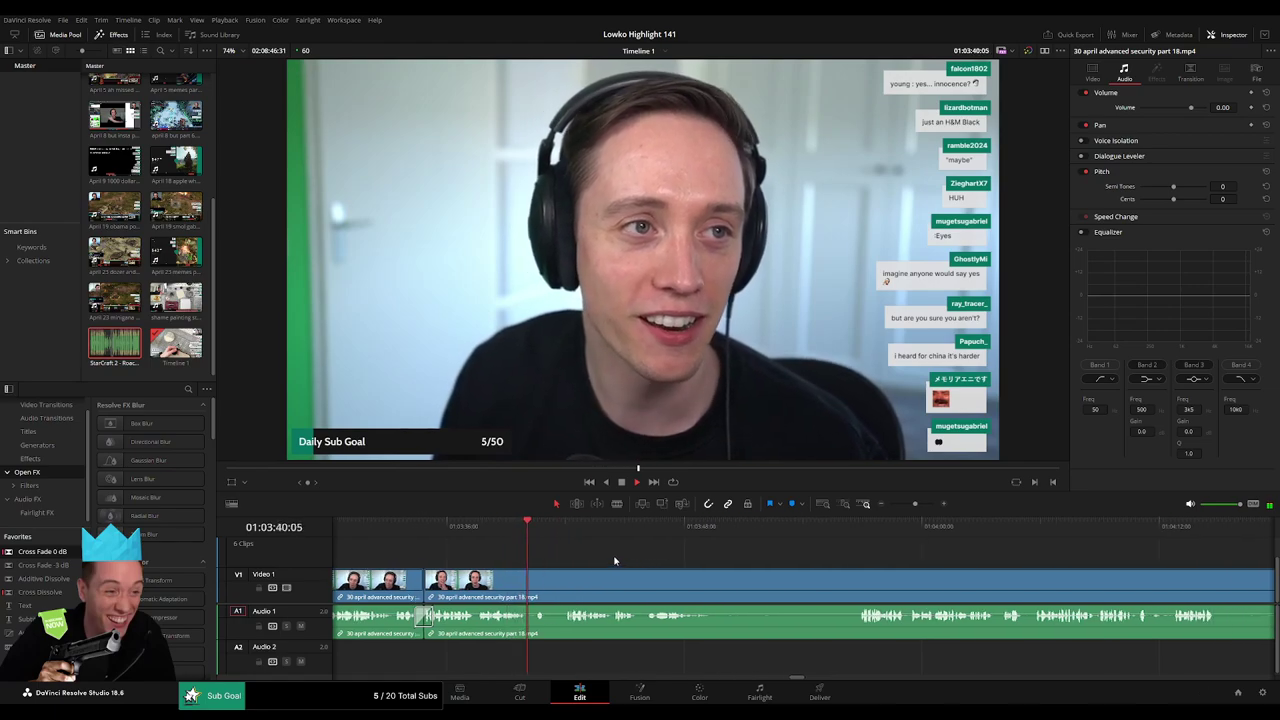
pyautogui.press('b')
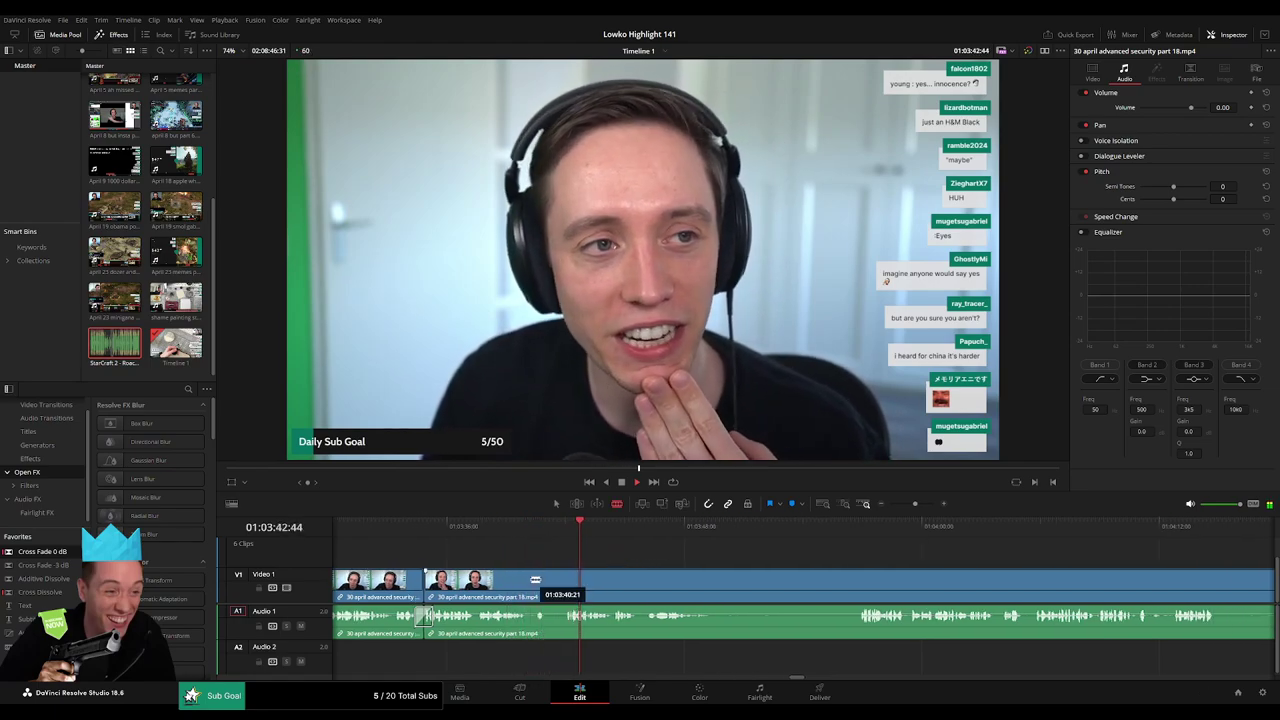
pyautogui.press('a')
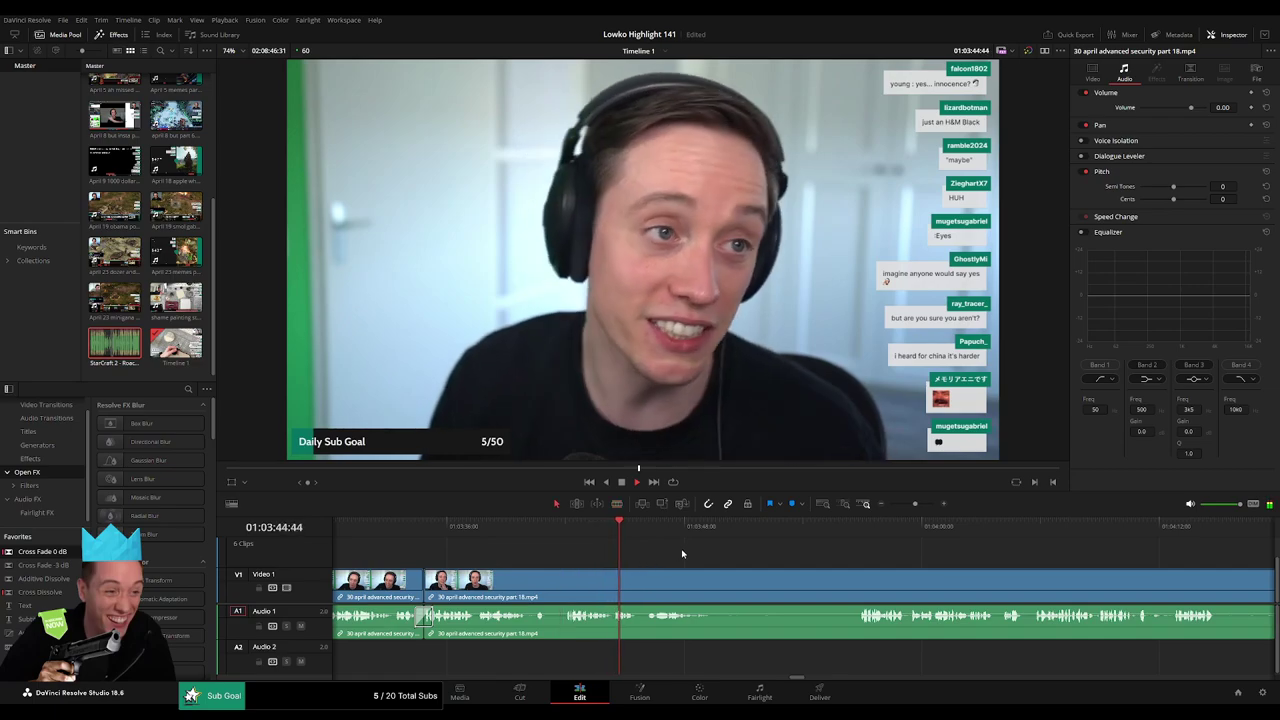
pyautogui.hscroll(2, 767, 558)
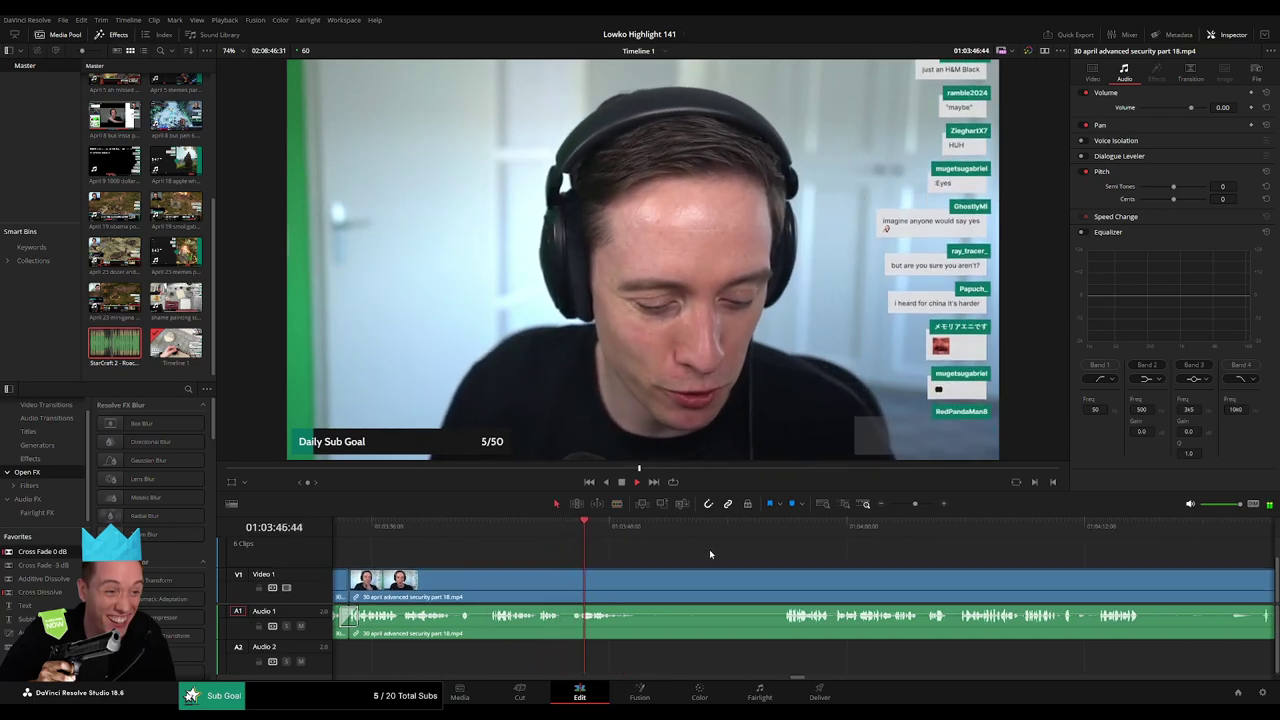
pyautogui.press('b')
pyautogui.click(643, 587)
pyautogui.click(780, 587)
pyautogui.press('a')
pyautogui.click(751, 588)
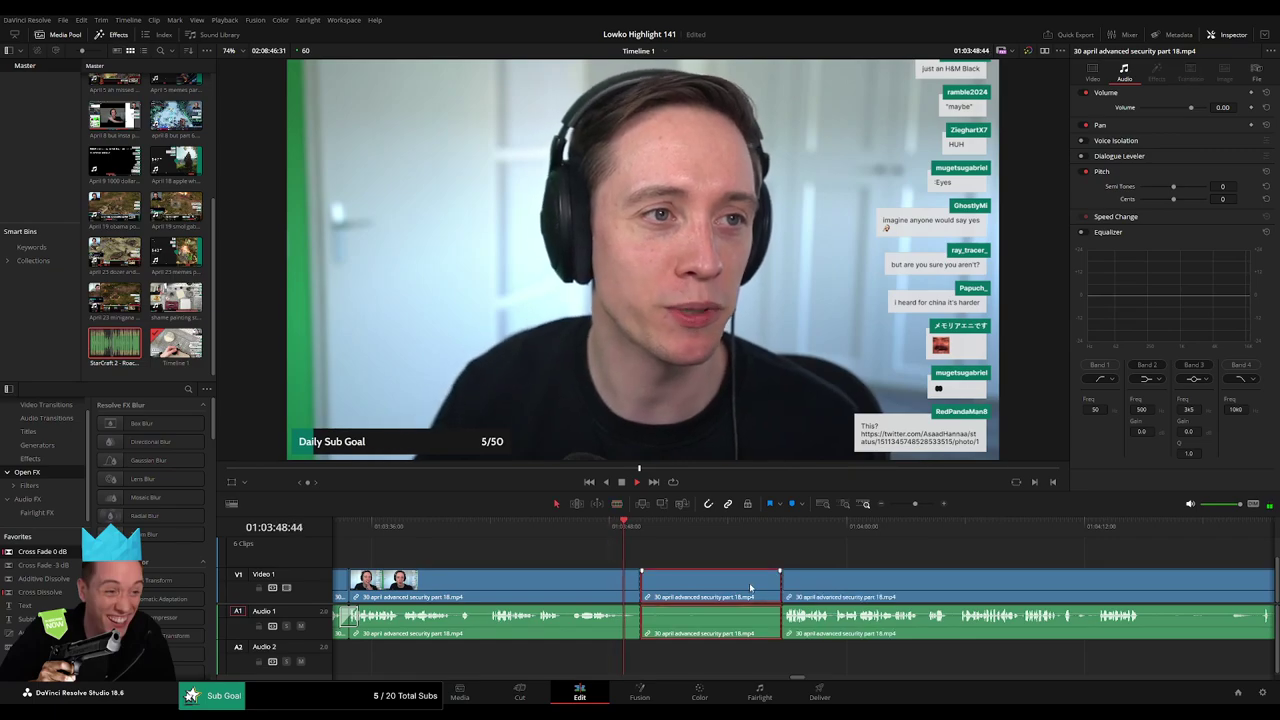
pyautogui.press('Delete')
pyautogui.click(712, 587)
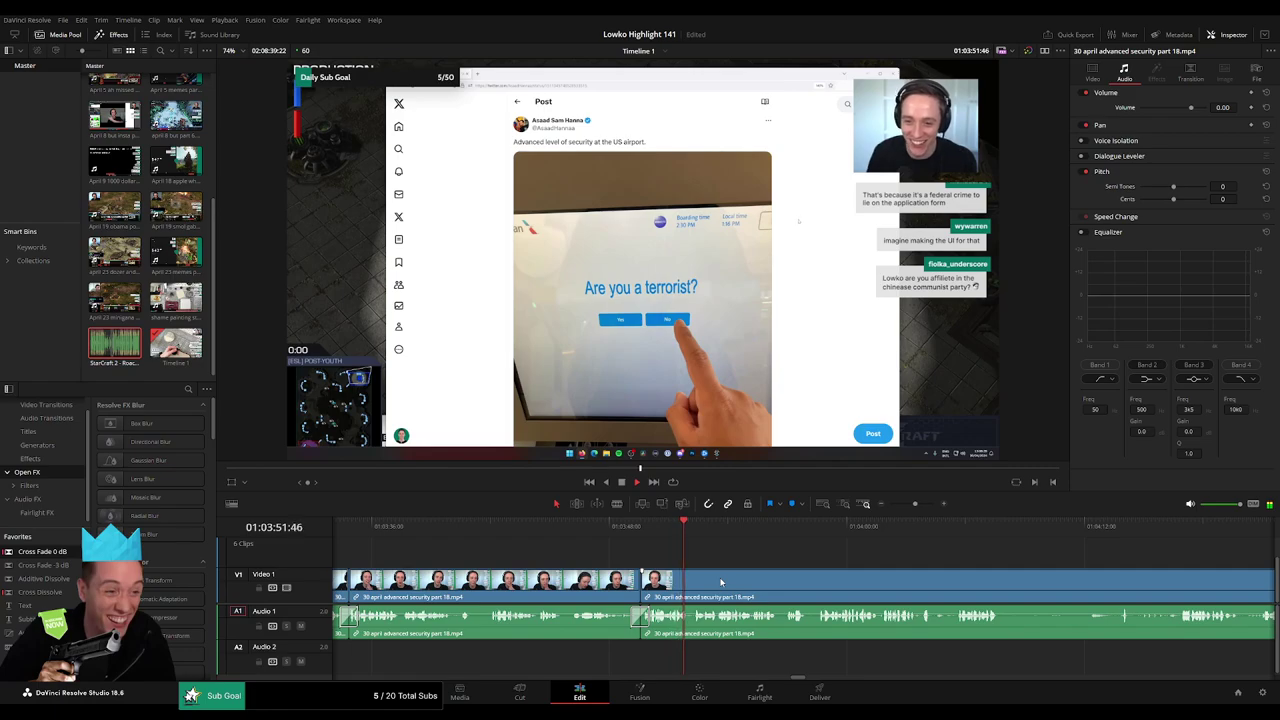
# Isolate the short word just after the last cross-fade by splitting the clip at 01:03:50:54 and 01:03:51:07.
pyautogui.press('space')
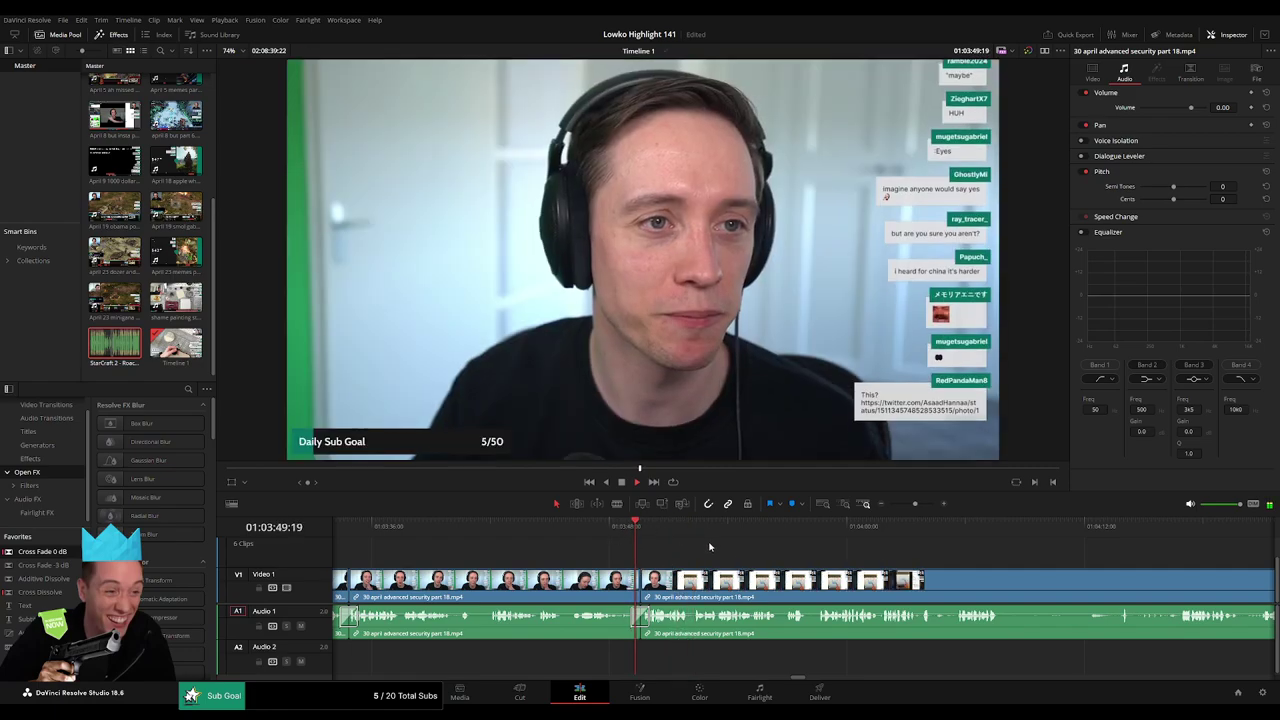
pyautogui.moveTo(914, 504); pyautogui.dragTo(924, 506)
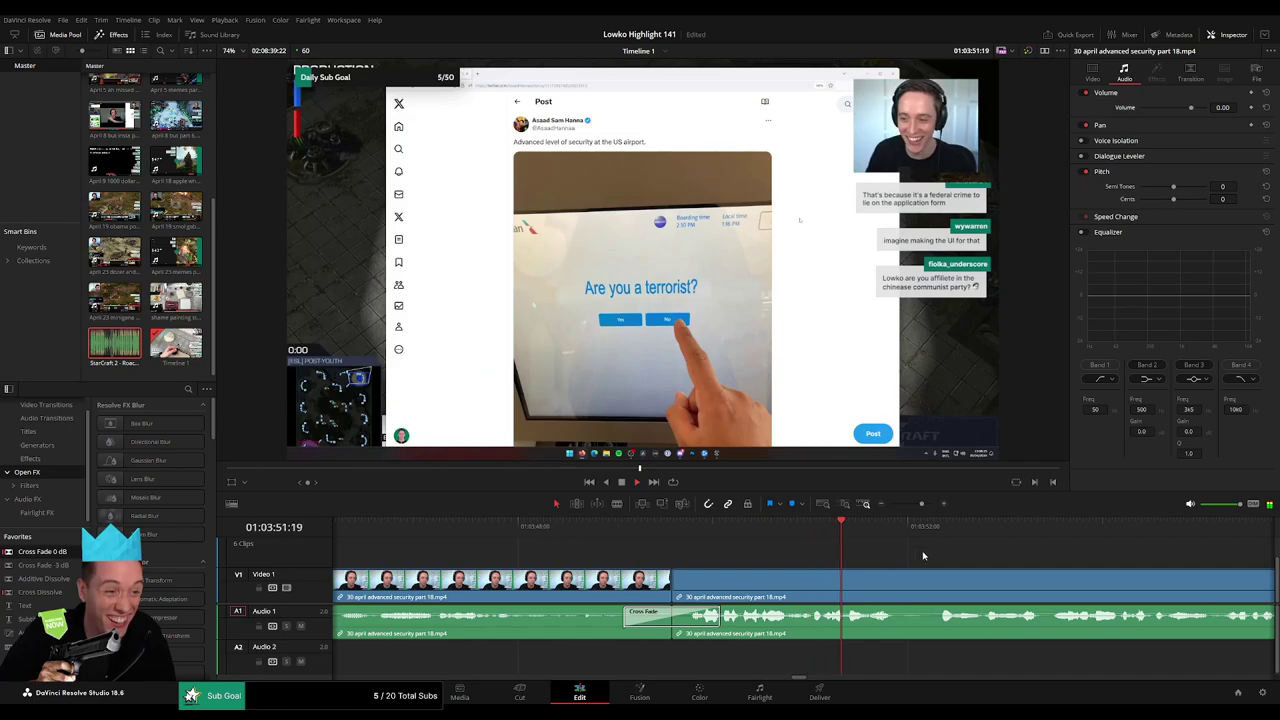
pyautogui.click(785, 541)
pyautogui.press('space')
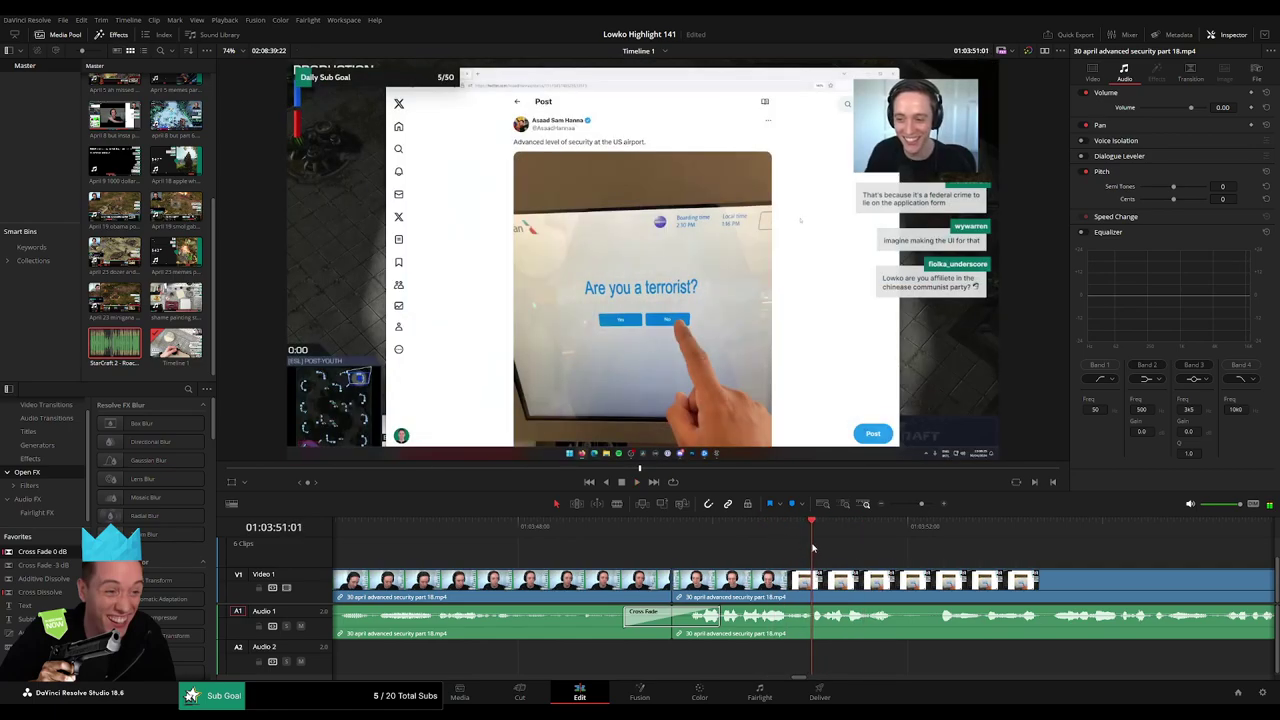
pyautogui.moveTo(812, 548); pyautogui.dragTo(804, 546)
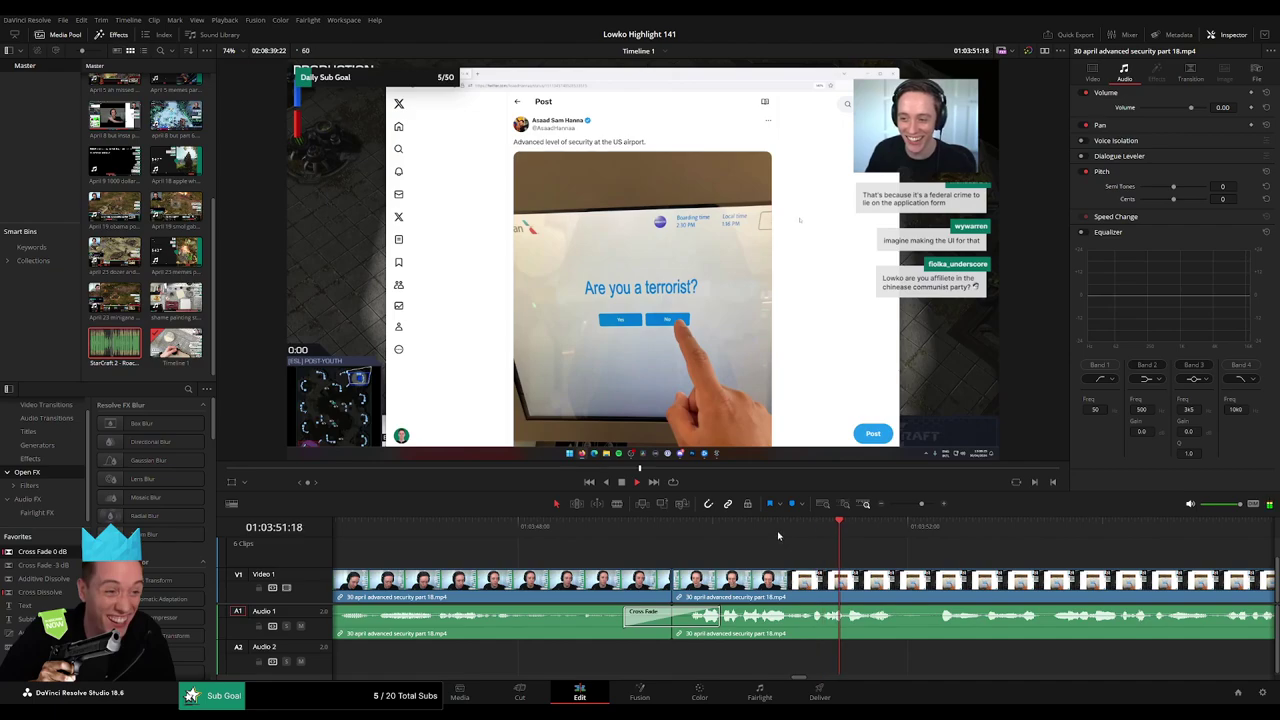
pyautogui.moveTo(785, 540); pyautogui.dragTo(790, 541)
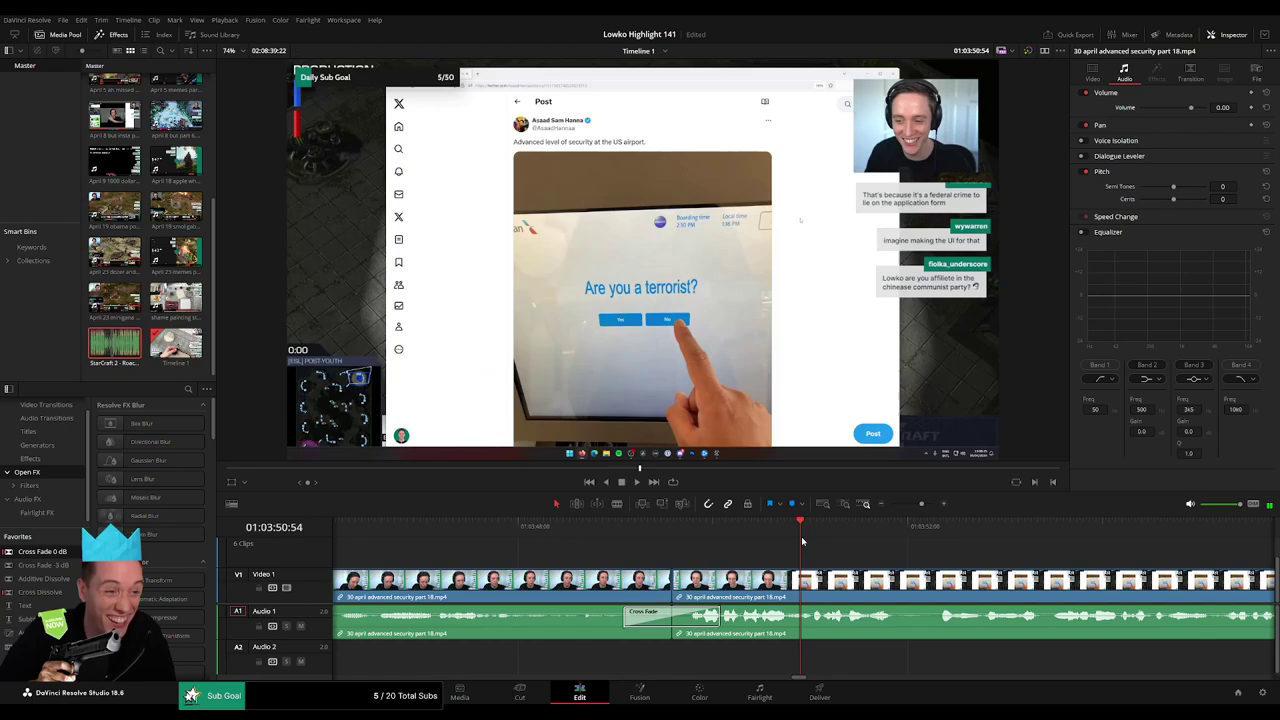
pyautogui.hotkey('ctrl', 'b')
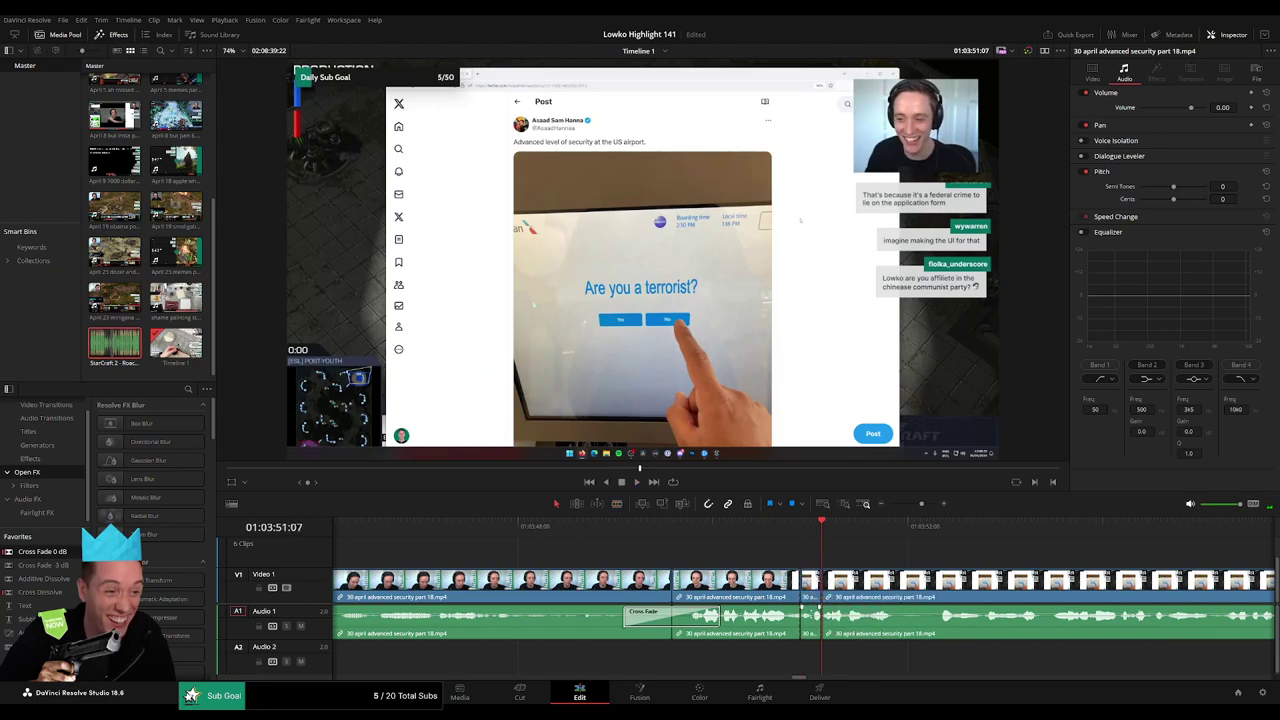
# Place the StarCraft 2 - Roach Quotes sound on Audio 2 under the isolated word and set its volume to -23.
pyautogui.moveTo(127, 354); pyautogui.dragTo(821, 659)
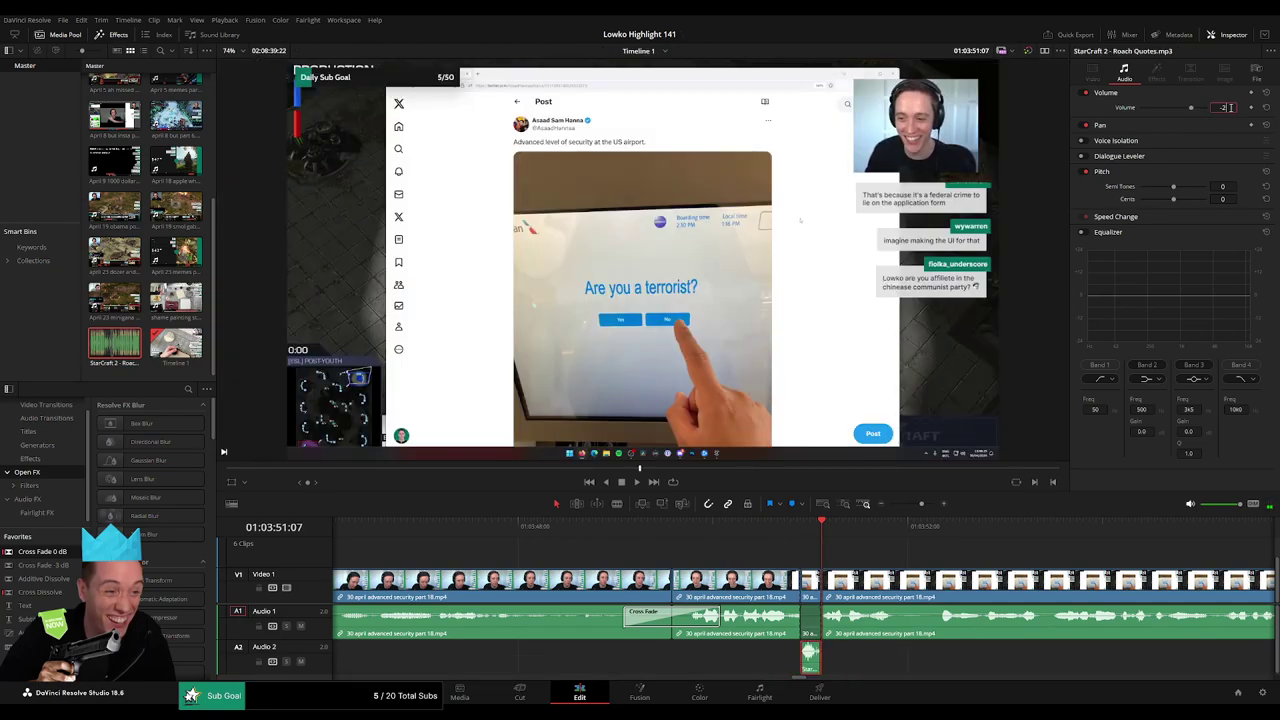
pyautogui.moveTo(918, 506); pyautogui.dragTo(912, 506)
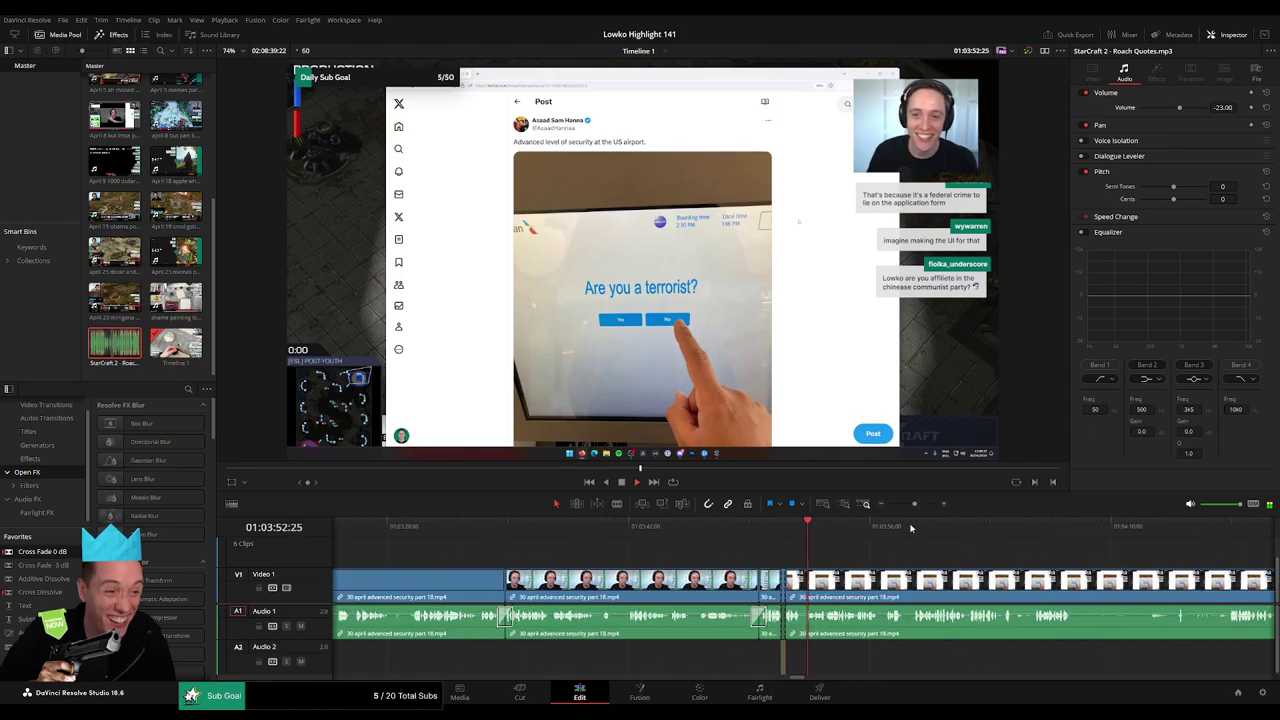
pyautogui.click(877, 558)
pyautogui.moveTo(877, 558); pyautogui.dragTo(753, 555)
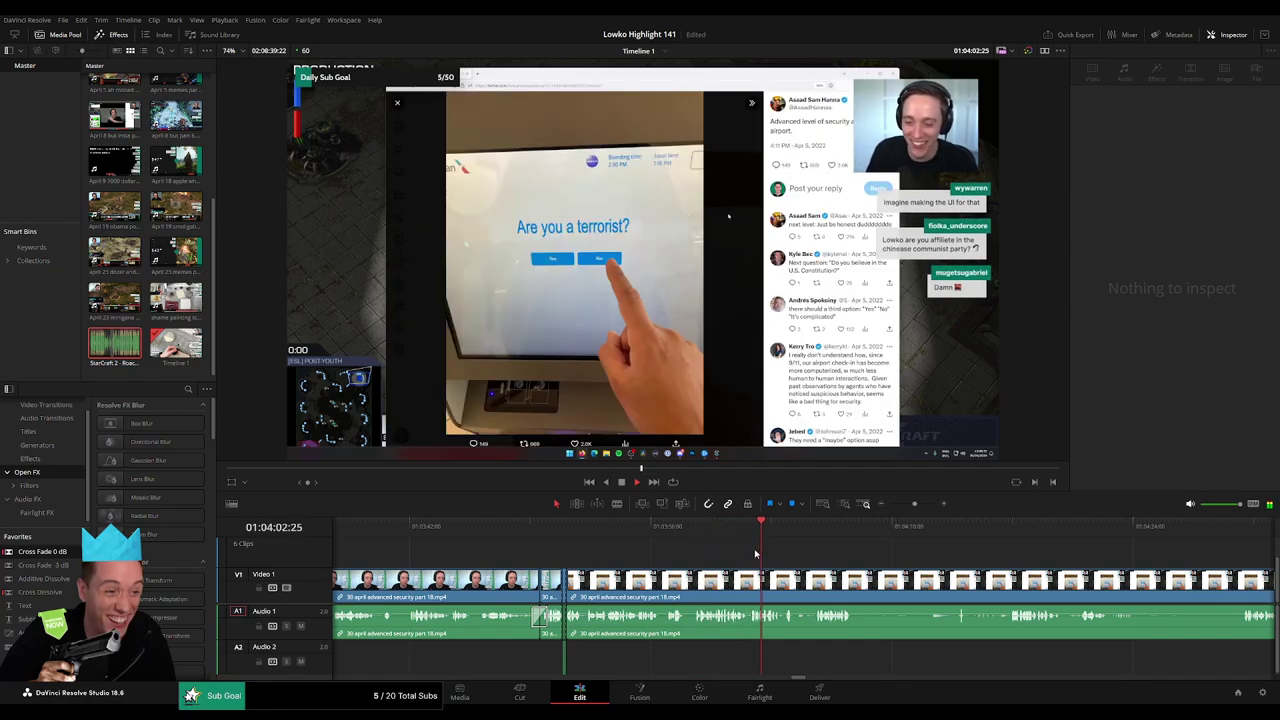
# Ripple-delete the segment between about 1:04:08 and 1:04:17 in the advanced security clip and cross-fade the audio cut.
pyautogui.hscroll(3, 743, 563)
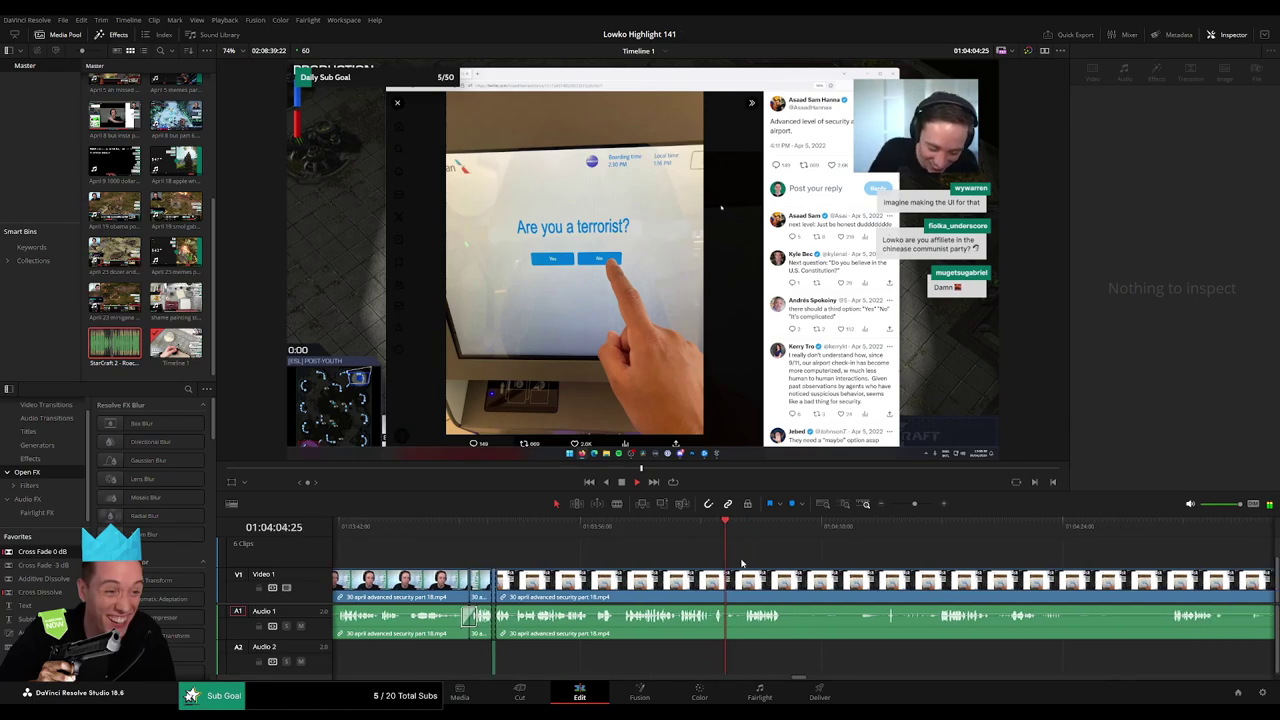
pyautogui.press('b')
pyautogui.click(653, 574)
pyautogui.moveTo(731, 574); pyautogui.dragTo(731, 575)
pyautogui.click(745, 525)
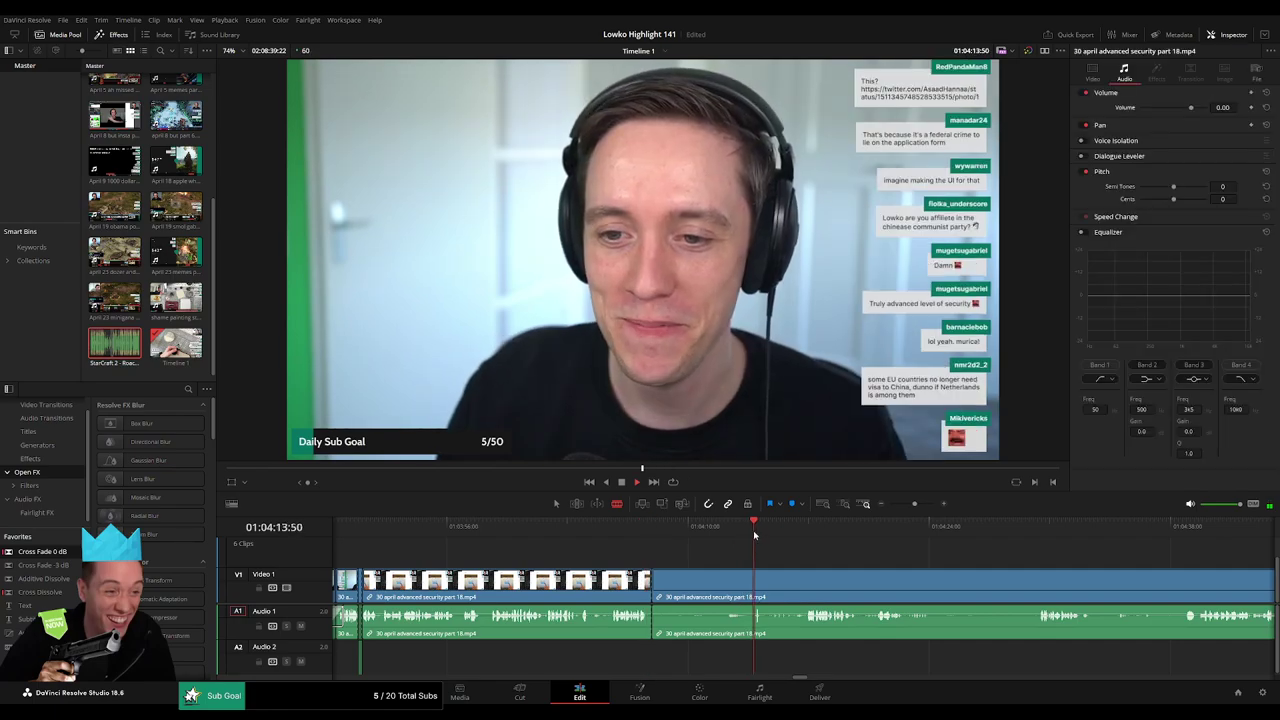
pyautogui.click(798, 531)
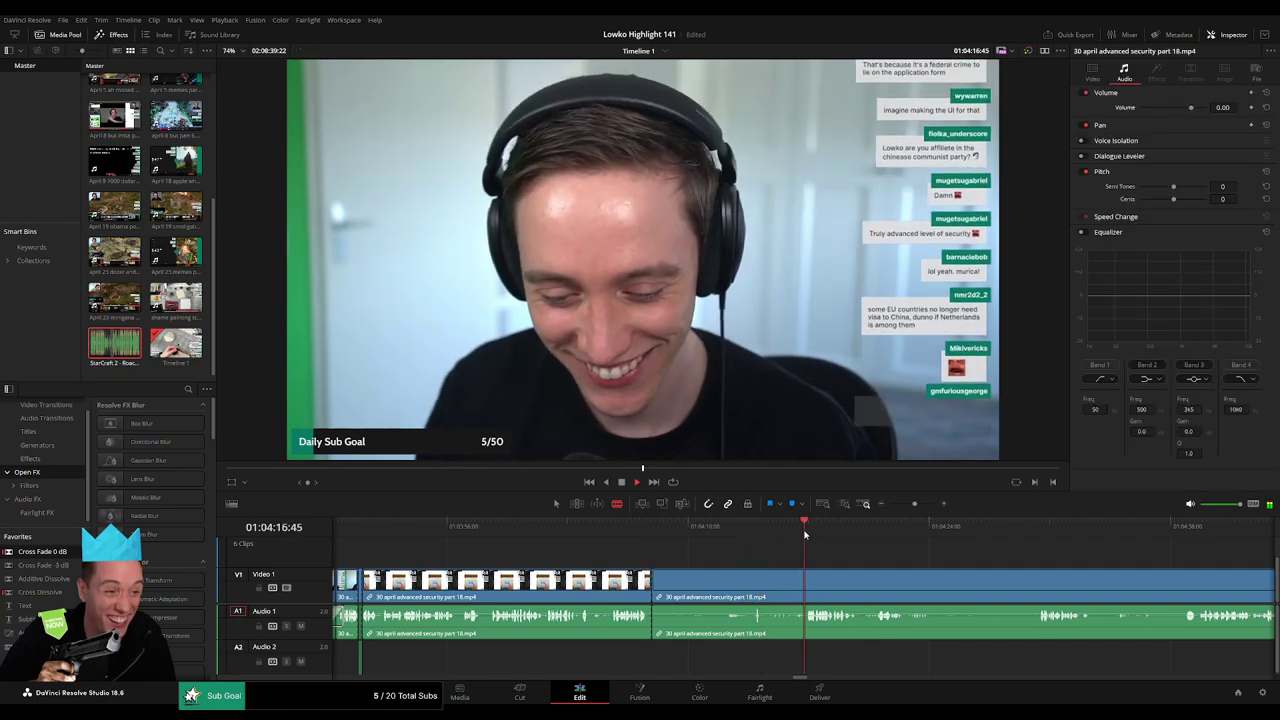
pyautogui.click(807, 583)
pyautogui.press('a')
pyautogui.click(767, 592)
pyautogui.press('Delete')
pyautogui.press('space')
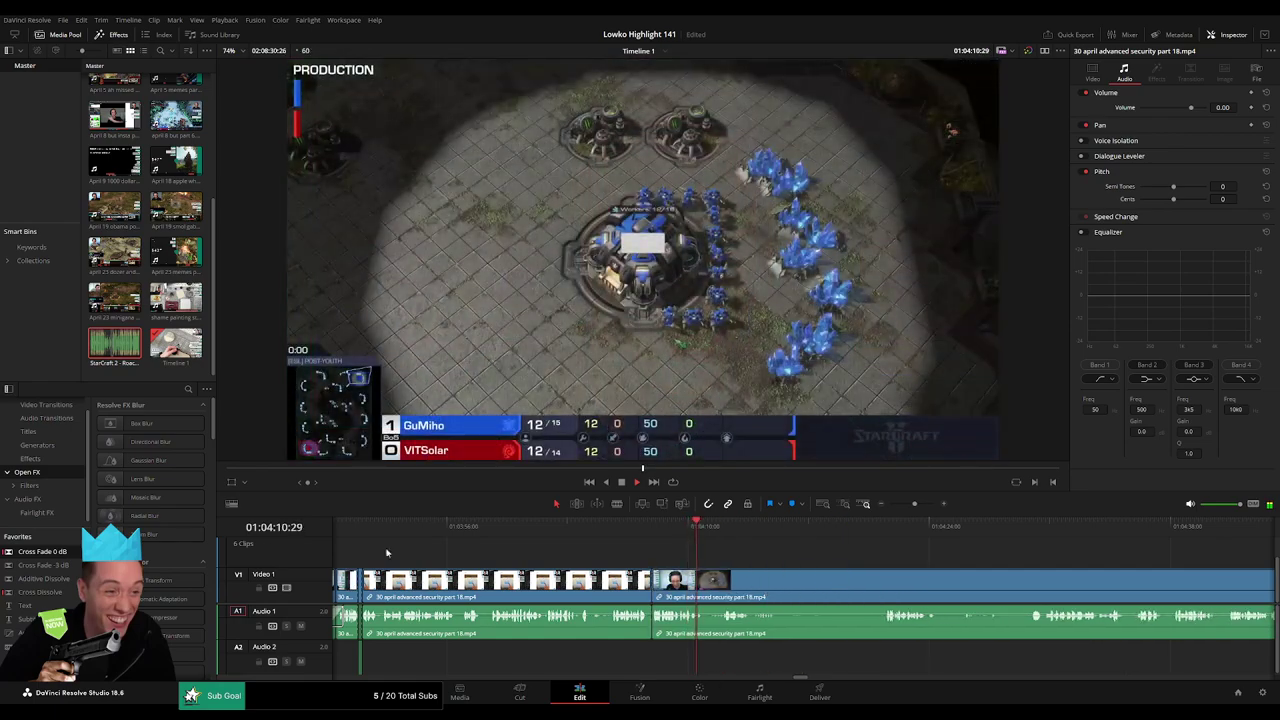
# Split the clip around the pause between about 1:04:15 and 1:04:21 and ripple-delete that segment.
pyautogui.press('b')
pyautogui.click(708, 590)
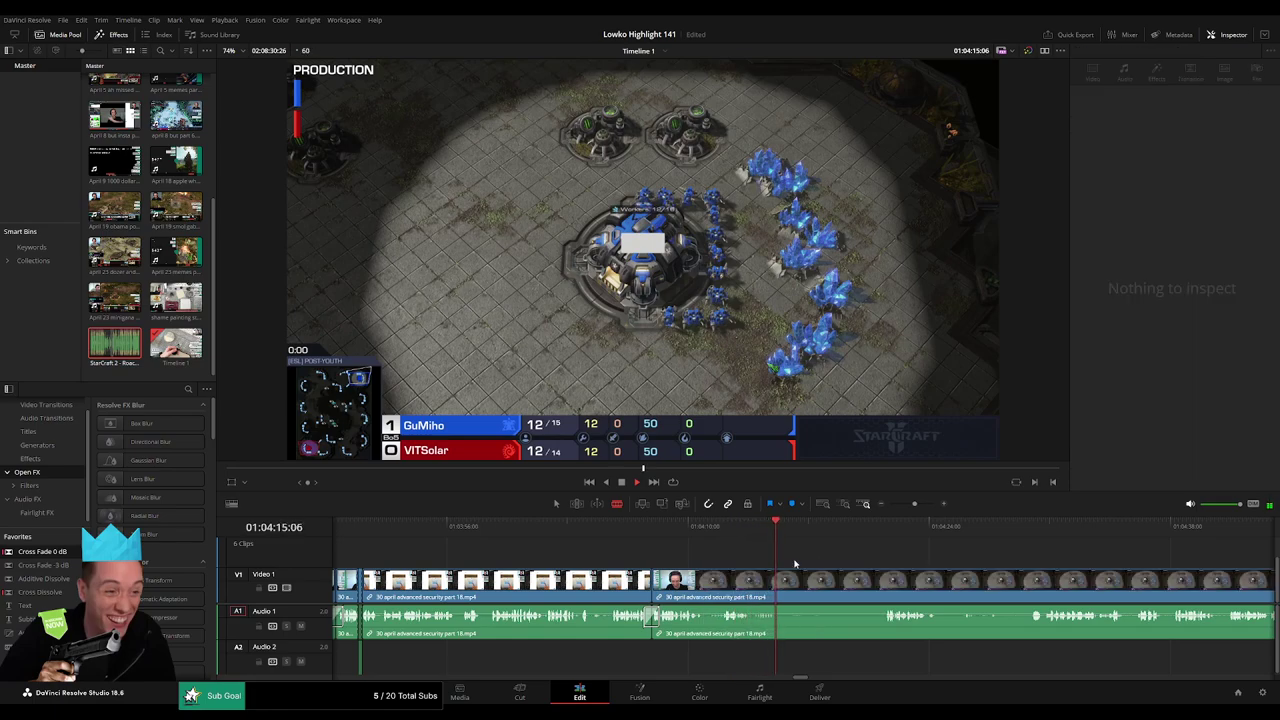
pyautogui.click(781, 590)
pyautogui.moveTo(939, 572); pyautogui.dragTo(768, 552)
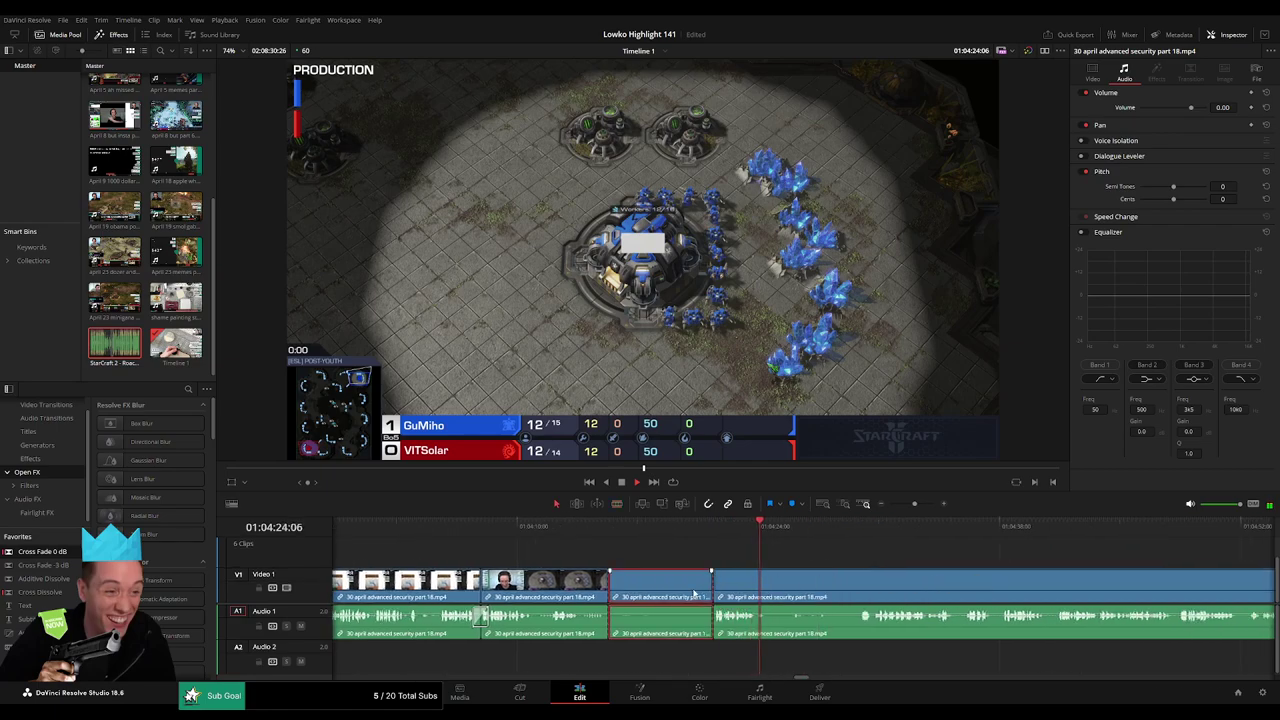
pyautogui.press('Delete')
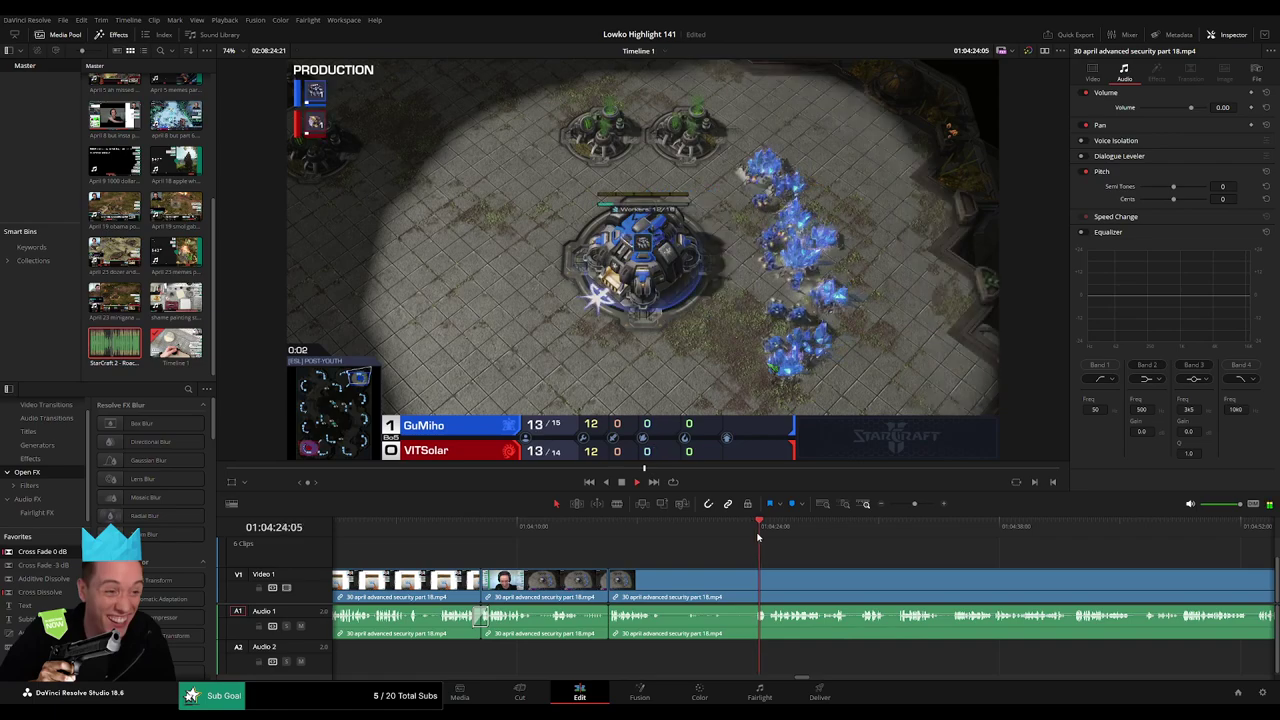
# Check the footage around 1:04:46 and ripple-delete the rest of the advanced security clip after the last cut.
pyautogui.click(1124, 548)
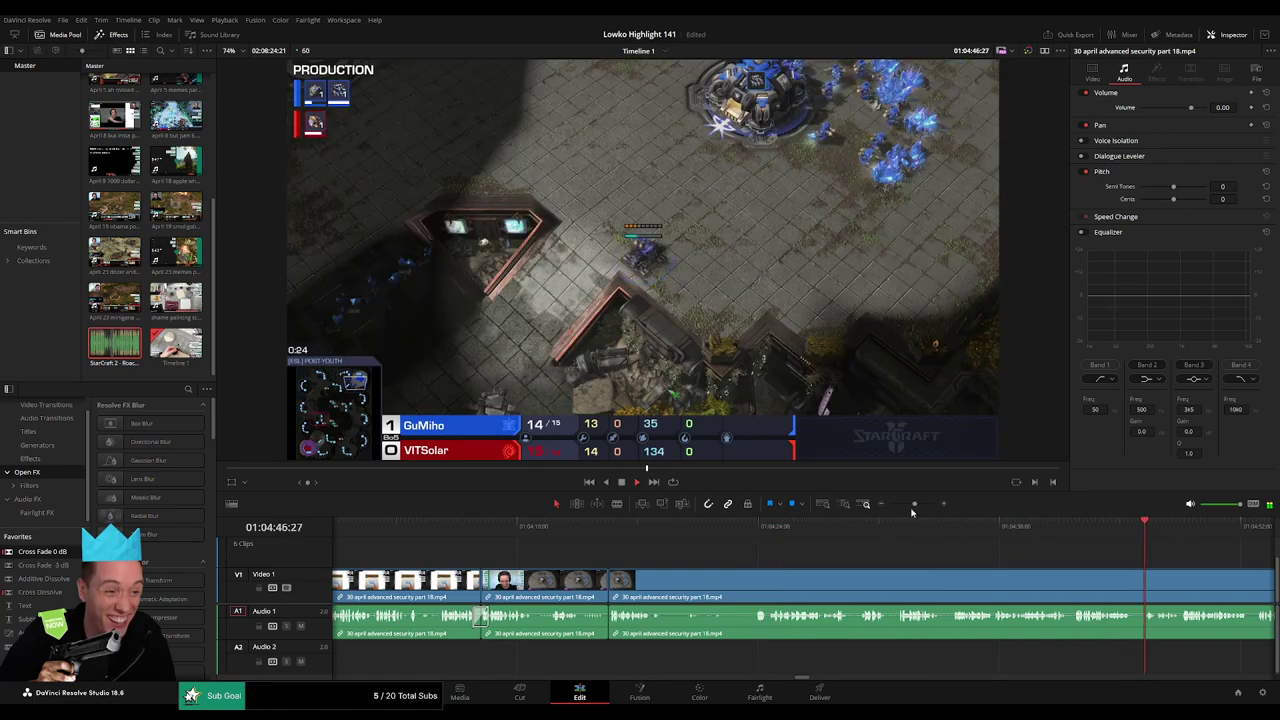
pyautogui.moveTo(914, 506); pyautogui.dragTo(897, 508)
pyautogui.click(851, 598)
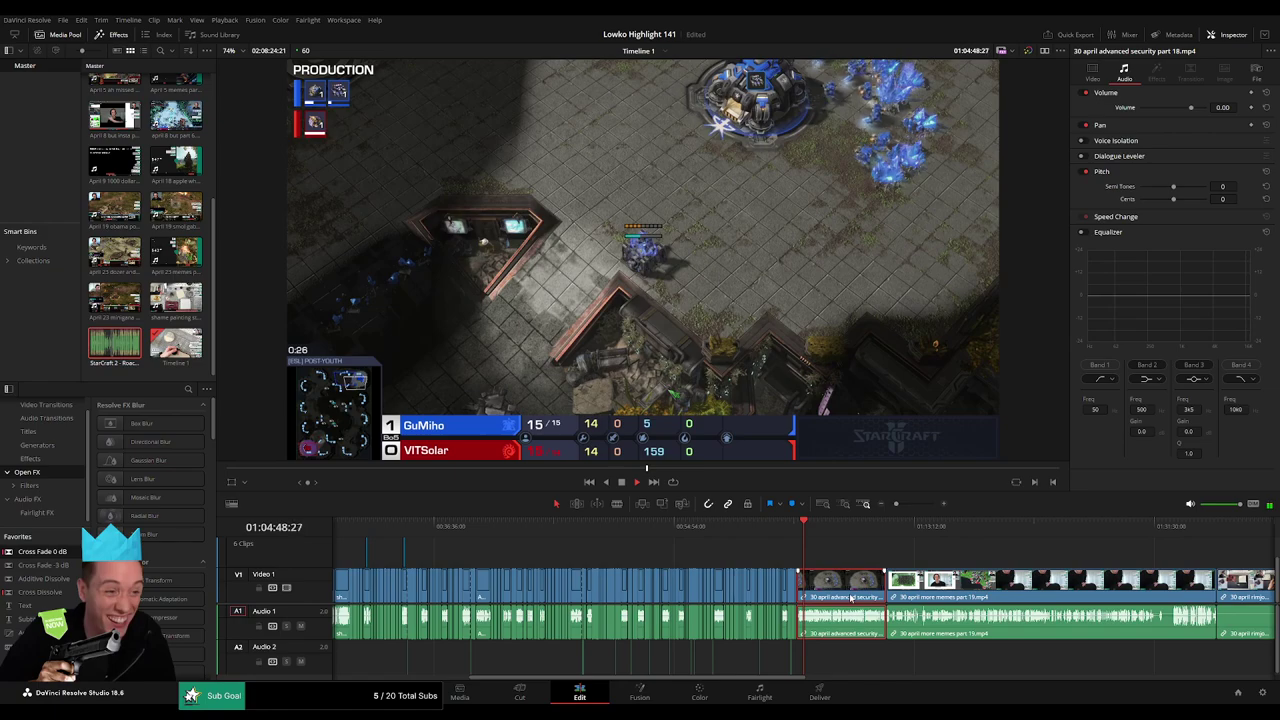
pyautogui.click(851, 597)
pyautogui.press('Delete')
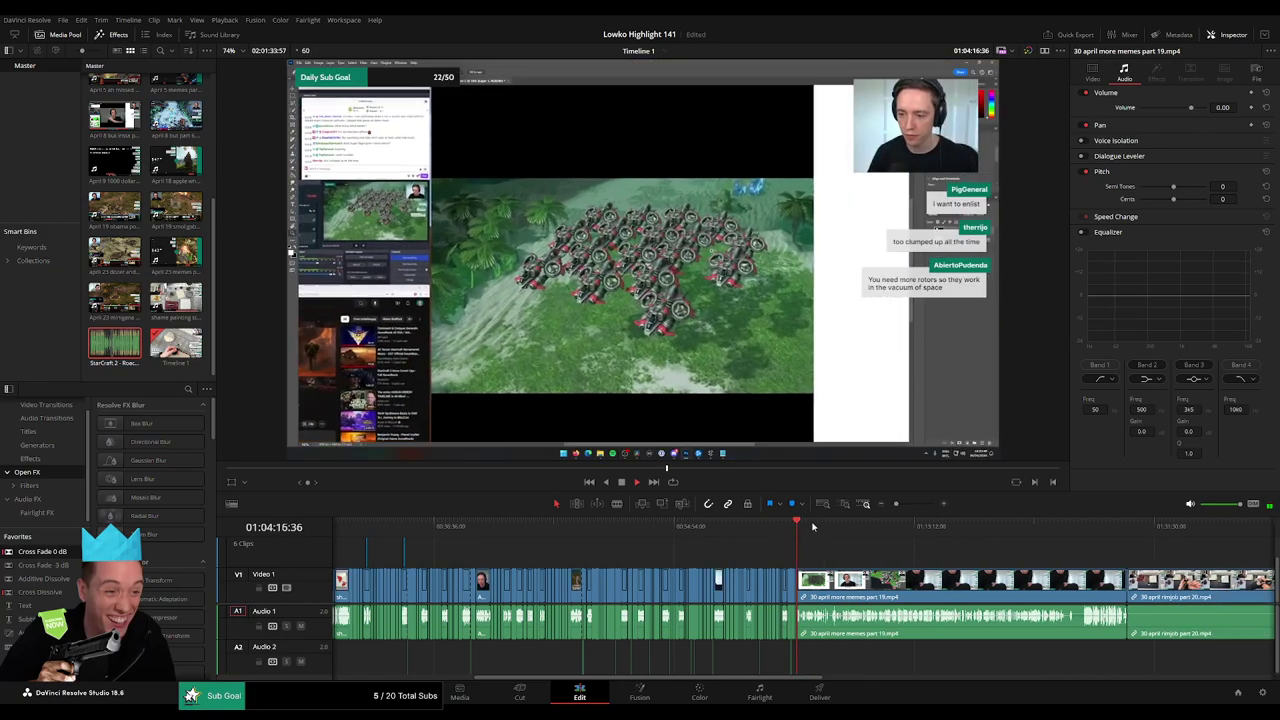
# Skim the 30 april more memes part 19 clip and ripple-delete it entirely from the timeline.
pyautogui.moveTo(821, 523); pyautogui.dragTo(908, 506)
pyautogui.click(741, 535)
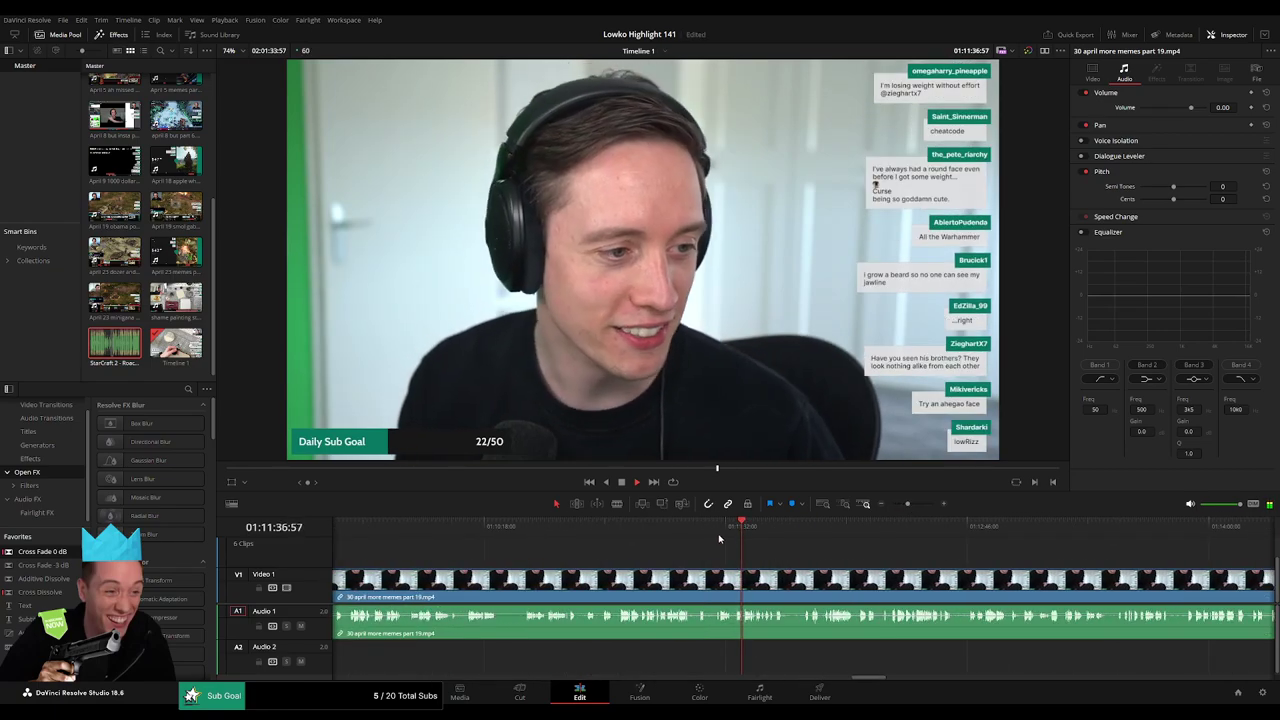
pyautogui.click(632, 538)
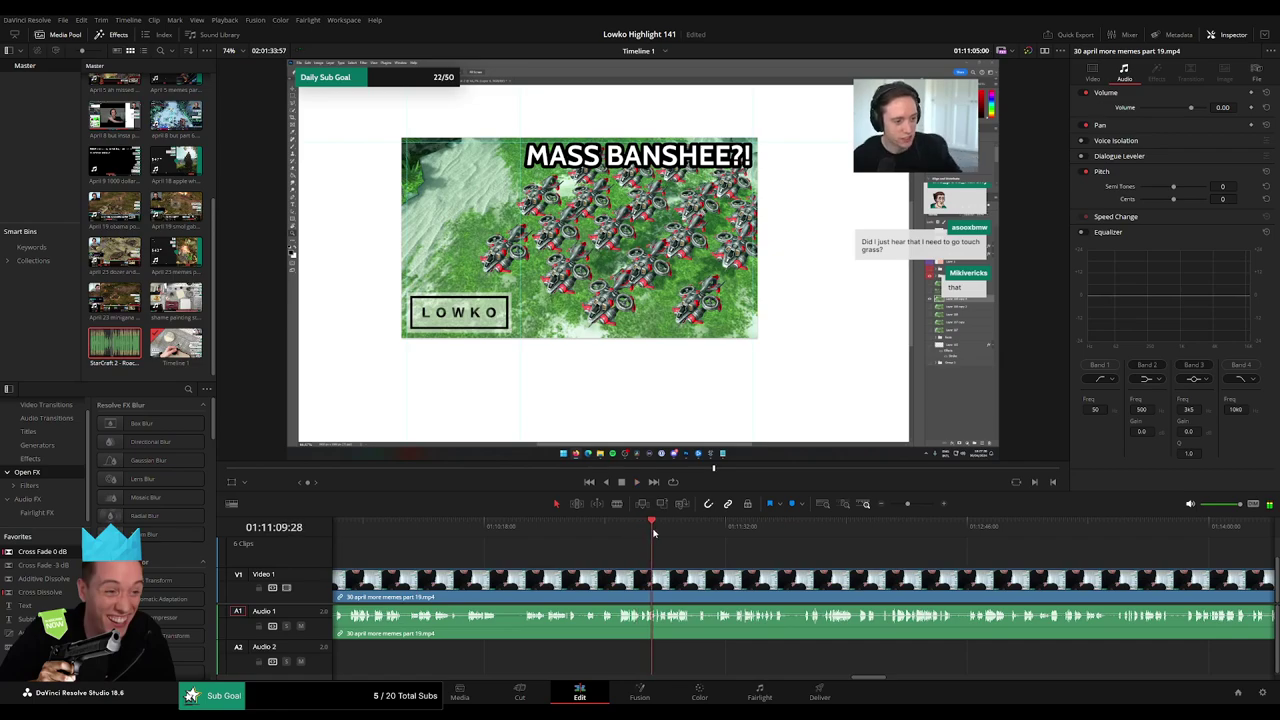
pyautogui.moveTo(654, 533); pyautogui.dragTo(851, 545)
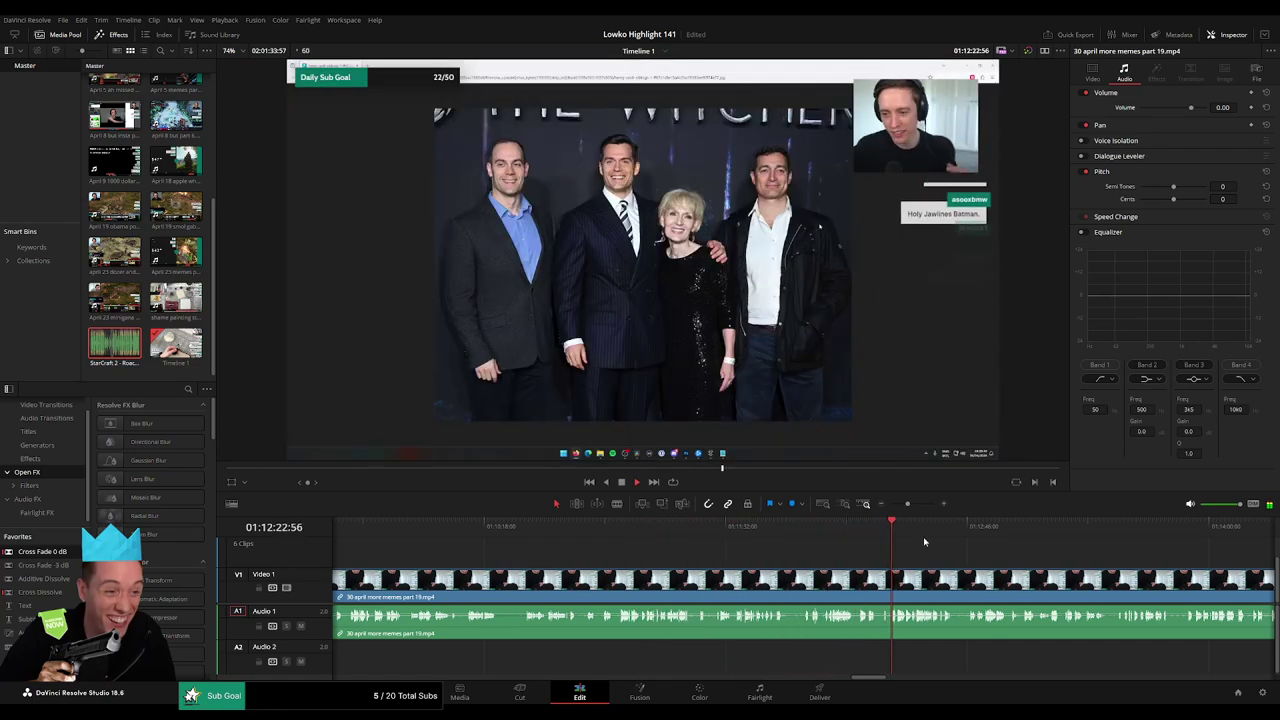
pyautogui.click(988, 530)
pyautogui.scroll(-3, 900, 520)
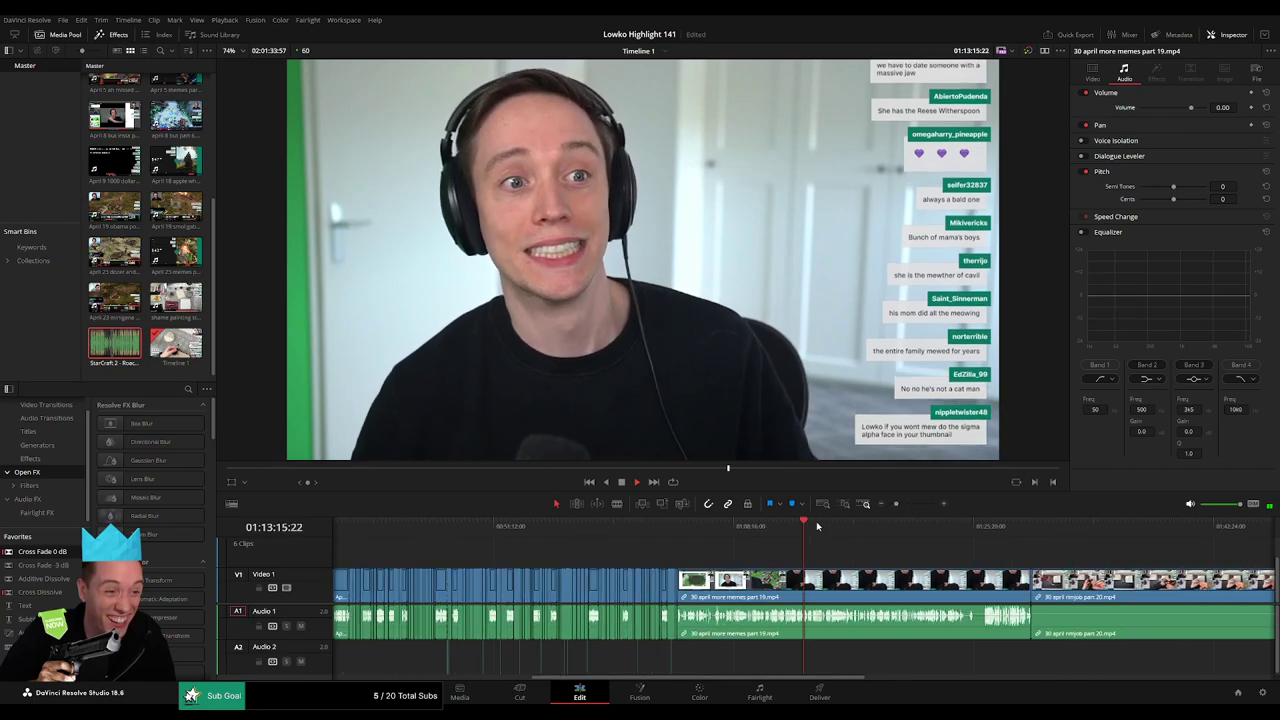
pyautogui.moveTo(816, 521); pyautogui.dragTo(822, 556)
pyautogui.press('space')
pyautogui.press('Delete')
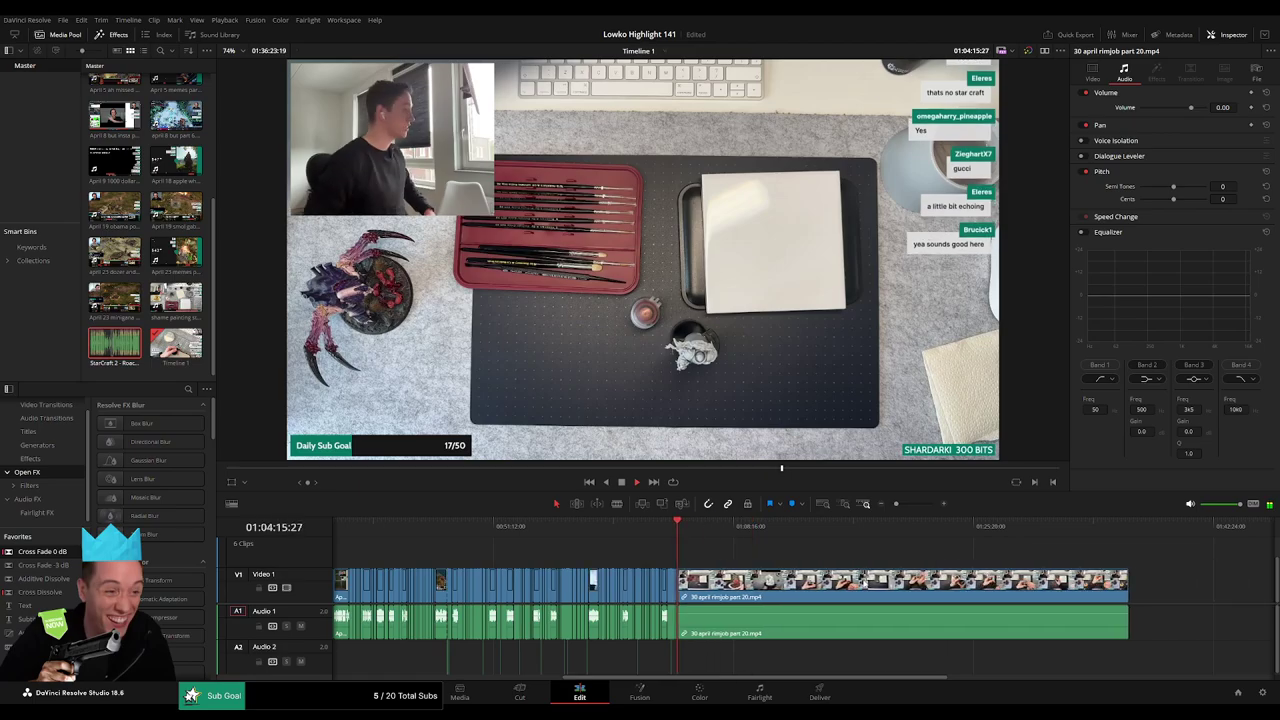
# Skim the 30 april rimjob part 20 clip from its start to about 1:09:55 for usable moments.
pyautogui.click(708, 532)
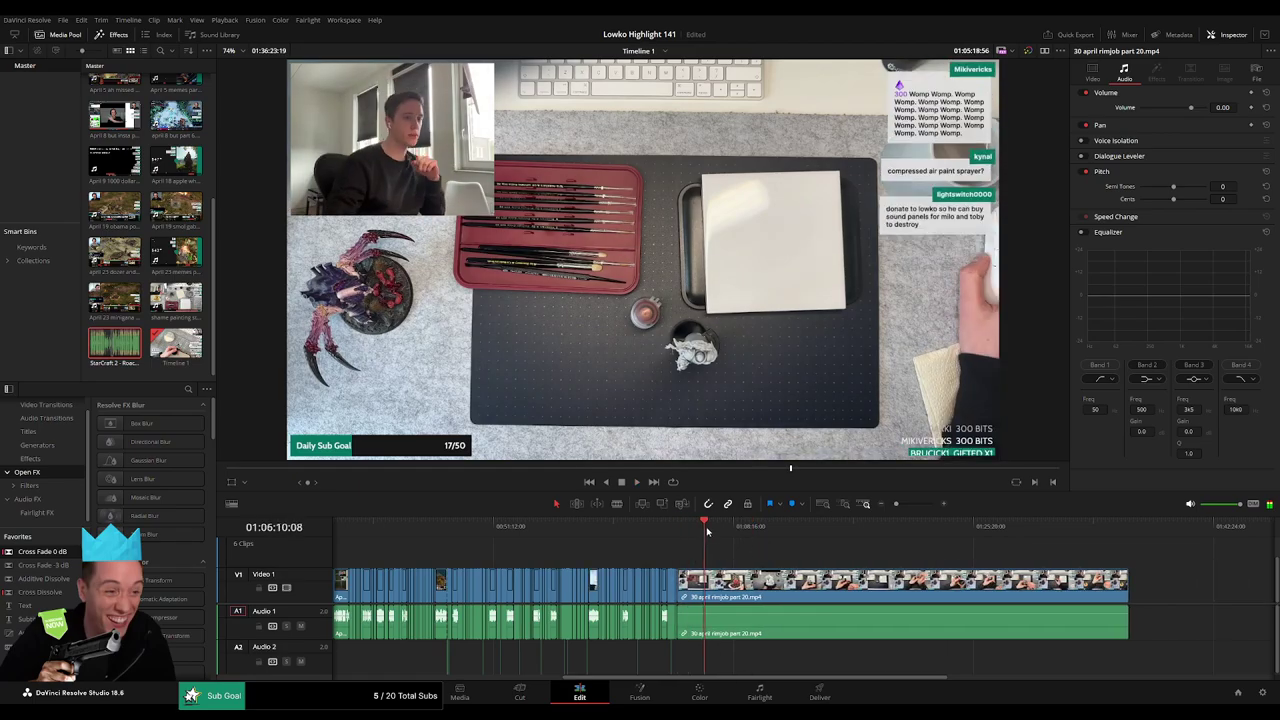
pyautogui.moveTo(731, 532); pyautogui.dragTo(754, 532)
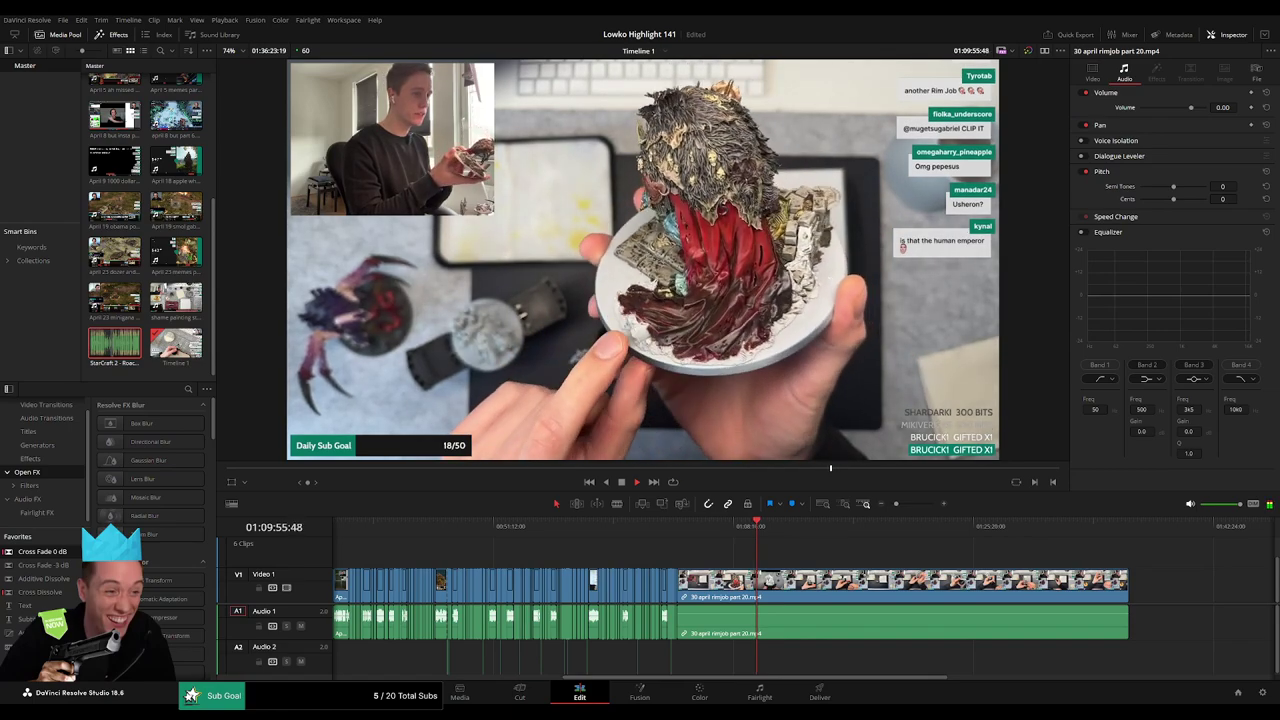
pyautogui.press('q')
pyautogui.click(766, 548)
pyautogui.moveTo(715, 533); pyautogui.dragTo(738, 534)
pyautogui.press('space')
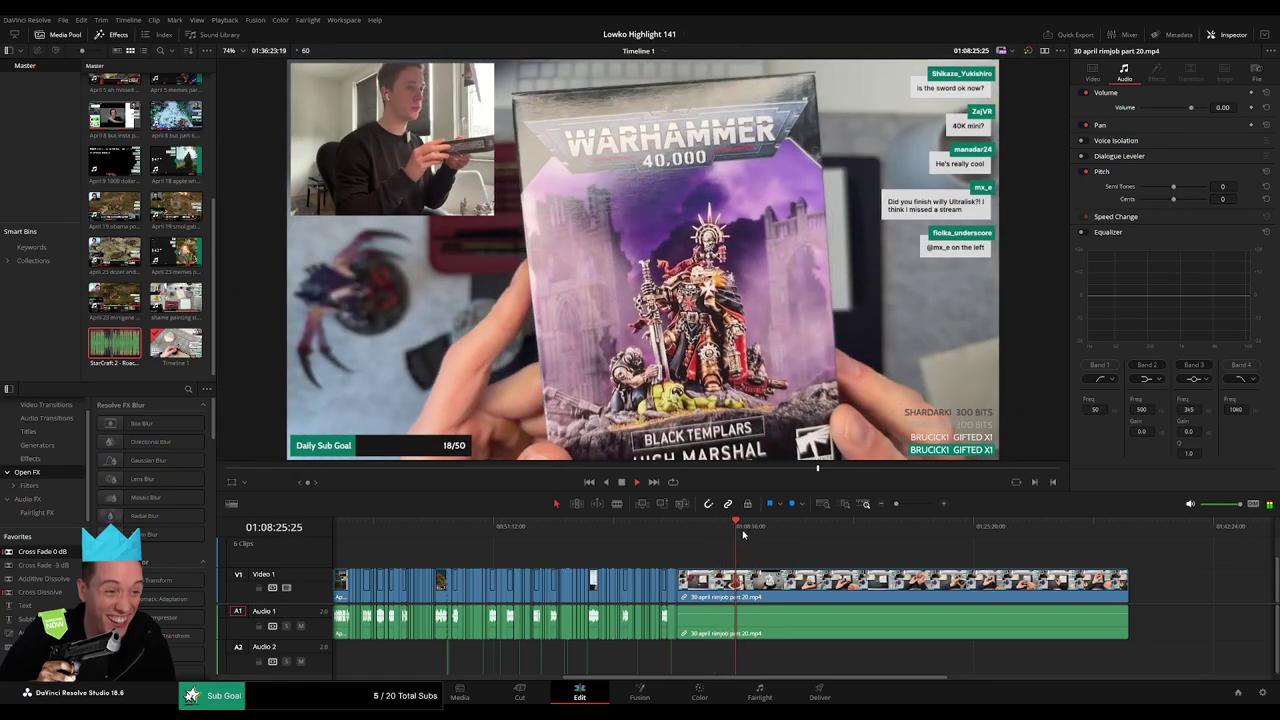
pyautogui.click(748, 534)
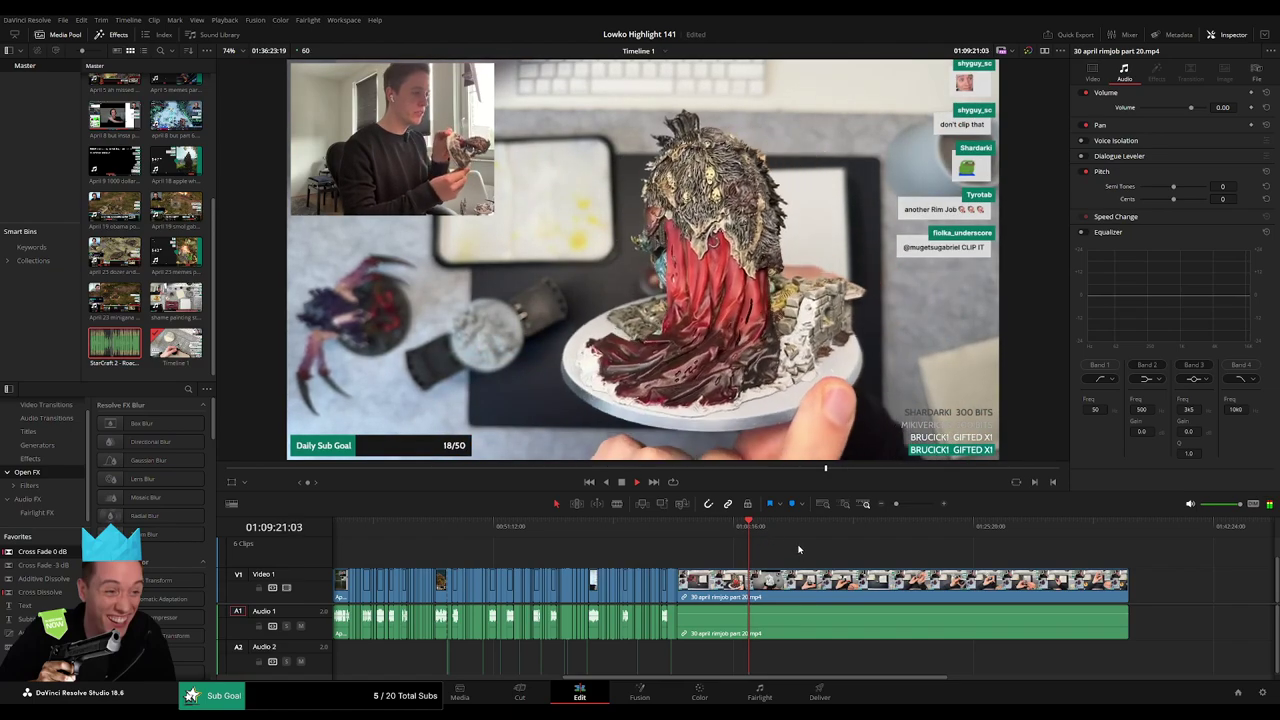
# Examine the miniature showcase in the part 20 clip more closely, from about 1:09:20 to 1:11:39.
pyautogui.moveTo(896, 504); pyautogui.dragTo(910, 506)
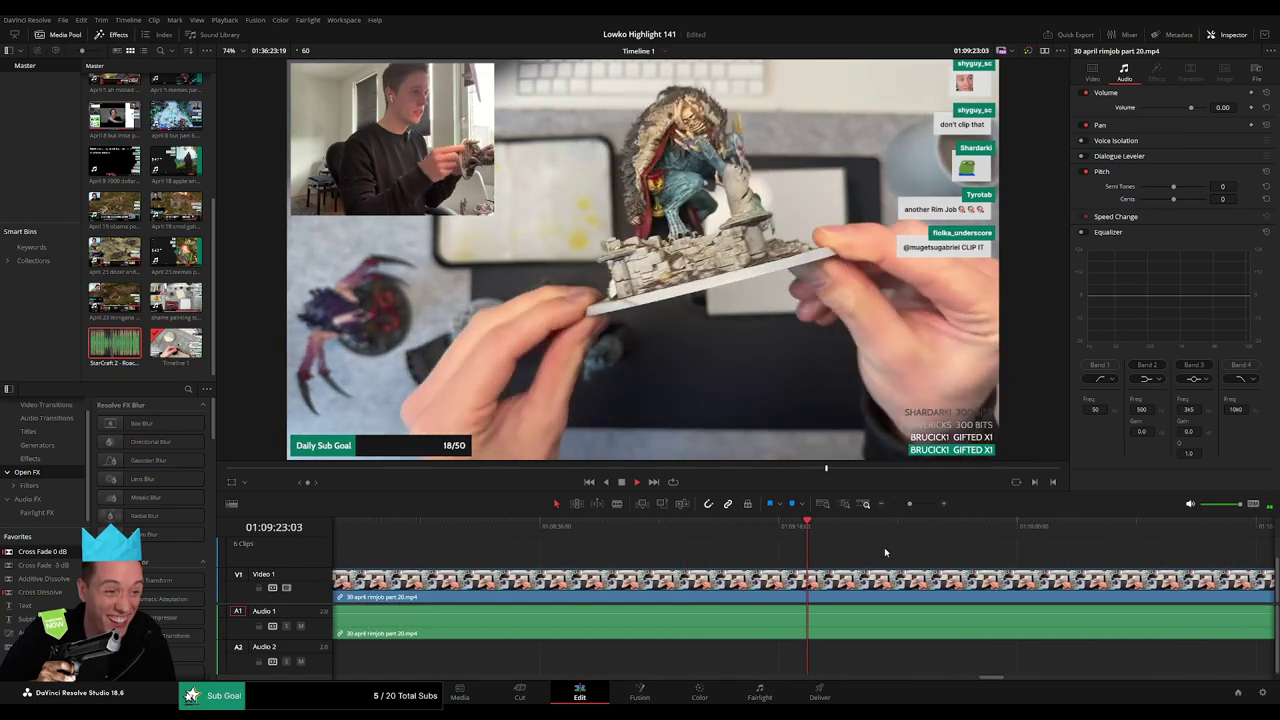
pyautogui.moveTo(884, 555); pyautogui.dragTo(711, 543)
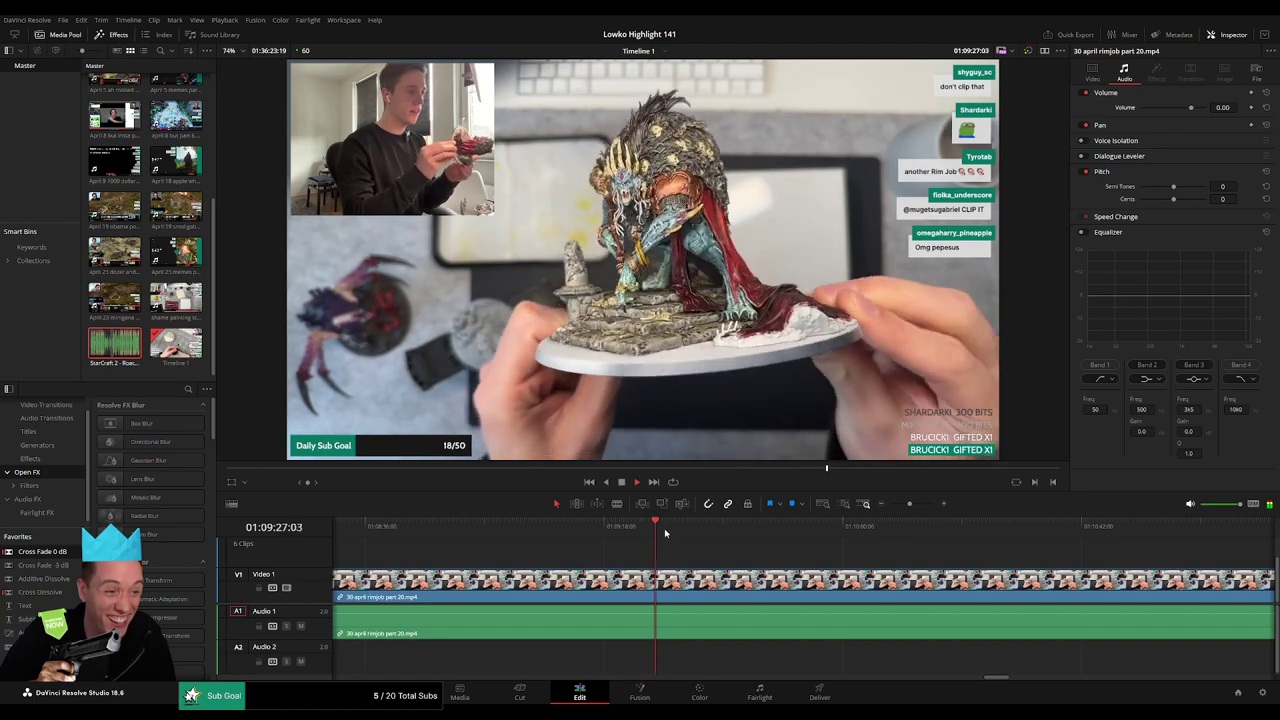
pyautogui.click(688, 533)
pyautogui.click(713, 533)
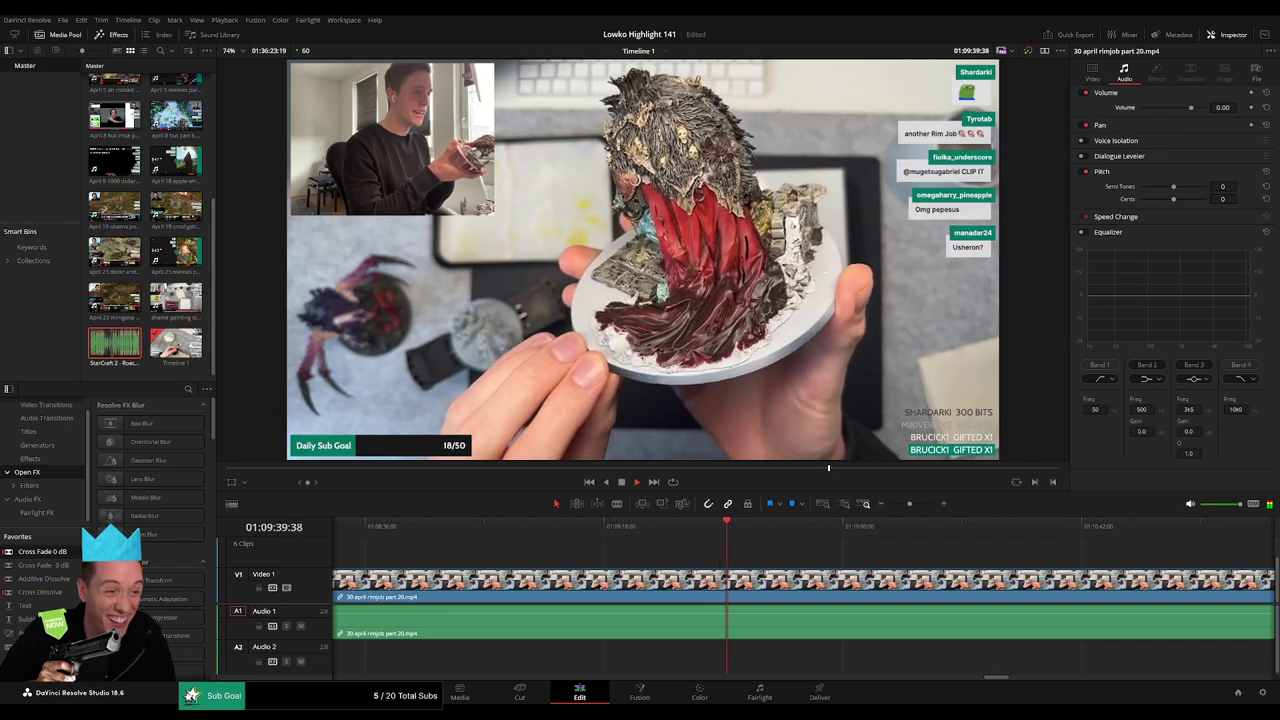
pyautogui.click(789, 531)
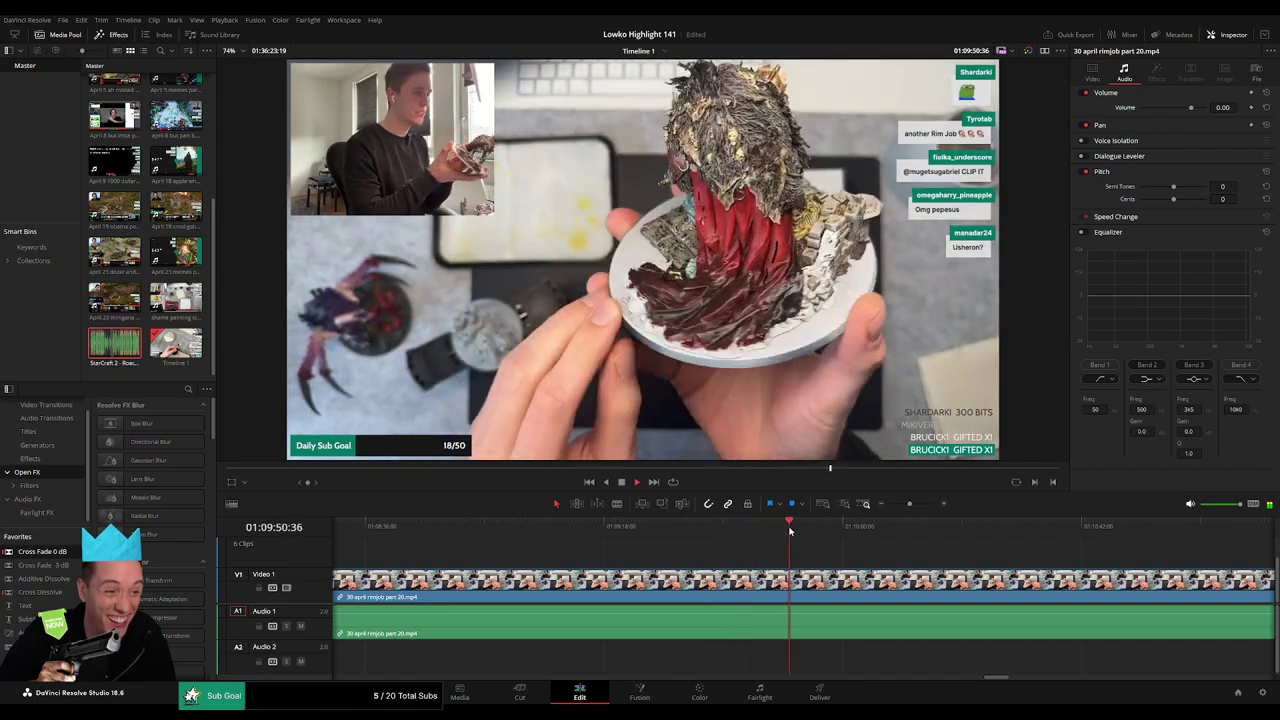
pyautogui.click(870, 531)
pyautogui.moveTo(934, 551); pyautogui.dragTo(698, 532)
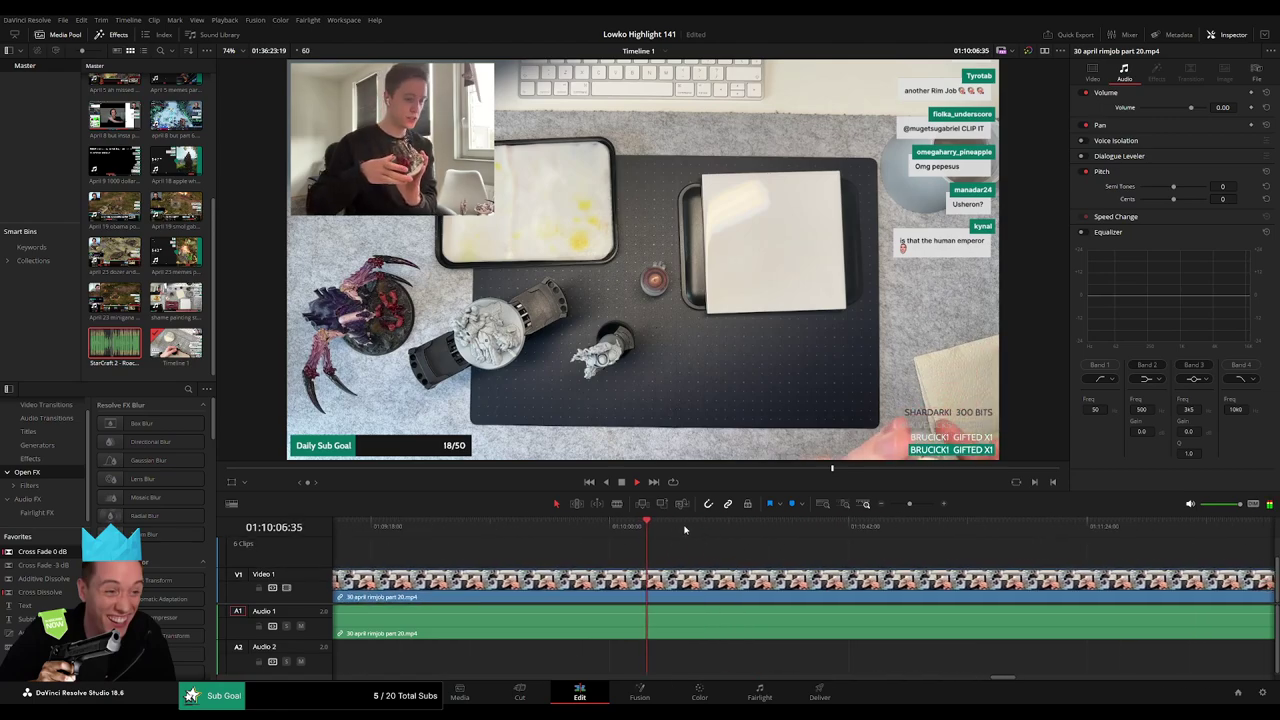
pyautogui.click(715, 532)
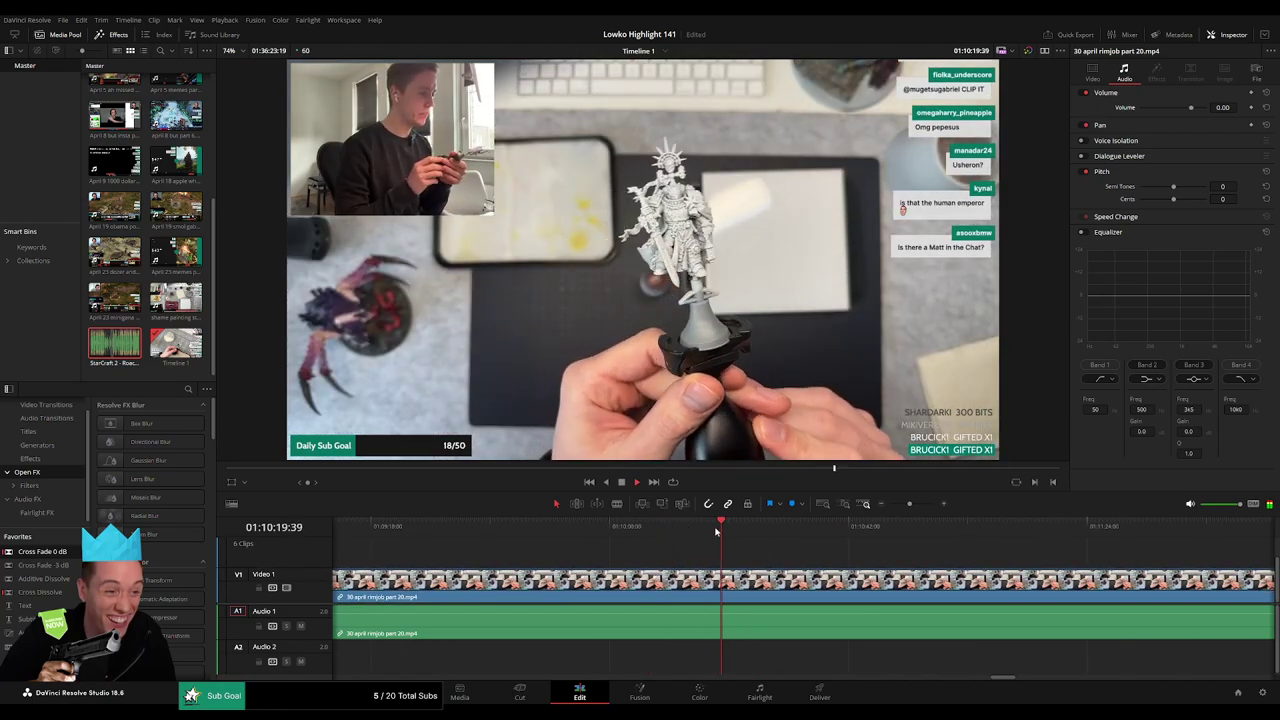
pyautogui.press('space')
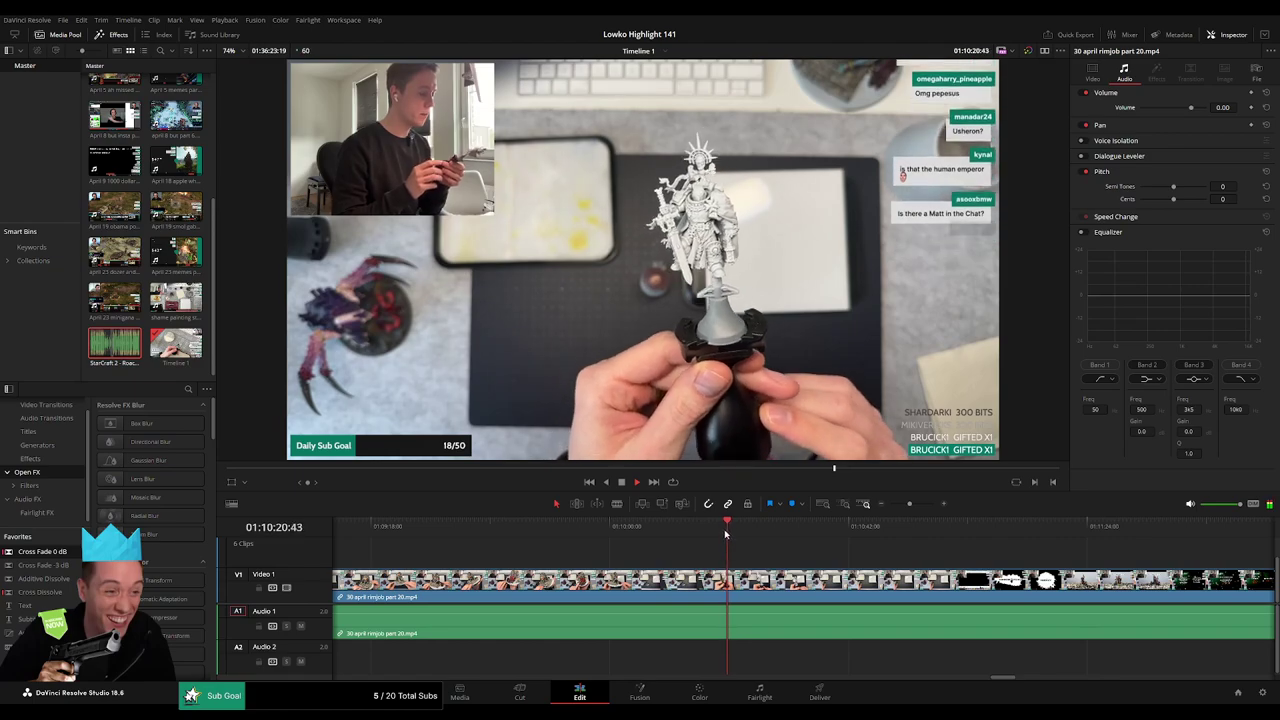
pyautogui.moveTo(727, 532); pyautogui.dragTo(1064, 542)
pyautogui.press('space')
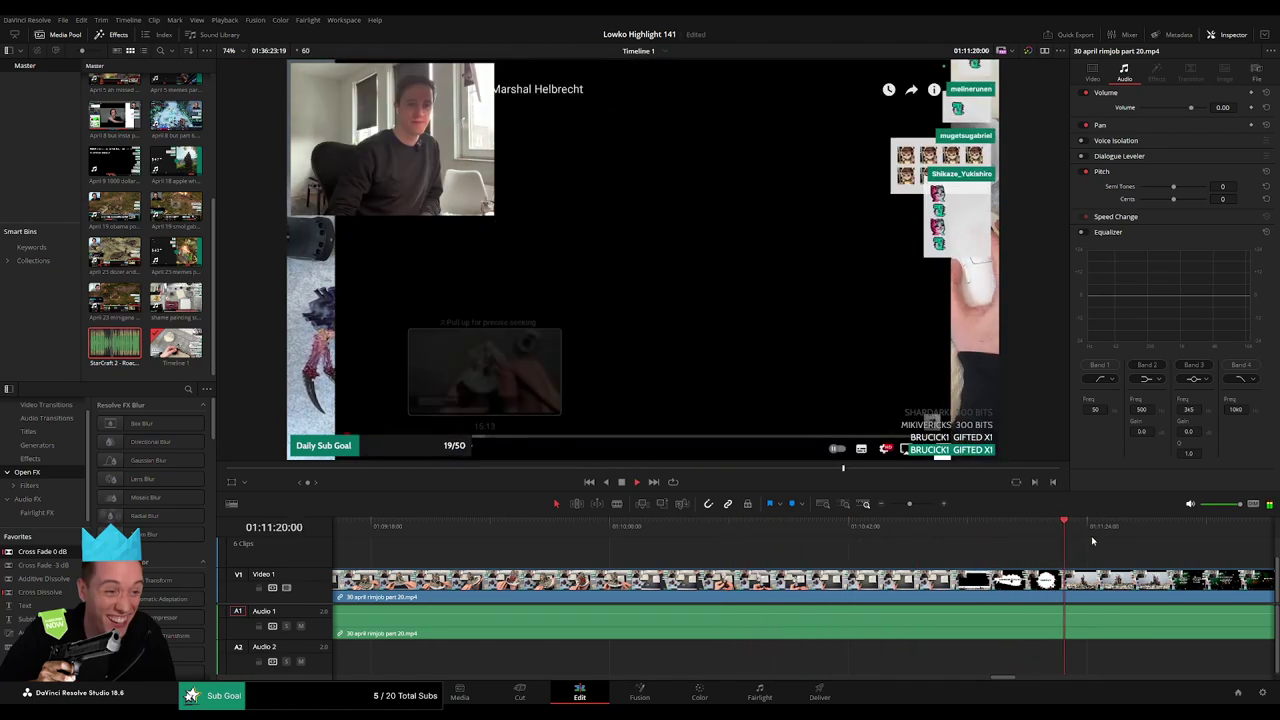
pyautogui.click(1168, 536)
# Recheck the footage around 1:07:27 and try to ripple-delete the whole 30 april rimjob part 20 clip.
pyautogui.moveTo(908, 505); pyautogui.dragTo(897, 506)
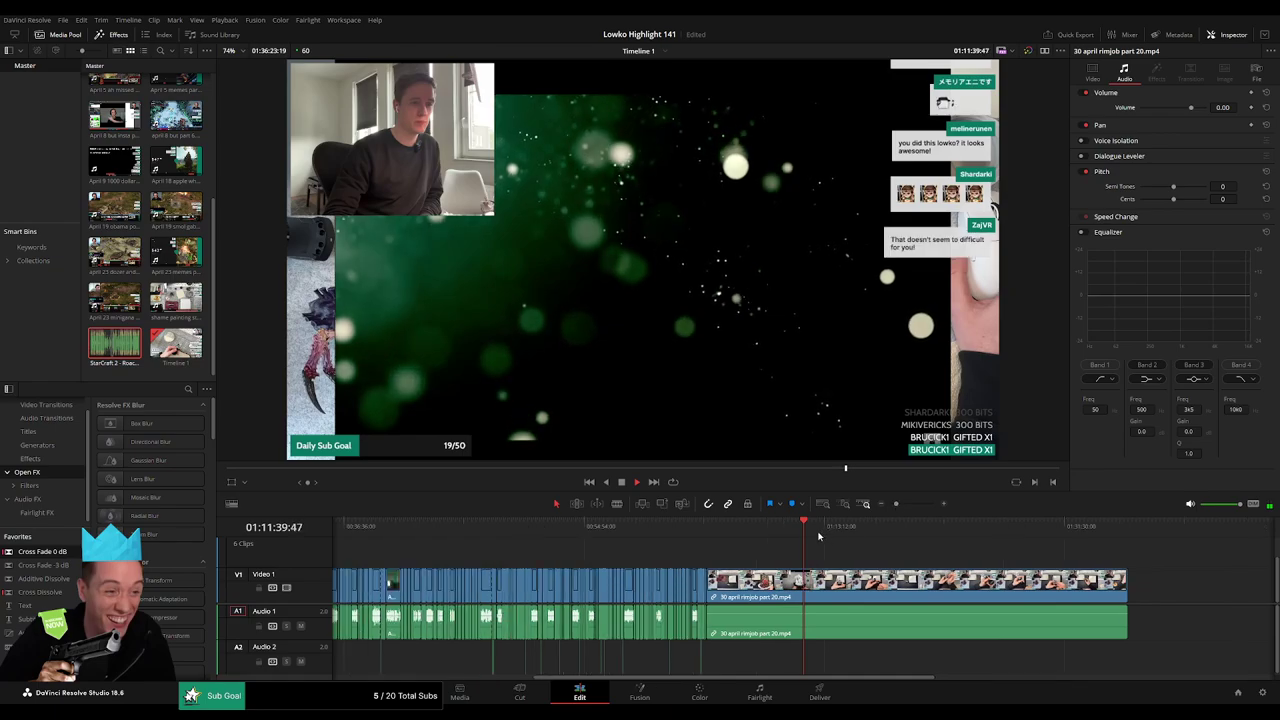
pyautogui.moveTo(808, 527)
pyautogui.mouseDown()
pyautogui.moveTo(1088, 533)
pyautogui.moveTo(737, 533)
pyautogui.moveTo(750, 533)
pyautogui.mouseUp()
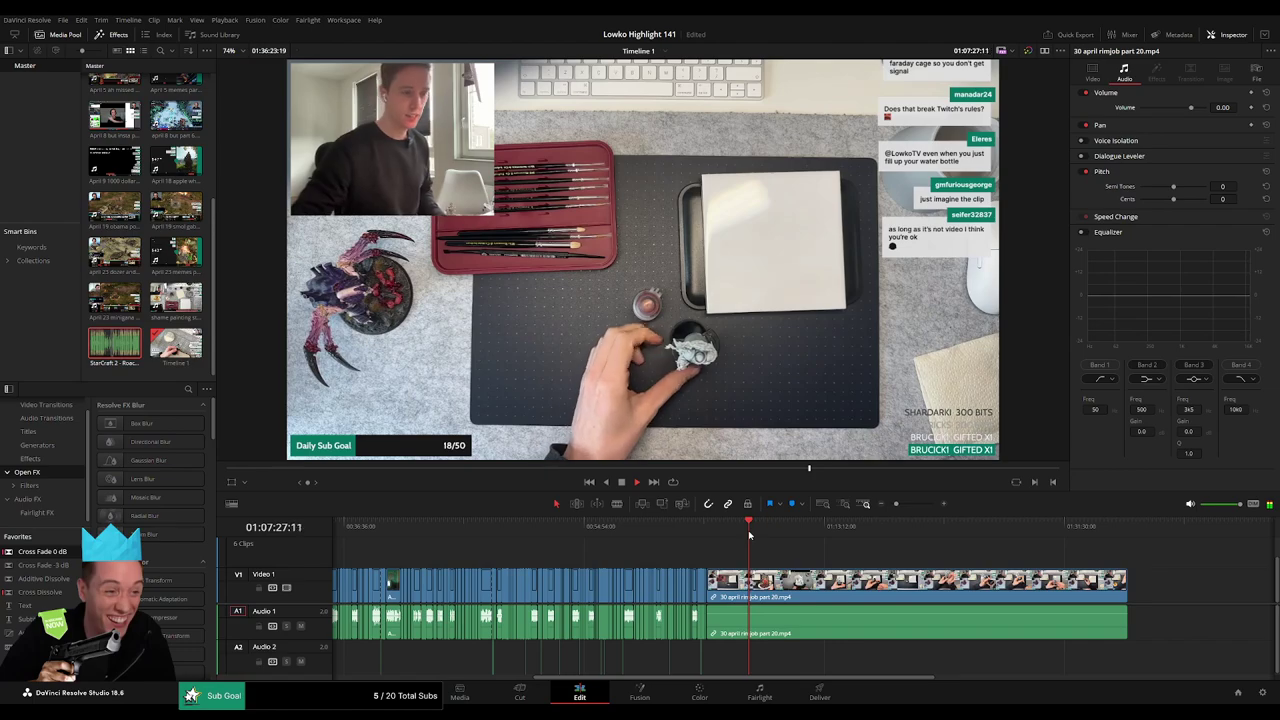
pyautogui.press('space')
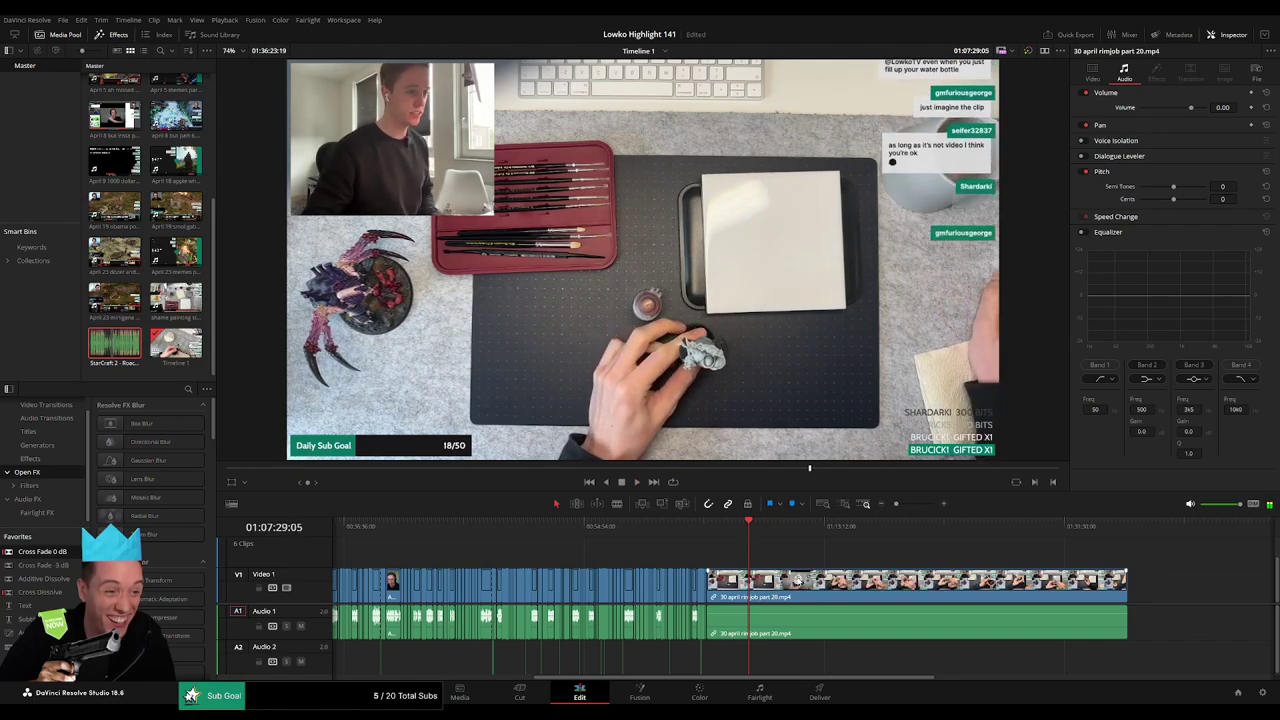
pyautogui.click(797, 580)
pyautogui.press('Delete')
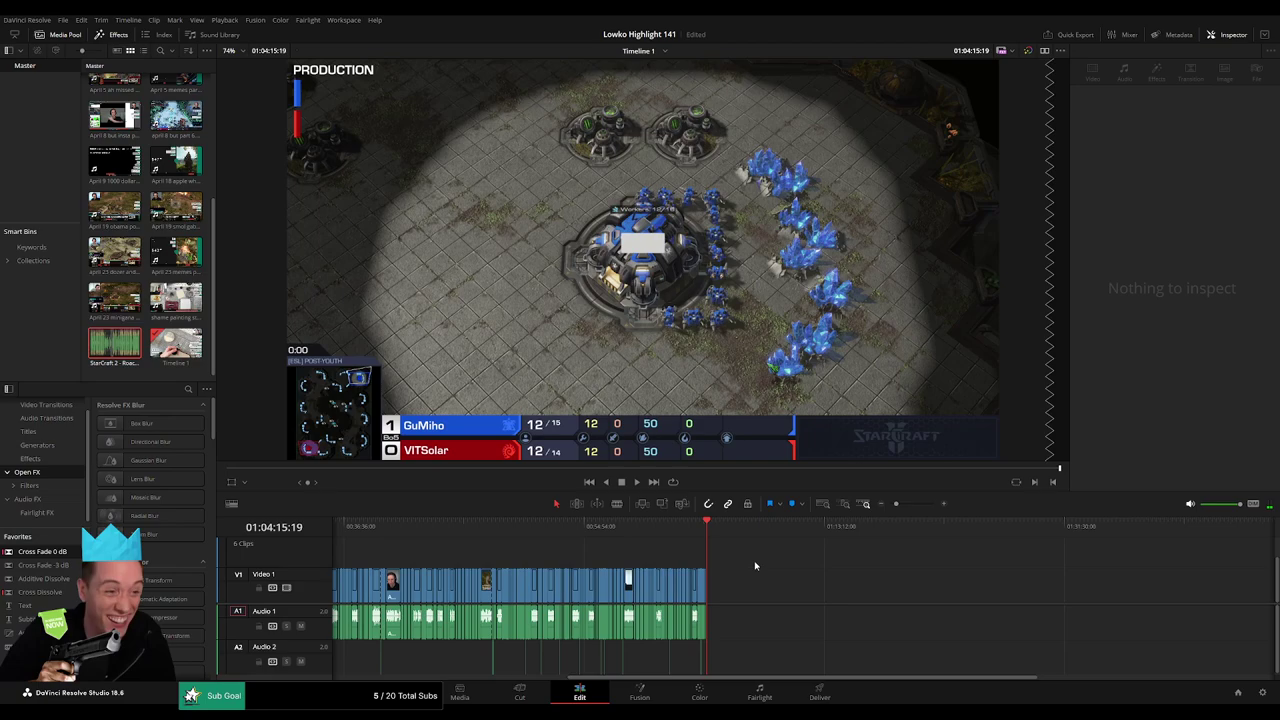
pyautogui.moveTo(896, 504); pyautogui.dragTo(889, 505)
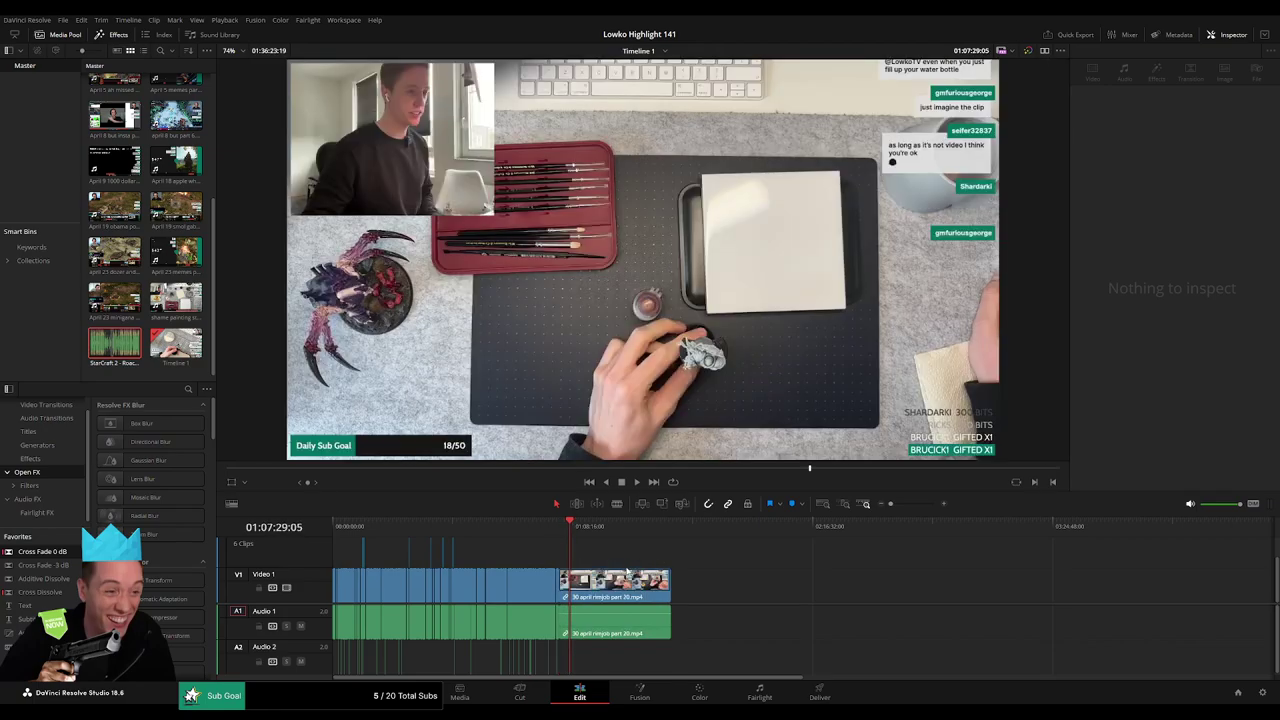
# Examine the 30 april rimjob part 20 clip more closely, from about 1:06:24 to beyond 1:10:15, for usable moments.
pyautogui.moveTo(891, 504); pyautogui.dragTo(902, 504)
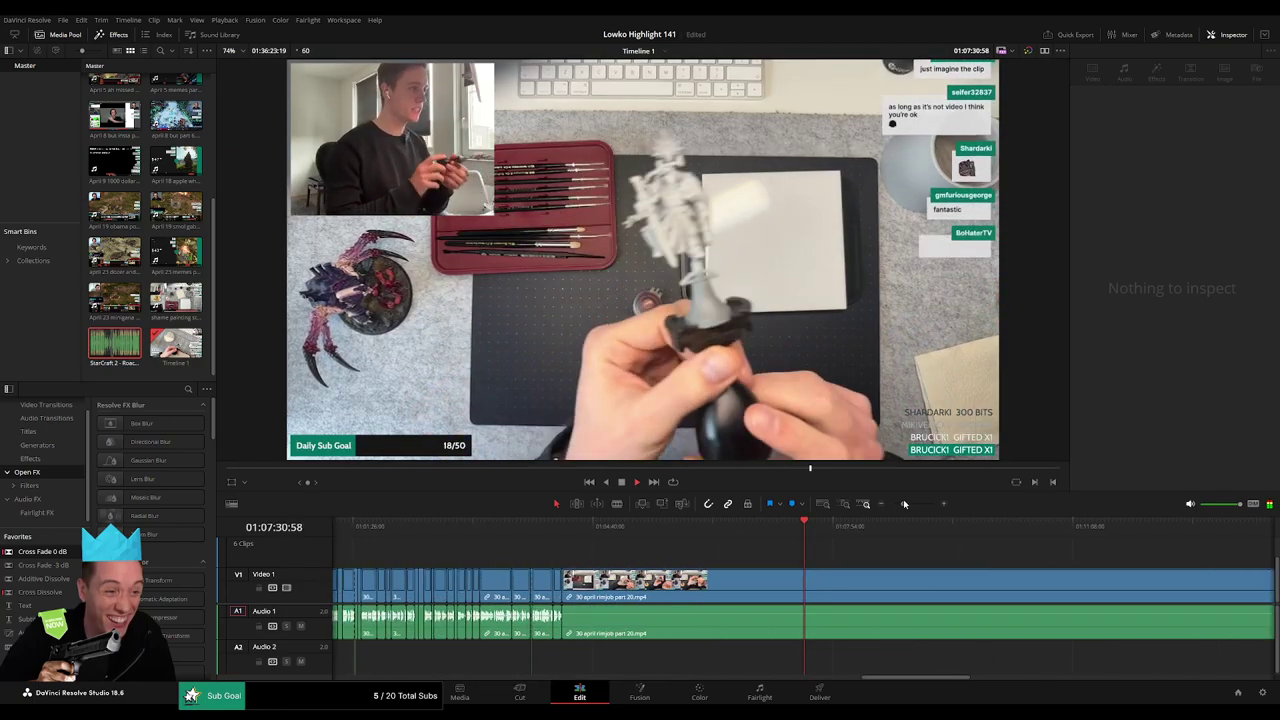
pyautogui.moveTo(691, 528); pyautogui.dragTo(721, 535)
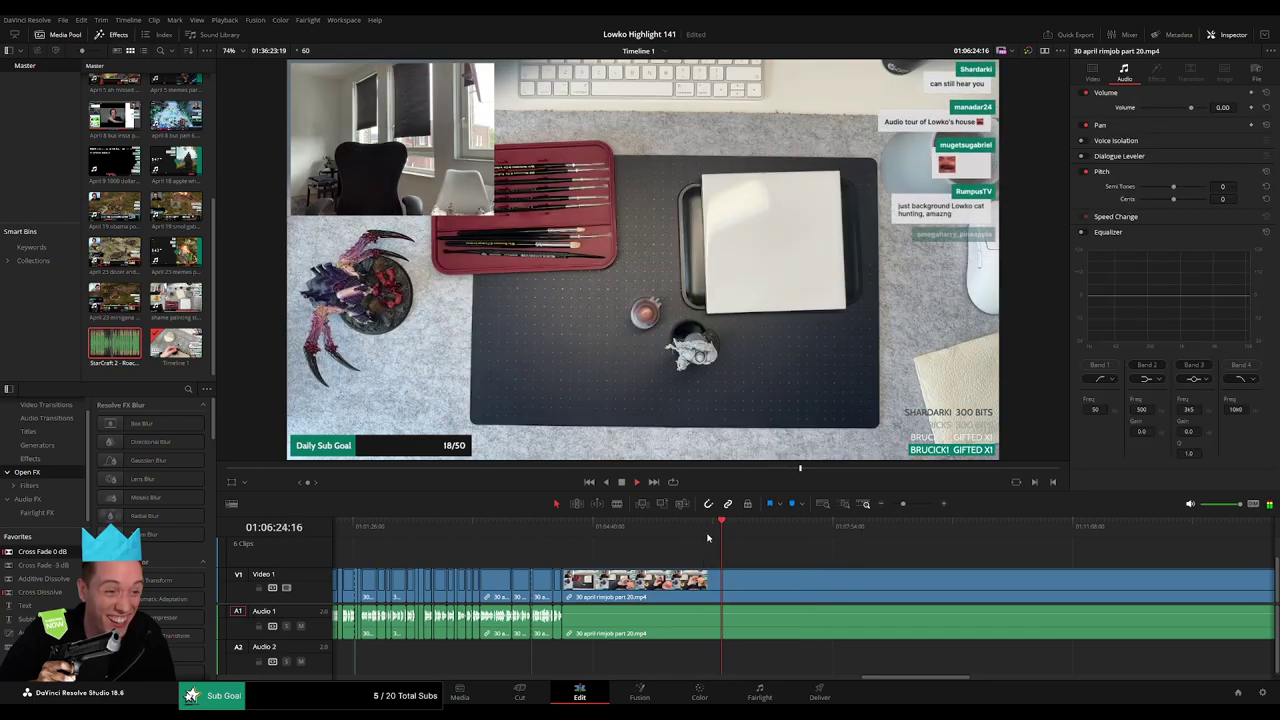
pyautogui.click(635, 535)
pyautogui.moveTo(638, 536); pyautogui.dragTo(714, 543)
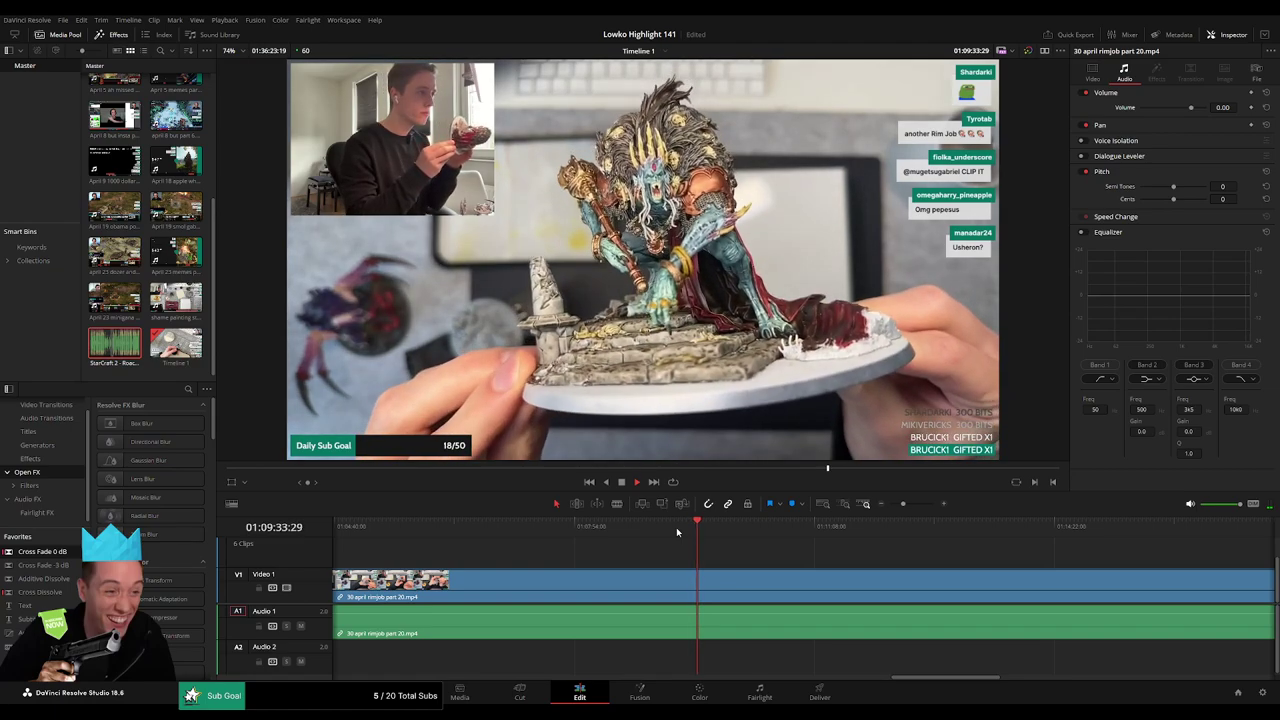
pyautogui.click(709, 528)
pyautogui.click(749, 527)
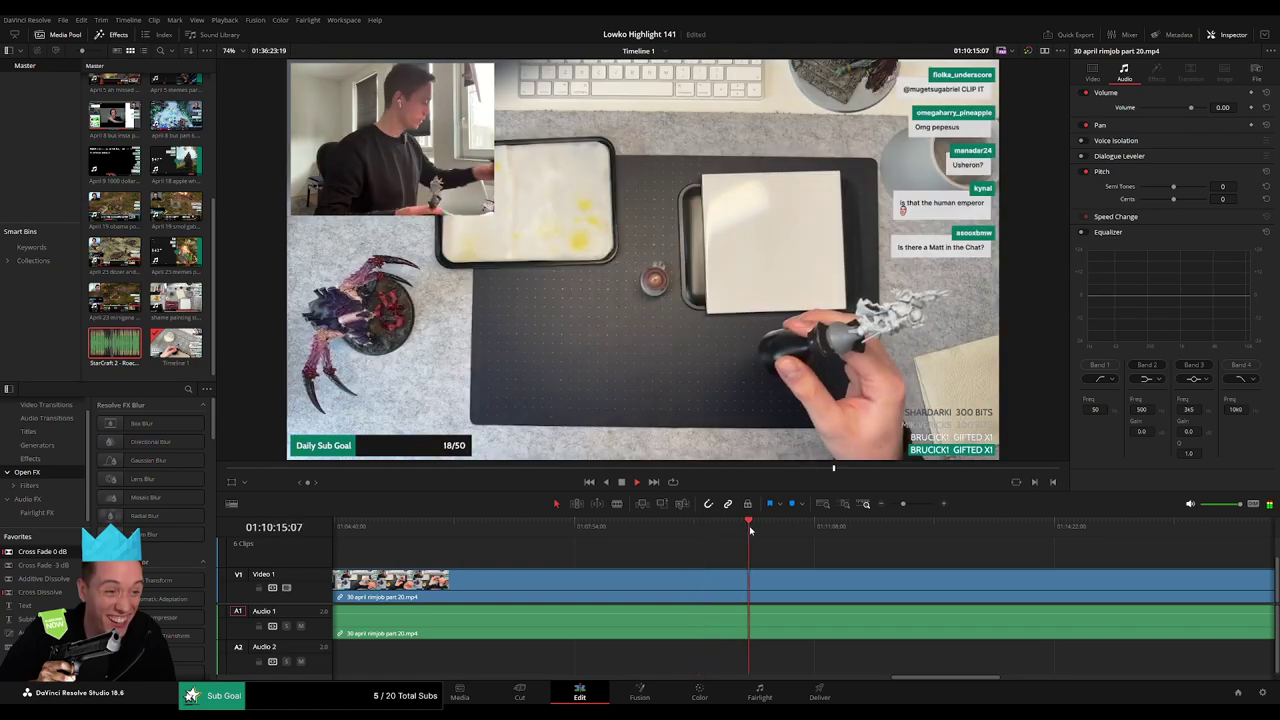
pyautogui.click(794, 527)
pyautogui.click(923, 527)
# Skim the rest of the 30 april rimjob part 20 clip to about 1:28:36 and delete the whole clip from the timeline.
pyautogui.moveTo(903, 504); pyautogui.dragTo(890, 505)
pyautogui.click(596, 528)
pyautogui.click(604, 527)
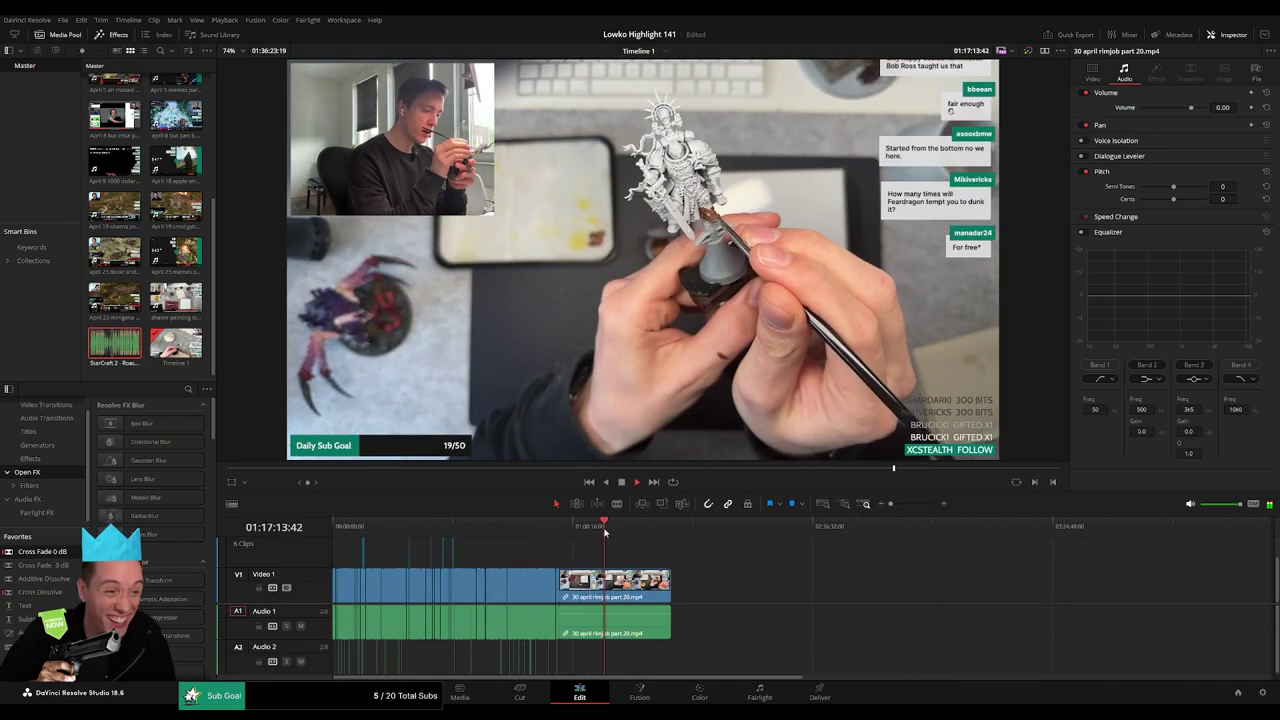
pyautogui.click(612, 527)
pyautogui.click(619, 527)
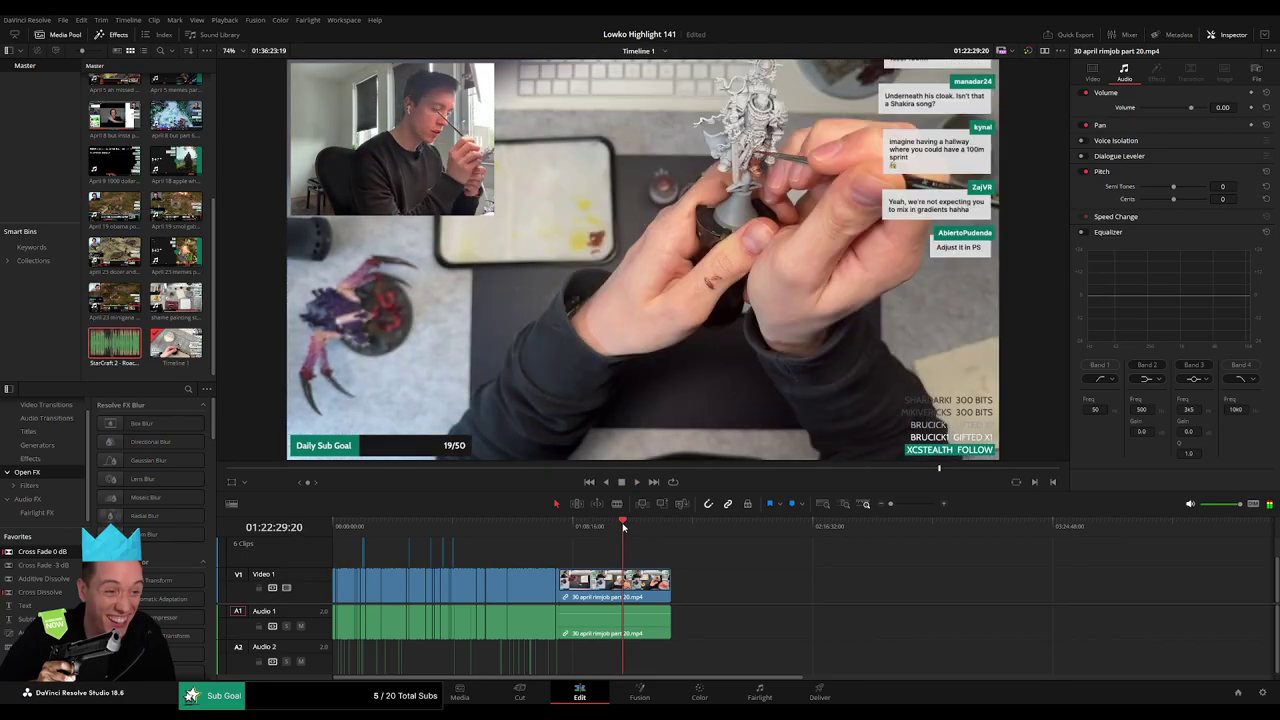
pyautogui.click(622, 527)
pyautogui.click(631, 527)
pyautogui.click(643, 527)
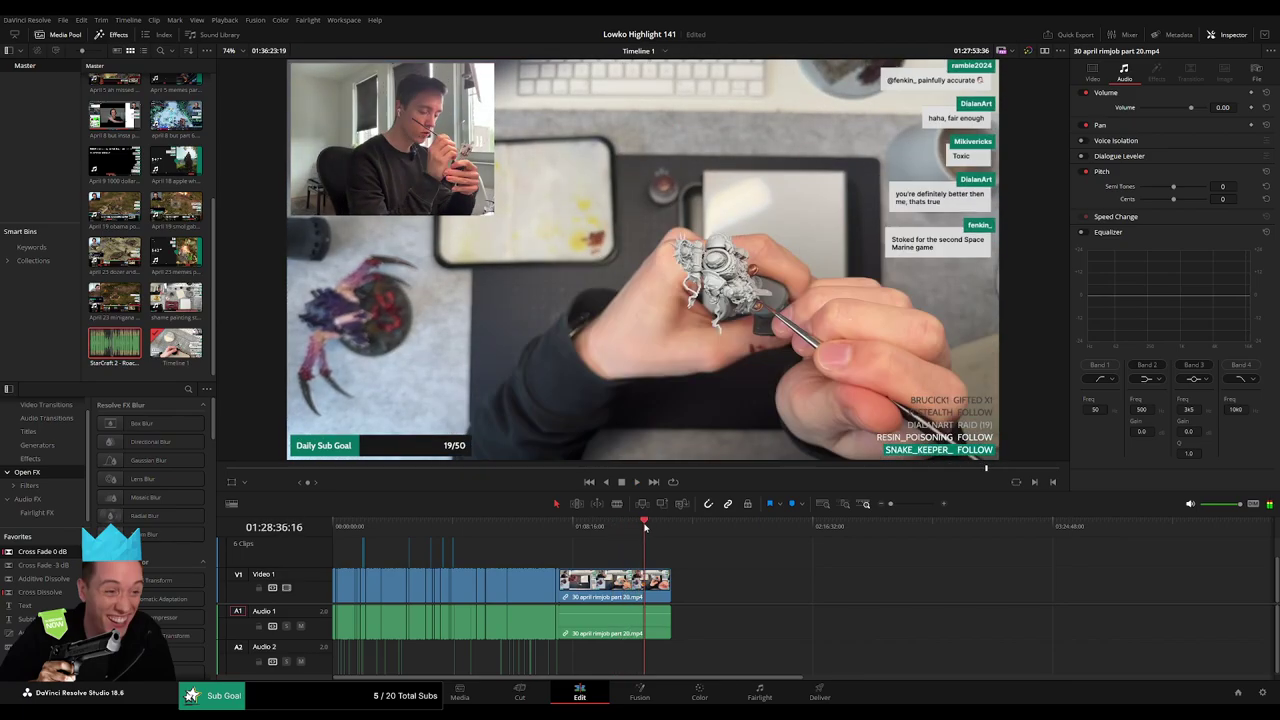
pyautogui.press('Delete')
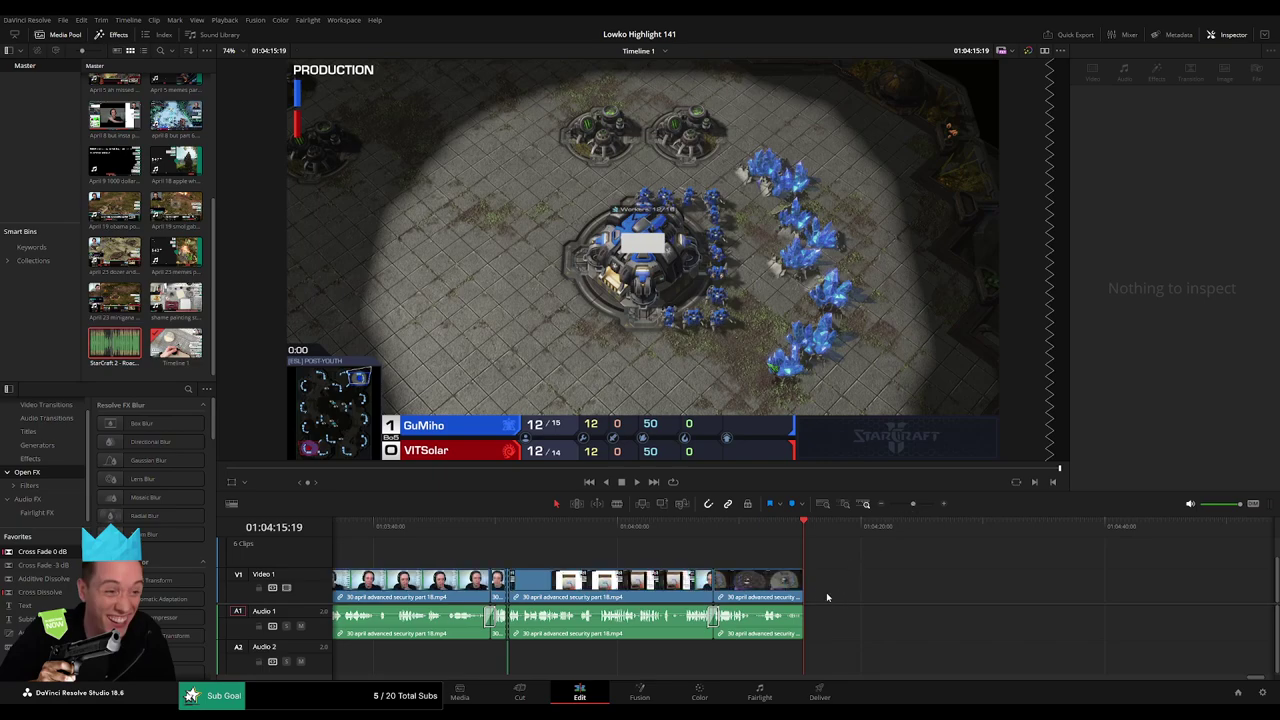
# Check the end point of the last 30 april advanced security part 18 clip and review the whole timeline.
pyautogui.press('Right')
pyautogui.moveTo(803, 588); pyautogui.dragTo(807, 588)
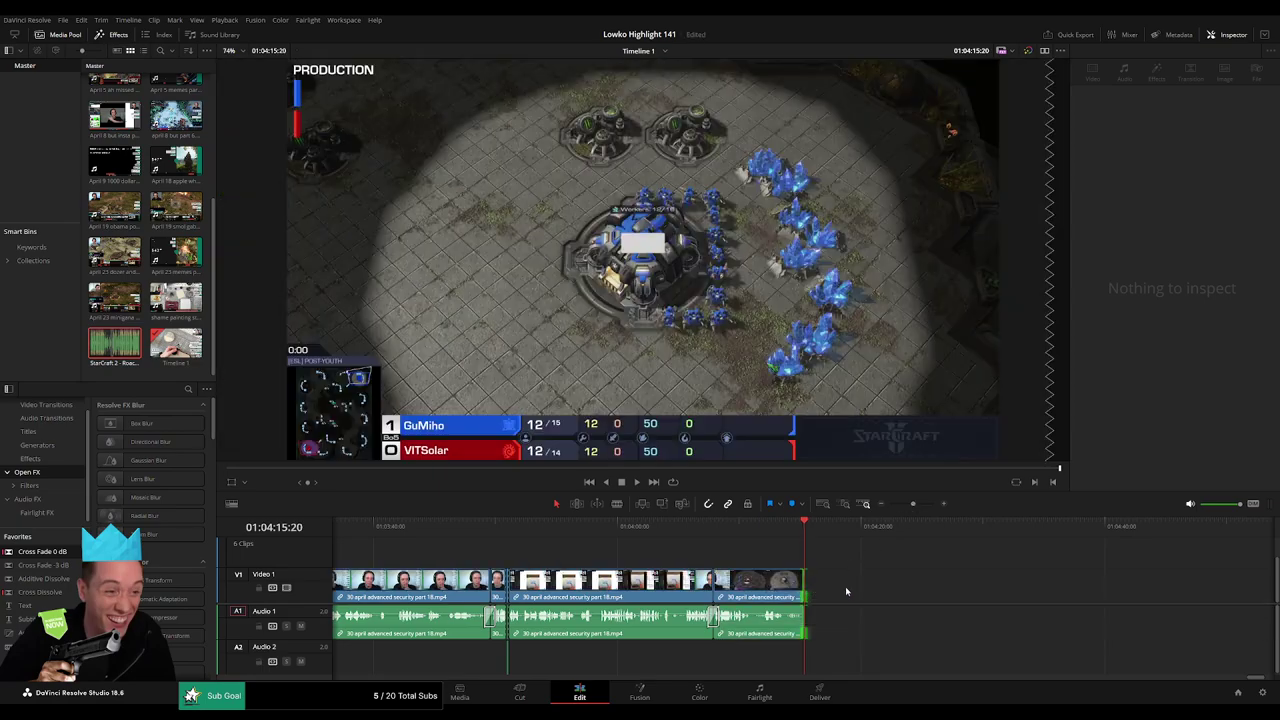
pyautogui.click(858, 597)
pyautogui.moveTo(912, 504); pyautogui.dragTo(884, 506)
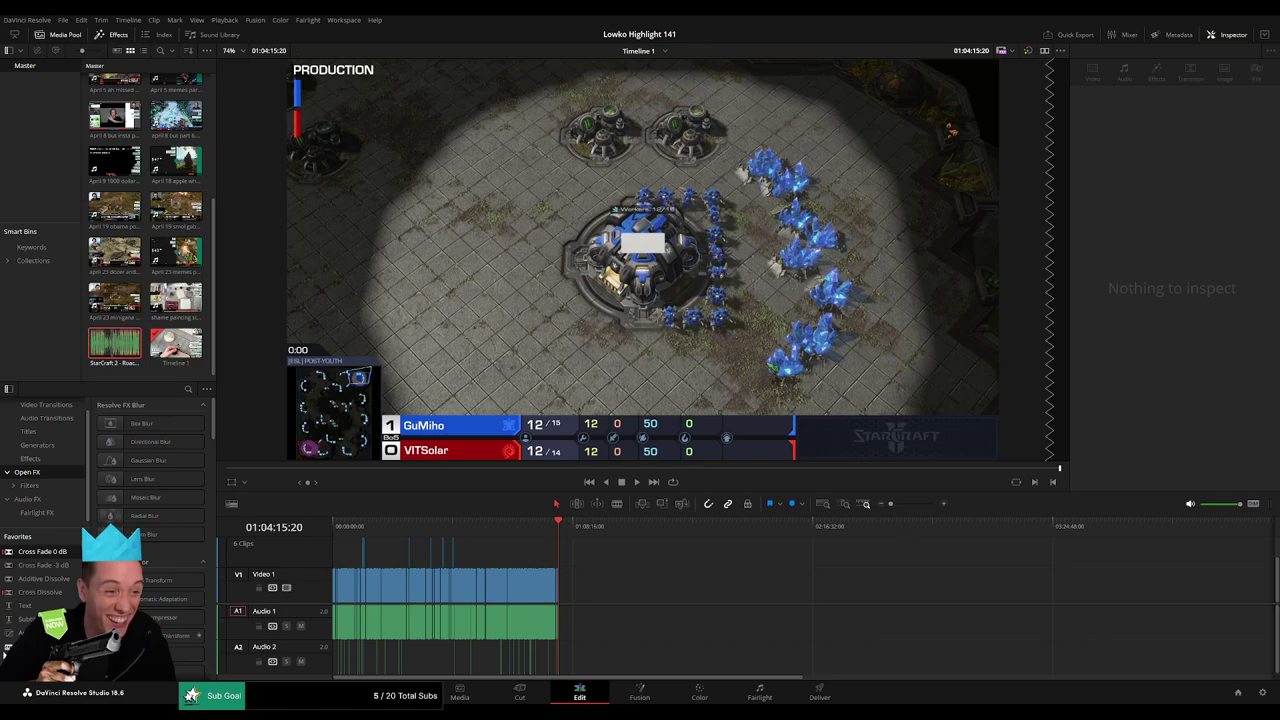